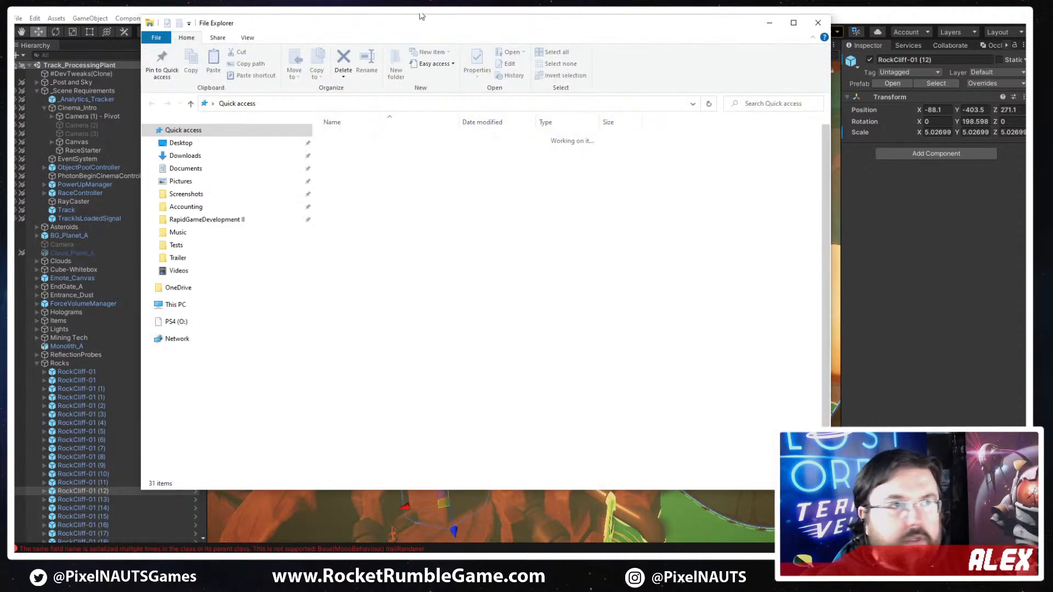
drag(423, 20, 422, 1)
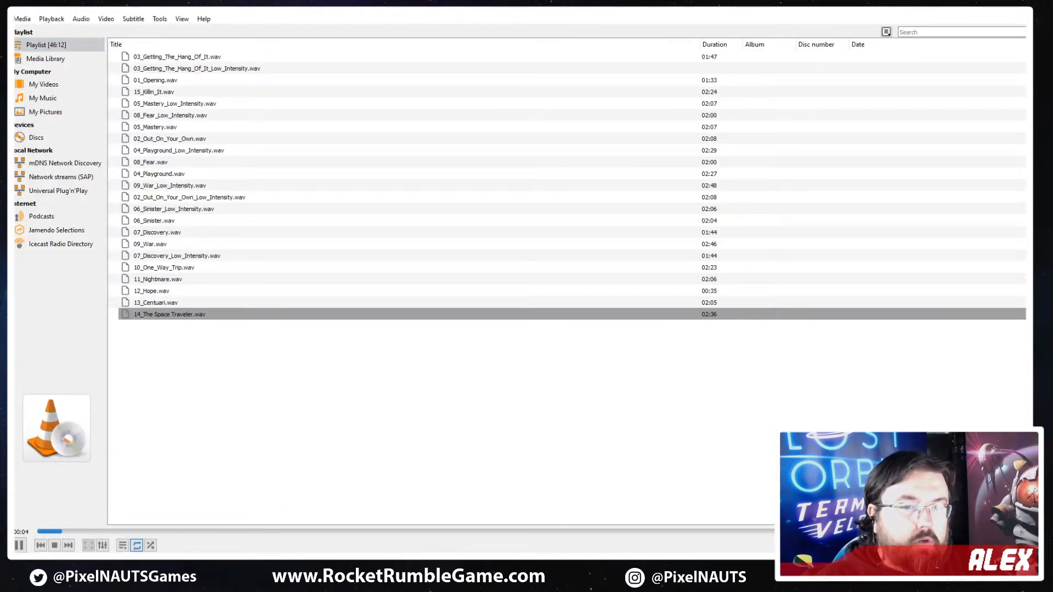
key(alt+Tab)
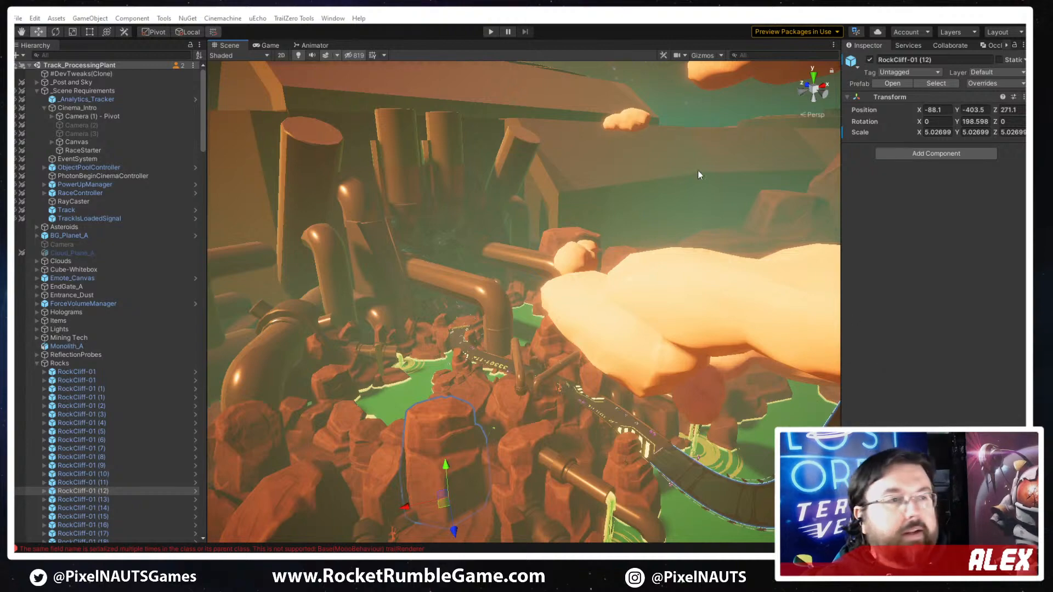
right_drag(698, 174, 435, 402)
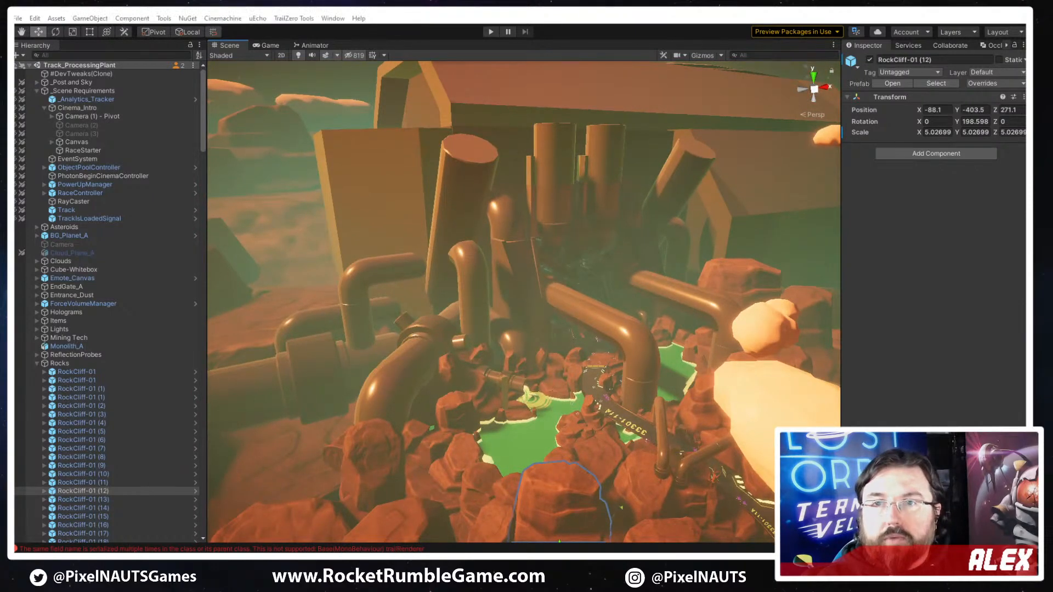
- Switch to the browser and enlarge the image in the tweet that announces the track name CAUSTIC CANYON, then return to the Unity editor
mouse_move(714, 129)
mouse_down()
mouse_move(504, 122)
mouse_move(521, 16)
mouse_up()
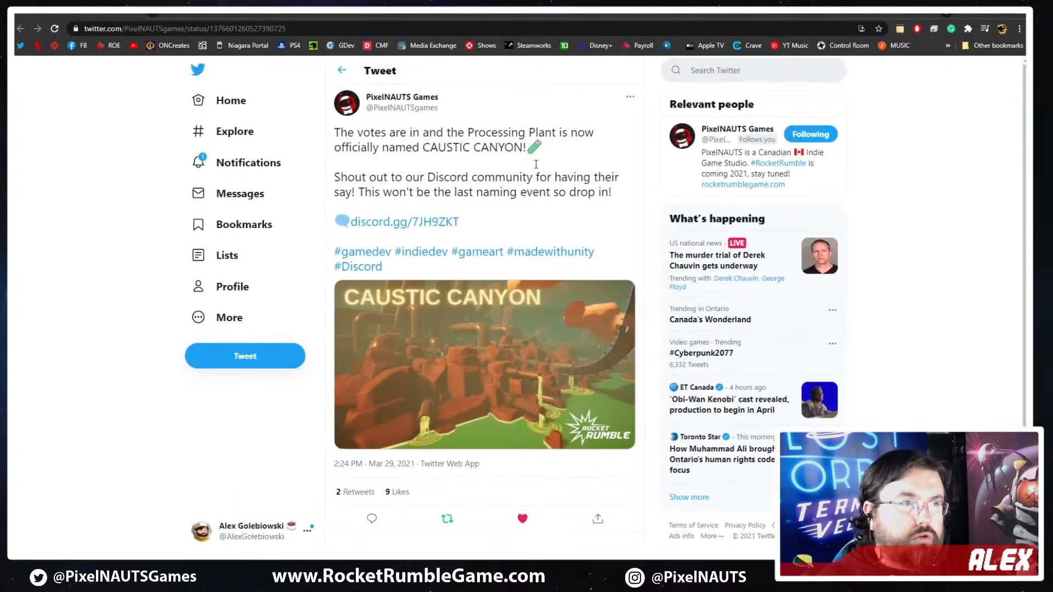
click(519, 359)
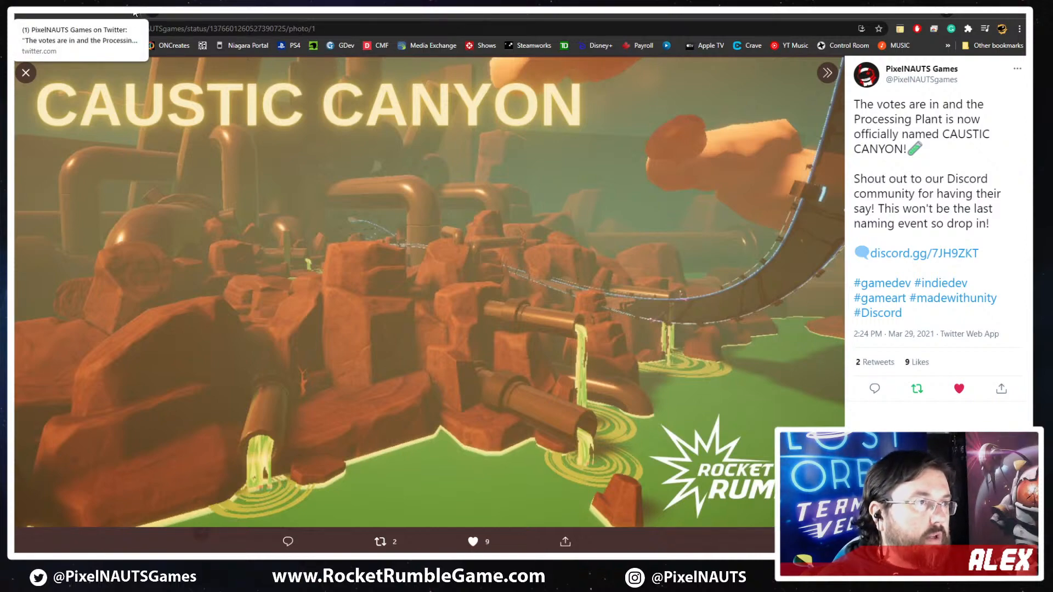
key(alt+Tab)
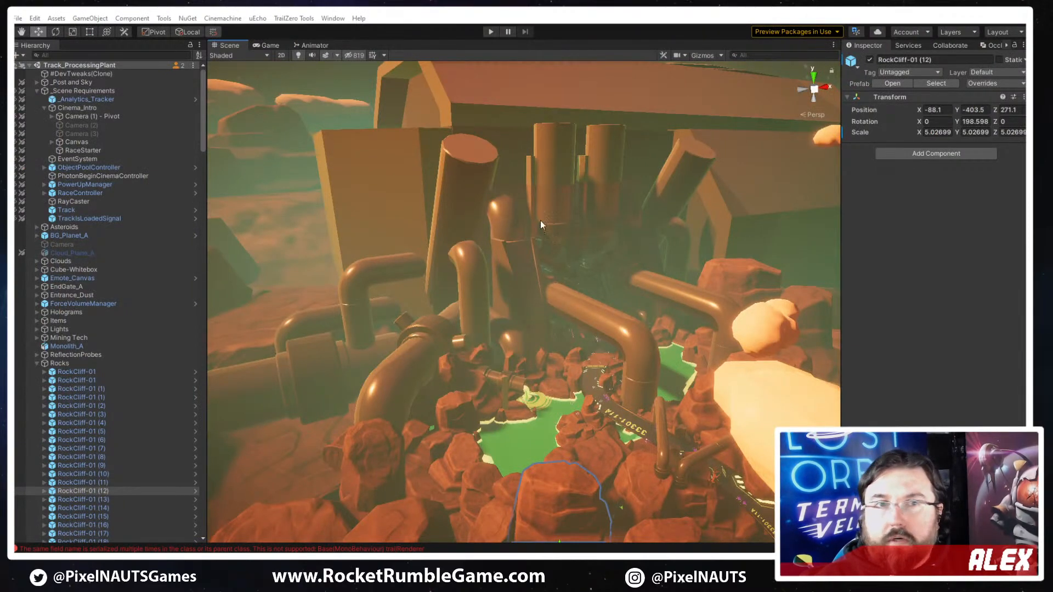
- Frame the Canvas under Cinema_Intro in the scene and bring its Processing Plant title into close, frontal view
click(77, 142)
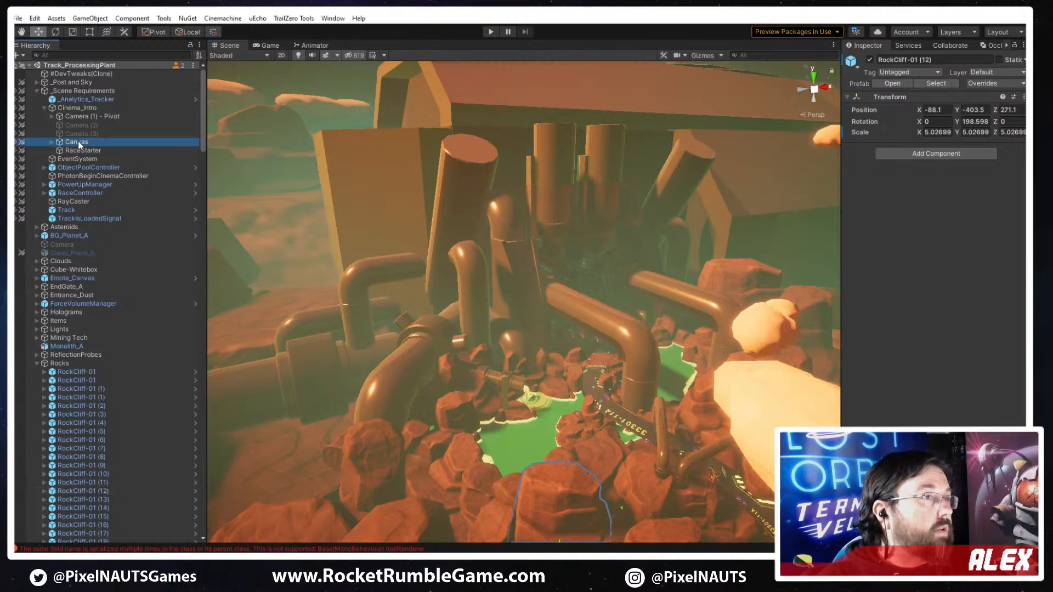
right_drag(735, 303, 582, 329)
key(f)
click(16, 143)
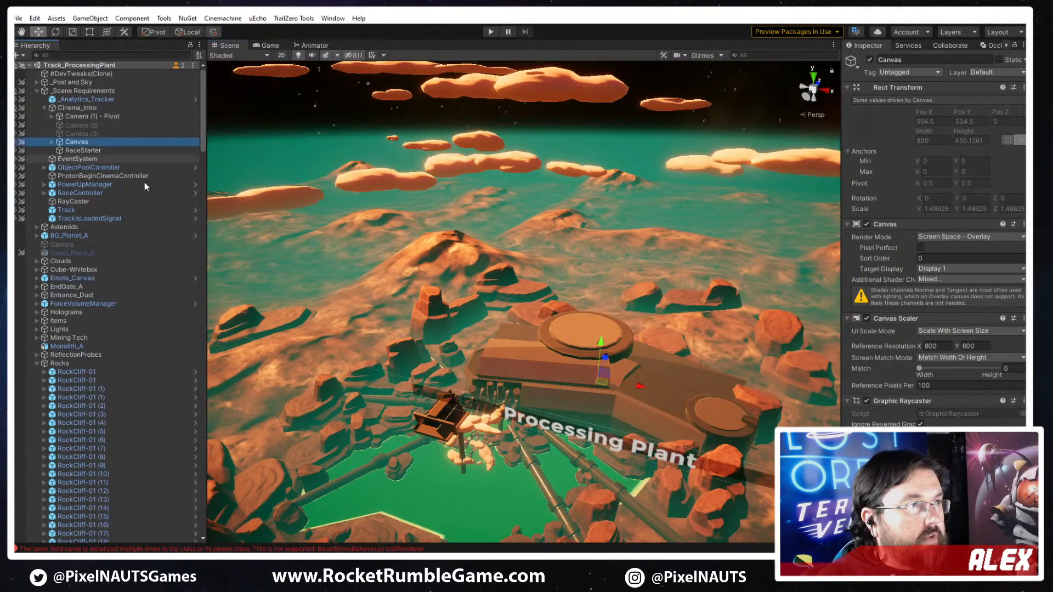
right_drag(473, 392, 508, 322)
key(q)
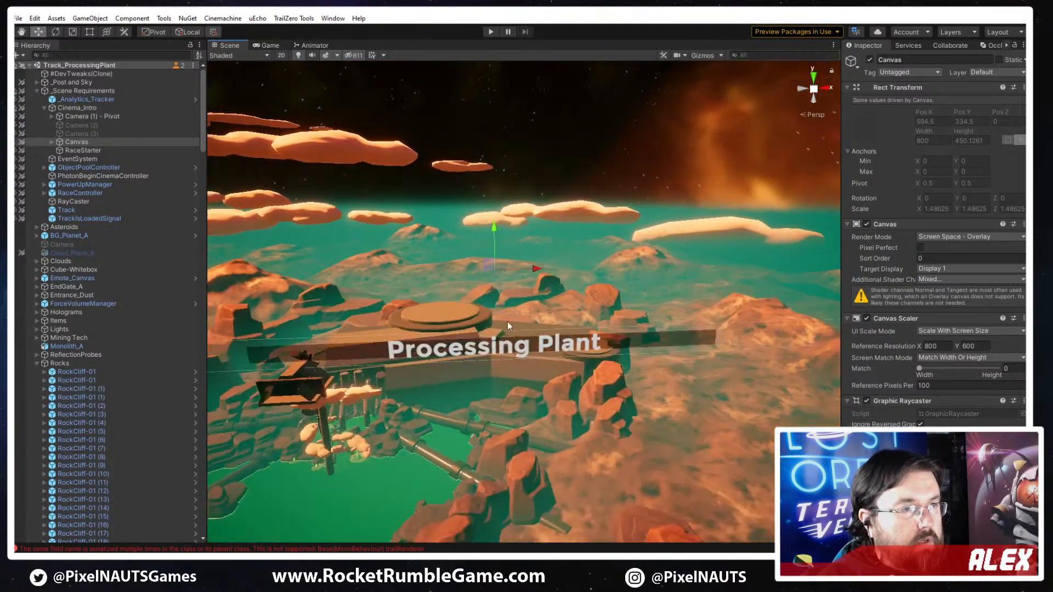
scroll(453, 374, up, 3)
click(447, 377)
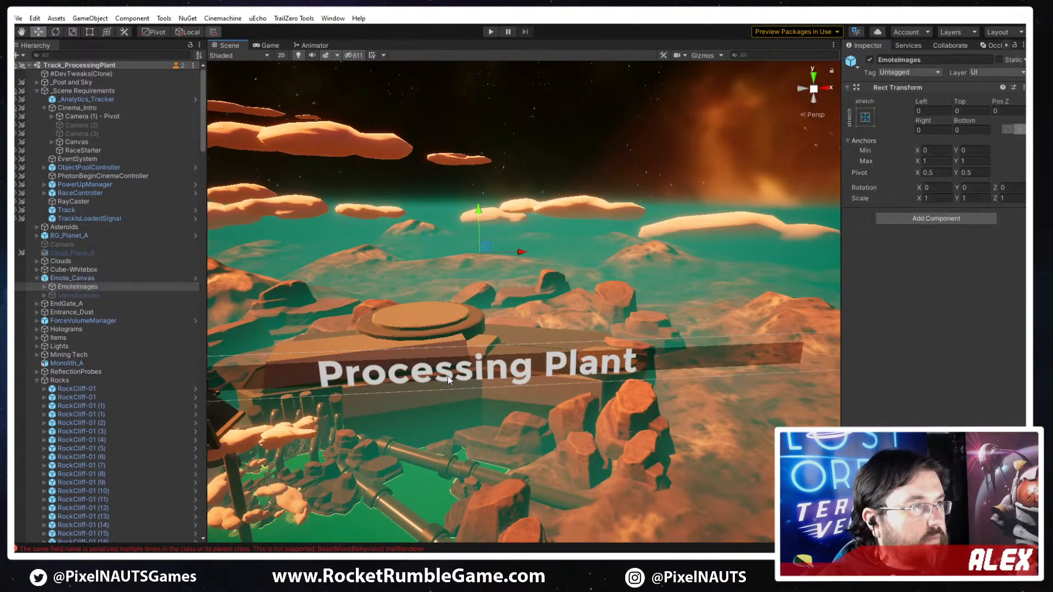
- Expand the Canvas under Cinema_Intro and select its Text (TMP) object
click(48, 144)
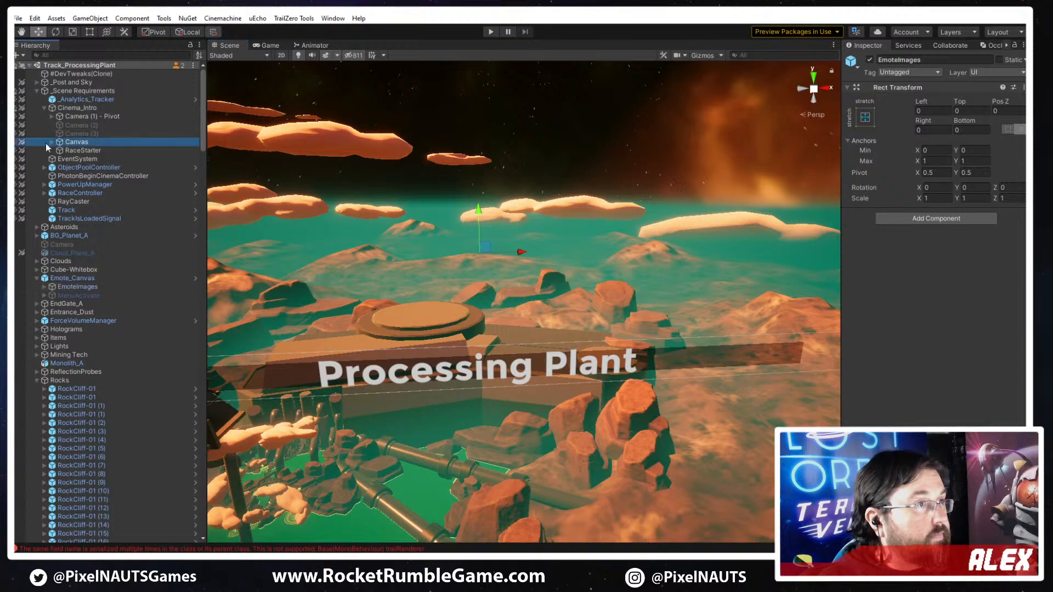
click(52, 143)
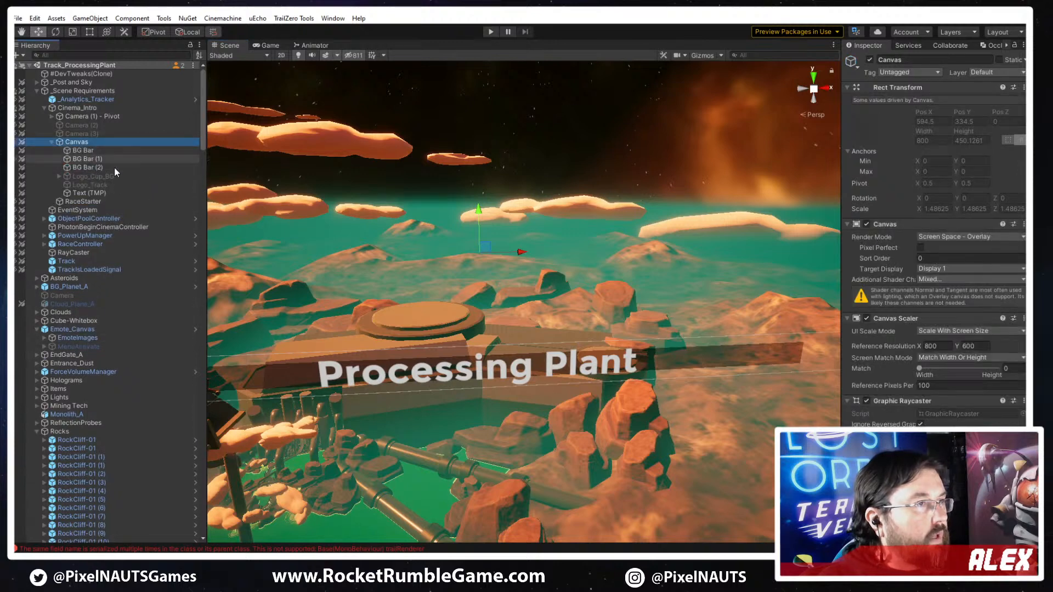
click(85, 184)
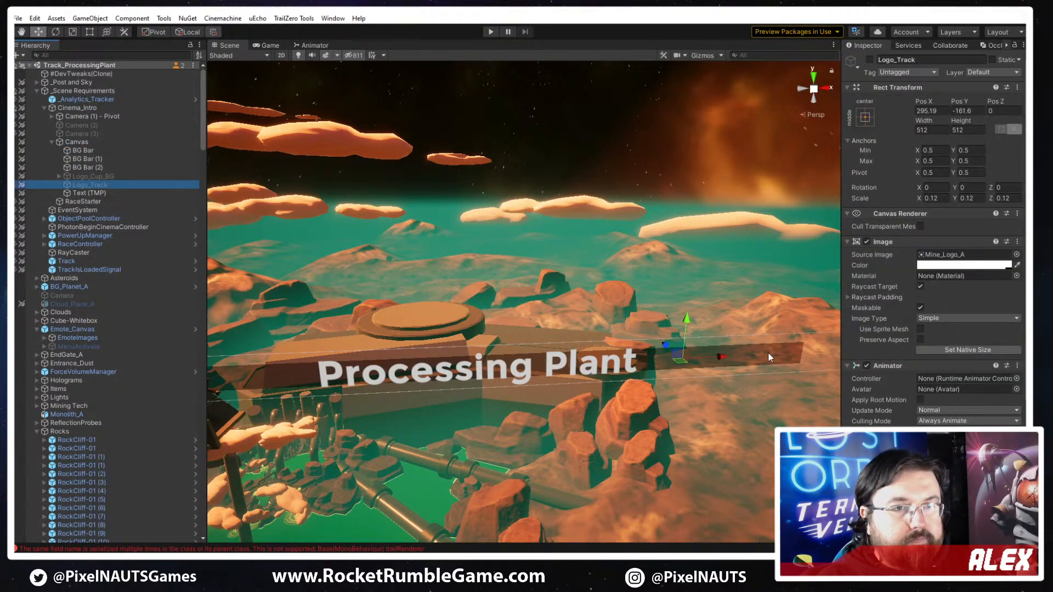
click(90, 194)
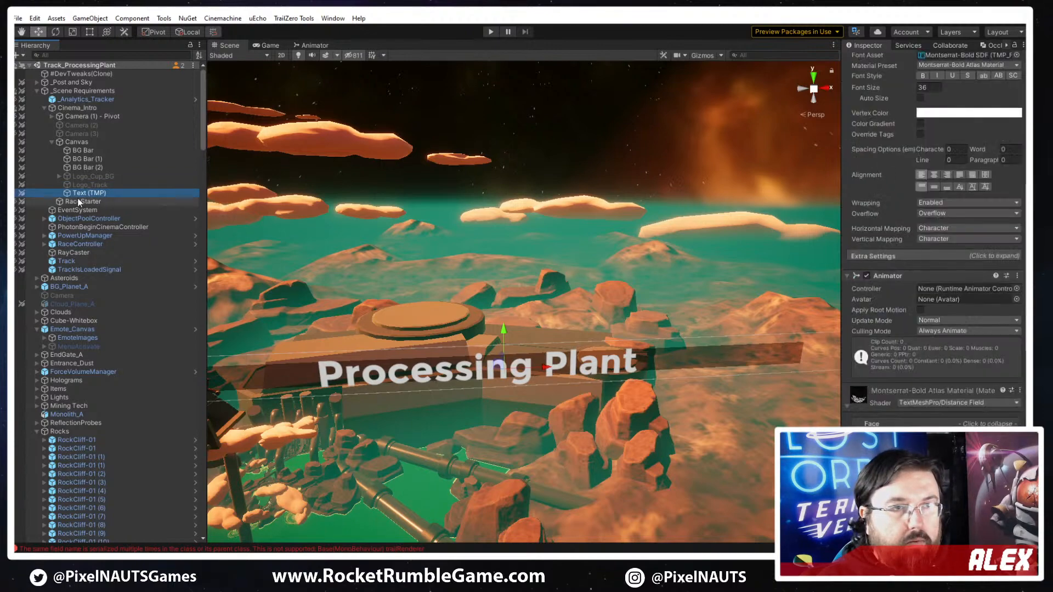
- Replace the selected text object's wording with CAUSTIC CANYON
scroll(900, 252, down, 3)
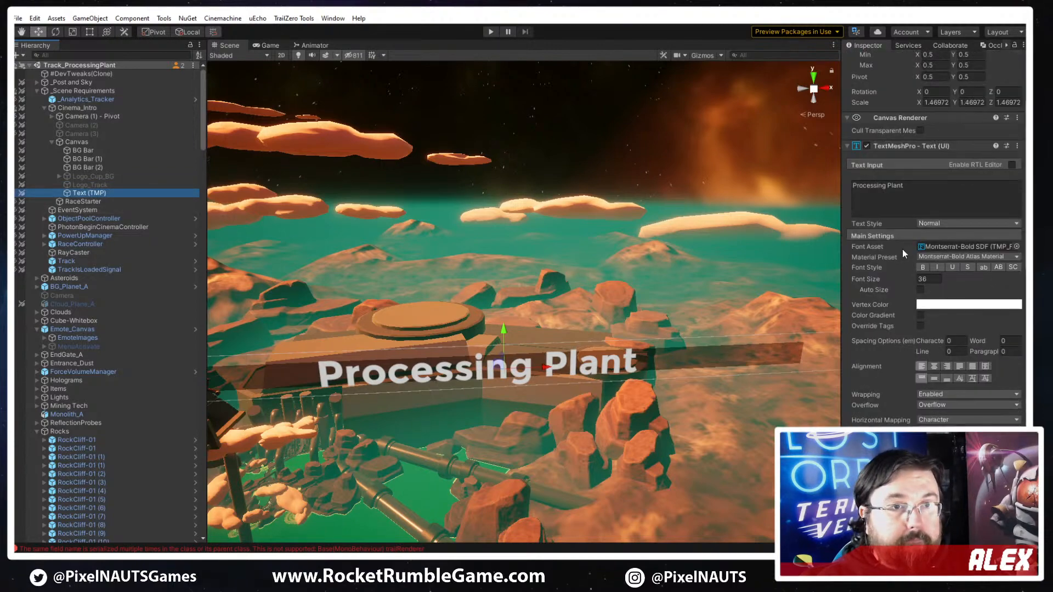
click(921, 198)
text(Ca)
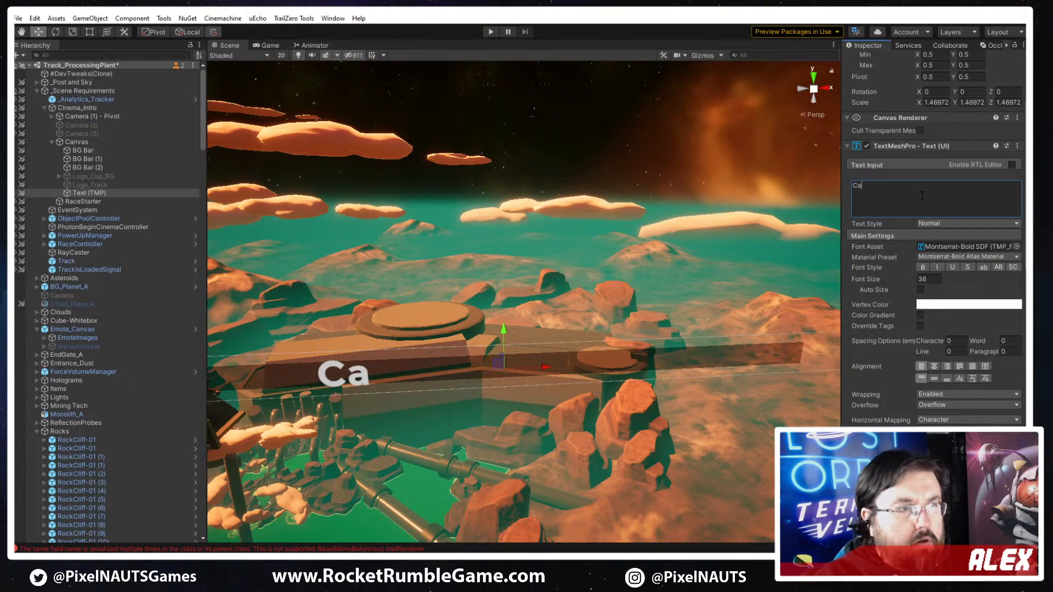
key(BackSpace)
text(AUS)
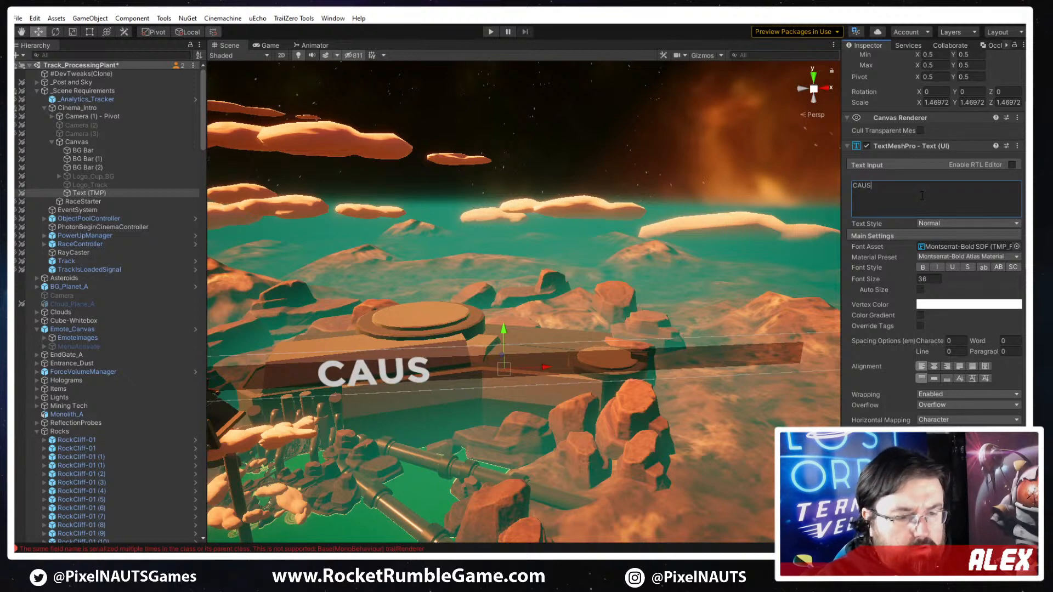
text(TIC CAN)
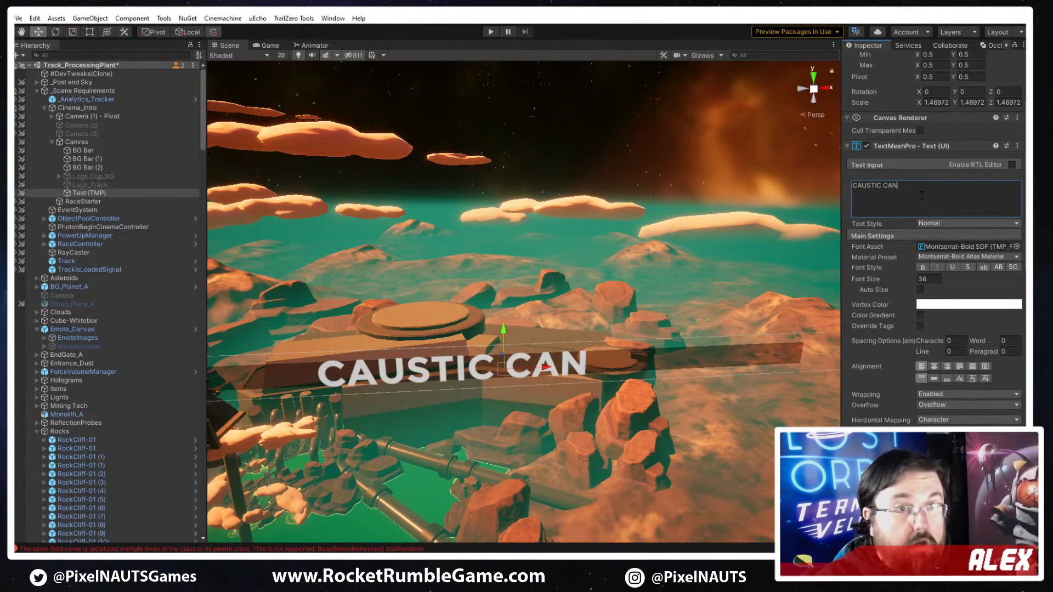
text(YON)
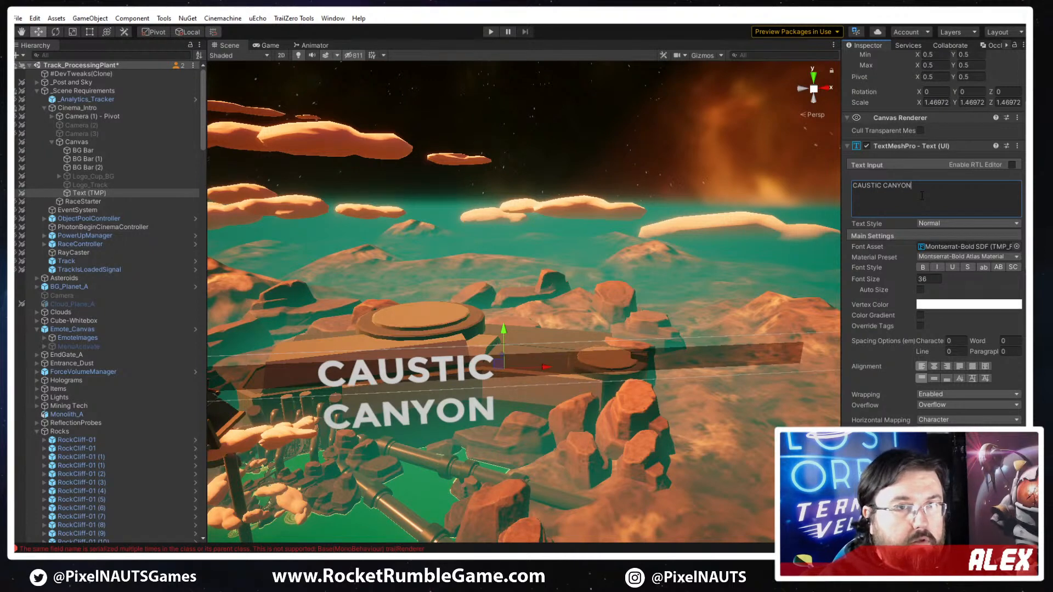
- Widen the title's text box to about 340.68 so the name fits on one line, and check it in the game view
scroll(927, 95, up, 4)
click(911, 122)
drag(910, 119, 747, 257)
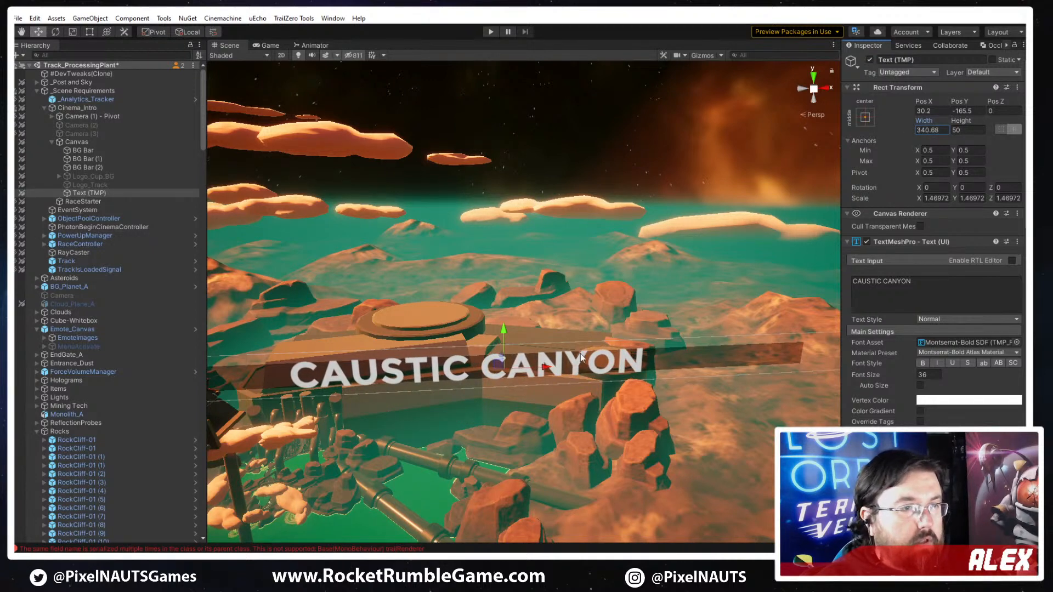
click(270, 46)
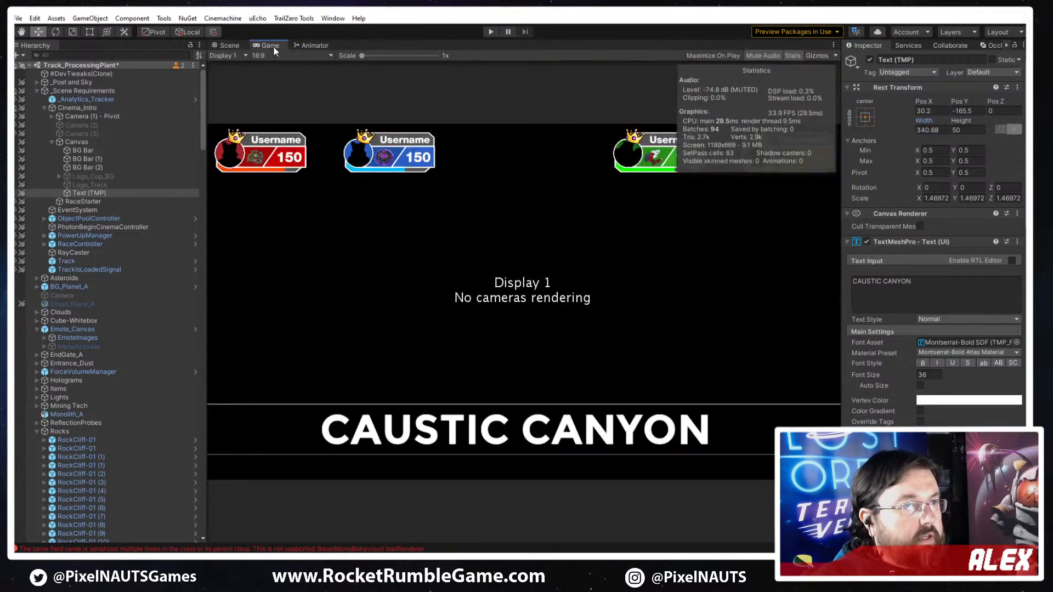
click(235, 44)
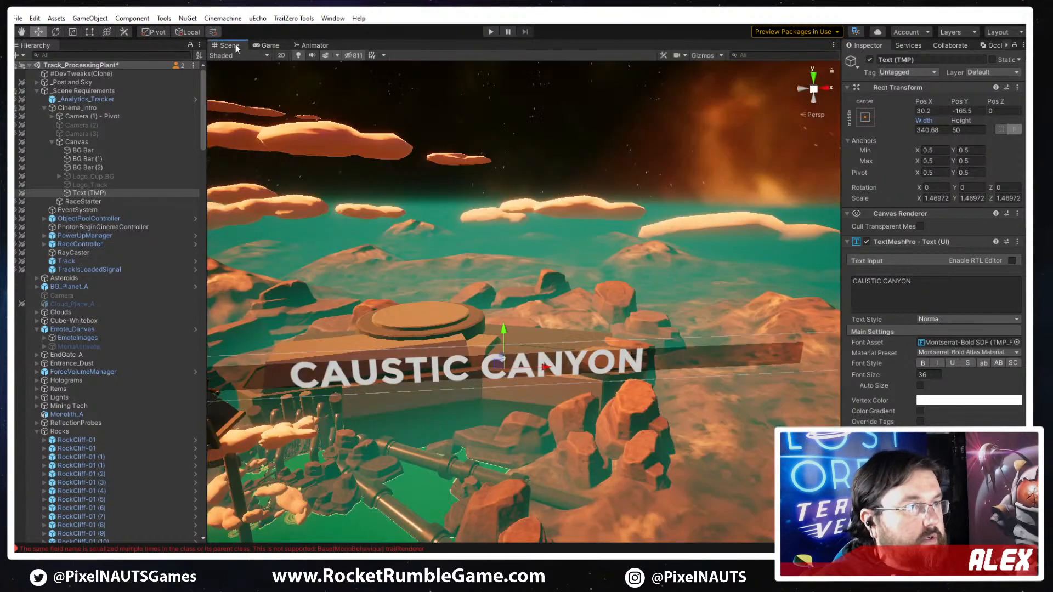
- Collapse the Canvas under Cinema_Intro in the object hierarchy
right_drag(565, 399, 400, 512)
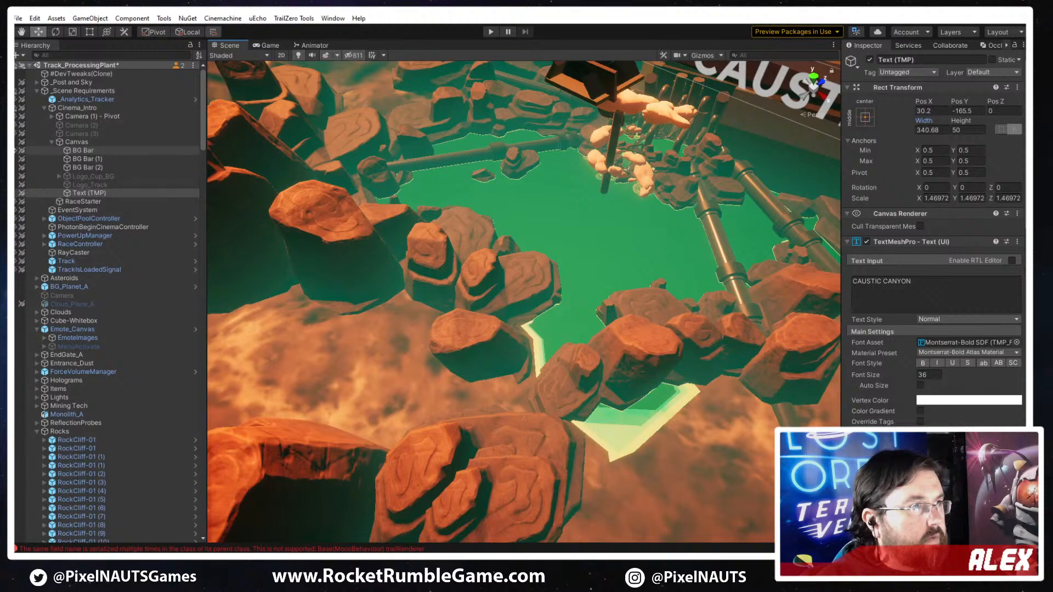
click(52, 142)
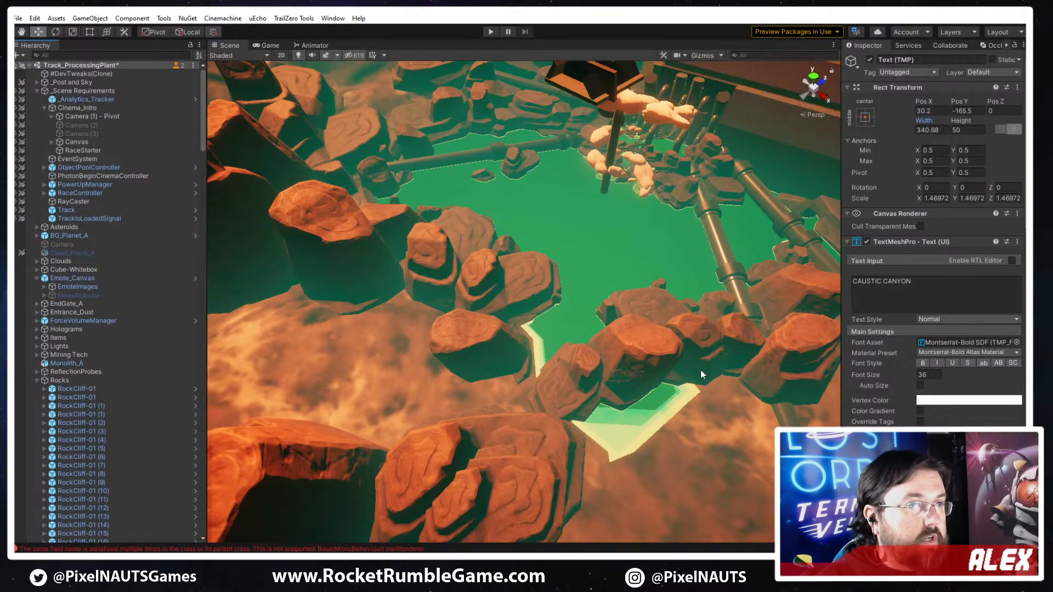
right_drag(699, 370, 456, 453)
right_drag(453, 400, 392, 389)
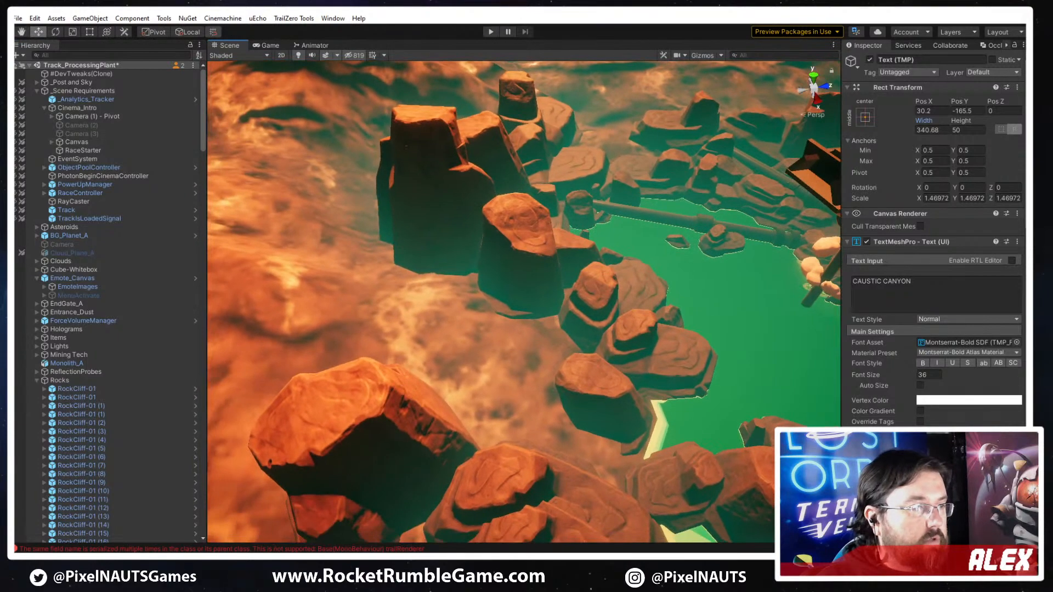
- Switch to Discord and read through the track name suggestions in the Rocket Rumble server's feedback channel
key(alt+Tab)
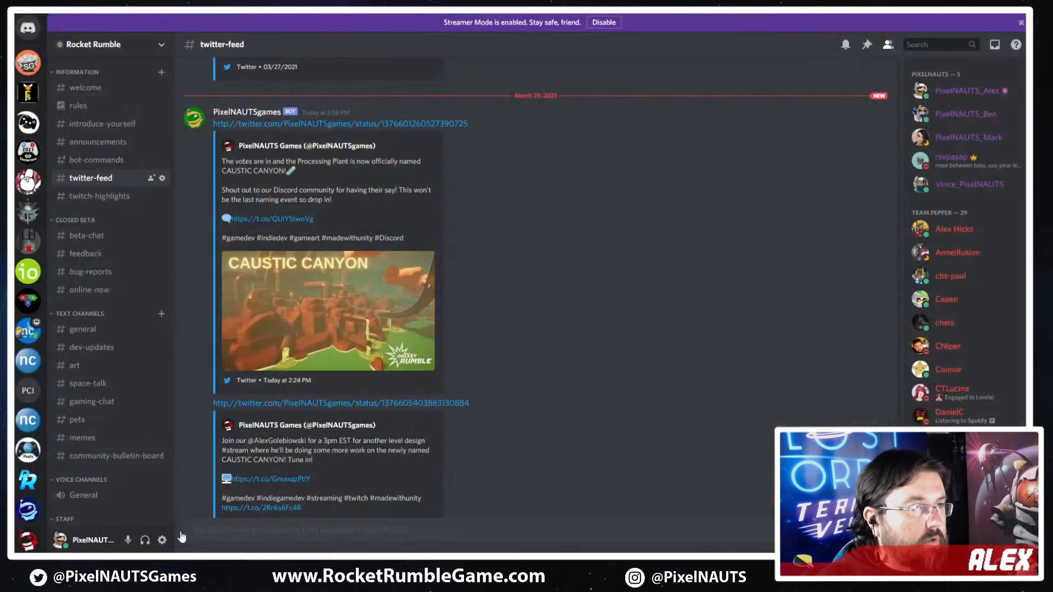
click(92, 242)
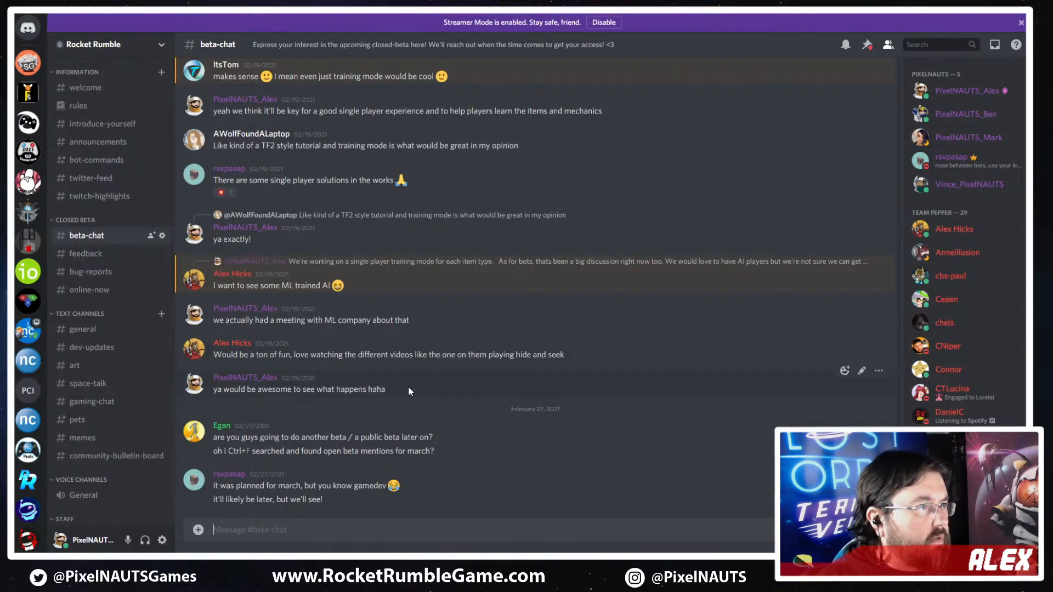
click(80, 255)
scroll(331, 415, up, 10)
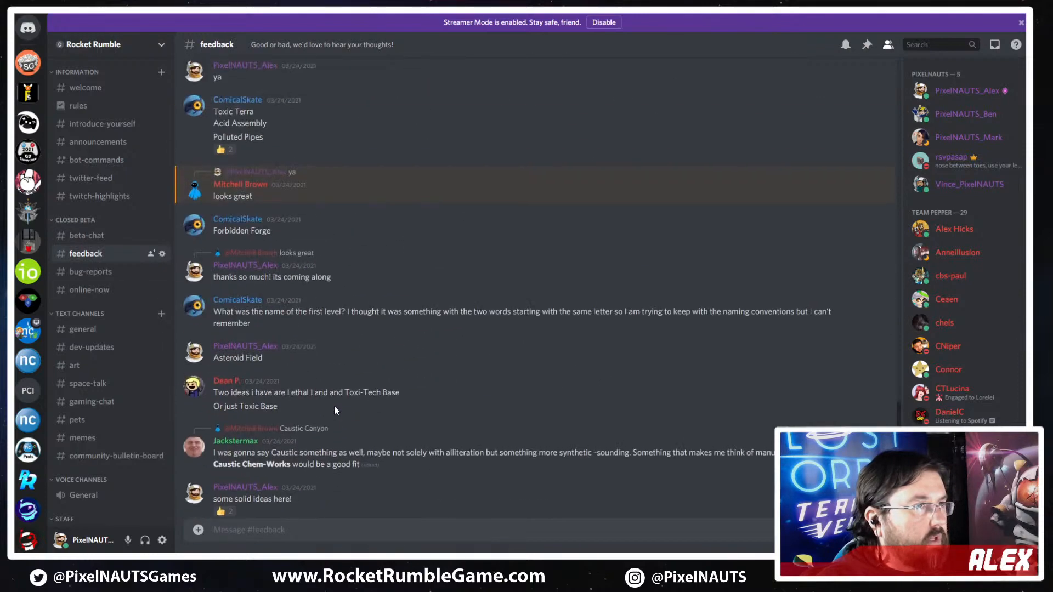
scroll(318, 398, up, 10)
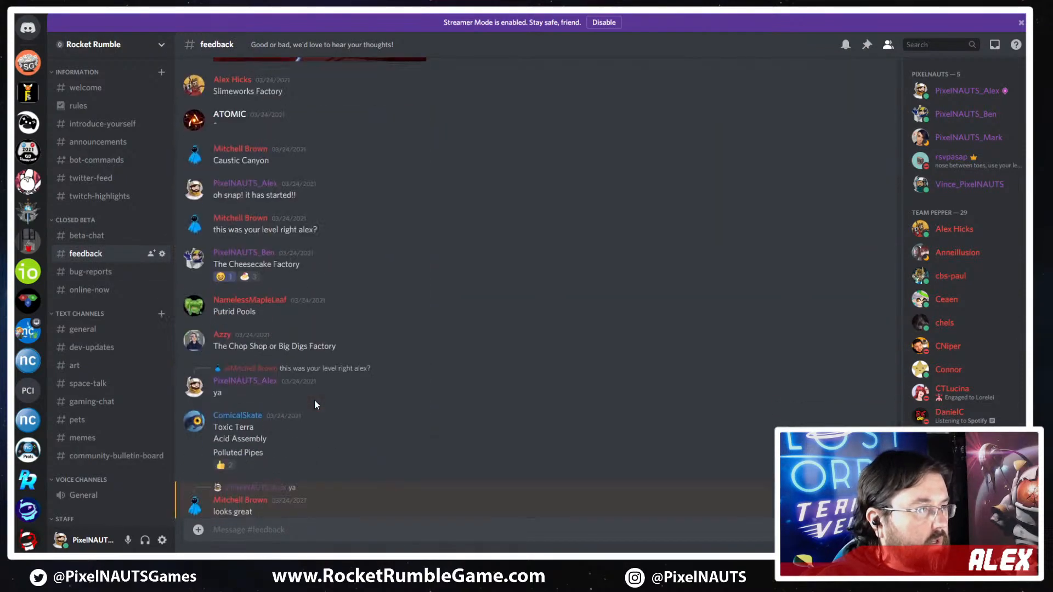
scroll(314, 404, down, 15)
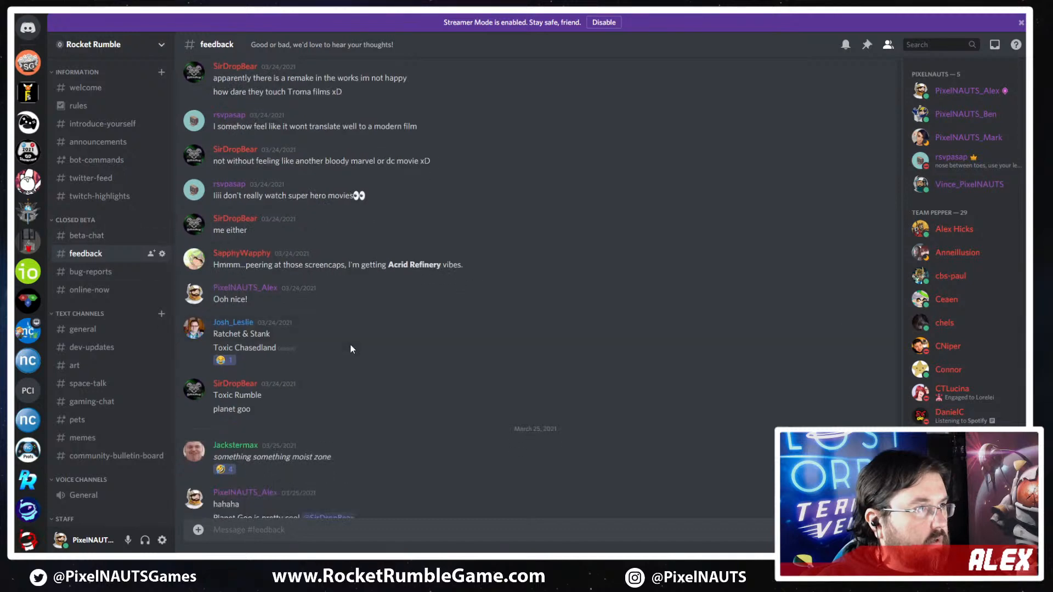
scroll(351, 348, down, 2)
scroll(86, 263, down, 1)
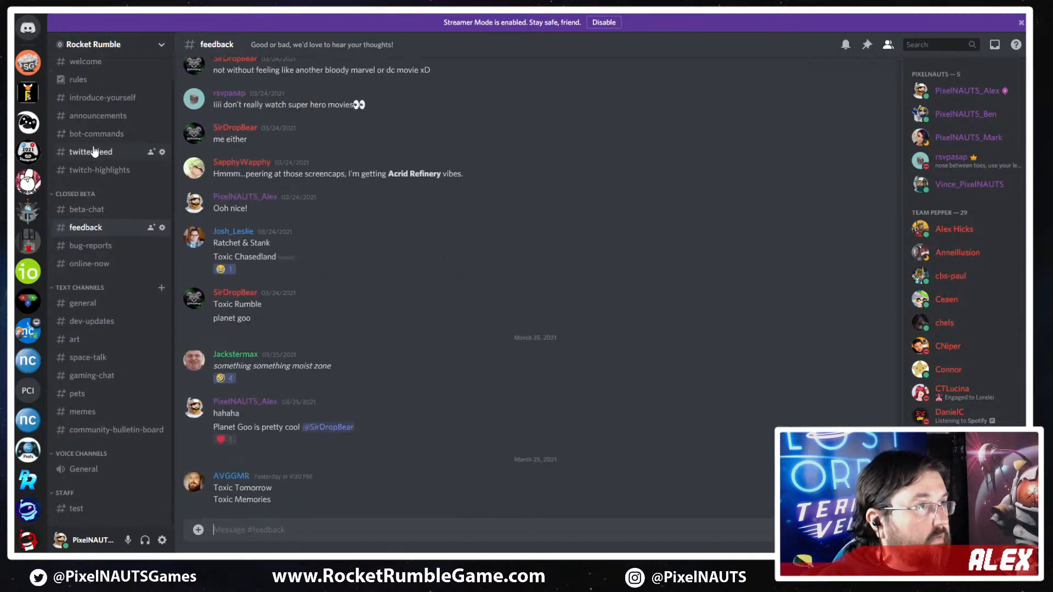
- Review the track naming poll and its vote reactions in the announcements channel
click(92, 120)
scroll(356, 373, up, 10)
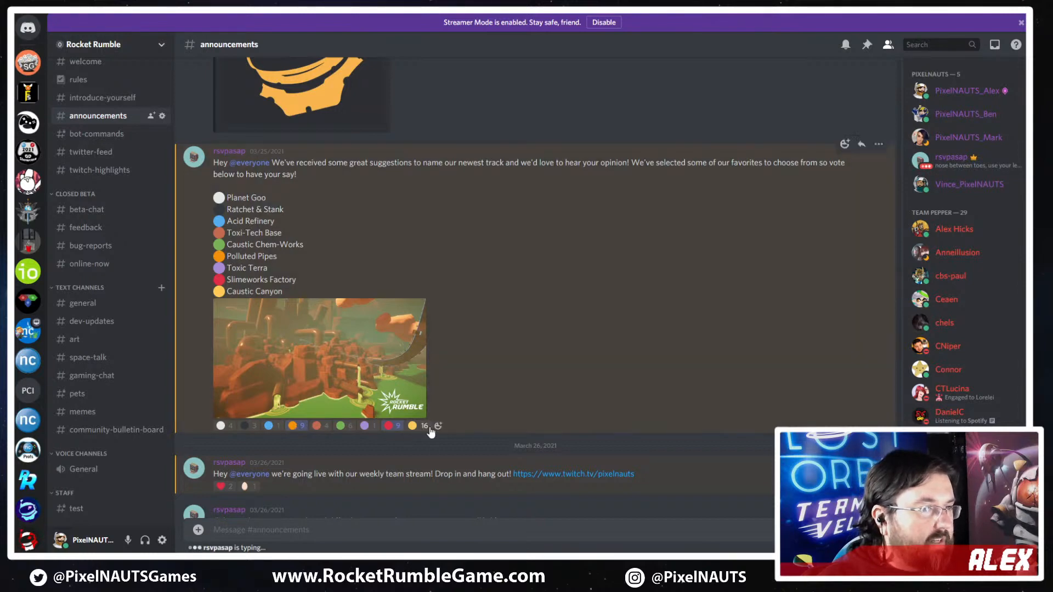
mouse_move(422, 429)
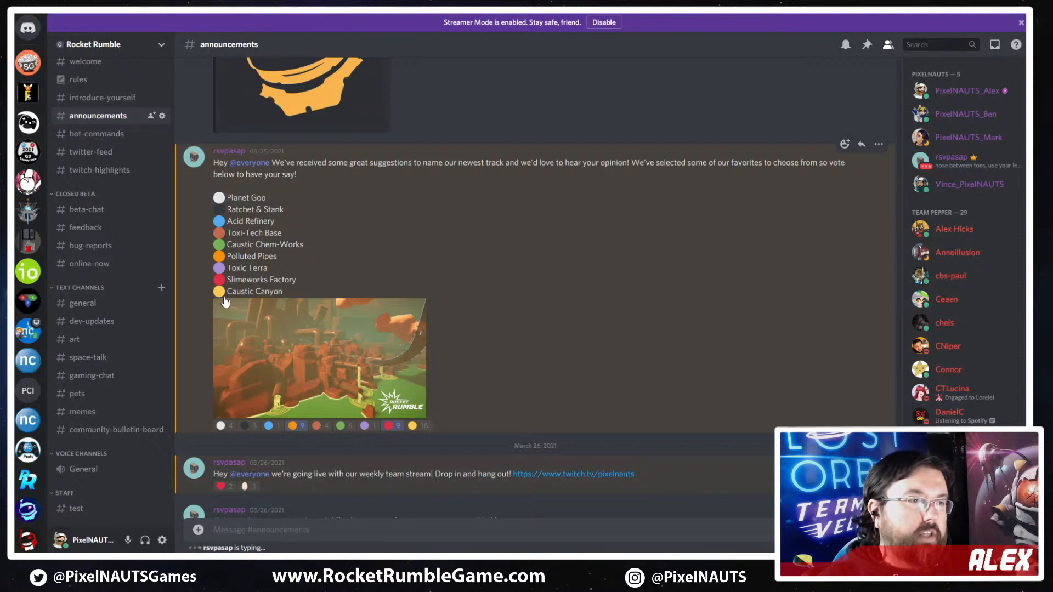
scroll(434, 429, down, 2)
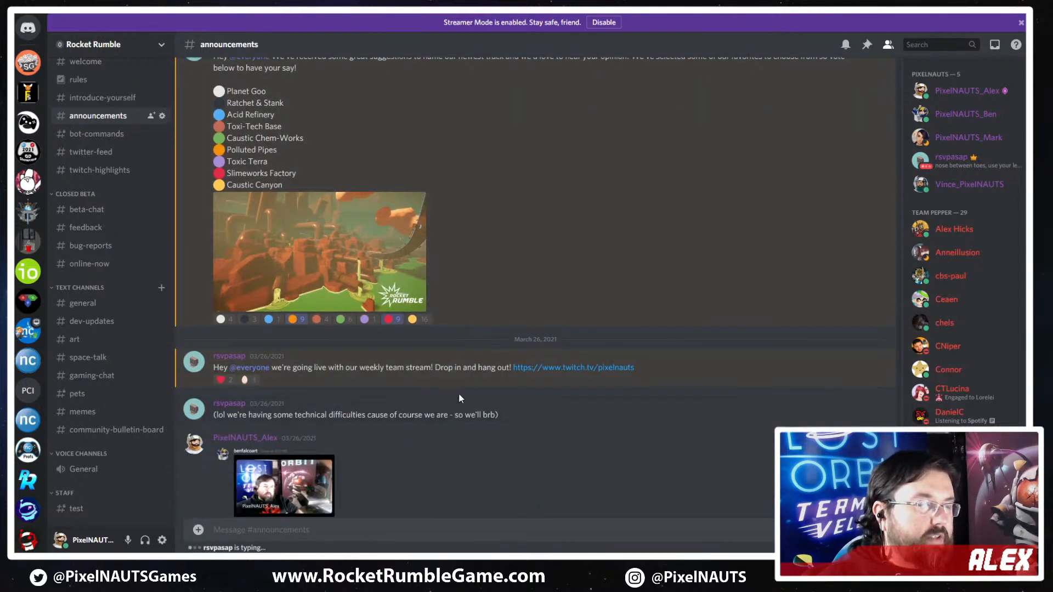
scroll(450, 393, down, 2)
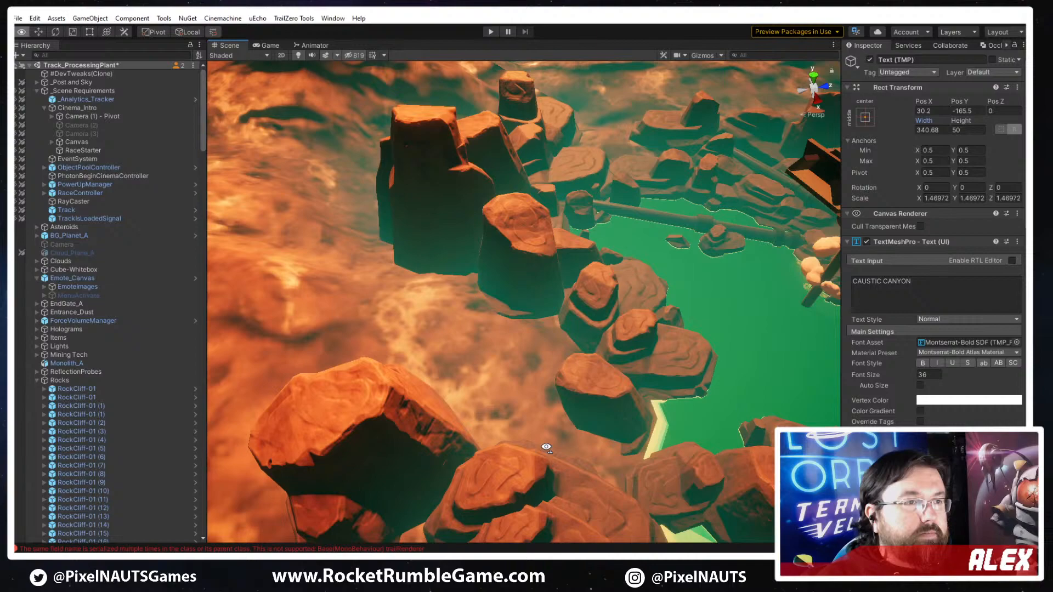
- Switch back to Unity, change the green Pipe Prime sign text to CAUSTIC CANYON, and widen its text box
alt+drag(713, 329, 652, 345)
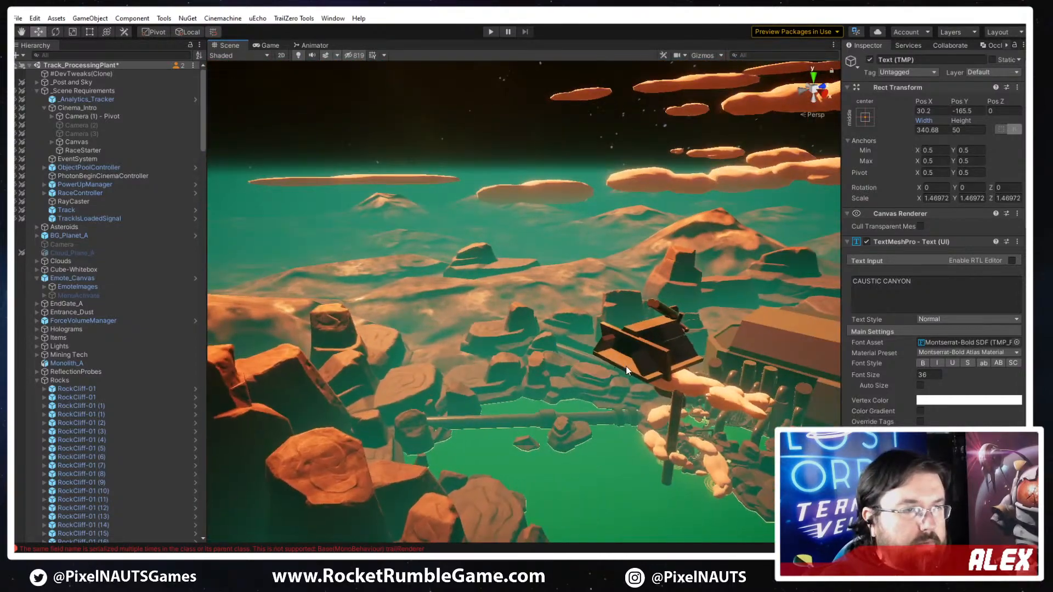
click(652, 346)
key(f)
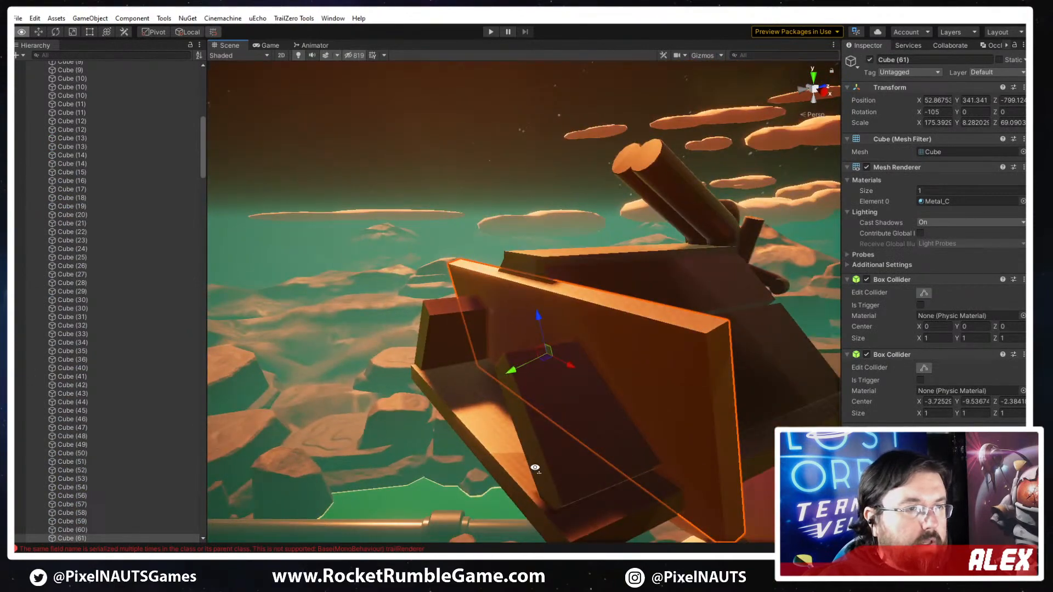
alt+drag(535, 471, 735, 443)
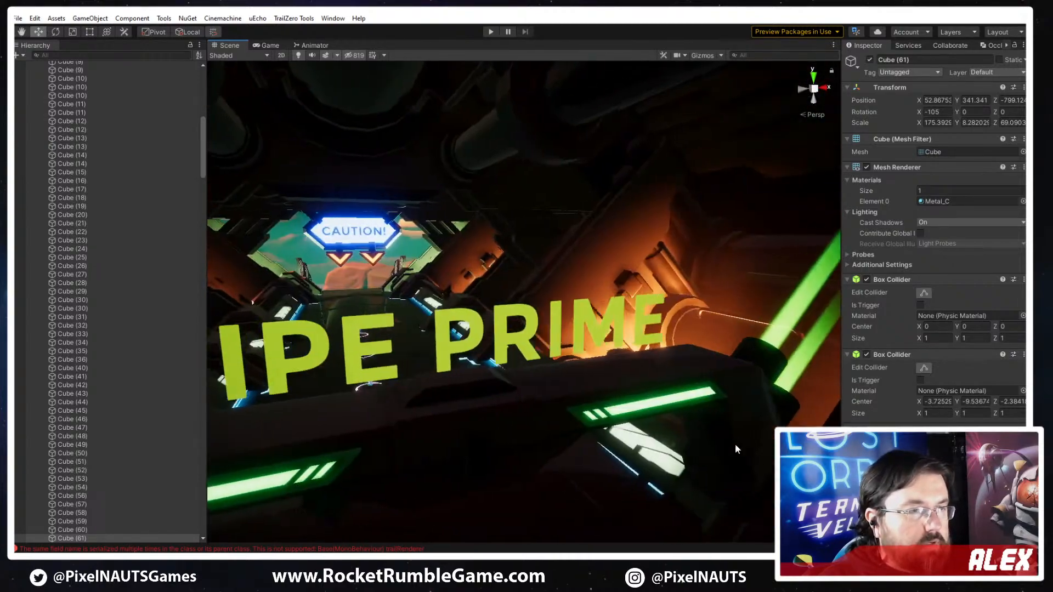
click(545, 325)
click(545, 326)
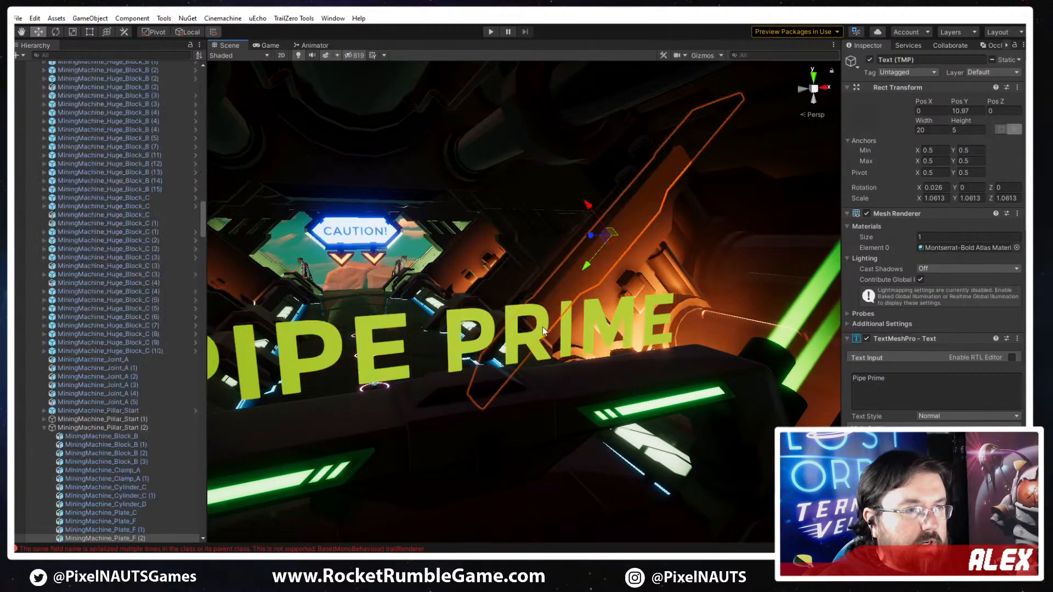
click(365, 357)
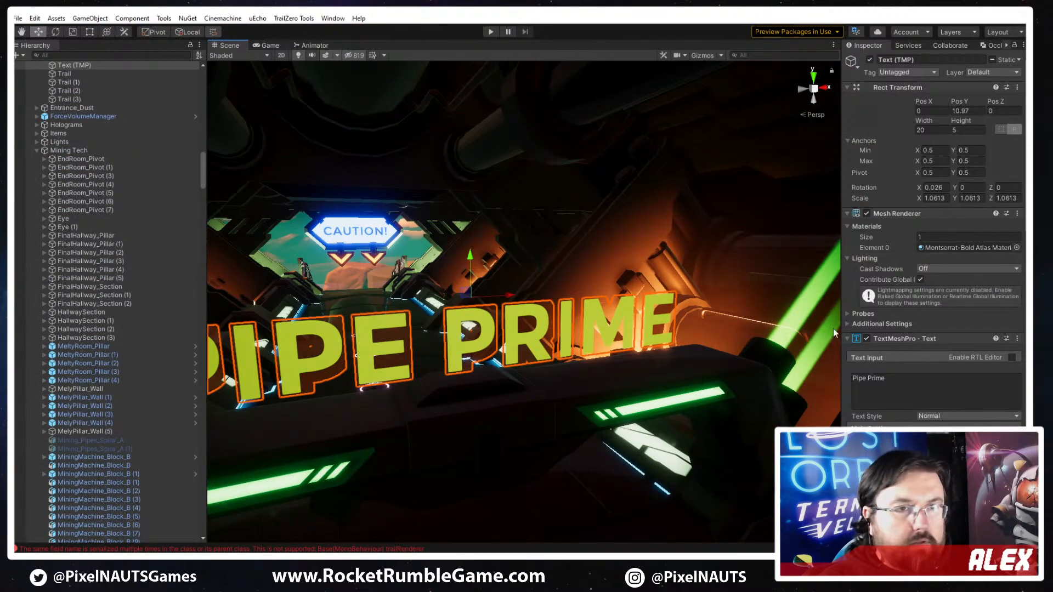
click(912, 378)
text(CAUS)
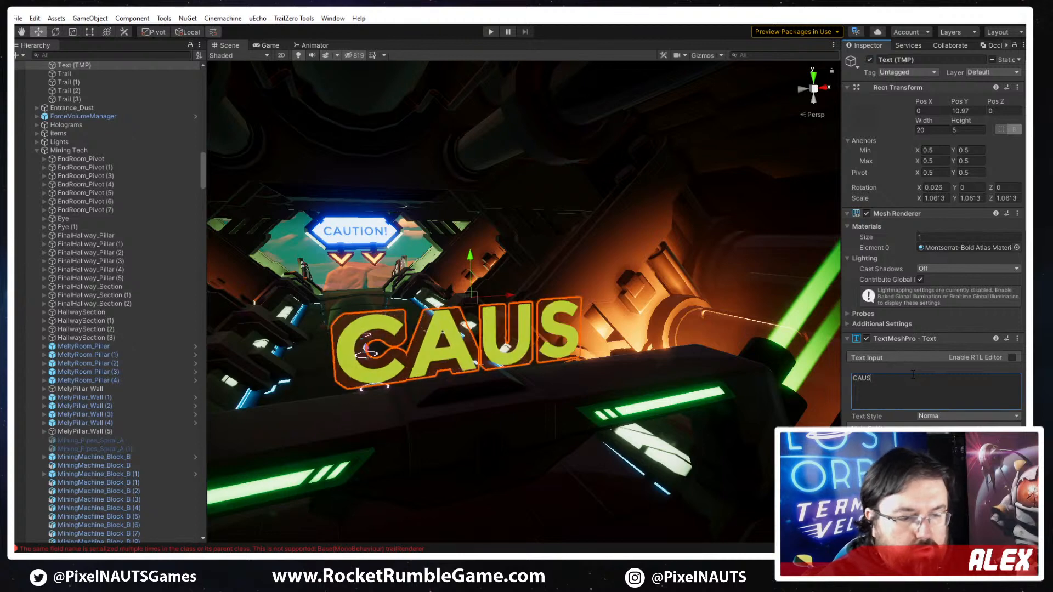
text(TIC CANYON)
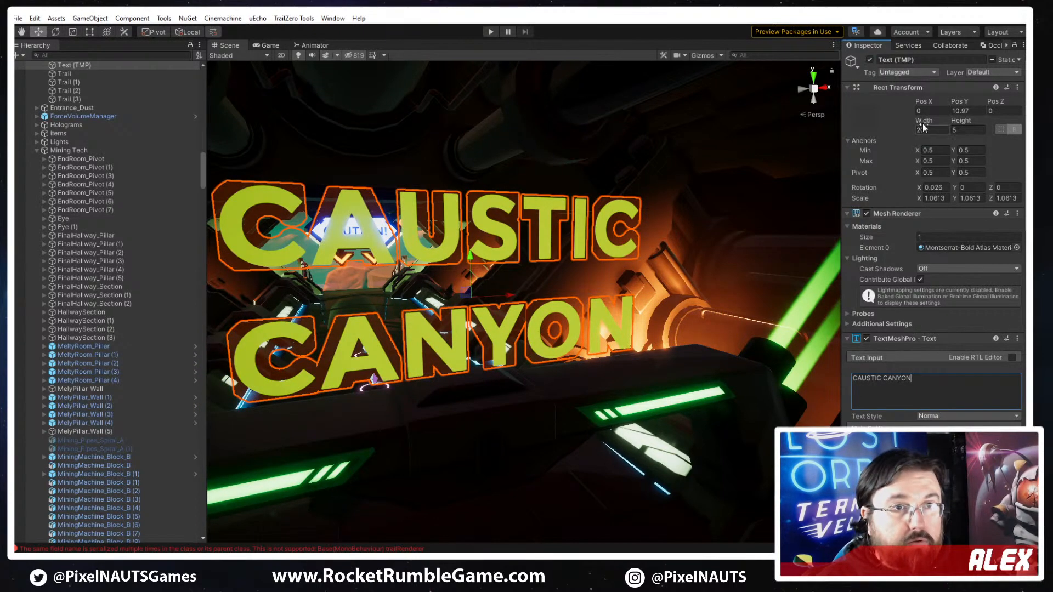
drag(925, 121, 943, 118)
- Examine the opening stretch of track, including the striped hazard plate, the rock obstacle and the curve beyond it
right_drag(495, 361, 466, 351)
key(s)
click(569, 472)
right_drag(688, 433, 655, 433)
right_drag(674, 433, 485, 14)
key(w)
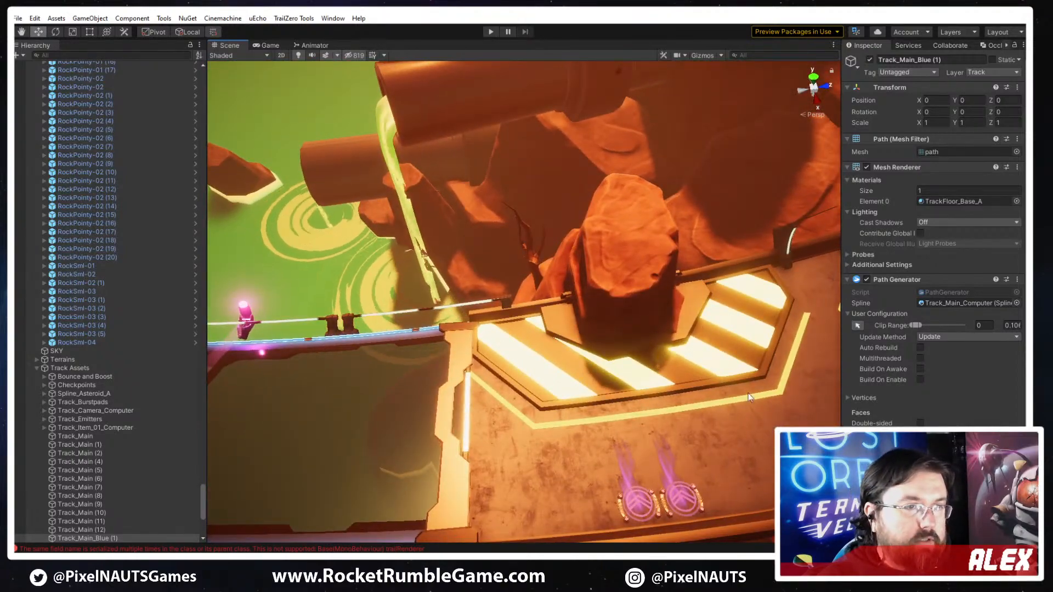
right_drag(263, 422, 870, 376)
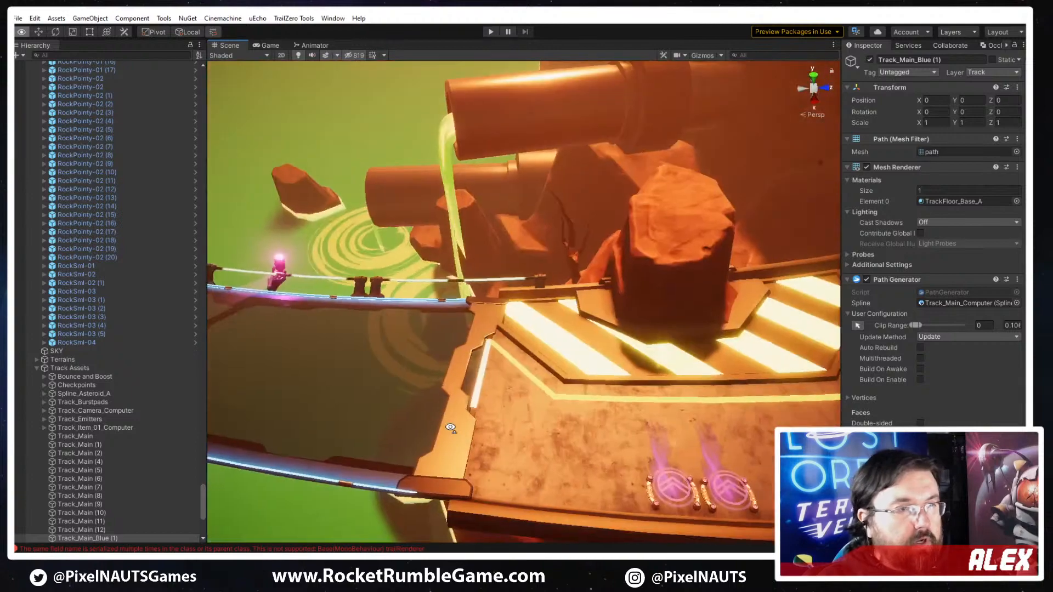
right_drag(576, 351, 771, 407)
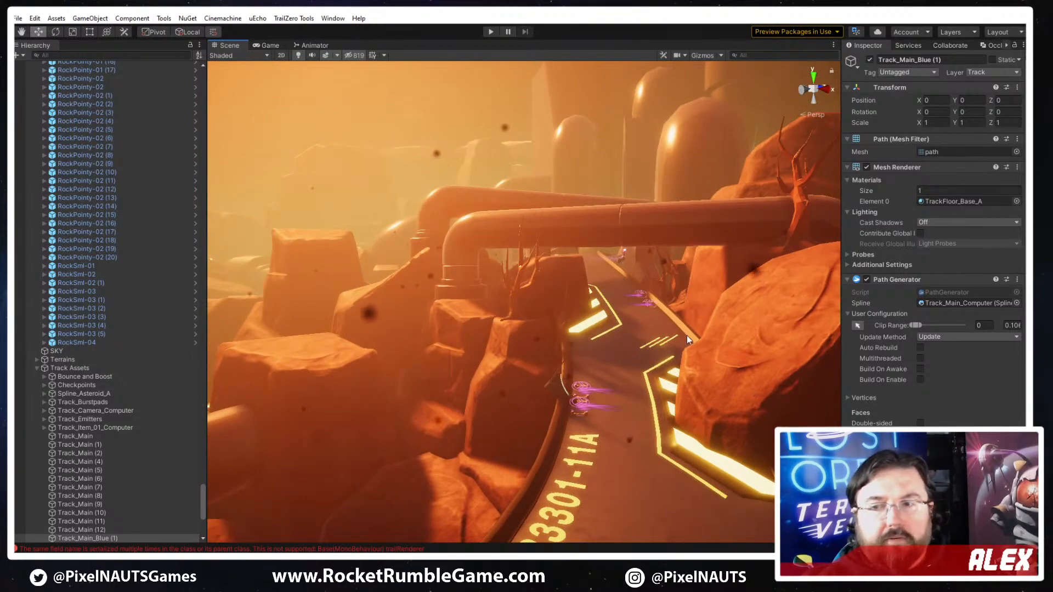
right_drag(773, 360, 648, 362)
- Reposition the TreeDead-02 dead tree beside the track curve to about X -6.67, Y -359.76, Z 260.24
click(593, 371)
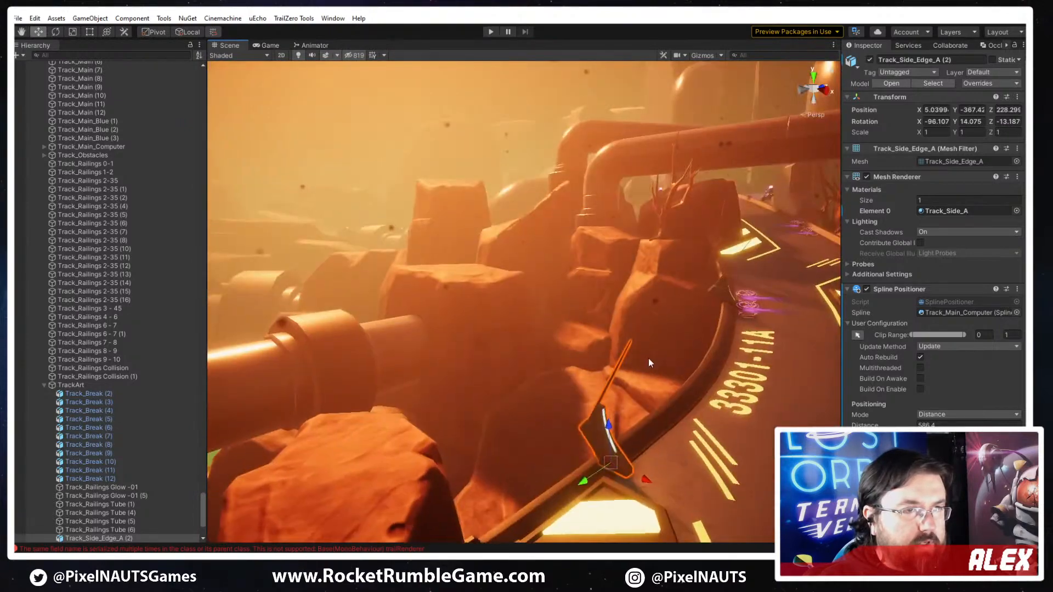
mouse_move(582, 417)
right_down()
mouse_move(425, 488)
mouse_move(413, 510)
mouse_move(658, 411)
mouse_move(679, 412)
mouse_move(564, 404)
mouse_move(700, 407)
mouse_move(584, 410)
right_up()
click(571, 408)
key(e)
drag(592, 423, 452, 443)
key(w)
drag(564, 403, 533, 409)
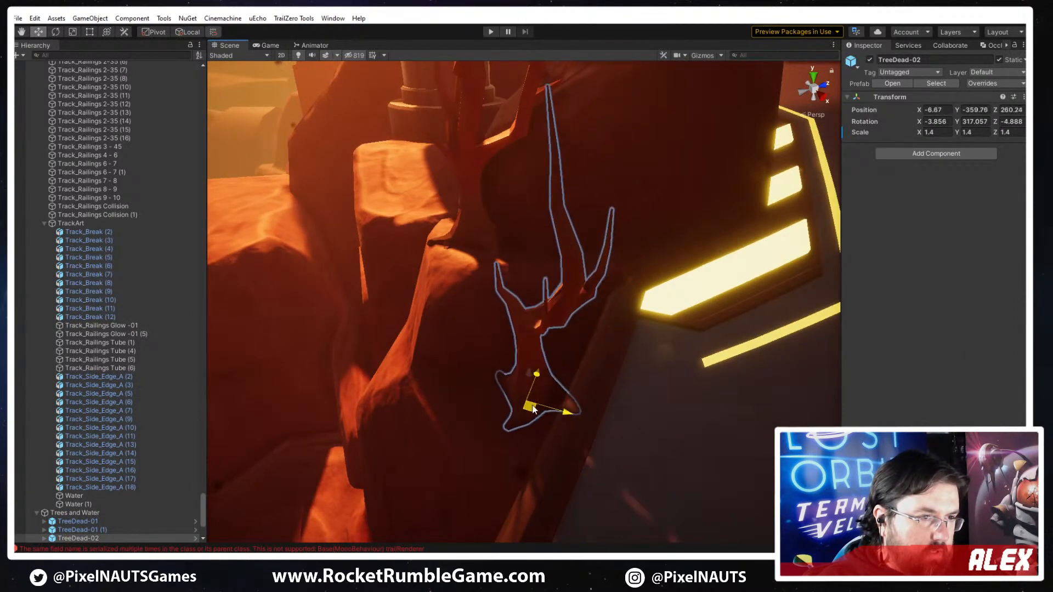
- Lower TreeDead-02 to about Y -360.16 and rotate it to about X -2.7, Y 393.6, Z -22.5
right_drag(534, 369, 619, 409)
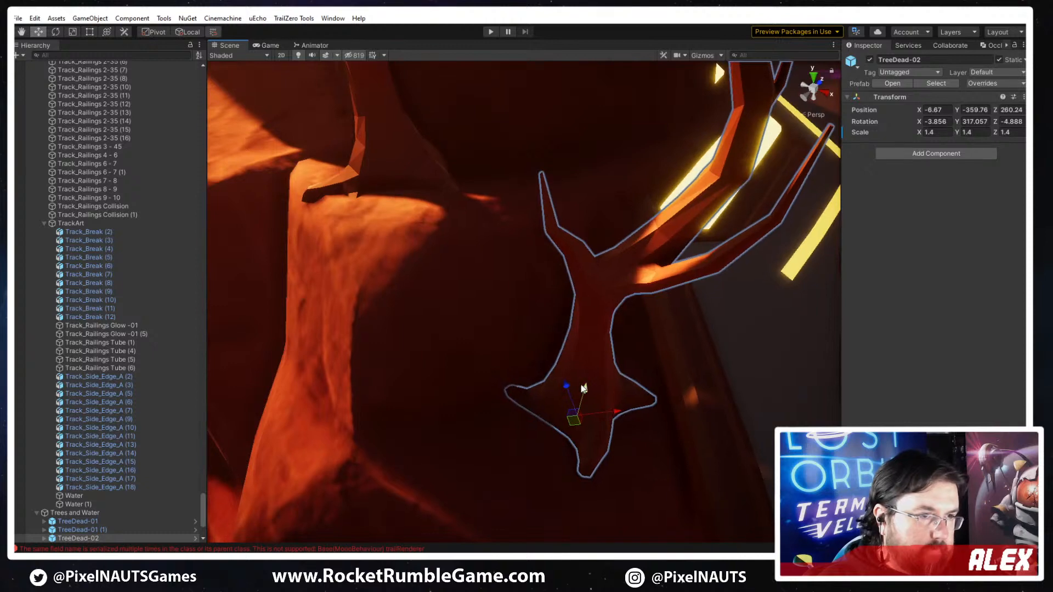
drag(583, 386, 577, 432)
key(w)
right_drag(599, 423, 537, 441)
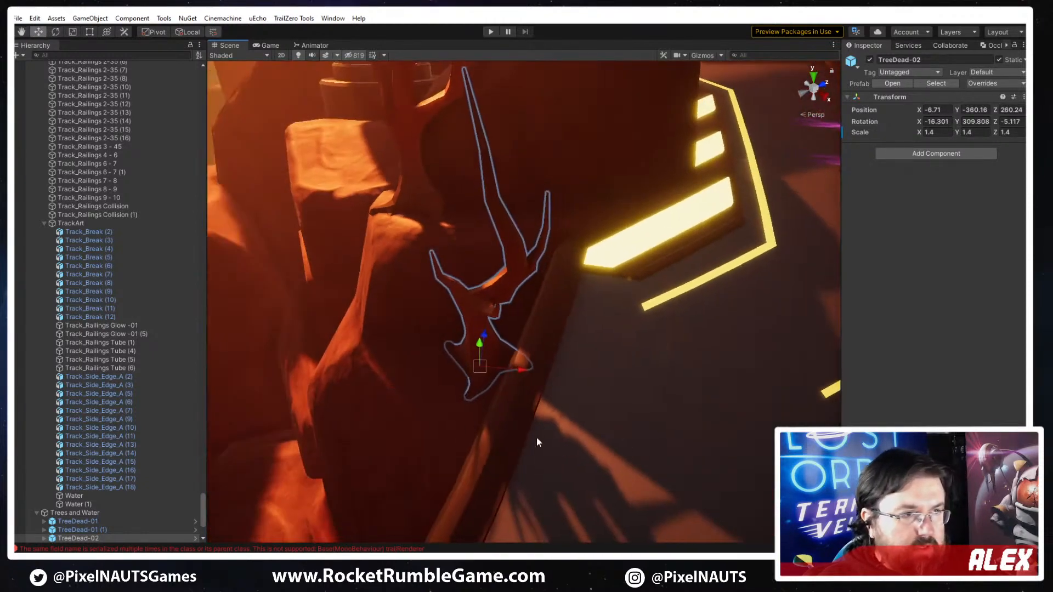
drag(498, 403, 489, 384)
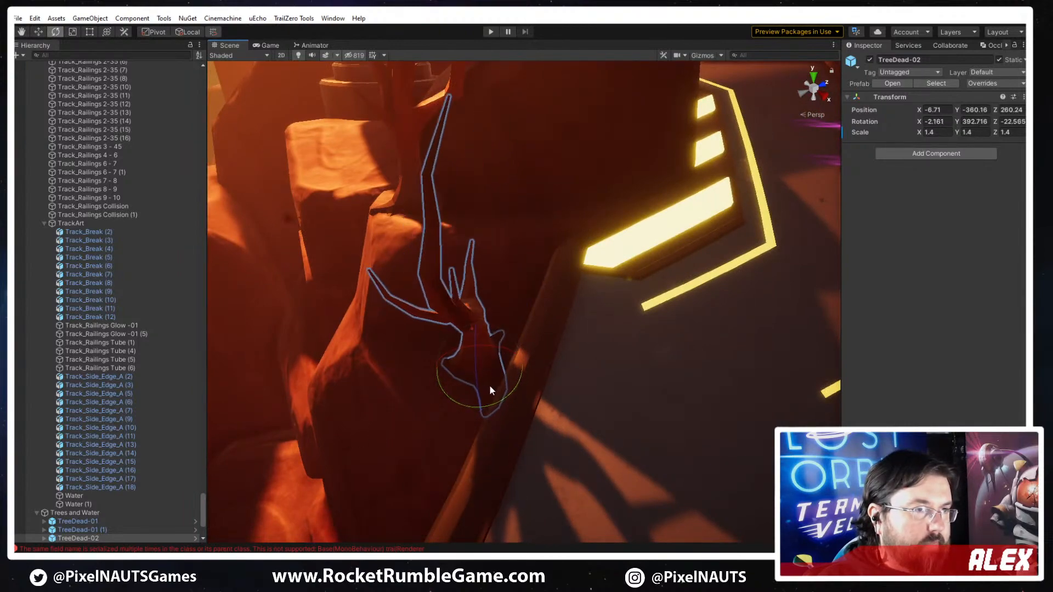
right_drag(489, 384, 536, 373)
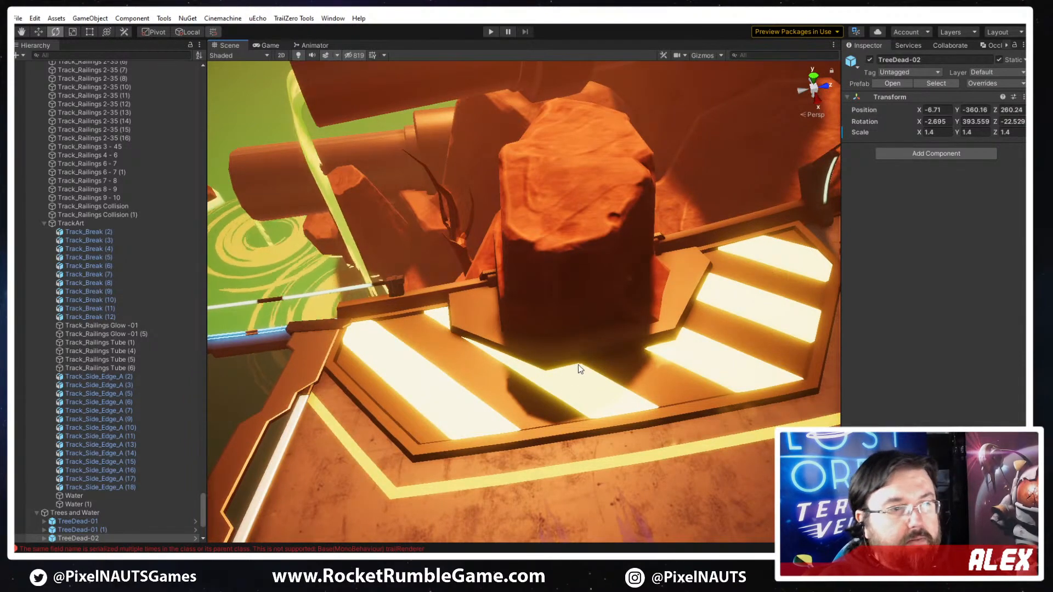
- Inspect the hazard plates, 33301-11A floor numbers, boost pads and pickups along the canyon track
right_drag(540, 396, 488, 448)
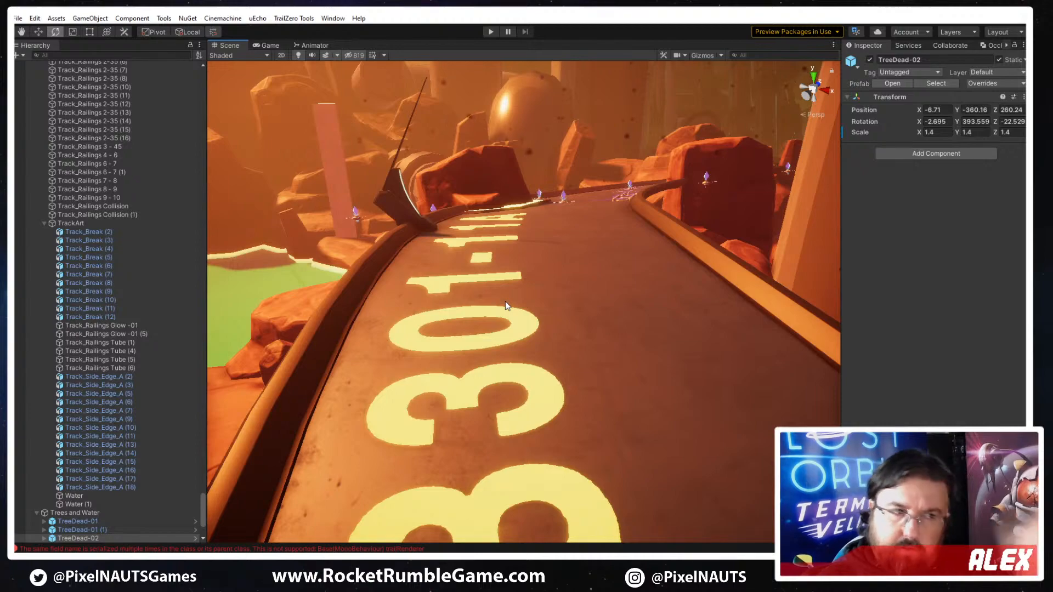
mouse_move(545, 352)
right_down()
mouse_move(399, 419)
mouse_move(268, 390)
mouse_move(358, 323)
mouse_move(238, 427)
mouse_move(332, 404)
mouse_move(318, 404)
mouse_move(496, 471)
mouse_move(433, 490)
mouse_move(439, 498)
mouse_move(482, 467)
mouse_move(450, 468)
mouse_move(596, 471)
mouse_move(626, 349)
mouse_move(720, 382)
right_up()
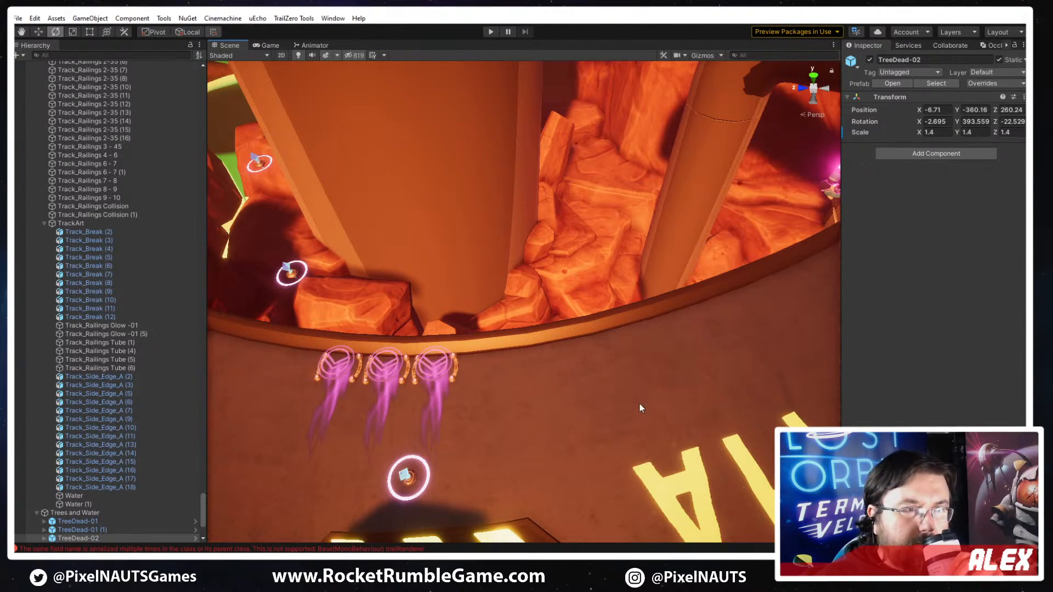
right_drag(640, 403, 498, 386)
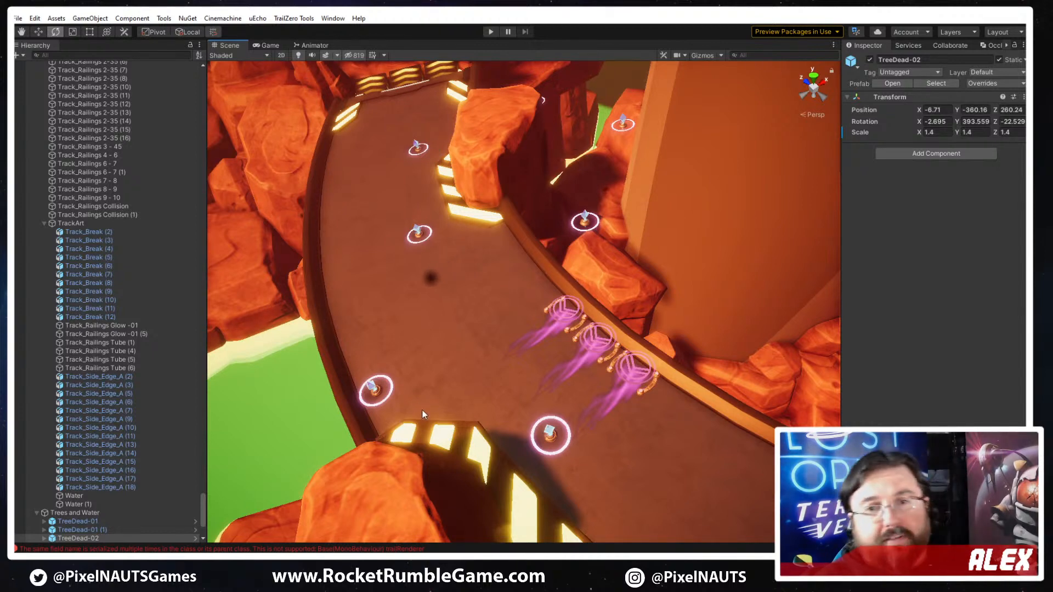
right_drag(603, 380, 652, 395)
key(w)
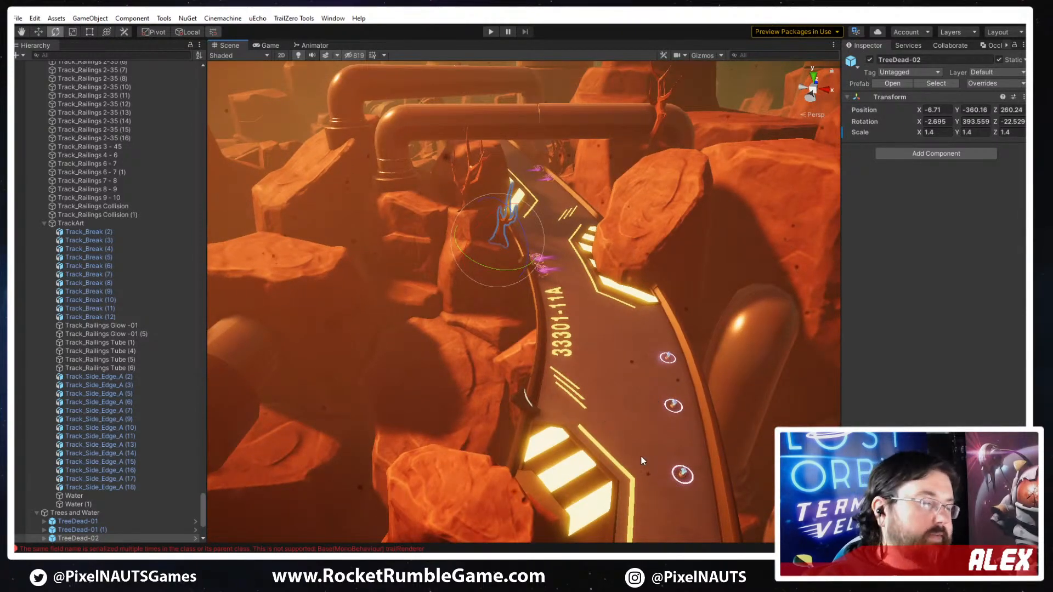
right_drag(641, 456, 534, 450)
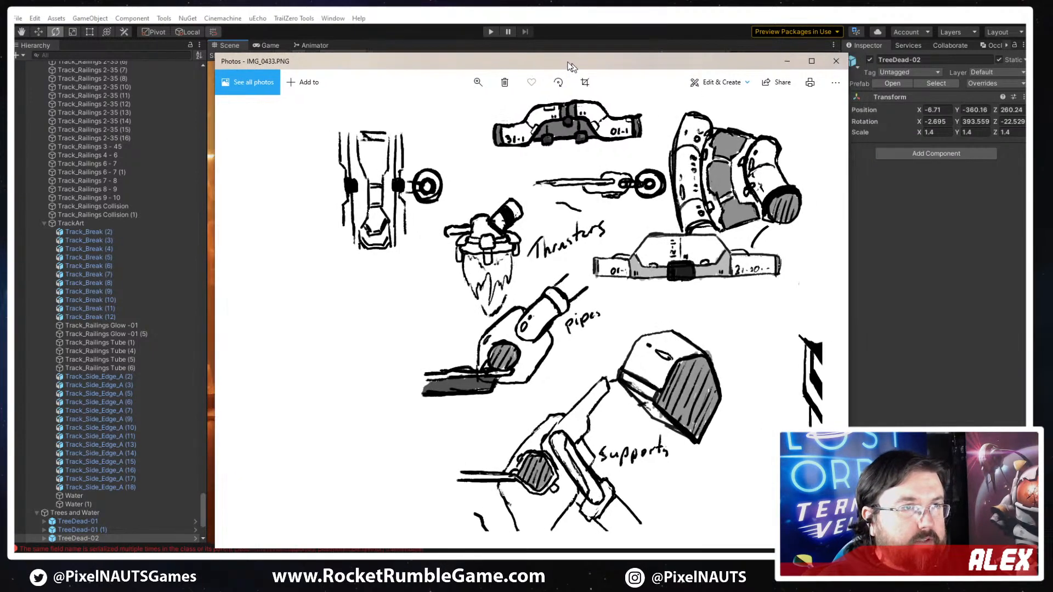
- Review the track concept sketches IMG_0433.PNG and IMG_0432.PNG in Photos, viewing IMG_0432.PNG enlarged
drag(569, 64, 511, 45)
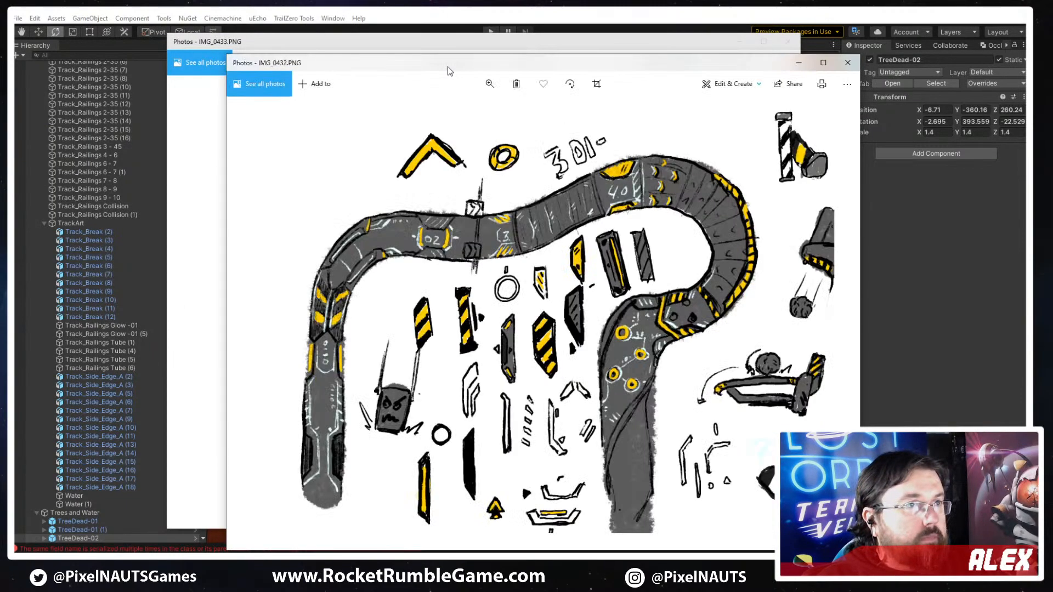
drag(445, 59, 364, 30)
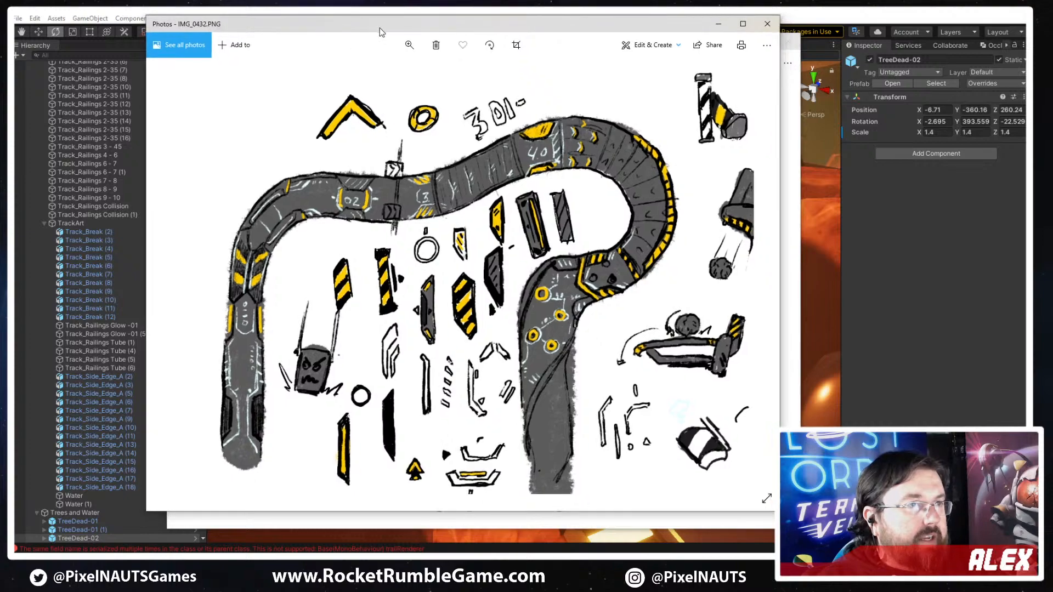
click(742, 24)
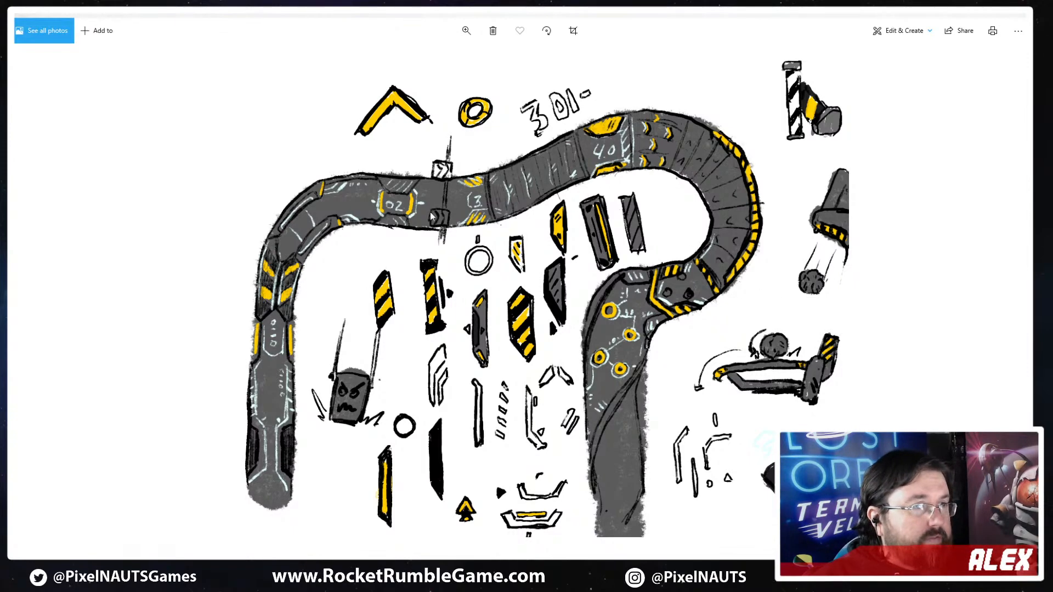
drag(773, 15, 1026, 99)
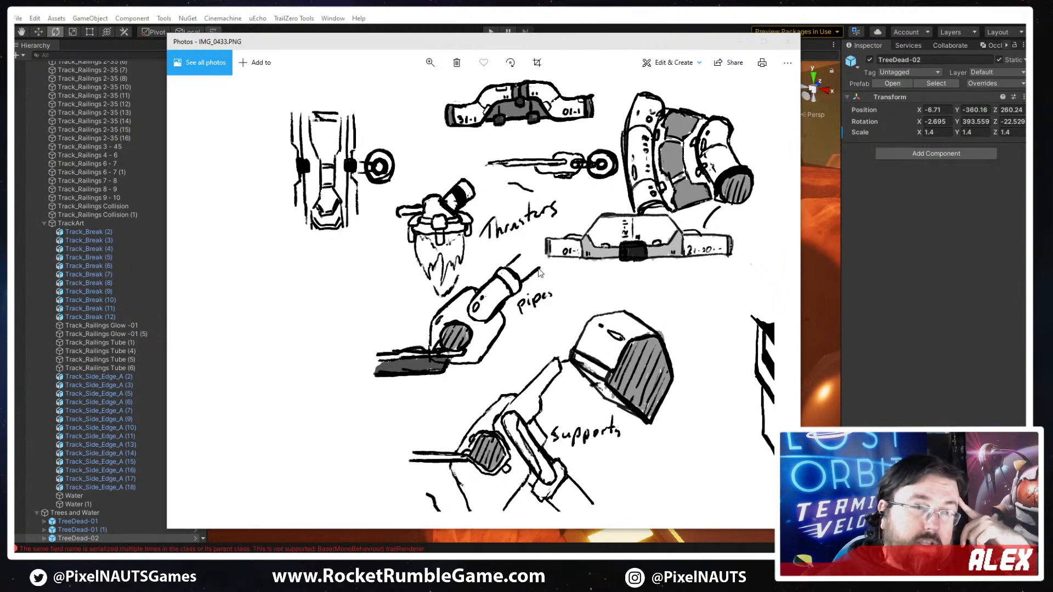
click(633, 13)
- Compare the in-scene railings, hazard plate and track curve with the concept sketches
right_drag(632, 228, 567, 399)
right_drag(662, 368, 712, 417)
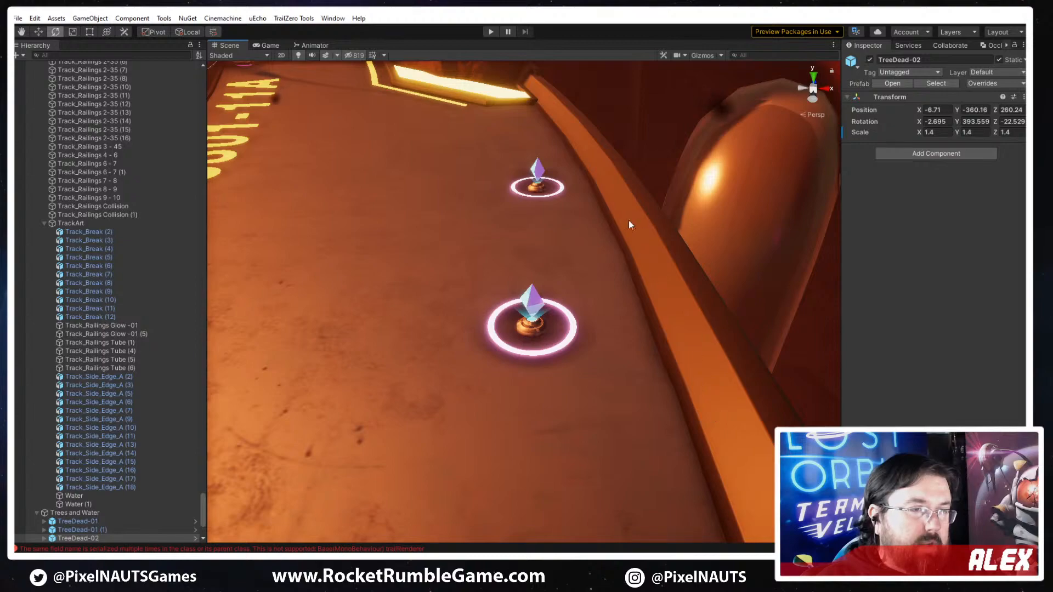
right_drag(462, 442, 725, 299)
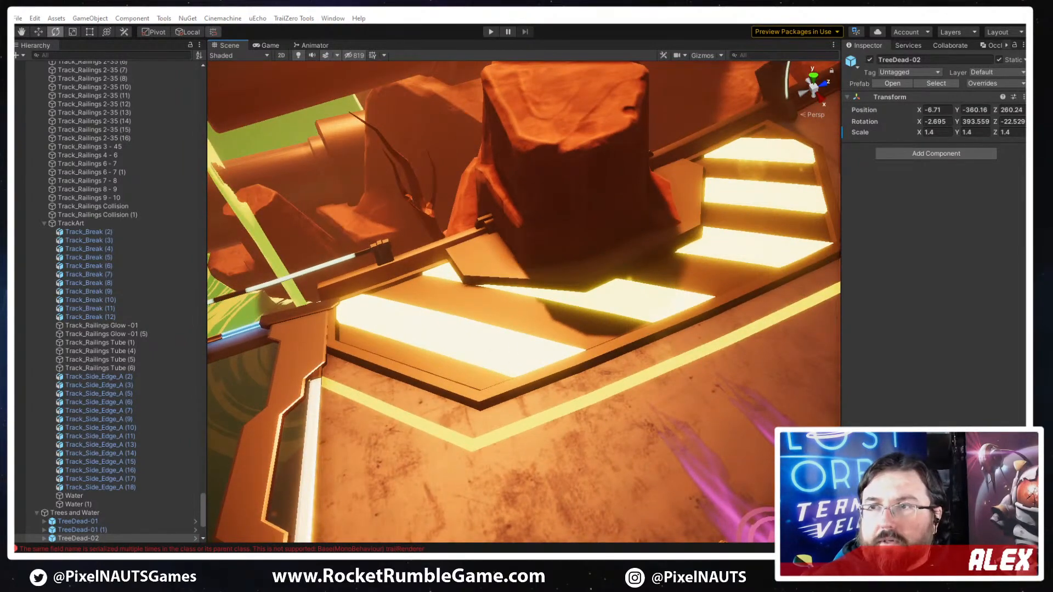
right_drag(454, 404, 620, 404)
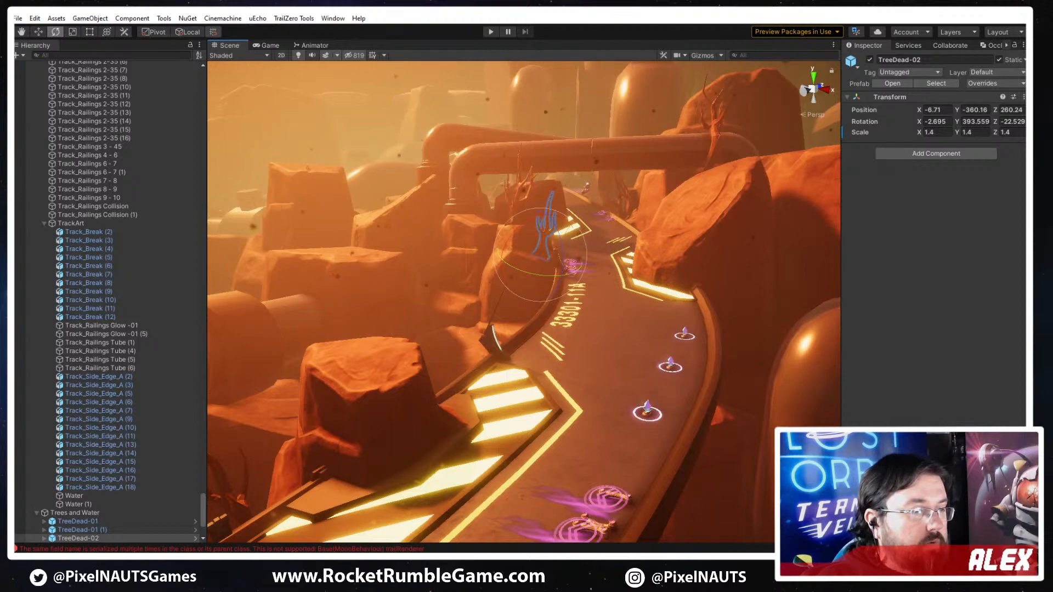
- Switch to 3ds Max, select PP_Track_Plate_A, and examine it alongside the hazard plate, track numbers and second plate
key(alt+Tab)
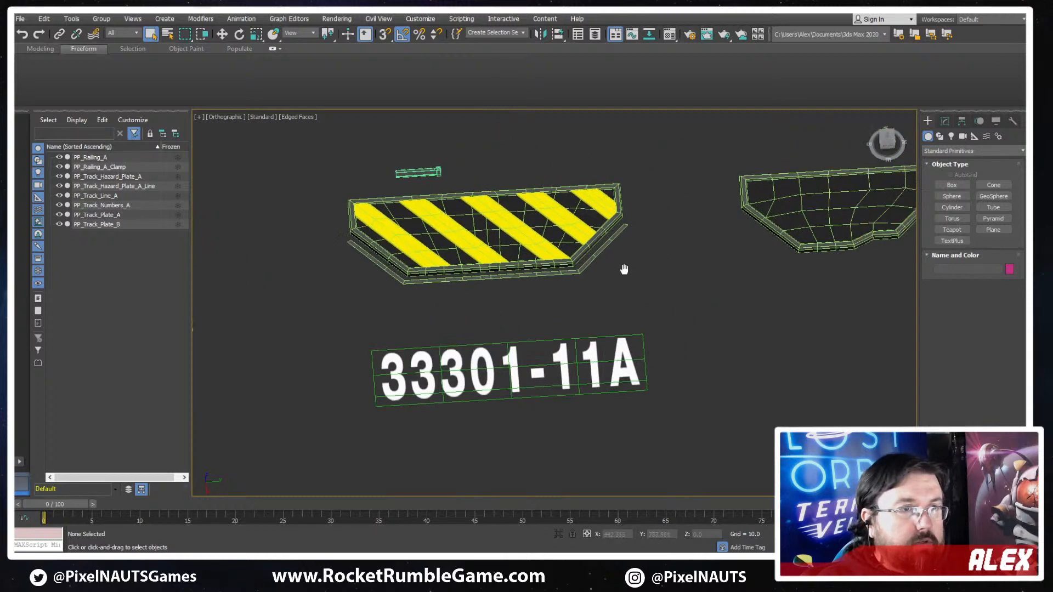
middle_drag(624, 269, 568, 287)
scroll(568, 288, down, 4)
alt+middle_drag(753, 301, 697, 274)
scroll(696, 273, up, 4)
click(689, 259)
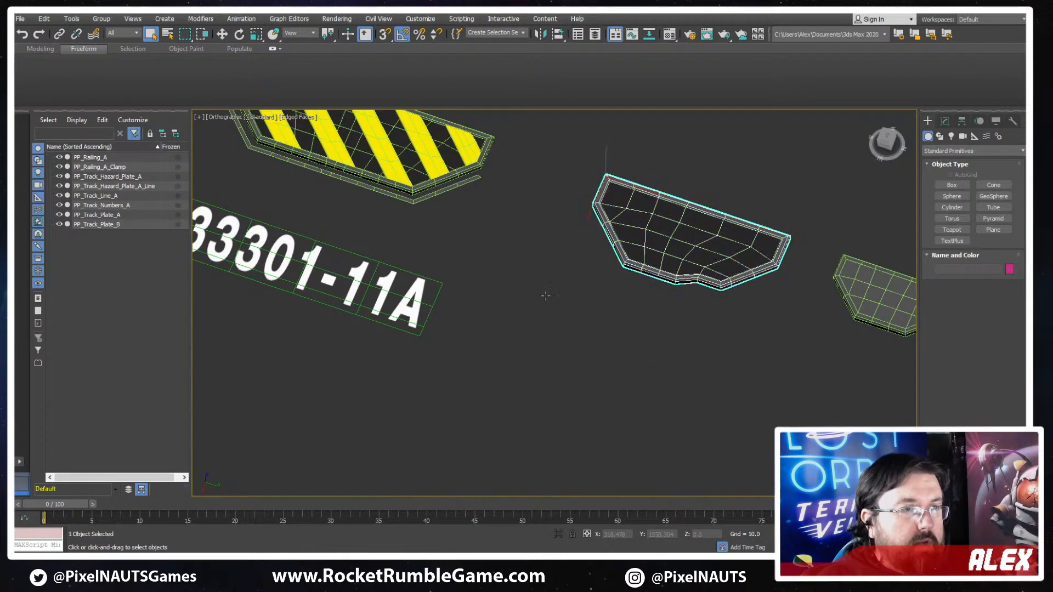
scroll(417, 295, down, 2)
alt+middle_drag(417, 295, 502, 306)
scroll(627, 310, up, 2)
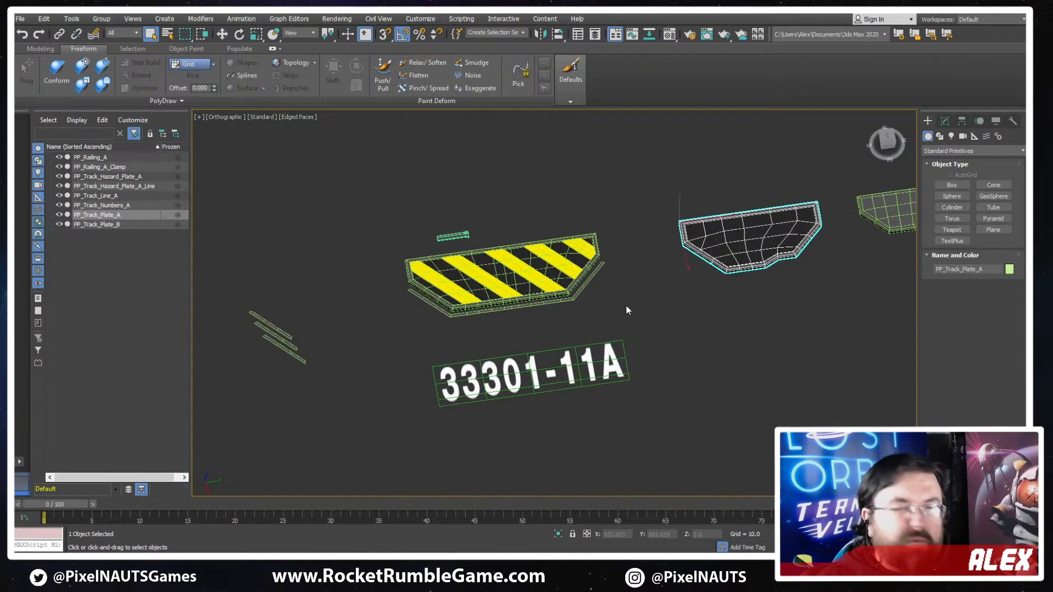
middle_drag(768, 298, 626, 301)
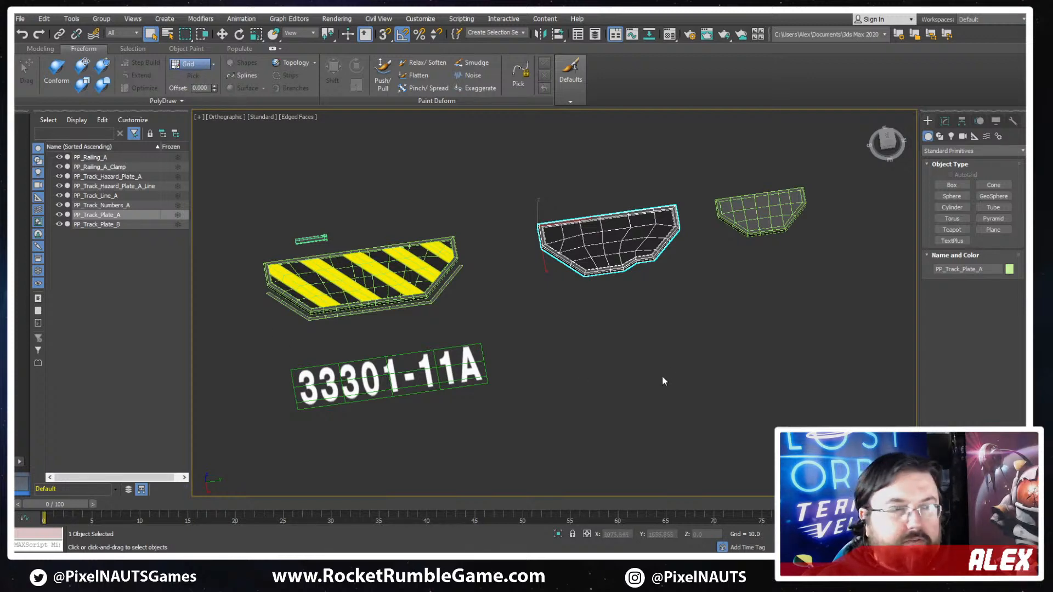
- Switch the viewport to the Top view and frame the track plates and the 33301-11A numbers
scroll(496, 372, down, 9)
middle_drag(662, 376, 610, 368)
key(t)
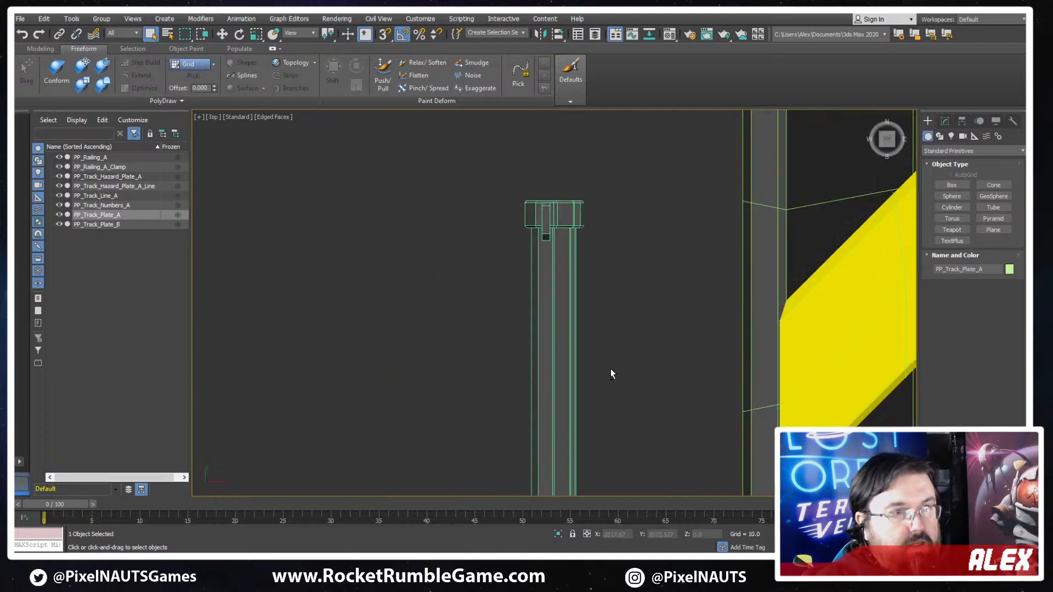
key(z)
scroll(571, 349, down, 6)
middle_drag(662, 419, 681, 147)
middle_drag(598, 312, 754, 295)
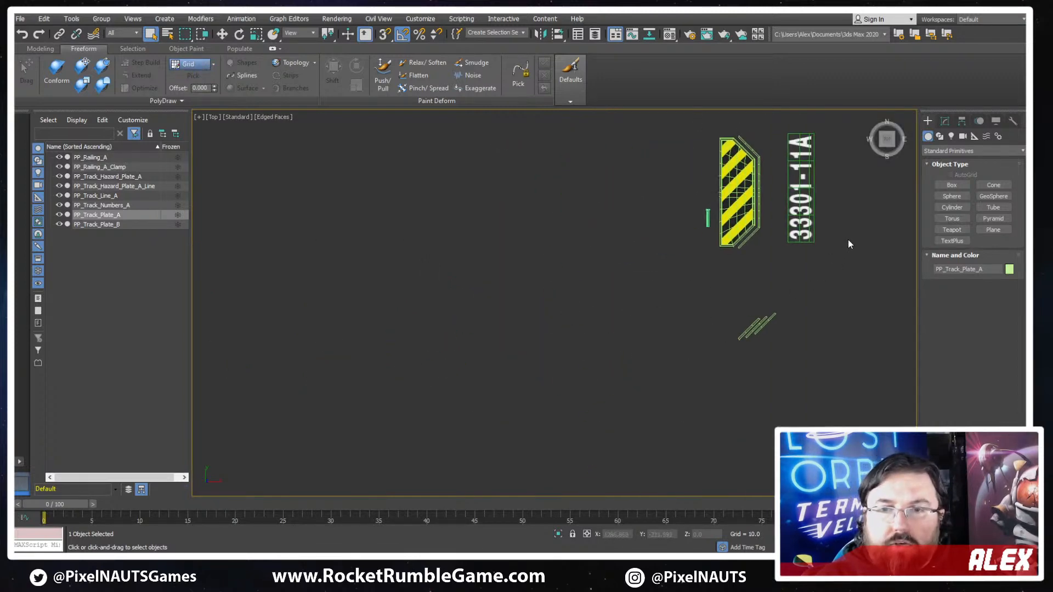
middle_drag(884, 248, 706, 321)
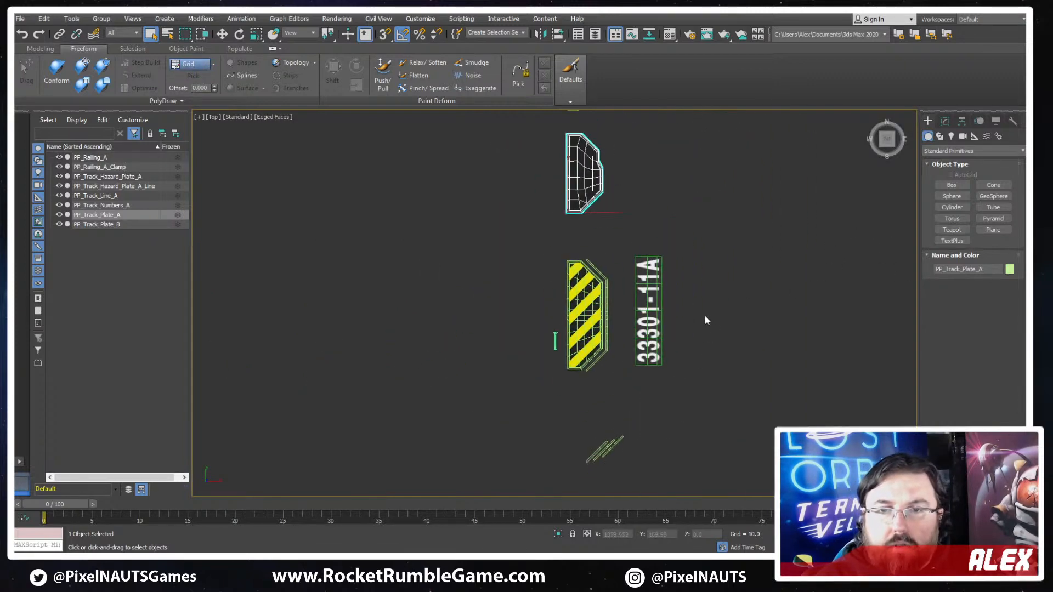
- Select PP_Track_Hazard_Plate_A with the Move tool active and turn off the edged-faces display
click(586, 319)
key(z)
key(w)
key(F4)
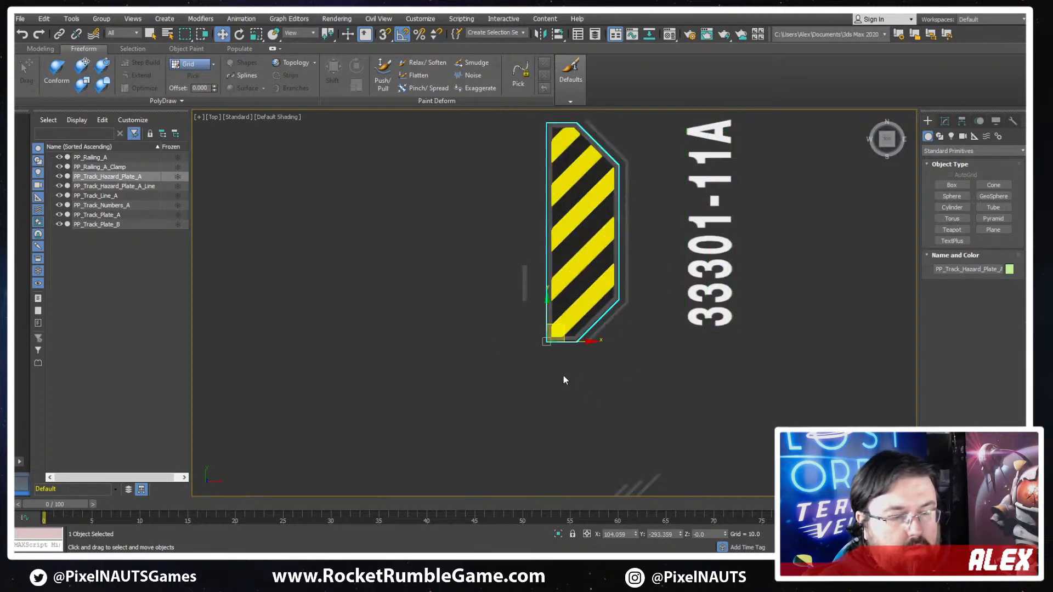
scroll(591, 255, down, 3)
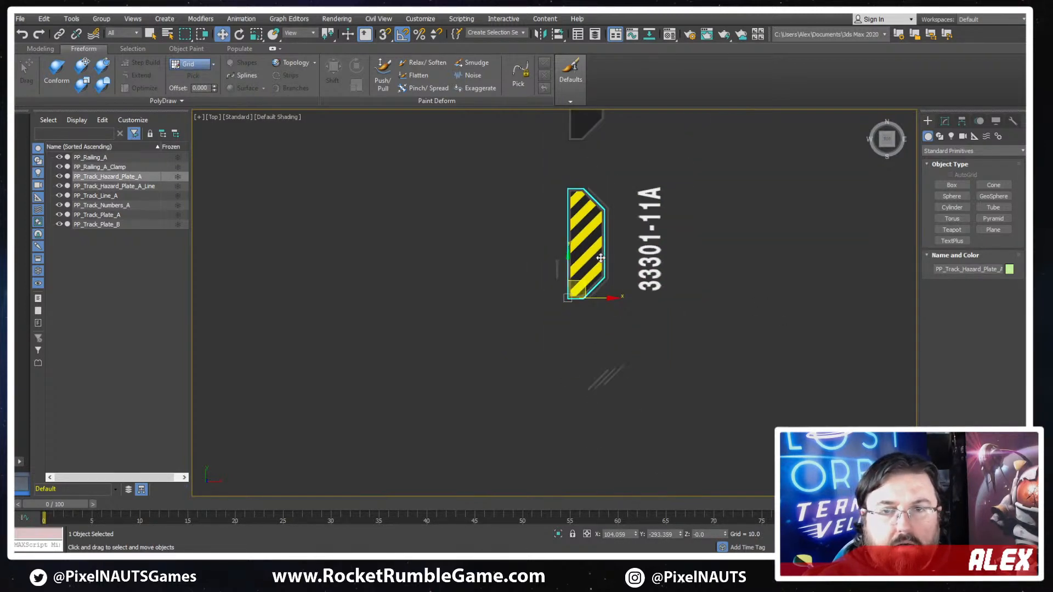
scroll(705, 245, up, 3)
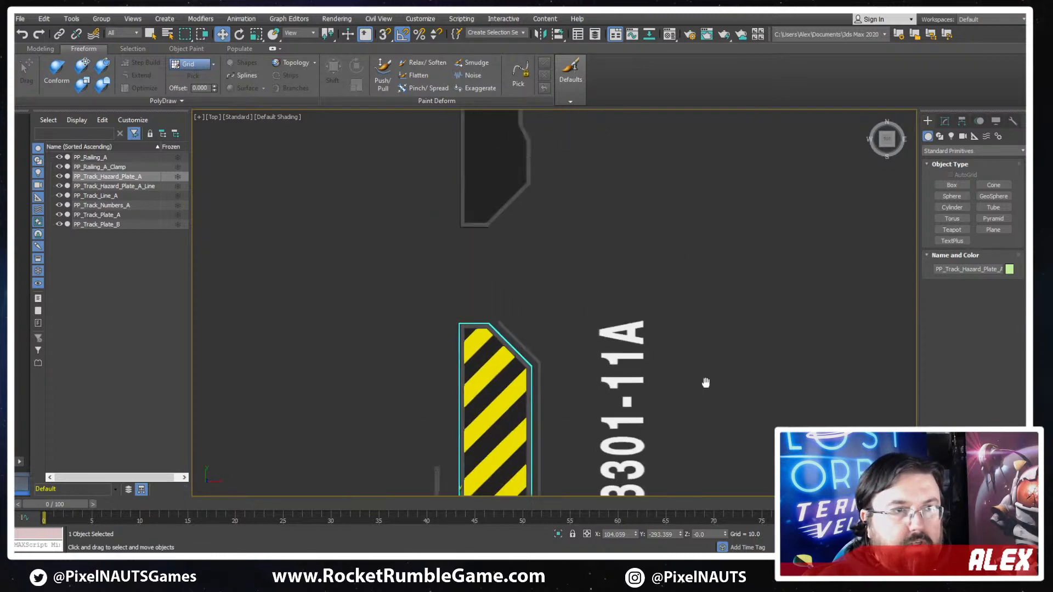
- Check the IMG_0432.PNG sketch in Photos, and create a square plane about 6202 units wide in 3ds Max, positioned beside the track plates
key(alt+Tab)
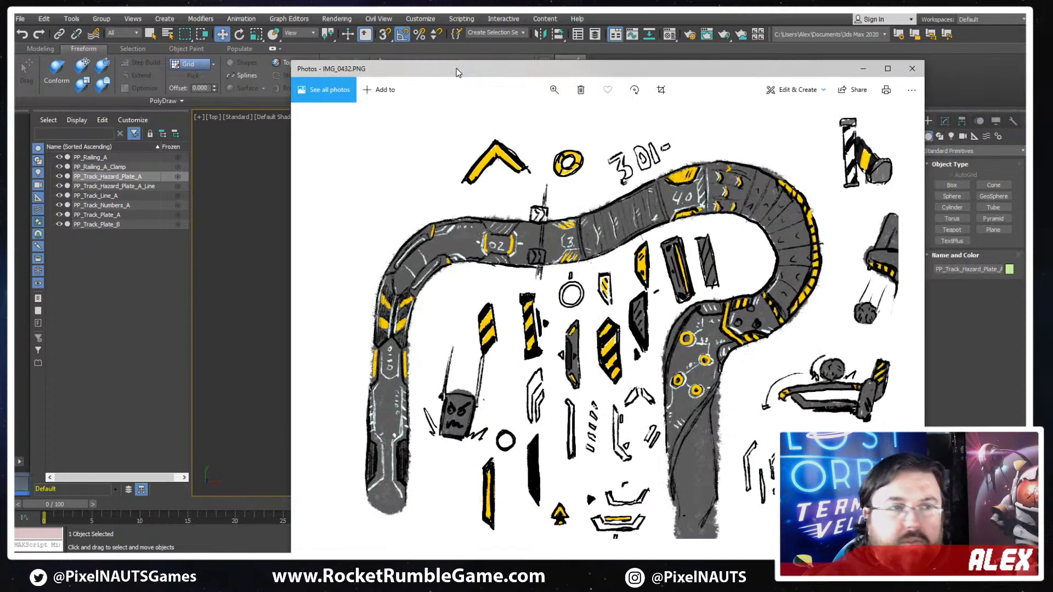
key(alt+Tab)
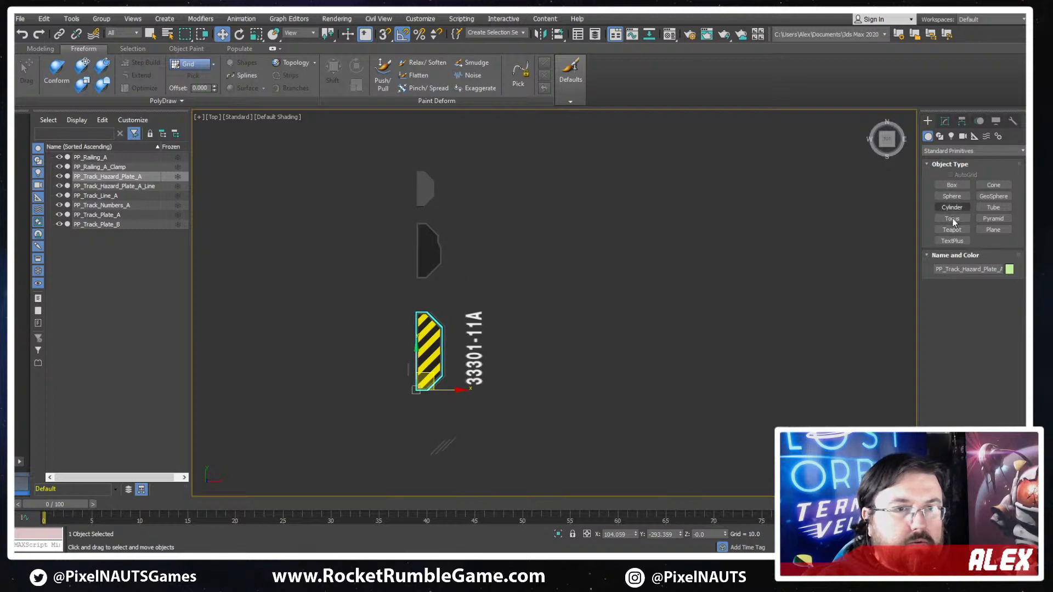
click(993, 230)
scroll(500, 285, down, 3)
drag(587, 185, 709, 306)
key(w)
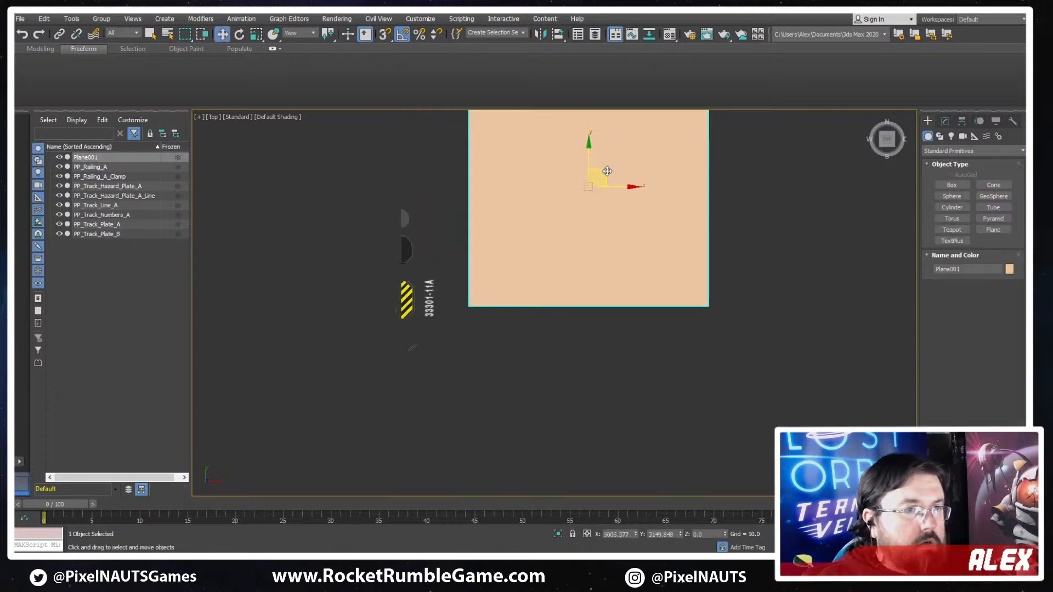
drag(598, 177, 708, 244)
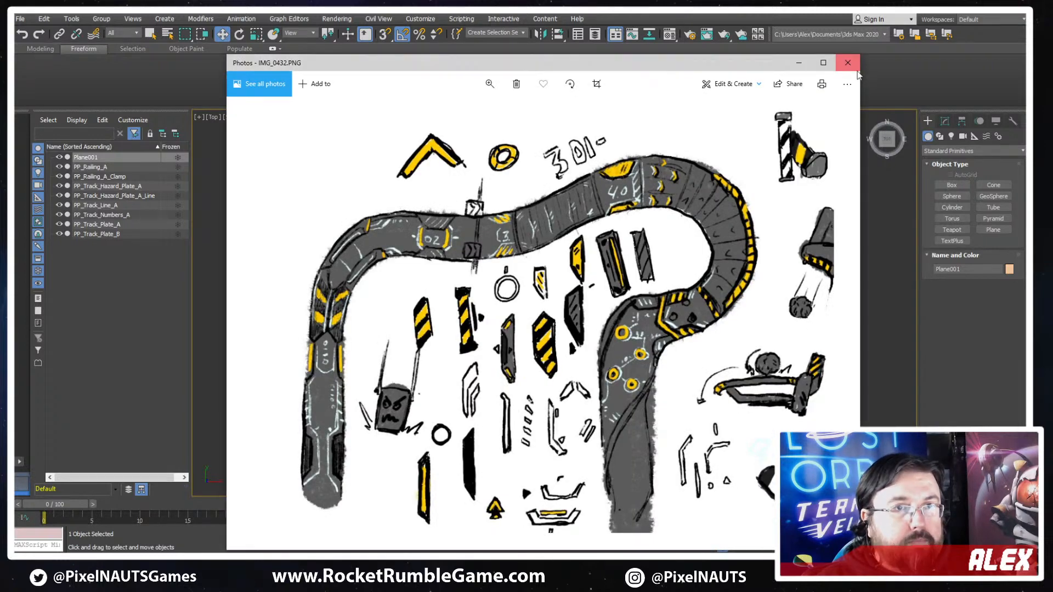
- Apply the track concept sketch IMG_0432.PNG to the new plane as its texture
click(851, 64)
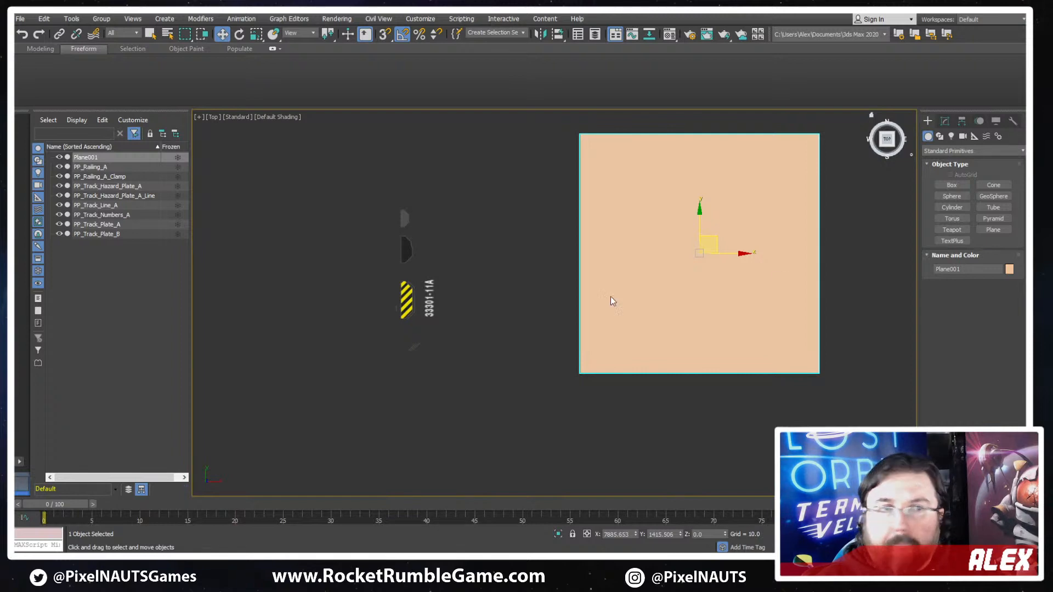
drag(610, 296, 661, 262)
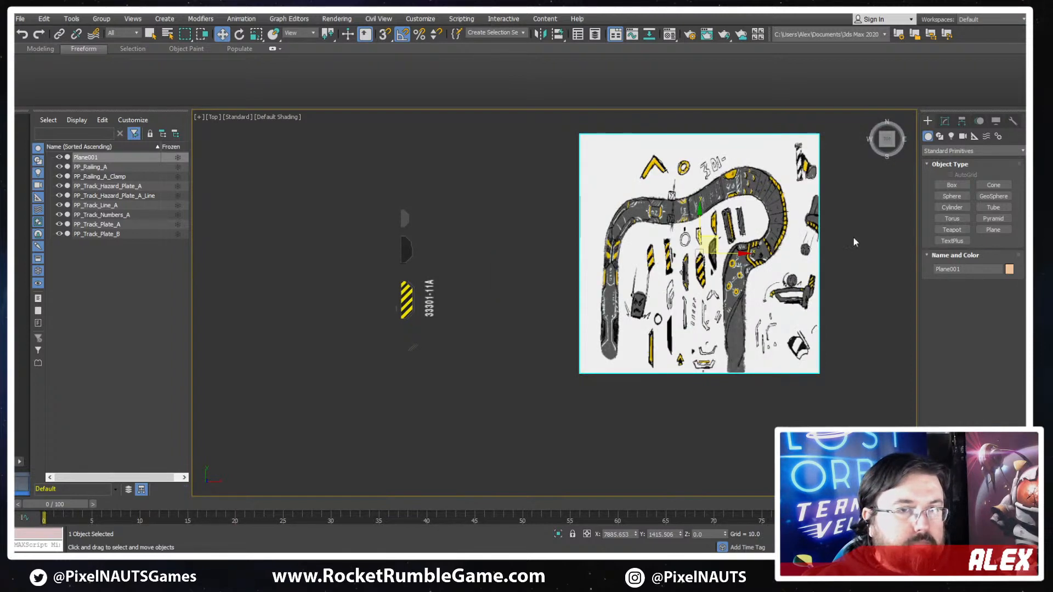
middle_drag(754, 317, 802, 294)
- Add a UVW Map modifier to the textured plane
click(945, 121)
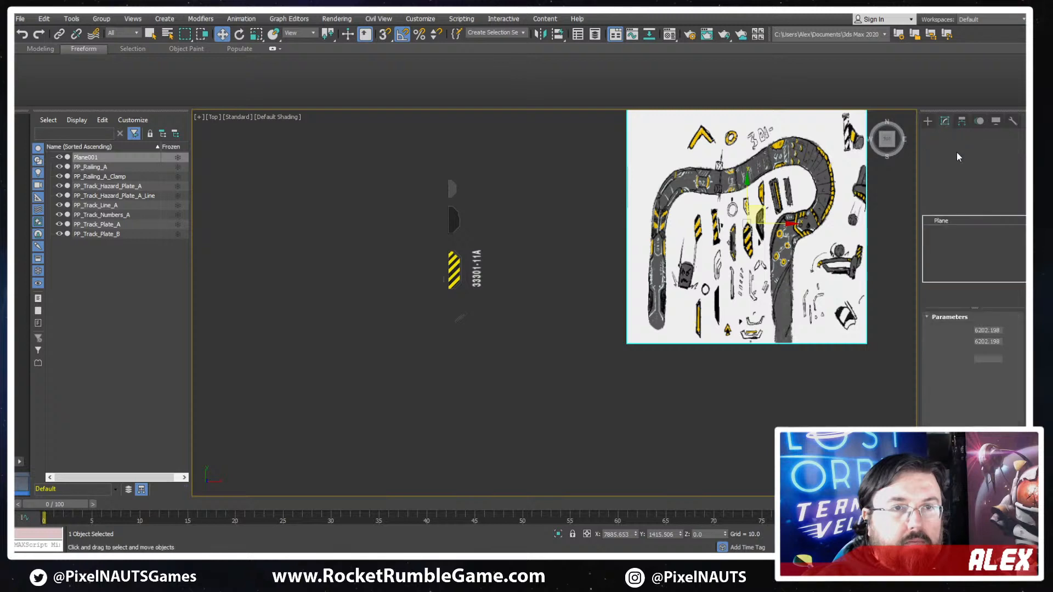
click(927, 121)
click(964, 152)
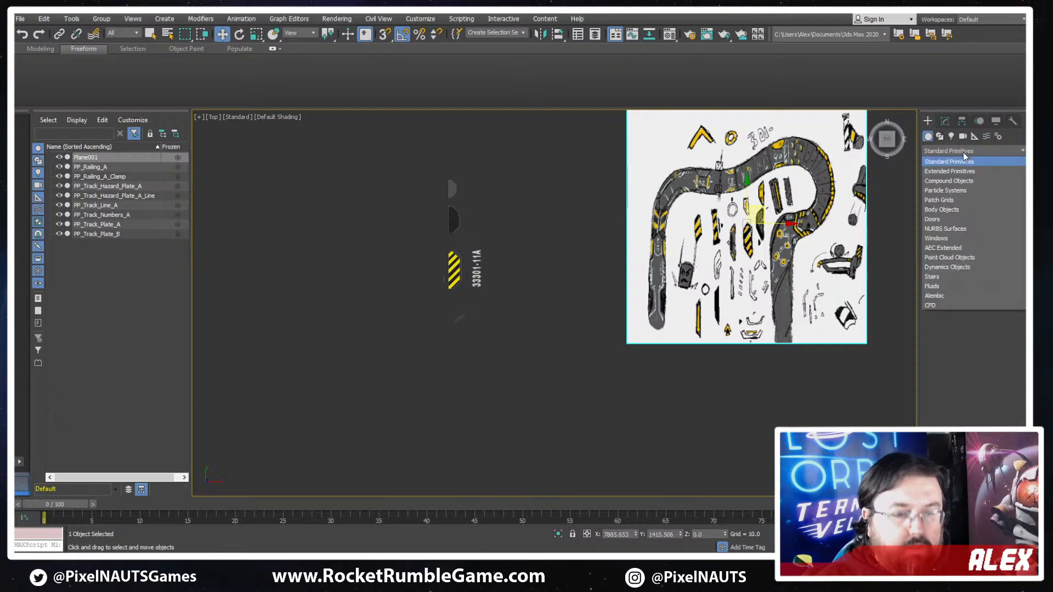
click(945, 121)
click(947, 153)
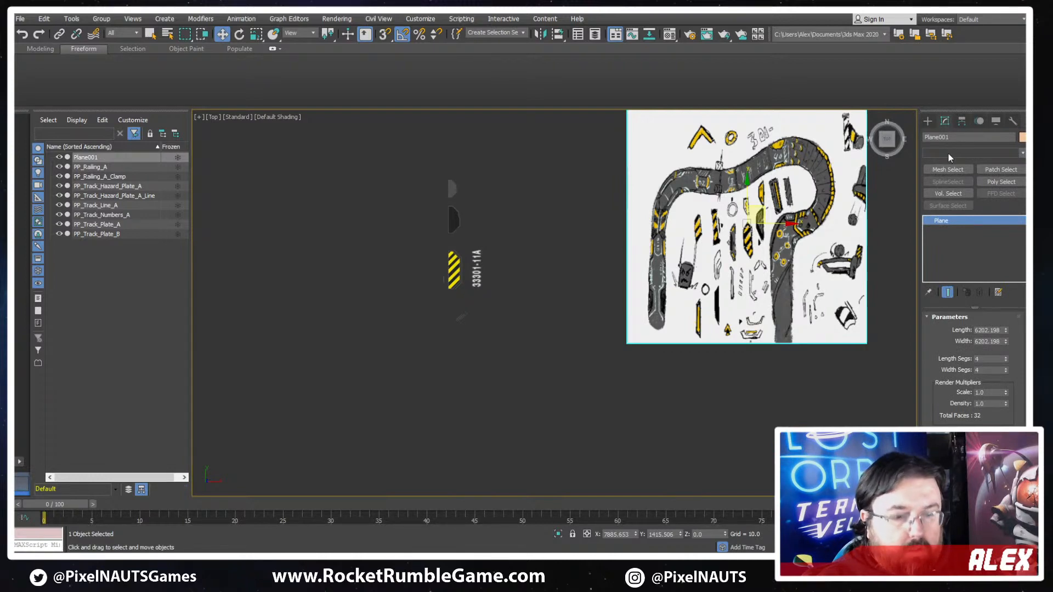
key(u)
key(u)
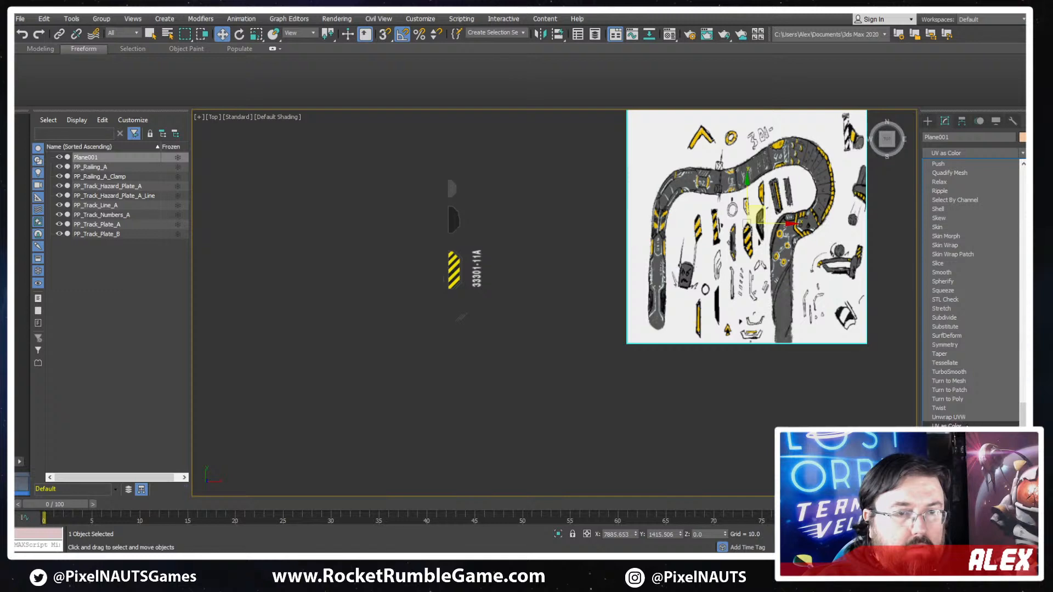
click(947, 444)
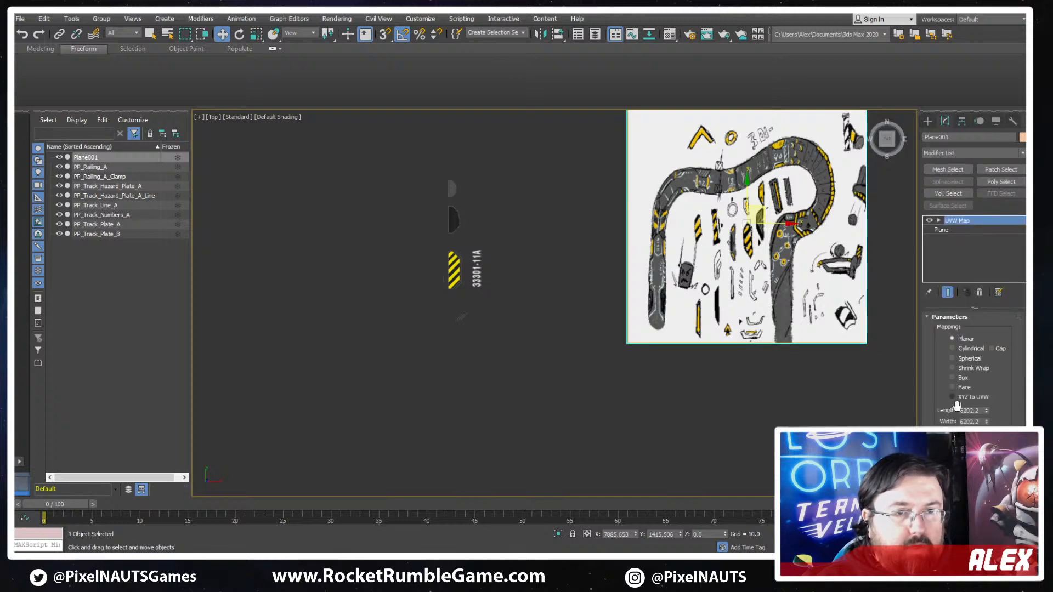
- Fit the plane's planar UVW mapping to the proportions of a bitmap from the Downloads folder
scroll(955, 403, down, 1)
scroll(913, 433, down, 3)
scroll(973, 368, down, 2)
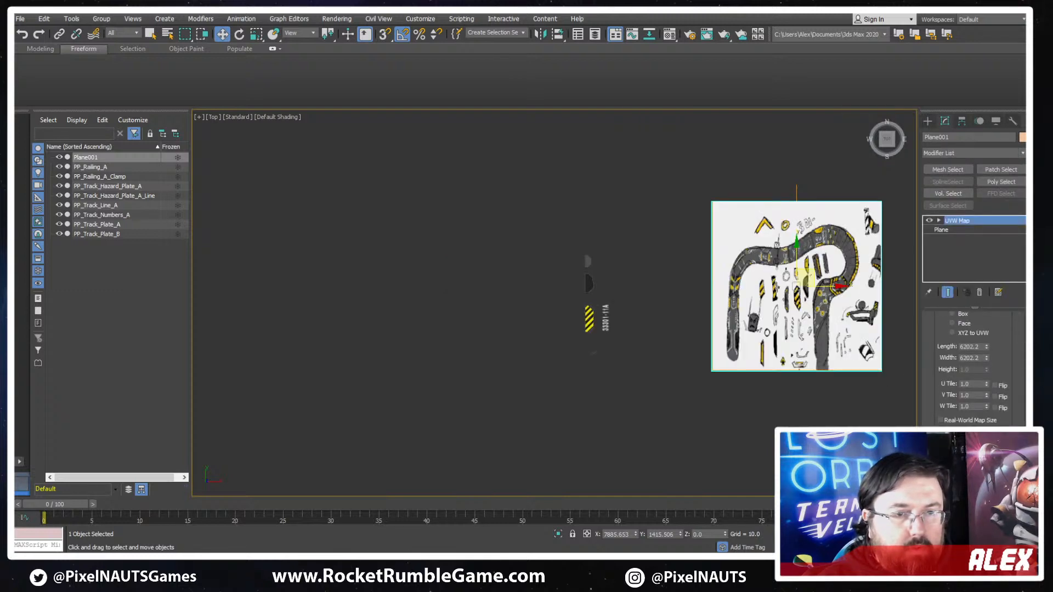
scroll(974, 367, down, 2)
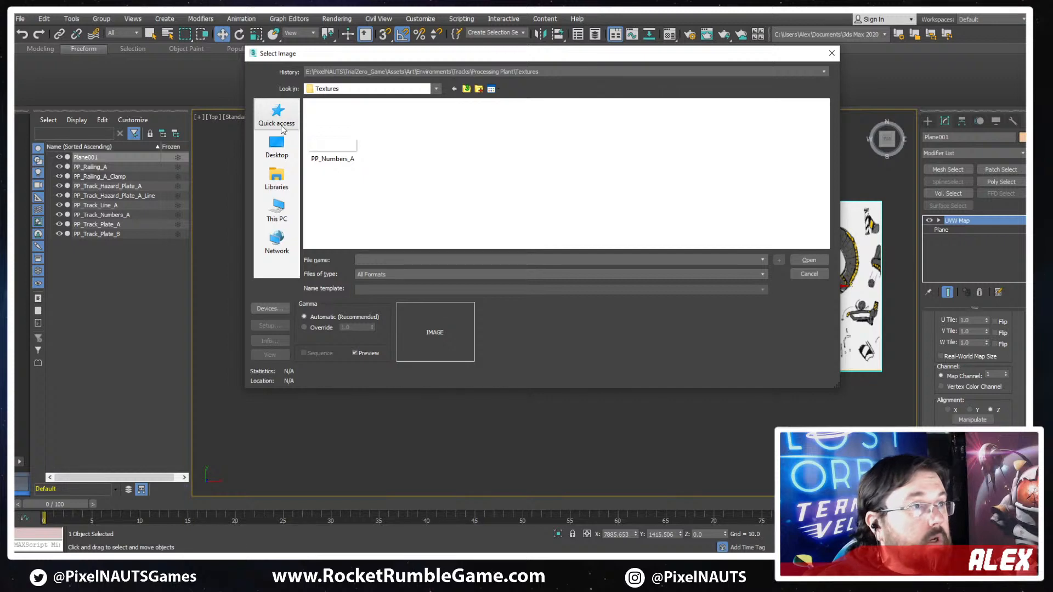
click(282, 150)
click(277, 114)
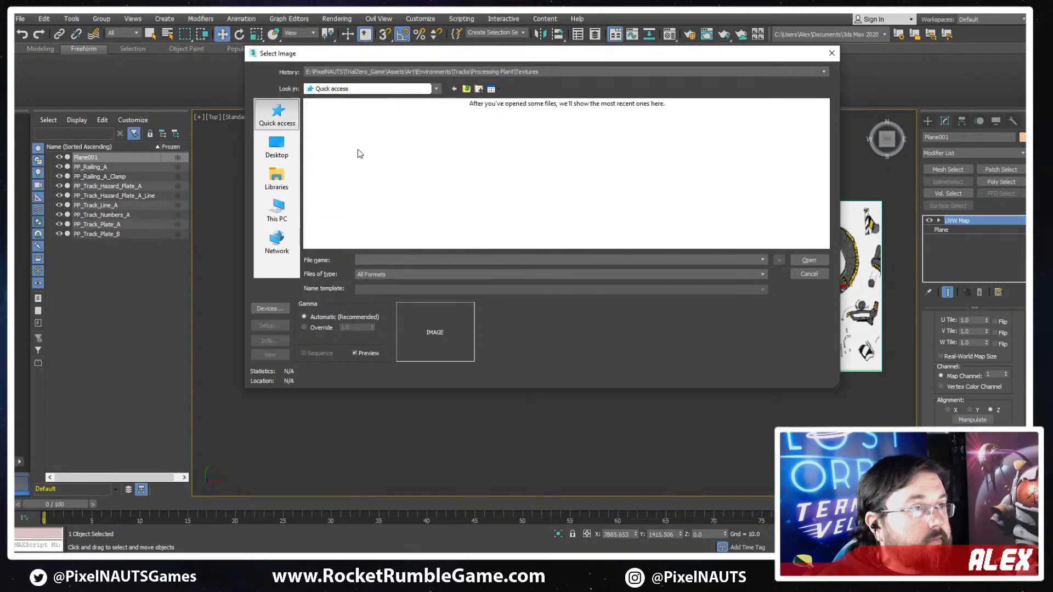
double_click(455, 125)
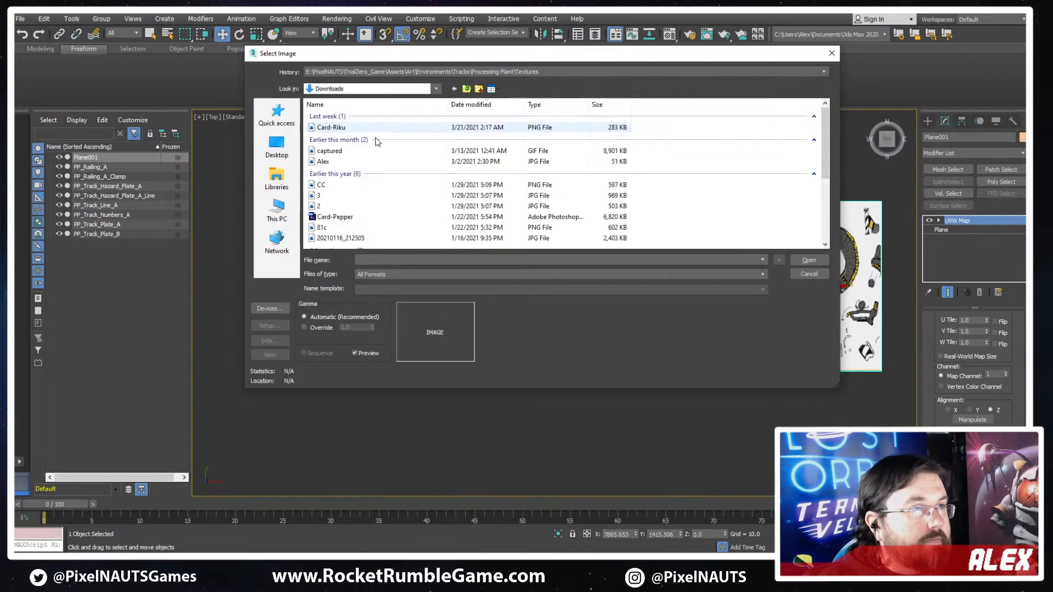
double_click(333, 128)
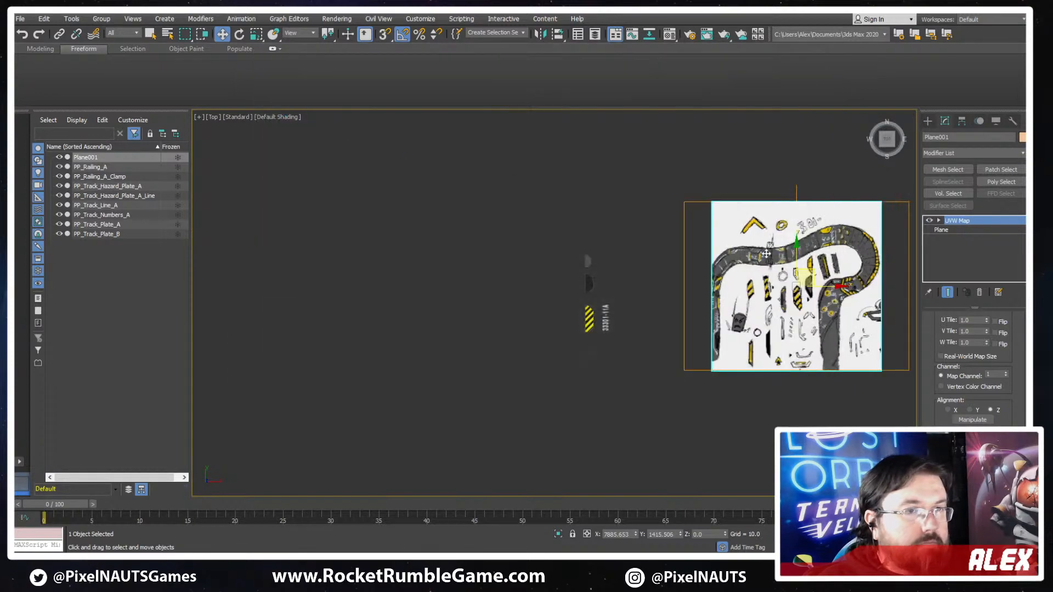
- Scale the UVW Map gizmo down so the sketch's full width fits the plane, and convert the plane to Editable Poly
scroll(672, 253, up, 3)
key(1)
scroll(429, 238, down, 2)
key(r)
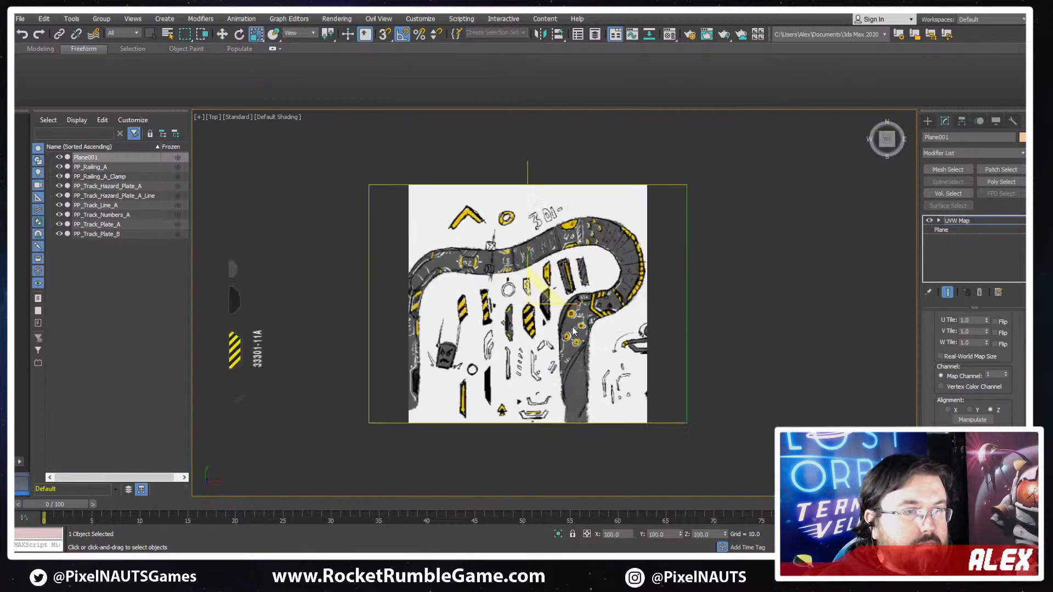
drag(530, 289, 527, 305)
right_click(511, 261)
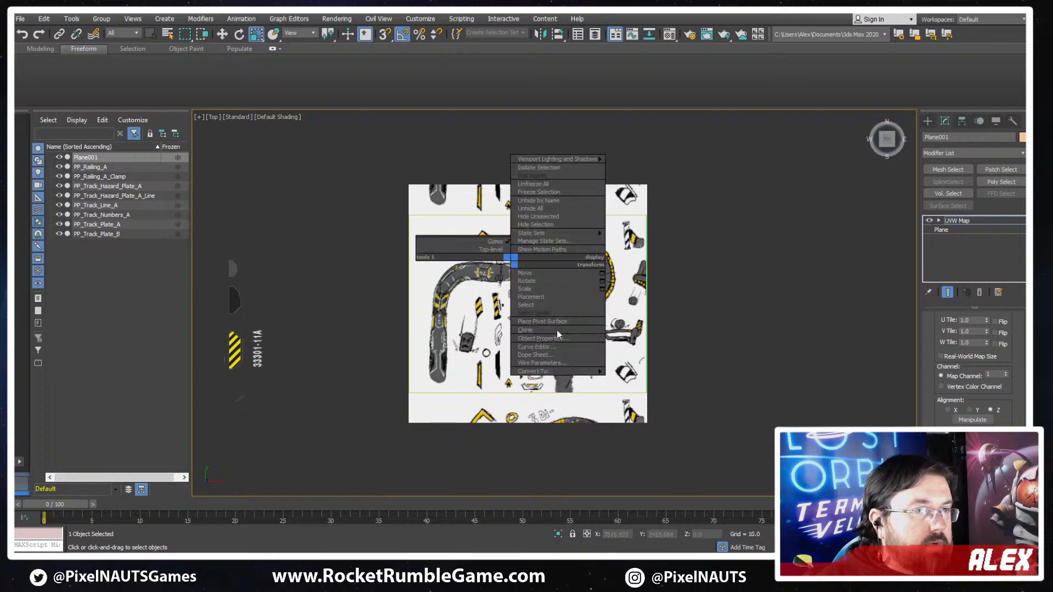
mouse_move(585, 374)
click(623, 379)
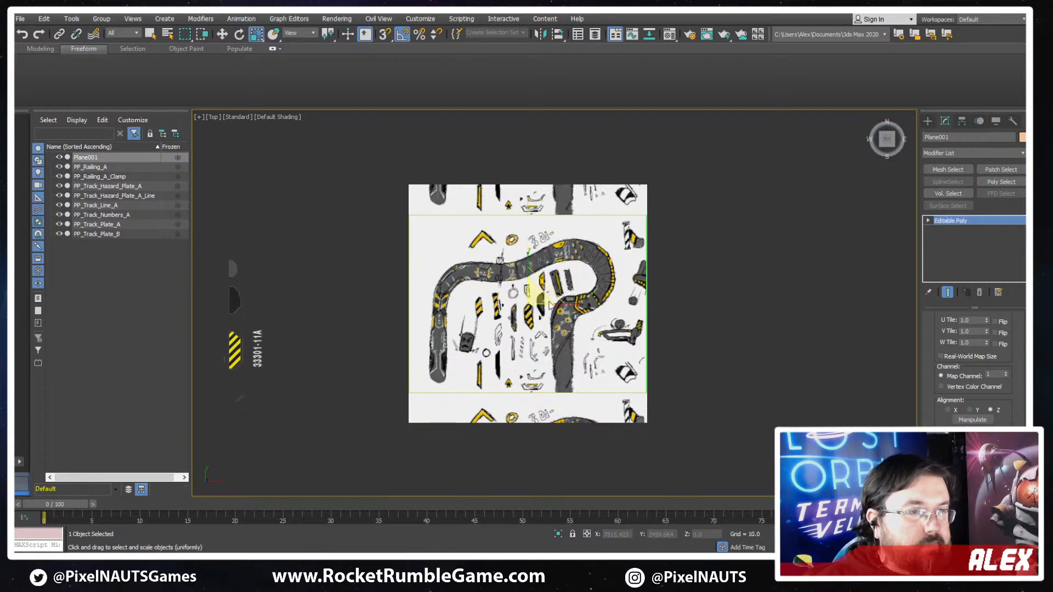
- Try scaling the sketch plane non-uniformly and repeat its Editable Poly conversion
scroll(539, 276, up, 3)
middle_drag(538, 276, 565, 288)
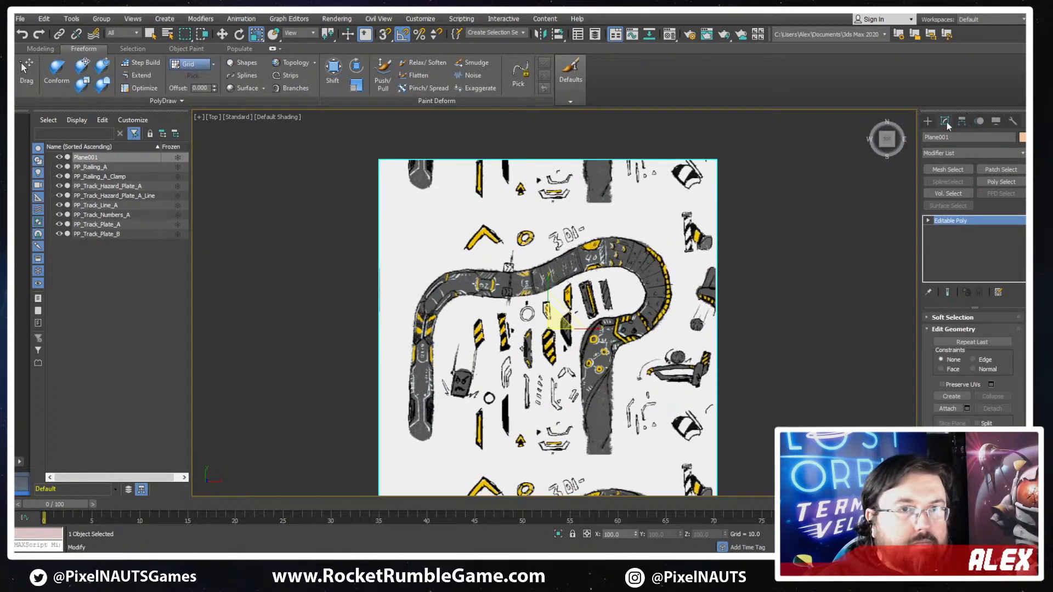
key(r)
right_click(523, 276)
mouse_move(598, 386)
click(639, 396)
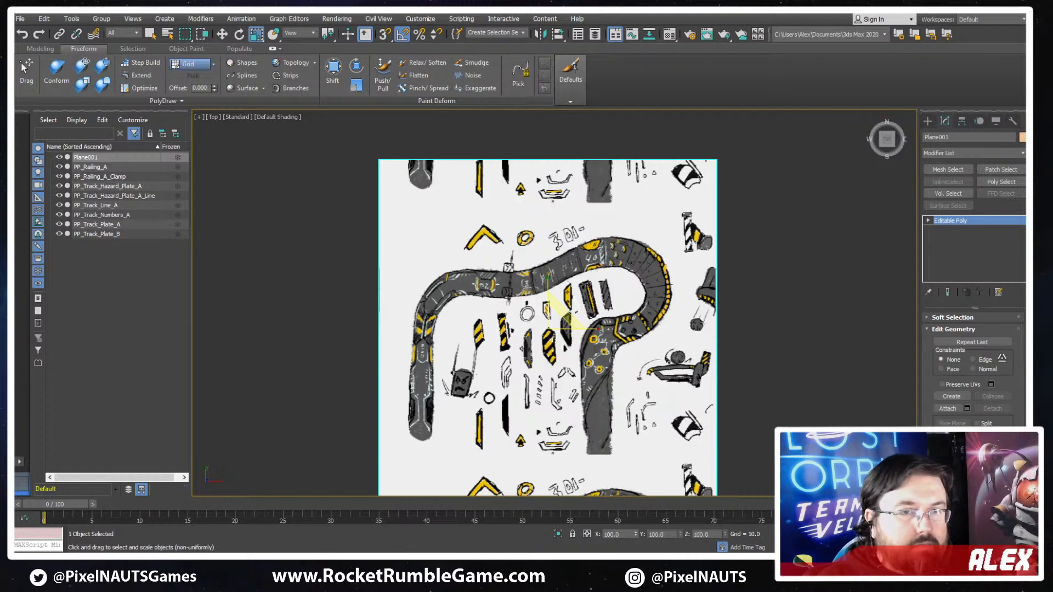
- Select the plane's entire mesh at Element level and enable Preserve UVs
click(979, 317)
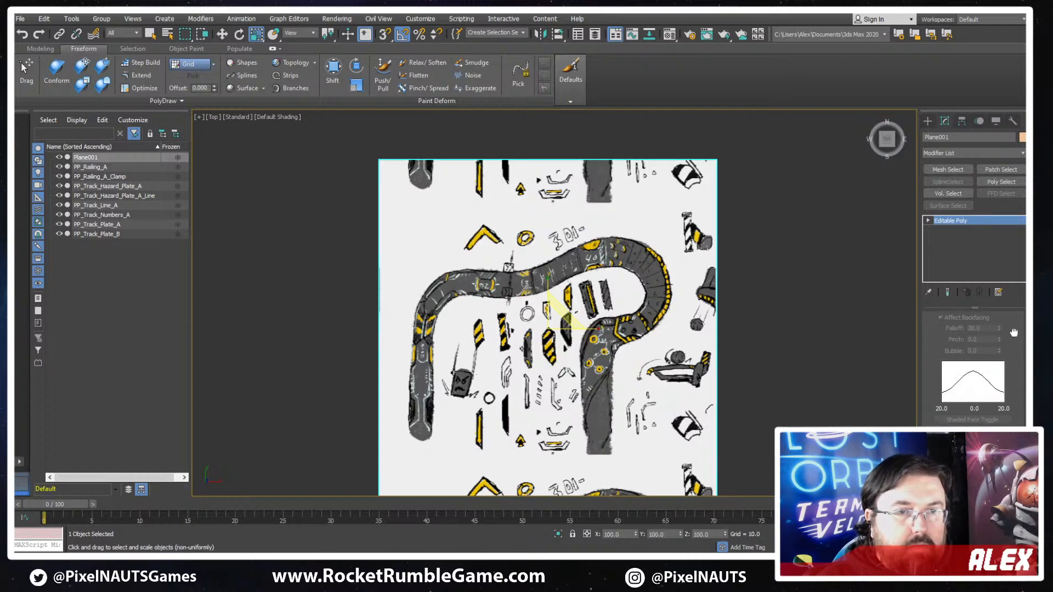
scroll(1012, 334, up, 5)
click(997, 329)
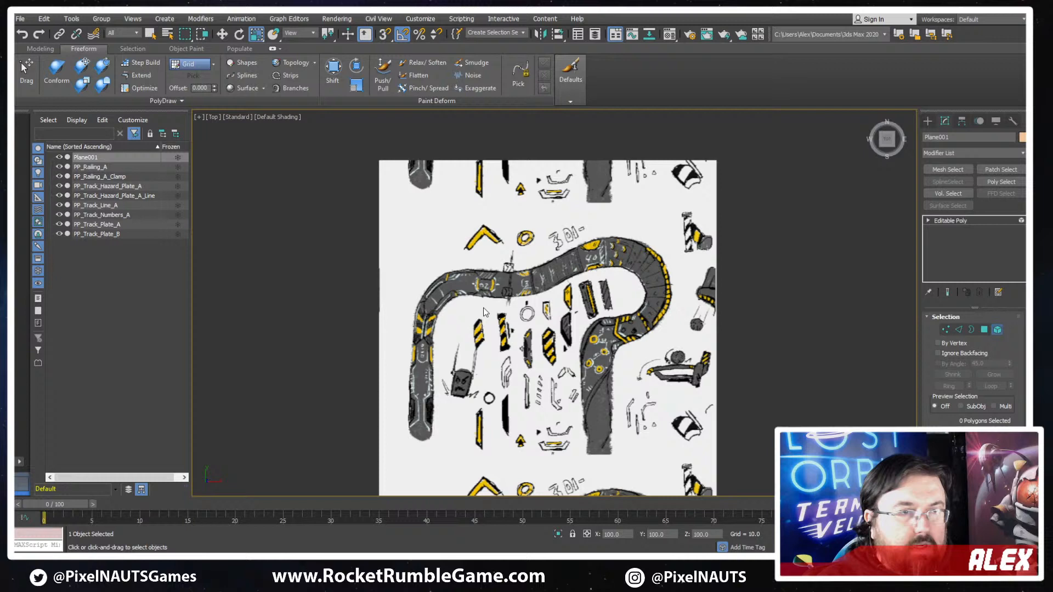
click(575, 311)
scroll(973, 373, down, 10)
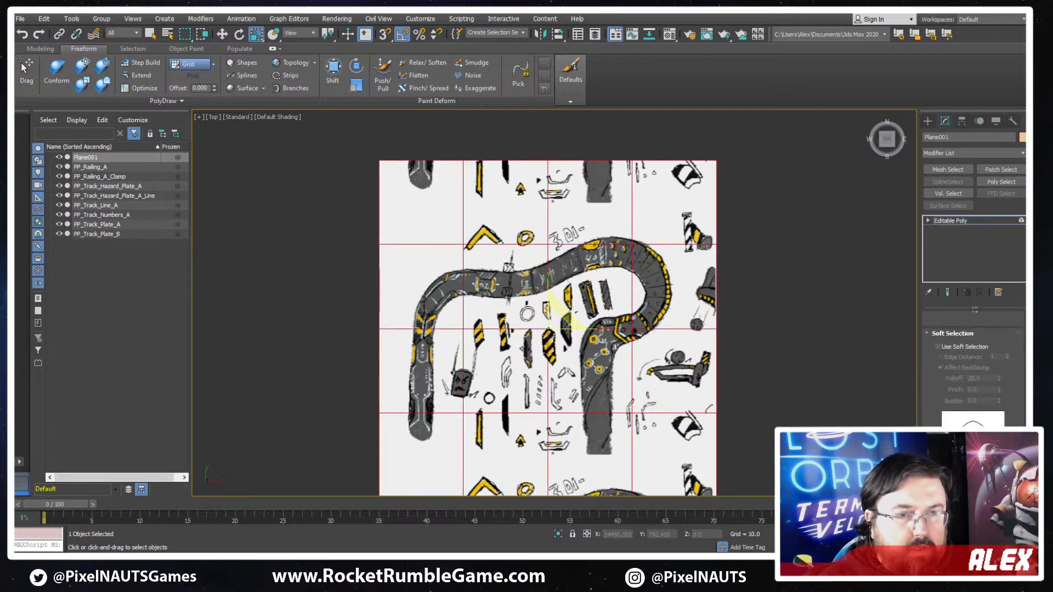
scroll(954, 366, down, 3)
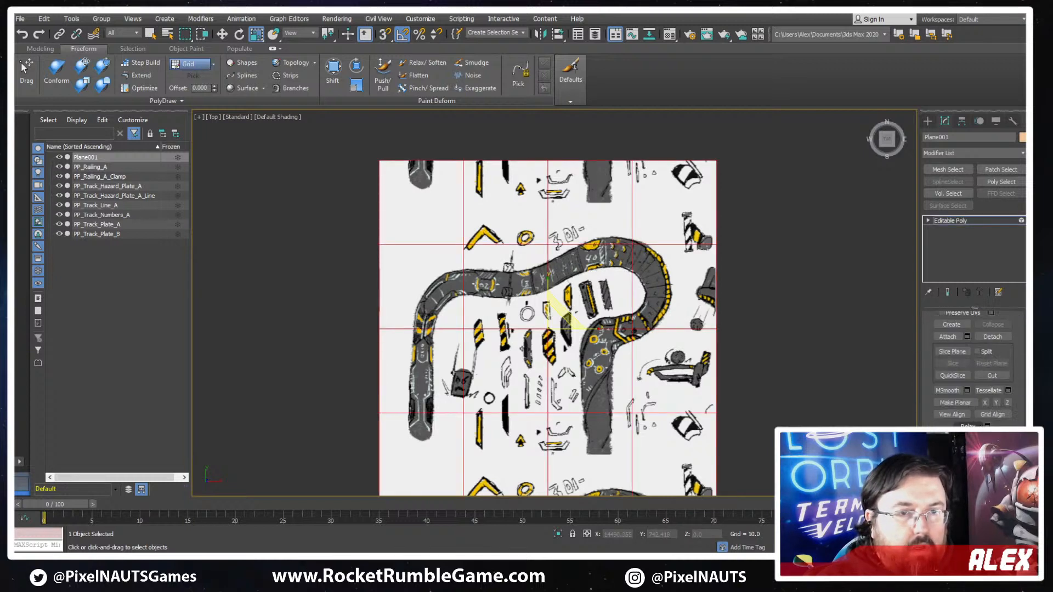
click(954, 362)
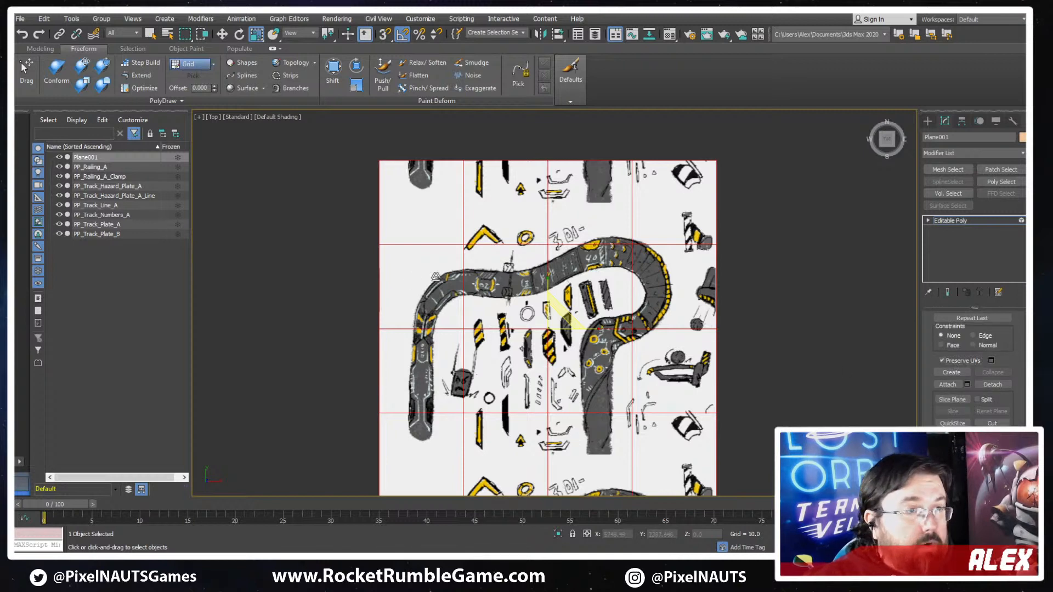
- Scale the selected element to 75% in Y to crop the repeated parts of the sketch, and leave Element level
drag(549, 276, 545, 292)
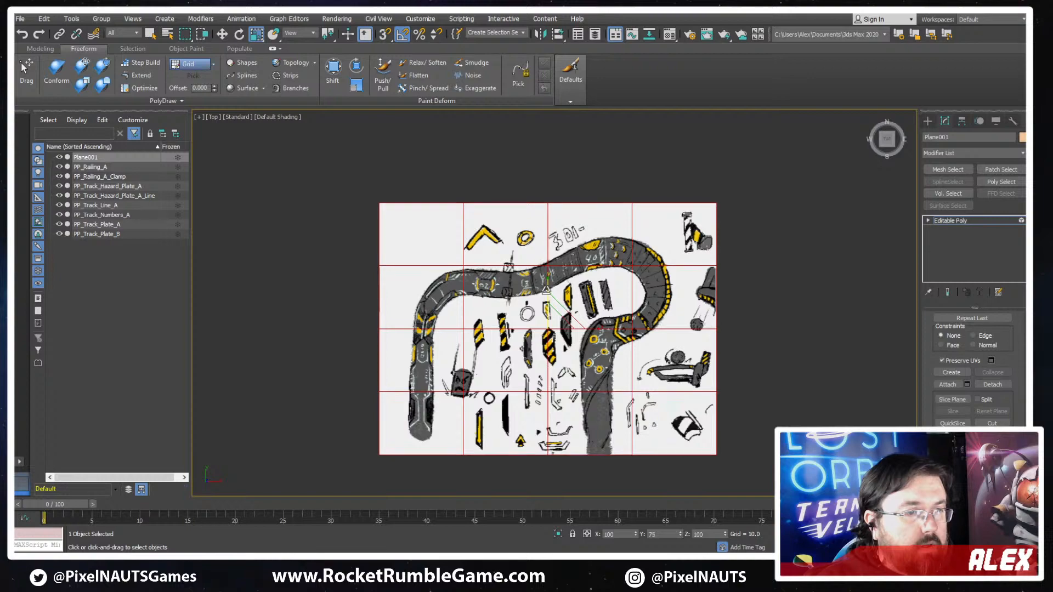
click(978, 219)
scroll(535, 317, up, 3)
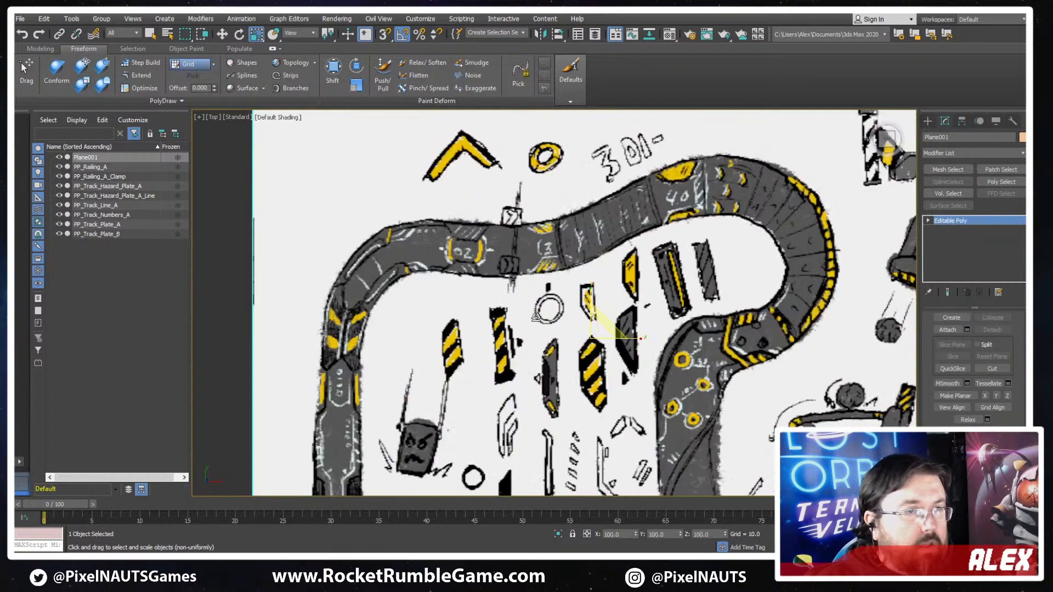
scroll(735, 357, up, 2)
scroll(740, 346, down, 5)
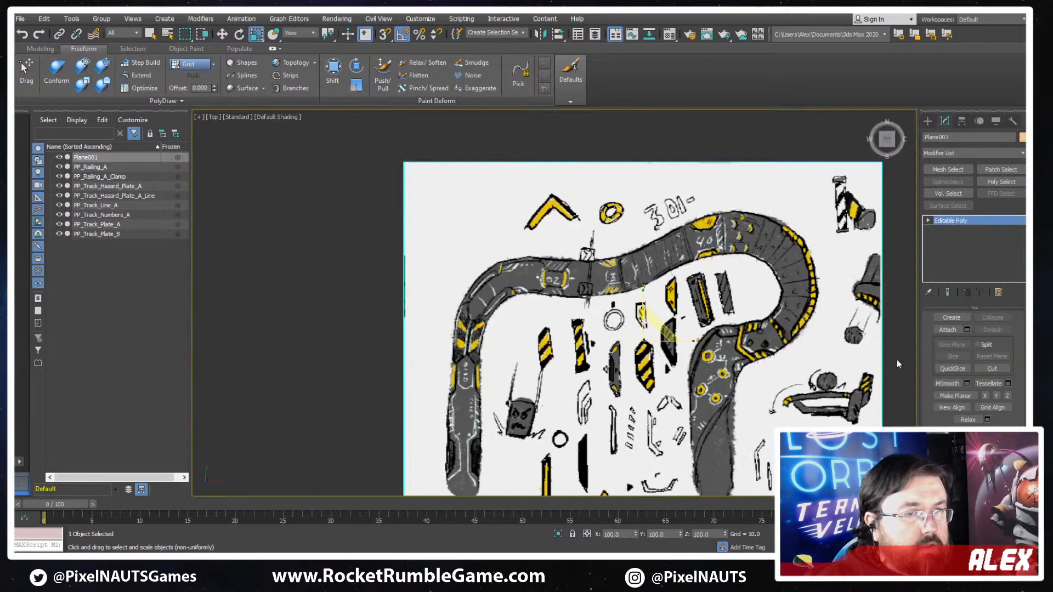
- Look through the General, Files, Viewports and Interaction Mode preferences for the viewport texture display resolution
click(503, 19)
mouse_move(420, 19)
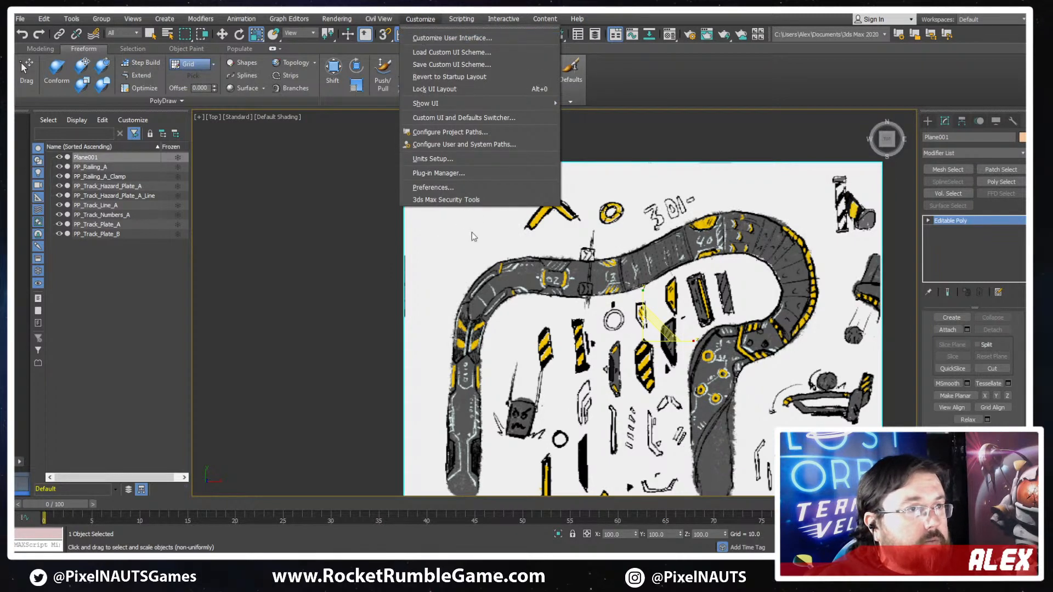
click(433, 187)
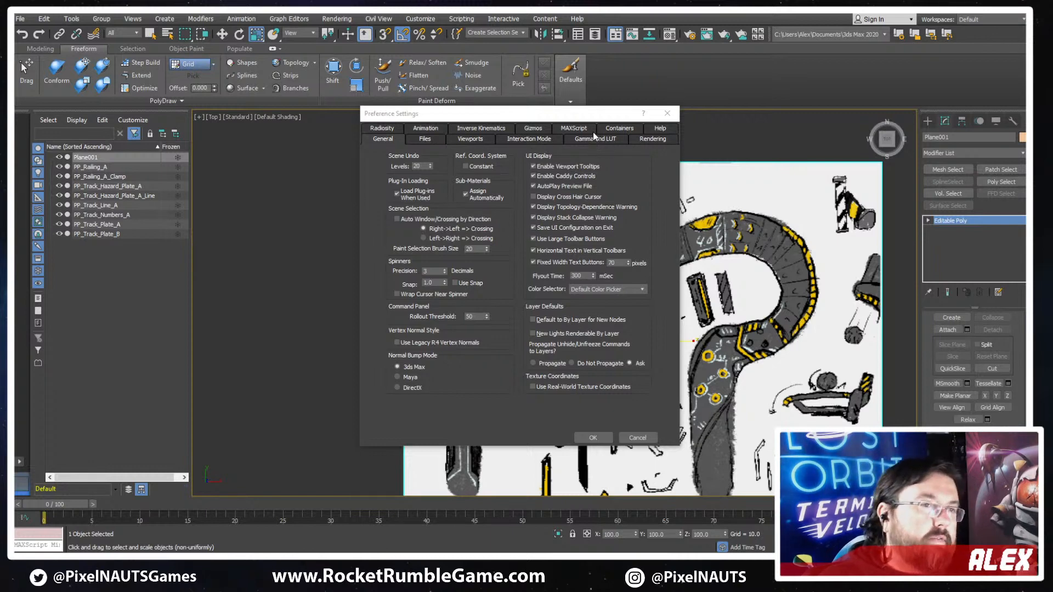
click(441, 139)
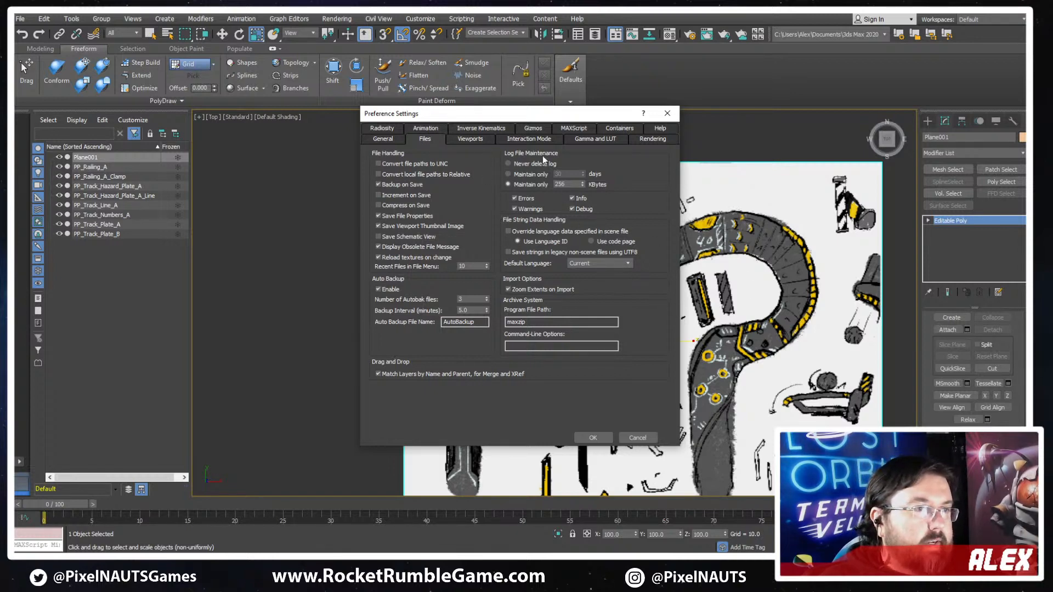
click(469, 140)
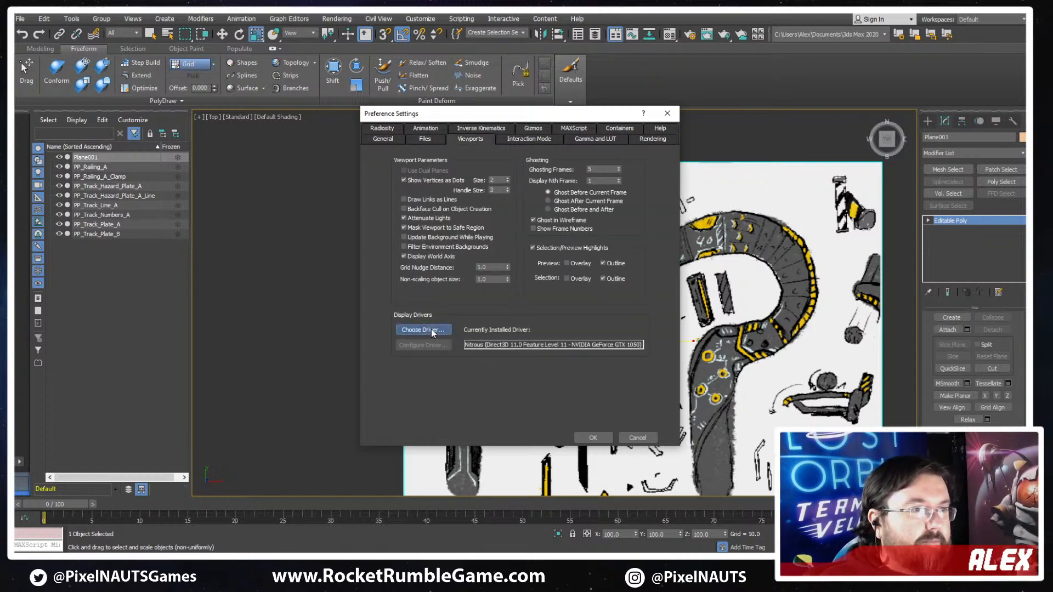
click(431, 329)
click(595, 314)
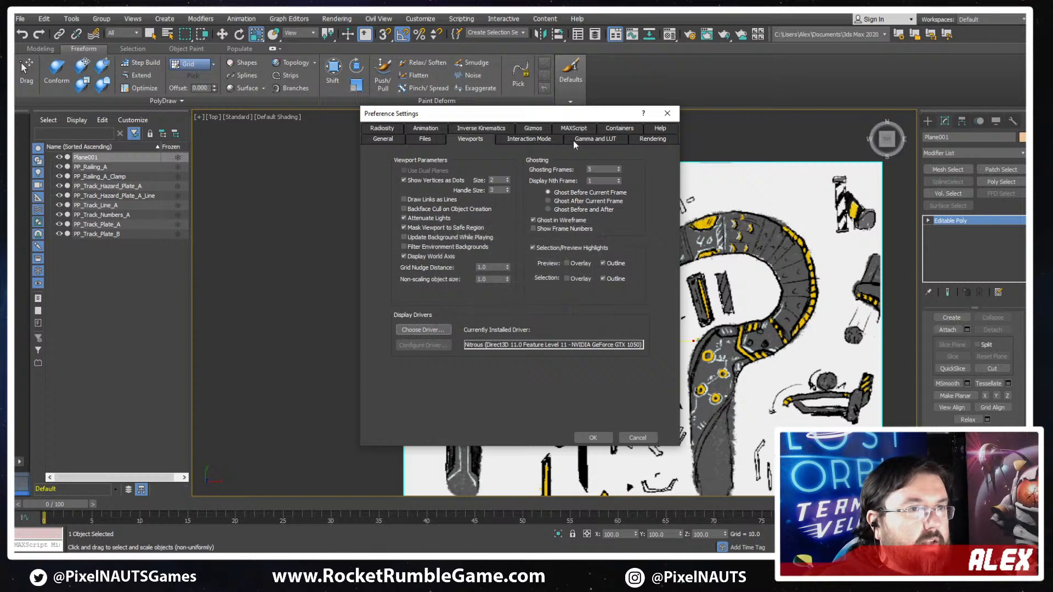
click(425, 140)
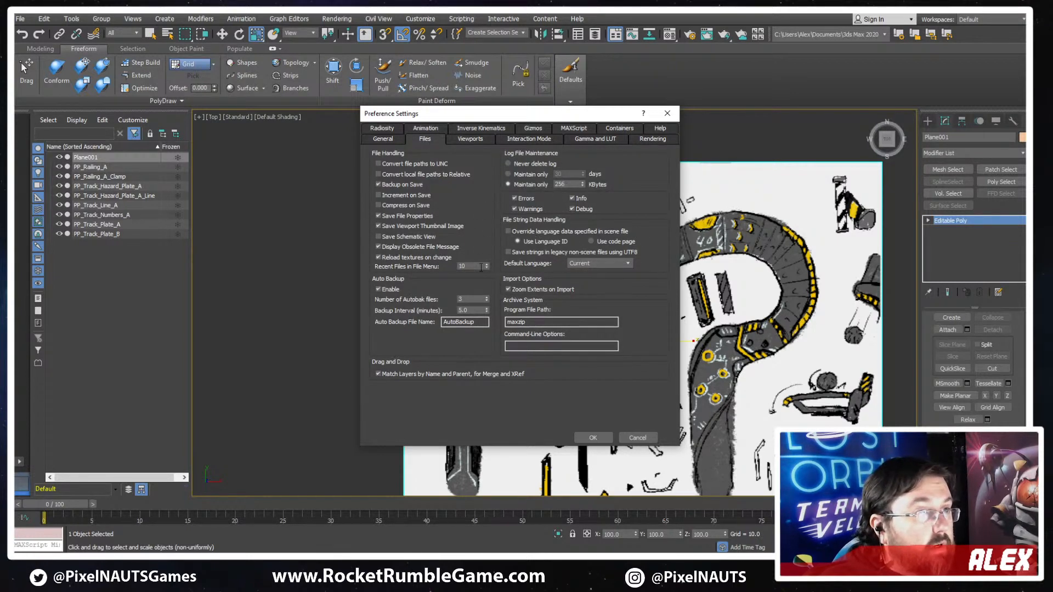
click(382, 140)
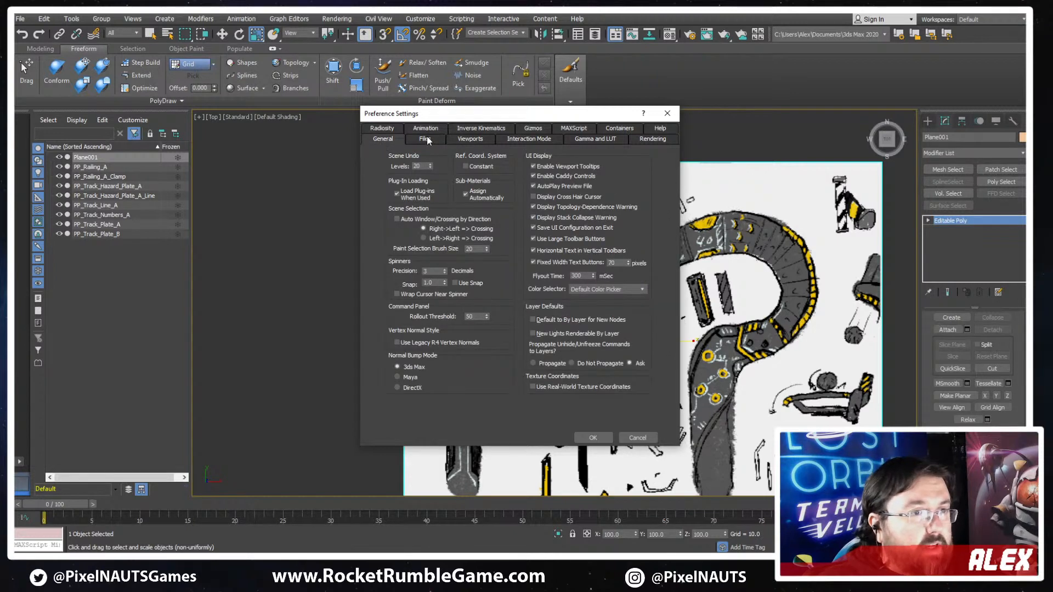
click(479, 129)
click(430, 130)
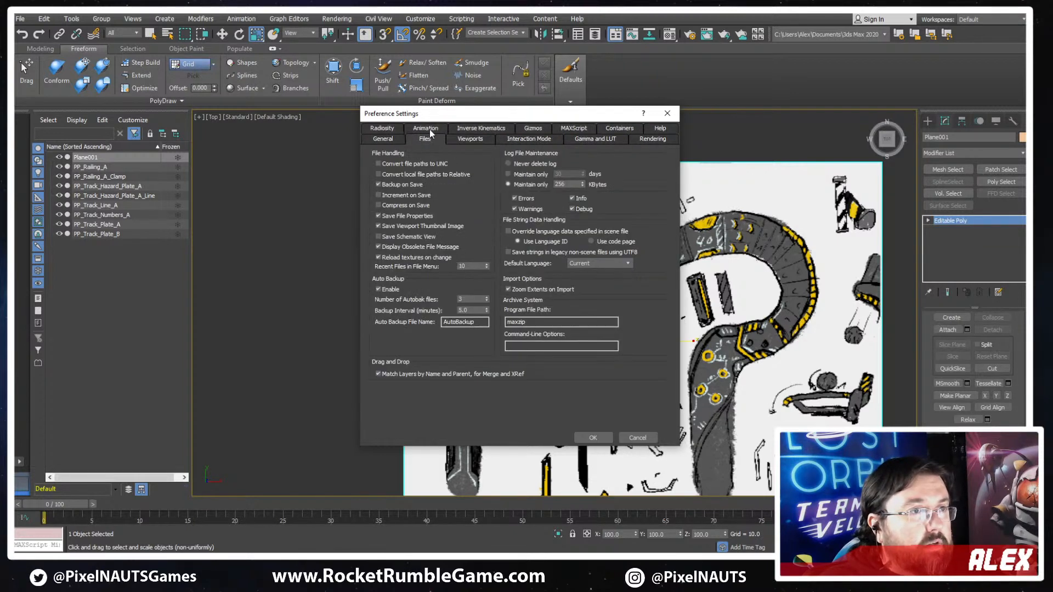
click(572, 208)
click(535, 138)
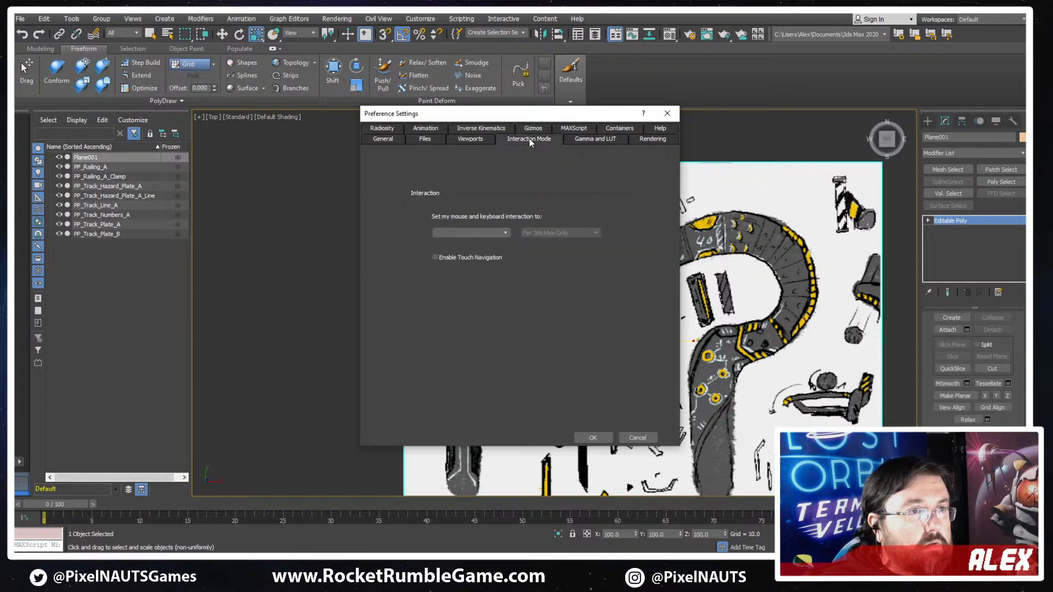
click(597, 134)
click(469, 141)
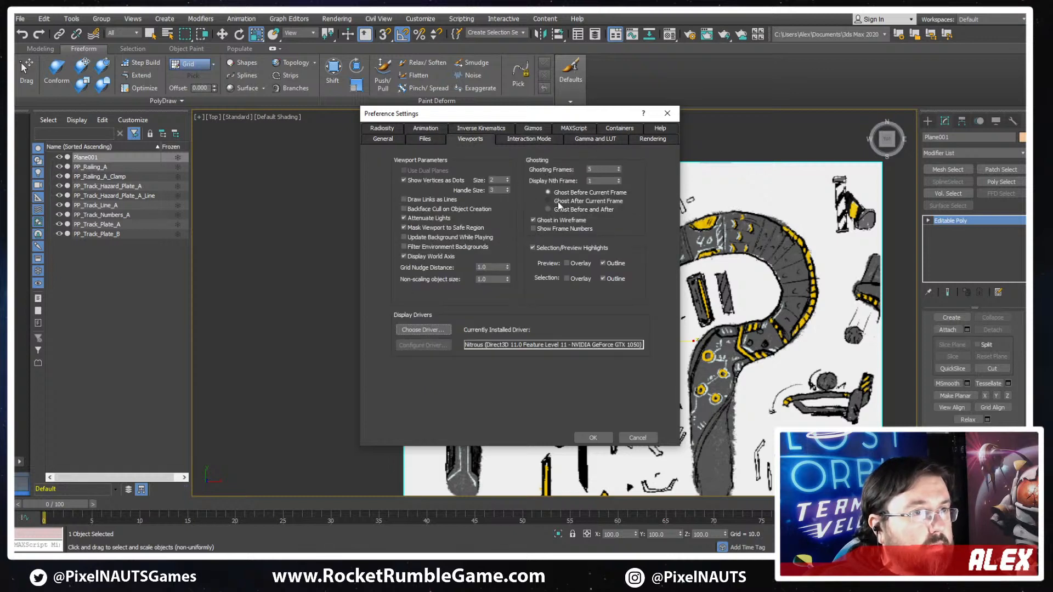
- Examine the remaining preference pages, from Rendering and Containers to Gizmos and Animation, for a texture resolution option, and cancel the dialog
click(614, 140)
click(647, 141)
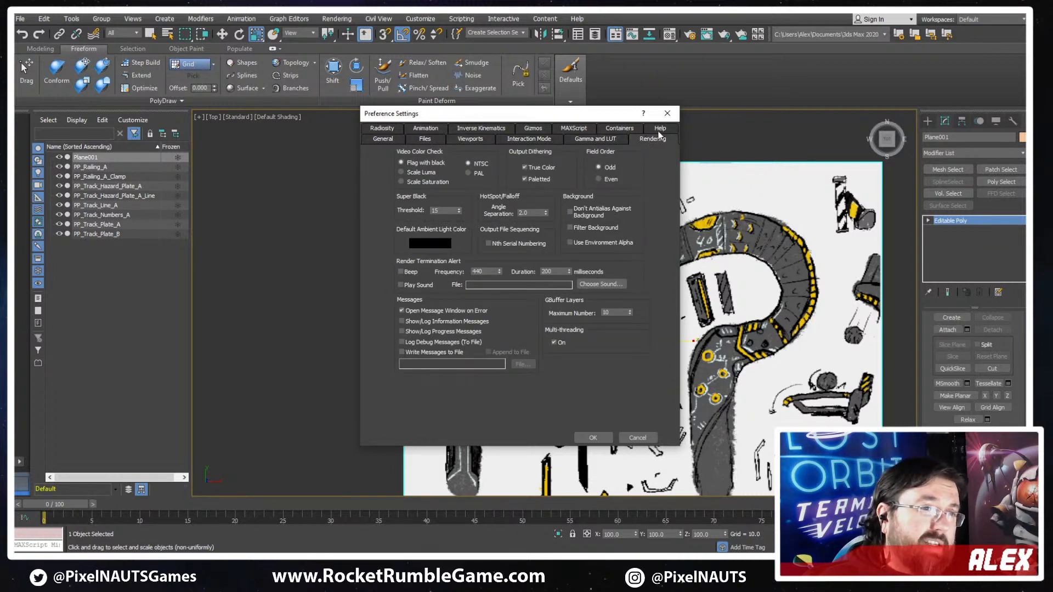
click(660, 130)
click(622, 141)
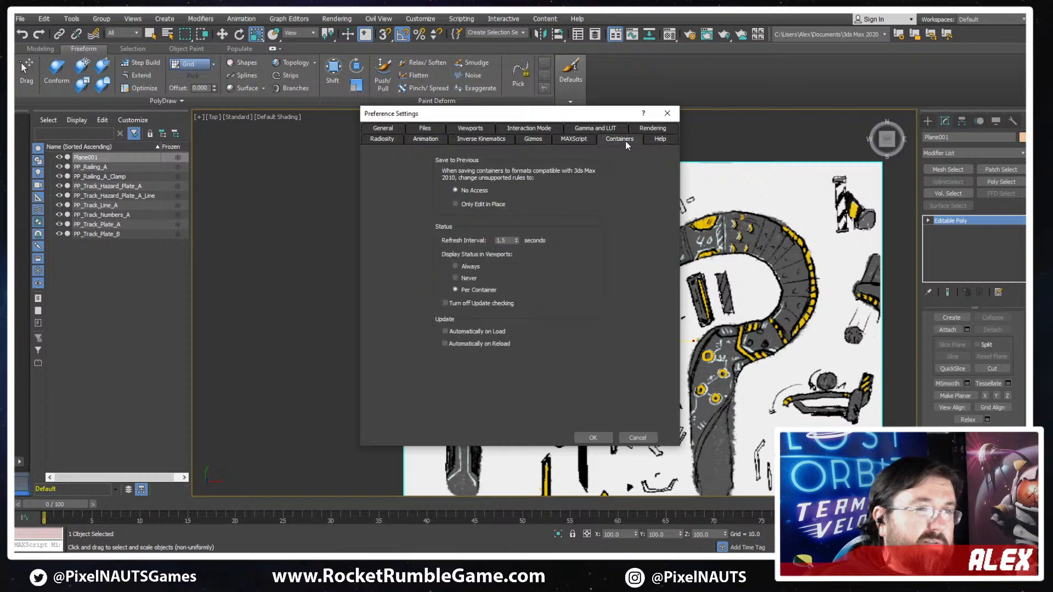
click(577, 138)
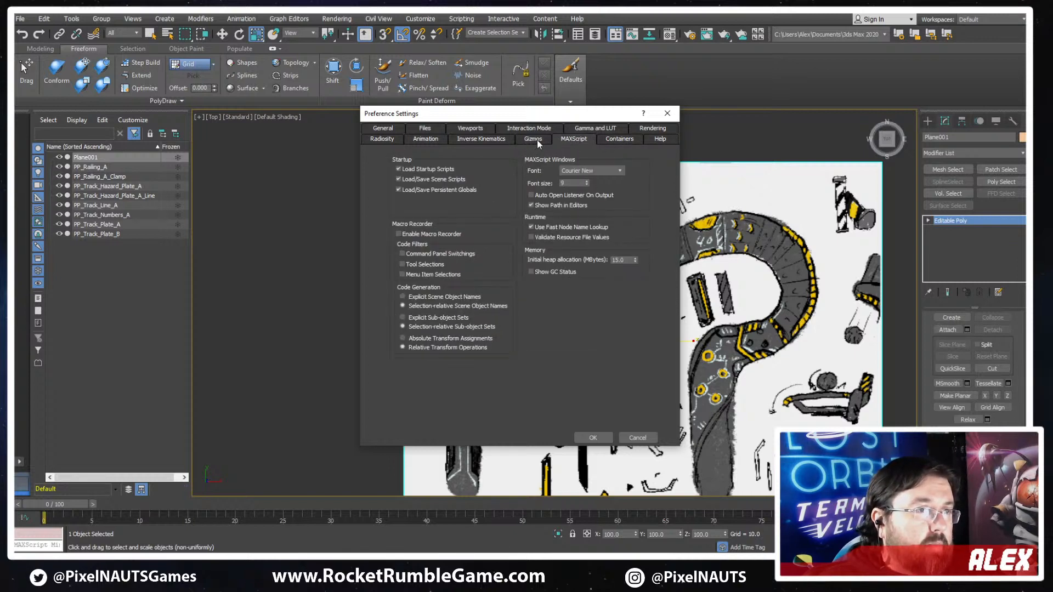
click(530, 141)
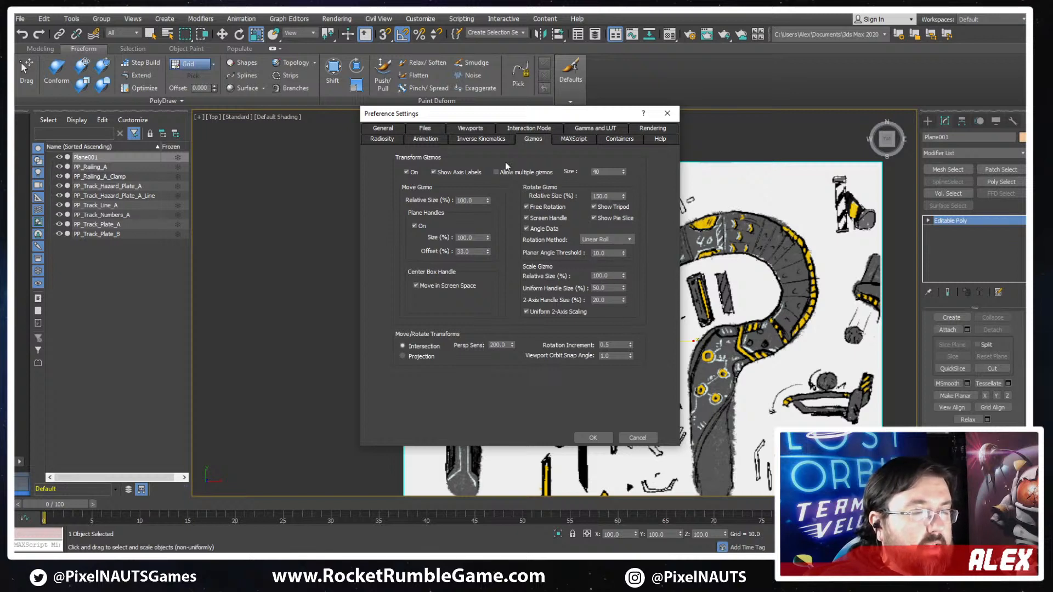
click(479, 141)
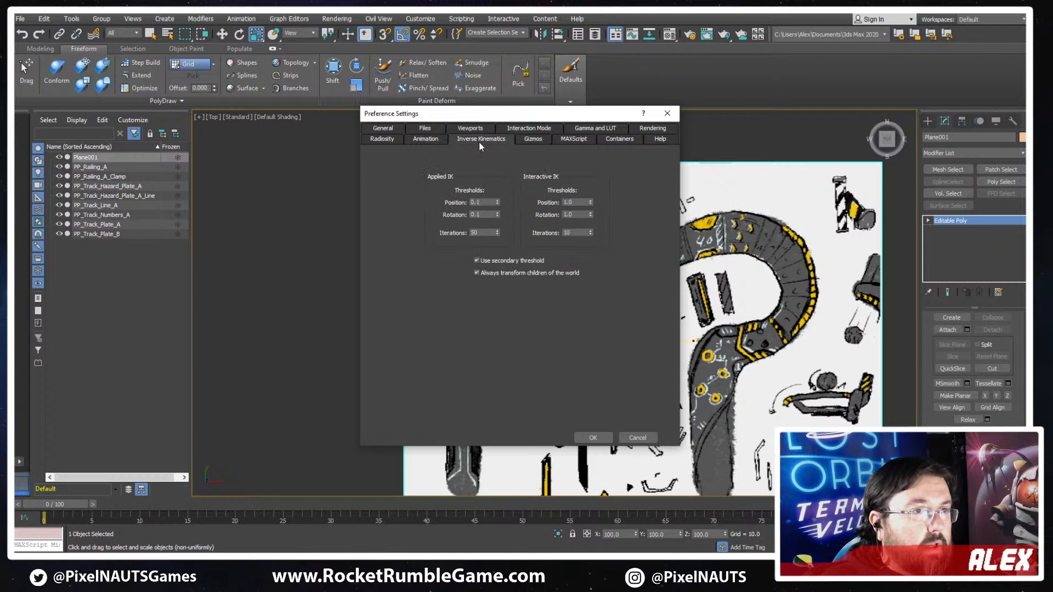
click(432, 141)
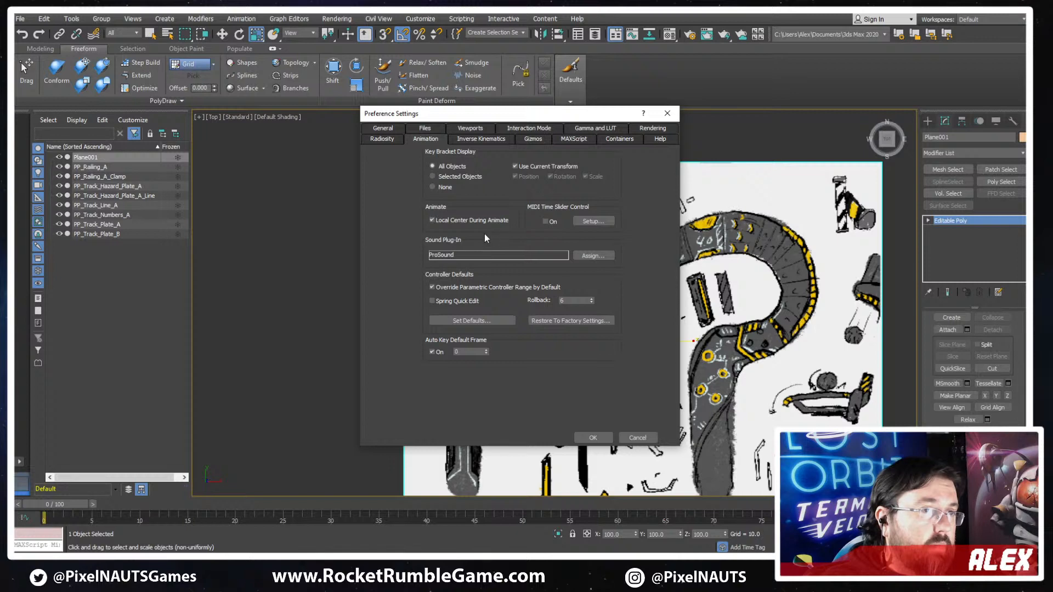
click(382, 130)
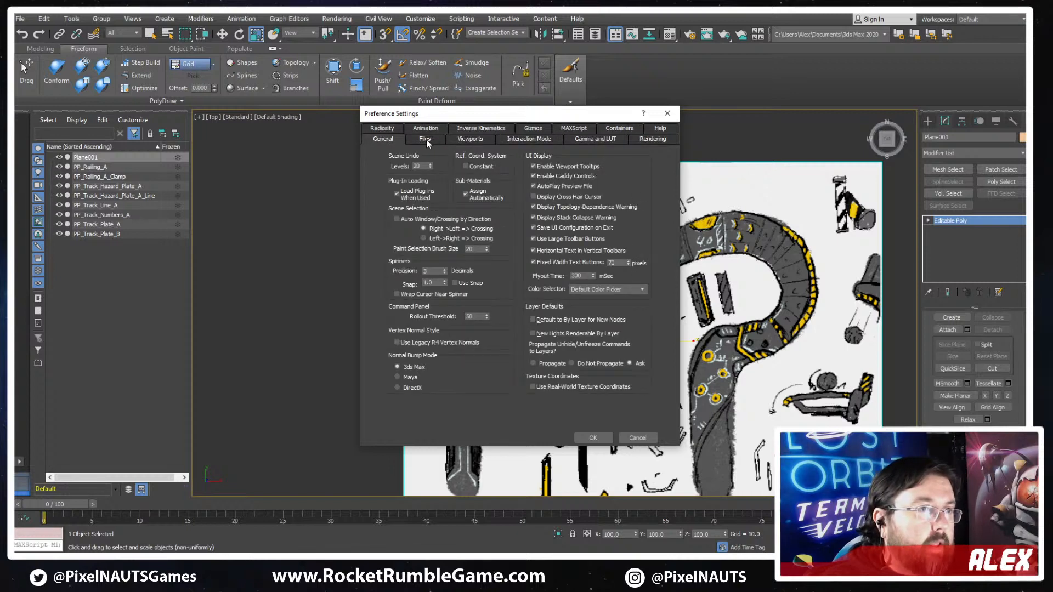
click(426, 139)
click(384, 139)
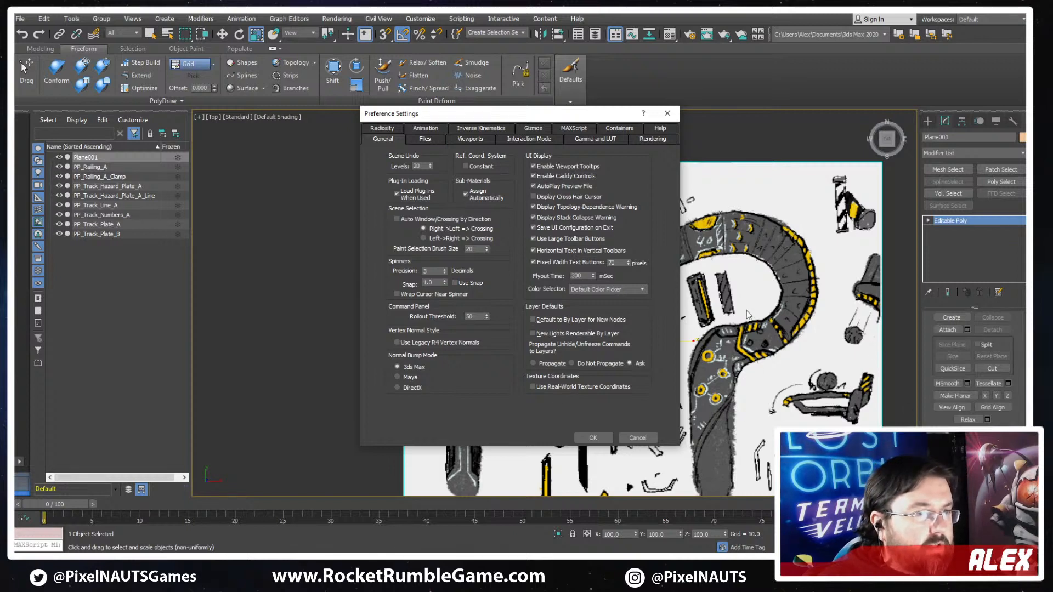
click(468, 140)
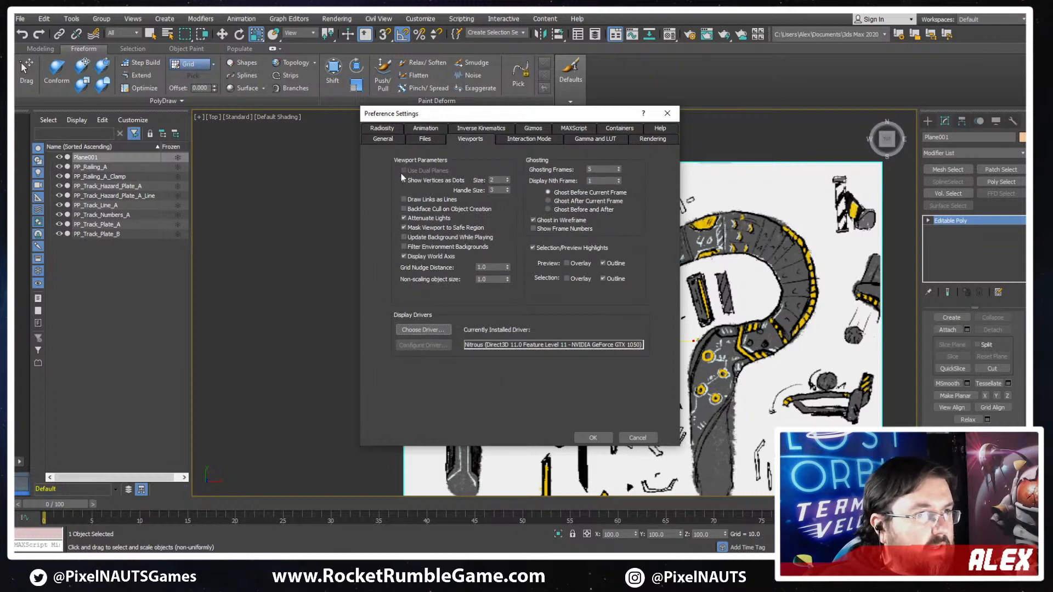
click(637, 438)
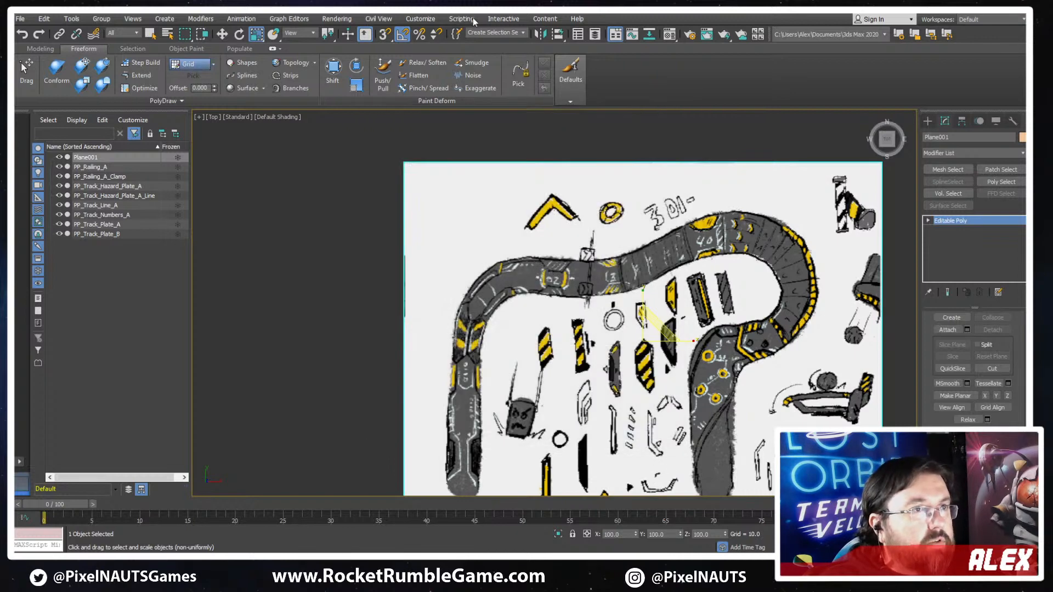
- Check the Customize User Interface dialog for a texture display option and close it
click(461, 18)
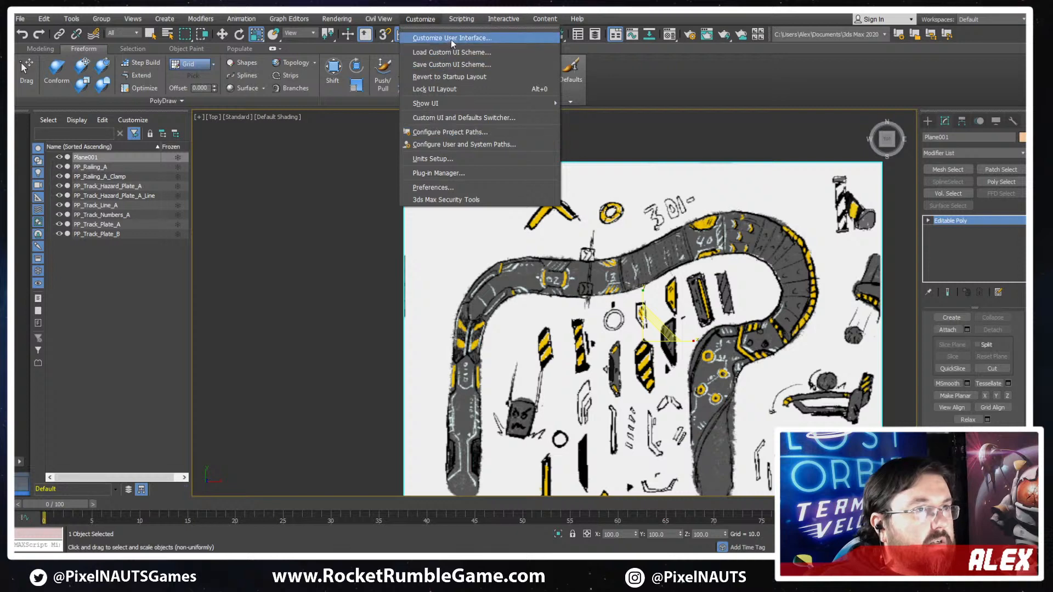
mouse_move(448, 108)
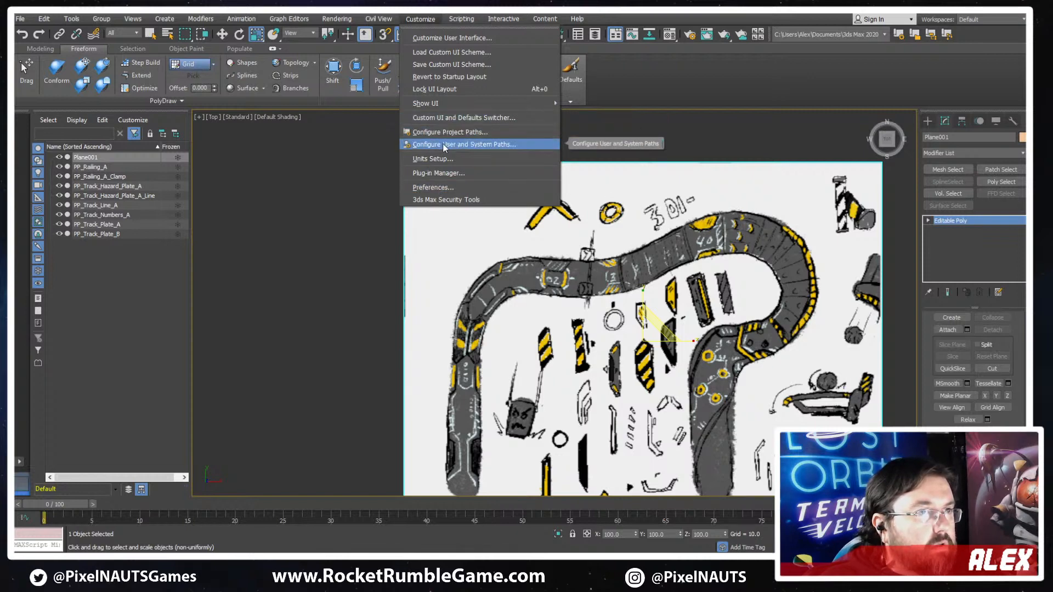
click(436, 41)
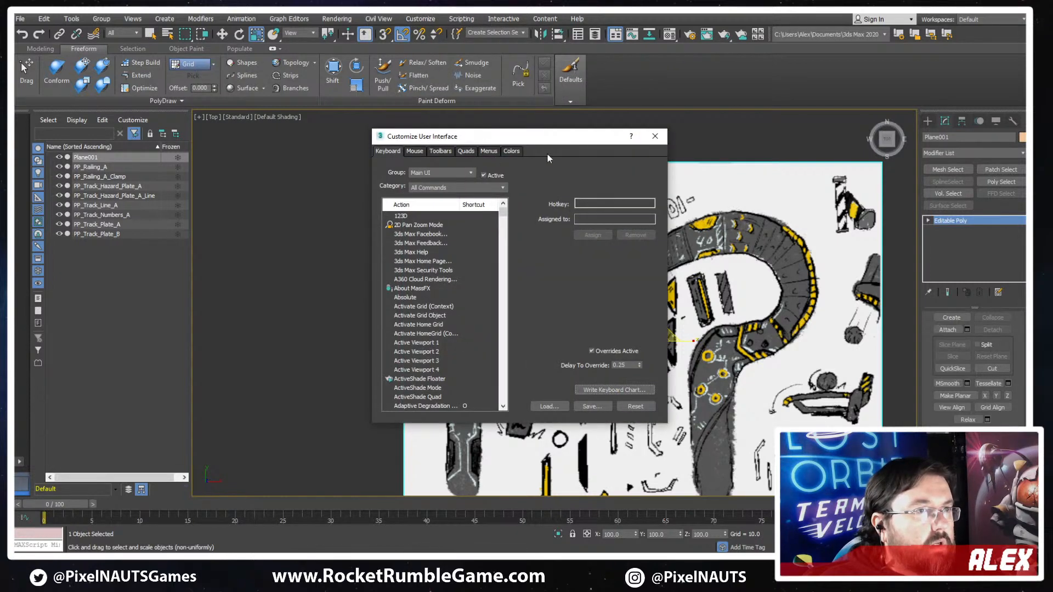
click(655, 136)
- Recheck the General, Animation, Gizmos, Containers and Rendering preferences for the texture display setting, and cancel the dialog
click(461, 19)
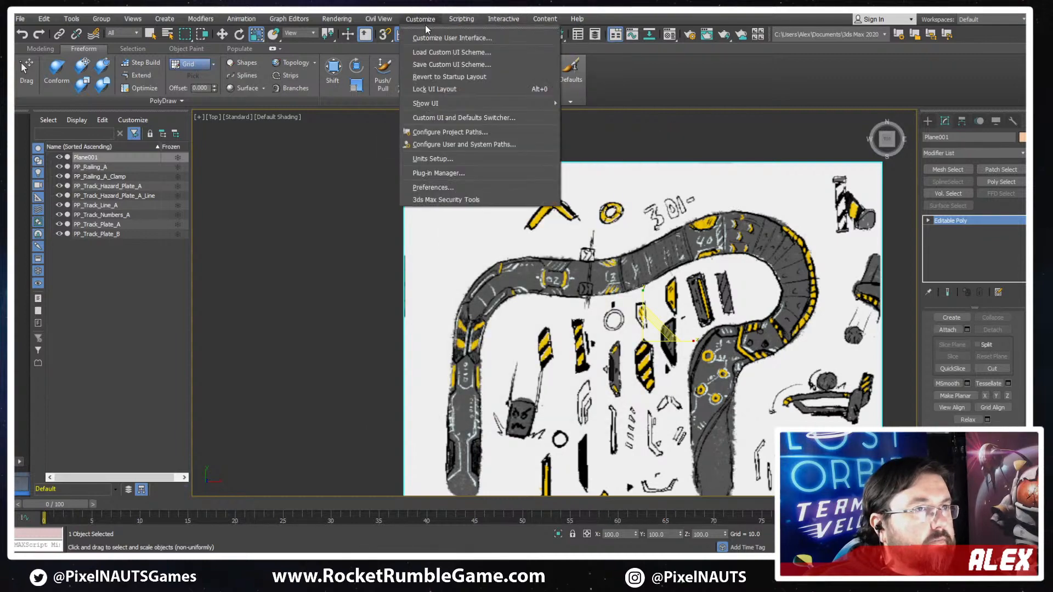
click(437, 187)
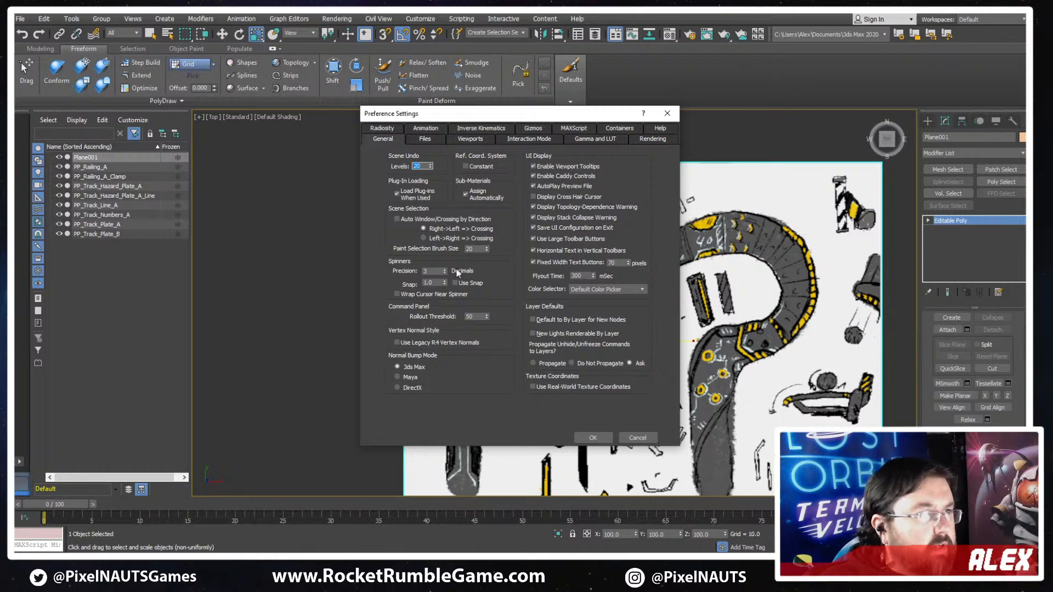
click(423, 132)
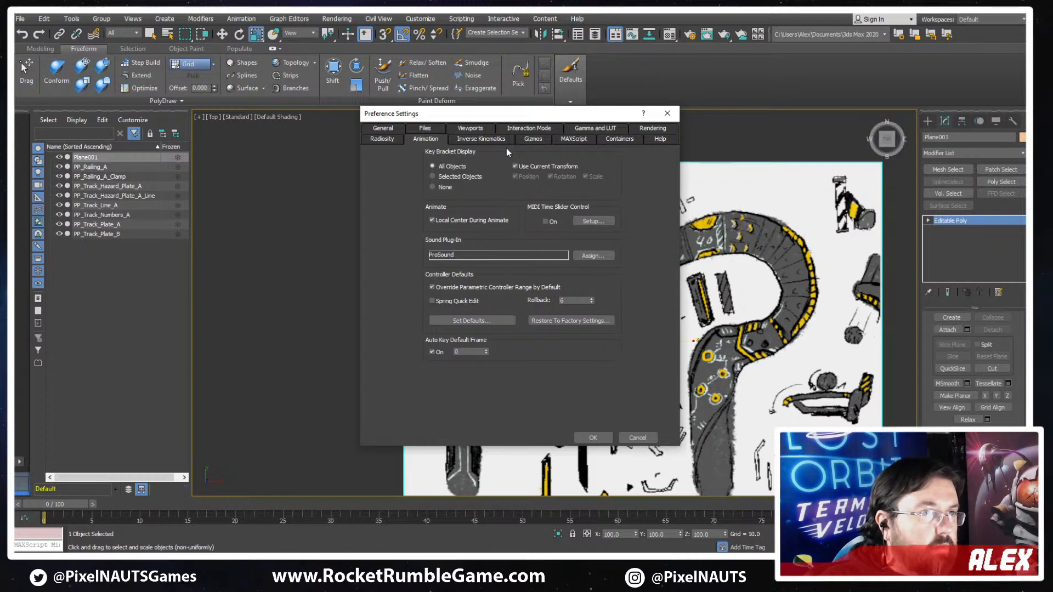
click(488, 138)
click(533, 139)
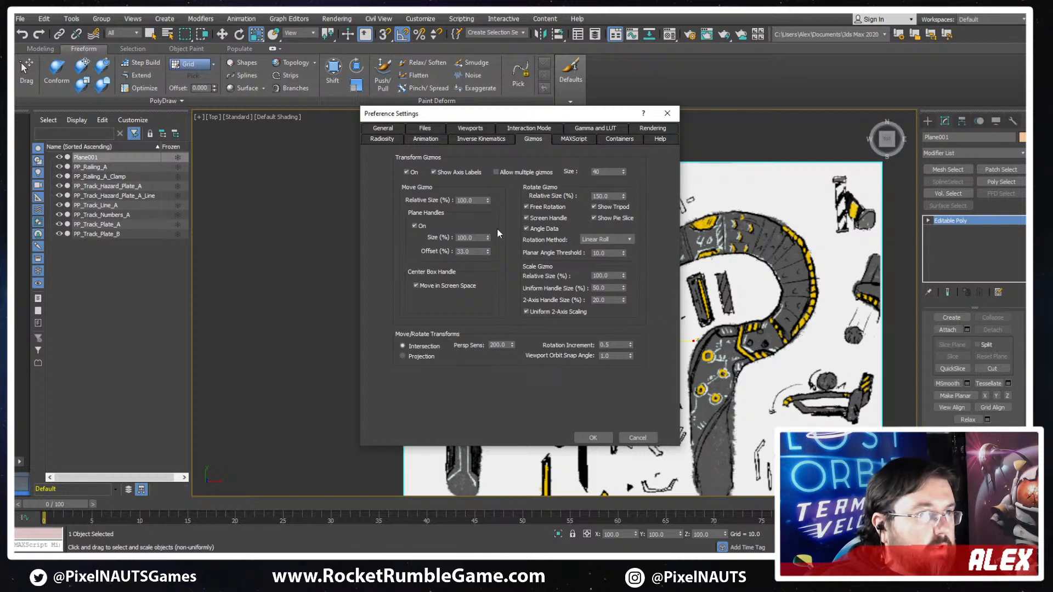
click(577, 139)
click(624, 141)
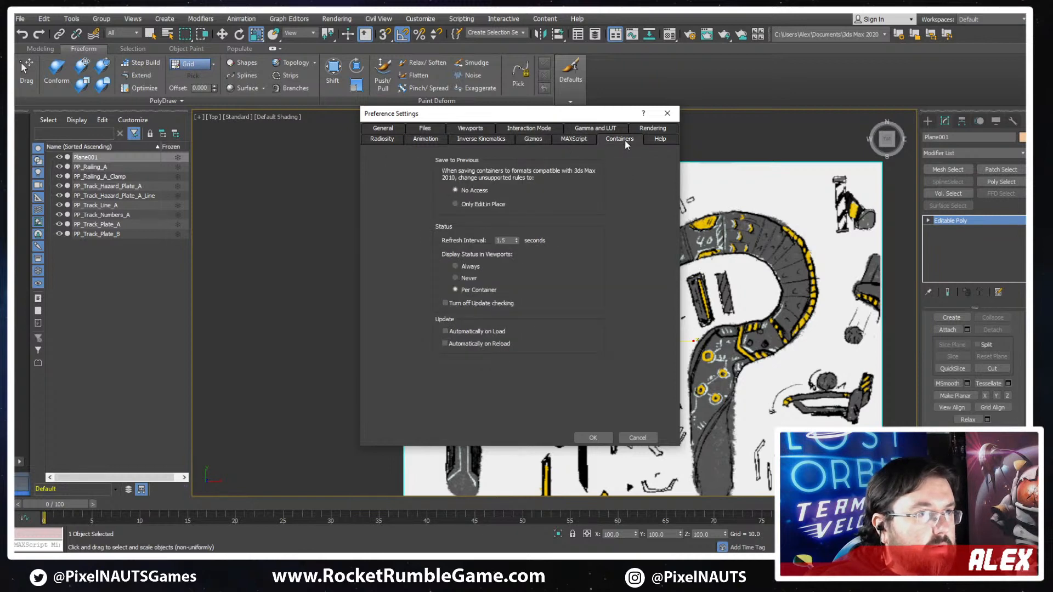
click(652, 139)
click(651, 130)
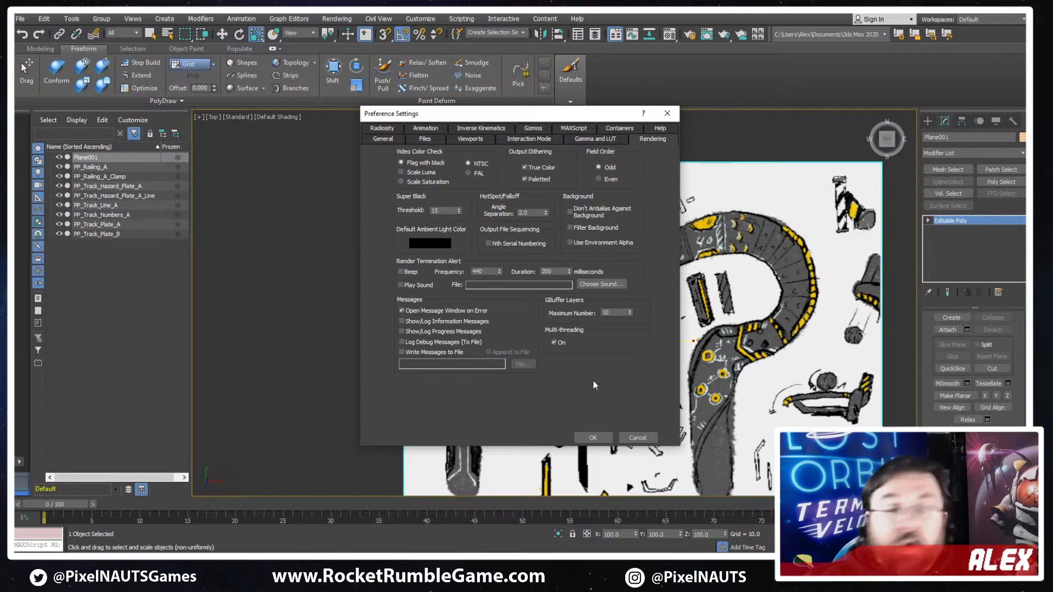
click(636, 436)
- Set the viewport's maximum texture map and background/environment display resolutions to 2048 pixels, keeping antialiasing quality at None
click(198, 118)
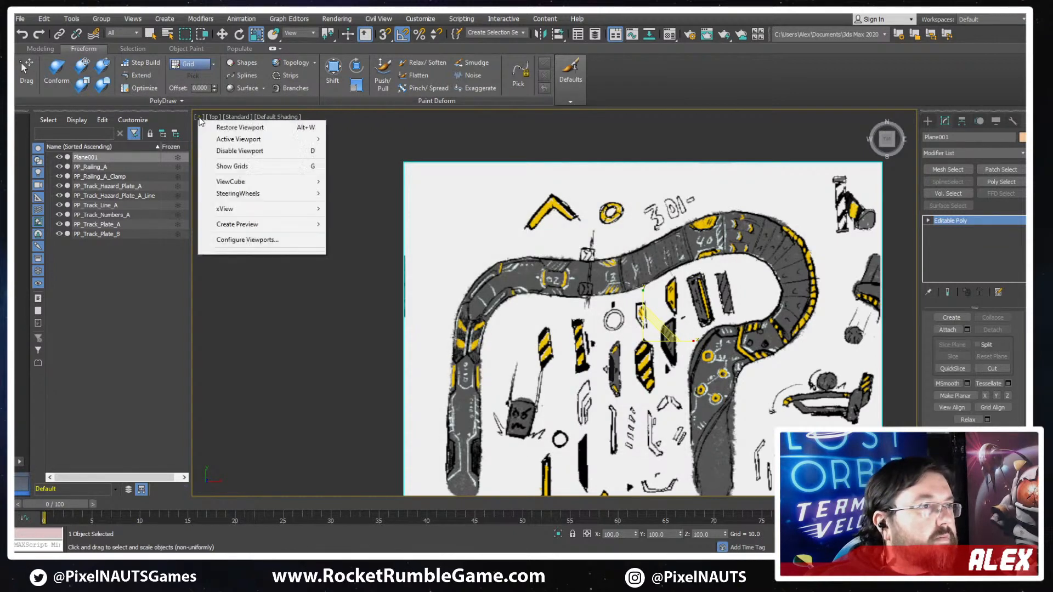
click(268, 241)
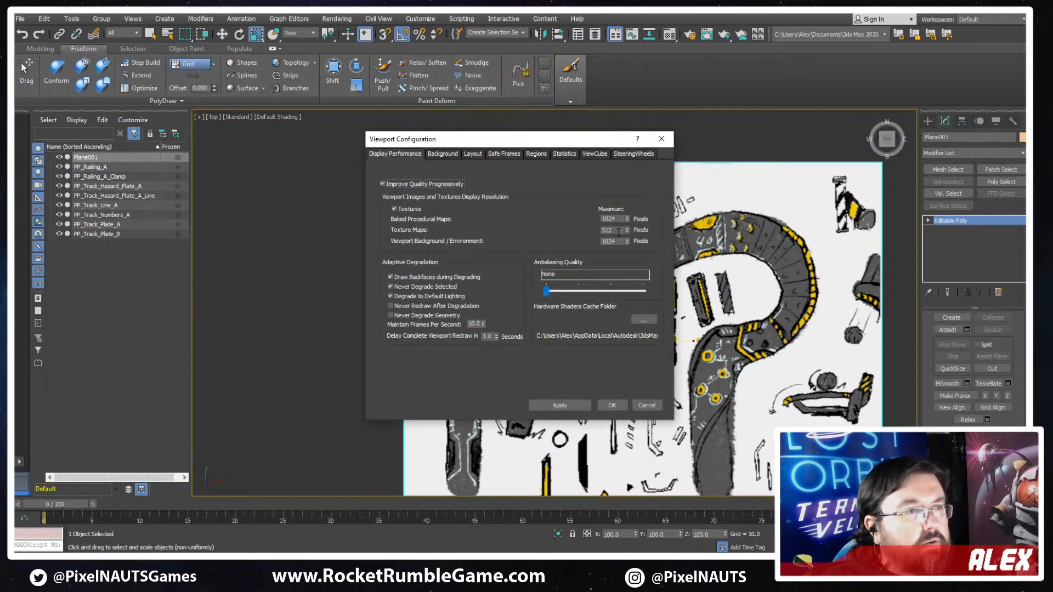
double_click(618, 231)
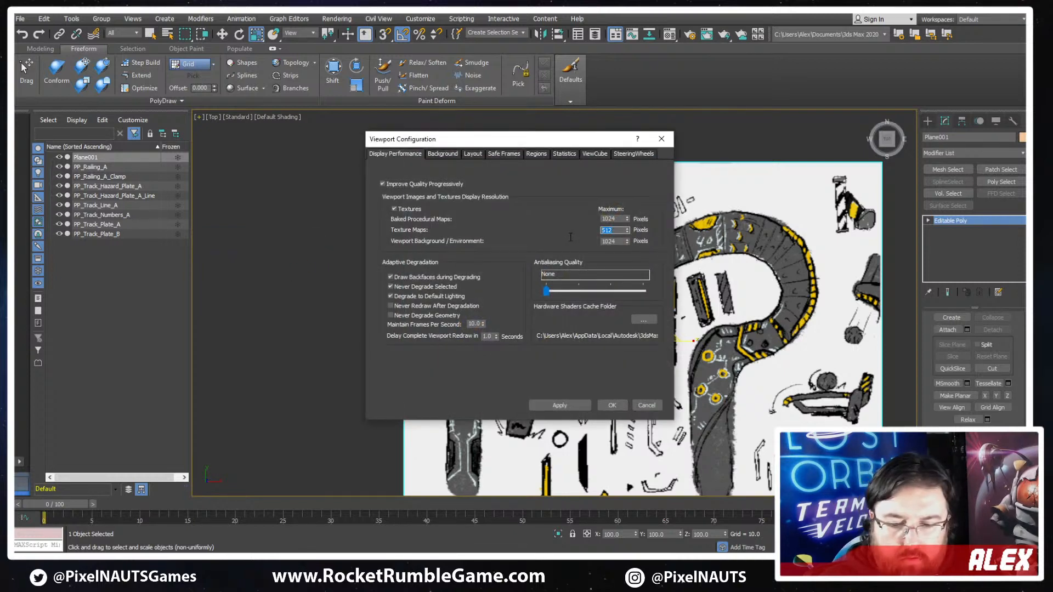
text(2048)
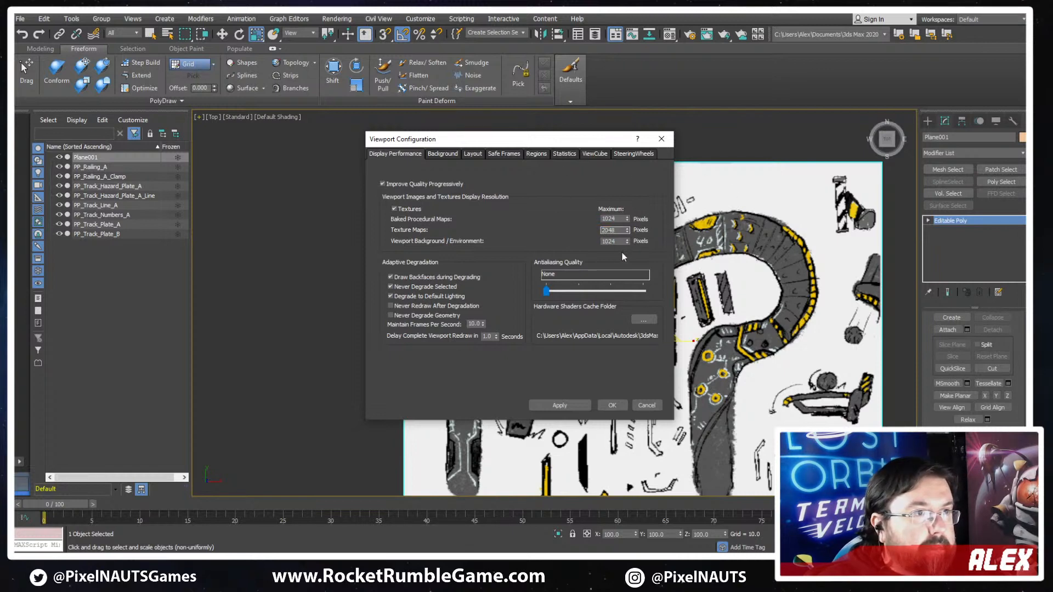
key(Tab)
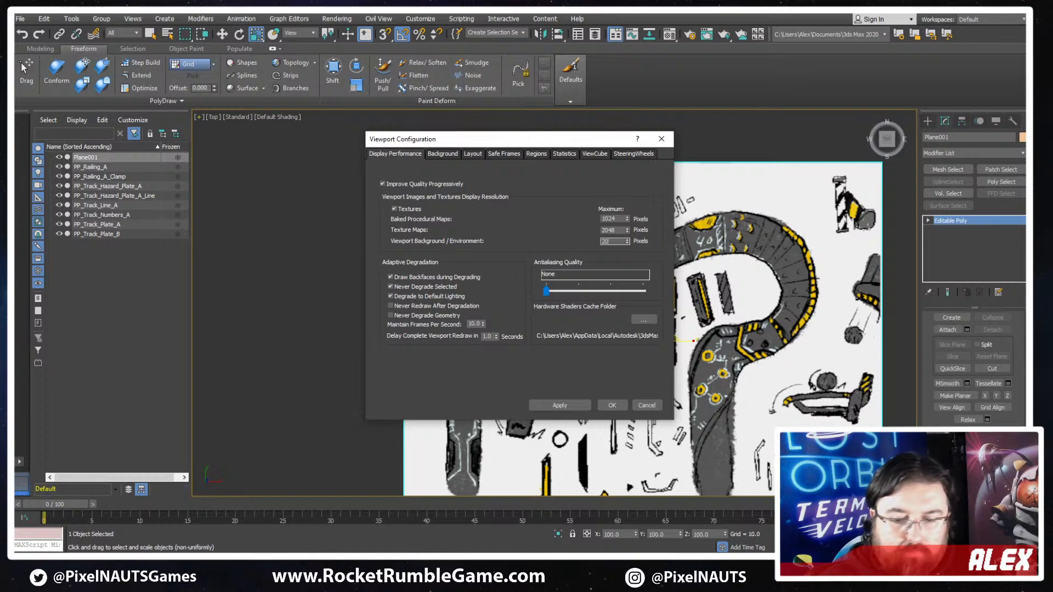
click(555, 291)
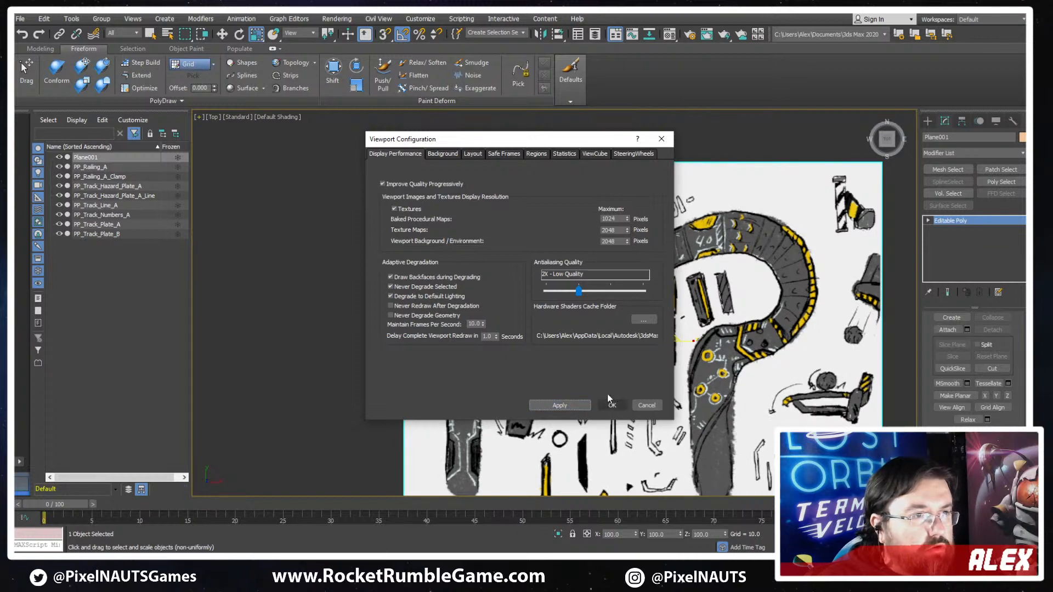
click(571, 408)
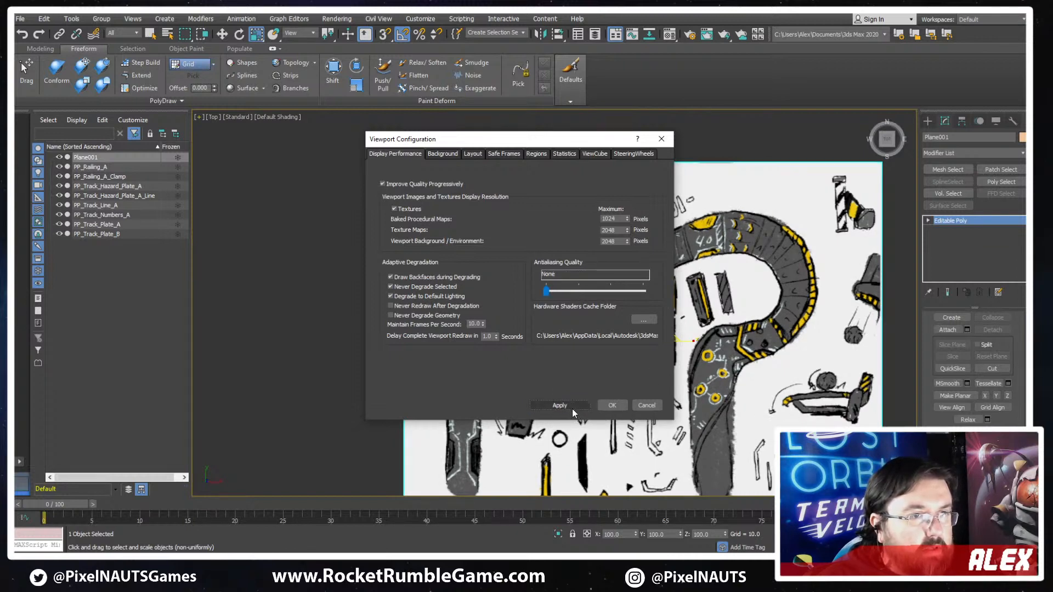
click(612, 405)
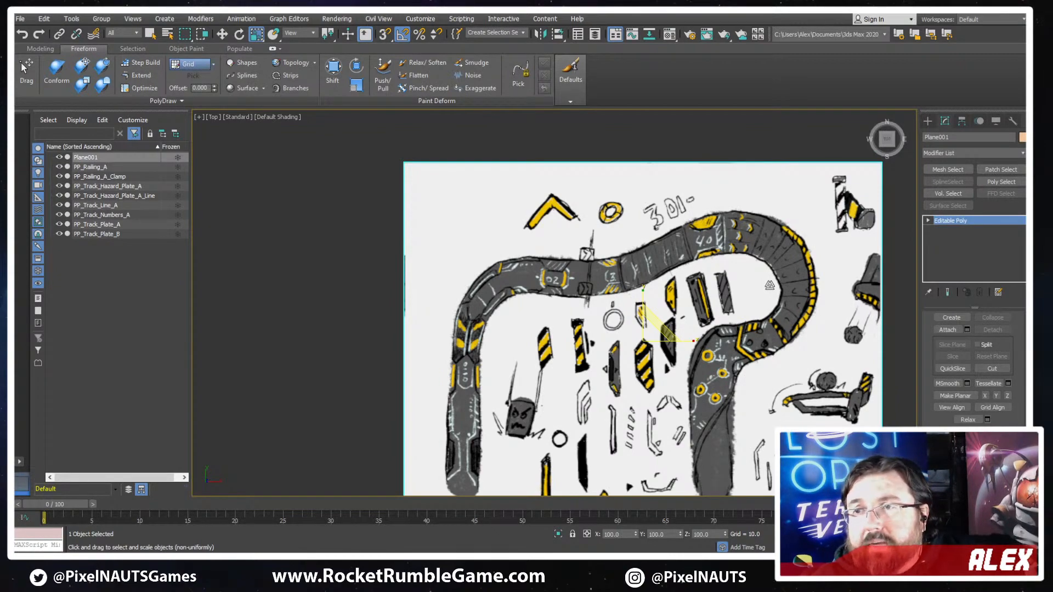
- Examine the concept sketch's texture sharpness up close and compare its track details with the existing modelled parts
scroll(608, 349, up, 4)
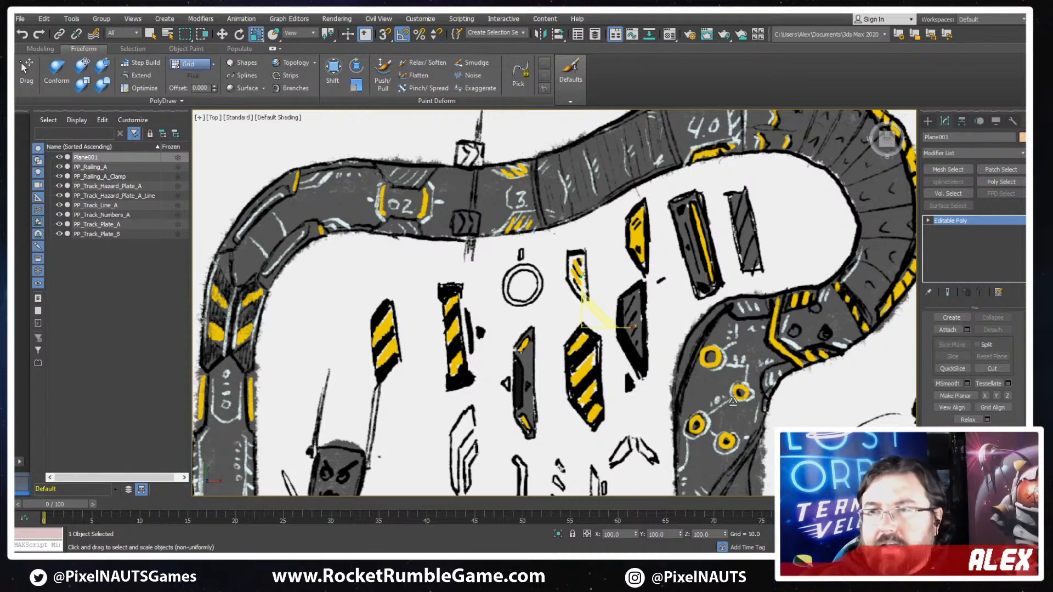
scroll(659, 355, down, 4)
middle_drag(659, 355, 669, 452)
mouse_move(616, 379)
middle_down()
mouse_move(655, 421)
mouse_move(740, 366)
mouse_move(742, 331)
middle_up()
scroll(742, 331, down, 3)
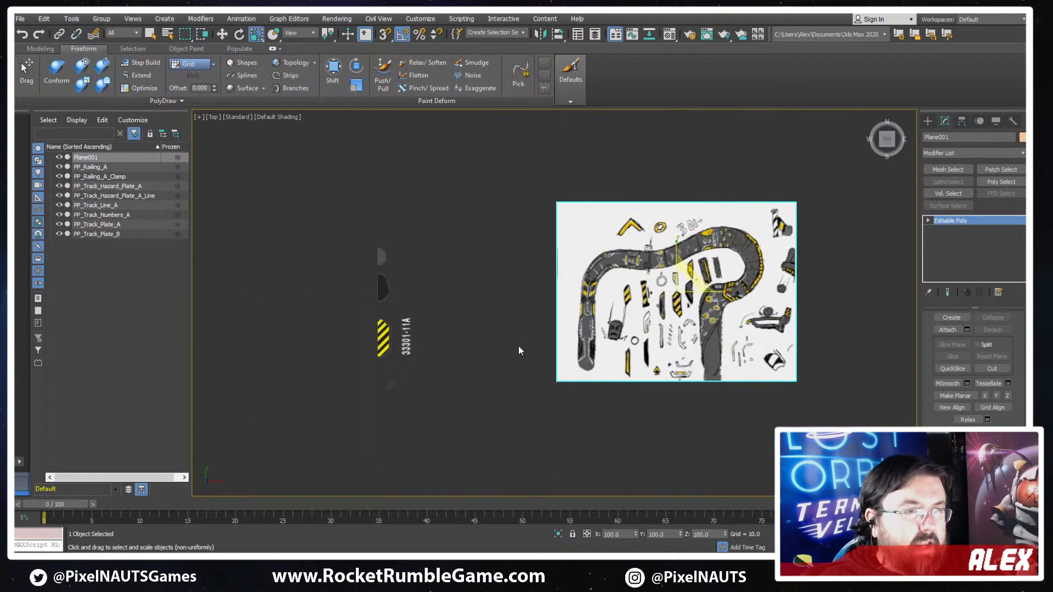
scroll(607, 327, up, 2)
key(w)
mouse_move(522, 377)
middle_down()
mouse_move(412, 377)
mouse_move(595, 345)
middle_up()
scroll(548, 264, up, 2)
scroll(626, 346, down, 1)
middle_drag(664, 385, 630, 363)
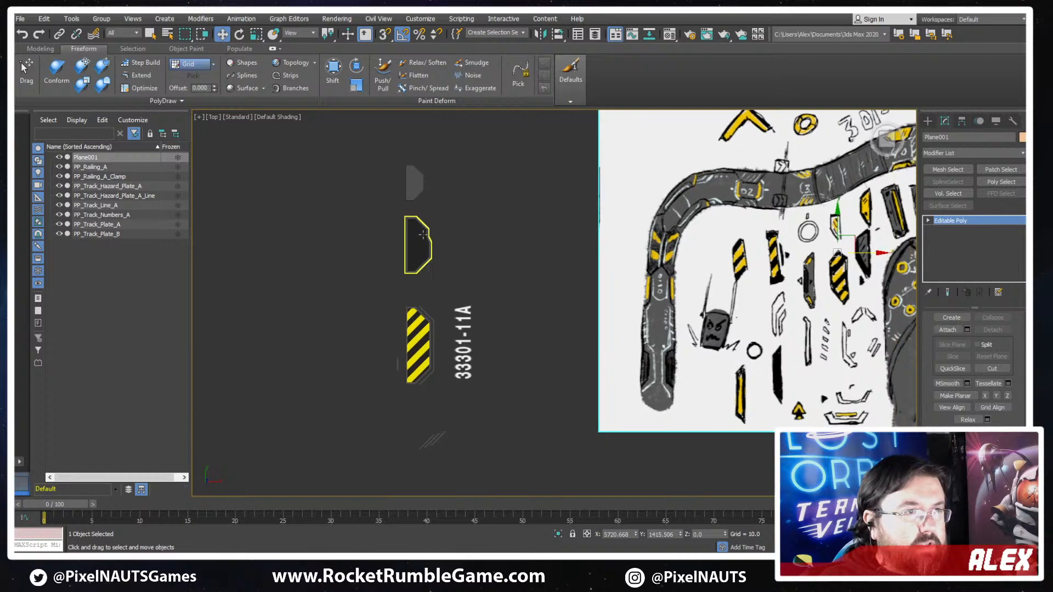
middle_drag(483, 370, 442, 329)
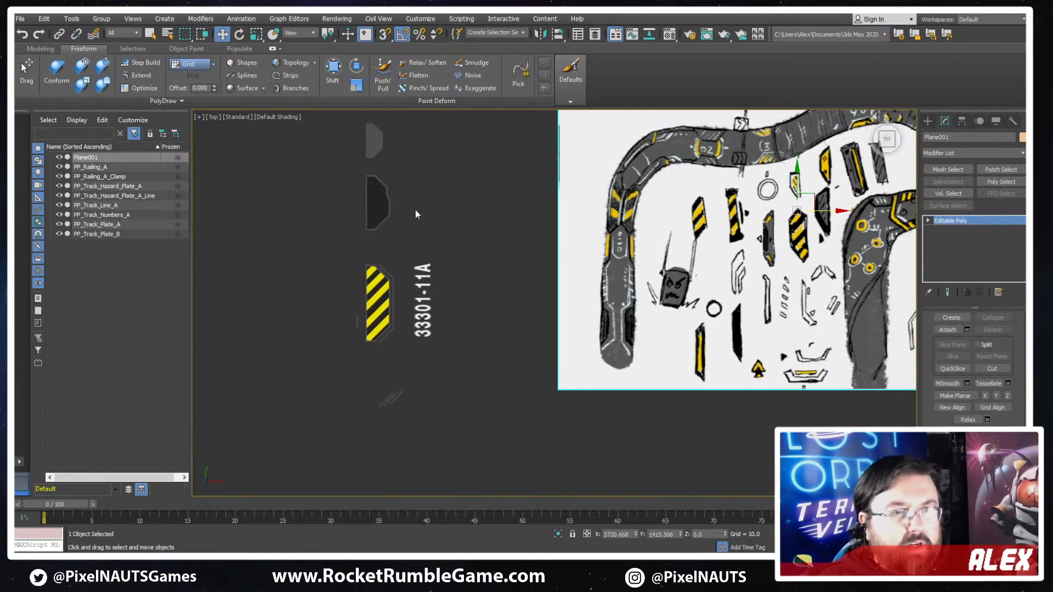
click(401, 185)
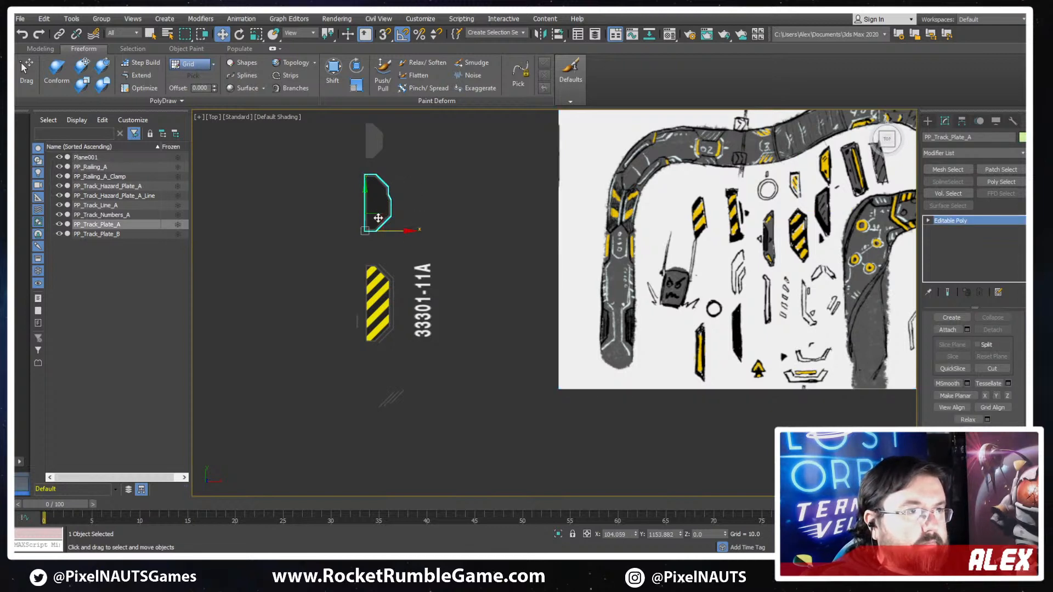
mouse_move(517, 302)
shift+mouse_down()
mouse_move(504, 335)
mouse_move(475, 332)
shift+mouse_up()
click(475, 336)
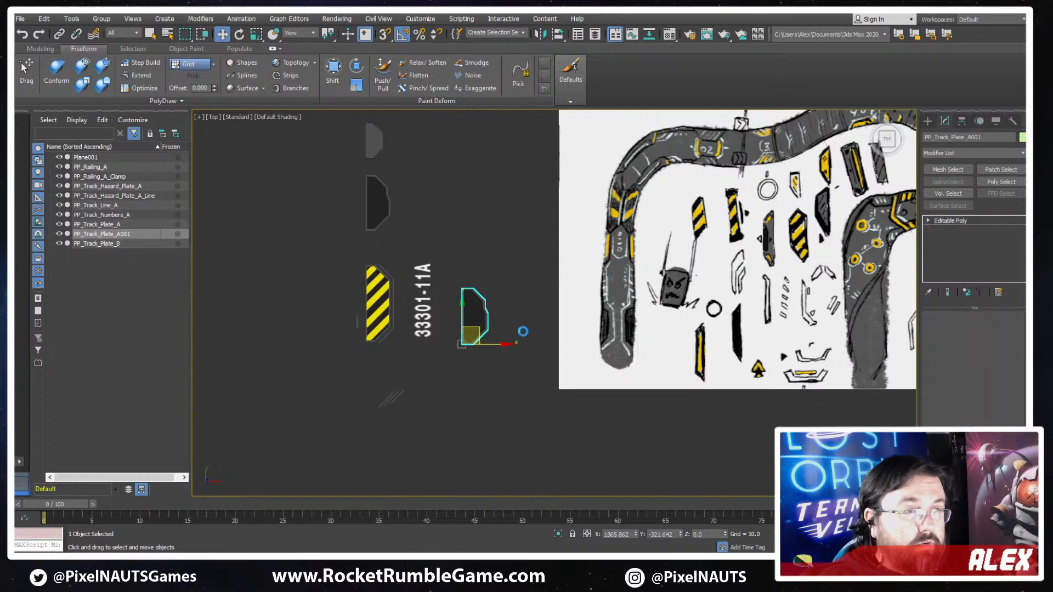
scroll(524, 329, up, 3)
middle_drag(405, 211, 463, 348)
middle_drag(526, 405, 544, 299)
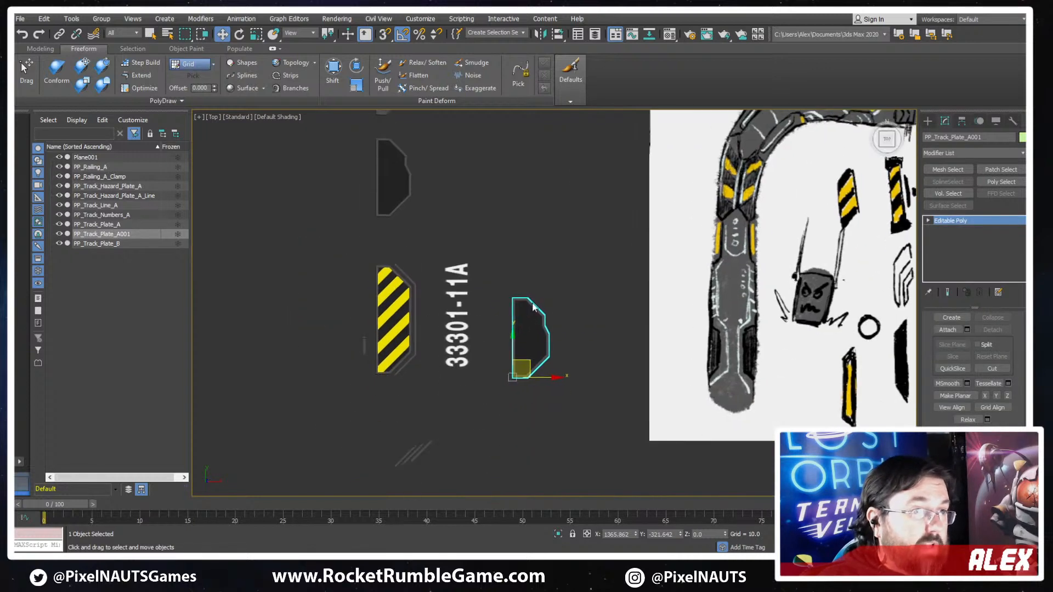
key(Delete)
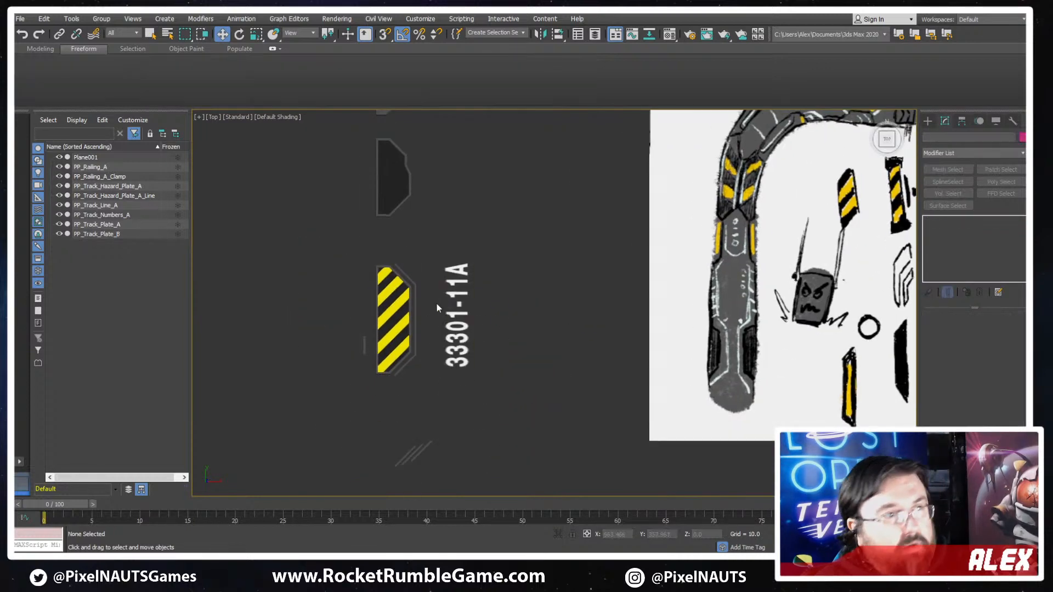
- Clone the yellow-striped hazard plate as a single copy between the 33301-11A numbers and the concept sketch
click(403, 315)
mouse_move(413, 375)
shift+mouse_down()
mouse_move(552, 383)
mouse_move(536, 373)
shift+mouse_up()
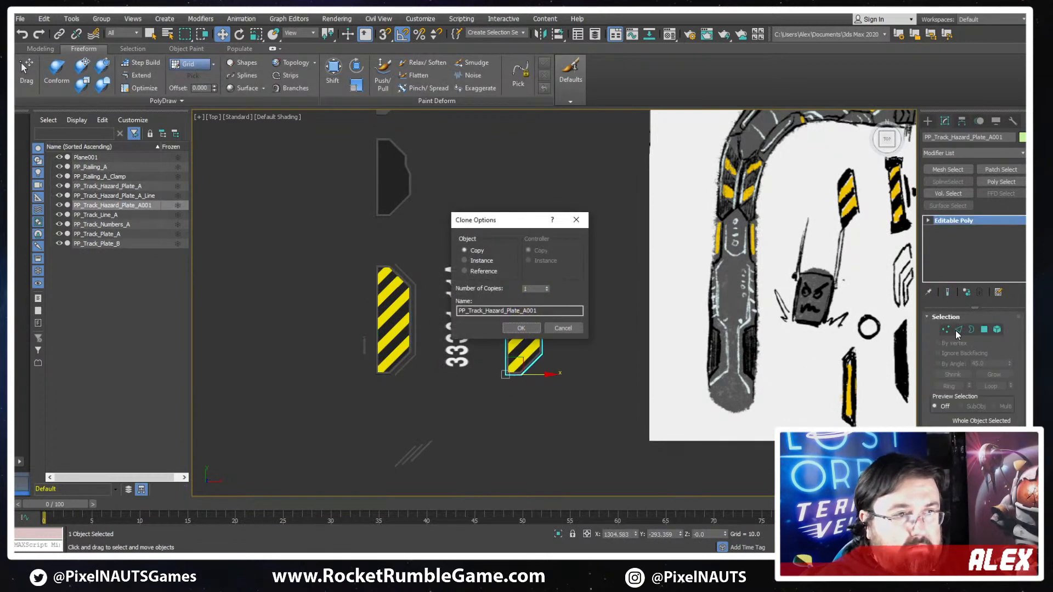
key(Return)
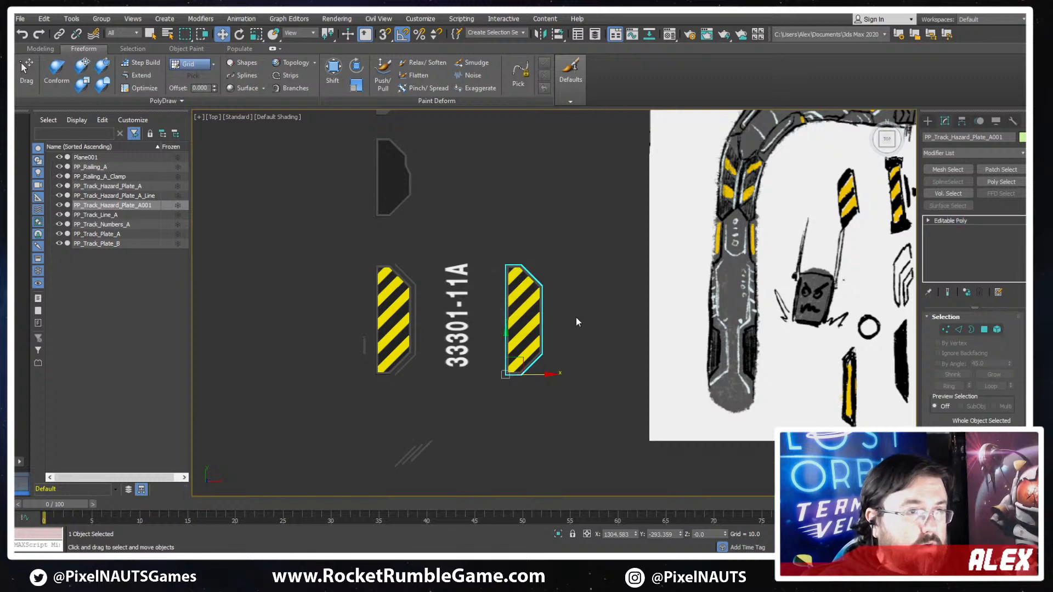
- Delete all the yellow stripe elements from the copied hazard plate, leaving only the dark plate and its frame
key(5)
scroll(546, 334, up, 3)
click(520, 361)
ctrl+click(516, 322)
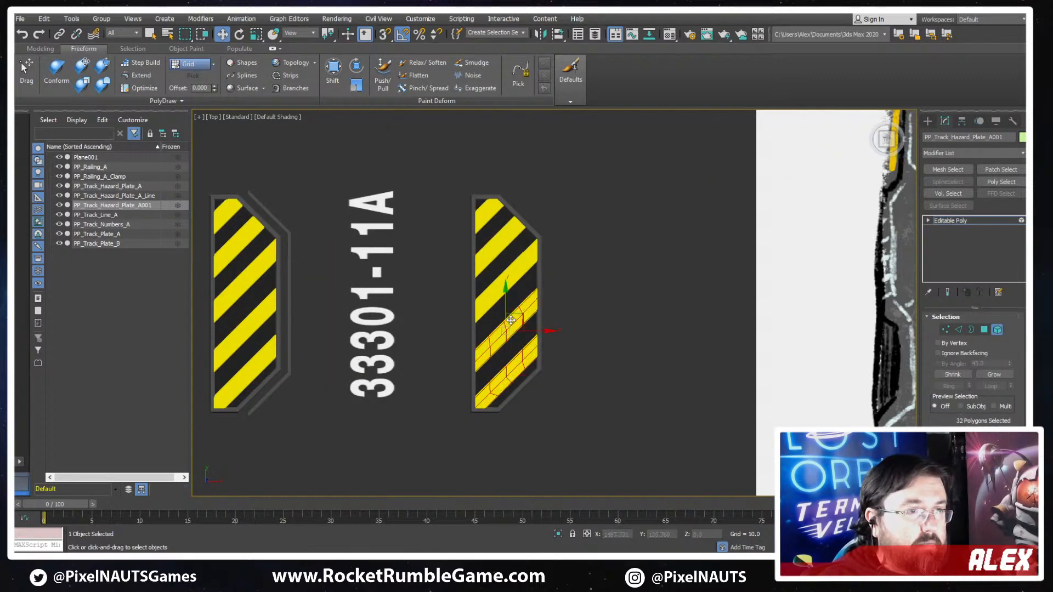
ctrl+click(510, 283)
scroll(676, 278, down, 3)
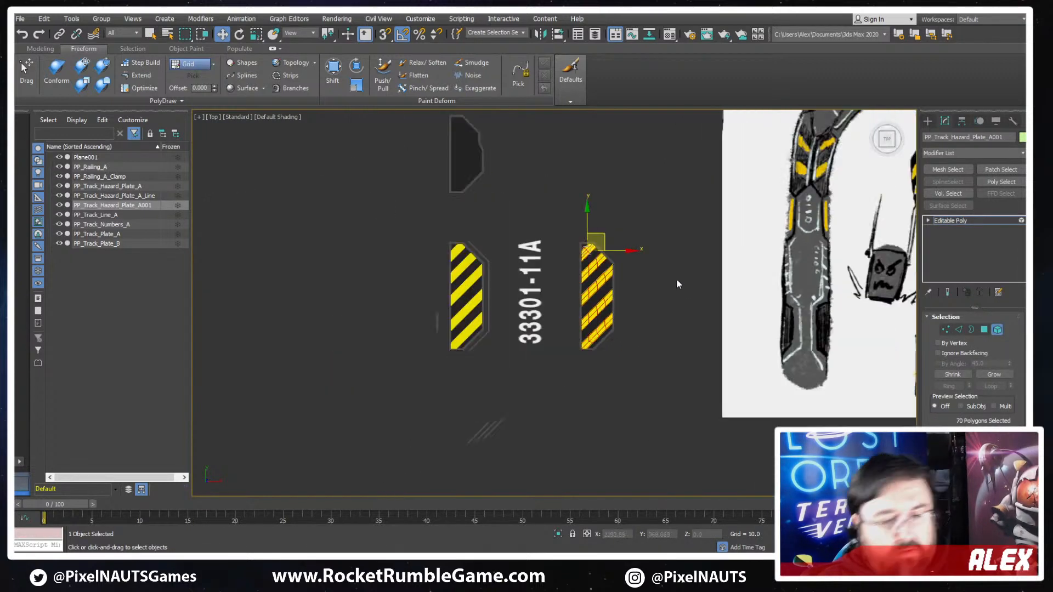
key(Delete)
- Narrow the copied plate by moving all vertices except its straight long side about 24.5 units in negative X
middle_drag(669, 281, 648, 280)
key(1)
drag(626, 211, 564, 406)
scroll(581, 293, up, 3)
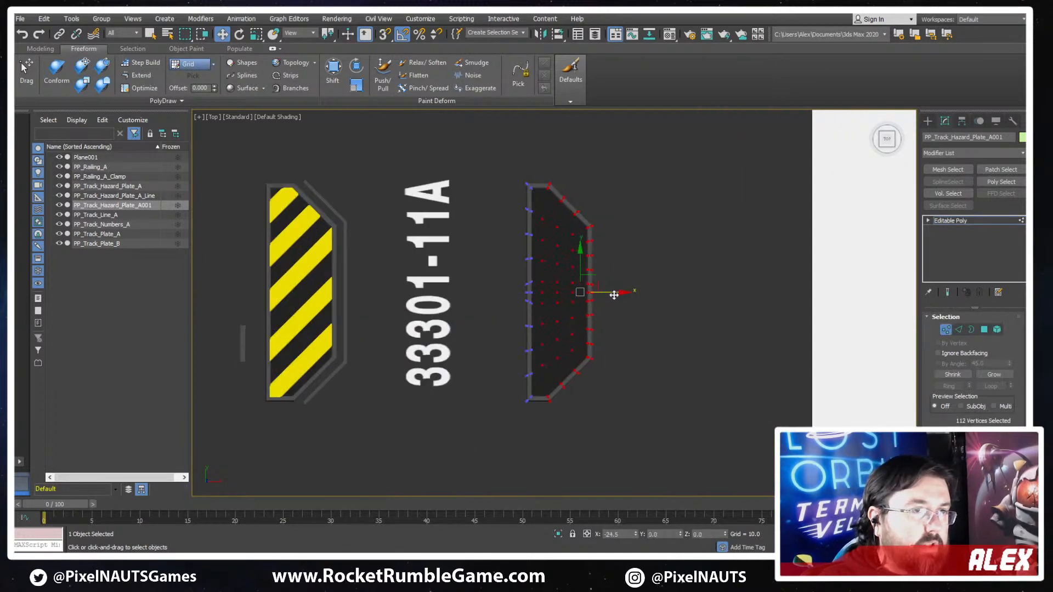
- In wireframe display, shift the three interior vertex columns of the copied plate slightly in positive X
key(F3)
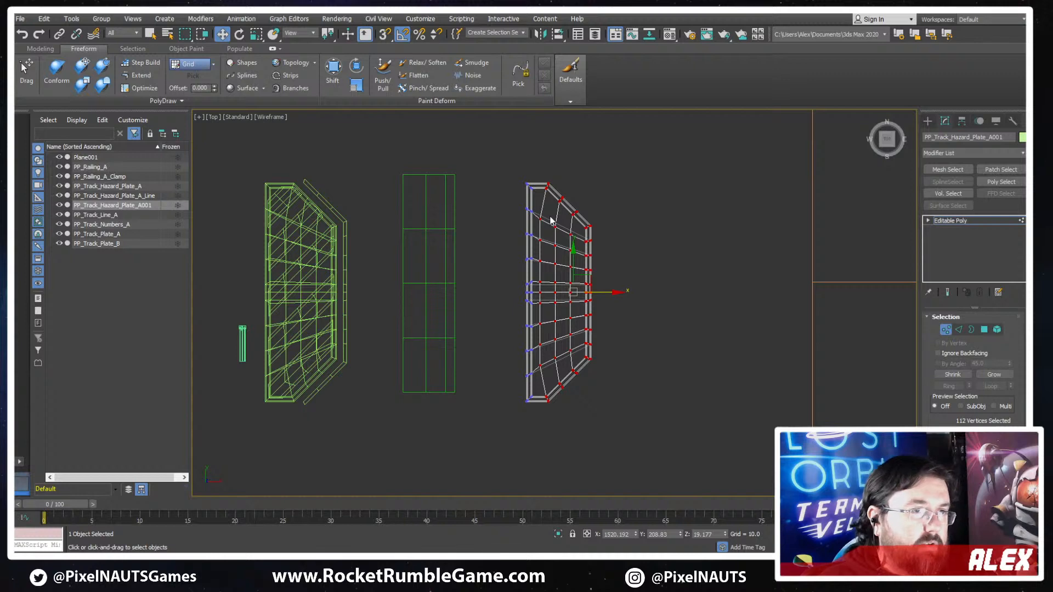
scroll(551, 220, up, 2)
drag(524, 434, 541, 426)
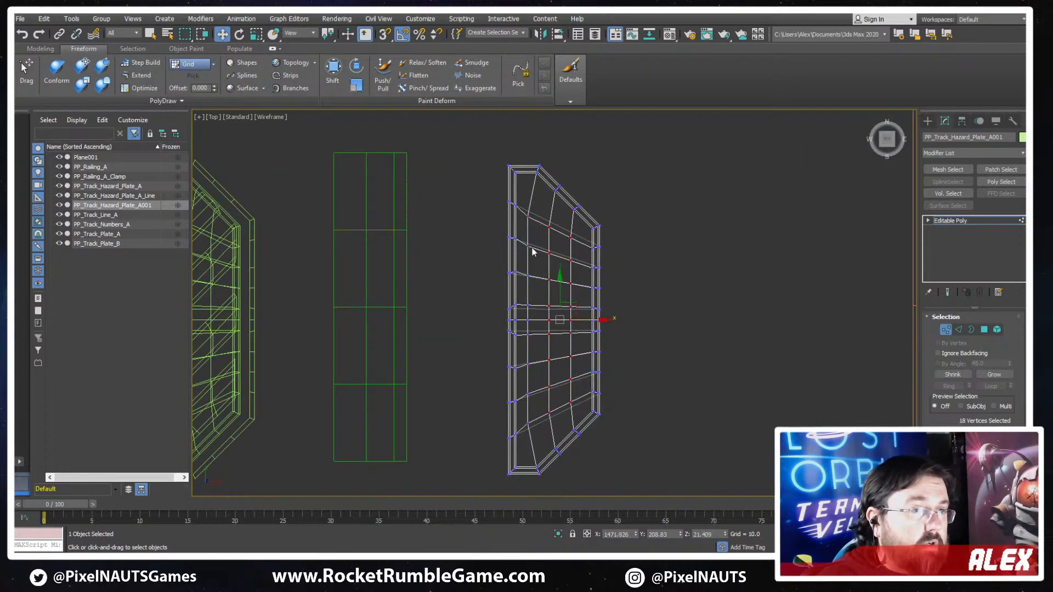
drag(537, 215, 527, 448)
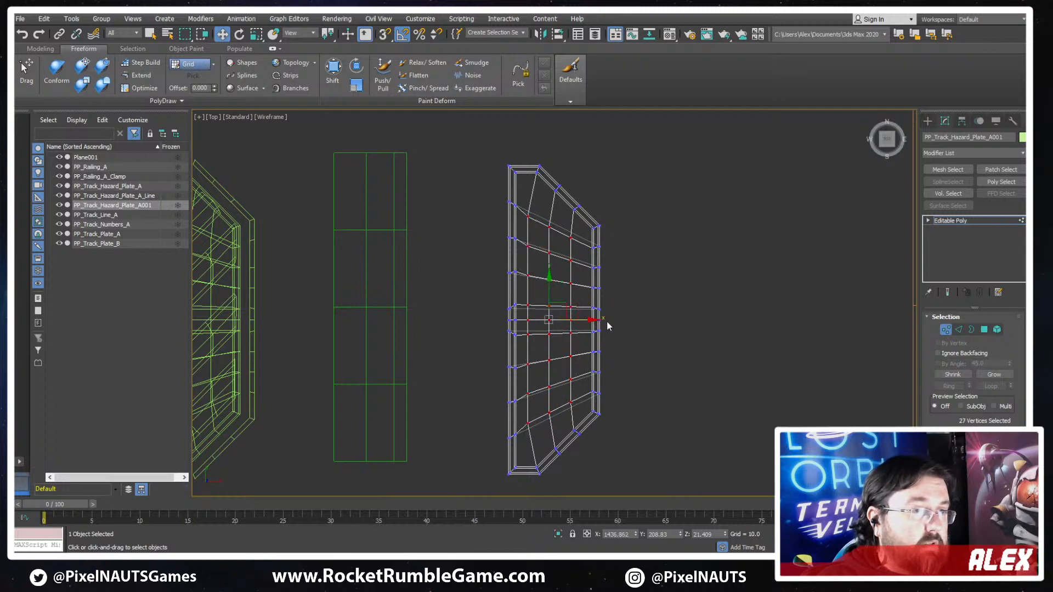
drag(590, 321, 597, 320)
click(256, 35)
- Move the copied plate's interior and bevelled-side vertices about 44 units in negative X, and compare the shaded shape with the sketch
key(w)
drag(578, 434, 524, 489)
scroll(577, 446, down, 2)
drag(609, 361, 600, 360)
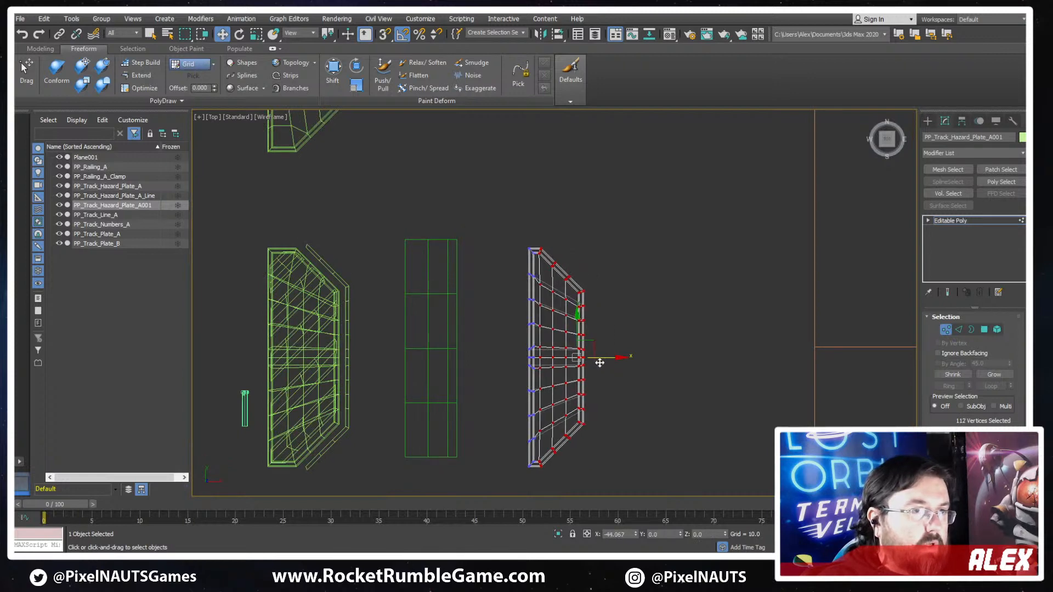
key(F3)
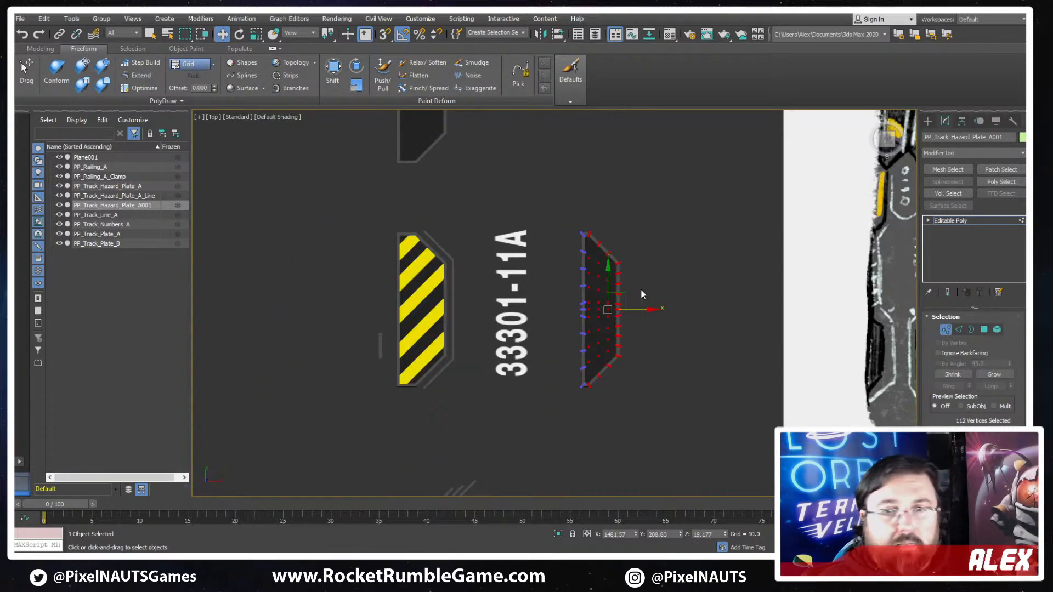
middle_drag(640, 288, 619, 285)
middle_drag(606, 248, 554, 269)
scroll(558, 251, down, 3)
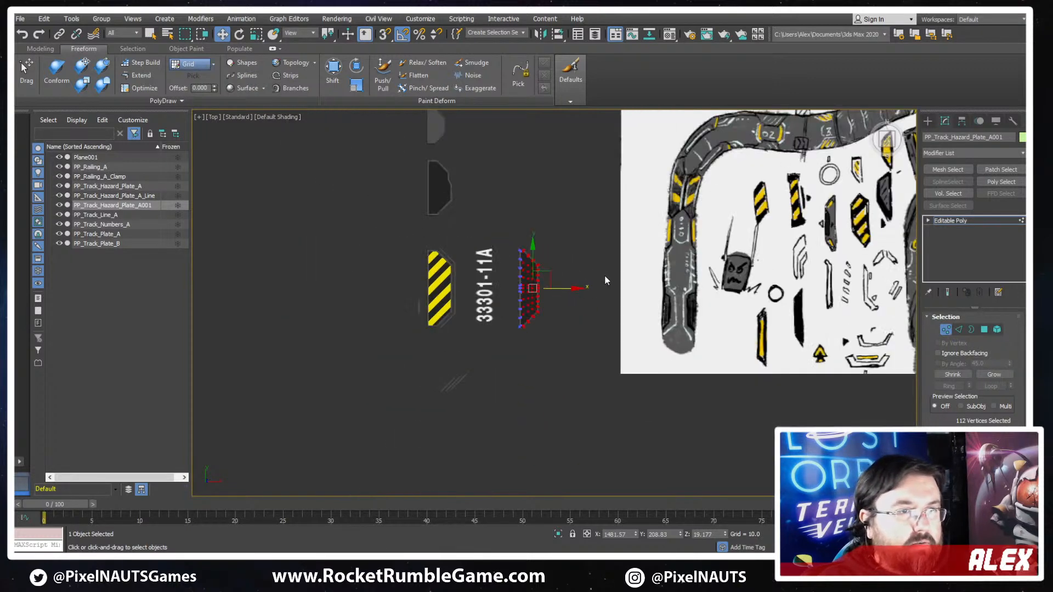
- Remove the two lengthwise edge loops nearest the bevelled side of the copied plate, including their vertices
scroll(558, 260, up, 3)
scroll(559, 247, up, 2)
key(F3)
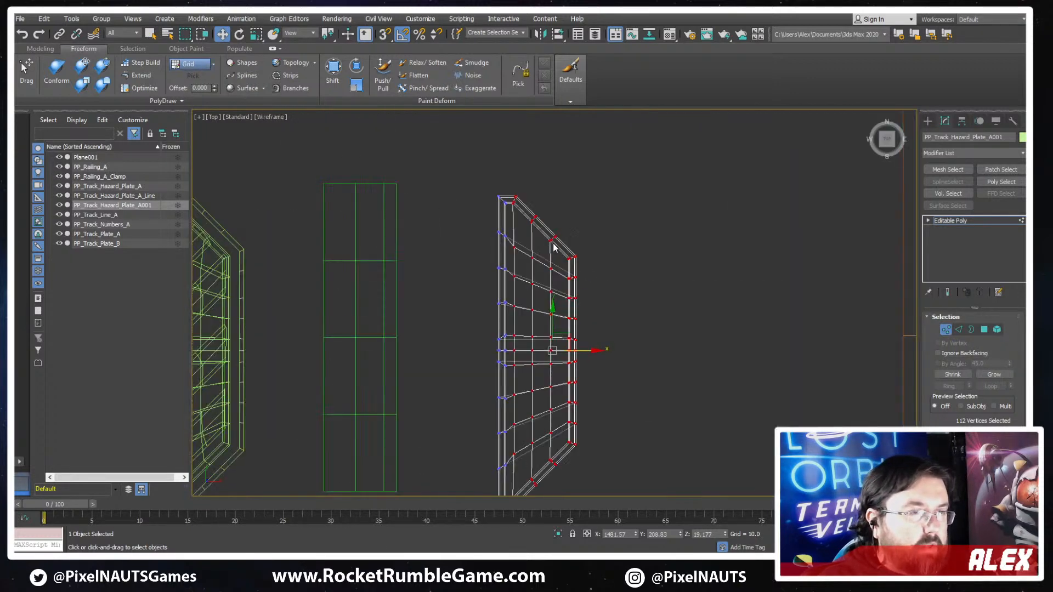
scroll(558, 230, up, 4)
key(2)
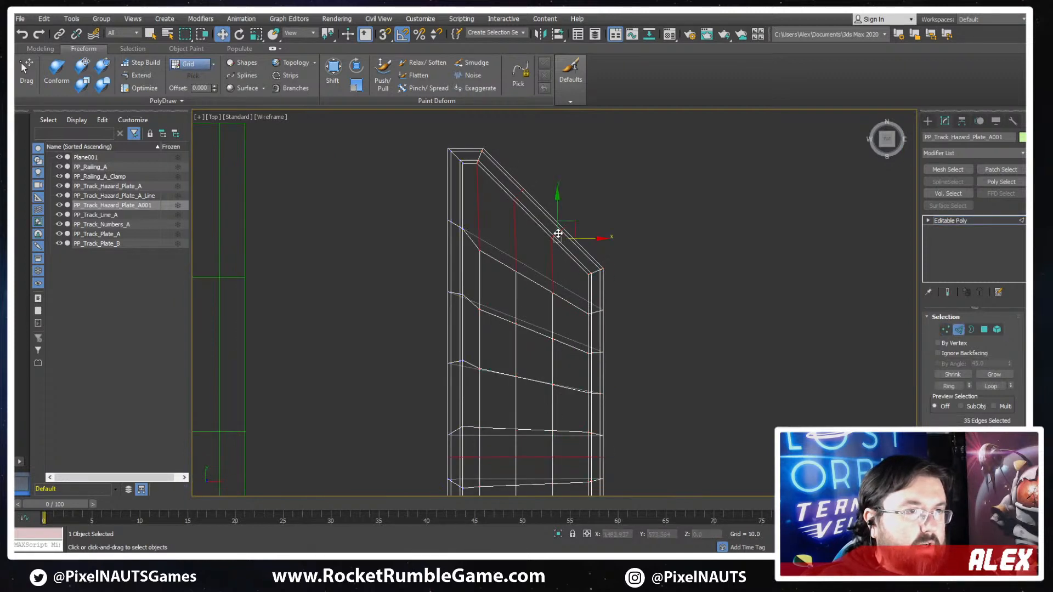
double_click(515, 199)
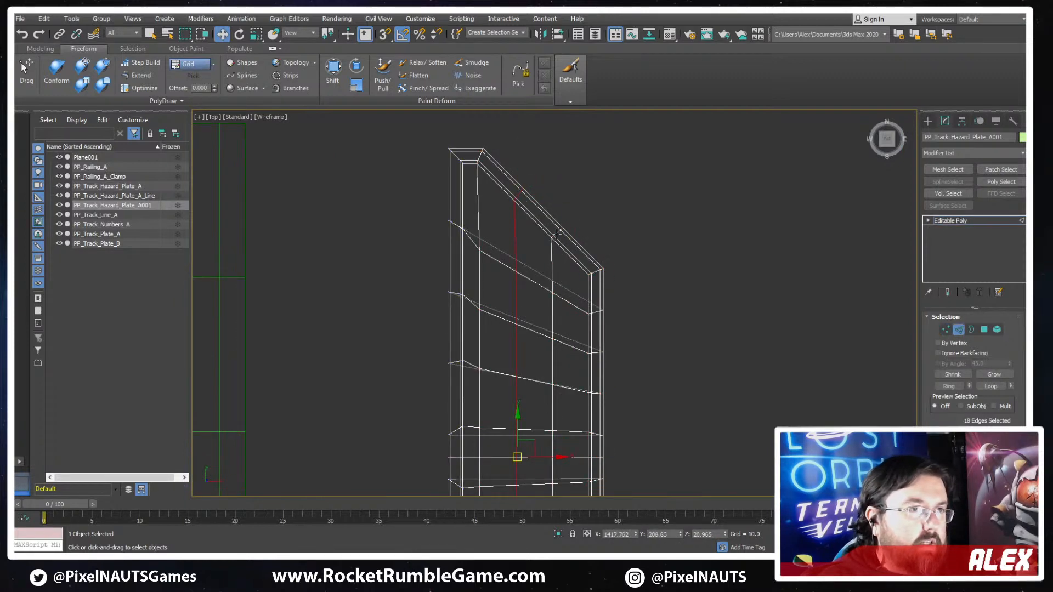
ctrl+double_click(556, 234)
key(ctrl+BackSpace)
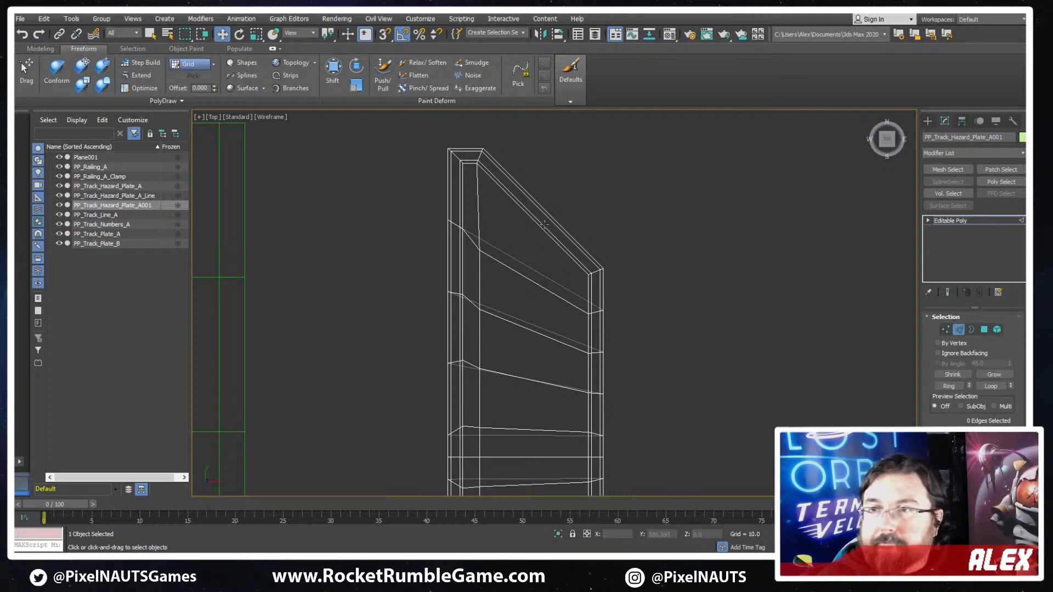
- Move the vertices of the plate's bevelled outer side about 120 units in negative X to make it much narrower
middle_drag(700, 351, 719, 258)
scroll(719, 259, down, 2)
key(1)
scroll(689, 185, down, 3)
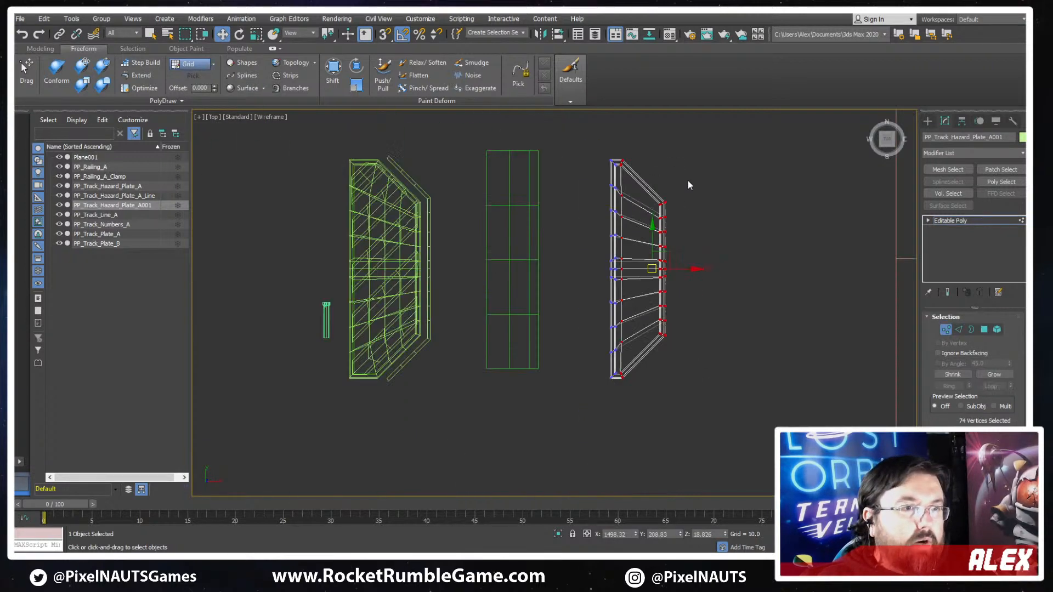
drag(695, 268, 667, 268)
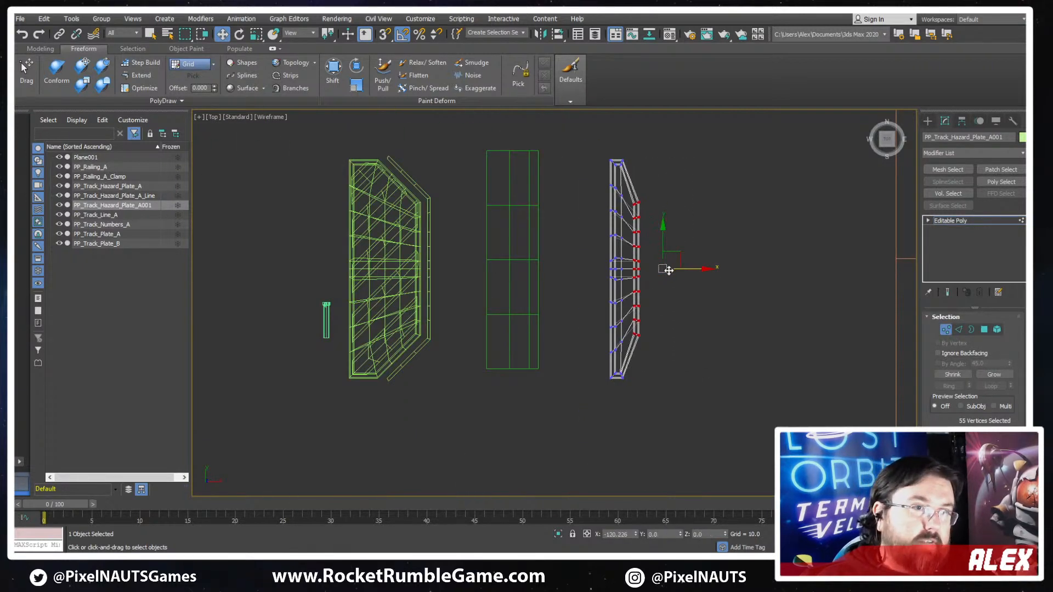
- Scale the selected outer-side vertices along Y to lengthen that side and bring the bevelled corners to roughly 45 degrees
scroll(638, 307, up, 3)
key(r)
scroll(647, 186, down, 2)
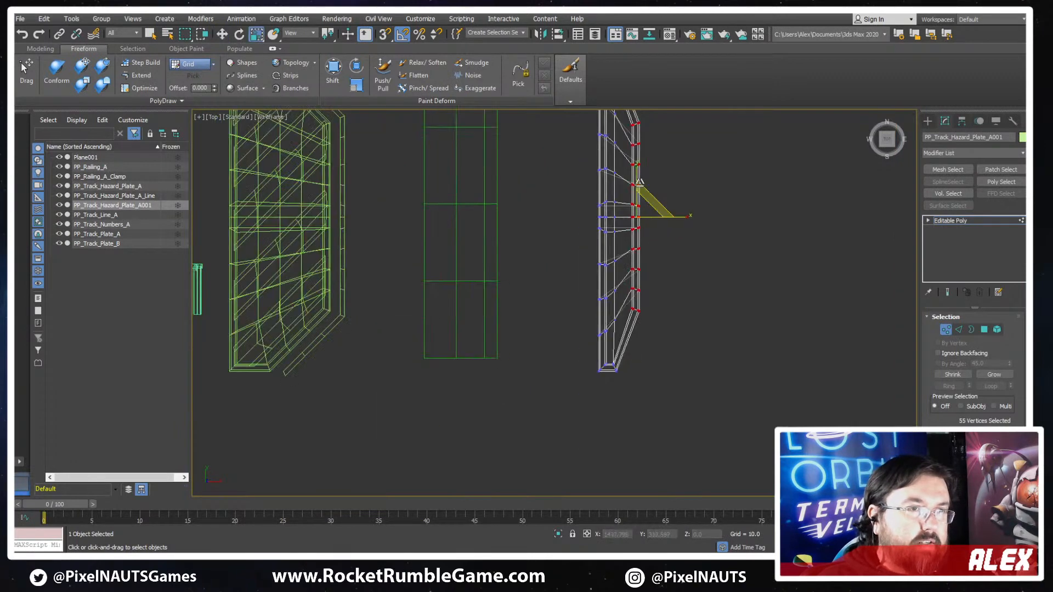
middle_drag(646, 186, 651, 227)
drag(645, 222, 649, 194)
scroll(655, 396, up, 3)
scroll(660, 393, up, 4)
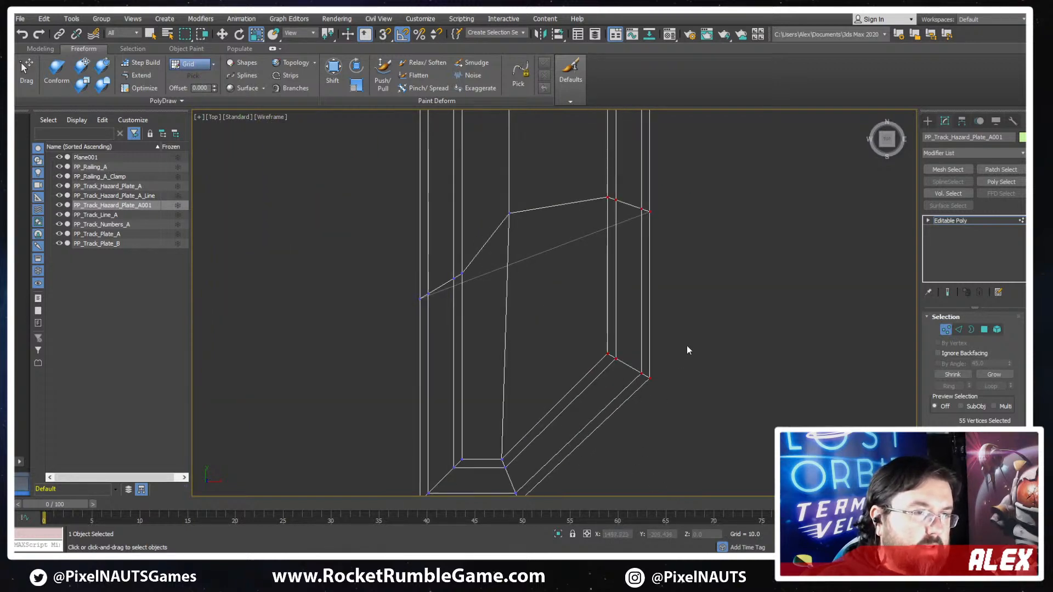
- Nudge the outer rim vertices at the narrow plate's negative-Y bevelled corner in positive Y to straighten the bevel
drag(687, 345, 623, 414)
key(w)
drag(650, 346, 620, 337)
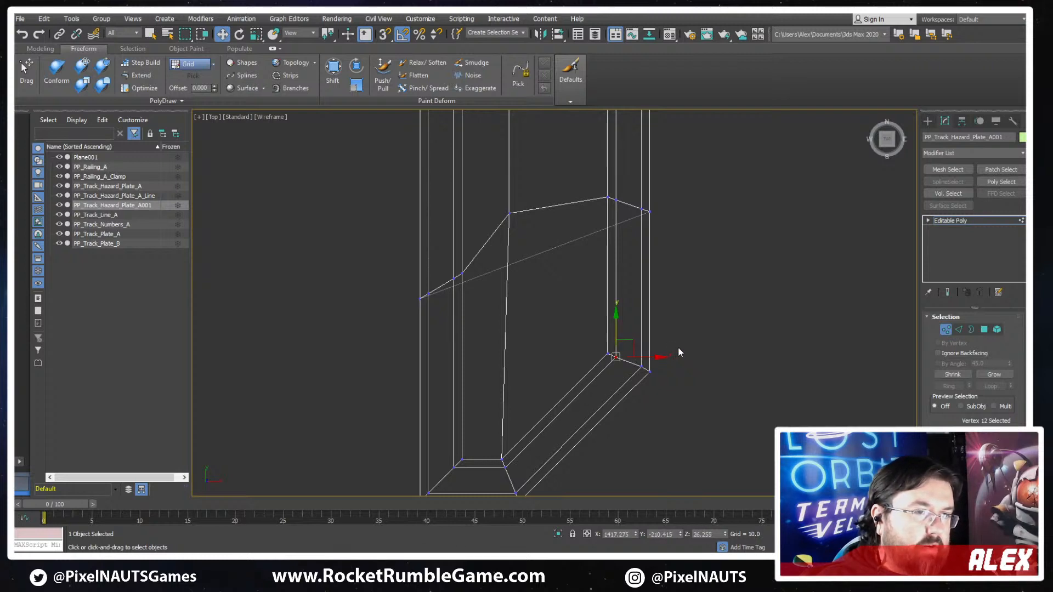
click(681, 359)
- Adjust the rim vertices at the narrow plate's positive-Y bevelled corner along Y to even out that bevel
scroll(680, 296, down, 3)
middle_drag(713, 197, 661, 395)
middle_drag(623, 295, 615, 488)
middle_drag(605, 230, 601, 426)
scroll(588, 305, up, 3)
scroll(589, 307, up, 2)
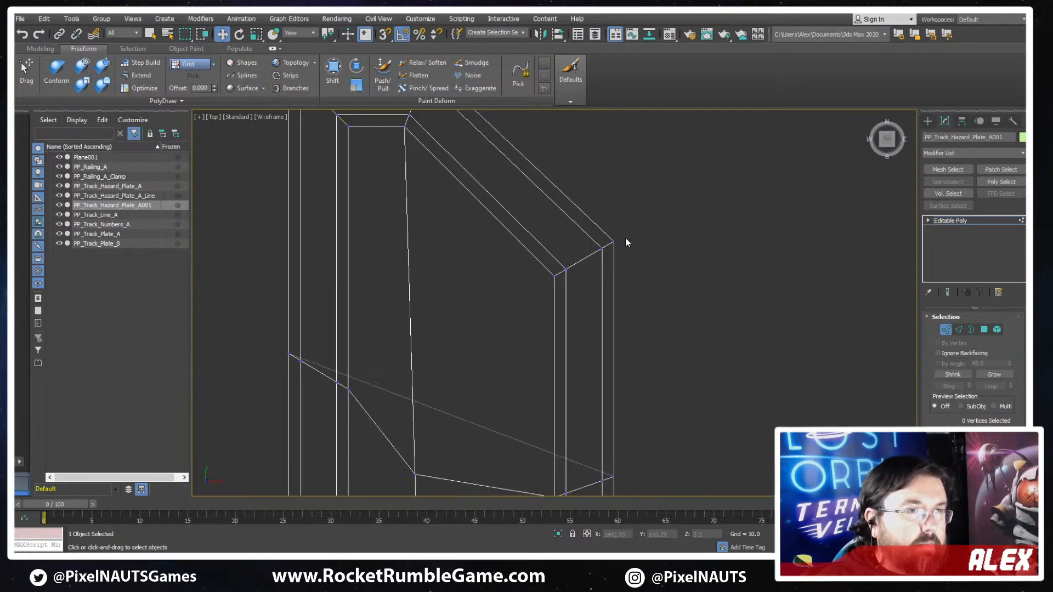
drag(626, 239, 597, 274)
middle_drag(596, 274, 599, 289)
drag(610, 237, 605, 244)
scroll(567, 324, down, 2)
middle_drag(562, 402, 590, 253)
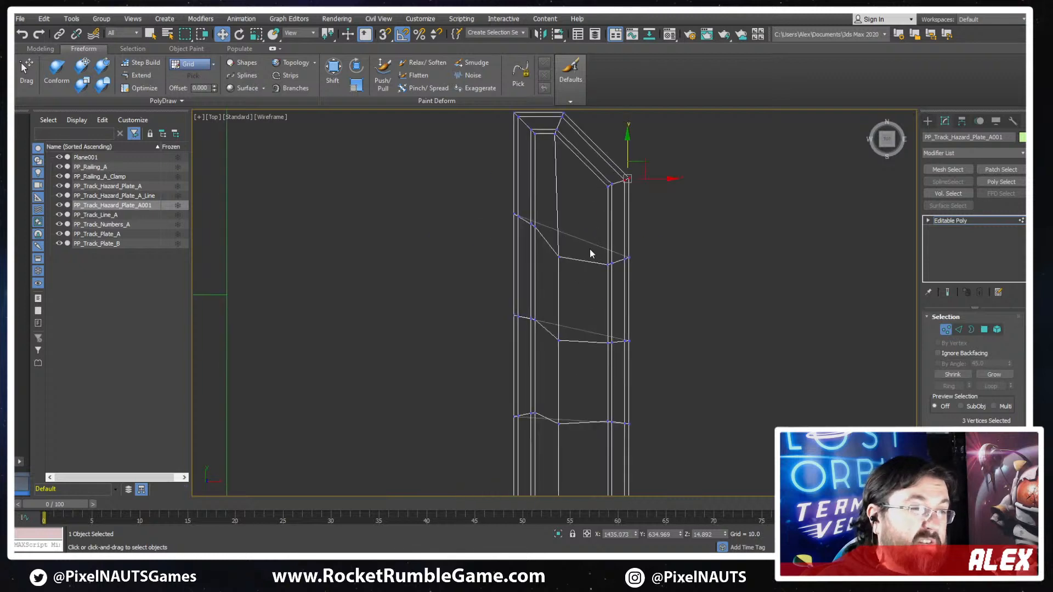
- Scale the nine vertices of the plate's interior lengthwise row along Y to level the cross edges
drag(568, 277, 551, 353)
scroll(574, 400, down, 4)
middle_drag(574, 399, 613, 170)
scroll(600, 218, up, 2)
click(593, 177)
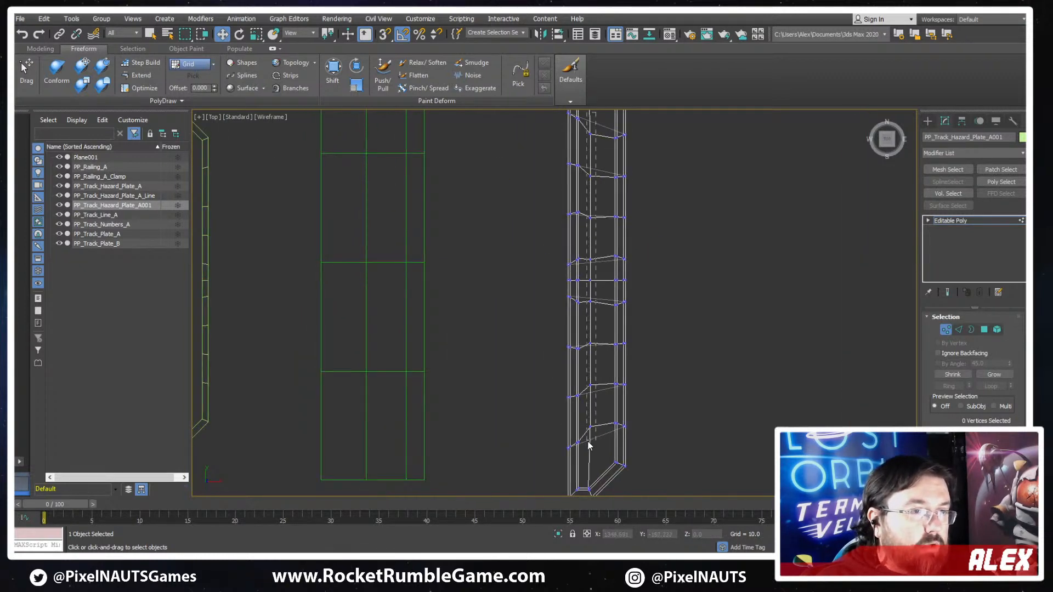
drag(588, 442, 586, 445)
key(r)
drag(592, 229, 595, 222)
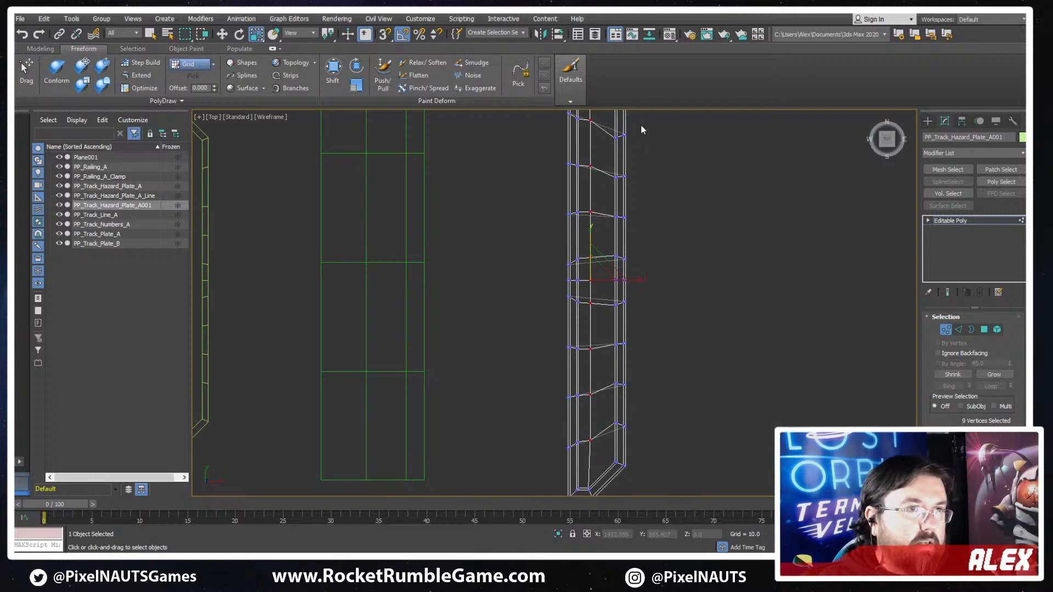
- Scale the inner and outer rim vertices of the bevelled side along Y, leaving out the corners, to line up the cross edges
drag(606, 123, 619, 437)
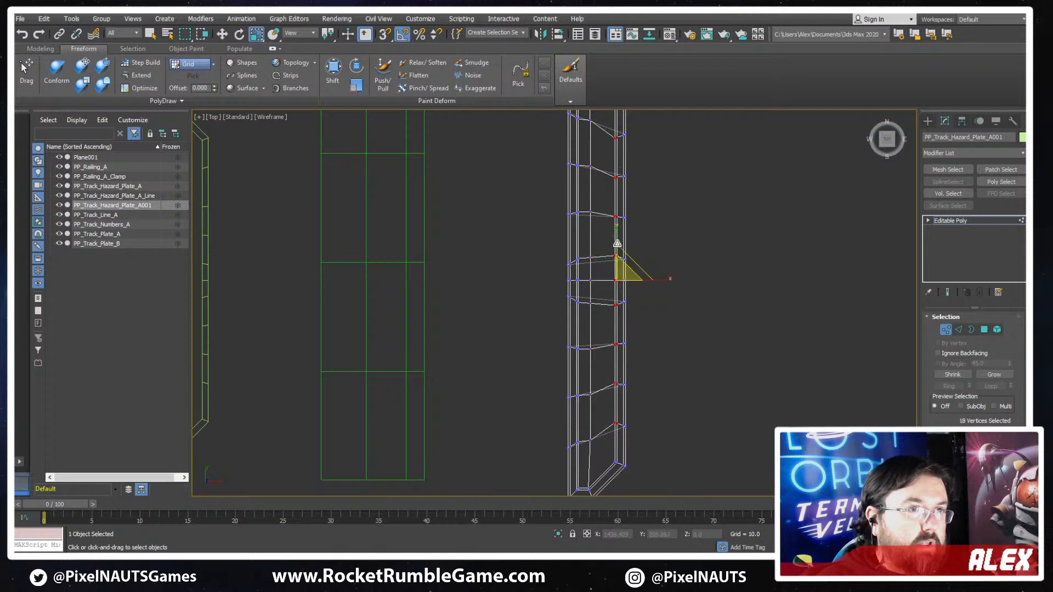
drag(616, 234, 669, 187)
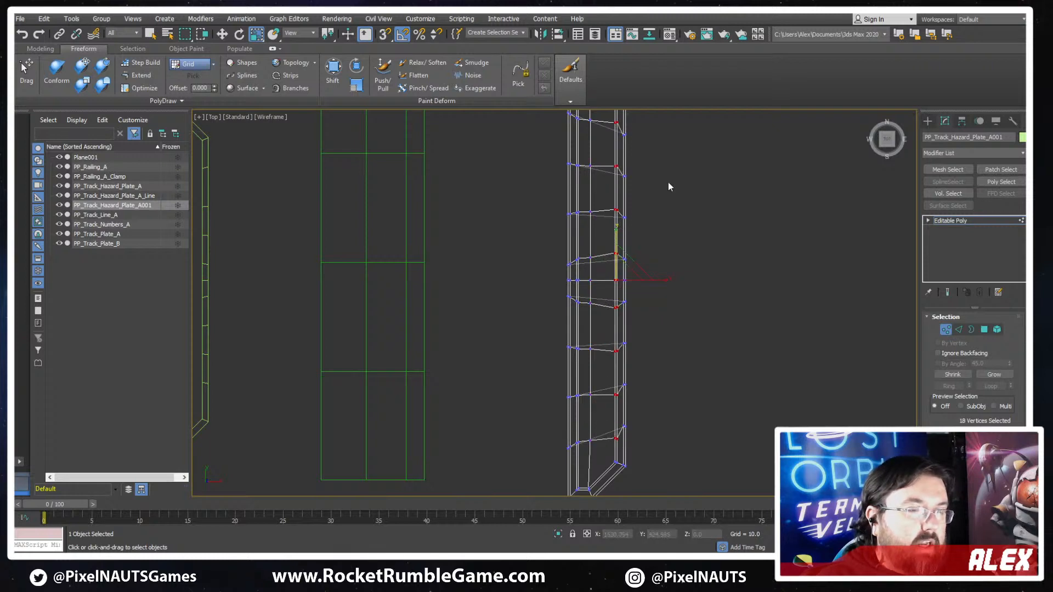
drag(621, 440, 621, 441)
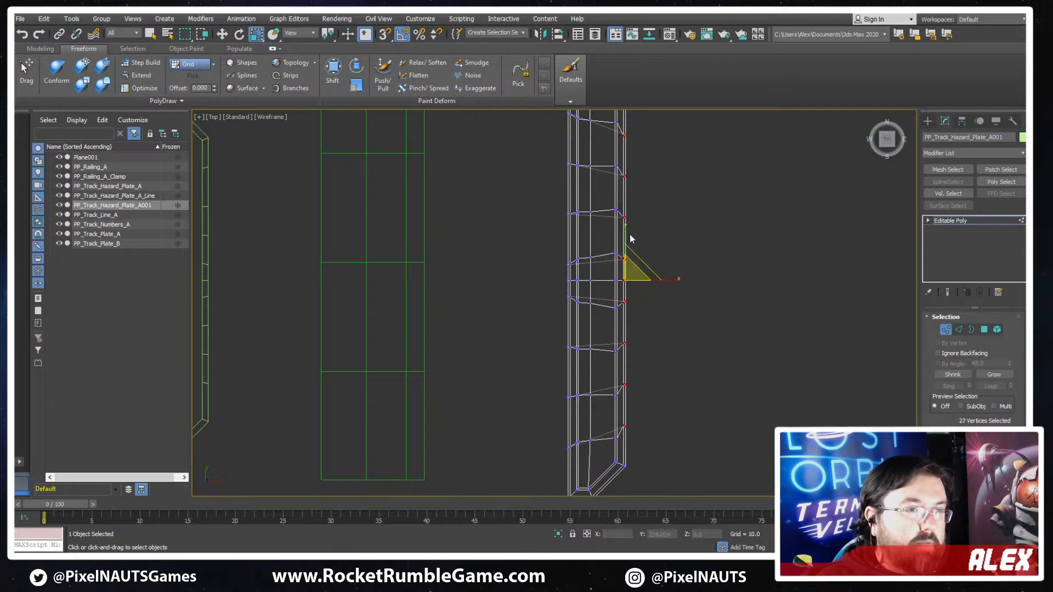
drag(626, 233, 626, 229)
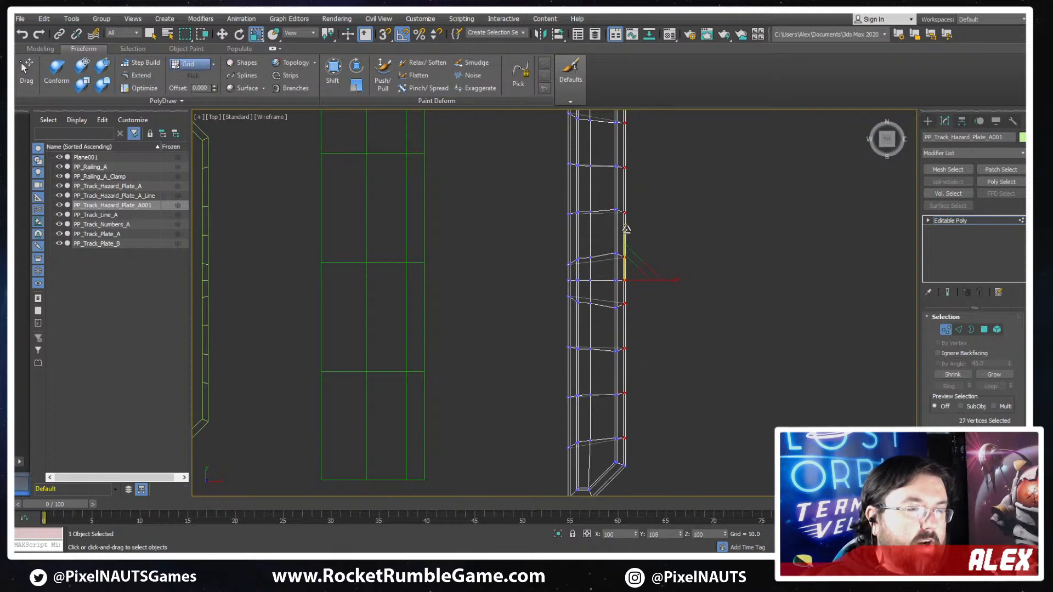
- Delete all the underside polygons of the narrow plate and display the model shaded with edged faces
mouse_move(625, 228)
alt+middle_down()
mouse_move(650, 360)
mouse_move(606, 217)
mouse_move(671, 304)
alt+middle_up()
key(F3)
click(981, 331)
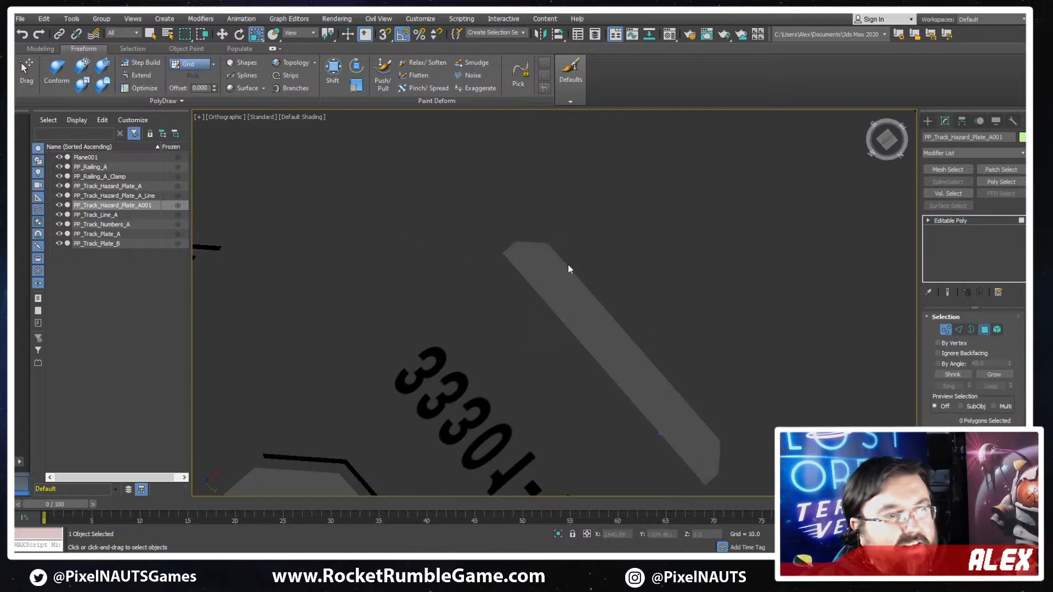
click(540, 260)
ctrl+click(551, 284)
ctrl+click(573, 310)
ctrl+click(610, 354)
ctrl+click(606, 330)
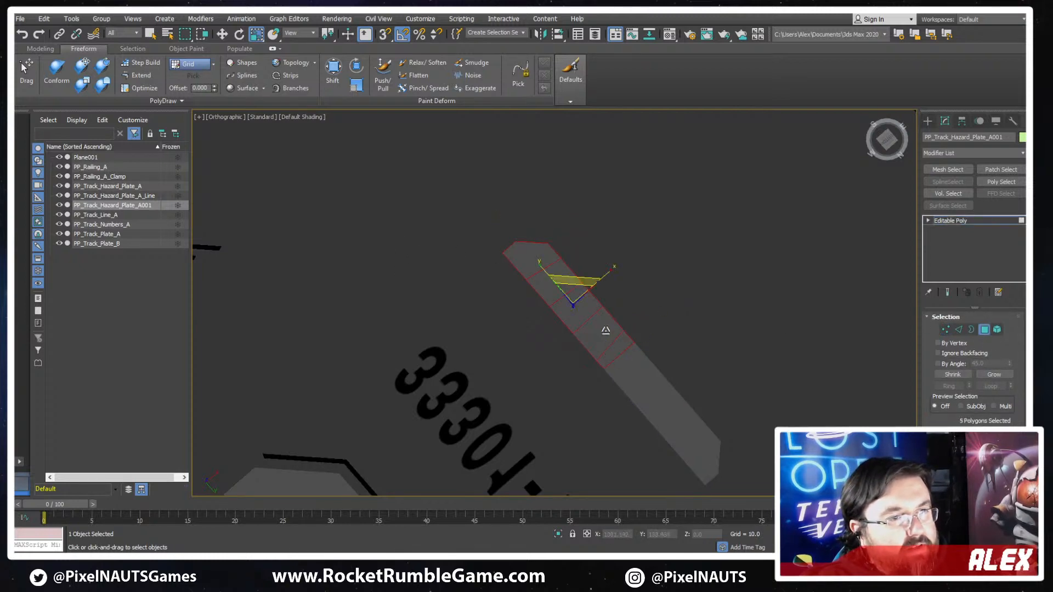
ctrl+click(633, 378)
ctrl+click(652, 400)
ctrl+click(632, 356)
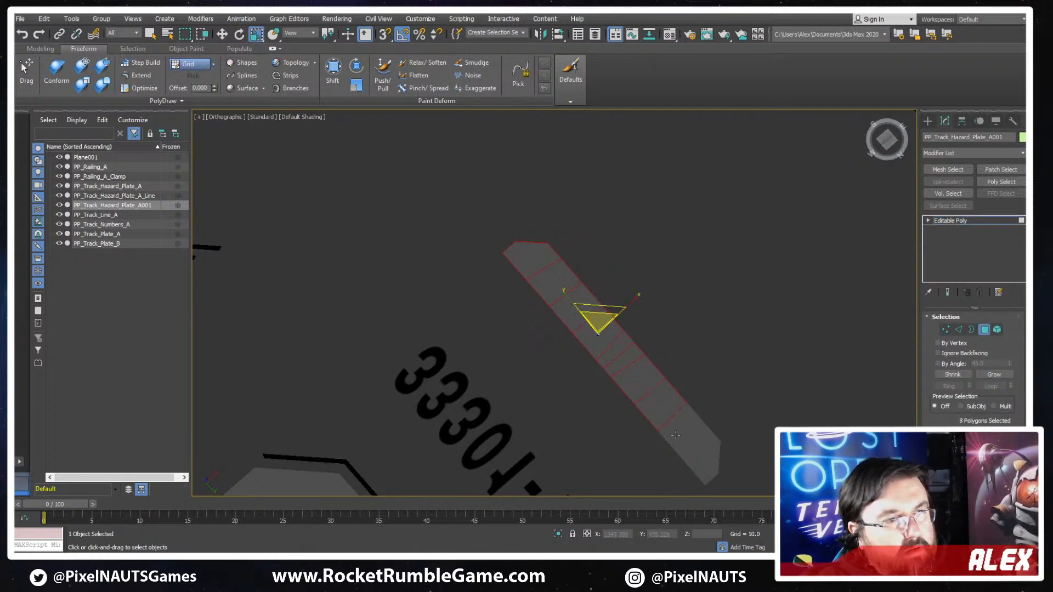
ctrl+click(686, 427)
ctrl+click(698, 444)
alt+middle_drag(663, 395, 666, 404)
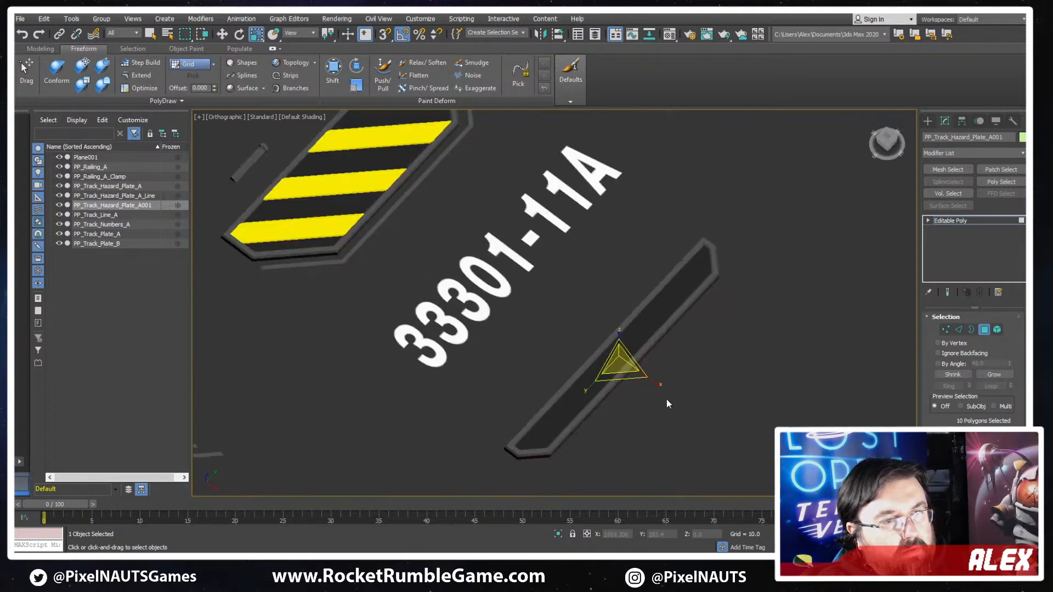
click(667, 399)
scroll(607, 367, up, 3)
key(F3)
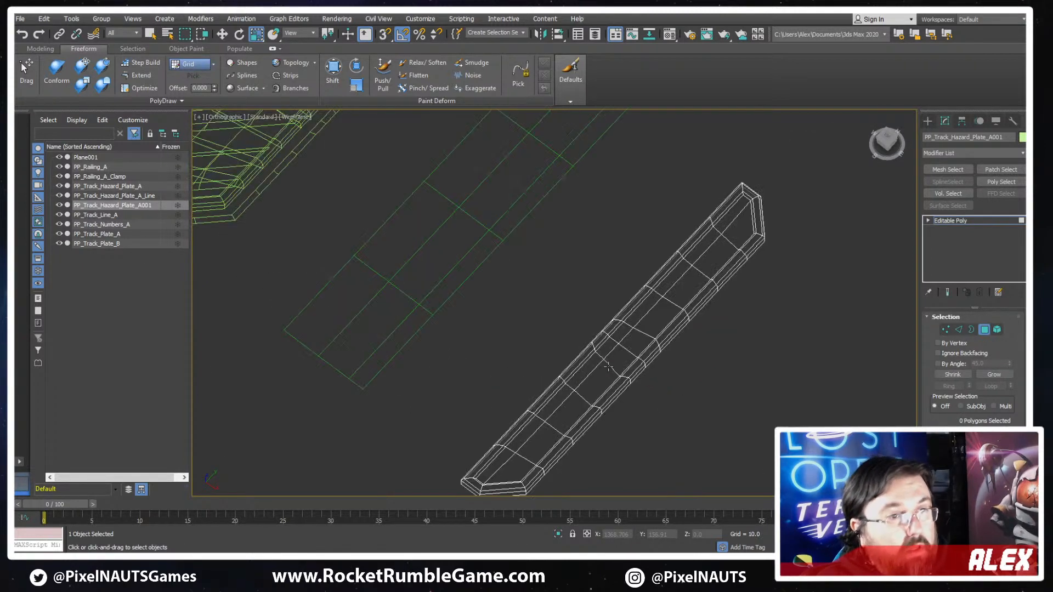
key(F3)
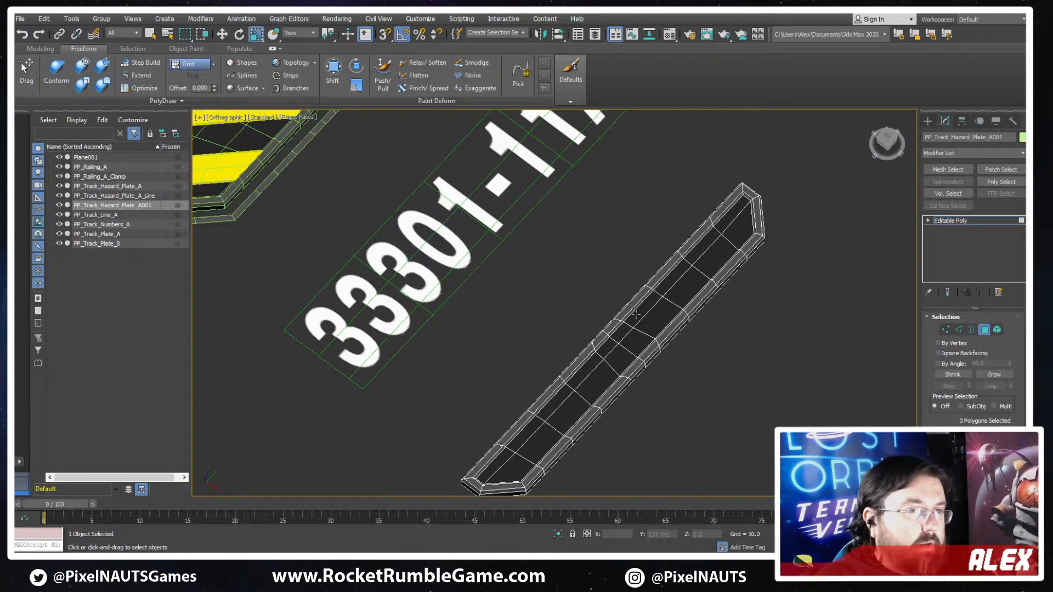
scroll(549, 316, down, 5)
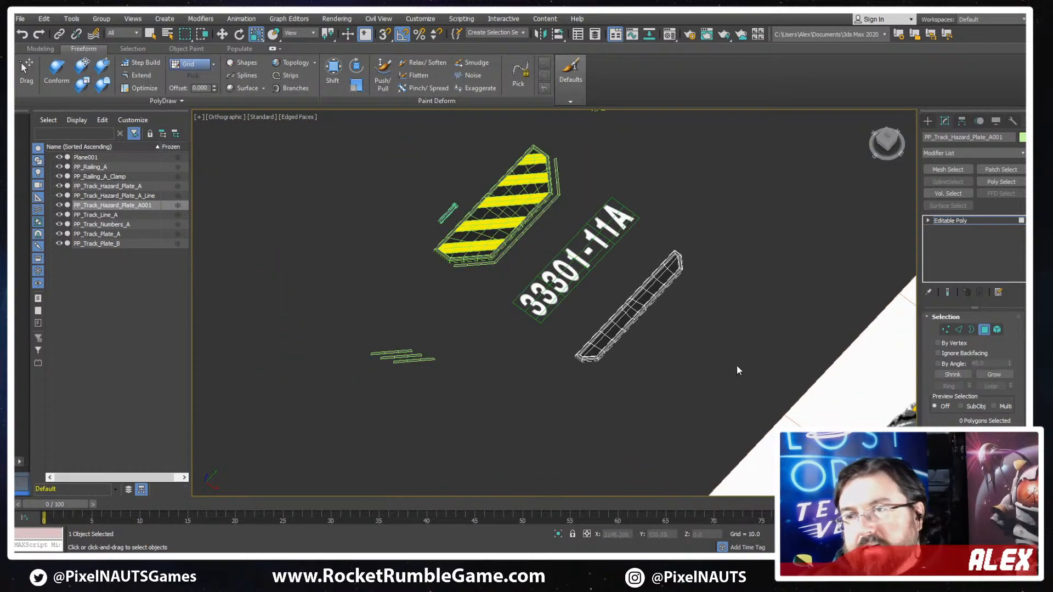
click(984, 330)
- Flatten the two crosswise edge loops on either side of the narrow plate's centre loop by scaling each along Y
alt+middle_drag(505, 332, 579, 324)
scroll(580, 372, up, 2)
scroll(579, 324, up, 2)
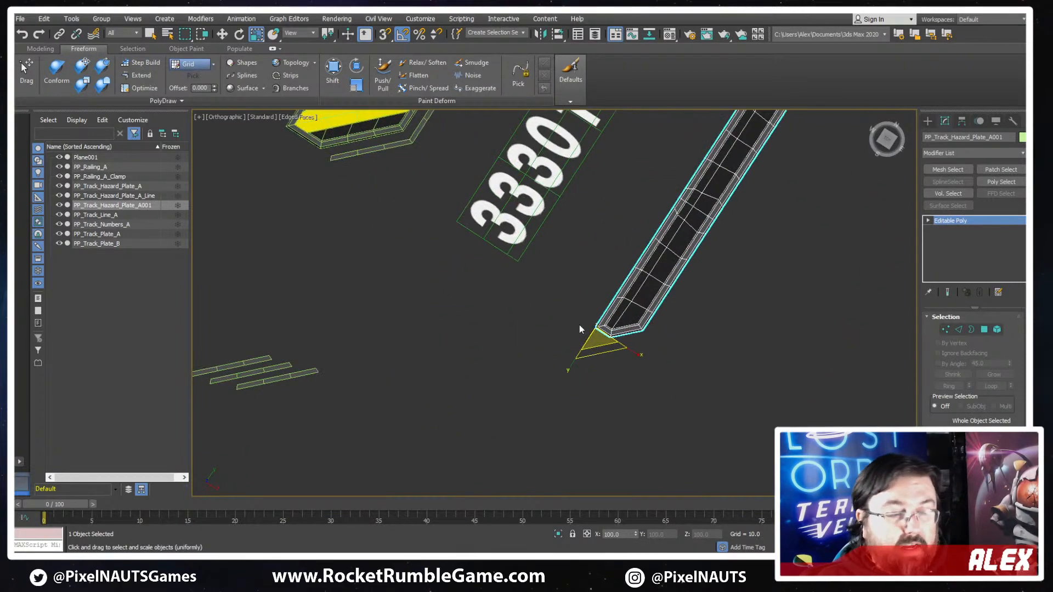
key(t)
key(z)
scroll(607, 364, down, 5)
scroll(593, 380, up, 8)
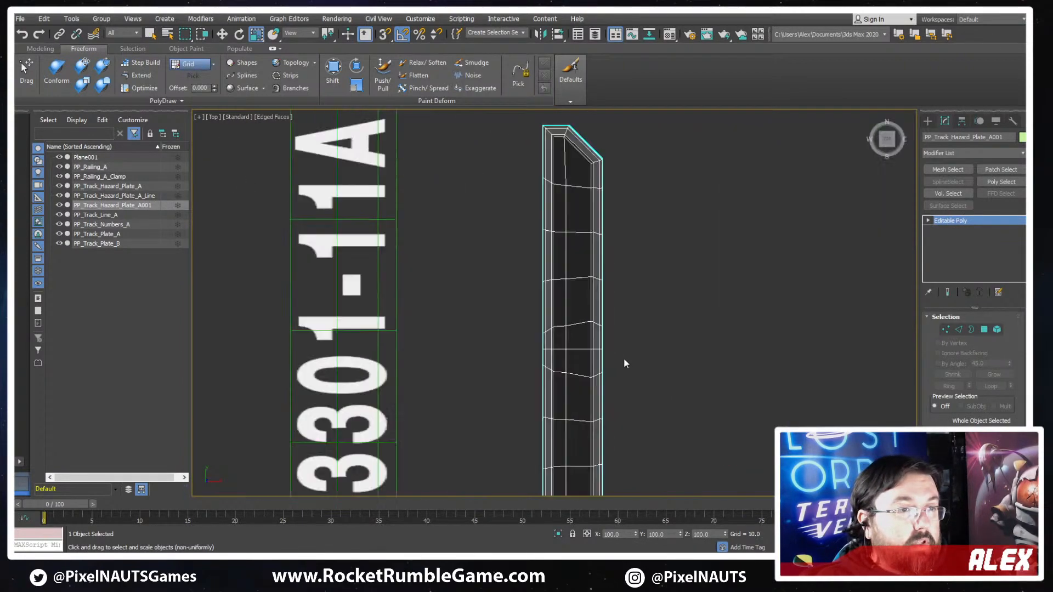
double_click(595, 378)
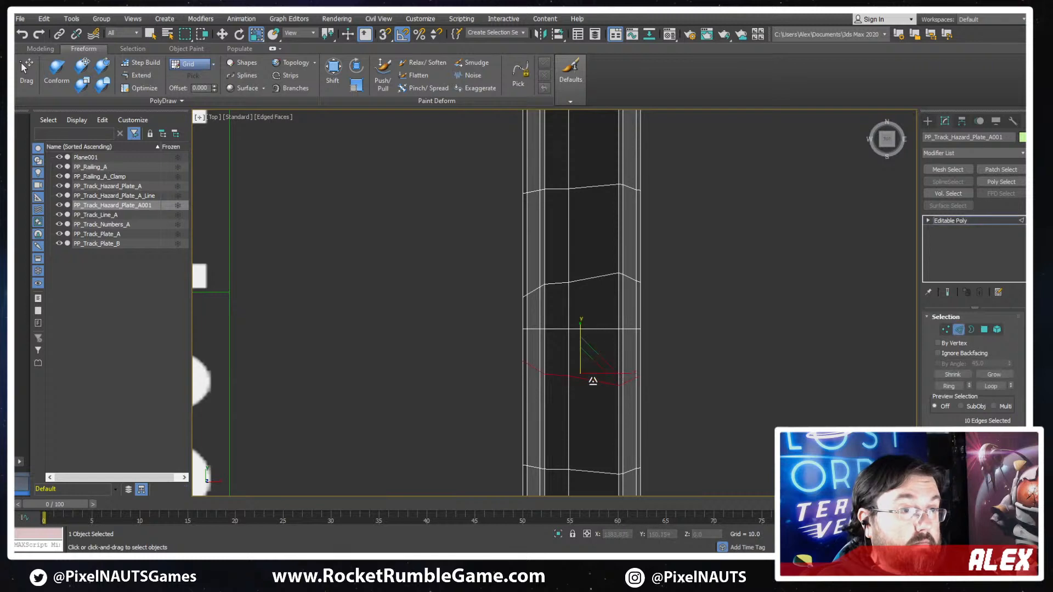
scroll(606, 364, down, 3)
drag(603, 246, 604, 297)
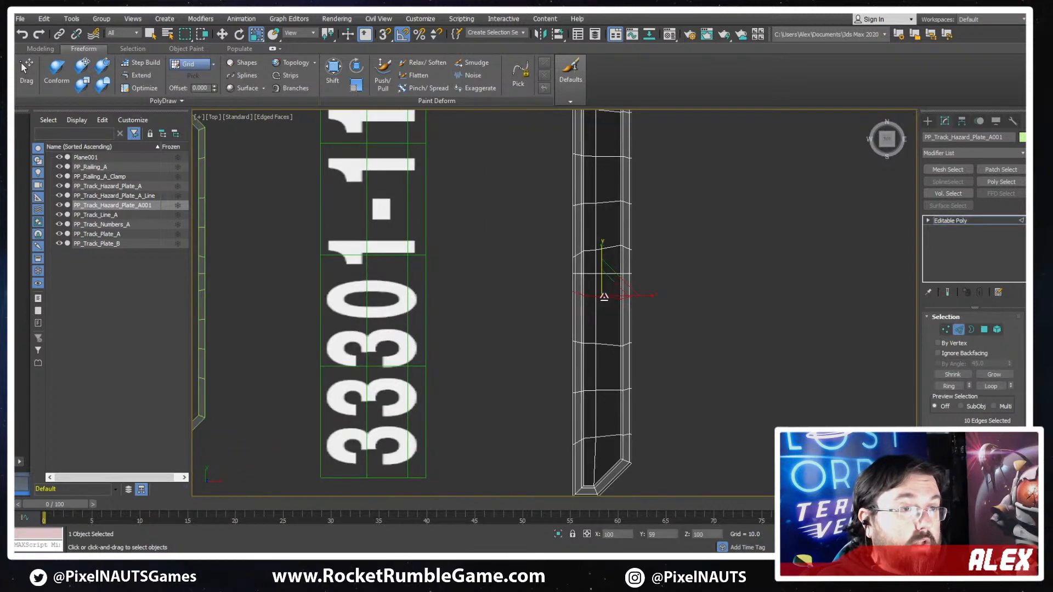
drag(618, 109, 617, 112)
double_click(609, 248)
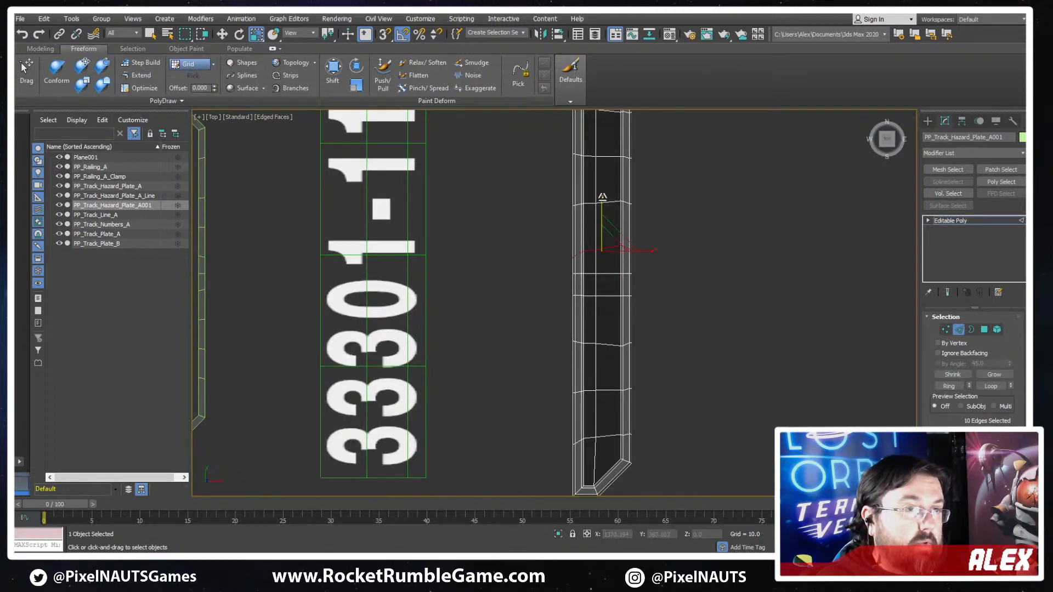
drag(603, 222, 554, 349)
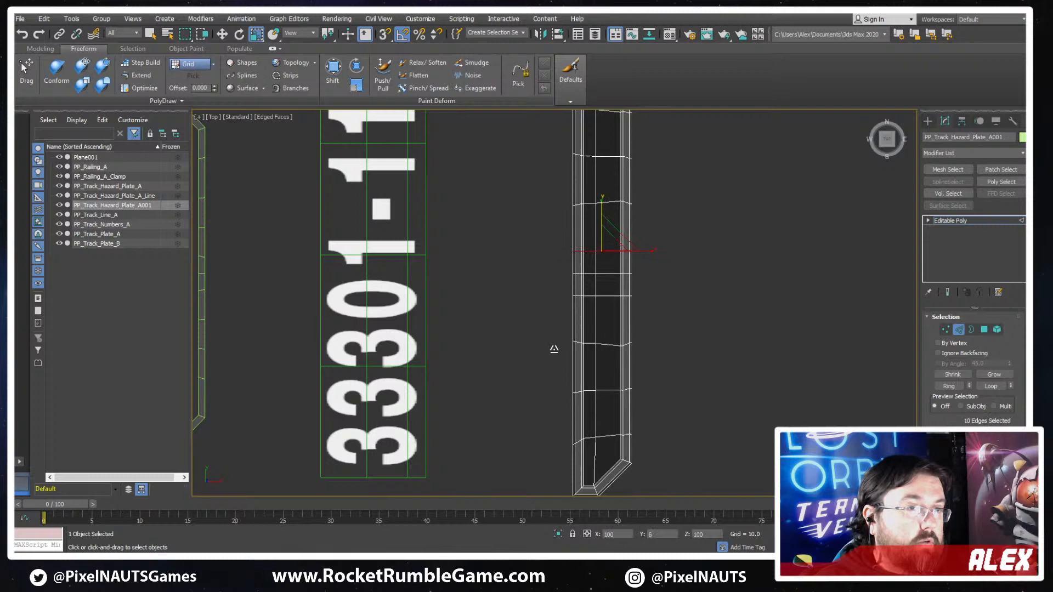
- Remove the narrow plate's centre crosswise edge loop and flatten the next loop on each side along Y
double_click(617, 273)
key(ctrl+d)
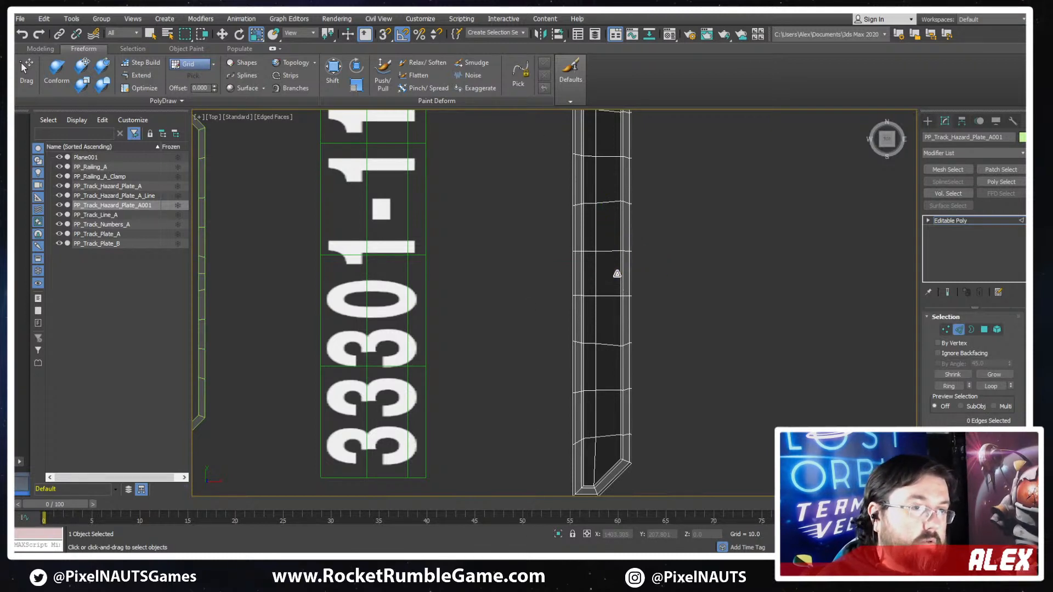
double_click(604, 344)
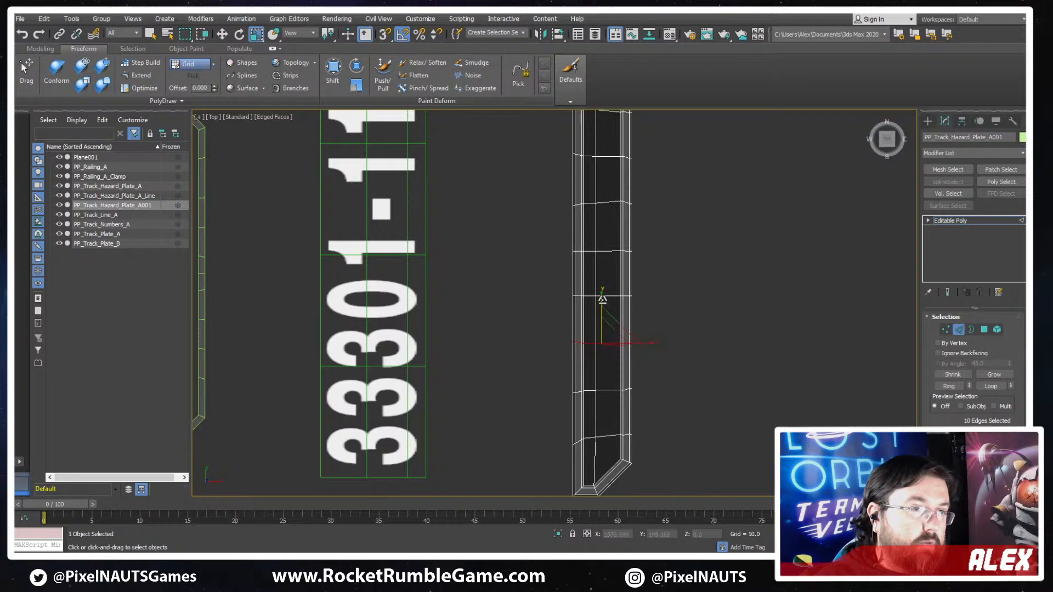
double_click(608, 202)
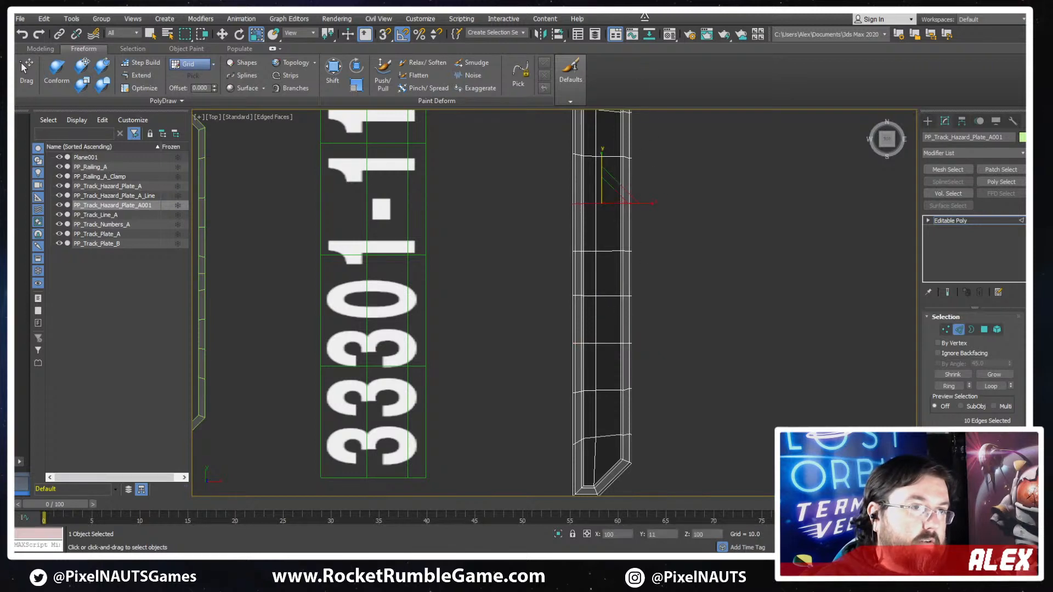
middle_drag(673, 404, 671, 374)
scroll(617, 364, down, 3)
scroll(640, 269, up, 2)
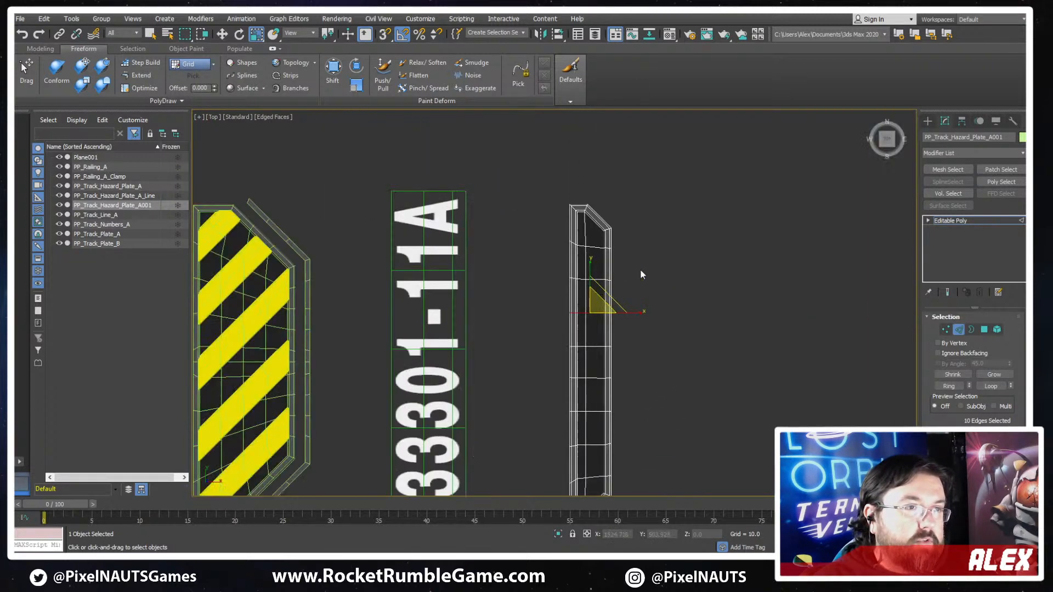
middle_drag(766, 362, 729, 271)
scroll(728, 271, down, 1)
click(959, 330)
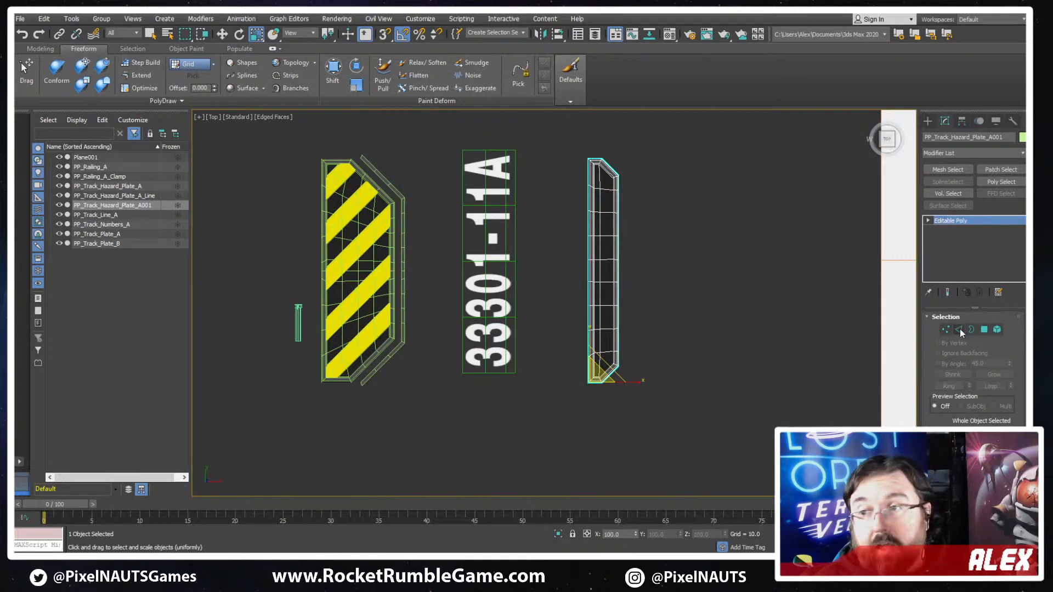
- Check the plates against the concept sketch, and open the vertices of PP_Track_Plate_A for editing
scroll(630, 282, down, 3)
scroll(630, 282, down, 3)
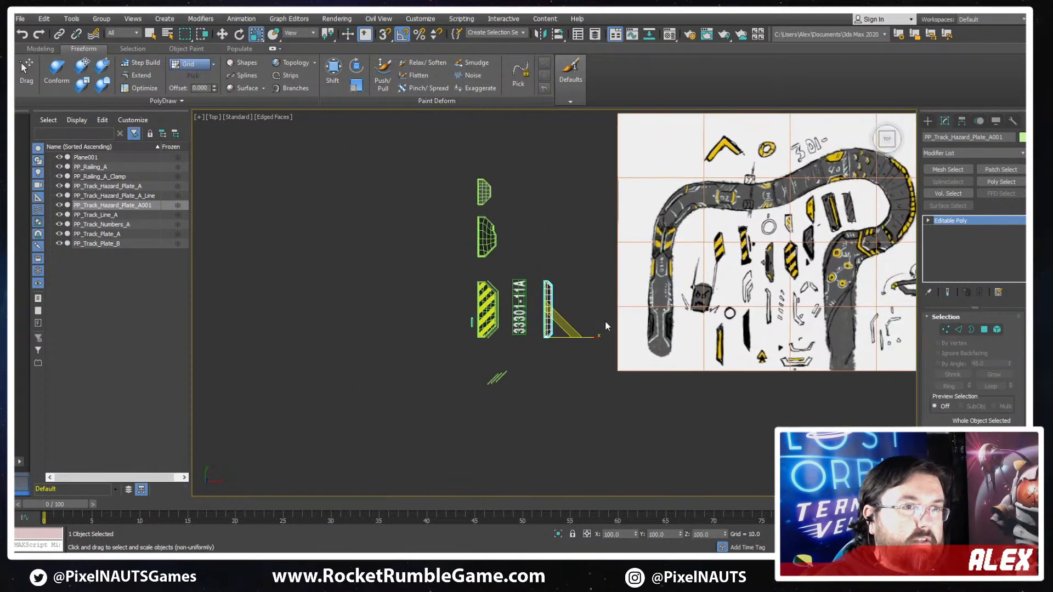
scroll(549, 291, up, 3)
key(w)
middle_drag(495, 187, 583, 274)
scroll(544, 240, up, 3)
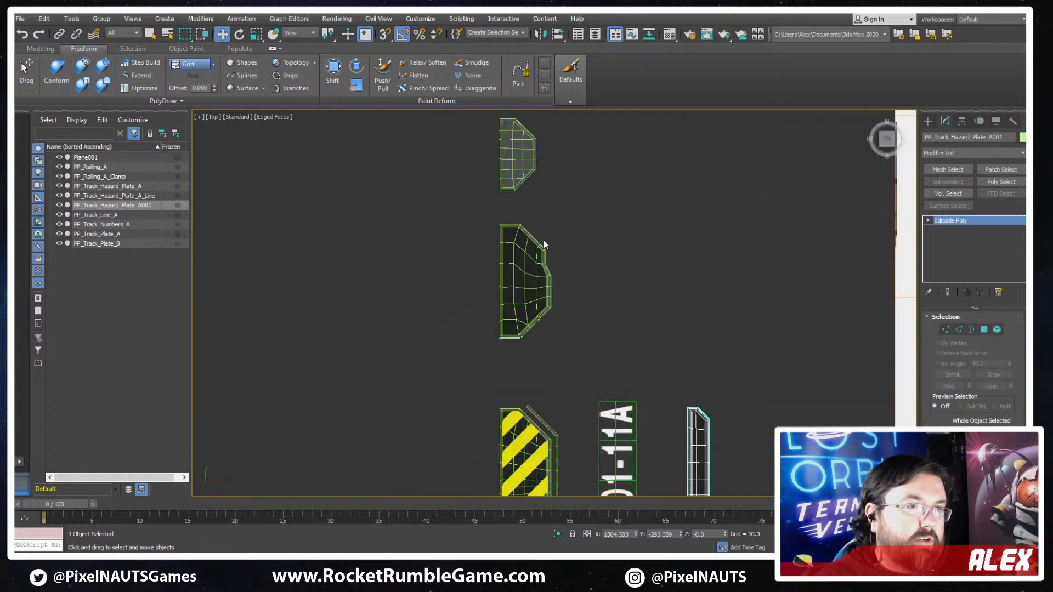
scroll(513, 251, up, 3)
click(511, 244)
key(1)
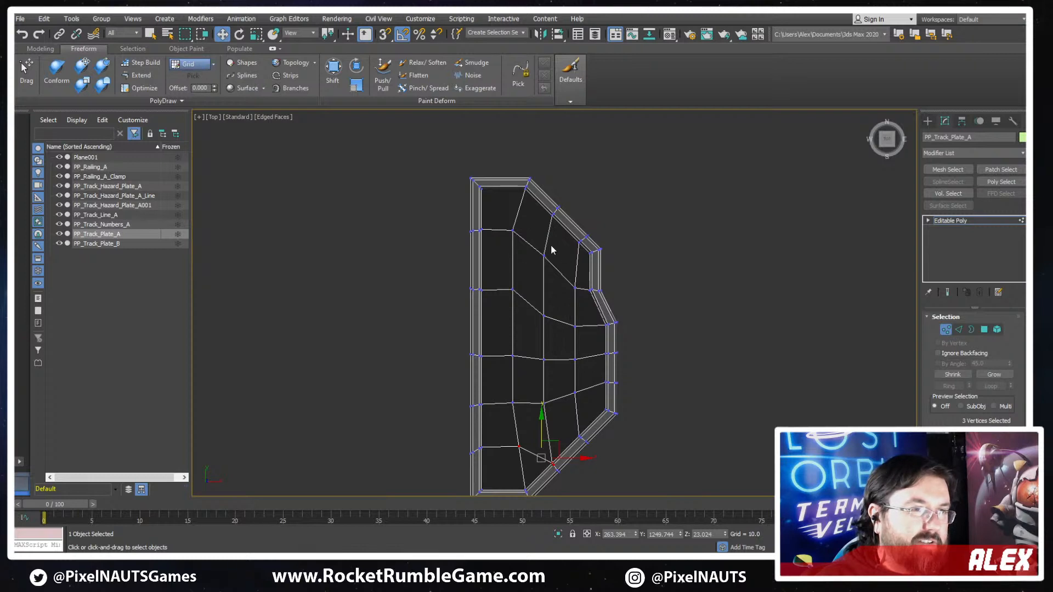
- Delete all the underside polygons of PP_Track_Plate_A and leave polygon editing
scroll(550, 244, down, 3)
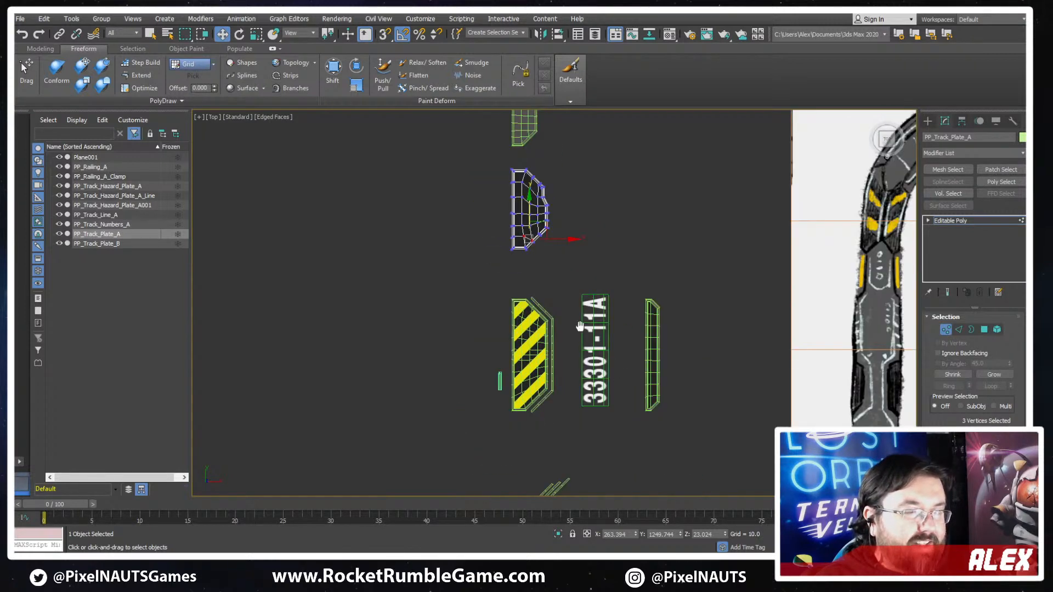
alt+middle_drag(580, 327, 551, 181)
click(987, 330)
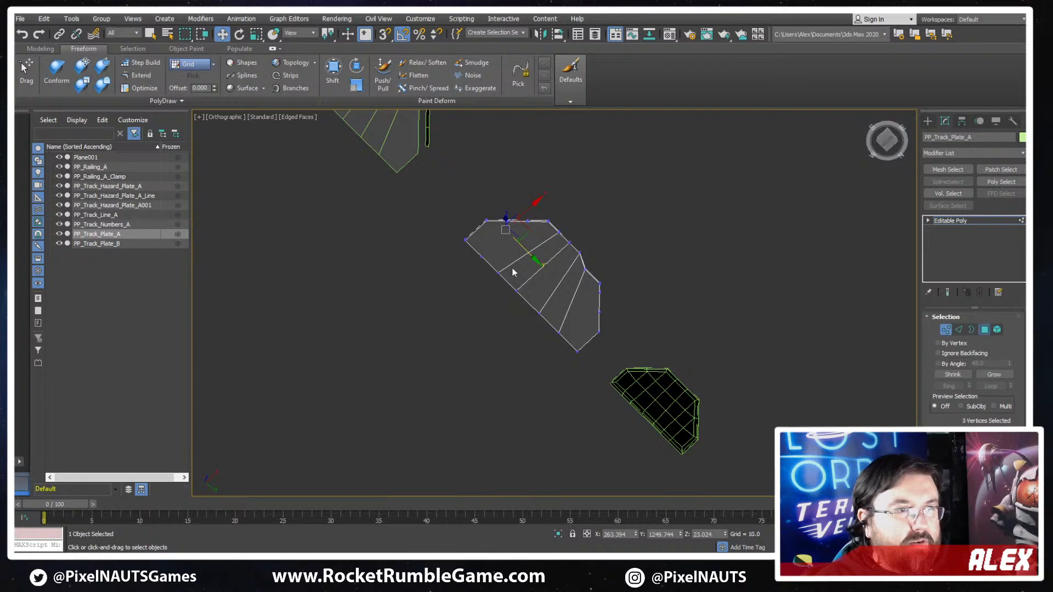
click(519, 247)
ctrl+click(527, 258)
ctrl+click(551, 286)
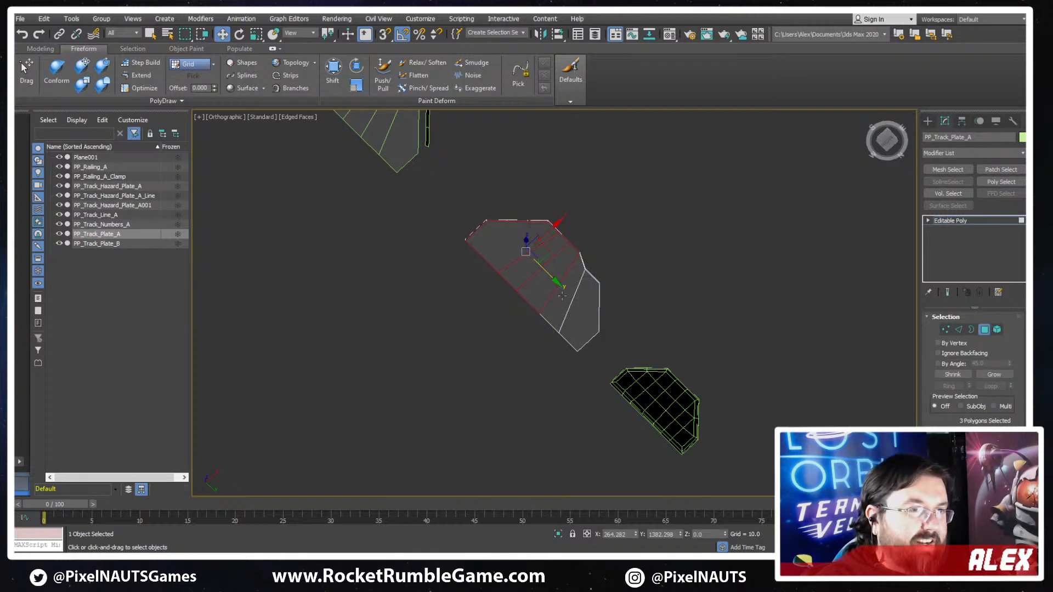
ctrl+click(562, 297)
ctrl+click(585, 329)
middle_drag(667, 284, 696, 328)
scroll(696, 328, down, 2)
key(Delete)
middle_drag(483, 221, 563, 327)
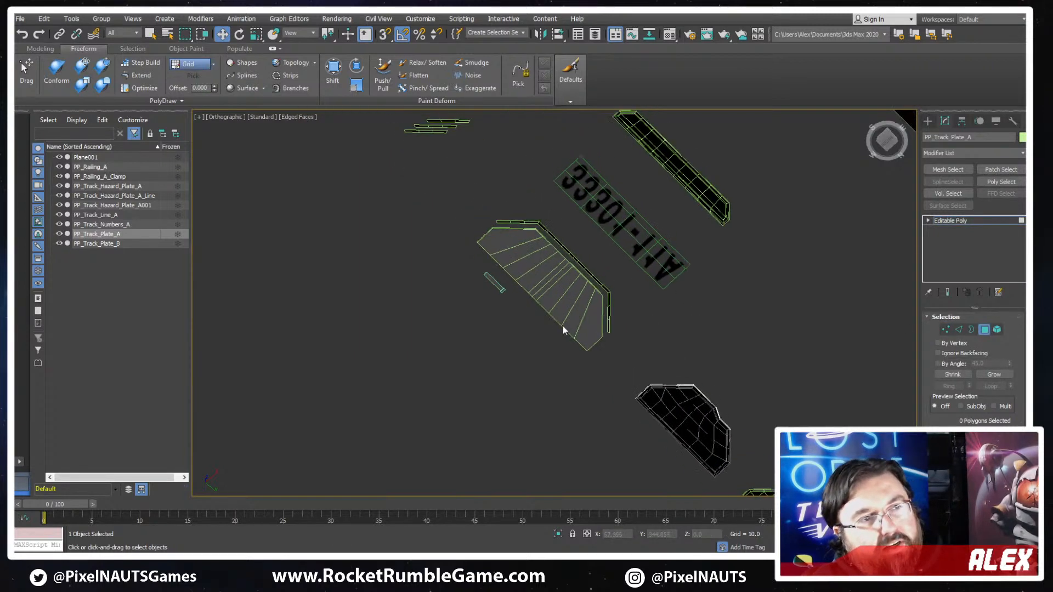
click(984, 330)
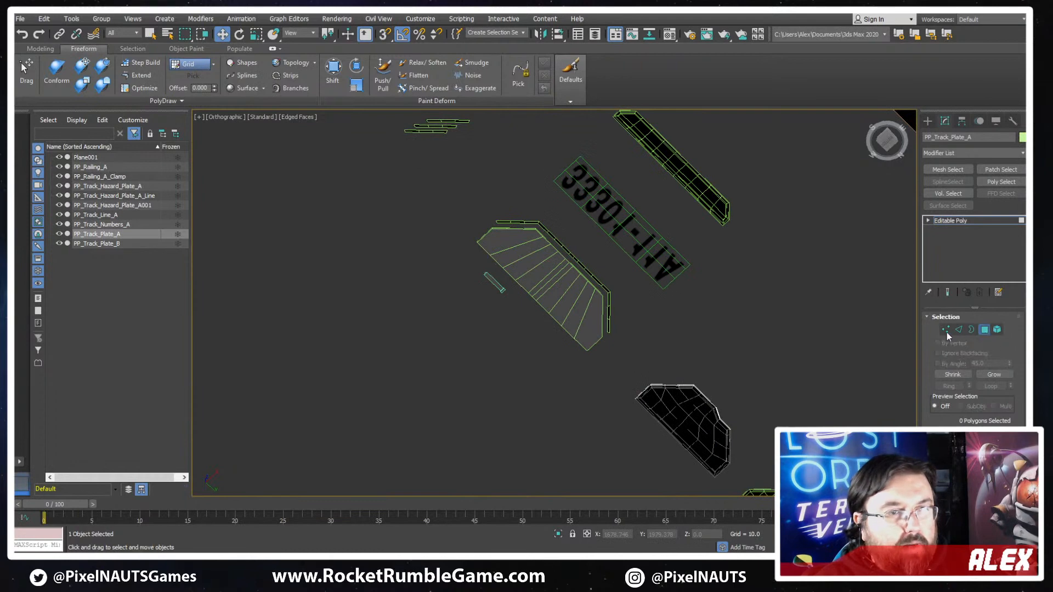
- Remove the centre crosswise edge loop from PP_Track_Hazard_Plate_A
click(588, 293)
scroll(588, 293, up, 3)
key(2)
double_click(528, 249)
key(BackSpace)
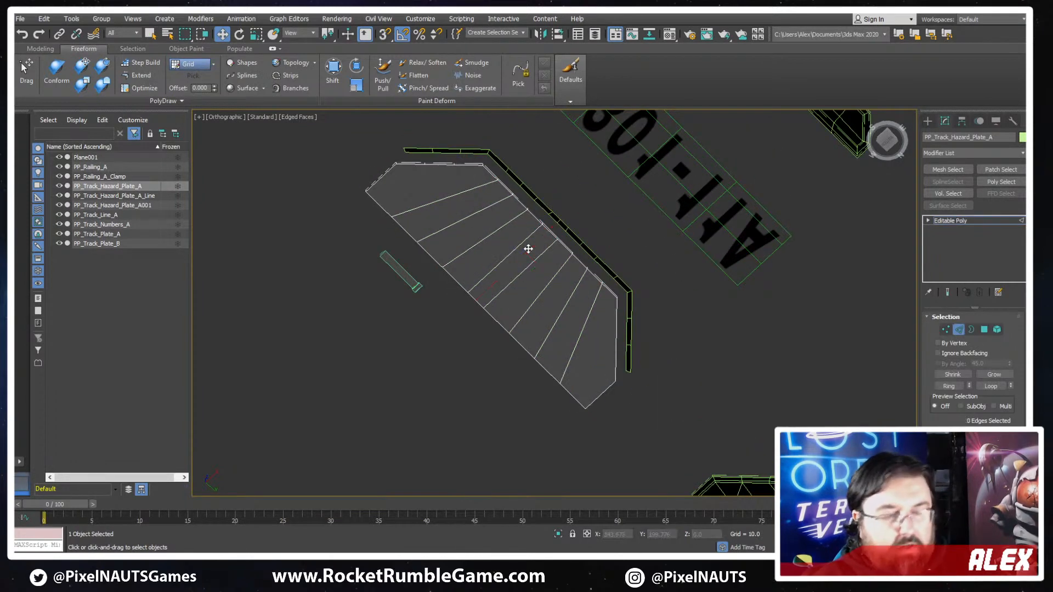
- Delete all the underside polygons of PP_Track_Hazard_Plate_A and leave polygon editing
click(984, 331)
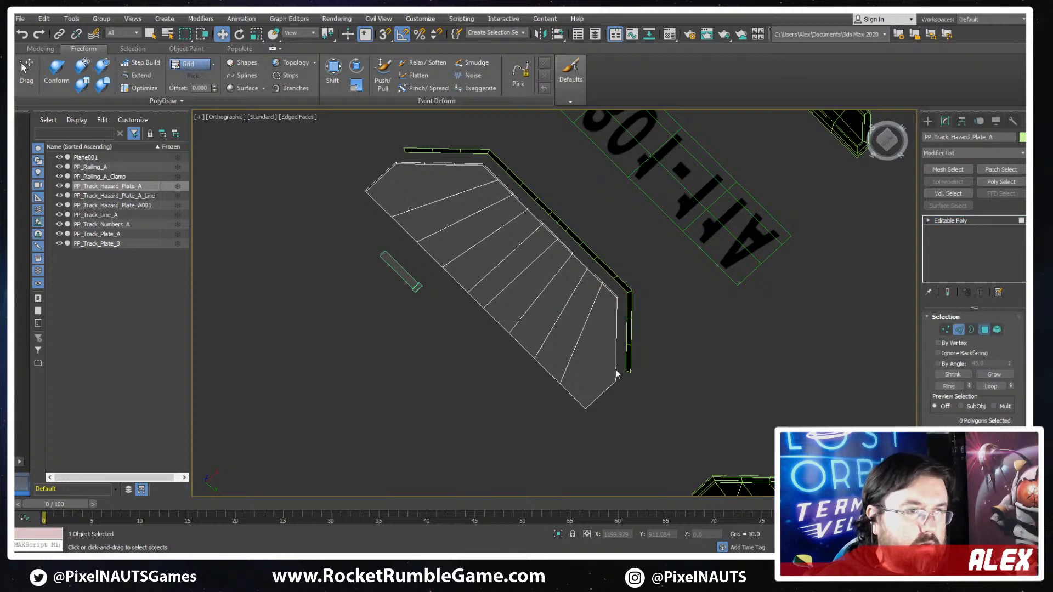
click(602, 359)
ctrl+click(568, 333)
ctrl+click(553, 299)
ctrl+click(530, 274)
ctrl+click(498, 241)
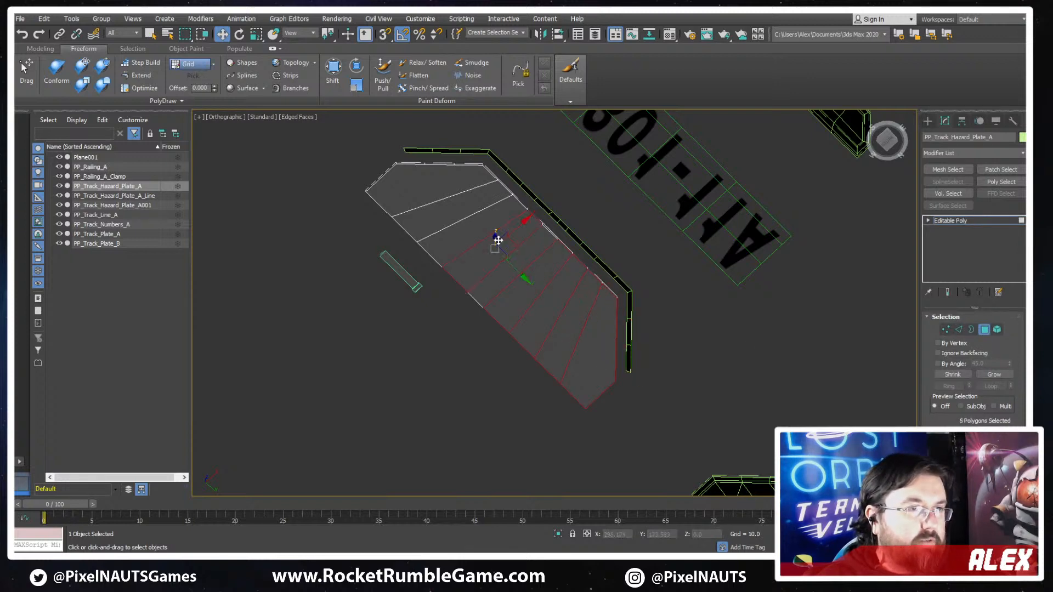
ctrl+click(482, 233)
ctrl+click(455, 211)
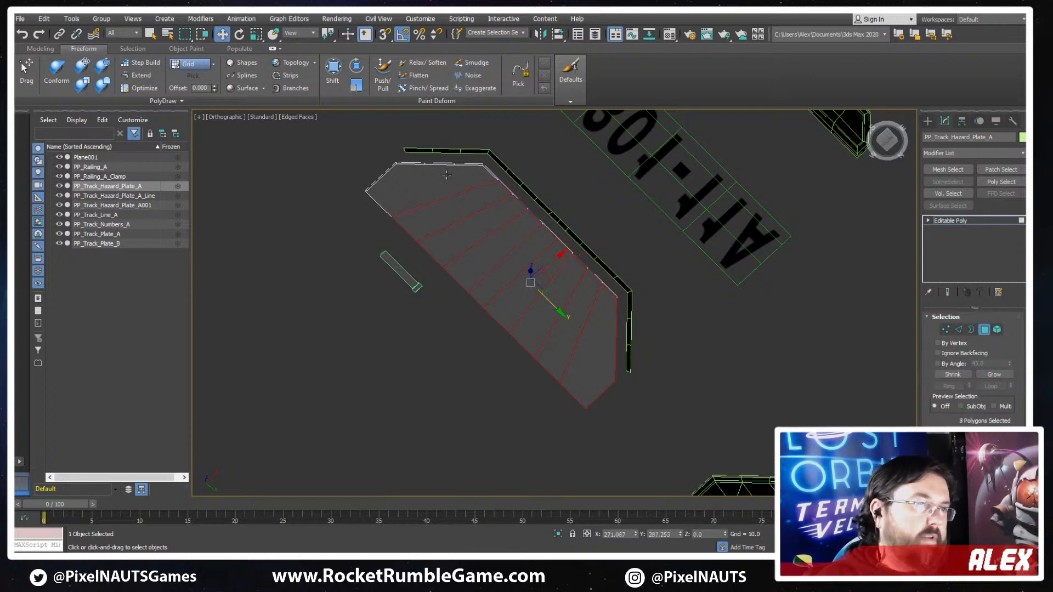
ctrl+click(433, 186)
click(767, 291)
alt+middle_drag(806, 203, 1015, 329)
click(983, 331)
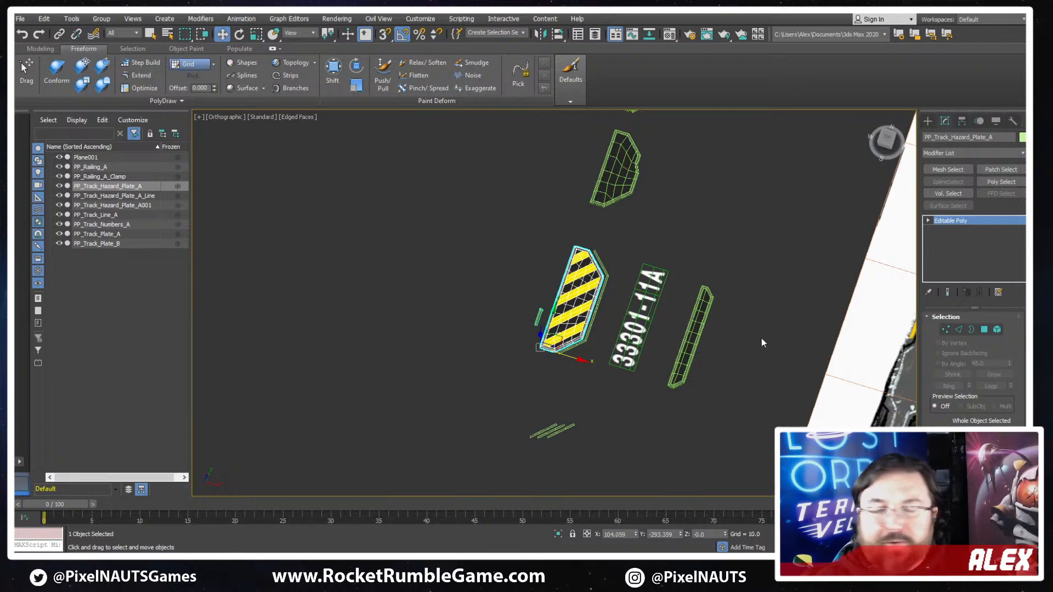
- Examine the undersides of the track plates, including PP_Track_Plate_B, and the top of the narrow hazard plate
alt+middle_drag(761, 346, 587, 344)
scroll(586, 343, up, 4)
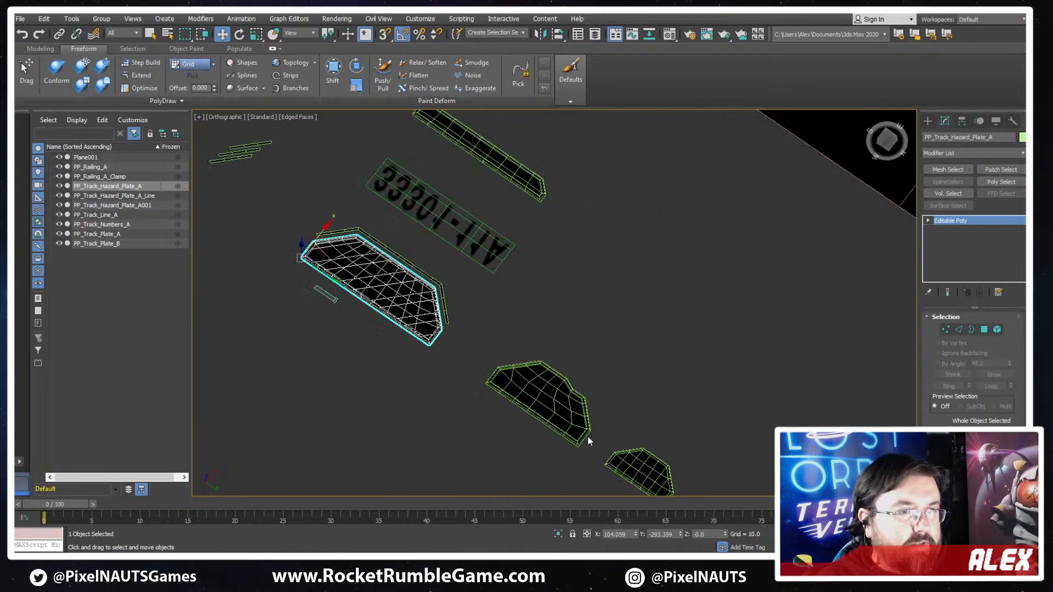
middle_drag(588, 435, 612, 353)
click(685, 397)
alt+middle_drag(738, 403, 786, 248)
scroll(708, 384, up, 3)
alt+middle_drag(741, 278, 524, 337)
scroll(589, 315, down, 3)
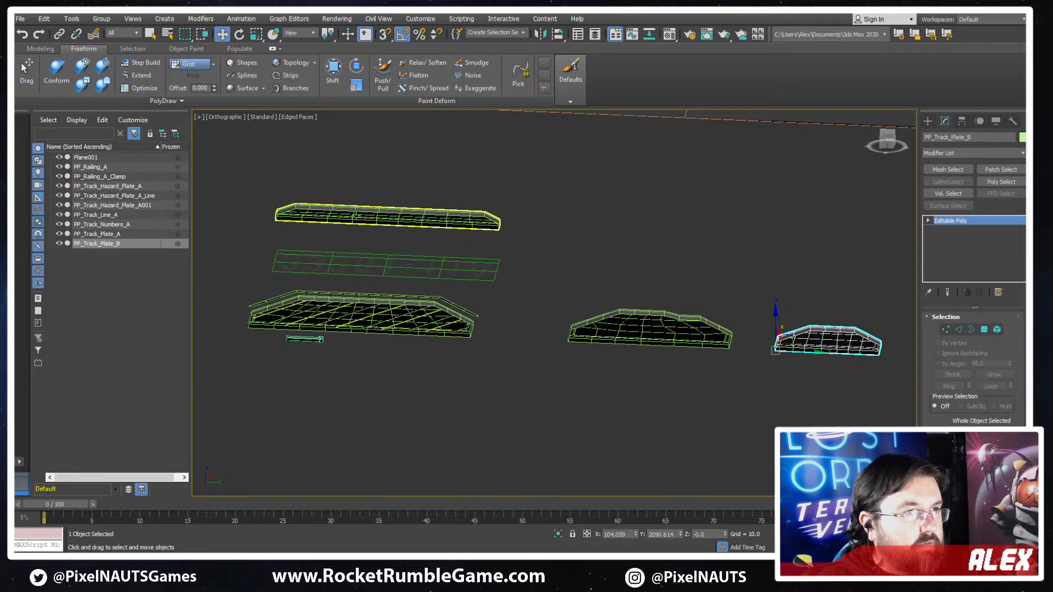
scroll(507, 236, down, 5)
alt+middle_drag(509, 238, 608, 286)
scroll(608, 286, up, 5)
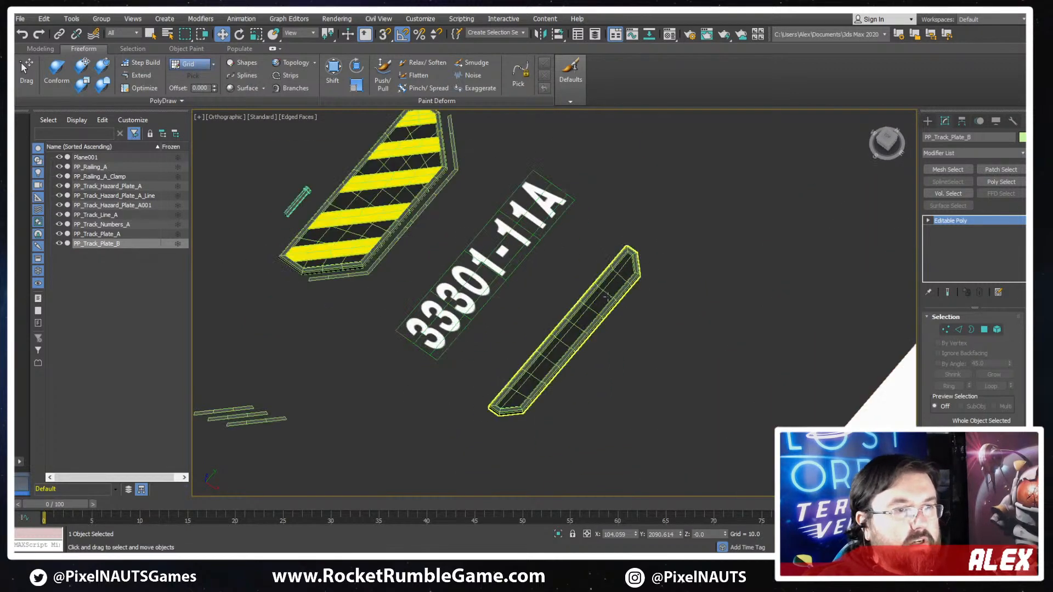
- Select PP_Track_Hazard_Plate_A001, hide the edged faces and compare the plate from above with the concept sketch
click(625, 271)
key(F4)
scroll(622, 296, down, 6)
alt+middle_drag(554, 326, 576, 324)
key(t)
scroll(653, 305, down, 8)
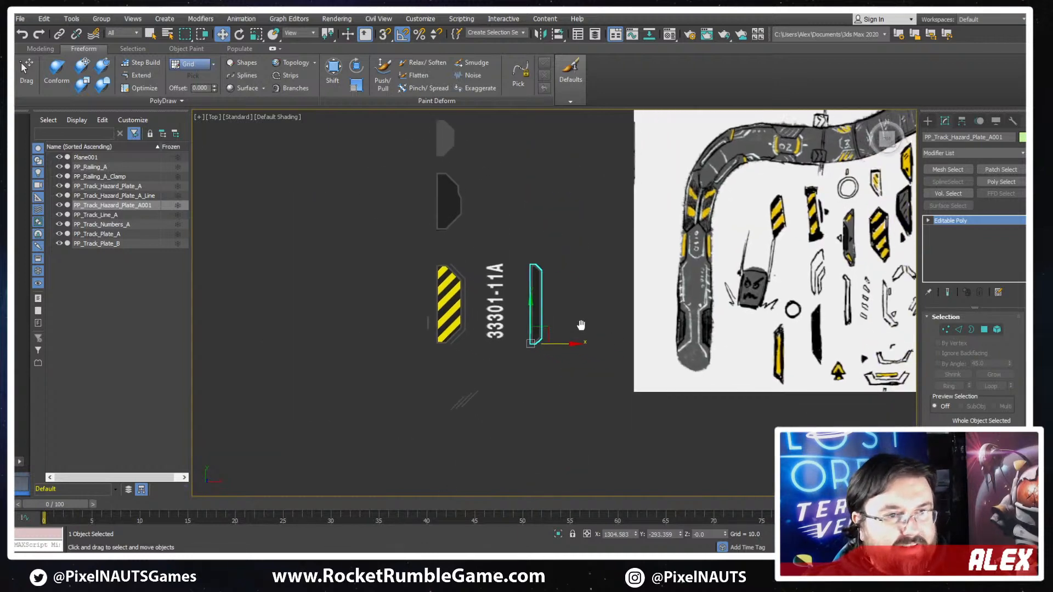
scroll(514, 322, up, 4)
middle_drag(489, 285, 495, 284)
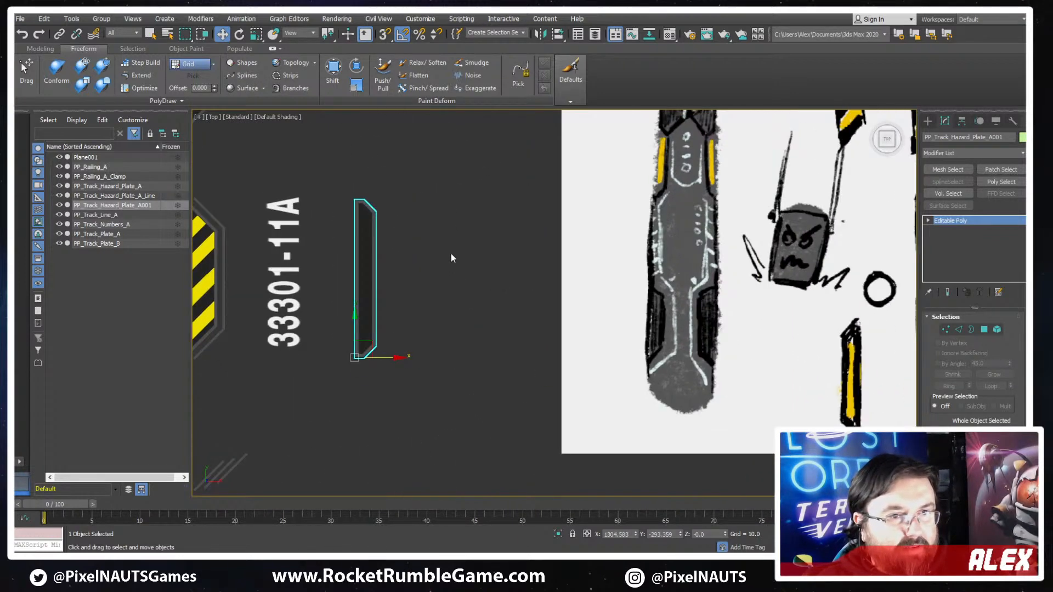
scroll(451, 255, down, 3)
scroll(396, 222, up, 4)
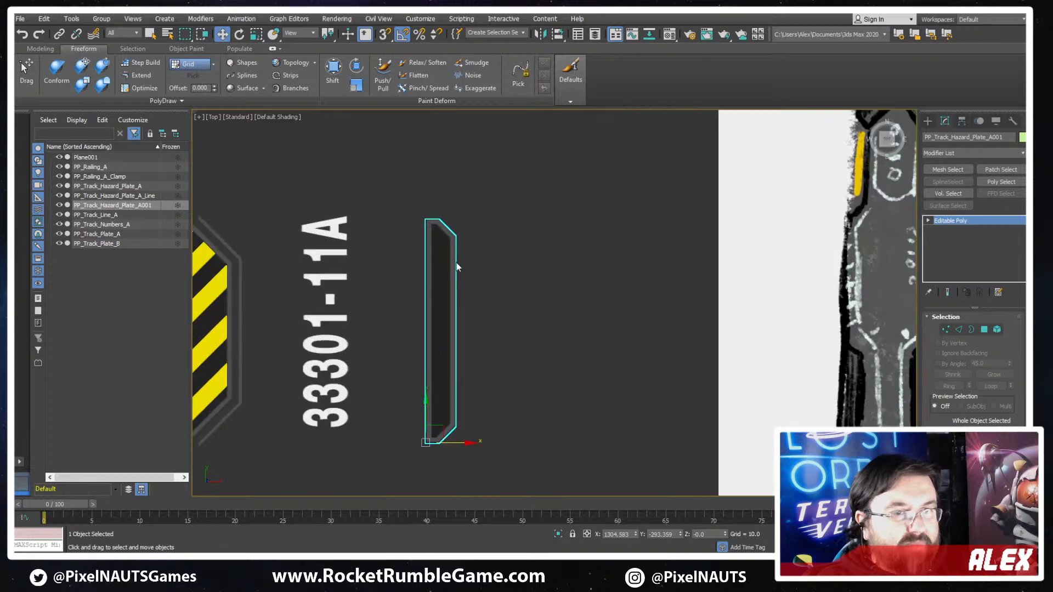
scroll(439, 235, up, 3)
scroll(523, 196, down, 3)
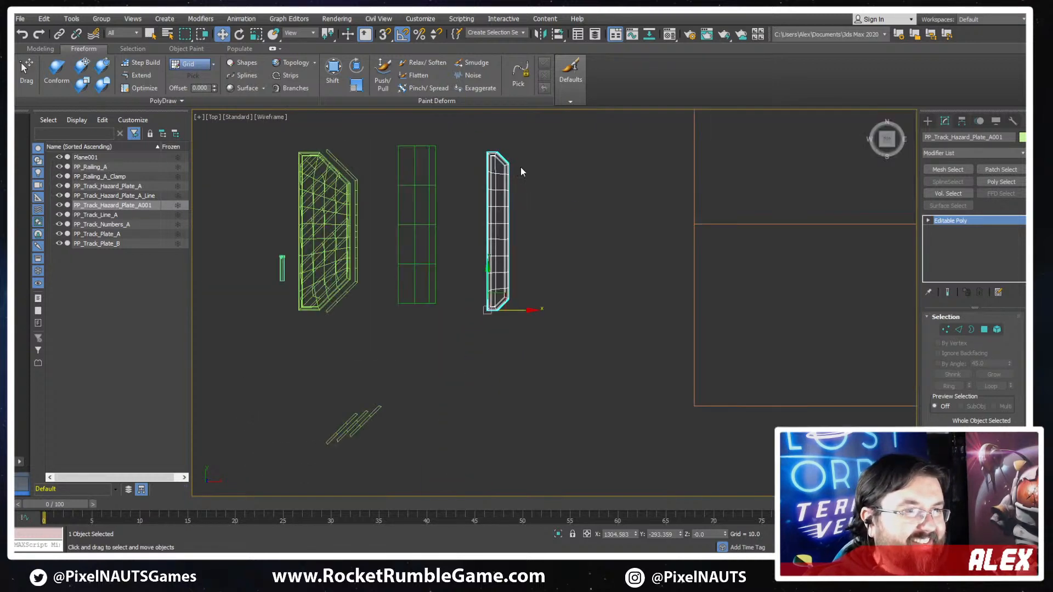
- Assign the yellow 07 - Default material to all inset top polygons of PP_Track_Hazard_Plate_A001 and leave polygon editing
key(4)
scroll(498, 299, up, 2)
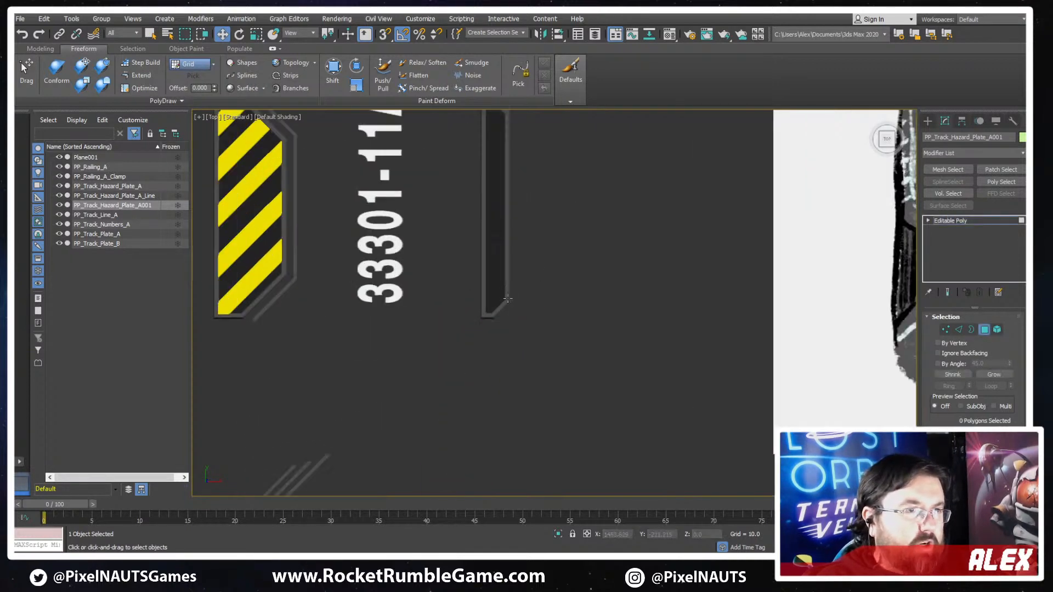
ctrl+click(490, 298)
ctrl+click(490, 275)
ctrl+click(500, 273)
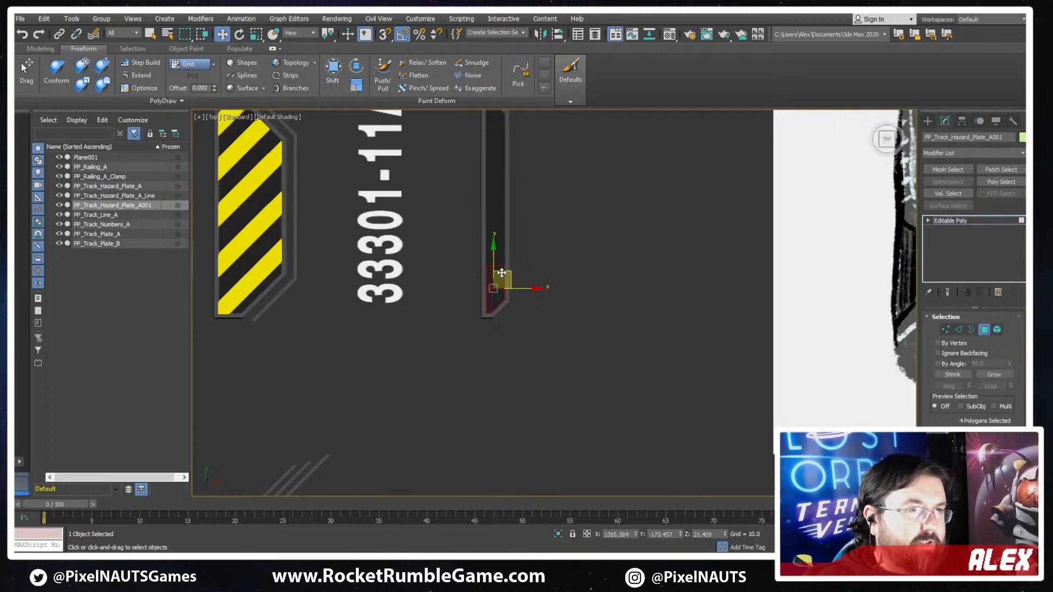
ctrl+click(497, 249)
ctrl+click(490, 247)
ctrl+click(486, 219)
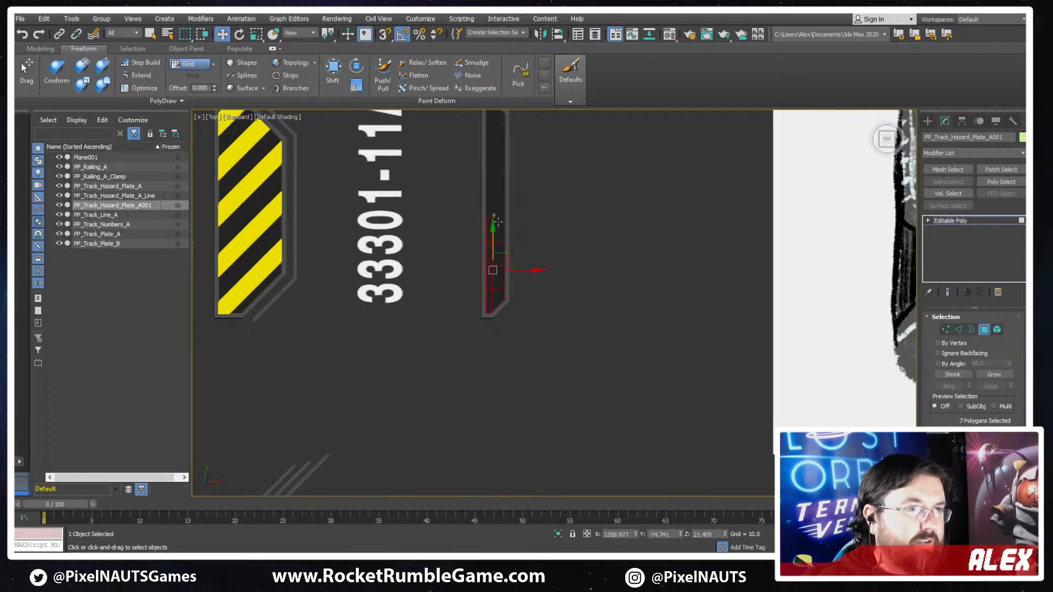
ctrl+click(498, 222)
ctrl+click(495, 194)
ctrl+click(489, 202)
ctrl+click(499, 203)
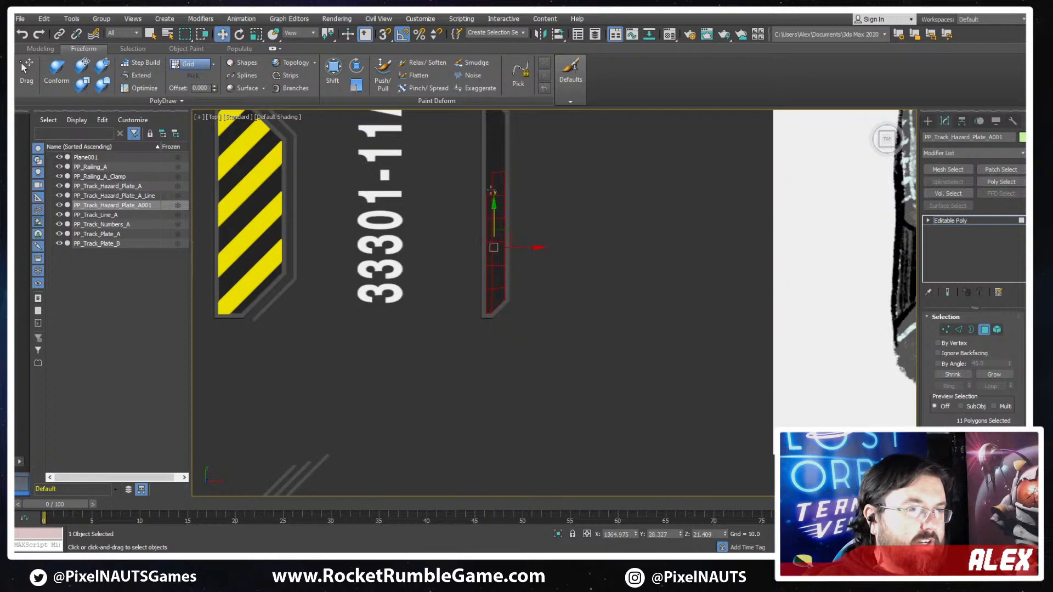
ctrl+click(491, 190)
ctrl+click(493, 160)
ctrl+click(490, 159)
ctrl+click(491, 138)
ctrl+click(500, 140)
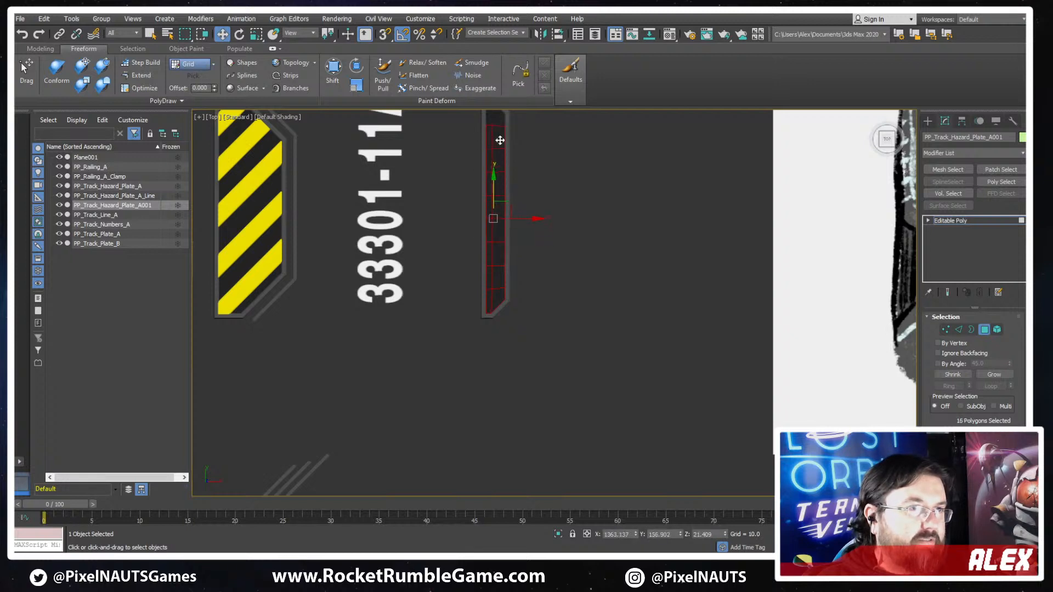
scroll(499, 140, up, 2)
ctrl+click(501, 209)
ctrl+click(496, 213)
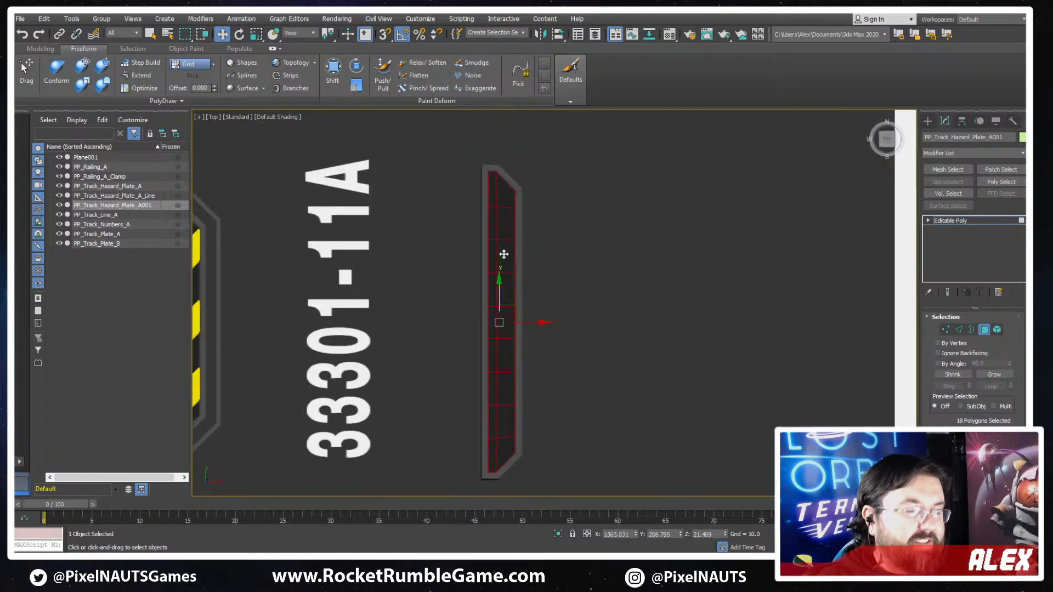
scroll(506, 254, down, 2)
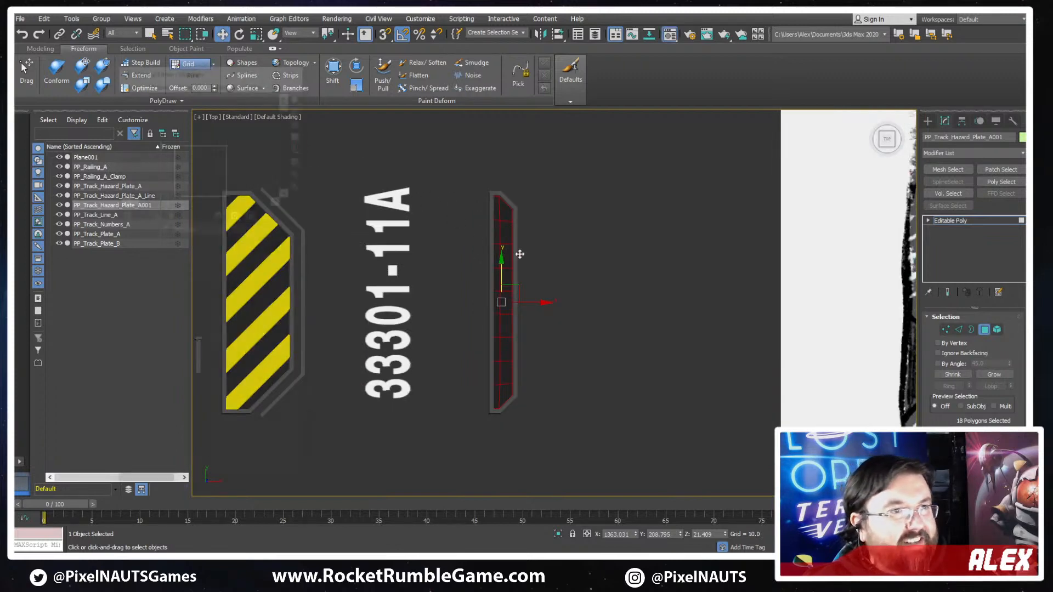
key(m)
click(156, 214)
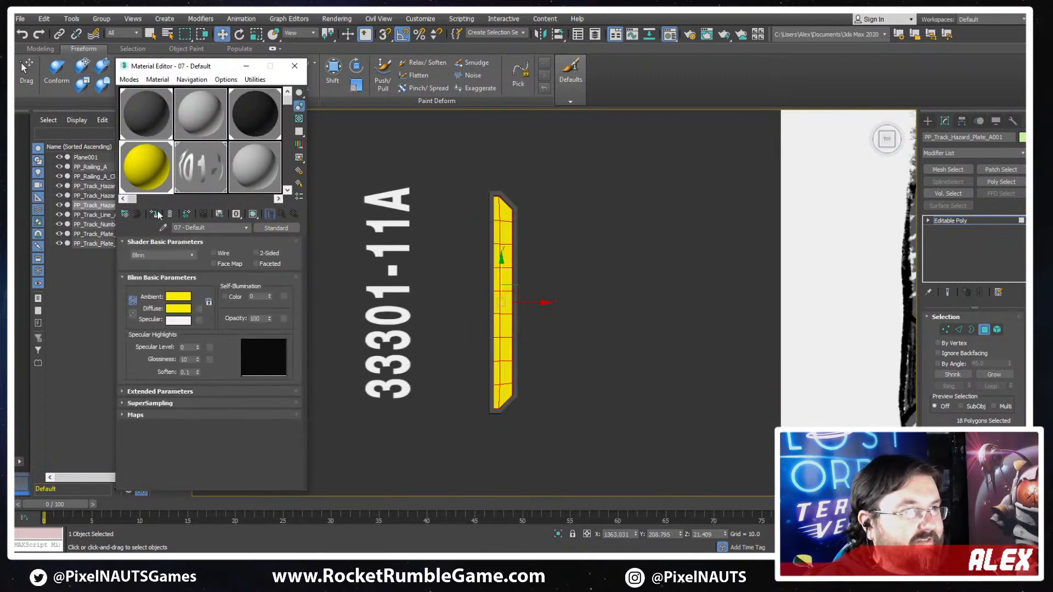
click(294, 66)
scroll(564, 256, up, 2)
click(603, 240)
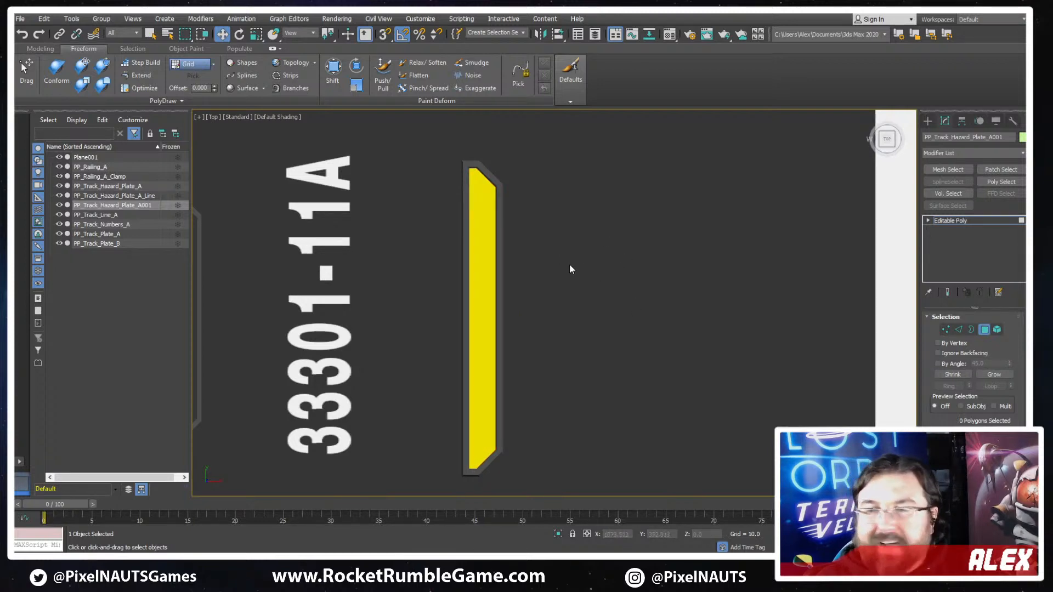
scroll(528, 259, down, 8)
scroll(531, 259, up, 5)
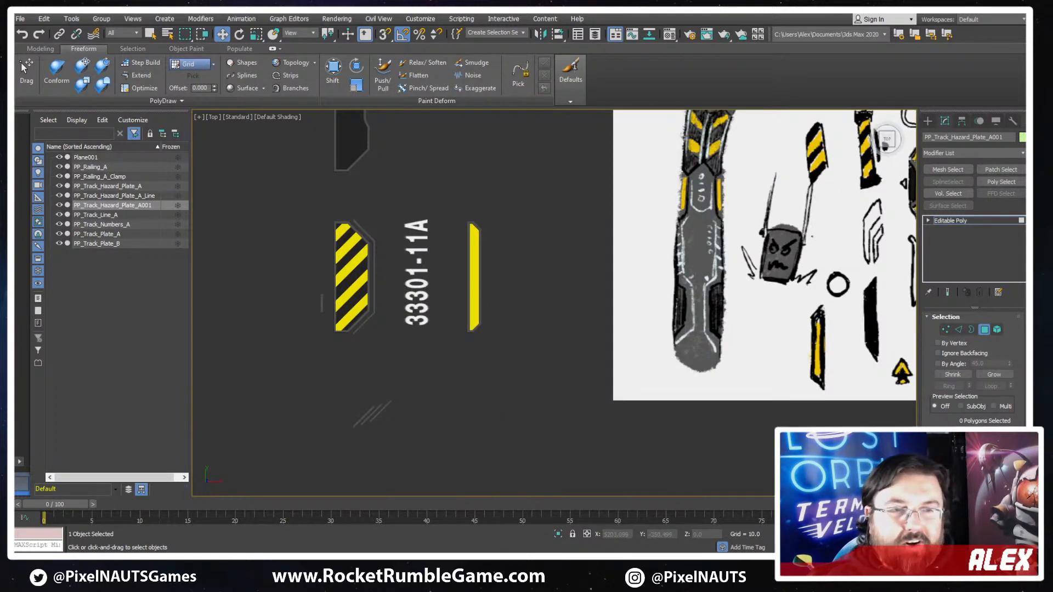
click(985, 329)
- Compare the modelled plates with the remaining plate shapes in the concept sketch and clear the selection
scroll(493, 241, down, 2)
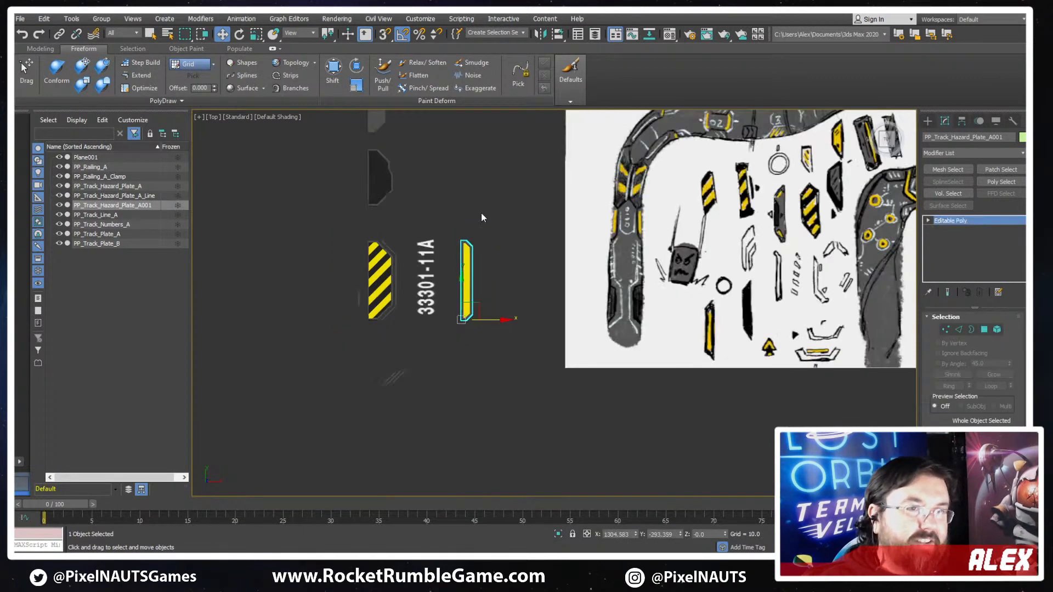
mouse_move(472, 274)
middle_down()
mouse_move(501, 280)
mouse_move(465, 293)
middle_up()
scroll(385, 194, up, 2)
middle_drag(573, 310, 374, 296)
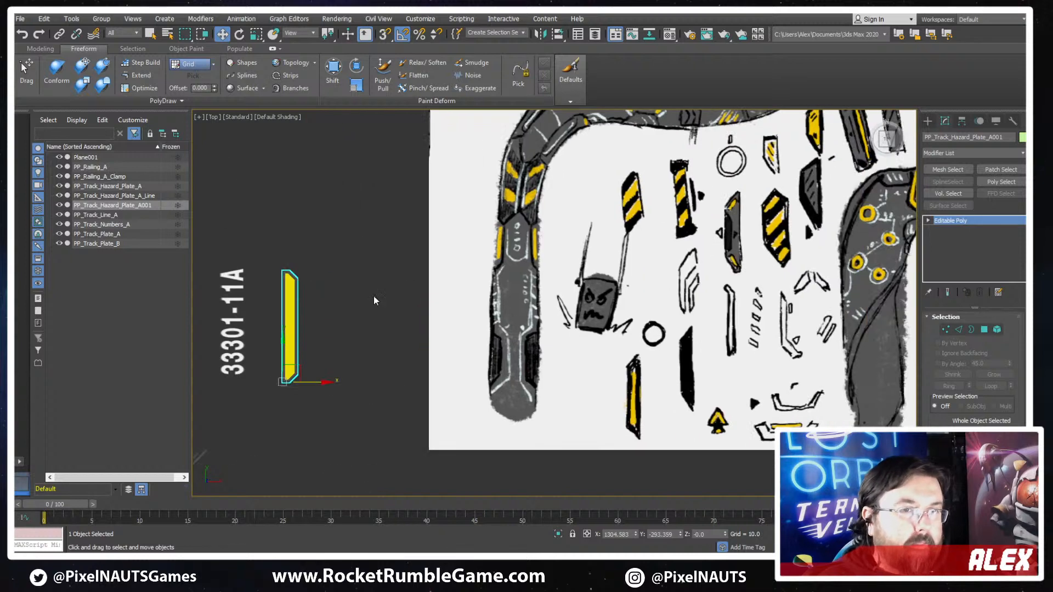
scroll(675, 346, down, 3)
scroll(343, 306, up, 2)
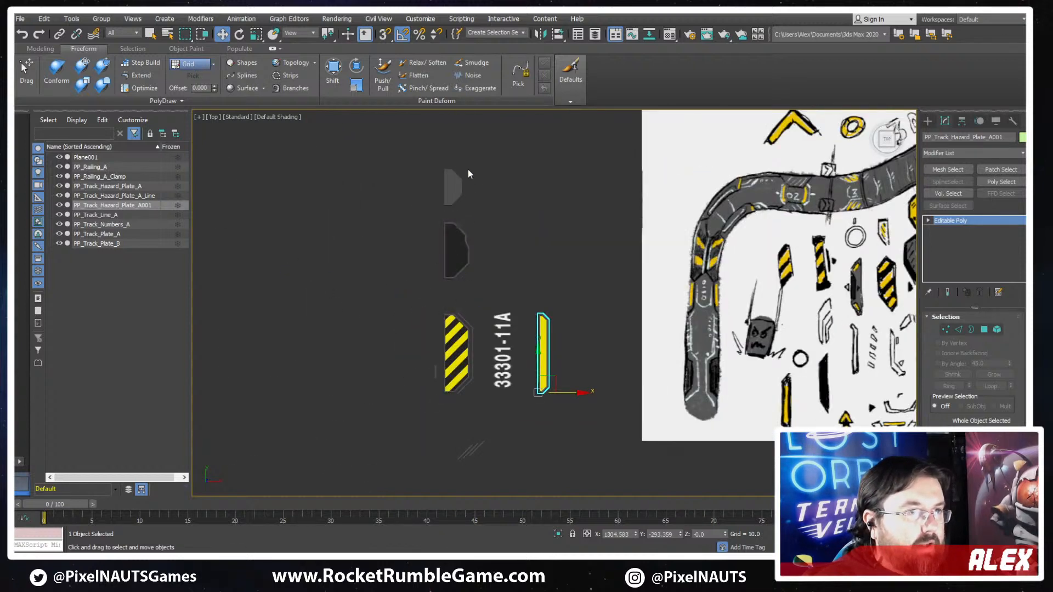
scroll(481, 333, down, 2)
click(480, 333)
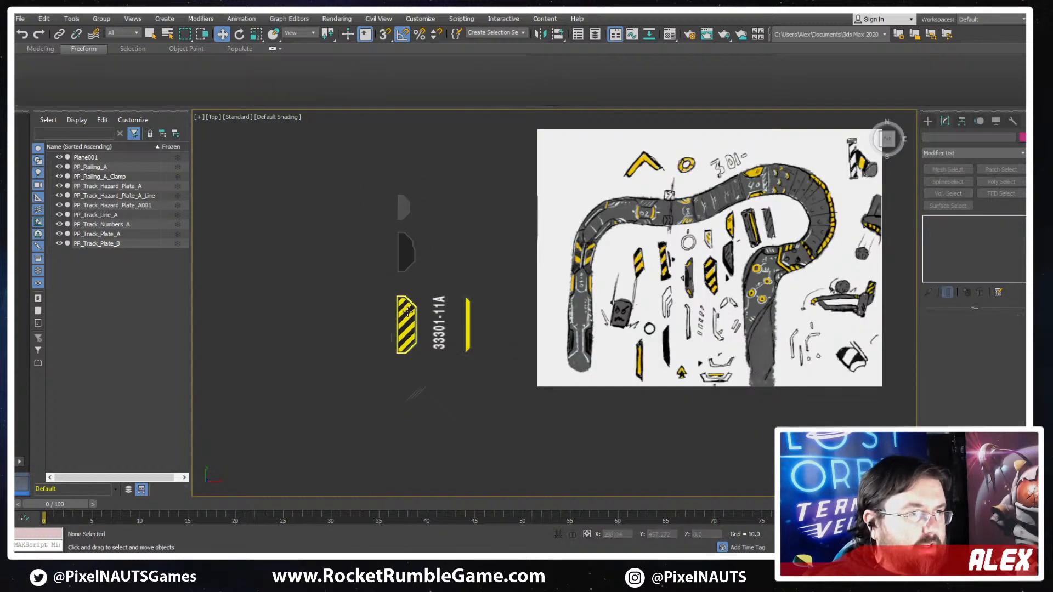
- Move the striped hazard plate and the narrow yellow plate together clear of the other track pieces, away from the concept sketch
scroll(481, 333, up, 2)
click(388, 337)
scroll(434, 329, down, 2)
middle_drag(462, 326, 580, 273)
ctrl+click(499, 294)
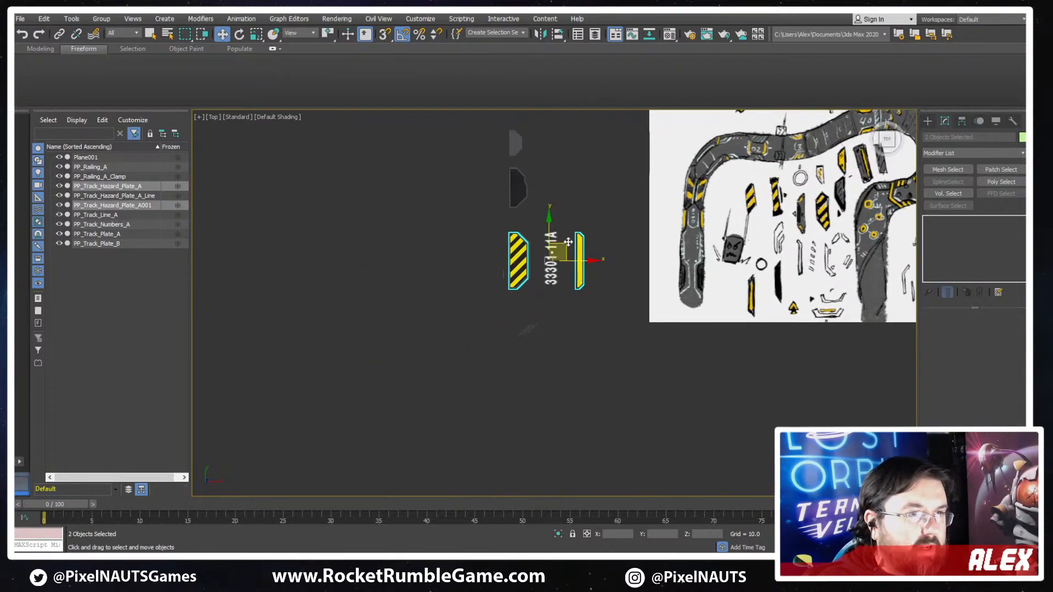
drag(565, 249, 373, 275)
- Move the narrow yellow plate along X to sit closer to the striped hazard plate
drag(527, 331, 515, 334)
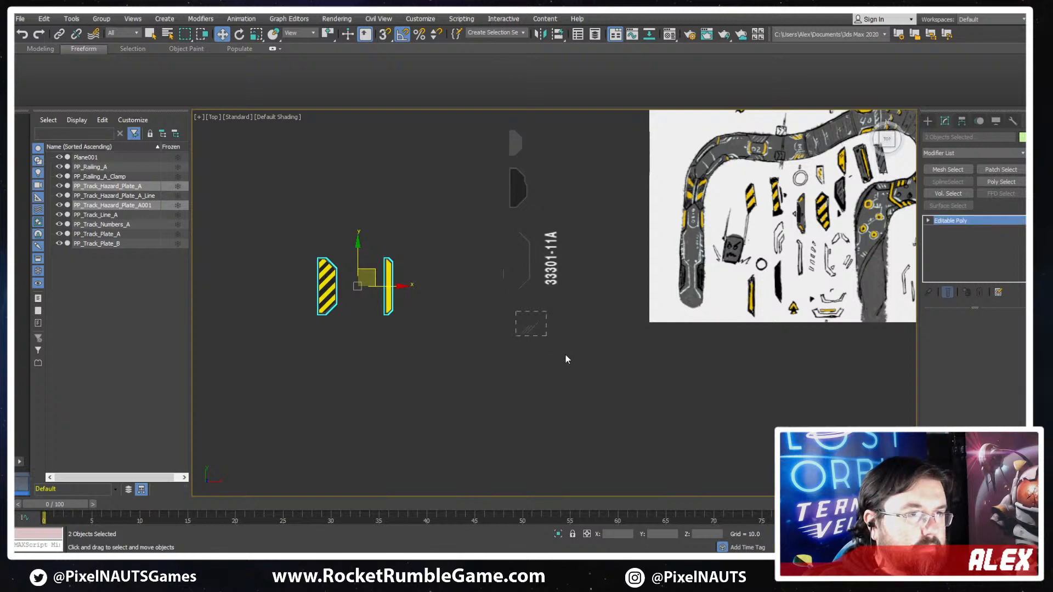
middle_drag(439, 318, 619, 340)
scroll(468, 281, up, 3)
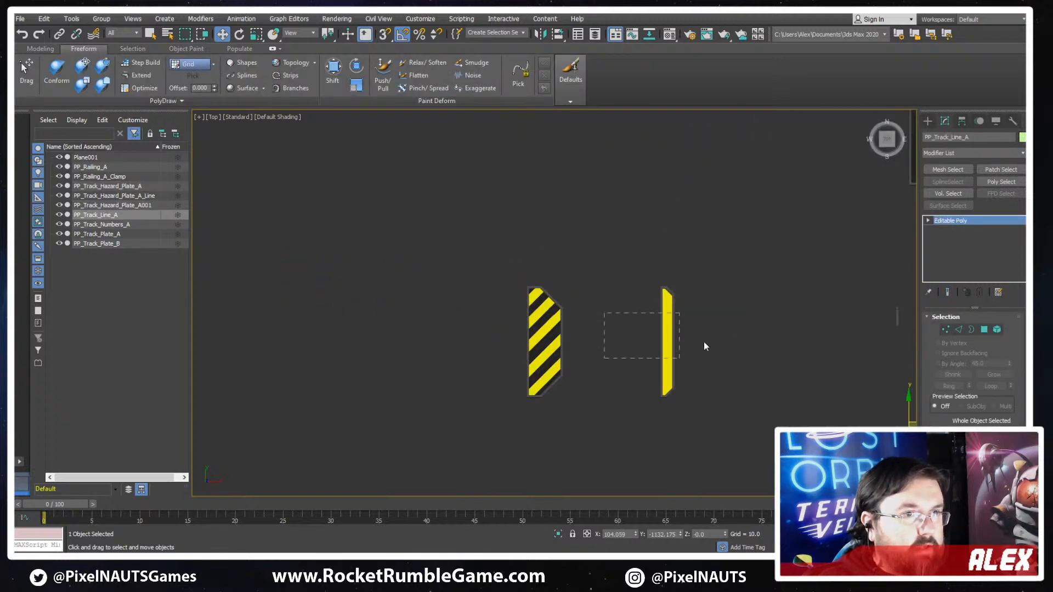
drag(705, 346, 699, 346)
drag(700, 396, 635, 397)
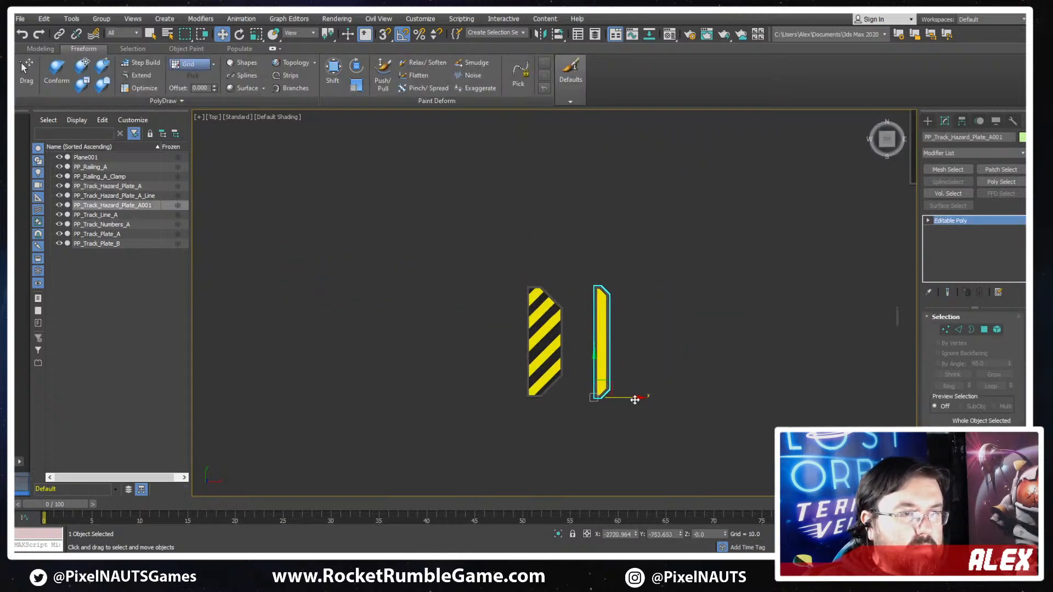
scroll(620, 340, down, 4)
scroll(656, 216, up, 4)
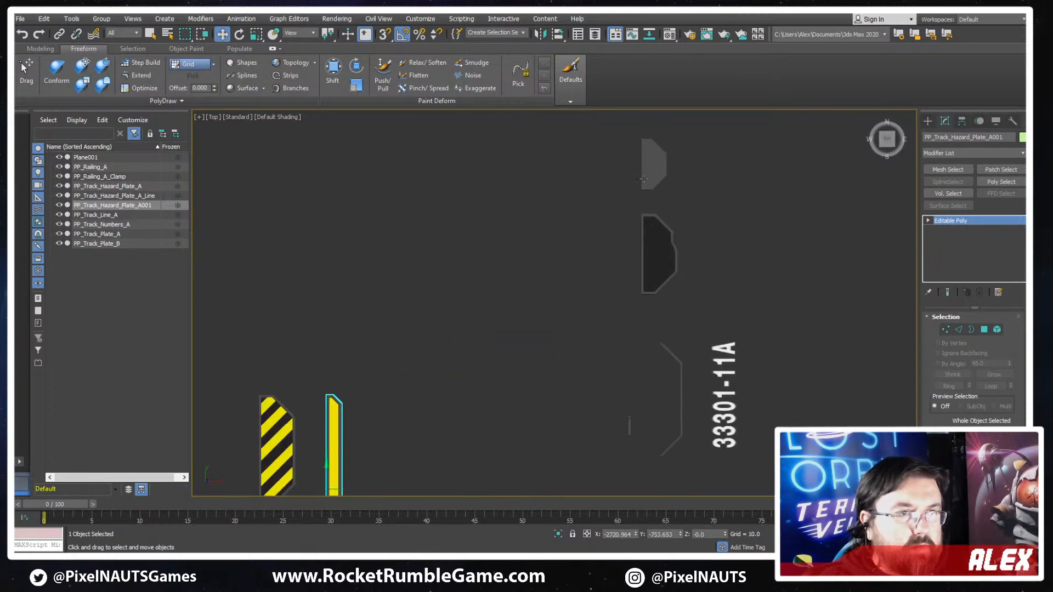
- Select PP_Track_Plate_B, display its mesh edges and start editing it at polygon level
middle_drag(686, 301, 680, 251)
drag(698, 245, 698, 246)
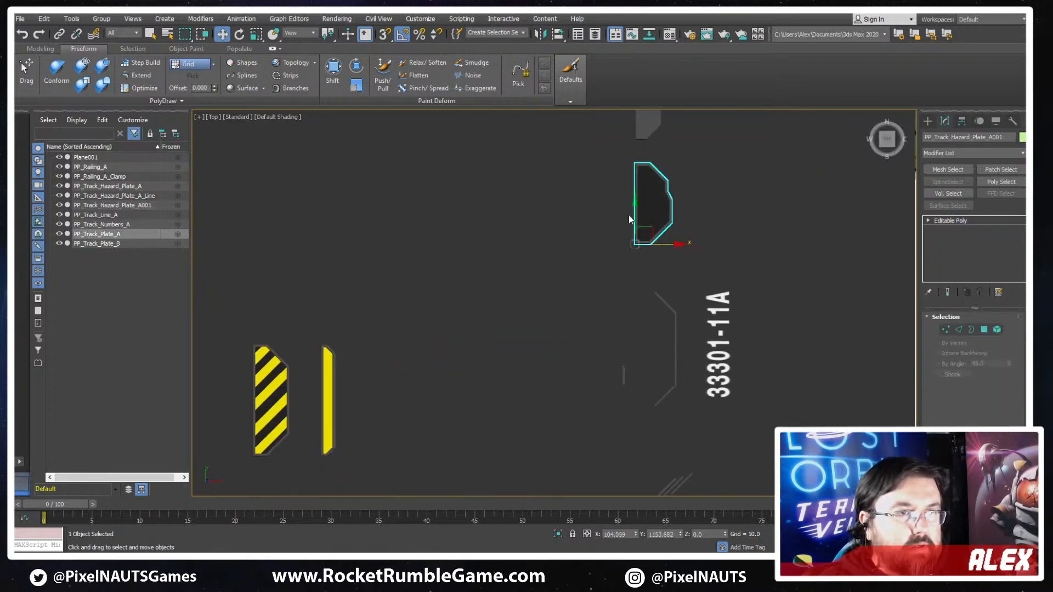
middle_drag(652, 122, 644, 275)
scroll(643, 268, up, 4)
click(647, 252)
scroll(672, 315, up, 2)
alt+middle_drag(671, 314, 601, 305)
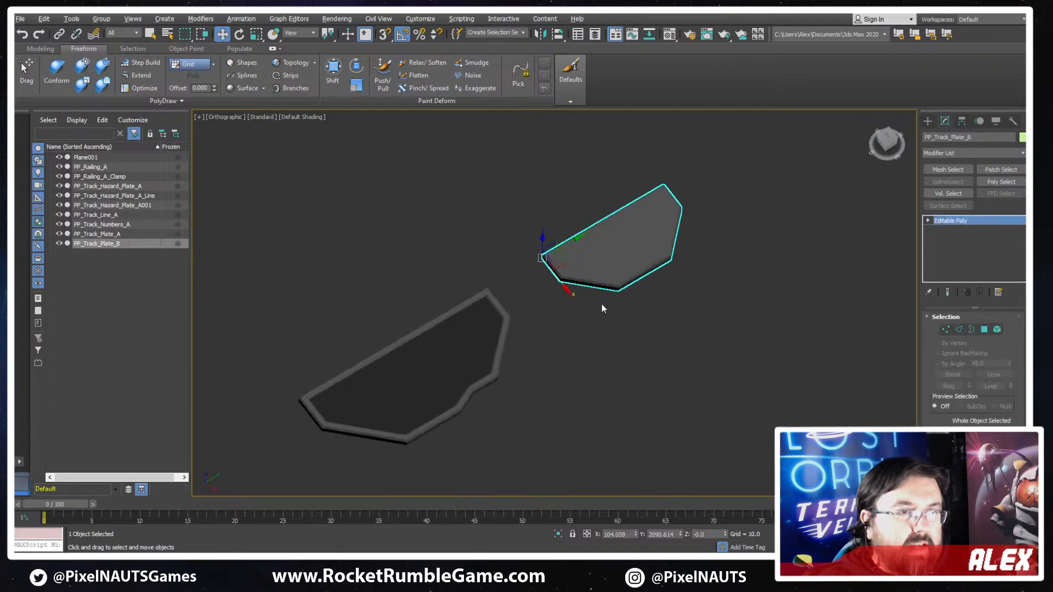
scroll(601, 305, up, 7)
key(F4)
click(987, 330)
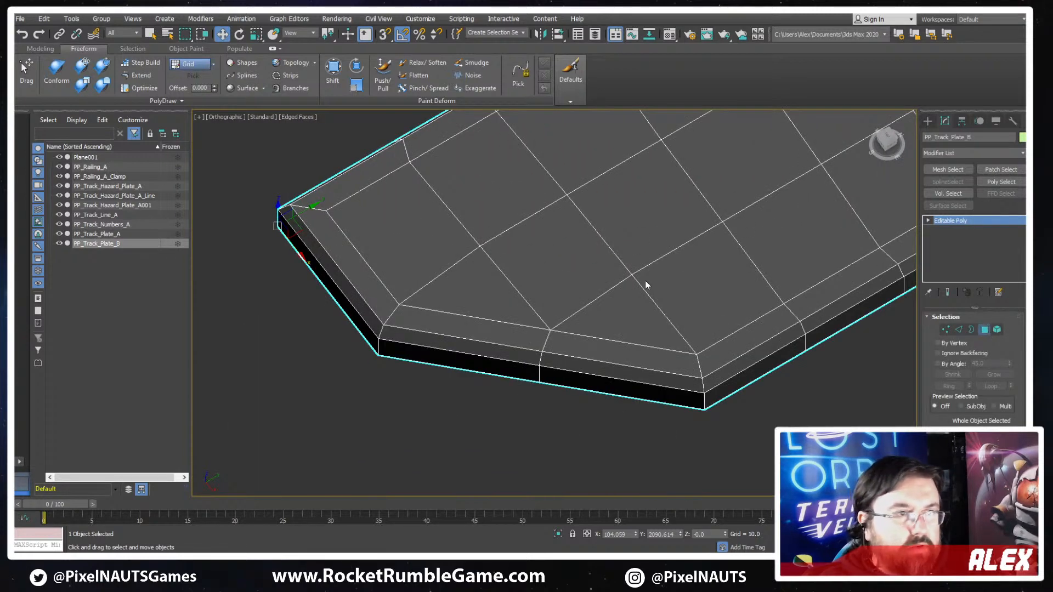
- Select all flat top polygons of PP_Track_Plate_B inside the bevelled rim by growing the selection and adding the remaining end faces
scroll(645, 281, down, 3)
key(ctrl+a)
middle_drag(799, 237, 736, 289)
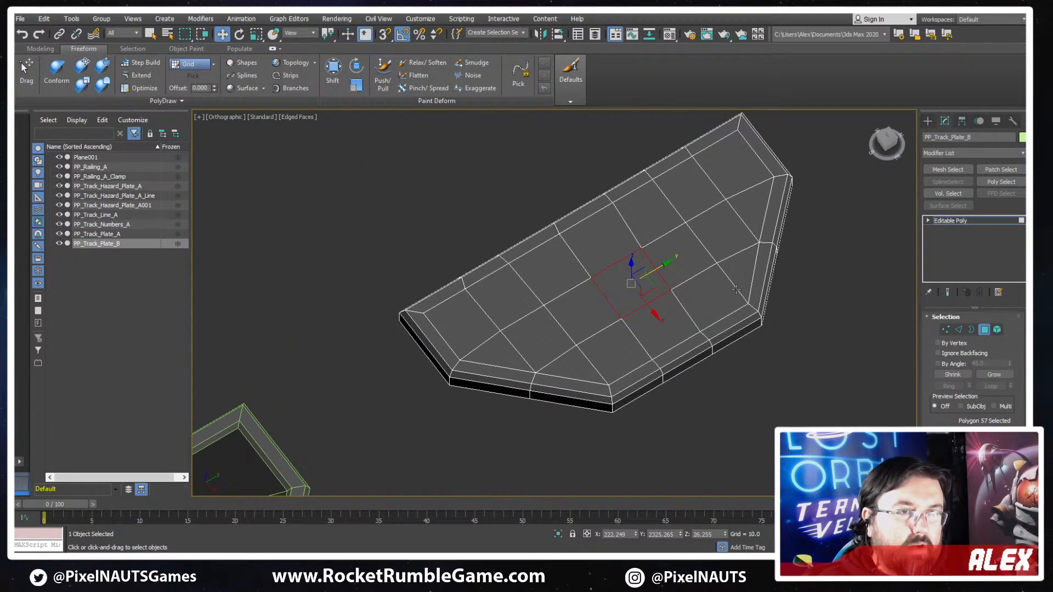
click(994, 375)
ctrl+click(541, 339)
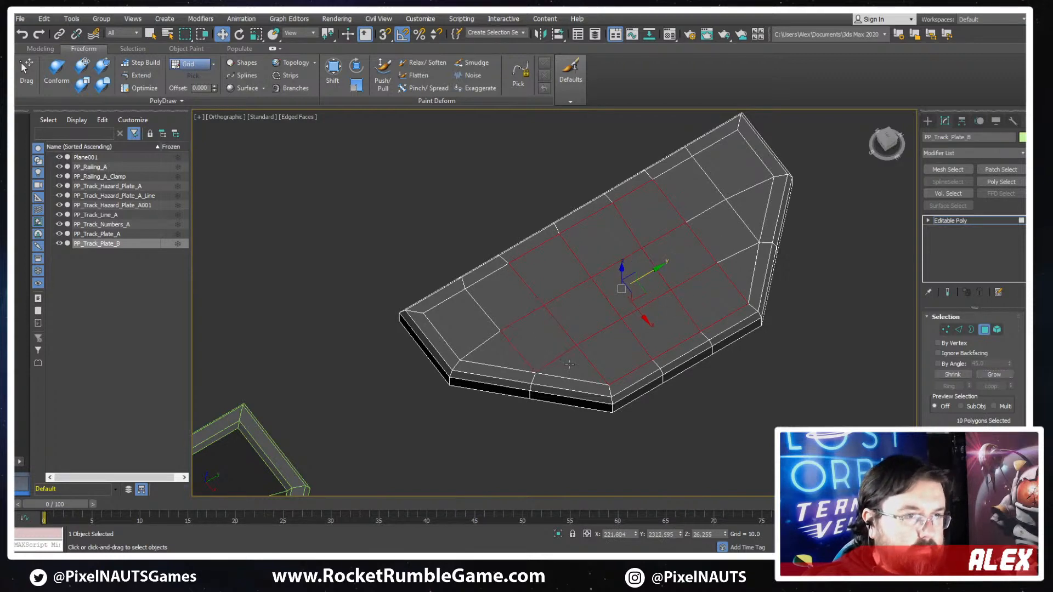
ctrl+click(576, 365)
ctrl+click(501, 355)
ctrl+click(472, 324)
ctrl+click(509, 302)
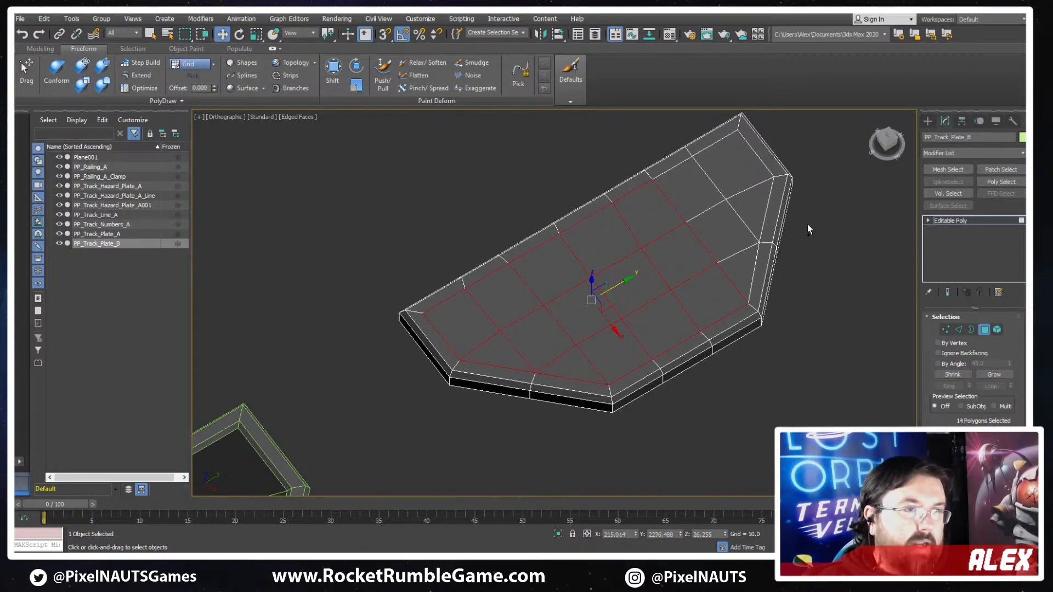
ctrl+click(738, 268)
ctrl+click(723, 232)
ctrl+click(692, 189)
ctrl+click(732, 167)
ctrl+click(750, 202)
- Extrude the selected top polygons downward to form a recessed panel inside the rim
alt+middle_drag(812, 378, 687, 477)
scroll(912, 298, down, 5)
scroll(847, 353, up, 4)
scroll(954, 420, down, 4)
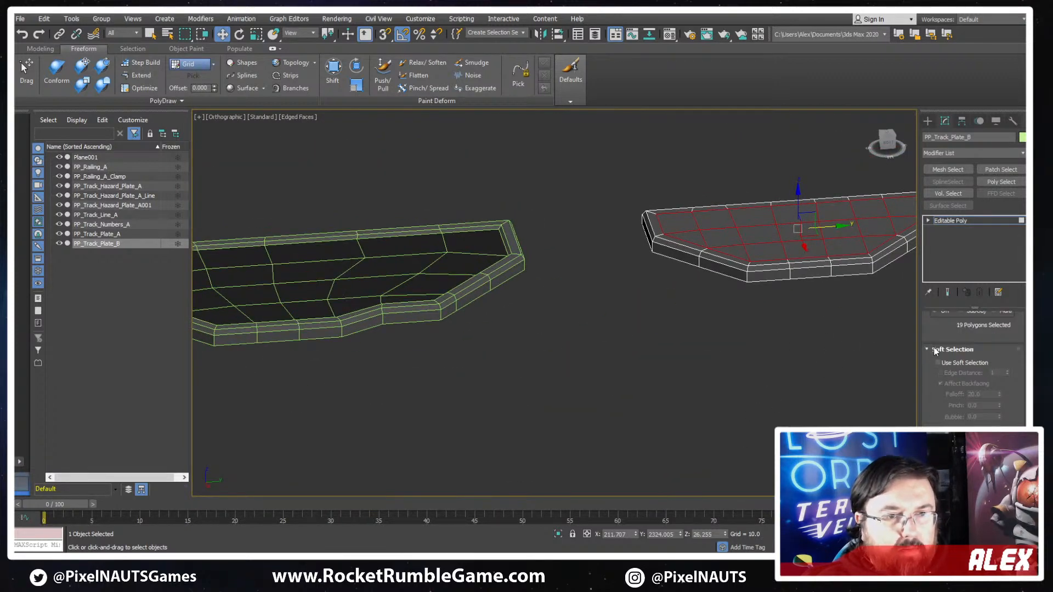
click(935, 350)
middle_drag(855, 217, 724, 306)
scroll(707, 298, up, 5)
key(w)
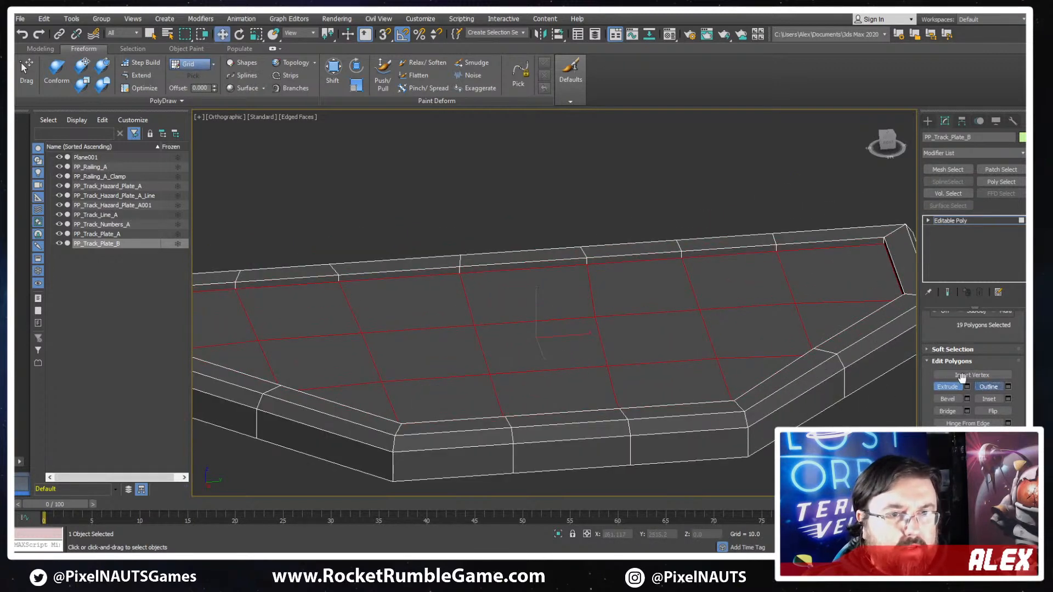
- Outline the recessed floor polygons slightly inward and raise them slightly along Z to make the recess shallower
click(985, 386)
drag(776, 297, 771, 302)
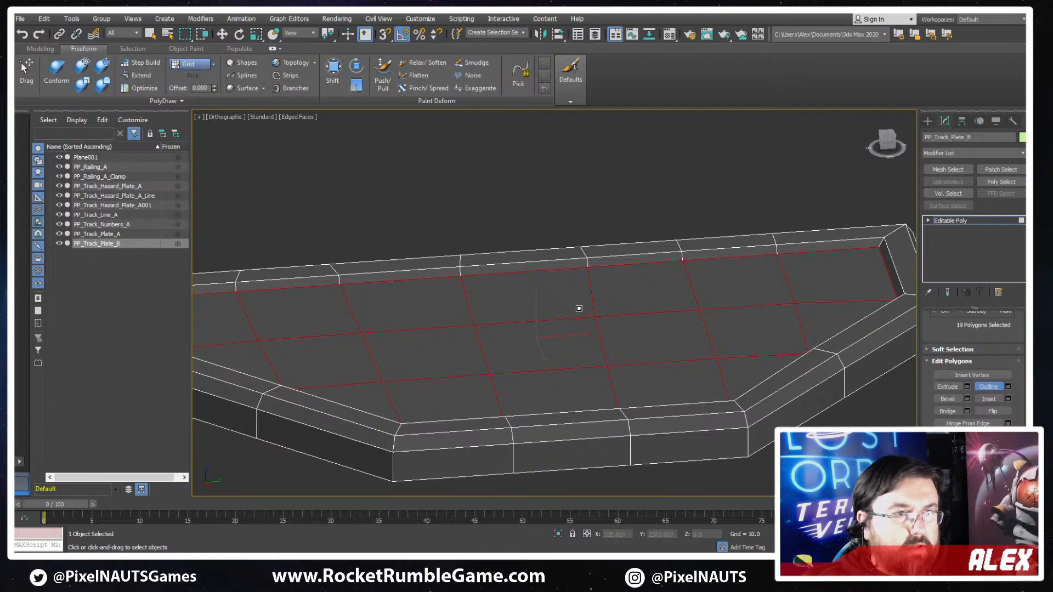
key(w)
drag(537, 307, 538, 304)
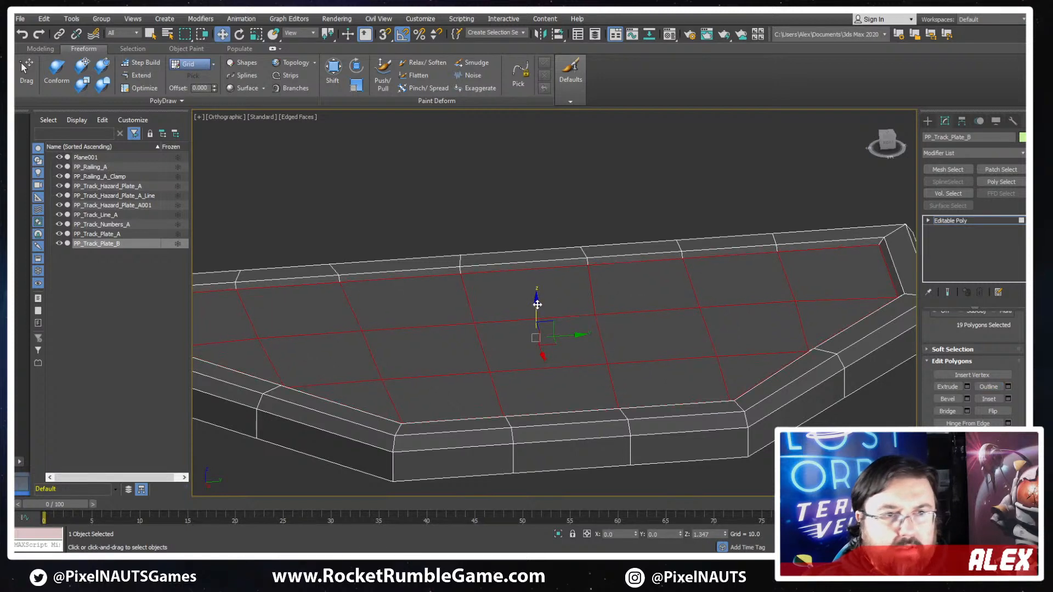
alt+middle_drag(537, 305, 706, 329)
scroll(622, 245, down, 3)
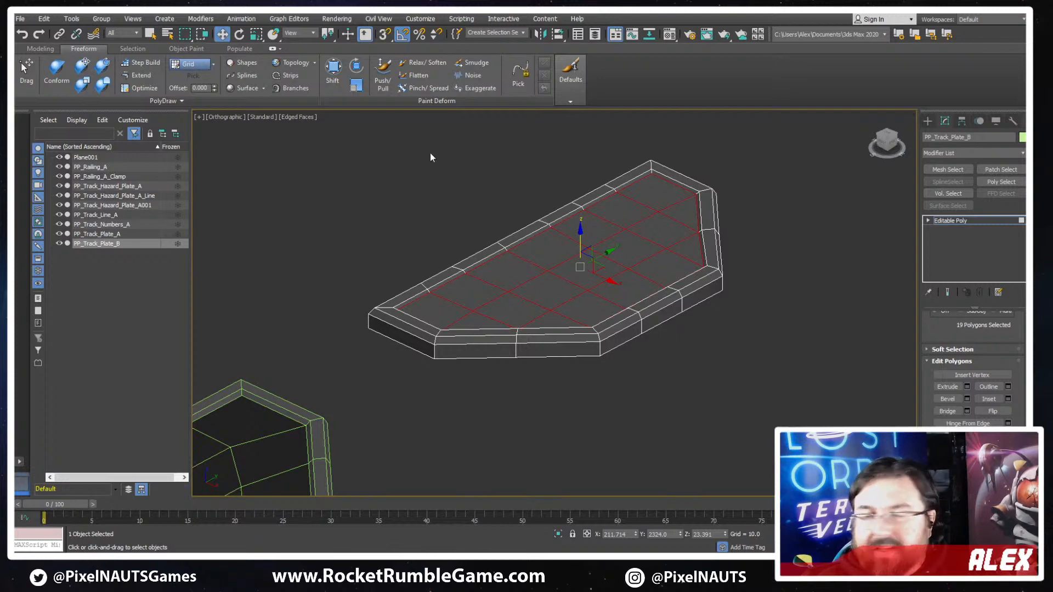
- Move the rim vertex near one end of the plate's long straight side along Y to line up with its cross edge
alt+middle_drag(659, 220, 539, 257)
scroll(637, 219, up, 2)
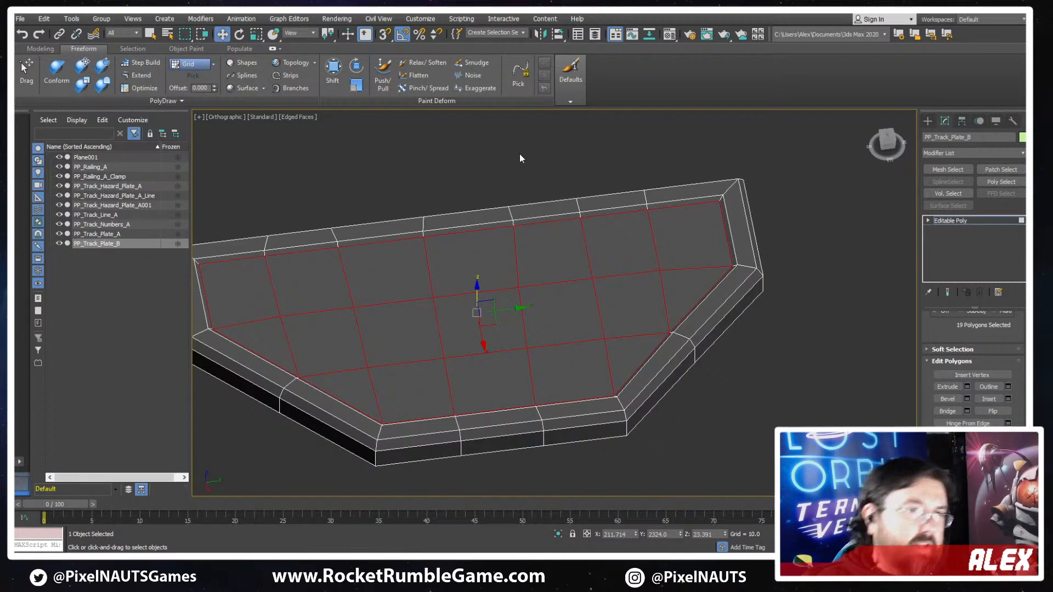
key(F4)
key(F4)
middle_drag(404, 217, 429, 229)
alt+middle_drag(429, 229, 551, 224)
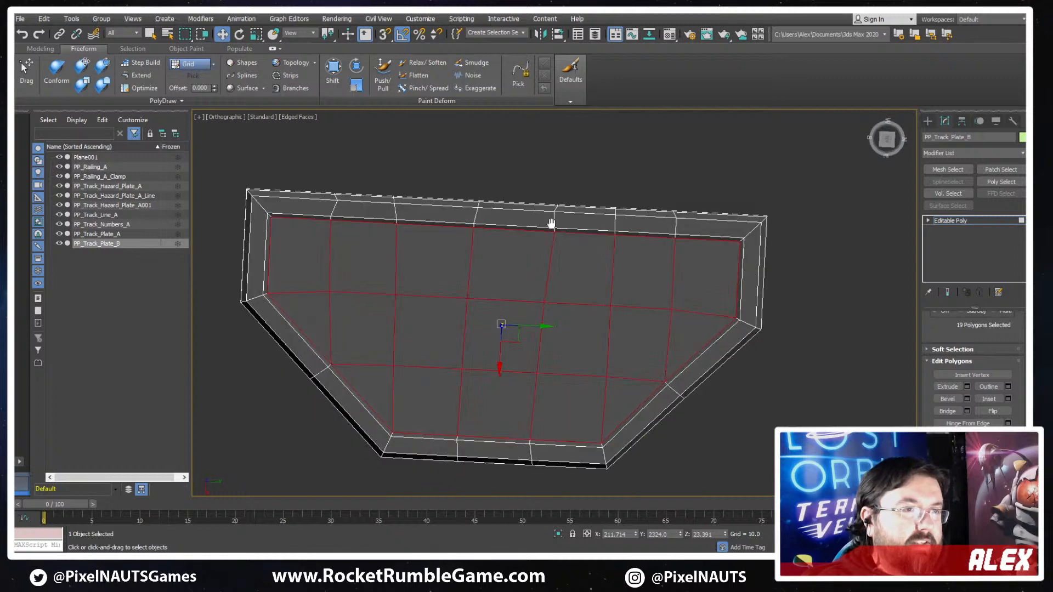
scroll(378, 199, up, 3)
key(1)
click(325, 198)
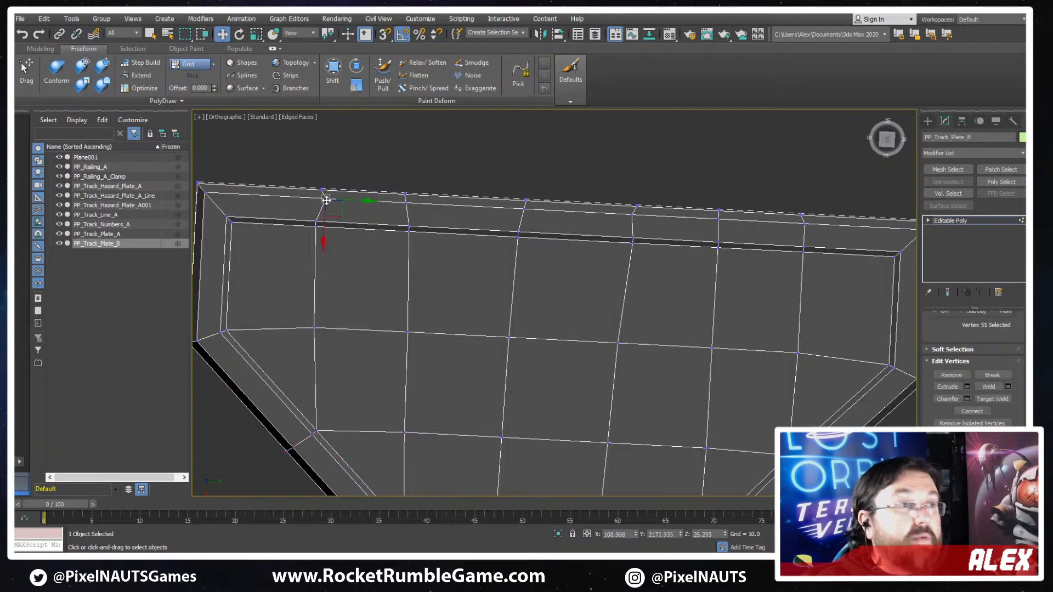
drag(360, 200, 349, 206)
- Select the crooked row of vertices across the plate just above its middle and flatten it by scaling along Y
middle_drag(811, 247, 731, 244)
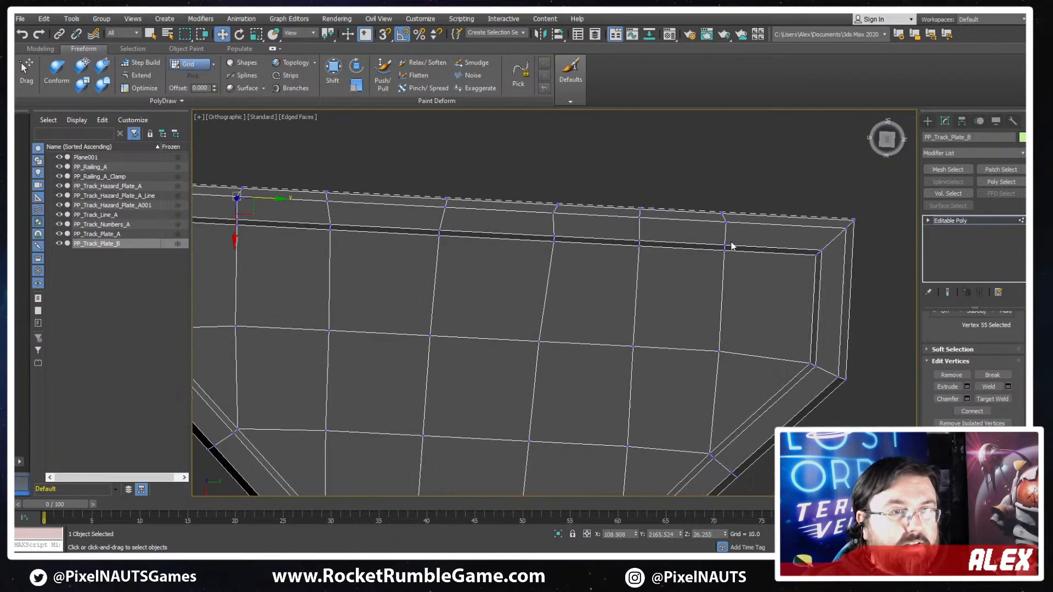
click(553, 214)
scroll(560, 221, down, 2)
scroll(570, 220, down, 2)
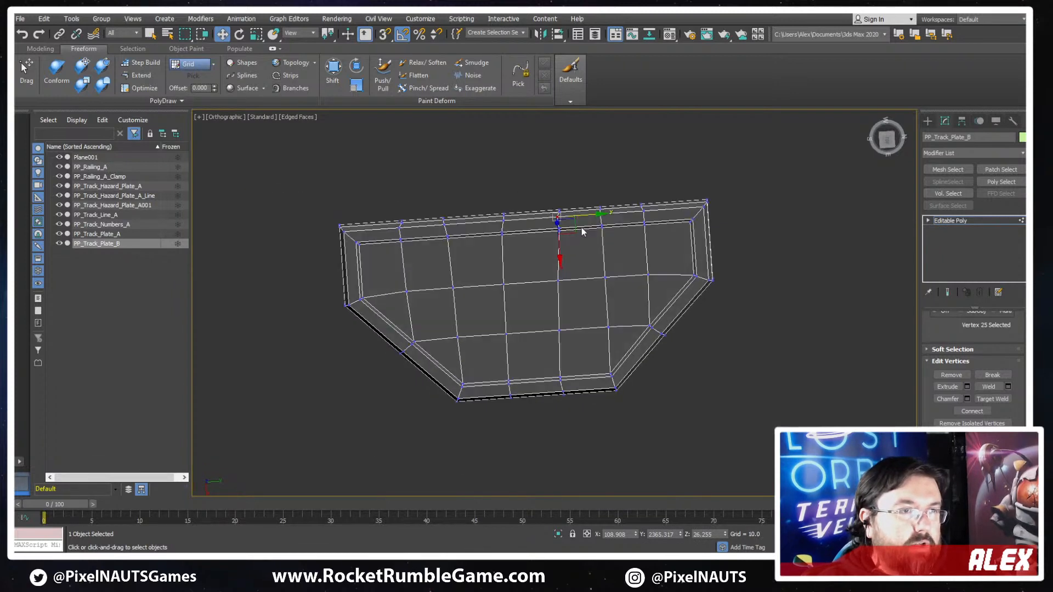
scroll(578, 219, up, 4)
key(t)
key(z)
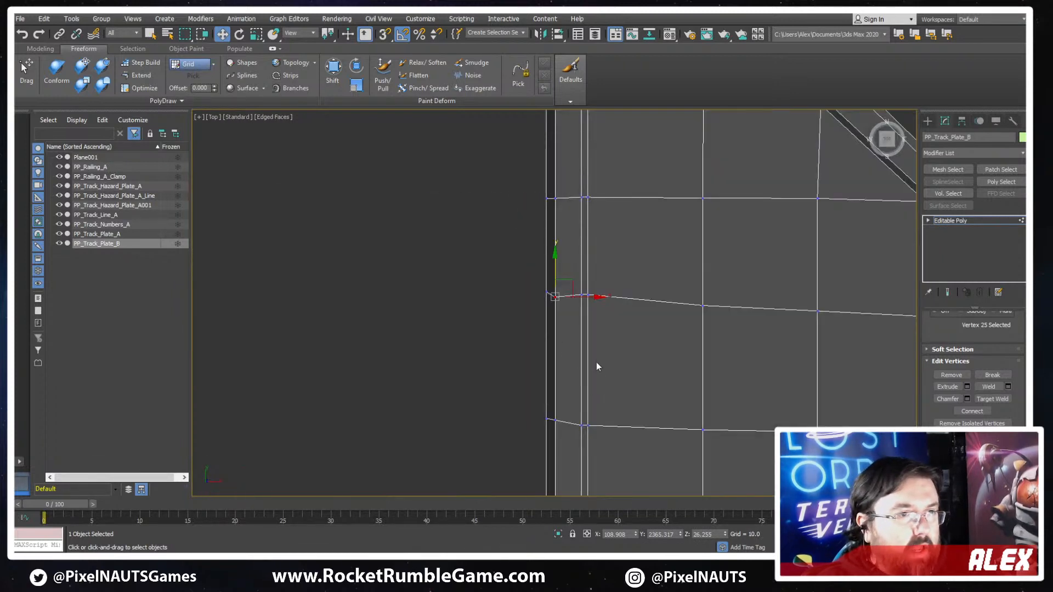
scroll(597, 362, down, 4)
drag(597, 340, 530, 341)
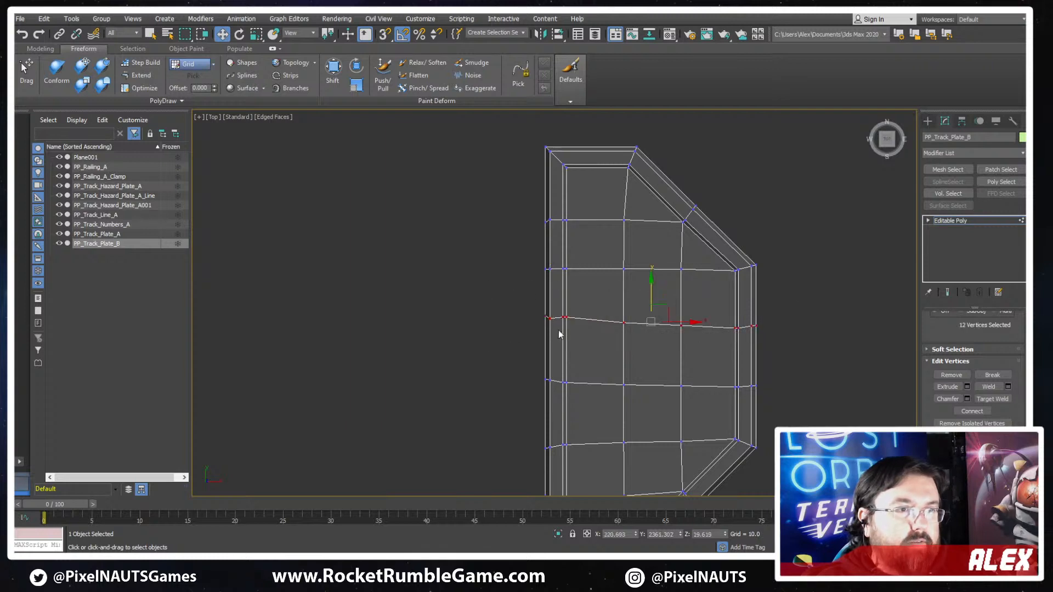
key(r)
drag(651, 274, 728, 425)
click(781, 349)
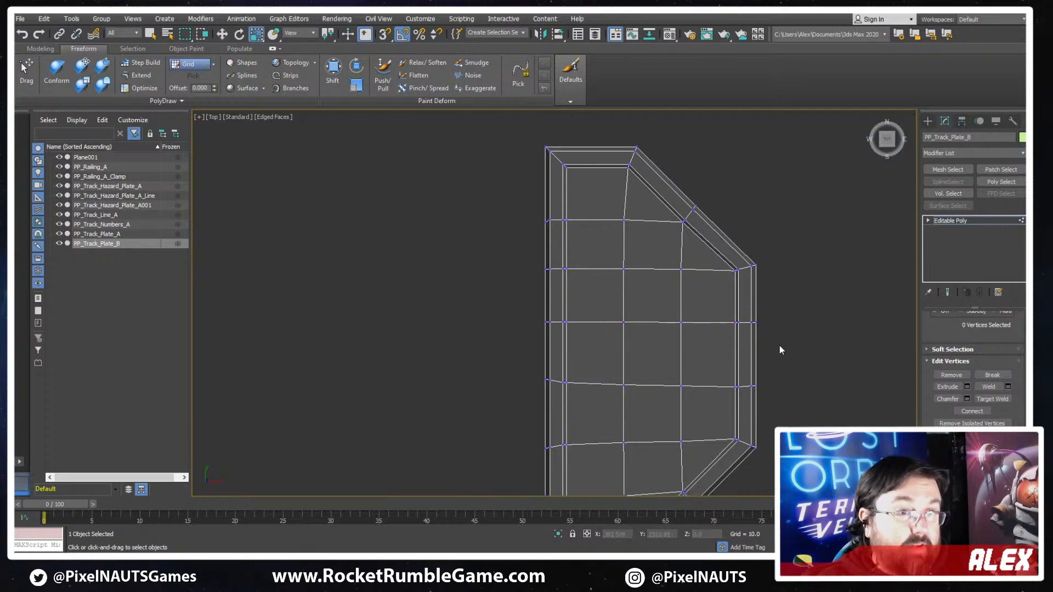
- Flatten the next vertex row below the plate's middle by scaling it along Y
drag(532, 406, 503, 402)
drag(651, 343, 680, 187)
middle_drag(670, 263, 668, 221)
scroll(668, 221, down, 2)
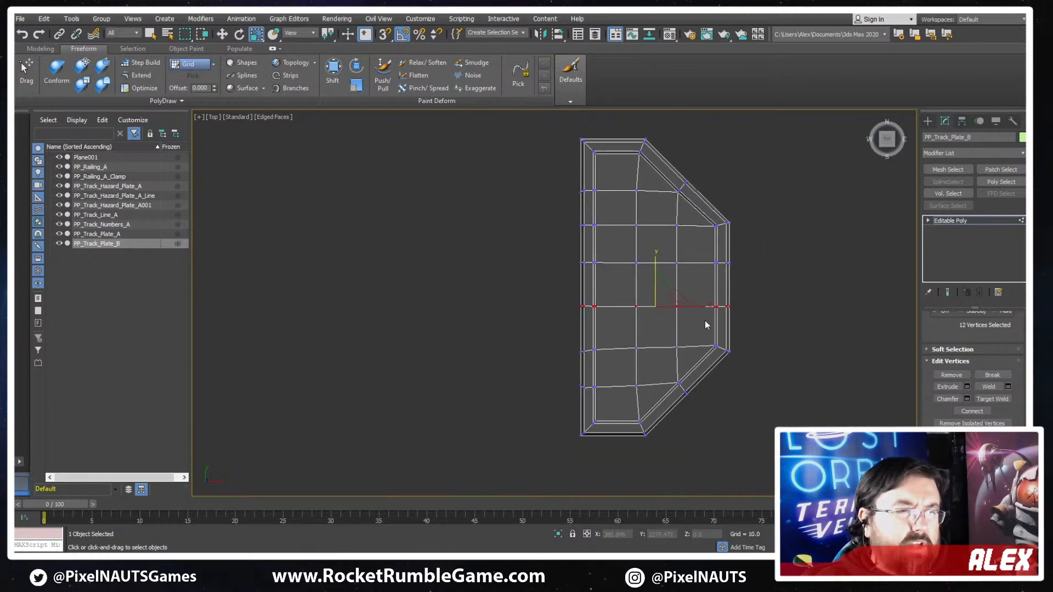
- Inspect the plate's edge layout from several angles, compare it with the other track pieces and leave vertex editing
alt+middle_drag(705, 324, 749, 341)
scroll(743, 313, down, 3)
middle_drag(750, 341, 699, 337)
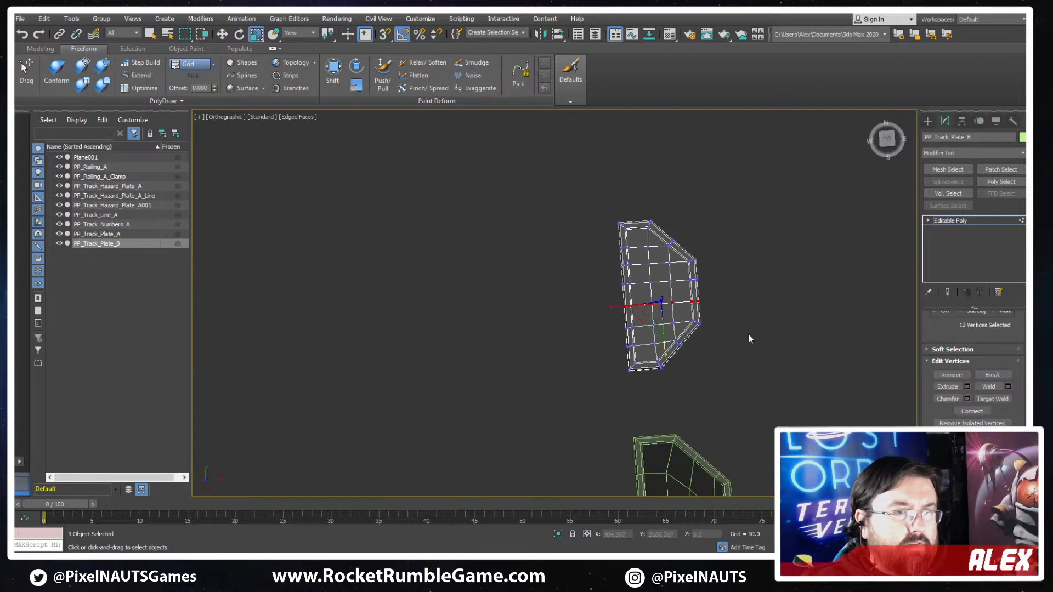
scroll(709, 254, up, 6)
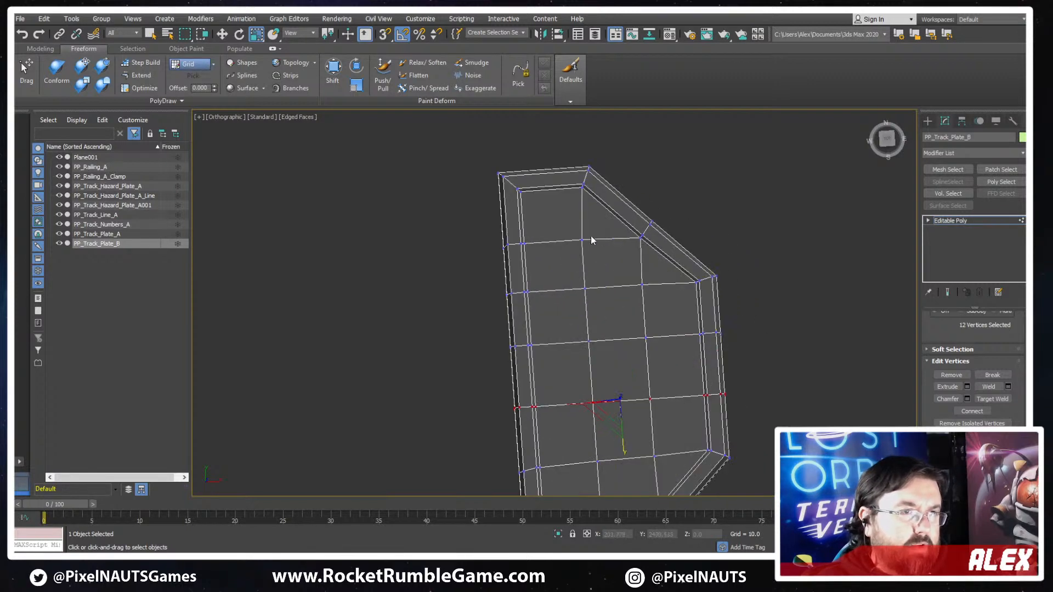
alt+middle_drag(630, 232, 601, 247)
scroll(601, 247, down, 2)
middle_drag(633, 284, 633, 182)
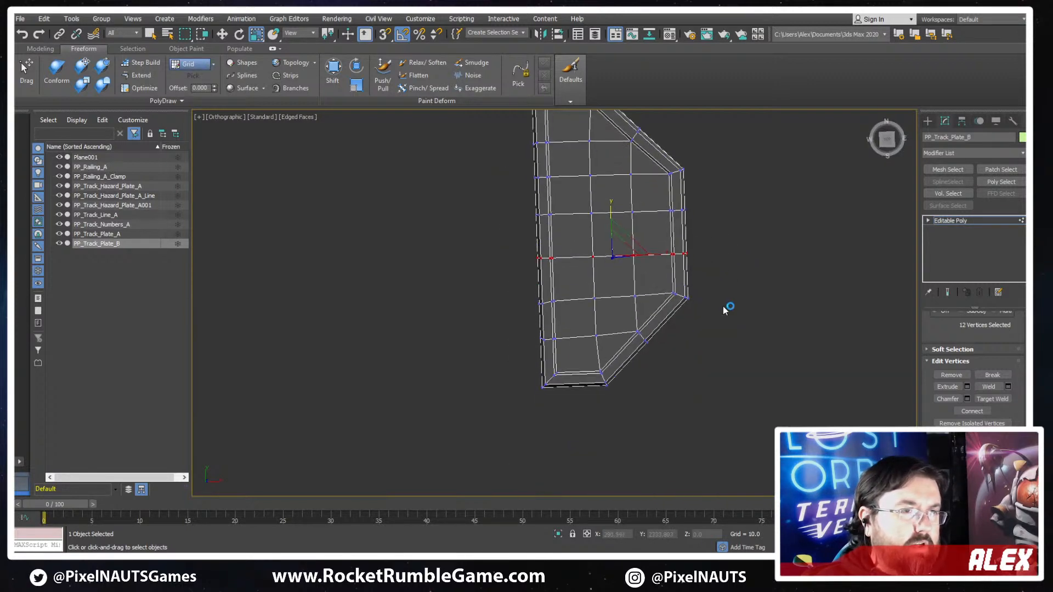
alt+middle_drag(723, 306, 716, 287)
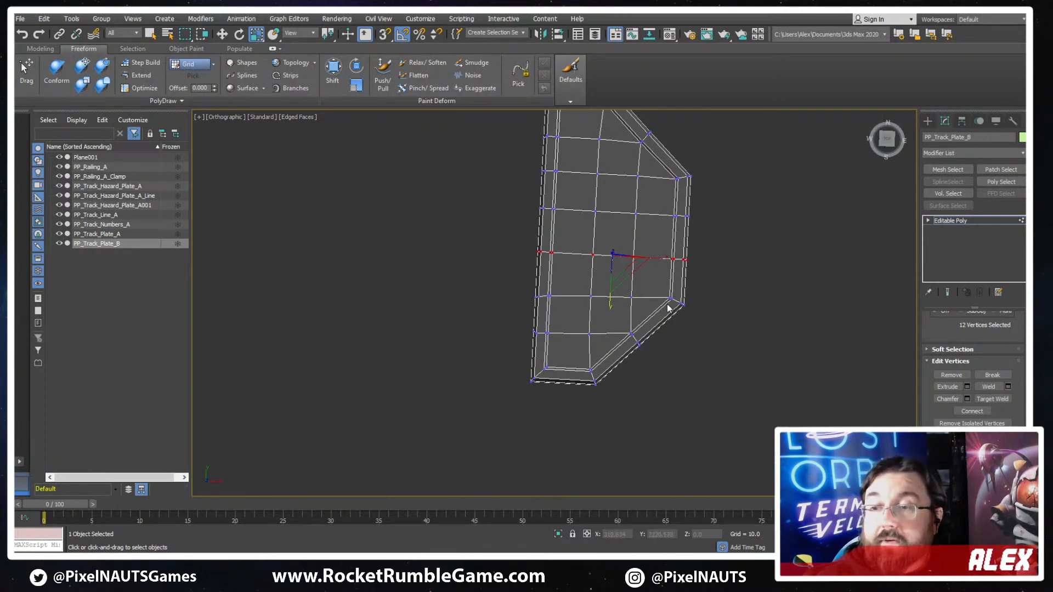
scroll(669, 237, down, 5)
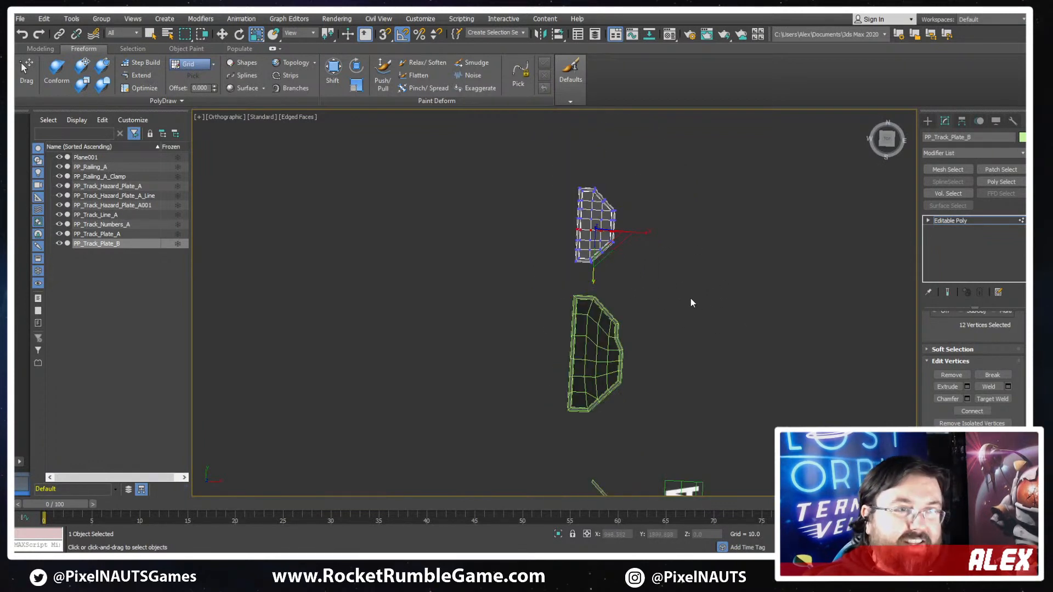
alt+middle_drag(691, 301, 987, 309)
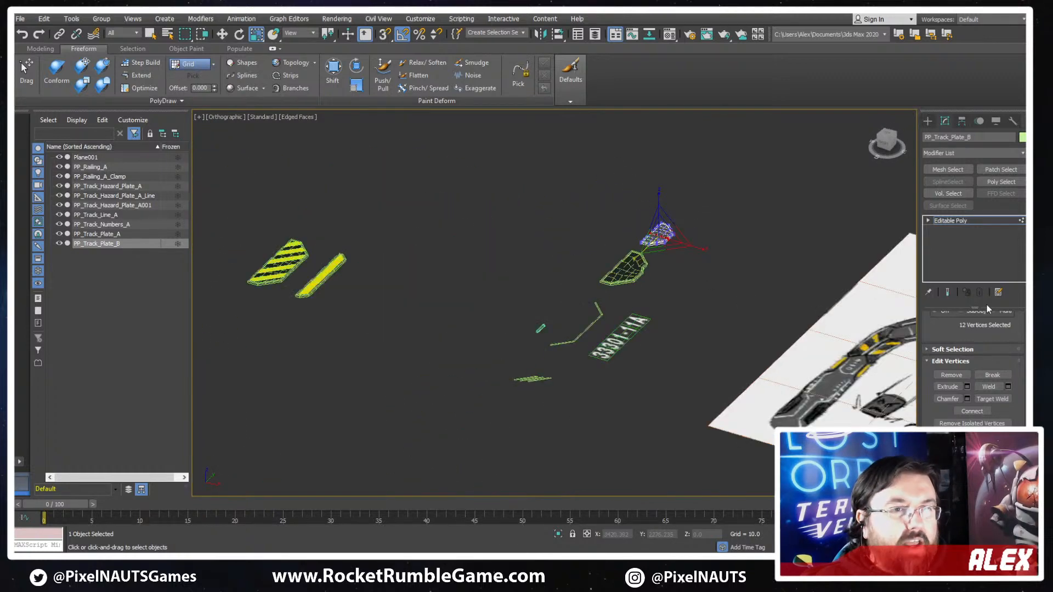
click(965, 221)
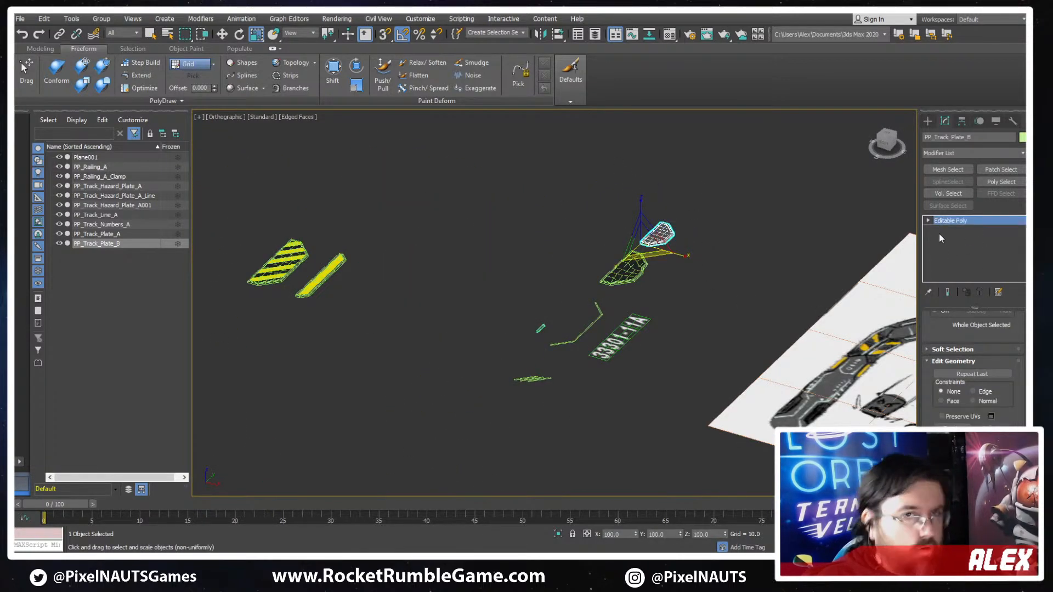
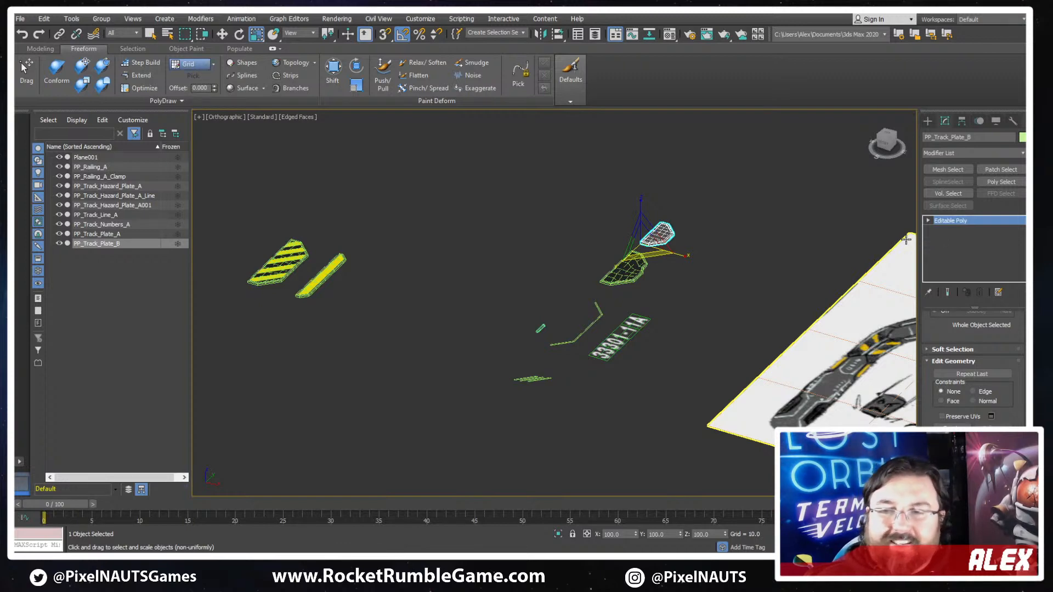
- View the plates from the top without edge lines and examine the shape of the newest plate
mouse_move(603, 255)
alt+middle_down()
mouse_move(676, 315)
mouse_move(769, 320)
mouse_move(731, 313)
mouse_move(688, 362)
mouse_move(540, 261)
alt+middle_up()
key(t)
key(z)
scroll(710, 319, down, 10)
scroll(537, 258, up, 8)
key(F4)
key(ctrl+d)
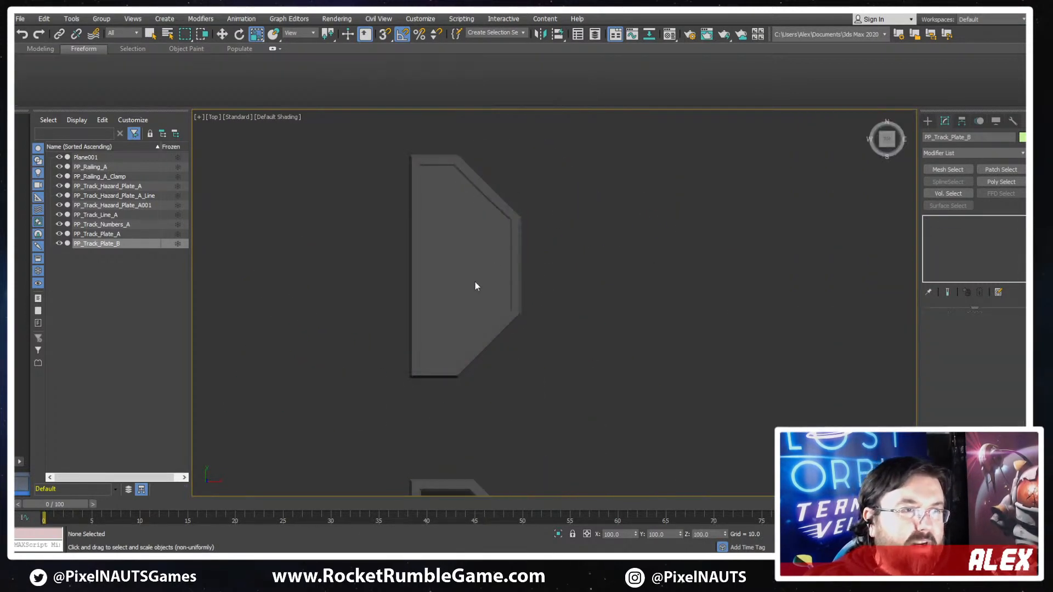
scroll(473, 284, down, 2)
click(473, 284)
scroll(567, 354, down, 6)
middle_drag(672, 392, 636, 217)
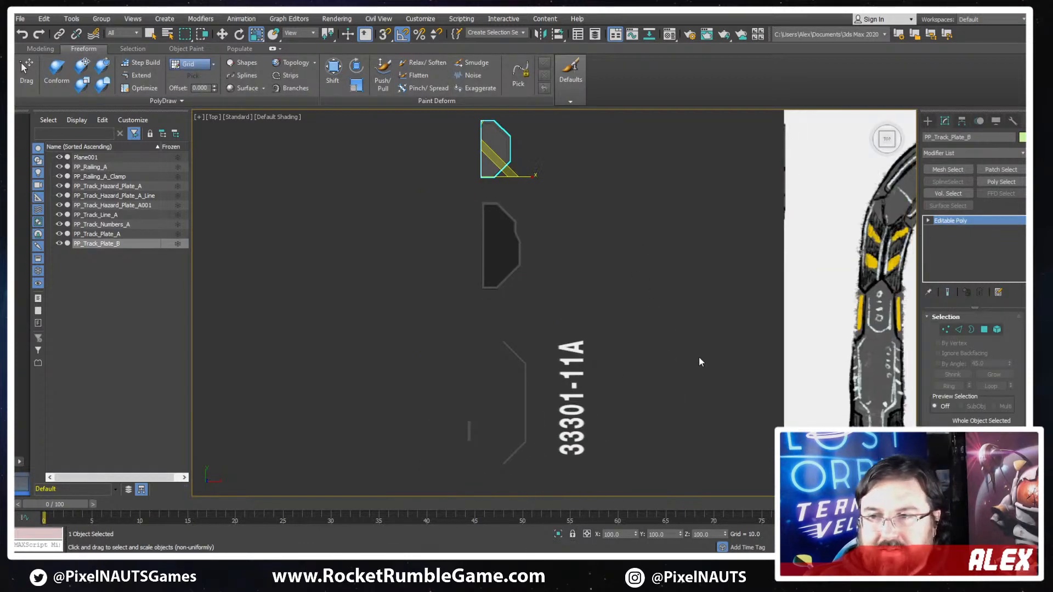
- Compare the modelled track pieces with the detail shapes in the concept sketch
scroll(616, 312, down, 7)
middle_drag(616, 311, 567, 270)
scroll(438, 309, up, 5)
middle_drag(828, 285, 649, 303)
middle_drag(724, 297, 549, 353)
middle_drag(347, 275, 387, 288)
mouse_move(412, 253)
middle_down()
mouse_move(524, 242)
mouse_move(646, 253)
mouse_move(533, 237)
middle_up()
scroll(429, 266, up, 2)
scroll(604, 330, down, 4)
scroll(655, 261, up, 2)
click(620, 264)
scroll(701, 320, down, 4)
mouse_move(740, 363)
middle_down()
mouse_move(700, 356)
mouse_move(526, 266)
middle_up()
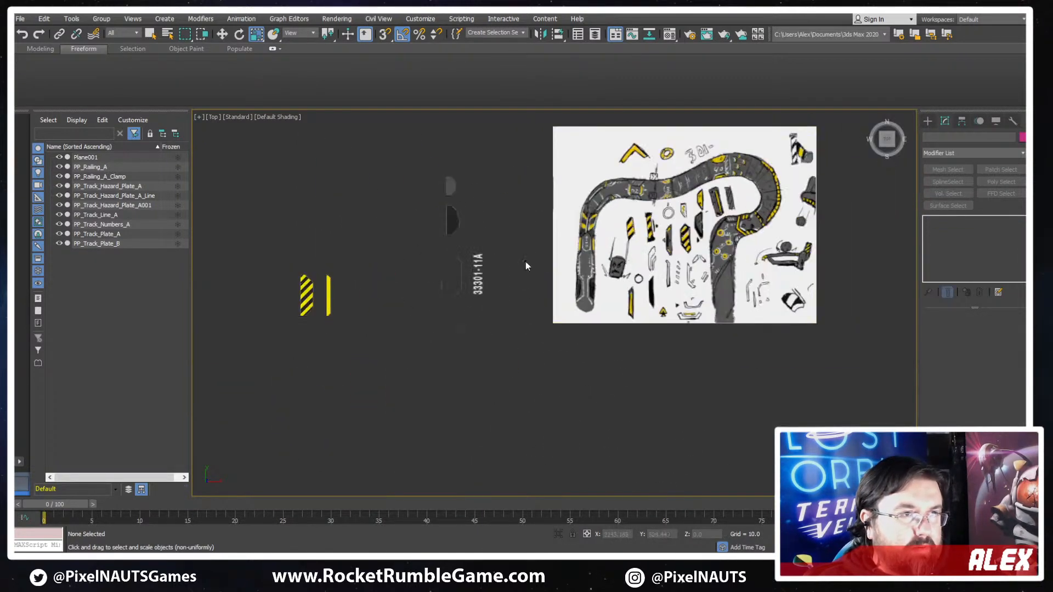
- Examine the diagonal track line piece beside the concept sketch
scroll(653, 234, up, 2)
middle_drag(407, 268, 502, 266)
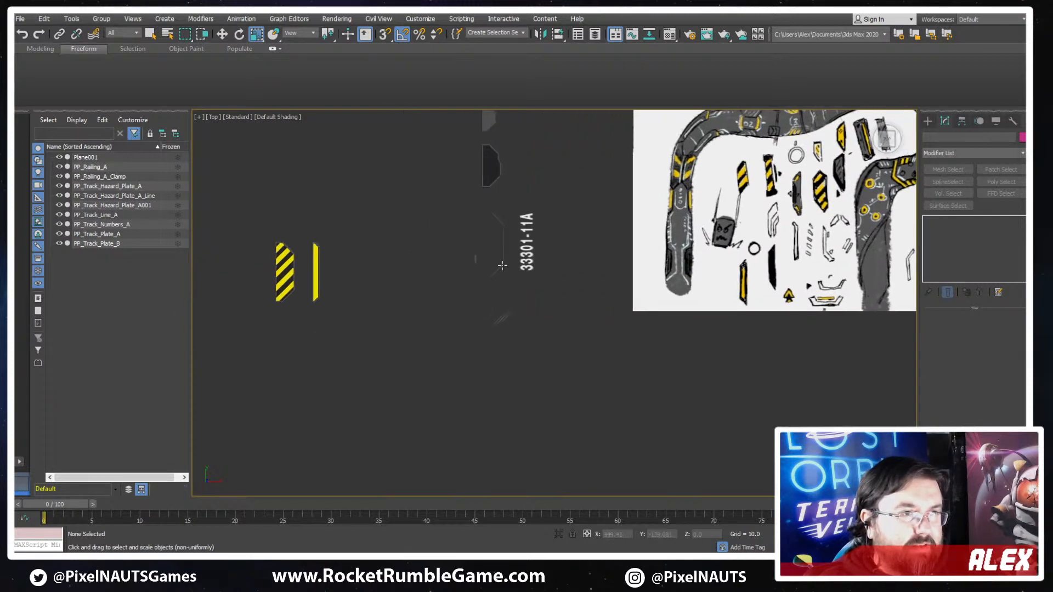
drag(547, 305, 502, 332)
key(z)
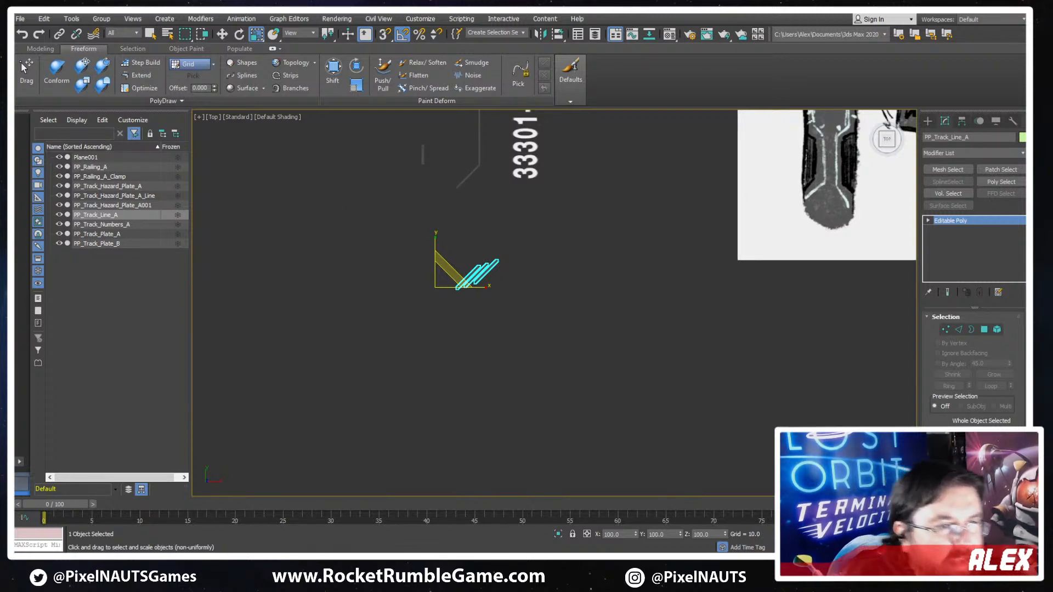
middle_drag(417, 336, 486, 364)
scroll(503, 299, up, 3)
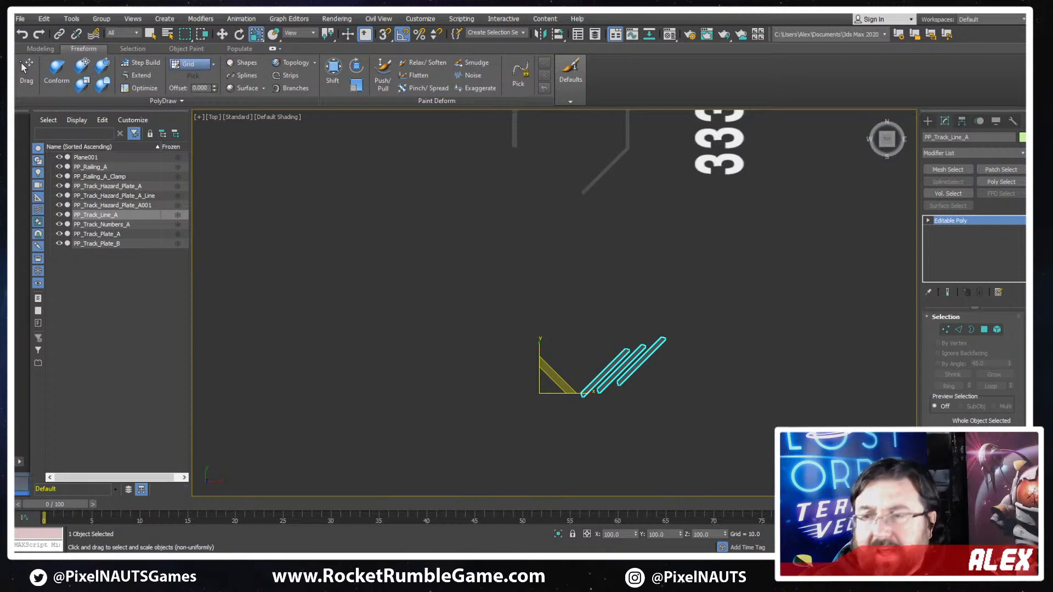
middle_drag(654, 327, 436, 304)
scroll(417, 300, down, 5)
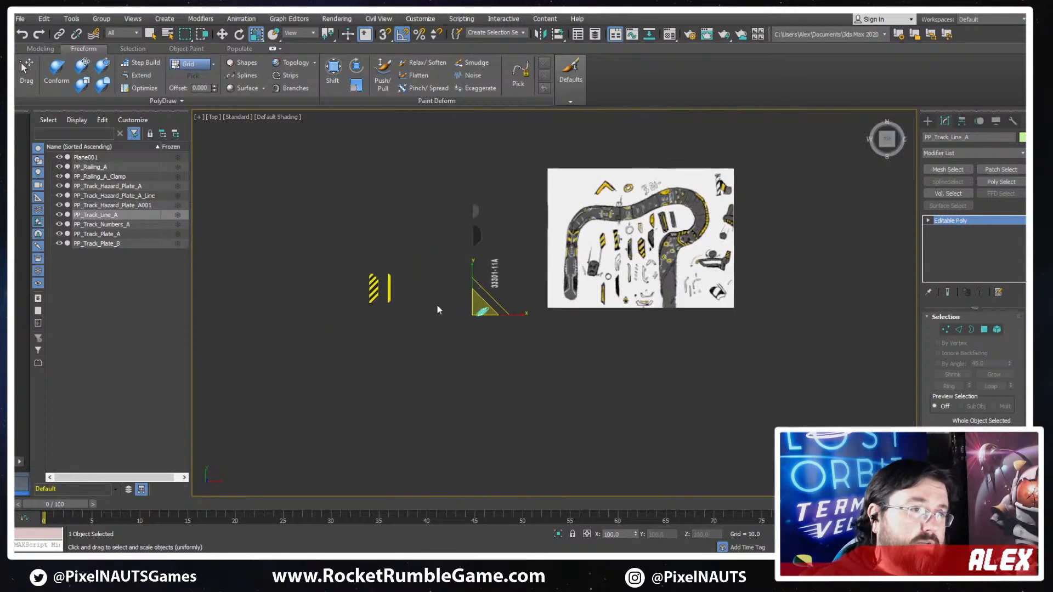
- Examine the railing and its clamp together with the other track pieces from above and at a slight angle
scroll(434, 302, up, 2)
scroll(492, 302, up, 2)
drag(519, 249, 451, 275)
scroll(540, 252, up, 3)
key(w)
scroll(444, 288, down, 3)
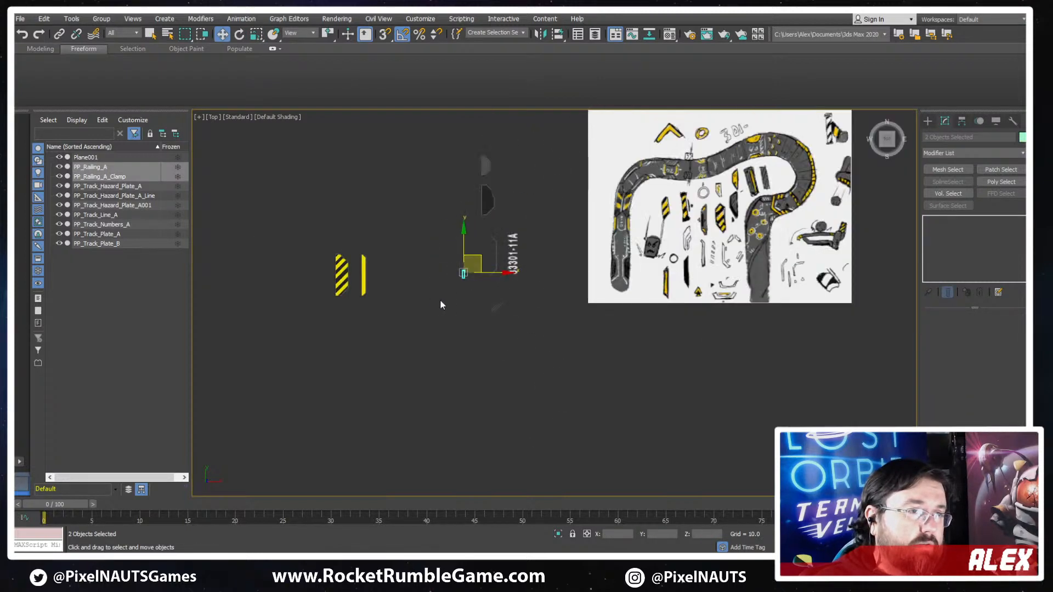
alt+middle_drag(440, 299, 566, 328)
scroll(541, 326, up, 3)
scroll(541, 279, up, 5)
scroll(540, 279, down, 10)
middle_drag(554, 243, 562, 288)
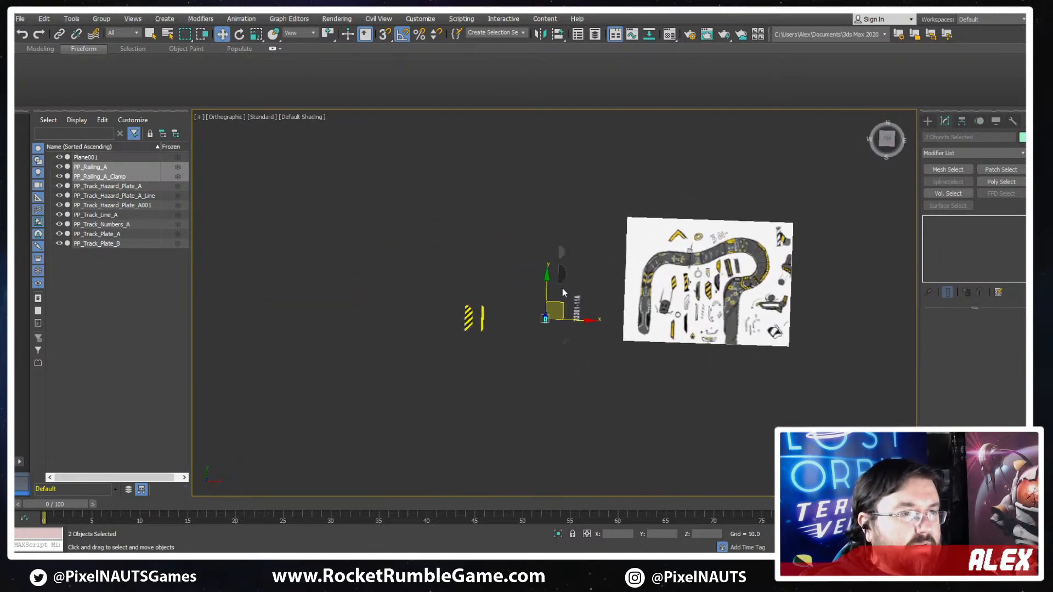
drag(561, 303, 470, 211)
alt+middle_drag(568, 290, 574, 288)
scroll(574, 286, up, 5)
middle_drag(404, 341, 508, 349)
middle_drag(778, 288, 630, 314)
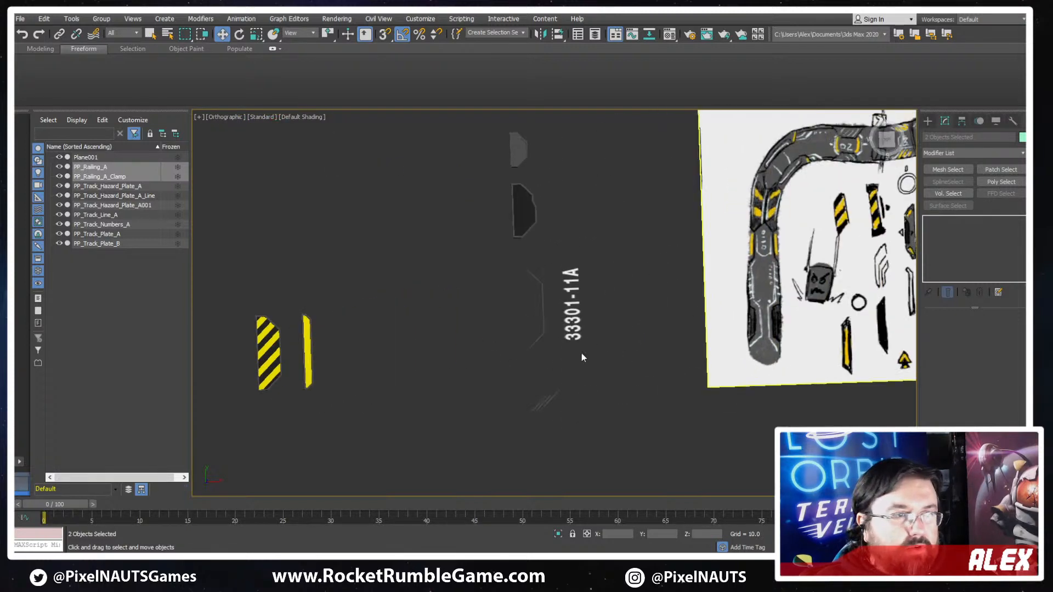
- Save the scene and review the concept sketch against the finished hazard plates
key(ctrl+s)
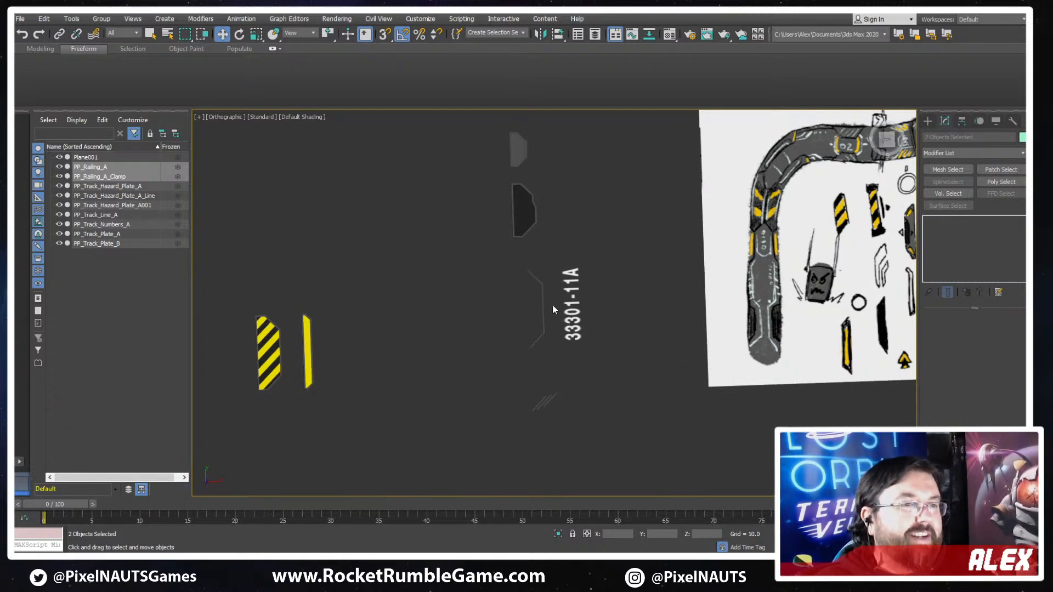
middle_drag(607, 312, 548, 312)
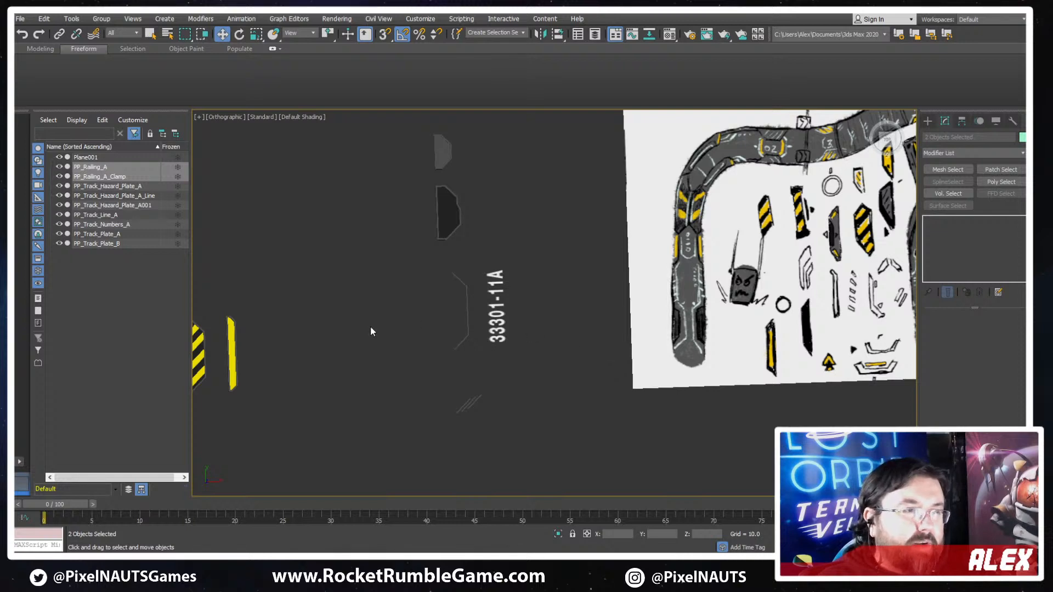
middle_drag(371, 331, 407, 328)
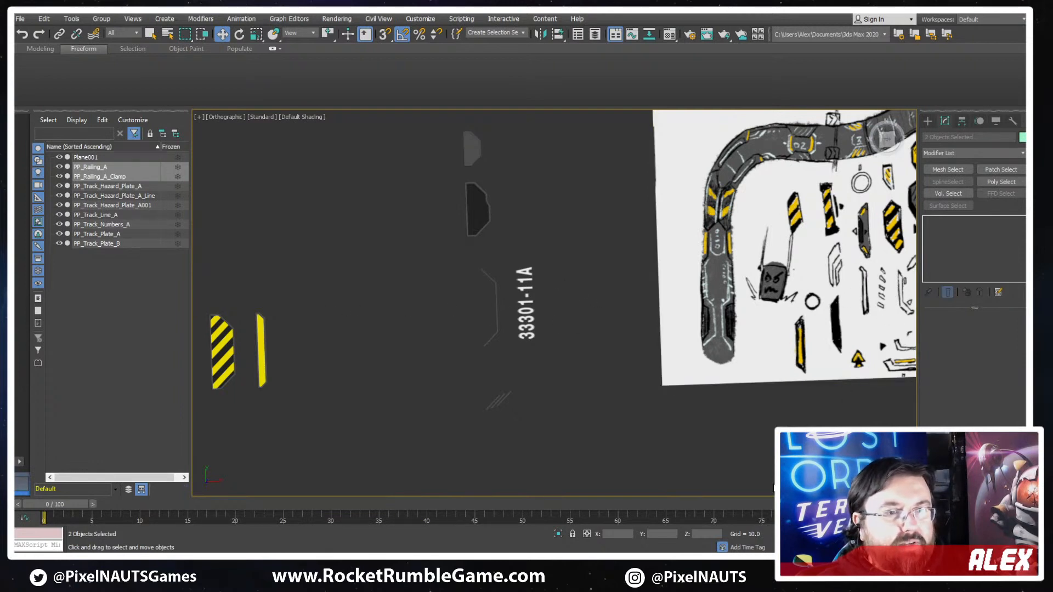
middle_drag(784, 388, 604, 446)
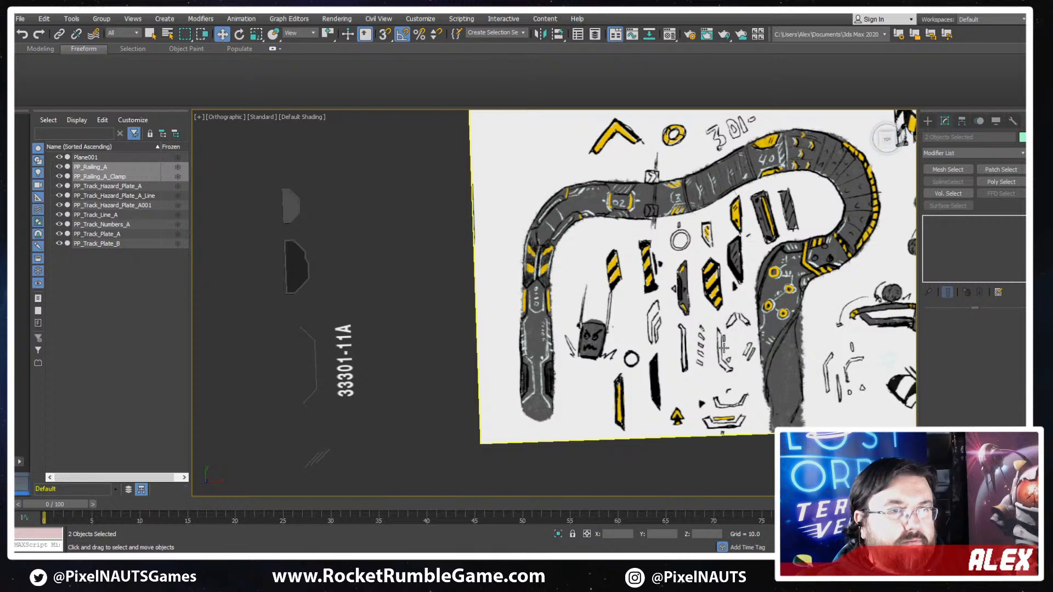
middle_drag(569, 354, 745, 264)
middle_drag(393, 297, 447, 279)
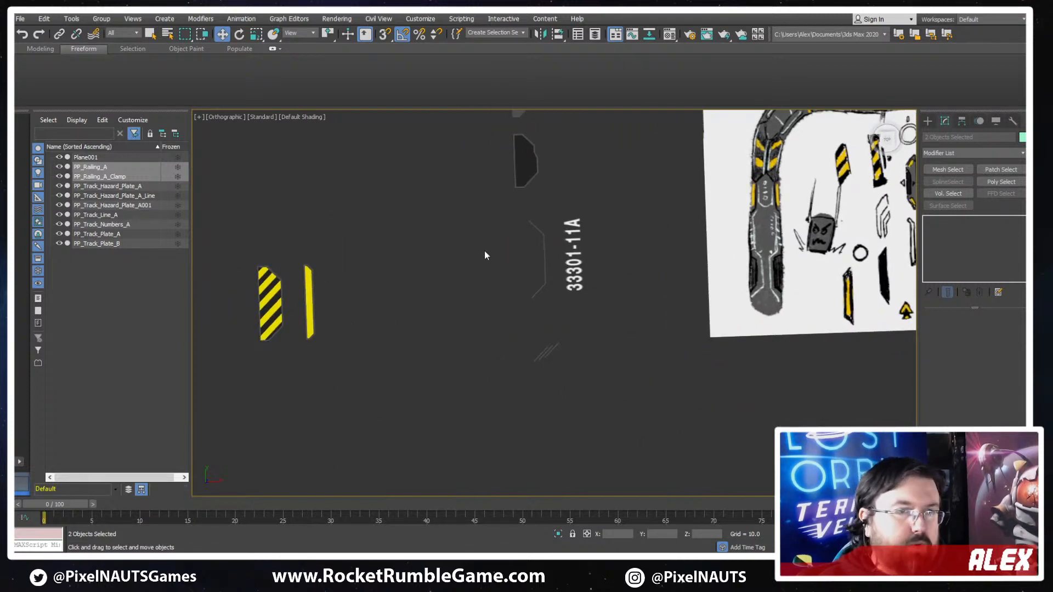
middle_drag(554, 251, 475, 307)
middle_drag(234, 356, 293, 327)
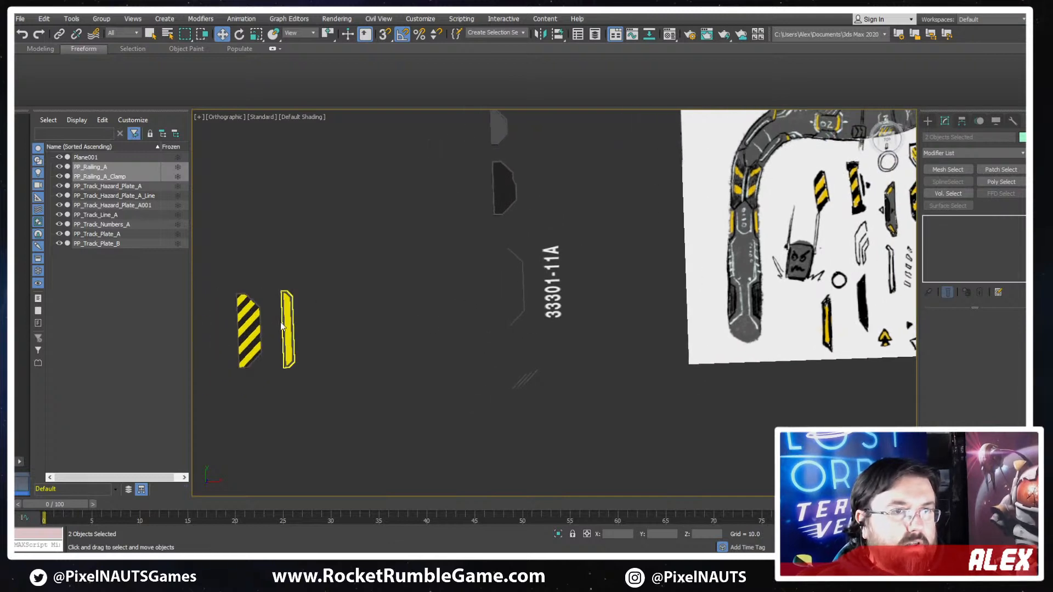
- Clone the wide striped hazard plate as a single copy placed beyond its angled upper end
click(249, 326)
scroll(251, 325, up, 2)
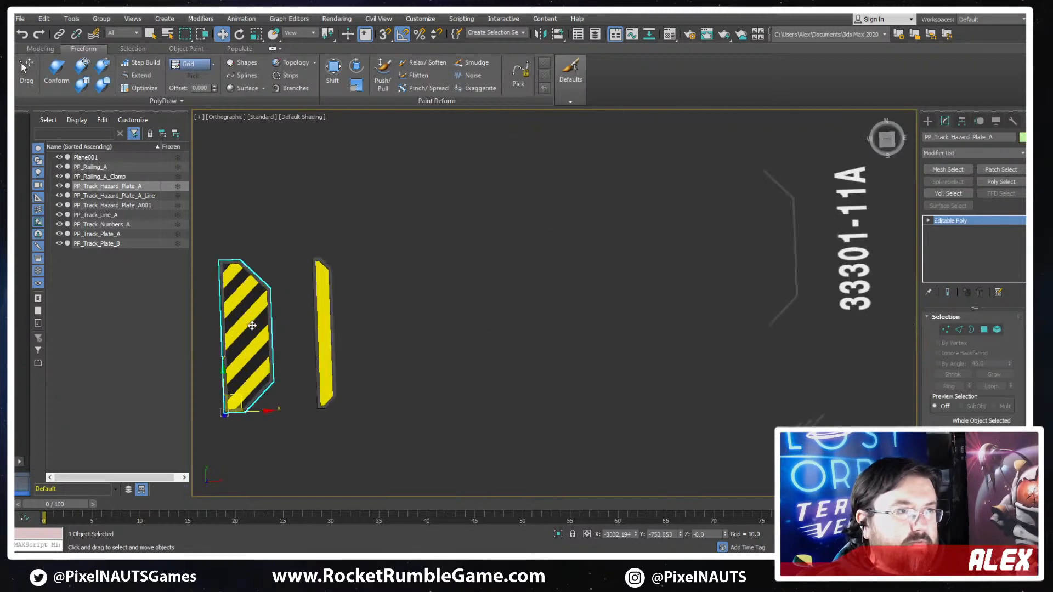
scroll(259, 318, down, 4)
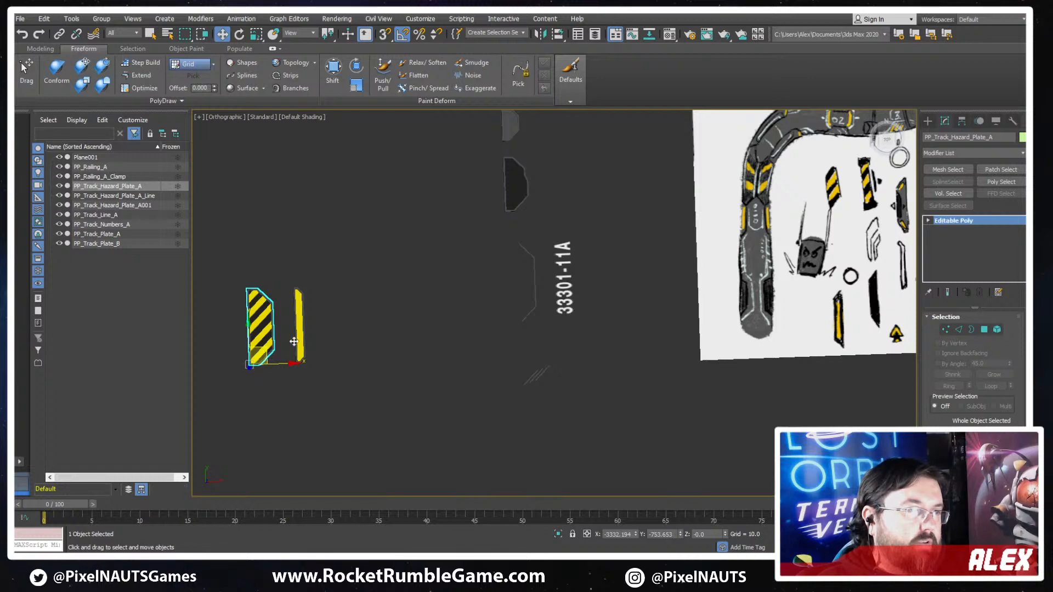
mouse_move(294, 342)
shift+mouse_down()
mouse_move(338, 318)
mouse_move(285, 242)
mouse_move(255, 251)
shift+mouse_up()
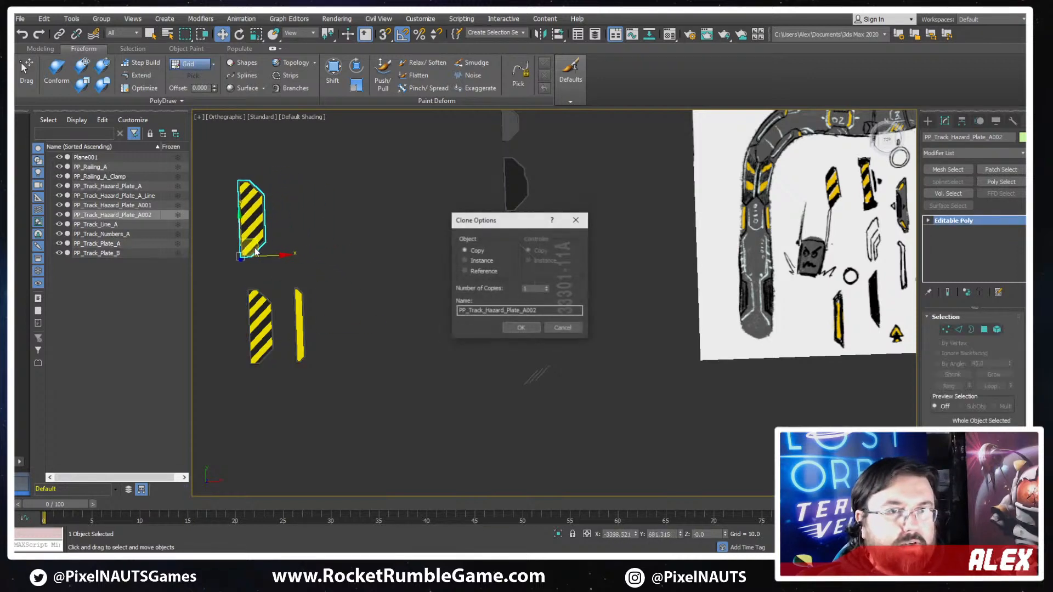
key(Return)
- Delete the two uppermost yellow stripe elements from the copied hazard plate
key(z)
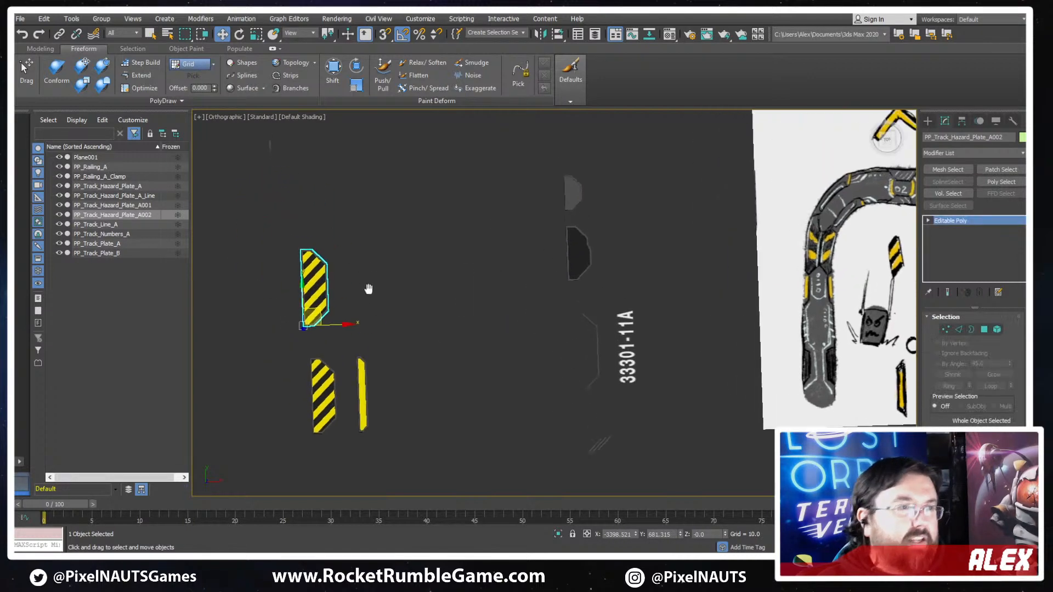
click(996, 329)
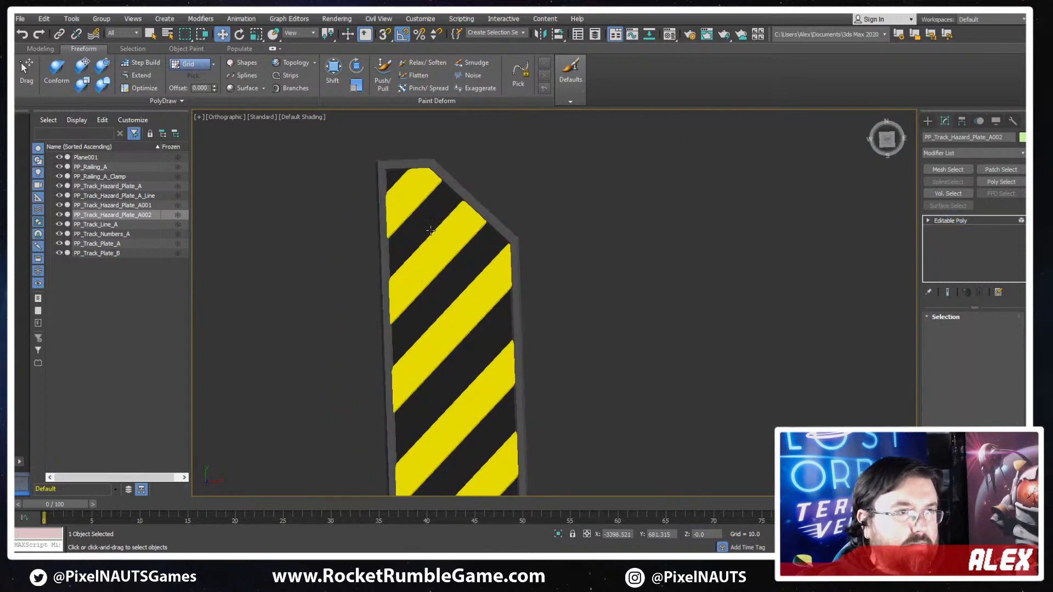
drag(419, 185, 432, 258)
scroll(583, 261, down, 2)
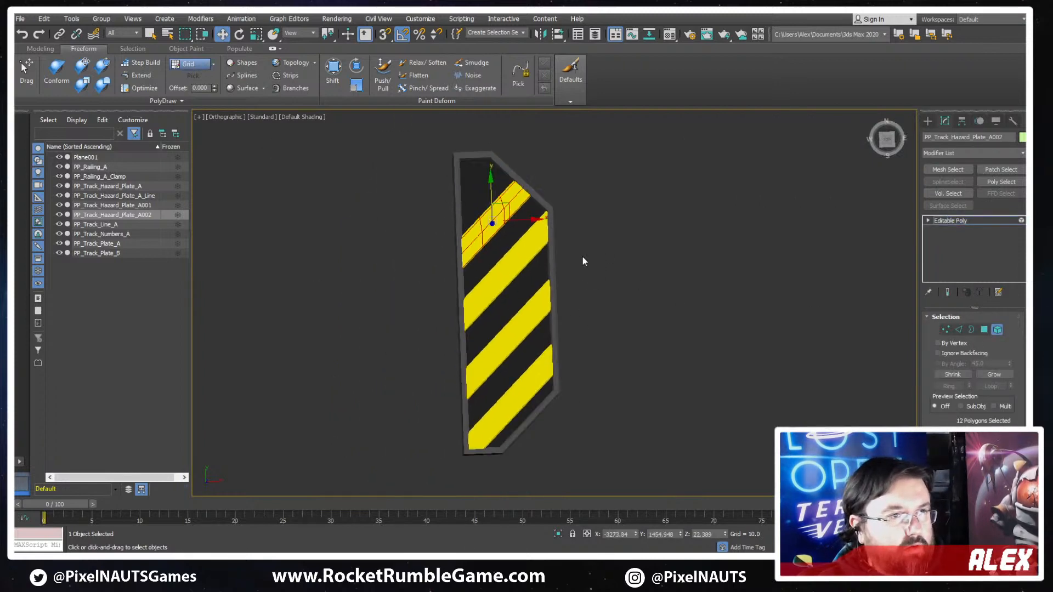
- Inspect the copied plate's mesh in wireframe, show edges over its shading and set it to edge editing
click(501, 170)
key(1)
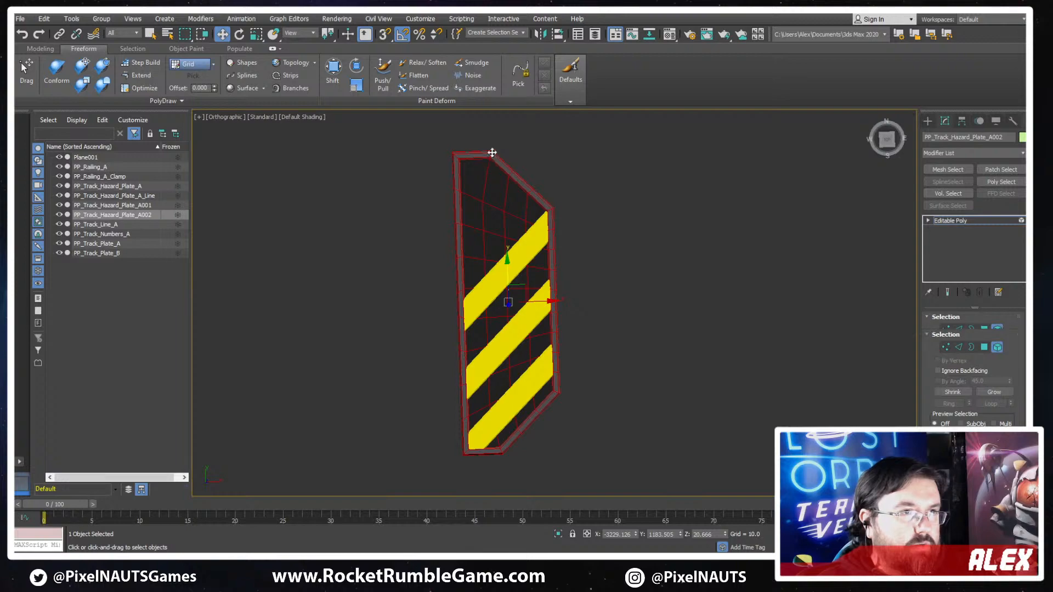
scroll(492, 147, up, 2)
key(F3)
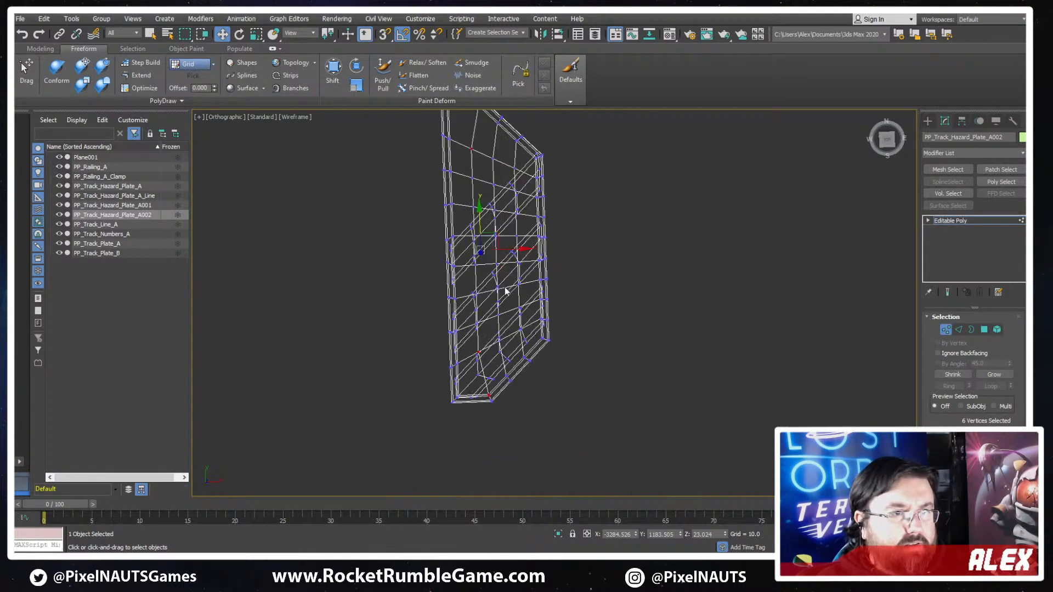
key(2)
mouse_move(501, 332)
alt+middle_down()
mouse_move(567, 278)
mouse_move(582, 461)
alt+middle_up()
key(F3)
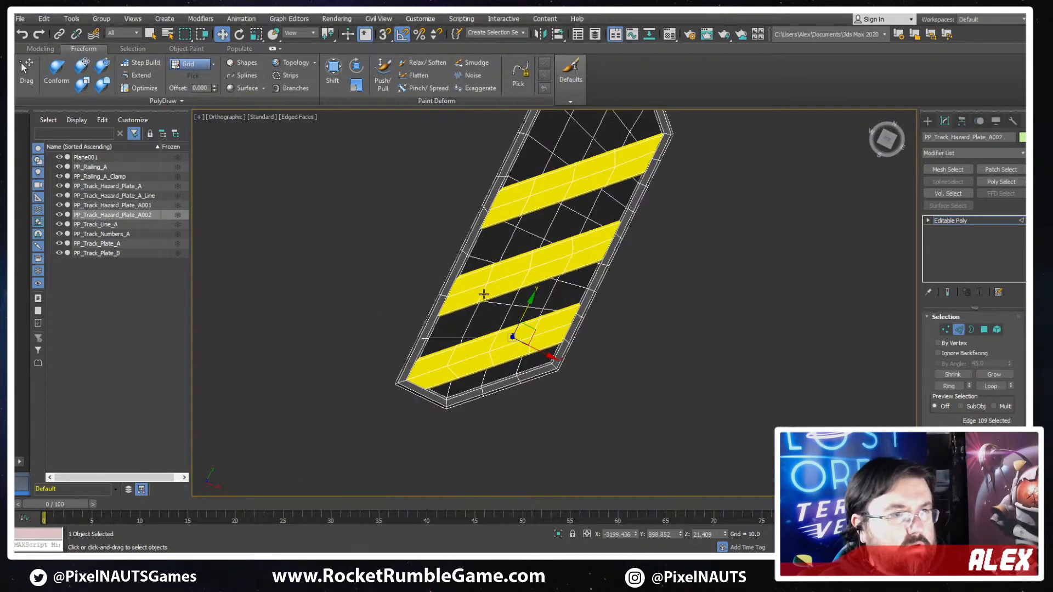
- Select the crosswise edge loops between the stripes of the copied plate and remove them
alt+middle_drag(484, 295, 489, 320)
double_click(529, 292)
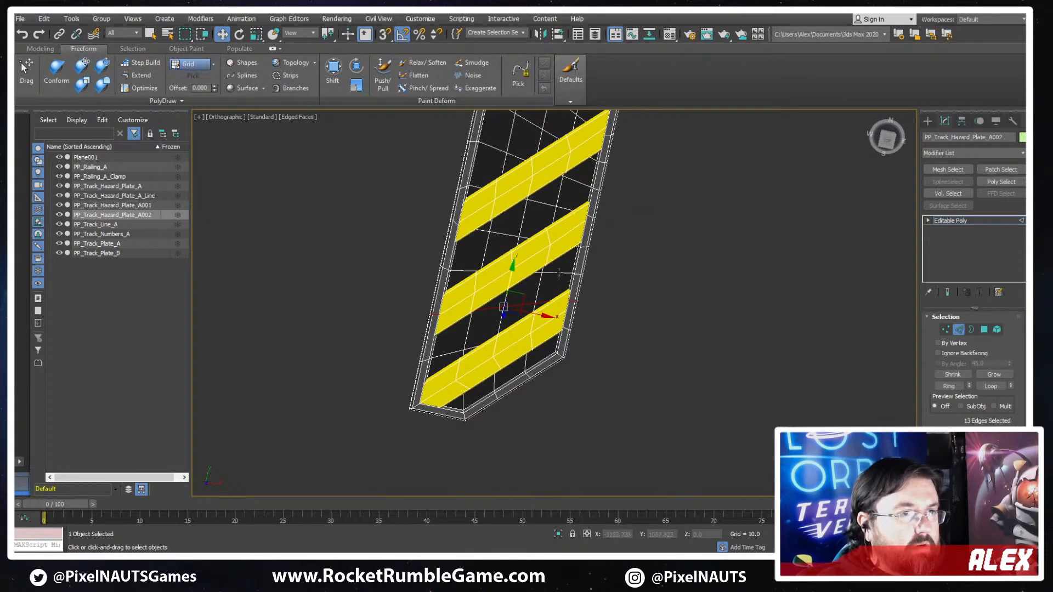
ctrl+double_click(556, 274)
ctrl+double_click(505, 233)
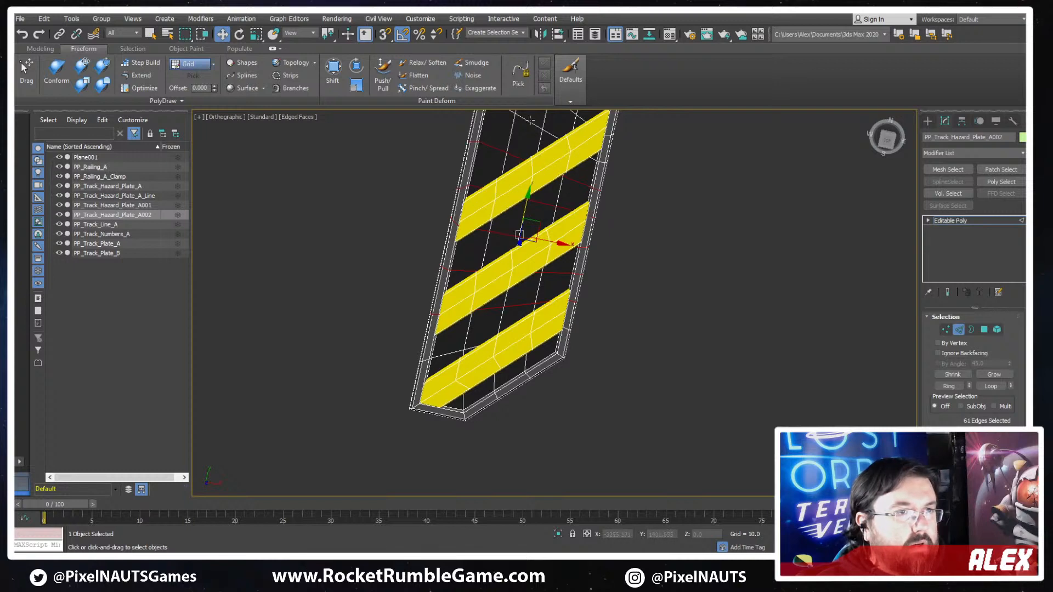
alt+middle_drag(530, 120, 534, 230)
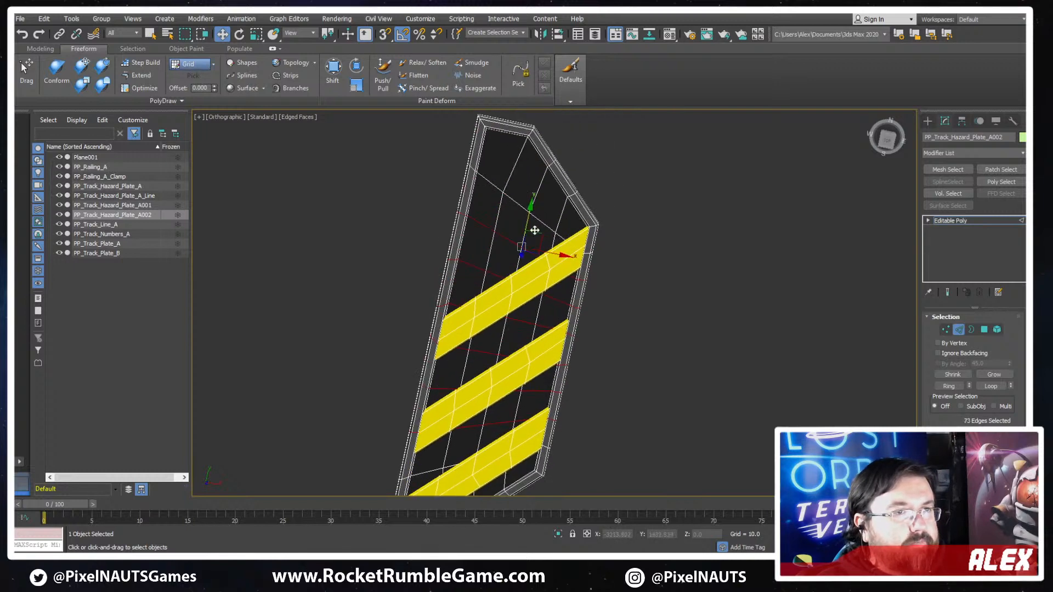
click(515, 202)
mouse_move(467, 198)
middle_down()
mouse_move(468, 226)
mouse_move(479, 206)
middle_up()
- Select the vertices of the copied plate's short top edge and move them down along Y toward the uppermost stripe
key(t)
key(z)
middle_drag(544, 192, 544, 236)
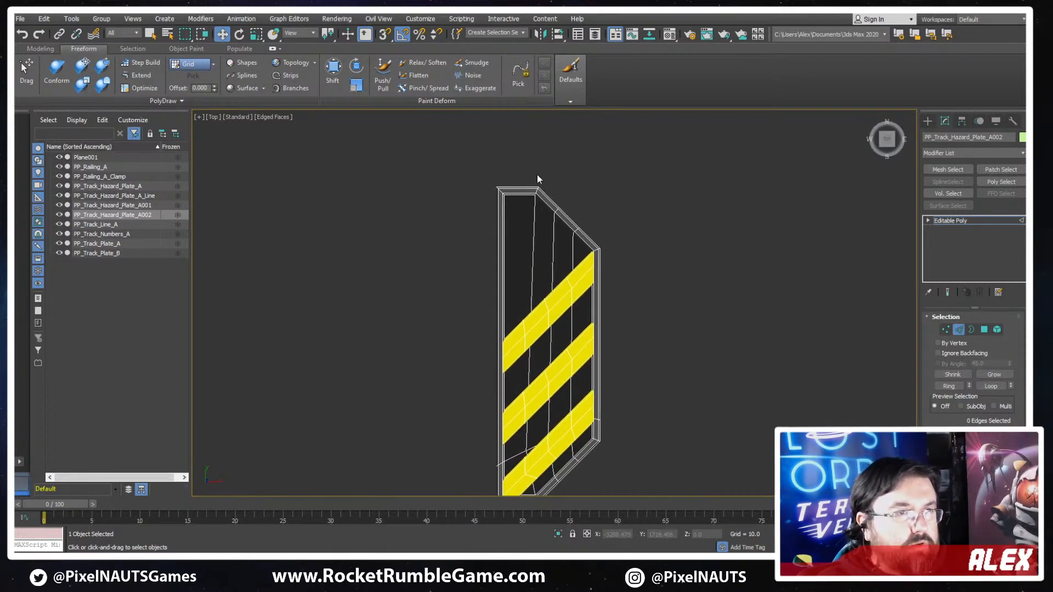
key(1)
drag(540, 170, 460, 231)
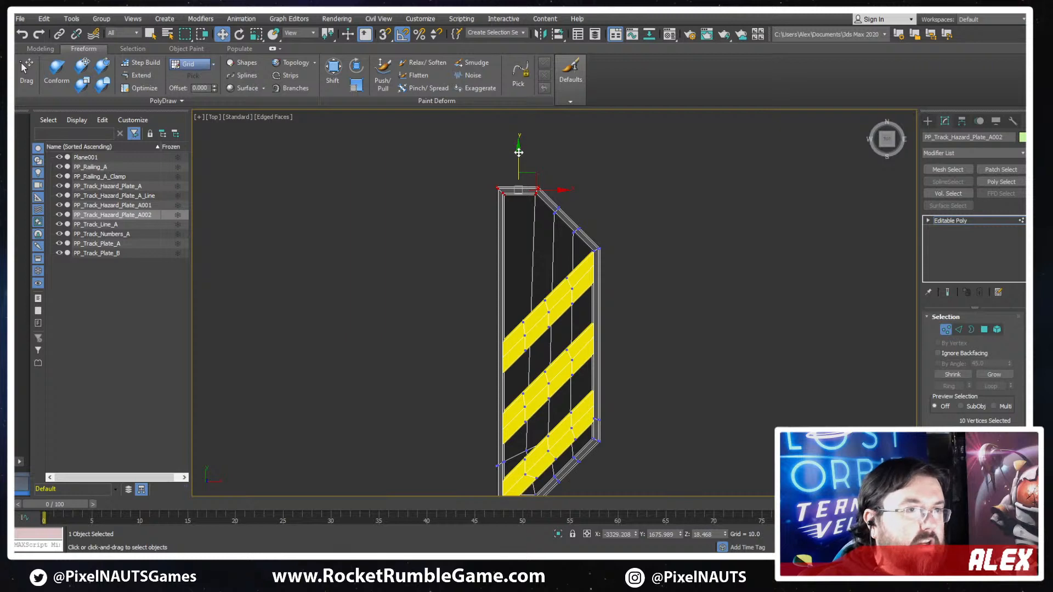
drag(518, 152, 481, 246)
middle_drag(546, 320, 560, 232)
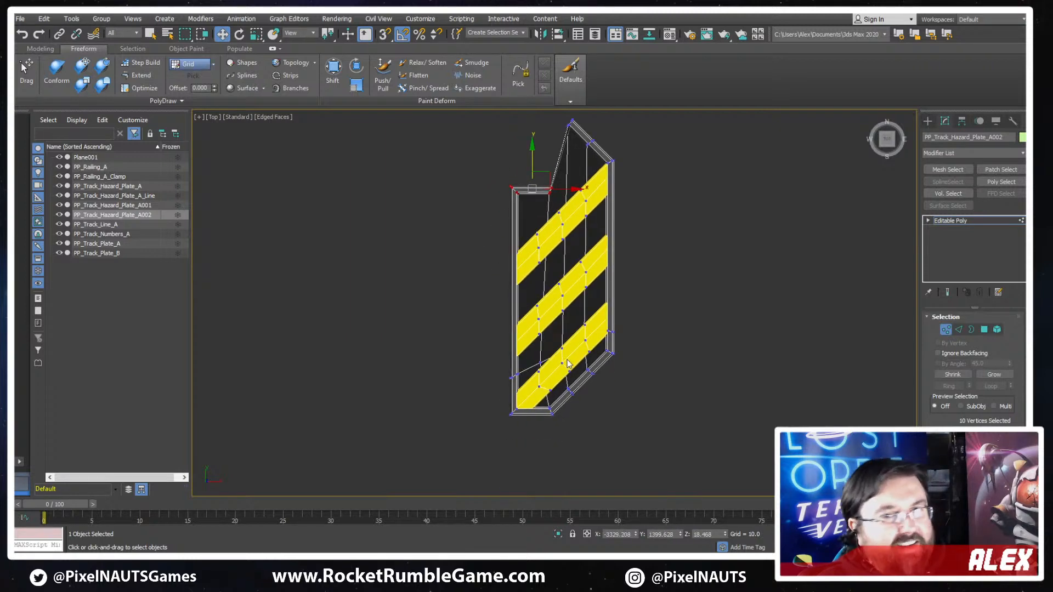
- Remove the lengthwise edge loop nearest the copied plate's long straight side, along with its vertices
scroll(554, 274, up, 2)
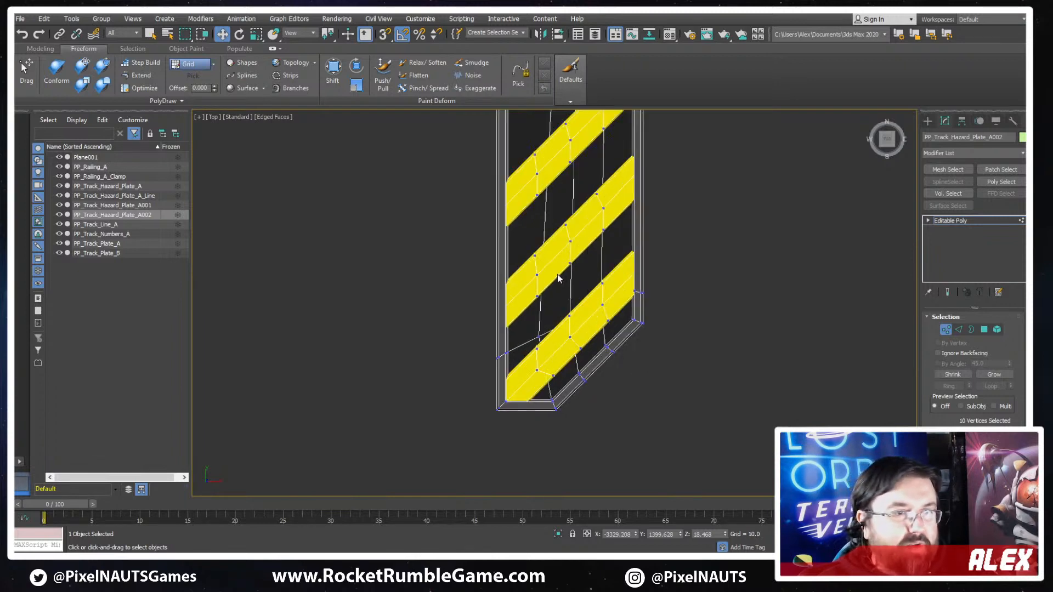
key(2)
double_click(546, 222)
key(ctrl+BackSpace)
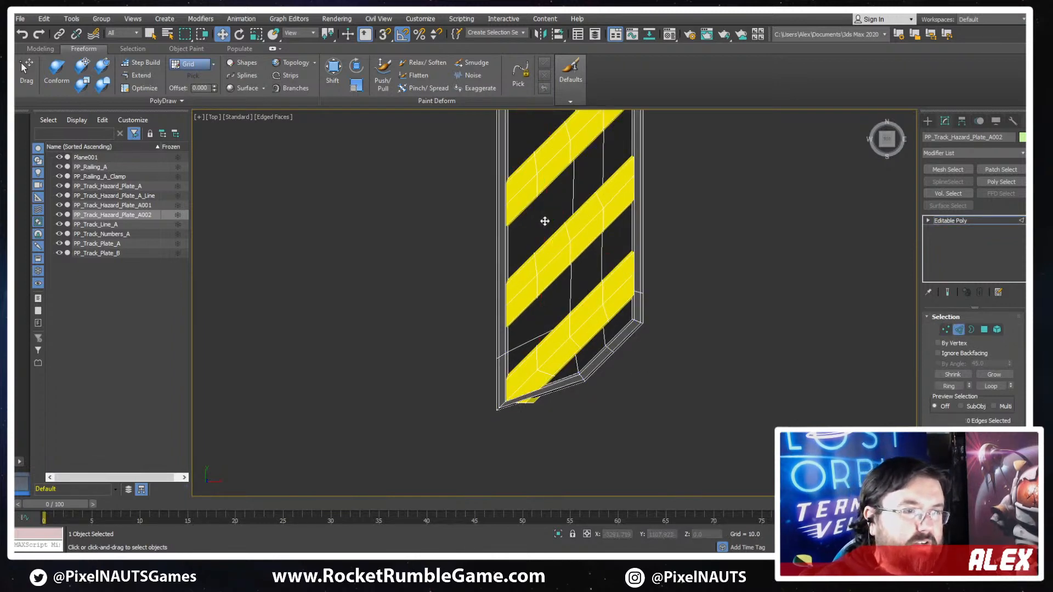
- Remove the two remaining lengthwise edge loops of the copied plate along with their vertices
scroll(544, 221, down, 4)
scroll(589, 148, up, 2)
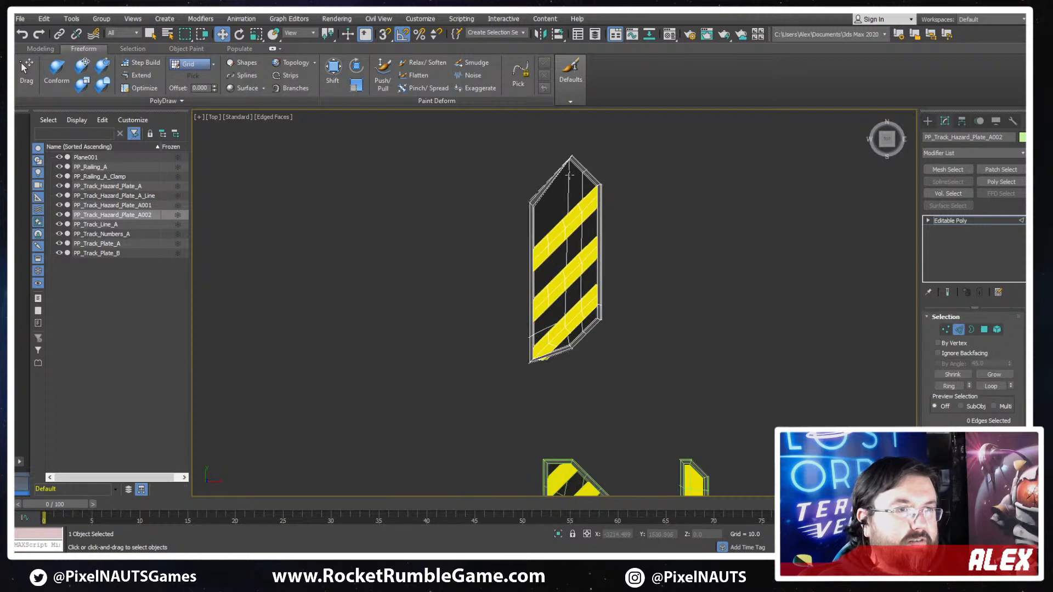
double_click(586, 189)
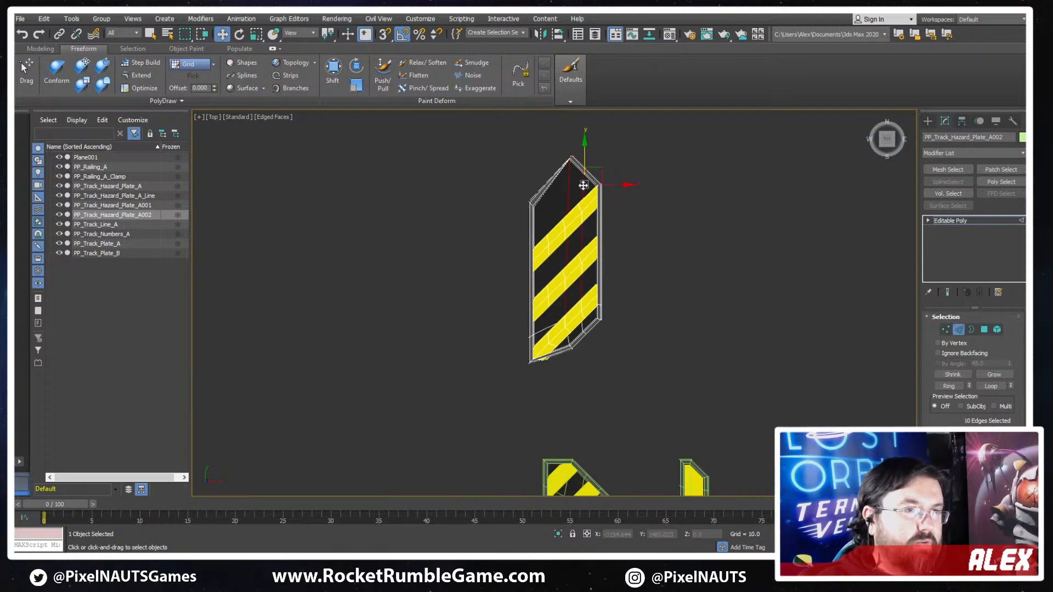
key(ctrl+BackSpace)
scroll(583, 186, up, 3)
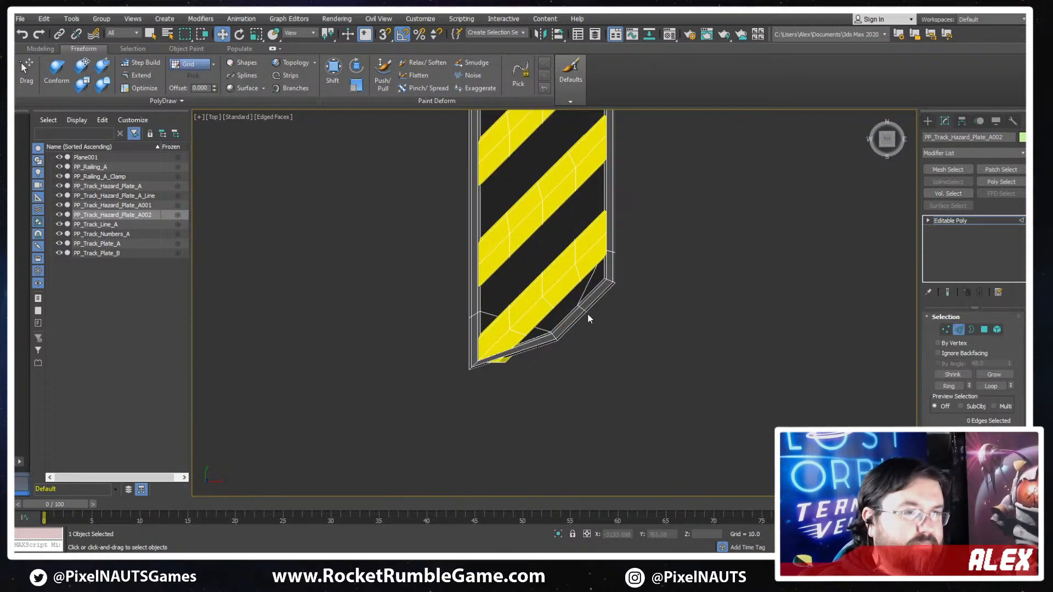
double_click(590, 276)
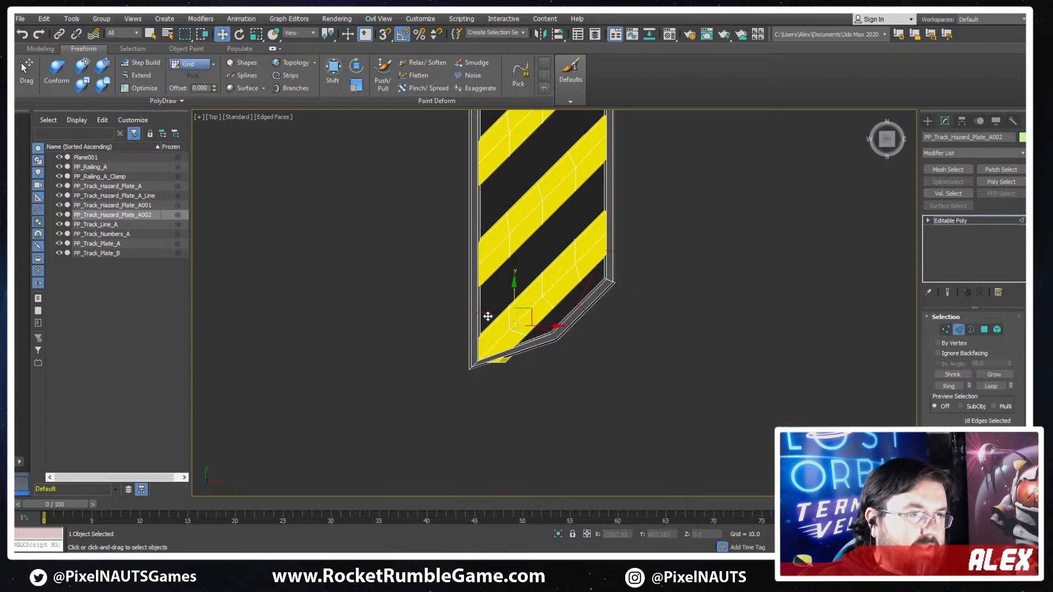
key(ctrl+BackSpace)
- Raise the vertices of the plate's upper-right corner along Y to about 1611.7, clear of the uppermost stripe
middle_drag(488, 317, 502, 202)
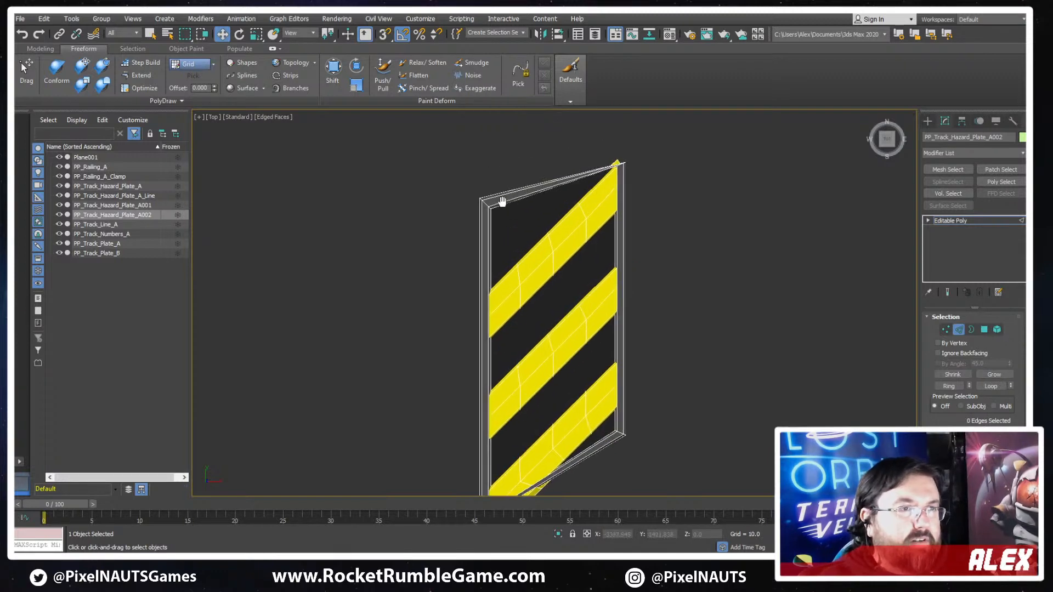
key(F3)
scroll(651, 184, down, 1)
scroll(647, 164, up, 2)
key(1)
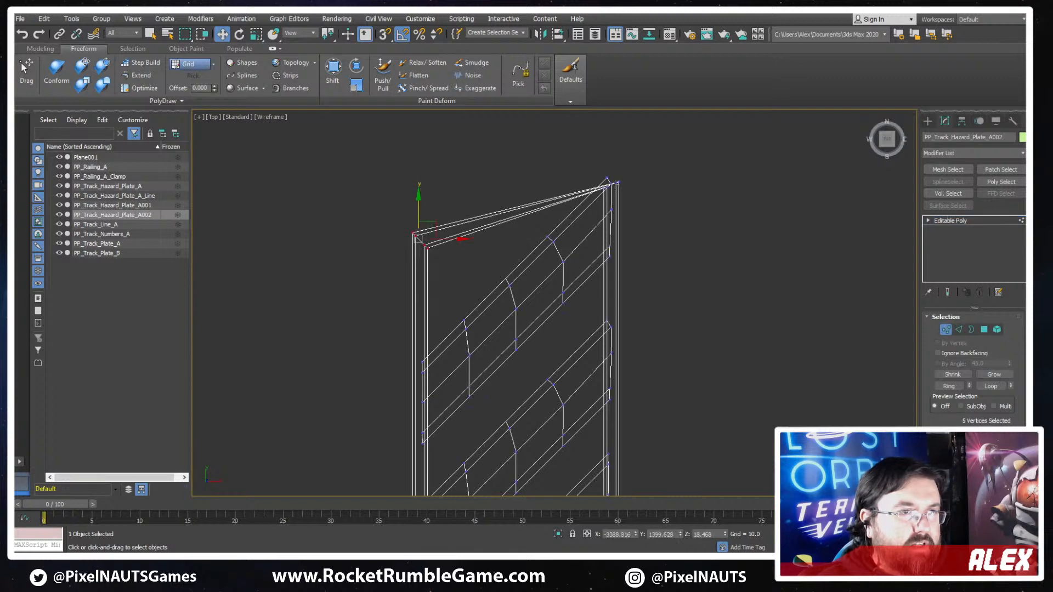
scroll(605, 186, up, 3)
mouse_move(634, 185)
mouse_down()
mouse_move(605, 93)
mouse_move(596, 102)
mouse_up()
scroll(597, 192, down, 3)
key(F3)
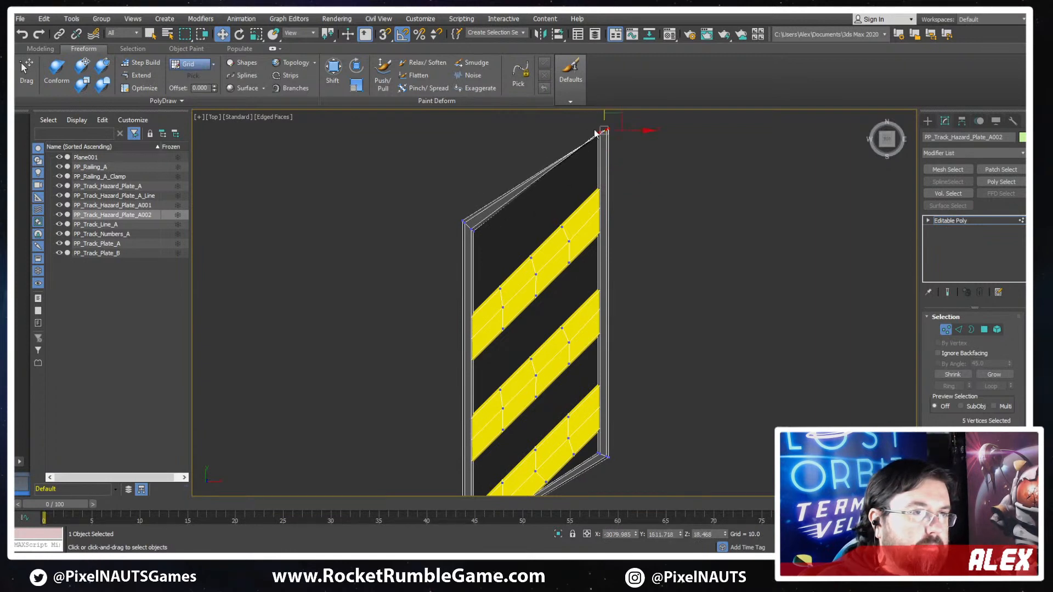
- Compare the plate's slanted lower end with the striped hazard plates drawn in the concept sketch
middle_drag(616, 318, 616, 190)
scroll(594, 338, up, 2)
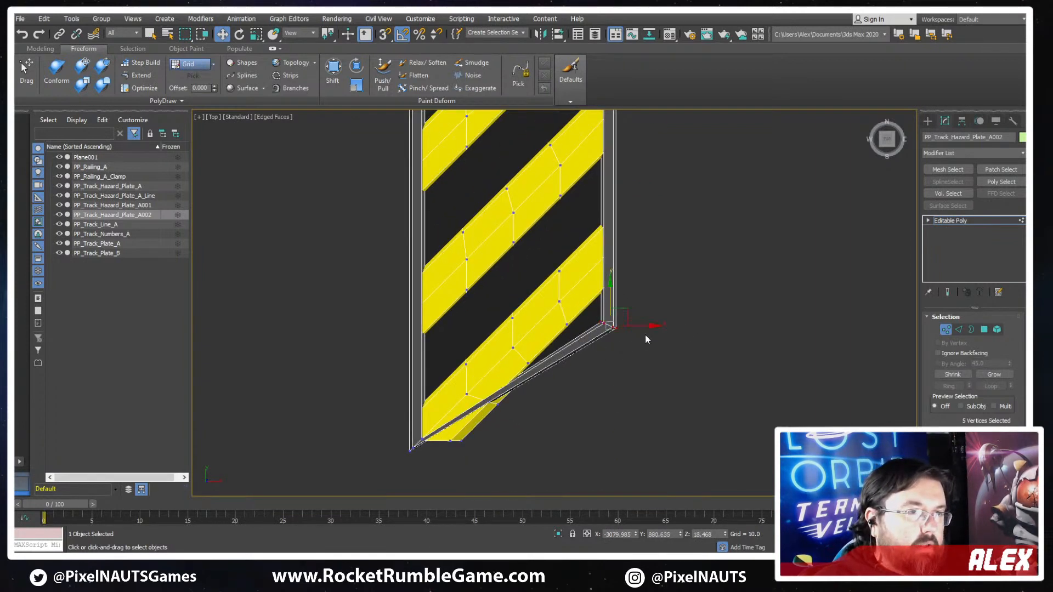
scroll(683, 347, down, 5)
middle_drag(705, 369, 381, 419)
scroll(620, 340, down, 7)
middle_drag(739, 337, 615, 329)
scroll(850, 295, up, 4)
middle_drag(850, 295, 811, 301)
mouse_move(802, 376)
middle_down()
mouse_move(681, 313)
mouse_move(684, 262)
middle_up()
mouse_move(904, 118)
middle_down()
mouse_move(776, 225)
mouse_move(671, 240)
middle_up()
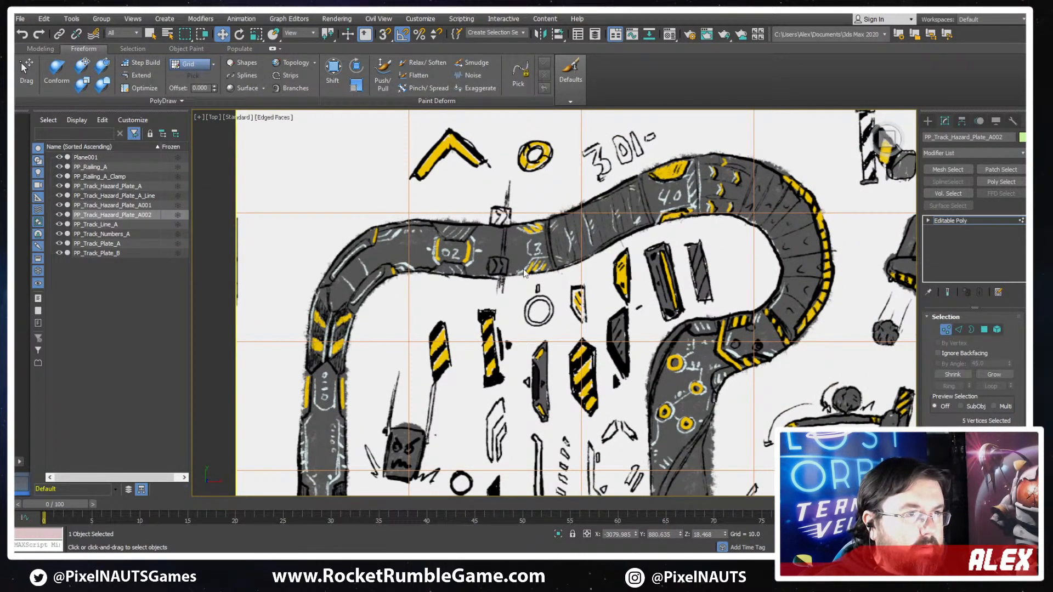
mouse_move(314, 390)
middle_down()
mouse_move(717, 290)
mouse_move(890, 268)
middle_up()
middle_drag(302, 298, 745, 205)
scroll(575, 163, up, 5)
scroll(705, 159, up, 4)
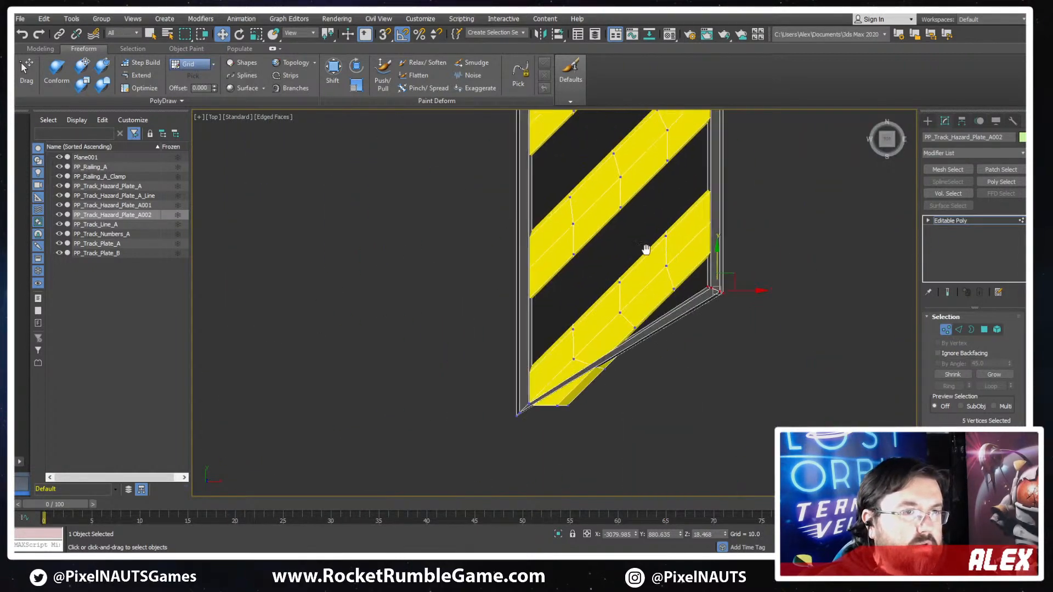
- Select the three inner frame vertices at the plate's lower-left corner
scroll(559, 437, up, 4)
key(F3)
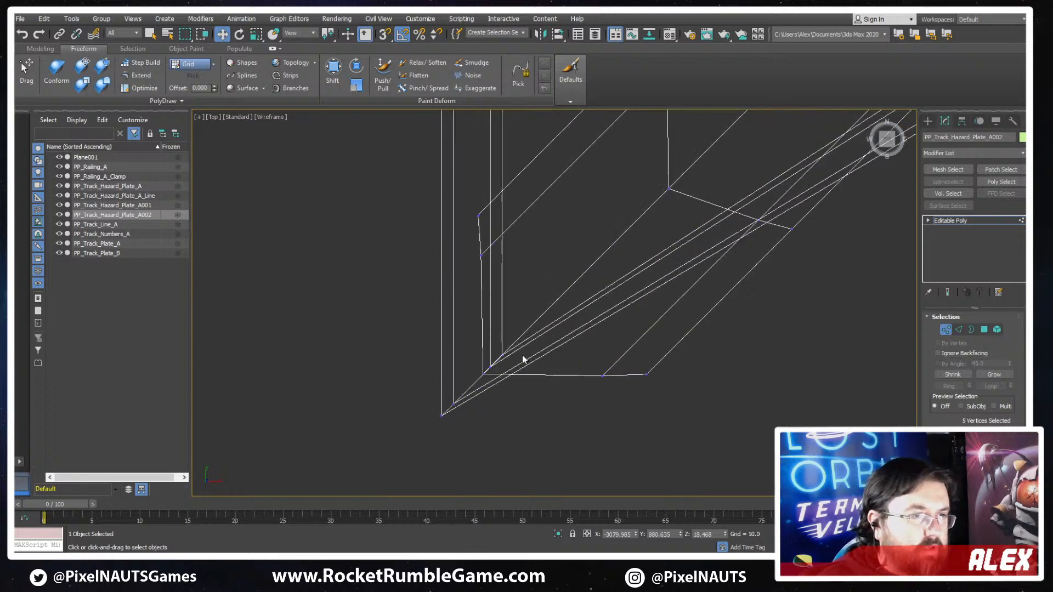
drag(501, 349, 476, 376)
key(F3)
- Try moving the inner vertices of the lower-left corner up along Y, and undo the move
mouse_move(491, 332)
mouse_down()
mouse_move(489, 262)
mouse_move(485, 282)
mouse_up()
key(F3)
scroll(561, 324, down, 2)
key(ctrl+z)
middle_drag(701, 303, 655, 355)
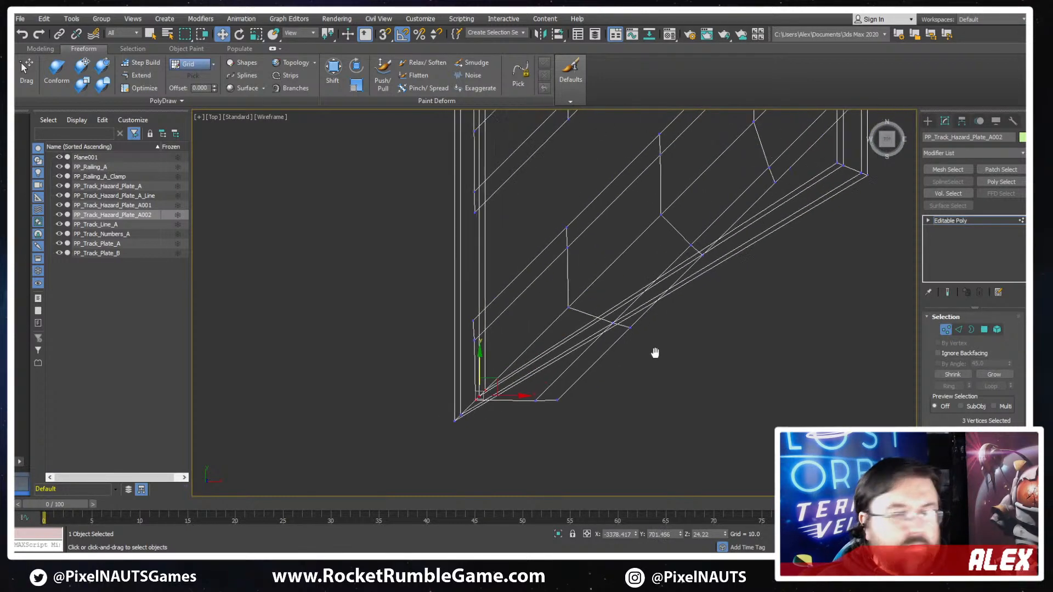
scroll(640, 363, down, 1)
middle_drag(569, 363, 591, 344)
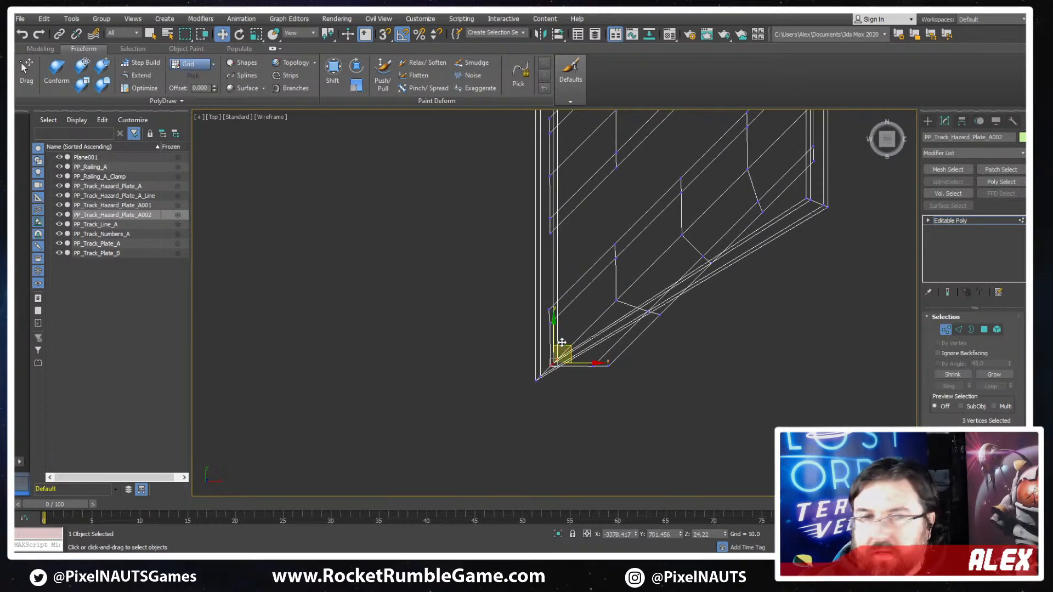
scroll(563, 333, down, 2)
scroll(628, 284, down, 3)
scroll(624, 282, up, 2)
key(F3)
scroll(624, 284, down, 1)
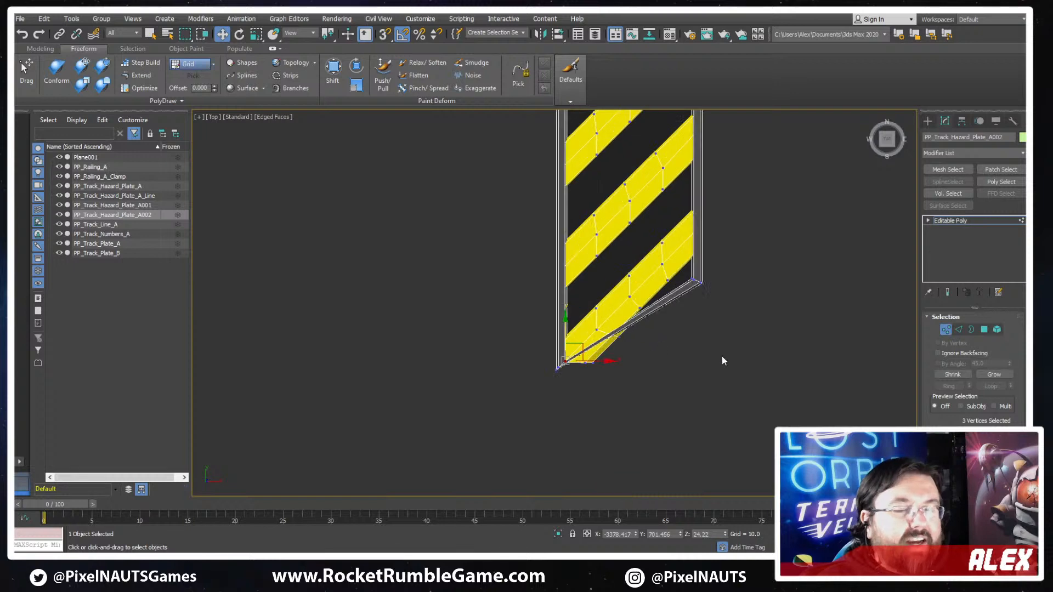
scroll(632, 339, up, 6)
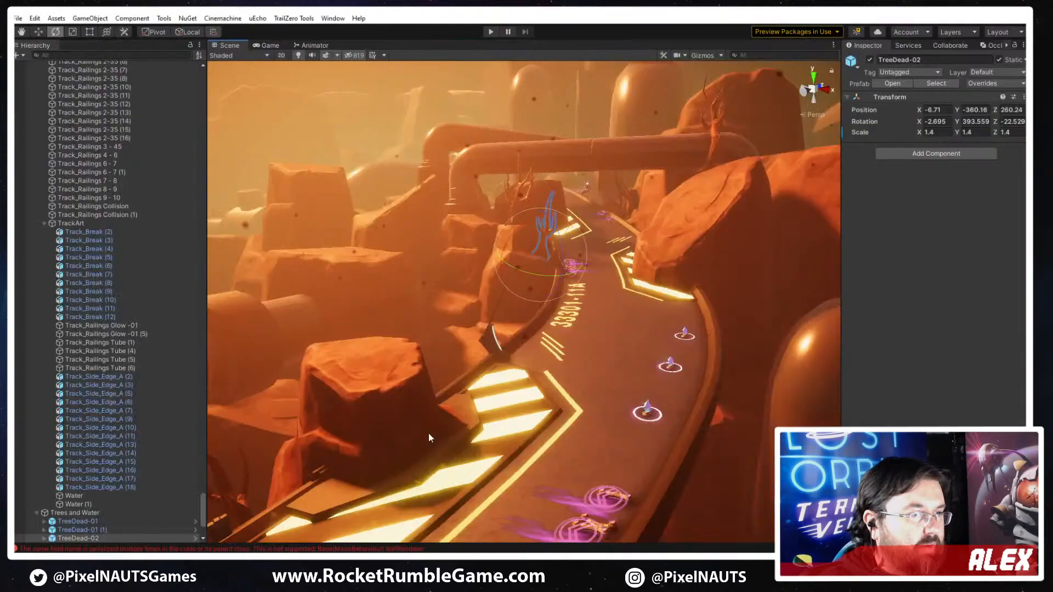
- Switch to Unity and examine the existing striped track plate around the rock from several angles
right_drag(428, 433, 555, 405)
click(707, 311)
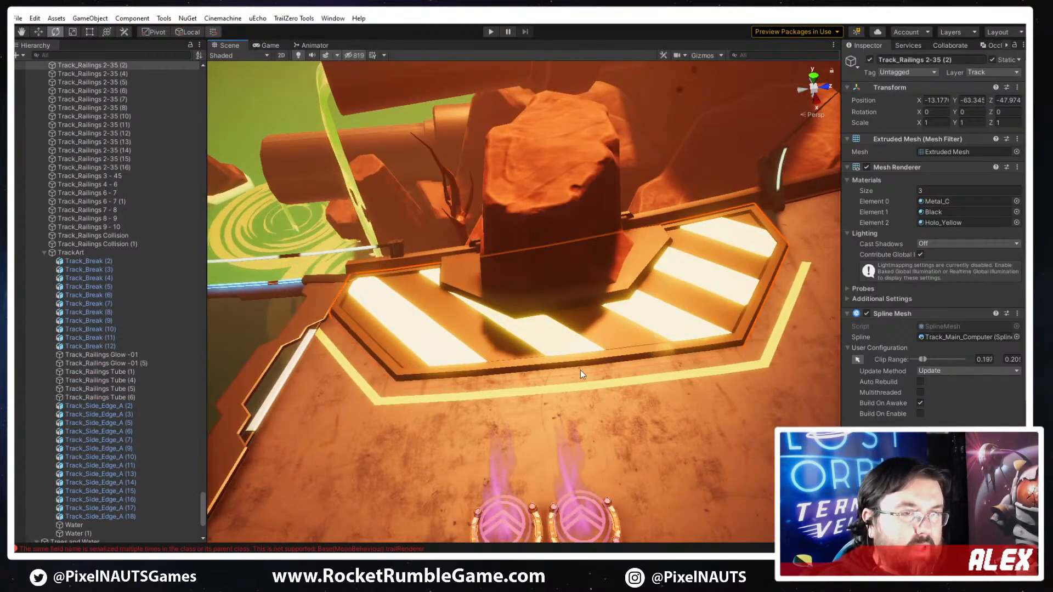
key(f)
right_drag(541, 328, 469, 171)
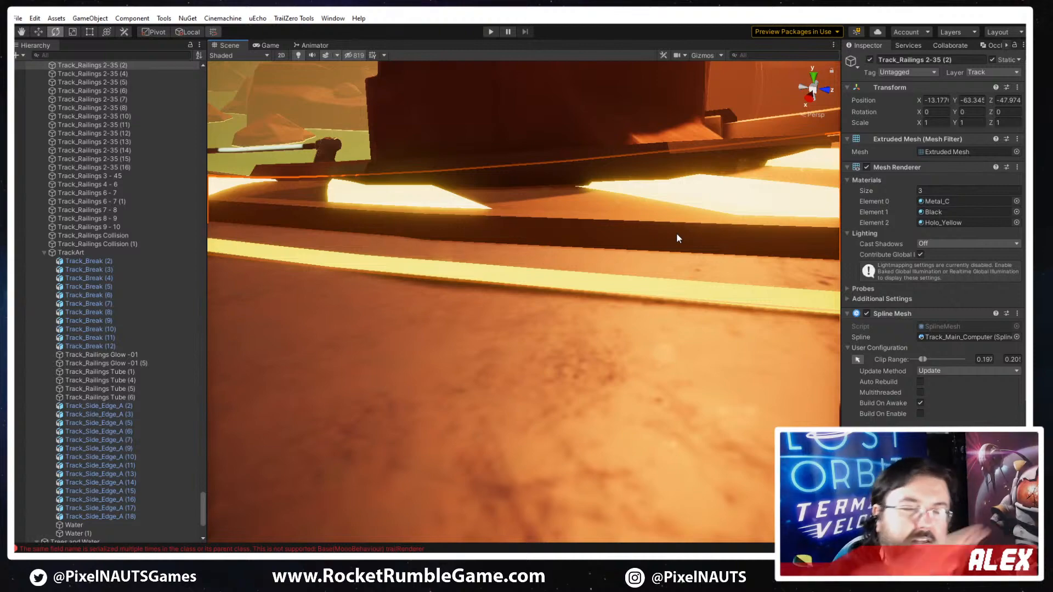
right_drag(518, 99, 616, 284)
click(488, 153)
click(616, 284)
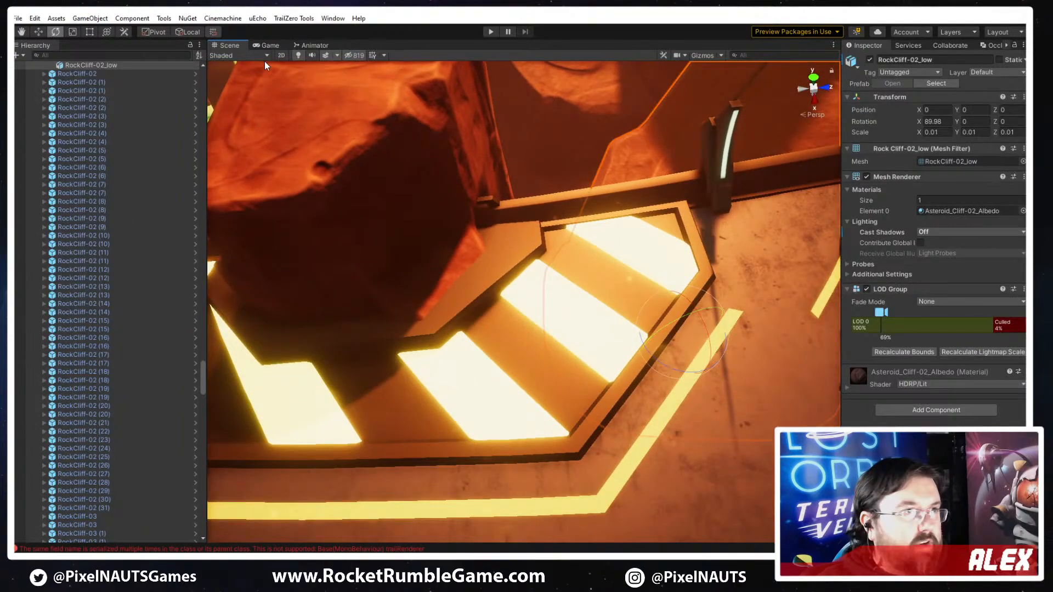
click(604, 396)
click(453, 395)
right_drag(453, 394, 313, 291)
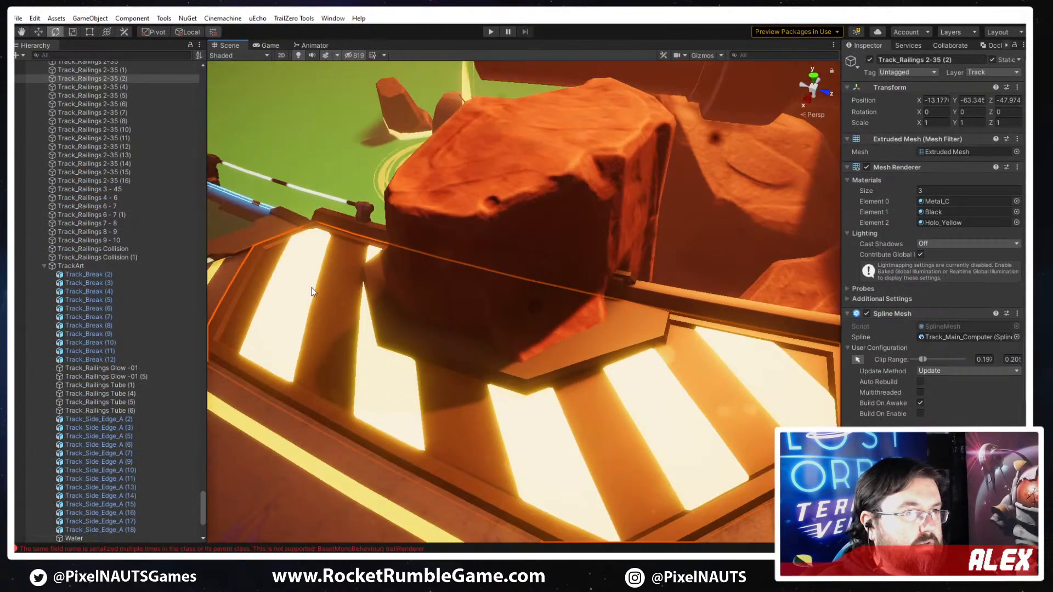
- Examine the striped track plate's mesh in Wireframe shading and return the scene to Shaded
click(230, 57)
click(236, 85)
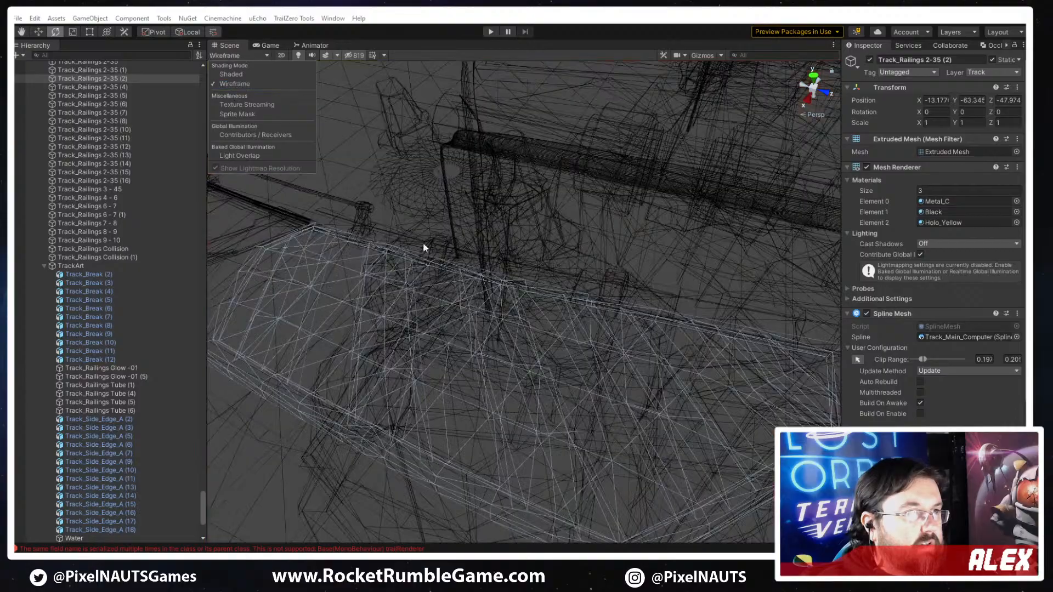
mouse_move(422, 245)
alt+mouse_down()
mouse_move(482, 409)
mouse_move(477, 393)
mouse_move(499, 379)
mouse_move(557, 400)
mouse_move(592, 241)
mouse_move(584, 305)
mouse_move(480, 305)
mouse_move(501, 294)
mouse_move(580, 294)
alt+mouse_up()
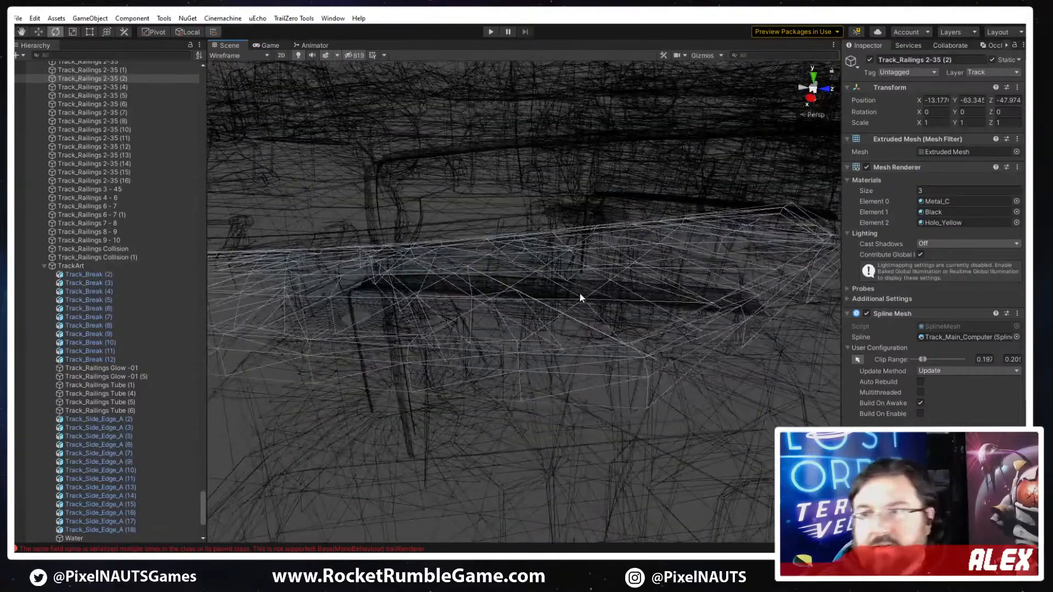
click(246, 56)
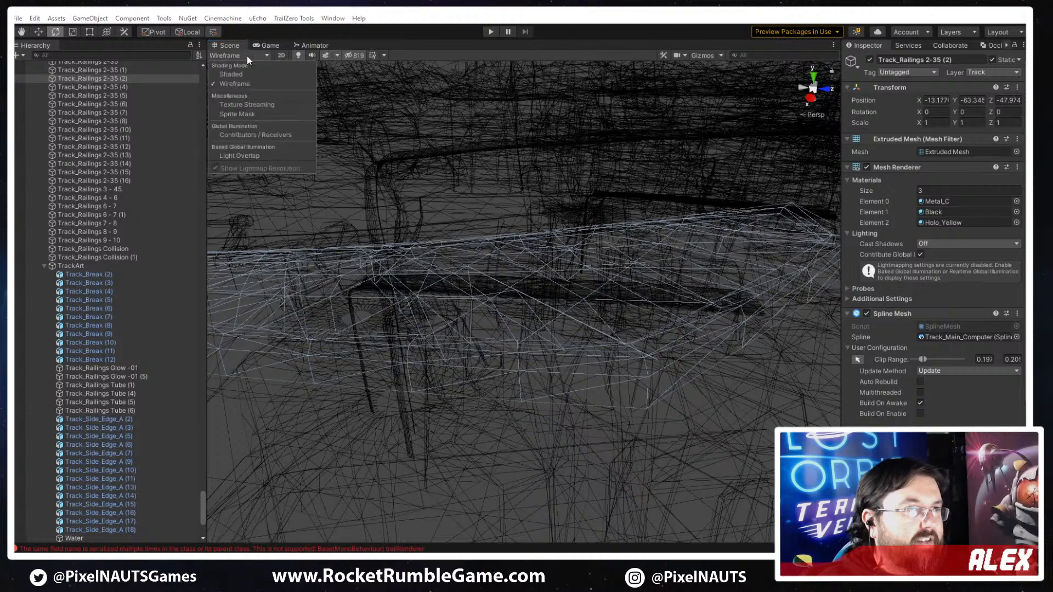
click(236, 75)
mouse_move(527, 329)
alt+mouse_down()
mouse_move(557, 364)
mouse_move(615, 353)
mouse_move(649, 406)
mouse_move(636, 402)
alt+mouse_up()
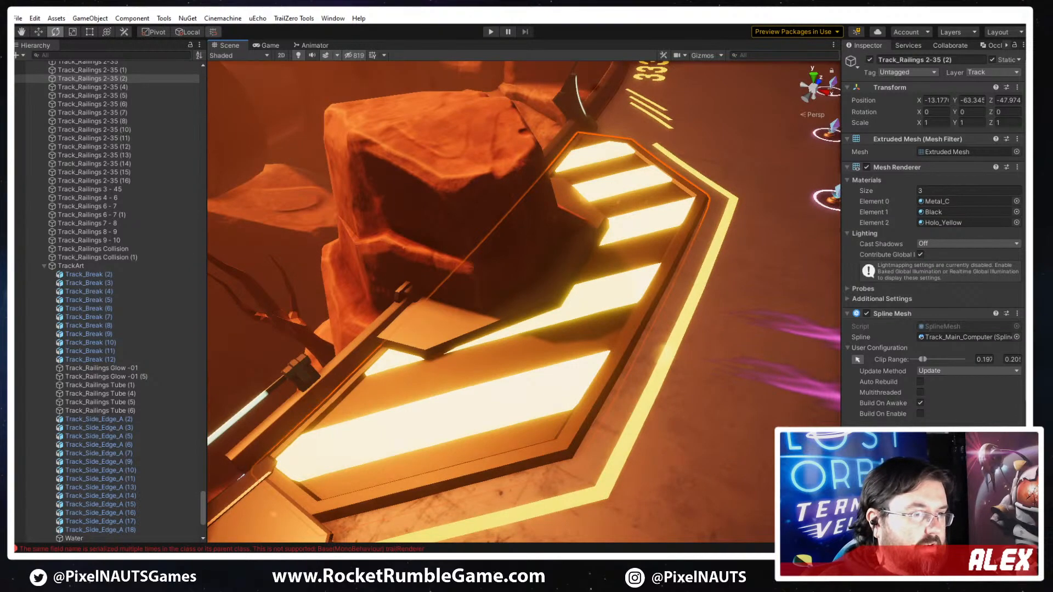
- Switch back to 3ds Max and compare the reshaped plate with the neighbouring hazard plates
key(alt+Tab)
scroll(570, 314, down, 8)
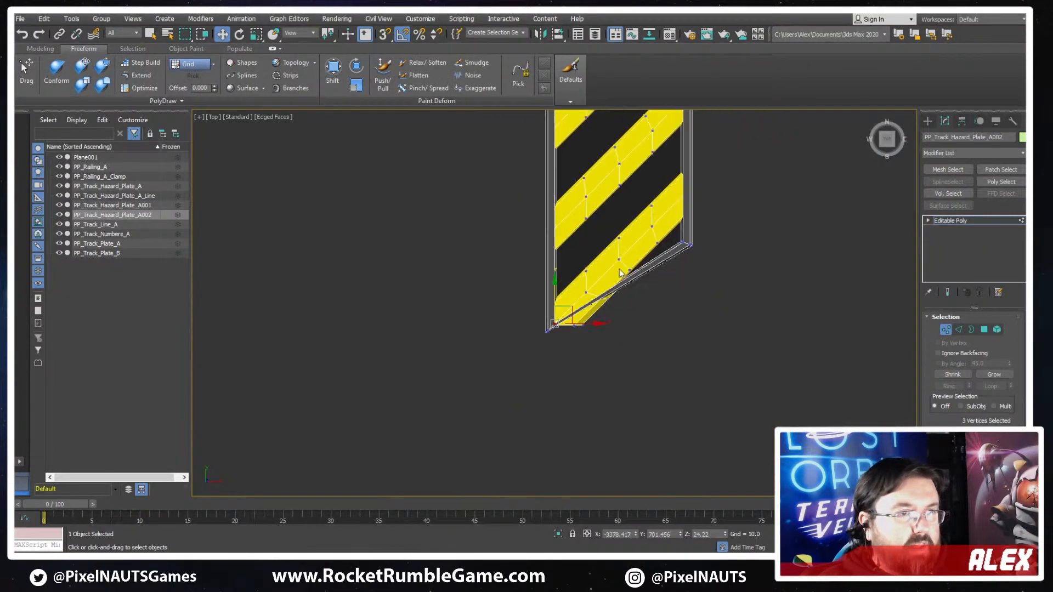
middle_drag(694, 270, 507, 298)
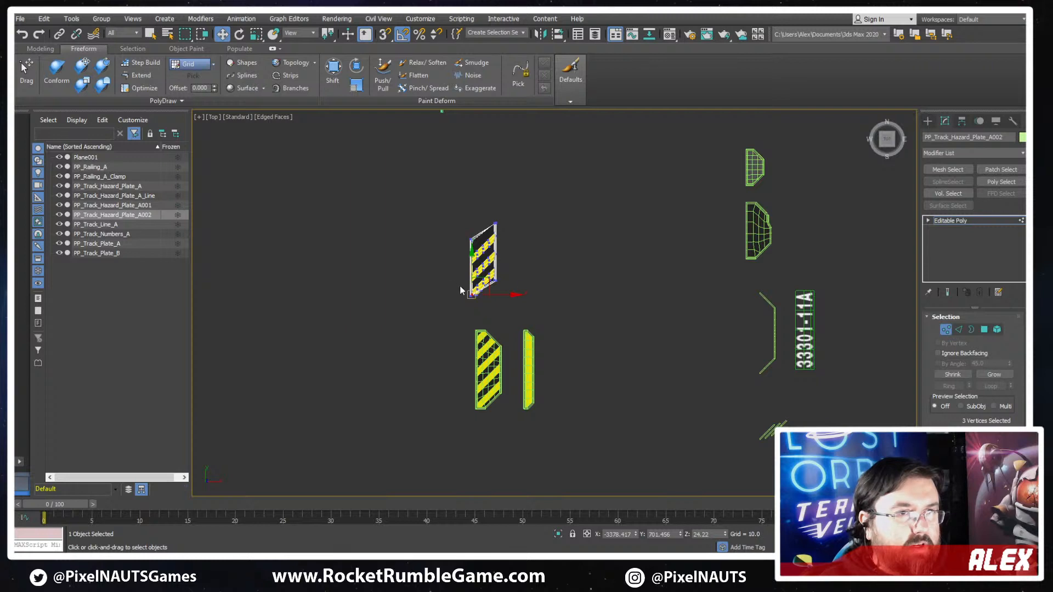
scroll(459, 285, up, 5)
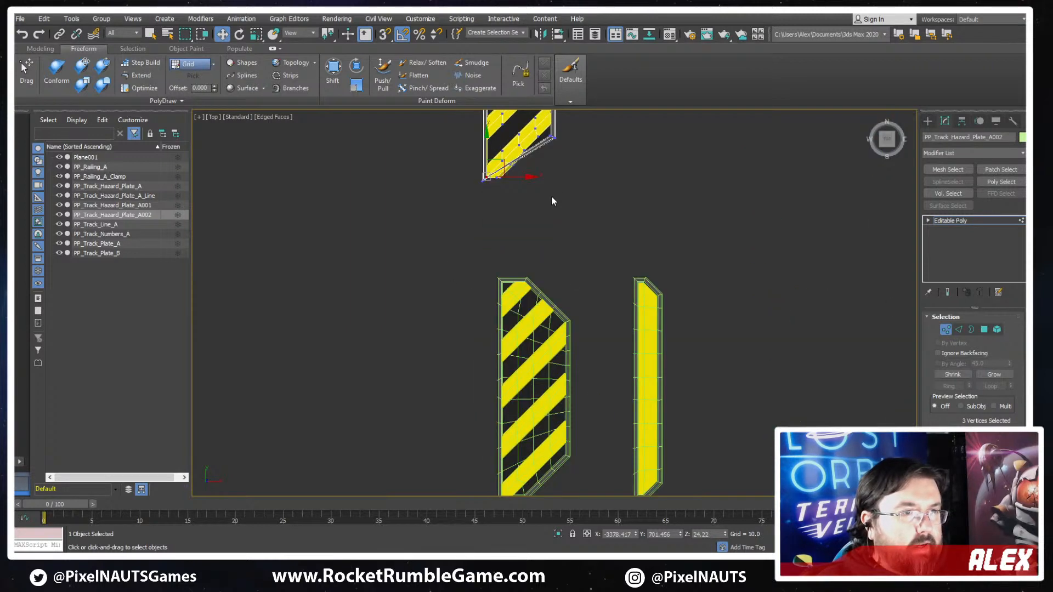
scroll(529, 329, down, 2)
middle_drag(551, 196, 545, 409)
scroll(545, 409, up, 6)
- Raise the three inner vertices of the plate's lower-left corner along Y to about 712.9
scroll(475, 396, up, 5)
key(F3)
middle_drag(233, 404, 560, 390)
scroll(560, 389, up, 2)
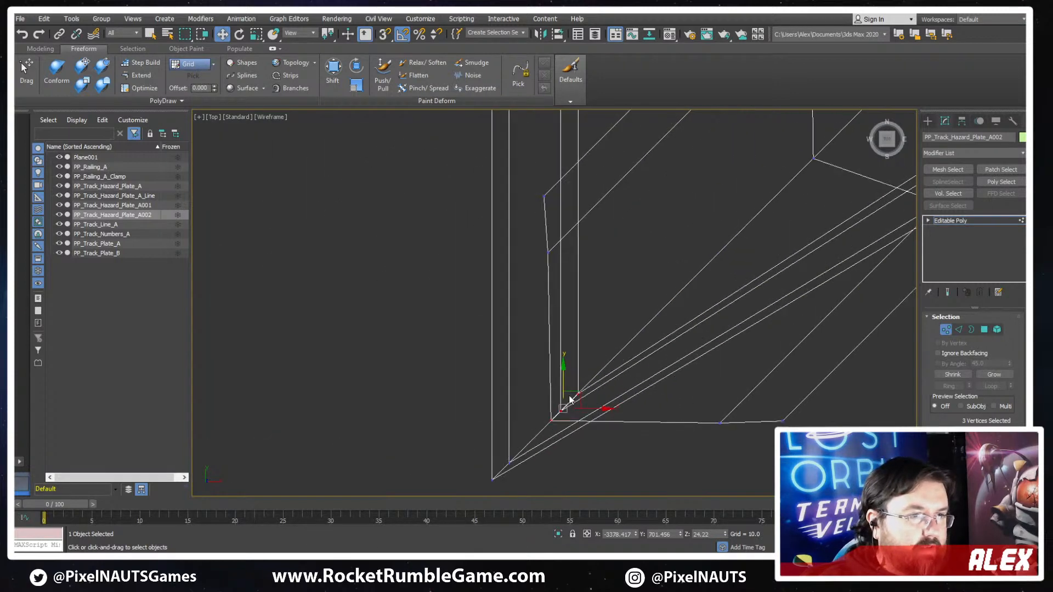
key(F3)
drag(562, 368, 561, 312)
key(F3)
scroll(677, 345, down, 6)
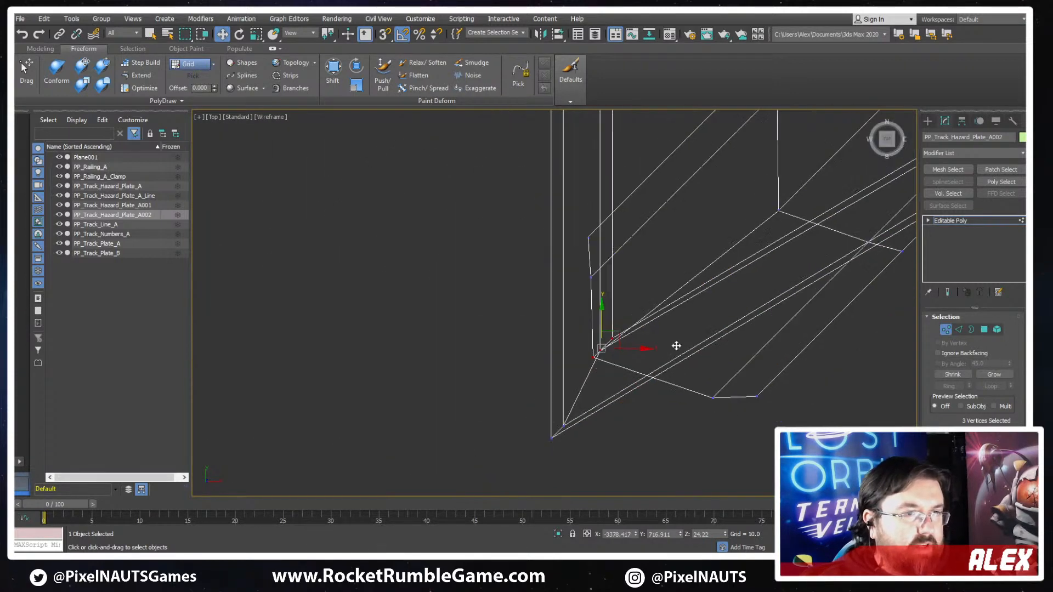
middle_drag(783, 287, 660, 379)
key(F3)
scroll(654, 364, up, 2)
scroll(634, 370, down, 2)
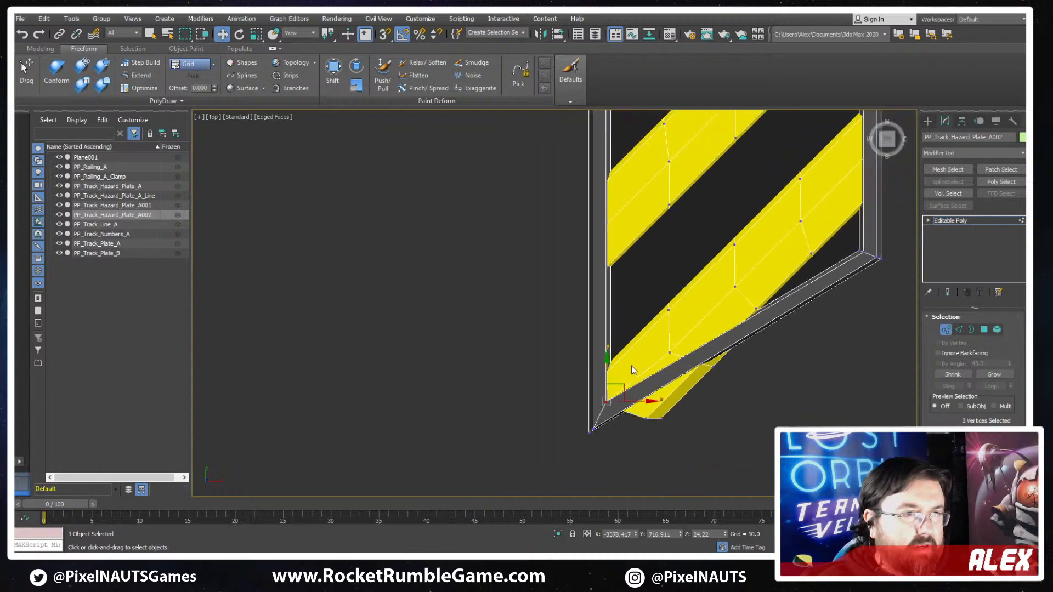
key(F3)
drag(603, 384, 601, 381)
- Lower the inner frame vertices of the plate's upper-right corner along Y to even out the slanted border's width
scroll(697, 384, down, 4)
scroll(728, 287, up, 4)
scroll(728, 284, down, 4)
scroll(745, 116, up, 4)
middle_drag(744, 117, 741, 197)
scroll(764, 213, up, 4)
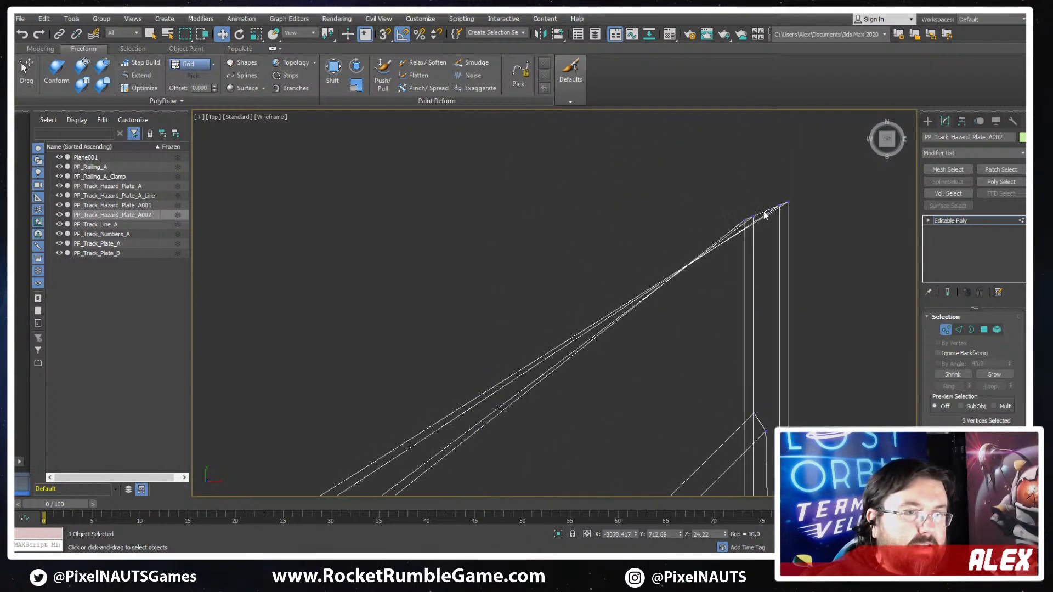
drag(735, 248, 735, 248)
key(F3)
drag(753, 183, 740, 253)
key(F3)
click(744, 267)
key(F3)
ctrl+click(751, 266)
middle_drag(750, 266, 786, 187)
scroll(785, 186, down, 3)
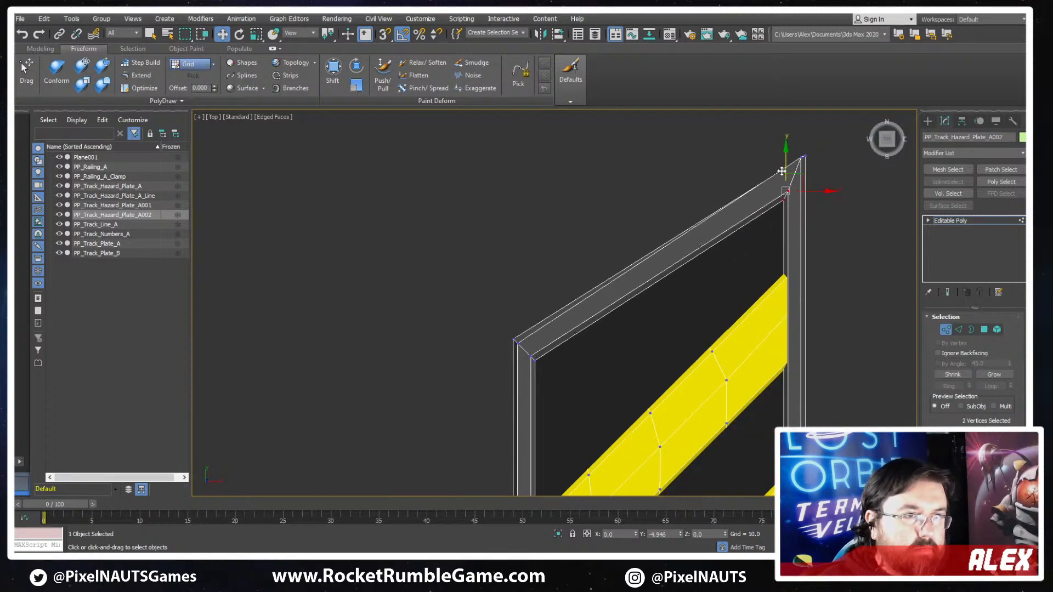
- Move the two outermost vertices of the plate's upper-right corner along Y to about 1623.4
scroll(805, 167, up, 3)
key(F3)
drag(795, 147, 797, 149)
drag(842, 129, 802, 153)
key(F3)
middle_drag(807, 149, 801, 201)
scroll(801, 201, down, 3)
drag(800, 177, 802, 170)
scroll(804, 235, up, 2)
middle_drag(761, 347, 745, 298)
scroll(761, 226, down, 1)
scroll(797, 263, down, 3)
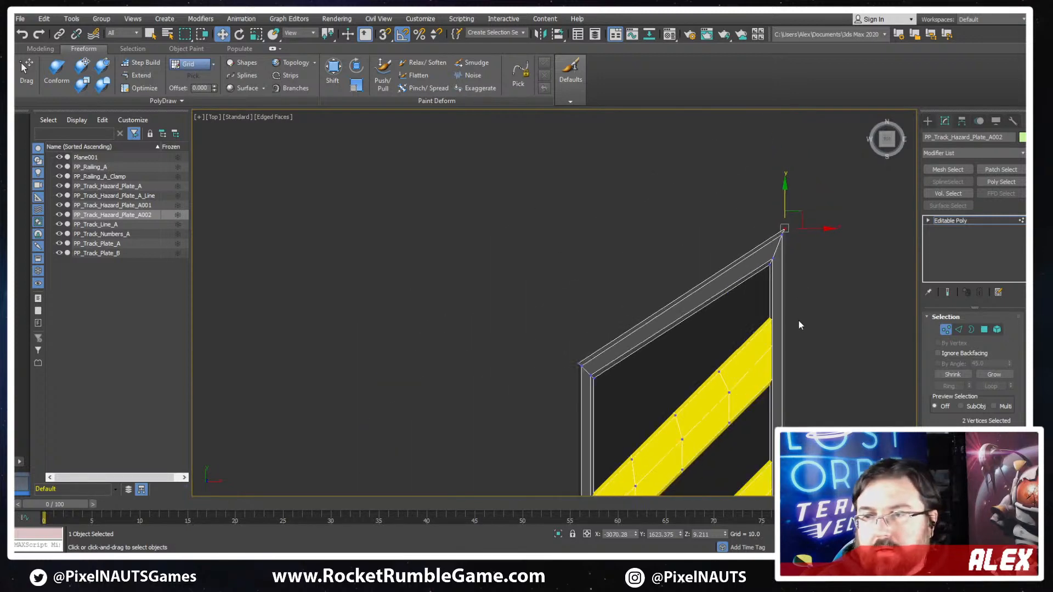
- Lower the two outermost vertices of the plate's lower-left corner along Y to about 678.6
middle_drag(796, 356, 770, 178)
middle_drag(766, 379, 732, 180)
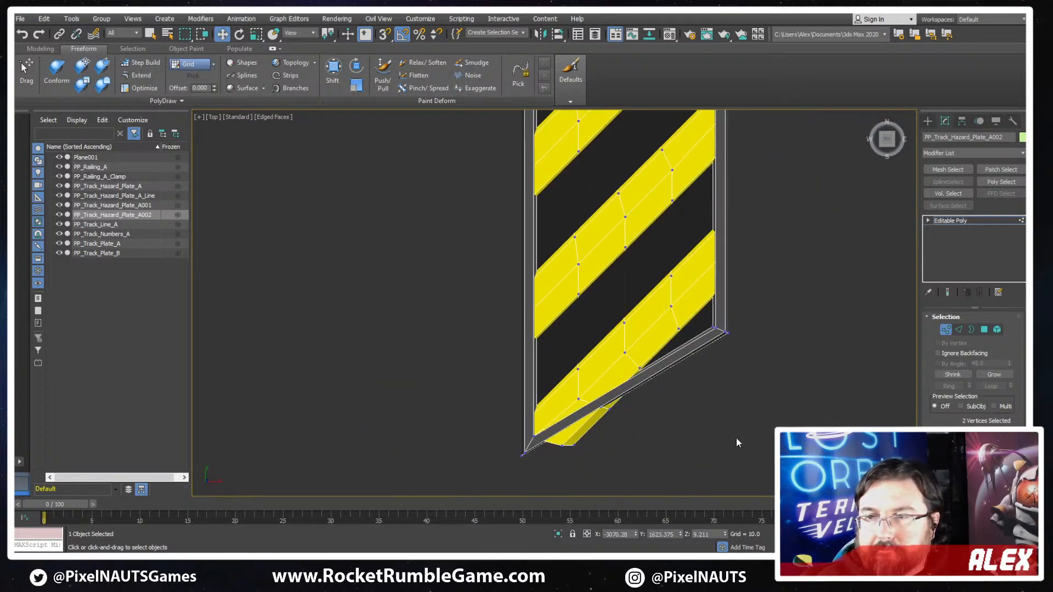
middle_drag(737, 438, 742, 312)
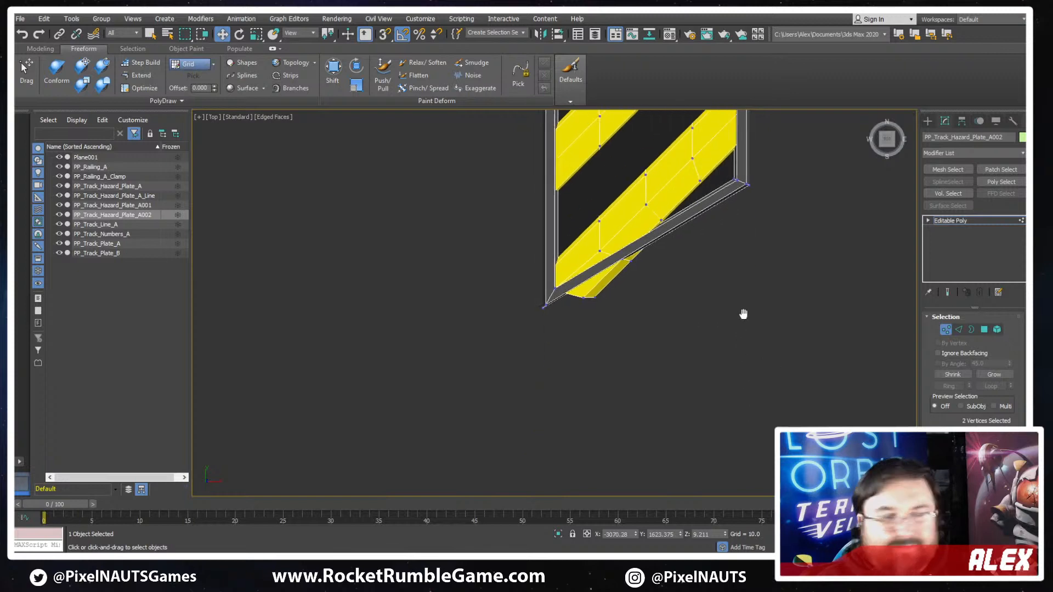
scroll(550, 292, up, 2)
scroll(583, 218, up, 2)
key(F3)
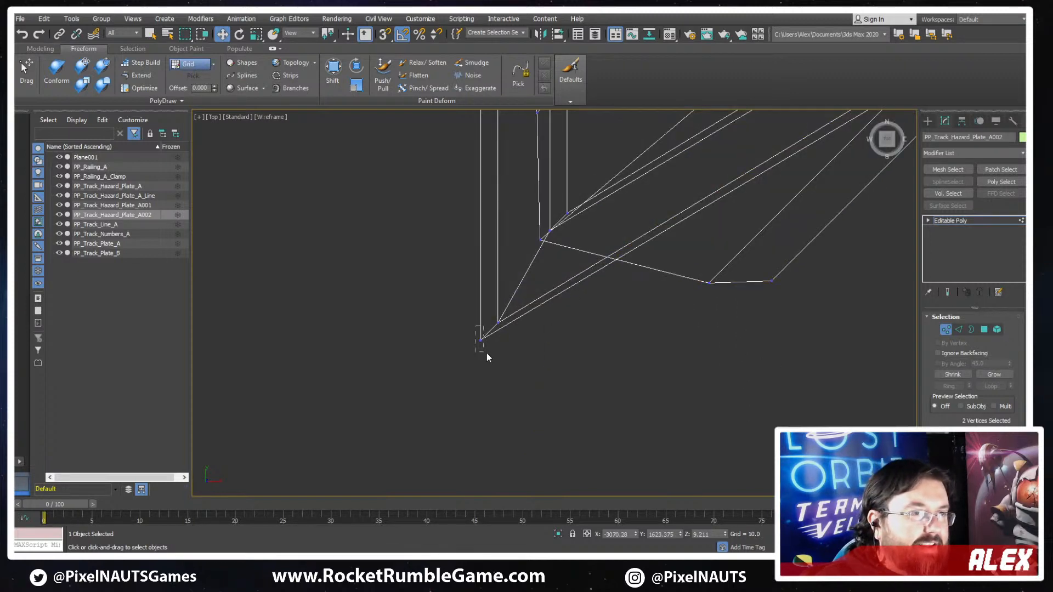
drag(487, 354, 488, 354)
key(F3)
drag(481, 304, 480, 314)
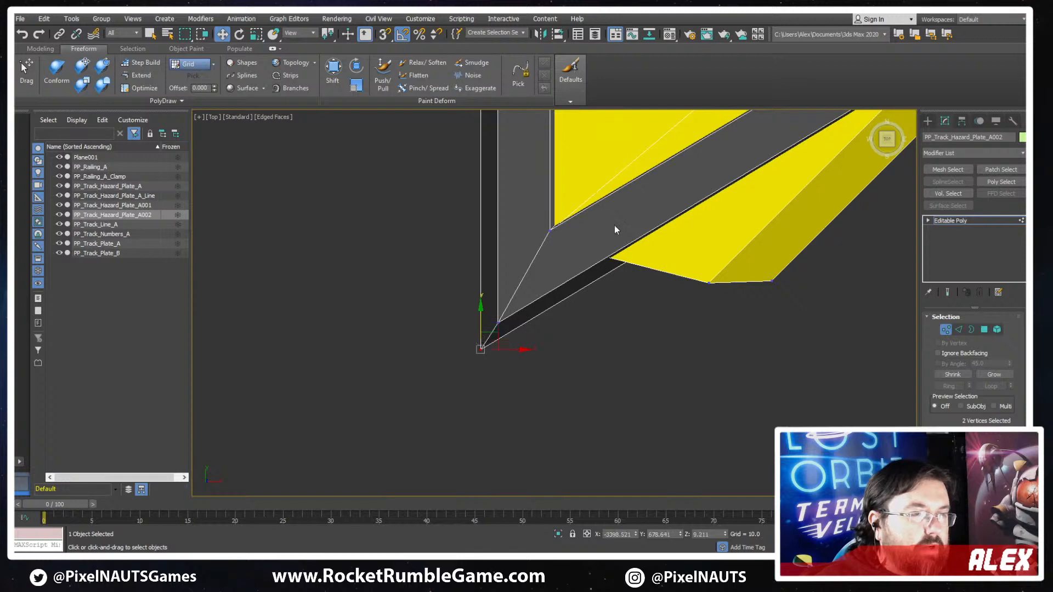
- Raise the innermost frame vertex of the plate's lower-left corner along Y to about 718.5
middle_drag(614, 225, 570, 342)
key(F3)
click(532, 315)
click(522, 332)
key(F3)
drag(523, 301, 522, 297)
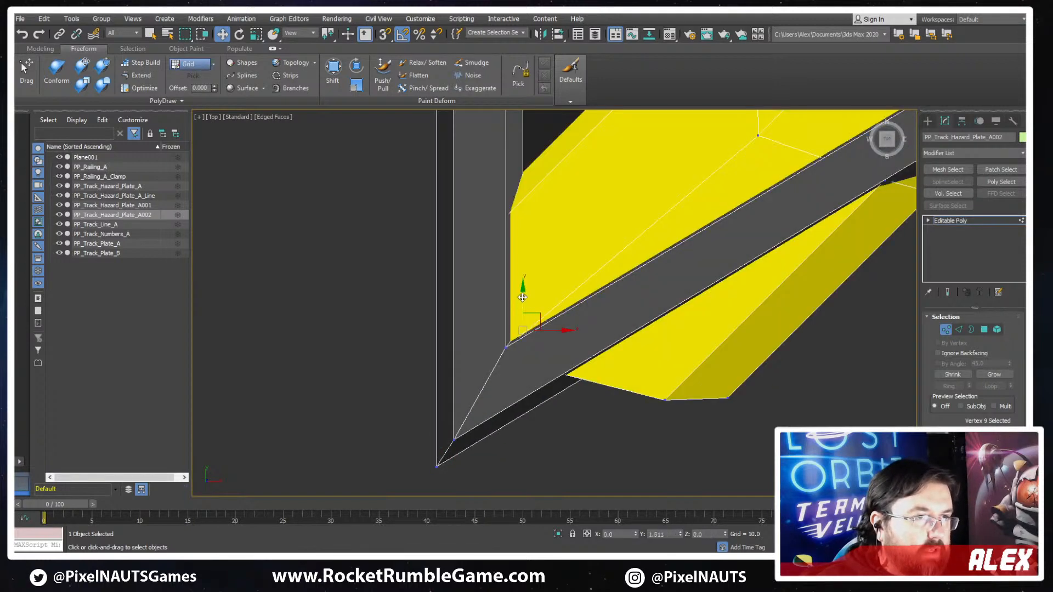
- Slide the two lower vertices of the bottom yellow stripe along their edges to about X -3225.3, Y 798.0, using the Edge constraint
middle_drag(668, 300, 422, 471)
scroll(823, 306, down, 2)
middle_drag(828, 304, 477, 517)
scroll(794, 256, down, 2)
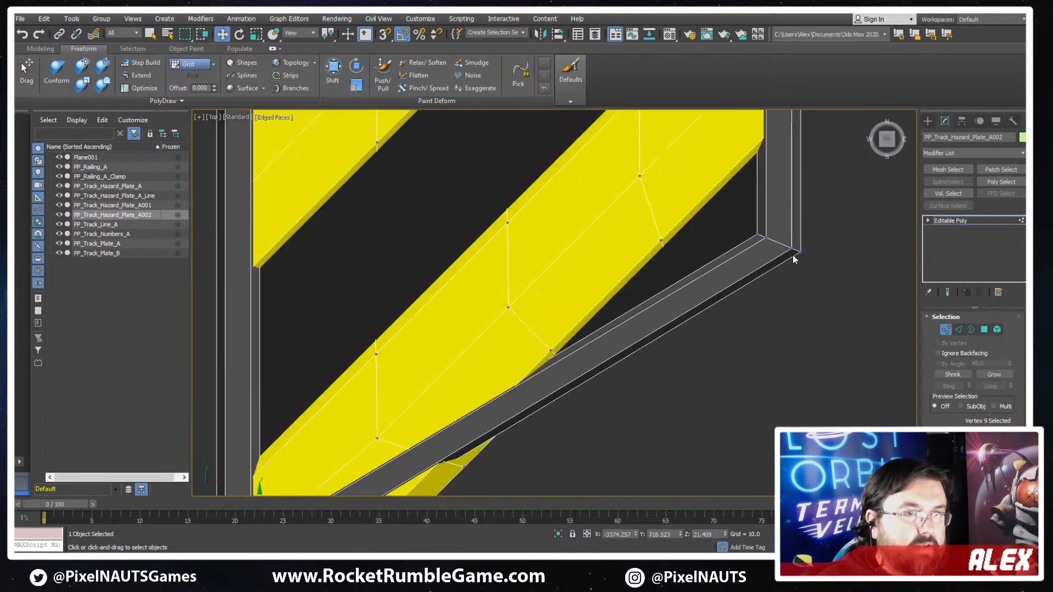
scroll(663, 352, down, 3)
scroll(629, 397, up, 4)
key(F3)
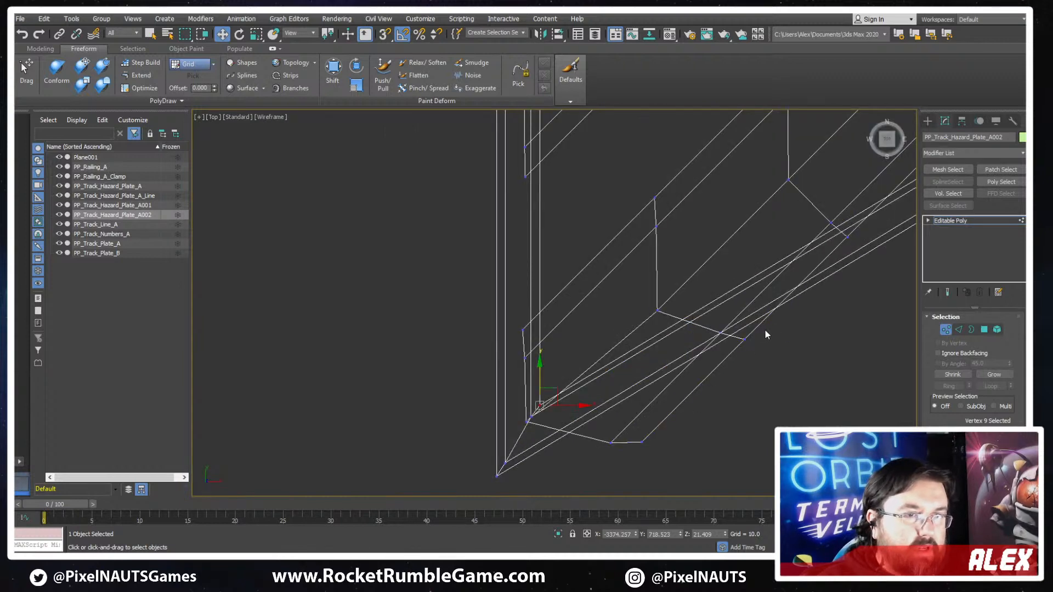
drag(764, 330, 703, 354)
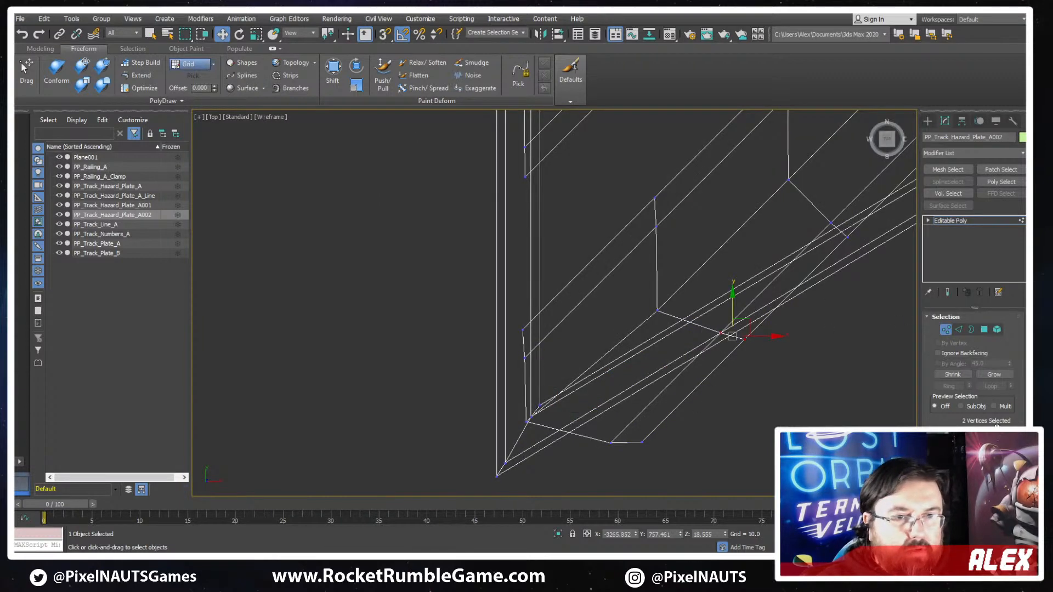
scroll(965, 384, down, 5)
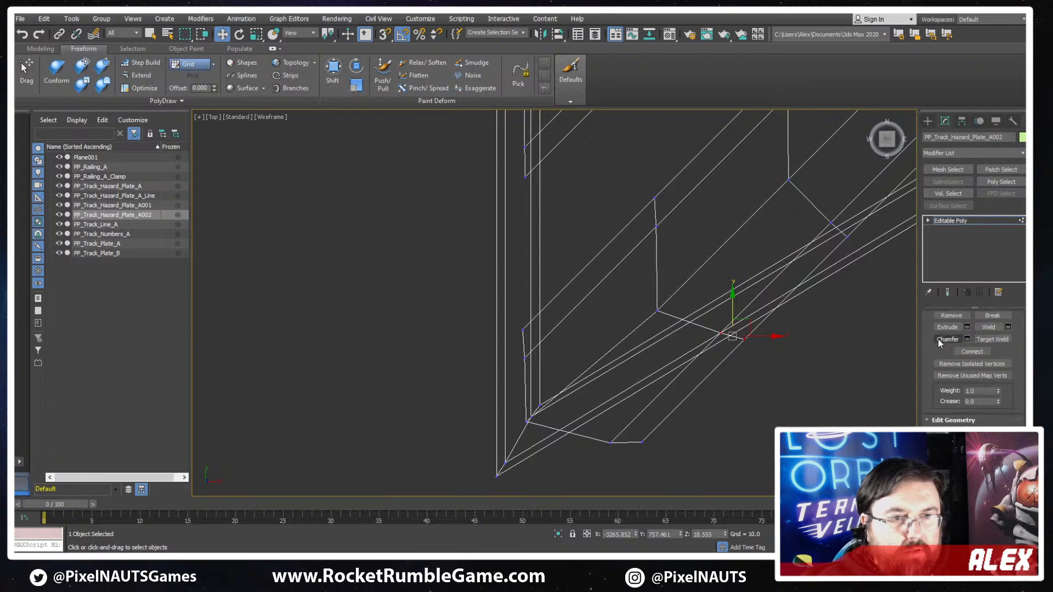
scroll(931, 373, up, 3)
scroll(946, 414, down, 3)
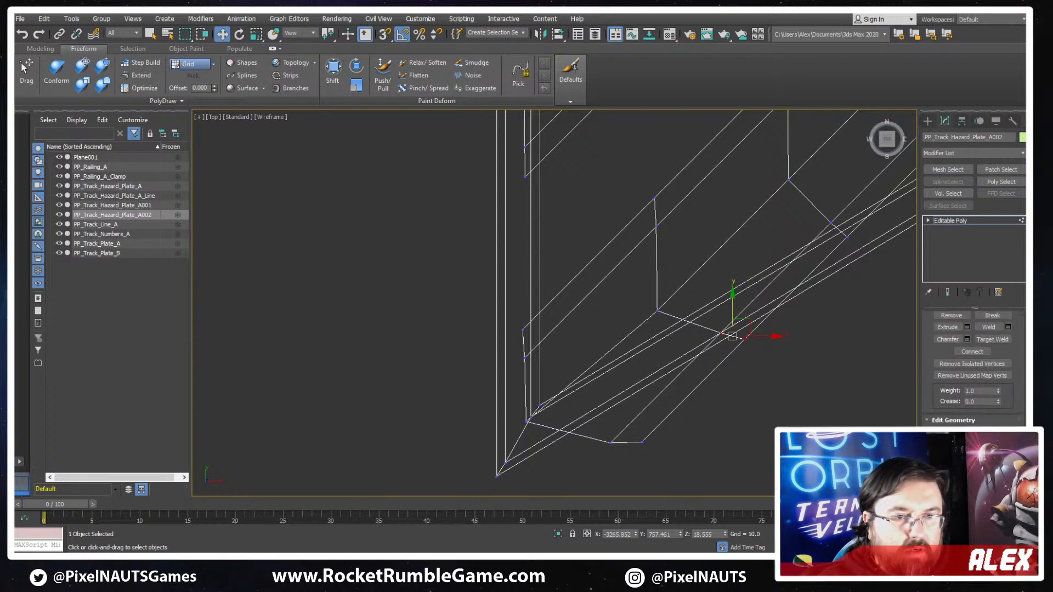
middle_drag(773, 286, 760, 304)
drag(735, 345, 795, 264)
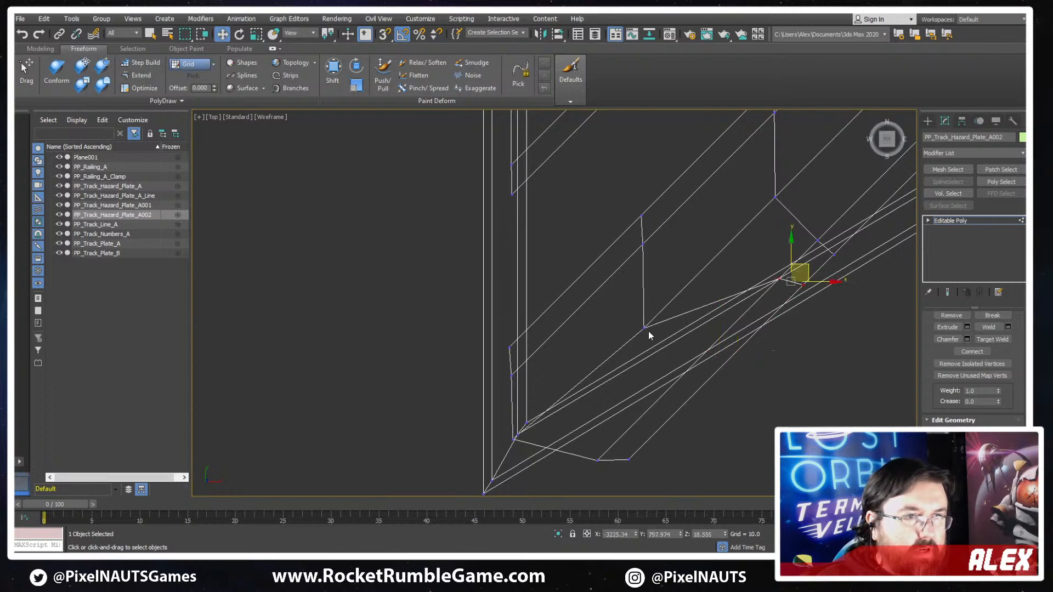
- Remove the two bottom stripe vertices that stick out below the slanted lower border
click(599, 460)
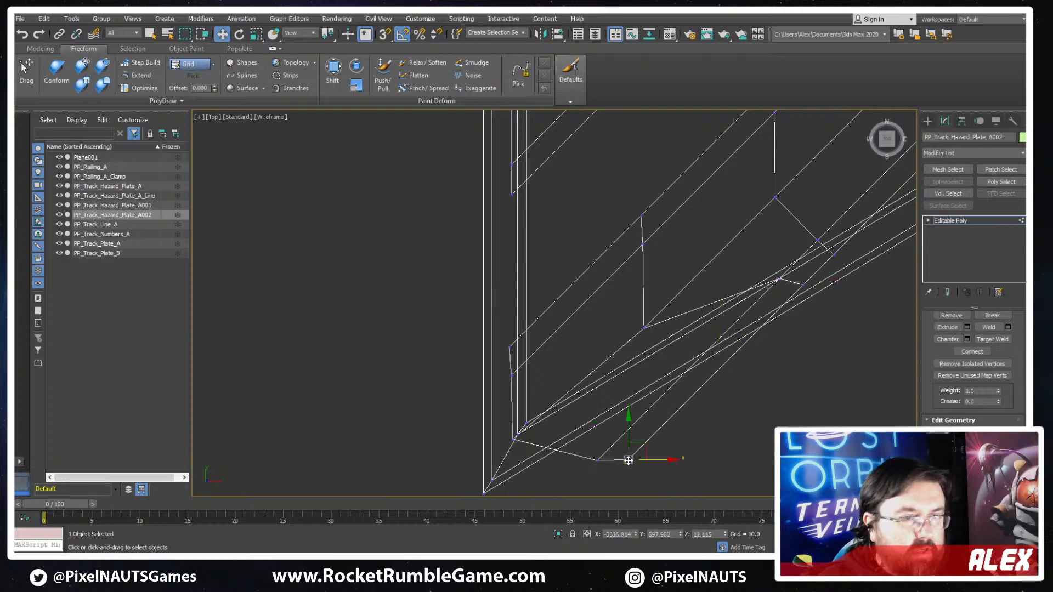
key(BackSpace)
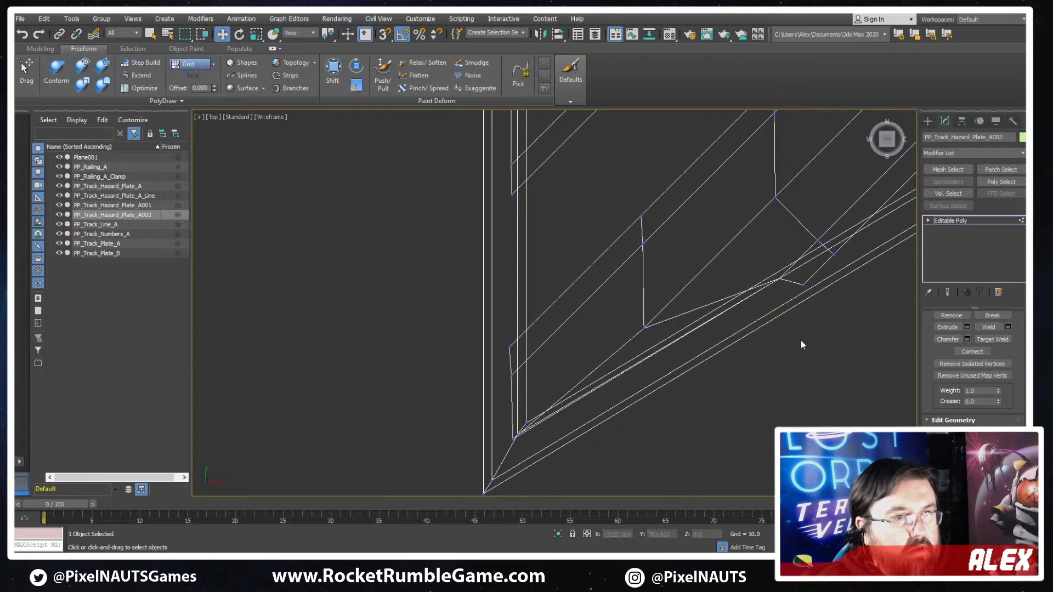
middle_drag(801, 339, 775, 343)
key(F3)
scroll(762, 323, down, 4)
scroll(750, 318, up, 4)
- Slide the bottom stripe's upper trim vertex down along the slanted border to about X -3306.6, Y 754.9, and remove the leftover outer vertex
key(F3)
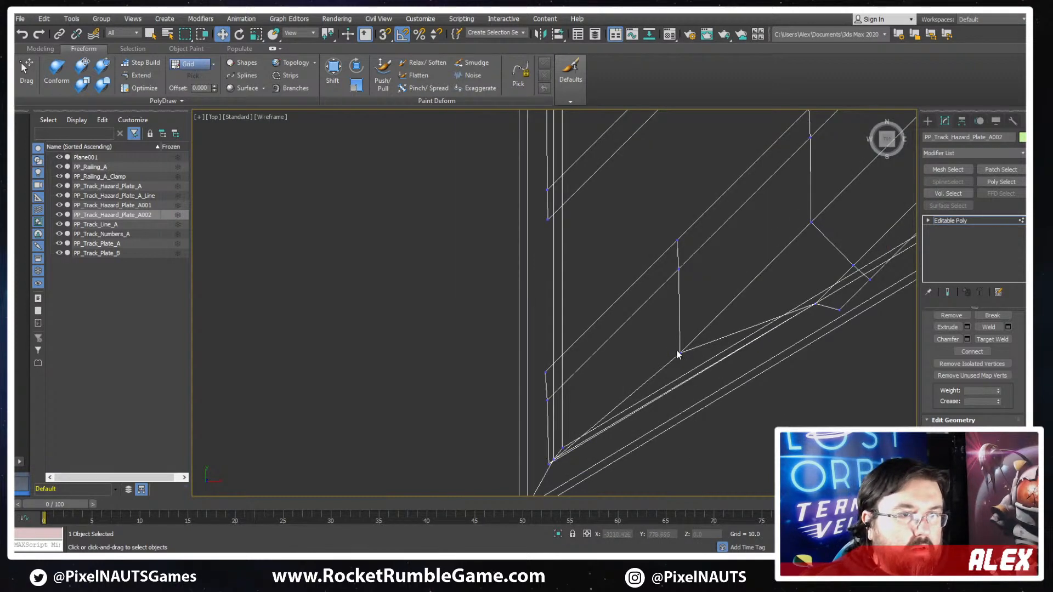
click(818, 305)
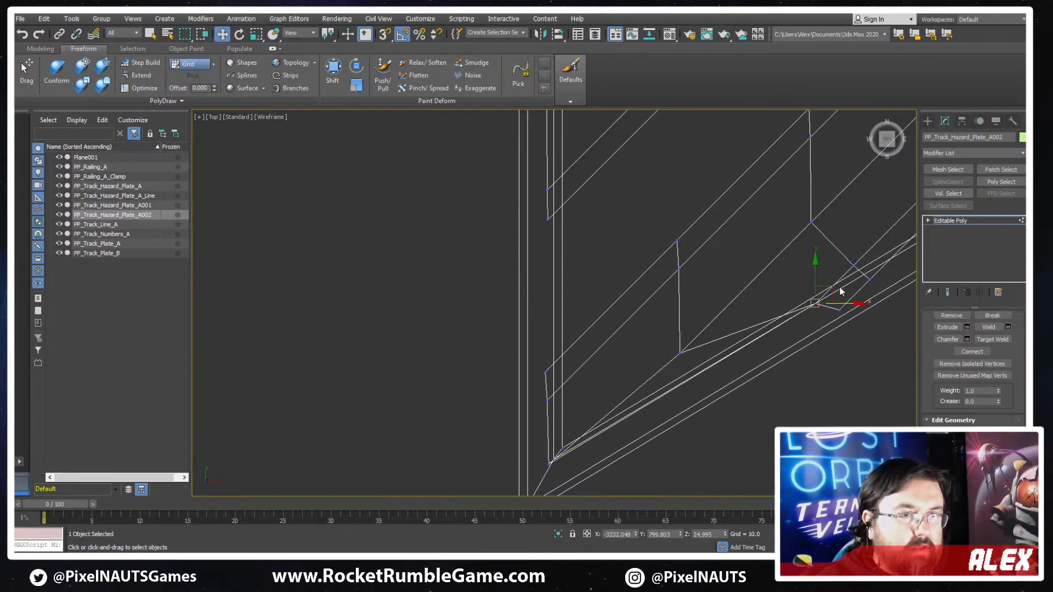
drag(827, 297, 699, 371)
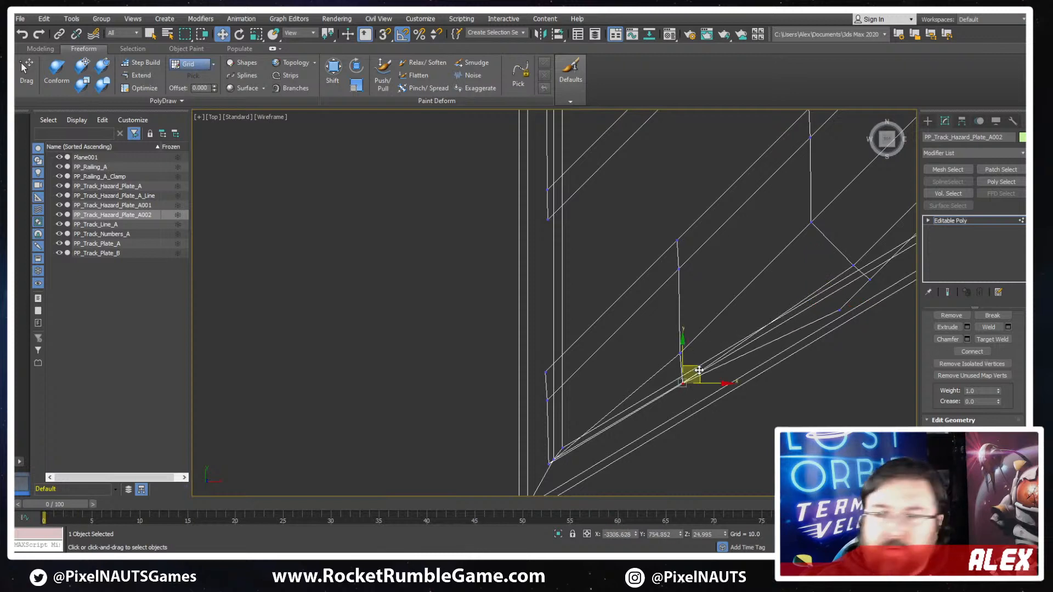
middle_drag(843, 347, 778, 376)
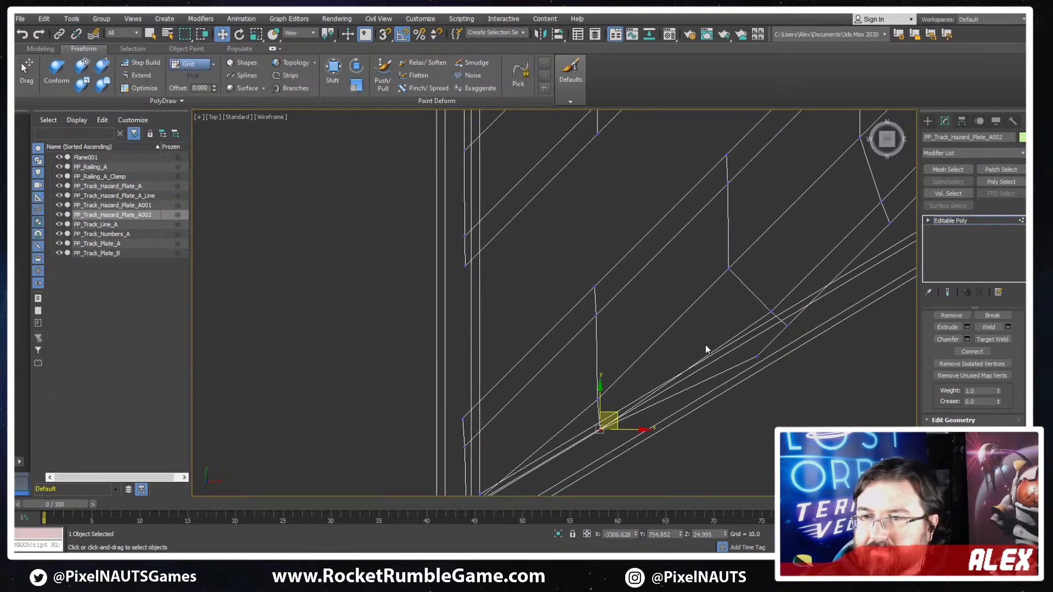
click(757, 357)
click(808, 333)
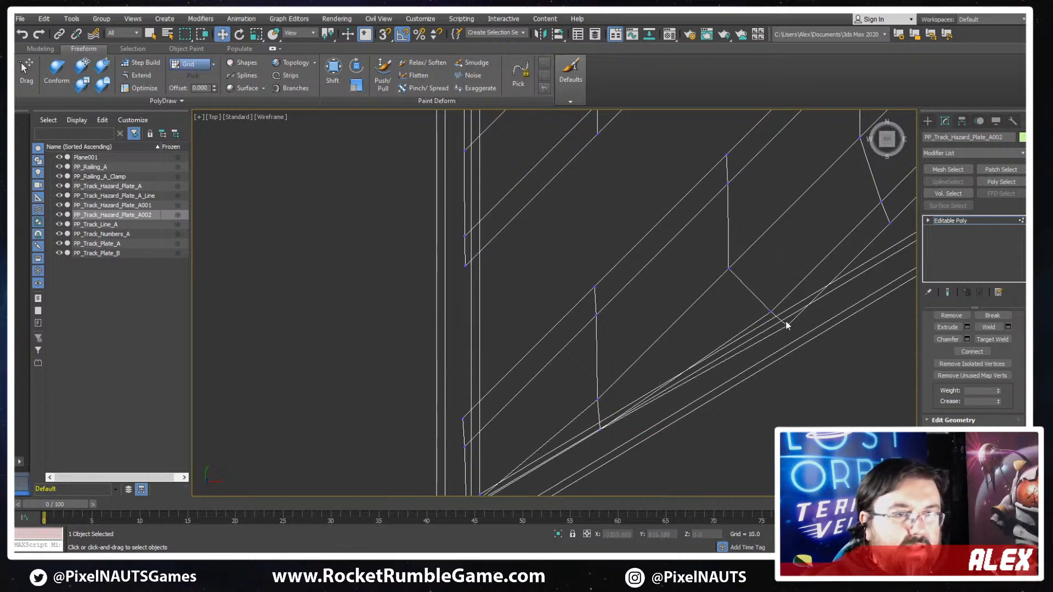
- Examine the whole slanted plate in shaded view, checking the trimmed bottom stripe against the frame
middle_drag(854, 306, 775, 357)
key(F3)
scroll(792, 319, down, 4)
scroll(708, 279, down, 2)
middle_drag(708, 280, 688, 400)
scroll(693, 313, down, 4)
middle_drag(704, 216, 705, 302)
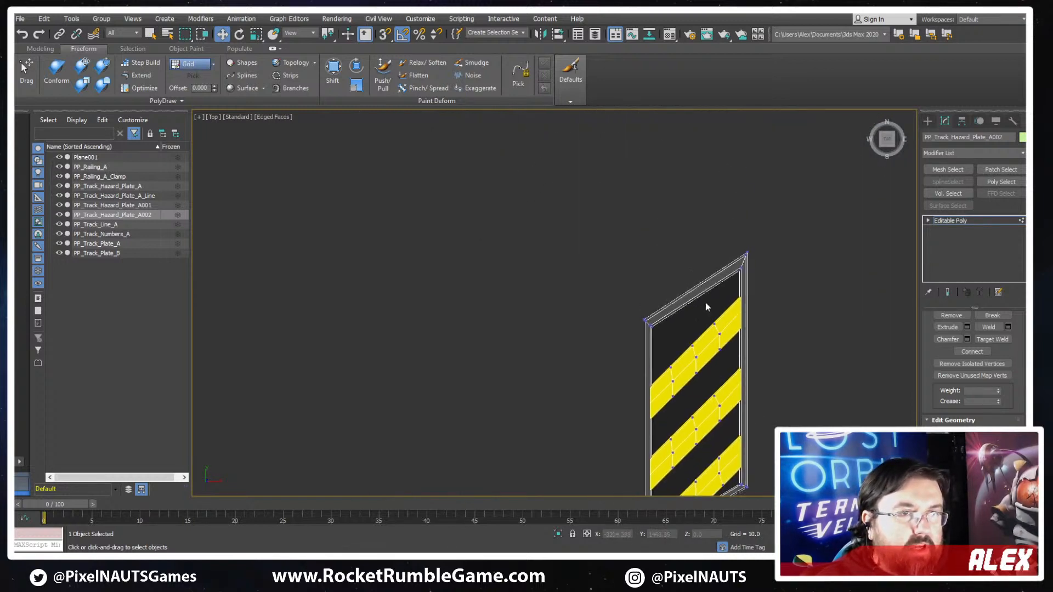
scroll(718, 306, up, 4)
middle_drag(729, 384, 724, 279)
scroll(724, 279, down, 3)
scroll(739, 387, up, 2)
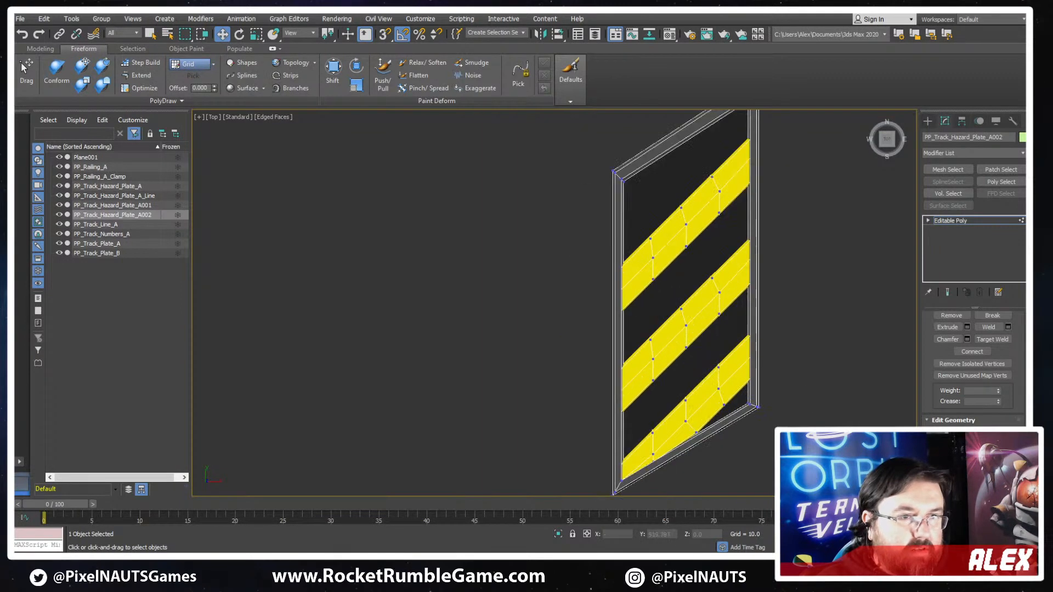
middle_drag(726, 406, 738, 346)
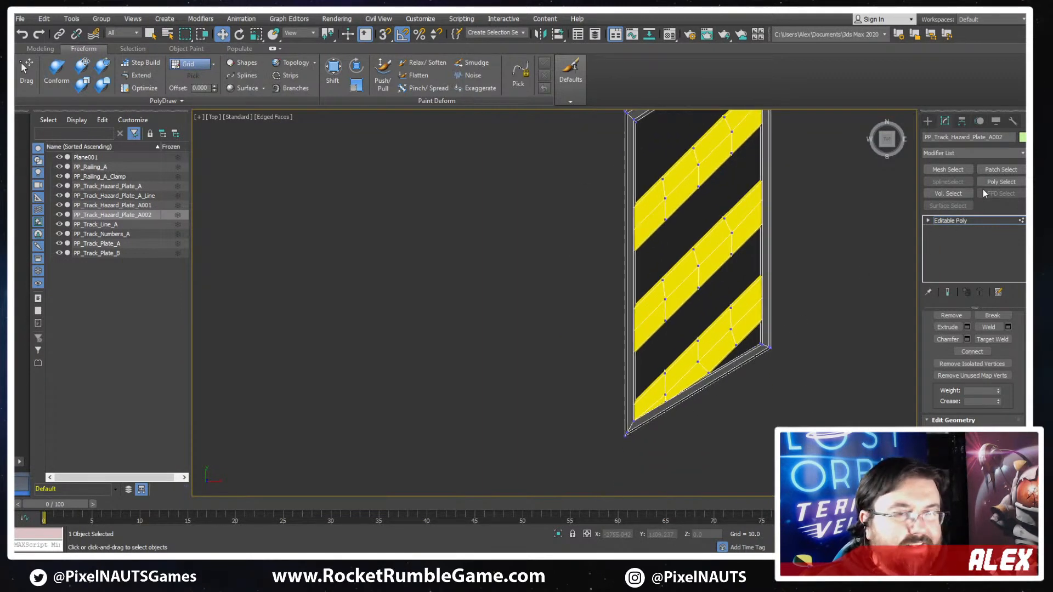
- Set the plate's geometry constraint back to None and return to vertex editing
click(962, 221)
scroll(825, 337, down, 4)
middle_drag(845, 344, 570, 269)
scroll(558, 204, up, 5)
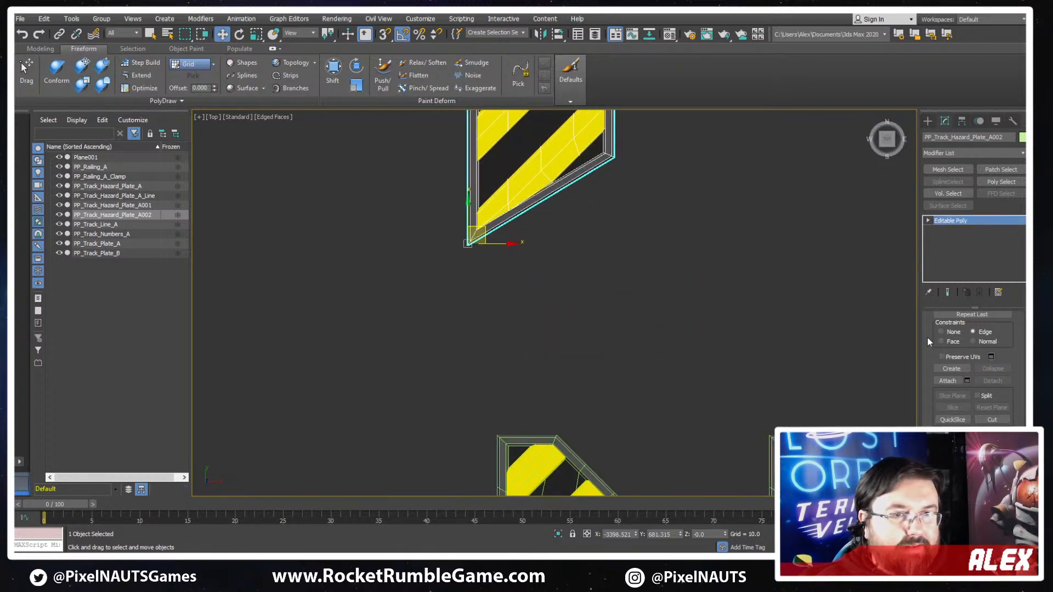
scroll(935, 326, up, 4)
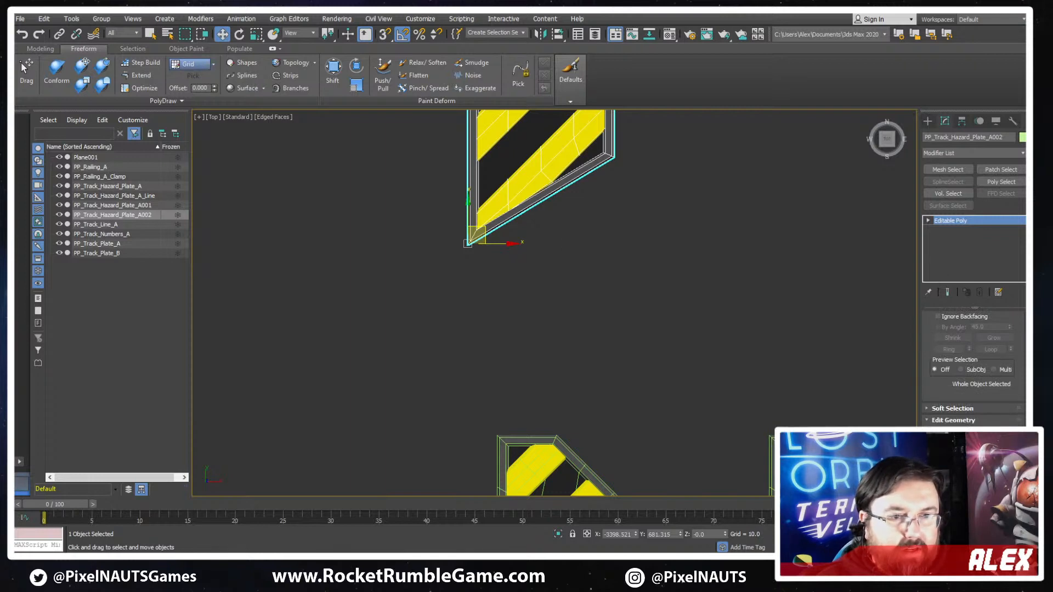
key(1)
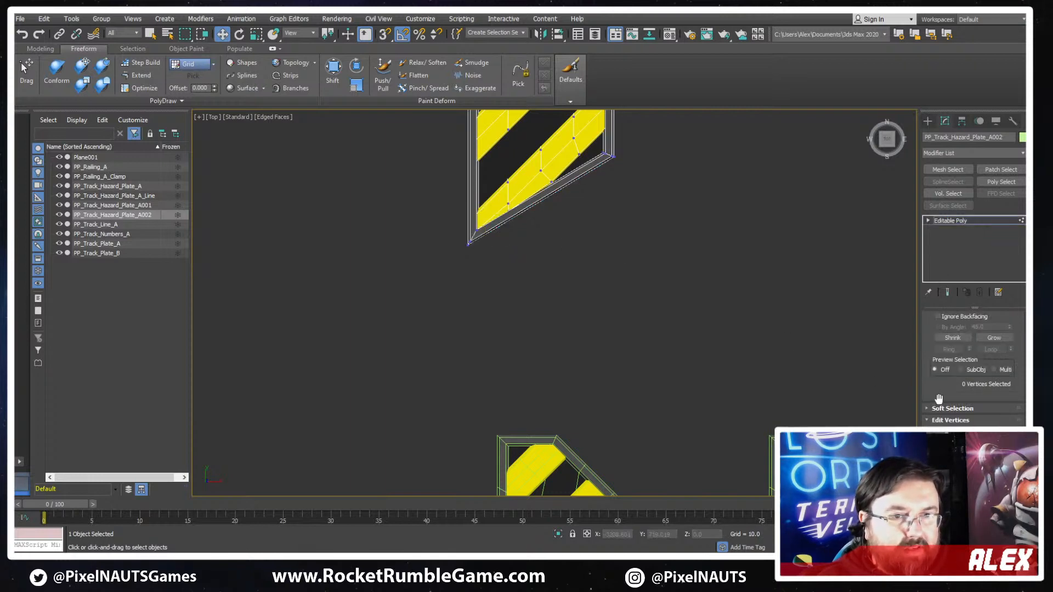
scroll(954, 425, down, 5)
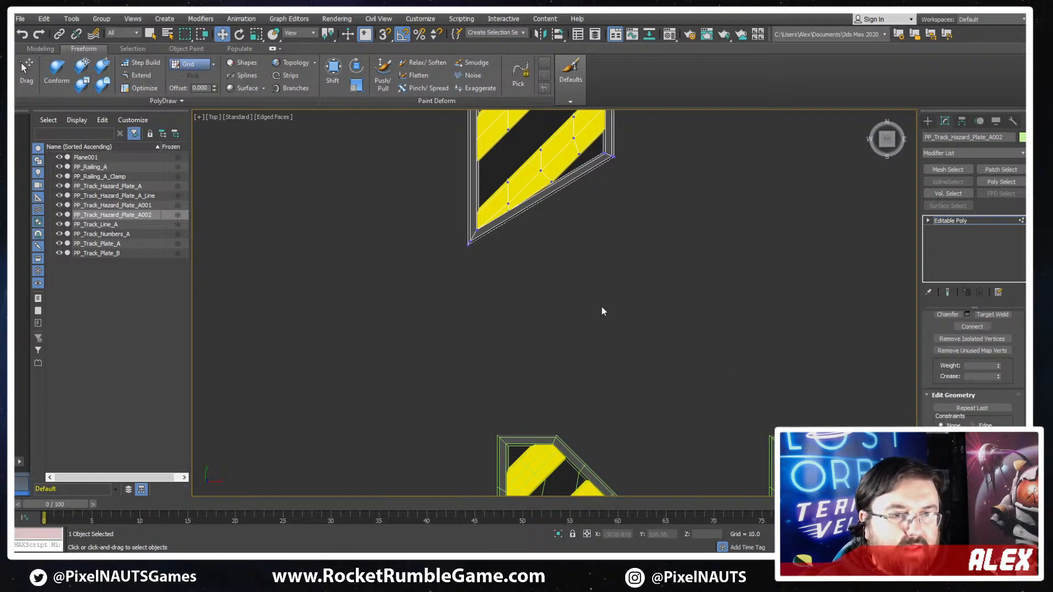
- Lower the vertices of the plate's lower-left corner along Y to steepen the slanted bottom border to the stripes' angle
middle_drag(529, 270, 624, 291)
scroll(623, 290, up, 4)
scroll(556, 263, up, 4)
key(F3)
middle_drag(503, 158, 537, 235)
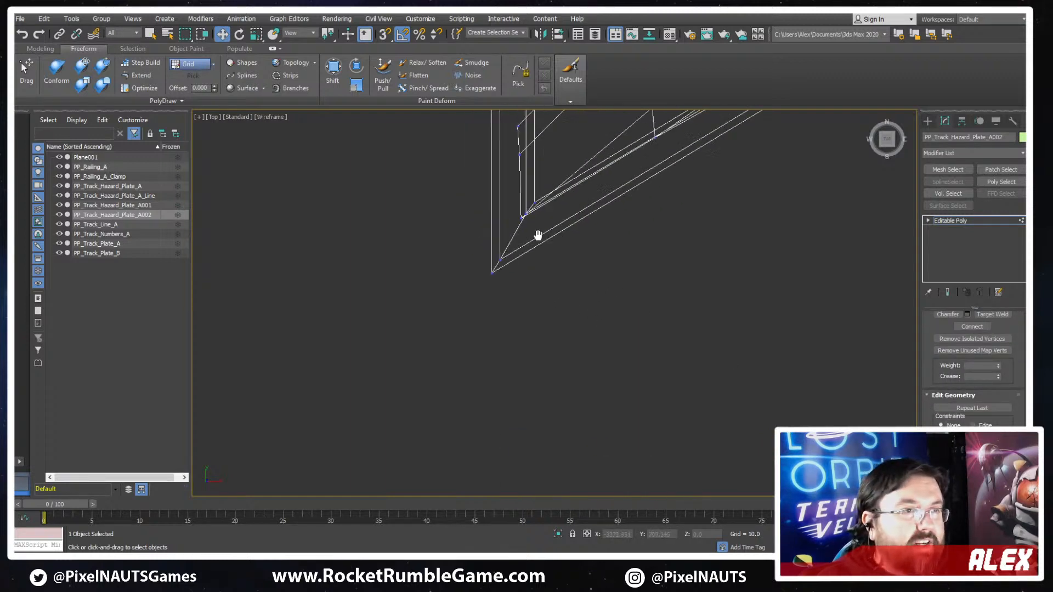
scroll(546, 203, up, 4)
click(536, 201)
scroll(515, 224, up, 6)
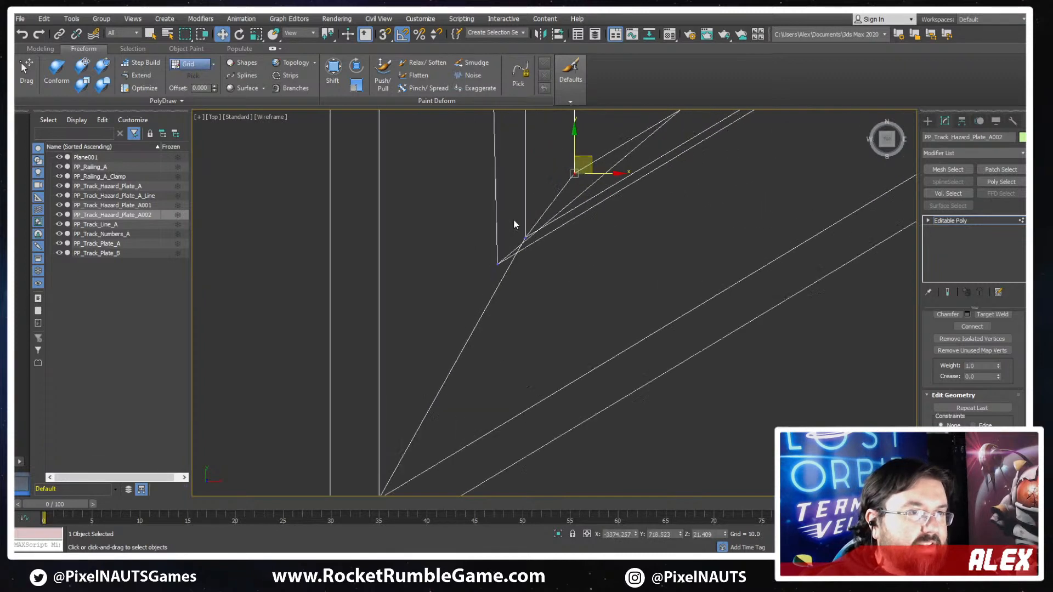
scroll(484, 376, down, 6)
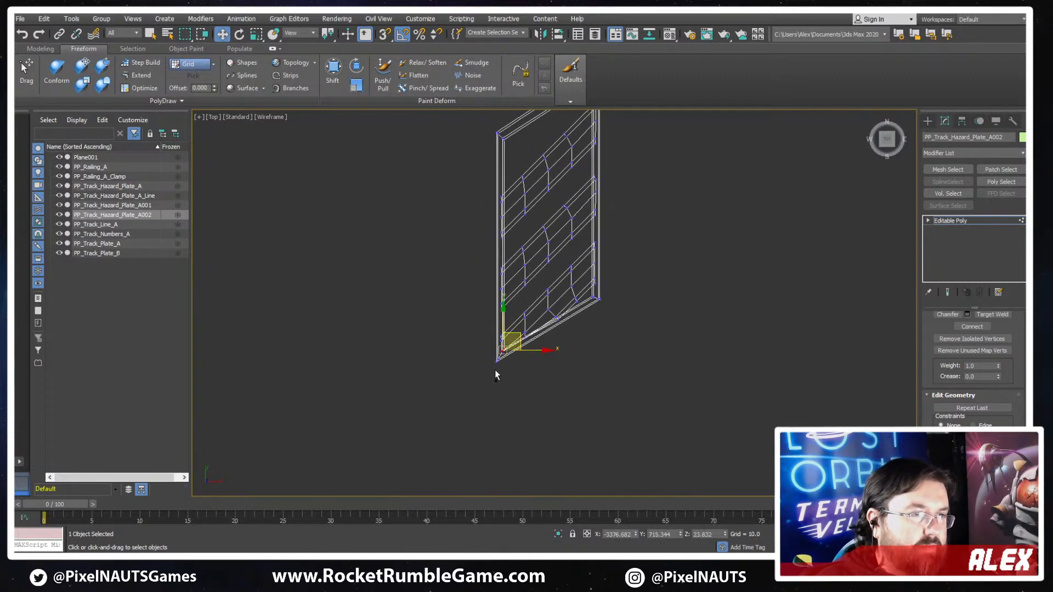
scroll(503, 345, up, 4)
mouse_move(501, 357)
mouse_down()
mouse_move(498, 344)
mouse_move(497, 380)
mouse_move(484, 383)
mouse_move(477, 407)
mouse_up()
key(F3)
scroll(547, 461, up, 2)
middle_drag(500, 433, 540, 391)
drag(536, 439, 504, 364)
- Adjust the inner frame vertices of the steepened lower-left corner, placing the middle one at about Y 596.9
key(F3)
scroll(551, 359, up, 2)
click(508, 378)
click(503, 386)
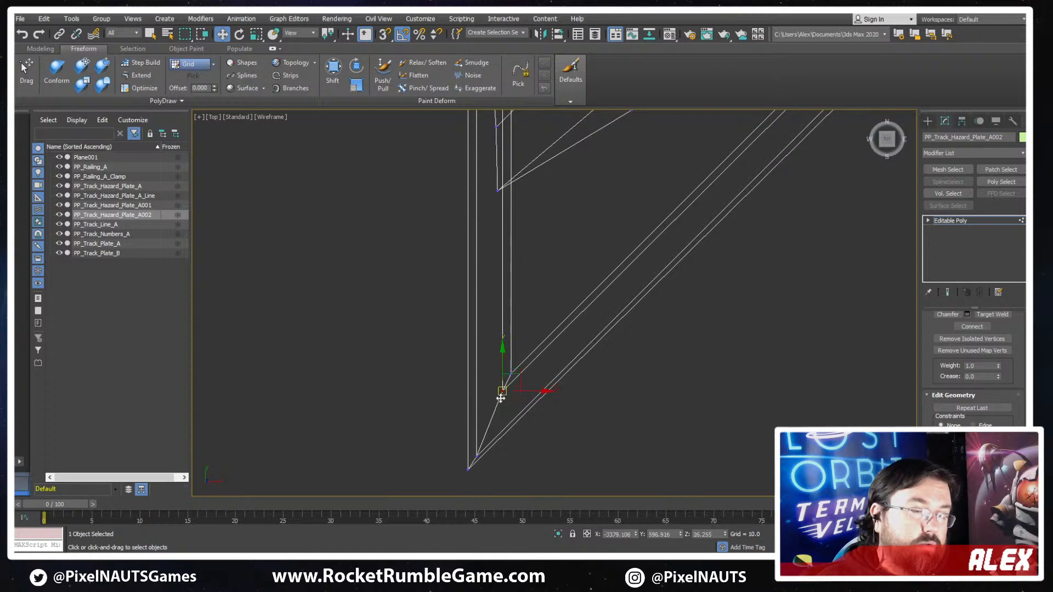
- Lower the two outermost vertices of the lower-left corner along Y to about 548.3, and leave vertex editing
middle_drag(472, 448, 487, 393)
click(483, 414)
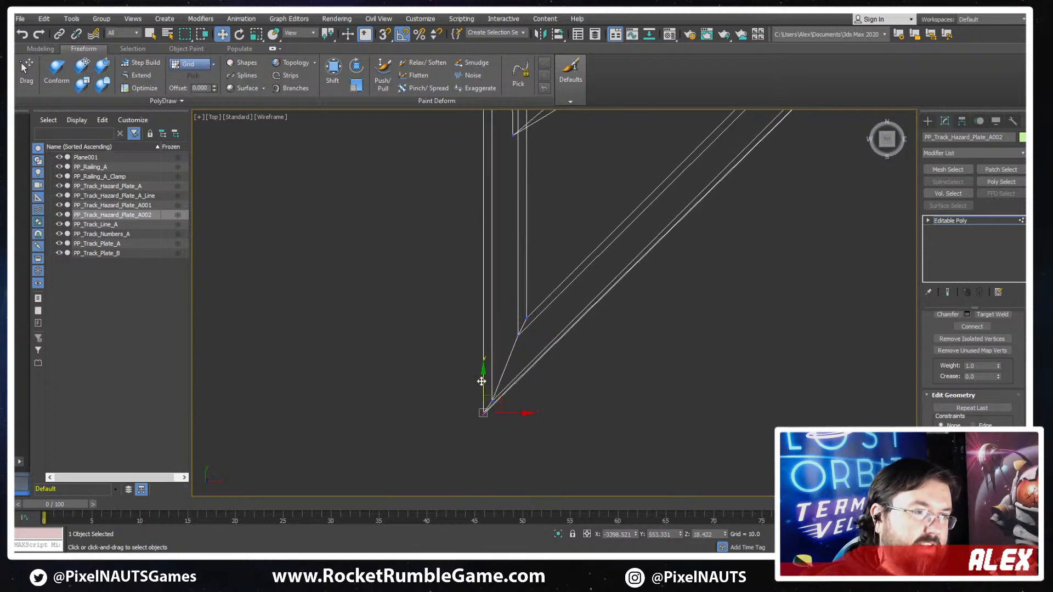
drag(483, 382, 485, 388)
drag(472, 444, 474, 441)
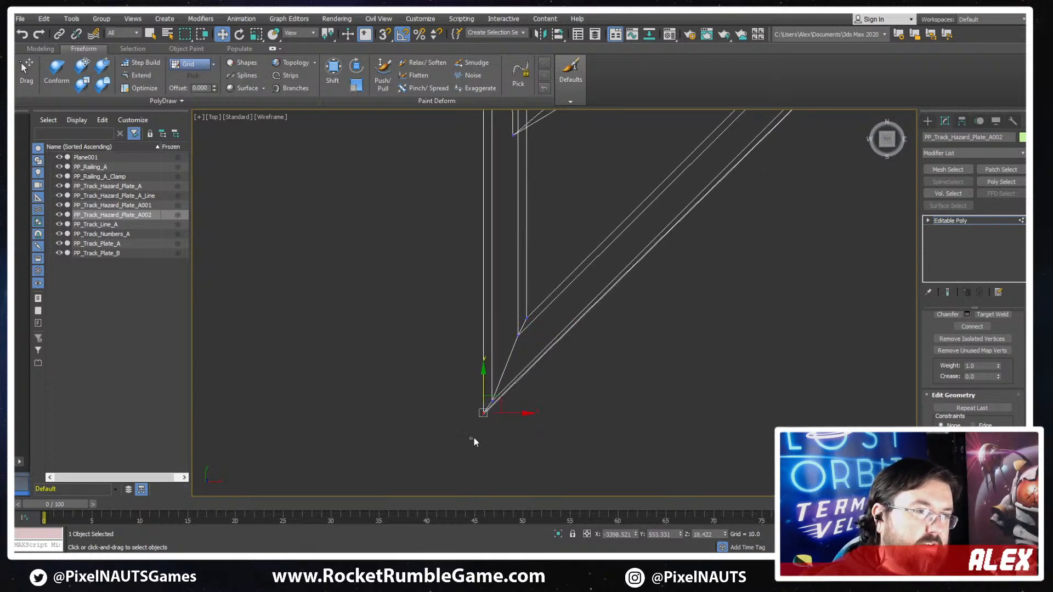
drag(485, 386, 485, 396)
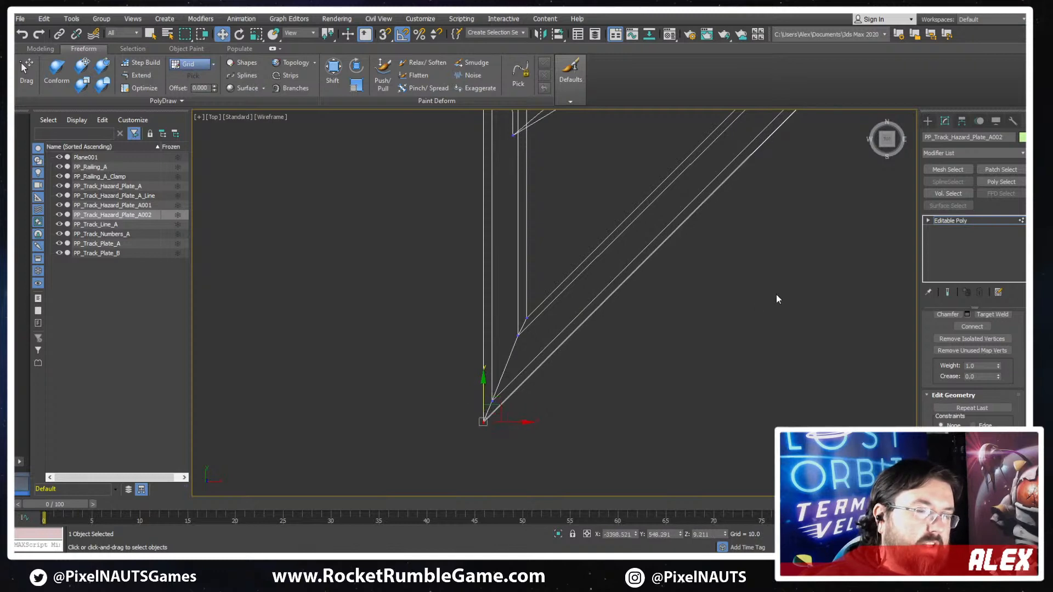
scroll(776, 294, up, 6)
scroll(735, 231, down, 3)
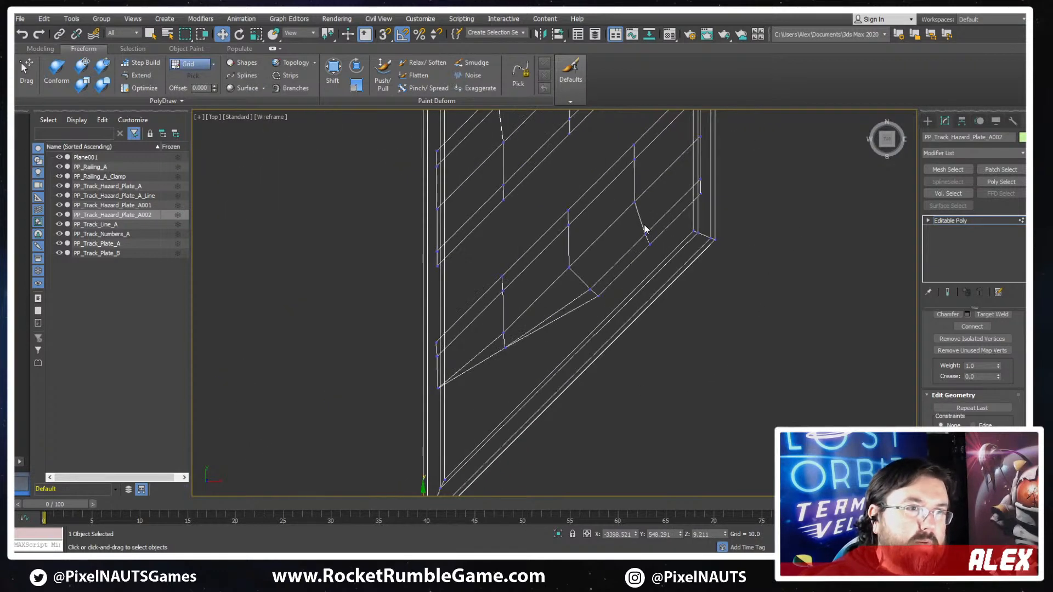
key(F3)
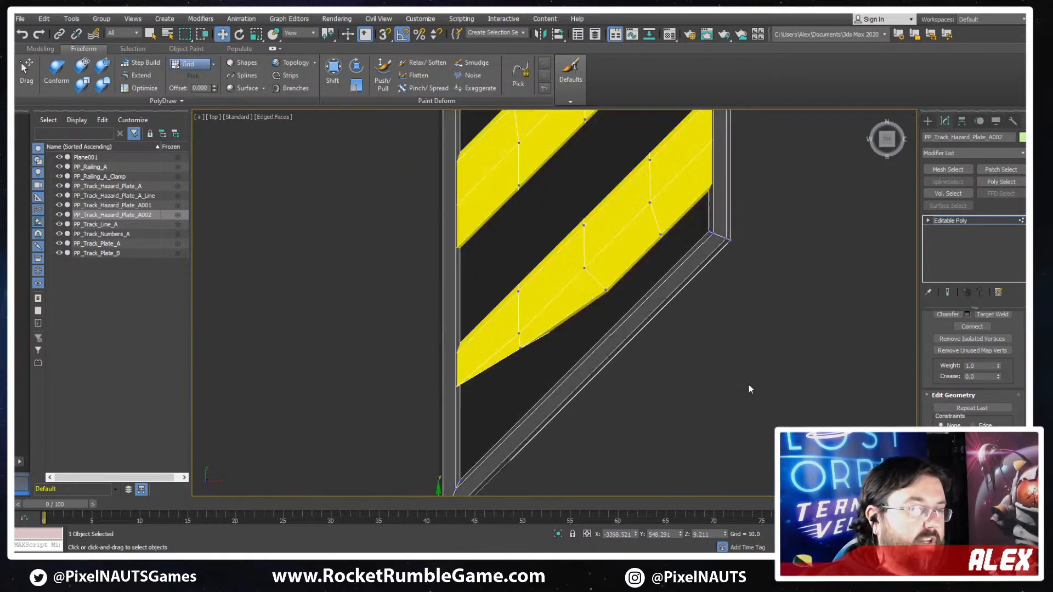
click(978, 220)
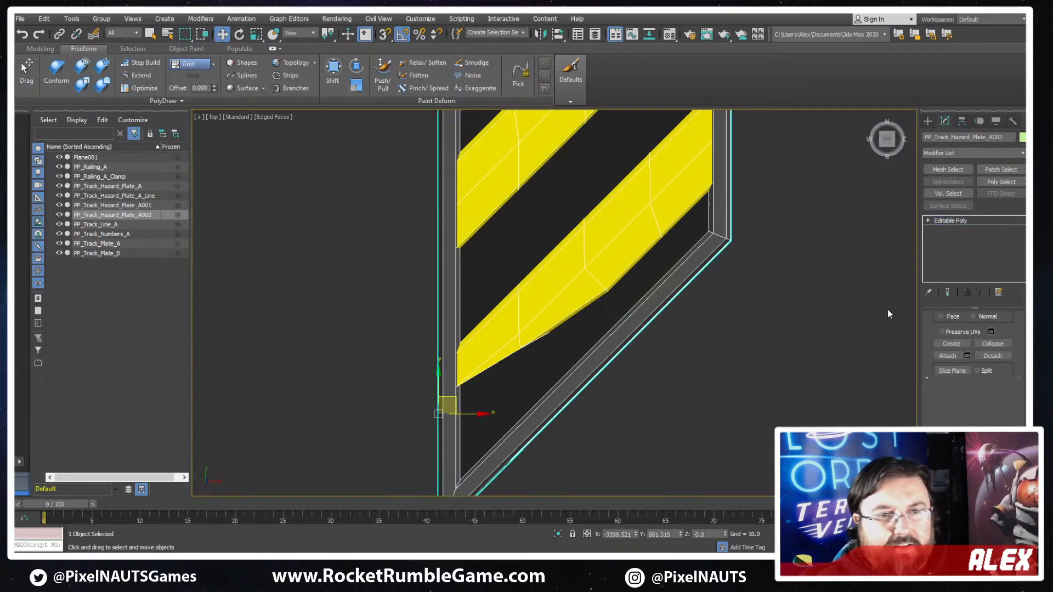
- Delete the bent bottom stripe element from the slanted hazard plate
click(981, 343)
key(1)
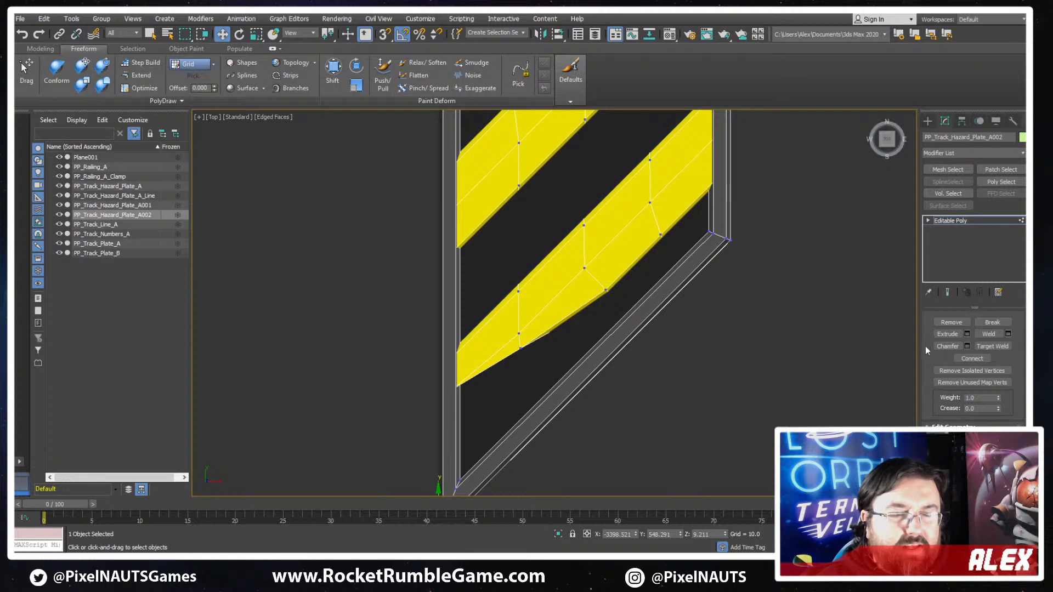
scroll(1019, 359, up, 2)
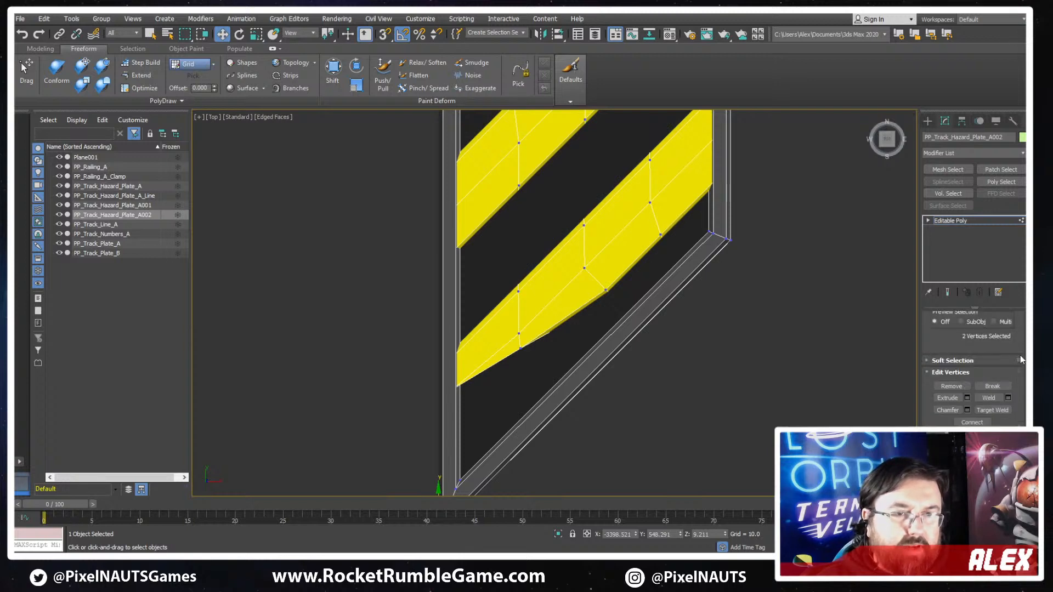
scroll(1019, 359, up, 4)
click(996, 329)
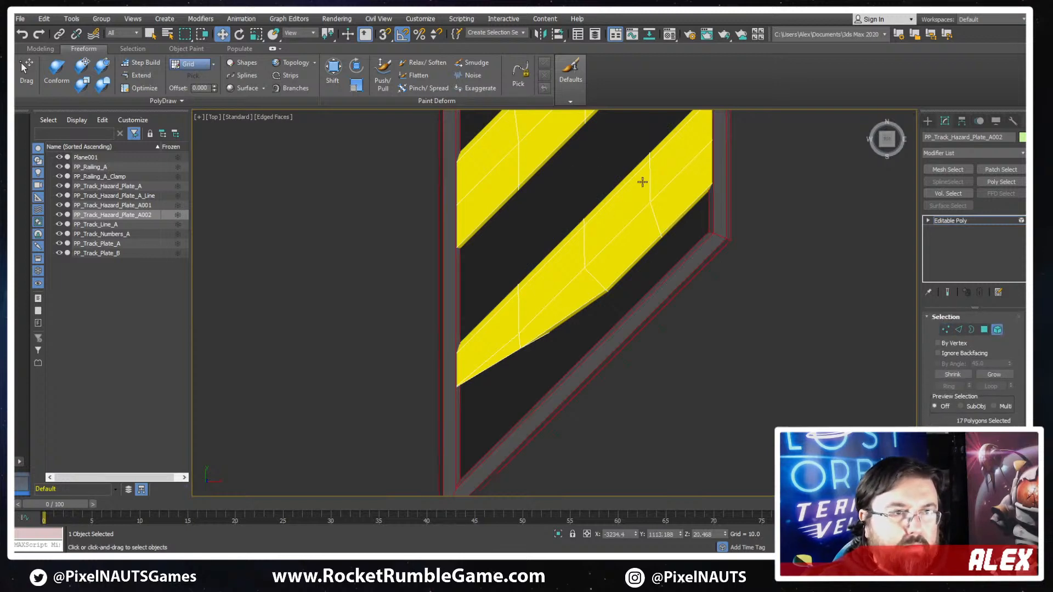
click(642, 181)
key(Delete)
- Clone the lower of the two remaining stripes straight down to about Y 898 as an element of the same plate
click(520, 159)
scroll(557, 156, down, 4)
middle_drag(560, 143, 556, 313)
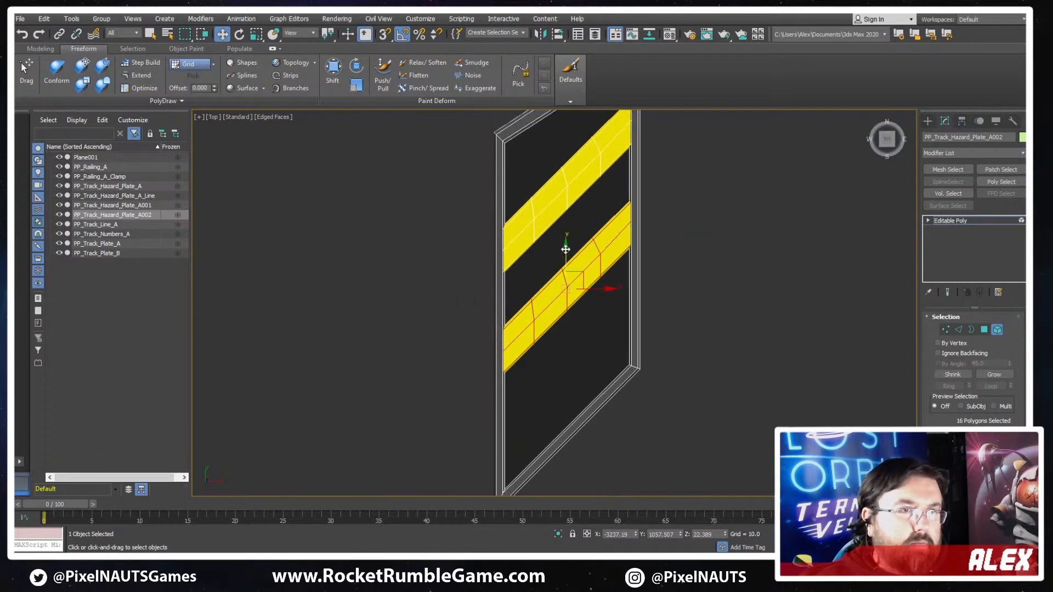
mouse_move(567, 260)
shift+mouse_down()
mouse_move(566, 343)
mouse_move(571, 324)
shift+mouse_up()
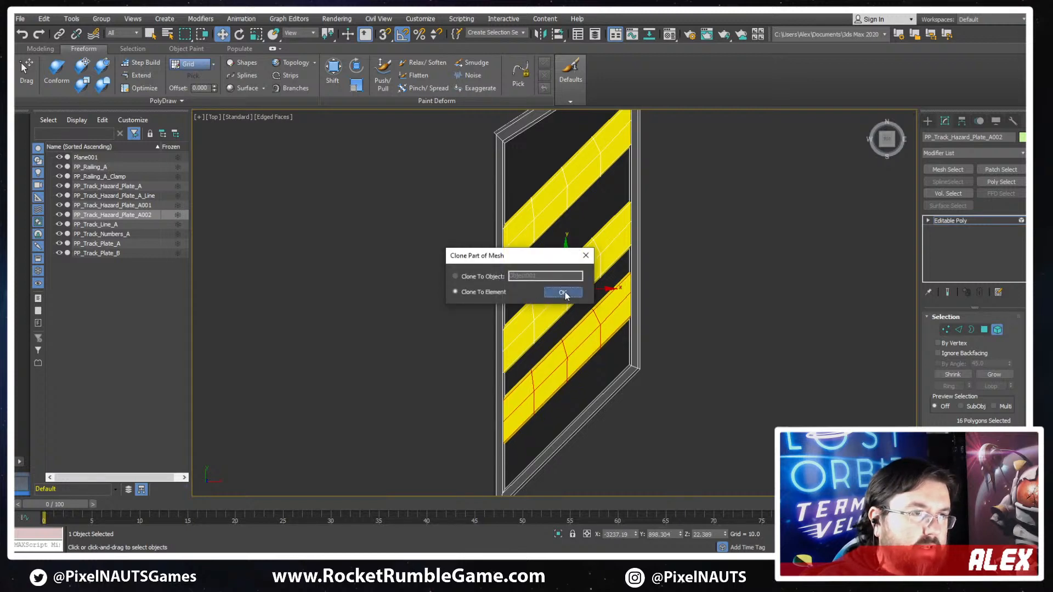
click(565, 294)
- Shift the upper stripes along Y to even out the spacing between the three stripes
drag(580, 257, 590, 177)
middle_drag(591, 177, 582, 244)
drag(557, 219, 485, 239)
click(555, 162)
- In wireframe, lower the upper-left corner vertices along Y to steepen the top border to the stripes' angle, the outer ones at about Y 1307
scroll(492, 179, up, 5)
key(1)
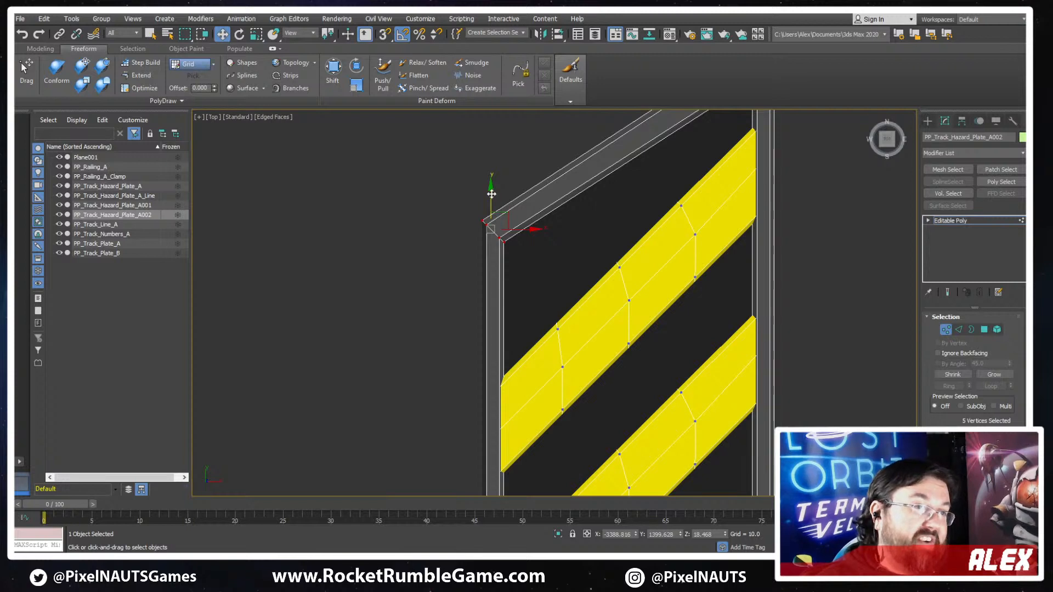
key(F3)
drag(492, 194, 492, 322)
- Adjust the upper-right corner's vertices along Y to match the top border's slope, placing the two outermost at about Y 1636
middle_drag(806, 196, 708, 376)
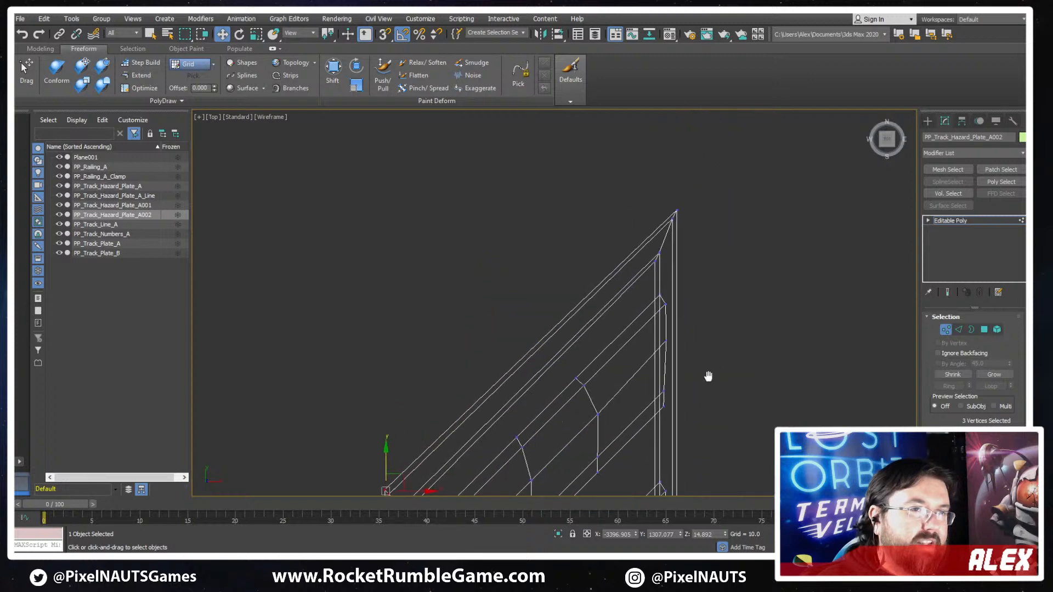
drag(698, 182, 660, 236)
middle_drag(676, 213, 711, 179)
mouse_move(712, 154)
mouse_down()
mouse_move(698, 169)
mouse_move(706, 146)
mouse_up()
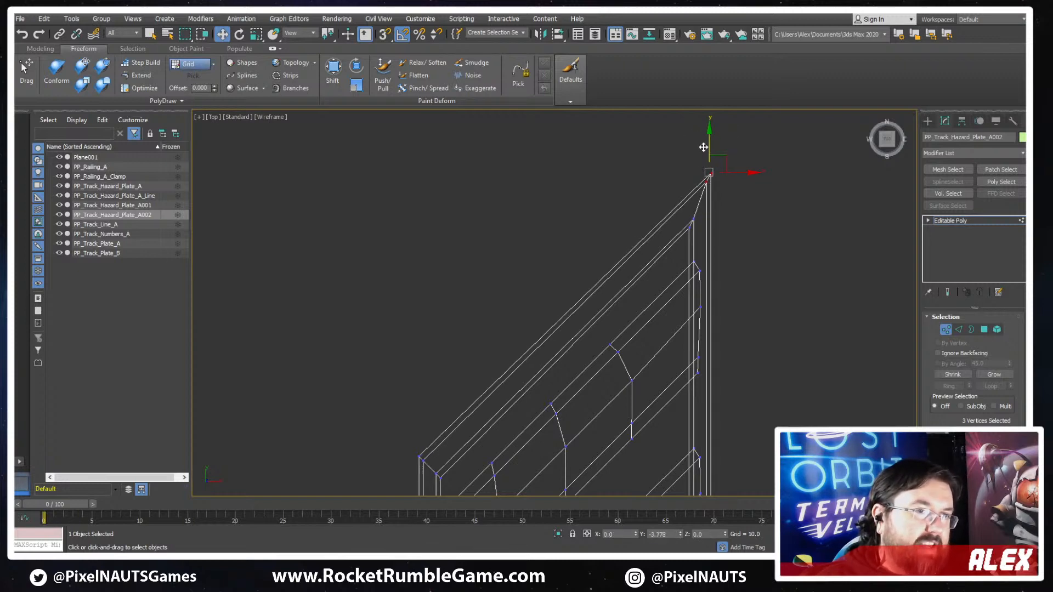
mouse_move(703, 145)
mouse_down()
mouse_move(703, 175)
mouse_move(712, 139)
mouse_up()
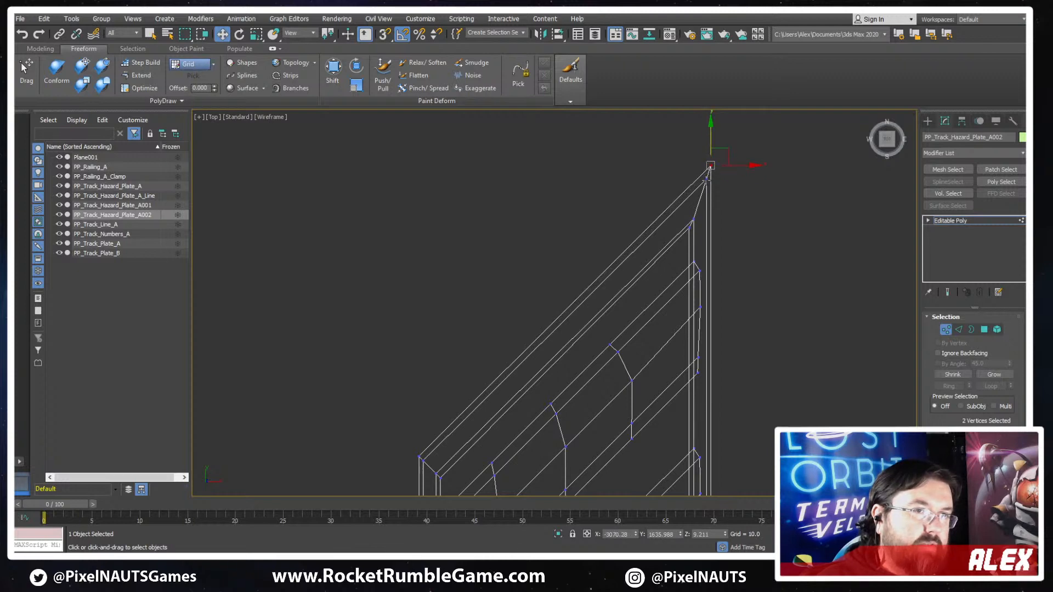
- Nudge the inner frame vertices of the upper-right corner along Y to about 1621 and 1576, and return to shaded display
click(705, 178)
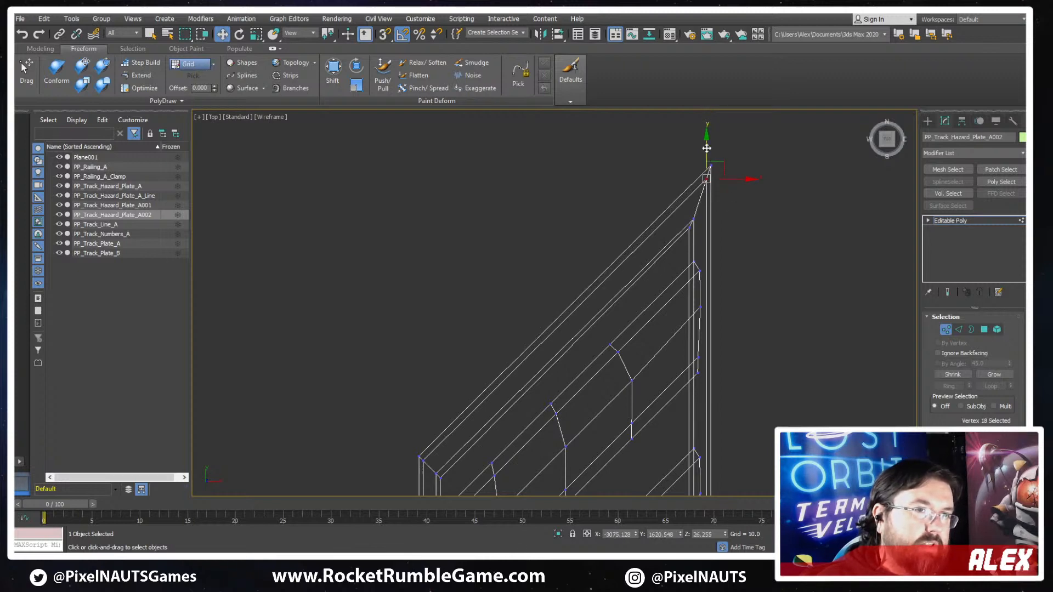
drag(707, 147, 706, 147)
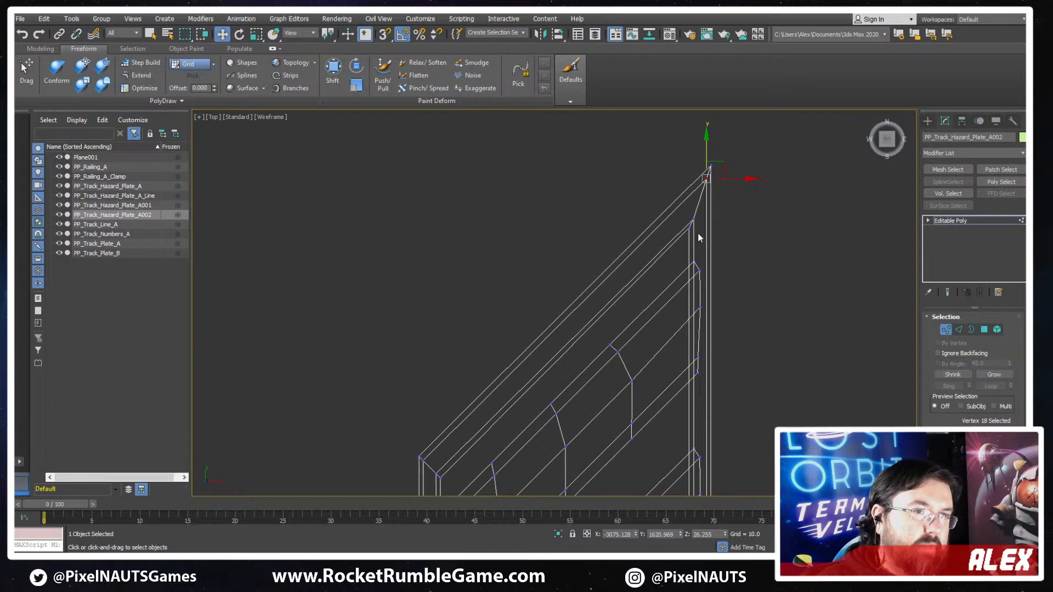
drag(682, 227, 685, 200)
click(751, 258)
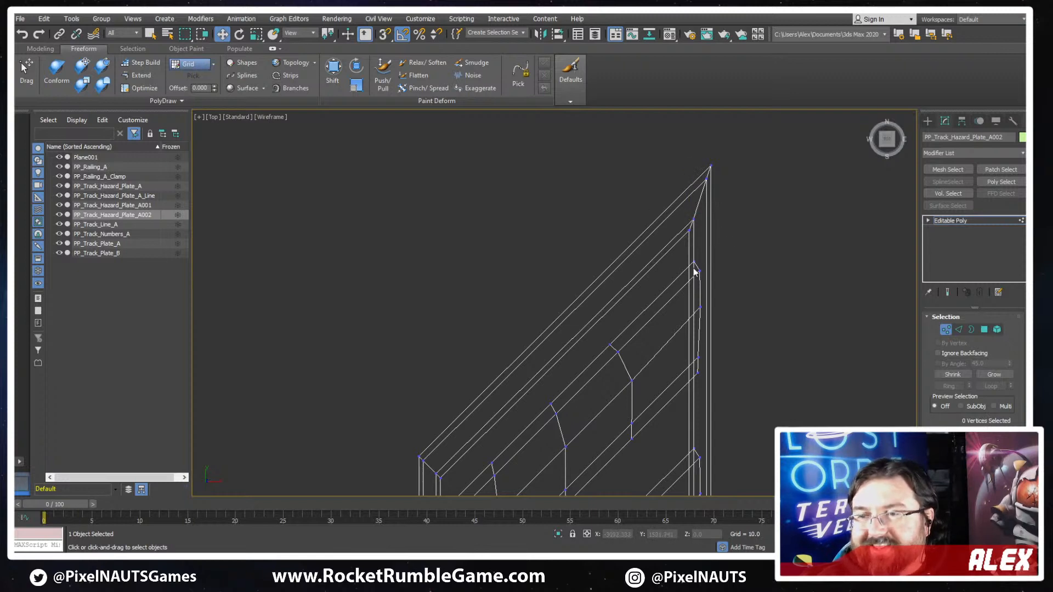
drag(691, 225, 694, 191)
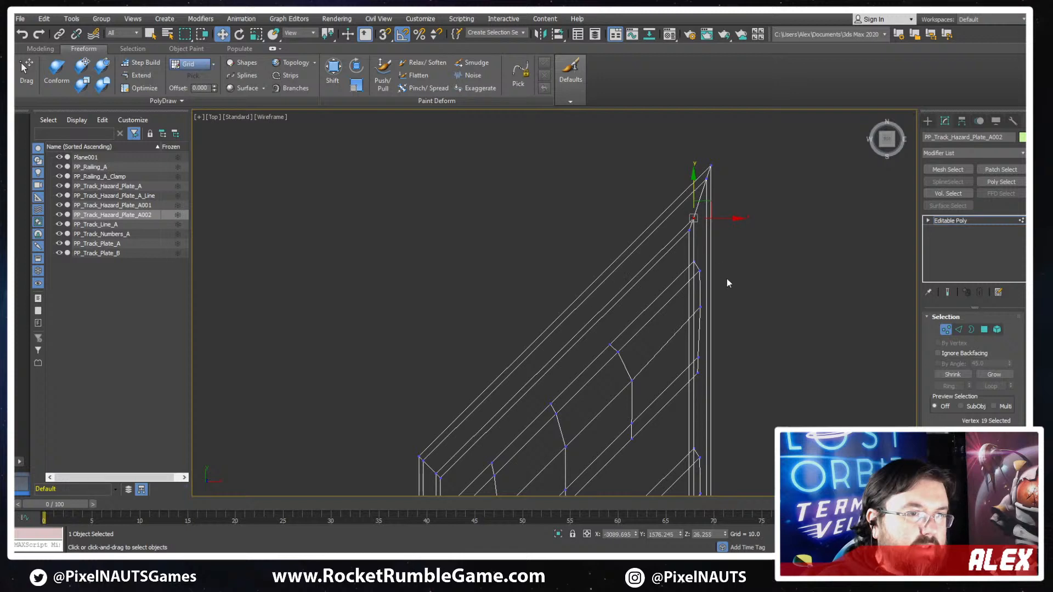
scroll(726, 279, down, 4)
key(F3)
- Select the top stripe element and lower it slightly along Y
middle_drag(727, 357, 740, 241)
scroll(741, 242, down, 2)
scroll(761, 328, down, 2)
click(997, 330)
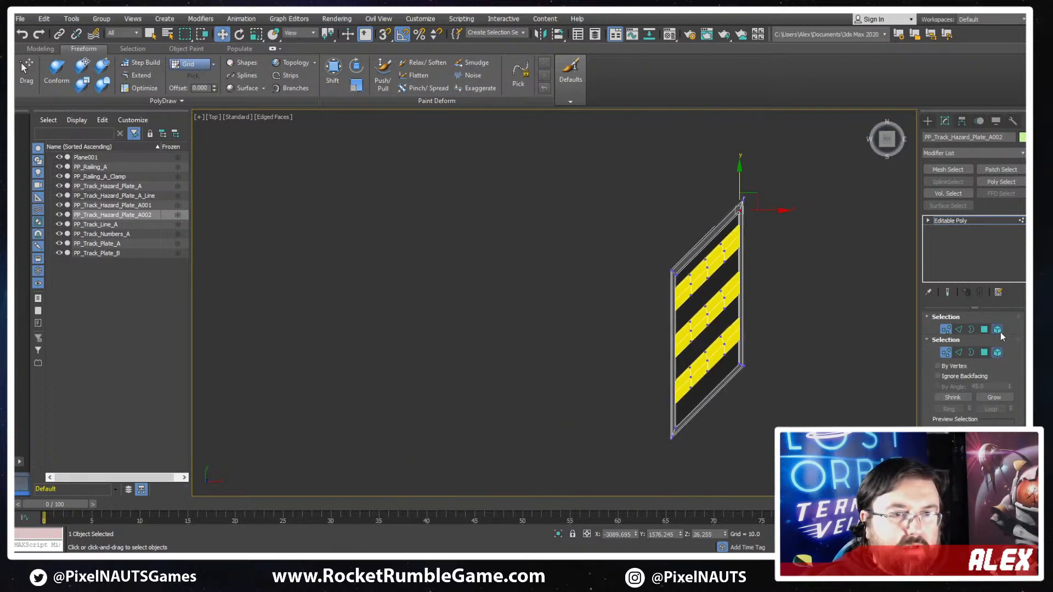
click(996, 329)
click(997, 331)
scroll(739, 301, up, 2)
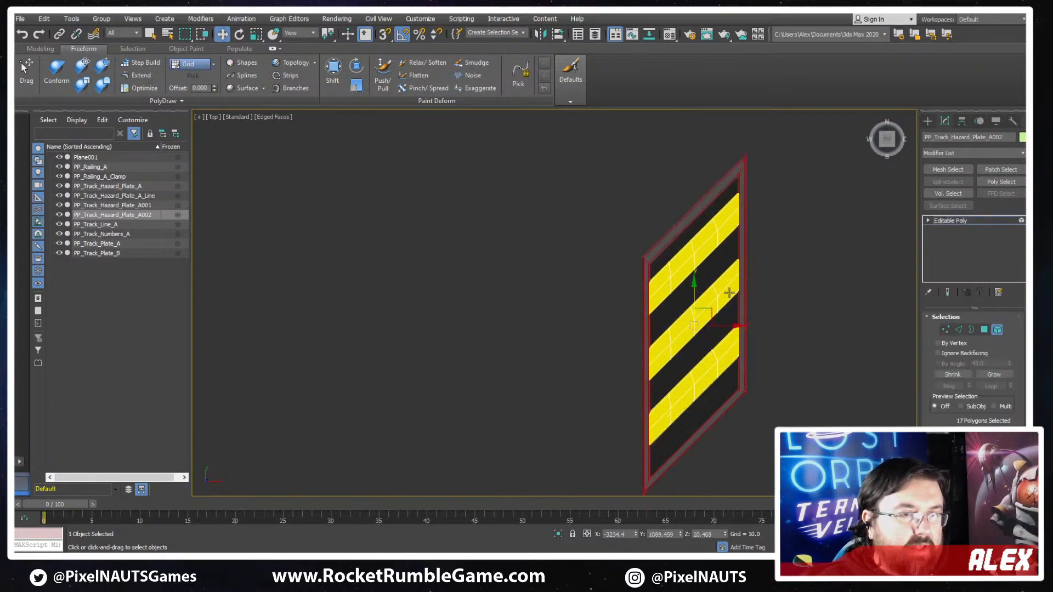
click(706, 240)
middle_drag(721, 296, 693, 224)
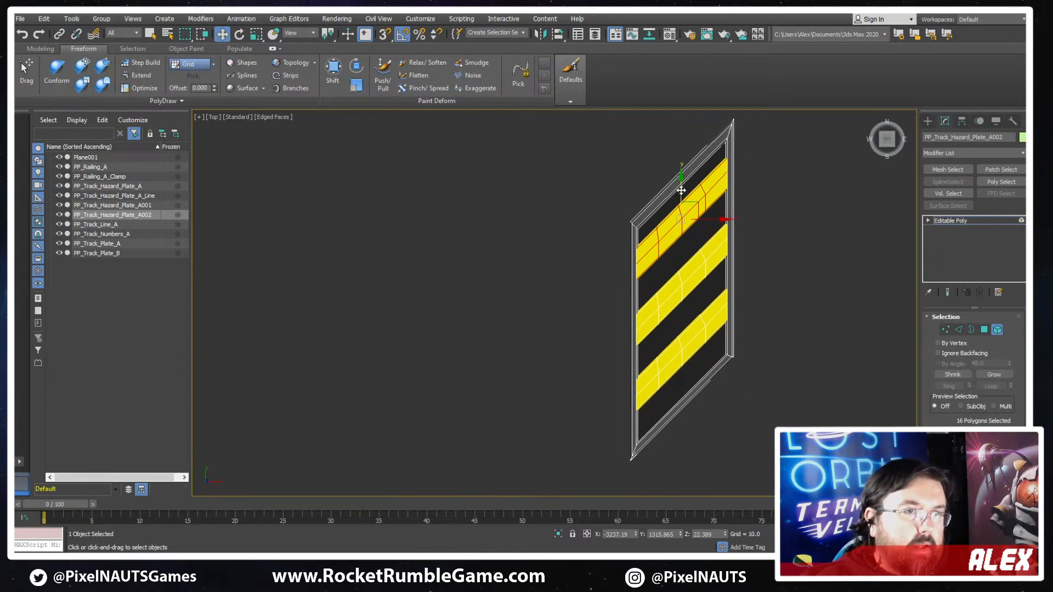
drag(681, 190, 681, 193)
- Select all three stripes and move them down slightly along Y to centre them within the plate's frame
ctrl+click(687, 284)
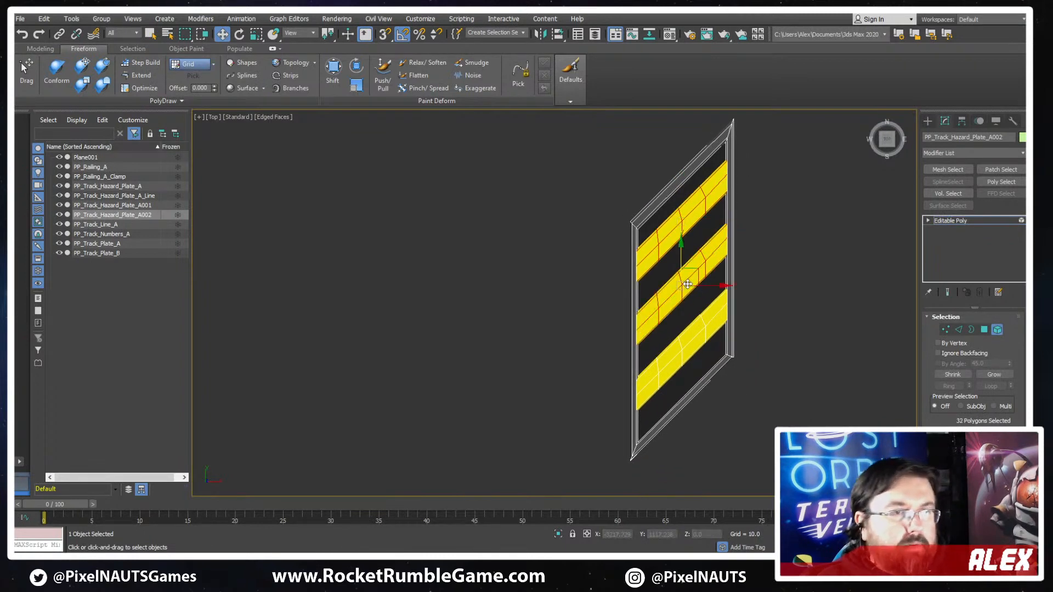
ctrl+click(682, 349)
mouse_move(683, 253)
mouse_down()
mouse_move(680, 269)
mouse_move(671, 262)
mouse_up()
- Chamfer the four frame edges running across the plate's sharp upper-right corner
key(2)
scroll(694, 225, up, 6)
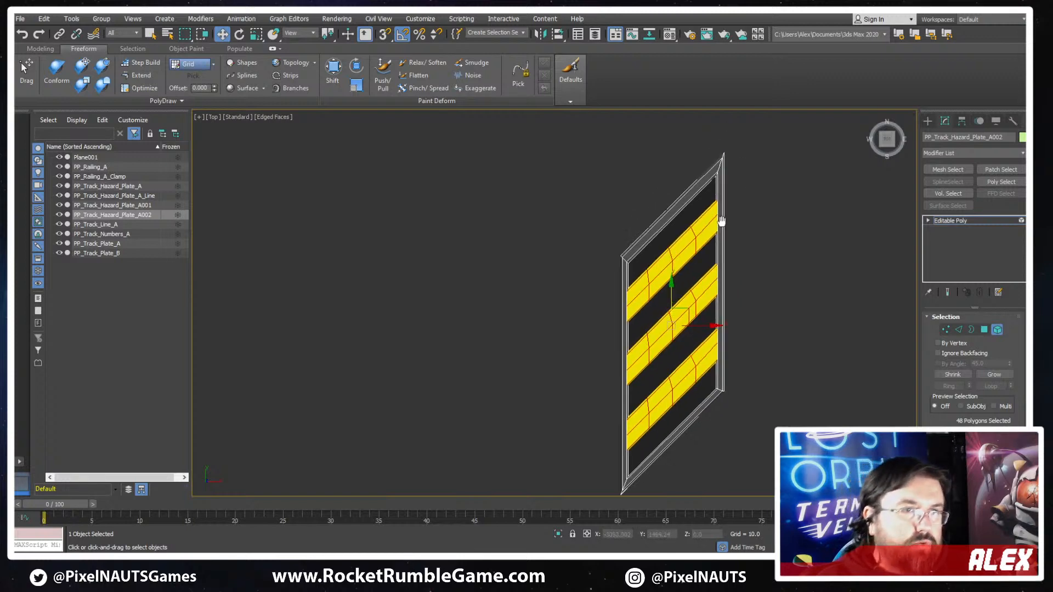
double_click(695, 225)
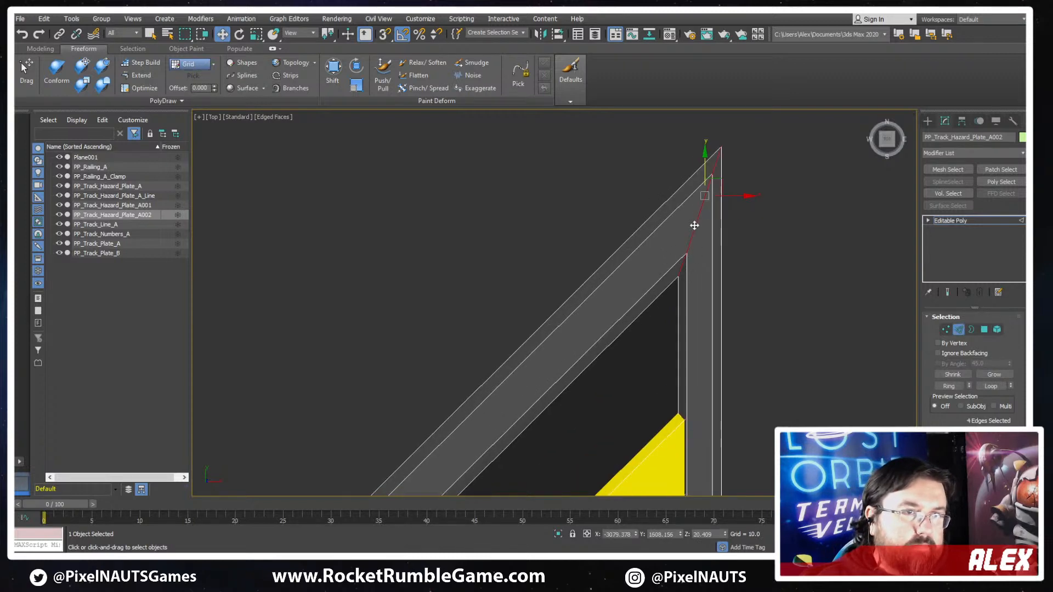
scroll(937, 416, down, 4)
click(949, 411)
mouse_move(705, 223)
mouse_down()
mouse_move(695, 202)
mouse_move(691, 211)
mouse_up()
- Chamfer the four frame edges running across the plate's sharp lower-left corner
scroll(704, 324, down, 5)
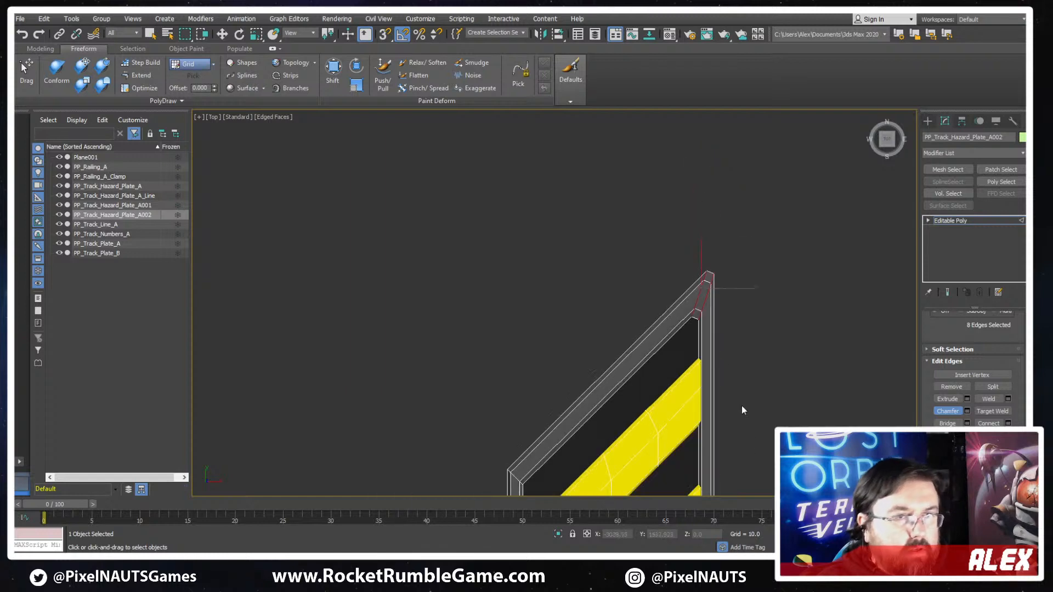
middle_drag(742, 409, 762, 316)
scroll(762, 315, down, 2)
middle_drag(617, 480, 663, 326)
scroll(652, 302, up, 2)
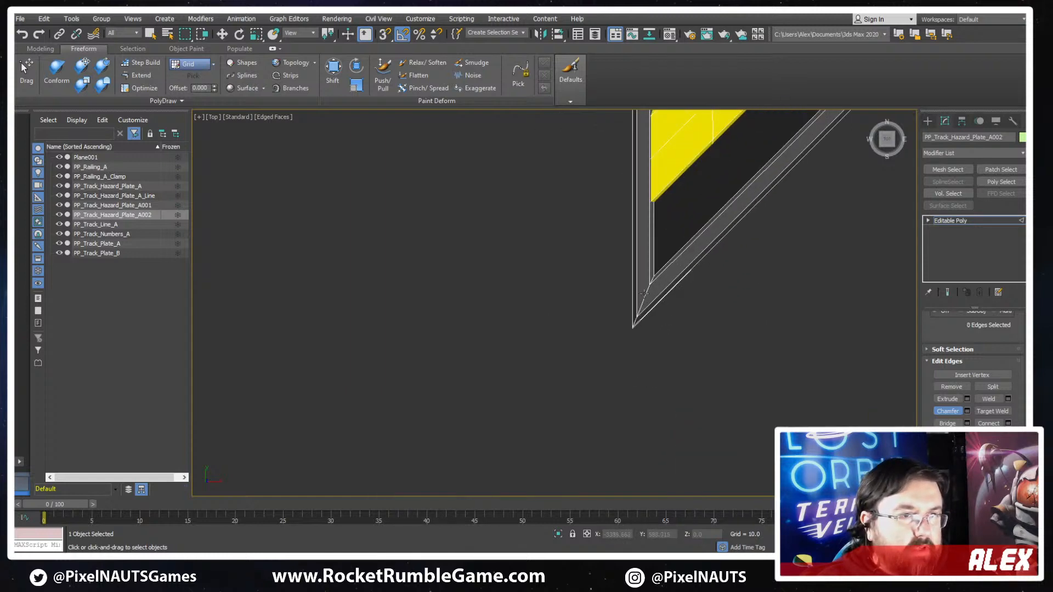
scroll(645, 296, up, 4)
key(2)
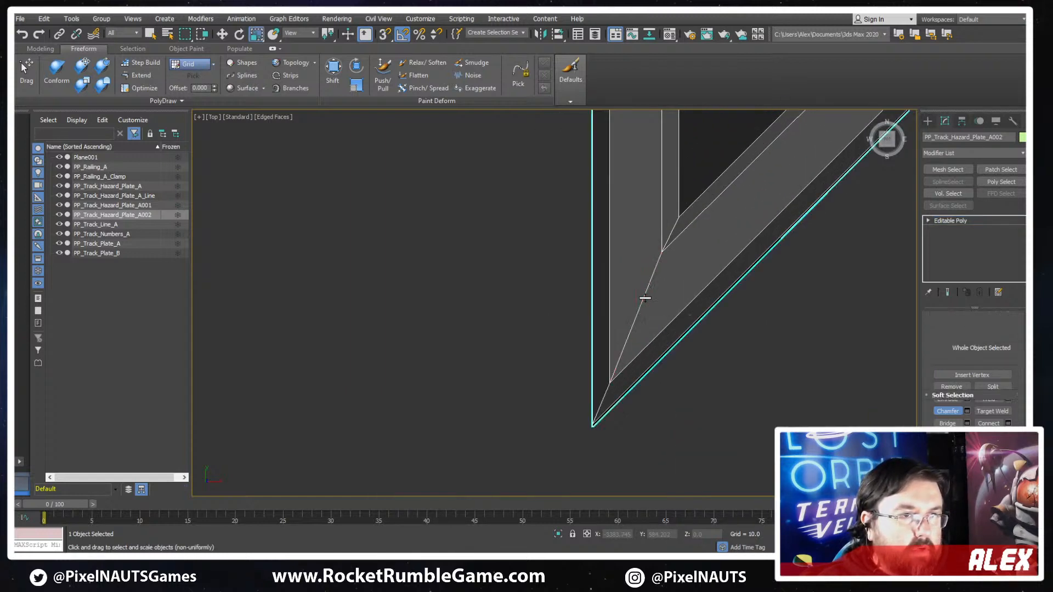
key(r)
key(2)
click(643, 298)
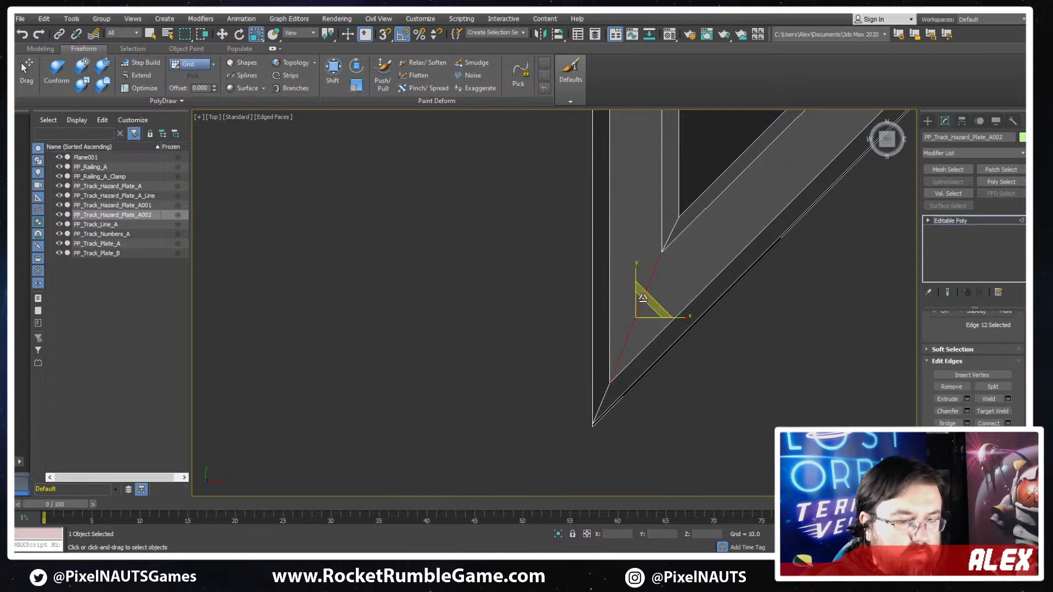
key(w)
double_click(645, 290)
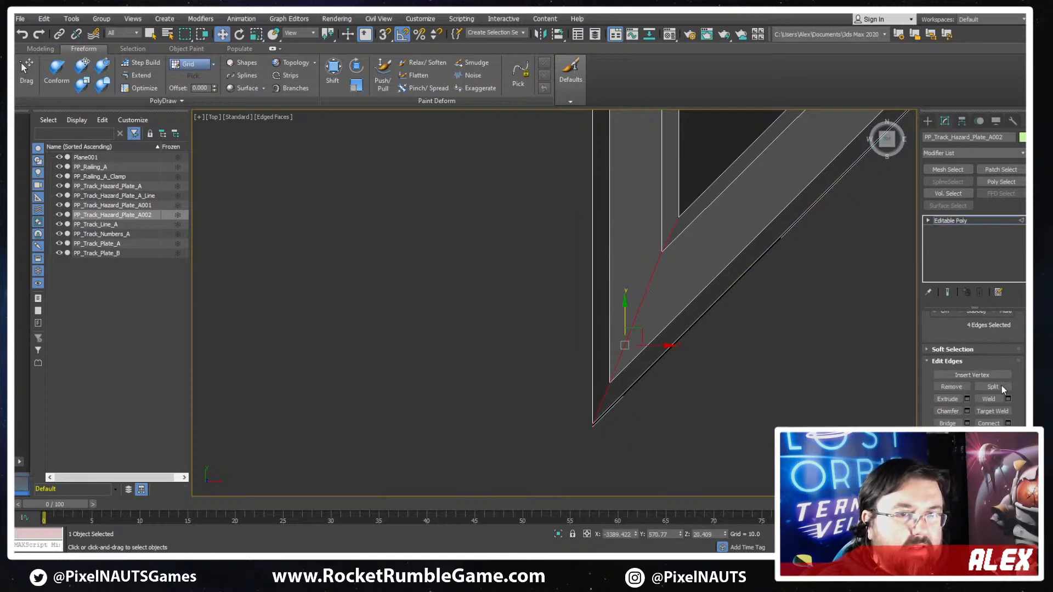
click(948, 411)
drag(635, 291, 645, 274)
- Chamfer the four frame edges running across the plate's lower-right corner
scroll(722, 265, down, 8)
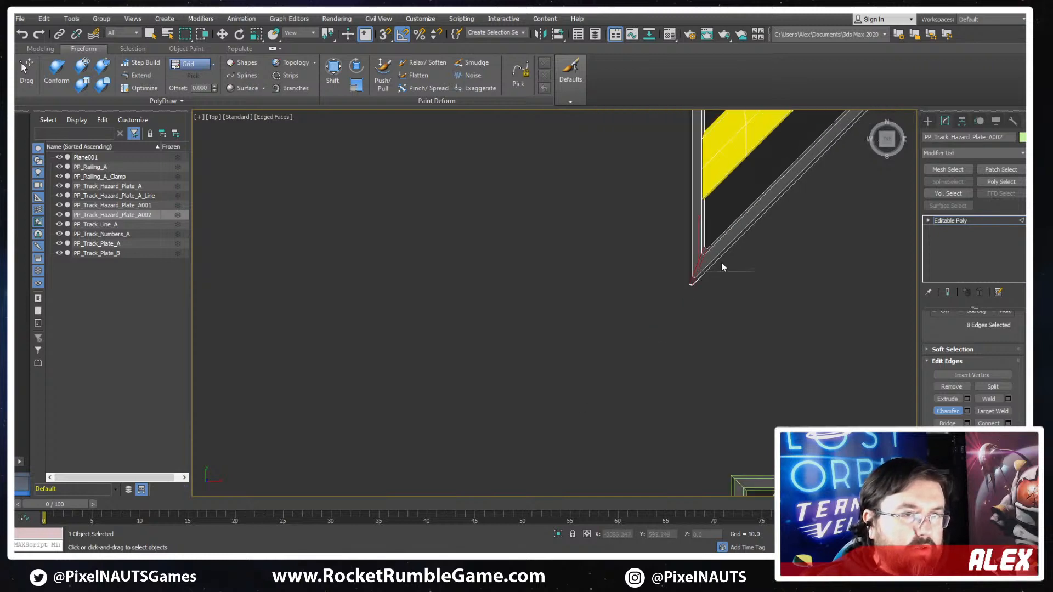
scroll(741, 283, up, 8)
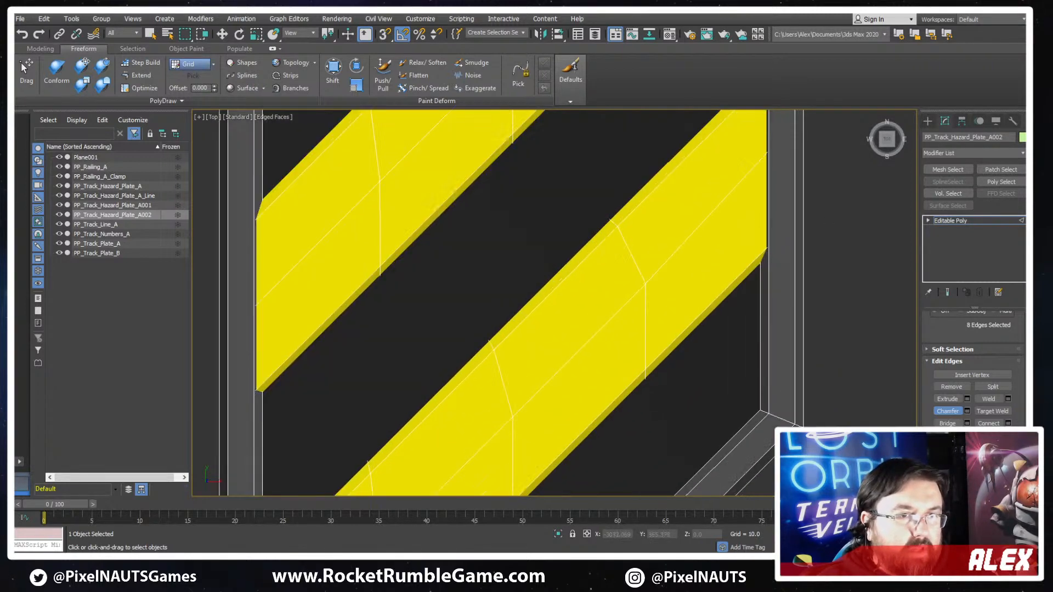
key(2)
key(2)
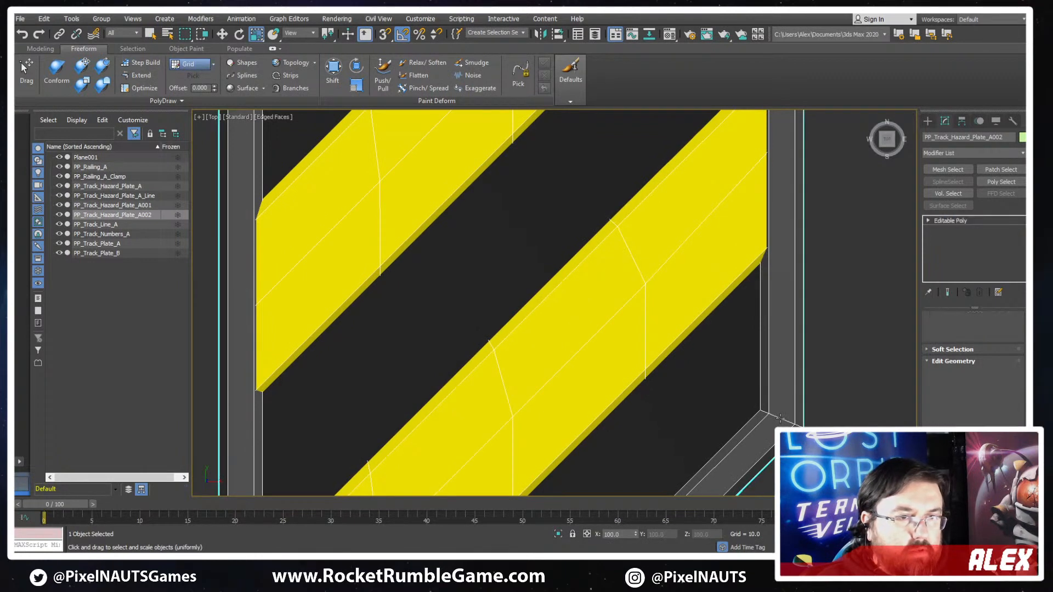
key(w)
double_click(780, 419)
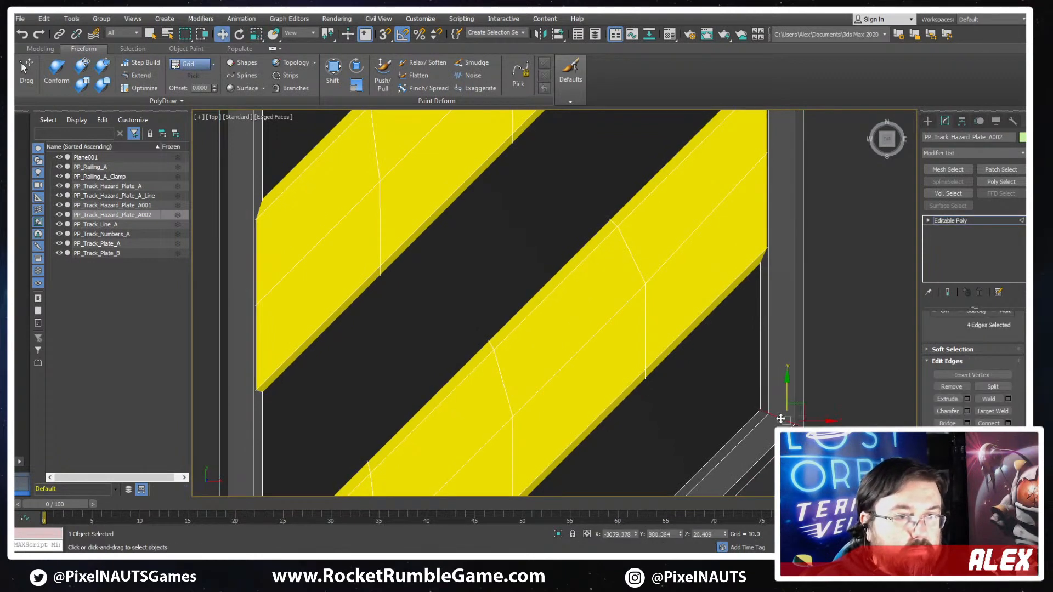
click(946, 411)
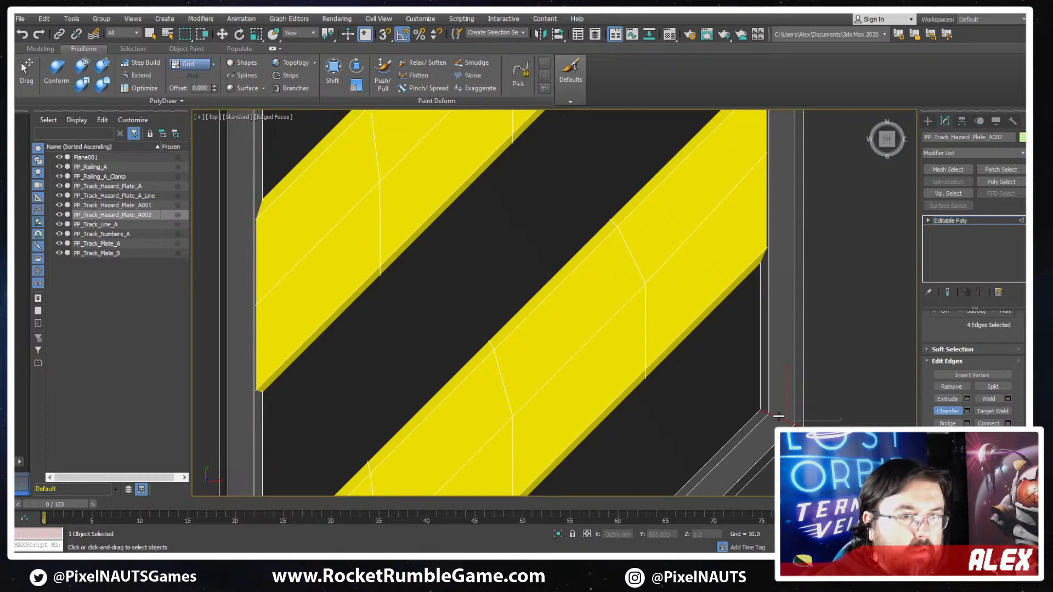
- Chamfer the four frame edges running across the plate's upper-left corner
scroll(776, 409, down, 8)
middle_drag(597, 206, 718, 329)
scroll(738, 275, up, 7)
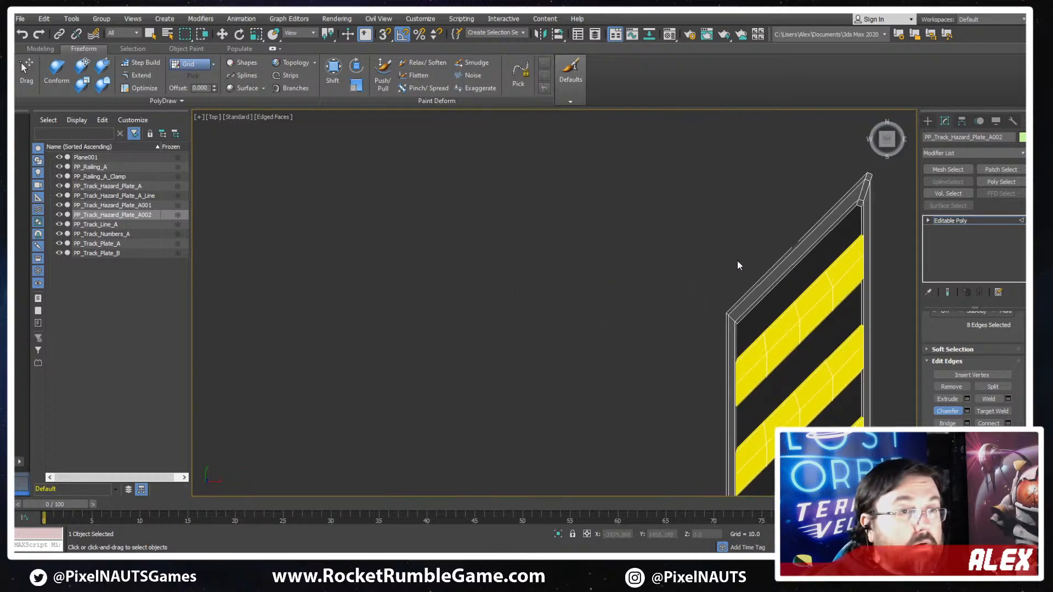
key(2)
key(2)
click(711, 342)
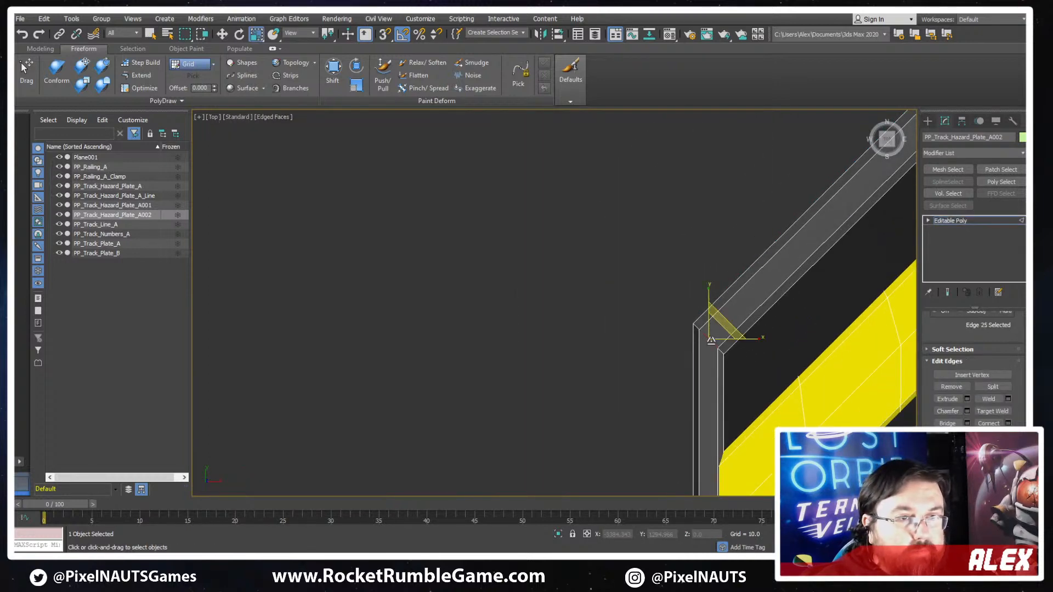
double_click(703, 337)
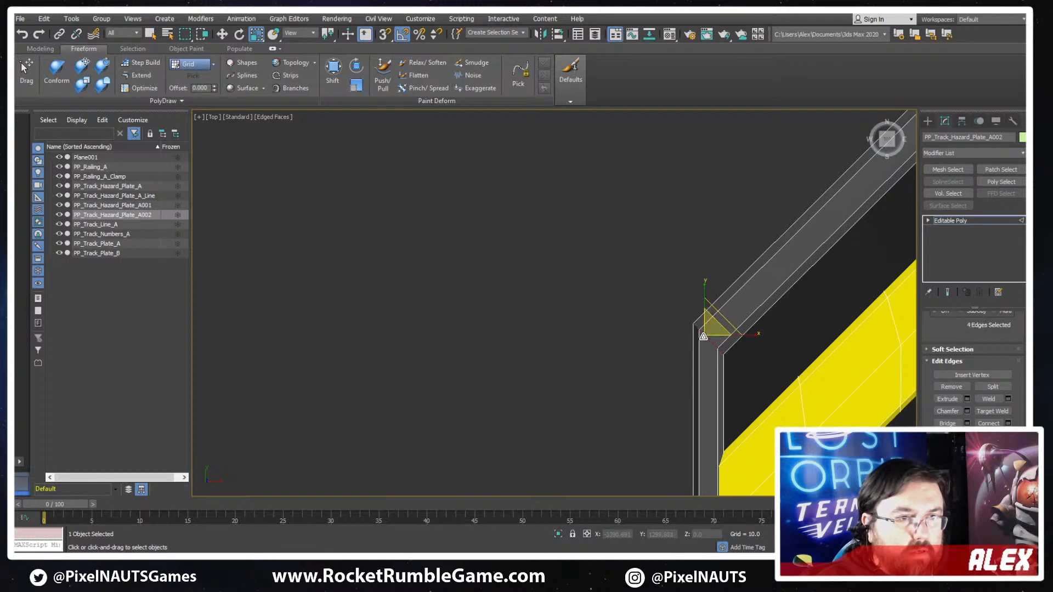
drag(940, 331, 940, 374)
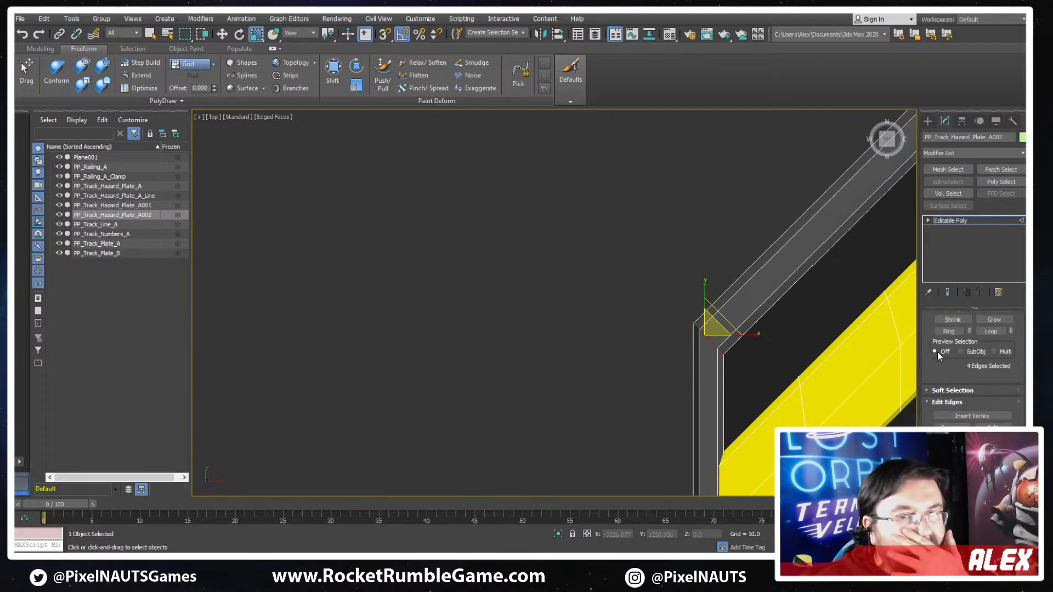
scroll(943, 372, down, 1)
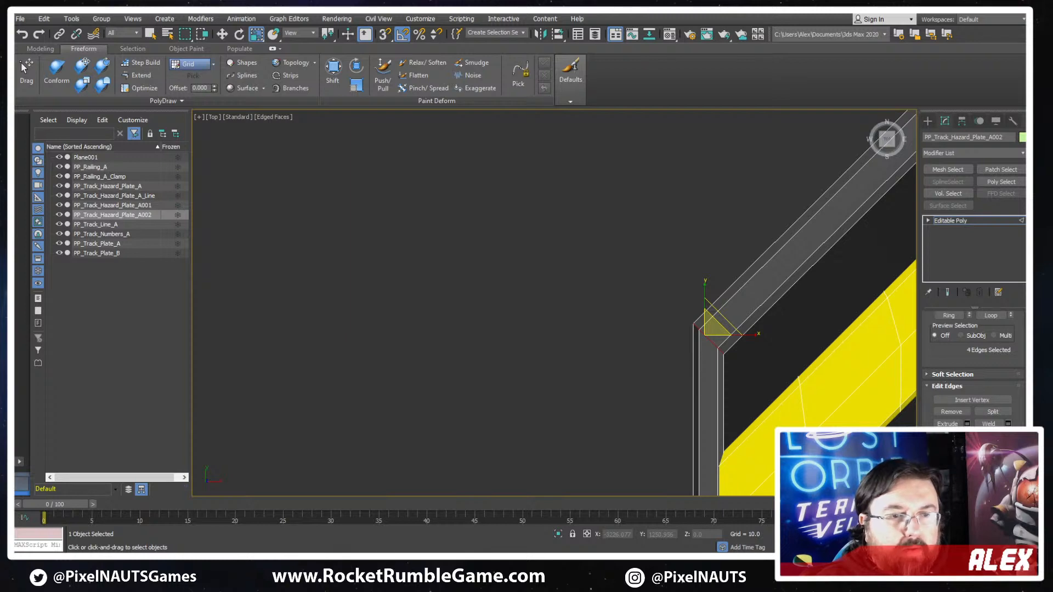
key(q)
scroll(706, 332, up, 4)
key(ctrl+shift+c)
drag(705, 331, 705, 316)
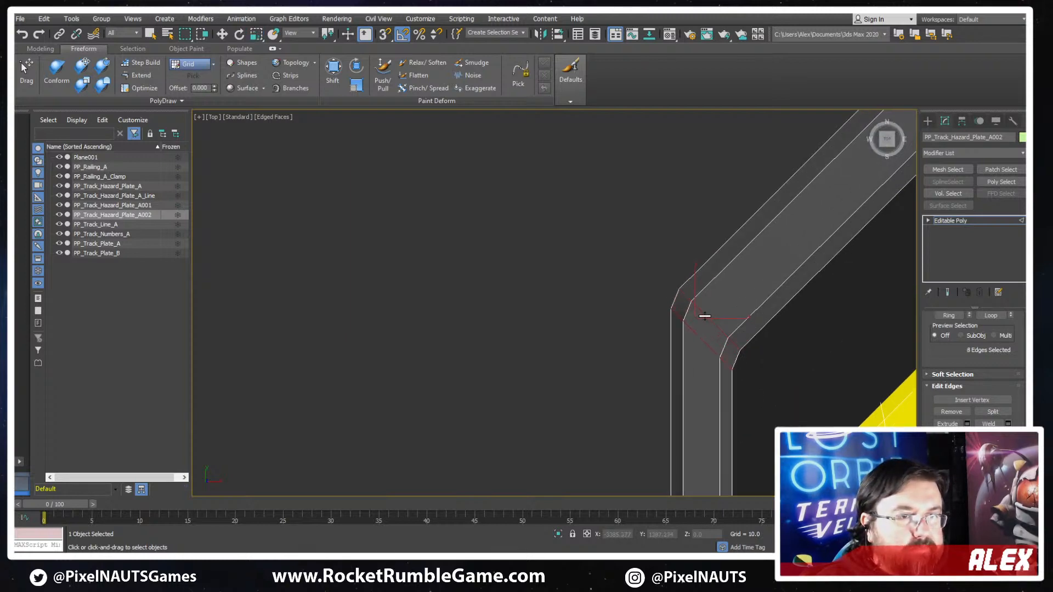
- Leave edge editing and examine the slanted hazard plate's chamfered frame as a whole
scroll(730, 345, down, 12)
middle_drag(793, 352, 715, 306)
scroll(716, 299, up, 4)
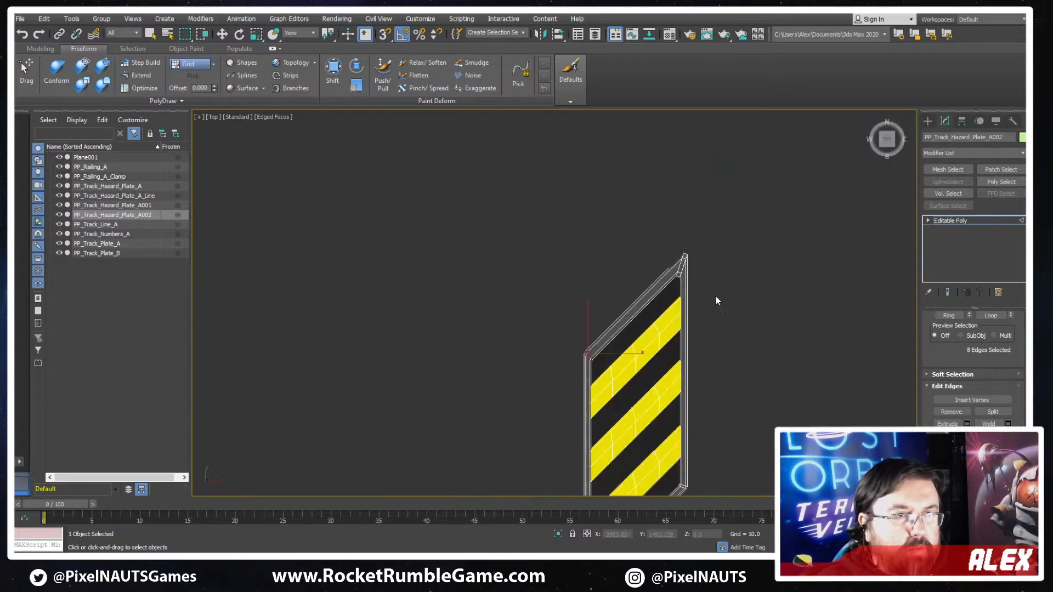
middle_drag(678, 396, 742, 265)
click(950, 223)
key(r)
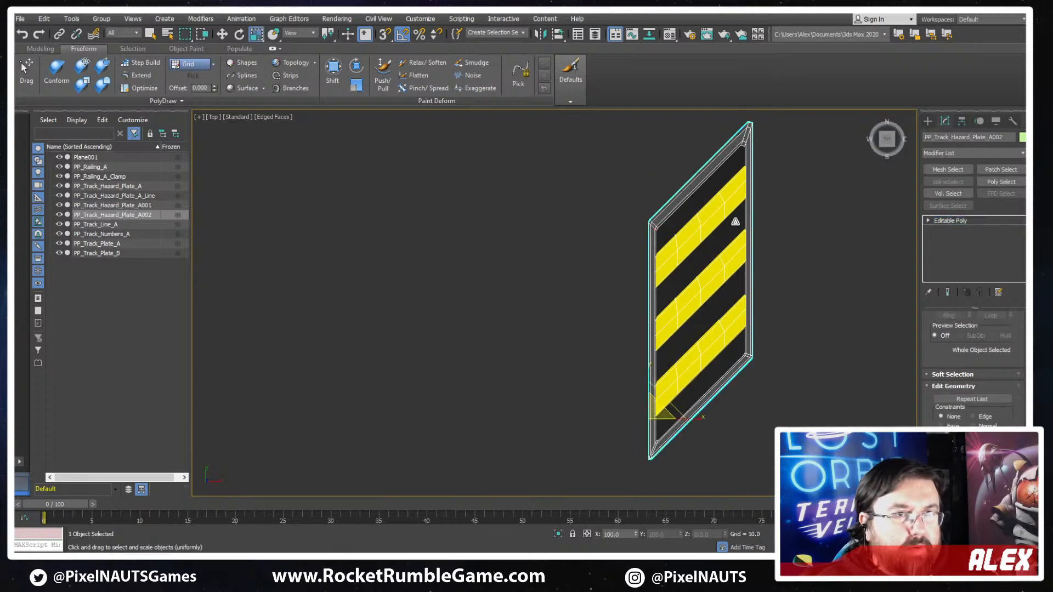
scroll(735, 222, down, 6)
scroll(711, 287, down, 6)
middle_drag(713, 286, 658, 286)
scroll(659, 285, up, 8)
scroll(658, 285, up, 2)
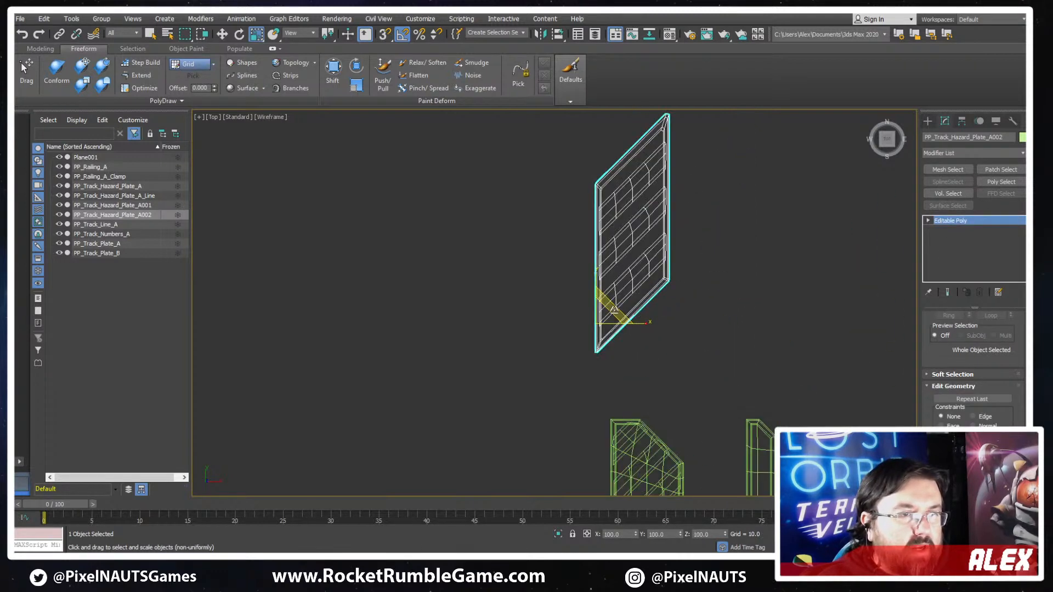
- Connect the long vertical edges on both sides of the slanted hazard plate with 6 segments
drag(935, 361, 936, 432)
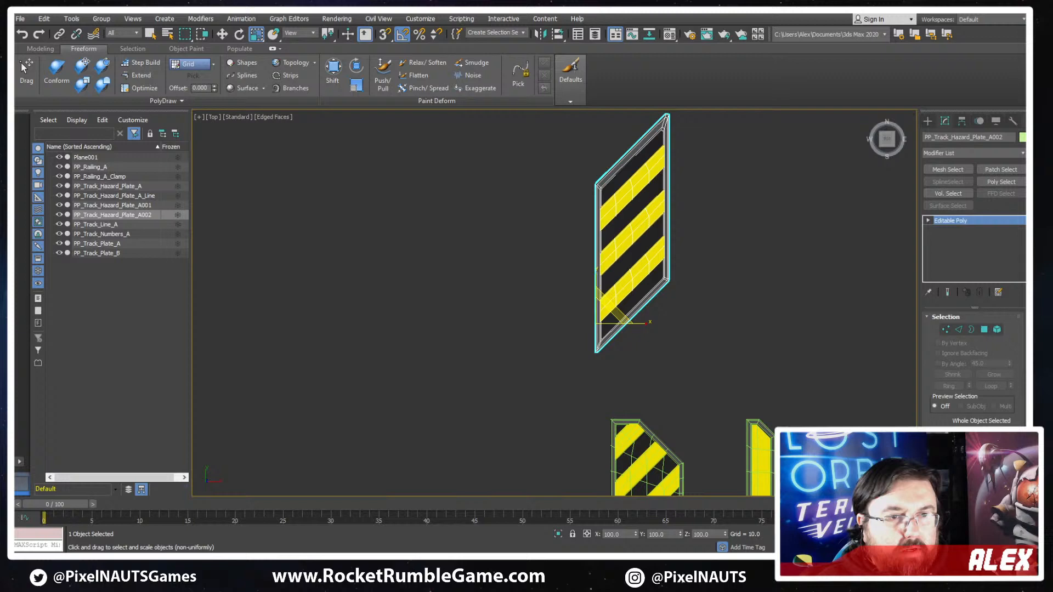
click(958, 329)
scroll(676, 212, up, 5)
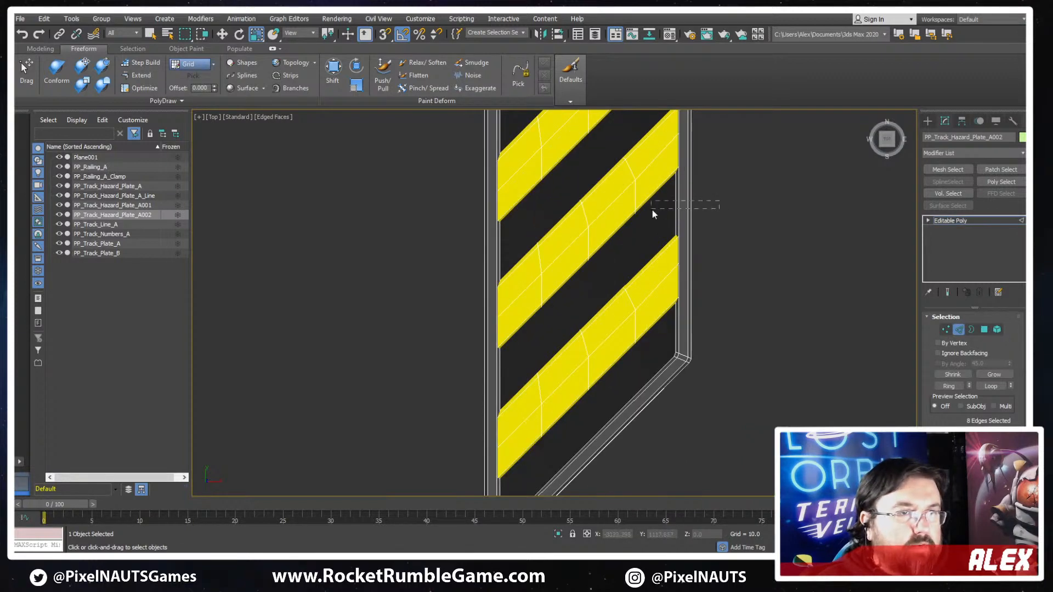
drag(719, 202, 652, 209)
click(948, 386)
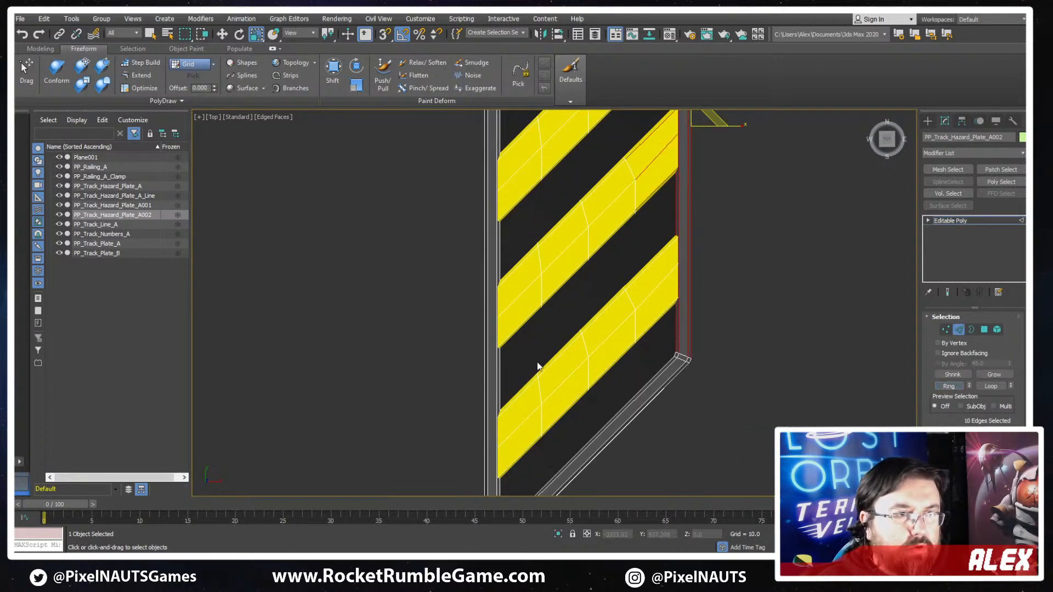
ctrl+drag(510, 363, 480, 374)
scroll(591, 340, down, 5)
key(F3)
middle_drag(593, 303, 688, 261)
scroll(967, 393, down, 4)
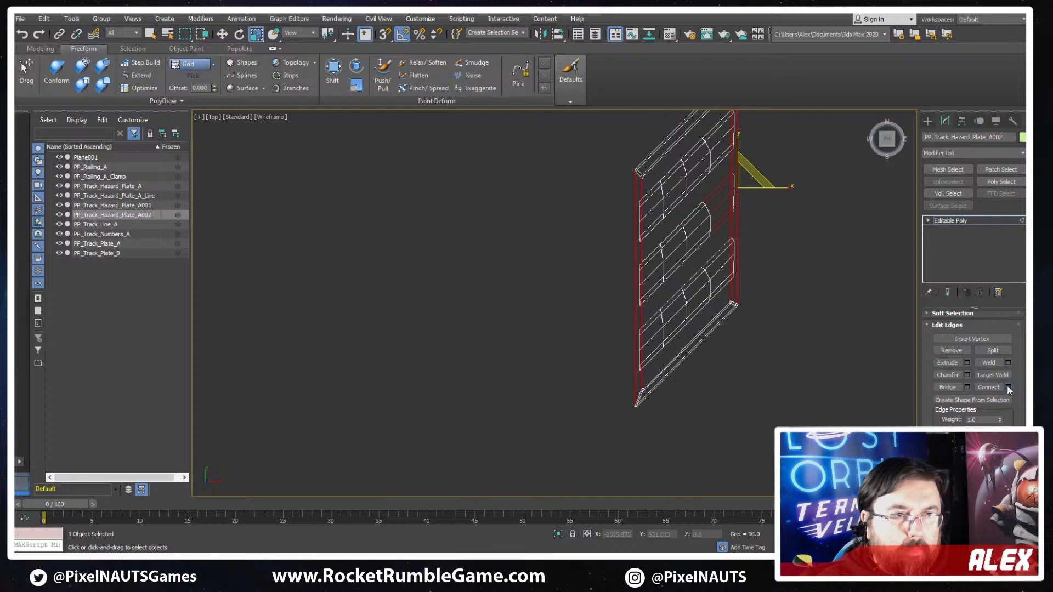
click(1008, 387)
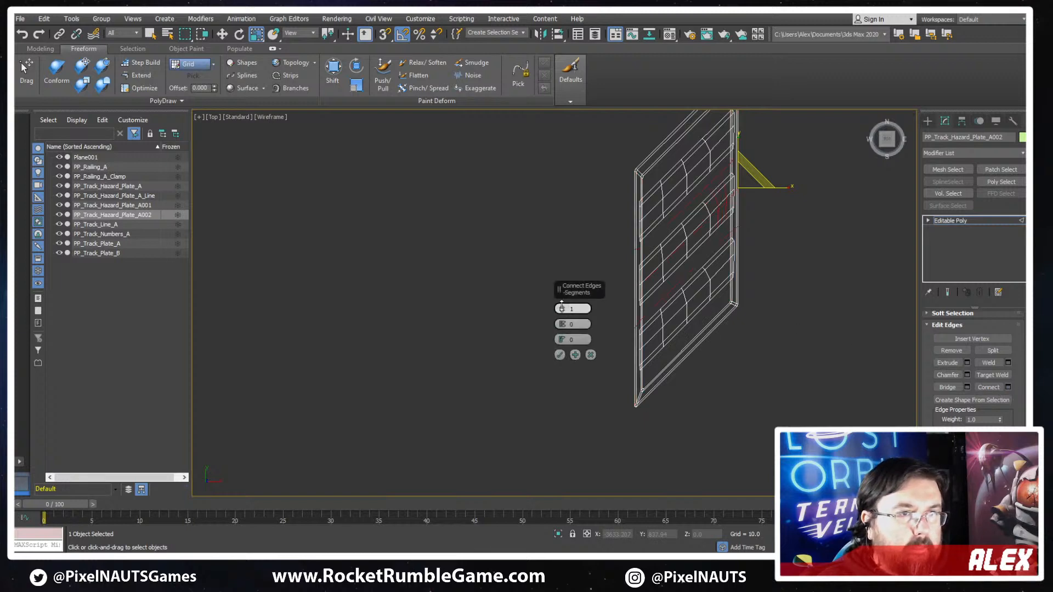
scroll(718, 181, up, 6)
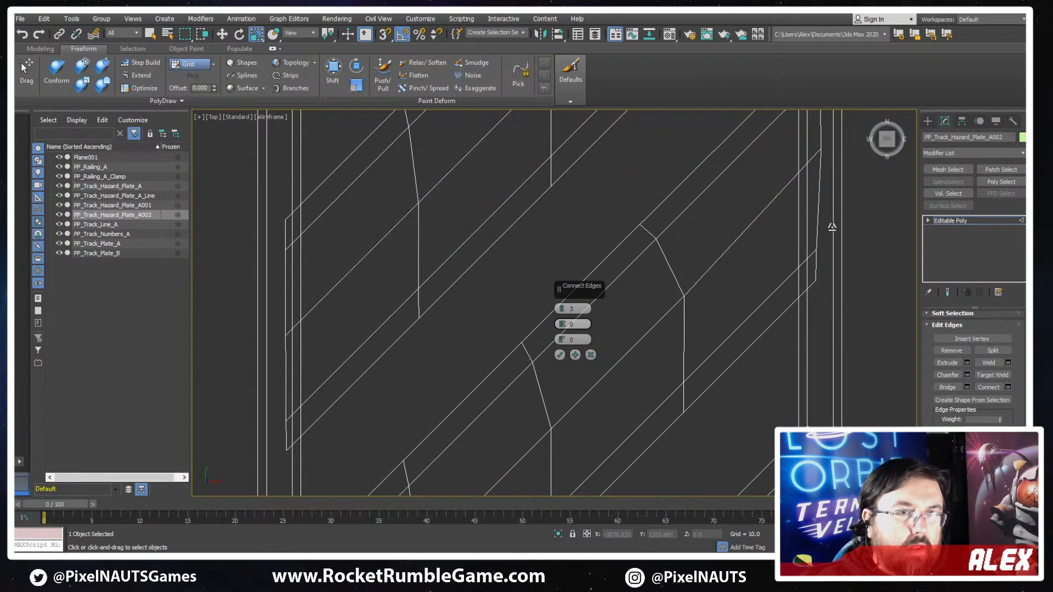
scroll(851, 261, down, 2)
ctrl+click(846, 315)
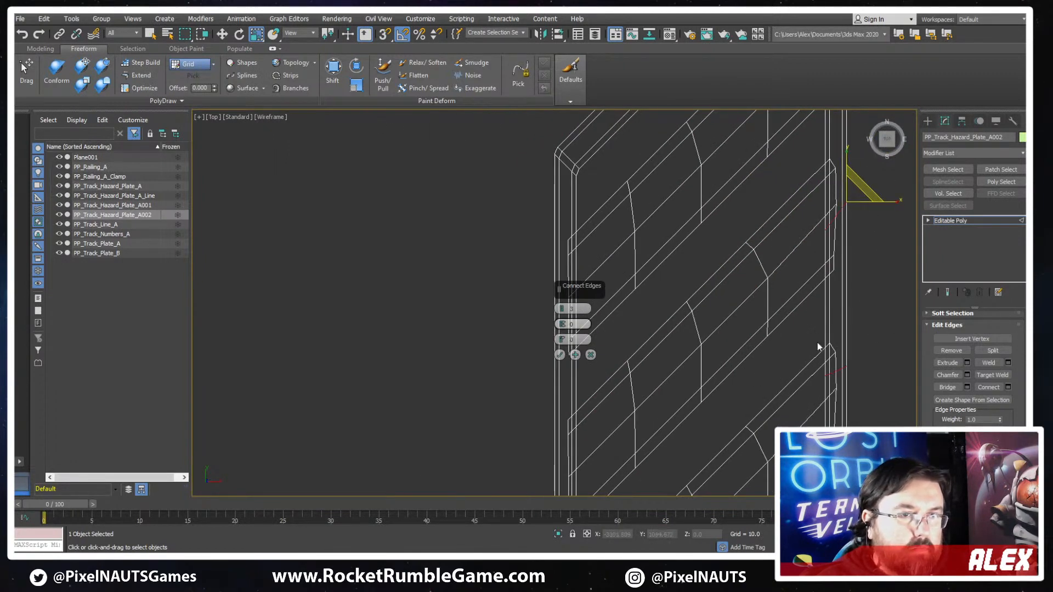
middle_drag(614, 414, 736, 241)
scroll(683, 232, down, 5)
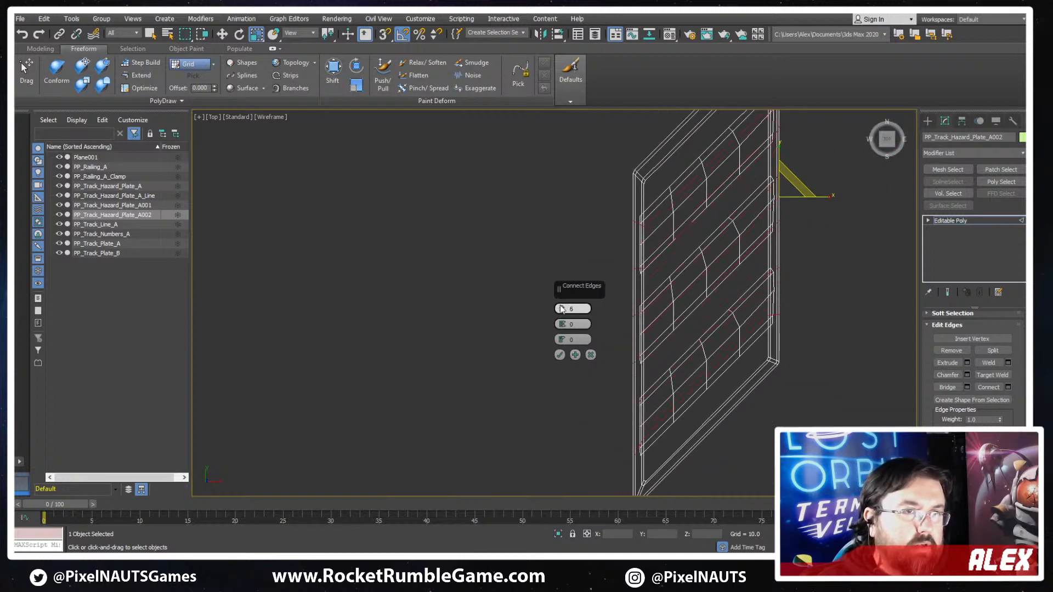
click(560, 356)
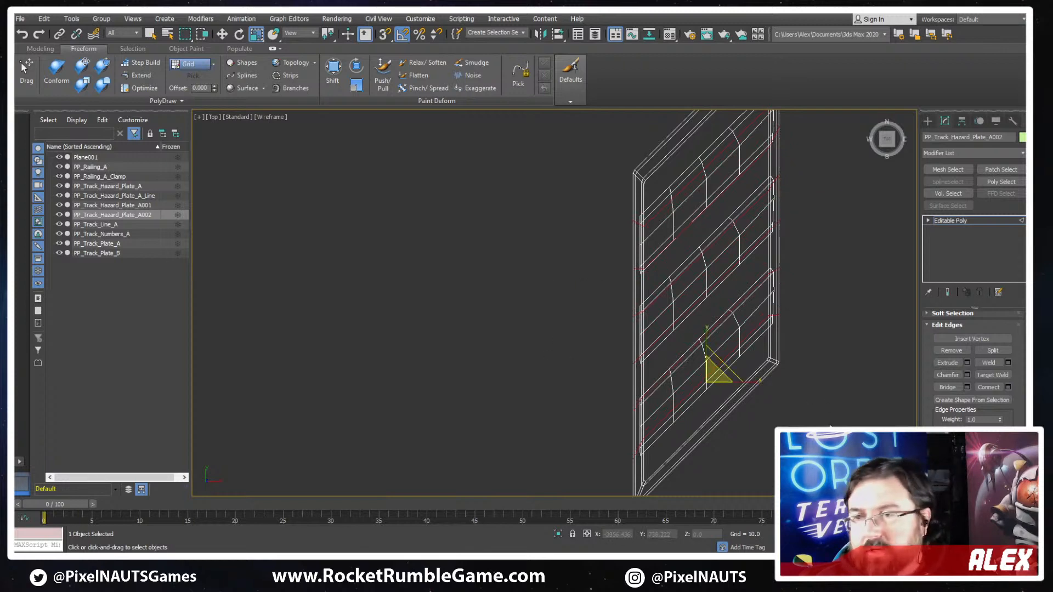
- Select the plate's base and frame element from its slanted end edges and hide the unselected stripe geometry
middle_drag(771, 469, 788, 376)
drag(738, 327, 731, 319)
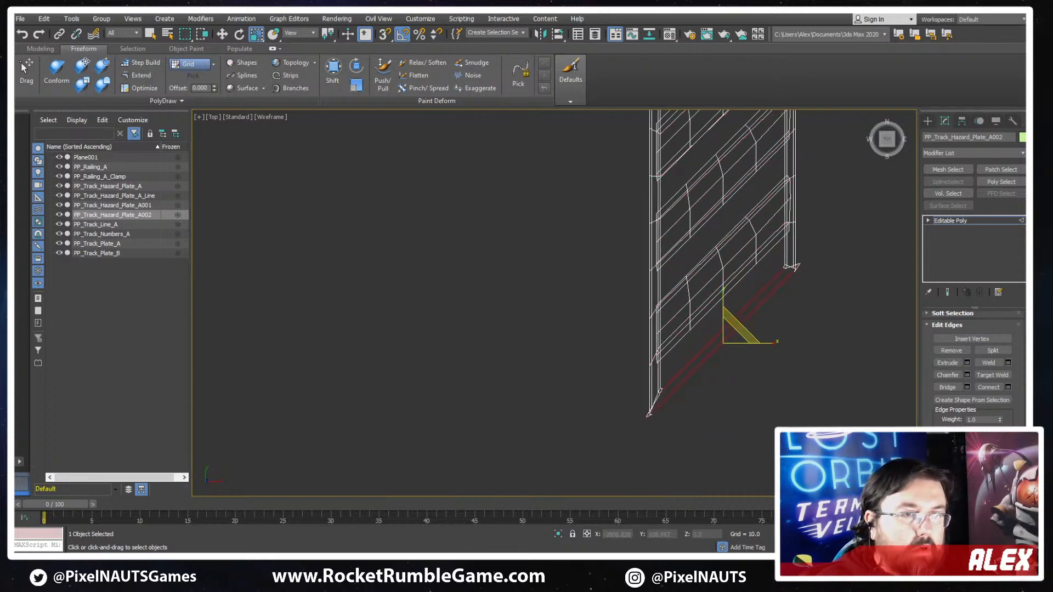
scroll(926, 351, up, 4)
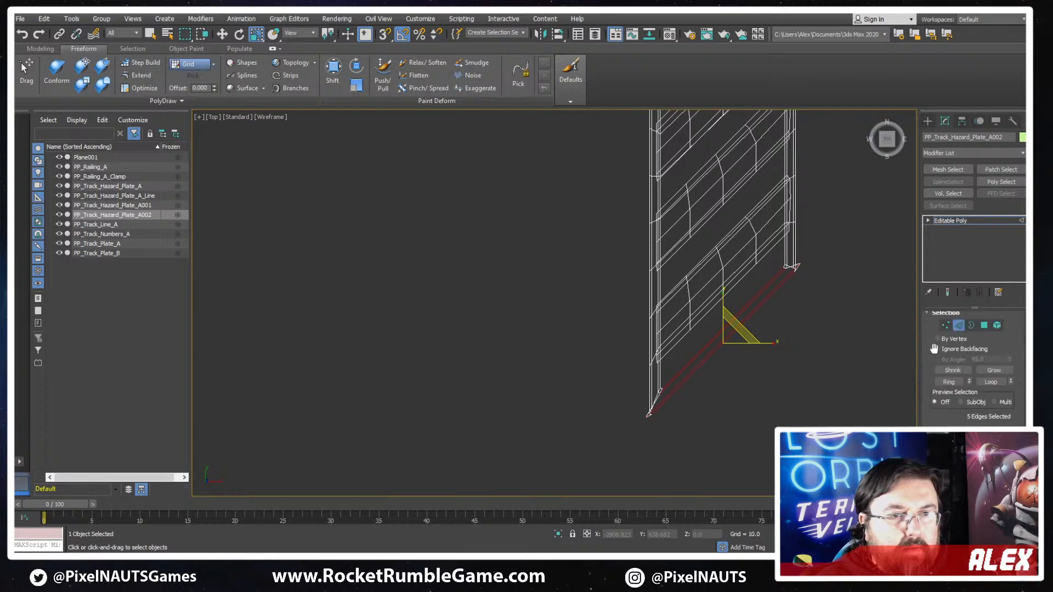
middle_drag(745, 270, 745, 419)
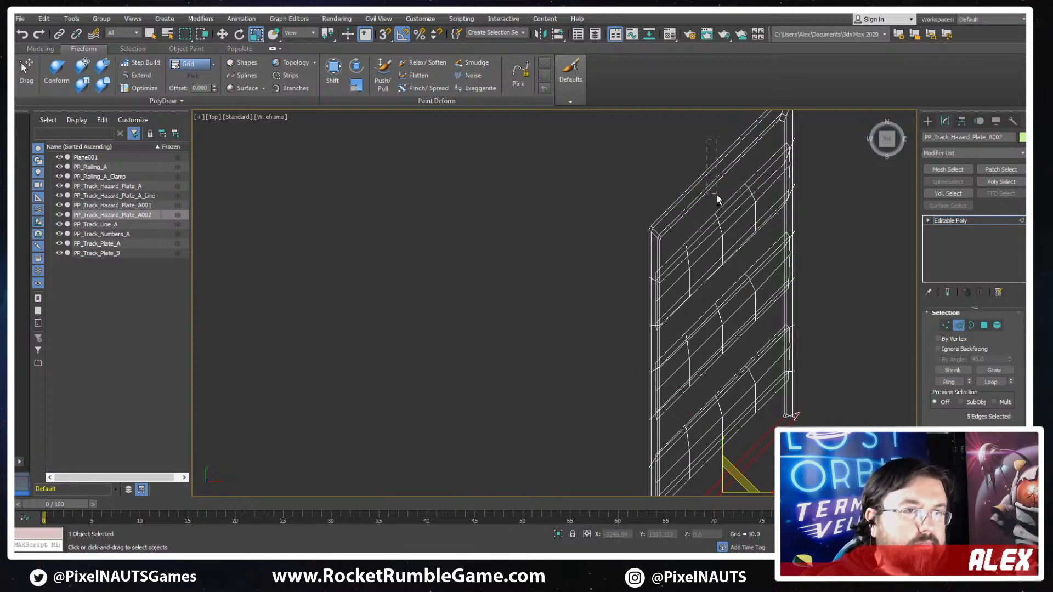
ctrl+drag(716, 195, 717, 195)
ctrl+click(998, 325)
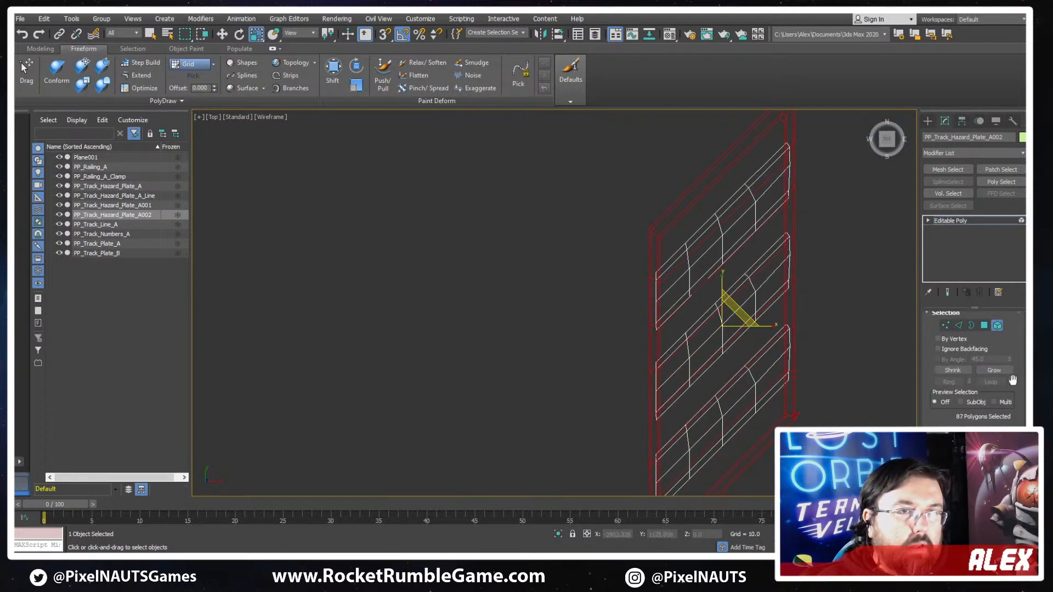
scroll(954, 412, down, 10)
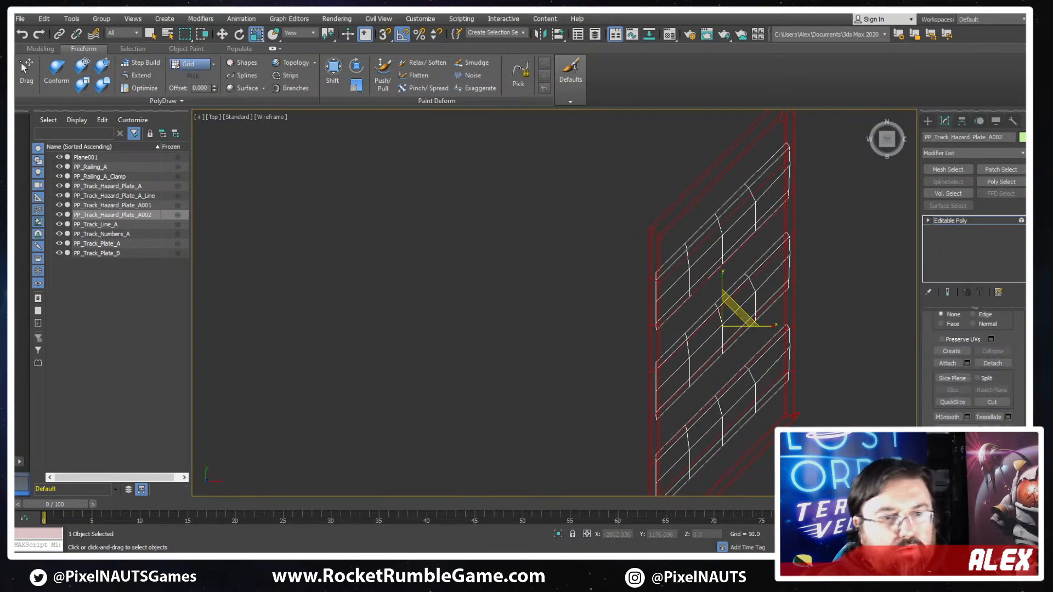
click(966, 367)
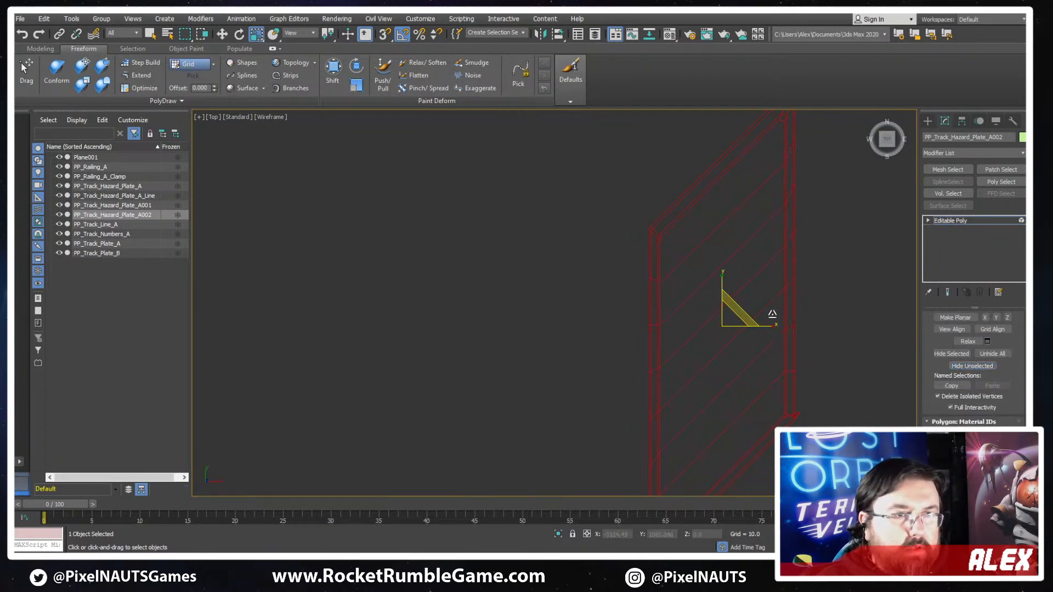
- Connect the plate's slanted edges with 2 segments, adding vertical divisions across the base and frame
key(2)
scroll(721, 176, down, 4)
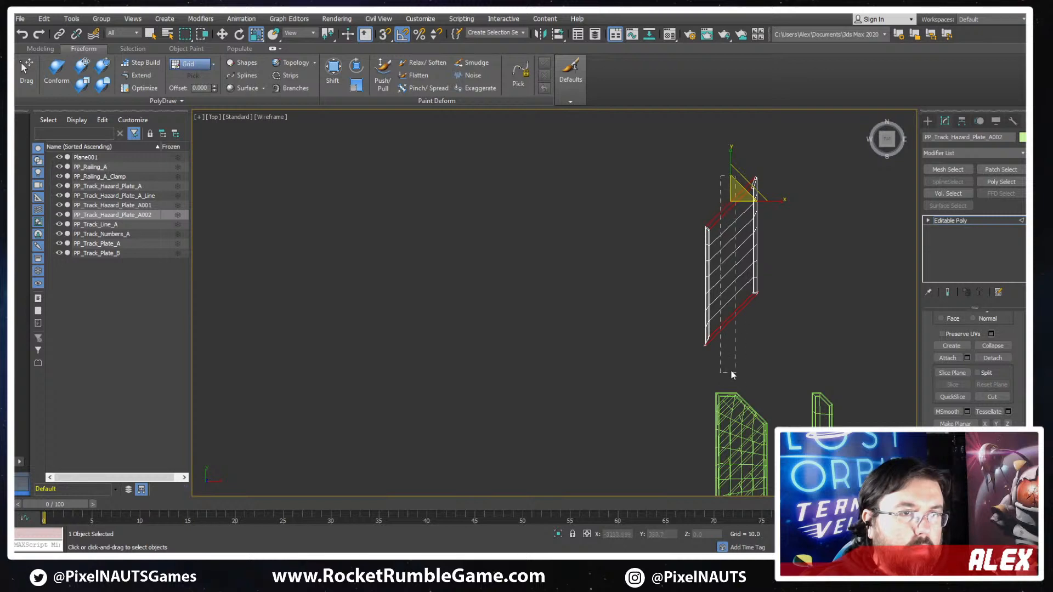
drag(731, 375, 732, 375)
scroll(991, 362, up, 5)
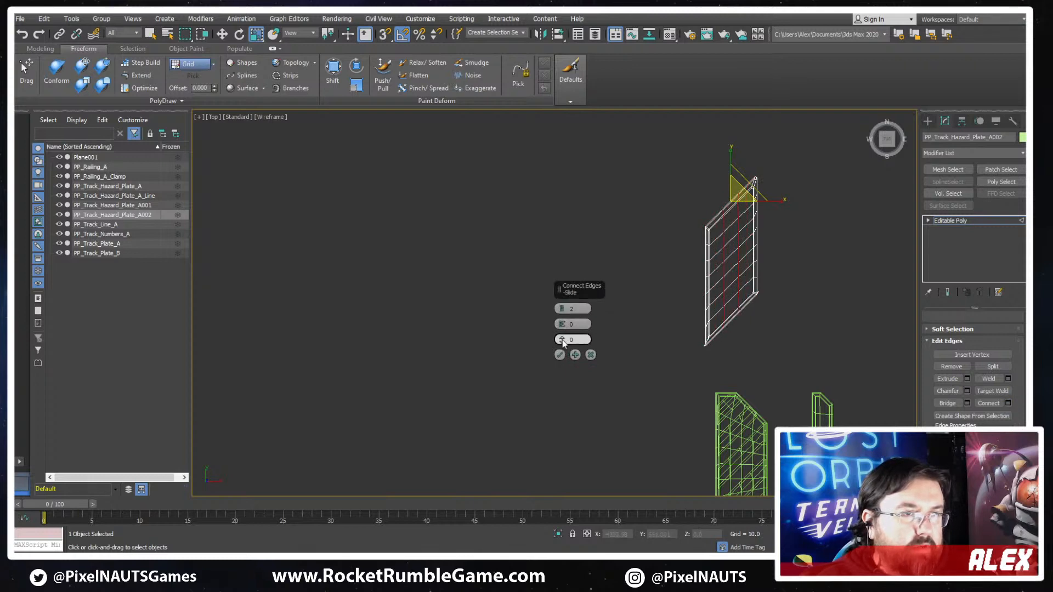
click(559, 355)
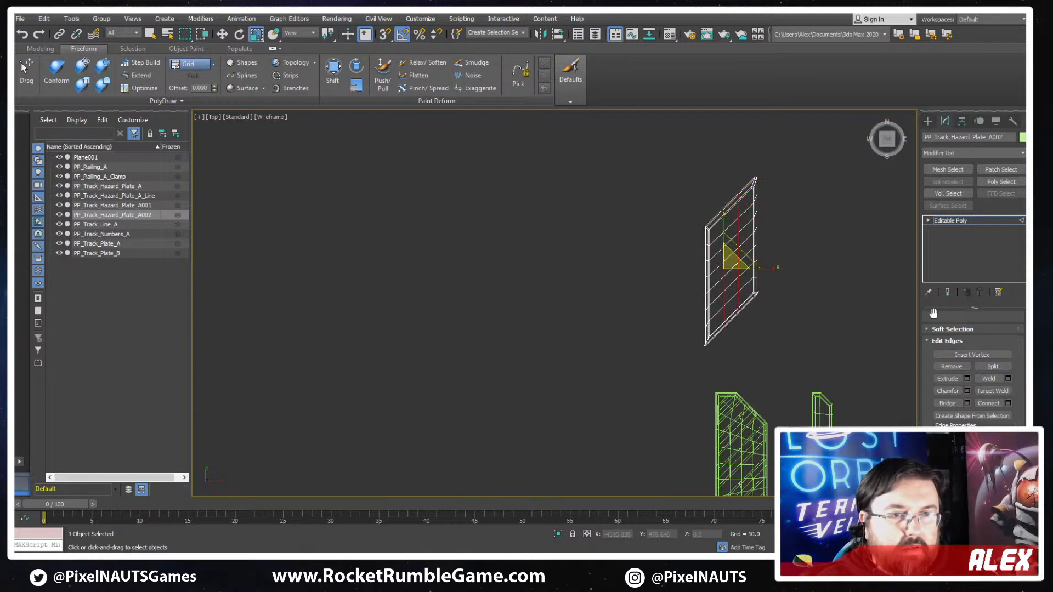
- Select the whole base element, unhide all stripe geometry and return the view to shaded with edged faces
scroll(933, 314, up, 3)
click(999, 331)
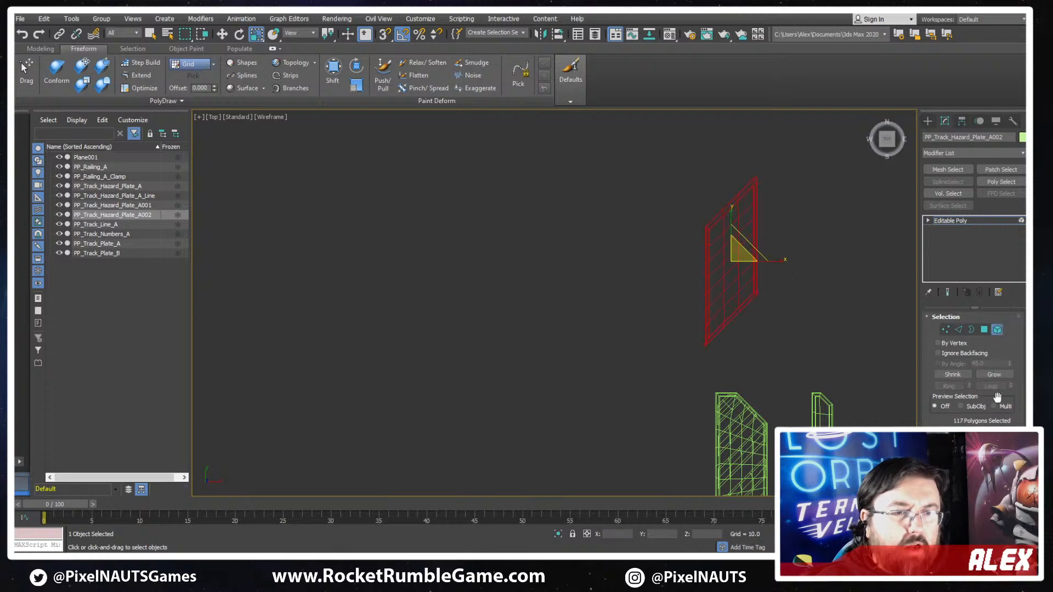
scroll(973, 356, down, 3)
scroll(981, 405, down, 3)
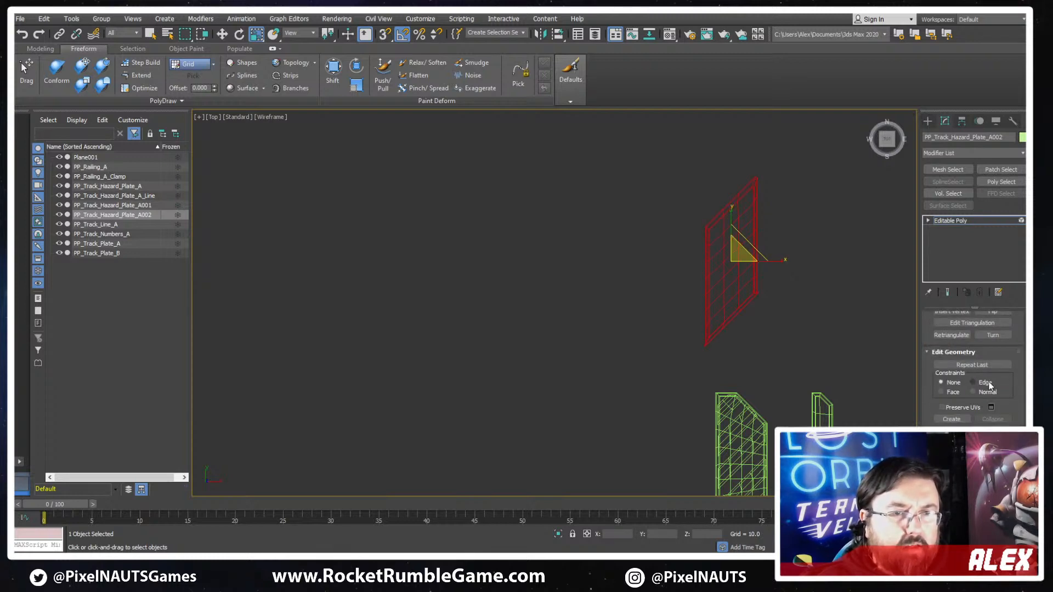
scroll(993, 386, up, 6)
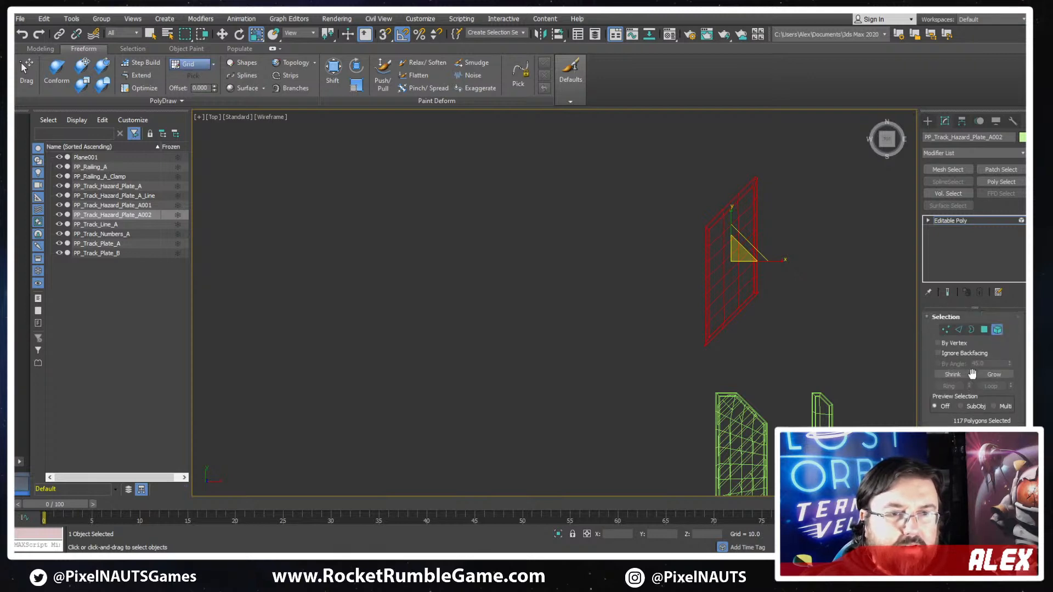
scroll(972, 374, down, 6)
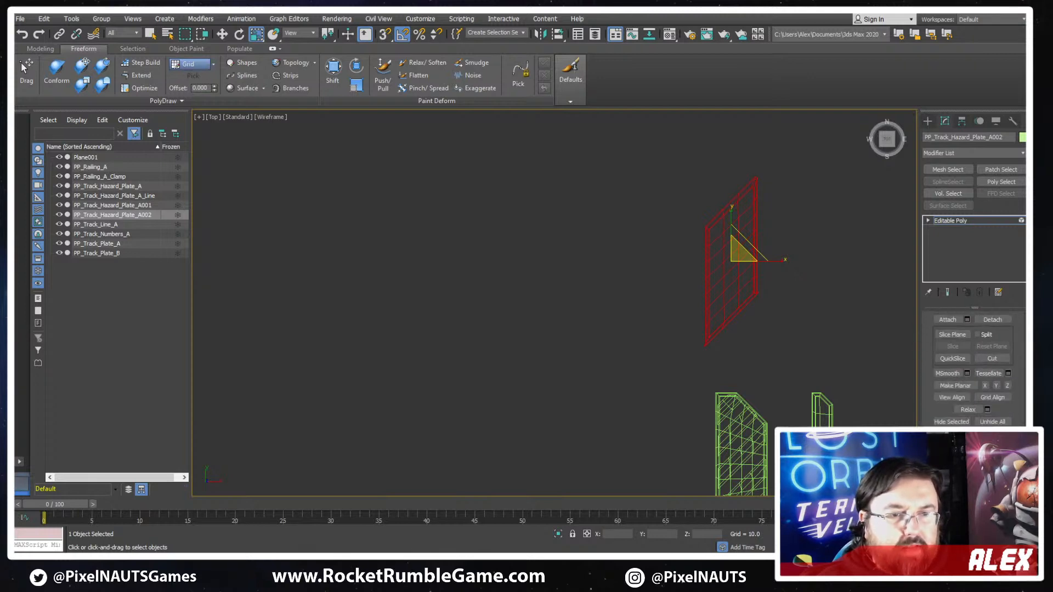
click(992, 421)
key(F3)
scroll(795, 293, up, 2)
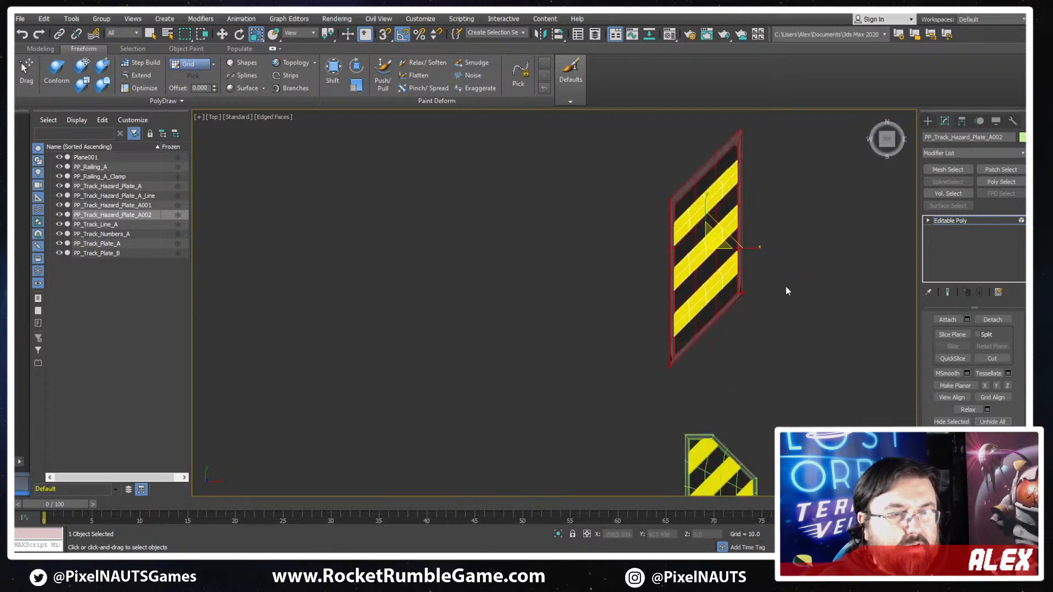
- Move the stray vertex at the plate's lower-right corner inward onto the frame's chamfered corner
click(780, 289)
scroll(757, 265, down, 2)
scroll(719, 299, up, 8)
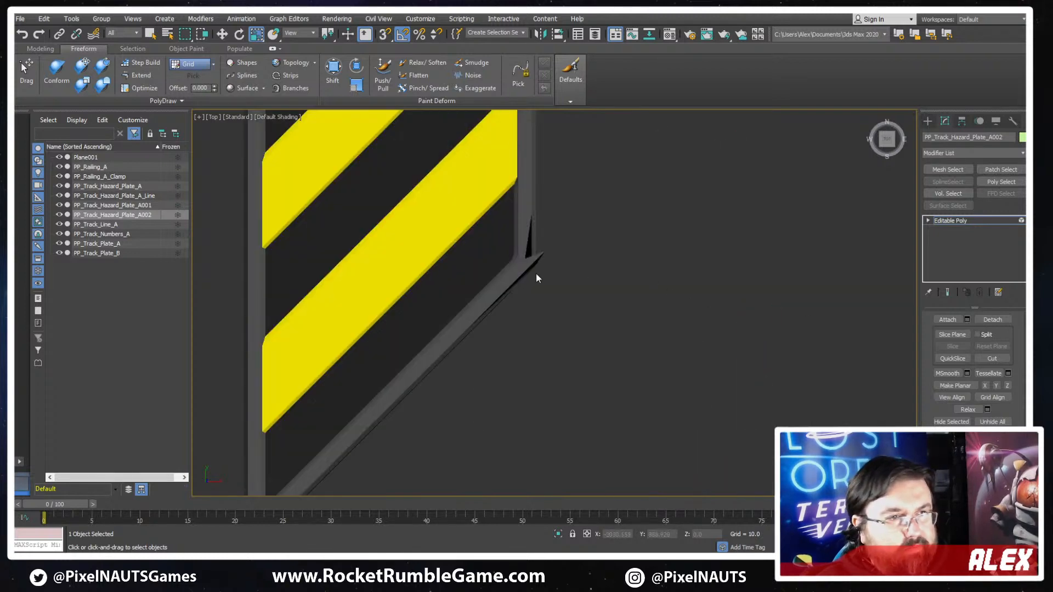
scroll(626, 294, up, 5)
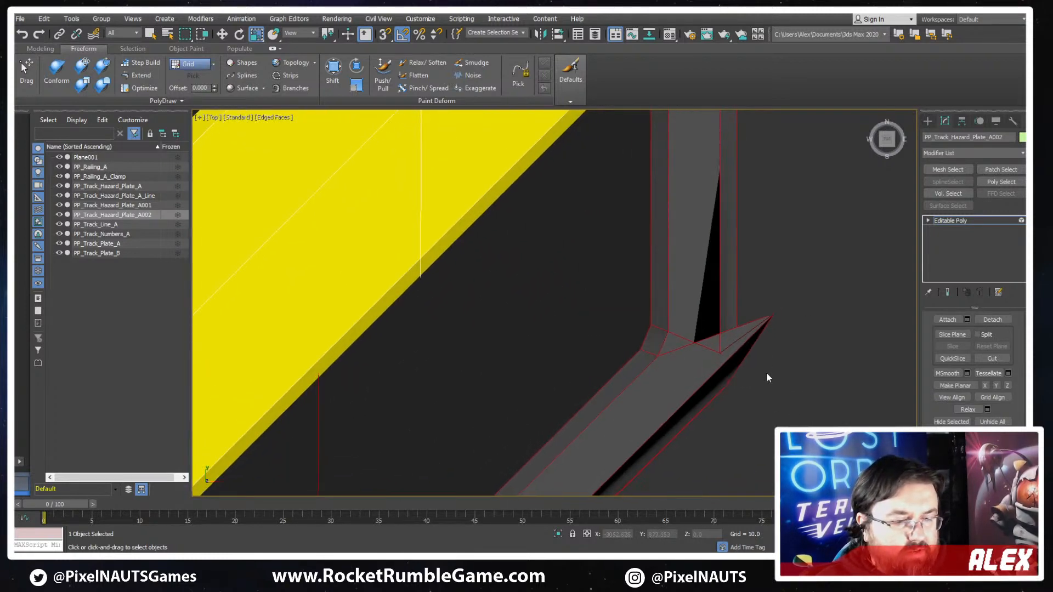
key(1)
key(F3)
key(w)
click(773, 315)
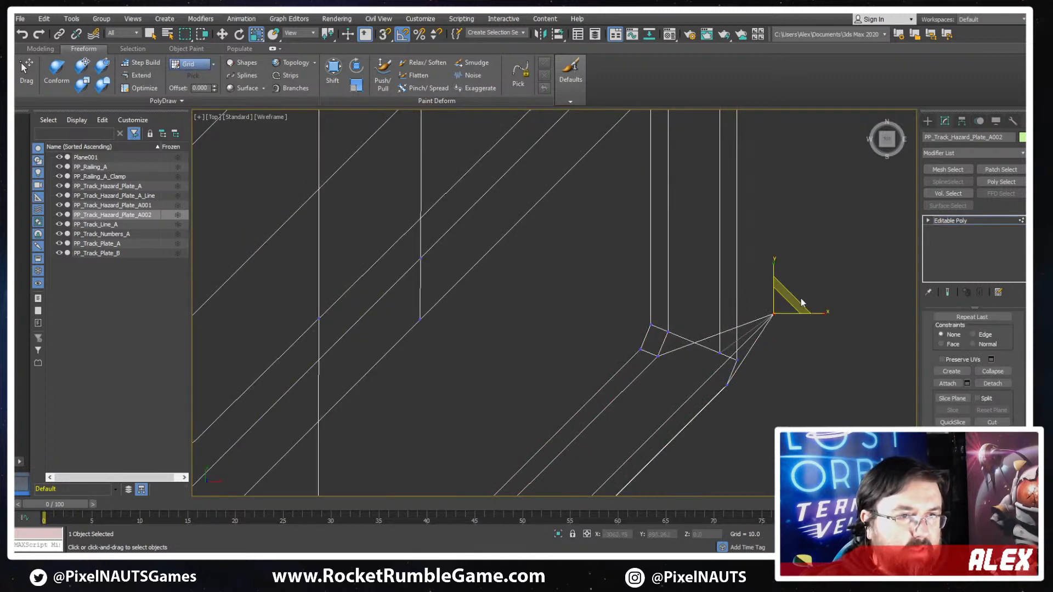
drag(791, 302, 722, 366)
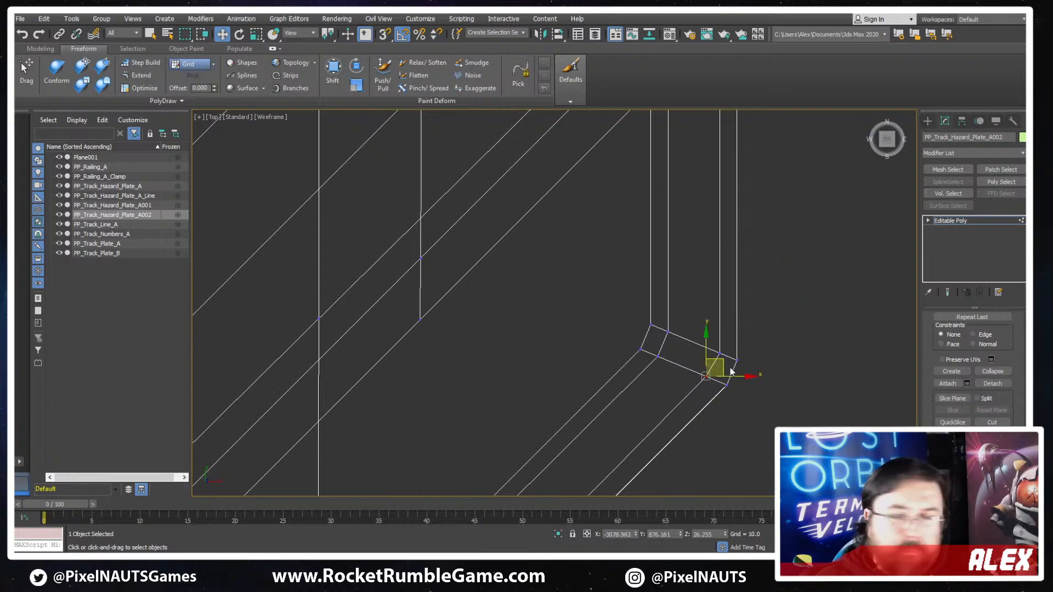
scroll(732, 389, down, 3)
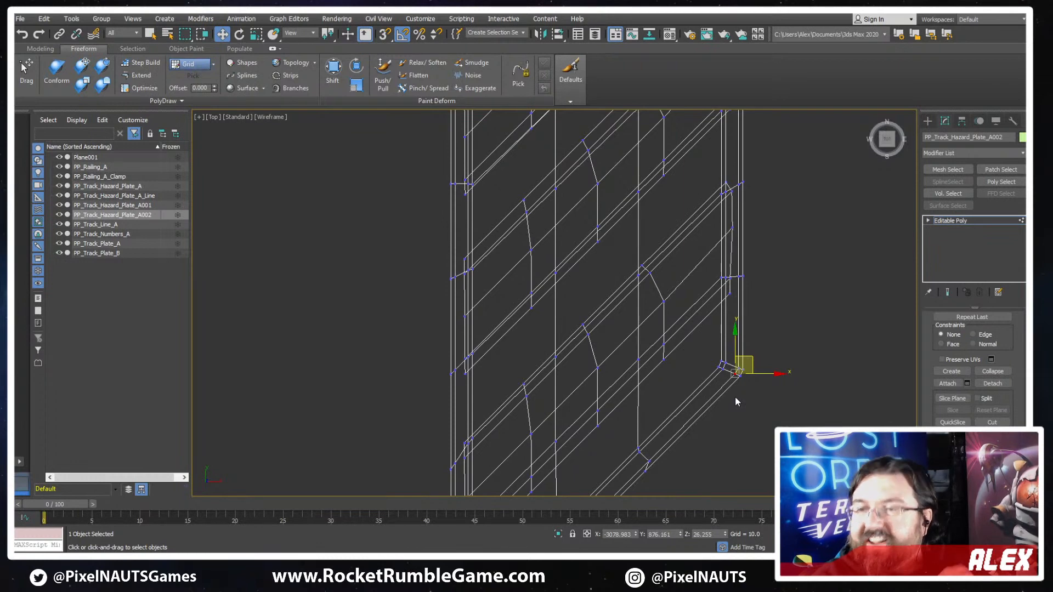
- Move the protruding vertex at the plate's sharp lower-left corner inward to line up with the frame chamfer
scroll(723, 377, down, 5)
scroll(456, 469, up, 10)
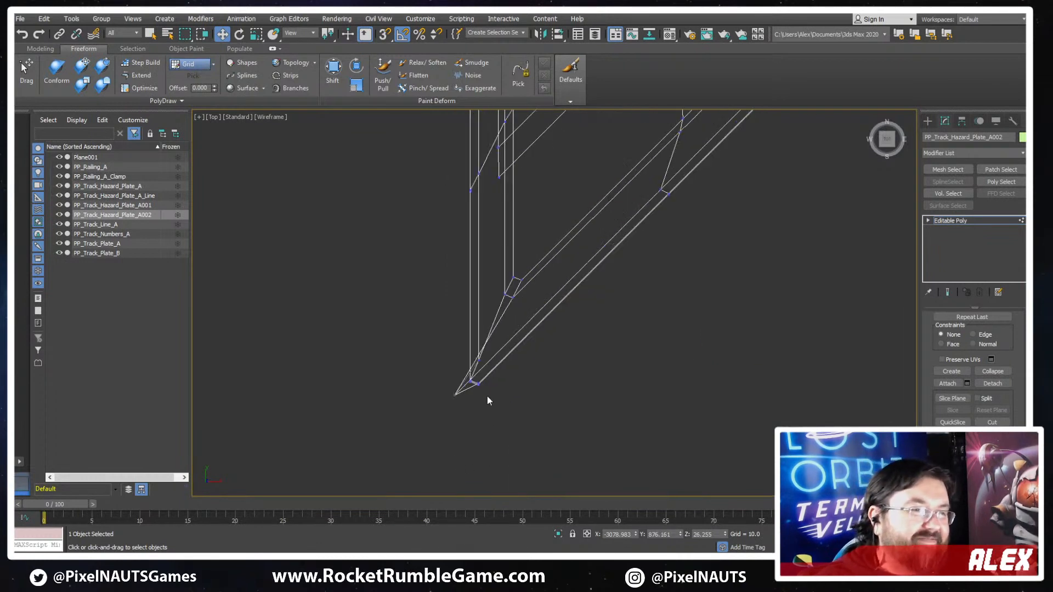
scroll(458, 395, up, 4)
drag(480, 389, 557, 293)
scroll(557, 291, down, 8)
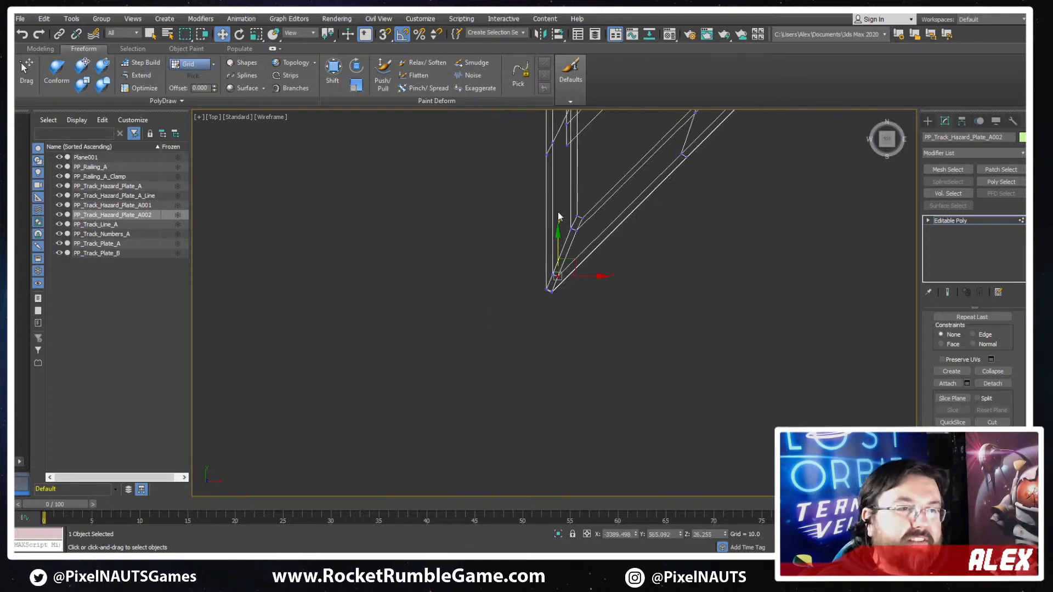
- Examine the plate's upper corners for stray vertices in wireframe and shaded view
middle_drag(557, 213, 592, 471)
scroll(594, 389, down, 5)
scroll(583, 383, up, 8)
scroll(584, 383, down, 3)
middle_drag(583, 383, 457, 415)
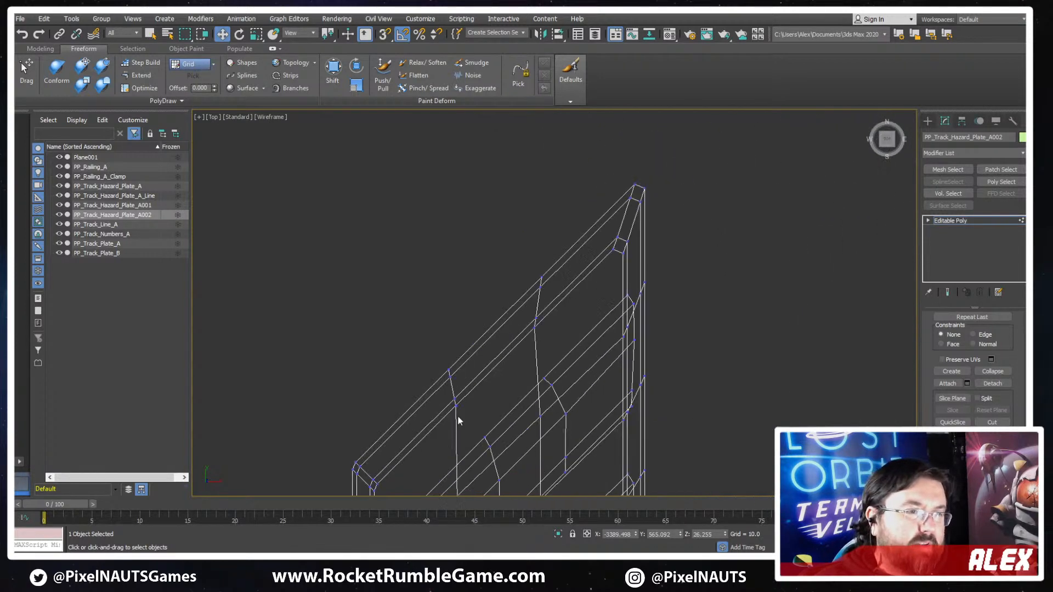
scroll(646, 244, up, 3)
key(F3)
scroll(681, 244, down, 6)
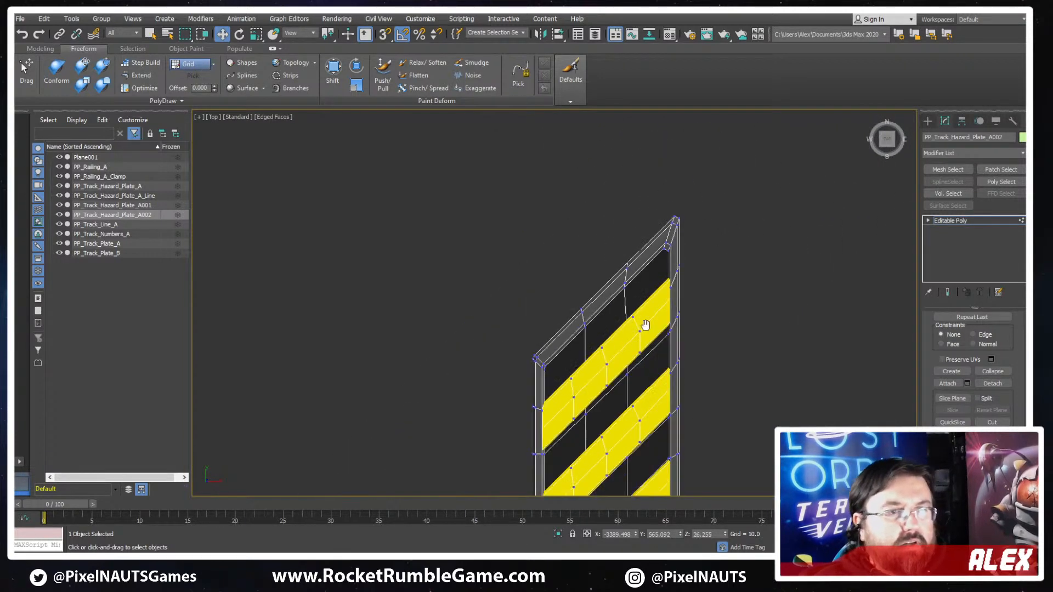
- Finish vertex editing on the slanted hazard plate and return the view to default shading
scroll(644, 327, up, 2)
key(F3)
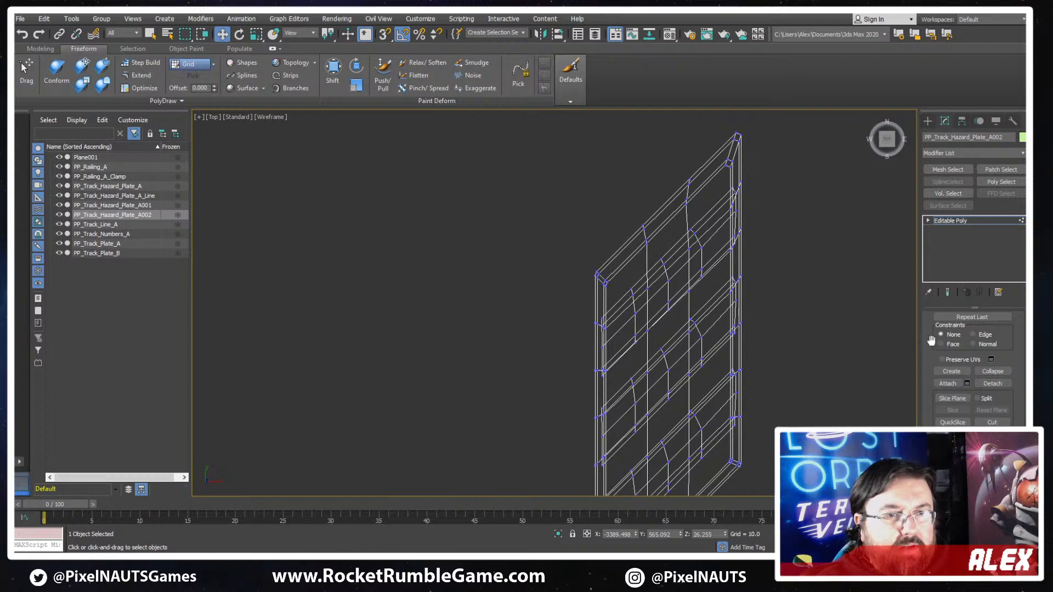
scroll(952, 337, up, 7)
scroll(910, 377, up, 2)
scroll(929, 374, up, 2)
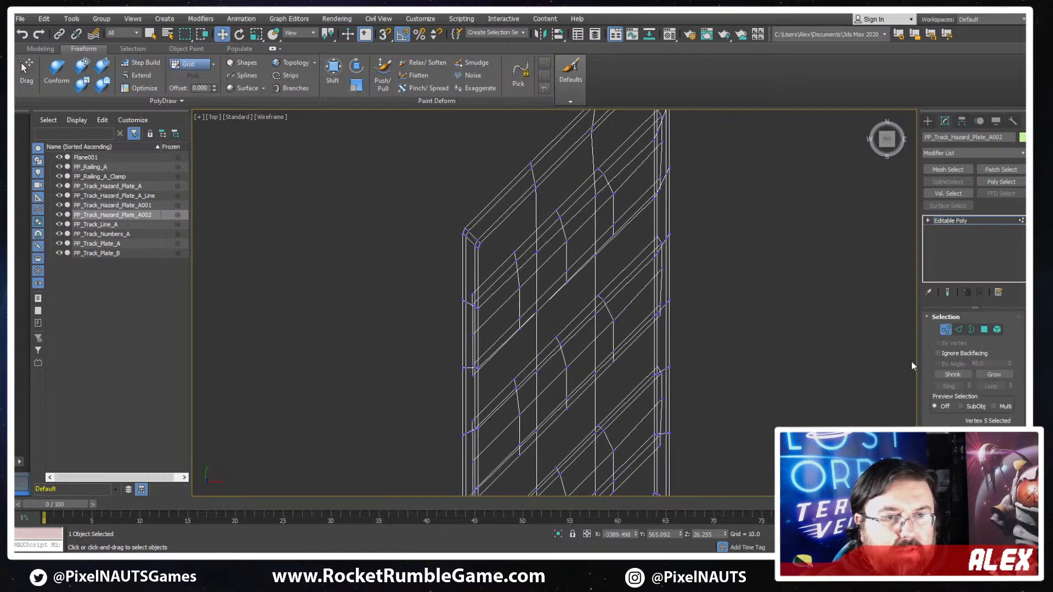
click(945, 330)
key(F3)
scroll(716, 337, down, 8)
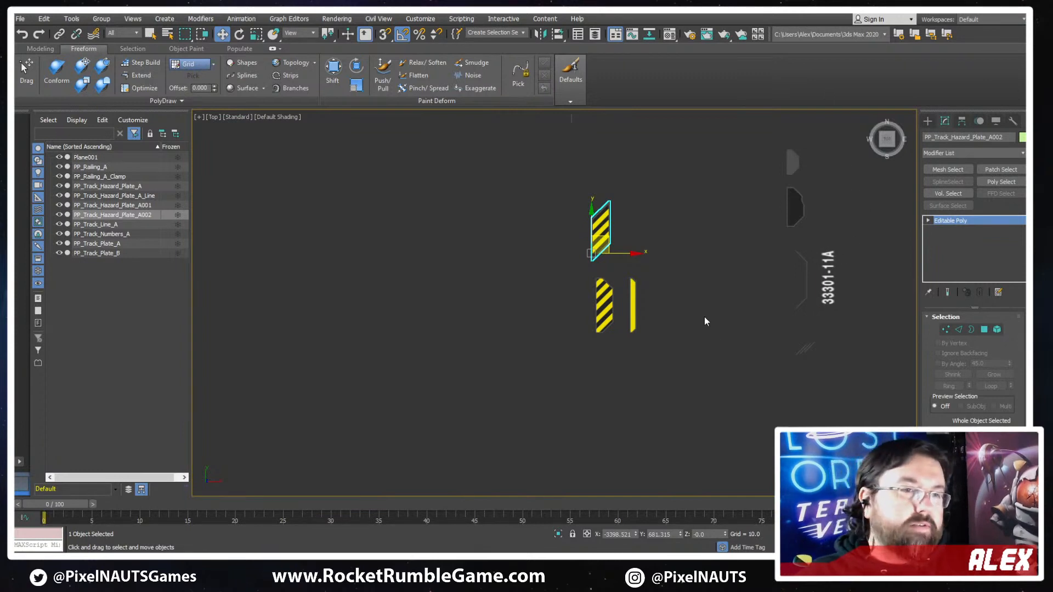
- Compare the slanted hazard plate and the other modeled details with the shapes in the concept sketch
middle_drag(581, 261, 537, 310)
middle_drag(795, 335, 625, 332)
scroll(625, 332, down, 2)
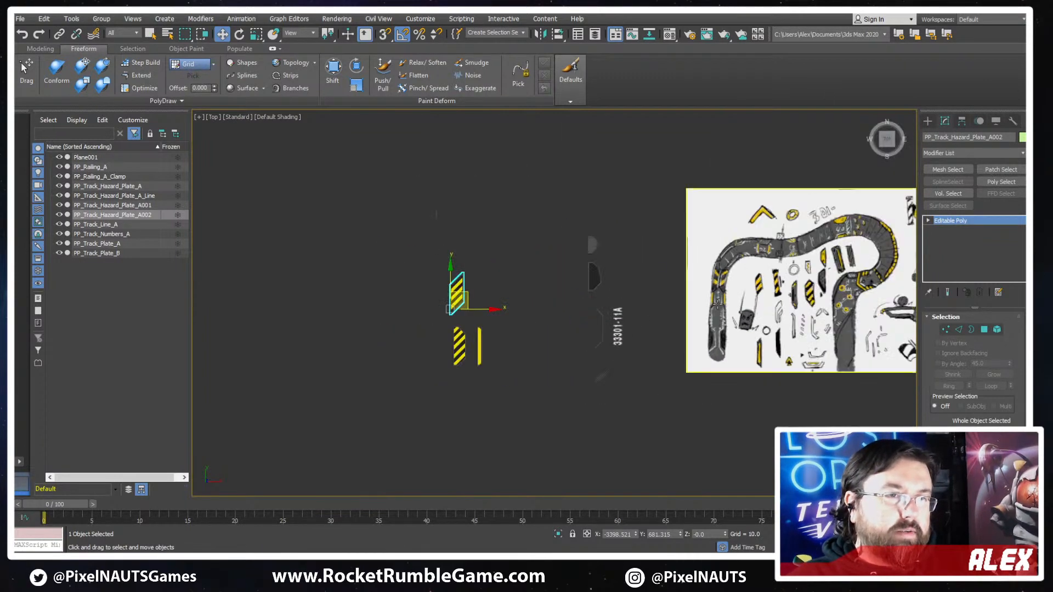
scroll(784, 294, up, 4)
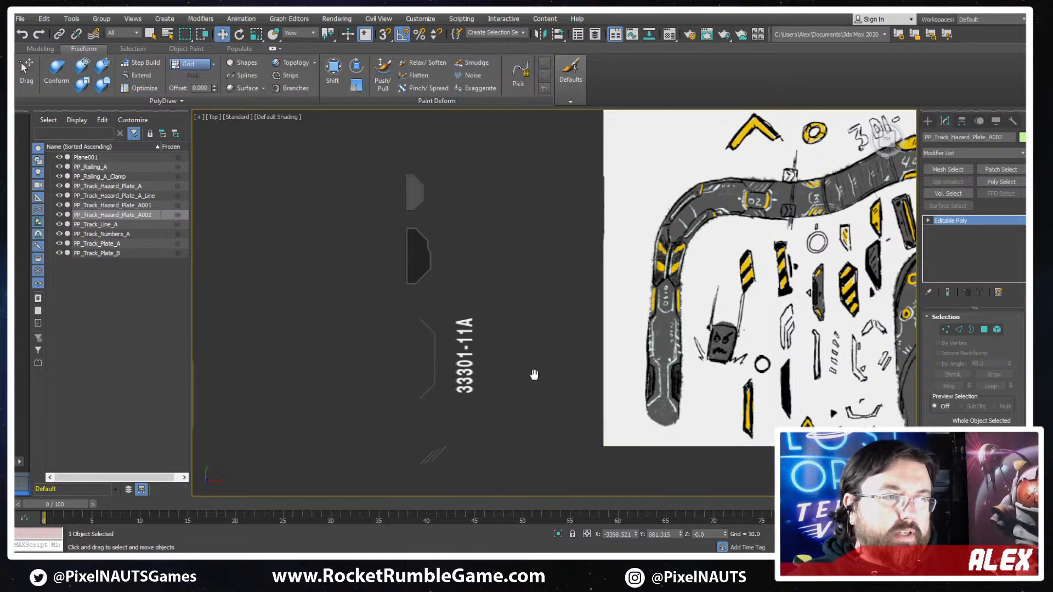
mouse_move(534, 373)
middle_down()
mouse_move(622, 310)
mouse_move(528, 344)
mouse_move(470, 336)
middle_up()
middle_drag(422, 362, 577, 305)
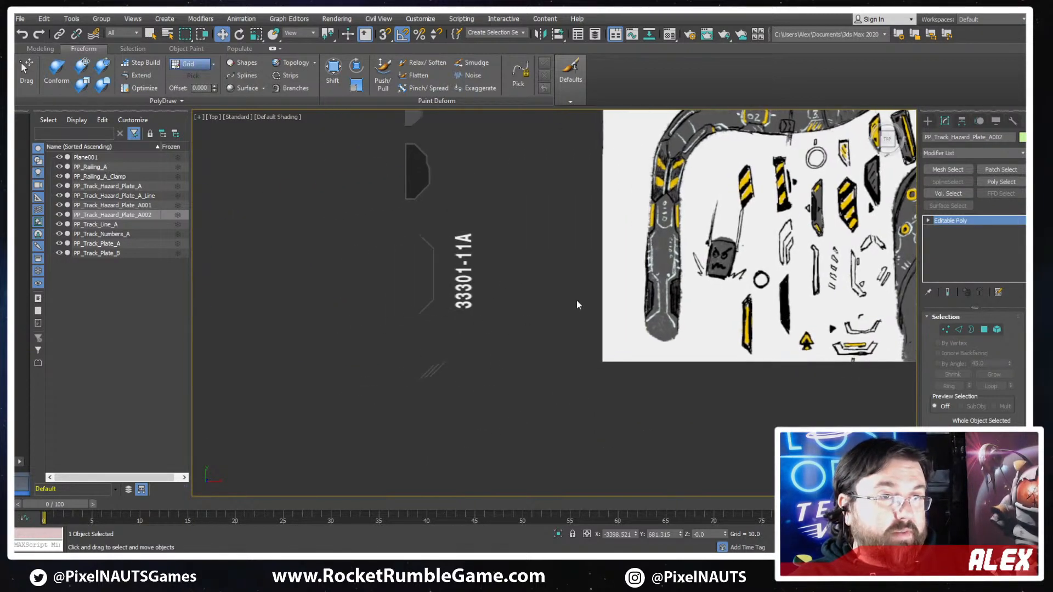
mouse_move(426, 292)
middle_down()
mouse_move(385, 284)
mouse_move(308, 331)
mouse_move(306, 422)
middle_up()
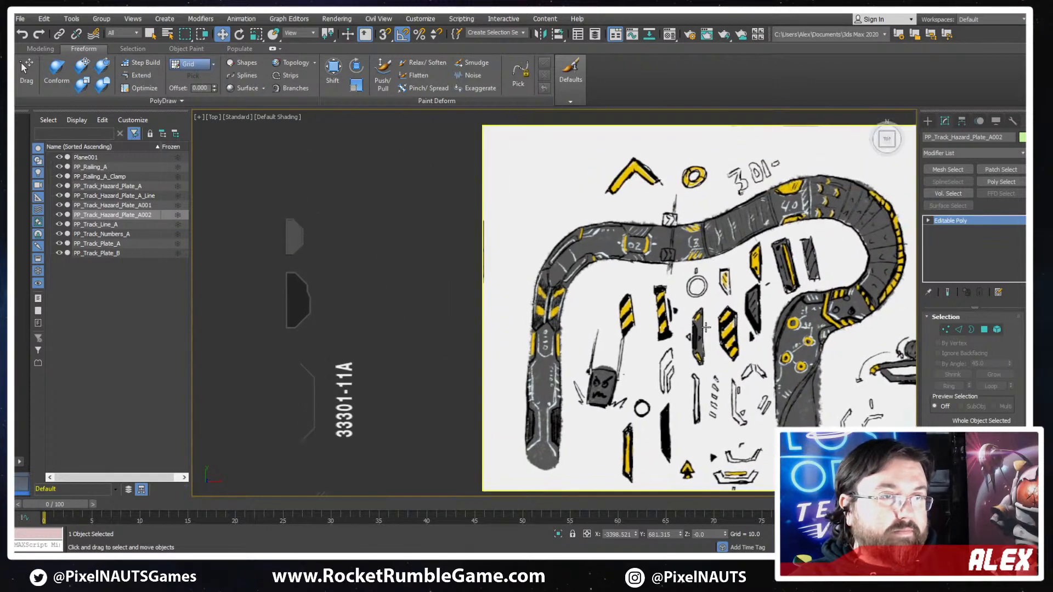
middle_drag(524, 345, 608, 296)
middle_drag(471, 300, 845, 276)
scroll(510, 282, up, 4)
scroll(436, 311, up, 5)
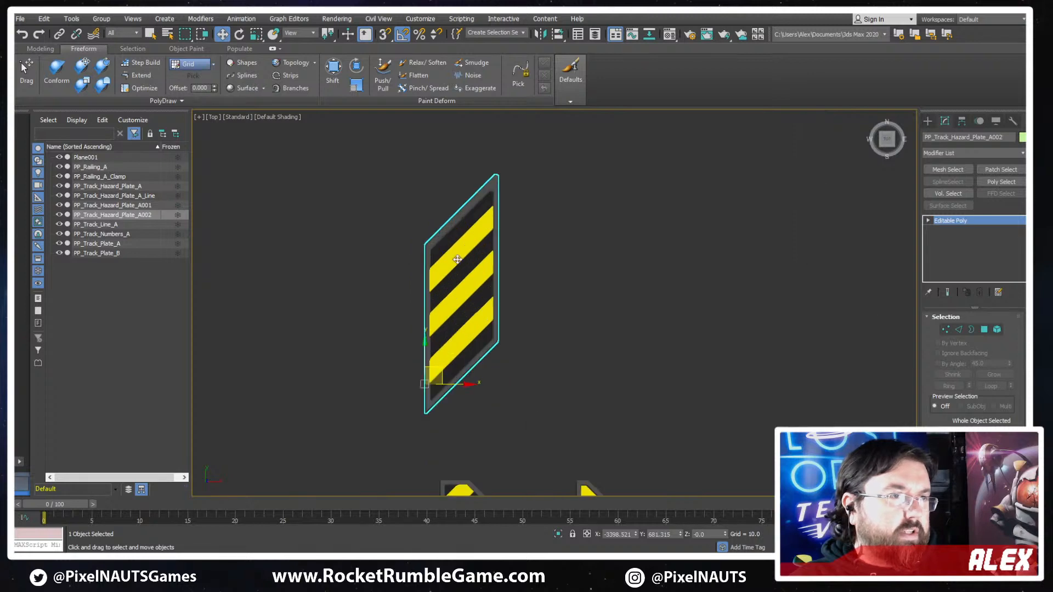
- Select the three yellow stripe elements of the slanted plate and nudge them slightly down along Y
click(997, 329)
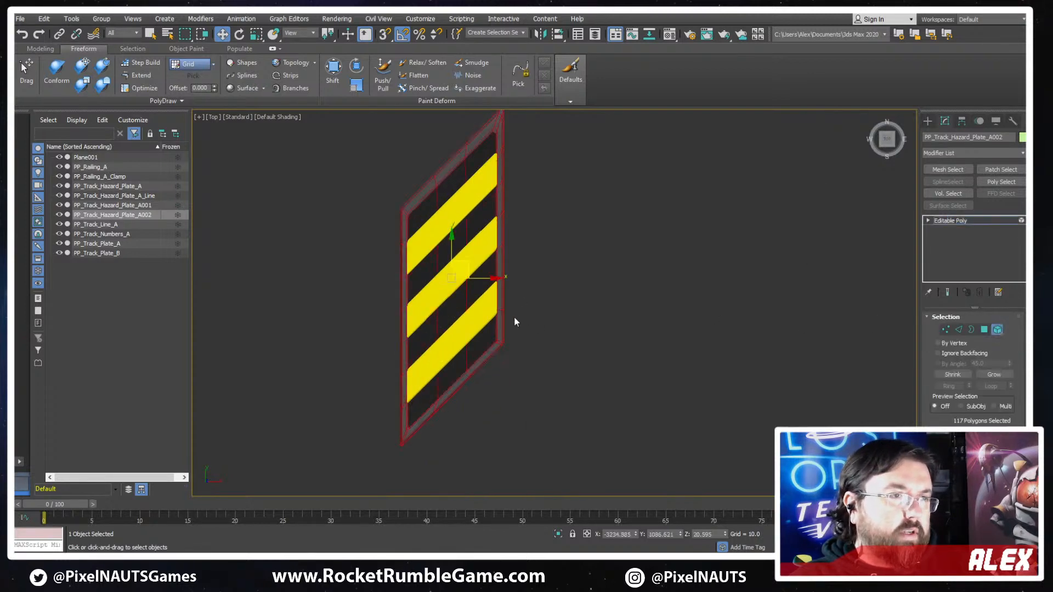
click(475, 323)
ctrl+click(448, 272)
ctrl+click(451, 214)
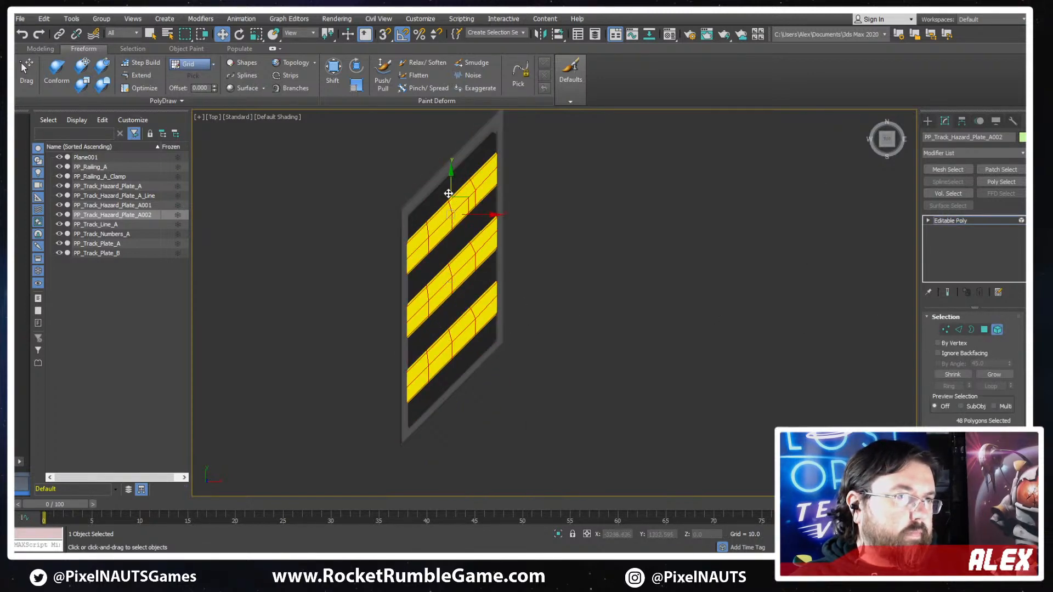
drag(449, 189, 449, 191)
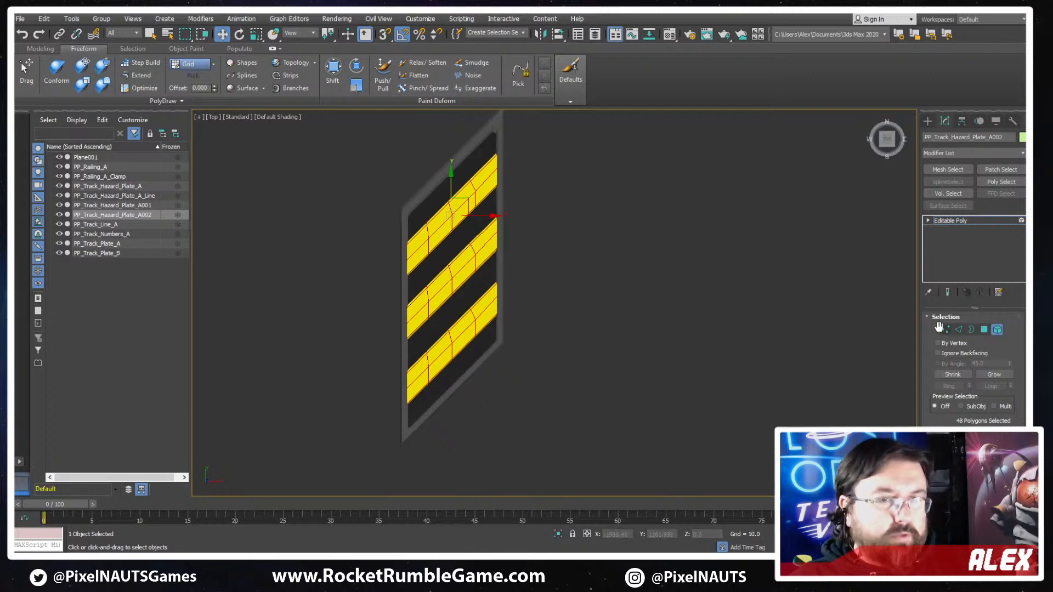
click(997, 330)
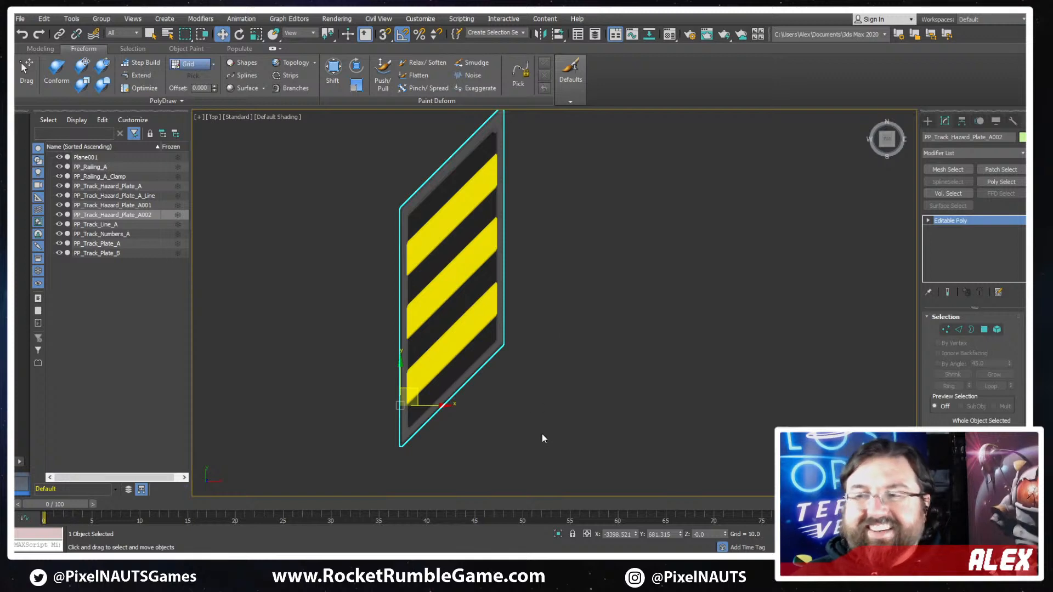
- Examine the three striped and yellow hazard plates up close and against the concept sketch
scroll(466, 326, down, 2)
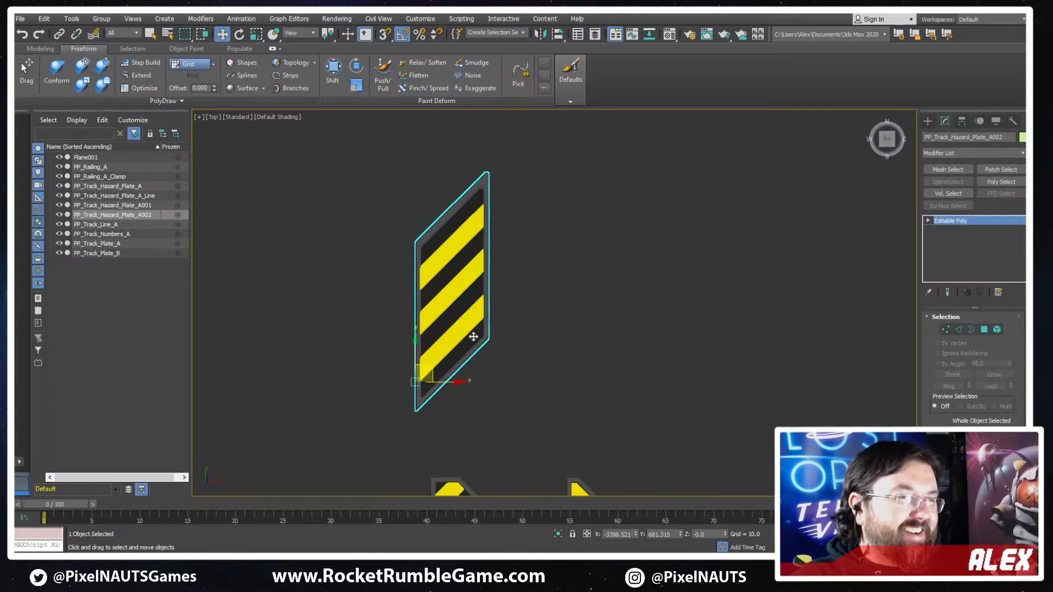
scroll(473, 336, up, 1)
scroll(484, 332, down, 2)
middle_drag(581, 343, 463, 306)
scroll(463, 306, down, 3)
middle_drag(405, 334, 565, 273)
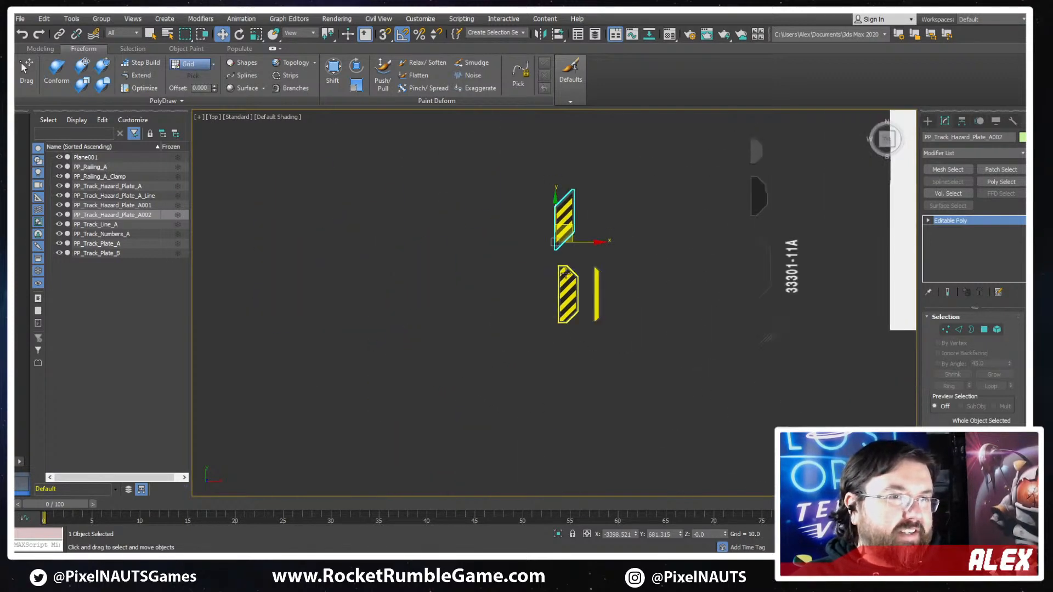
scroll(567, 173, up, 3)
scroll(574, 256, down, 2)
middle_drag(612, 351, 527, 273)
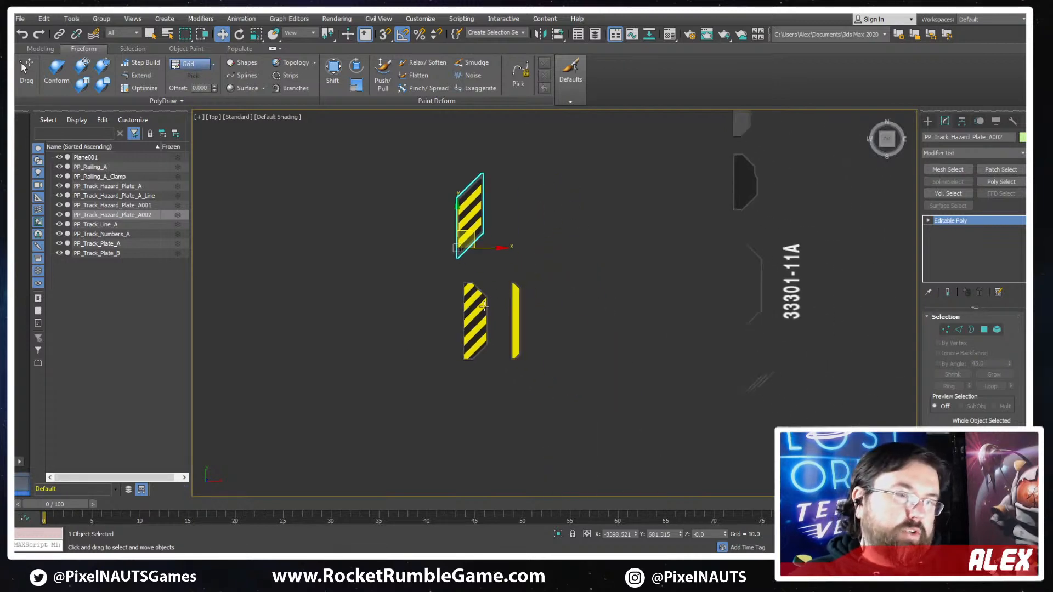
click(527, 271)
scroll(452, 299, up, 3)
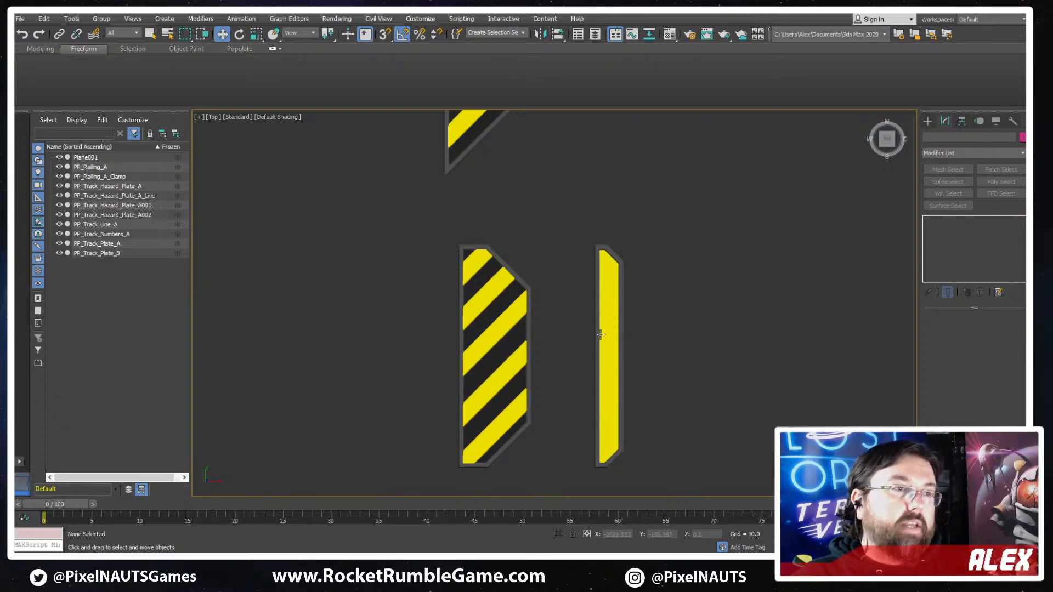
scroll(601, 334, down, 2)
middle_drag(602, 334, 533, 385)
scroll(463, 248, up, 4)
click(394, 245)
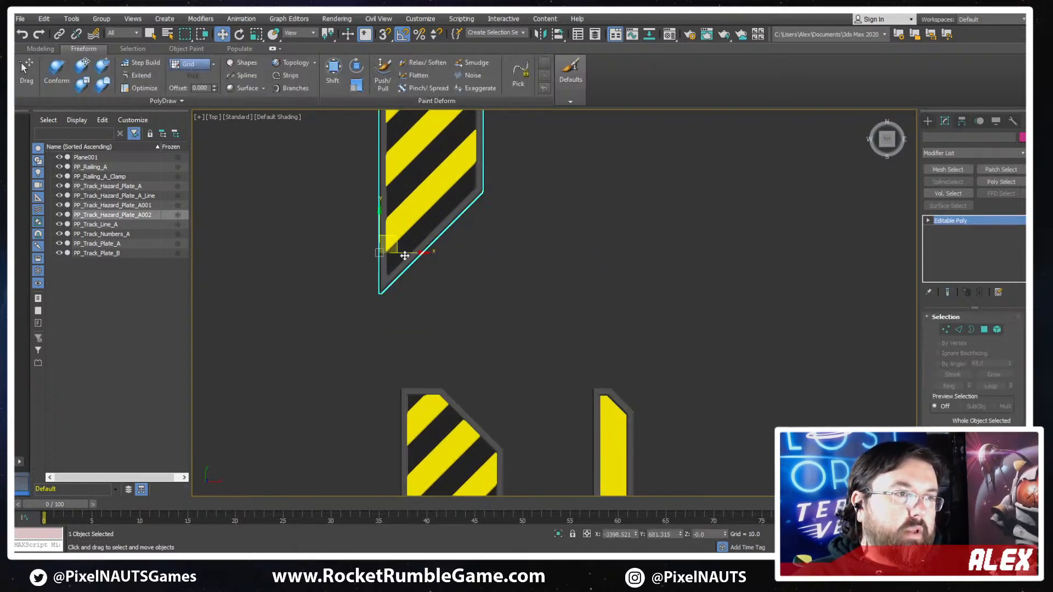
scroll(404, 254, down, 2)
scroll(559, 340, down, 2)
middle_drag(708, 343, 409, 305)
scroll(528, 359, down, 3)
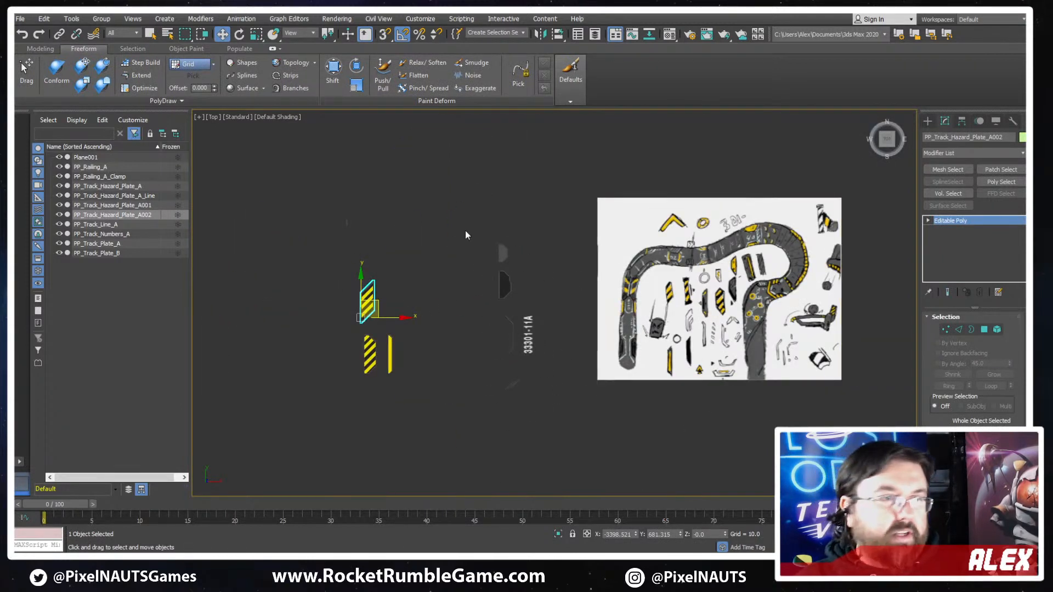
- Select the railing and its clamp above the hazard plates and save the scene
scroll(413, 311, up, 3)
middle_drag(272, 146, 305, 192)
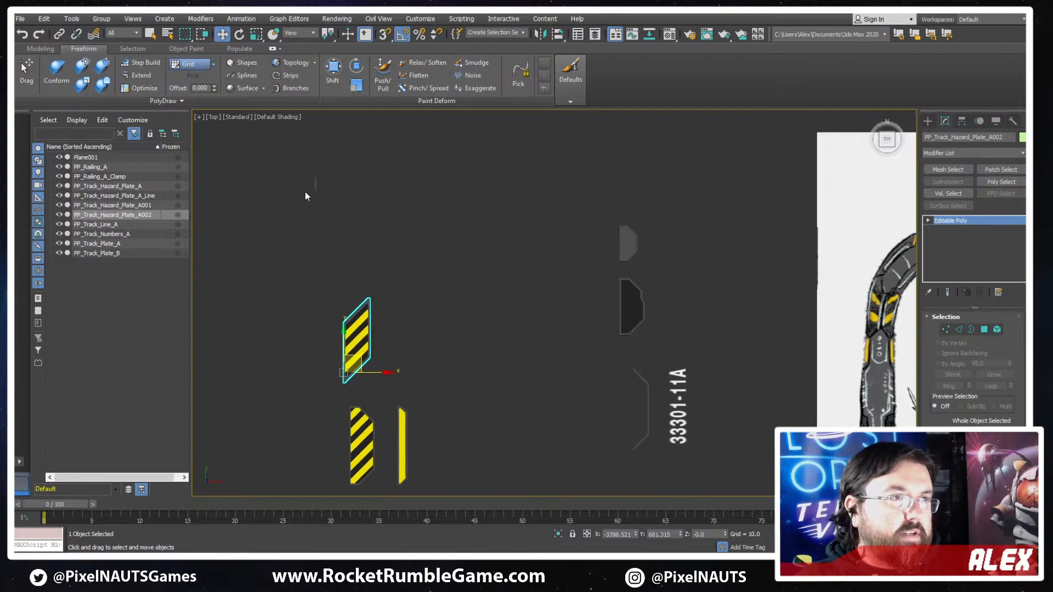
drag(289, 189, 288, 192)
scroll(329, 208, down, 3)
middle_drag(742, 297, 682, 285)
scroll(681, 285, up, 3)
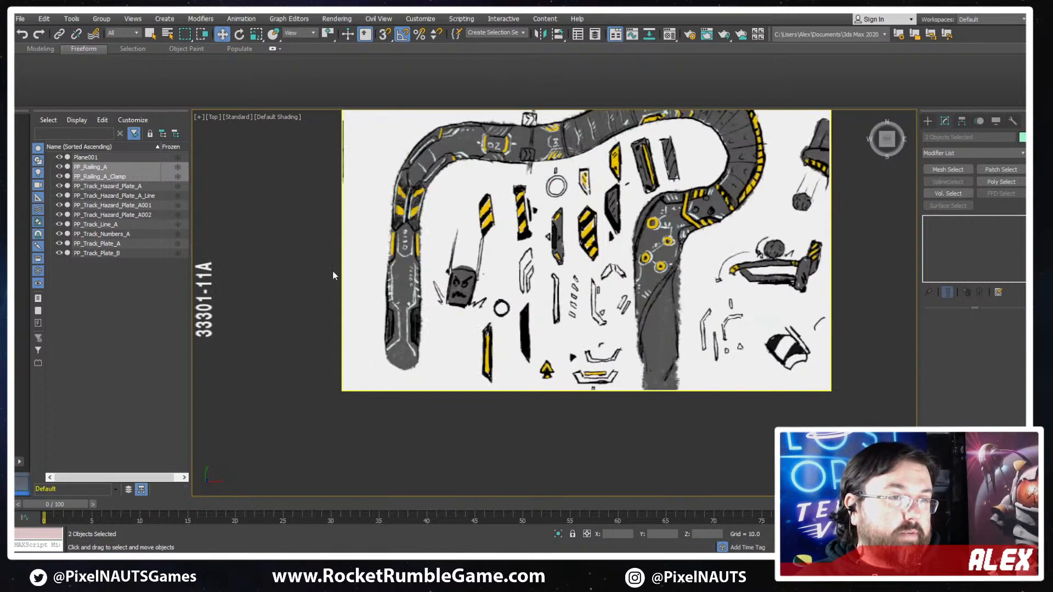
middle_drag(209, 298, 585, 269)
key(ctrl+s)
- Draw a three-point check-mark spline beside the black-and-yellow bar at the concept sketch's lower edge
middle_drag(709, 279, 564, 336)
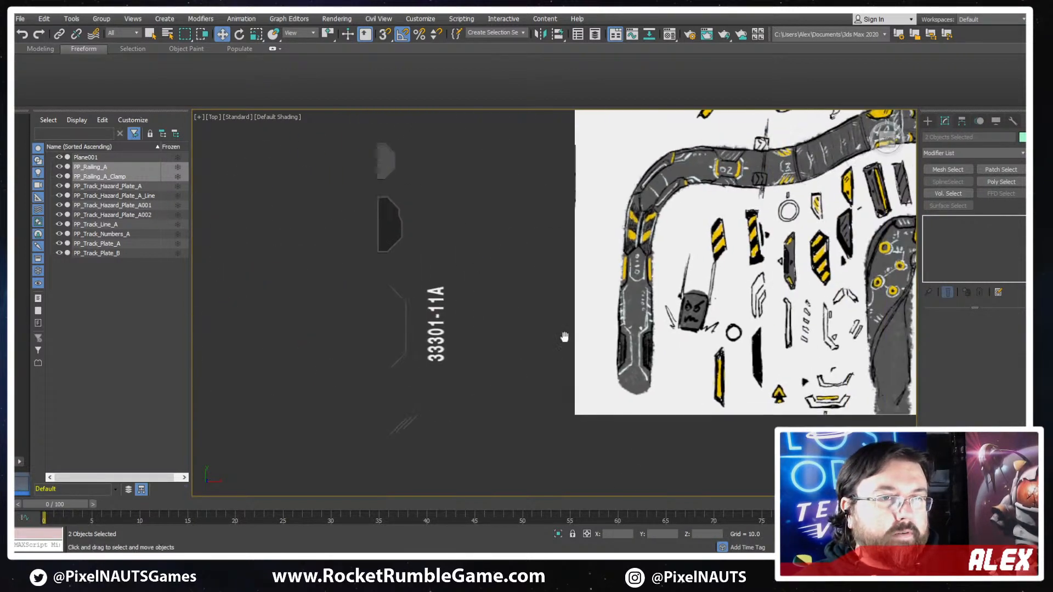
scroll(578, 296, down, 5)
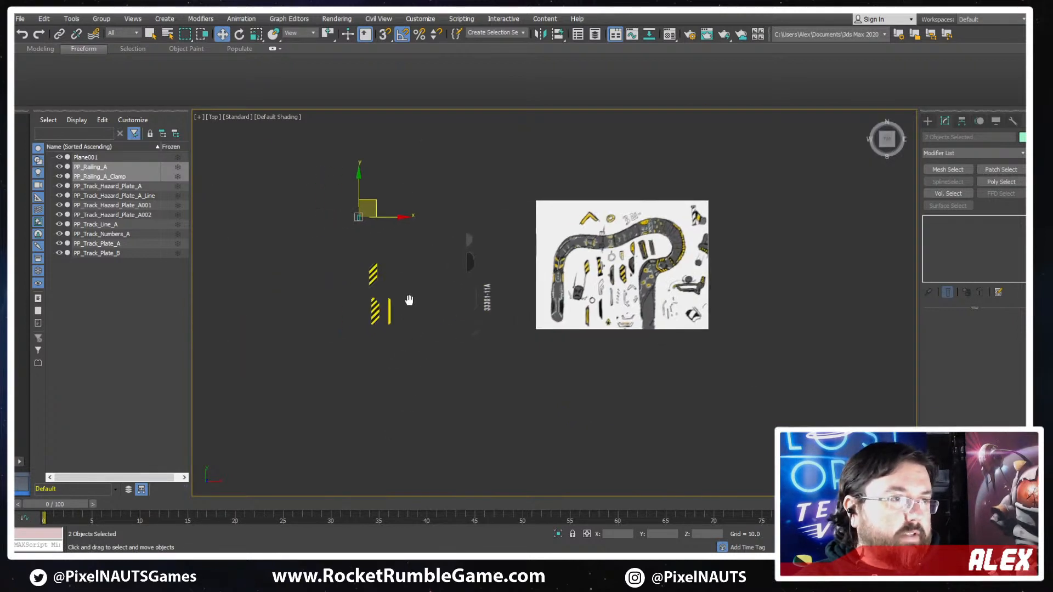
scroll(368, 306, up, 4)
middle_drag(534, 282, 414, 355)
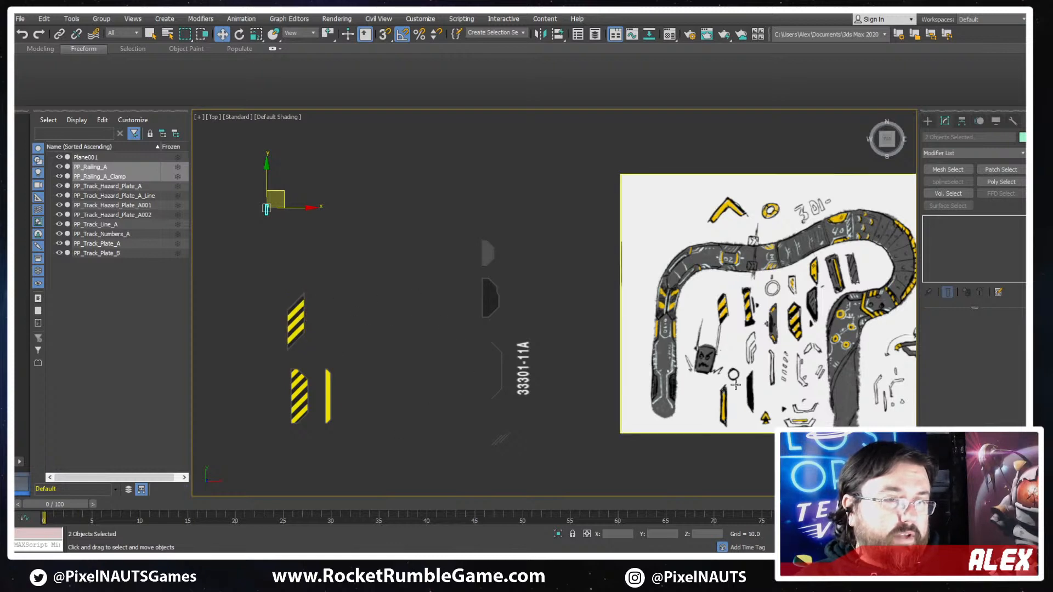
scroll(742, 387, up, 8)
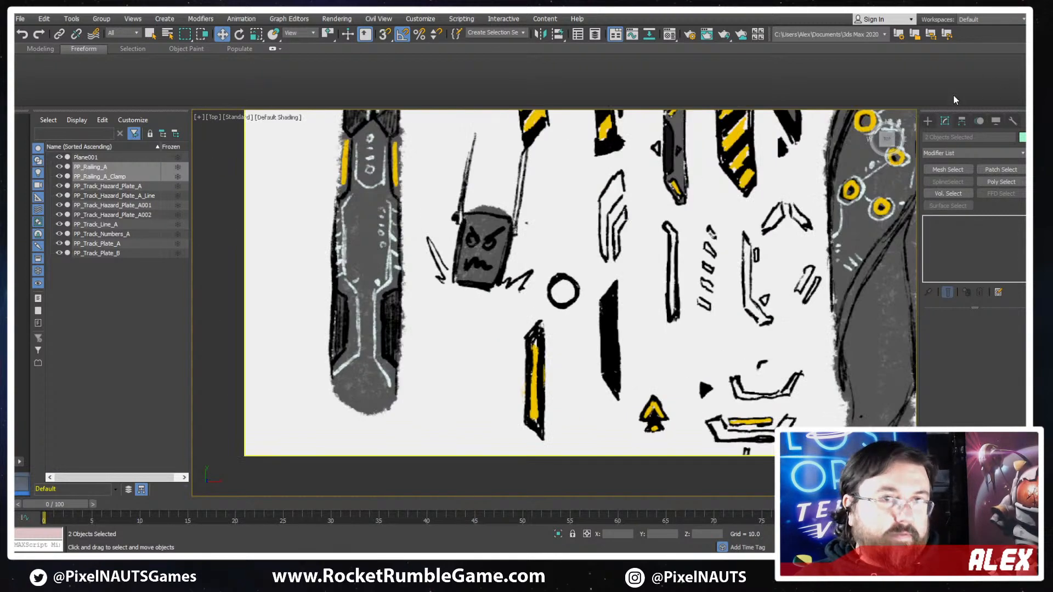
click(927, 121)
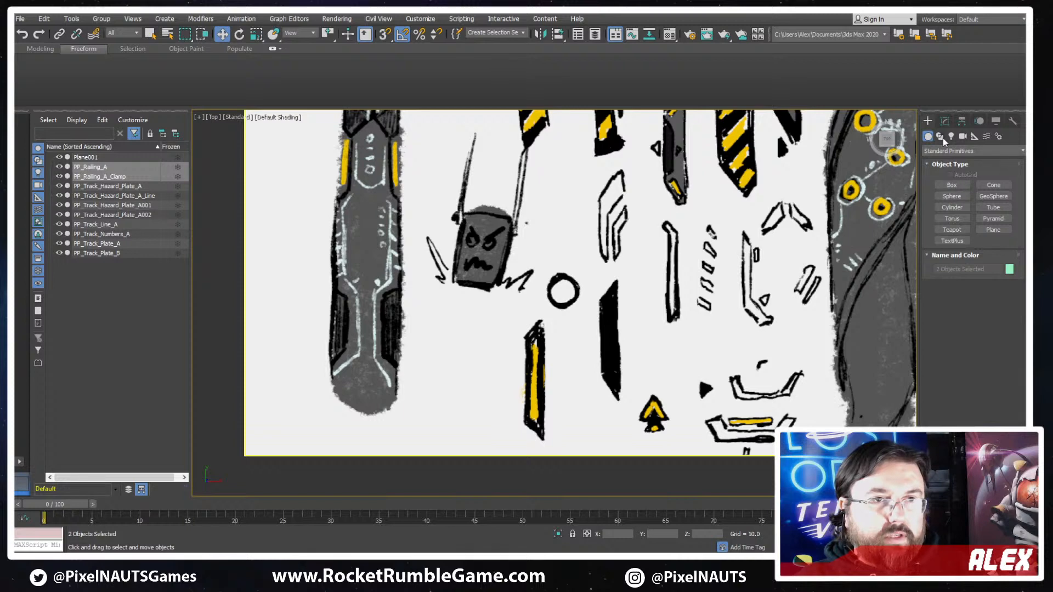
click(941, 137)
click(954, 193)
scroll(498, 353, down, 3)
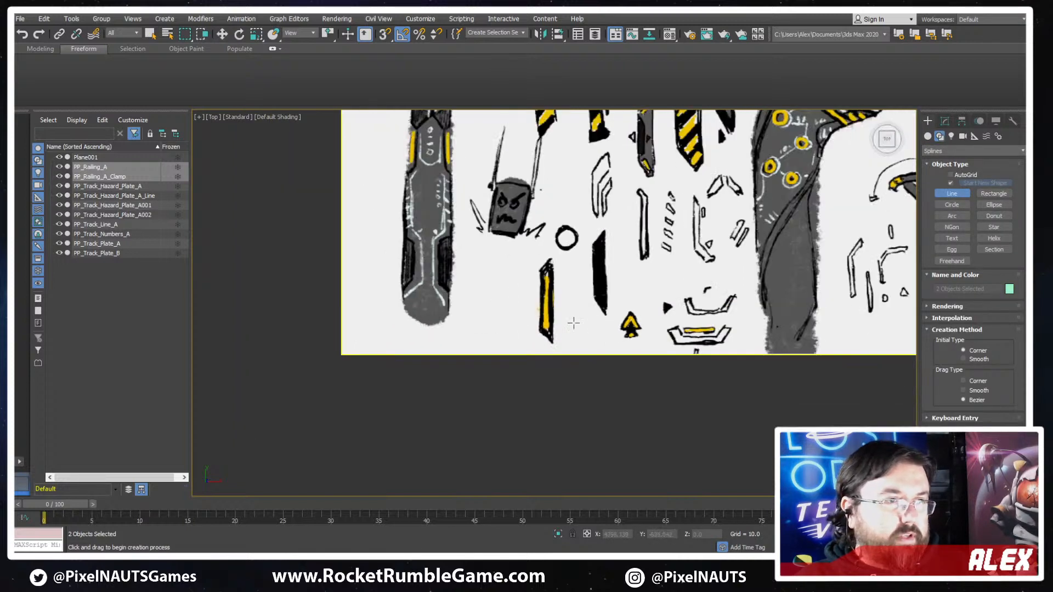
click(477, 327)
click(488, 340)
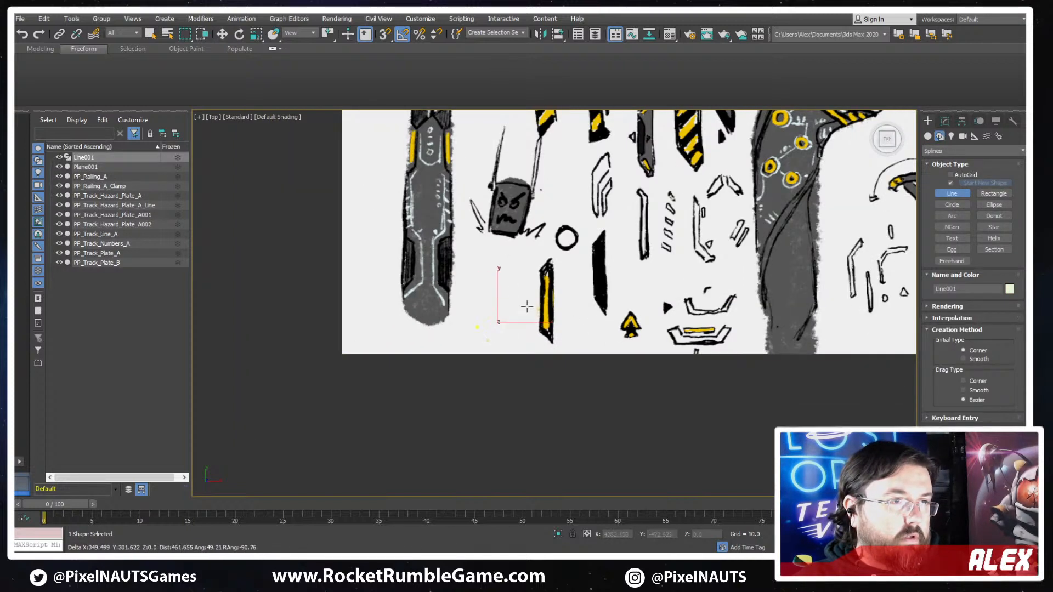
right_click(564, 307)
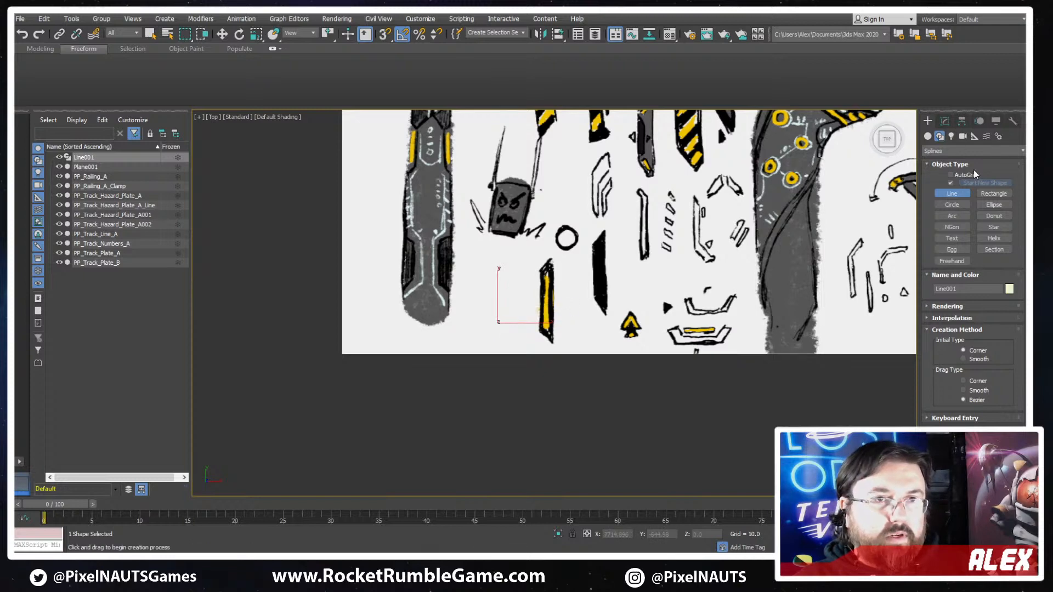
- Set the check-mark line's object color to bright green
click(1009, 289)
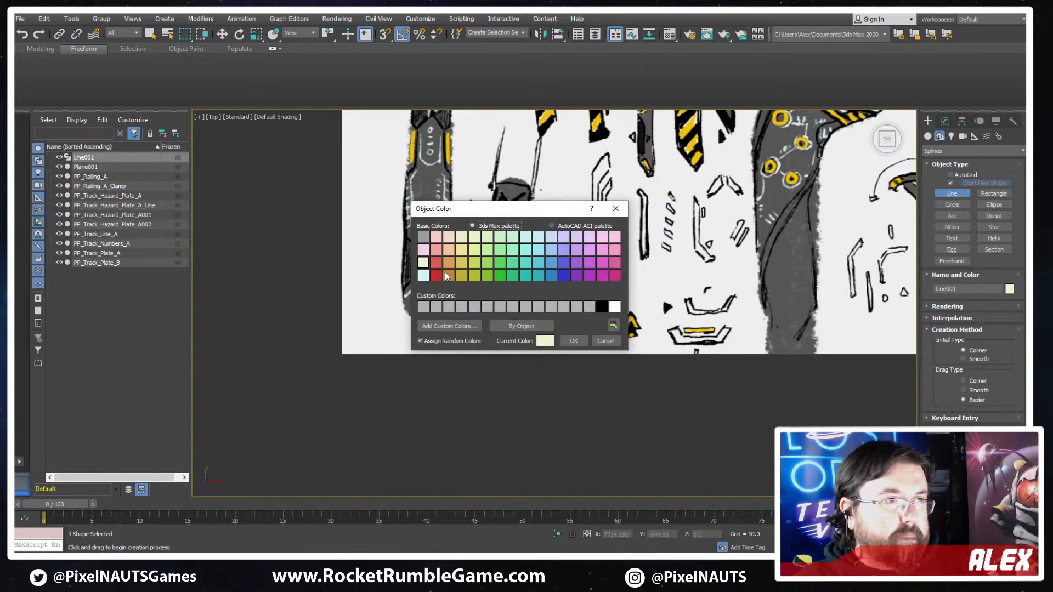
click(502, 274)
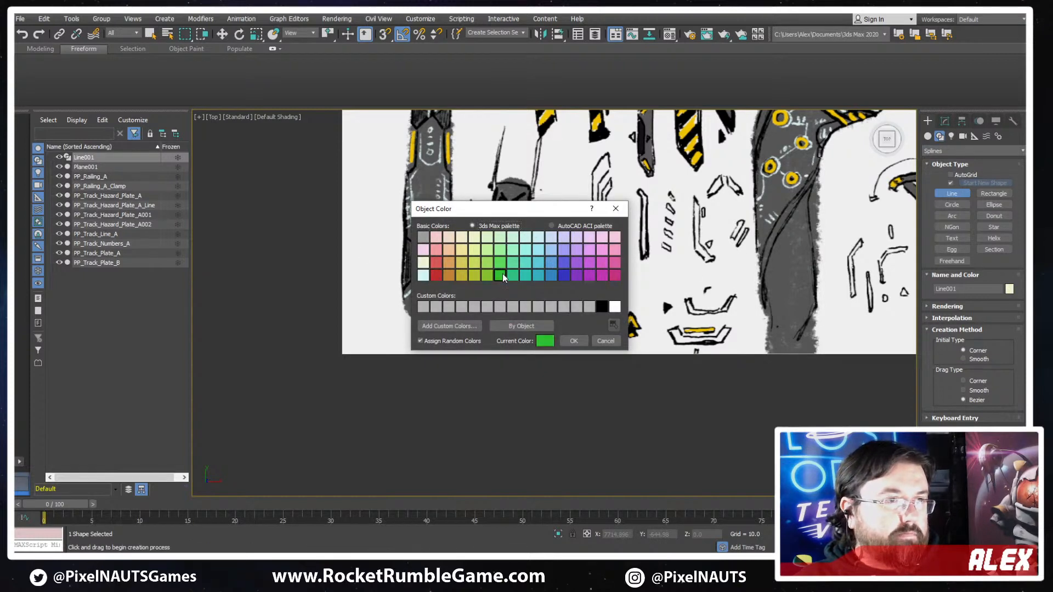
click(573, 340)
- Enable the check-mark line in the renderer and viewport, with radial thickness 106.252 and 3 sides
click(945, 121)
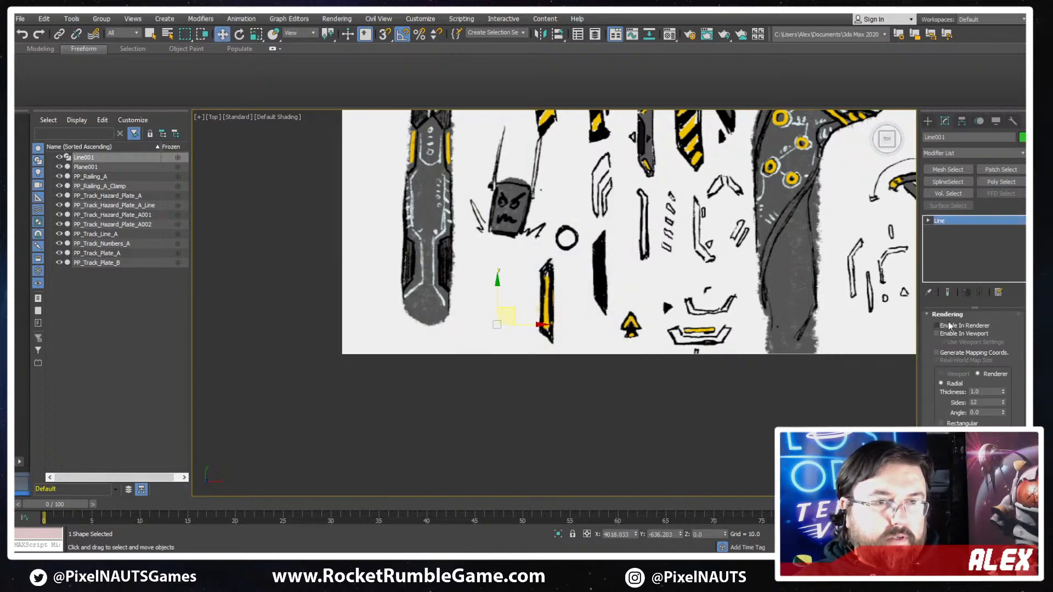
click(943, 333)
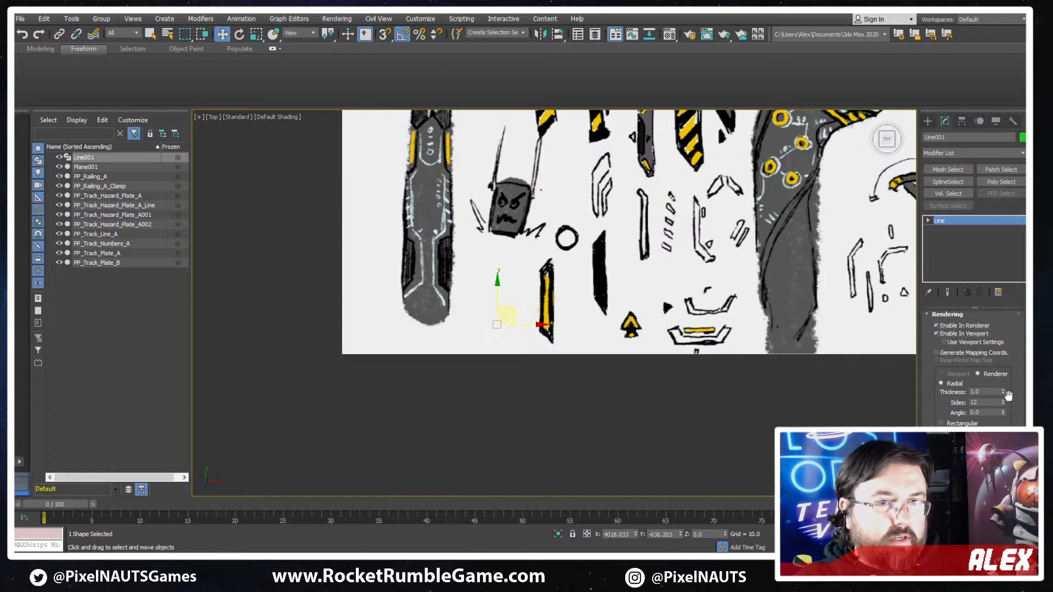
key(F3)
mouse_move(1004, 360)
mouse_down()
mouse_move(995, 149)
mouse_move(970, 152)
mouse_up()
scroll(562, 332, down, 2)
alt+middle_drag(562, 333, 518, 360)
scroll(518, 360, up, 4)
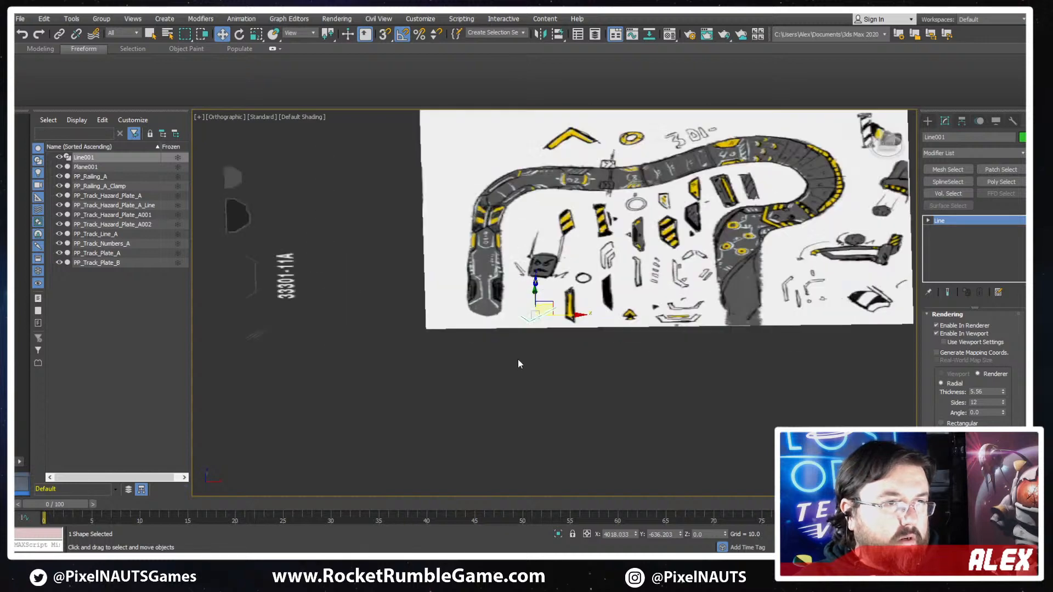
drag(1003, 372, 1003, 269)
alt+middle_drag(710, 319, 704, 383)
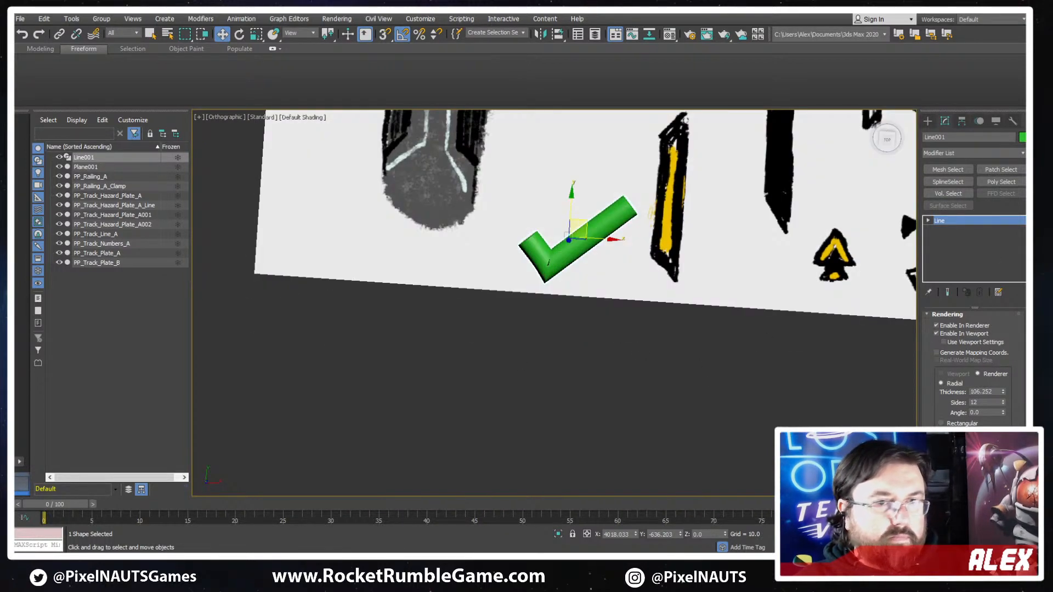
mouse_move(1003, 404)
mouse_down()
mouse_move(1003, 388)
mouse_move(1002, 406)
mouse_up()
scroll(603, 296, down, 2)
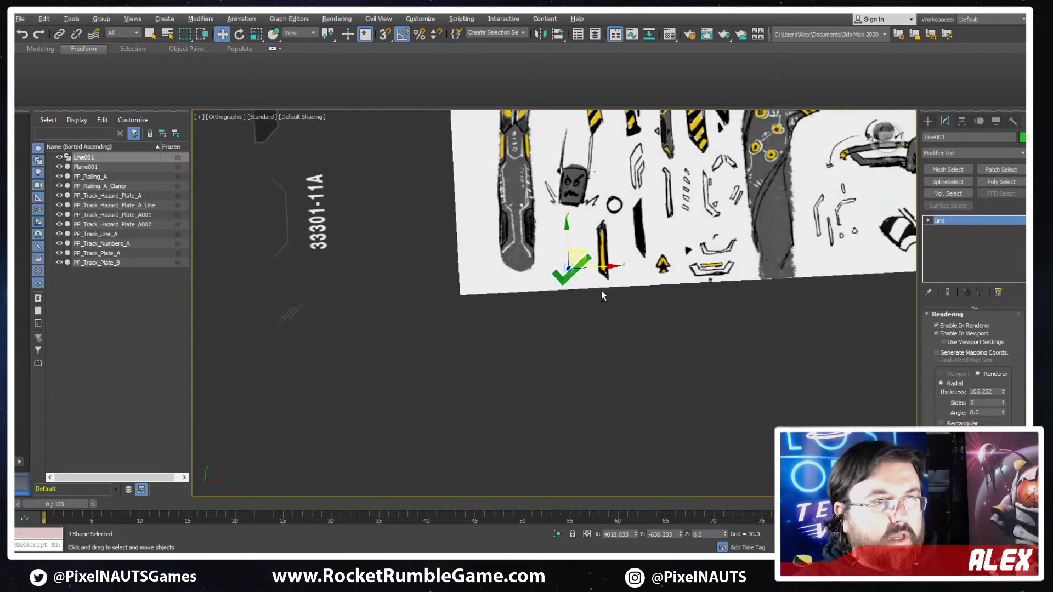
- In the Top view, scale the green check mark down slightly and move it onto the sketch's black-and-yellow bar
scroll(548, 307, up, 3)
key(r)
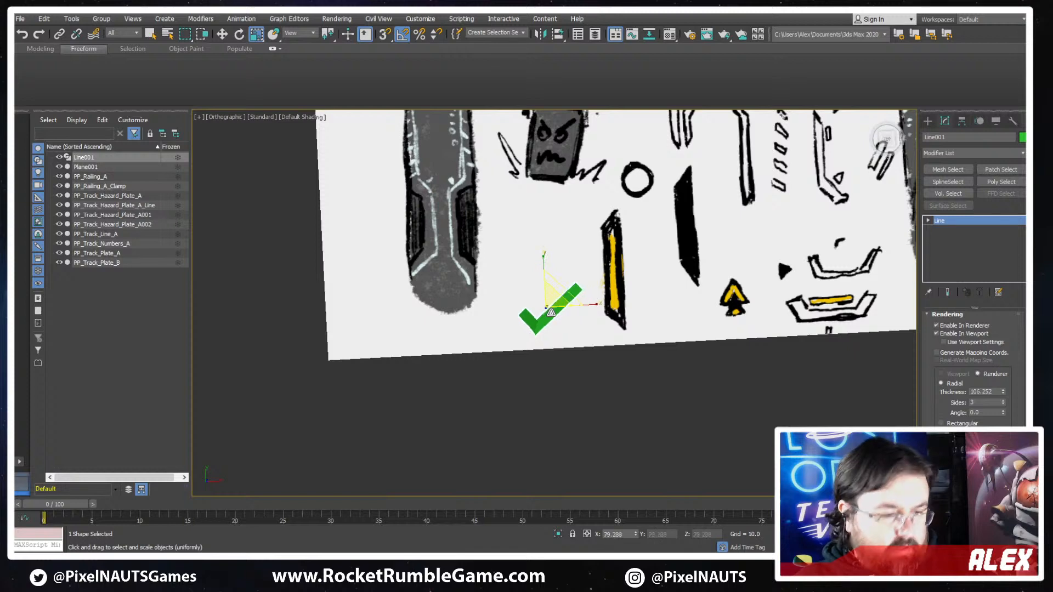
key(t)
scroll(633, 354, up, 2)
key(w)
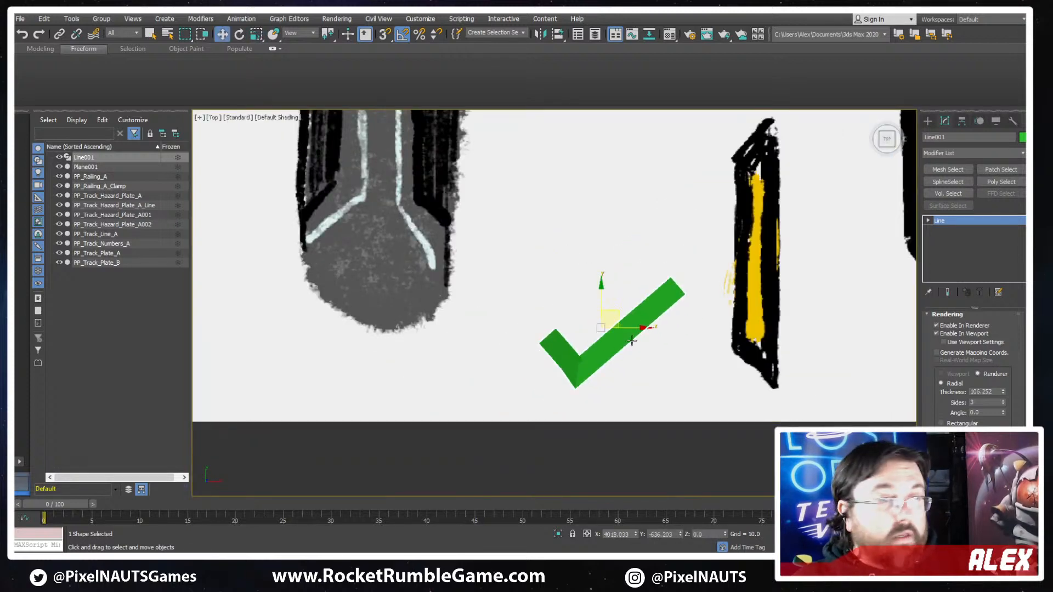
scroll(634, 343, down, 3)
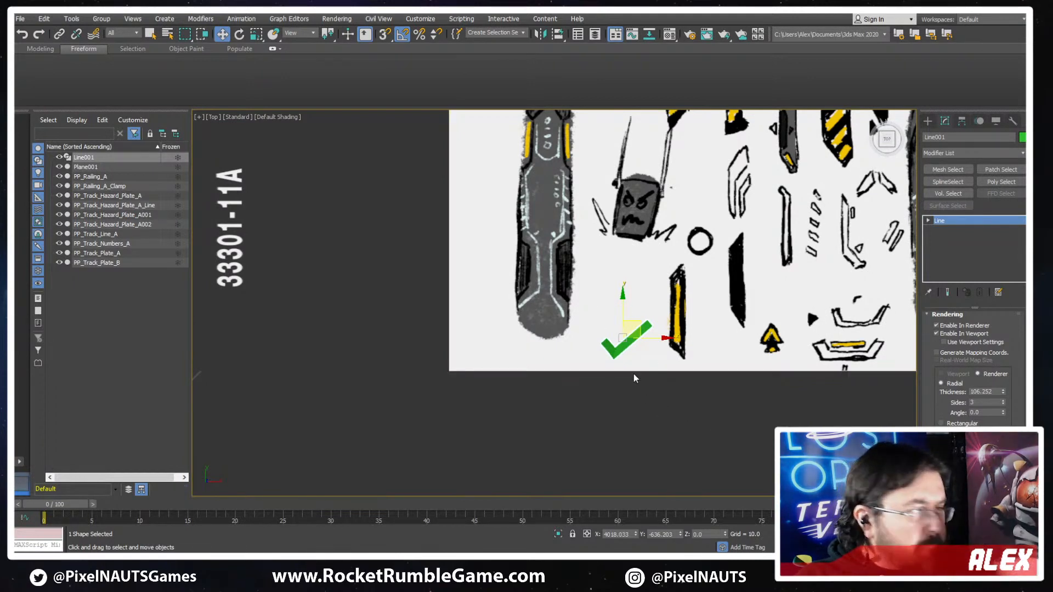
scroll(636, 340, down, 2)
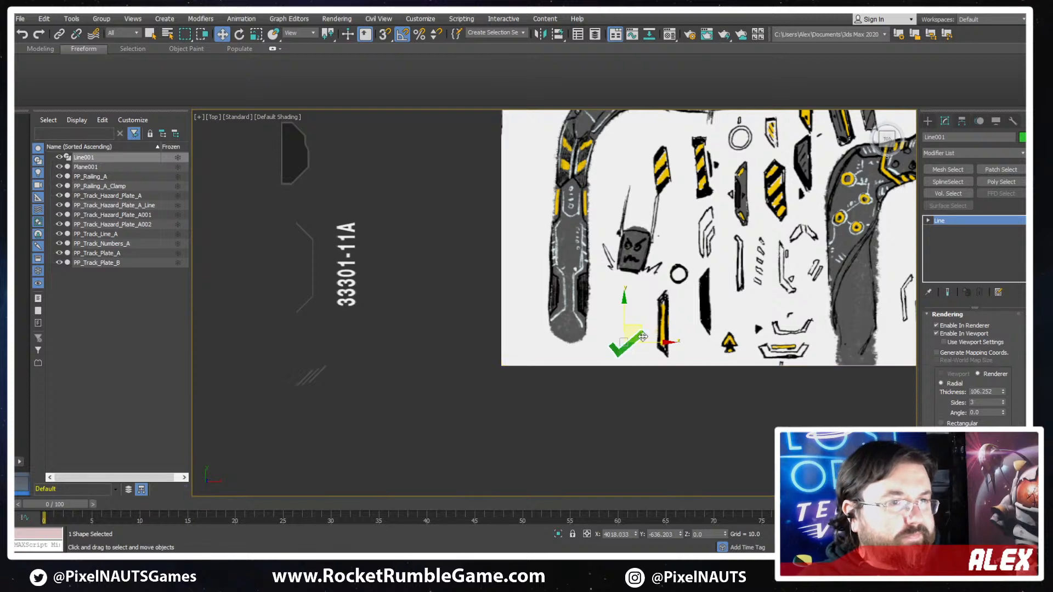
scroll(634, 338, up, 2)
key(r)
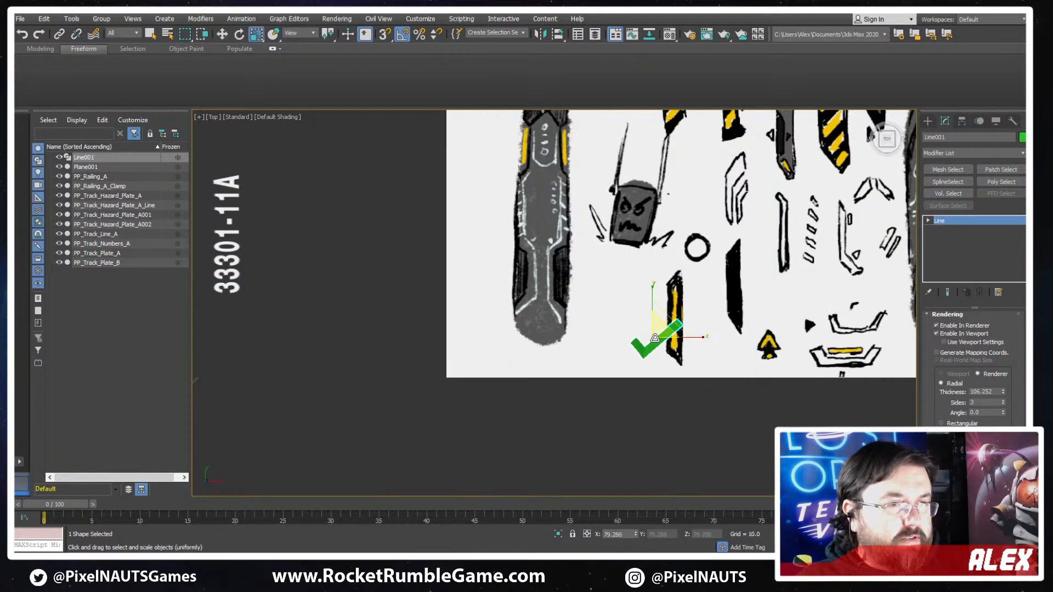
key(w)
drag(662, 346, 684, 323)
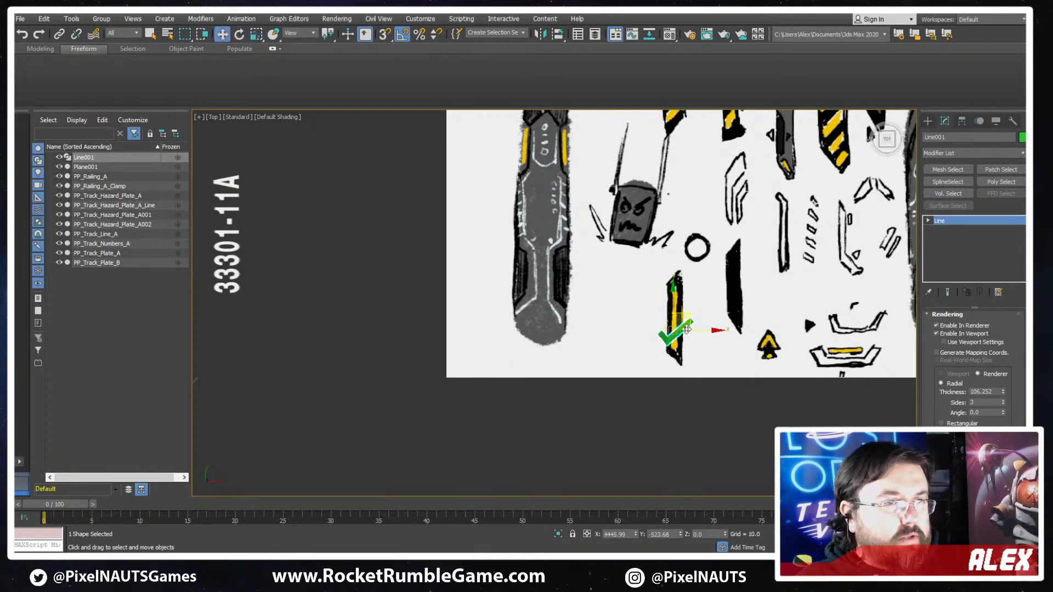
- Copy the check mark onto the sketch's small striped hazard plate and onto the solid black angled bar
scroll(682, 324, down, 3)
middle_drag(478, 312, 466, 365)
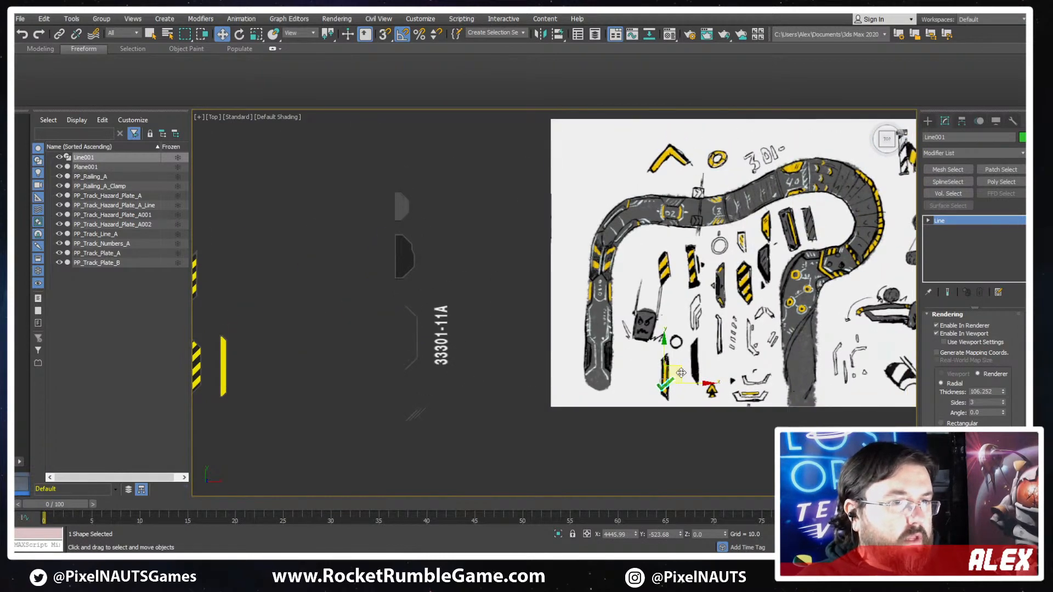
shift+drag(696, 280, 677, 256)
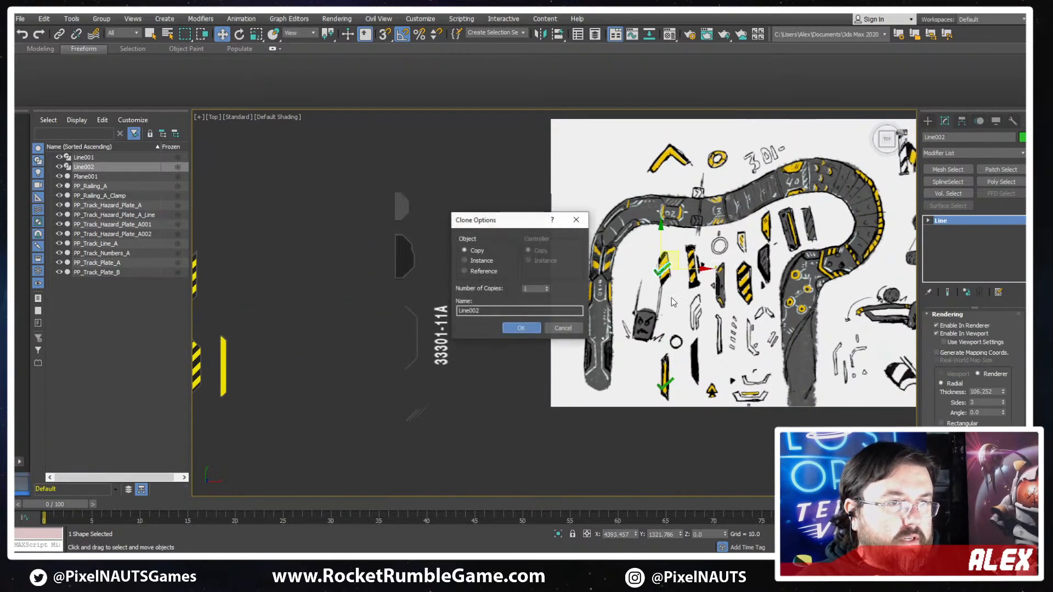
key(Return)
scroll(493, 294, up, 5)
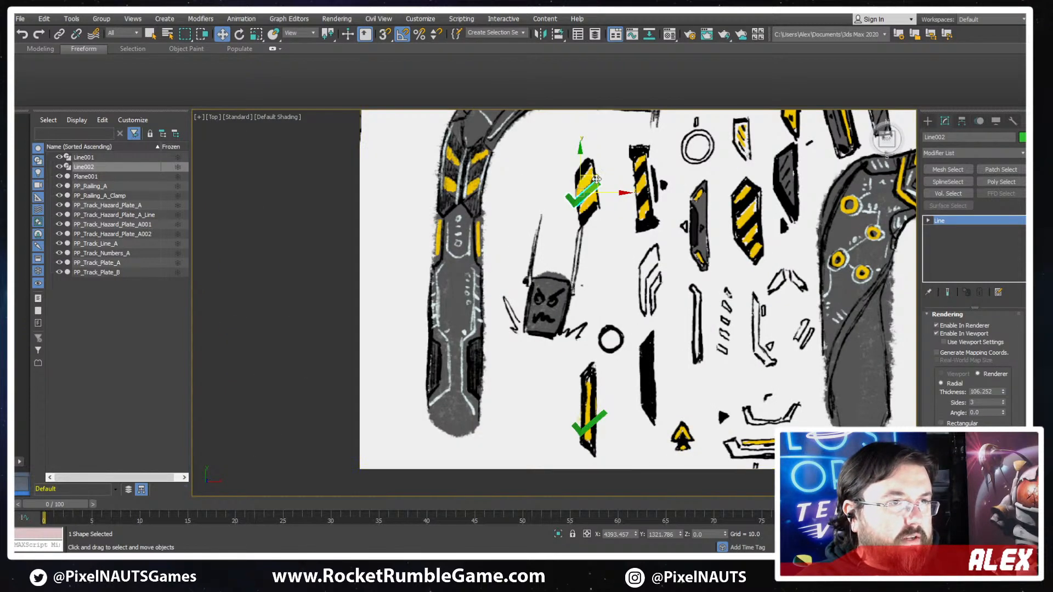
mouse_move(597, 180)
shift+mouse_down()
mouse_move(666, 358)
mouse_move(695, 371)
mouse_move(663, 361)
shift+mouse_up()
key(Return)
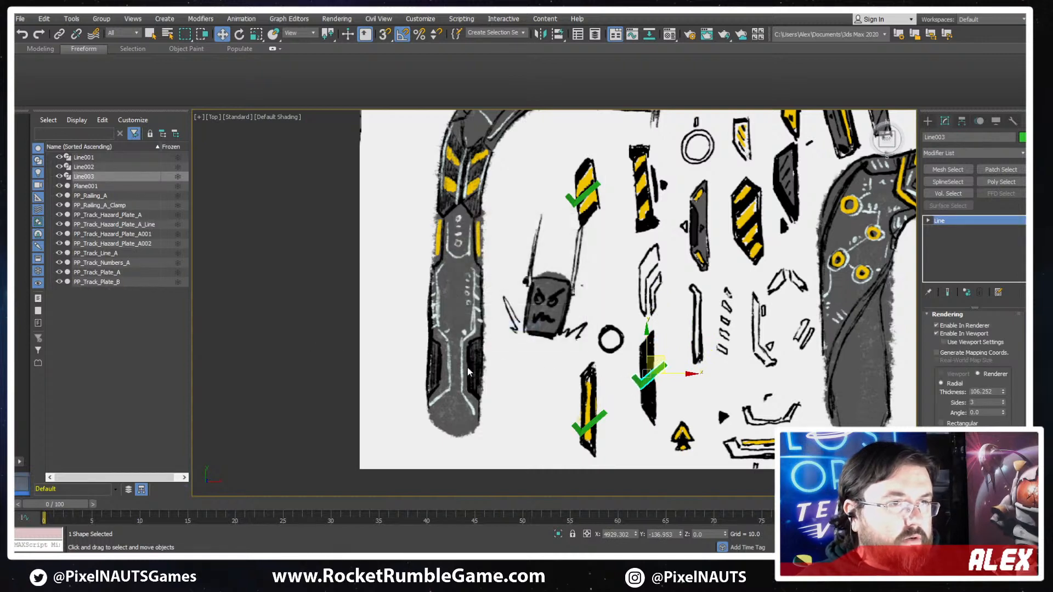
- Duplicate PP_Track_Plate_B as an independent copy directly above the original plate
scroll(315, 321, down, 2)
middle_drag(308, 320, 686, 409)
scroll(512, 260, up, 2)
click(507, 205)
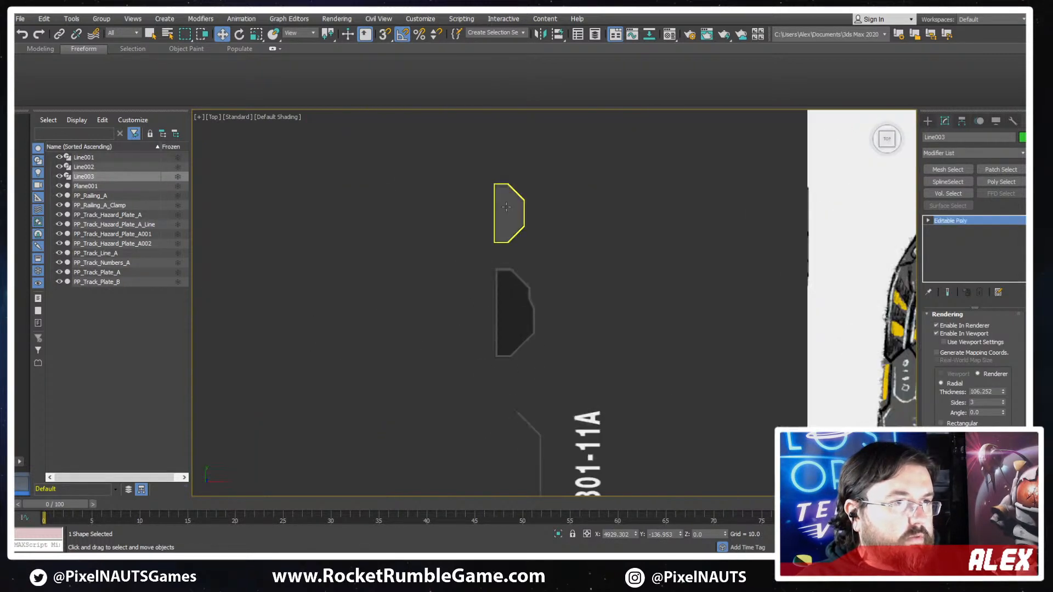
scroll(508, 205, up, 2)
middle_drag(490, 230, 497, 309)
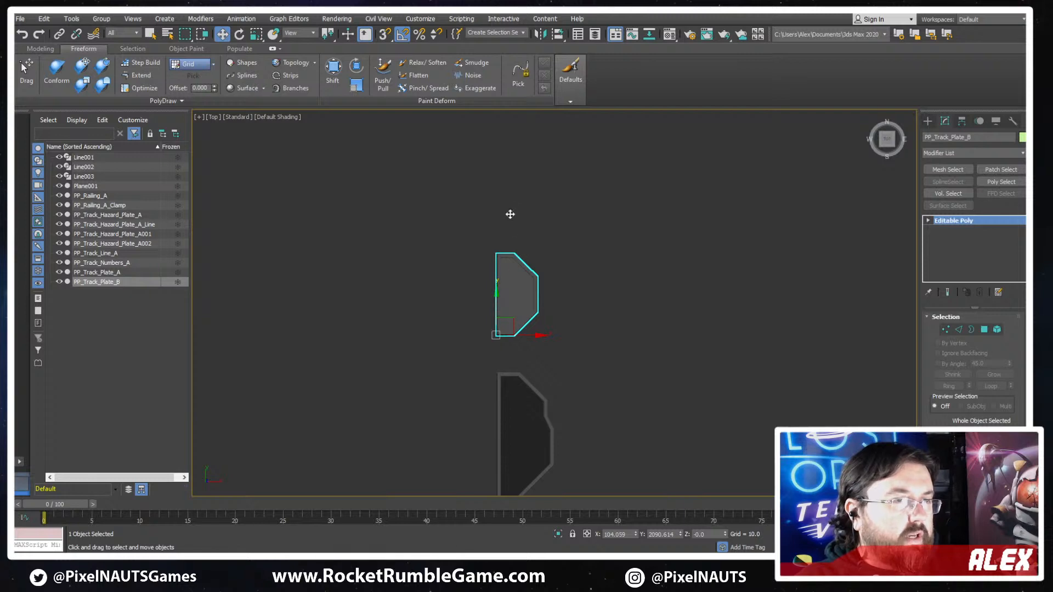
shift+drag(510, 214, 515, 173)
key(Return)
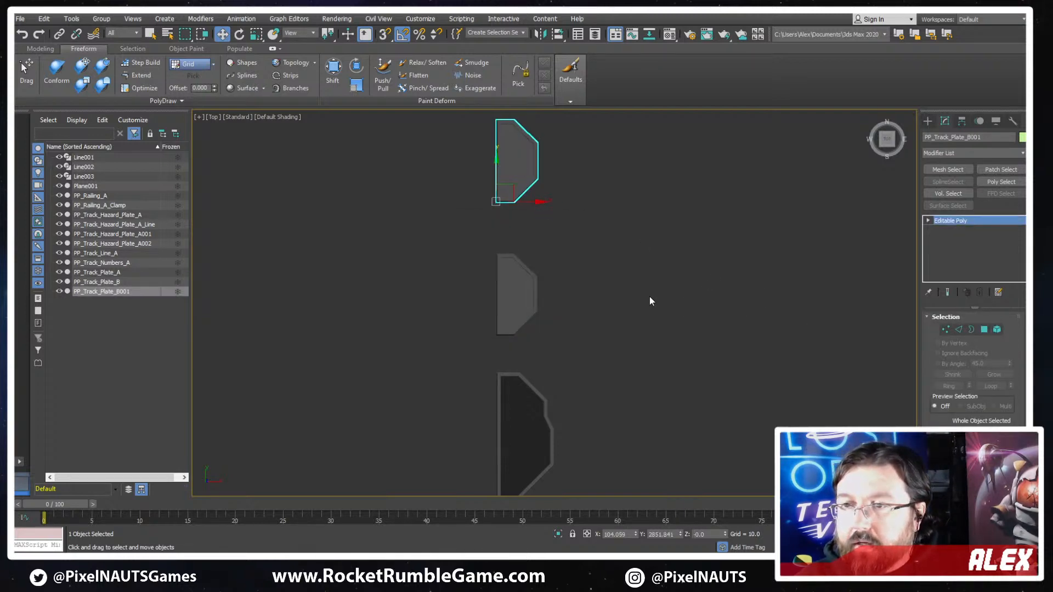
- Start editing the copied plate at vertex level with edged faces displayed
middle_drag(610, 271, 659, 352)
click(945, 329)
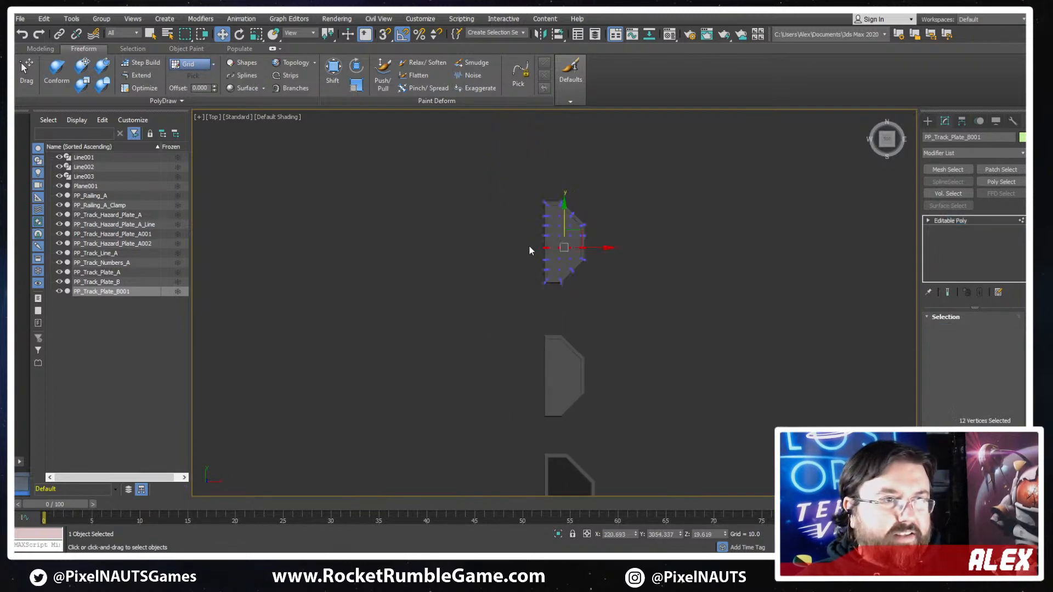
scroll(571, 193, up, 5)
key(F4)
scroll(580, 231, down, 2)
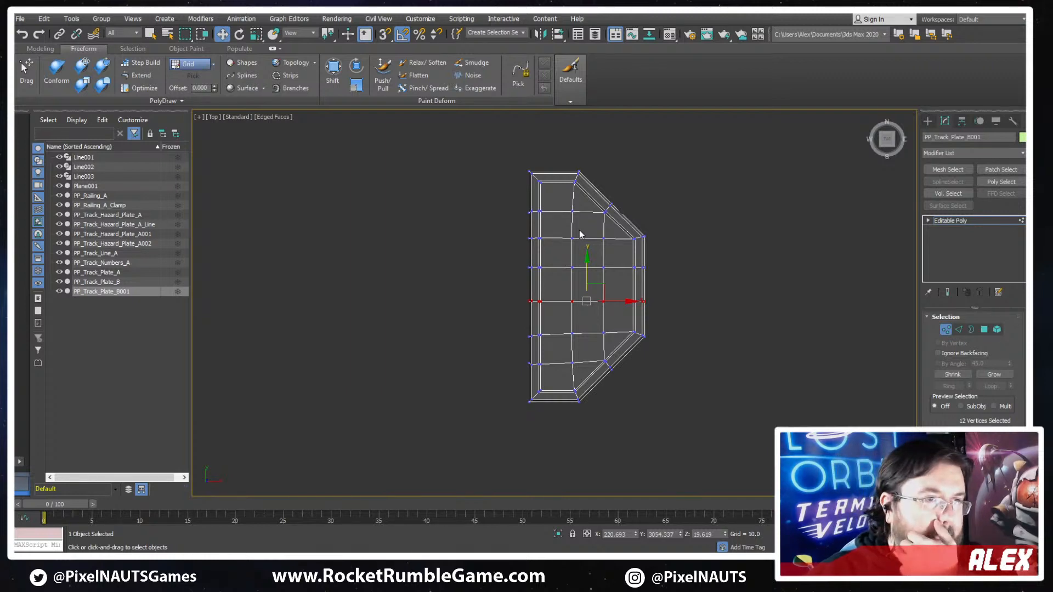
- Narrow the copied plate by shifting all vertices except its straight left border about 40 units inward along X
scroll(590, 354, down, 7)
middle_drag(634, 352, 729, 435)
scroll(715, 298, down, 2)
scroll(675, 273, up, 4)
scroll(740, 242, down, 4)
scroll(719, 247, up, 2)
scroll(725, 285, up, 5)
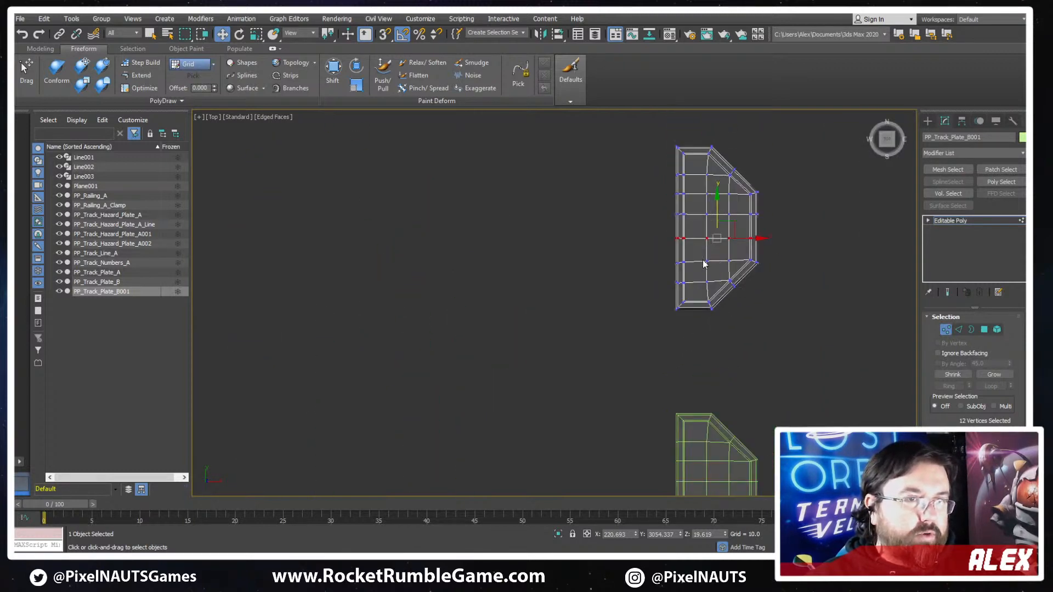
scroll(703, 260, up, 4)
scroll(713, 329, down, 4)
middle_drag(693, 164, 706, 258)
key(1)
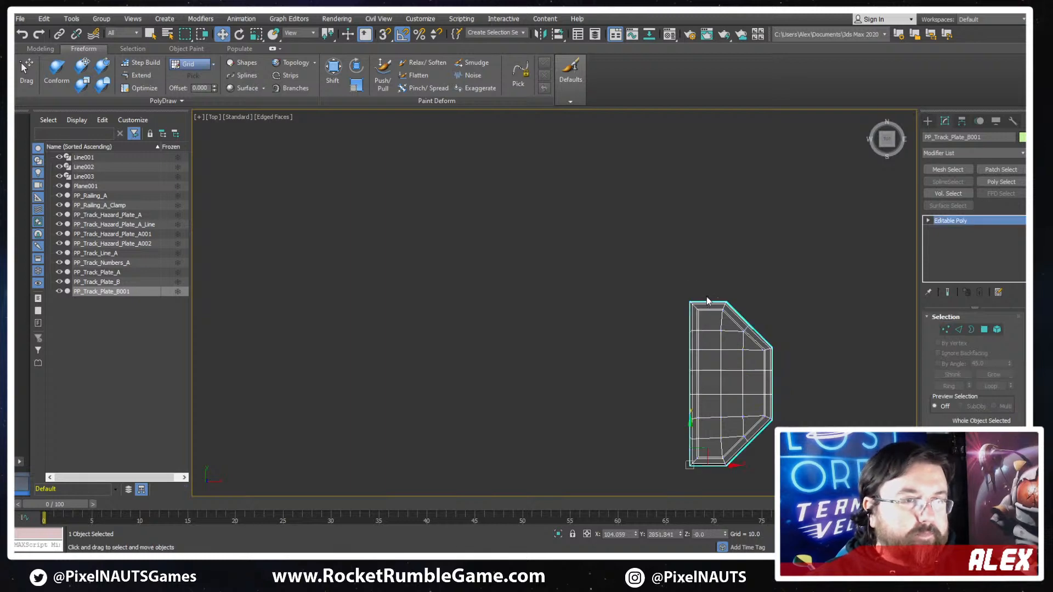
middle_drag(805, 346, 768, 274)
key(1)
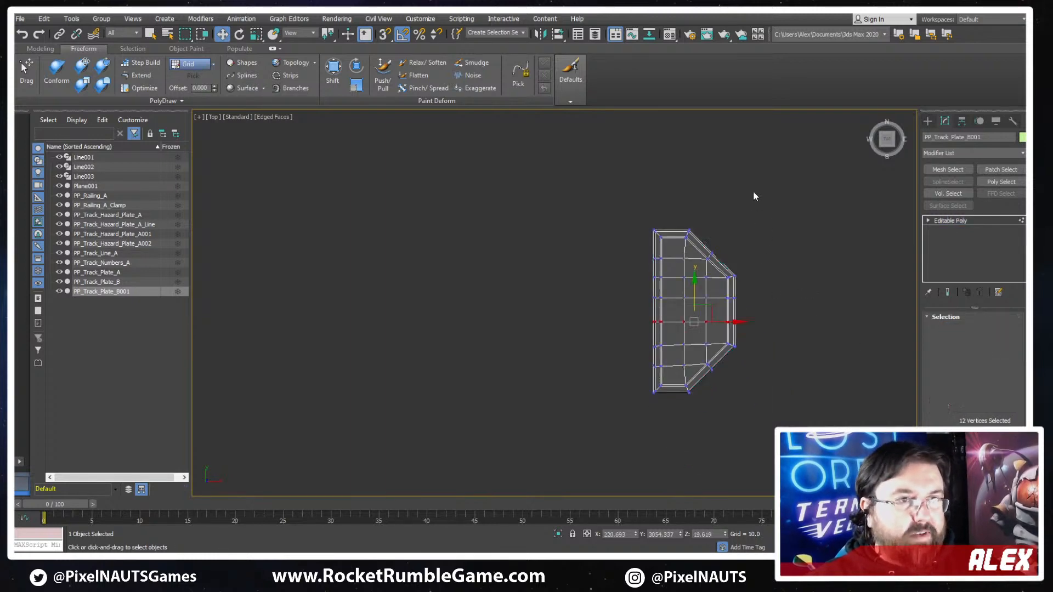
drag(765, 184, 684, 450)
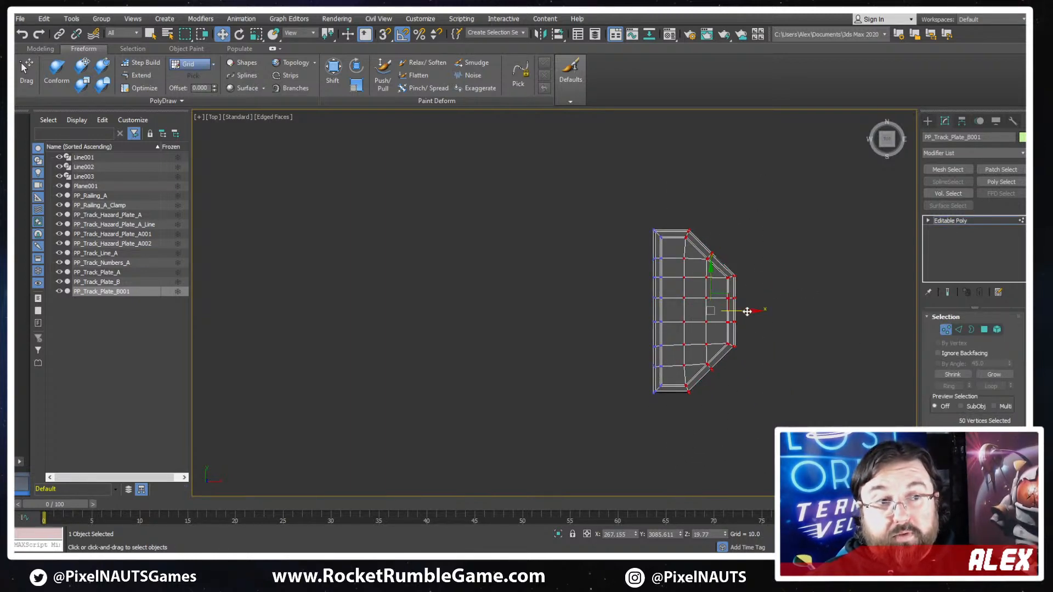
drag(747, 312, 733, 311)
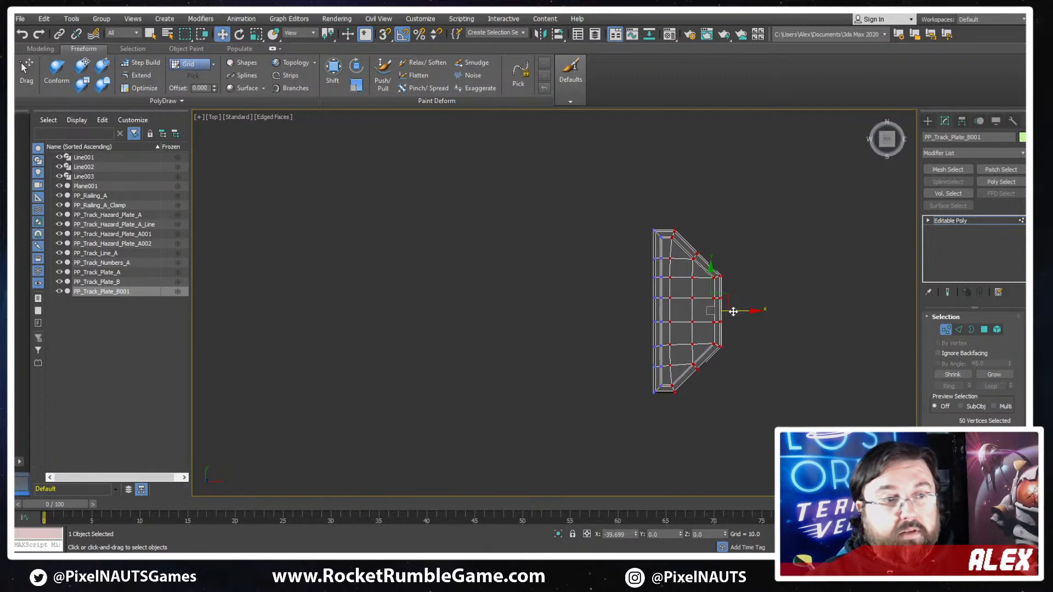
- Nudge the inner vertical column of six vertices slightly right to line up with the plate's inset corners
scroll(680, 284, up, 3)
drag(662, 473, 651, 457)
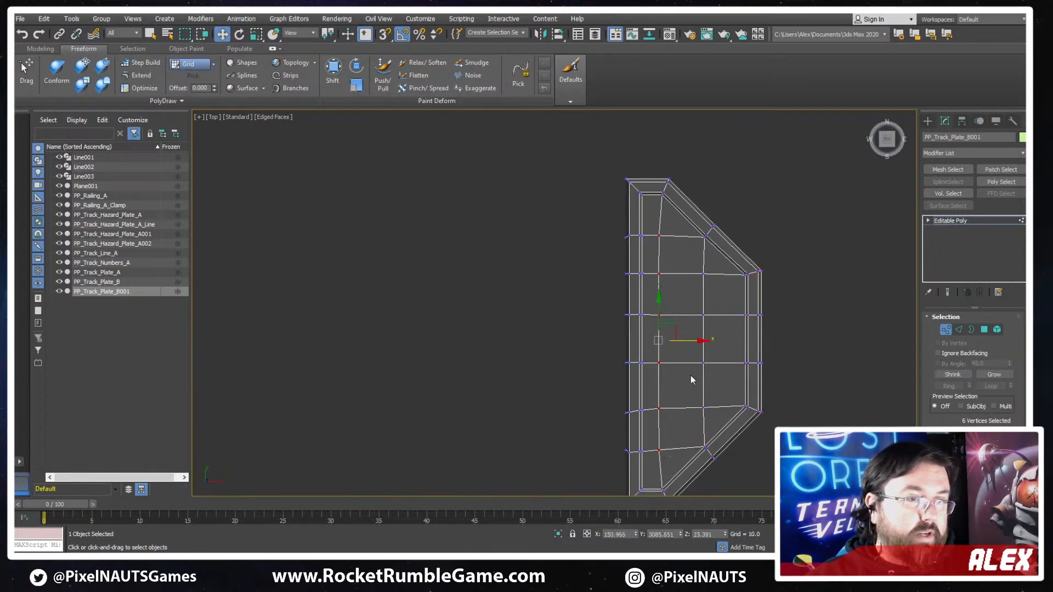
drag(695, 339, 698, 338)
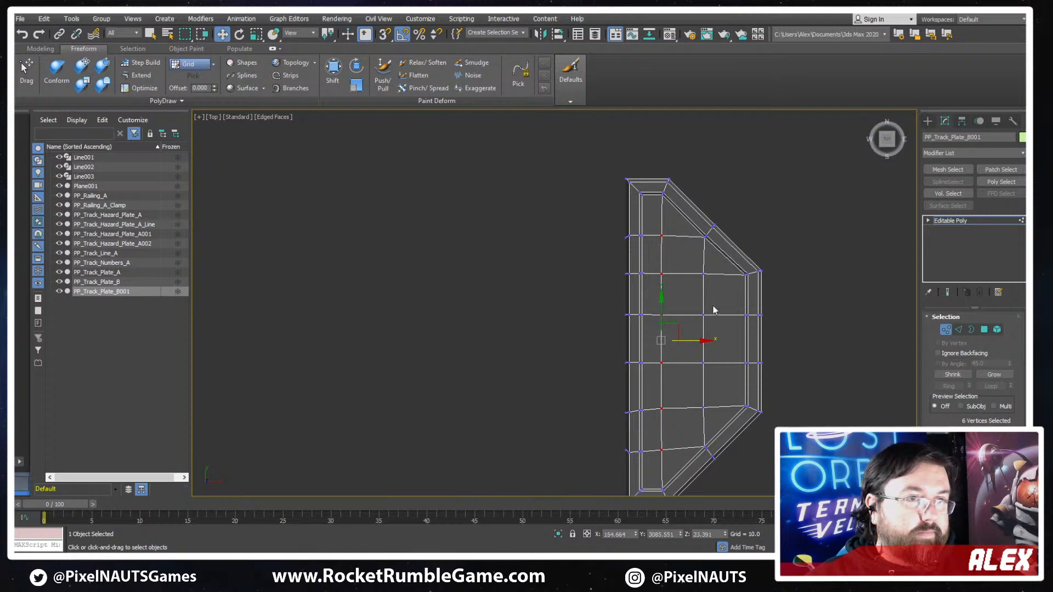
click(813, 199)
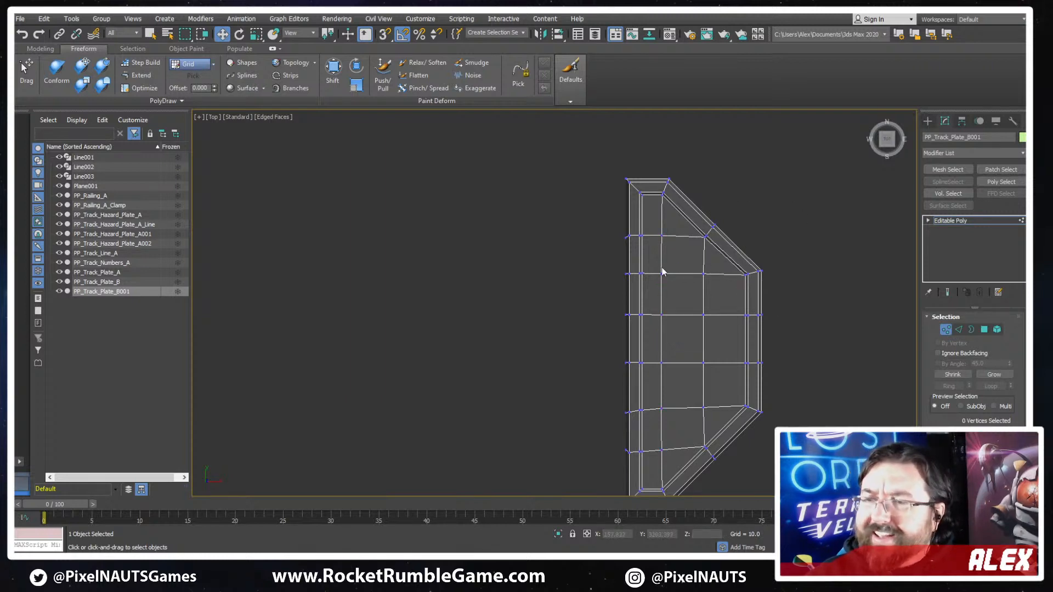
- Remove the edge loop running across the plate's upper and lower sections and down its right inner column
key(2)
double_click(678, 236)
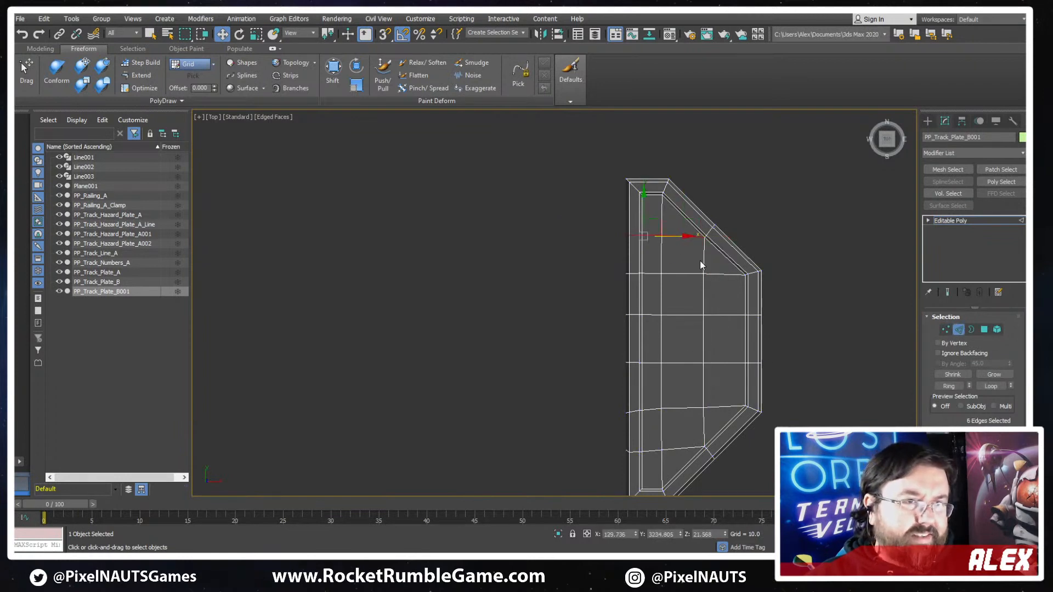
ctrl+double_click(703, 329)
ctrl+double_click(680, 451)
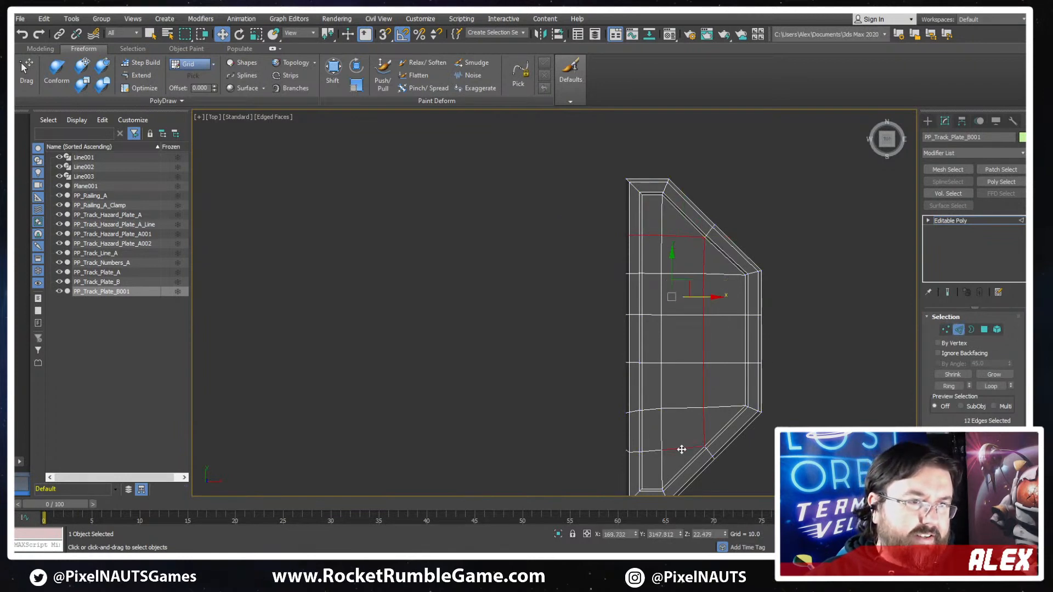
click(710, 230)
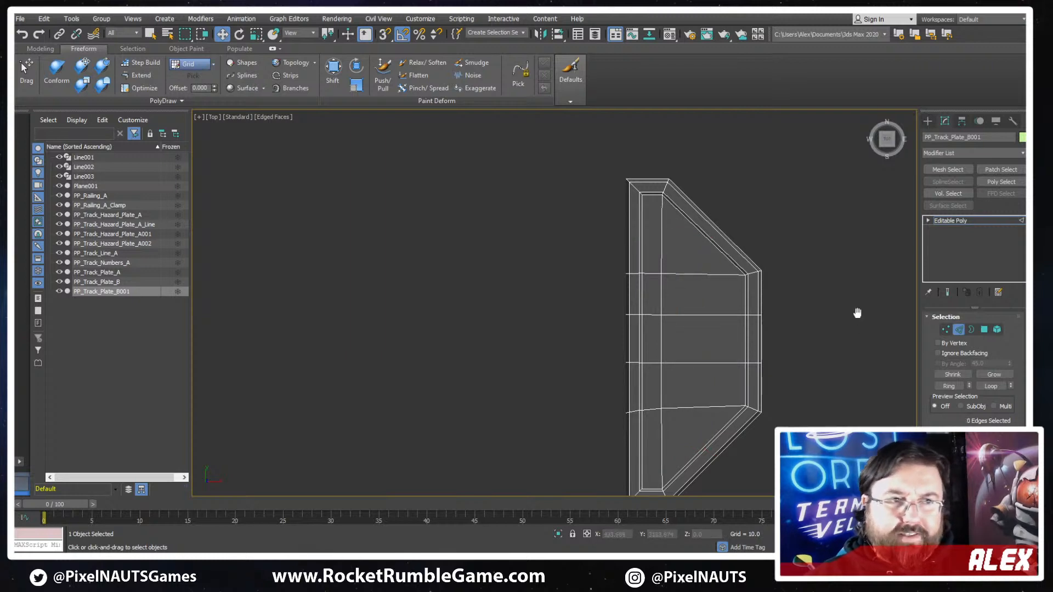
- Move the plate's right border vertices far inward along X to make a slim bar
middle_drag(857, 313, 868, 262)
key(1)
drag(817, 199, 734, 391)
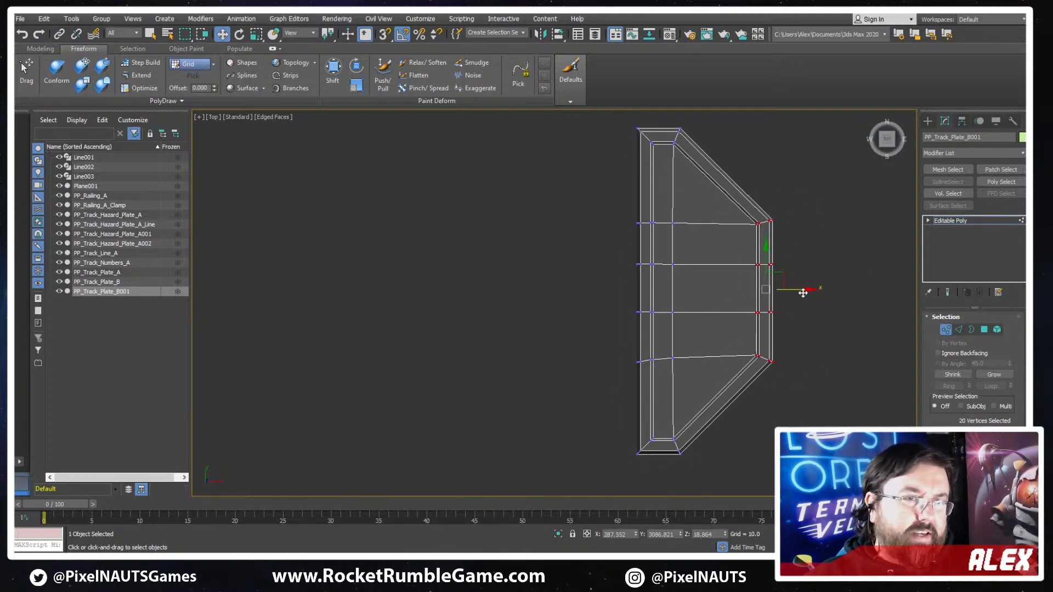
drag(803, 293, 739, 293)
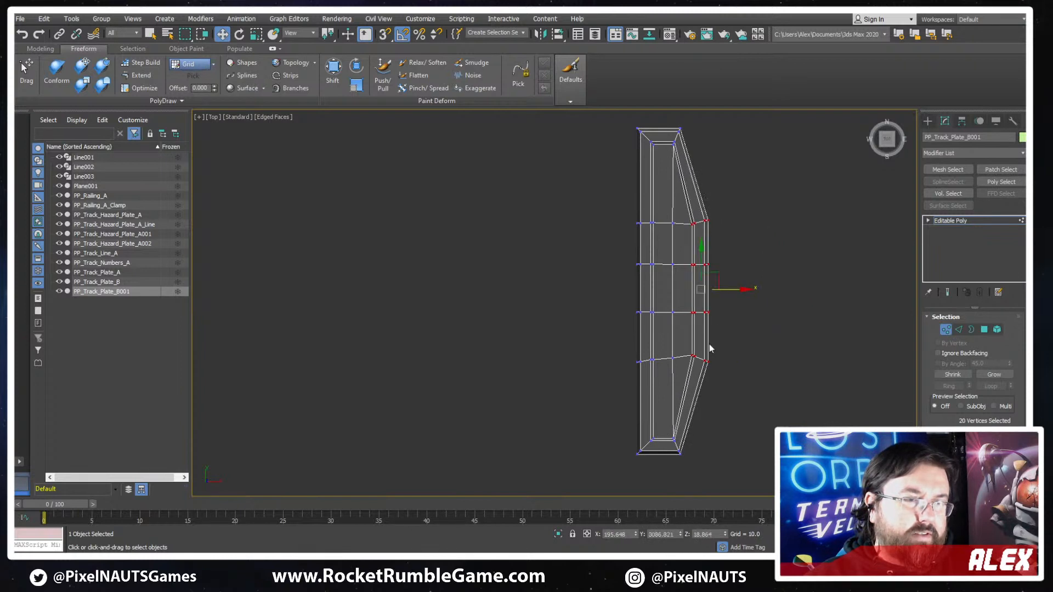
- Move the lower right corner vertices down along Y to shorten and steepen the bottom chamfer
scroll(710, 344, up, 2)
drag(715, 345, 673, 385)
middle_drag(679, 380, 710, 312)
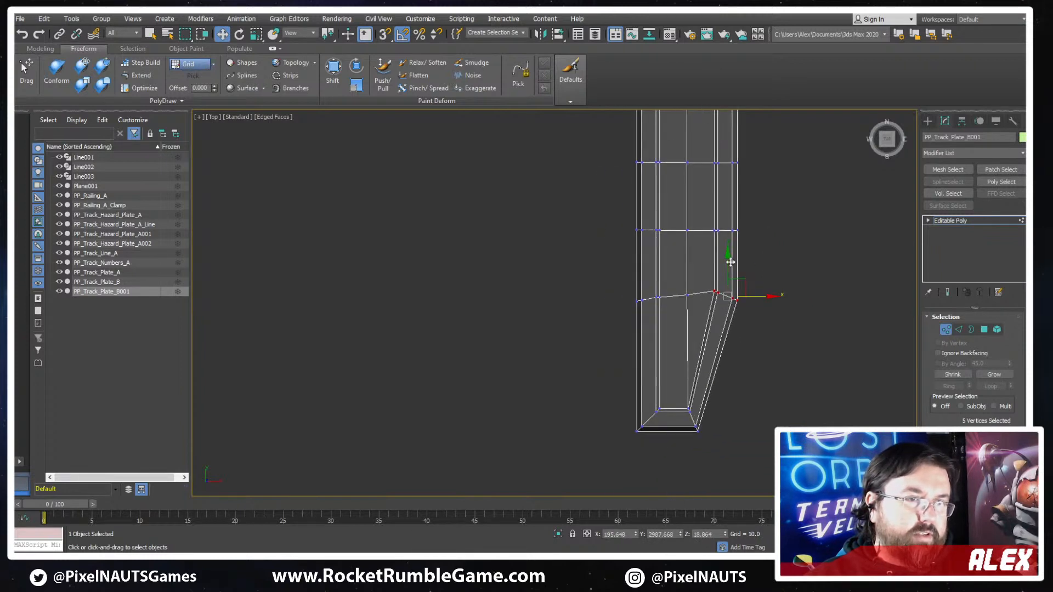
drag(730, 262, 720, 324)
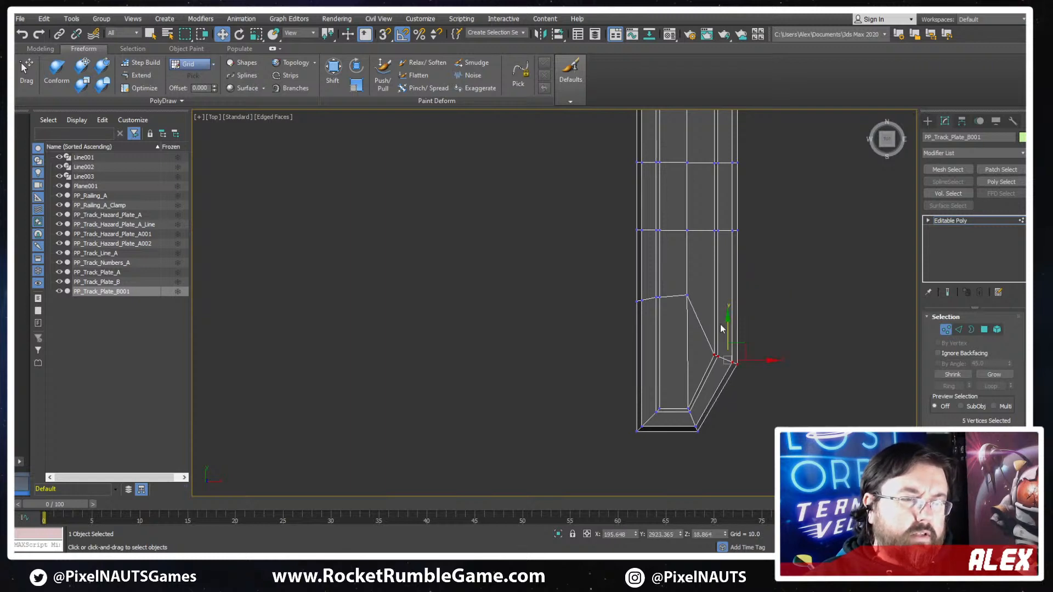
- Move the upper right corner vertices up along Y to match the short chamfer at the bottom
middle_drag(742, 227, 768, 348)
drag(760, 241, 729, 251)
middle_drag(746, 201, 747, 274)
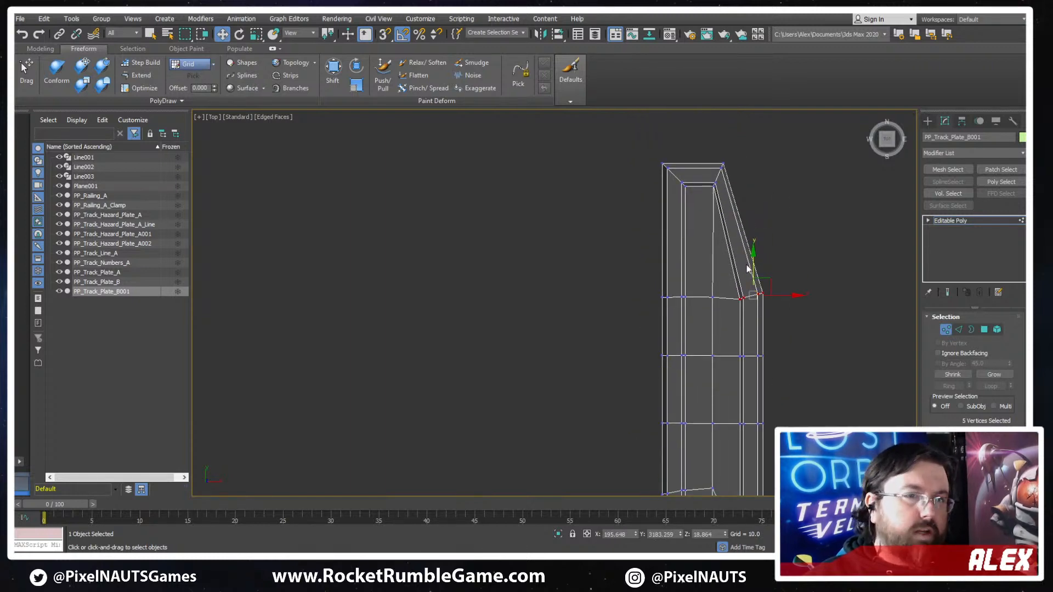
drag(753, 255, 759, 190)
- Align the upper and lower rows of inner and left border vertices with the chamfer corners along Y
drag(639, 324, 680, 204)
middle_drag(731, 480, 783, 218)
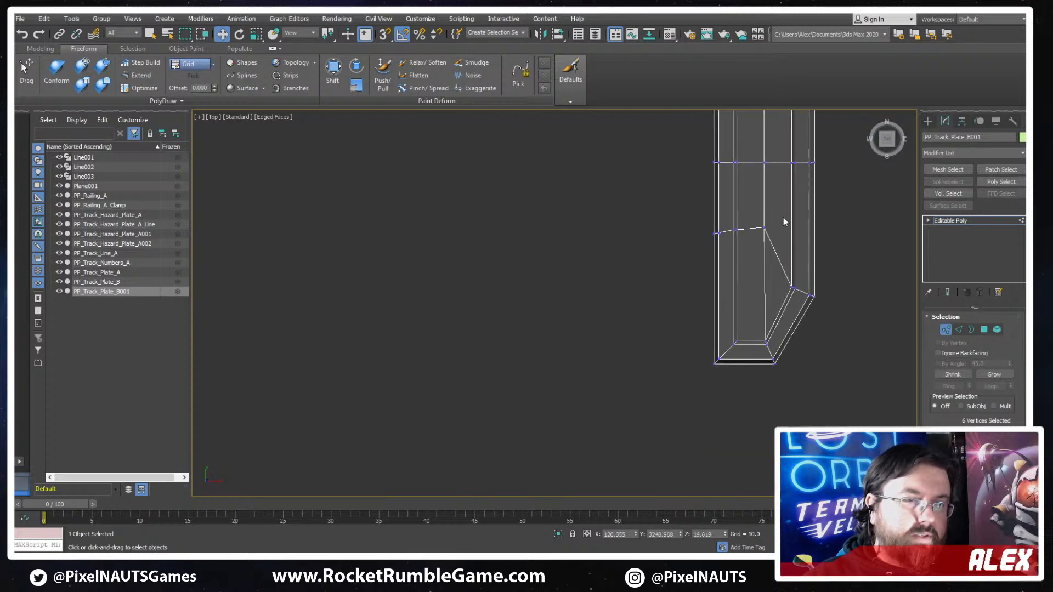
drag(718, 203, 722, 256)
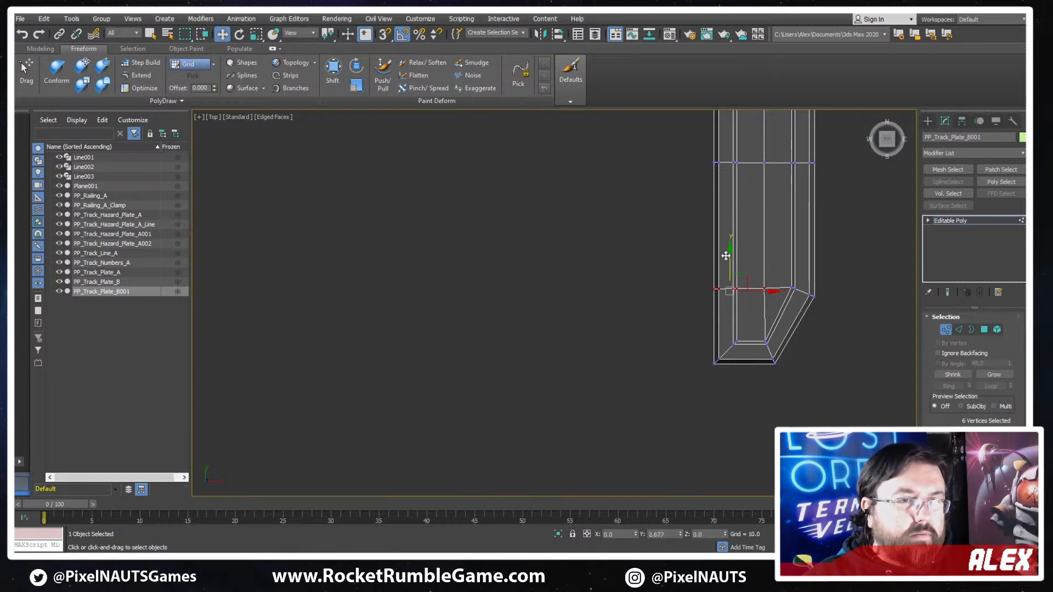
middle_drag(817, 214, 791, 339)
- Connect the lengthwise edges of the plate's long lower section with a new crosswise edge loop
click(958, 329)
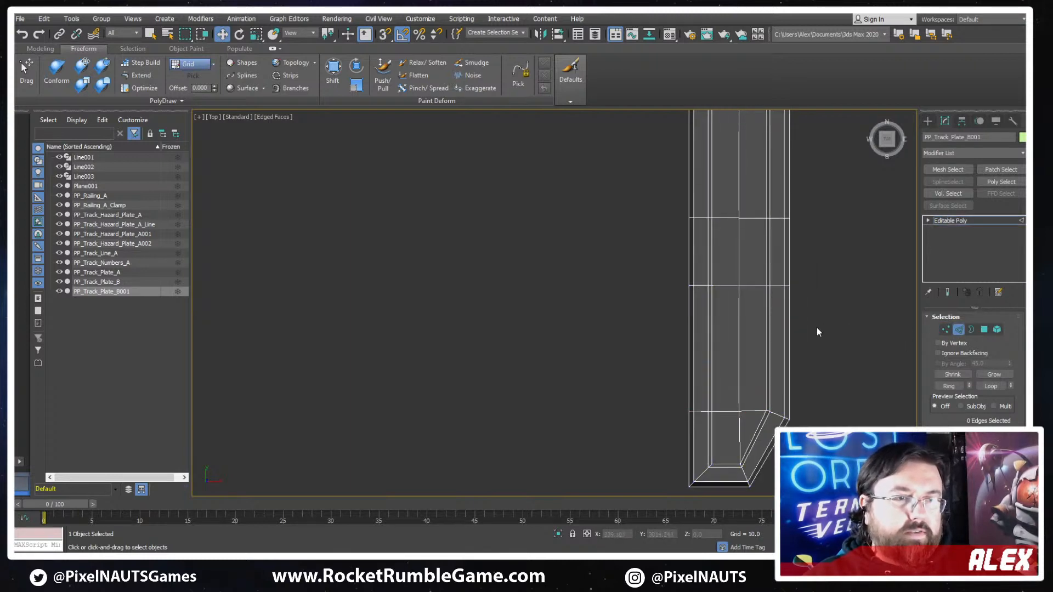
drag(816, 328, 679, 369)
key(ctrl+shift+e)
middle_drag(815, 206, 801, 301)
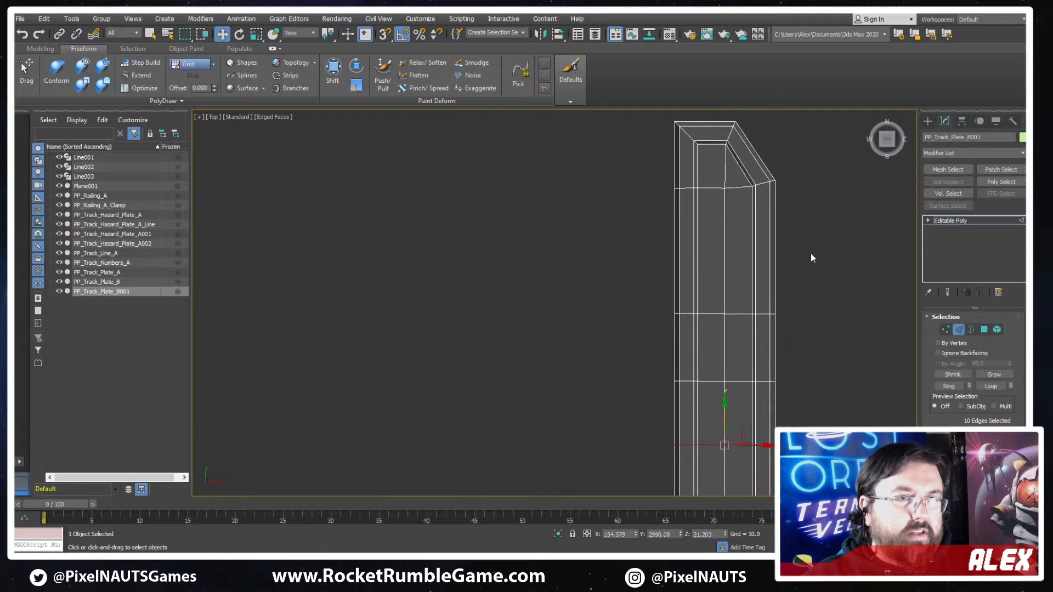
- Connect the lengthwise edges of the slim plate's long upper section with a new crosswise edge loop
drag(809, 254, 667, 275)
key(ctrl+shift+e)
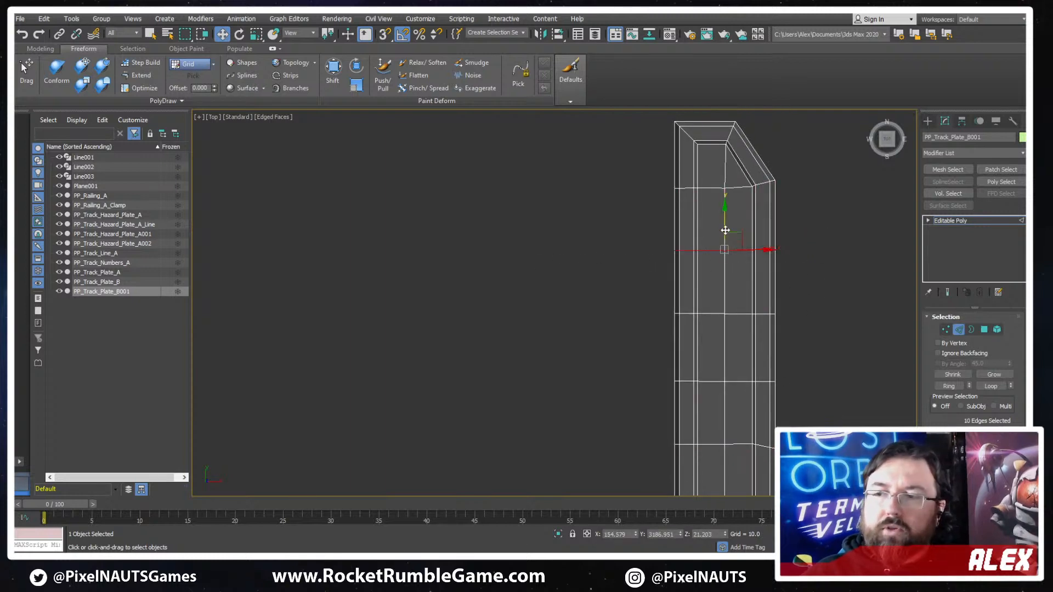
scroll(631, 330, down, 5)
- Assign the Black material to the inner top-face polygons of the slim plate PP_Track_Plate_B001
middle_drag(789, 387, 732, 263)
click(984, 330)
scroll(730, 257, up, 2)
scroll(730, 257, up, 3)
key(m)
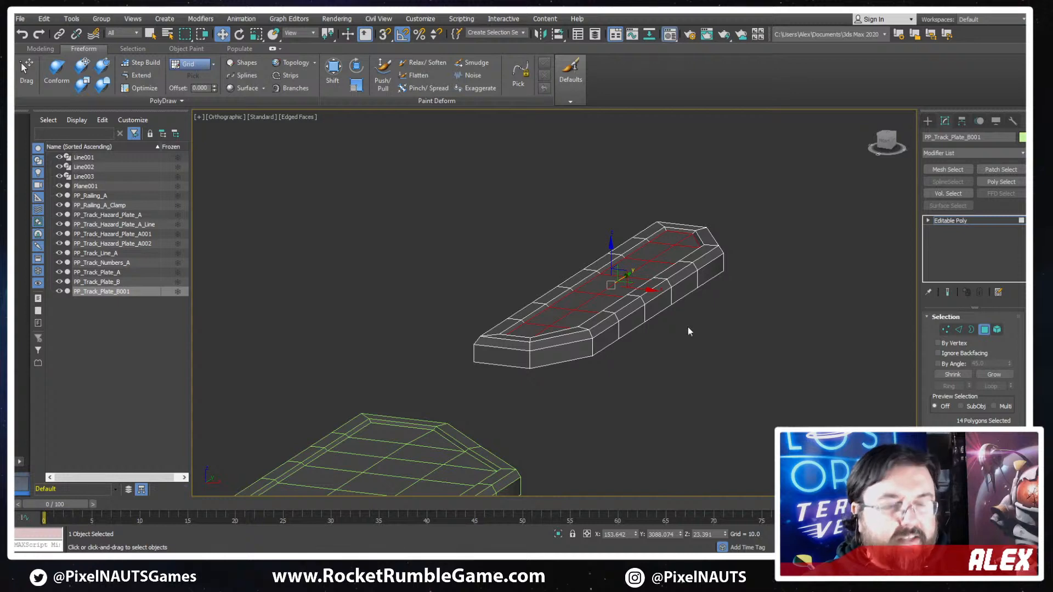
click(237, 113)
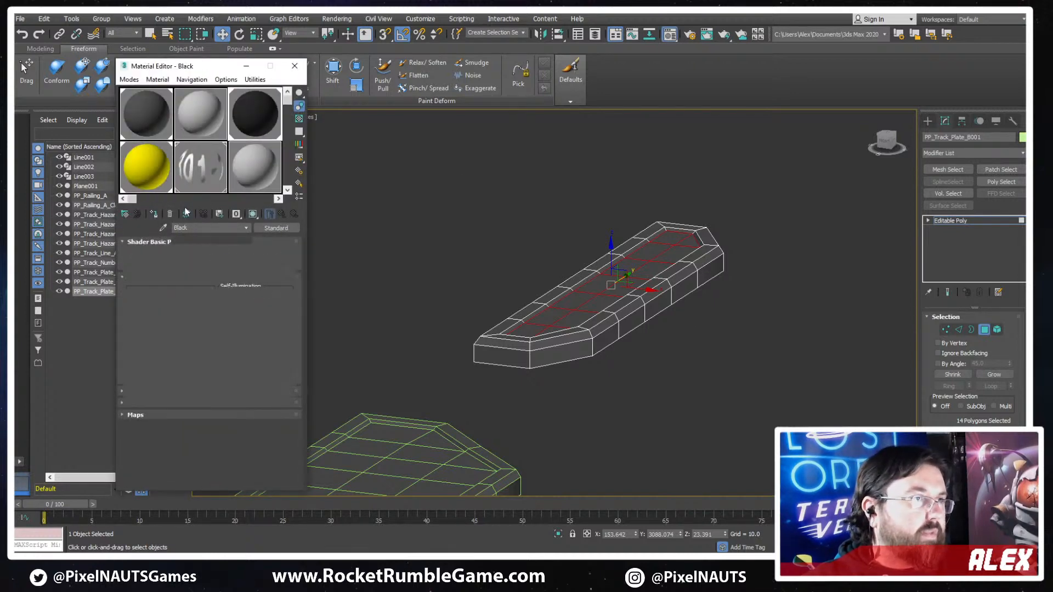
scroll(560, 219, down, 5)
click(464, 217)
alt+middle_drag(464, 219, 602, 418)
click(985, 331)
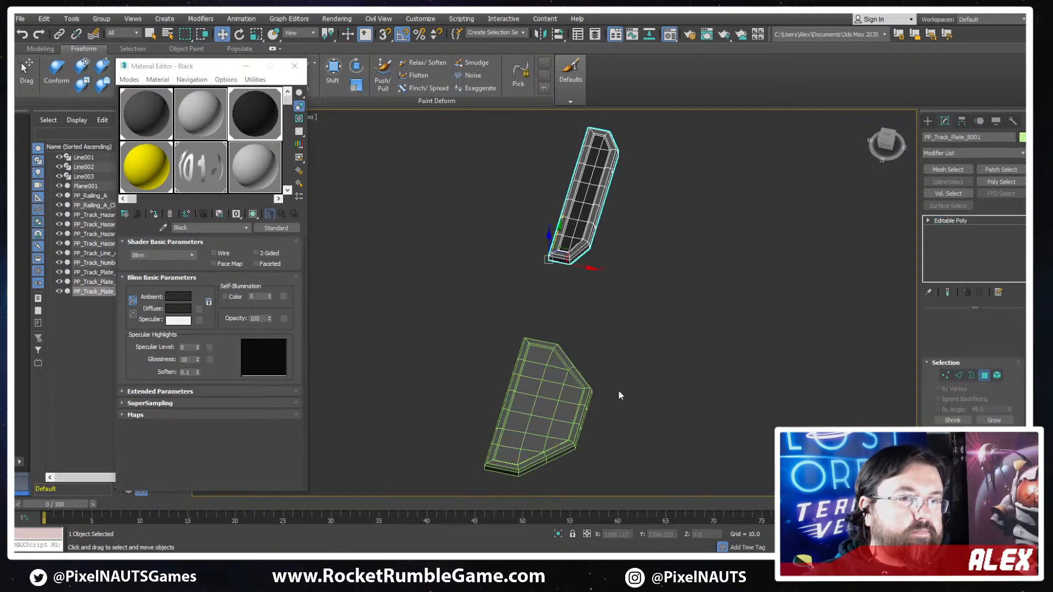
- Assign the Black material to the inner top-face polygons of PP_Track_Plate_B
click(574, 399)
scroll(574, 398, up, 2)
click(984, 330)
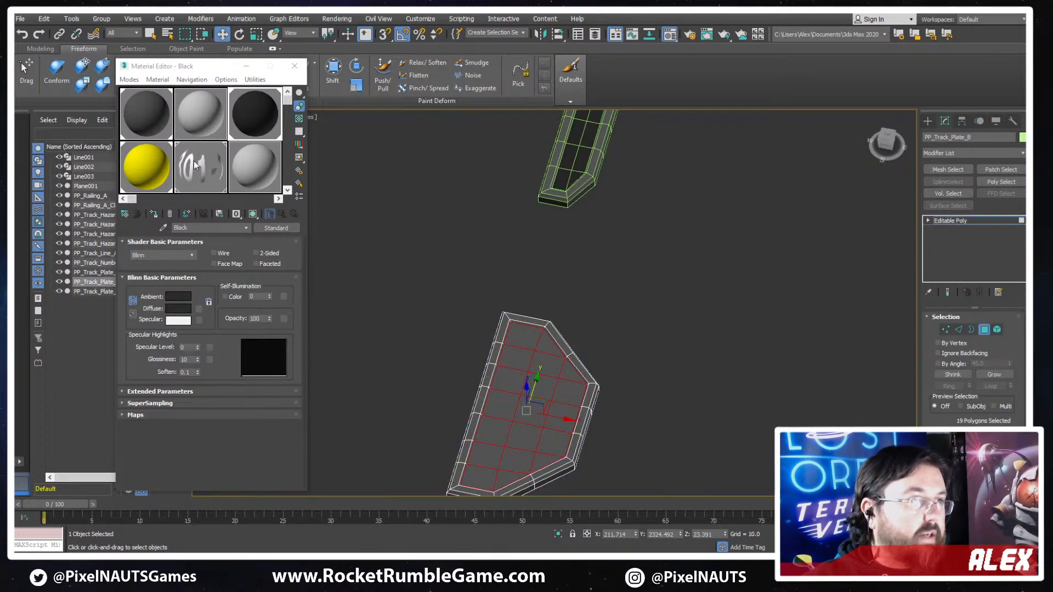
click(640, 259)
scroll(669, 252, down, 5)
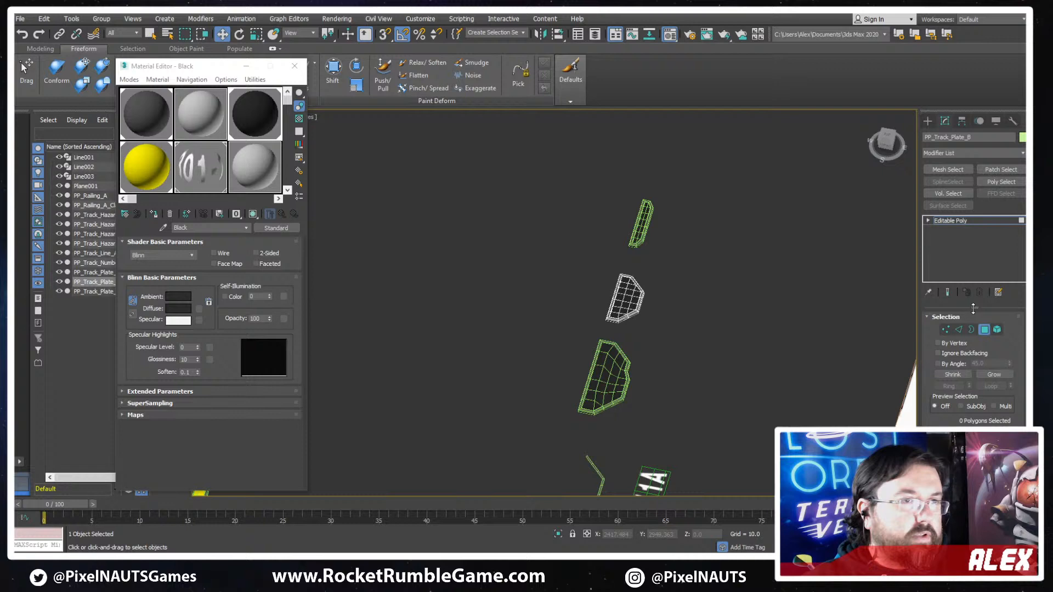
click(987, 333)
- Turn off the edged-faces display so the plates show as plain shaded surfaces
key(F4)
scroll(644, 238, down, 3)
alt+middle_drag(643, 238, 615, 241)
scroll(615, 242, up, 5)
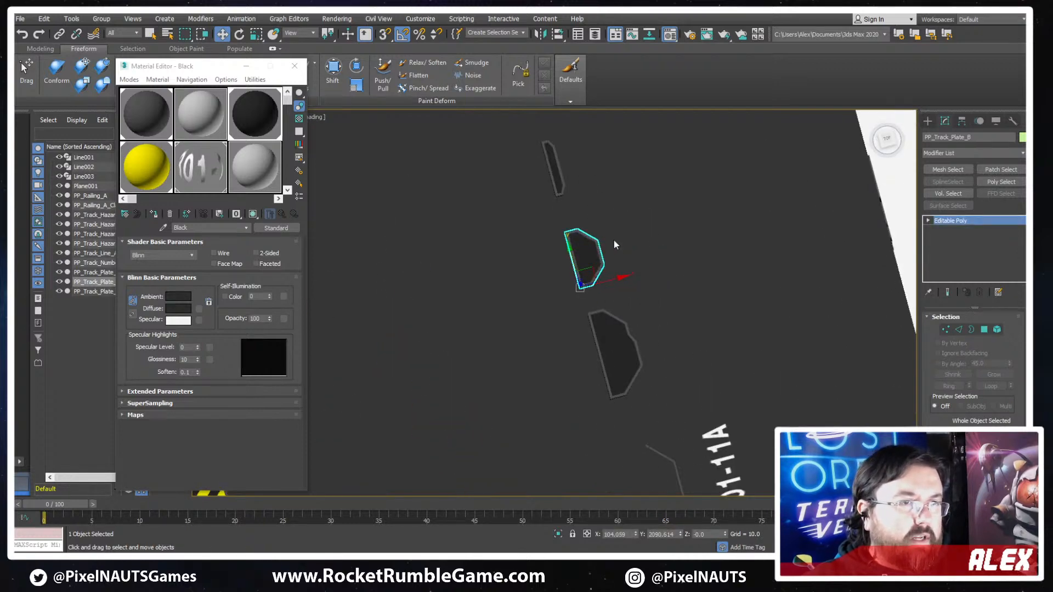
- Examine the shaded plates, including PP_Track_Plate_A, and compare them with the detail pieces in the concept sketch
click(753, 277)
scroll(752, 274, down, 6)
middle_drag(696, 279, 609, 303)
scroll(635, 343, up, 5)
click(638, 320)
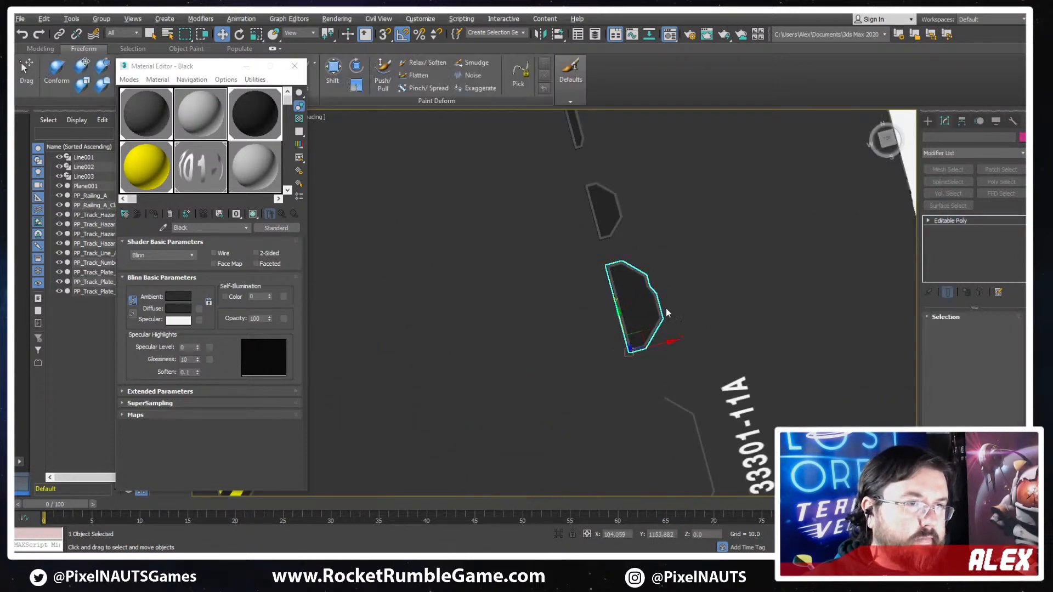
scroll(679, 311, up, 4)
scroll(669, 313, down, 5)
middle_drag(774, 317, 662, 291)
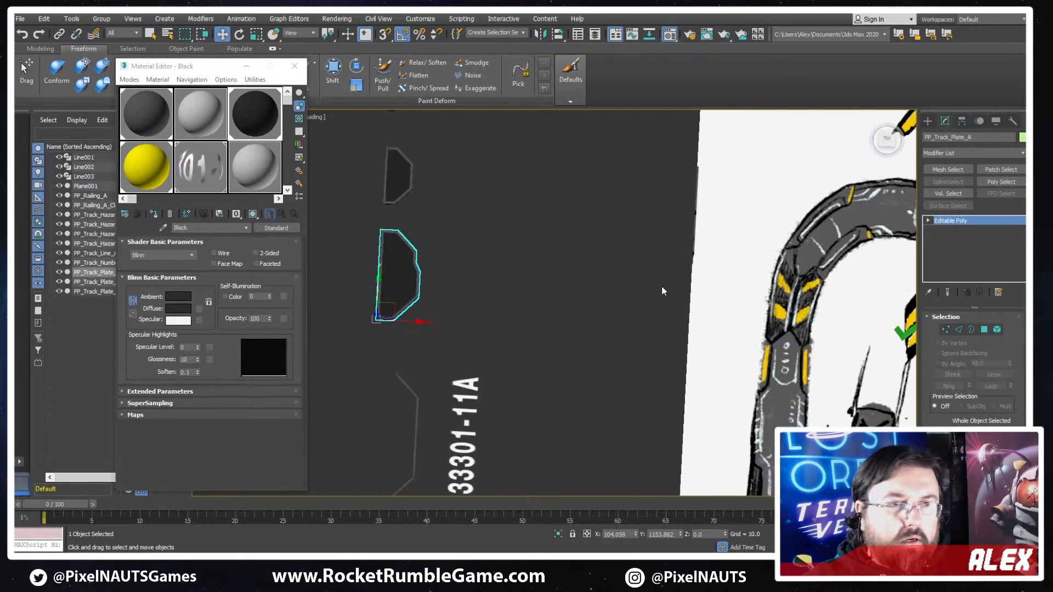
scroll(661, 291, down, 4)
scroll(716, 345, up, 5)
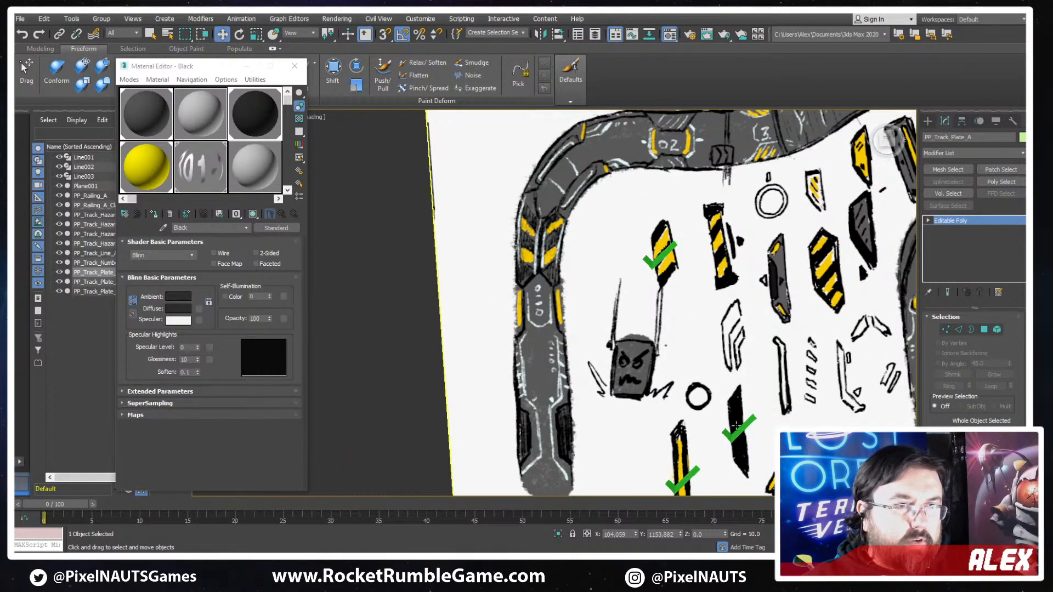
scroll(736, 426, down, 4)
scroll(854, 283, up, 4)
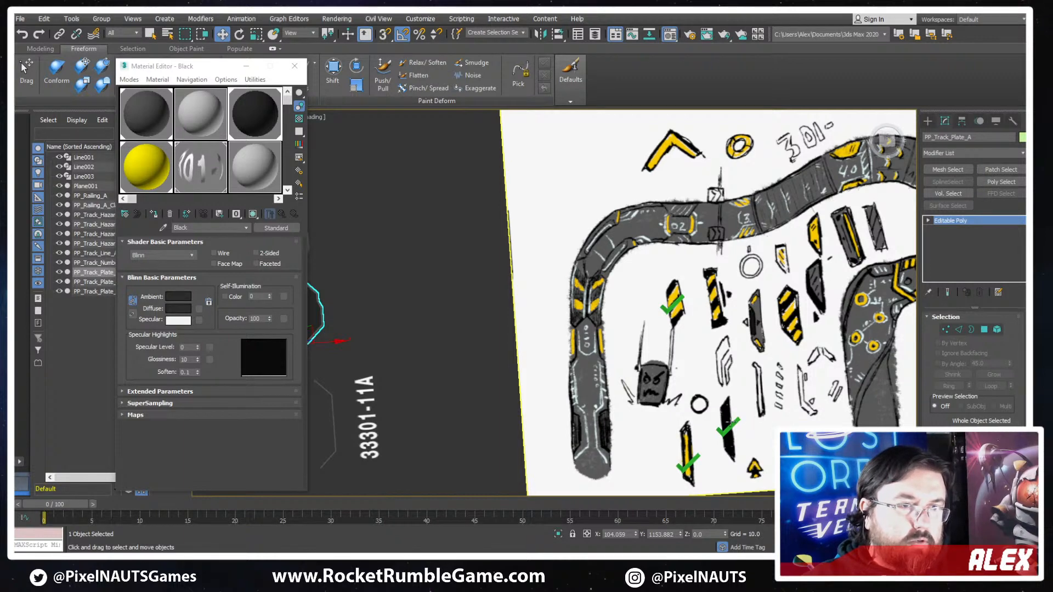
- Copy a green check mark onto the dark angular plate beside the yellow-and-black striped plate in the concept sketch
click(729, 421)
mouse_move(744, 410)
shift+mouse_down()
mouse_move(829, 316)
mouse_move(832, 274)
shift+mouse_up()
key(Return)
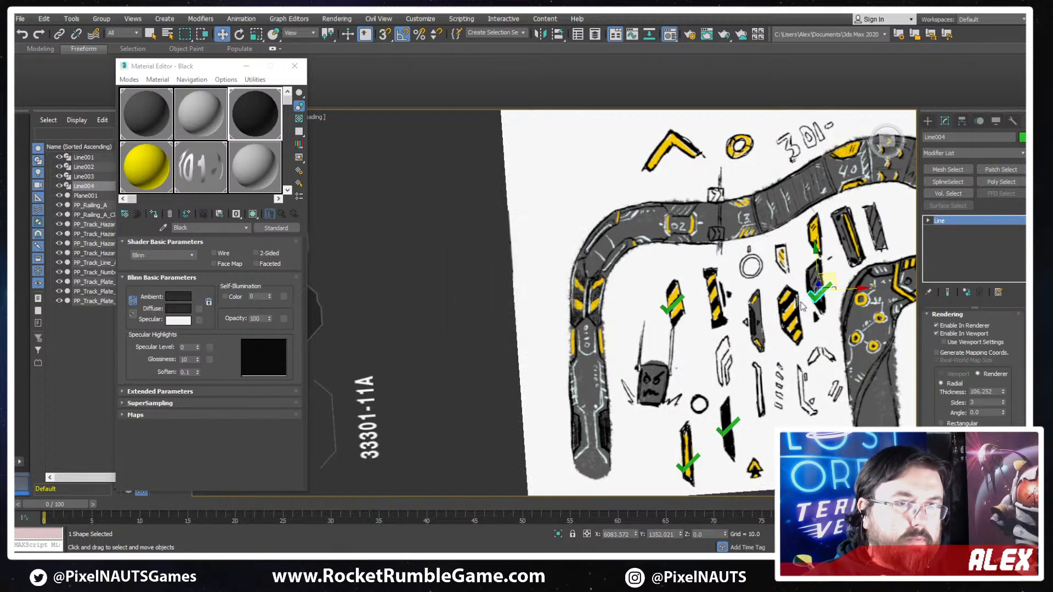
- Copy PP_Track_Plate_B as PP_Track_Plate_B002 and place it beside the slim plate
middle_drag(584, 308, 591, 309)
middle_drag(617, 365, 535, 357)
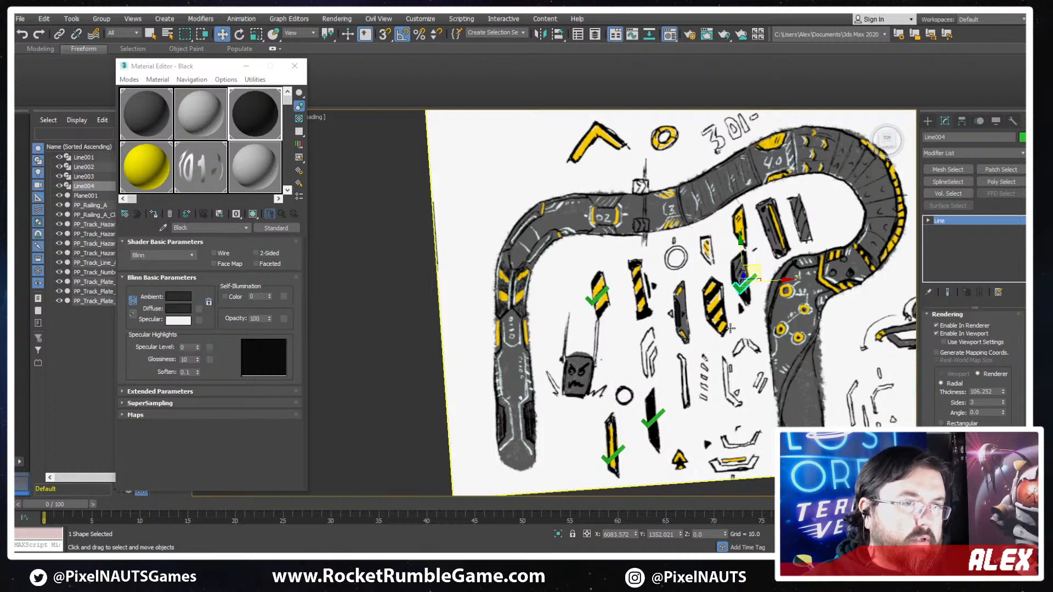
middle_drag(617, 336, 843, 304)
scroll(443, 227, down, 2)
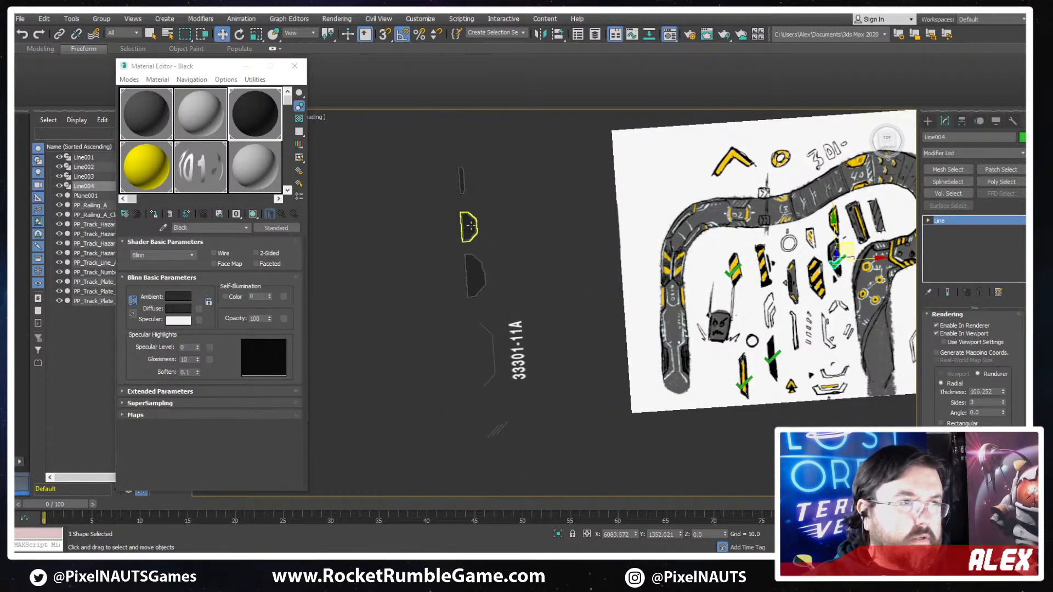
scroll(467, 227, up, 2)
scroll(570, 296, down, 2)
click(497, 247)
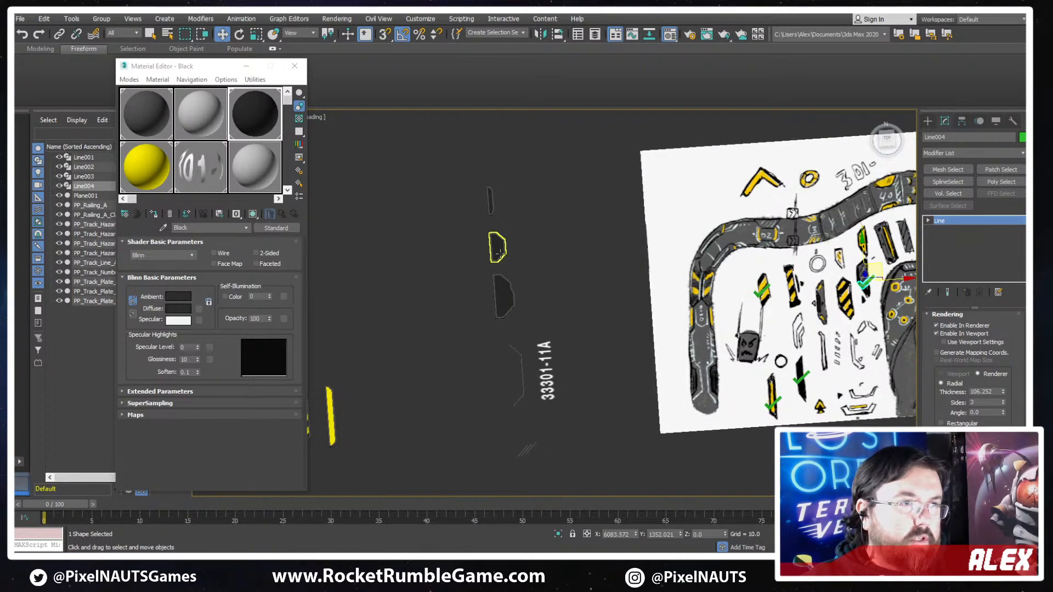
shift+drag(554, 216, 544, 196)
key(Return)
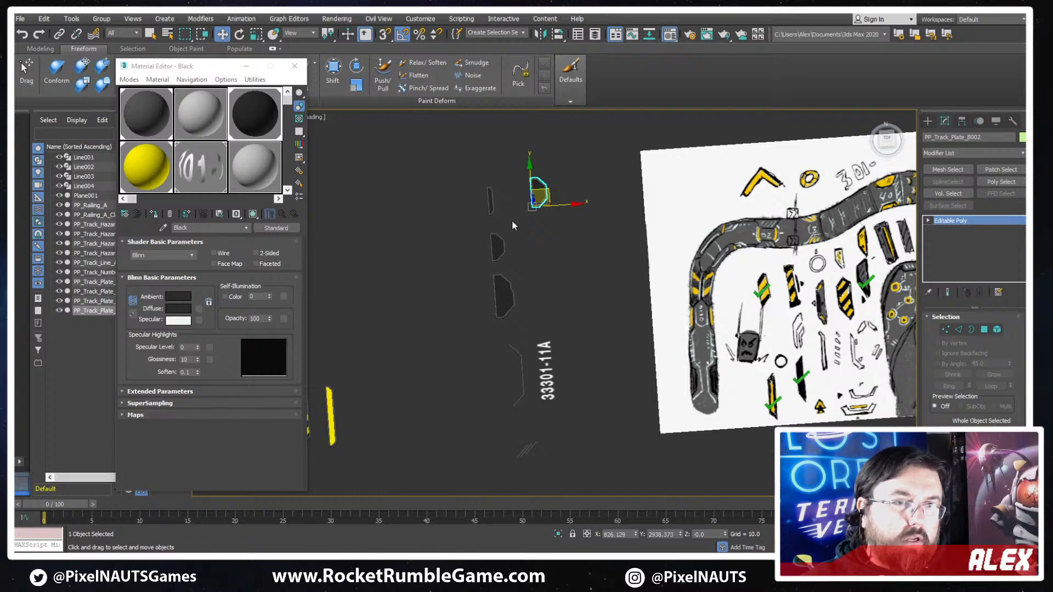
- Move the bottom end vertices of PP_Track_Plate_B002 down along Y to lengthen the plate
scroll(512, 219, up, 10)
key(1)
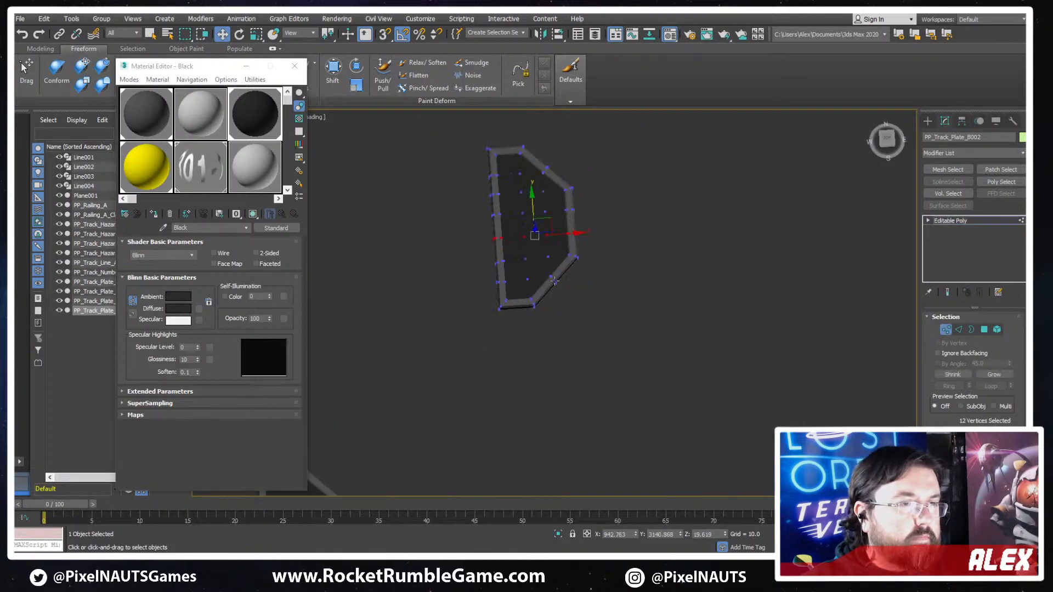
scroll(658, 315, down, 8)
middle_drag(670, 325, 481, 254)
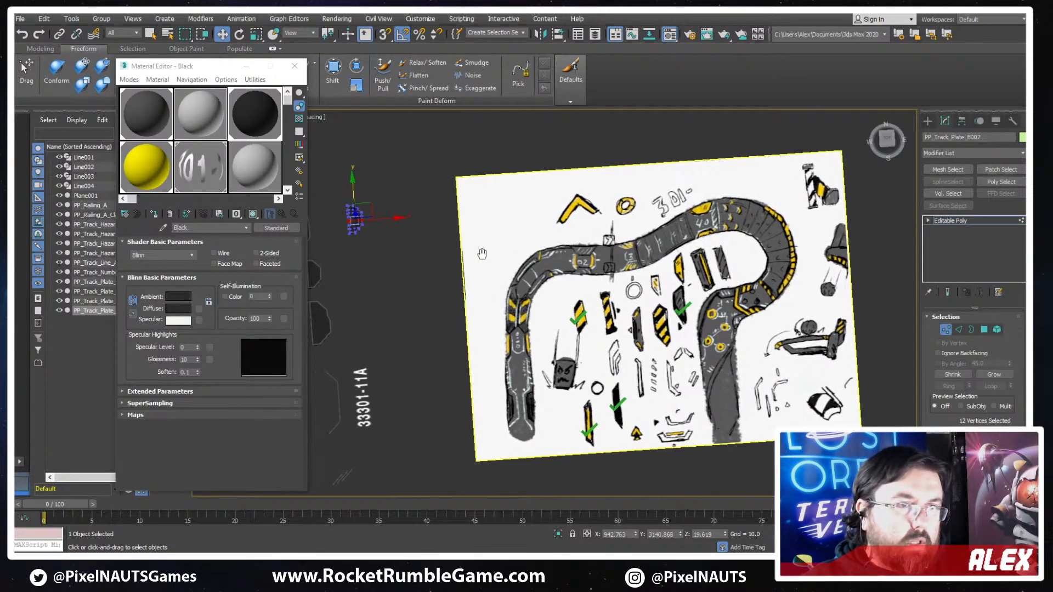
scroll(358, 229, up, 4)
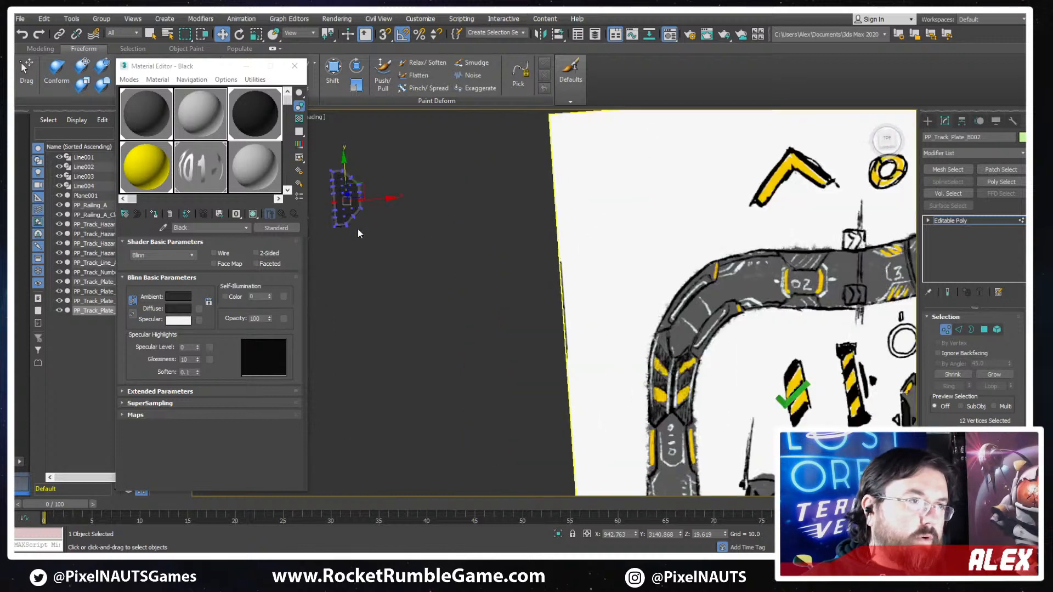
middle_drag(358, 229, 555, 275)
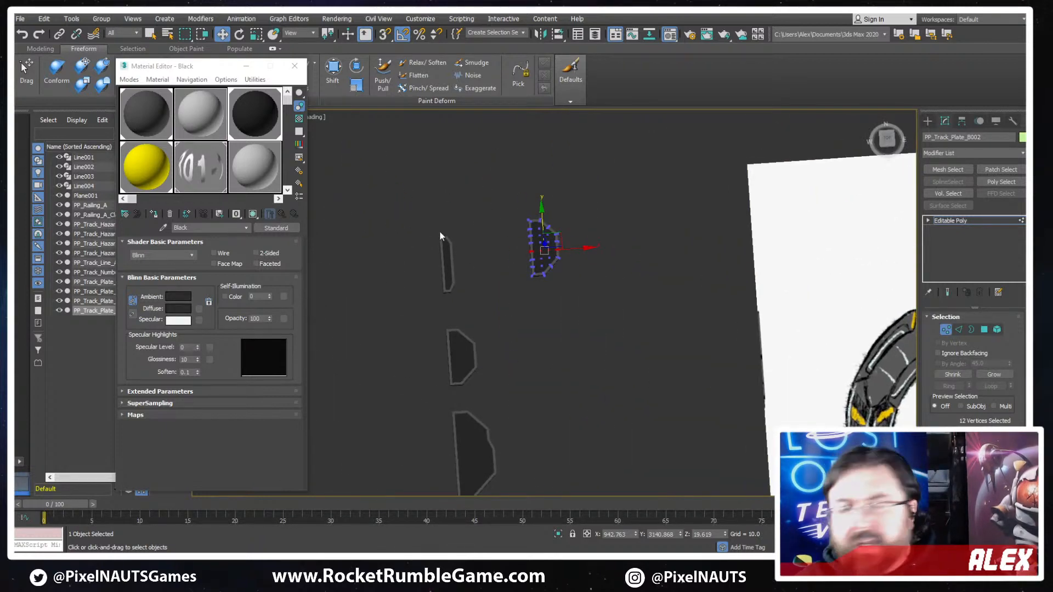
scroll(534, 302, up, 5)
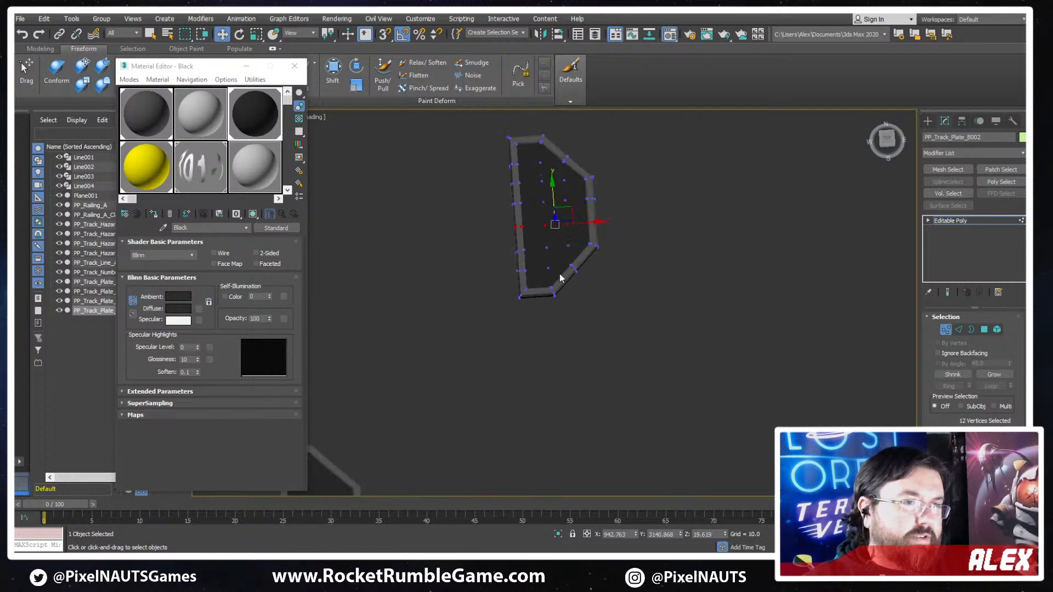
drag(507, 311, 509, 311)
scroll(572, 295, up, 5)
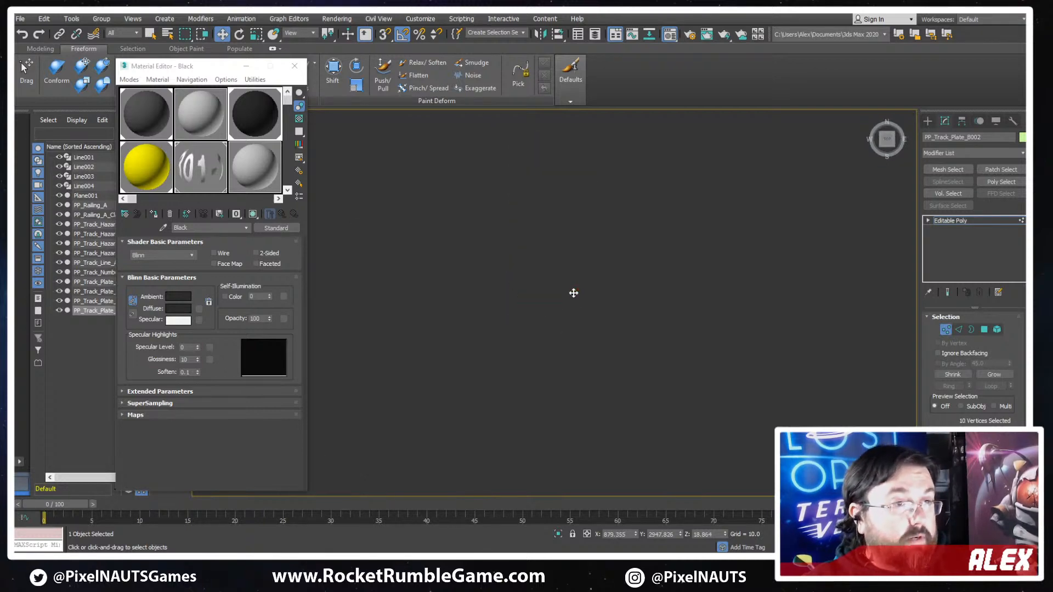
scroll(547, 305, down, 5)
drag(551, 281, 534, 372)
- Remove the crosswise and lengthwise edge loops meeting at the lower bend, leaving one straight lower slope
scroll(613, 280, up, 3)
key(2)
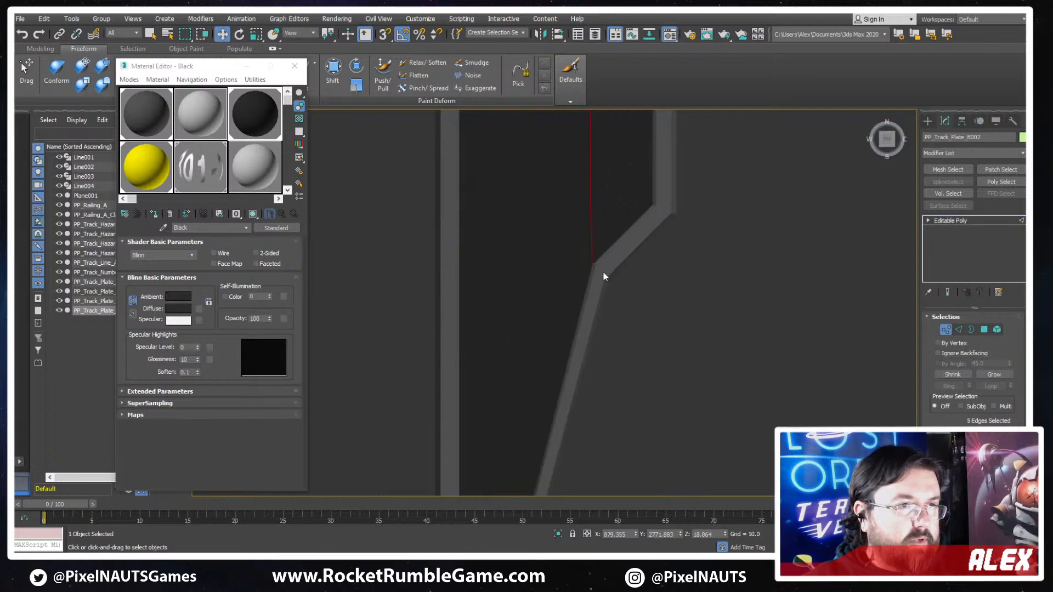
click(602, 273)
key(F3)
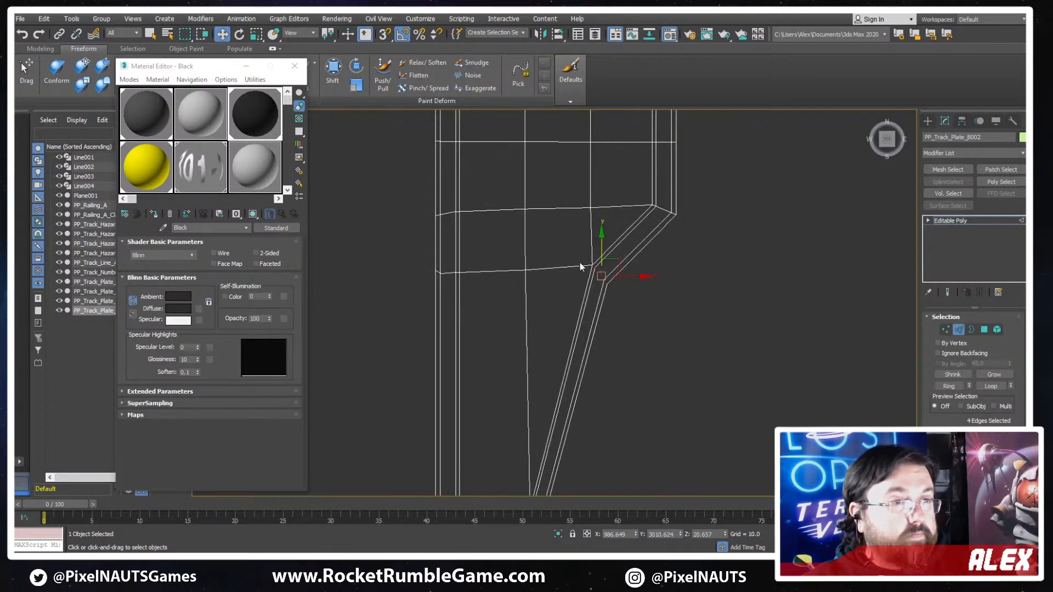
ctrl+double_click(569, 267)
ctrl+double_click(592, 241)
scroll(628, 278, down, 3)
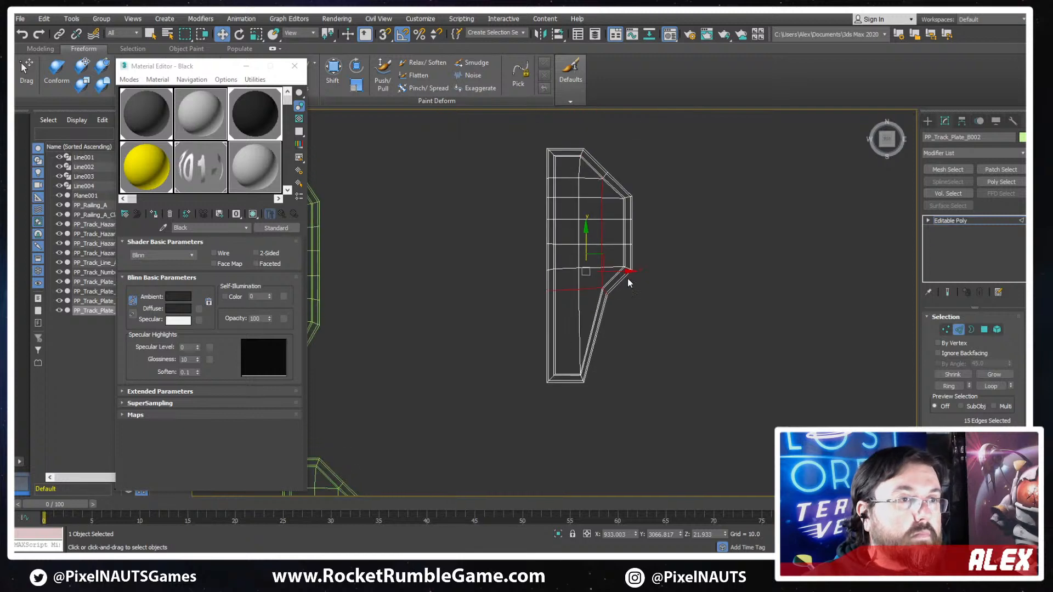
click(628, 279)
scroll(633, 265, up, 2)
key(F3)
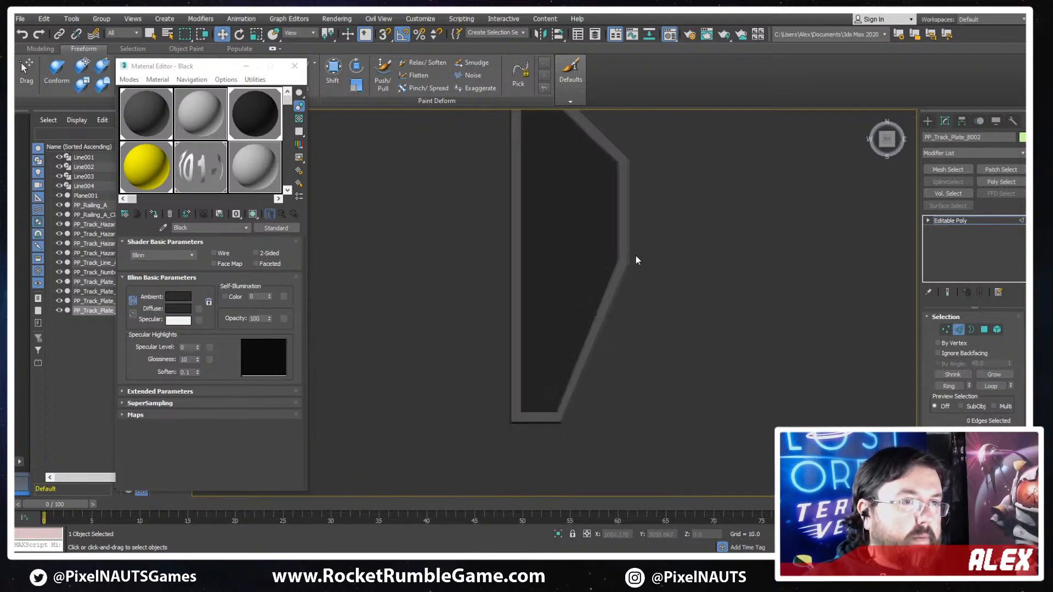
- Move the vertex row at the top of the lower slope down along Y to shorten the slope
key(F3)
key(1)
double_click(559, 265)
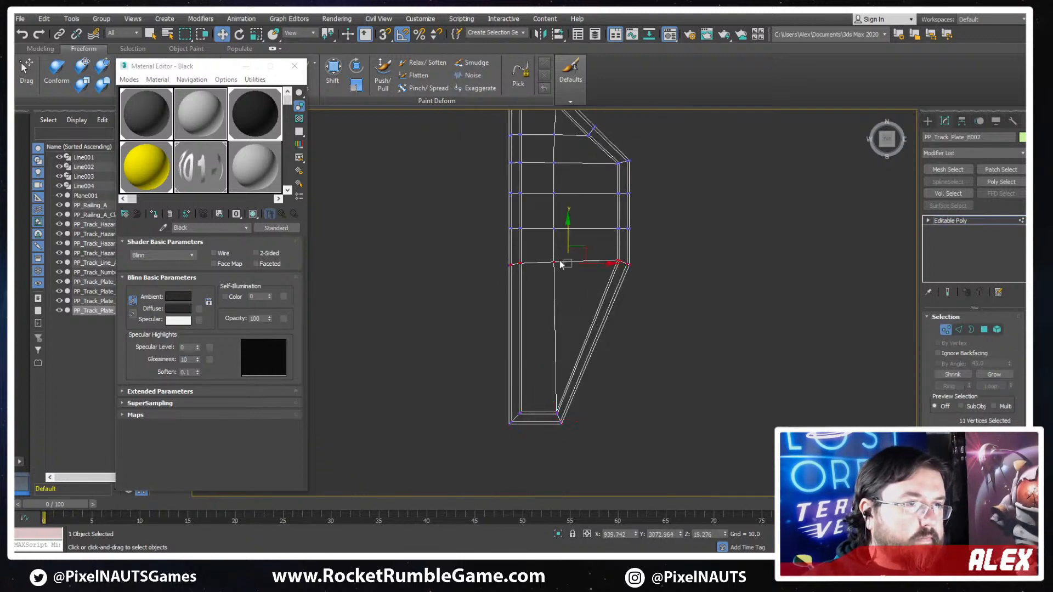
drag(571, 233, 555, 256)
scroll(676, 327, down, 10)
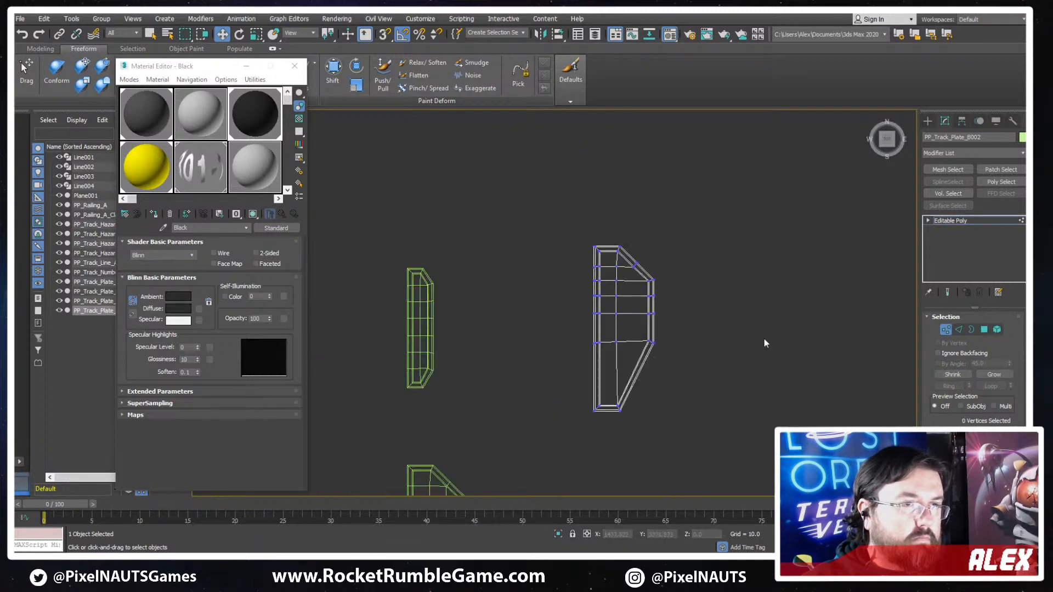
- Narrow the plate by moving all vertices outside its straight left border about 52 units toward that border along X
middle_drag(691, 347, 664, 276)
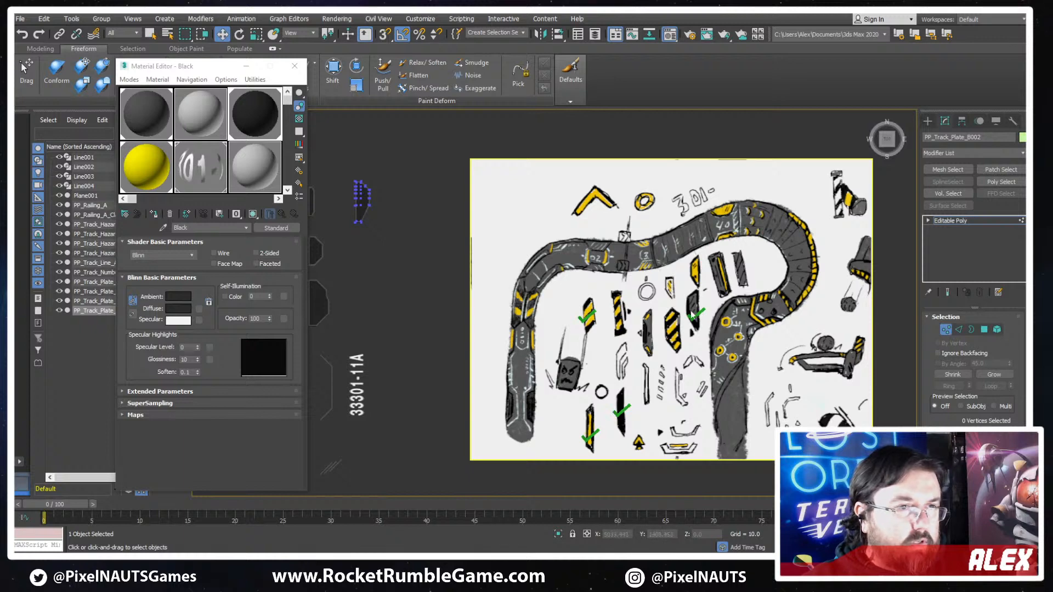
scroll(364, 159, up, 8)
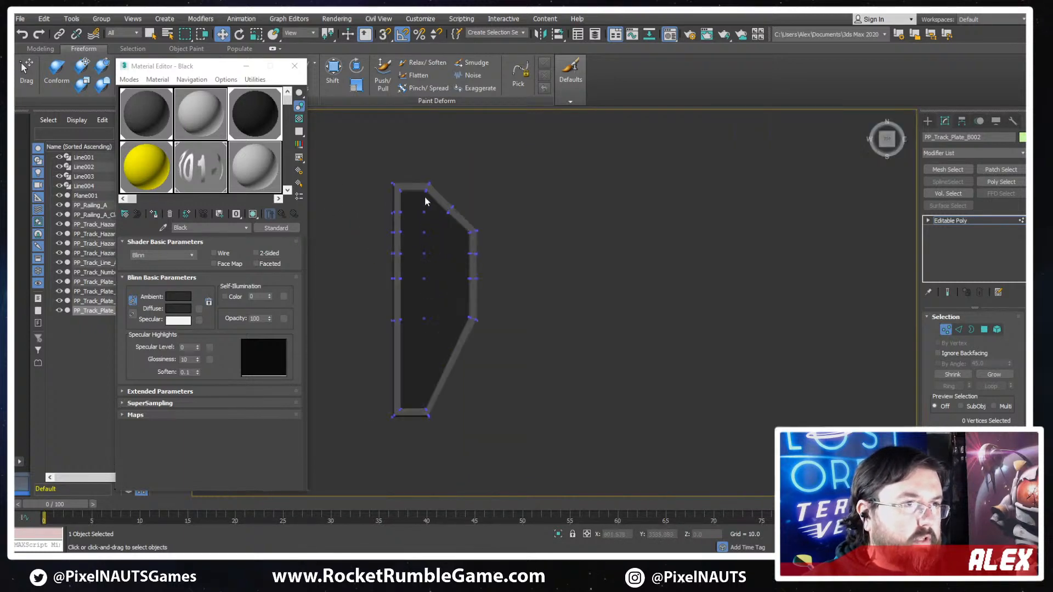
scroll(524, 219, down, 2)
drag(445, 444, 446, 443)
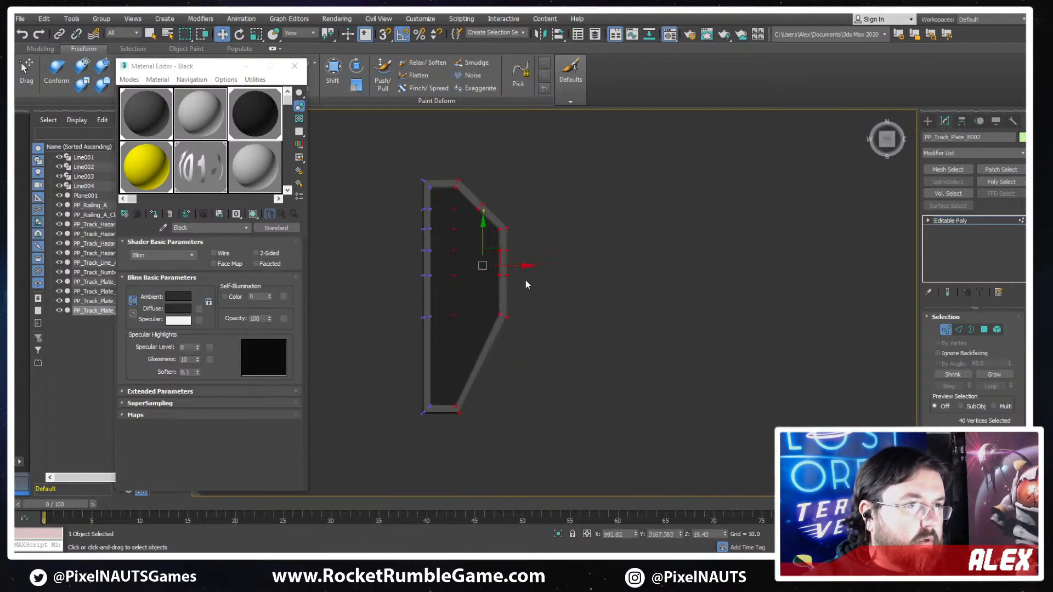
drag(521, 266, 502, 273)
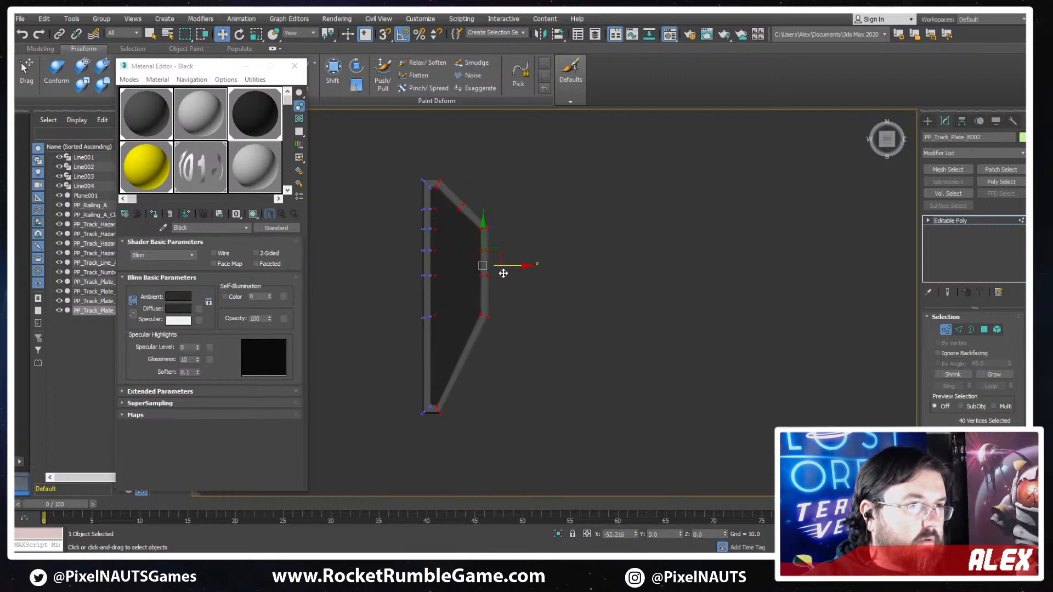
- Examine the narrowed plate's wireframe and compare its shape with the pieces in the concept sketch
scroll(437, 231, up, 5)
key(2)
key(F3)
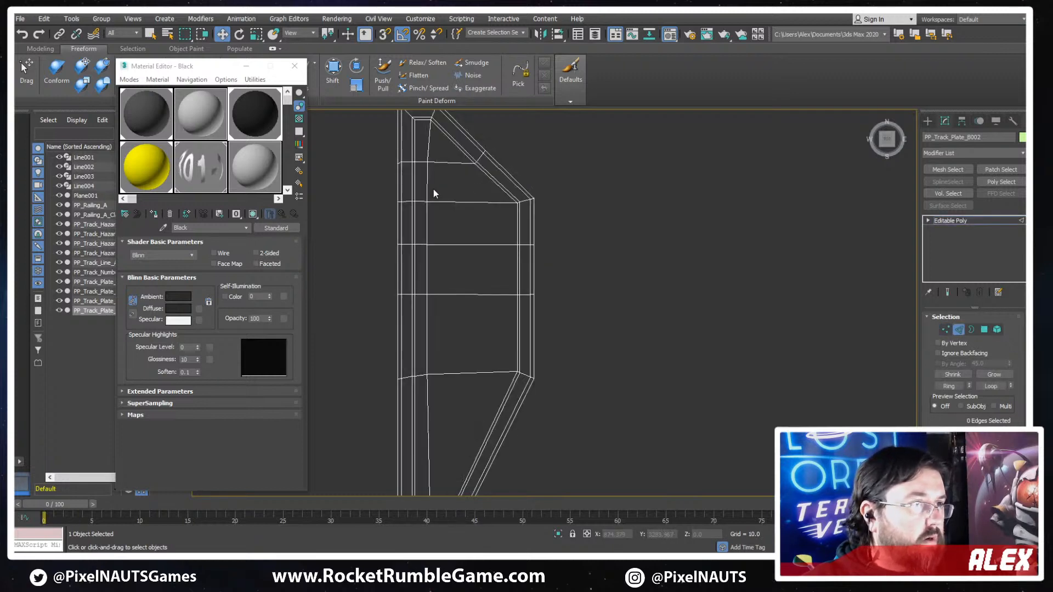
scroll(434, 190, down, 4)
middle_drag(462, 274, 340, 232)
key(F3)
scroll(650, 317, down, 10)
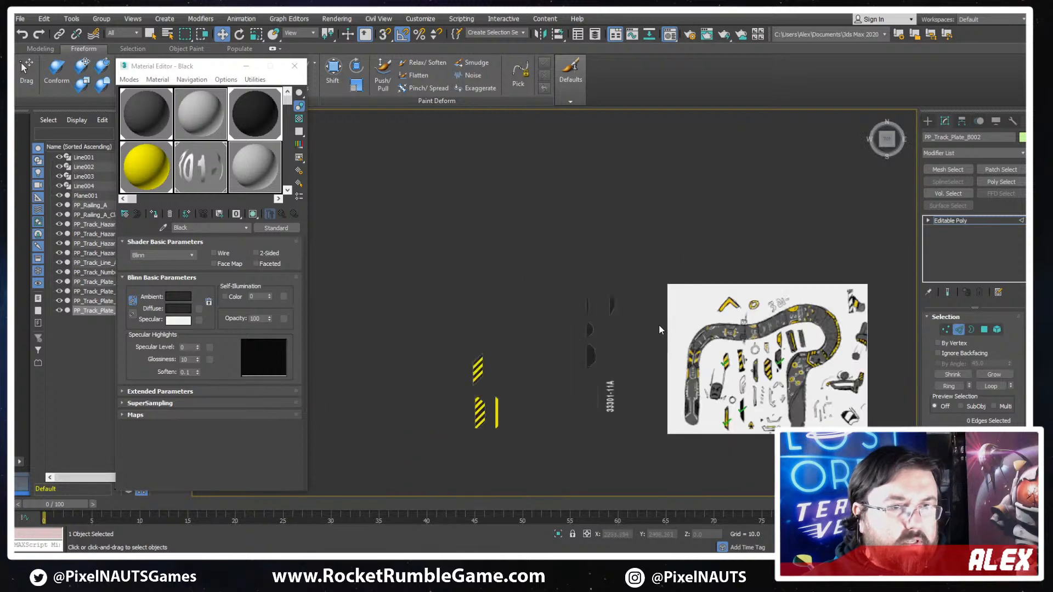
scroll(767, 351, up, 5)
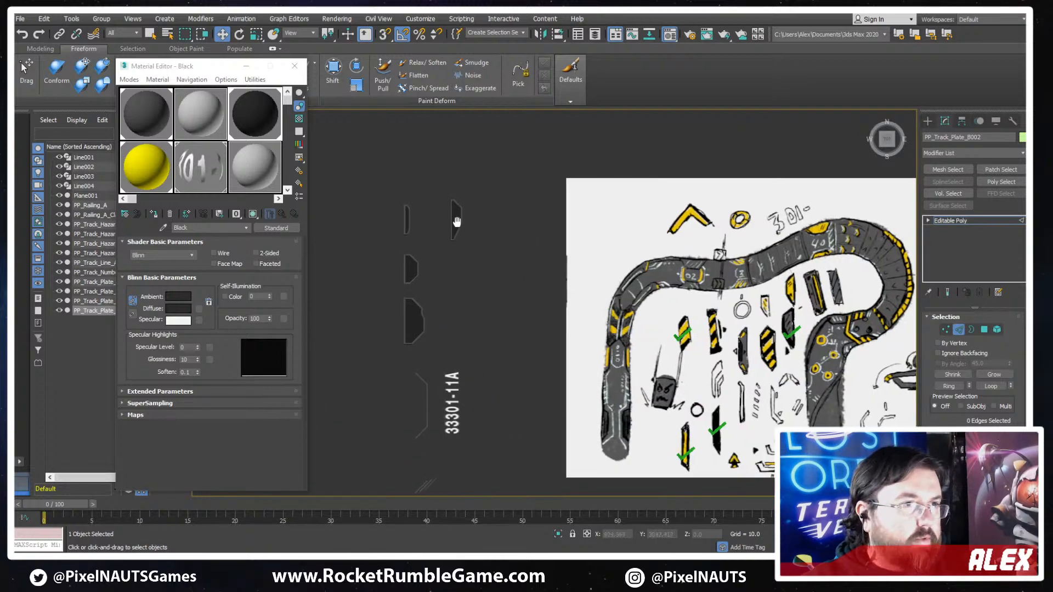
- Compare the narrowed plate and its neighbouring variants with the plate pieces drawn in the concept sketch
scroll(461, 197, up, 8)
scroll(595, 263, down, 4)
scroll(584, 269, up, 5)
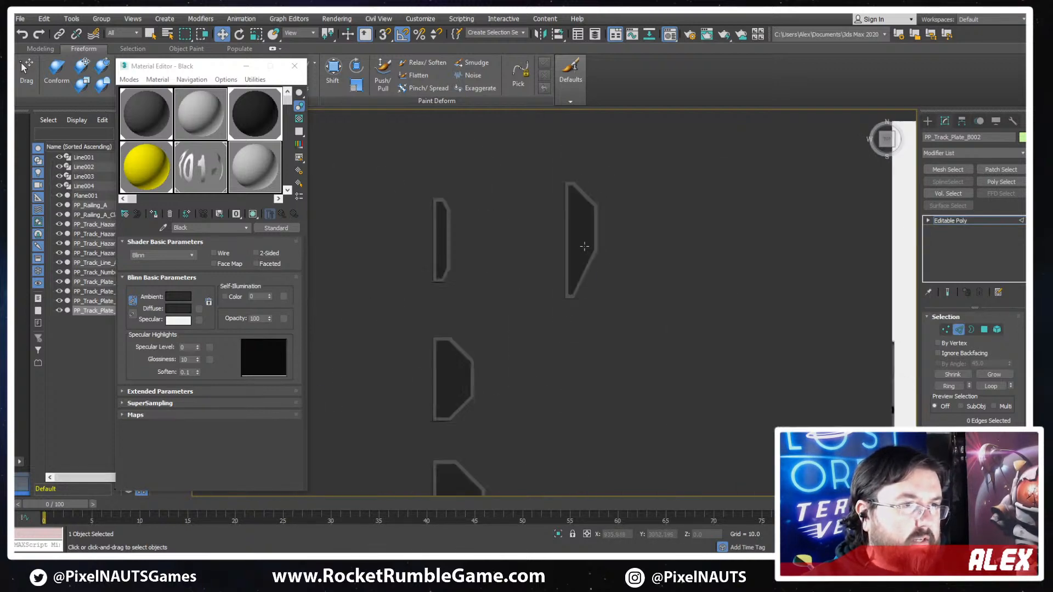
click(585, 244)
scroll(603, 241, up, 3)
scroll(604, 263, down, 5)
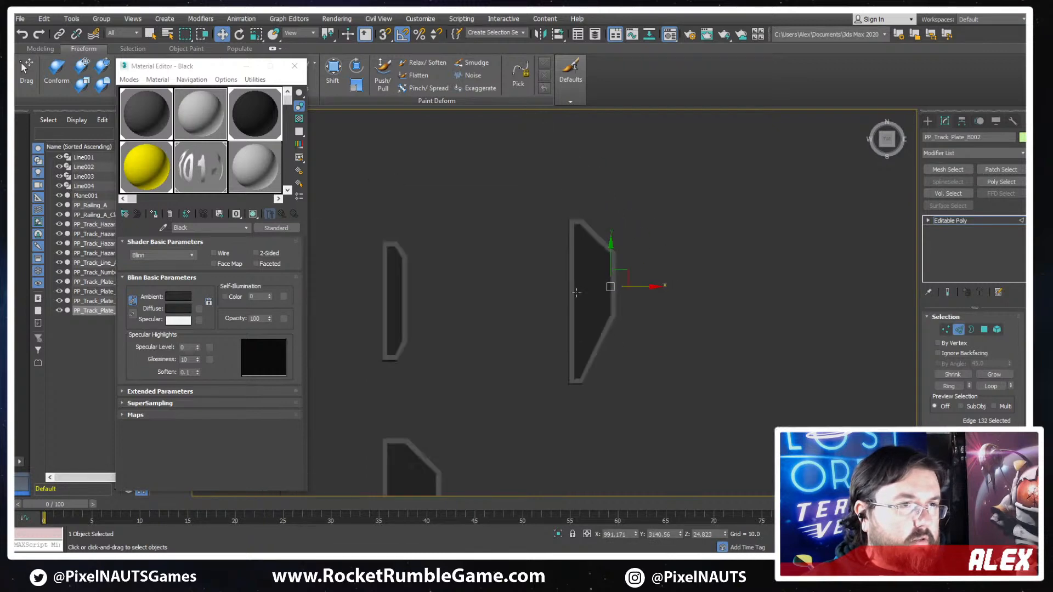
scroll(392, 294, down, 4)
mouse_move(653, 402)
middle_down()
mouse_move(392, 294)
mouse_move(316, 278)
middle_up()
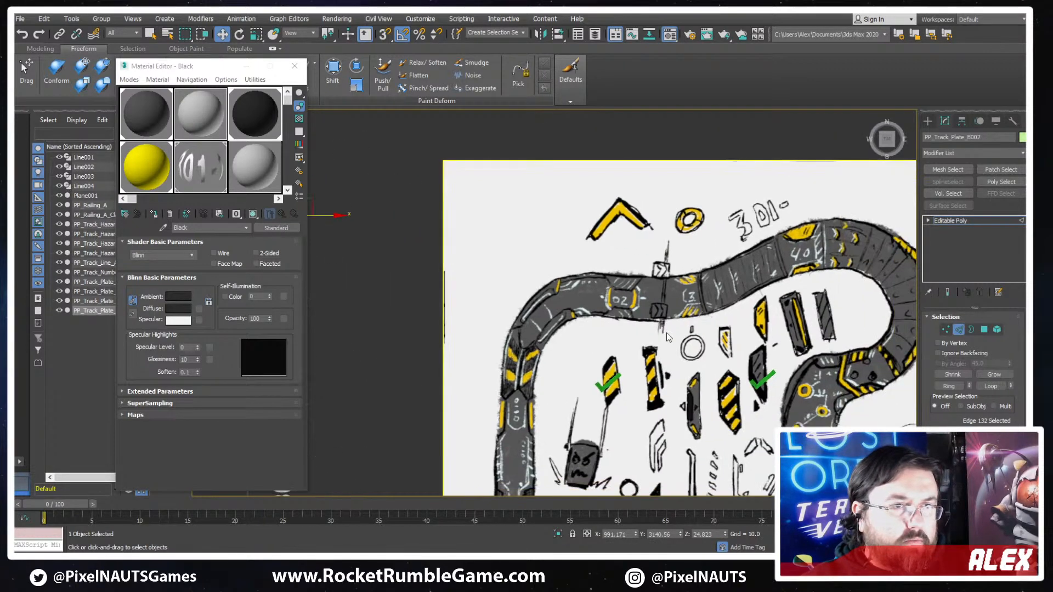
scroll(690, 305, up, 5)
mouse_move(691, 305)
middle_down()
mouse_move(750, 343)
mouse_move(611, 282)
middle_up()
scroll(612, 282, down, 2)
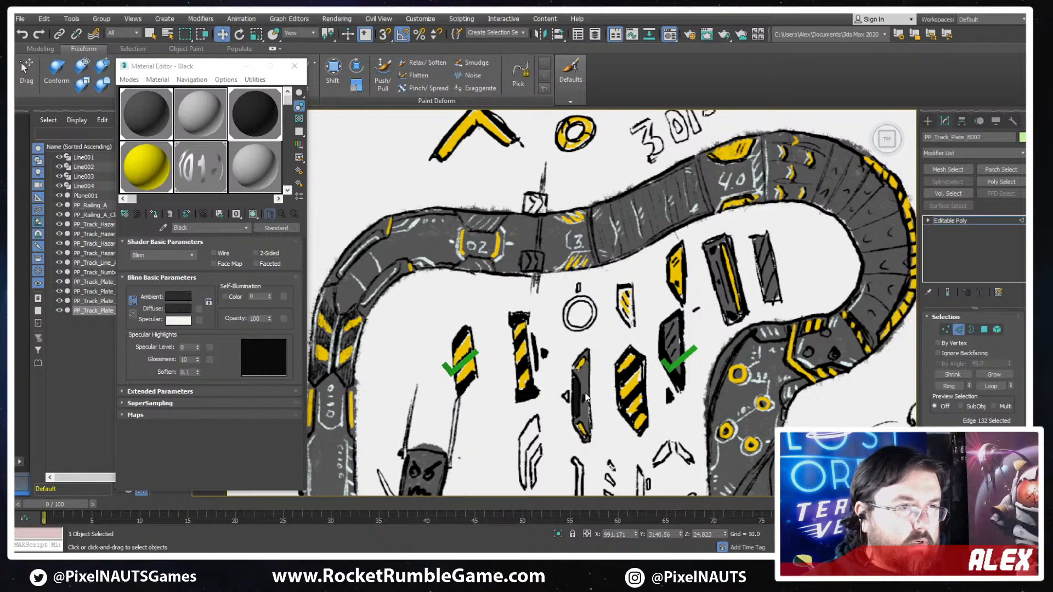
middle_drag(717, 396, 602, 273)
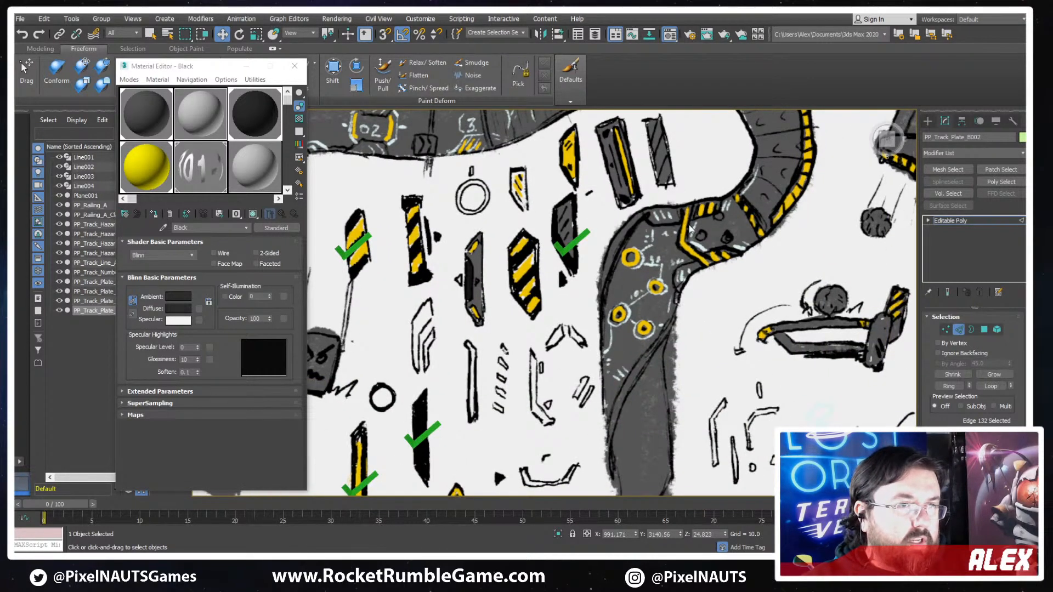
middle_drag(690, 229, 718, 304)
mouse_move(485, 316)
middle_down()
mouse_move(786, 299)
mouse_move(690, 262)
mouse_move(695, 237)
mouse_move(546, 286)
middle_up()
key(z)
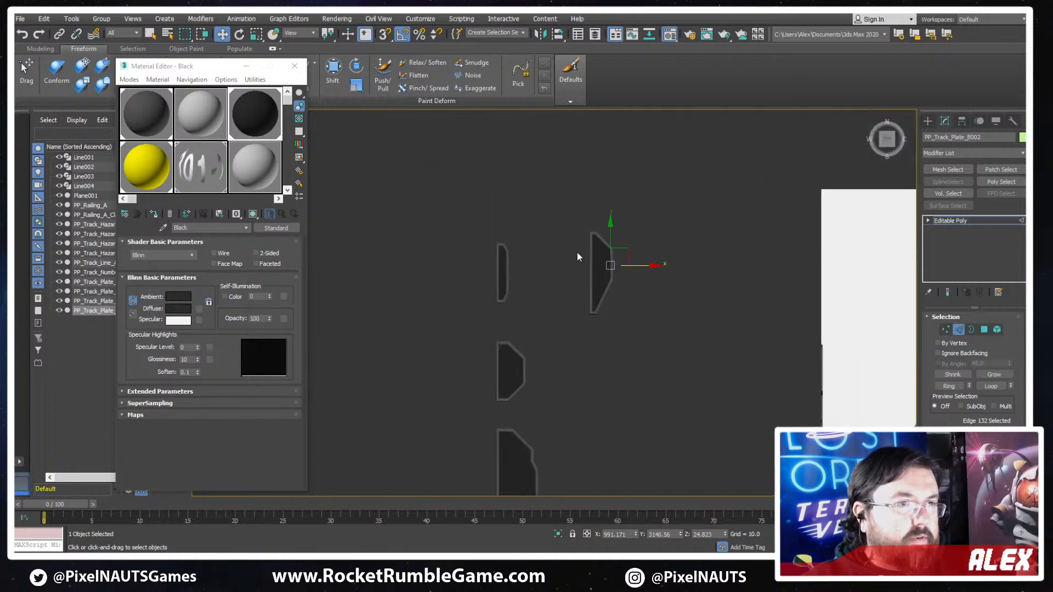
- Add a crosswise edge loop through the middle of the plate's lower slope by connecting the ring of its lengthwise edges in wireframe view
click(958, 330)
click(960, 329)
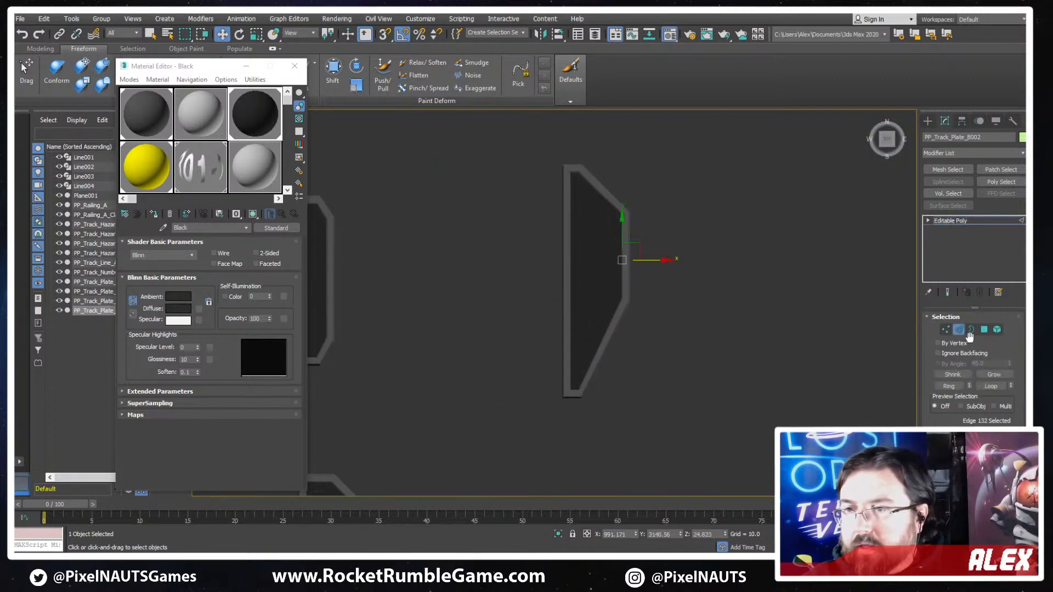
key(F3)
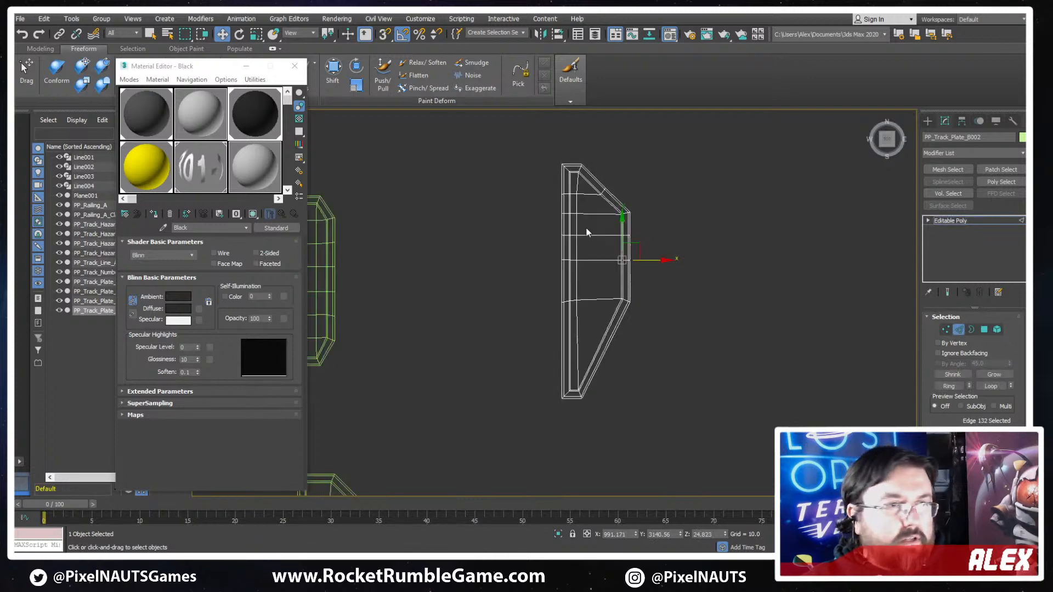
scroll(594, 207, up, 5)
key(alt+r)
middle_drag(649, 449, 703, 322)
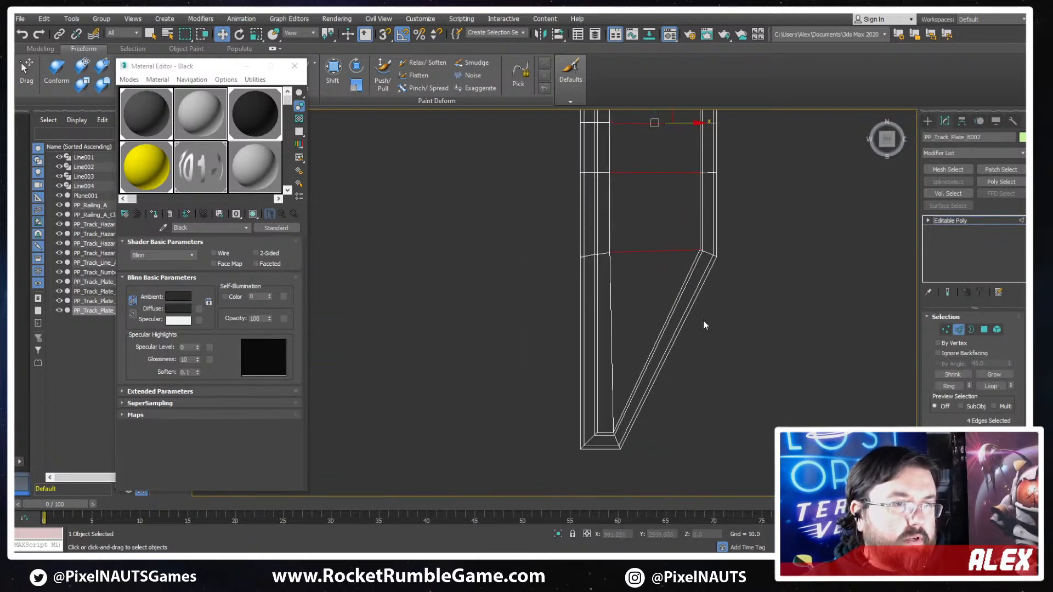
middle_drag(677, 273, 690, 323)
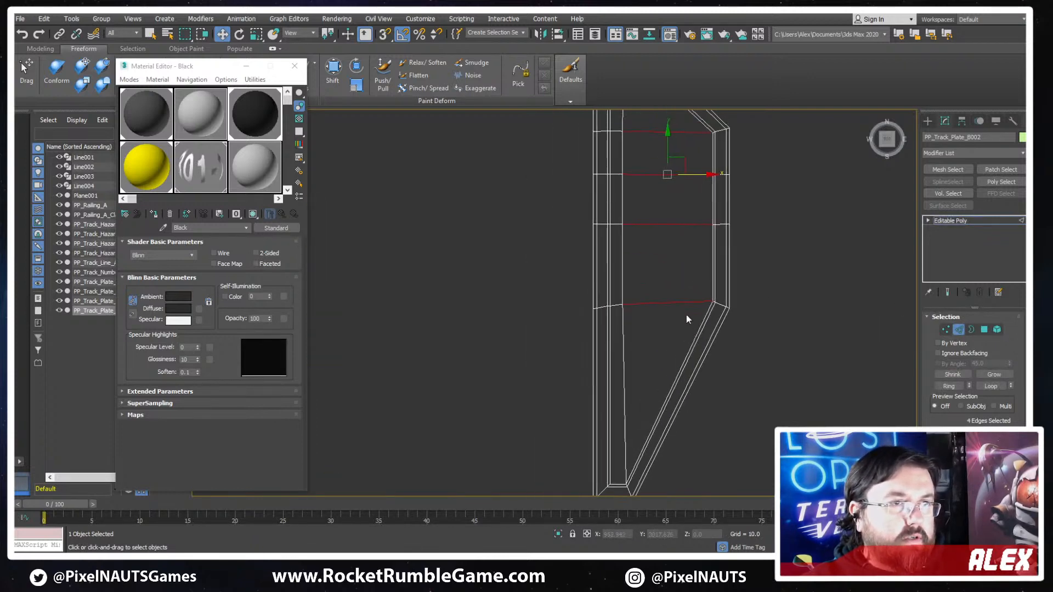
click(609, 393)
key(alt+r)
key(ctrl+shift+e)
scroll(692, 331, down, 4)
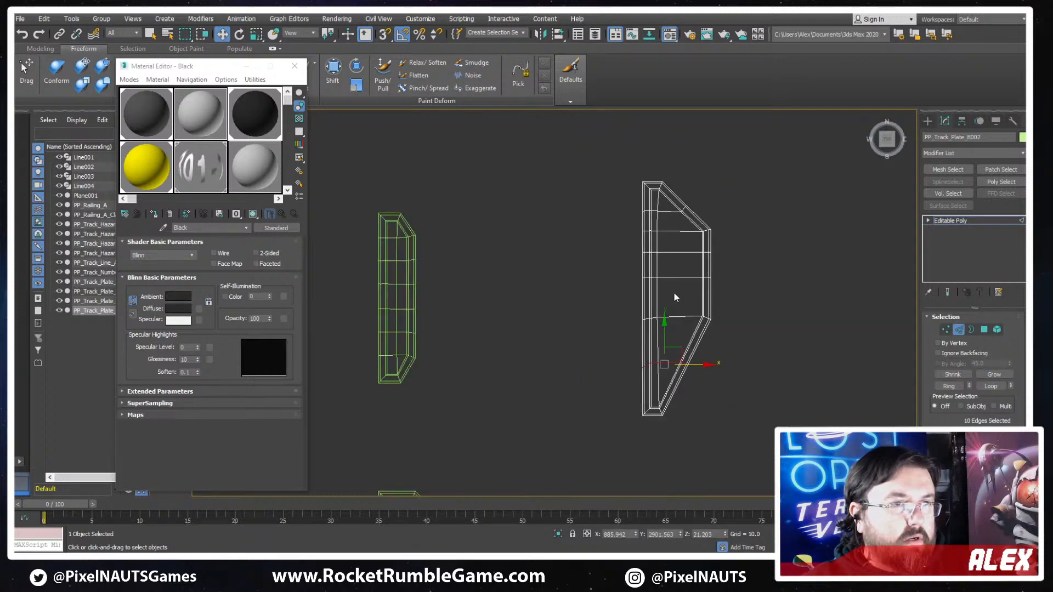
- Connect the crosswise edges of the plate's inset between the upper and lower bends with a lengthwise edge line through their middle
click(673, 222)
drag(675, 333, 675, 333)
key(ctrl+shift+e)
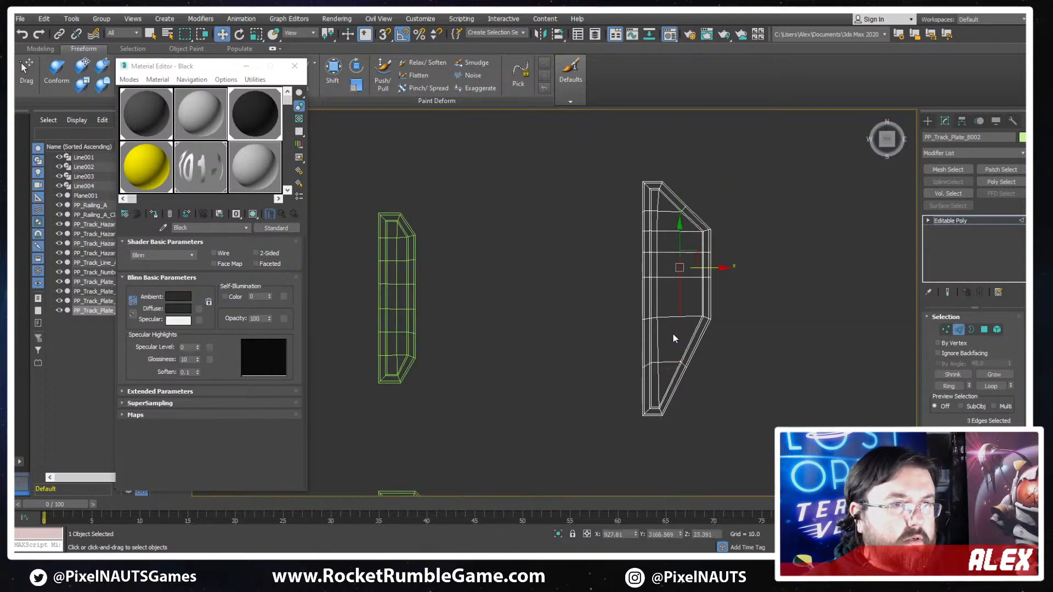
- Connect both ends of the middle lengthwise edge line to the crosswise rows' vertices on the upper and lower slopes
scroll(693, 267, up, 4)
key(1)
drag(687, 132, 665, 199)
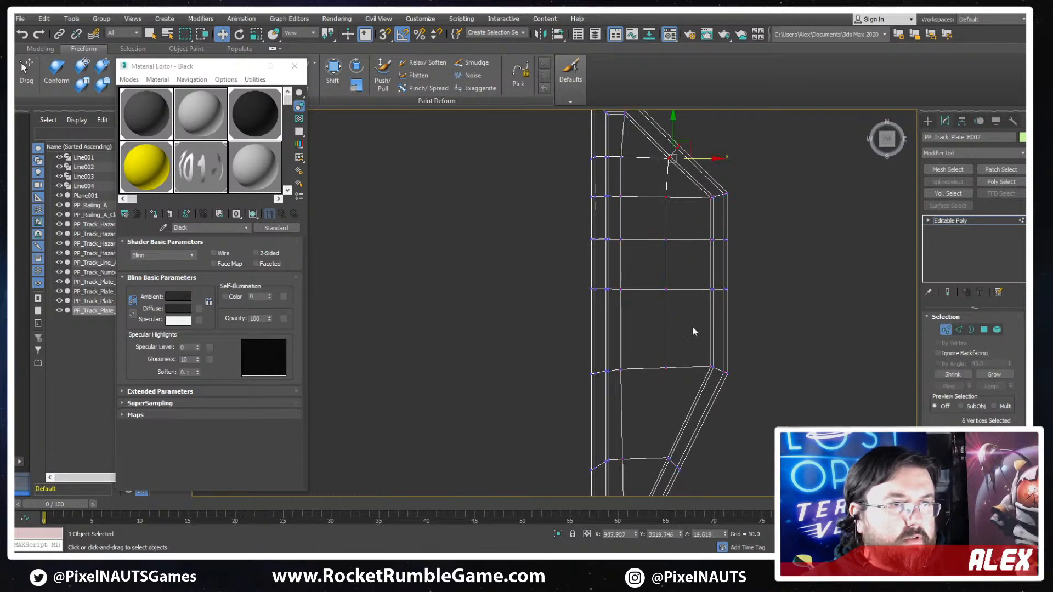
middle_drag(708, 356, 766, 307)
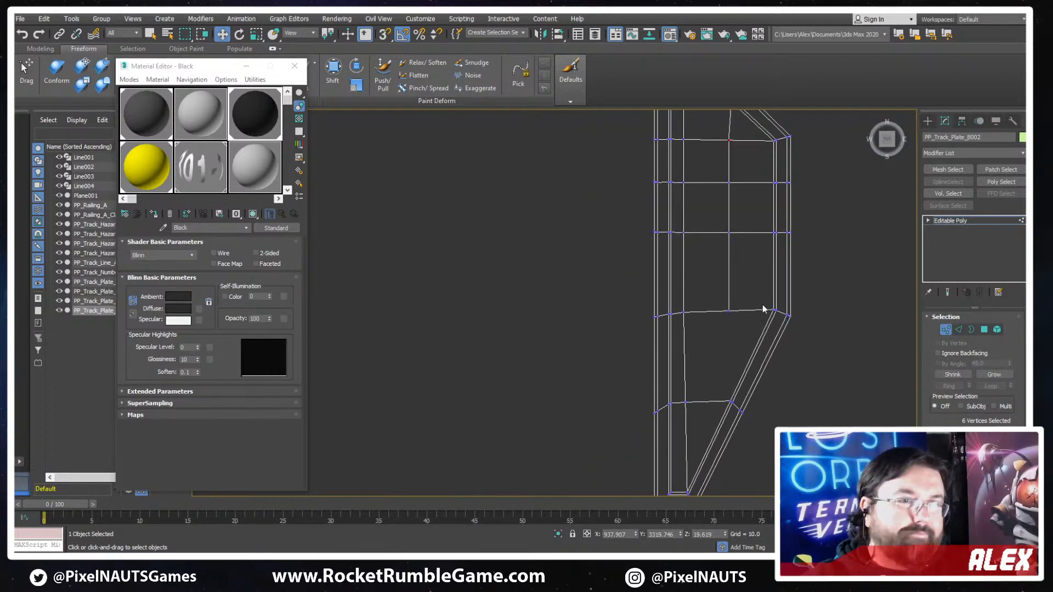
drag(756, 356, 707, 426)
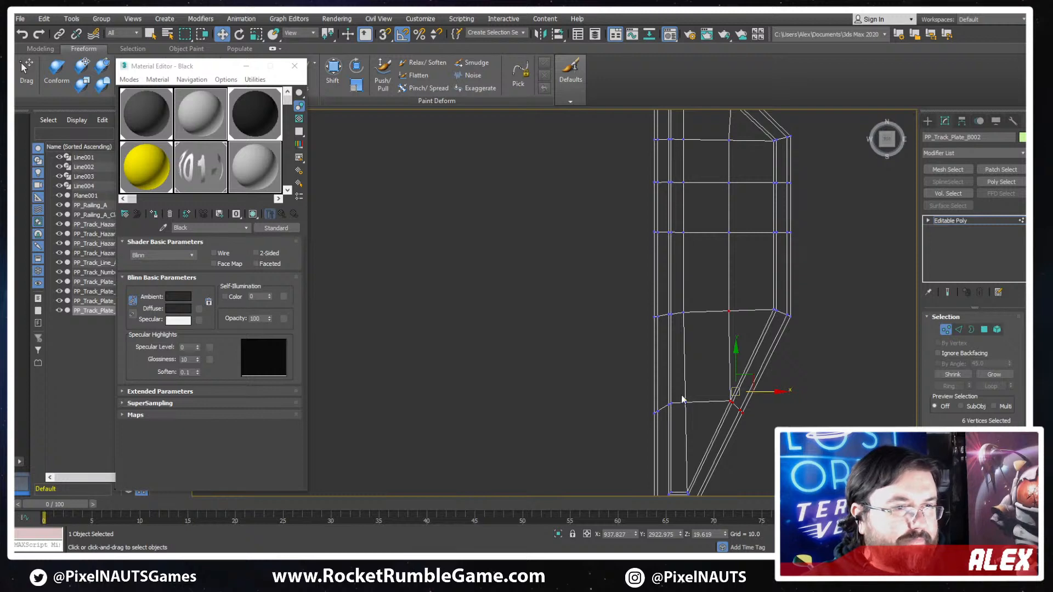
- Flatten the vertices near the straight border in the lower slope's crosswise row by scaling them to about 21% along Y
key(r)
drag(664, 364, 669, 522)
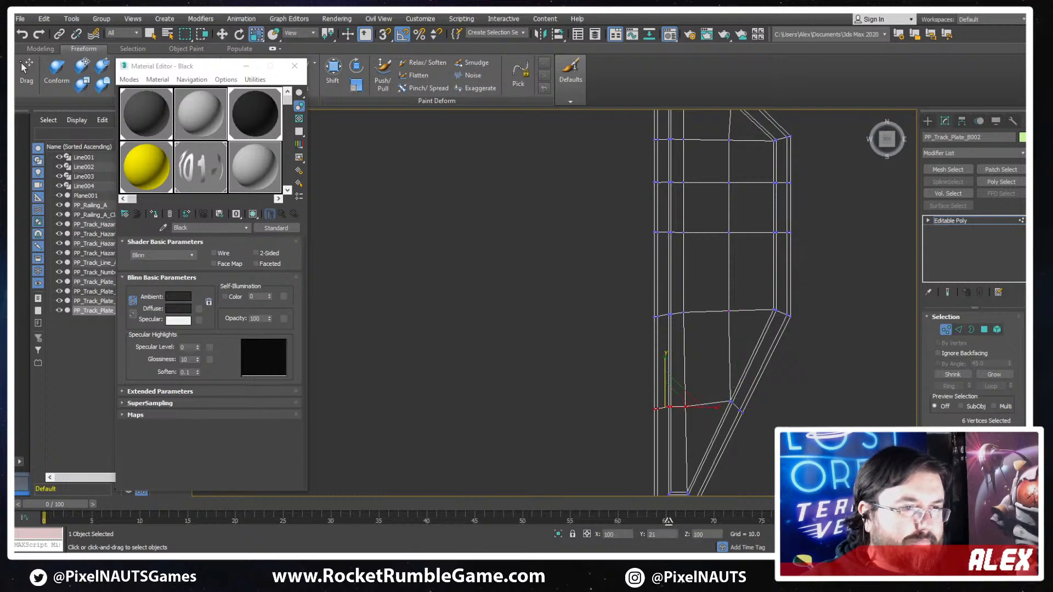
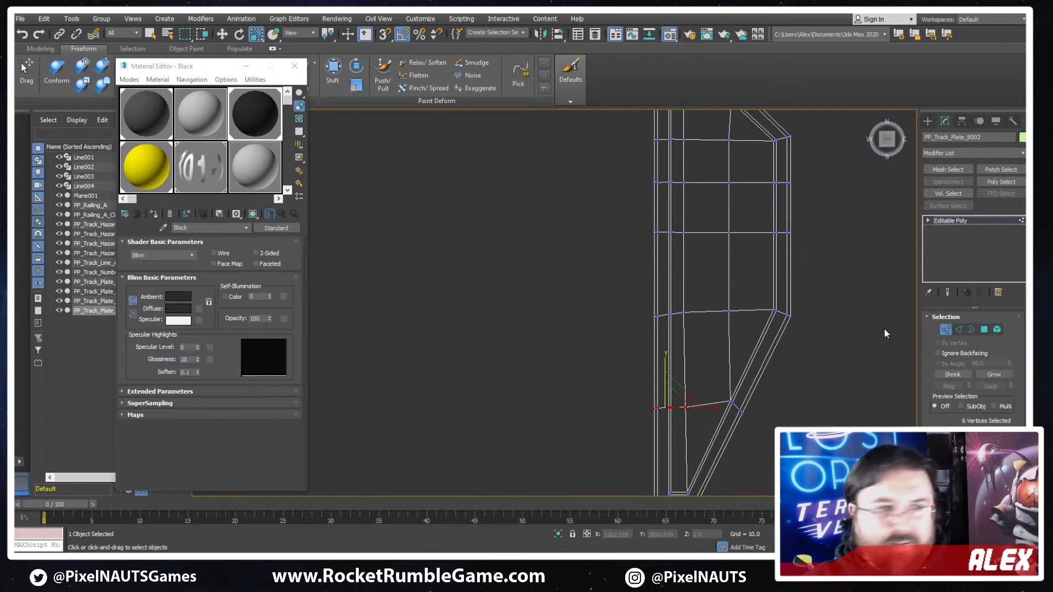
- Raise the vertices near the straight border in the lower slope's crosswise row and the lower bend's row slightly along Y
key(w)
drag(665, 375, 665, 370)
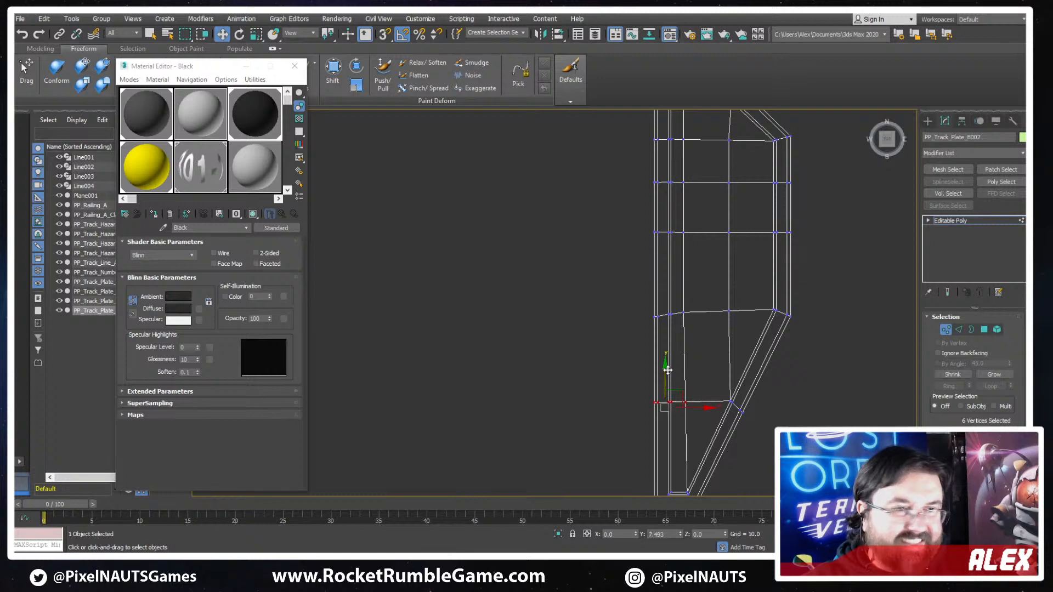
drag(700, 289, 614, 351)
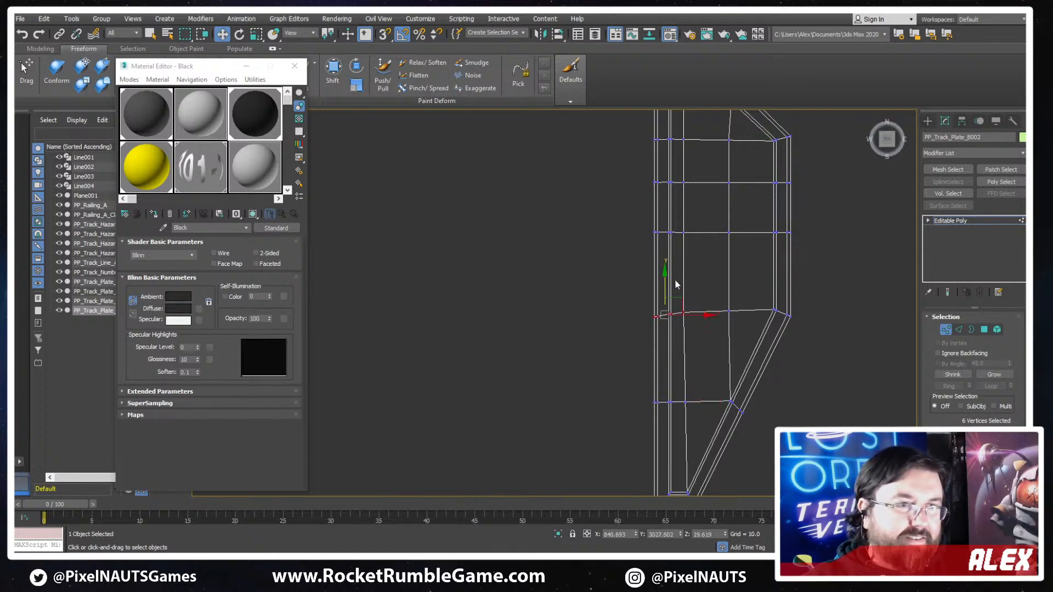
key(r)
key(w)
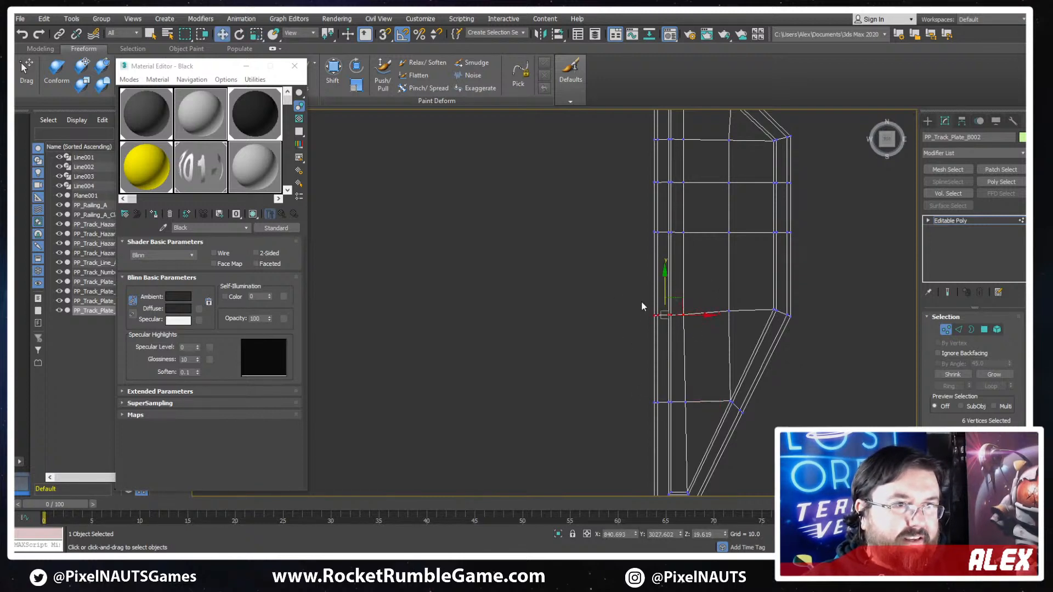
drag(665, 283, 662, 282)
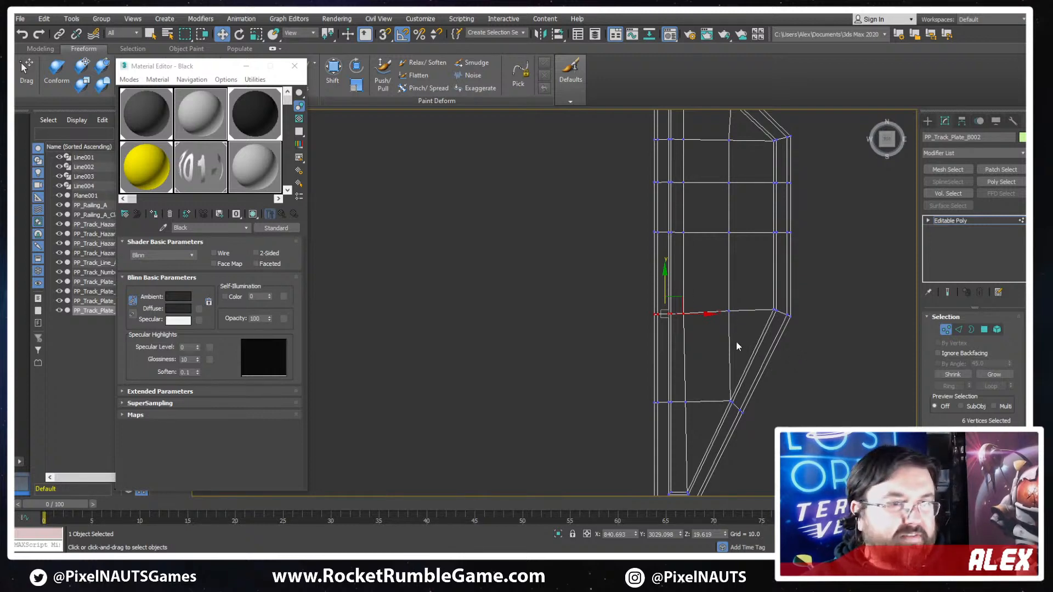
- Shift the lengthwise vertex line beside the plate's straight border about 5 units along X, away from the border
scroll(708, 211, down, 2)
scroll(698, 132, up, 2)
scroll(699, 129, down, 2)
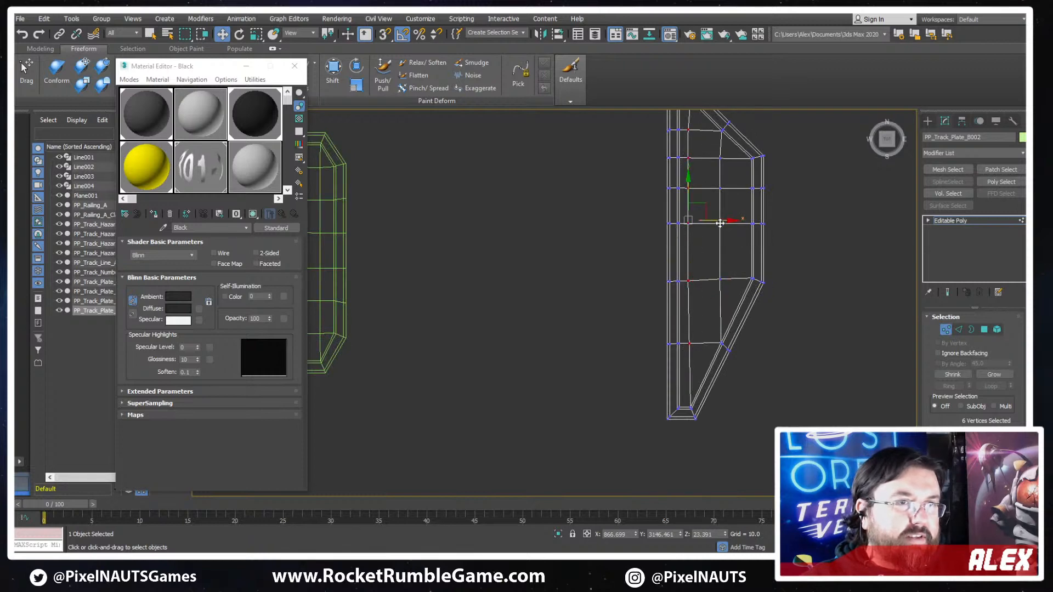
scroll(710, 255, up, 2)
scroll(696, 278, down, 2)
scroll(693, 265, up, 2)
drag(702, 264, 705, 264)
scroll(740, 296, down, 2)
scroll(742, 332, up, 2)
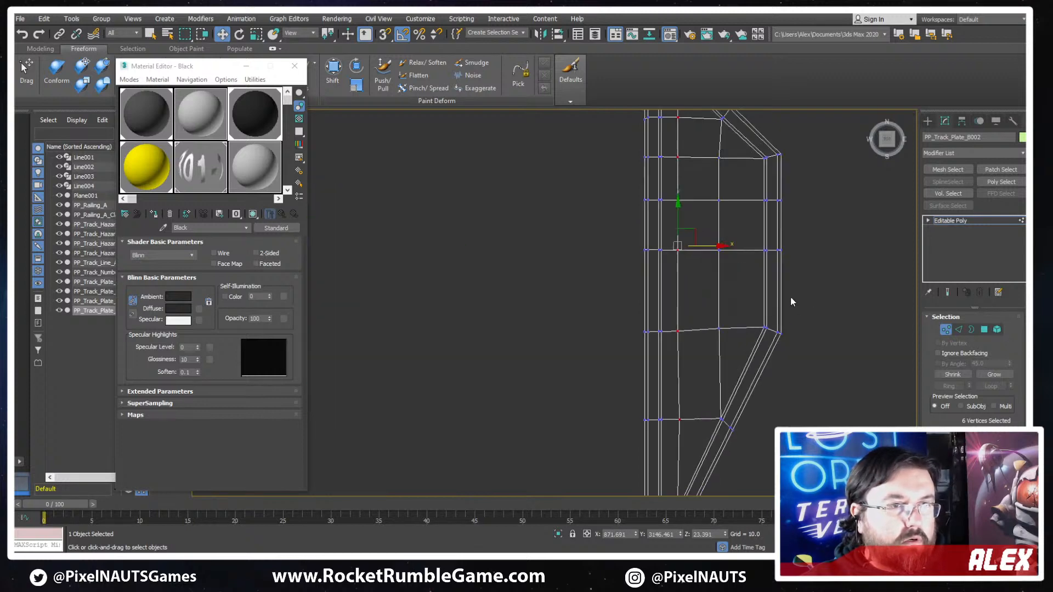
- Lower the two middle crosswise vertex rows to about Y 3106 and Y 3189, returning to shaded view and whole-object mode
drag(603, 288, 603, 288)
drag(705, 216, 707, 242)
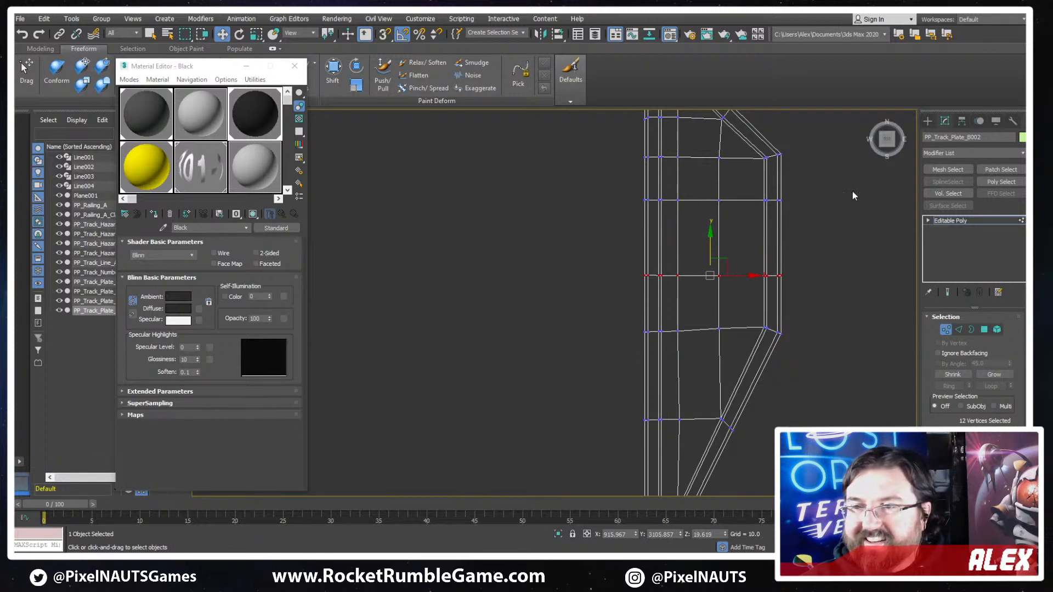
drag(846, 190, 636, 232)
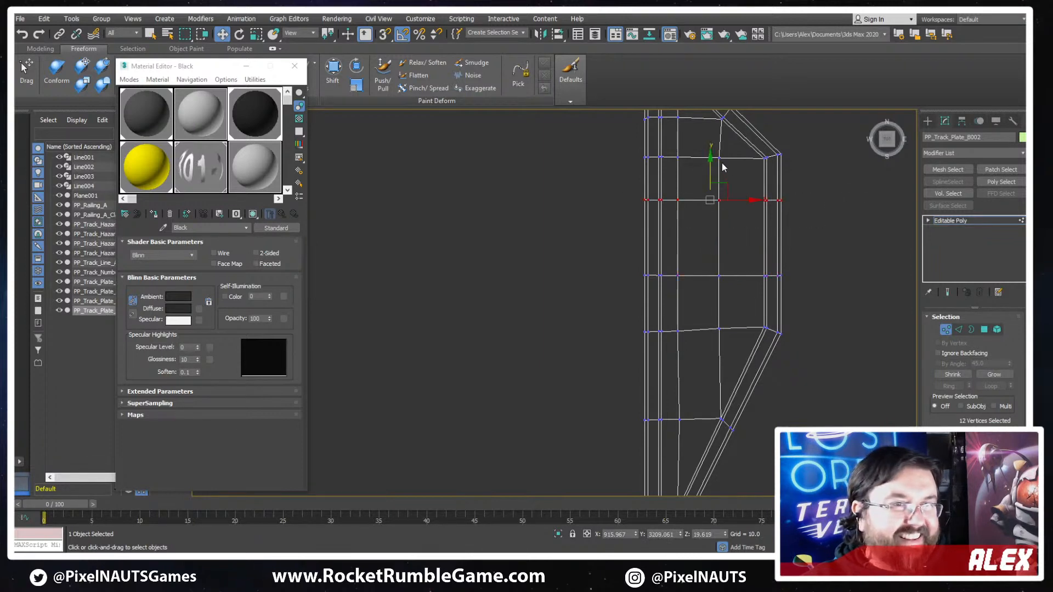
drag(709, 171, 707, 185)
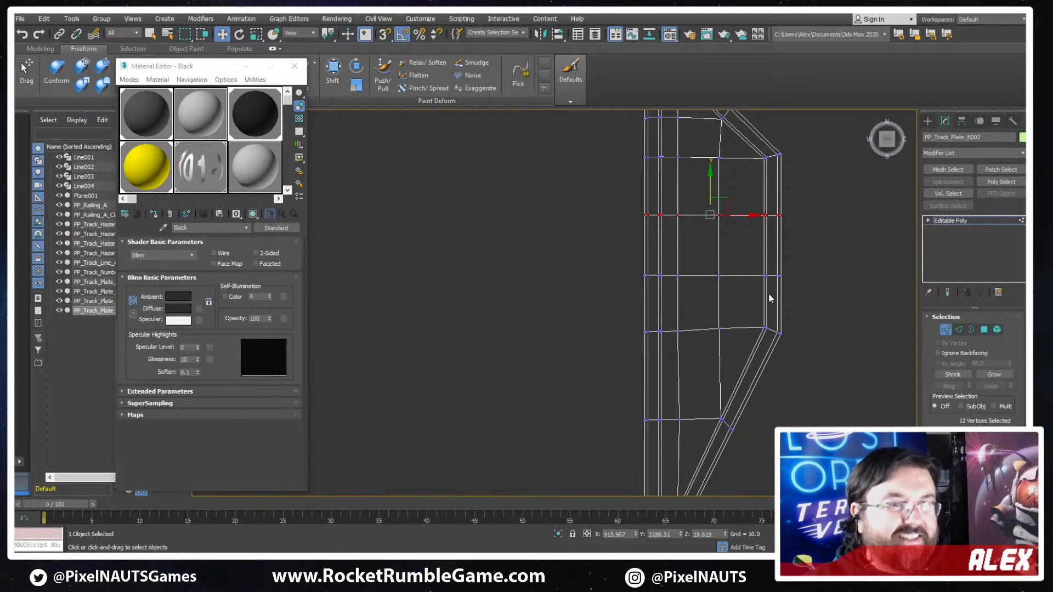
scroll(762, 292, down, 3)
scroll(754, 295, up, 3)
scroll(680, 288, down, 6)
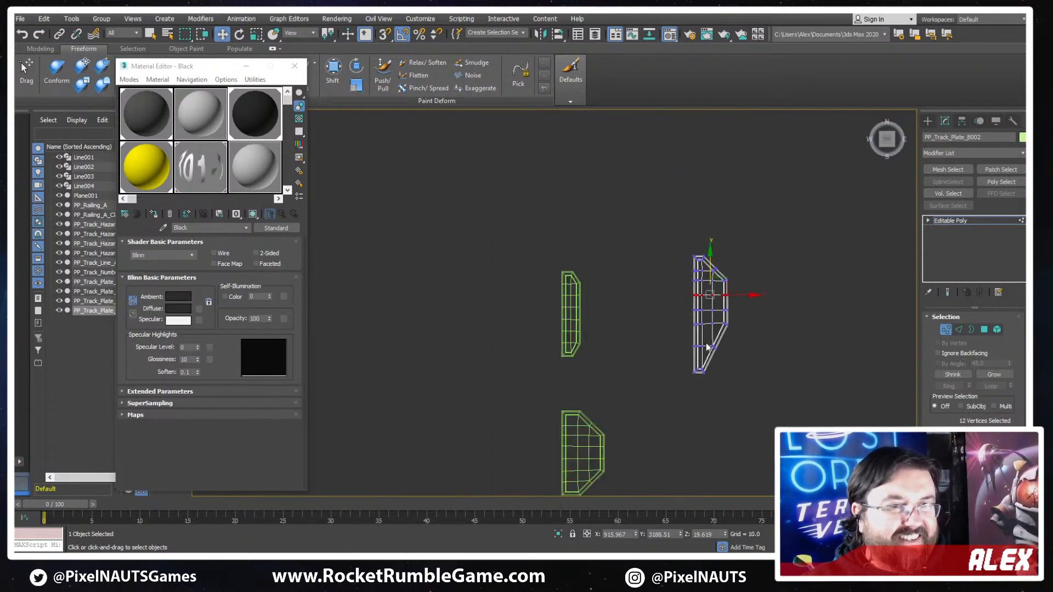
key(F3)
click(947, 331)
- Compare the modeled plates with the concept sketch and examine which sketched track details still lack a check mark
middle_drag(723, 334, 581, 325)
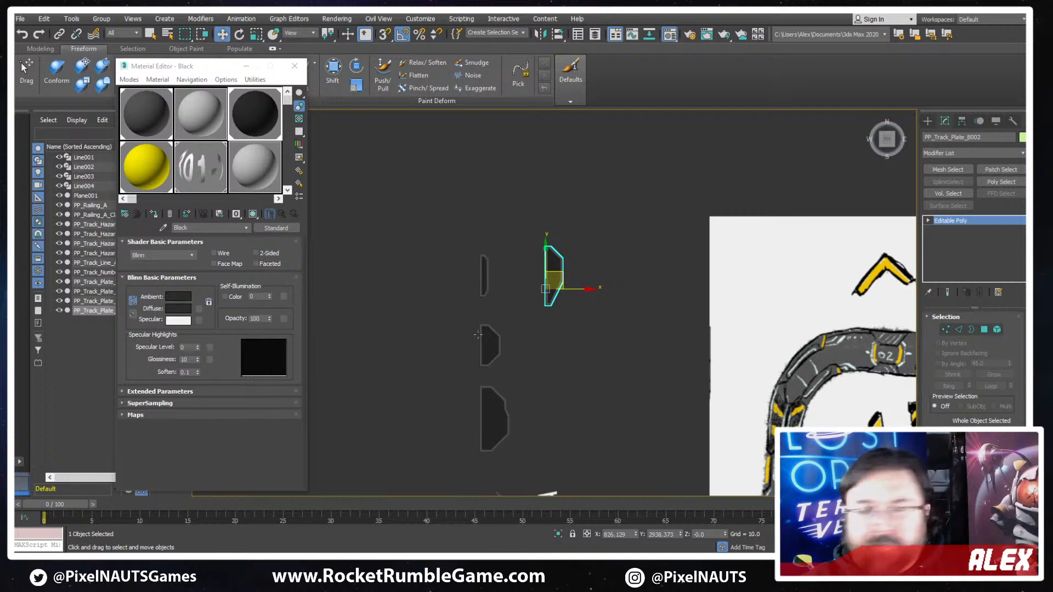
scroll(576, 340, down, 4)
scroll(588, 333, up, 6)
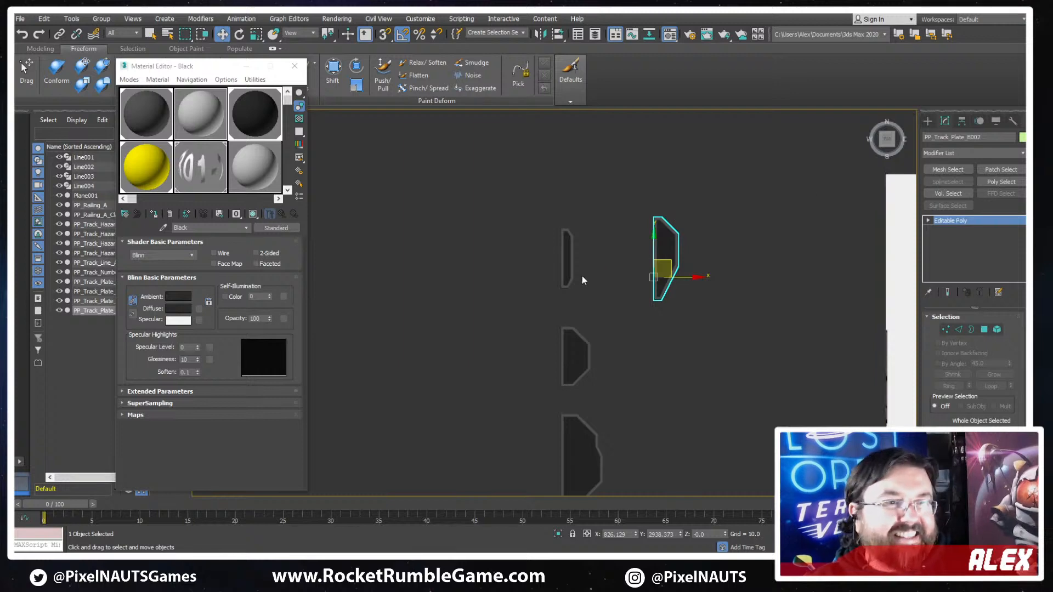
middle_drag(581, 275, 574, 222)
scroll(685, 218, up, 3)
scroll(712, 227, down, 3)
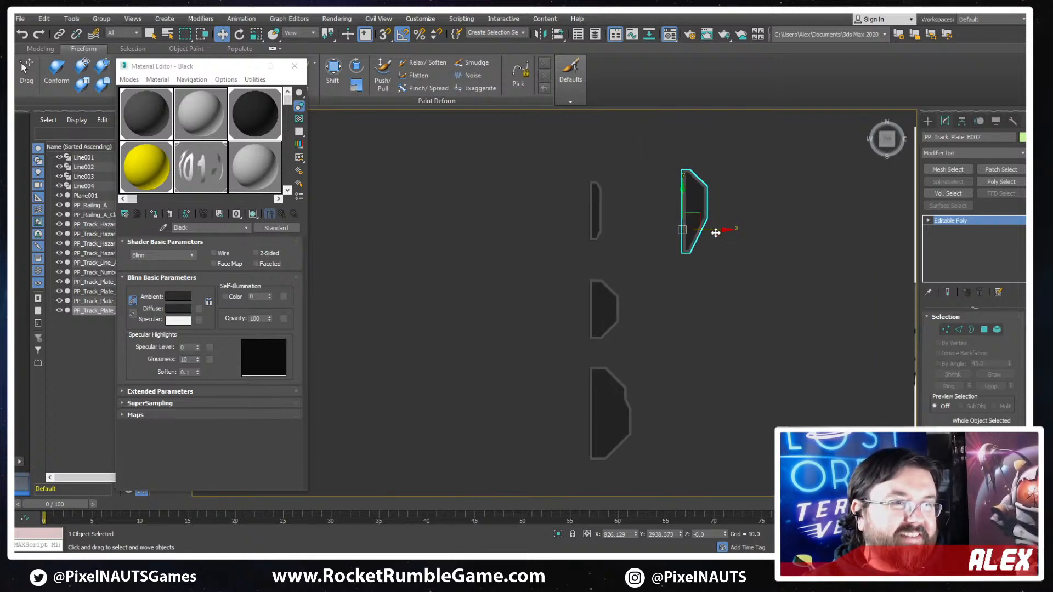
scroll(641, 269, down, 5)
scroll(636, 270, up, 3)
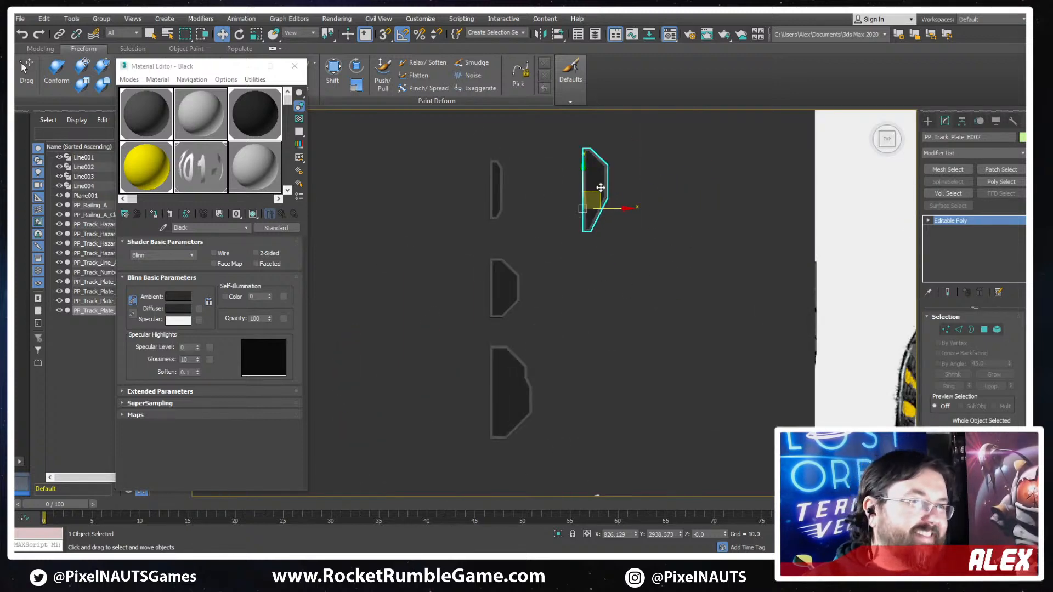
scroll(686, 316, down, 1)
scroll(686, 316, down, 2)
middle_drag(899, 351, 630, 185)
middle_drag(728, 175, 745, 228)
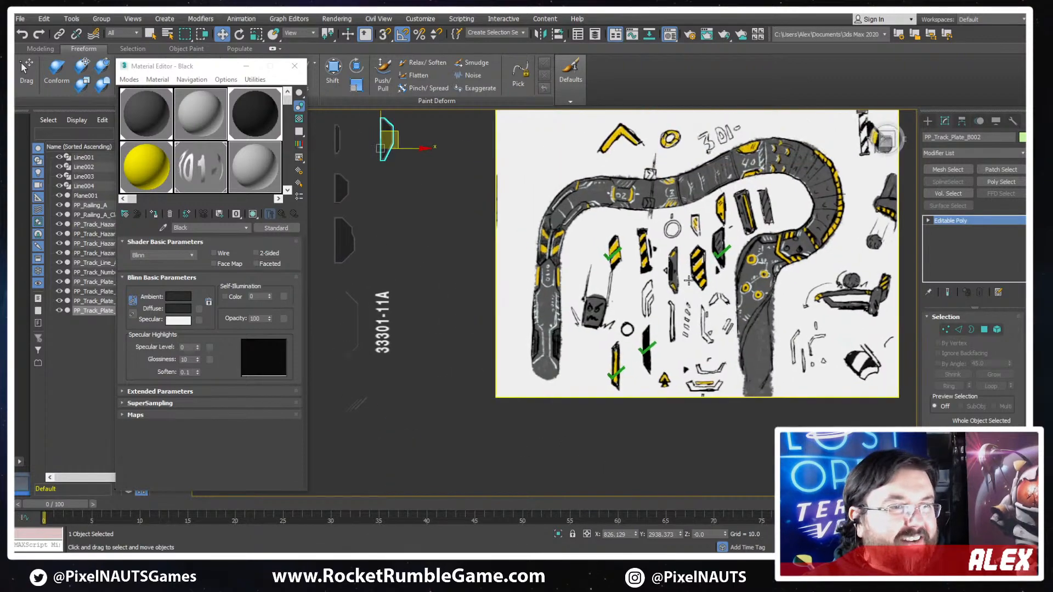
scroll(744, 231, up, 3)
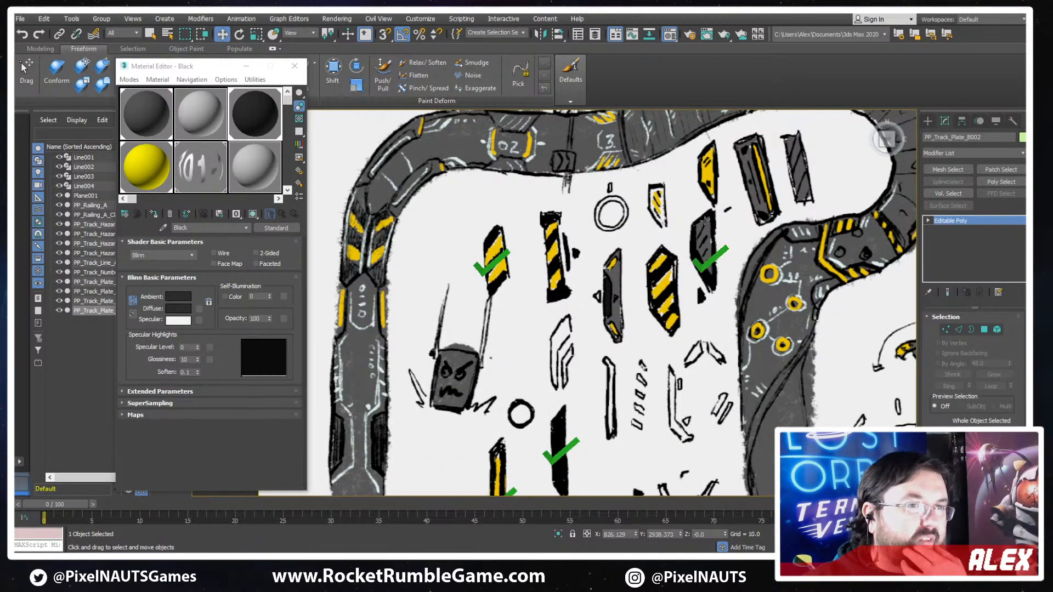
scroll(741, 291, down, 3)
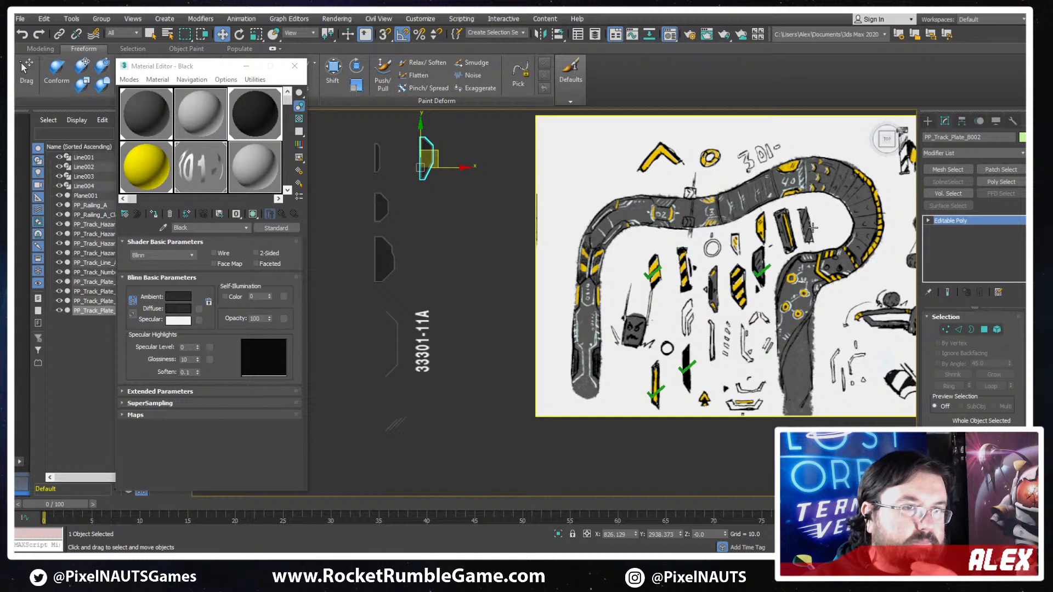
scroll(812, 226, up, 3)
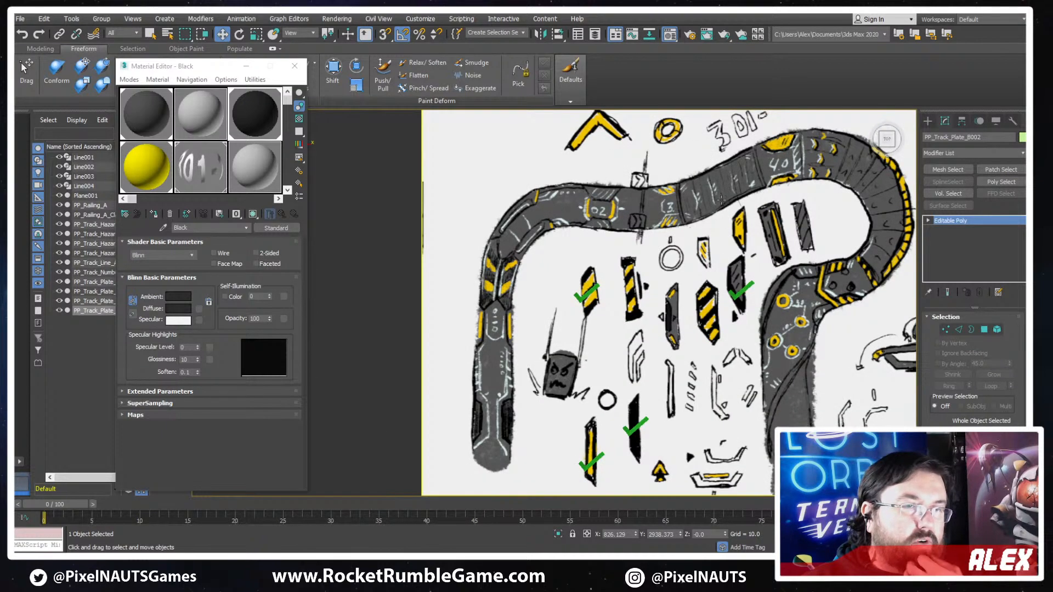
middle_drag(668, 237, 706, 212)
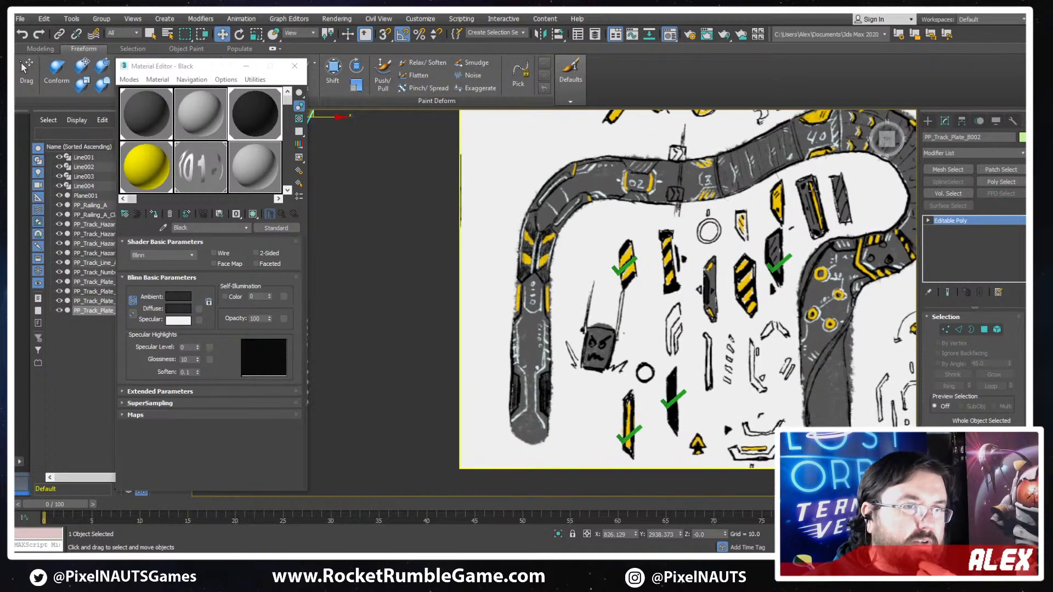
middle_drag(732, 286, 758, 289)
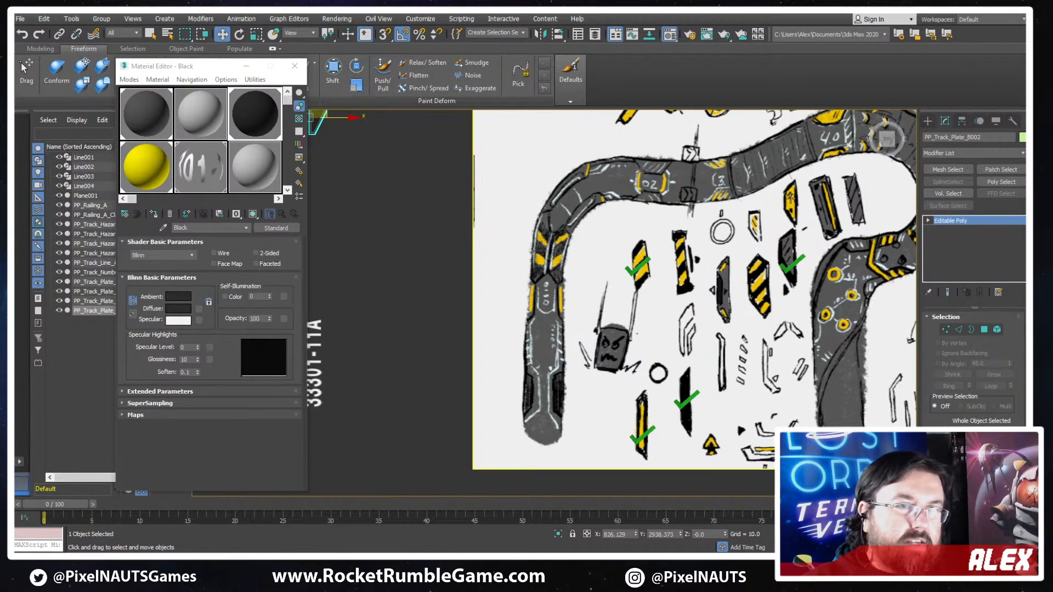
scroll(788, 233, up, 3)
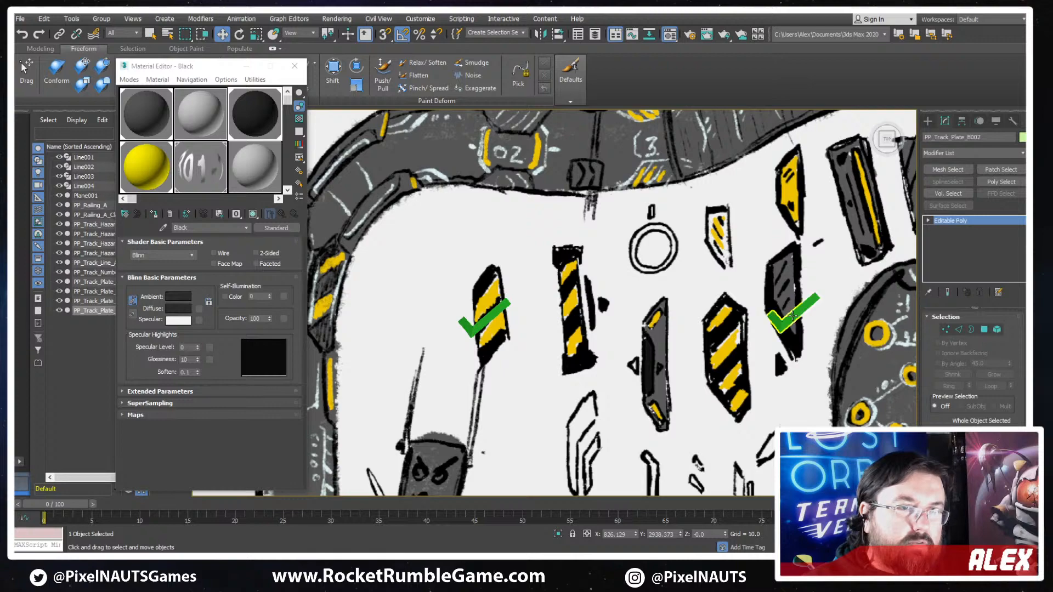
- Copy the green check mark from the dark plate onto the yellow plate sketched directly above it
click(814, 295)
scroll(813, 295, down, 4)
scroll(744, 303, up, 3)
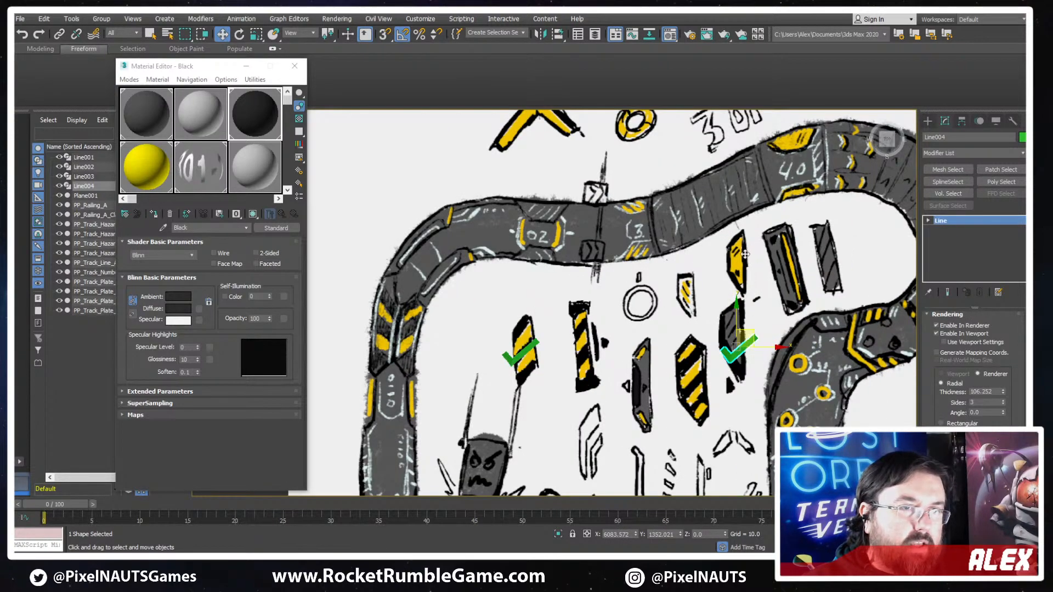
shift+drag(744, 254, 742, 258)
key(Return)
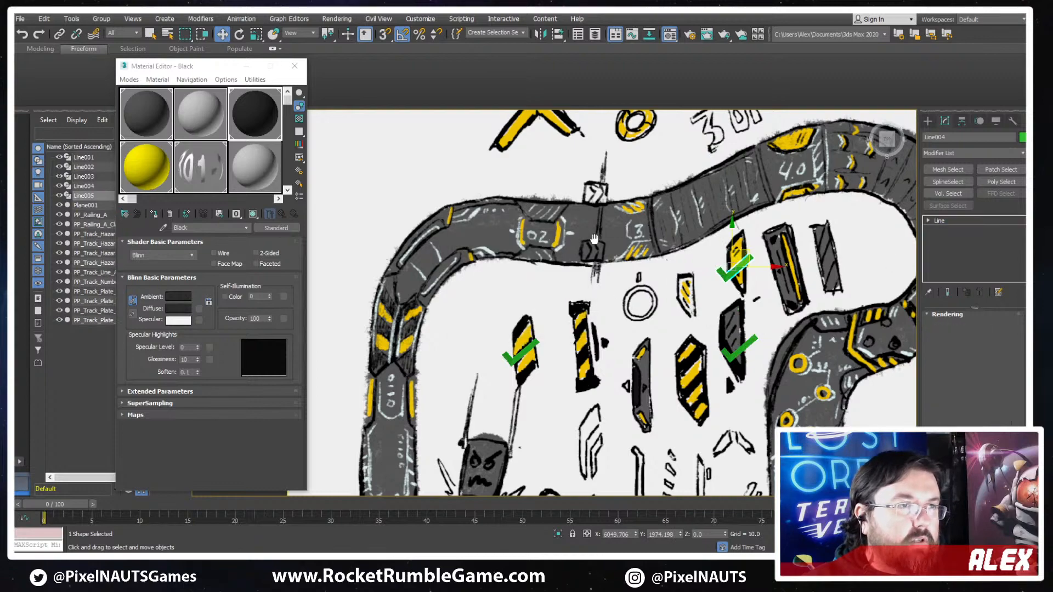
- Copy the small angular track plate PP_Track_Plate_B and place the copy beside the slanted yellow-striped hazard plate
scroll(576, 291, down, 6)
middle_drag(576, 290, 888, 285)
scroll(768, 254, up, 3)
middle_drag(816, 204, 741, 230)
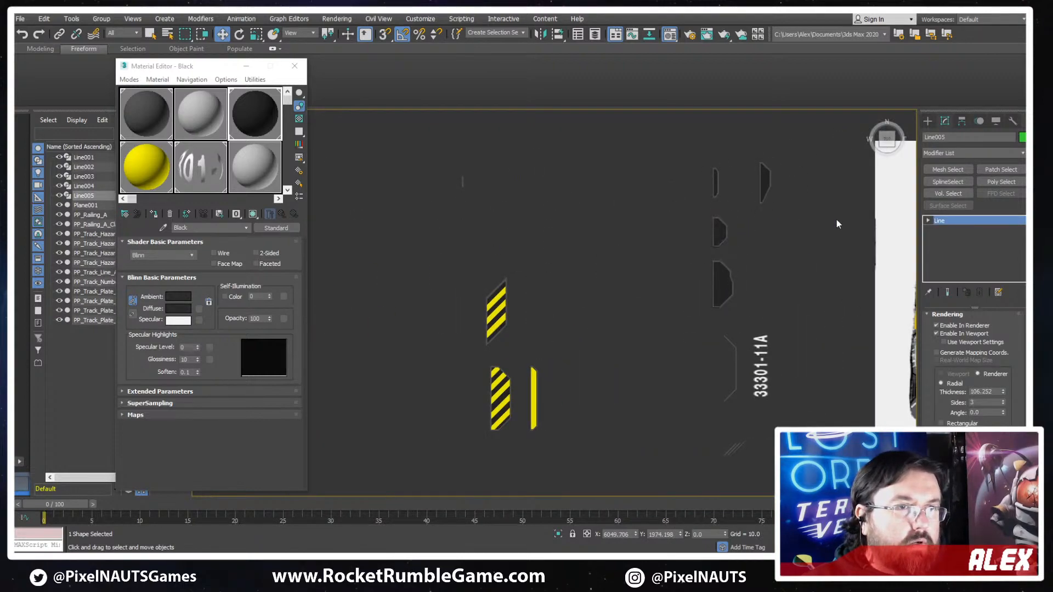
mouse_move(836, 224)
middle_down()
mouse_move(520, 254)
mouse_move(654, 226)
middle_up()
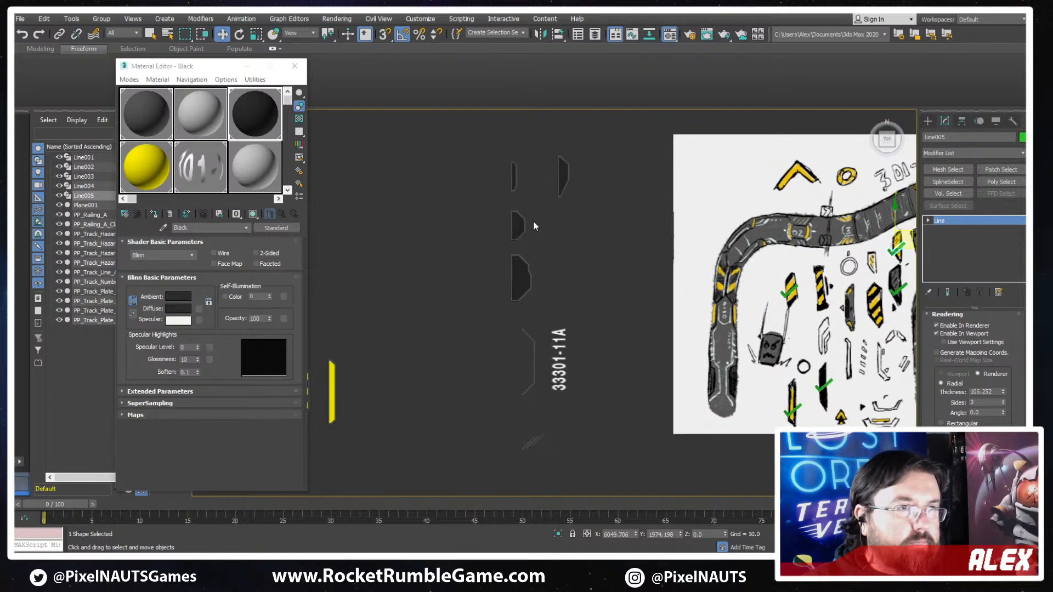
click(511, 226)
middle_drag(577, 263, 656, 255)
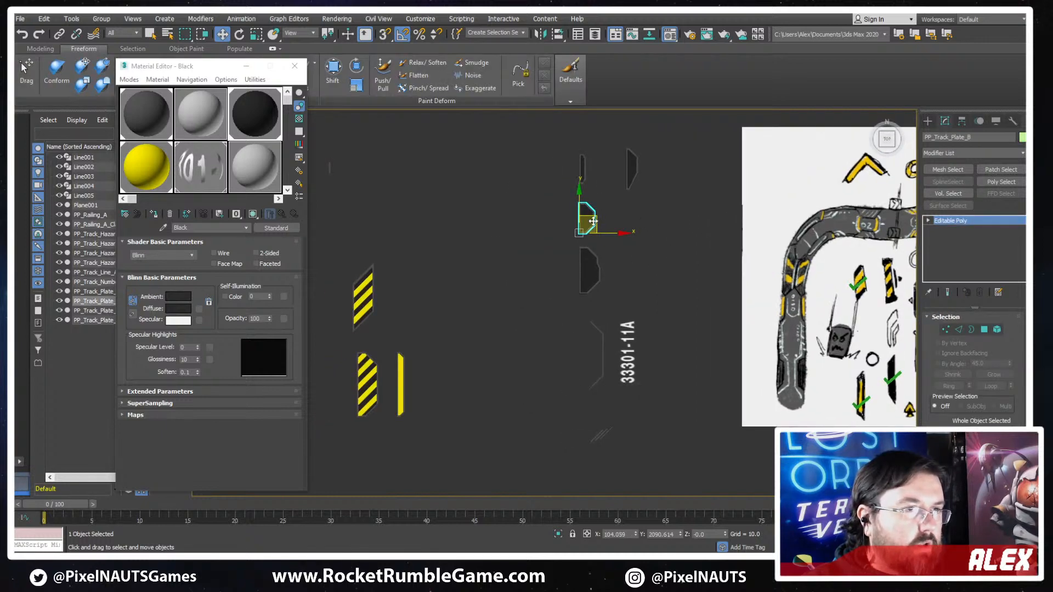
mouse_move(593, 221)
shift+mouse_down()
mouse_move(396, 301)
mouse_move(409, 306)
shift+mouse_up()
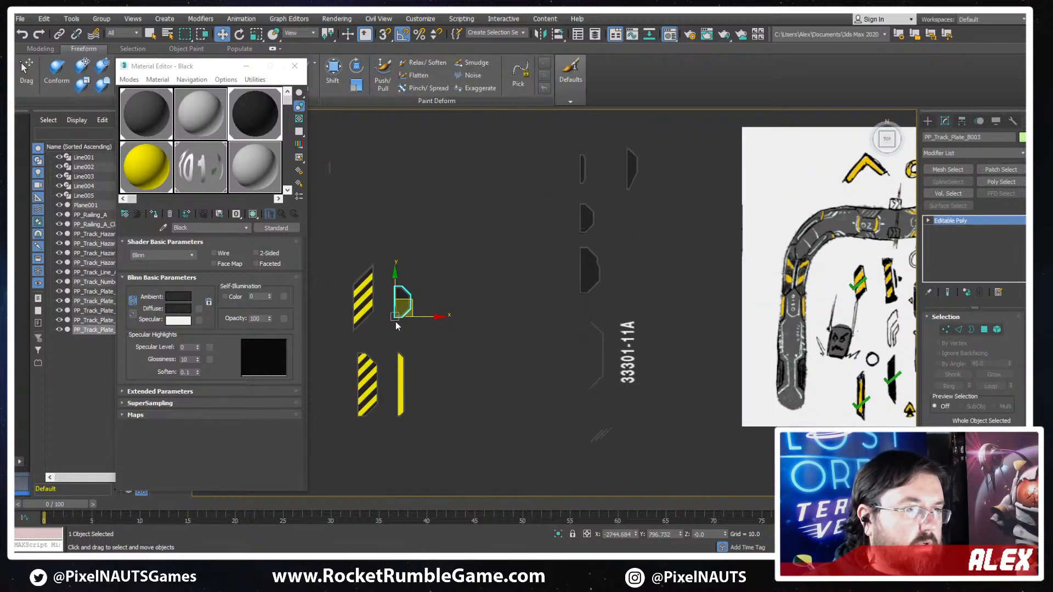
- Assign the yellow 07 - Default material to all inset polygons of the copied plate with edges displayed, leaving its border dark
scroll(396, 323, up, 4)
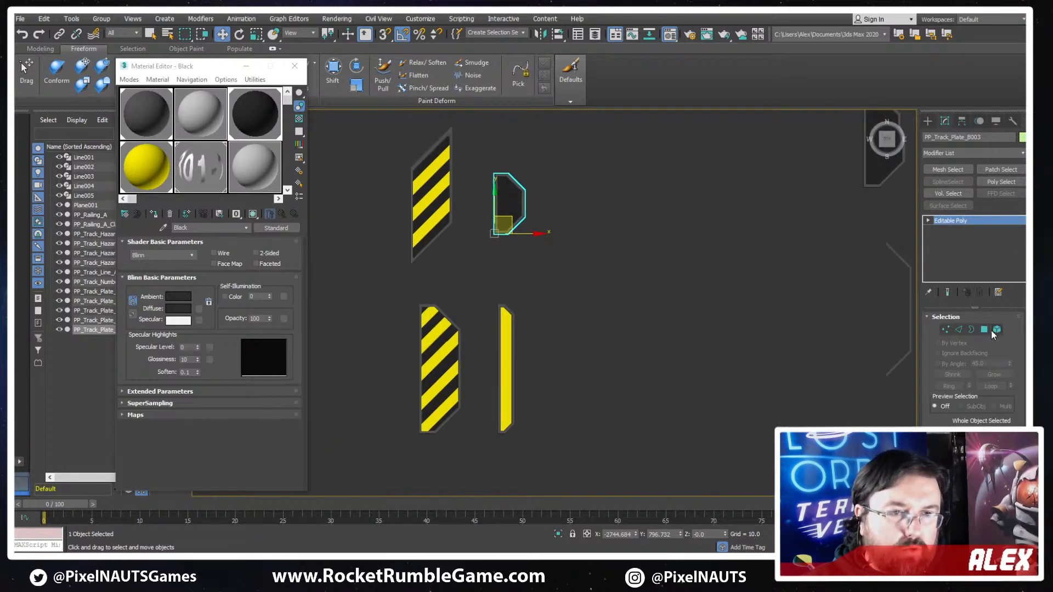
click(987, 330)
scroll(496, 197, up, 2)
scroll(494, 174, up, 5)
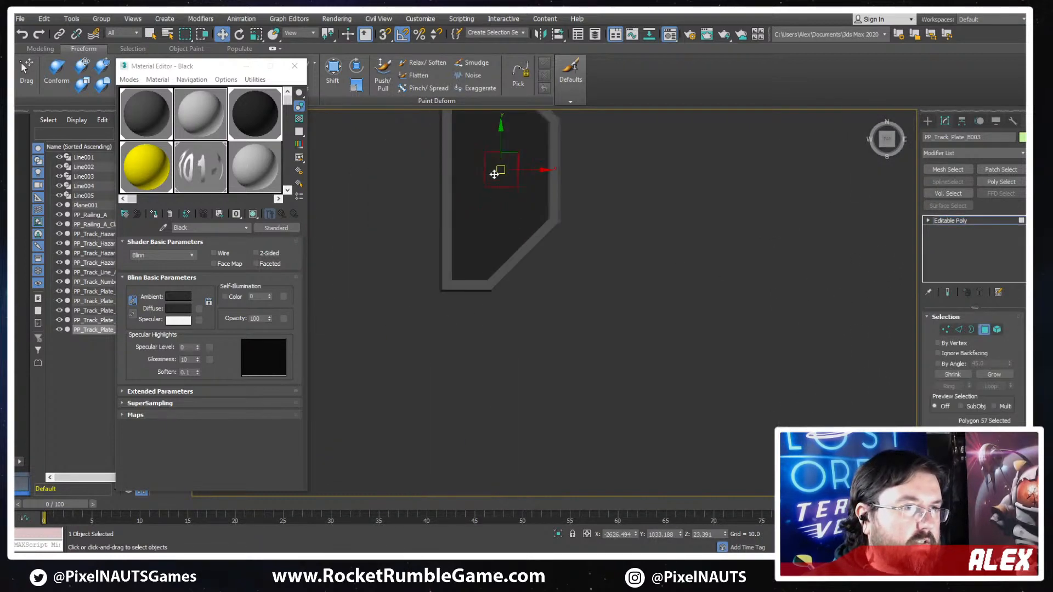
key(F4)
key(z)
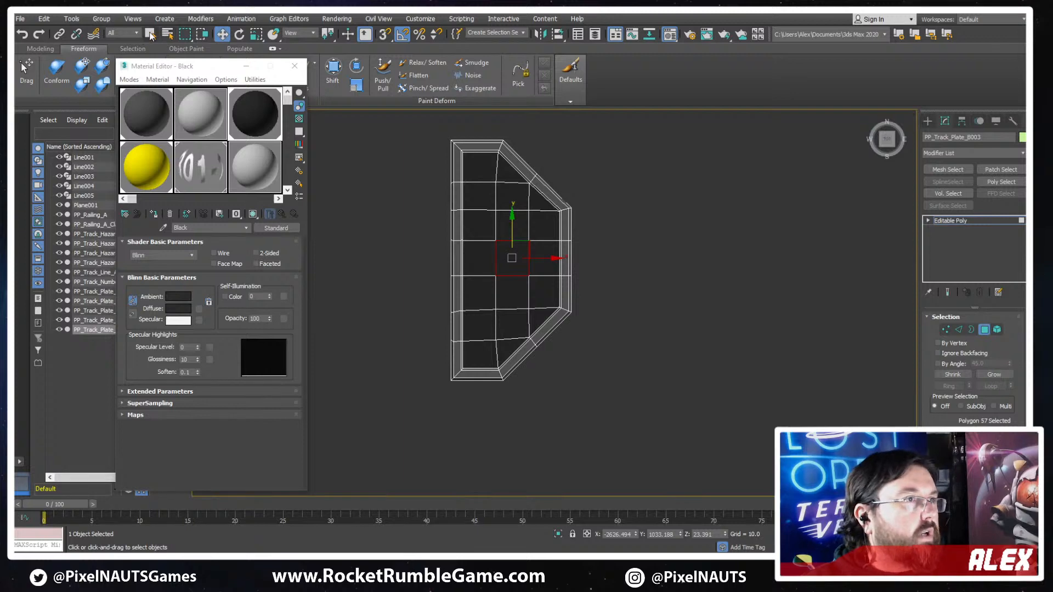
click(151, 34)
drag(481, 180, 491, 332)
click(483, 176)
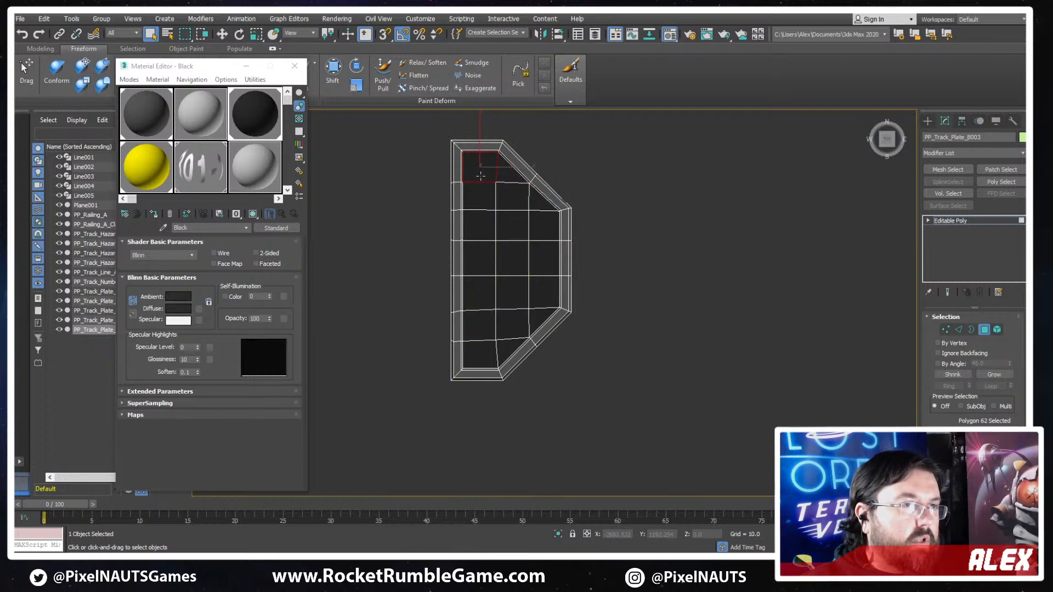
drag(506, 351, 507, 348)
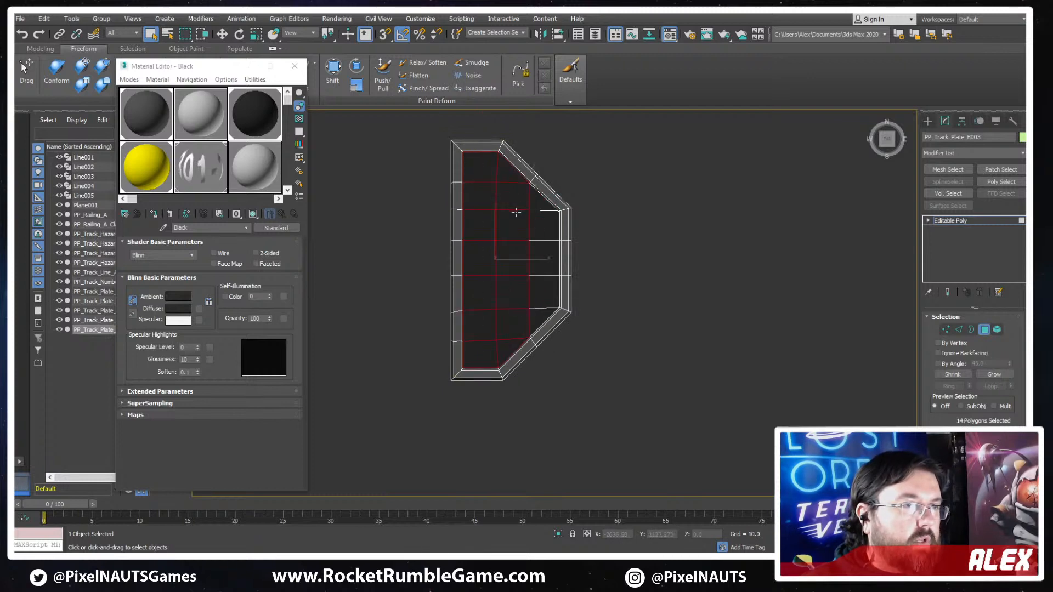
ctrl+drag(535, 311, 538, 312)
click(146, 171)
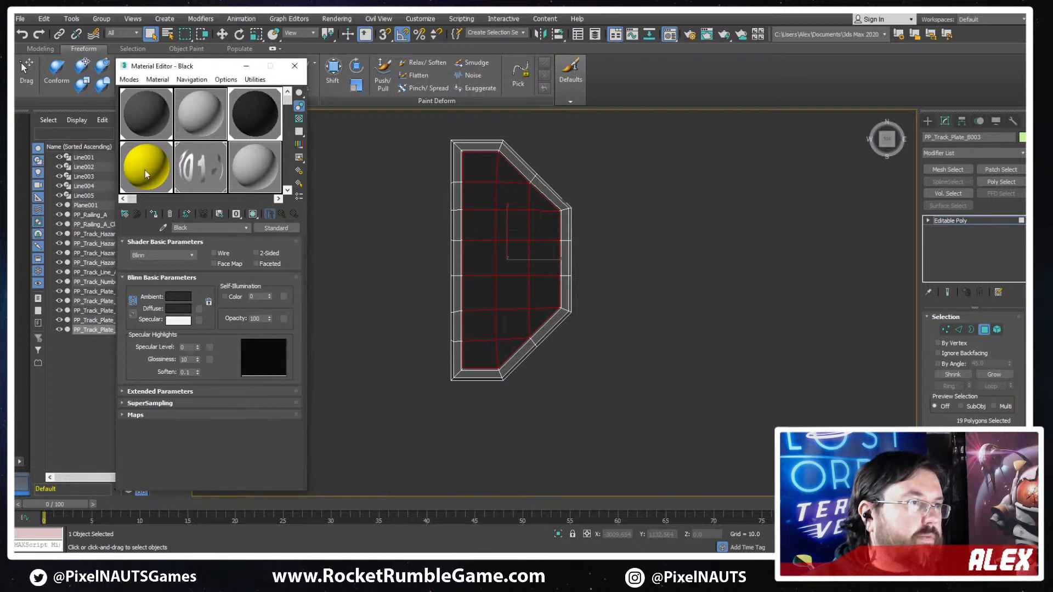
click(154, 215)
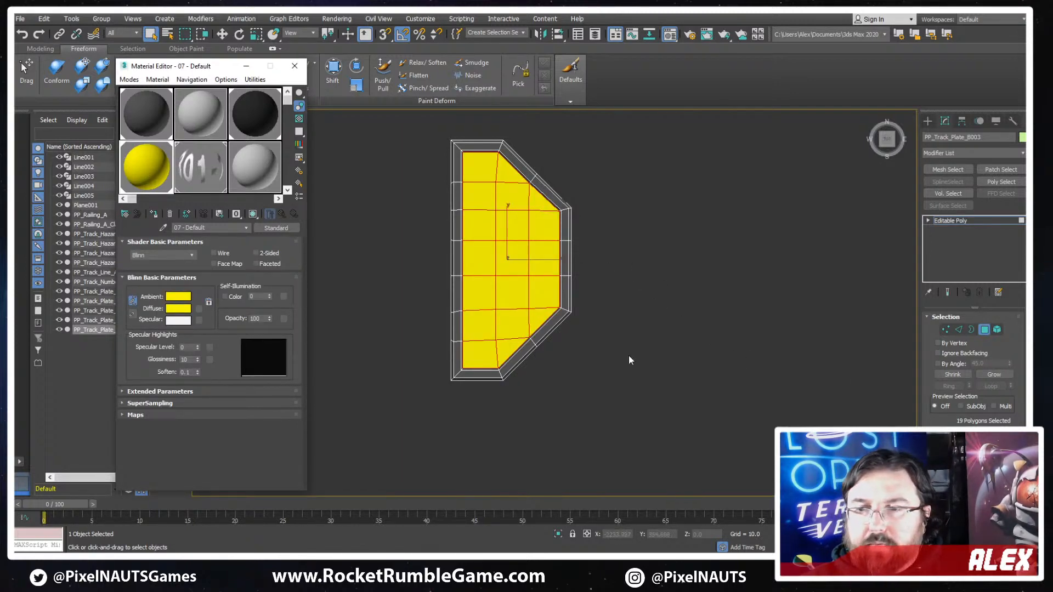
scroll(438, 298, down, 8)
key(6)
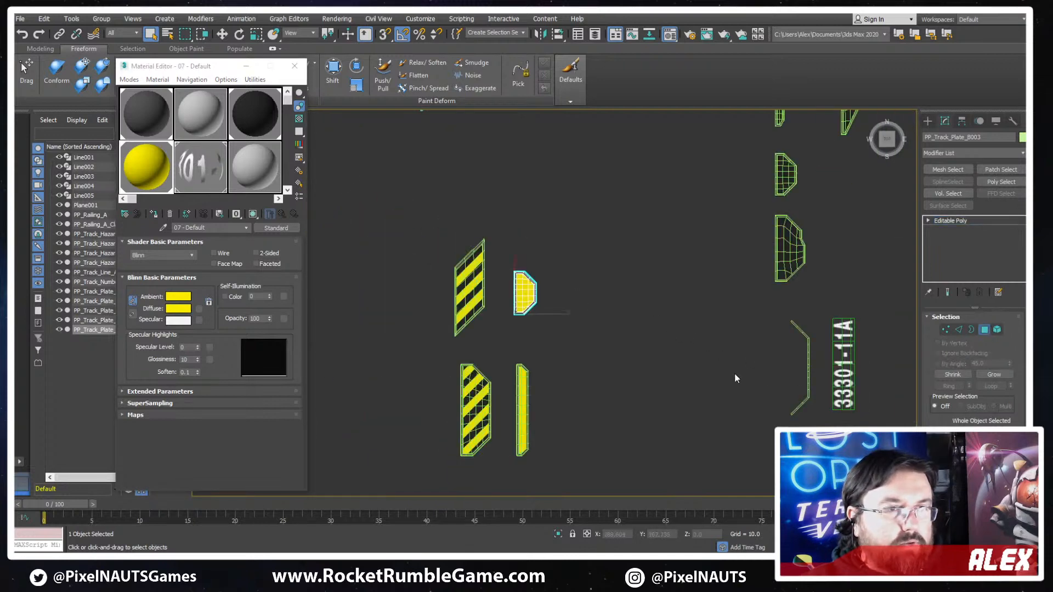
- Hide the edge display and examine the concept sketch for track plates that still lack a check mark, comparing them with the modeled plates
scroll(734, 375, down, 4)
middle_drag(735, 375, 566, 337)
key(F4)
middle_drag(867, 368, 644, 347)
scroll(614, 279, up, 2)
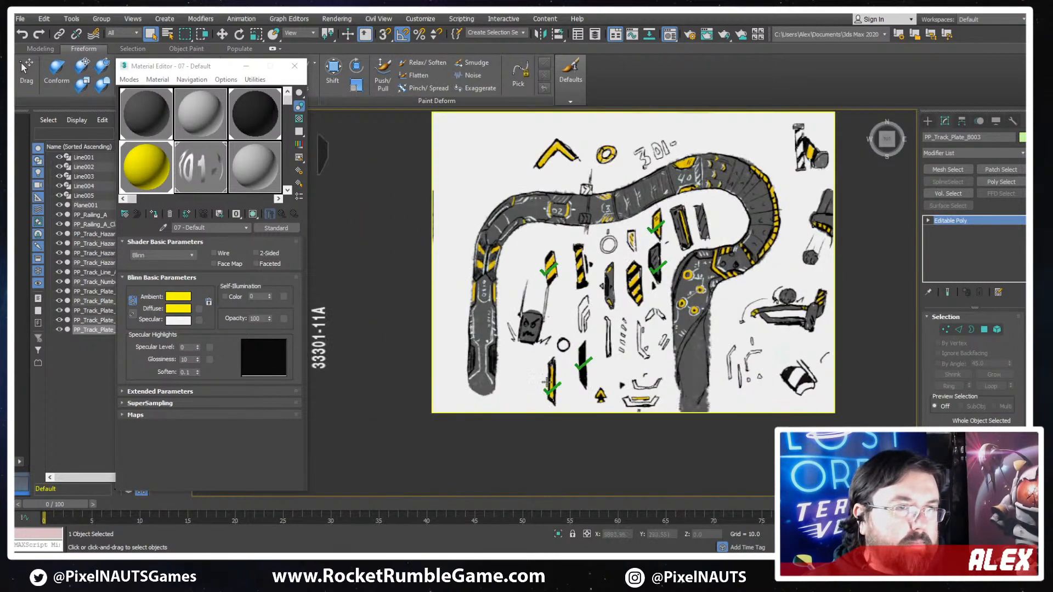
scroll(625, 209, up, 3)
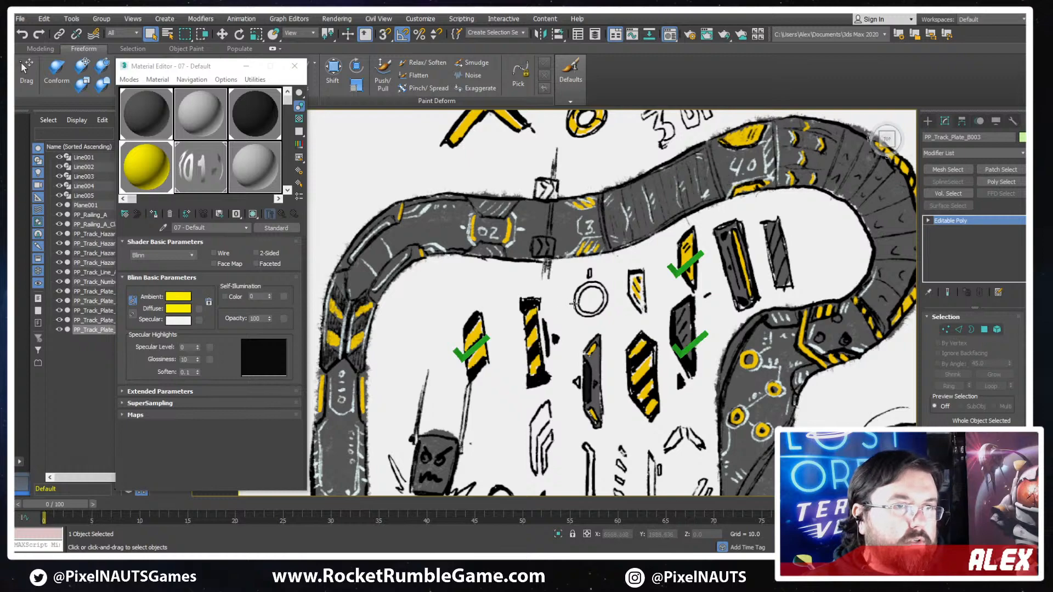
middle_drag(573, 303, 671, 273)
middle_drag(790, 314, 703, 282)
middle_drag(647, 248, 708, 155)
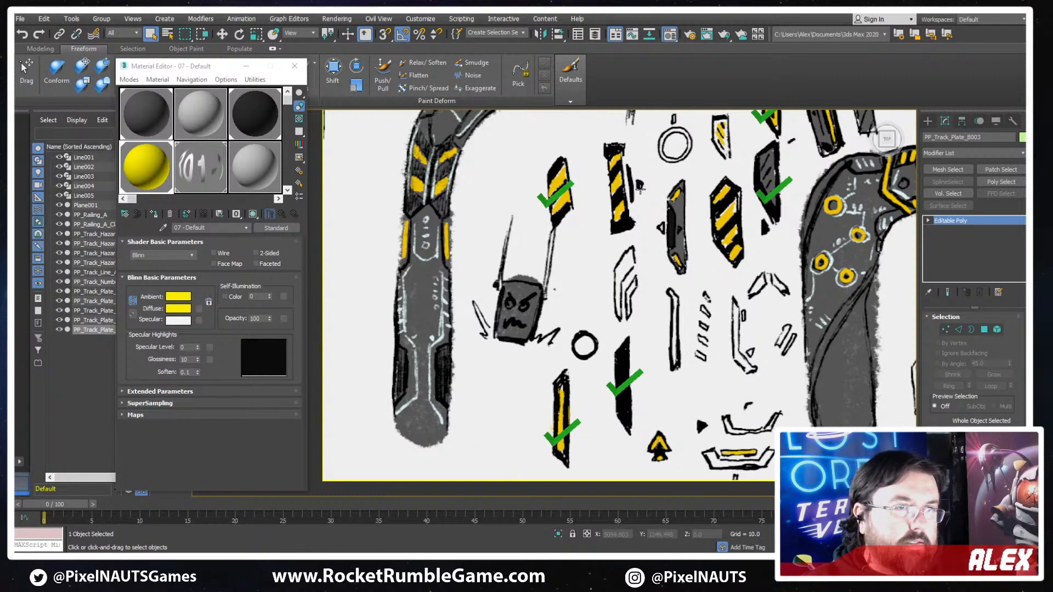
scroll(640, 188, down, 5)
scroll(639, 324, up, 5)
middle_drag(602, 404, 530, 255)
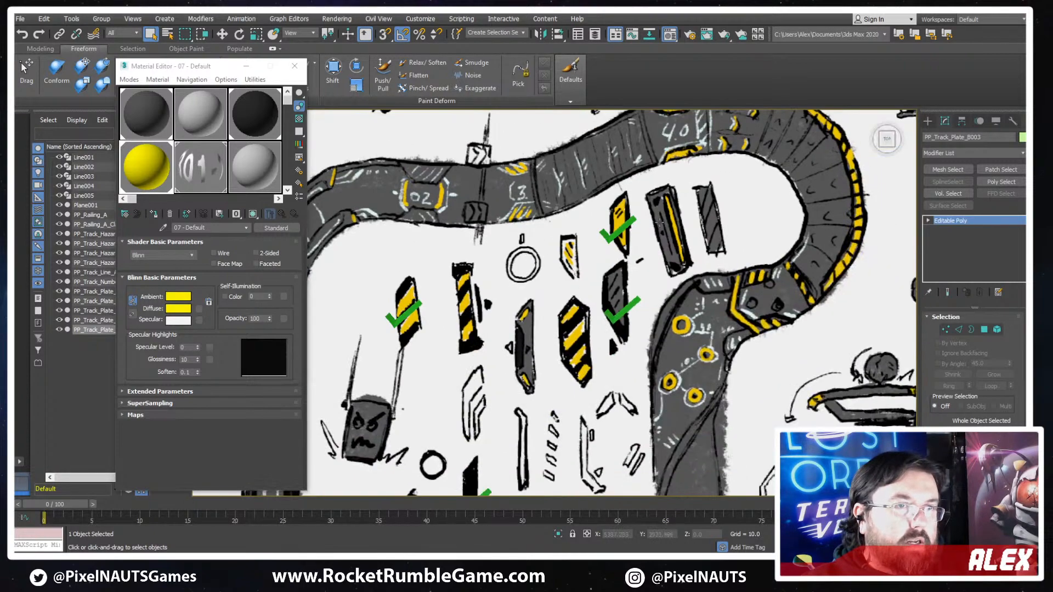
middle_drag(639, 225, 688, 185)
middle_drag(571, 267, 614, 238)
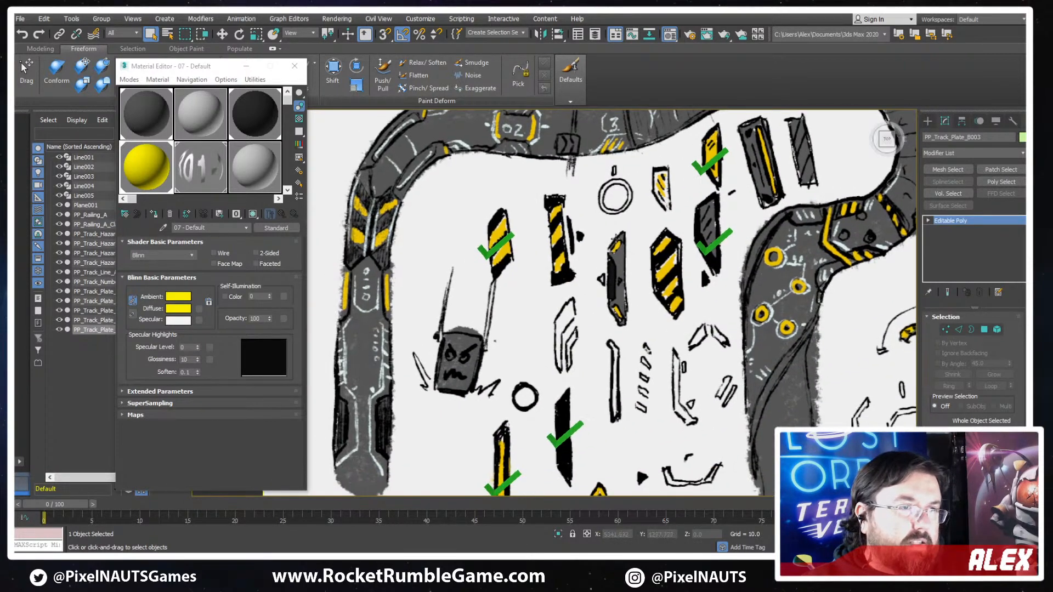
middle_drag(580, 282, 565, 339)
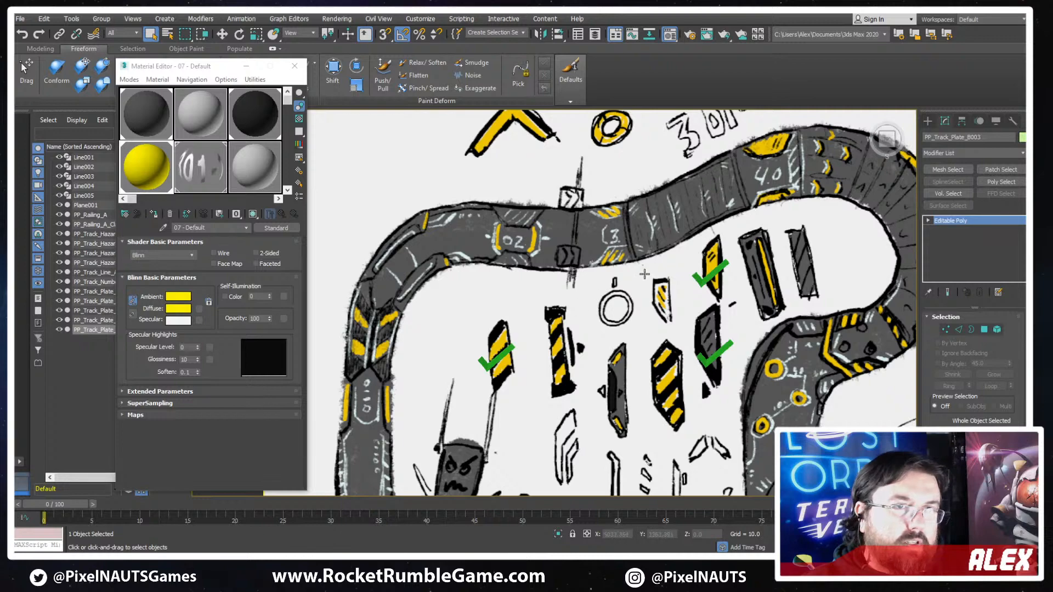
mouse_move(644, 273)
middle_down()
mouse_move(733, 163)
mouse_move(422, 165)
mouse_move(420, 180)
middle_up()
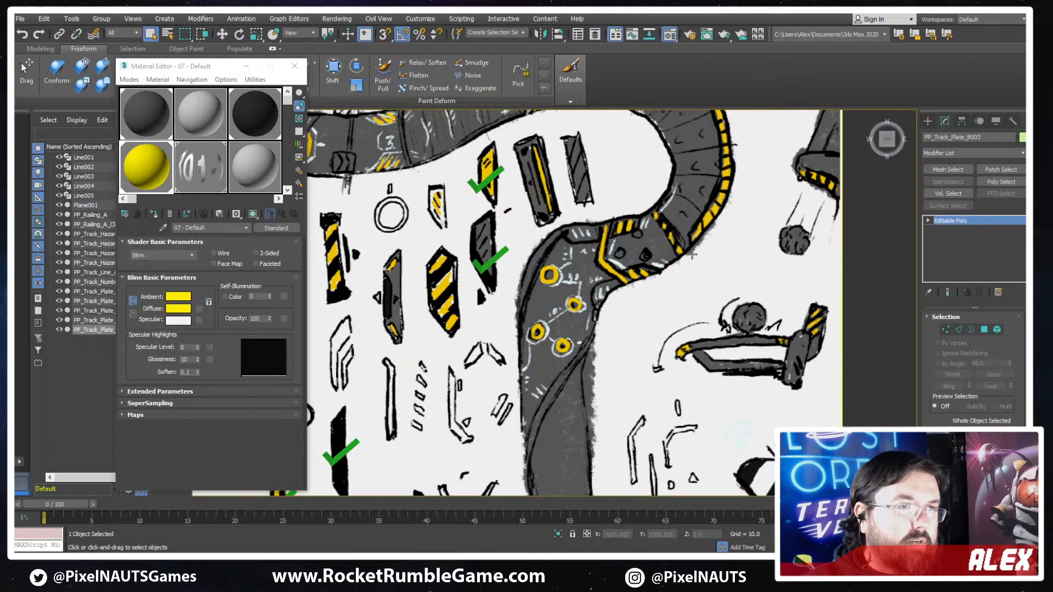
middle_drag(692, 254, 662, 292)
middle_drag(545, 295, 672, 270)
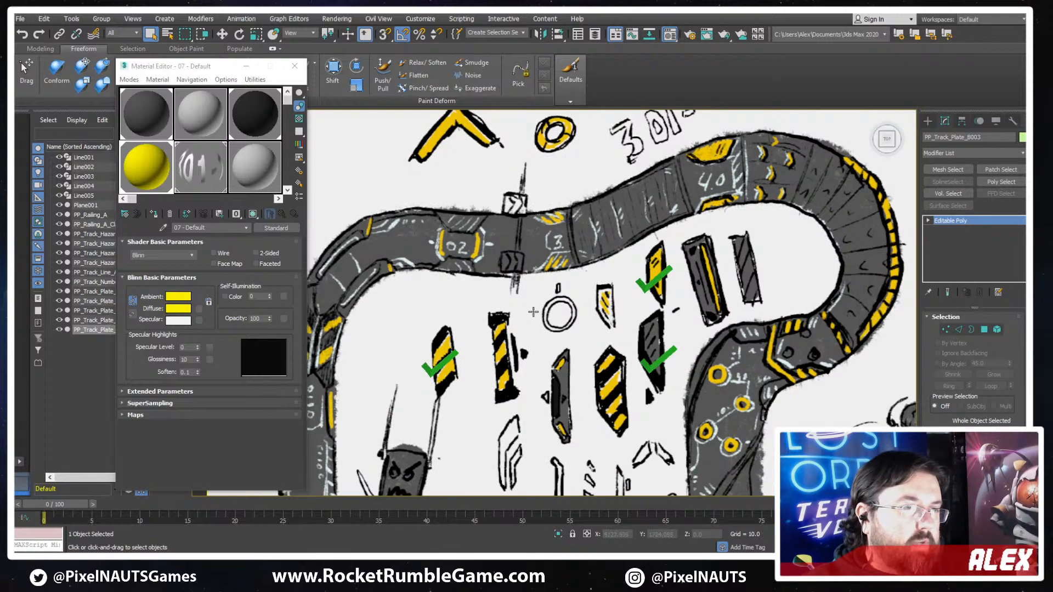
middle_drag(483, 369, 859, 261)
scroll(411, 279, down, 6)
scroll(600, 226, up, 4)
mouse_move(361, 319)
middle_down()
mouse_move(725, 268)
mouse_move(583, 300)
middle_up()
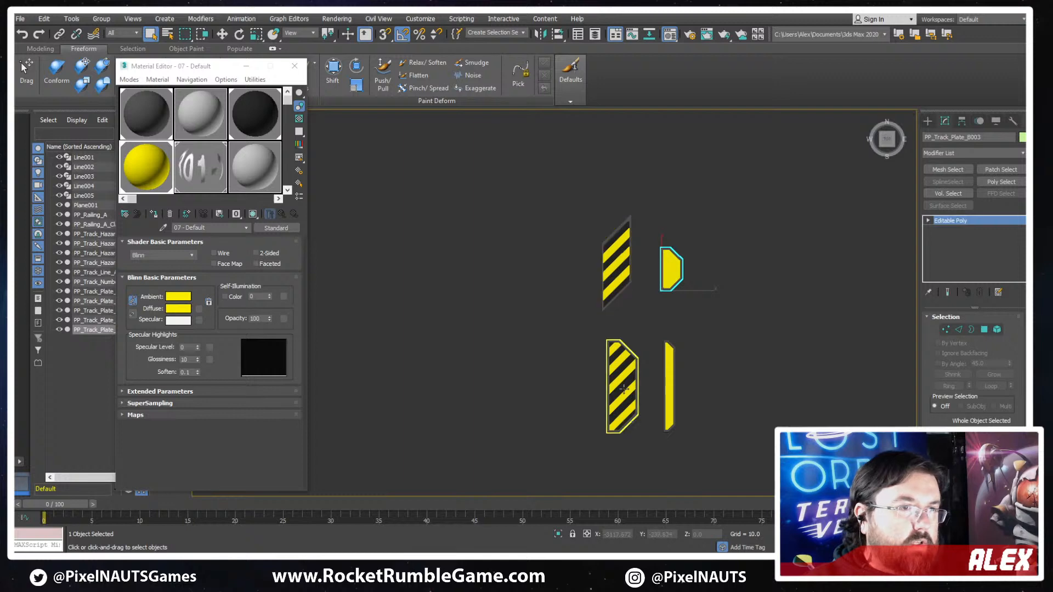
- Copy the angular yellow-striped plate PP_Track_Hazard_Plate_A and place the copy between the yellow plates and the dark plates
click(630, 372)
scroll(657, 364, down, 3)
middle_drag(729, 406, 605, 361)
key(w)
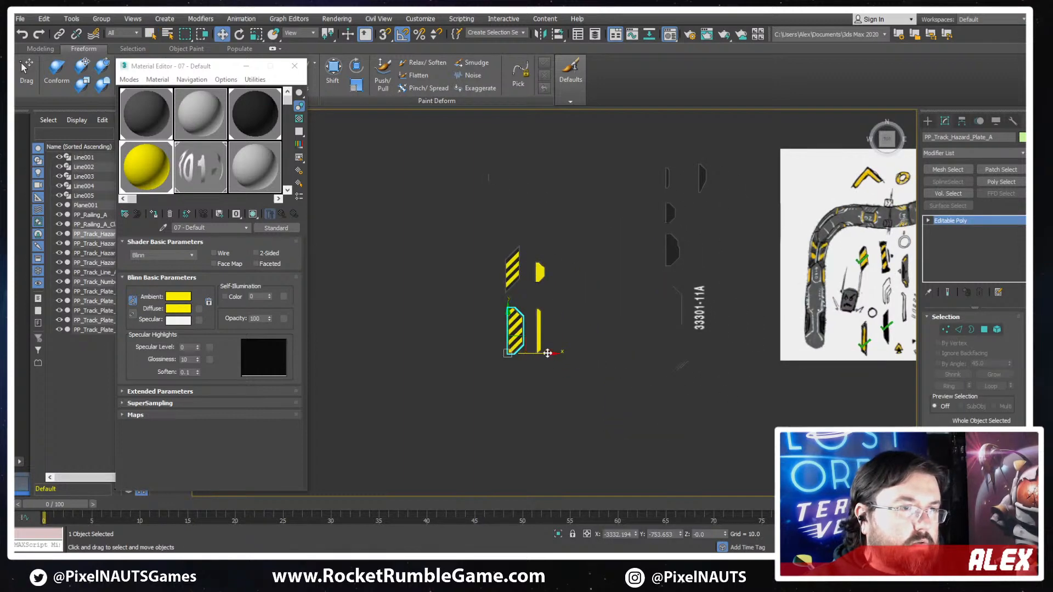
mouse_move(546, 354)
shift+mouse_down()
mouse_move(686, 361)
mouse_move(643, 363)
shift+mouse_up()
key(Return)
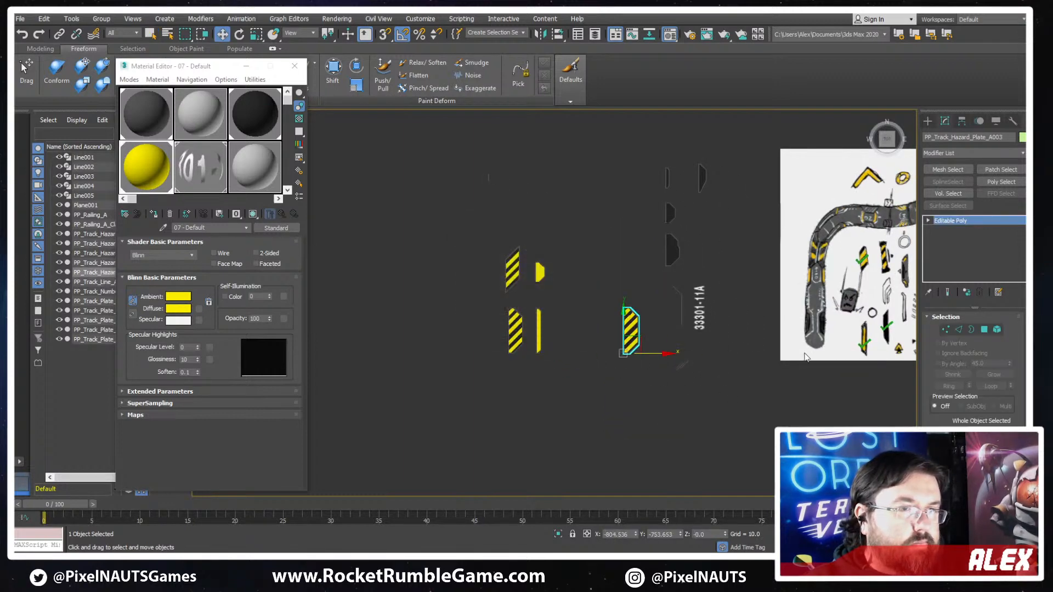
- Detach the dark base plate element of the copied hazard plate as the separate object Object001
key(z)
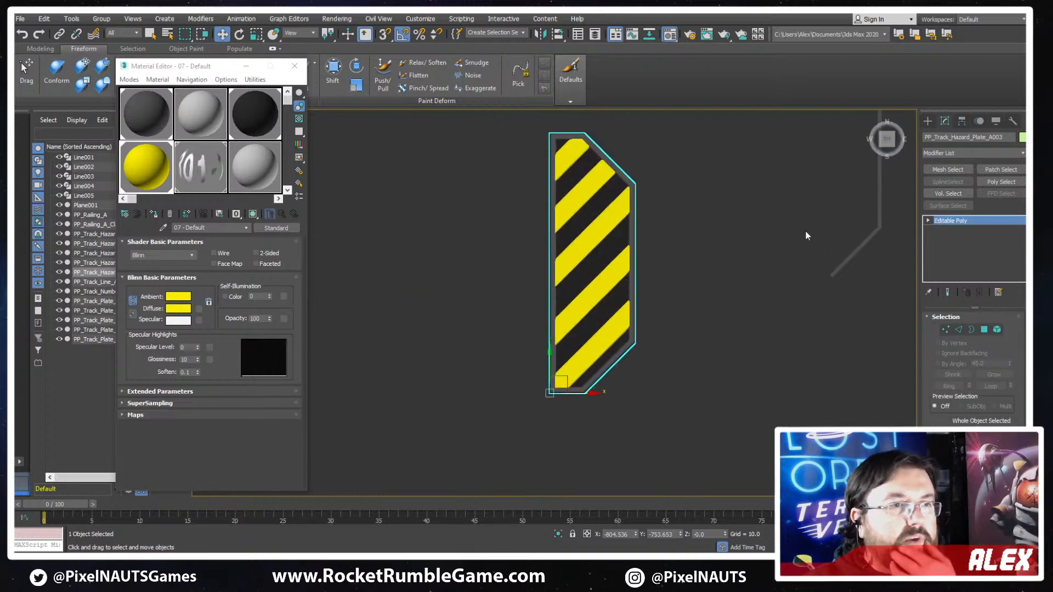
click(997, 330)
click(535, 210)
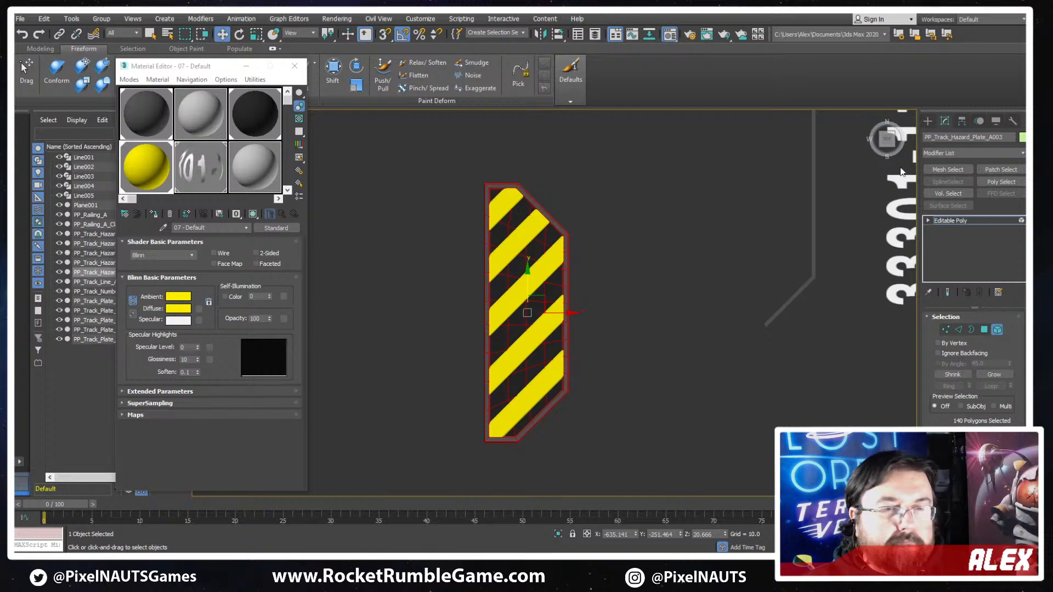
drag(933, 386, 952, 331)
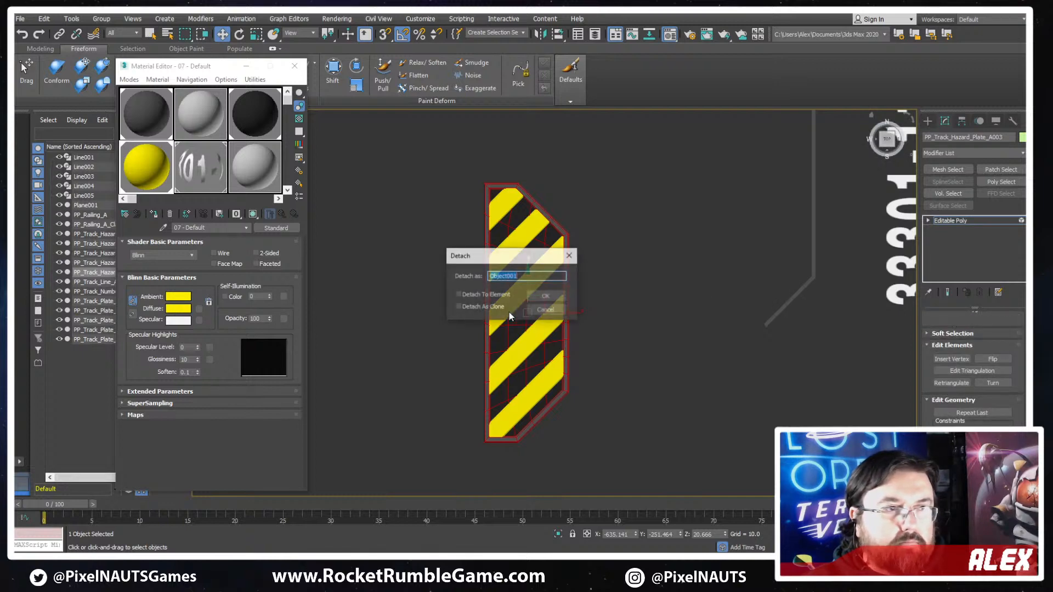
click(545, 298)
- Hide the copy's remaining yellow stripes and select the detached dark base plate with its edges displayed
scroll(942, 355, up, 4)
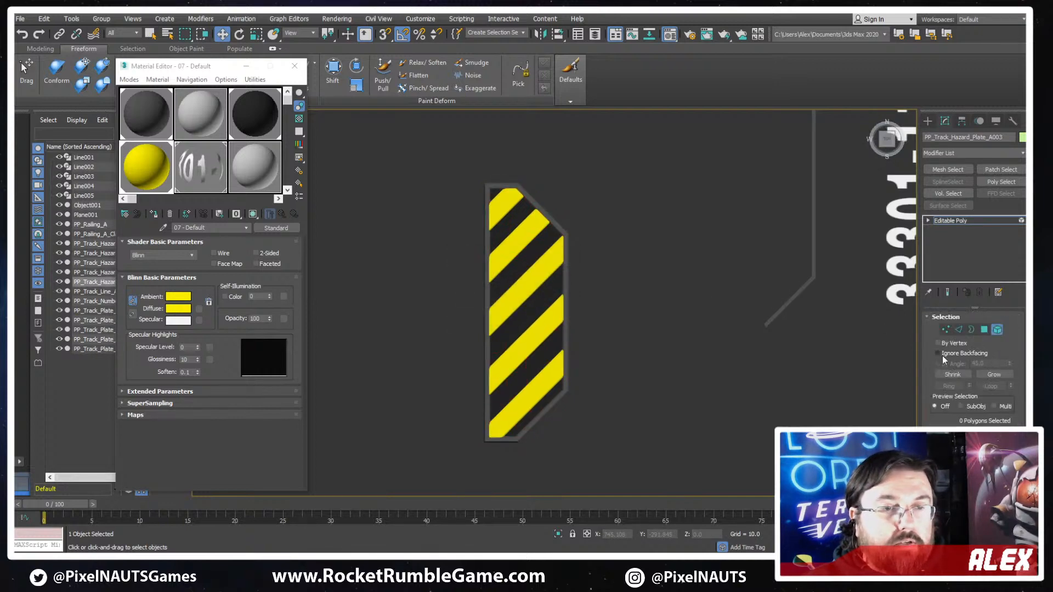
click(997, 330)
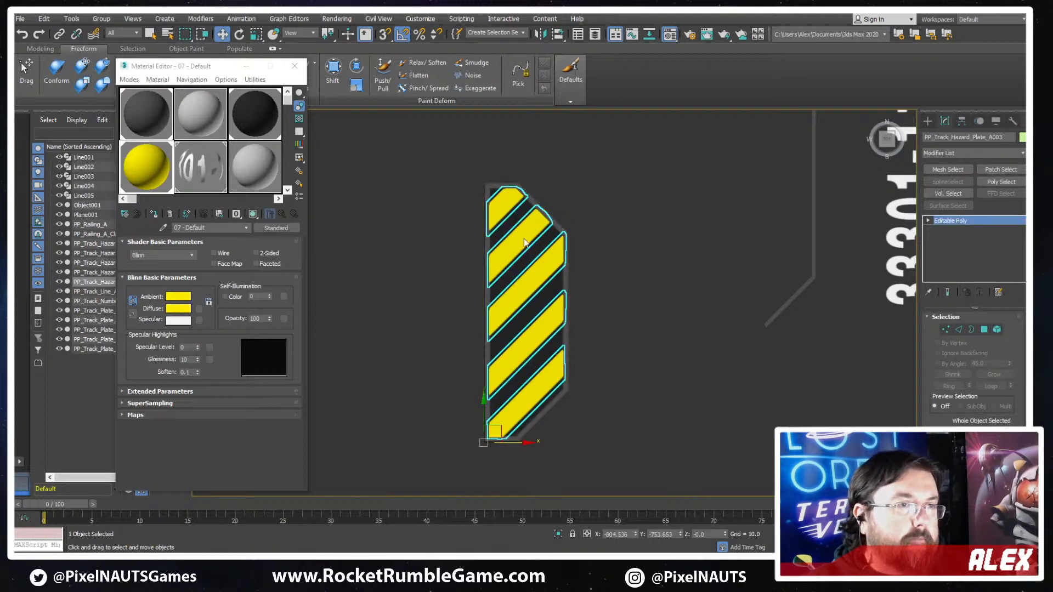
right_click(517, 233)
click(543, 199)
click(490, 240)
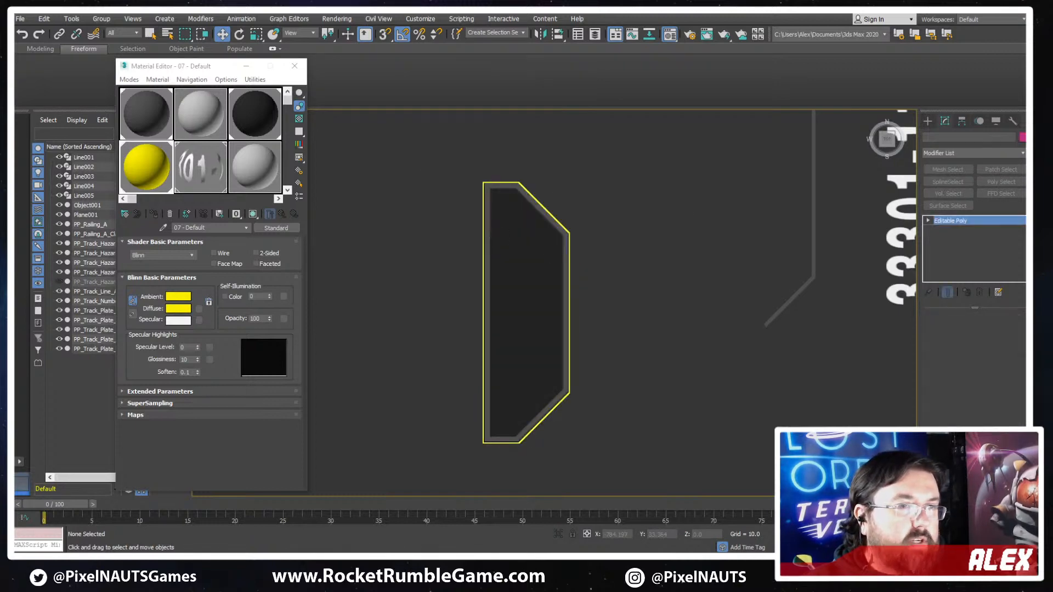
- Remove the lengthwise edge line connecting the plate's upper and lower angled corners, keeping the edges that cross its border
key(2)
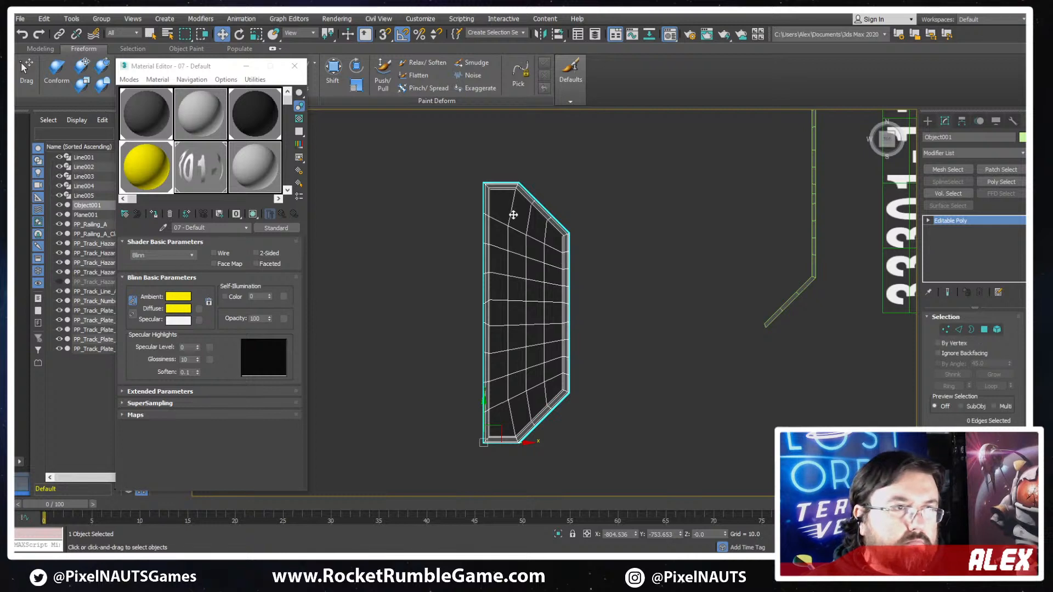
double_click(511, 214)
scroll(517, 175, up, 3)
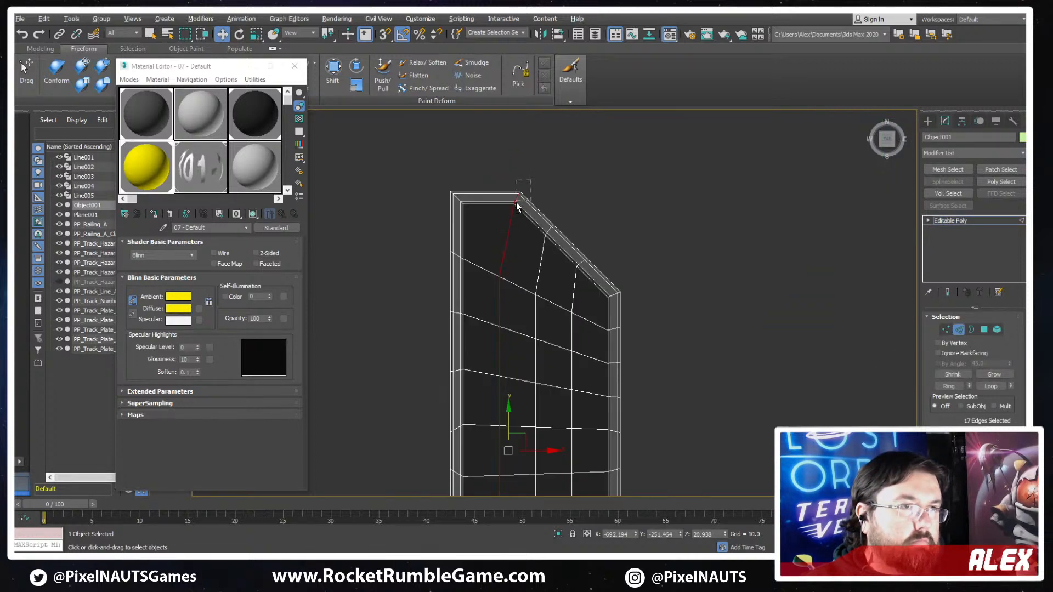
alt+drag(515, 202, 515, 204)
middle_drag(613, 373, 709, 41)
scroll(621, 258, up, 4)
alt+drag(630, 372, 599, 347)
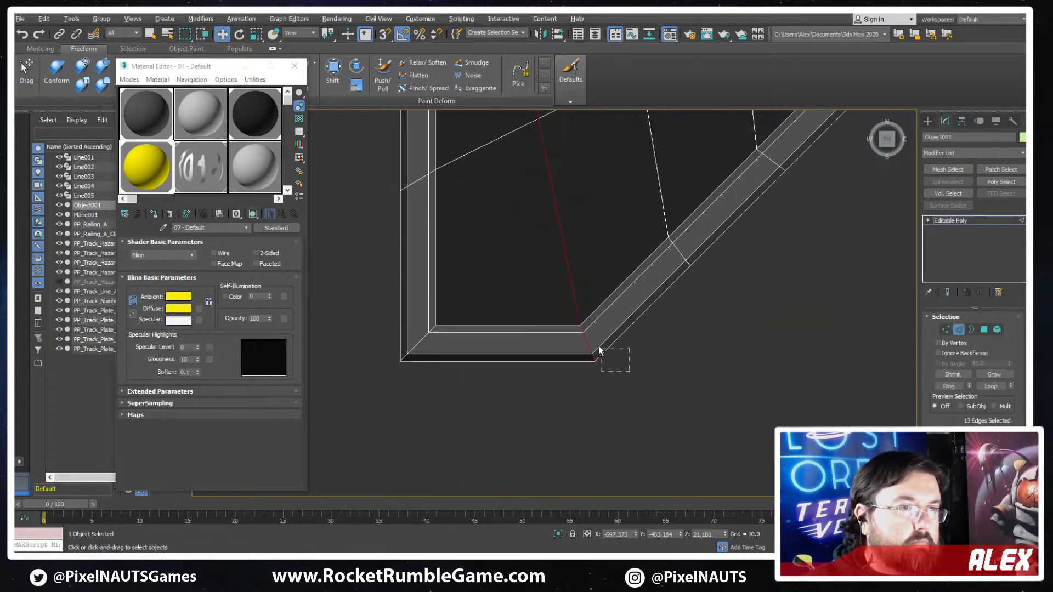
click(580, 335)
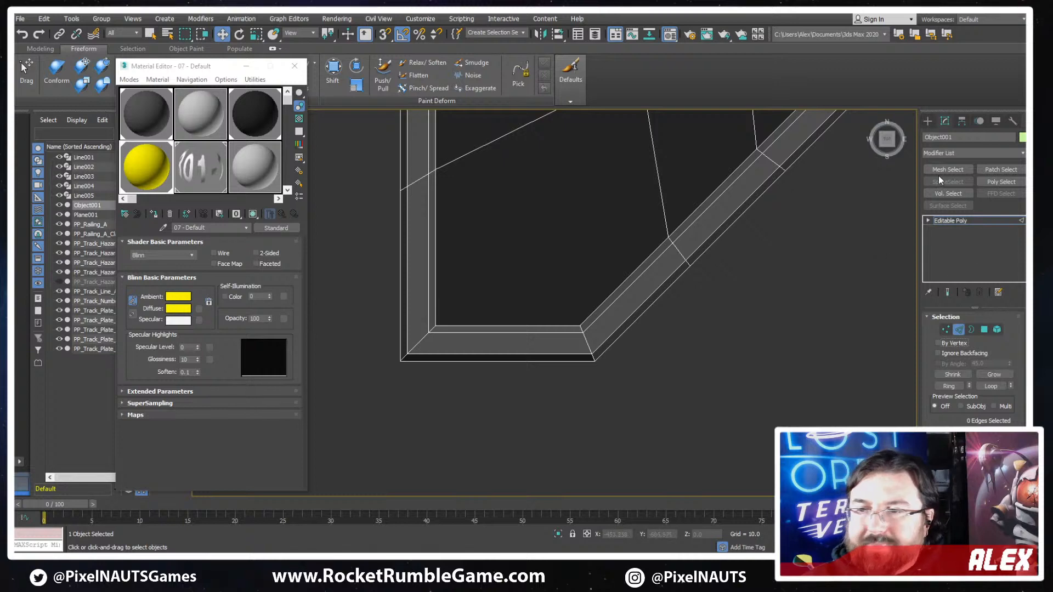
click(960, 331)
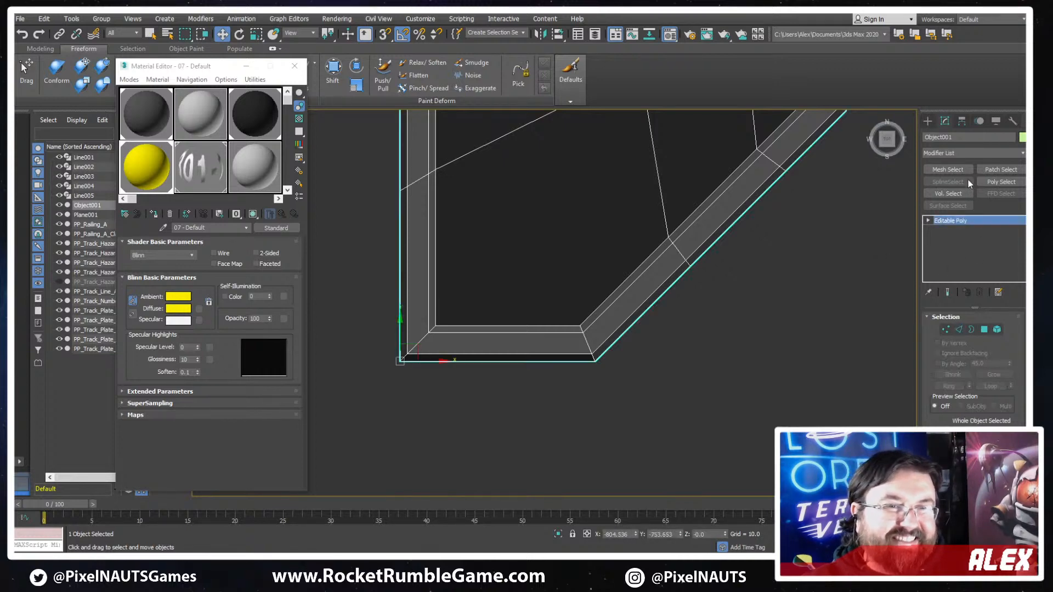
- Apply a Symmetry modifier to the detached dark plate
click(971, 156)
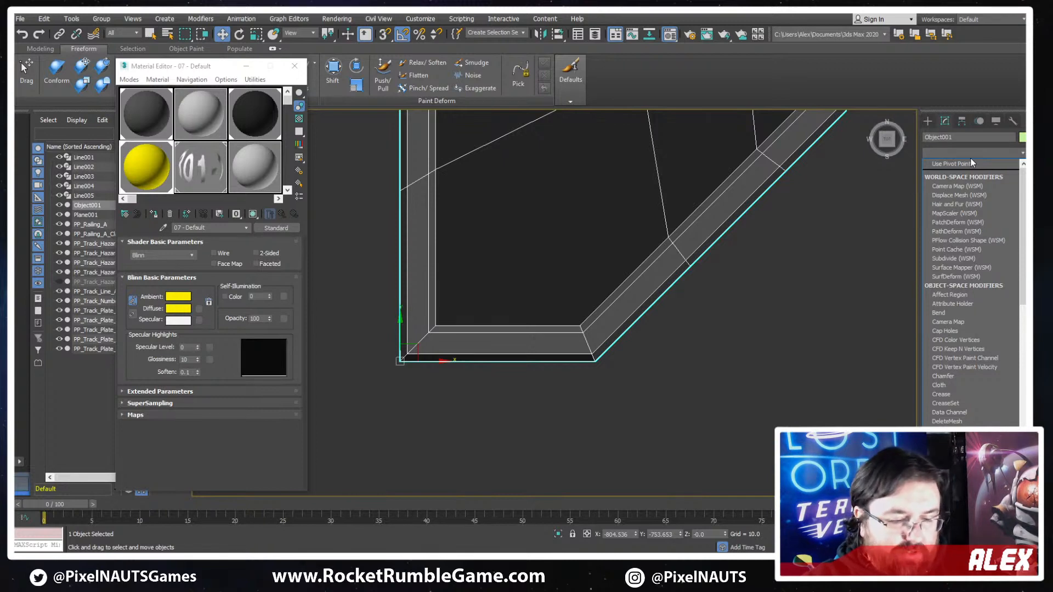
text(v)
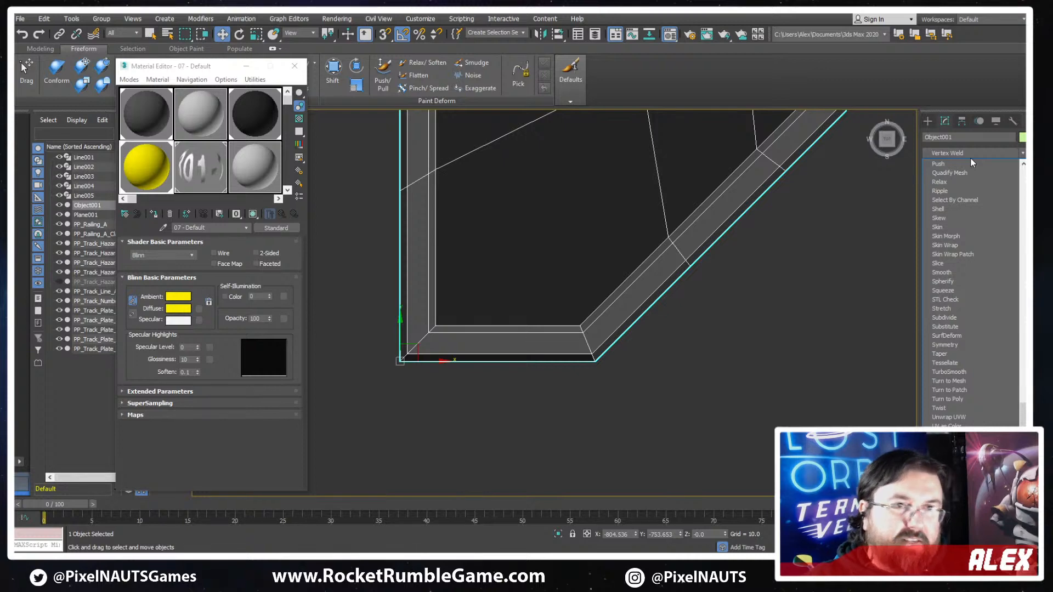
click(971, 158)
click(968, 153)
key(s)
key(y)
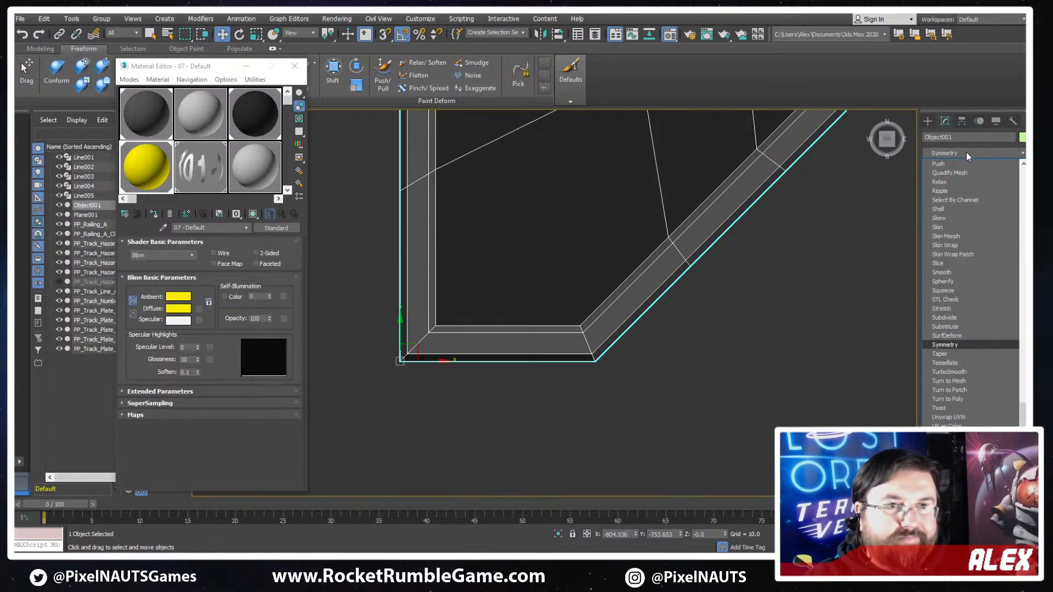
click(968, 342)
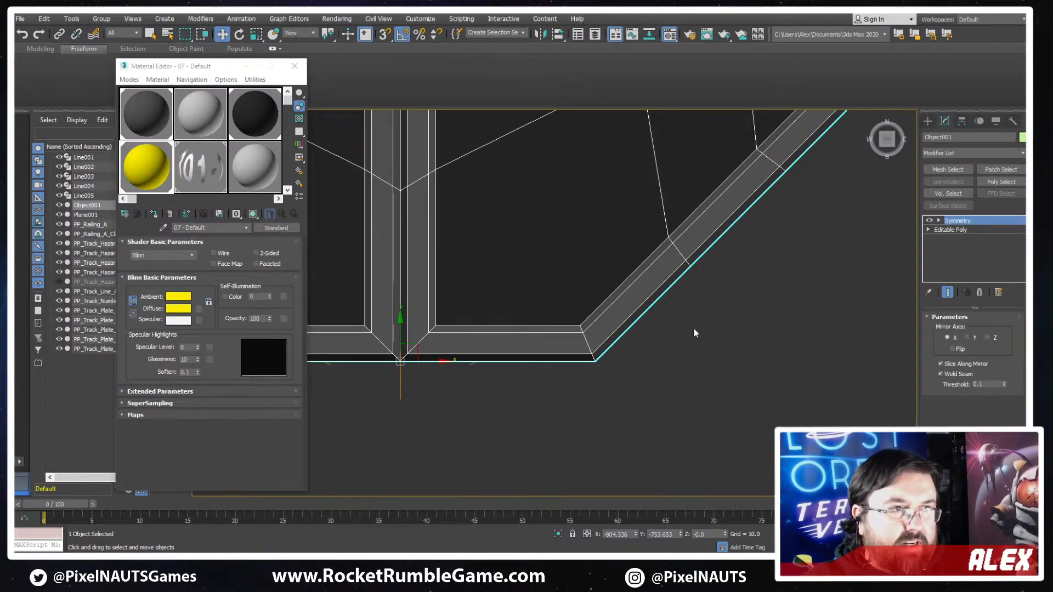
- Flip the symmetry on the X axis and shift its mirror plane inward to form a narrow rectangular plate
key(z)
middle_drag(630, 307, 575, 326)
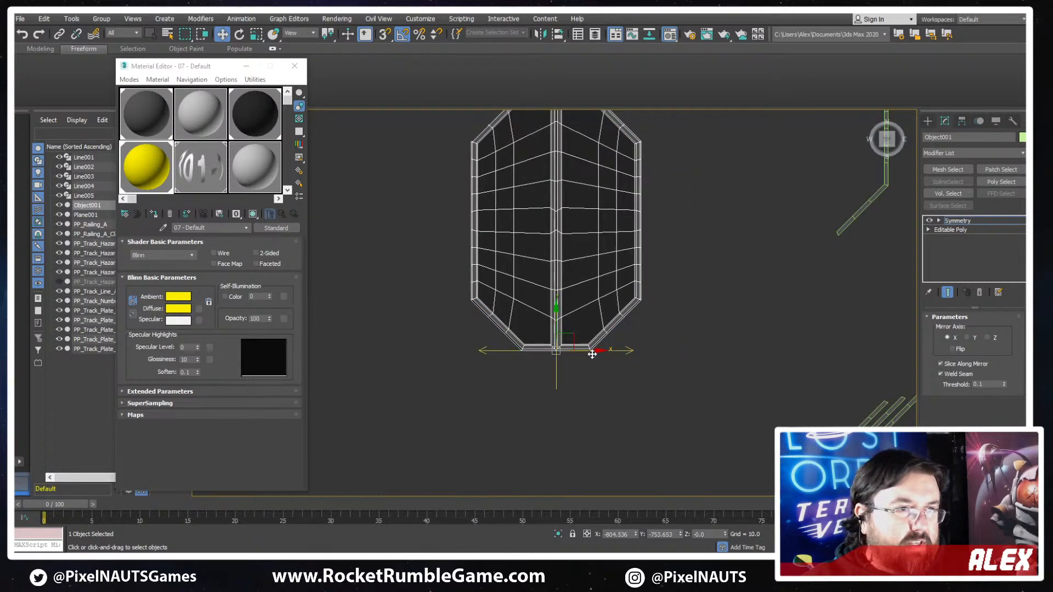
drag(593, 355, 617, 354)
click(959, 350)
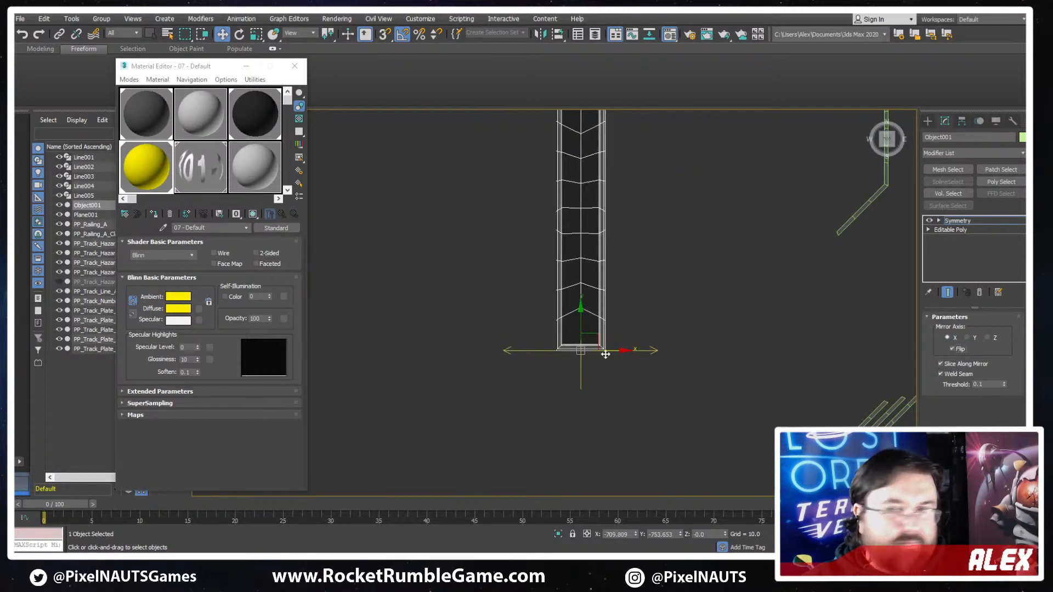
scroll(629, 353, up, 2)
drag(596, 349, 599, 314)
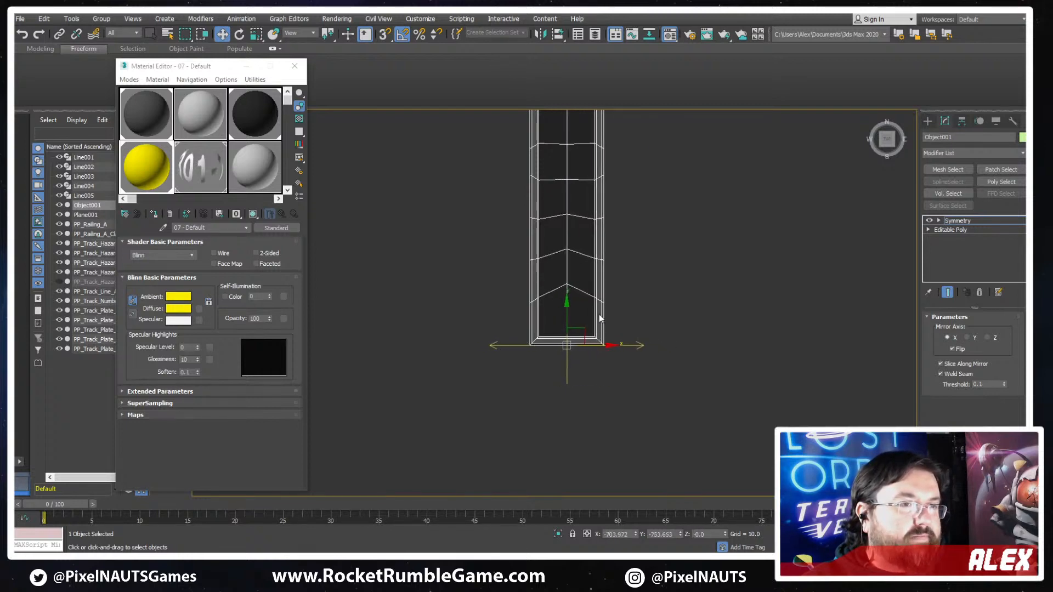
scroll(613, 419, down, 3)
scroll(637, 336, down, 2)
scroll(628, 416, up, 5)
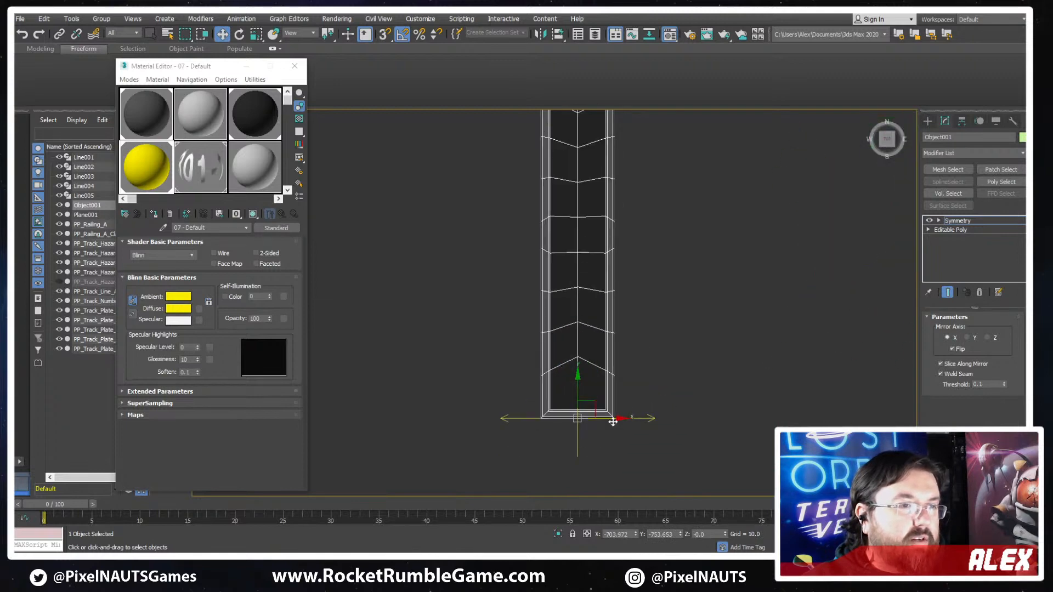
mouse_move(613, 421)
mouse_down()
mouse_move(625, 419)
mouse_move(611, 414)
mouse_up()
- Convert the mirrored plate to Editable Poly and remove the edge loop running along its lengthwise centre
right_click(592, 370)
mouse_move(678, 482)
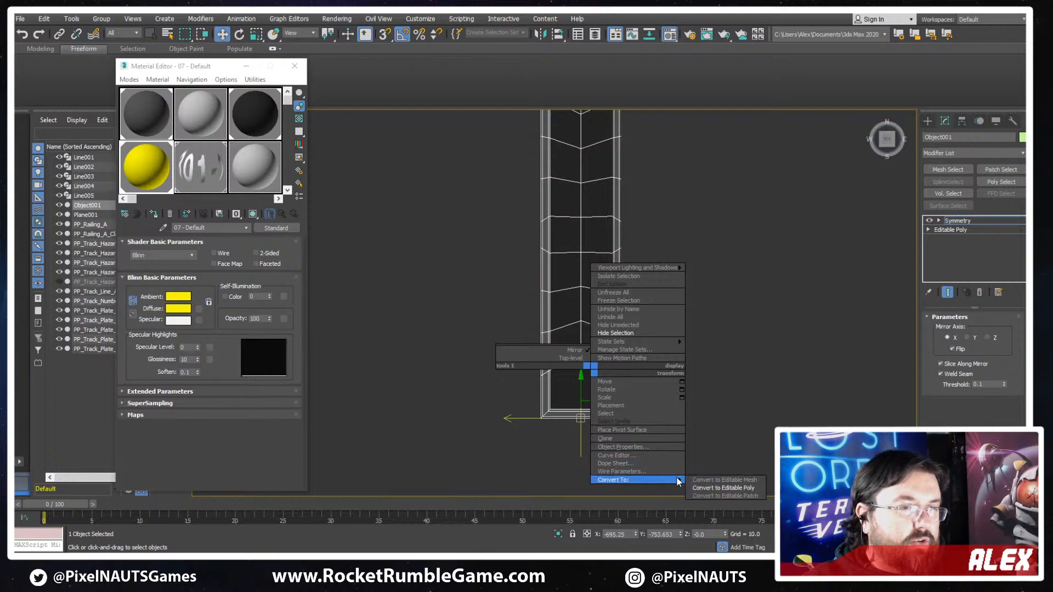
click(723, 487)
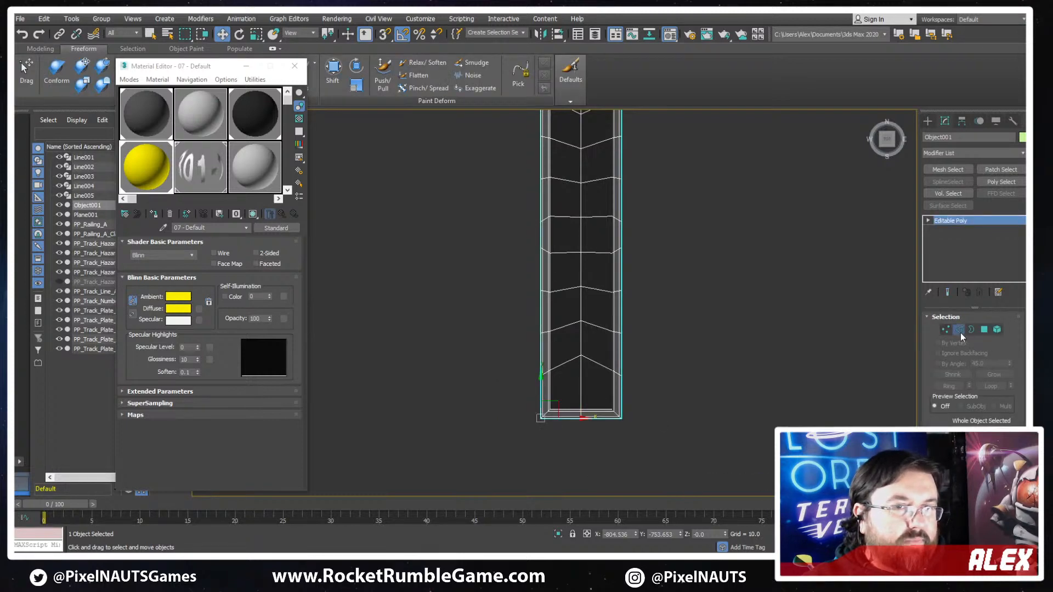
click(959, 331)
middle_drag(582, 341, 610, 399)
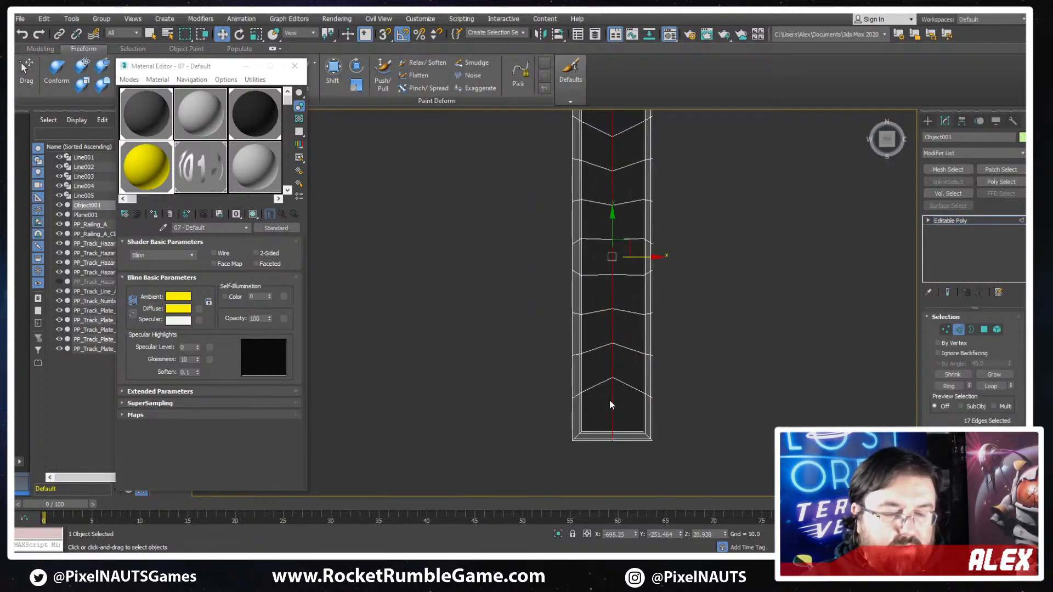
key(ctrl+BackSpace)
scroll(575, 382, down, 1)
scroll(591, 308, up, 2)
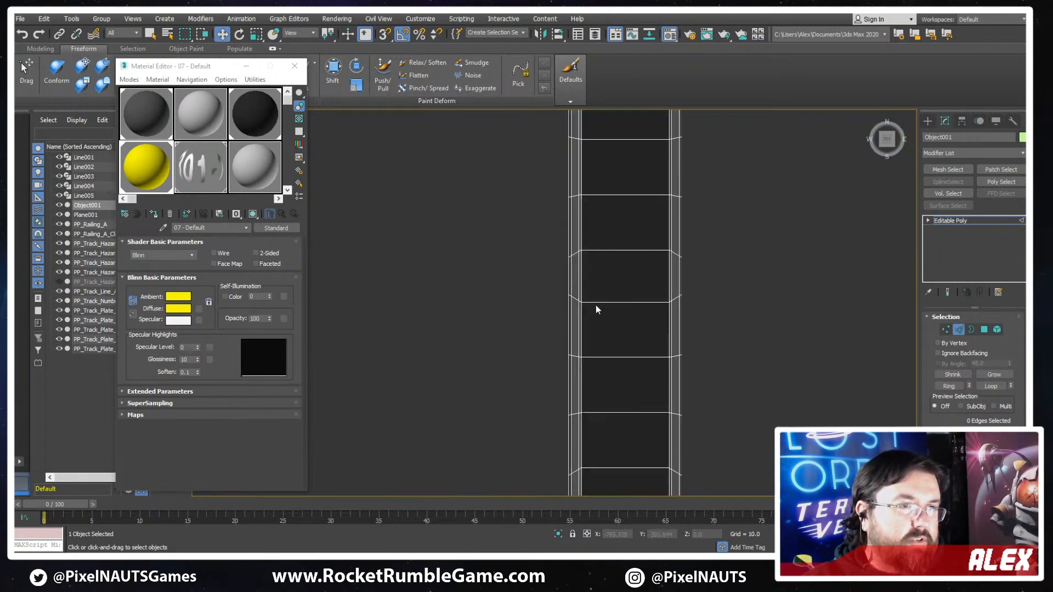
scroll(607, 312, down, 4)
middle_drag(607, 313, 676, 336)
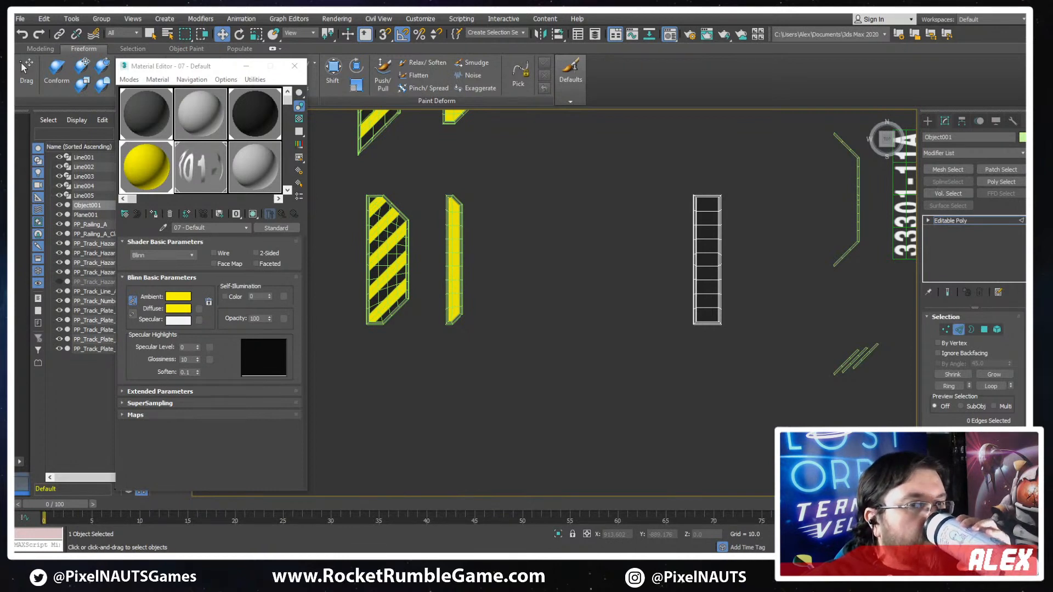
- Finish editing the narrow dark plate's edges, unhide all objects, and select the yellow hazard stripes
click(958, 330)
right_click(813, 319)
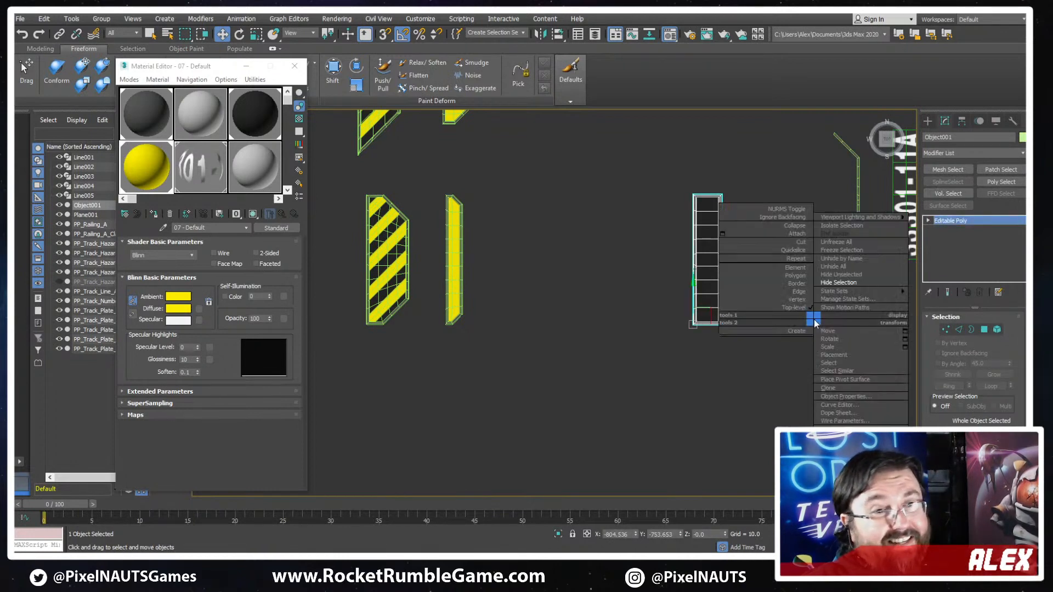
click(833, 267)
scroll(759, 265, up, 3)
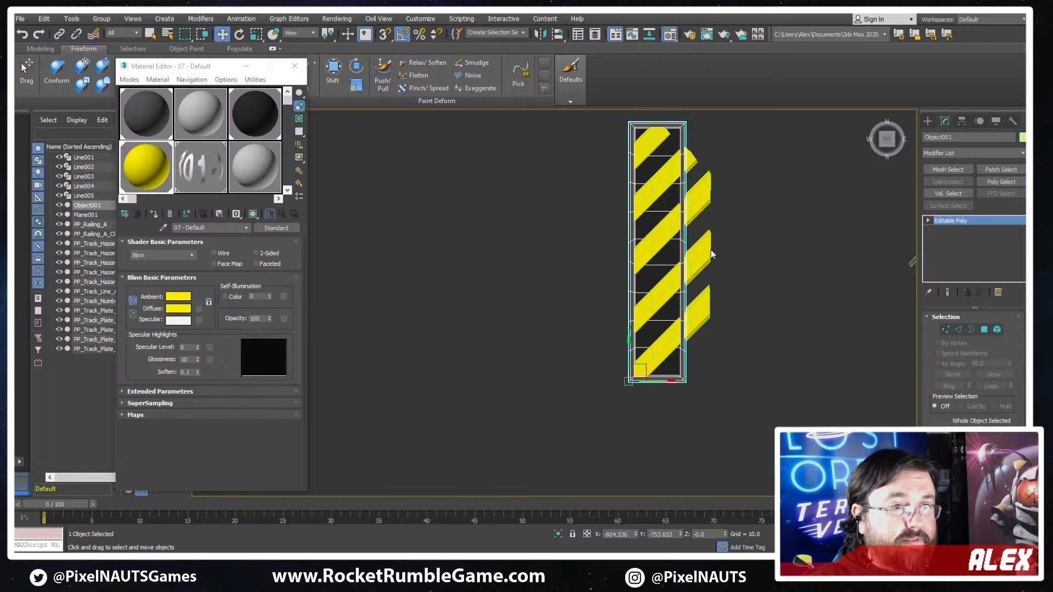
click(662, 183)
scroll(662, 184, up, 3)
scroll(728, 265, down, 3)
scroll(712, 351, up, 5)
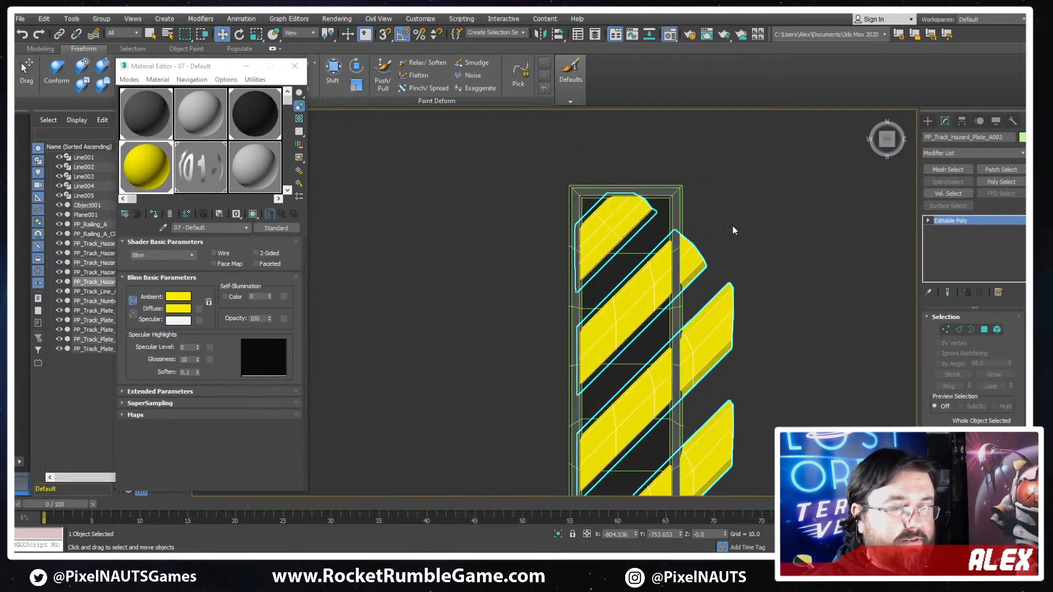
scroll(688, 247, down, 2)
- Move the end vertices of the top yellow stripe so its tip runs flat along the plate's upper inner border
click(946, 329)
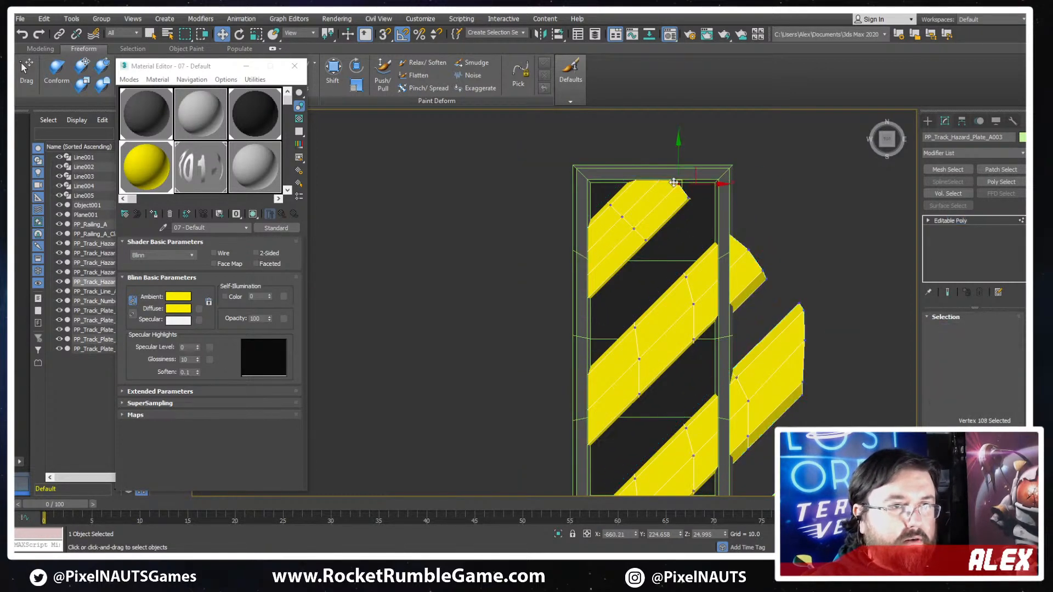
key(F3)
scroll(678, 173, up, 4)
drag(726, 213, 696, 244)
key(F3)
drag(729, 214, 767, 174)
click(683, 190)
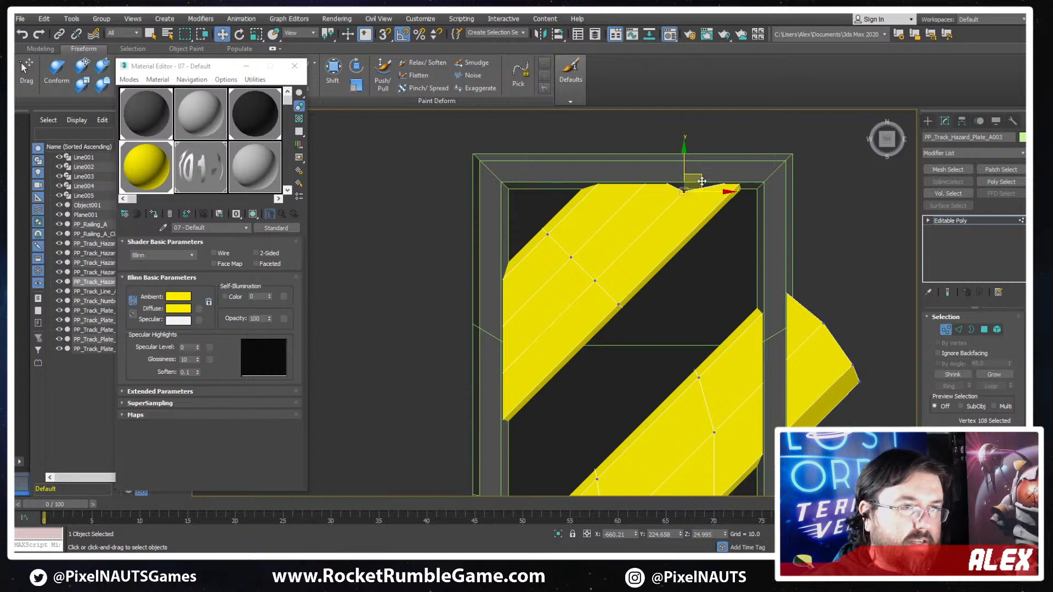
drag(701, 181, 714, 167)
key(F3)
- Pull the overhanging end vertices of the second stripe back so it ends vertically at the narrow plate's right inner border
key(F3)
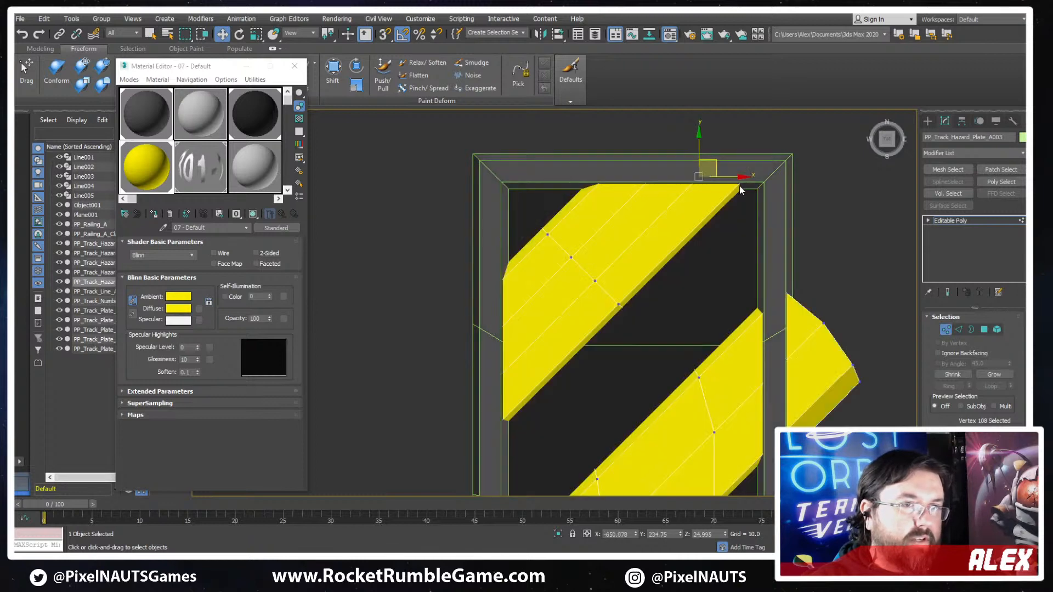
key(F3)
middle_drag(771, 275, 749, 223)
scroll(749, 223, down, 3)
key(F3)
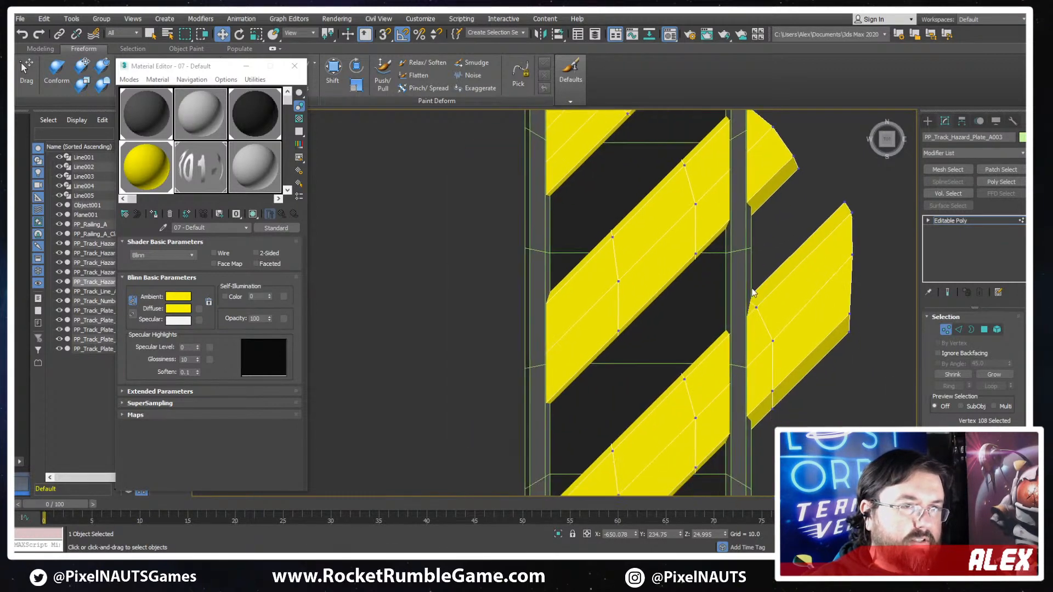
key(F3)
scroll(751, 176, up, 3)
click(750, 175)
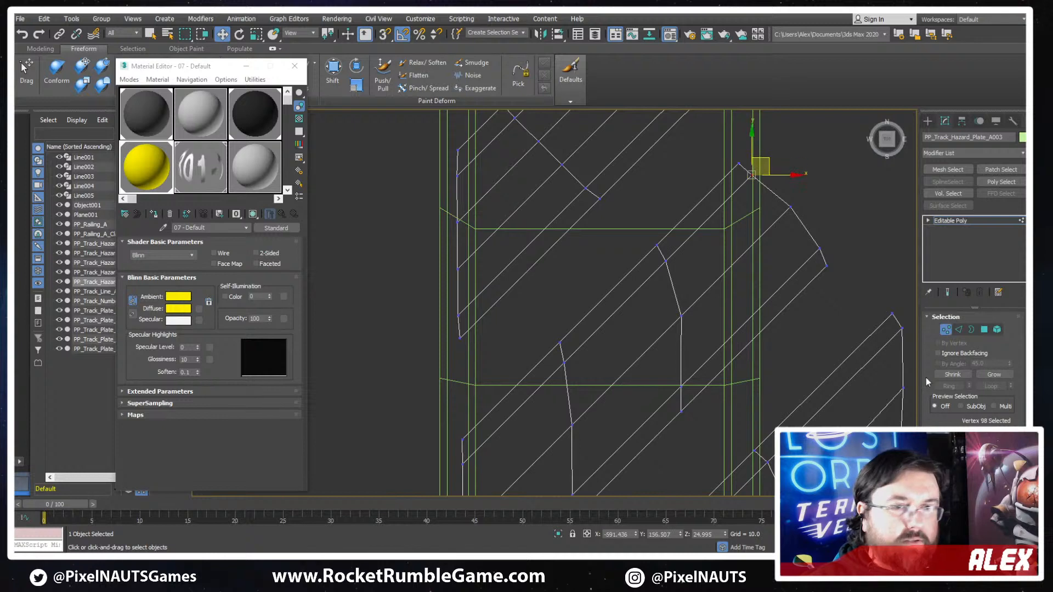
scroll(925, 377, down, 5)
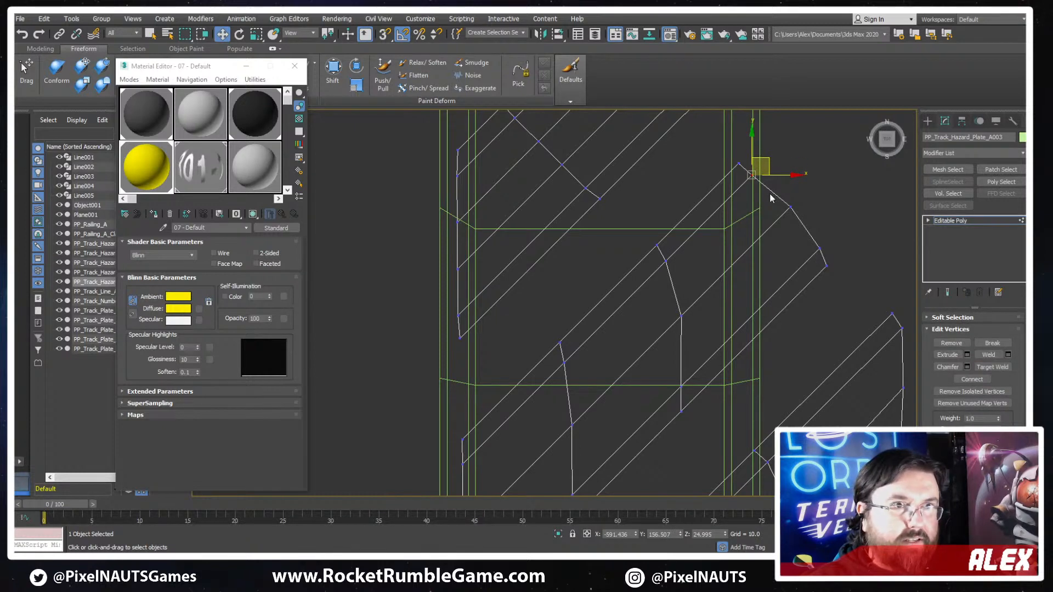
drag(768, 164, 756, 177)
click(793, 208)
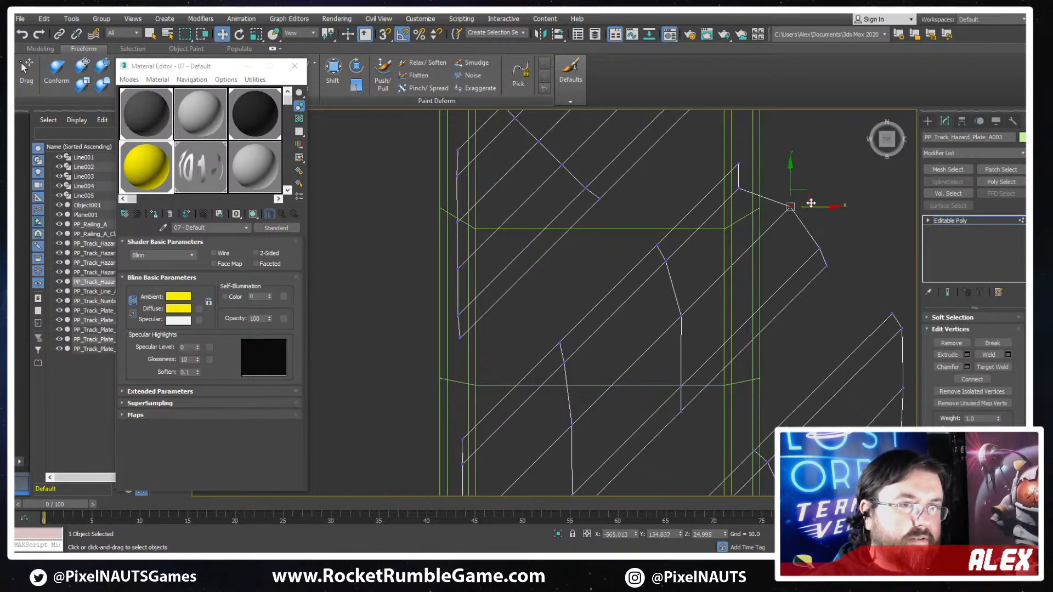
mouse_move(802, 203)
mouse_down()
mouse_move(751, 252)
mouse_move(842, 244)
mouse_move(757, 310)
mouse_move(756, 342)
mouse_up()
middle_drag(699, 324, 763, 216)
scroll(764, 215, down, 3)
- Delete the outer end vertices of the third stripe that extend beyond the plate's right border
key(F3)
middle_drag(783, 290, 716, 326)
key(F3)
middle_drag(767, 383, 778, 288)
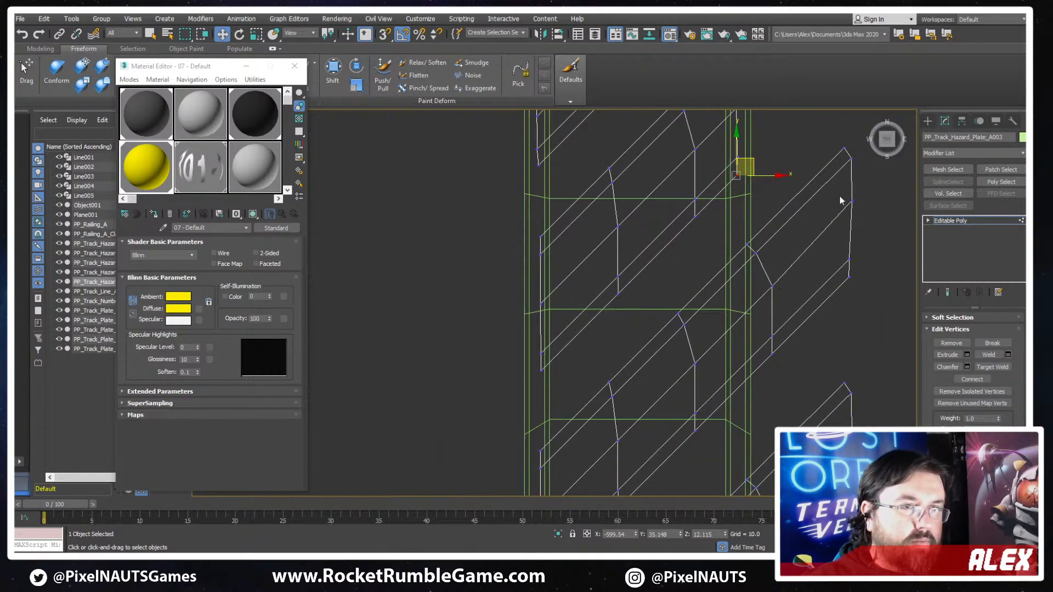
middle_drag(841, 200, 795, 243)
drag(810, 363, 809, 359)
key(Delete)
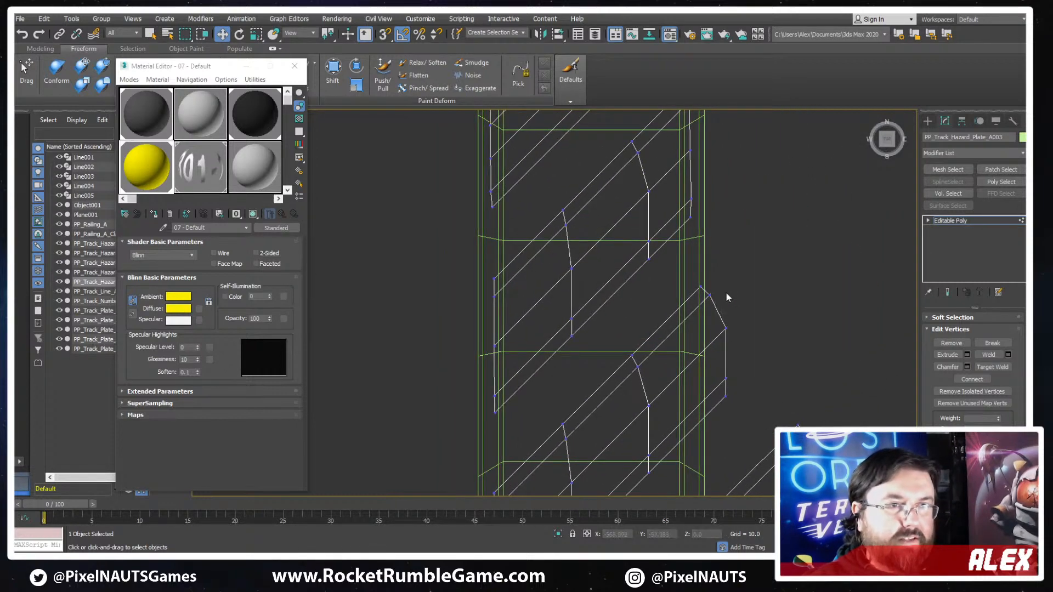
- Slide the third stripe's remaining end vertices diagonally inward until they line up vertically along the plate's right inner border
drag(698, 364, 740, 279)
drag(769, 415, 769, 414)
scroll(627, 399, up, 2)
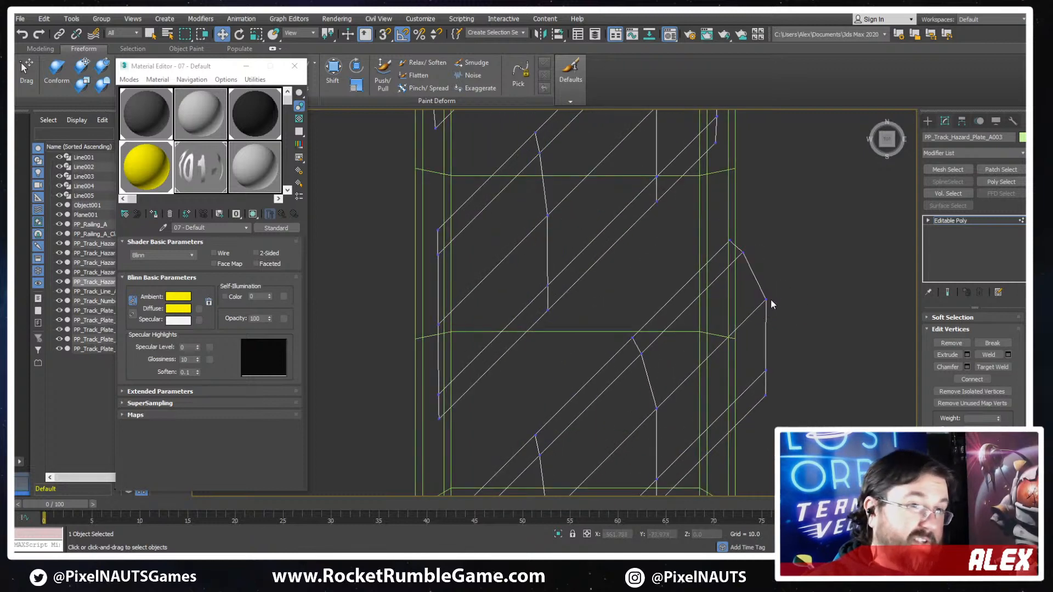
click(770, 298)
drag(753, 318, 755, 315)
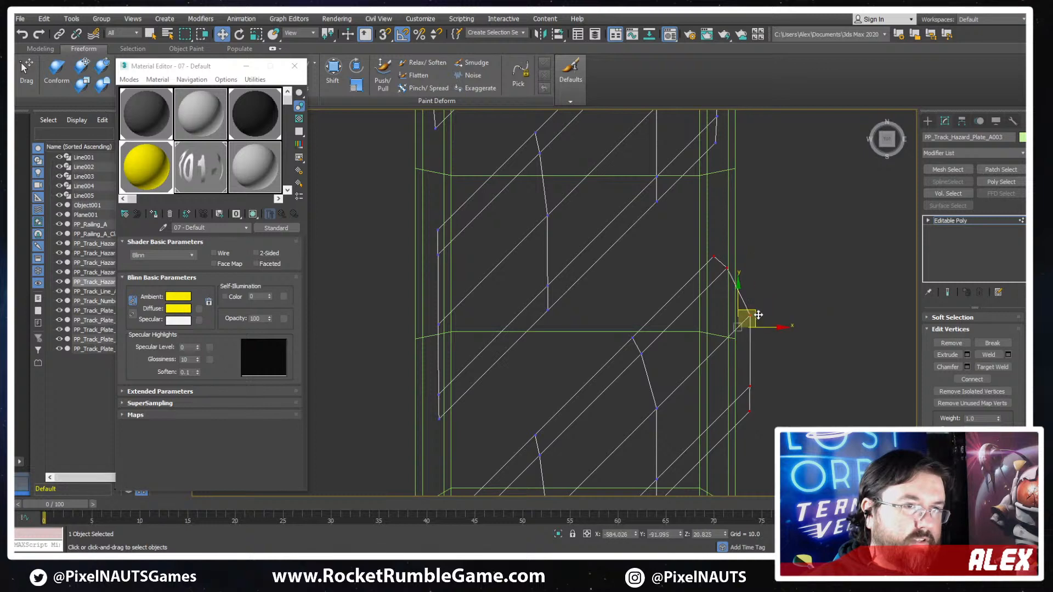
click(791, 264)
drag(738, 416, 740, 413)
middle_drag(752, 338, 821, 297)
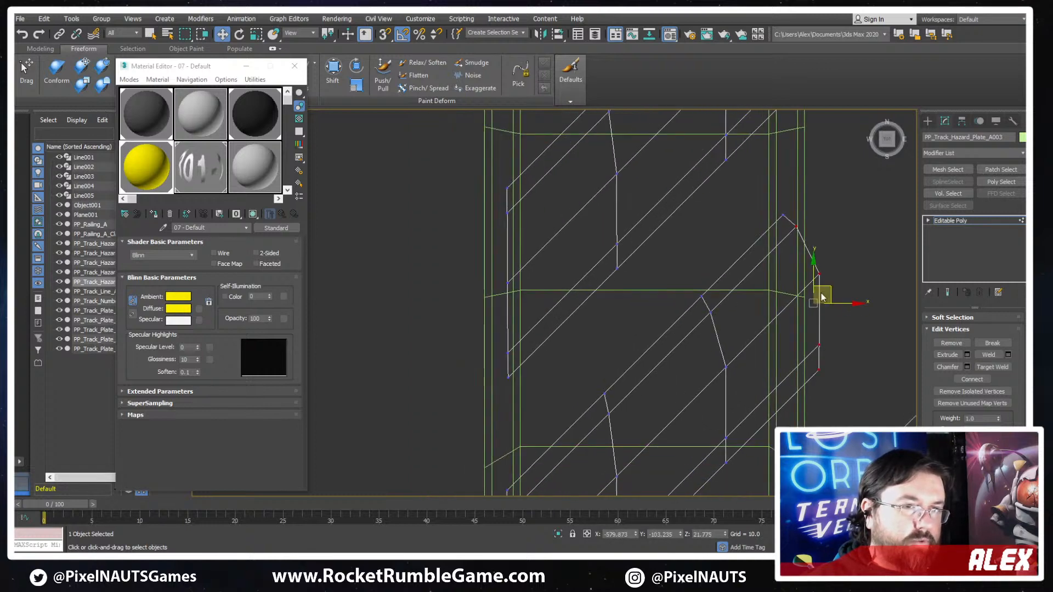
drag(833, 294, 820, 303)
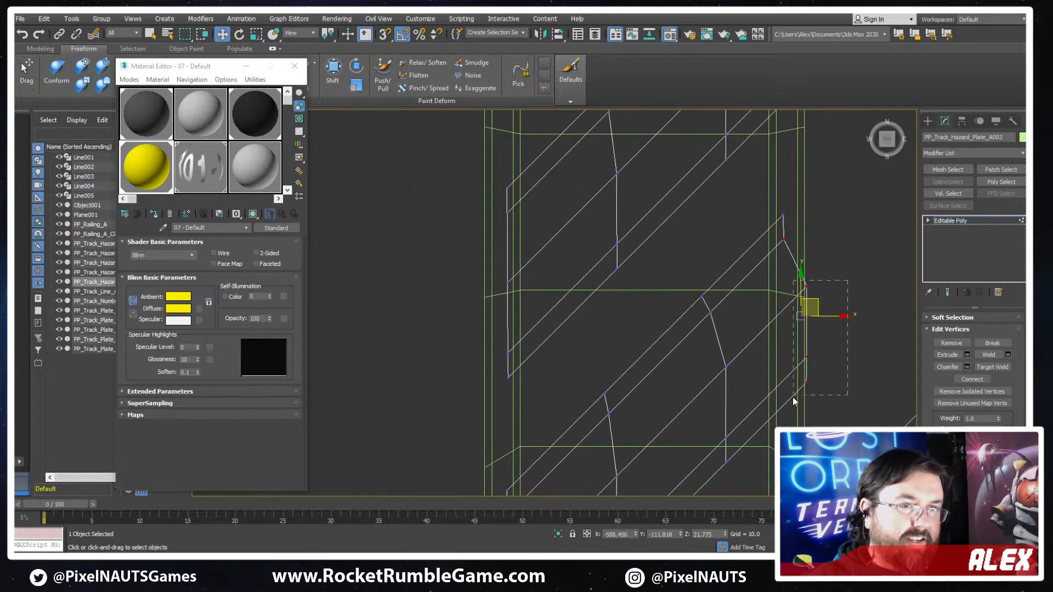
drag(793, 398, 793, 398)
drag(820, 324, 797, 344)
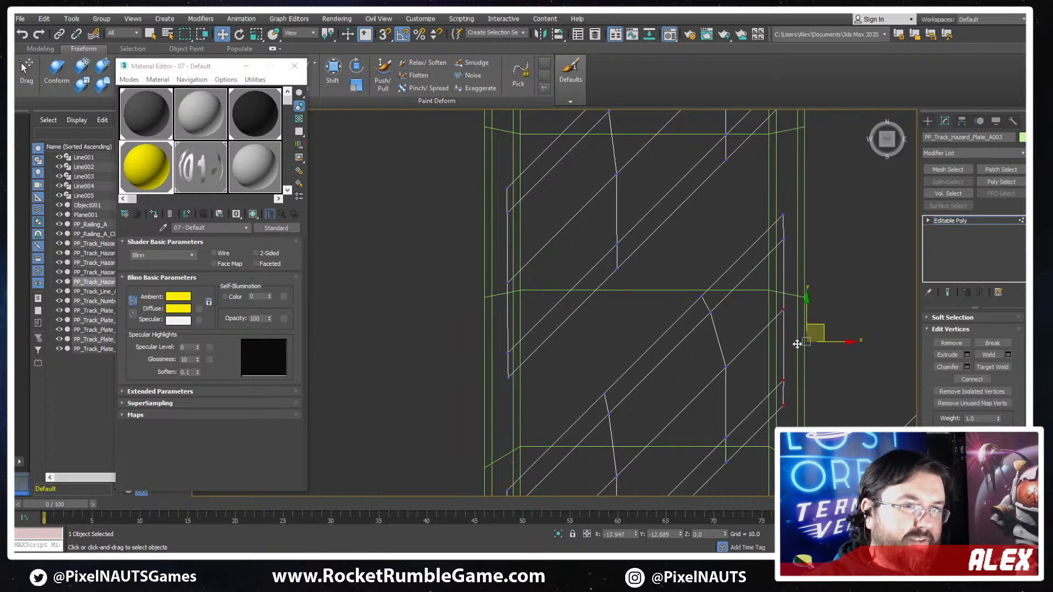
- Delete the outer end vertices of the fourth stripe that overhang the plate's right border
middle_drag(747, 360, 798, 254)
scroll(799, 254, down, 2)
middle_drag(768, 394, 679, 286)
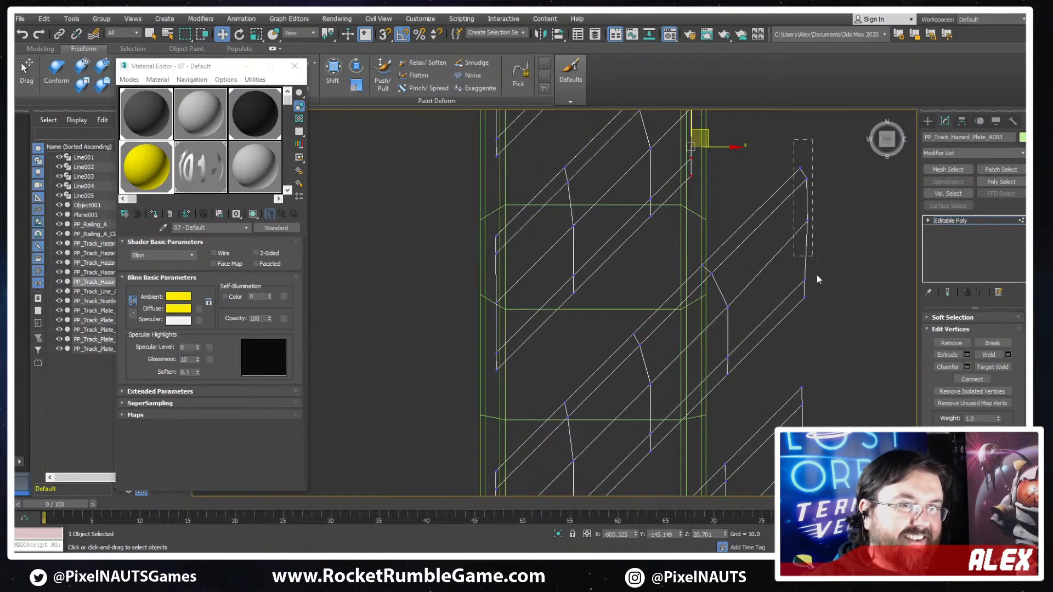
drag(817, 275, 818, 335)
key(Delete)
- Move the fourth stripe's remaining end vertices diagonally inward to form a straight vertical end at the right inner border
drag(710, 378, 703, 371)
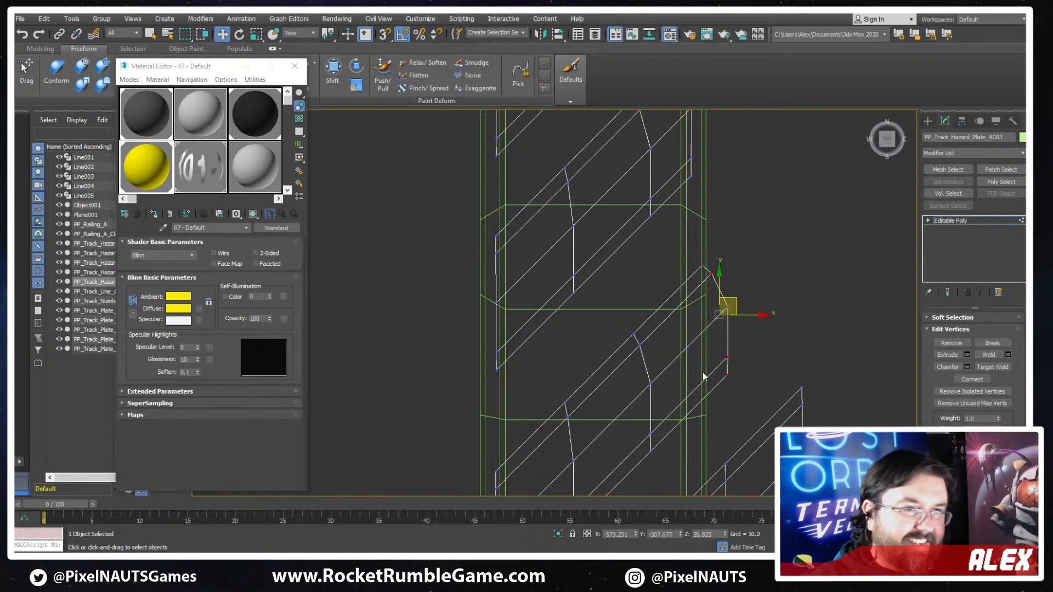
middle_drag(741, 358, 865, 313)
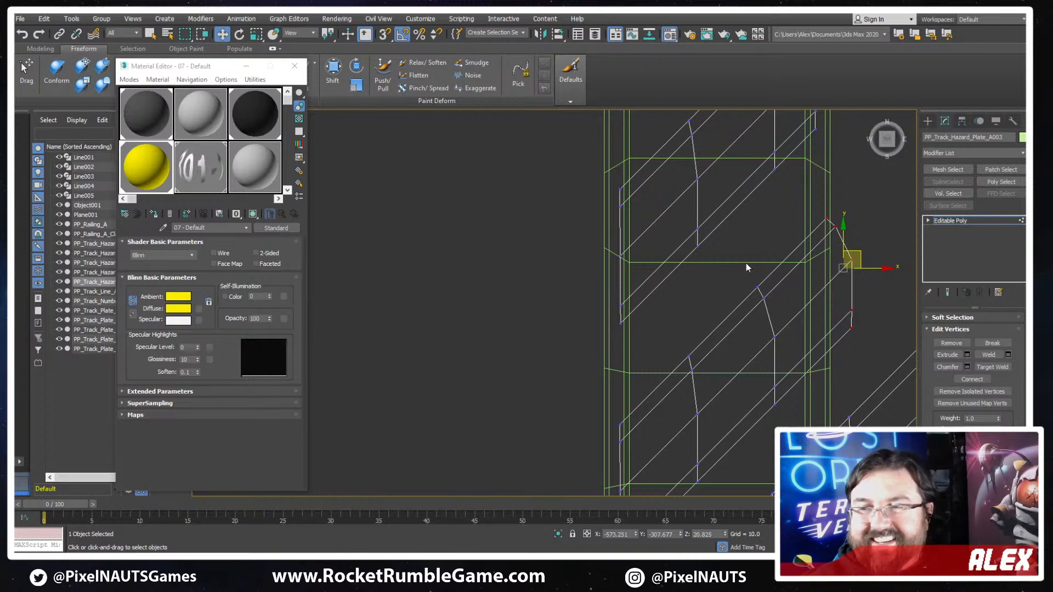
drag(860, 259, 852, 259)
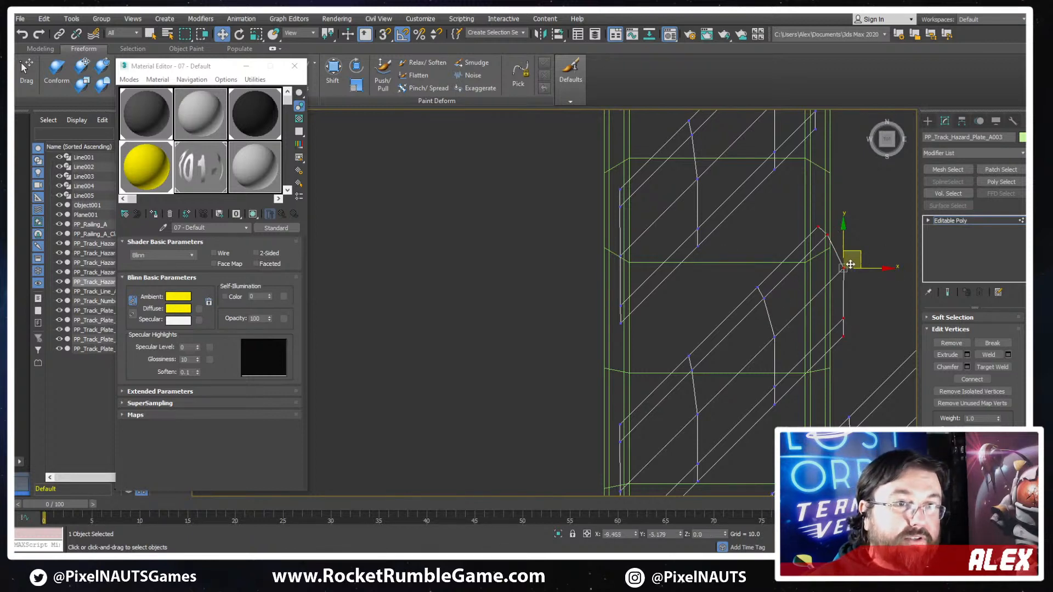
drag(882, 223, 825, 360)
scroll(851, 287, up, 3)
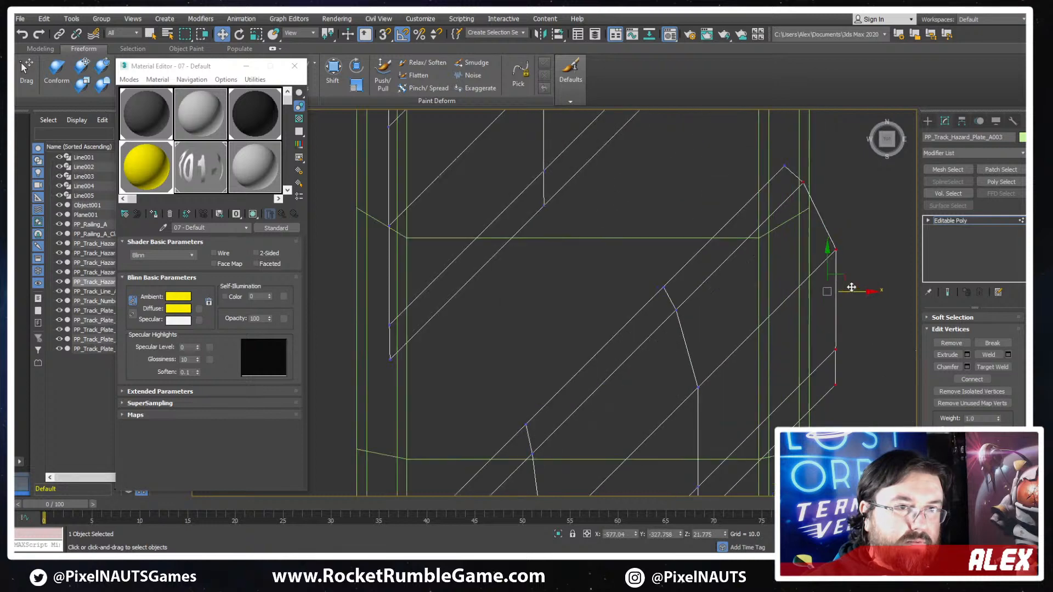
drag(843, 280, 800, 419)
drag(857, 255, 794, 411)
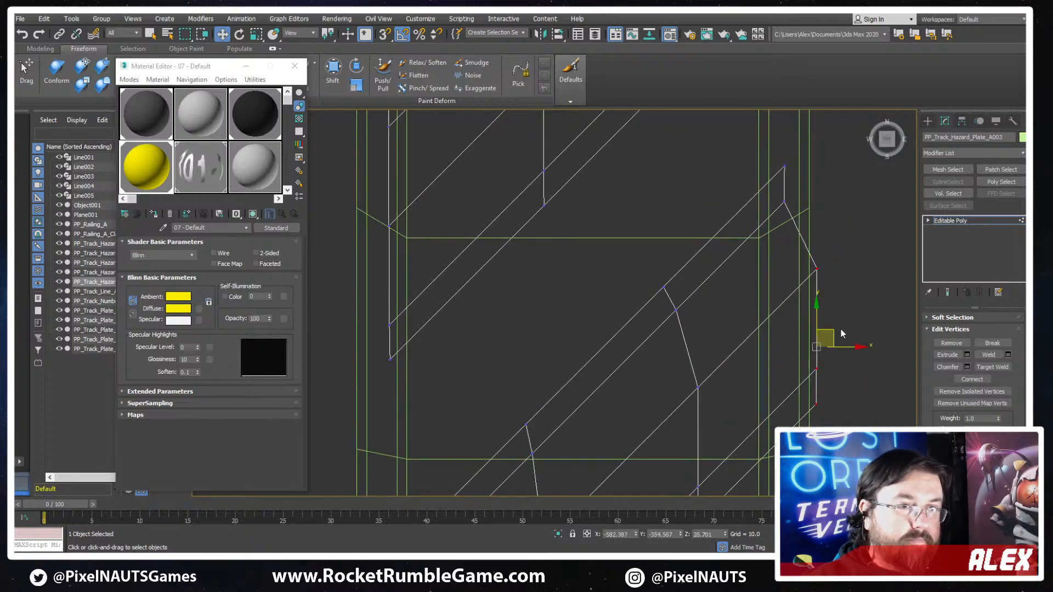
drag(829, 330, 794, 361)
- Delete the outer end vertices of the bottom stripe that reach past the plate's right border
middle_drag(780, 343, 821, 240)
scroll(820, 239, down, 3)
middle_drag(848, 365, 782, 357)
drag(867, 234, 805, 353)
key(Delete)
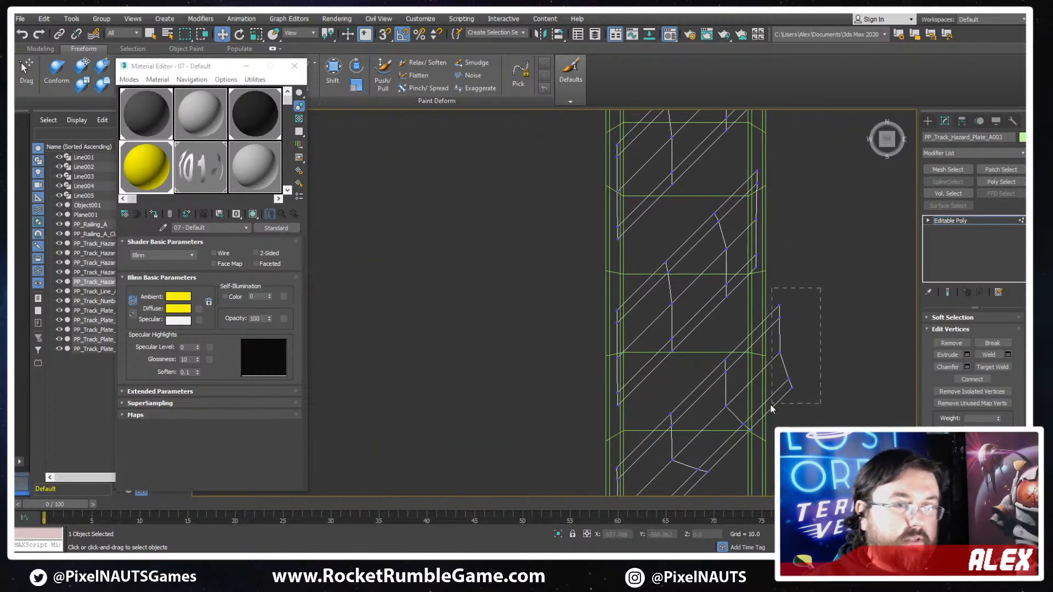
- Move the bottom stripe's remaining end vertices along its diagonal so the stripe ends inside the plate's right border
drag(771, 405, 770, 406)
scroll(796, 352, up, 2)
drag(793, 332, 757, 366)
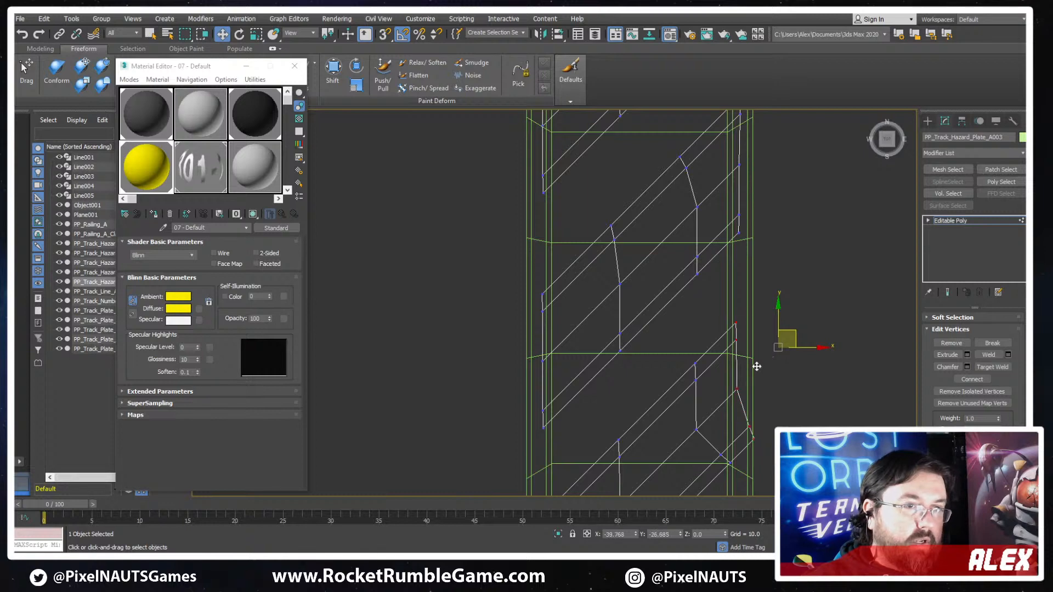
middle_drag(756, 366, 832, 333)
scroll(833, 333, up, 2)
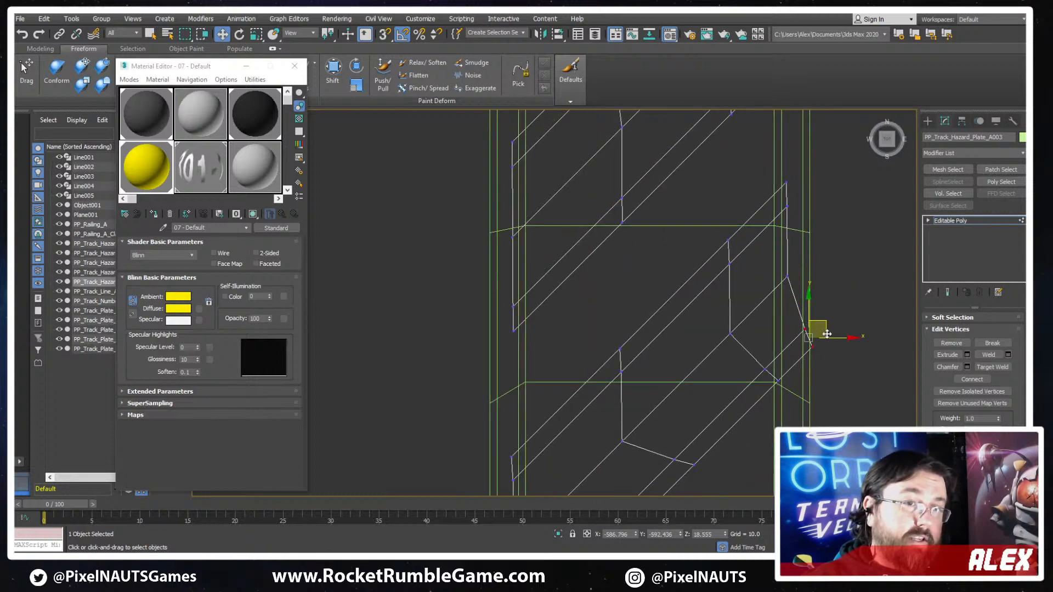
drag(826, 334, 813, 348)
click(804, 374)
- Select the crosswise edge loops on the four lower yellow stripes and remove them together with their vertices
middle_drag(679, 301, 744, 231)
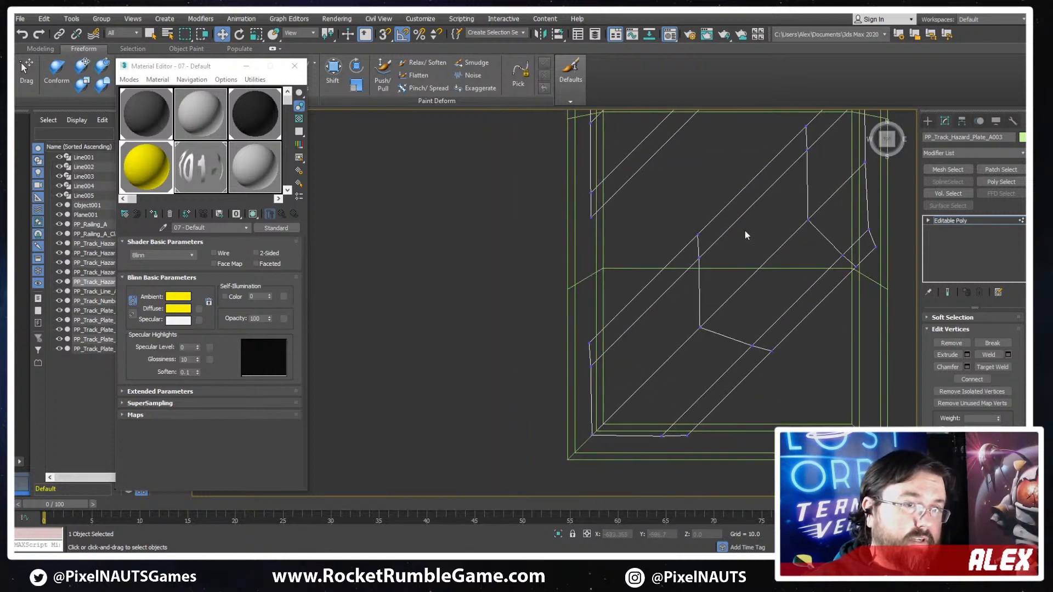
key(2)
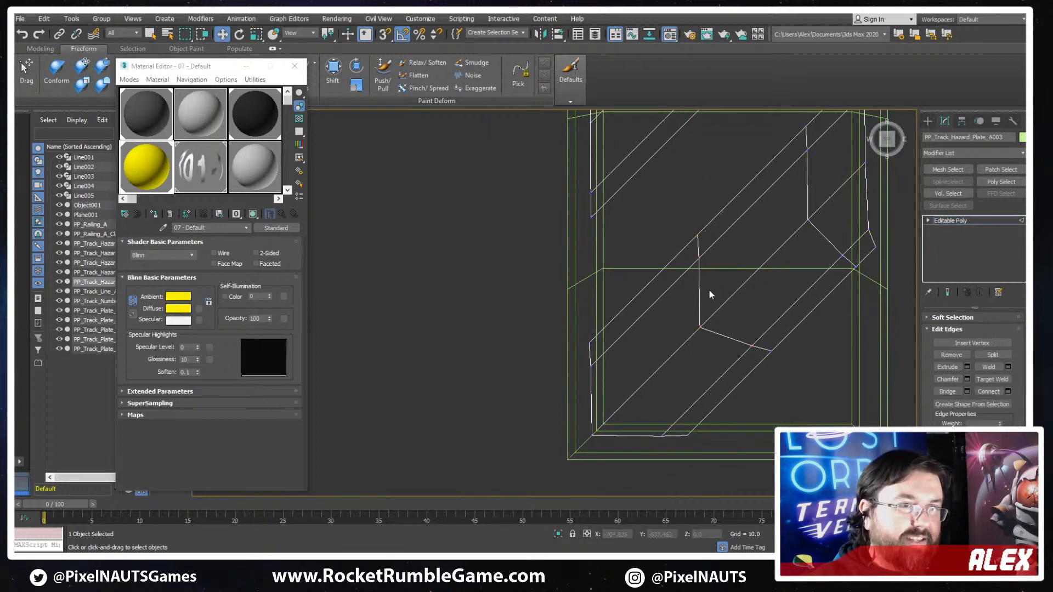
double_click(700, 292)
key(BackSpace)
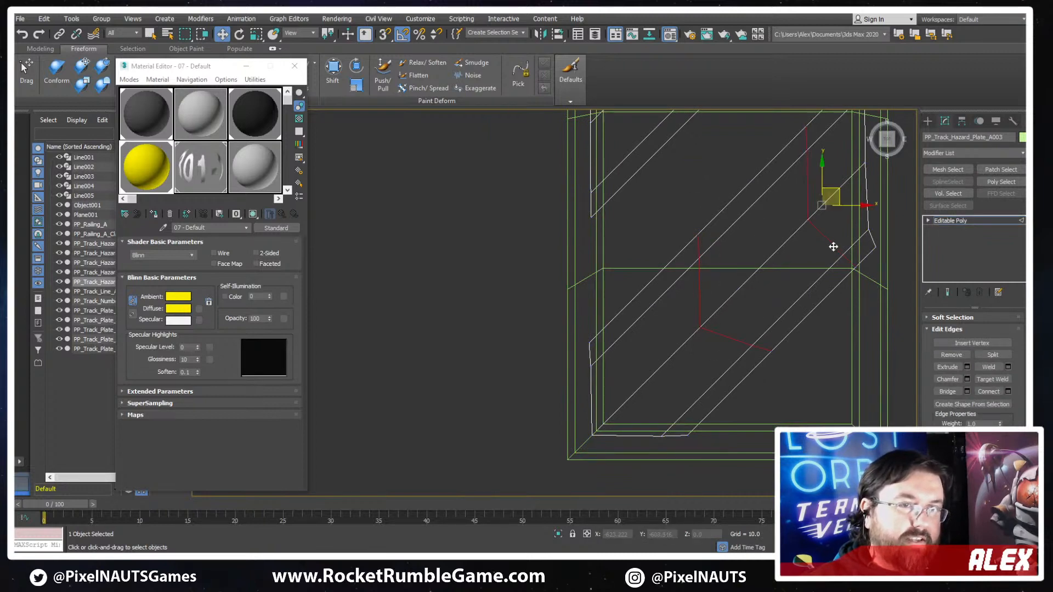
scroll(815, 239, down, 6)
middle_drag(815, 239, 868, 360)
scroll(900, 232, up, 4)
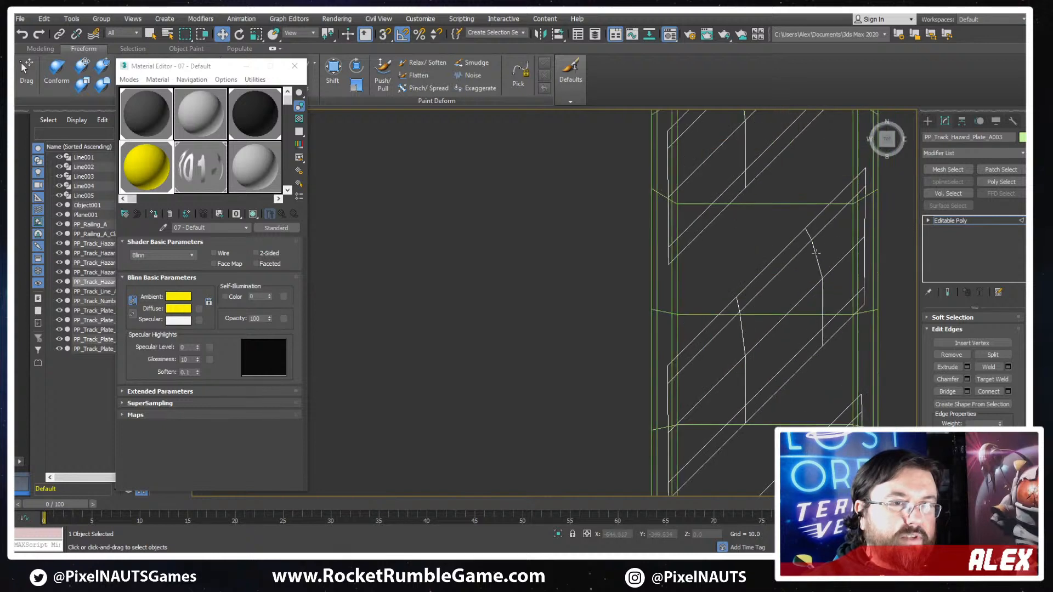
click(819, 259)
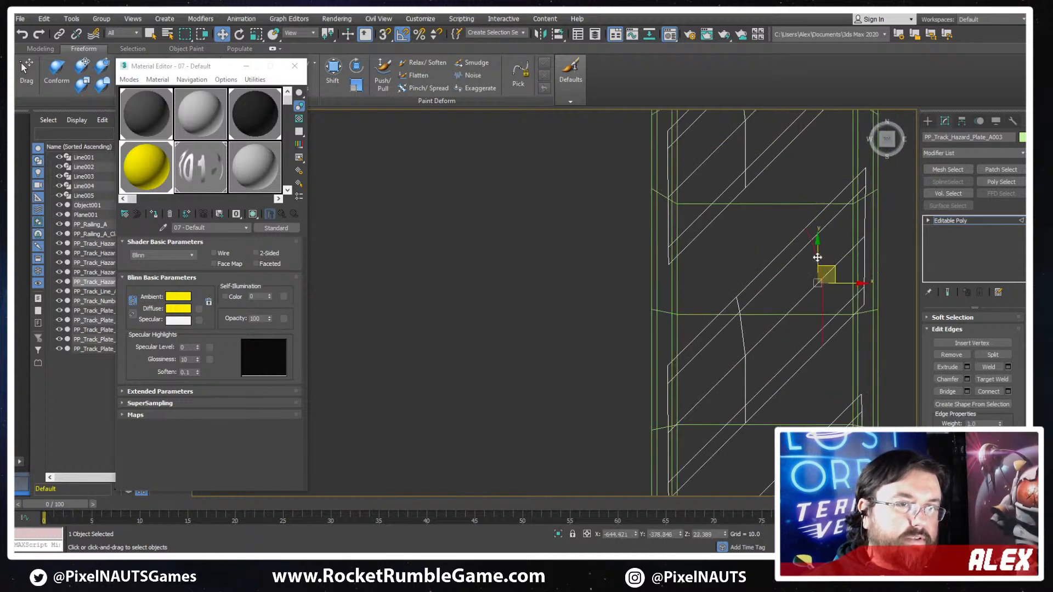
ctrl+double_click(743, 327)
middle_drag(785, 252, 795, 408)
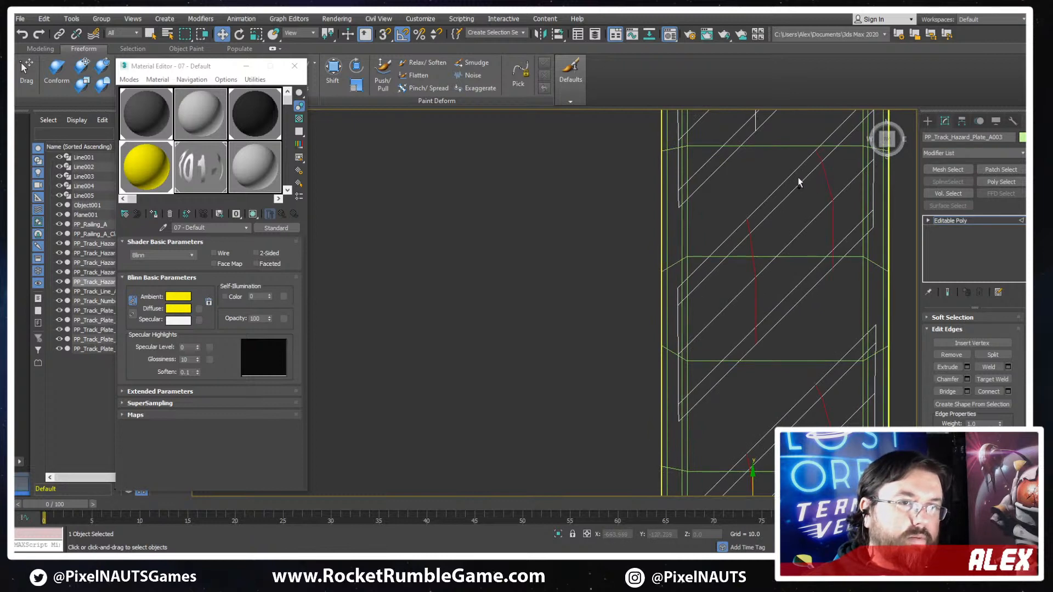
middle_drag(798, 178, 695, 266)
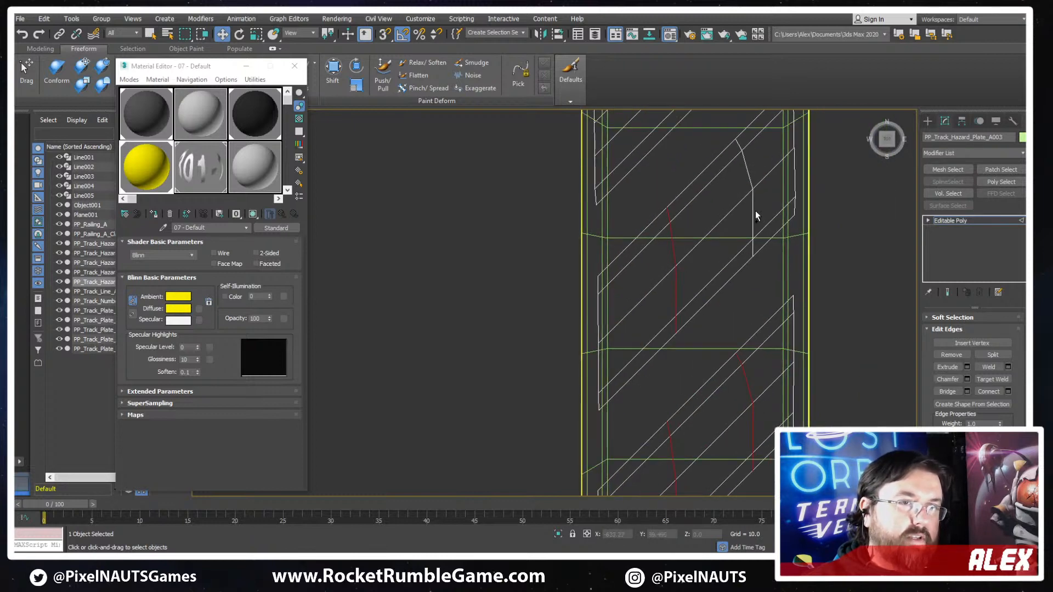
middle_drag(757, 195, 662, 262)
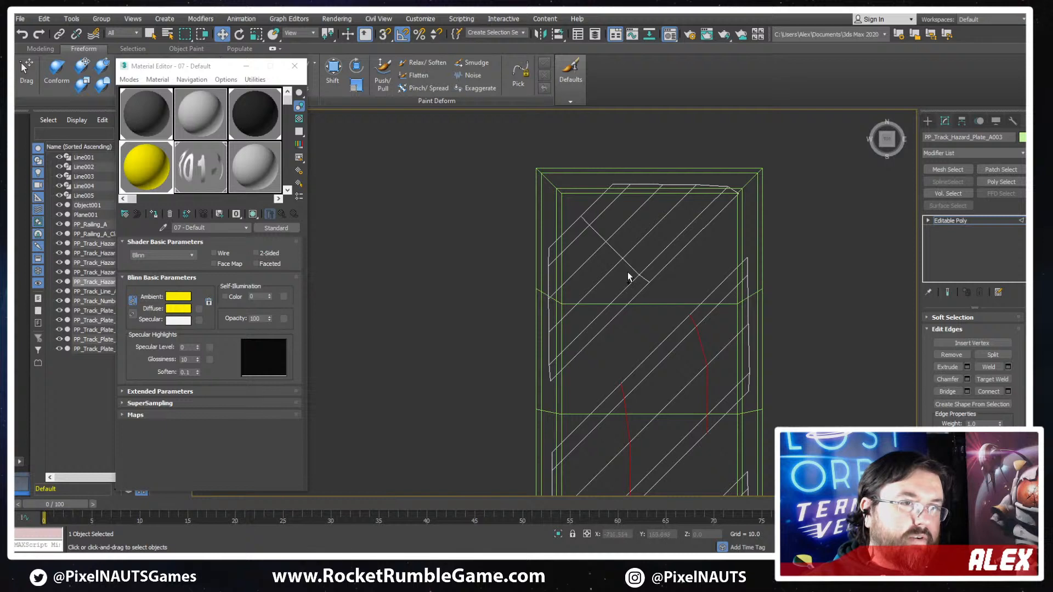
key(ctrl+BackSpace)
key(F3)
key(F3)
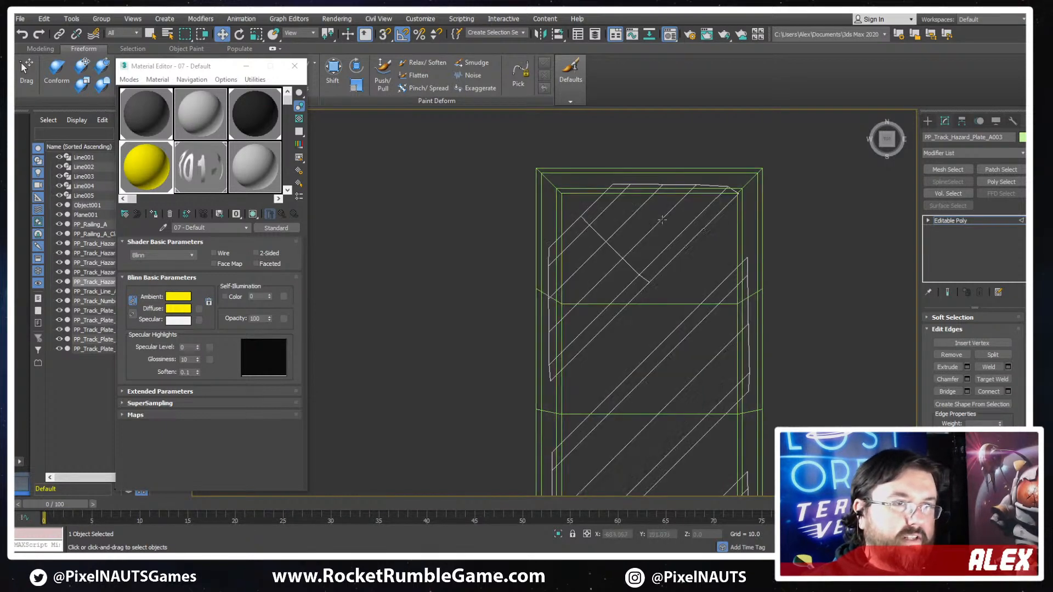
- Connect the lengthwise edges of the second yellow stripe with one crosswise segment
double_click(662, 220)
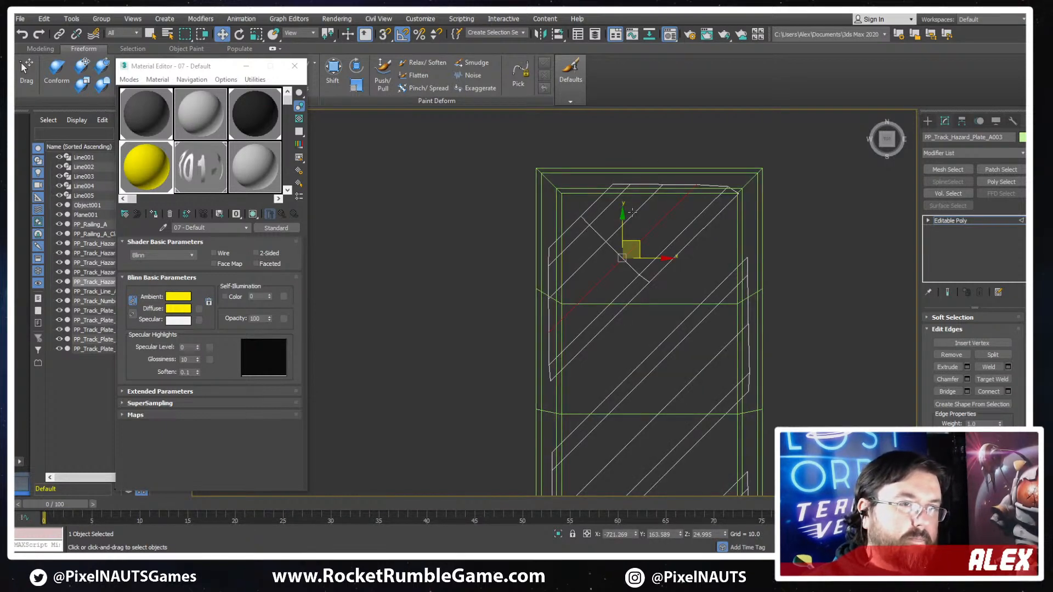
middle_drag(791, 412, 807, 243)
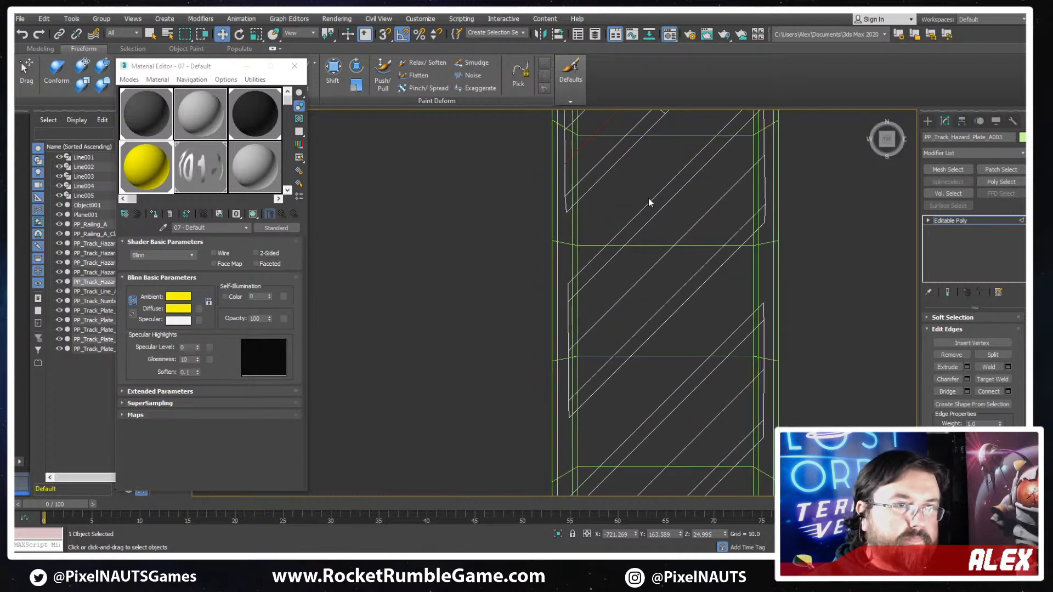
drag(690, 308, 683, 333)
middle_drag(683, 333, 700, 225)
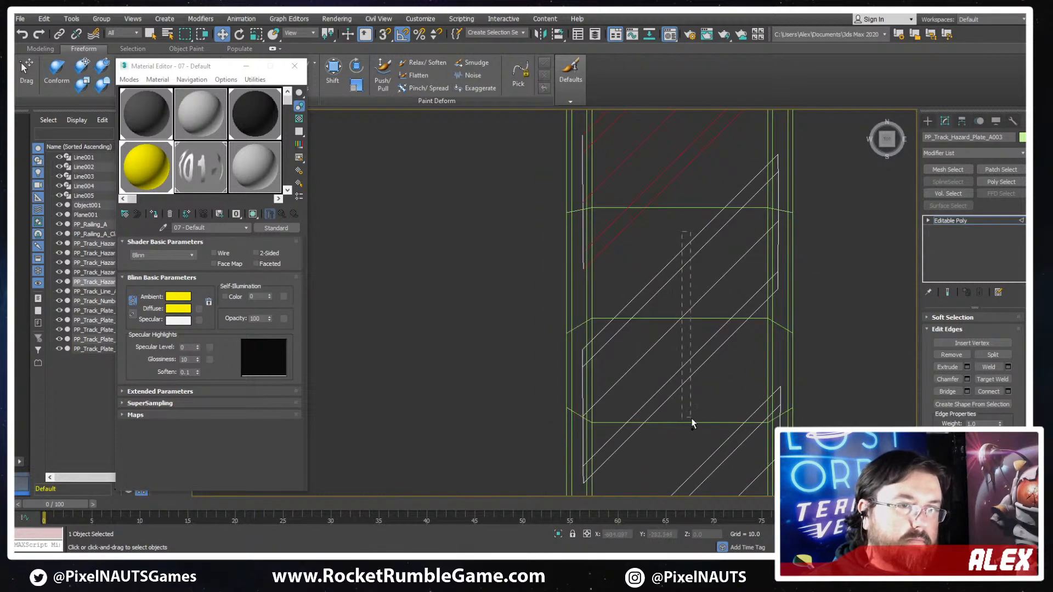
drag(691, 422, 692, 422)
middle_drag(692, 422, 756, 245)
click(1008, 391)
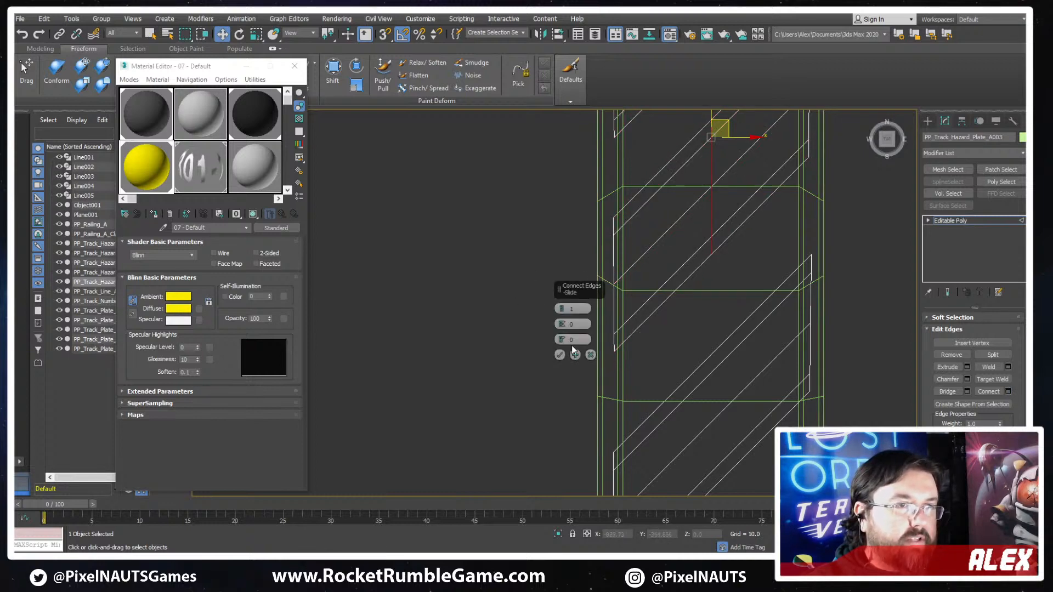
click(559, 354)
- Add the same single crosswise connection to the lengthwise edges of the yellow stripes below the second one
middle_drag(832, 292, 821, 254)
drag(689, 247, 707, 369)
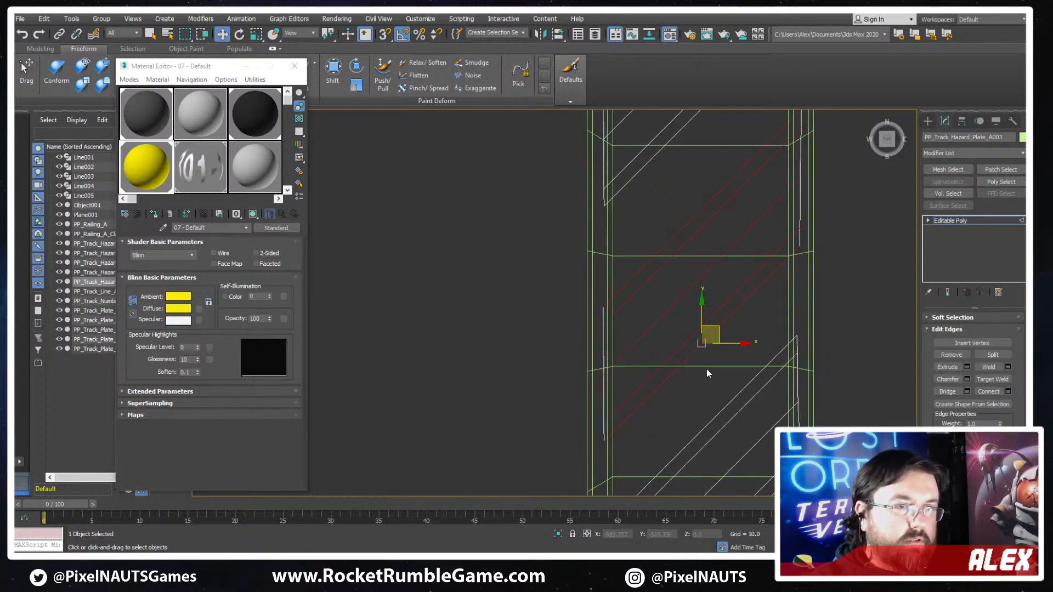
key(ctrl+shift+e)
middle_drag(706, 370, 670, 171)
drag(685, 301, 699, 358)
key(ctrl+shift+e)
middle_drag(782, 326, 801, 466)
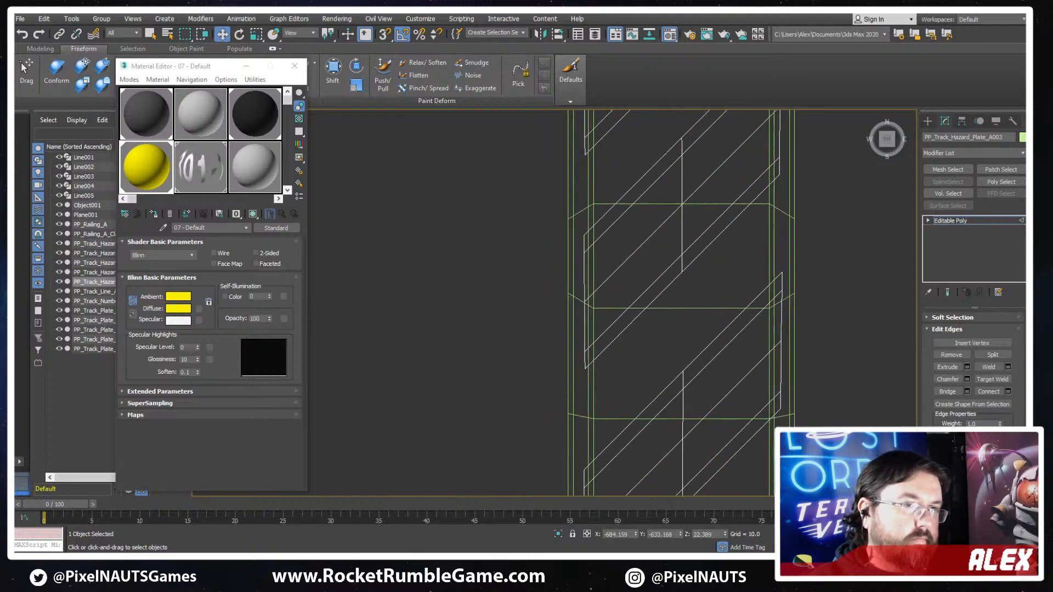
- Connect the top stripe's crosswise edge with its two end edges to add a lengthwise edge along its middle
middle_drag(735, 162, 694, 324)
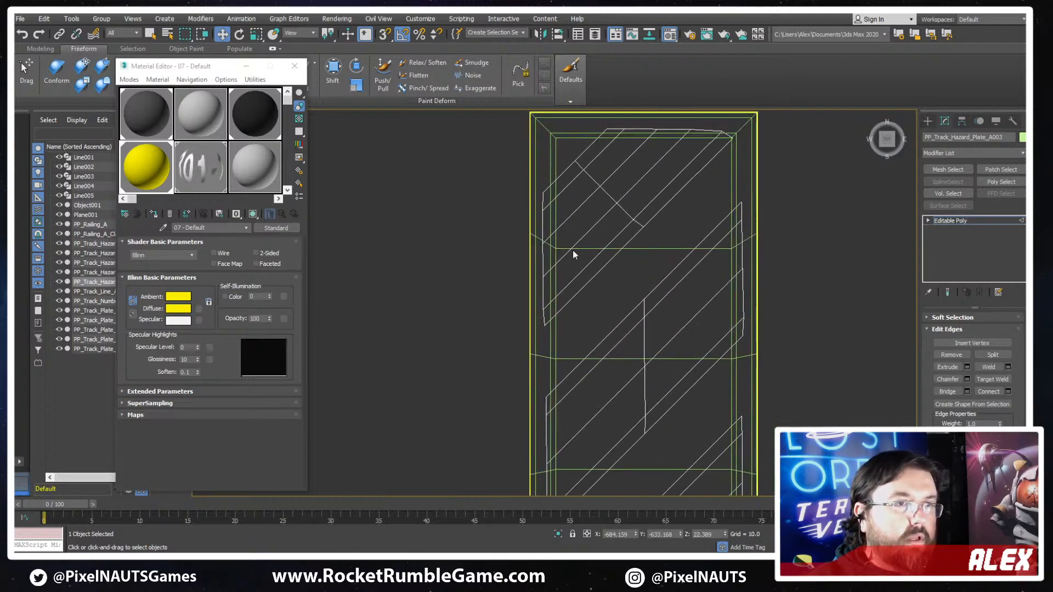
click(584, 201)
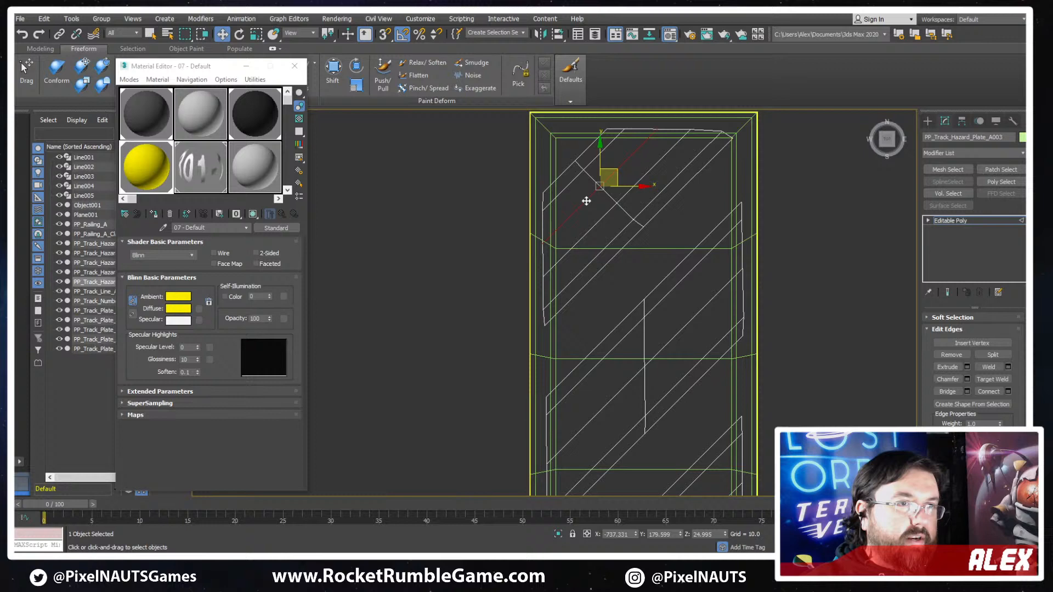
key(F3)
click(625, 193)
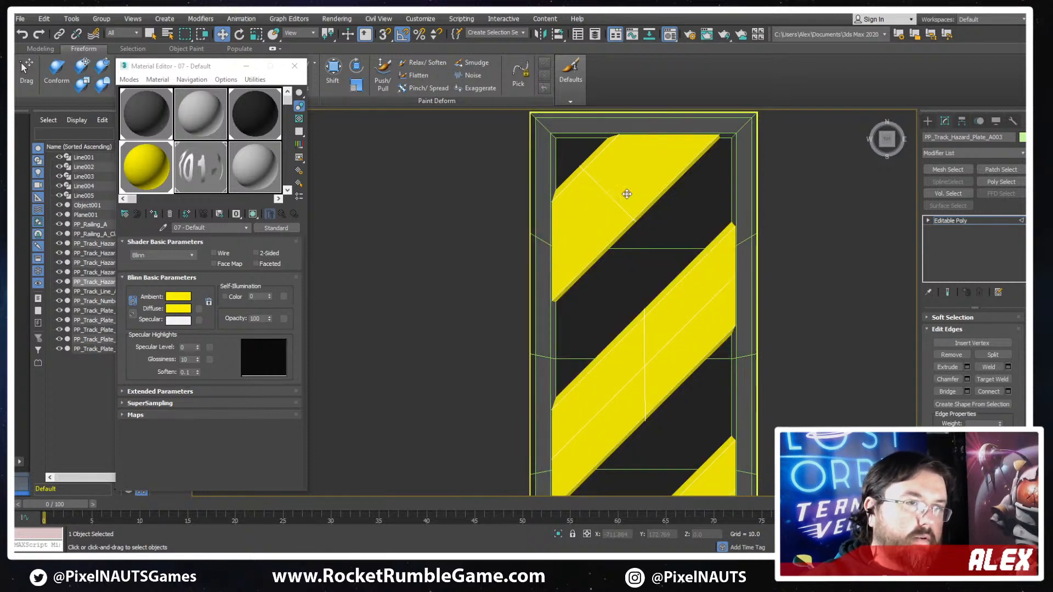
key(F3)
click(600, 193)
ctrl+click(669, 131)
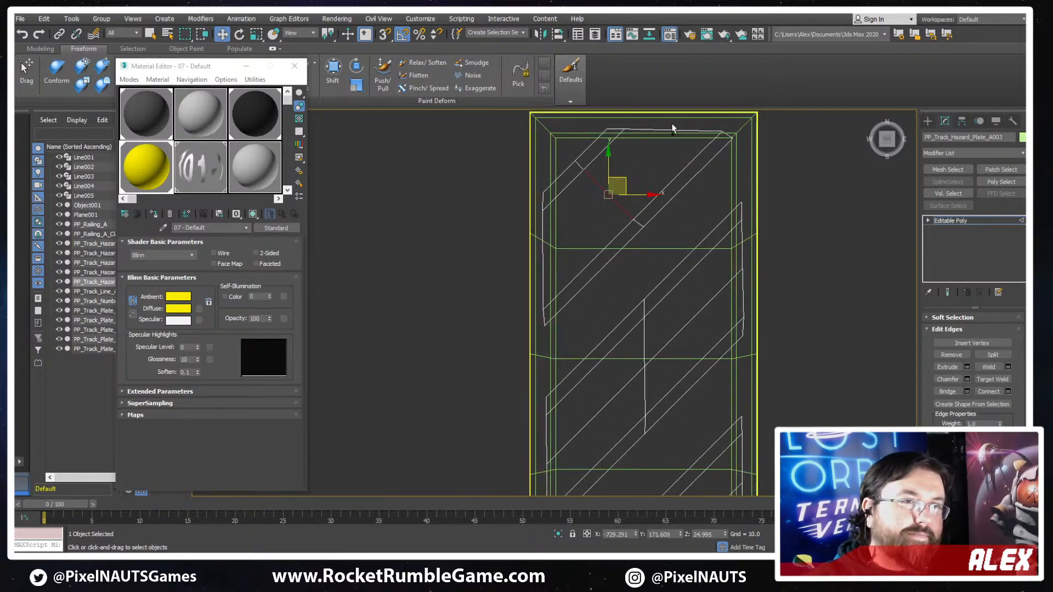
ctrl+click(542, 257)
key(ctrl+shift+e)
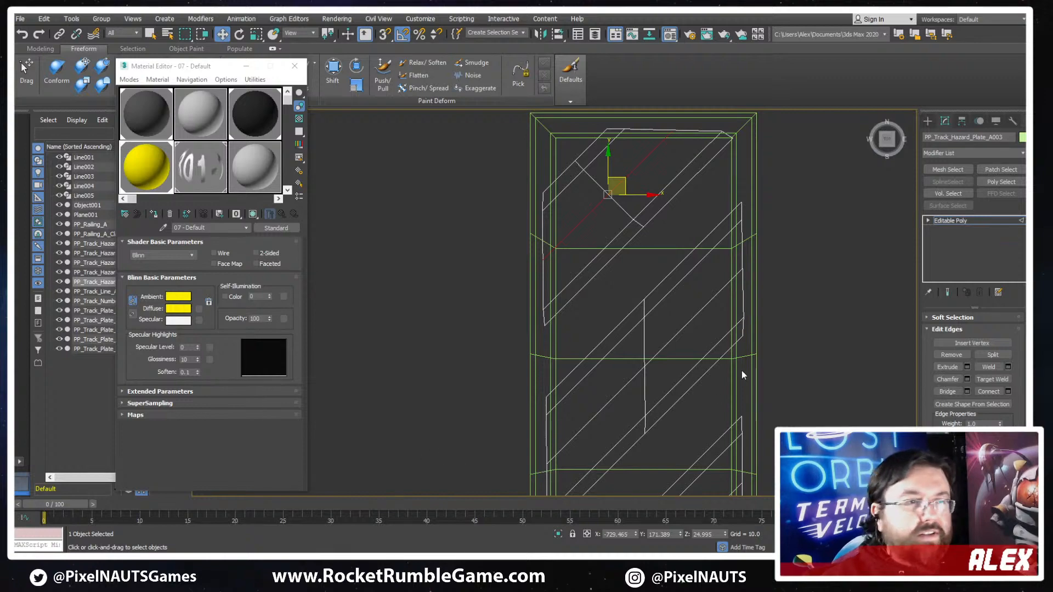
- Check the whole striped plate in shaded and wireframe display
scroll(643, 336, down, 4)
key(F3)
mouse_move(760, 330)
middle_down()
mouse_move(643, 335)
mouse_move(583, 153)
middle_up()
key(F3)
scroll(619, 285, down, 5)
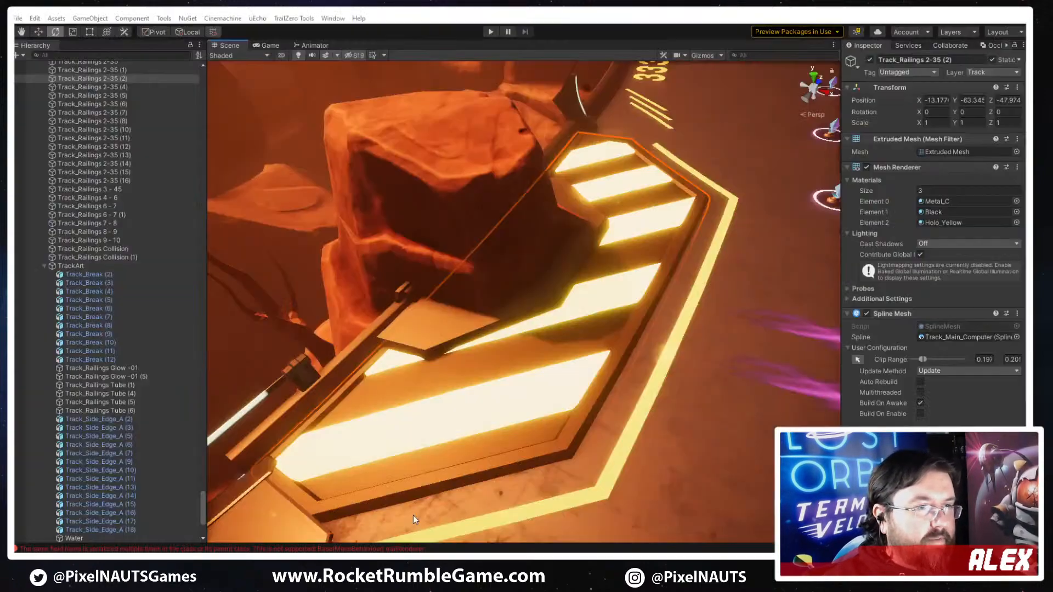
right_drag(713, 230, 628, 371)
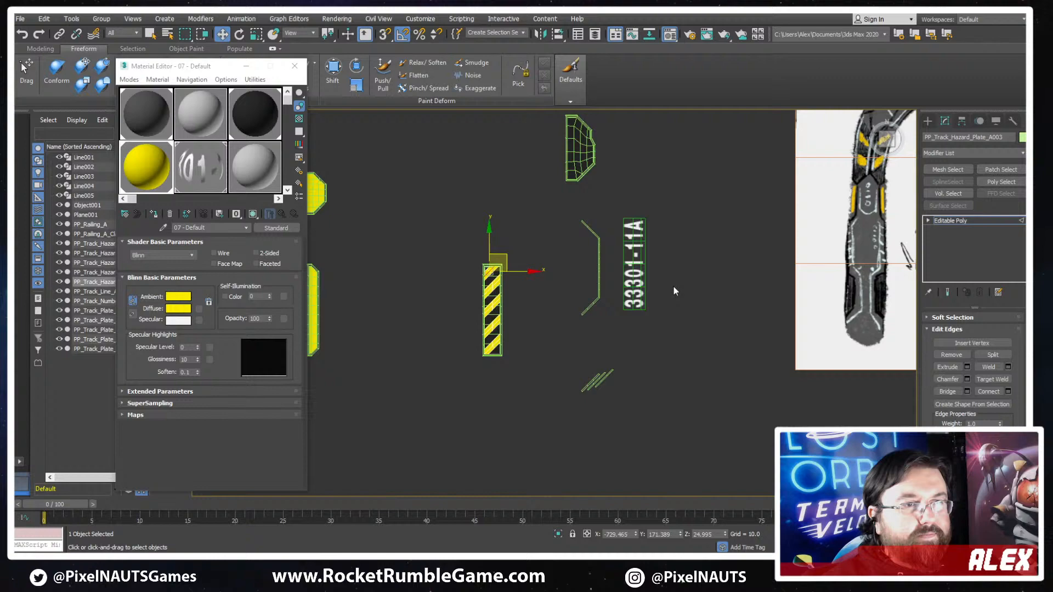
- Examine the concept sketch's remaining details and the track scene in Unity, ending back in 3ds Max
key(z)
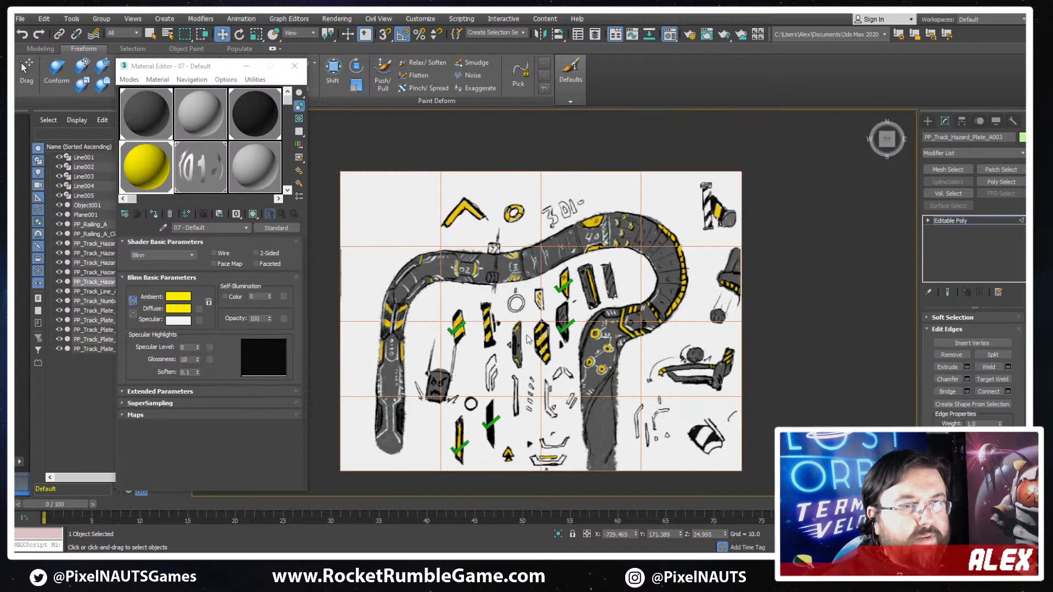
scroll(476, 335, up, 4)
scroll(548, 332, down, 2)
middle_drag(548, 333, 530, 231)
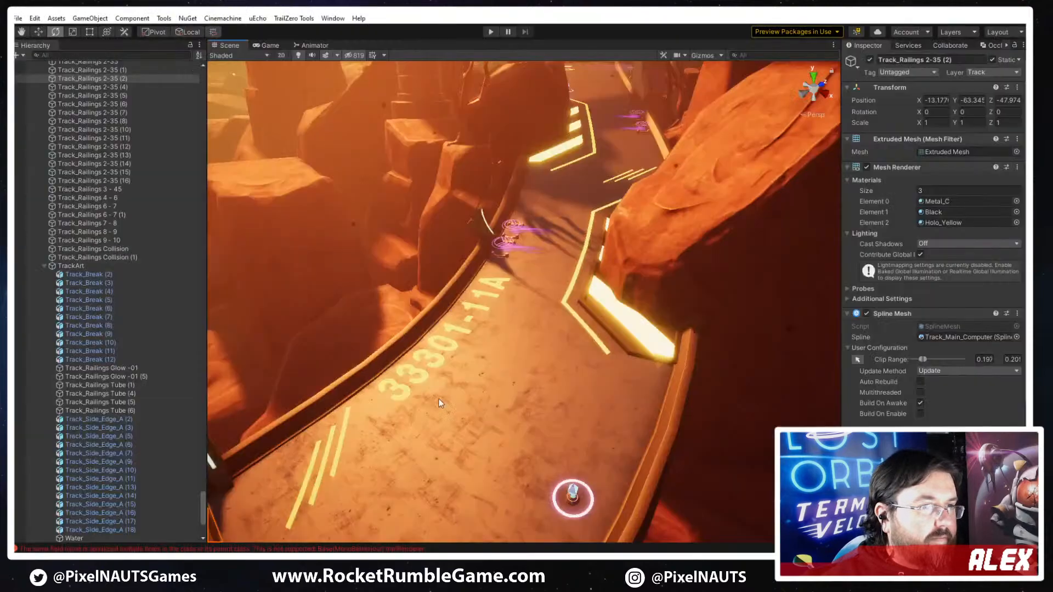
alt+drag(504, 383, 697, 233)
right_drag(696, 233, 458, 328)
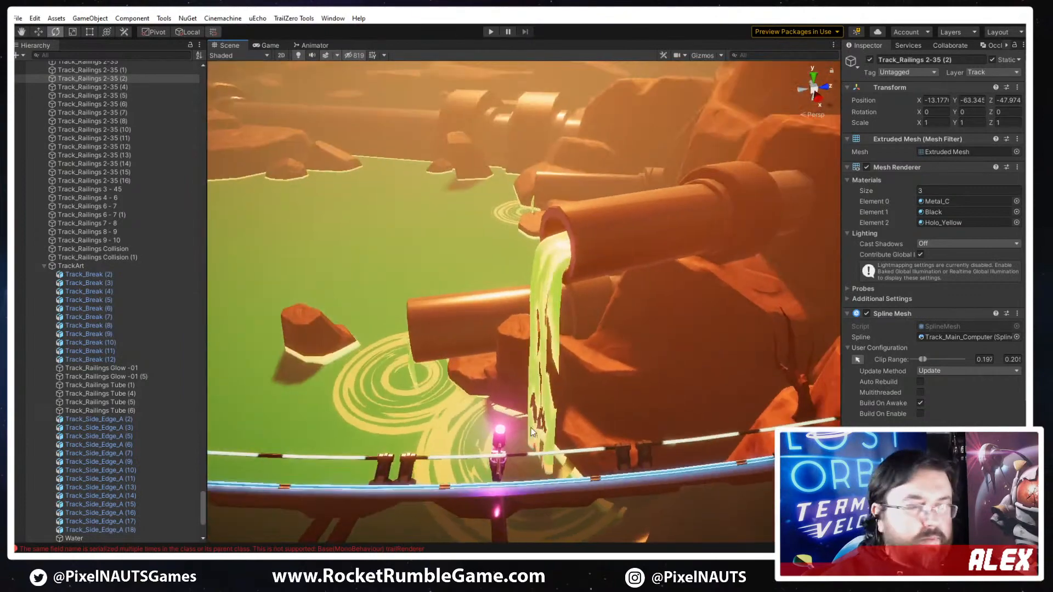
right_drag(459, 403, 515, 372)
mouse_move(388, 564)
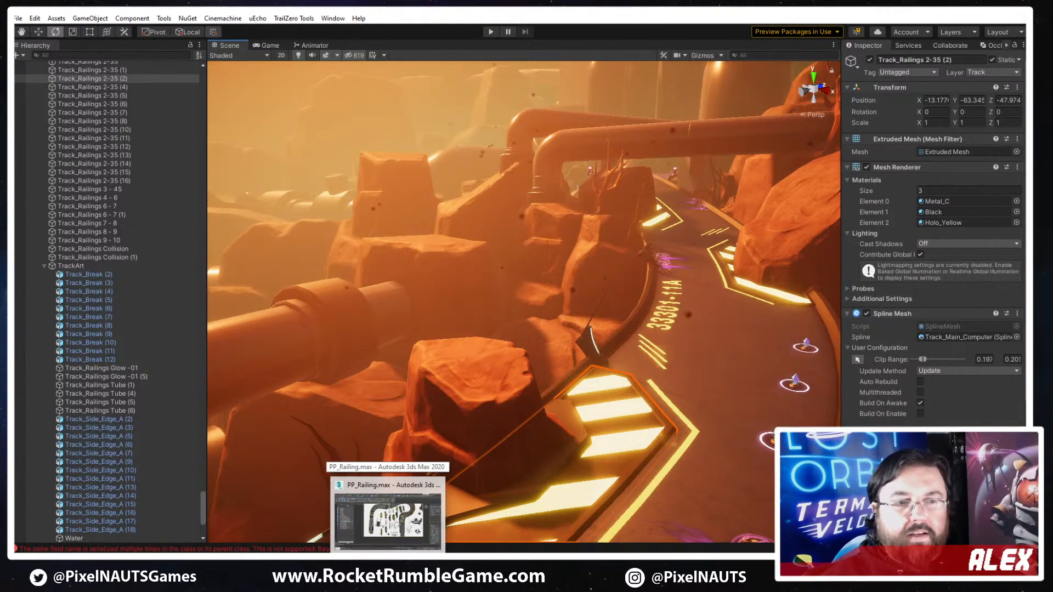
click(382, 509)
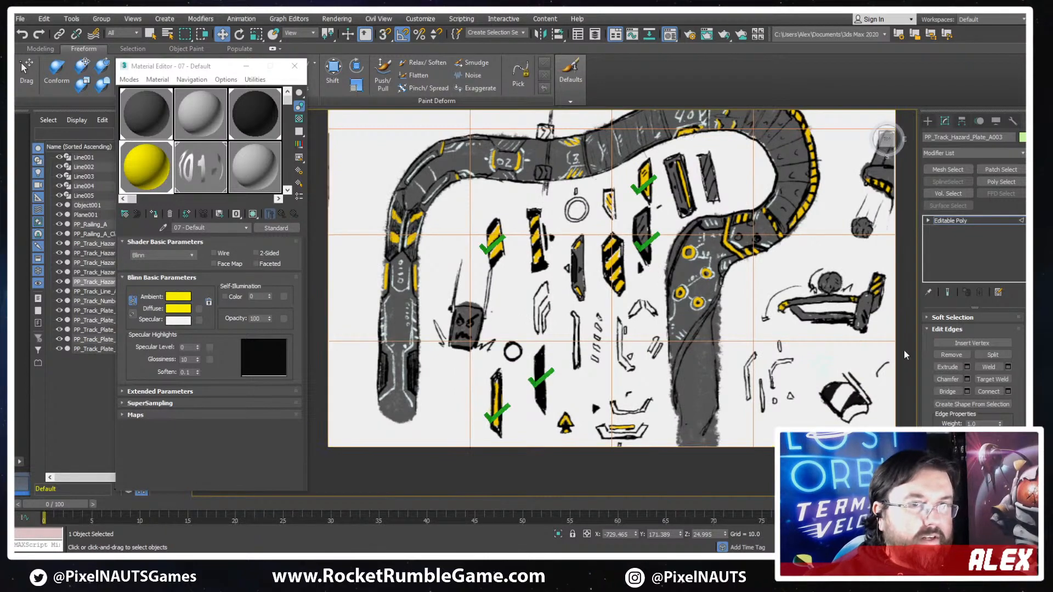
- Close the Material Editor and leave sub-object editing of the stripe object
click(986, 220)
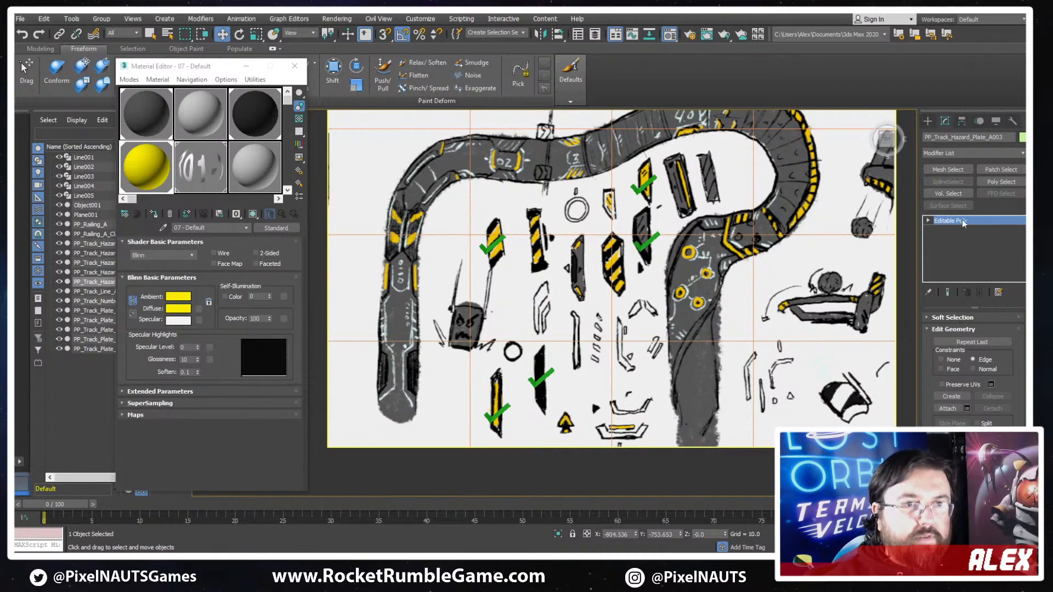
key(2)
click(646, 252)
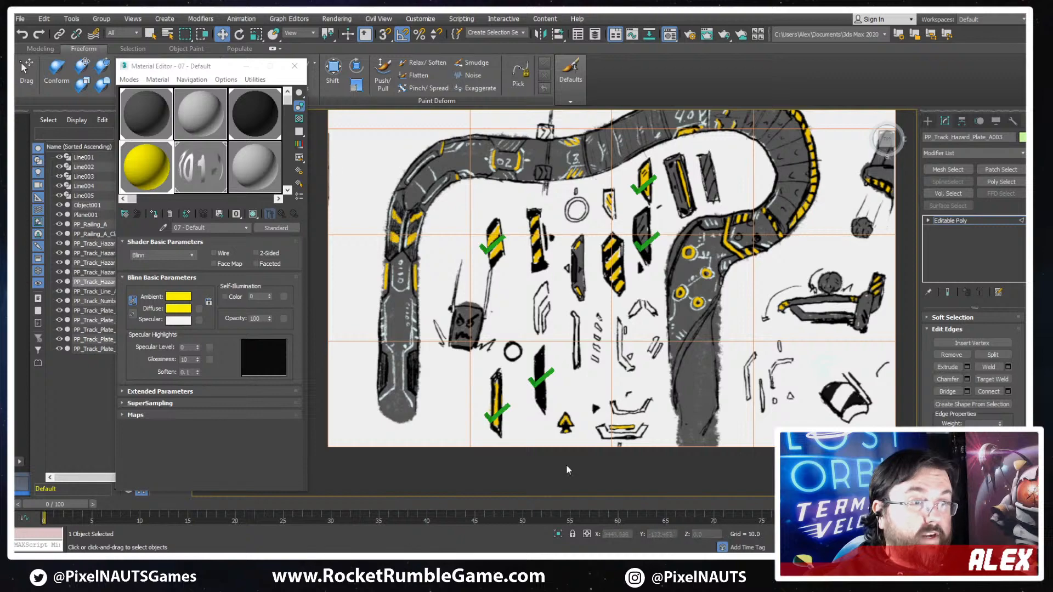
click(295, 66)
middle_drag(520, 292, 465, 321)
scroll(465, 321, down, 5)
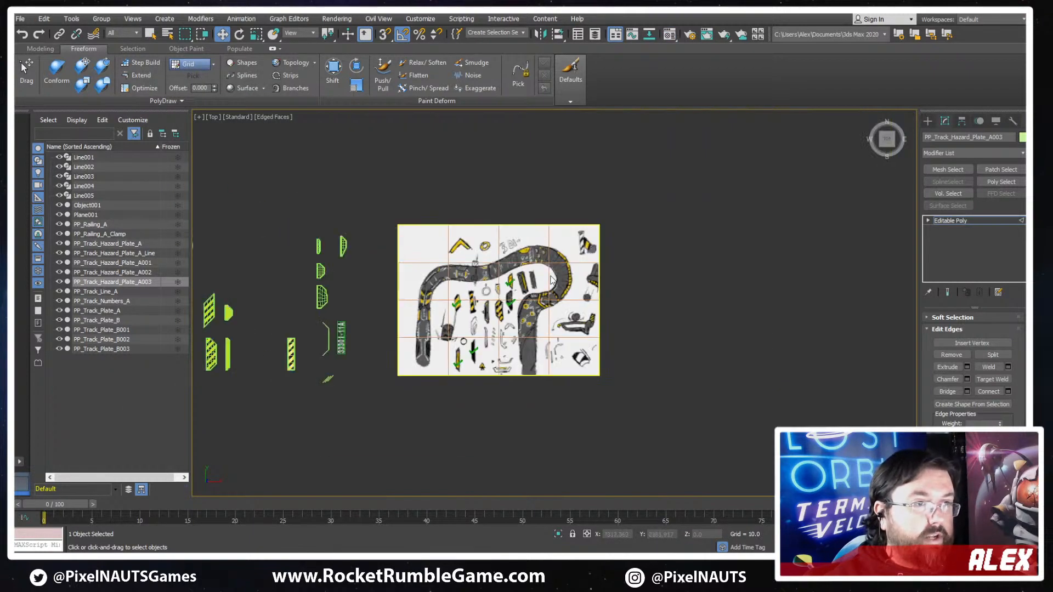
scroll(467, 307, up, 5)
scroll(705, 360, down, 6)
key(ctrl+a)
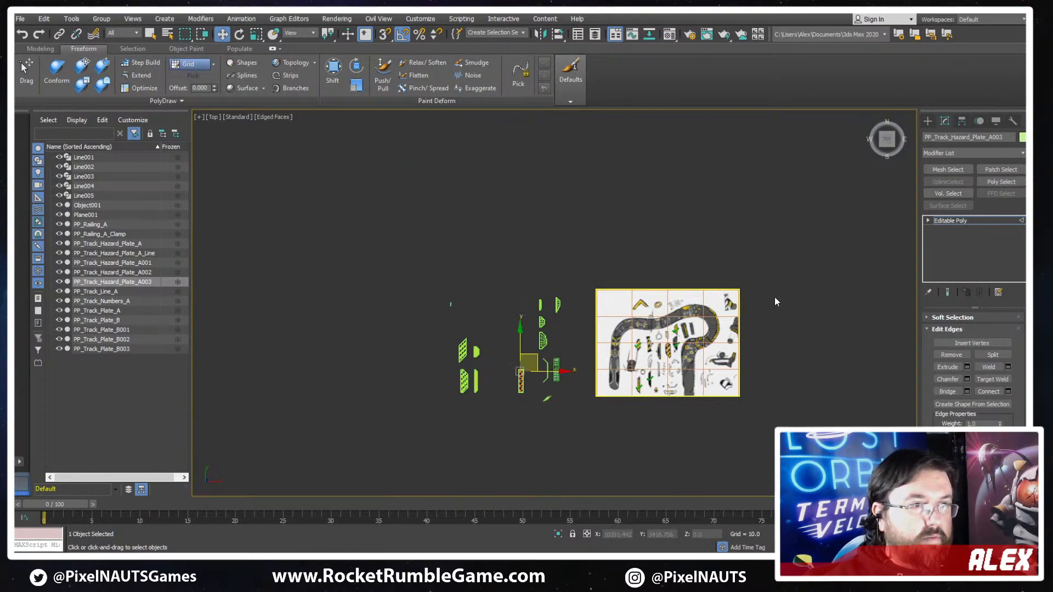
click(774, 297)
scroll(954, 339, up, 3)
click(973, 220)
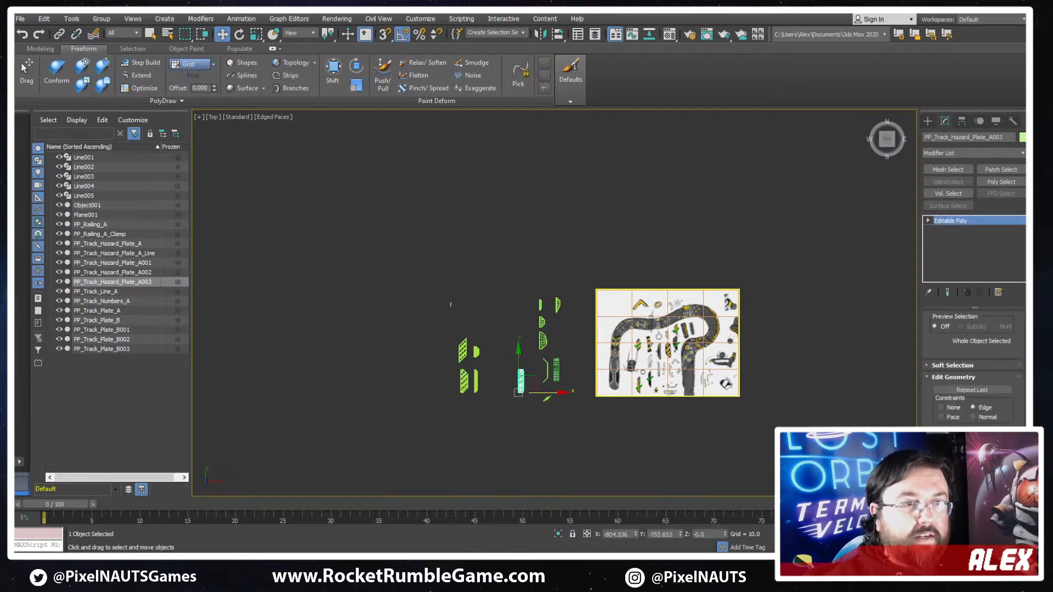
- Turn off the edged faces display and bring the striped rectangular plate into close view
click(654, 364)
scroll(654, 364, up, 5)
scroll(521, 354, up, 3)
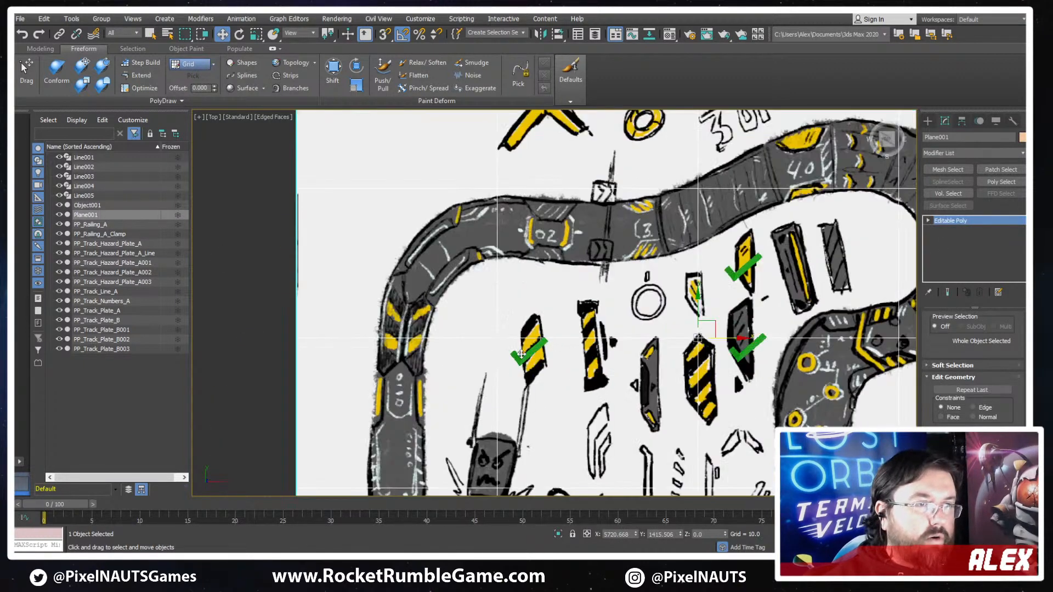
click(485, 382)
scroll(488, 384, down, 6)
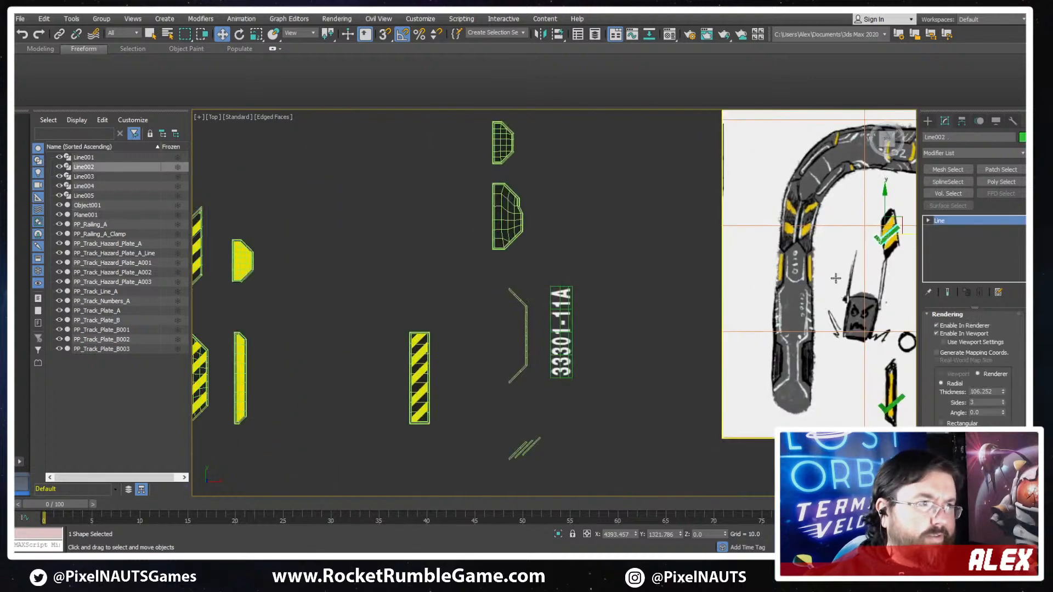
middle_drag(488, 384, 617, 296)
key(F4)
scroll(617, 296, up, 10)
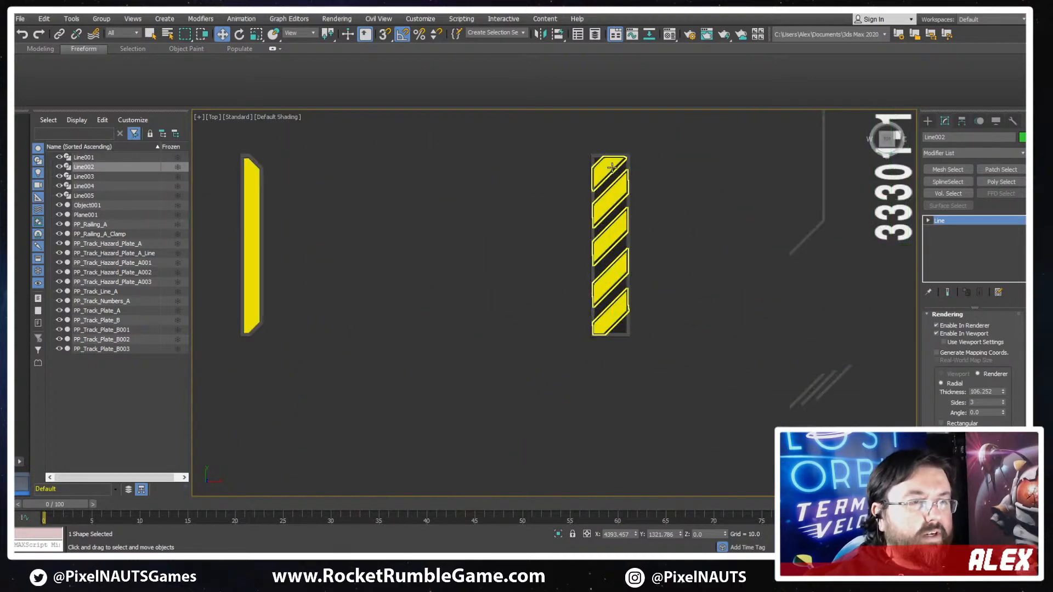
- Select the dark rectangular plate and raise its top row of vertices by about 43 units to widen the gap above the stripes
click(613, 256)
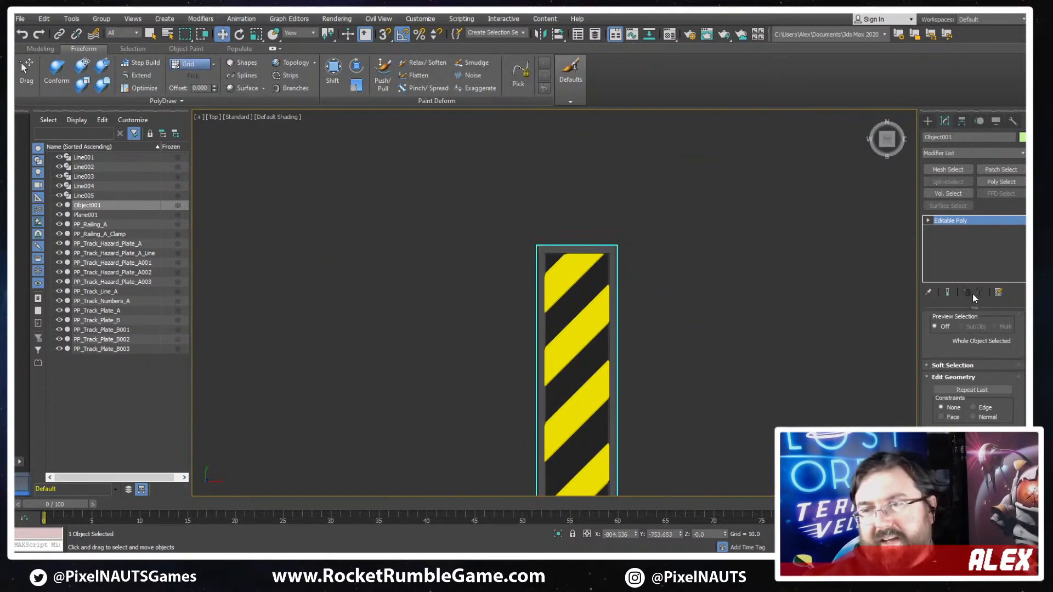
click(927, 121)
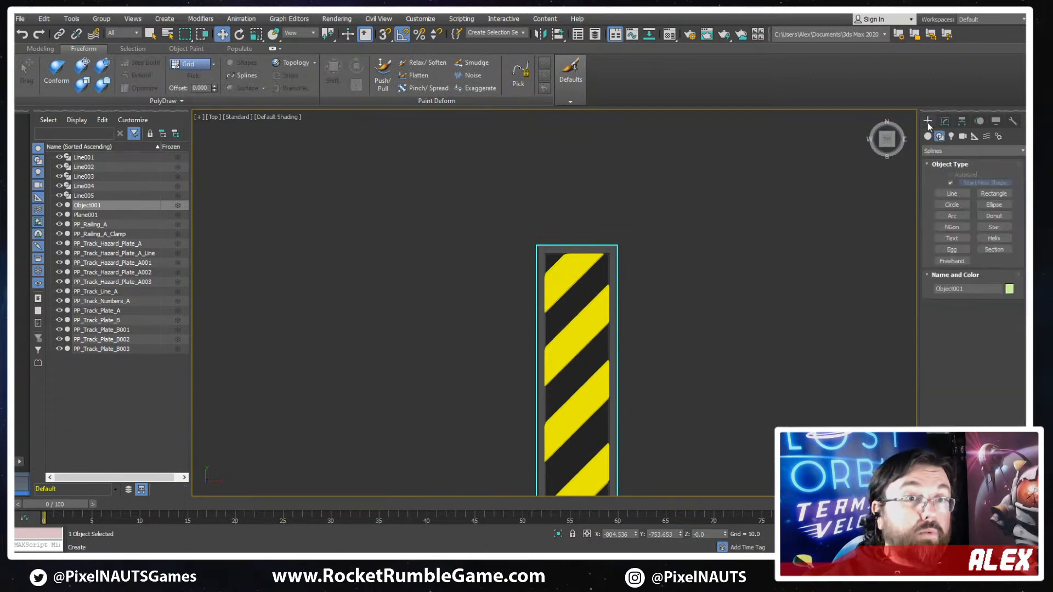
scroll(665, 242, down, 4)
middle_drag(665, 241, 649, 195)
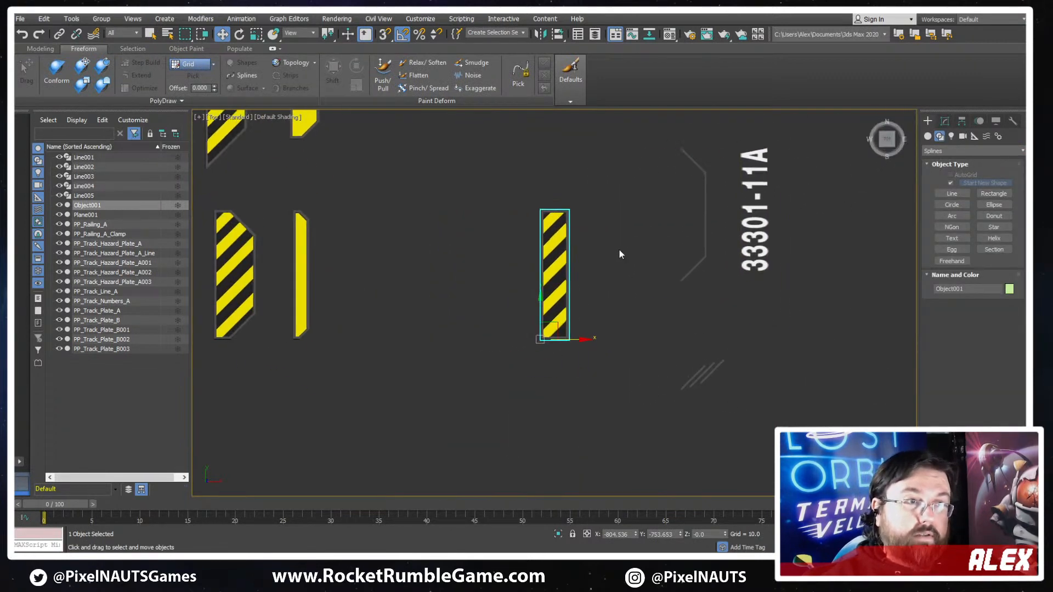
scroll(571, 227, up, 4)
middle_drag(572, 229, 629, 186)
click(607, 207)
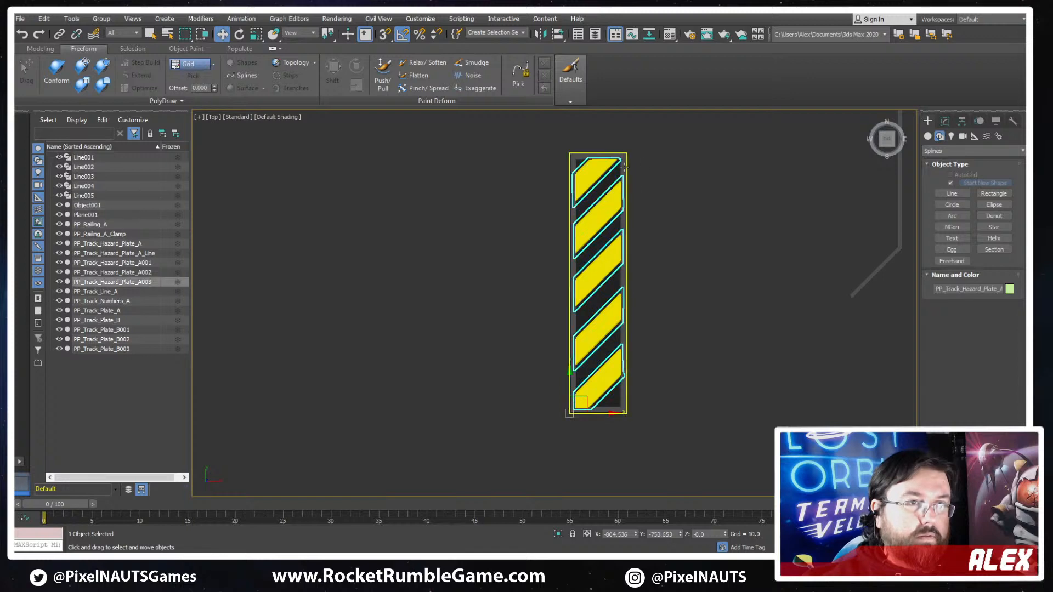
click(620, 167)
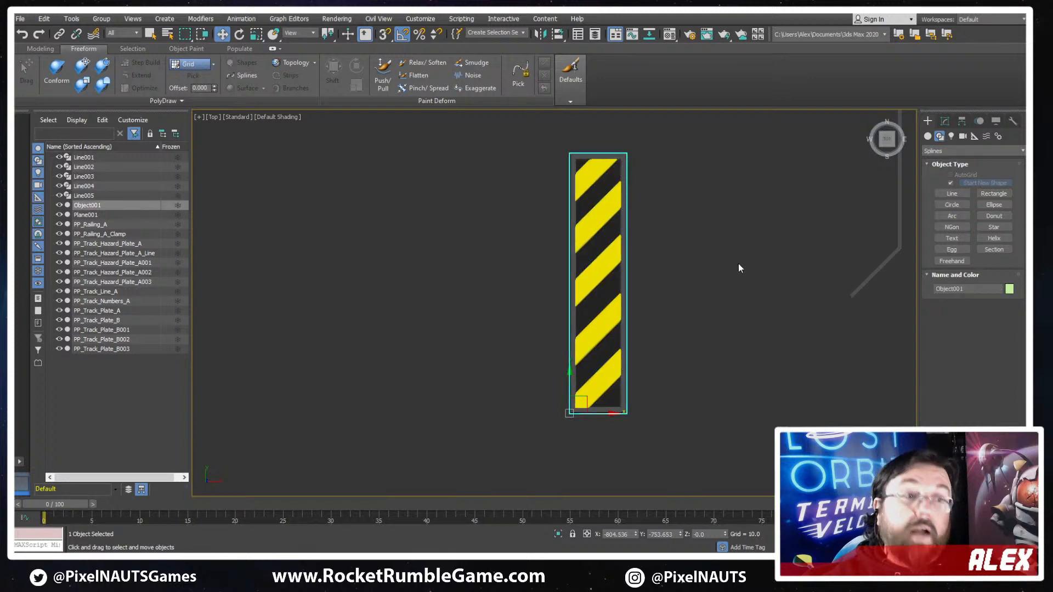
middle_drag(607, 160, 613, 188)
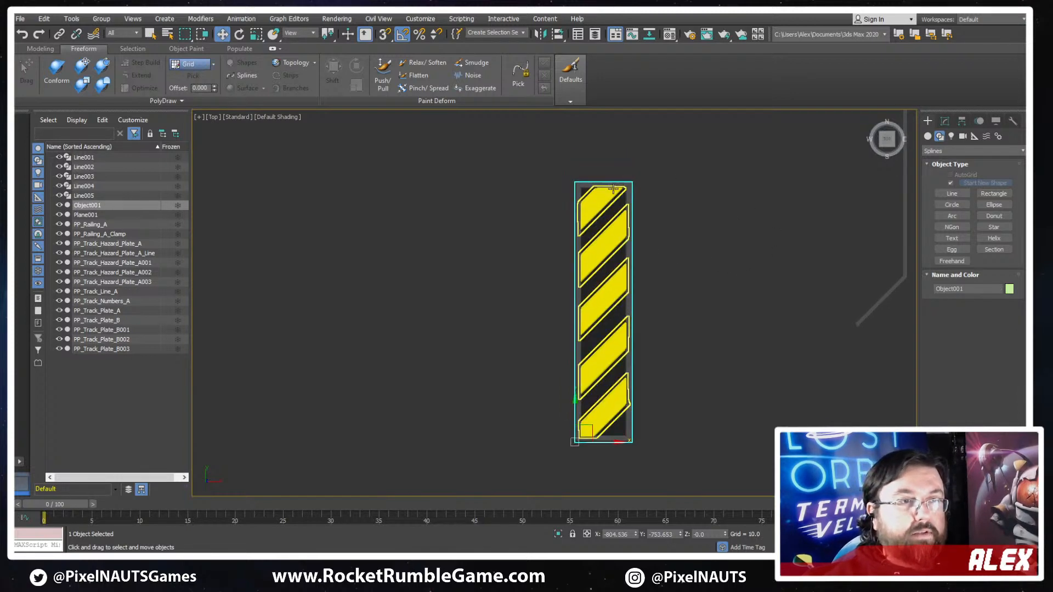
key(1)
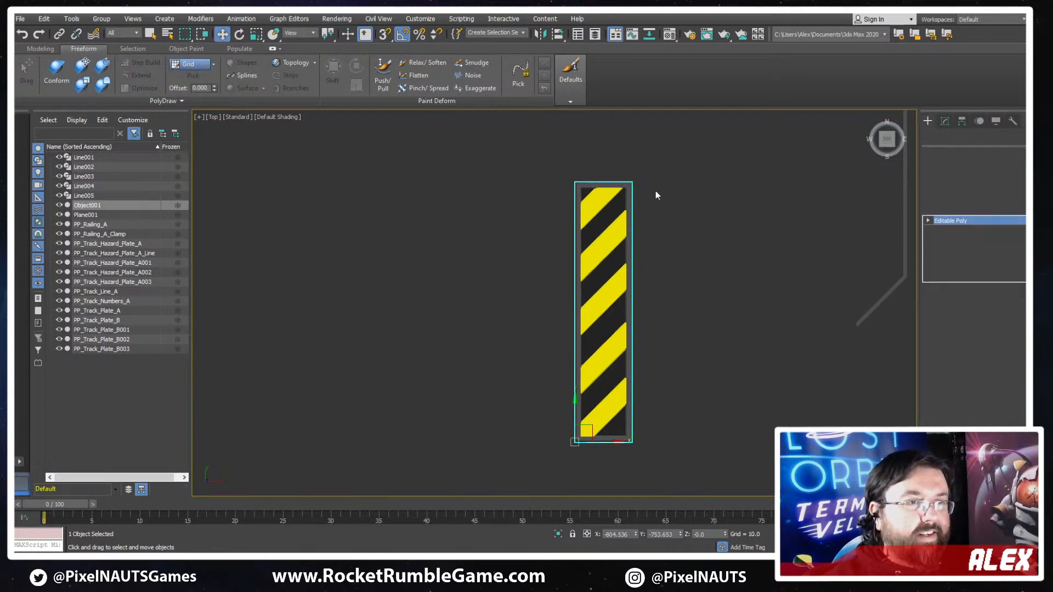
drag(673, 149, 558, 203)
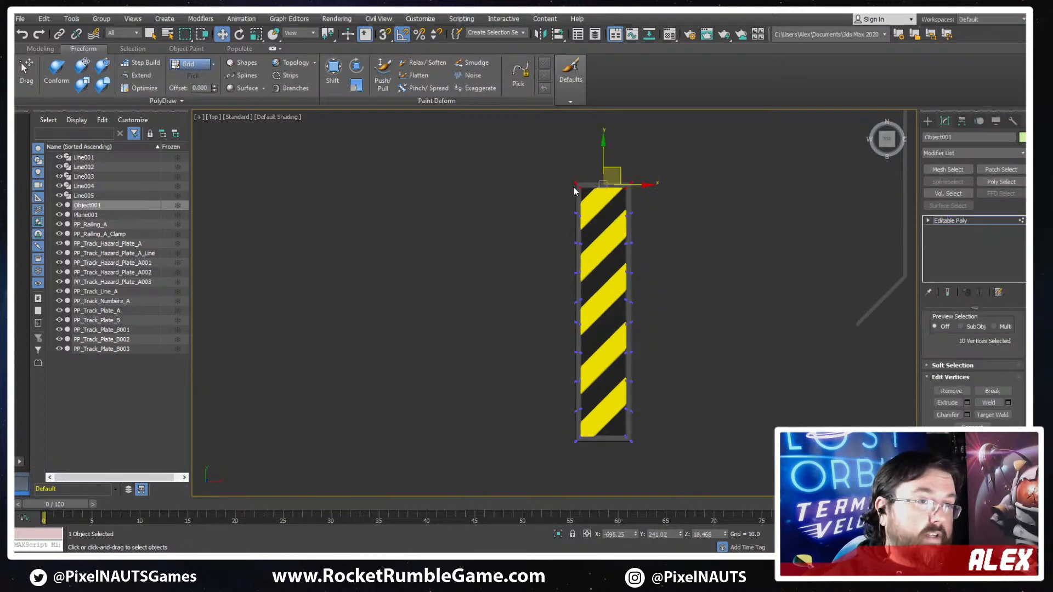
drag(604, 158, 598, 148)
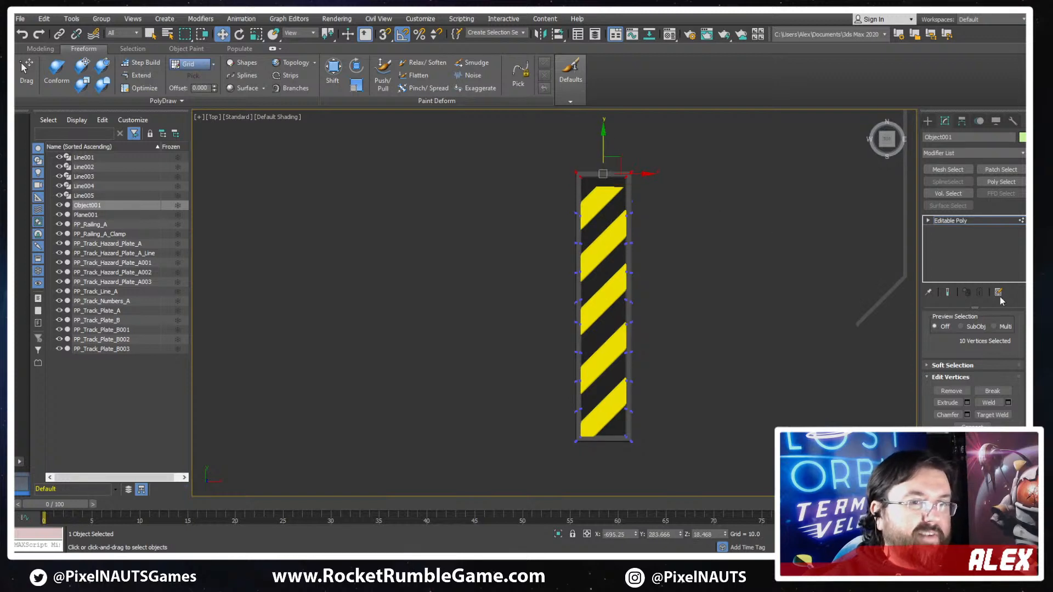
- Leave vertex editing of the dark plate and delete the cut-off top stripe element from the yellow stripe object
click(962, 221)
scroll(927, 347, up, 3)
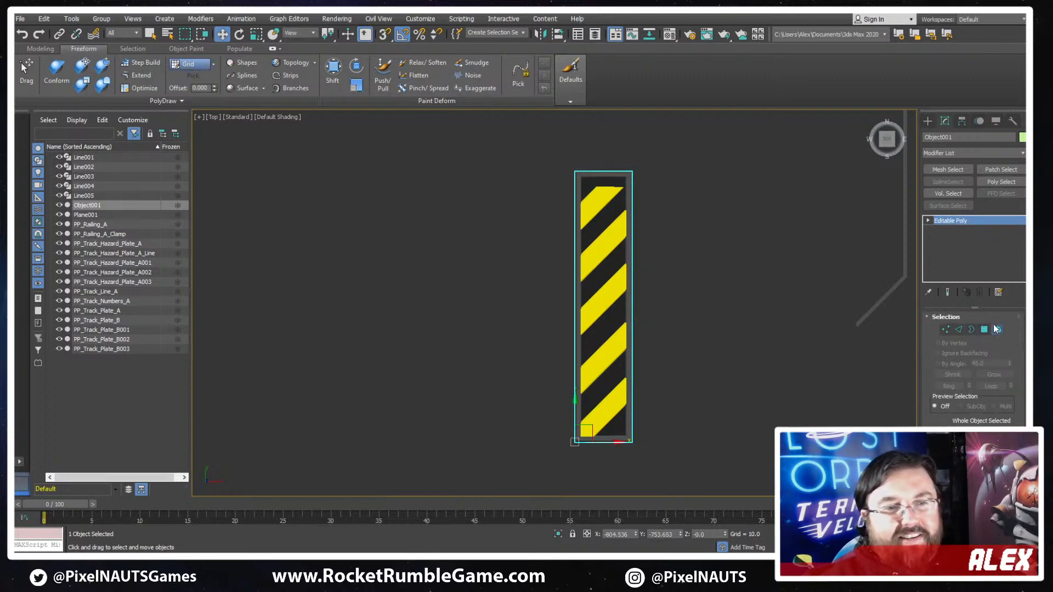
click(997, 329)
scroll(856, 310, up, 4)
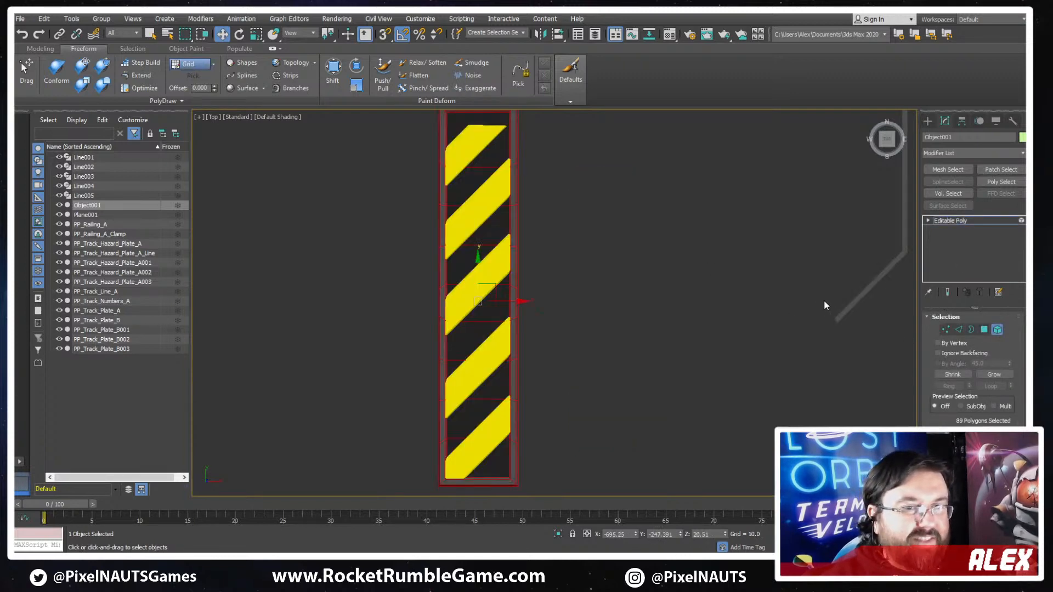
middle_drag(359, 171, 444, 274)
click(393, 190)
click(998, 329)
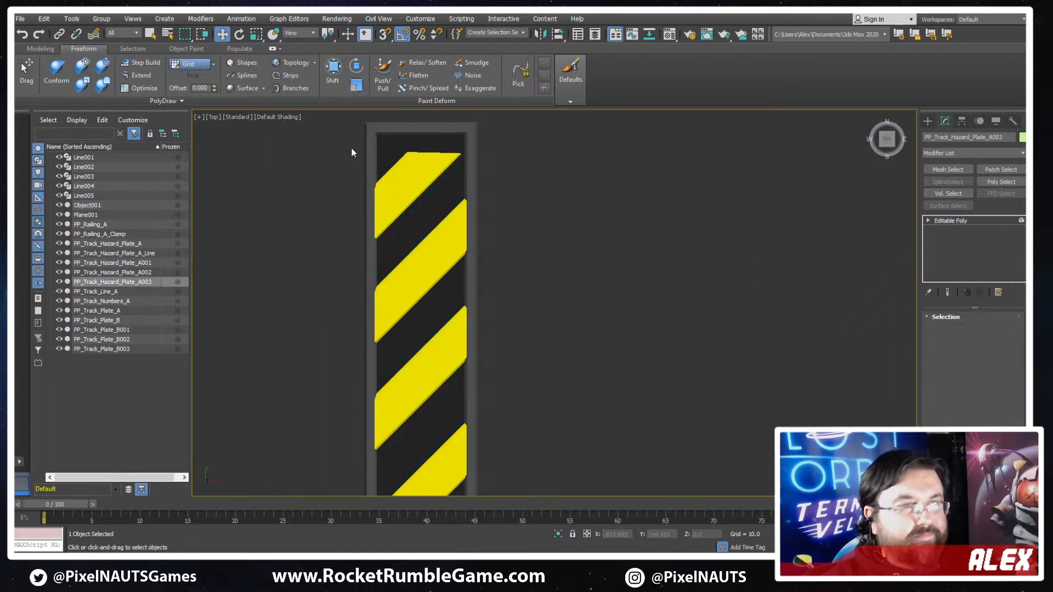
click(400, 185)
key(Delete)
- Clone the topmost remaining yellow stripe as an element about 213 units higher, filling the gap beneath the plate's top edge
click(422, 271)
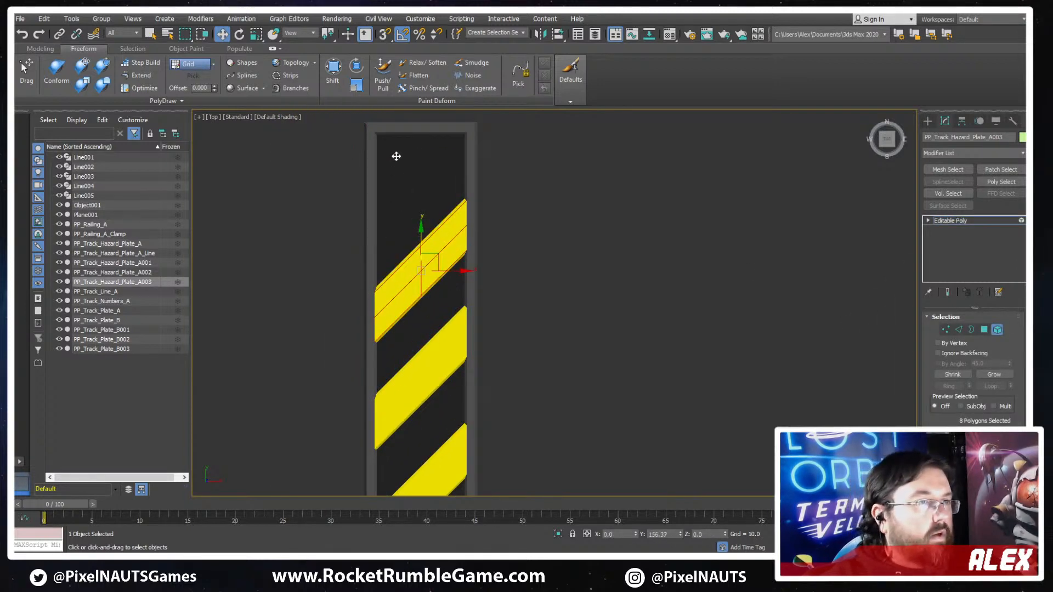
key(ctrl+v)
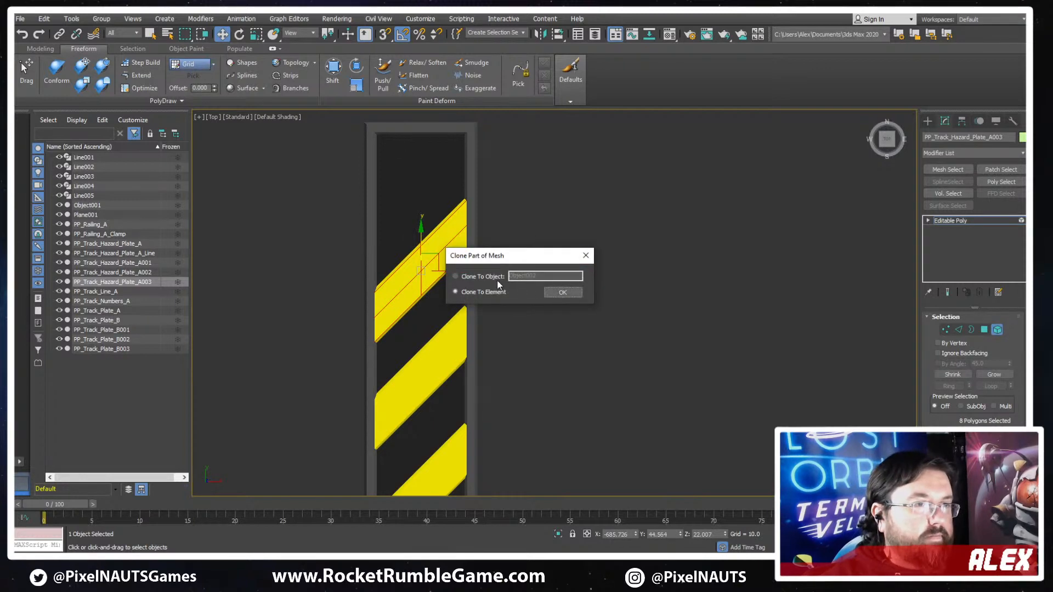
click(560, 293)
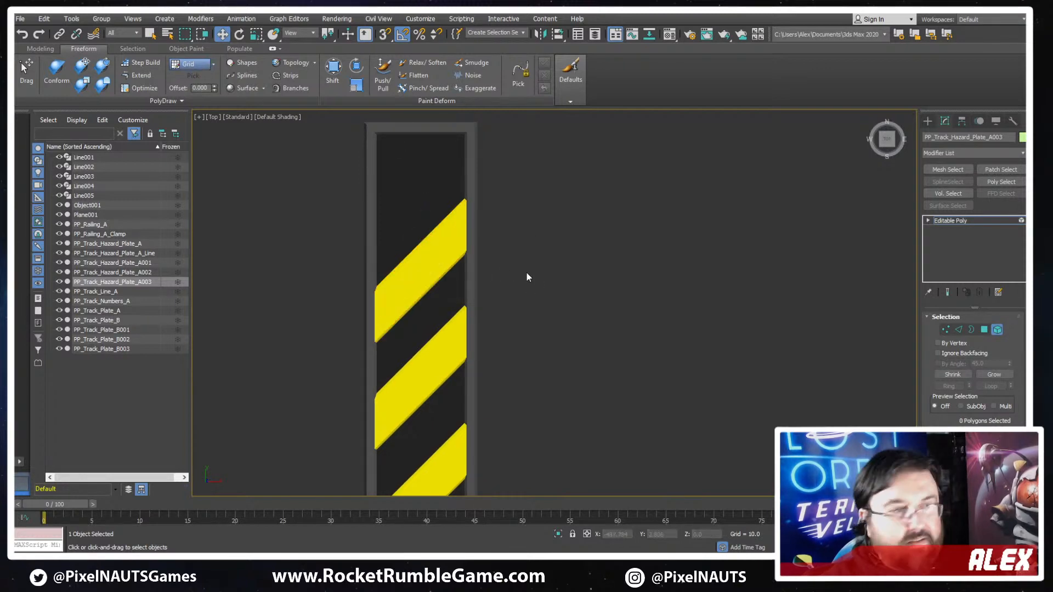
scroll(954, 384, down, 5)
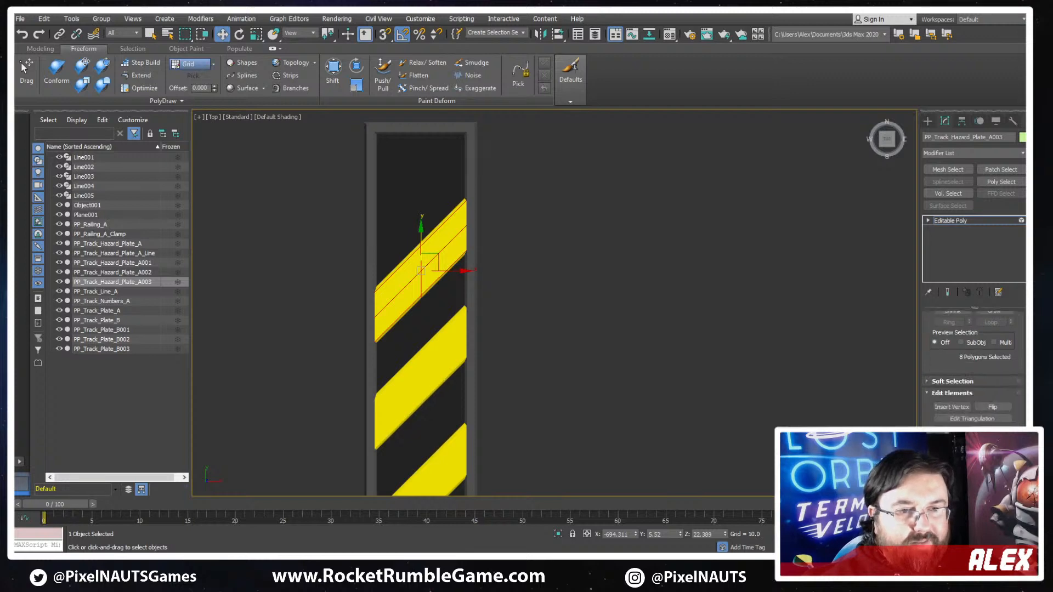
middle_drag(391, 278, 474, 343)
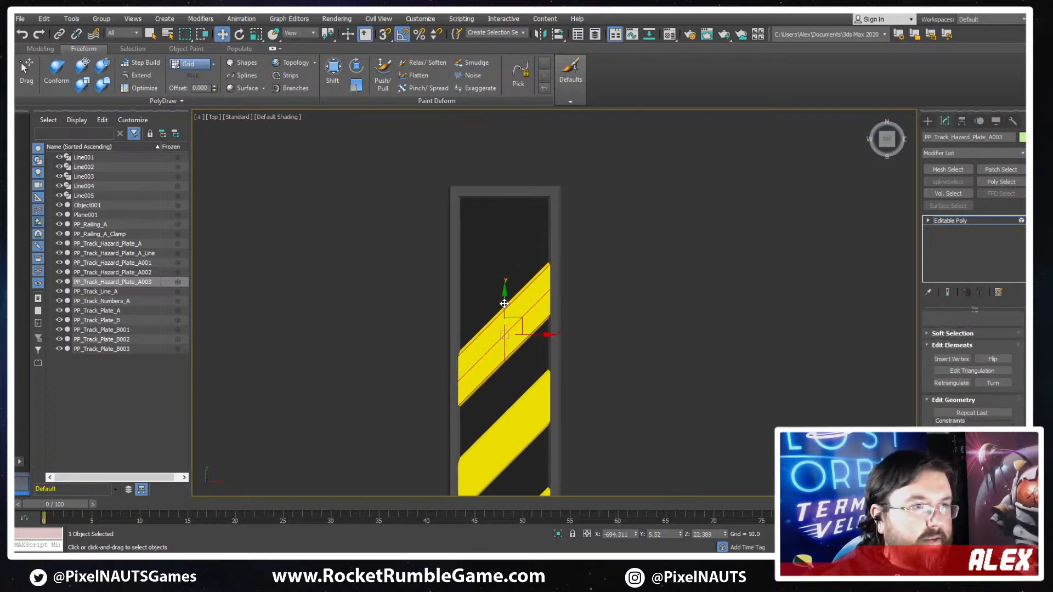
drag(506, 310, 488, 200)
key(Return)
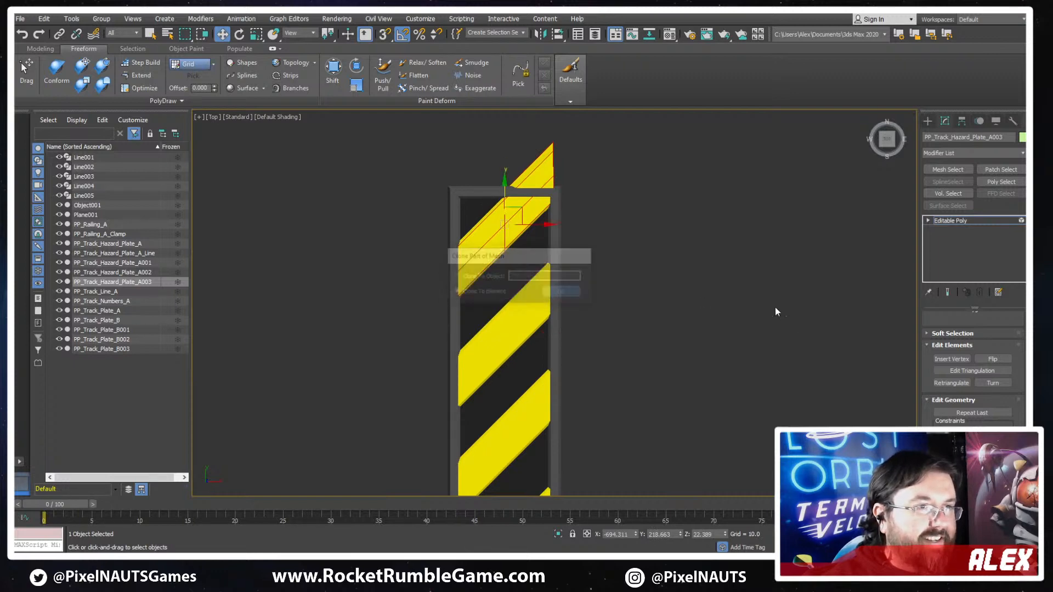
- Constrain vertex movement to edges and slide the cloned stripe's upper middle vertices down toward its lower-left end
middle_drag(625, 301, 638, 330)
scroll(582, 235, up, 5)
key(1)
key(F3)
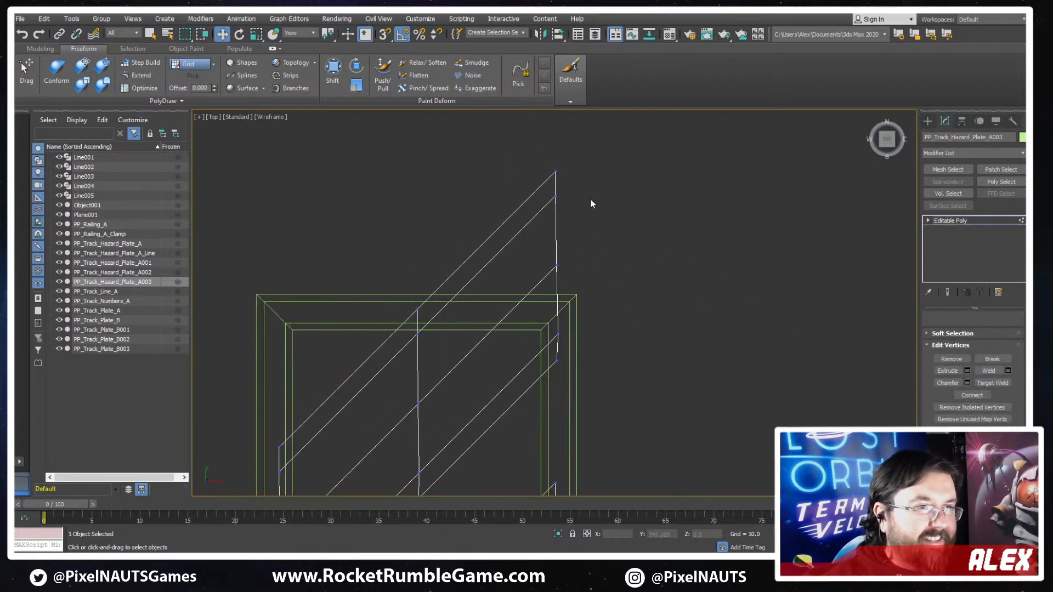
drag(523, 284, 577, 157)
middle_drag(444, 366, 522, 269)
drag(513, 199, 482, 254)
scroll(980, 391, down, 2)
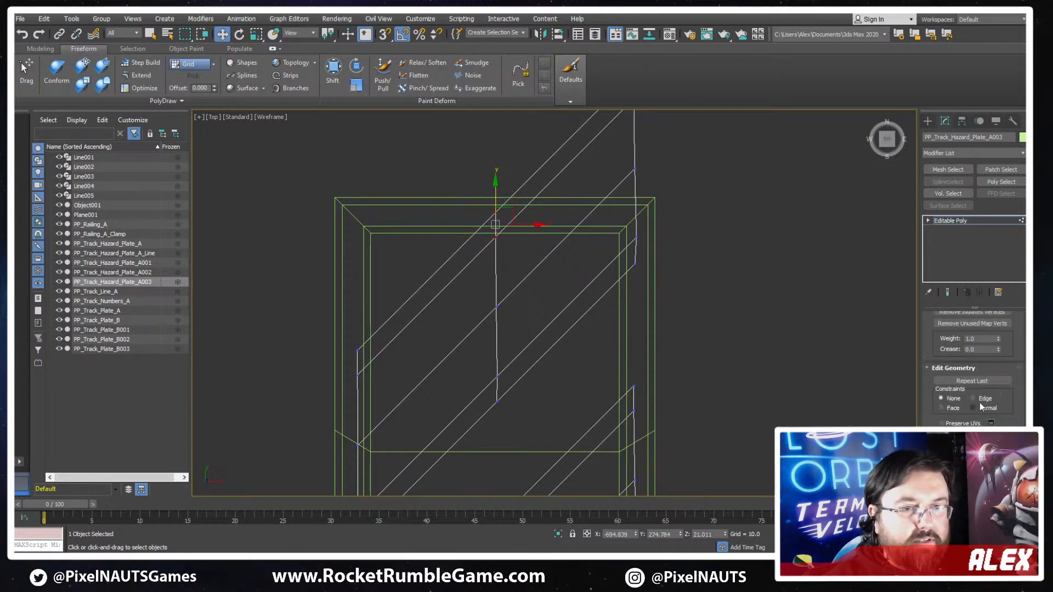
click(980, 400)
drag(502, 215, 427, 302)
- Slide the cloned stripe's remaining middle vertices down along their edges to form a slanted cross-line
click(496, 307)
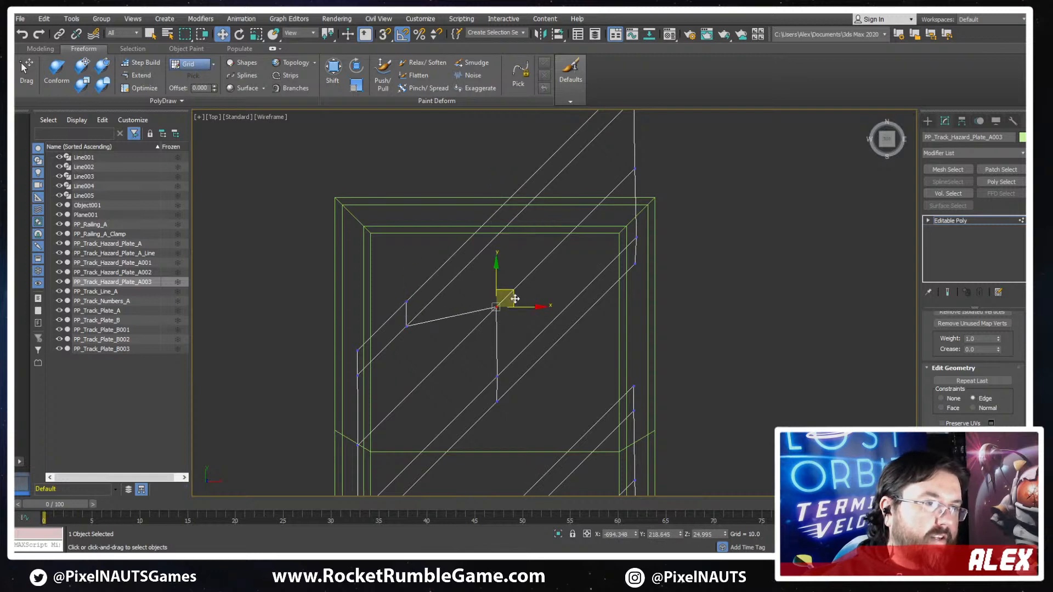
drag(502, 300, 504, 375)
click(496, 376)
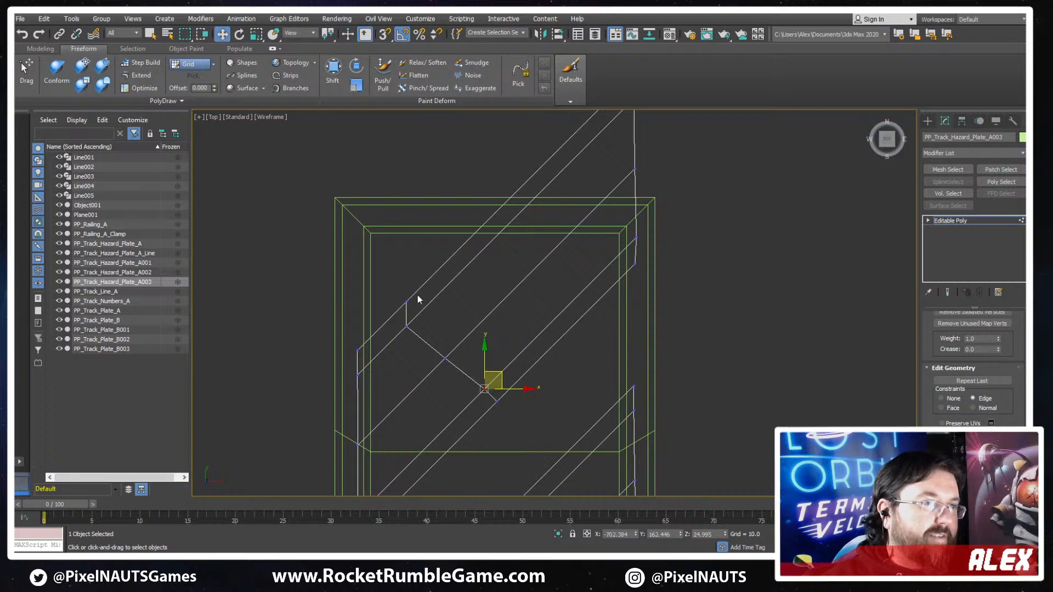
click(406, 302)
drag(418, 293, 403, 310)
- Slide the cloned stripe's upper-right end vertices back along their edges so the stripe ends within the plate's frame
middle_drag(624, 267, 595, 347)
drag(639, 225, 595, 282)
drag(642, 132, 555, 220)
drag(624, 153, 507, 268)
drag(536, 212, 487, 283)
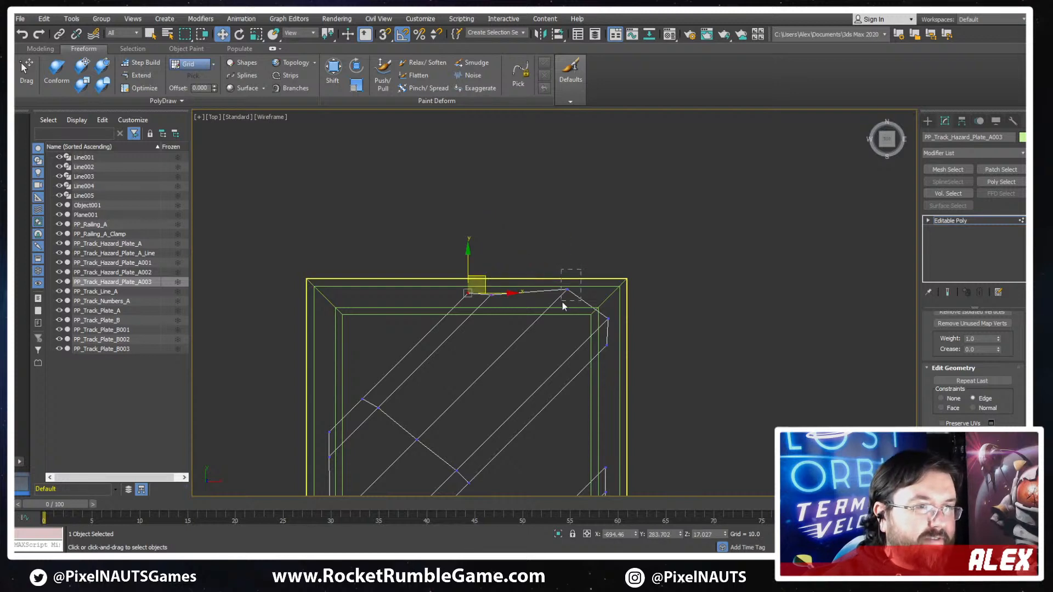
drag(562, 302, 576, 282)
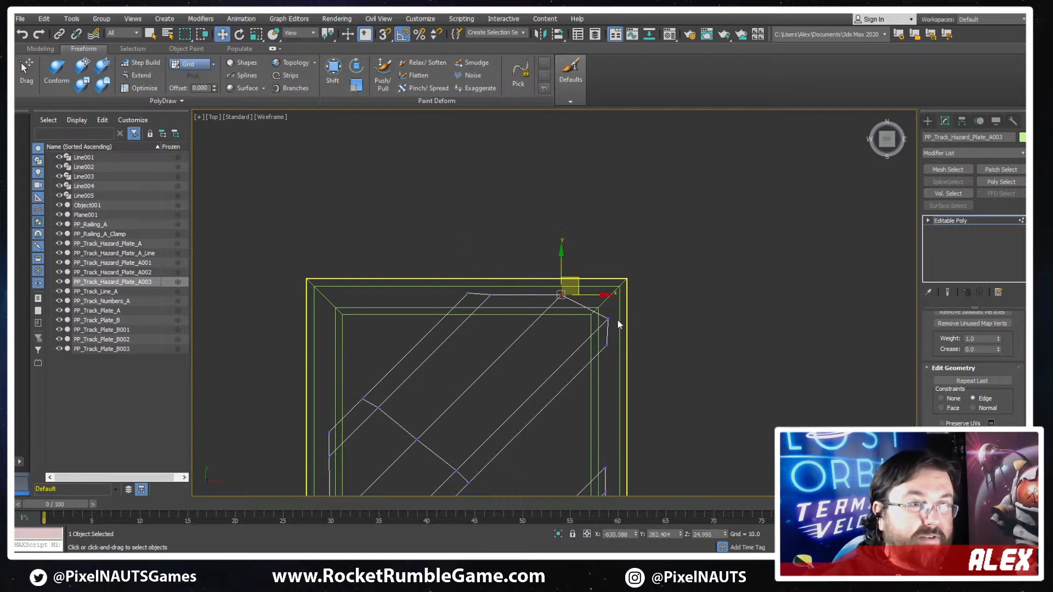
drag(599, 329, 600, 328)
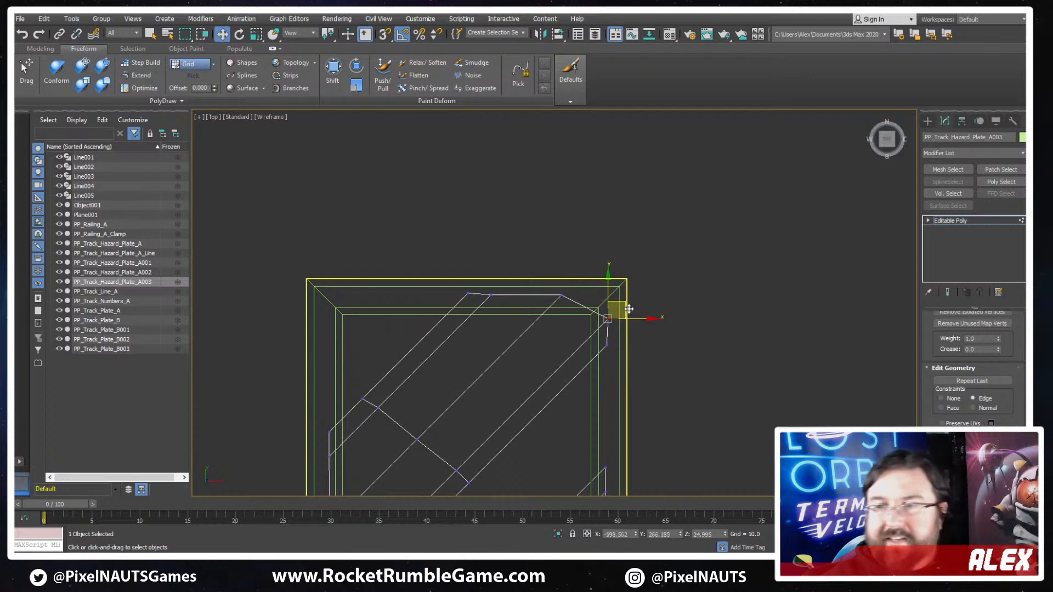
- Remove the edge constraint and move the cloned stripe's upper end vertex sideways to fill the frame's upper-right corner
key(F3)
scroll(617, 350, up, 3)
key(F3)
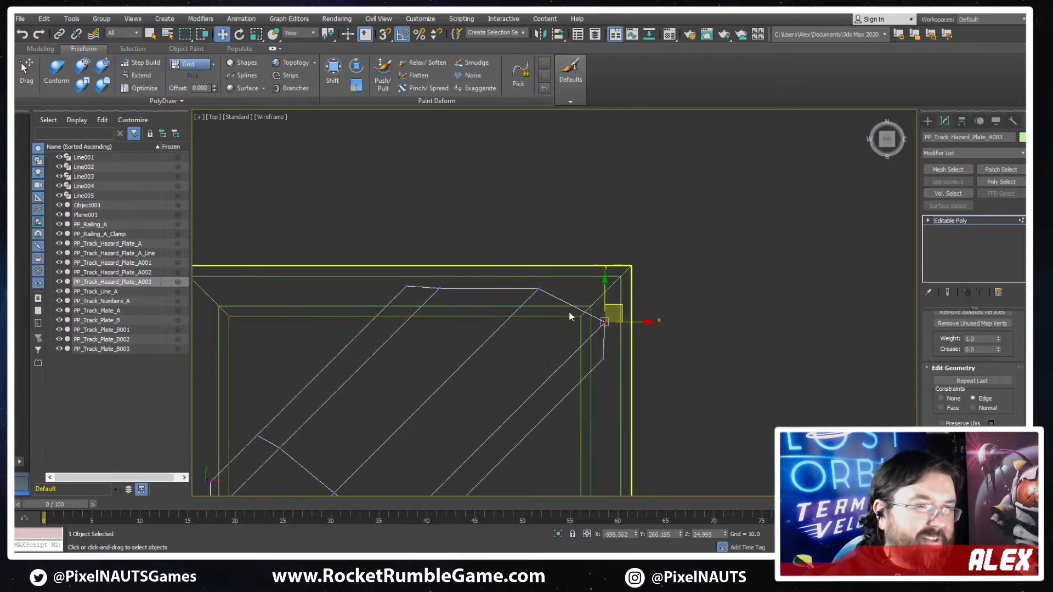
drag(542, 257, 509, 295)
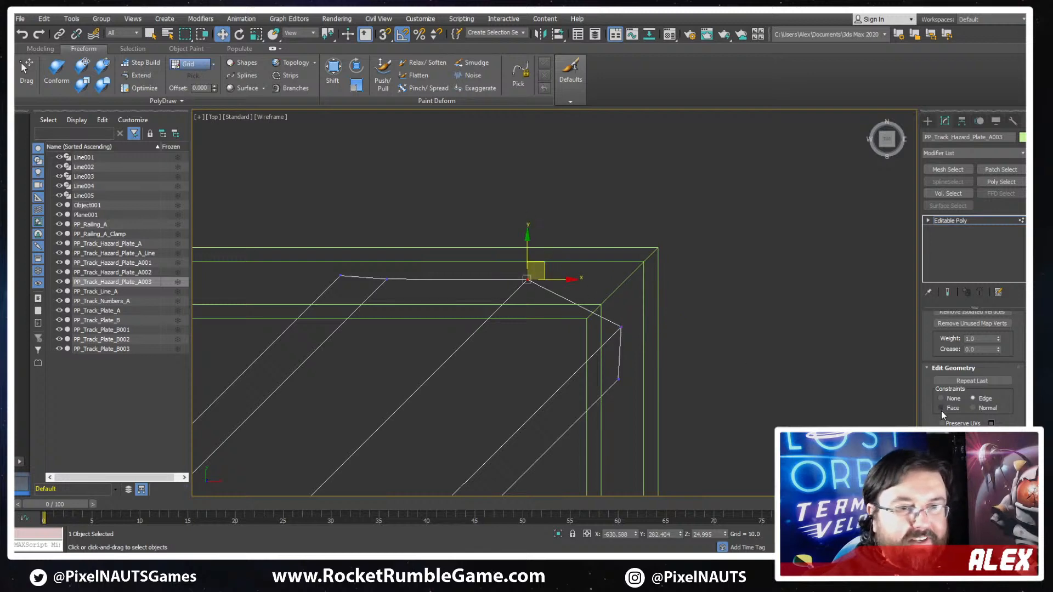
drag(574, 278, 624, 282)
scroll(685, 309, down, 3)
key(F3)
scroll(660, 356, down, 2)
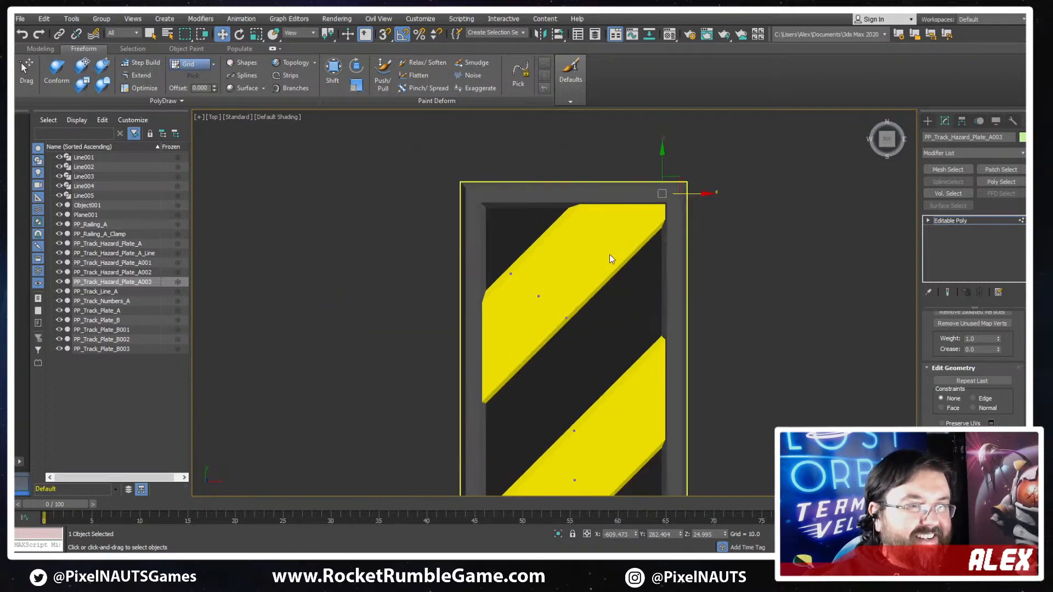
- Check the stripes along the whole plate in wireframe and shaded display, and leave vertex editing of the stripe object
key(F3)
scroll(641, 274, down, 3)
mouse_move(605, 379)
middle_down()
mouse_move(593, 169)
mouse_move(597, 261)
middle_up()
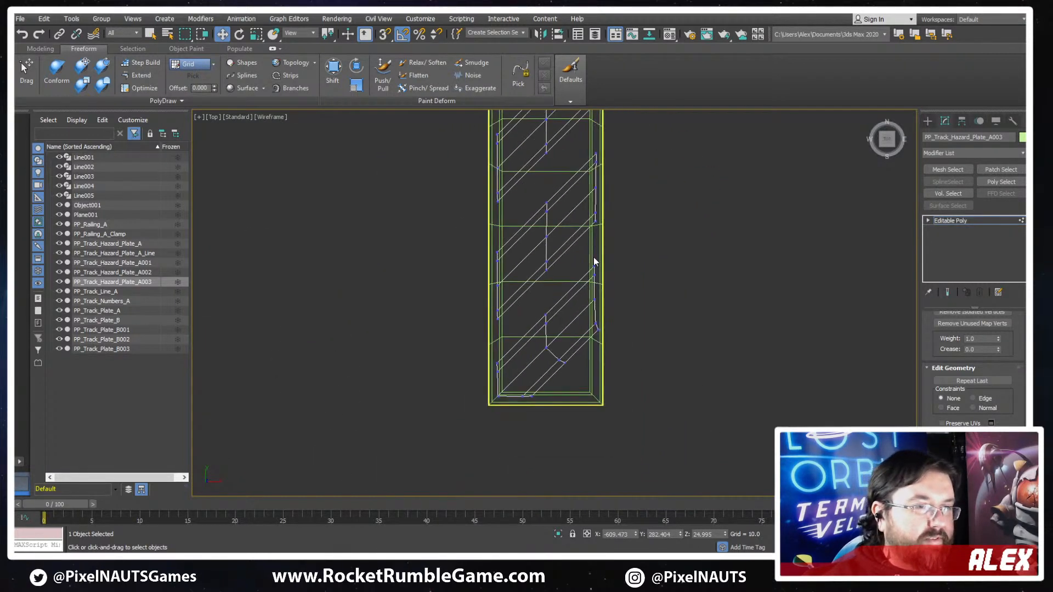
key(F3)
middle_drag(677, 317, 662, 404)
scroll(661, 404, down, 2)
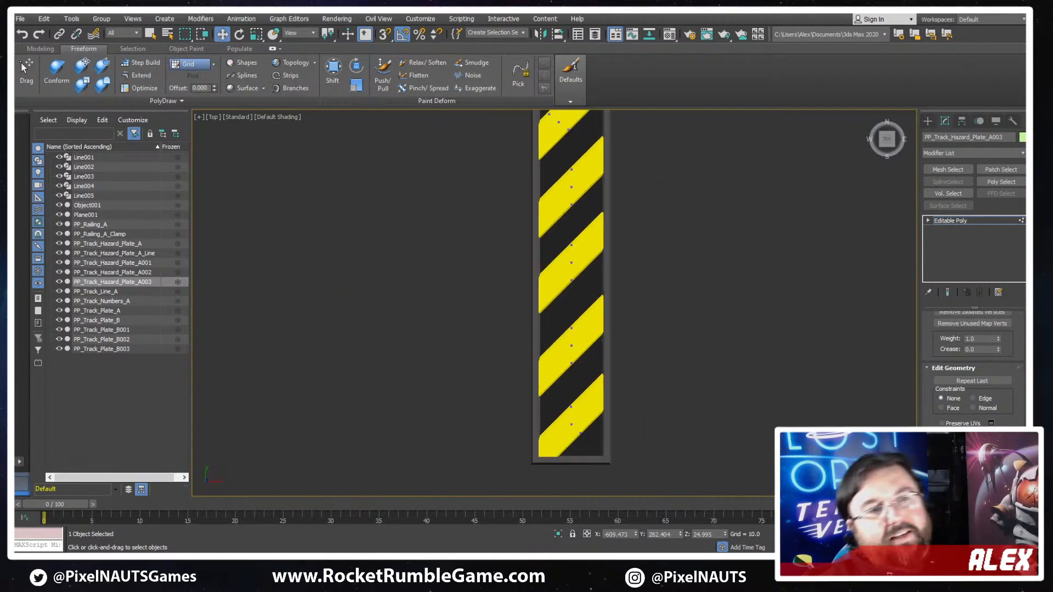
click(989, 219)
scroll(653, 313, down, 3)
scroll(692, 198, up, 2)
- Create a box about 228 units long, 113 wide and 135 high over the striped plate's upper-left corner
click(927, 121)
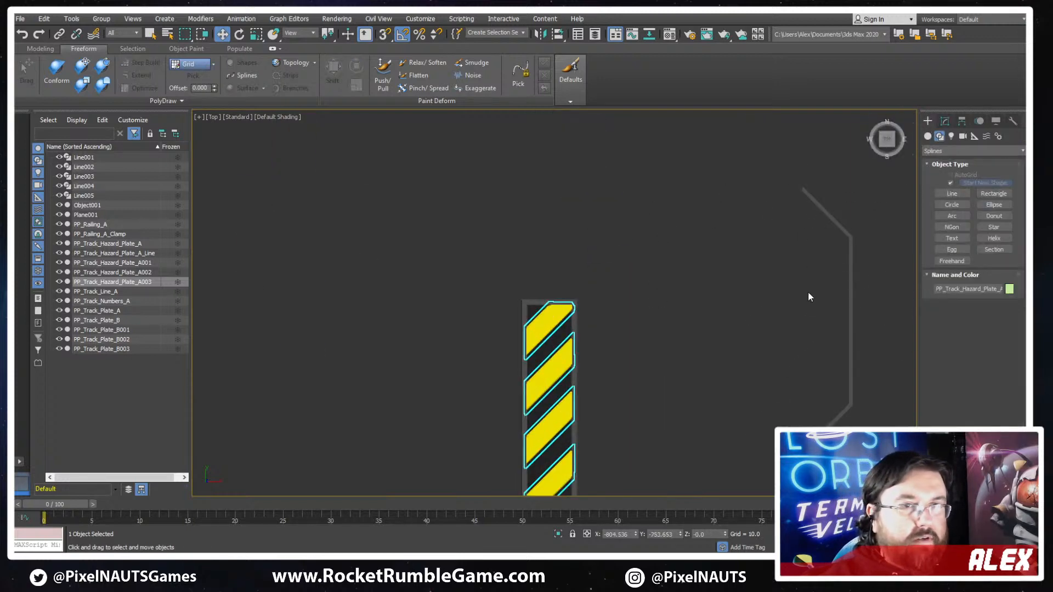
click(927, 137)
click(952, 186)
scroll(549, 283, up, 4)
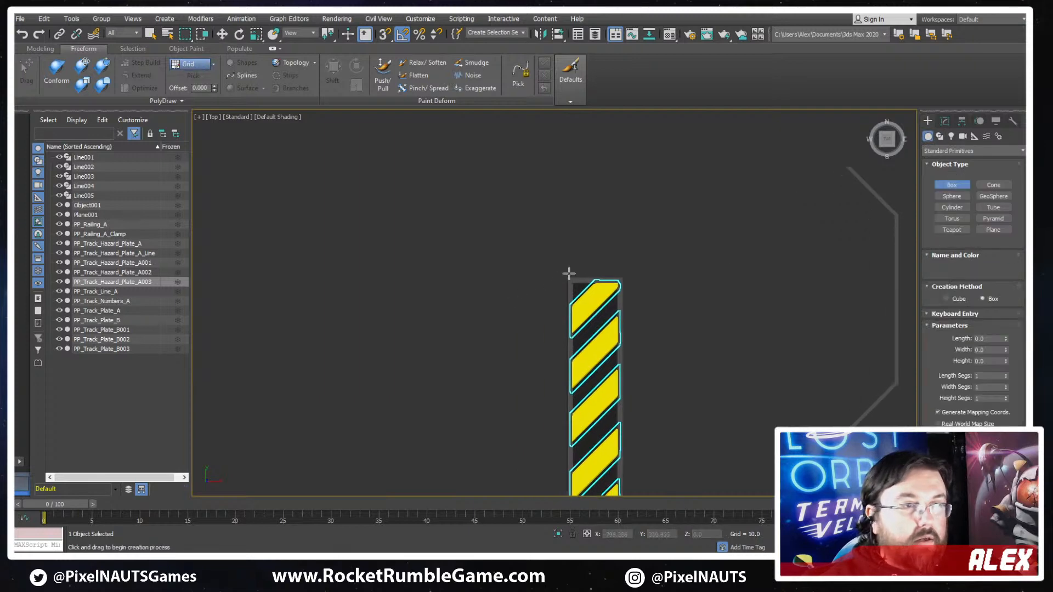
key(F3)
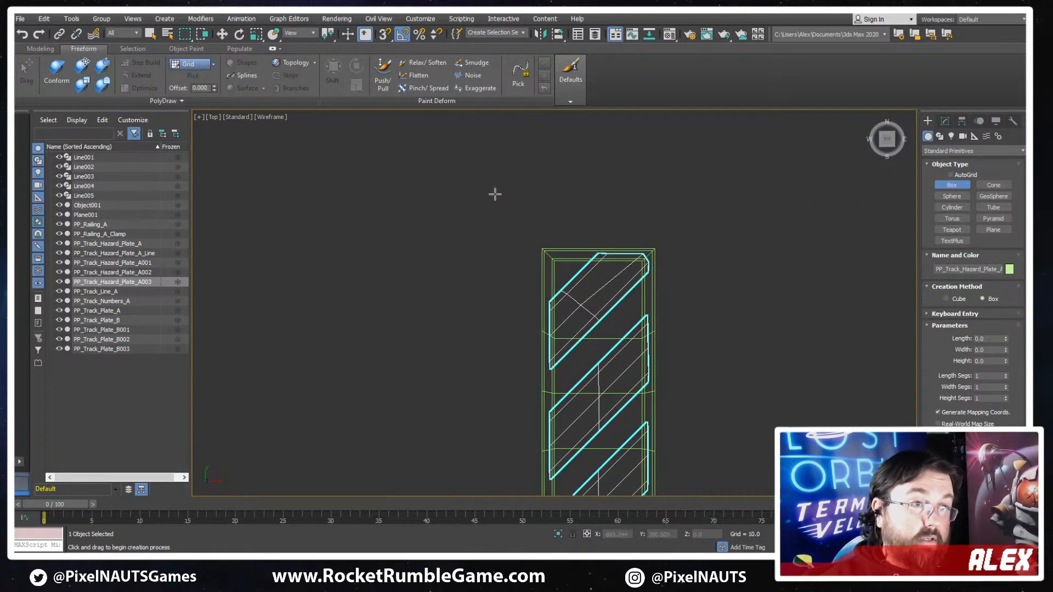
drag(495, 194, 553, 313)
click(543, 250)
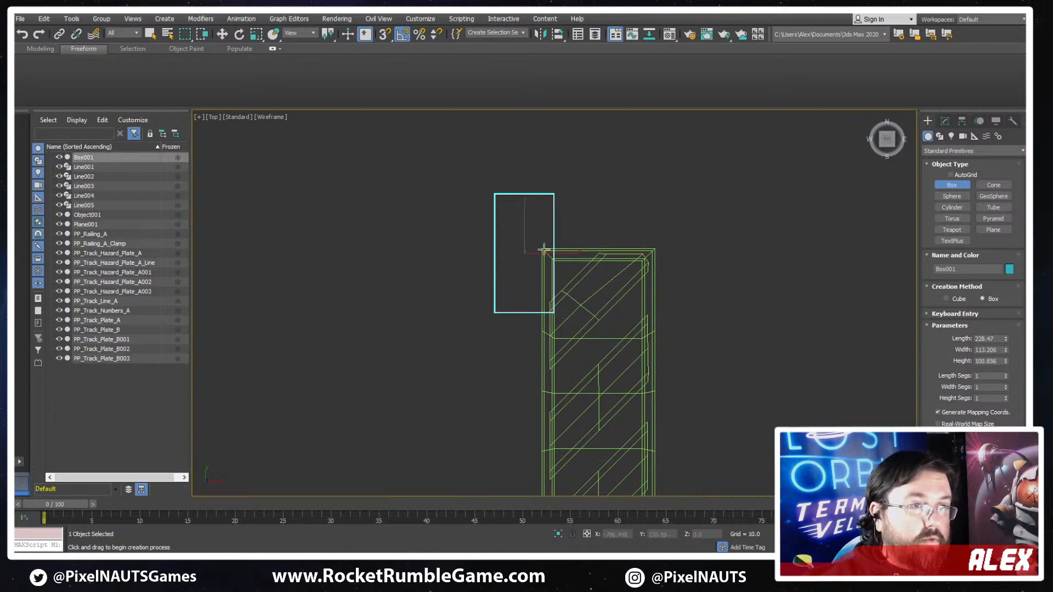
key(F3)
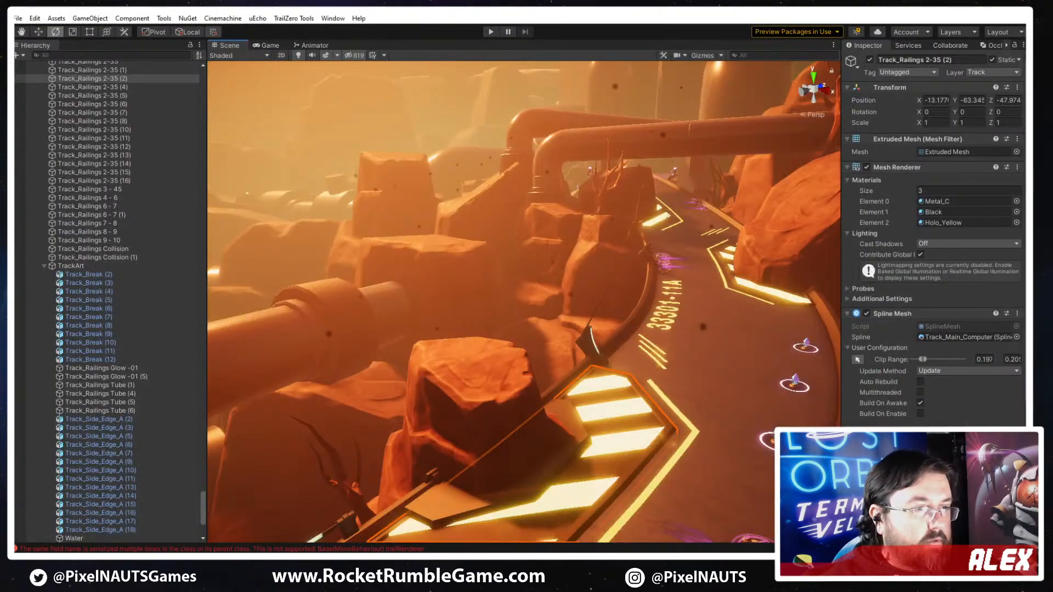
- Examine the striped bar with dark end caps in the concept sketch, ending back at the plate and the new box
key(alt+Tab)
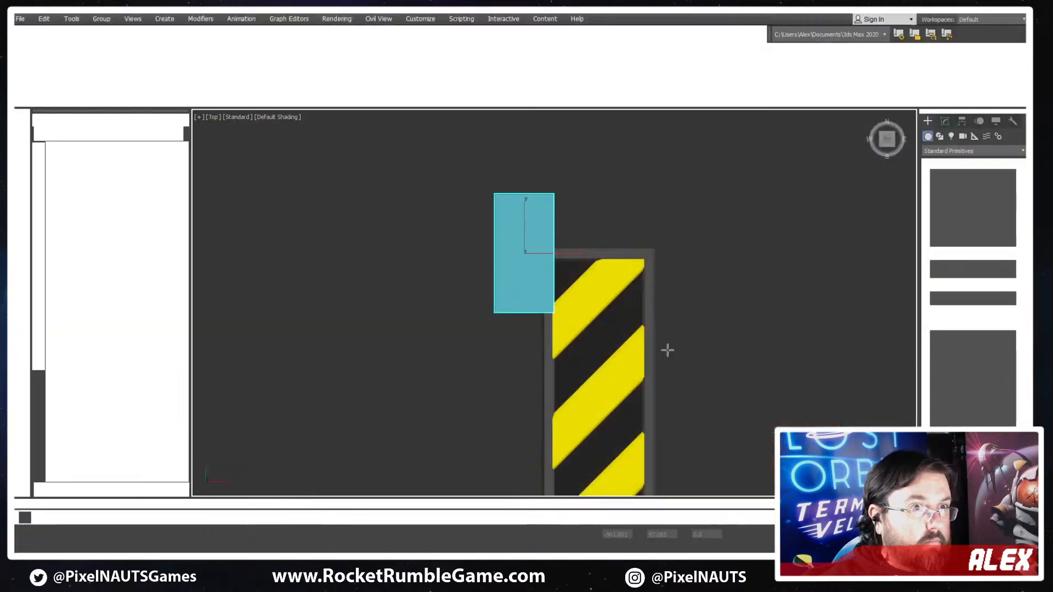
scroll(667, 350, down, 6)
middle_drag(828, 301, 592, 279)
middle_drag(888, 255, 651, 296)
scroll(651, 296, down, 2)
mouse_move(730, 245)
middle_down()
mouse_move(690, 276)
mouse_move(493, 353)
middle_up()
scroll(783, 243, up, 4)
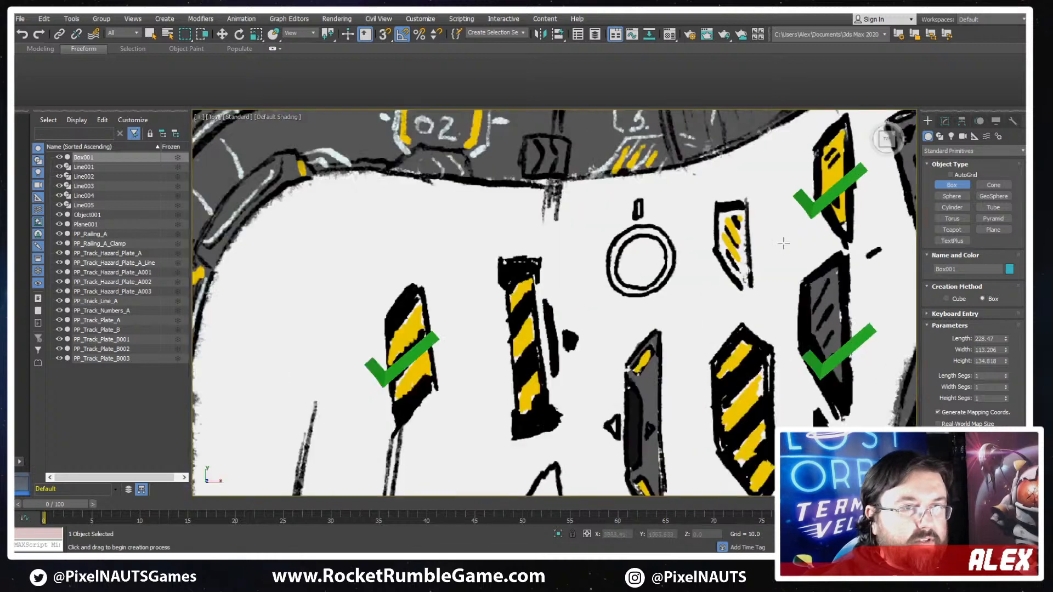
scroll(572, 245, up, 2)
middle_drag(486, 305, 543, 255)
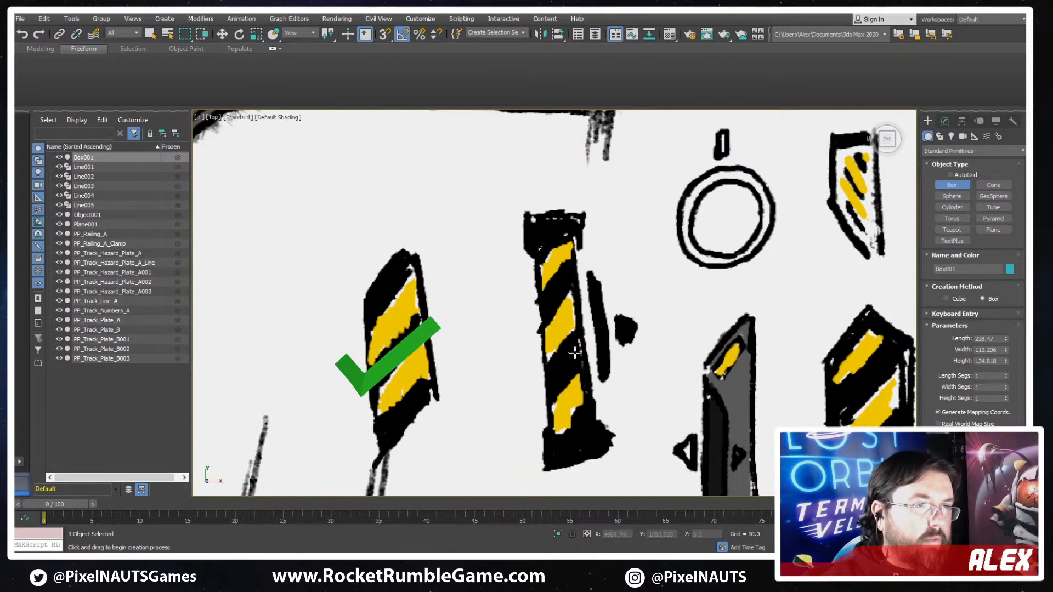
middle_drag(568, 391, 687, 336)
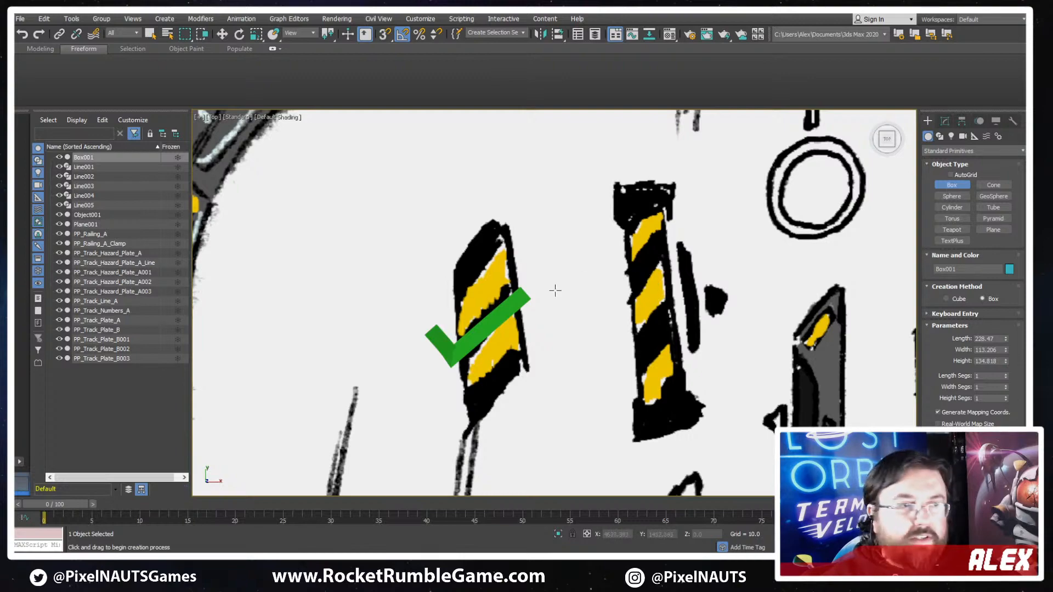
scroll(555, 290, down, 4)
middle_drag(307, 328, 670, 234)
scroll(669, 234, down, 1)
scroll(520, 259, up, 1)
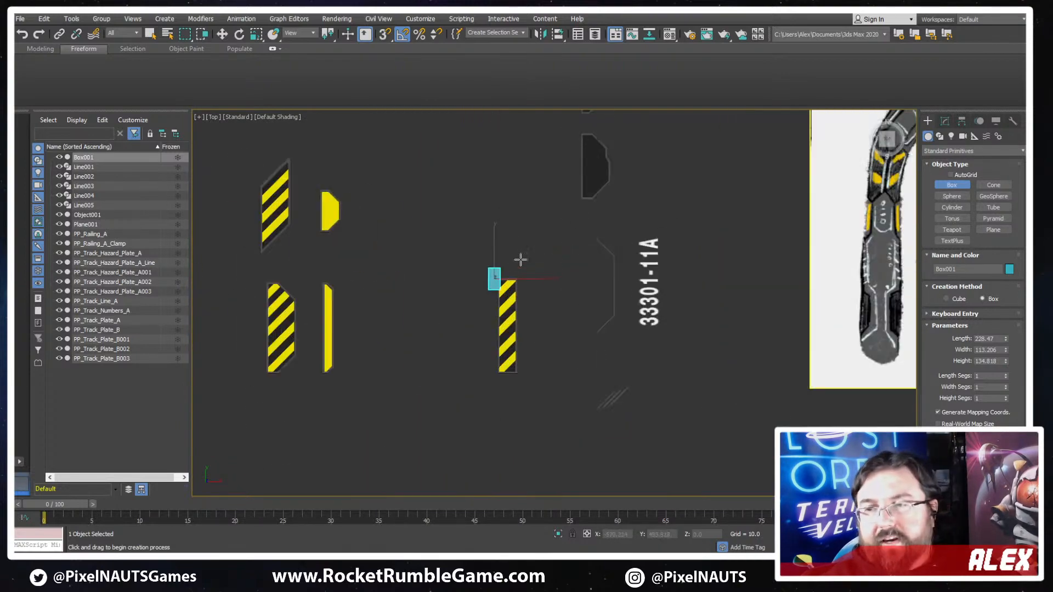
- End box creation and reduce the new box's height to about 59 units, judging it against the plate's thickness
scroll(466, 235, up, 2)
key(w)
alt+middle_drag(510, 269, 529, 327)
scroll(529, 327, up, 3)
key(F3)
key(F3)
drag(506, 373, 500, 376)
alt+middle_drag(500, 376, 593, 415)
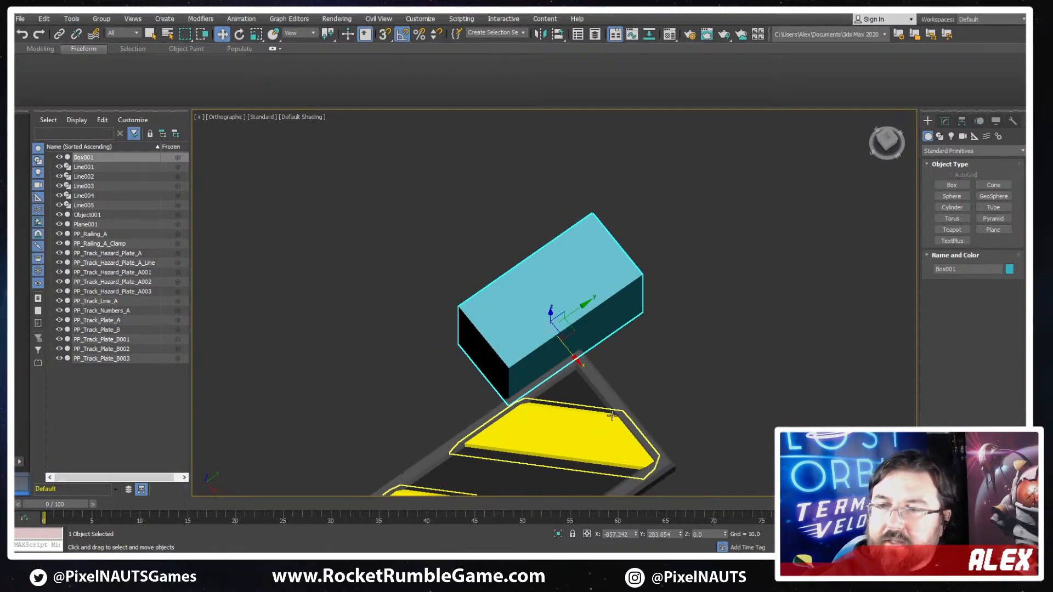
click(945, 122)
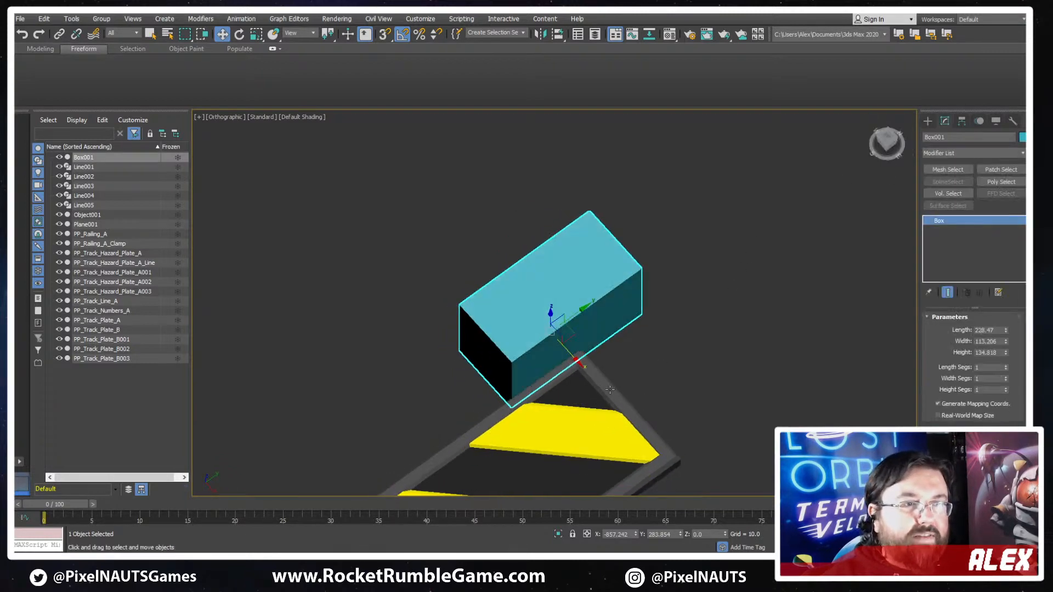
alt+middle_drag(610, 390, 633, 352)
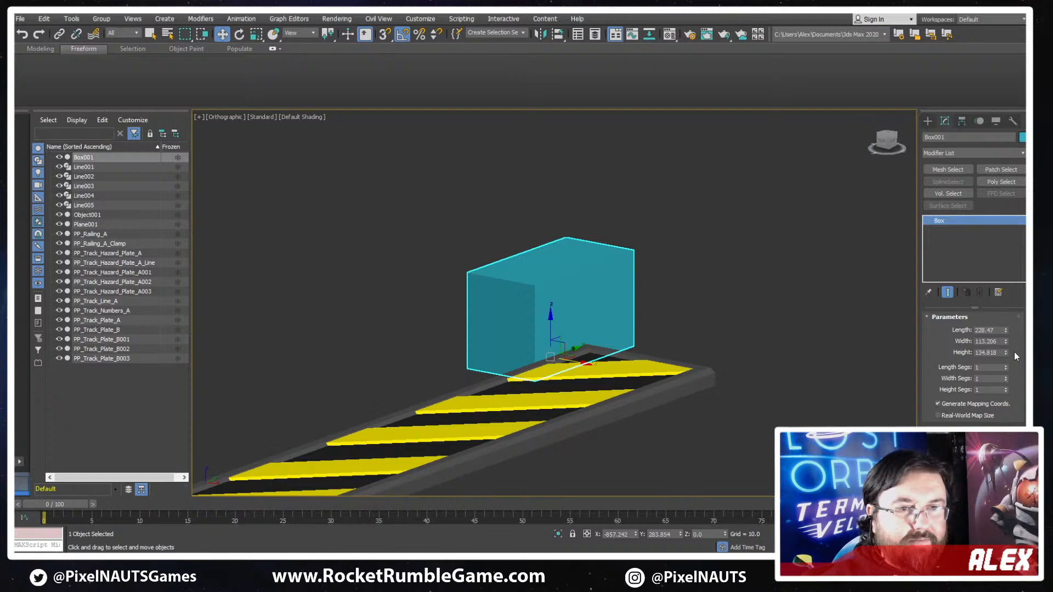
drag(1008, 355, 981, 383)
alt+middle_drag(723, 367, 601, 302)
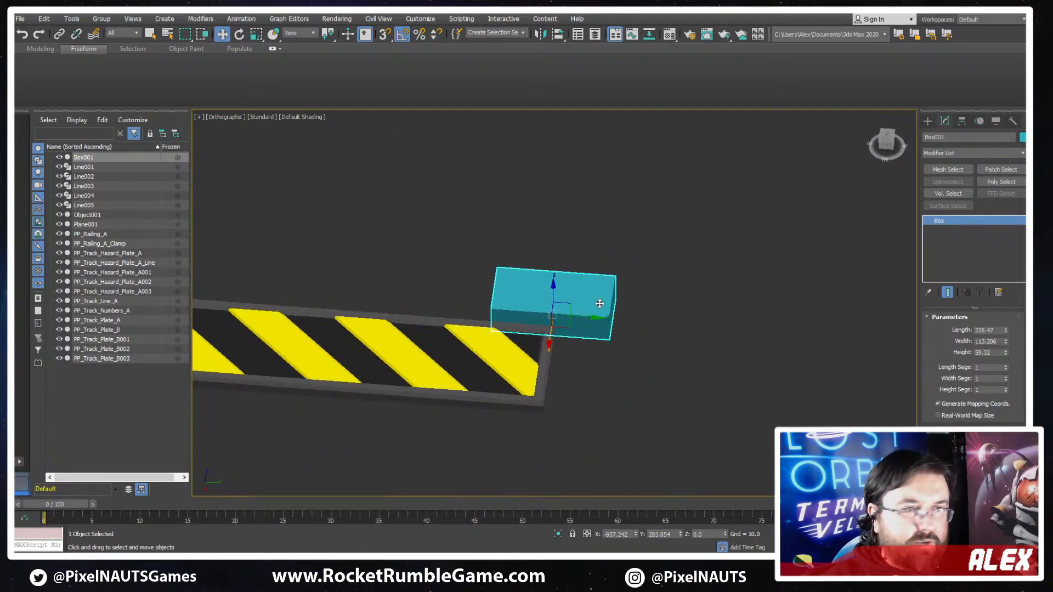
- Convert the new box to an Editable Poly
right_click(596, 330)
mouse_move(687, 428)
click(743, 445)
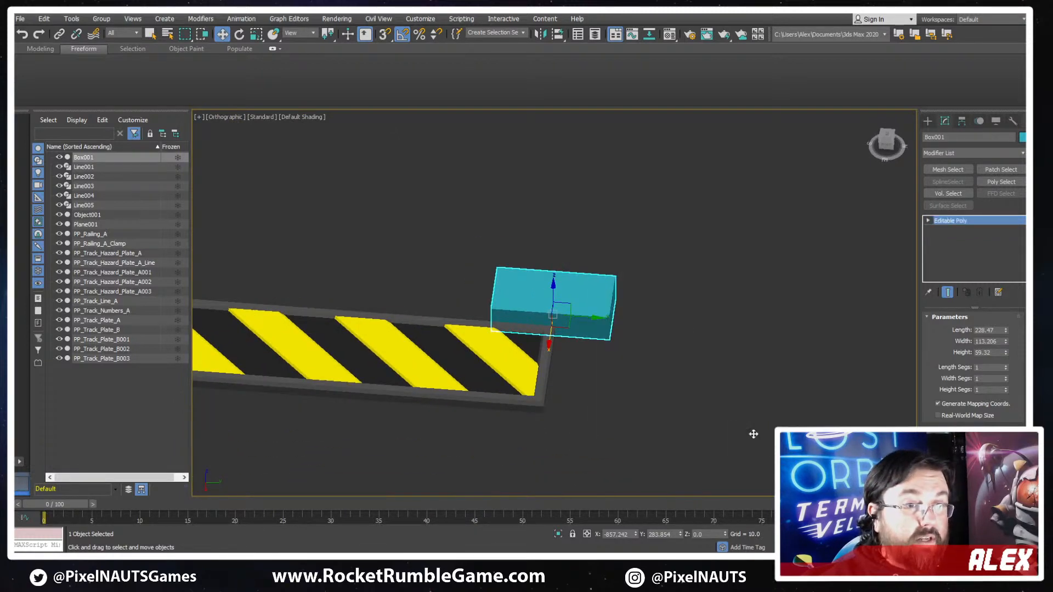
- Connect the box's long edges with a new edge loop and align it with the corner of the striped plate
click(958, 330)
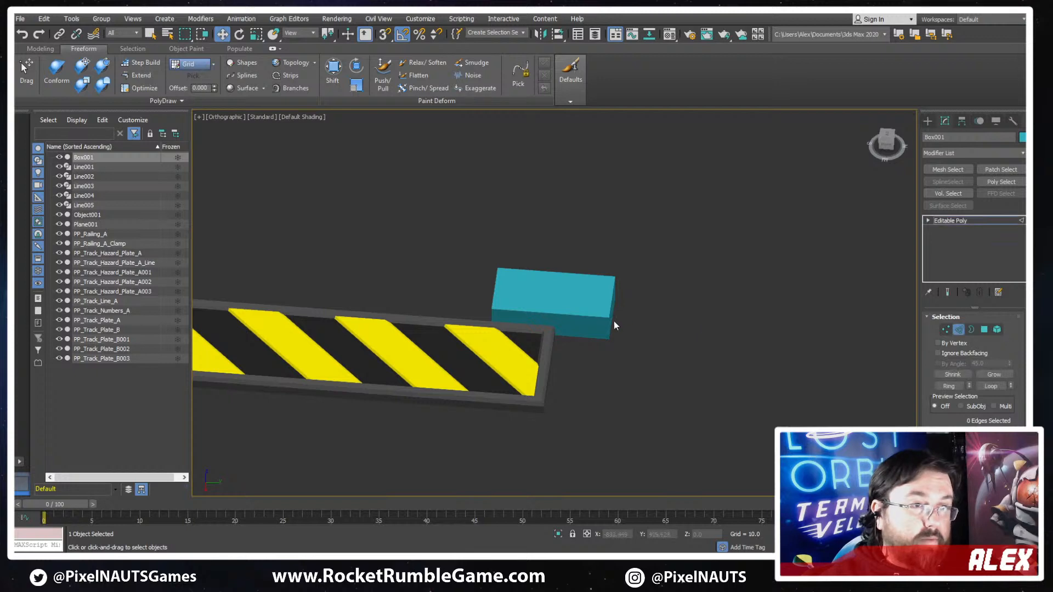
alt+middle_drag(585, 268, 596, 269)
scroll(595, 269, up, 2)
drag(581, 253, 545, 403)
key(ctrl+shift+e)
drag(574, 320, 581, 323)
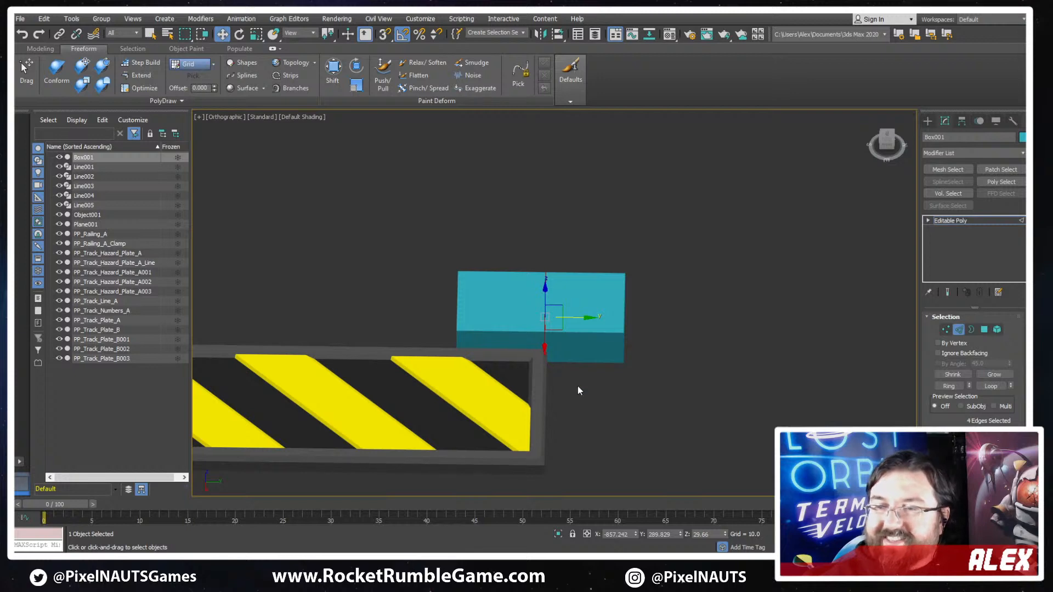
alt+middle_drag(617, 366, 646, 366)
- Extrude the box's side polygon beyond the edge loop across the plate's full end to form an L-shaped cap
click(984, 330)
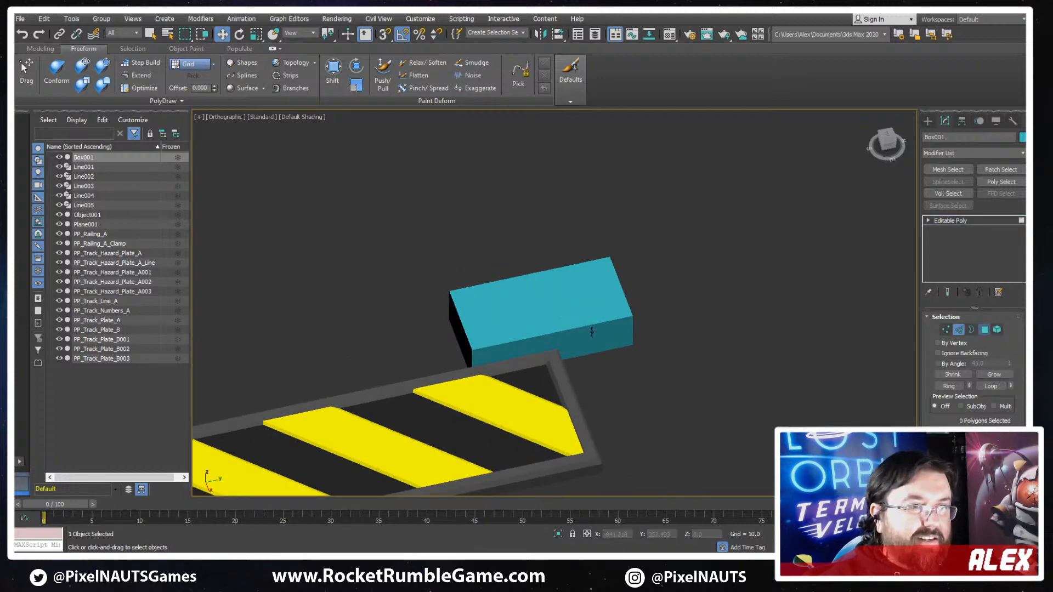
scroll(949, 426, down, 3)
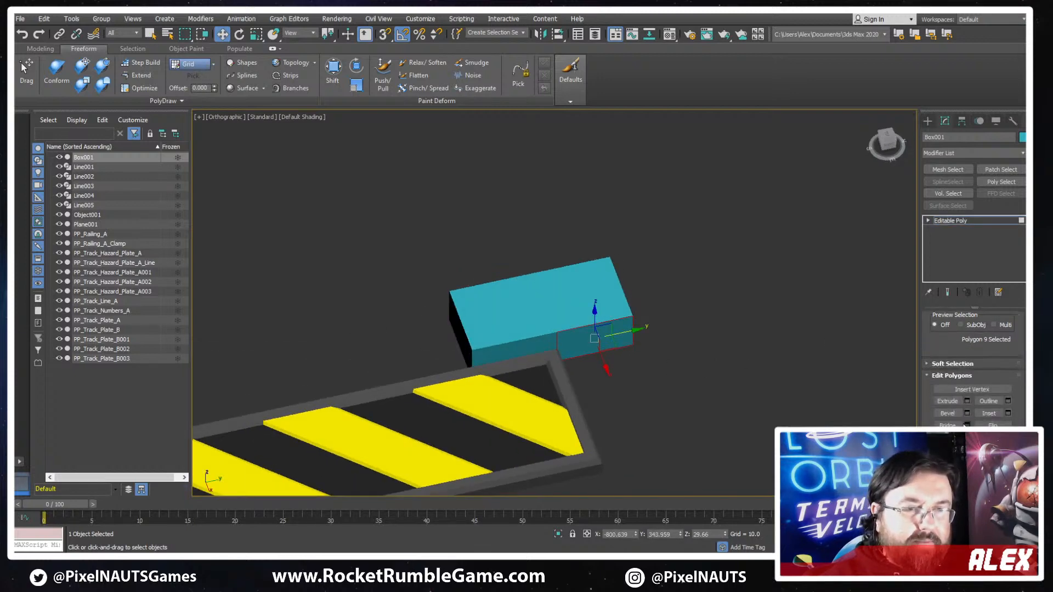
click(948, 401)
drag(589, 336, 557, 184)
middle_drag(652, 366, 661, 336)
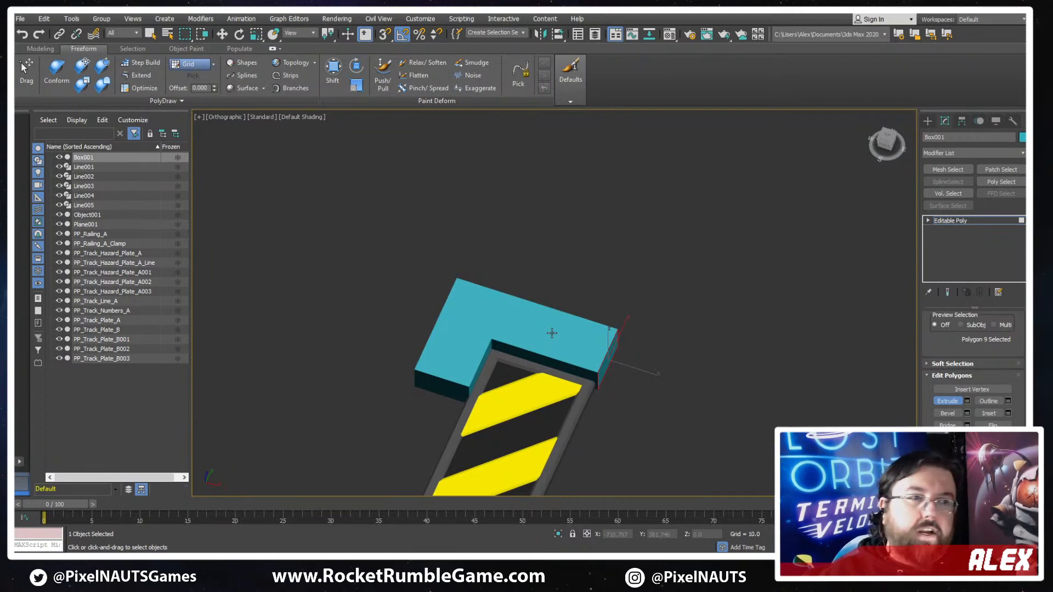
mouse_move(549, 329)
middle_down()
mouse_move(568, 327)
mouse_move(591, 293)
middle_up()
- Show edged faces and connect the long edges of the extruded arm with an edge loop at its middle
key(F4)
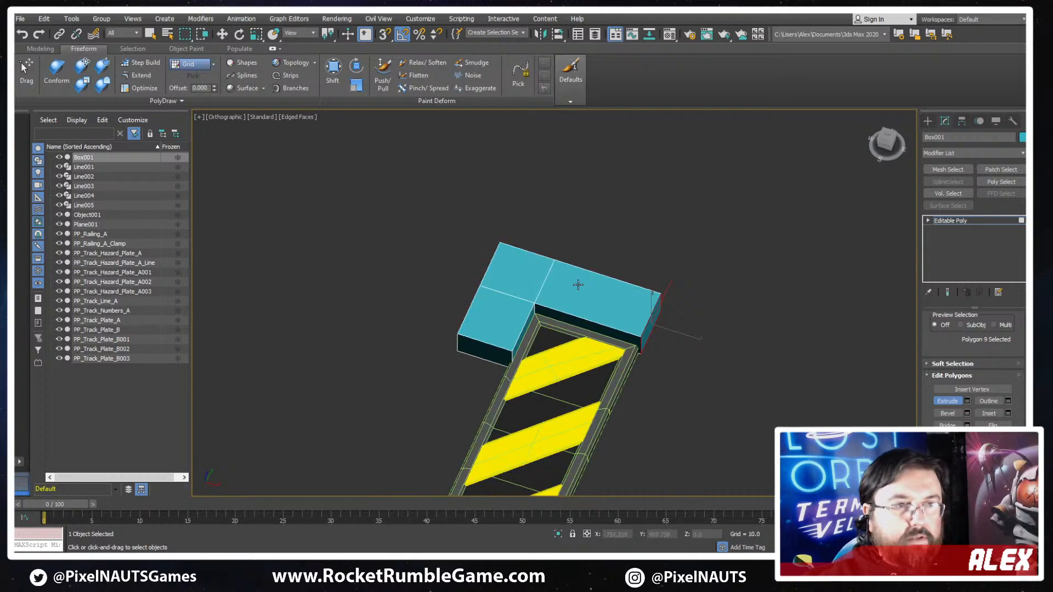
alt+drag(578, 285, 610, 285)
scroll(610, 285, up, 3)
key(2)
click(578, 398)
key(alt+r)
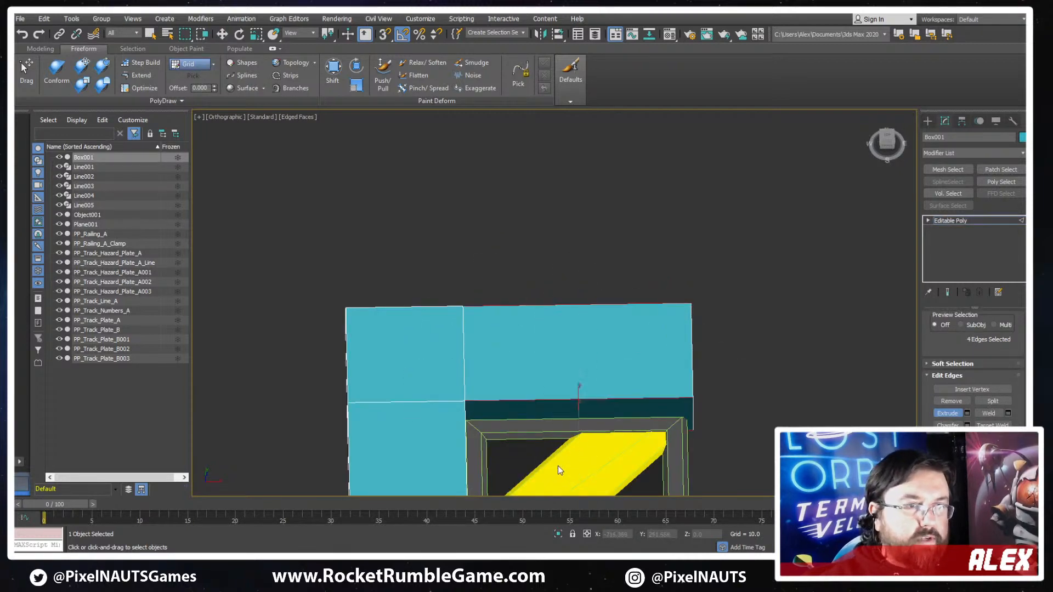
middle_drag(623, 423, 658, 287)
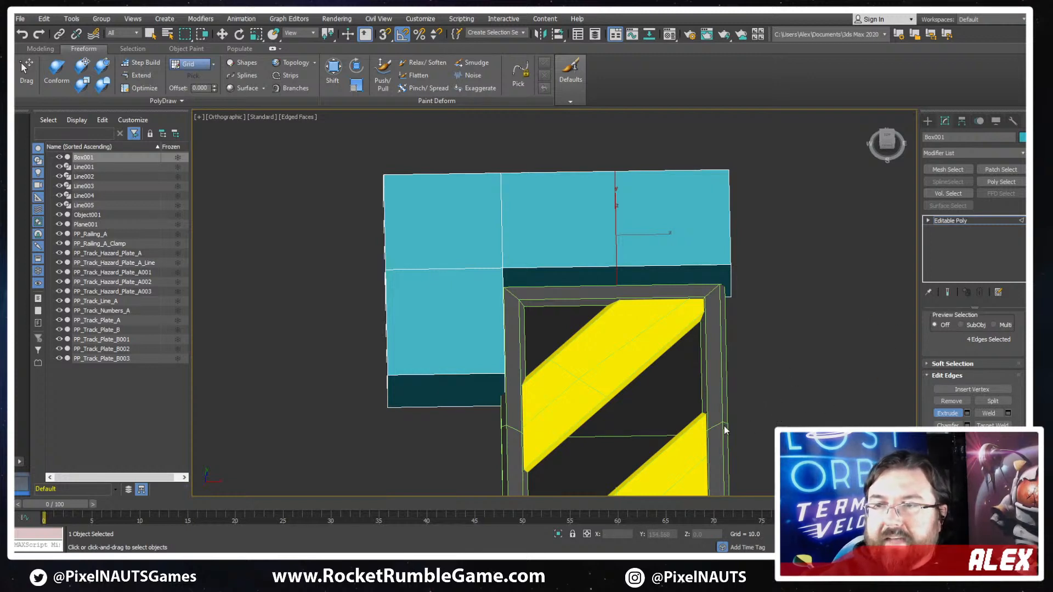
- Select the cap's top vertices and lower them until the cap is about 43 units high
alt+middle_drag(638, 381, 491, 254)
alt+middle_drag(691, 291, 719, 280)
middle_drag(720, 279, 651, 304)
key(1)
scroll(809, 263, down, 1)
drag(395, 305, 400, 309)
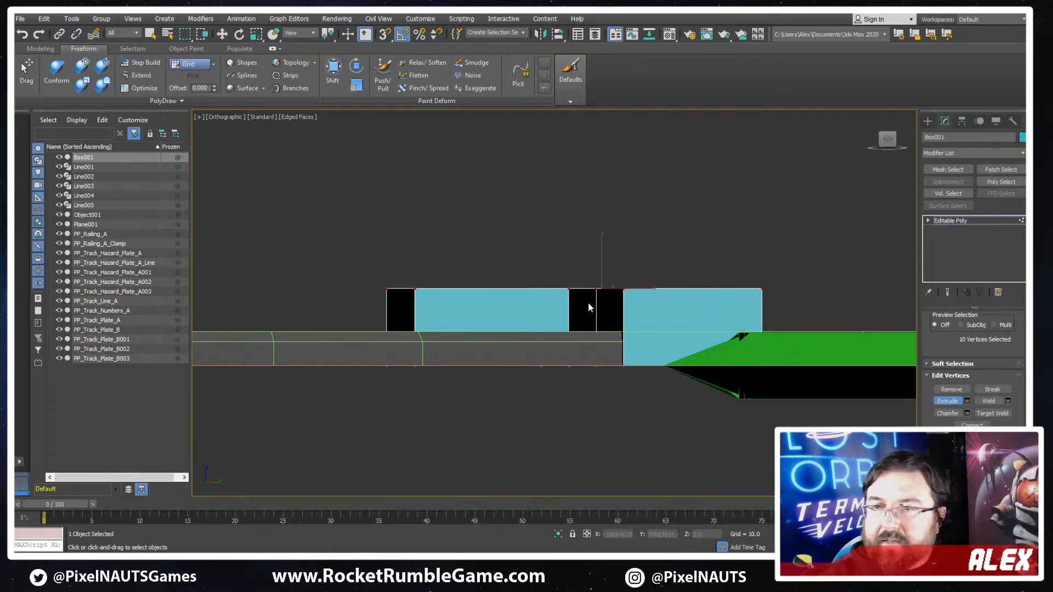
alt+middle_drag(588, 307, 603, 246)
key(w)
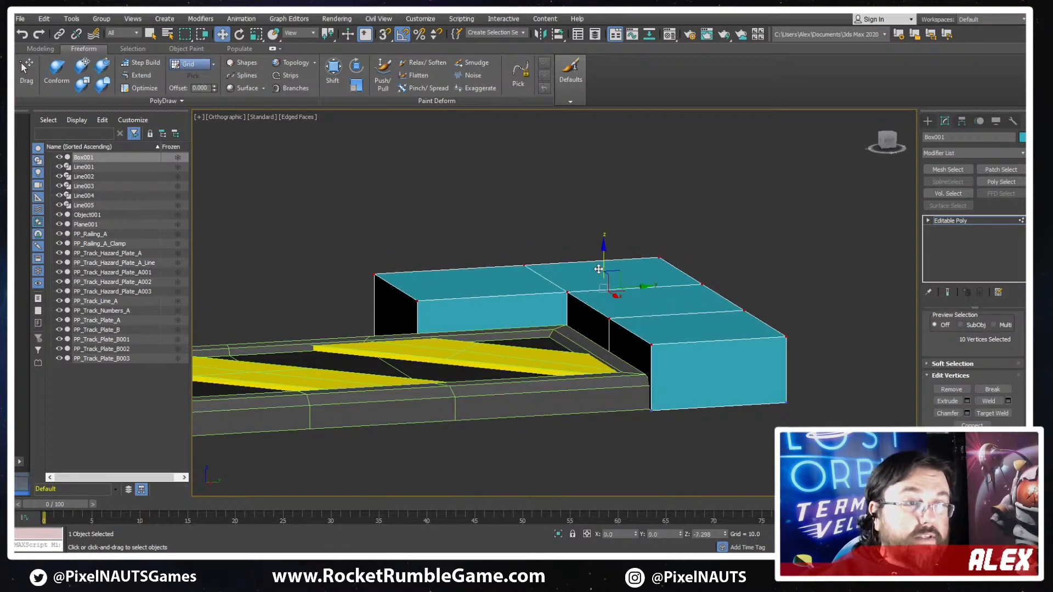
drag(598, 269, 583, 280)
alt+middle_drag(582, 280, 533, 369)
- Narrow the cap's side arm by moving its outer vertices inward towards the plate, and select the arm's outer end corner
scroll(533, 368, down, 2)
middle_drag(533, 367, 540, 211)
drag(470, 443, 469, 443)
drag(533, 278, 577, 278)
drag(540, 343, 558, 358)
- Slant the free end of the side arm by moving its outer corner vertices about 46 units back along Y
key(t)
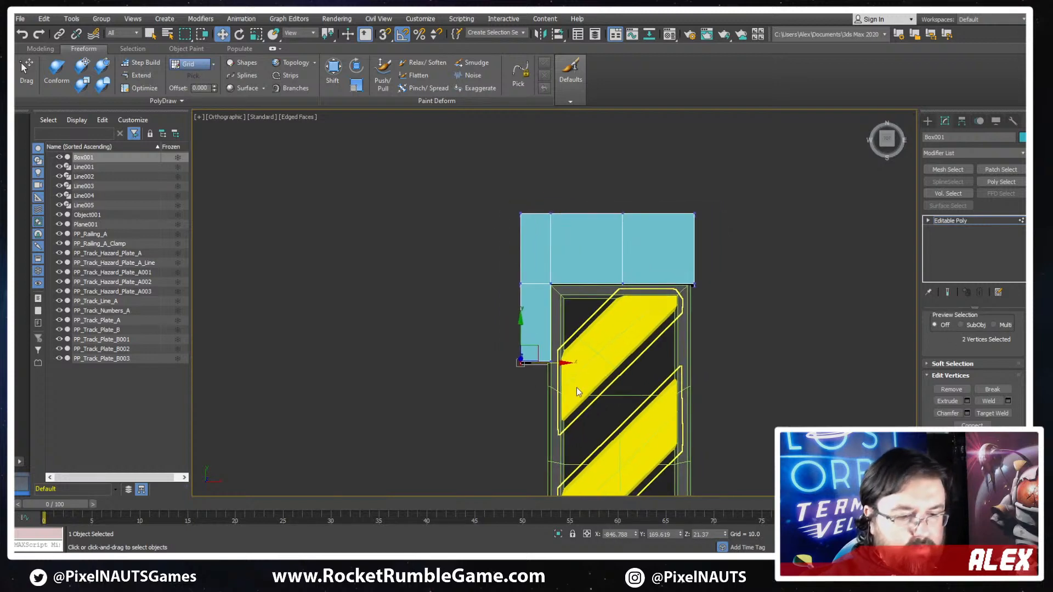
scroll(579, 332, up, 3)
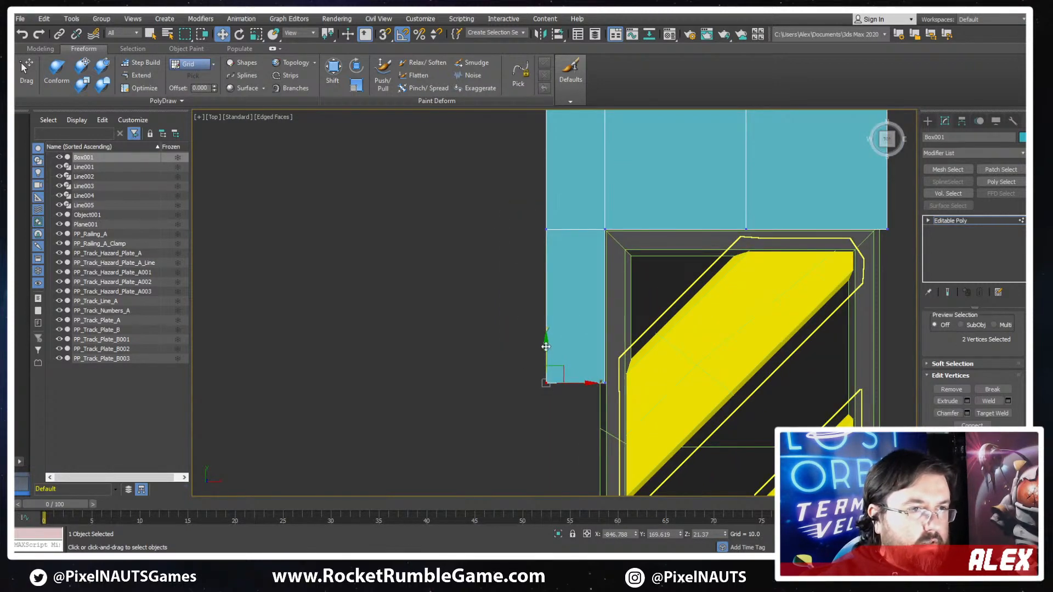
drag(545, 348, 557, 289)
middle_drag(733, 292, 562, 371)
scroll(561, 371, down, 2)
middle_drag(481, 322, 547, 305)
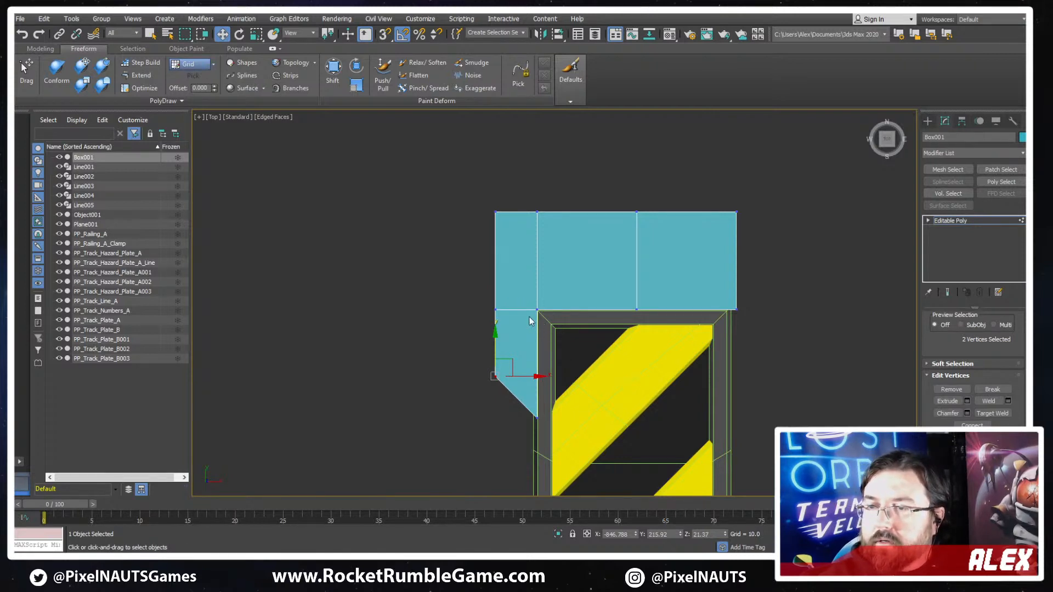
alt+middle_drag(675, 306, 740, 262)
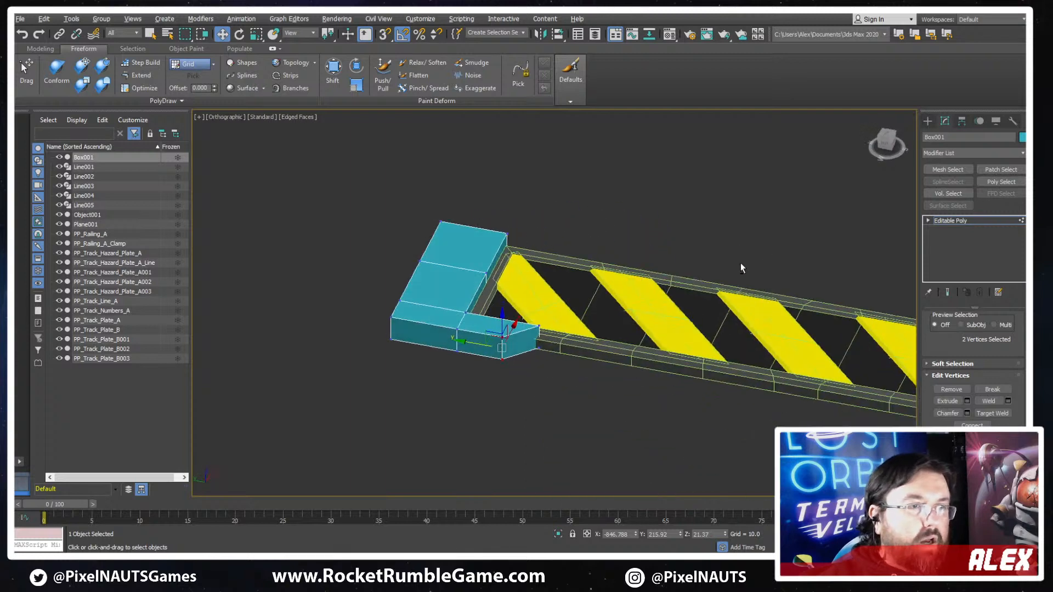
- Chamfer the cap's outer vertical corner edge where the side arm meets the end arm
middle_drag(429, 314, 514, 317)
scroll(514, 317, up, 4)
alt+middle_drag(843, 313, 752, 379)
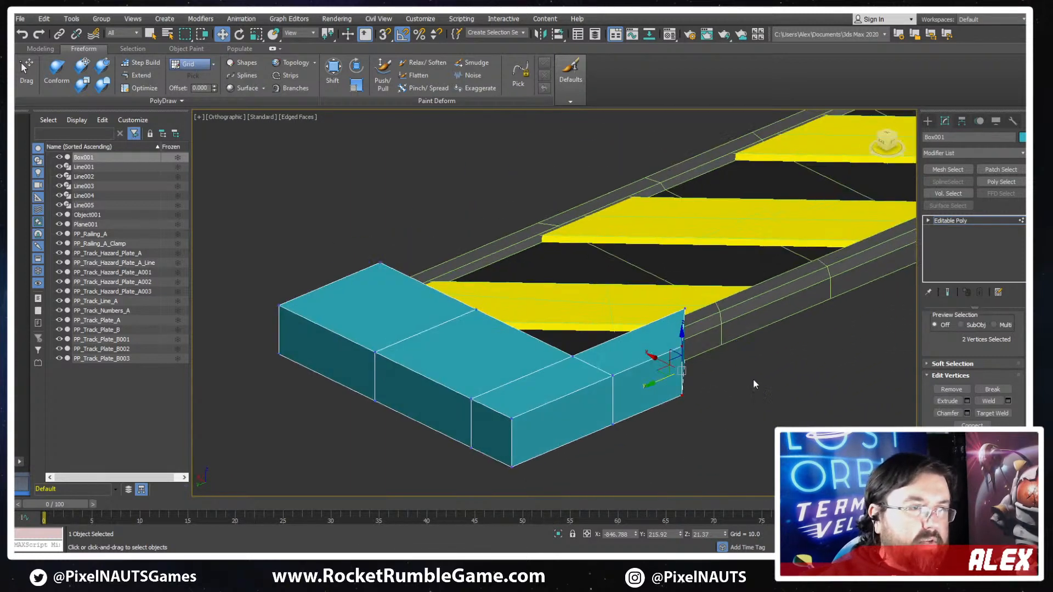
scroll(951, 335, up, 2)
click(958, 329)
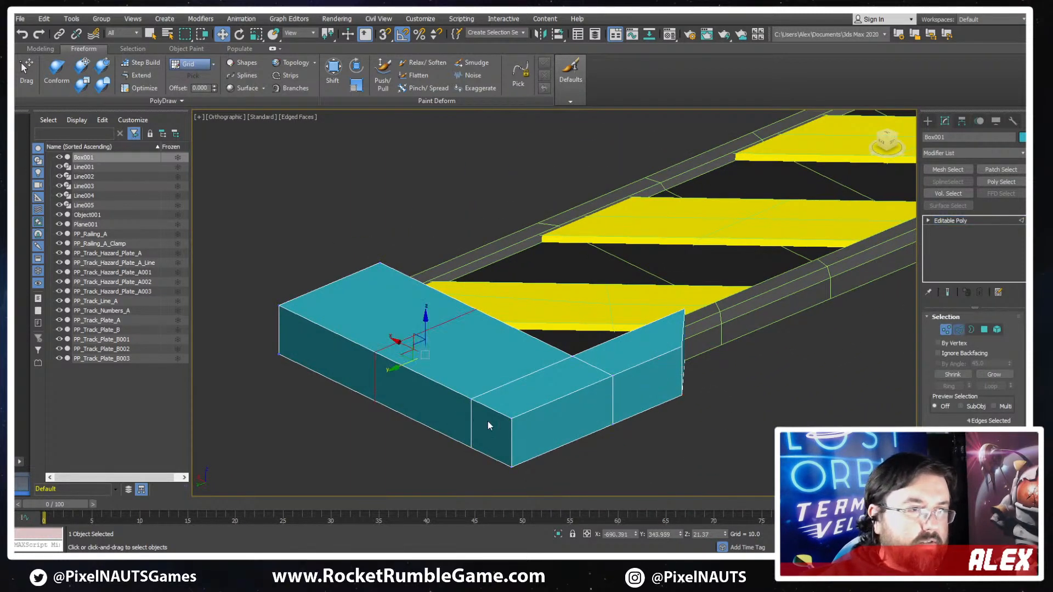
click(511, 436)
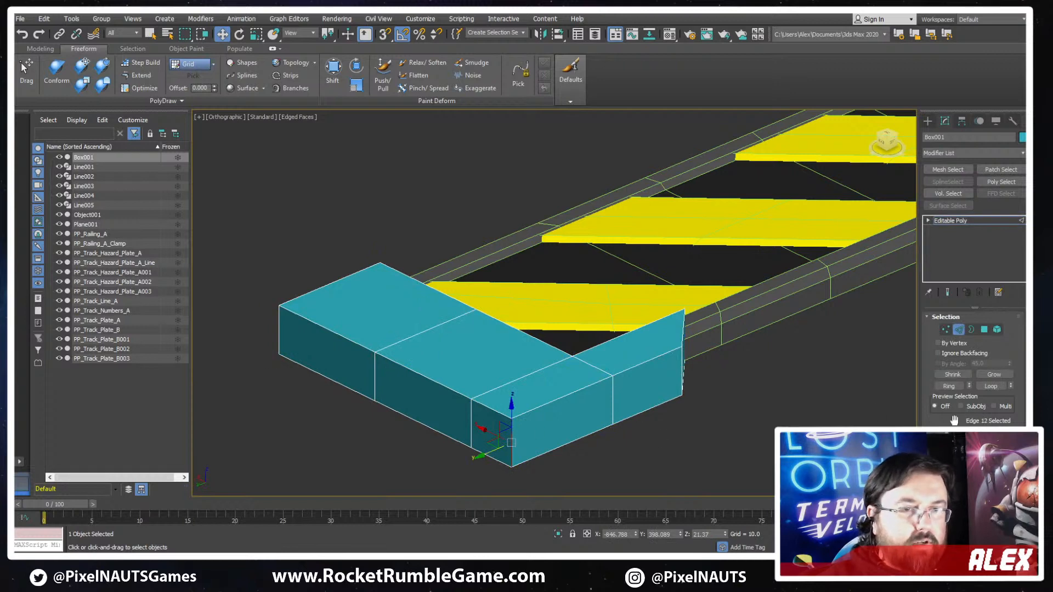
scroll(941, 405, down, 3)
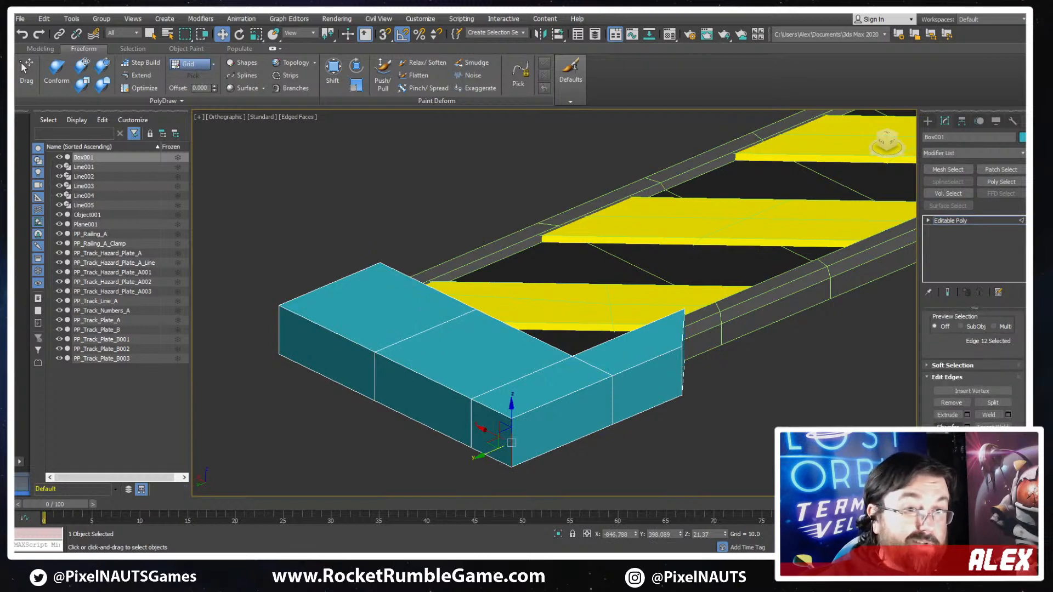
click(947, 426)
drag(511, 442, 515, 398)
alt+middle_drag(514, 398, 531, 239)
scroll(476, 403, up, 2)
scroll(531, 239, up, 2)
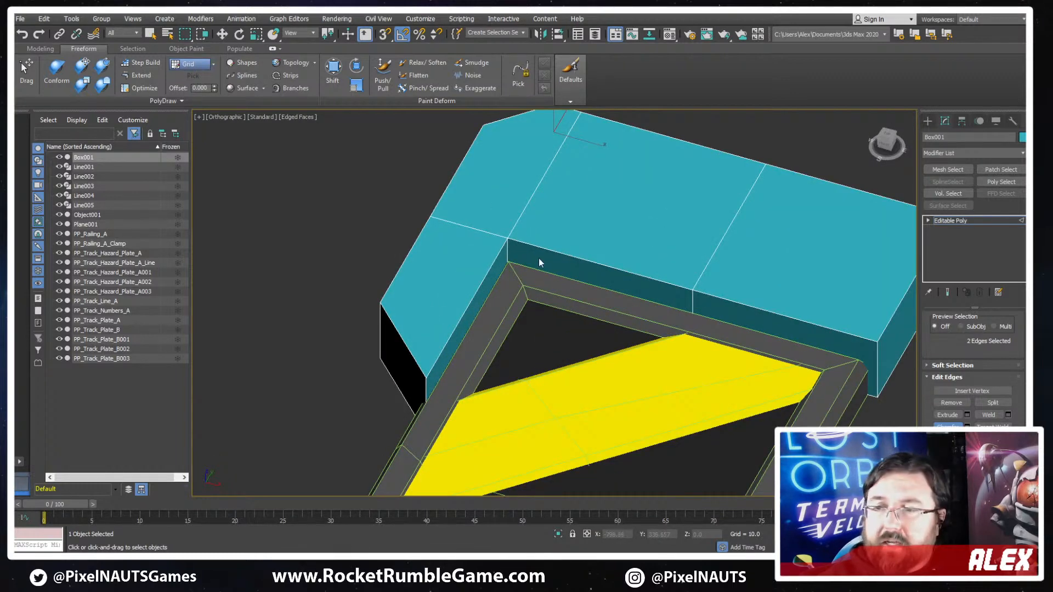
alt+middle_drag(507, 280, 520, 228)
key(w)
key(2)
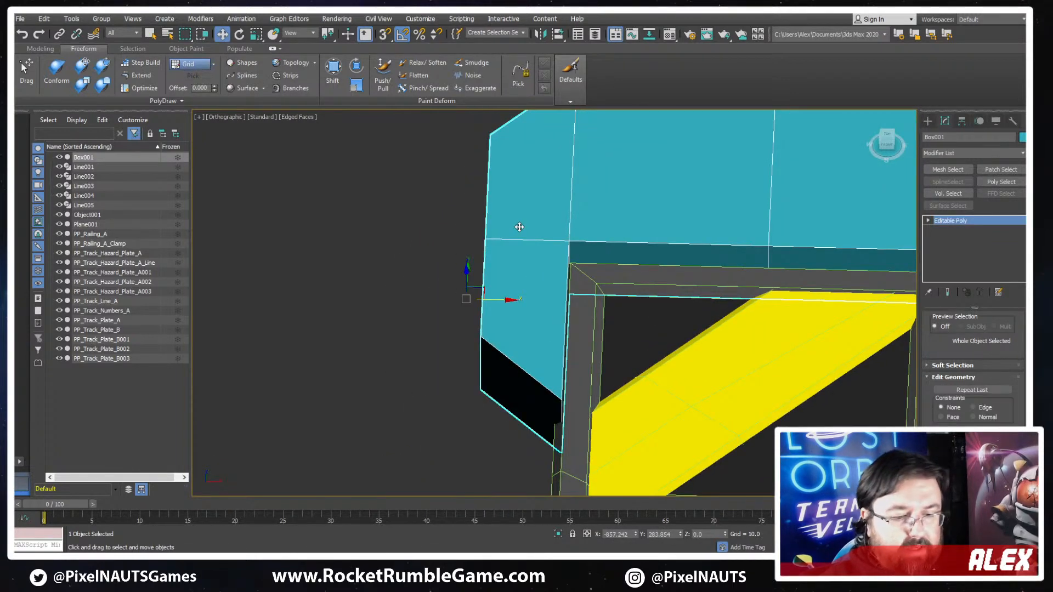
key(t)
key(z)
key(F3)
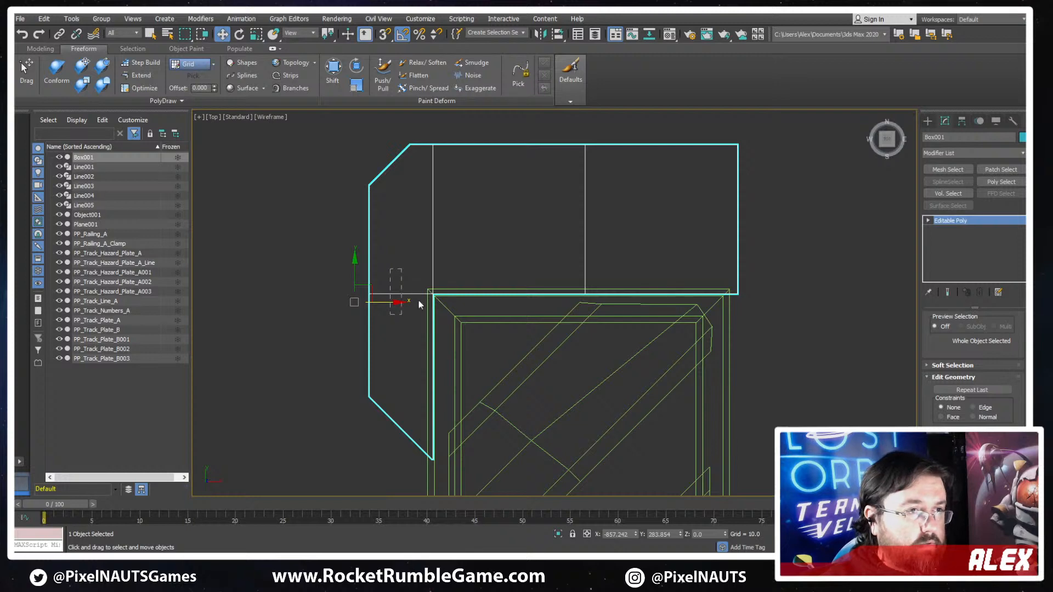
mouse_move(418, 299)
middle_down()
mouse_move(457, 278)
mouse_move(384, 409)
mouse_move(424, 340)
middle_up()
key(F3)
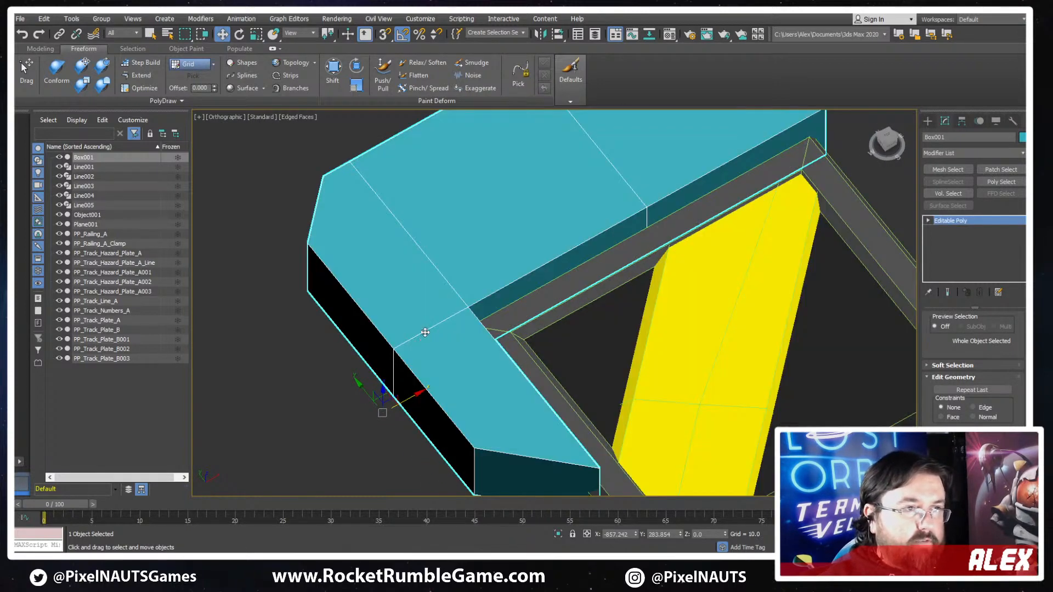
- Select the two edge lines running around the cap's corner region and remove them while keeping the faces
key(2)
click(425, 332)
key(F3)
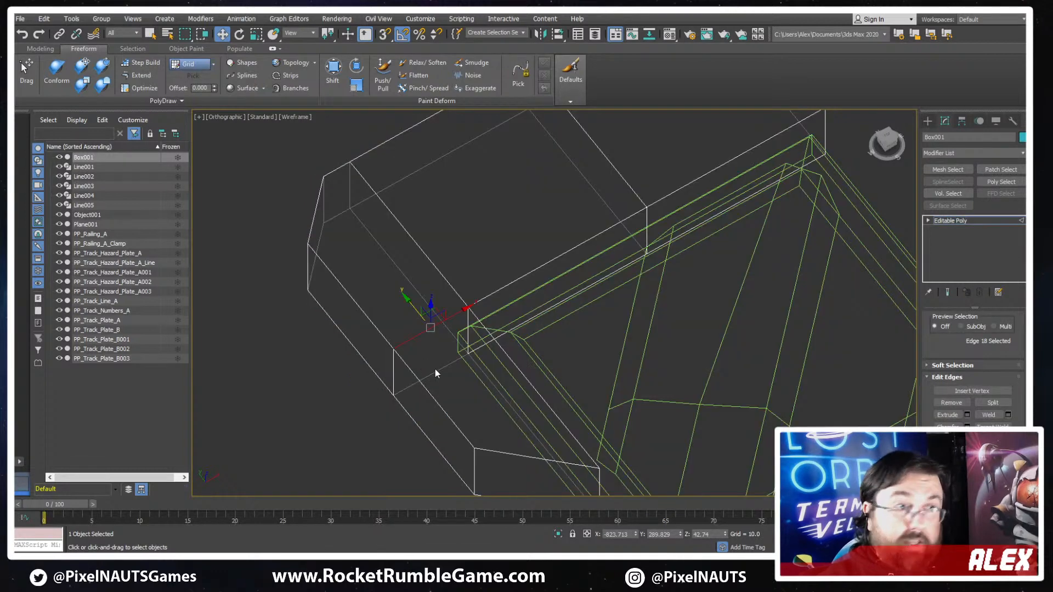
ctrl+click(430, 373)
ctrl+click(394, 371)
ctrl+drag(440, 242, 364, 252)
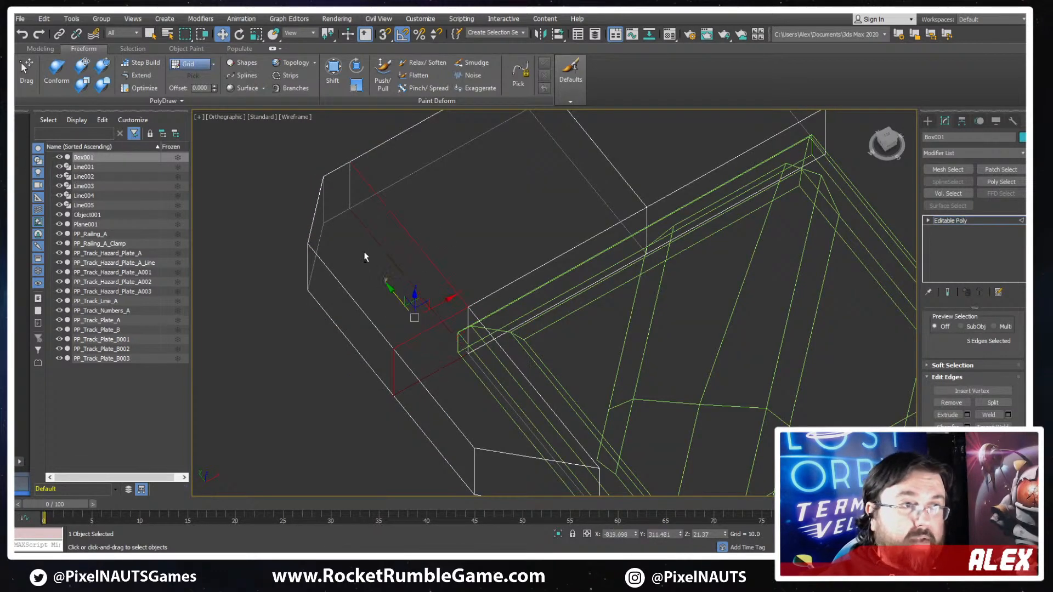
ctrl+click(348, 192)
middle_drag(531, 277, 511, 296)
key(Delete)
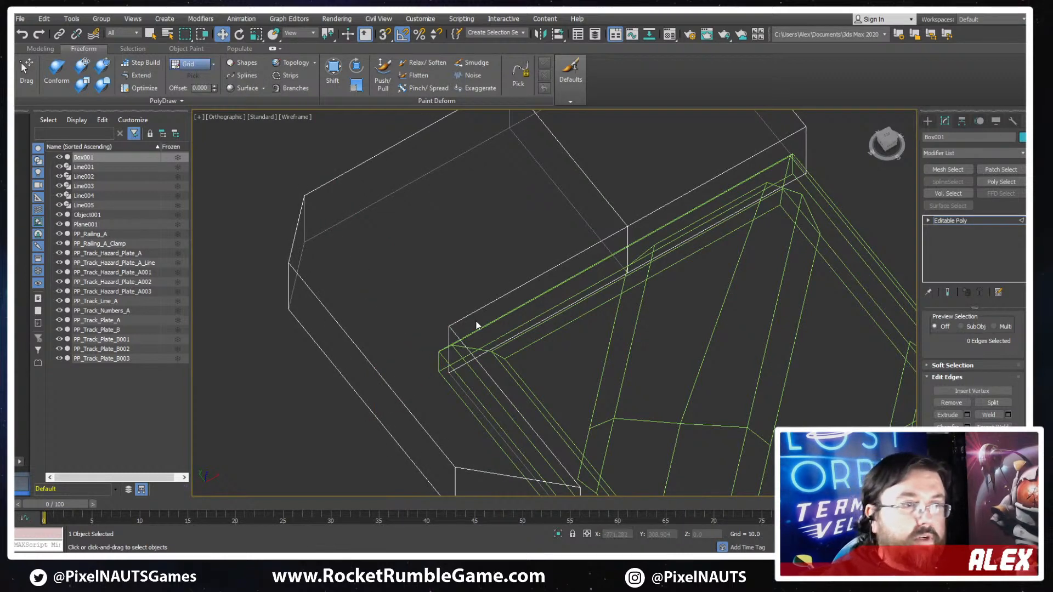
- Chamfer the cap's inner vertical corner edge at the corner of the striped plate
key(F3)
click(449, 329)
alt+middle_drag(446, 345, 543, 342)
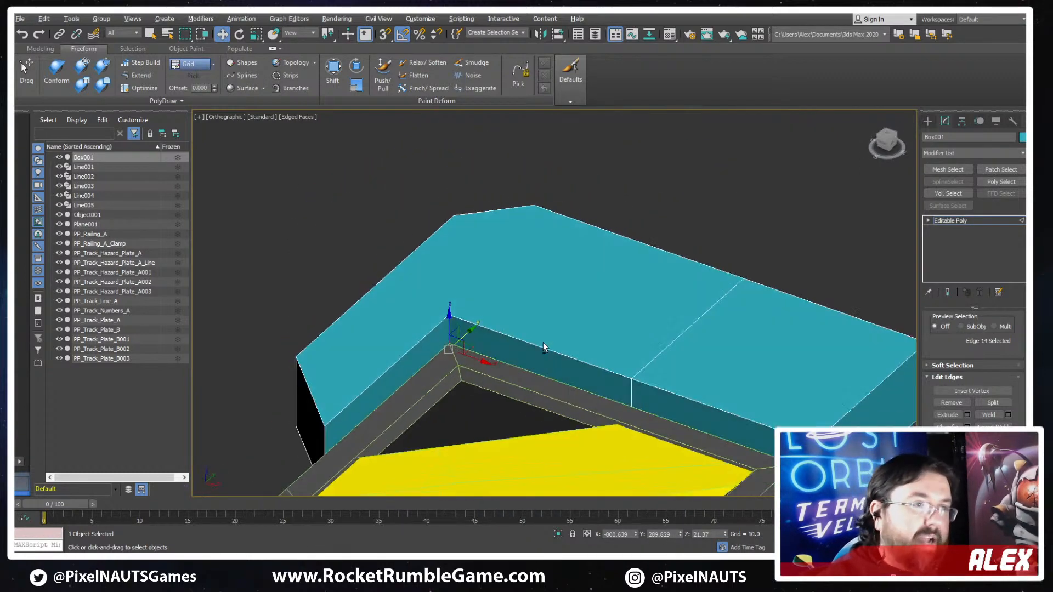
scroll(975, 358, up, 3)
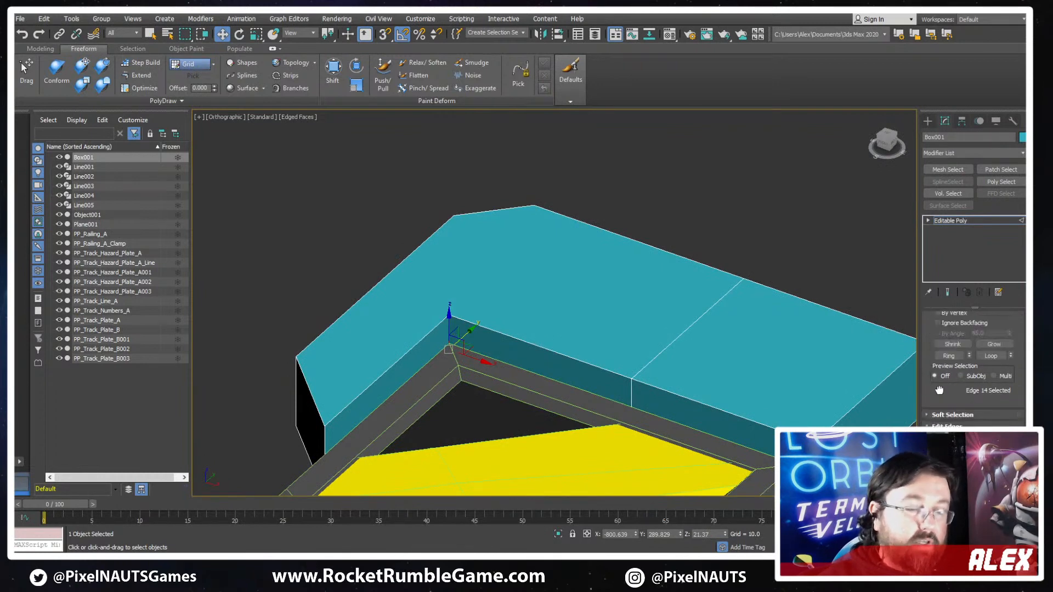
scroll(973, 359, down, 3)
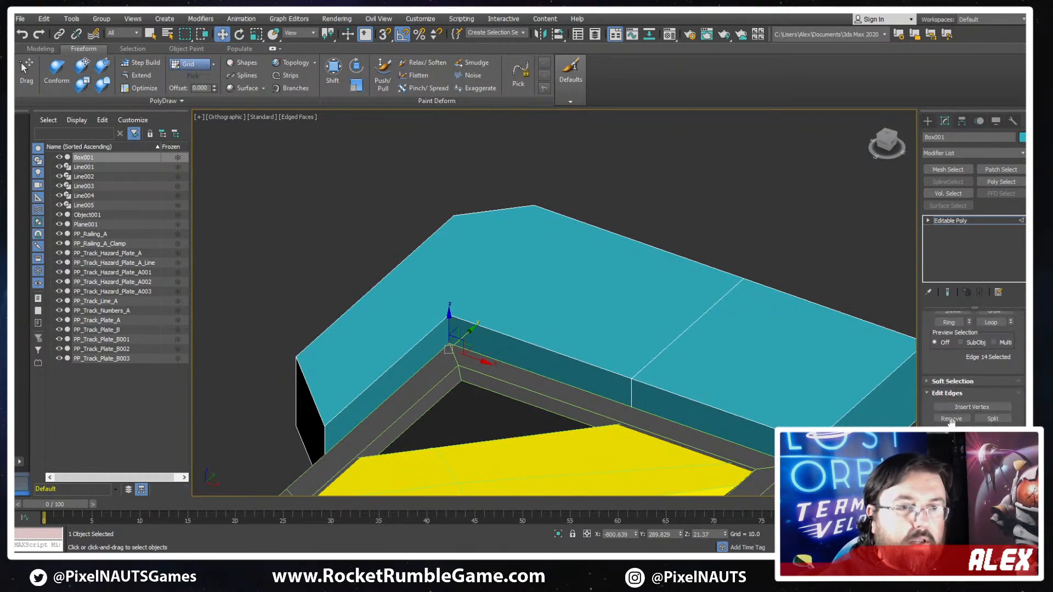
key(q)
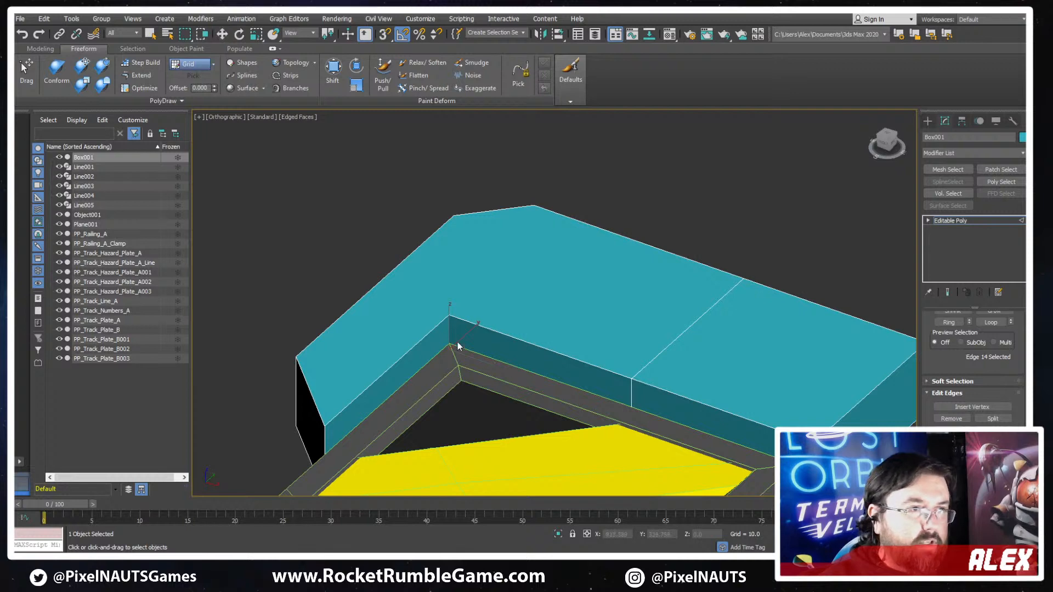
drag(450, 334, 453, 296)
alt+middle_drag(452, 296, 508, 340)
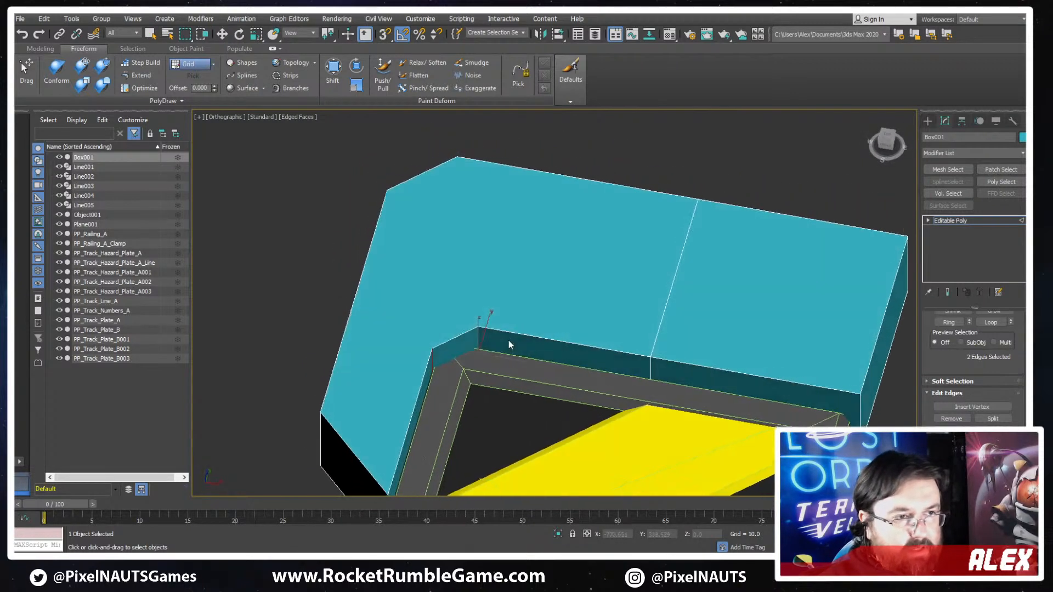
- Show the cap in a top wireframe view and try to select the vertices along its outer side edge
key(y)
key(t)
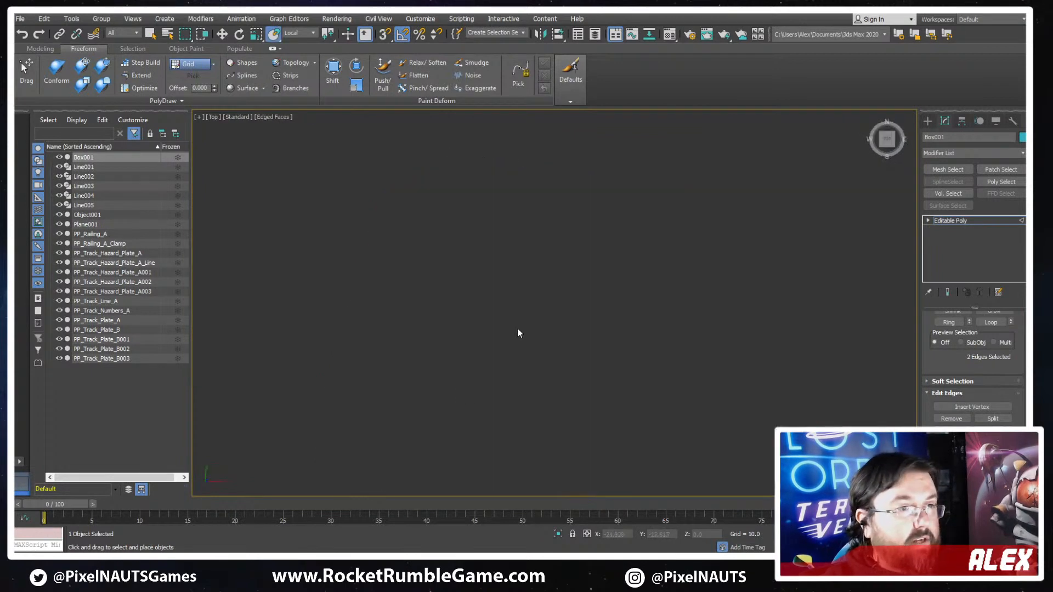
scroll(528, 316, down, 6)
key(1)
key(F3)
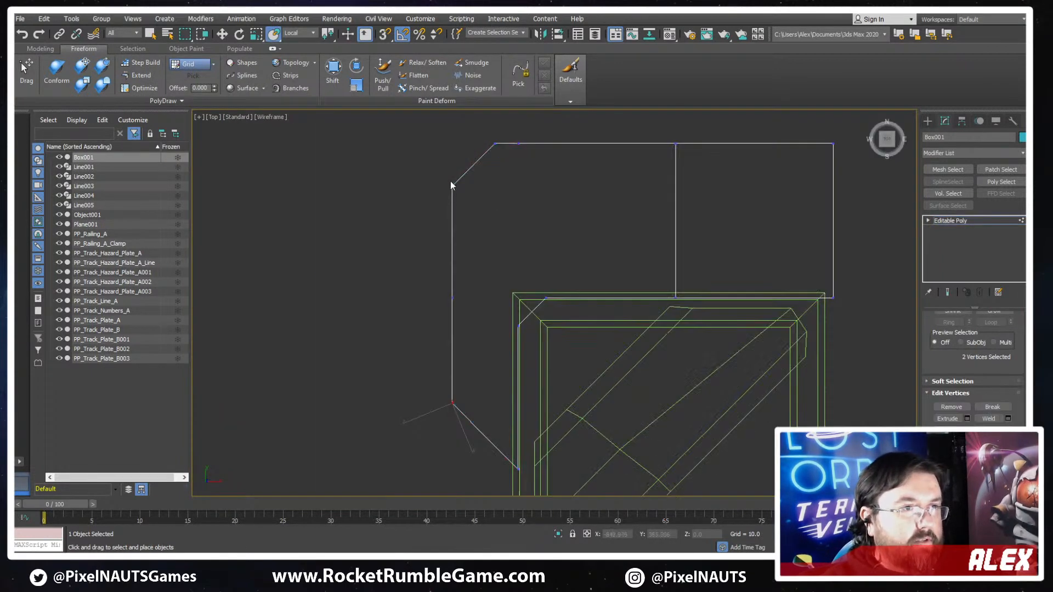
drag(424, 356, 425, 356)
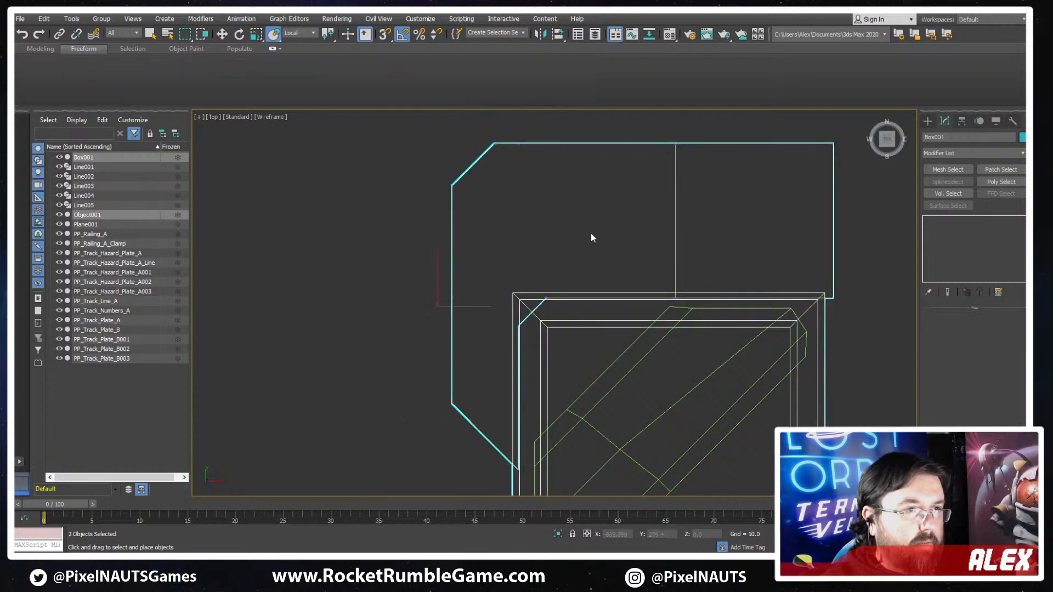
key(c)
click(547, 321)
drag(485, 233, 389, 271)
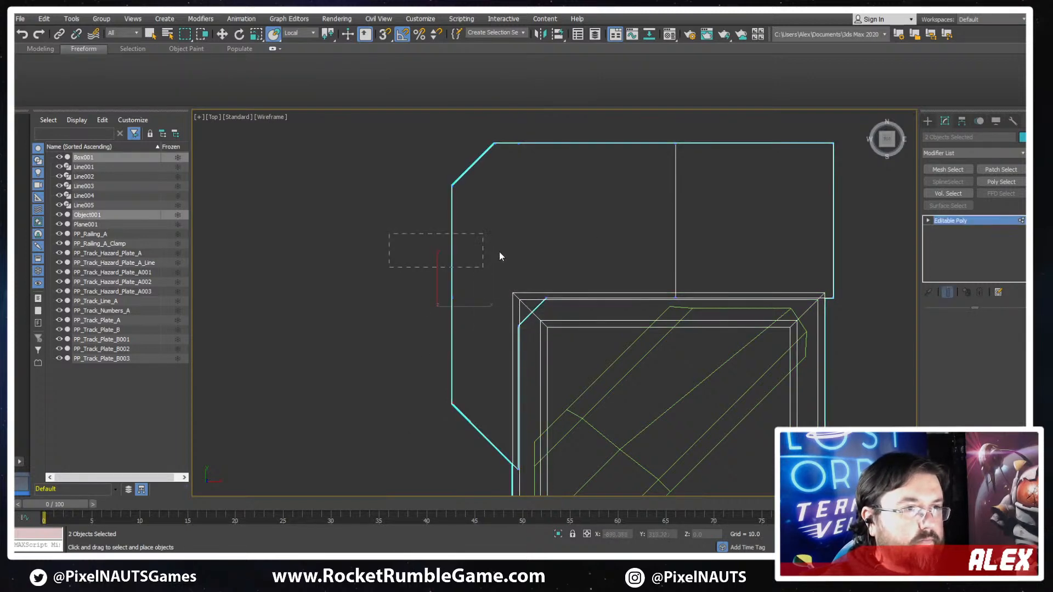
- Clear the stray object selection, reselect the cap in vertex mode and retry picking its outer side vertices
key(1)
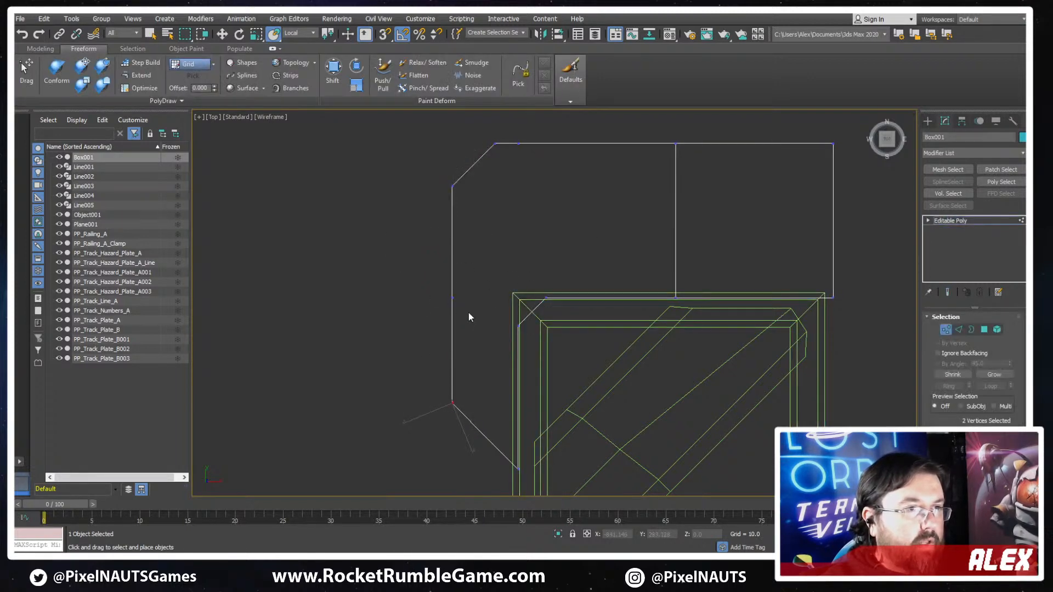
drag(522, 338, 524, 336)
key(c)
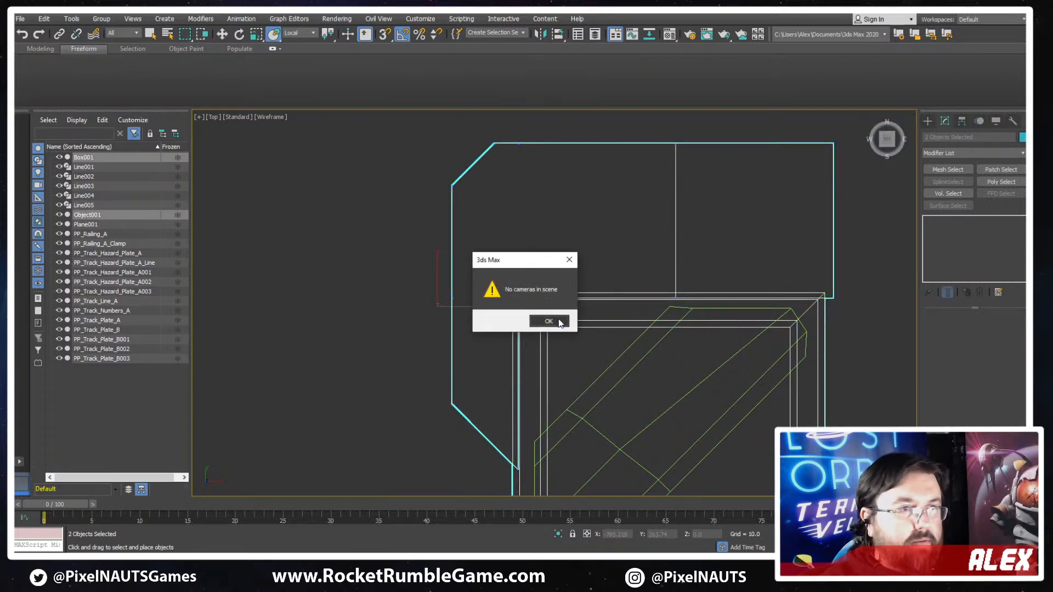
click(559, 323)
click(648, 250)
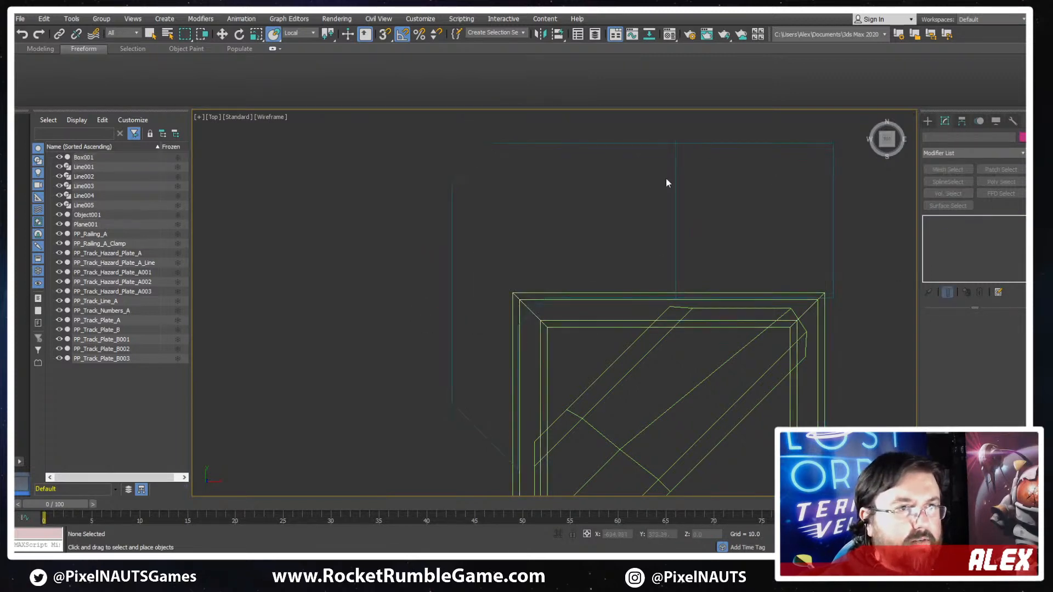
click(678, 144)
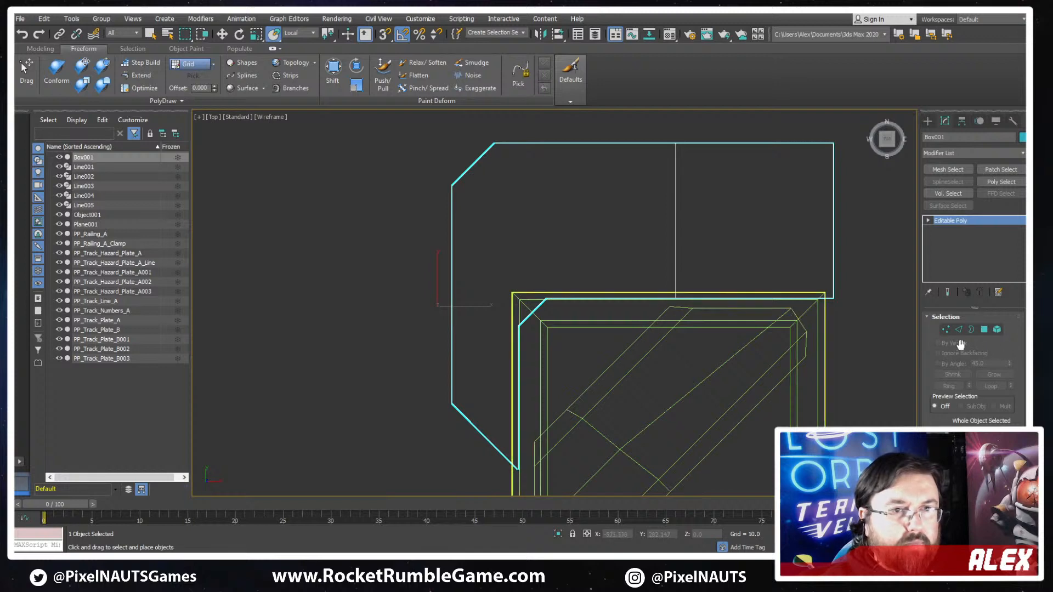
click(945, 329)
drag(550, 348, 549, 346)
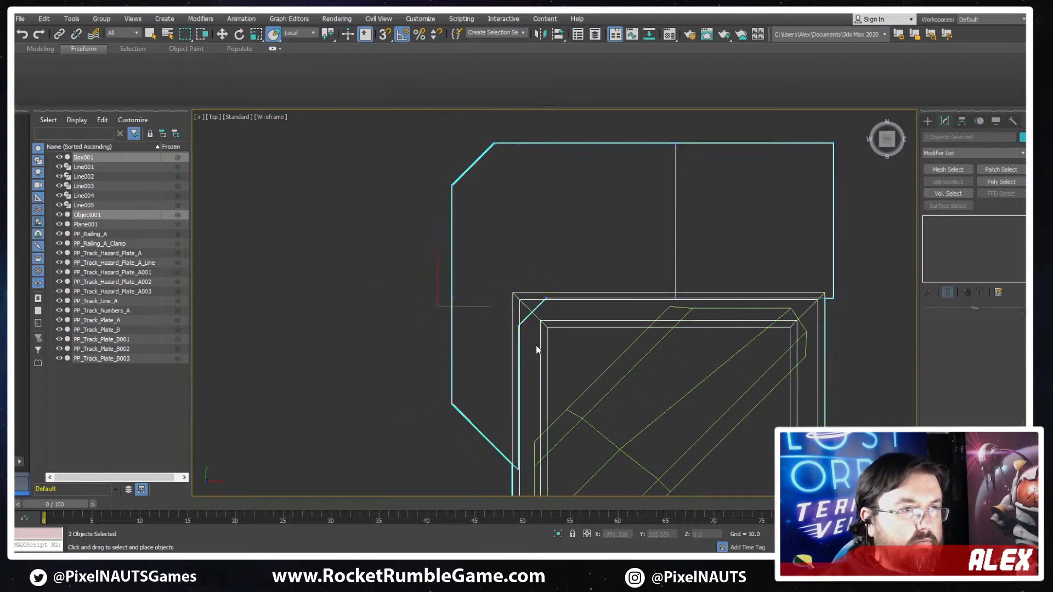
click(543, 206)
drag(485, 195, 409, 241)
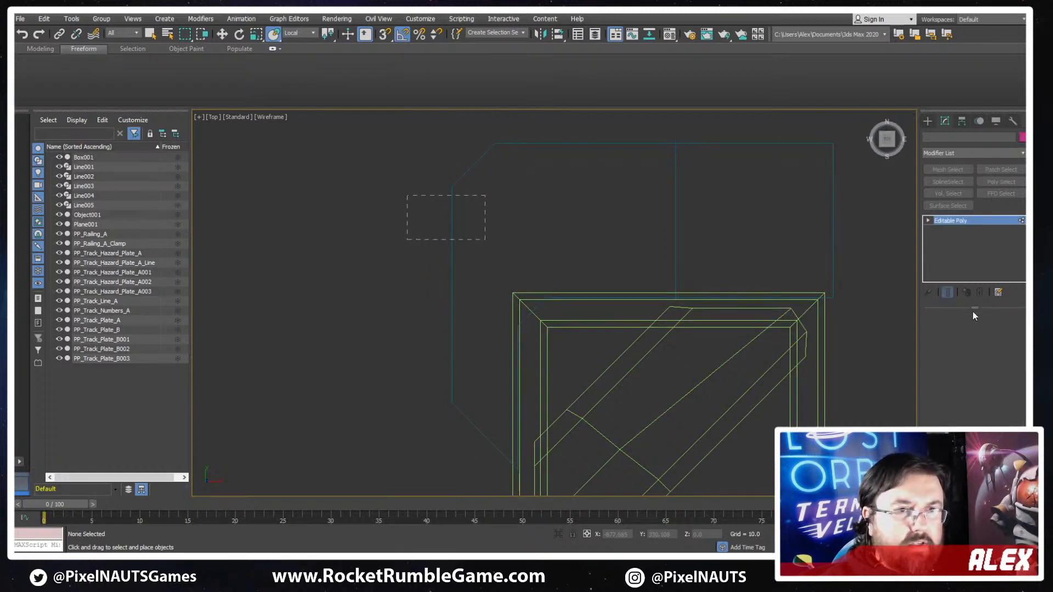
- Try to select the leftover mid-edge vertices on the side arm's outer face from an angled wireframe view
click(947, 333)
alt+middle_drag(617, 300, 541, 284)
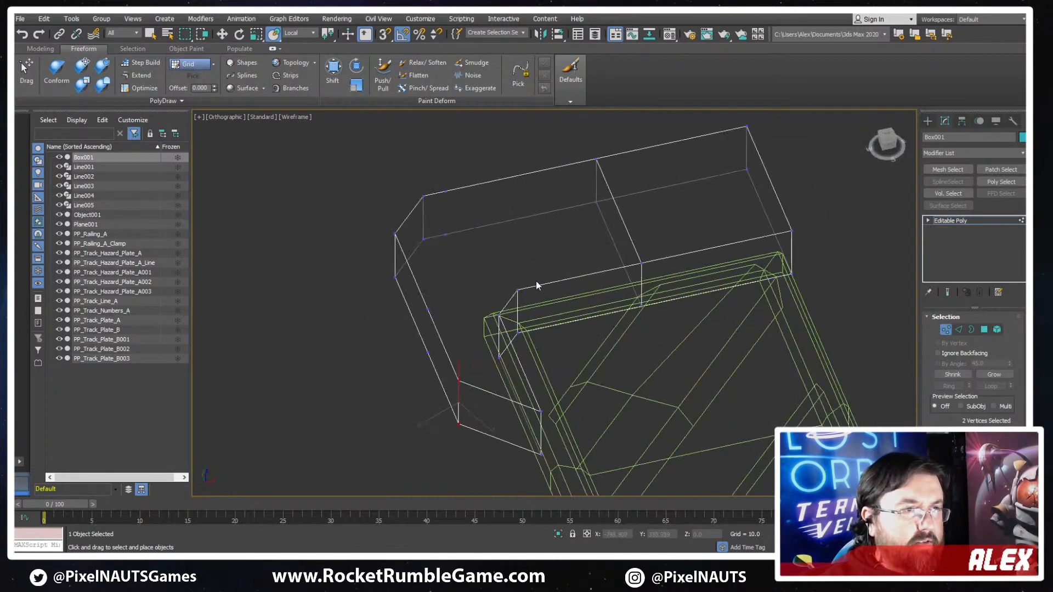
click(465, 361)
click(428, 315)
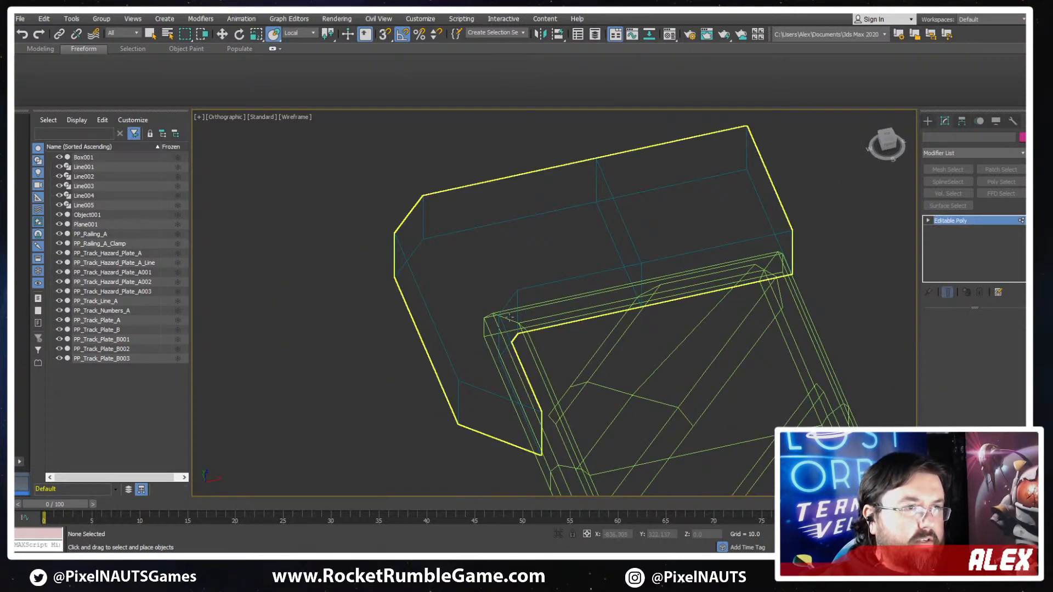
key(1)
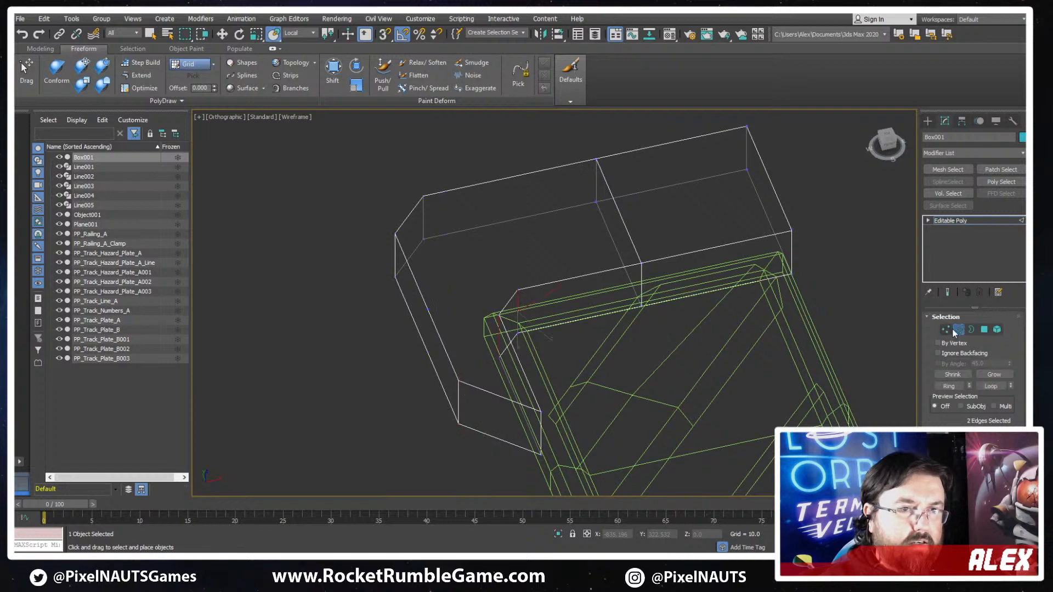
drag(445, 291, 364, 364)
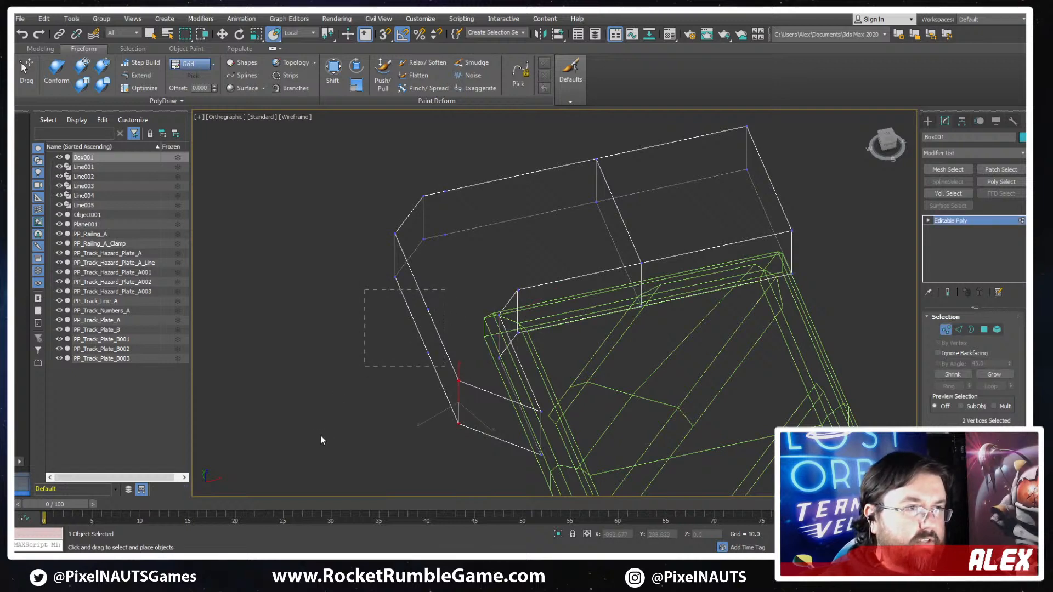
- Drop the accidental multi-object selection and return to vertex editing on the cap alone
key(1)
drag(588, 329, 653, 350)
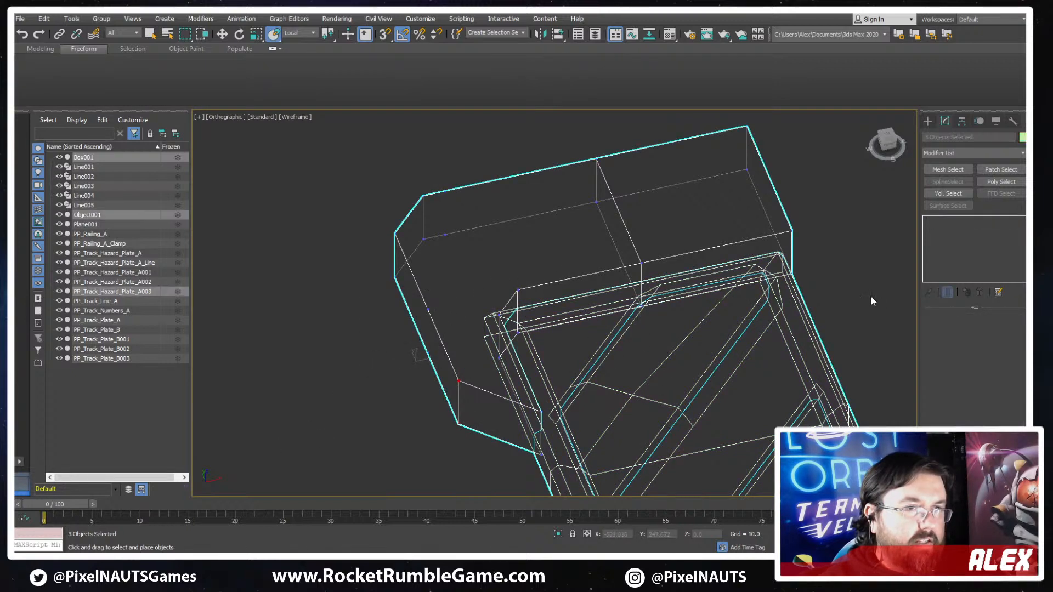
click(871, 297)
click(775, 238)
key(1)
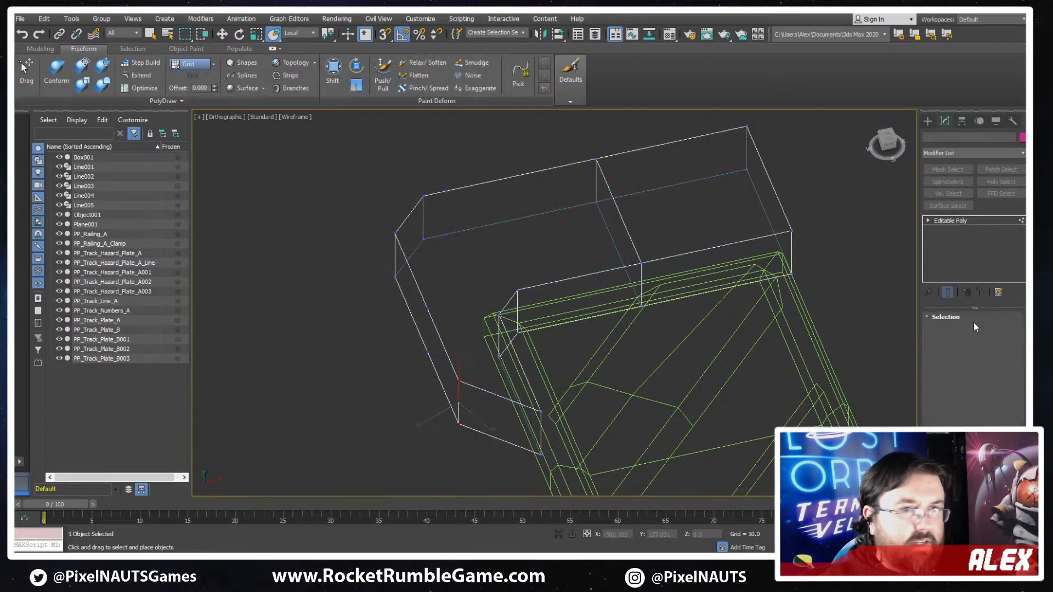
- Convert the cap to an editable poly again and return to editing its vertices
right_click(667, 262)
mouse_move(739, 373)
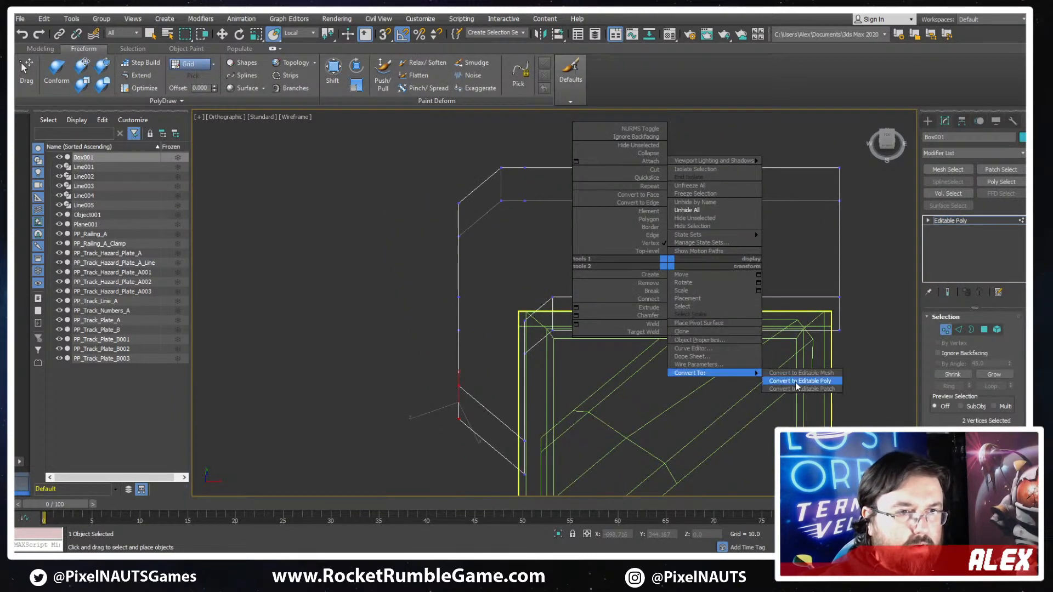
click(790, 381)
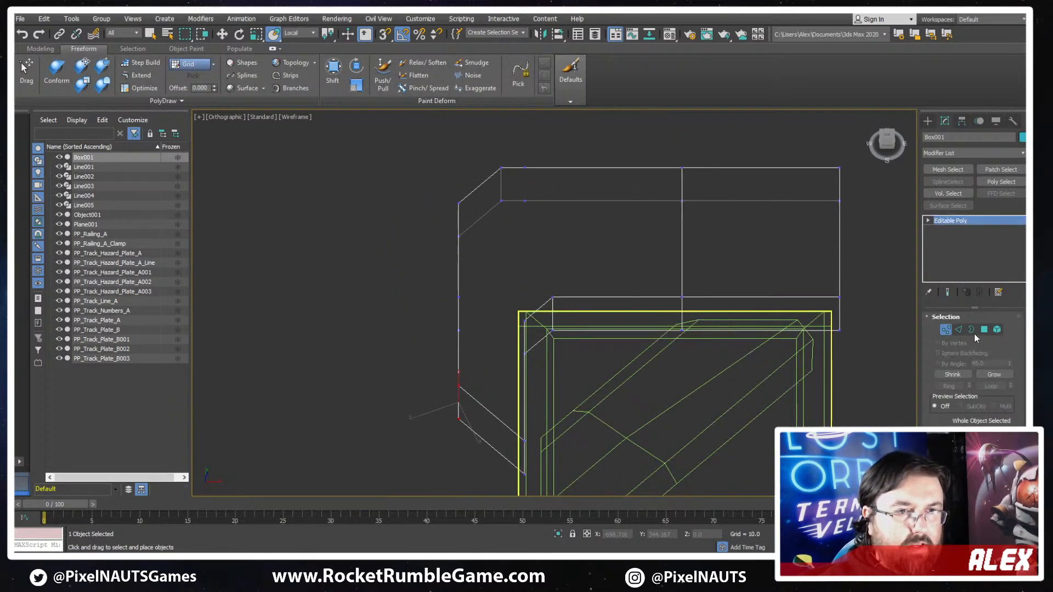
click(944, 331)
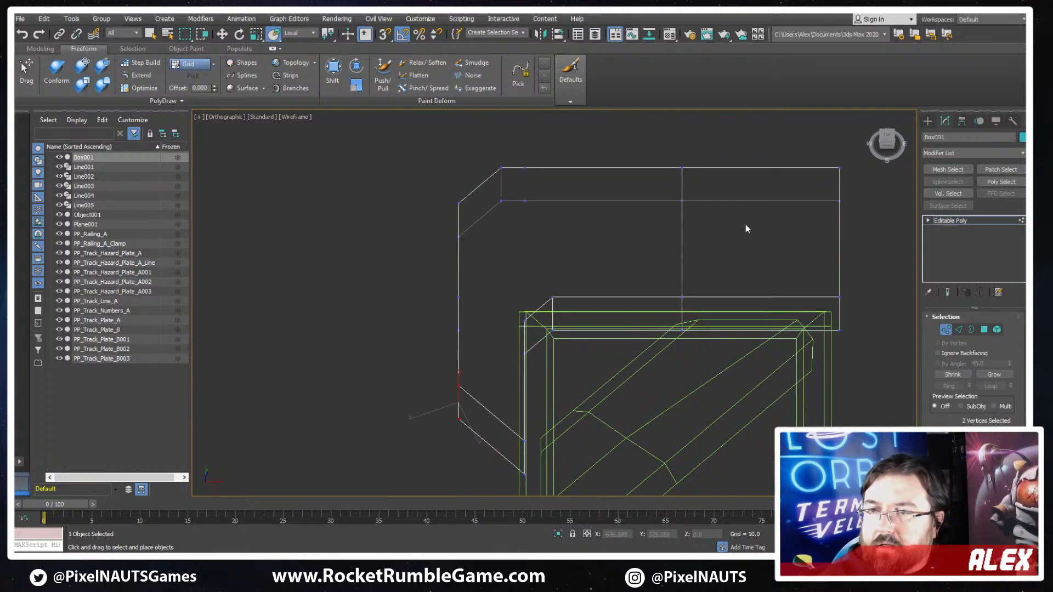
- Try once more to box-select the cap's outer side vertices, undoing the stray object selection
alt+middle_drag(611, 200, 516, 308)
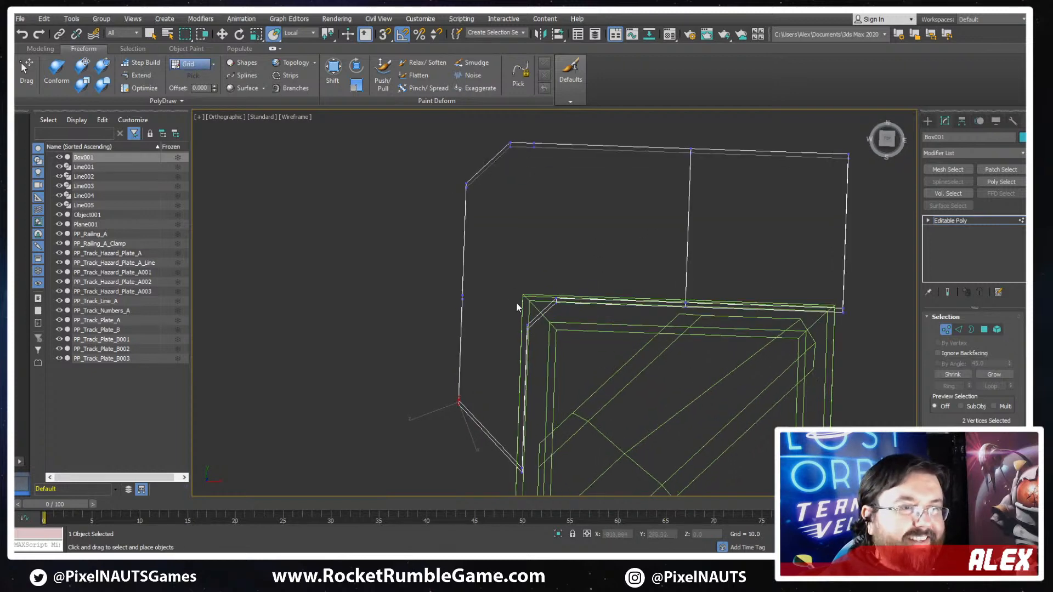
drag(551, 353, 535, 345)
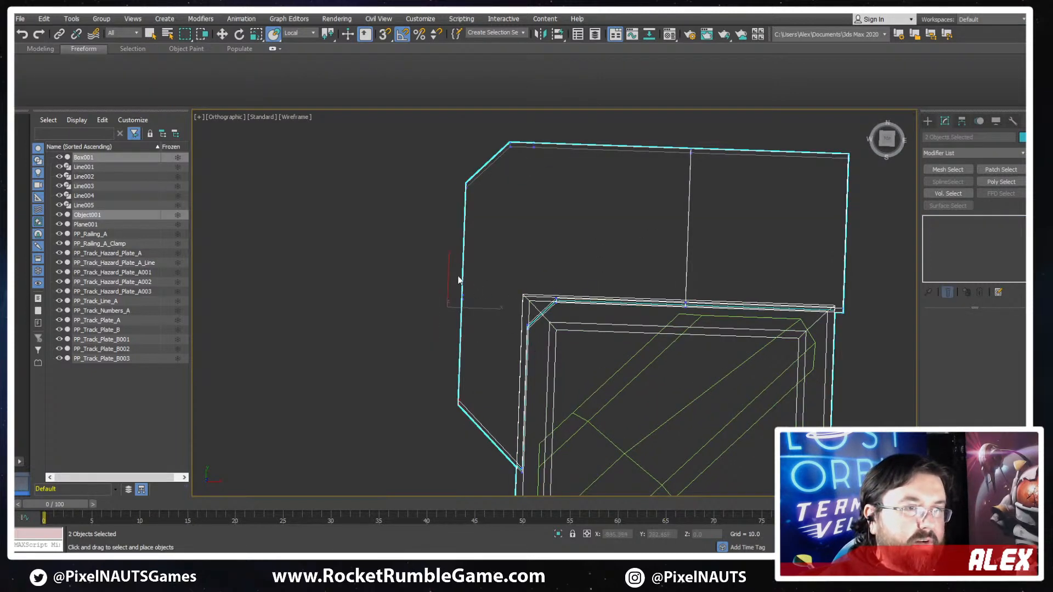
drag(483, 269, 448, 285)
key(ctrl+z)
alt+middle_drag(549, 288, 579, 284)
scroll(500, 283, down, 4)
scroll(500, 284, up, 3)
alt+middle_drag(449, 378, 379, 329)
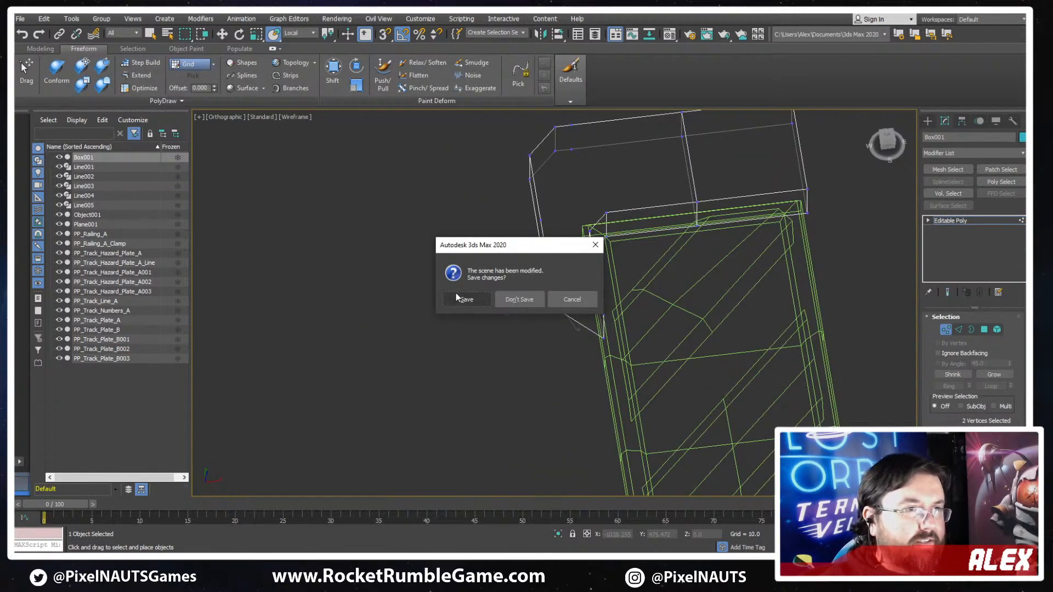
- Close 3ds Max with the scene changes saved, and relaunch 3ds Max 2020
click(458, 296)
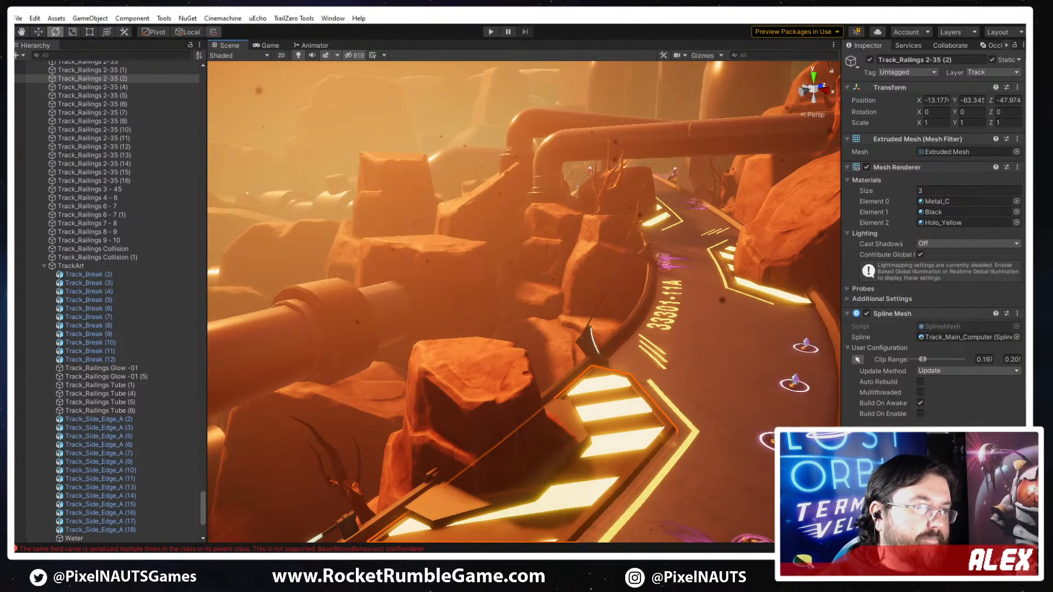
key(super)
text(3d)
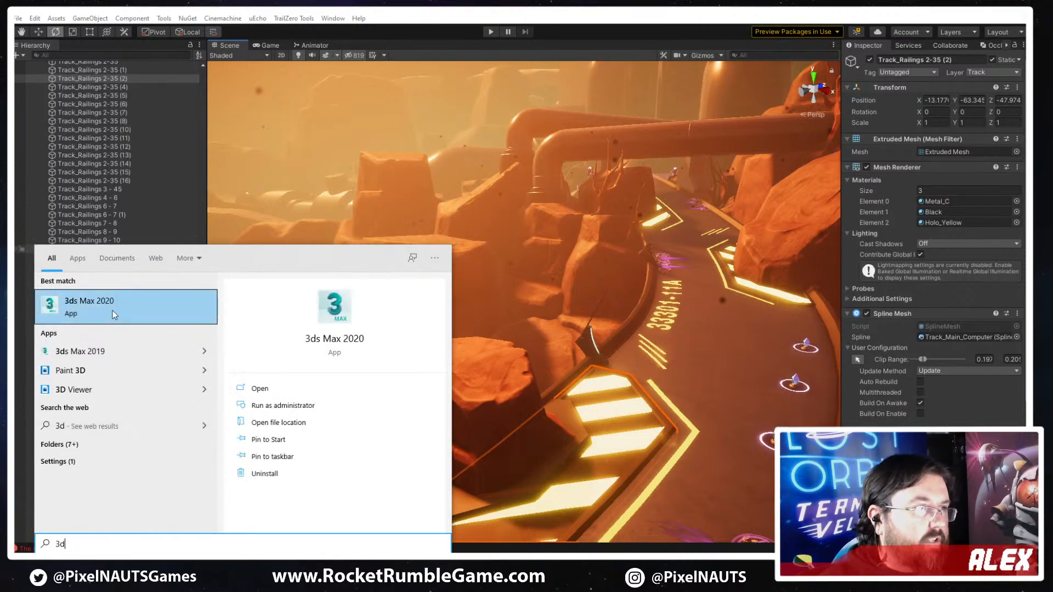
click(114, 312)
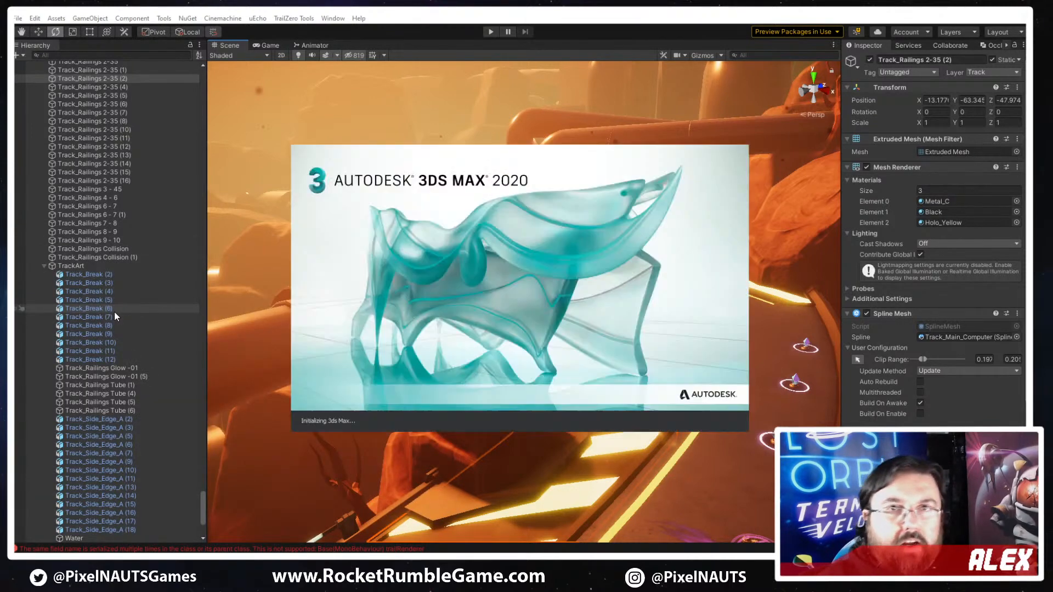
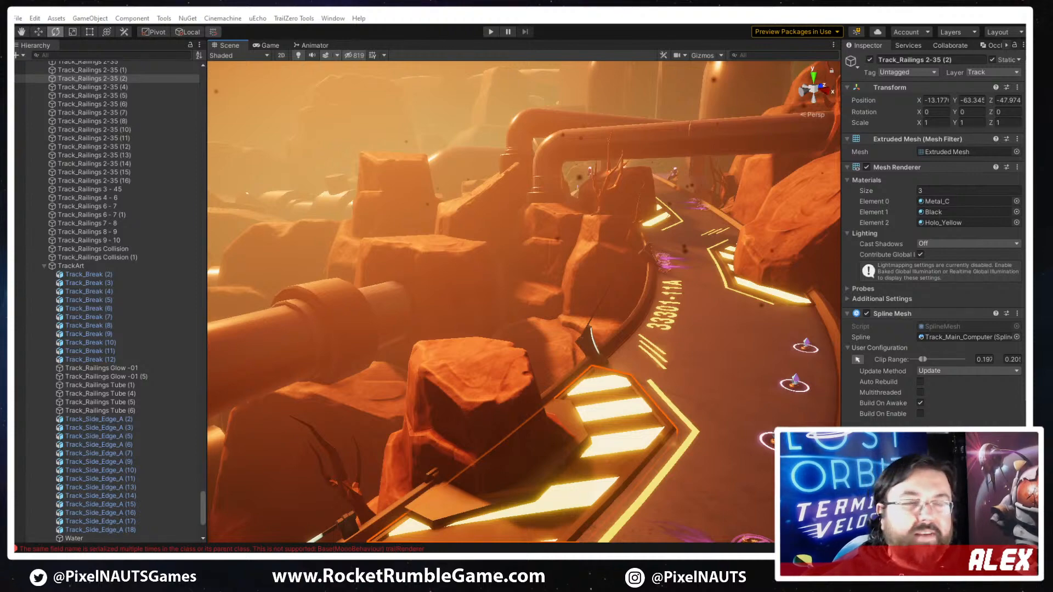
- Switch to 3ds Max, dismiss the welcome screen and reopen the recent scene PP_Railing.max
key(alt+Tab)
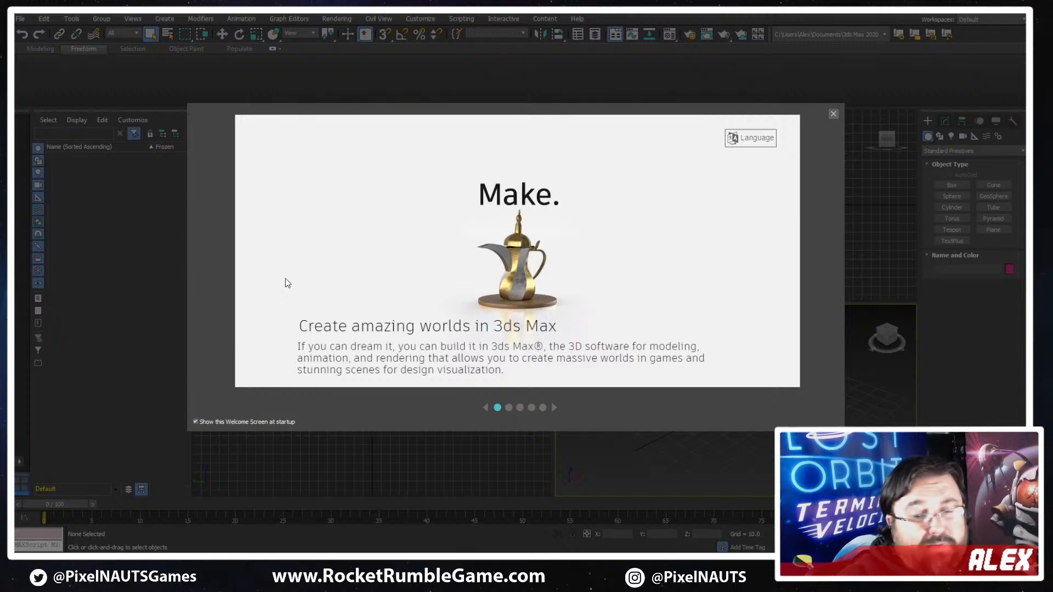
click(832, 114)
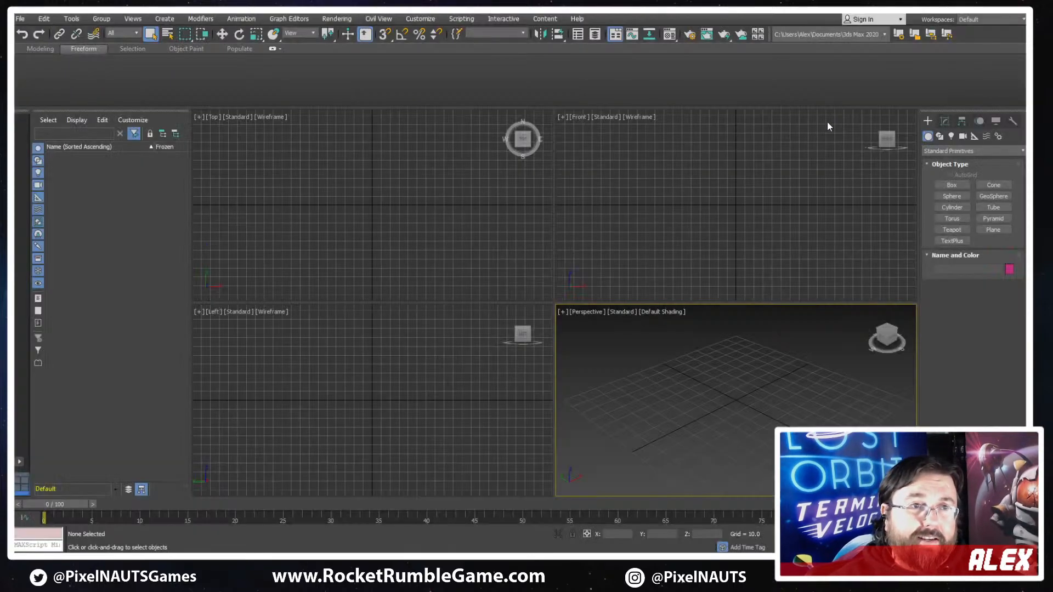
click(20, 19)
mouse_move(66, 74)
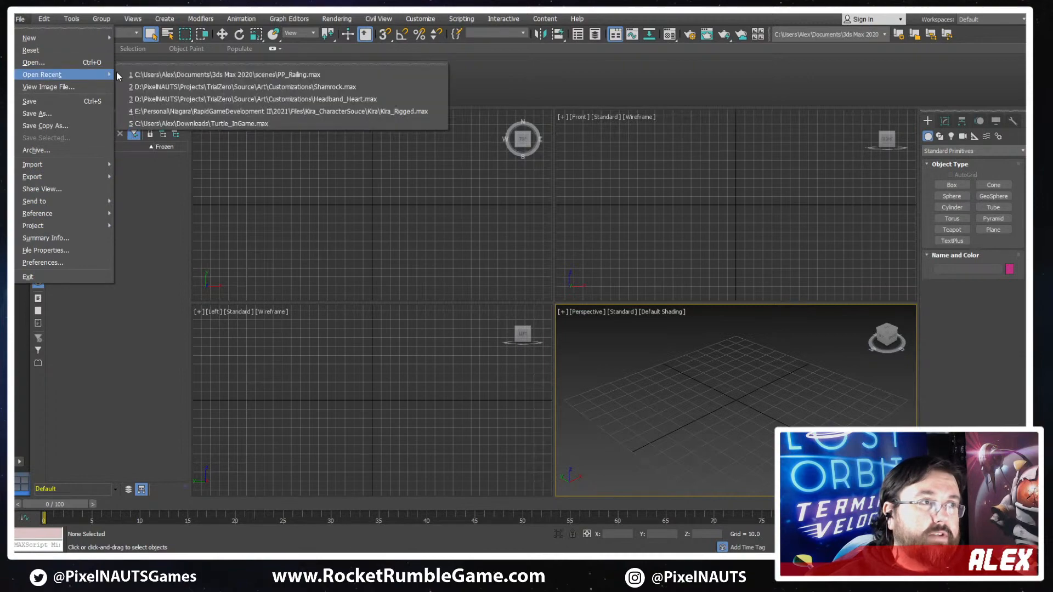
click(162, 74)
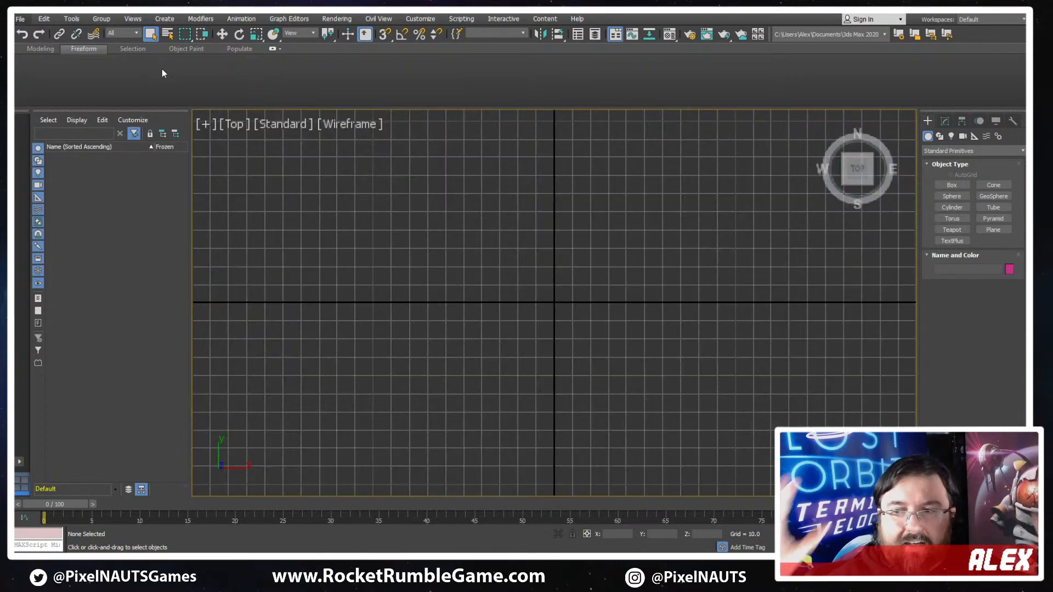
- Select the chamfered end cap above the hazard plate in wireframe display and enter vertex editing on it
scroll(644, 286, down, 3)
middle_drag(645, 285, 573, 289)
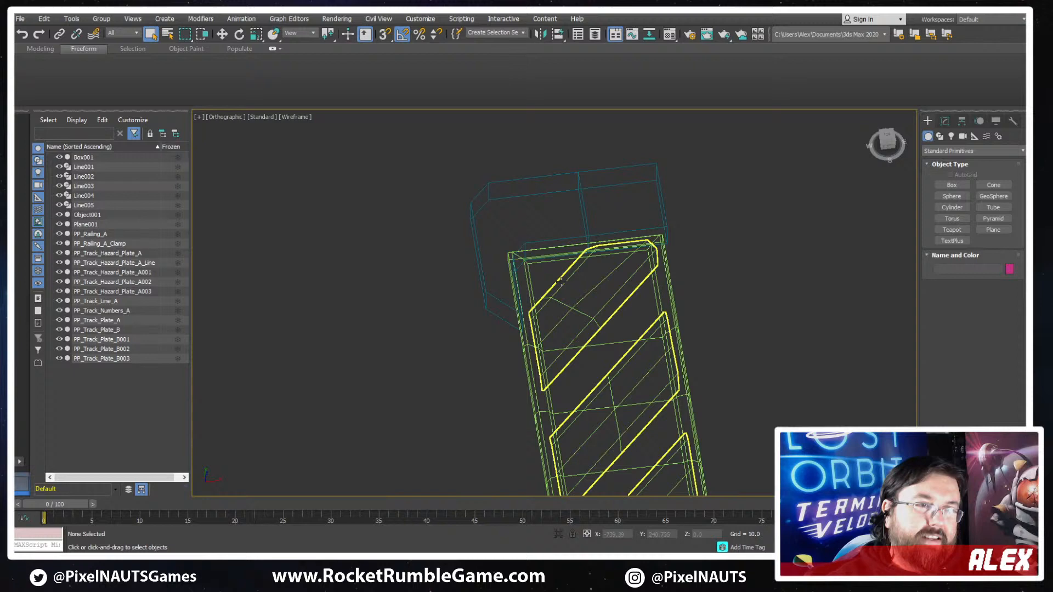
click(584, 213)
scroll(519, 224, up, 3)
key(F3)
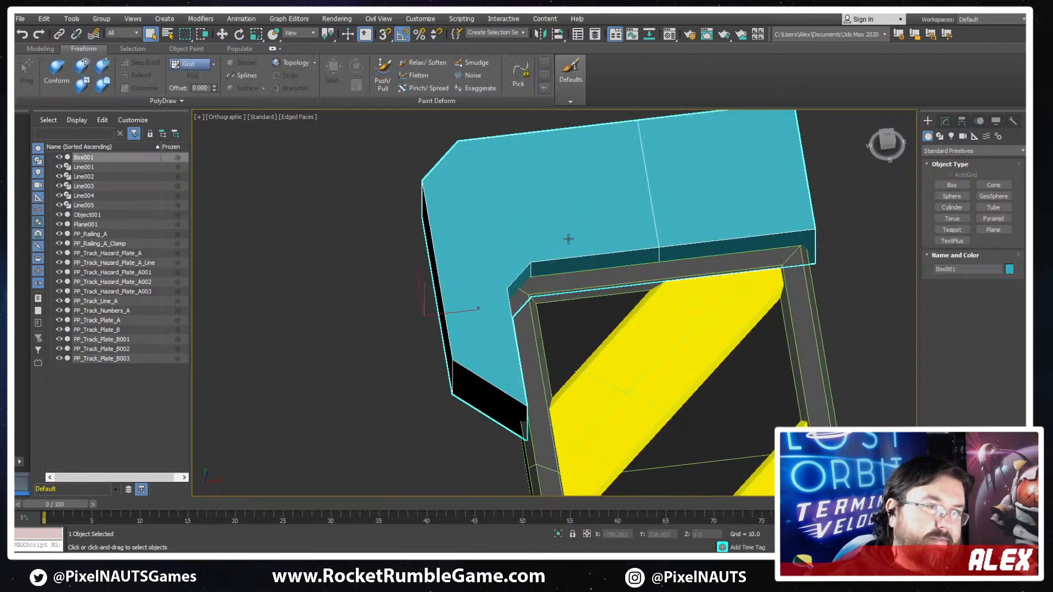
alt+middle_drag(569, 238, 555, 228)
alt+middle_drag(528, 193, 506, 204)
scroll(505, 204, down, 2)
key(F3)
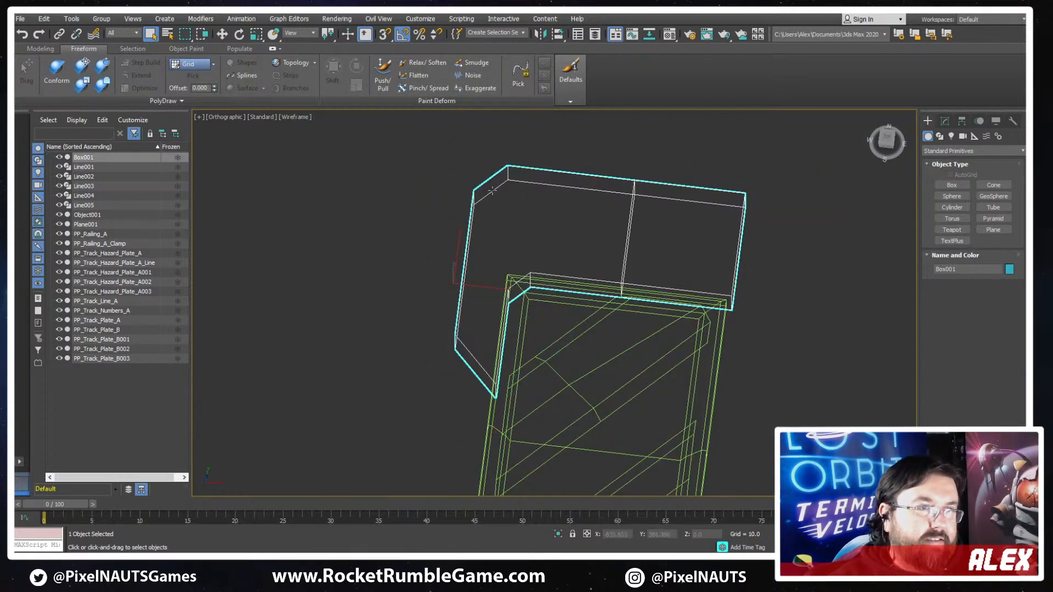
key(1)
drag(481, 177, 447, 229)
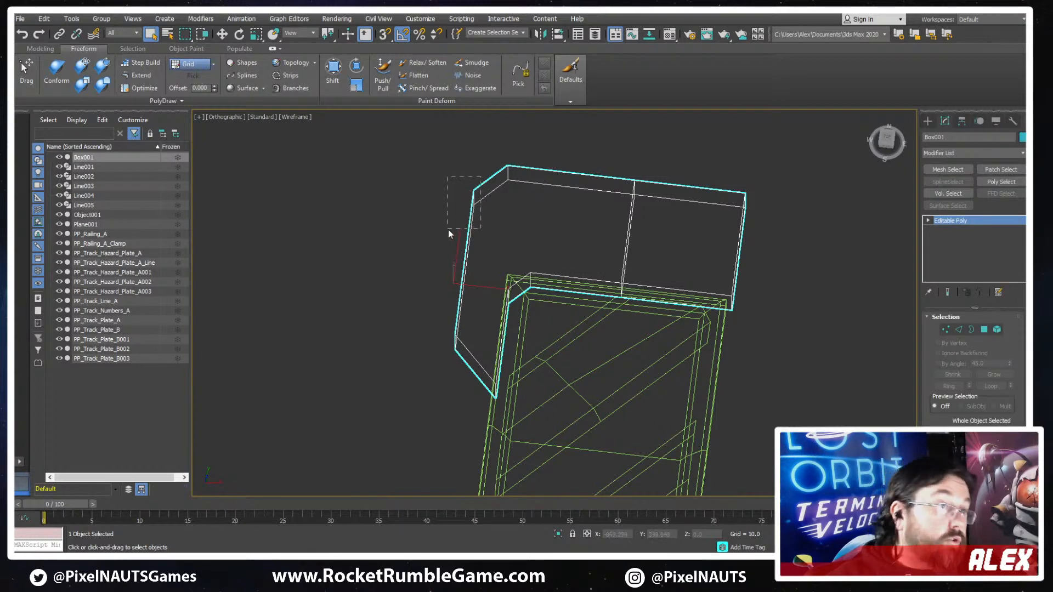
click(939, 329)
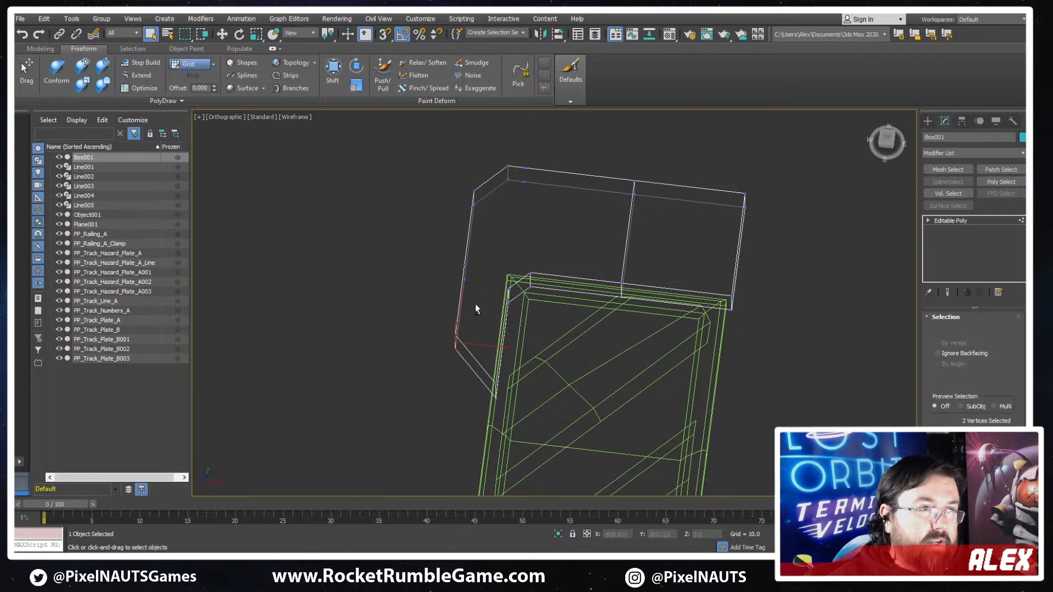
- Connect the cap's middle outer-side vertices to the inner corner vertices with a new edge across the leg
alt+middle_drag(475, 304, 438, 241)
drag(504, 304, 508, 302)
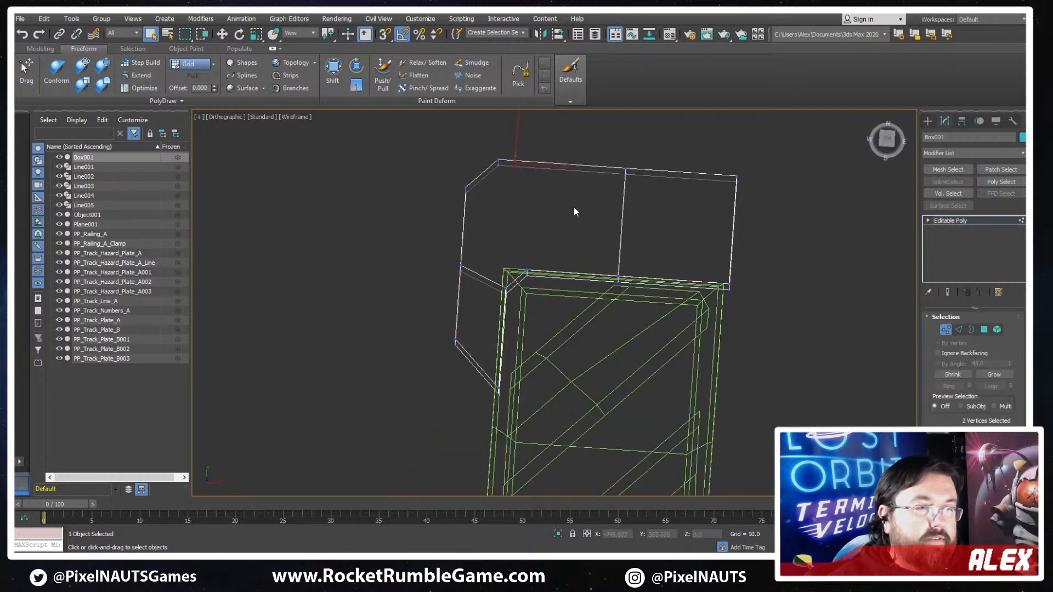
key(2)
scroll(539, 180, up, 5)
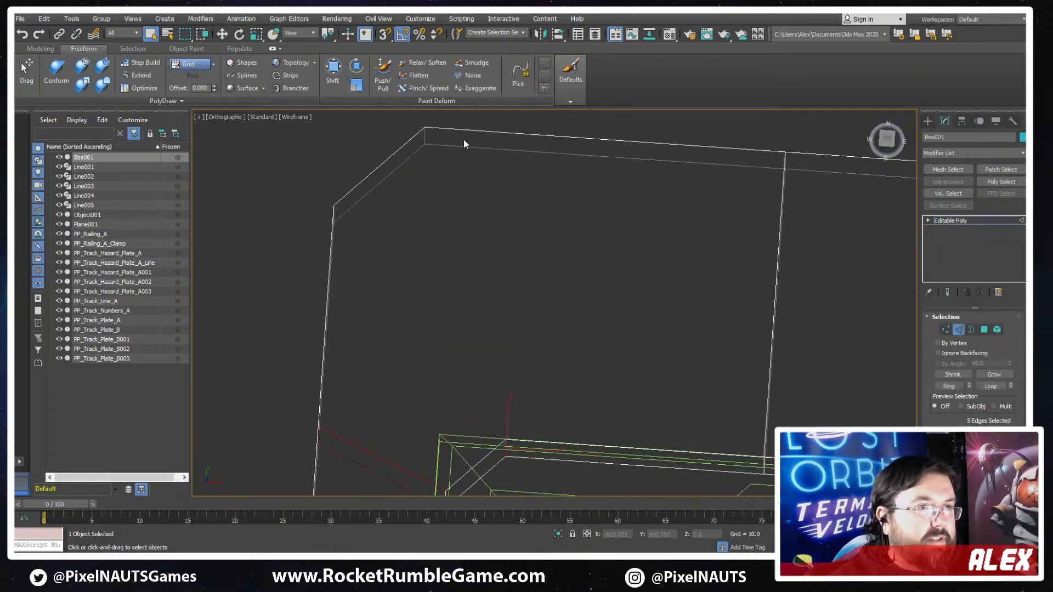
- Remove the stray vertices on the cap's upper edge beside the chamfered corner
key(1)
click(475, 131)
alt+middle_drag(492, 125, 471, 158)
click(601, 227)
scroll(598, 242, down, 3)
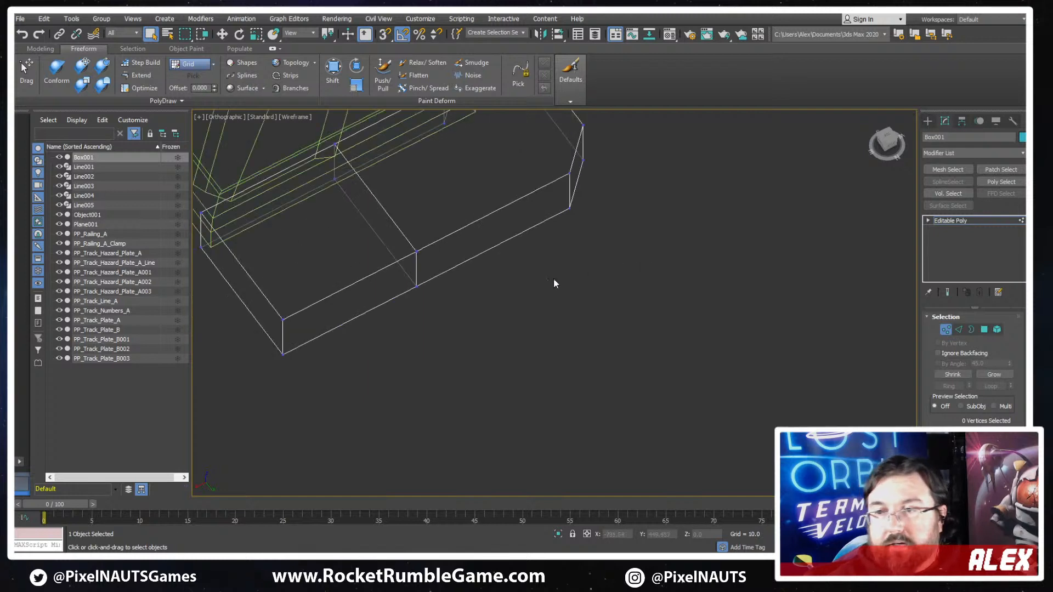
- Connect the cap's outer chamfer vertices to the matching inner chamfer vertices with two edges across the corner
mouse_move(554, 280)
alt+middle_down()
mouse_move(646, 286)
mouse_move(491, 246)
mouse_move(592, 260)
alt+middle_up()
key(F3)
alt+middle_drag(592, 260, 542, 214)
scroll(531, 159, up, 3)
mouse_move(530, 159)
alt+middle_down()
mouse_move(542, 275)
mouse_move(498, 141)
mouse_move(490, 190)
alt+middle_up()
key(F3)
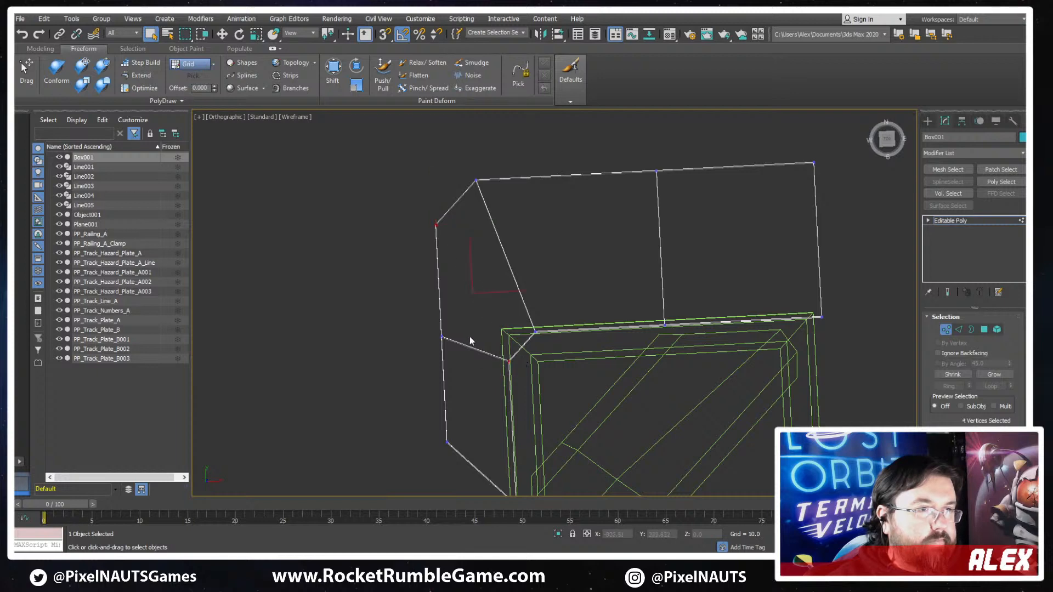
- Move the pair of middle outer-side vertices down along Y to about 271.96 and check the shaded cap
click(441, 337)
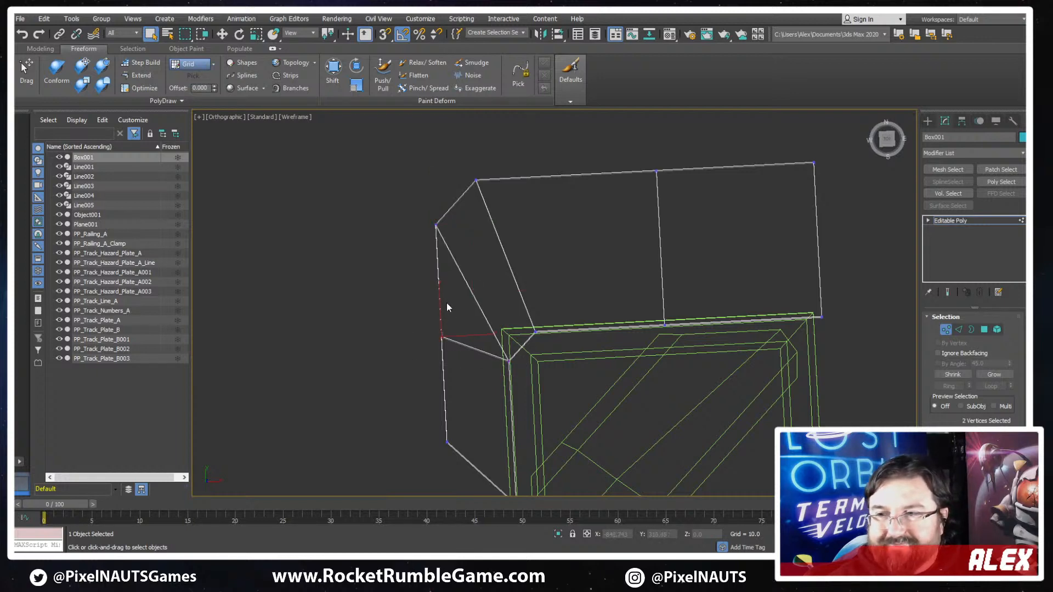
middle_drag(446, 307, 508, 255)
key(w)
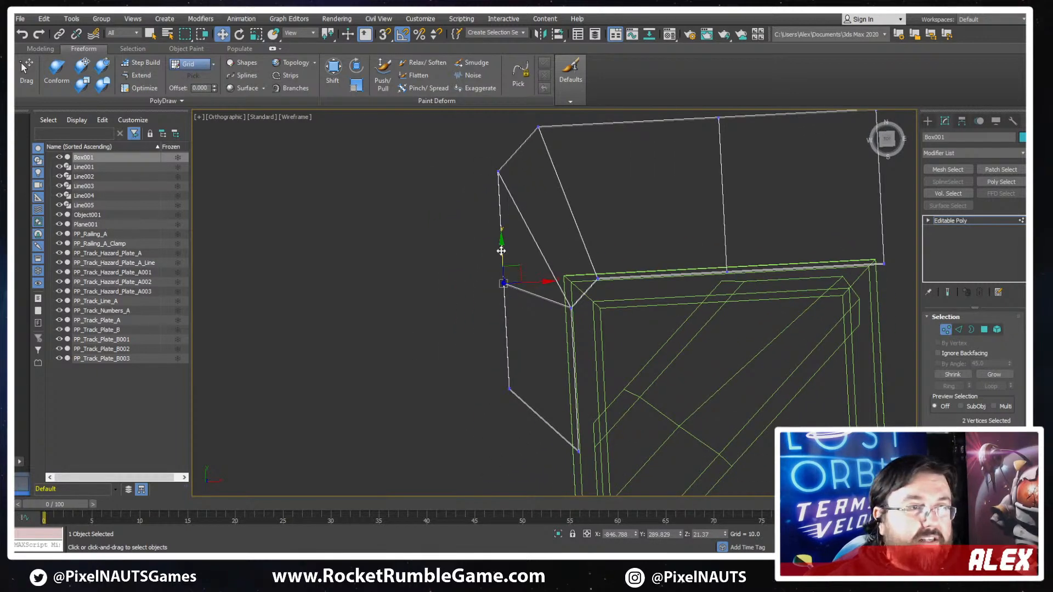
drag(501, 251, 499, 278)
mouse_move(499, 278)
alt+middle_down()
mouse_move(543, 196)
mouse_move(536, 251)
mouse_move(508, 281)
alt+middle_up()
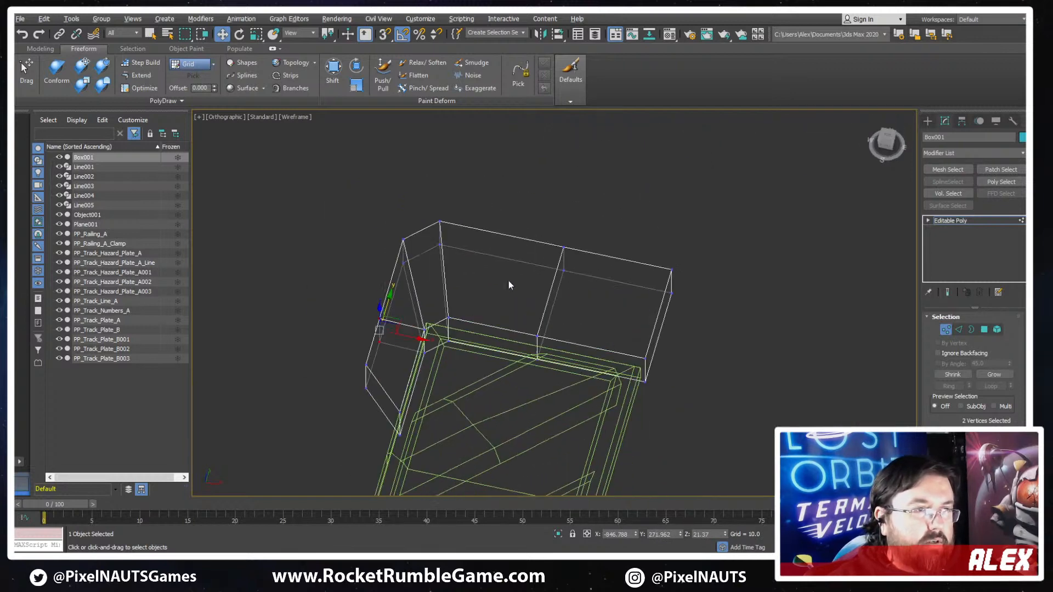
key(F3)
mouse_move(433, 304)
alt+middle_down()
mouse_move(400, 287)
mouse_move(439, 344)
mouse_move(564, 318)
mouse_move(445, 354)
mouse_move(542, 317)
mouse_move(447, 376)
mouse_move(534, 375)
alt+middle_up()
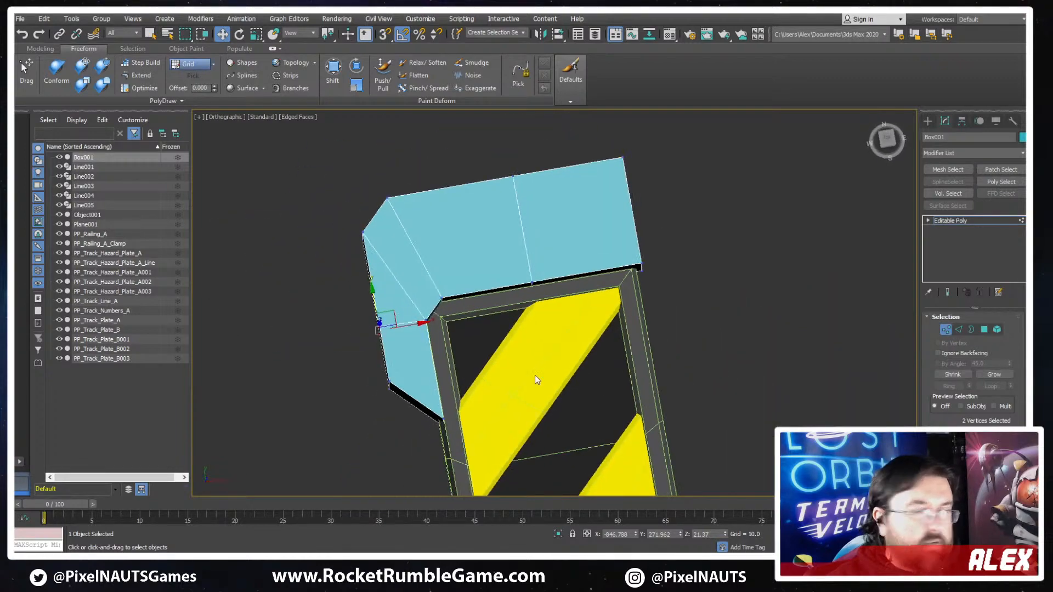
alt+middle_drag(651, 407, 477, 288)
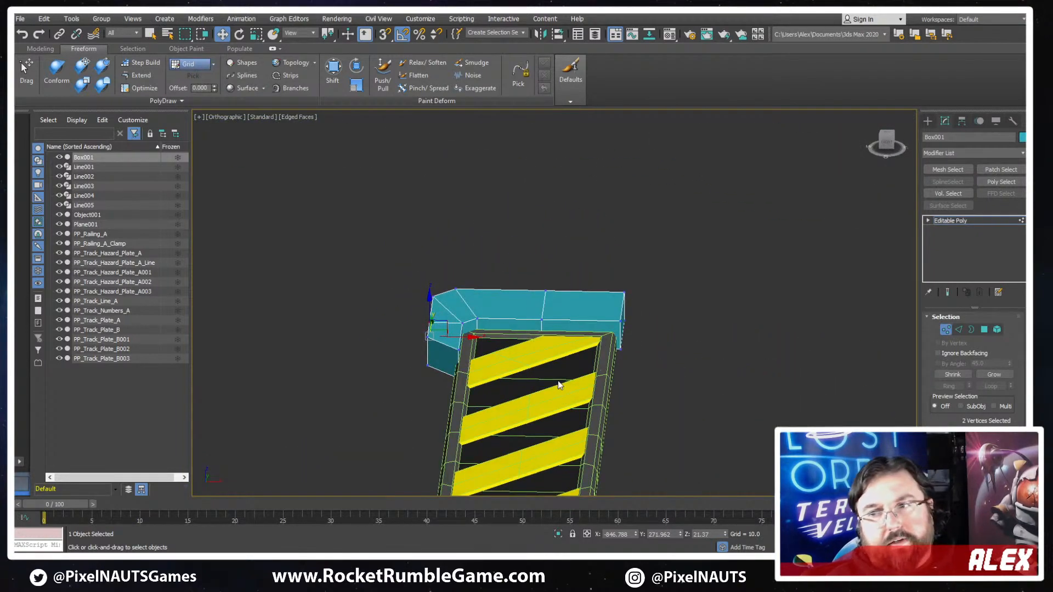
- Select the edge loop crossing the cap's straight section and chamfer it into two separated loops
scroll(517, 339, up, 5)
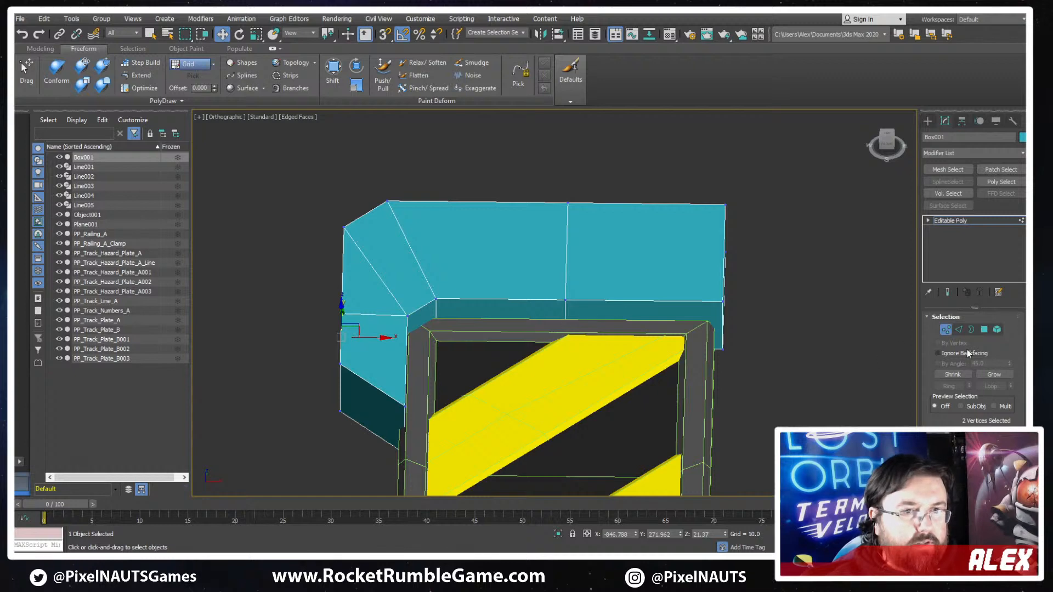
click(960, 329)
click(567, 274)
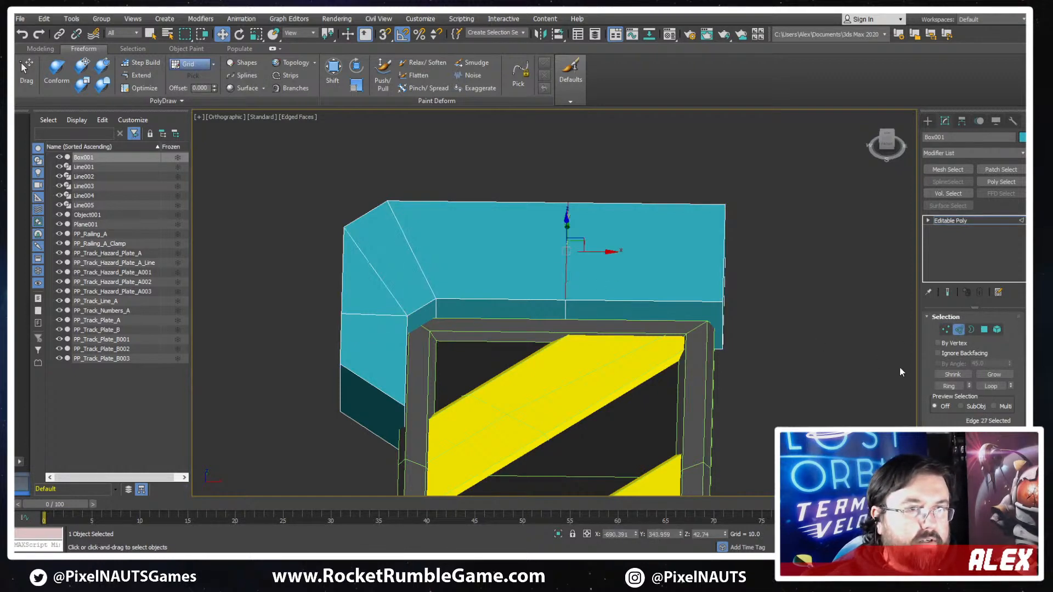
double_click(567, 270)
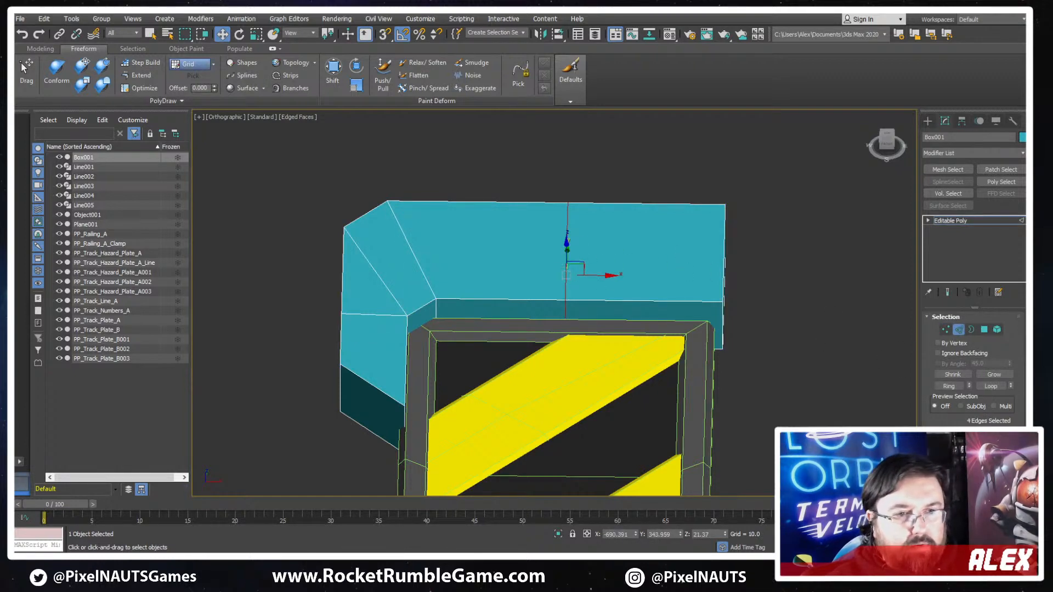
scroll(944, 424, down, 3)
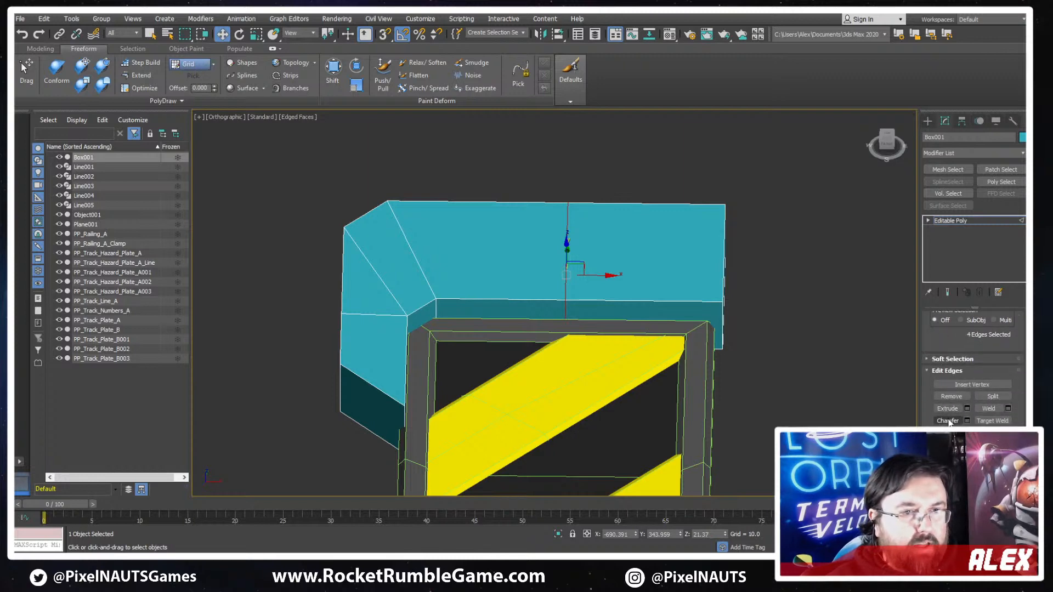
click(948, 421)
drag(566, 288, 567, 250)
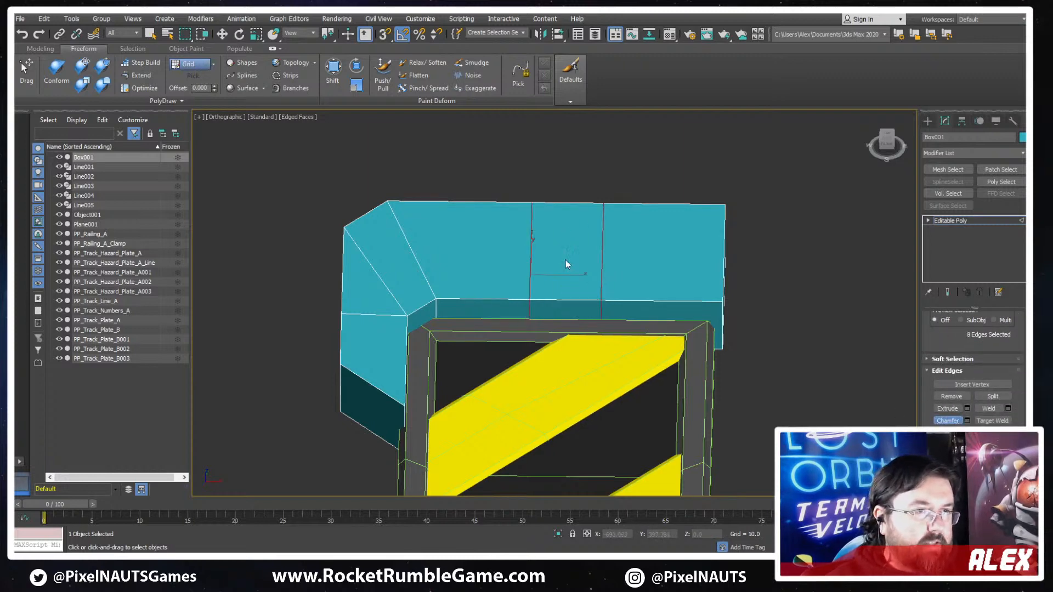
- Chamfer the cap's inner edge between the two new loops to form a small bevelled notch facing the hazard plate
click(557, 300)
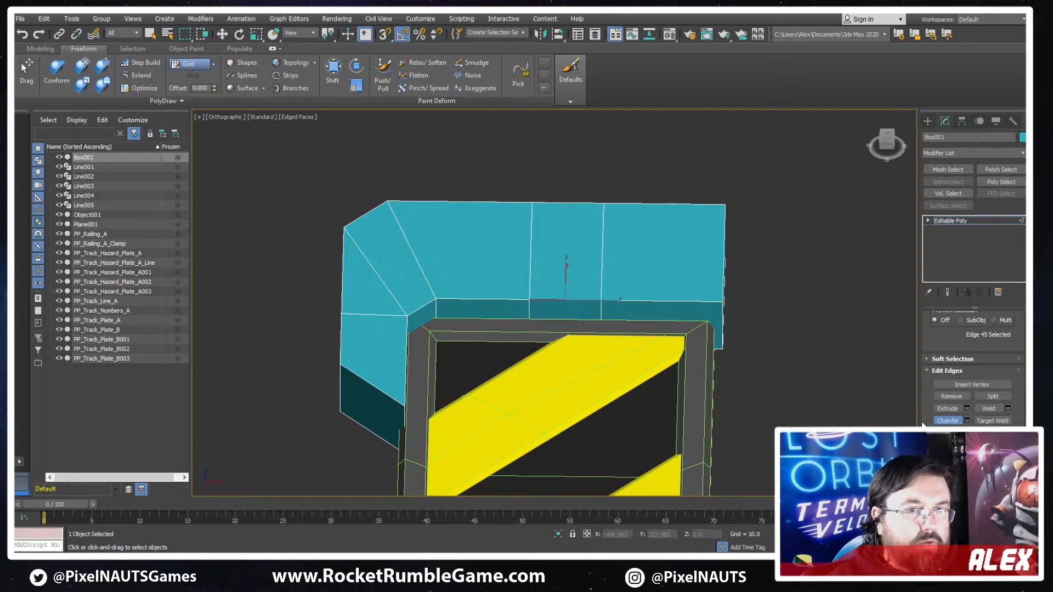
scroll(560, 300, up, 2)
drag(565, 297, 567, 271)
alt+middle_drag(567, 272, 706, 391)
scroll(685, 329, up, 3)
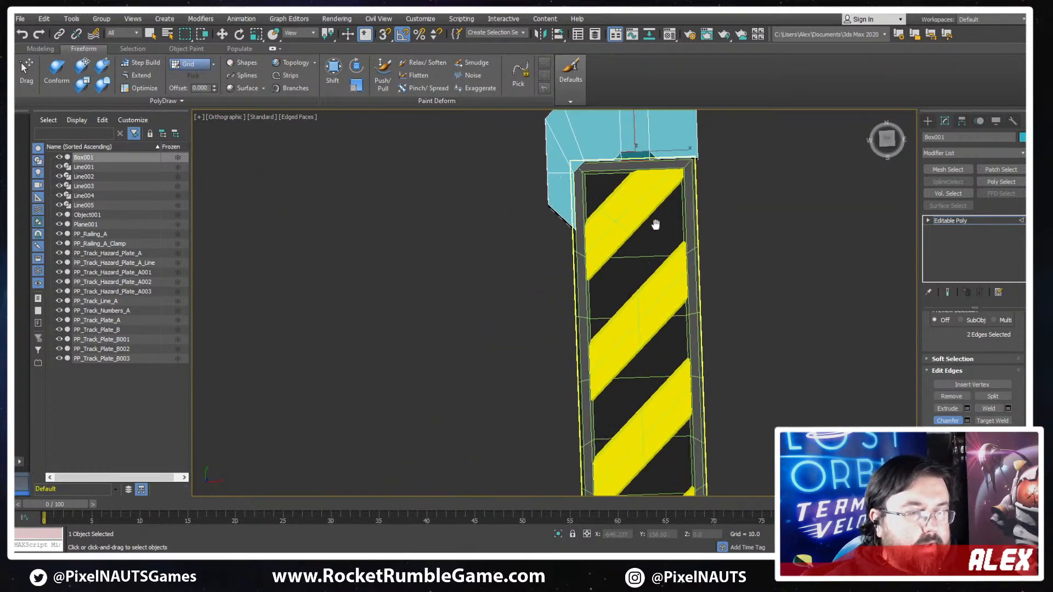
scroll(656, 226, down, 4)
scroll(645, 264, up, 6)
scroll(644, 207, down, 4)
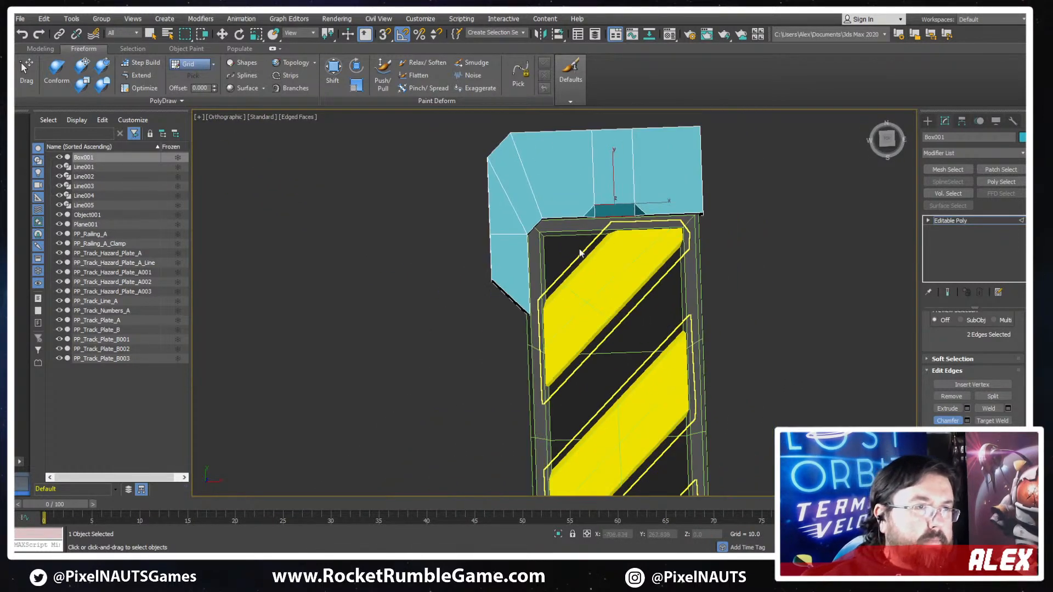
scroll(559, 218, up, 4)
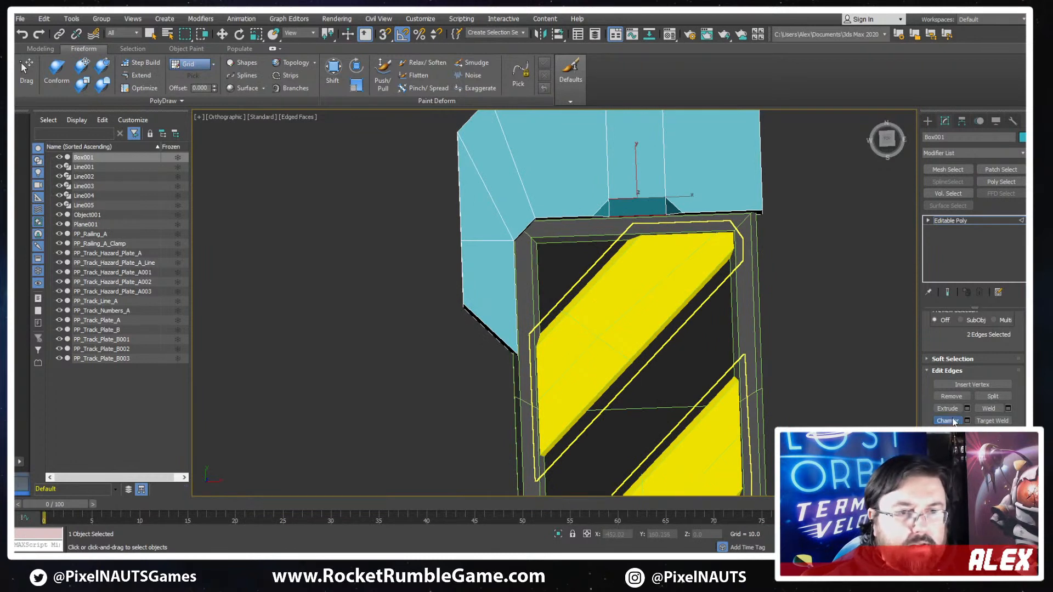
key(w)
scroll(940, 339, up, 3)
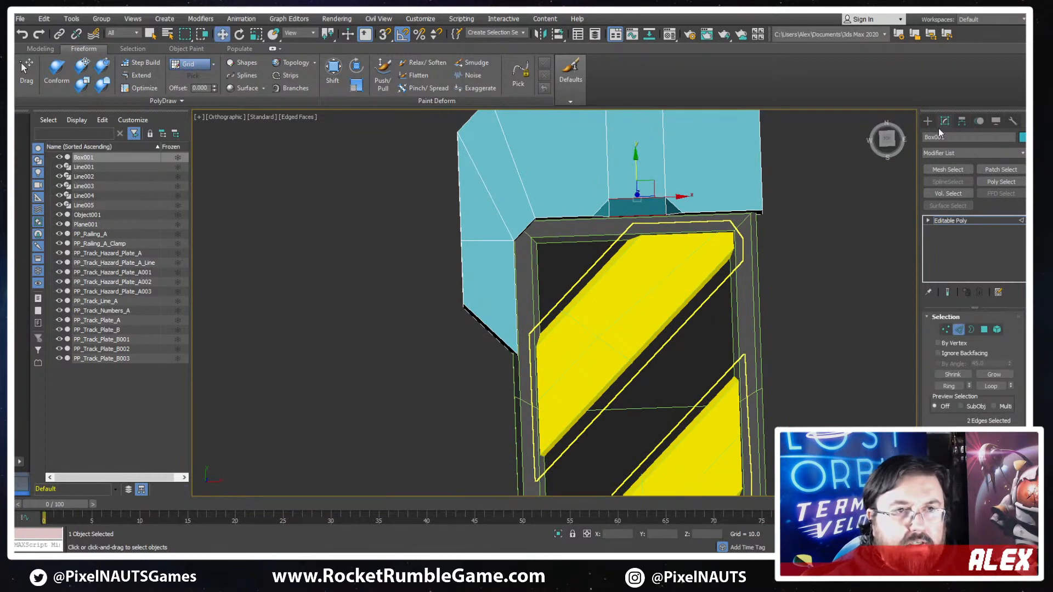
click(951, 154)
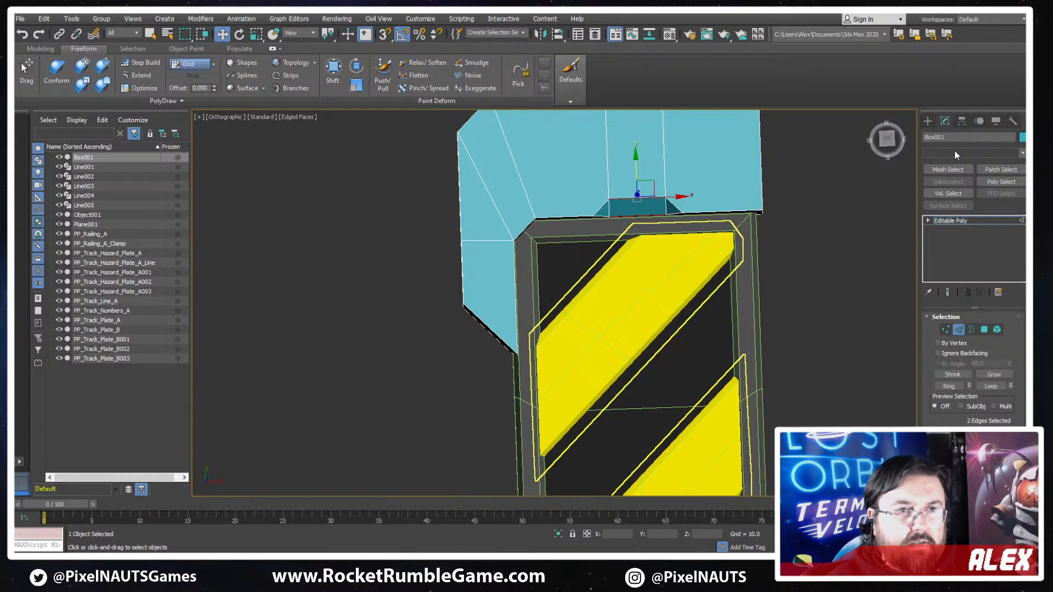
text(sy)
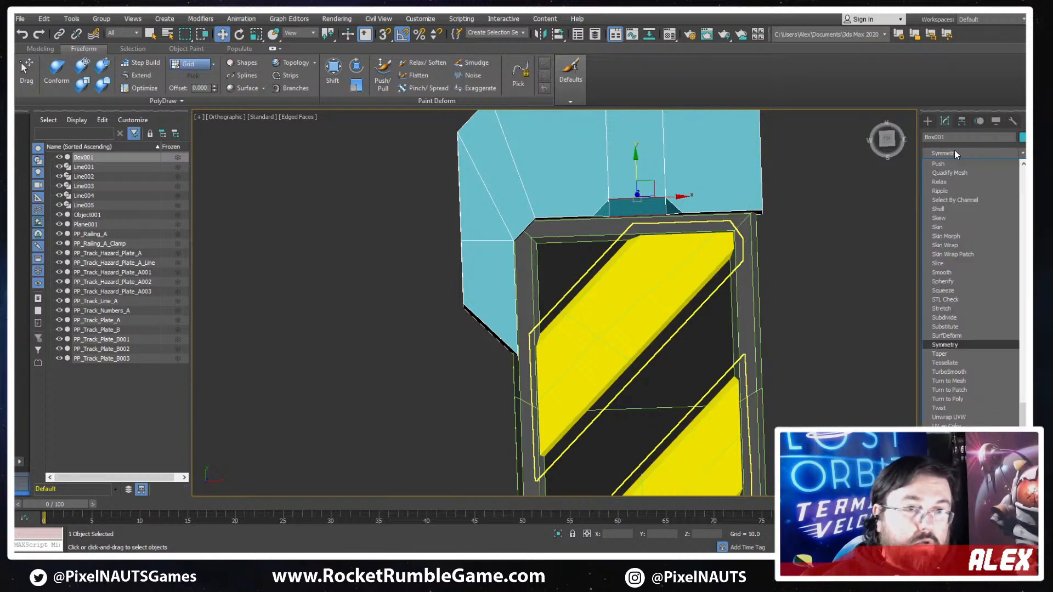
click(944, 336)
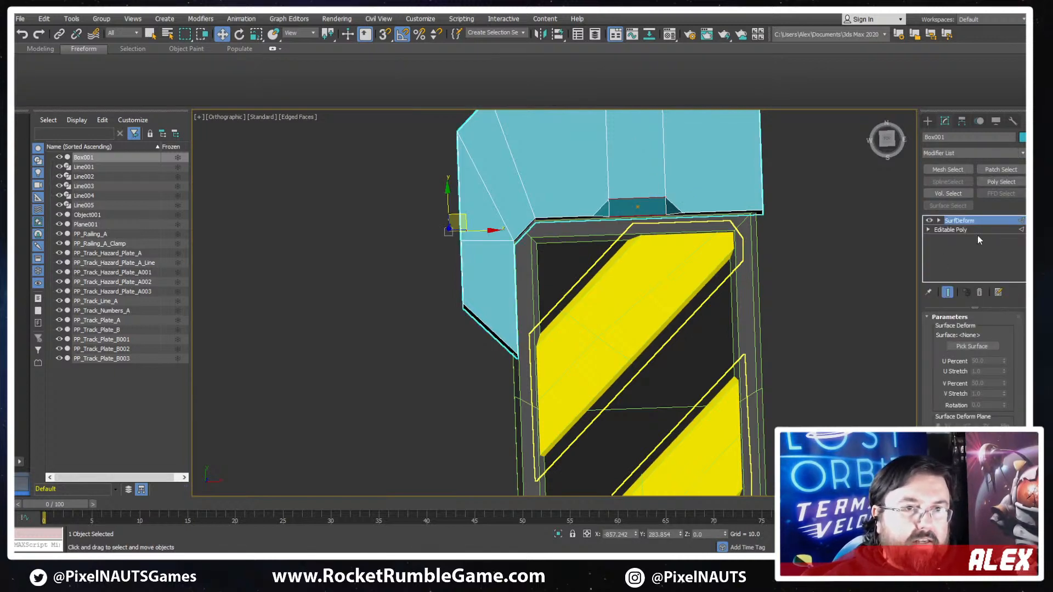
click(981, 288)
- Add a Symmetry modifier to the cap, mirrored across X with Flip enabled
click(955, 156)
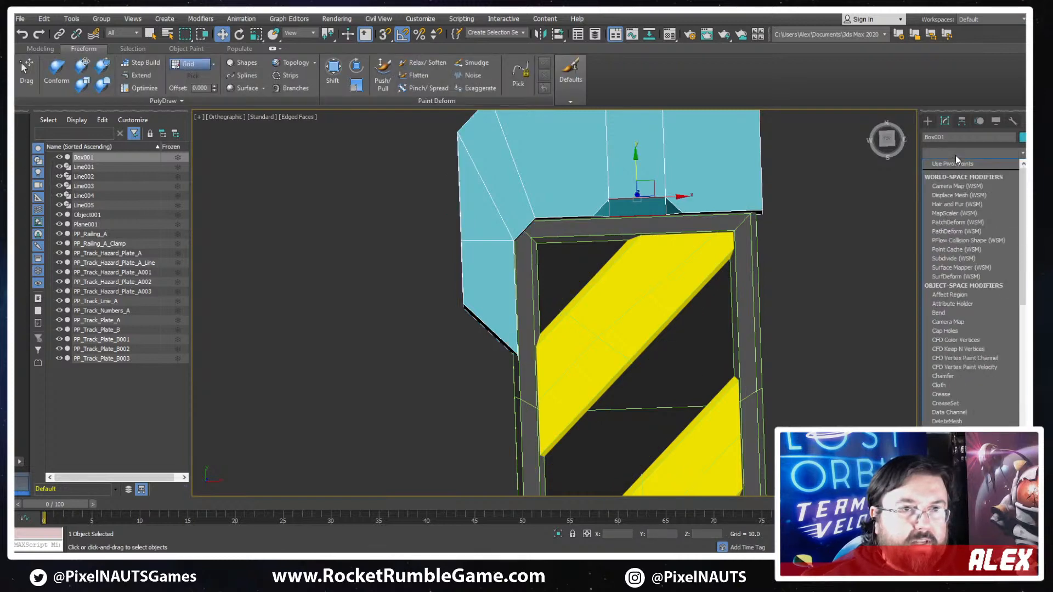
text(st)
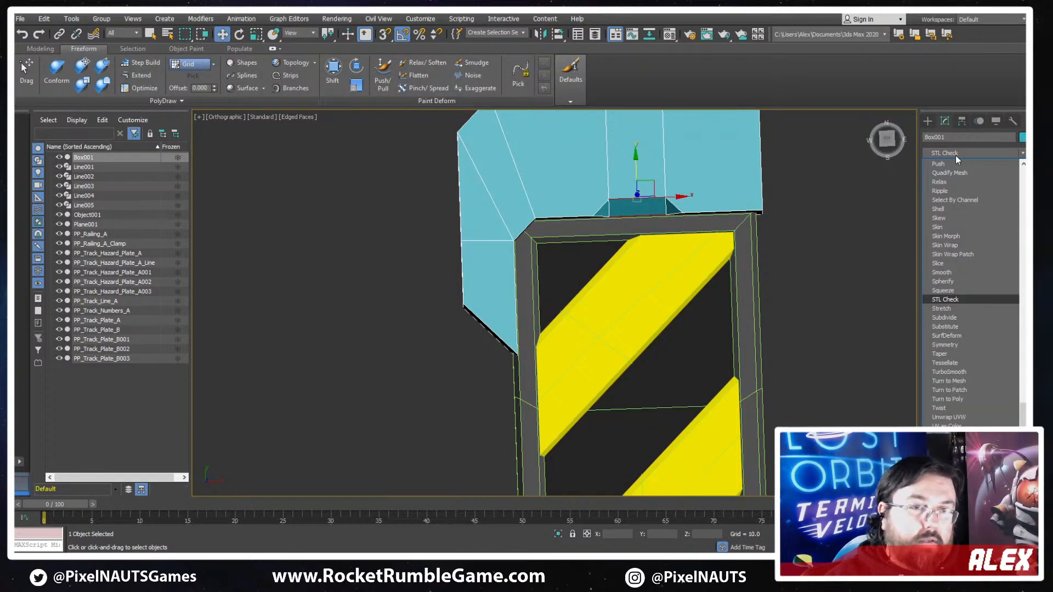
click(944, 345)
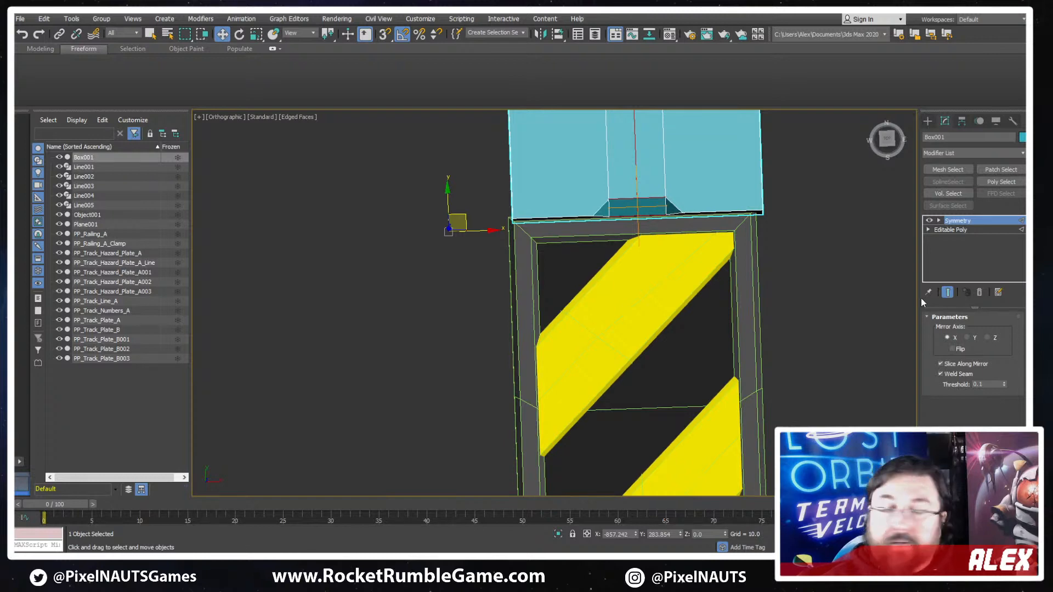
click(953, 349)
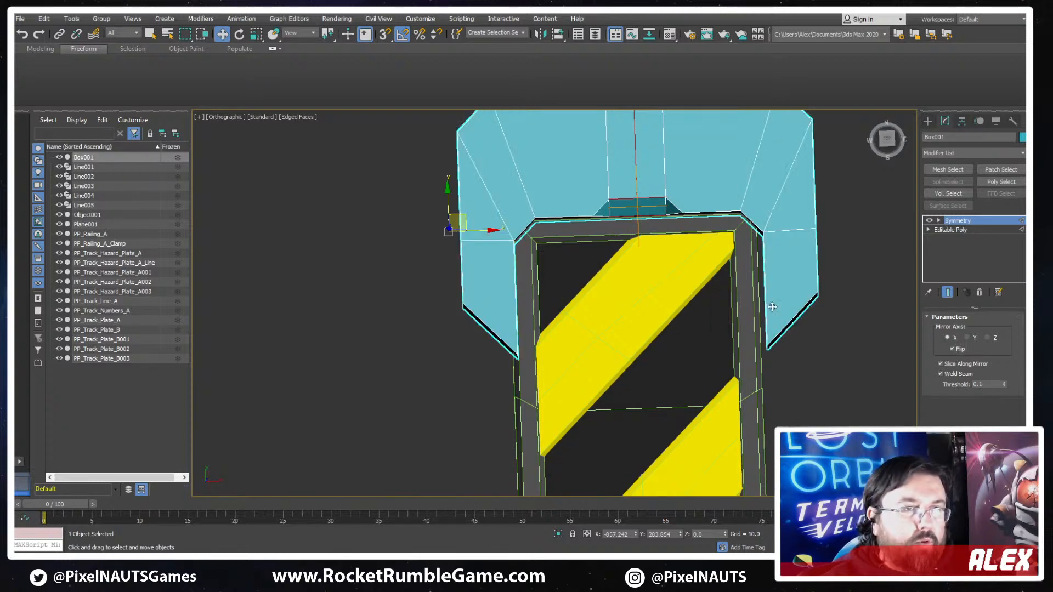
- Collapse the mirrored cap and its Symmetry modifier into an Editable Poly
middle_drag(772, 307, 630, 386)
scroll(603, 378, down, 2)
alt+middle_drag(560, 369, 542, 310)
scroll(571, 311, up, 4)
right_click(540, 280)
mouse_move(586, 391)
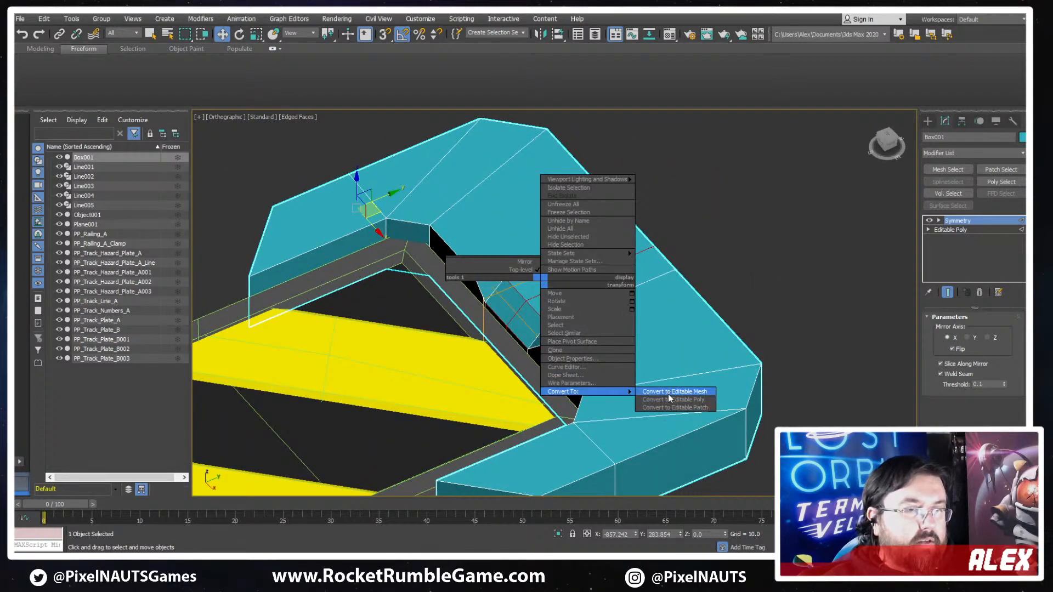
click(667, 400)
- Select the centre seam edge loop running across the cap and its notch, and remove it cleanly
alt+middle_drag(600, 370, 852, 352)
click(957, 329)
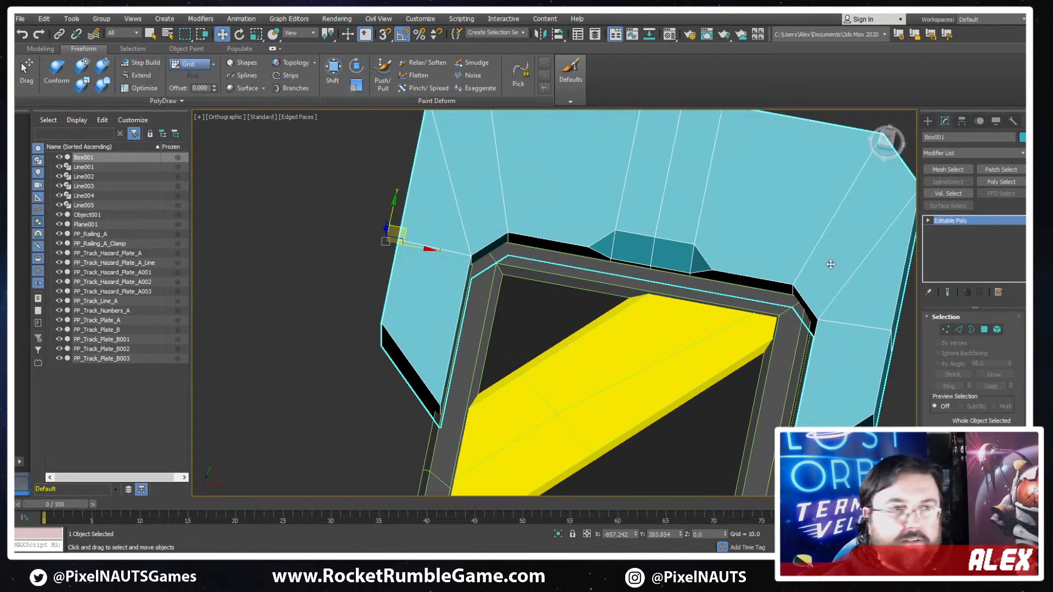
middle_drag(829, 264, 743, 398)
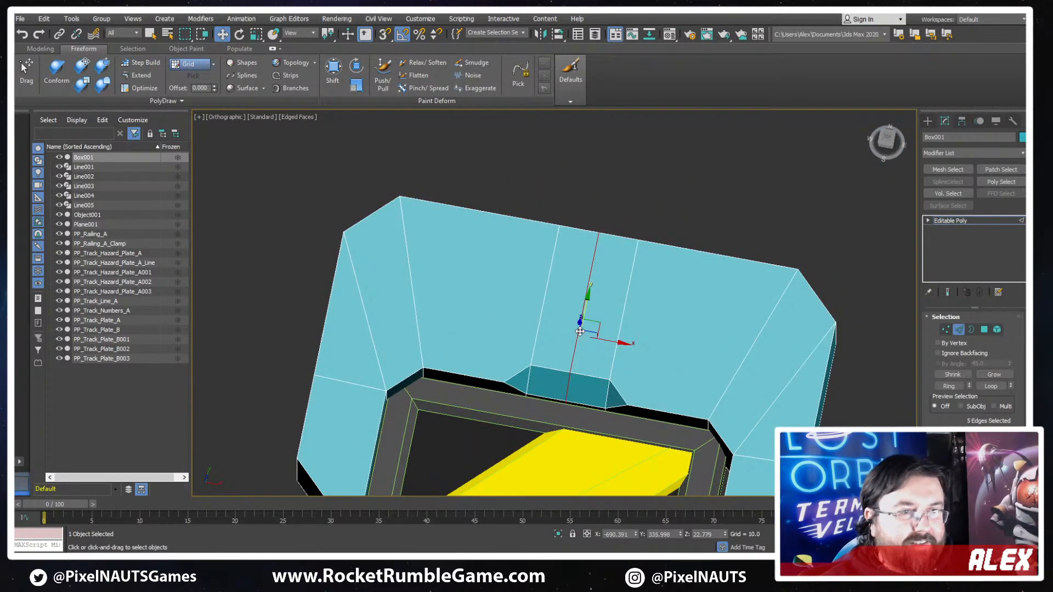
key(ctrl+d)
key(F3)
middle_drag(590, 345, 704, 233)
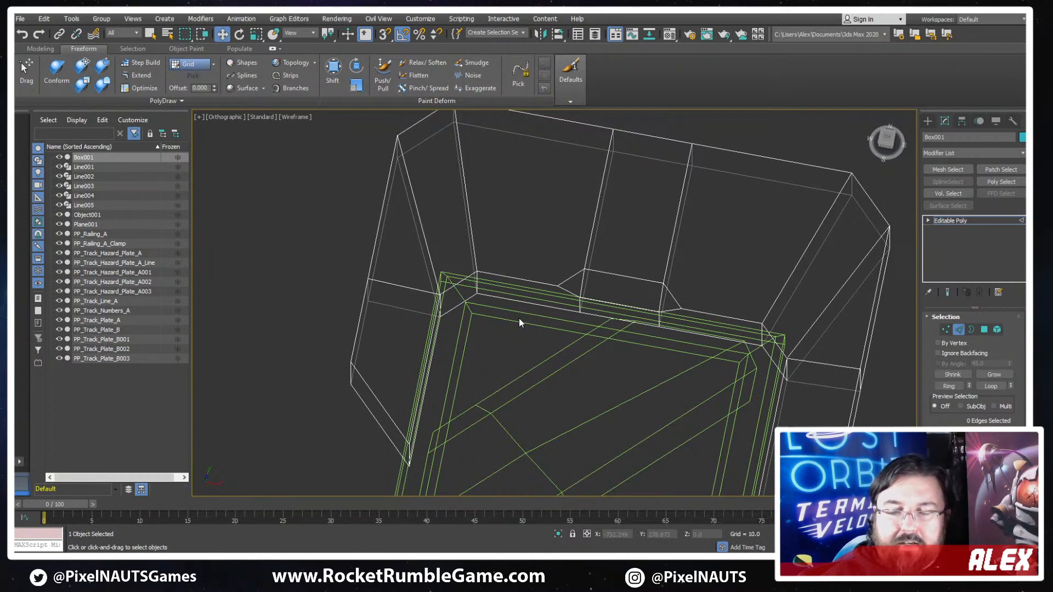
middle_drag(561, 295, 534, 313)
scroll(534, 313, down, 3)
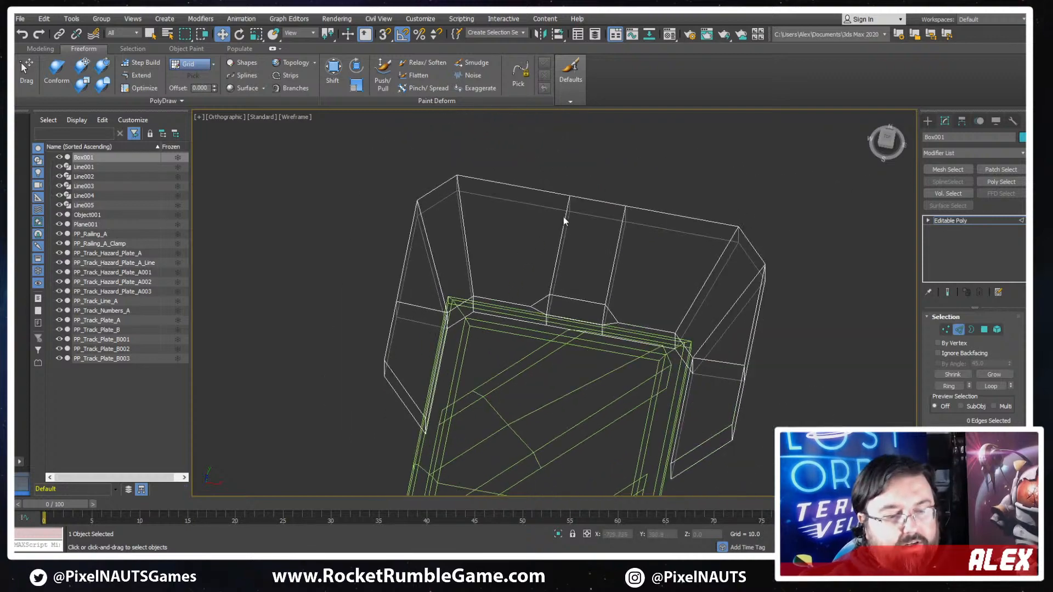
key(F3)
alt+middle_drag(594, 262, 573, 318)
- Move the cap's inner corner vertices on the -X side apart to form a larger diagonal cut, and turn off edged faces
key(t)
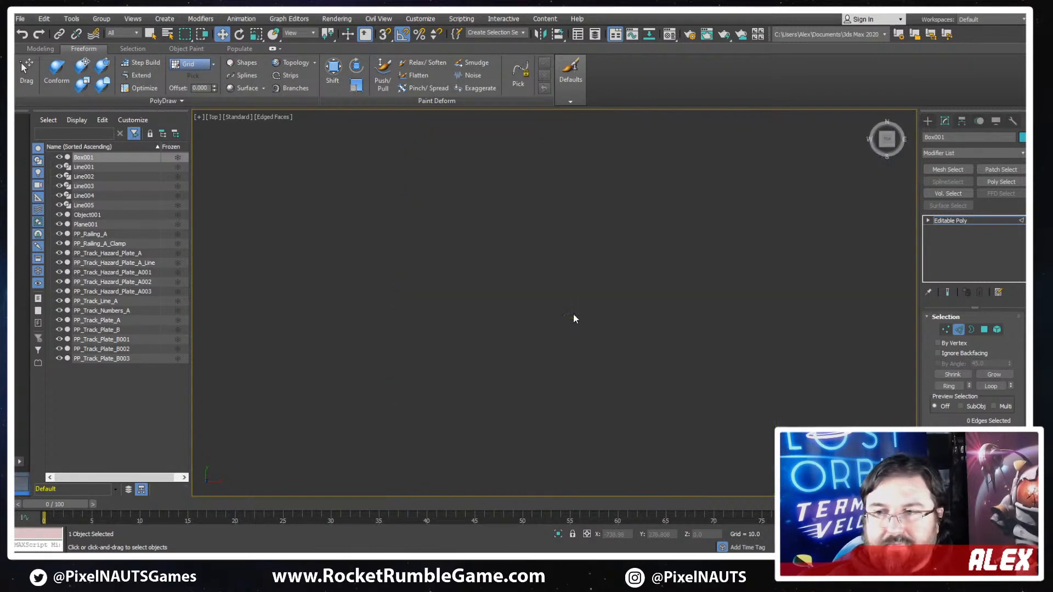
key(1)
key(F3)
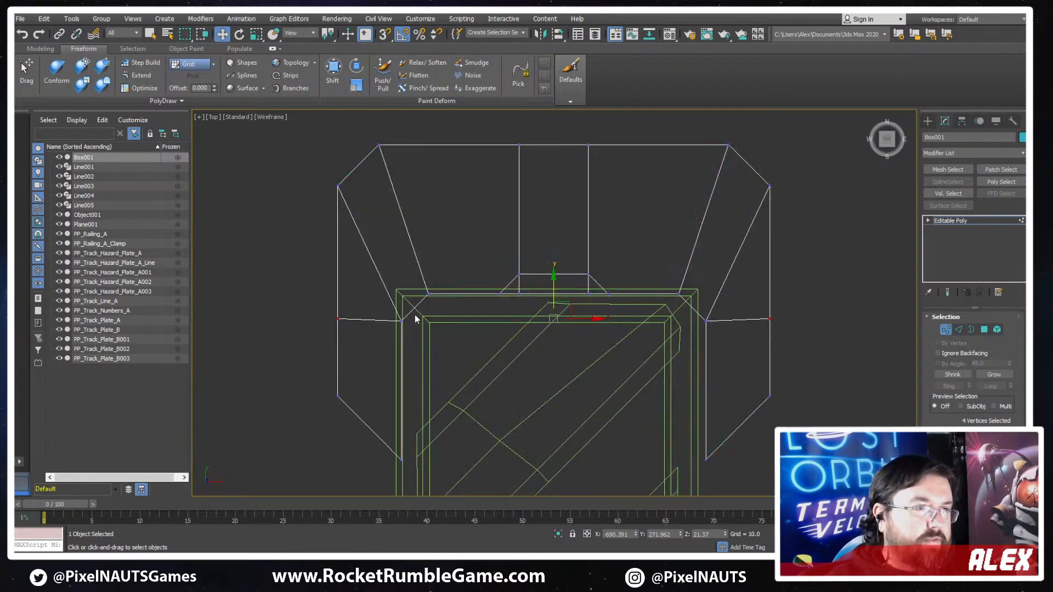
key(F3)
mouse_move(383, 355)
mouse_down()
mouse_move(402, 353)
mouse_move(425, 323)
mouse_move(477, 294)
mouse_move(505, 292)
mouse_up()
drag(424, 371, 391, 401)
drag(400, 357, 406, 342)
scroll(549, 372, down, 6)
click(716, 380)
key(F4)
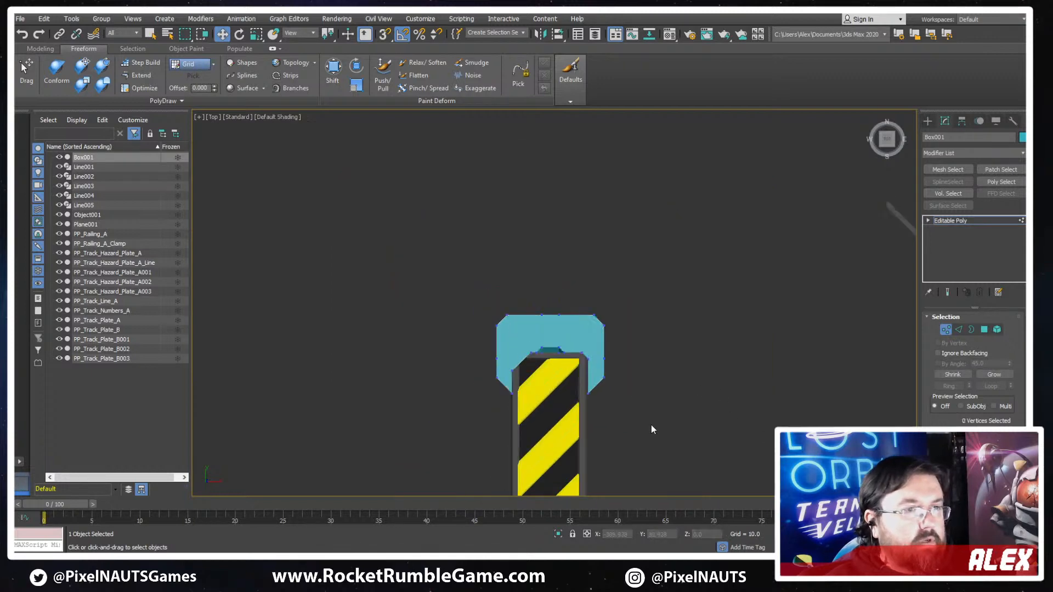
- Extend the cap's +X arm along the hazard plate by moving its four end vertices to about Y -6.5
scroll(651, 425, down, 3)
middle_drag(651, 425, 589, 314)
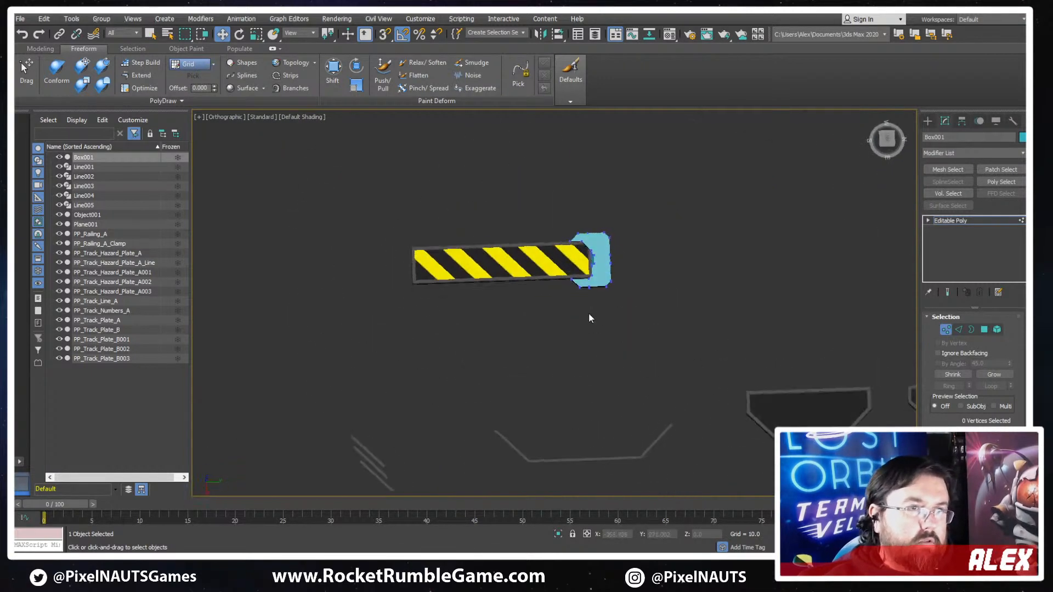
scroll(576, 274, up, 5)
middle_drag(558, 229, 565, 289)
drag(515, 292, 459, 319)
scroll(670, 365, down, 4)
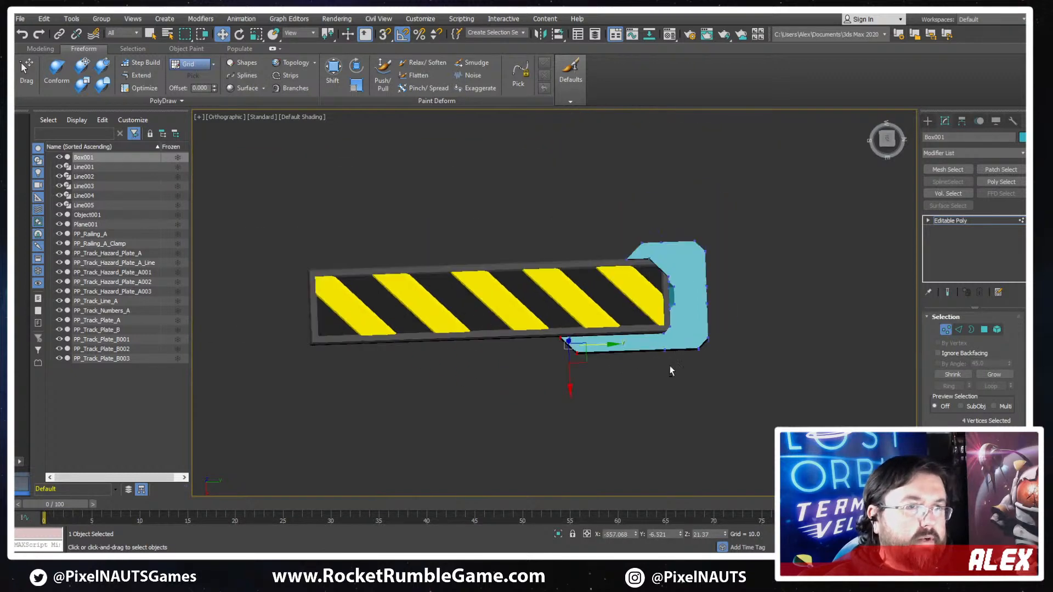
alt+middle_drag(669, 366, 653, 201)
scroll(661, 334, up, 5)
scroll(662, 335, down, 4)
scroll(700, 219, up, 3)
scroll(653, 201, up, 2)
scroll(690, 251, up, 2)
key(1)
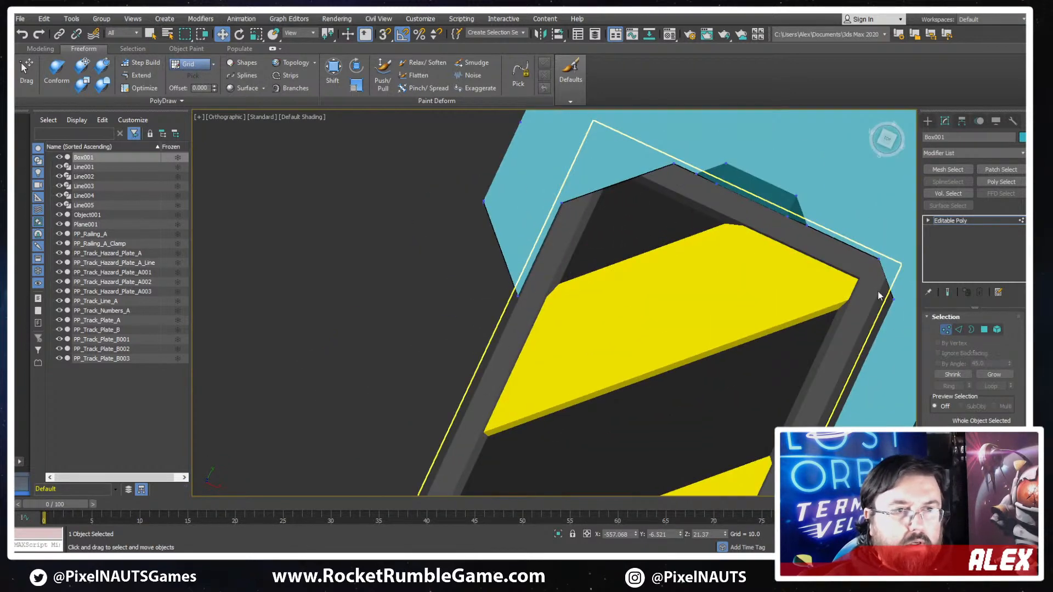
- Chamfer the corner edges of the hazard plate's grey frame on the -X side to match the cap's large diagonal cut
key(F3)
click(688, 195)
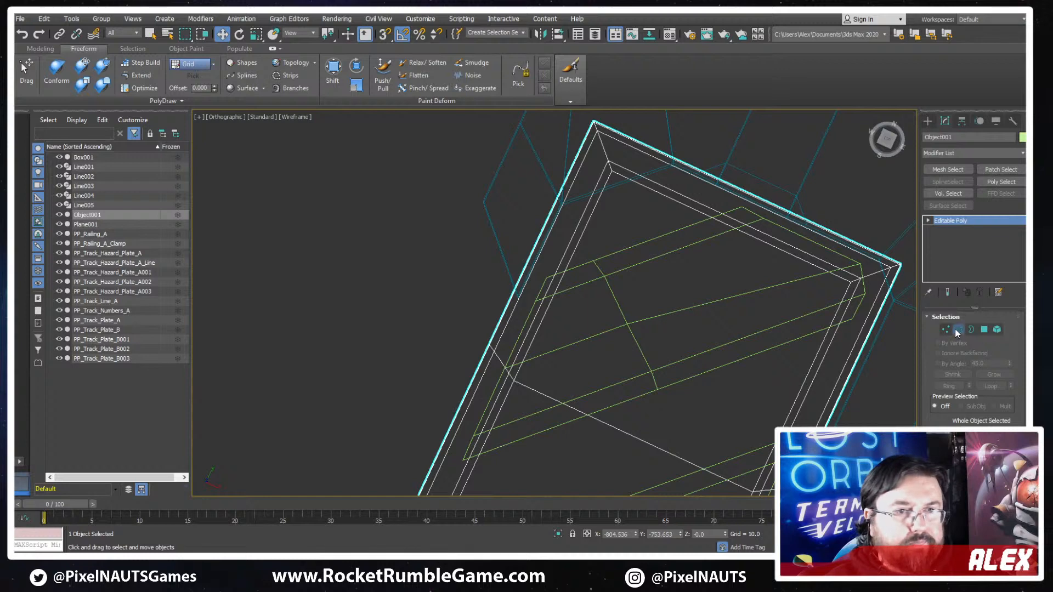
click(958, 330)
click(602, 149)
key(F3)
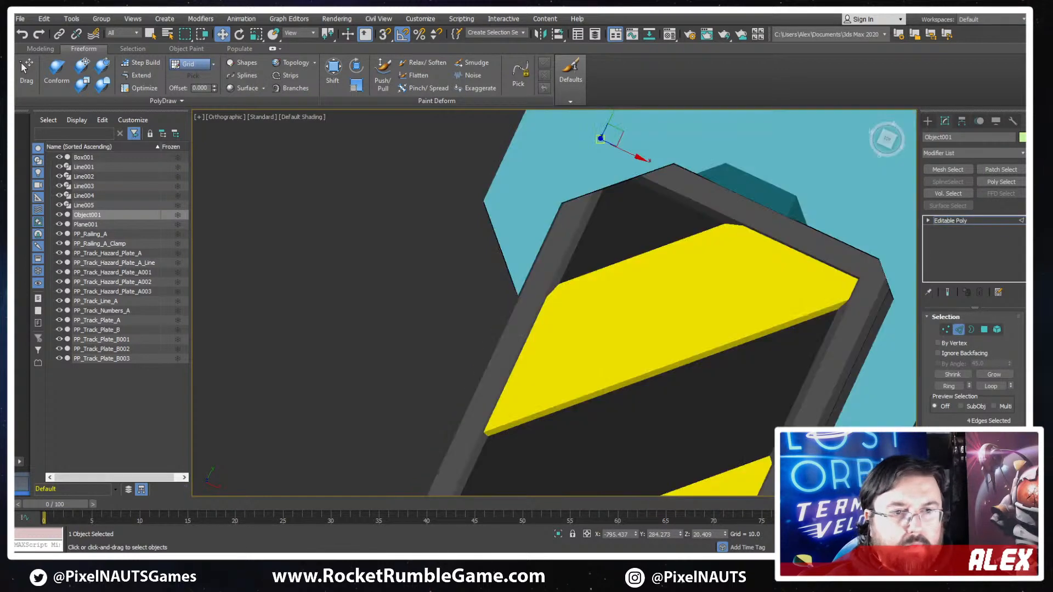
drag(948, 417, 943, 387)
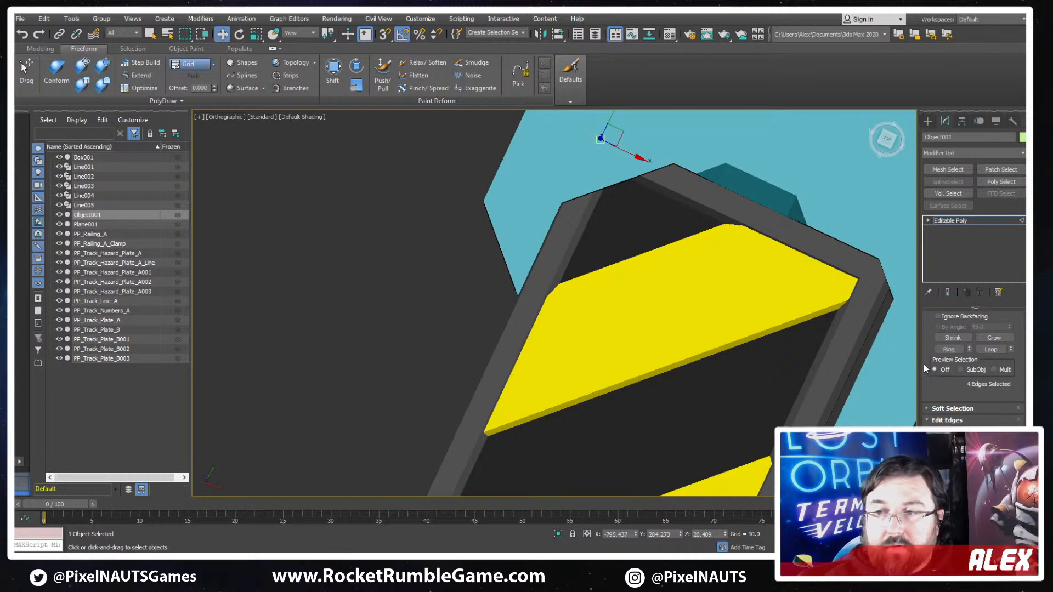
scroll(958, 384, down, 2)
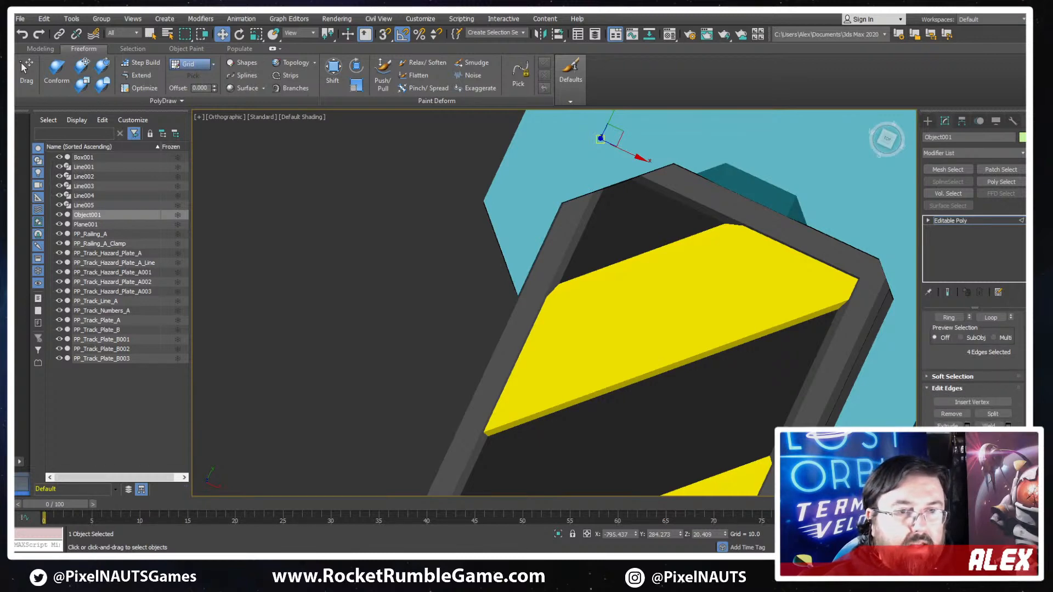
click(947, 437)
key(F3)
key(F3)
mouse_move(605, 145)
mouse_down()
mouse_move(604, 101)
mouse_move(588, 91)
mouse_up()
key(F3)
key(F3)
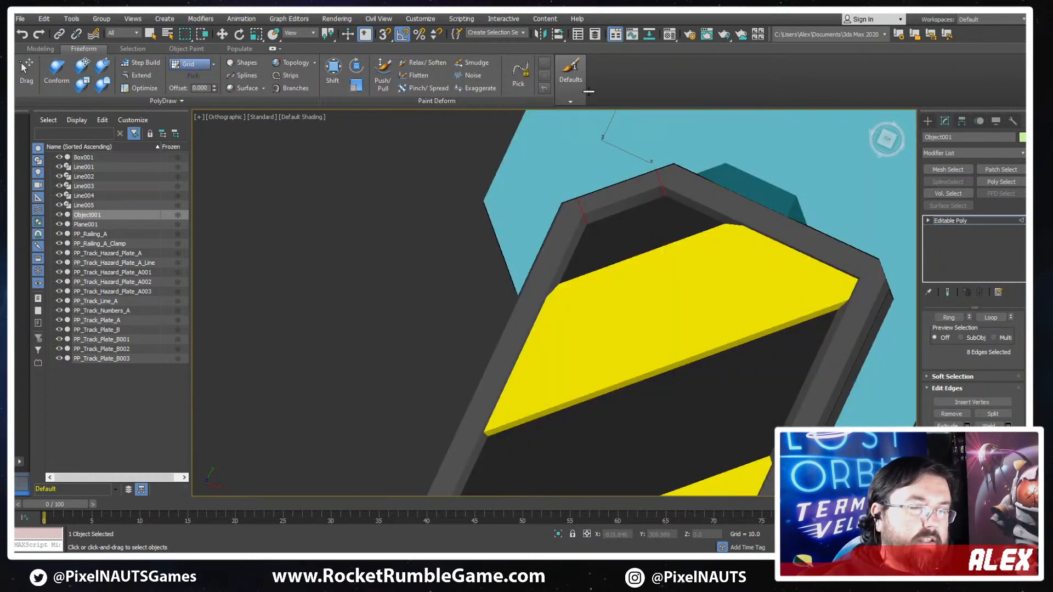
alt+middle_drag(588, 92, 759, 264)
key(w)
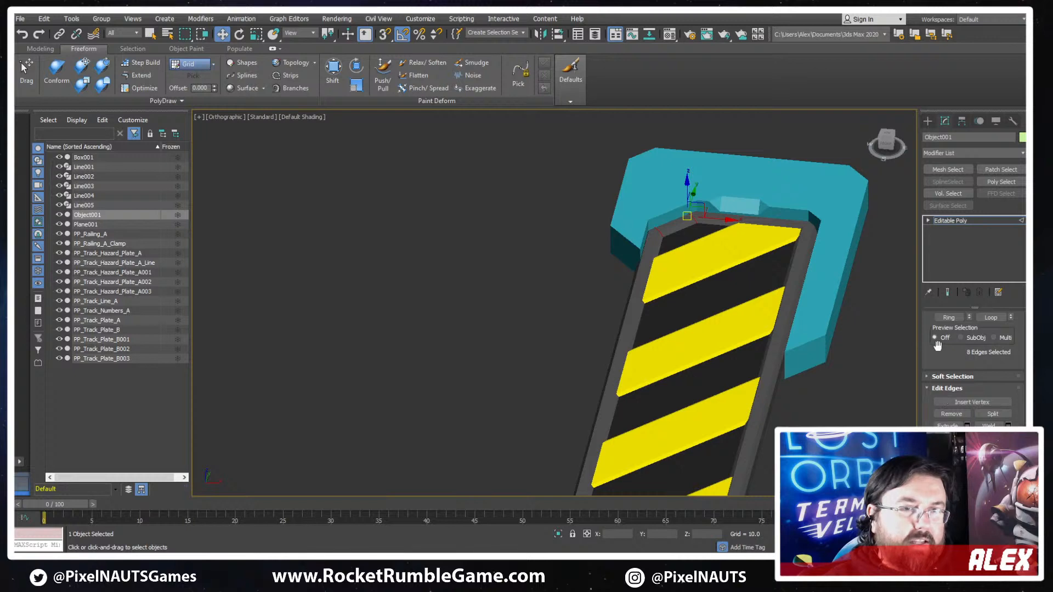
- Select the twelve vertices of the cap's short arm and move them outward along X to about -830.2
scroll(932, 316, up, 3)
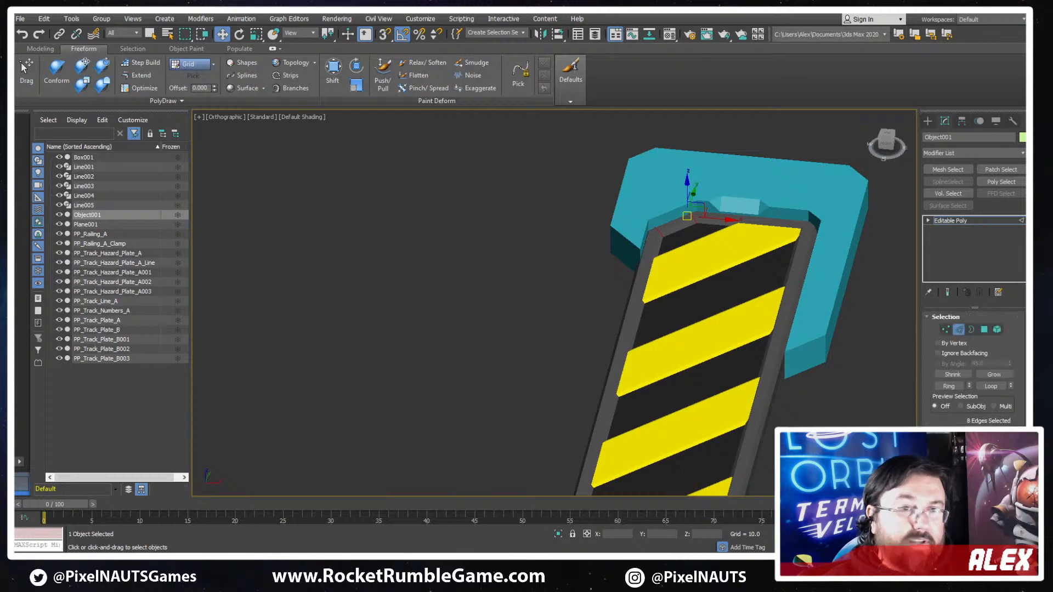
mouse_move(739, 242)
alt+middle_down()
mouse_move(823, 340)
mouse_move(839, 322)
mouse_move(630, 356)
alt+middle_up()
key(F3)
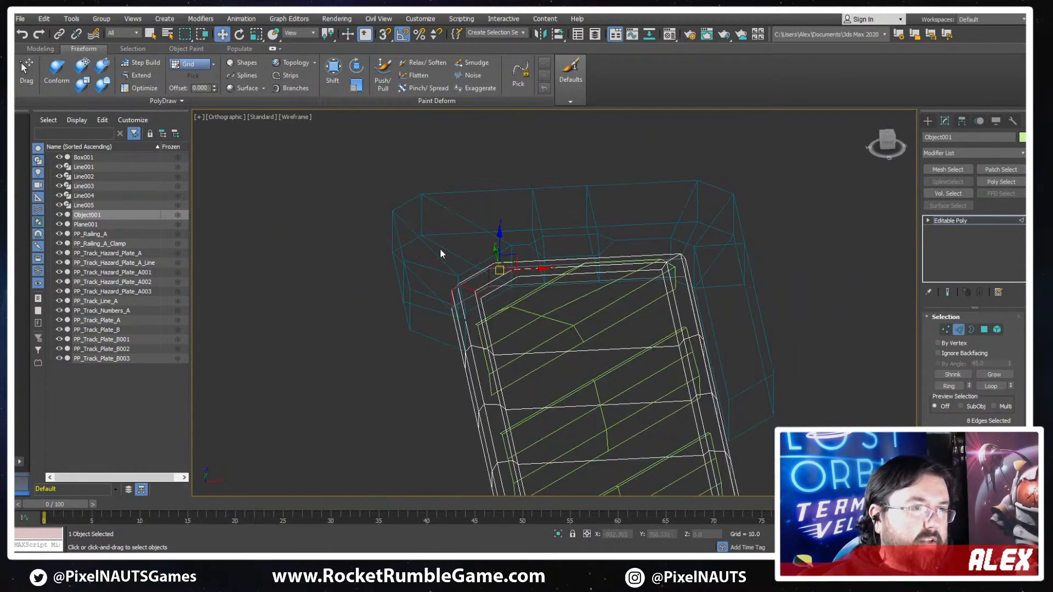
click(957, 332)
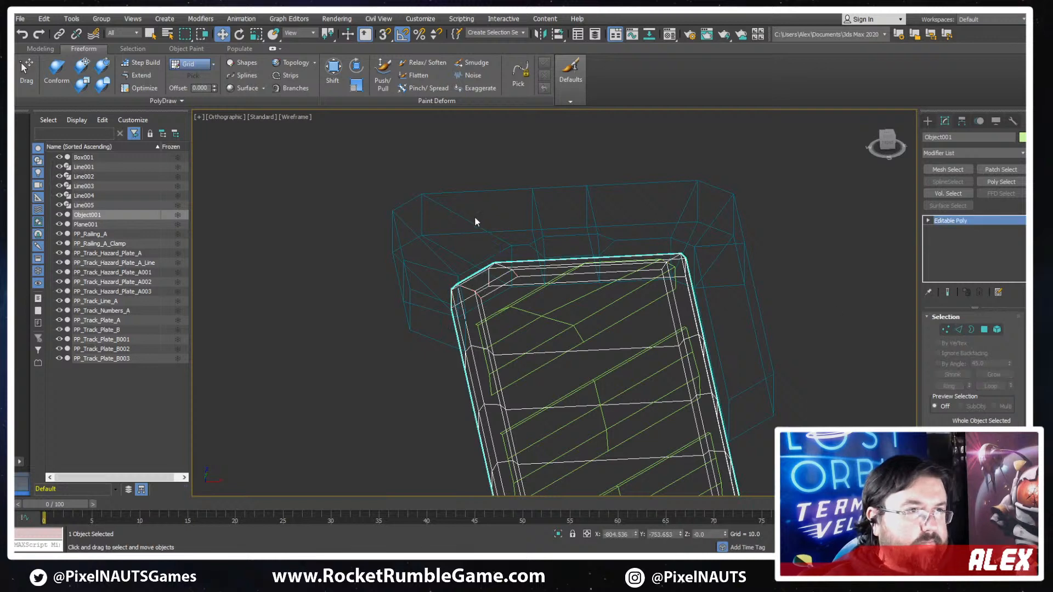
click(464, 218)
key(1)
key(F3)
mouse_move(370, 203)
alt+middle_down()
mouse_move(404, 207)
mouse_move(440, 188)
alt+middle_up()
key(F3)
drag(506, 379, 506, 378)
key(F3)
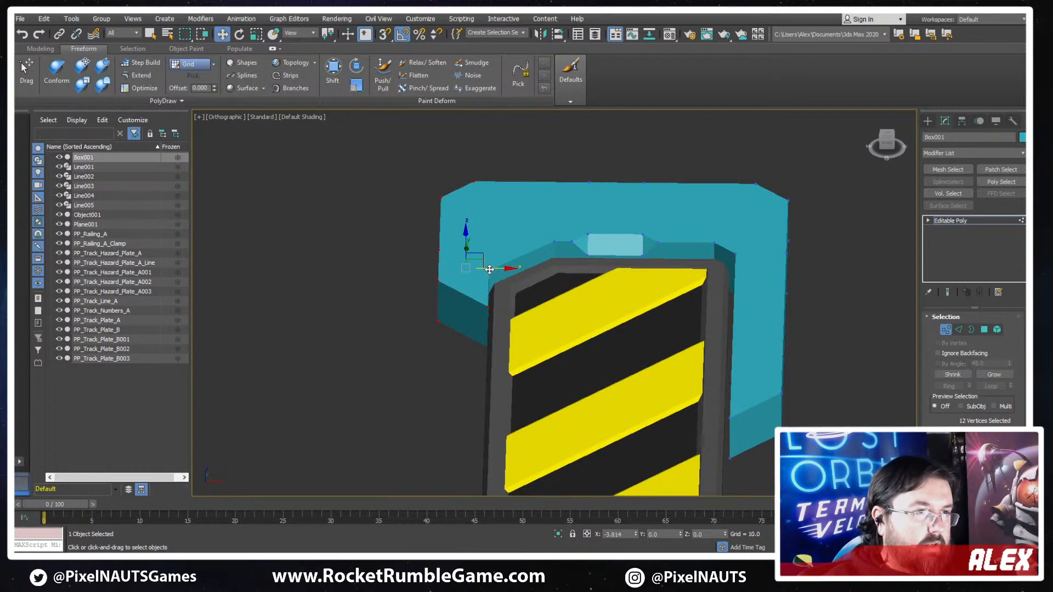
alt+middle_drag(489, 269, 626, 349)
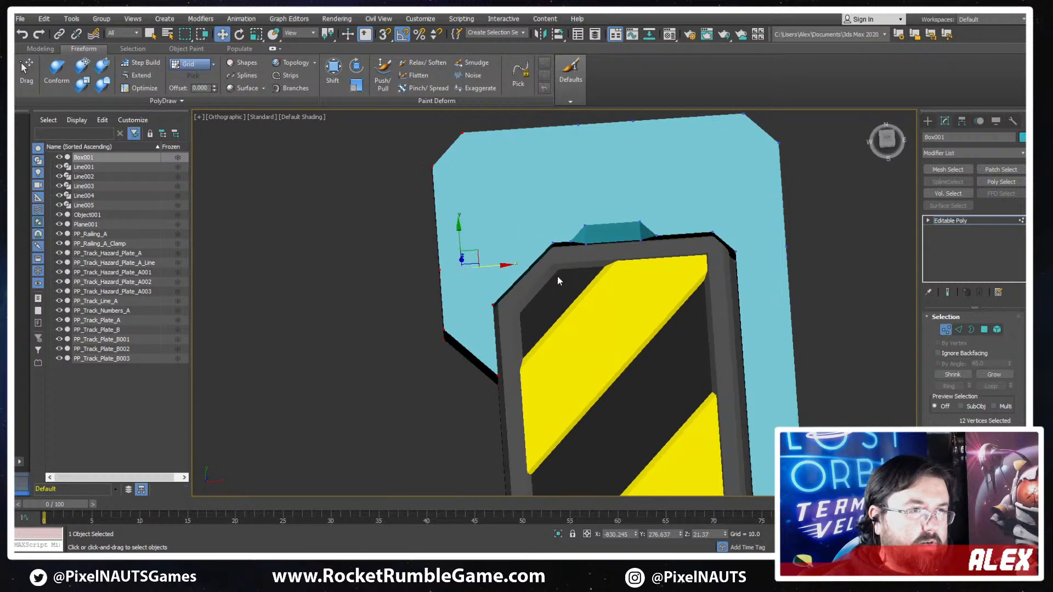
- Move the two inner vertices at the top of the cap's large diagonal cut along X to about -750.5
scroll(557, 275, up, 2)
key(t)
key(F3)
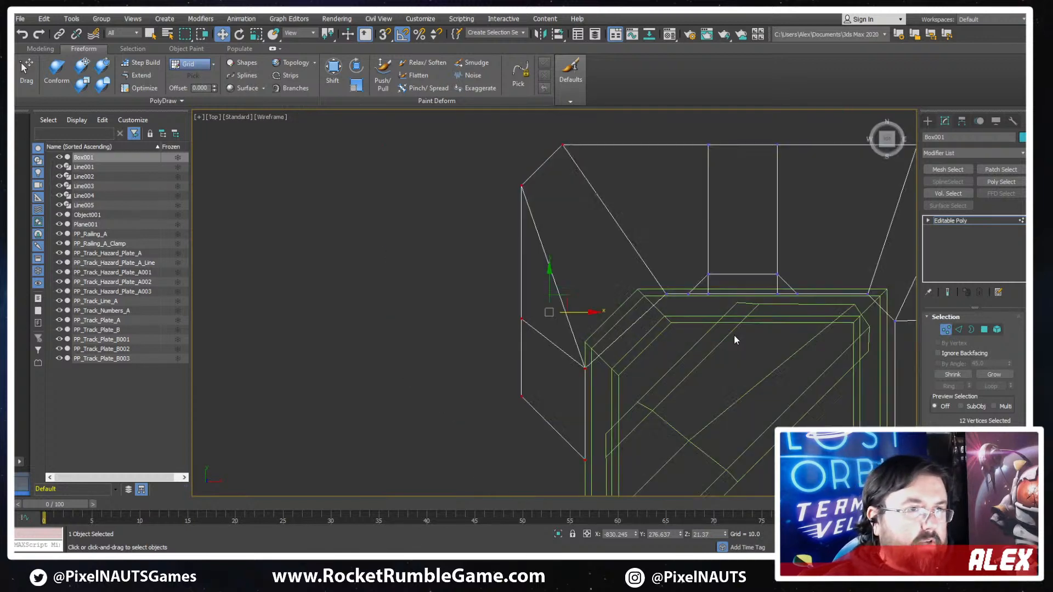
middle_drag(734, 334, 673, 346)
key(F3)
key(F3)
mouse_move(596, 295)
mouse_down()
mouse_move(610, 312)
mouse_move(634, 309)
mouse_up()
key(F3)
key(F3)
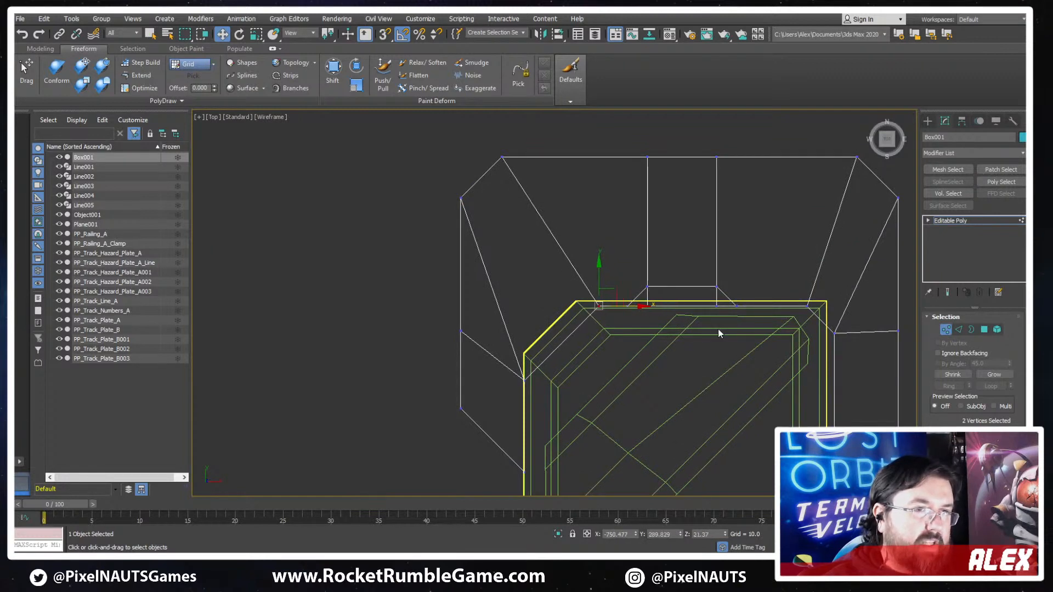
middle_drag(760, 329, 636, 303)
key(F3)
scroll(687, 359, down, 3)
alt+middle_drag(682, 368, 720, 305)
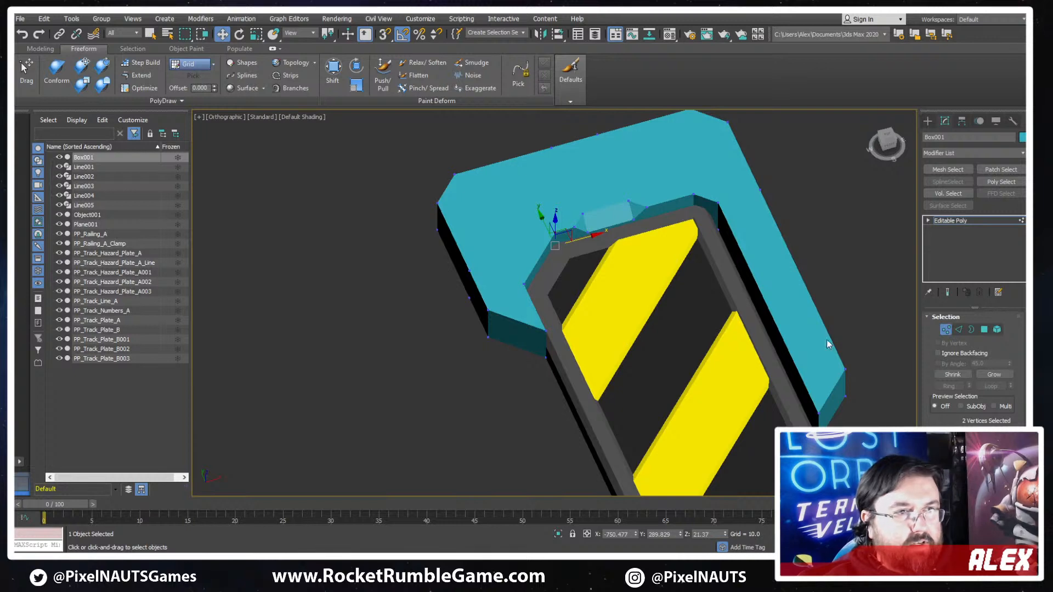
key(1)
- Chamfer the grey frame's other capped corner with a smaller bevel that follows the cap's inner corner
scroll(716, 252, up, 5)
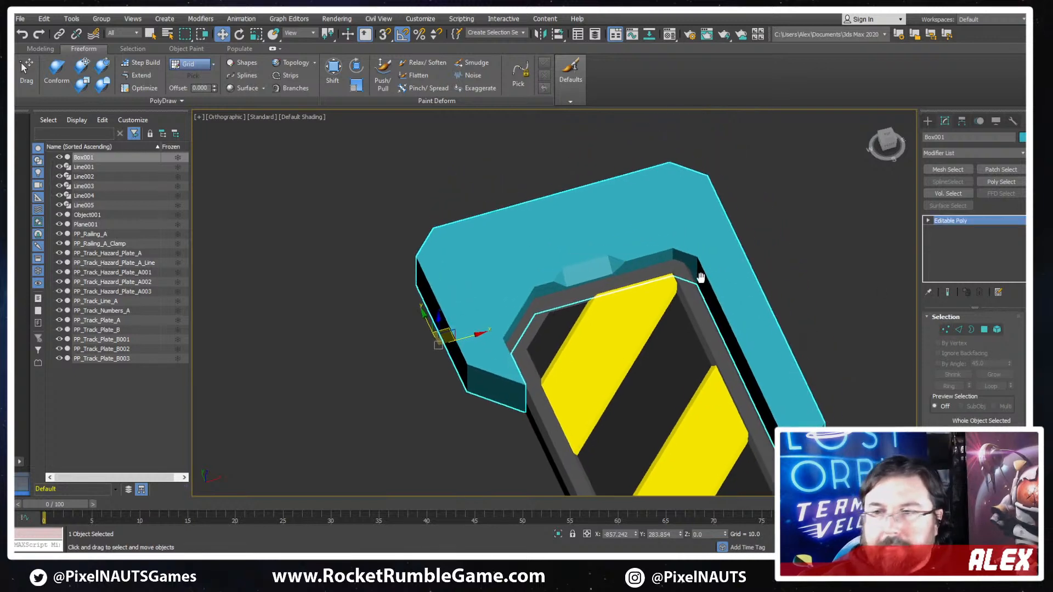
key(F3)
click(639, 265)
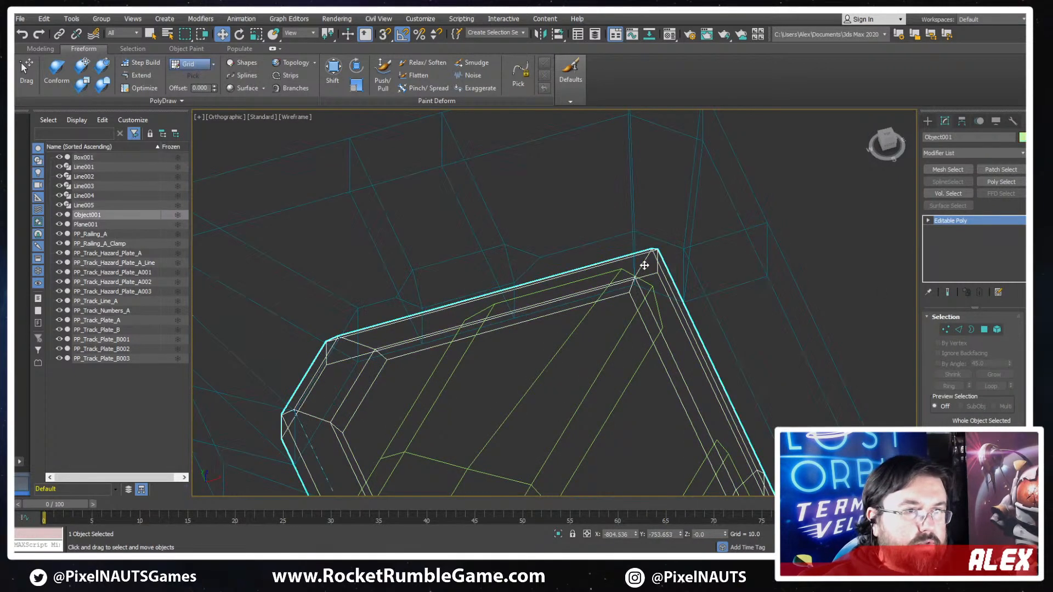
key(2)
key(F3)
click(640, 264)
alt+middle_drag(729, 295, 784, 389)
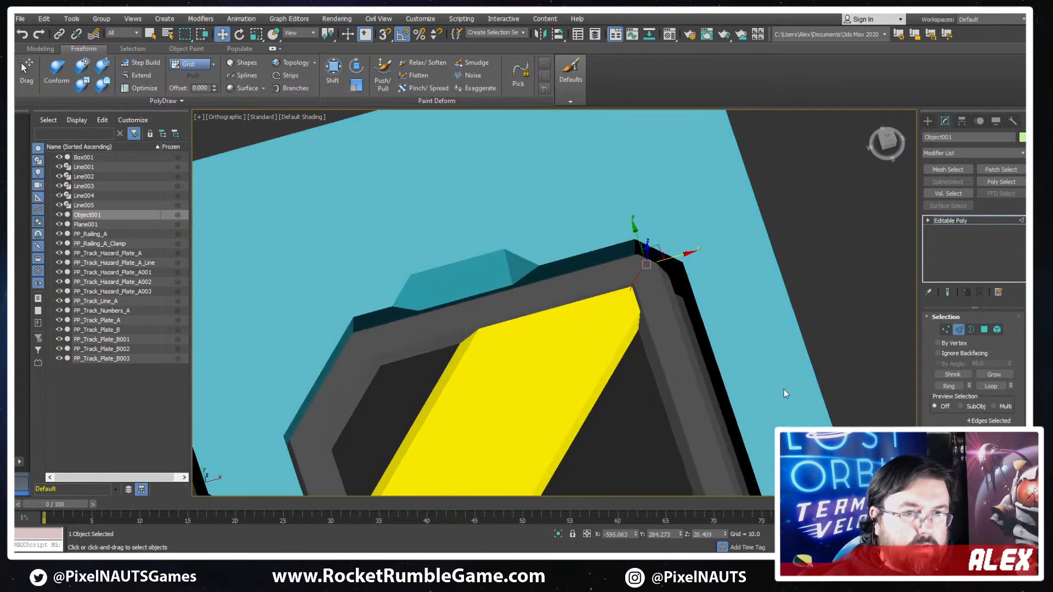
scroll(945, 425, down, 4)
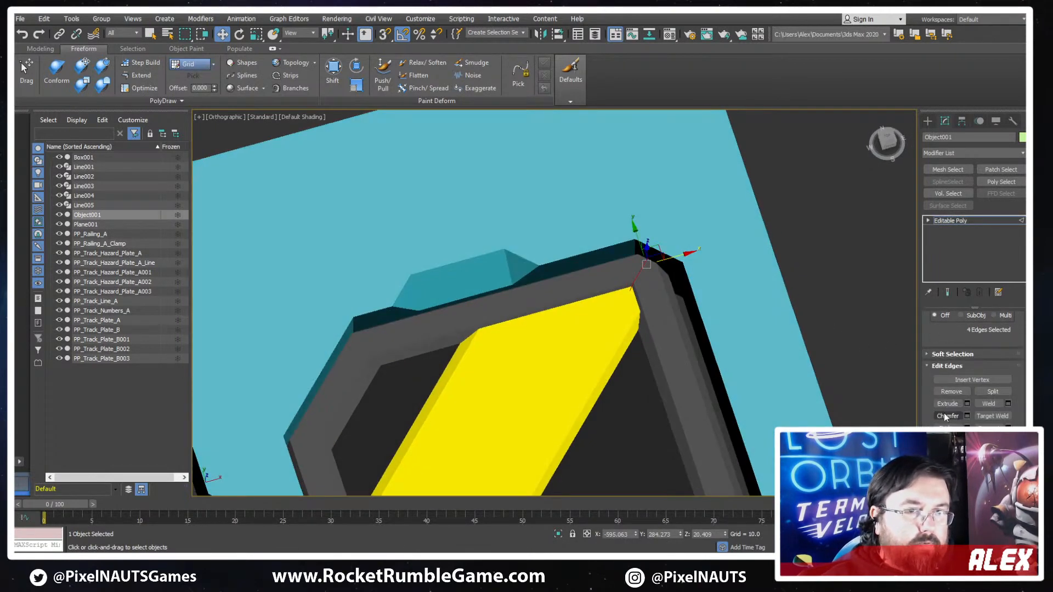
click(945, 416)
drag(636, 269, 632, 244)
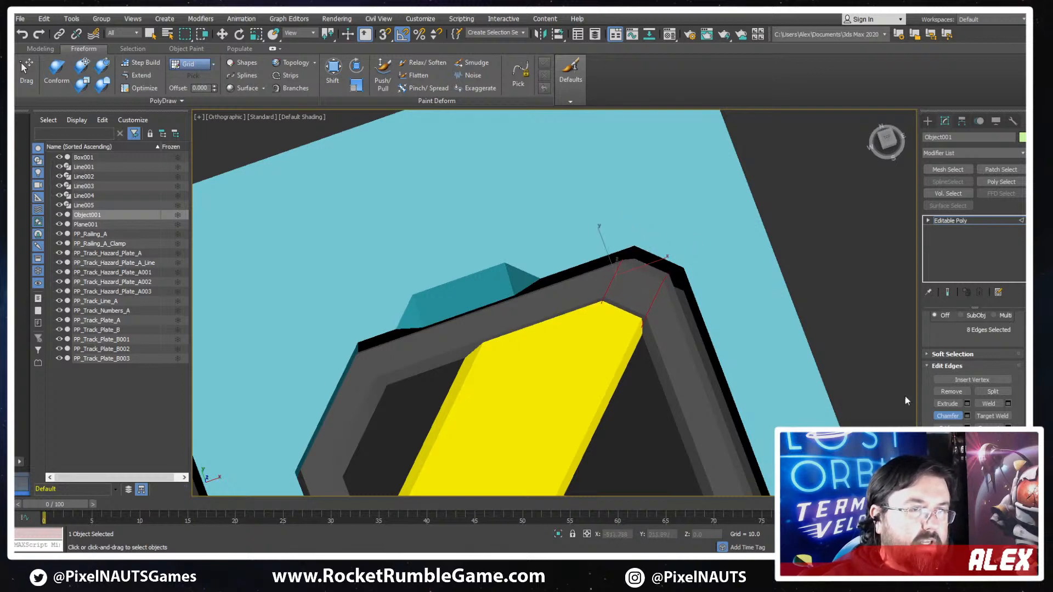
key(w)
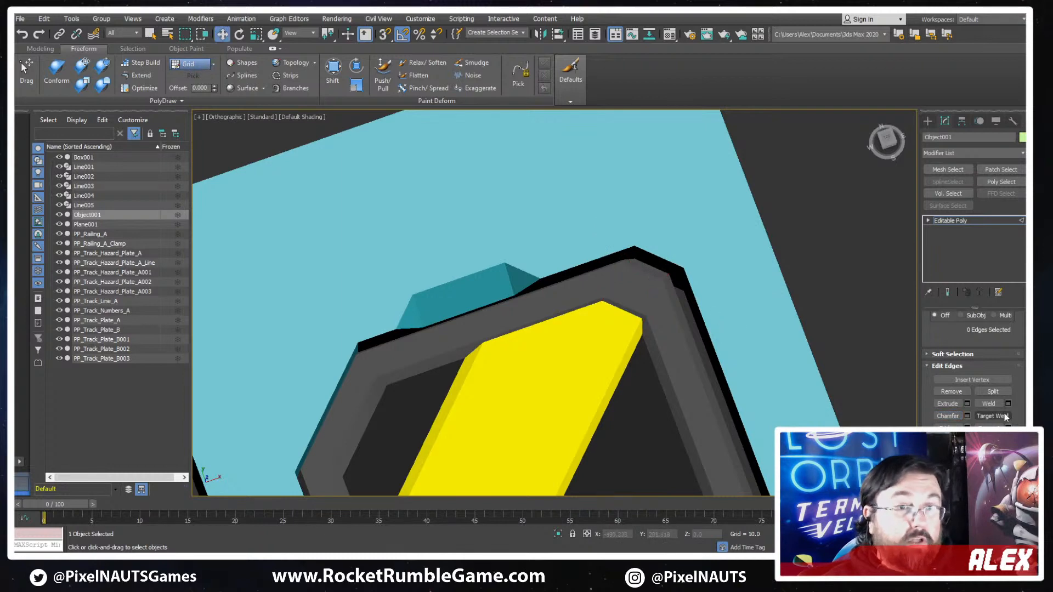
scroll(962, 334, up, 3)
click(962, 333)
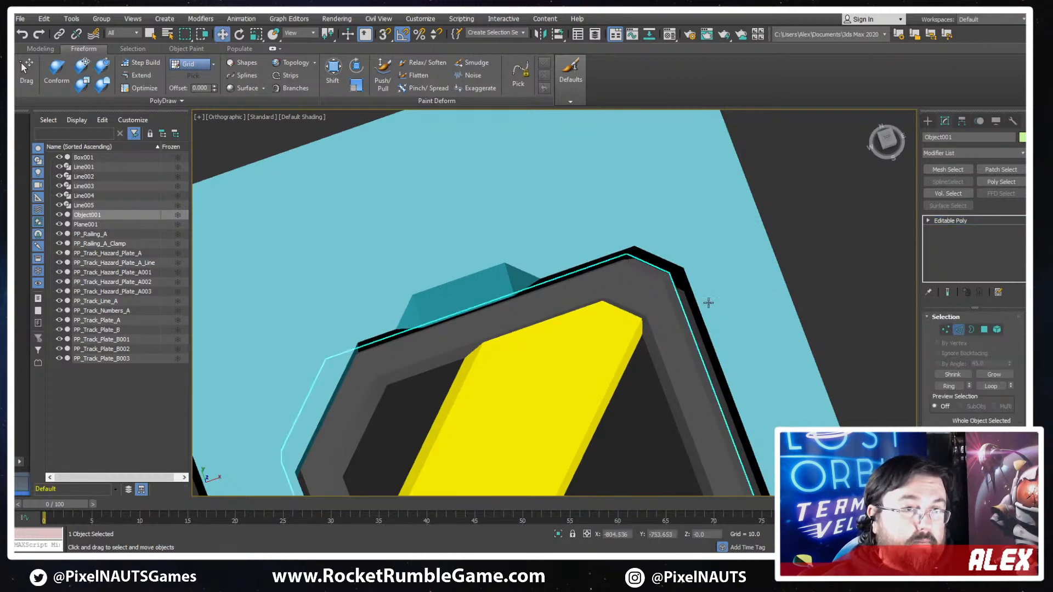
- Select the fourteen vertices of the cap's long arm and move them inward along X to about -568.9, against the frame
click(770, 326)
scroll(776, 332, down, 5)
key(1)
mouse_move(778, 334)
alt+middle_down()
mouse_move(760, 344)
mouse_move(753, 253)
mouse_move(777, 158)
alt+middle_up()
key(F3)
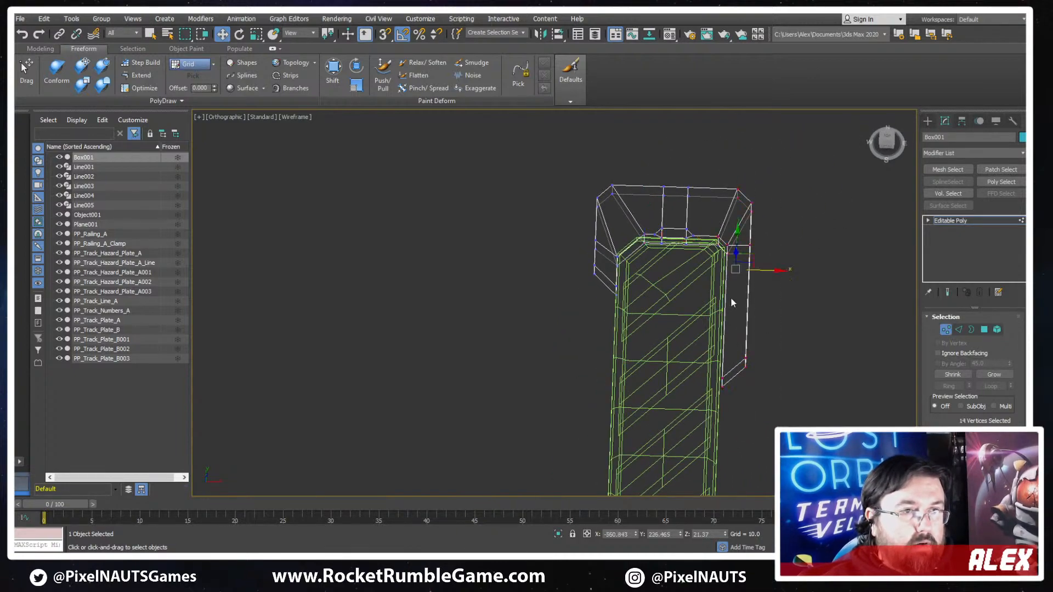
scroll(731, 302, up, 5)
key(F3)
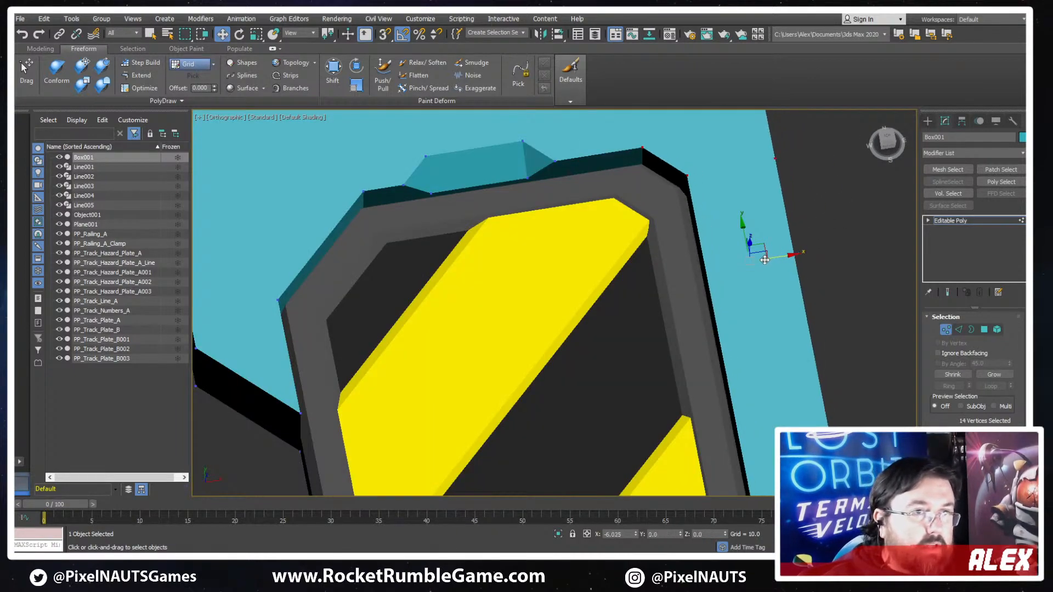
drag(765, 260, 762, 264)
- Examine the capped hazard plate's overall proportions alongside the surrounding track pieces
scroll(810, 310, down, 6)
alt+middle_drag(809, 311, 616, 268)
scroll(683, 312, down, 2)
middle_drag(615, 268, 583, 333)
scroll(652, 360, down, 5)
middle_drag(652, 360, 714, 301)
scroll(715, 301, down, 2)
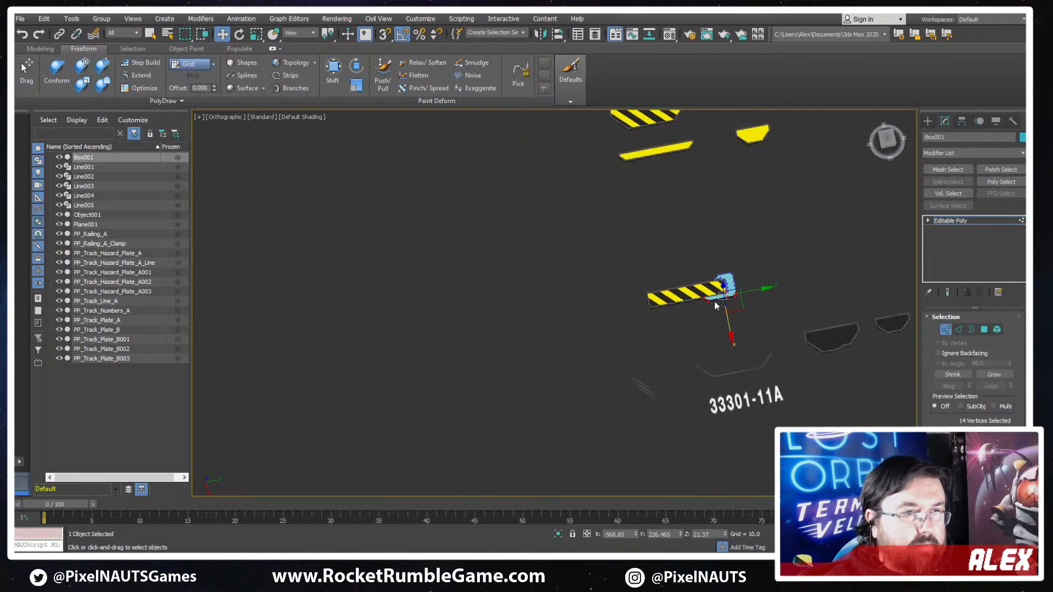
- Leave vertex editing on the end cap and display edged faces in the viewport
scroll(714, 301, up, 8)
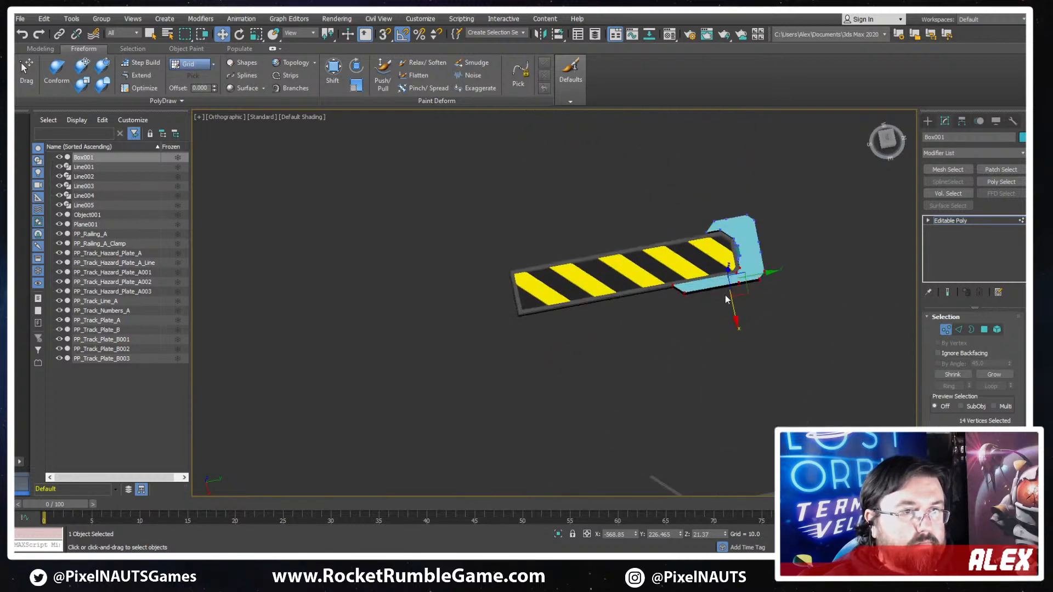
click(946, 328)
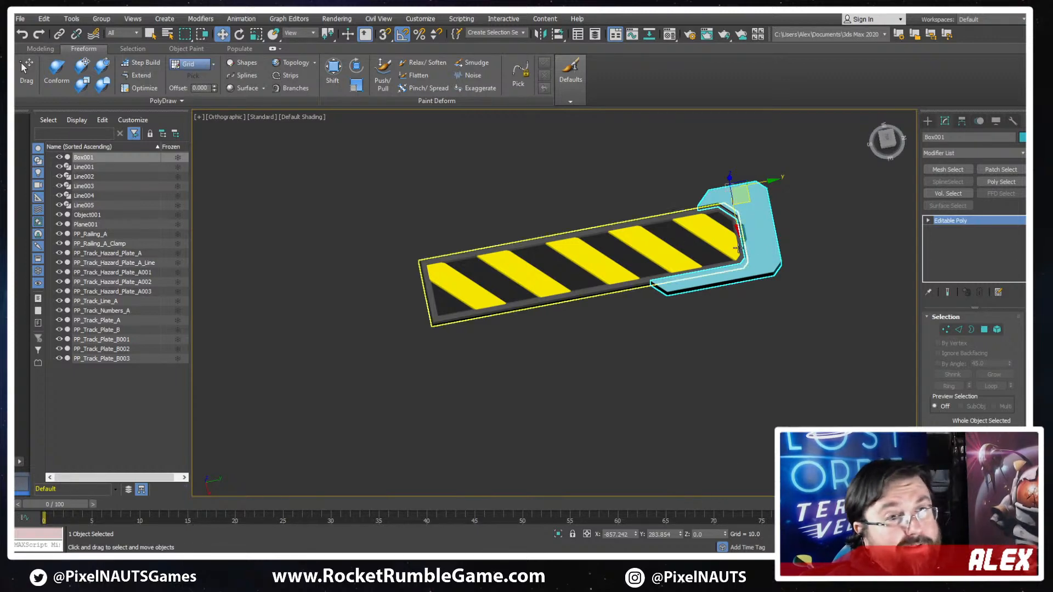
scroll(685, 293, up, 5)
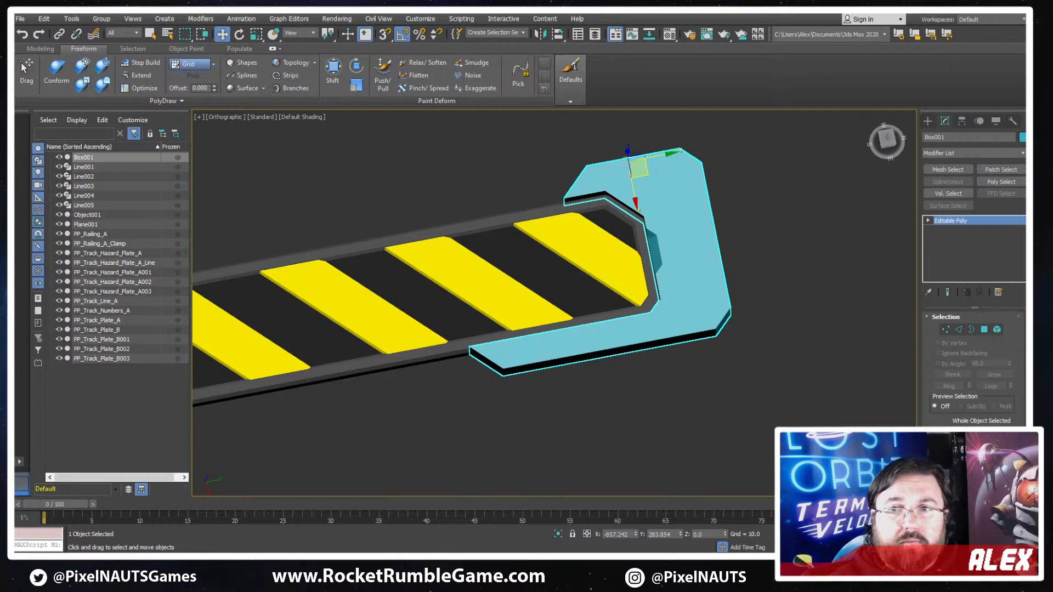
alt+middle_drag(392, 329, 688, 274)
scroll(631, 348, up, 3)
scroll(688, 275, up, 2)
key(F4)
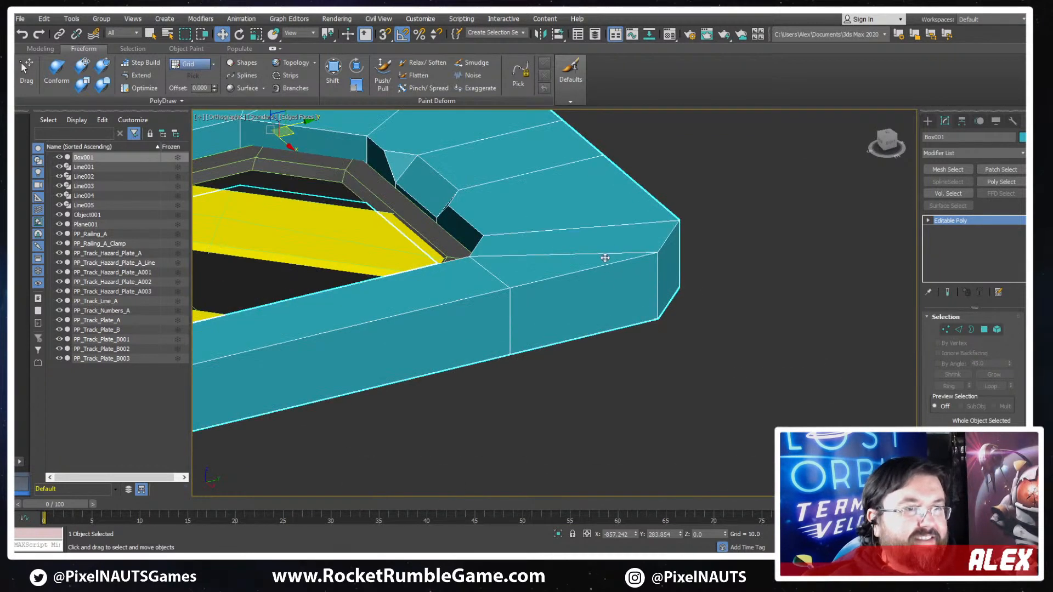
alt+middle_drag(604, 258, 652, 253)
scroll(652, 253, down, 4)
scroll(653, 253, up, 3)
- Select the top rim edges along the cap's outer outline and along its inner outline beside the frame
key(2)
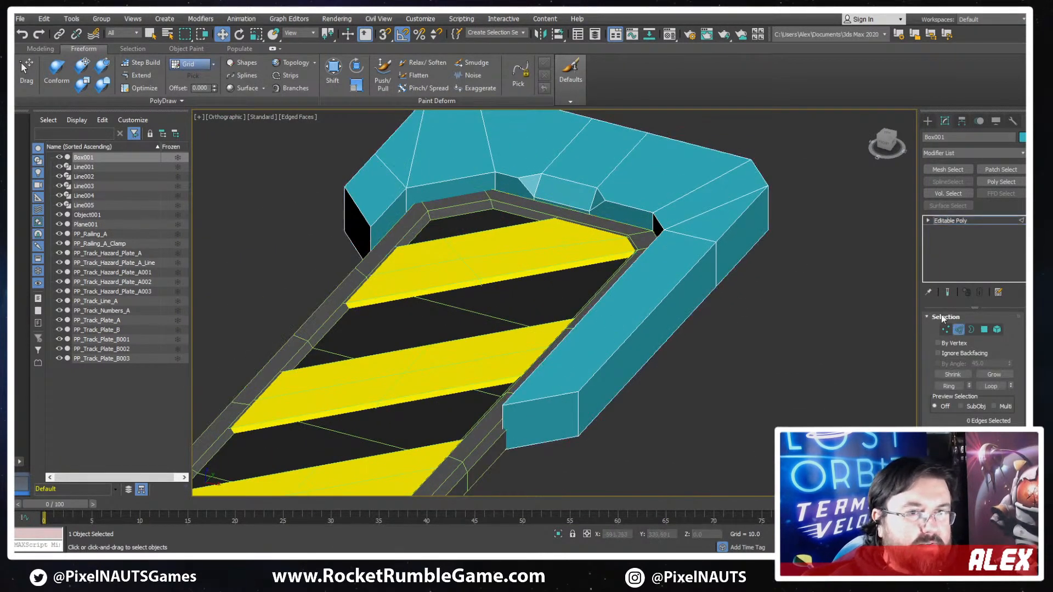
double_click(727, 231)
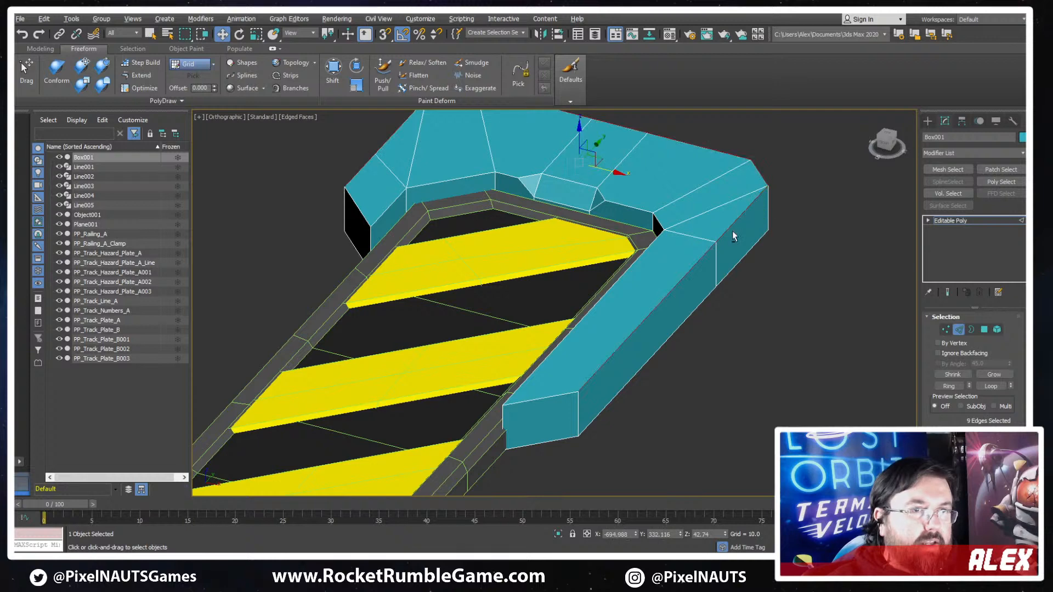
alt+middle_drag(731, 230, 653, 290)
ctrl+click(393, 249)
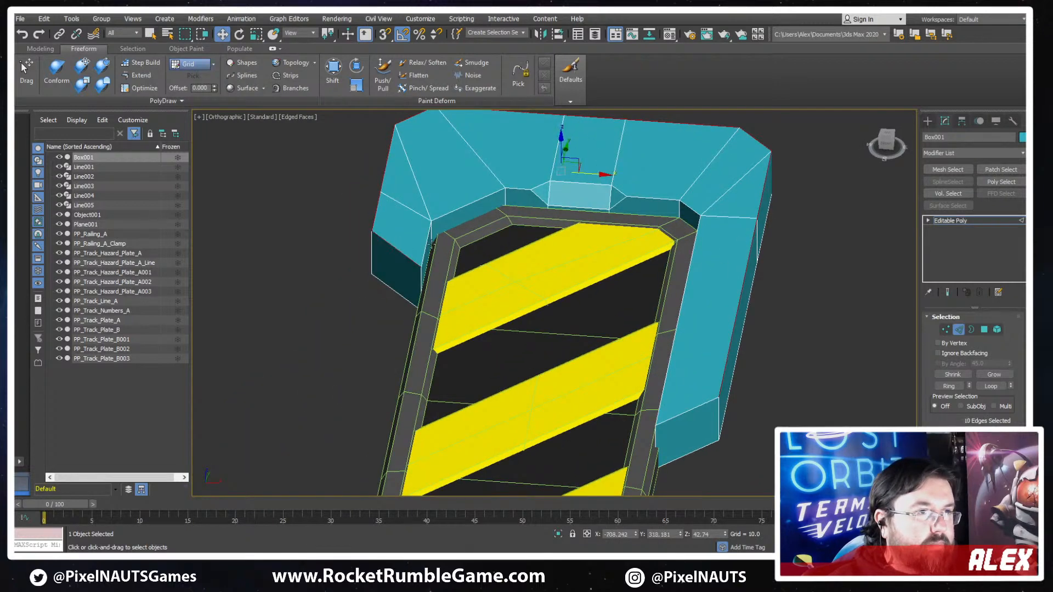
ctrl+click(428, 245)
ctrl+click(466, 206)
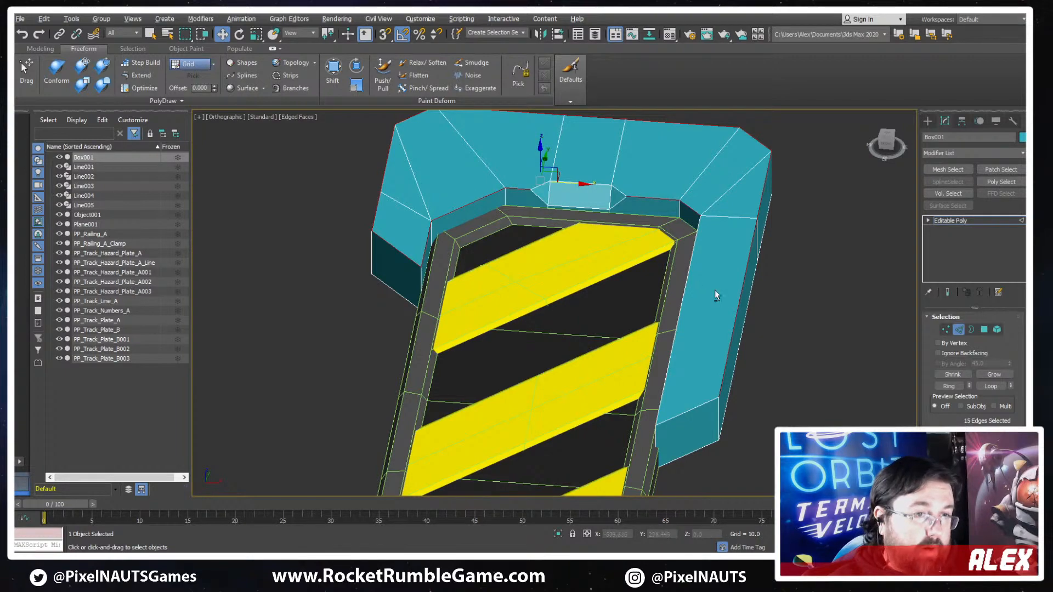
alt+middle_drag(716, 295, 797, 231)
alt+middle_drag(822, 198, 658, 274)
ctrl+click(732, 324)
- Add the top, side and lower edges of the small sloped notch on the cap's inner side to the edge selection
scroll(626, 220, up, 5)
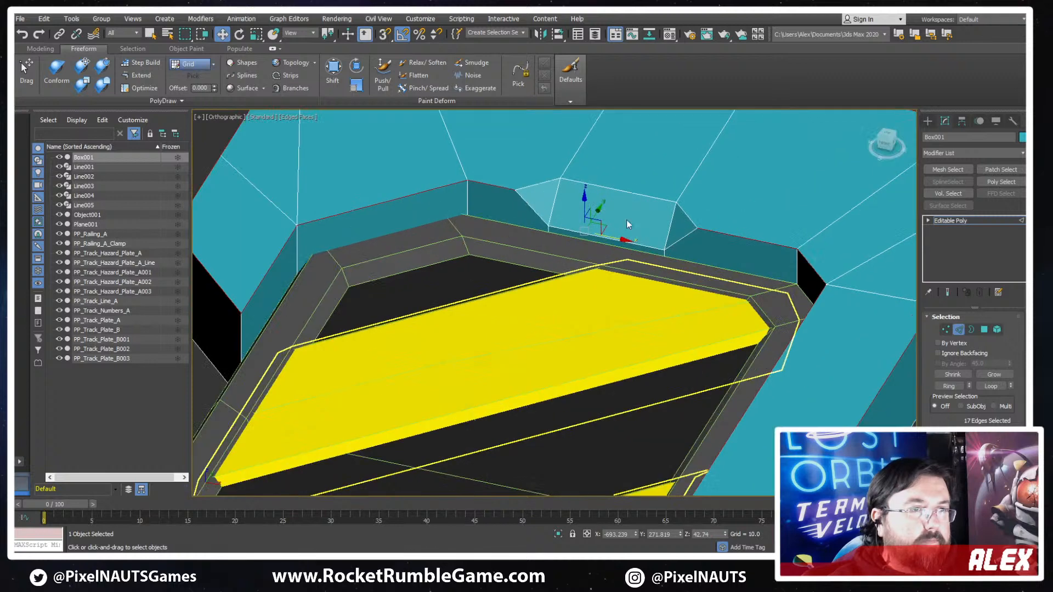
ctrl+click(681, 210)
ctrl+click(657, 199)
ctrl+click(550, 181)
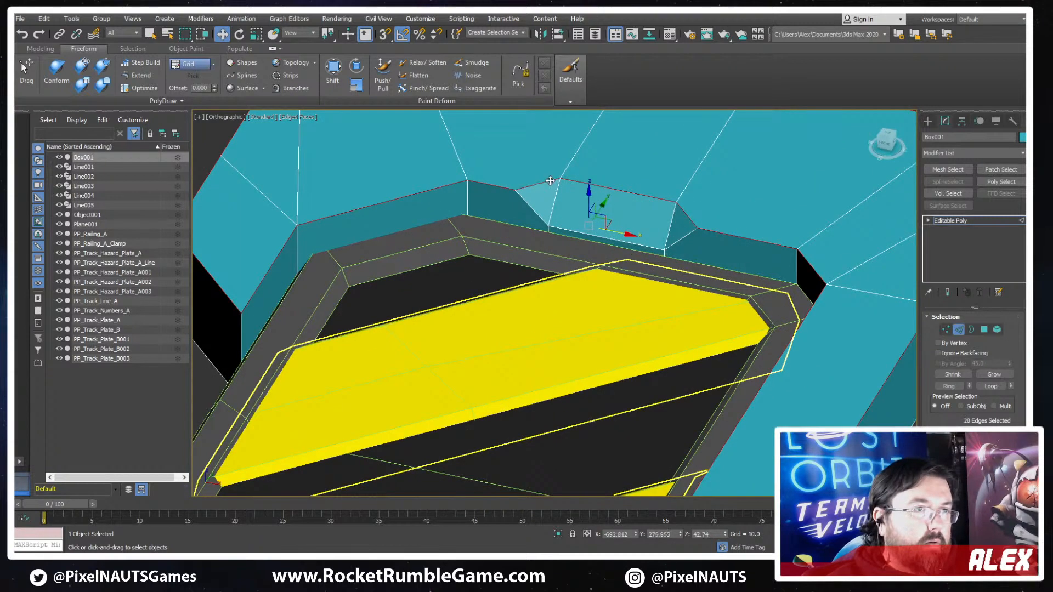
ctrl+click(532, 211)
ctrl+click(603, 240)
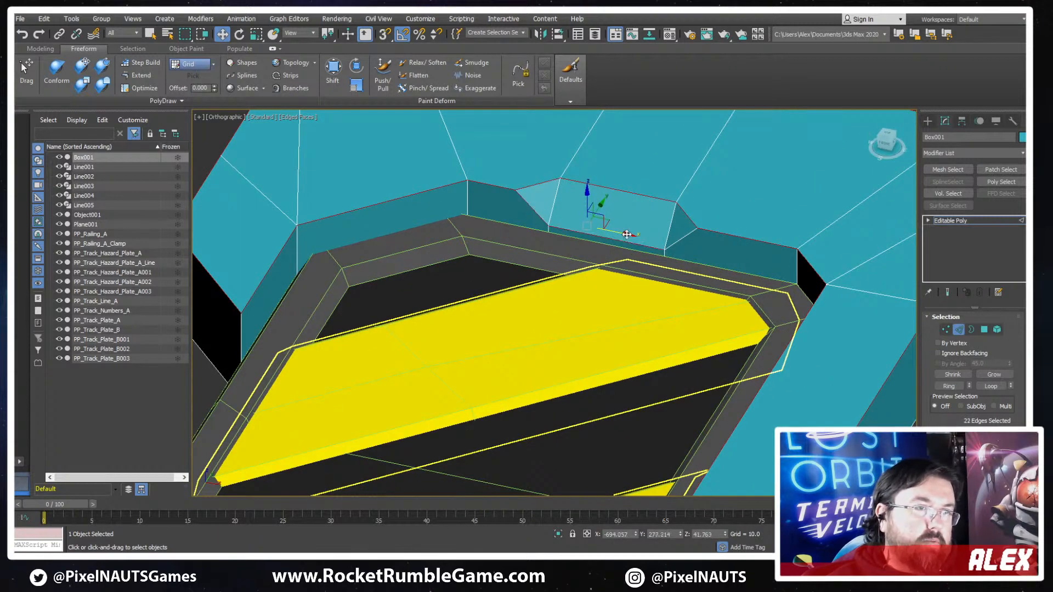
ctrl+click(682, 237)
- Chamfer the selected rim and notch edges with a very narrow bevel
scroll(686, 241, down, 3)
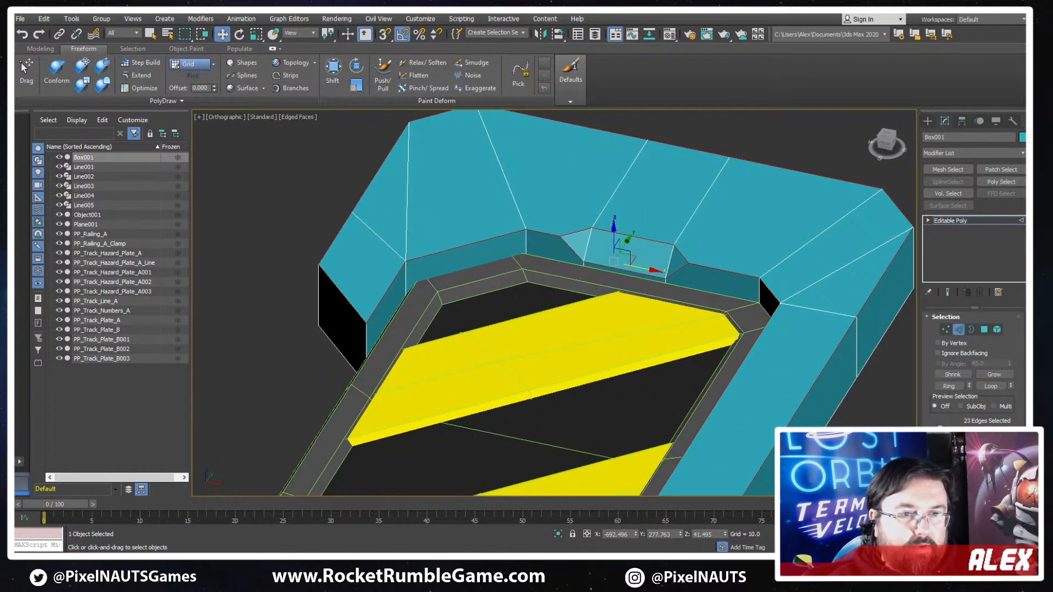
scroll(946, 395, down, 3)
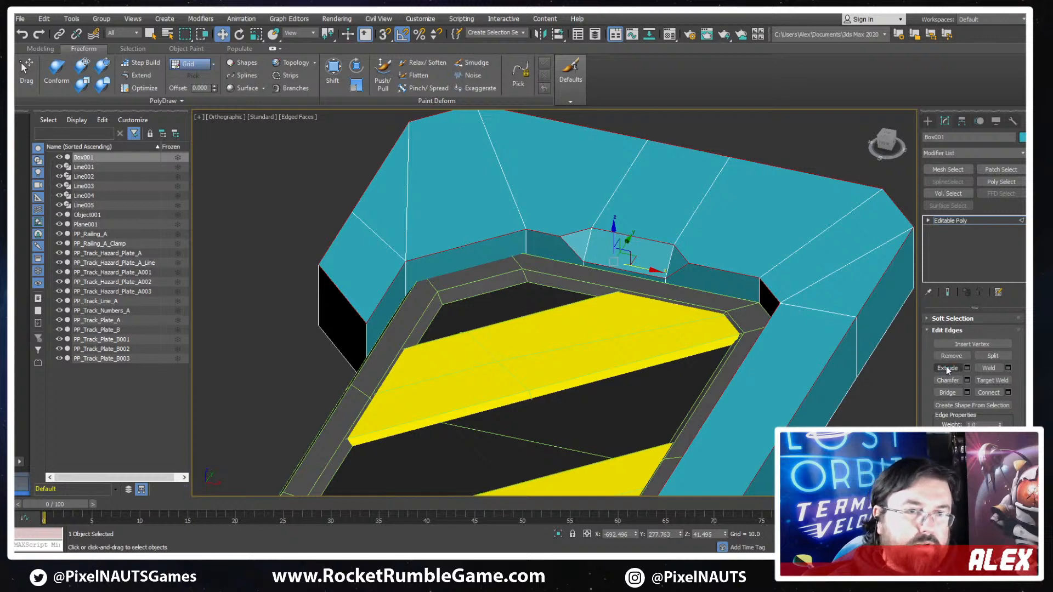
click(944, 382)
scroll(700, 259, up, 3)
drag(716, 281, 718, 273)
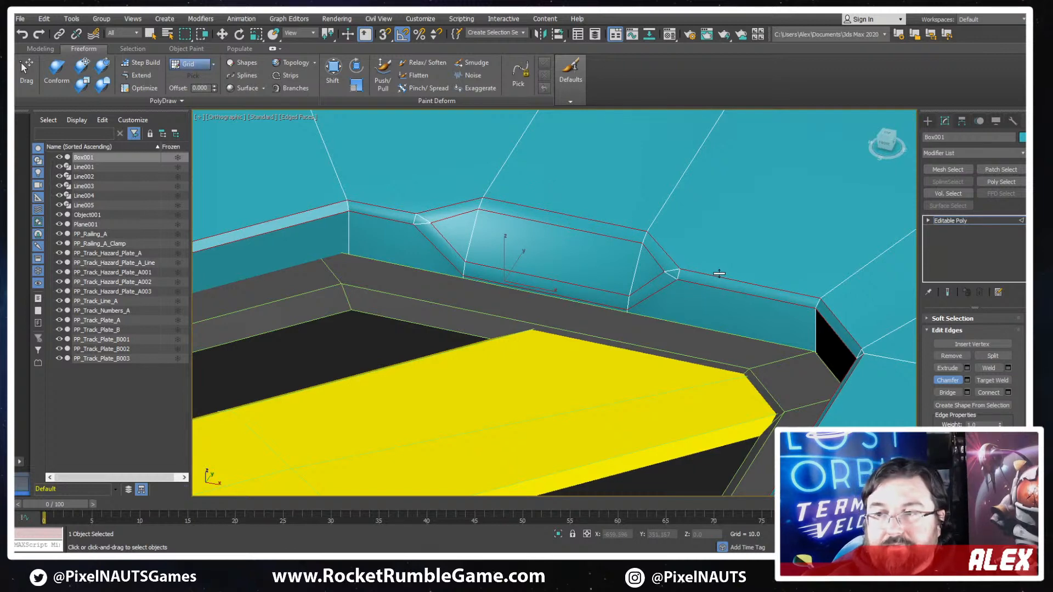
drag(721, 273, 716, 274)
scroll(646, 284, down, 5)
mouse_move(646, 284)
alt+middle_down()
mouse_move(658, 269)
mouse_move(646, 275)
mouse_move(658, 290)
alt+middle_up()
- Chamfer the vertical corner edges at the tips of the cap's short and long arms with a narrow bevel
middle_drag(419, 315, 484, 255)
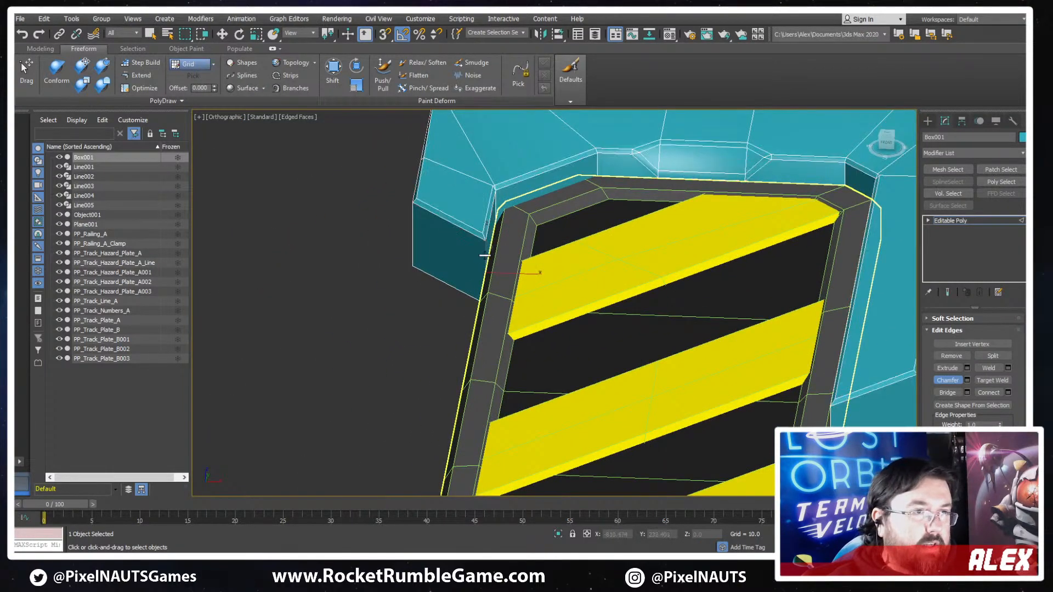
key(w)
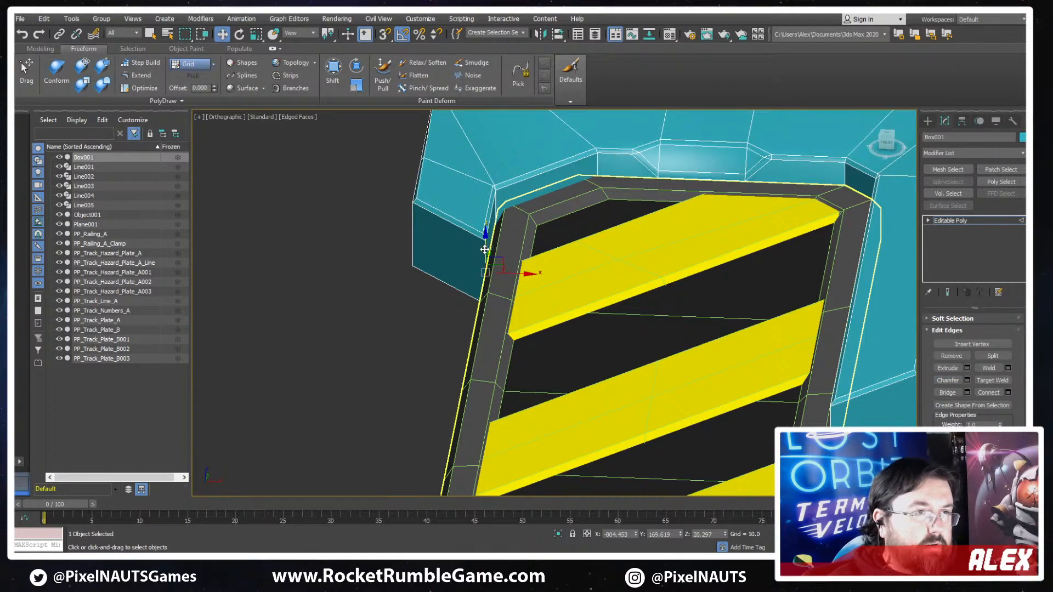
alt+middle_drag(440, 251, 391, 243)
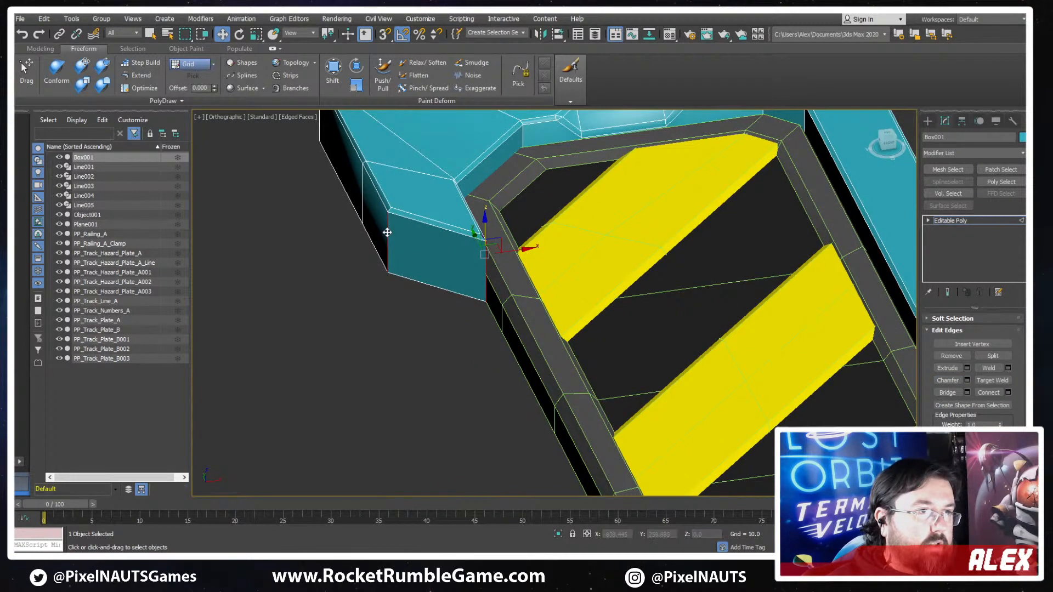
mouse_move(784, 330)
middle_down()
mouse_move(539, 356)
mouse_move(772, 322)
middle_up()
scroll(727, 446, up, 2)
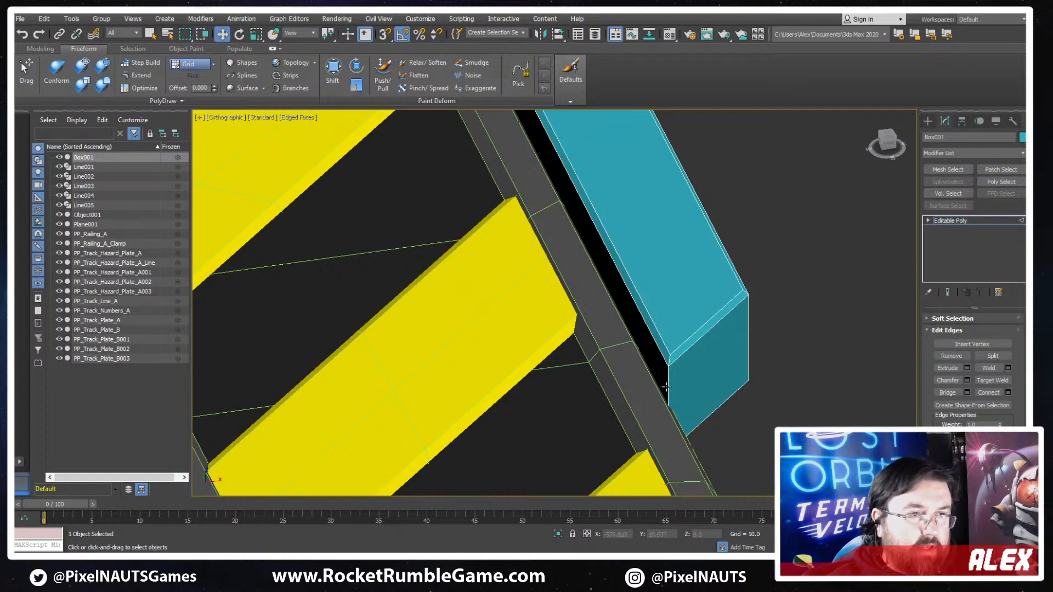
click(665, 386)
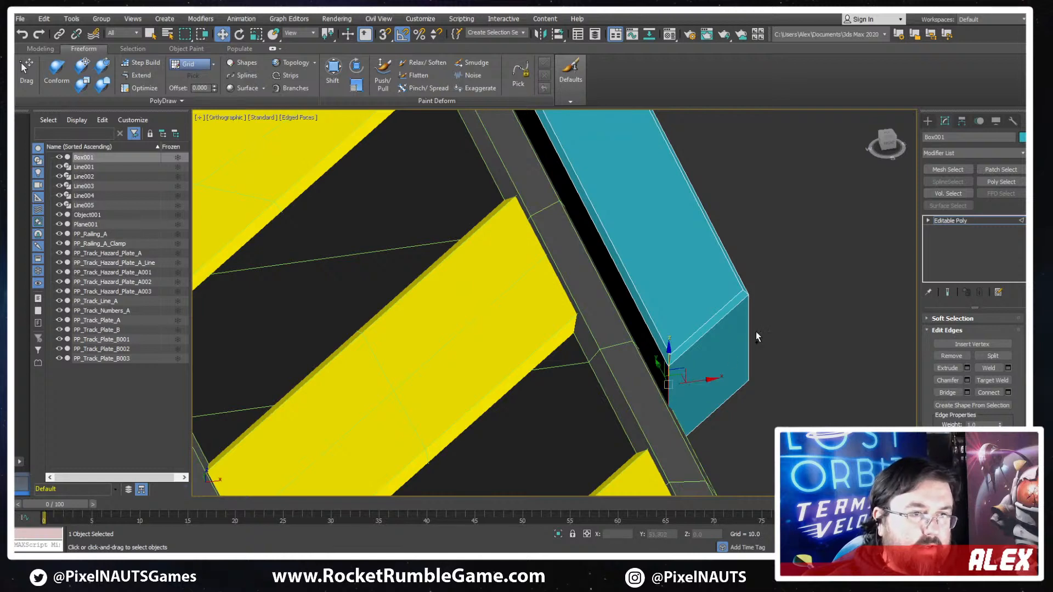
click(948, 380)
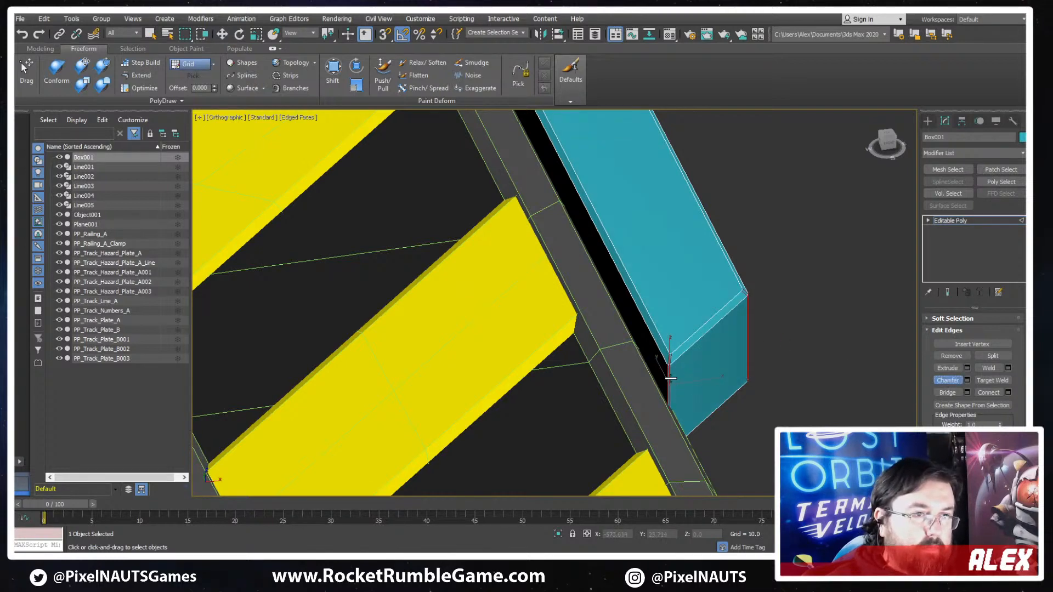
drag(671, 378, 676, 369)
scroll(761, 328, down, 4)
alt+middle_drag(761, 328, 592, 321)
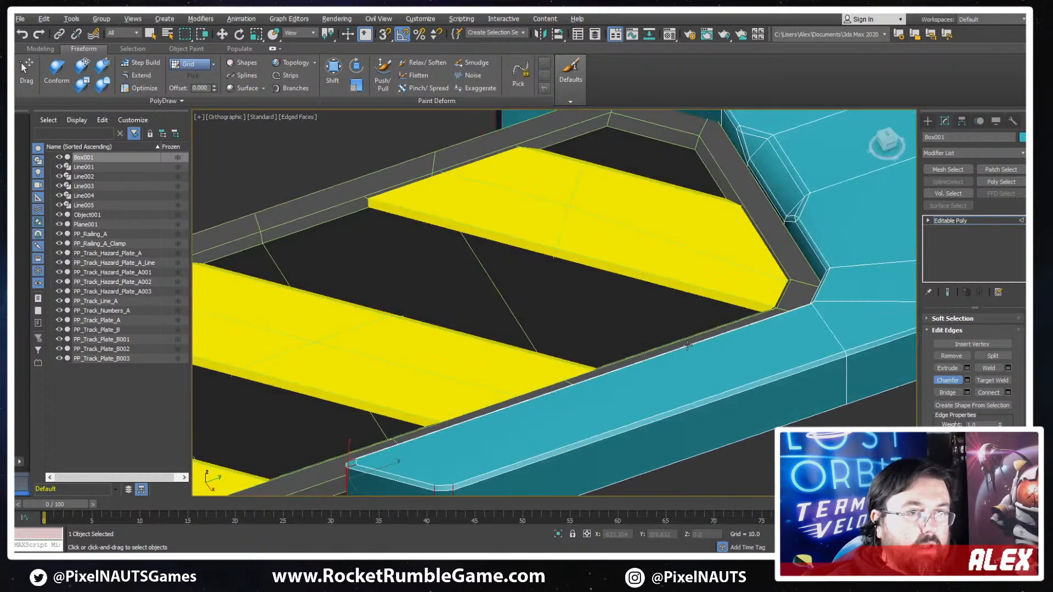
- Try to chamfer the vertical edge at the cap's outer corner on the long-arm side
scroll(593, 321, down, 4)
alt+middle_drag(729, 322, 630, 351)
scroll(615, 399, up, 5)
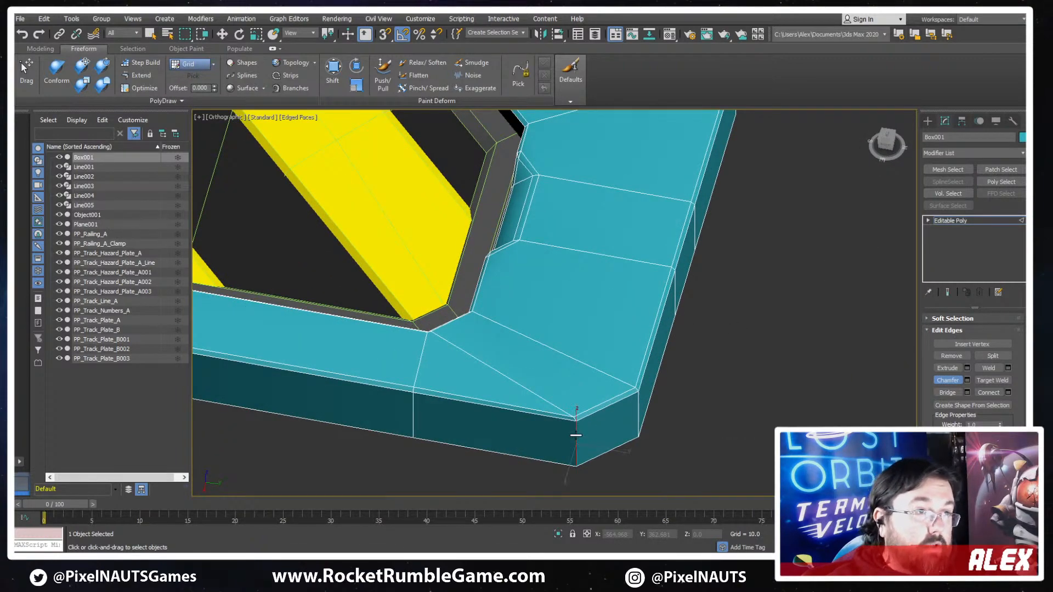
alt+middle_drag(576, 436, 575, 421)
- Chamfer the diagonal edges running across the cap's top face from the ends of its inner back wall to the outer corners
alt+middle_drag(564, 348, 715, 301)
scroll(722, 334, up, 4)
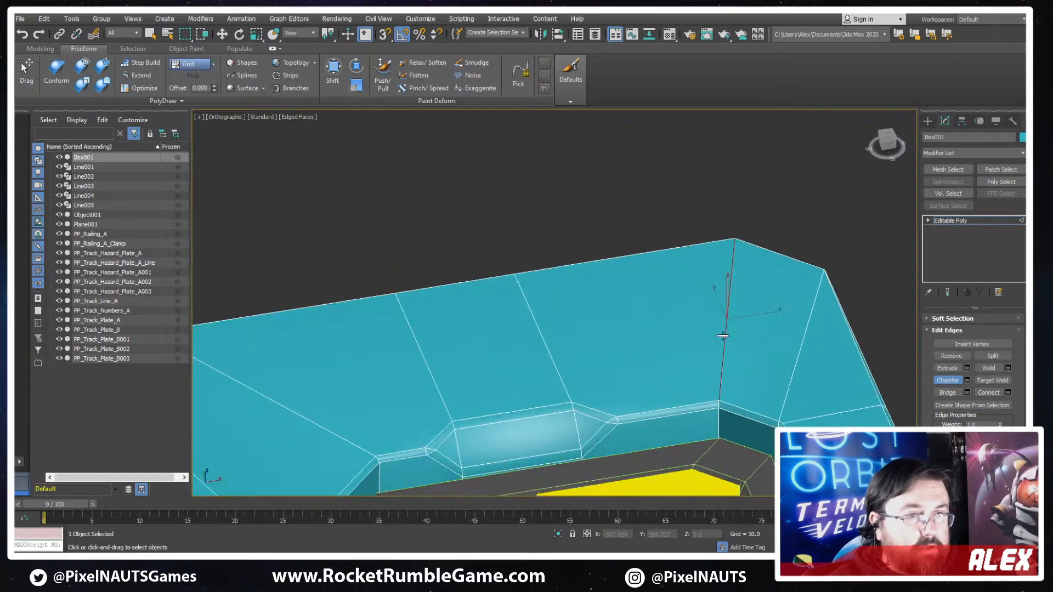
key(w)
key(2)
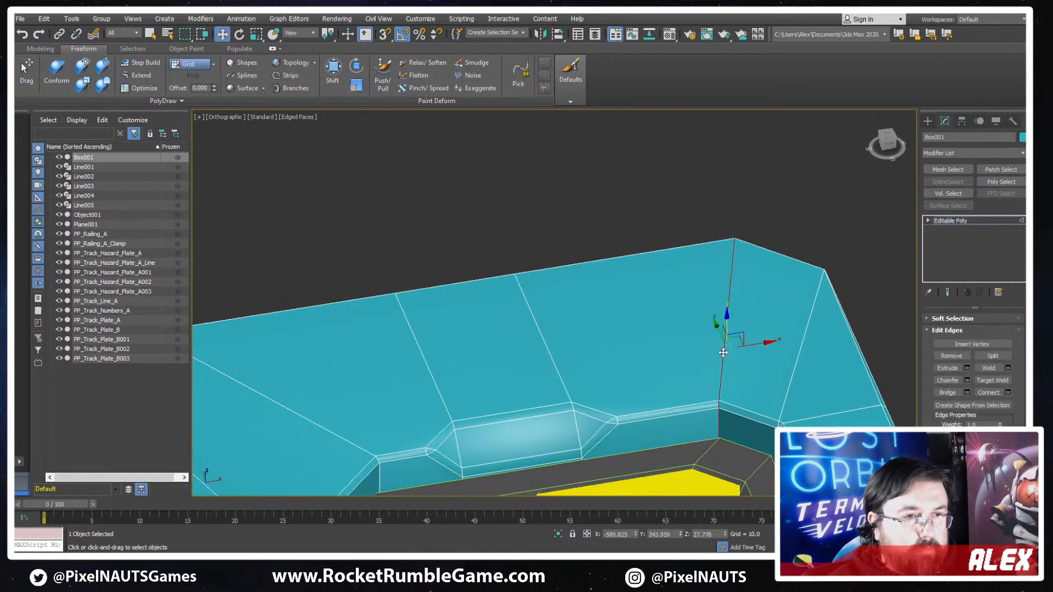
alt+middle_drag(722, 352, 528, 336)
ctrl+click(528, 336)
middle_drag(763, 380, 570, 344)
scroll(570, 343, down, 3)
scroll(719, 339, up, 3)
click(954, 381)
scroll(539, 290, up, 2)
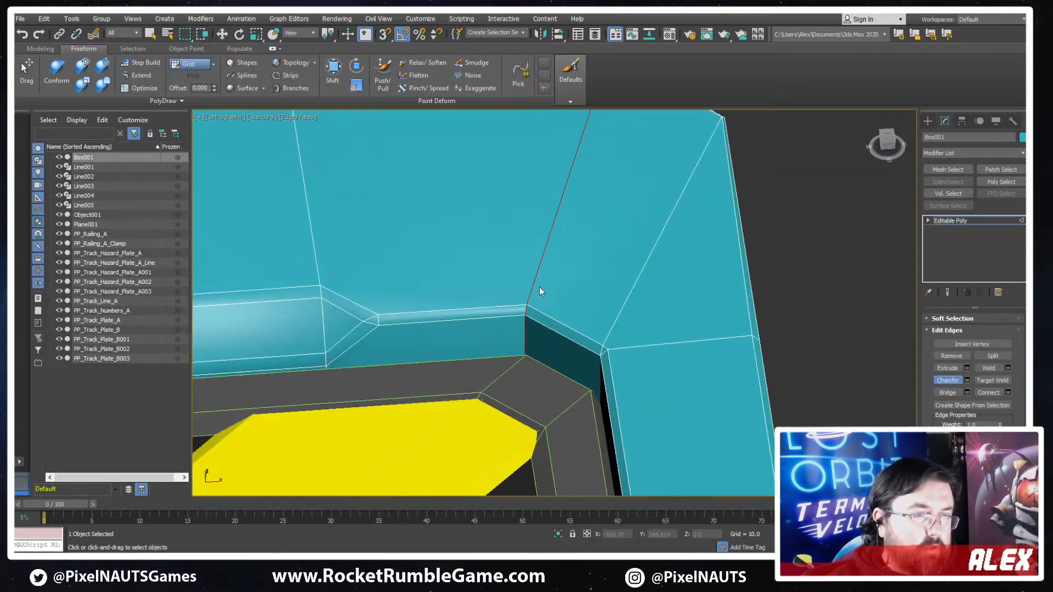
drag(535, 283, 535, 276)
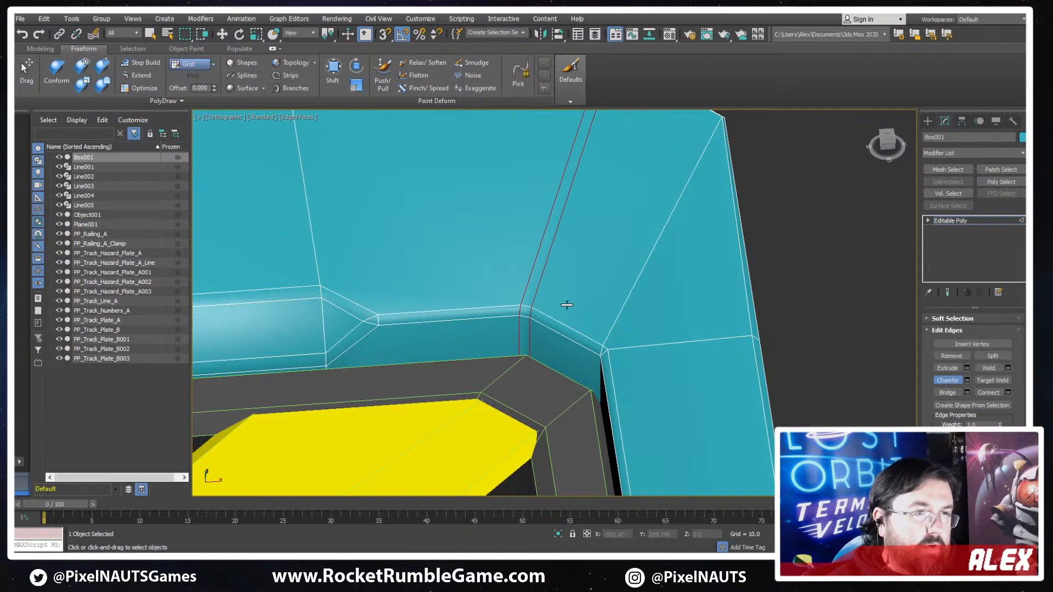
scroll(567, 305, down, 5)
alt+middle_drag(567, 305, 614, 365)
- Remove the single diagonal edge beside each chamfered pair, joining the outer bevel corner to the inner corner nearest each arm
middle_drag(331, 316, 464, 324)
scroll(464, 325, up, 2)
key(w)
key(2)
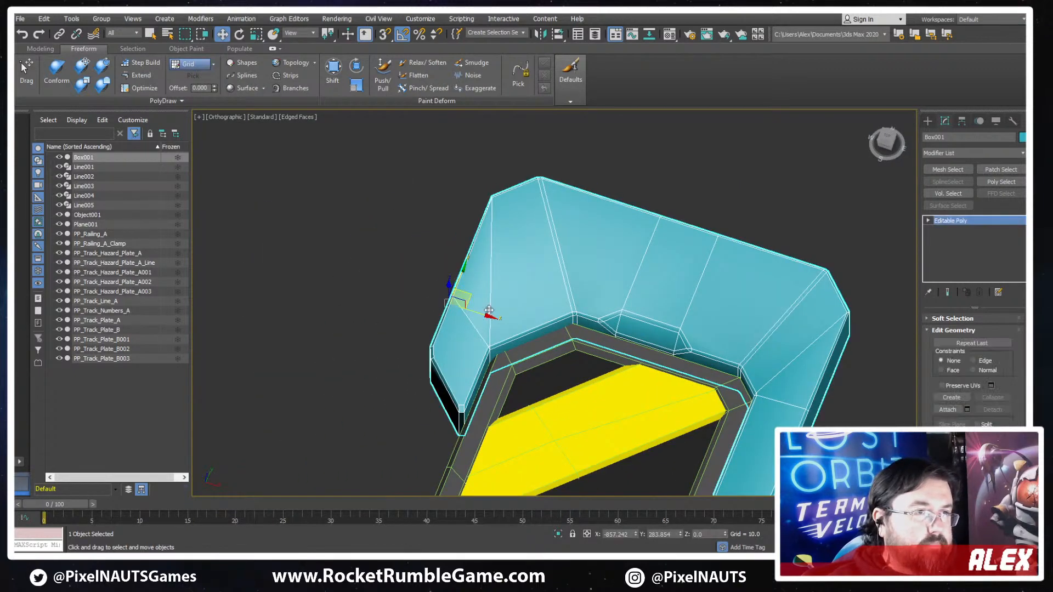
click(490, 296)
key(F3)
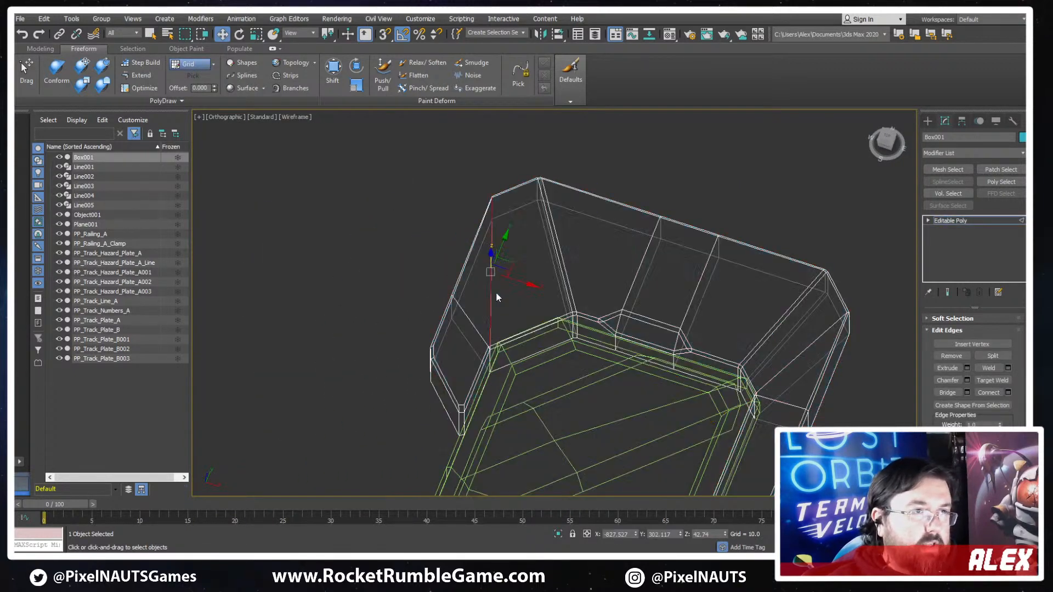
middle_drag(553, 328, 529, 337)
drag(482, 310, 493, 321)
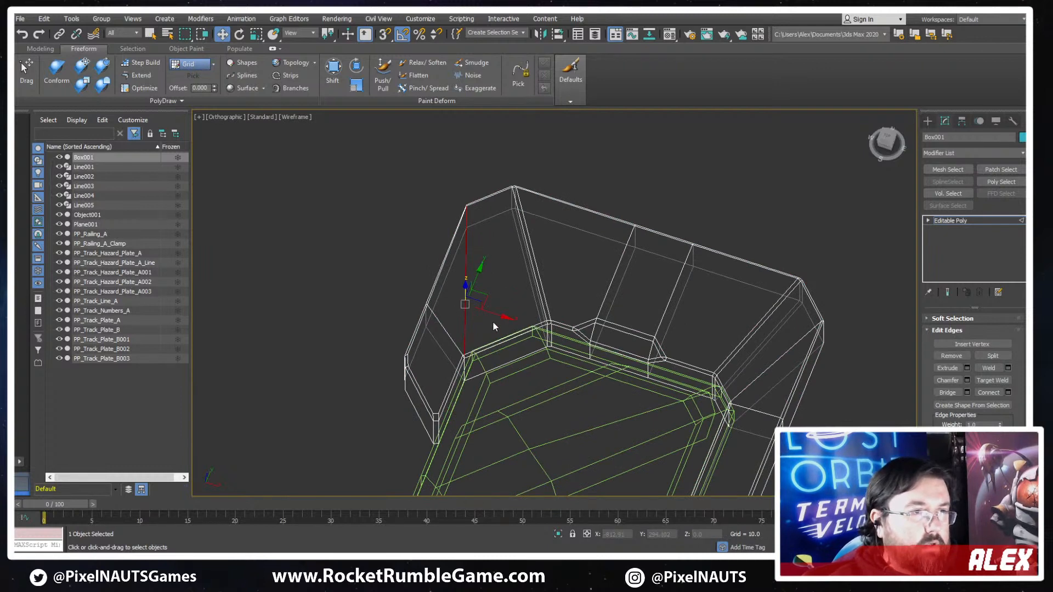
key(F3)
click(775, 365)
alt+middle_drag(775, 365, 746, 337)
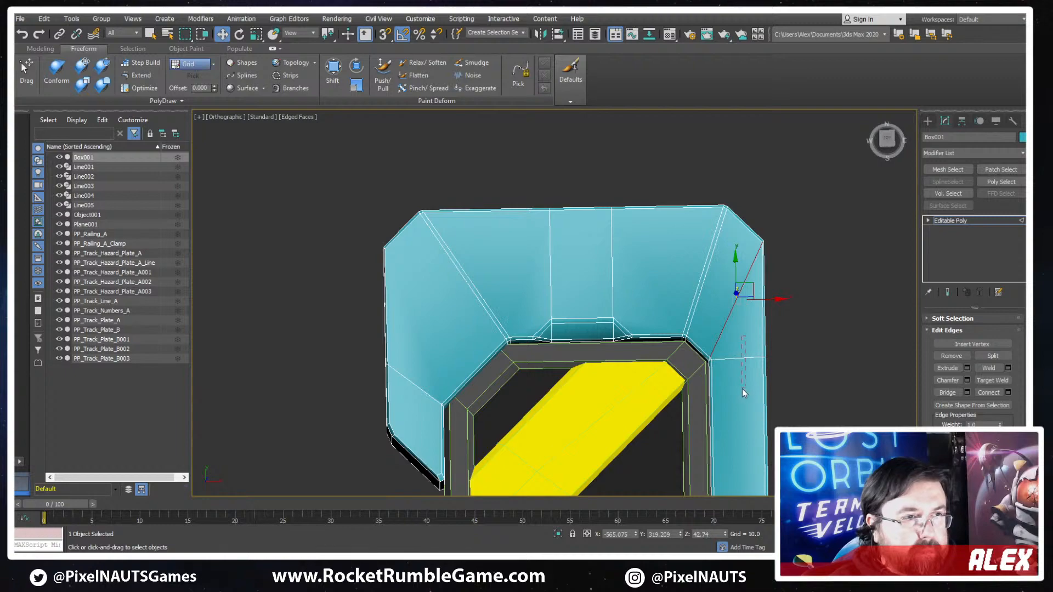
alt+middle_drag(743, 387, 706, 374)
scroll(336, 286, up, 4)
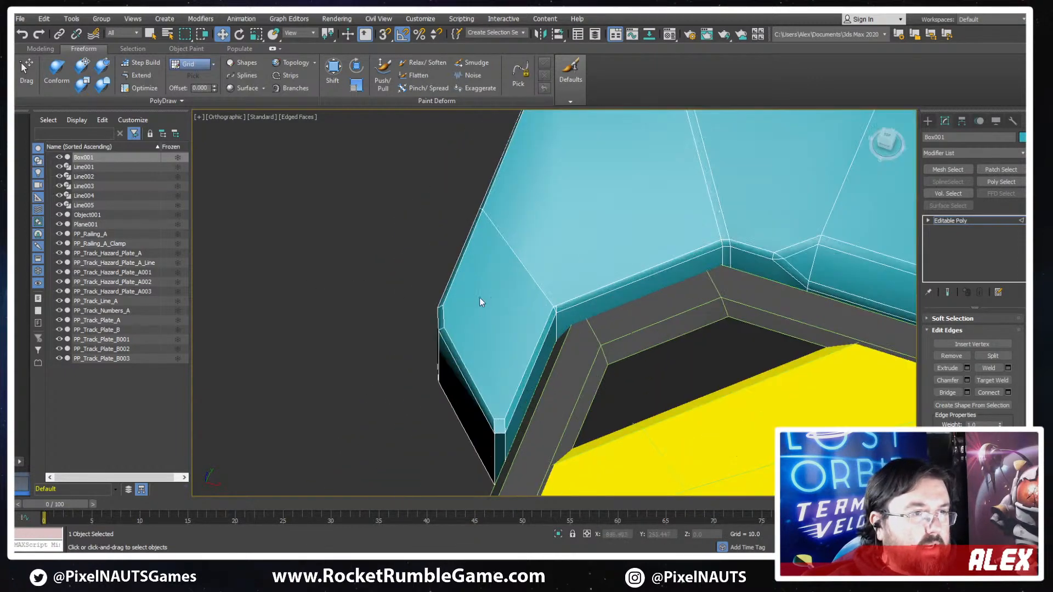
- Remove the tiny edge crossing the bevel at the inner corner of the cap's short arm
key(2)
key(2)
scroll(603, 296, up, 3)
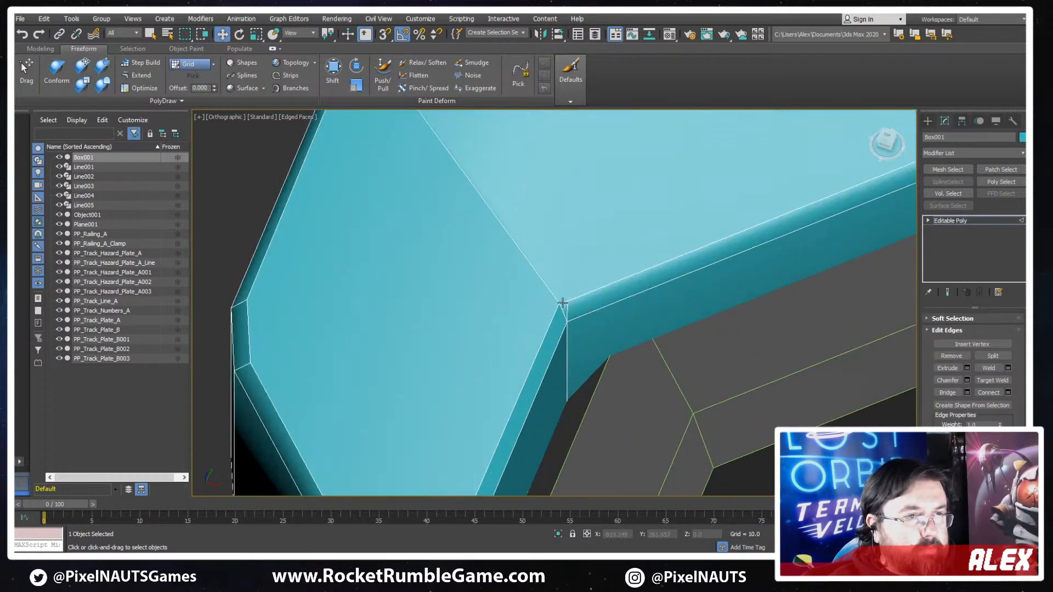
scroll(652, 309, up, 2)
alt+middle_drag(635, 299, 502, 310)
click(469, 313)
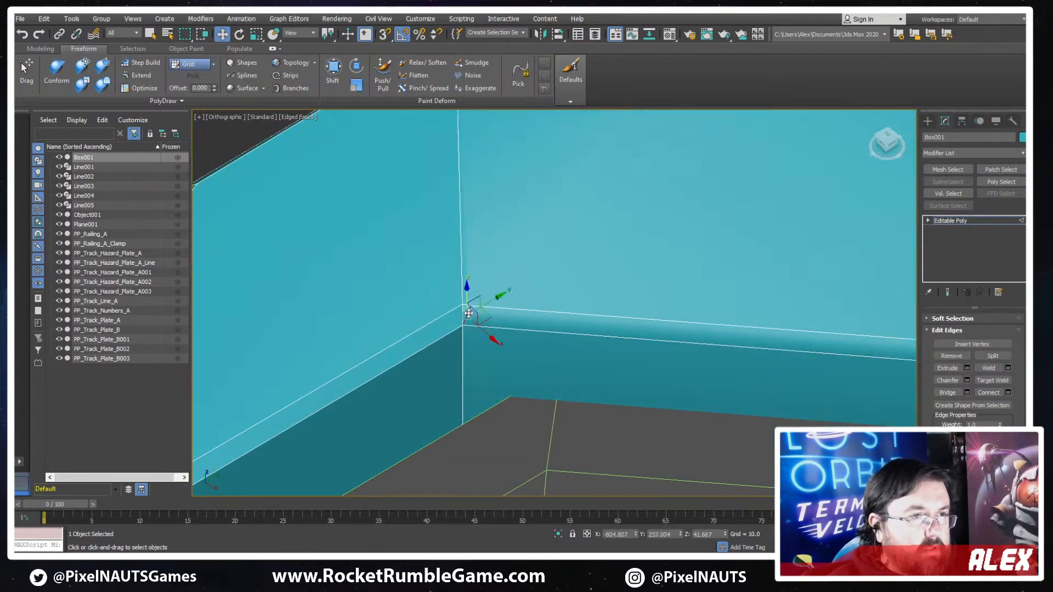
key(ctrl+BackSpace)
- Try to remove the edge loop at the inner corner of the cap's short arm
click(460, 275)
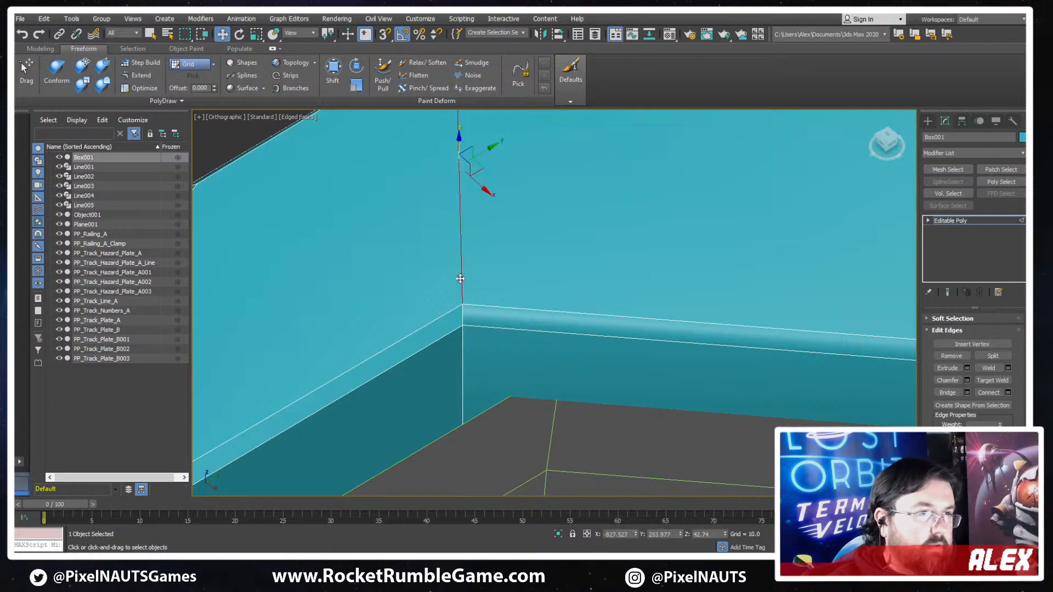
scroll(460, 276, down, 5)
alt+middle_drag(429, 273, 529, 270)
alt+middle_drag(387, 248, 470, 291)
key(1)
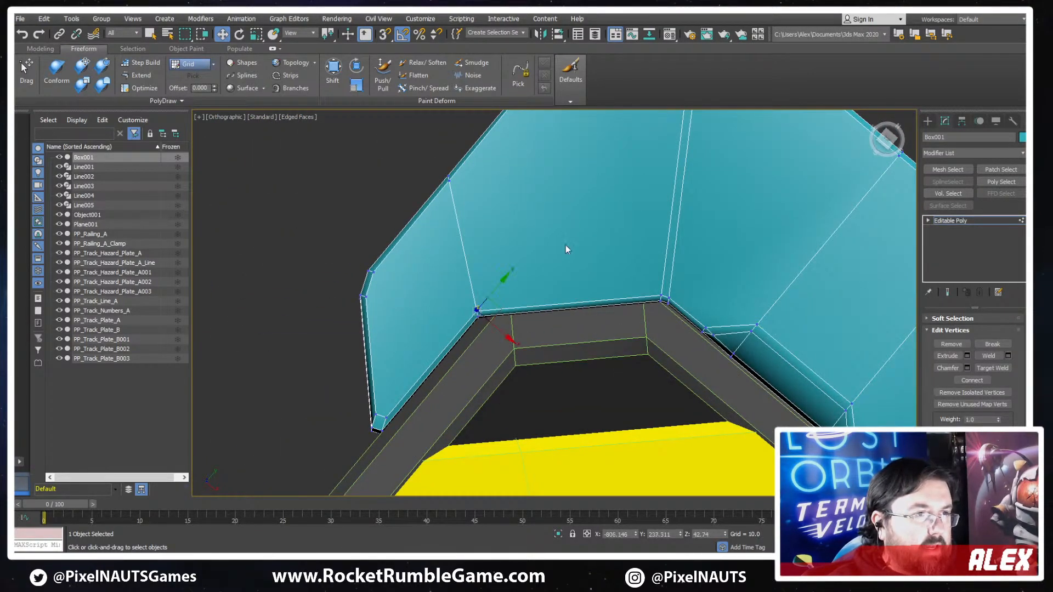
scroll(567, 249, down, 4)
alt+middle_drag(531, 267, 527, 214)
middle_drag(485, 377, 583, 238)
key(2)
double_click(475, 305)
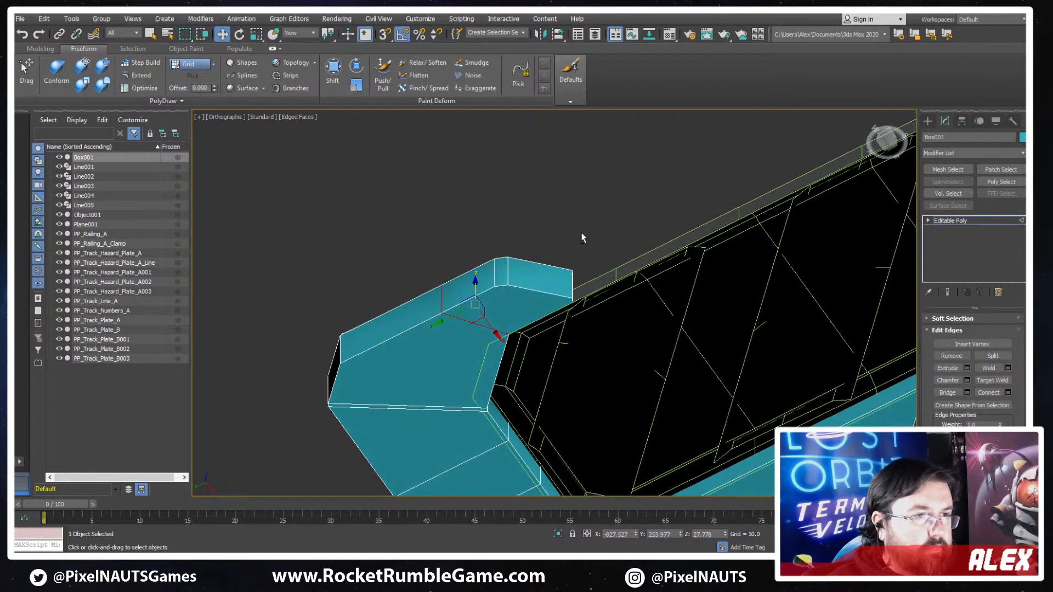
key(ctrl+BackSpace)
key(ctrl+z)
- Delete all polygons on the underside of the cap, including the faces beneath both arms
alt+middle_drag(583, 343, 482, 307)
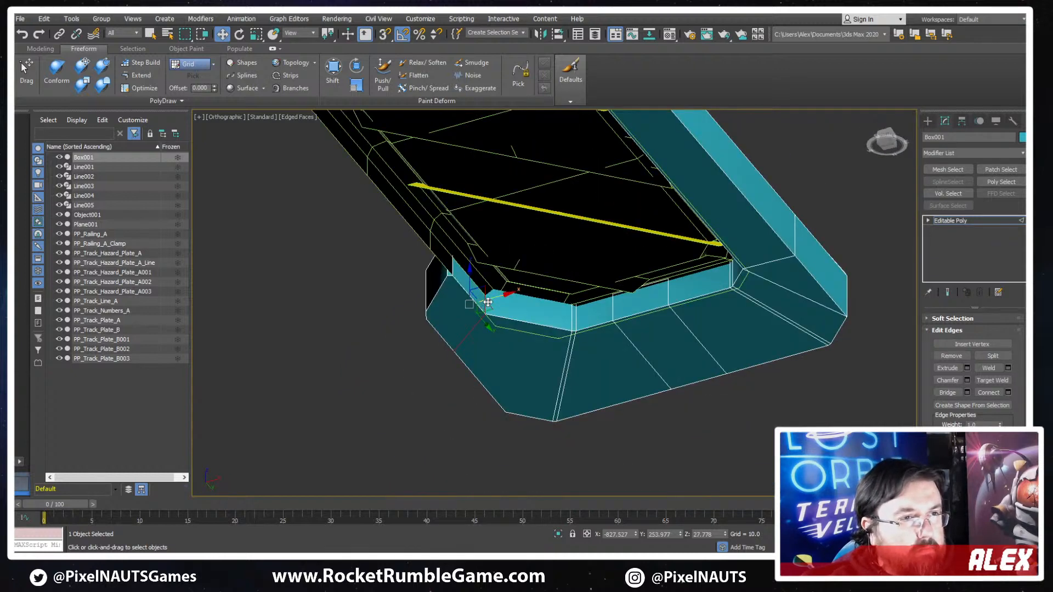
scroll(490, 301, up, 3)
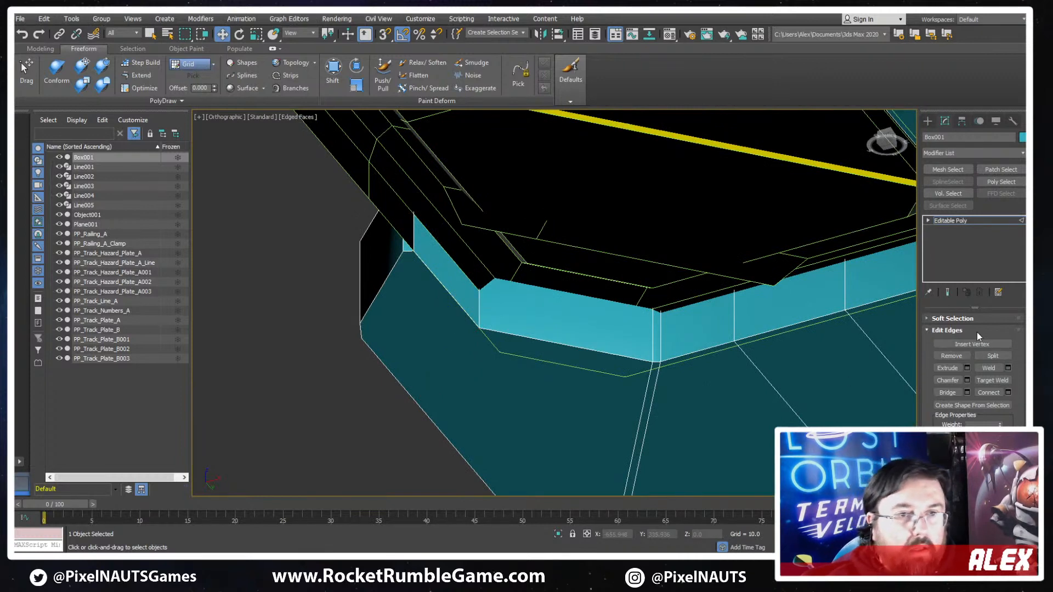
scroll(976, 373, up, 5)
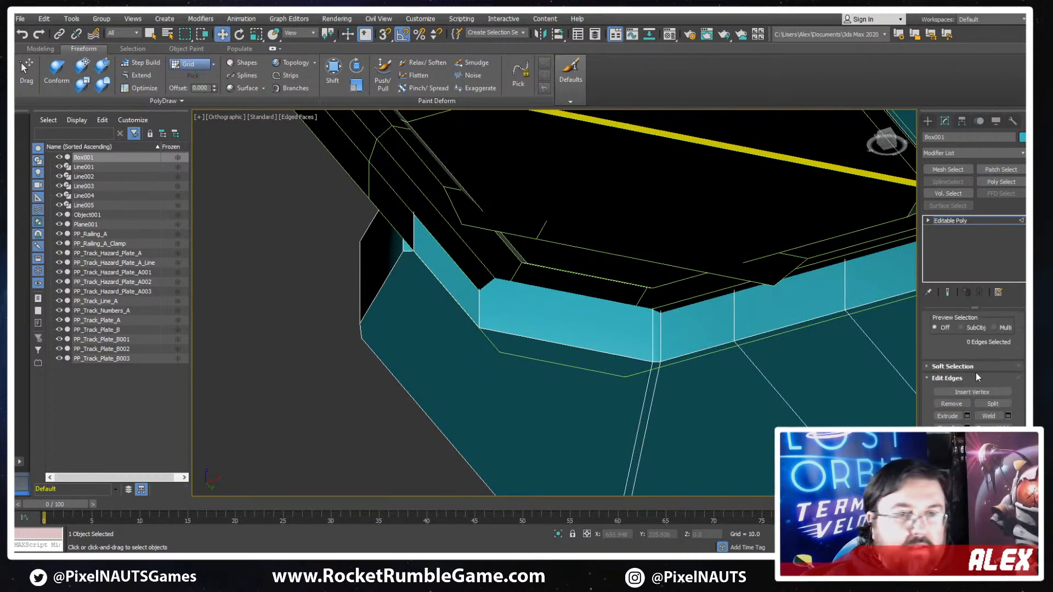
click(983, 330)
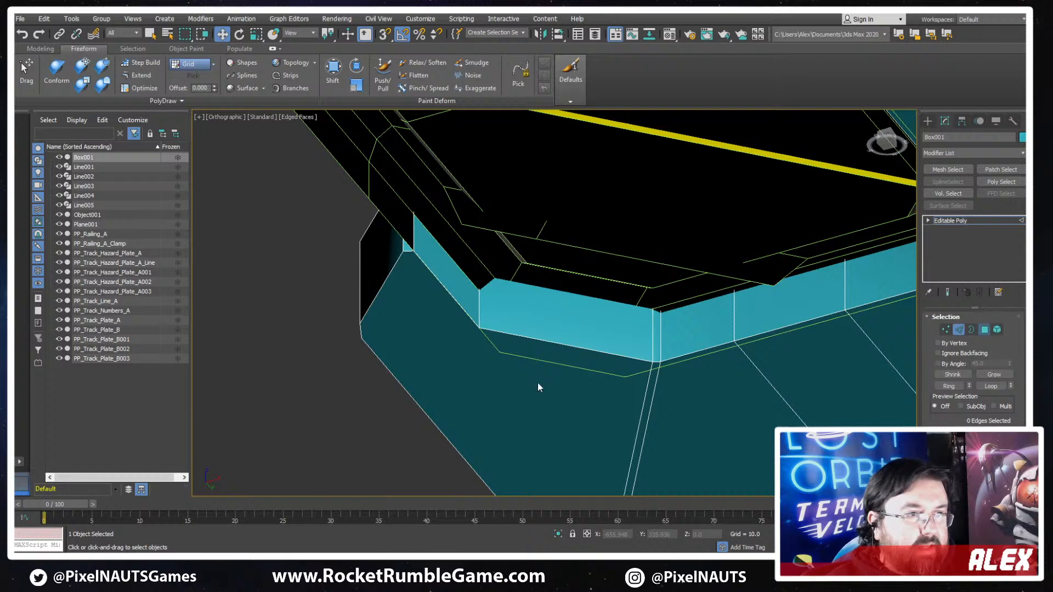
click(537, 382)
scroll(540, 383, down, 4)
middle_drag(537, 397, 483, 377)
scroll(448, 414, up, 2)
ctrl+click(575, 382)
ctrl+click(626, 368)
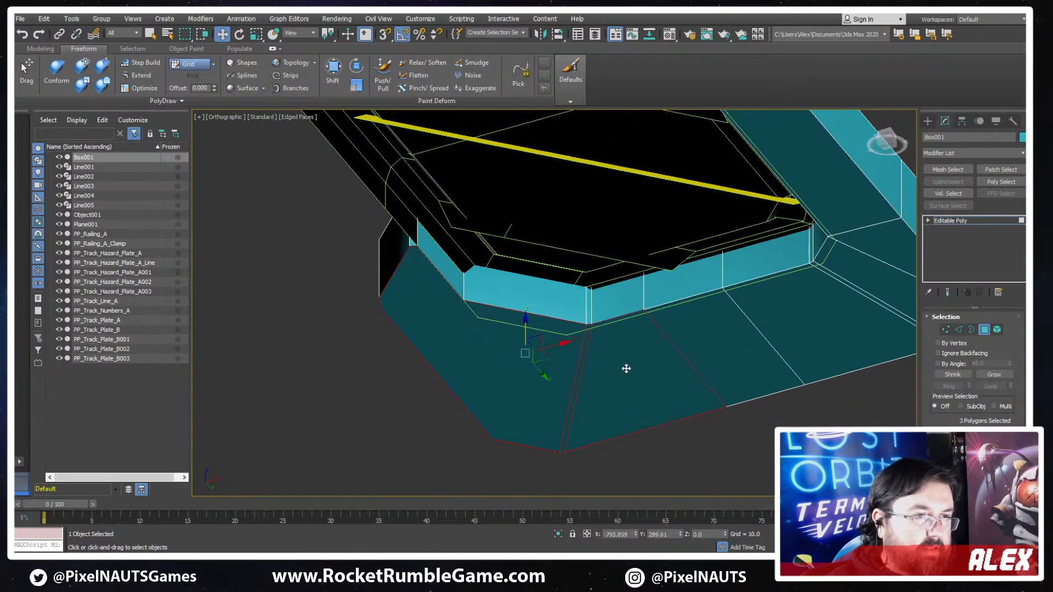
ctrl+click(714, 336)
ctrl+click(801, 308)
ctrl+click(841, 278)
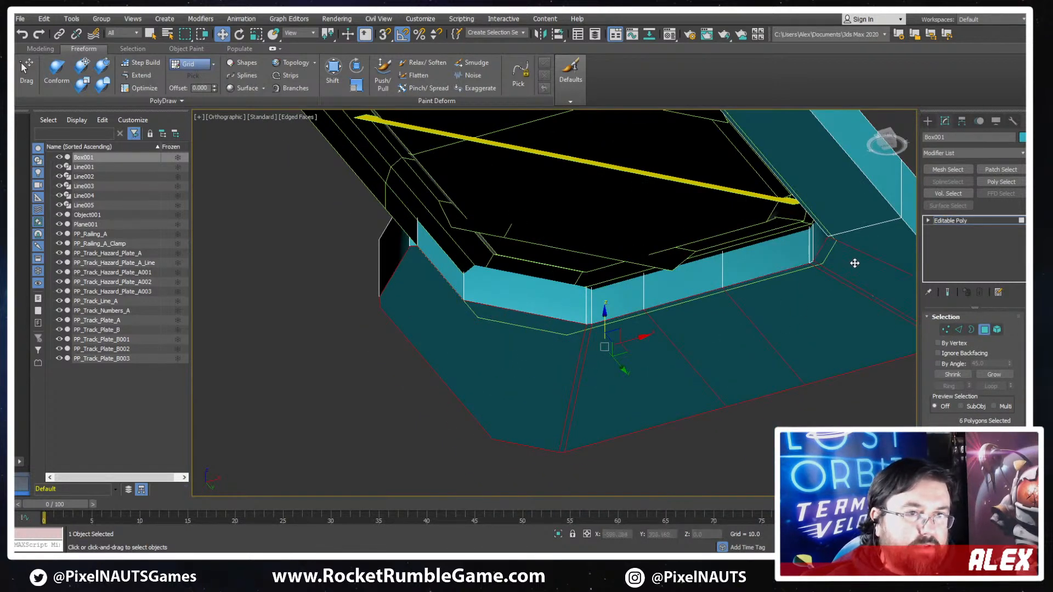
ctrl+click(836, 200)
scroll(768, 203, down, 4)
alt+middle_drag(745, 204, 614, 370)
key(Delete)
scroll(614, 370, up, 4)
alt+middle_drag(595, 285, 579, 362)
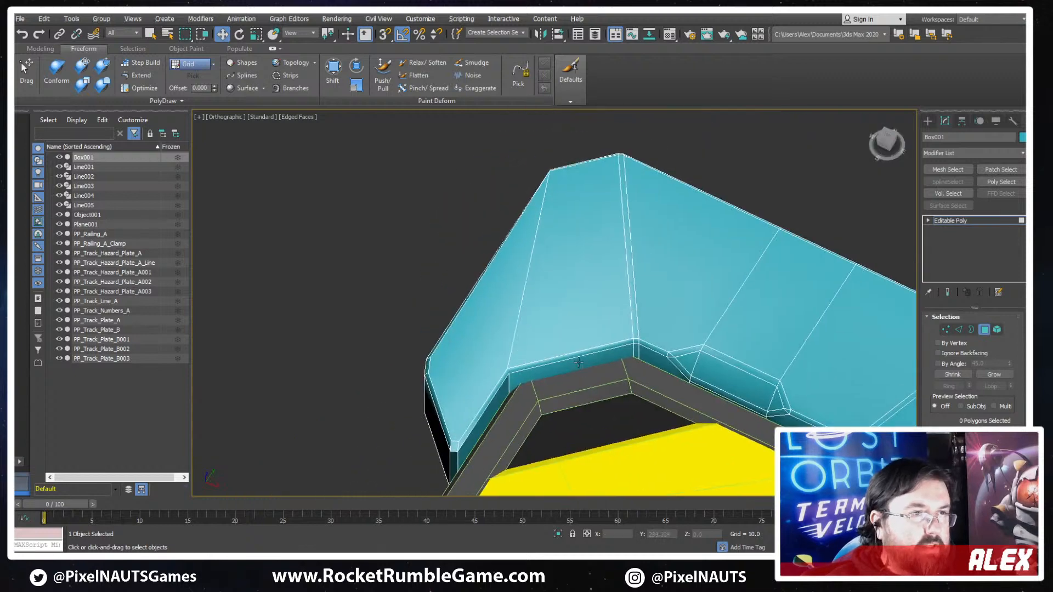
scroll(579, 362, up, 3)
key(1)
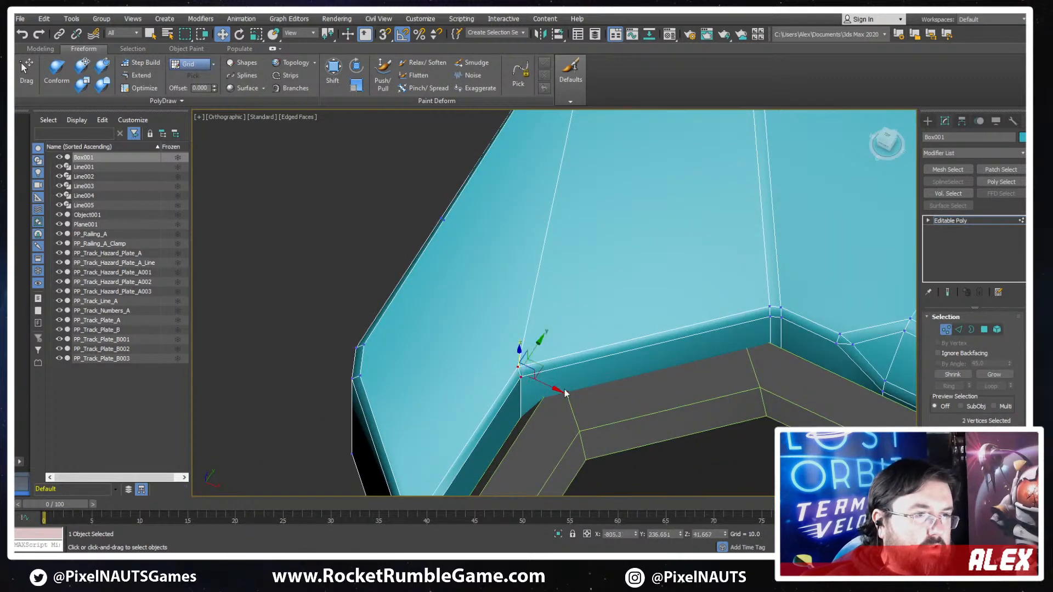
scroll(564, 360, down, 2)
scroll(559, 356, up, 2)
key(2)
double_click(538, 343)
scroll(553, 344, down, 2)
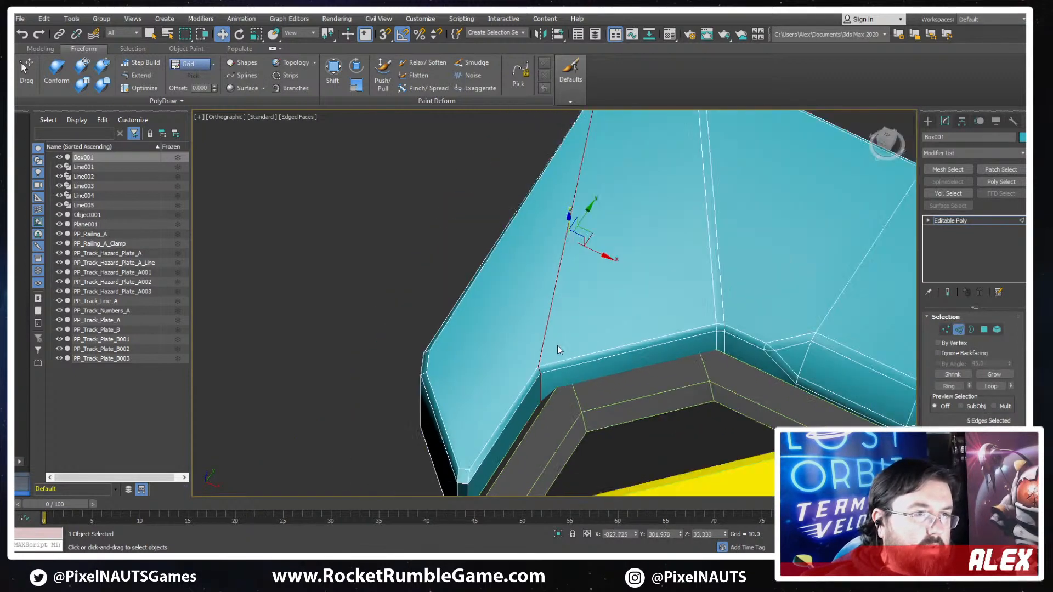
scroll(560, 349, down, 3)
middle_drag(773, 382, 708, 337)
scroll(734, 255, up, 2)
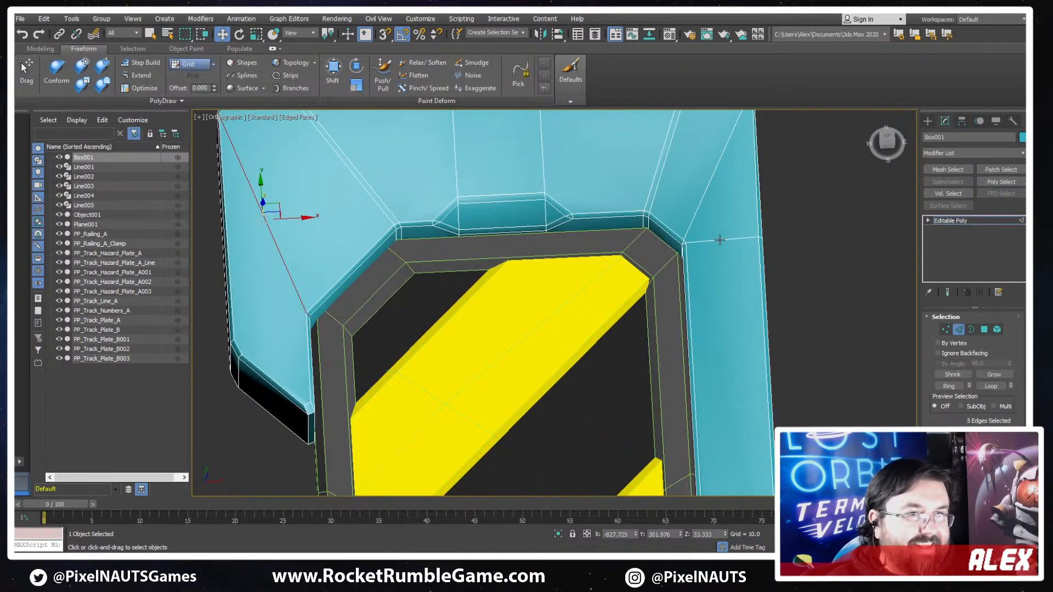
double_click(719, 240)
scroll(720, 240, up, 3)
middle_drag(720, 240, 778, 241)
alt+middle_drag(779, 241, 722, 305)
click(793, 292)
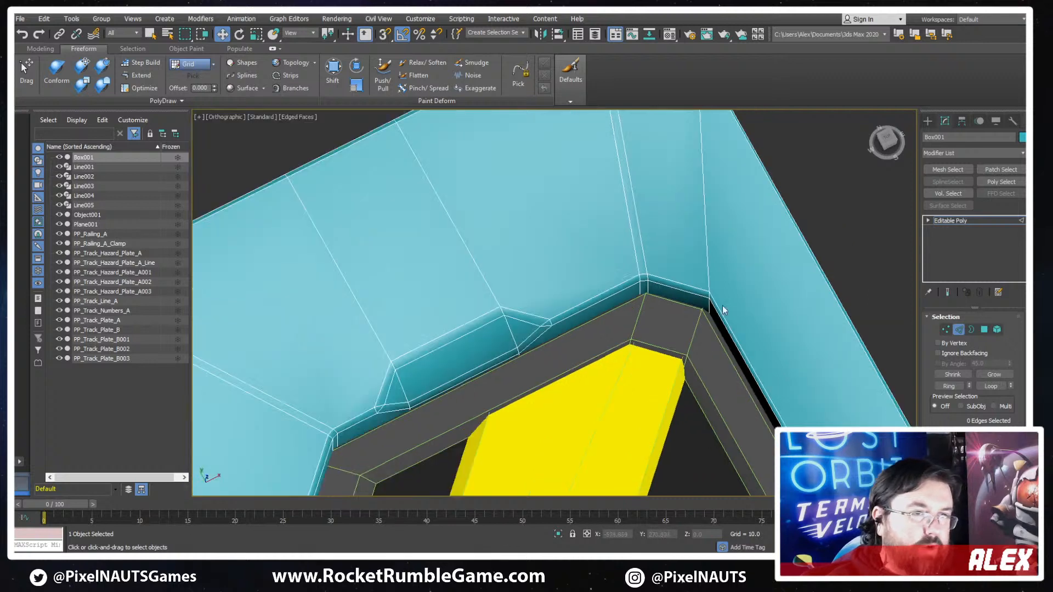
- Nudge the top bevel vertex at the inner corner of the cap's long arm within the horizontal plane
key(1)
click(708, 291)
scroll(717, 286, up, 3)
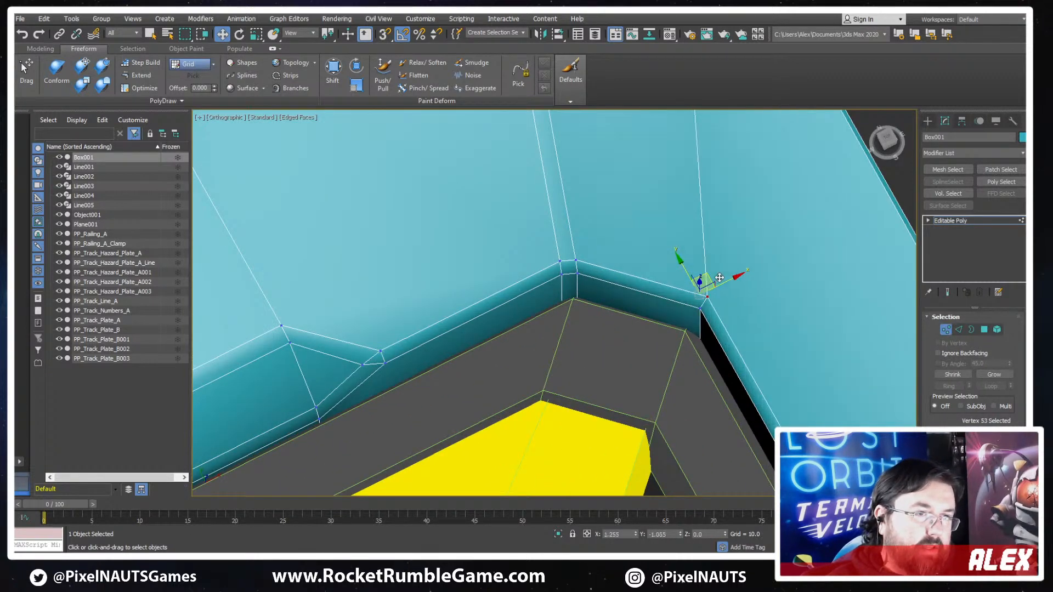
scroll(712, 279, down, 3)
alt+middle_drag(443, 412, 402, 443)
middle_drag(401, 443, 660, 277)
scroll(569, 166, up, 4)
middle_drag(569, 167, 570, 272)
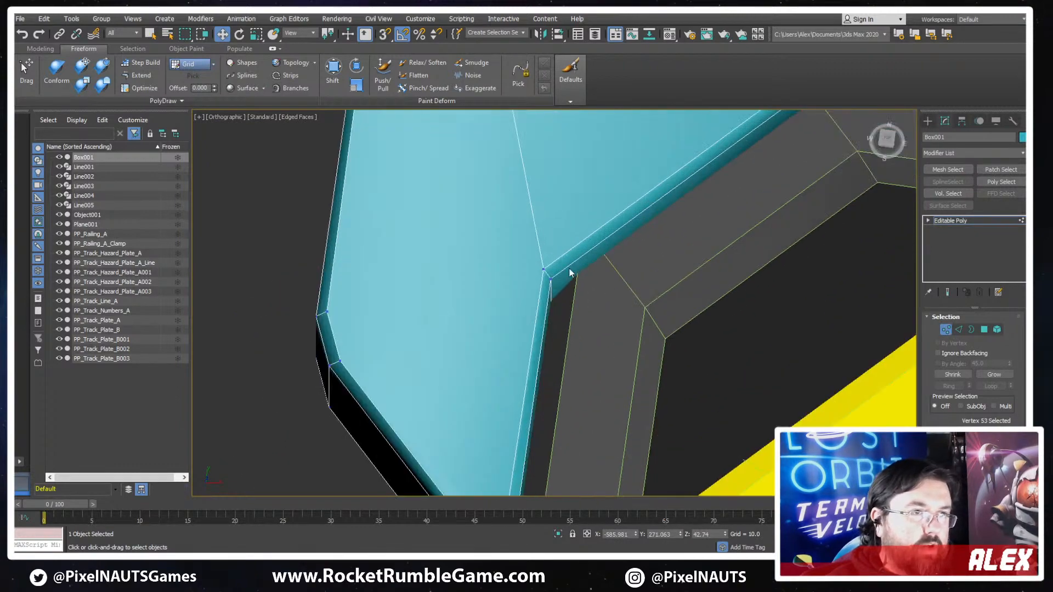
click(543, 267)
scroll(641, 302, down, 4)
- Chamfer the diagonal edge loops crossing the short and long arms from their inner corners to the outer corners
key(2)
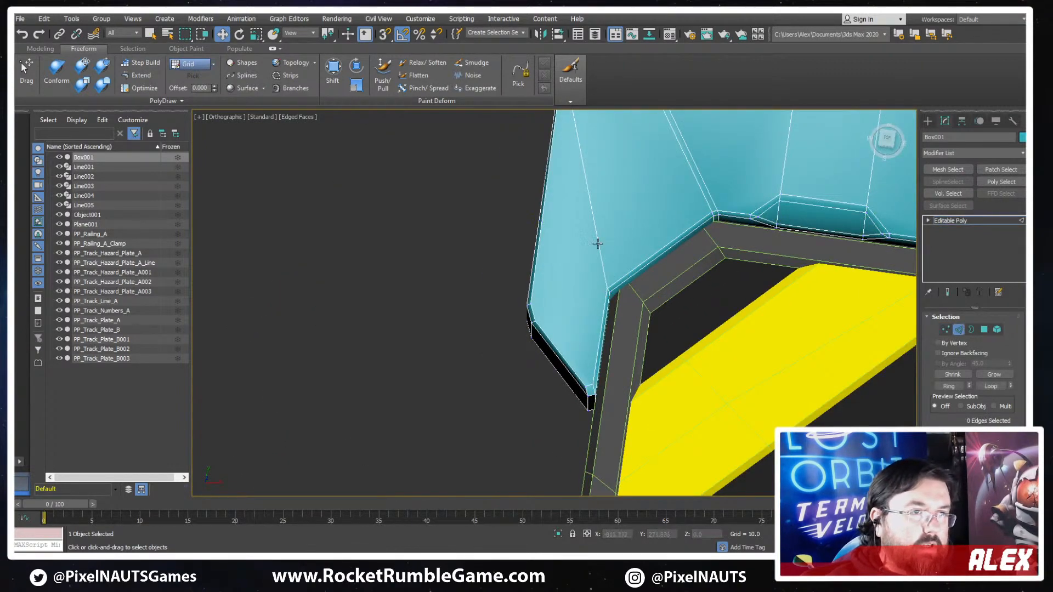
double_click(597, 245)
alt+middle_drag(594, 248, 600, 250)
middle_drag(676, 189, 643, 311)
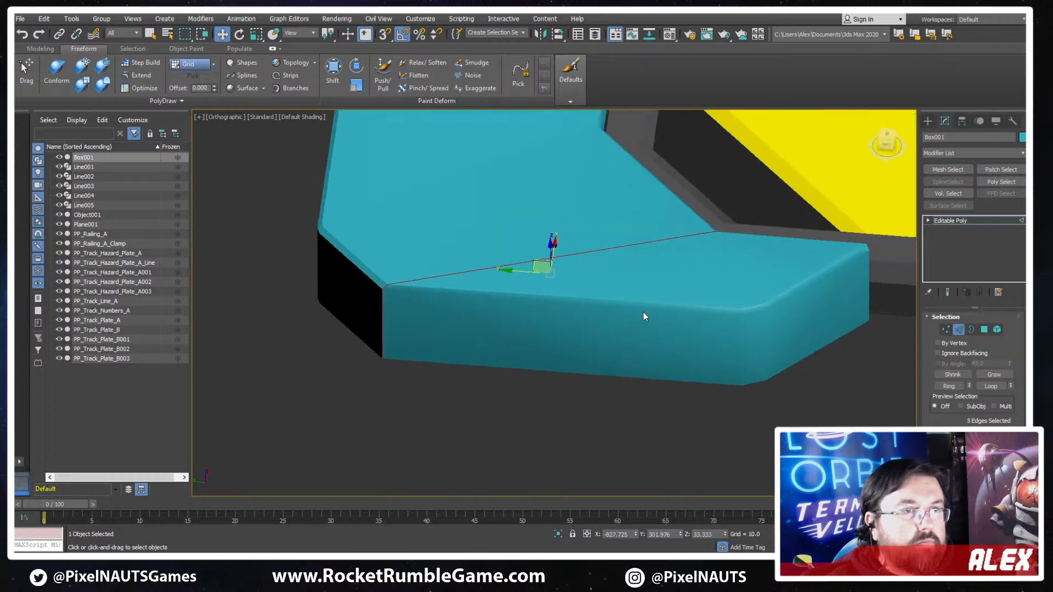
key(1)
drag(640, 286, 613, 387)
key(F3)
alt+middle_drag(619, 387, 687, 408)
click(668, 367)
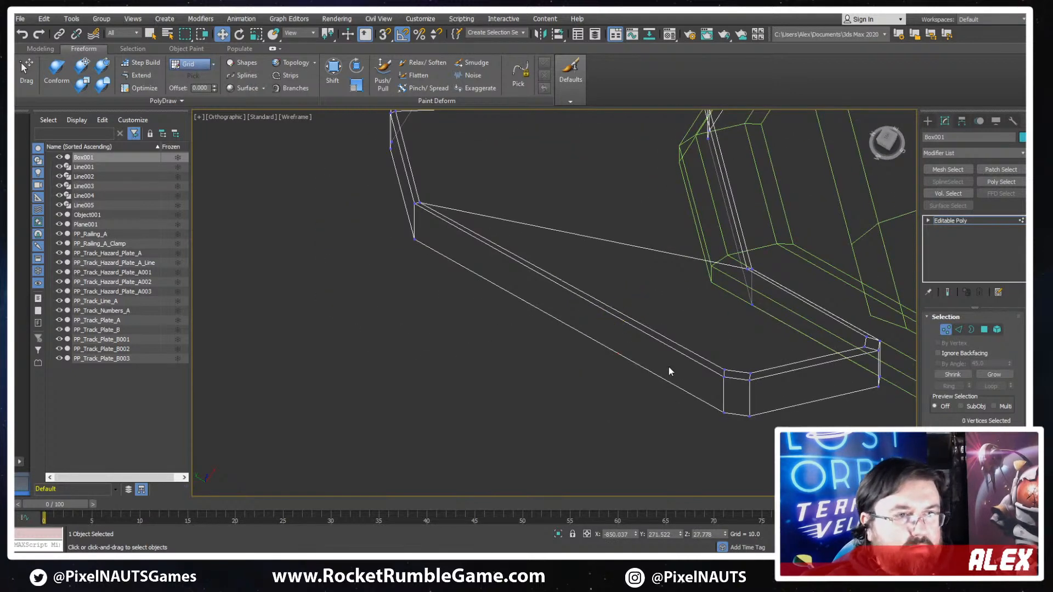
alt+middle_drag(667, 369, 673, 337)
key(F3)
key(2)
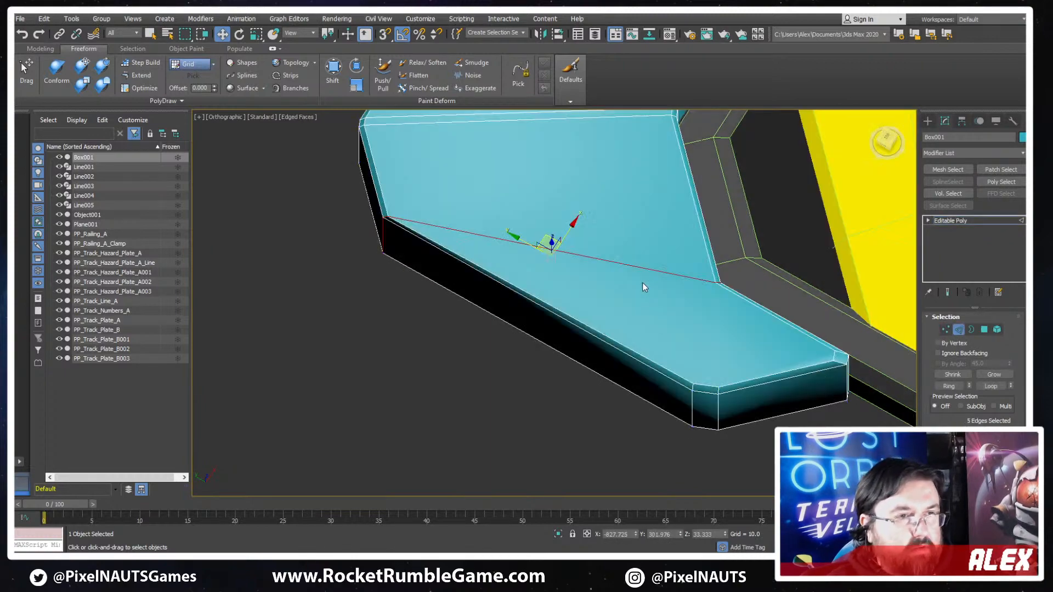
scroll(673, 273, down, 5)
alt+middle_drag(741, 270, 644, 275)
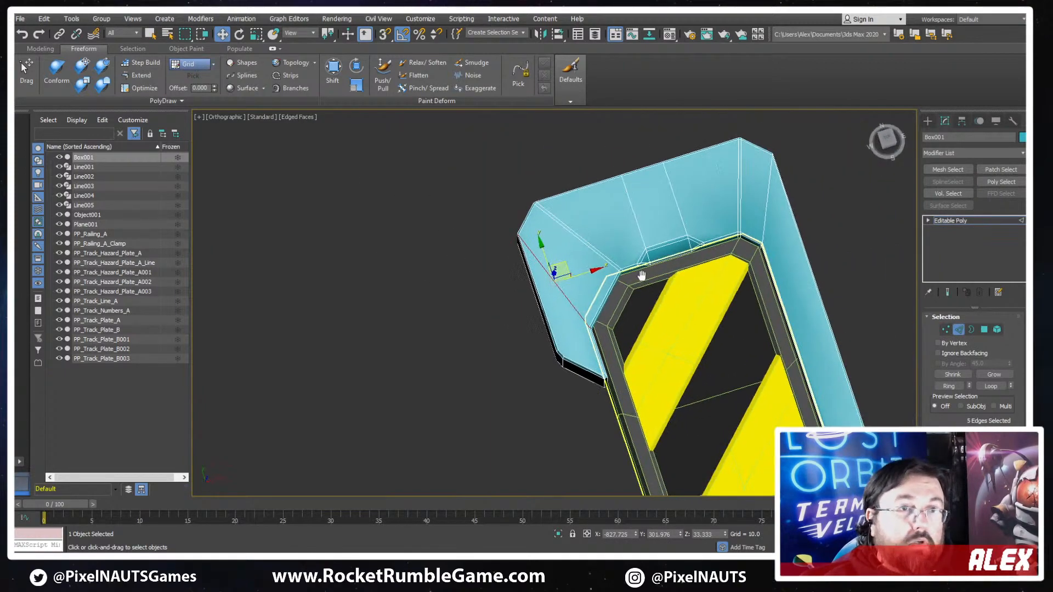
scroll(674, 247, up, 5)
ctrl+double_click(629, 240)
scroll(642, 201, up, 3)
alt+middle_drag(675, 163, 852, 345)
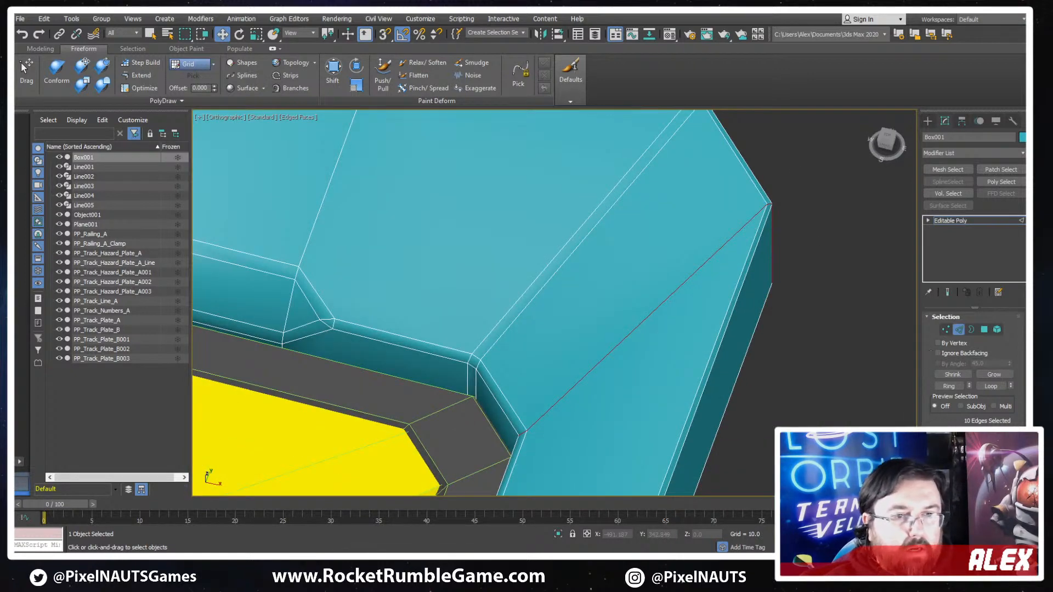
scroll(965, 384, down, 4)
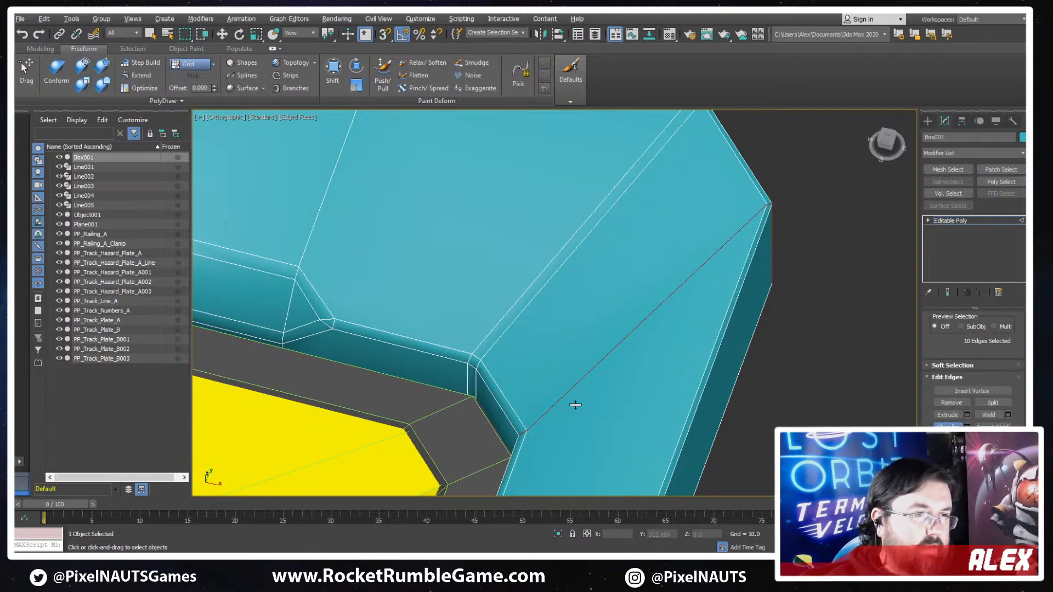
alt+middle_drag(574, 404, 597, 407)
ctrl+double_click(609, 214)
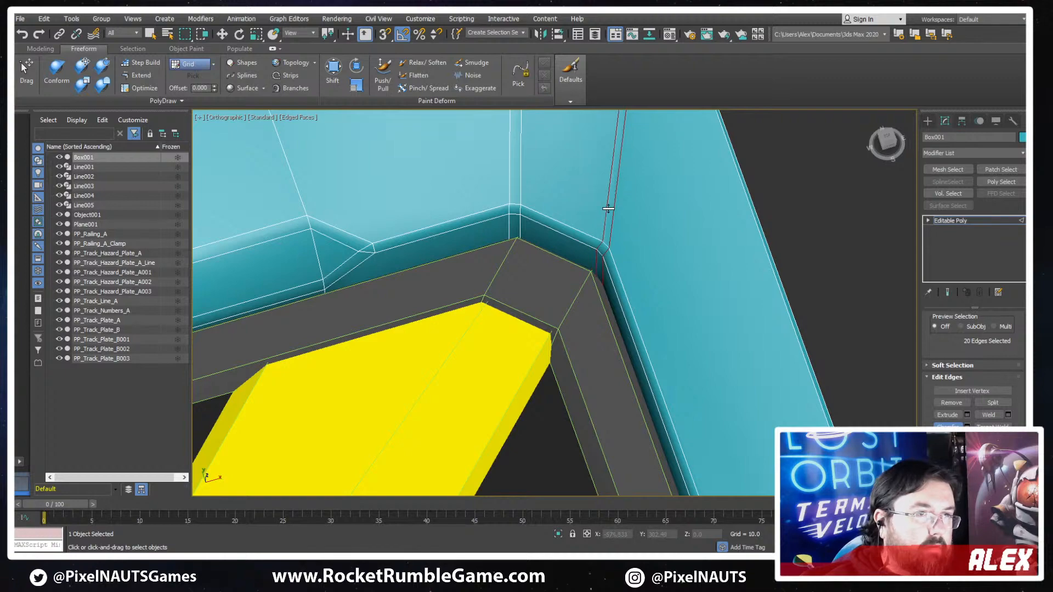
- Connect the short arm's inner corner vertex to the two top vertices at the chamfered outer corner of the arm's tip
scroll(654, 329, down, 5)
middle_drag(684, 329, 750, 276)
scroll(588, 268, down, 3)
scroll(567, 278, up, 8)
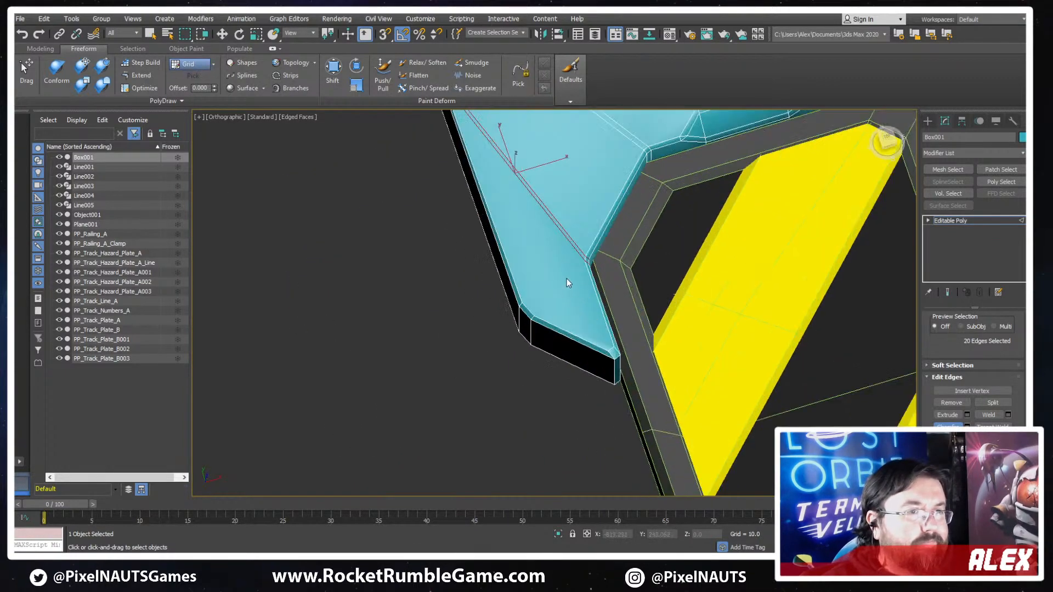
key(1)
click(612, 250)
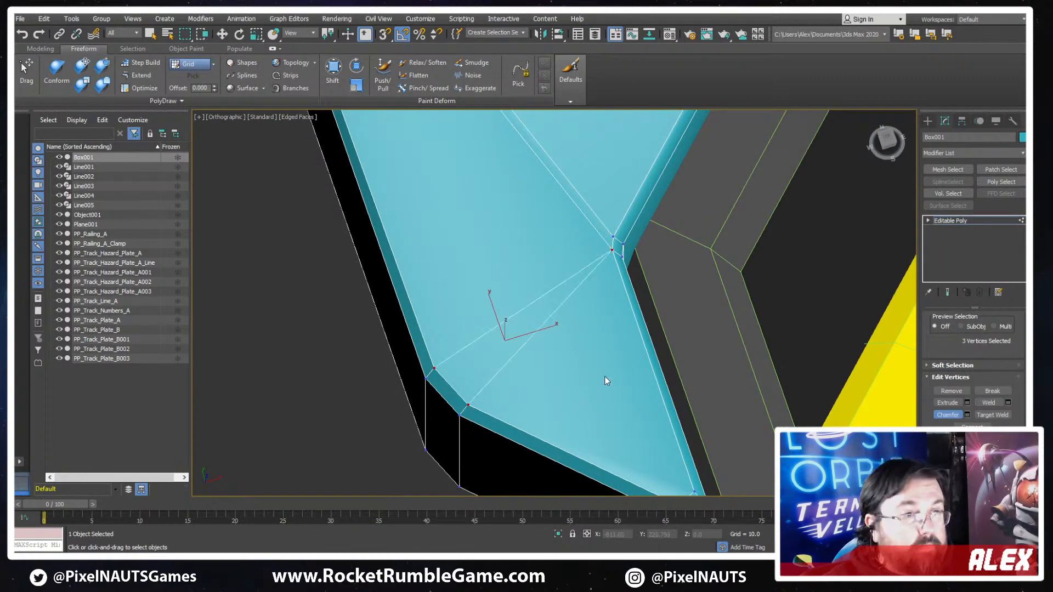
scroll(604, 376, down, 5)
middle_drag(647, 381, 625, 212)
scroll(664, 247, up, 4)
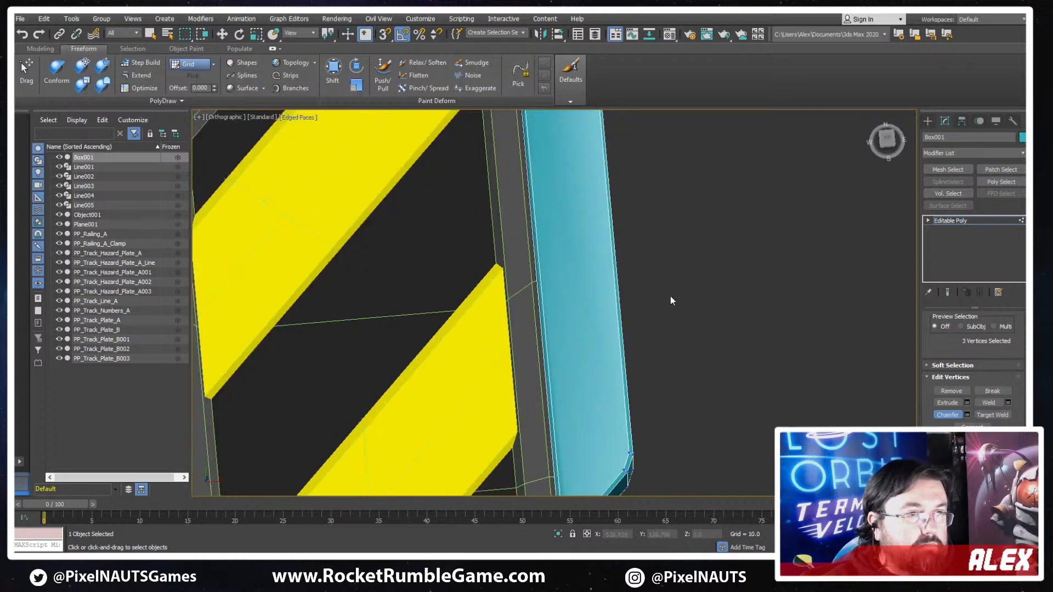
- Examine the cap's shading around the arms and inner notch with the edge display on and off
key(2)
scroll(678, 294, down, 6)
alt+middle_drag(678, 296, 595, 327)
key(F4)
scroll(673, 323, down, 4)
scroll(659, 311, up, 5)
scroll(594, 324, up, 2)
key(F4)
key(F4)
middle_drag(421, 228, 475, 270)
scroll(493, 274, up, 2)
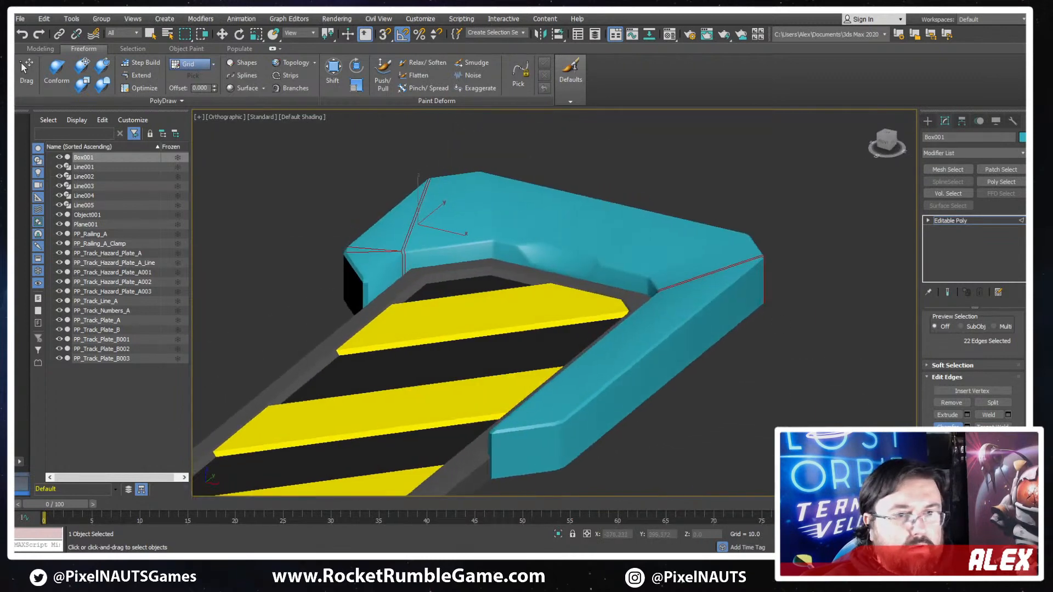
key(w)
scroll(951, 356, up, 2)
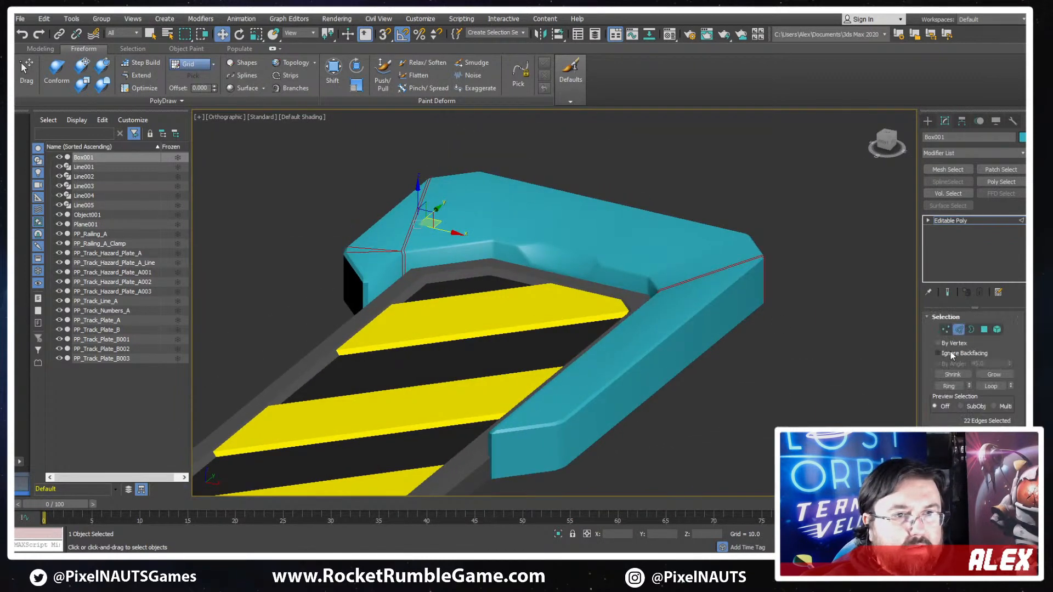
alt+middle_drag(705, 288, 607, 453)
scroll(453, 169, up, 4)
key(F4)
middle_drag(669, 335, 684, 230)
scroll(666, 232, down, 3)
key(F4)
key(F4)
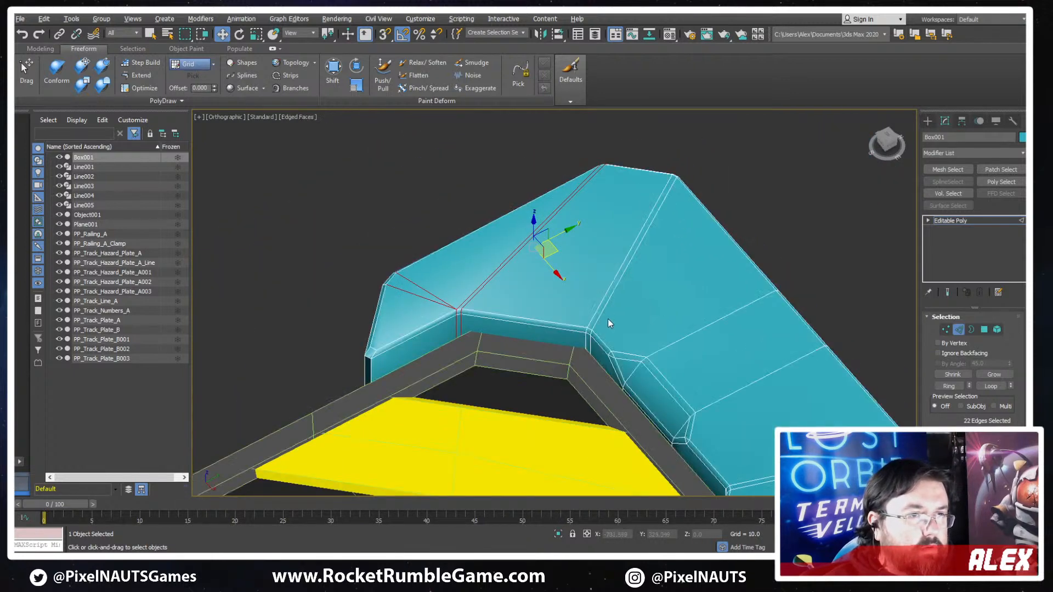
- Connect the vertices at both ends of the inner back wall's notch to the matching vertices on the cap's outer back edge
key(1)
click(610, 351)
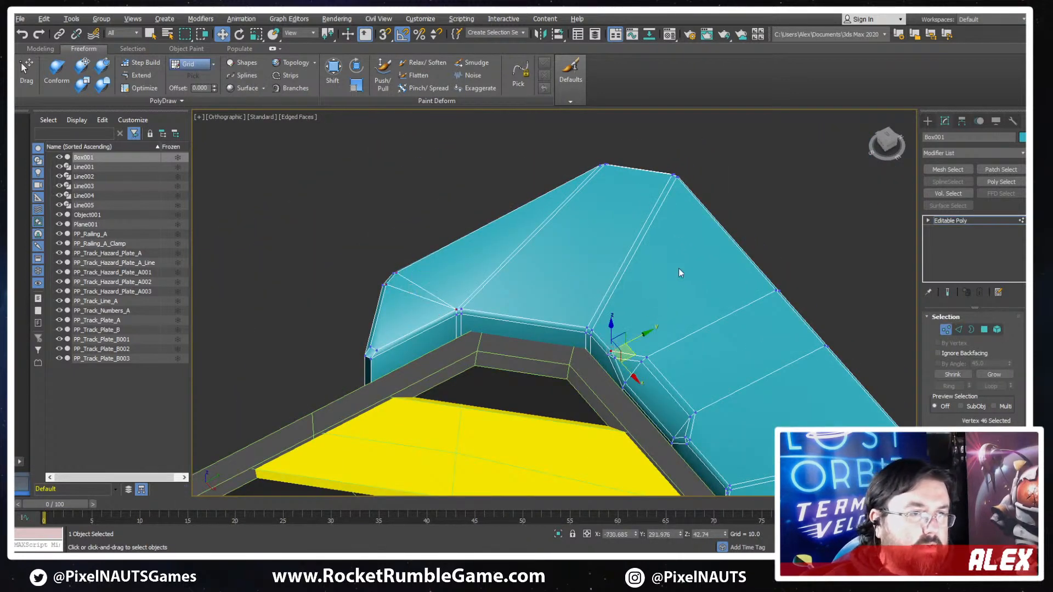
alt+middle_drag(675, 178, 606, 229)
ctrl+click(574, 189)
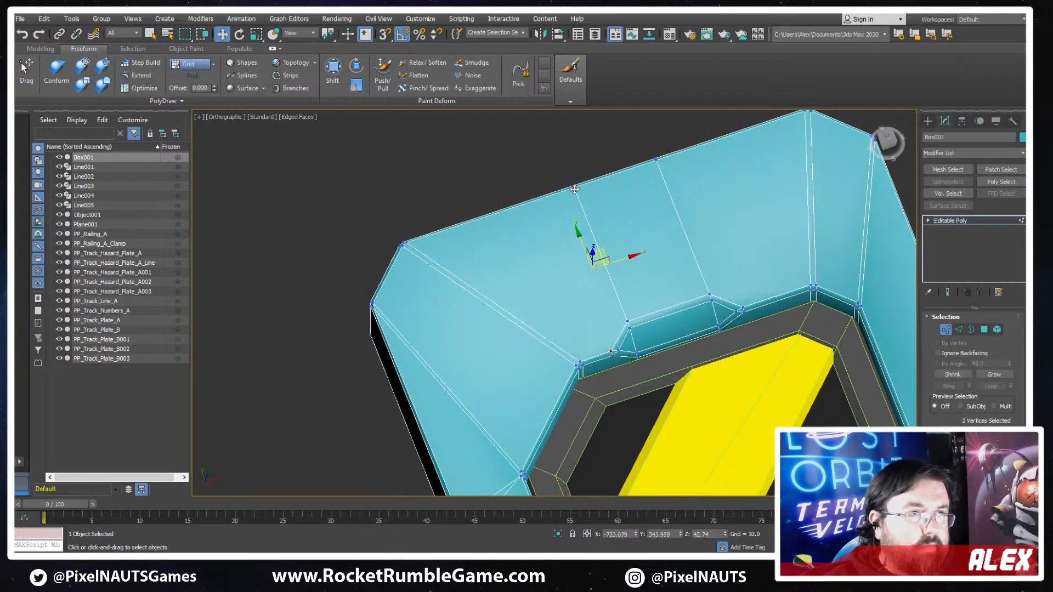
click(656, 161)
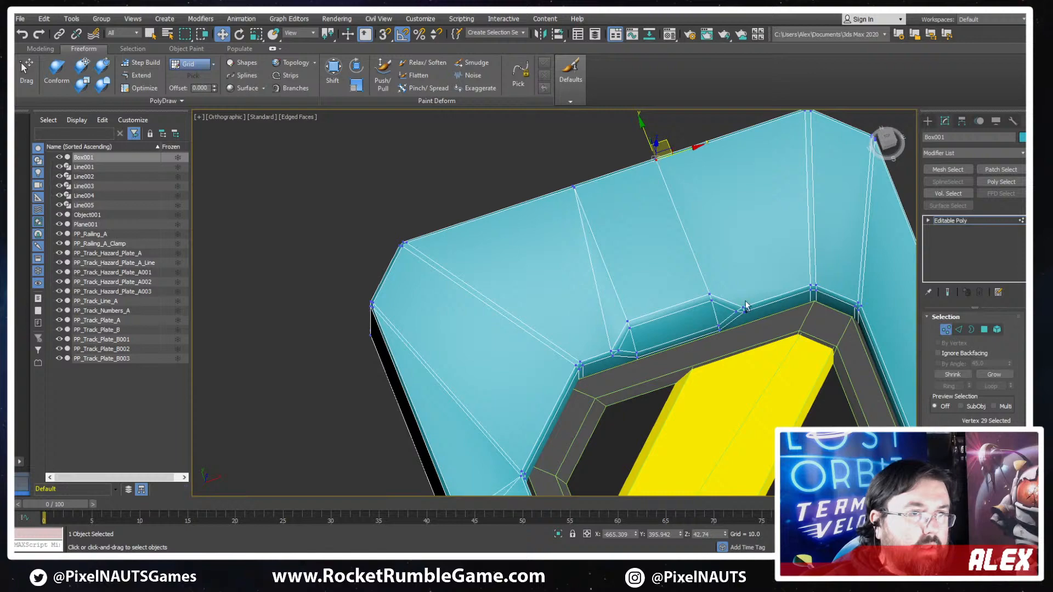
ctrl+click(743, 311)
key(ctrl+shift+e)
- Add a Smooth modifier to the end cap with Auto Smooth on and the threshold set to 22.4
alt+middle_drag(782, 308, 1006, 387)
key(F4)
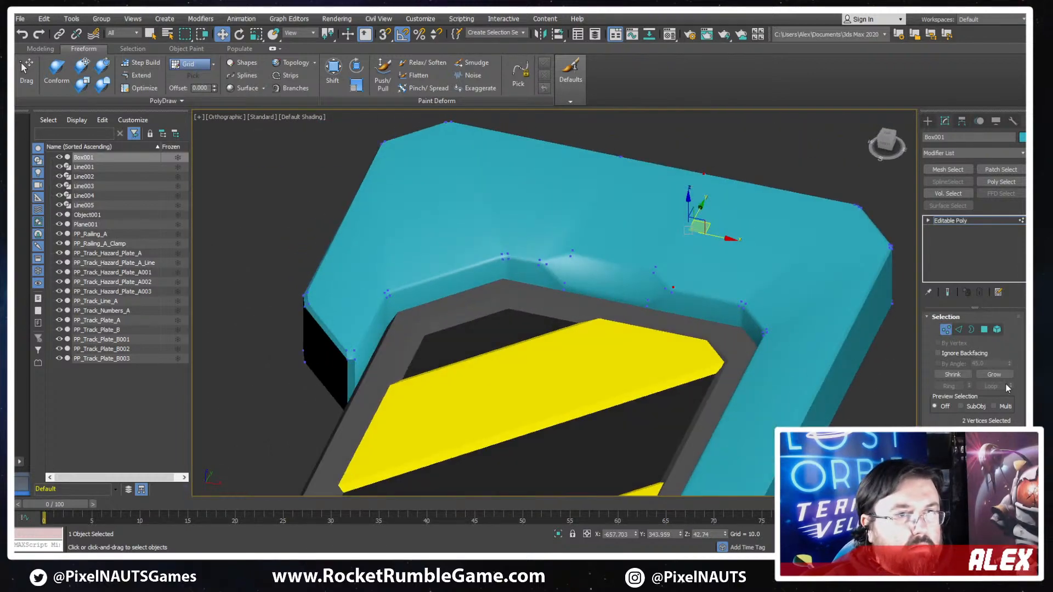
click(947, 332)
click(965, 154)
text(sm)
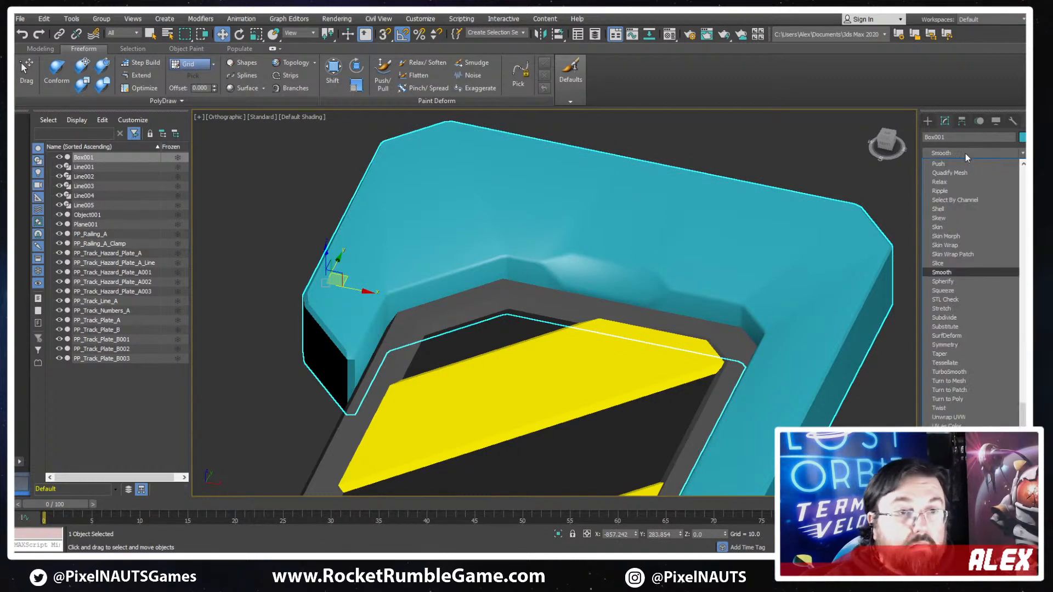
click(948, 273)
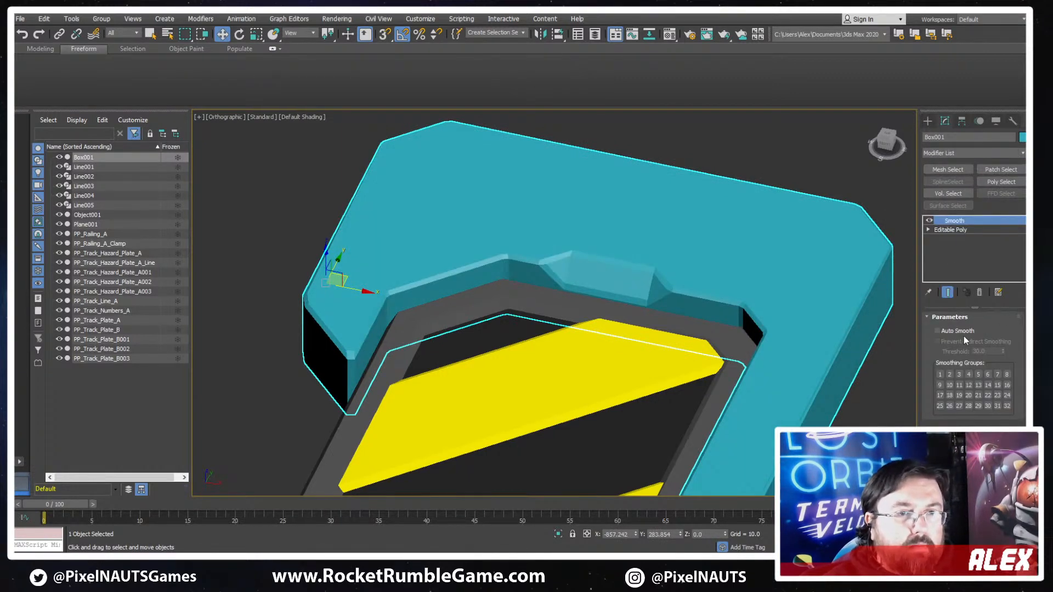
click(937, 331)
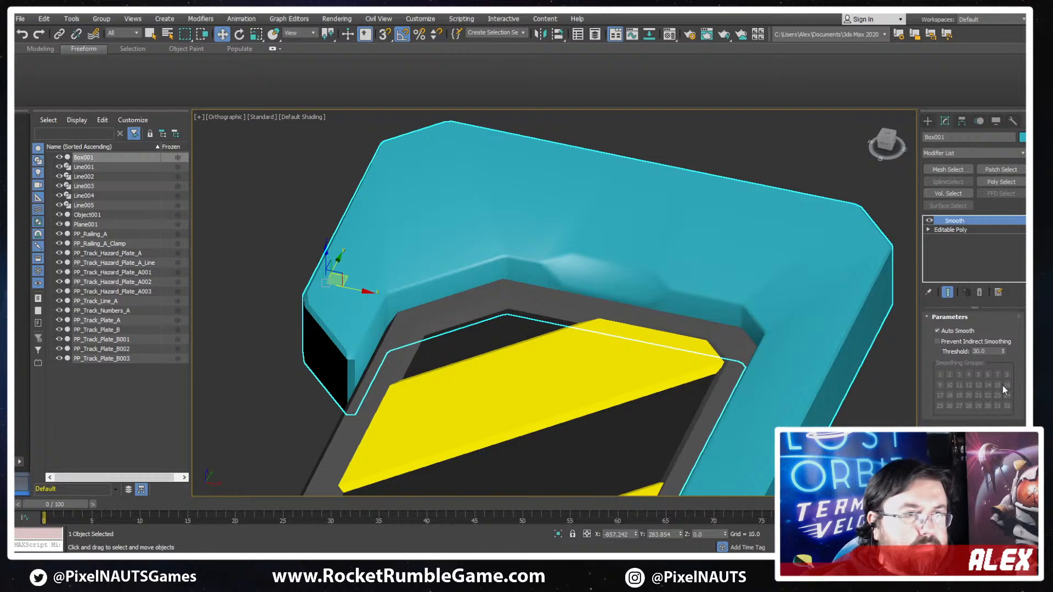
drag(1002, 362, 1005, 387)
- Collapse the smoothed end cap back to an Editable Poly
mouse_move(706, 313)
alt+middle_down()
mouse_move(672, 310)
mouse_move(726, 305)
mouse_move(725, 327)
mouse_move(694, 318)
alt+middle_up()
scroll(726, 307, down, 3)
right_click(694, 317)
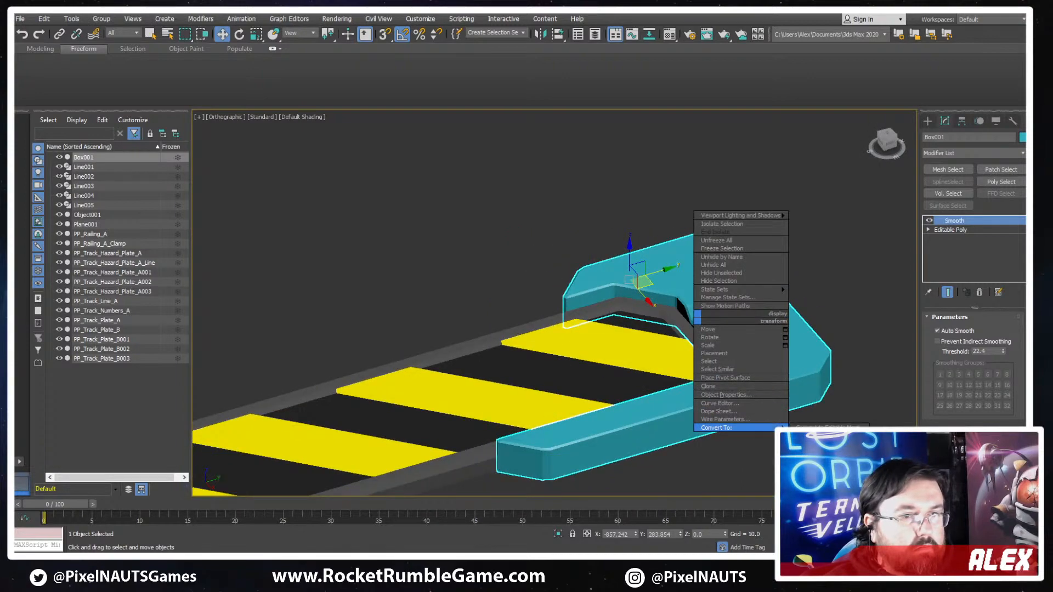
click(827, 436)
- Connect the long arm's lengthwise edges with a new edge loop crossing the middle of the arm
alt+middle_drag(696, 411, 737, 299)
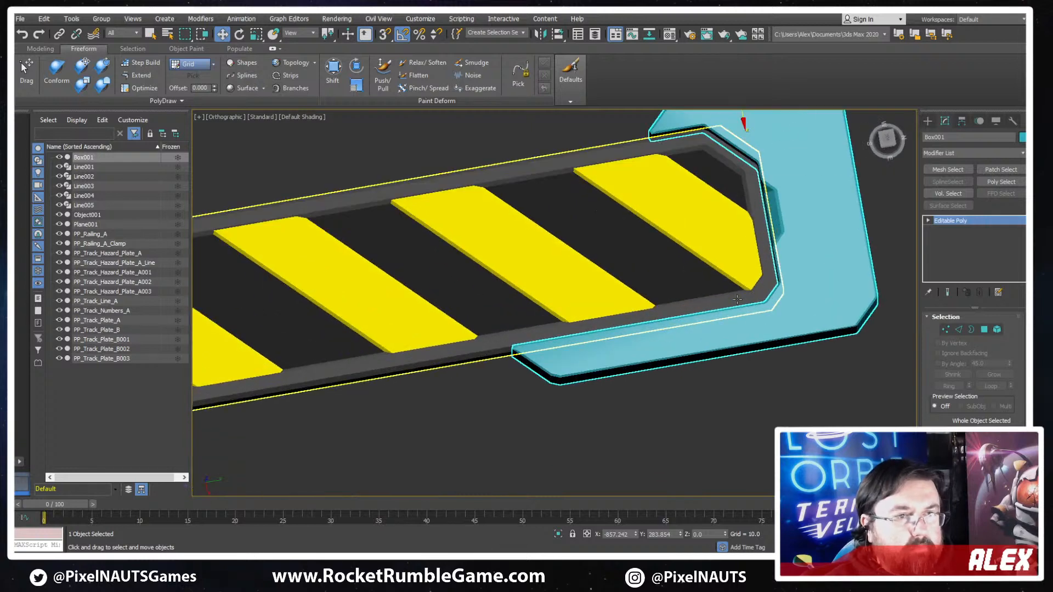
key(F4)
scroll(779, 347, up, 2)
click(959, 330)
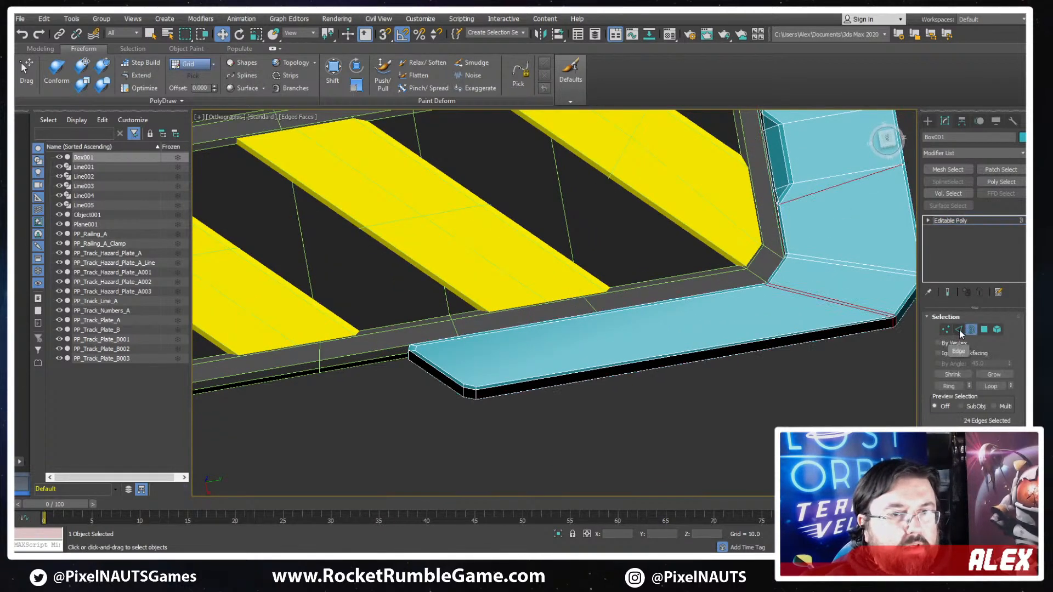
key(F3)
drag(629, 277, 632, 423)
key(F3)
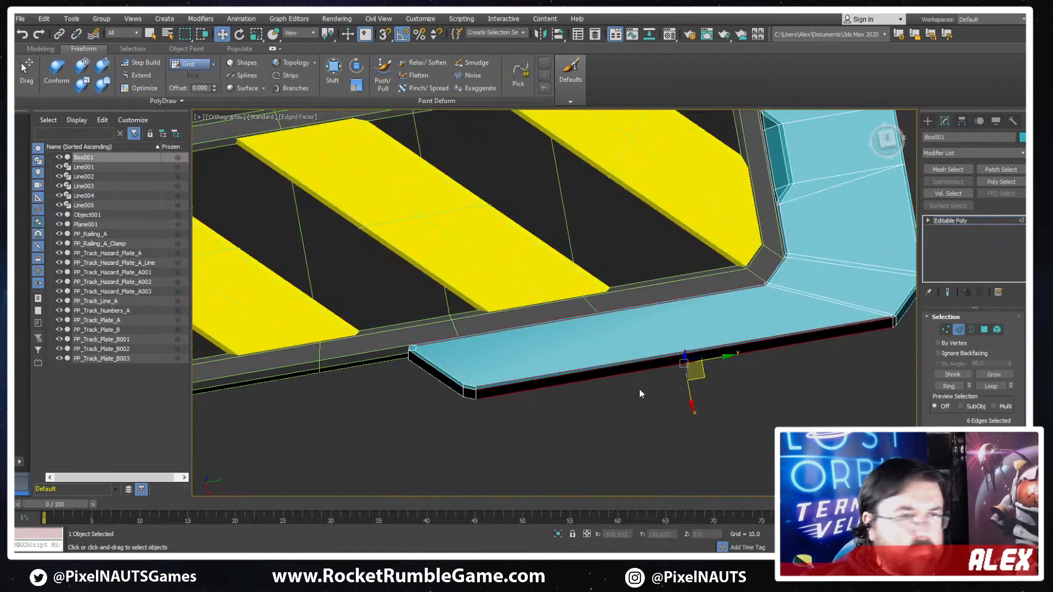
middle_drag(631, 297, 725, 257)
middle_drag(805, 312, 718, 325)
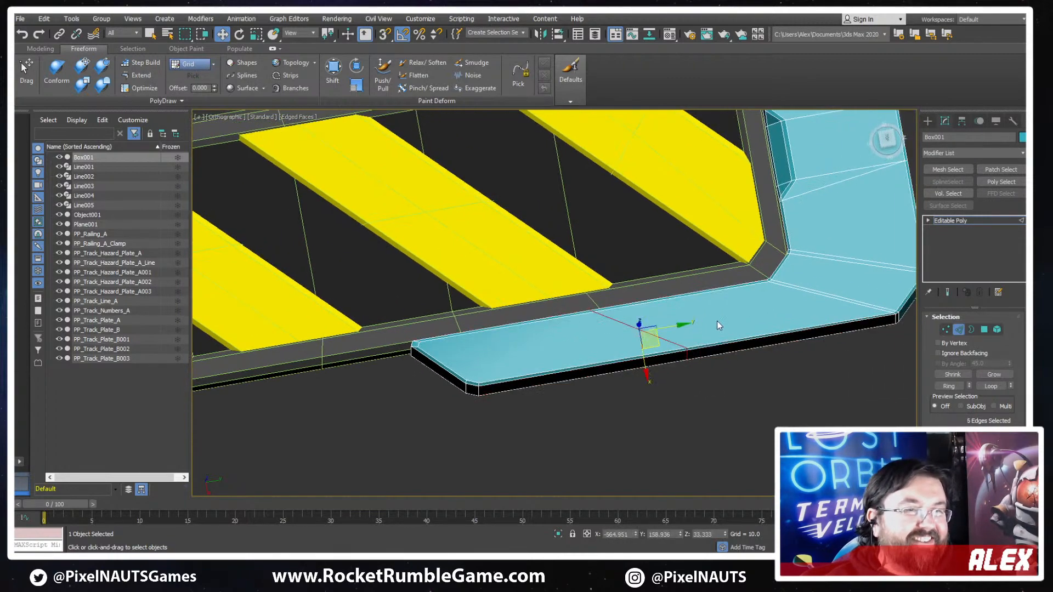
mouse_move(665, 329)
mouse_down()
mouse_move(718, 315)
mouse_move(670, 322)
mouse_up()
- Split the long arm's inner lengthwise edges between the tip and the middle loop, sliding the new vertices close to the tip
alt+middle_drag(507, 337, 531, 335)
scroll(505, 373, up, 4)
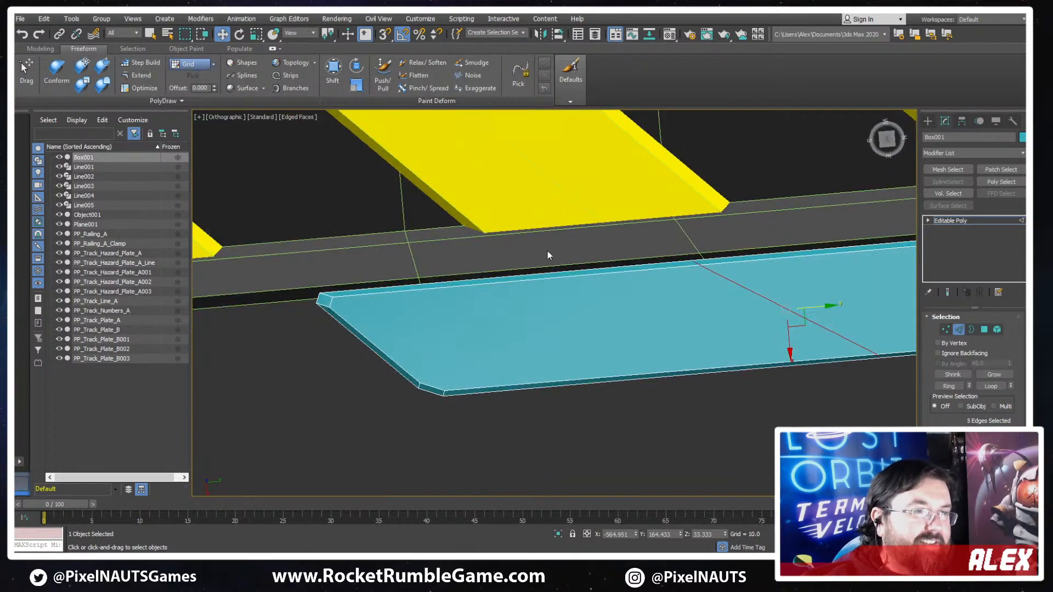
key(F3)
click(580, 269)
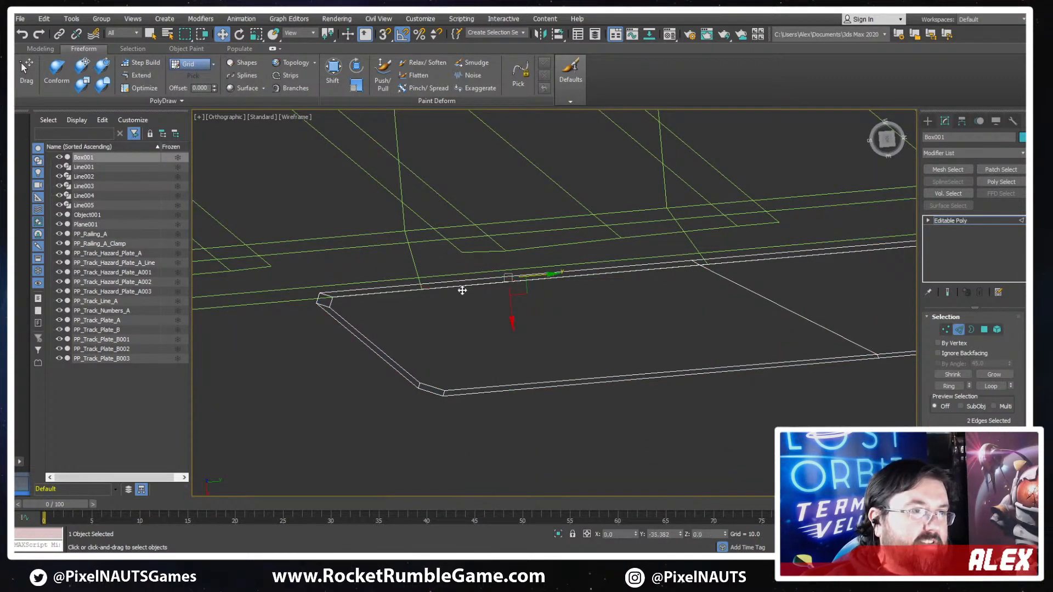
drag(462, 290, 459, 290)
key(1)
drag(470, 240, 411, 322)
alt+middle_drag(453, 324, 465, 334)
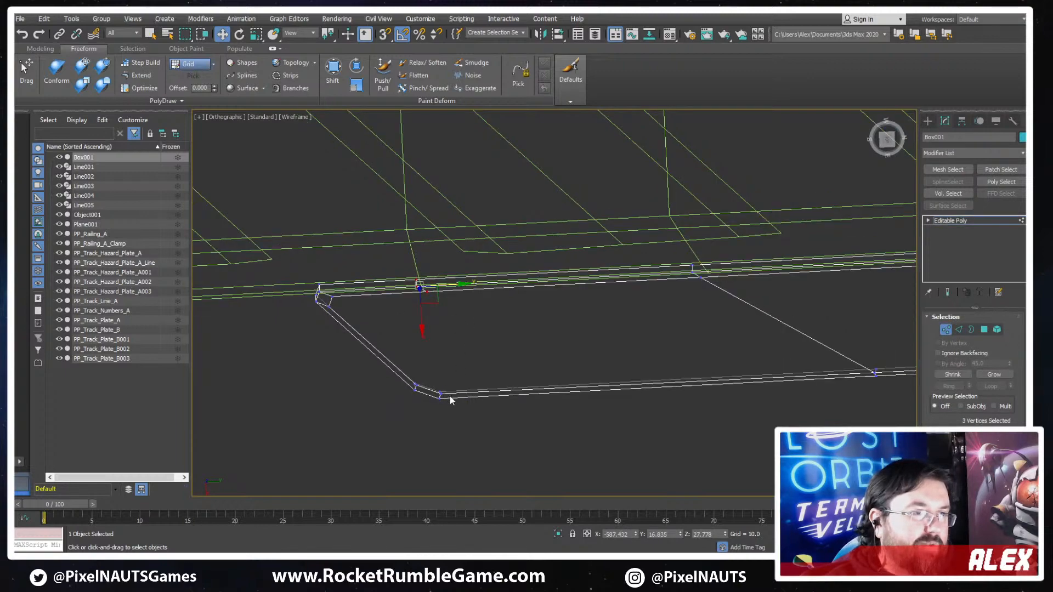
- Connect the new inner vertices to the outer corner of the tip, flatten them into line and slide them along the arm
alt+middle_drag(544, 422, 460, 291)
key(r)
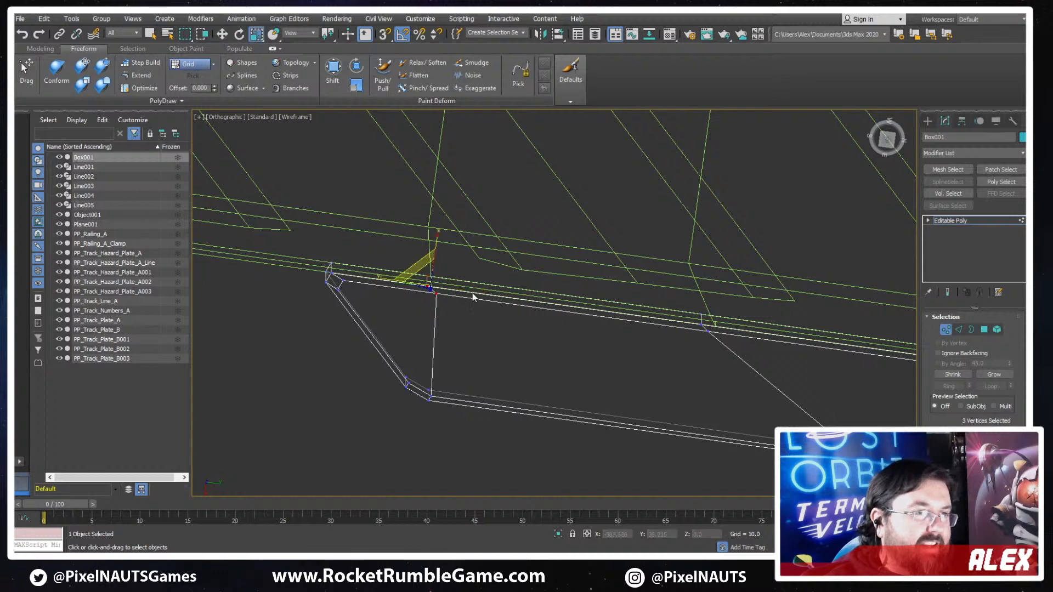
drag(378, 278, 618, 366)
key(w)
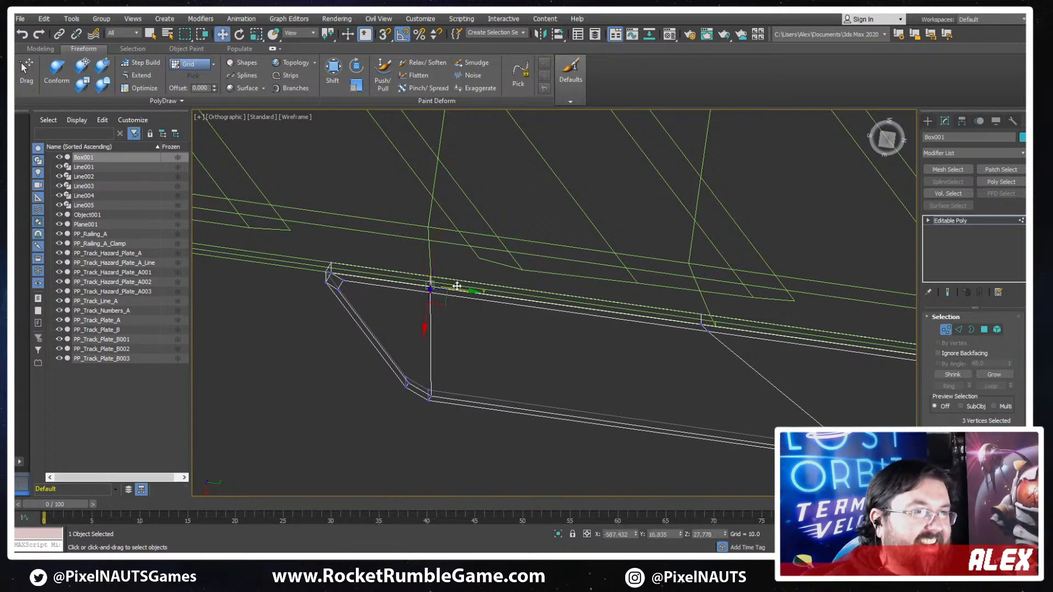
drag(475, 292, 489, 297)
- Slide the outer vertices of the long arm's middle loop toward the tip so the loop runs straight across
middle_drag(752, 322, 581, 245)
scroll(723, 318, down, 3)
key(F3)
alt+middle_drag(555, 291, 609, 238)
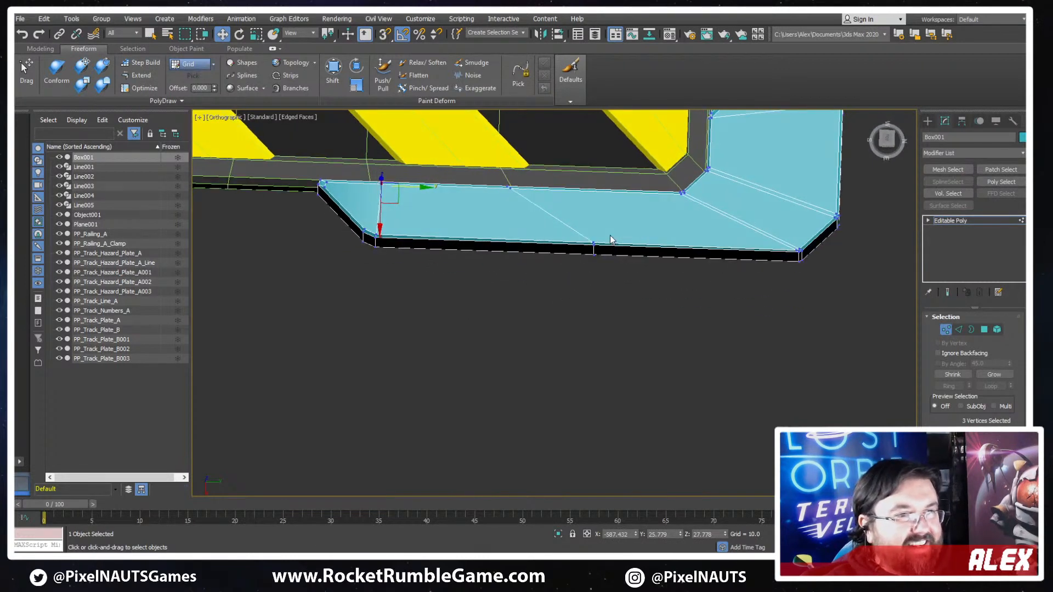
drag(531, 287, 631, 231)
alt+middle_drag(634, 260, 640, 251)
drag(619, 250, 548, 250)
scroll(688, 227, down, 3)
middle_drag(688, 227, 600, 364)
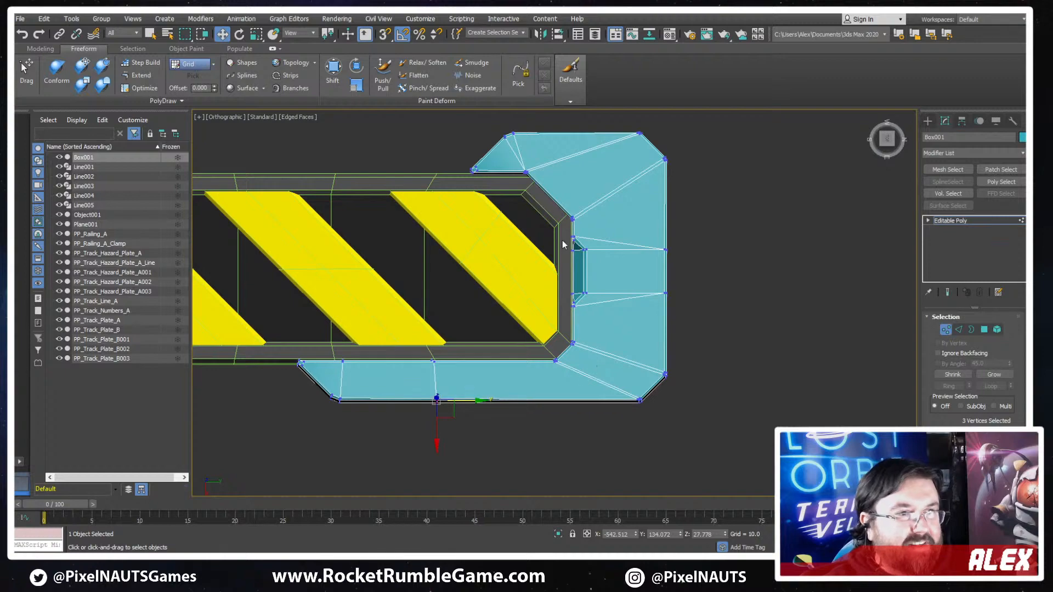
- Split the long arm's outer edges between the middle loop and the corner, and connect the new vertices to the arm's inner corner
scroll(563, 245, up, 2)
alt+middle_drag(595, 324, 685, 274)
middle_drag(685, 275, 720, 182)
alt+middle_drag(720, 182, 656, 326)
middle_drag(552, 323, 620, 295)
scroll(621, 295, up, 2)
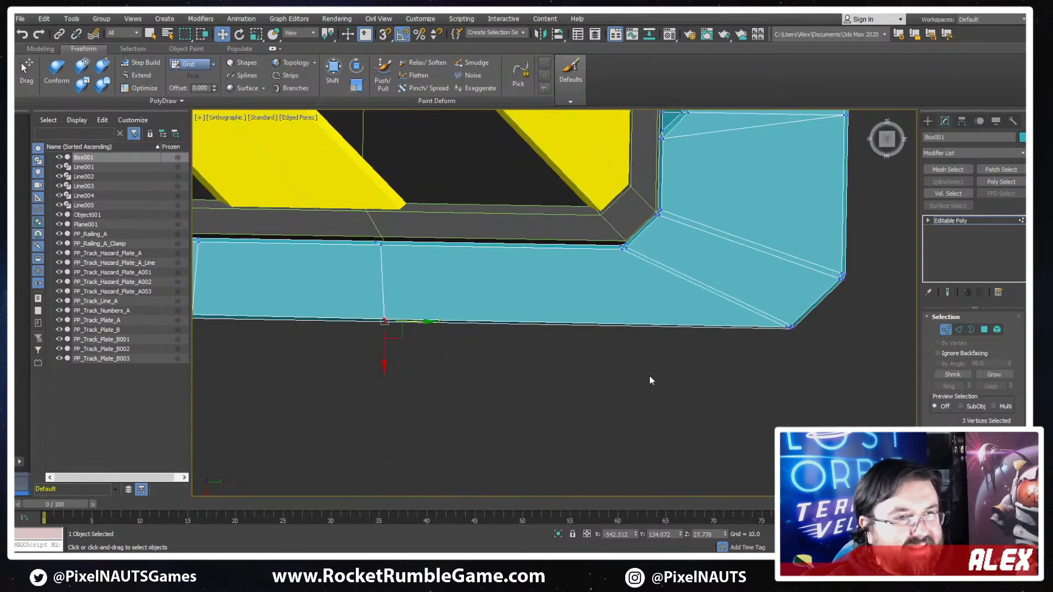
key(2)
drag(637, 355, 591, 281)
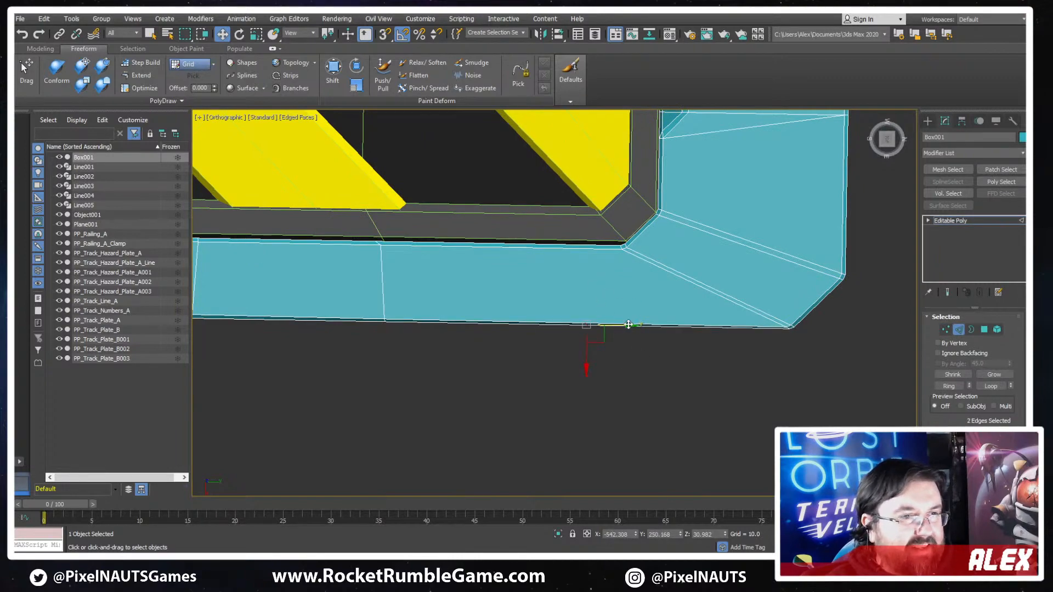
key(1)
alt+middle_drag(592, 366, 659, 349)
drag(667, 364, 605, 299)
alt+middle_drag(666, 324, 662, 295)
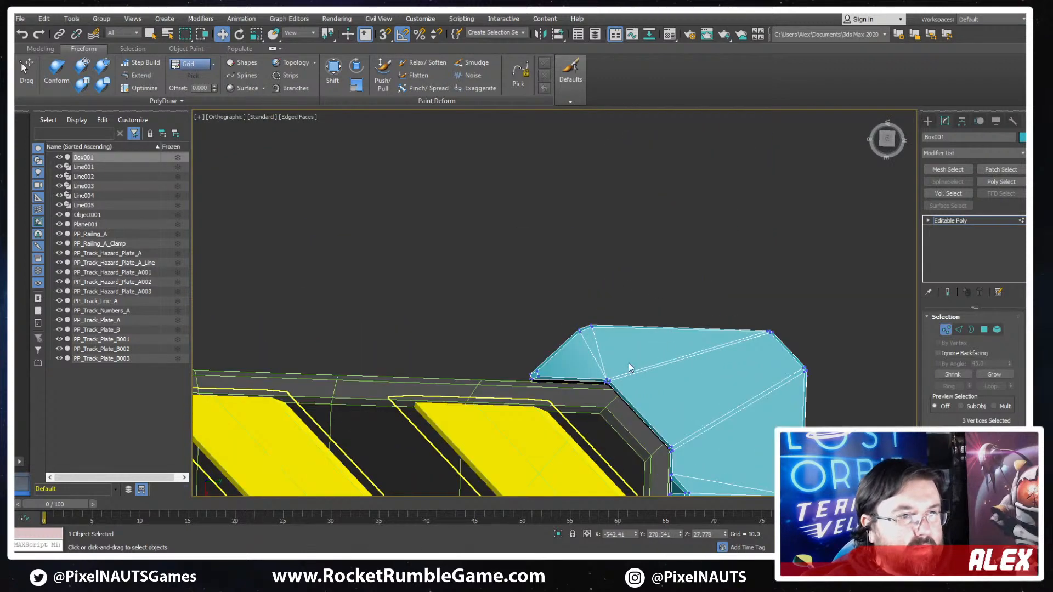
- Leave vertex editing, check the end cap's shading without edges, and save the scene
middle_drag(713, 422, 682, 322)
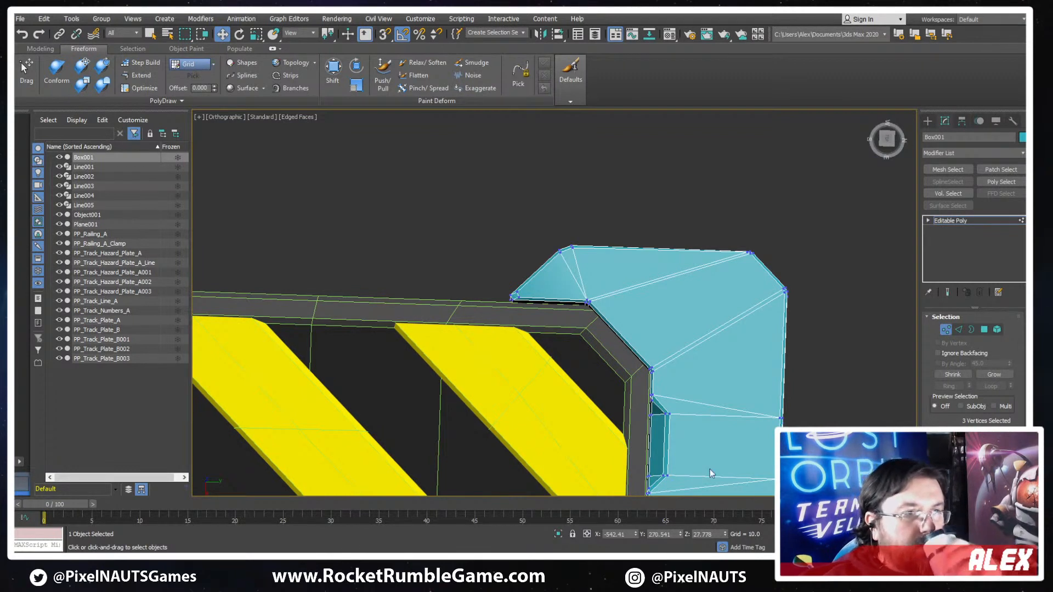
middle_drag(716, 375, 723, 256)
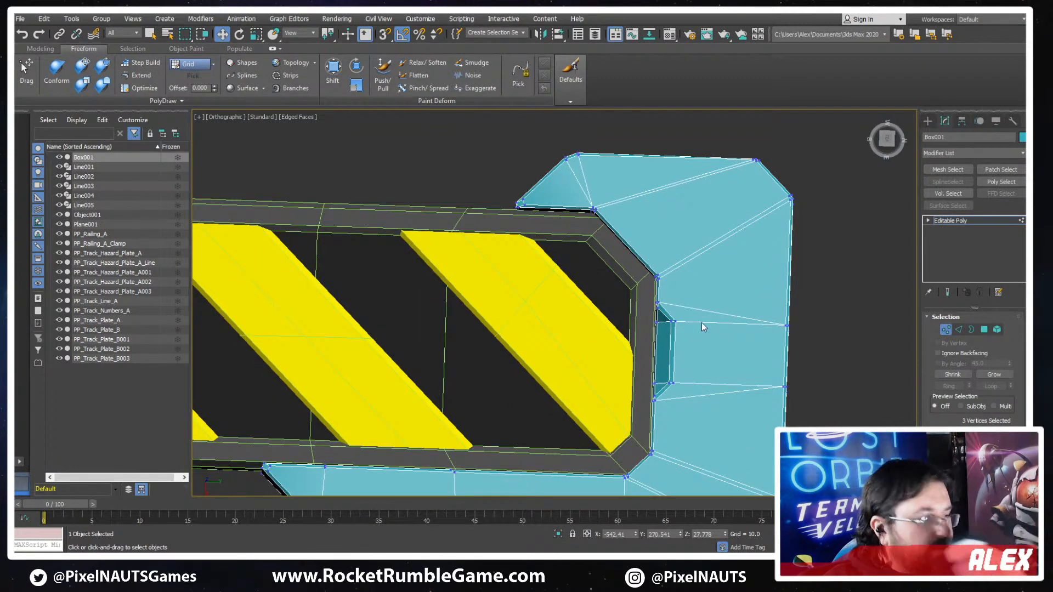
key(1)
scroll(684, 354, down, 3)
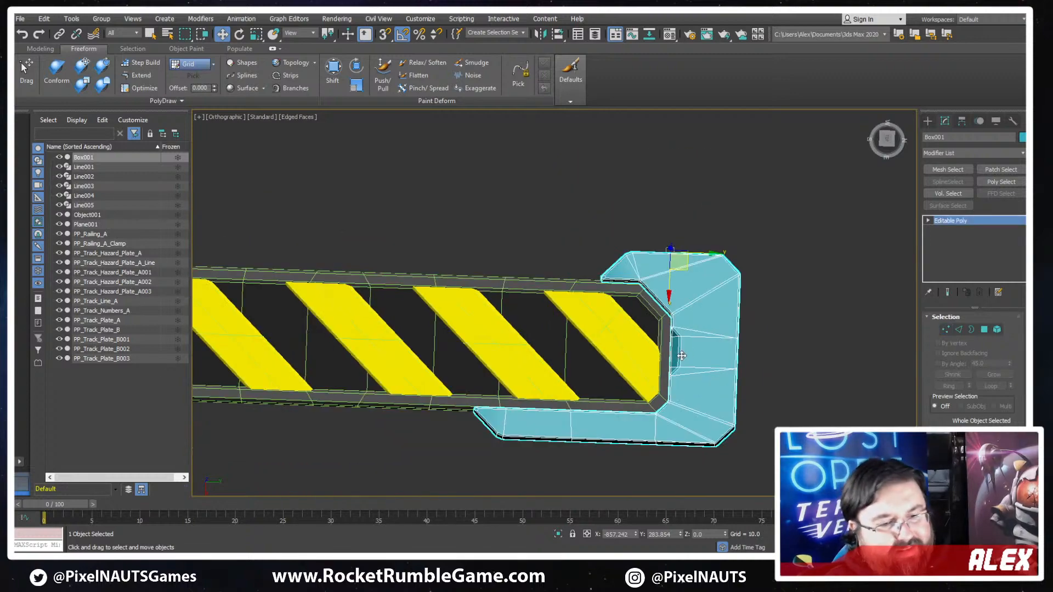
key(F4)
middle_drag(685, 357, 678, 307)
mouse_move(680, 373)
alt+middle_down()
mouse_move(712, 332)
mouse_move(718, 208)
mouse_move(764, 303)
mouse_move(564, 368)
mouse_move(630, 343)
alt+middle_up()
key(ctrl+s)
- Attach the end cap to the hazard plate's frame mesh, Object001
scroll(752, 313, up, 4)
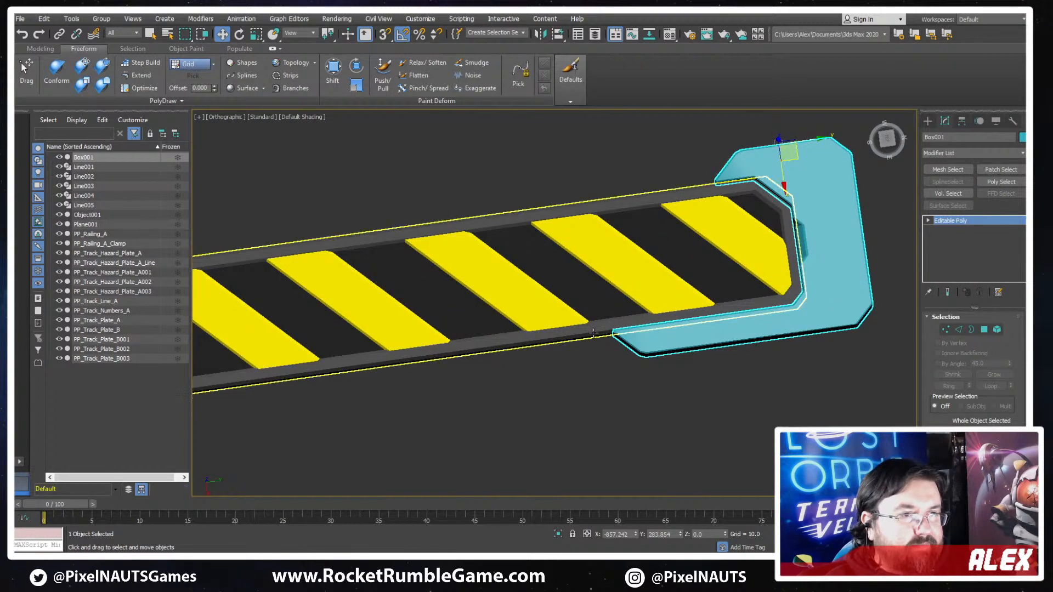
click(520, 357)
scroll(464, 363, down, 4)
middle_drag(433, 363, 530, 339)
alt+middle_drag(636, 333, 589, 314)
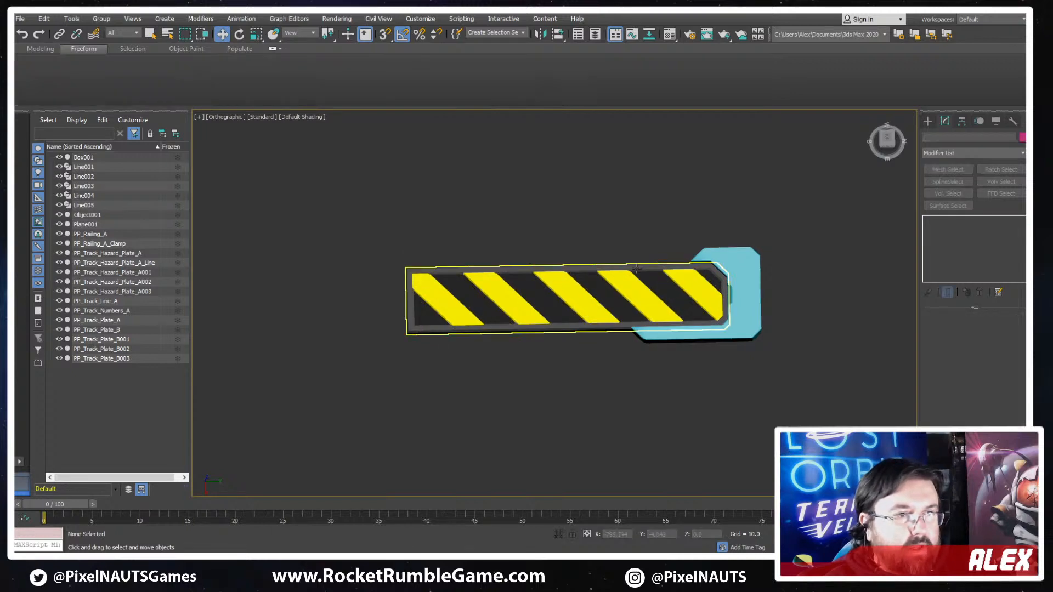
middle_drag(788, 254, 755, 281)
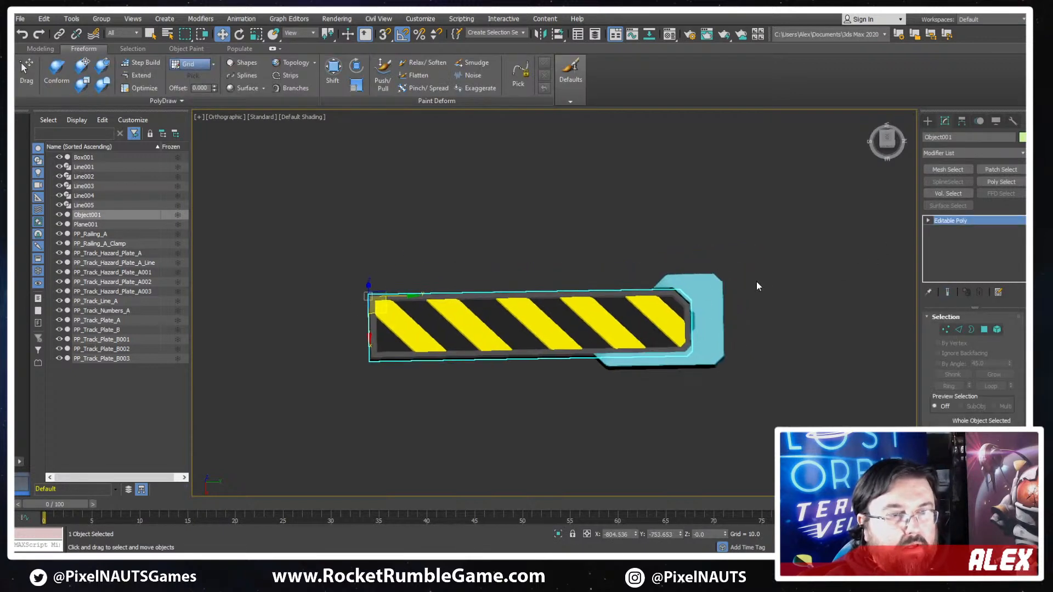
key(F3)
scroll(730, 280, up, 5)
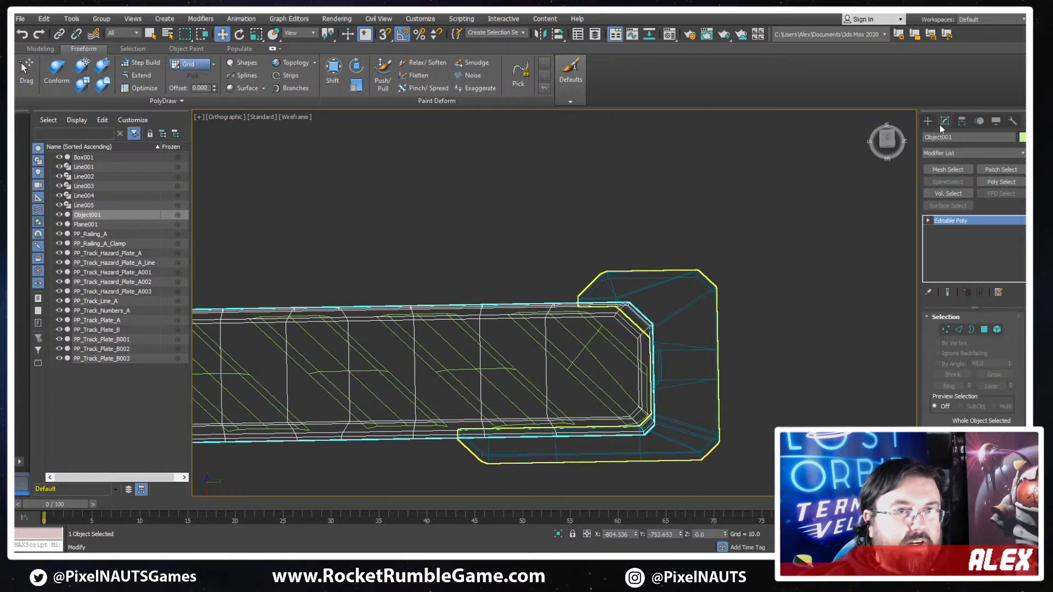
click(927, 121)
click(945, 120)
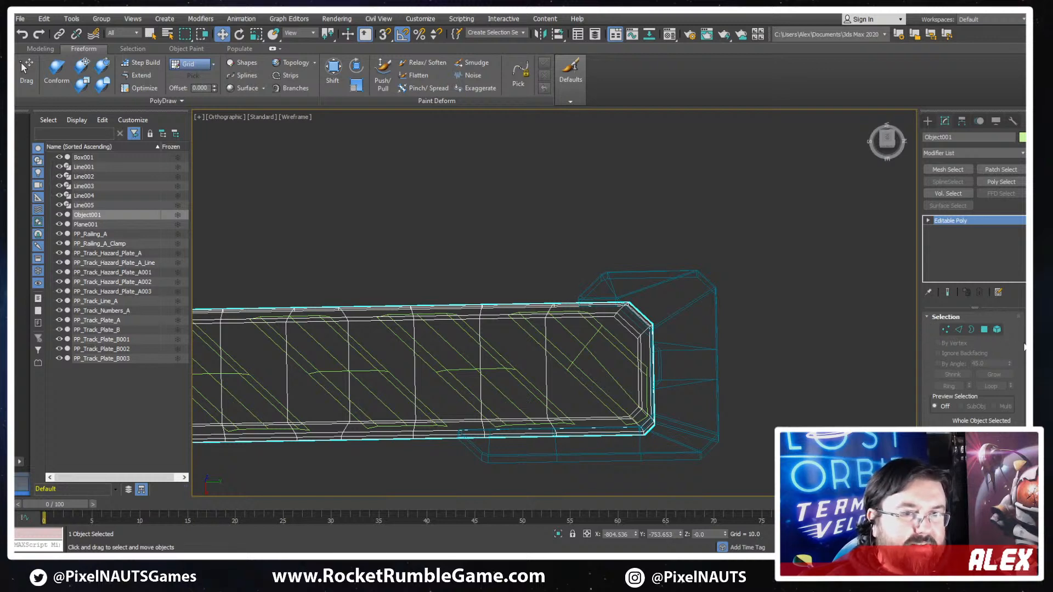
scroll(1018, 344, down, 2)
scroll(1018, 343, down, 5)
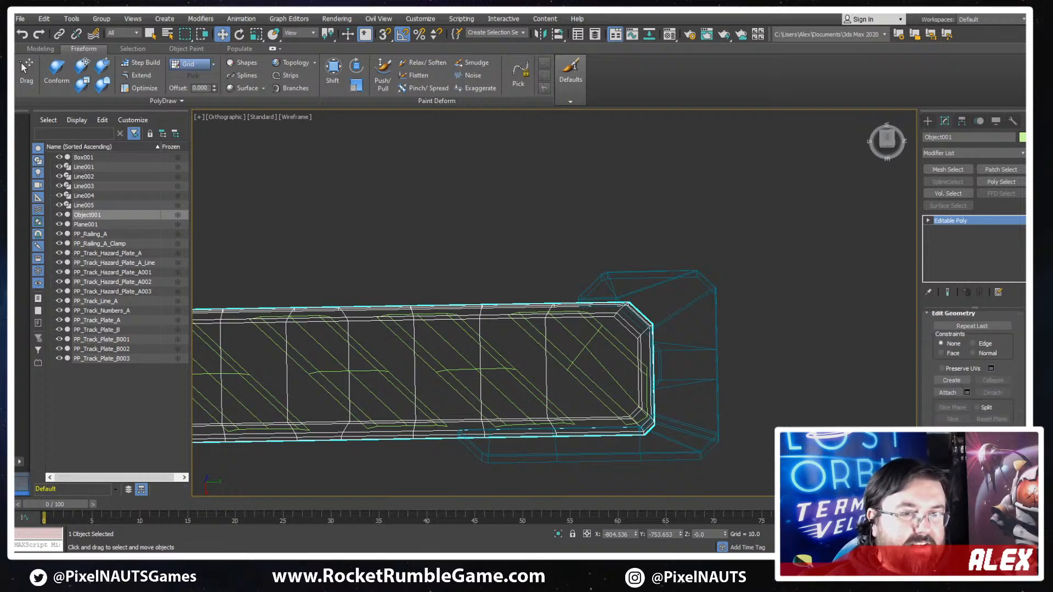
click(947, 392)
click(717, 353)
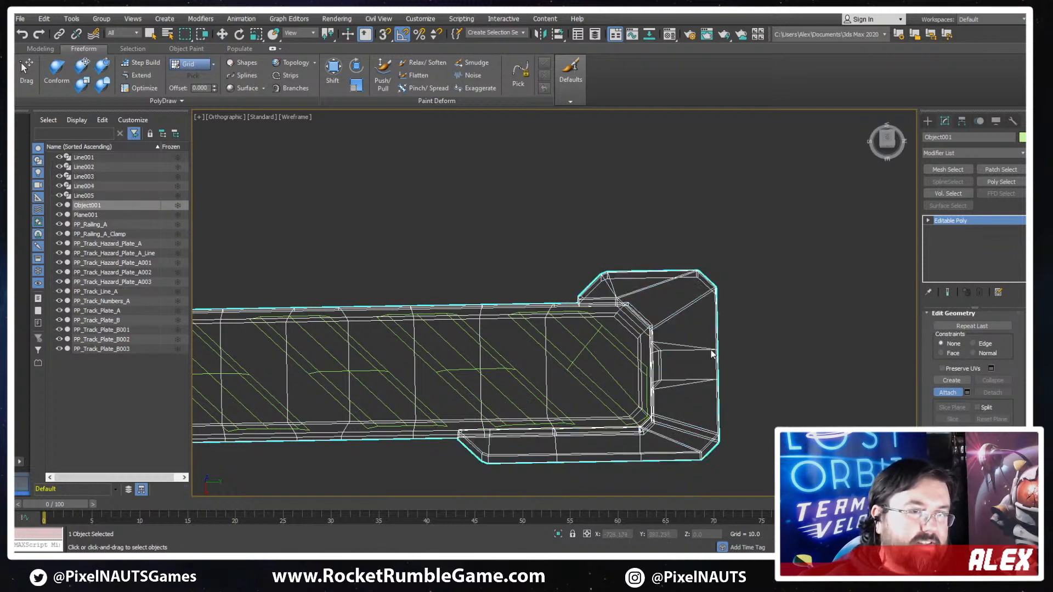
- Select the end cap's element within the combined frame mesh
key(F3)
scroll(671, 369, down, 3)
alt+middle_drag(734, 386, 767, 398)
scroll(726, 425, up, 5)
mouse_move(726, 425)
alt+middle_down()
mouse_move(731, 393)
mouse_move(779, 352)
mouse_move(764, 364)
mouse_move(774, 402)
alt+middle_up()
key(F4)
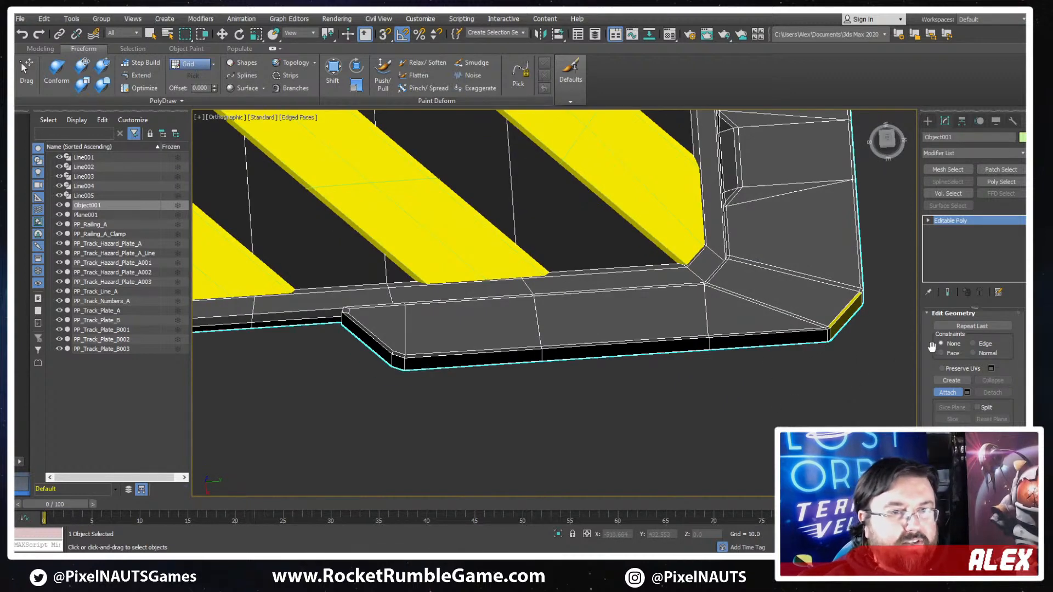
scroll(931, 347, up, 5)
click(997, 330)
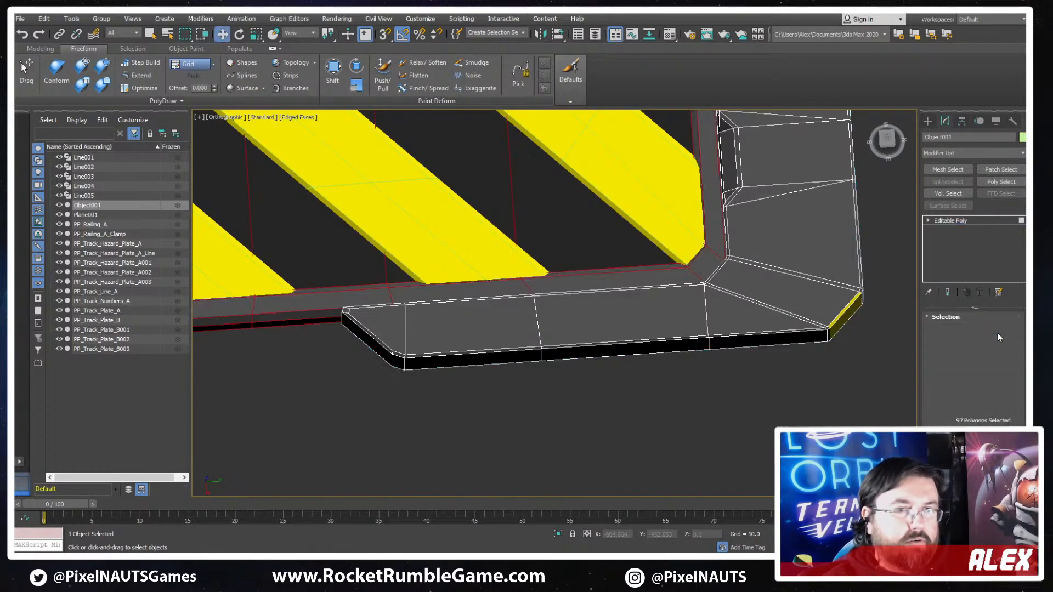
key(w)
click(800, 337)
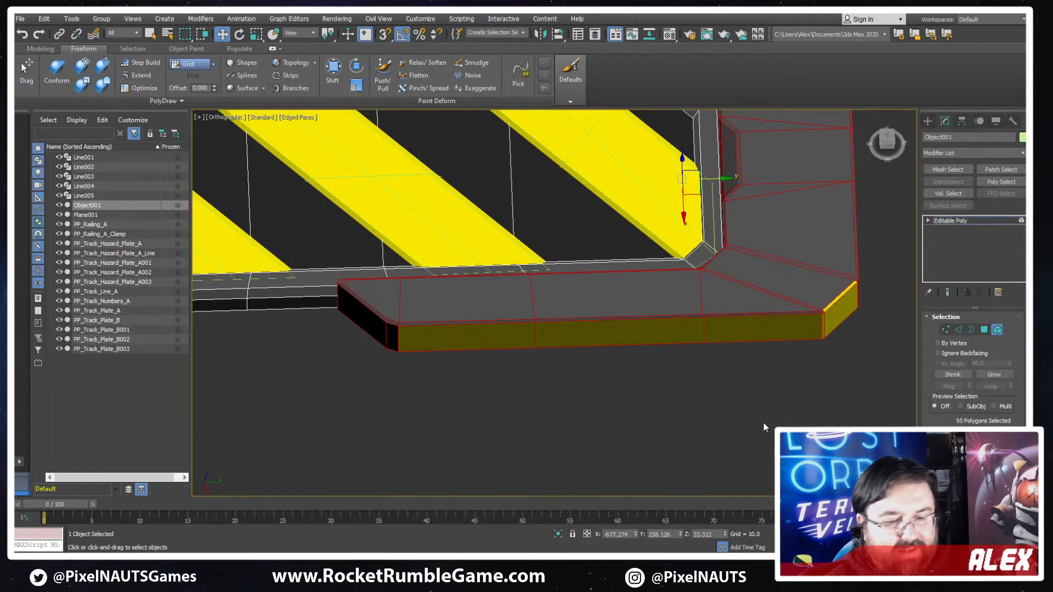
- Set the end cap element's material ID to 1 so it uses the frame's dark material, and close the Material Editor
key(m)
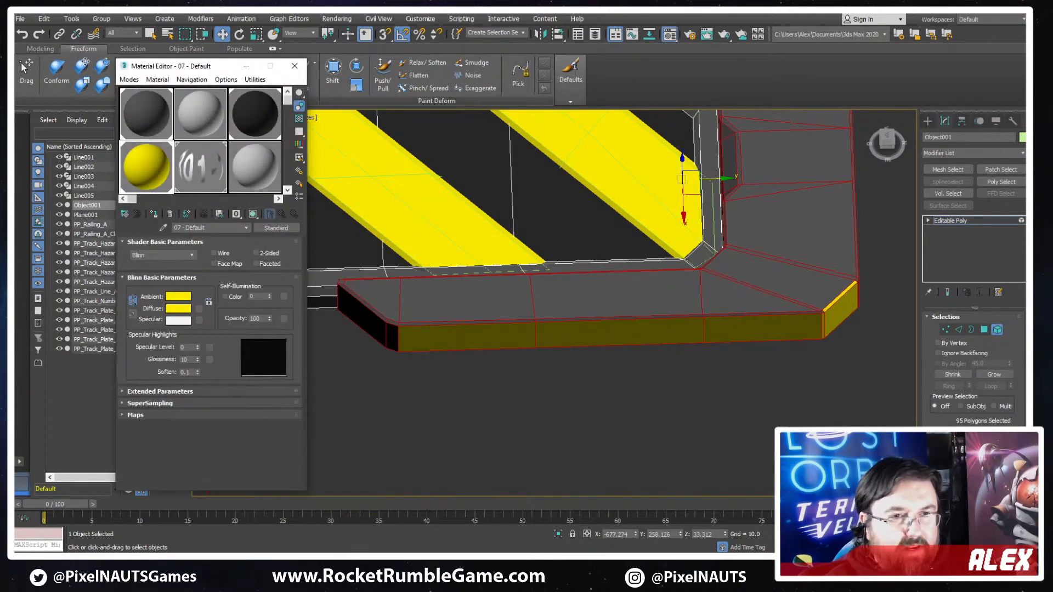
scroll(973, 356, down, 5)
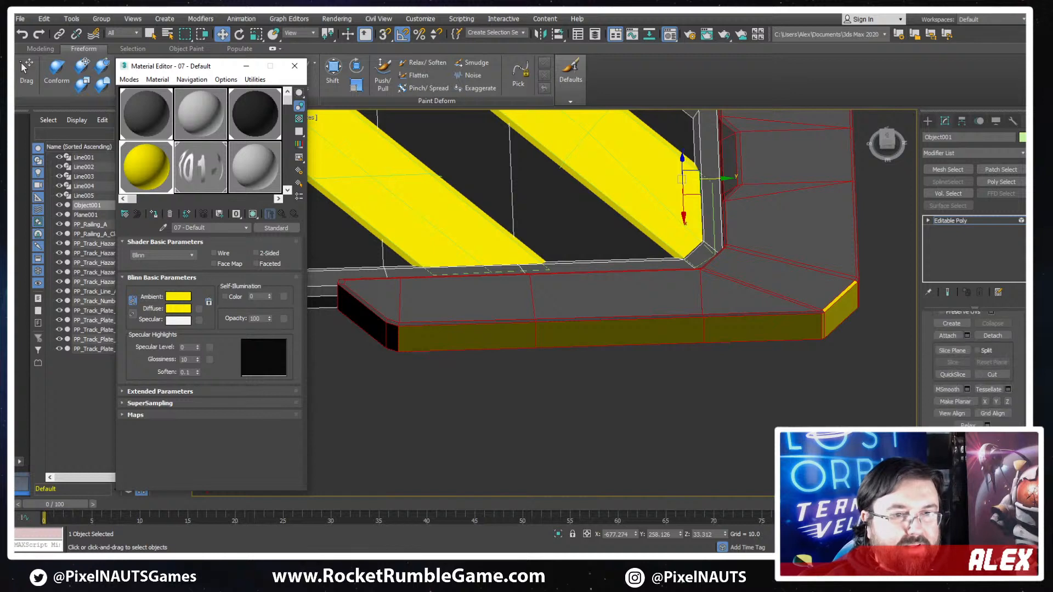
scroll(996, 421, down, 3)
key(ctrl+i)
click(1006, 425)
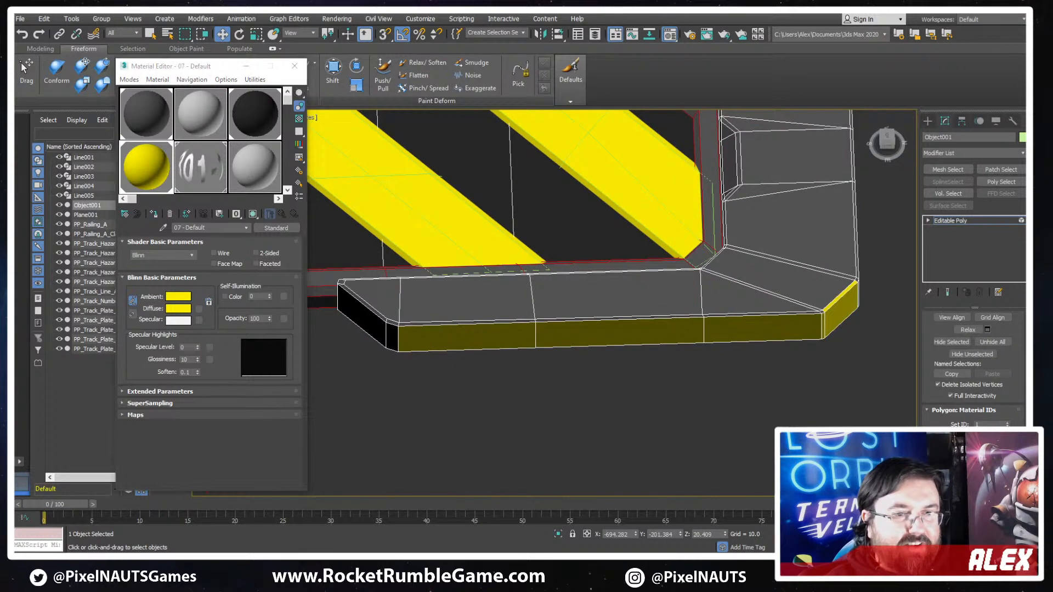
key(ctrl+i)
click(834, 382)
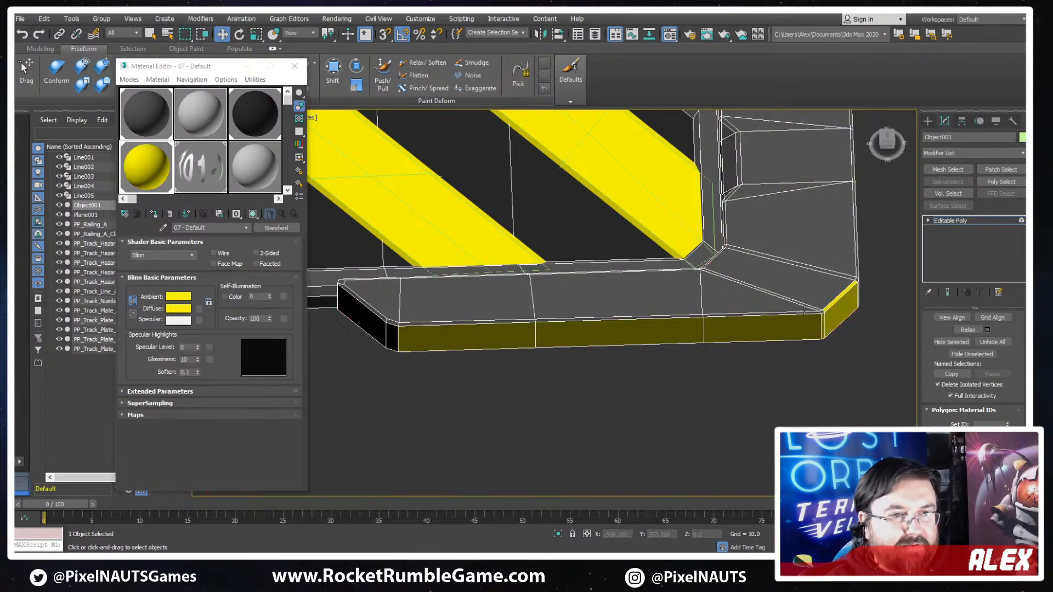
click(805, 310)
right_click(1007, 419)
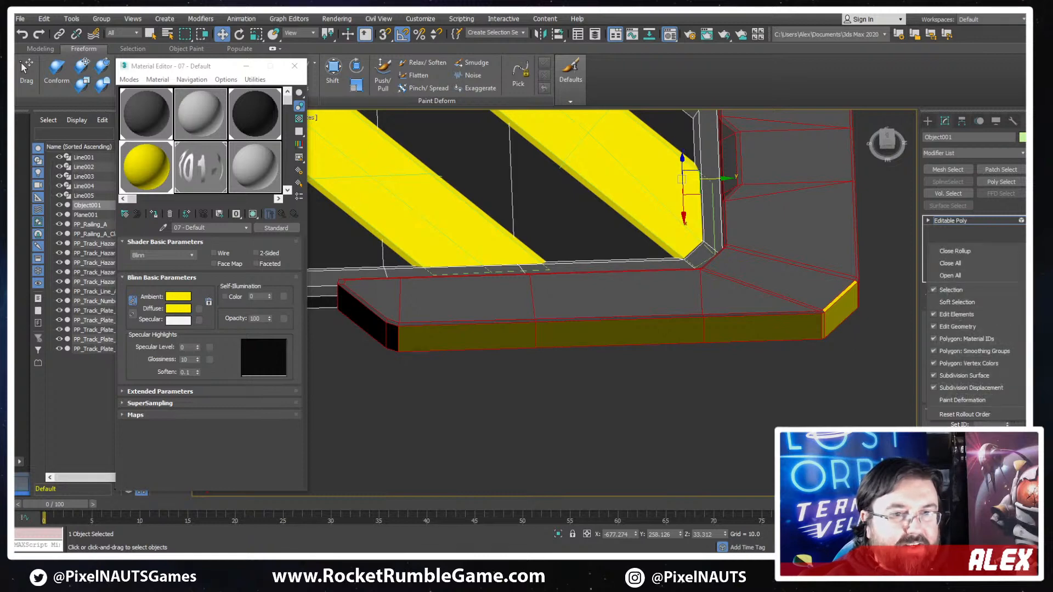
click(1009, 424)
right_click(1008, 424)
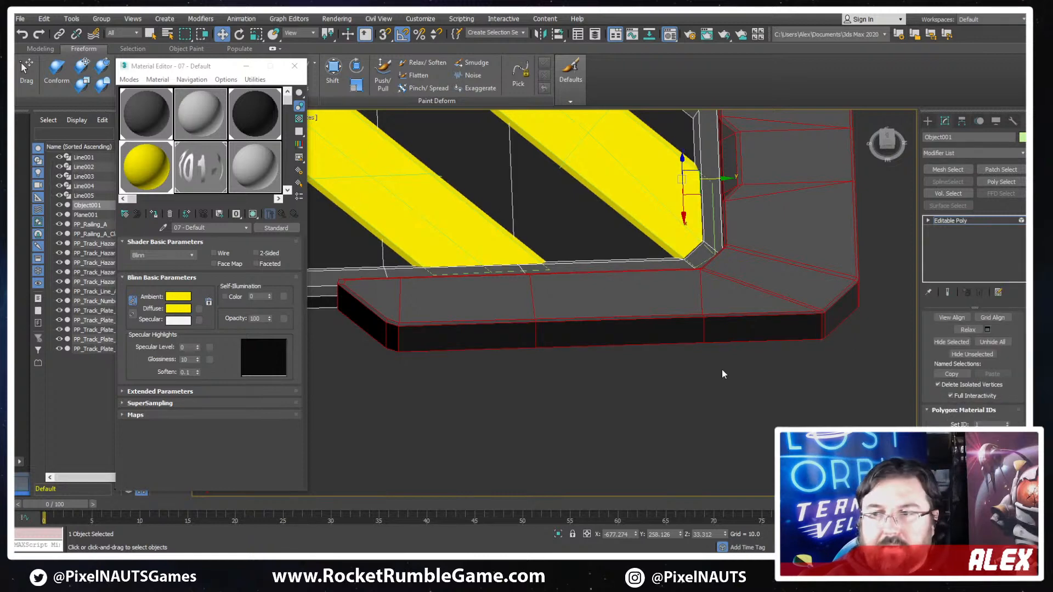
scroll(662, 341, down, 4)
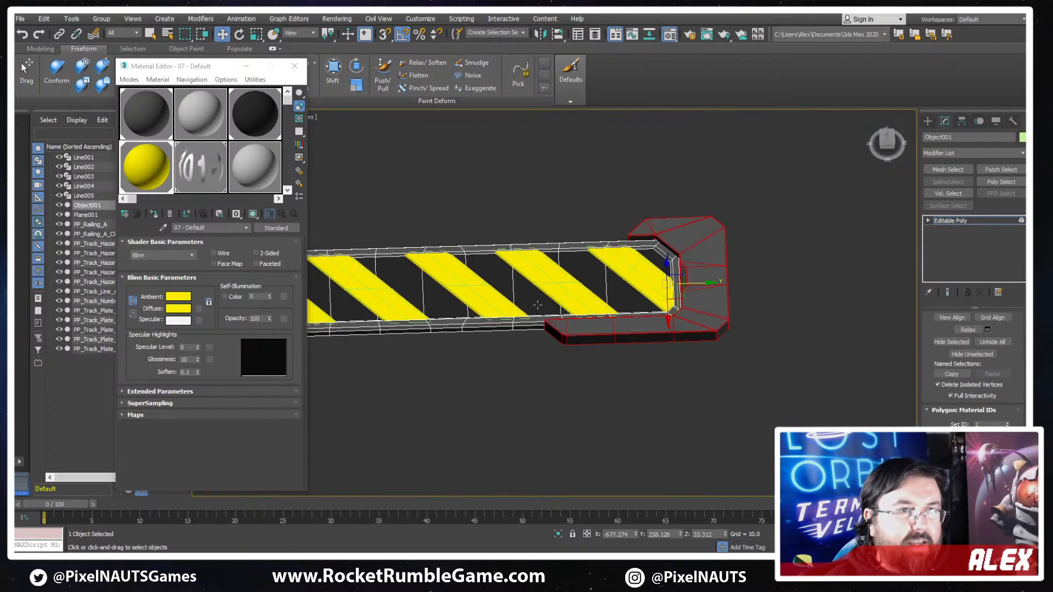
click(295, 66)
- Leave element editing and inspect the combined frame and end cap in shaded view without edges and in wireframe
alt+middle_drag(548, 313, 655, 303)
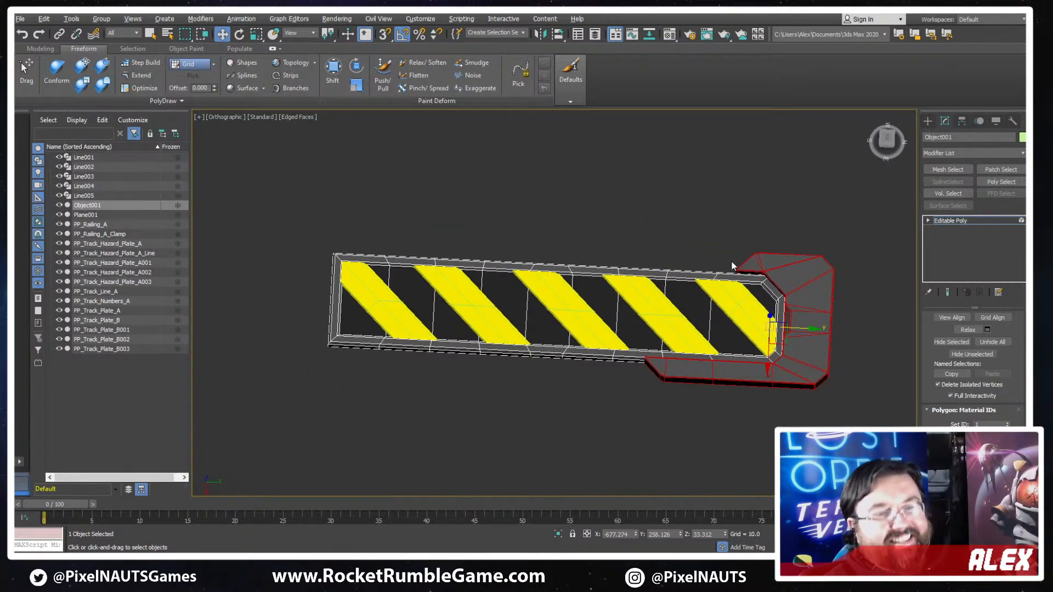
key(F4)
click(762, 218)
alt+middle_drag(762, 219, 799, 322)
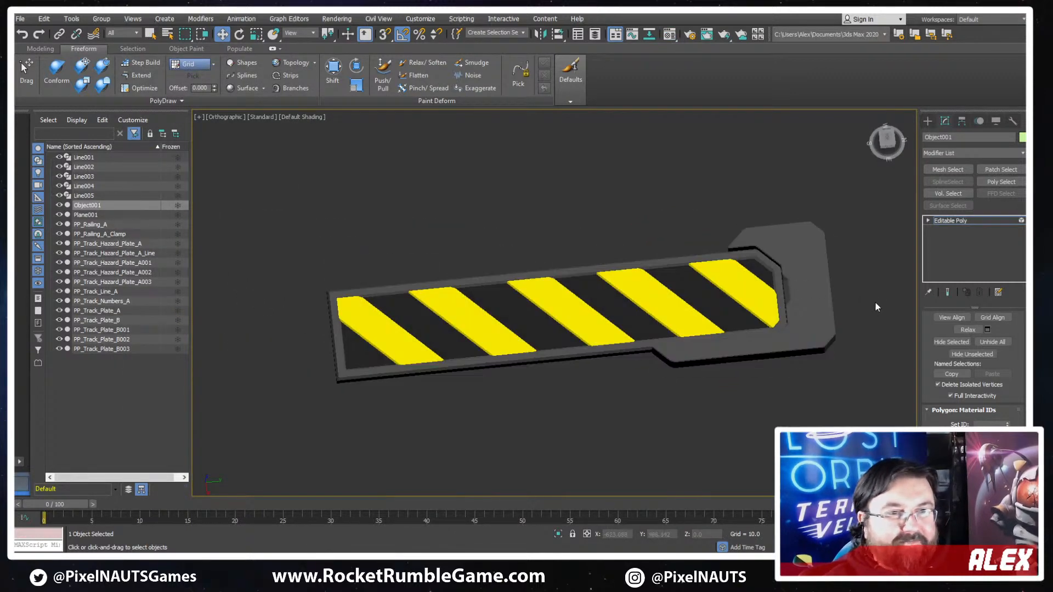
click(965, 220)
scroll(685, 339, up, 5)
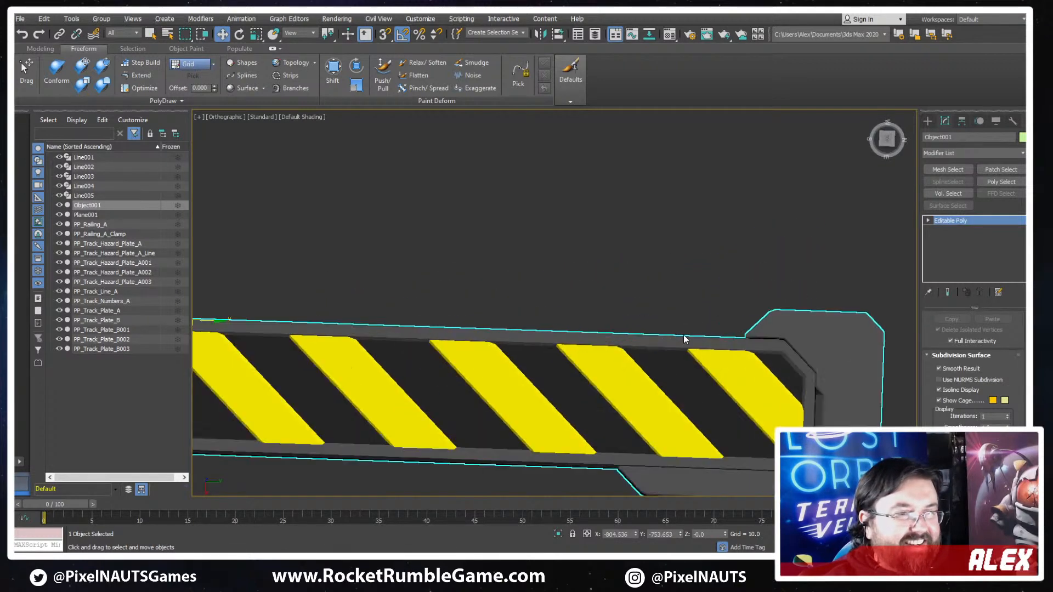
key(F3)
scroll(668, 394, down, 6)
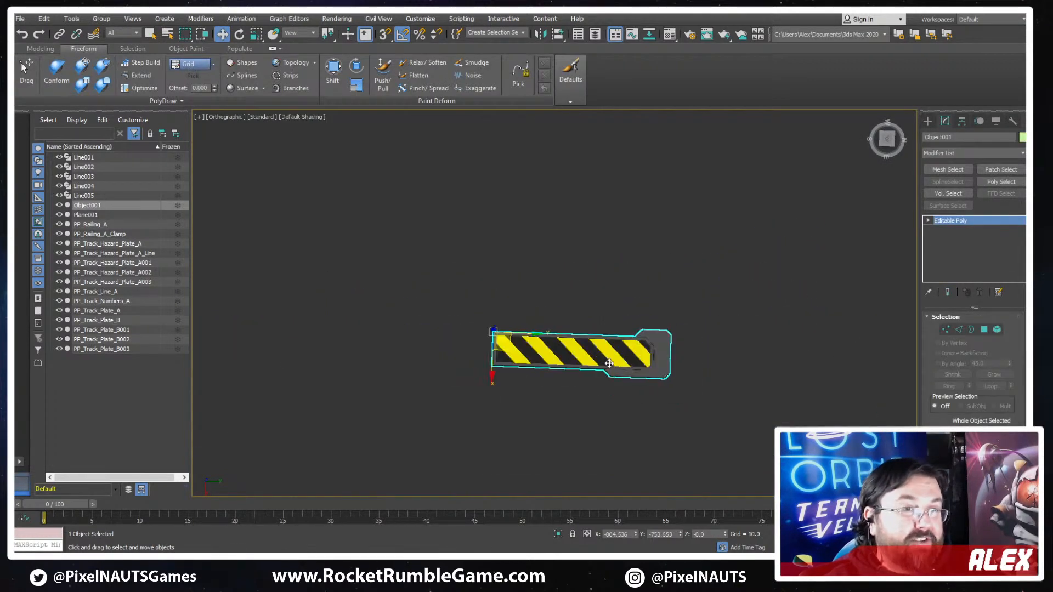
middle_drag(694, 400, 730, 370)
scroll(730, 371, up, 2)
alt+middle_drag(472, 312, 491, 310)
scroll(492, 310, up, 2)
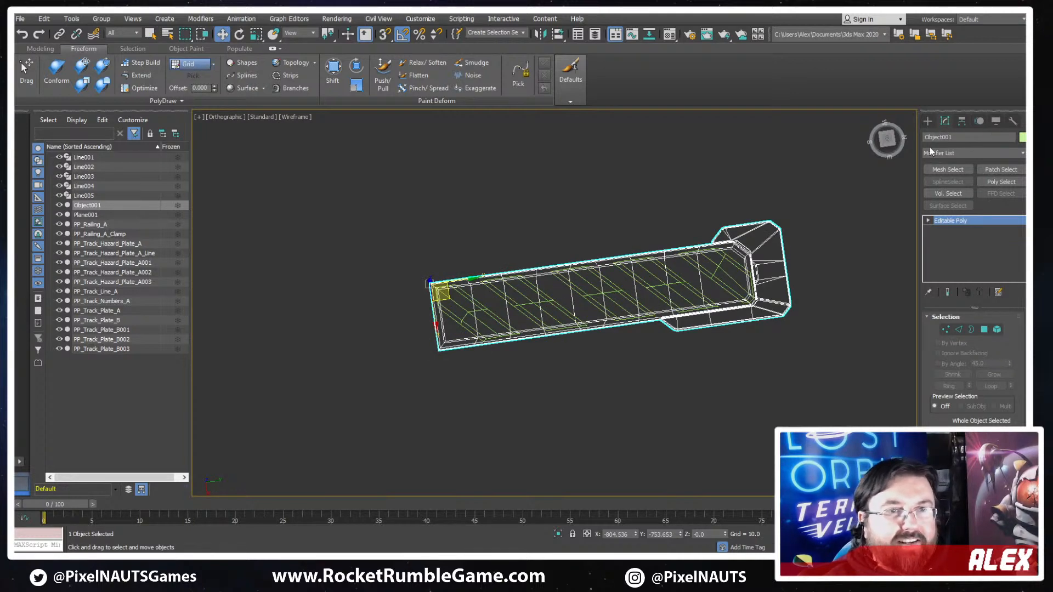
- Add a Symmetry modifier to Object001 and mirror the frame across the Y axis
click(963, 121)
click(945, 123)
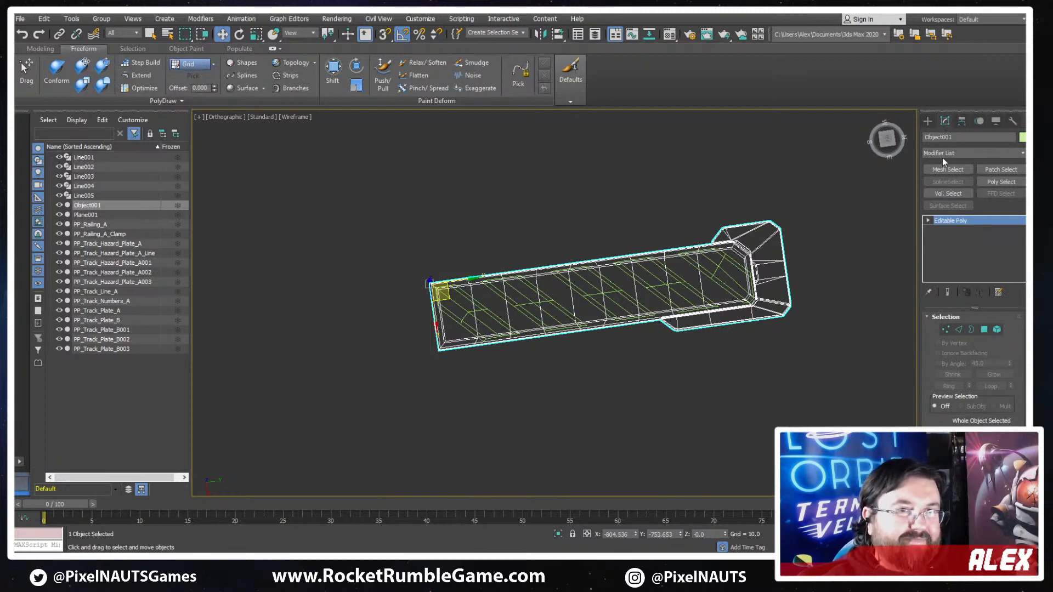
click(942, 155)
text(sym)
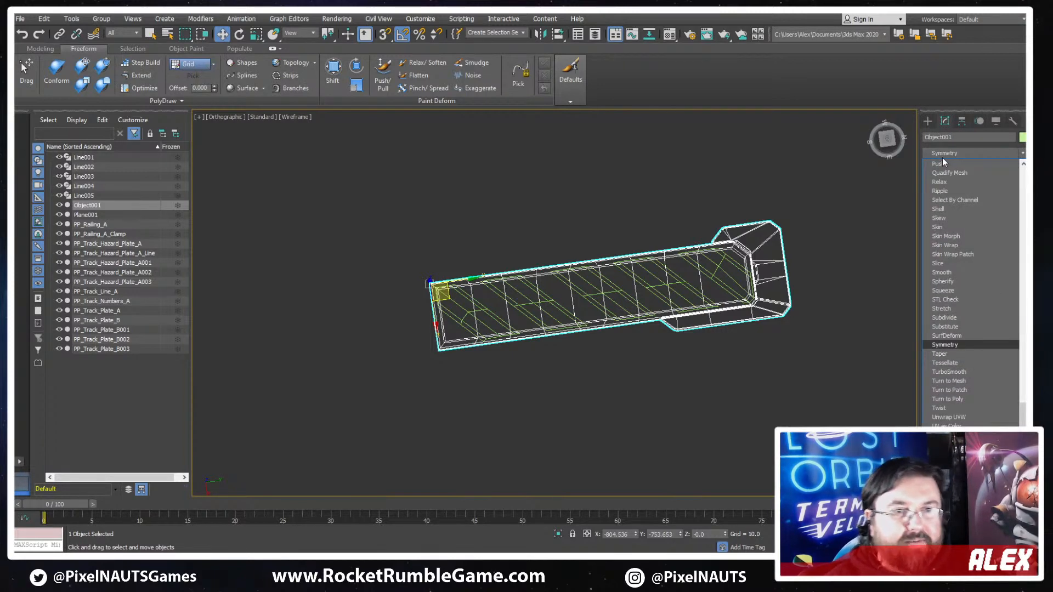
click(963, 343)
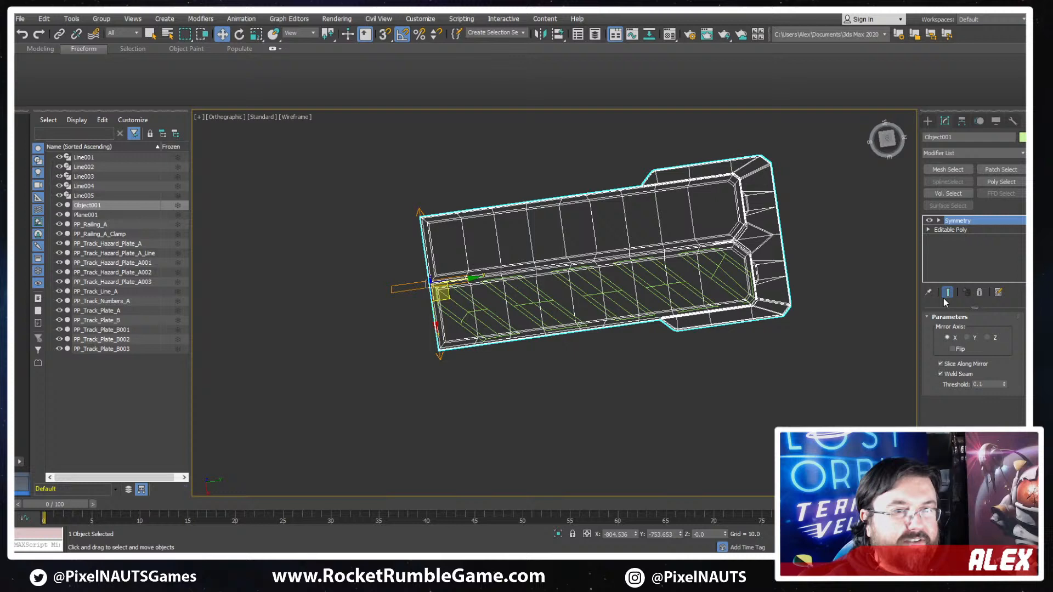
click(966, 338)
scroll(522, 334, down, 5)
key(F3)
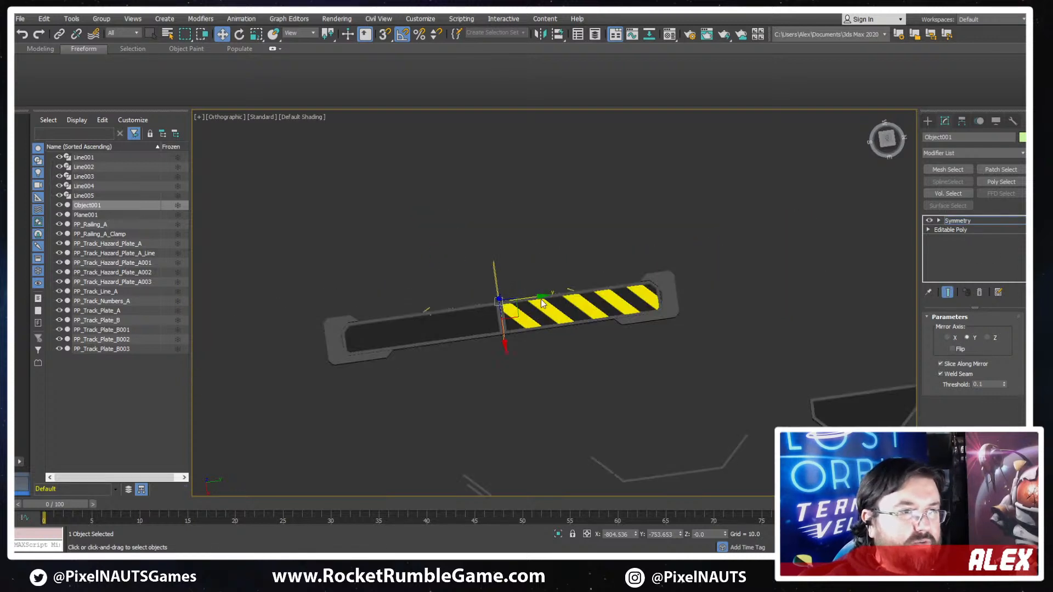
- Move the symmetry's mirror plane along Y to about -534 to shorten the frame, and convert the result to Editable Poly
drag(531, 299, 564, 295)
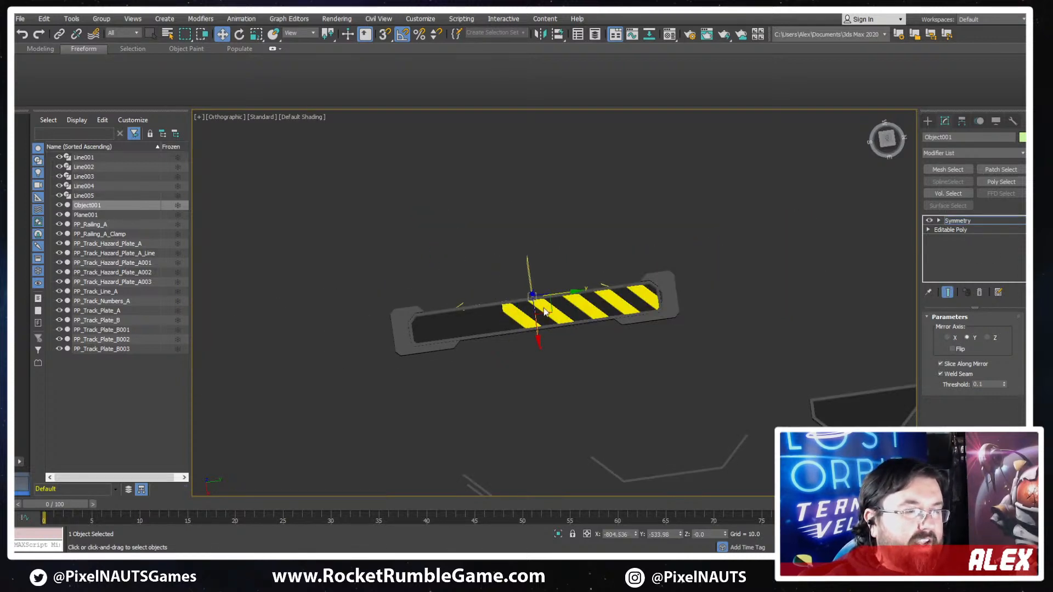
scroll(544, 309, up, 4)
alt+middle_drag(544, 308, 618, 313)
right_click(616, 311)
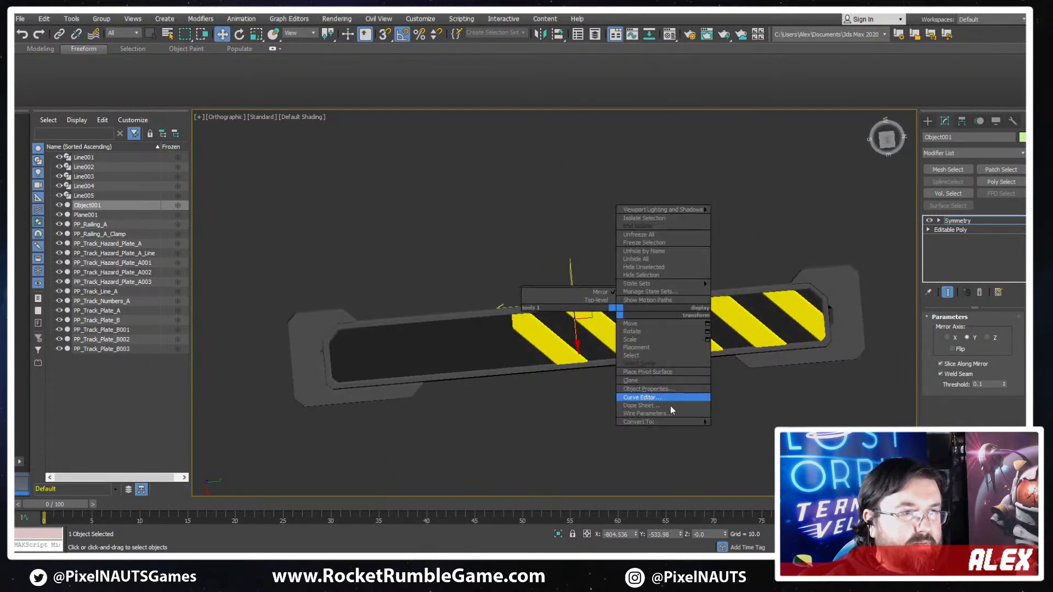
mouse_move(695, 424)
scroll(534, 337, up, 3)
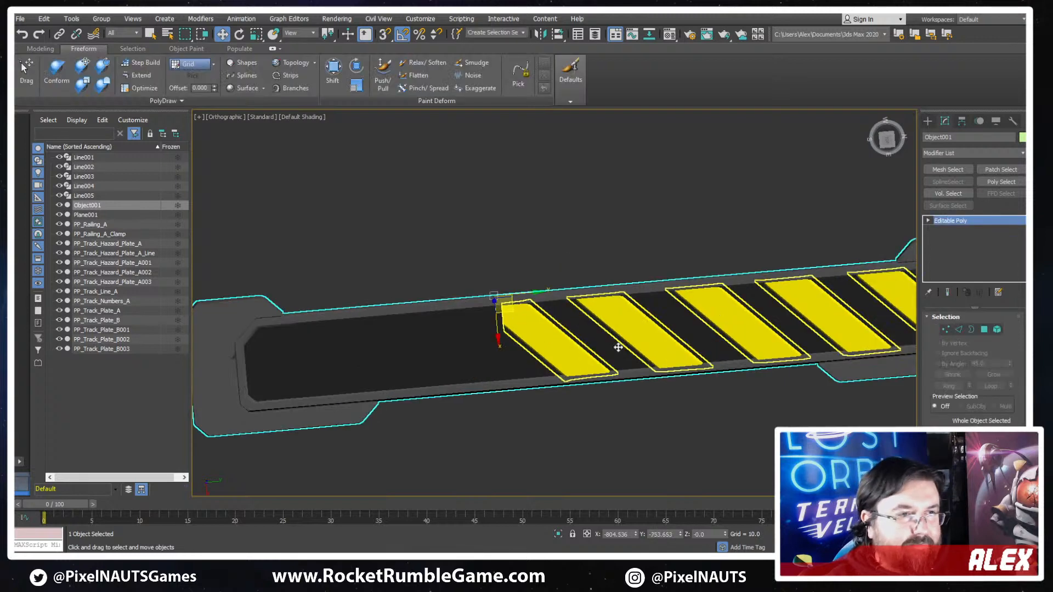
- Delete the clipped stripe nearest the middle of the frame from the stripe object PP_Track_Hazard_Plate_A003
click(564, 352)
key(F3)
click(998, 328)
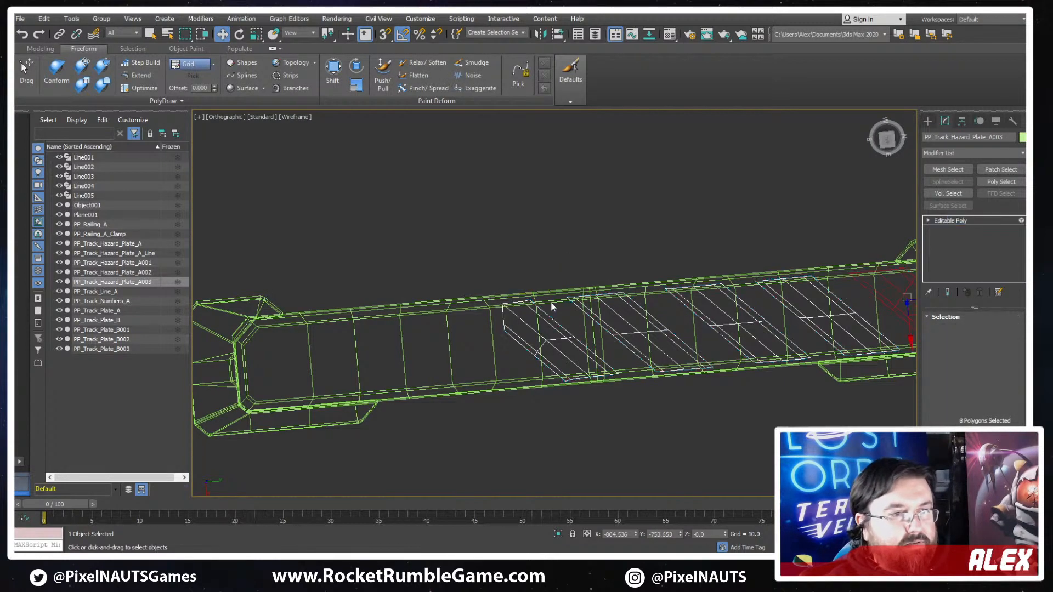
key(F3)
click(532, 327)
key(Delete)
- Select the three full yellow stripes and copy them along the frame into its empty half, continuing the stripe spacing
mouse_move(633, 338)
middle_down()
mouse_move(561, 325)
mouse_move(590, 337)
mouse_move(632, 331)
middle_up()
scroll(561, 325, down, 3)
key(F3)
click(725, 317)
ctrl+click(653, 325)
ctrl+click(577, 331)
key(F3)
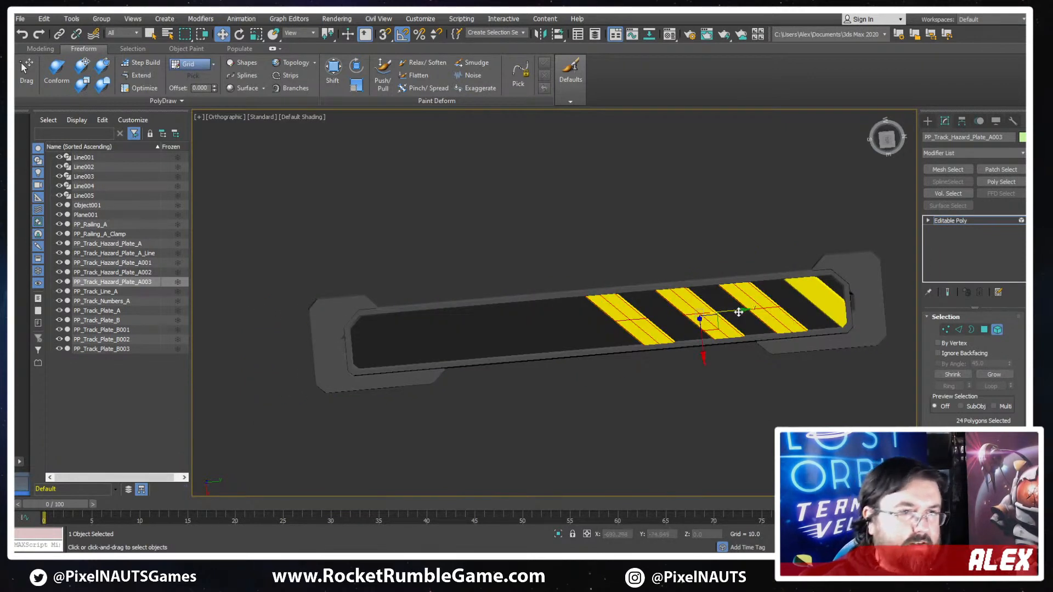
mouse_move(735, 308)
shift+mouse_down()
mouse_move(477, 331)
mouse_move(538, 325)
shift+mouse_up()
key(Return)
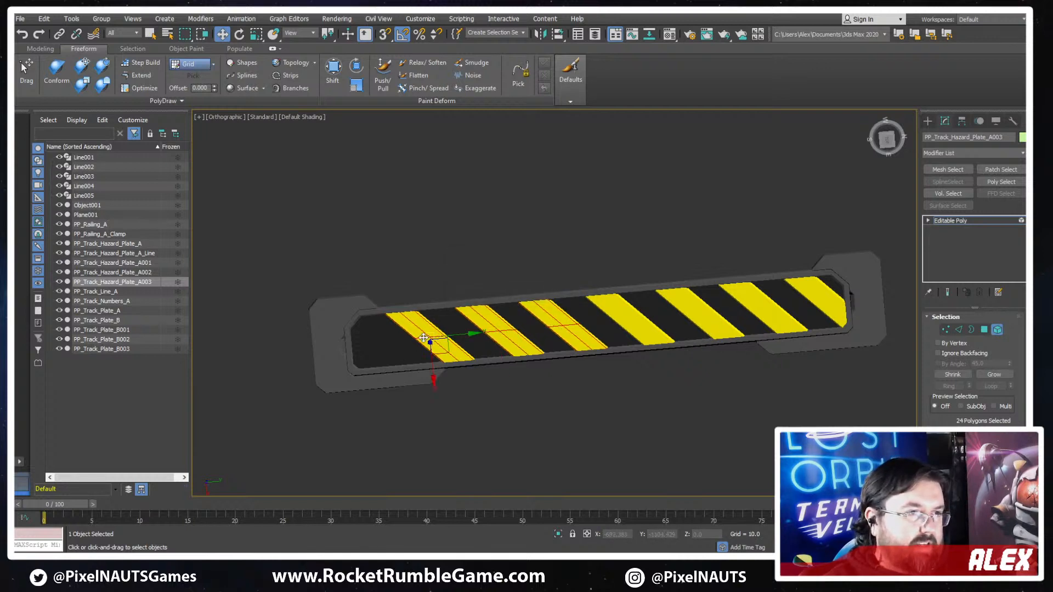
- Copy the outermost new stripe once more toward the mirrored end cap to fill the remaining gap
click(424, 338)
scroll(635, 339, up, 3)
shift+drag(671, 325, 576, 351)
key(Return)
- With the Edge constraint on, slide the end stripe's upper vertices along their edges to the frame's chamfered corner
scroll(505, 340, up, 4)
key(F3)
scroll(545, 276, up, 2)
scroll(488, 248, up, 2)
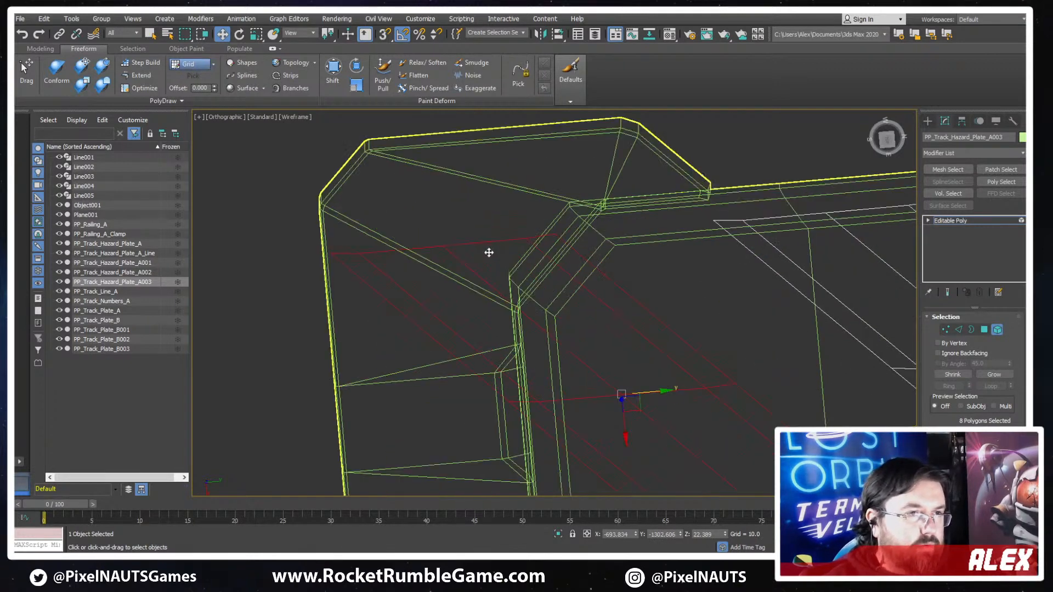
key(1)
drag(521, 233, 561, 246)
scroll(973, 417, down, 6)
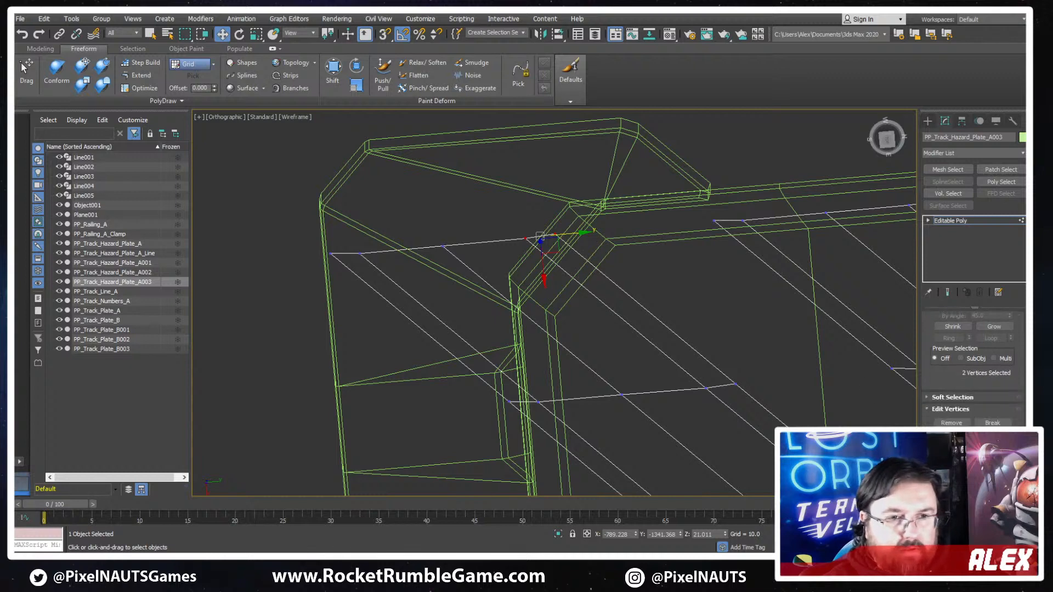
scroll(974, 419, down, 3)
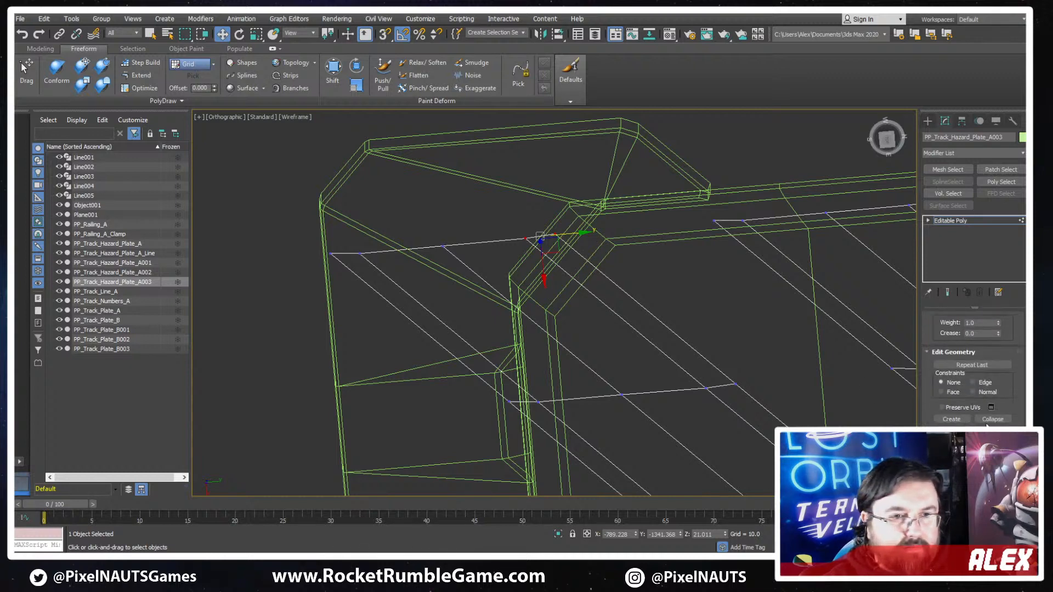
drag(556, 253, 582, 287)
drag(462, 221, 538, 341)
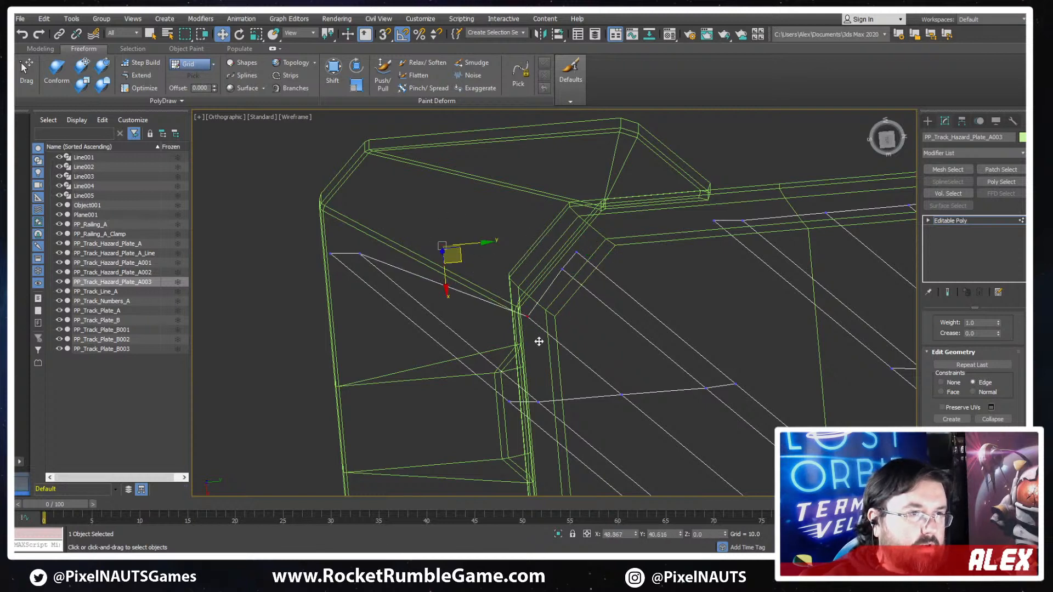
- Trim the end stripe to the frame's short side by deleting its two outer corner vertices and sliding the remaining protruding vertex inward
drag(364, 251, 324, 272)
middle_drag(334, 283, 370, 198)
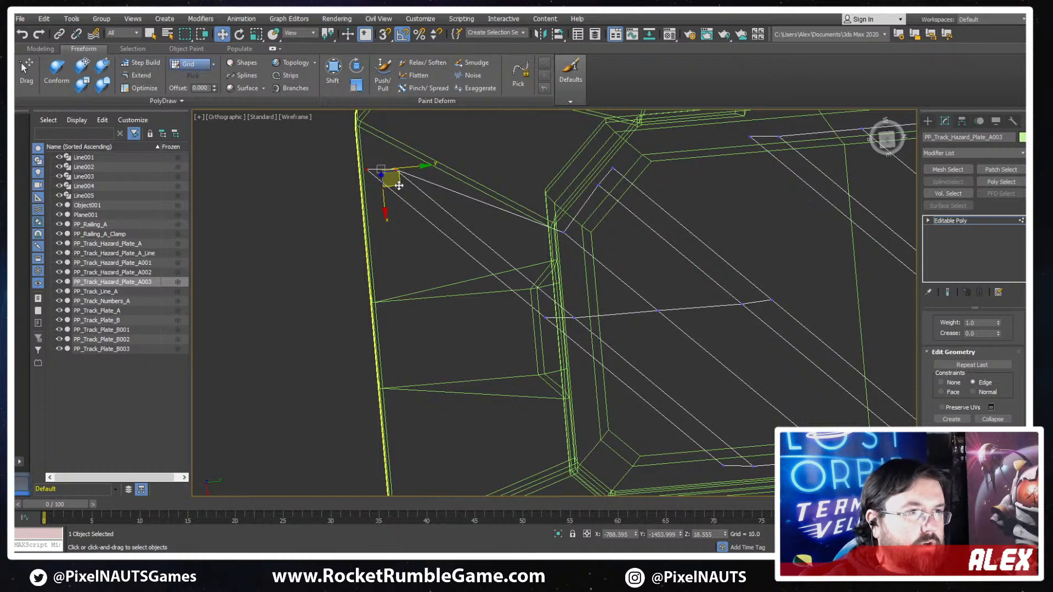
drag(399, 185, 454, 243)
click(569, 279)
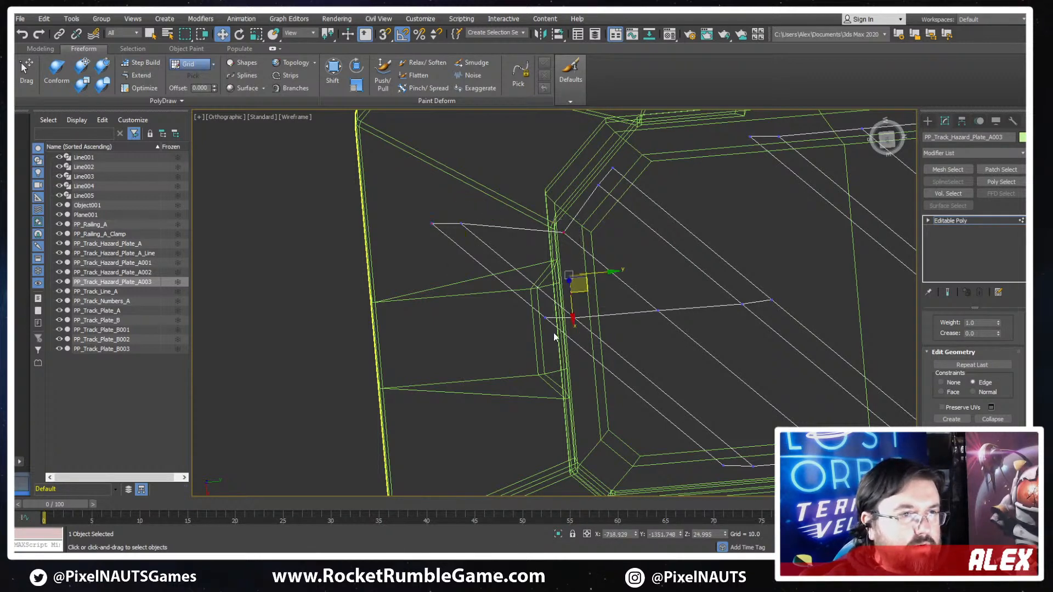
drag(487, 209, 384, 251)
key(Delete)
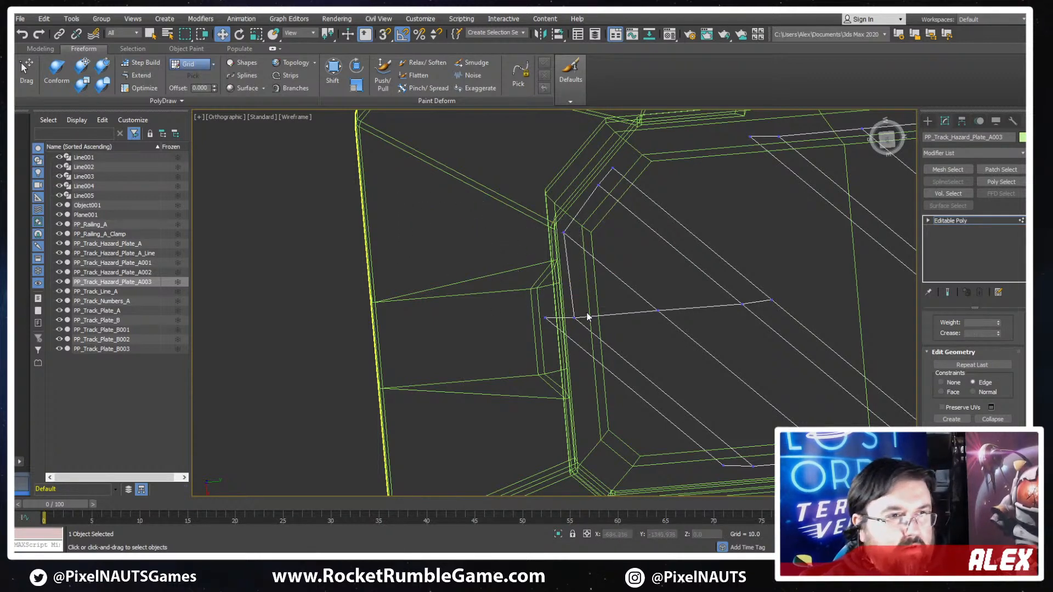
mouse_move(586, 310)
mouse_down()
mouse_move(537, 332)
mouse_move(576, 331)
mouse_move(520, 343)
mouse_move(594, 363)
mouse_up()
key(ctrl+z)
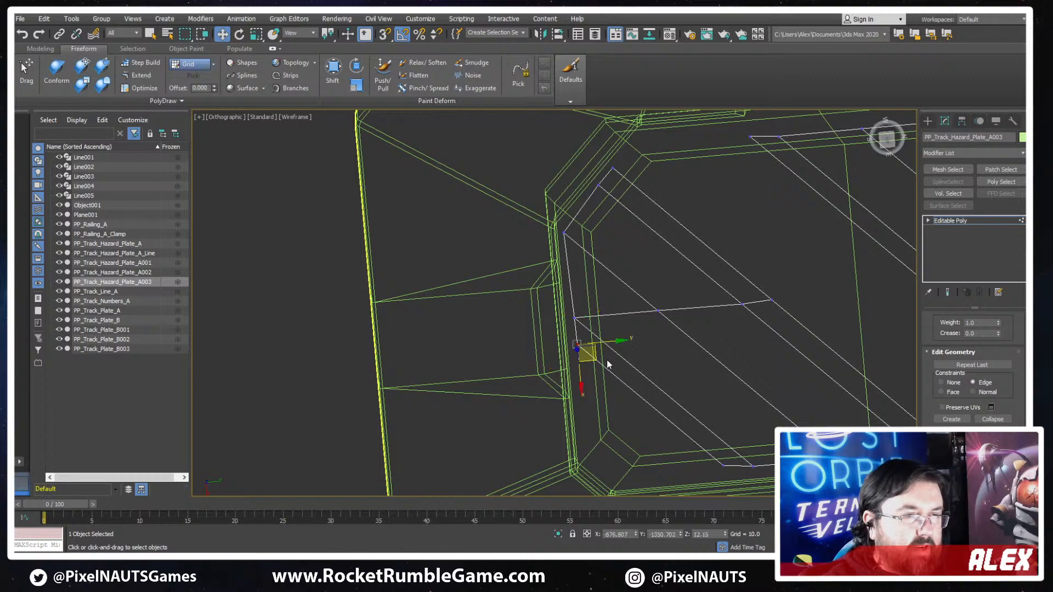
- Check how the stripes fit along the frame in shaded and wireframe views, and leave vertex editing
scroll(597, 356, down, 2)
middle_drag(707, 352, 529, 370)
key(F3)
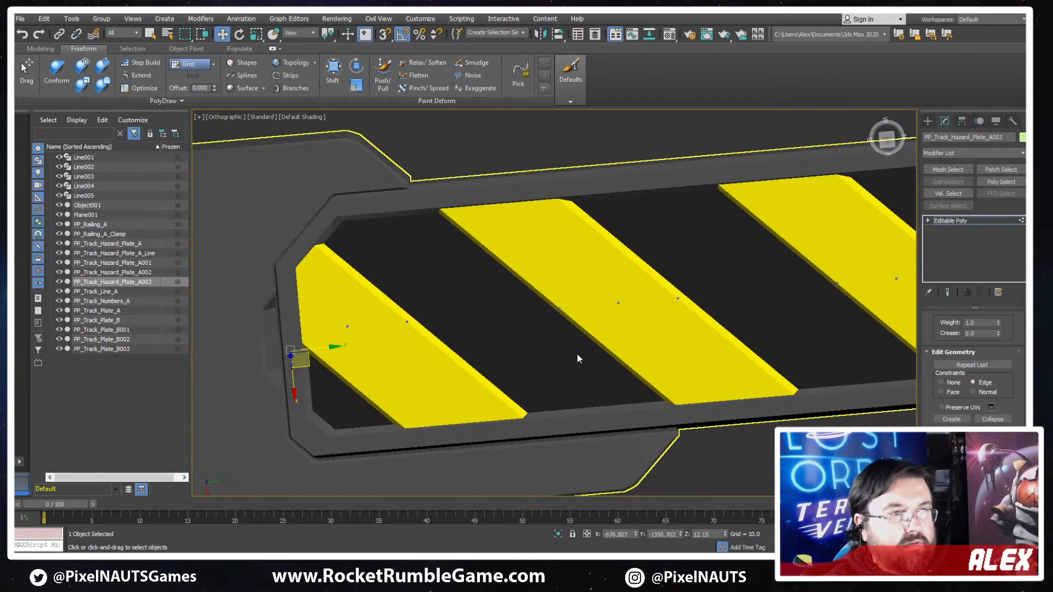
middle_drag(774, 316, 587, 306)
key(F3)
middle_drag(653, 291, 435, 331)
middle_drag(851, 332, 411, 383)
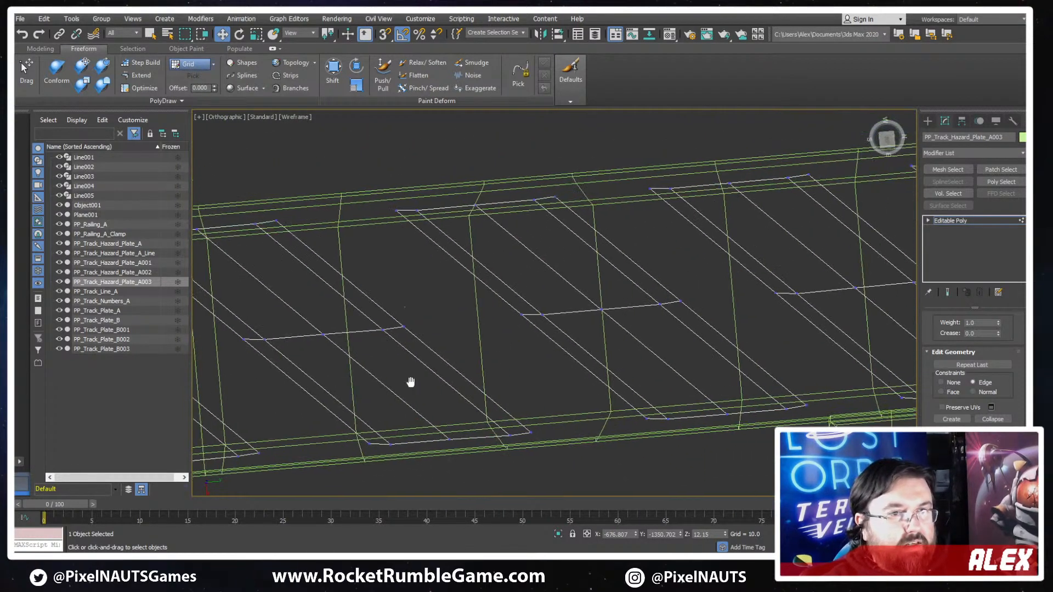
key(F3)
click(975, 221)
key(z)
- Select the frame and examine the completed hazard plate's stripes and both end caps from several angles
alt+middle_drag(693, 318, 664, 277)
scroll(664, 278, down, 2)
scroll(512, 403, up, 4)
alt+middle_drag(467, 352, 479, 411)
click(548, 409)
scroll(668, 428, down, 2)
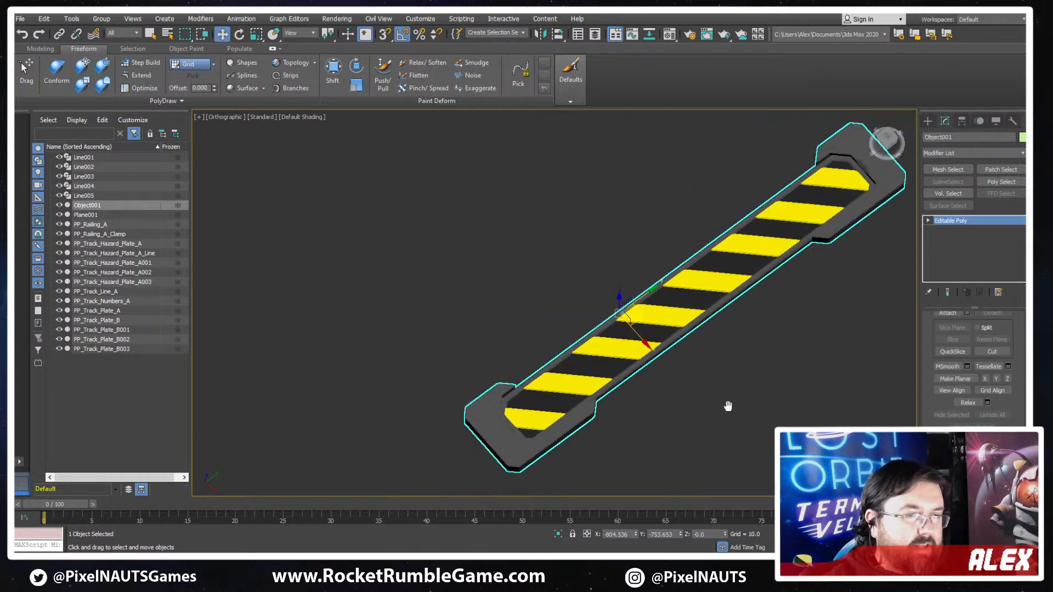
middle_drag(728, 407, 590, 397)
scroll(590, 398, down, 4)
alt+middle_drag(625, 392, 699, 392)
scroll(579, 308, down, 5)
alt+middle_drag(579, 309, 587, 288)
scroll(447, 315, up, 8)
middle_drag(563, 400, 372, 285)
scroll(373, 286, down, 5)
alt+middle_drag(649, 313, 635, 334)
scroll(583, 226, up, 4)
scroll(626, 165, up, 4)
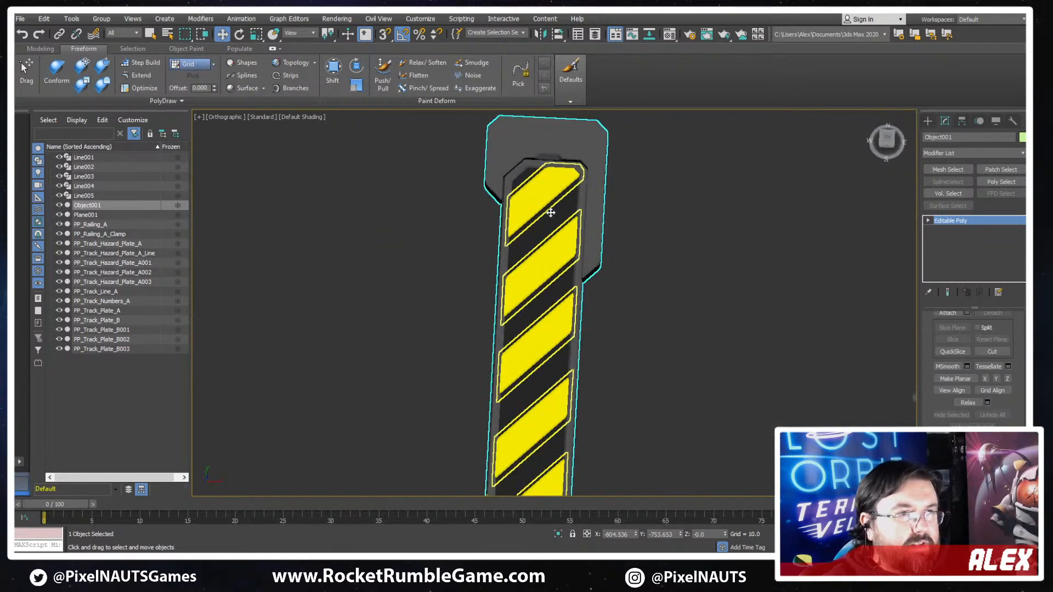
mouse_move(550, 211)
alt+middle_down()
mouse_move(672, 181)
mouse_move(655, 189)
mouse_move(647, 160)
mouse_move(566, 221)
alt+middle_up()
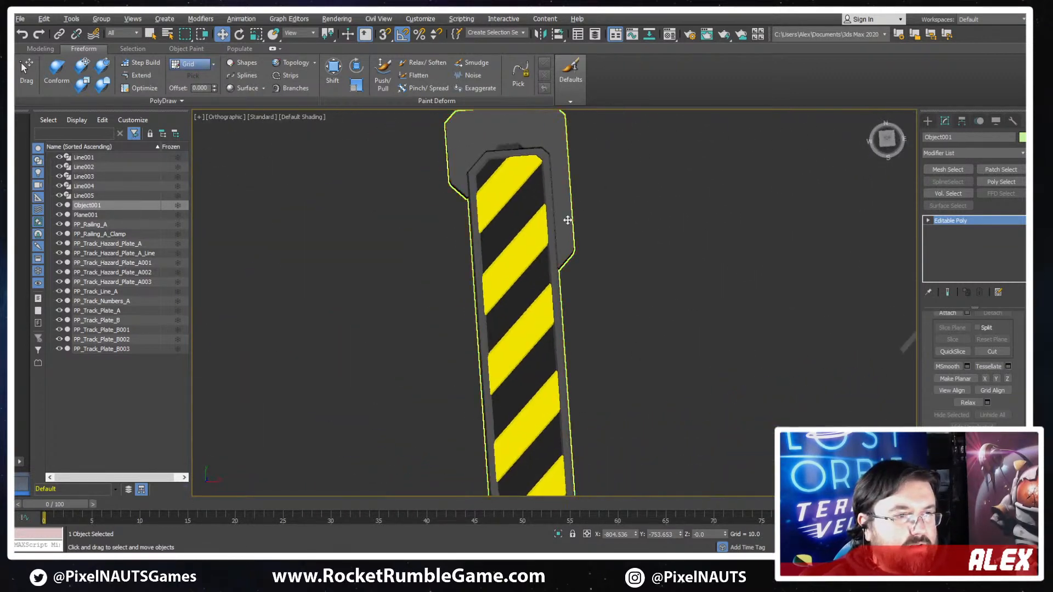
- Set the frame's editing constraint to None and attach the yellow stripes, PP_Track_Hazard_Plate_A003, to the frame
scroll(568, 225, down, 4)
scroll(574, 297, up, 3)
key(F3)
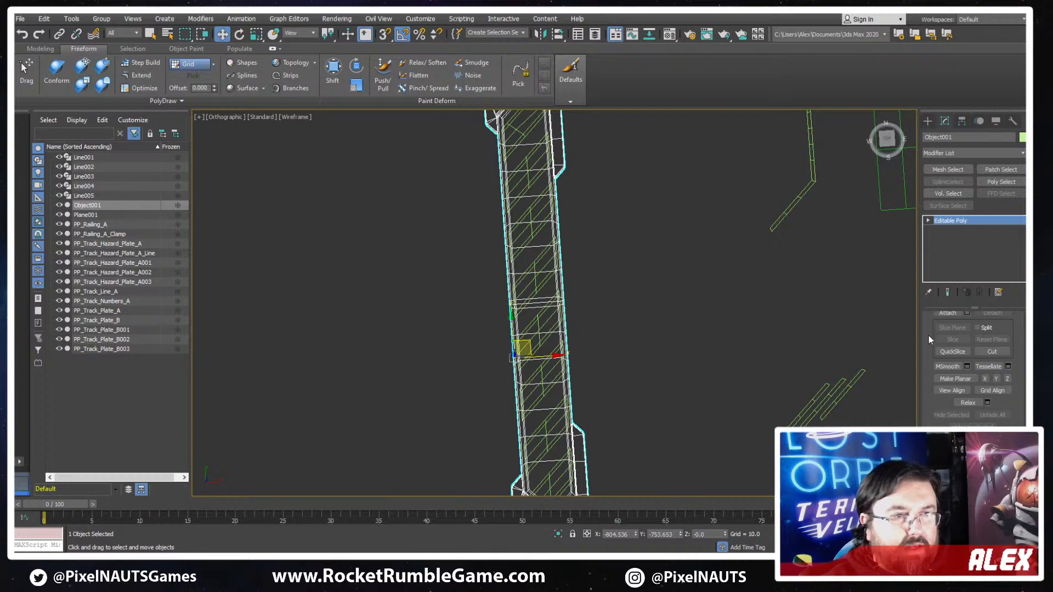
mouse_move(708, 368)
alt+middle_down()
mouse_move(682, 206)
mouse_move(690, 255)
alt+middle_up()
key(F3)
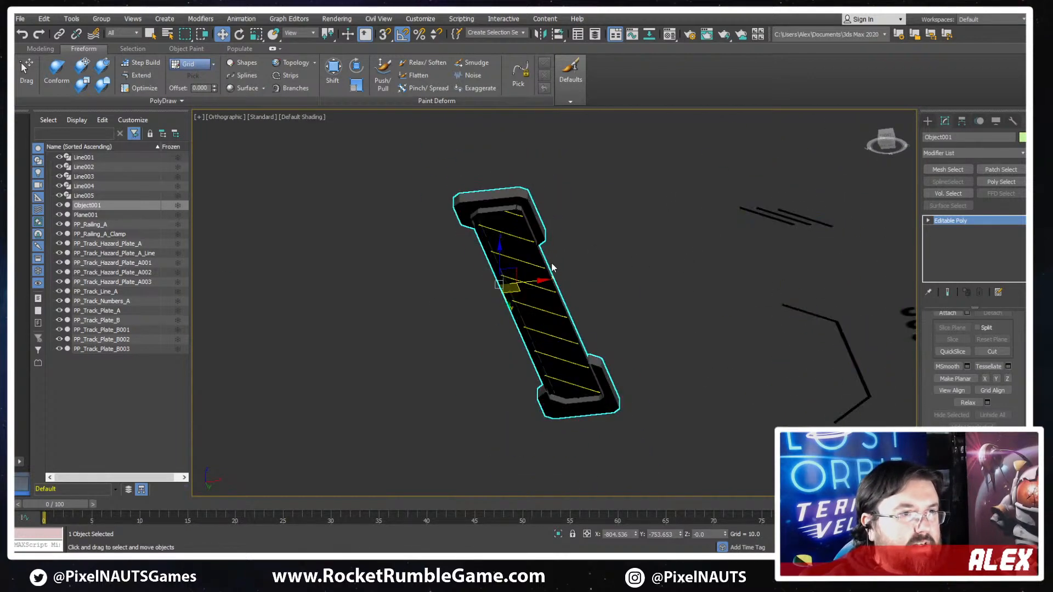
click(951, 390)
scroll(946, 397, up, 5)
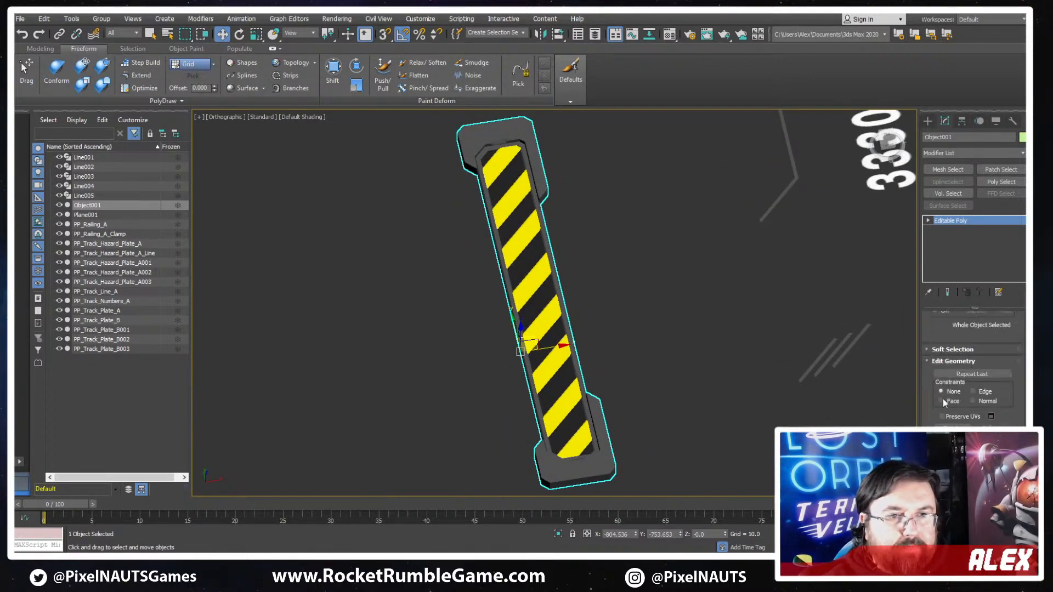
scroll(579, 334, down, 5)
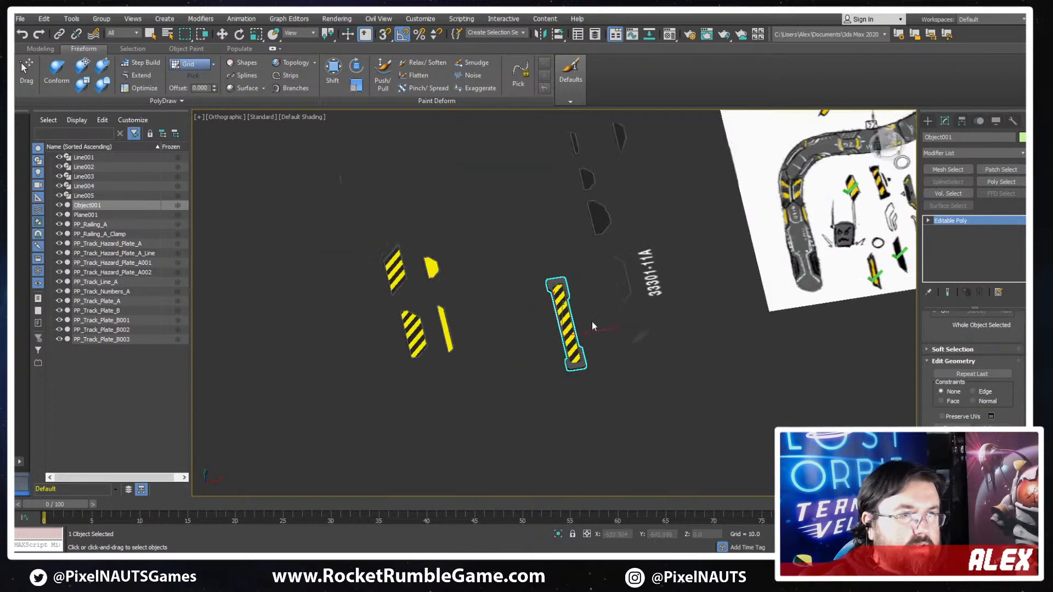
- Copy the green check mark on the reference sheet onto the drawn striped plate with end caps
mouse_move(573, 335)
mouse_down()
mouse_move(510, 281)
mouse_move(500, 285)
mouse_up()
middle_drag(893, 253, 685, 284)
scroll(695, 330, up, 3)
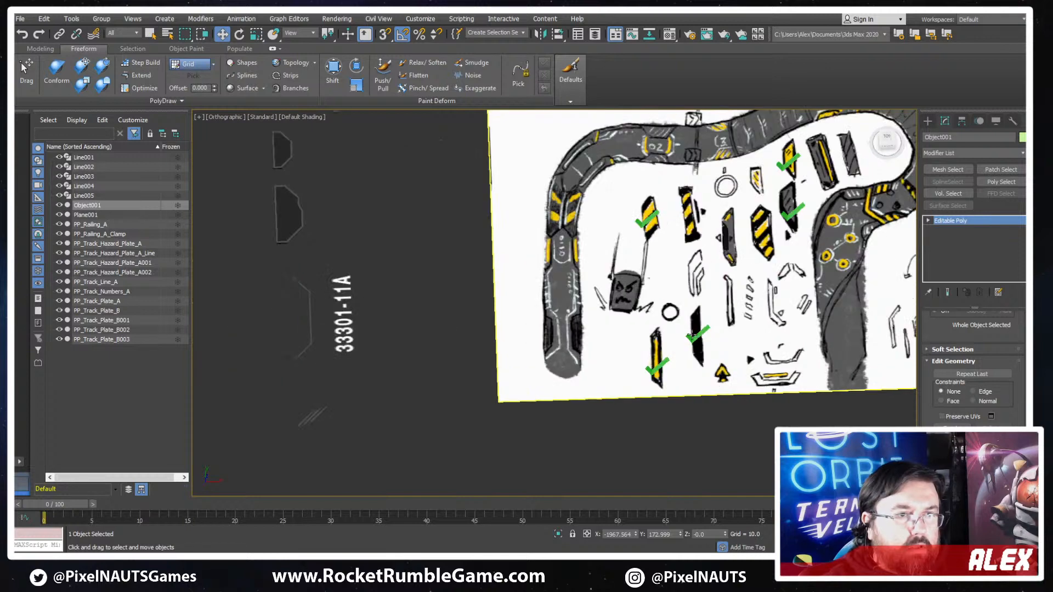
click(696, 329)
scroll(675, 382, up, 5)
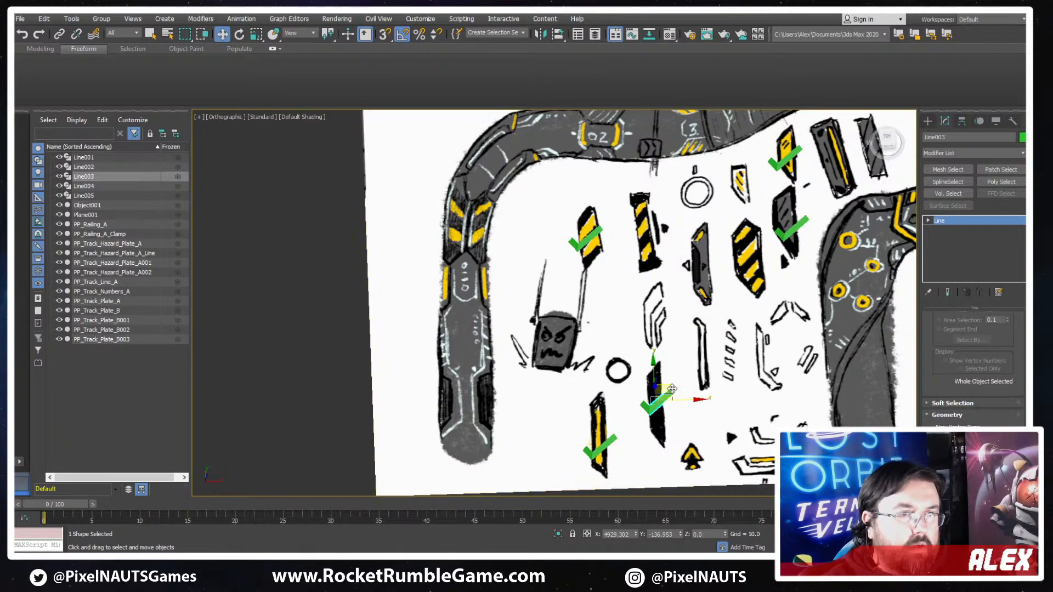
shift+drag(670, 388, 656, 232)
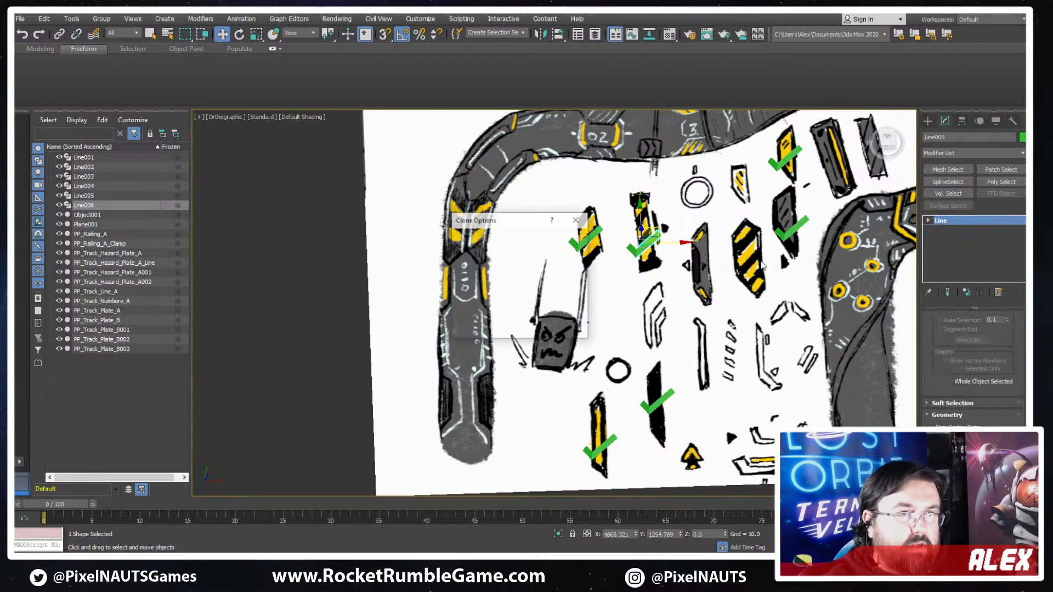
key(Return)
- Examine the reference sheet's unchecked plates and track details to choose the next piece to model
scroll(696, 328, down, 3)
middle_drag(695, 327, 791, 349)
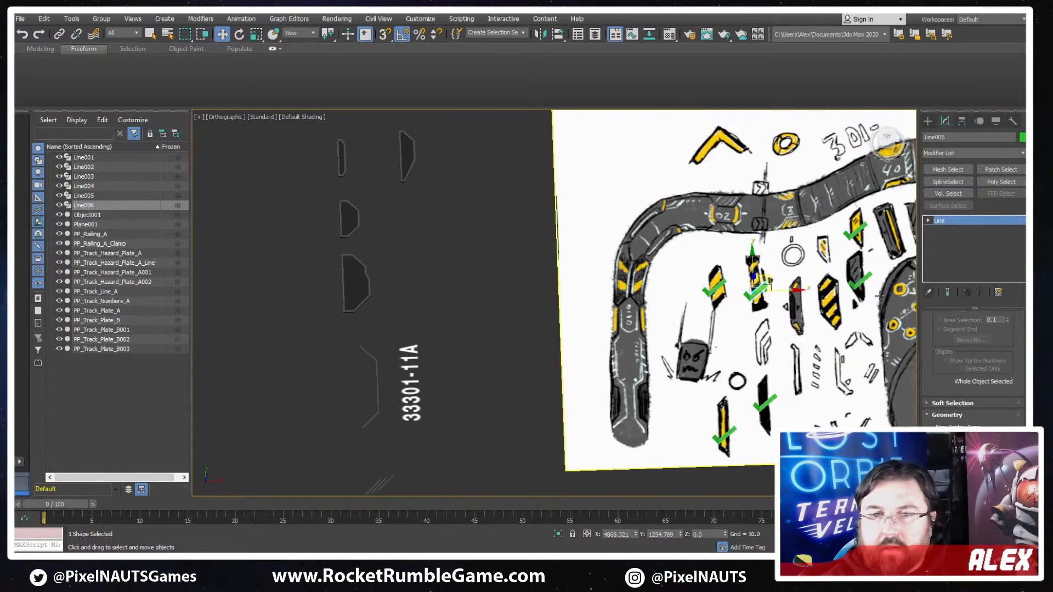
middle_drag(874, 328, 764, 341)
scroll(762, 345, up, 5)
scroll(701, 330, down, 3)
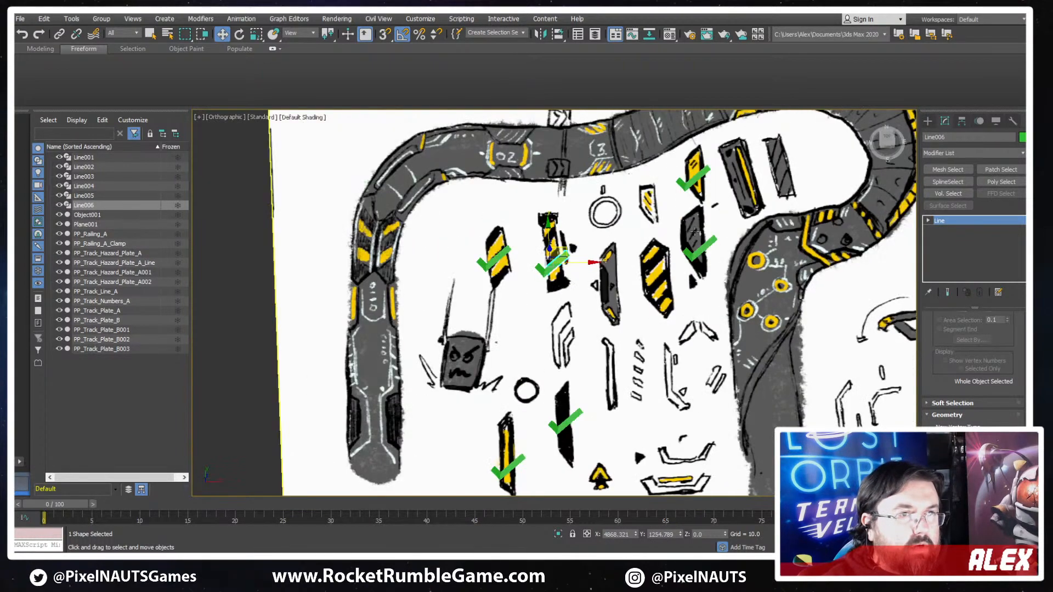
middle_drag(694, 232, 594, 313)
middle_drag(609, 406, 677, 218)
middle_drag(601, 278, 581, 410)
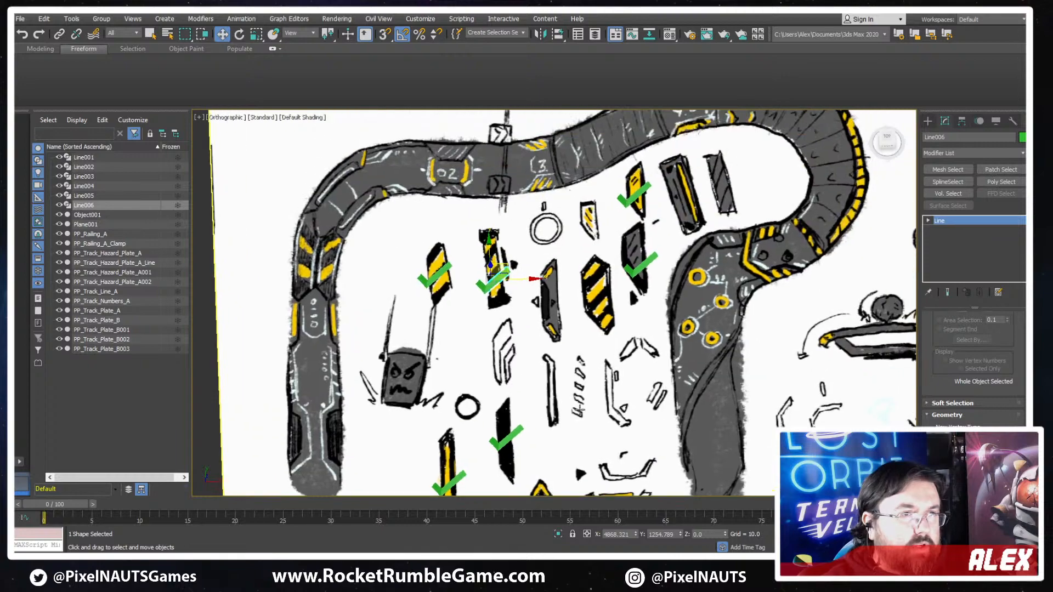
middle_drag(554, 277, 571, 330)
mouse_move(467, 280)
middle_down()
mouse_move(463, 352)
mouse_move(464, 327)
middle_up()
mouse_move(673, 334)
middle_down()
mouse_move(571, 320)
mouse_move(459, 250)
mouse_move(423, 336)
mouse_move(427, 373)
mouse_move(550, 319)
middle_up()
middle_drag(460, 392, 585, 400)
scroll(585, 400, up, 4)
scroll(649, 336, down, 2)
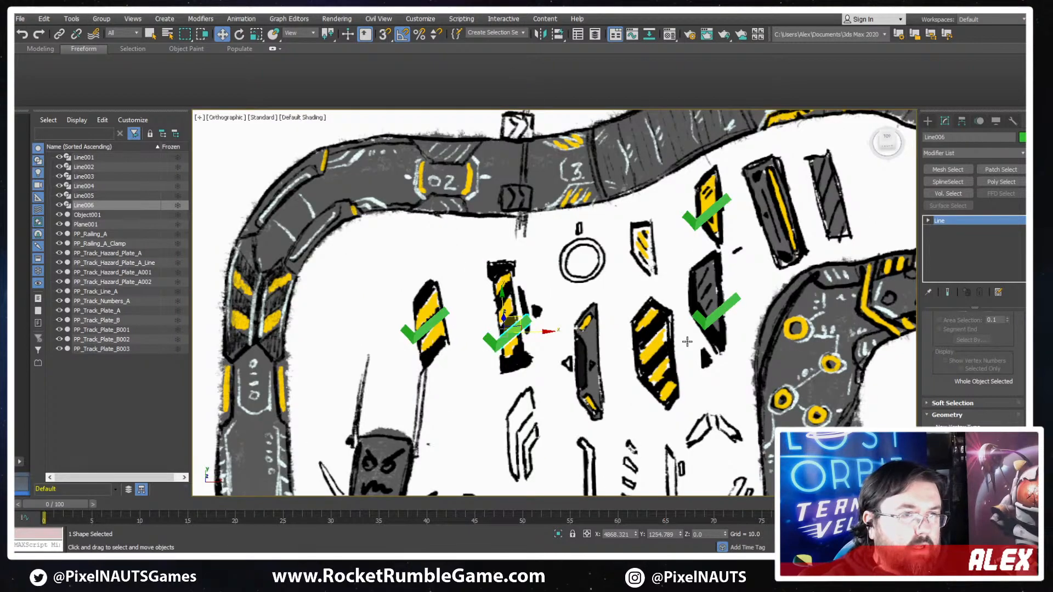
- Compare the modelled plates with the reference sheet to find a suitable base for the next plate
click(578, 408)
scroll(577, 408, down, 2)
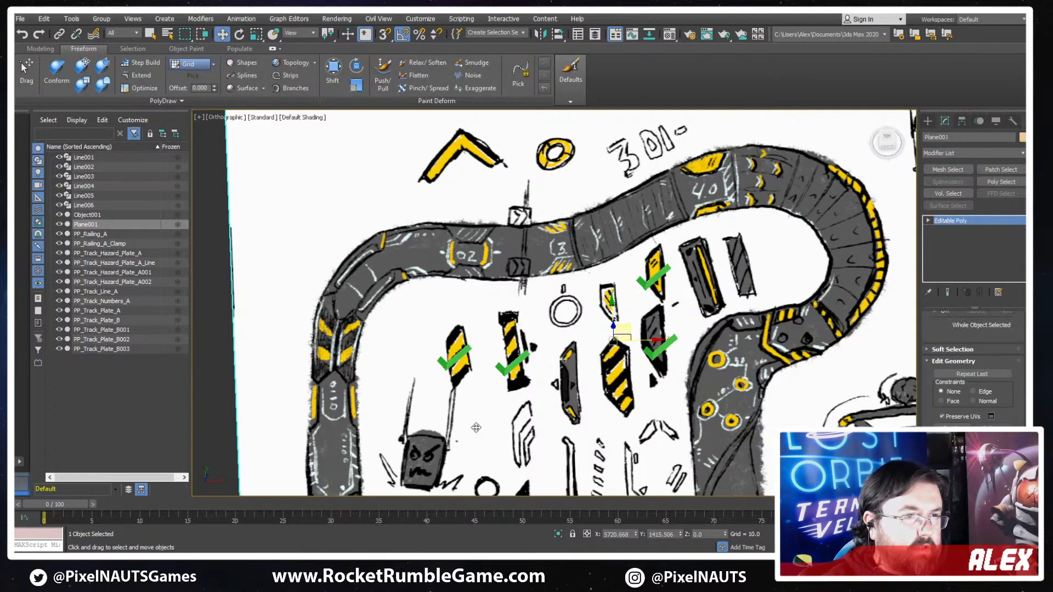
middle_drag(476, 428, 725, 253)
scroll(724, 253, down, 5)
scroll(502, 272, up, 2)
scroll(469, 269, up, 3)
middle_drag(647, 279, 418, 412)
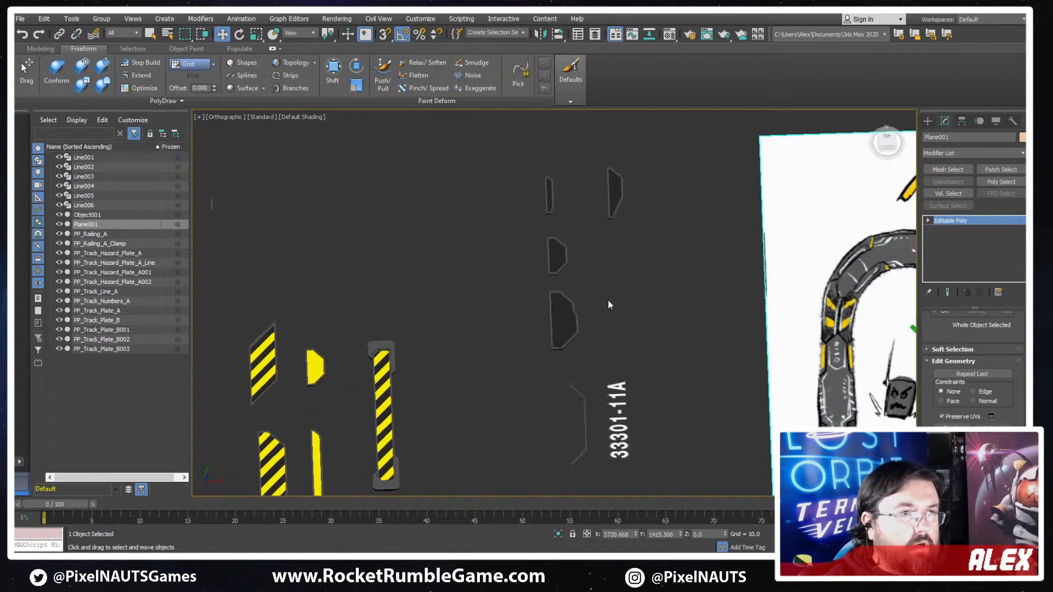
middle_drag(608, 302, 466, 328)
scroll(478, 233, down, 2)
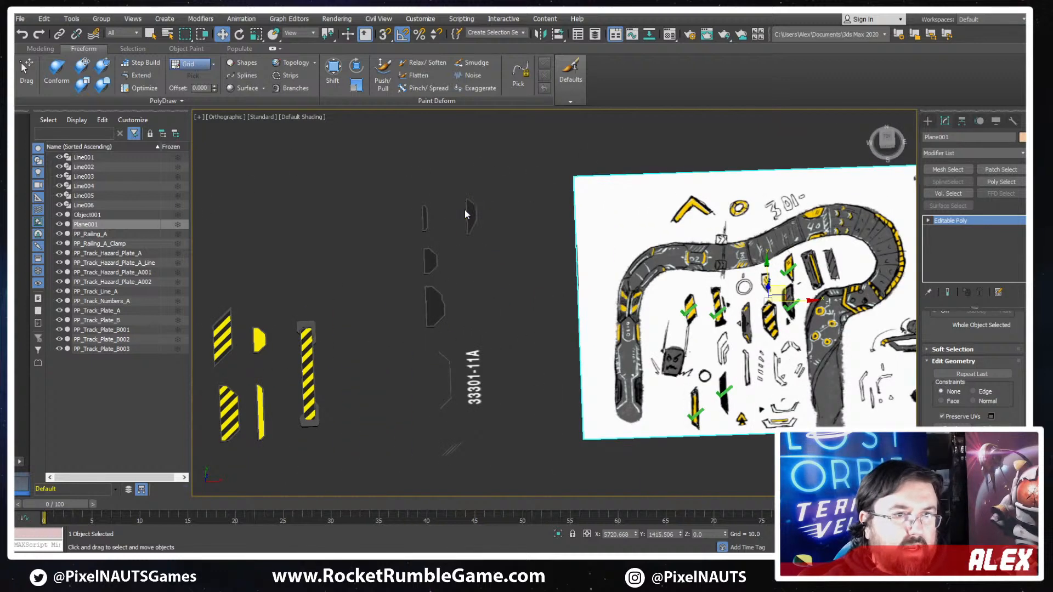
click(467, 214)
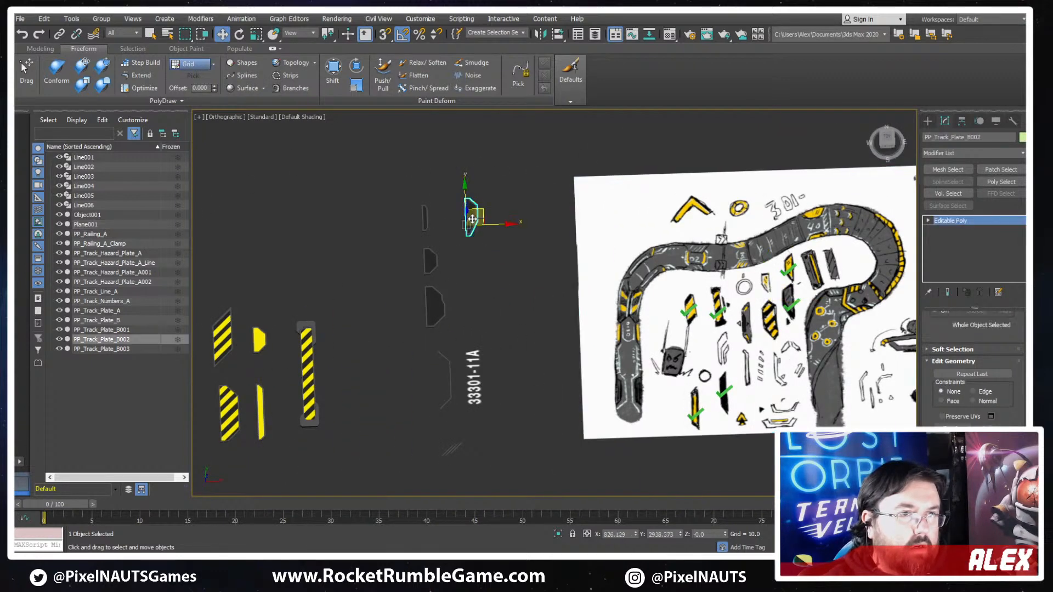
middle_drag(500, 322, 528, 291)
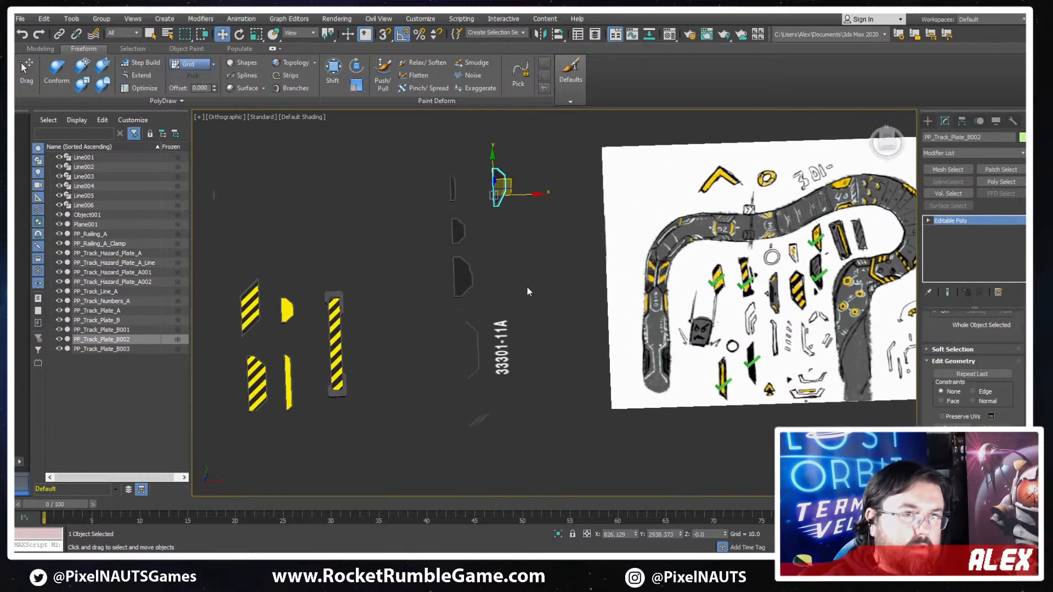
- Duplicate the wide striped hazard plate, PP_Track_Hazard_Plate_A, and place the copy beside the original
click(265, 396)
middle_drag(275, 416, 537, 341)
scroll(532, 293, up, 4)
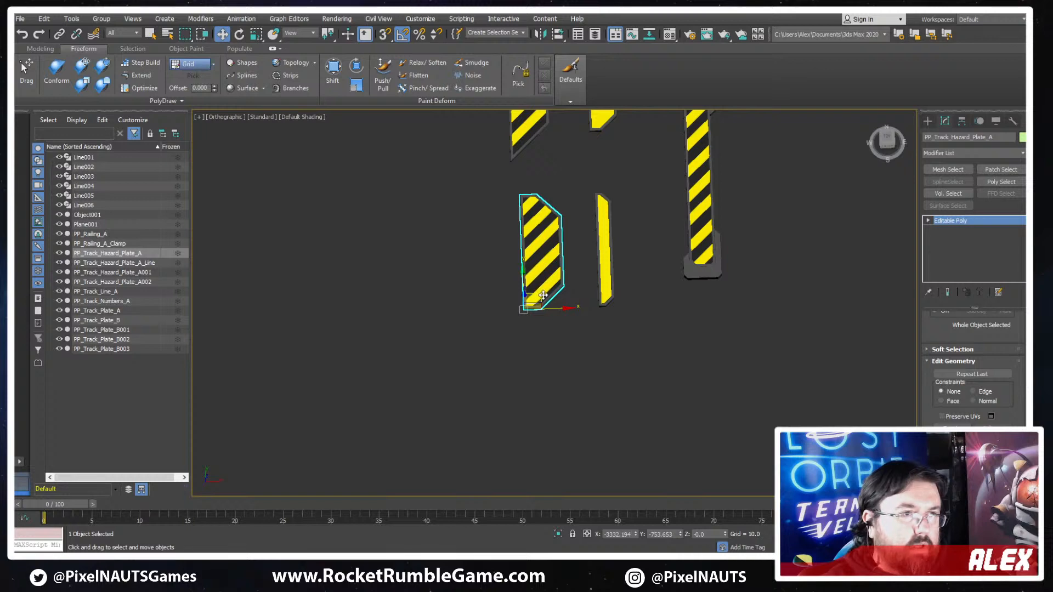
mouse_move(515, 433)
shift+mouse_down()
mouse_move(431, 361)
mouse_move(447, 304)
shift+mouse_up()
click(624, 343)
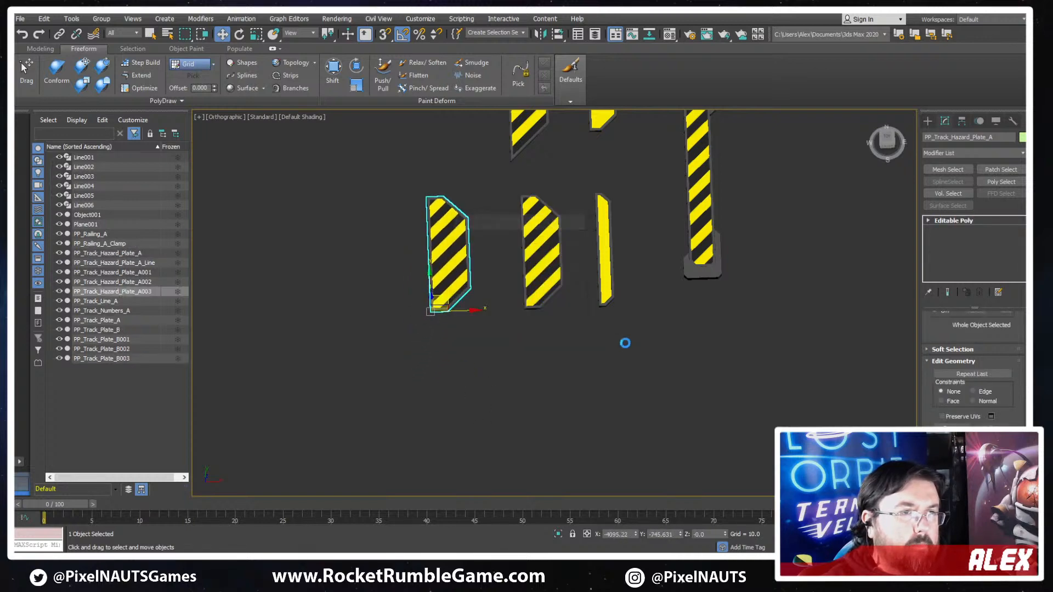
- Start editing the duplicated hazard plate's edges with edged faces shown
scroll(540, 335, down, 4)
mouse_move(785, 294)
middle_down()
mouse_move(536, 375)
mouse_move(479, 425)
mouse_move(515, 399)
middle_up()
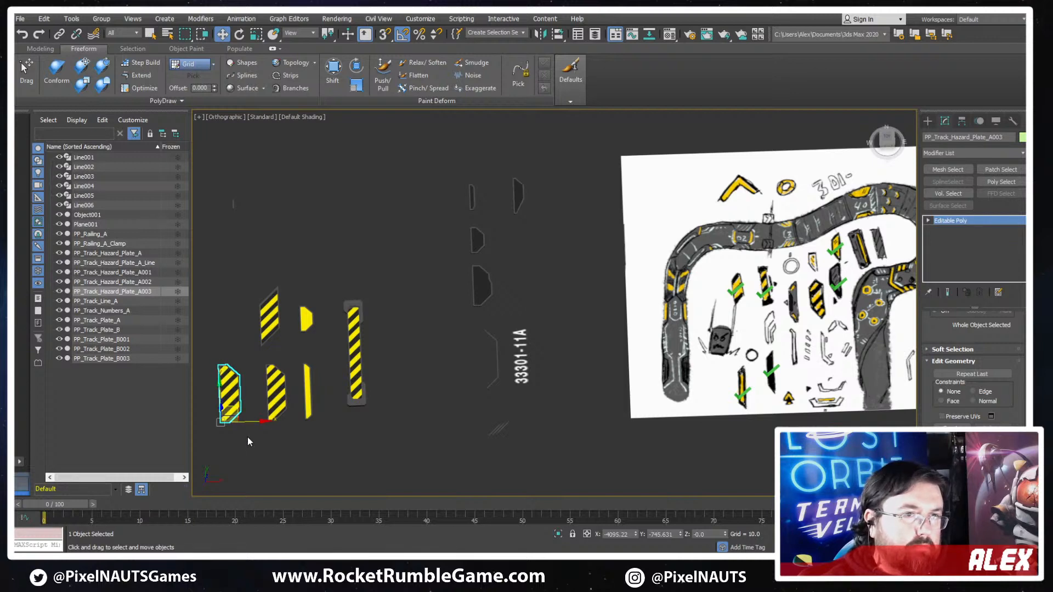
middle_drag(218, 364, 452, 273)
scroll(396, 297, up, 6)
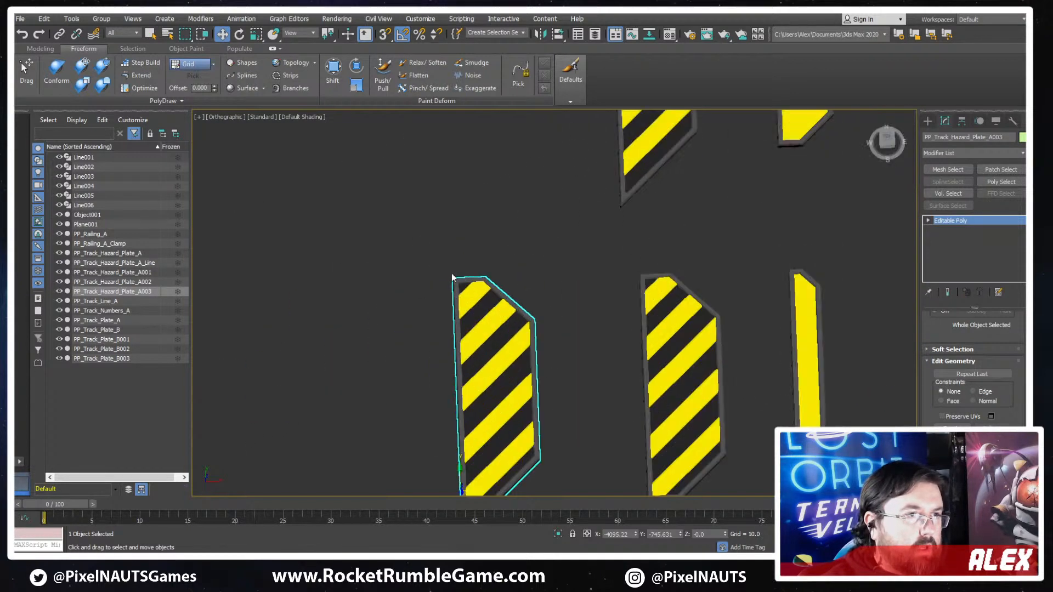
scroll(452, 273, up, 5)
key(2)
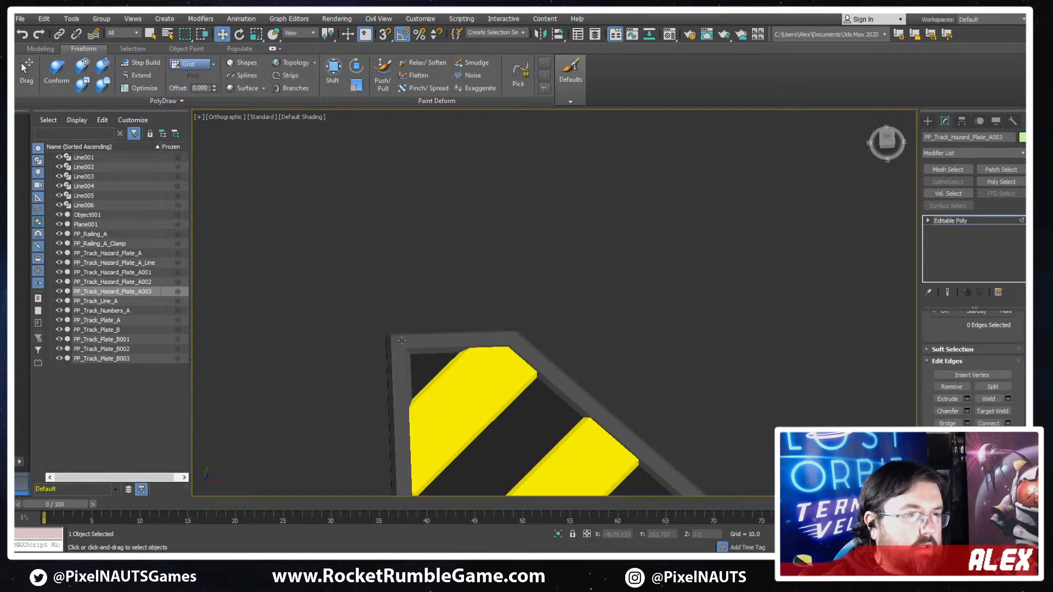
key(F4)
double_click(400, 341)
middle_drag(631, 418, 668, 329)
scroll(668, 328, down, 3)
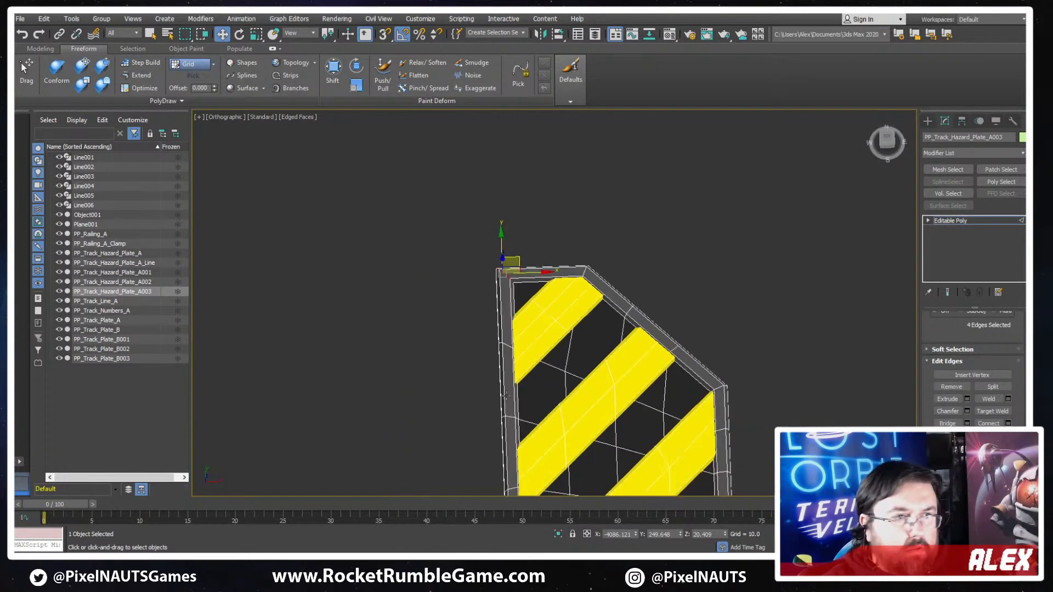
- Select the crosswise edge loops down the duplicated plate's frame and backing and remove them
double_click(529, 368)
double_click(552, 367)
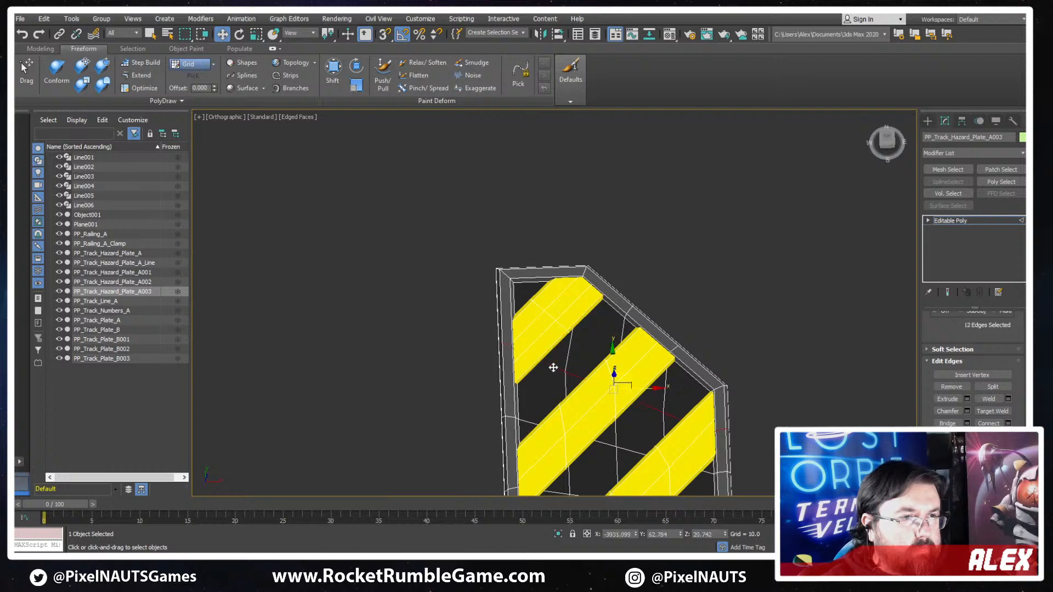
ctrl+double_click(530, 423)
middle_drag(531, 424, 478, 236)
scroll(516, 274, down, 4)
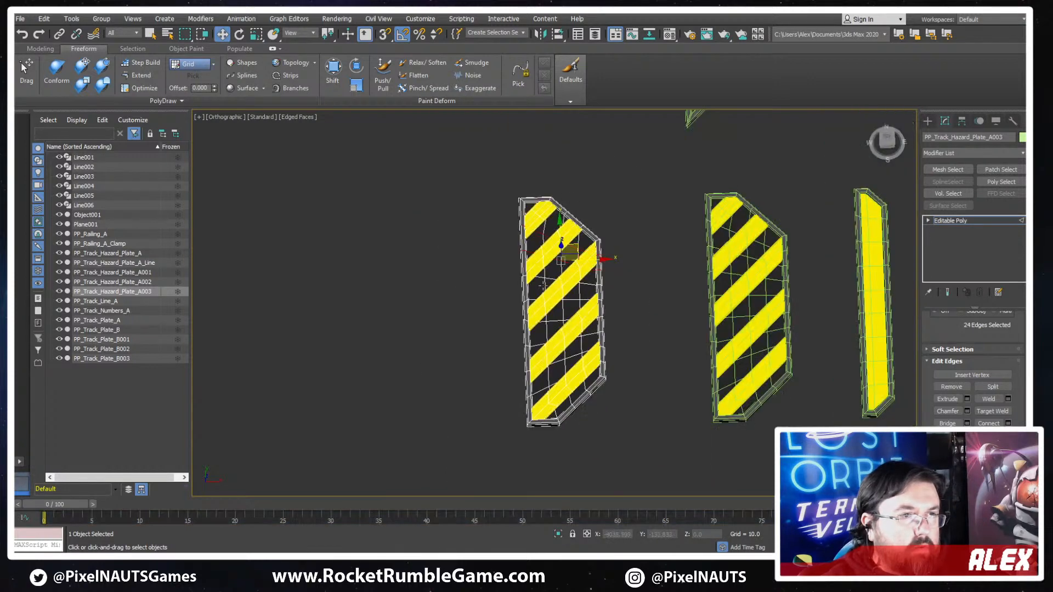
ctrl+double_click(551, 281)
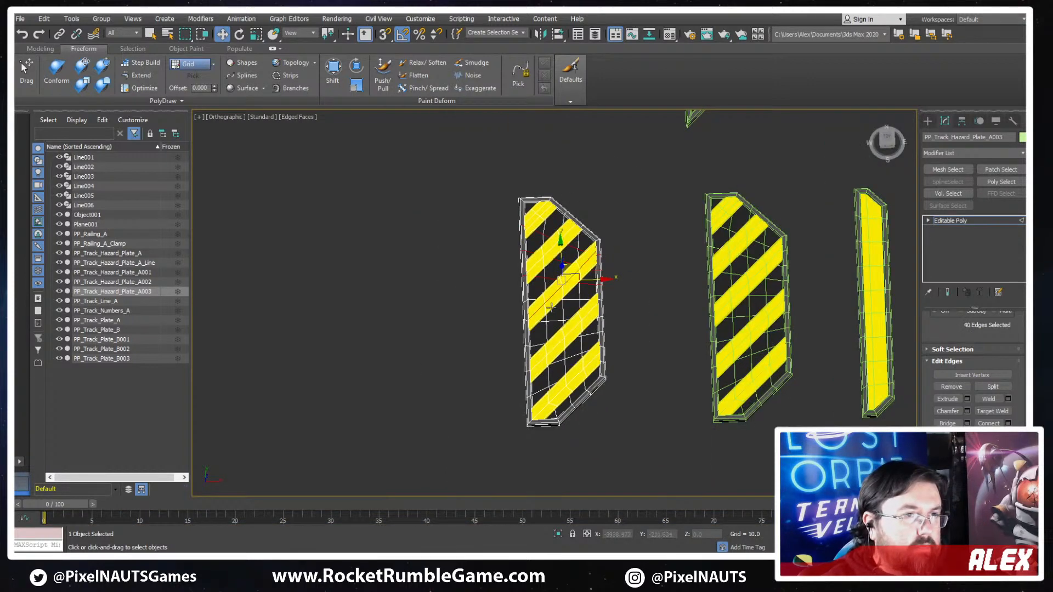
ctrl+double_click(545, 347)
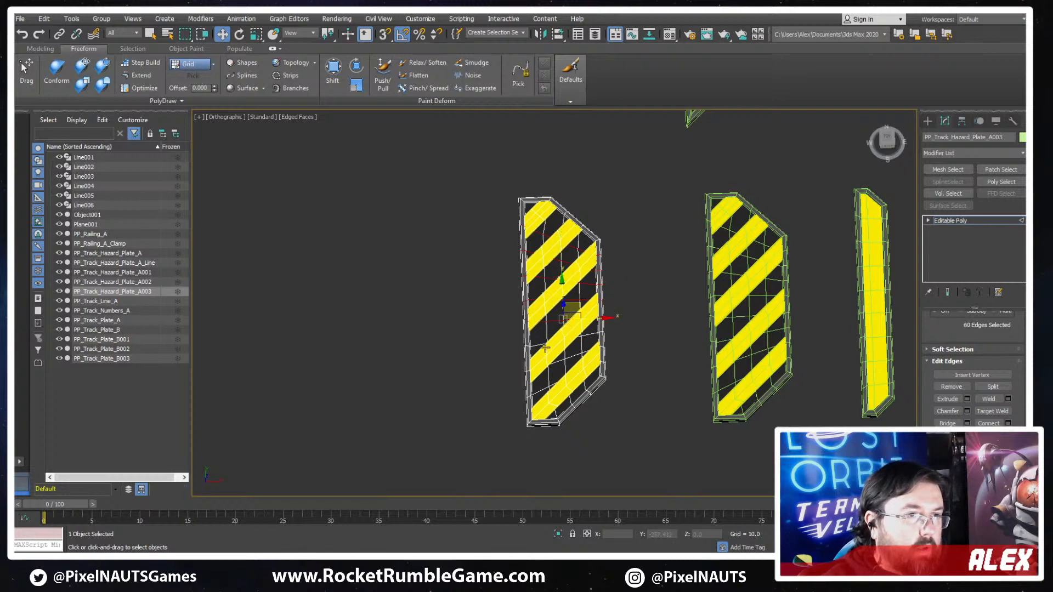
ctrl+double_click(570, 353)
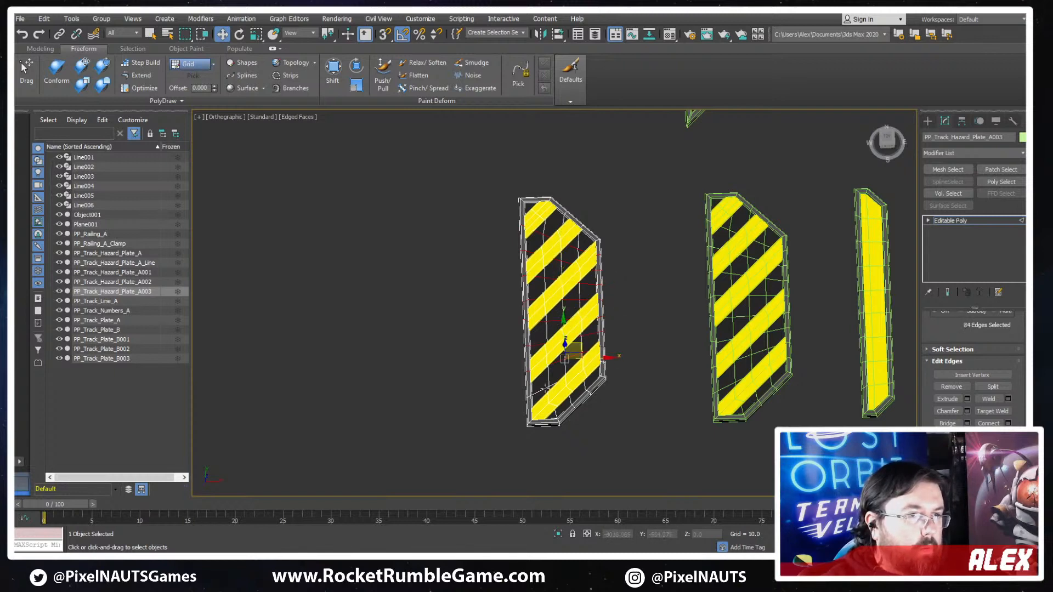
ctrl+double_click(541, 379)
key(ctrl+d)
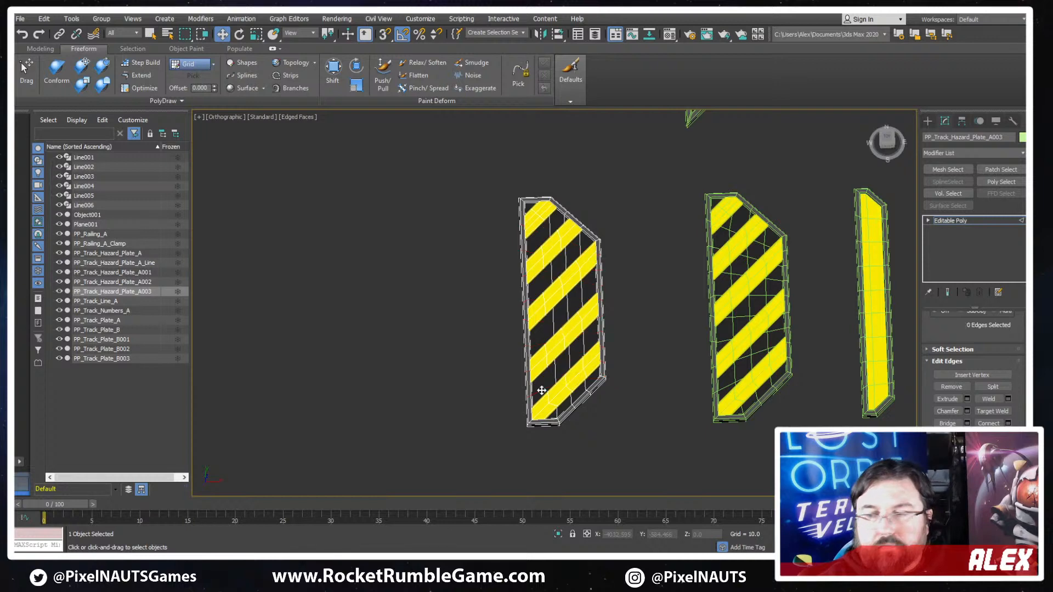
- Select the edges at the duplicated plate's square upper frame corner and chamfer them into a wide diagonal
scroll(558, 188, up, 5)
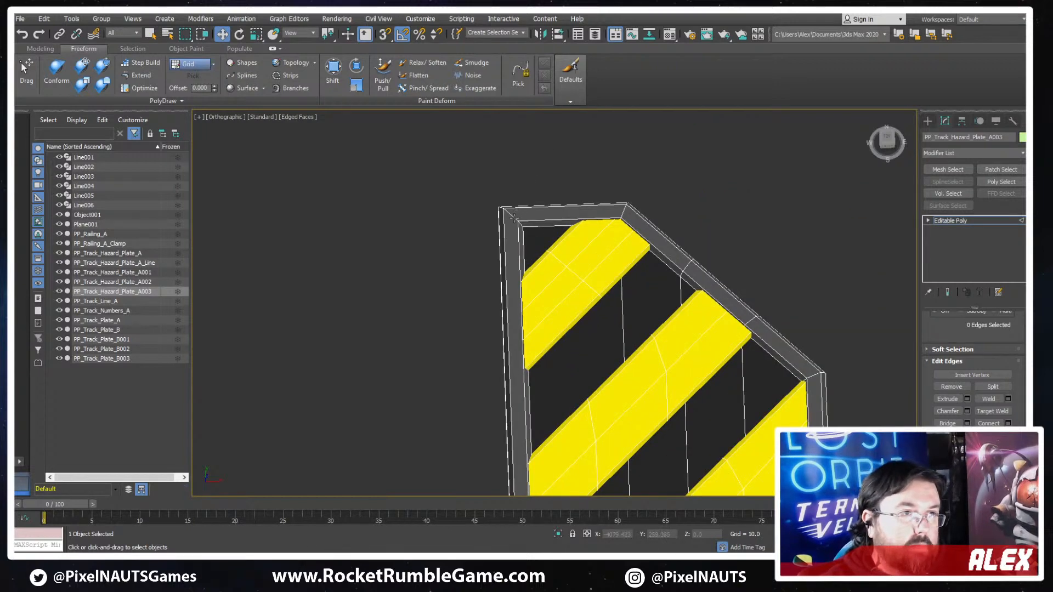
drag(513, 217, 499, 125)
click(947, 411)
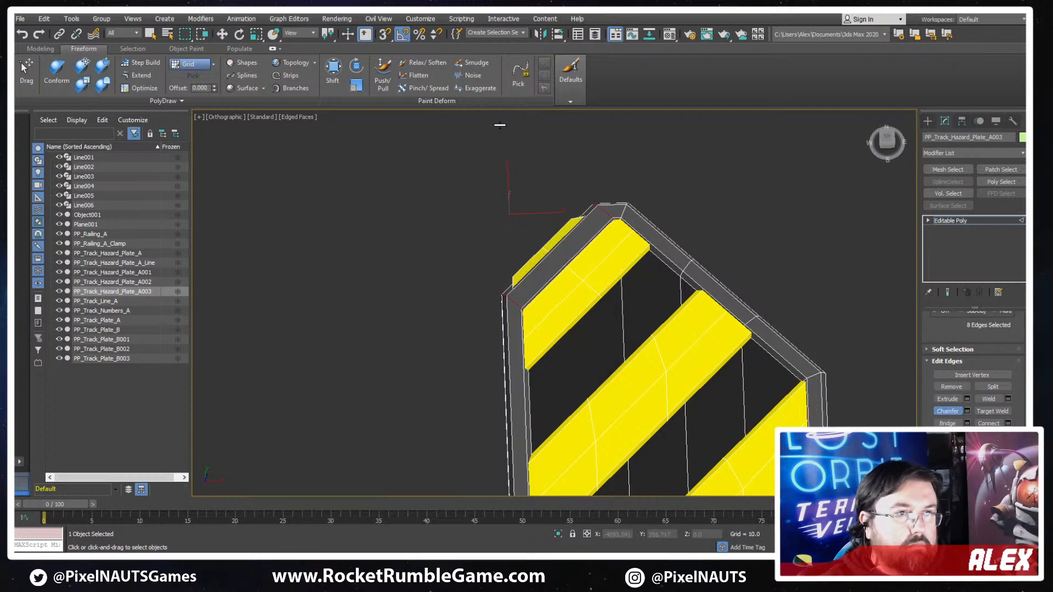
- Compare the duplicated plate's outline with the wide striped plate drawn on the reference sheet
scroll(568, 181, down, 10)
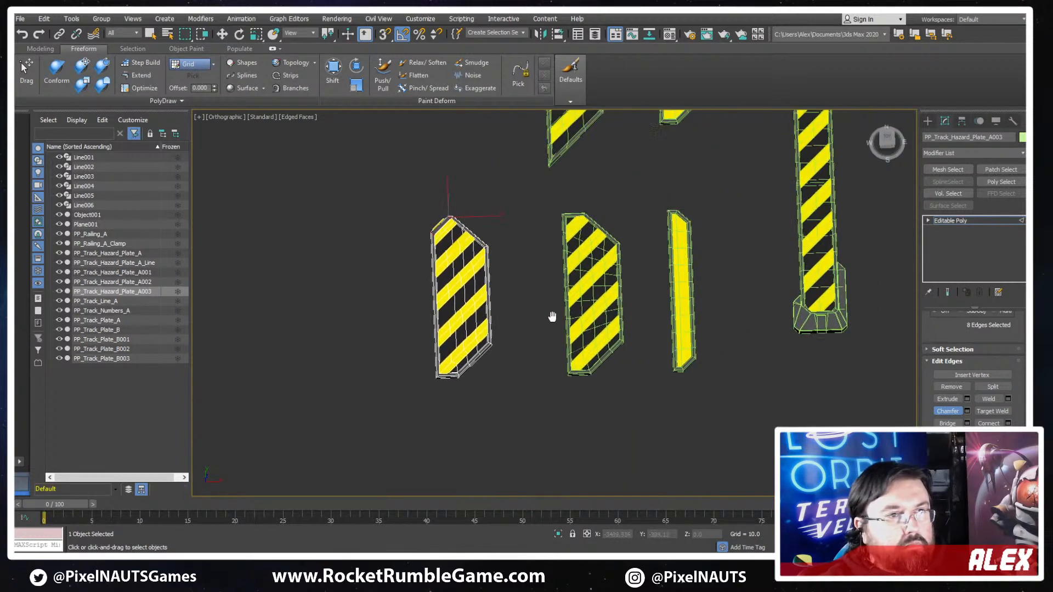
scroll(617, 325, down, 4)
middle_drag(749, 330, 620, 317)
scroll(620, 317, up, 4)
middle_drag(866, 274, 688, 320)
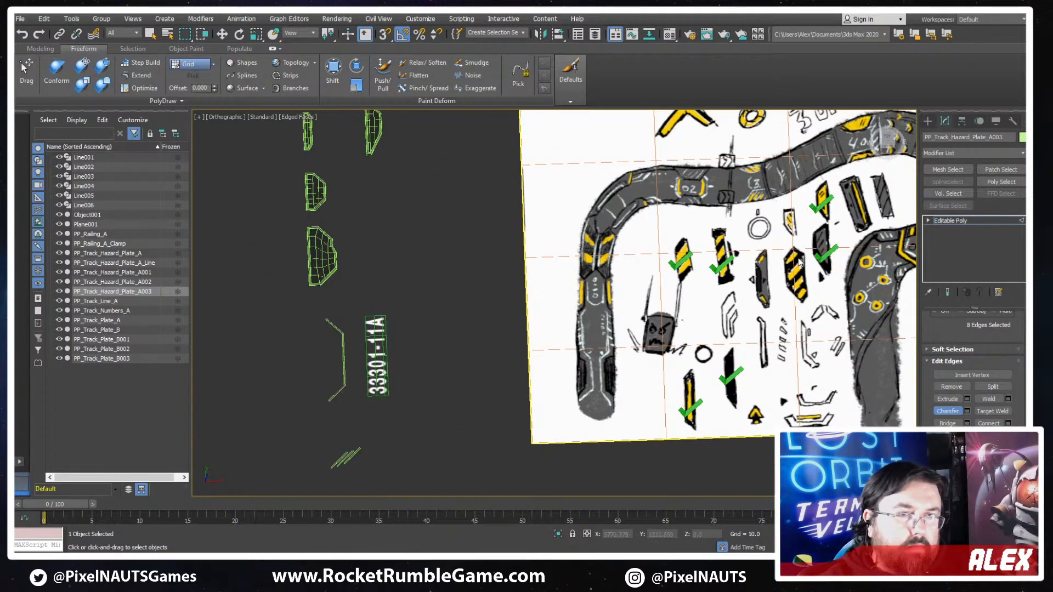
middle_drag(446, 323, 694, 243)
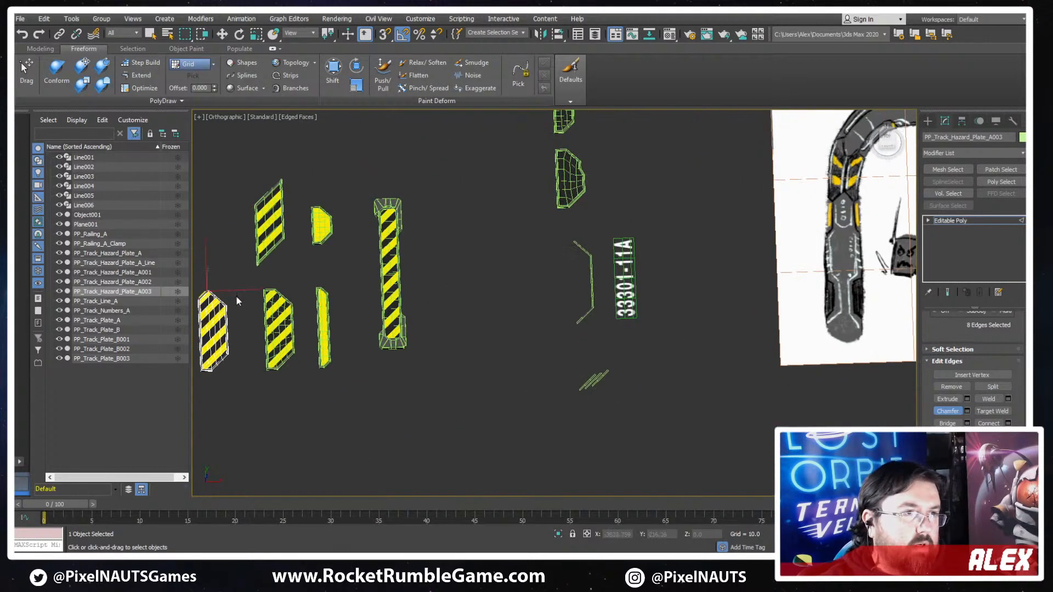
middle_drag(236, 297, 328, 282)
middle_drag(591, 346, 264, 421)
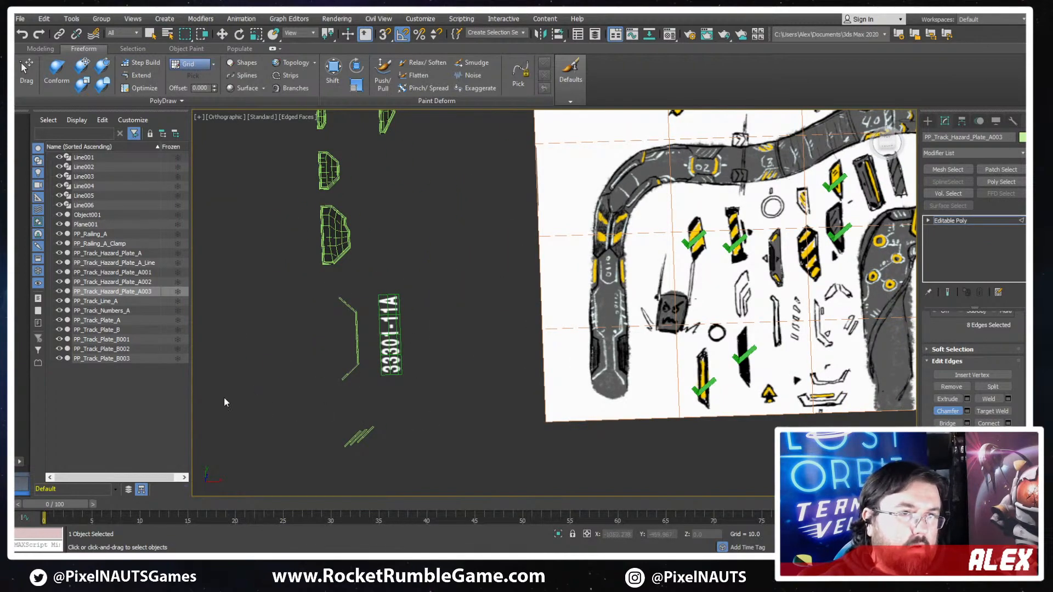
- Select the edges at the duplicated plate's square lower frame corner and chamfer them into a wide diagonal like the upper one
middle_drag(307, 416, 689, 340)
scroll(328, 346, up, 4)
scroll(395, 366, up, 8)
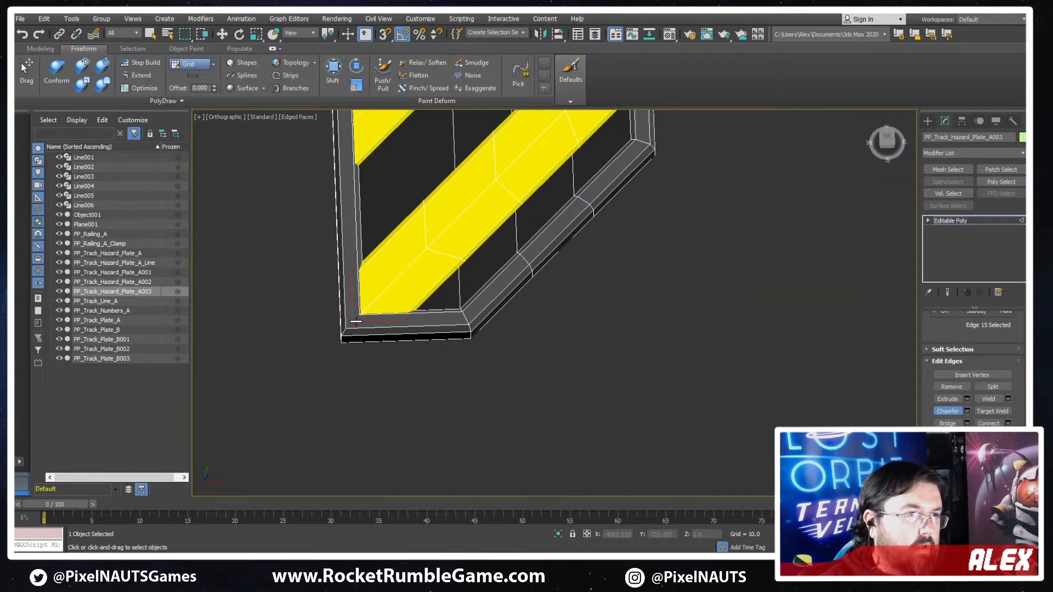
key(2)
key(w)
key(2)
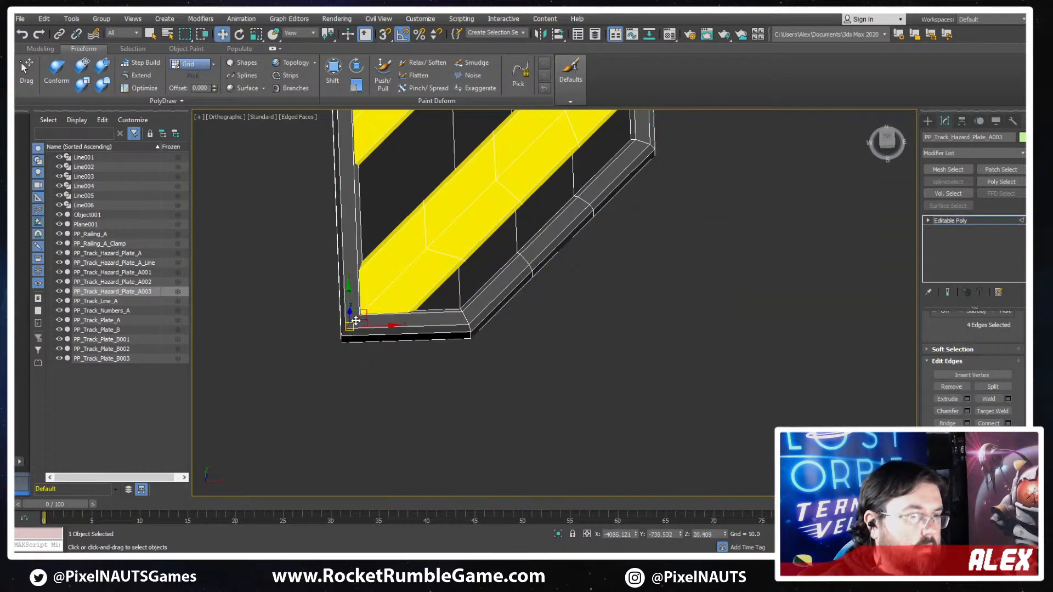
key(2)
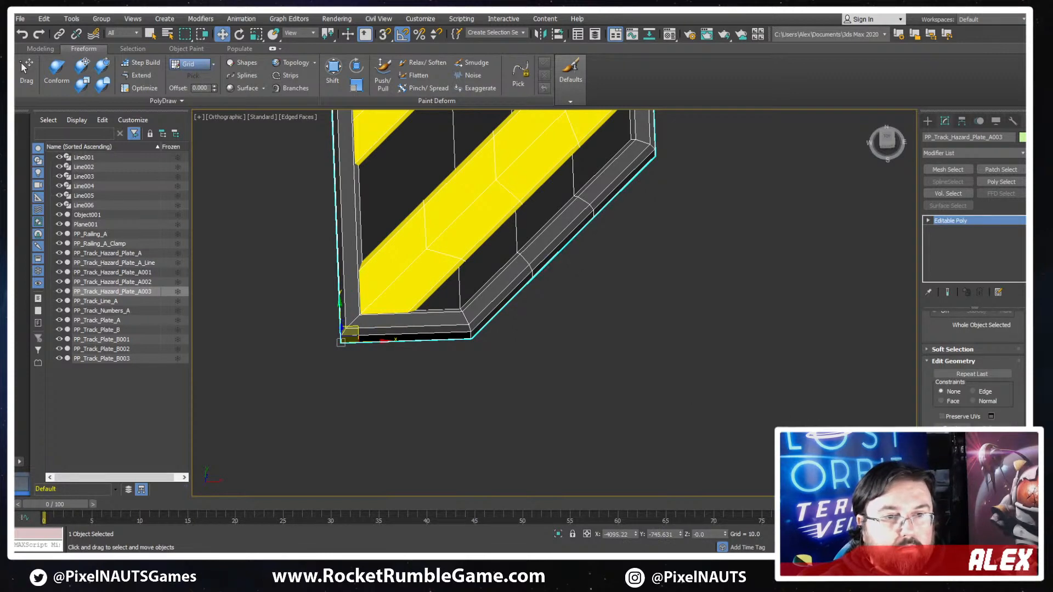
scroll(951, 400, down, 2)
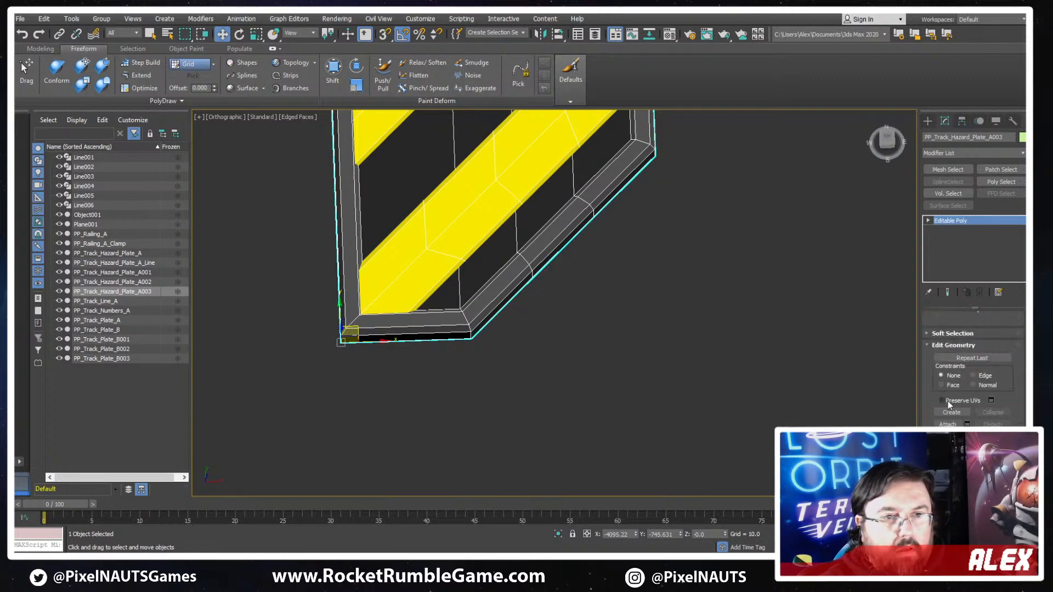
scroll(948, 402, down, 8)
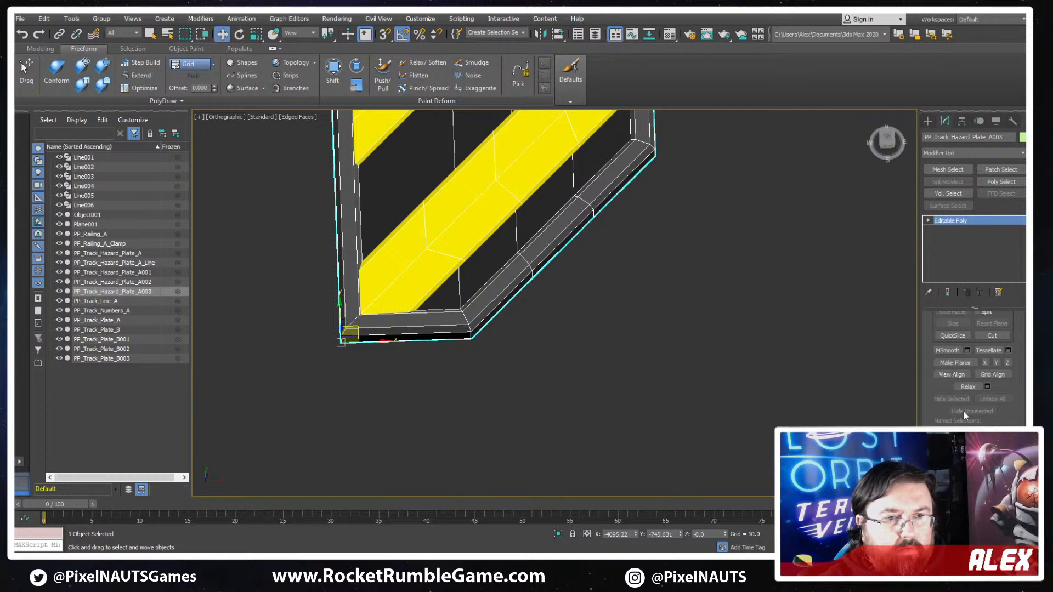
scroll(962, 411, up, 2)
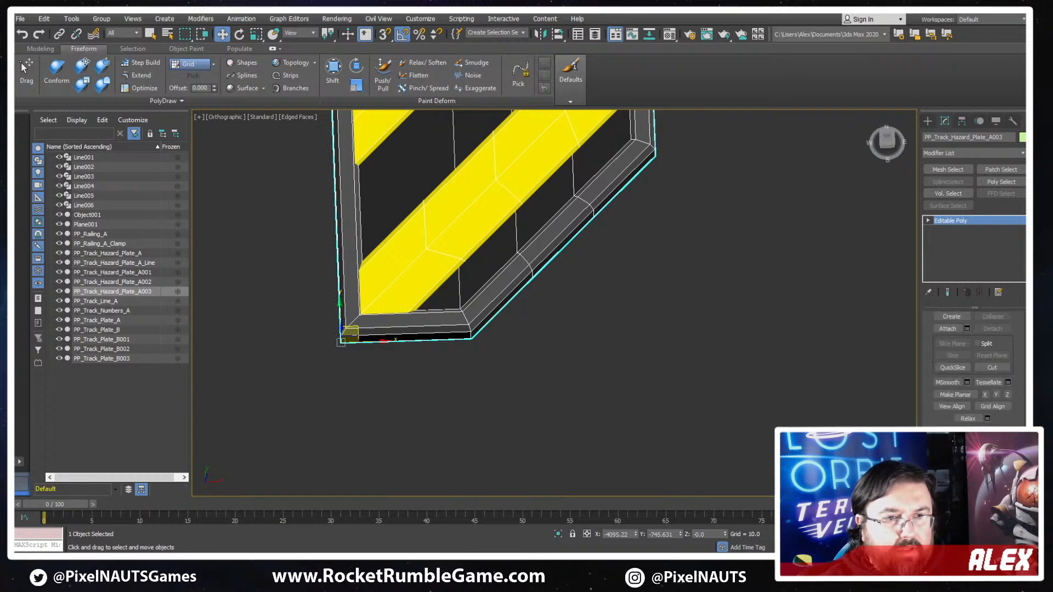
scroll(943, 409, up, 7)
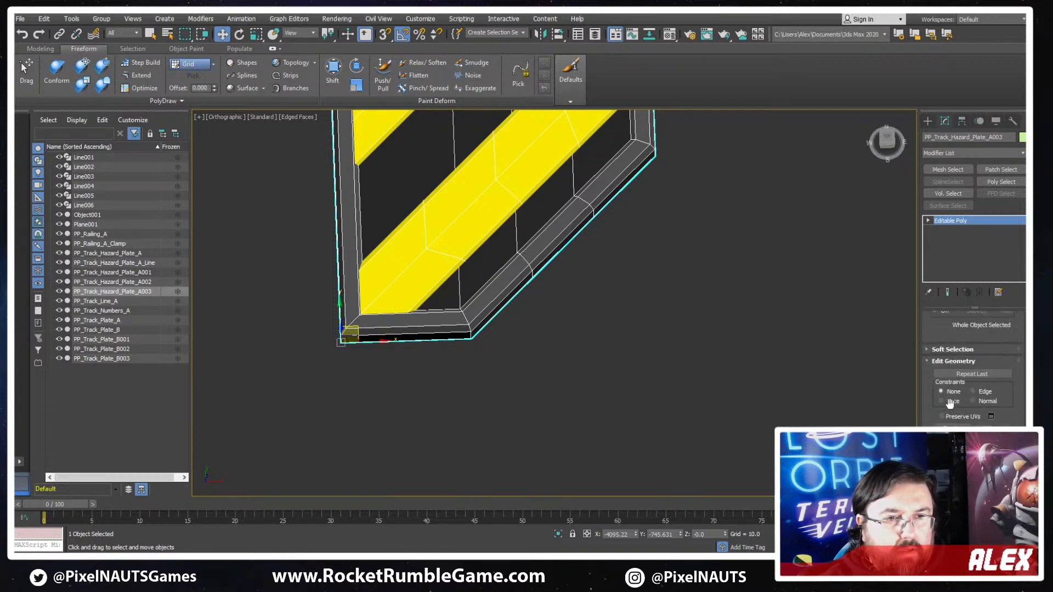
scroll(944, 427, up, 5)
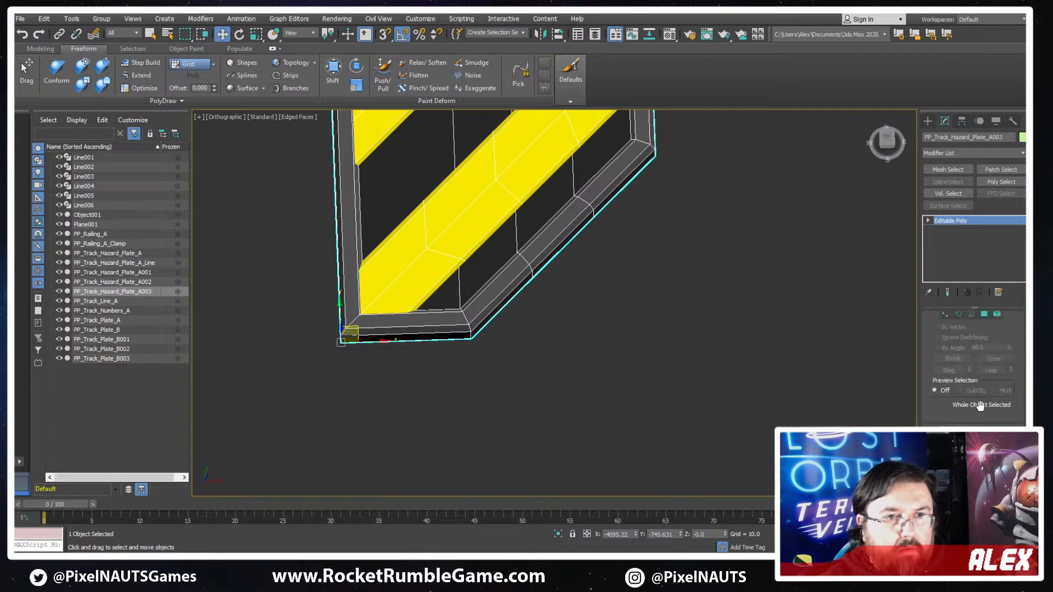
click(961, 330)
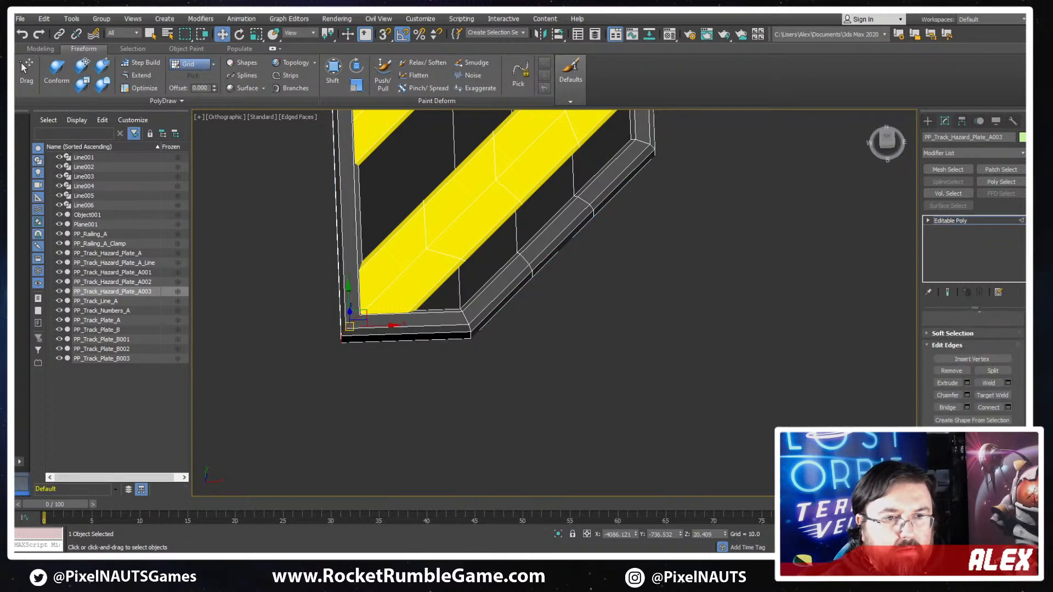
click(942, 391)
scroll(403, 325, up, 3)
middle_drag(294, 325, 462, 430)
scroll(462, 430, down, 6)
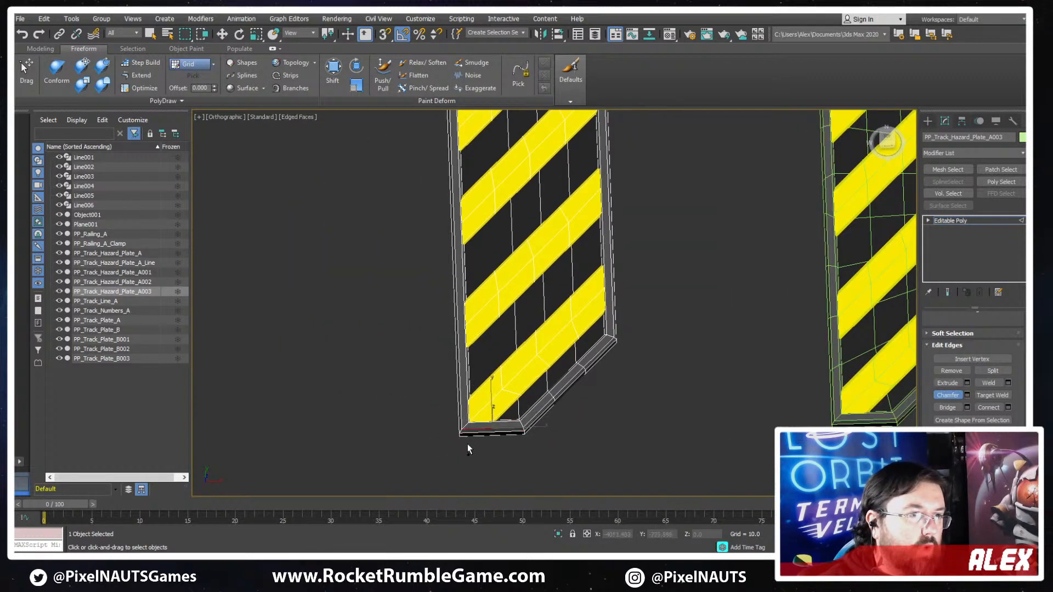
scroll(468, 429, up, 4)
scroll(468, 428, up, 2)
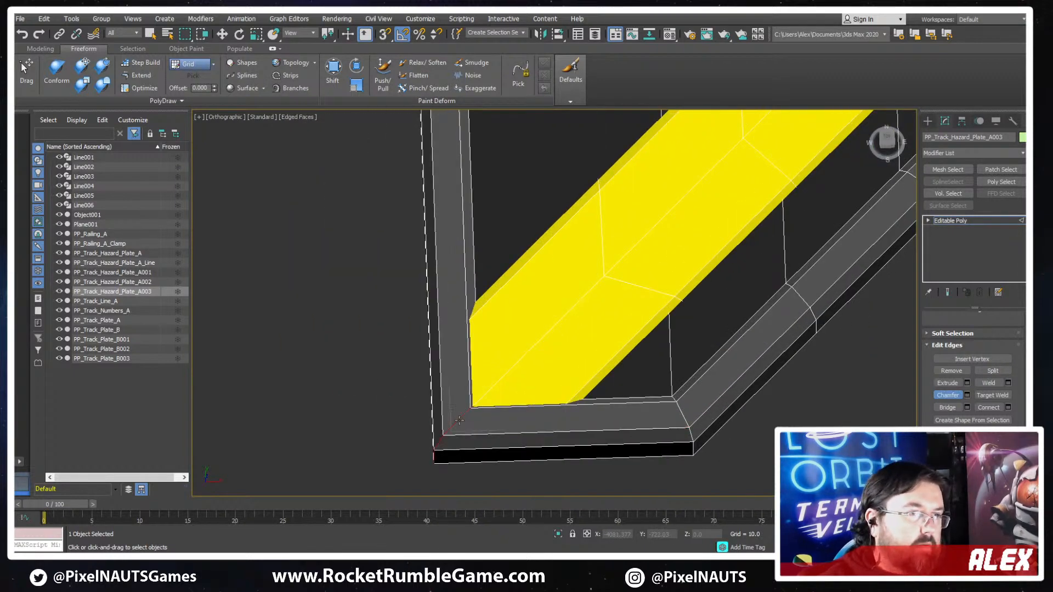
drag(460, 419, 495, 275)
scroll(516, 262, down, 5)
scroll(548, 340, up, 3)
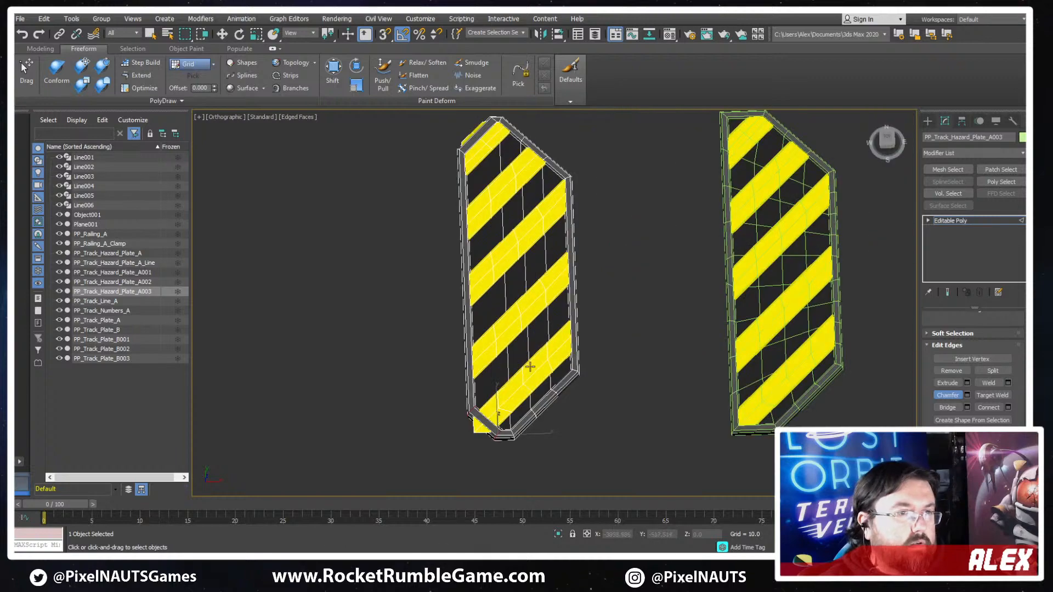
- Set up vertex editing on the duplicated plate in wireframe display, with vertex movement constrained to edges
middle_drag(565, 389, 605, 324)
middle_drag(700, 301, 359, 340)
scroll(359, 340, down, 4)
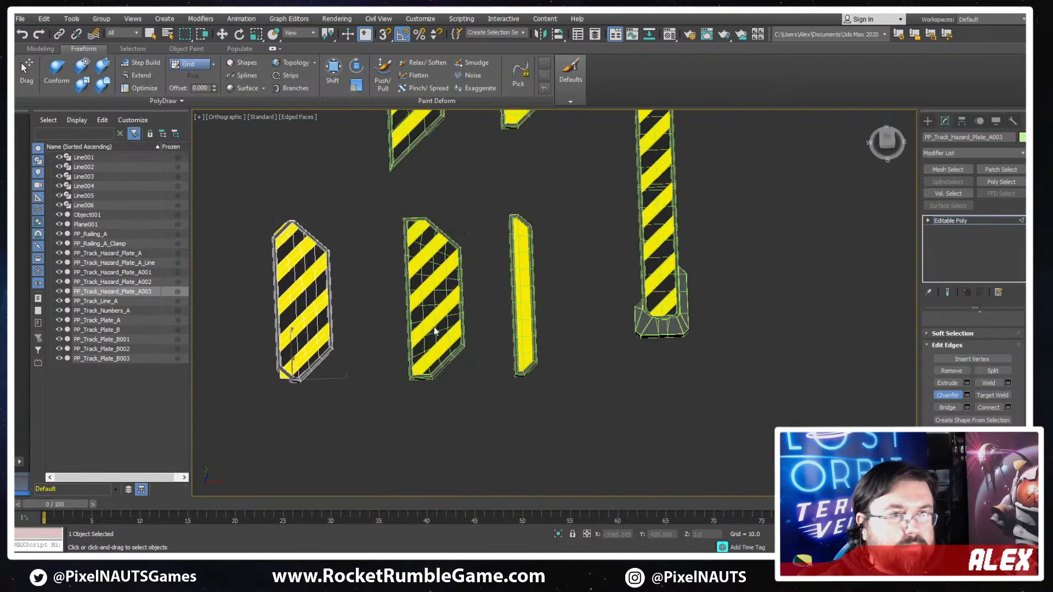
middle_drag(478, 333, 563, 329)
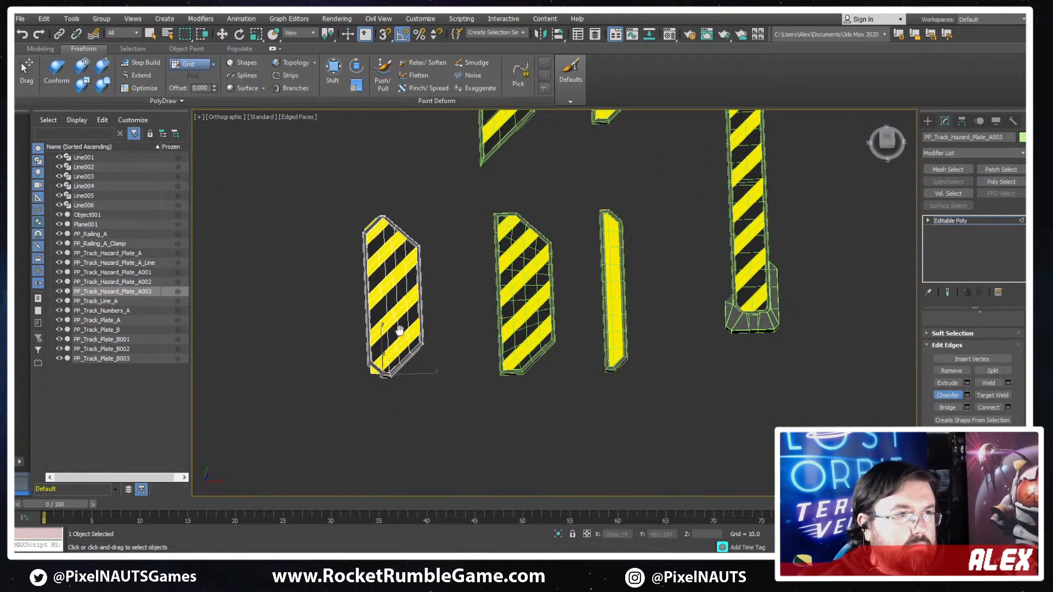
scroll(335, 378, up, 5)
drag(929, 318, 931, 439)
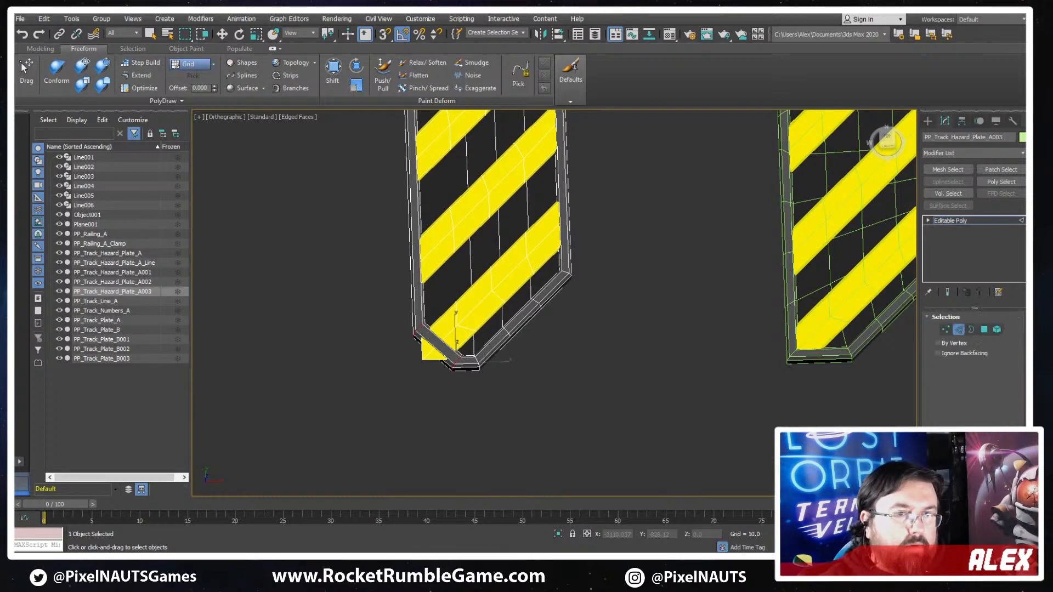
click(959, 330)
scroll(451, 317, up, 5)
key(1)
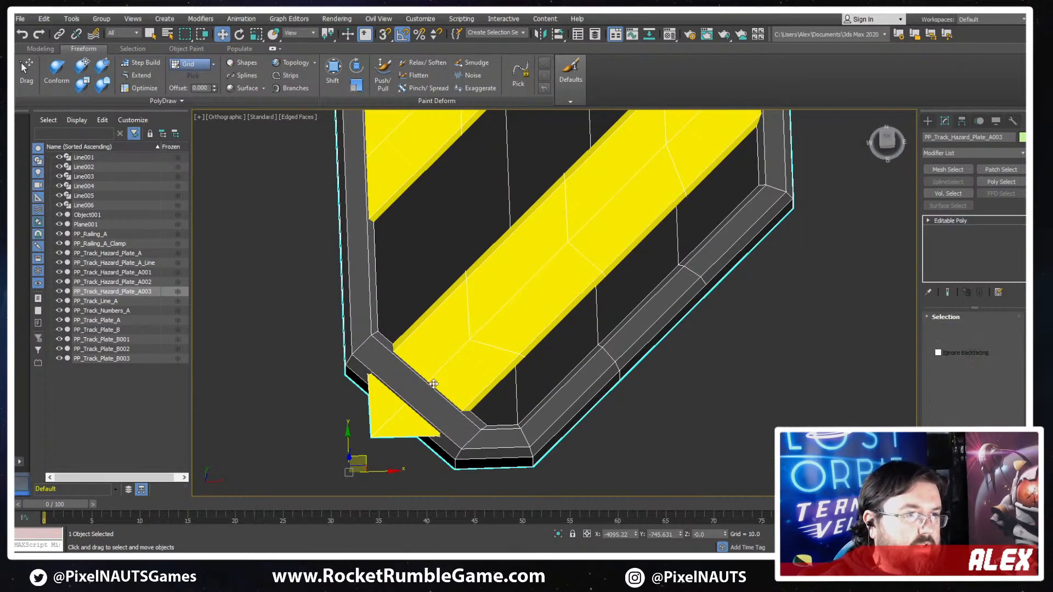
key(F3)
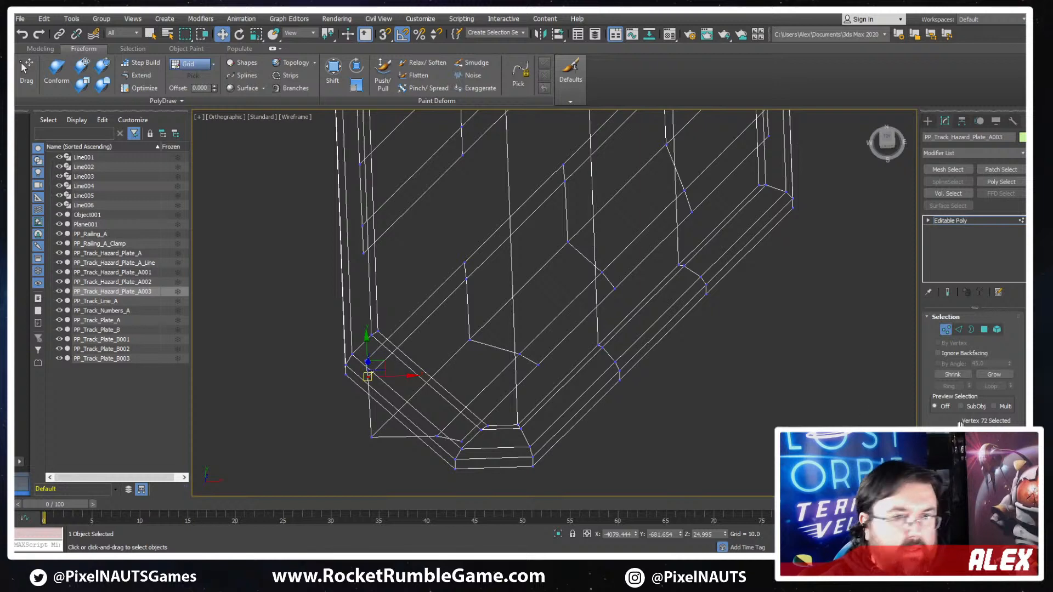
scroll(959, 424, down, 5)
scroll(408, 409, up, 2)
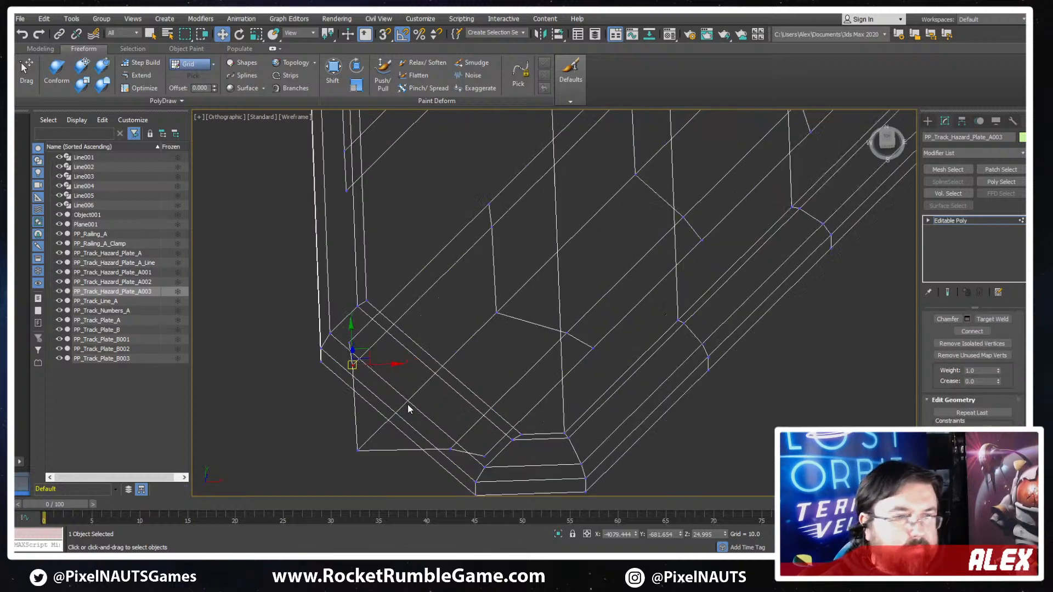
- Slide the bottom yellow stripe's protruding end vertices inward along their edges until they sit beneath the new diagonal frame segment
scroll(408, 409, up, 3)
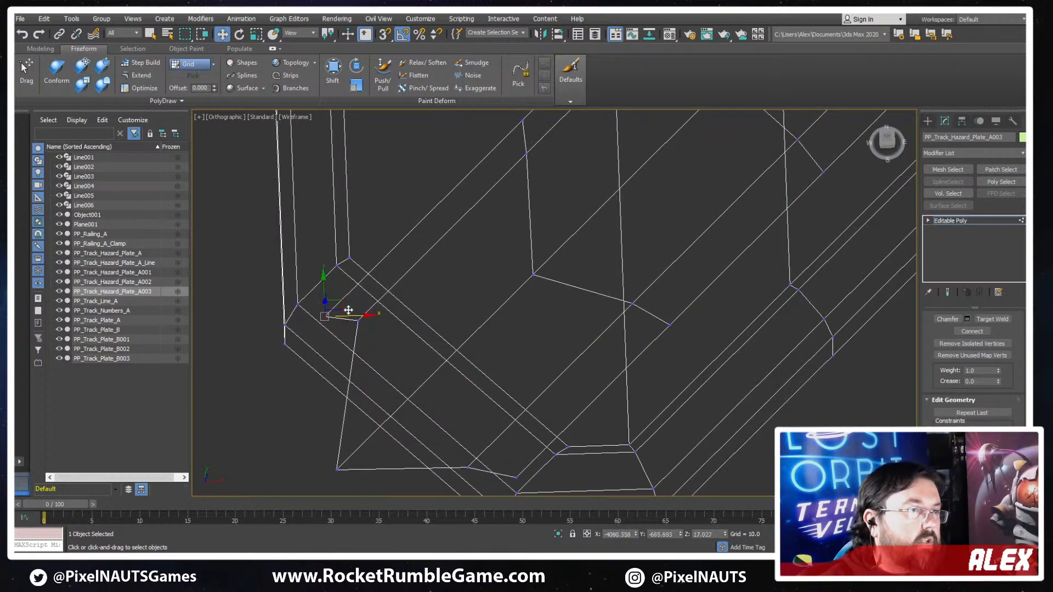
drag(341, 306, 352, 303)
click(337, 468)
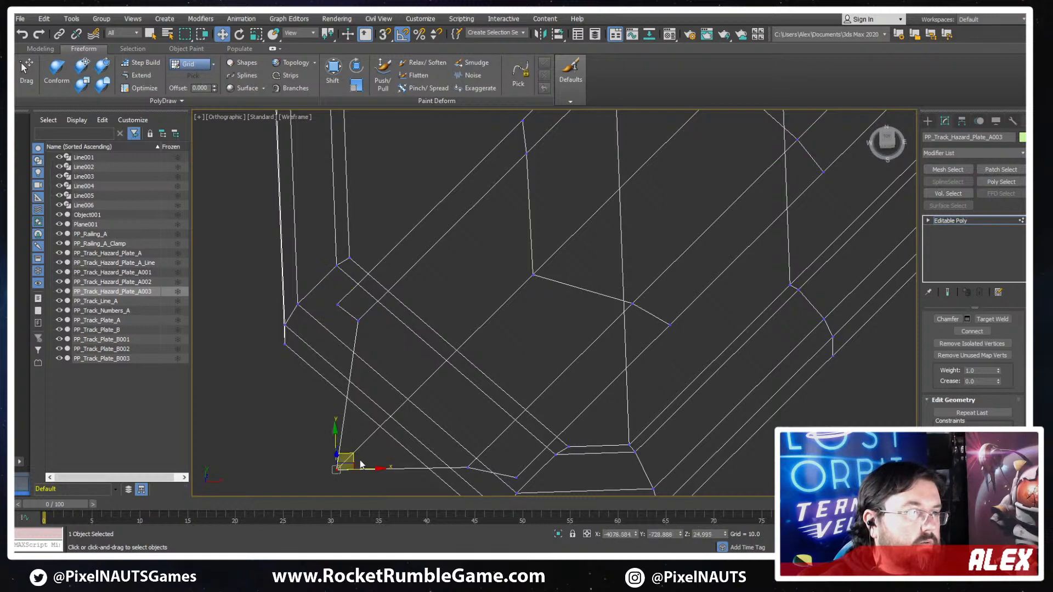
drag(346, 455, 438, 366)
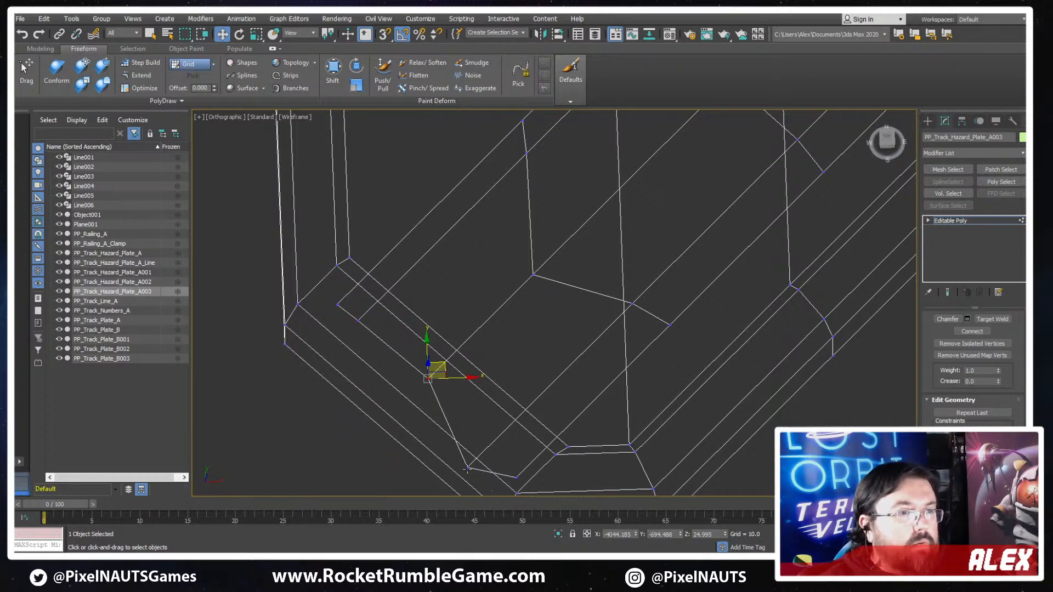
drag(467, 469, 521, 422)
drag(520, 422, 514, 427)
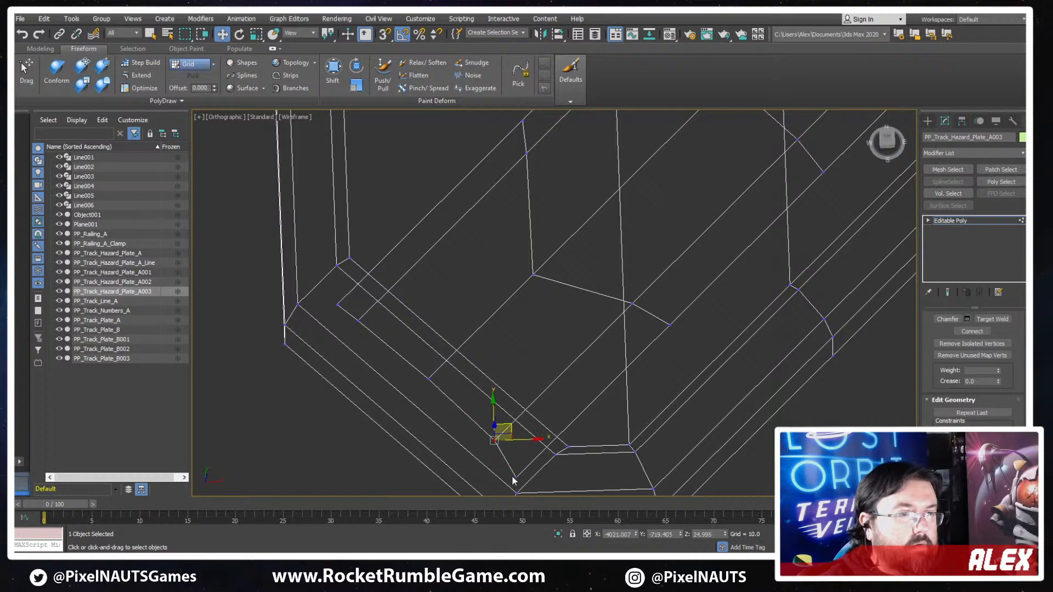
click(515, 477)
drag(532, 464, 544, 453)
scroll(515, 298, down, 6)
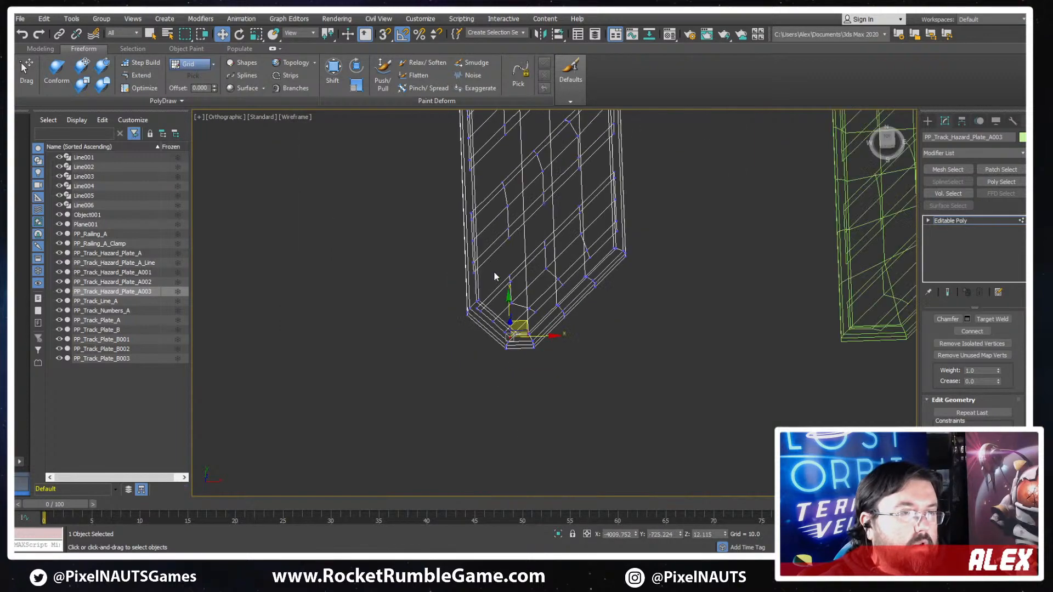
- Select the two side polygons along the top stripe's outer edge and delete them
middle_drag(494, 272, 407, 463)
scroll(400, 208, up, 6)
scroll(492, 212, up, 4)
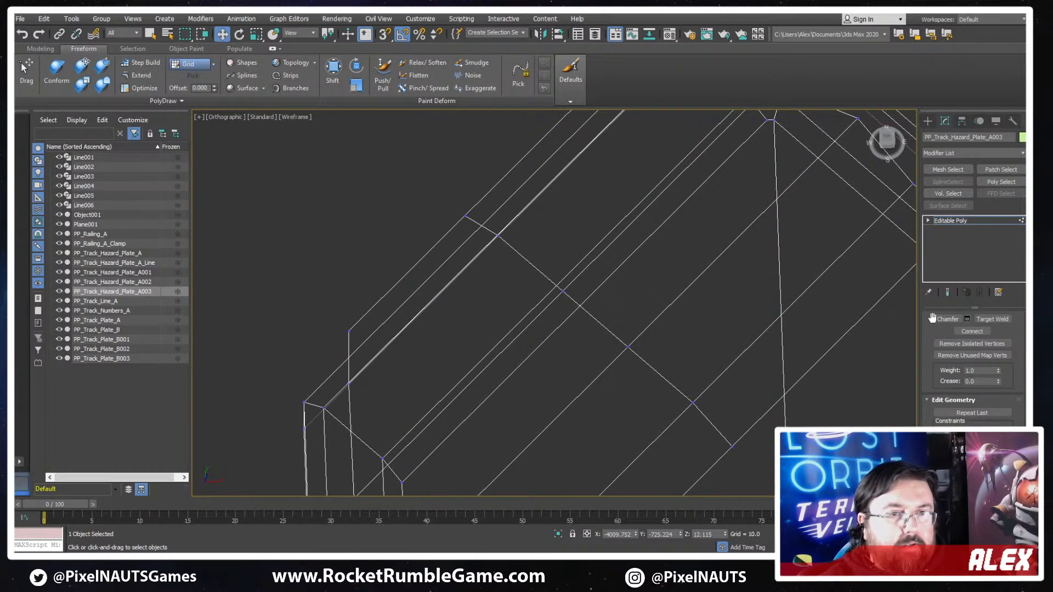
scroll(914, 359, up, 3)
scroll(927, 360, down, 2)
scroll(488, 288, down, 5)
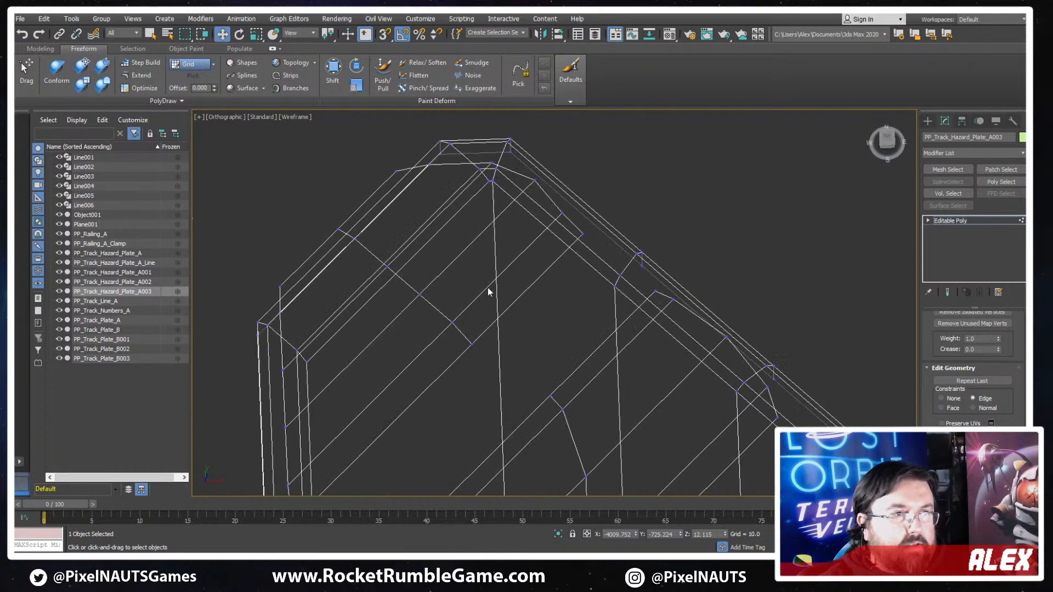
scroll(987, 357, up, 5)
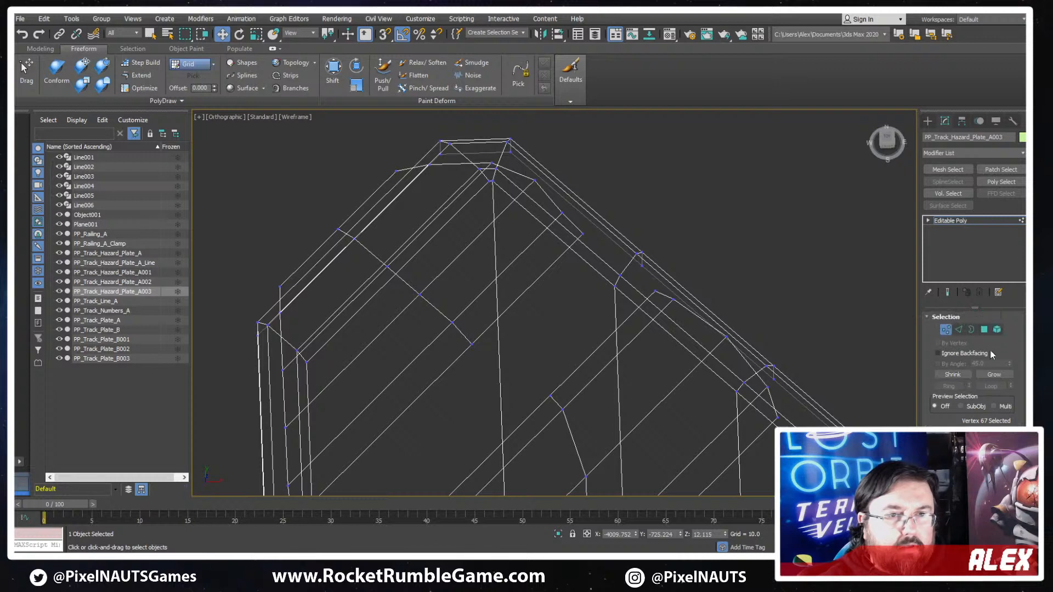
click(323, 254)
ctrl+click(356, 226)
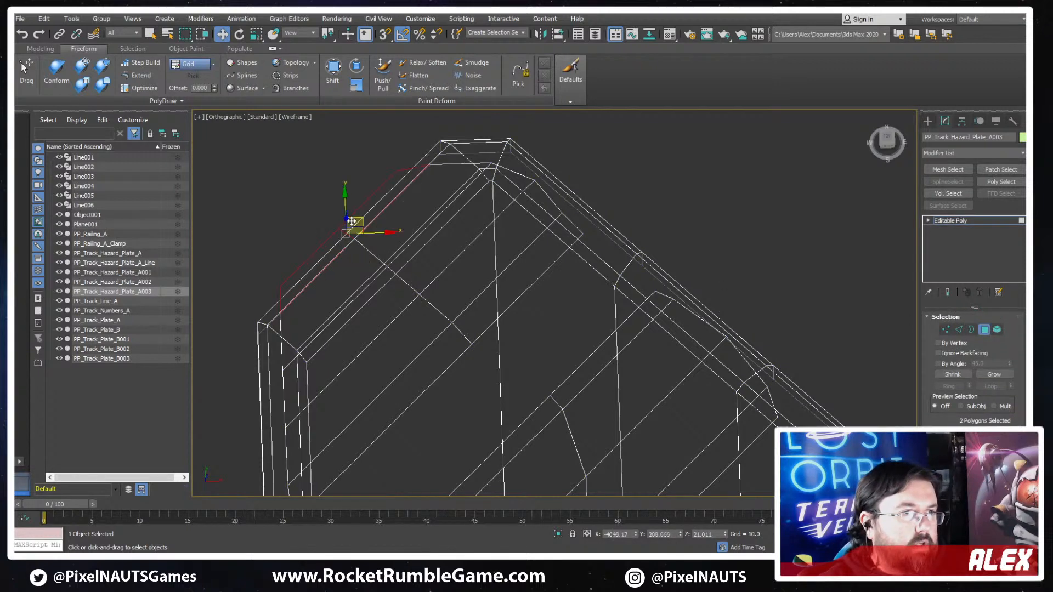
key(F3)
scroll(451, 244, up, 4)
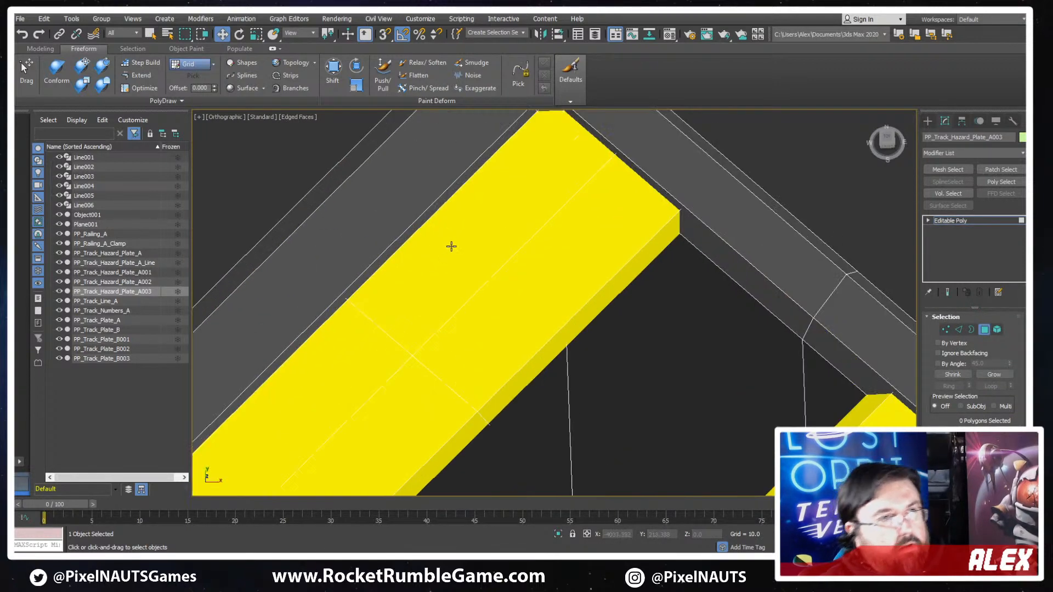
- Select the whole top yellow stripe as an element and show it in wireframe
key(F3)
click(398, 273)
click(378, 253)
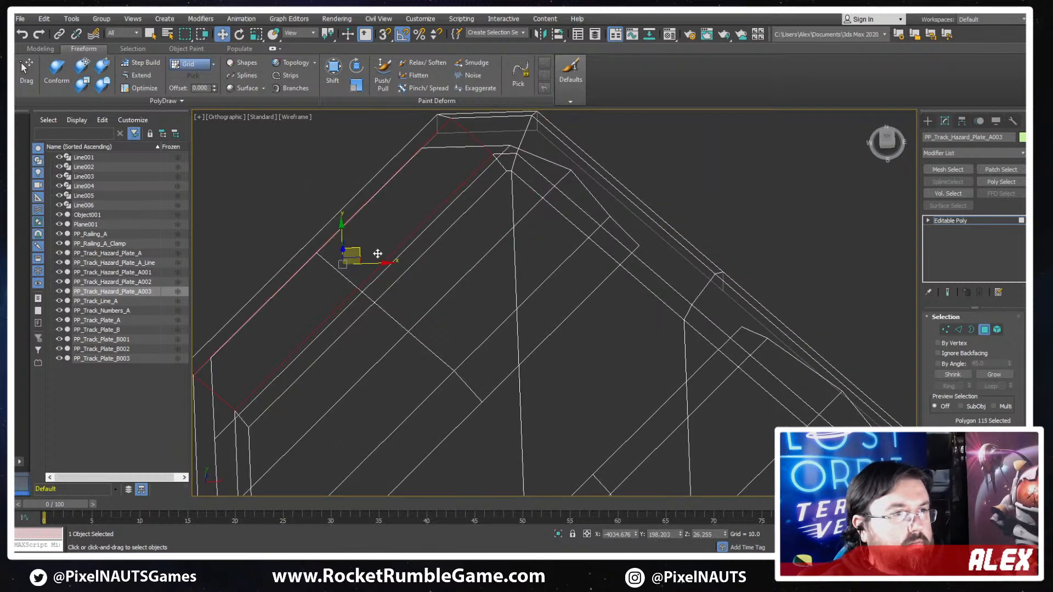
key(F3)
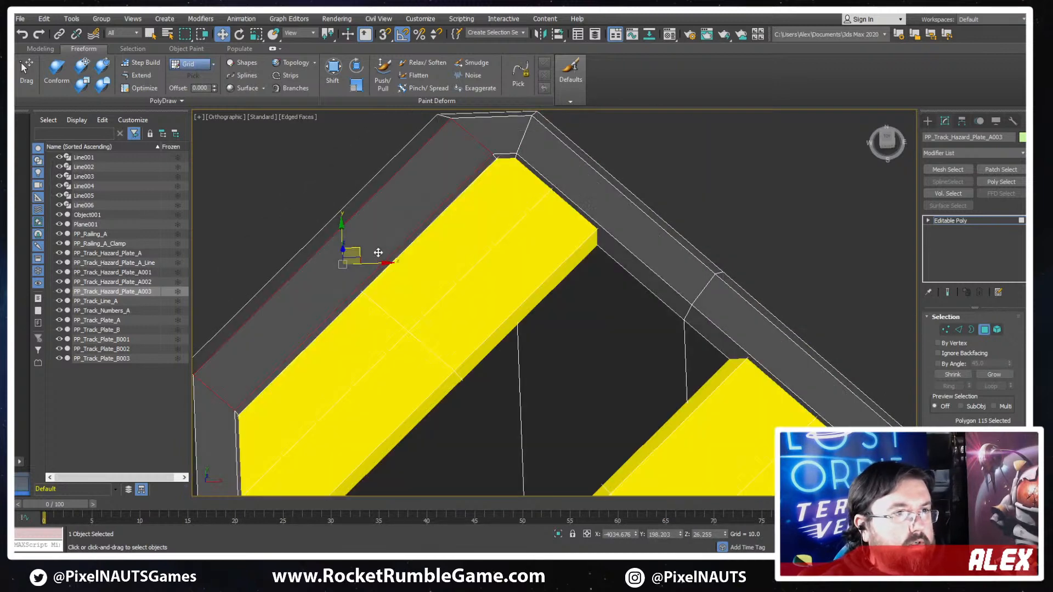
click(996, 329)
key(F3)
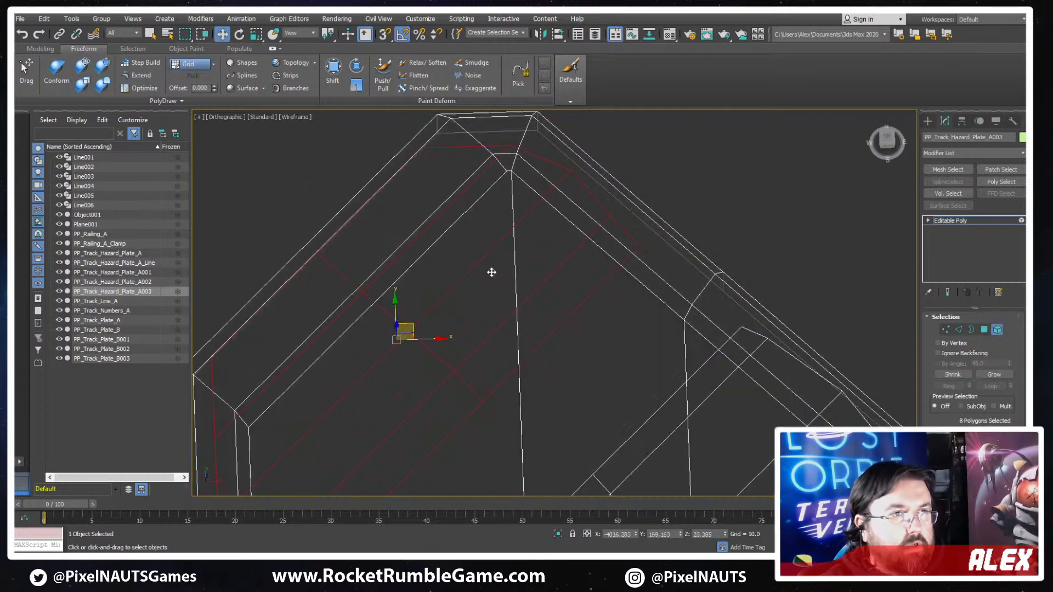
- Reduce the selection to the top stripe's two outer face polygons hidden under the diagonal frame and delete them
click(983, 330)
alt+drag(667, 301, 489, 220)
middle_drag(506, 305, 643, 183)
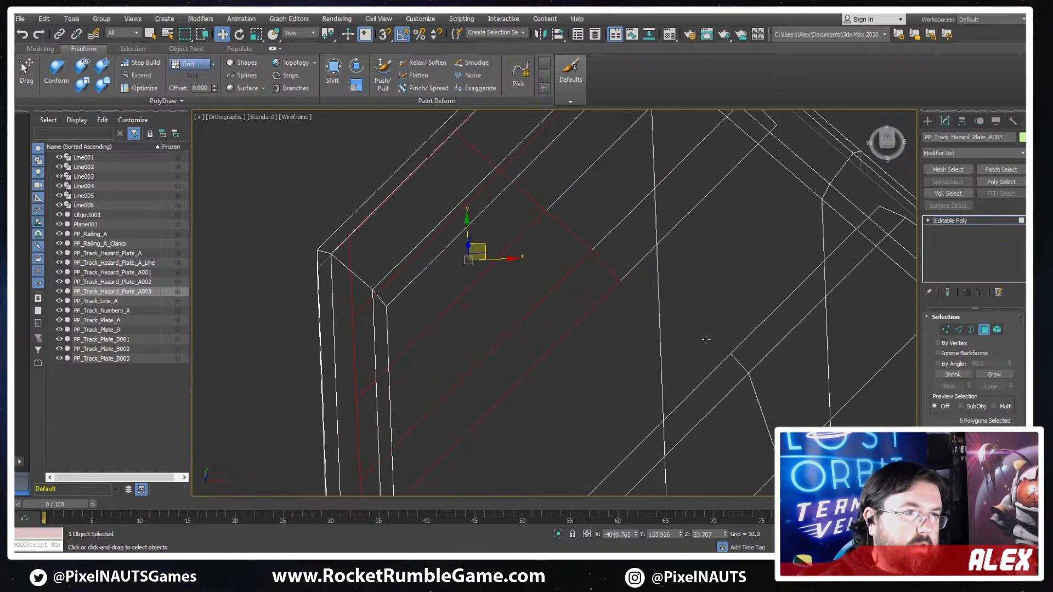
alt+drag(395, 296, 394, 293)
middle_drag(530, 466, 580, 360)
scroll(599, 355, down, 3)
key(F3)
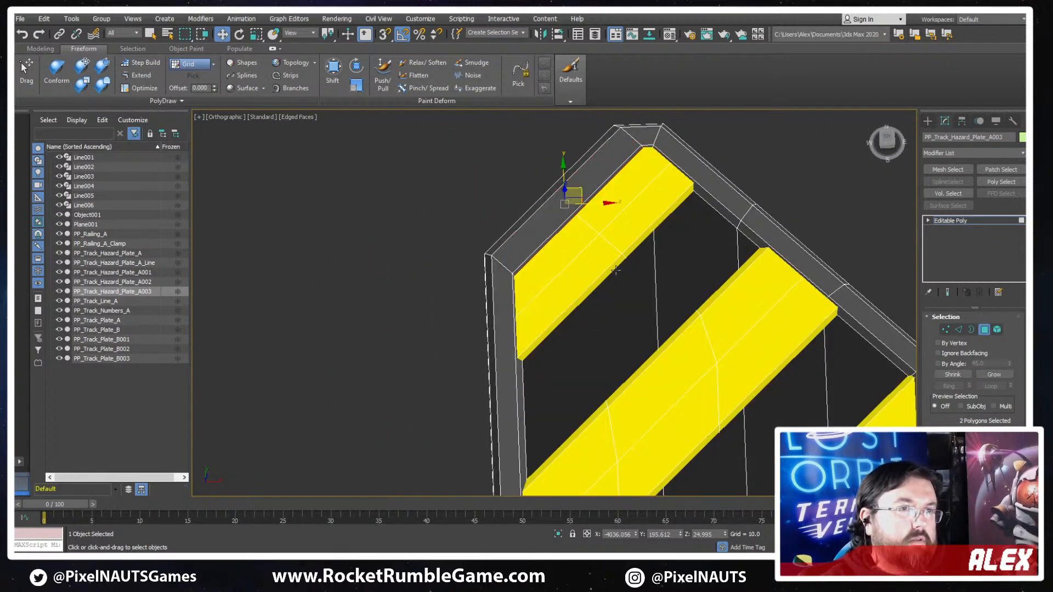
middle_drag(602, 254, 588, 302)
key(Delete)
scroll(601, 281, up, 3)
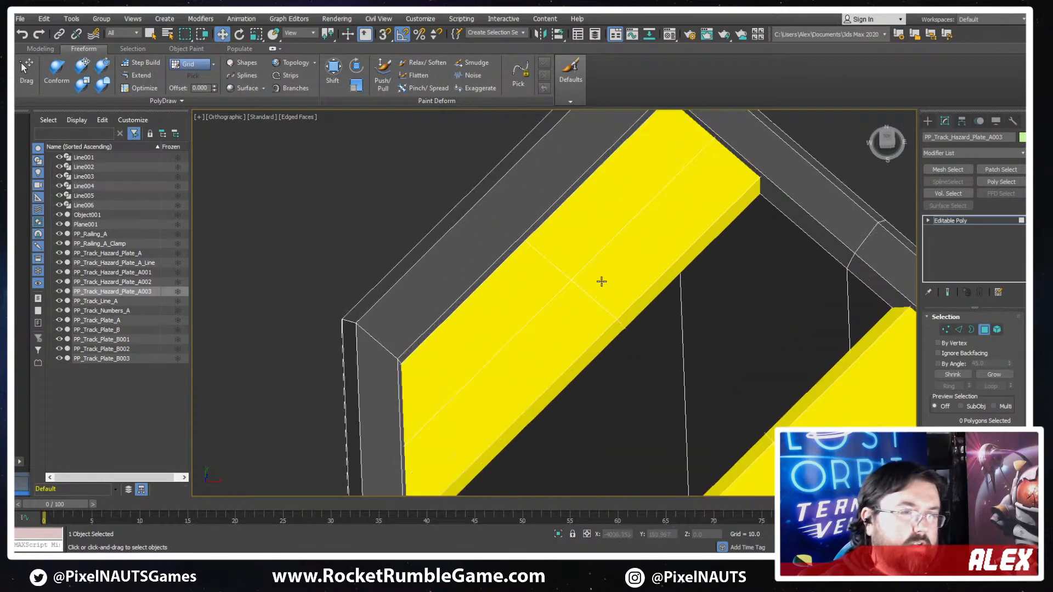
scroll(891, 366, down, 5)
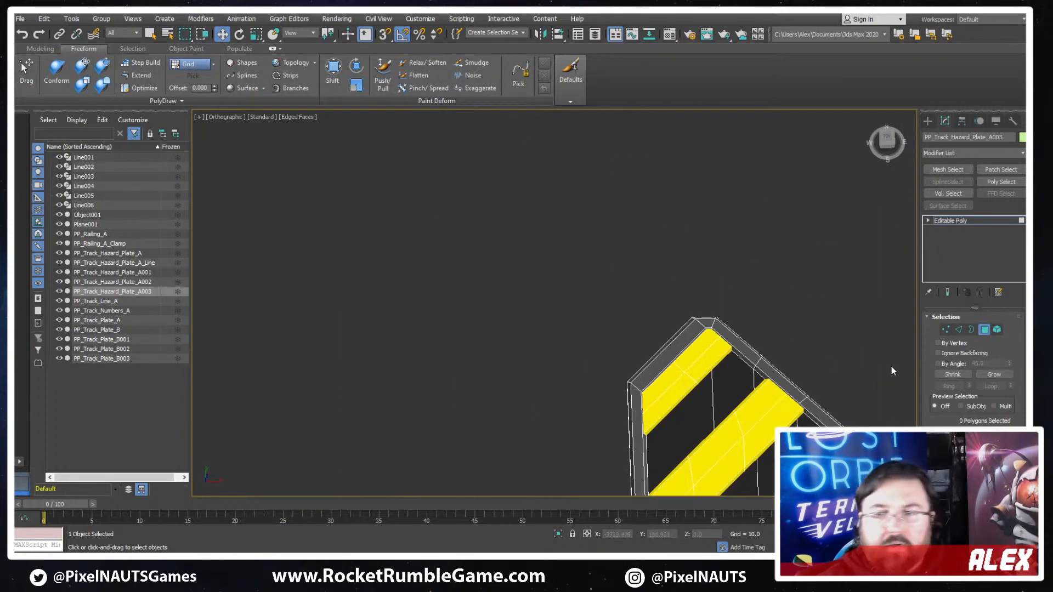
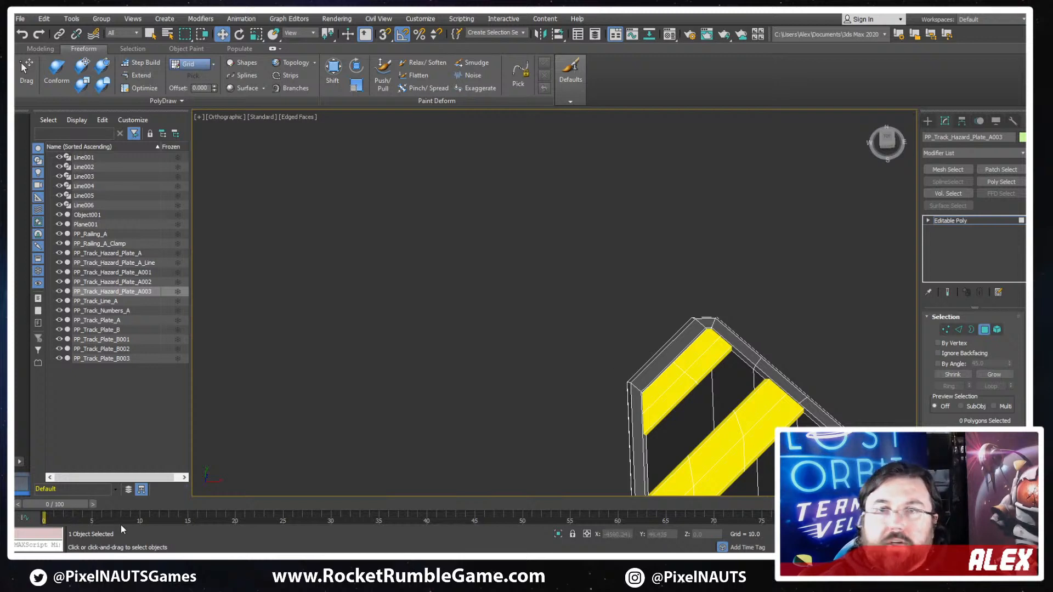
- Copy the green check mark line onto the six-sided striped hazard plate sketch on the reference sheet
scroll(577, 308, down, 8)
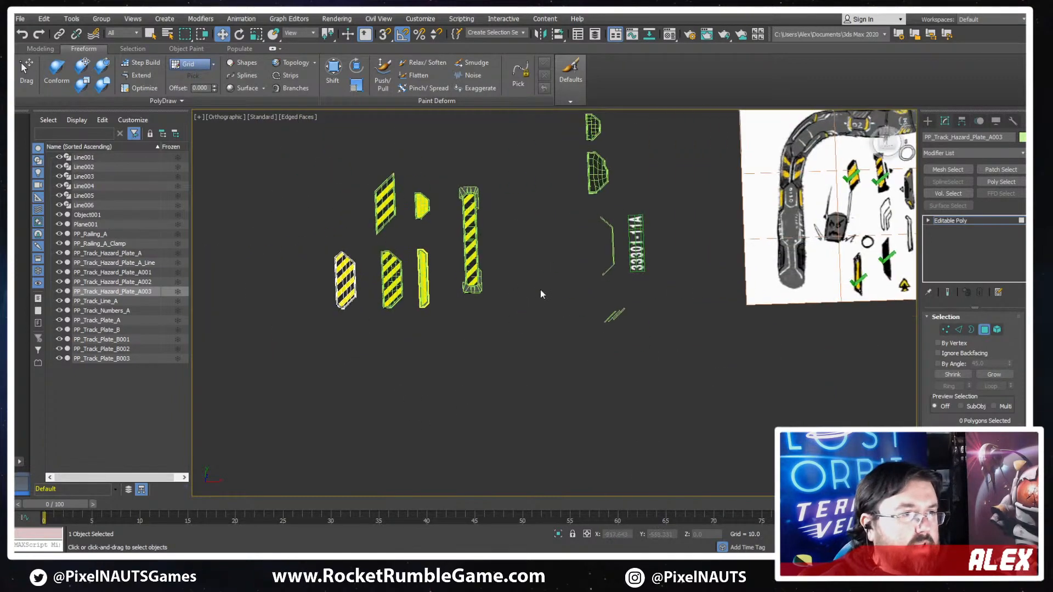
middle_drag(548, 287, 259, 377)
scroll(637, 289, up, 6)
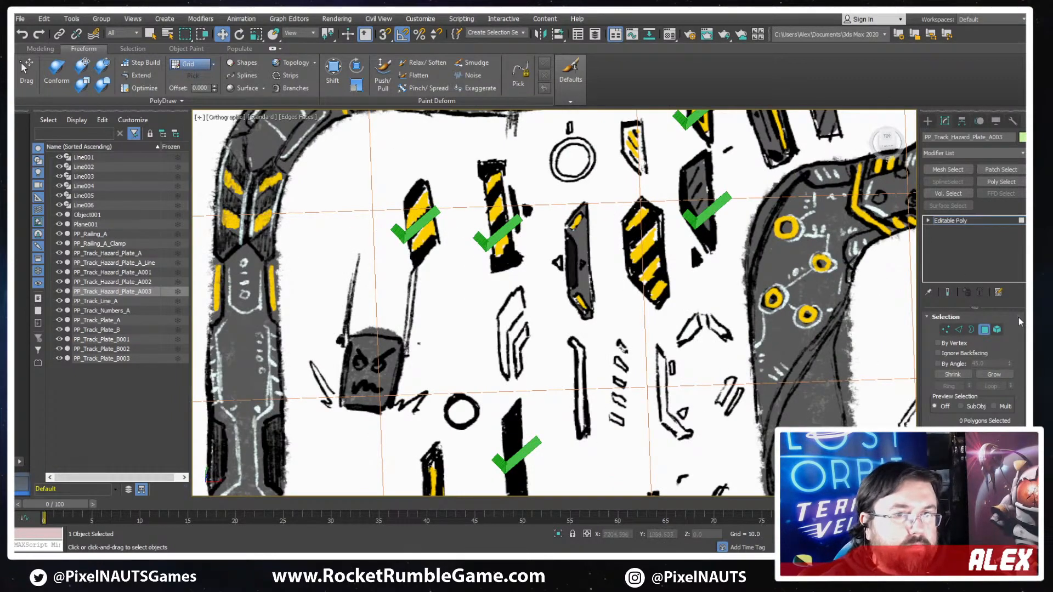
click(709, 209)
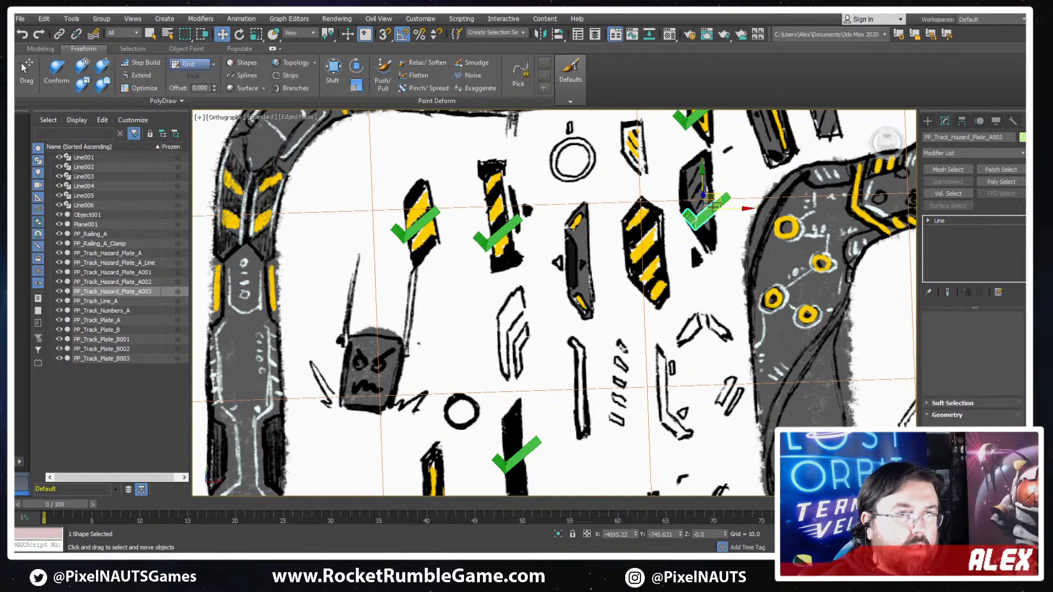
shift+drag(682, 235, 618, 279)
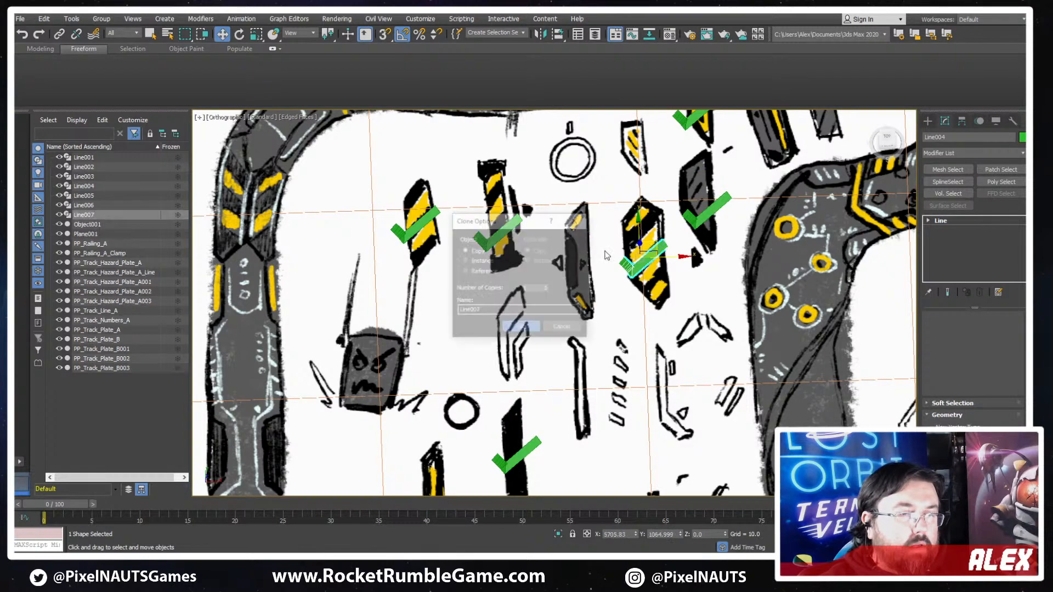
key(Return)
- Look over the reference sheet for track detail sketches that have no check mark yet
scroll(544, 221, down, 5)
scroll(464, 395, up, 3)
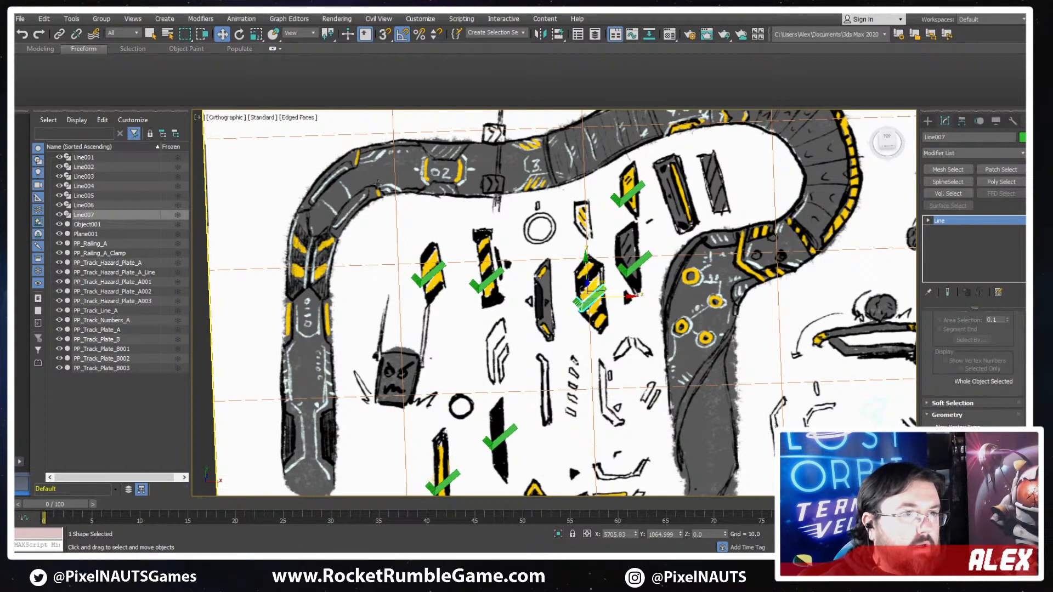
mouse_move(622, 222)
middle_down()
mouse_move(603, 280)
mouse_move(573, 285)
middle_up()
middle_drag(524, 403, 563, 255)
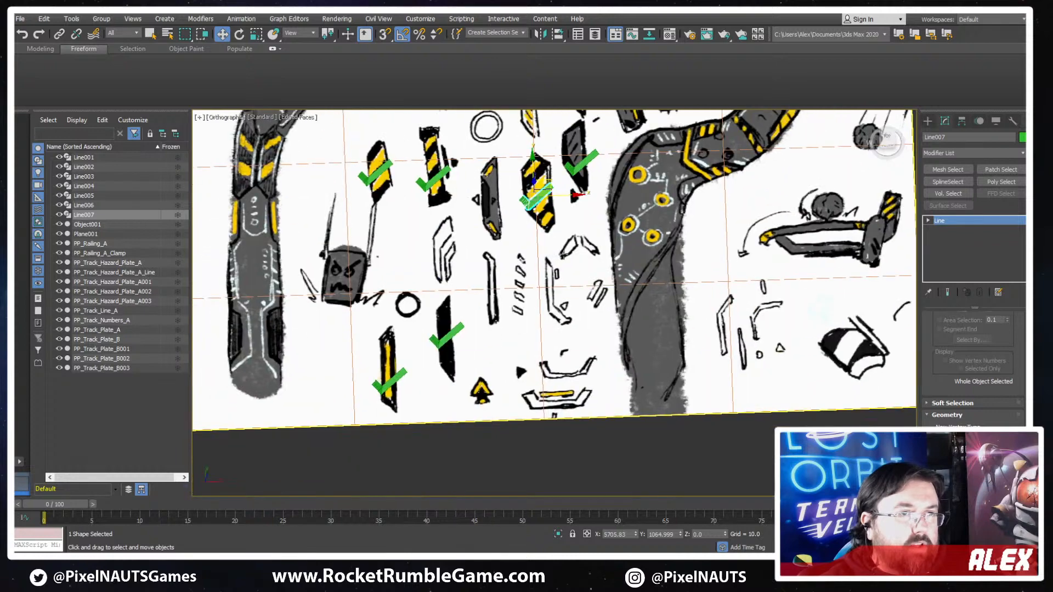
middle_drag(499, 228, 553, 299)
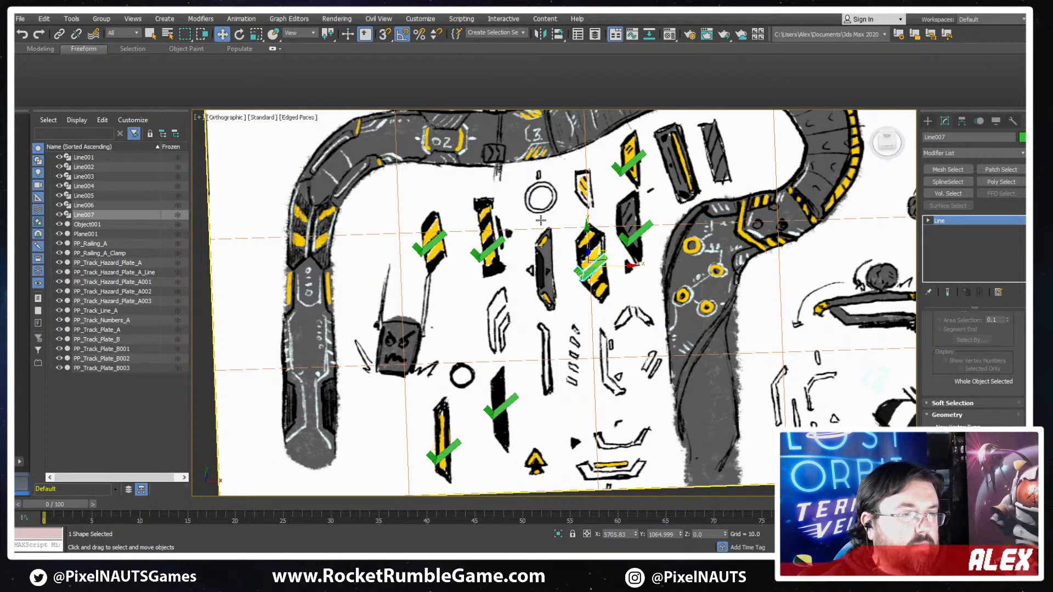
middle_drag(706, 185, 652, 234)
scroll(658, 224, up, 3)
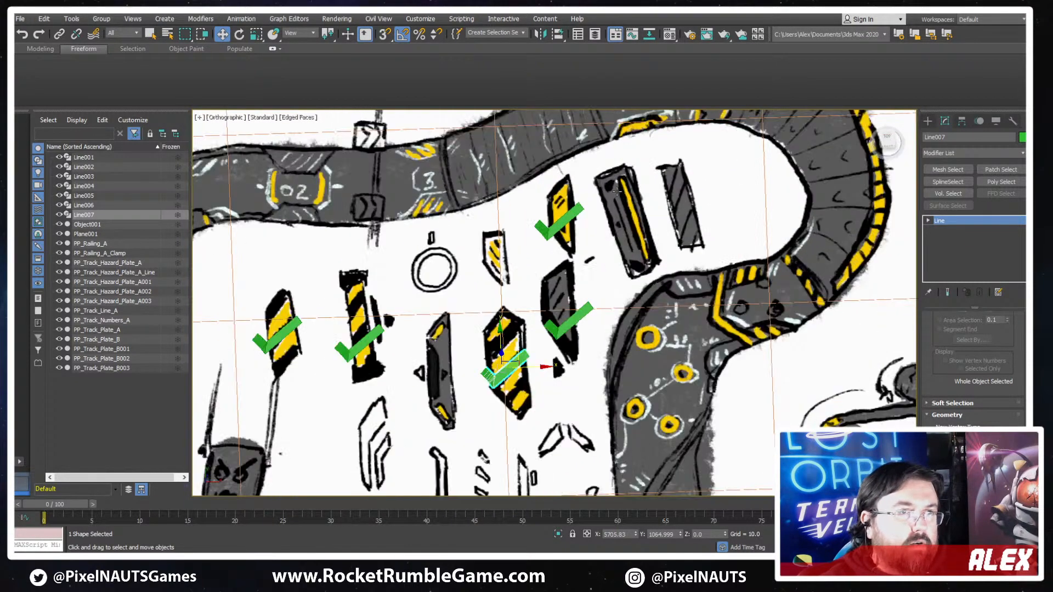
scroll(620, 247, down, 5)
scroll(610, 251, up, 6)
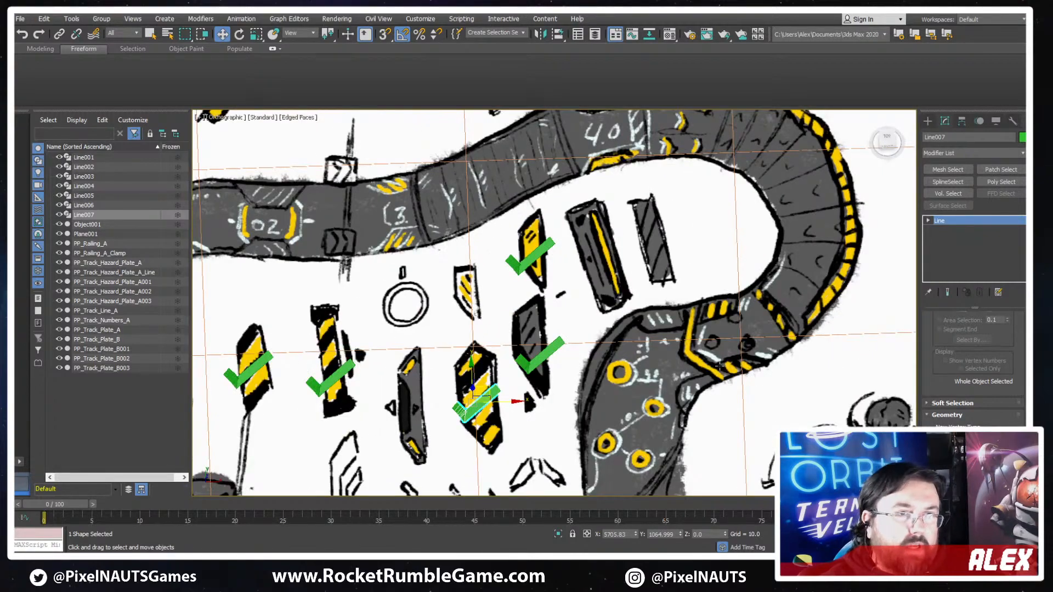
middle_drag(719, 366, 672, 476)
middle_drag(659, 369, 711, 143)
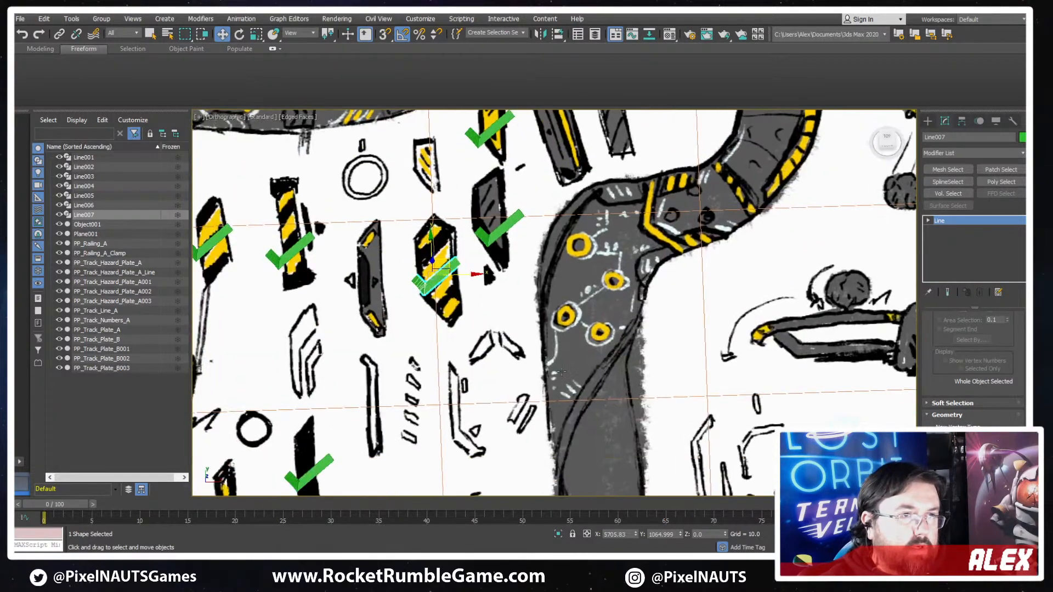
middle_drag(387, 266, 565, 437)
middle_drag(810, 252, 757, 259)
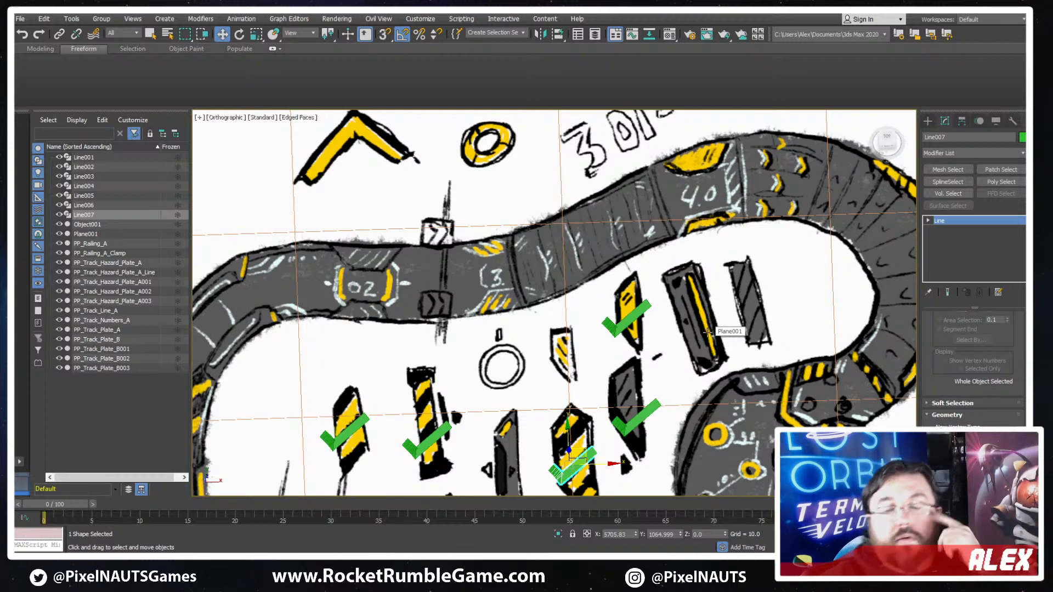
- Compare the modelled hazard plates, track plates and number strip with the sketches on the reference sheet
scroll(504, 241, down, 10)
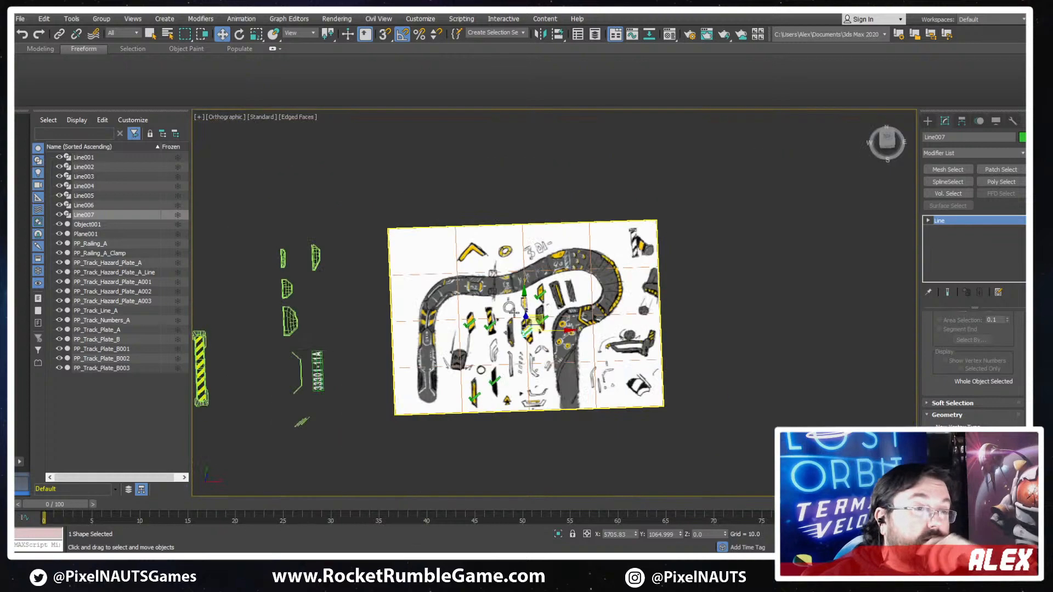
middle_drag(346, 390, 541, 284)
scroll(418, 295, up, 5)
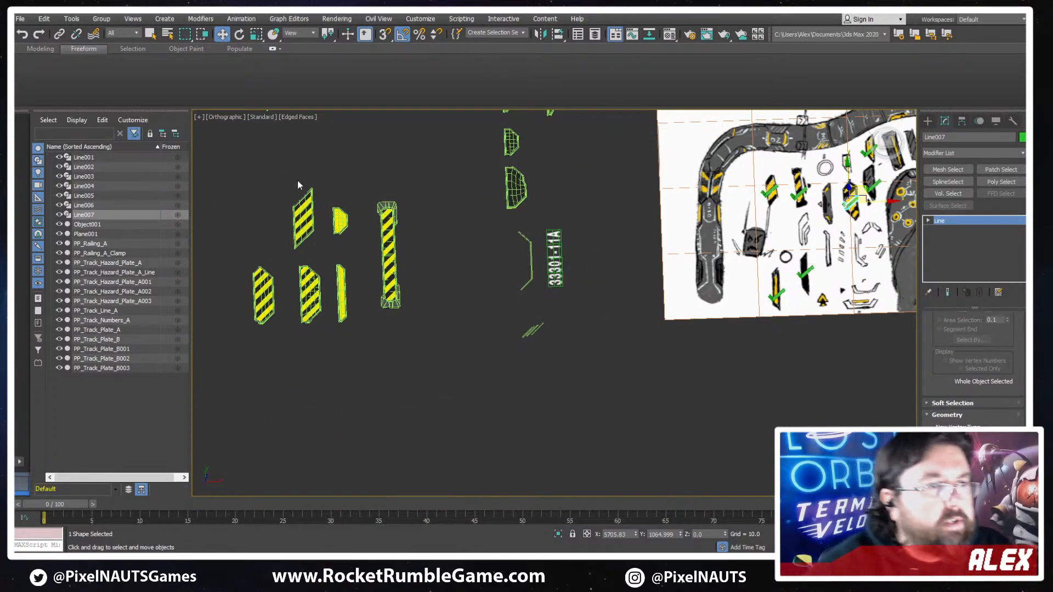
scroll(493, 265, down, 2)
scroll(493, 265, up, 4)
mouse_move(721, 239)
middle_down()
mouse_move(591, 225)
mouse_move(593, 282)
middle_up()
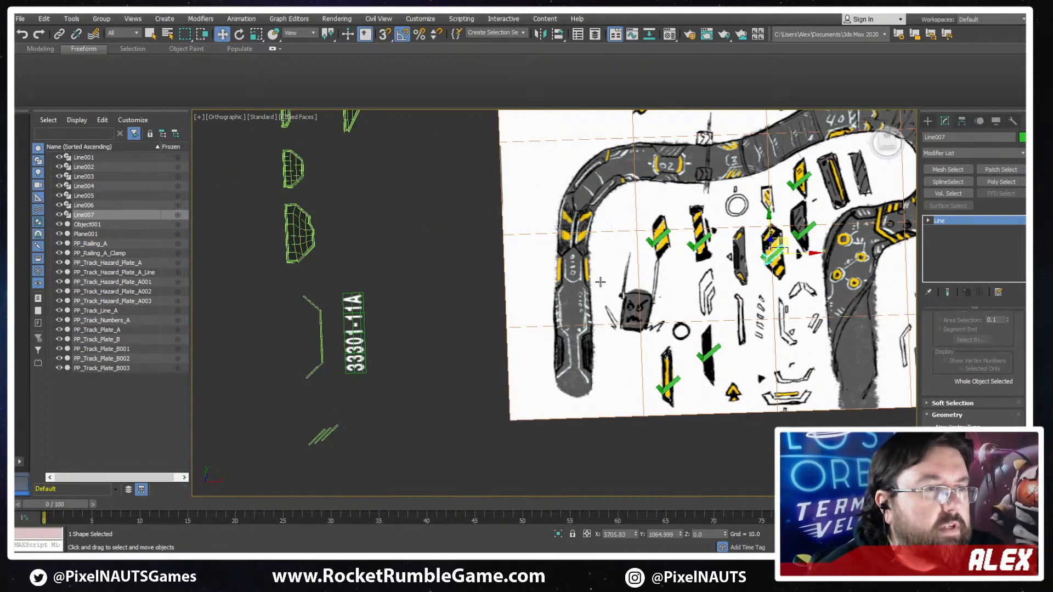
mouse_move(457, 285)
middle_down()
mouse_move(640, 282)
mouse_move(745, 261)
middle_up()
scroll(358, 316, down, 2)
middle_drag(358, 316, 616, 222)
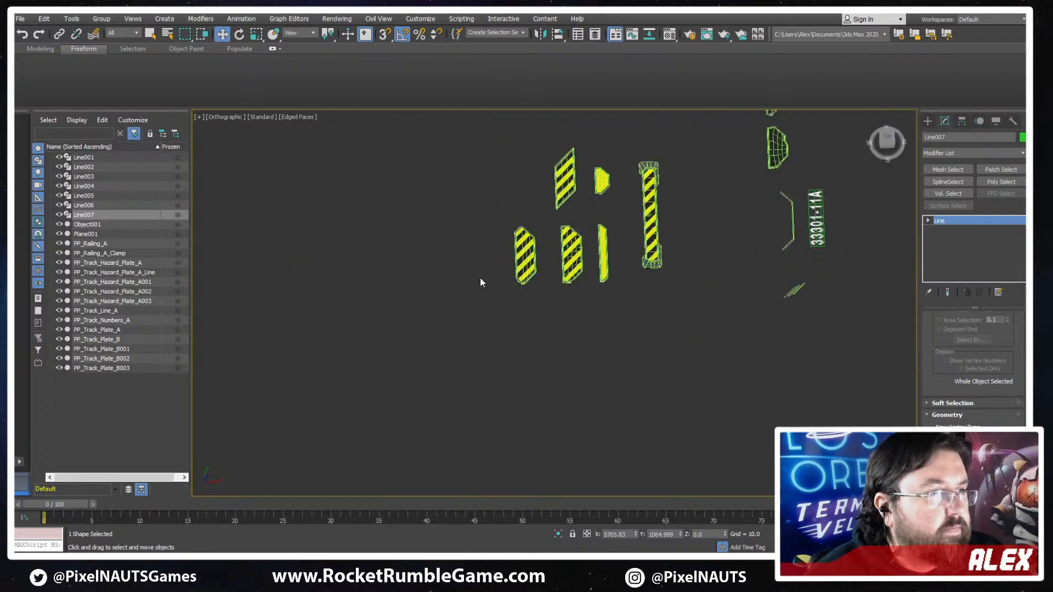
scroll(479, 281, up, 4)
- Inspect the three lower hazard plates in wireframe and shaded display, checking their topology and pivot positions
click(560, 251)
scroll(643, 279, up, 4)
key(F3)
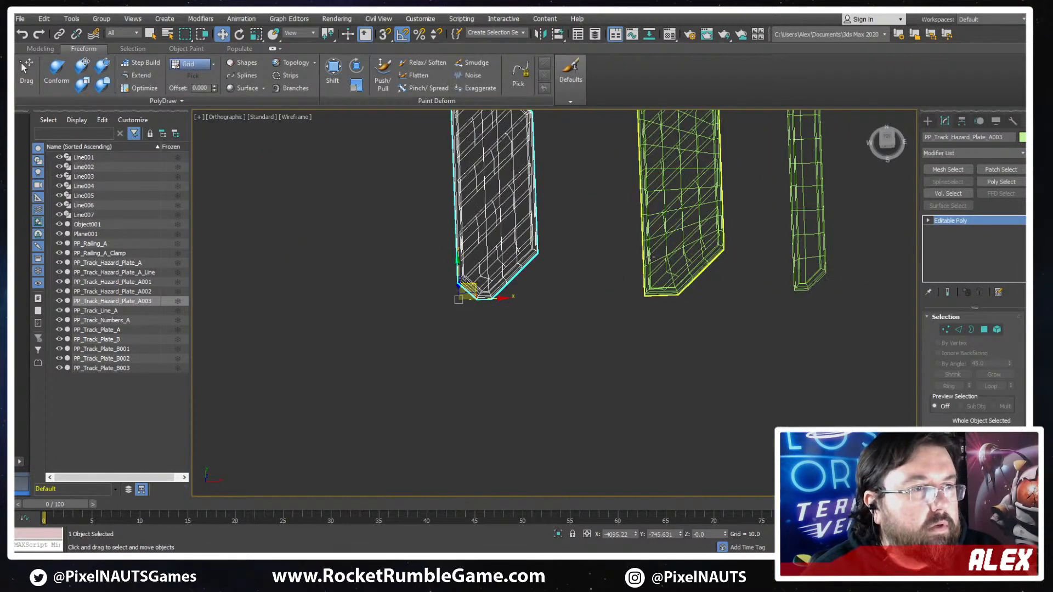
middle_drag(635, 277, 504, 419)
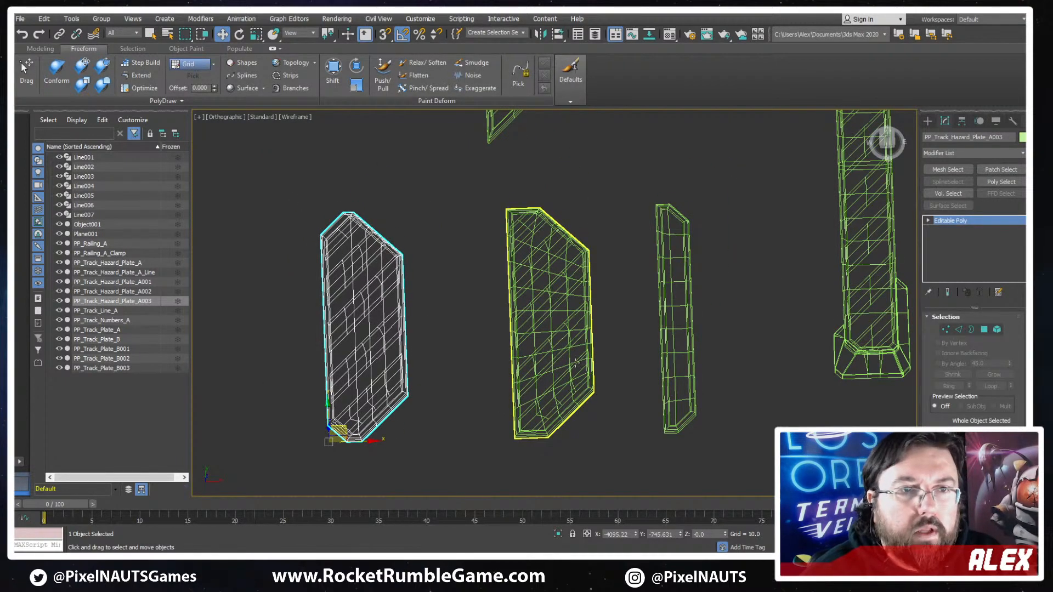
click(575, 362)
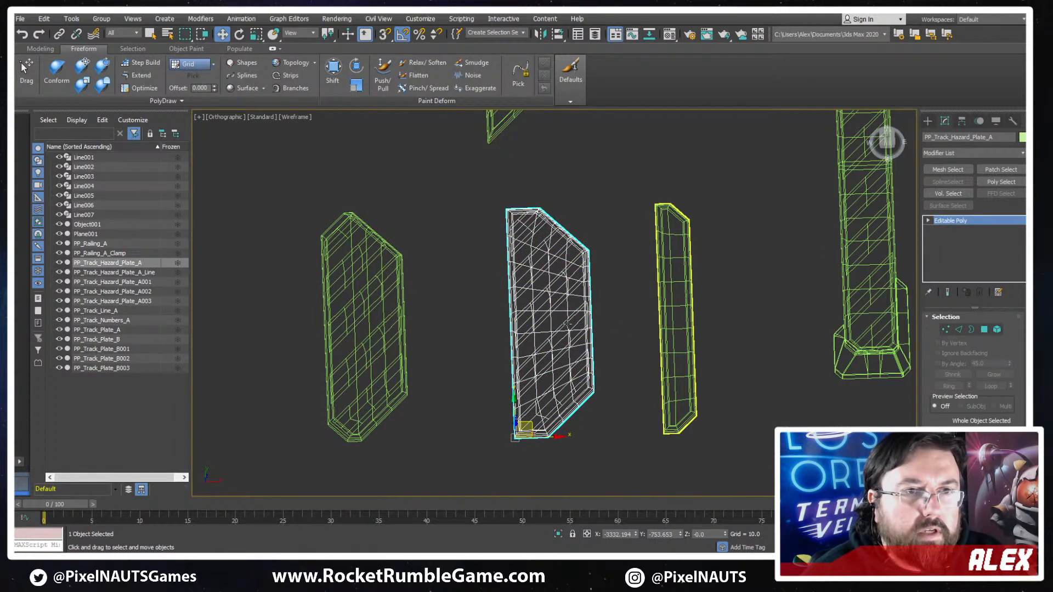
click(676, 328)
click(559, 325)
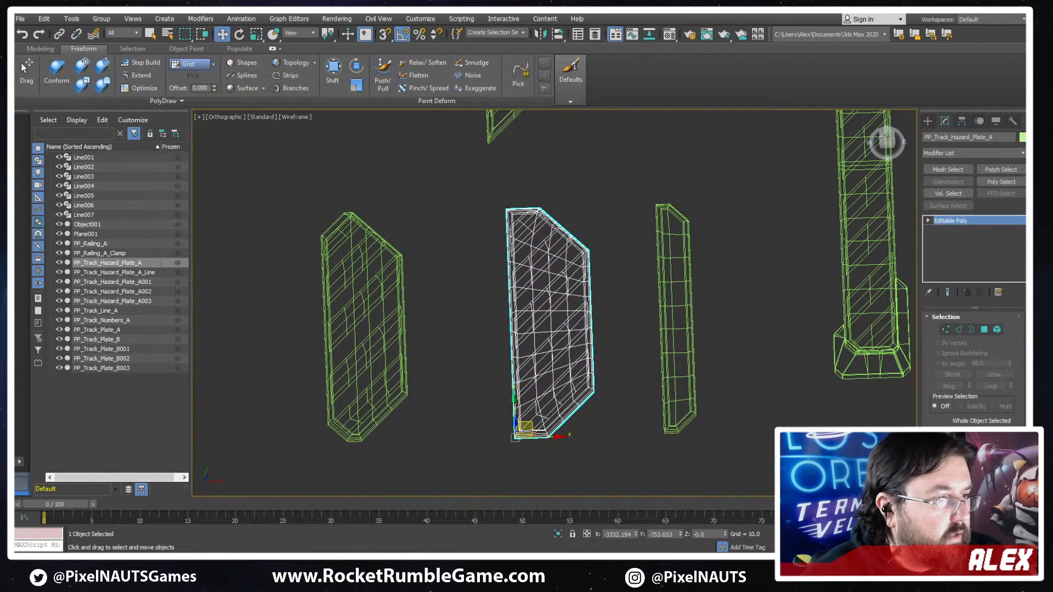
key(F3)
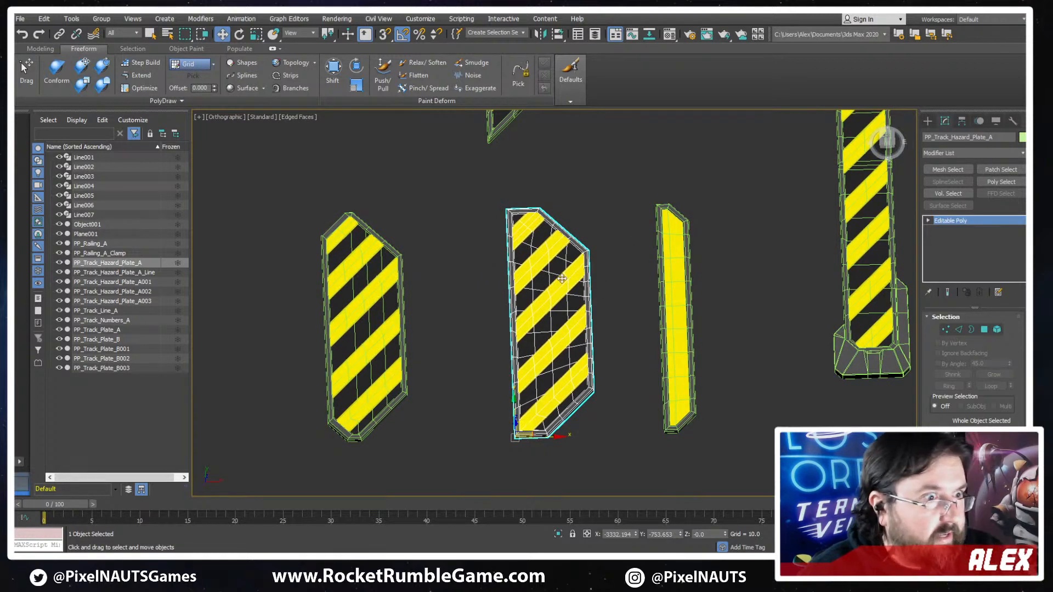
scroll(606, 269, down, 3)
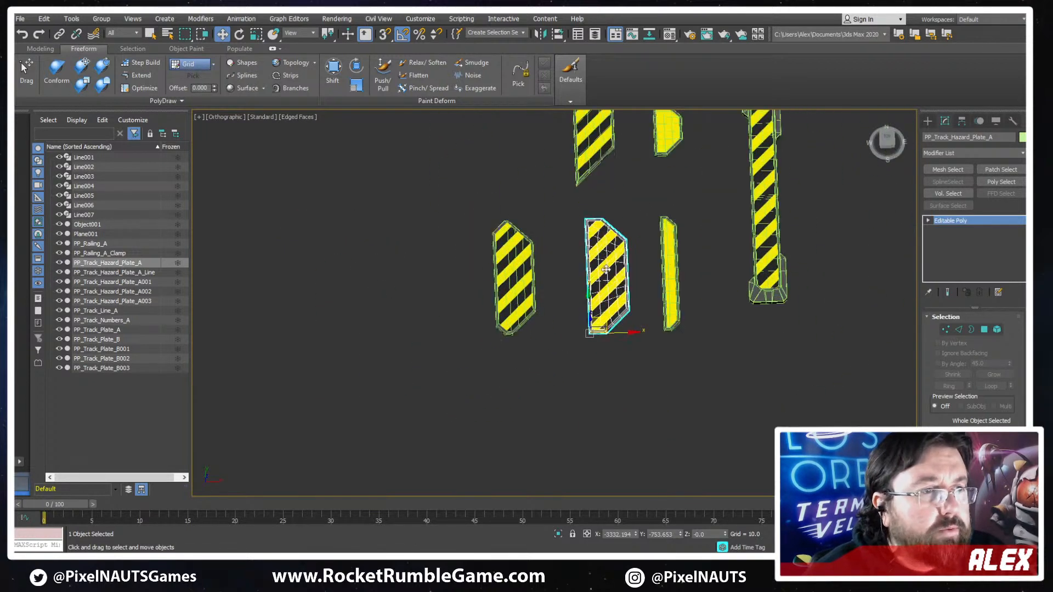
click(500, 302)
scroll(499, 305, up, 6)
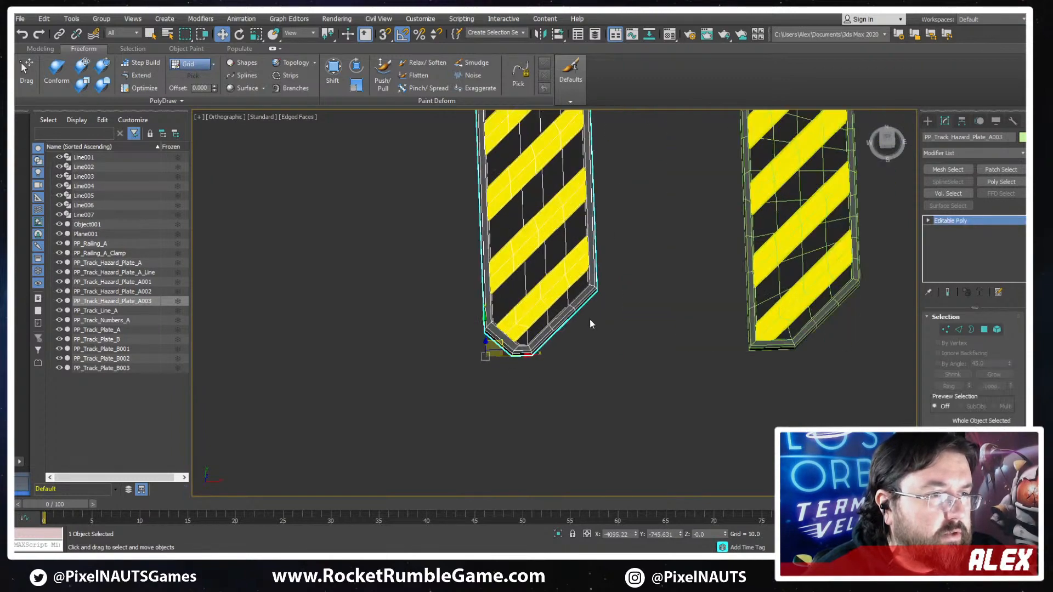
middle_drag(591, 323, 479, 548)
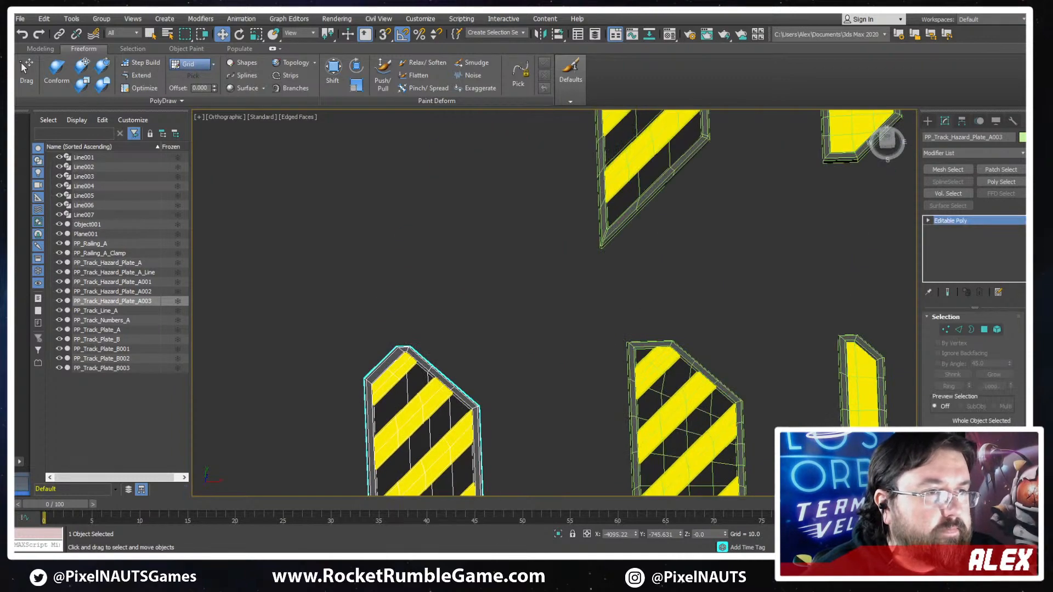
- Move only the pivot of the slanted plate PP_Track_Hazard_Plate_A002 down to its lowest corner point
click(693, 264)
scroll(694, 264, down, 3)
scroll(864, 179, up, 3)
click(961, 121)
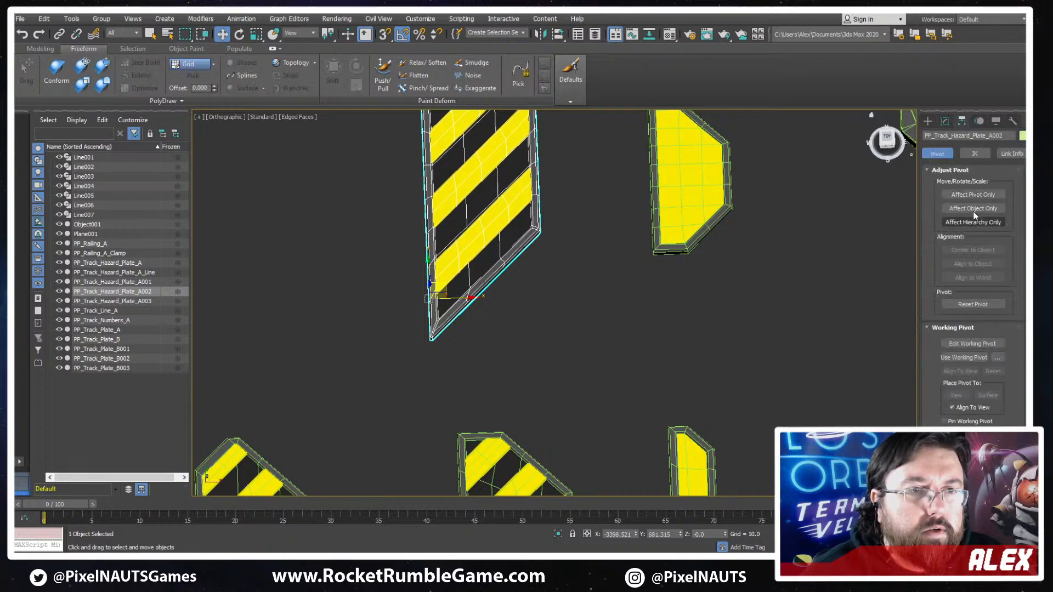
click(973, 194)
scroll(431, 258, up, 4)
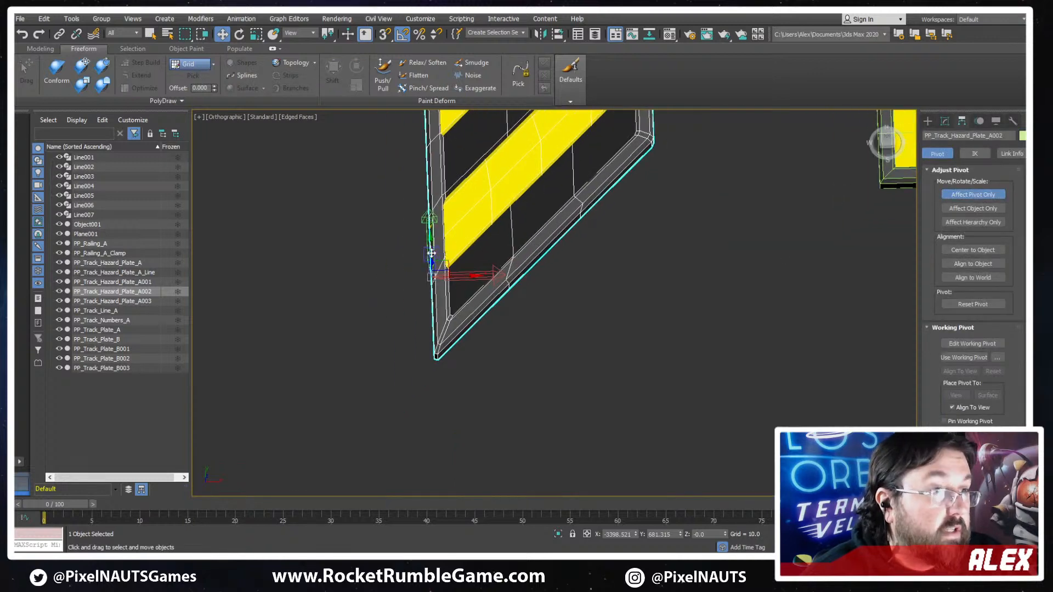
drag(430, 240, 432, 319)
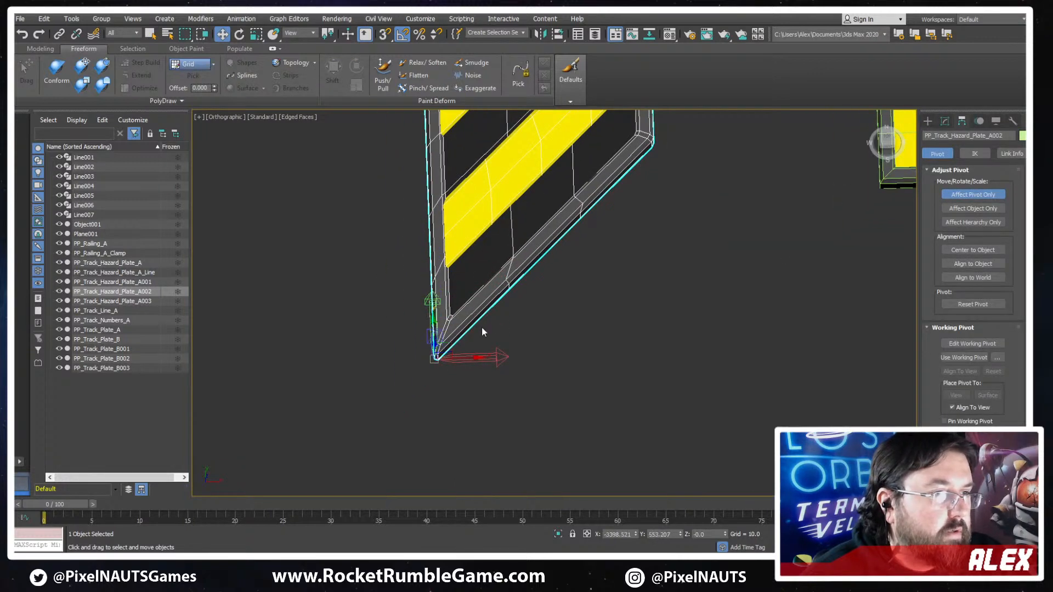
- Check the pivot positions of the remaining small yellow and striped hazard plates
scroll(482, 328, down, 6)
middle_drag(637, 288, 606, 287)
scroll(607, 287, up, 6)
click(496, 278)
scroll(422, 275, up, 6)
scroll(449, 302, down, 6)
middle_drag(450, 301, 436, 115)
scroll(439, 289, down, 2)
click(470, 246)
- Center the long striped bar Object001 on its pivot, affecting only the object
click(674, 236)
middle_drag(685, 237, 640, 366)
middle_drag(647, 284, 677, 301)
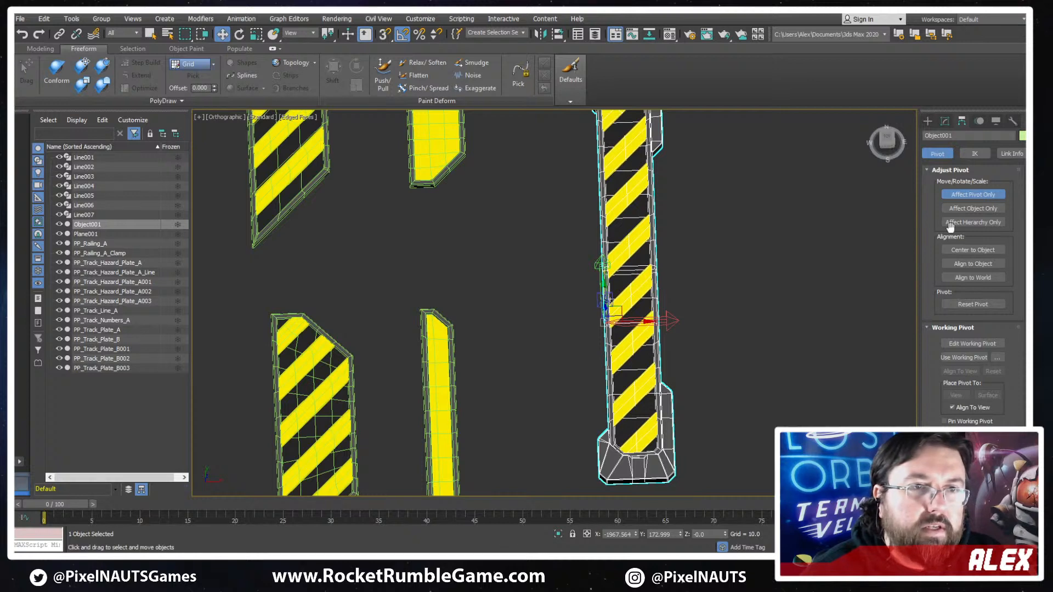
click(970, 209)
click(971, 250)
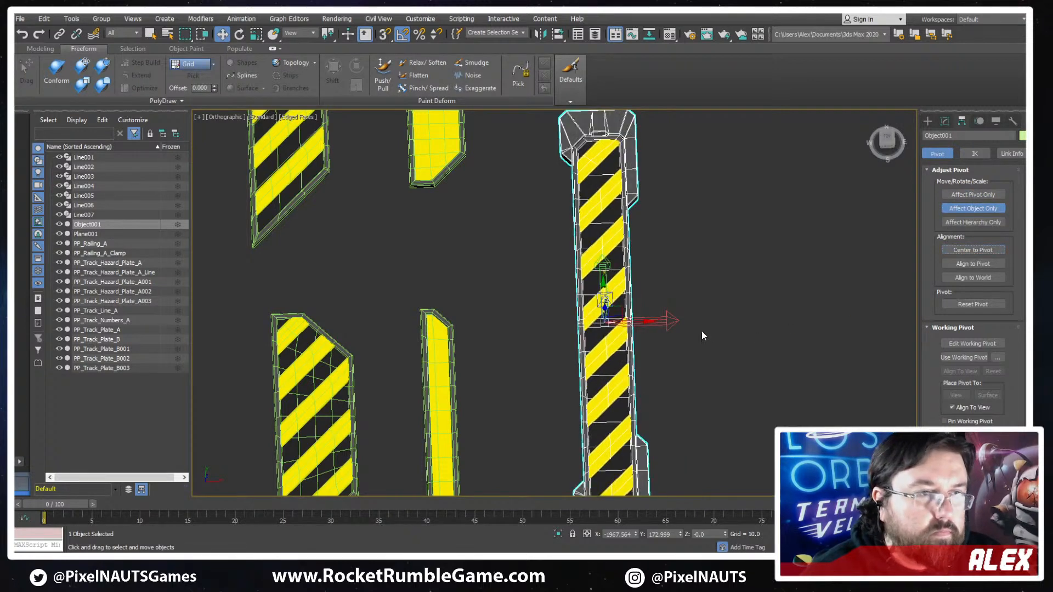
middle_drag(695, 368, 690, 302)
- In the front view, raise Object001 so its base sits at the pivot, and fine-adjust the pivot's height
key(f)
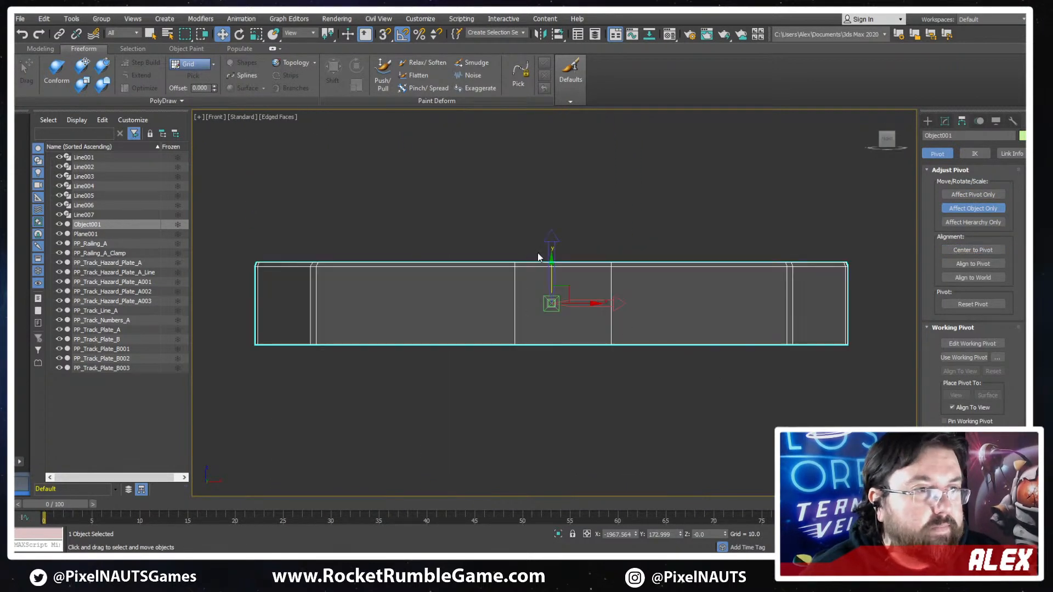
drag(551, 269, 570, 226)
click(978, 194)
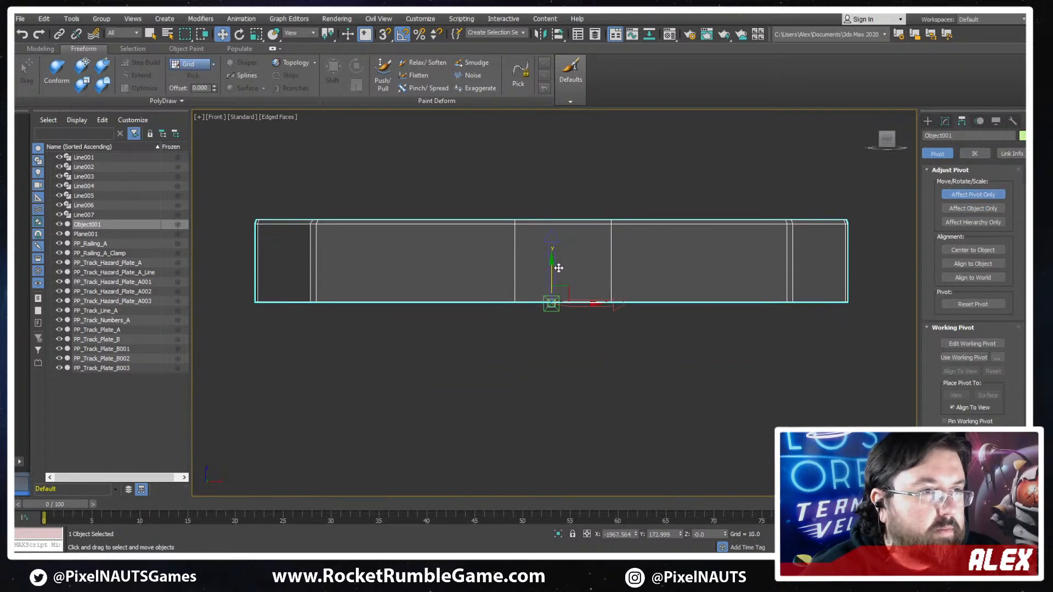
drag(552, 269, 555, 270)
- Check the pivots of the grey track plates in wireframe display, one plate after another
scroll(574, 270, down, 8)
alt+middle_drag(575, 275, 650, 362)
scroll(650, 359, down, 10)
key(F3)
middle_drag(711, 313, 600, 308)
scroll(600, 308, up, 7)
middle_drag(768, 336, 636, 237)
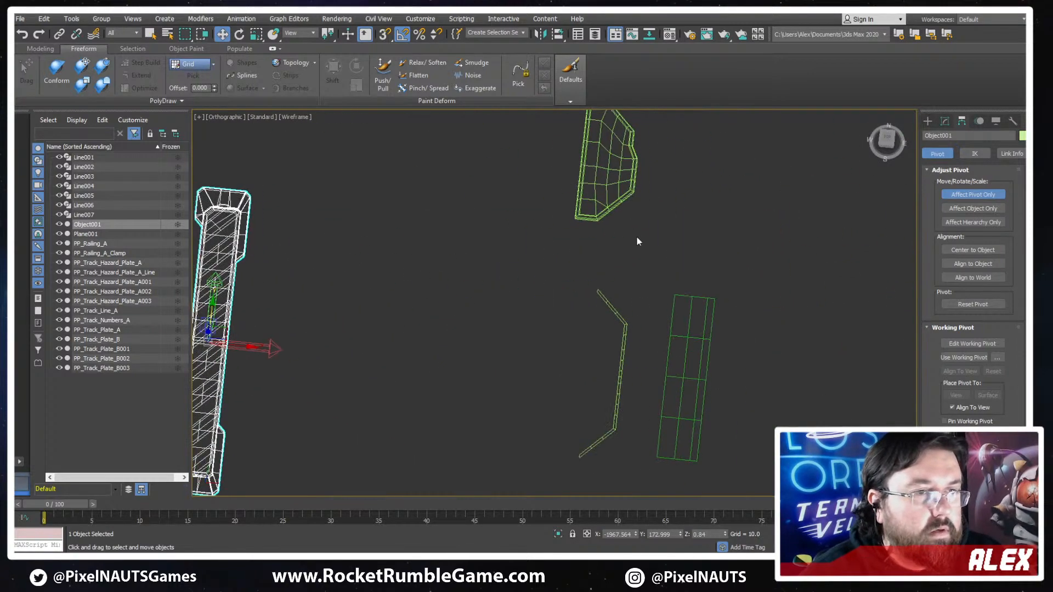
click(613, 201)
middle_drag(629, 156, 597, 411)
click(597, 284)
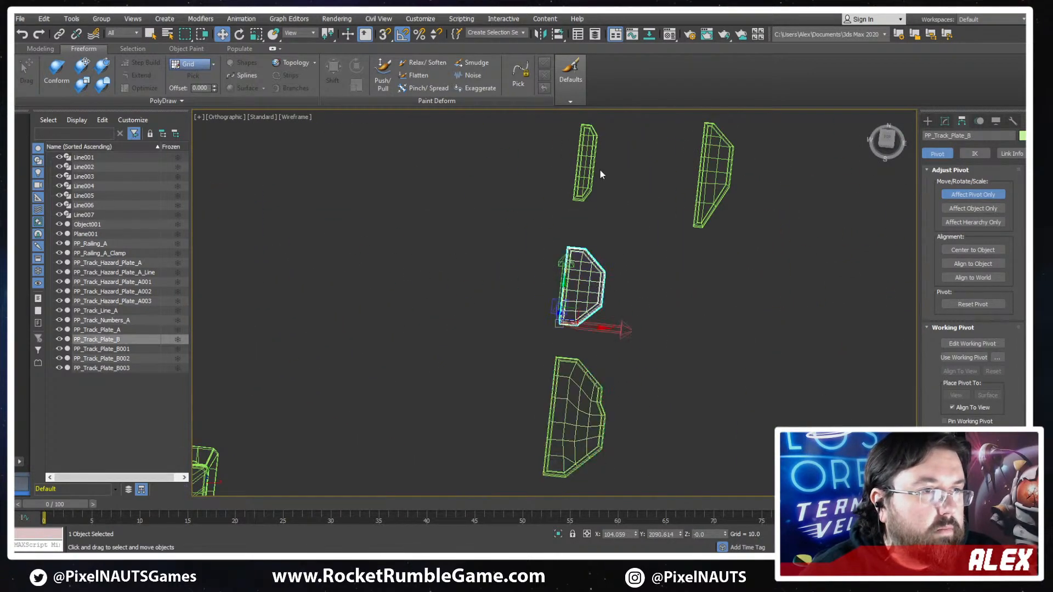
click(598, 168)
- In the top view, move the pivot of PP_Track_Plate_B002 down to the plate's lower-left corner
click(721, 209)
alt+middle_drag(722, 209, 722, 231)
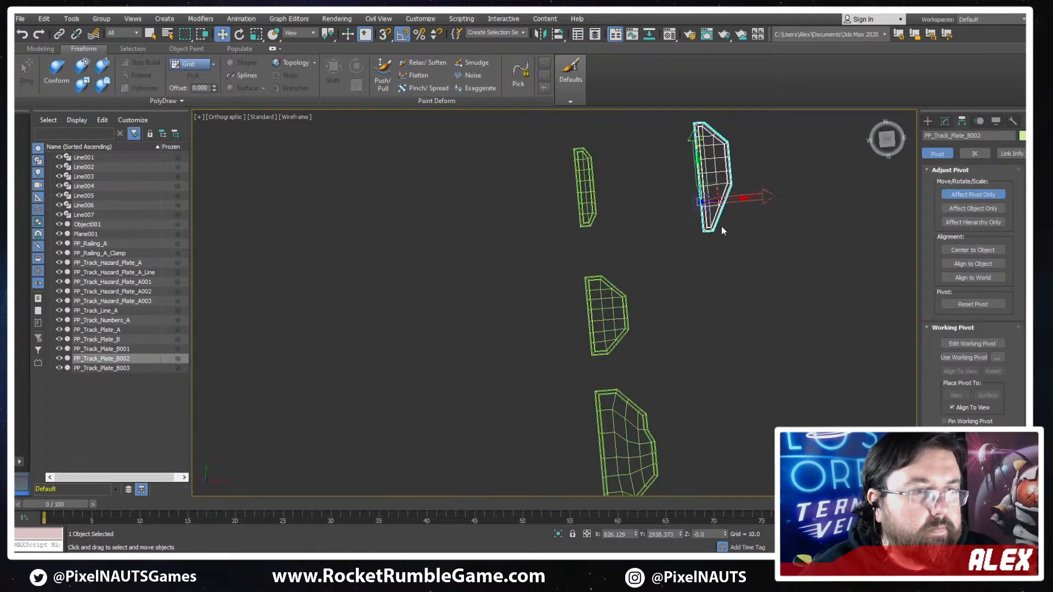
key(t)
key(z)
scroll(557, 228, up, 3)
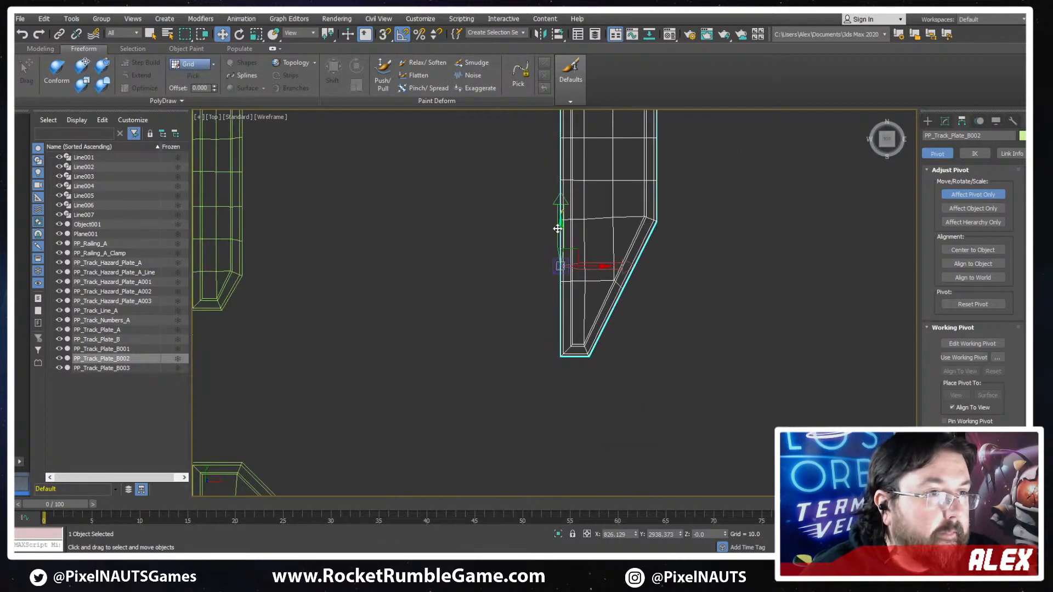
drag(557, 229, 576, 325)
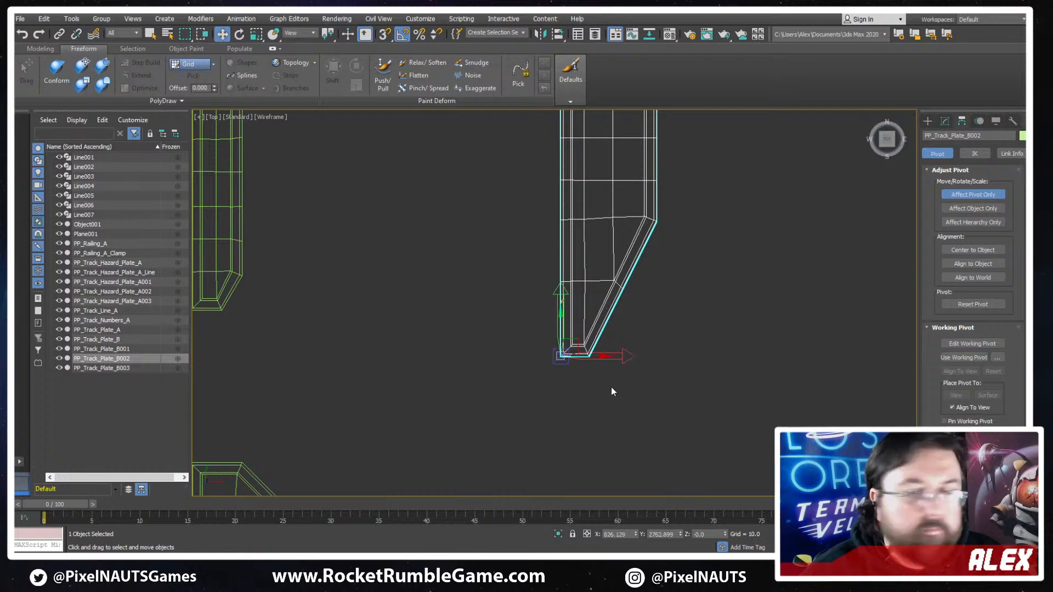
- Check the new pivot corner of PP_Track_Plate_B002 up close, return the view to shaded display, and end pivot-only editing
scroll(575, 362, up, 5)
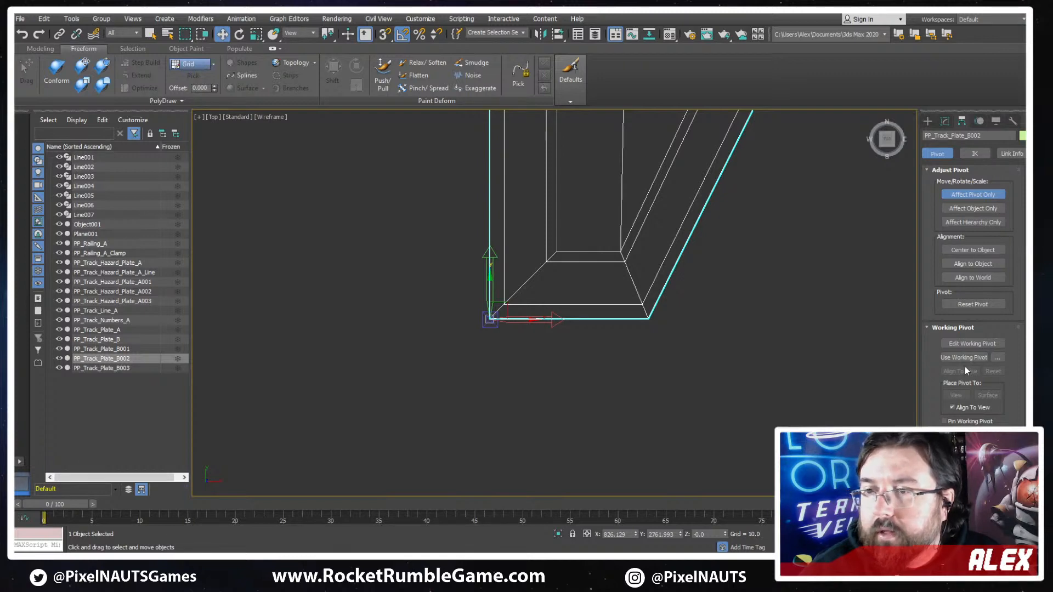
scroll(552, 328, down, 6)
scroll(638, 233, up, 4)
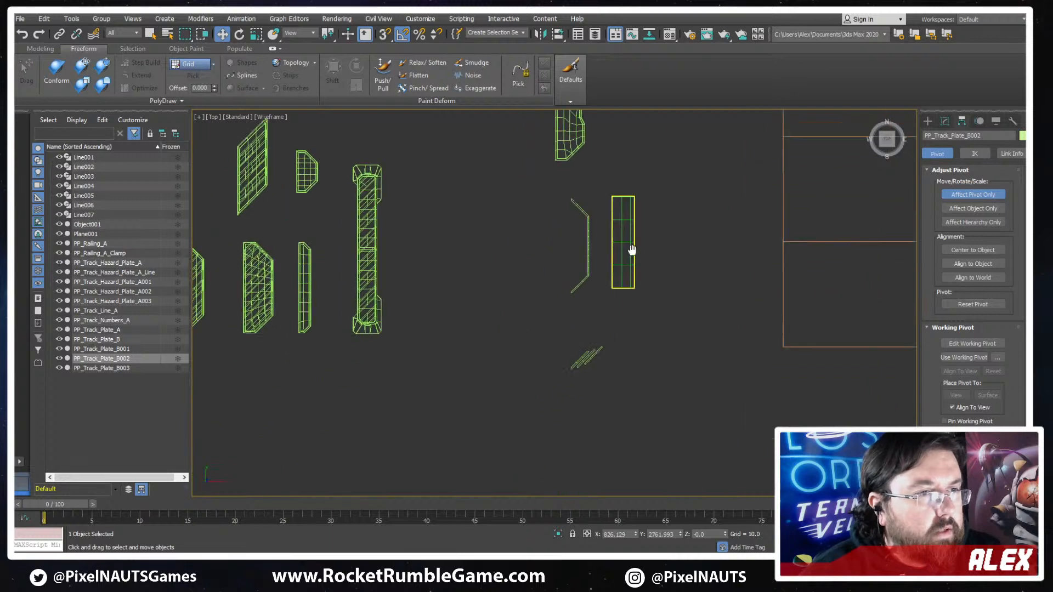
key(F3)
middle_drag(505, 247, 692, 234)
scroll(667, 247, down, 6)
key(F3)
middle_drag(550, 296, 608, 344)
scroll(617, 291, up, 3)
key(F3)
scroll(640, 190, down, 6)
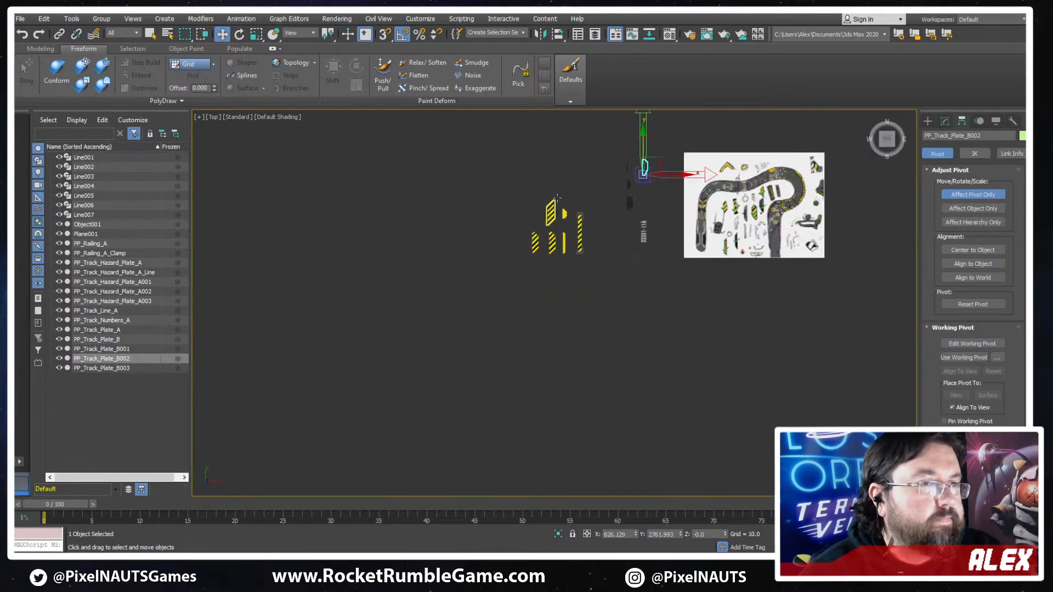
scroll(515, 162, up, 6)
middle_drag(514, 184, 509, 305)
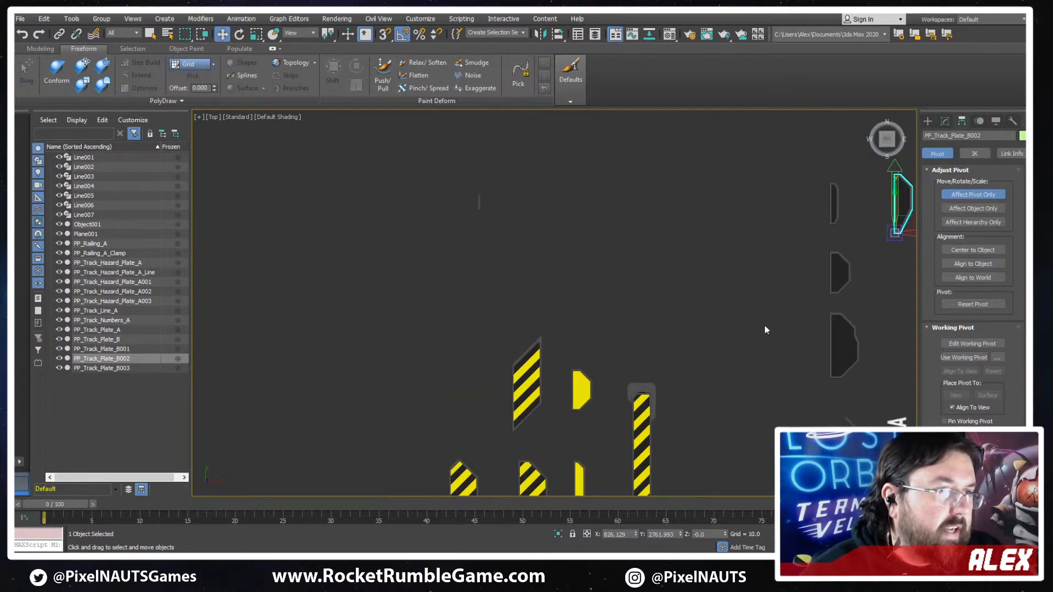
click(971, 195)
scroll(464, 207, up, 12)
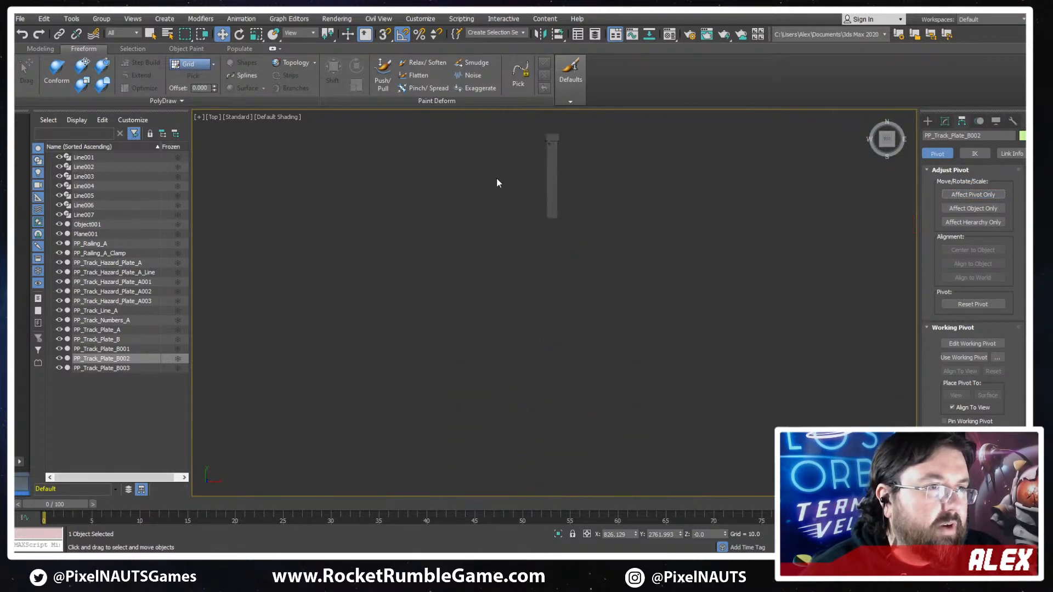
- Select PP_Railing_A and examine its pivot position with and without edged faces
click(561, 207)
mouse_move(609, 287)
alt+middle_down()
mouse_move(647, 297)
mouse_move(612, 210)
mouse_move(568, 299)
alt+middle_up()
scroll(651, 157, up, 8)
key(F4)
scroll(554, 302, down, 3)
key(F4)
scroll(526, 329, down, 10)
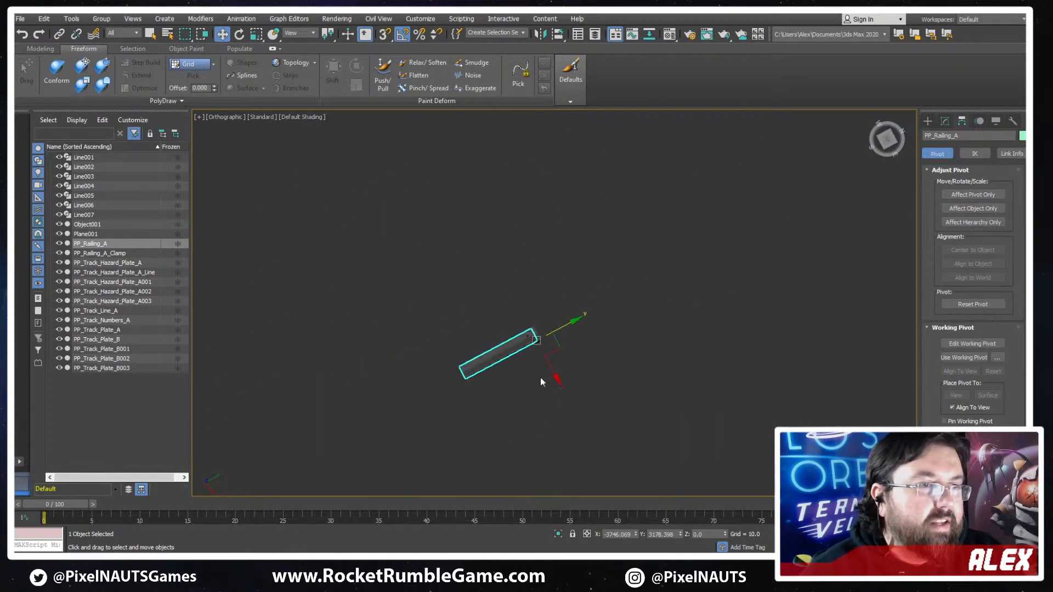
- Compare the whole set of modelled track pieces with the marked reference sheet
middle_drag(541, 377, 515, 199)
scroll(557, 318, down, 10)
mouse_move(557, 318)
alt+middle_down()
mouse_move(543, 371)
mouse_move(537, 252)
alt+middle_up()
alt+middle_drag(537, 252, 511, 283)
scroll(511, 283, up, 3)
middle_drag(761, 247, 677, 266)
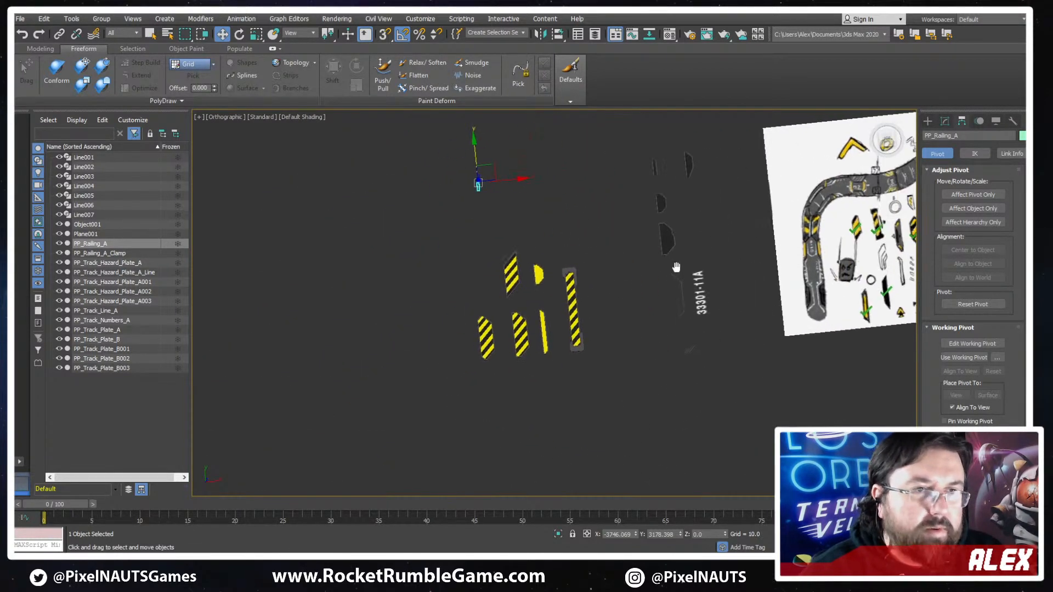
middle_drag(767, 298, 674, 288)
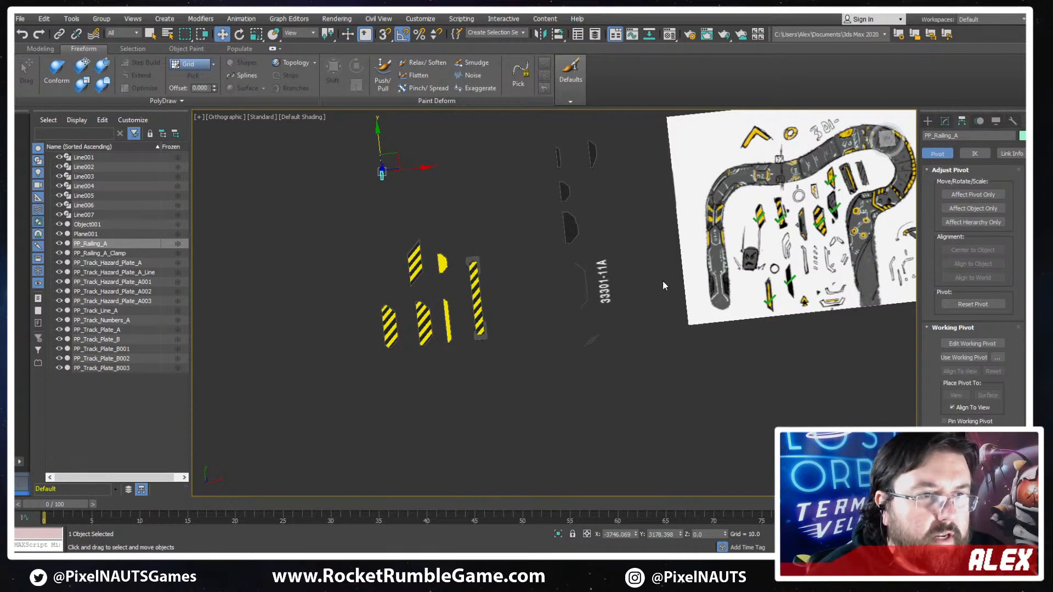
middle_drag(562, 317, 503, 324)
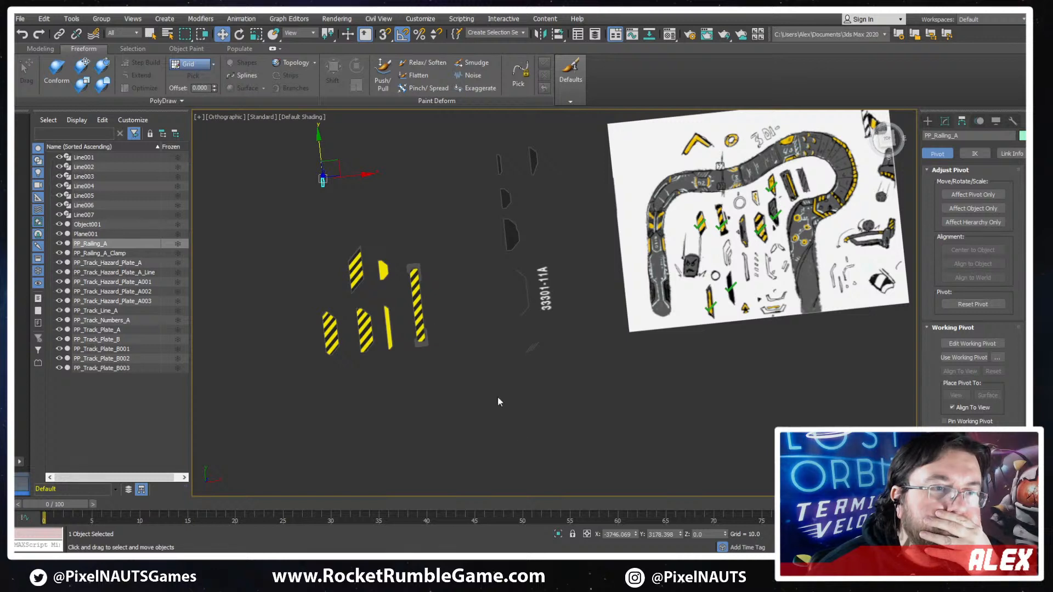
- Select the striped and yellow plates, the long striped bar and the grey track plates together for Reset XForm
click(340, 341)
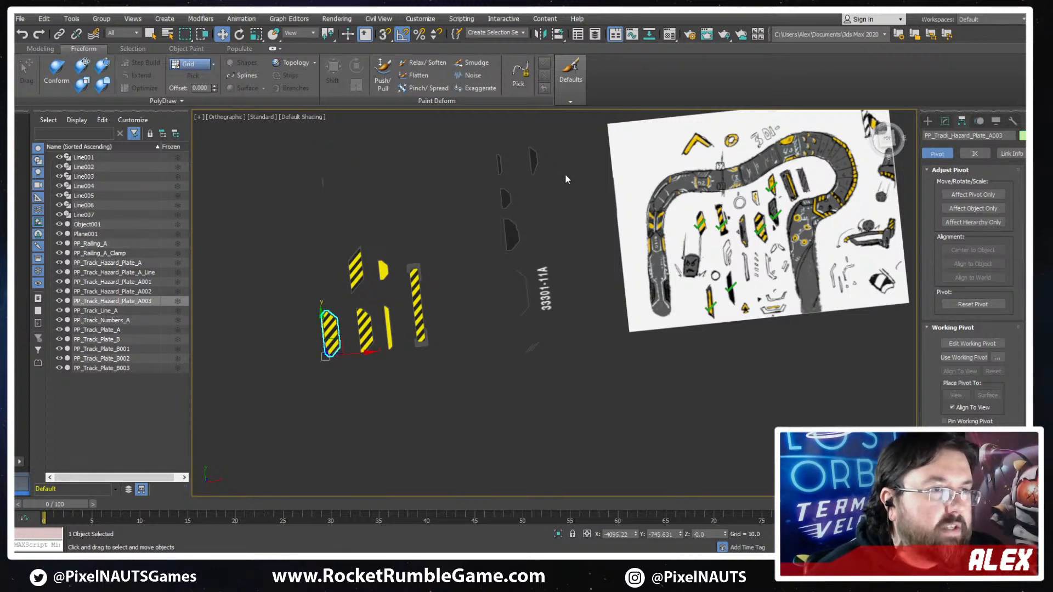
drag(472, 235, 365, 357)
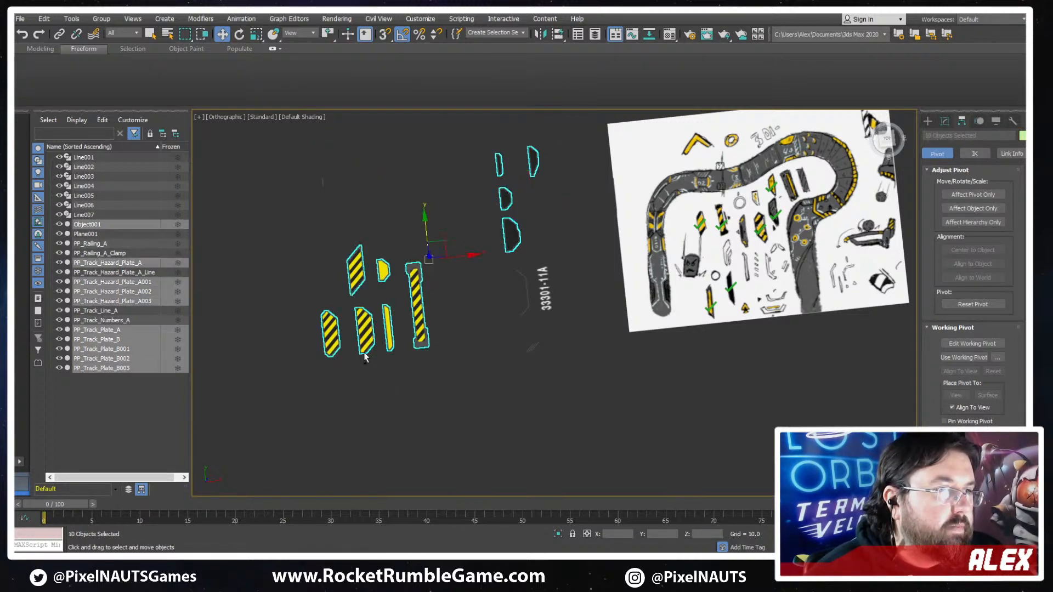
click(1012, 121)
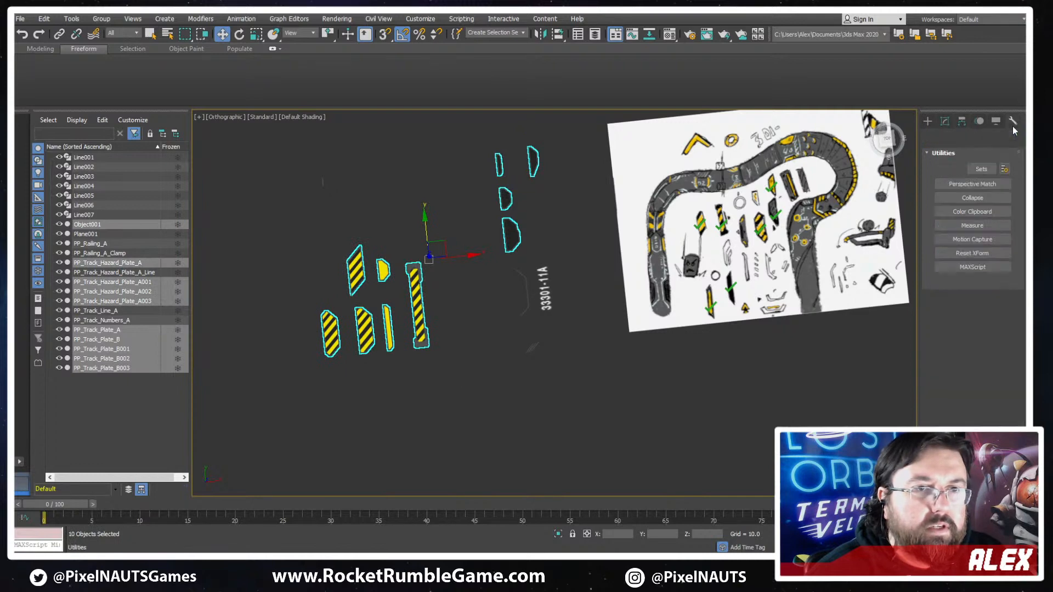
click(964, 253)
- Convert the selected plates and the striped bar to Editable Poly and clear the selection
right_click(506, 271)
click(607, 377)
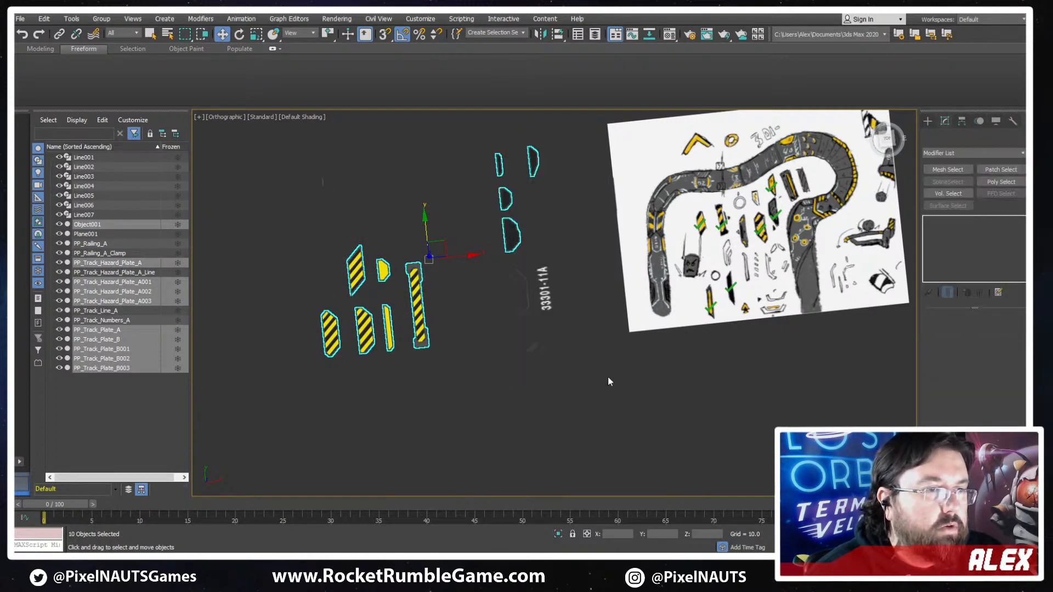
right_click(490, 239)
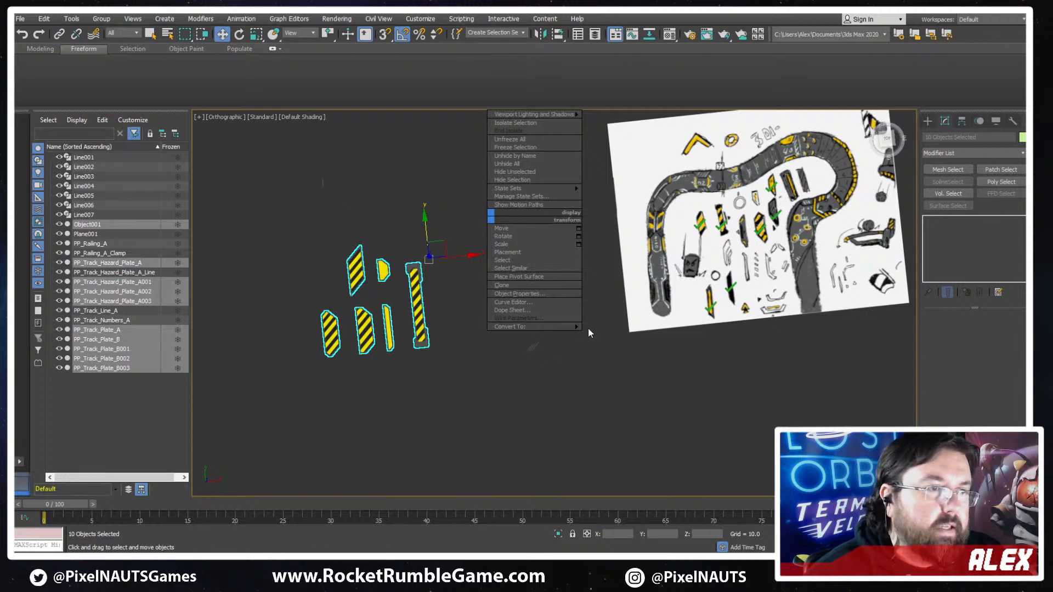
click(602, 333)
middle_drag(287, 333, 512, 330)
scroll(513, 330, up, 5)
click(680, 371)
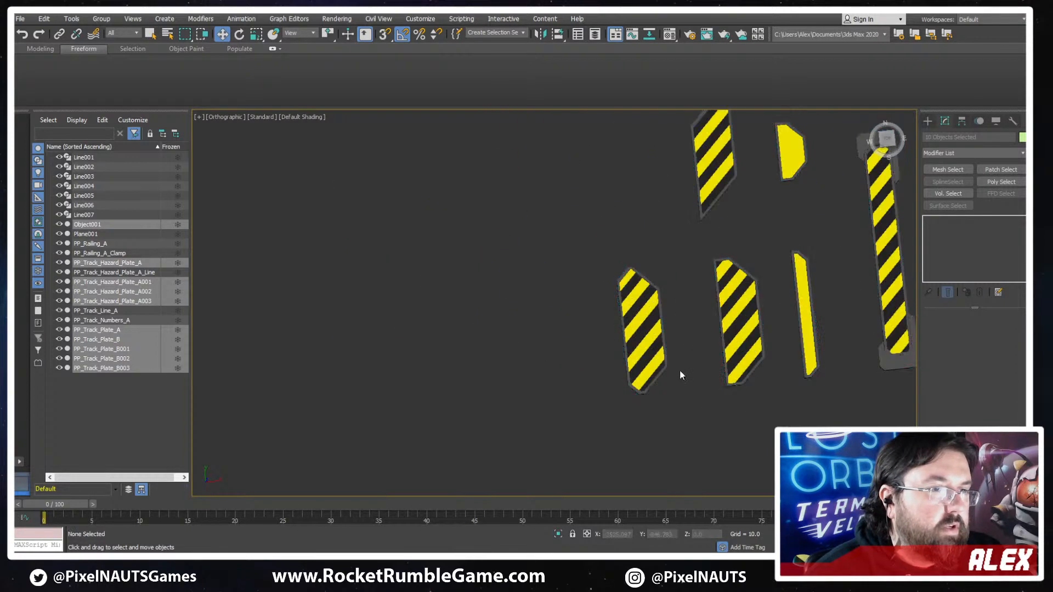
- Check the pivots of the two lower striped plates, PP_Track_Hazard_Plate_A003 and PP_Track_Hazard_Plate_A
click(655, 339)
middle_drag(705, 345, 723, 330)
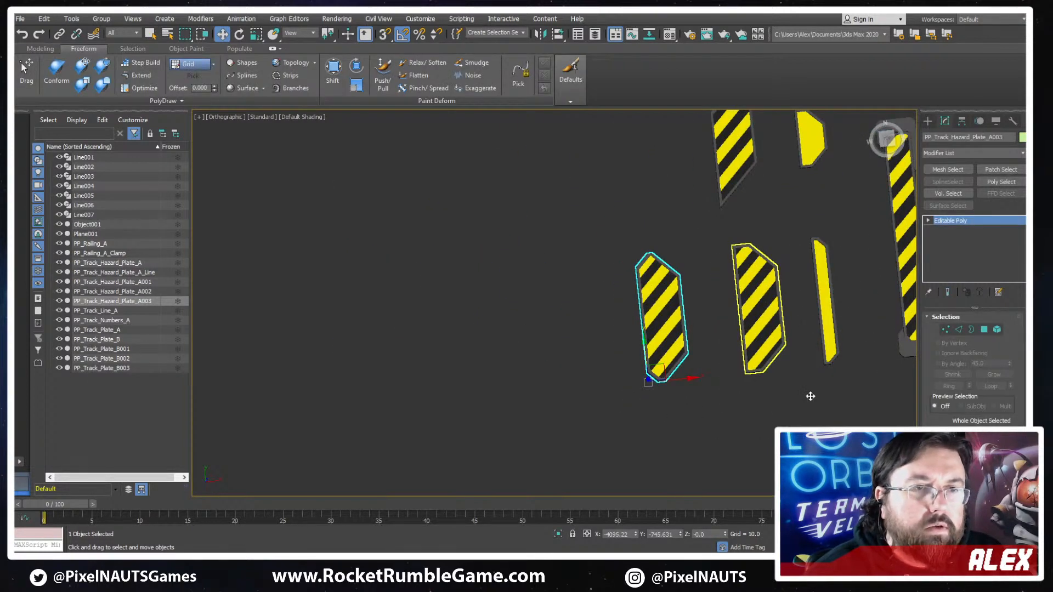
click(769, 355)
middle_drag(783, 381, 653, 417)
scroll(583, 310, down, 3)
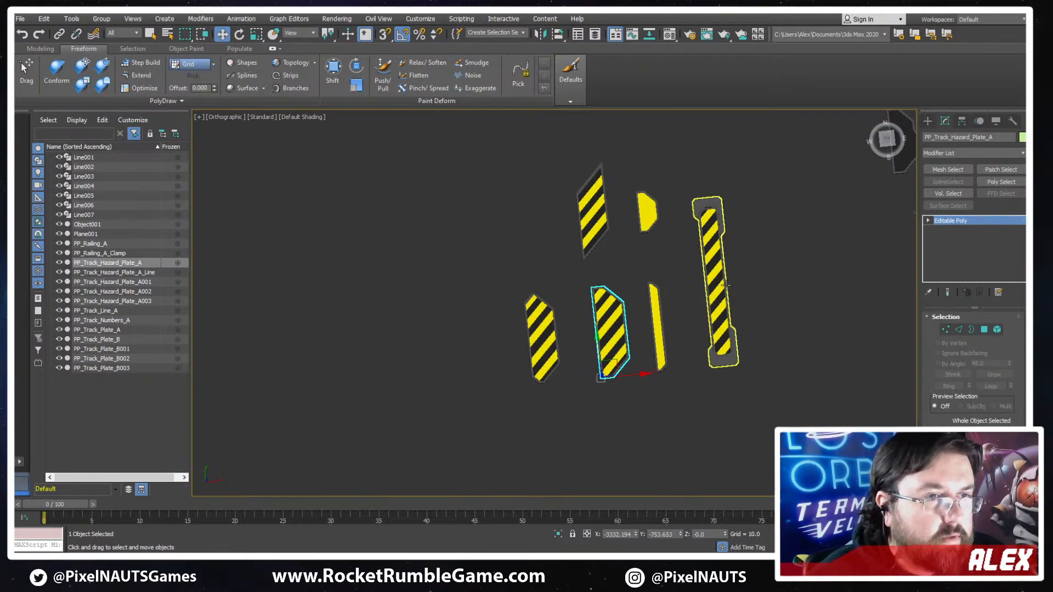
scroll(541, 291, down, 2)
scroll(540, 290, up, 3)
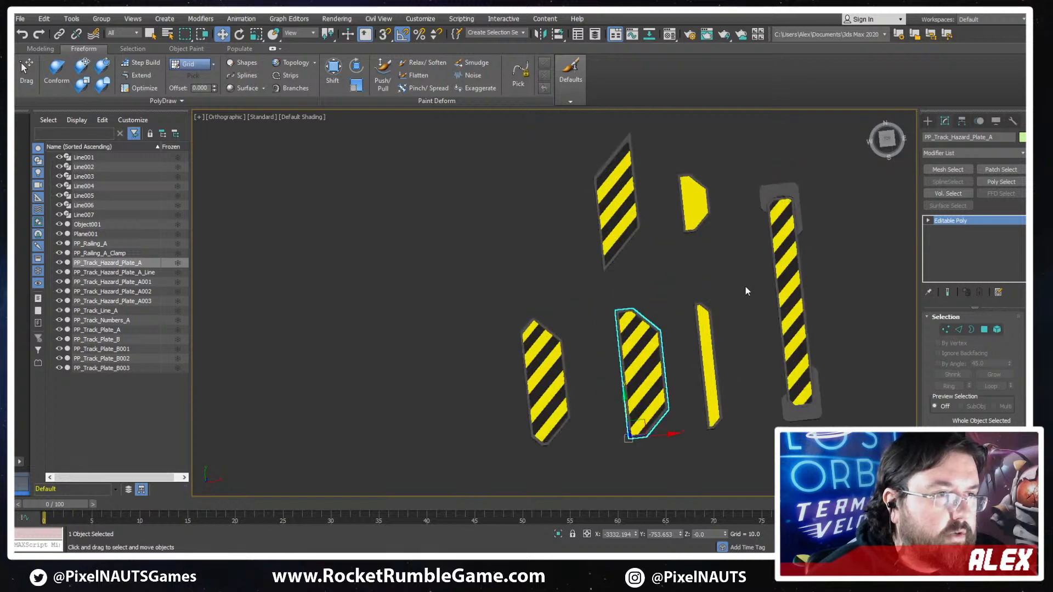
middle_drag(777, 287, 676, 276)
- Move the long striped bar Object001 along X, farther away from the yellow plates
click(688, 351)
scroll(686, 351, down, 2)
middle_drag(651, 367, 561, 296)
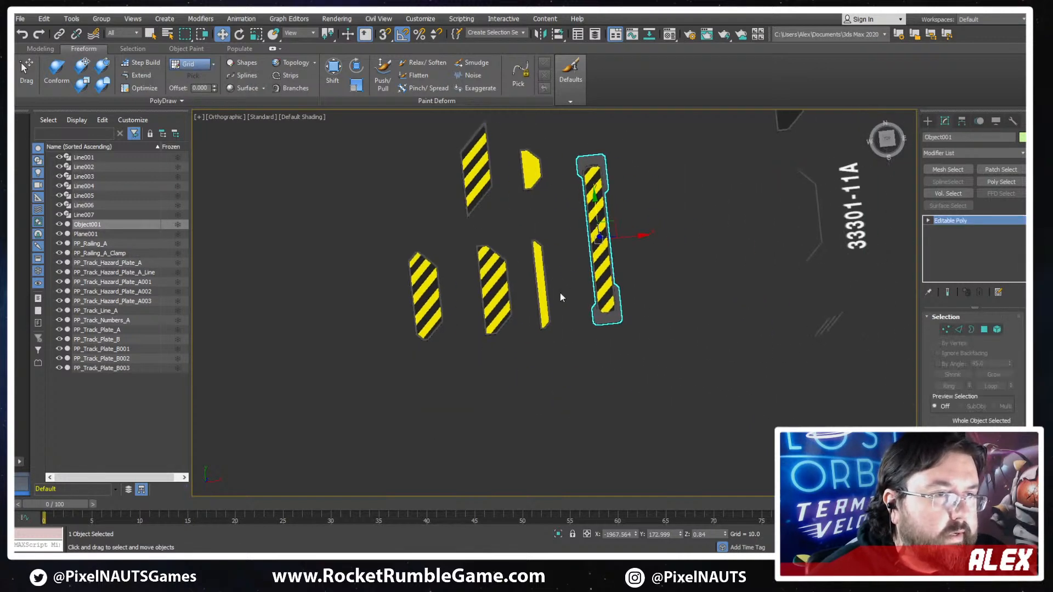
middle_drag(510, 232, 559, 241)
drag(688, 243, 742, 238)
- Check the object names of the three striped hazard plates, one after another
click(477, 302)
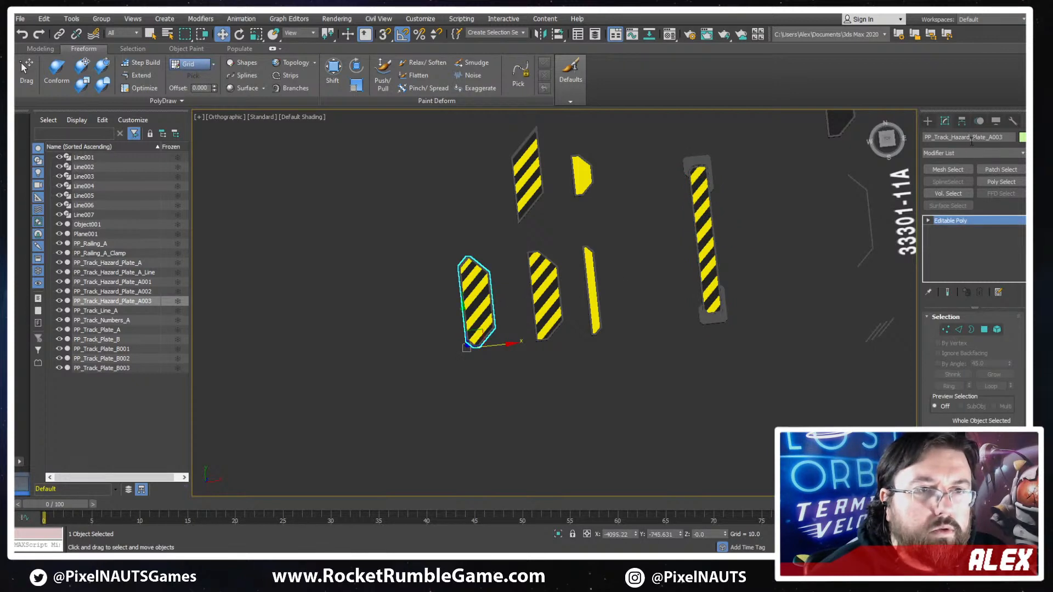
click(999, 137)
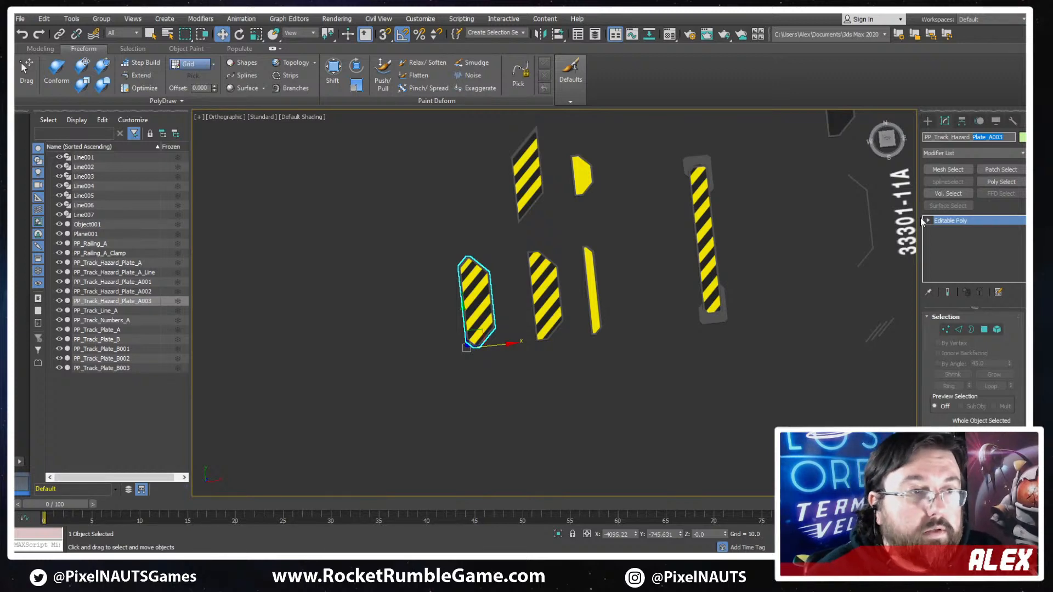
click(549, 307)
drag(1004, 137, 895, 138)
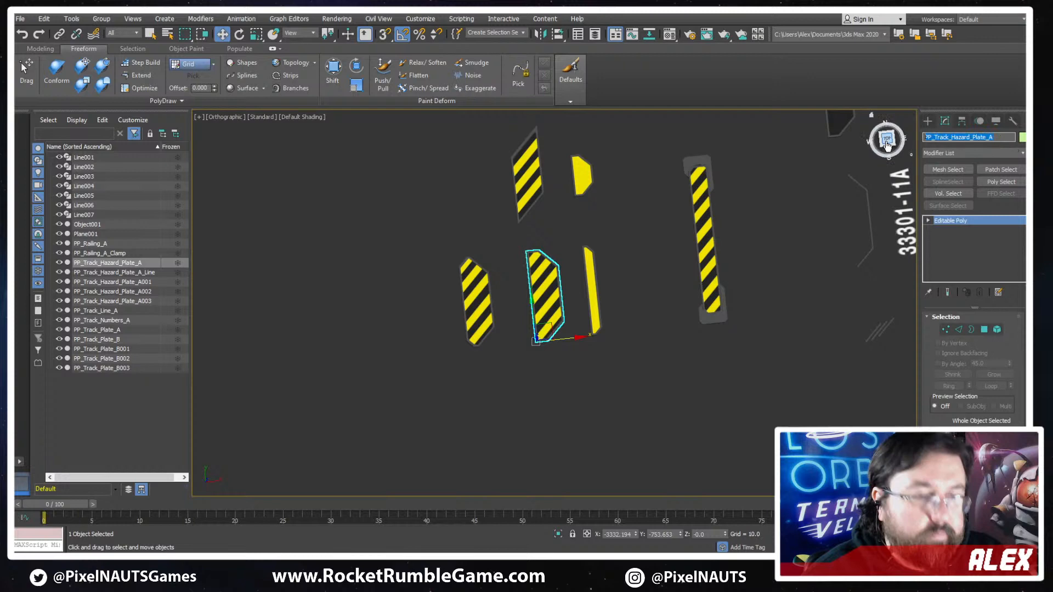
click(528, 172)
scroll(551, 173, down, 5)
scroll(575, 265, up, 4)
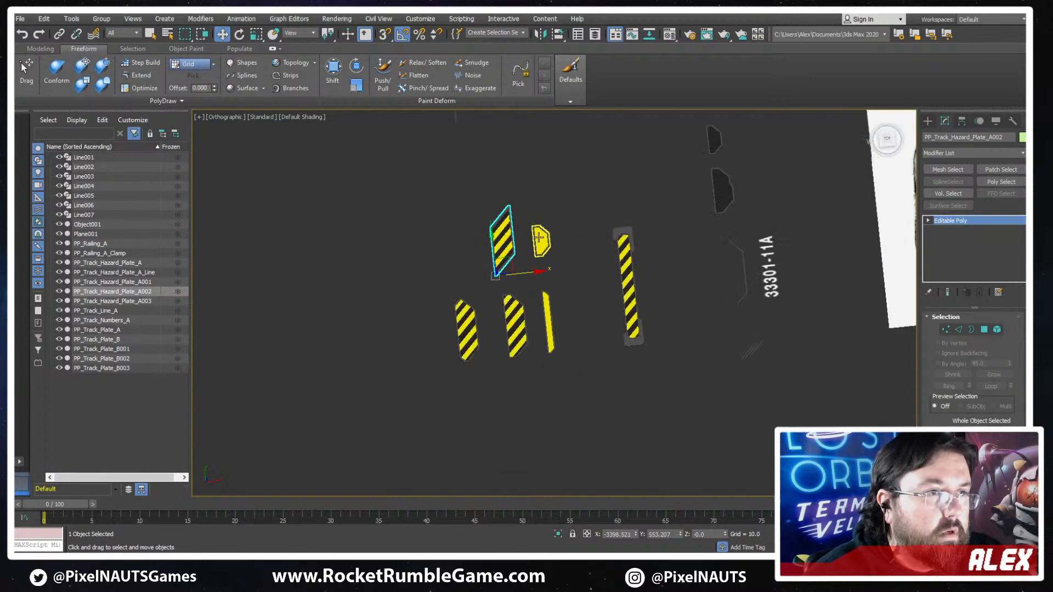
- Check the object names and pivots of the two plain yellow plates, and look over the group of hazard pieces
scroll(540, 266, up, 2)
click(541, 241)
middle_drag(530, 313, 556, 268)
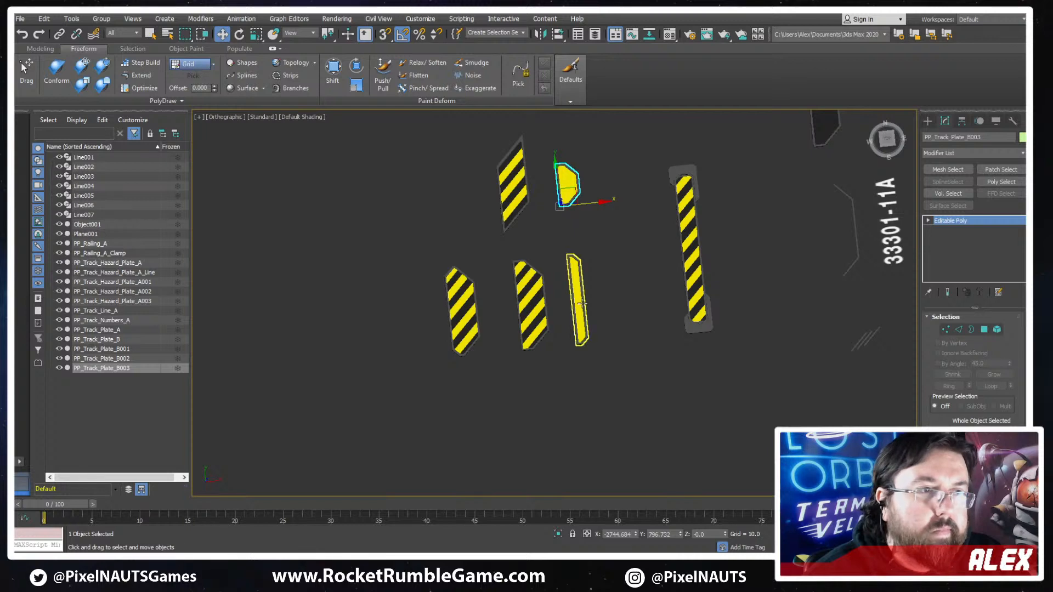
click(577, 301)
click(563, 187)
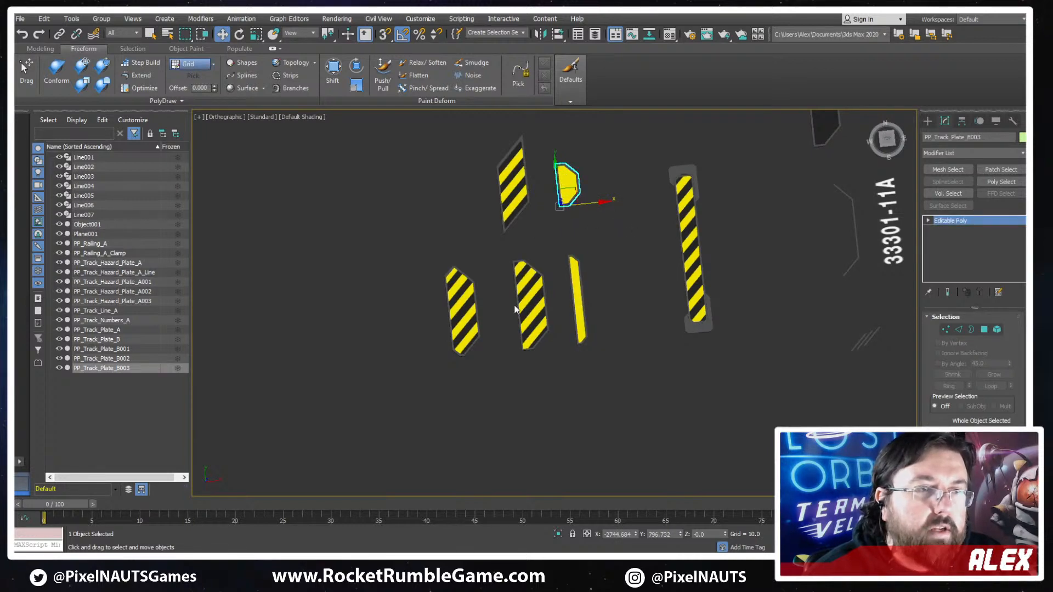
middle_drag(606, 239, 564, 397)
scroll(530, 267, down, 4)
scroll(529, 267, up, 5)
middle_drag(681, 260, 681, 74)
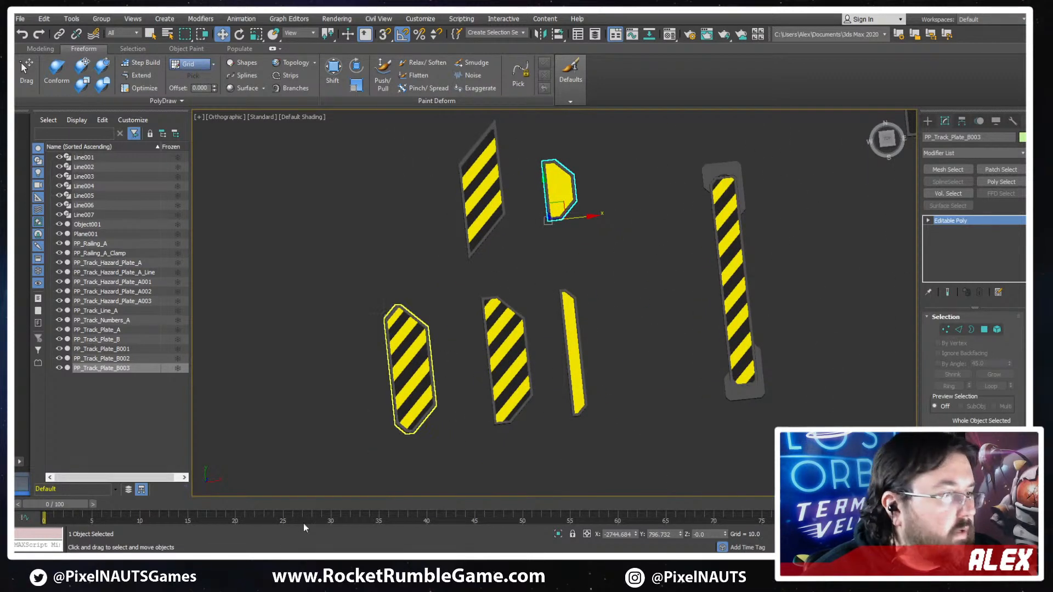
- Switch to Unity and examine the glowing hazard plates and railings along the track in the scene
key(alt+Tab)
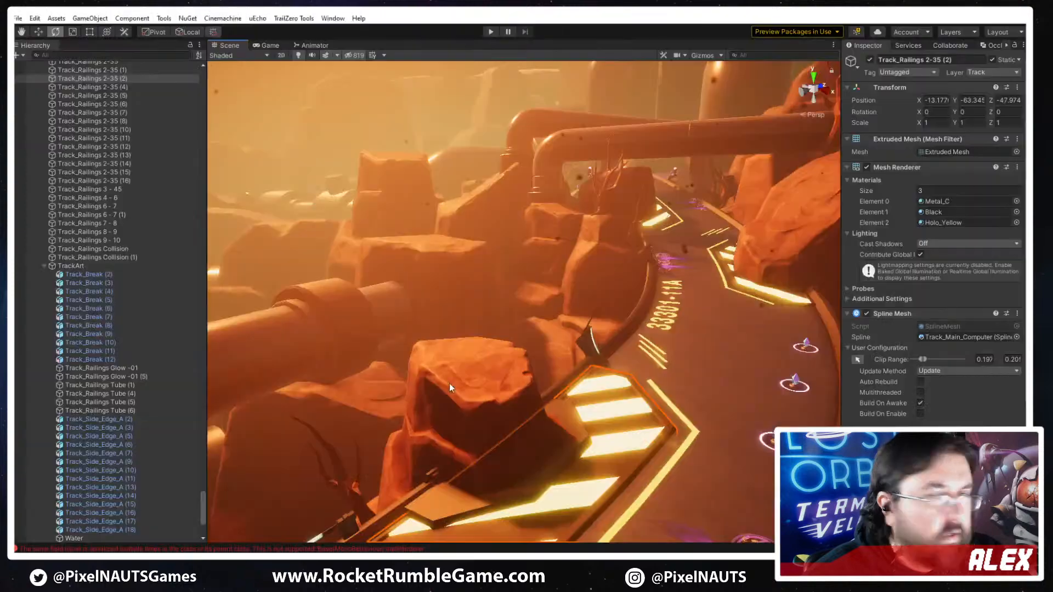
right_drag(630, 363, 726, 328)
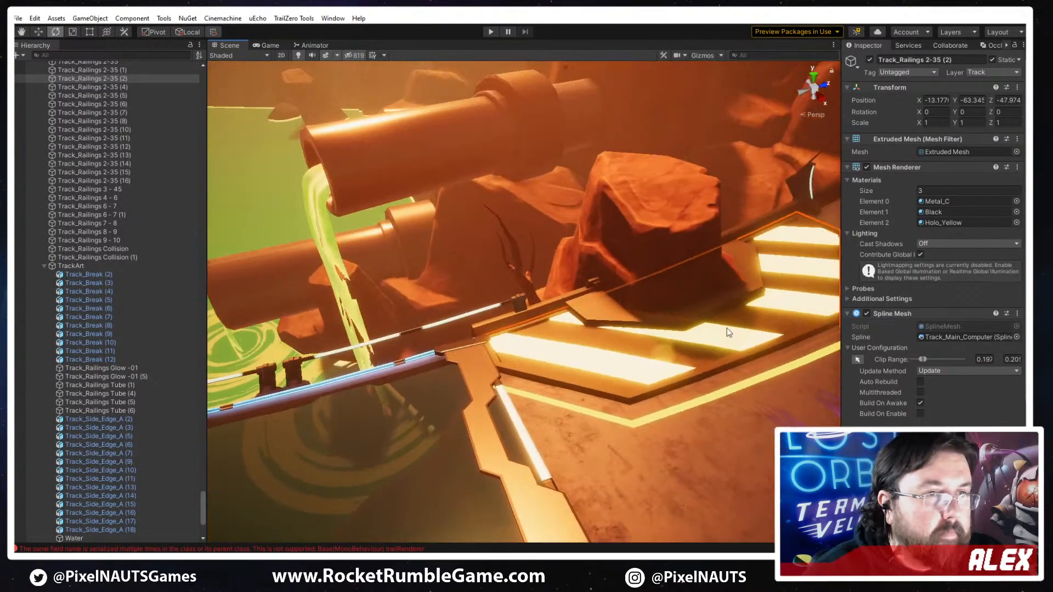
click(655, 363)
right_drag(654, 363, 583, 345)
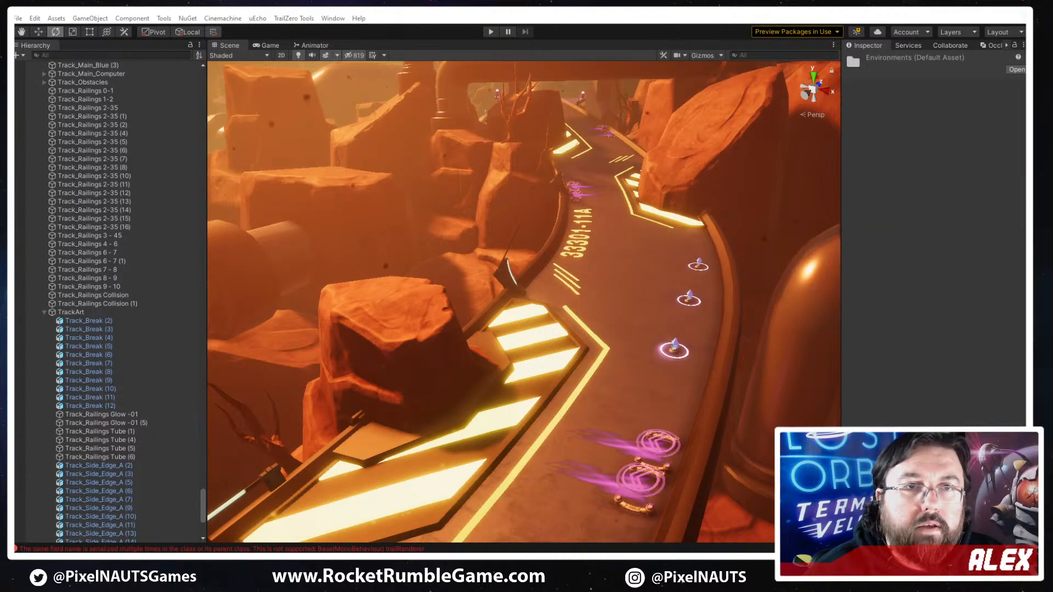
- Browse the project assets to Environments, Tracks, Processing Plant, Meshes and select PP_Track_Hazard_Plate_A
drag(1024, 63, 695, 63)
click(657, 143)
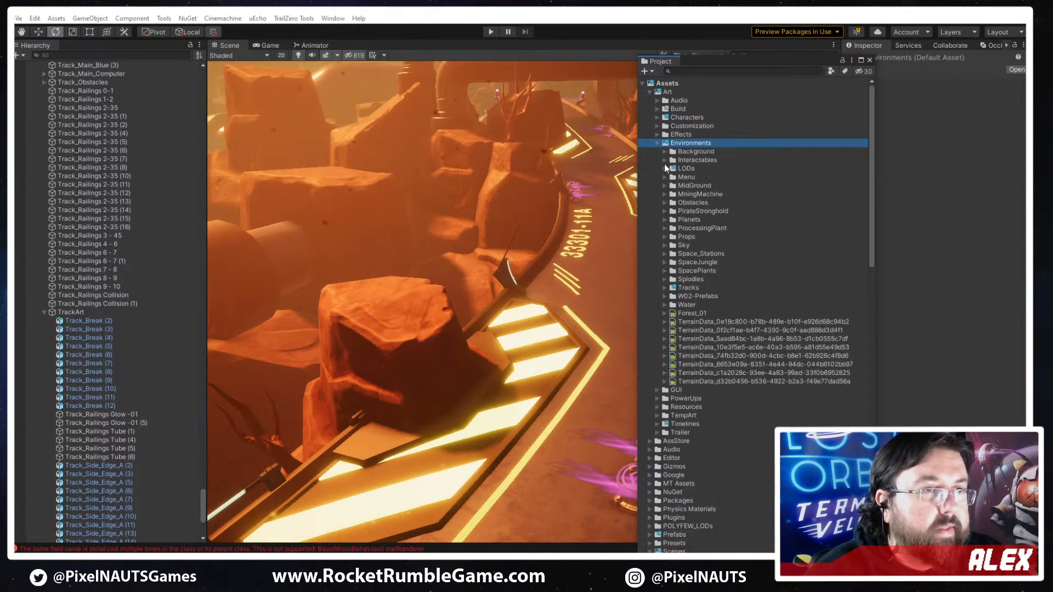
click(664, 288)
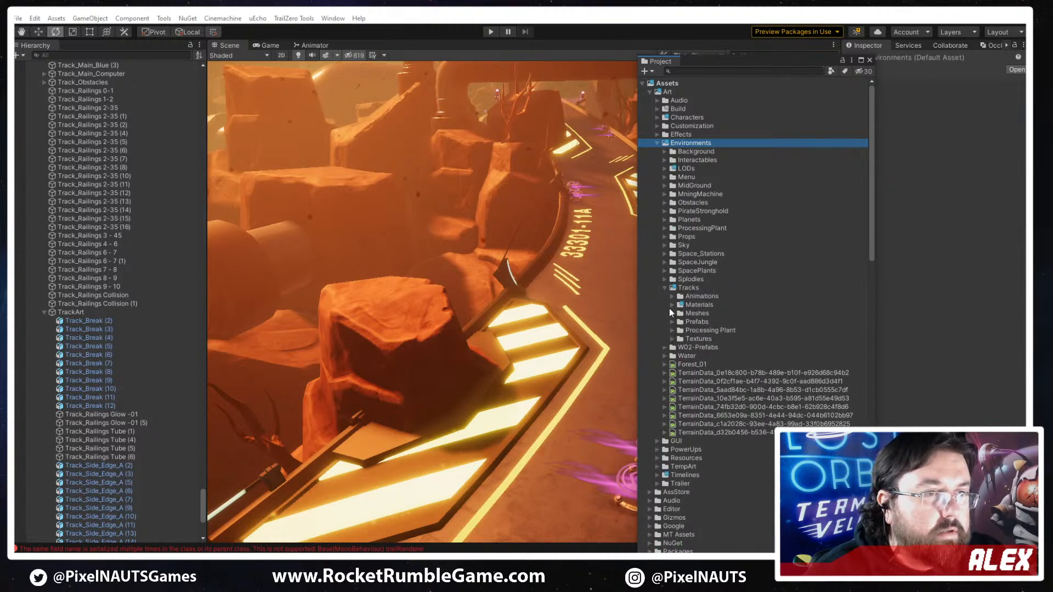
click(672, 304)
click(671, 304)
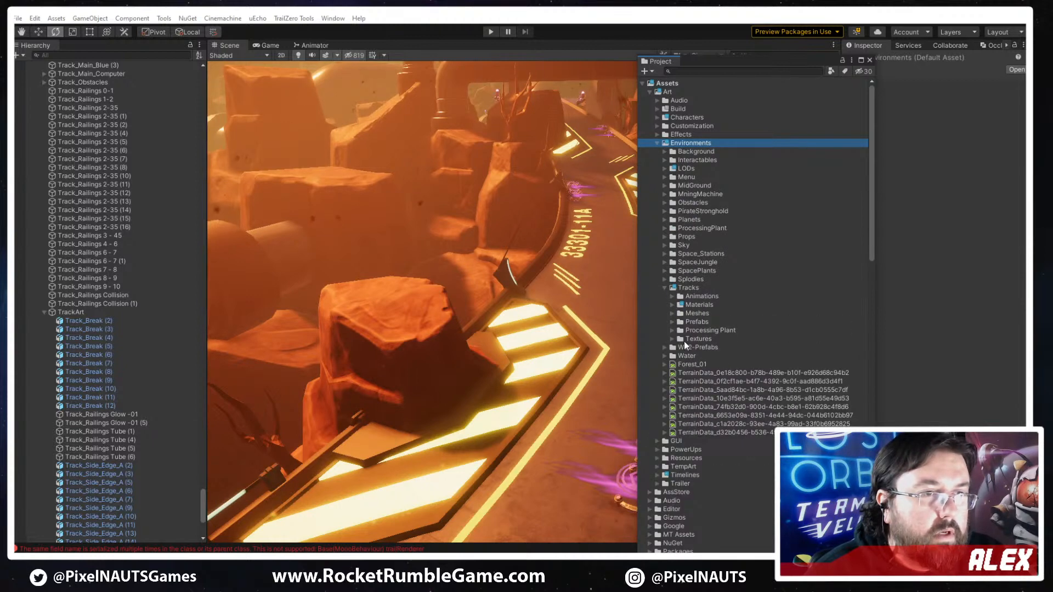
click(680, 331)
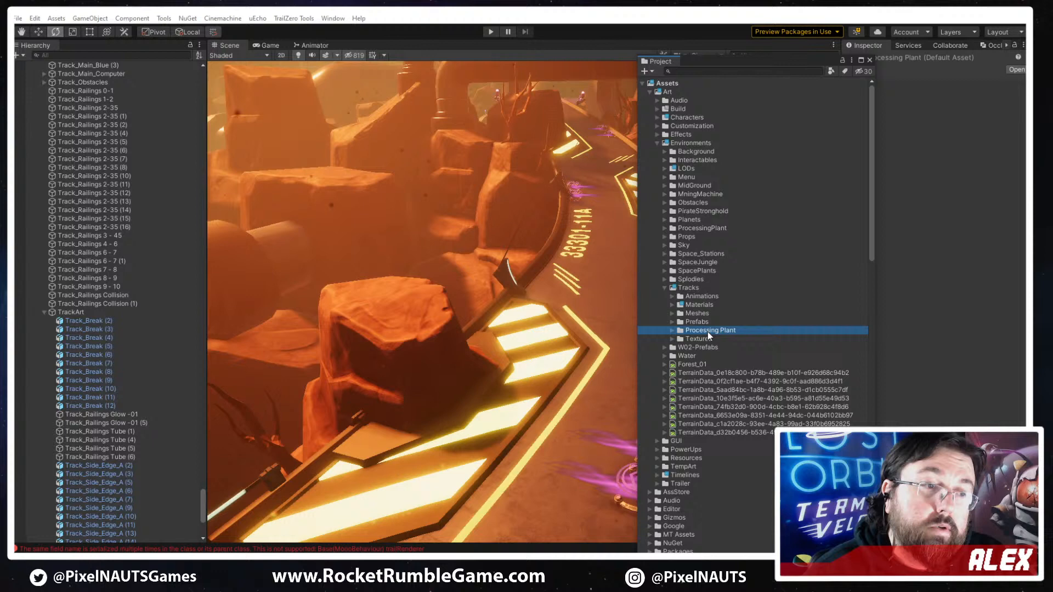
click(672, 331)
click(680, 348)
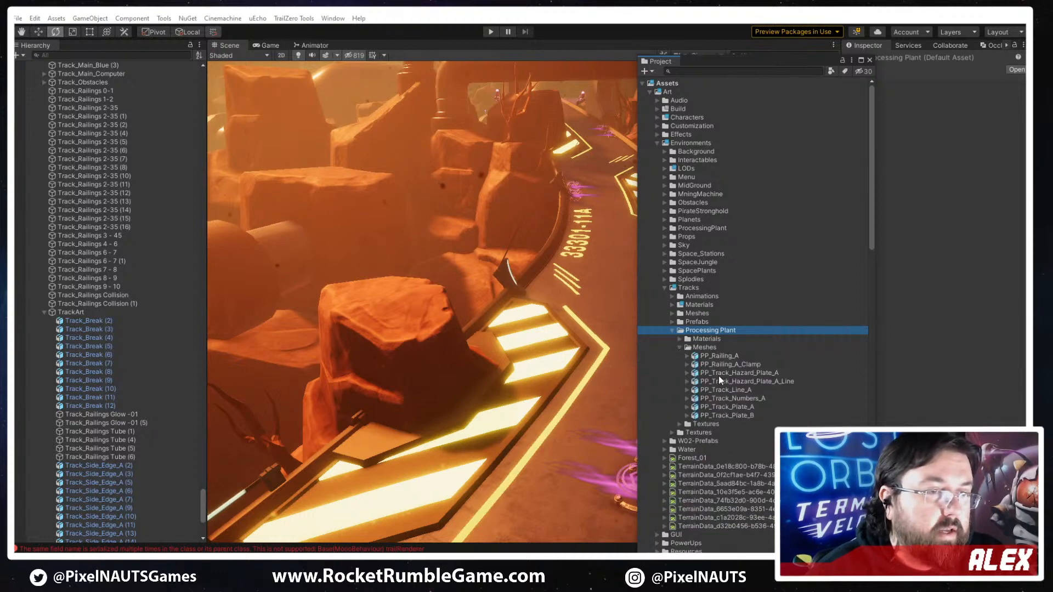
click(746, 375)
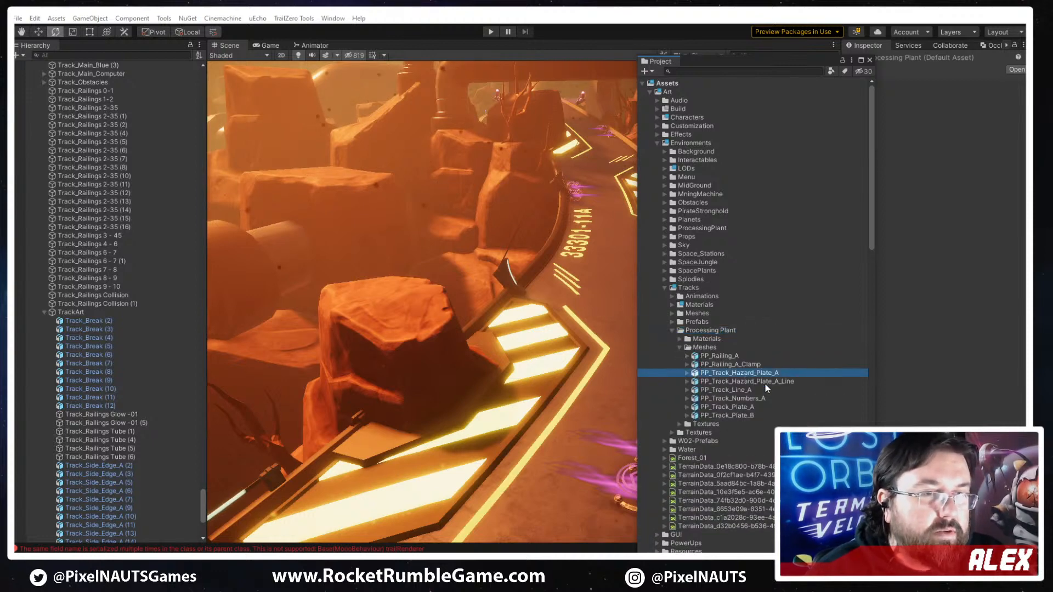
- Select the PP_Track_Hazard_Plate_A_Line mesh to check its import settings, and move the floating Project window aside
click(756, 381)
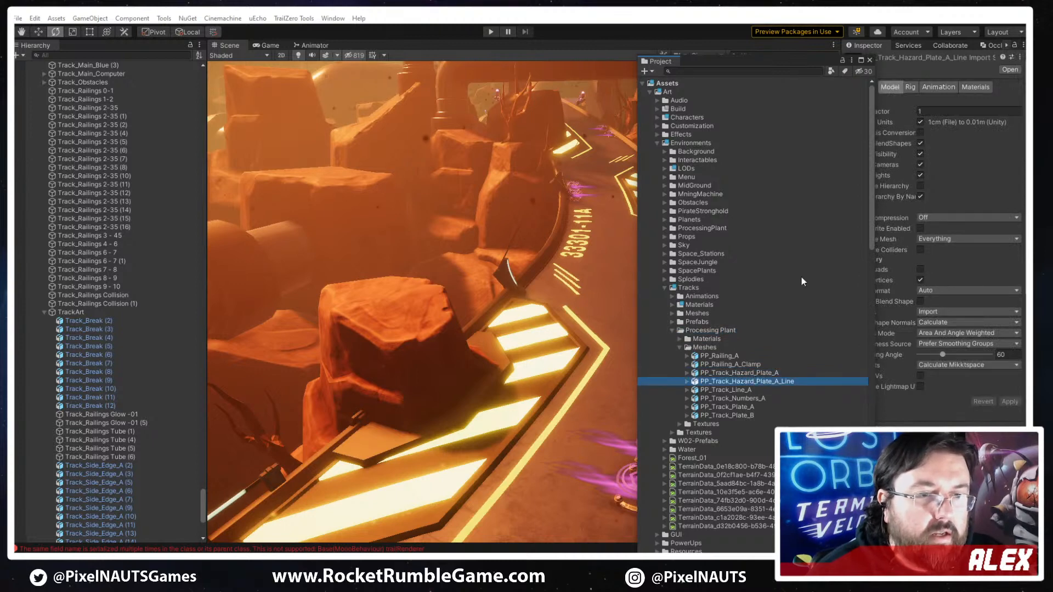
drag(699, 62, 1052, 63)
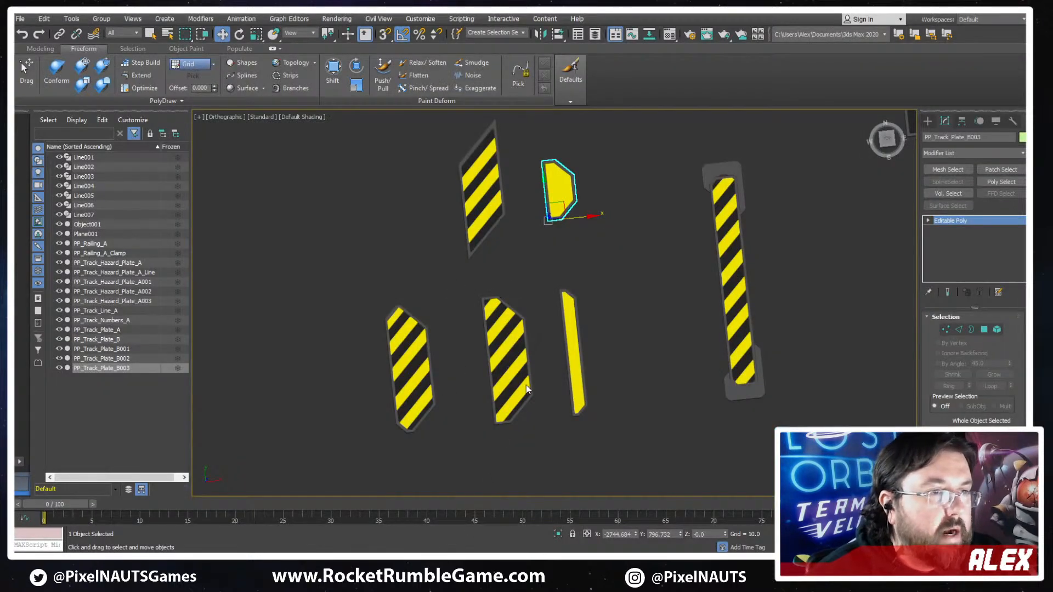
- Switch to 3ds Max and move PP_Track_Hazard_Plate_A out of the group into the empty area beside it
click(525, 385)
scroll(707, 288, down, 5)
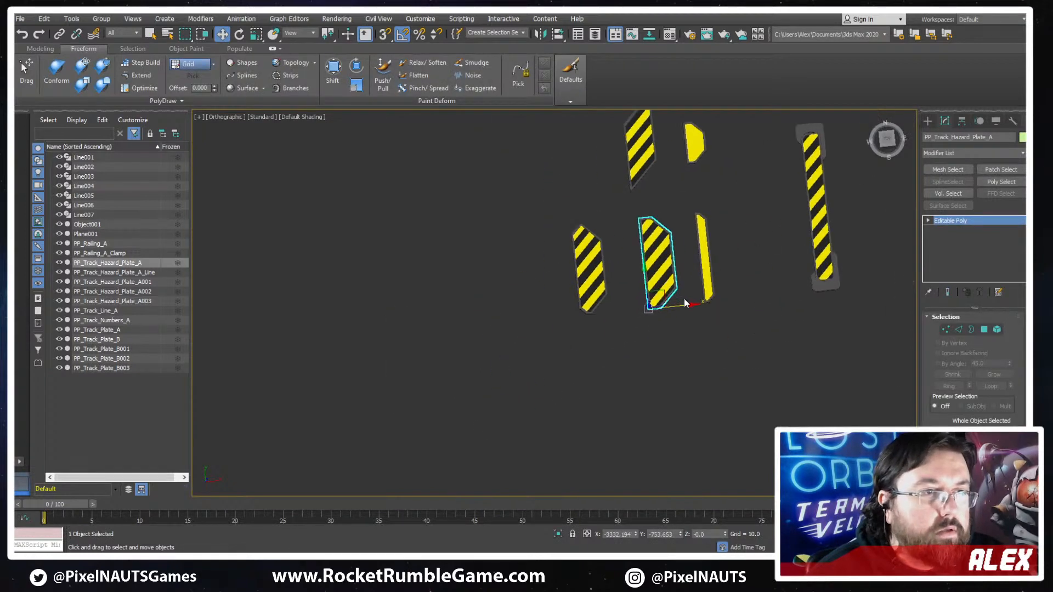
drag(665, 297, 424, 325)
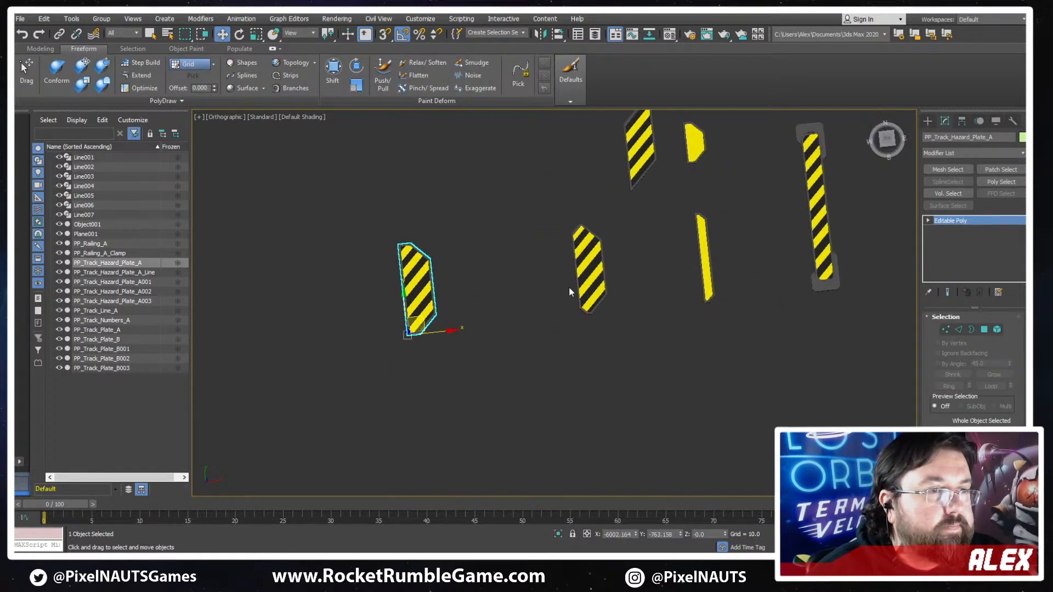
- Move the striped plate with both ends chamfered next to PP_Track_Hazard_Plate_A and rename it PP_Track_Hazard_Plate_B
click(601, 277)
drag(601, 278, 478, 296)
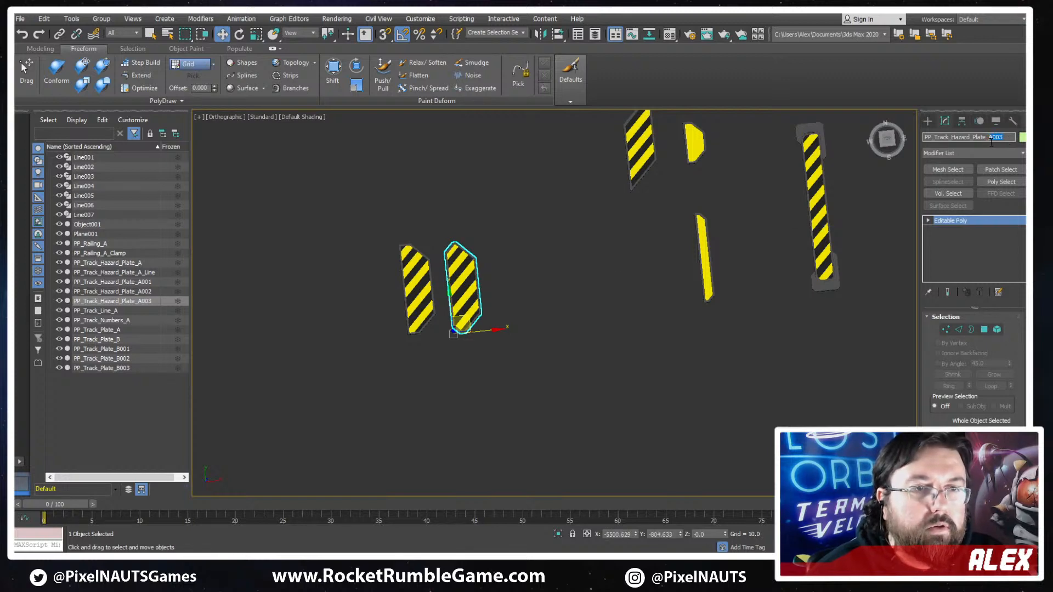
text(B)
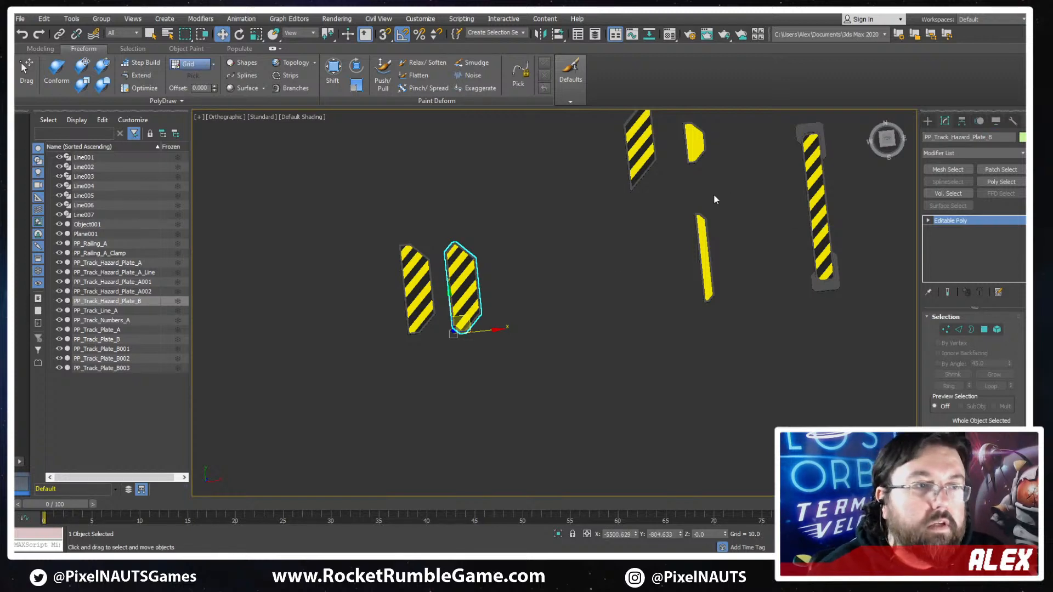
- Line up the slanted striped plate beside the other two striped plates and rename it PP_Track_Hazard_Plate_C
click(643, 163)
drag(646, 184, 523, 313)
drag(1004, 138, 864, 143)
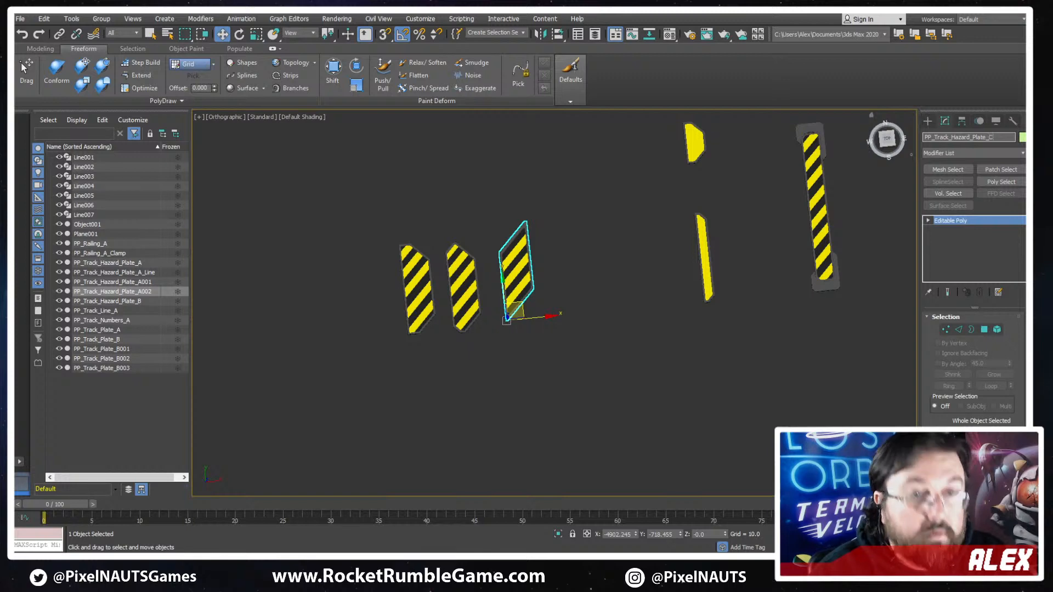
text(C)
key(Return)
- Move the narrow plain yellow plate closer to the striped plates and rename it PP_Track_Hazard_Plate_Yellow_A
middle_drag(724, 274, 748, 366)
middle_drag(580, 374, 625, 331)
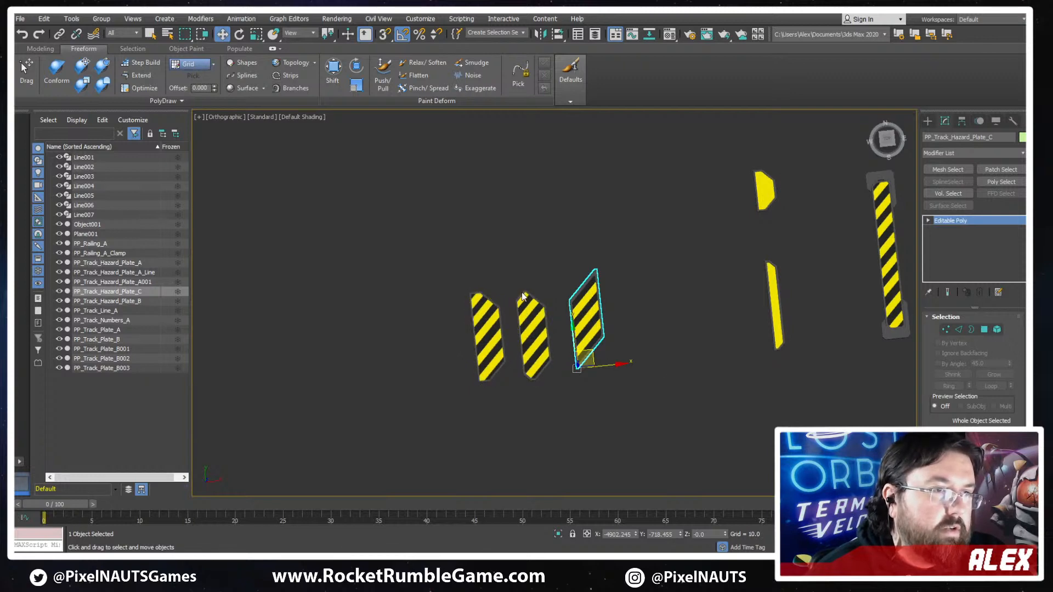
middle_drag(645, 338, 615, 346)
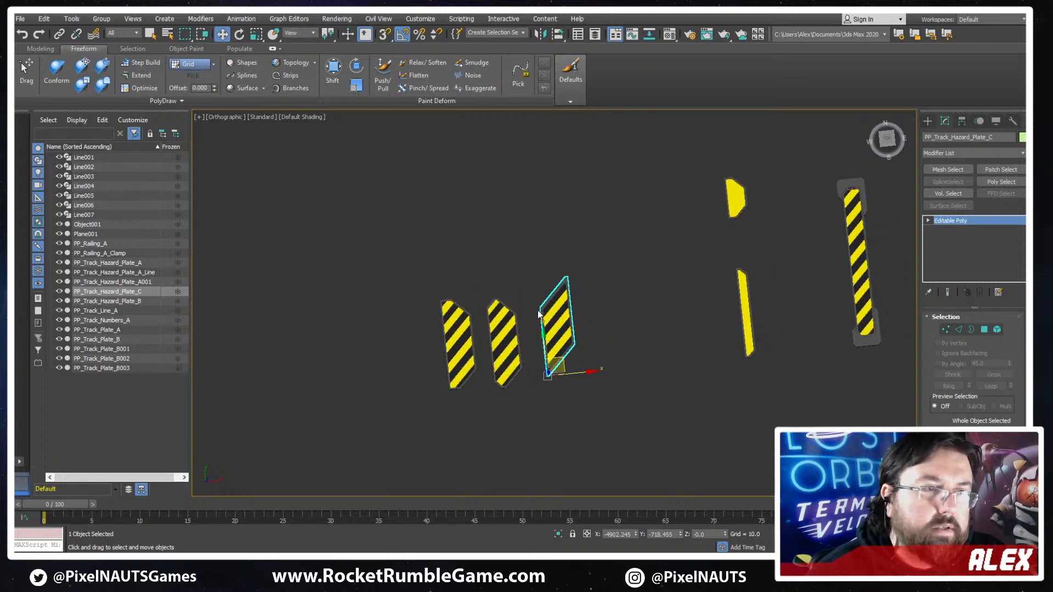
middle_drag(546, 361, 521, 370)
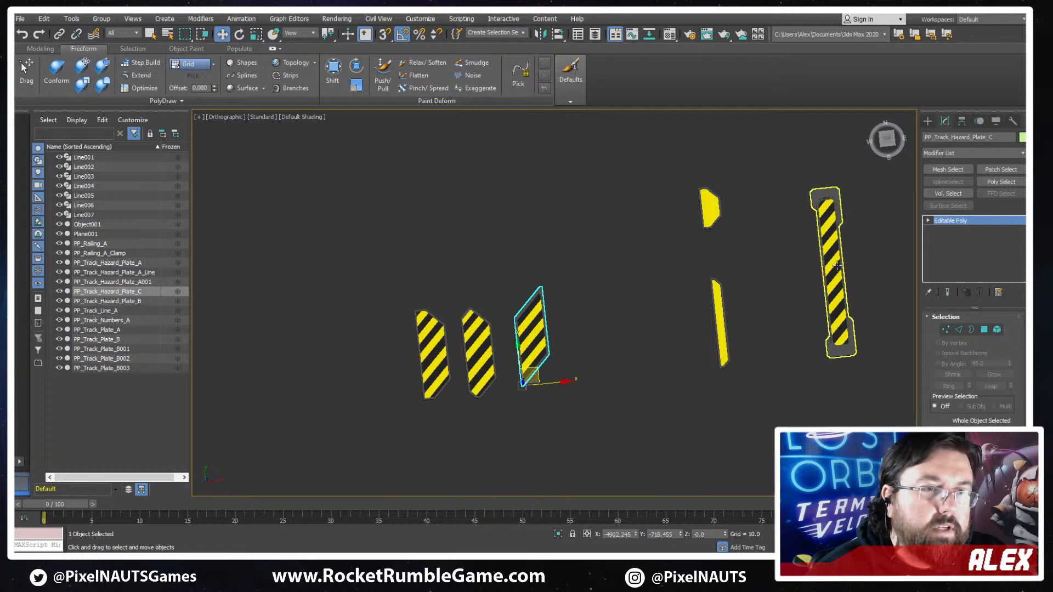
scroll(779, 311, down, 3)
middle_drag(778, 311, 772, 281)
scroll(771, 284, up, 2)
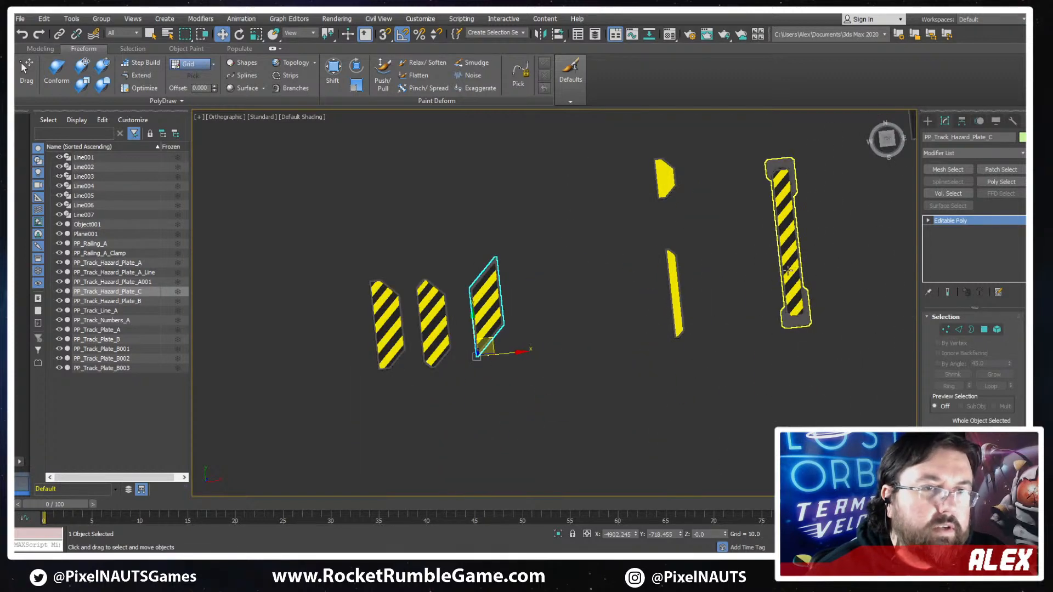
click(683, 310)
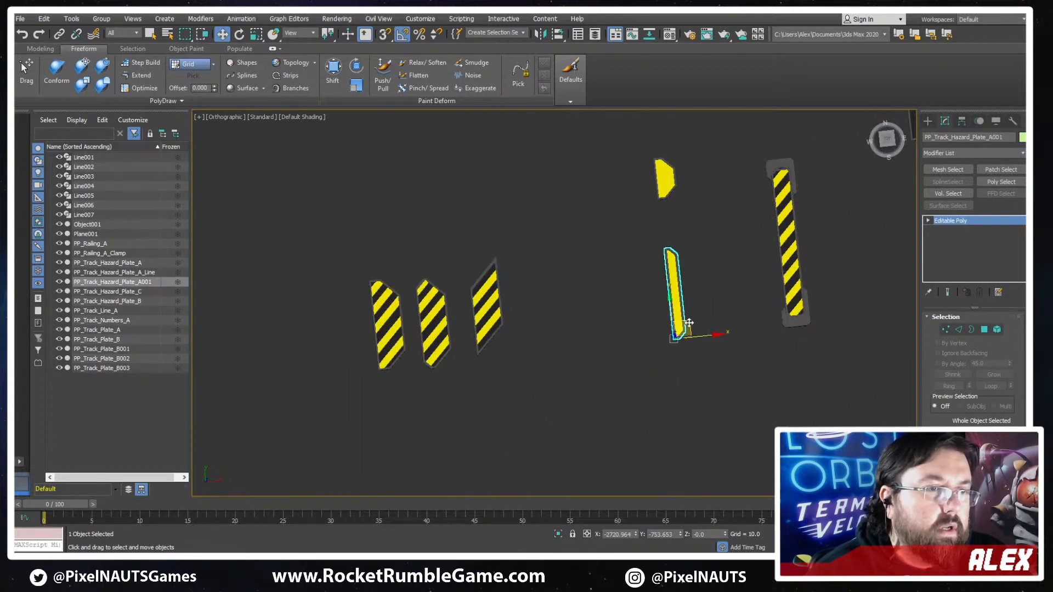
drag(686, 322, 608, 326)
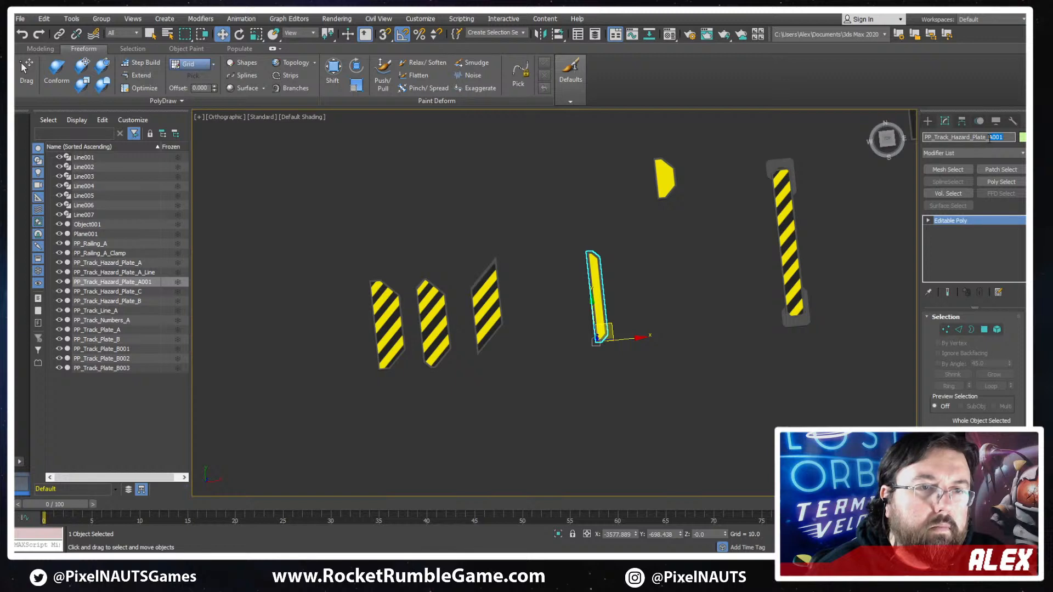
text(Yellow_)
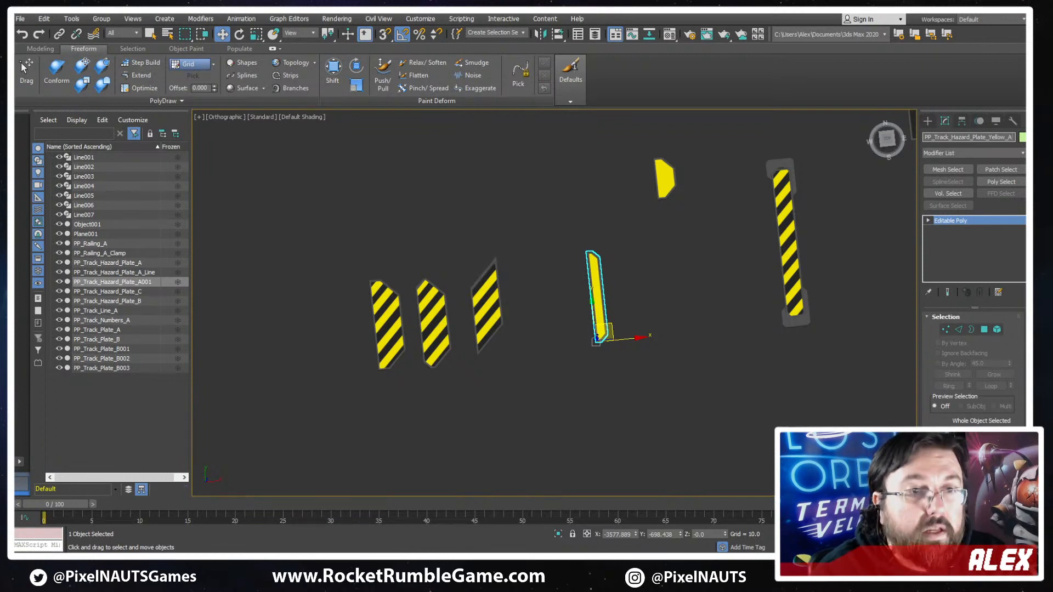
key(Return)
key(ctrl+c)
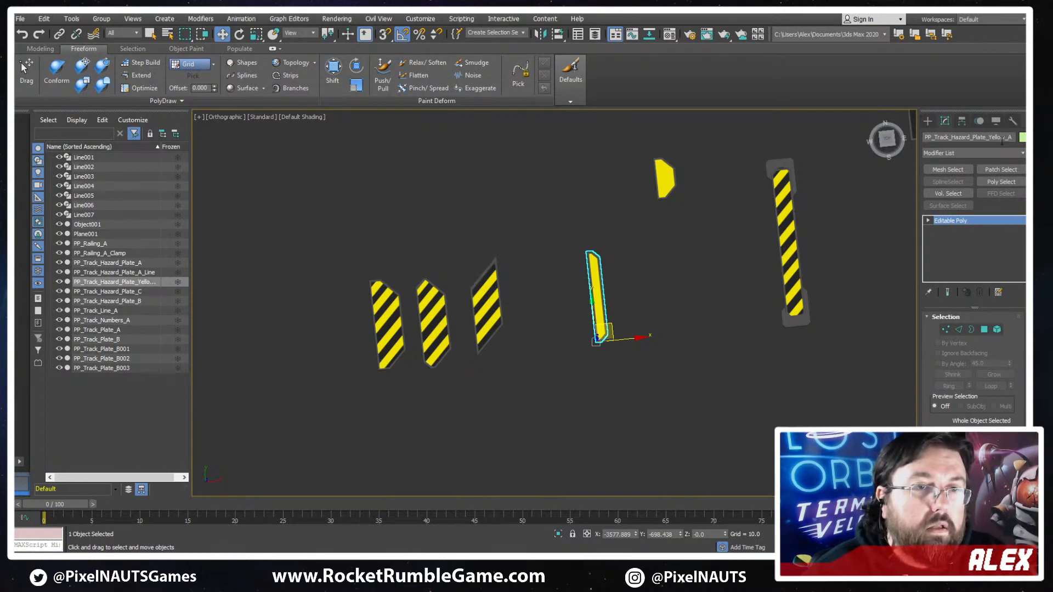
- Place the short plain yellow plate next to the narrow yellow one and rename it PP_Track_Hazard_Plate_Yellow_B
click(668, 183)
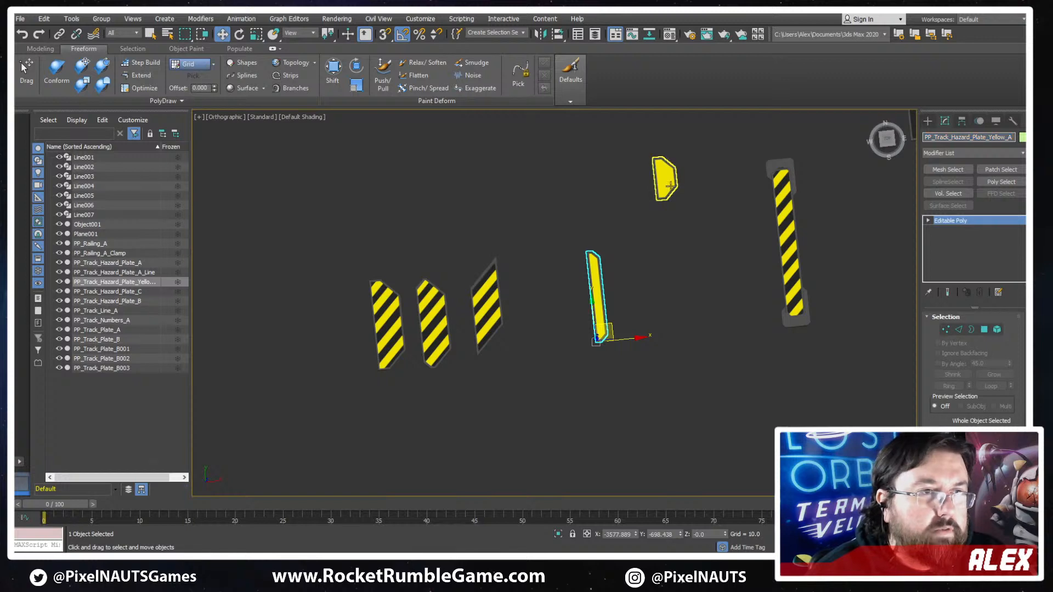
drag(674, 190, 637, 321)
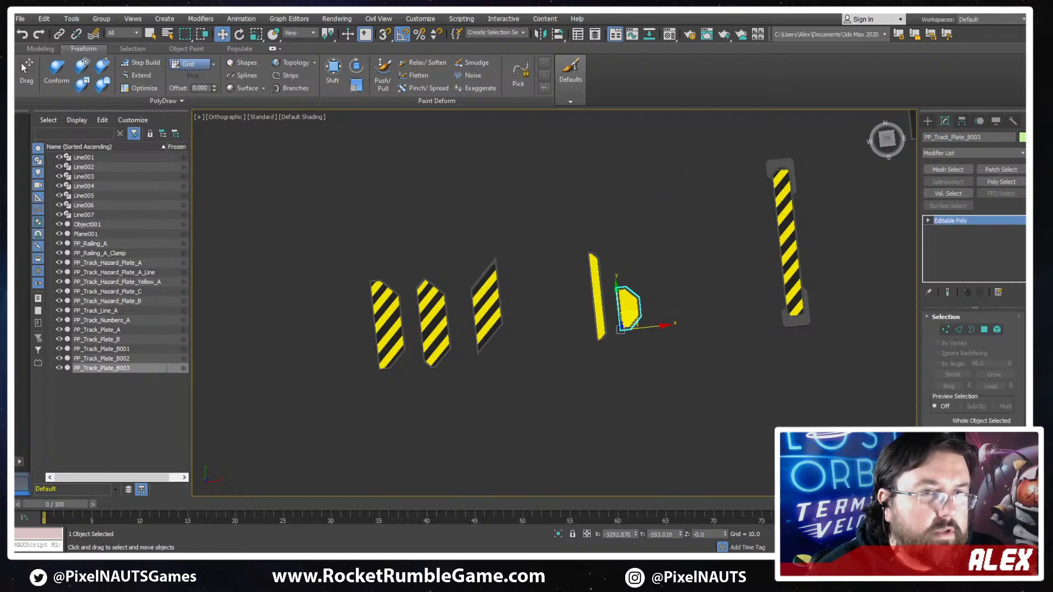
click(1001, 136)
key(ctrl+v)
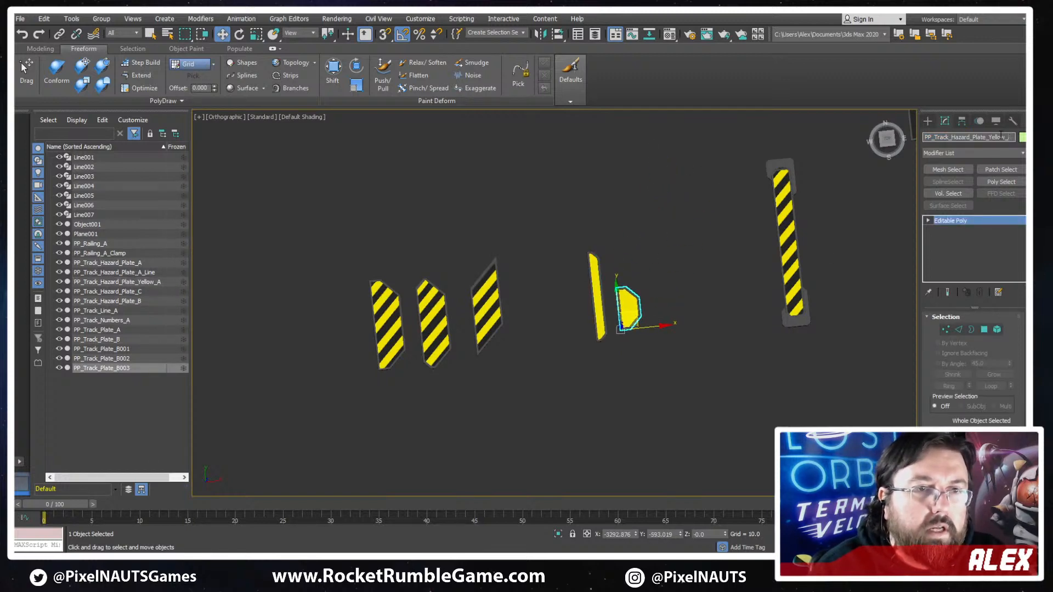
text(B)
key(Return)
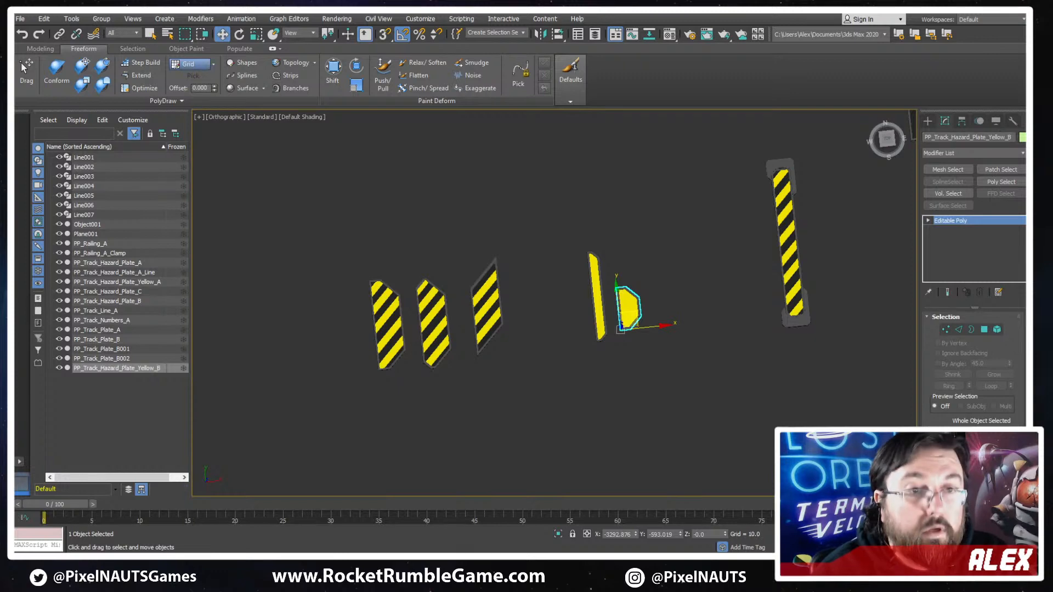
- Rename the long striped piece with grey end caps PP_Track_Hazard_Break_A
click(801, 259)
click(971, 138)
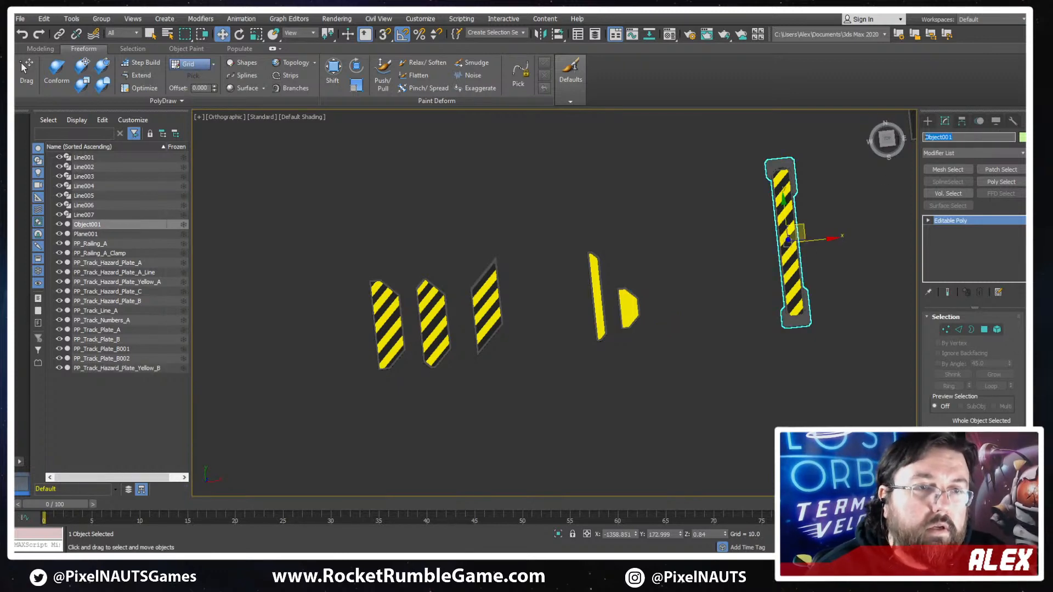
key(ctrl+v)
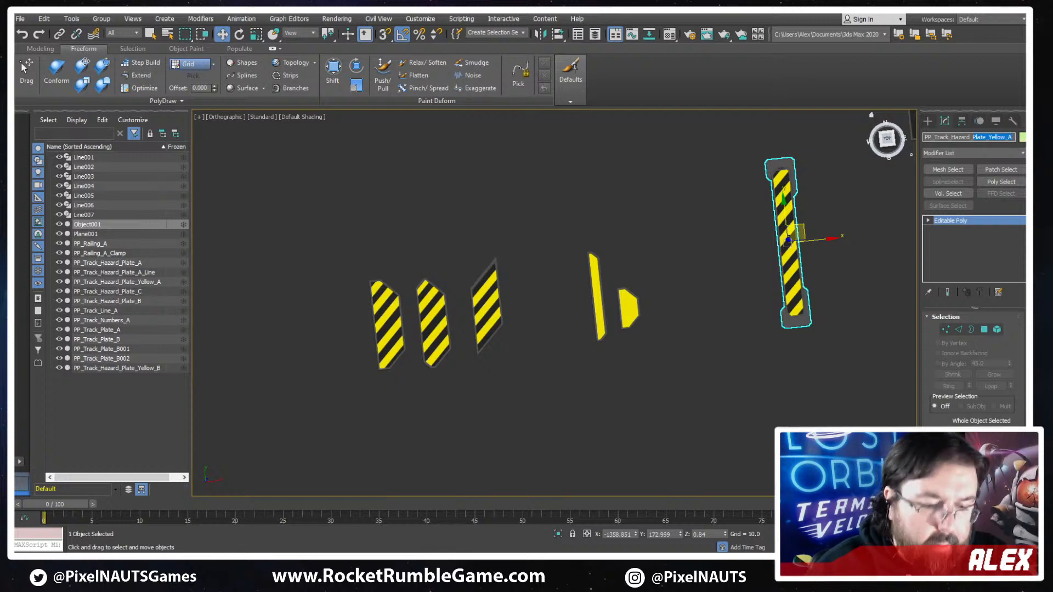
key(BackSpace)
key(BackSpace)
key(BackSpace)
key(BackSpace)
key(BackSpace)
key(BackSpace)
key(BackSpace)
key(BackSpace)
key(BackSpace)
key(BackSpace)
key(BackSpace)
key(BackSpace)
key(BackSpace)
key(BackSpace)
text(B)
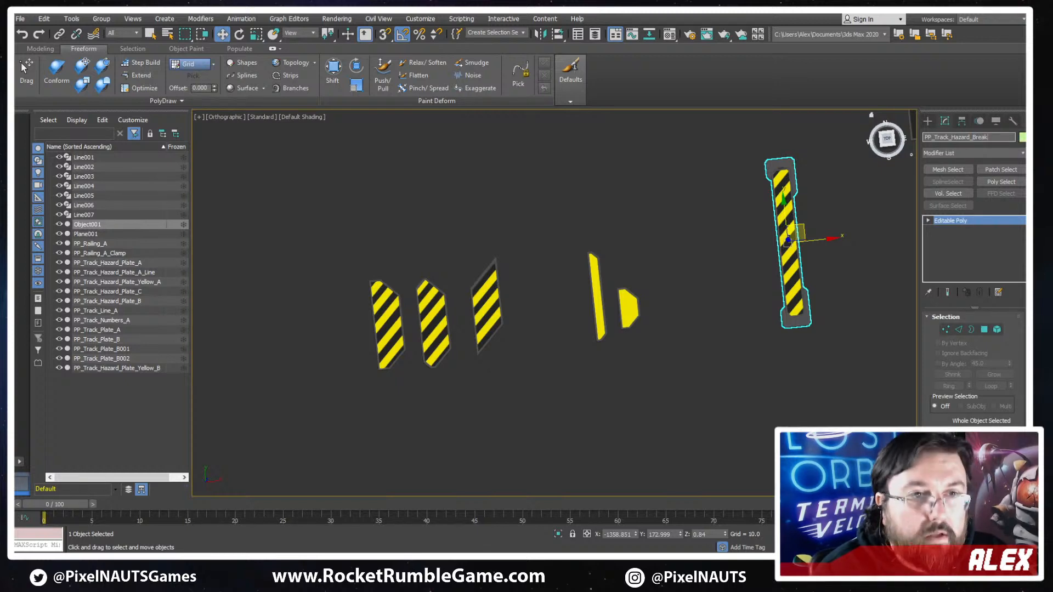
text(reak)
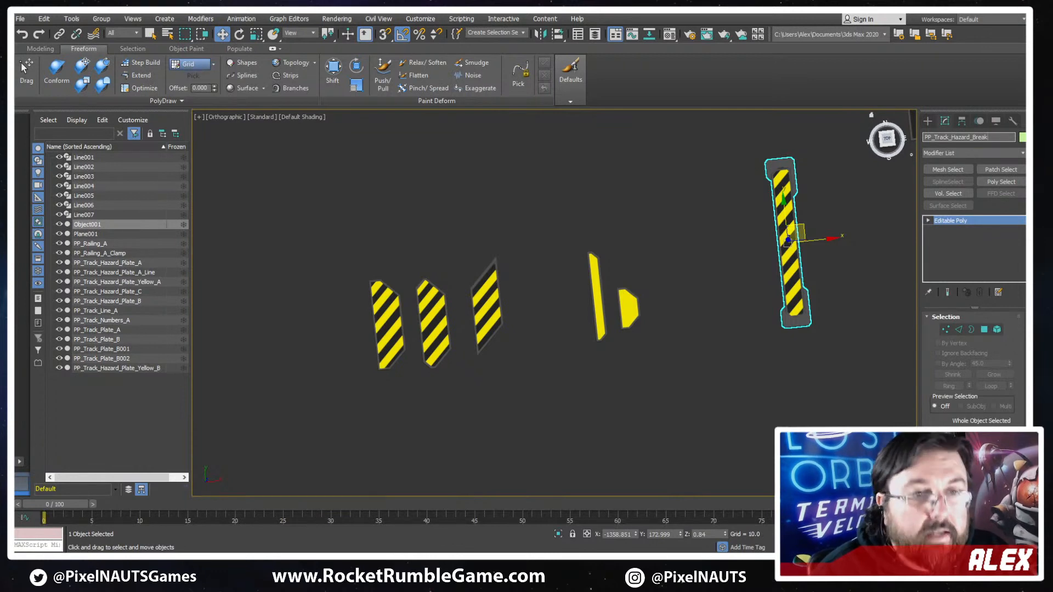
text(_A)
key(Return)
- Move PP_Railing_A and PP_Railing_A_Clamp together further away from the plates to clear space above the hazard pieces
scroll(608, 331, down, 5)
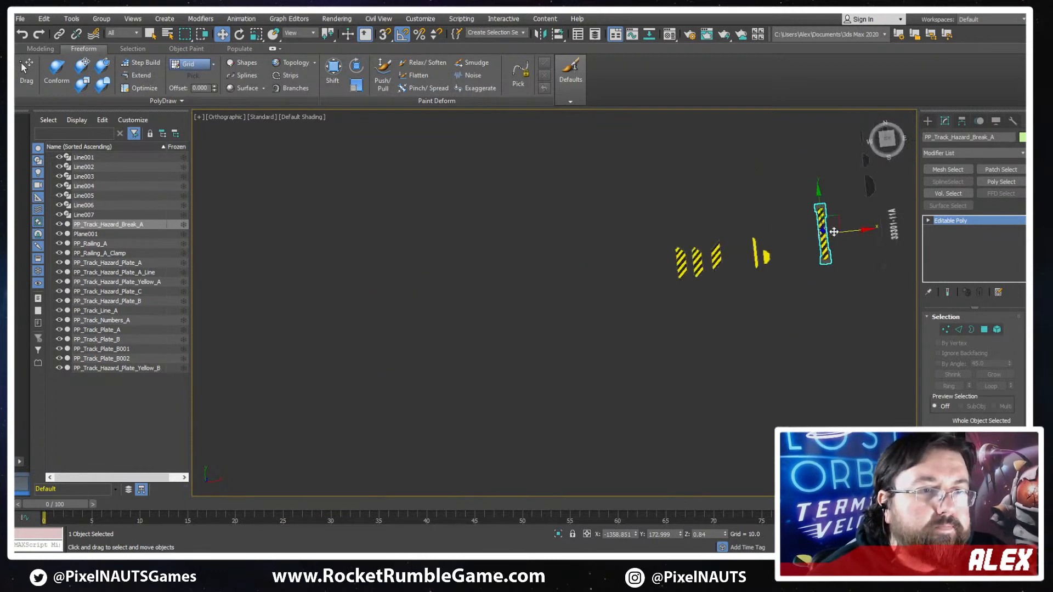
scroll(617, 278, up, 6)
scroll(566, 280, down, 5)
middle_drag(558, 287, 688, 296)
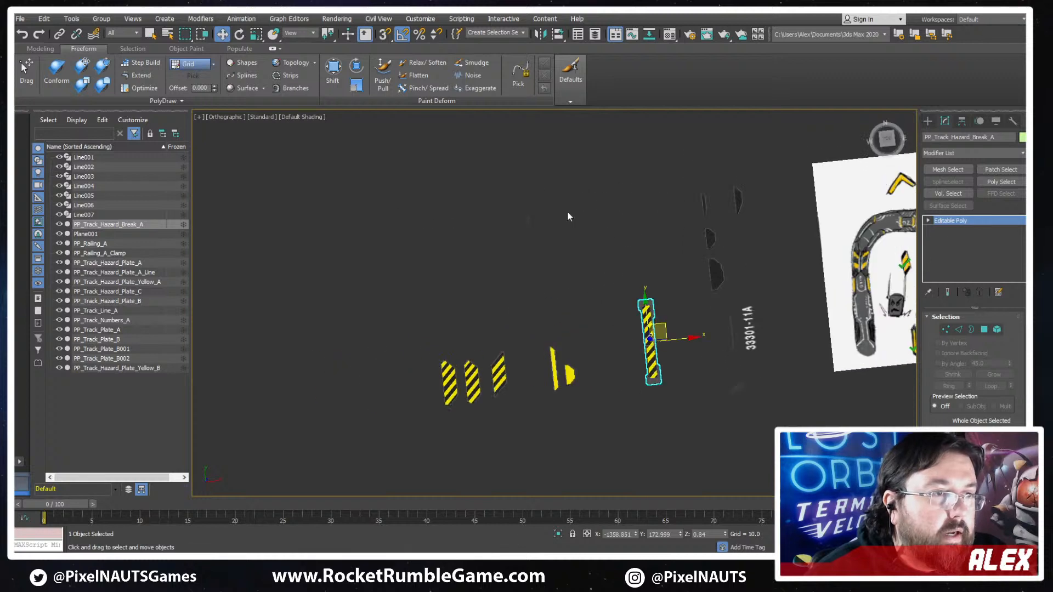
click(518, 246)
drag(518, 245, 544, 166)
scroll(559, 215, down, 4)
mouse_move(559, 216)
middle_down()
mouse_move(578, 179)
mouse_move(553, 218)
middle_up()
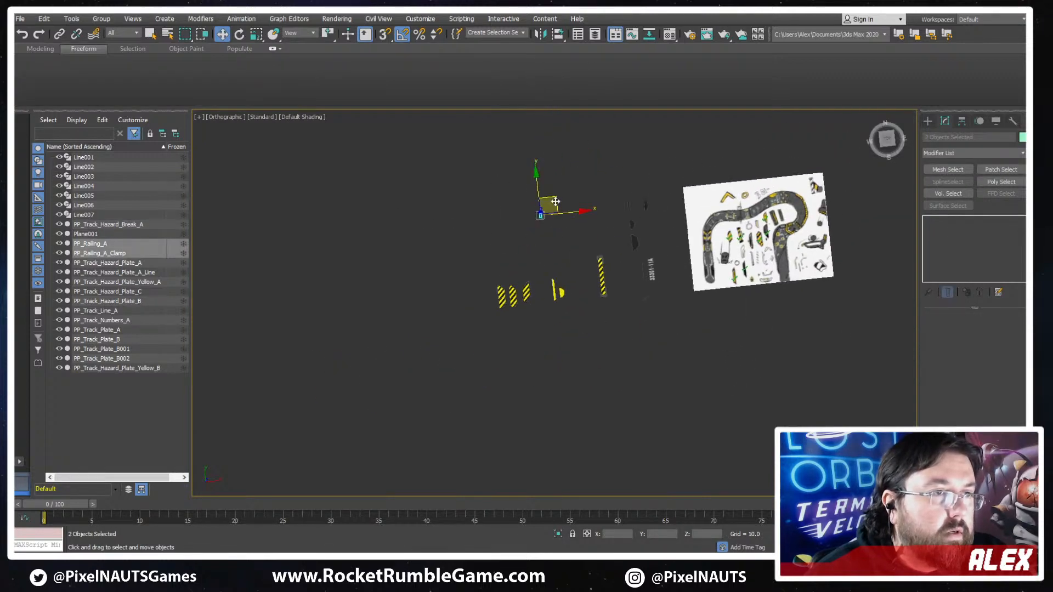
drag(549, 204, 509, 123)
- Move the dark plates PP_Track_Plate_A and PP_Track_Plate_B side by side into the free space above the striped plates
scroll(623, 236, up, 6)
click(634, 237)
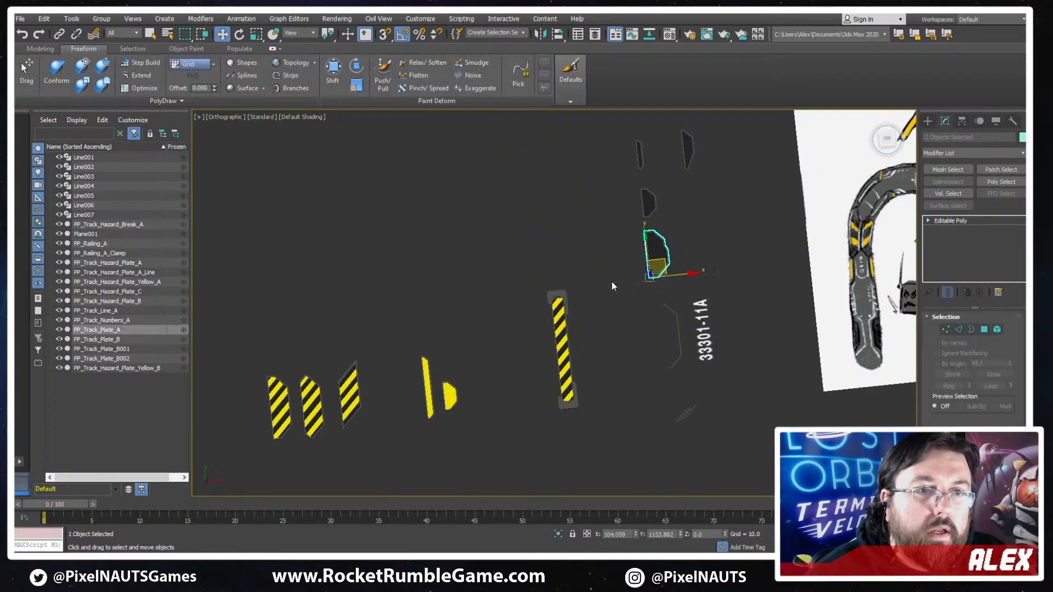
middle_drag(611, 281, 768, 283)
scroll(769, 285, down, 3)
drag(805, 258, 602, 246)
click(791, 227)
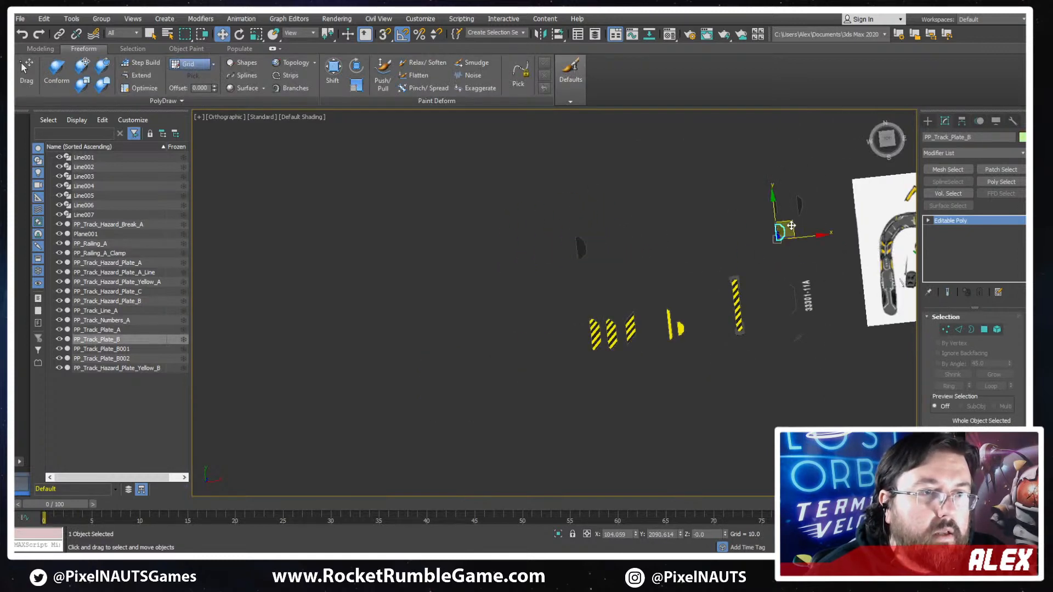
drag(791, 227, 611, 242)
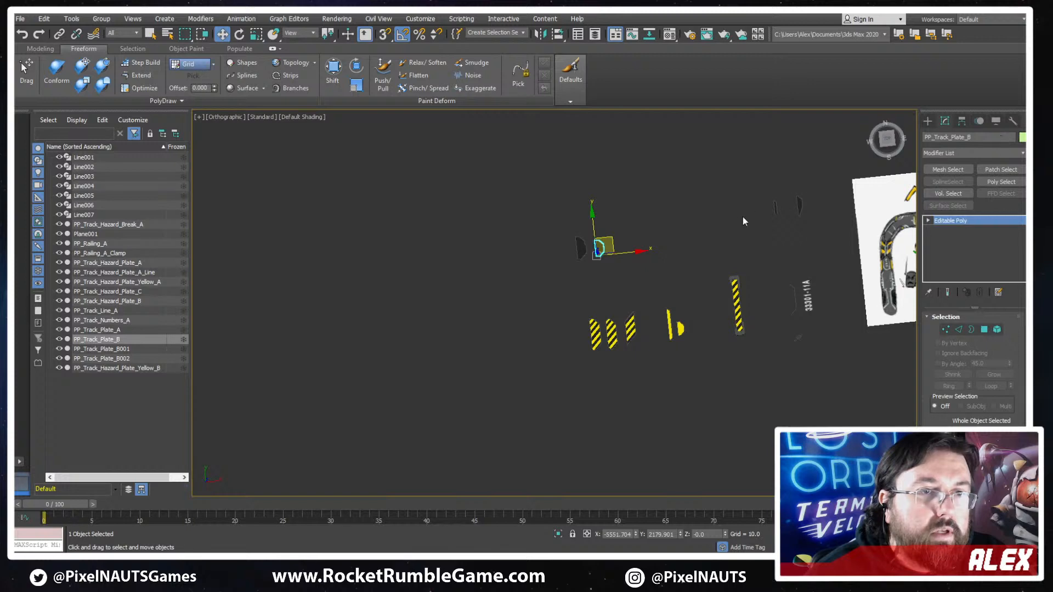
- Place the dark plate PP_Track_Plate_B002 beside the other two dark plates and rename it PP_Track_Plate_C
click(810, 203)
drag(810, 204, 629, 241)
double_click(949, 138)
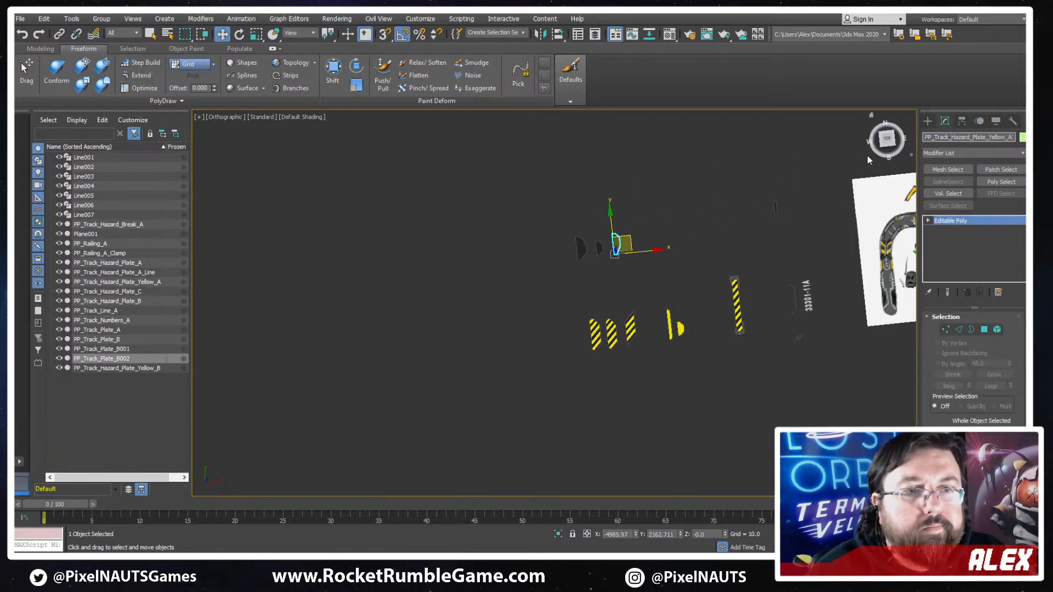
key(BackSpace)
click(742, 237)
click(599, 248)
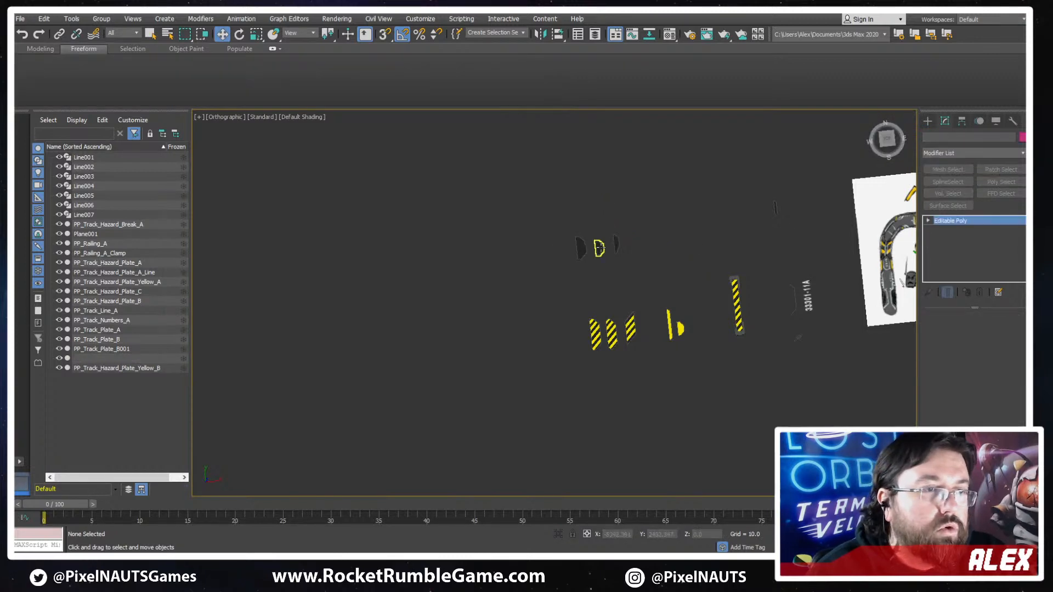
double_click(991, 137)
key(ctrl+c)
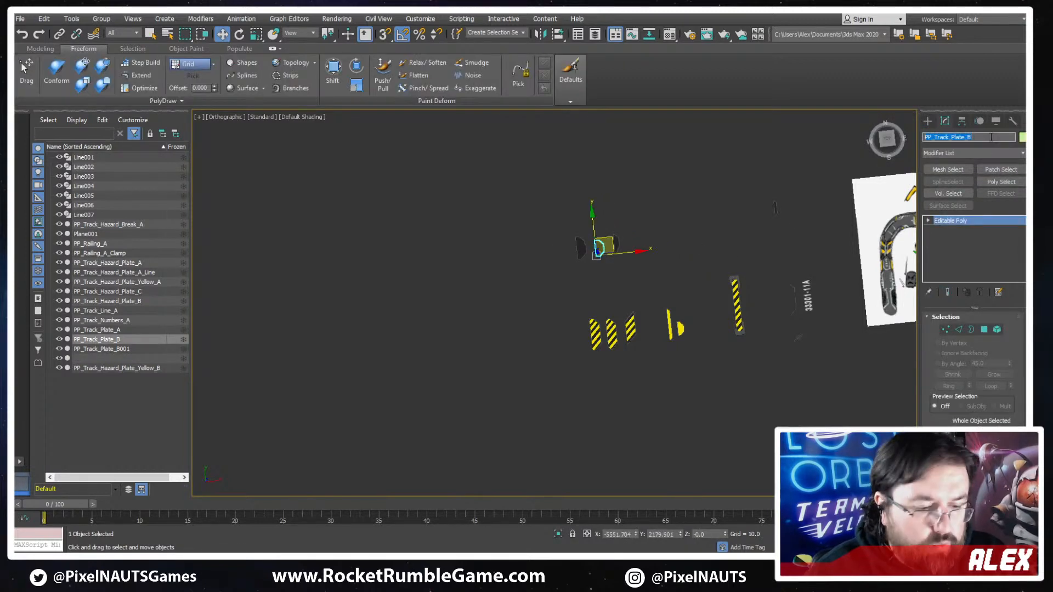
click(617, 245)
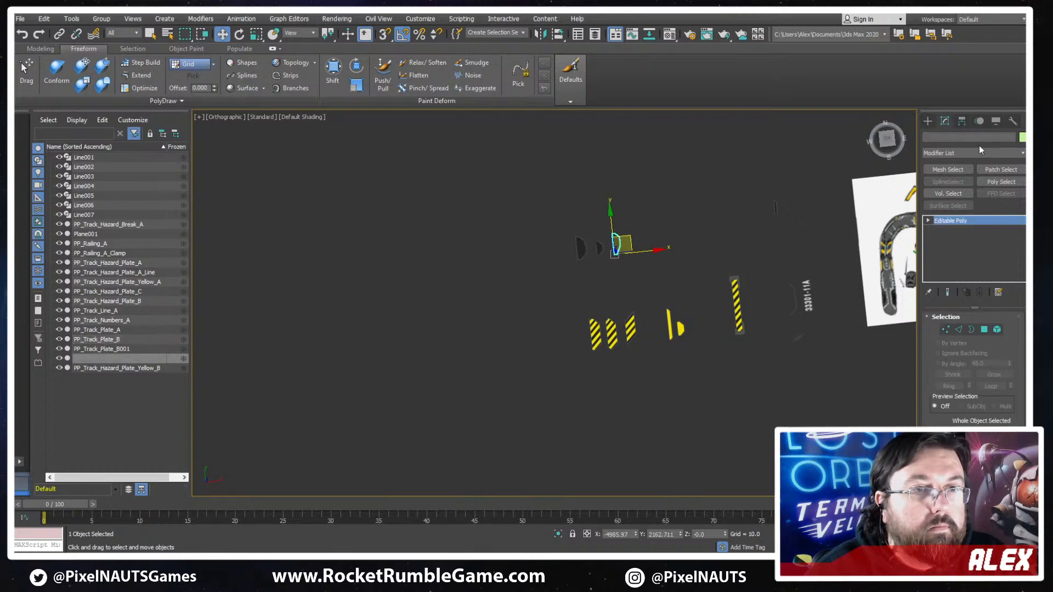
click(979, 138)
key(ctrl+v)
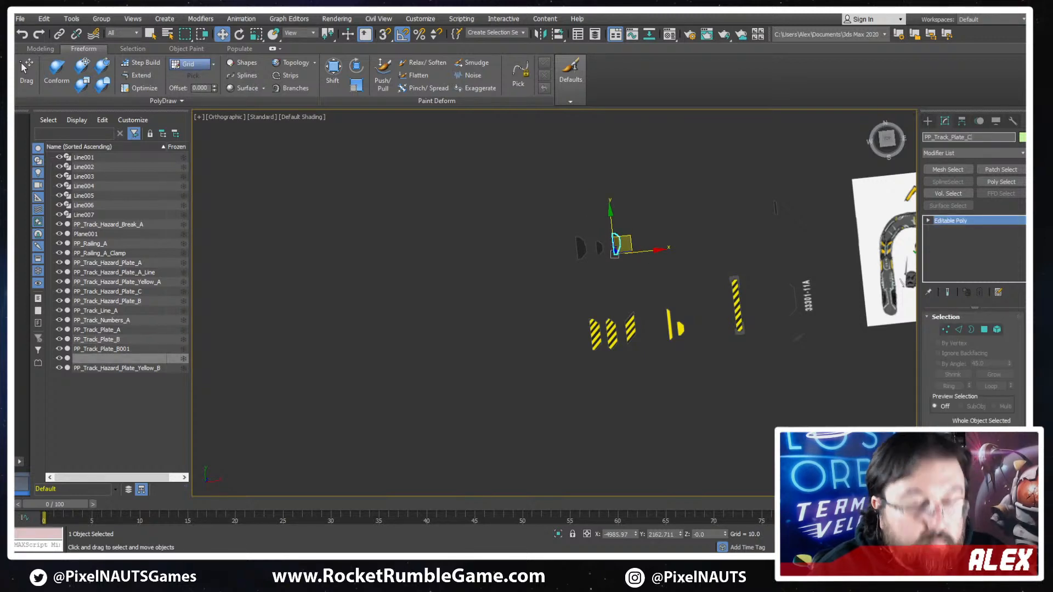
key(Return)
scroll(822, 207, up, 3)
scroll(867, 200, down, 2)
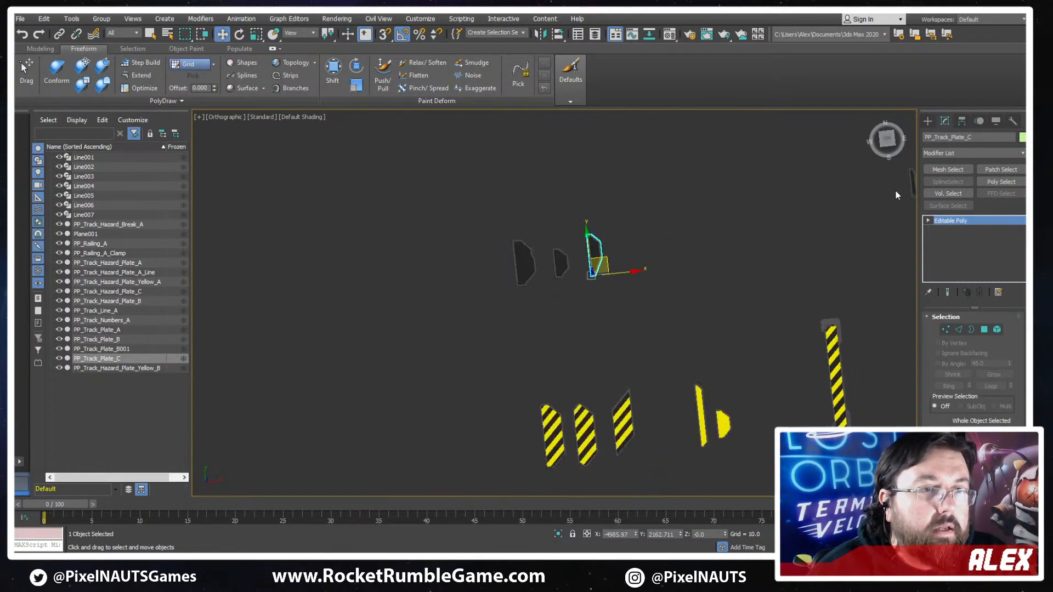
- Move the stray dark plate PP_Track_Plate_B001 beside the other three dark plates and rename it PP_Track_Plate_D
middle_drag(915, 182, 896, 186)
click(903, 181)
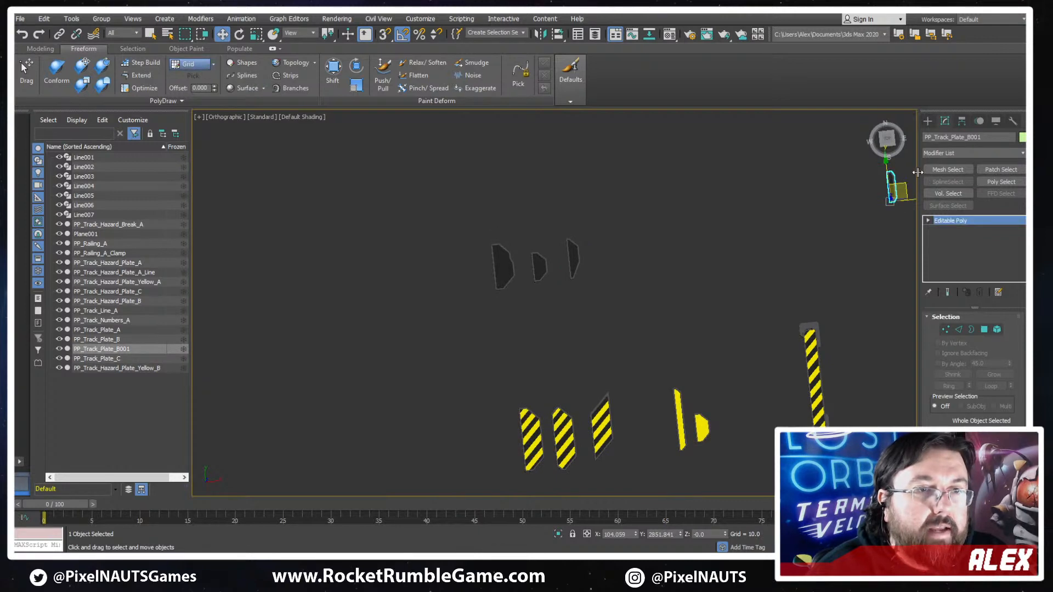
drag(904, 184, 606, 259)
click(999, 138)
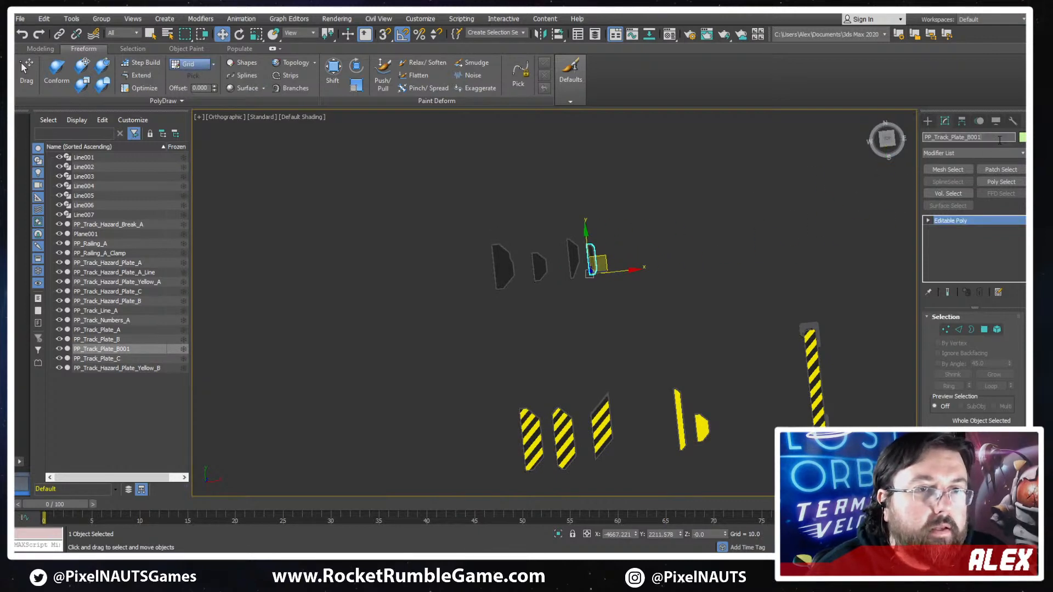
key(End)
key(BackSpace)
key(BackSpace)
key(BackSpace)
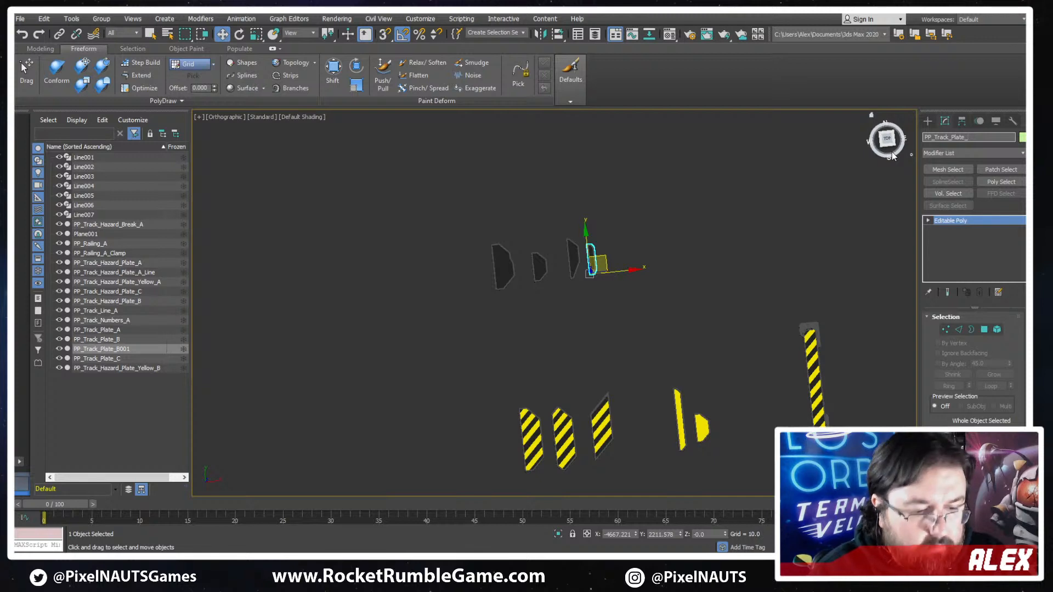
text(D)
key(Return)
- Switch to the Top view, frame PP_Track_Plate_D and save the scene
scroll(834, 274, down, 4)
middle_drag(834, 274, 437, 215)
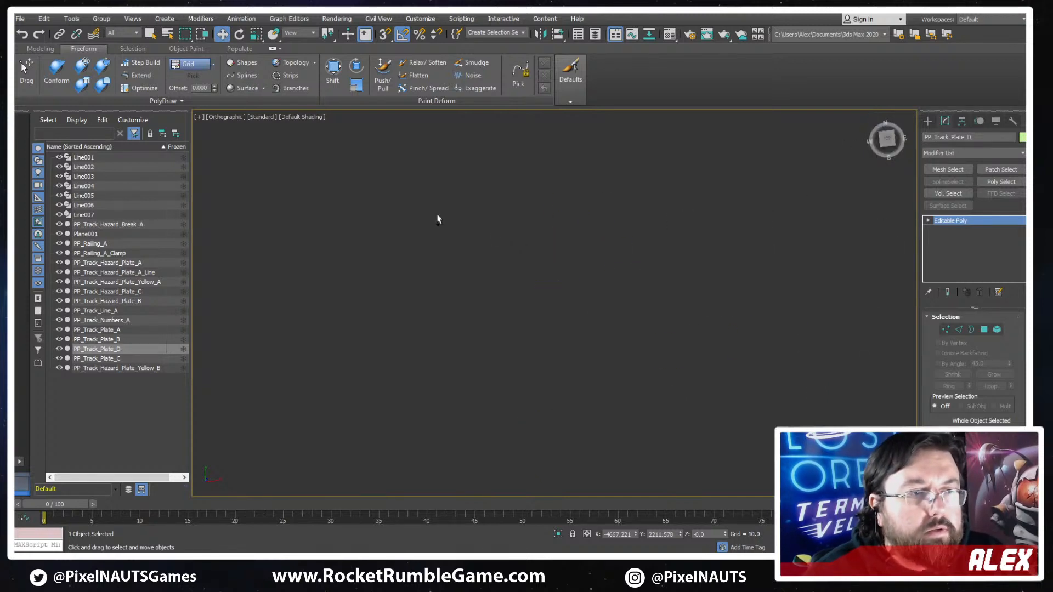
key(z)
key(t)
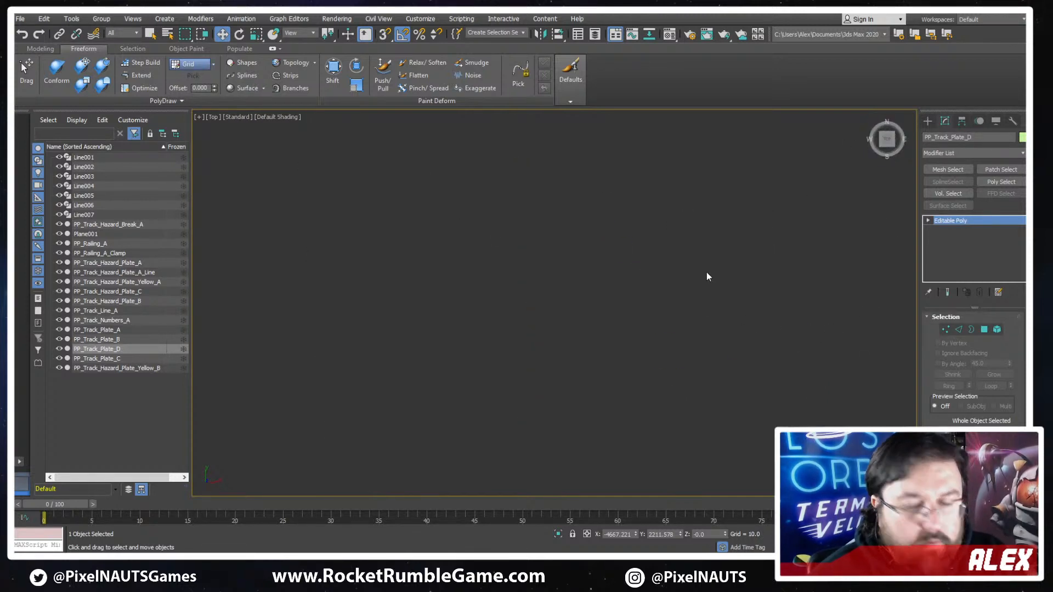
key(z)
key(ctrl+s)
- Examine the track concept sketch to compare the ticked-off pieces with those still unmodelled
scroll(620, 298, down, 6)
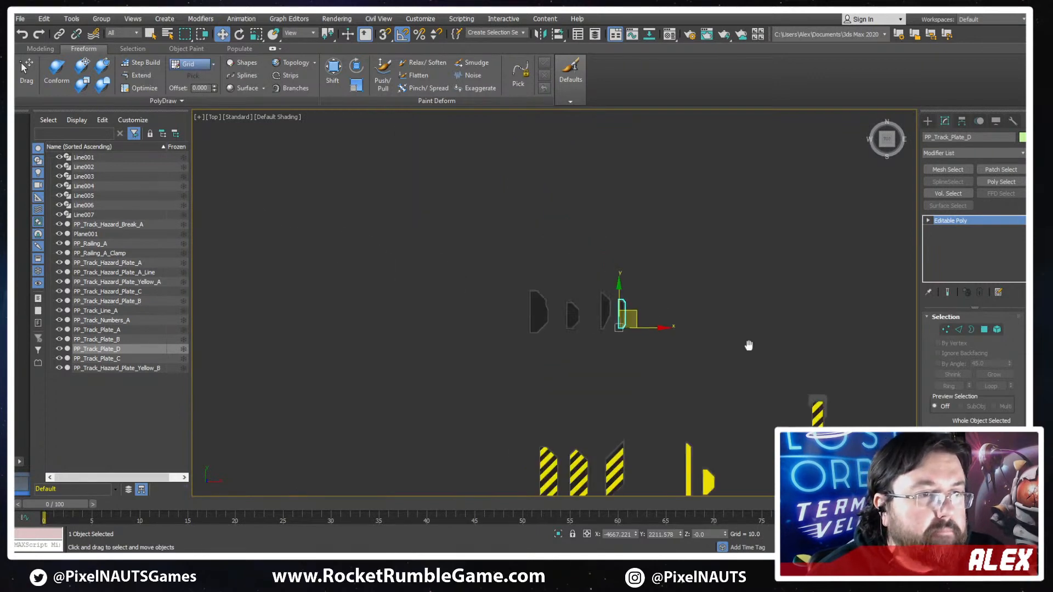
scroll(747, 345, up, 6)
scroll(766, 321, up, 4)
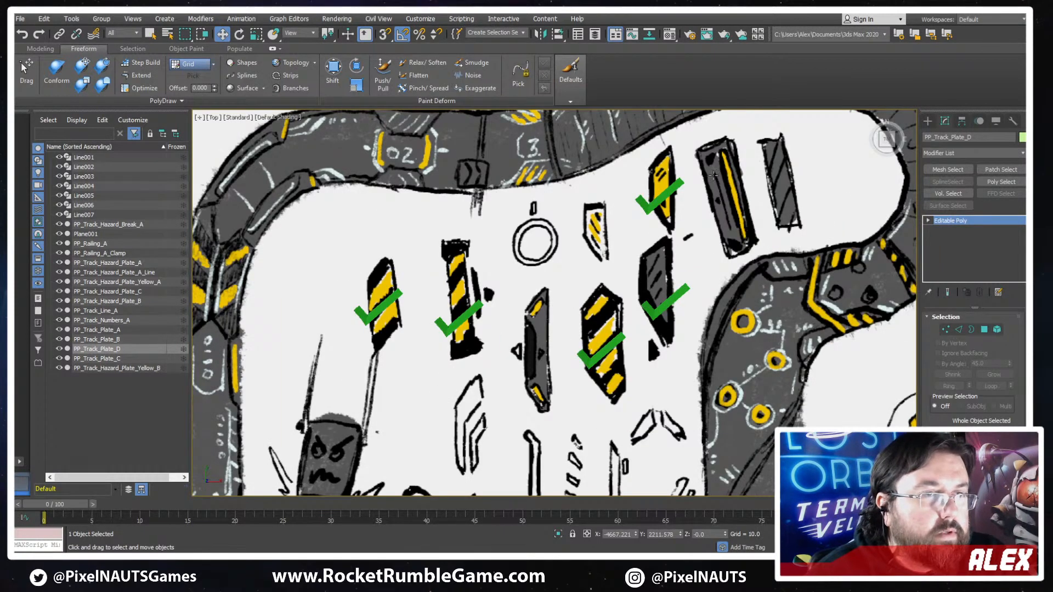
scroll(713, 175, down, 1)
middle_drag(629, 338, 725, 260)
scroll(653, 342, down, 2)
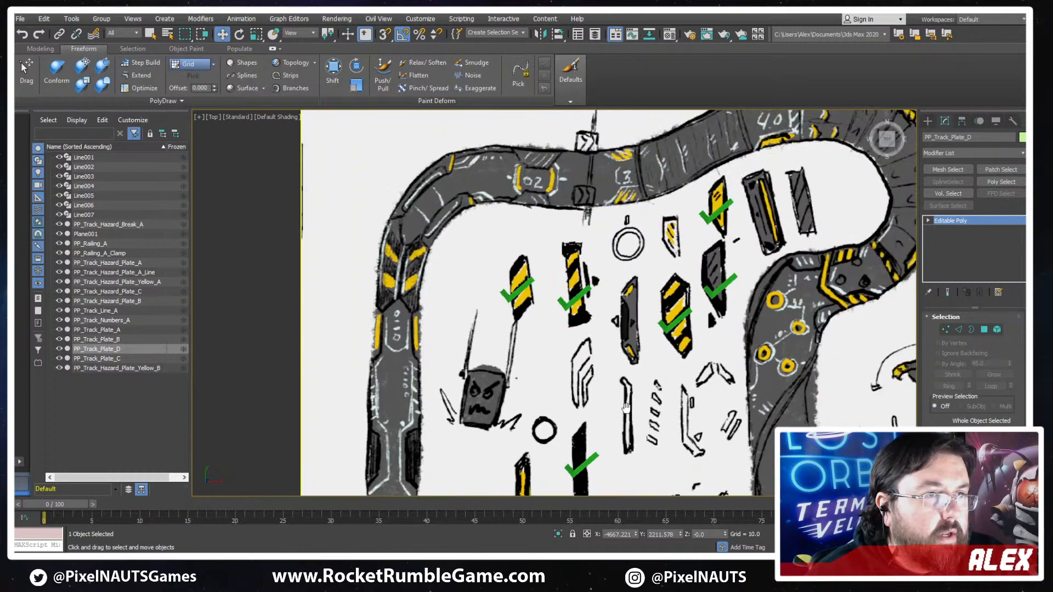
scroll(625, 252, up, 2)
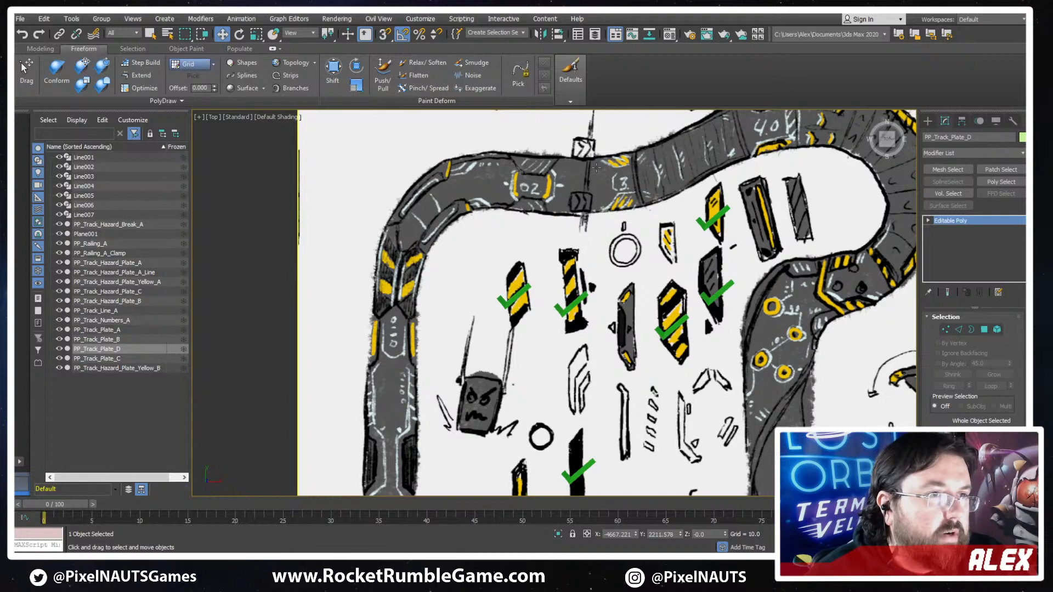
scroll(625, 204, down, 5)
scroll(587, 237, up, 8)
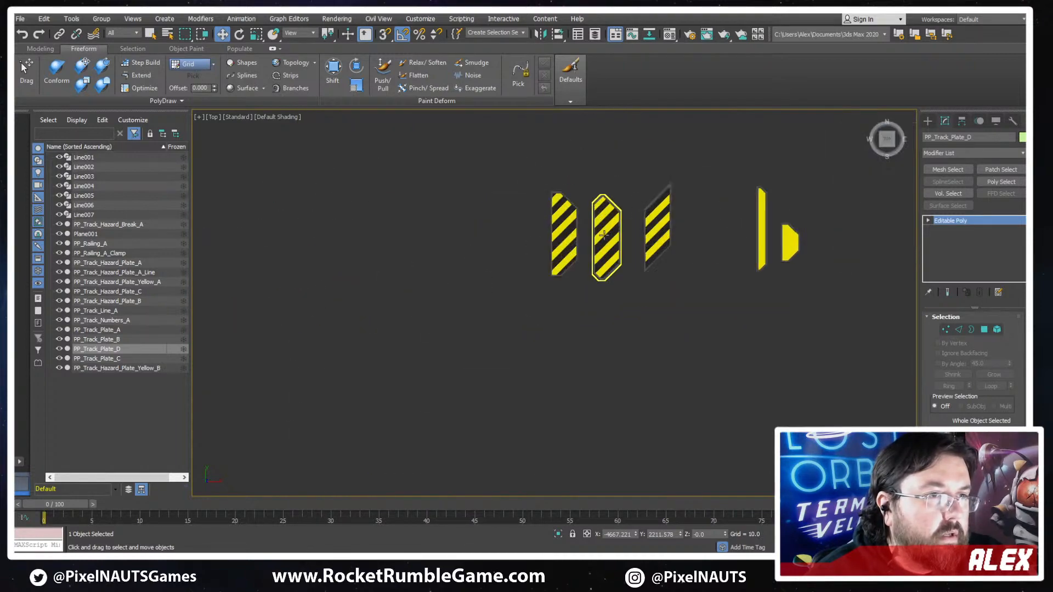
- Clone the striped plate PP_Track_Hazard_Plate_A into the free space beside the original
click(563, 264)
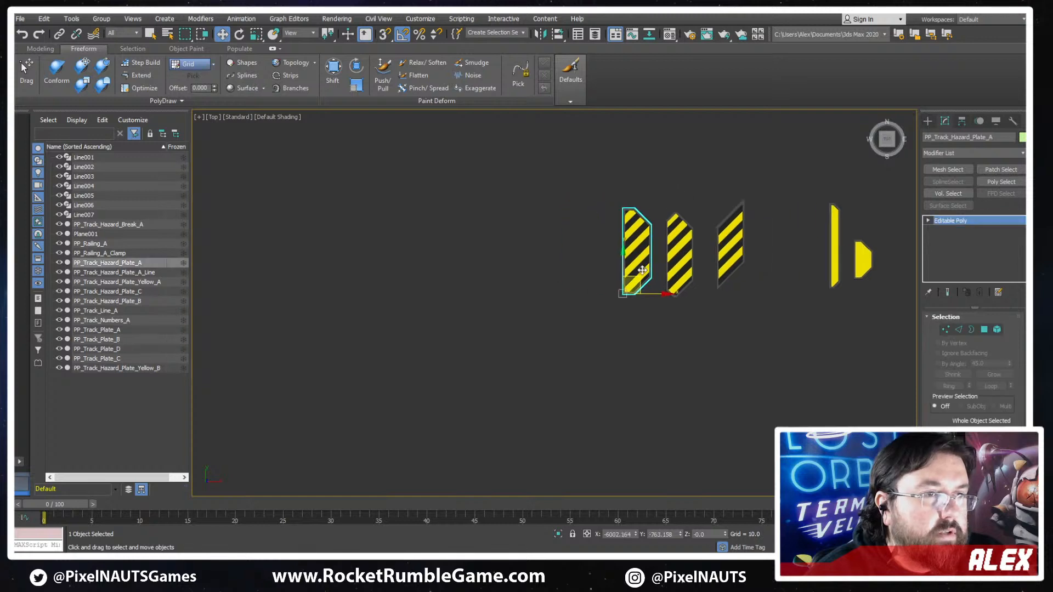
scroll(565, 268, up, 3)
shift+drag(606, 330, 462, 313)
key(Return)
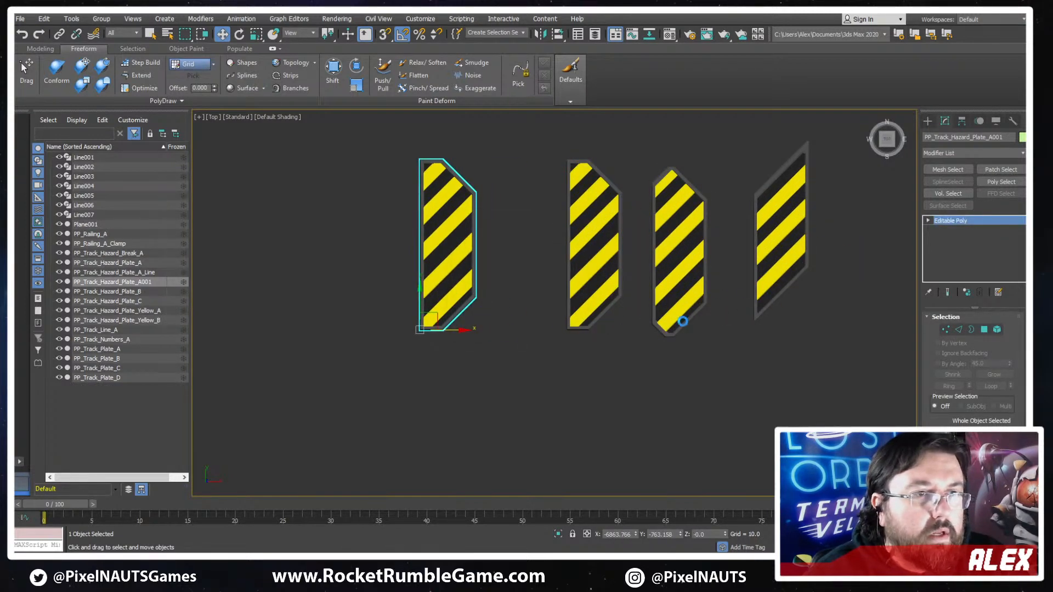
- Check the concept sketch for the shape of the next plate to model from the copied hazard plate
scroll(682, 324, down, 3)
middle_drag(790, 310, 343, 364)
mouse_move(673, 300)
middle_down()
mouse_move(611, 308)
mouse_move(215, 466)
middle_up()
scroll(707, 364, up, 4)
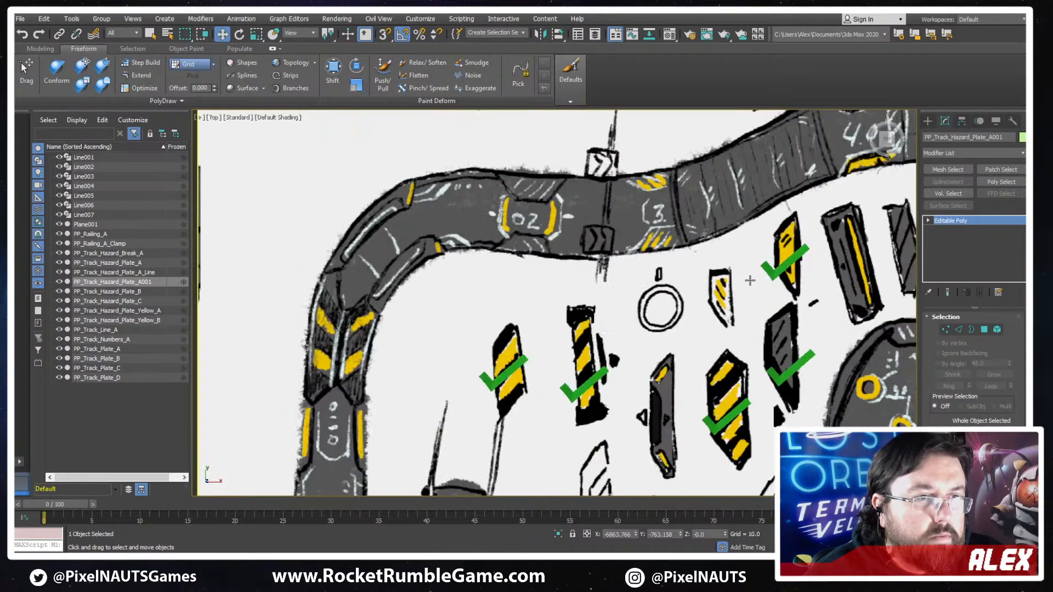
middle_drag(340, 351, 819, 217)
middle_drag(197, 472, 927, 277)
middle_drag(200, 347, 846, 310)
middle_drag(529, 231, 725, 226)
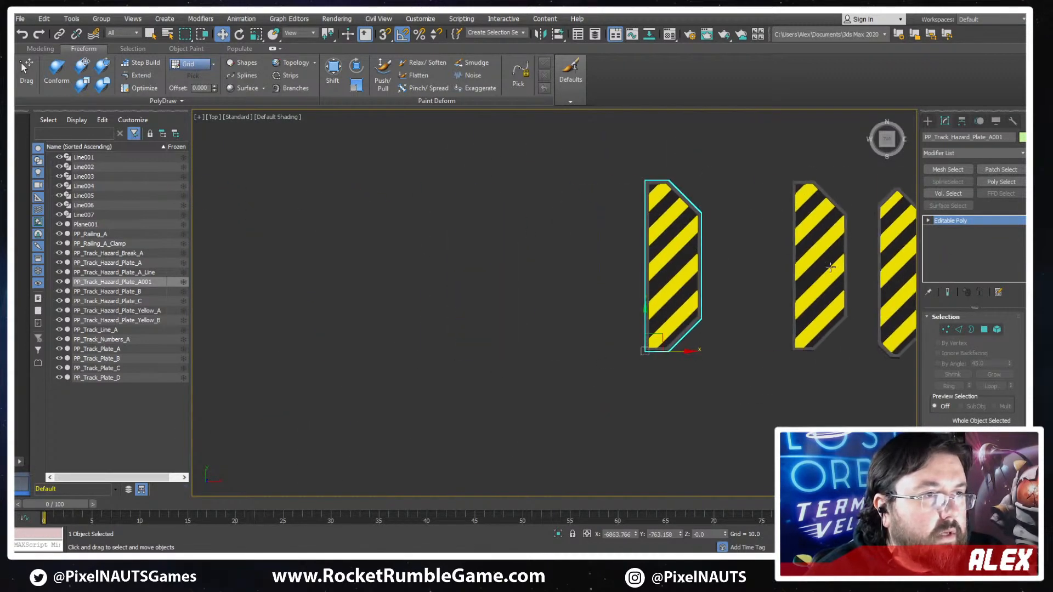
- Detach the framed base element of PP_Track_Hazard_Plate_A001 from its yellow stripes as the separate object Object001
click(997, 329)
click(691, 236)
scroll(713, 258, up, 3)
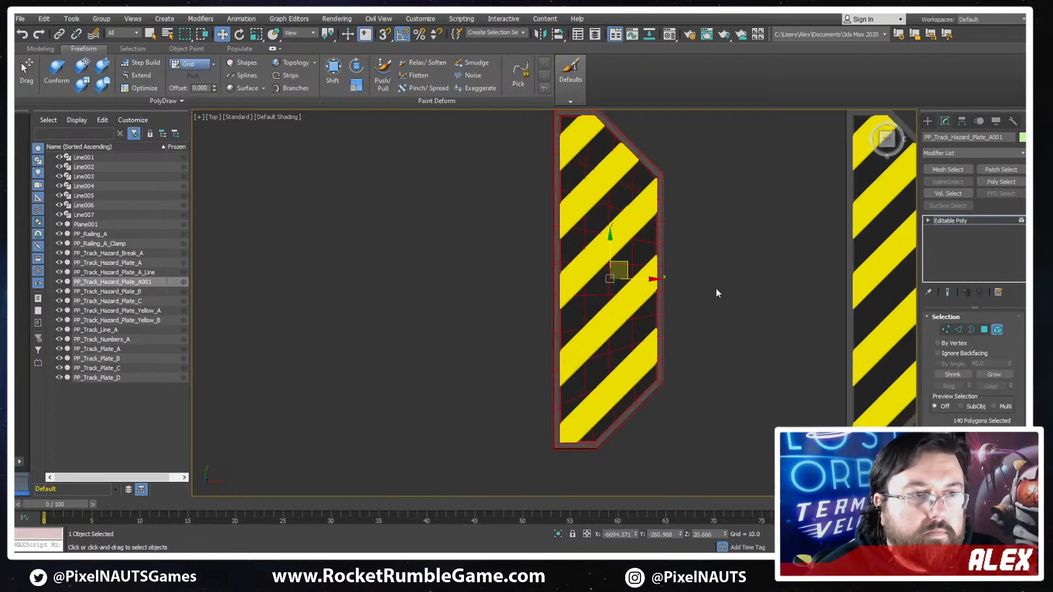
middle_drag(716, 288, 626, 356)
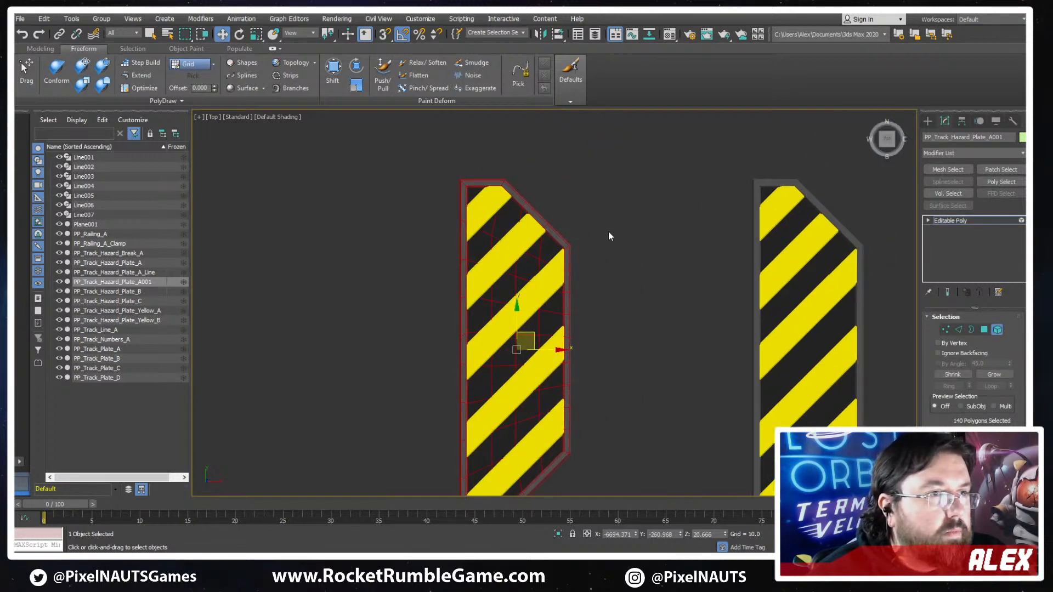
key(1)
scroll(605, 207, down, 3)
scroll(605, 206, up, 3)
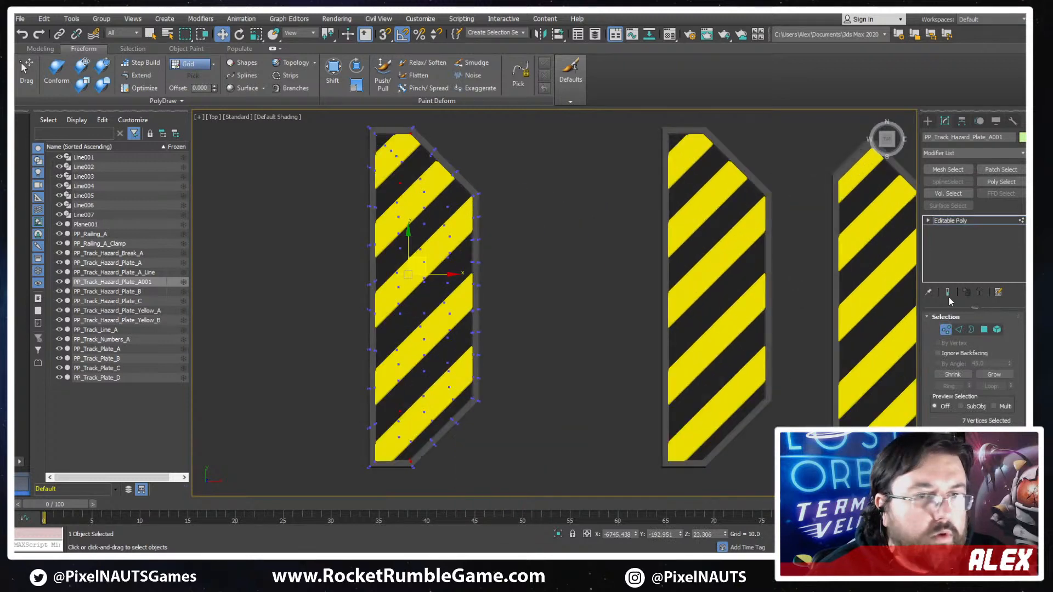
click(998, 330)
scroll(940, 421, down, 3)
scroll(982, 378, down, 5)
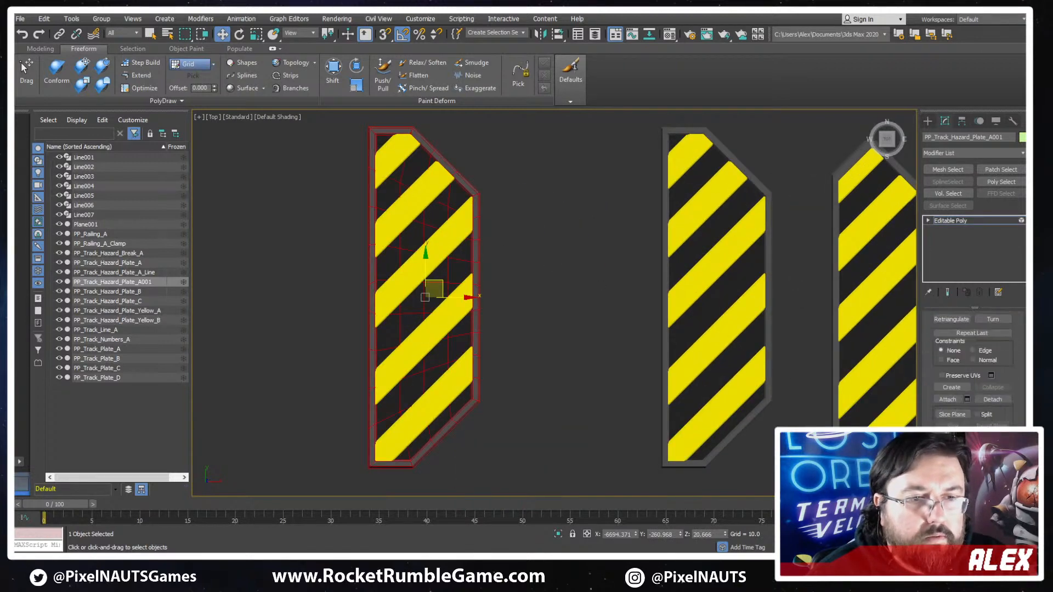
click(992, 384)
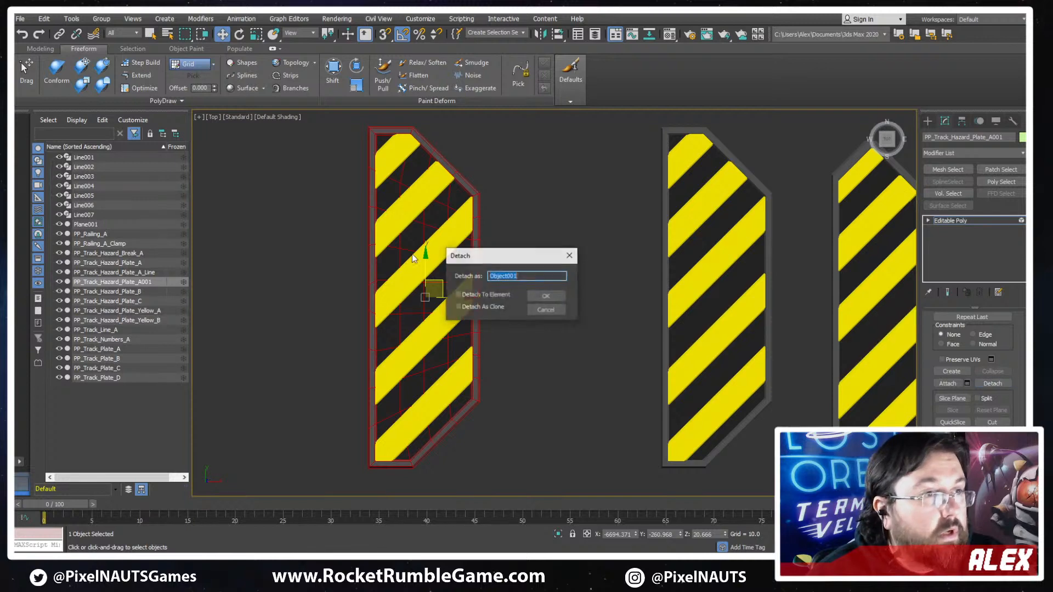
click(544, 297)
right_click(452, 282)
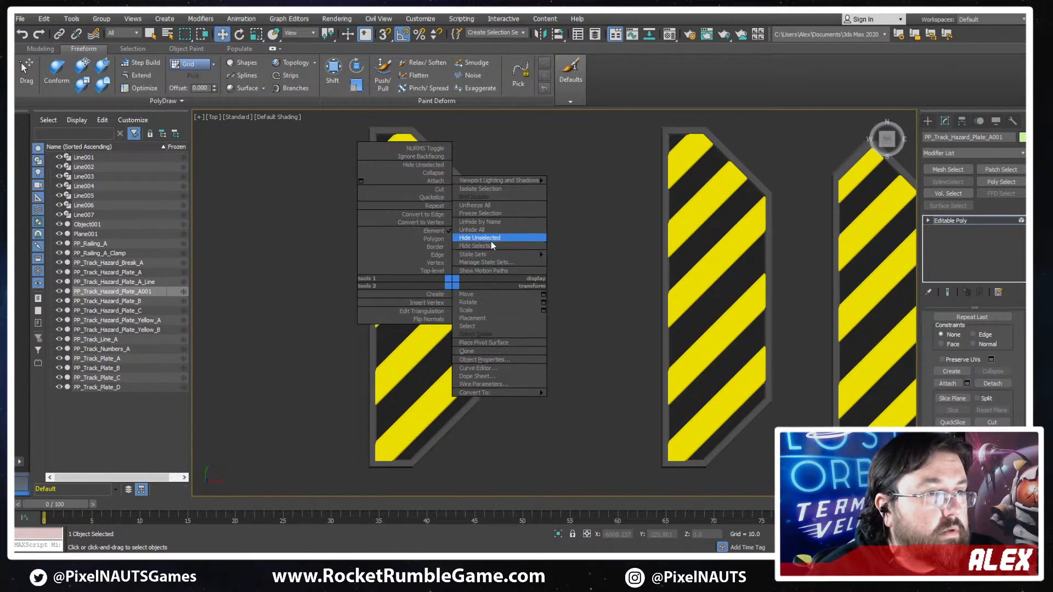
click(491, 240)
key(1)
key(ctrl+z)
right_click(478, 255)
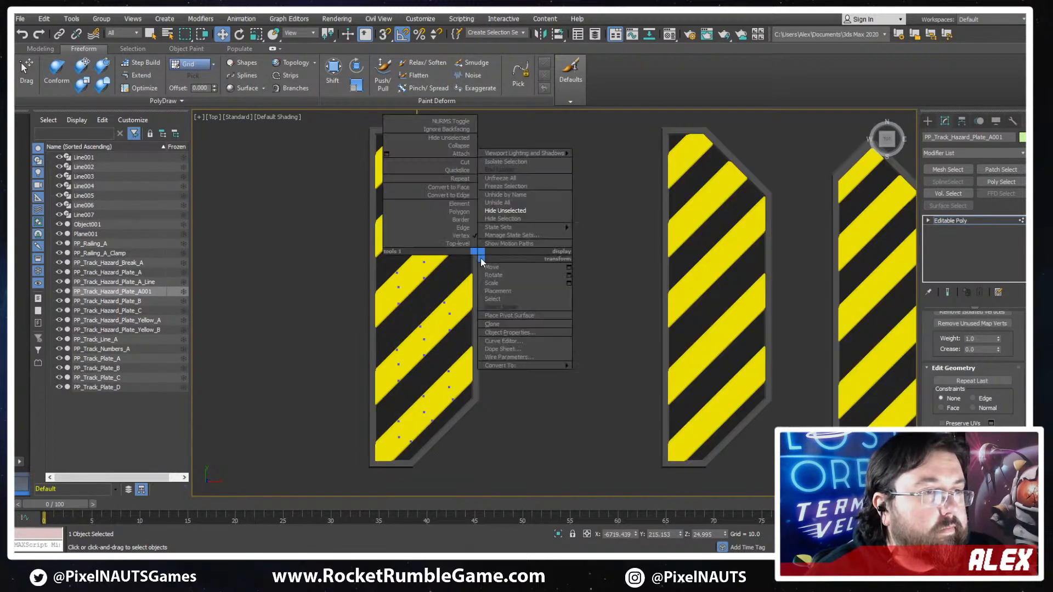
click(977, 219)
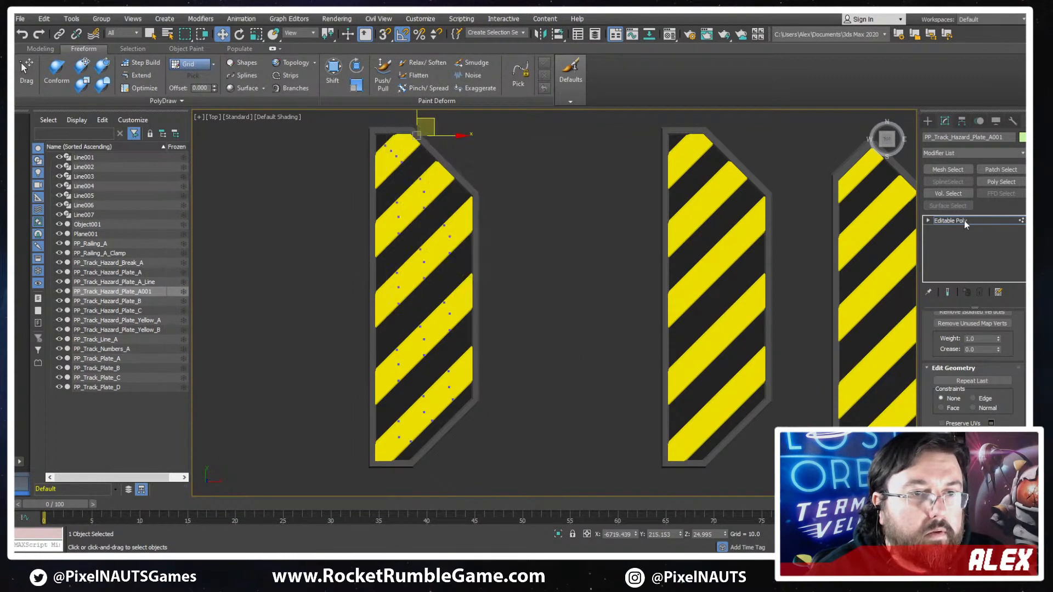
- Select the detached plate base Object001 and hide all other objects
click(964, 220)
key(F3)
click(476, 256)
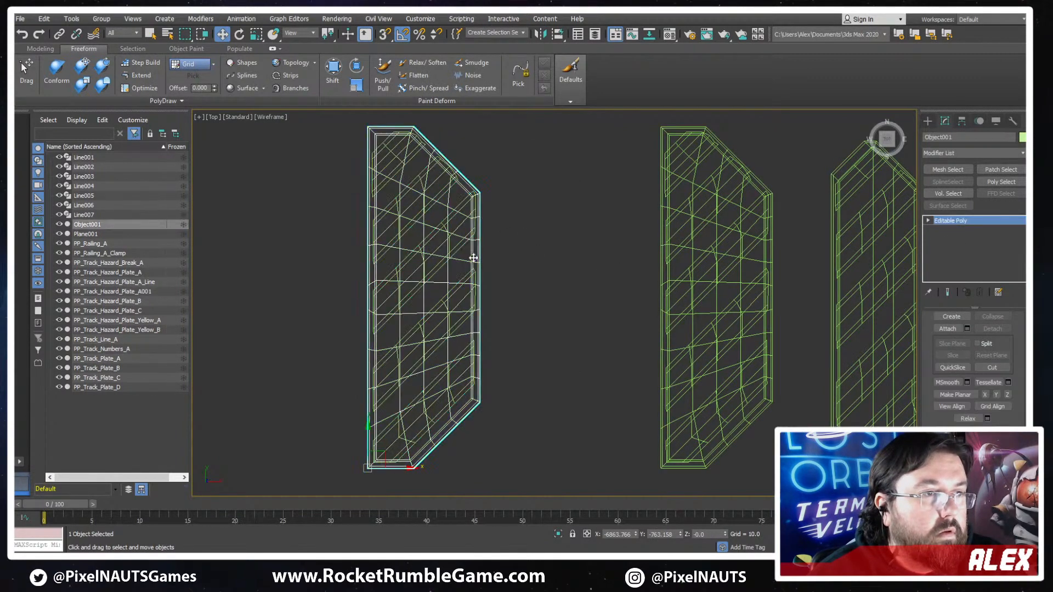
key(F3)
right_click(476, 256)
click(500, 214)
- Narrow the plate base by moving all vertices except its long straight edge about 41 units along X toward that edge
middle_drag(535, 284, 594, 335)
key(1)
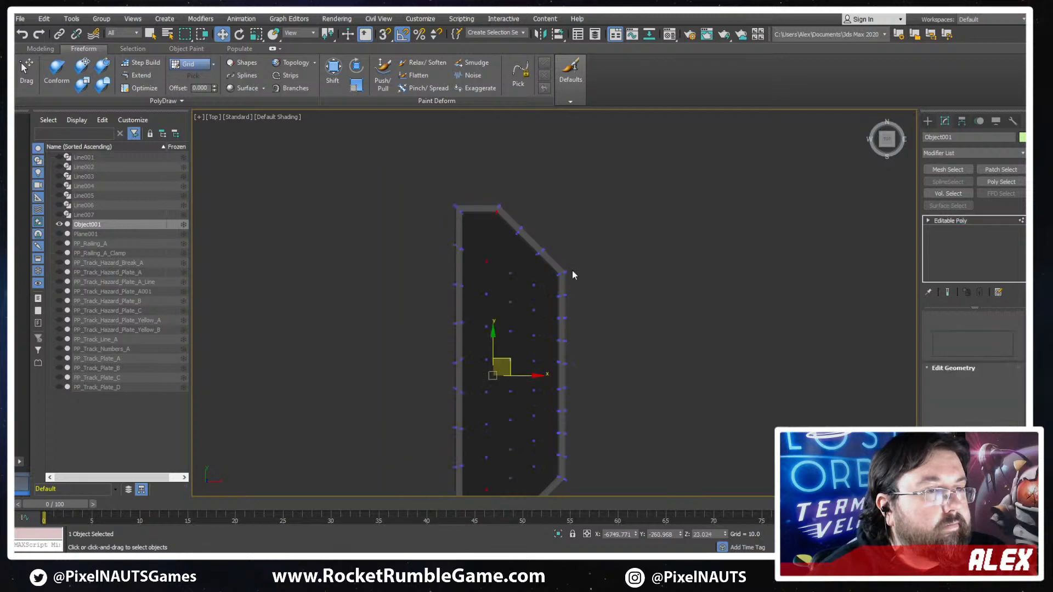
scroll(585, 182, down, 4)
drag(632, 157, 554, 389)
scroll(594, 266, up, 3)
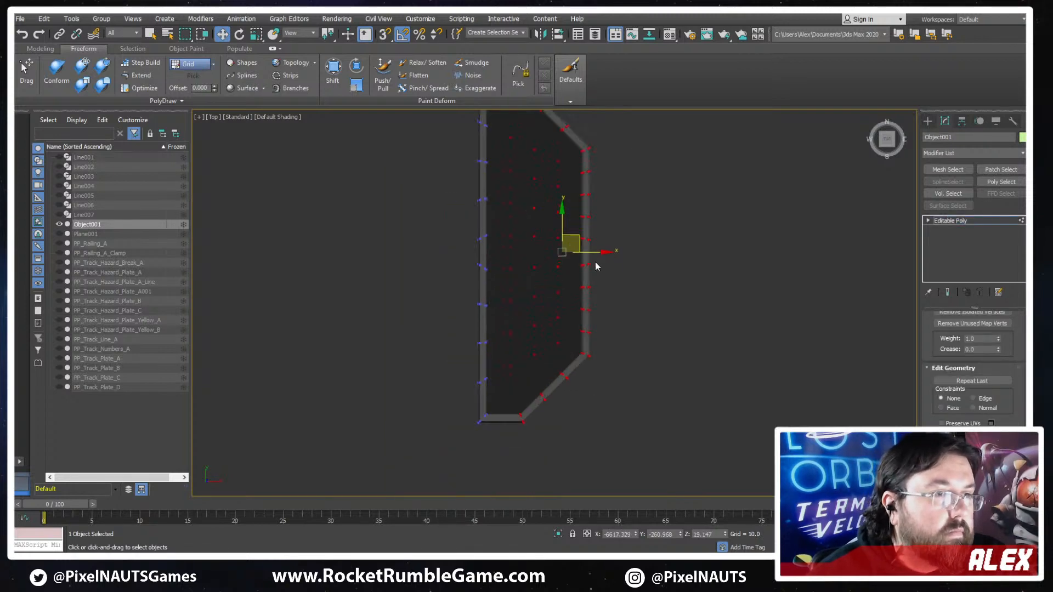
key(F3)
drag(615, 298, 602, 298)
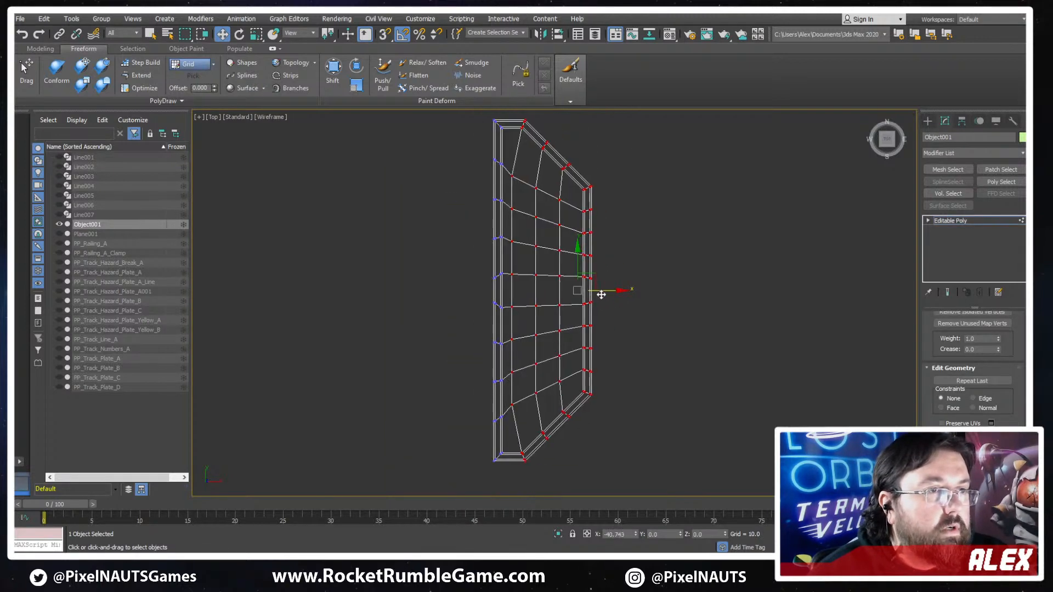
- Shift the three inner vertex columns of the plate base about 30, 20 and 8 units along X toward the bevelled side to straighten them
click(469, 270)
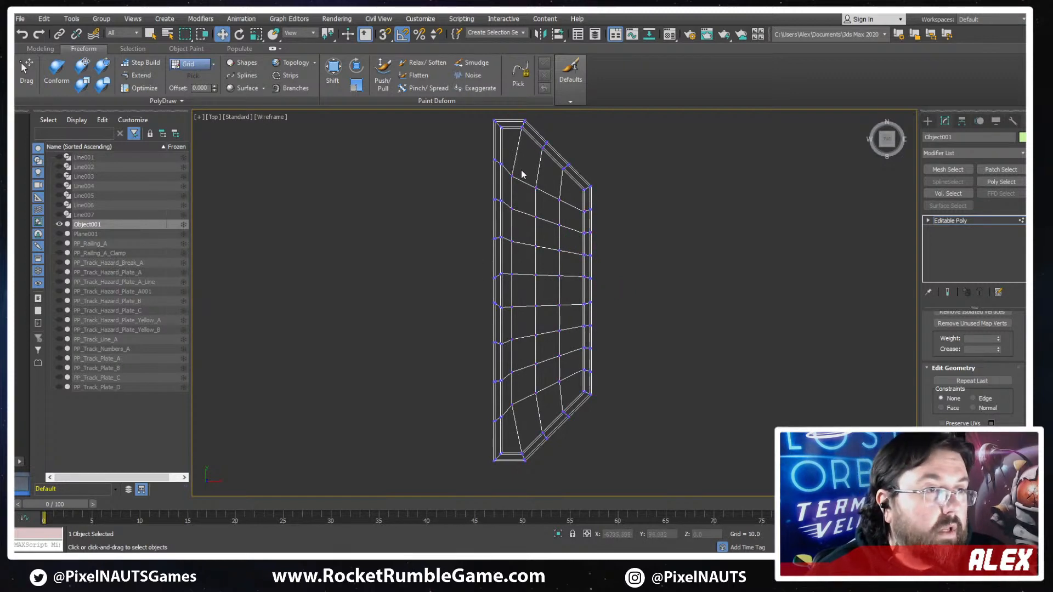
drag(510, 433, 510, 432)
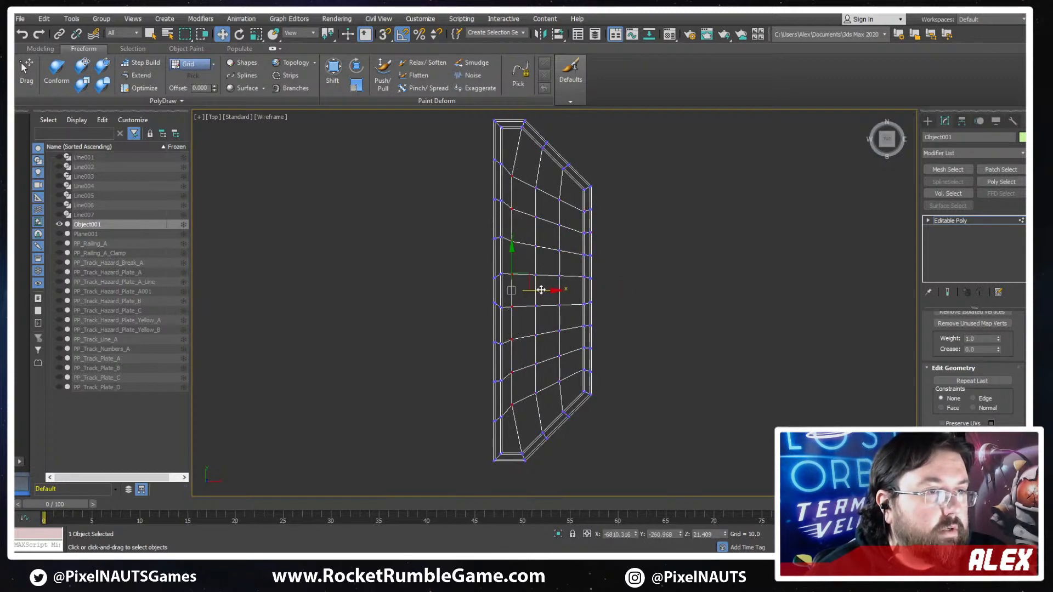
drag(541, 290, 561, 289)
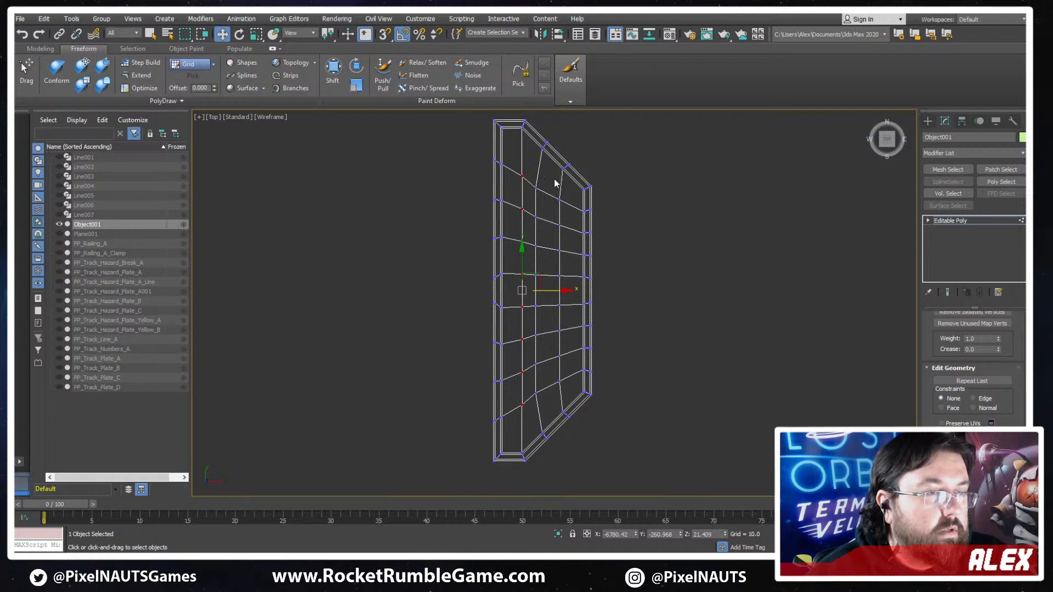
drag(530, 423, 538, 414)
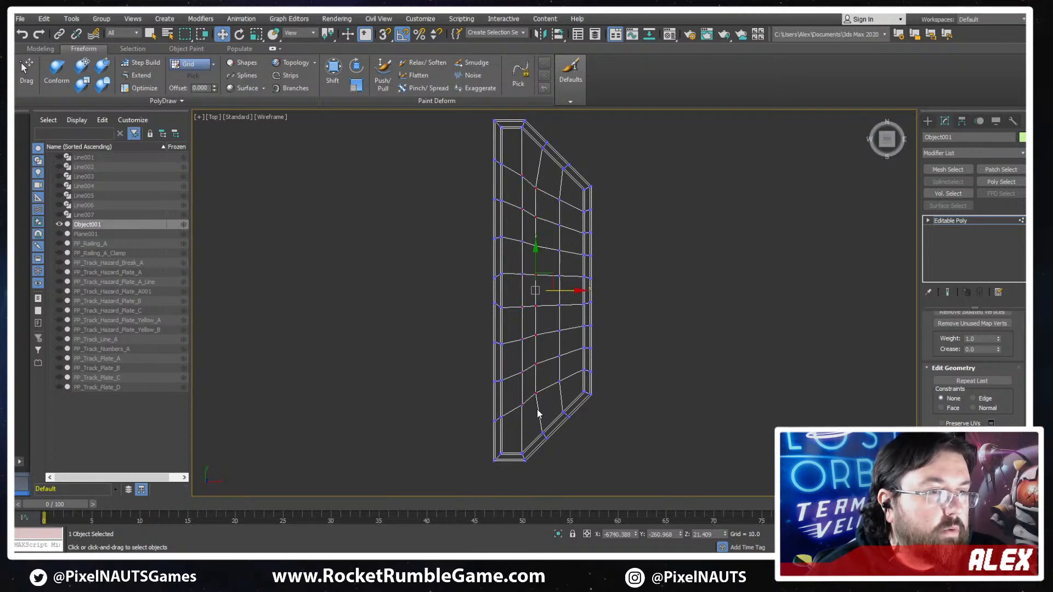
drag(570, 292, 576, 291)
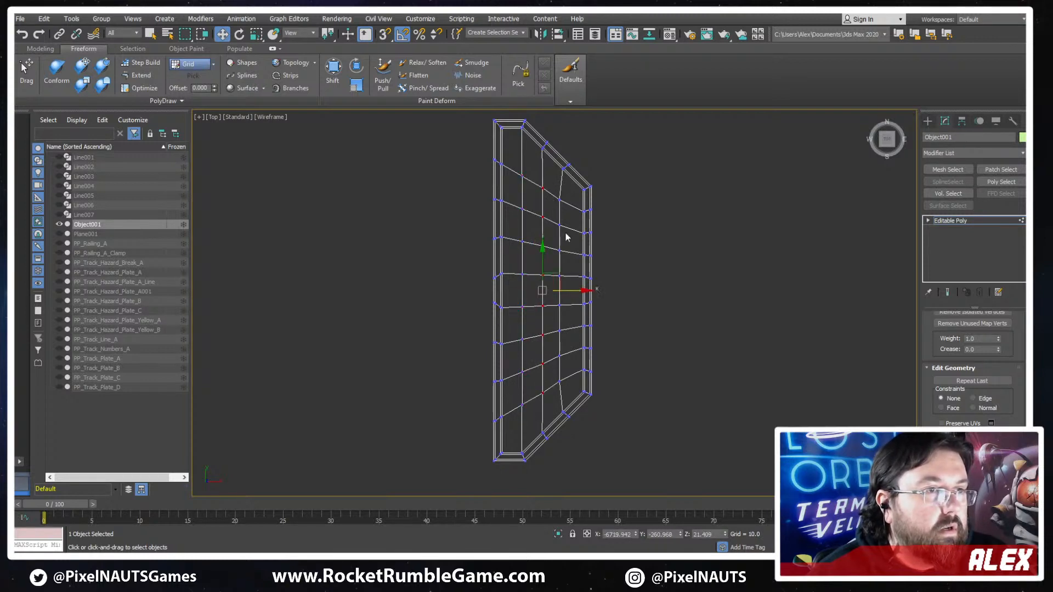
drag(551, 419, 553, 418)
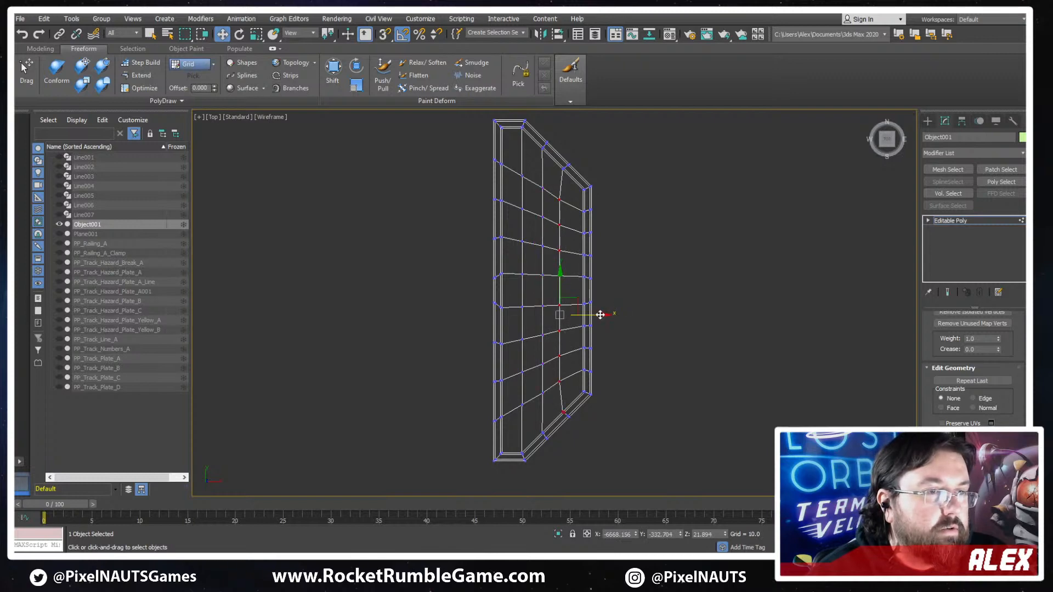
drag(600, 314, 604, 314)
- Remove the cross edge loop nearest the upper bevelled end of the plate base
mouse_move(500, 213)
middle_down()
mouse_move(534, 216)
mouse_move(565, 283)
middle_up()
key(F3)
key(F3)
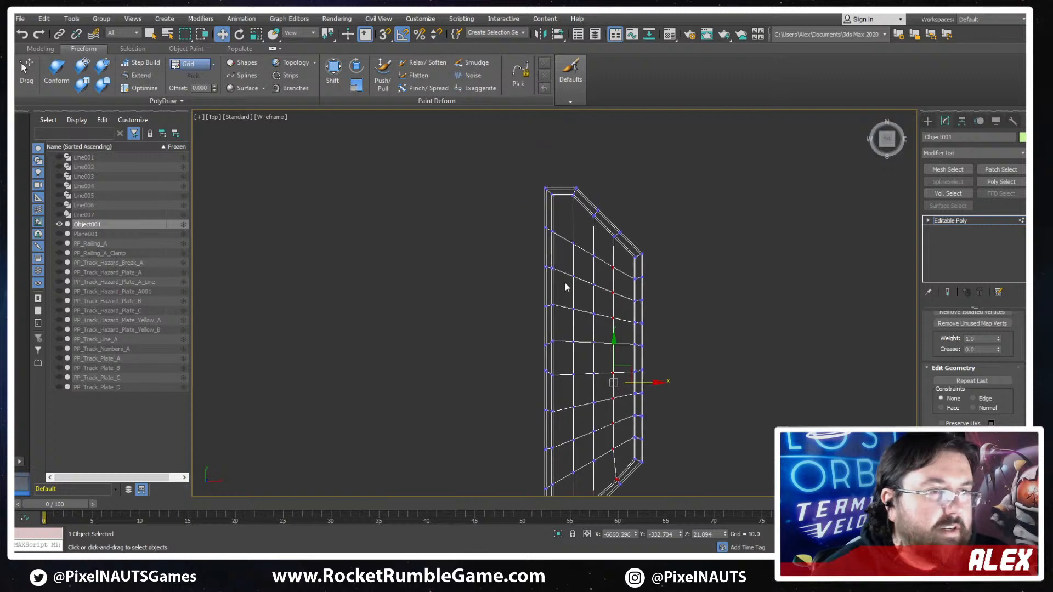
middle_drag(547, 359, 588, 302)
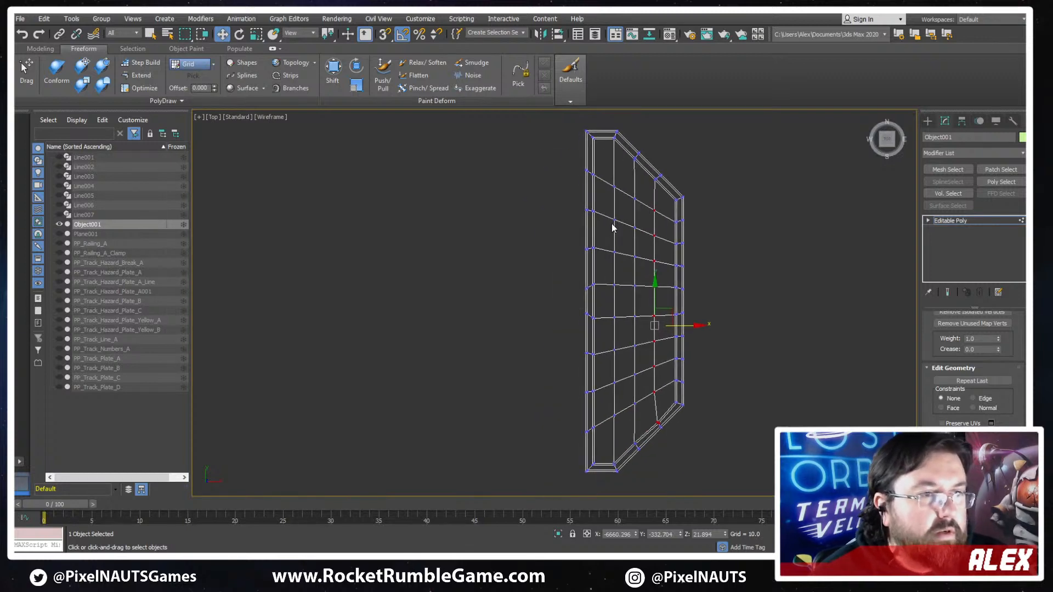
key(2)
double_click(664, 217)
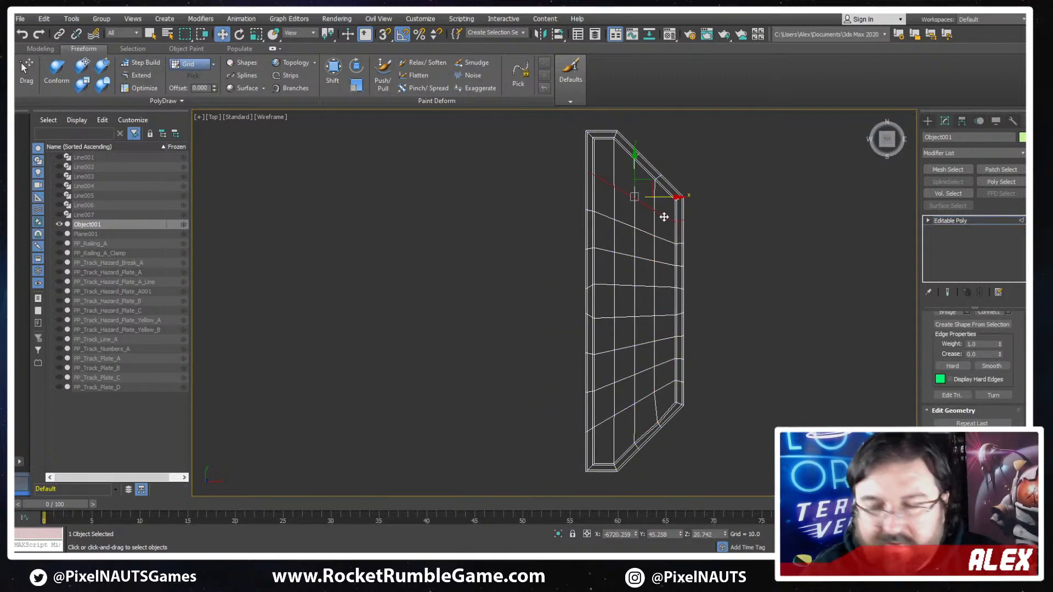
key(ctrl+BackSpace)
- Remove the next two cross edge loops below the upper bevelled end of the plate base
scroll(614, 198, up, 1)
middle_drag(665, 181, 626, 207)
scroll(668, 193, down, 1)
scroll(627, 209, up, 1)
key(1)
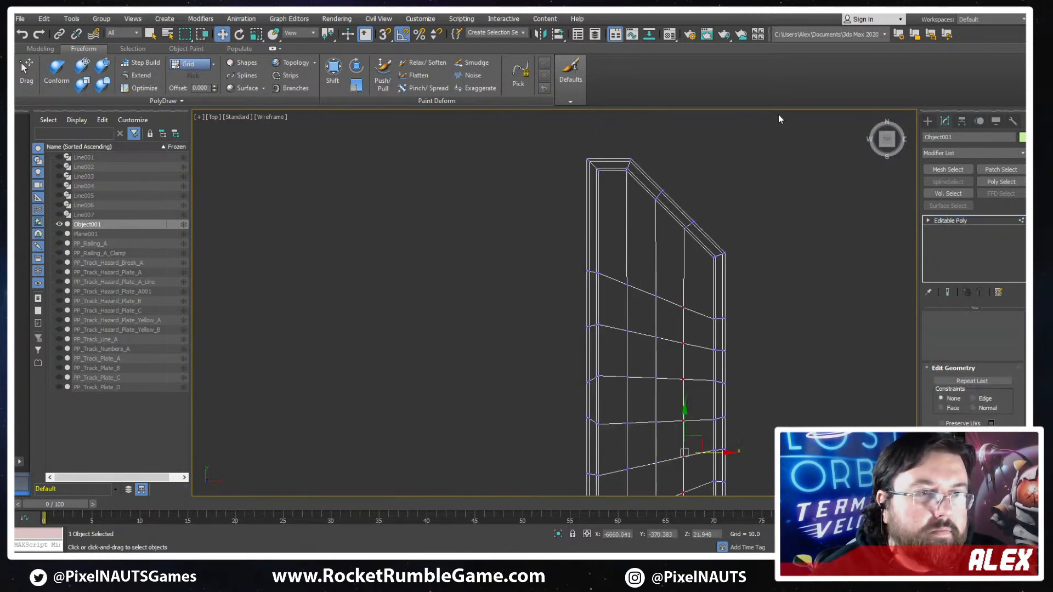
drag(547, 264, 547, 265)
middle_drag(708, 274, 716, 235)
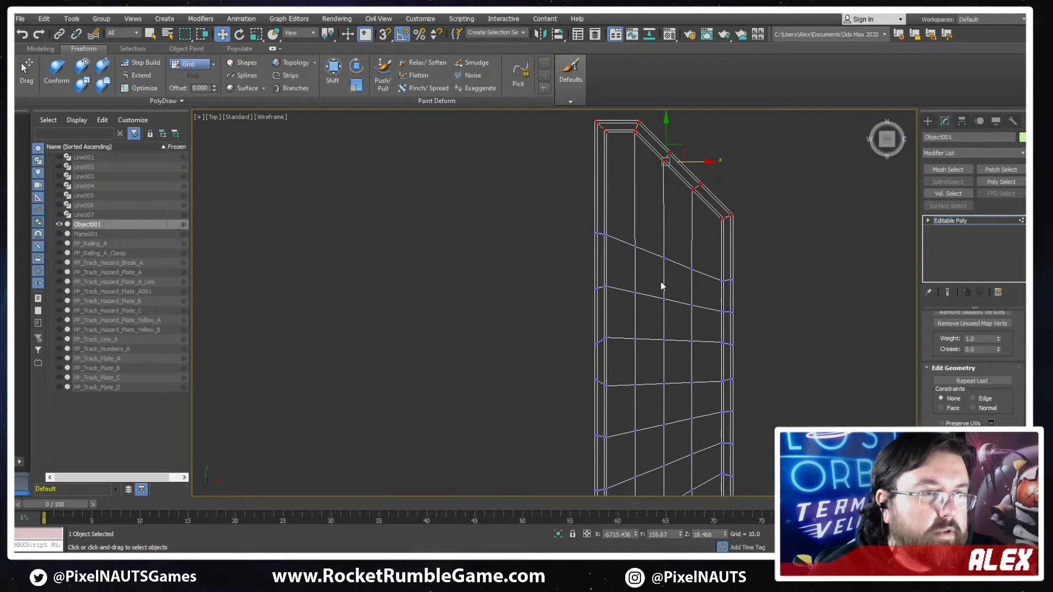
key(2)
click(678, 264)
click(674, 302)
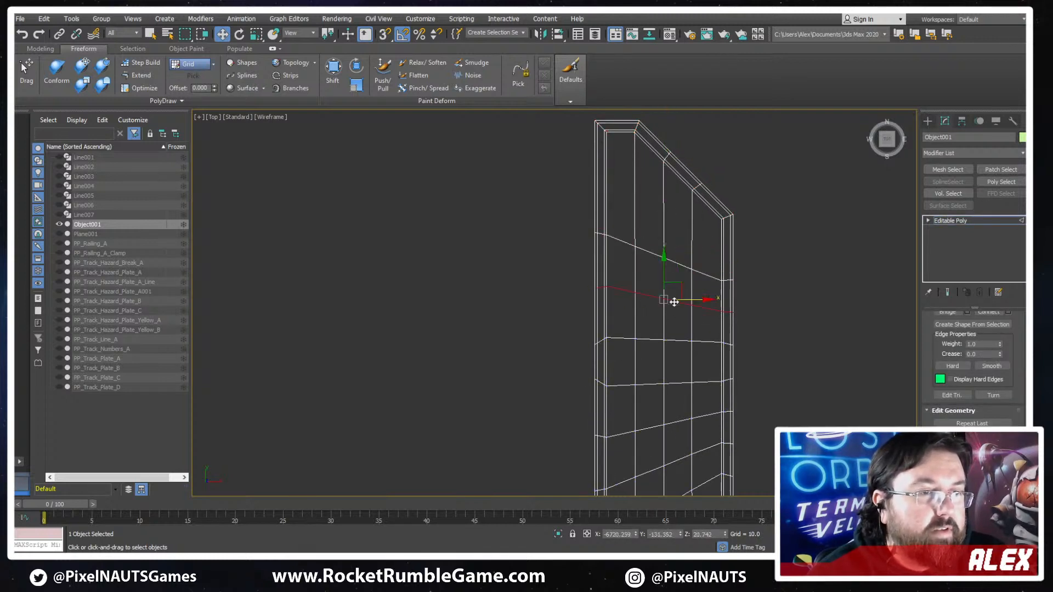
ctrl+double_click(682, 268)
key(ctrl+BackSpace)
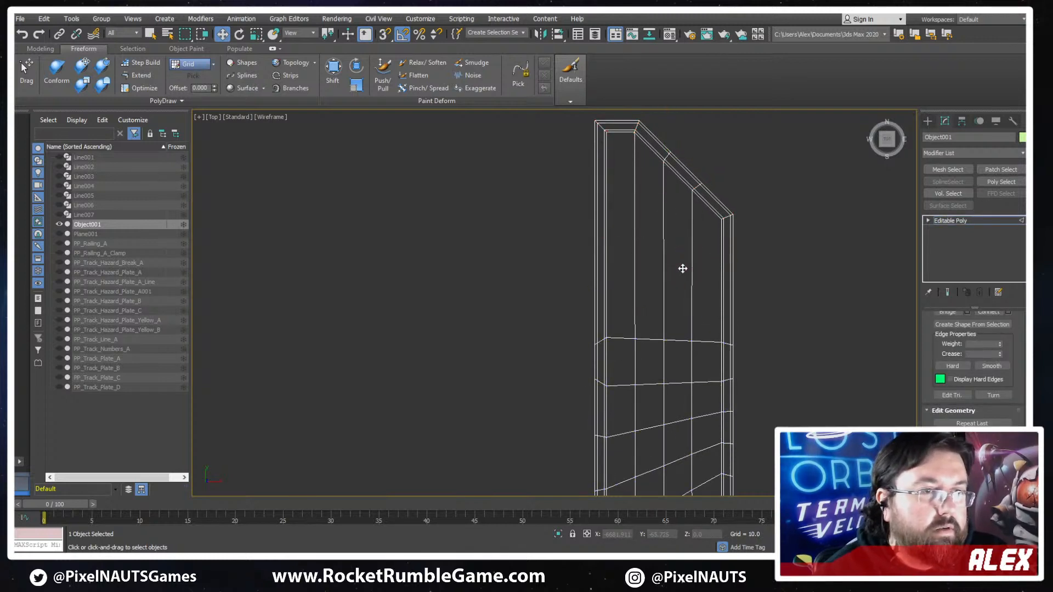
- Shorten the plate base by moving all vertices of its upper bevelled end about 207 units inward along Y
middle_drag(732, 232, 739, 253)
key(1)
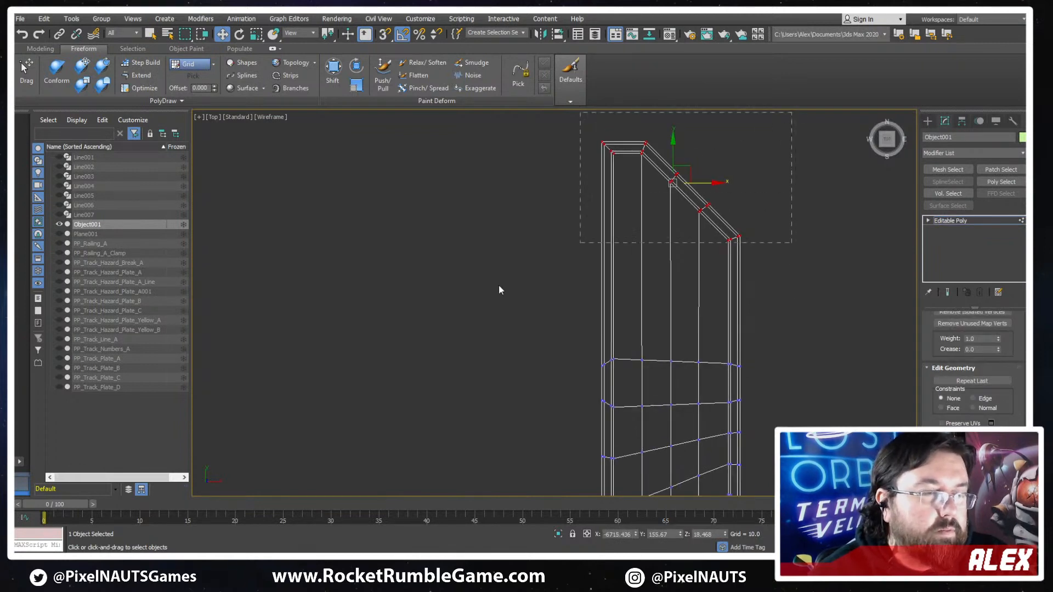
middle_drag(672, 159, 675, 278)
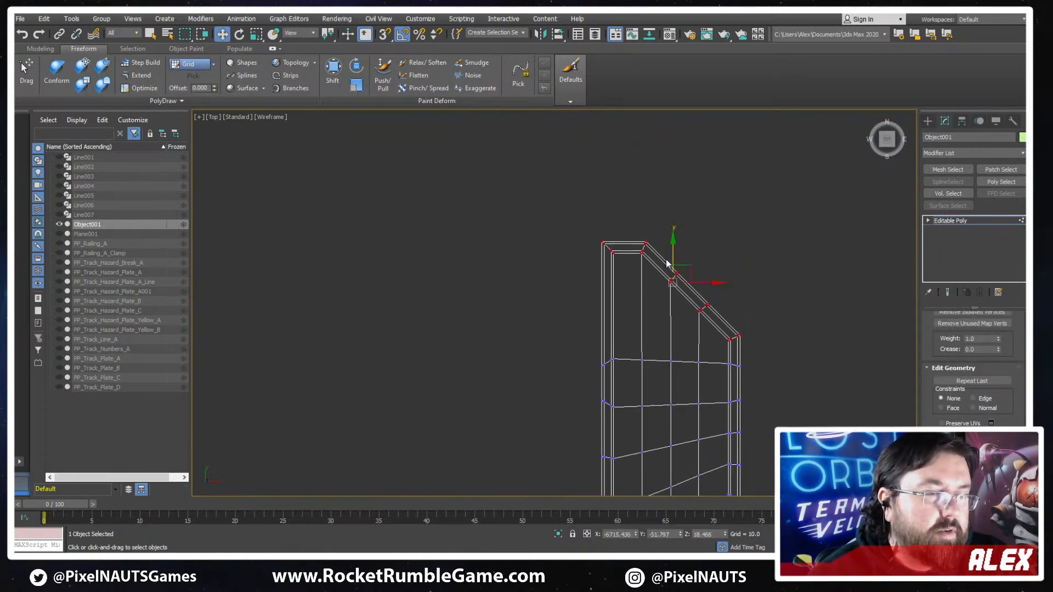
- Square off the upper bevel by lowering its successive vertex groups about 60 units each along Y toward the short-side corner
scroll(708, 280, up, 3)
middle_drag(728, 134, 745, 154)
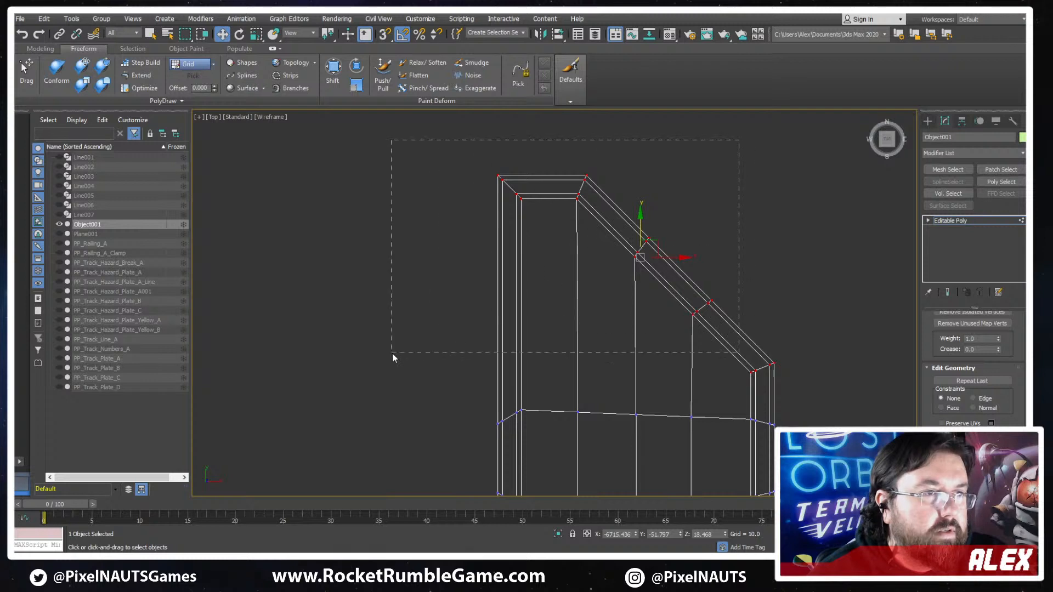
drag(392, 353, 393, 353)
drag(610, 199, 606, 257)
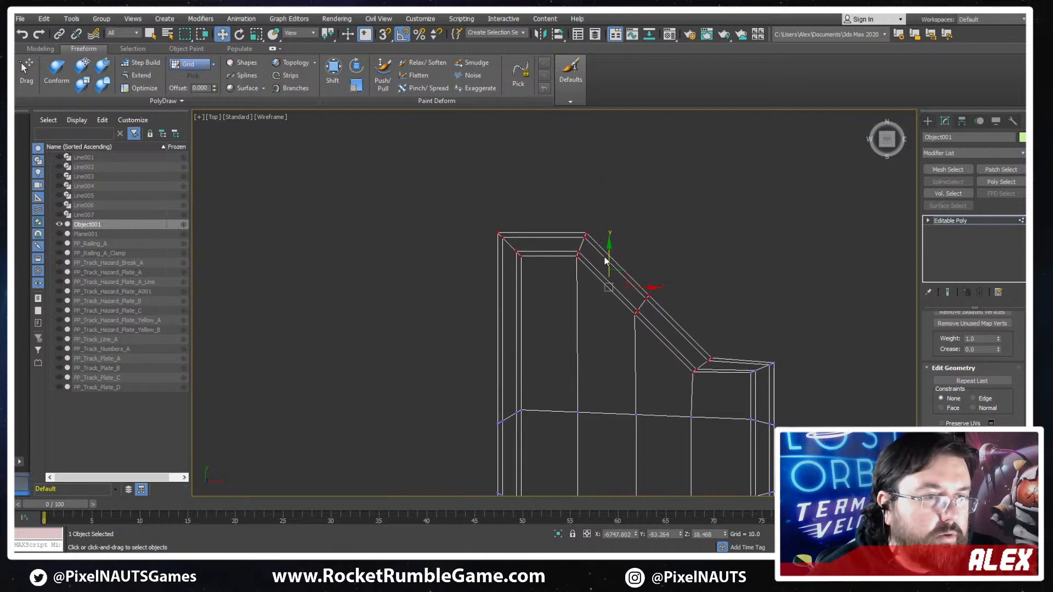
drag(658, 195, 478, 353)
drag(569, 235, 557, 290)
drag(603, 244, 484, 332)
drag(544, 280, 513, 327)
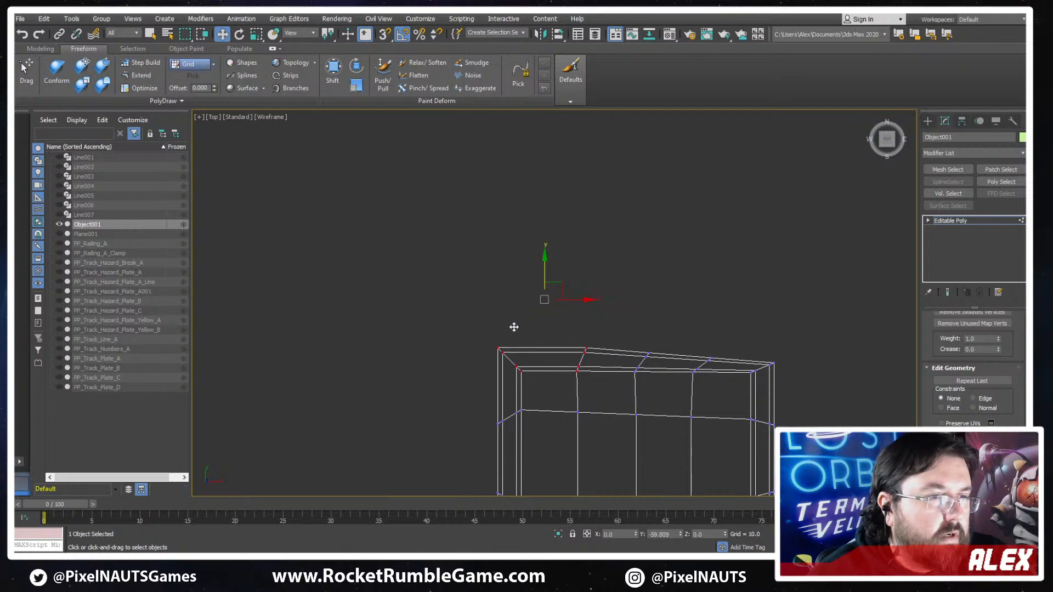
- Try to nudge the selected border vertices of the squared end slightly along Y
scroll(646, 355, up, 3)
middle_drag(808, 338, 783, 336)
drag(824, 303, 592, 377)
scroll(699, 356, up, 3)
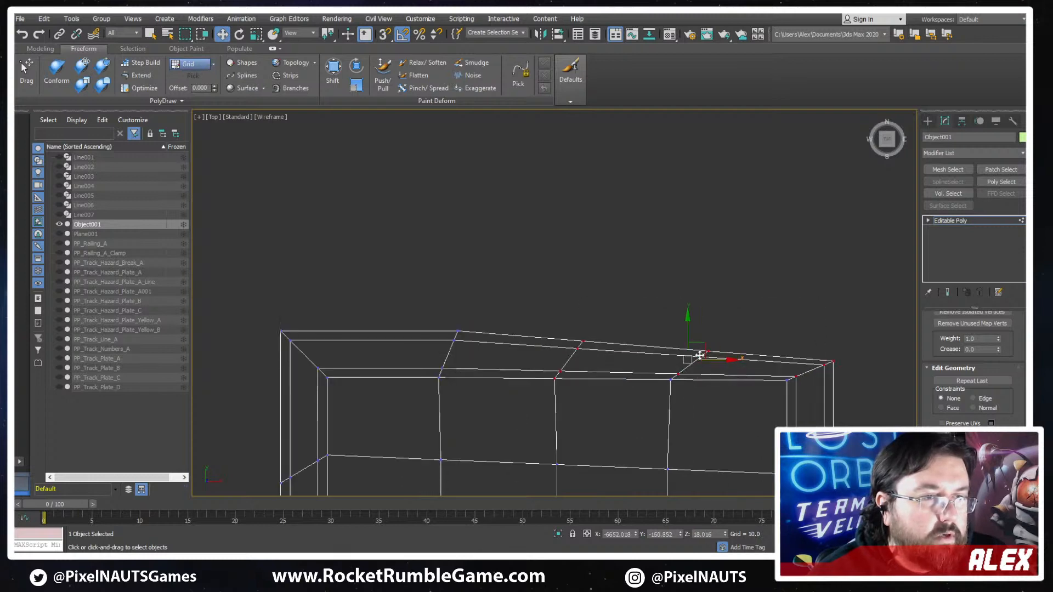
drag(686, 336, 685, 338)
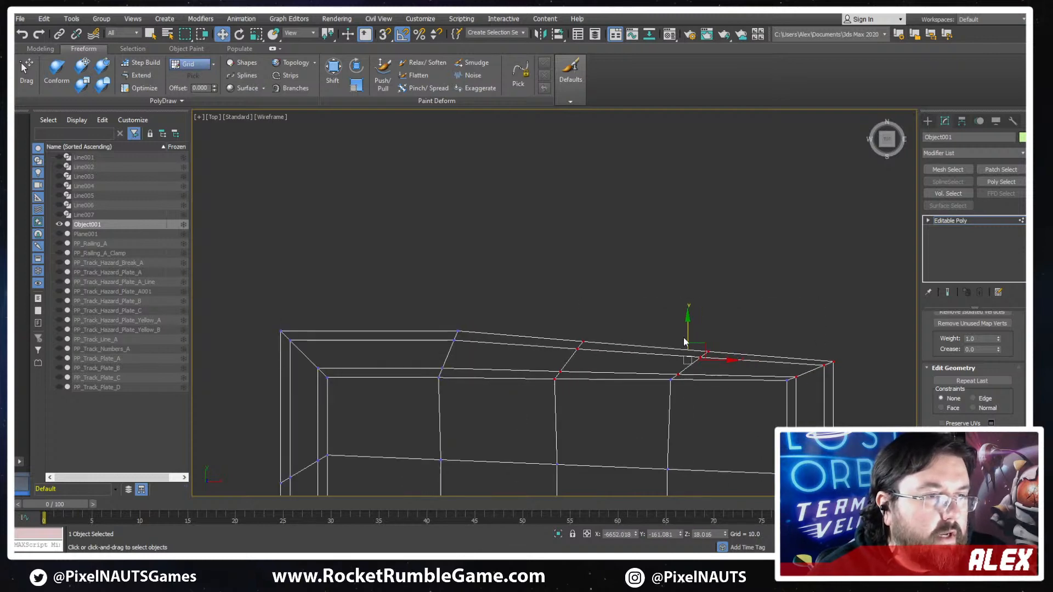
- Undo the last border vertex edits, and flatten the two inner vertex rows of the squared end by scaling each along Y
click(784, 379)
drag(787, 378, 322, 381)
key(ctrl+z)
key(ctrl+z)
key(r)
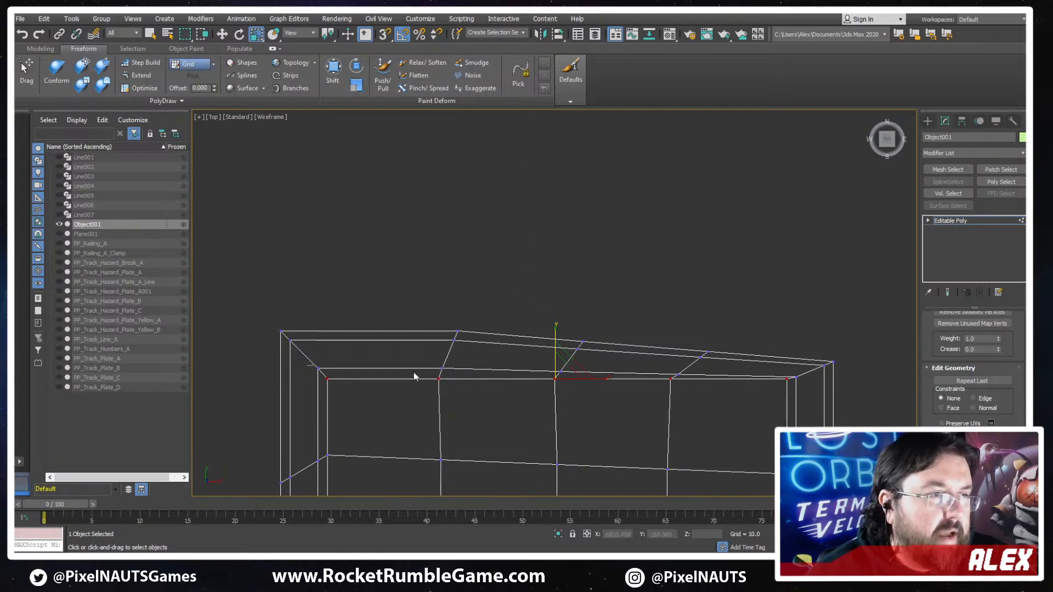
drag(414, 373, 694, 377)
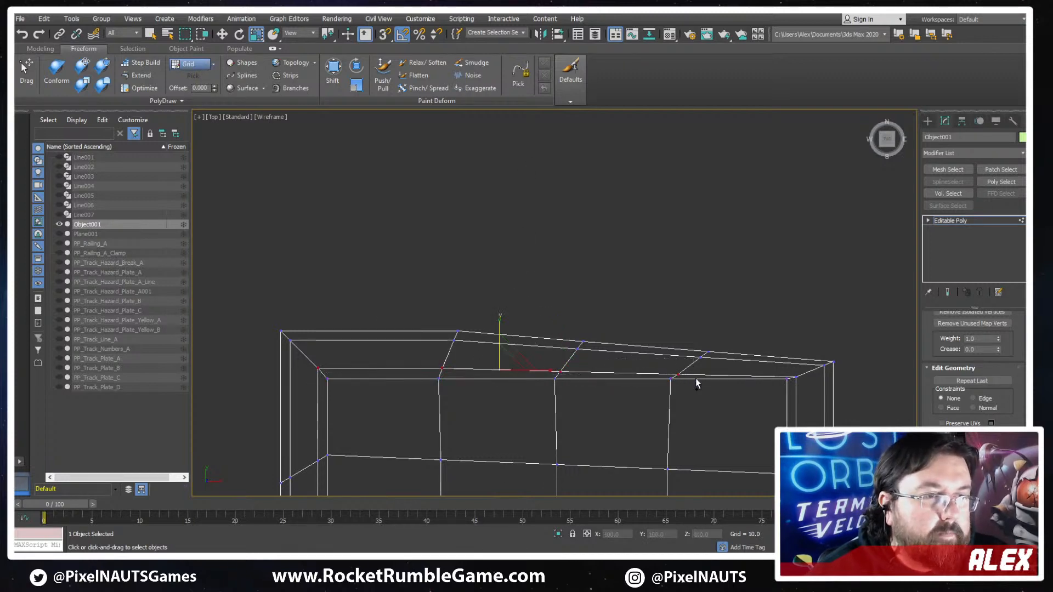
ctrl+click(798, 380)
drag(558, 327, 554, 480)
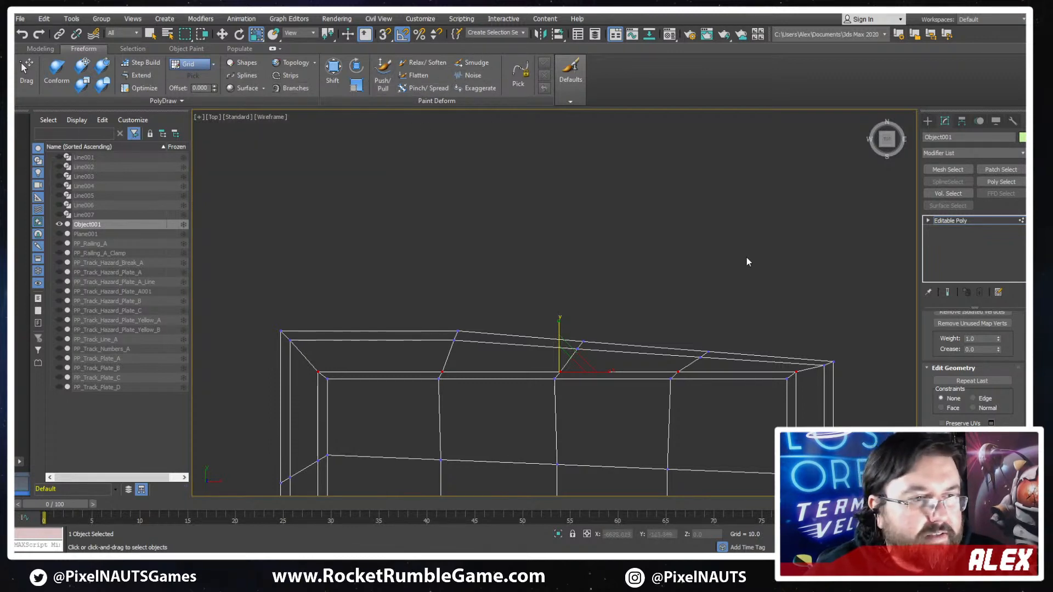
- Examine the overall proportions of the shortened plate base
scroll(670, 302, down, 10)
middle_drag(670, 302, 579, 255)
scroll(667, 278, down, 6)
middle_drag(666, 278, 689, 336)
scroll(689, 336, up, 11)
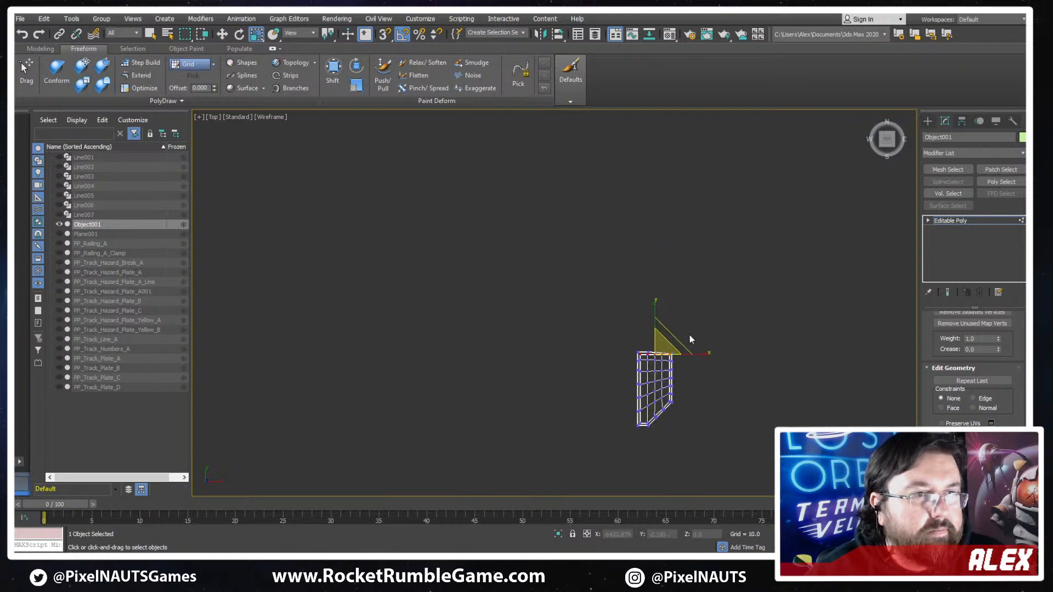
scroll(630, 337, down, 4)
middle_drag(636, 438, 678, 327)
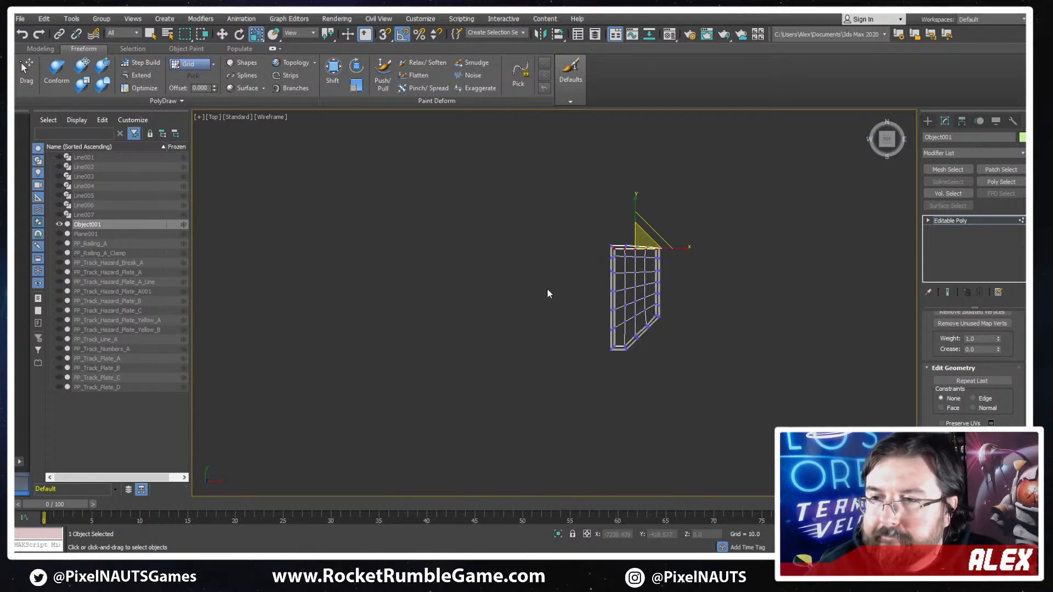
- Raise the outer border vertices of the squared end along Y, group by group, to level them with the long-side corner
scroll(545, 267, up, 5)
scroll(827, 233, up, 5)
middle_drag(821, 236, 618, 307)
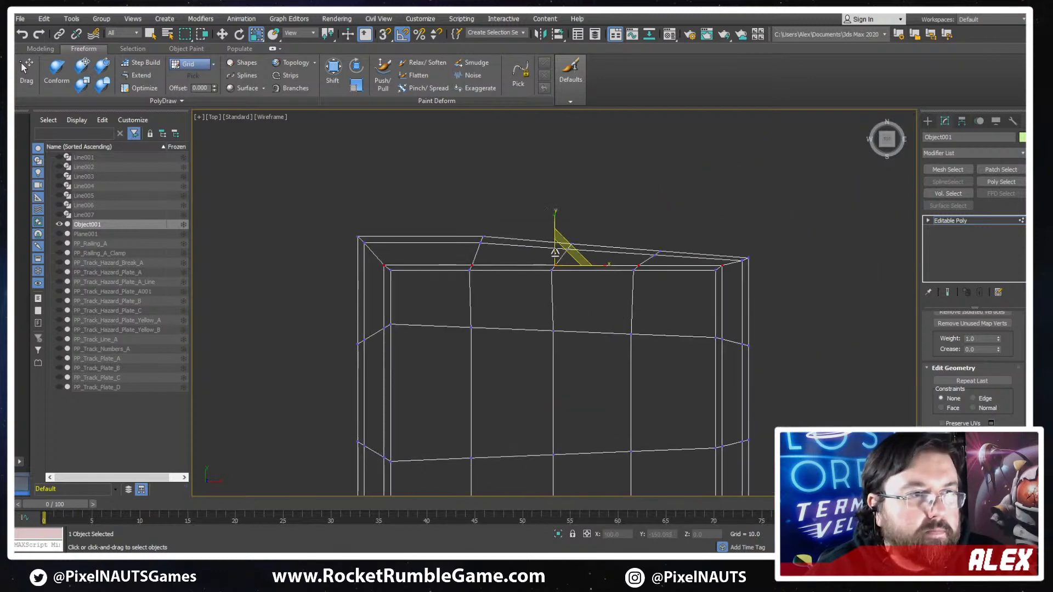
key(w)
scroll(648, 241, up, 4)
drag(757, 214, 445, 275)
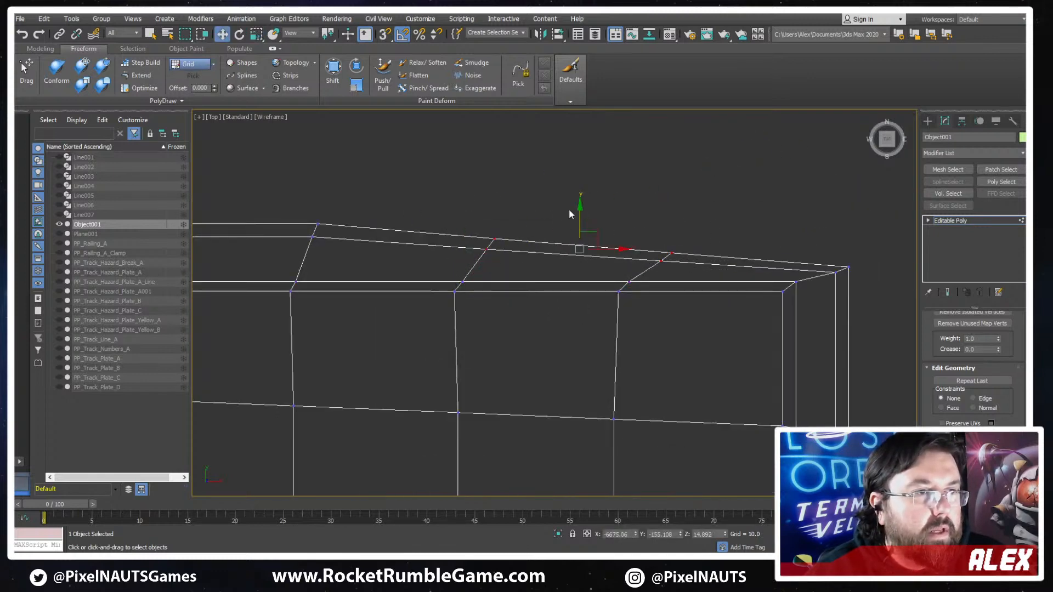
mouse_move(570, 212)
mouse_down()
mouse_move(575, 193)
mouse_move(564, 195)
mouse_up()
drag(713, 209, 623, 274)
drag(668, 209, 666, 202)
drag(863, 240, 825, 279)
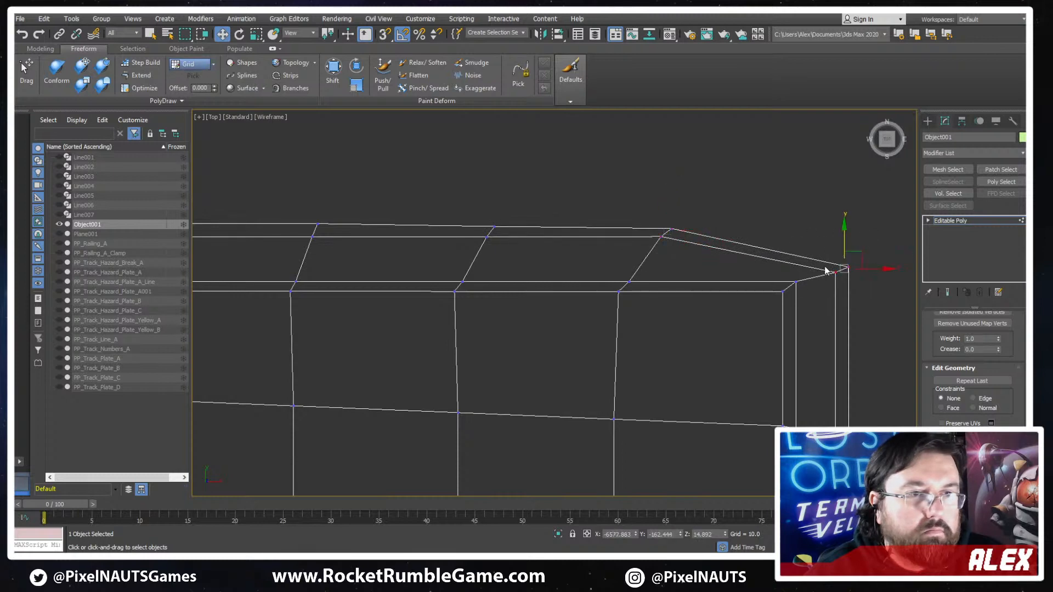
drag(844, 235, 855, 200)
- Flatten the two outer vertex rows of the squared end into straight lines by scaling each along Y
scroll(841, 223, down, 1)
scroll(838, 227, down, 1)
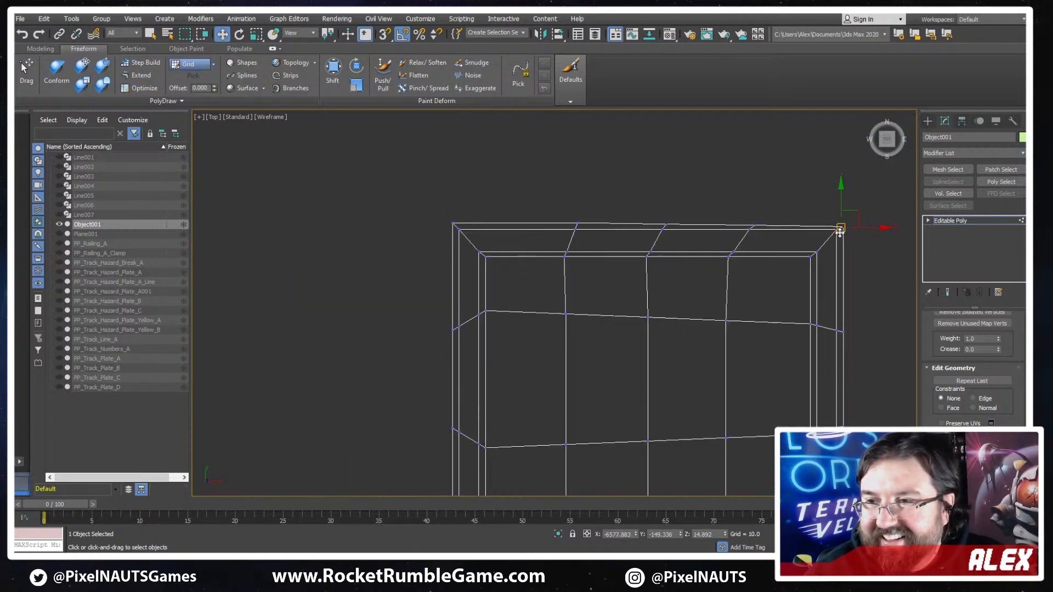
middle_drag(776, 212, 787, 229)
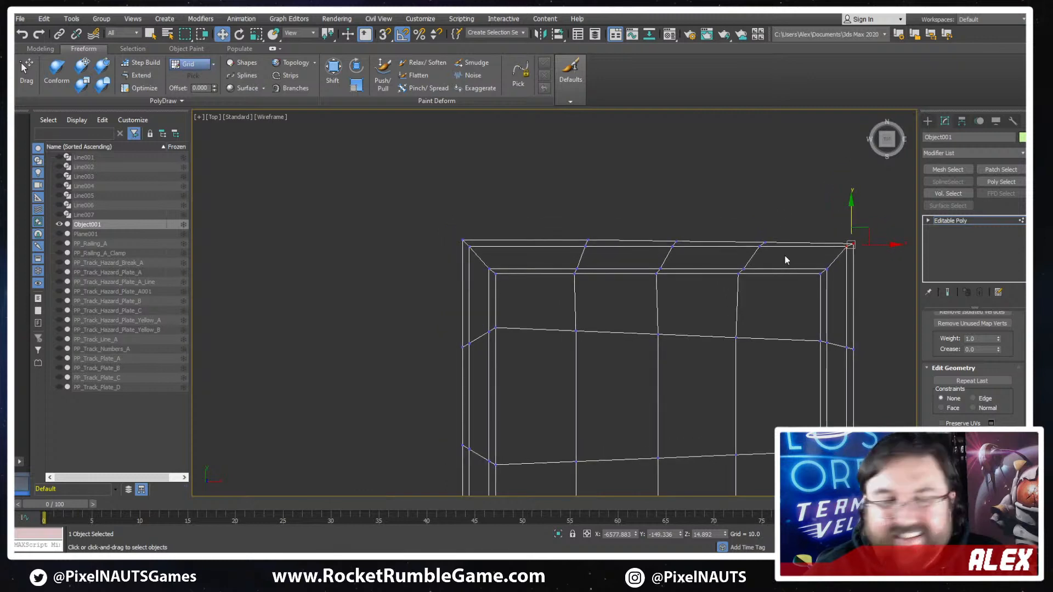
click(831, 221)
drag(447, 249, 451, 247)
scroll(769, 258, up, 2)
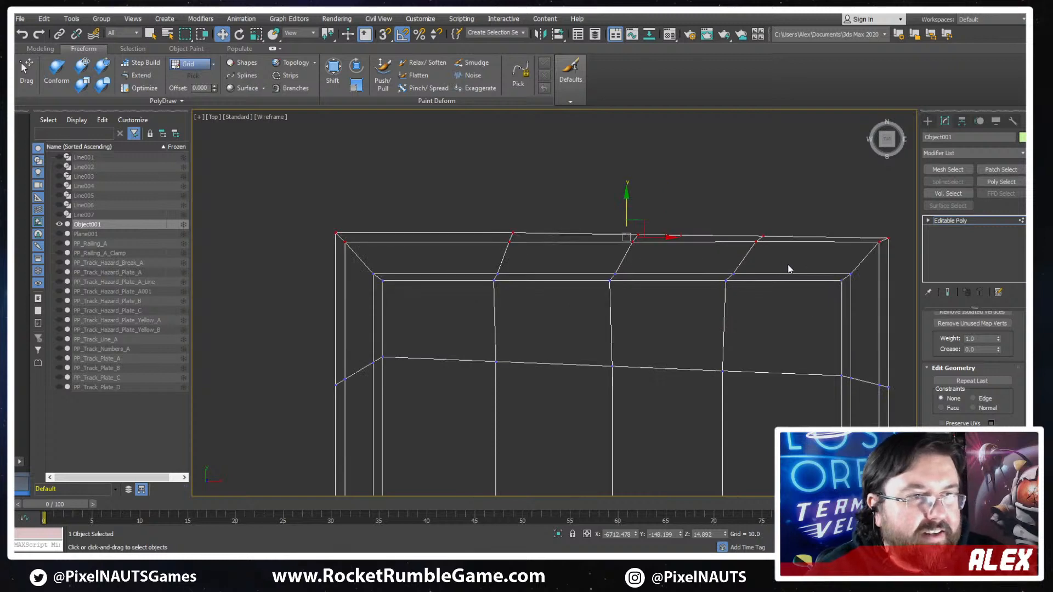
drag(788, 261, 340, 239)
middle_drag(818, 264, 696, 285)
alt+drag(716, 280, 760, 261)
key(r)
drag(505, 205, 407, 529)
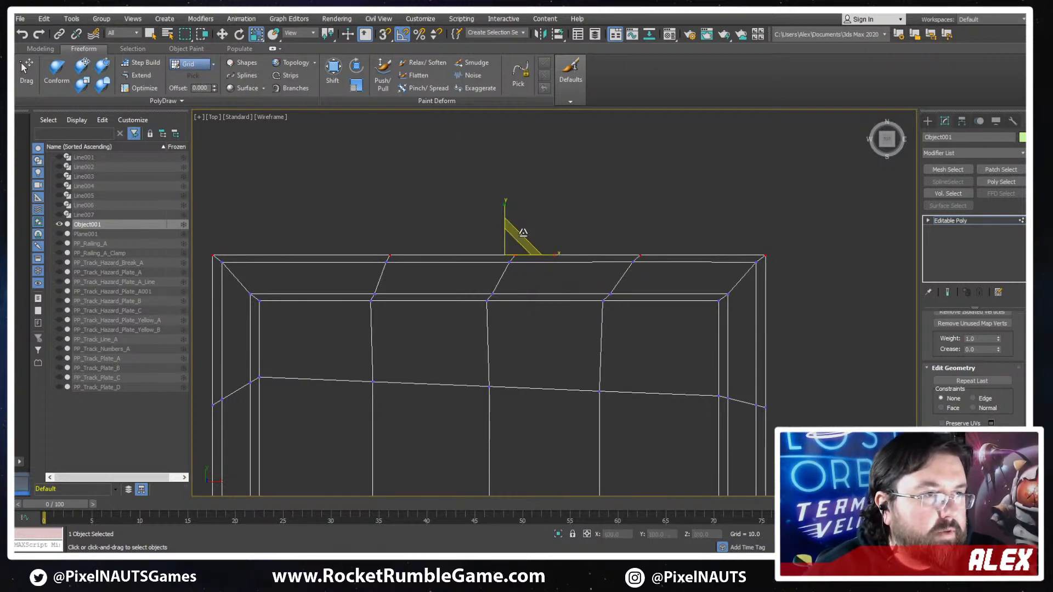
drag(503, 213, 536, 233)
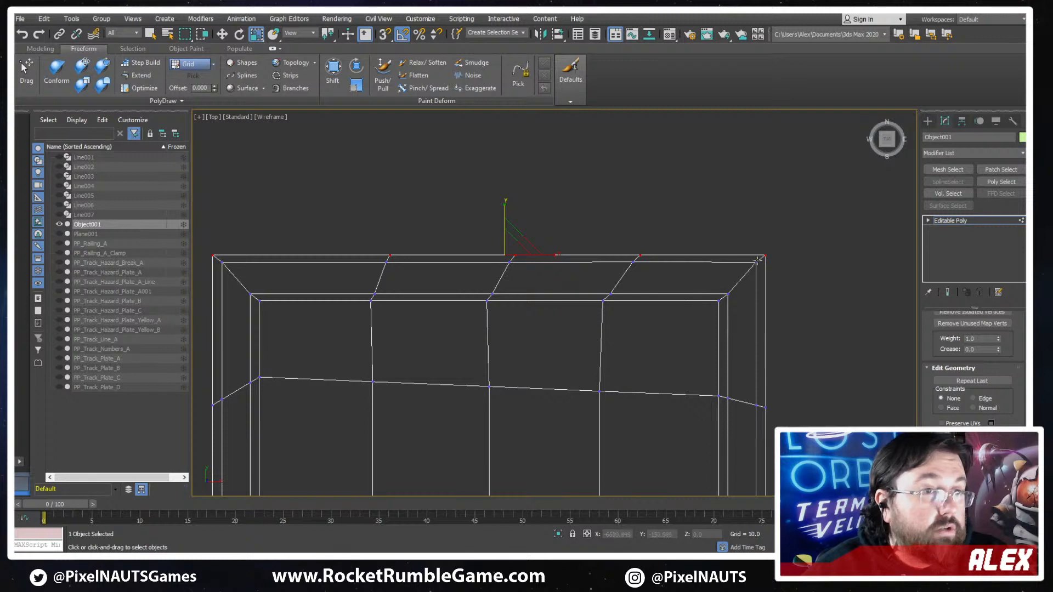
drag(401, 284, 213, 275)
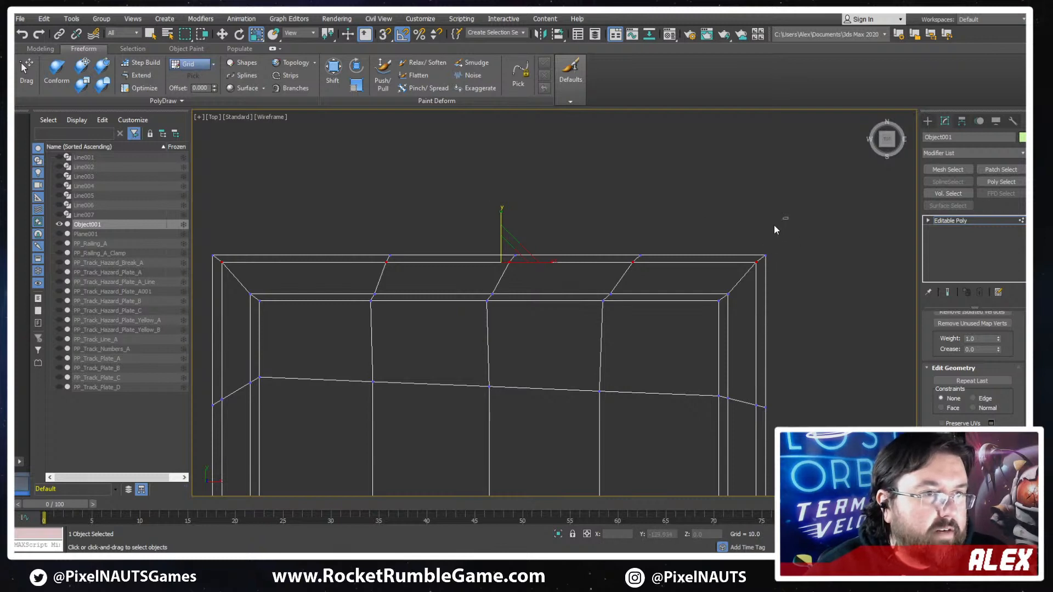
- Move both outer vertex rows of the squared end about 2 units inward along Y
drag(205, 284, 206, 284)
key(w)
drag(502, 221, 503, 224)
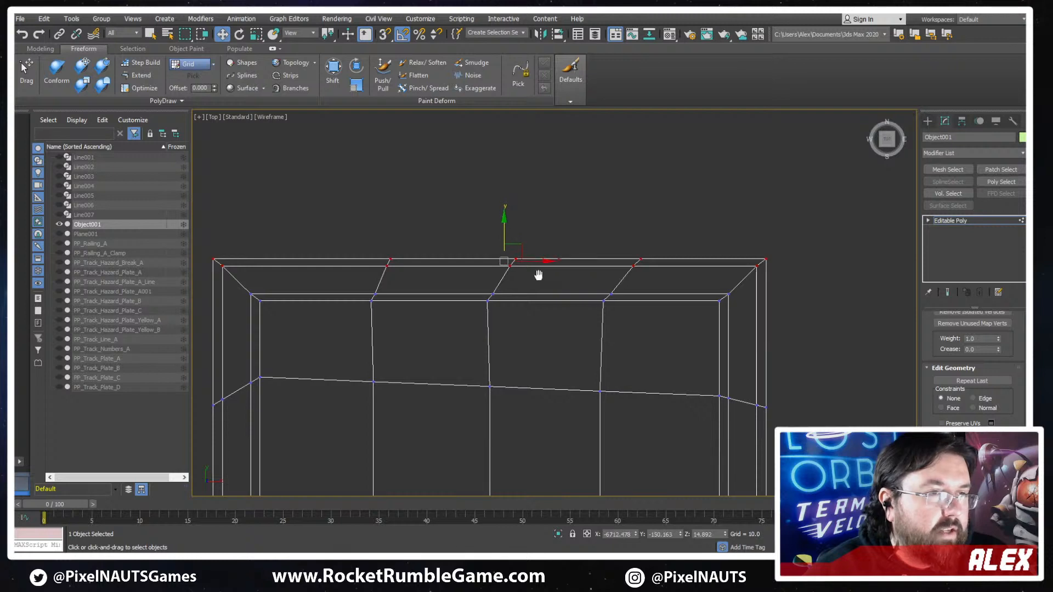
- Shift the outer border vertices of the three lengthwise lines along X toward the long edge, about 6 units first, to straighten the border edges
middle_drag(537, 274, 627, 220)
drag(433, 235, 433, 234)
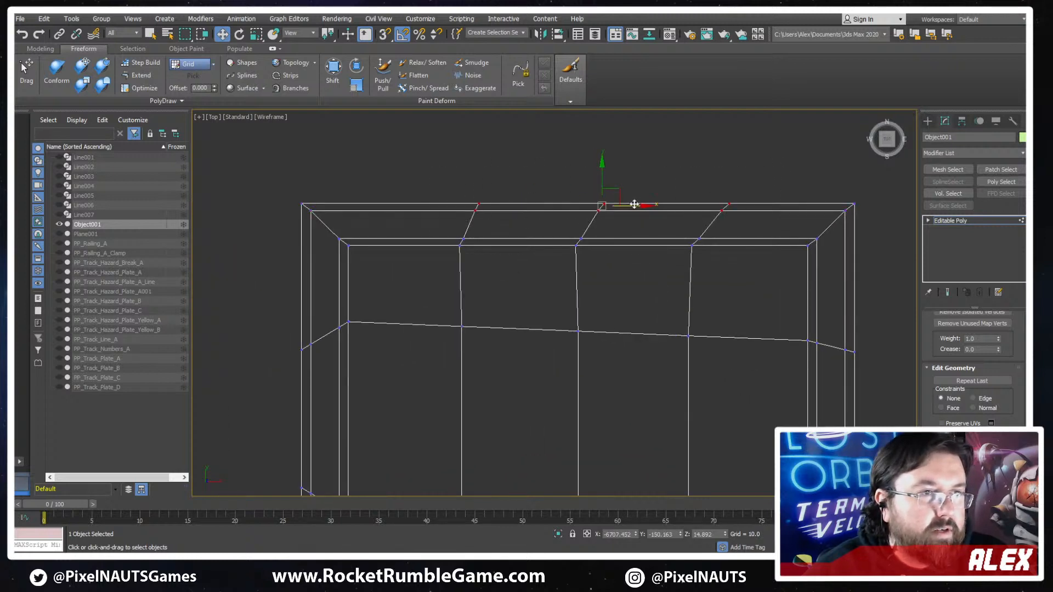
drag(632, 206, 610, 207)
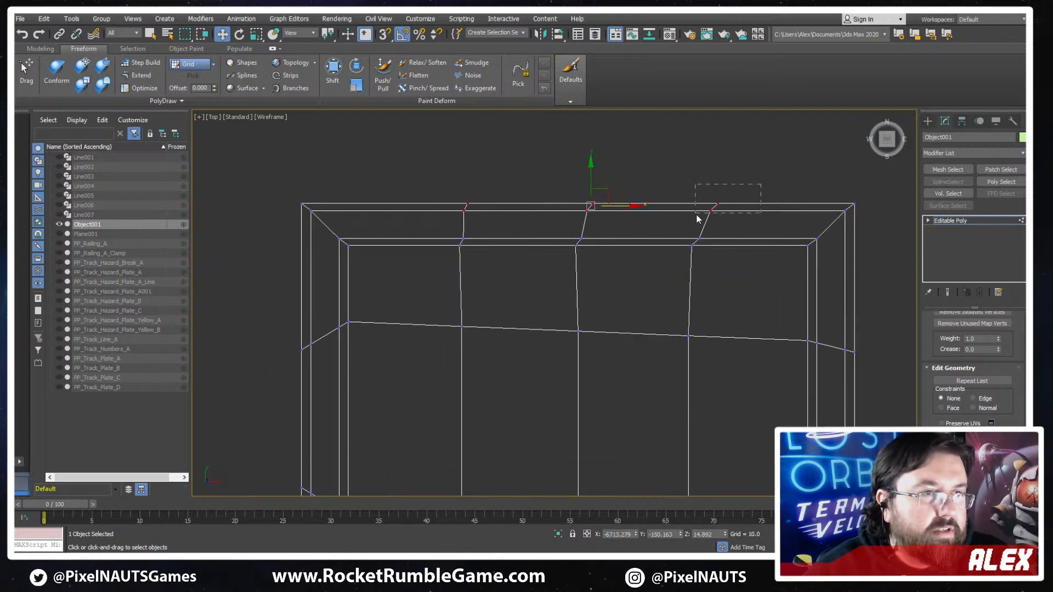
drag(696, 219, 733, 207)
drag(752, 160, 406, 208)
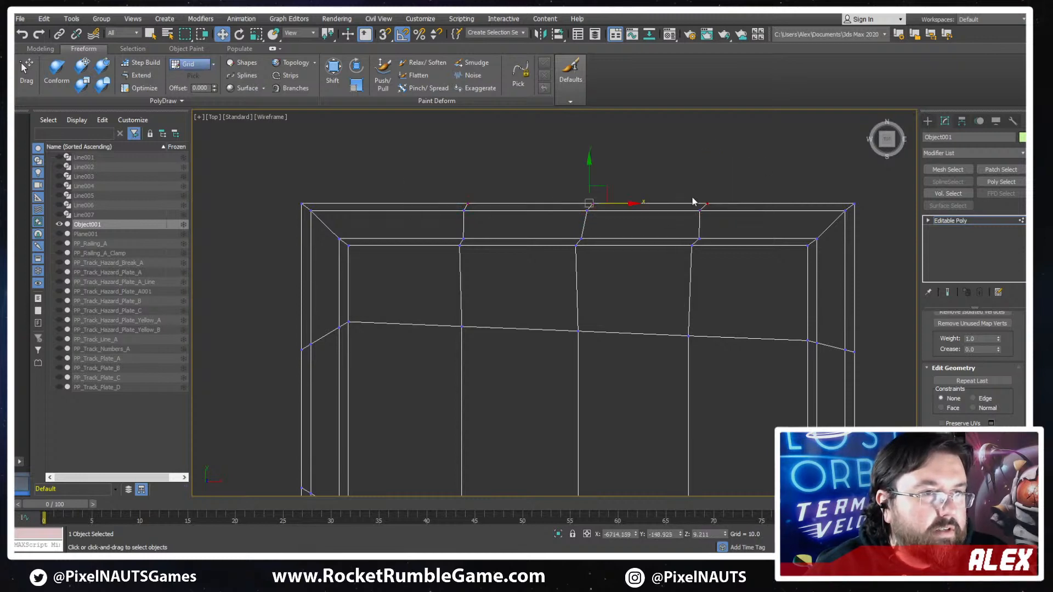
drag(626, 203, 622, 203)
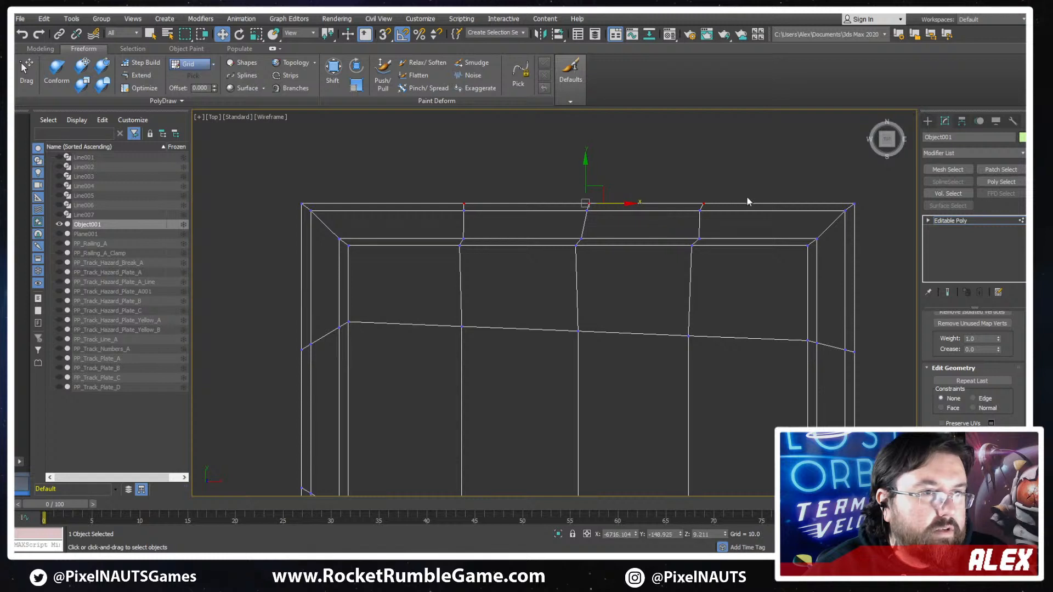
drag(698, 211, 698, 211)
- Shift the inner border vertices of the three lengthwise lines slightly along X at the squared end to straighten those lines
drag(702, 285, 574, 264)
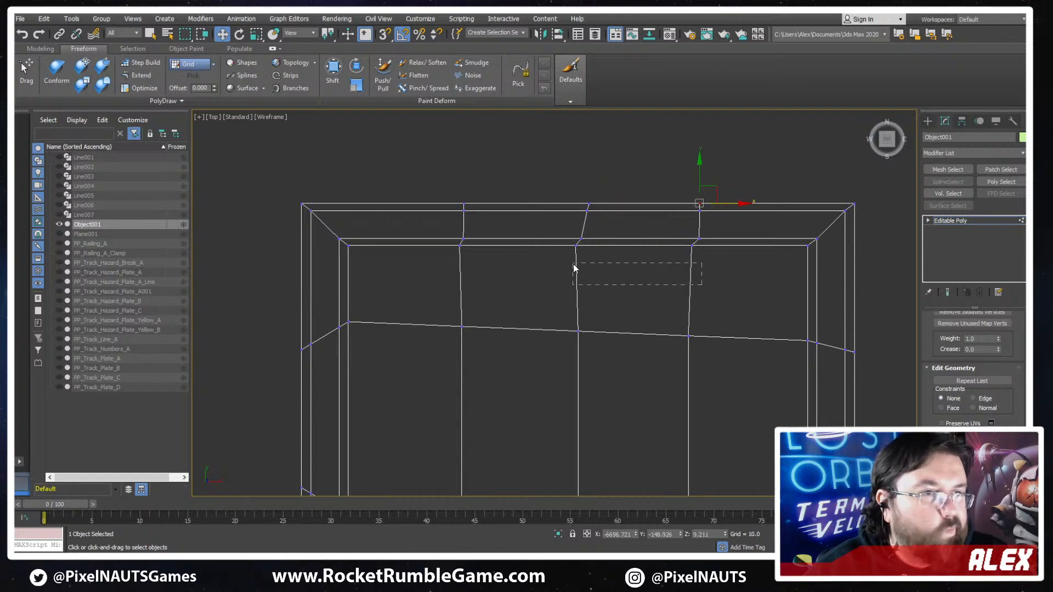
drag(408, 248, 407, 247)
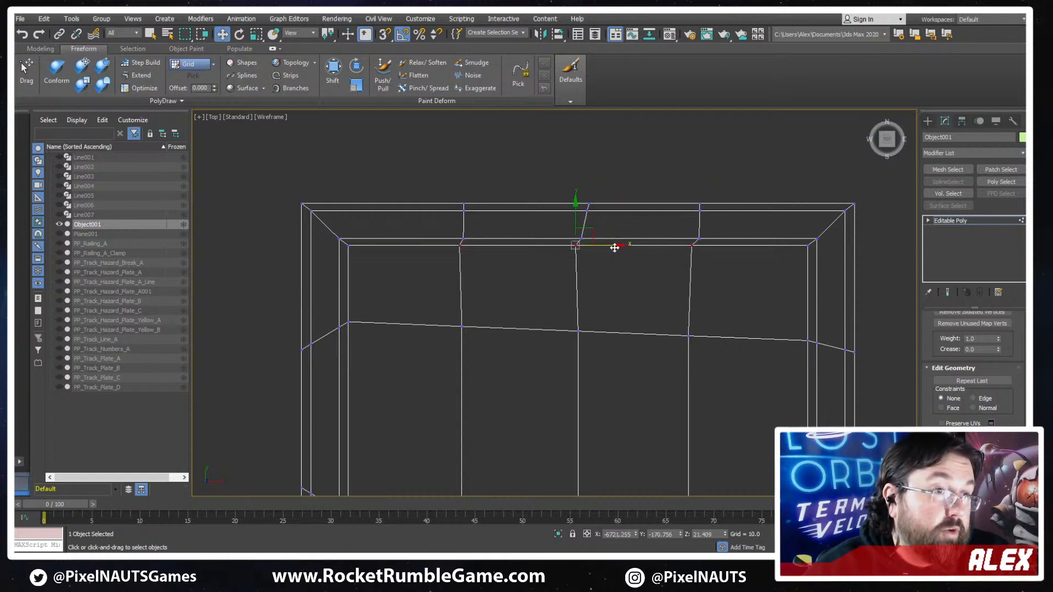
drag(614, 248, 617, 248)
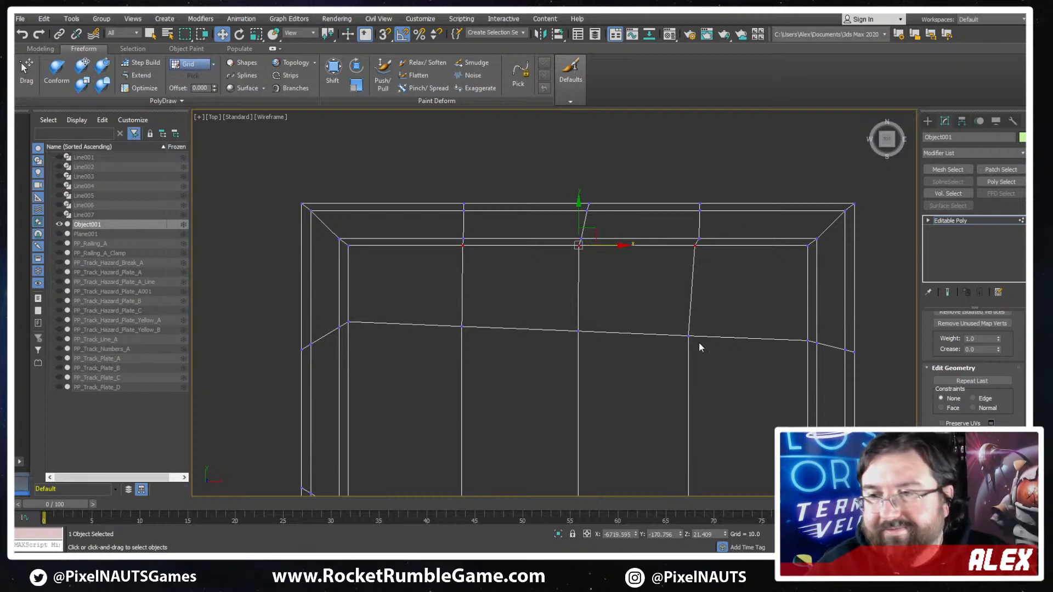
- Examine the whole plate's outline and edge flow in both wireframe and shaded display
scroll(652, 290, down, 6)
middle_drag(655, 306, 644, 194)
key(F3)
middle_drag(616, 329, 731, 199)
scroll(732, 199, down, 3)
key(F3)
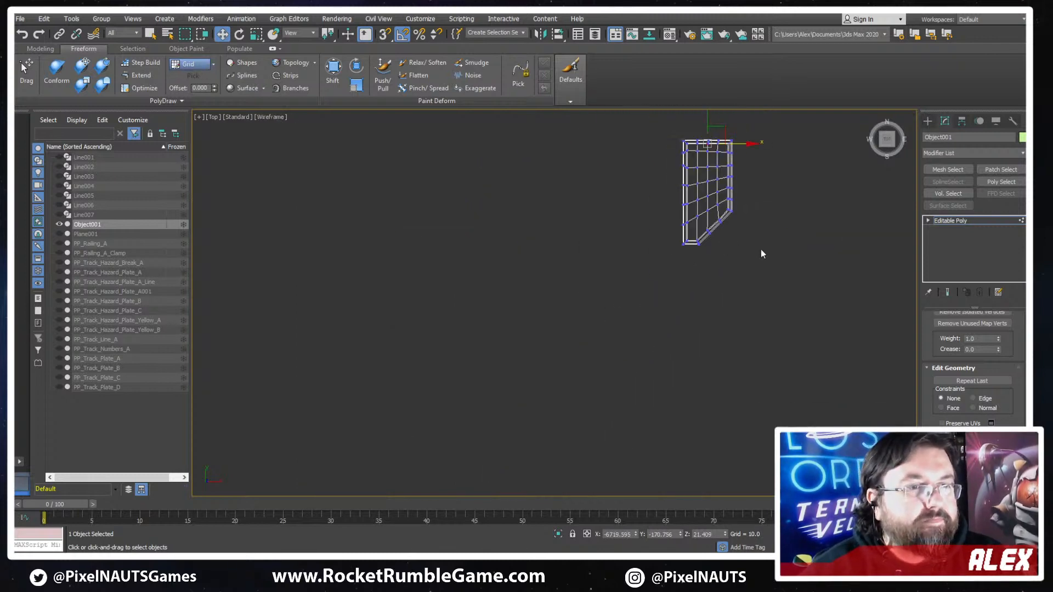
middle_drag(761, 249, 700, 354)
scroll(741, 324, up, 2)
key(F3)
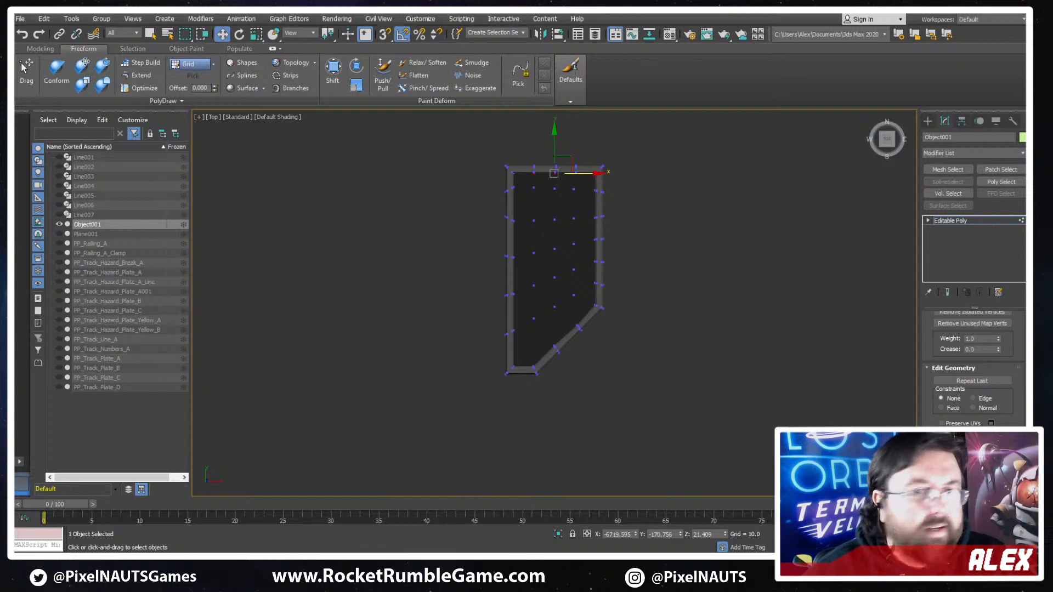
- Unhide all objects in the scene
scroll(768, 329, down, 3)
middle_drag(814, 284, 416, 296)
scroll(558, 300, down, 5)
right_click(613, 299)
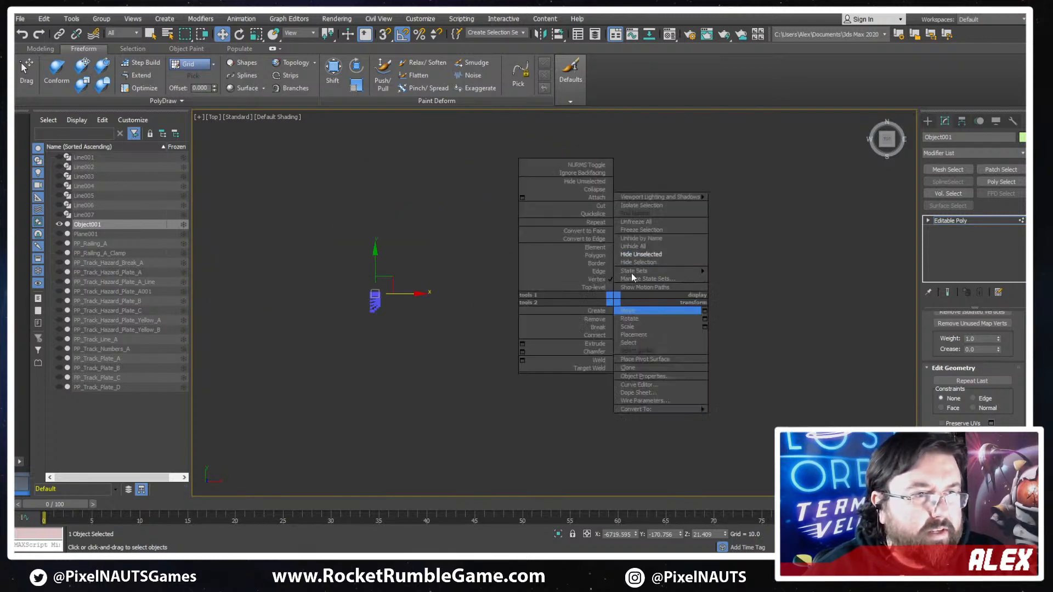
click(656, 246)
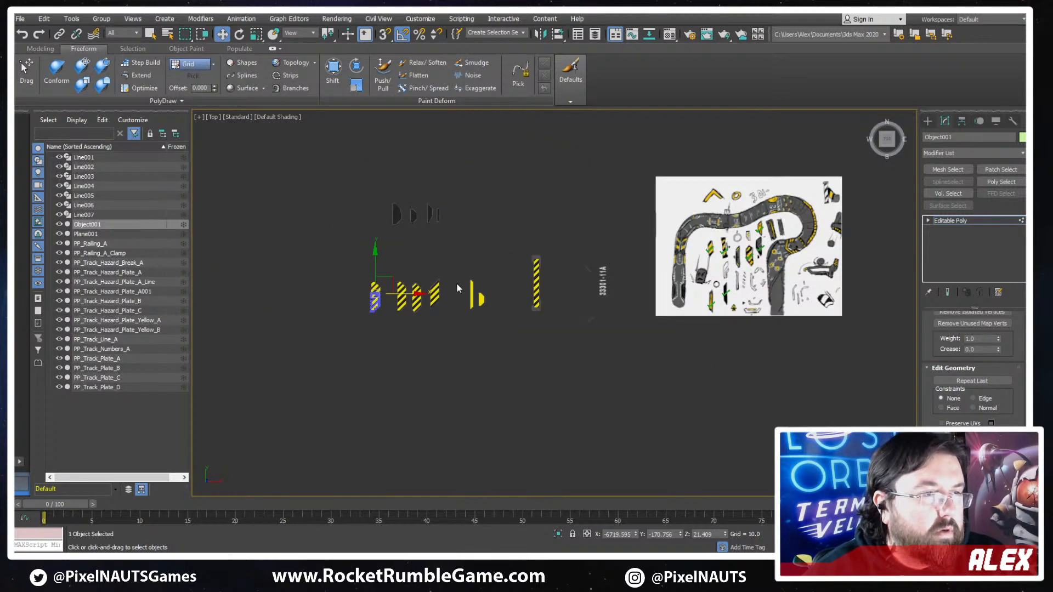
- Examine the hazard plate sketches in the reference image and compare them with the modelled striped plates
middle_drag(457, 285, 597, 291)
scroll(596, 290, up, 2)
middle_drag(714, 312, 277, 380)
scroll(285, 378, down, 1)
scroll(517, 352, up, 2)
mouse_move(578, 330)
middle_down()
mouse_move(517, 353)
mouse_move(581, 317)
middle_up()
scroll(578, 316, up, 1)
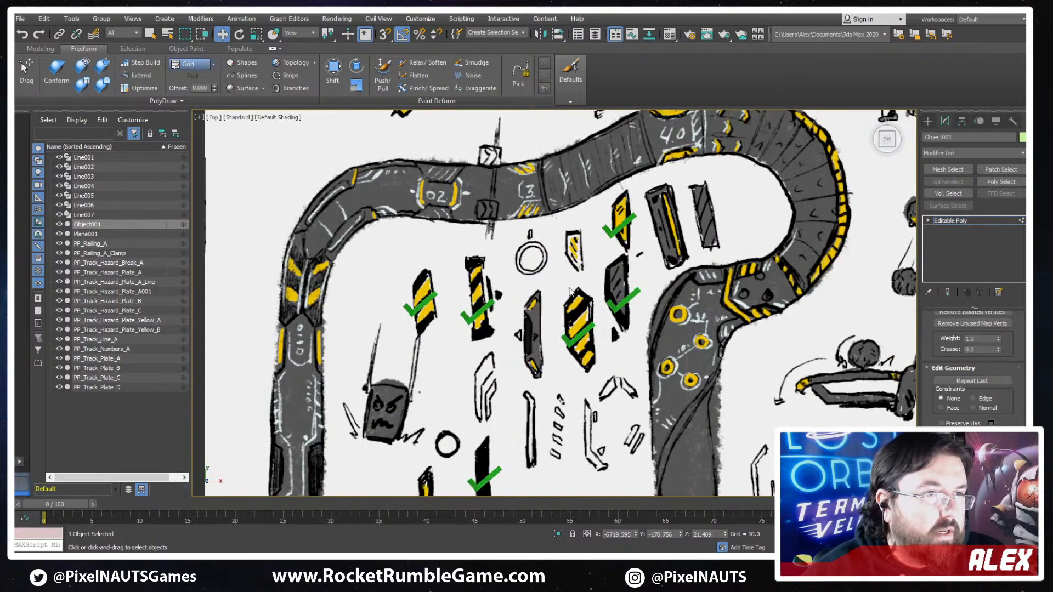
middle_drag(474, 360, 914, 245)
mouse_move(230, 390)
middle_down()
mouse_move(733, 303)
mouse_move(911, 300)
middle_up()
middle_drag(391, 319, 667, 292)
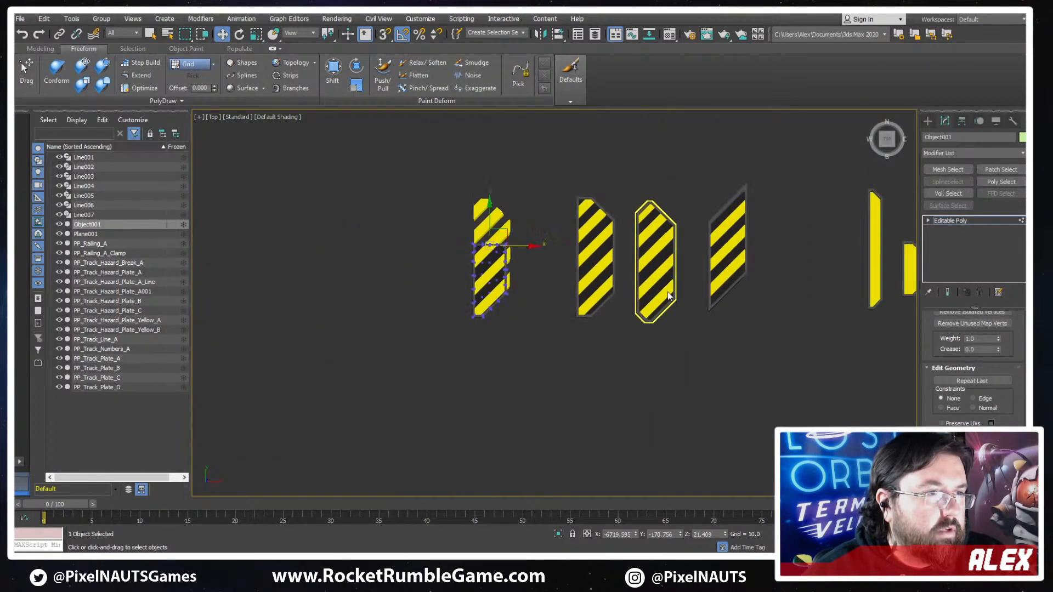
scroll(475, 191, up, 3)
scroll(482, 285, up, 2)
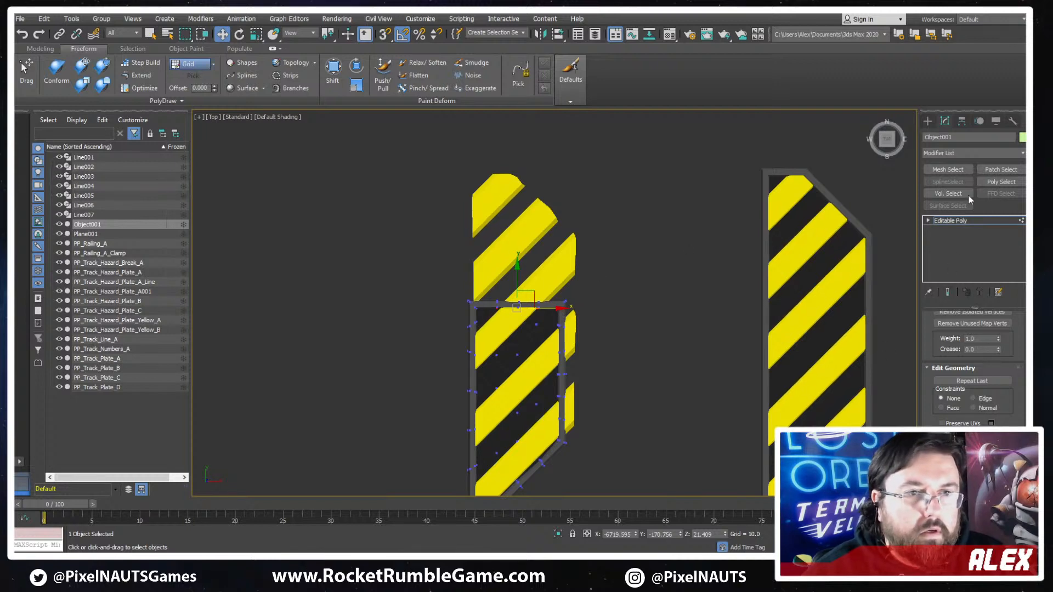
- Leave vertex editing, select the yellow stripes of PP_Track_Hazard_Plate_A001 and examine how they overhang the new base plate
click(950, 224)
click(570, 347)
scroll(568, 348, down, 2)
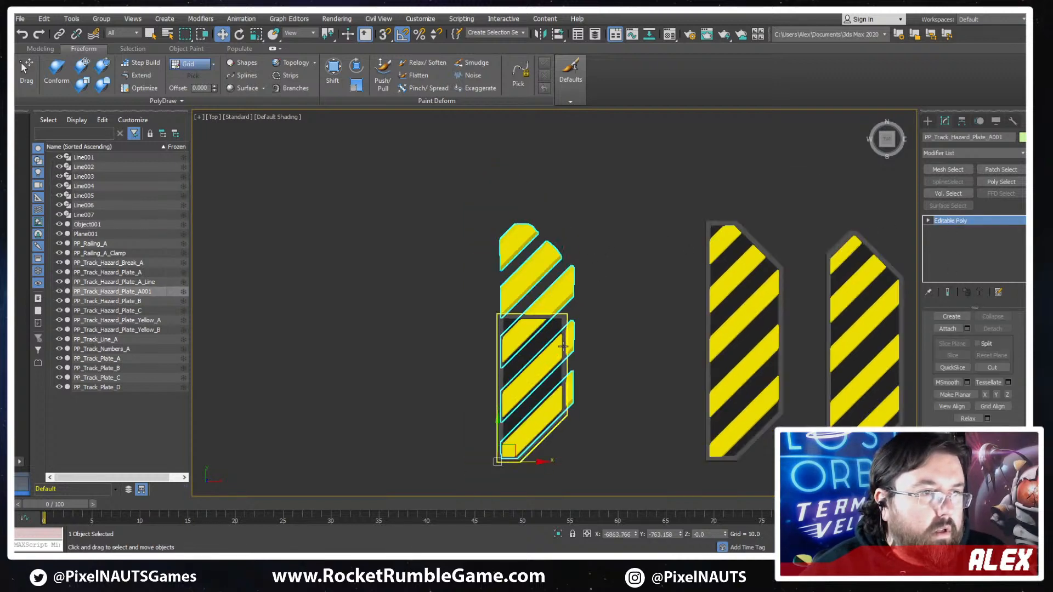
middle_drag(569, 386, 604, 320)
scroll(603, 320, up, 5)
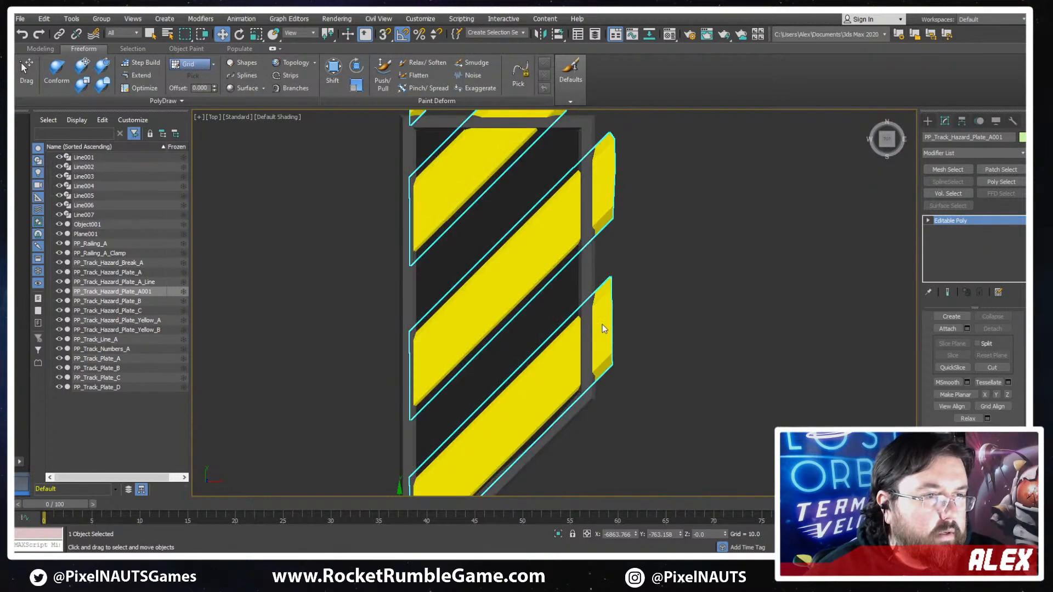
scroll(609, 225, down, 5)
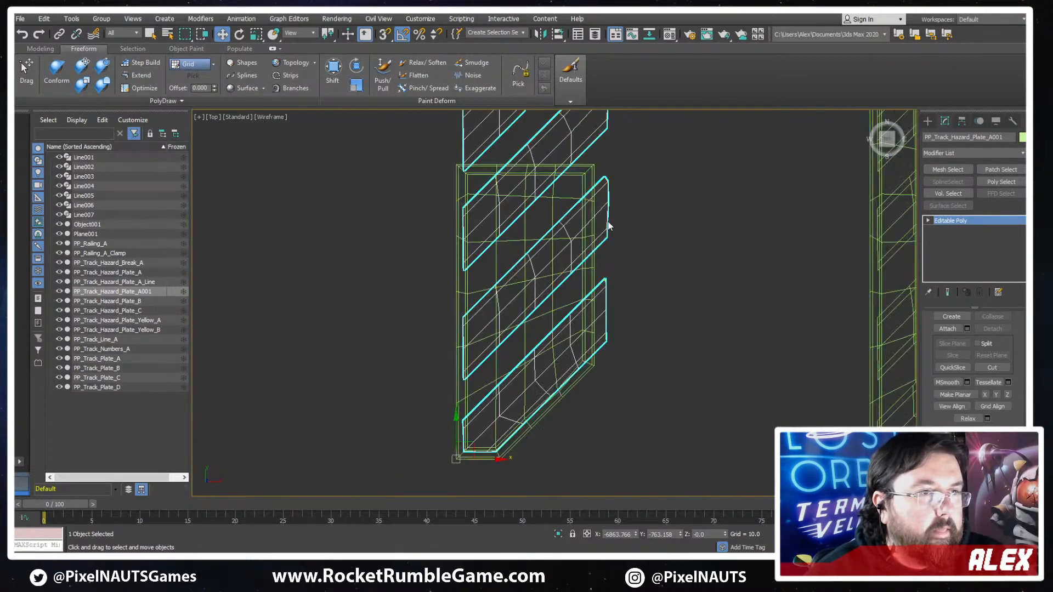
middle_drag(686, 267, 551, 355)
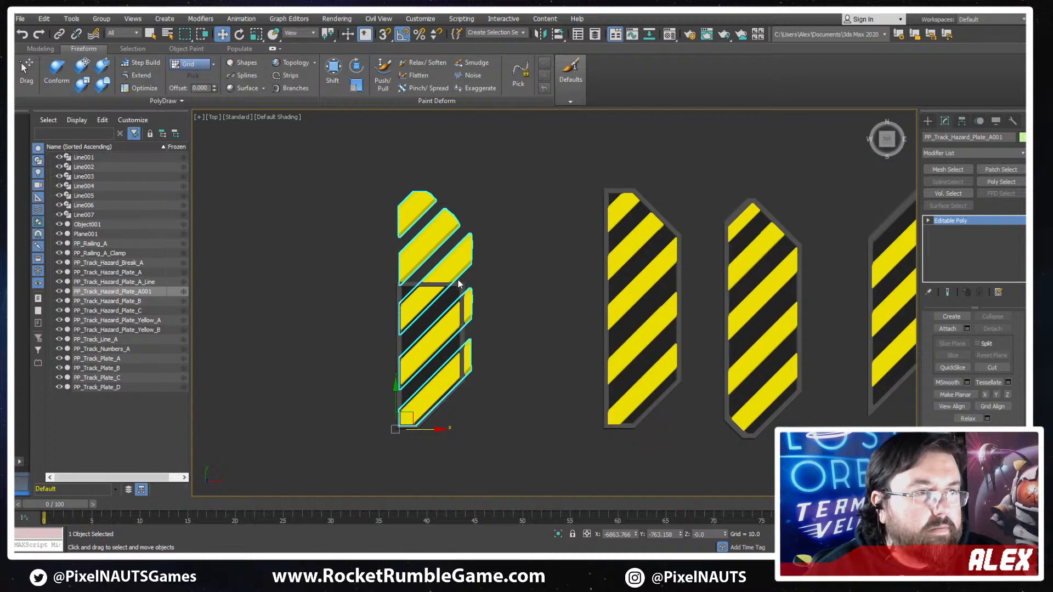
scroll(455, 298, up, 2)
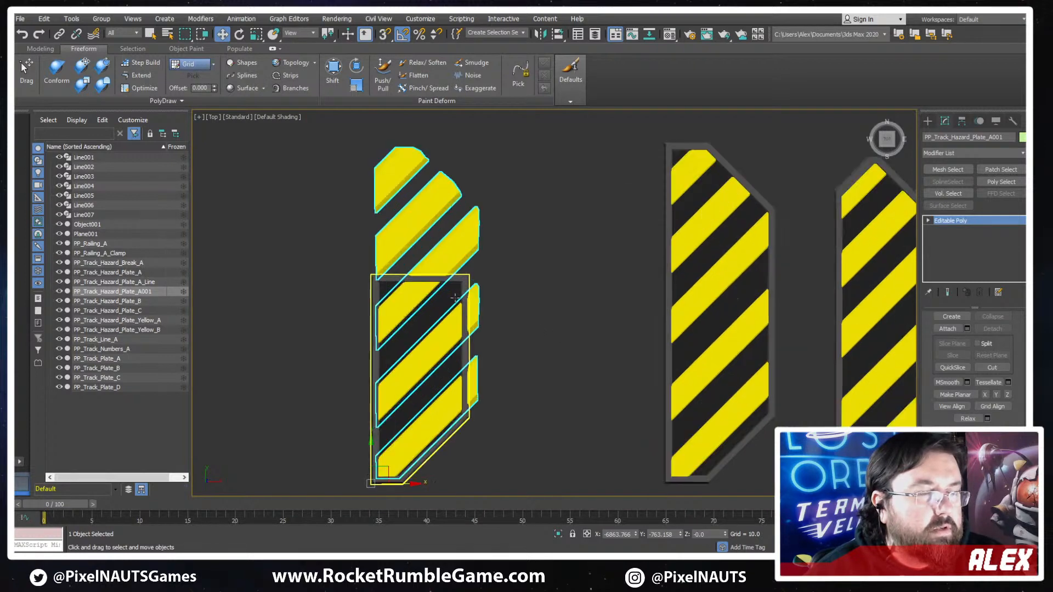
- Check the scale transform values of the base plate Object001 and of the yellow stripes PP_Track_Hazard_Plate_A001
click(411, 369)
middle_drag(412, 369, 473, 318)
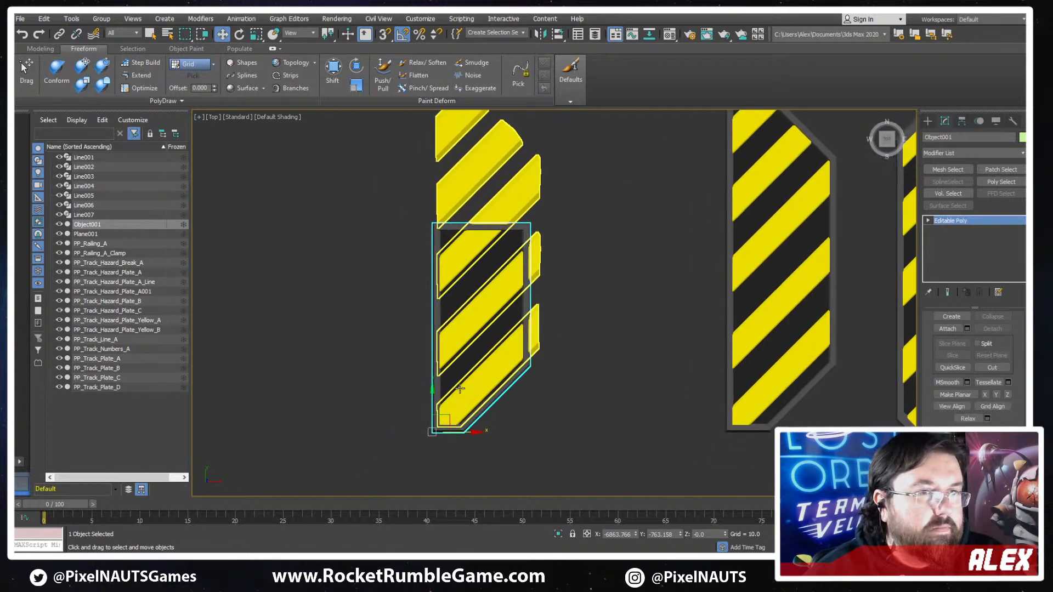
click(257, 35)
right_click(261, 35)
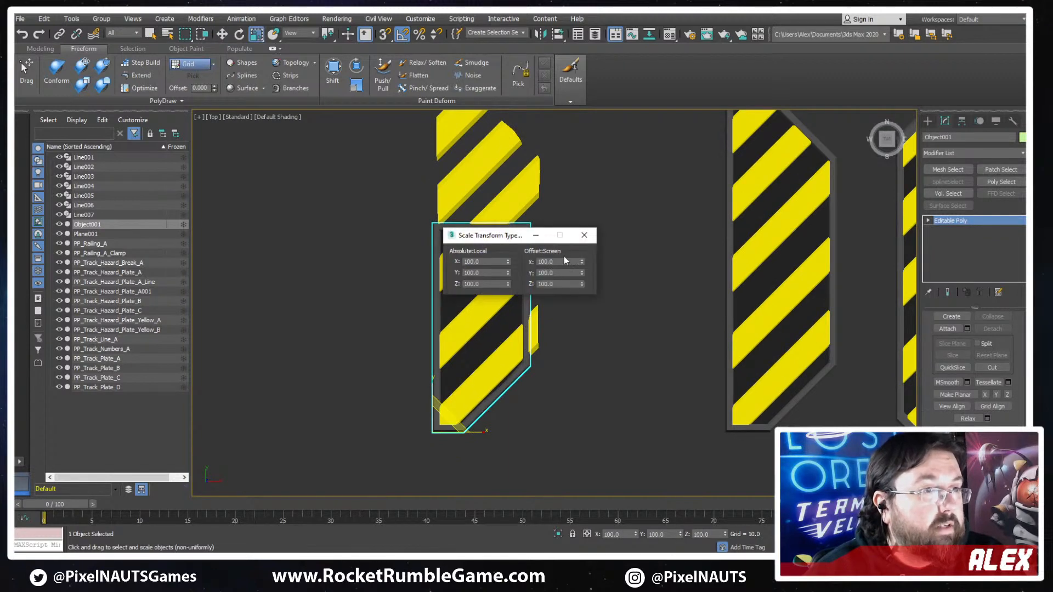
click(591, 239)
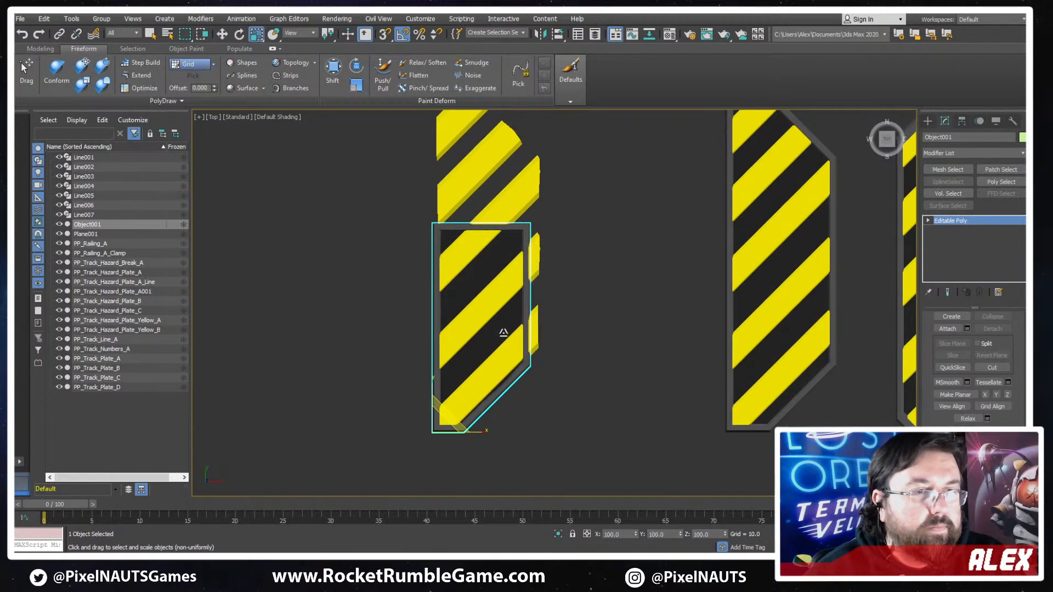
middle_drag(503, 333, 522, 352)
click(550, 284)
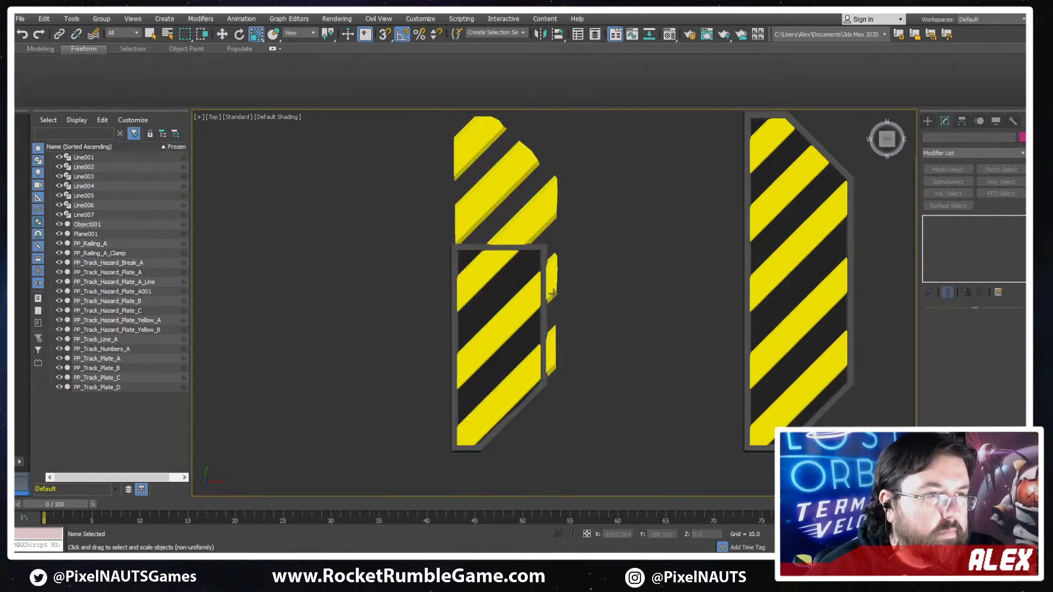
key(w)
right_click(256, 34)
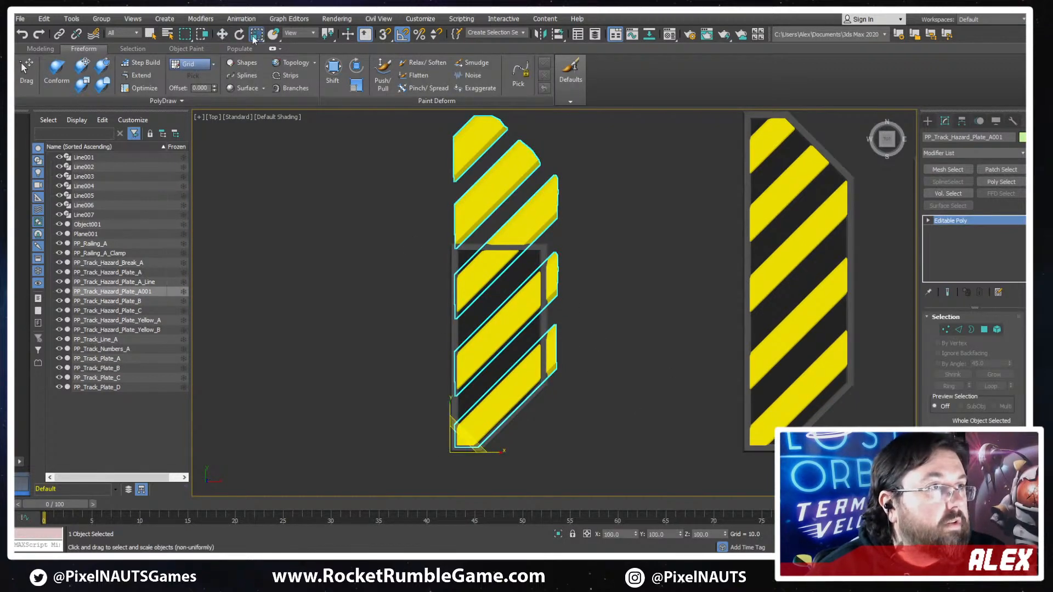
click(587, 241)
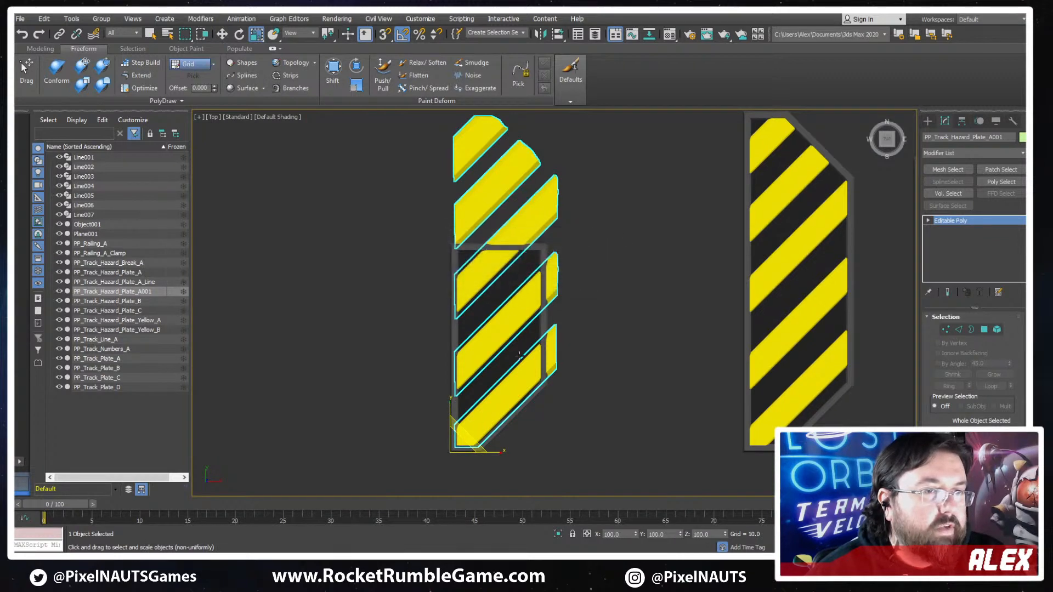
- Try to scale the yellow stripes down uniformly to about 93% to fit the base plate
drag(456, 451, 456, 448)
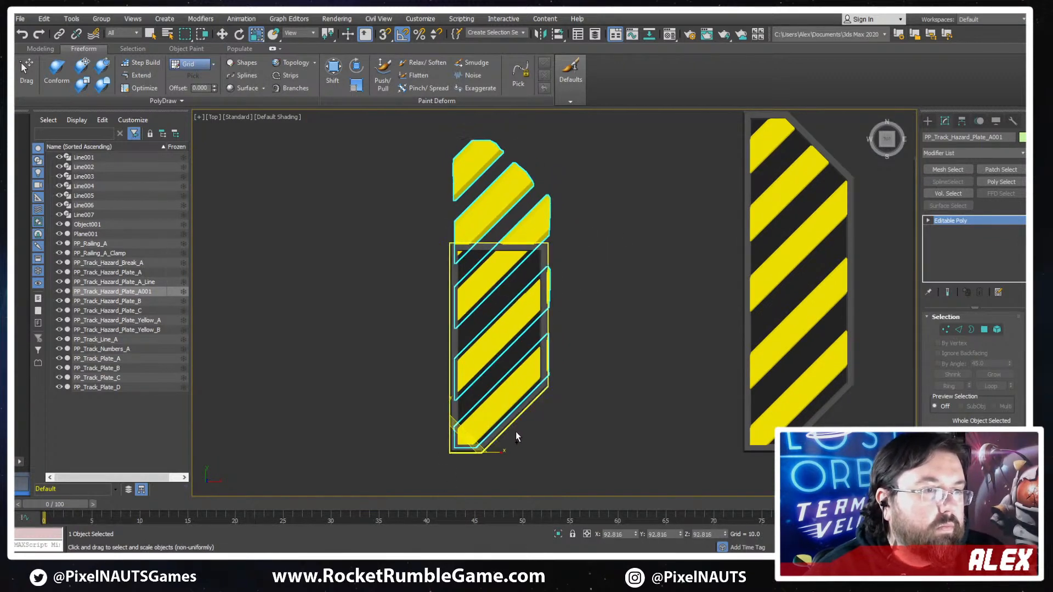
key(ctrl+z)
key(w)
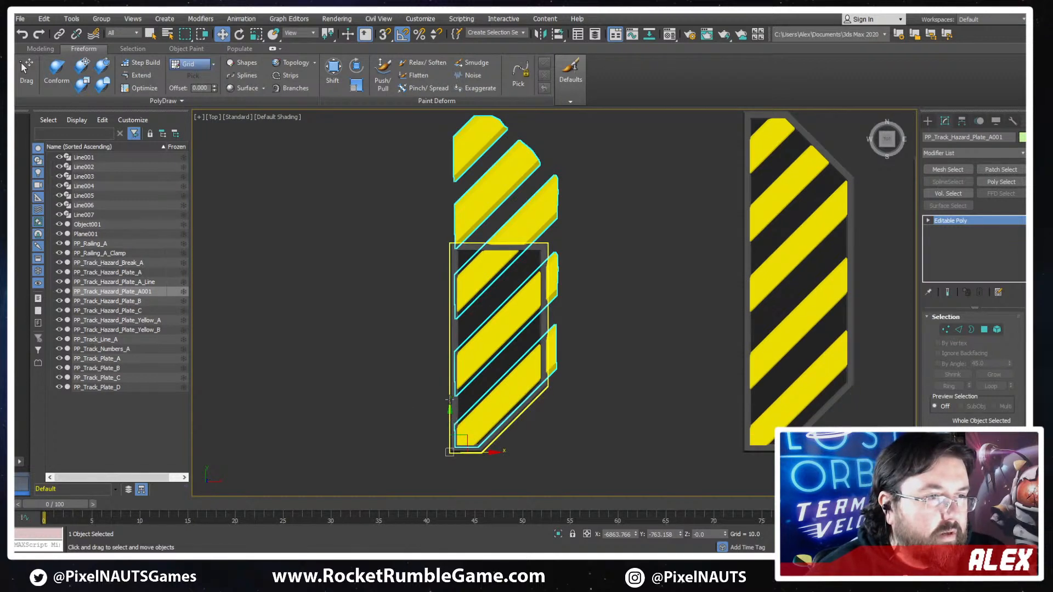
- Add a Slice modifier to the yellow stripes PP_Track_Hazard_Plate_A001
click(452, 416)
drag(444, 422, 564, 376)
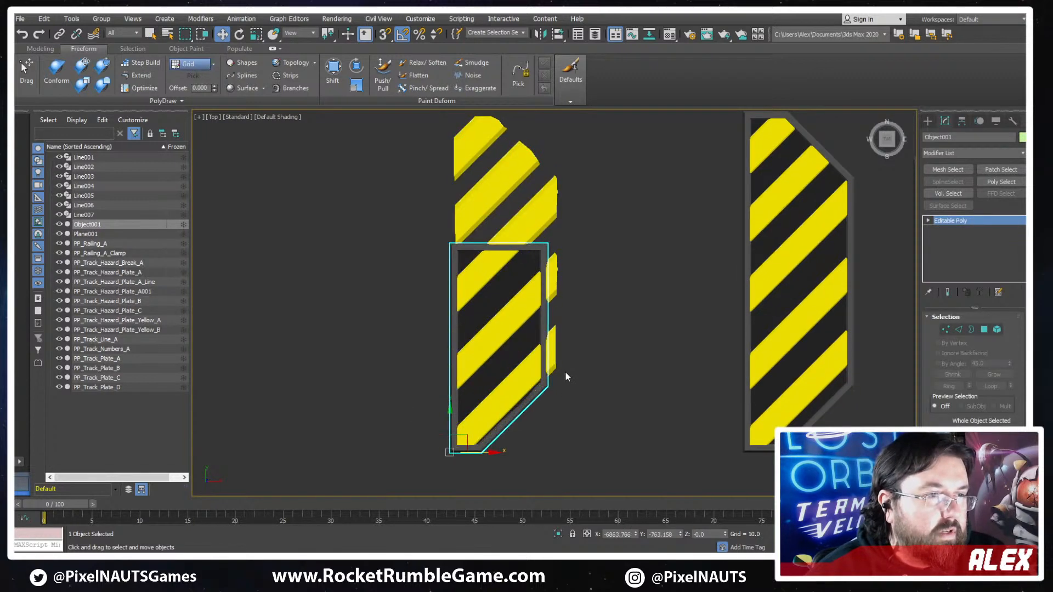
click(479, 385)
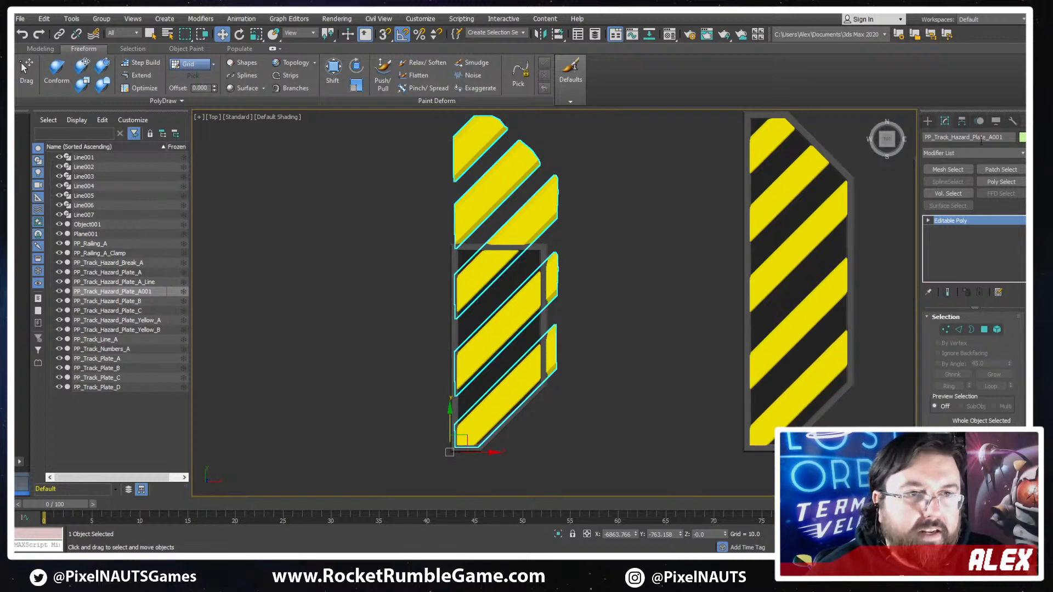
click(953, 152)
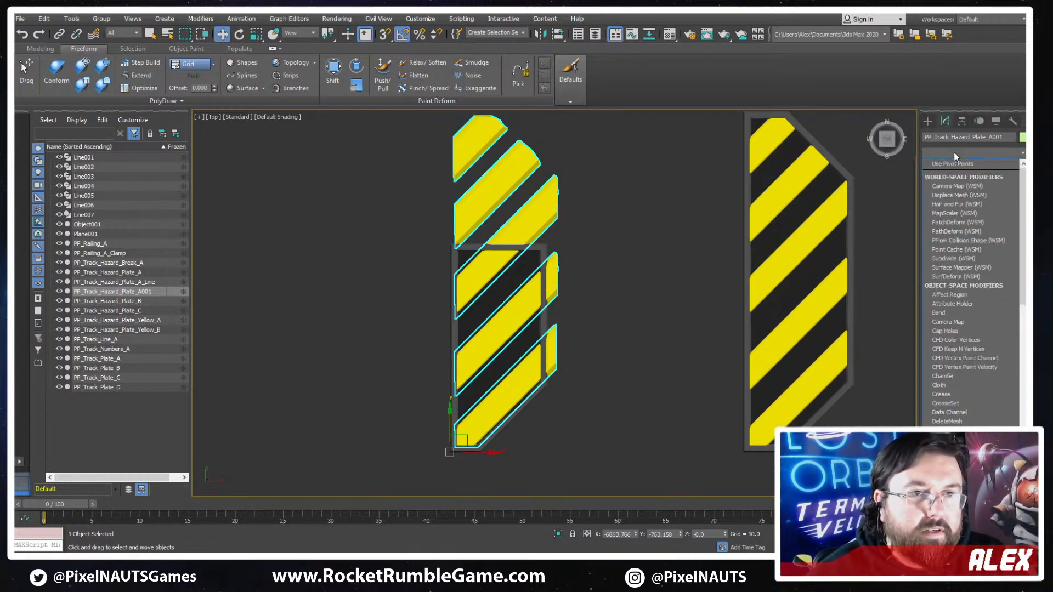
text(sl)
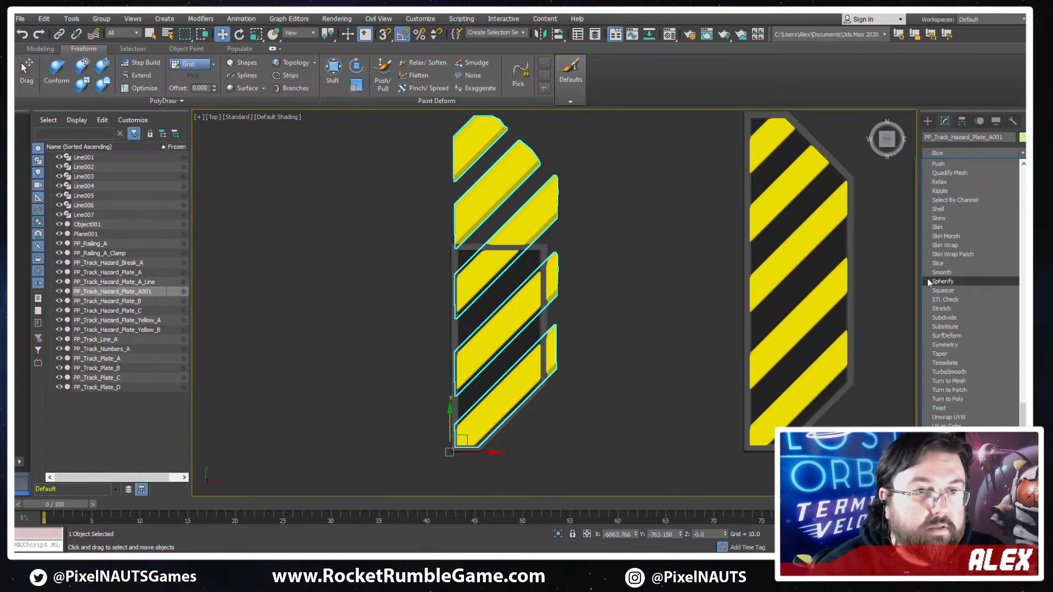
click(946, 261)
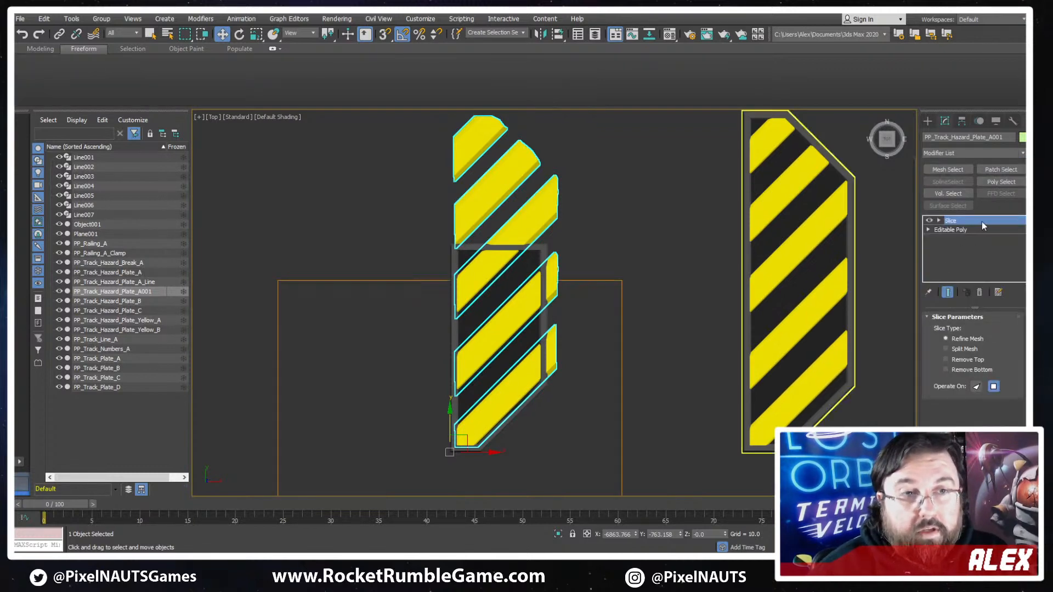
- Move the slice plane to the base plate's chamfered-side long edge and rotate it parallel to that edge
scroll(562, 324, down, 2)
drag(505, 355, 620, 248)
key(r)
key(e)
scroll(617, 252, up, 2)
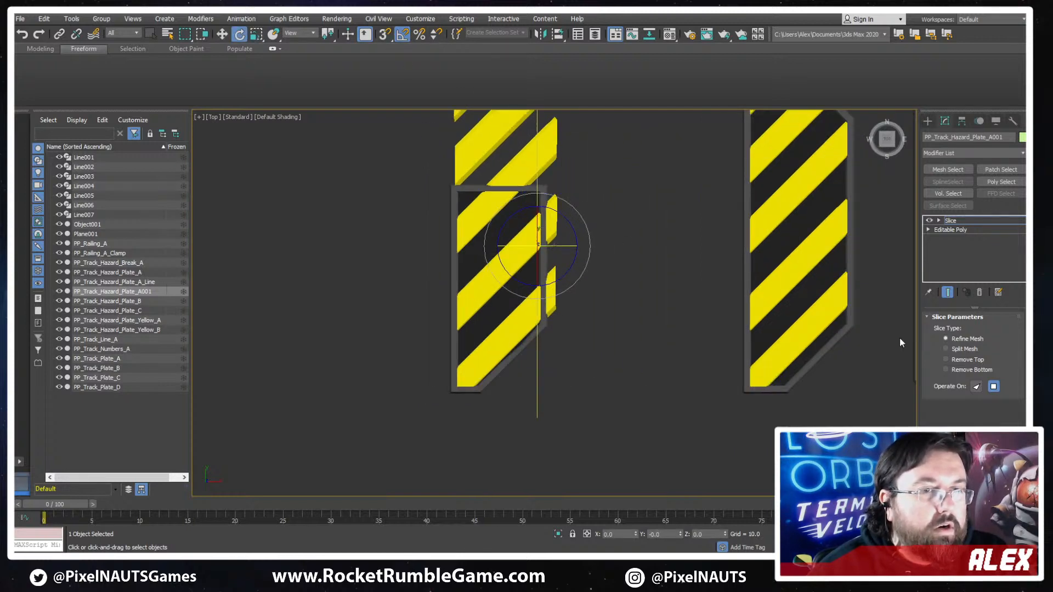
- Set the slice type to Remove Bottom and adjust the slice plane along X to trim the stripes within the base's border
click(970, 360)
click(970, 371)
scroll(578, 249, up, 3)
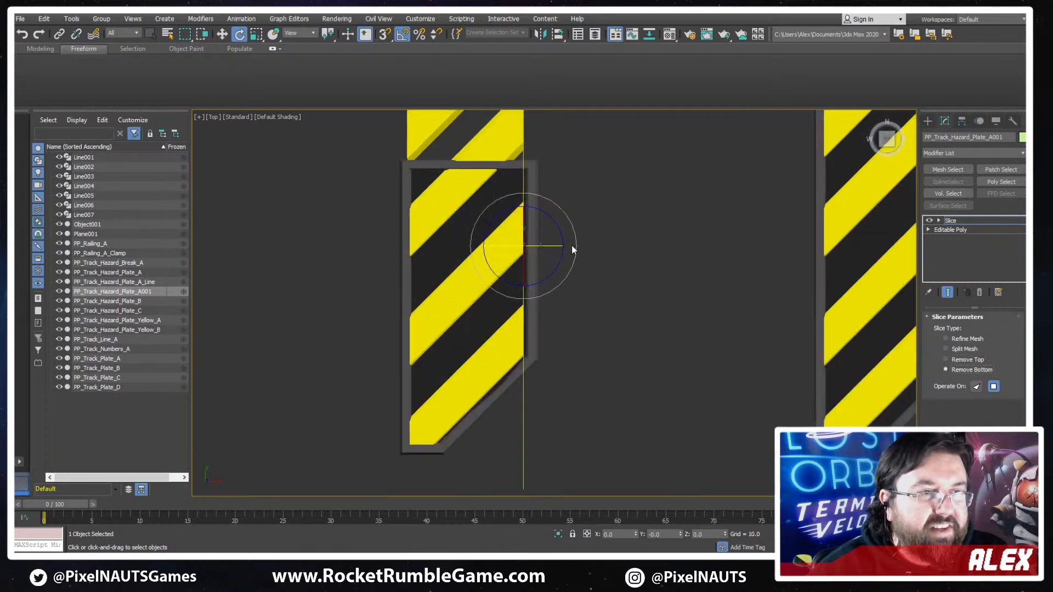
key(w)
drag(539, 249, 551, 248)
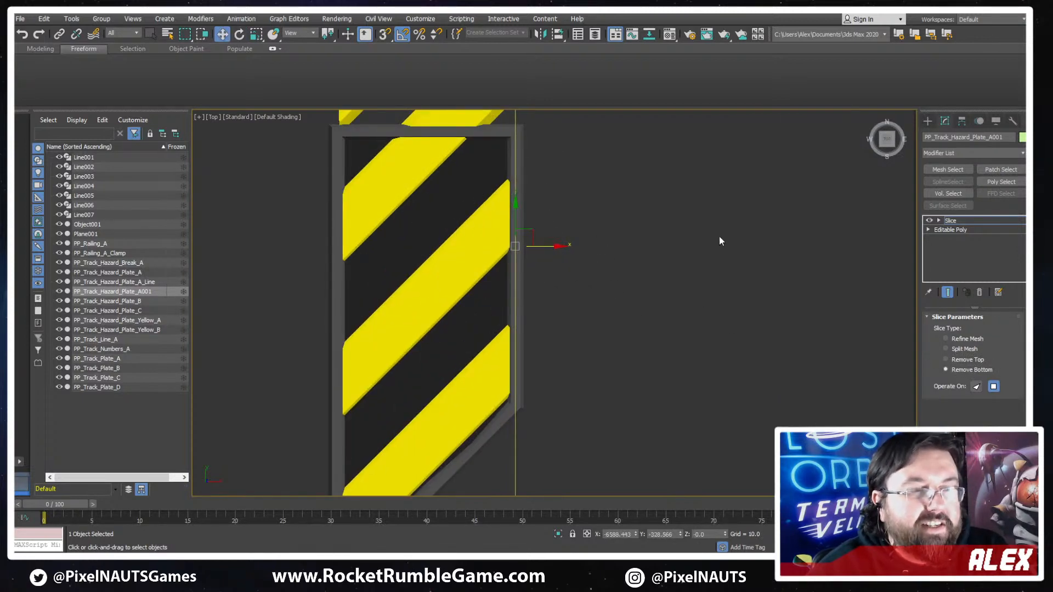
- Duplicate the Slice modifier by copying and pasting it in the stripes' stack, and activate the upper one's slice plane
right_click(1007, 221)
click(913, 267)
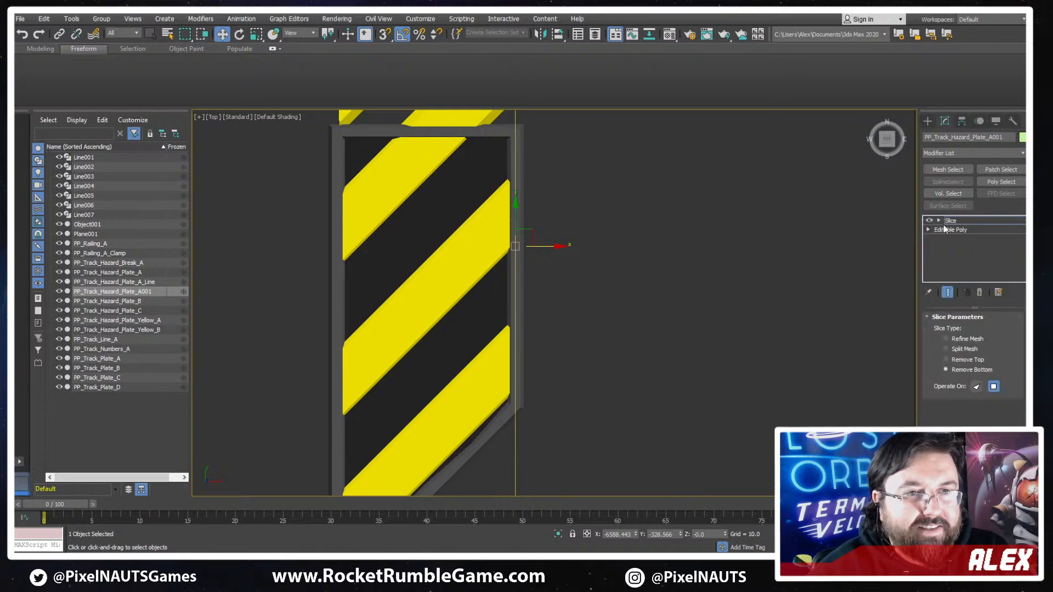
right_click(955, 222)
click(916, 287)
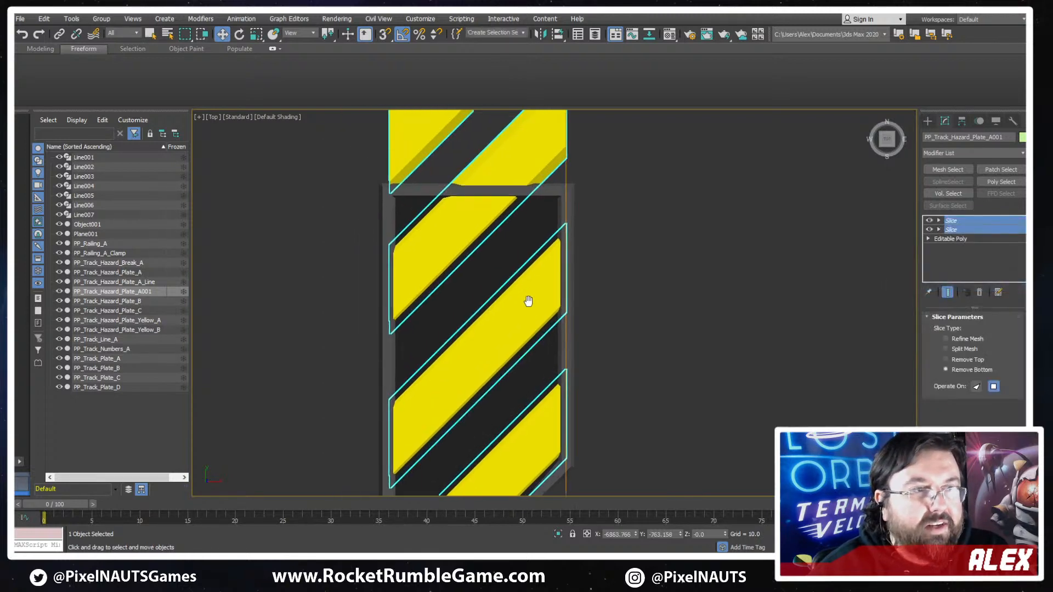
scroll(752, 276, down, 3)
click(967, 223)
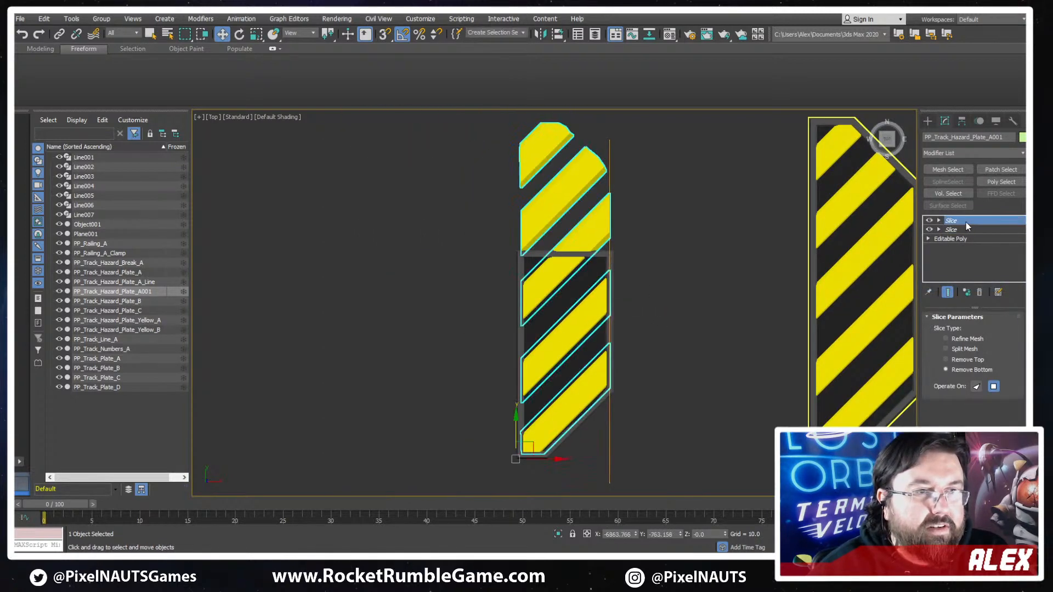
key(1)
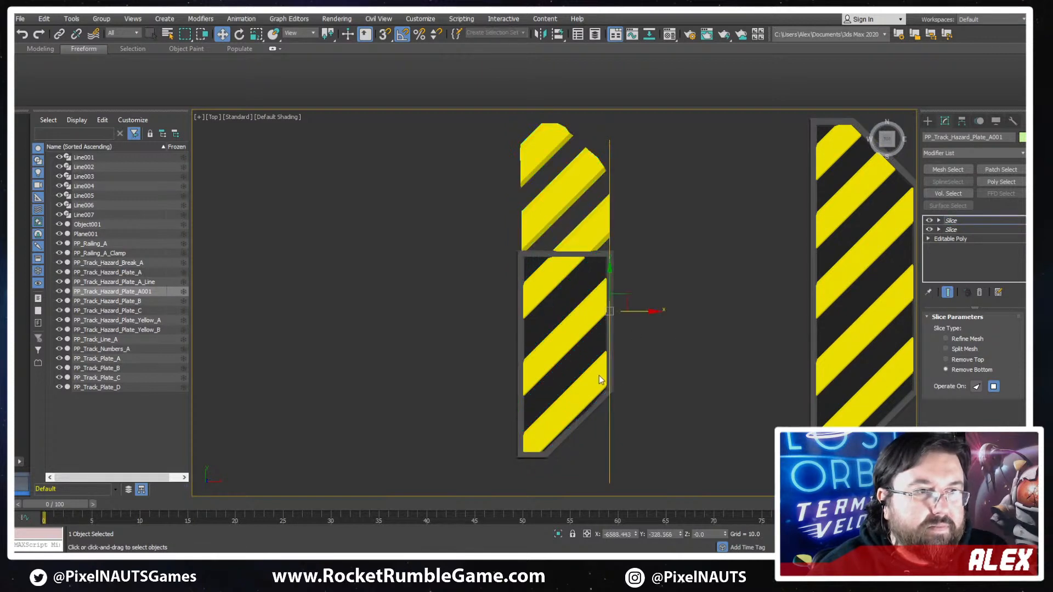
- Rotate the active slice plane square to the long side and move it onto the base plate's flat short edge
drag(626, 297, 589, 233)
key(e)
key(w)
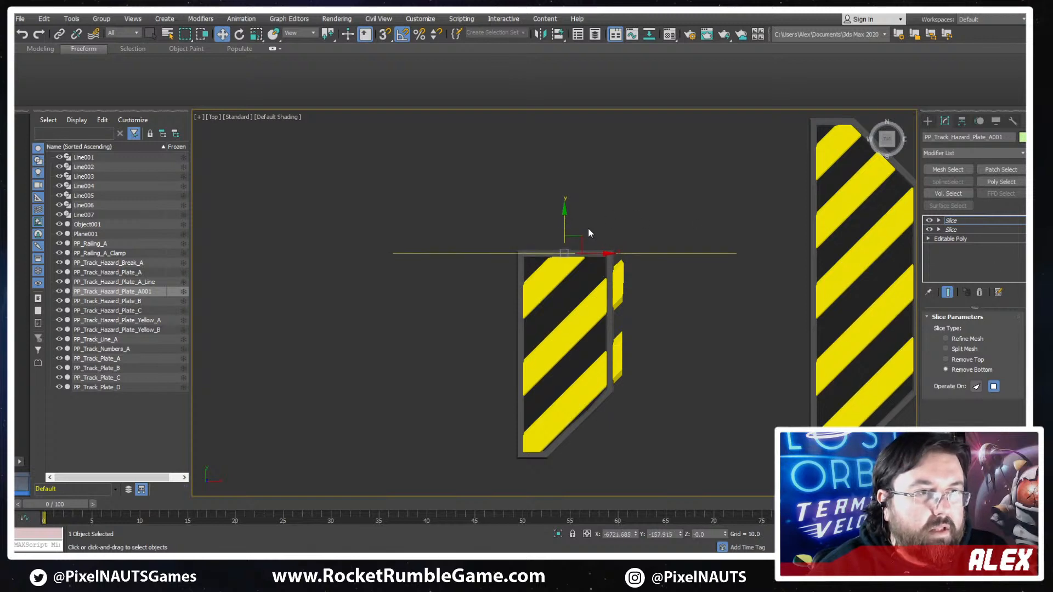
- Make the lower Slice modifier unique, rotate its plane parallel to the long side and move it onto the chamfered-side long border
click(960, 230)
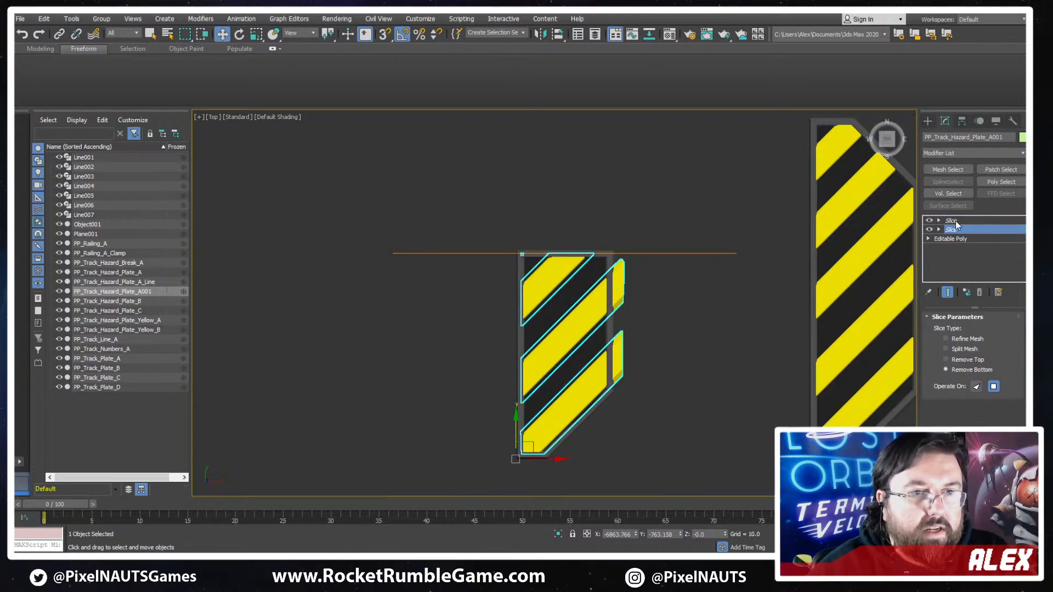
click(948, 292)
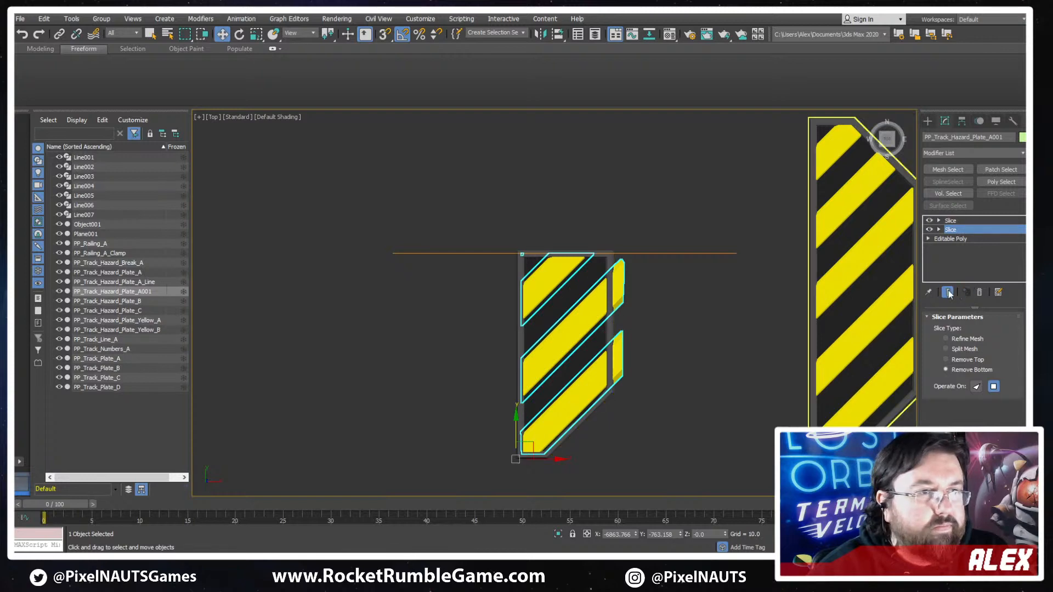
key(e)
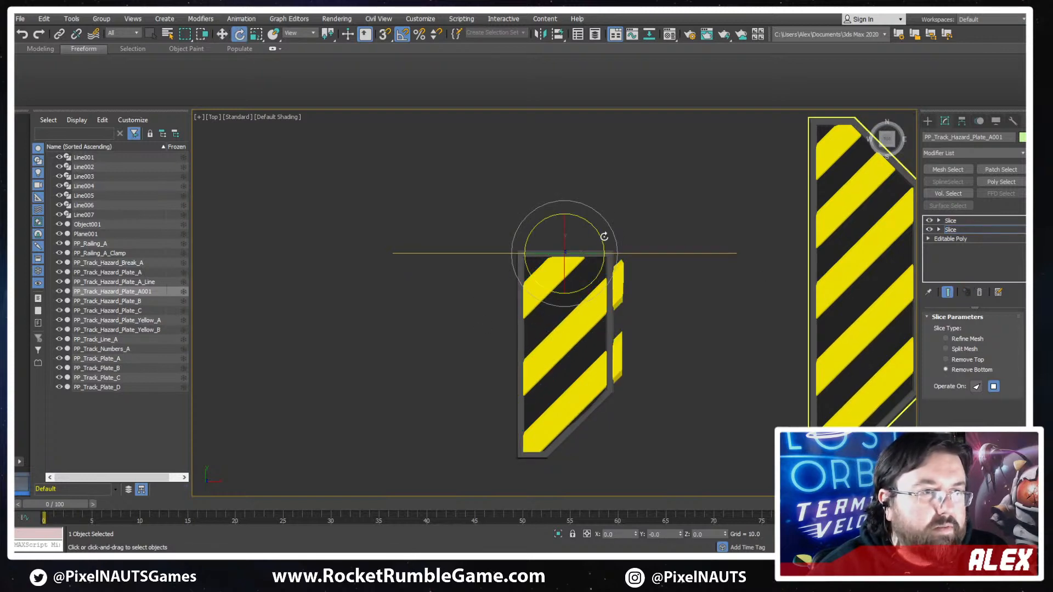
drag(602, 237, 629, 283)
key(w)
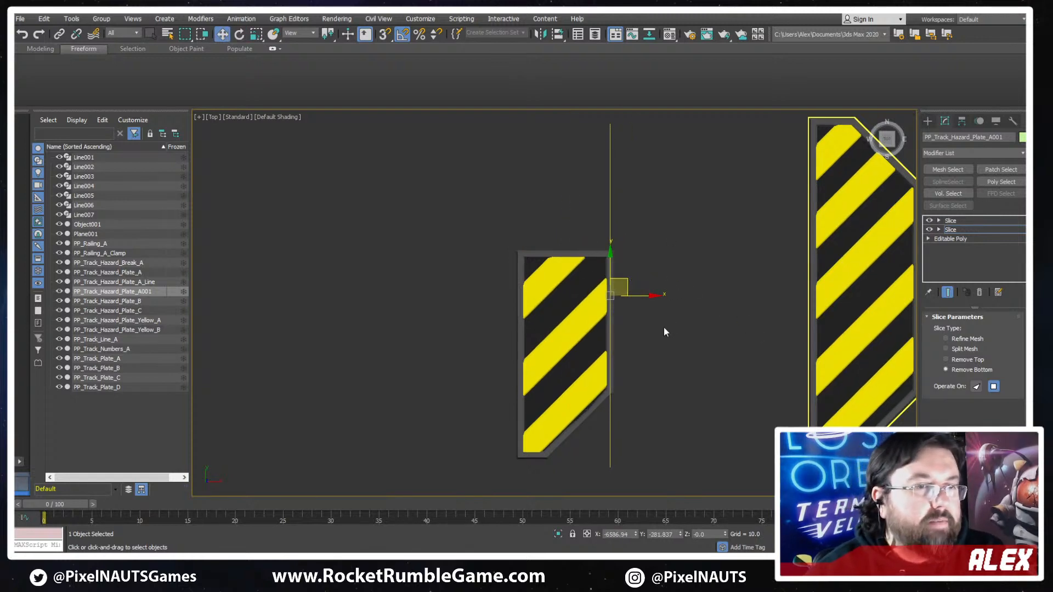
- Show edged faces and convert the sliced yellow stripes to an Editable Poly
middle_drag(663, 328, 626, 318)
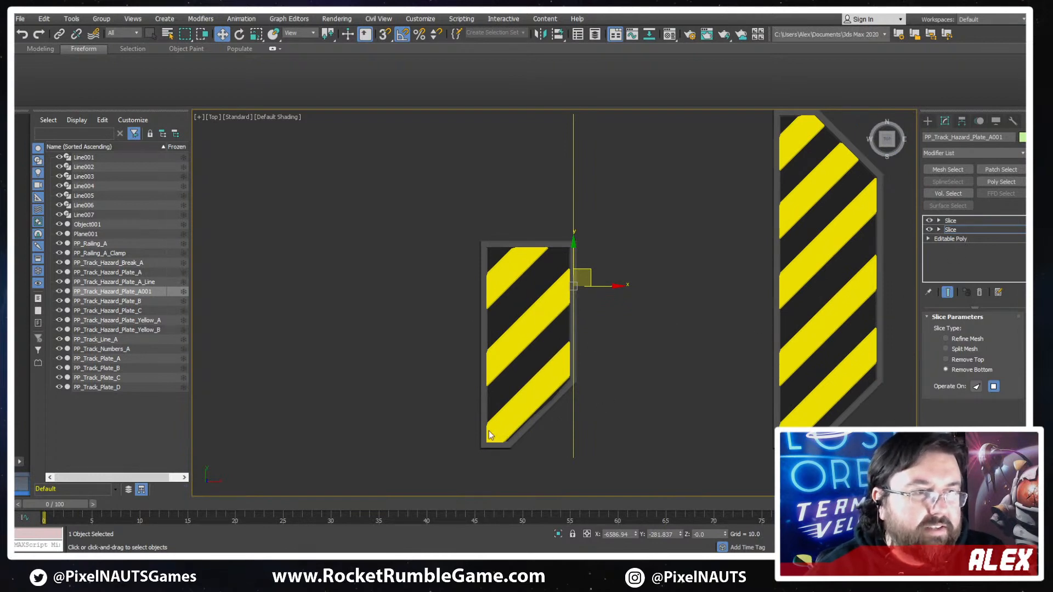
middle_drag(489, 430, 535, 398)
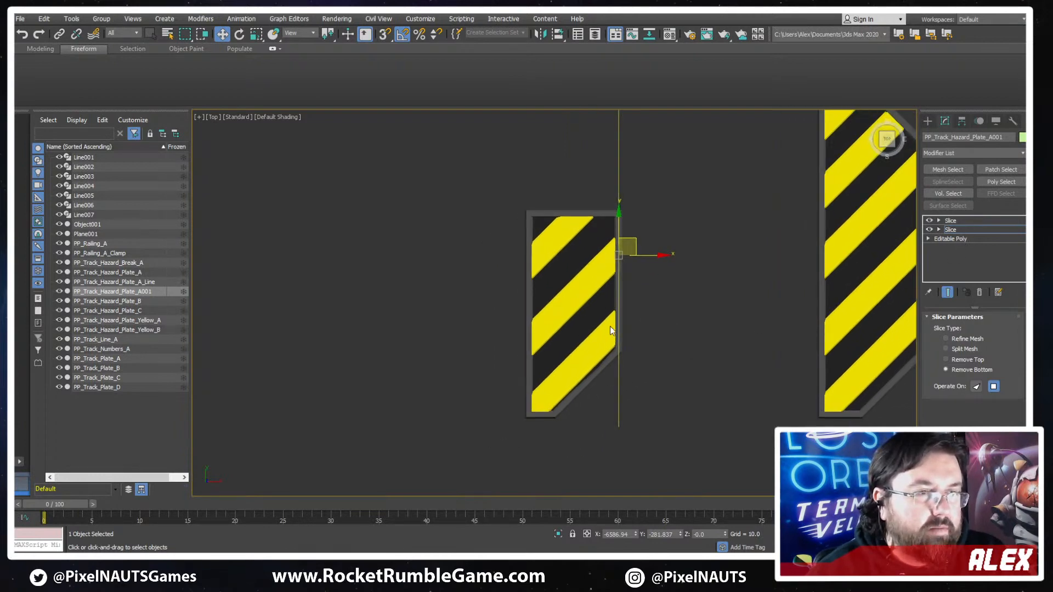
scroll(599, 376, up, 6)
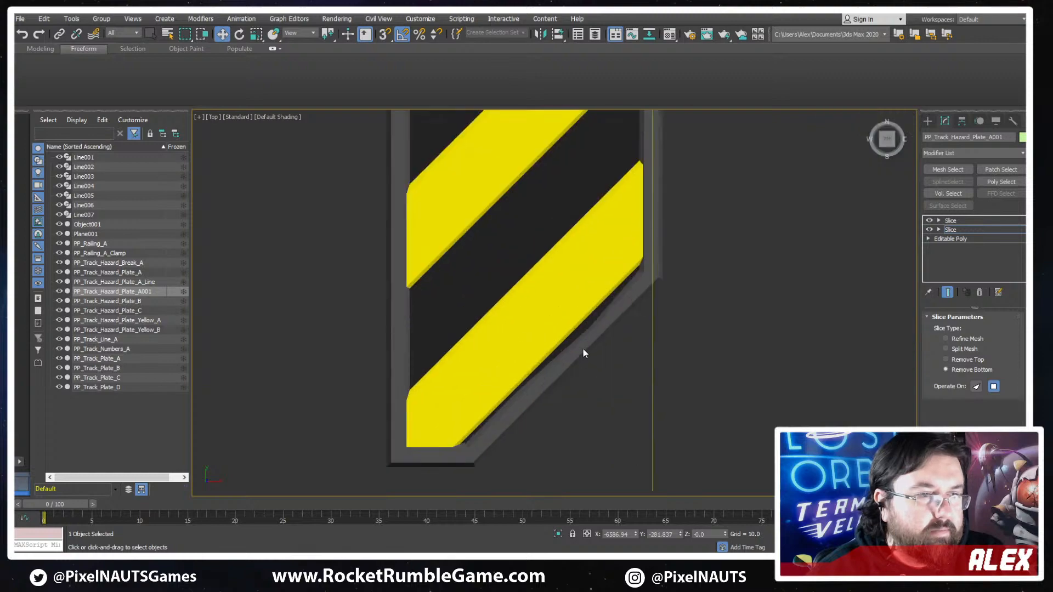
key(F4)
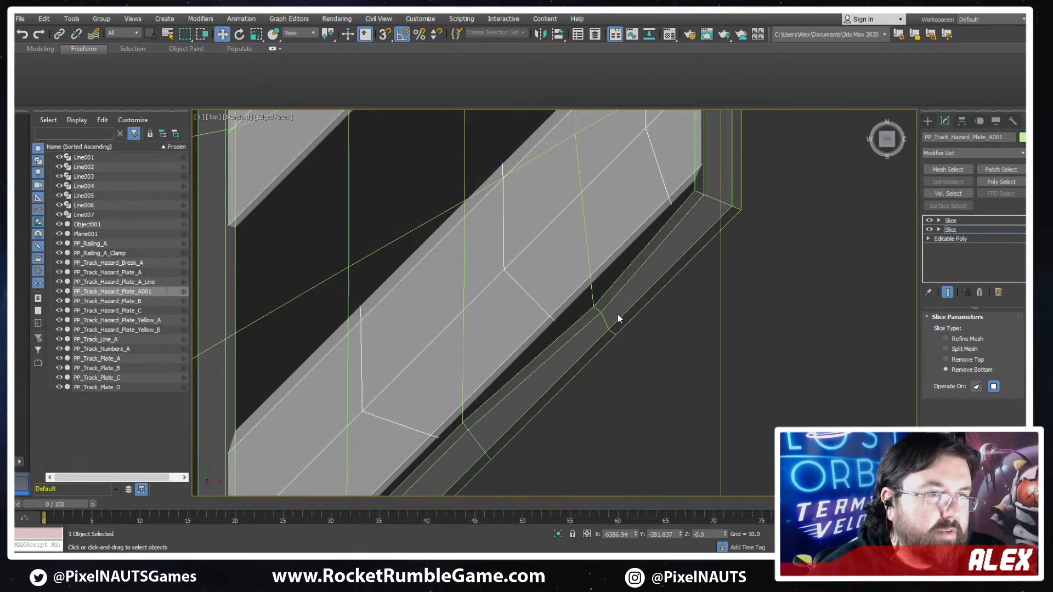
right_click(673, 235)
mouse_move(730, 346)
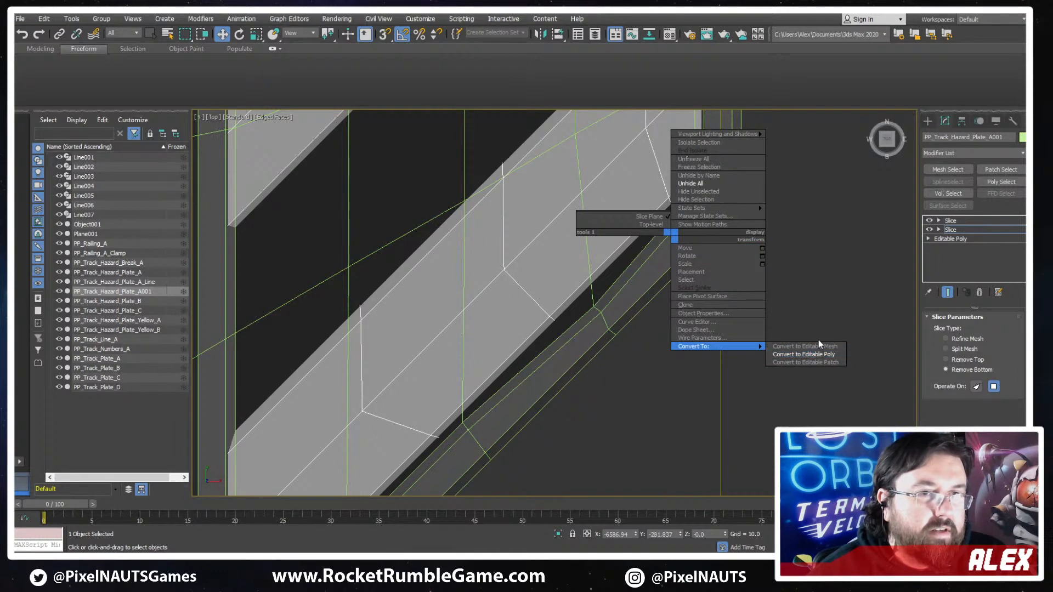
click(819, 354)
click(767, 357)
scroll(767, 361, down, 4)
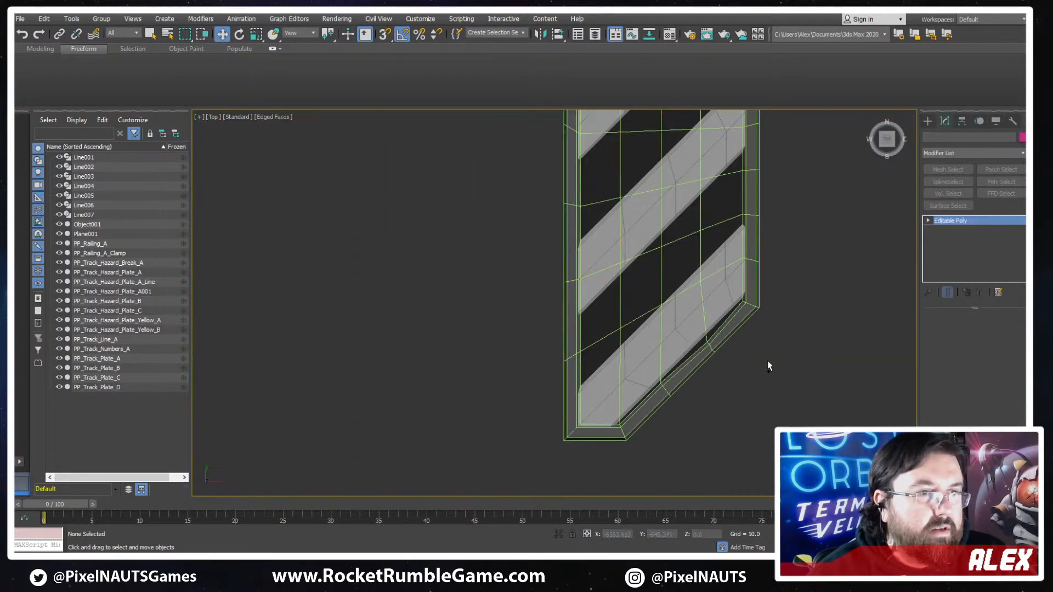
- Move the two coincident inner-border vertices along the base plate Object001's chamfered edge up along Y to straighten the border
click(766, 355)
scroll(714, 343, up, 3)
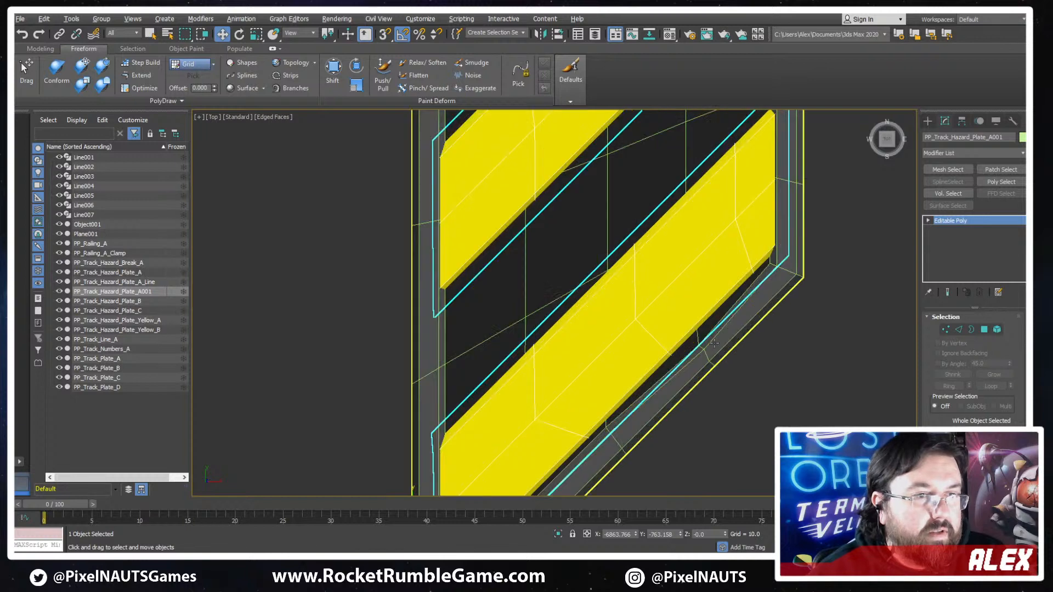
click(700, 346)
key(1)
key(F3)
click(697, 337)
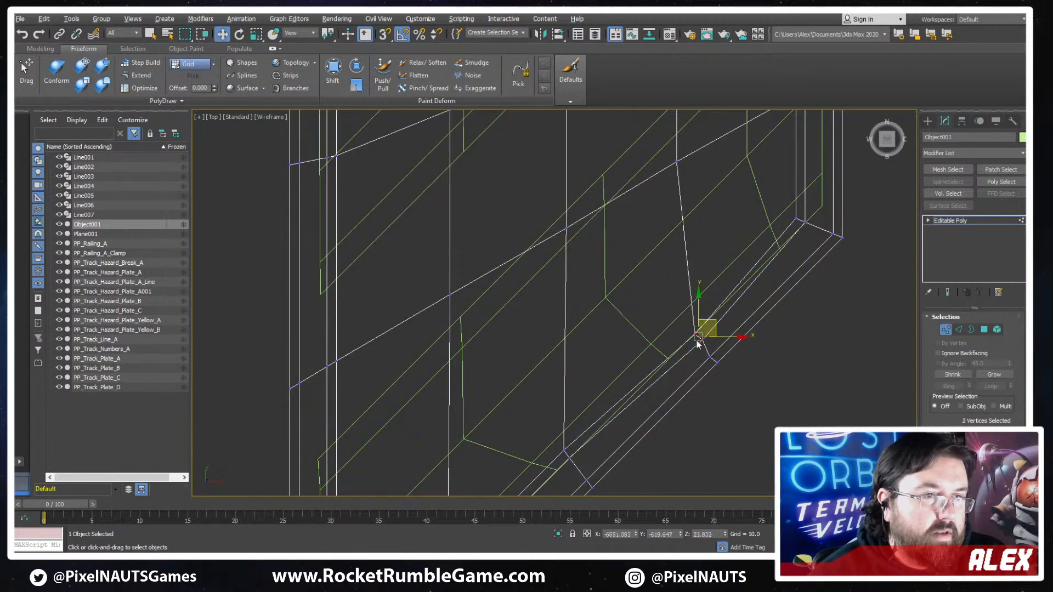
key(F3)
drag(699, 307, 702, 277)
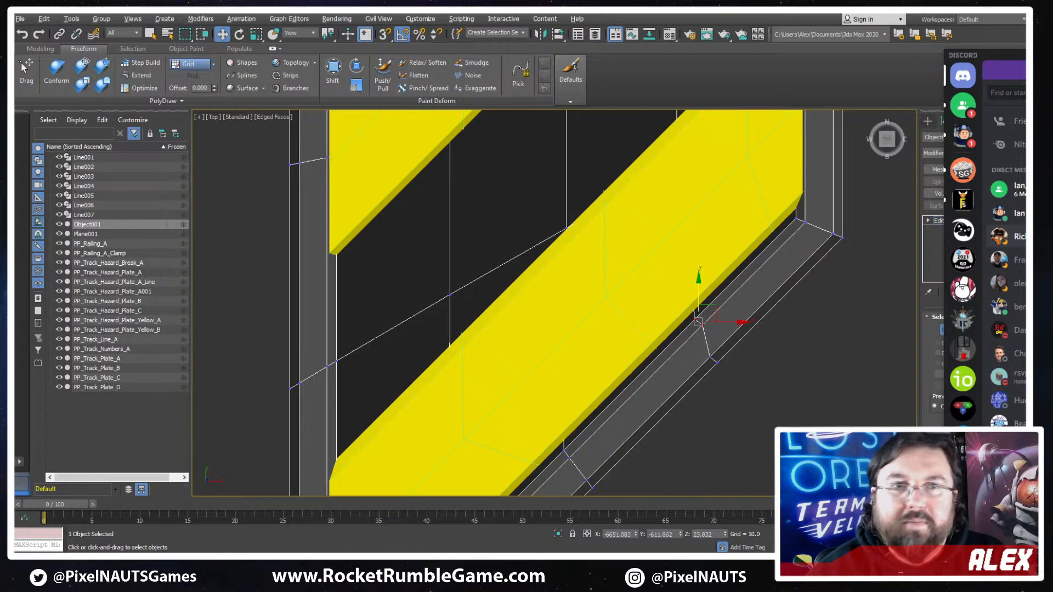
middle_drag(553, 357, 550, 357)
scroll(550, 357, down, 6)
middle_drag(598, 321, 771, 223)
scroll(770, 224, up, 2)
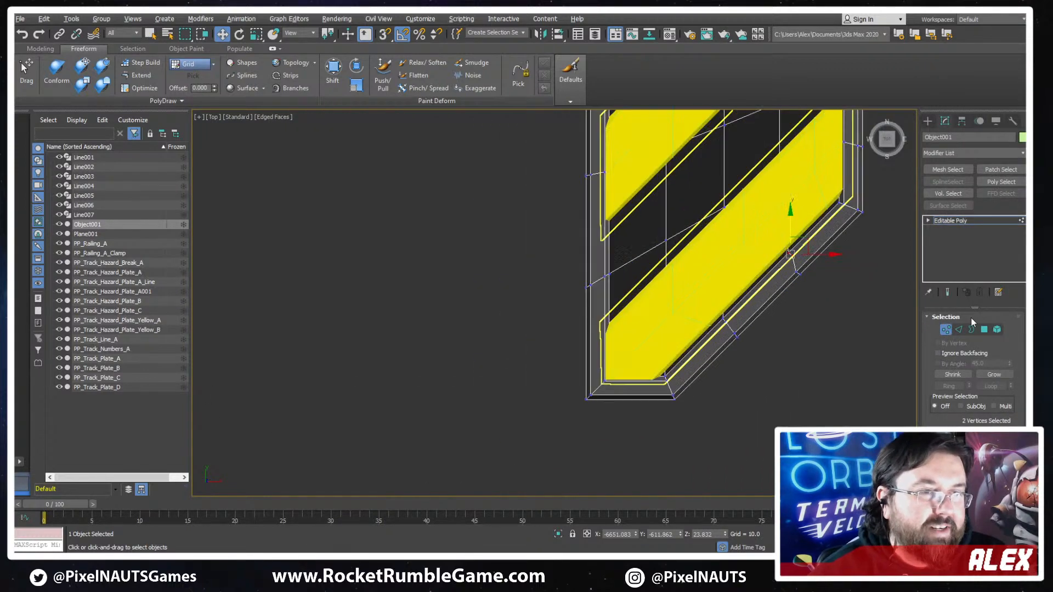
click(945, 329)
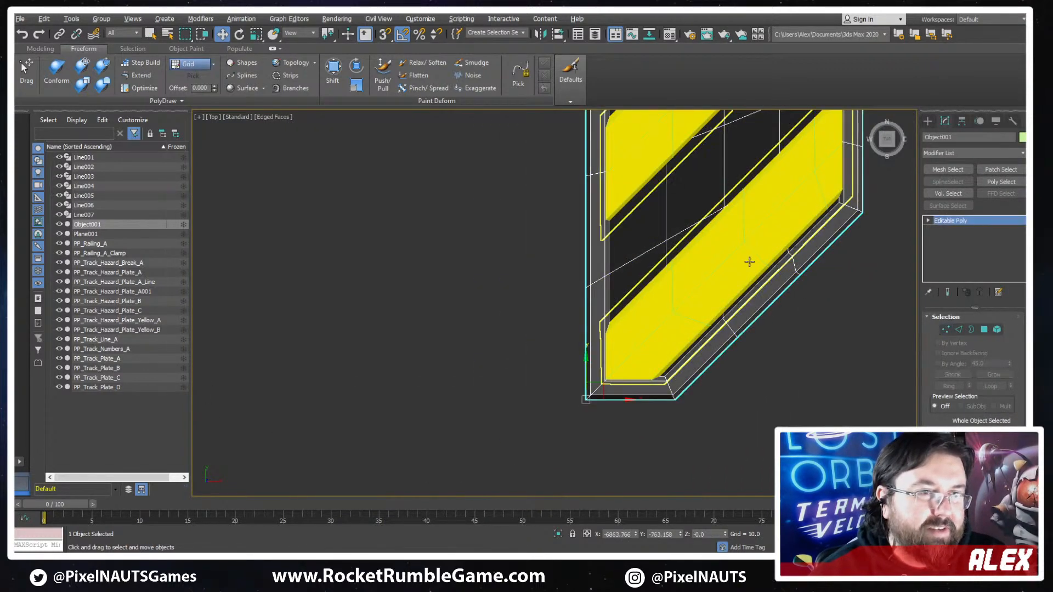
- Select all three stripe elements of PP_Track_Hazard_Plate_A001 and shift them slightly down along Y to fit within the border
click(749, 261)
click(997, 329)
click(711, 242)
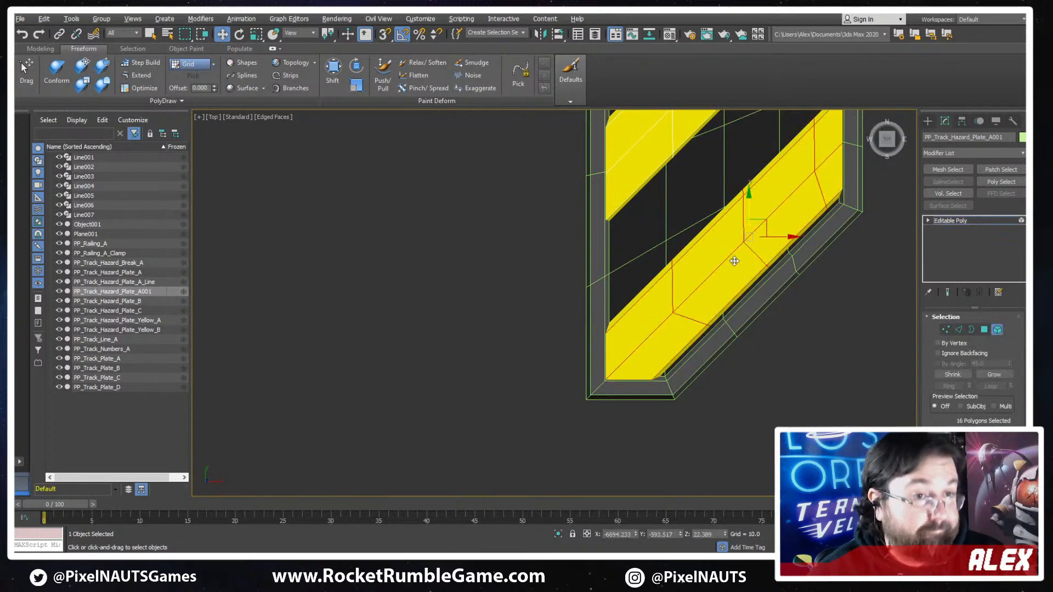
scroll(691, 247, down, 4)
ctrl+click(685, 246)
ctrl+click(654, 188)
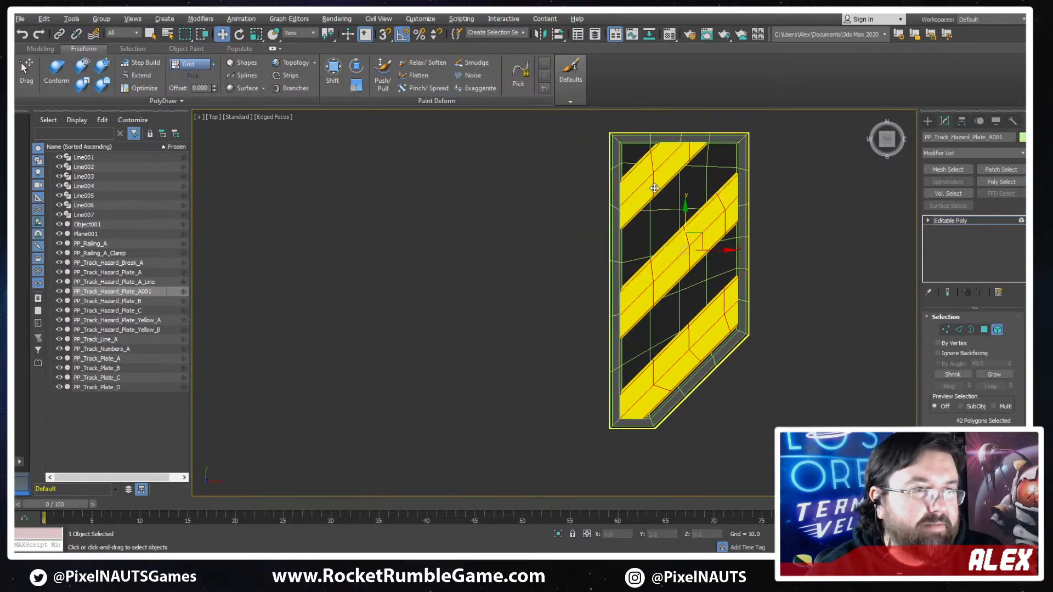
mouse_move(686, 222)
mouse_down()
mouse_move(680, 198)
mouse_move(710, 225)
mouse_move(710, 237)
mouse_move(684, 213)
mouse_move(690, 236)
mouse_up()
key(ctrl+z)
scroll(689, 255, up, 3)
middle_drag(689, 255, 666, 171)
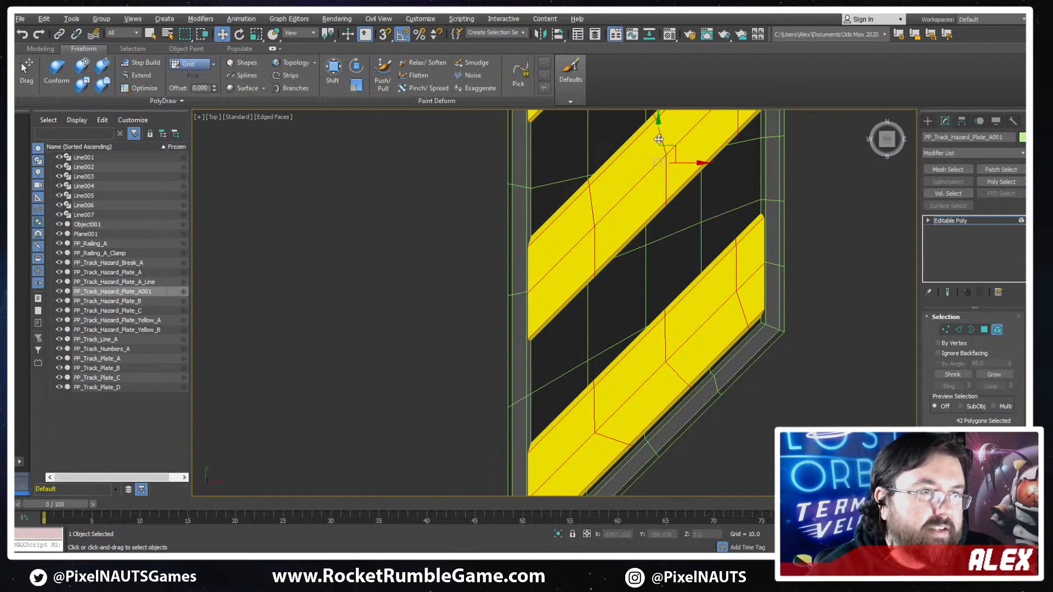
drag(660, 141, 660, 143)
scroll(744, 197, down, 2)
middle_drag(743, 197, 745, 236)
click(804, 341)
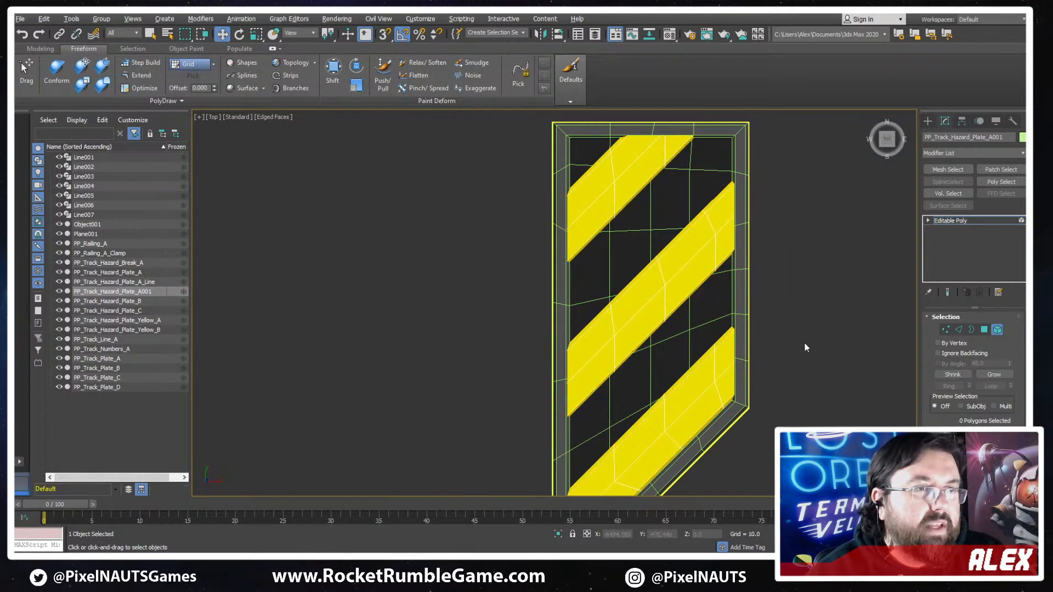
click(984, 329)
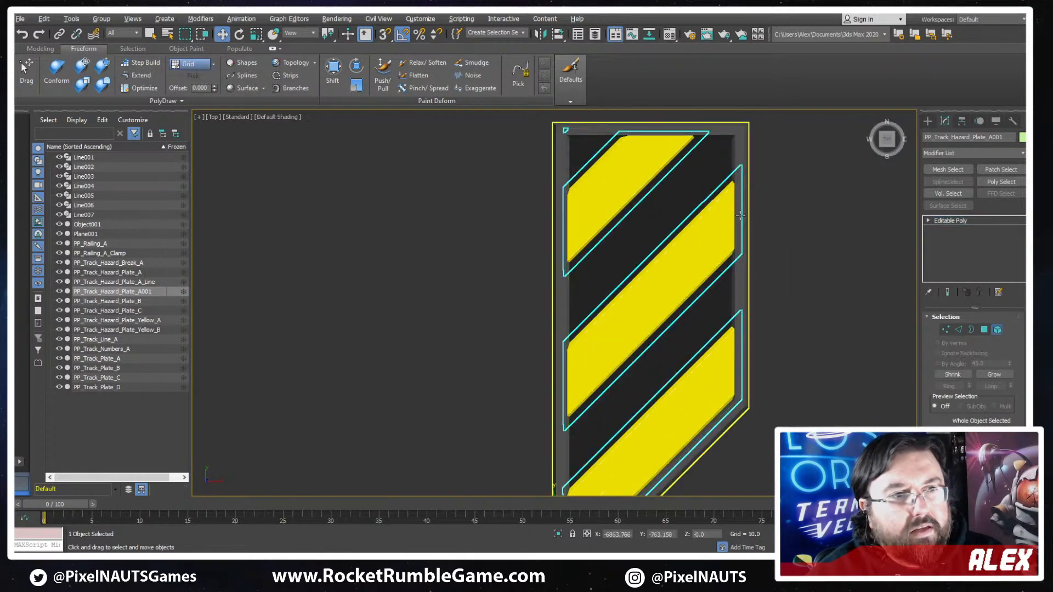
- Examine how the yellow stripes fit inside the base plate's border, especially the lowest stripe along the chamfered edge
scroll(766, 265, up, 6)
key(F4)
scroll(811, 406, down, 6)
middle_drag(822, 423, 665, 266)
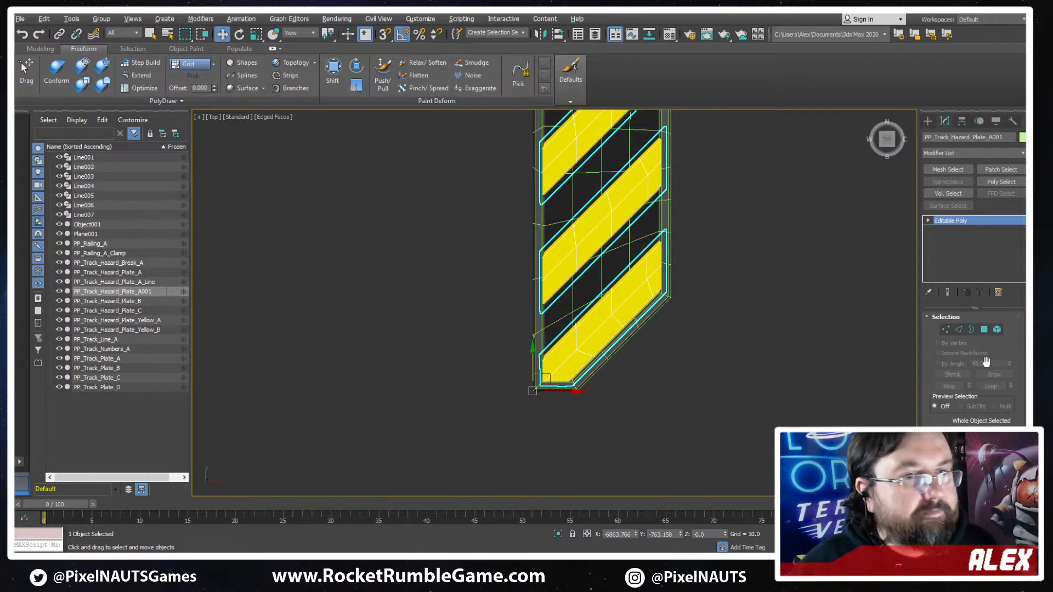
scroll(716, 296, down, 3)
scroll(705, 282, up, 3)
key(4)
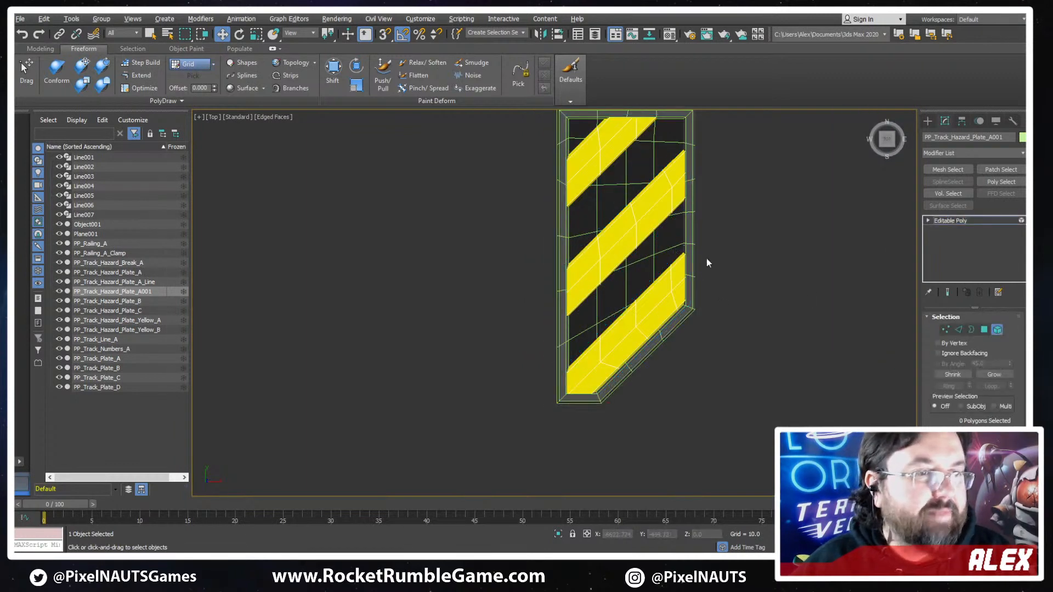
scroll(786, 230, up, 5)
click(717, 257)
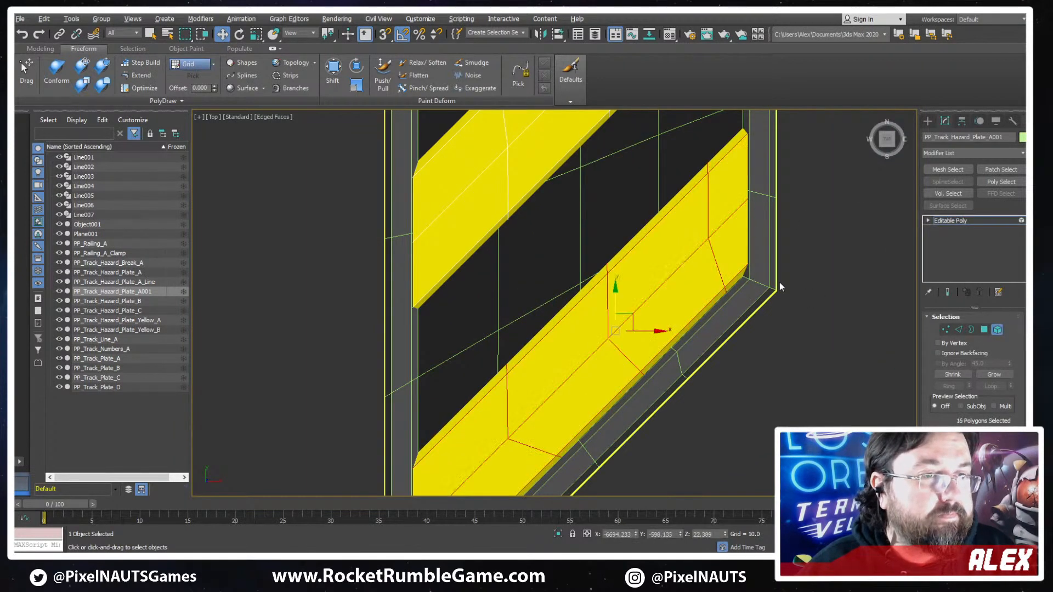
scroll(779, 282, down, 5)
alt+middle_drag(780, 285, 805, 273)
click(954, 220)
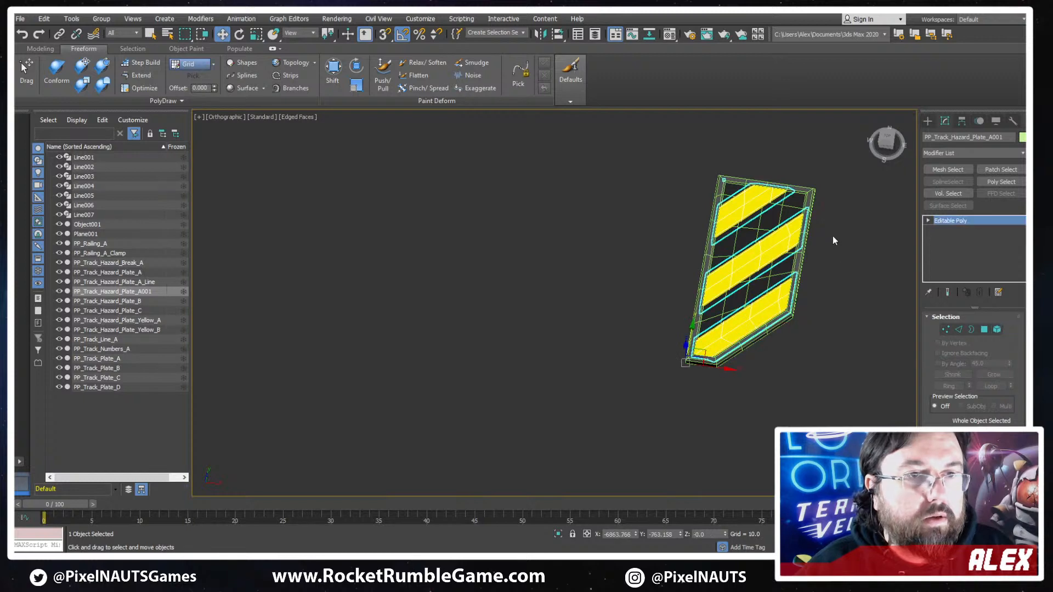
- Attach the yellow stripes to the base plate Object001
click(794, 299)
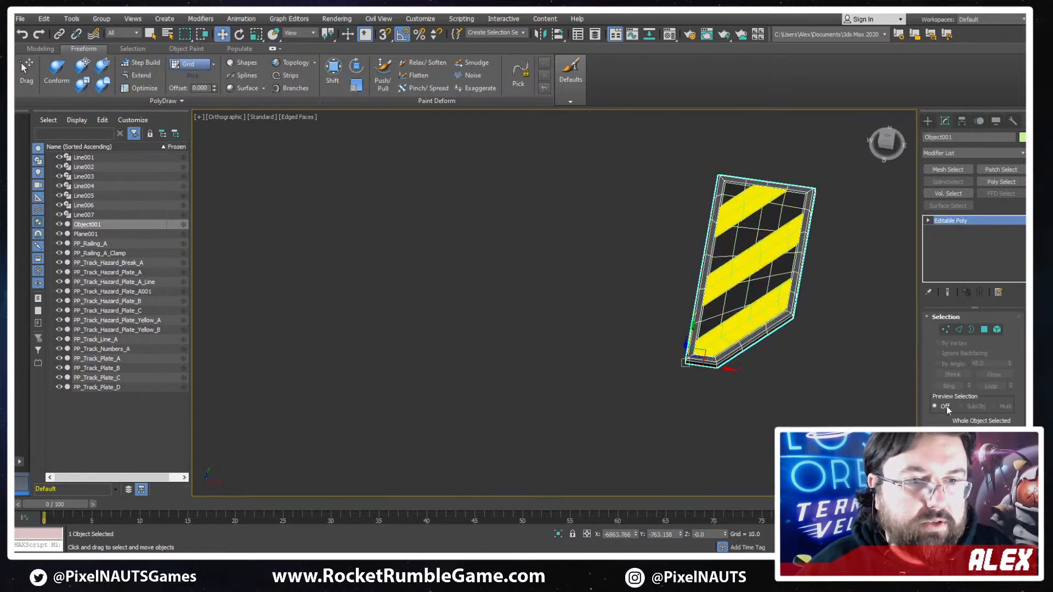
drag(931, 363, 925, 253)
click(950, 425)
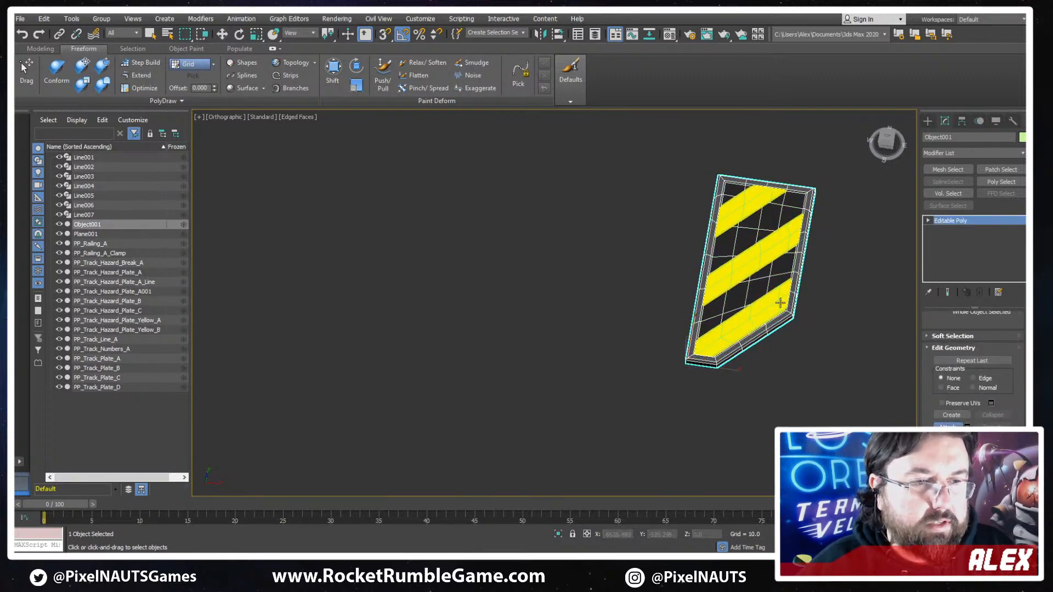
click(779, 301)
key(1)
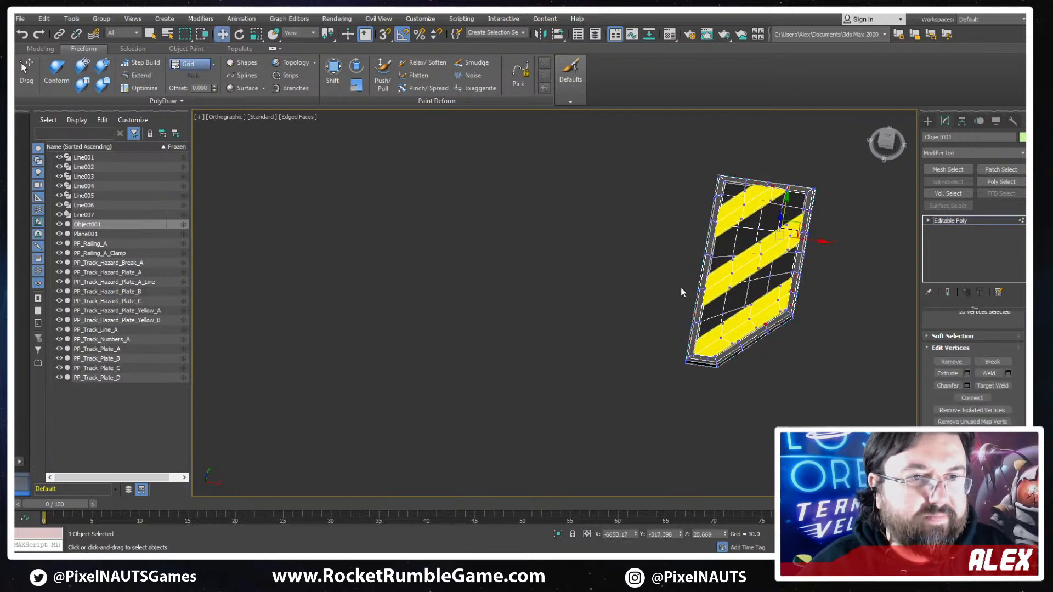
alt+middle_drag(679, 287, 815, 278)
middle_drag(815, 278, 760, 313)
click(979, 220)
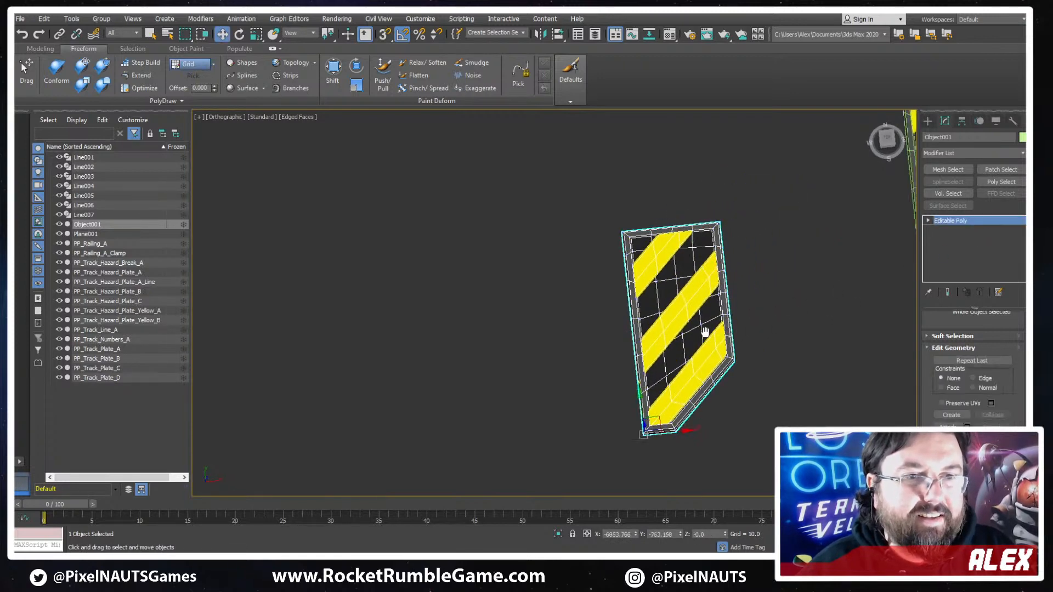
- Copy the name of PP_Track_Hazard_Plate_C and rename the attached plate Object001 as PP_Track_Hazard_Plate_D
scroll(495, 361, down, 5)
drag(457, 374, 665, 353)
click(603, 324)
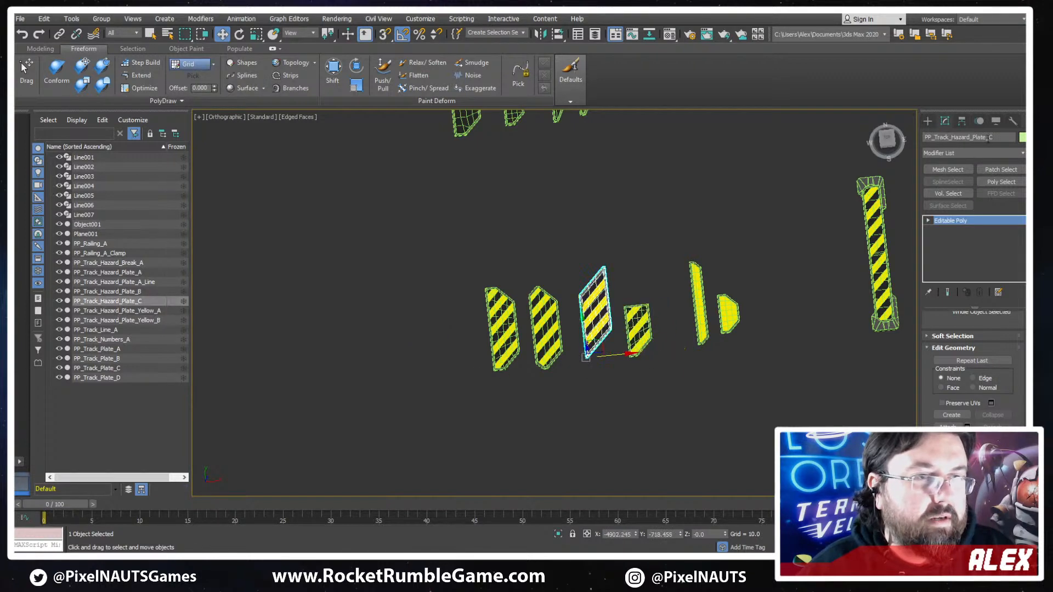
click(1003, 138)
key(ctrl+c)
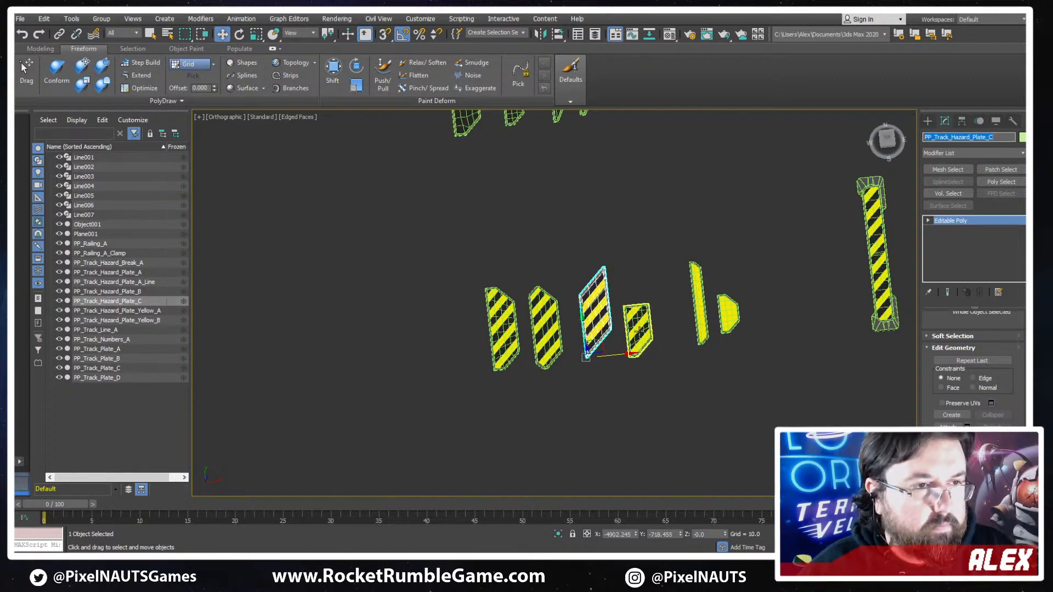
click(639, 328)
drag(984, 138, 881, 144)
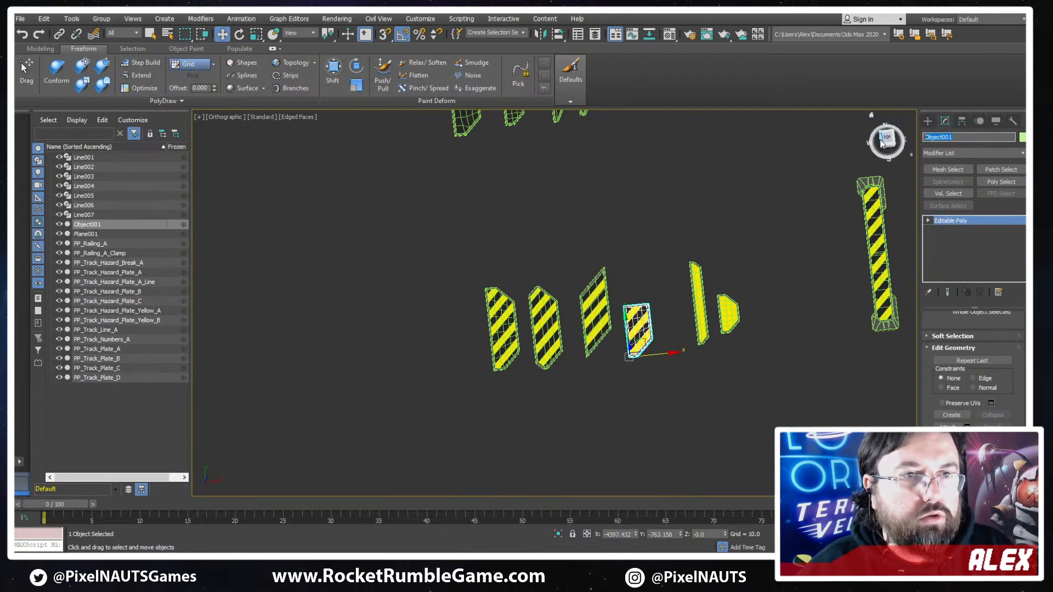
key(ctrl+v)
key(BackSpace)
text(D)
key(Return)
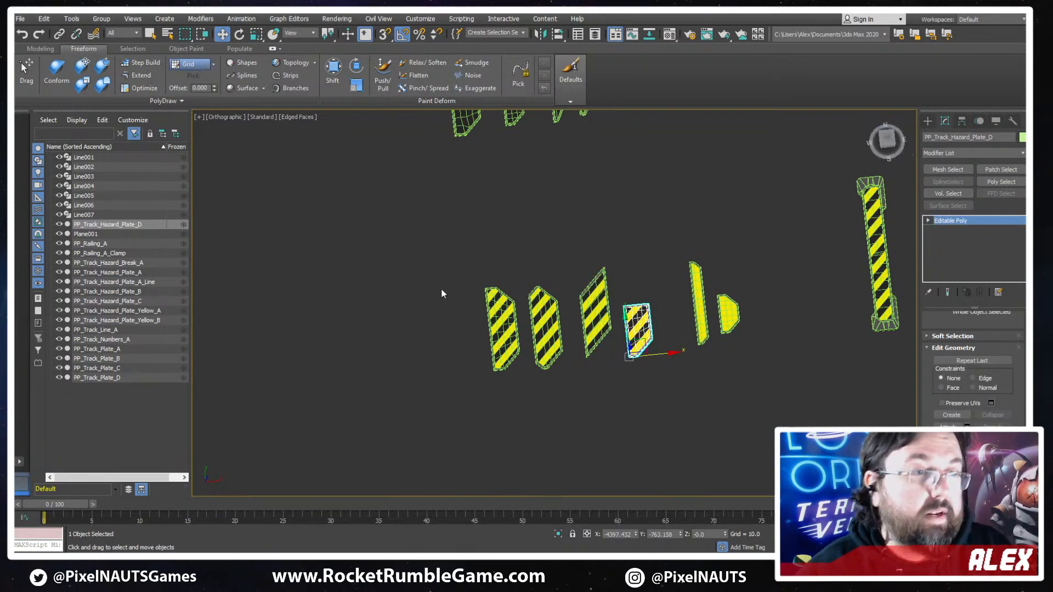
scroll(707, 310, down, 2)
alt+middle_drag(705, 313, 696, 332)
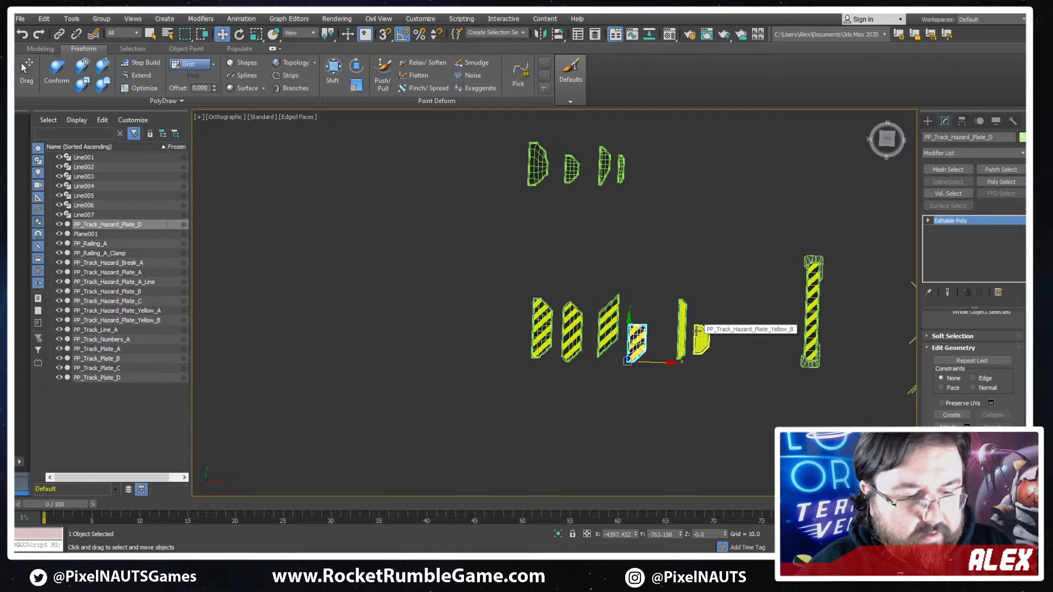
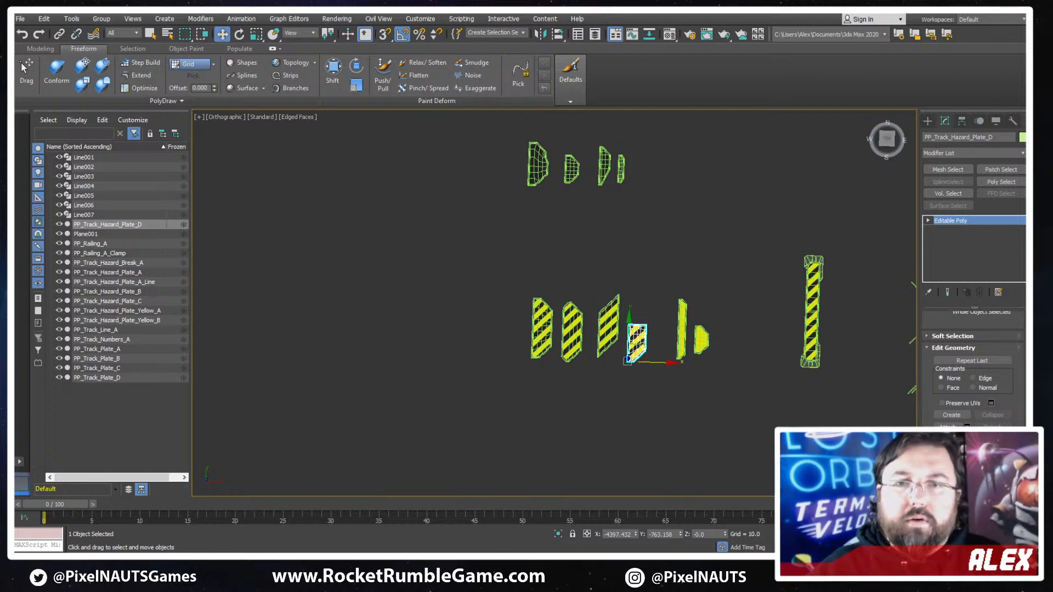
- Move PP_Track_Hazard_Plate_D up along Y to about -704.8, roughly level with the neighbouring striped plates
scroll(872, 273, down, 2)
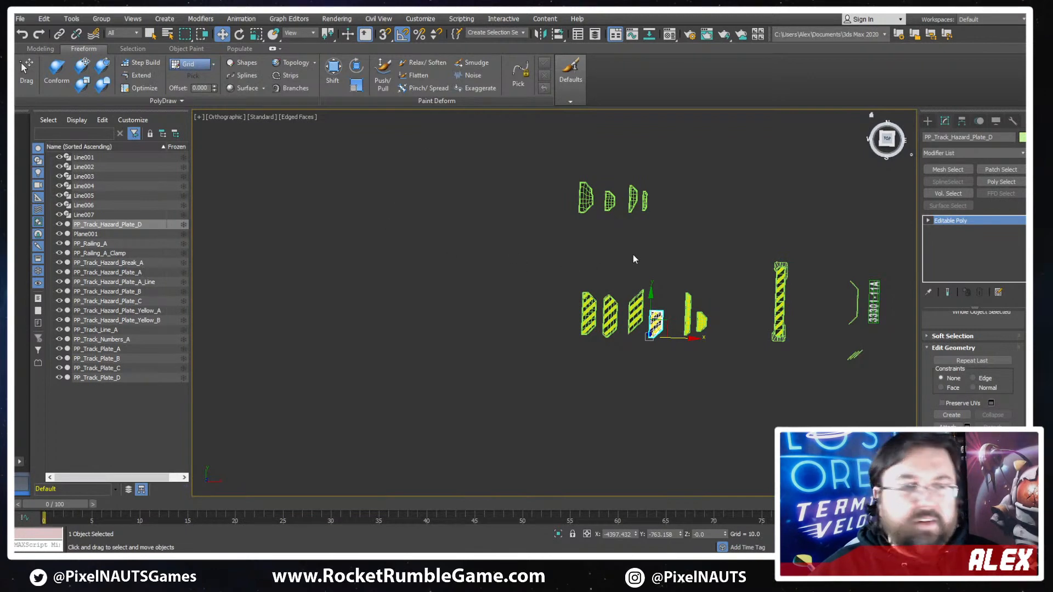
scroll(647, 340, up, 5)
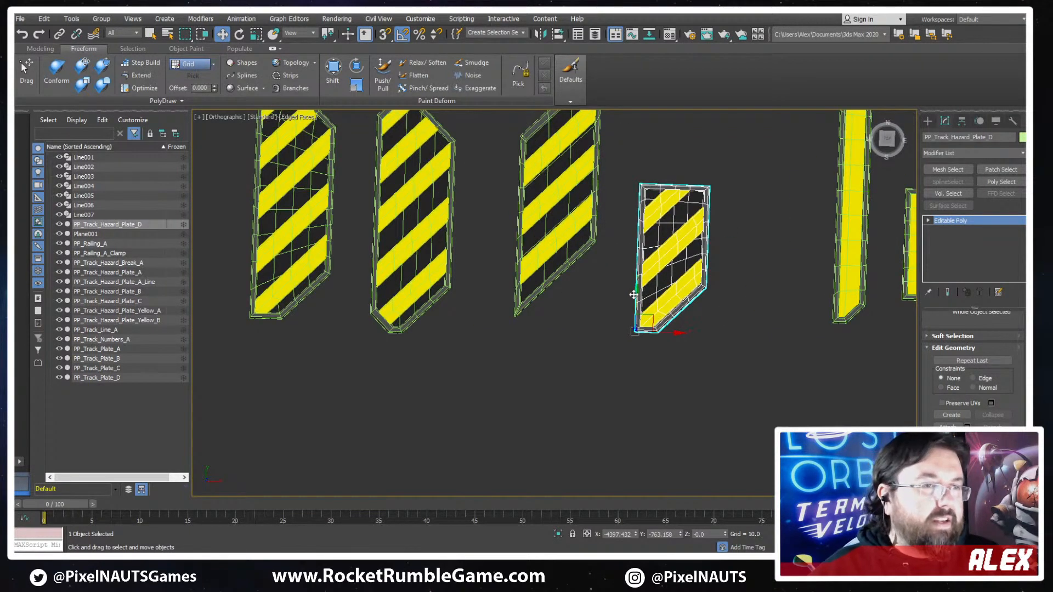
drag(634, 295, 614, 282)
scroll(638, 273, down, 4)
middle_drag(642, 272, 523, 330)
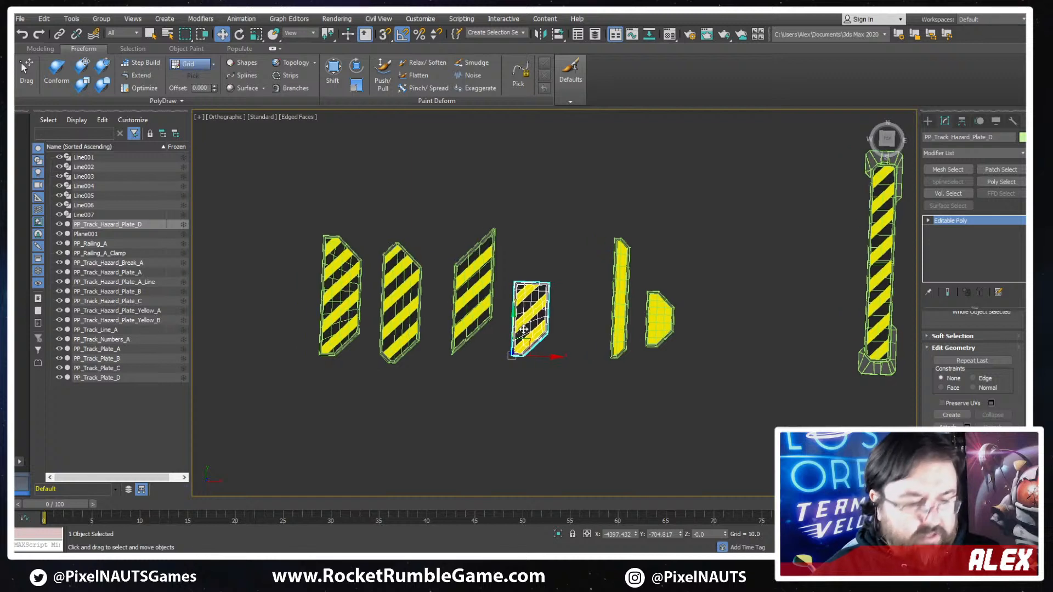
- Switch the viewport to the Top view, turn off edged faces and clear the selection
key(t)
key(z)
scroll(662, 329, down, 7)
key(F4)
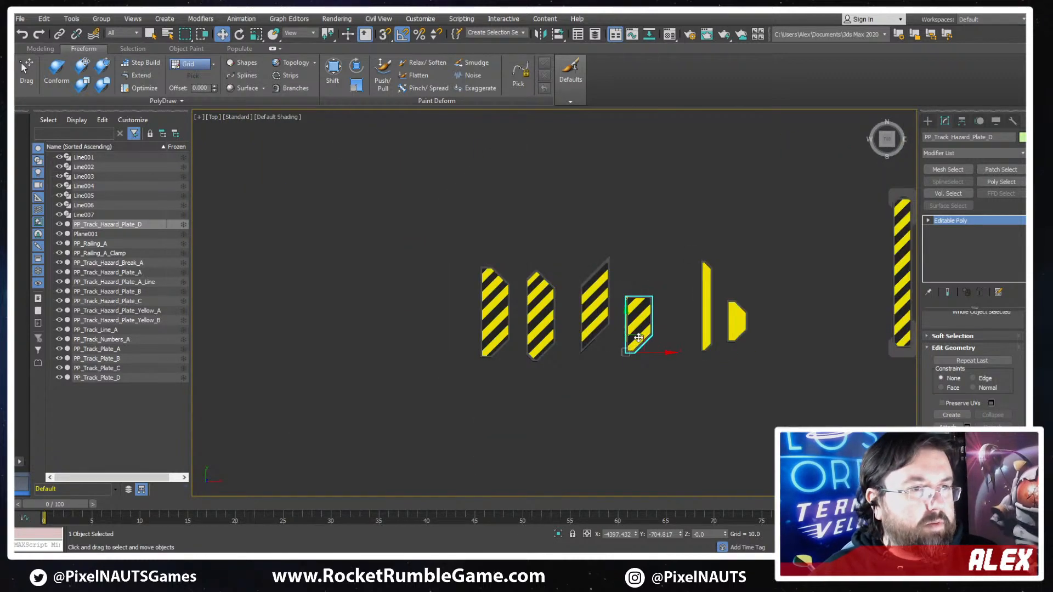
click(607, 357)
- Examine the four striped hazard plates side by side, comparing their stripes, borders and chamfered ends
scroll(606, 346, up, 6)
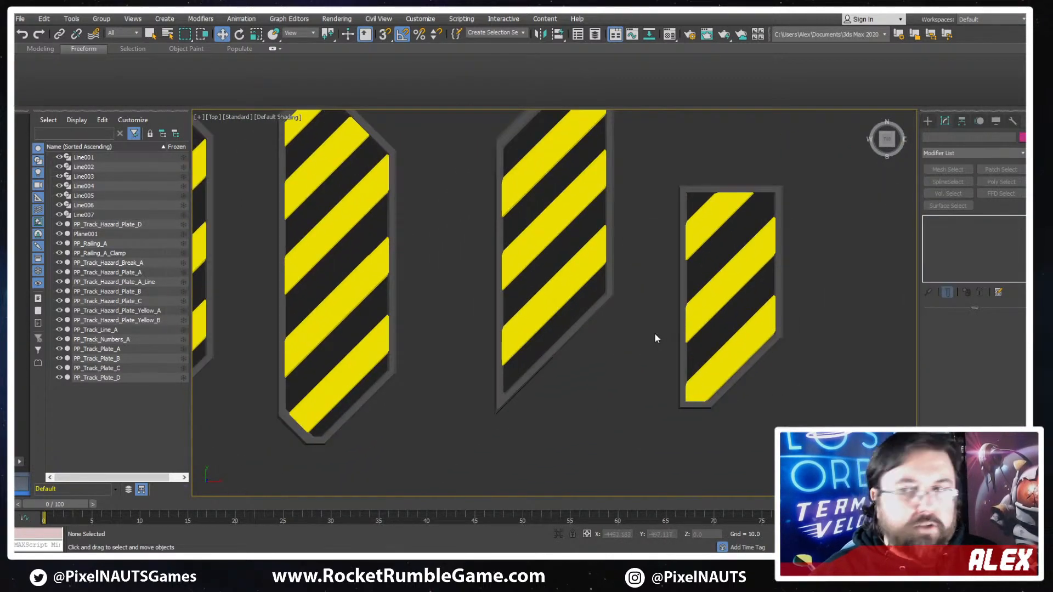
middle_drag(627, 310, 651, 350)
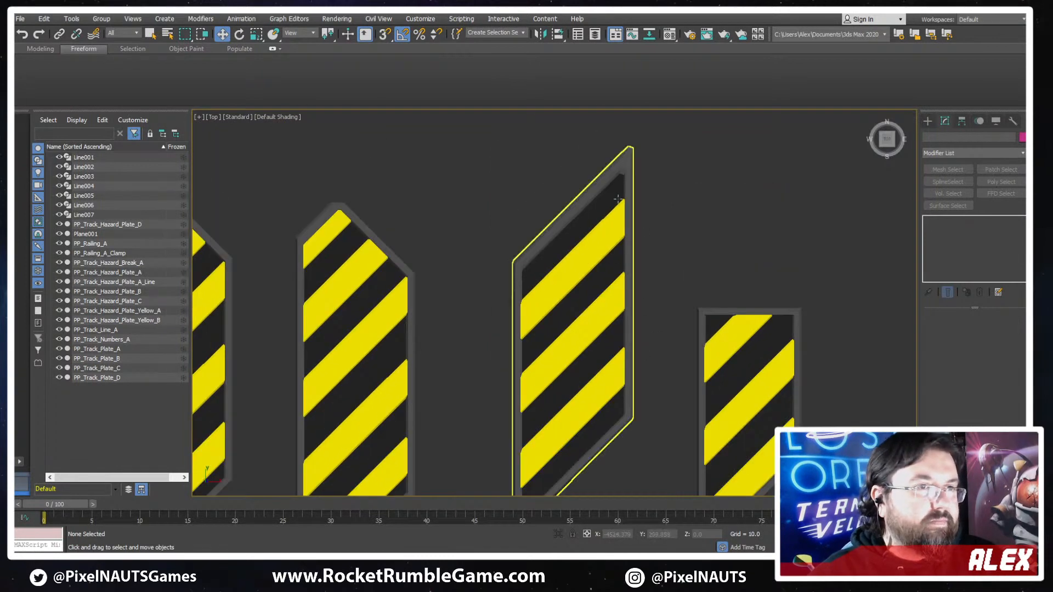
scroll(617, 198, down, 2)
middle_drag(578, 433, 637, 301)
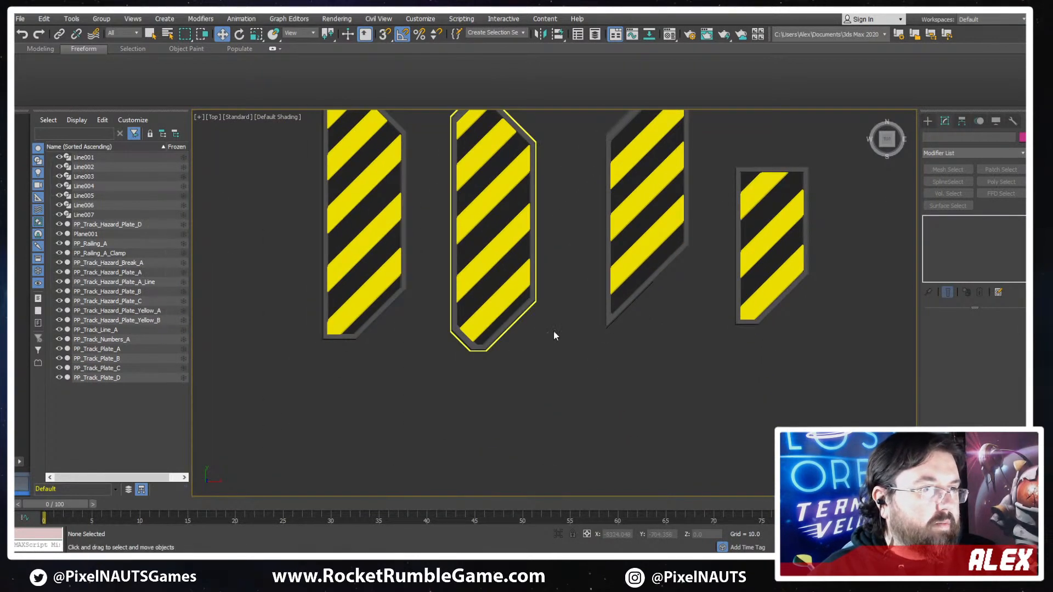
middle_drag(378, 303, 384, 379)
middle_drag(792, 265, 704, 234)
scroll(627, 243, down, 3)
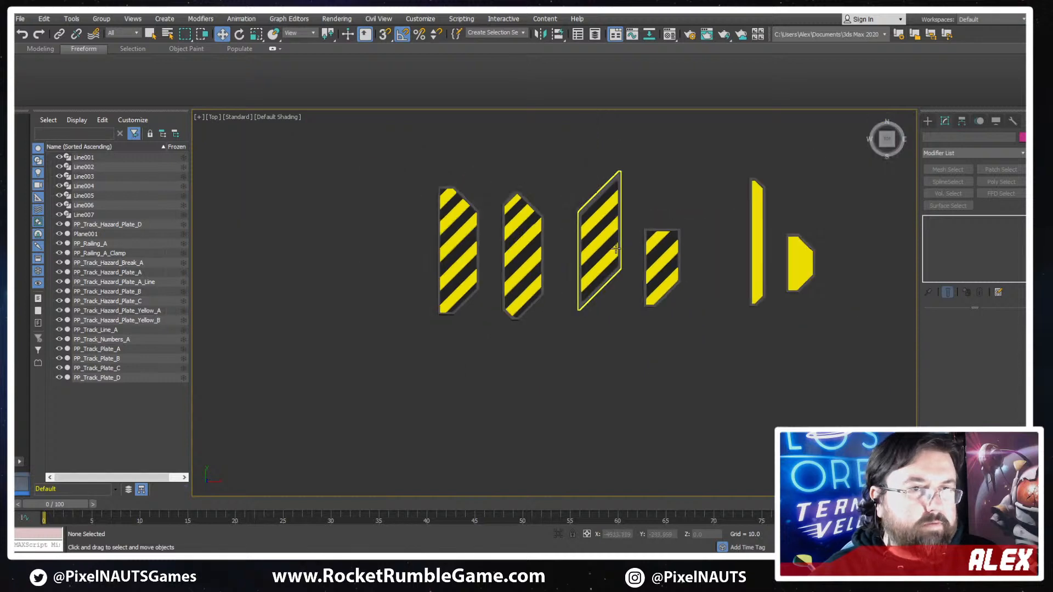
middle_drag(481, 267, 512, 322)
scroll(511, 338, down, 2)
- Select the leftmost striped plate, copy its name PP_Track_Hazard_Plate_A, and start exporting only the selected object
click(506, 332)
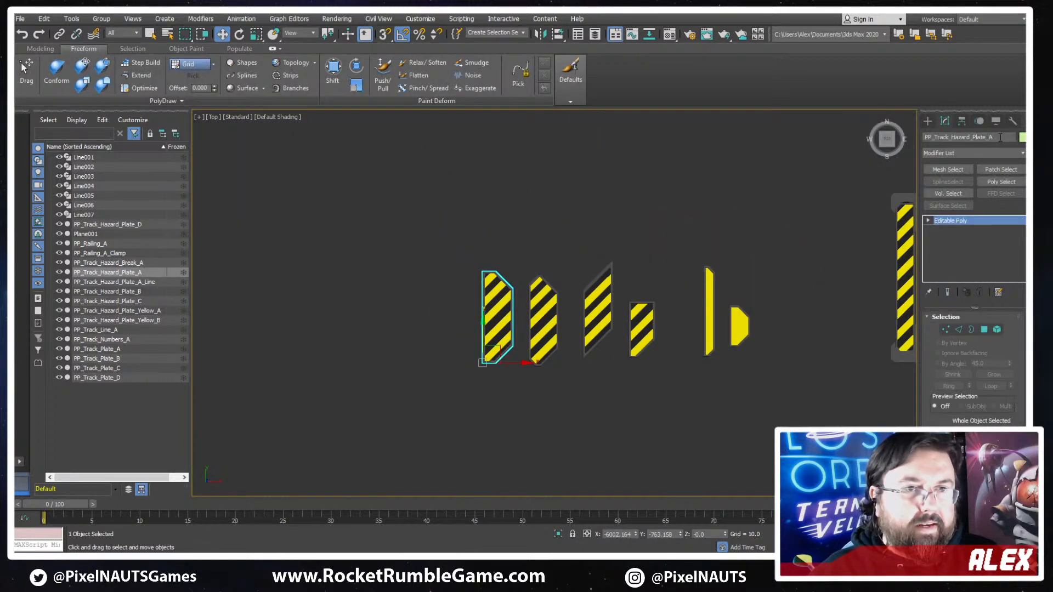
click(999, 138)
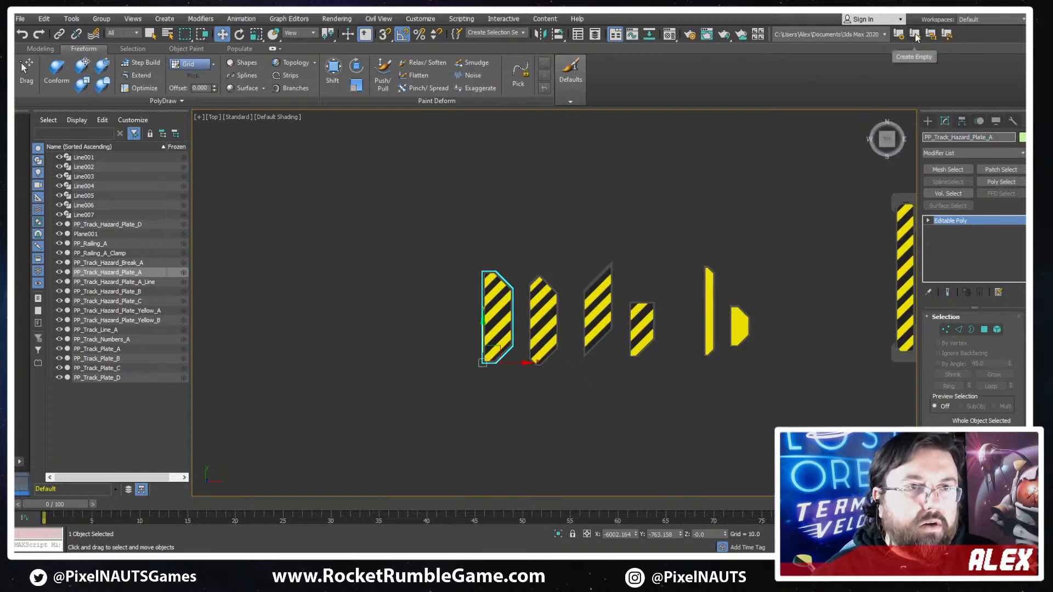
click(19, 20)
mouse_move(44, 80)
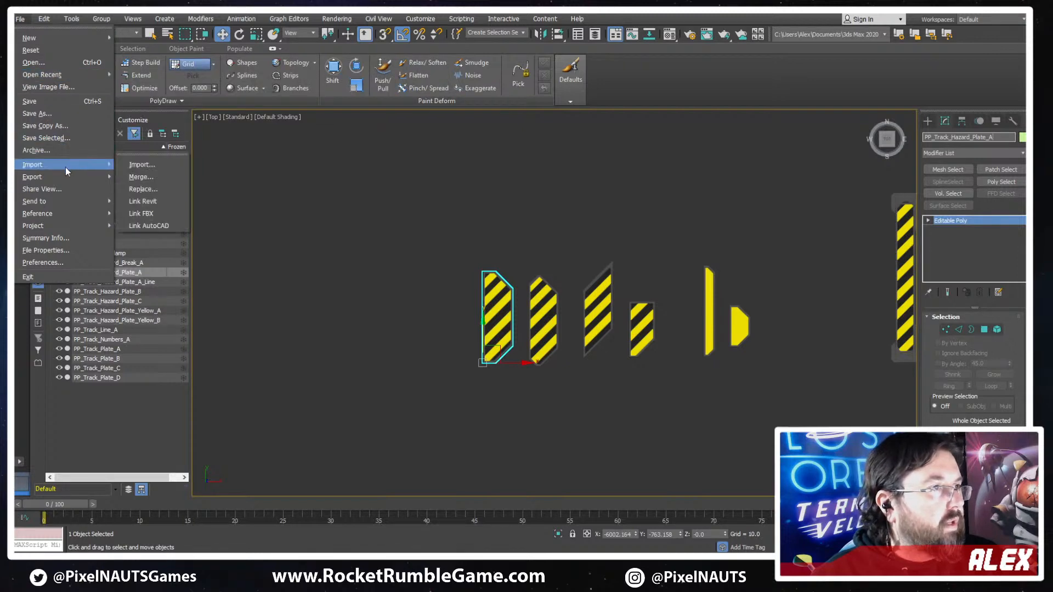
mouse_move(65, 177)
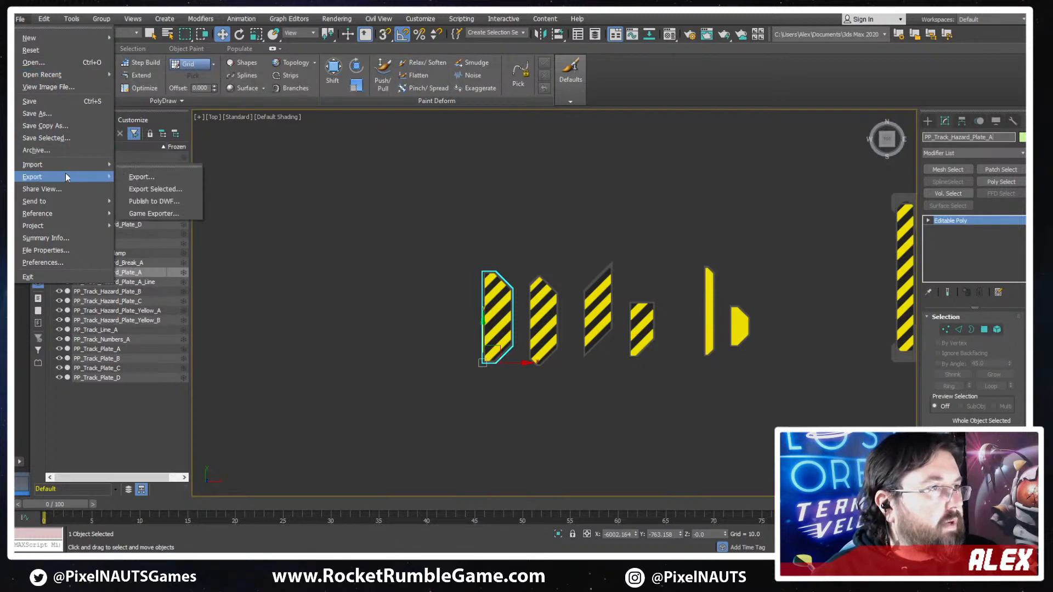
click(154, 189)
- Set the export destination to the TrialZero_Game project's Art\Environments\Tracks\Processing Plant\Meshes folder
click(418, 73)
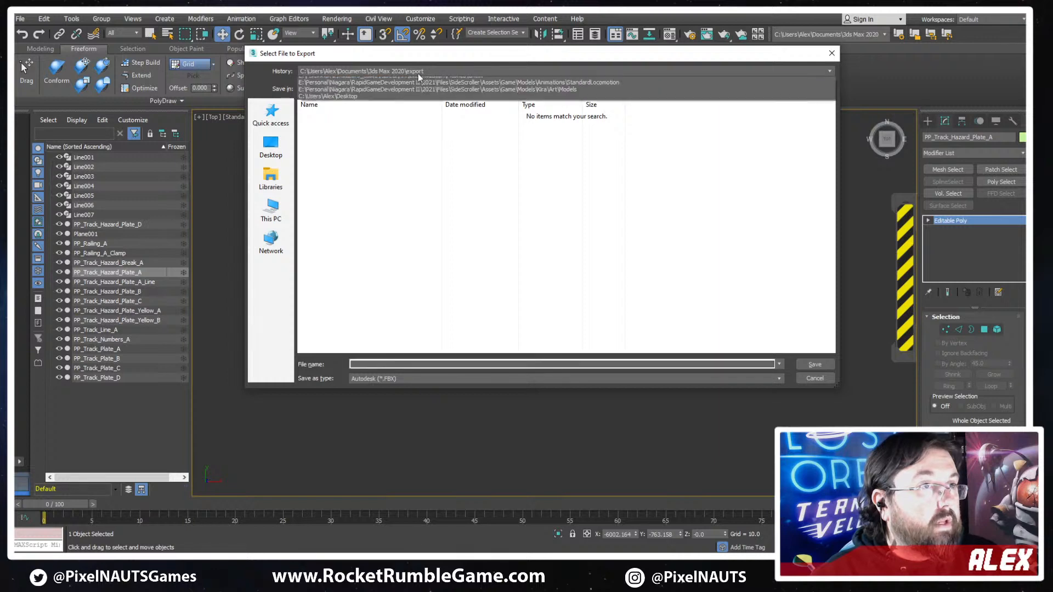
click(422, 95)
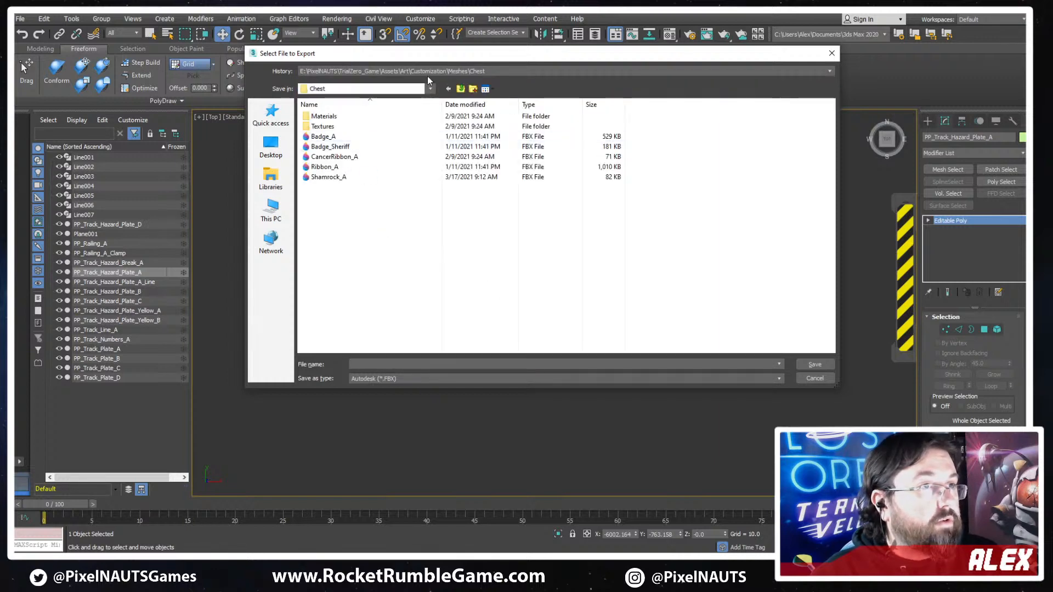
click(429, 74)
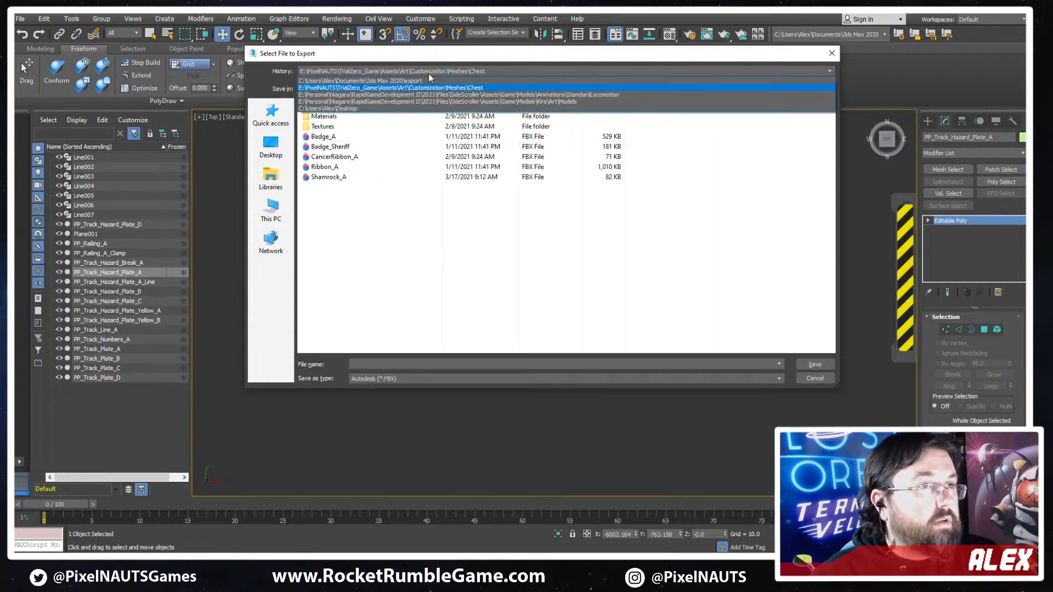
click(387, 89)
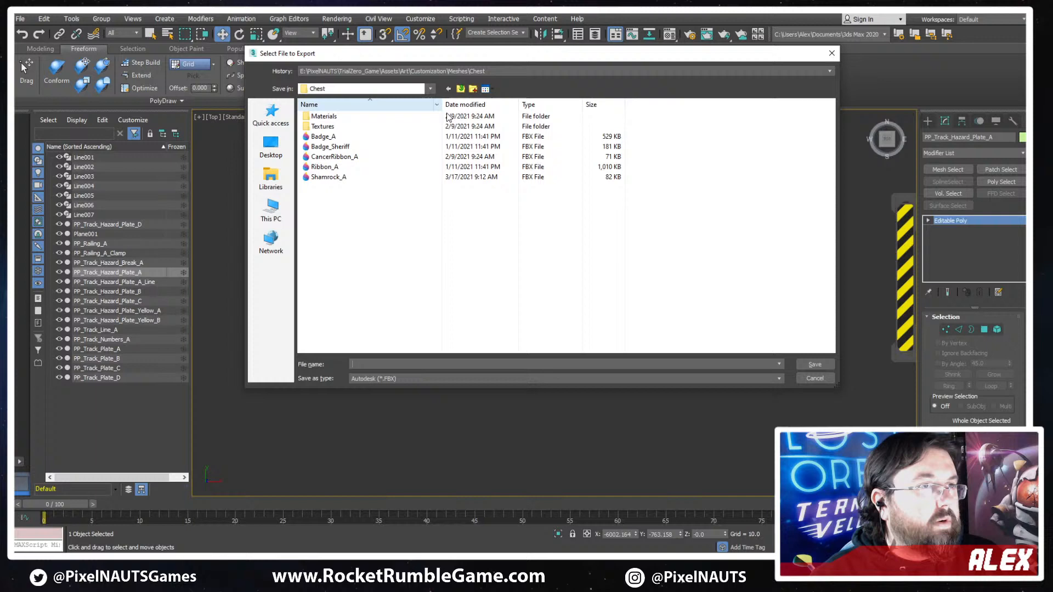
click(461, 90)
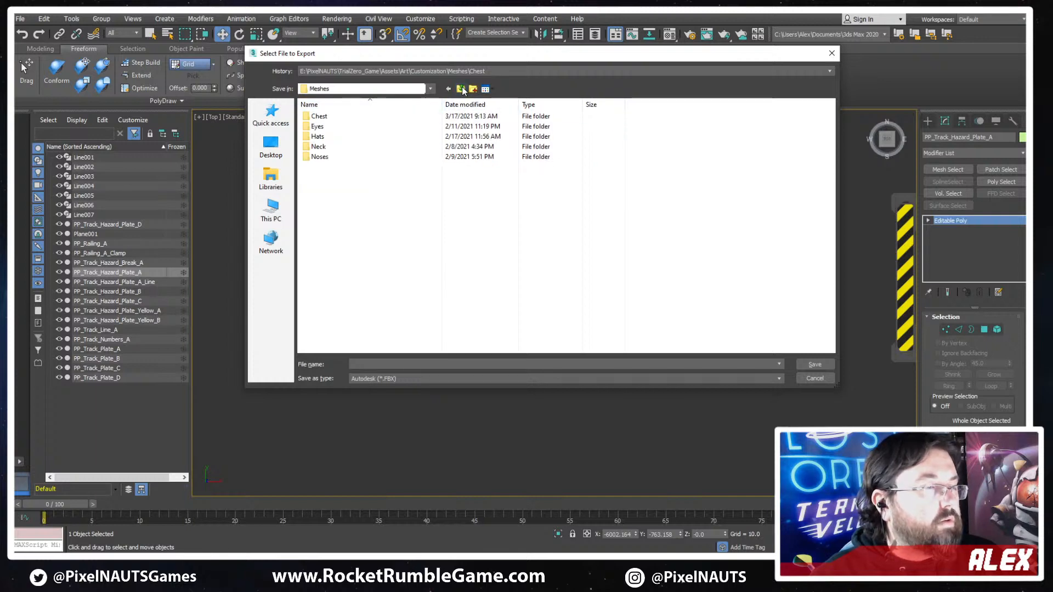
click(460, 89)
click(460, 89)
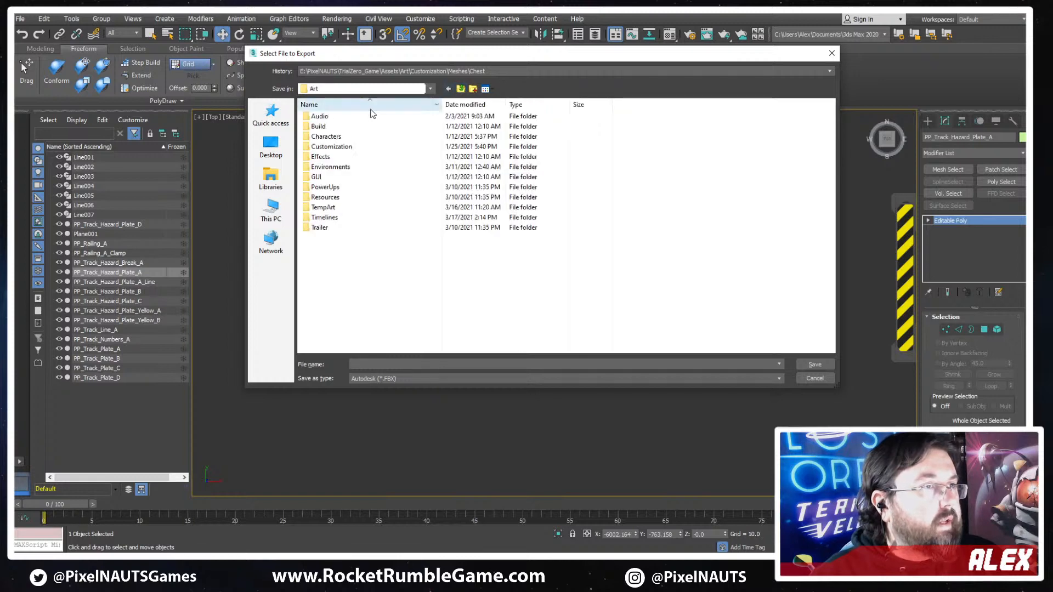
double_click(332, 167)
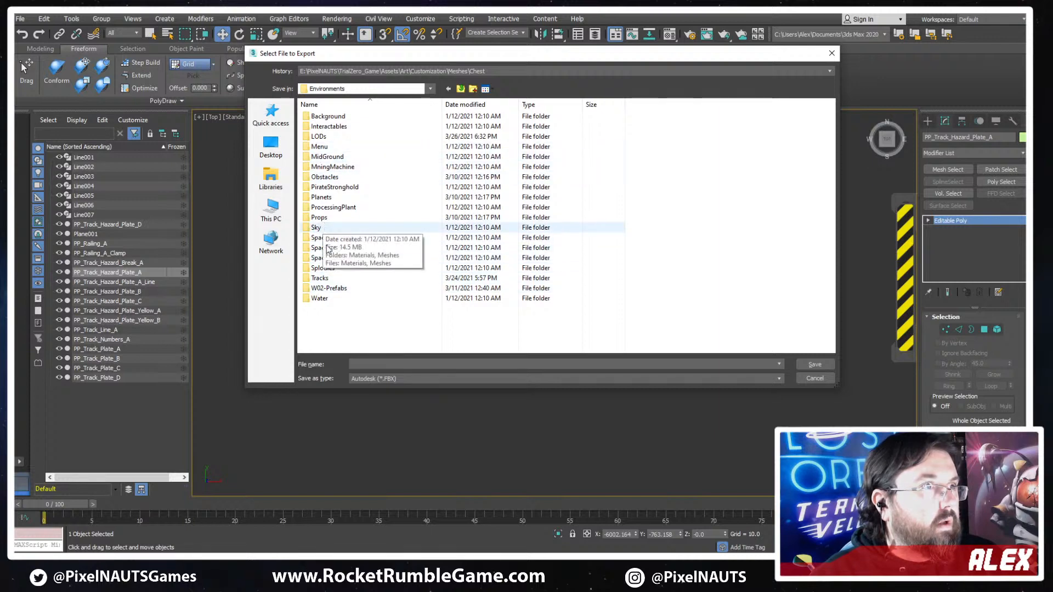
click(325, 281)
double_click(325, 281)
double_click(339, 158)
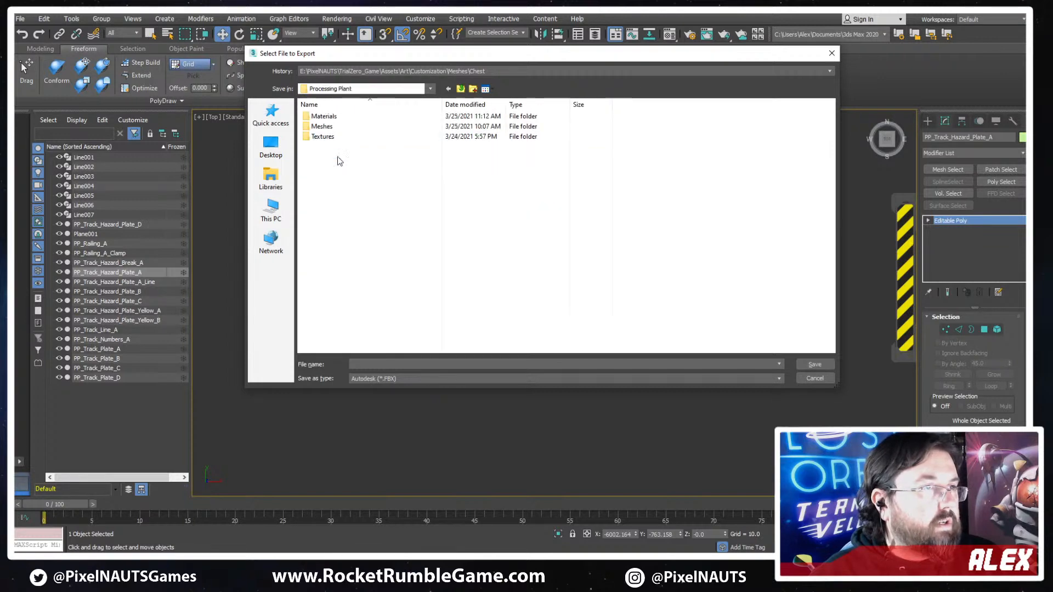
double_click(322, 127)
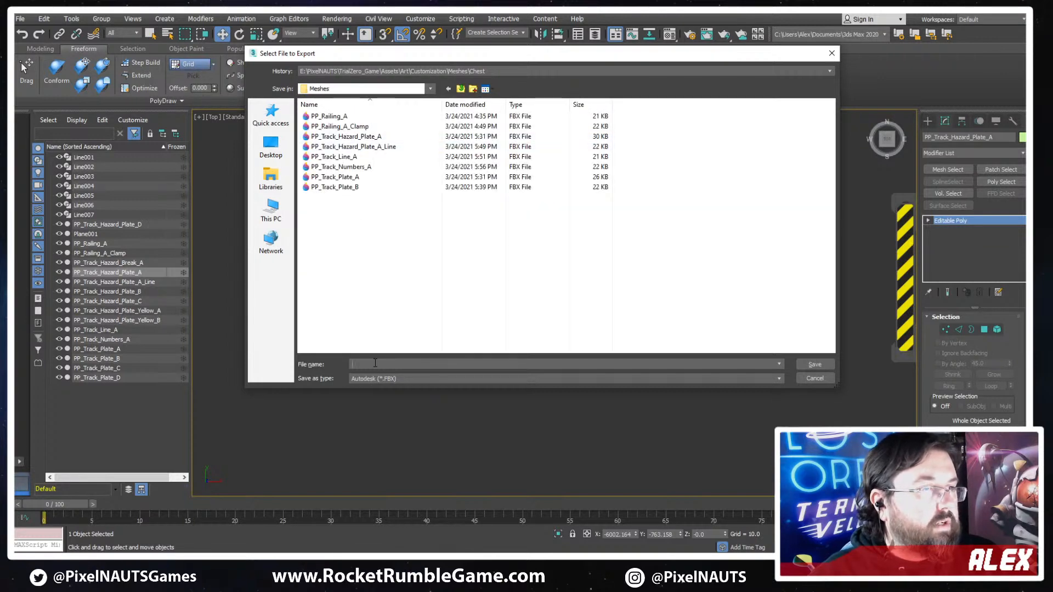
- Export the plate as PP_Track_Hazard_Plate_A in FBX format, overwriting the existing file and keeping the current FBX options
text(PP_Track_Hazard_Plate_A)
key(Return)
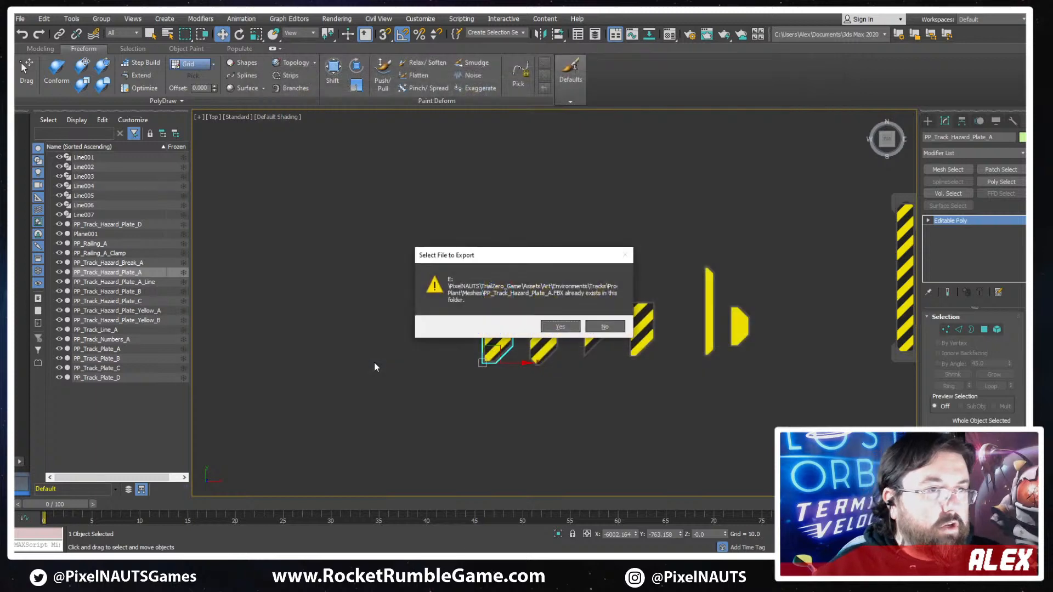
key(Return)
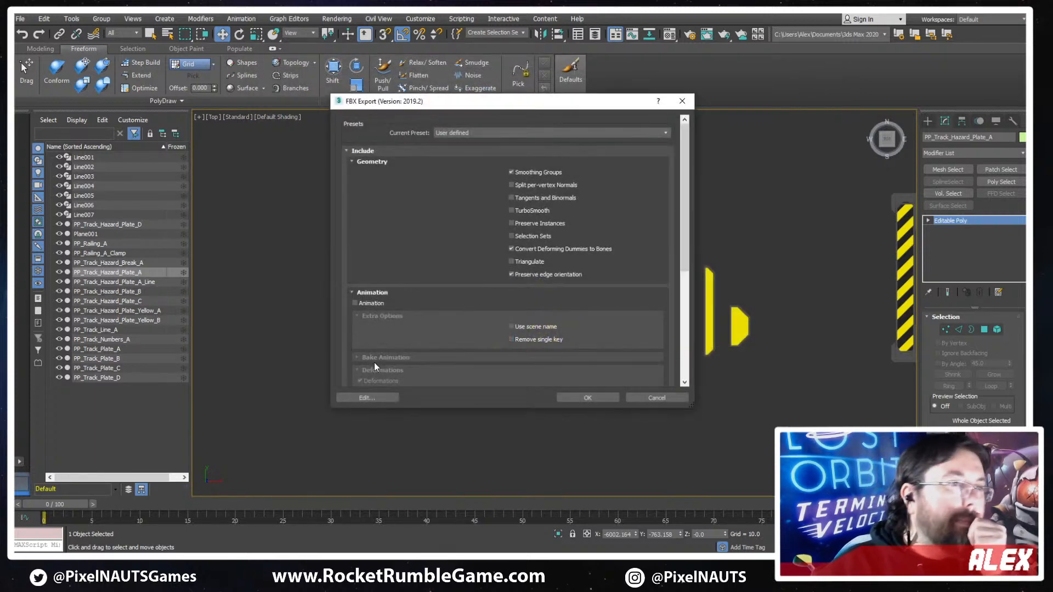
key(Return)
- Export only the second striped plate to the Meshes folder as FBX file PP_Track_Hazard_Plate_B, keeping the current options
click(547, 317)
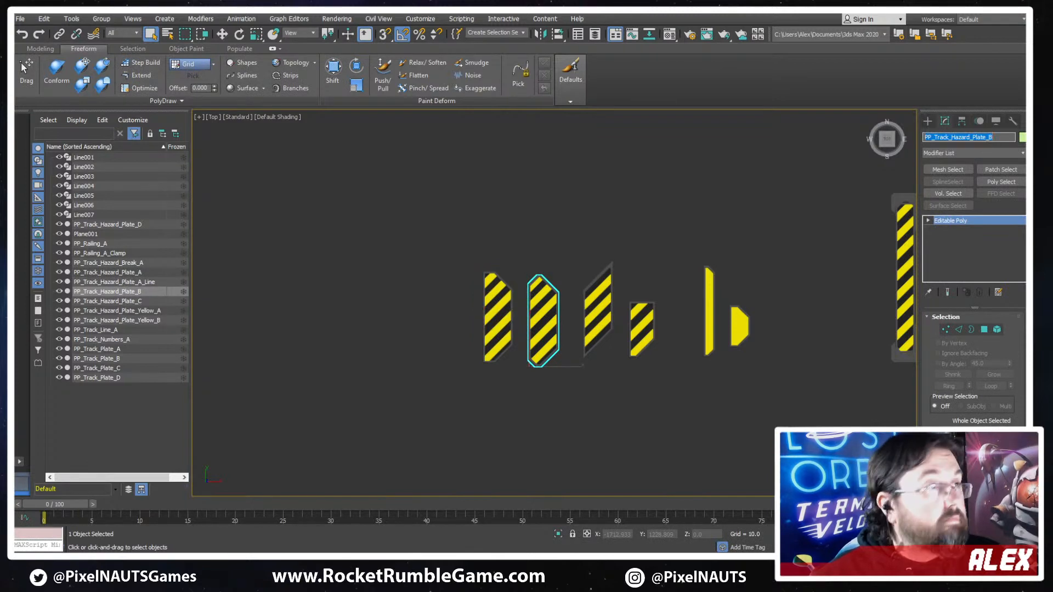
click(20, 19)
mouse_move(64, 175)
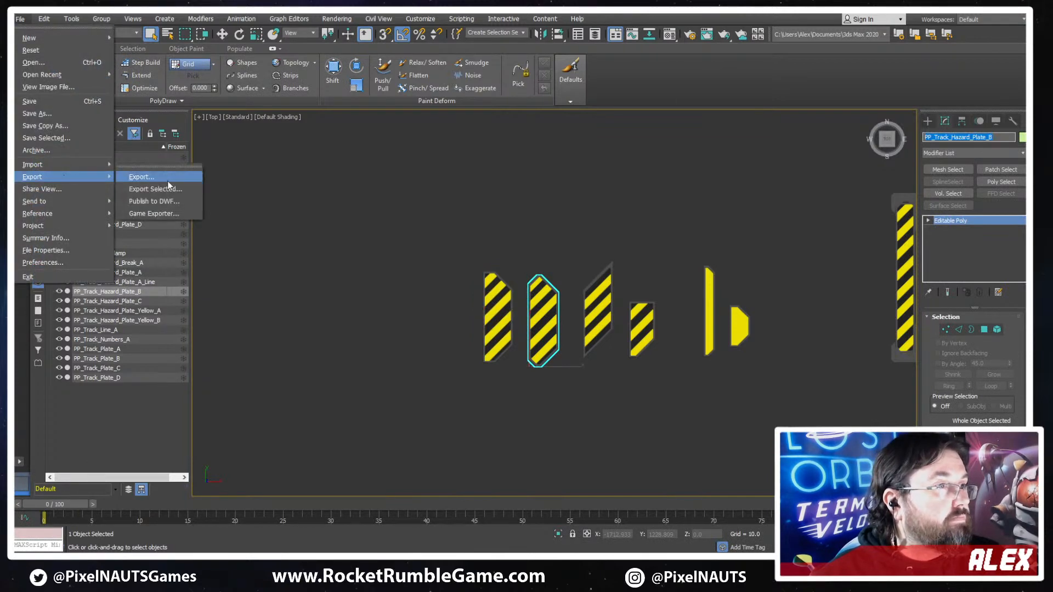
click(174, 192)
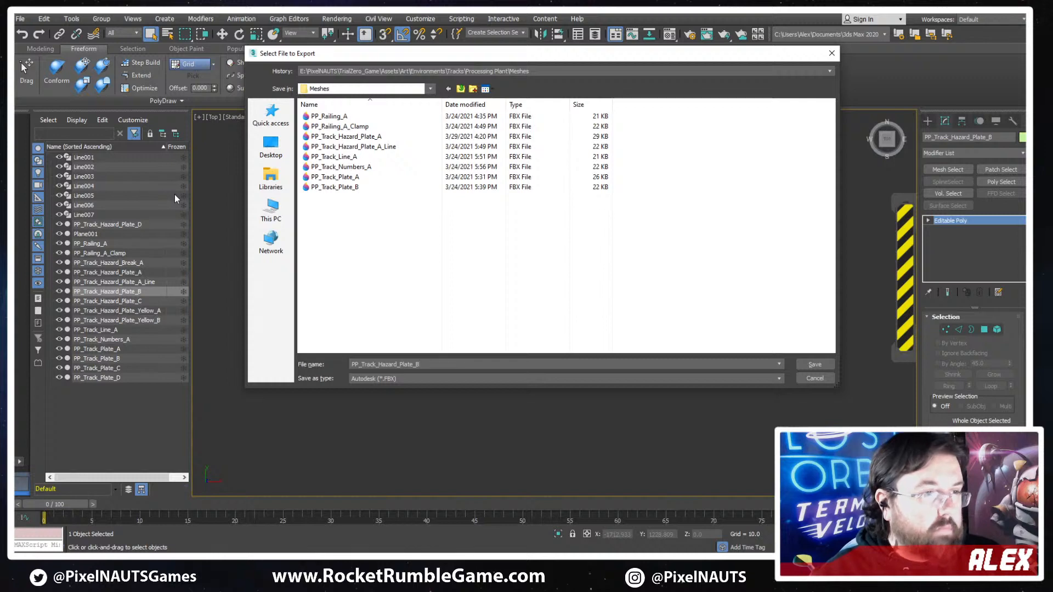
key(Return)
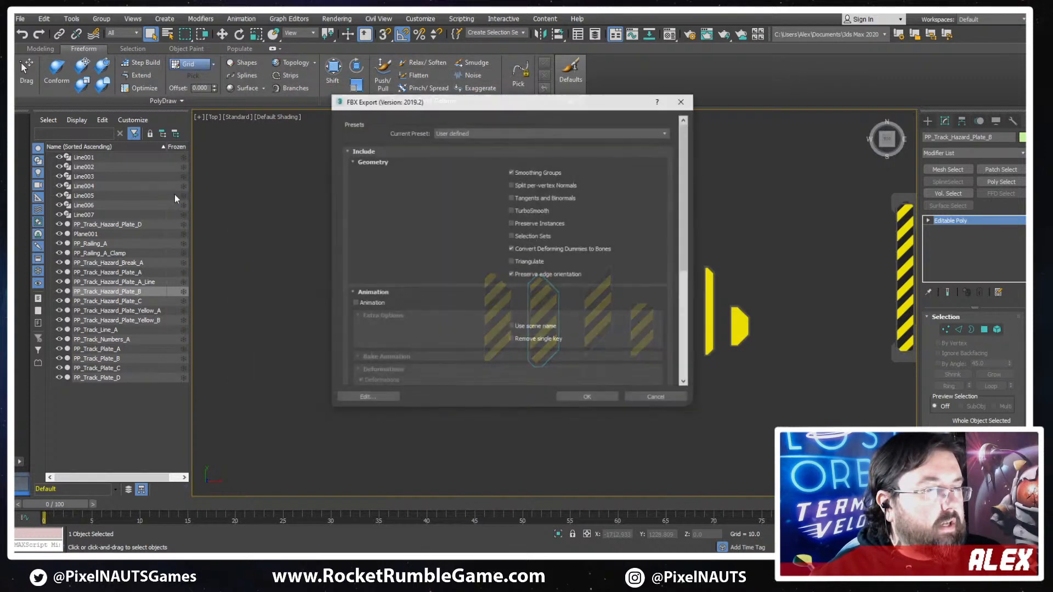
key(Return)
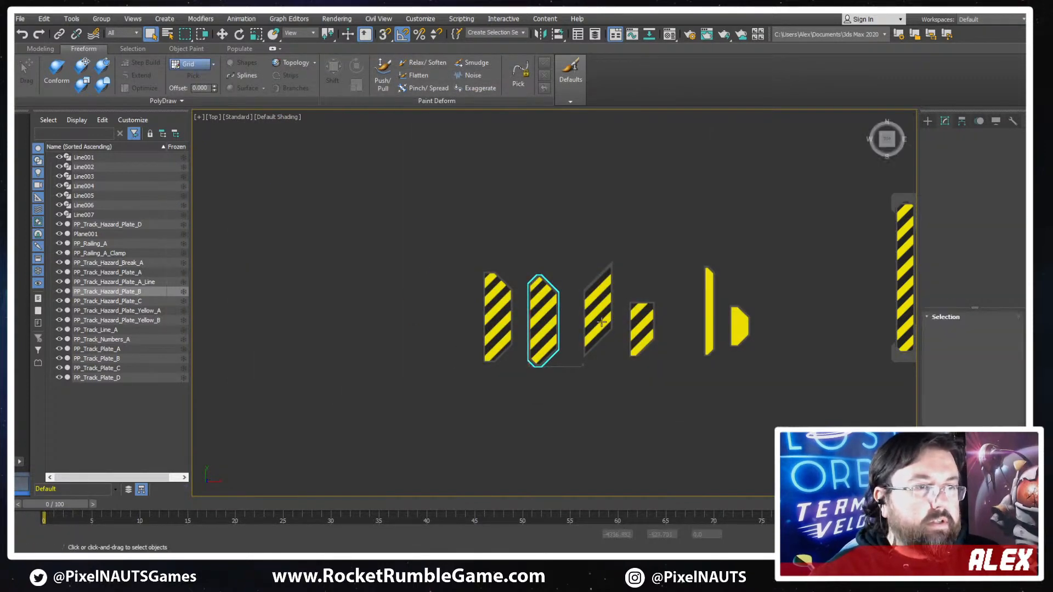
- Export only the slanted third plate to the Meshes folder as FBX file PP_Track_Hazard_Plate_C, keeping the current options
click(597, 309)
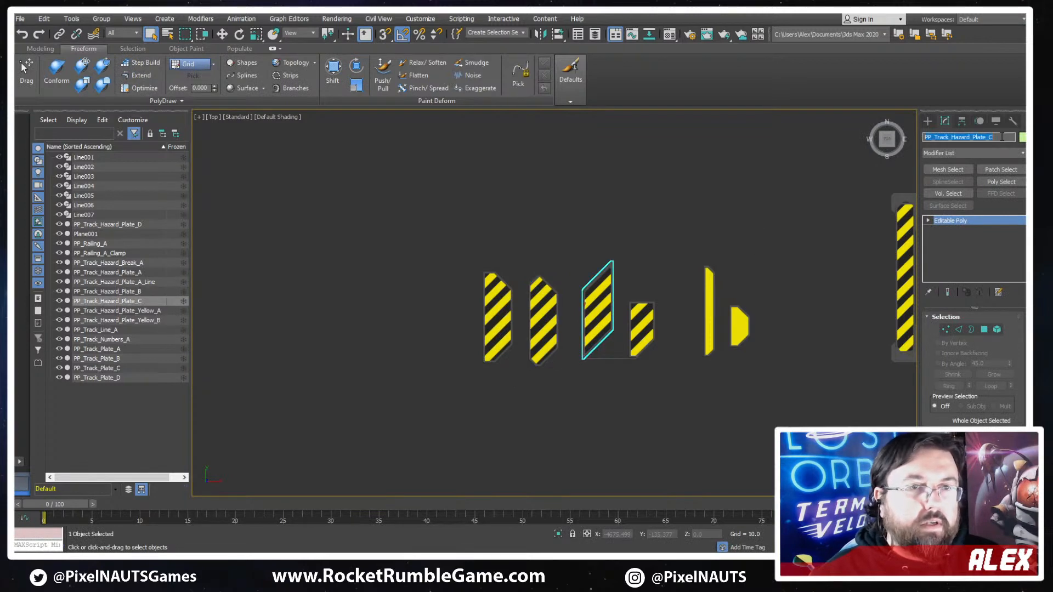
click(21, 18)
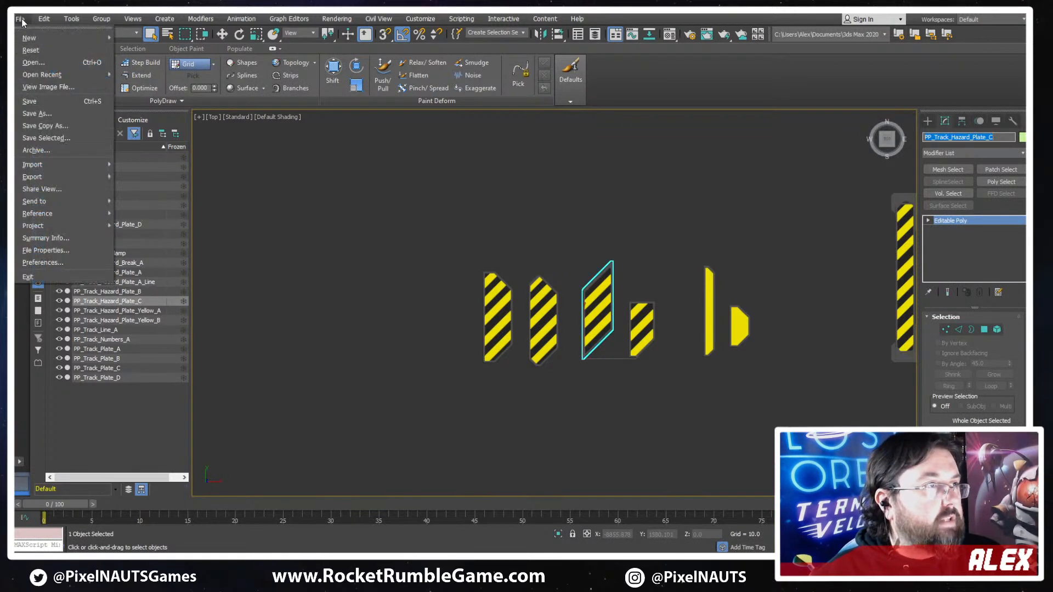
mouse_move(72, 173)
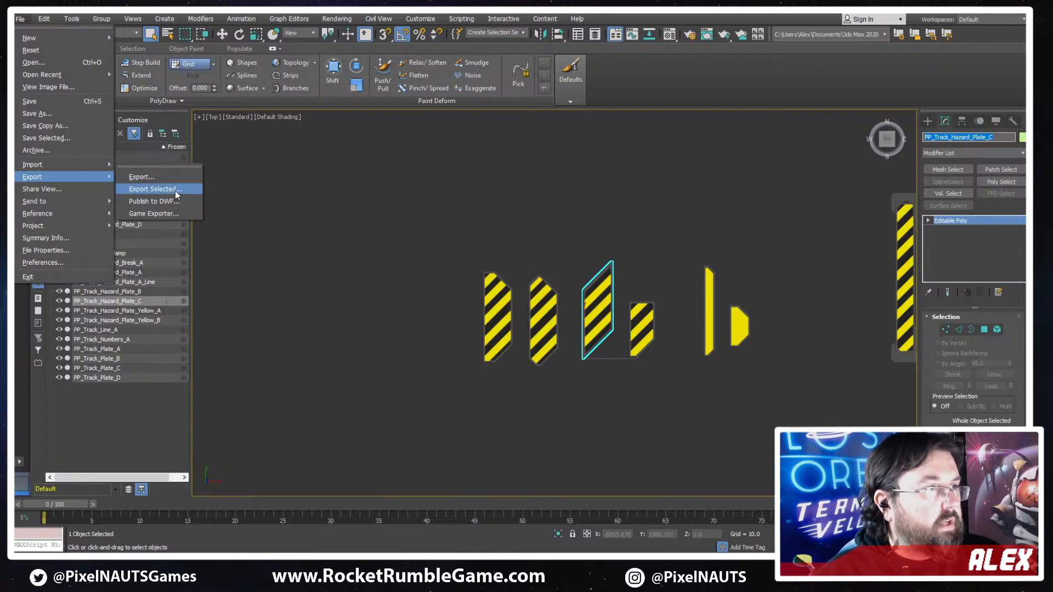
click(176, 189)
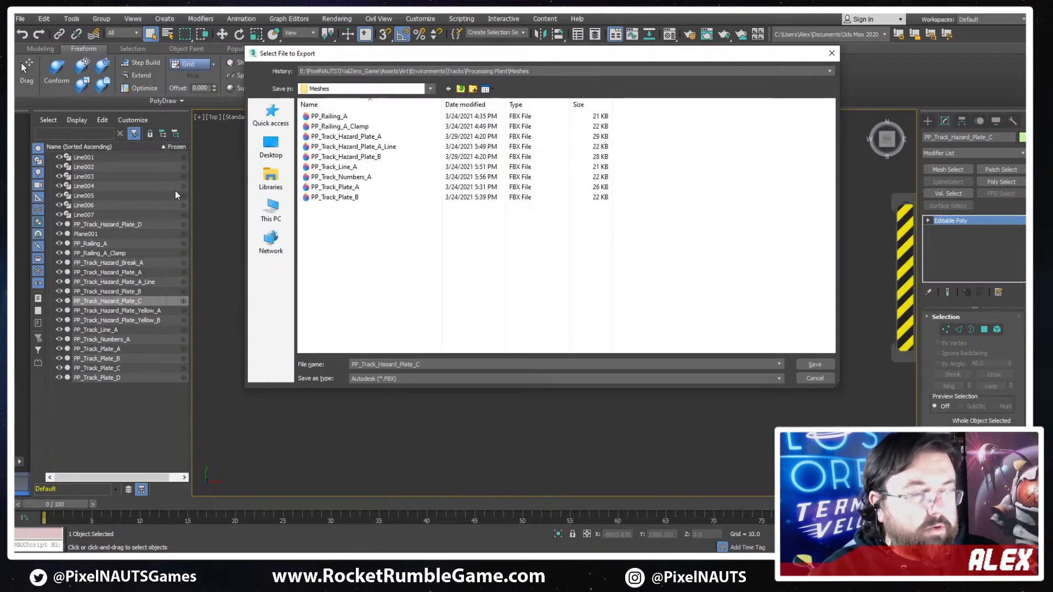
key(Return)
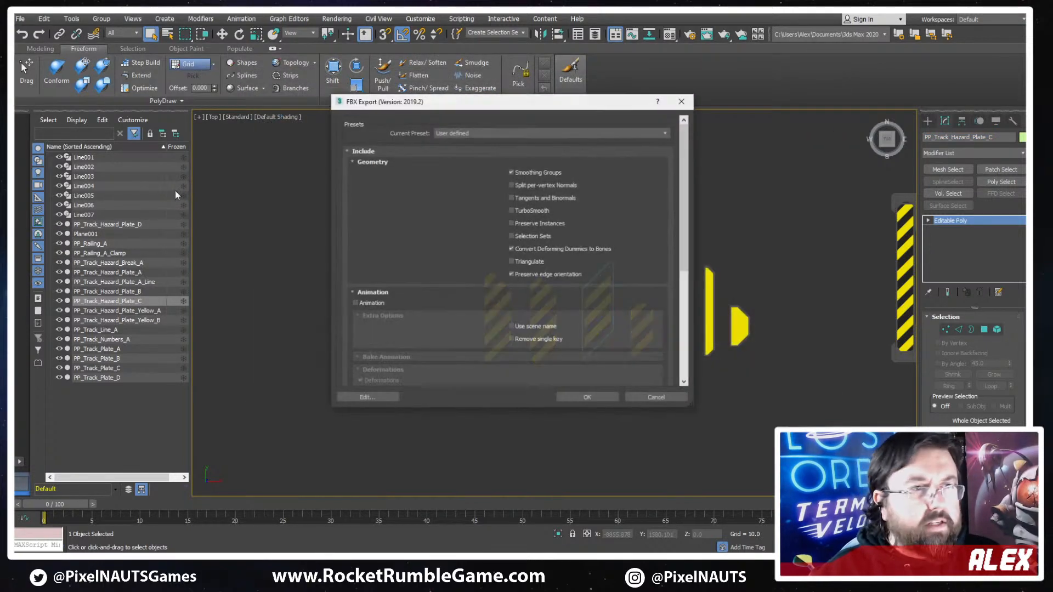
key(Return)
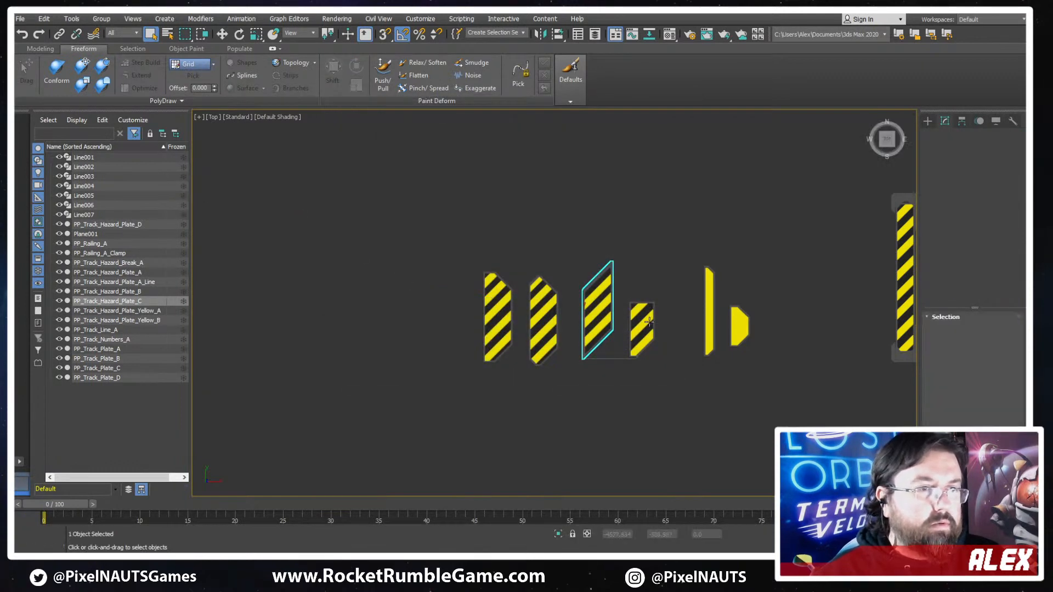
- Export only the short striped fourth plate to the Meshes folder as FBX file PP_Track_Hazard_Plate_D, keeping the current options
click(647, 324)
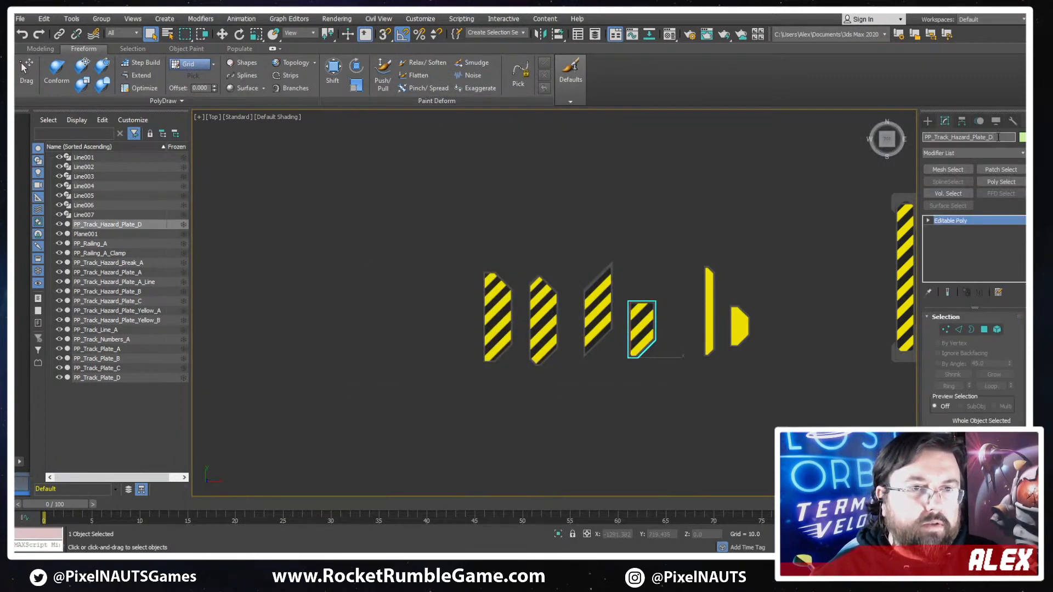
click(19, 19)
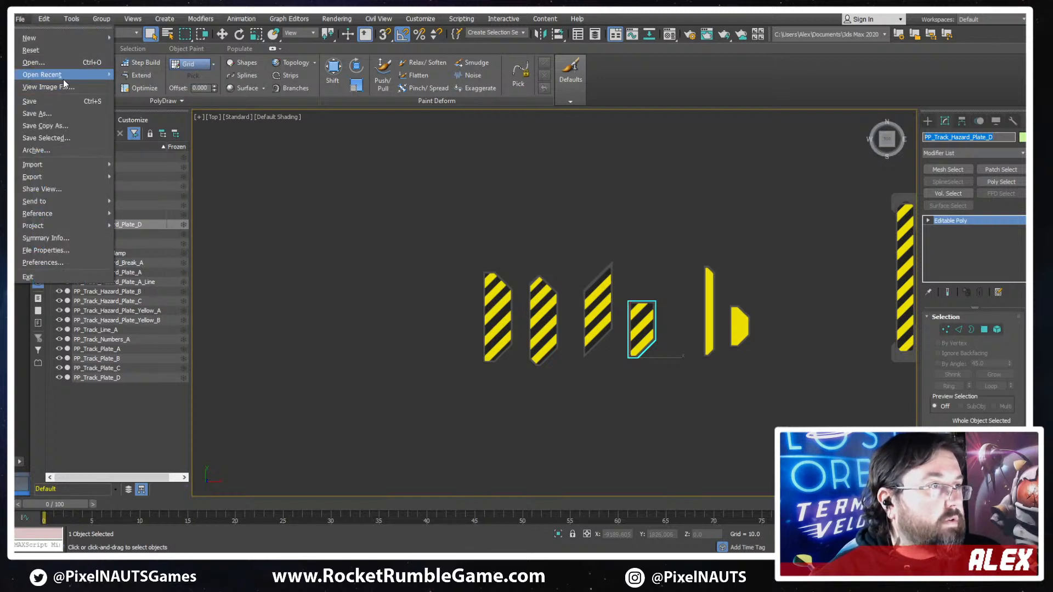
mouse_move(58, 175)
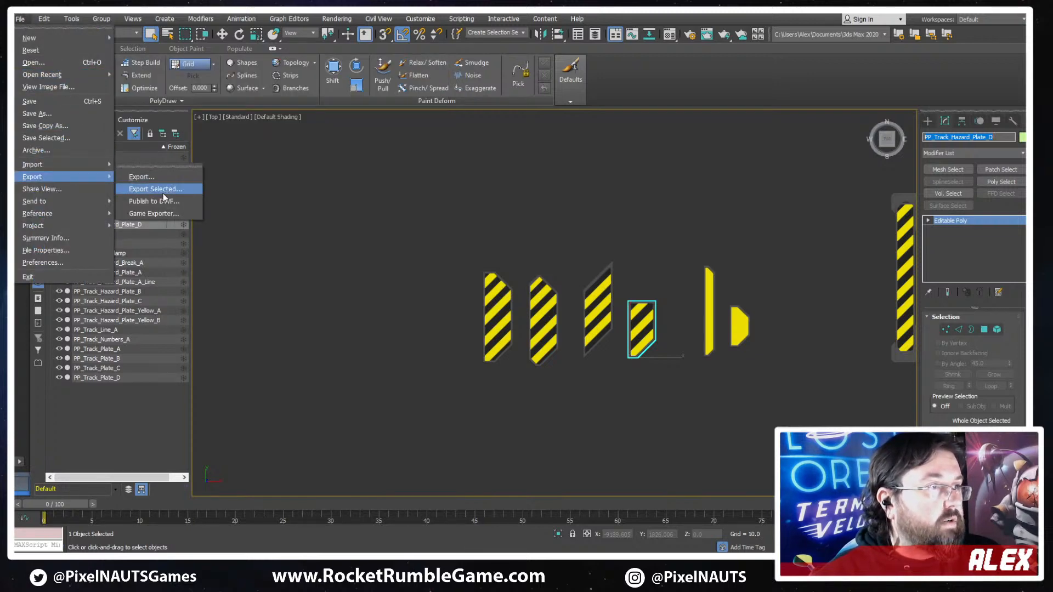
click(163, 192)
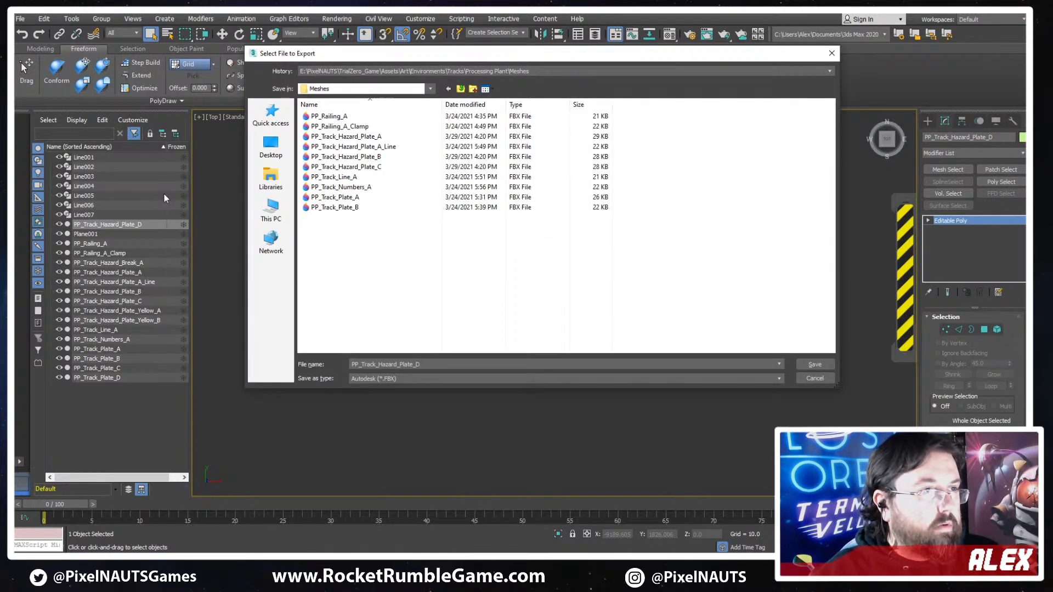
key(Return)
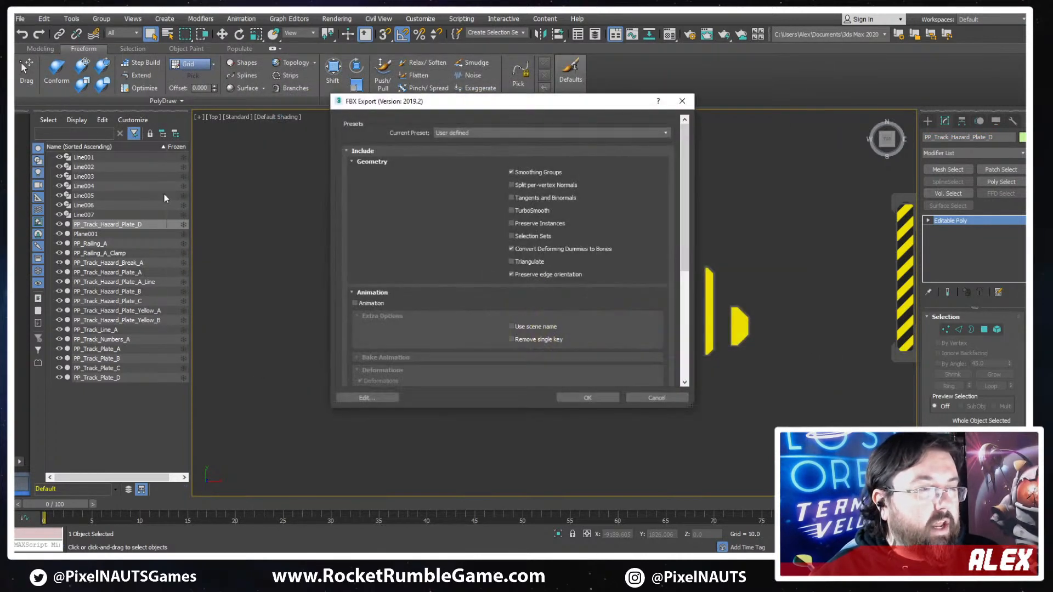
key(Return)
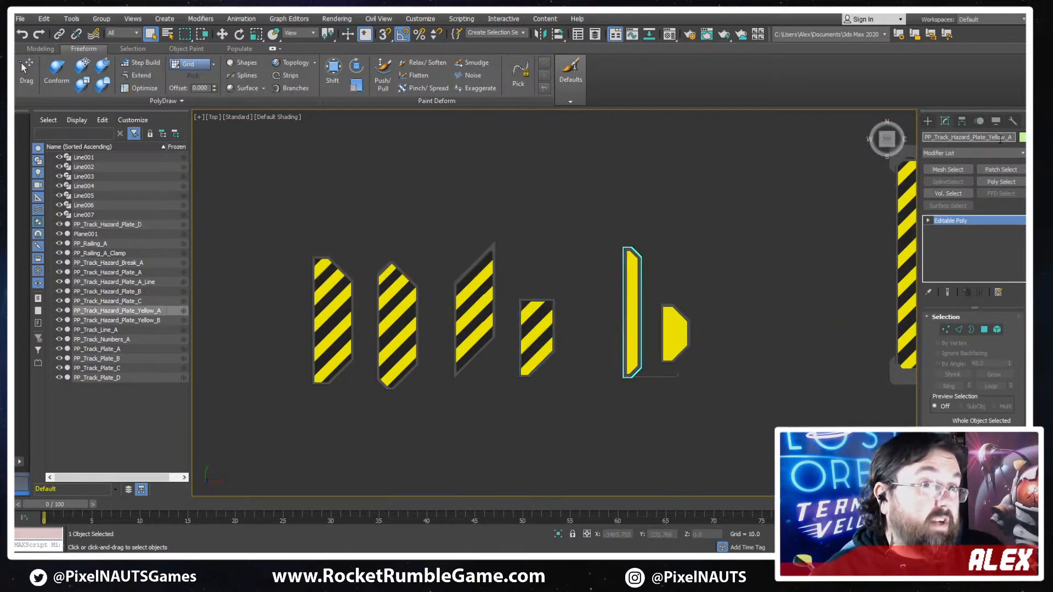
- Export only the tall narrow yellow plate to the Meshes folder as FBX file PP_Track_Hazard_Plate_Yellow_A, keeping the current options
click(20, 19)
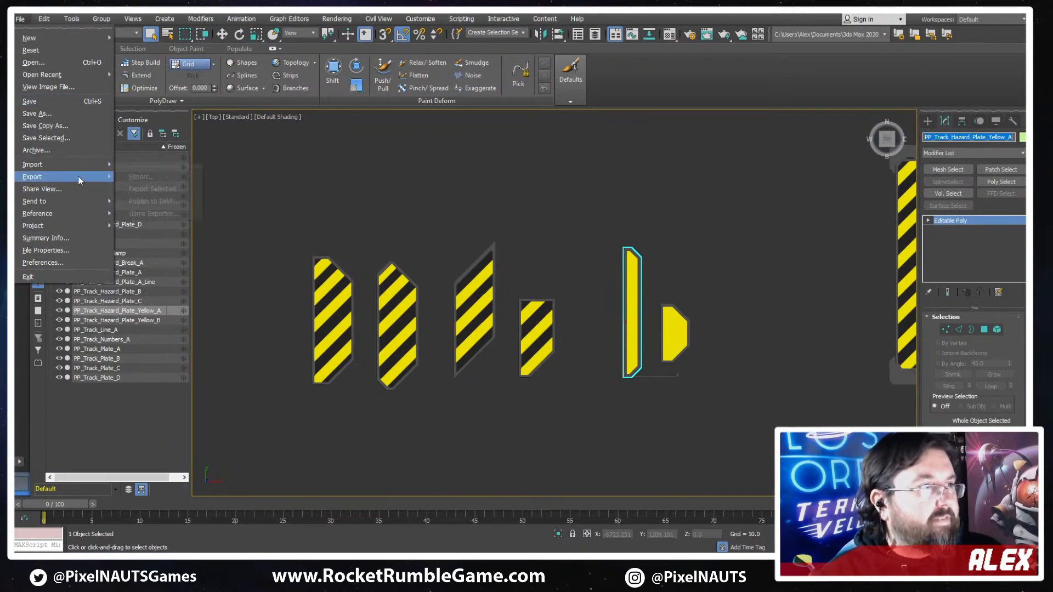
mouse_move(78, 176)
click(182, 193)
text(PP_Track_Hazard_Plate_Yellow_A)
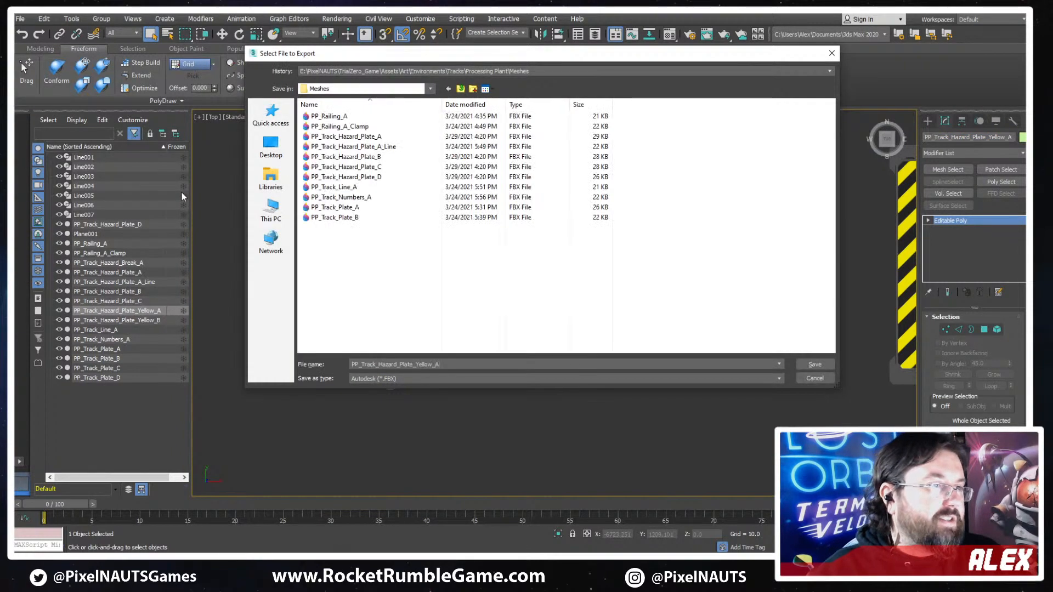
key(Return)
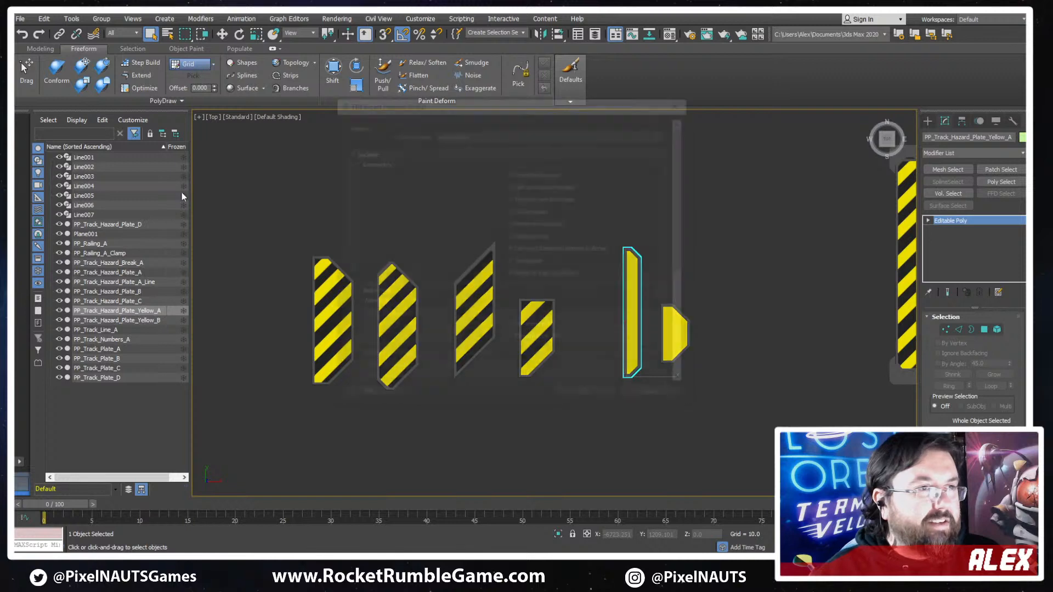
key(Return)
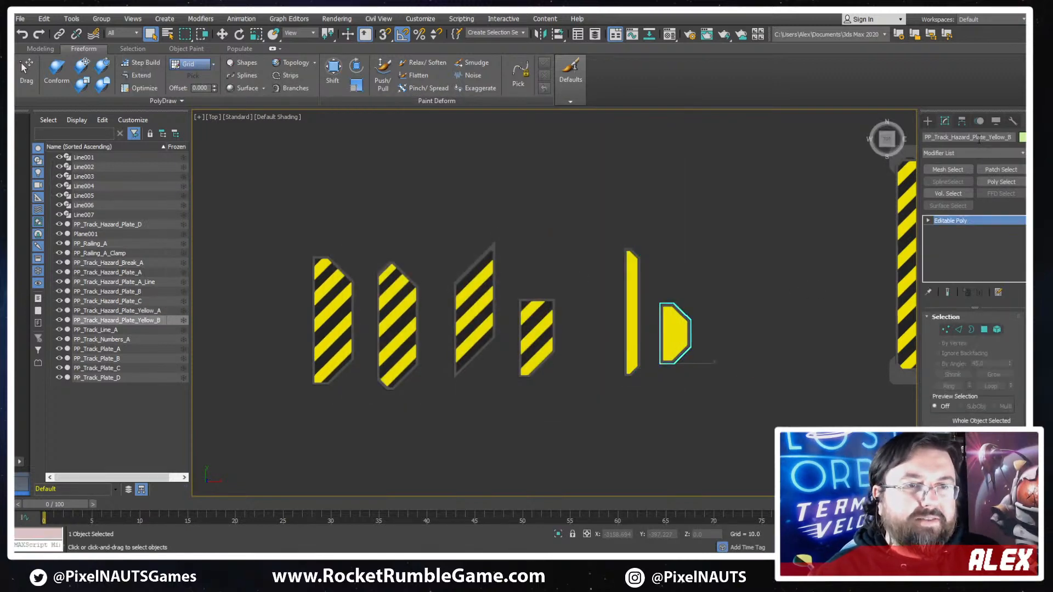
- Export only the short yellow plate to the Meshes folder as FBX file PP_Track_Hazard_Plate_Yellow_B, keeping the current options
click(22, 20)
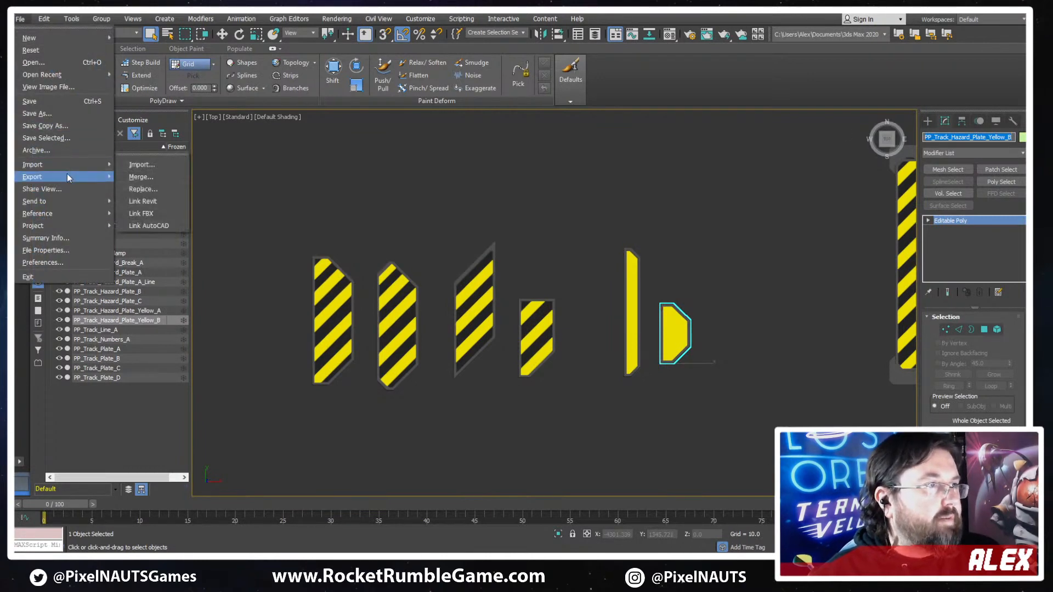
mouse_move(67, 177)
click(148, 189)
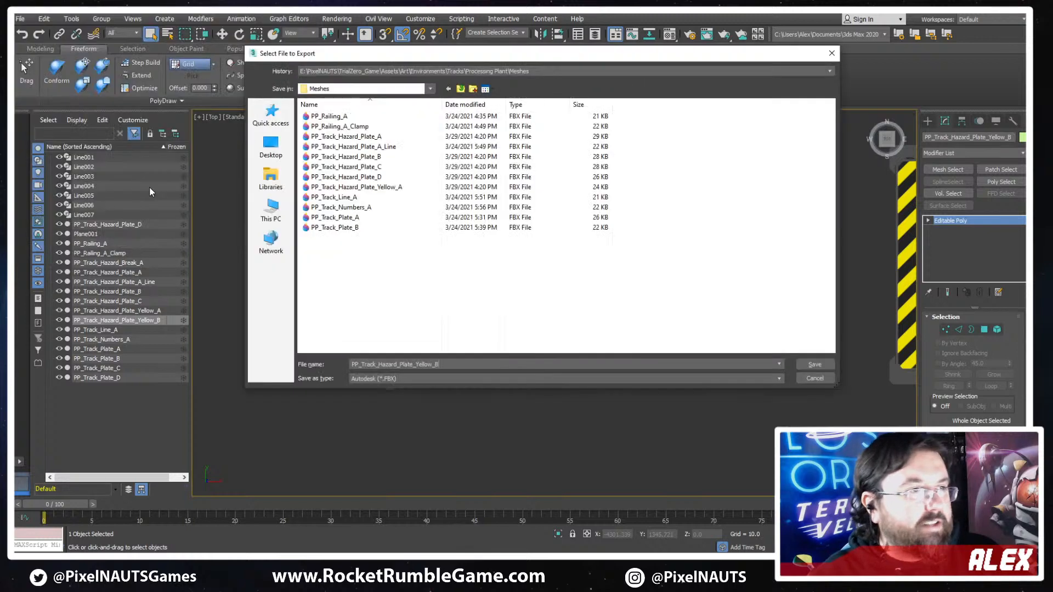
key(Return)
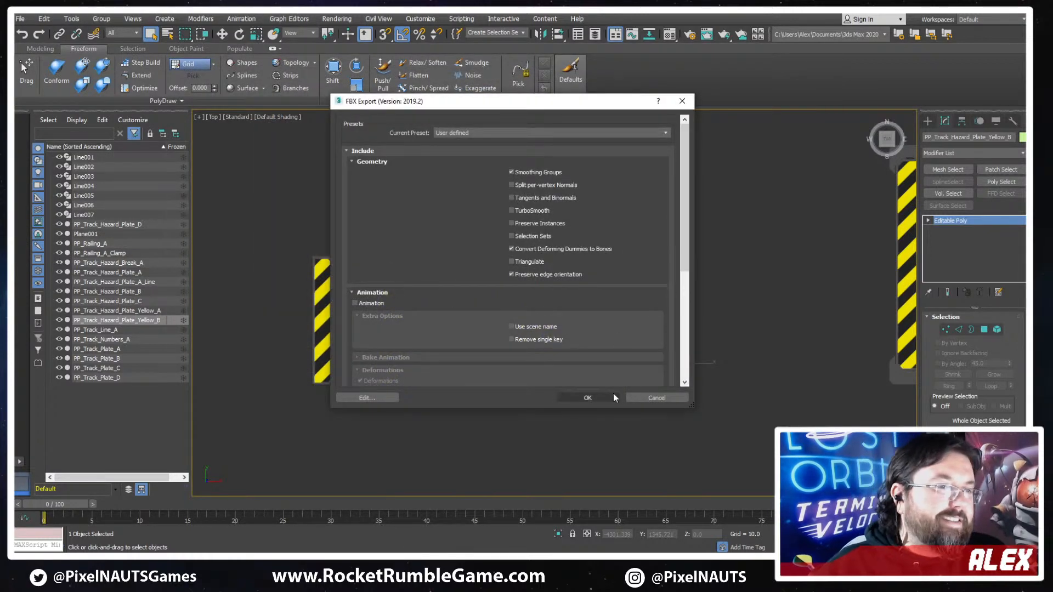
click(613, 396)
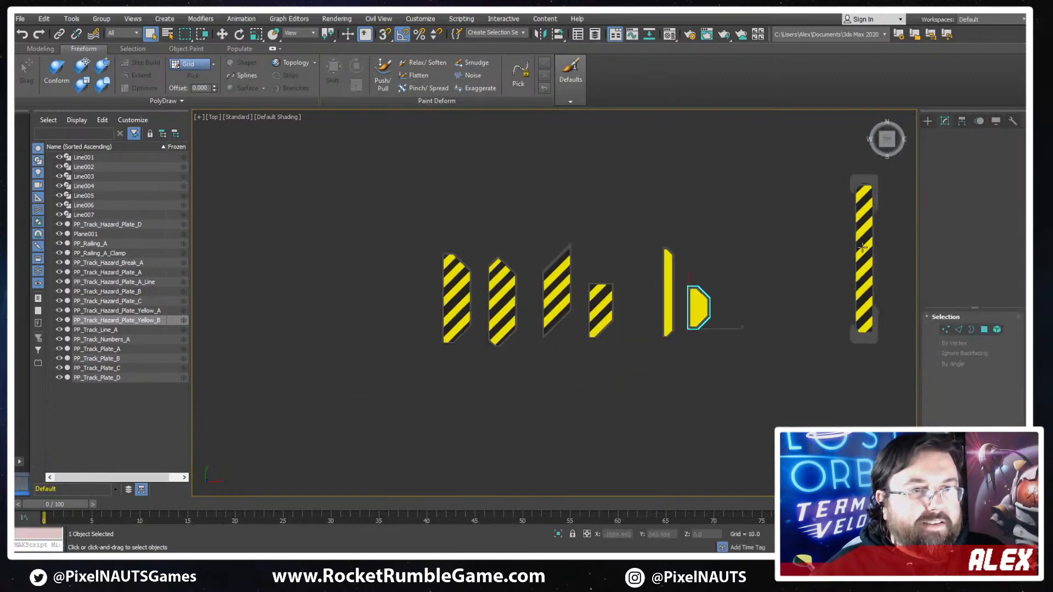
- Export only the long striped break piece to the Meshes folder as FBX file PP_Track_Hazard_Break_A, keeping the current options
click(862, 247)
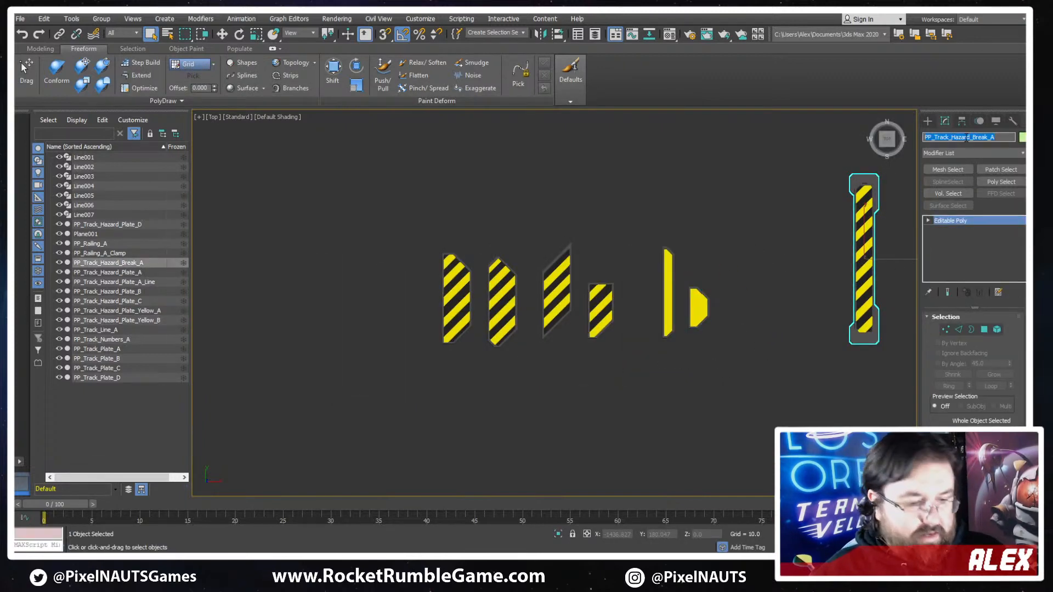
click(19, 18)
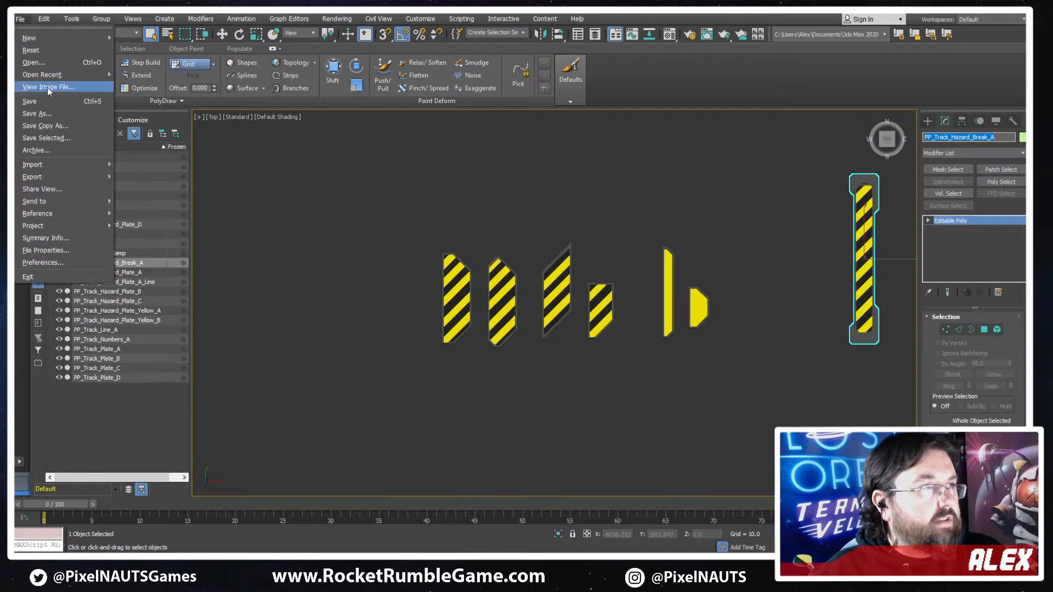
mouse_move(77, 171)
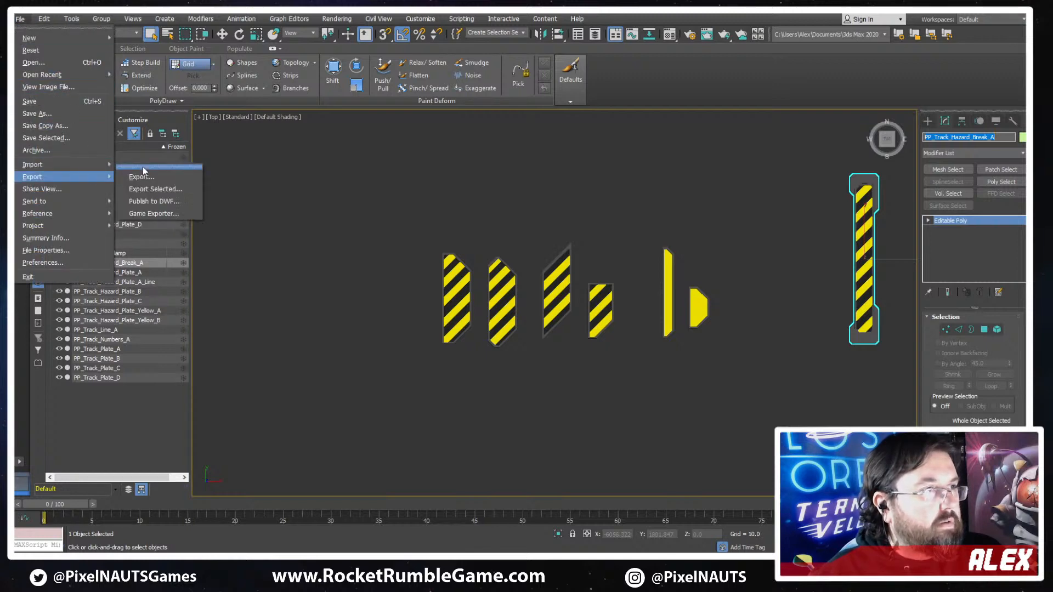
click(143, 189)
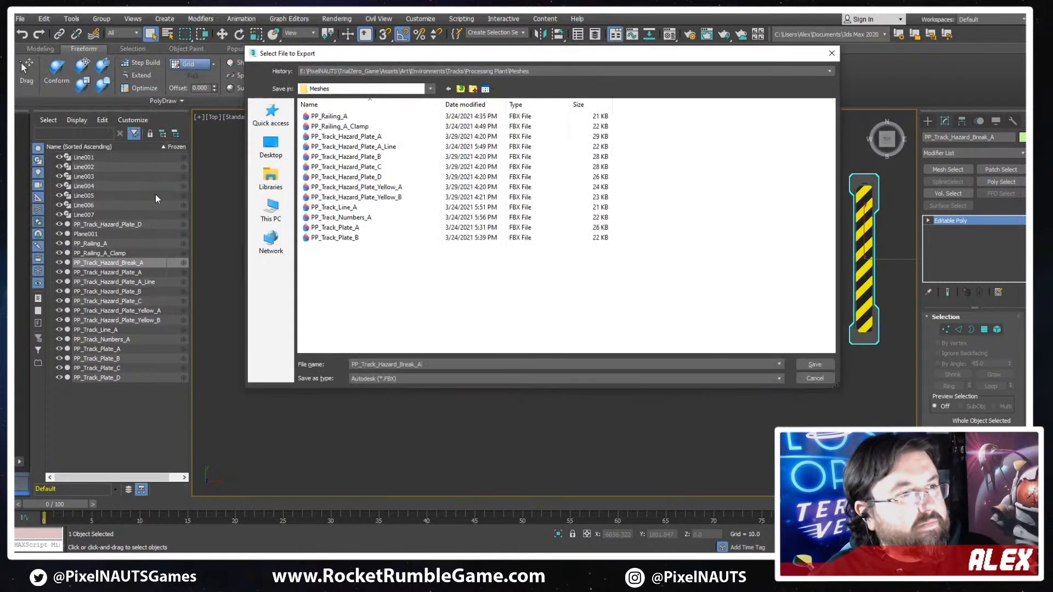
key(Return)
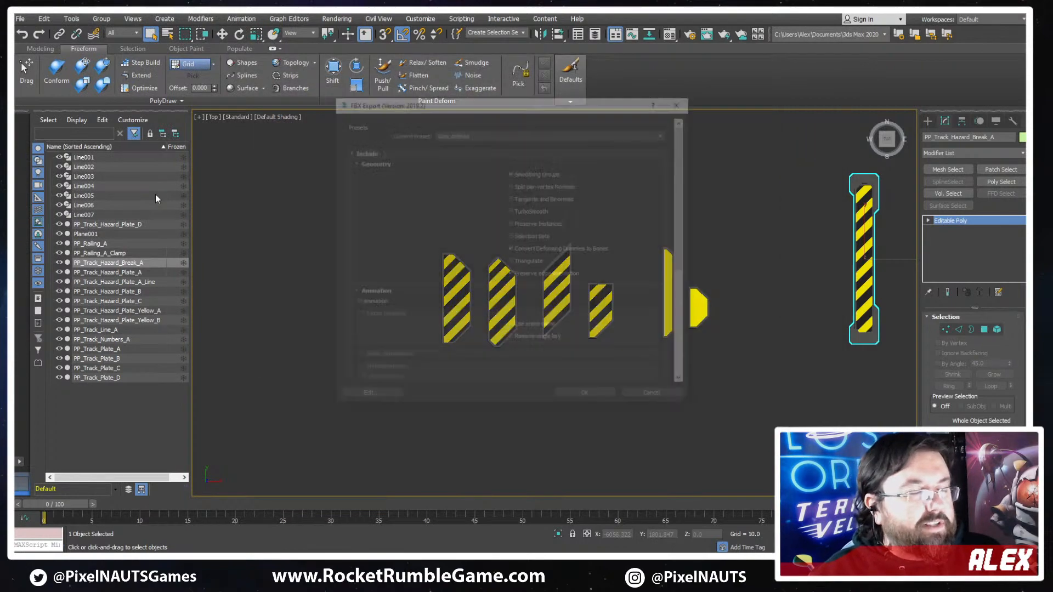
key(Return)
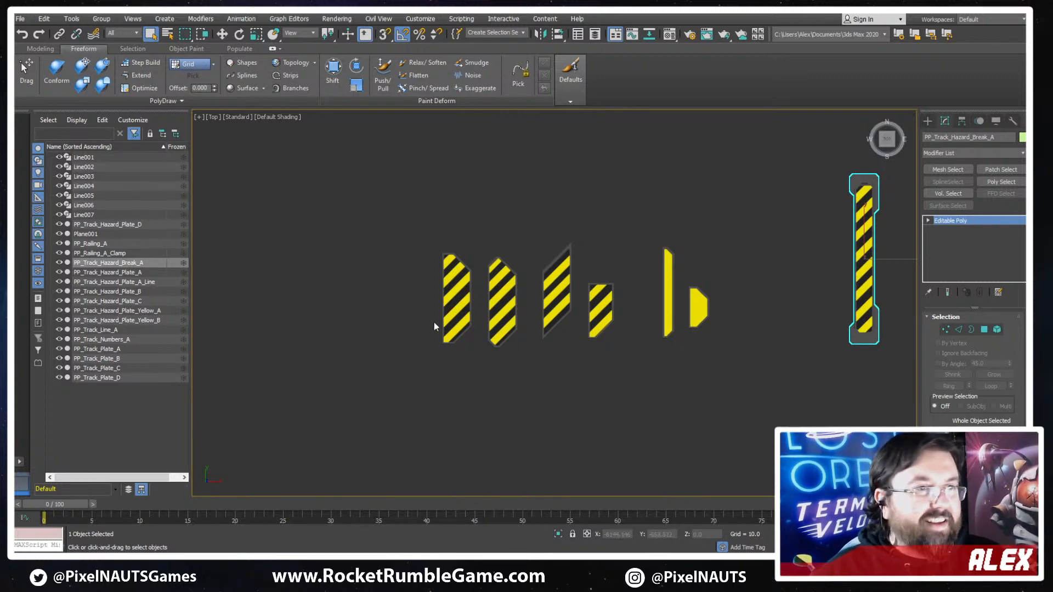
- Export only the largest dark plate as FBX file PP_Track_Plate_A, overwriting the existing file and keeping the current options
scroll(441, 301, down, 5)
scroll(482, 301, up, 7)
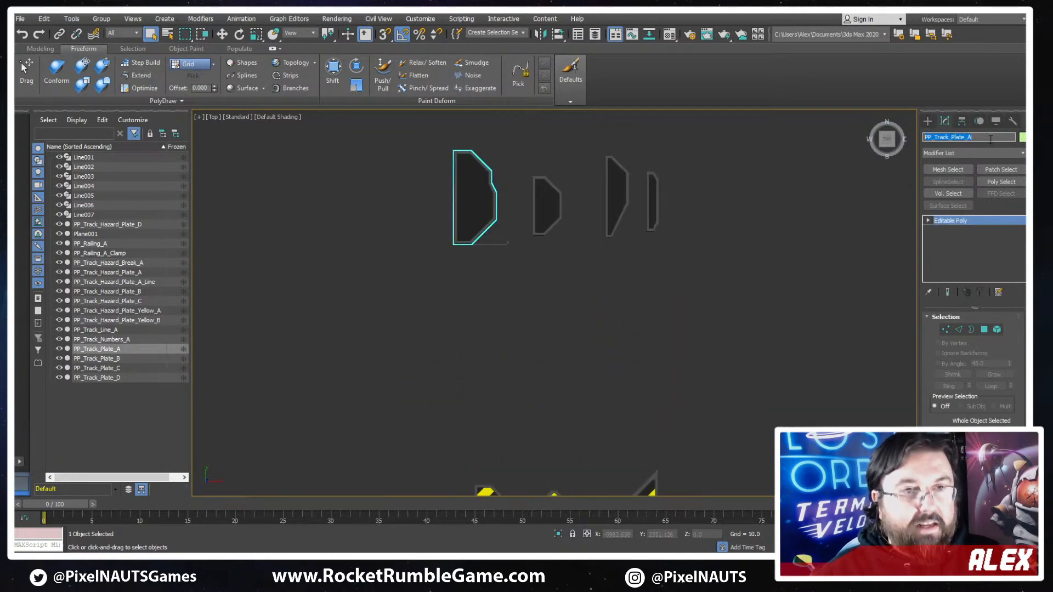
click(19, 19)
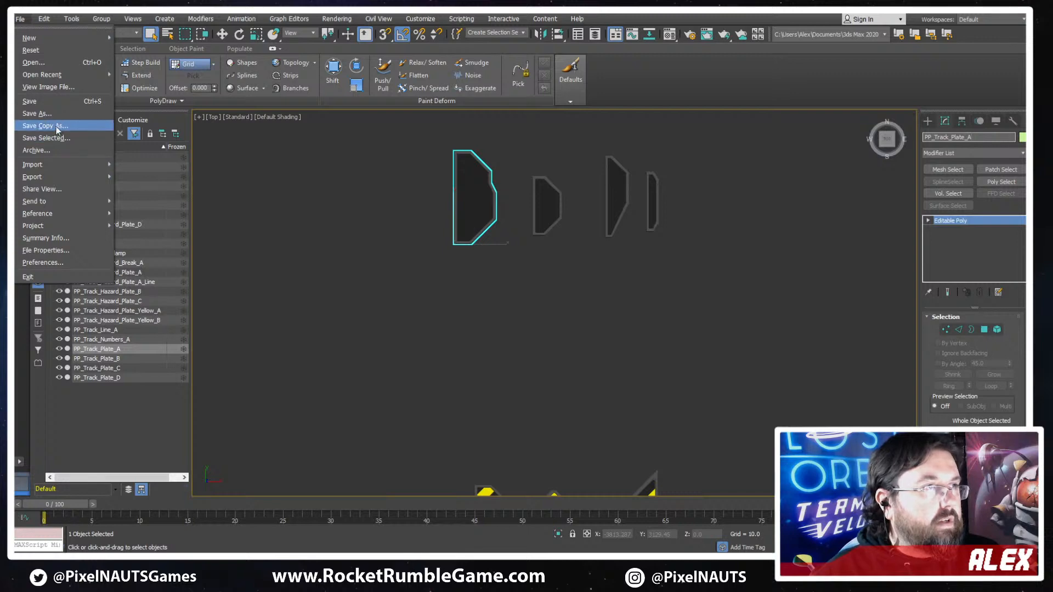
mouse_move(81, 177)
click(170, 191)
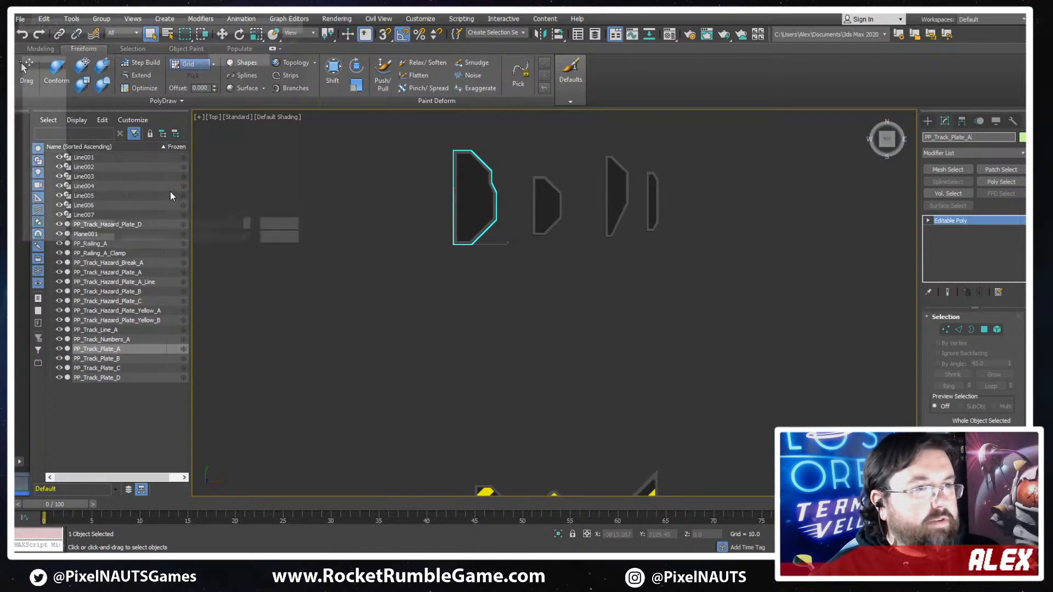
key(Return)
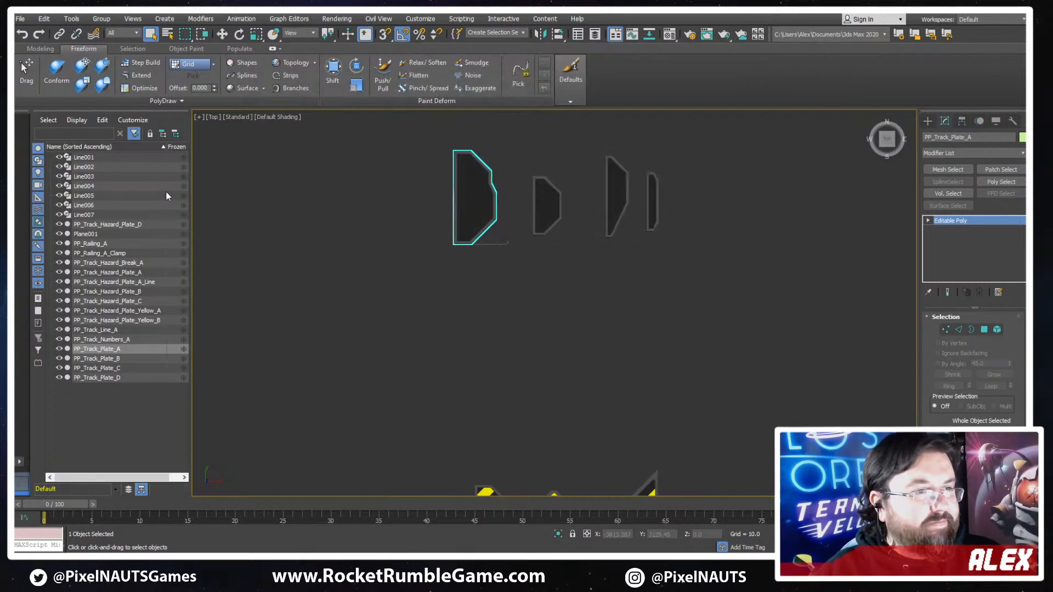
key(Return)
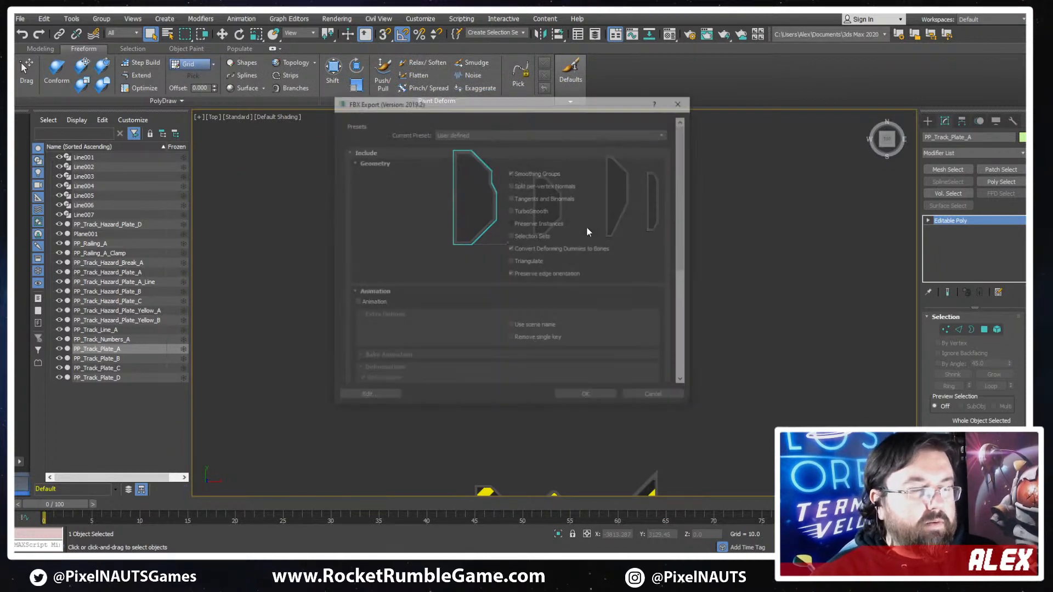
click(600, 399)
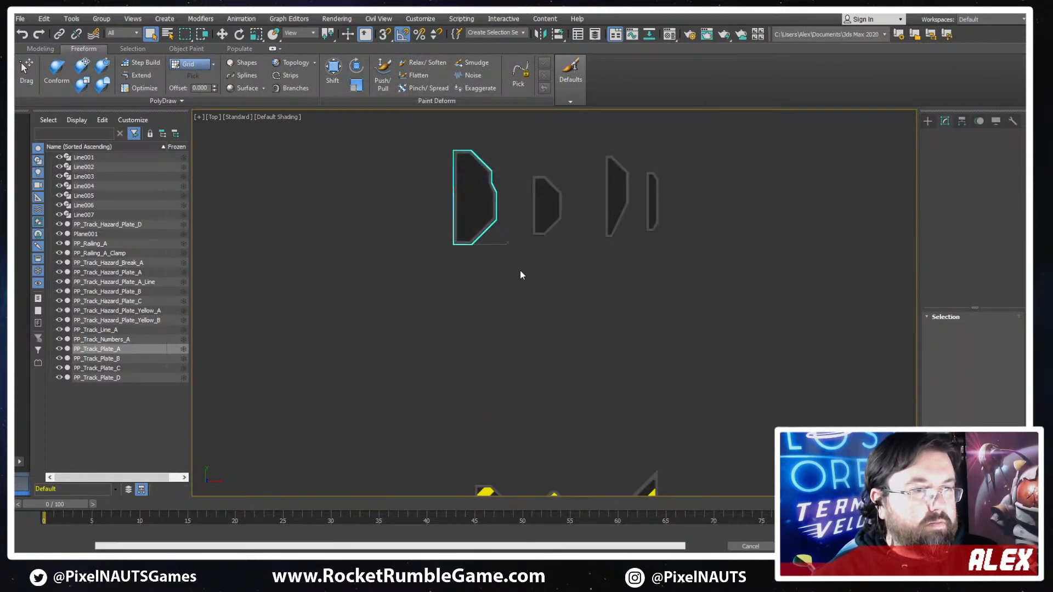
- Export only the second dark plate as FBX file PP_Track_Plate_B, overwriting the existing file and keeping the current options
click(544, 220)
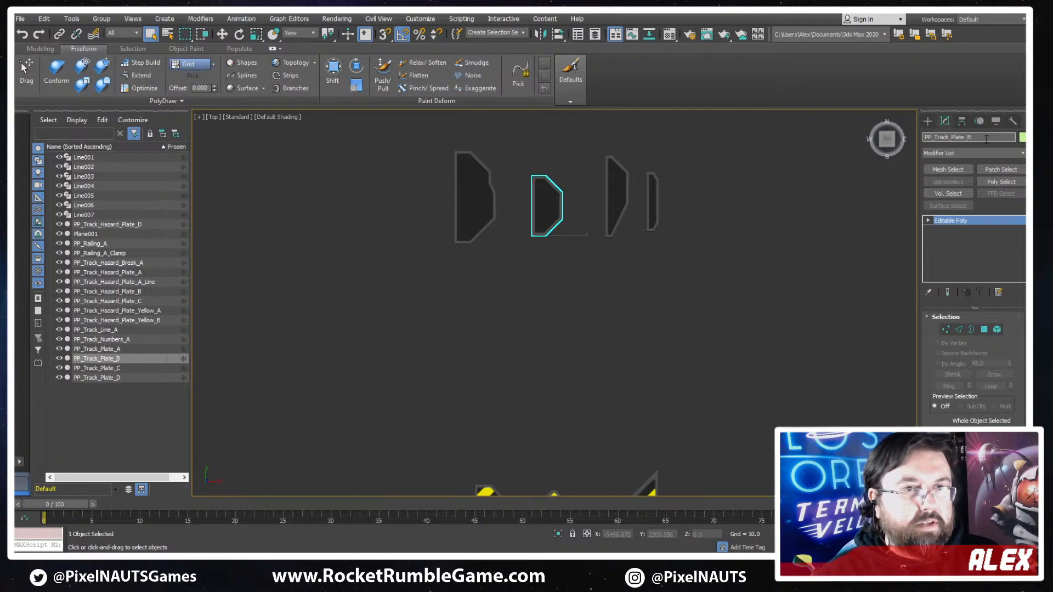
click(20, 19)
mouse_move(95, 176)
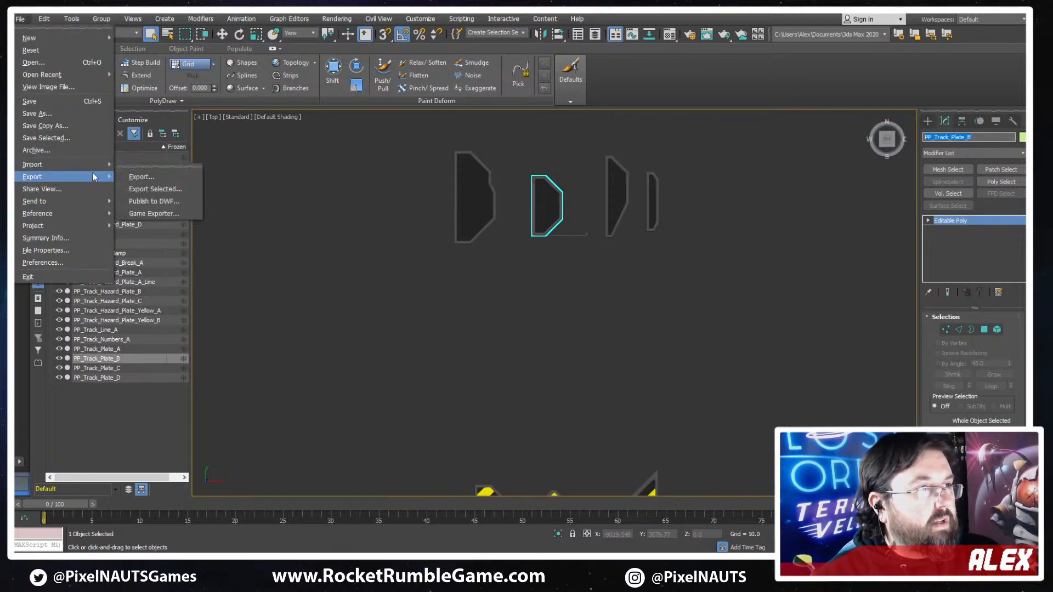
click(146, 189)
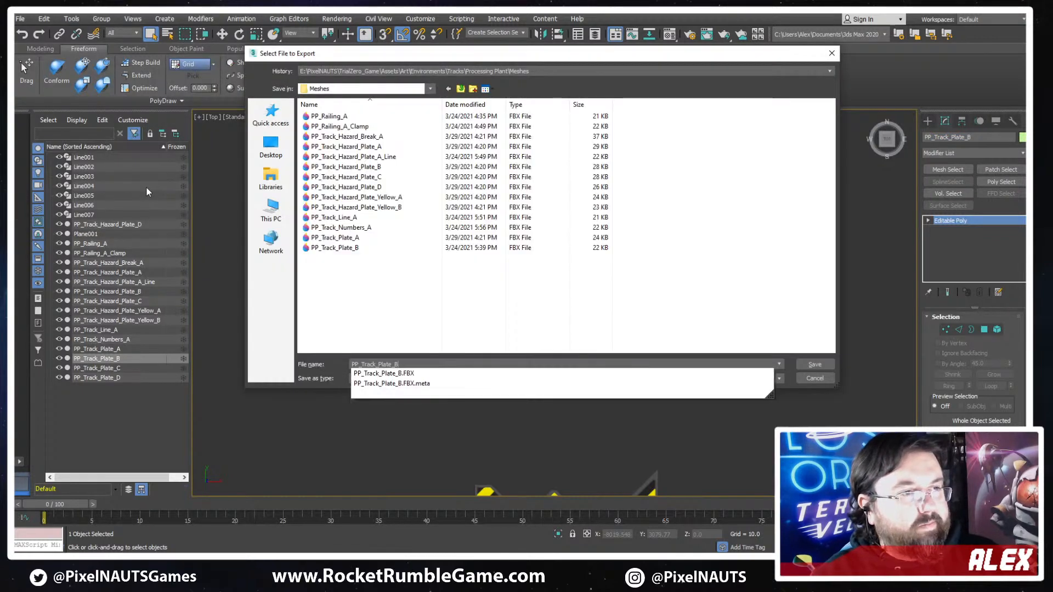
key(Escape)
key(Return)
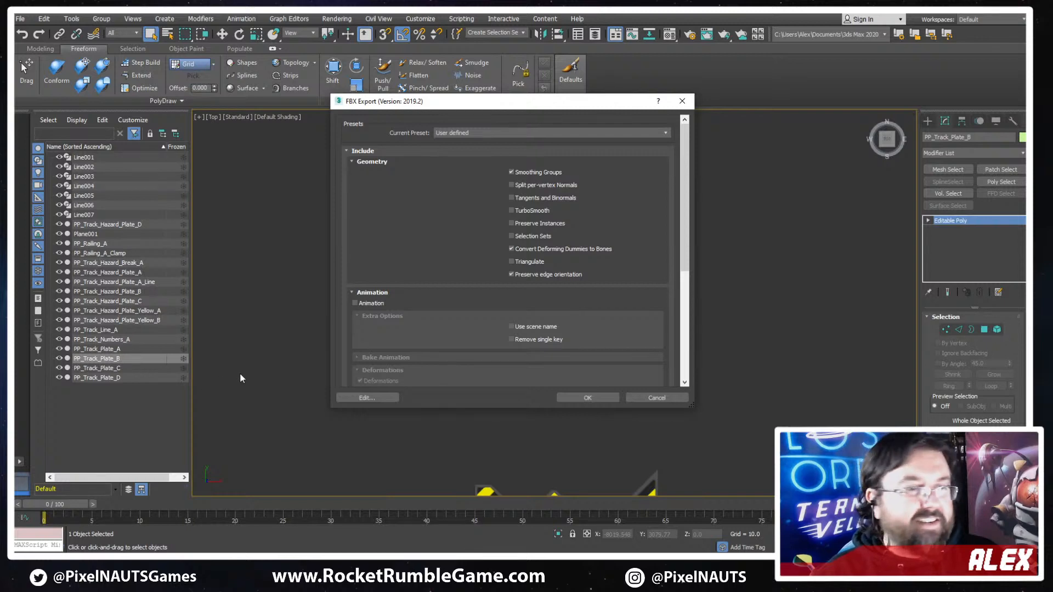
click(572, 399)
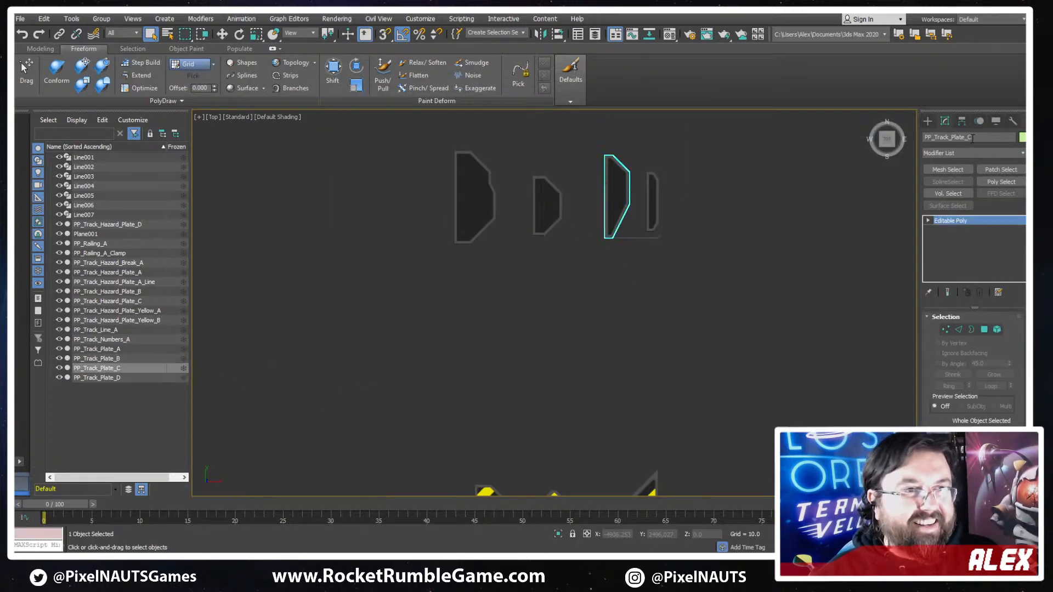
- Export only the third dark plate to the Meshes folder as FBX file PP_Track_Plate_C, keeping the current options
key(w)
click(974, 138)
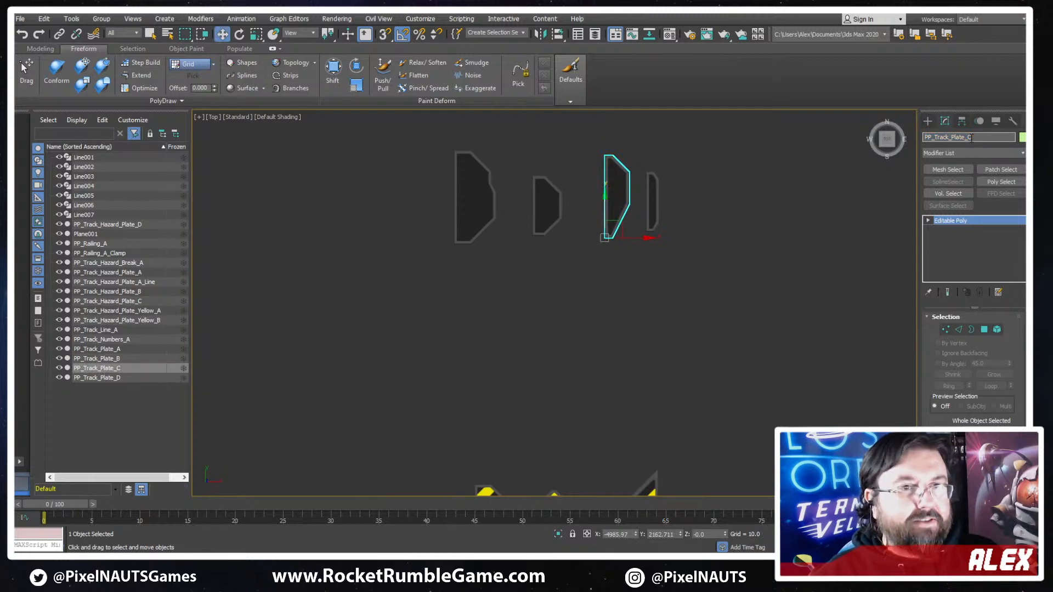
click(20, 19)
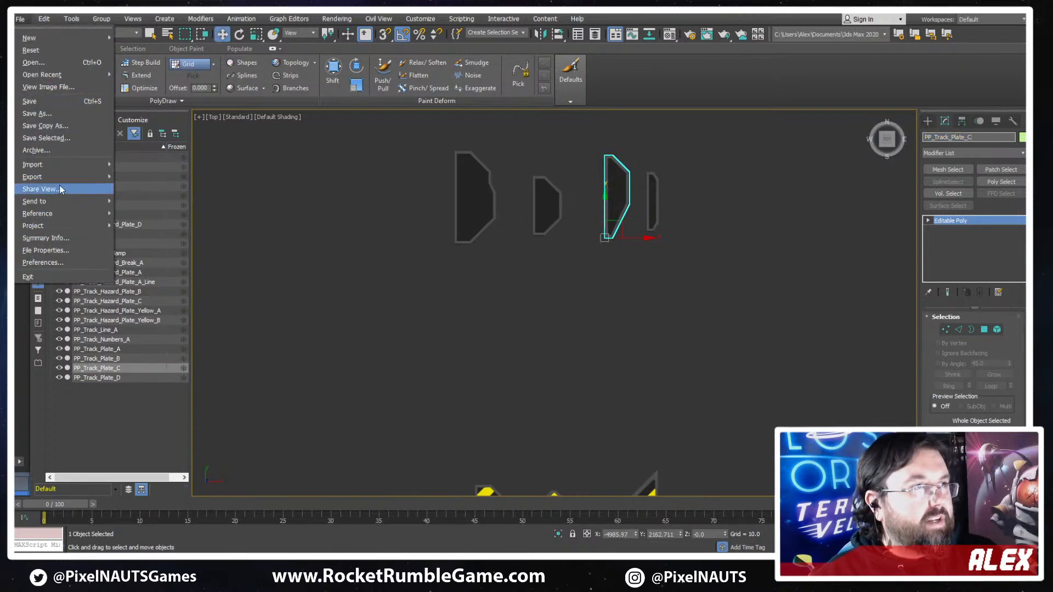
mouse_move(61, 180)
click(139, 183)
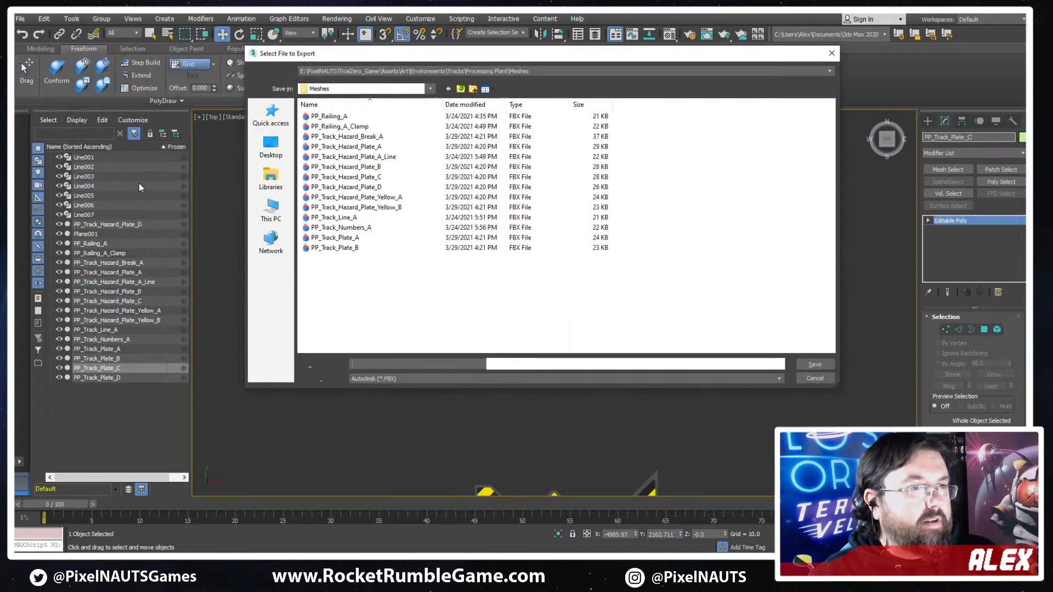
key(Return)
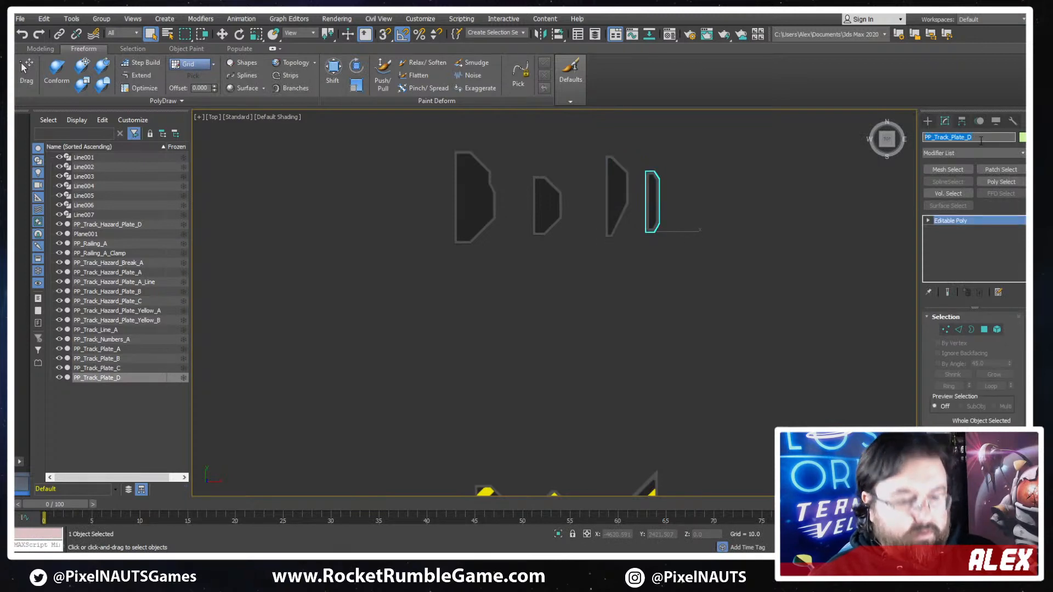
- Export only the fourth dark plate to the Meshes folder as FBX file PP_Track_Plate_D, keeping the current options
click(20, 18)
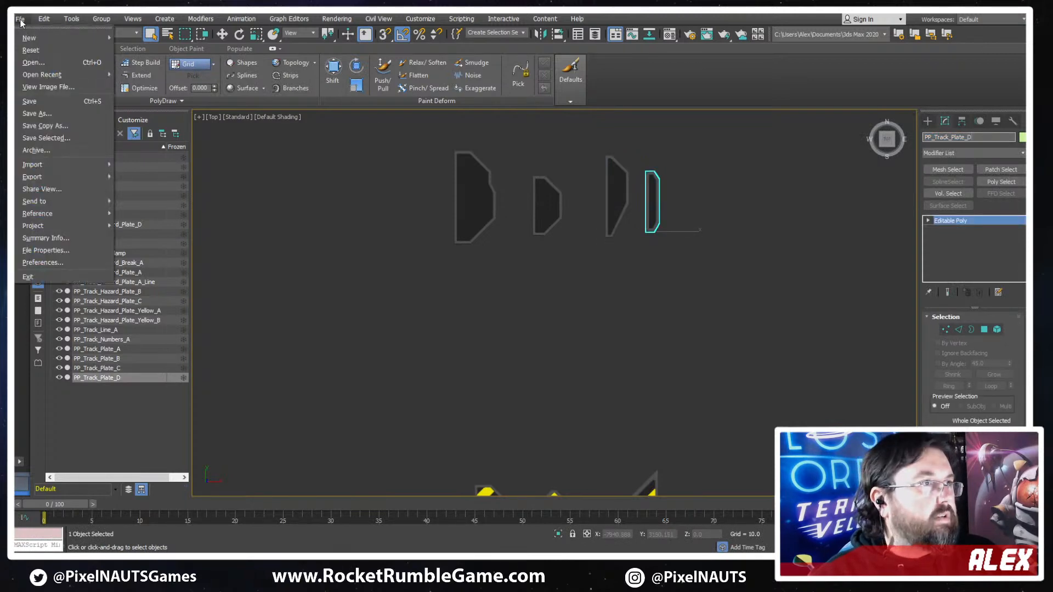
mouse_move(64, 177)
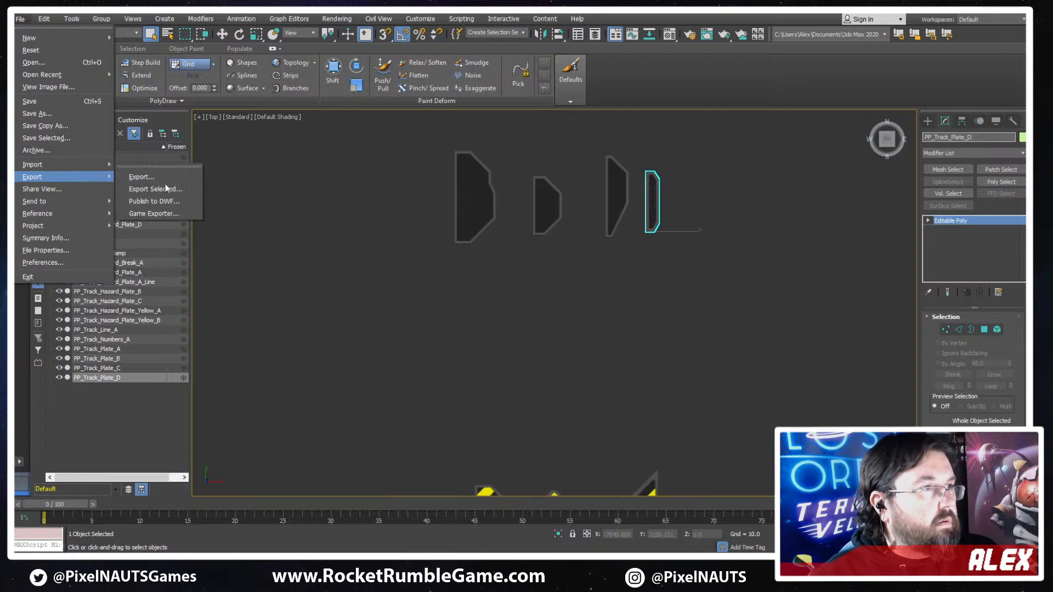
click(153, 189)
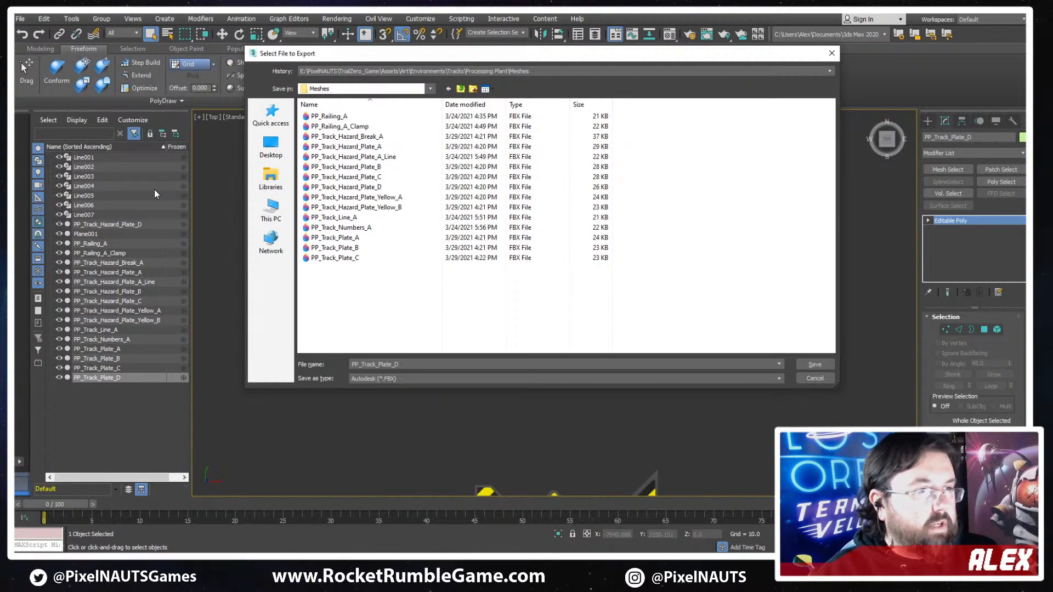
key(Return)
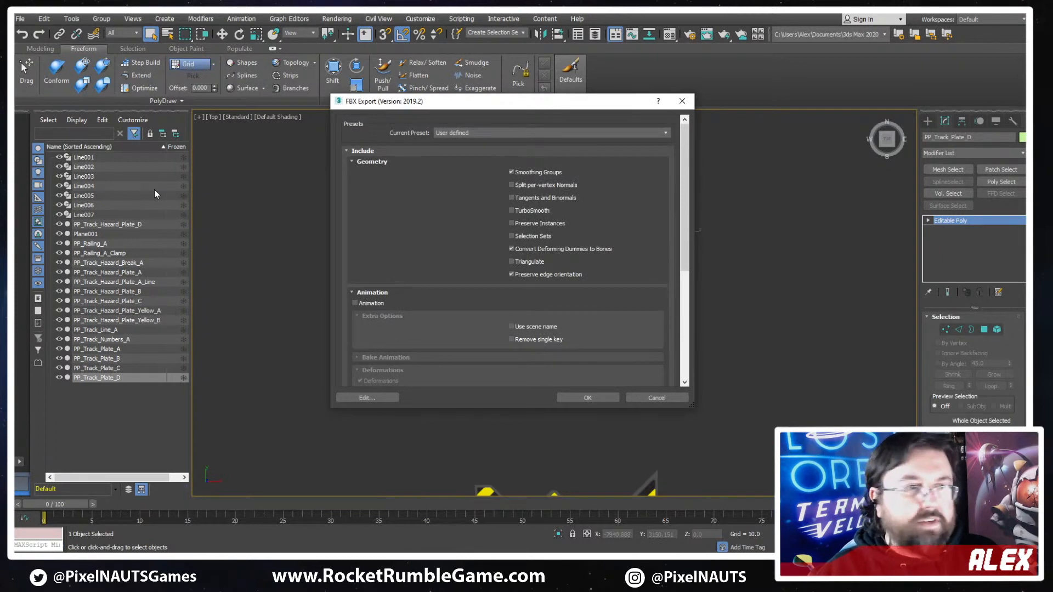
key(Return)
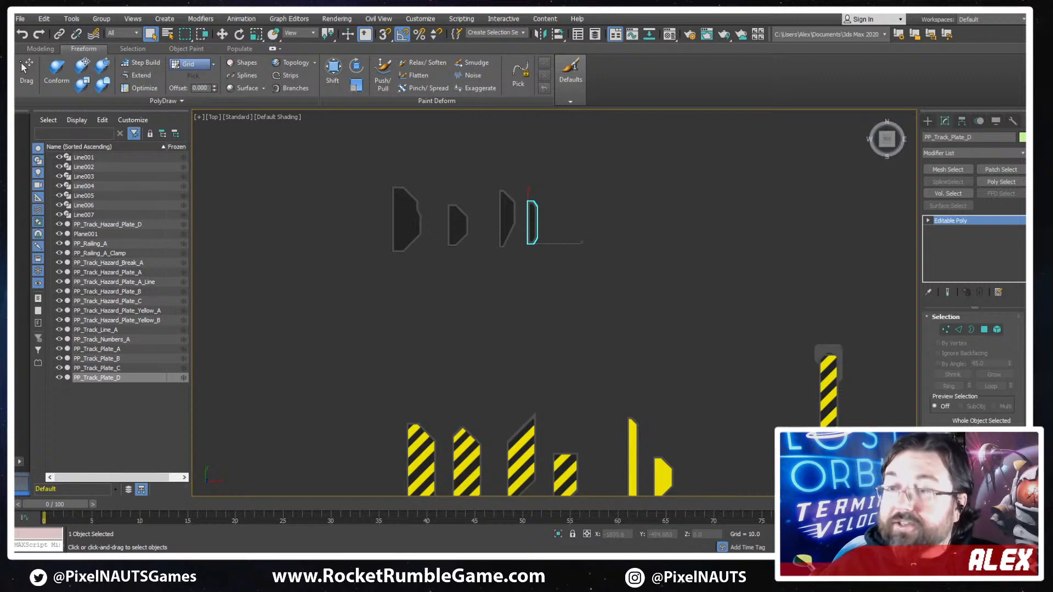
scroll(563, 261, down, 2)
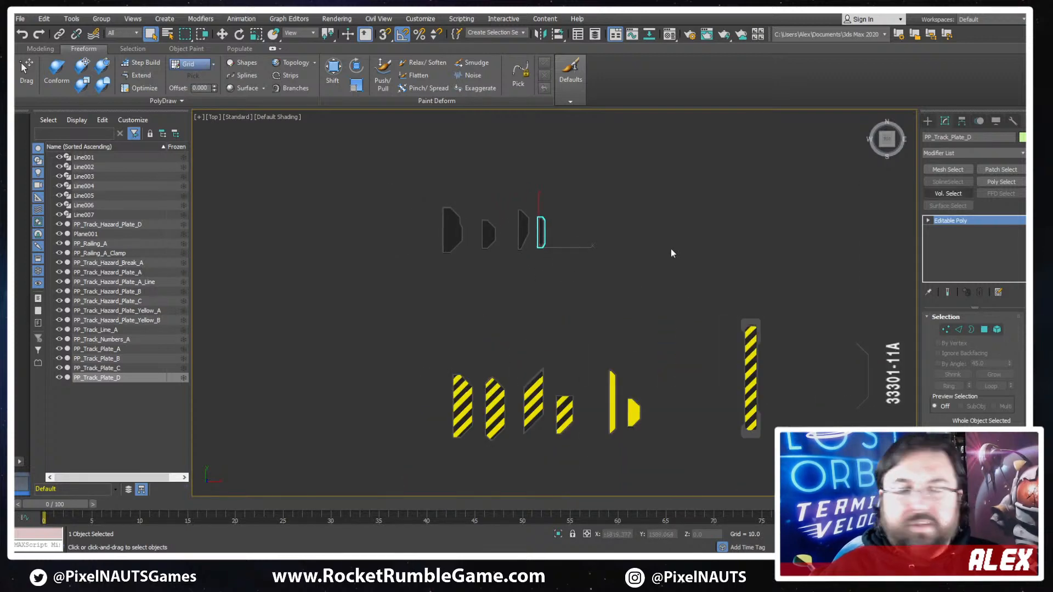
scroll(564, 270, up, 4)
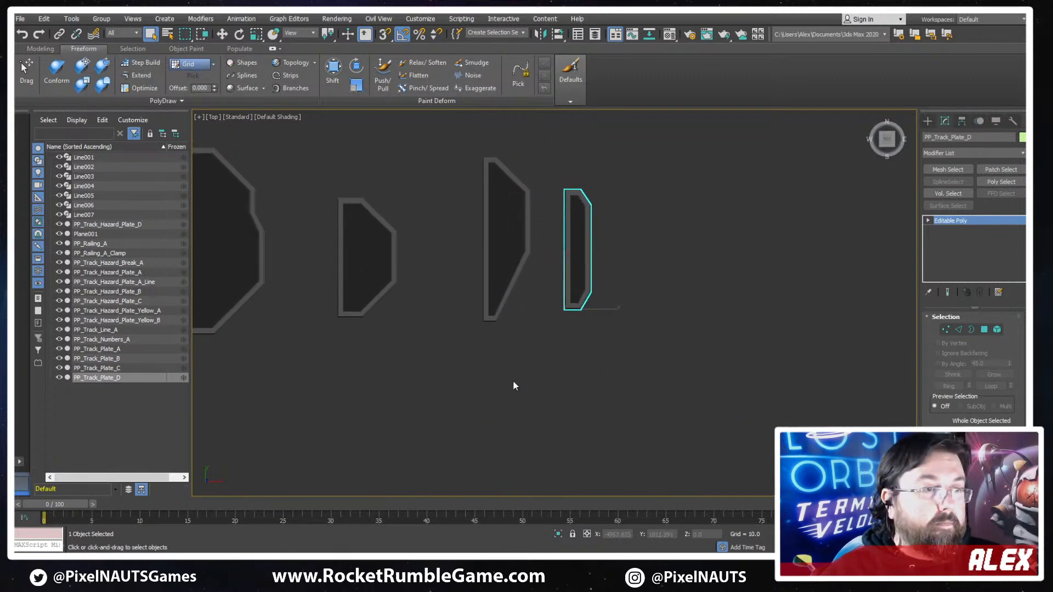
scroll(514, 384, down, 5)
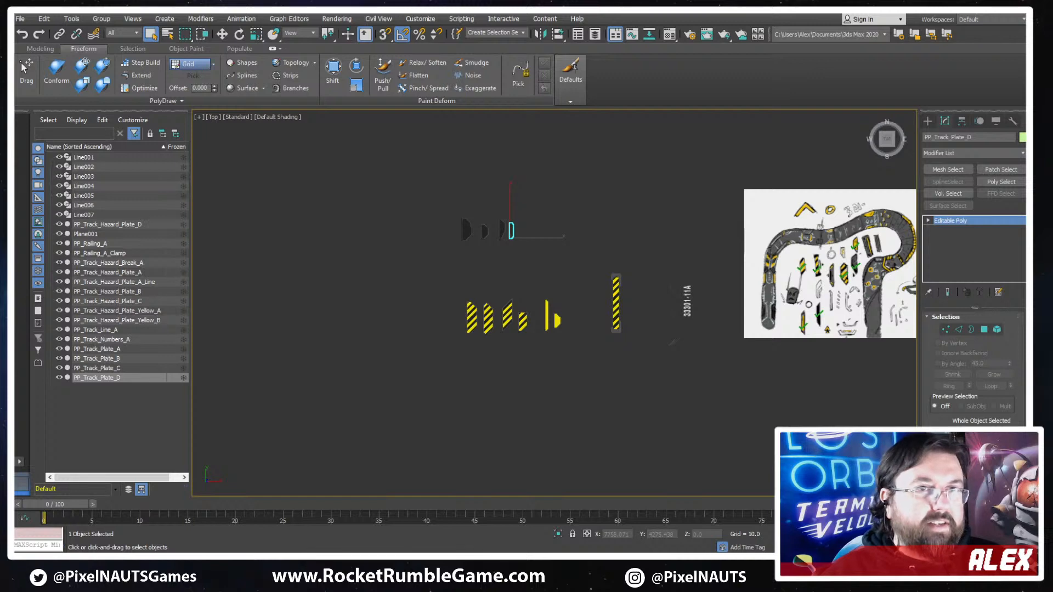
- Switch to the Unity editor and delete the two MiningMachine_Block_B pieces standing beside the track railing next to the rock
key(alt+Tab)
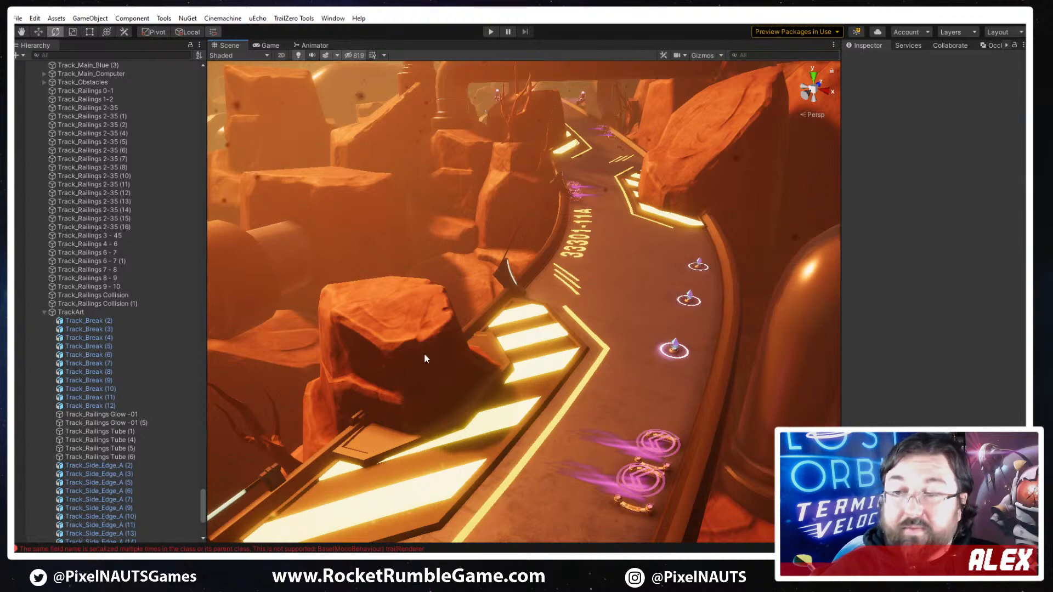
alt+drag(425, 357, 495, 399)
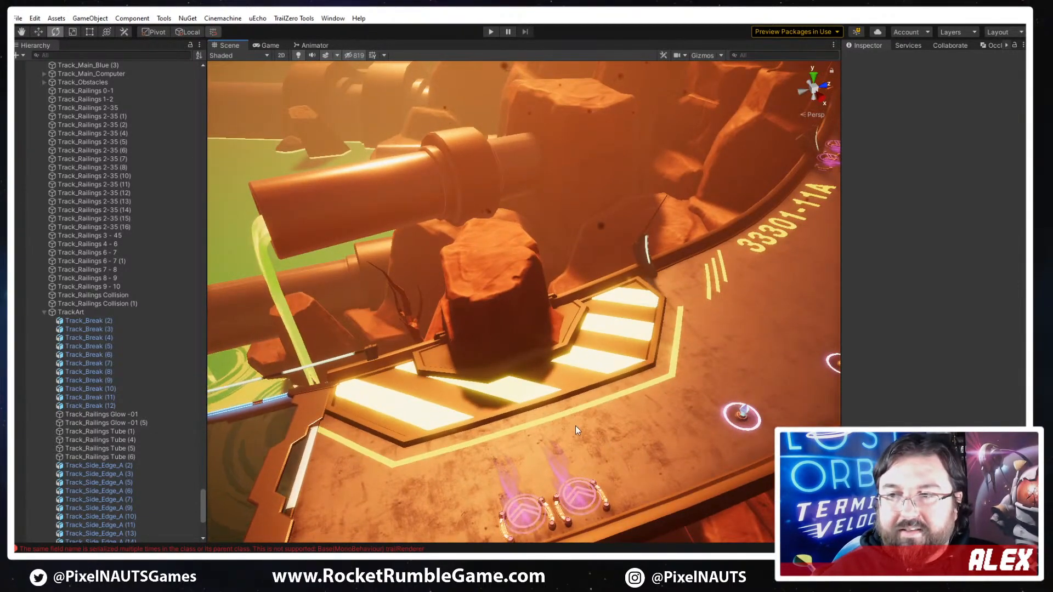
alt+drag(531, 400, 283, 294)
click(383, 215)
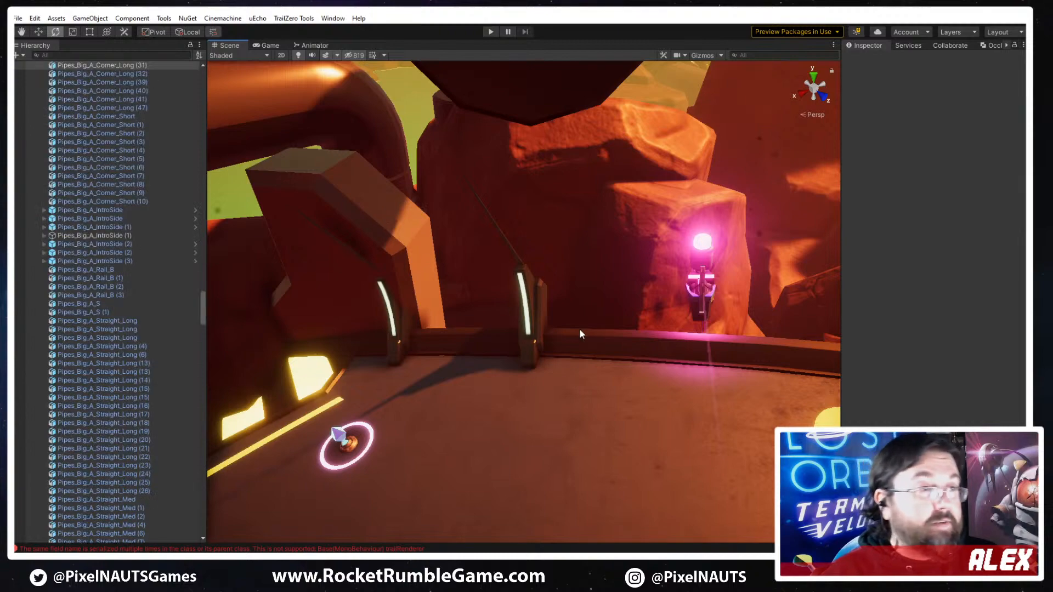
key(f)
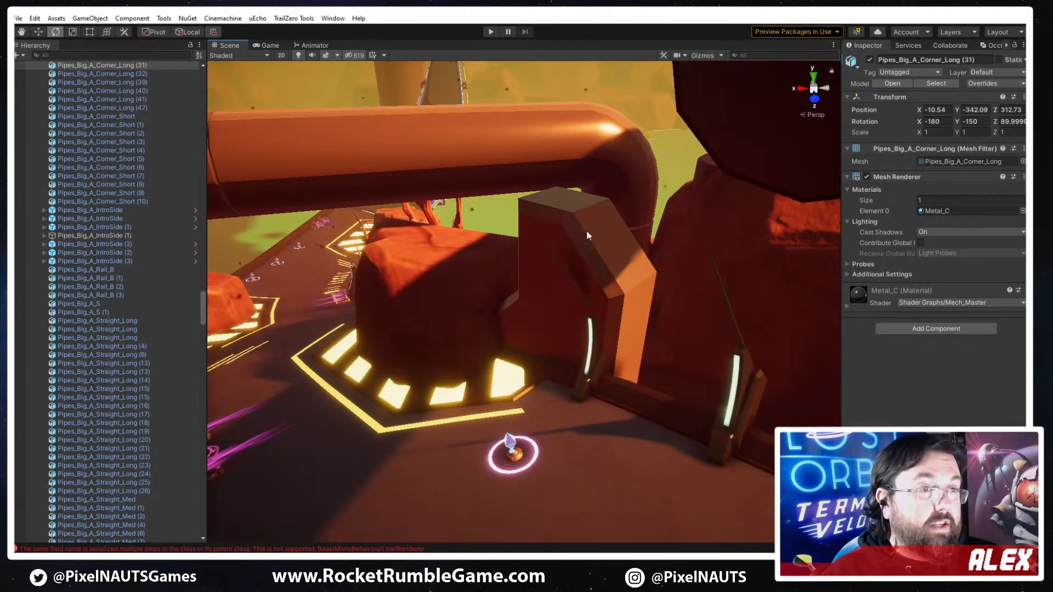
alt+drag(541, 261, 536, 331)
click(536, 333)
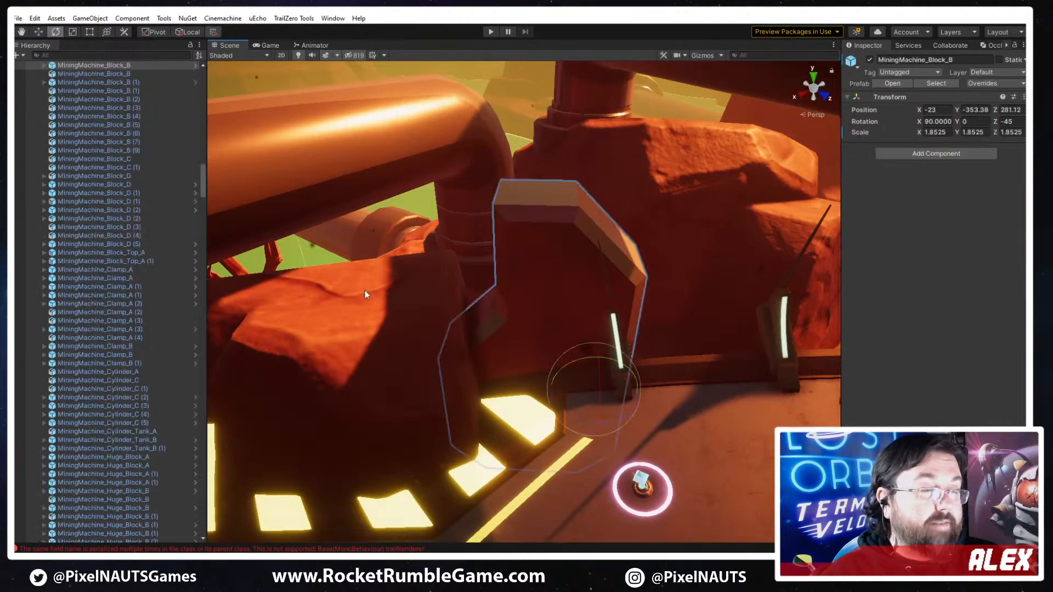
right_drag(370, 437, 643, 308)
key(Delete)
click(579, 368)
key(Delete)
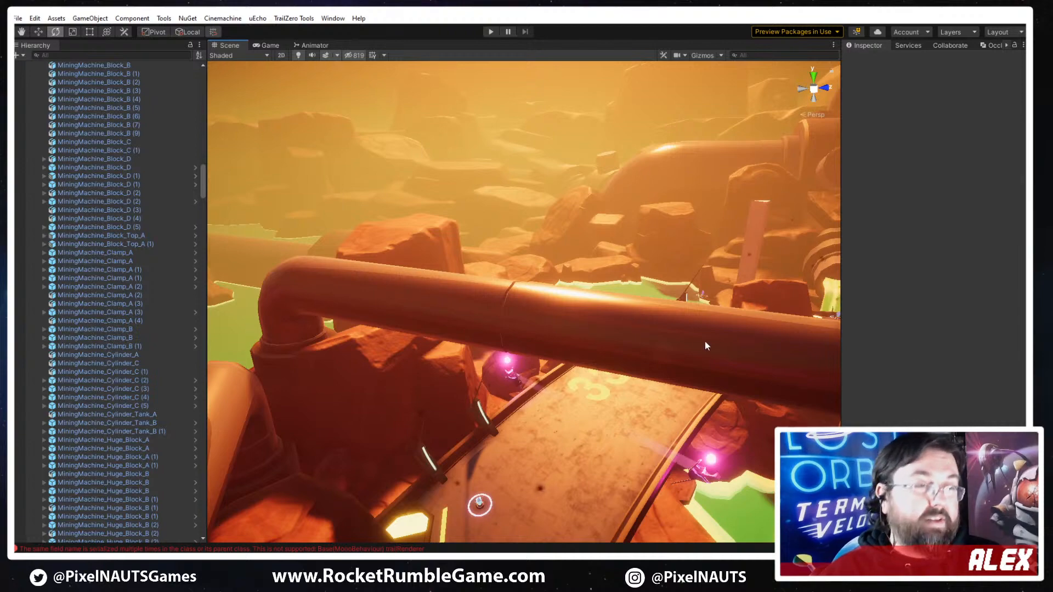
- Examine the track, hazard plates, pipes and rocks along the curve around the 33301-11A marking
right_drag(705, 341, 678, 518)
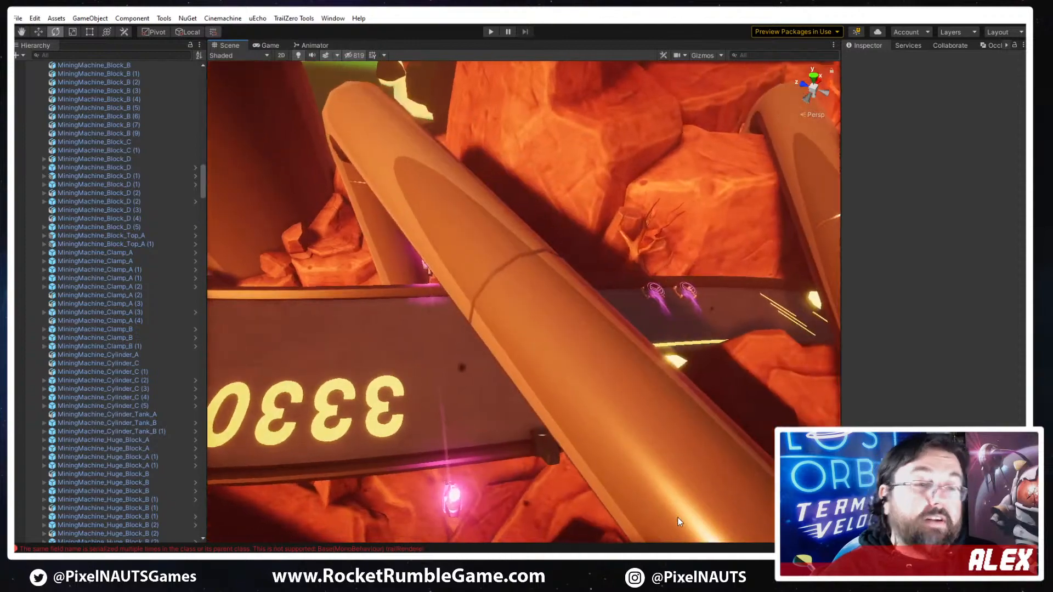
right_drag(715, 480, 617, 436)
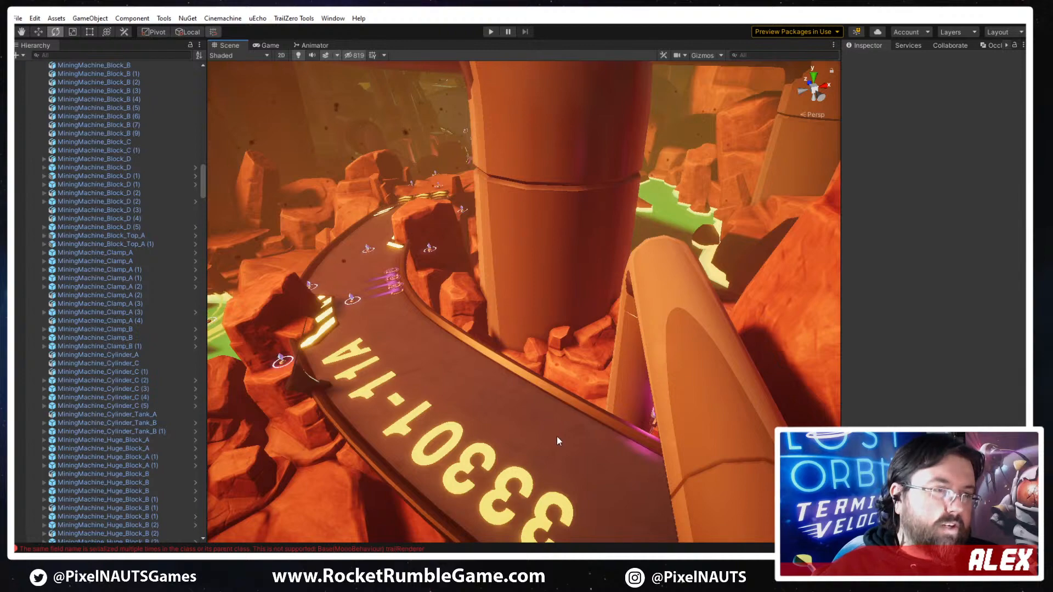
right_drag(557, 436, 495, 437)
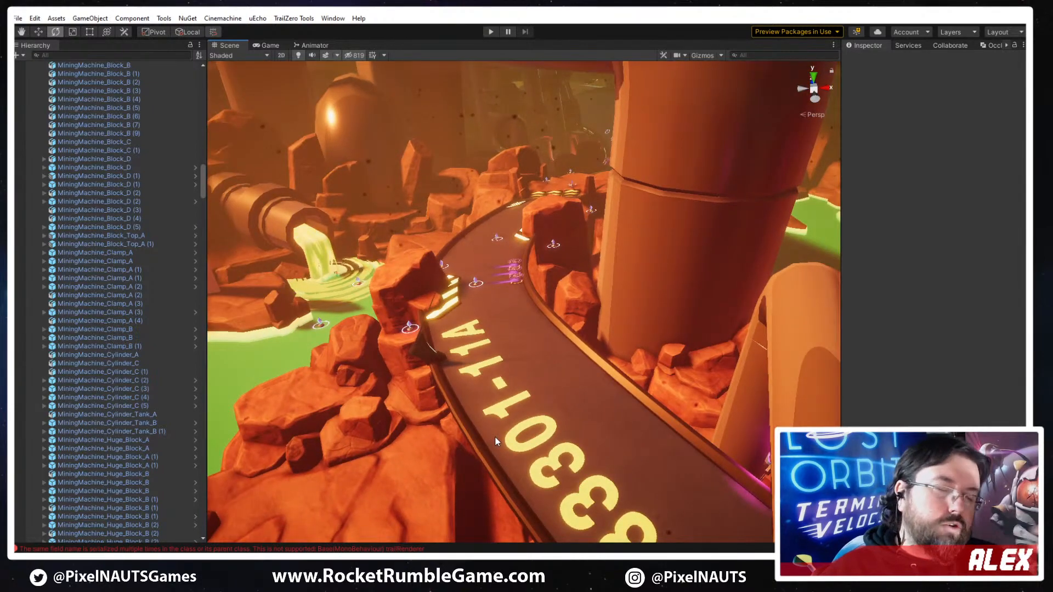
right_drag(686, 341, 445, 364)
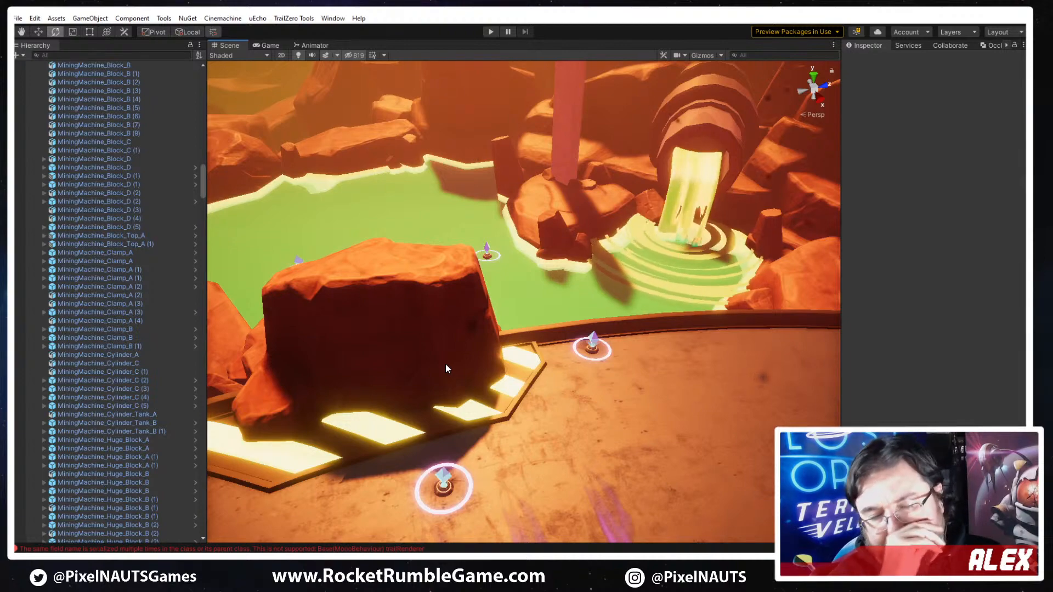
right_drag(445, 363, 529, 376)
right_drag(462, 338, 221, 339)
right_drag(693, 324, 719, 359)
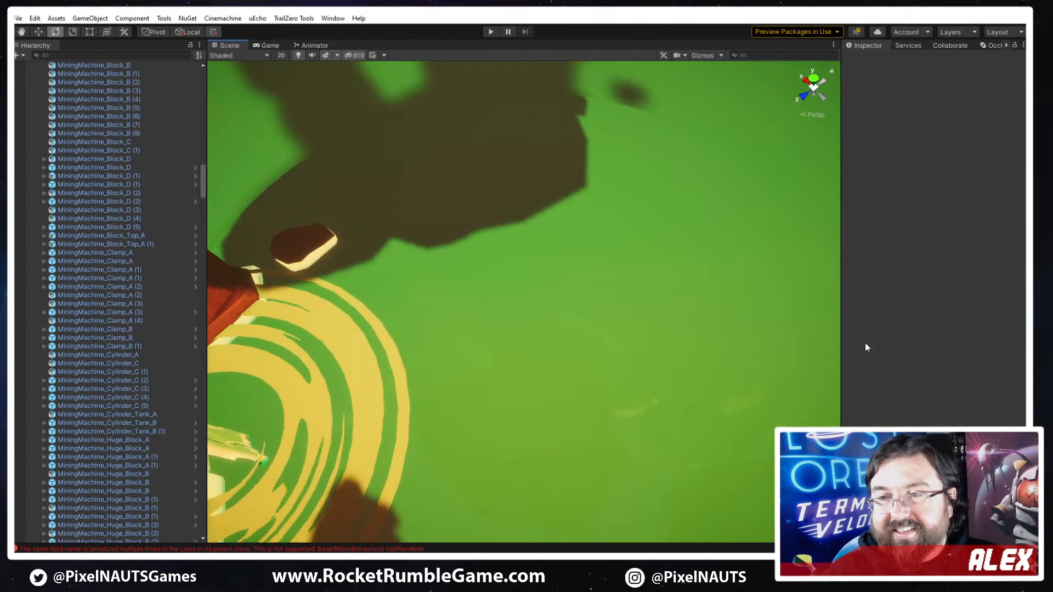
right_drag(831, 289, 518, 254)
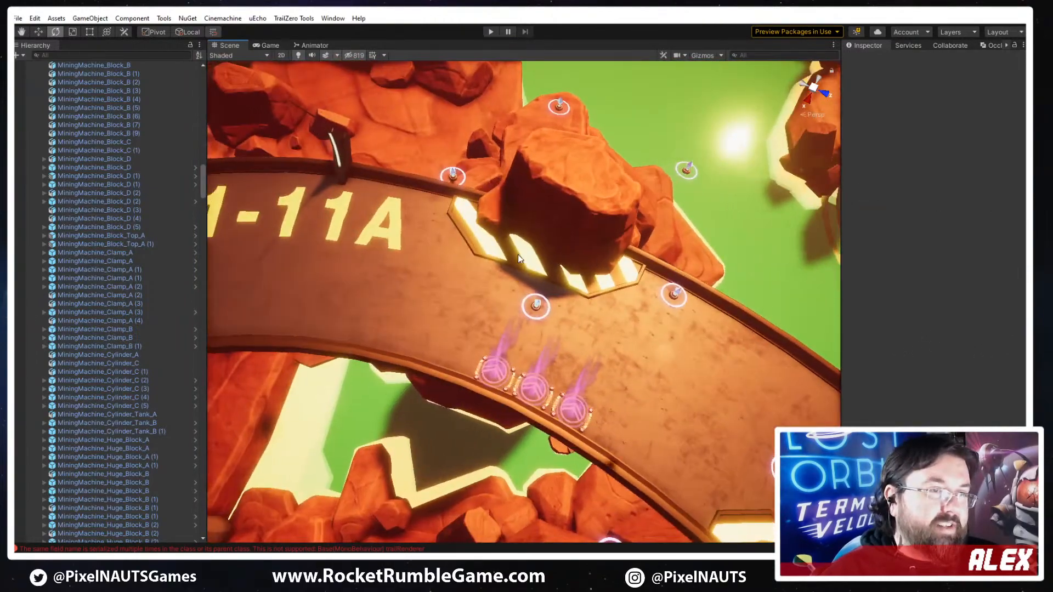
- Duplicate the striped hazard plate under the rock beside the 33301-11A marking and show the copy's clip range handles in the scene
click(509, 255)
right_drag(381, 299, 584, 305)
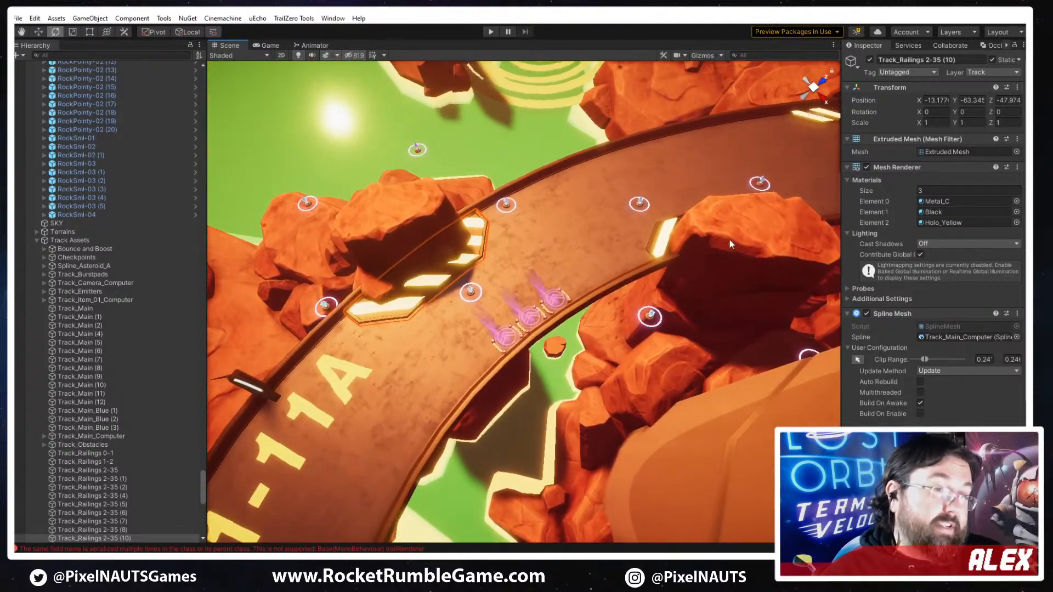
right_drag(655, 274, 643, 233)
key(ctrl+d)
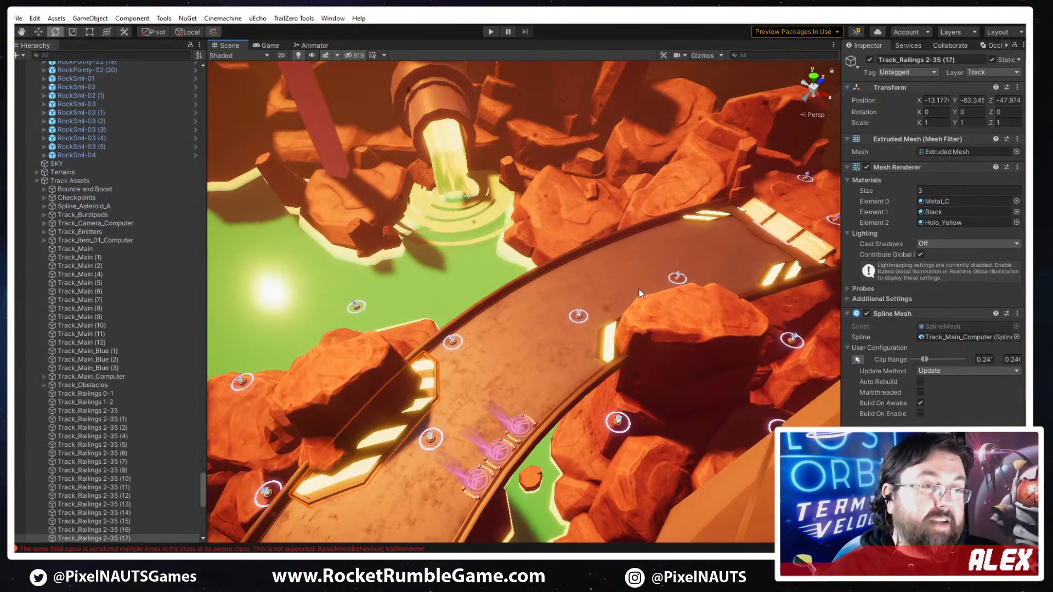
right_drag(580, 307, 565, 290)
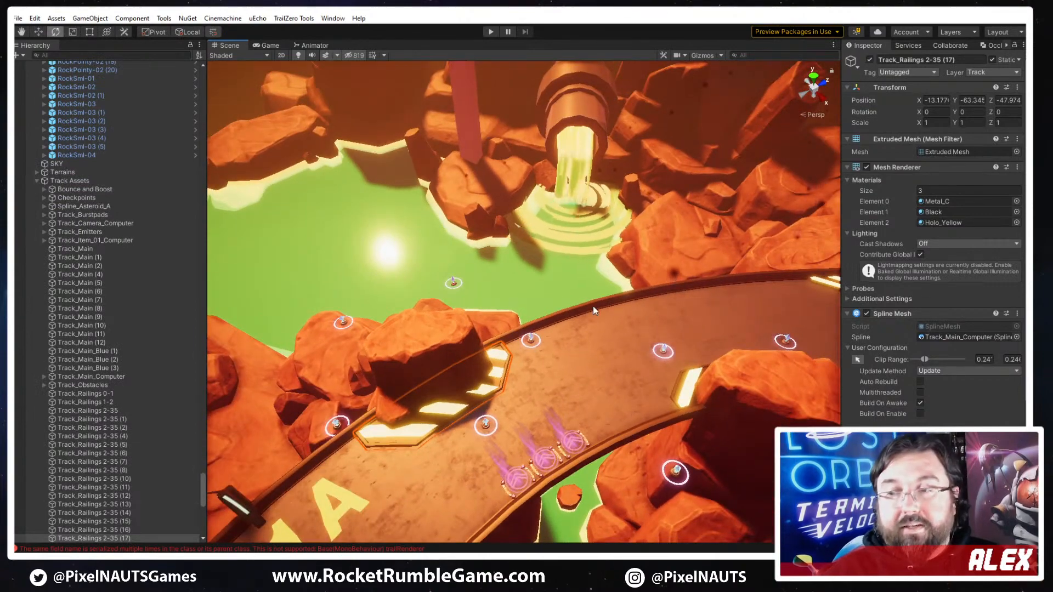
mouse_move(638, 344)
right_down()
mouse_move(553, 337)
mouse_move(638, 341)
right_up()
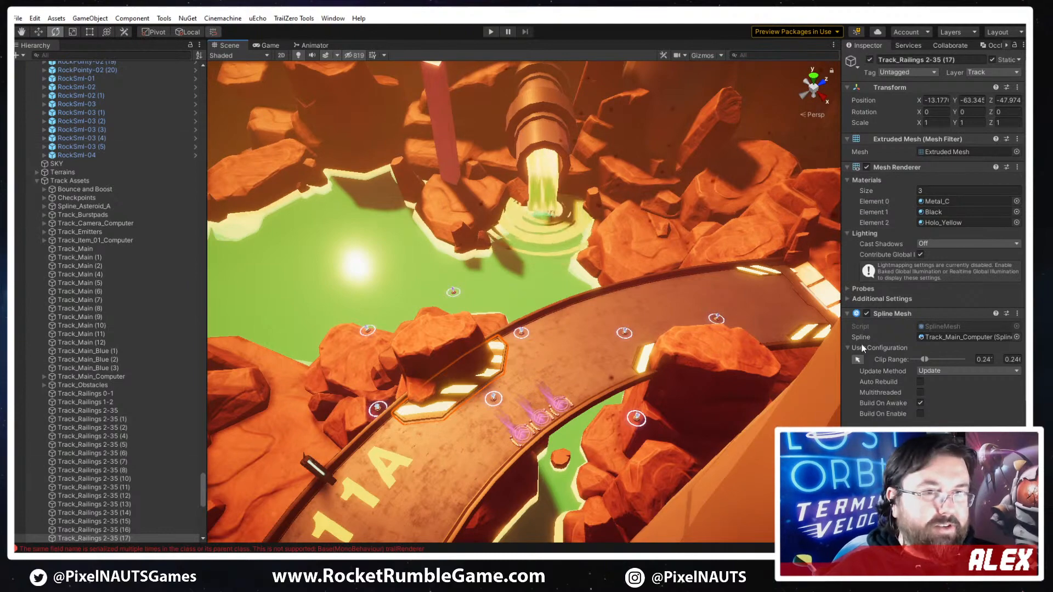
click(709, 57)
right_drag(654, 322, 649, 325)
right_drag(647, 334, 759, 321)
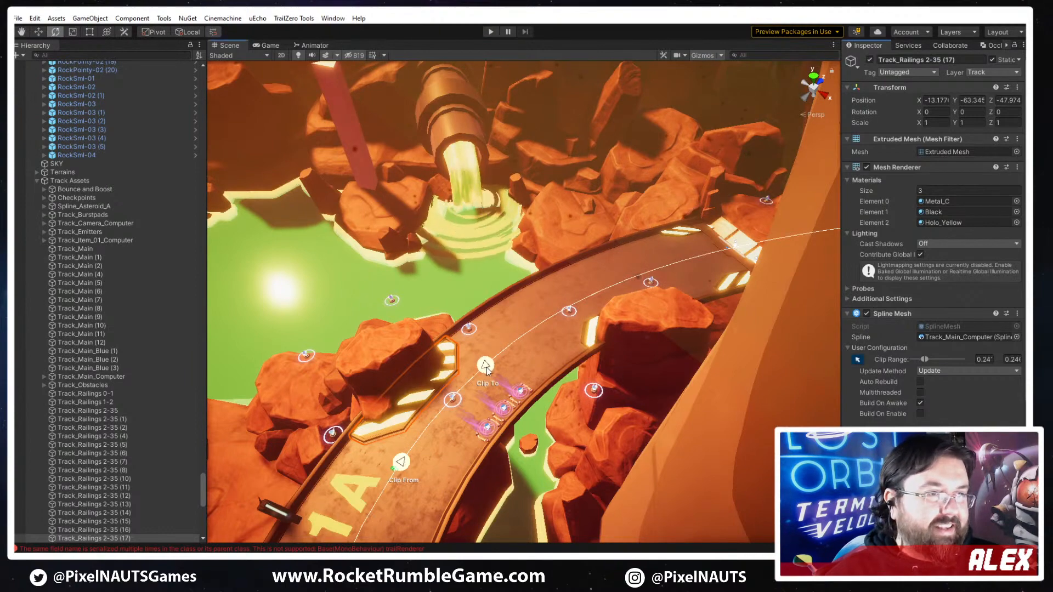
- Move the copy's Clip From and Clip To points further along the track spline, past the bend to the dark section beyond the rocks
drag(486, 371, 610, 291)
drag(415, 449, 563, 341)
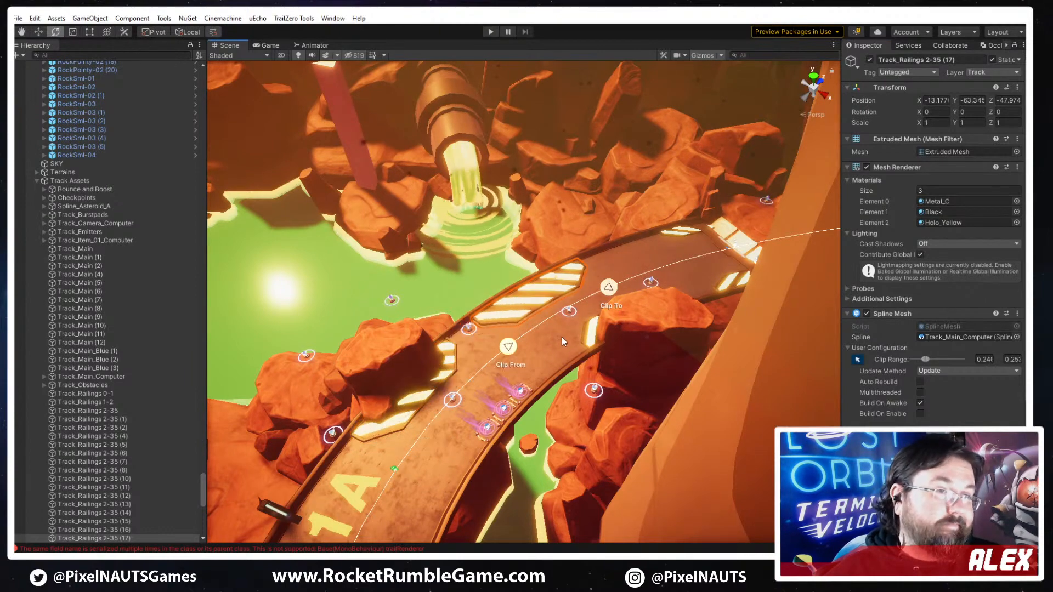
drag(610, 288, 813, 234)
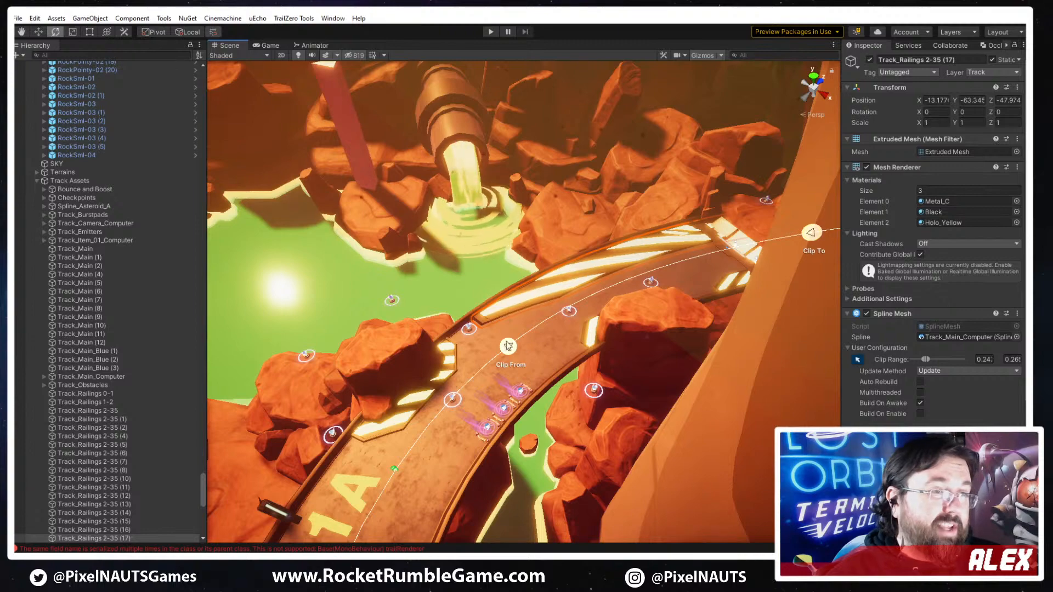
drag(679, 297, 715, 282)
right_drag(715, 282, 607, 348)
drag(492, 336, 764, 328)
drag(298, 289, 582, 303)
right_drag(613, 314, 658, 299)
drag(585, 280, 628, 270)
right_drag(561, 313, 656, 338)
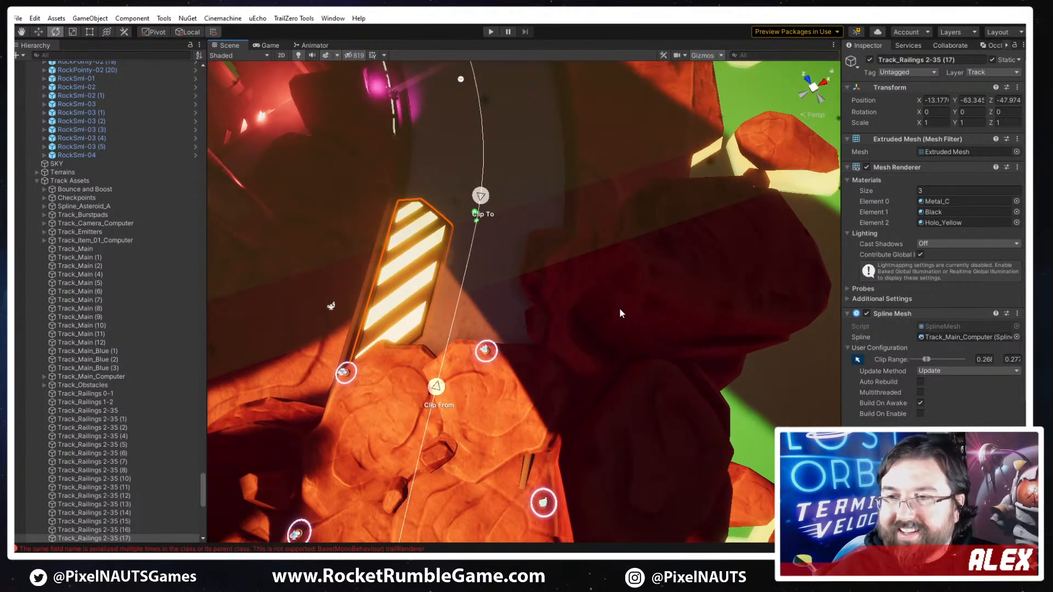
- Fine-tune the copied hazard plate's clip range, shifting both its start and end slightly back toward the rocks
right_drag(452, 262, 408, 300)
right_drag(650, 362, 499, 362)
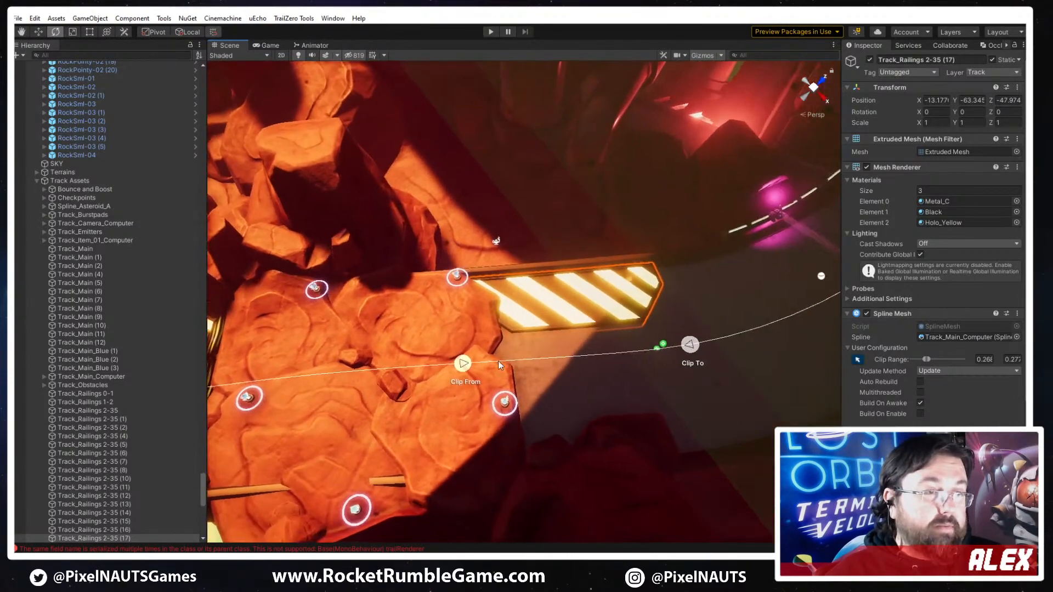
drag(462, 363, 445, 364)
drag(689, 343, 667, 345)
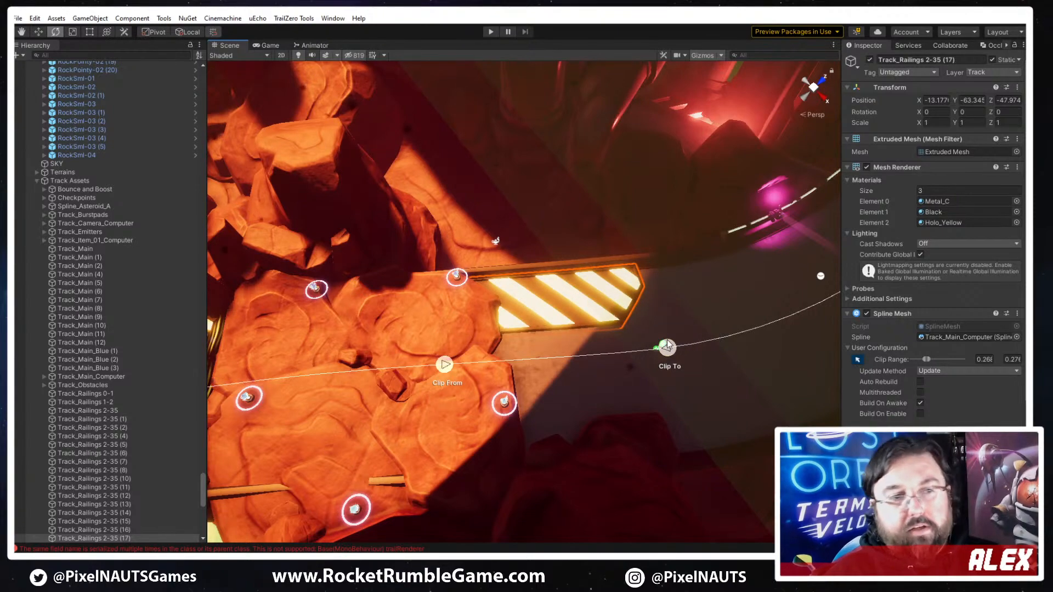
- Compare the hazard plate mesh variants on the copied plate's Channel 1 and assign PP_Track_Hazard_Plate_C
alt+drag(693, 349, 625, 301)
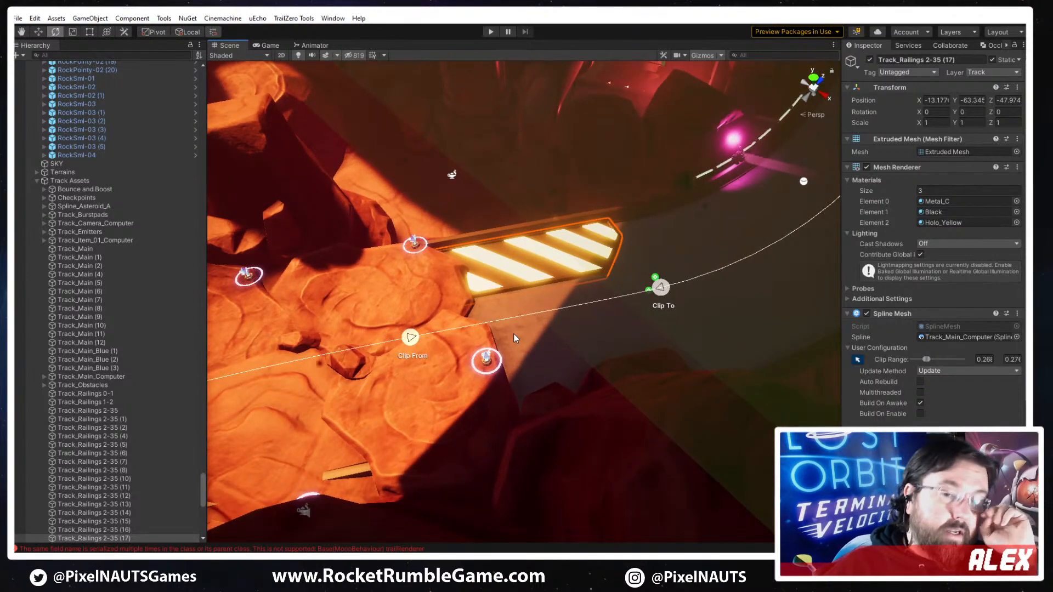
alt+drag(515, 314, 570, 321)
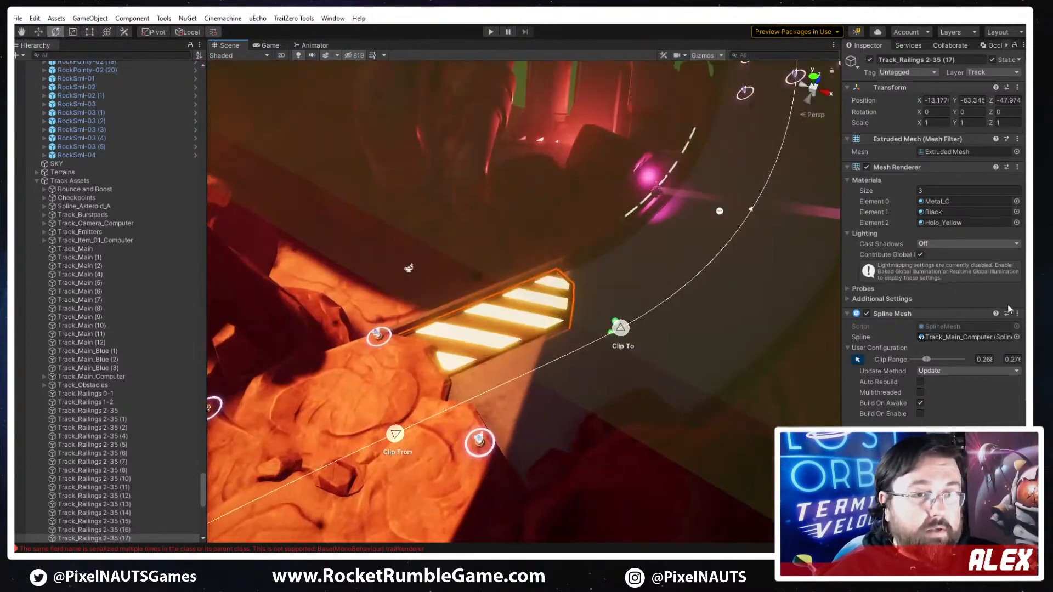
mouse_move(570, 321)
right_down()
mouse_move(548, 313)
mouse_move(570, 308)
right_up()
mouse_move(729, 389)
right_down()
mouse_move(713, 380)
mouse_move(711, 395)
right_up()
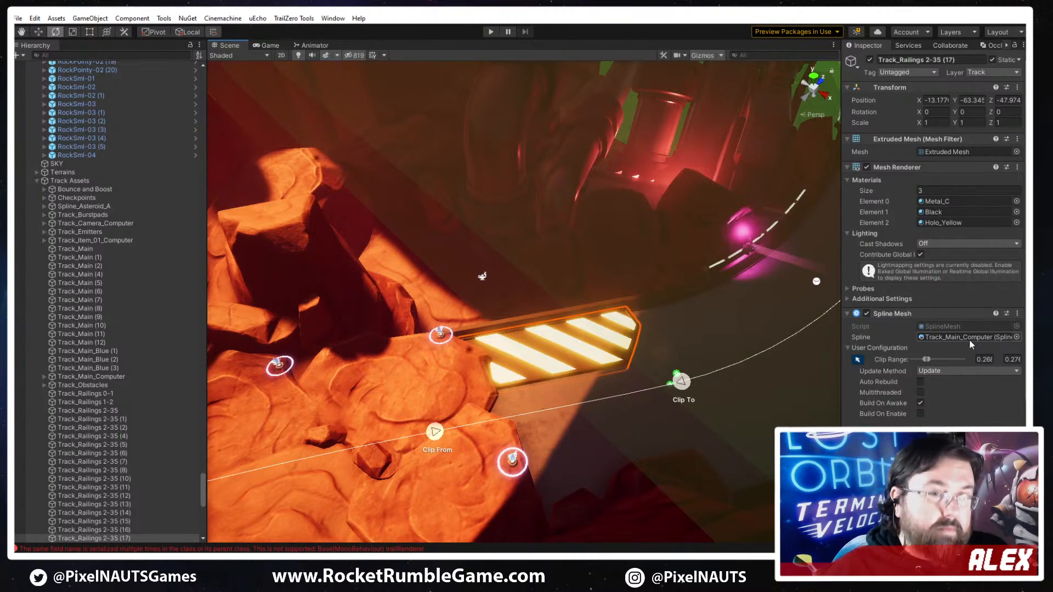
scroll(887, 387, down, 5)
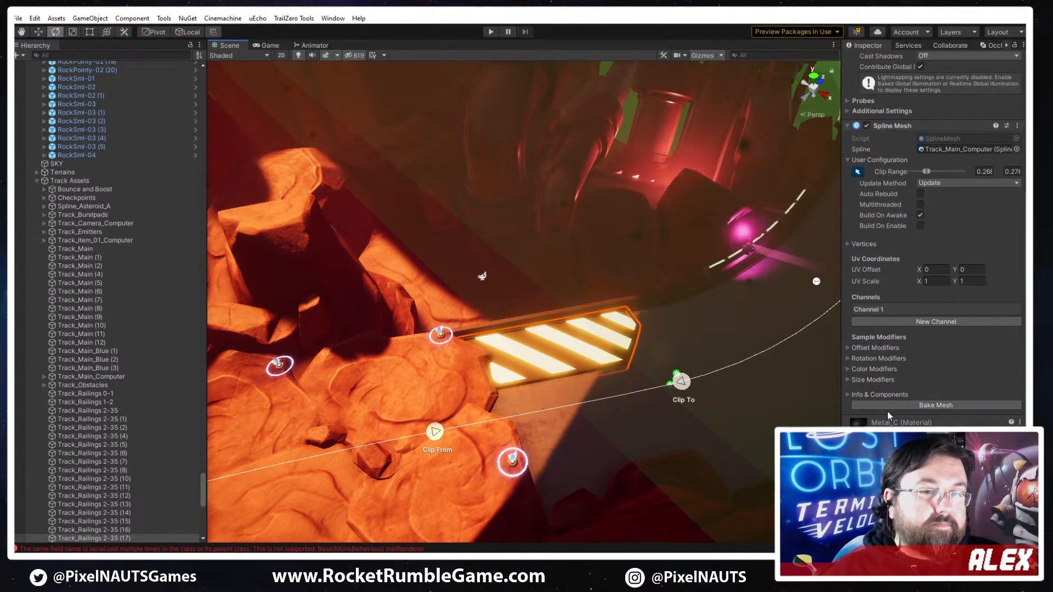
click(891, 310)
click(888, 335)
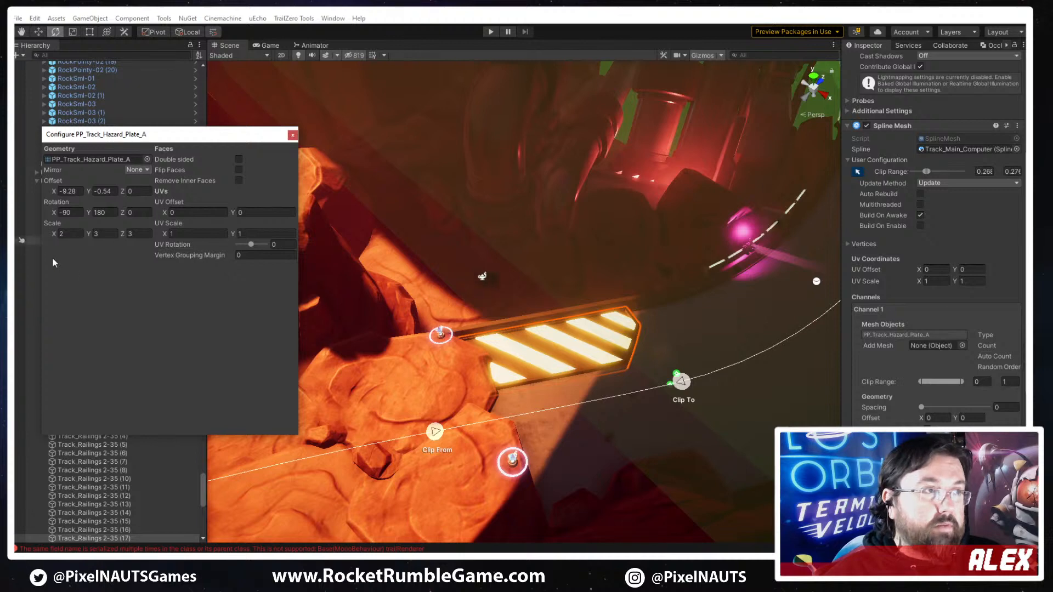
click(146, 159)
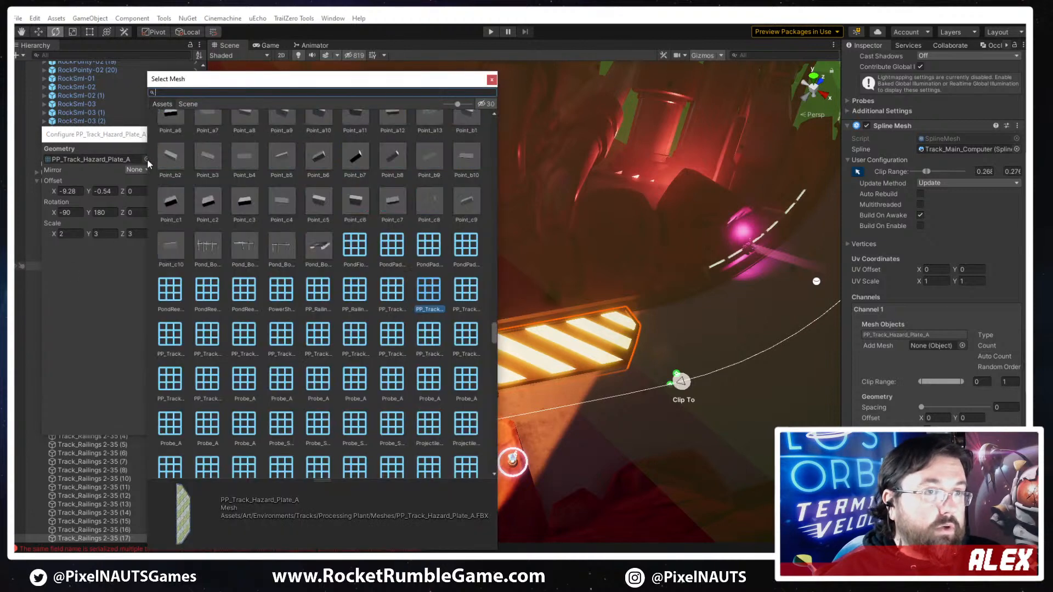
click(172, 341)
click(213, 341)
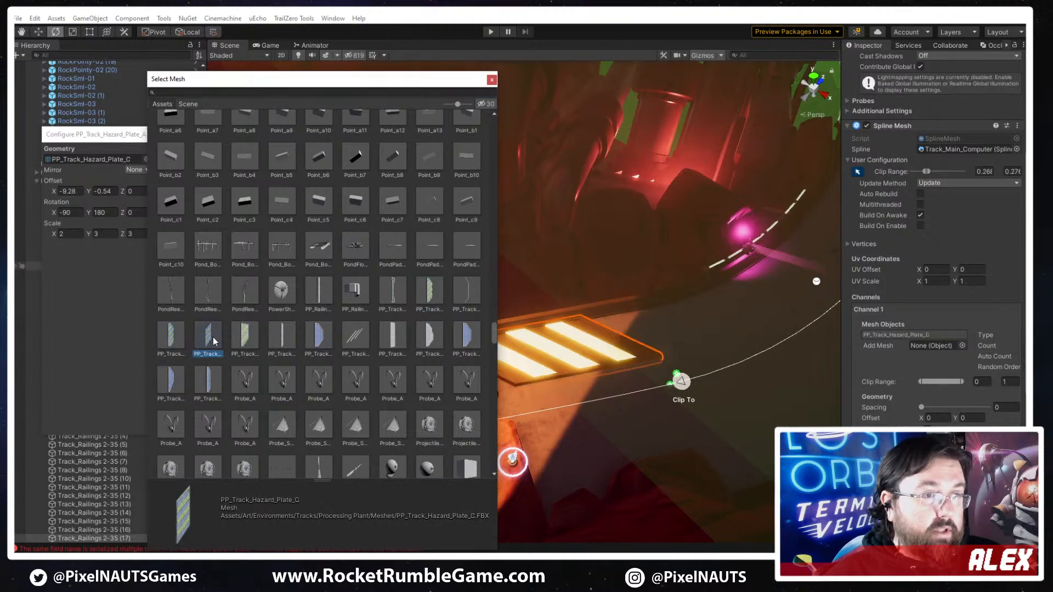
click(244, 340)
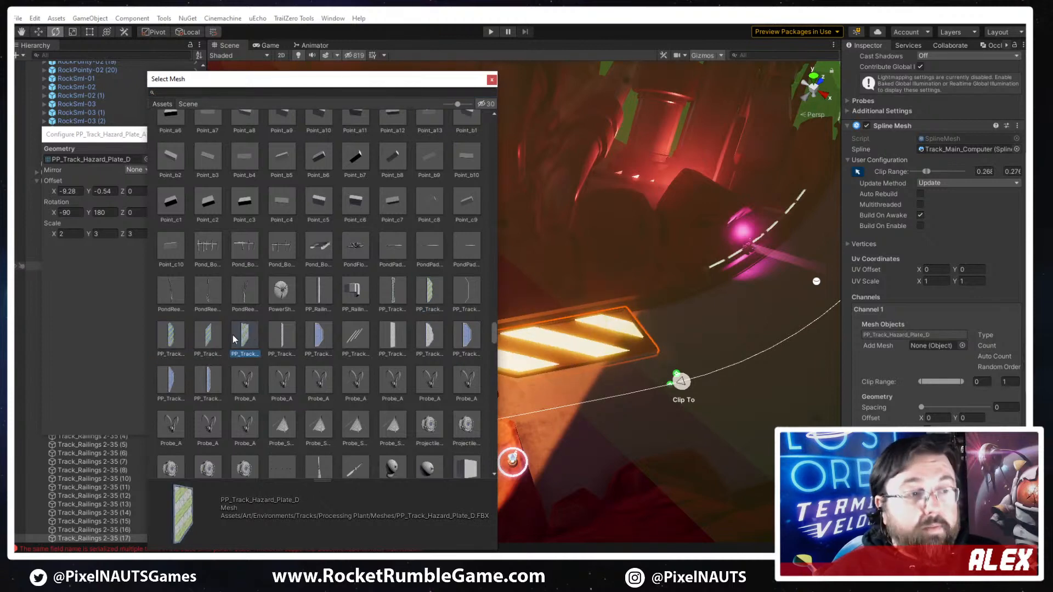
click(217, 334)
double_click(212, 331)
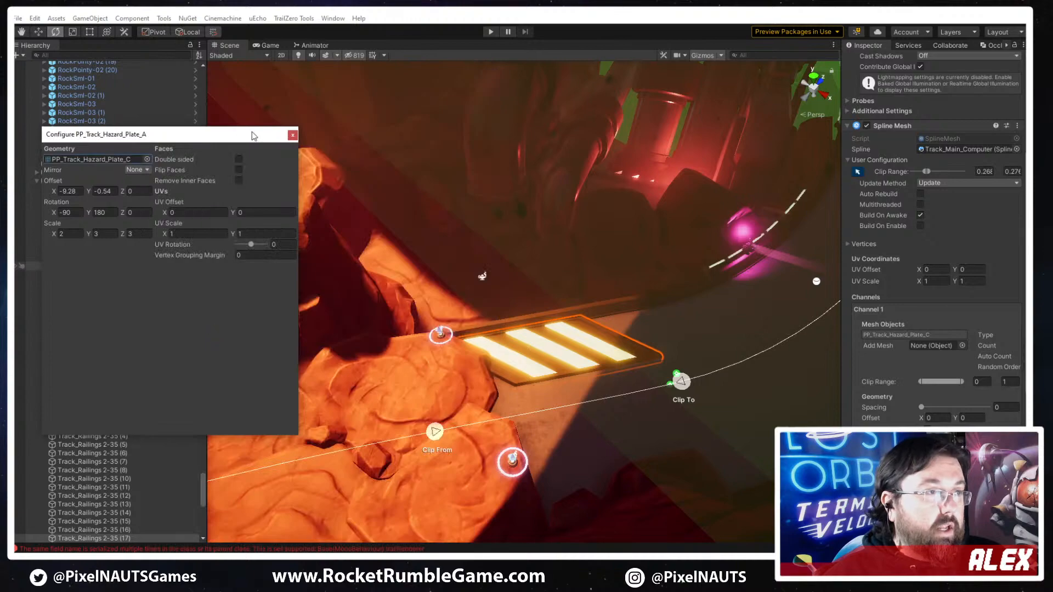
click(291, 136)
- Shift the copied hazard plate's Clip From and Clip To points slightly back along the spline toward the rocks
right_drag(517, 389, 441, 290)
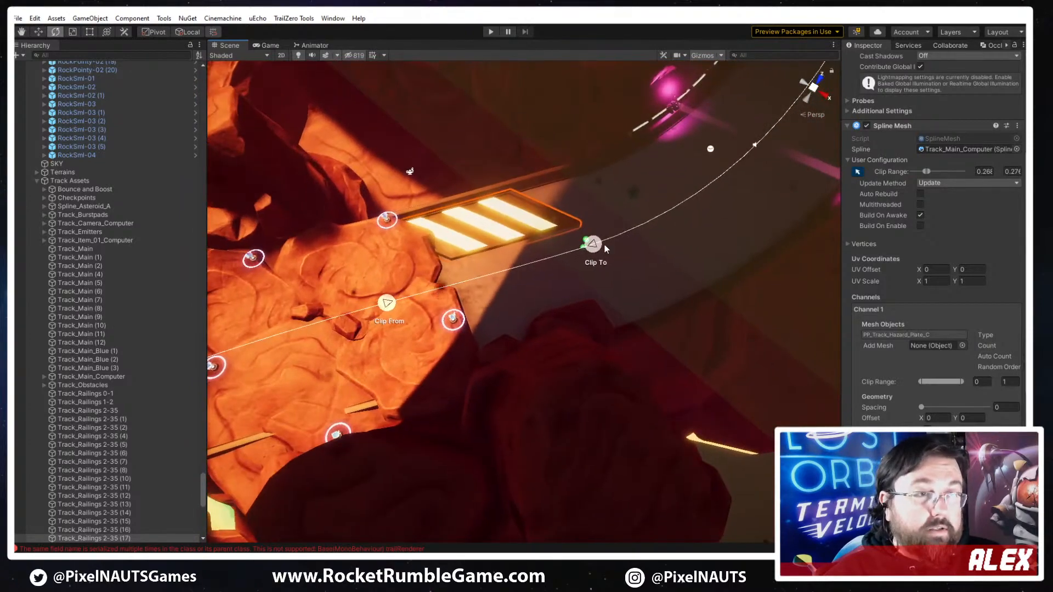
drag(586, 247, 564, 252)
drag(387, 303, 367, 308)
drag(563, 253, 566, 252)
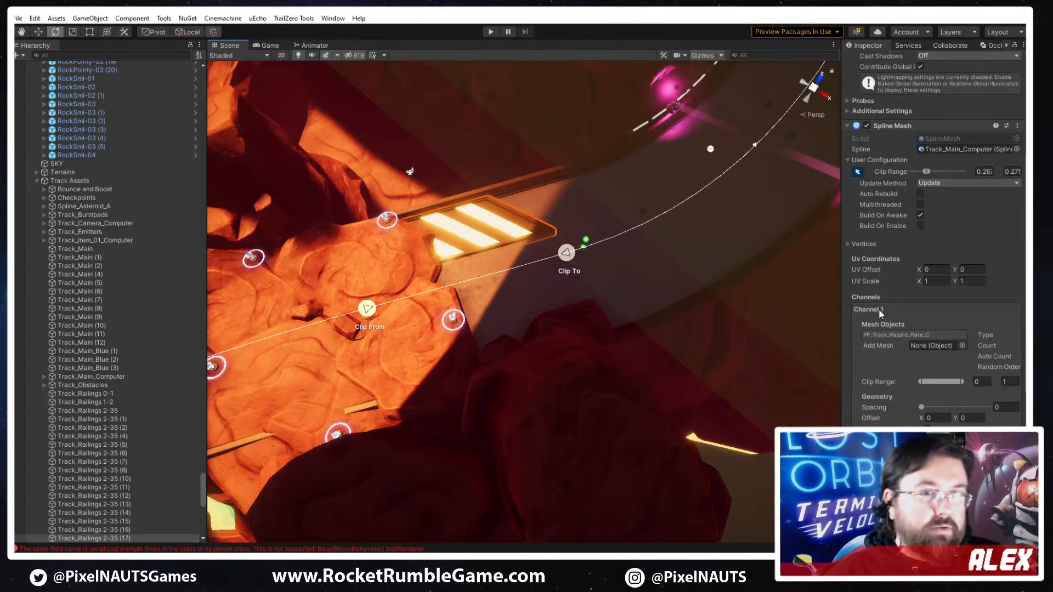
- Set the hazard plate mesh's scale to X 2, Y 2, Z 3 in its channel configuration
click(911, 336)
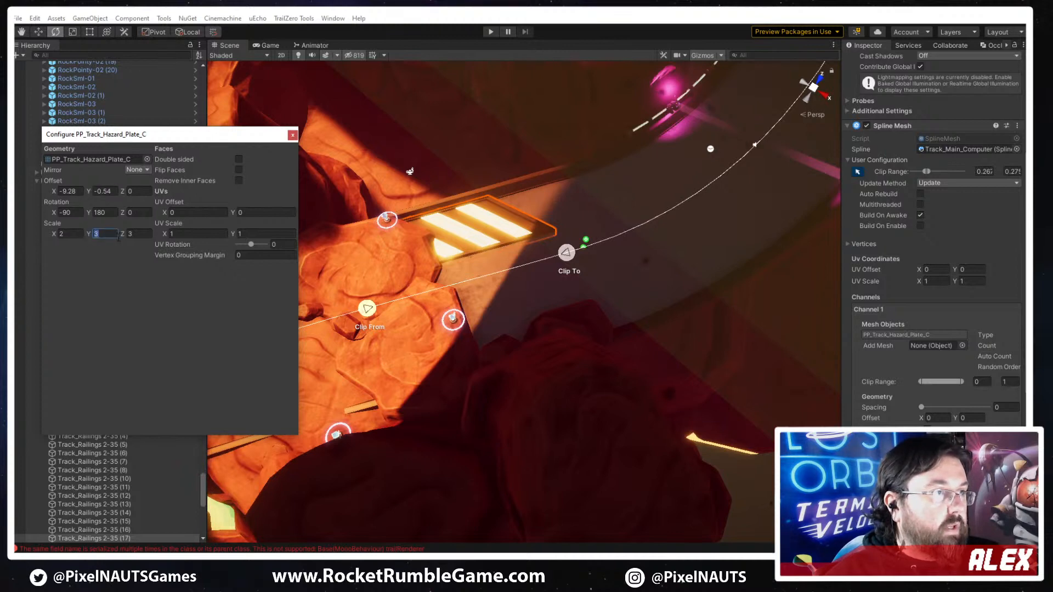
key(BackSpace)
text(2)
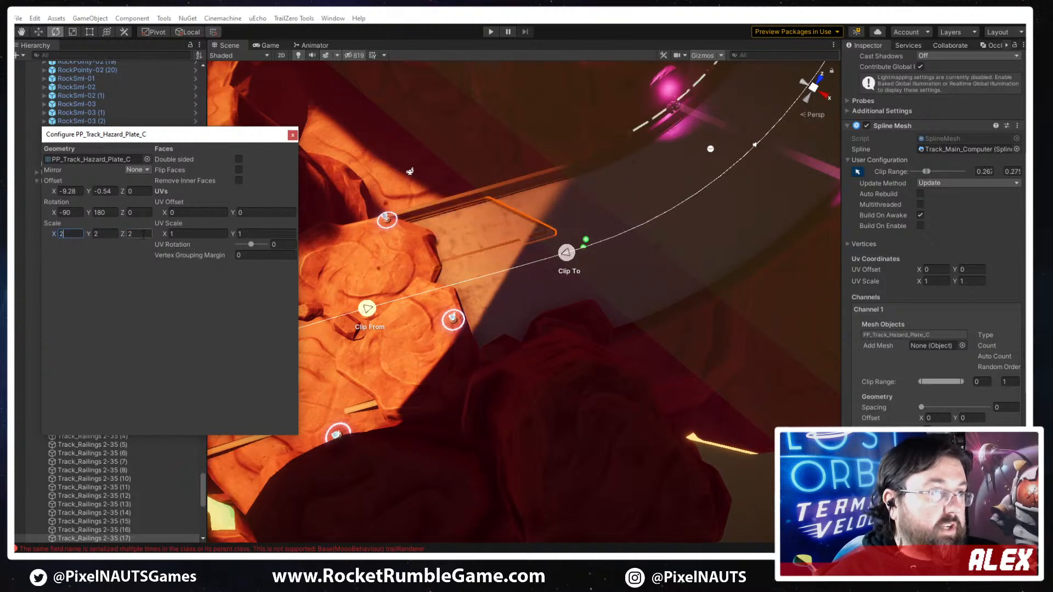
text(3)
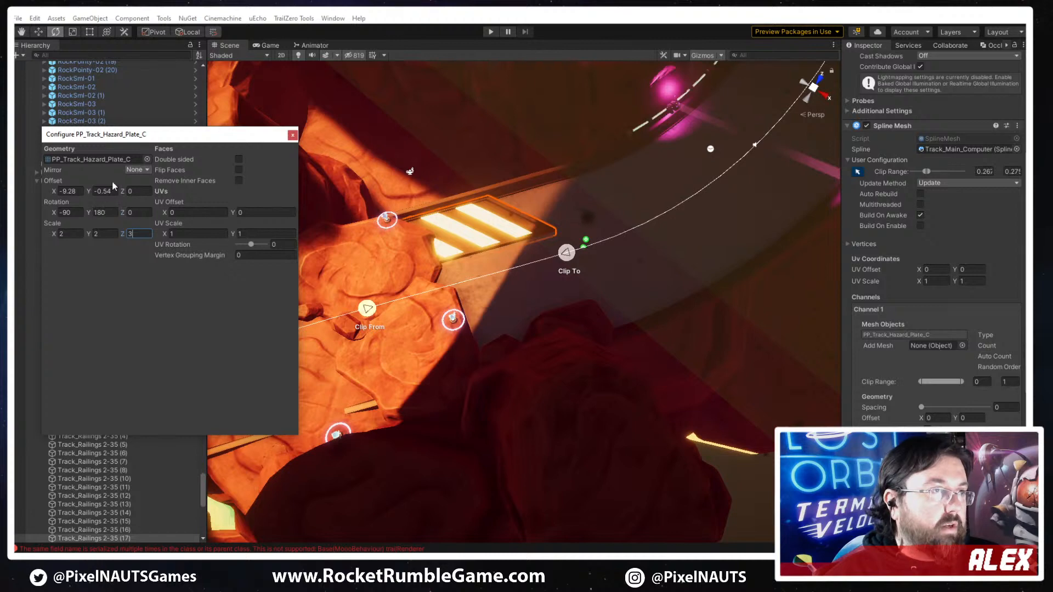
mouse_move(87, 234)
mouse_down()
mouse_move(71, 240)
mouse_move(82, 236)
mouse_up()
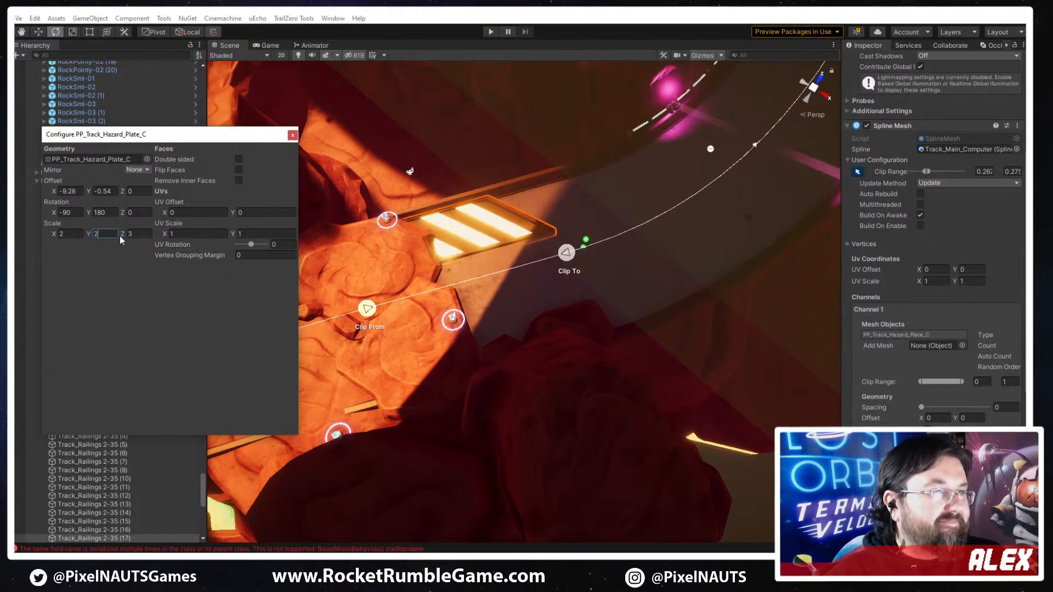
right_drag(508, 267, 505, 311)
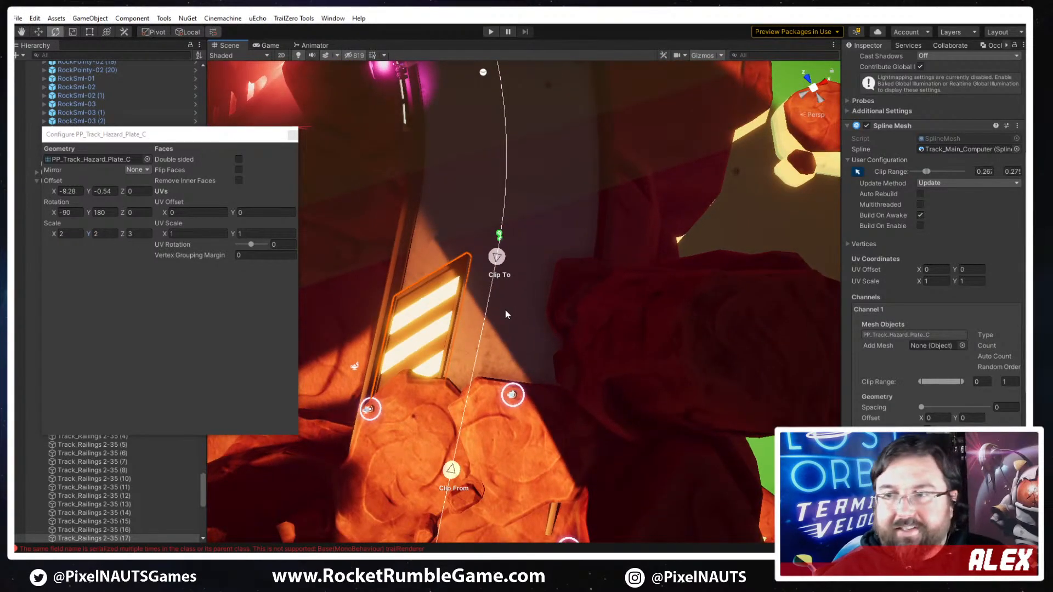
click(292, 137)
- Duplicate the PP_Track_Hazard_Plate_C spline object, Track_Railings 2-35 (17), to make a plate for the opposite track edge
right_drag(502, 351, 382, 301)
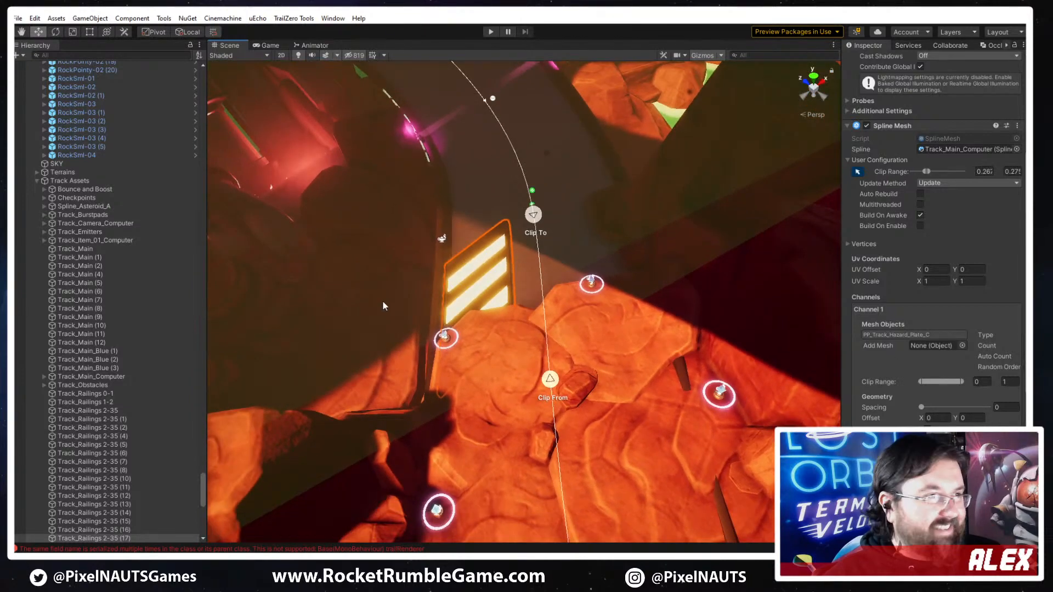
click(124, 530)
click(125, 539)
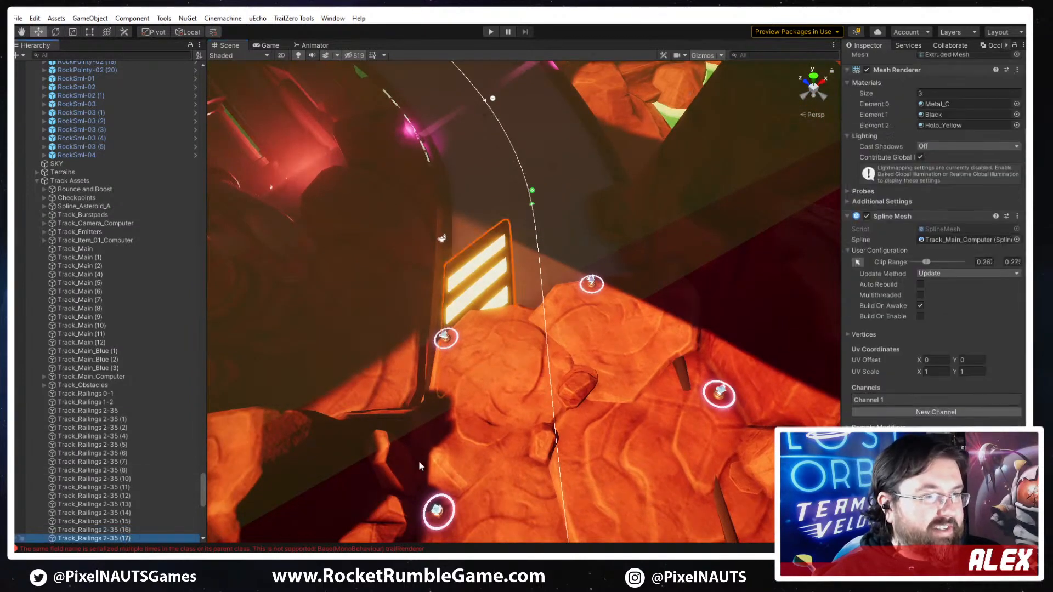
- Configure the new copy's plate mesh with rotation X -90, Y 0 and an X offset of 9.28
click(907, 401)
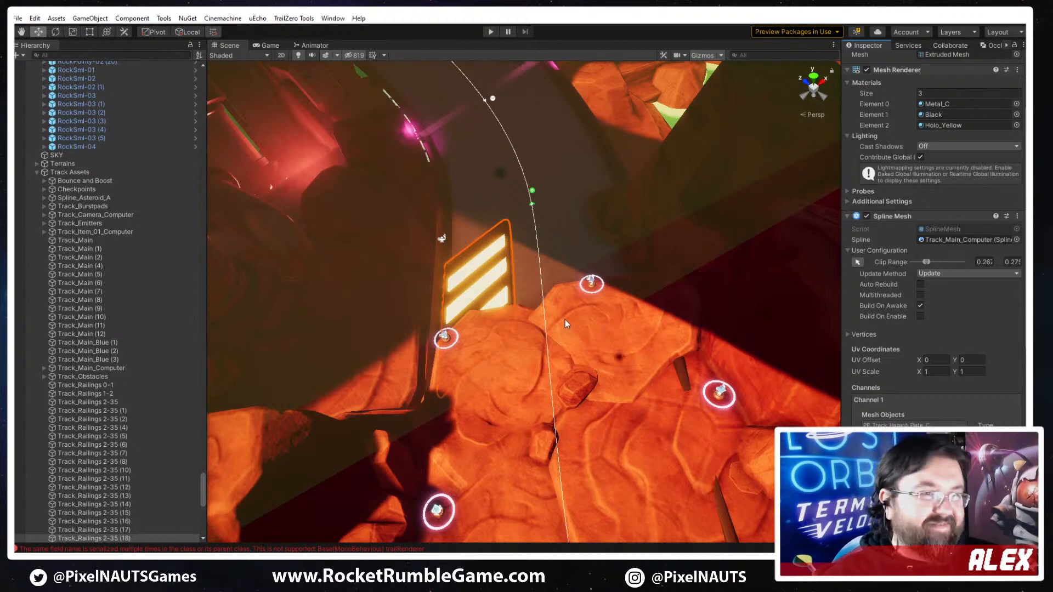
mouse_move(567, 325)
right_down()
mouse_move(539, 294)
mouse_move(557, 310)
right_up()
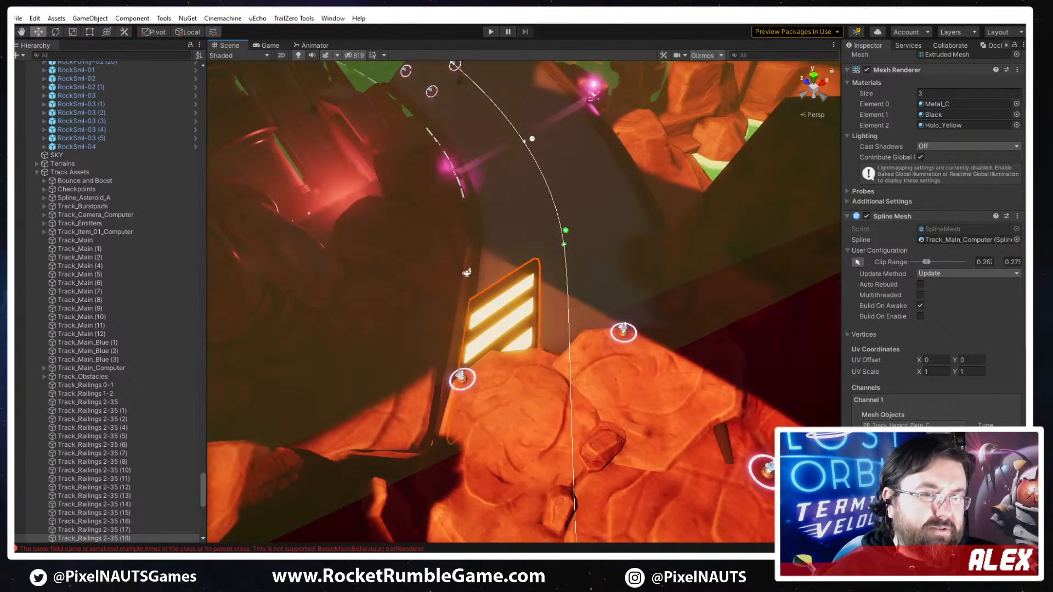
click(908, 427)
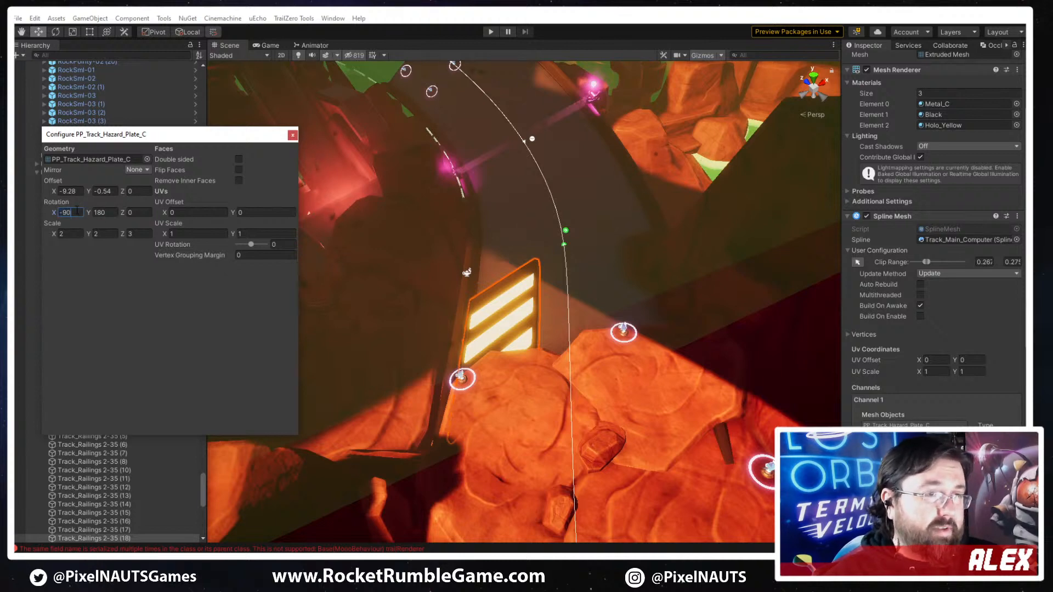
key(BackSpace)
key(BackSpace)
key(BackSpace)
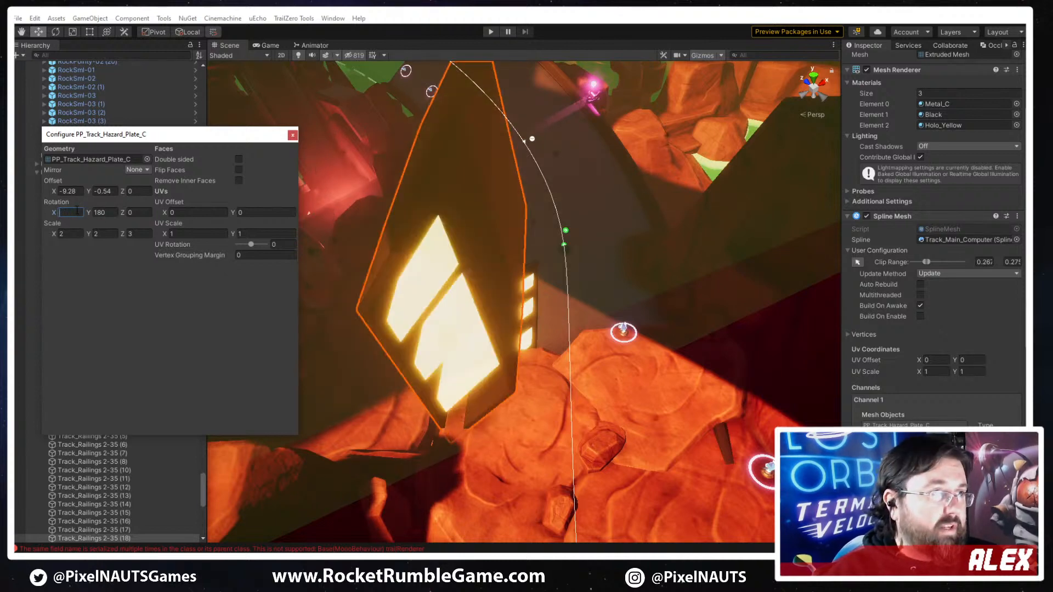
text(0)
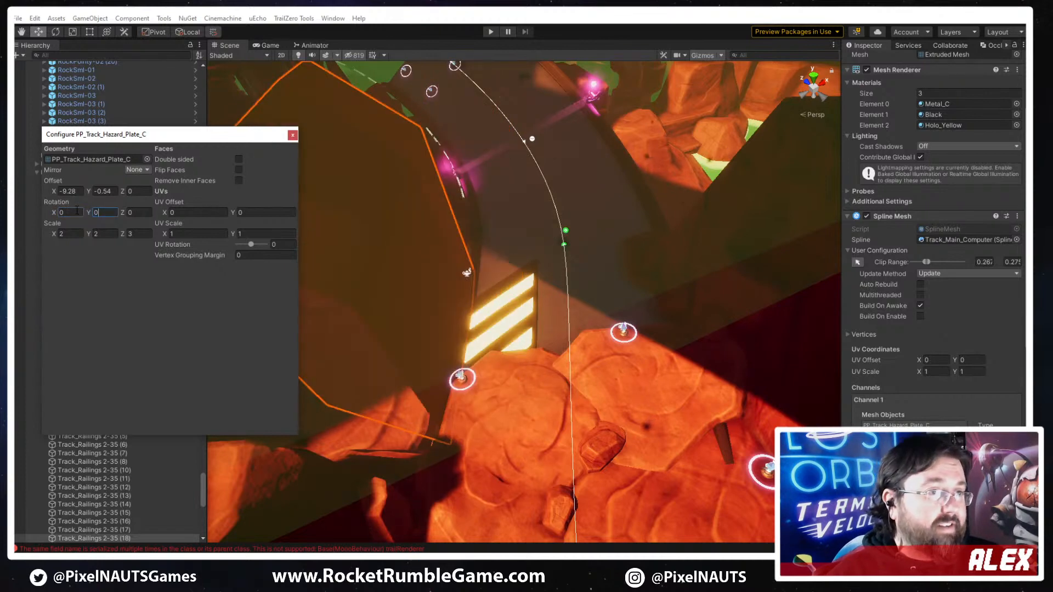
click(76, 214)
text(-)
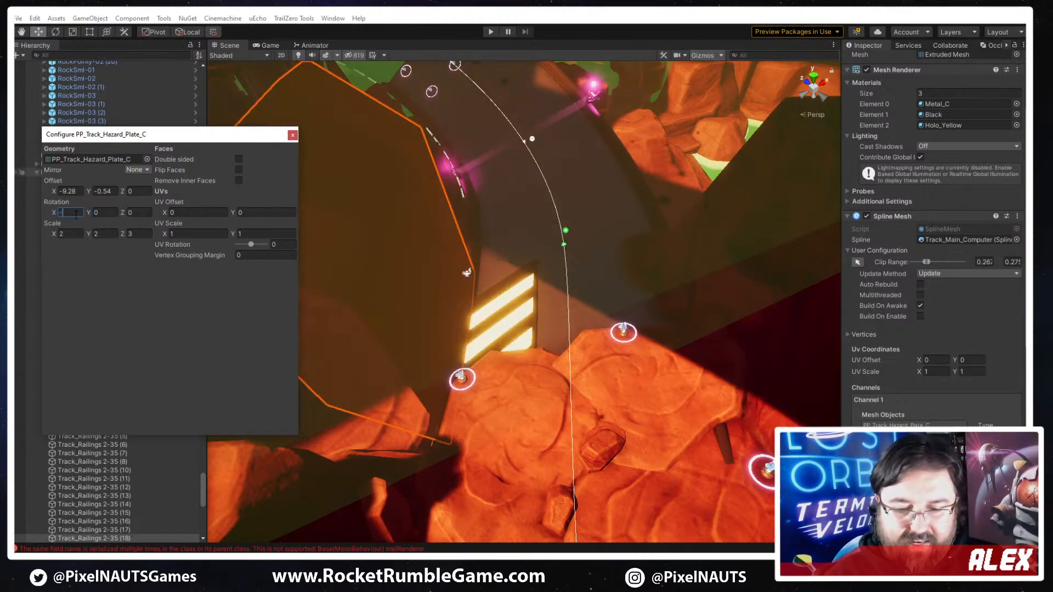
text(90)
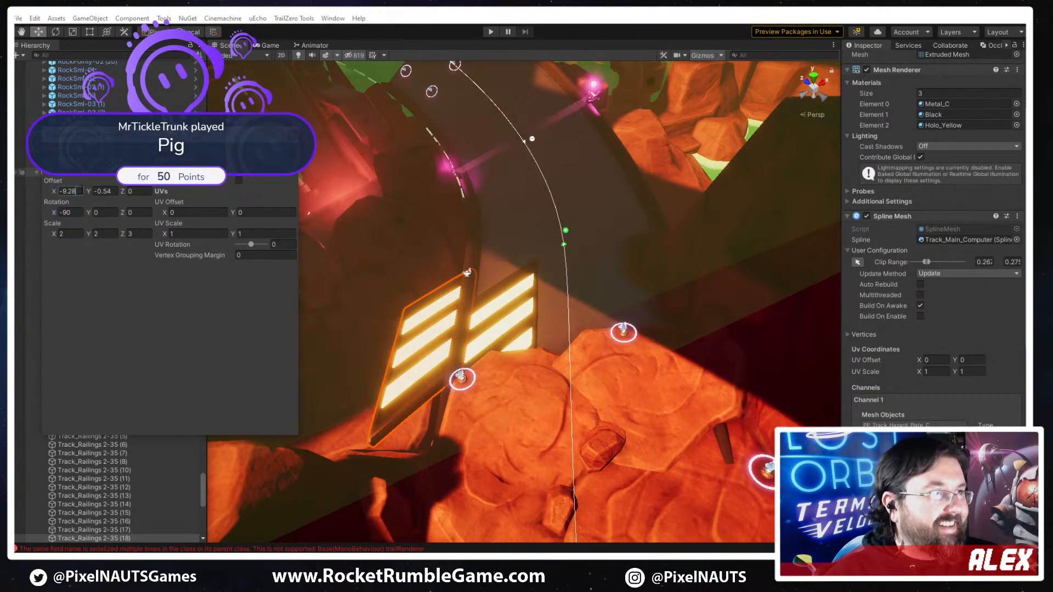
key(Delete)
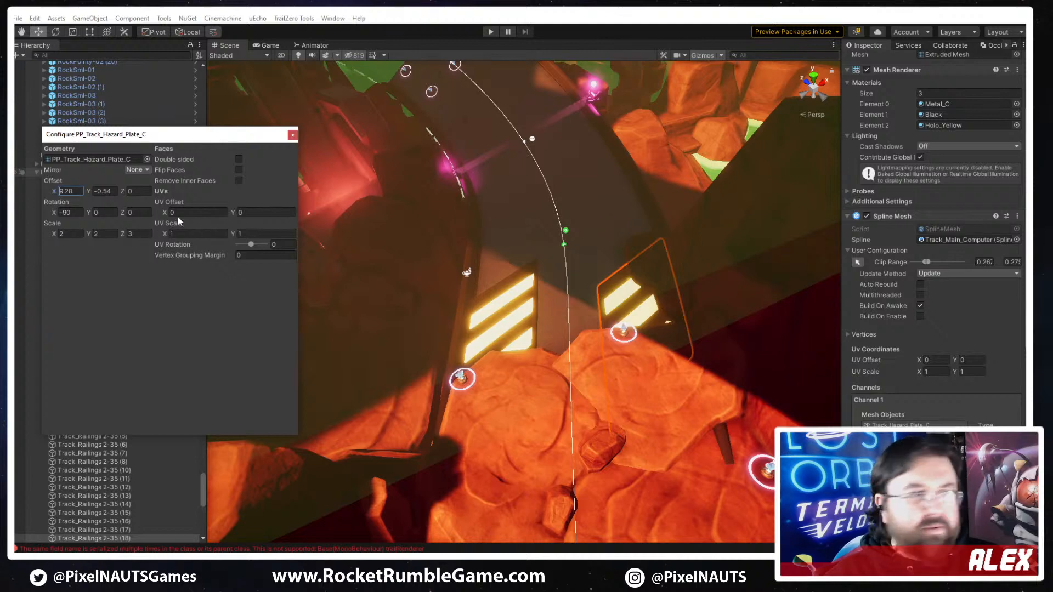
- Try different Y rotations on the new plate's mesh and reset the Y rotation to 0
right_drag(483, 304, 450, 294)
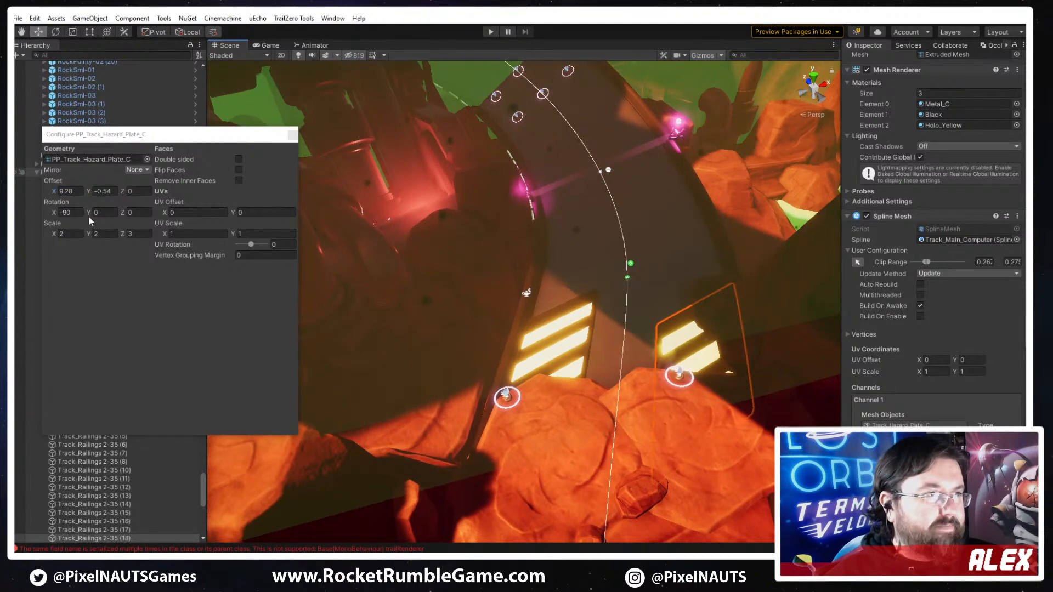
drag(88, 212, 466, 458)
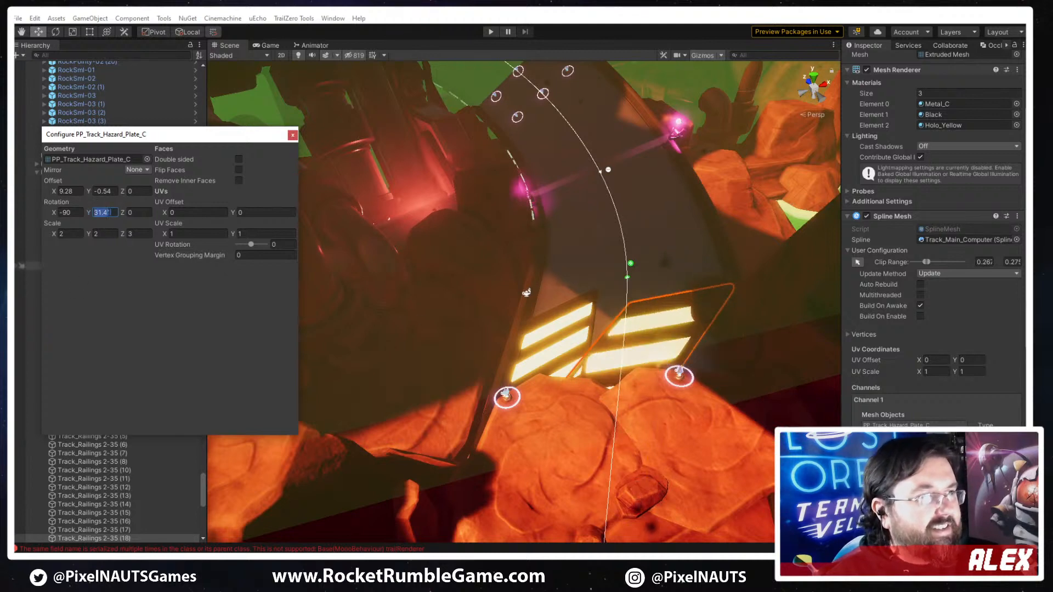
text(0)
- Mirror the new plate's mesh on X and set its X offset to 2.8 at the opposite track edge
click(136, 169)
click(144, 193)
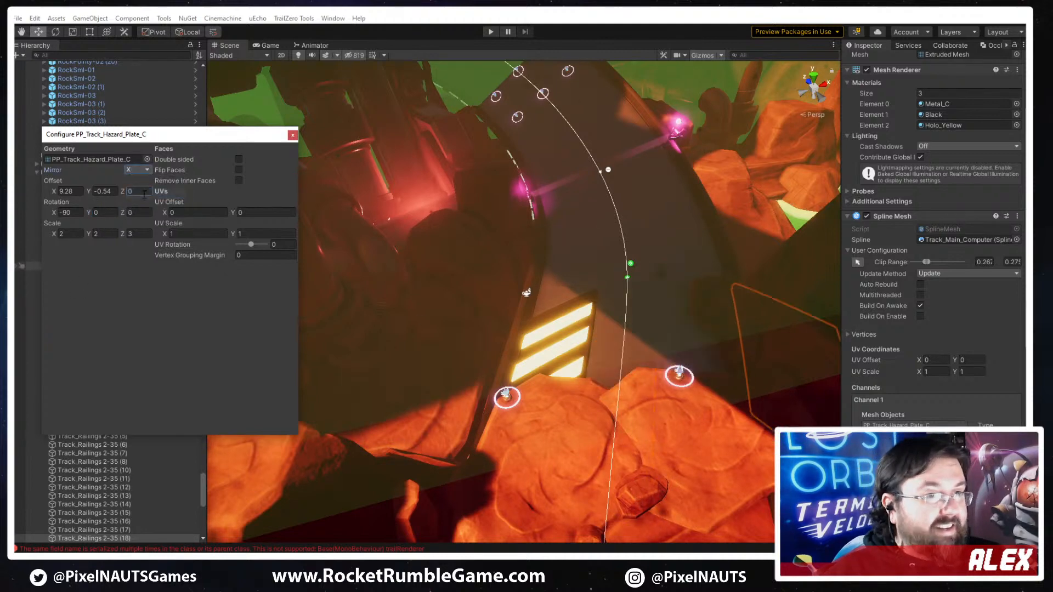
right_drag(678, 154, 723, 151)
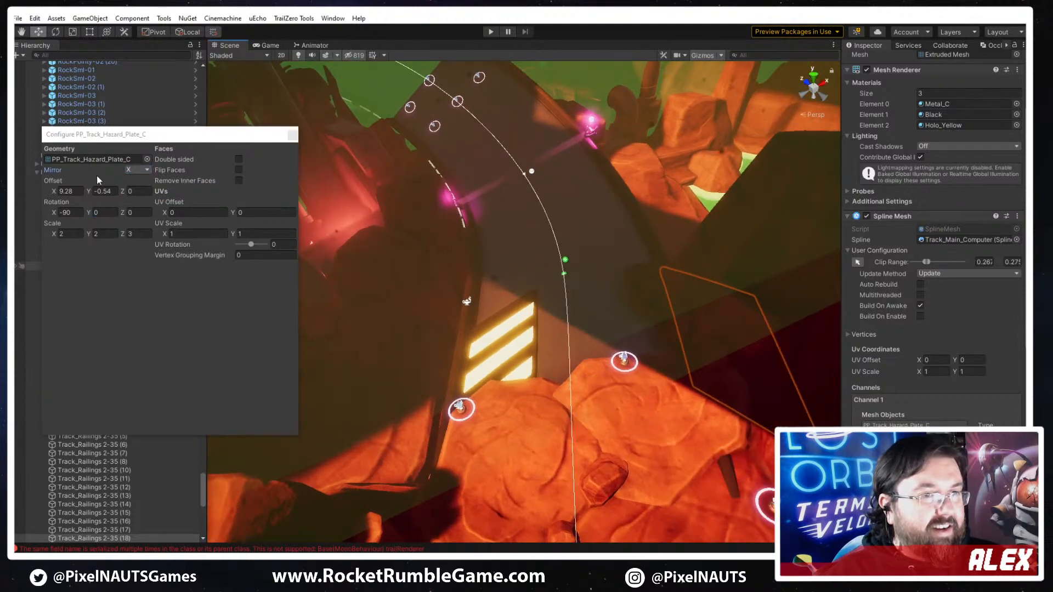
click(42, 185)
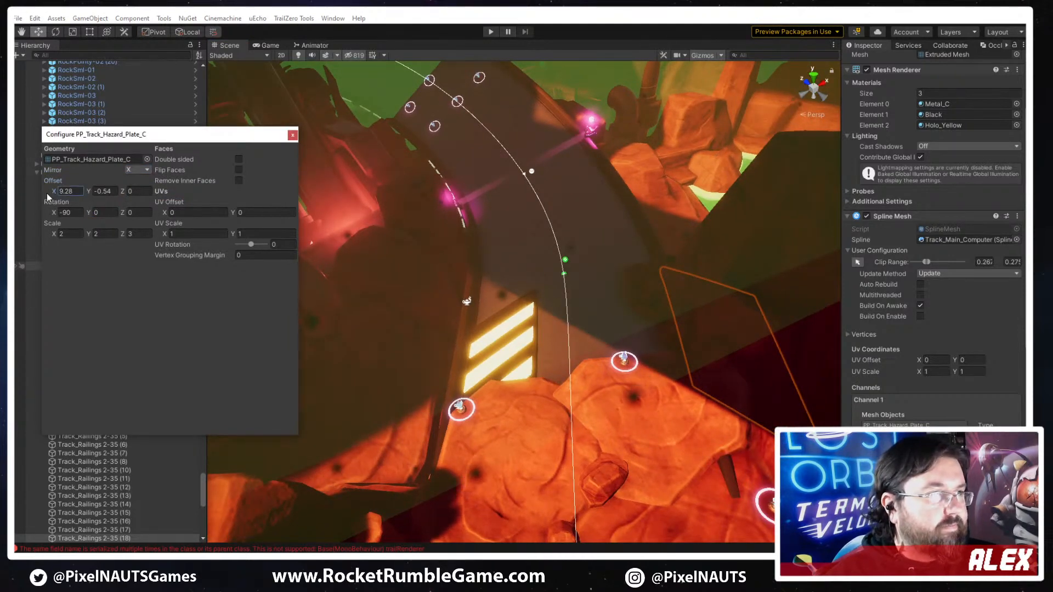
drag(53, 192, 949, 199)
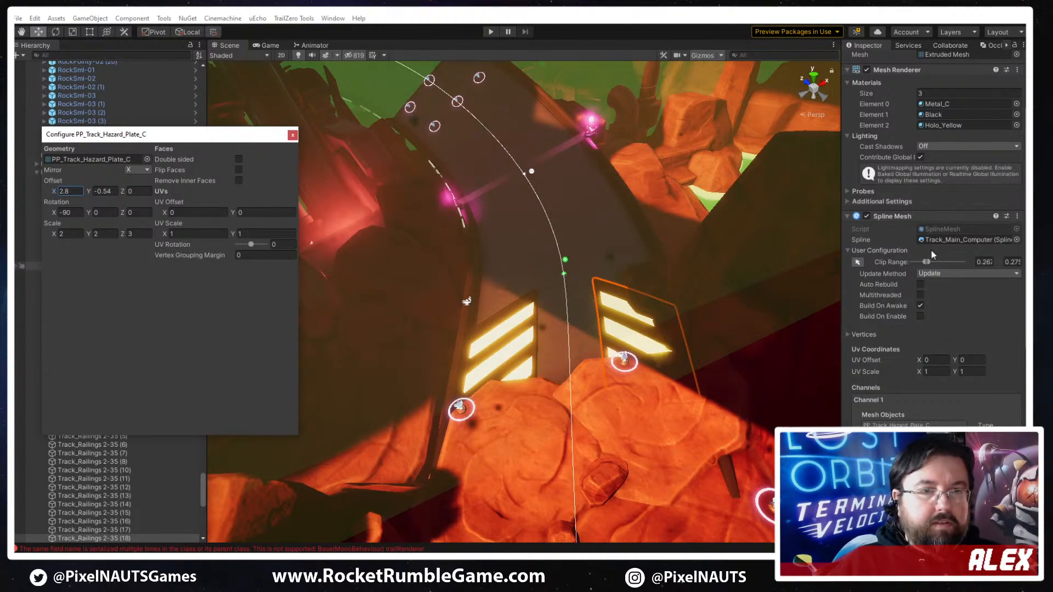
- Move the mirrored plate's Clip From and Clip To points further along the track, away from the rocks, and deselect it
click(858, 263)
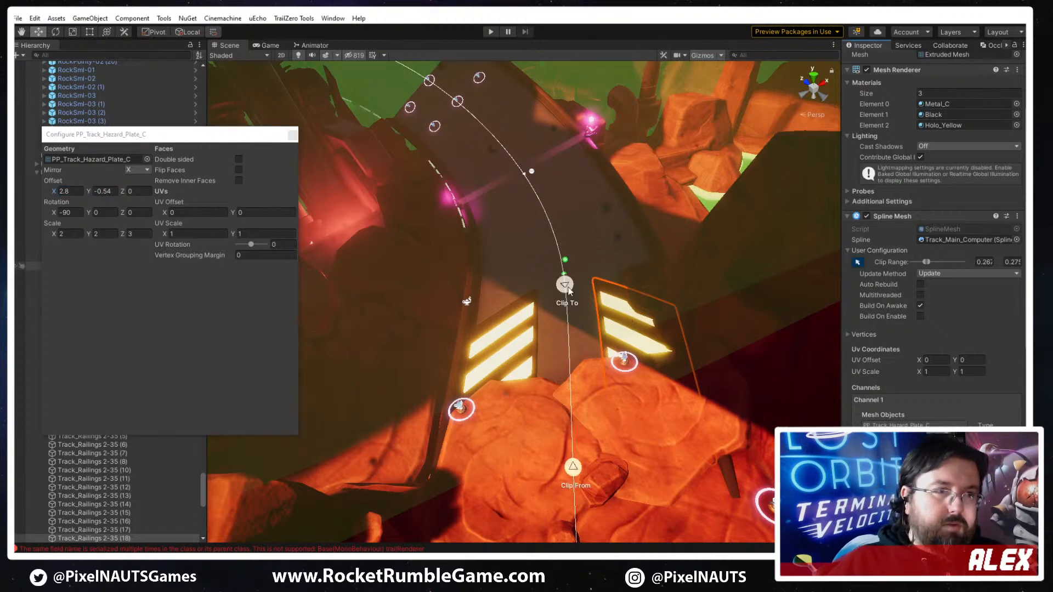
drag(568, 290, 567, 239)
drag(576, 480, 571, 420)
mouse_move(562, 266)
mouse_down()
mouse_move(564, 210)
mouse_move(558, 258)
mouse_up()
click(510, 354)
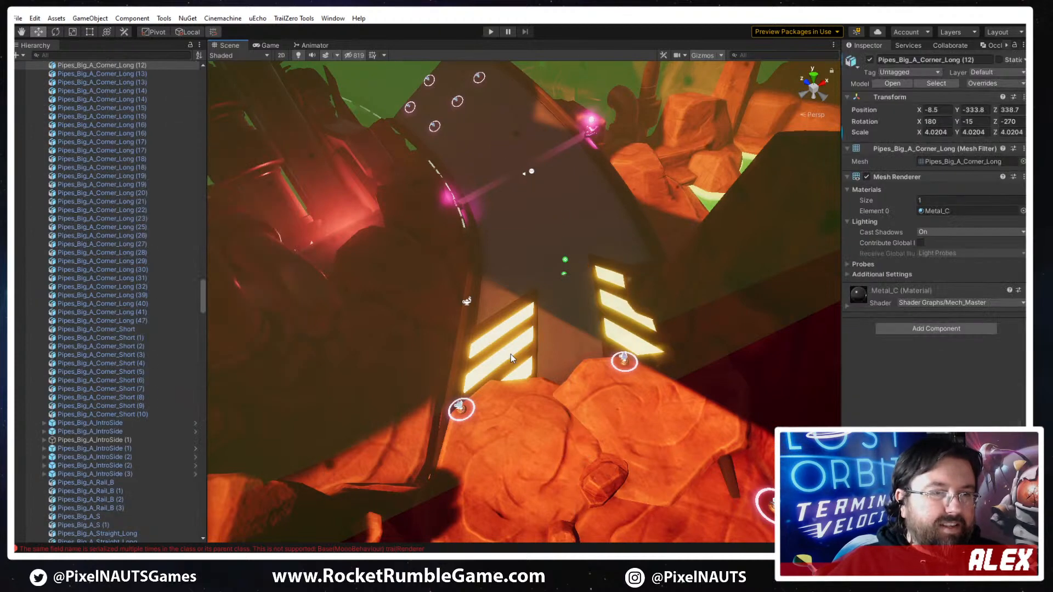
right_drag(567, 351, 568, 349)
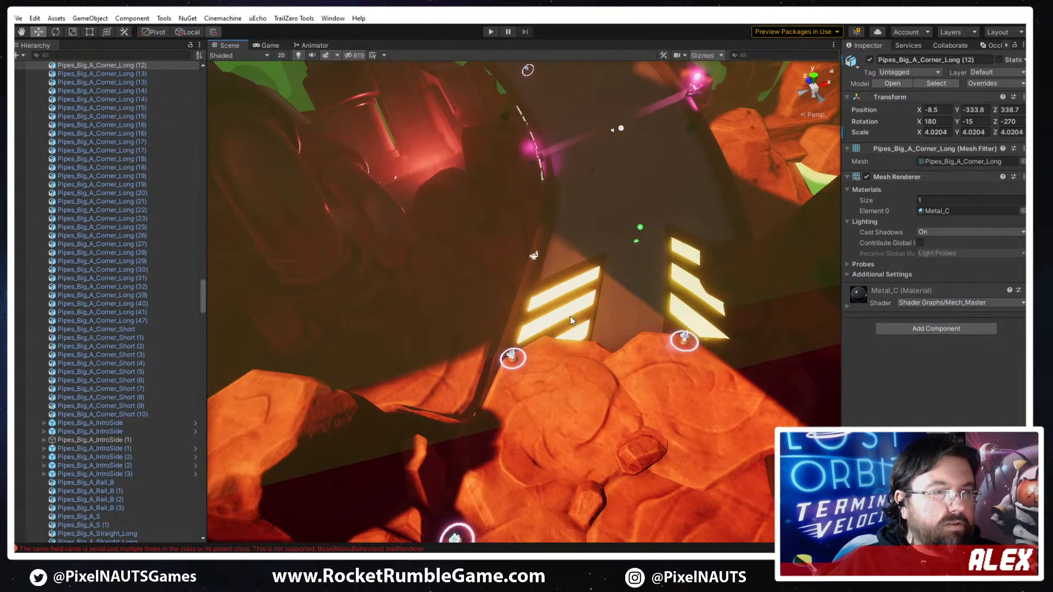
- Turn off the Volume component's gizmo in the Scene view
right_drag(588, 265, 691, 218)
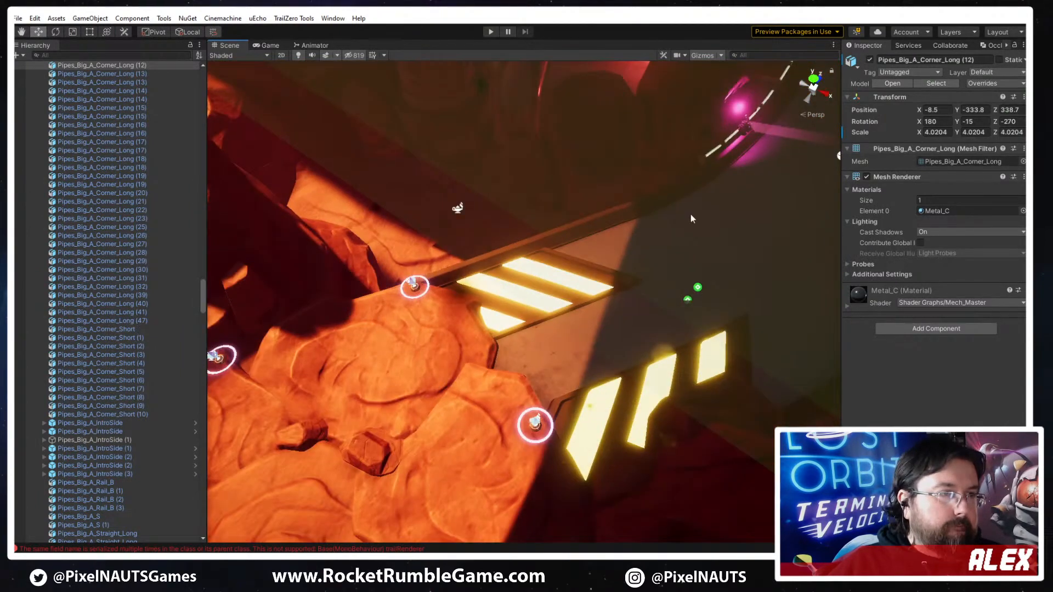
click(521, 291)
click(697, 56)
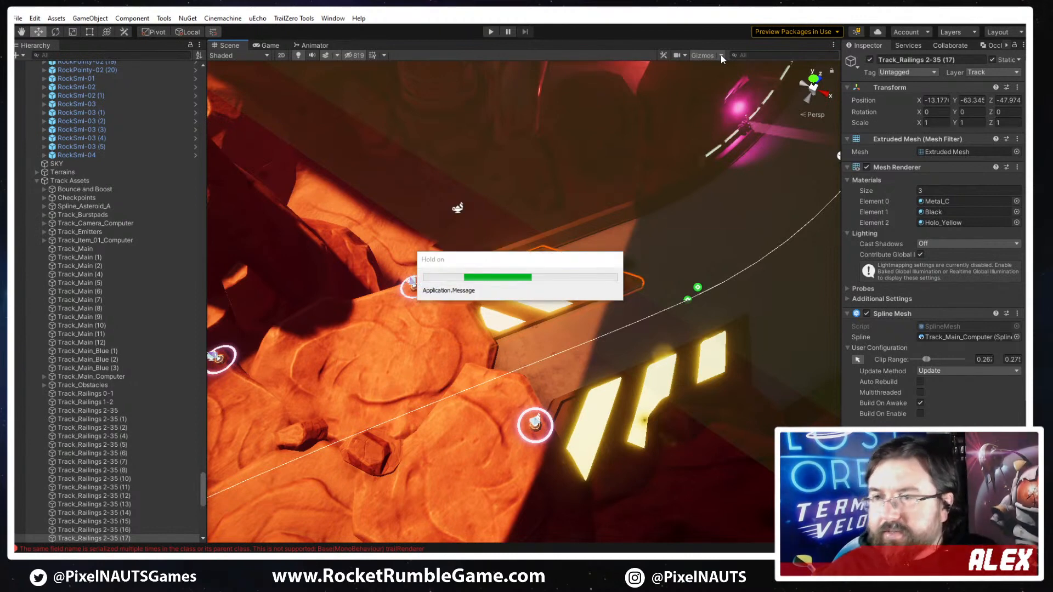
click(721, 55)
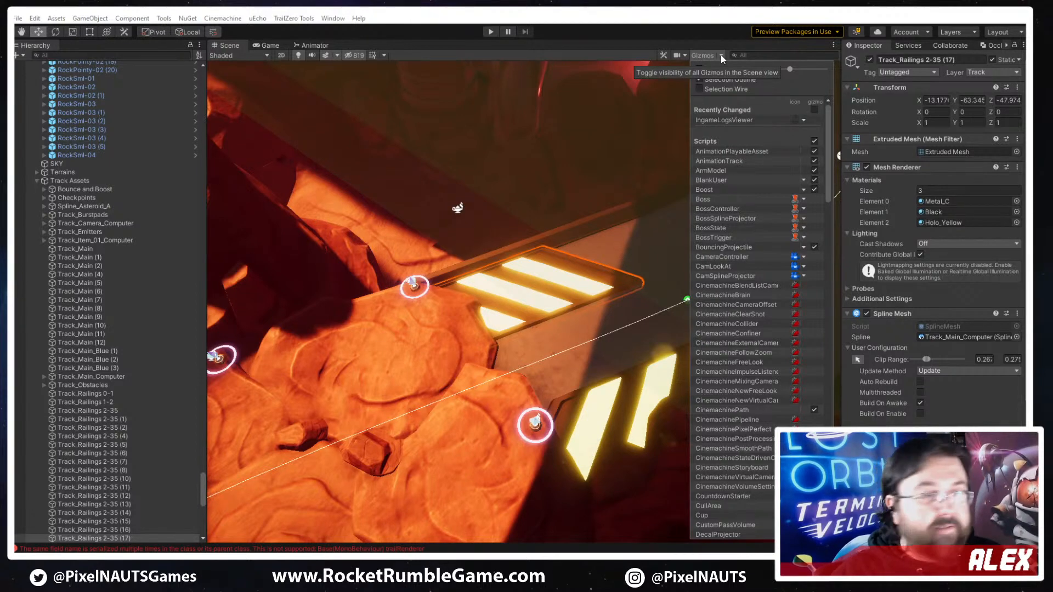
scroll(769, 290, down, 1)
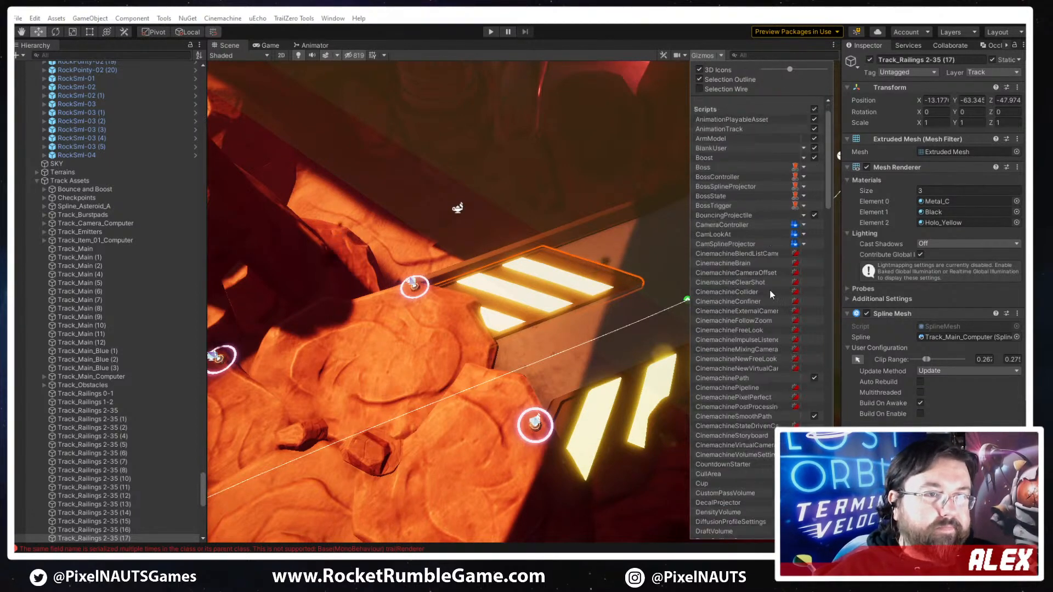
scroll(769, 290, down, 3)
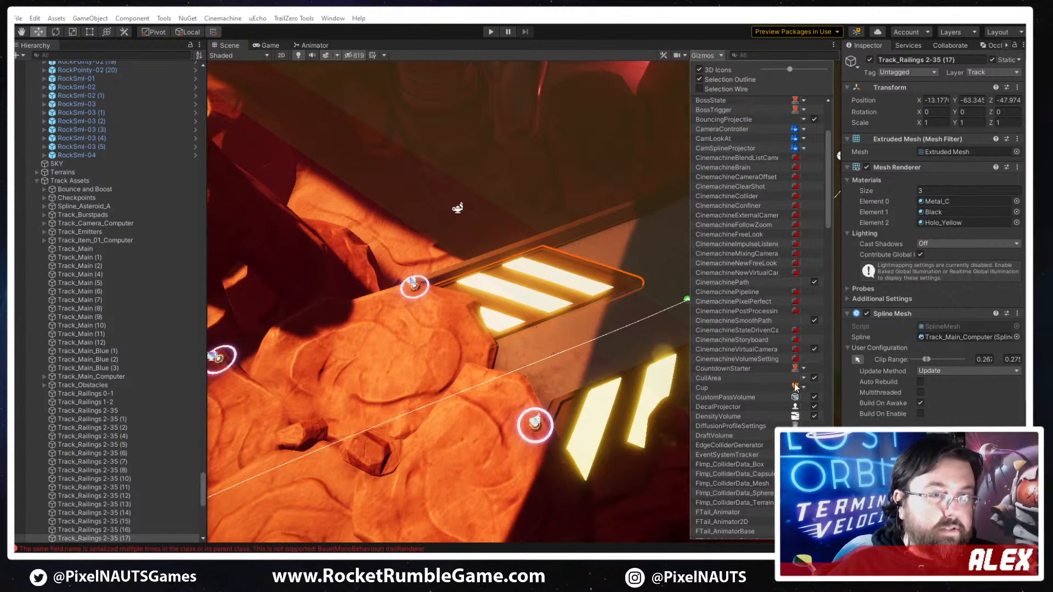
click(814, 415)
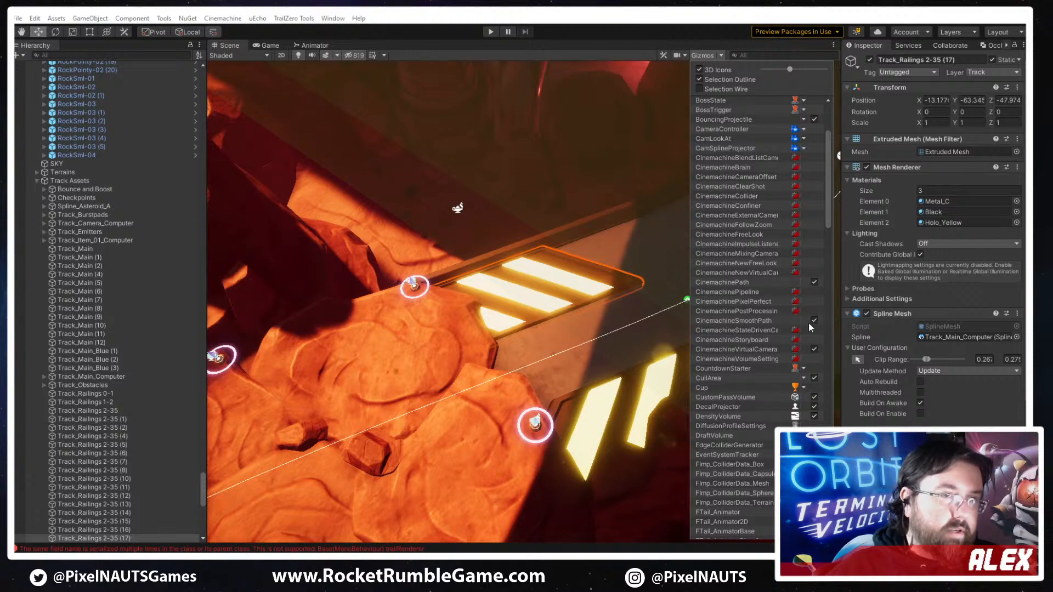
scroll(809, 329, down, 4)
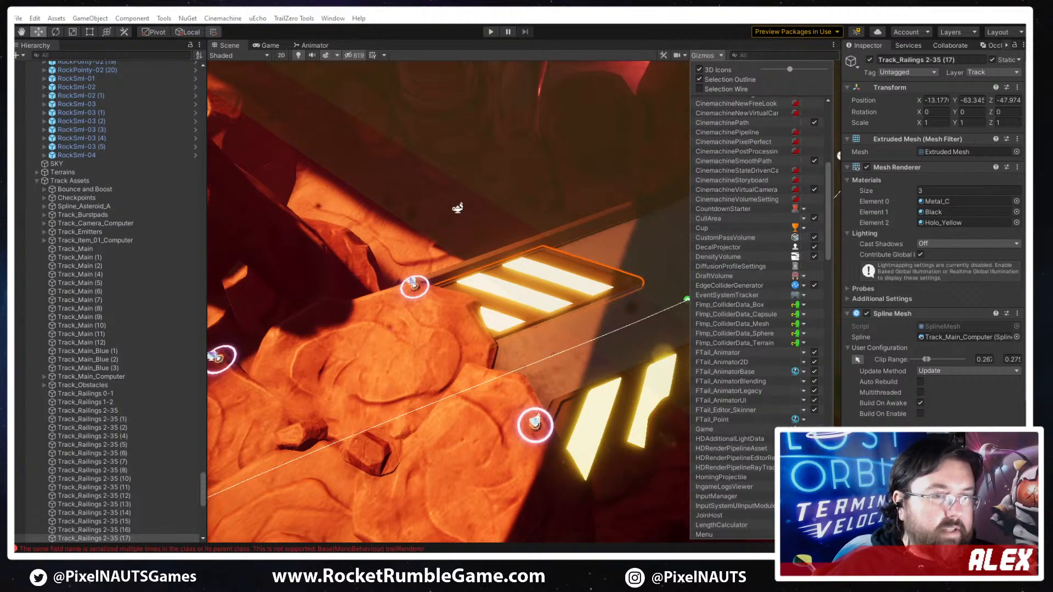
scroll(737, 423, down, 10)
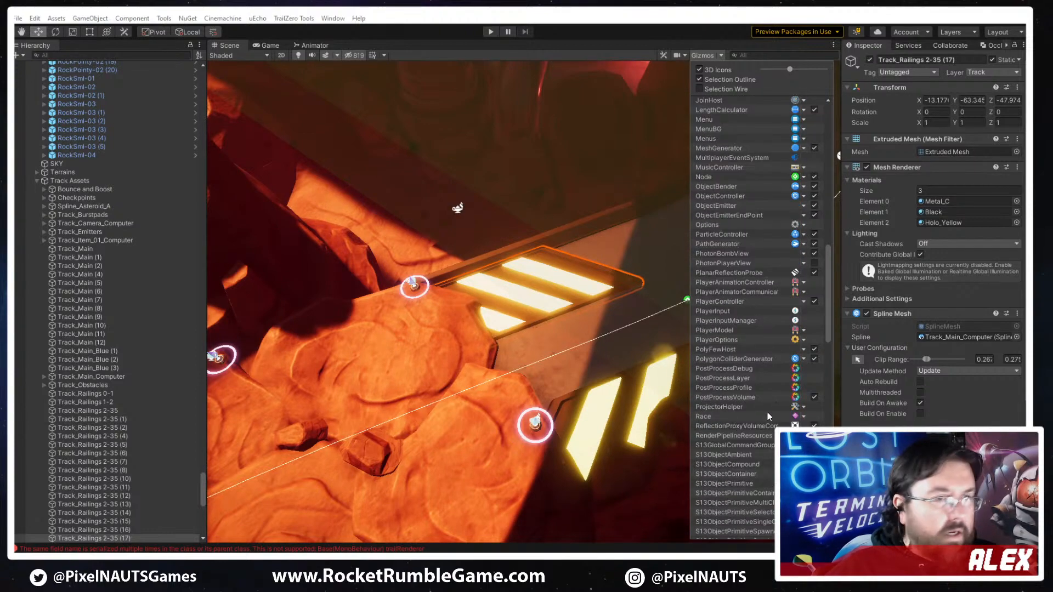
scroll(756, 436, down, 4)
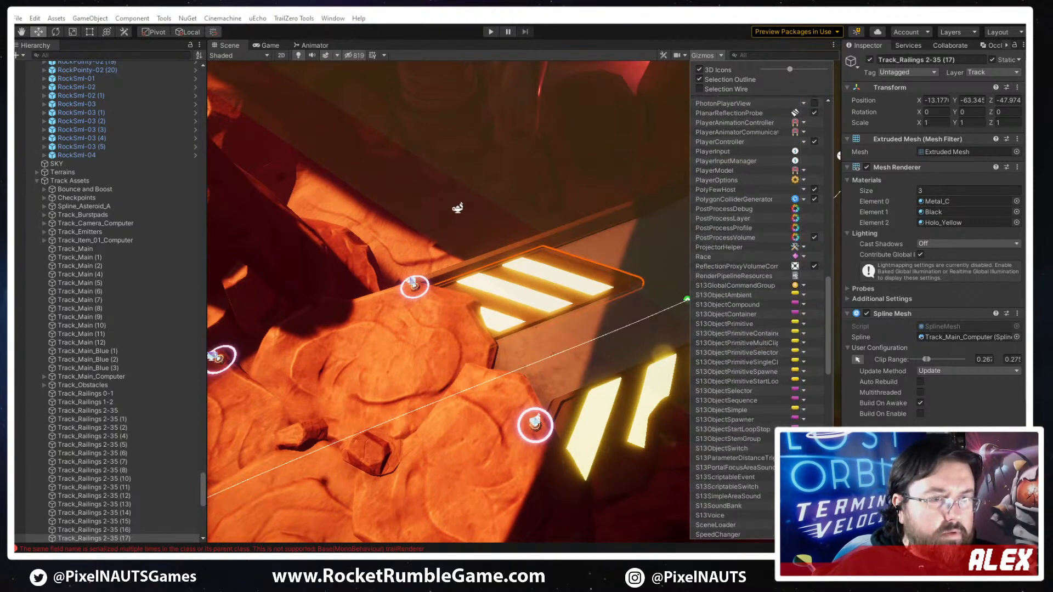
scroll(757, 508, down, 9)
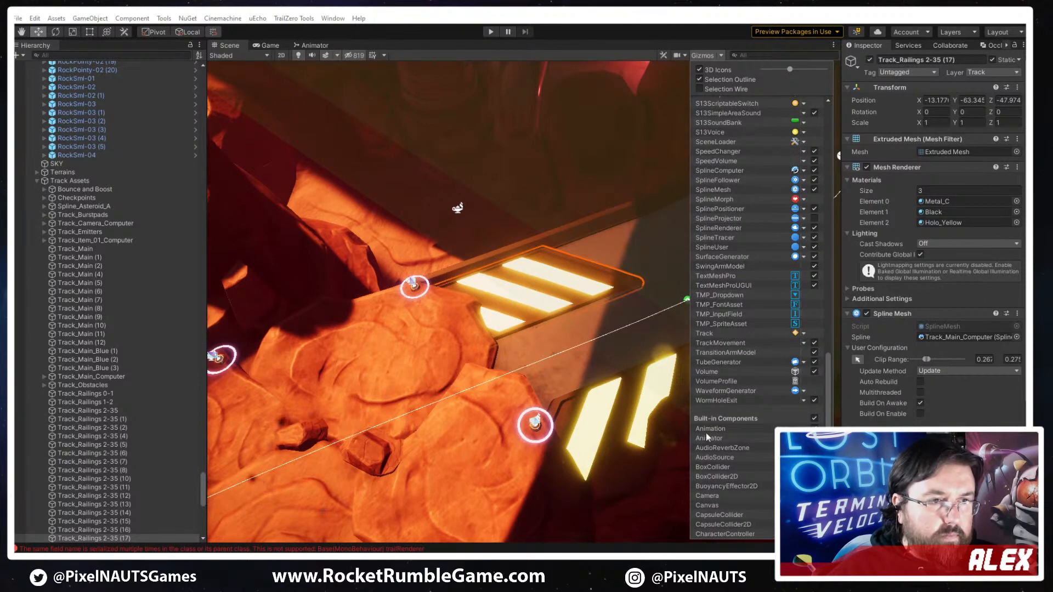
scroll(742, 463, down, 2)
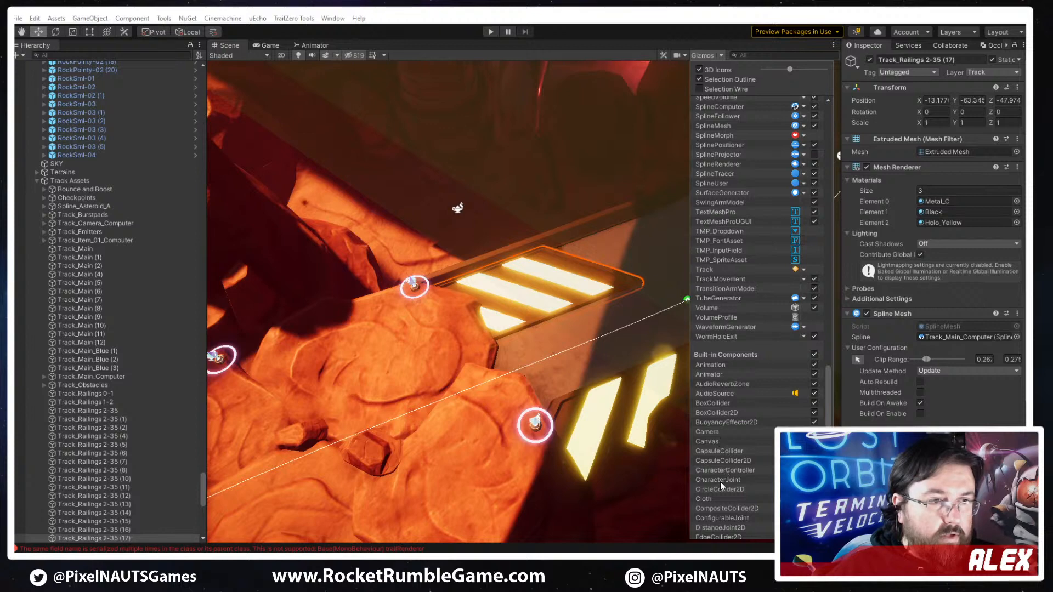
scroll(726, 352, down, 3)
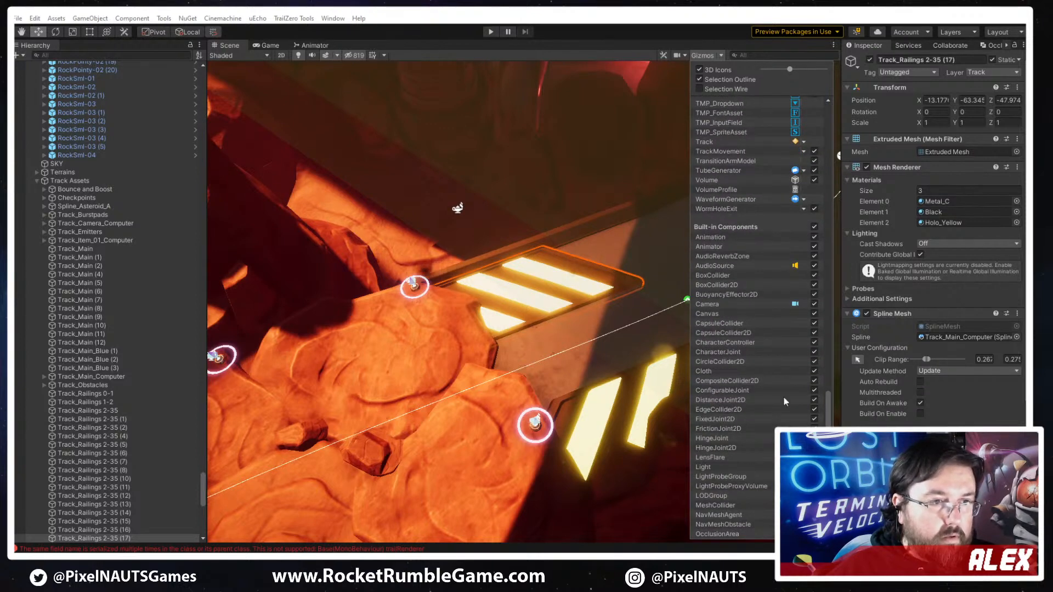
scroll(755, 428, down, 5)
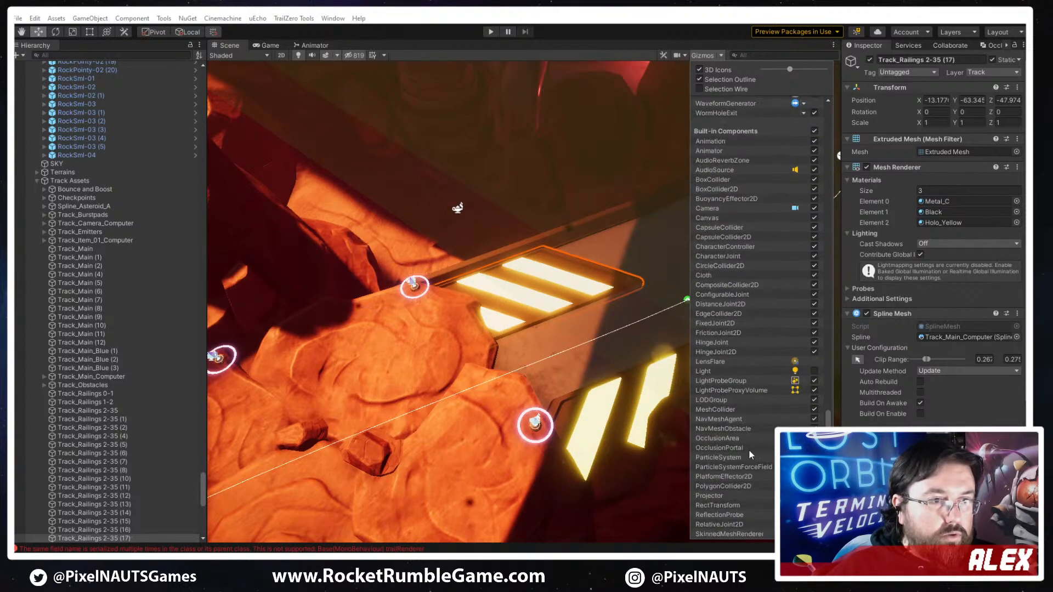
scroll(738, 479, down, 1)
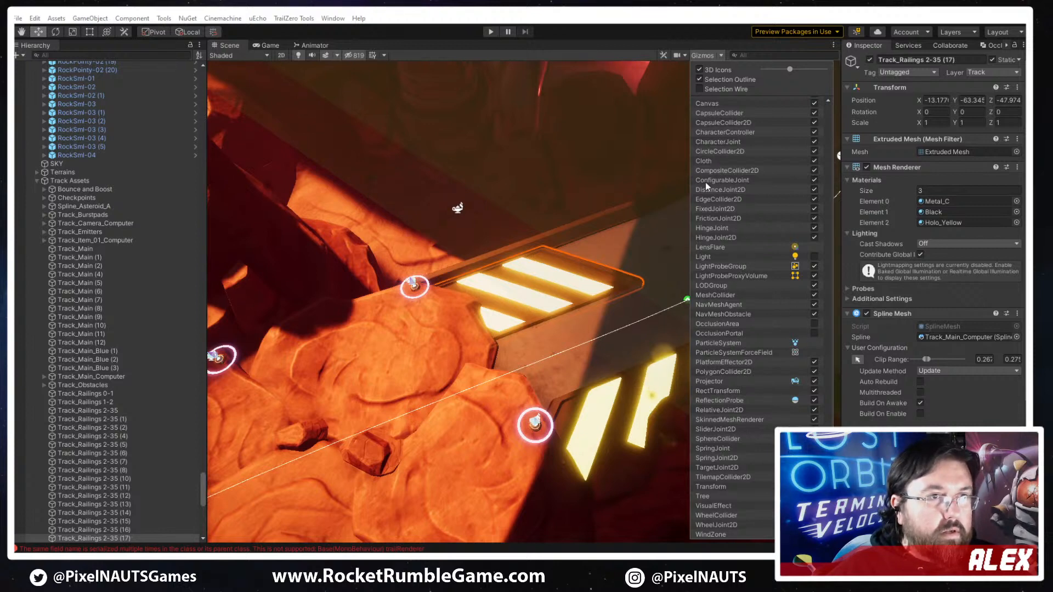
scroll(752, 242, up, 3)
scroll(757, 247, up, 3)
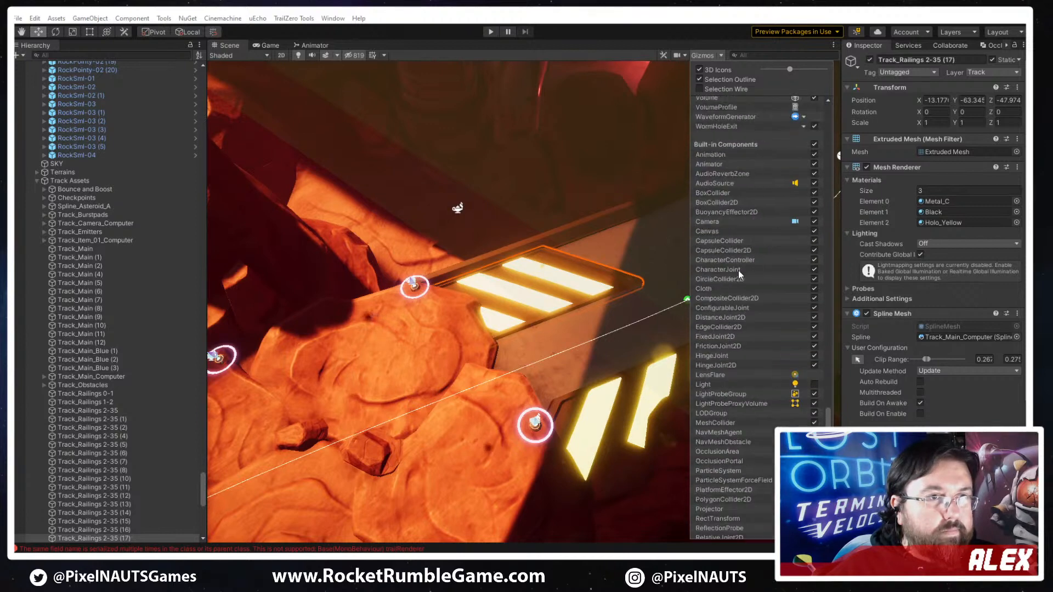
scroll(759, 187, up, 3)
click(814, 161)
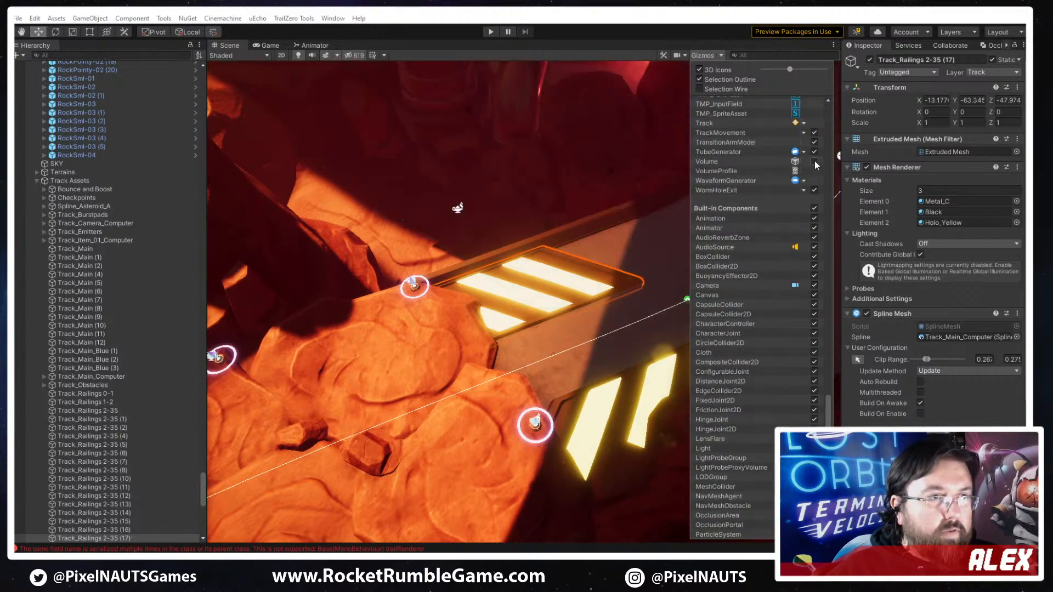
- Move the inner-edge hazard plate's Clip To point further along the track and its Clip From point back into the rocks, and deselect it
right_drag(438, 341, 485, 317)
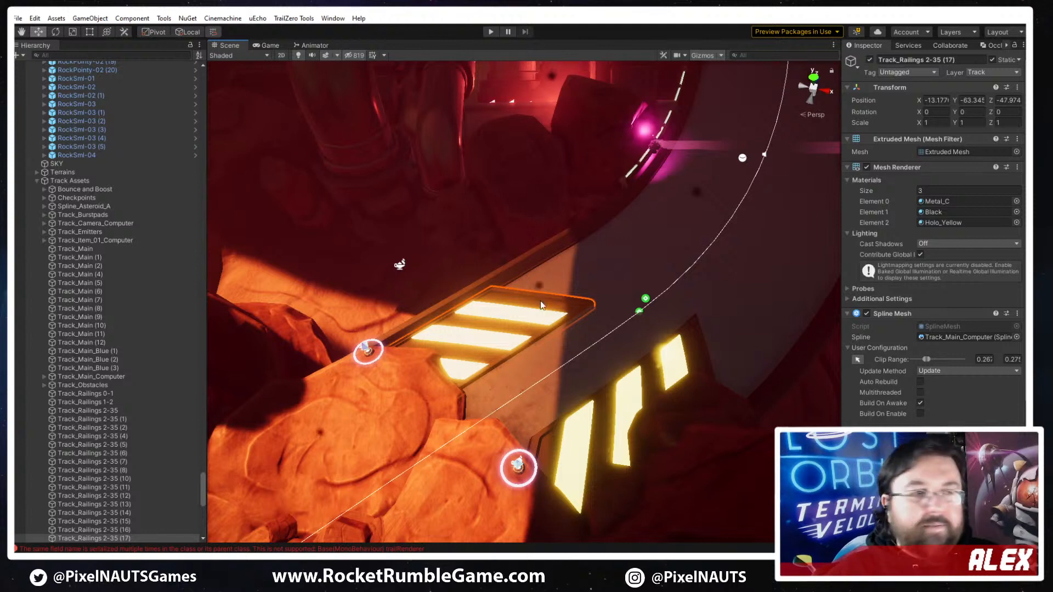
right_drag(610, 331, 556, 302)
click(555, 307)
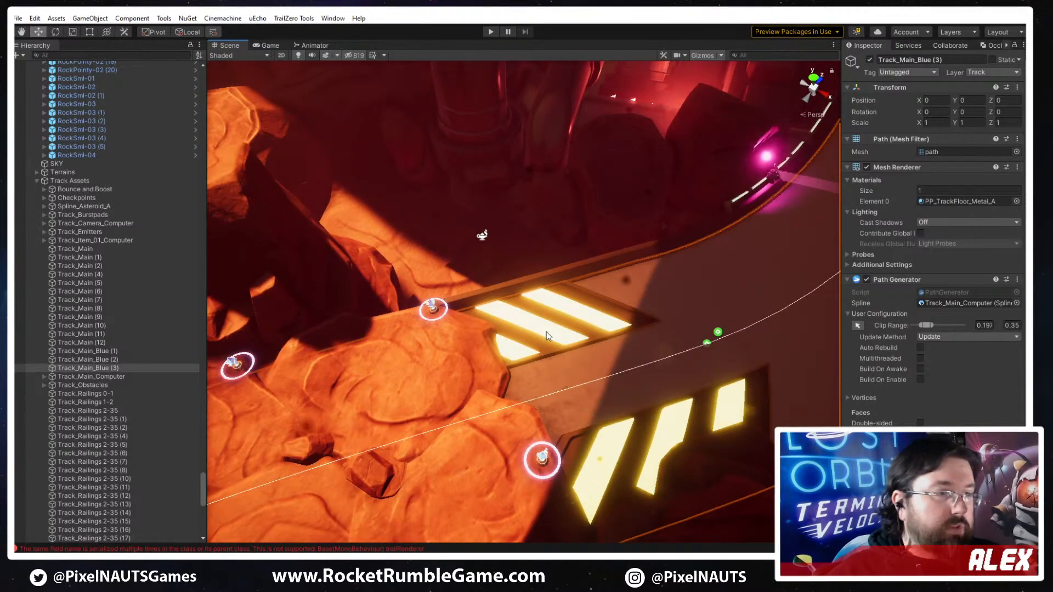
click(527, 314)
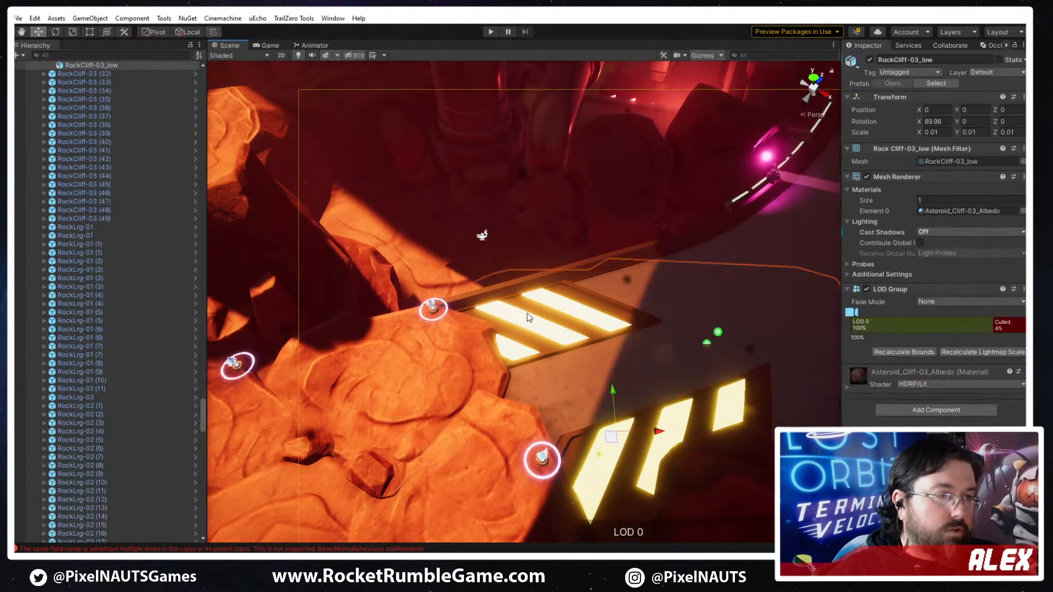
click(637, 315)
right_drag(630, 357, 795, 363)
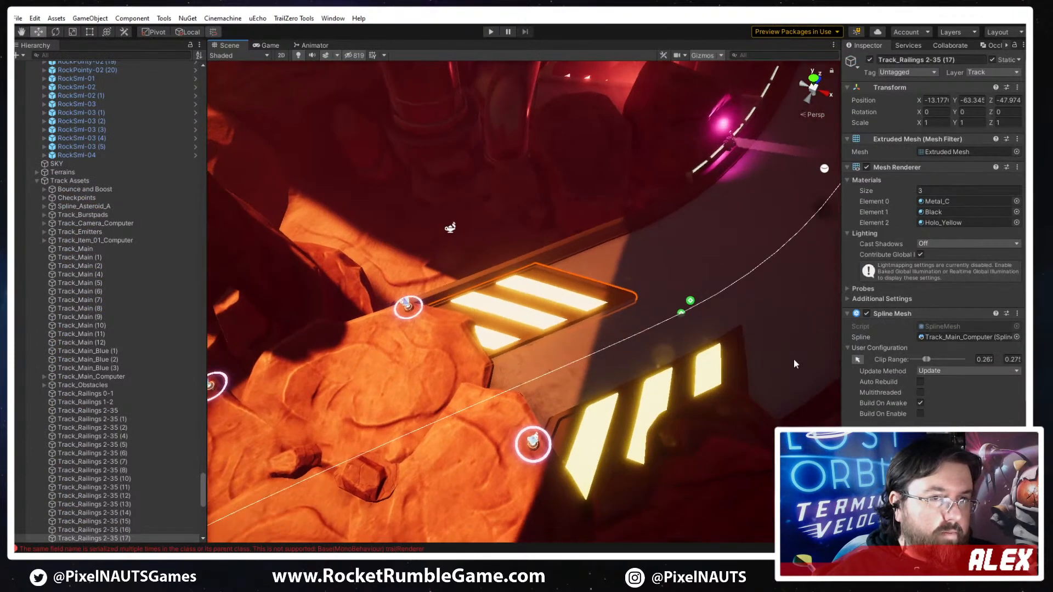
click(857, 359)
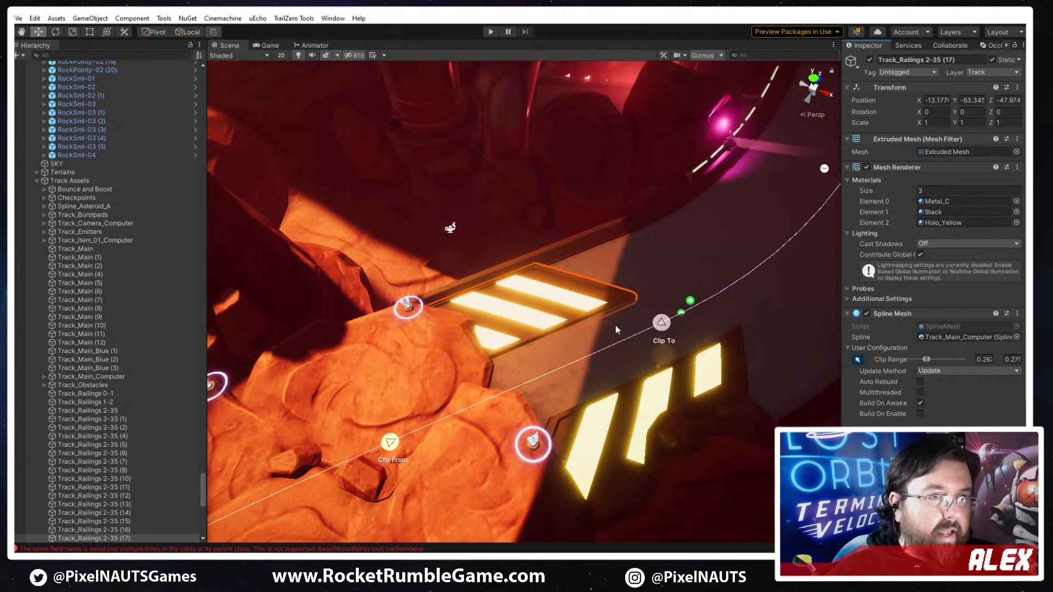
drag(665, 332, 761, 309)
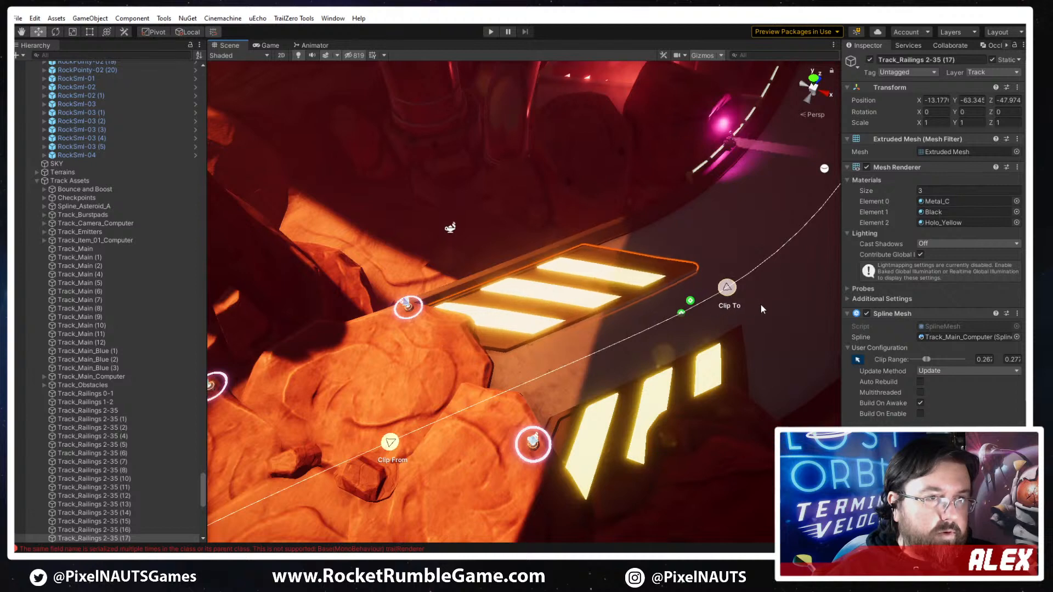
drag(397, 448, 356, 467)
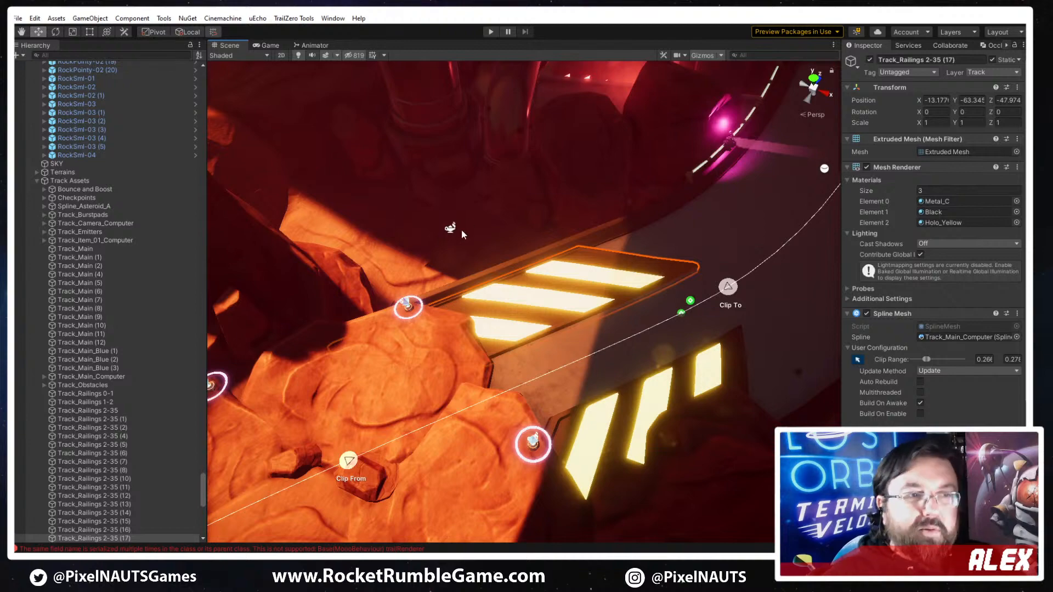
right_drag(631, 335, 642, 287)
right_drag(591, 338, 576, 357)
click(474, 347)
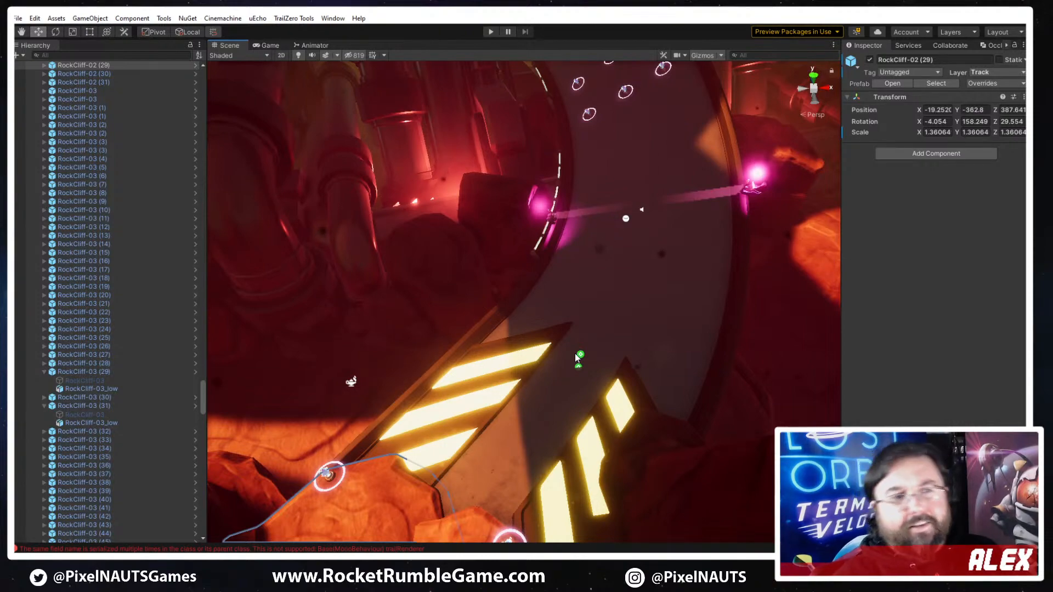
right_drag(585, 333, 660, 315)
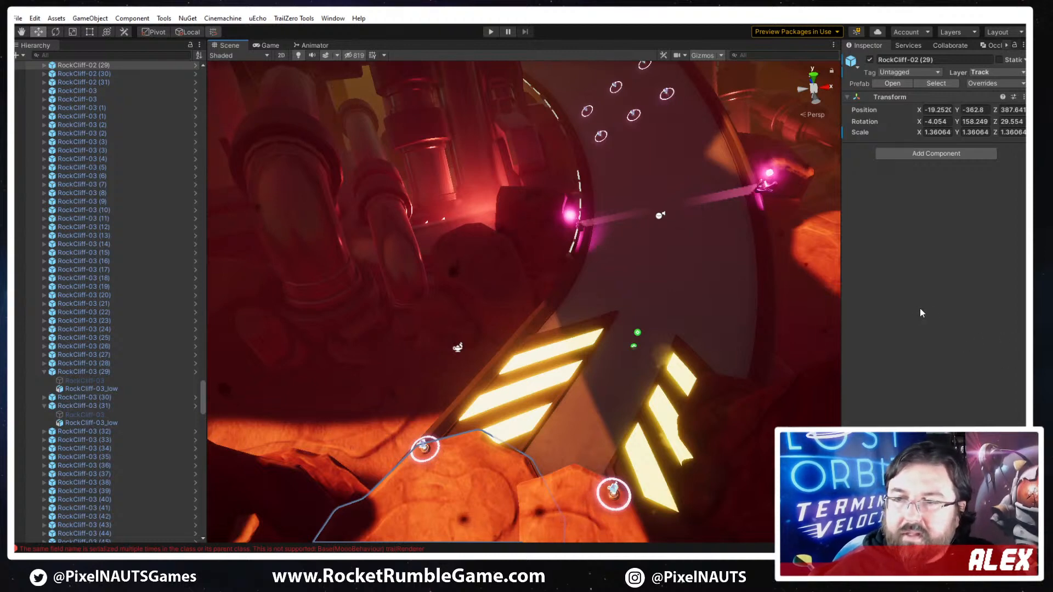
right_drag(696, 327, 310, 547)
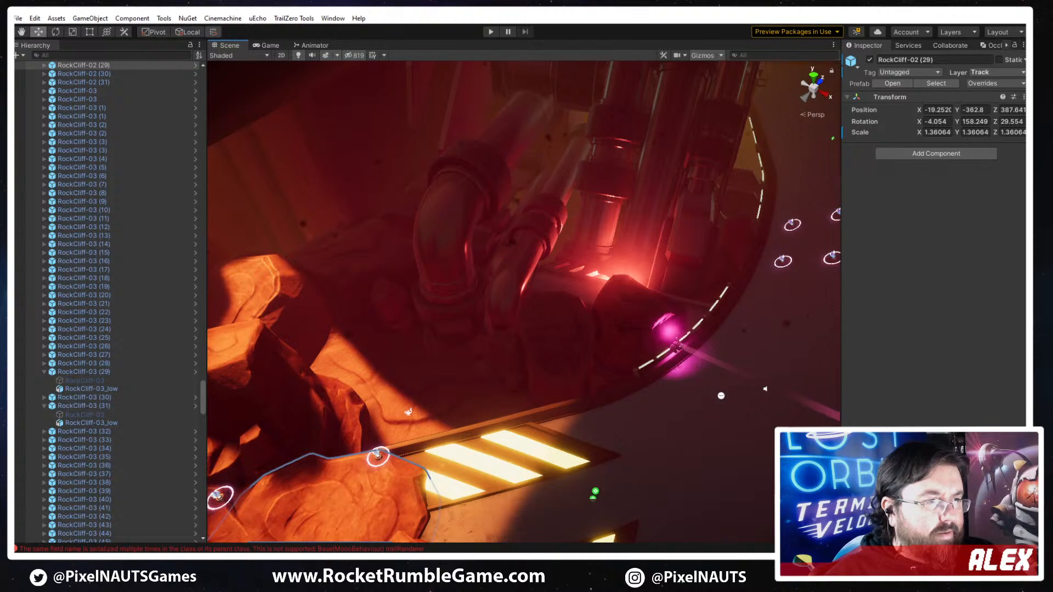
mouse_move(284, 564)
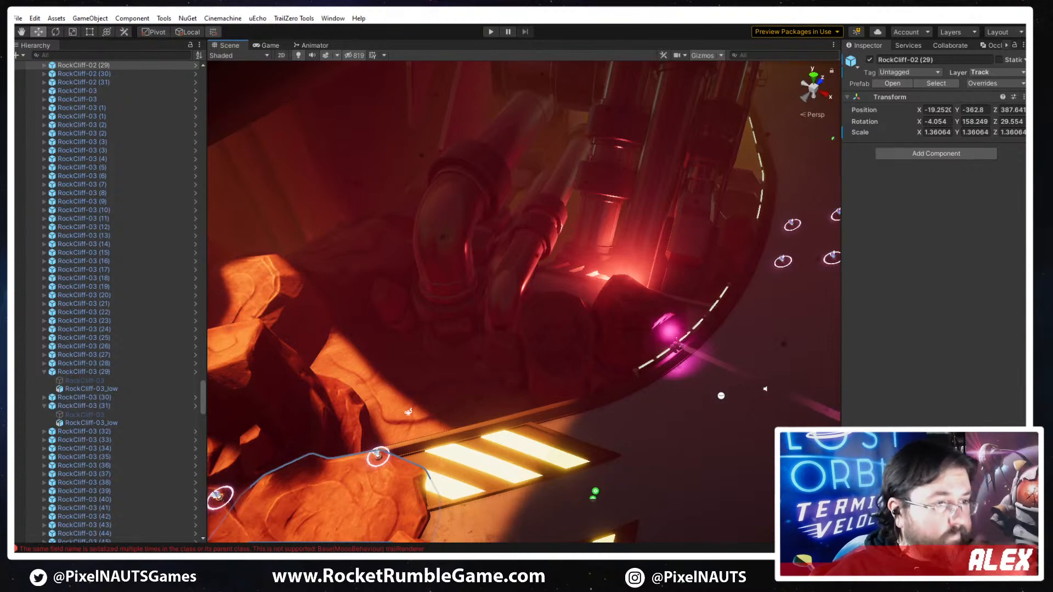
mouse_move(179, 565)
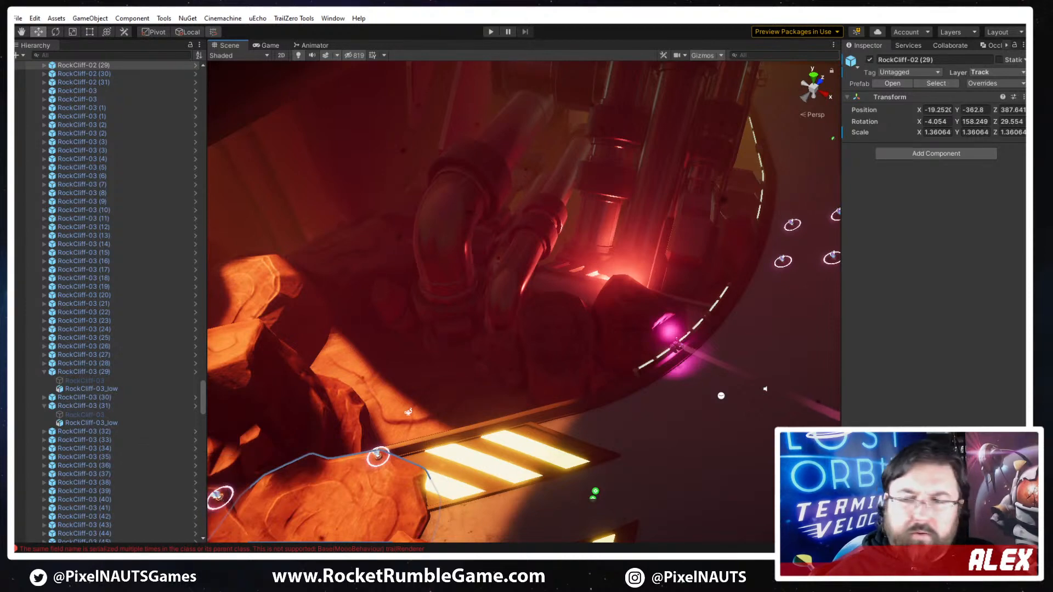
mouse_move(413, 565)
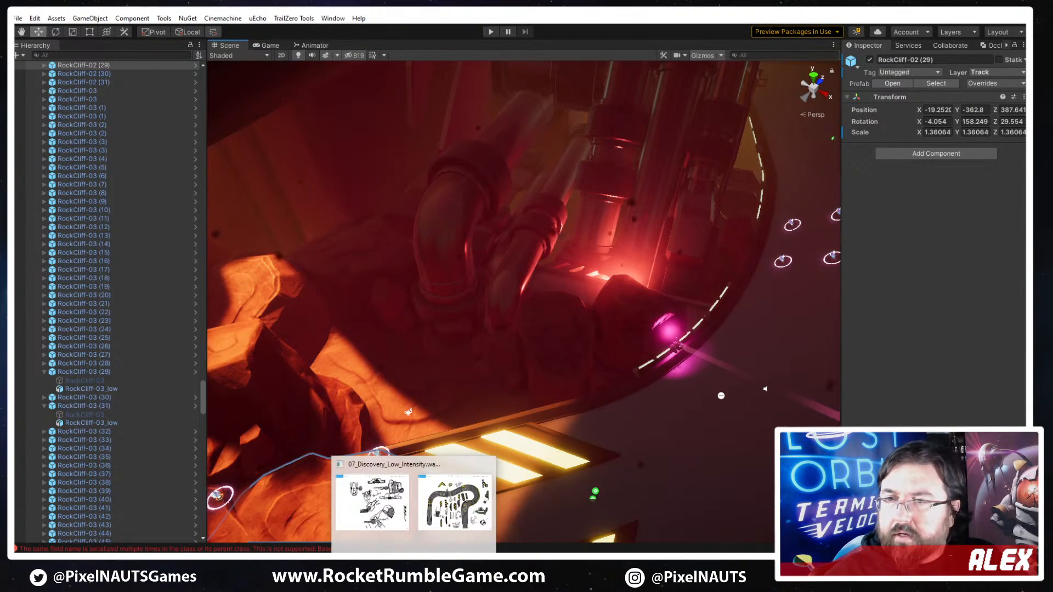
mouse_move(362, 570)
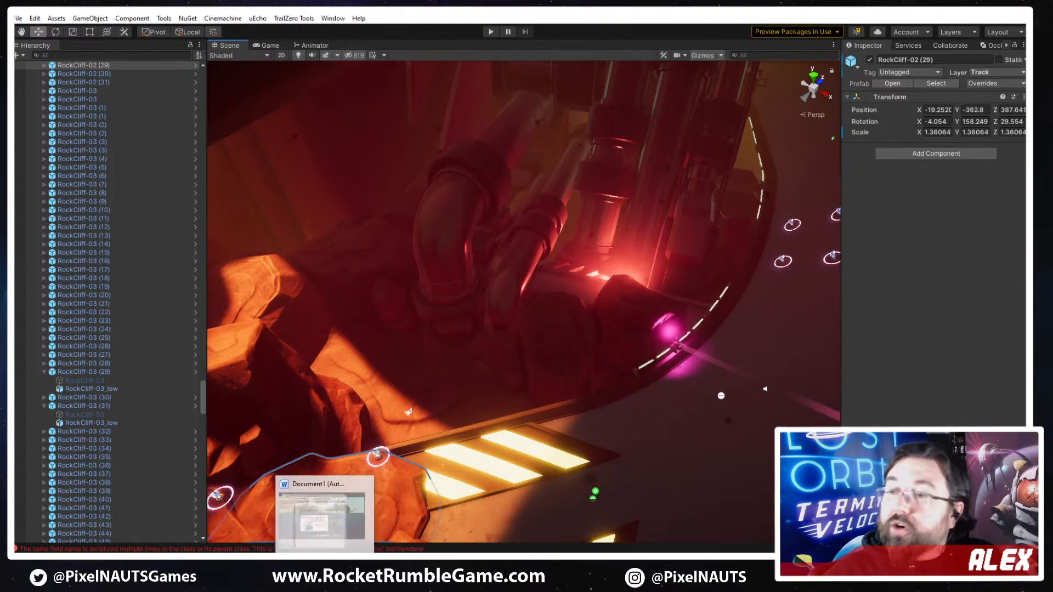
- Examine how the paired hazard plates sit against the rocks and the track curve from several angles
right_drag(476, 463, 624, 354)
click(612, 308)
right_drag(510, 353, 590, 368)
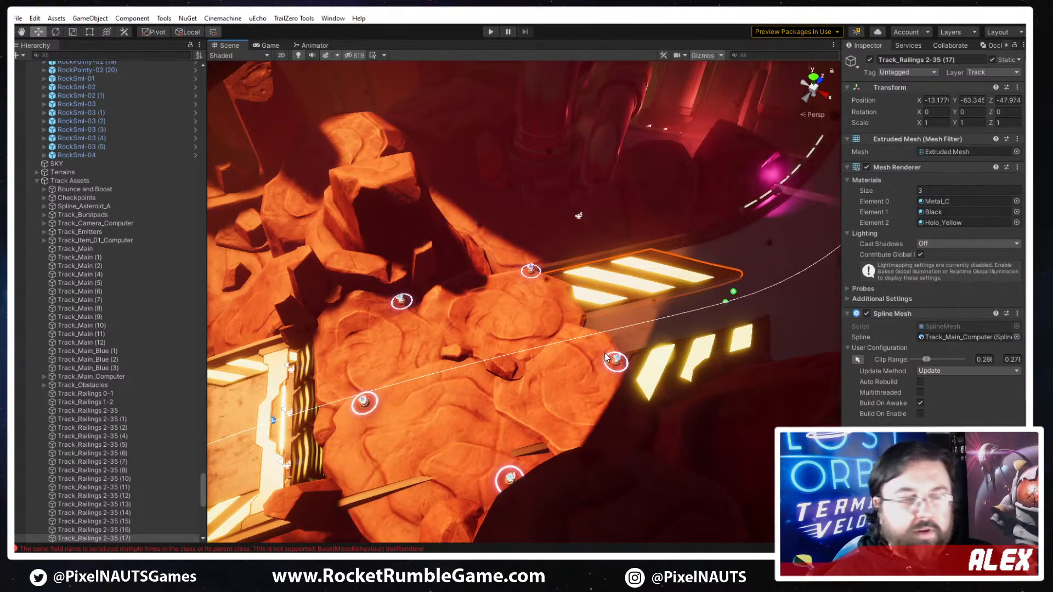
right_drag(539, 343, 386, 532)
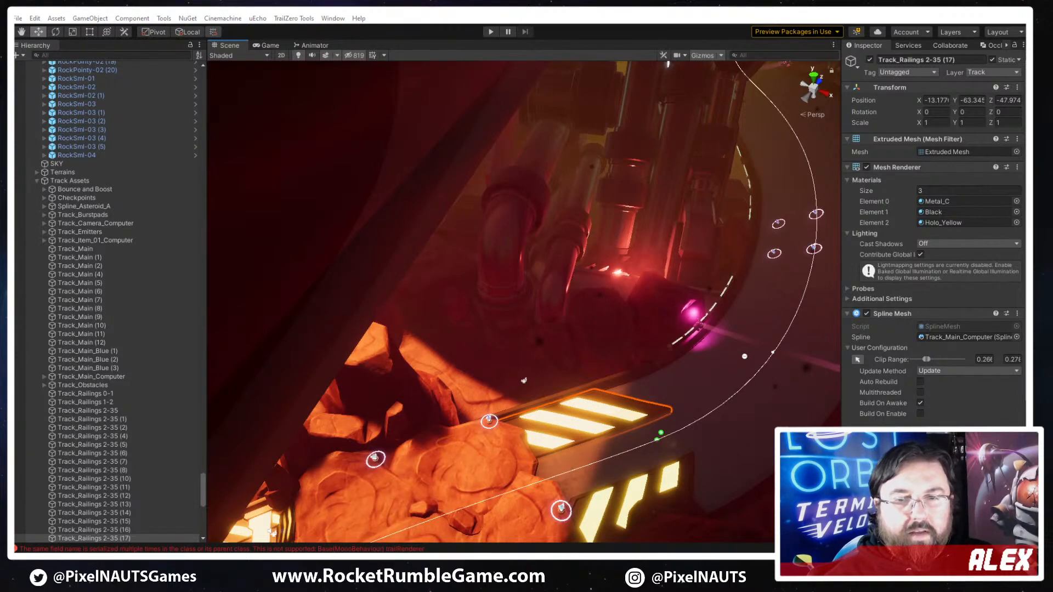
right_drag(580, 379, 666, 388)
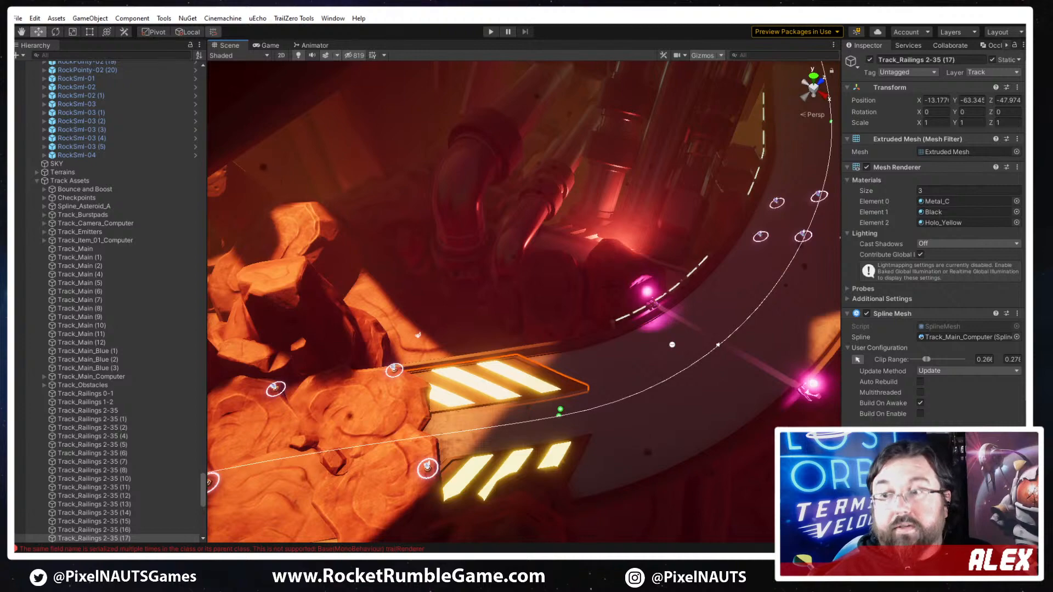
right_drag(471, 418, 449, 383)
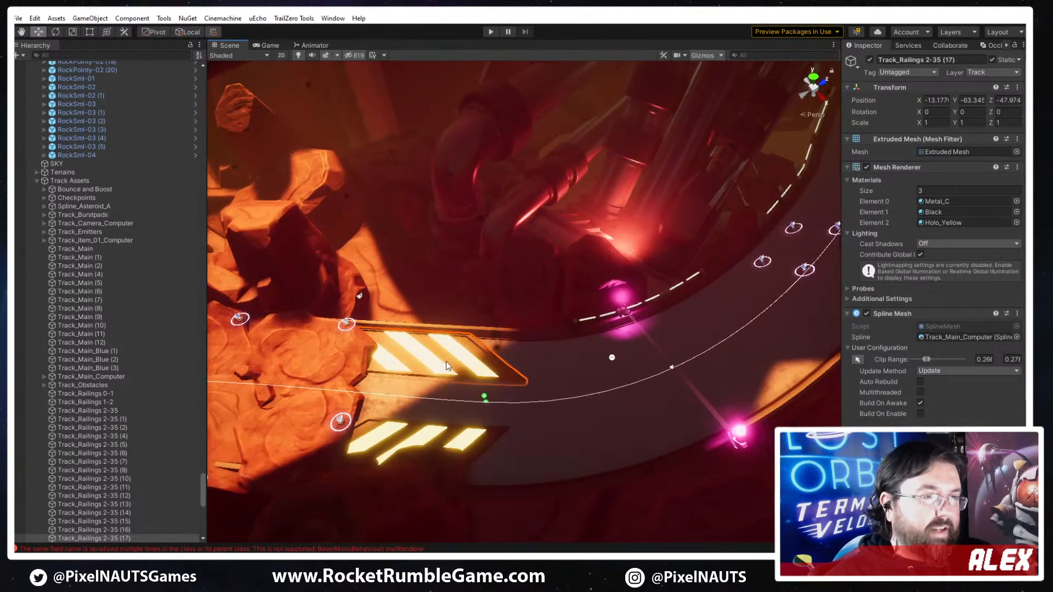
click(446, 361)
click(439, 348)
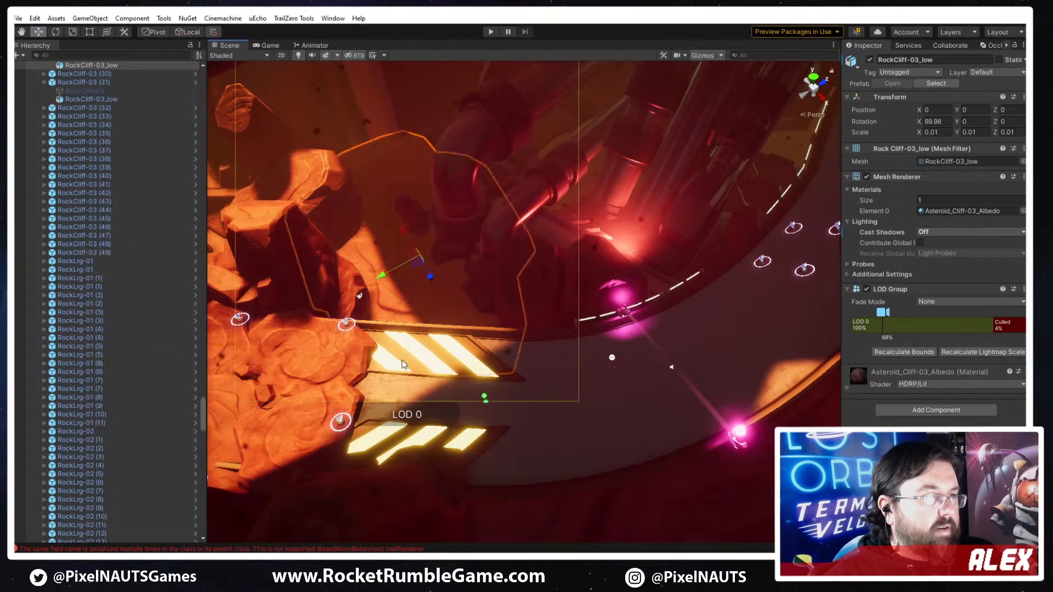
- Duplicate the inner-edge hazard plate and move the copy's Clip To and Clip From points further along the track, past the pink light
click(490, 366)
right_drag(490, 366, 376, 346)
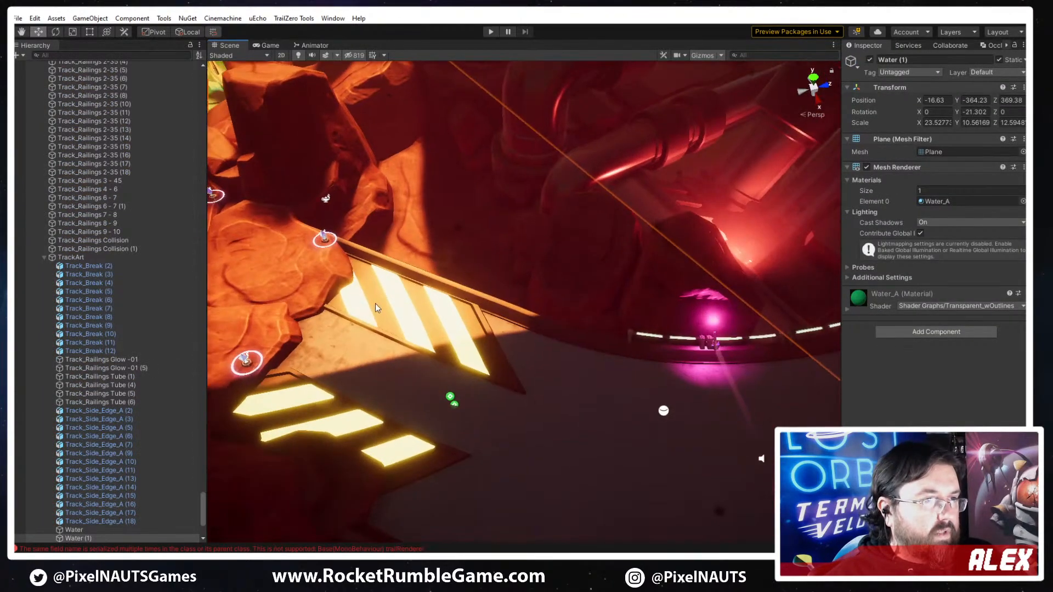
right_drag(372, 298, 455, 468)
click(429, 435)
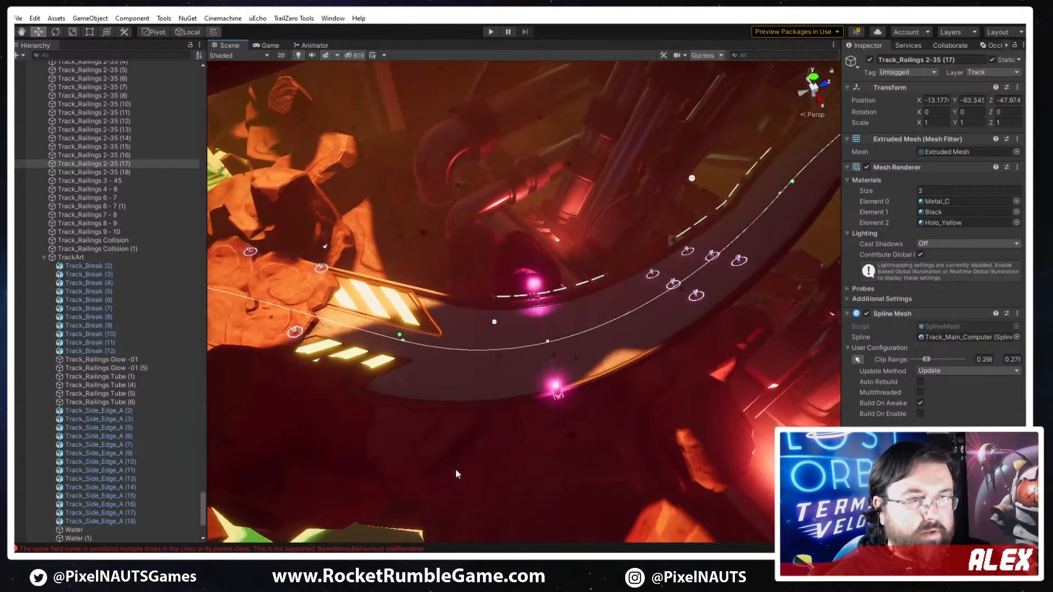
key(ctrl+d)
click(857, 360)
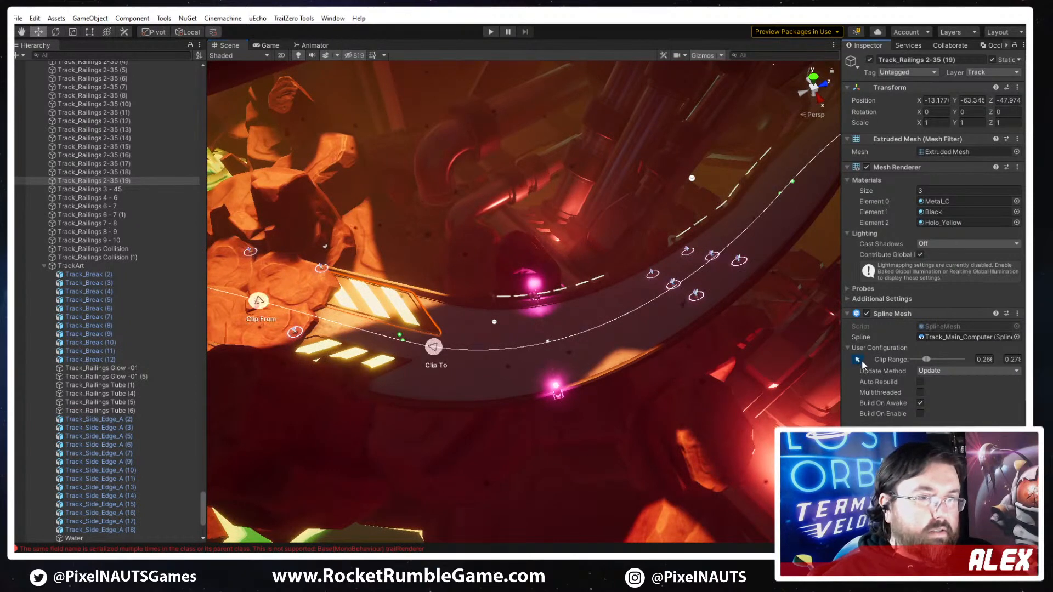
drag(439, 358, 674, 296)
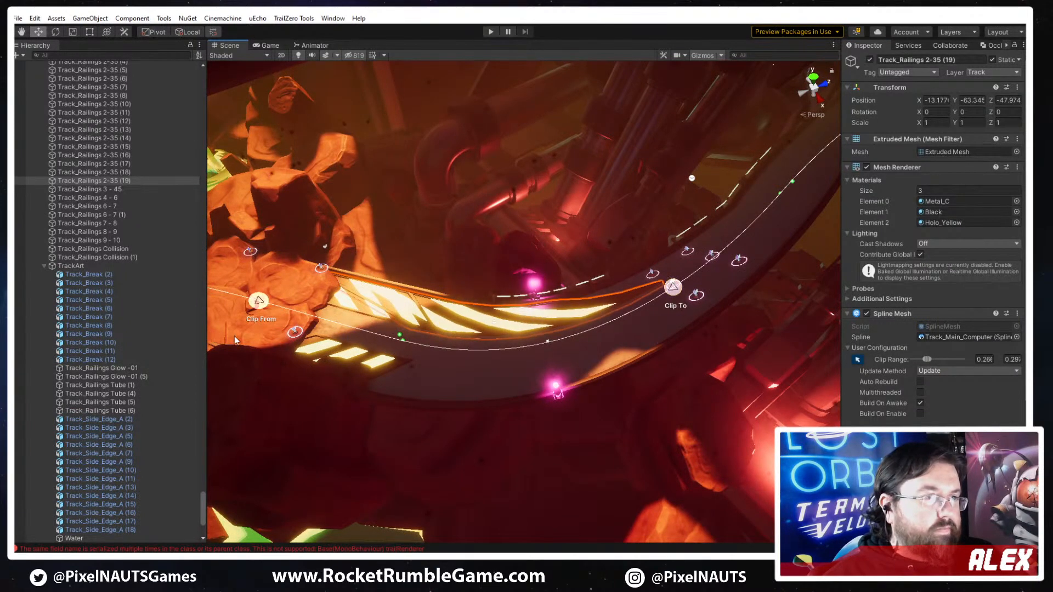
drag(258, 302, 558, 345)
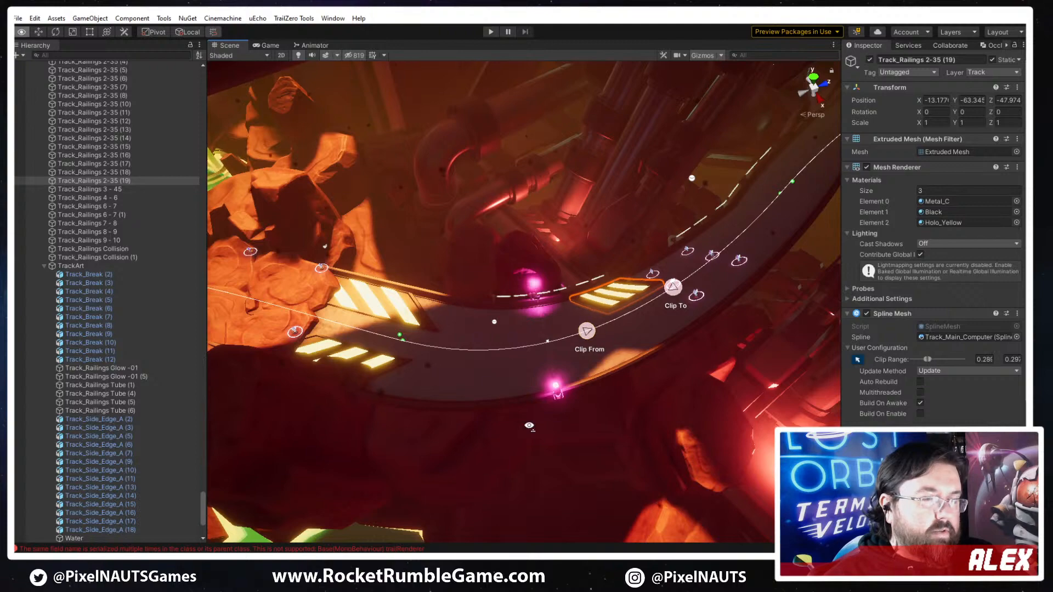
- Fine-tune the copied plate's Clip From point and move its Clip To point further along the track to lengthen the plate
right_drag(558, 344, 508, 449)
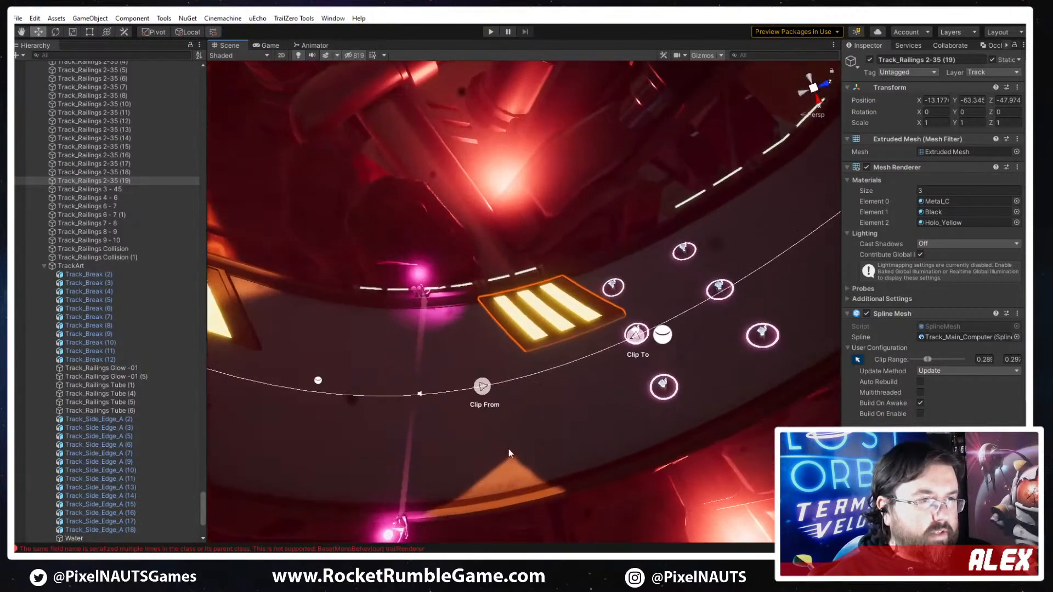
drag(483, 387, 488, 387)
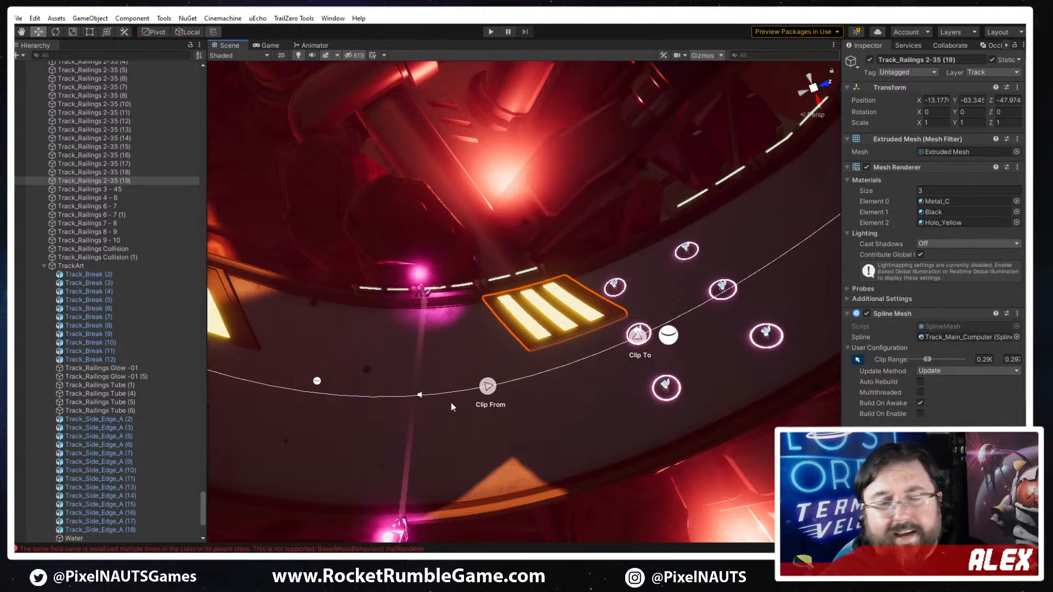
drag(488, 387, 468, 390)
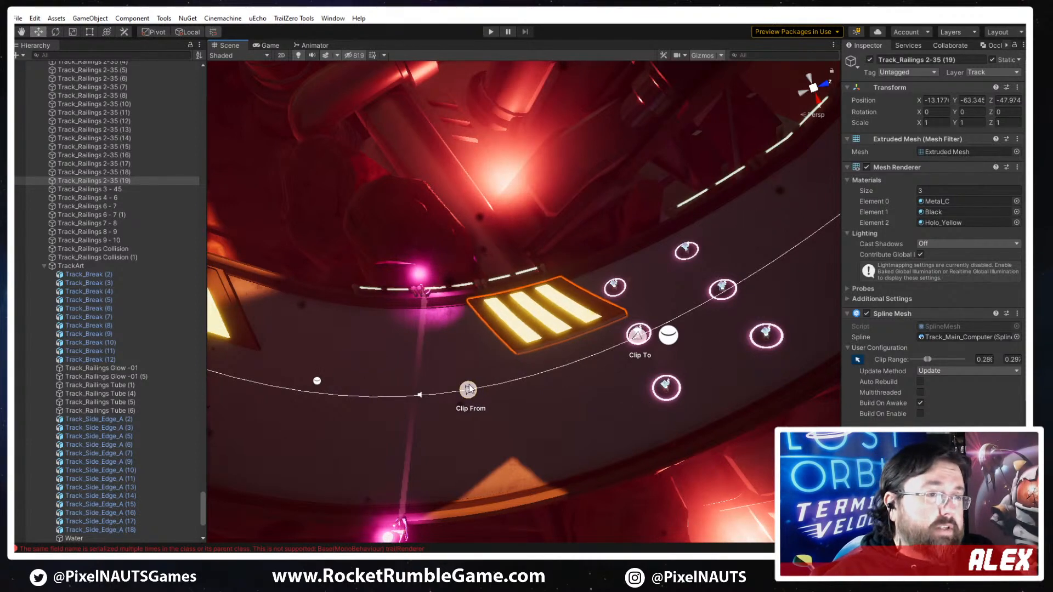
drag(650, 341, 706, 313)
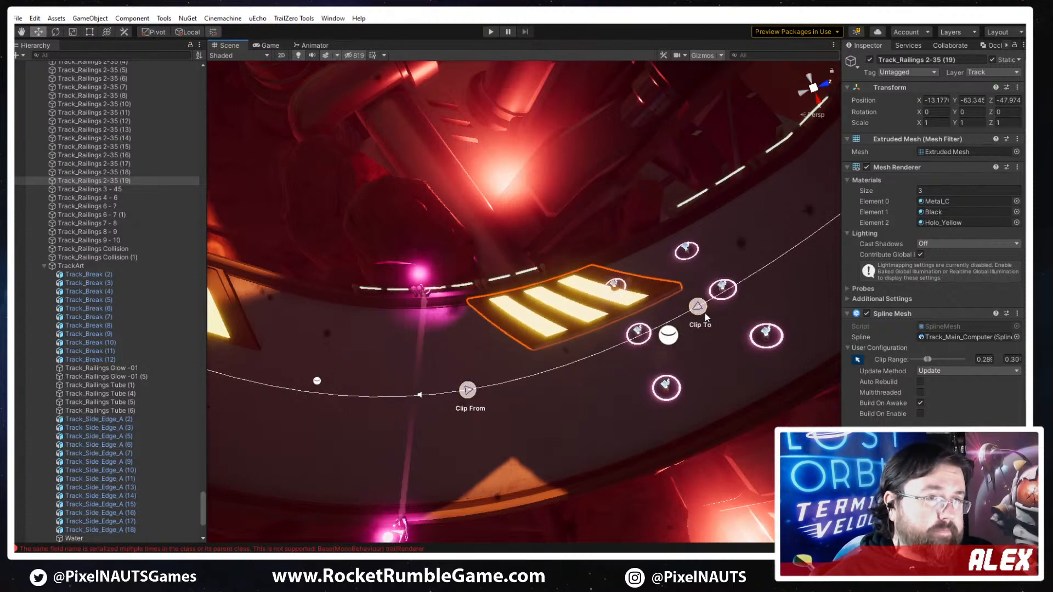
- Open the configuration of the copy's PP_Track_Hazard_Plate_C mesh and bring up the mesh choices for its geometry
click(1016, 337)
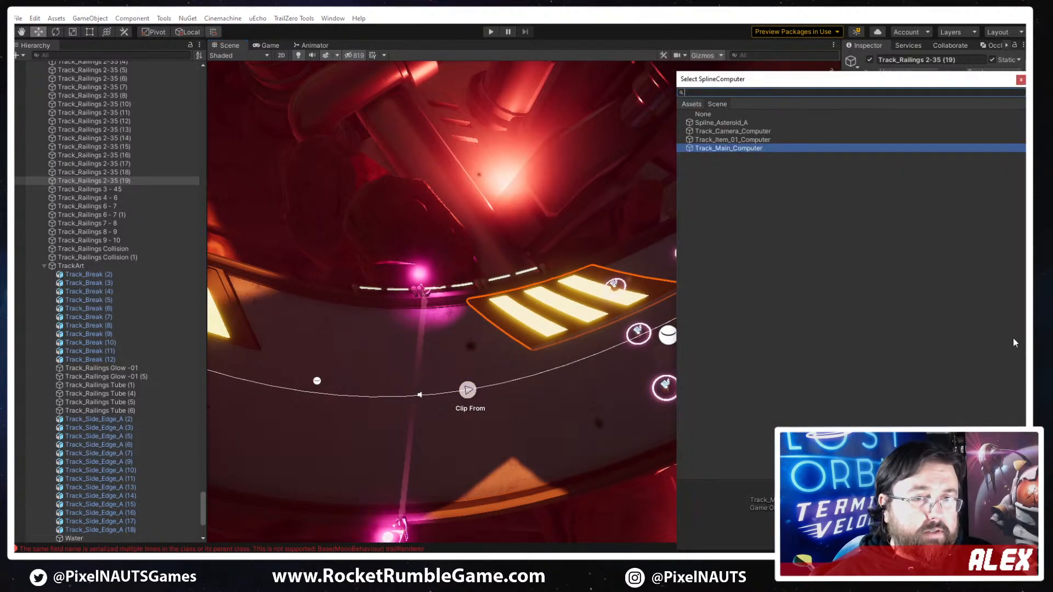
click(1019, 81)
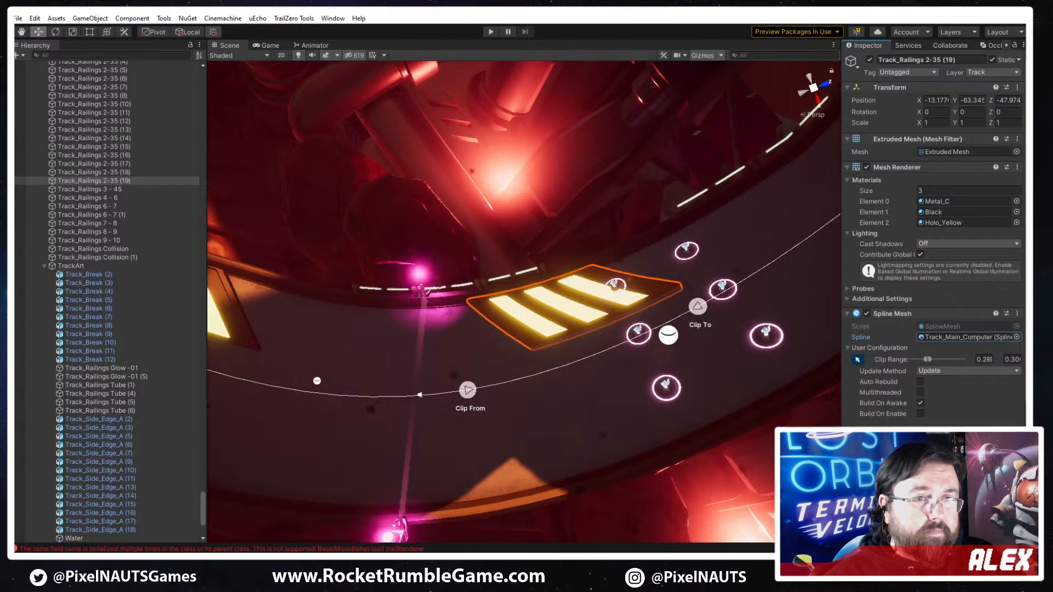
scroll(883, 405, down, 3)
click(882, 403)
click(897, 429)
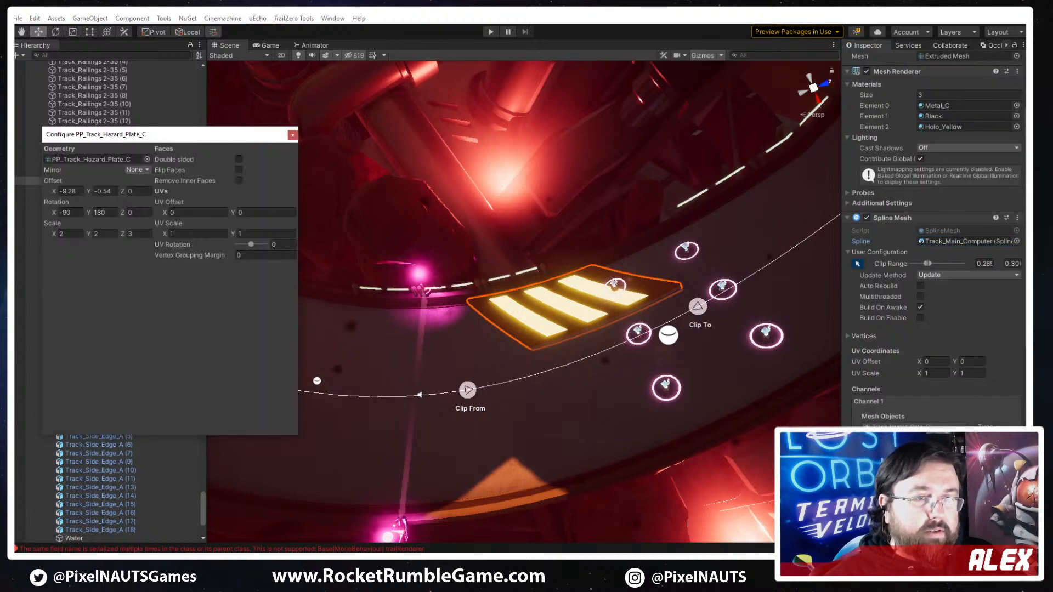
click(147, 159)
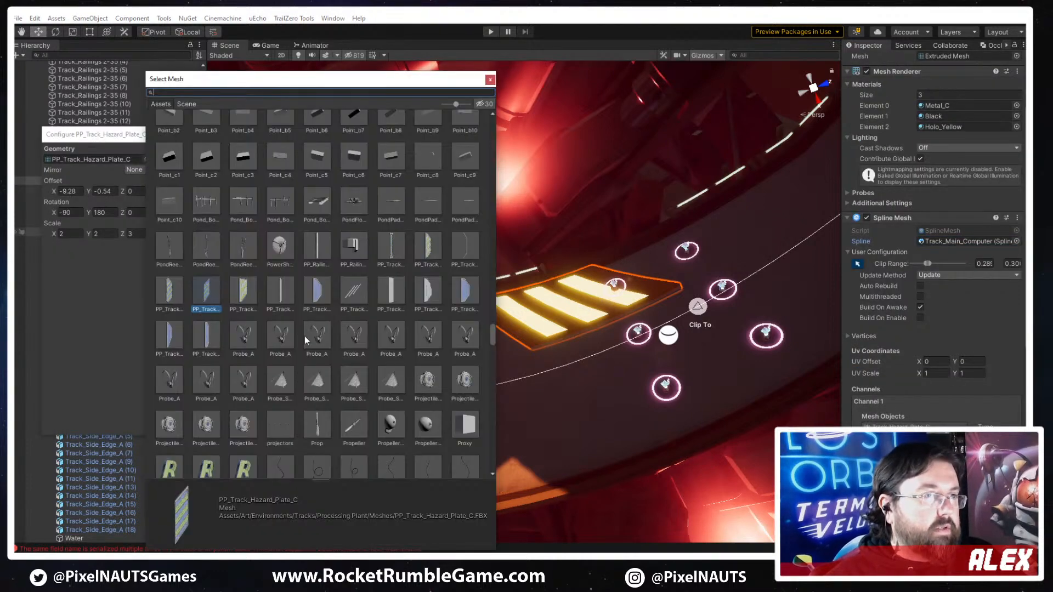
- Try PP_Track_Hazard_Plate_Yellow_A, PP_Track_Hazard_Plate_Yellow_B, PP_Track_Numbers_A and PP_Track_Plate_A as the copied plate's geometry
click(245, 288)
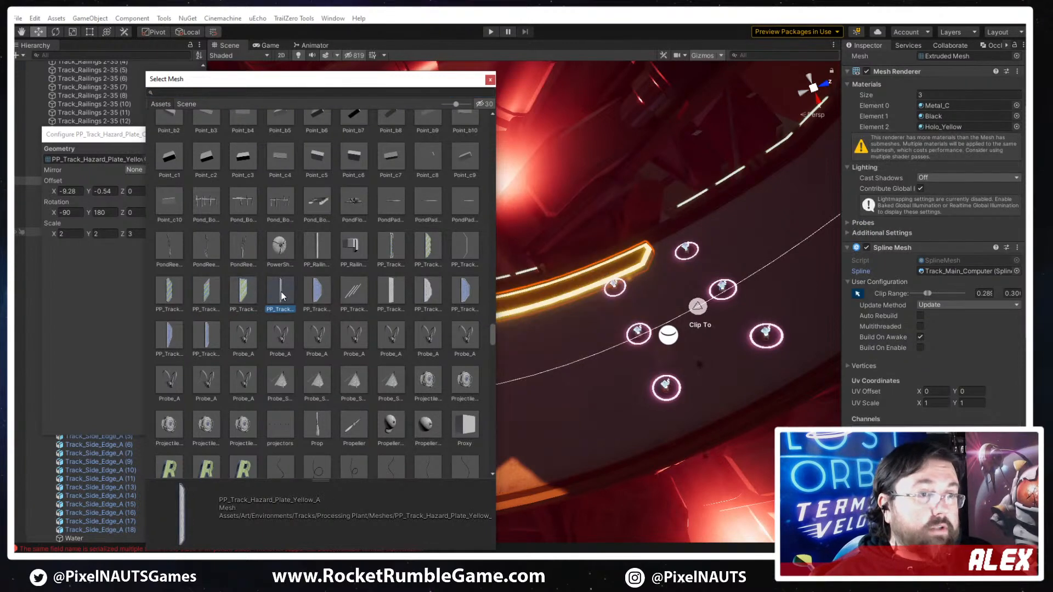
click(317, 293)
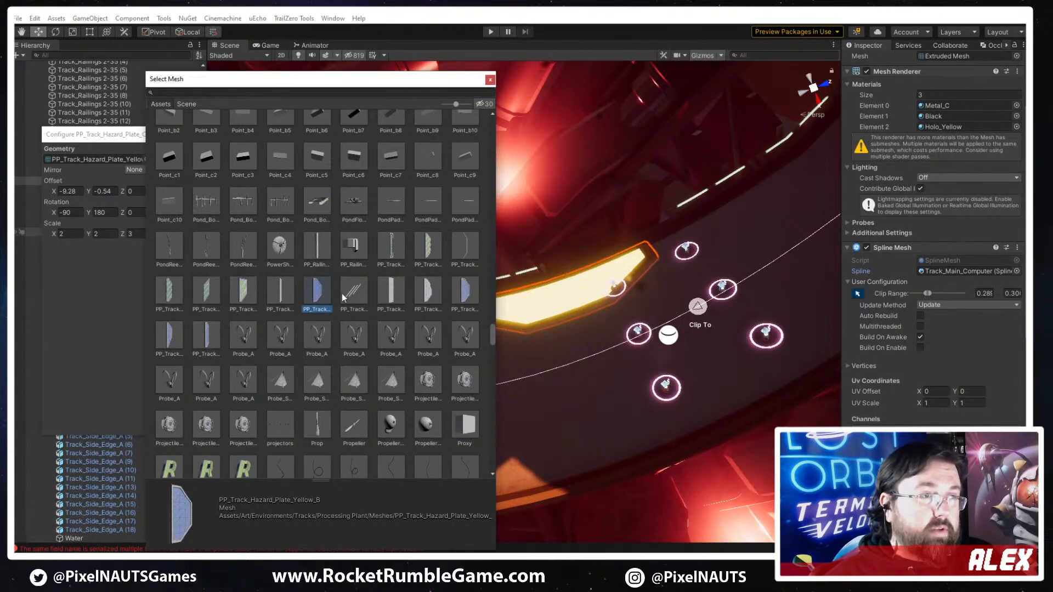
click(396, 295)
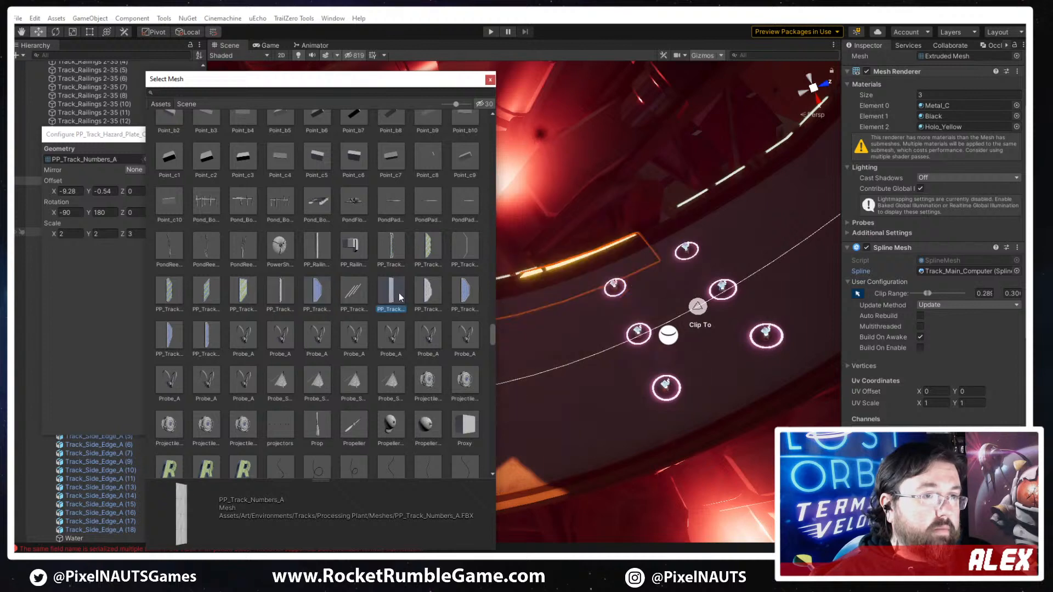
click(421, 295)
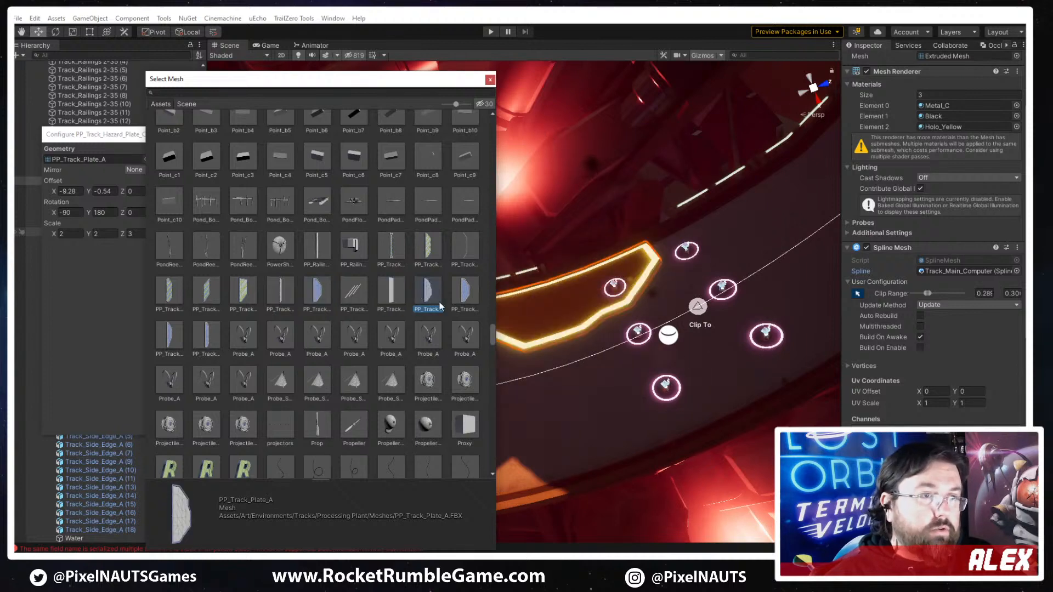
right_drag(704, 361, 706, 344)
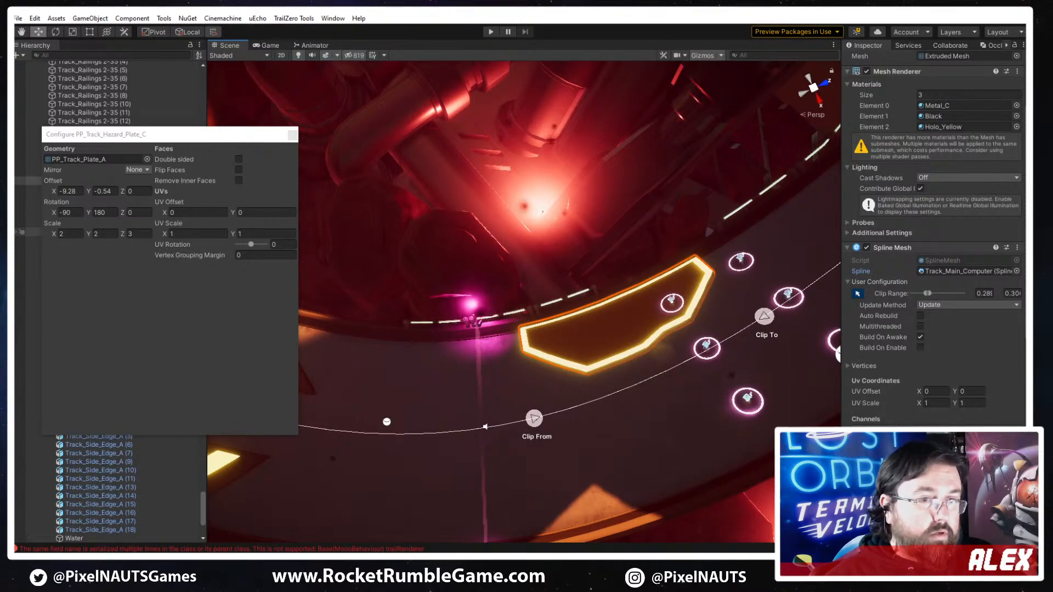
- Compare the PP_Track_Plate_A to PP_Track_Plate_D meshes on the track and assign PP_Track_Plate_B as the copied plate's geometry
click(147, 159)
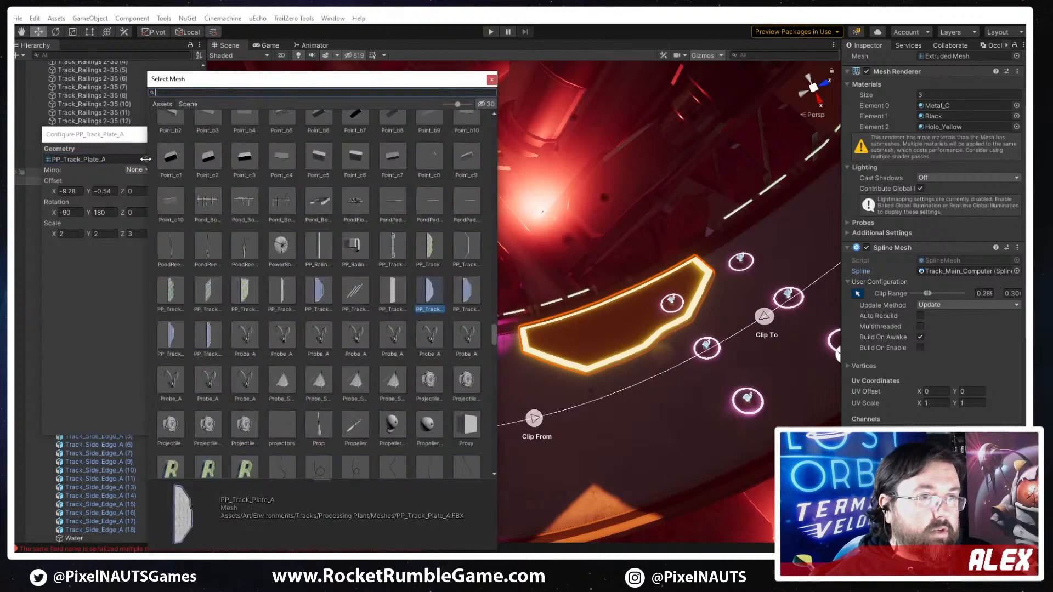
click(468, 298)
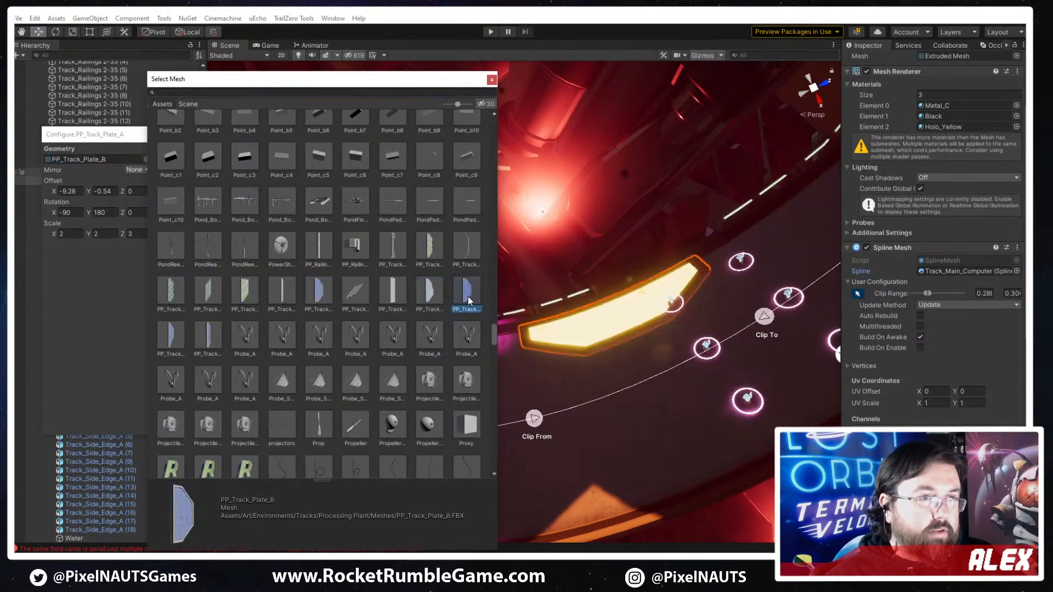
click(177, 335)
click(195, 336)
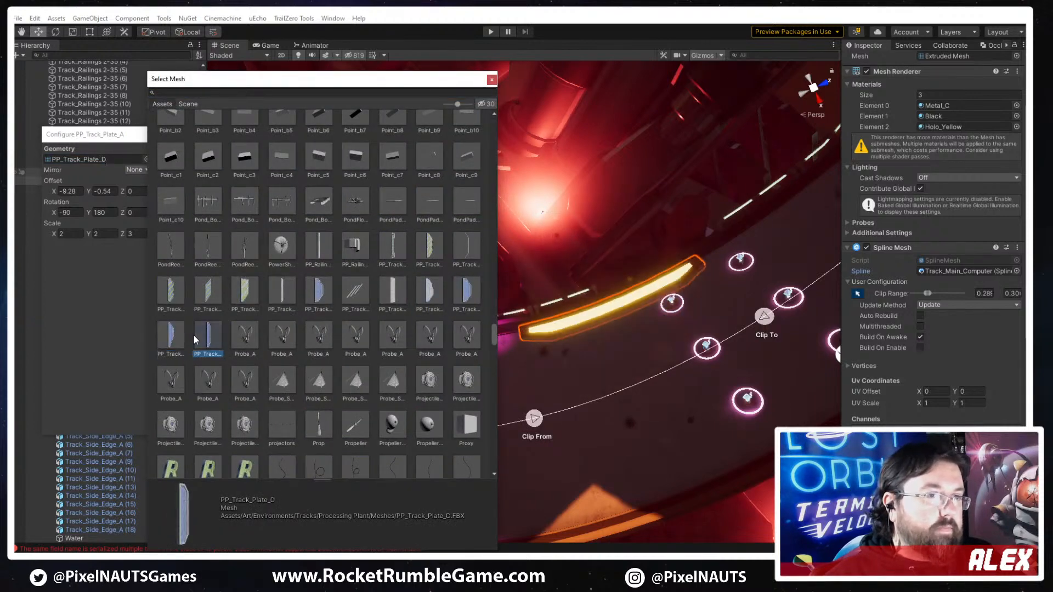
click(169, 333)
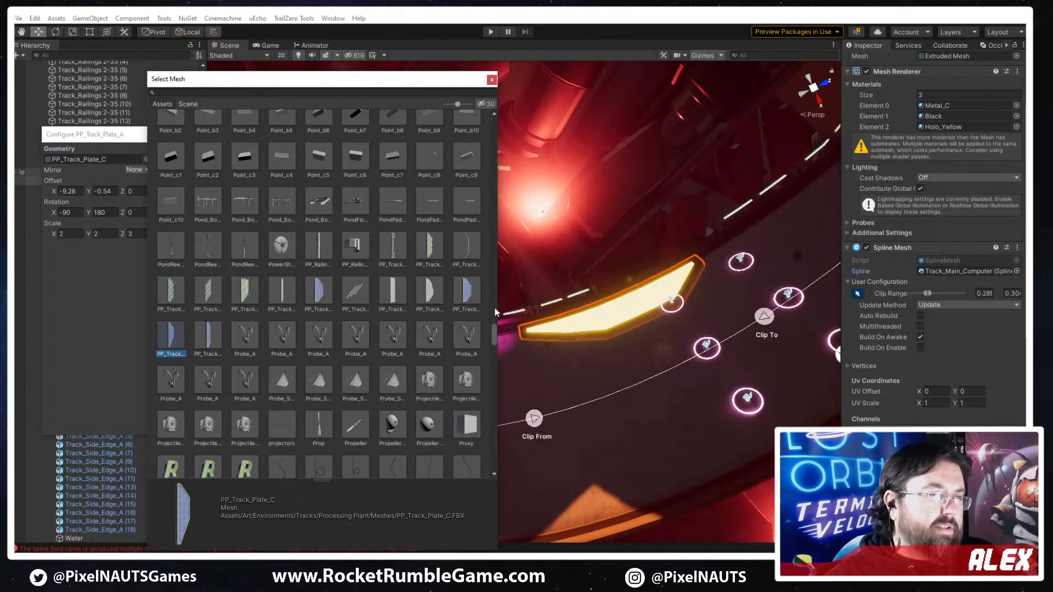
click(469, 292)
click(209, 340)
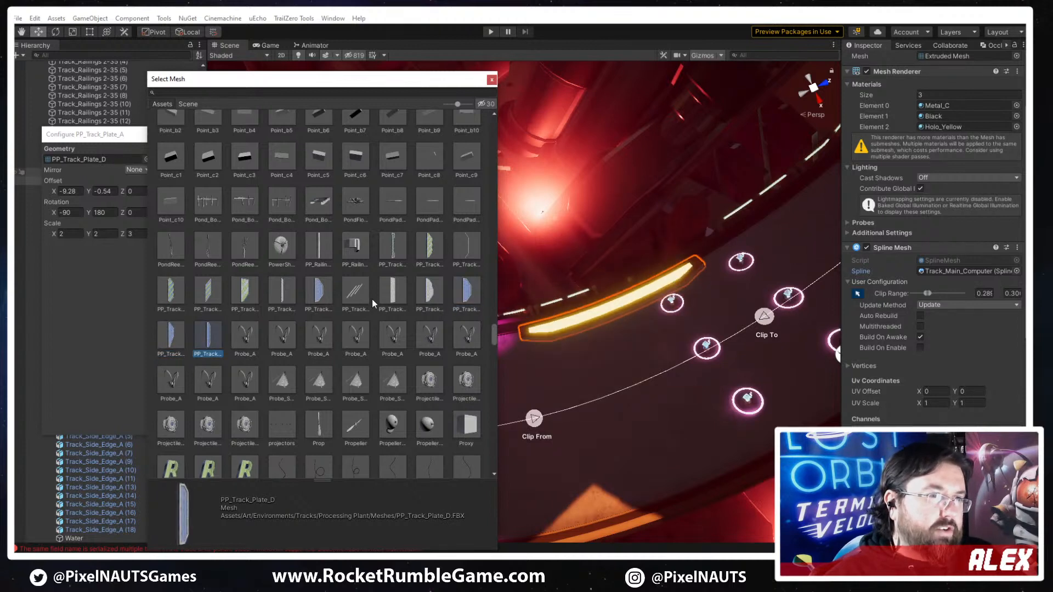
click(431, 294)
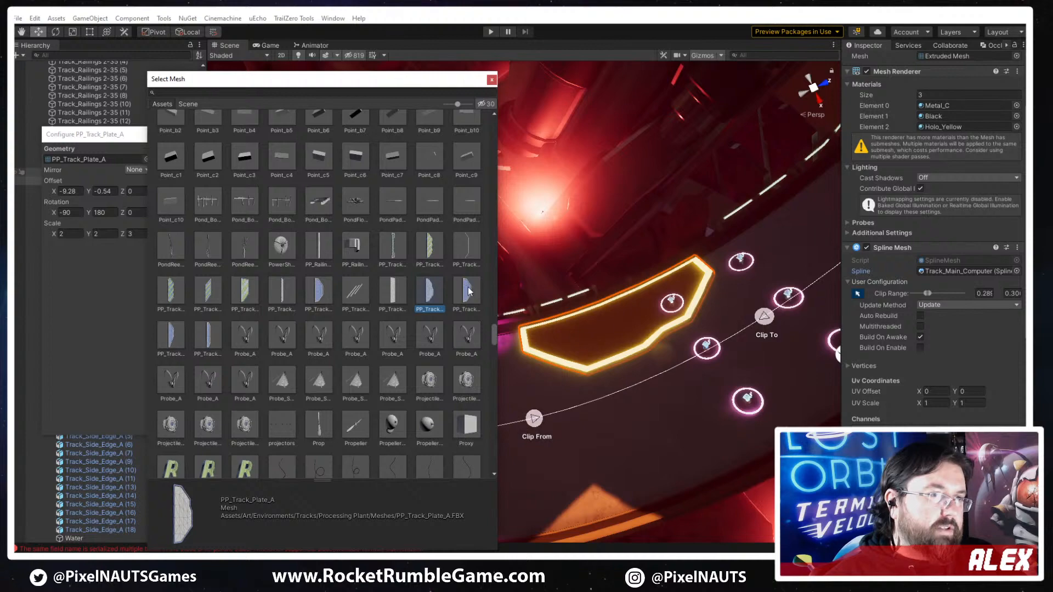
click(461, 292)
double_click(459, 292)
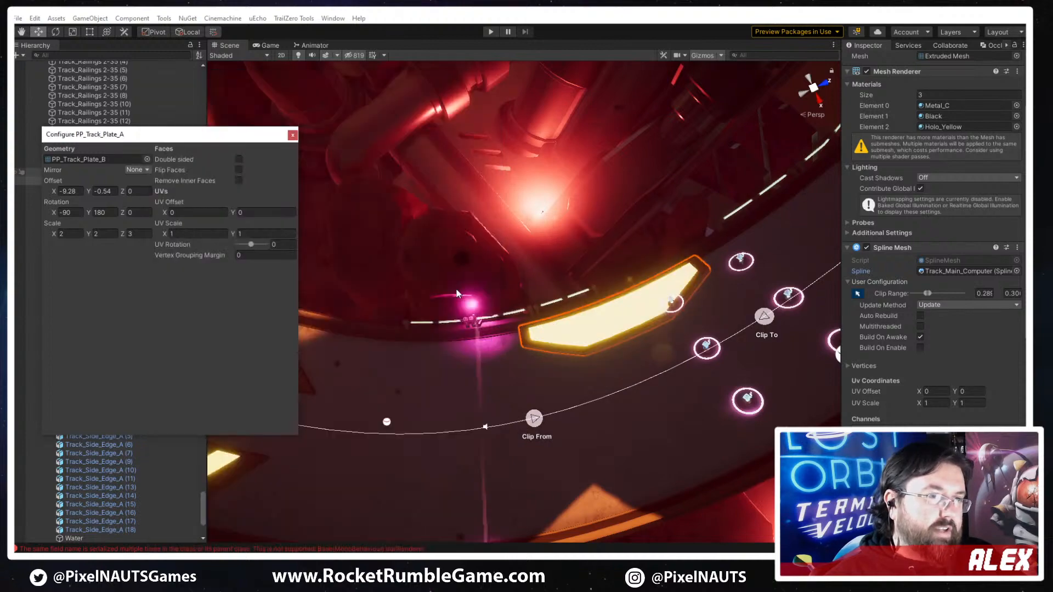
- Reselect the new track plate and pull its Clip To point back along the spline to shorten the plate
right_drag(618, 406, 573, 291)
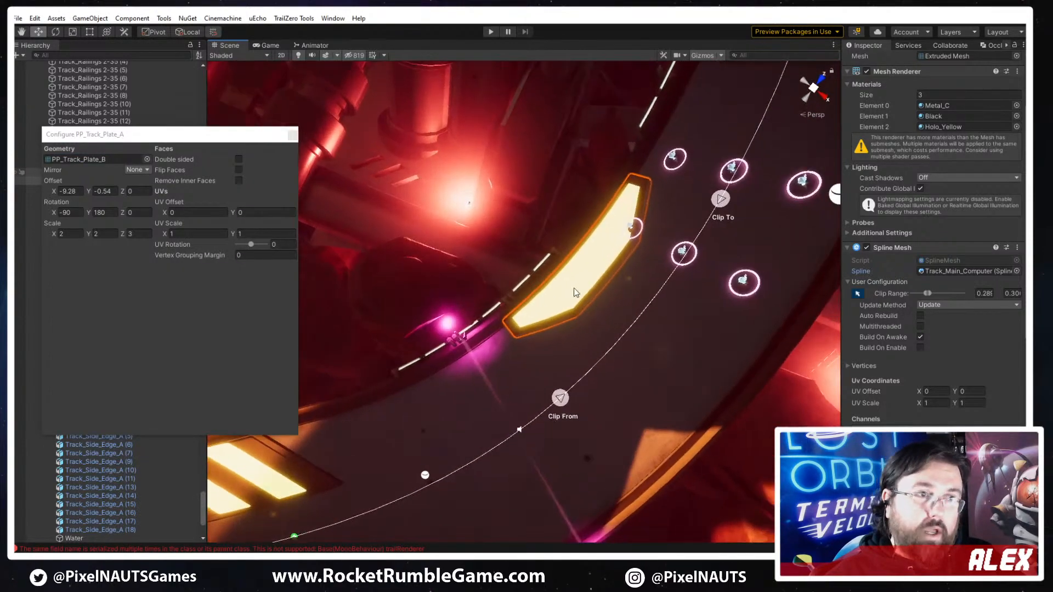
click(557, 318)
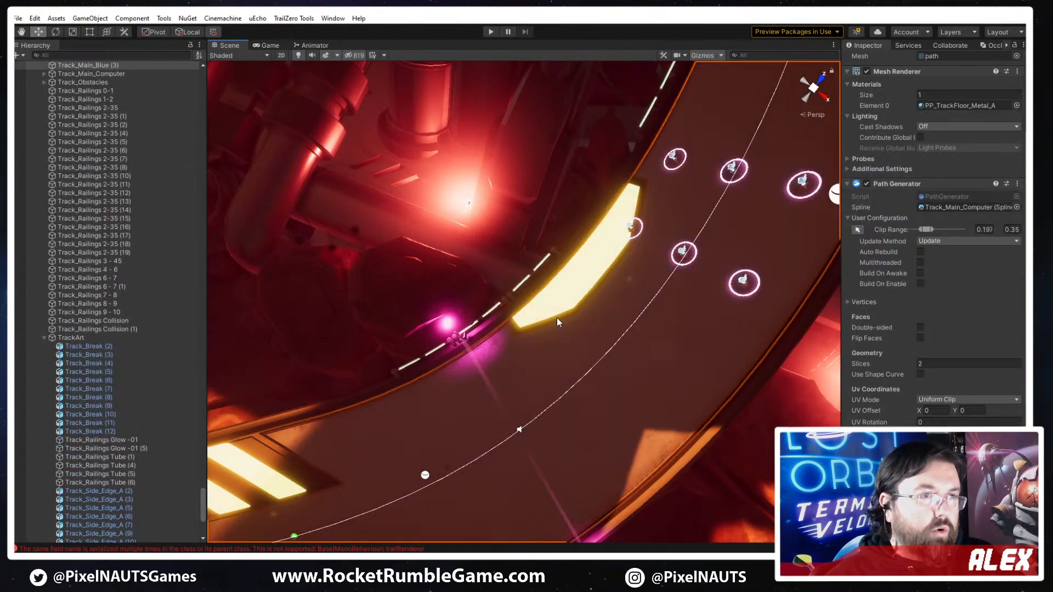
click(515, 331)
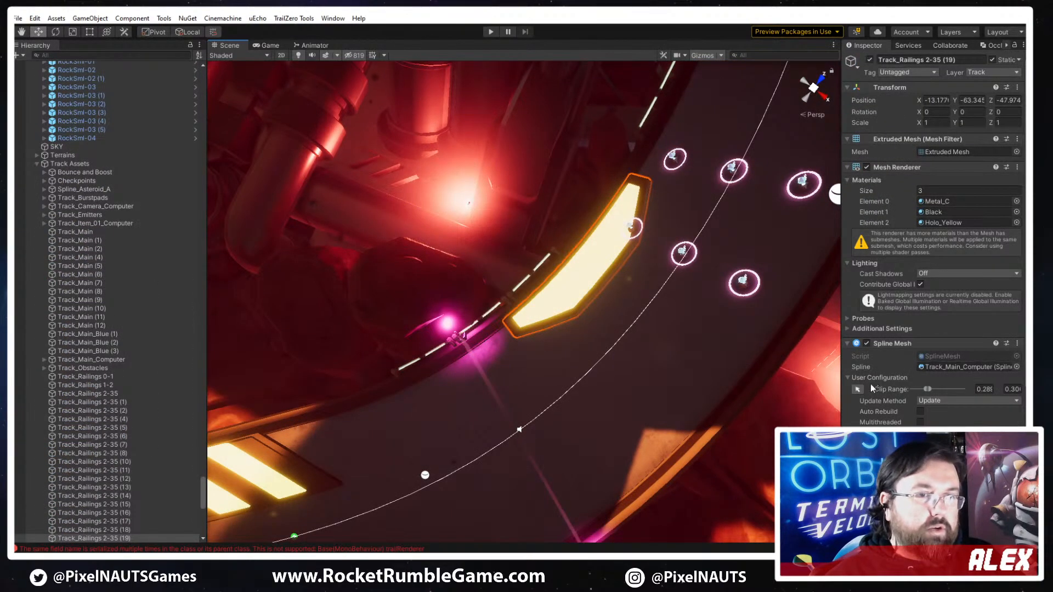
right_drag(658, 362, 589, 373)
drag(542, 379, 525, 383)
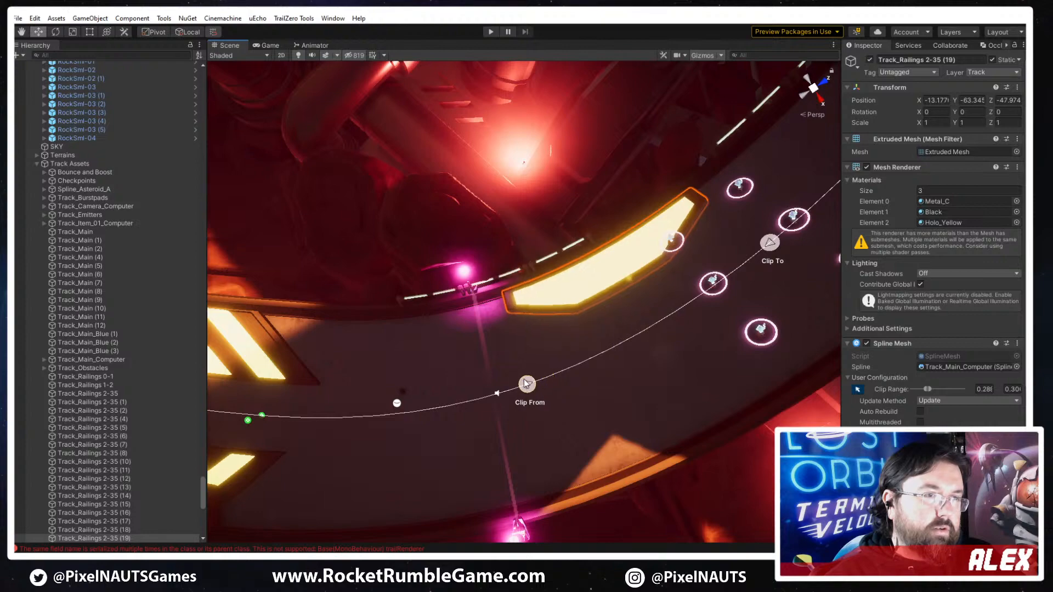
drag(781, 242, 705, 281)
right_drag(705, 281, 647, 369)
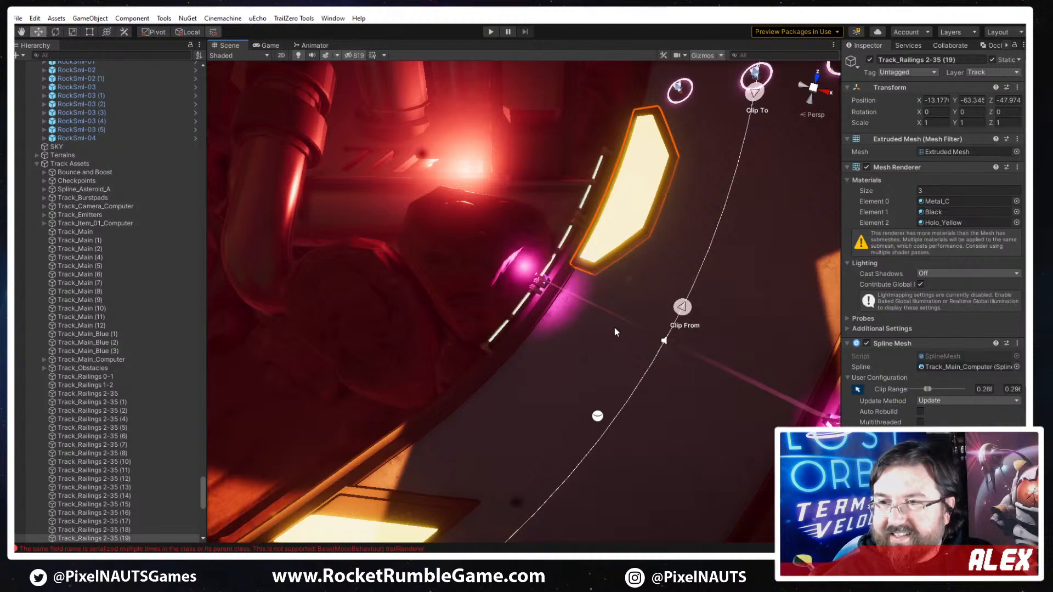
- Reduce the new plate's Mesh Renderer materials list to size 1, raise it to 2, and locate the Element 0 material
right_drag(649, 329, 573, 317)
key(w)
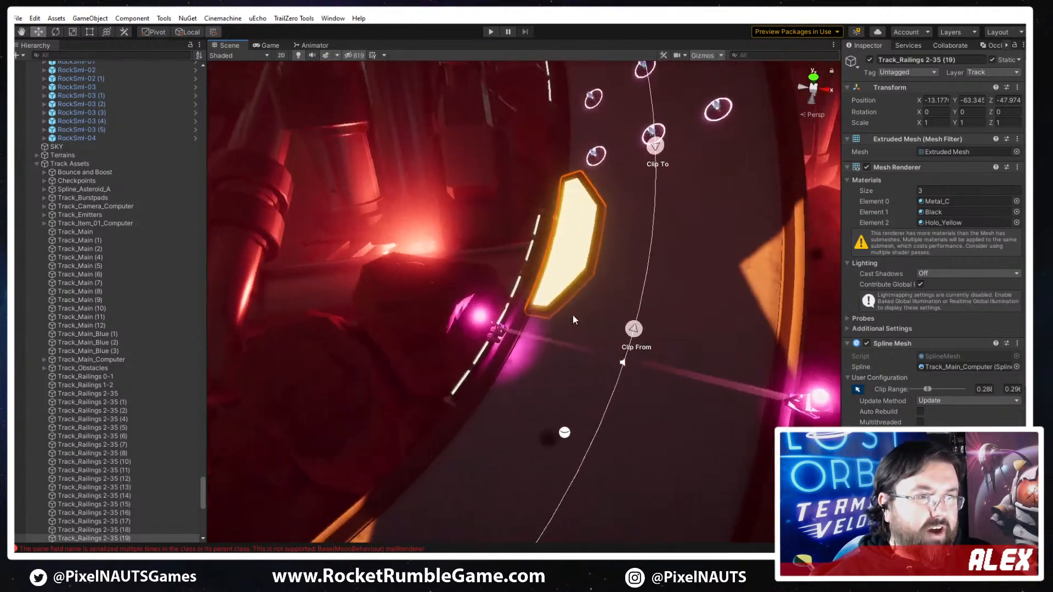
right_drag(548, 393, 540, 407)
click(932, 190)
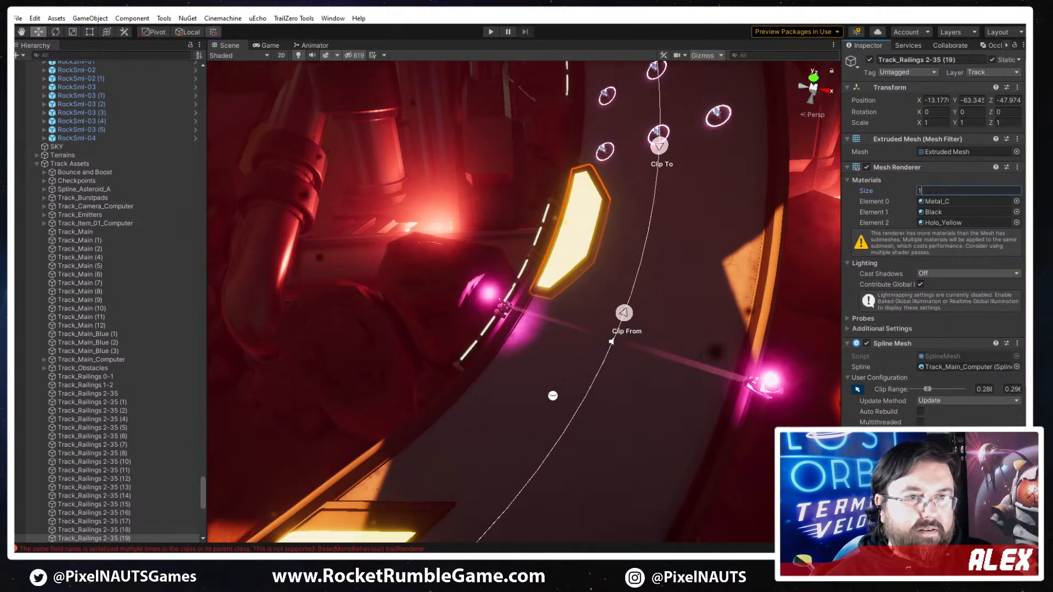
key(Return)
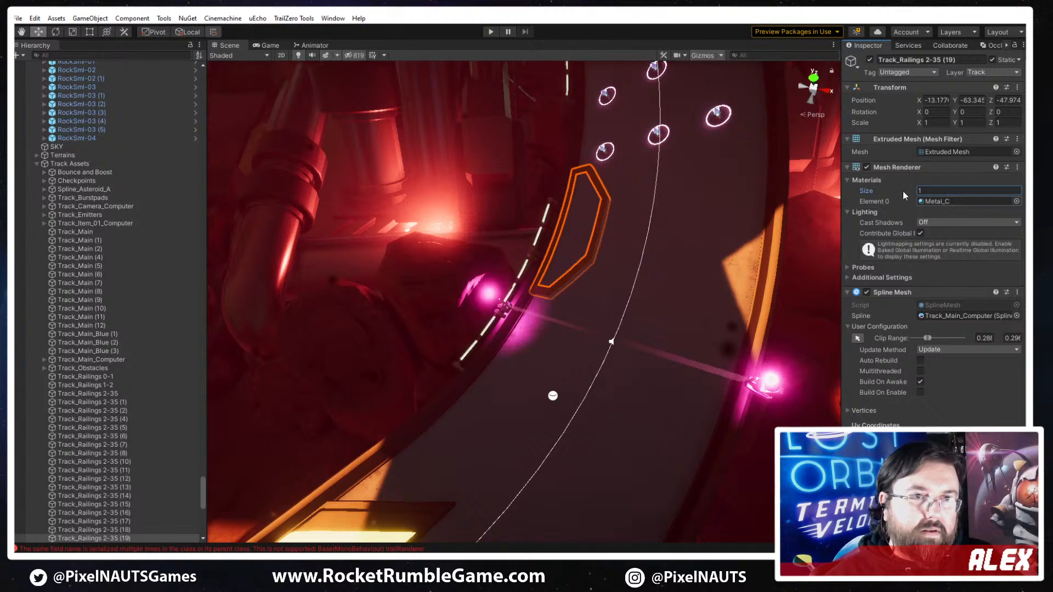
text(2)
key(Return)
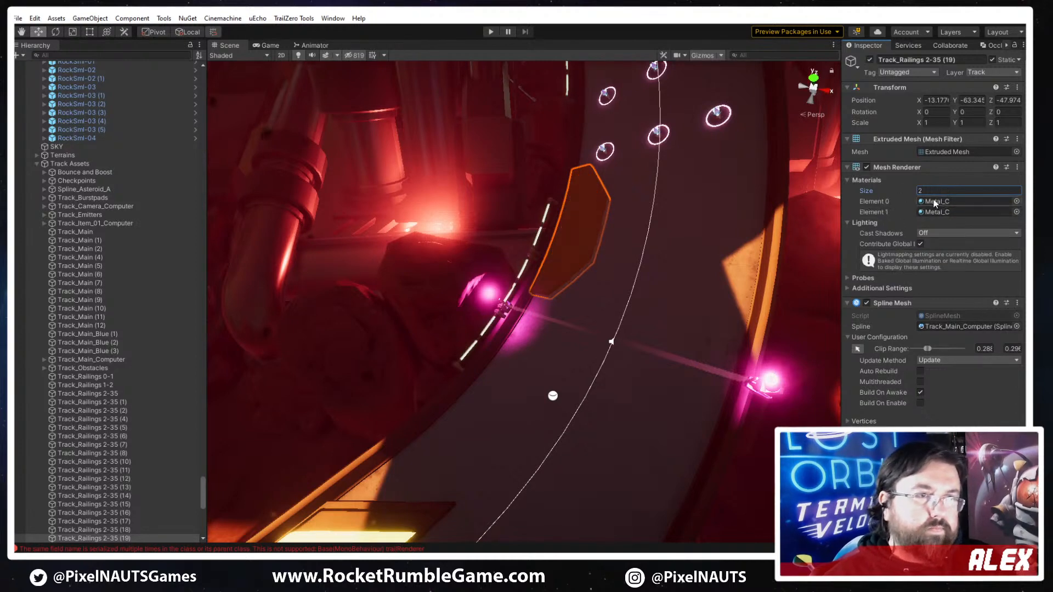
click(956, 204)
right_drag(609, 261, 653, 256)
right_drag(575, 293, 592, 292)
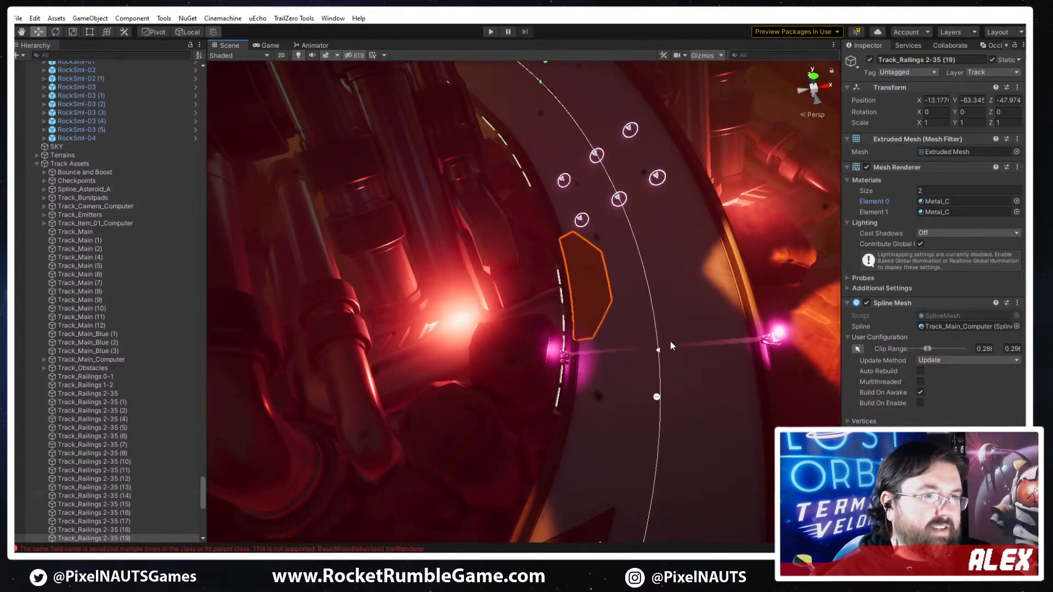
- Duplicate the PP_Track_Plate_B plate, mirror the copy's geometry on X and set its X offset to 9.28 for the opposite track edge
click(87, 351)
right_drag(675, 270, 676, 362)
click(665, 299)
key(ctrl+d)
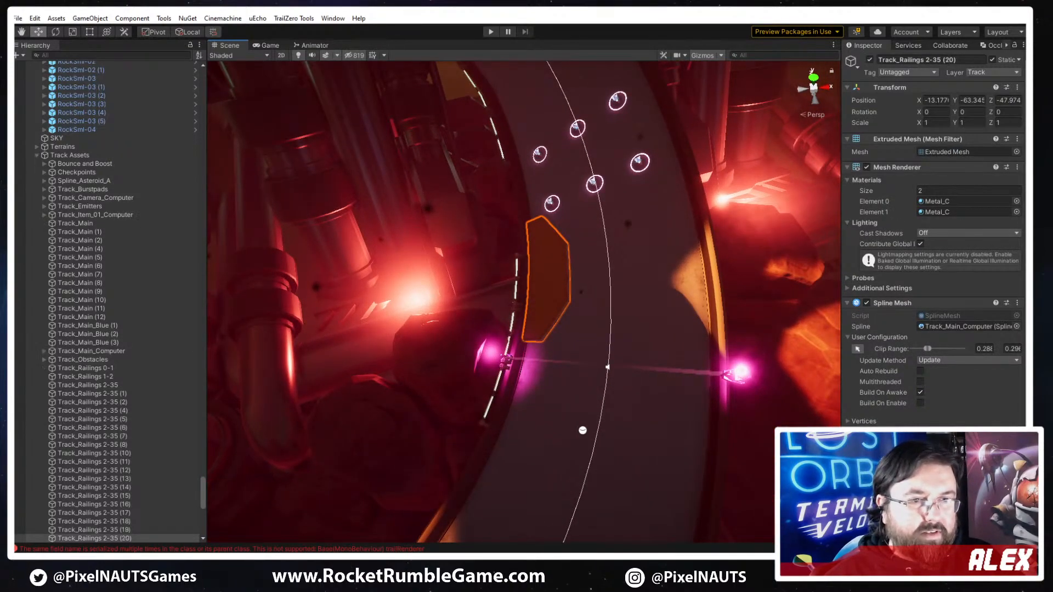
click(899, 494)
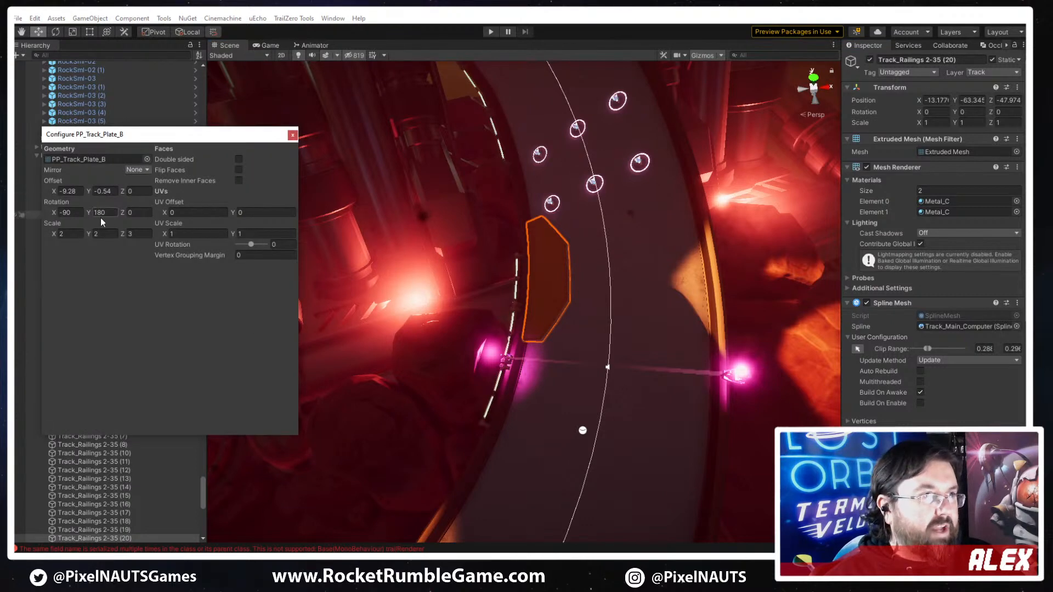
click(137, 170)
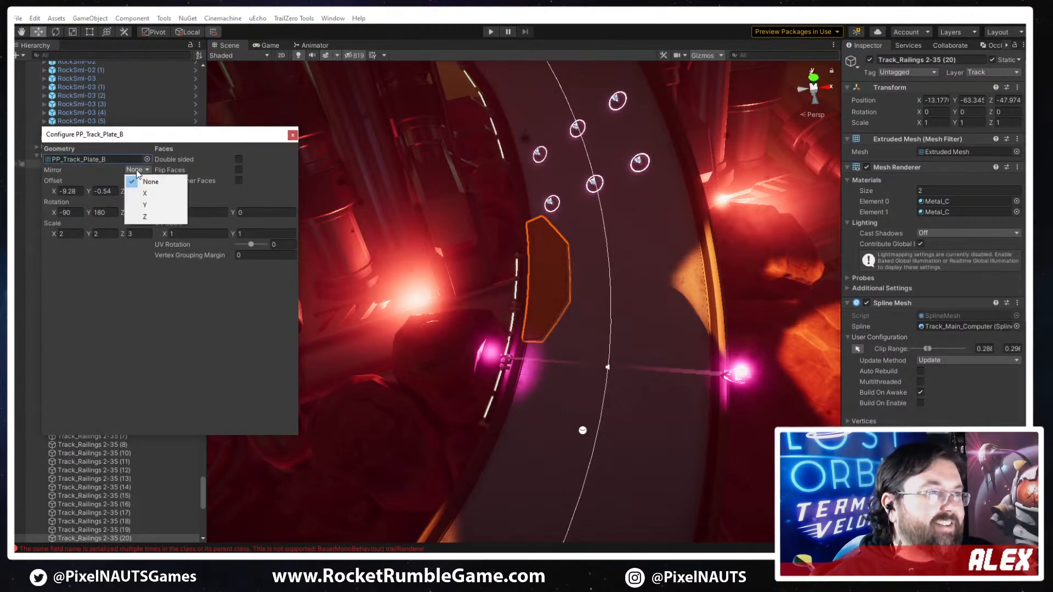
click(137, 190)
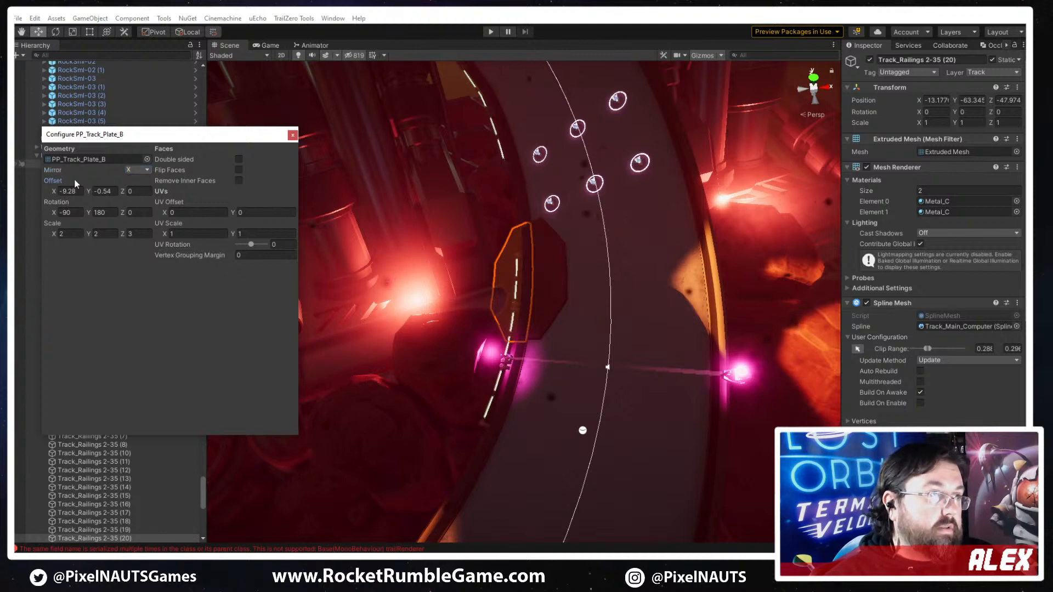
key(BackSpace)
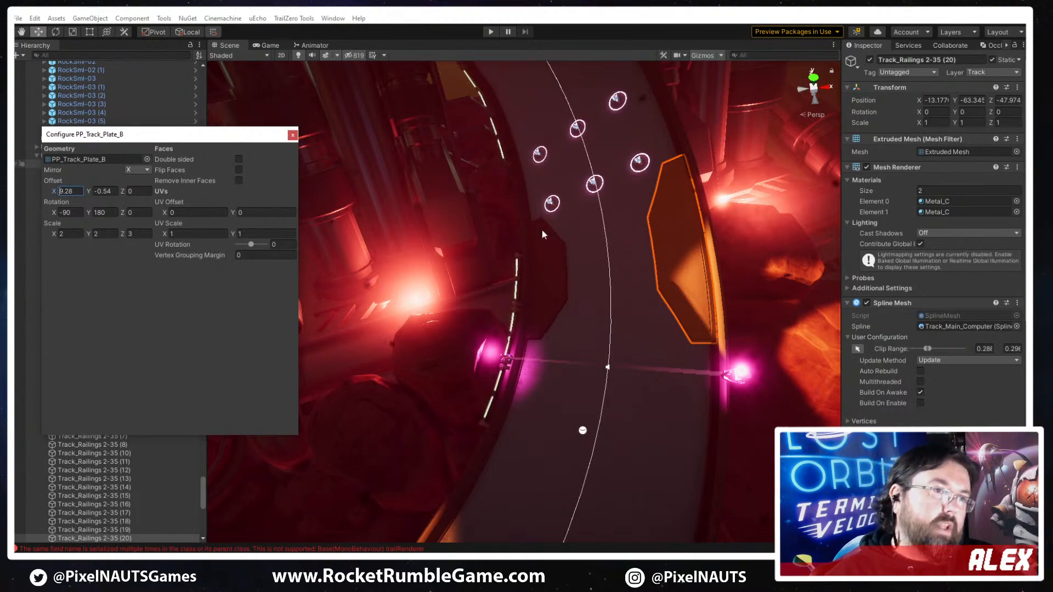
alt+drag(482, 366, 505, 336)
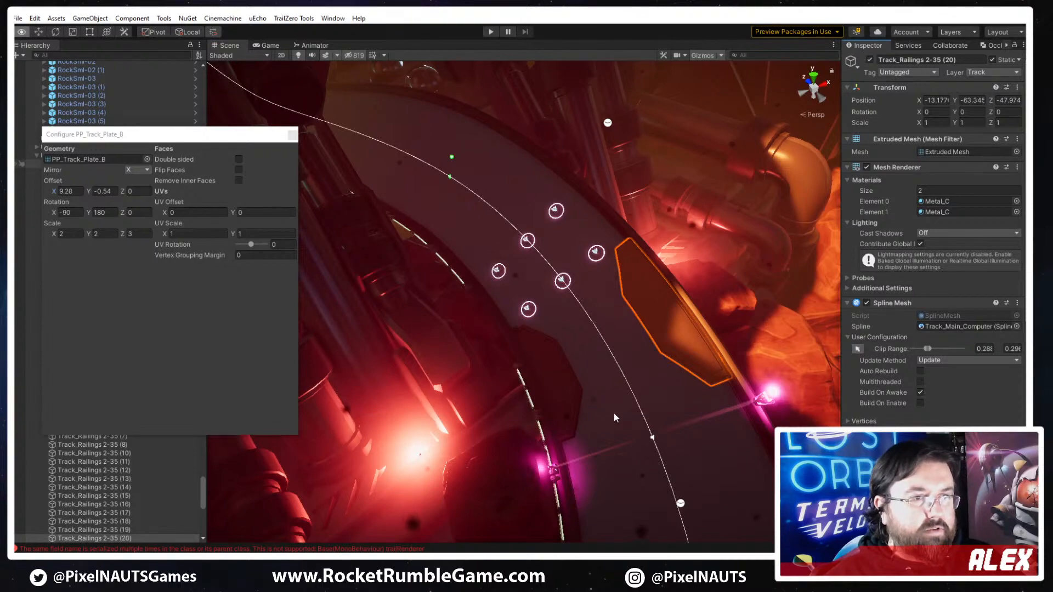
alt+drag(614, 413, 700, 419)
right_drag(700, 419, 770, 365)
click(294, 136)
- Duplicate the mirrored plate and move the copy's Clip To and Clip From forward along the spline, past the ringed pickups
right_drag(660, 369, 641, 359)
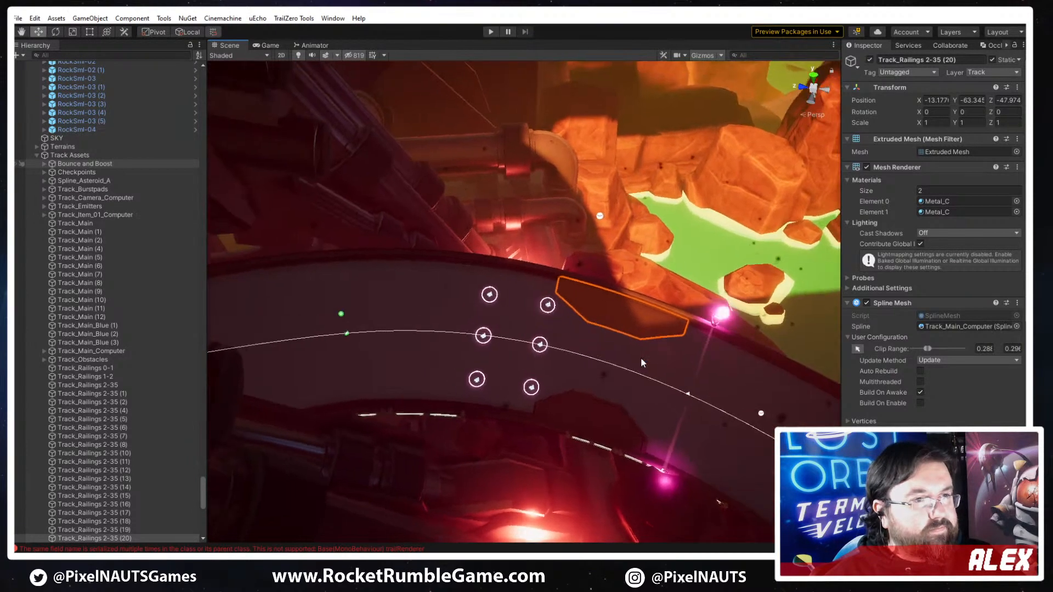
key(ctrl+d)
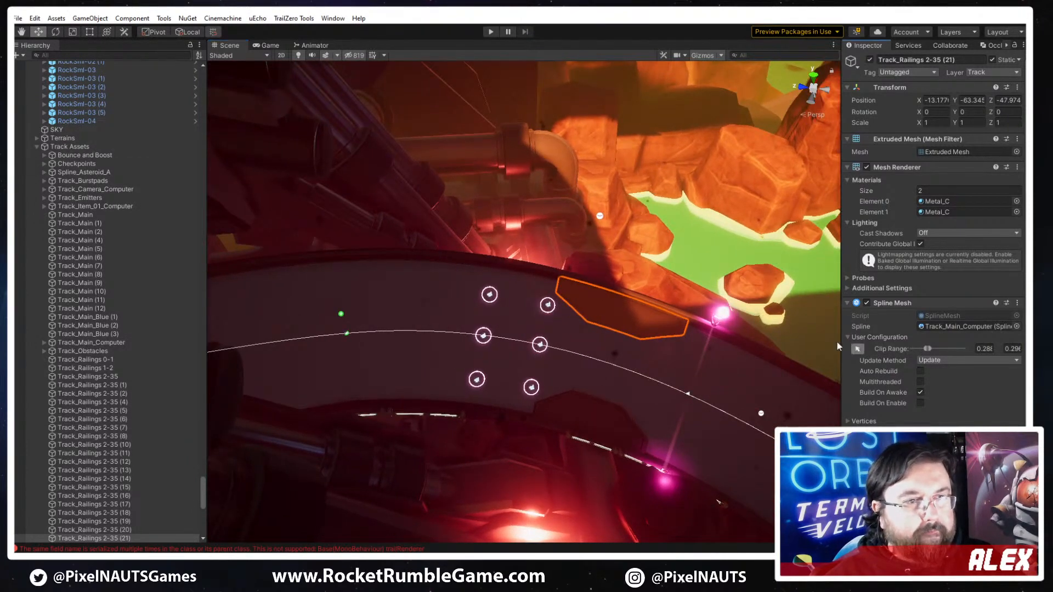
click(857, 349)
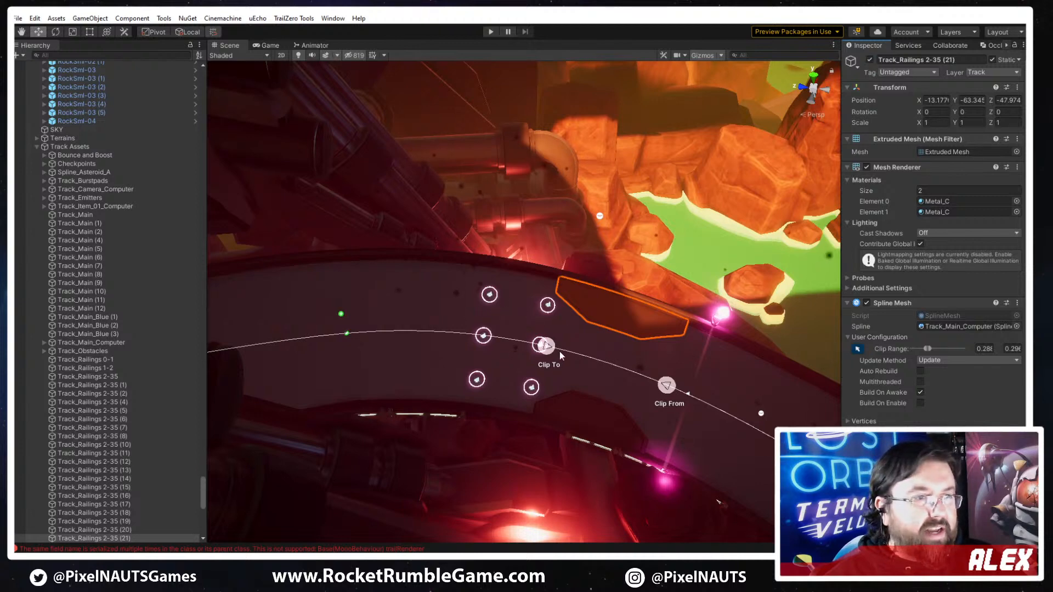
drag(545, 345, 316, 336)
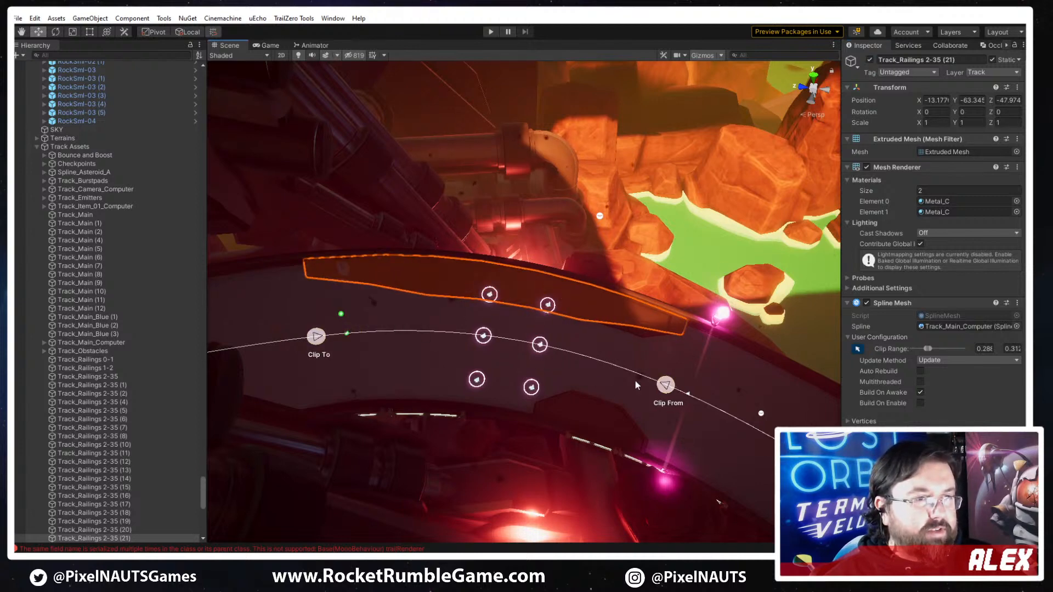
drag(665, 385, 473, 340)
- Duplicate the plate on the inner edge of the curve and move its clip points forward to sit opposite the outer plate
click(606, 421)
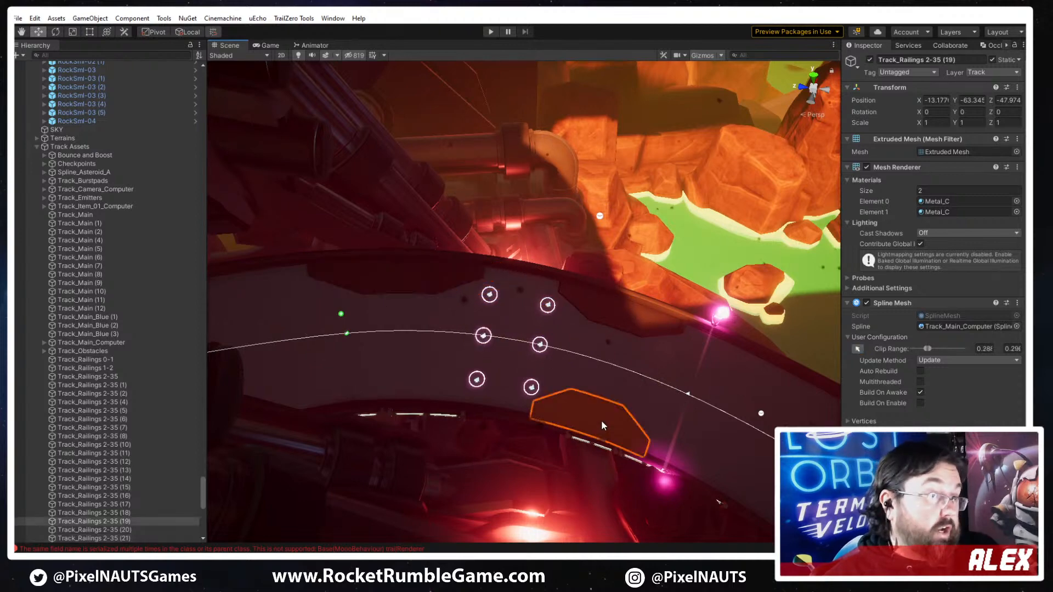
mouse_move(550, 412)
right_down()
mouse_move(561, 417)
mouse_move(548, 396)
right_up()
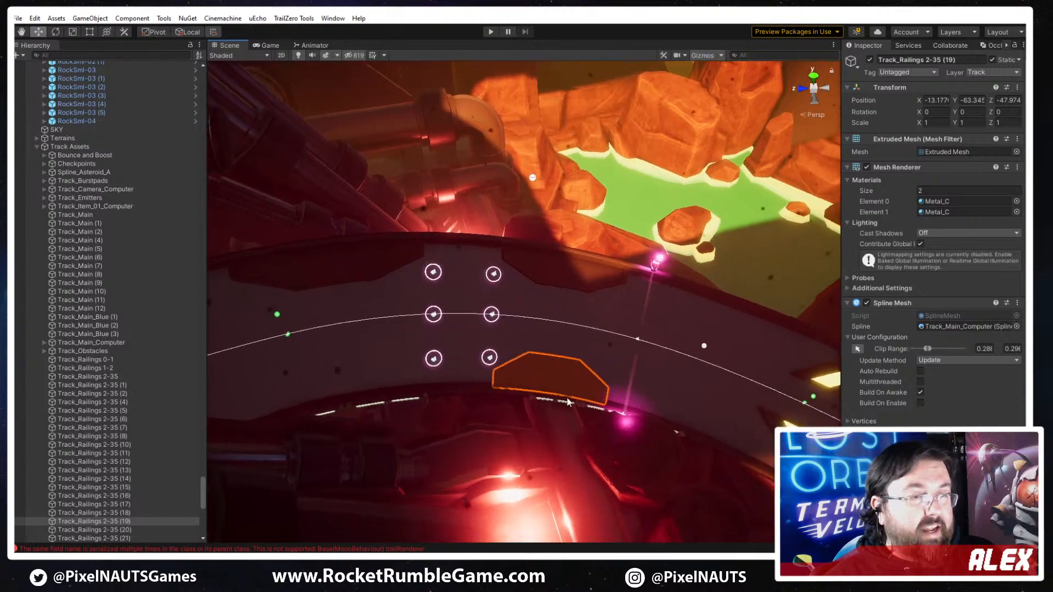
key(ctrl+d)
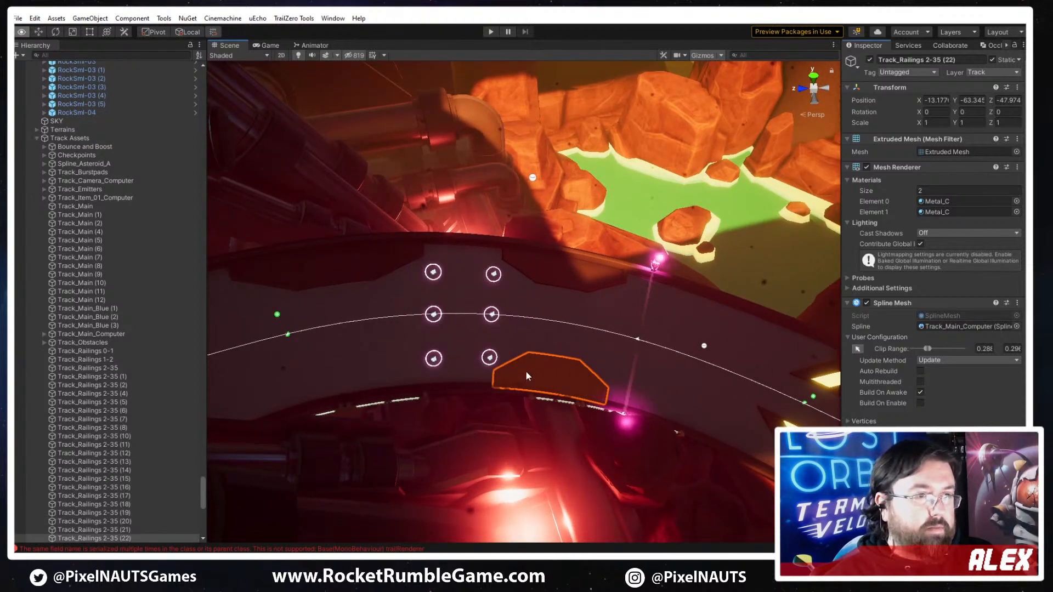
alt+drag(526, 374, 535, 370)
click(857, 349)
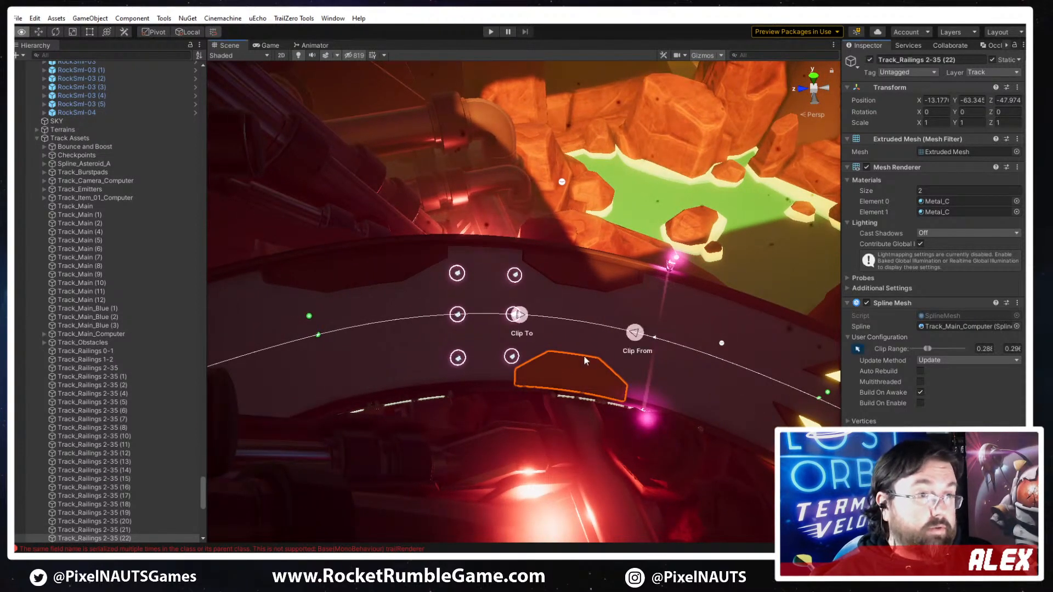
drag(520, 317, 295, 340)
drag(639, 337, 438, 335)
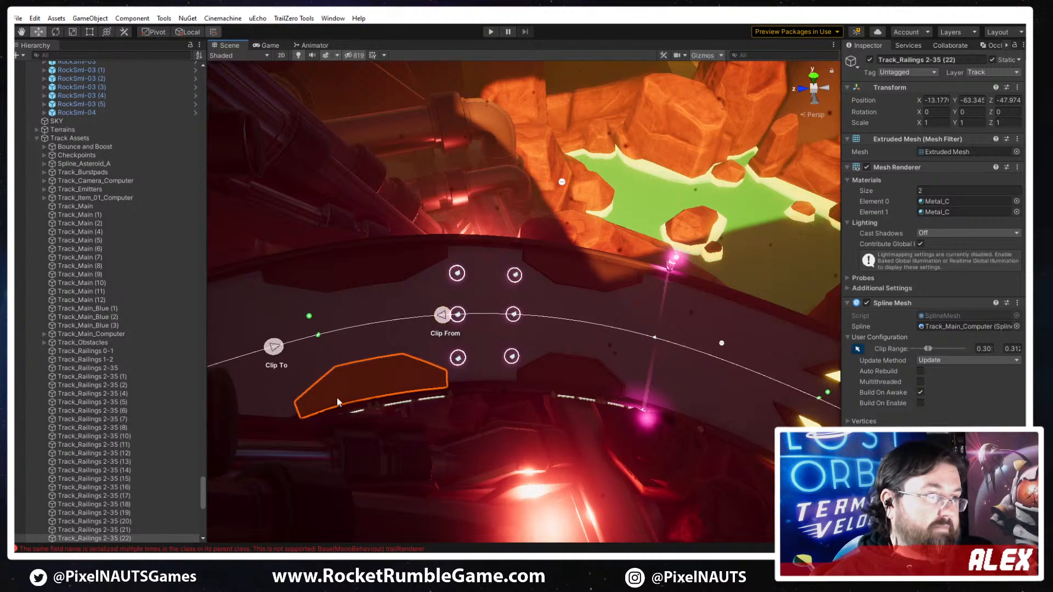
drag(272, 354, 277, 354)
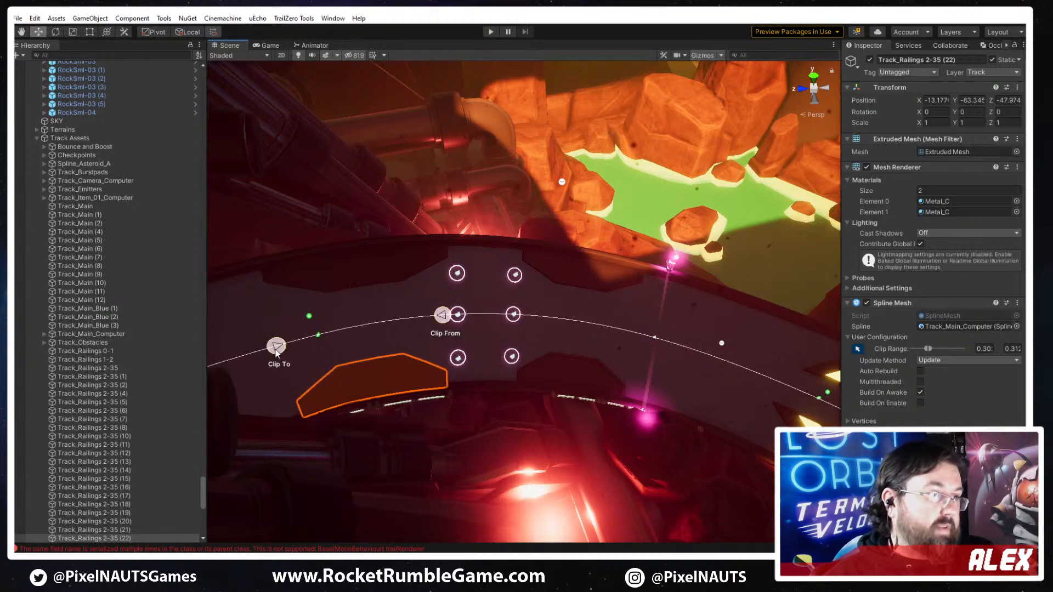
click(401, 307)
right_drag(401, 307, 380, 295)
click(627, 379)
right_drag(626, 379, 551, 456)
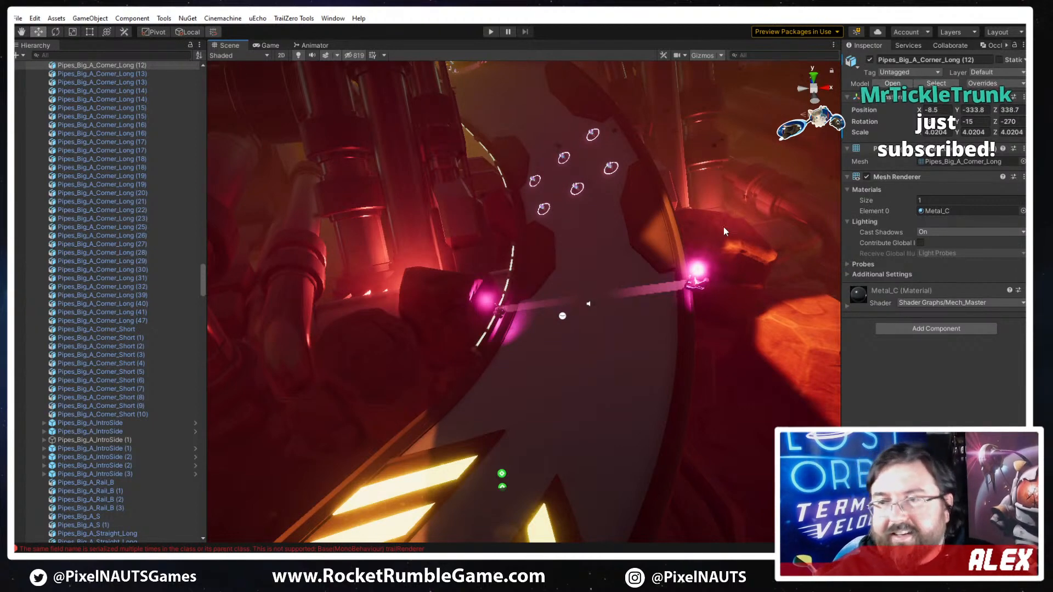
right_drag(417, 291, 440, 404)
click(535, 339)
key(ctrl+d)
key(Delete)
- Duplicate the Track_Break_C piece and move the copy along the spline to distance 815.1, between the pink emitters
key(s)
key(d)
right_drag(510, 454, 510, 436)
key(ctrl+d)
key(ctrl+d)
key(ctrl+d)
key(ctrl+d)
key(ctrl+d)
key(ctrl+d)
key(ctrl+d)
key(ctrl+d)
key(ctrl+d)
key(ctrl+d)
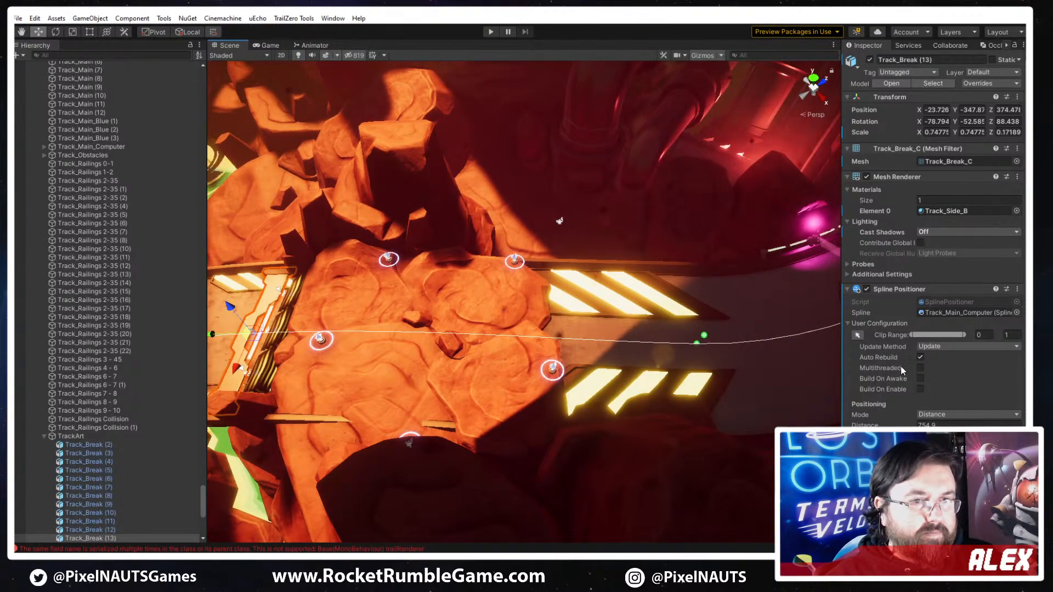
drag(871, 426, 199, 439)
key(f)
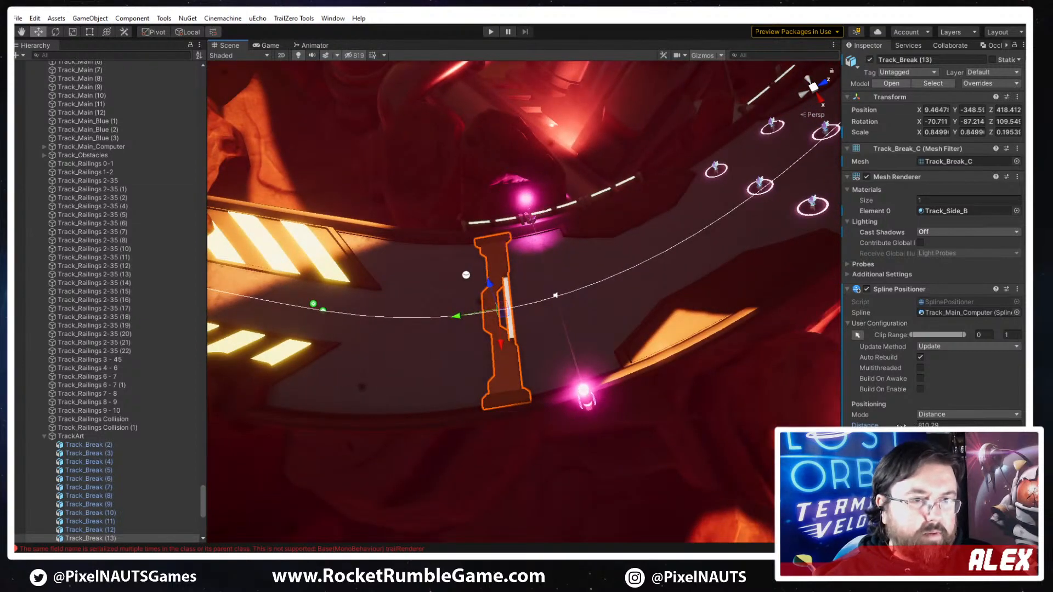
drag(901, 426, 908, 426)
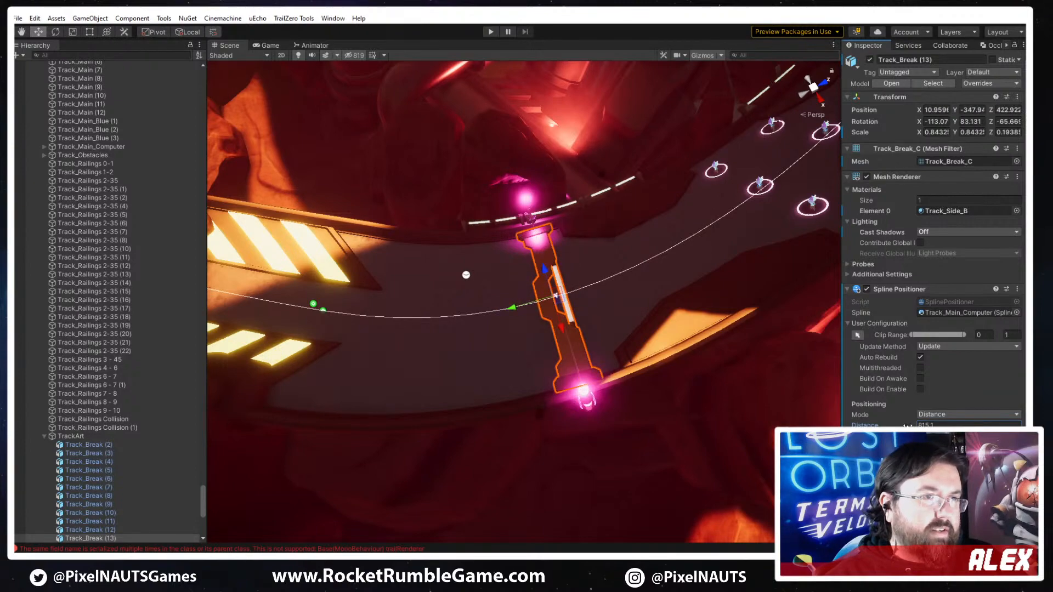
- Try a Y offset of 0.3 on the copied track break, and set it to 0
right_drag(665, 371, 604, 290)
key(w)
key(s)
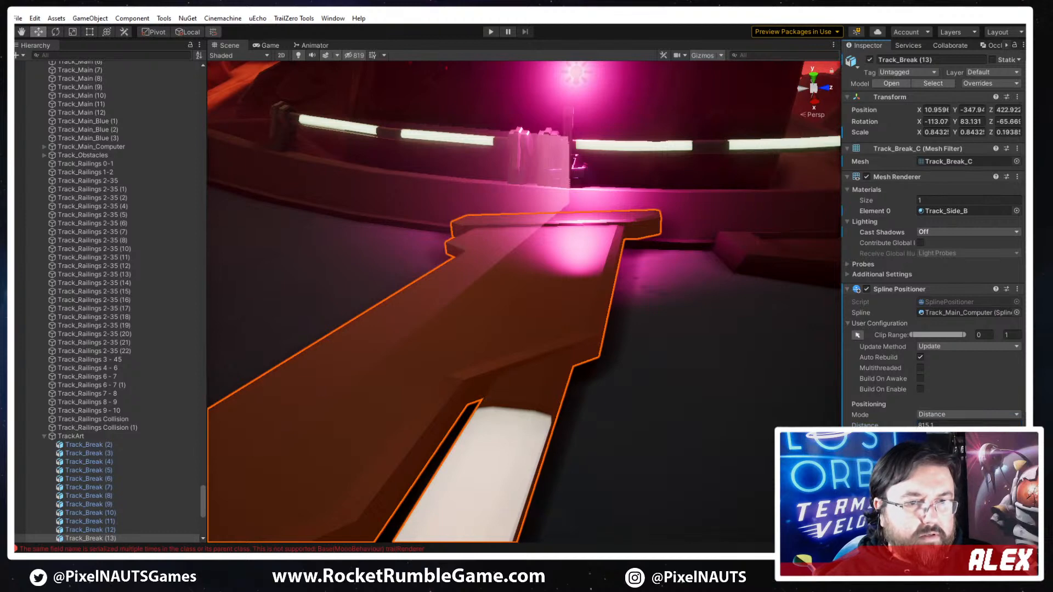
scroll(932, 241, down, 3)
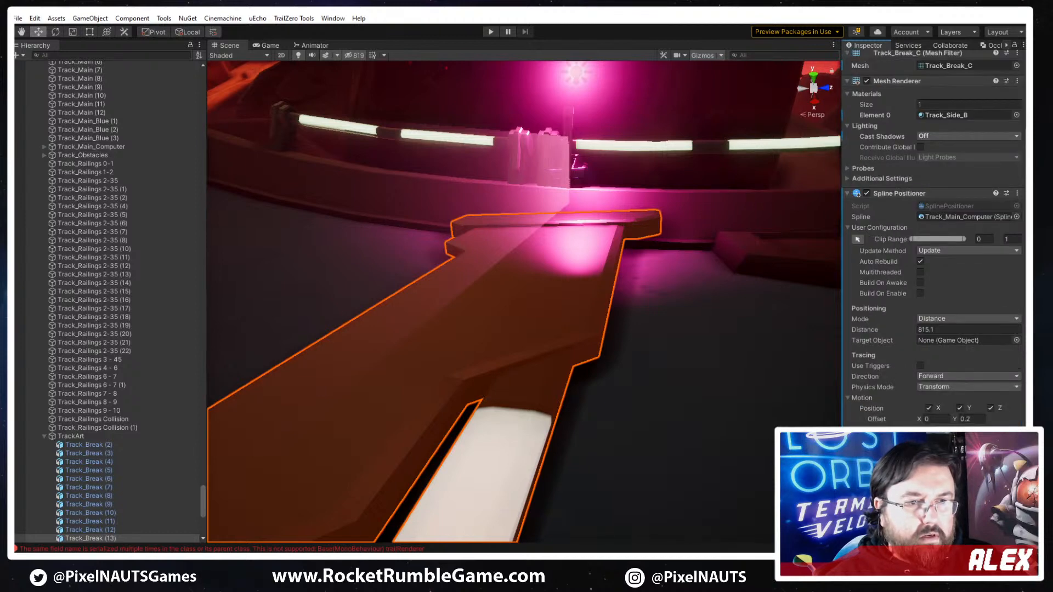
drag(956, 417, 960, 417)
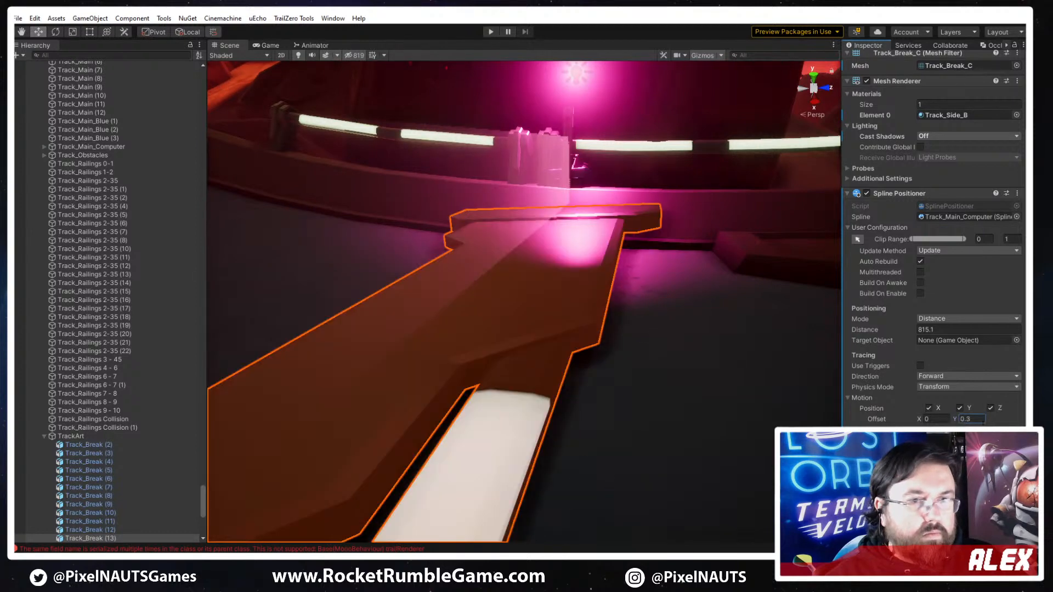
click(981, 421)
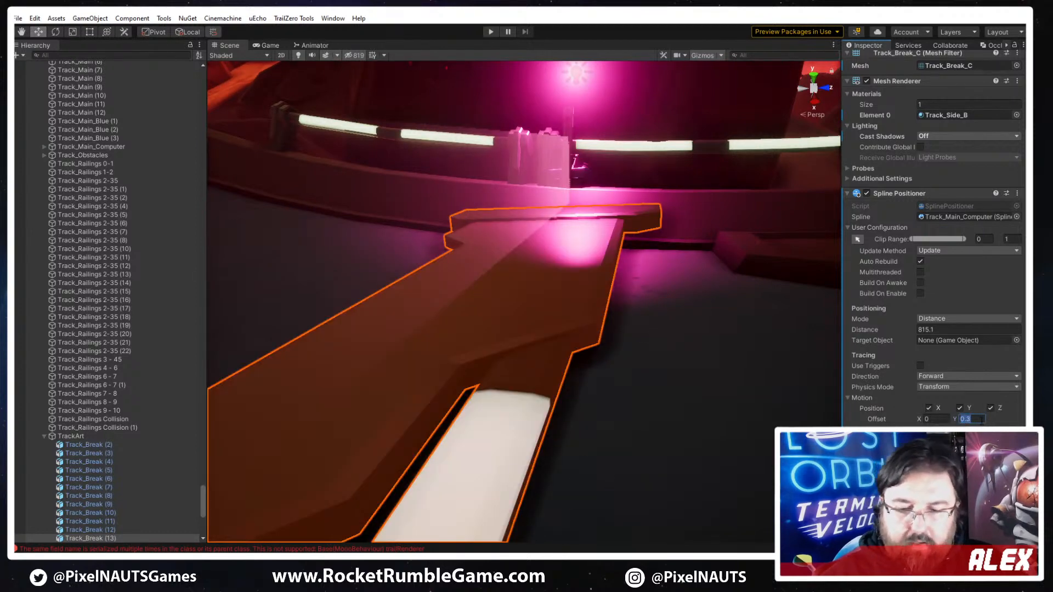
key(BackSpace)
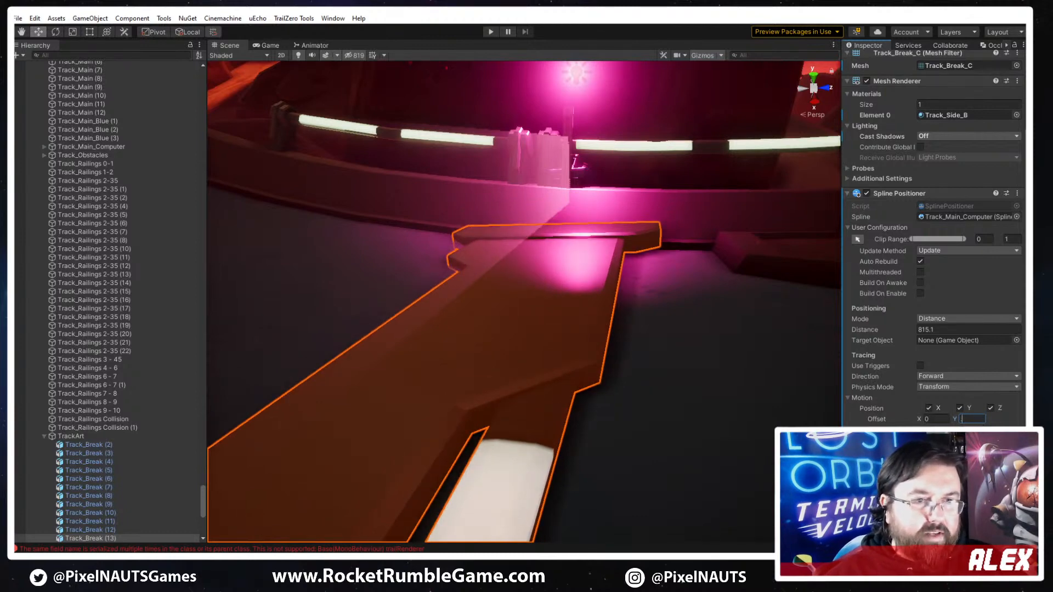
text(0)
key(Tab)
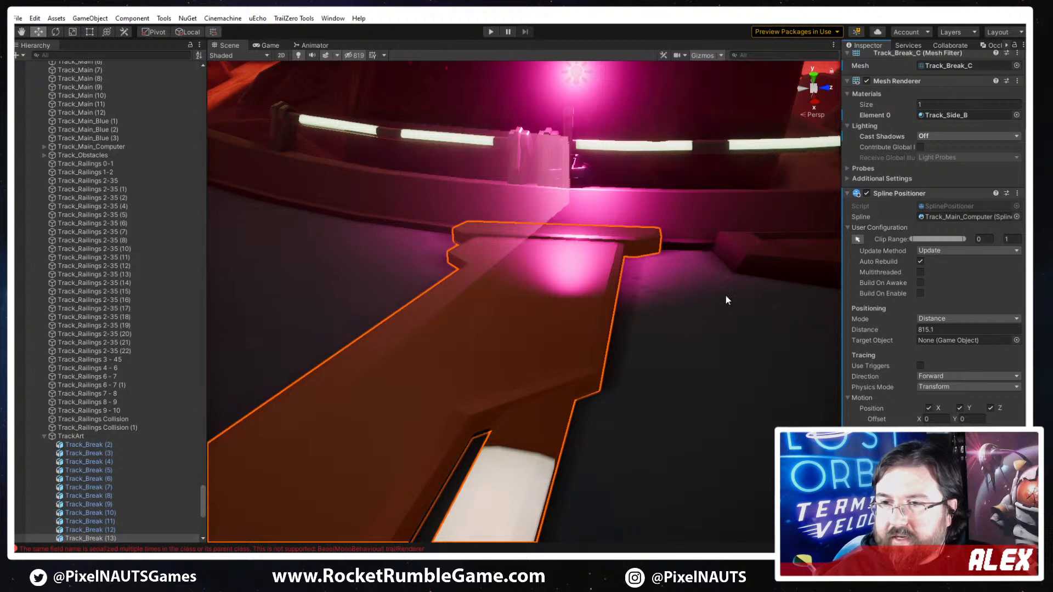
- Fine-tune the track break's spline distance to 815.6 and check its fit against the neighbouring plate
right_drag(586, 360, 565, 428)
key(s)
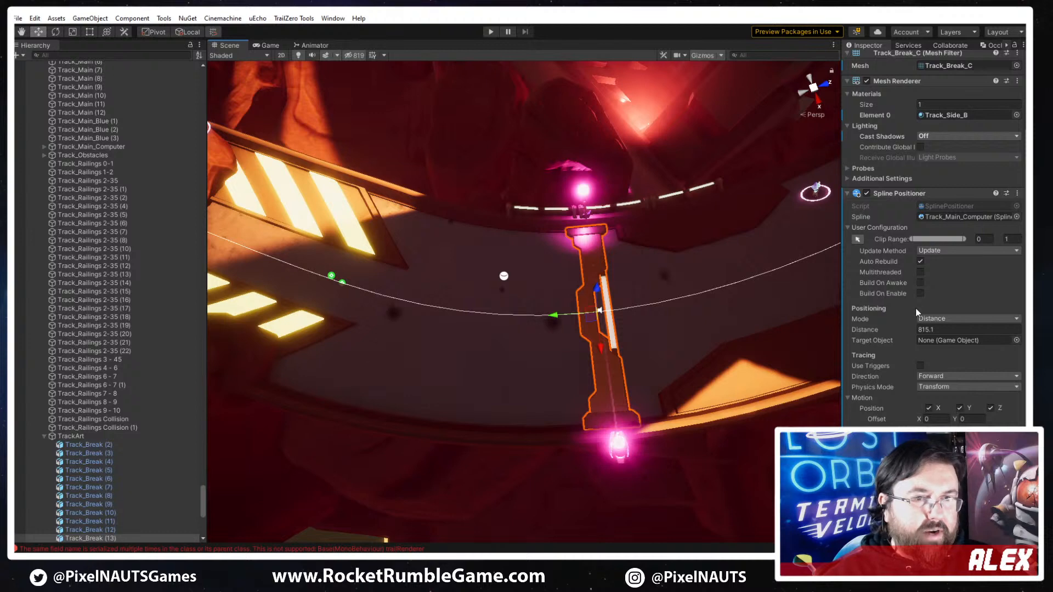
drag(910, 332, 913, 332)
right_drag(590, 374, 571, 393)
click(553, 368)
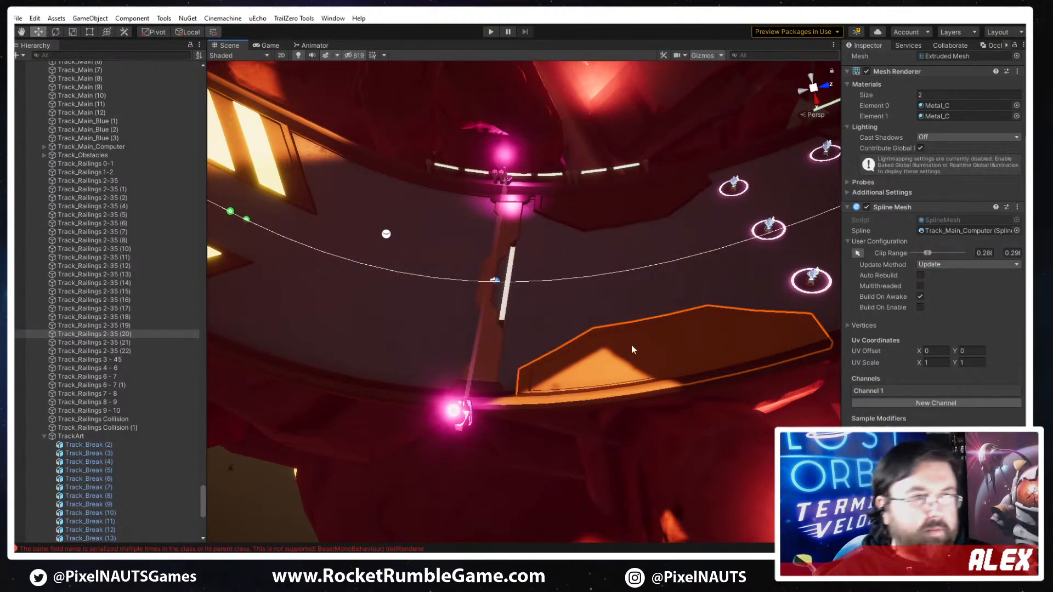
right_drag(630, 348, 548, 406)
- Duplicate the track break and move the copy along the spline to distance 862.4, beyond the second pair of plates
click(489, 344)
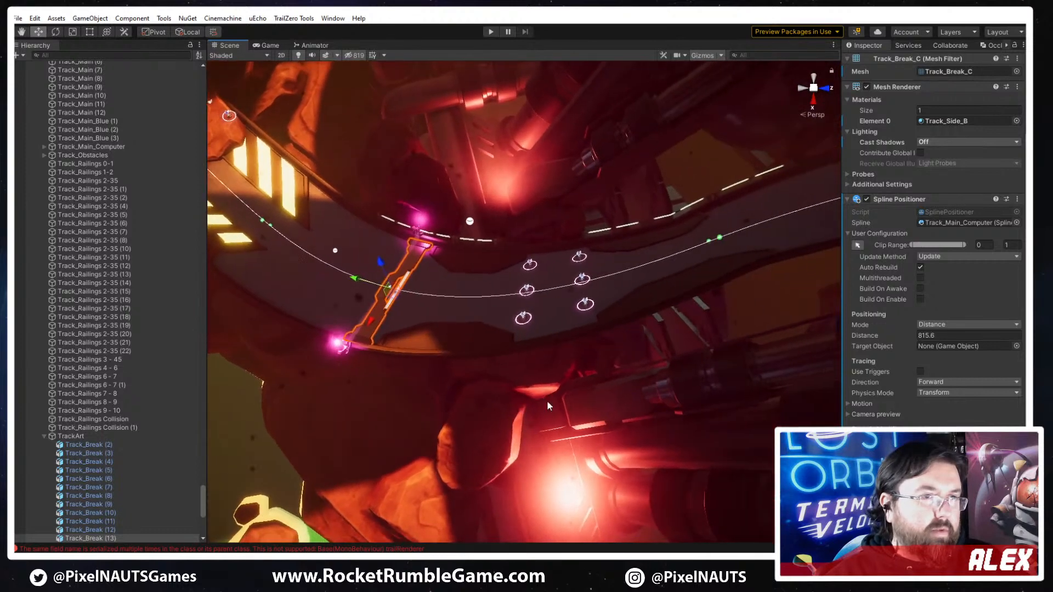
key(ctrl+d)
click(934, 335)
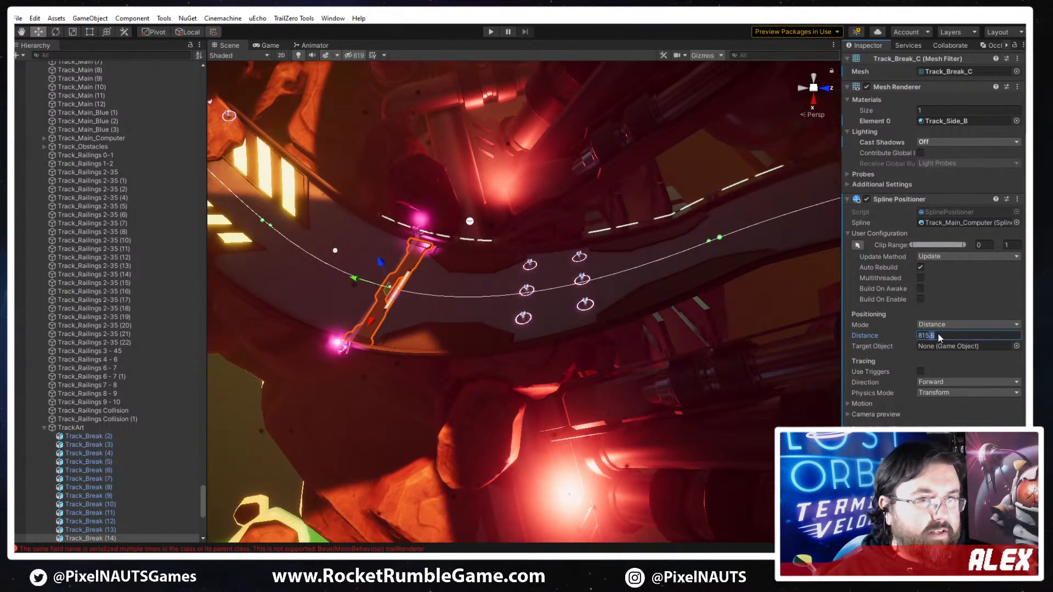
mouse_move(896, 336)
mouse_down()
mouse_move(948, 331)
mouse_move(911, 335)
mouse_up()
right_drag(708, 285, 866, 382)
key(w)
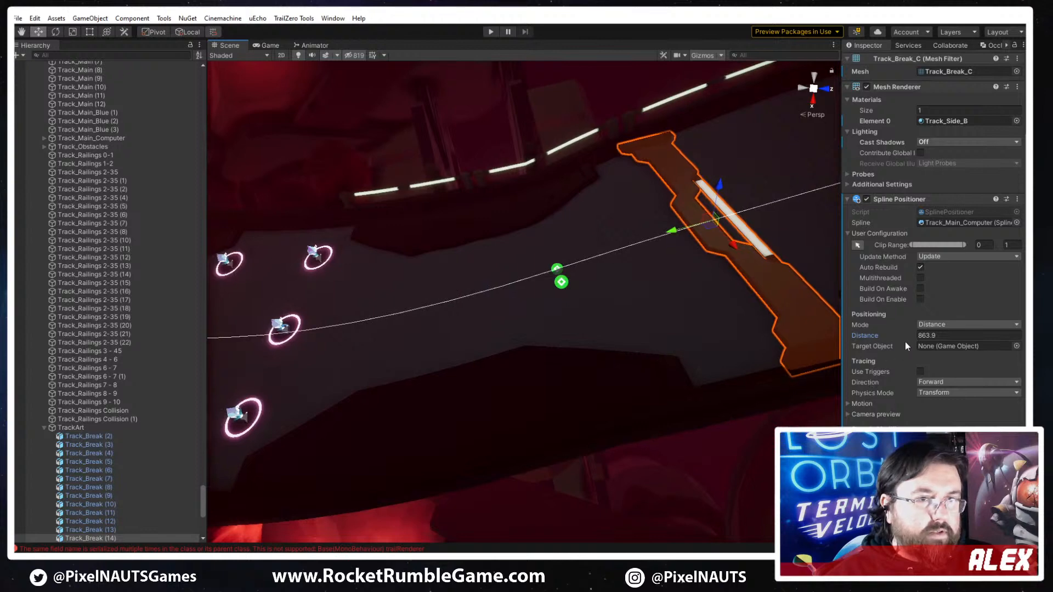
drag(902, 335, 903, 334)
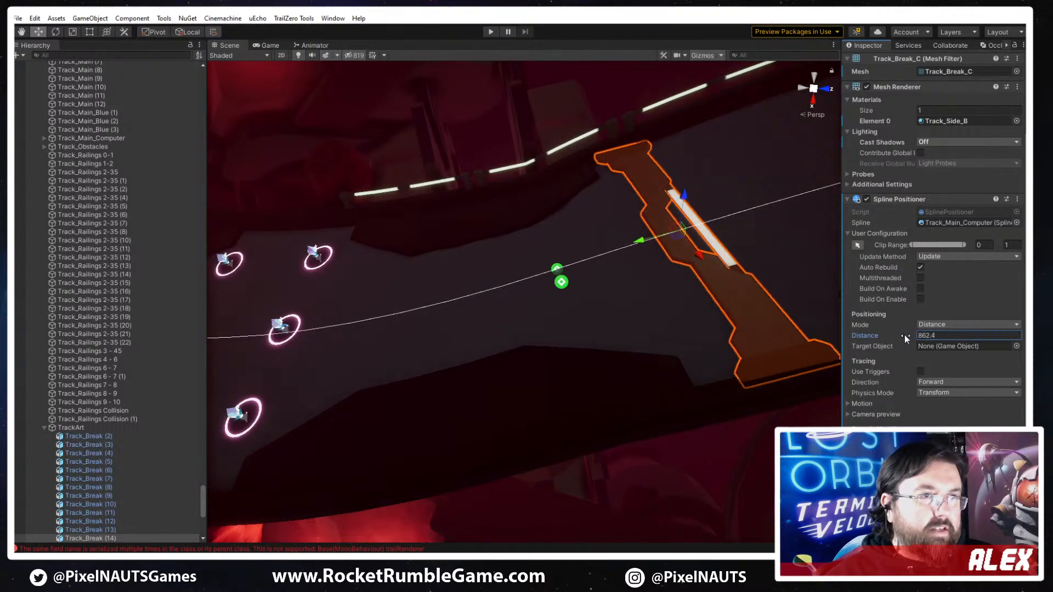
- Expand the copied track break's motion settings and slightly adjust its rotation offset to tilt it toward the track edge
click(859, 404)
right_drag(559, 313, 519, 266)
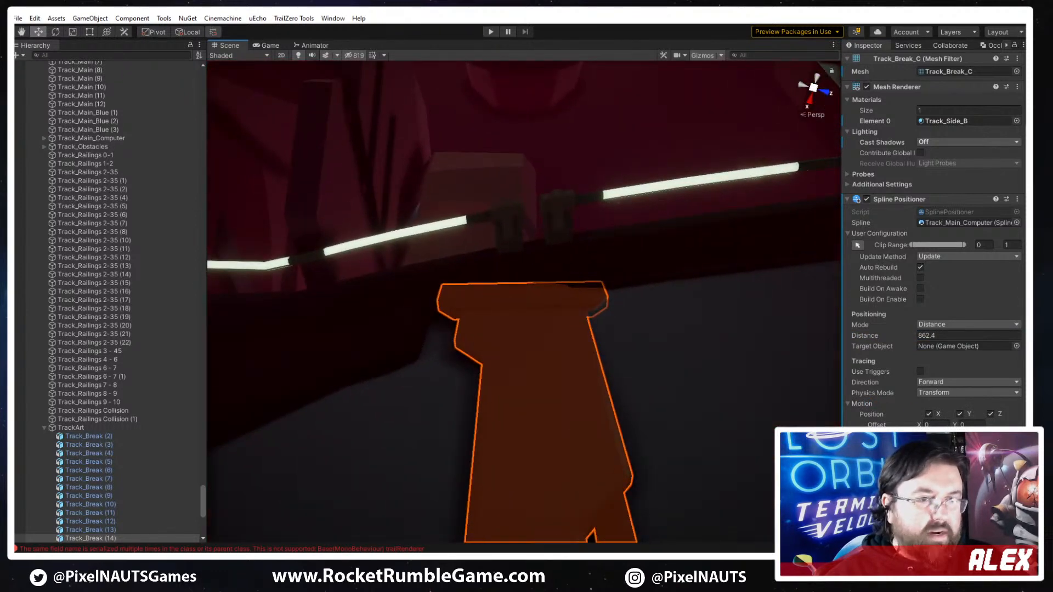
drag(920, 446, 915, 447)
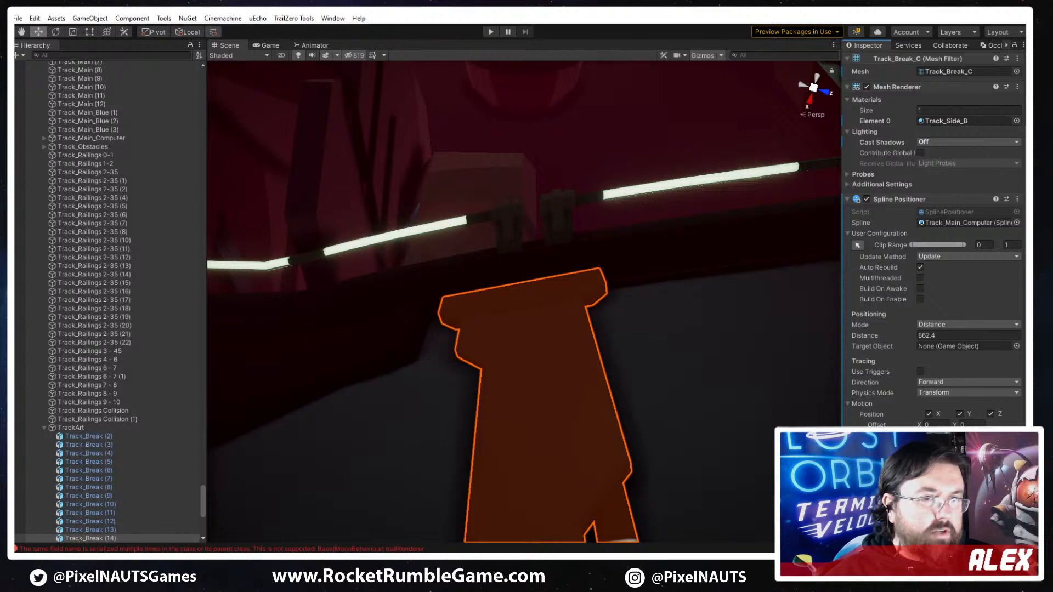
right_drag(814, 418, 782, 340)
- Try X offsets of -0.1 and -0.2 on the copied track break, and clear the value
click(942, 425)
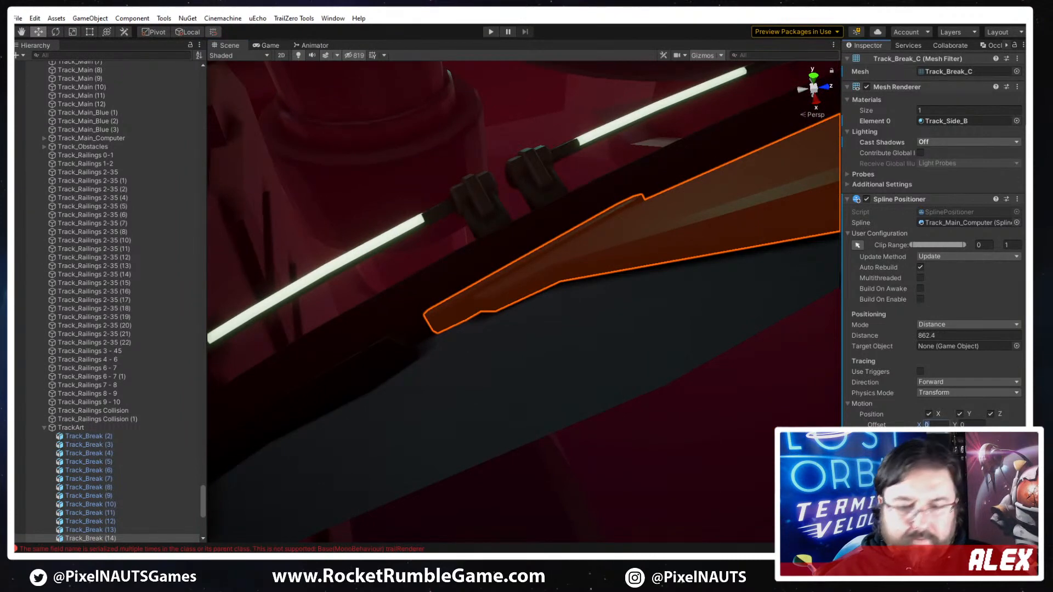
text(-.1)
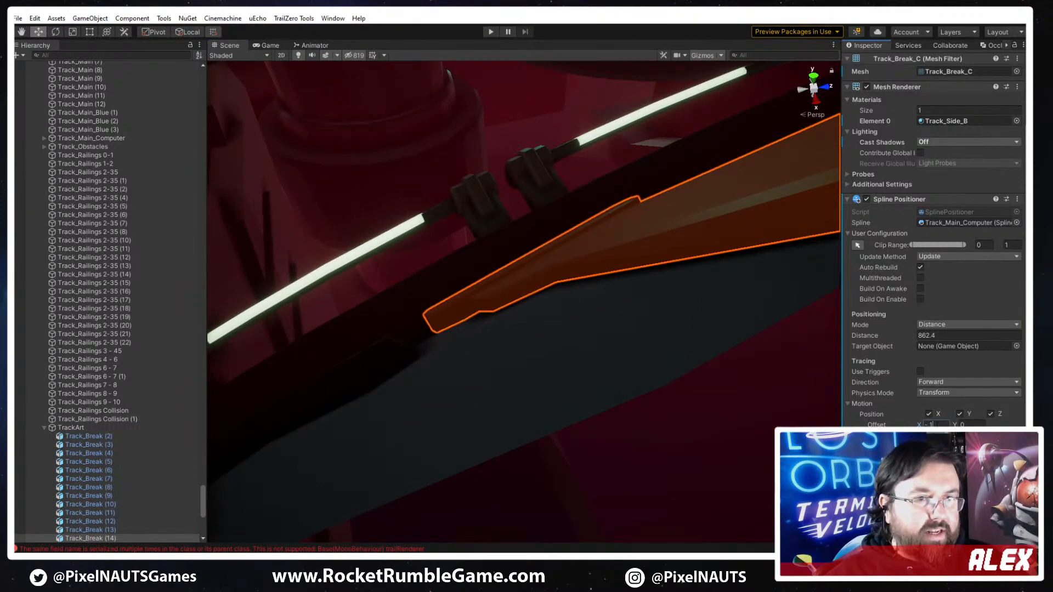
key(BackSpace)
text(2)
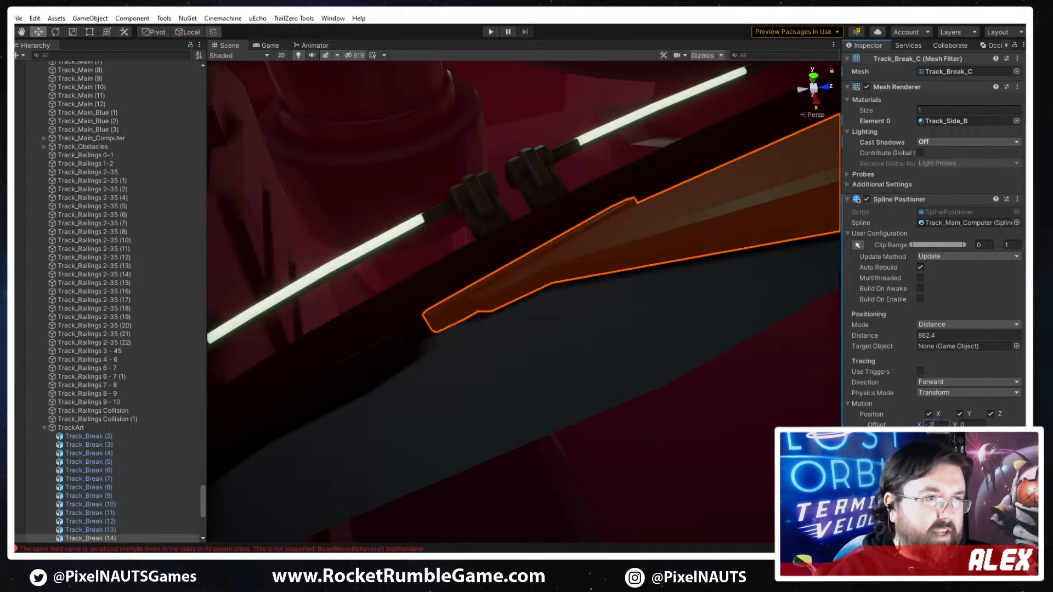
key(BackSpace)
key(BackSpace)
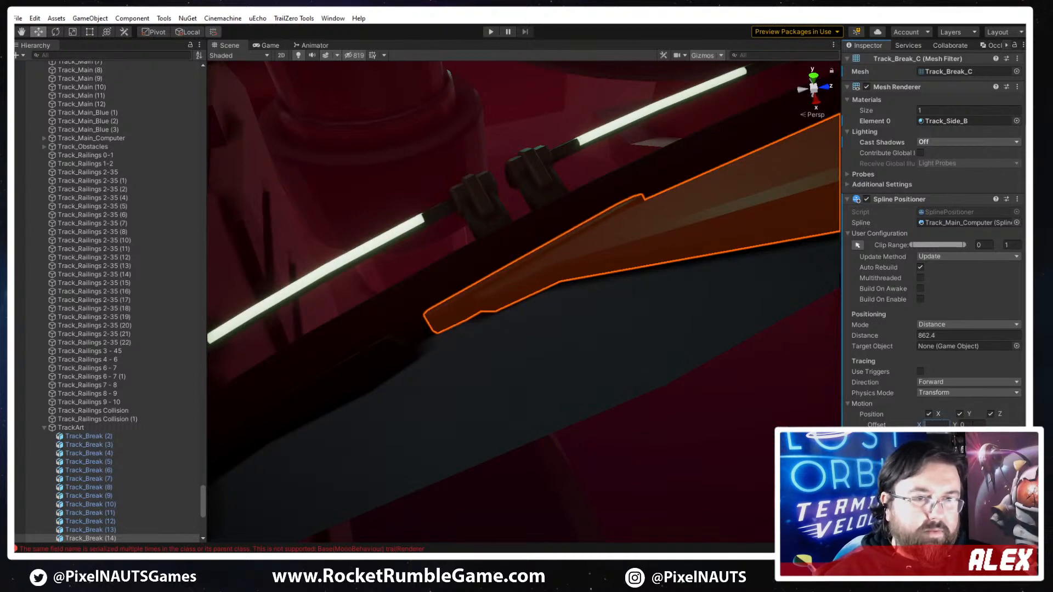
- Set the copied track break's Y offset to -0.1 and frame the piece
text(1)
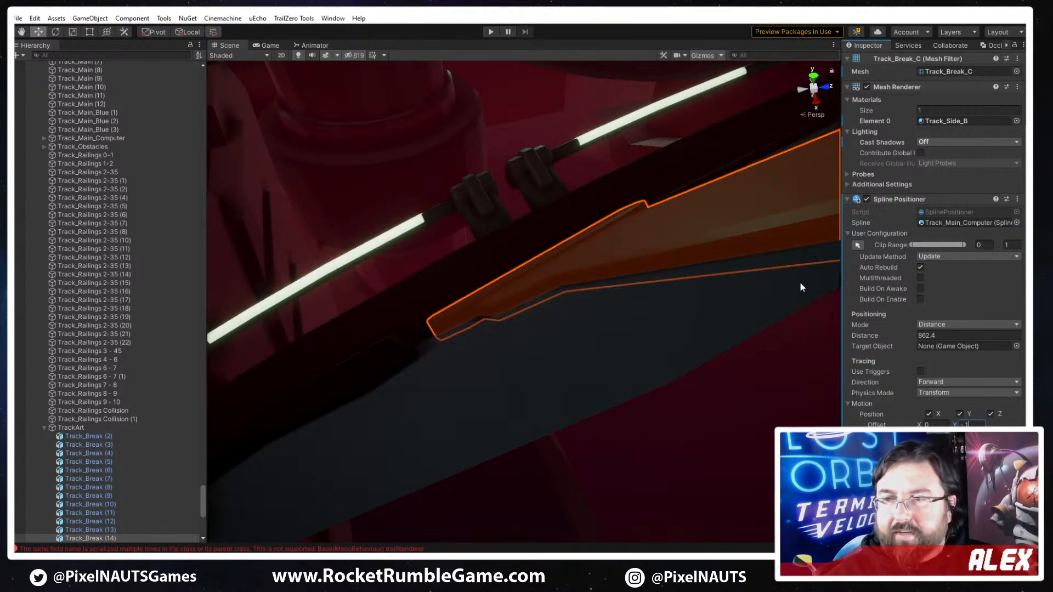
right_drag(624, 280, 568, 403)
key(f)
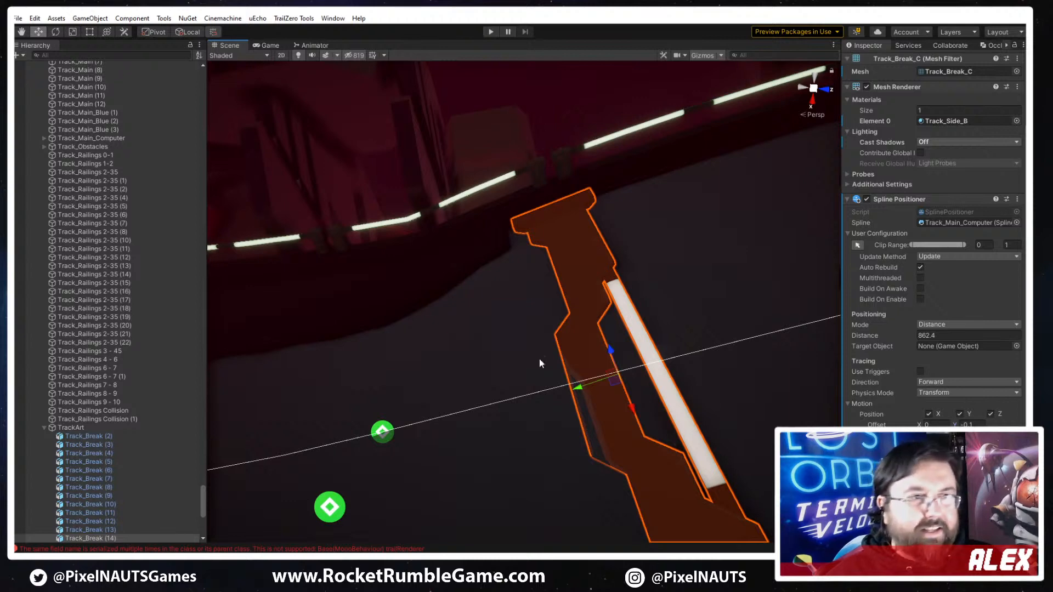
- Set the track break's rotation offset to 270 and fine-tune its tilt to sit flush with the track surface
mouse_move(688, 429)
right_down()
mouse_move(771, 376)
mouse_move(739, 436)
mouse_move(679, 452)
mouse_move(672, 439)
right_up()
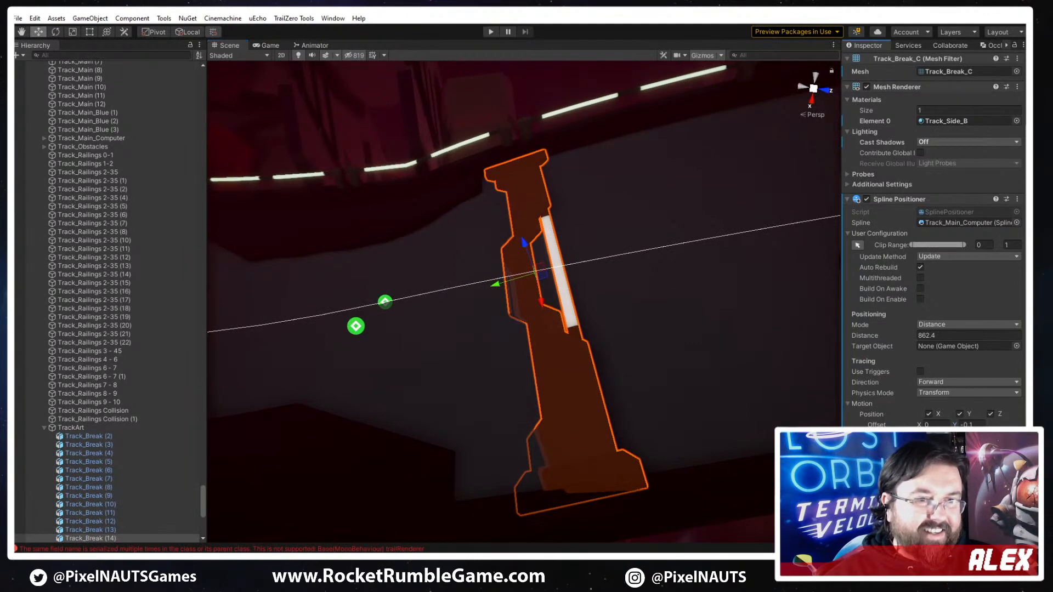
text(270)
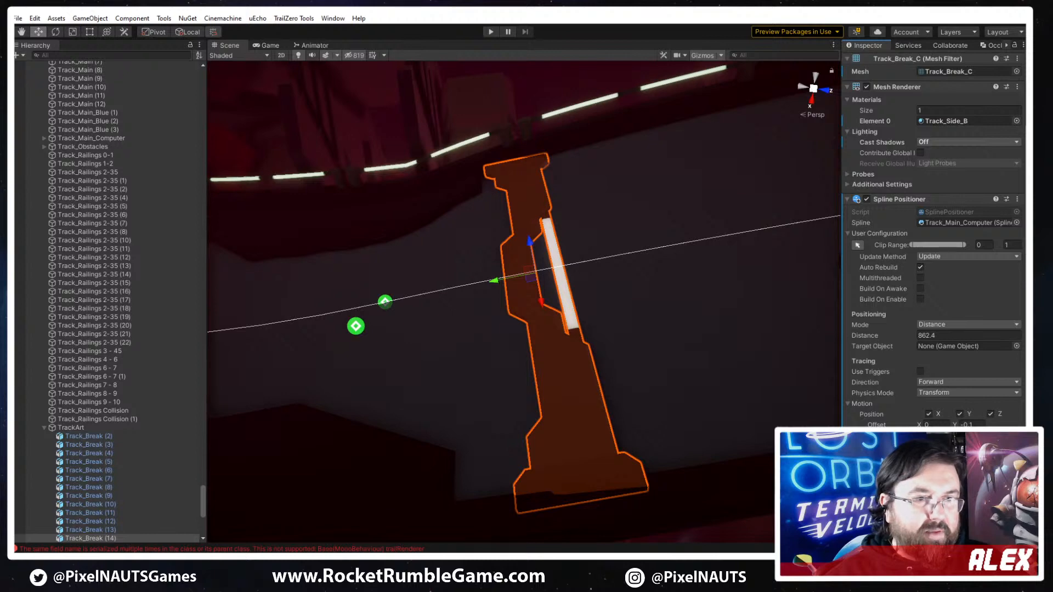
drag(919, 446, 928, 446)
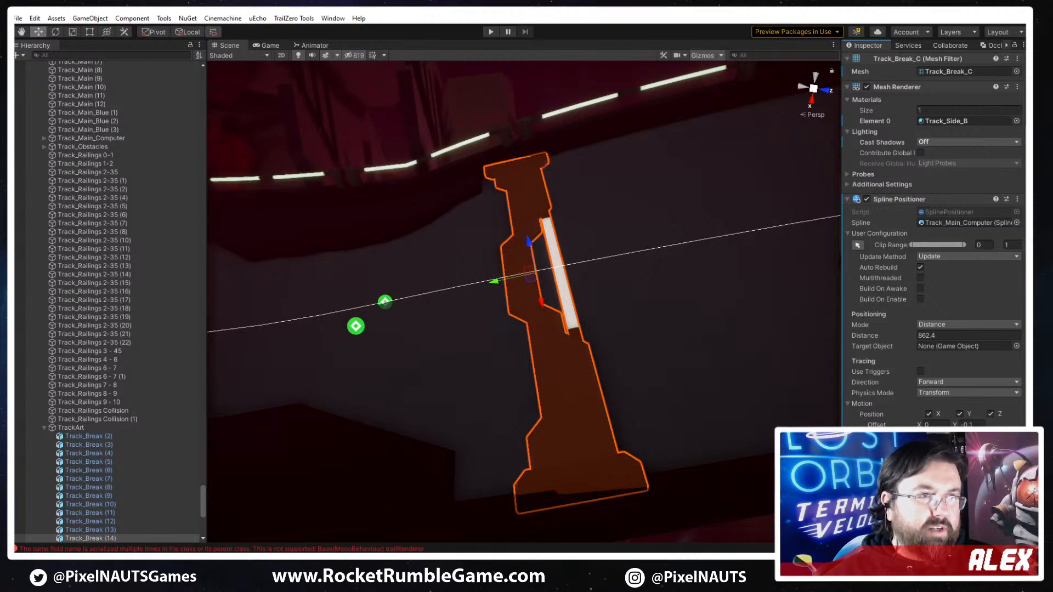
mouse_move(724, 408)
right_down()
mouse_move(705, 380)
mouse_move(712, 408)
right_up()
scroll(713, 408, down, 5)
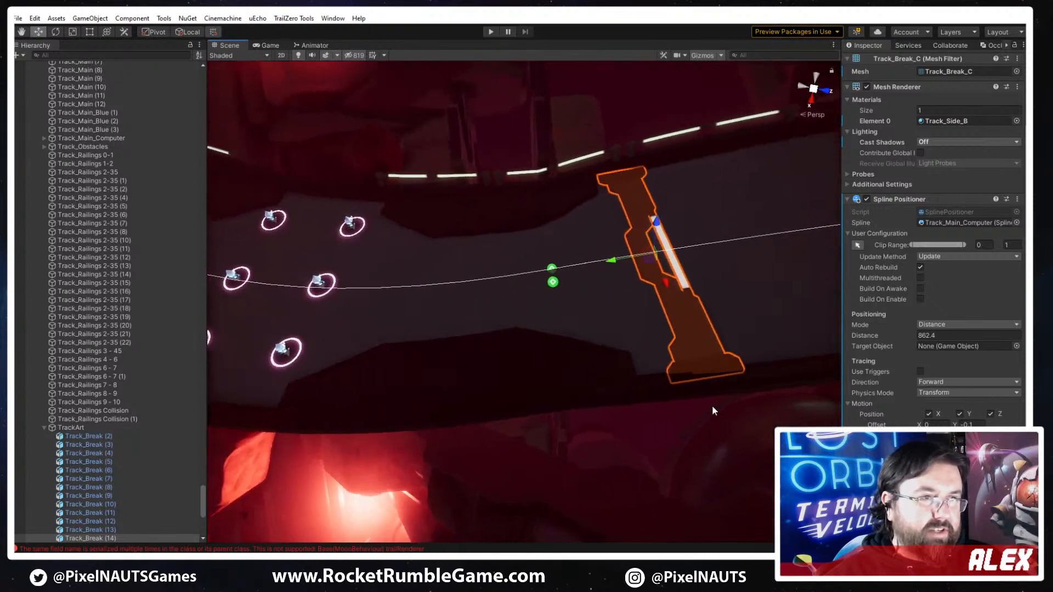
- Shift the clip range of the plate before the new track break slightly forward along the spline, adjusting both its end and start
right_drag(520, 428, 517, 379)
scroll(518, 379, down, 5)
click(517, 380)
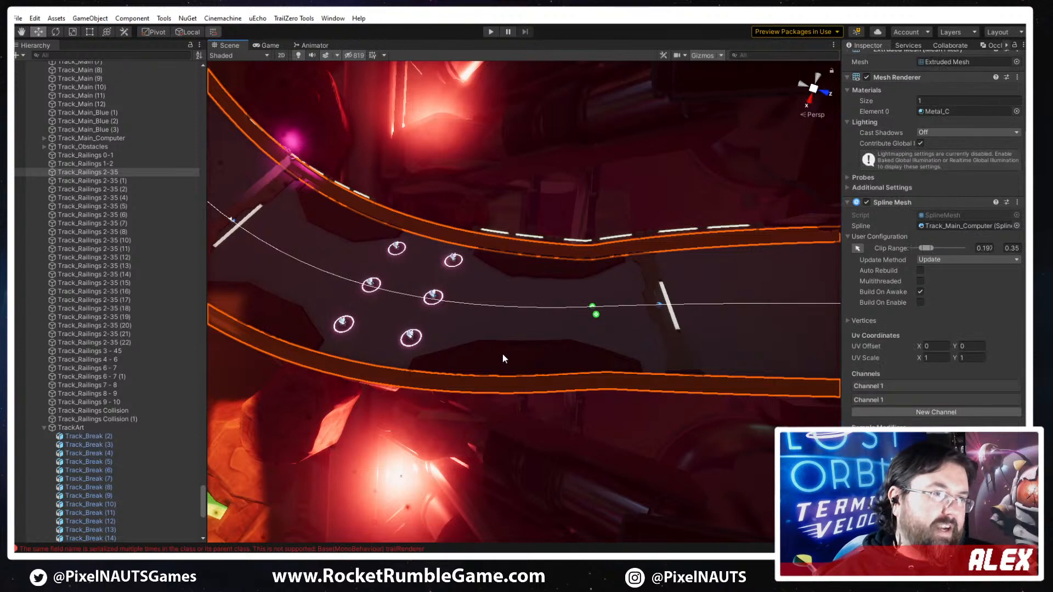
click(502, 355)
key(w)
right_drag(587, 377, 814, 287)
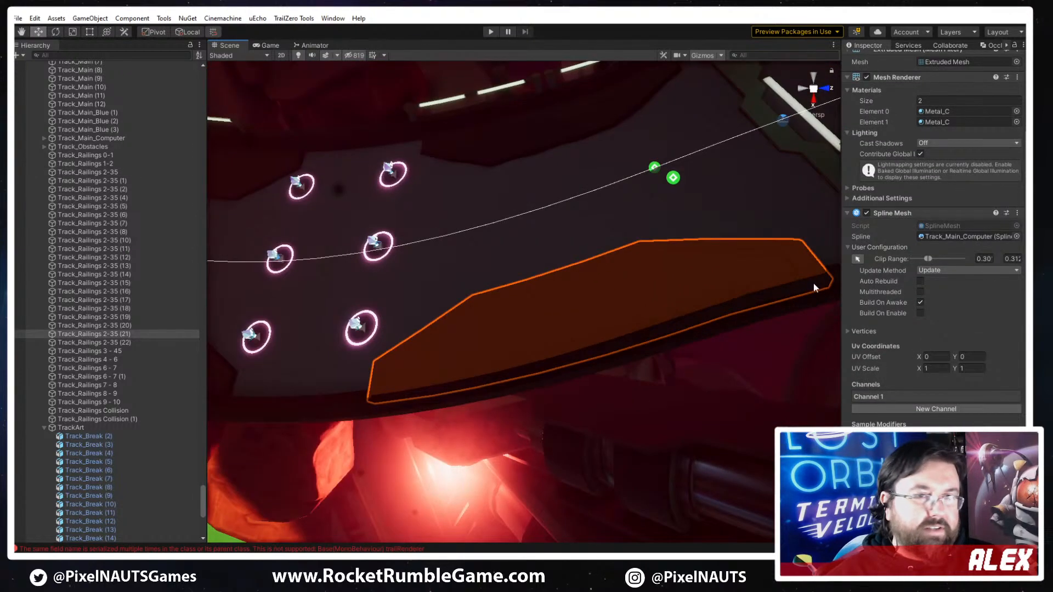
click(858, 260)
right_drag(541, 317, 586, 196)
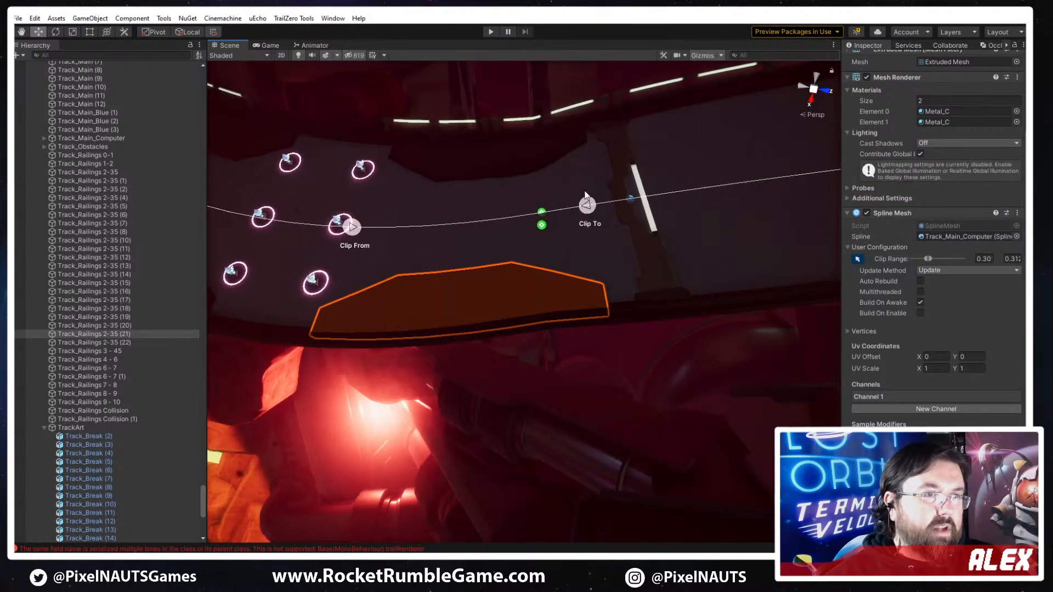
drag(587, 204, 600, 203)
right_drag(363, 272, 522, 294)
drag(499, 226, 503, 226)
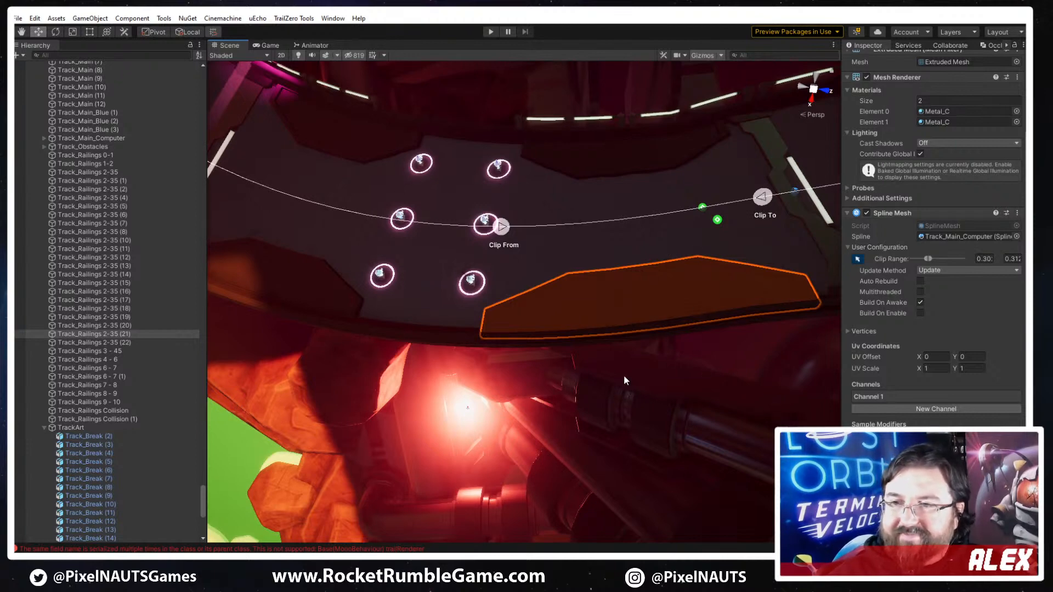
- Move the Track_Side_Edge_A piece beside the 1A marking to spline distance 702.3, at the near end of the striped rock platform
right_drag(595, 357, 660, 246)
key(a)
click(554, 376)
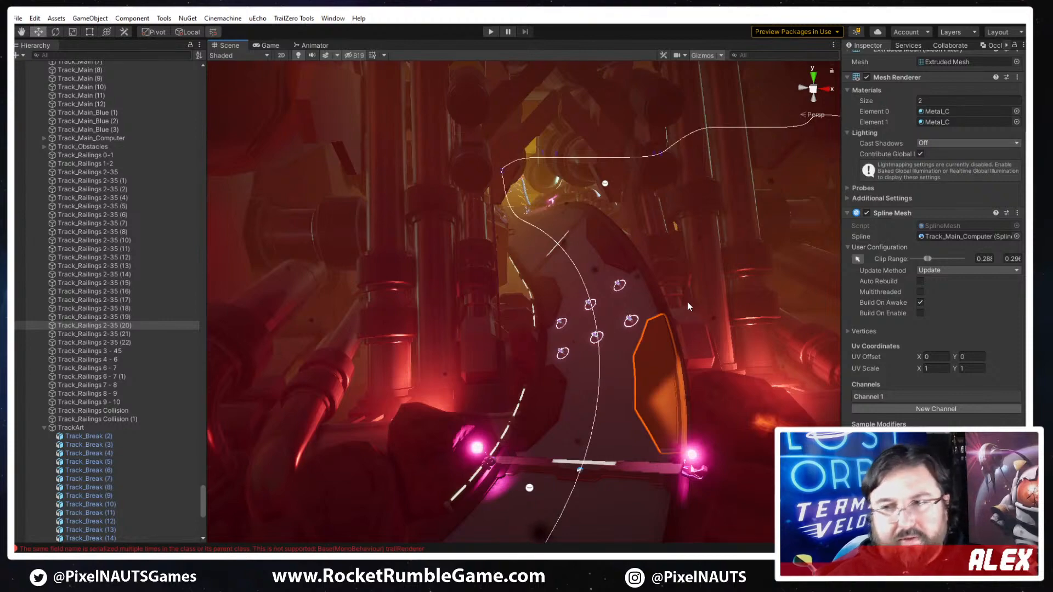
click(676, 210)
right_drag(675, 210, 470, 411)
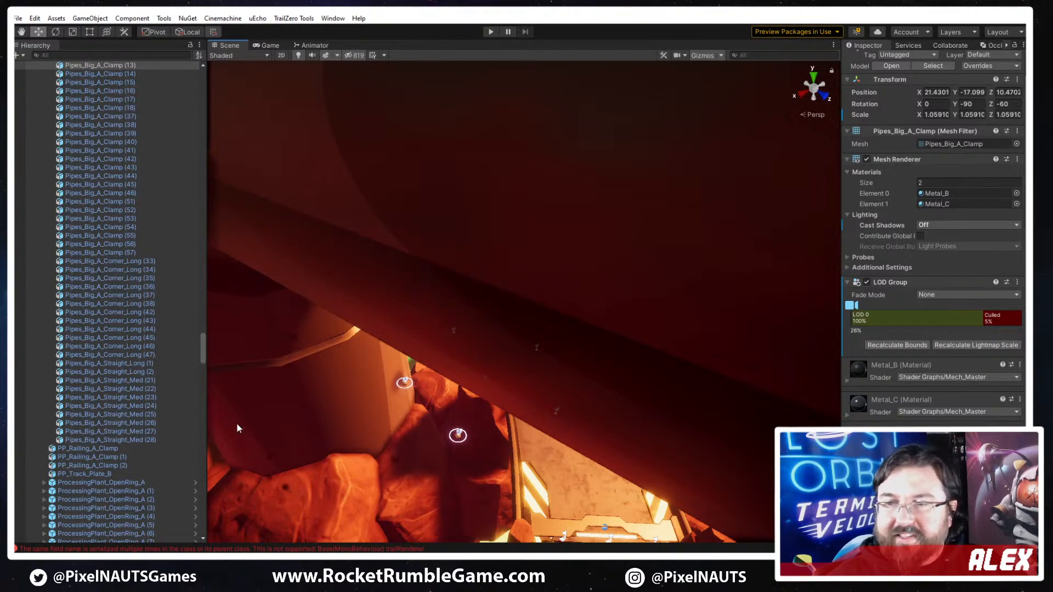
right_drag(467, 415, 576, 428)
click(305, 264)
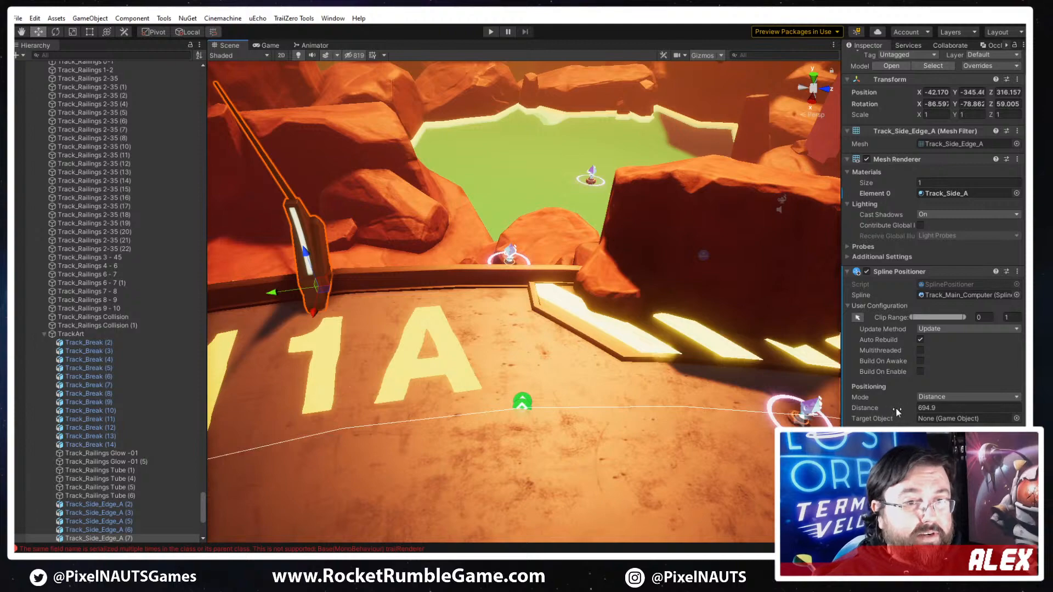
drag(906, 408, 907, 407)
mouse_move(754, 408)
right_down()
mouse_move(700, 412)
mouse_move(754, 390)
right_up()
key(s)
right_drag(513, 407, 492, 397)
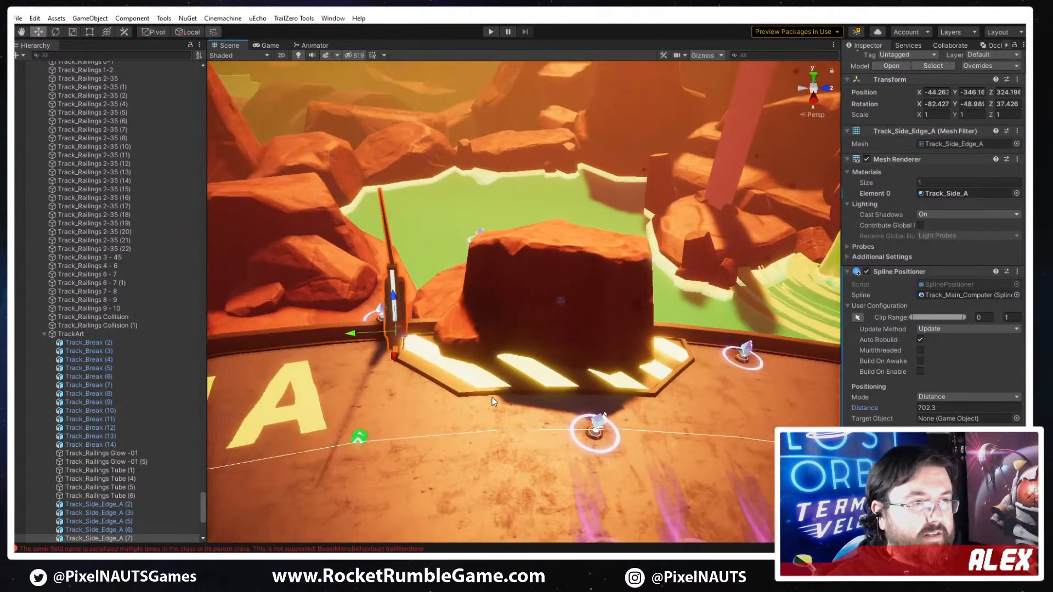
- Place a duplicate of the side edge at spline distance 715.7, at the far end of the striped platform, and save the scene
key(ctrl+d)
drag(906, 409, 919, 408)
drag(921, 410, 920, 410)
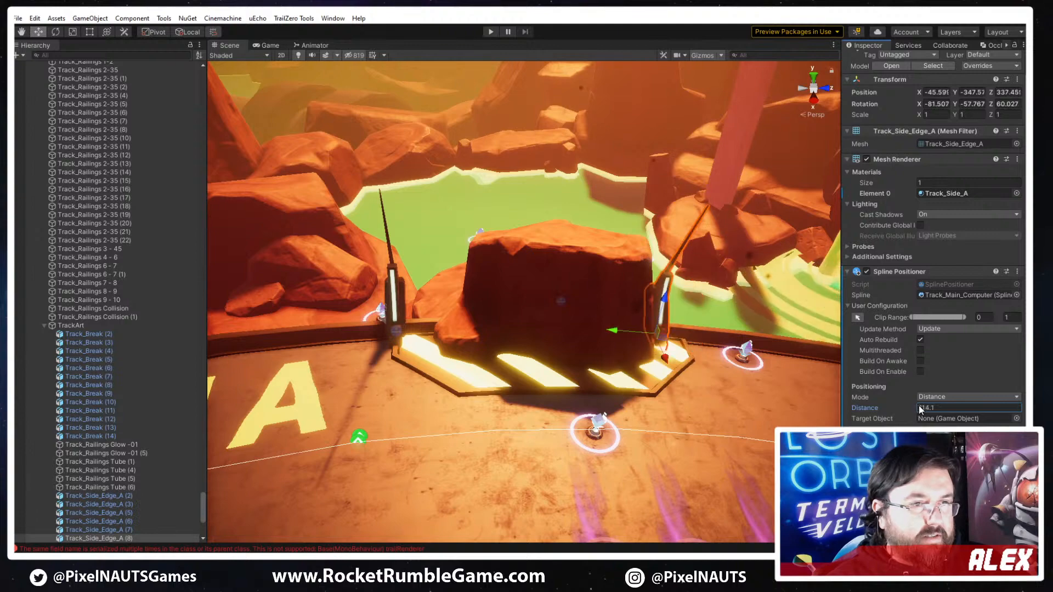
right_drag(659, 382, 675, 381)
key(d)
key(w)
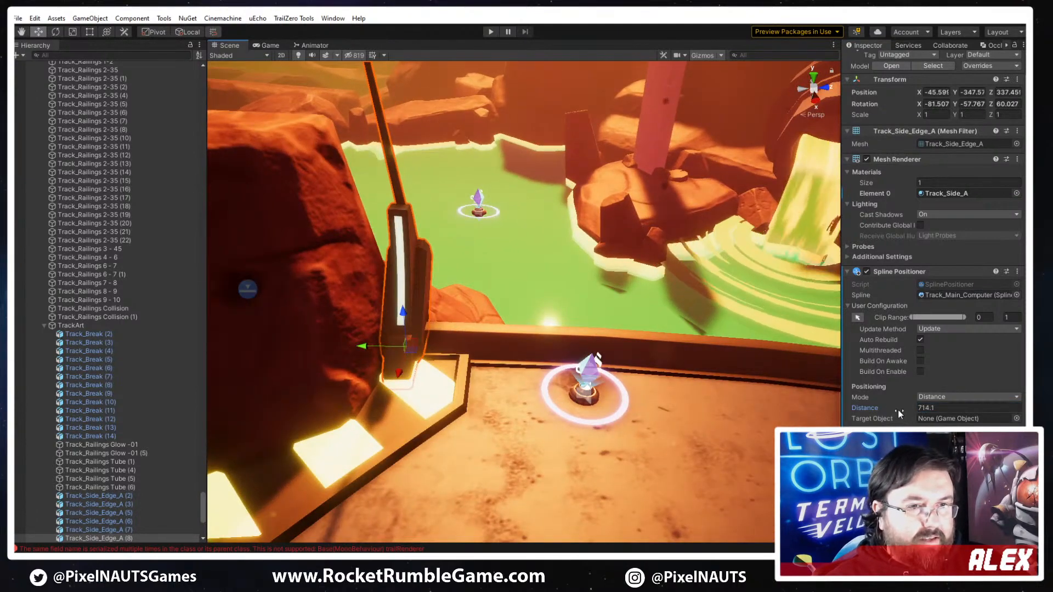
drag(897, 410, 900, 409)
right_drag(575, 406, 621, 374)
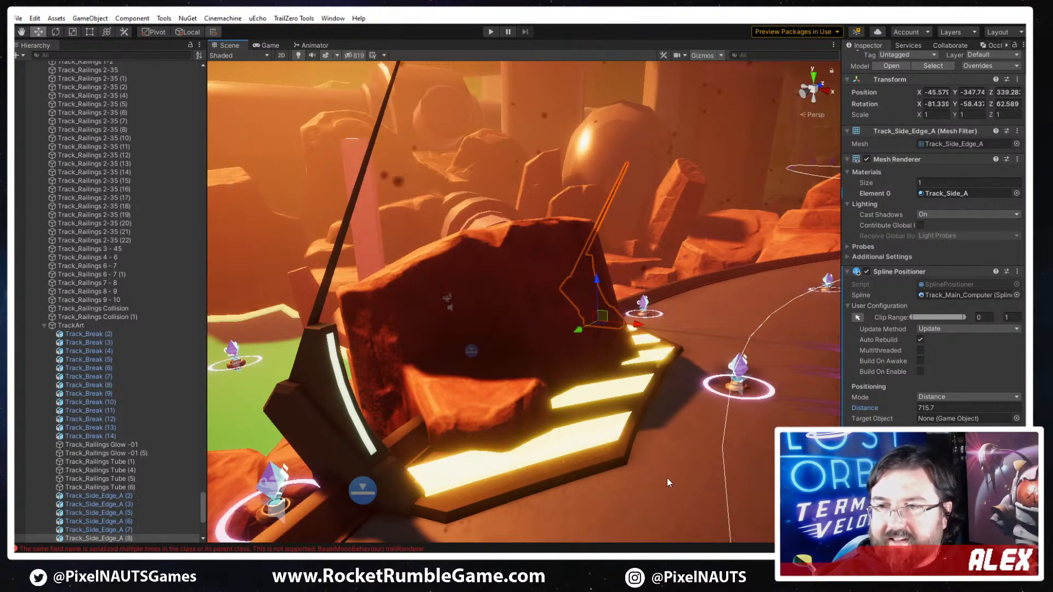
right_drag(573, 435, 551, 323)
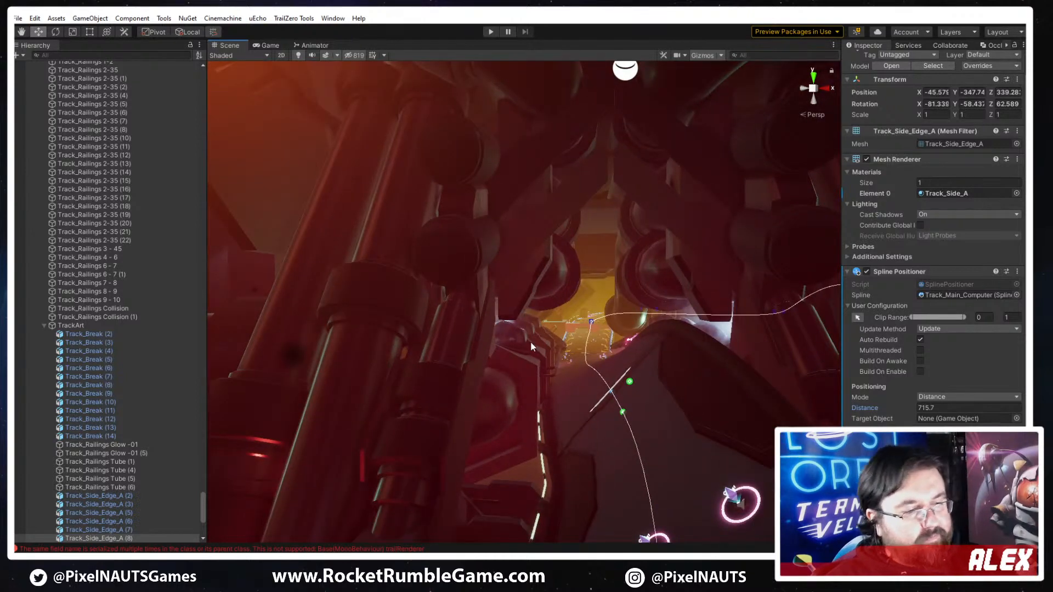
key(ctrl+s)
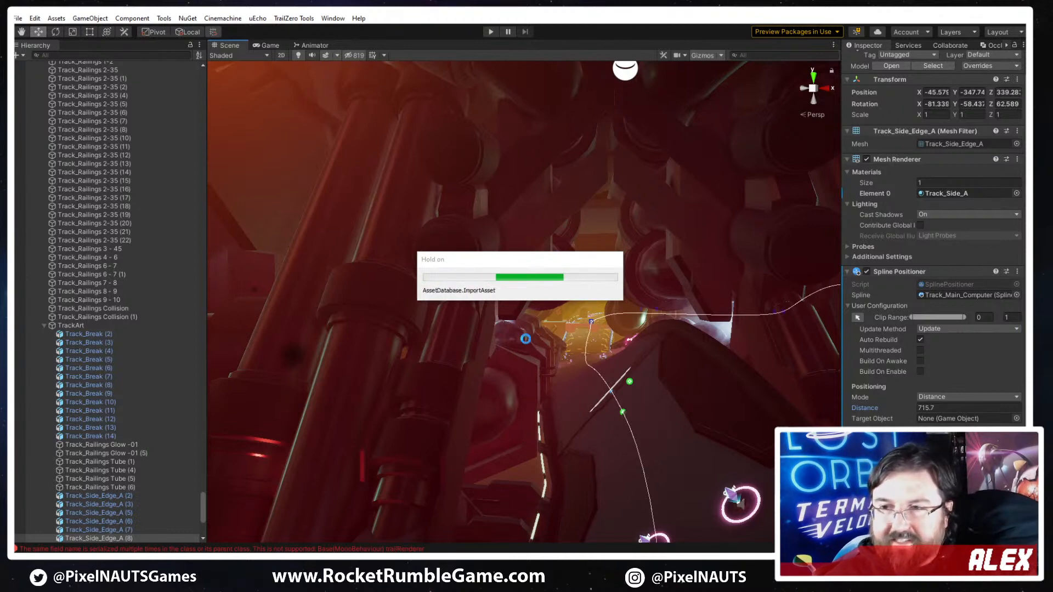
- Duplicate the track break at distance 862.4 and move the copy along the spline to distance 910.4, beside the pink lights
right_drag(661, 437, 598, 524)
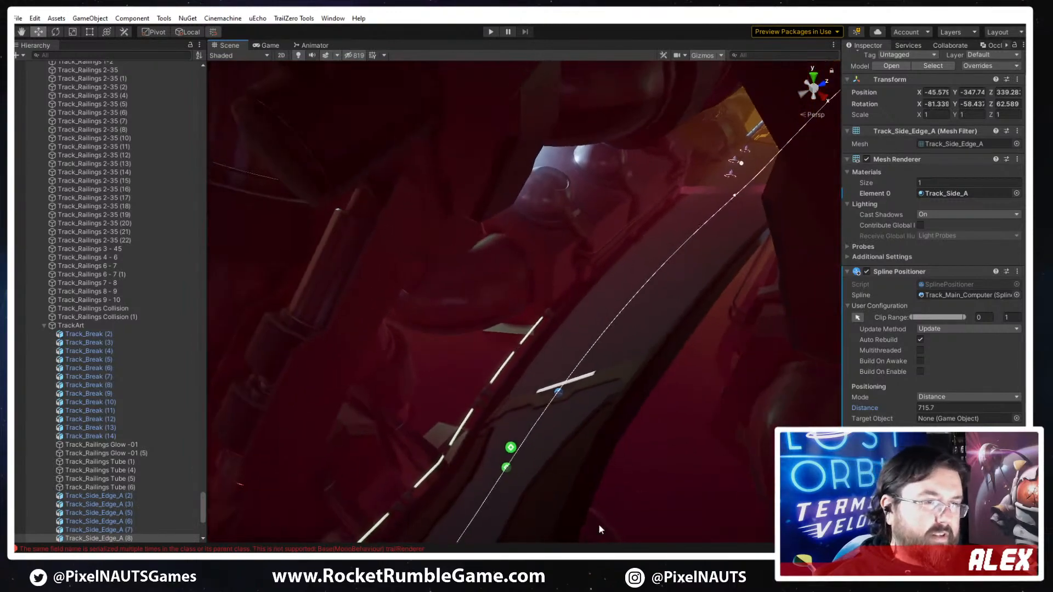
click(622, 367)
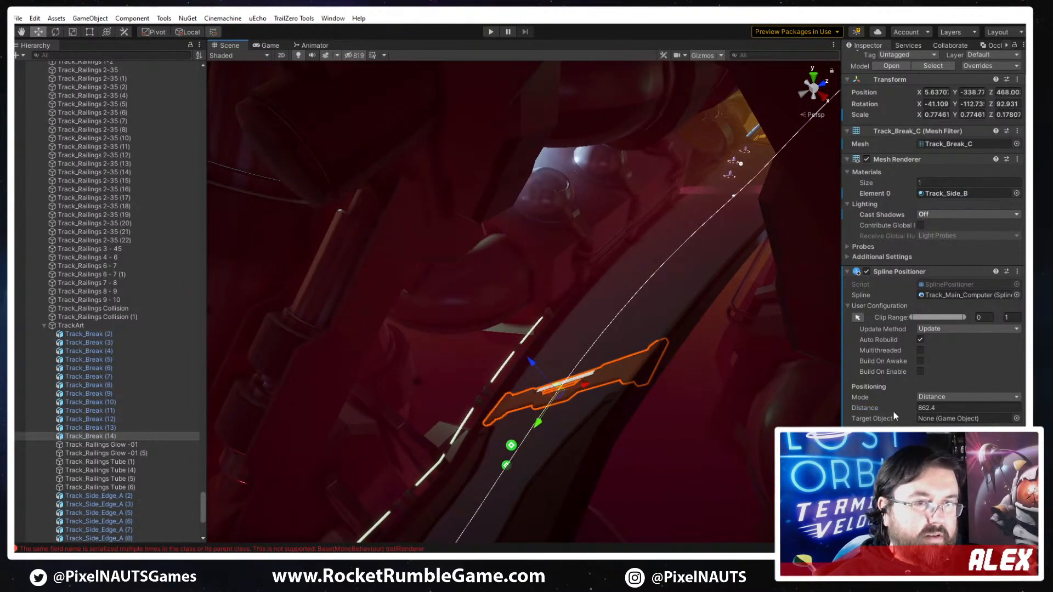
key(ctrl+d)
drag(909, 407, 941, 406)
right_drag(721, 378, 548, 403)
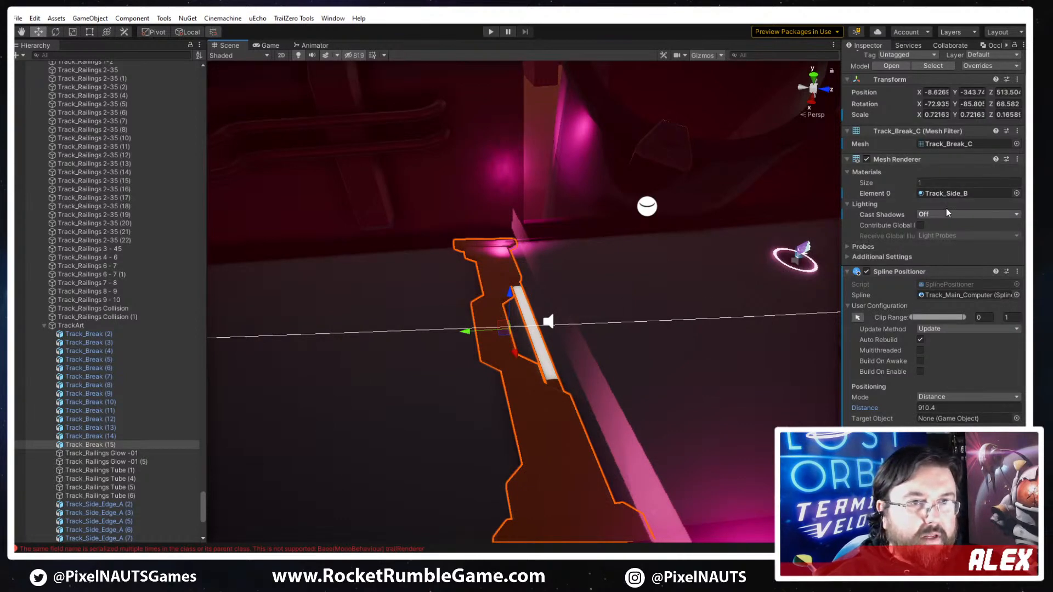
- Change the new track break's mesh to Track_Break_A and check how it fits across the track
scroll(871, 325, down, 3)
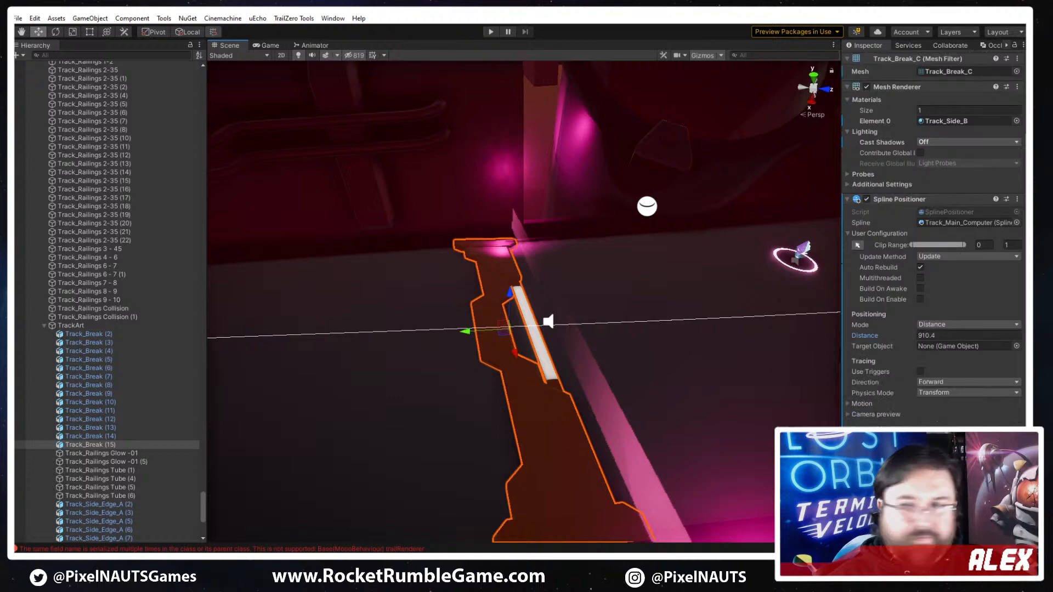
click(847, 404)
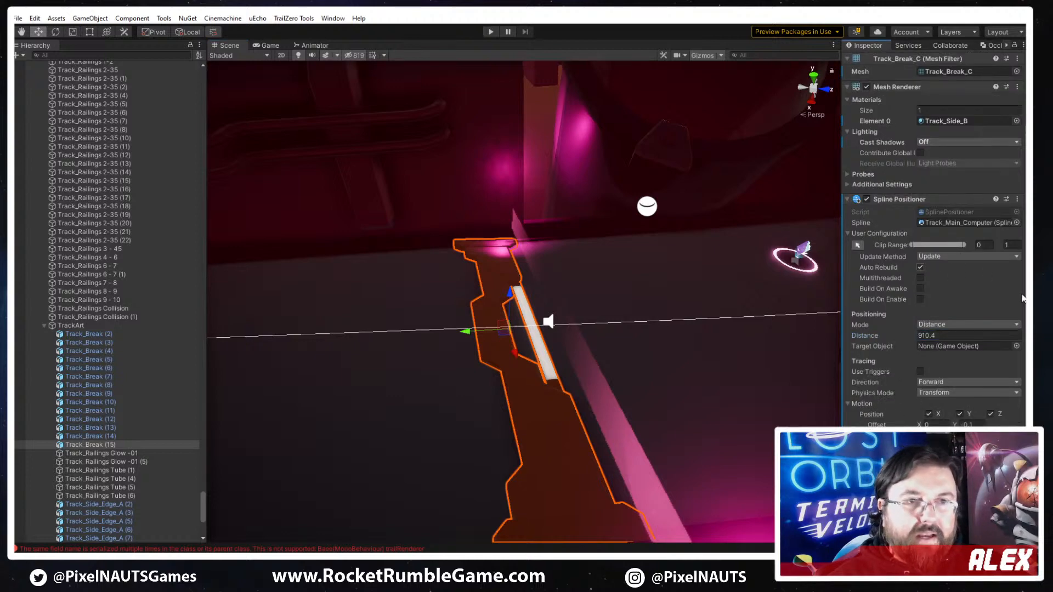
scroll(969, 166, up, 3)
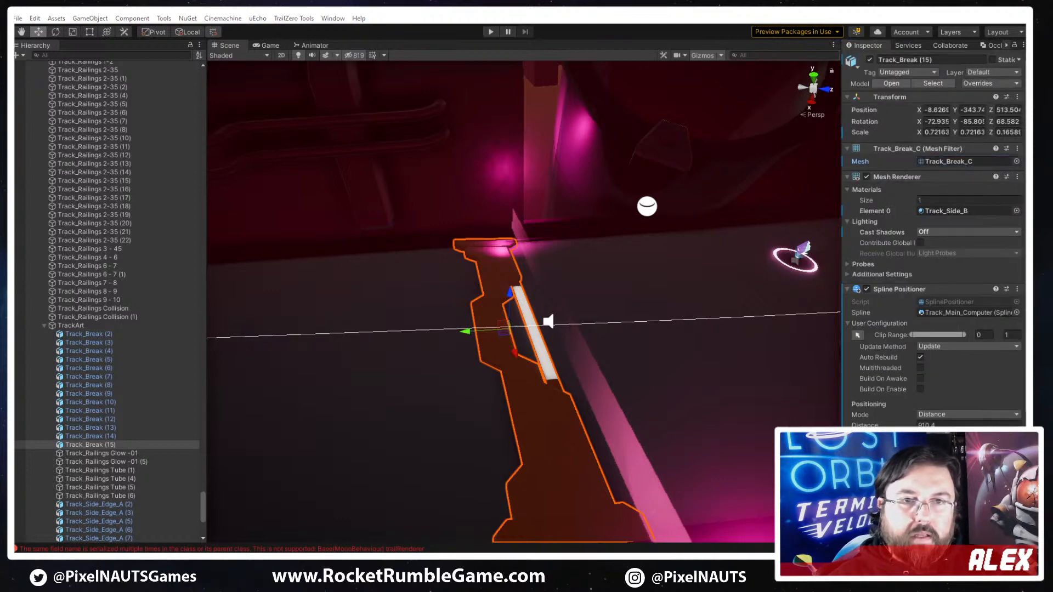
drag(936, 177, 947, 164)
right_drag(650, 308, 634, 356)
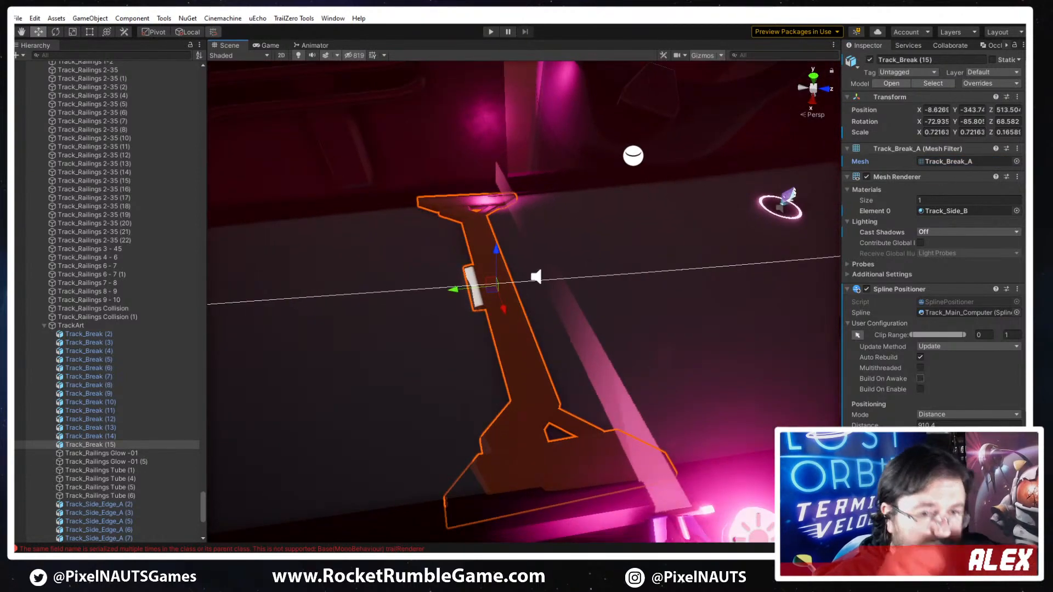
scroll(933, 247, down, 3)
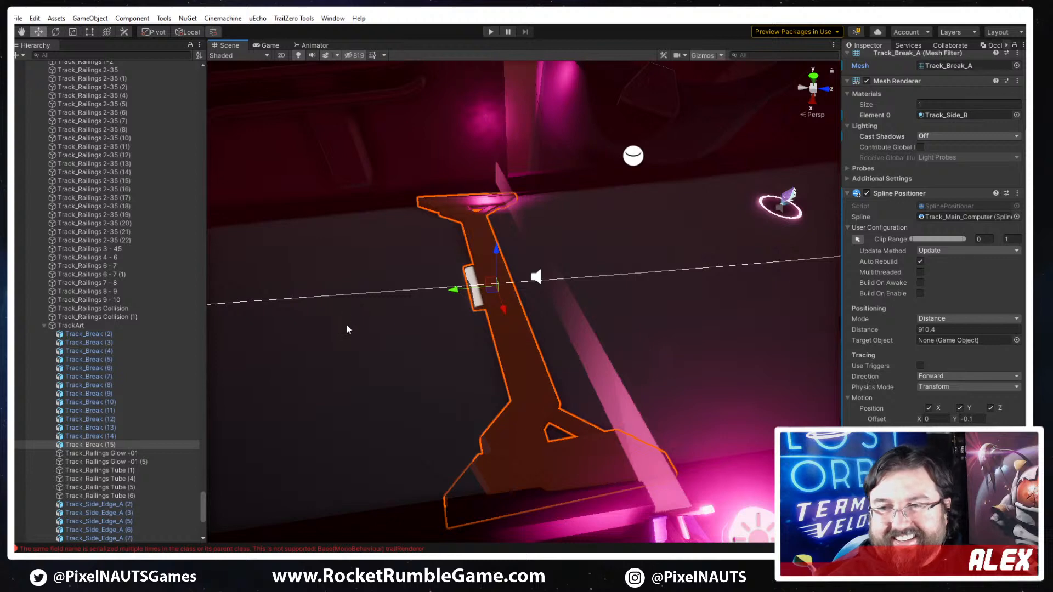
mouse_move(606, 348)
right_down()
mouse_move(574, 354)
mouse_move(598, 360)
right_up()
key(a)
key(s)
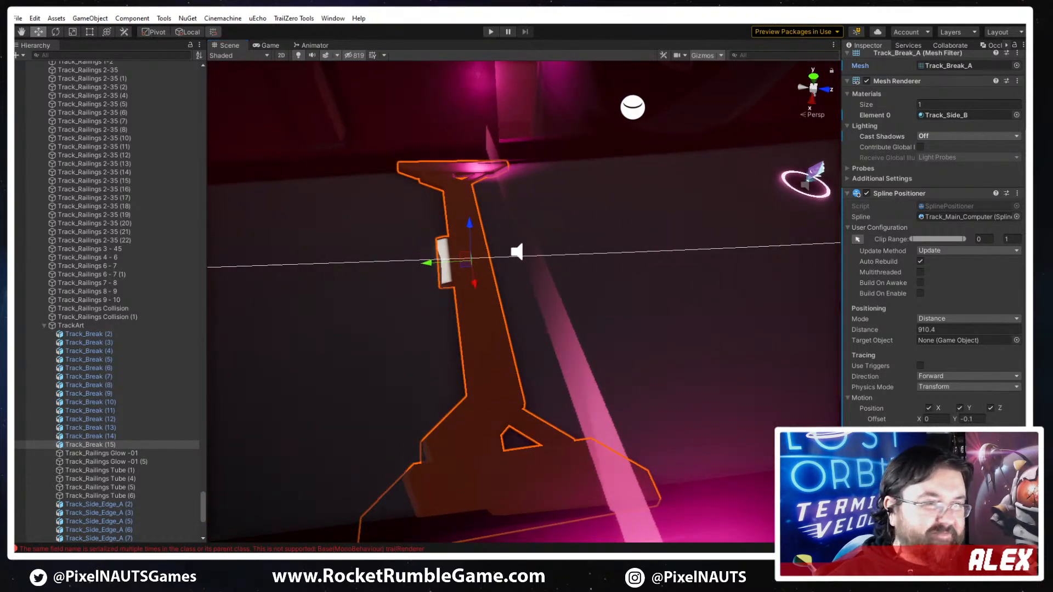
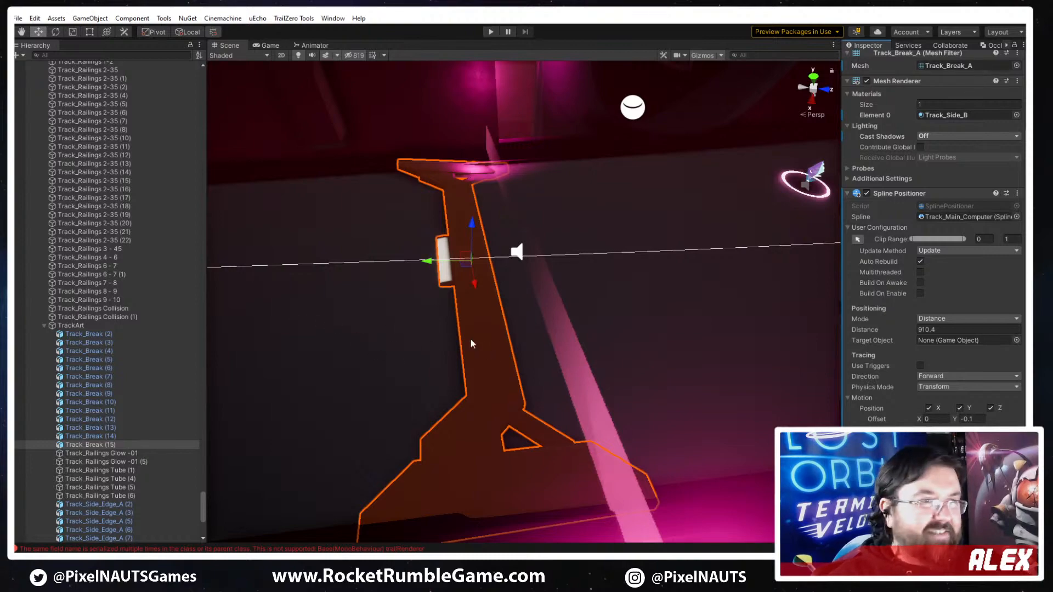
- Duplicate the track break at distance 815.6 beside the pink lights and move the copy along the spline to distance 825.1
right_drag(470, 339, 785, 201)
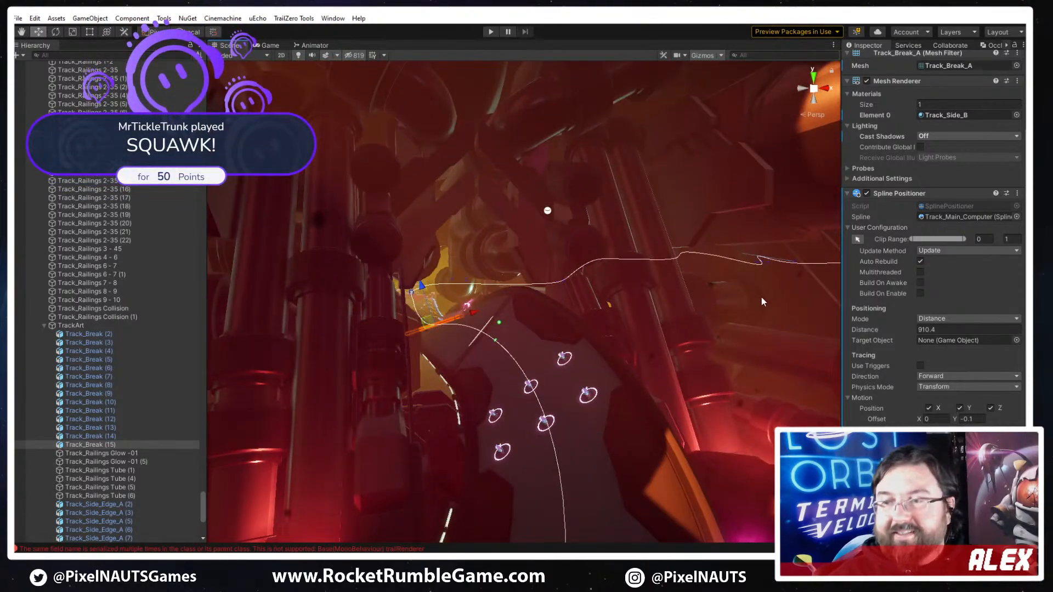
right_drag(634, 285, 810, 347)
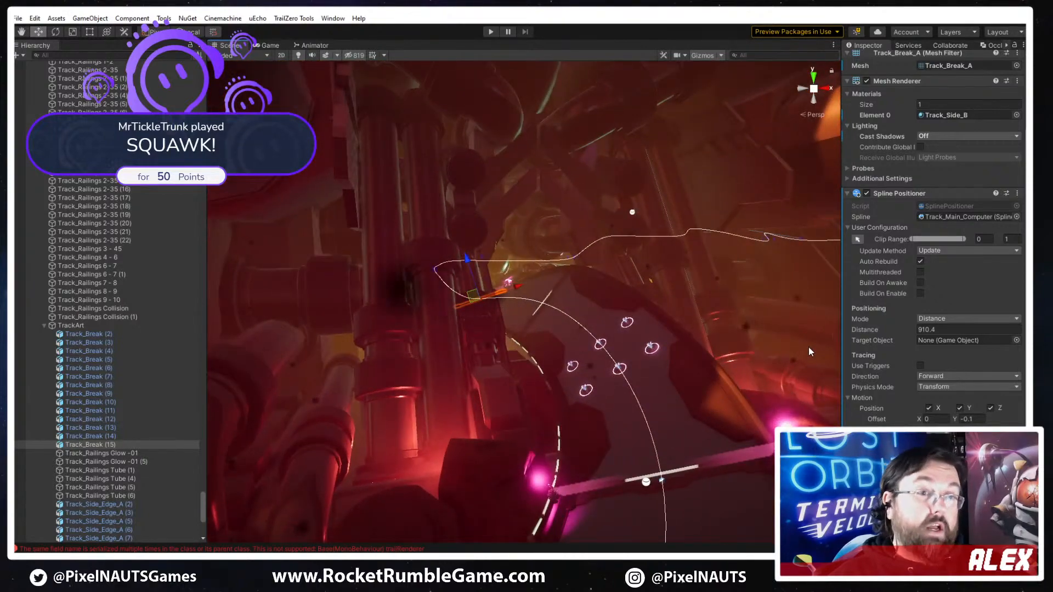
right_drag(709, 360, 658, 354)
click(679, 363)
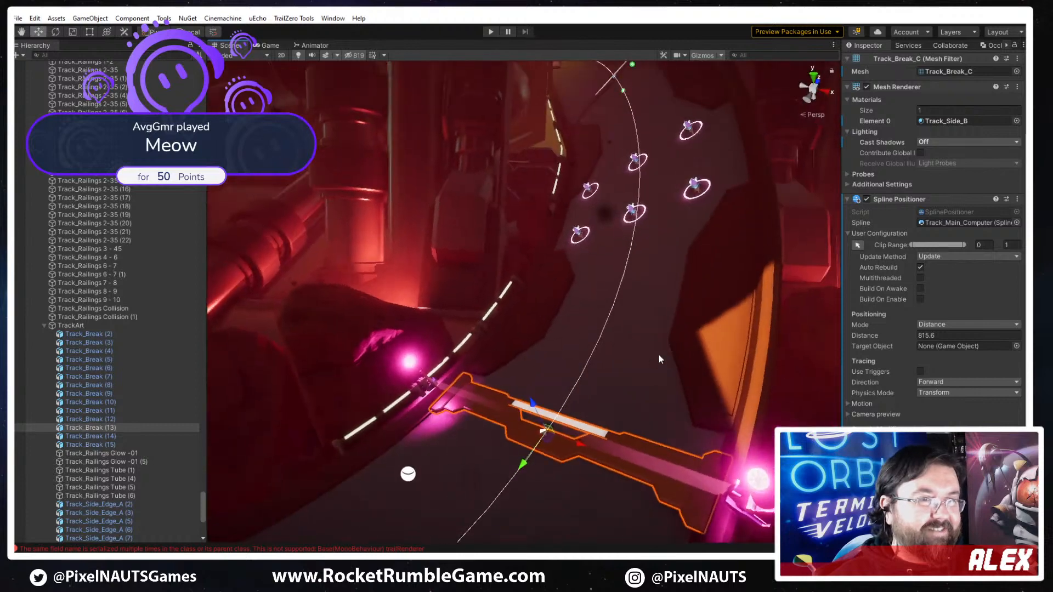
key(ctrl+d)
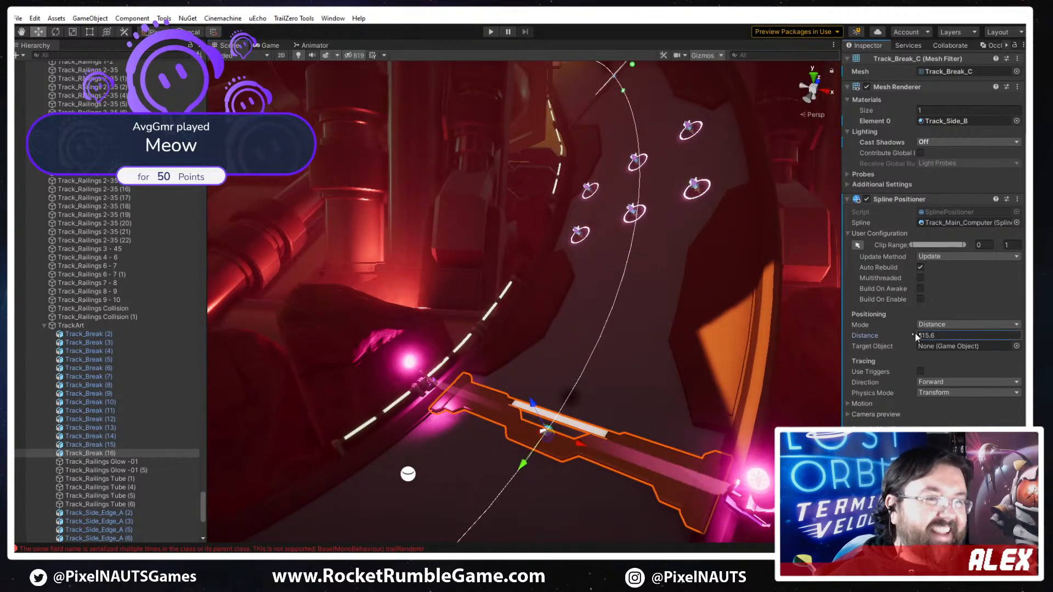
drag(915, 336, 932, 336)
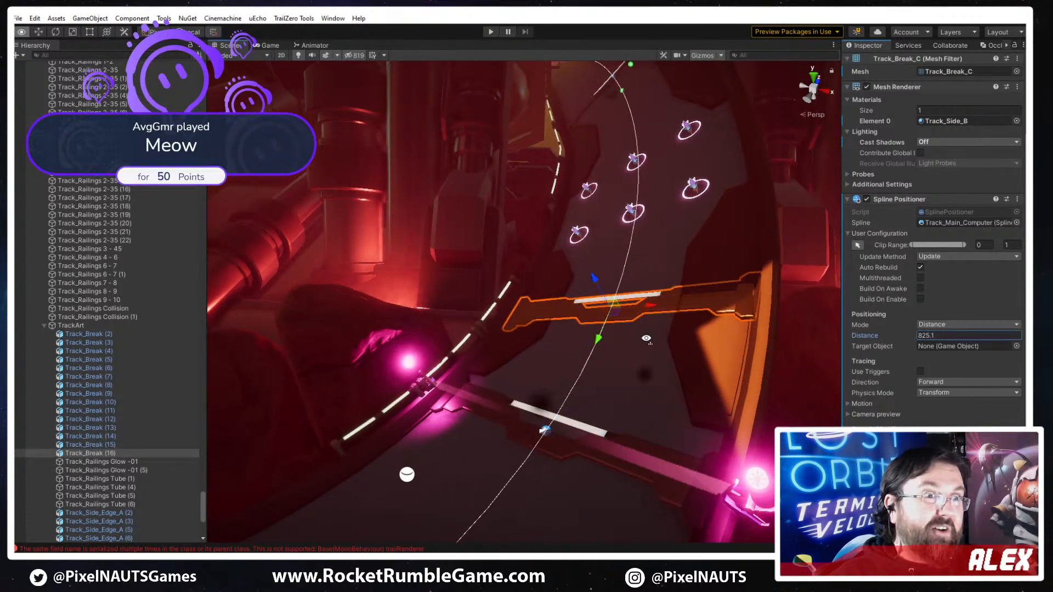
right_drag(646, 339, 650, 373)
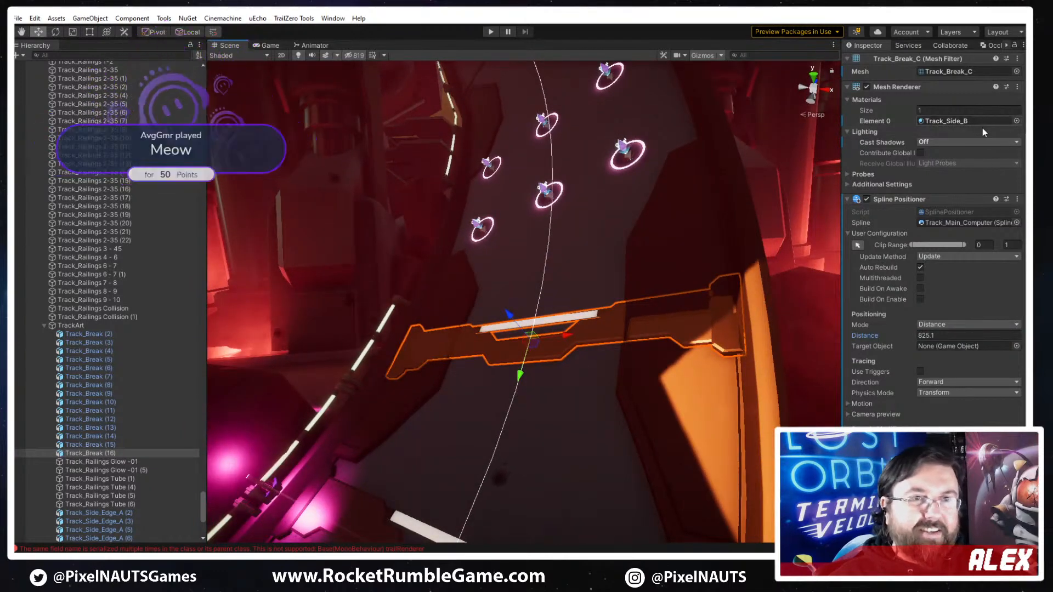
- Change the duplicated track break's mesh to Track_Break_B and check how it spans the track
scroll(982, 132, up, 3)
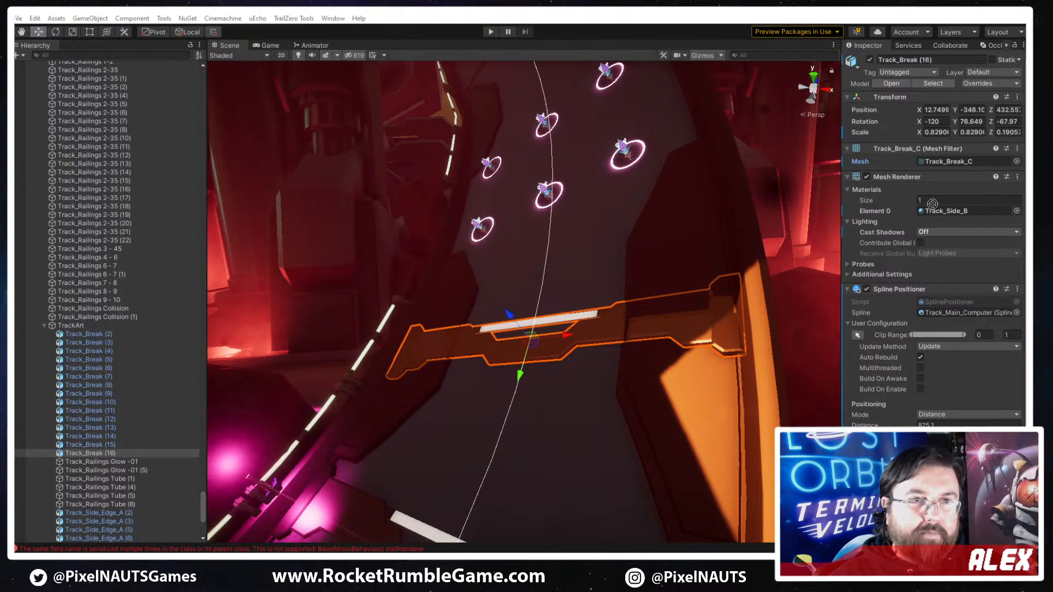
drag(932, 201, 953, 163)
right_drag(603, 343, 568, 349)
right_drag(647, 380, 728, 407)
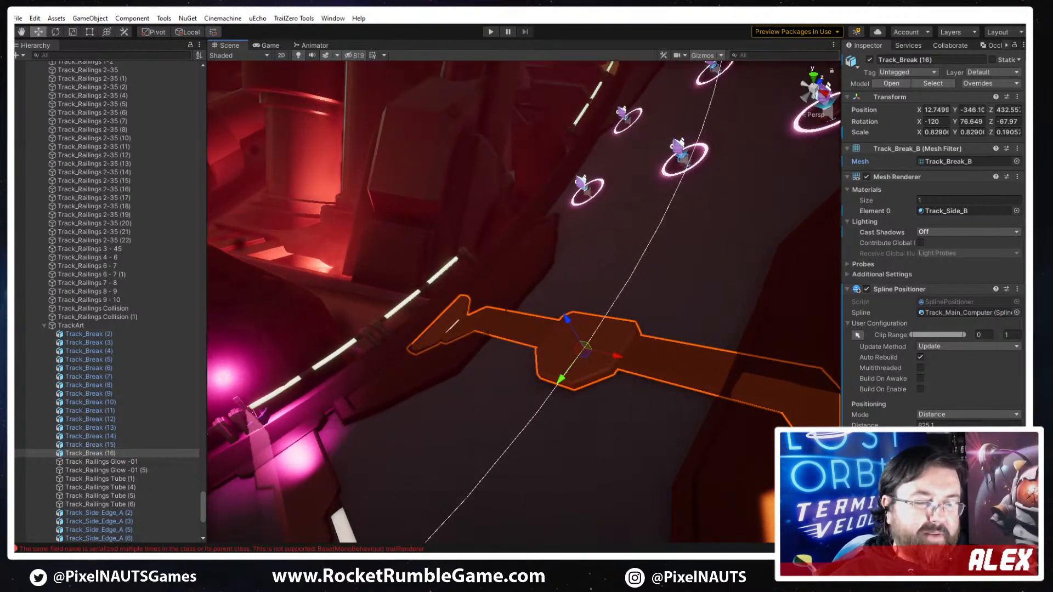
- Shrink the new track break in its motion settings to a scale of 0.6 on all three axes
scroll(864, 408, down, 3)
click(848, 404)
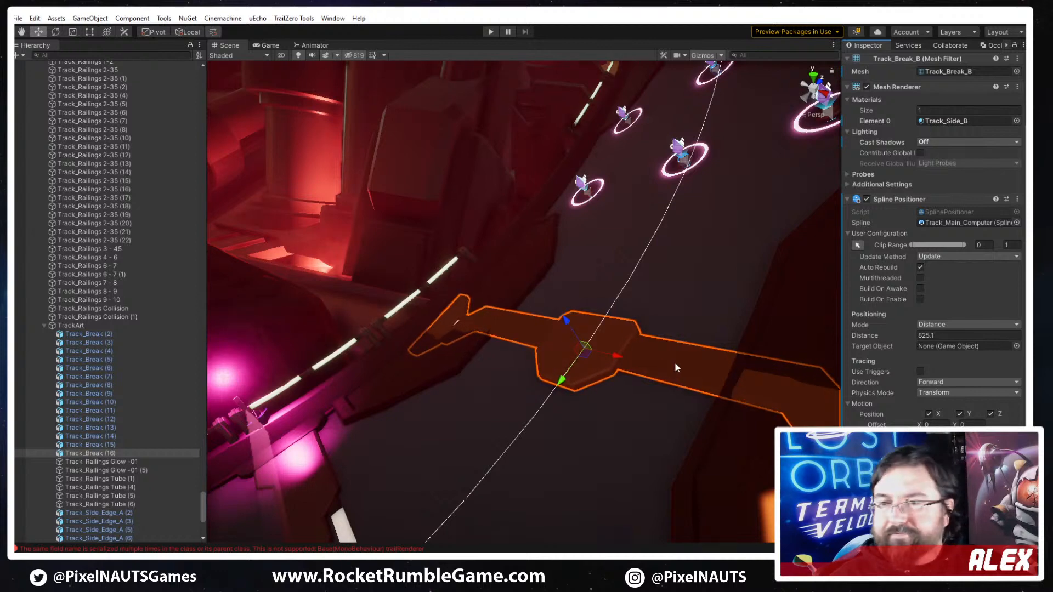
alt+drag(643, 272, 701, 264)
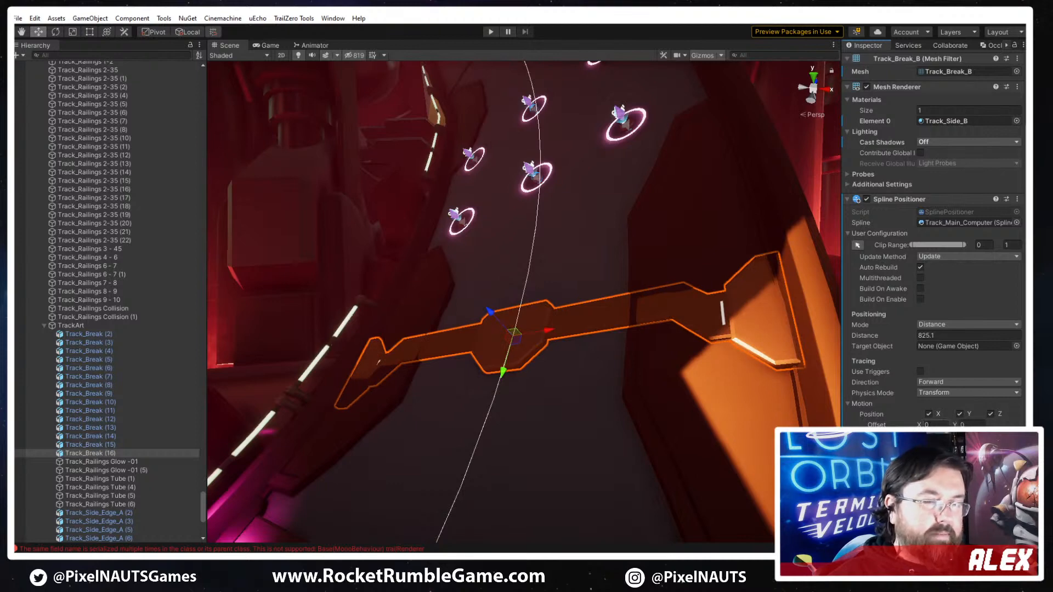
right_drag(713, 395, 829, 412)
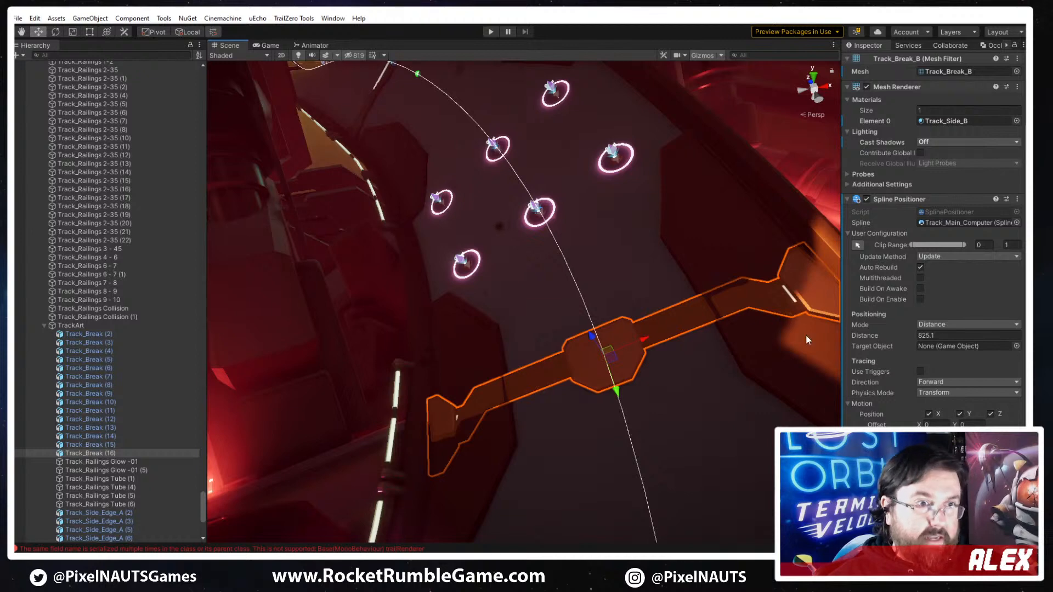
right_drag(745, 384, 816, 358)
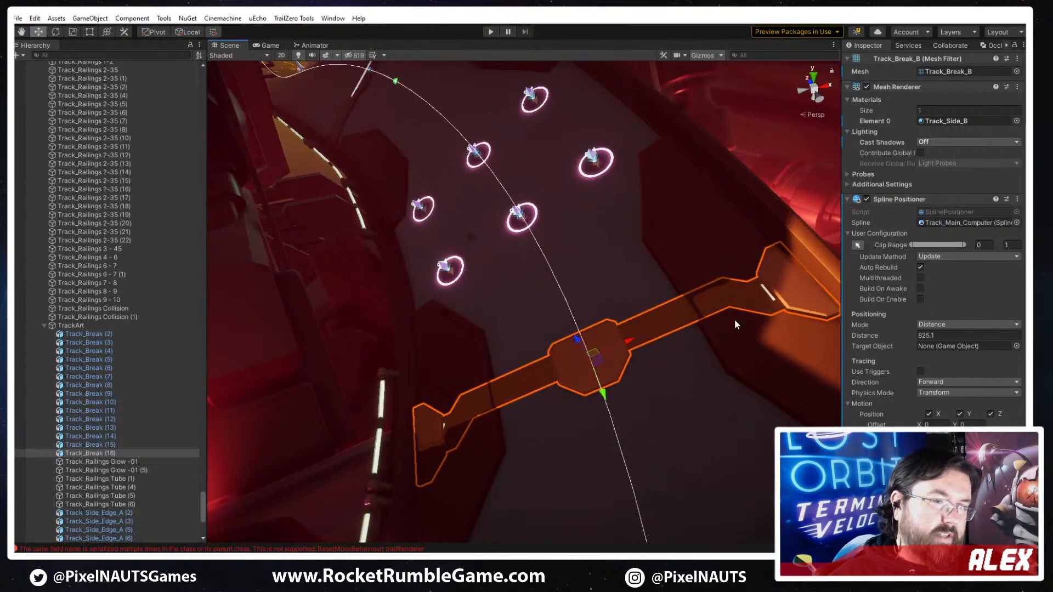
right_drag(735, 324, 743, 334)
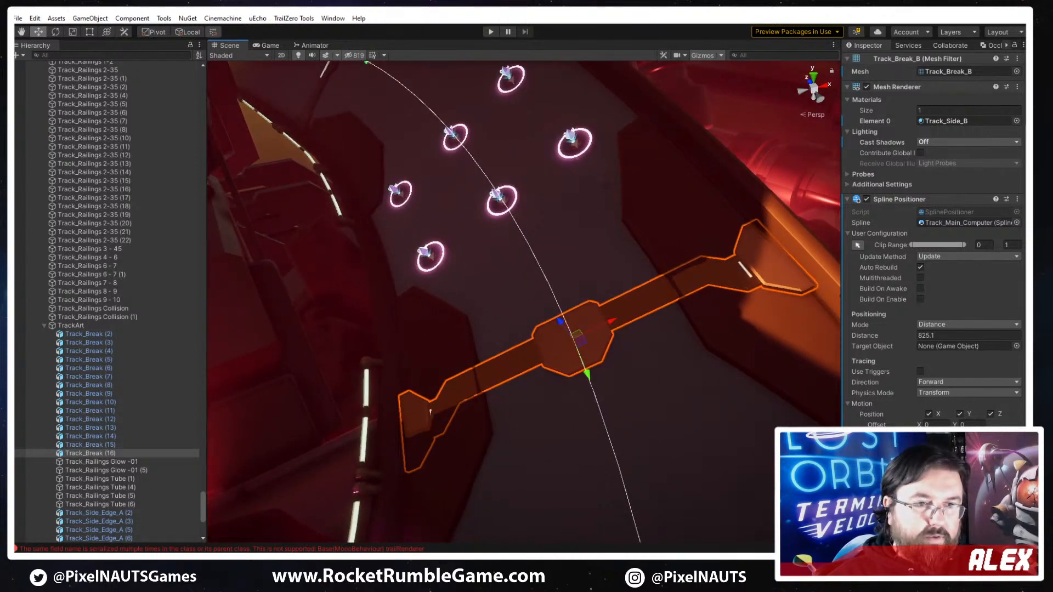
text(0.6)
key(Tab)
text(0.6)
key(Tab)
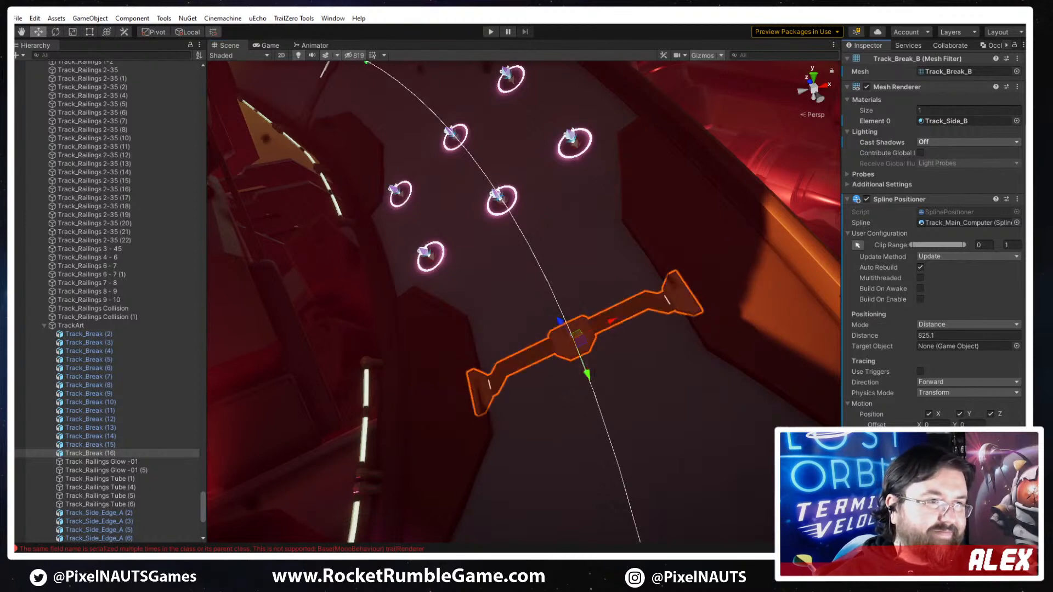
text(0.6)
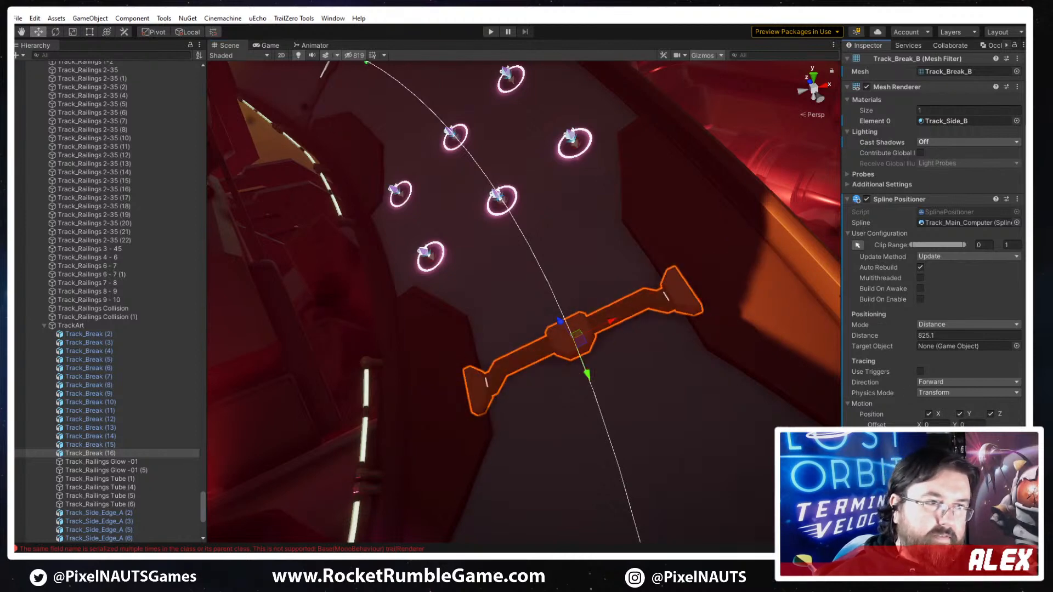
- Lower the new track break into the track surface with a Y motion offset of -0.2
mouse_move(715, 420)
right_down()
mouse_move(698, 416)
mouse_move(714, 415)
right_up()
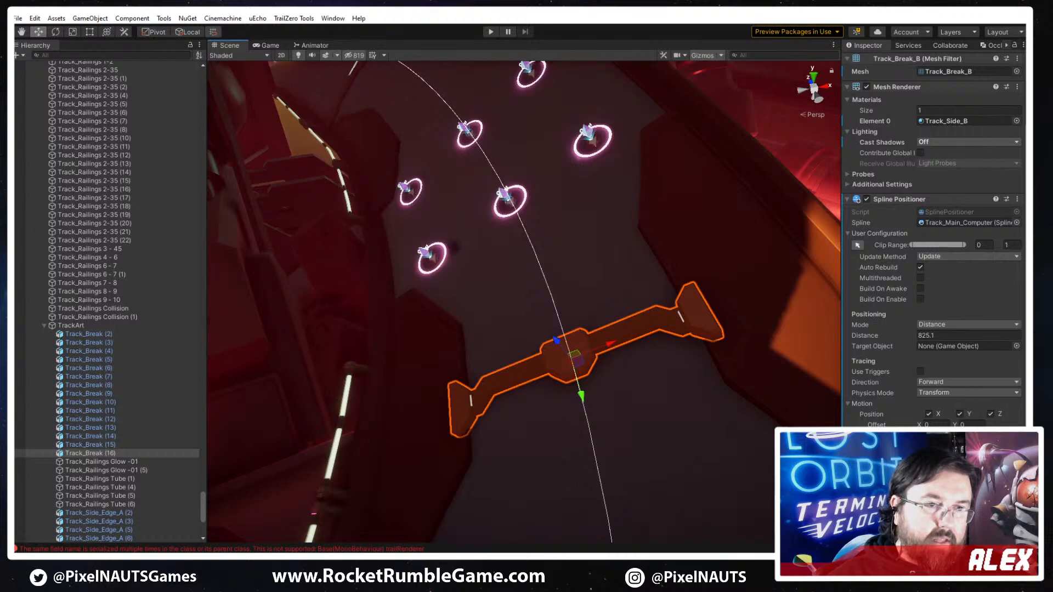
text(0.5)
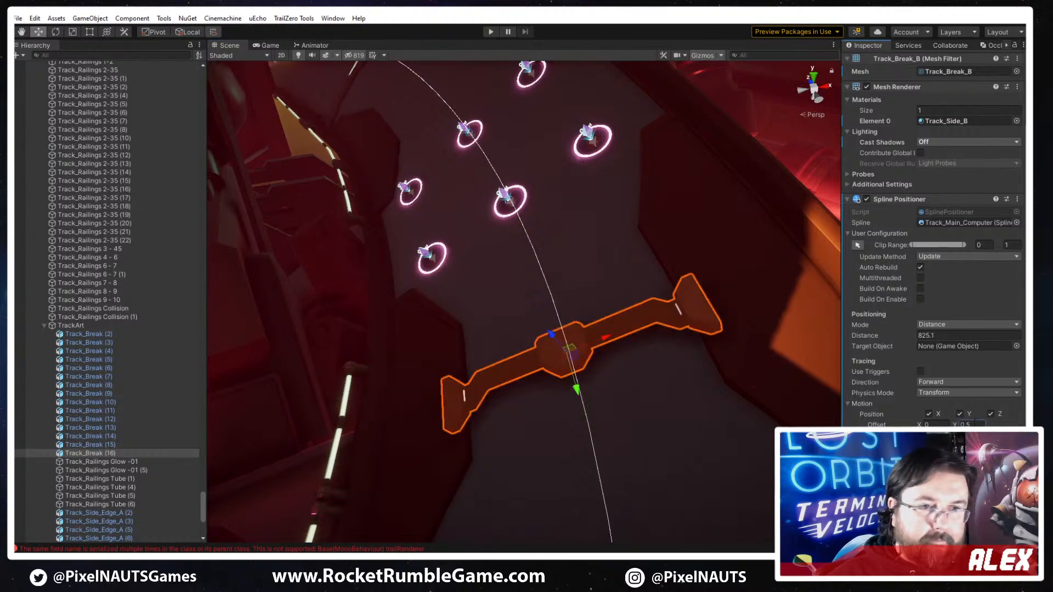
text(-)
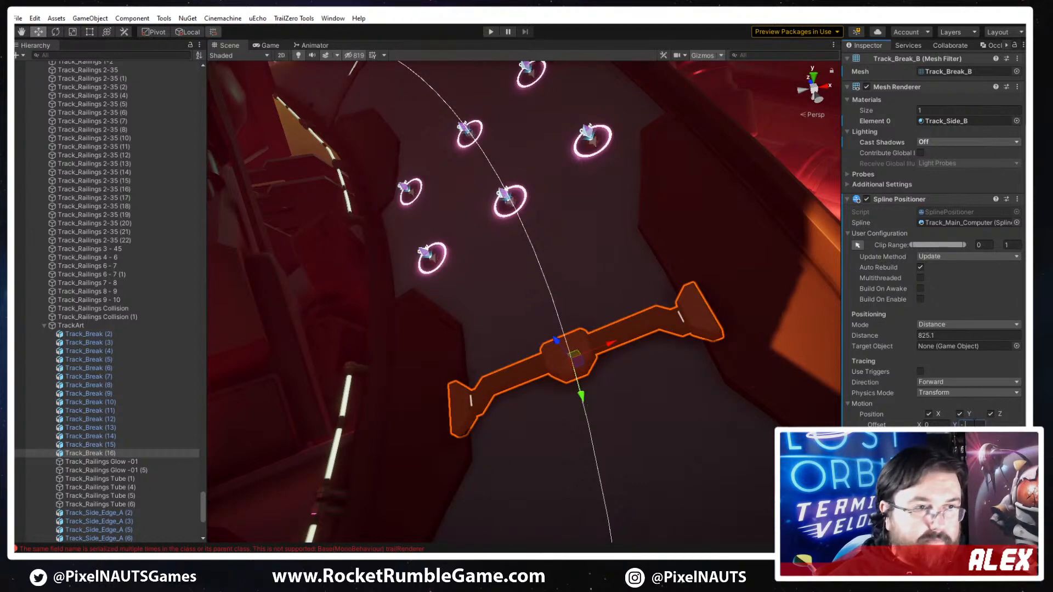
text(1)
key(BackSpace)
text(2)
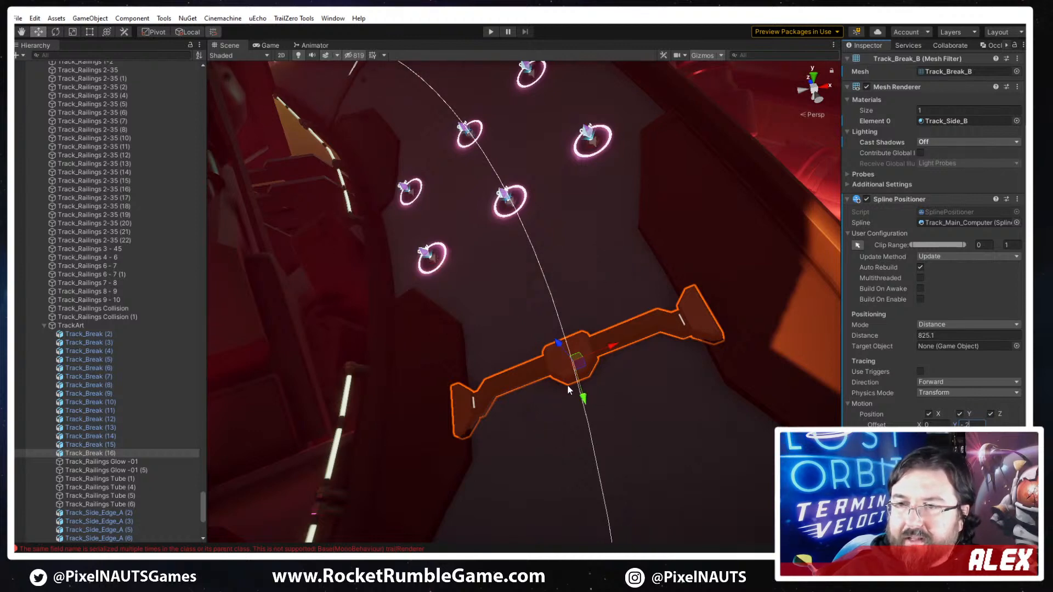
alt+drag(509, 381, 653, 414)
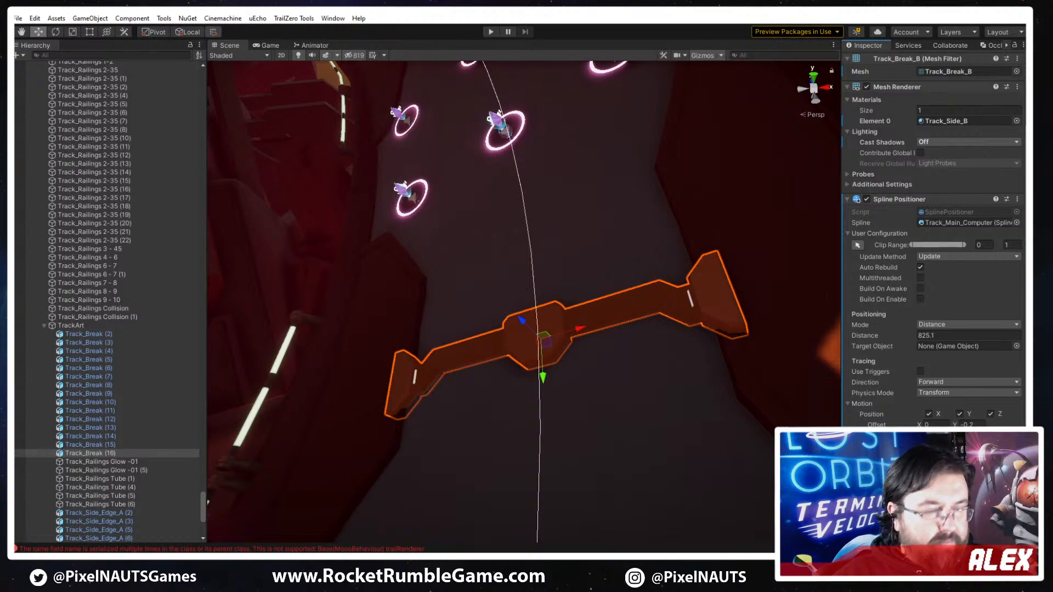
- Fine-tune the track break's motion scale so its ends fit between the dark plates at both track edges
text(1.12)
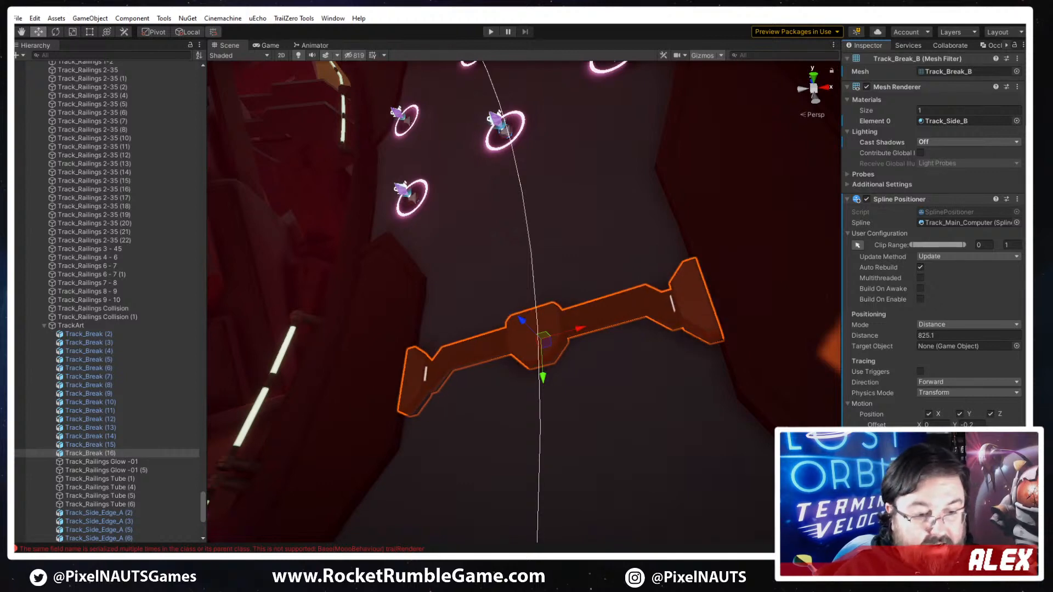
text(2)
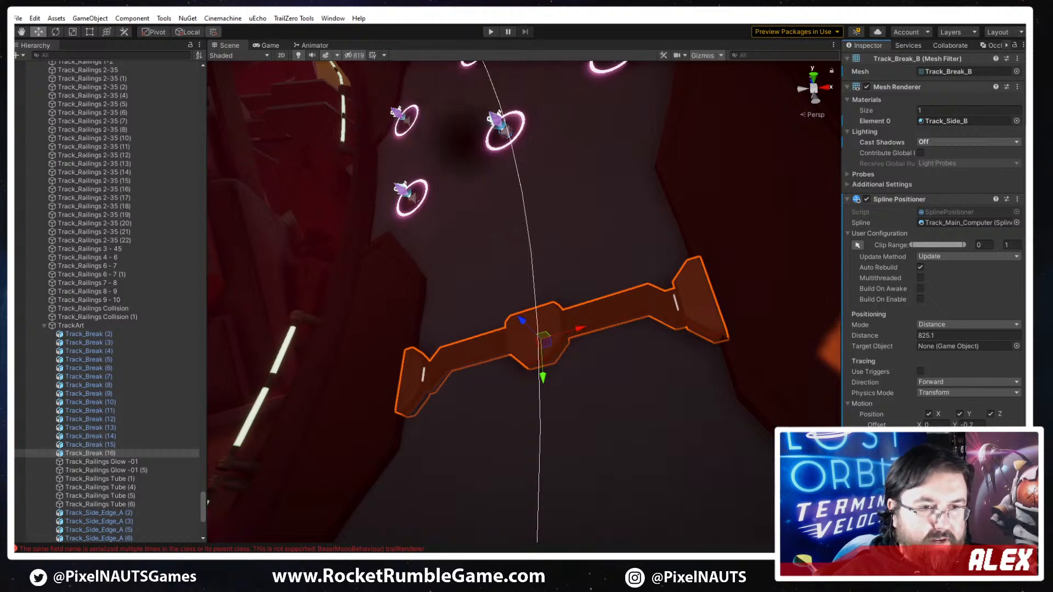
text(.5.4)
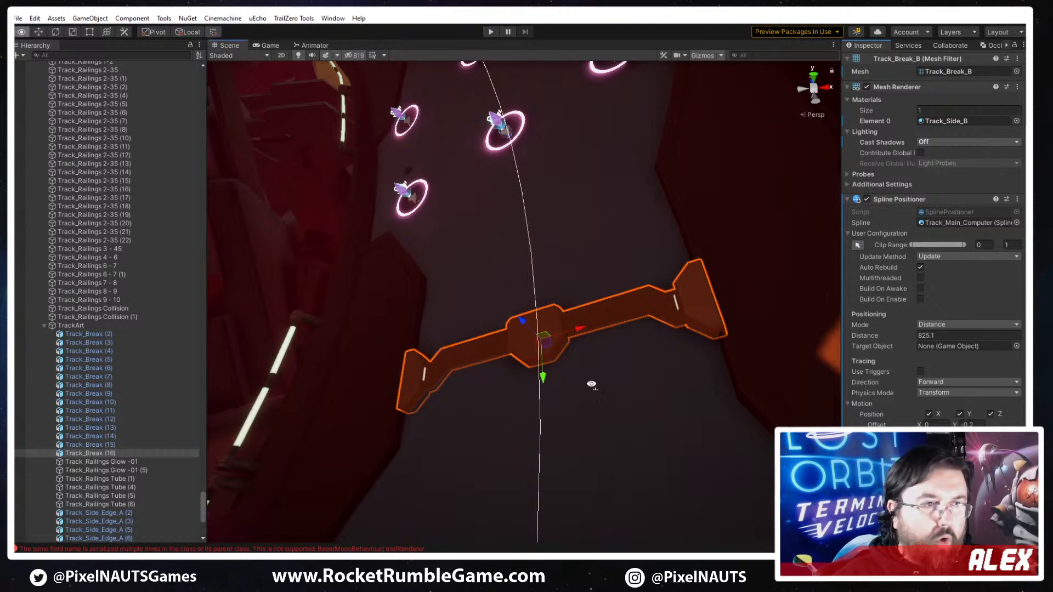
- Adjust the small track break's spline distance to 826 so it sits between the dark side plates
alt+drag(587, 380, 630, 449)
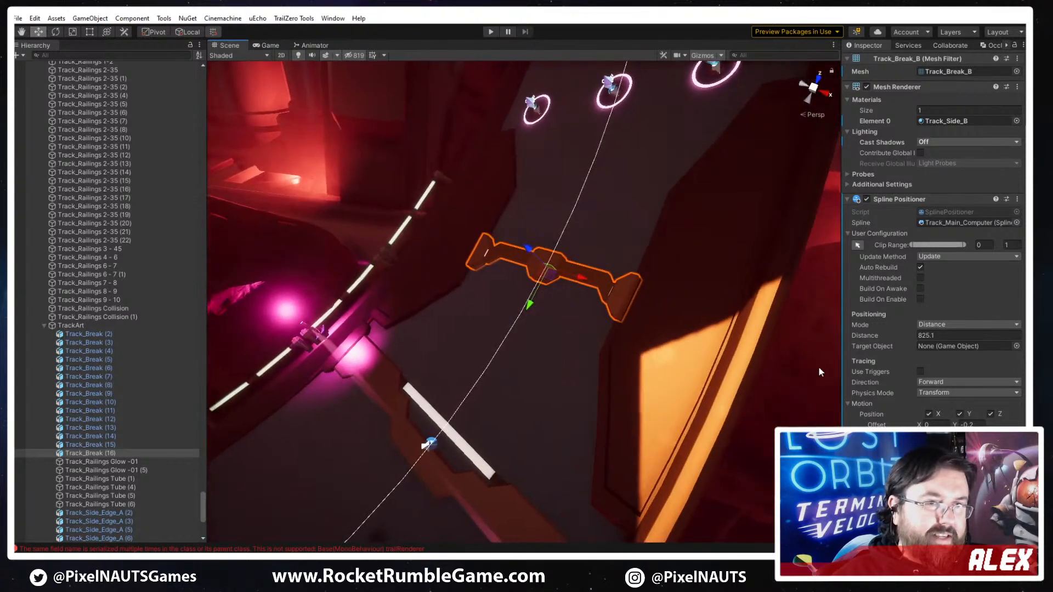
drag(915, 334, 891, 336)
right_drag(476, 434, 446, 355)
drag(895, 330, 900, 334)
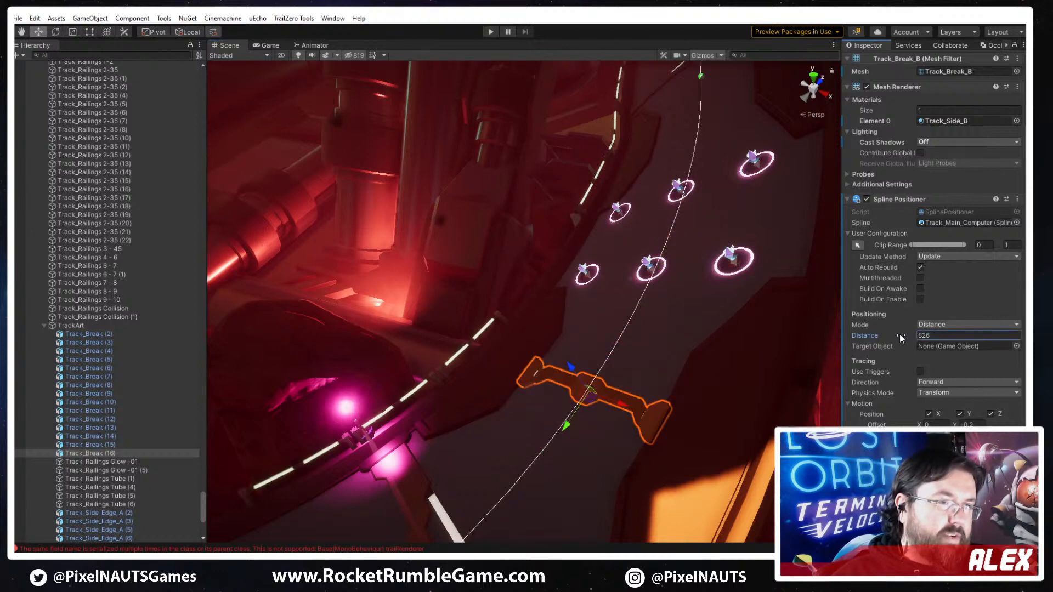
right_drag(647, 455, 660, 431)
- Duplicate the small track break and move the copy along the spline to distance 852.2, past the ring pickups
key(ctrl+d)
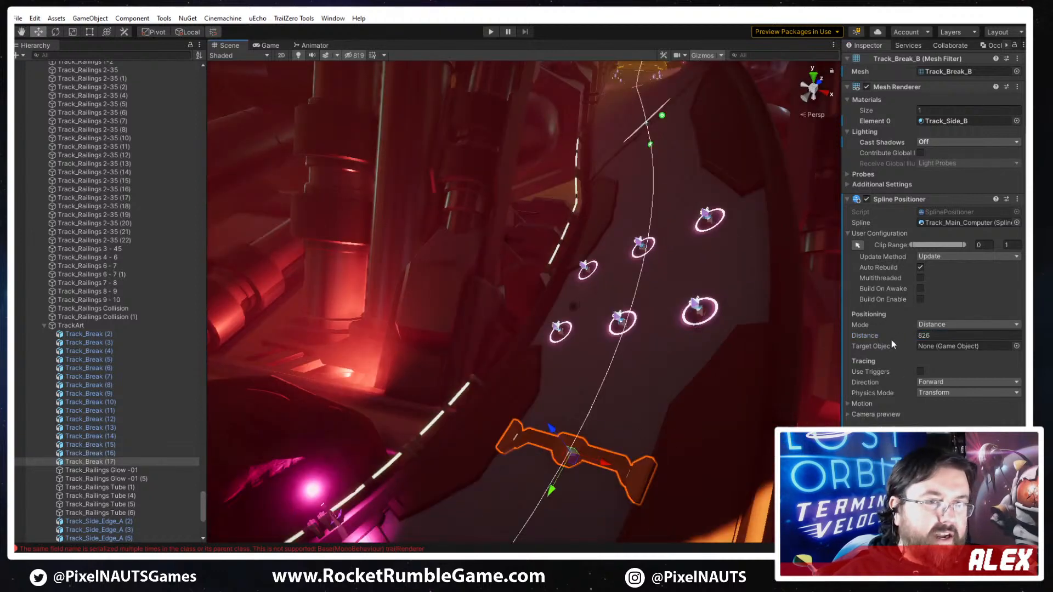
drag(894, 336, 916, 333)
right_drag(617, 365, 684, 325)
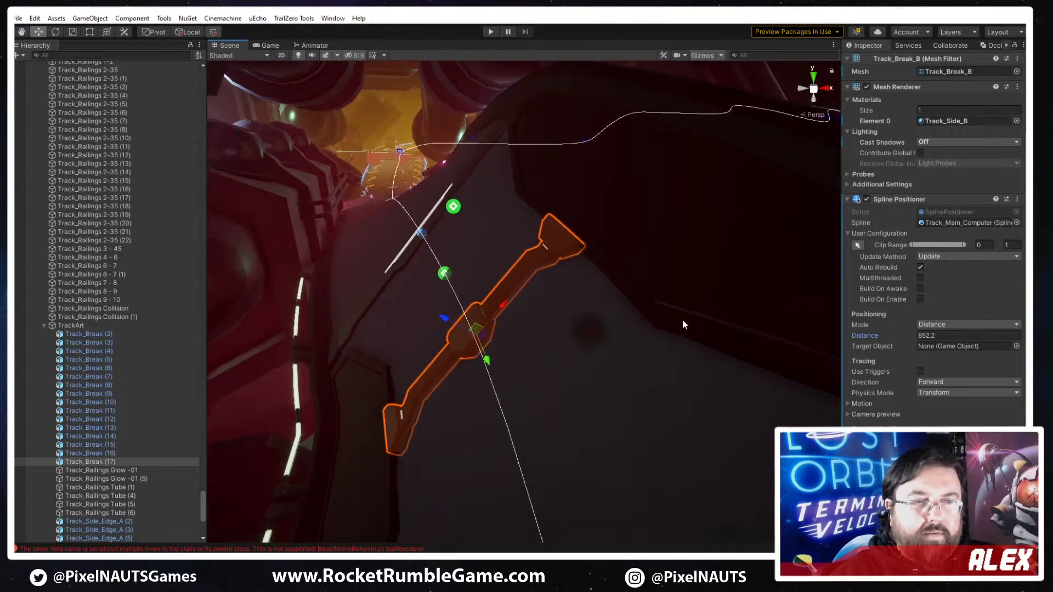
- Flip the copied track break around by setting its motion rotation offset to 180 degrees
click(862, 404)
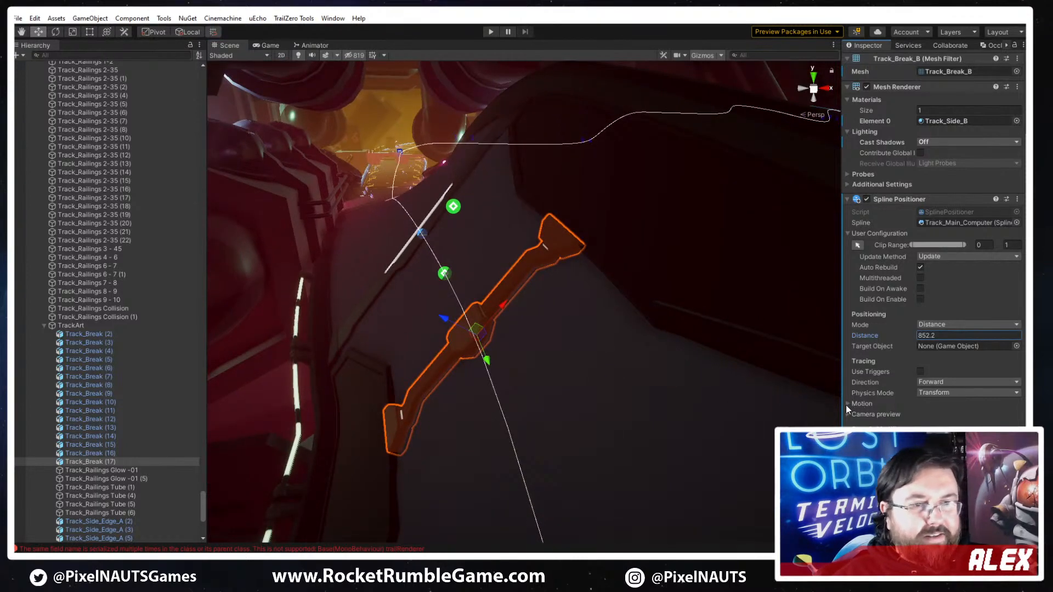
click(847, 404)
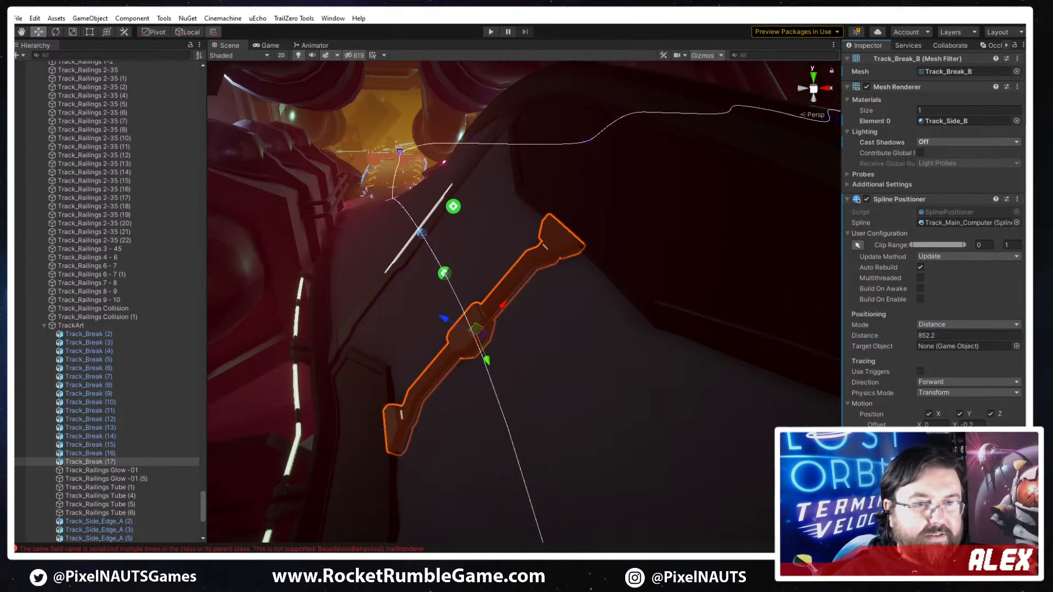
text(180)
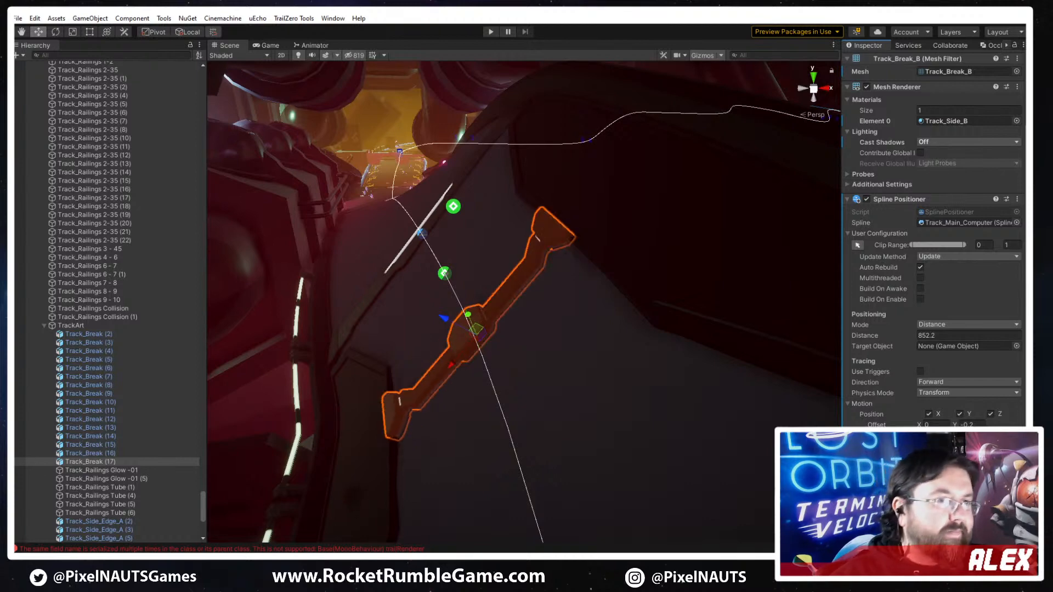
right_drag(647, 388, 607, 378)
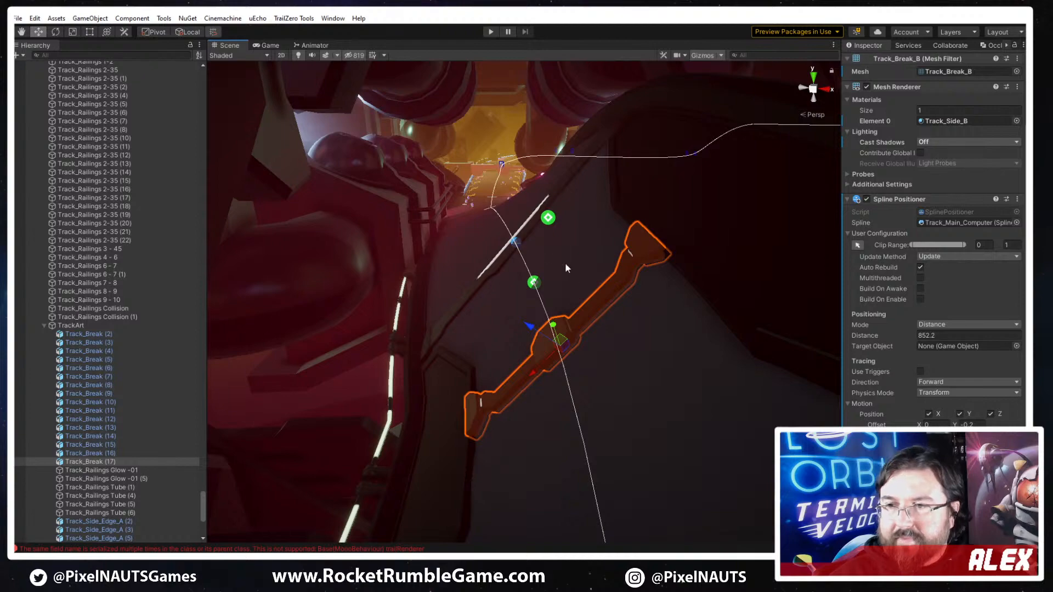
- Inspect the track floor and the dark plates along its edge, from the yellow striped area to beyond the ring pickups
right_drag(434, 313, 660, 380)
click(751, 411)
right_drag(751, 411, 637, 341)
click(620, 163)
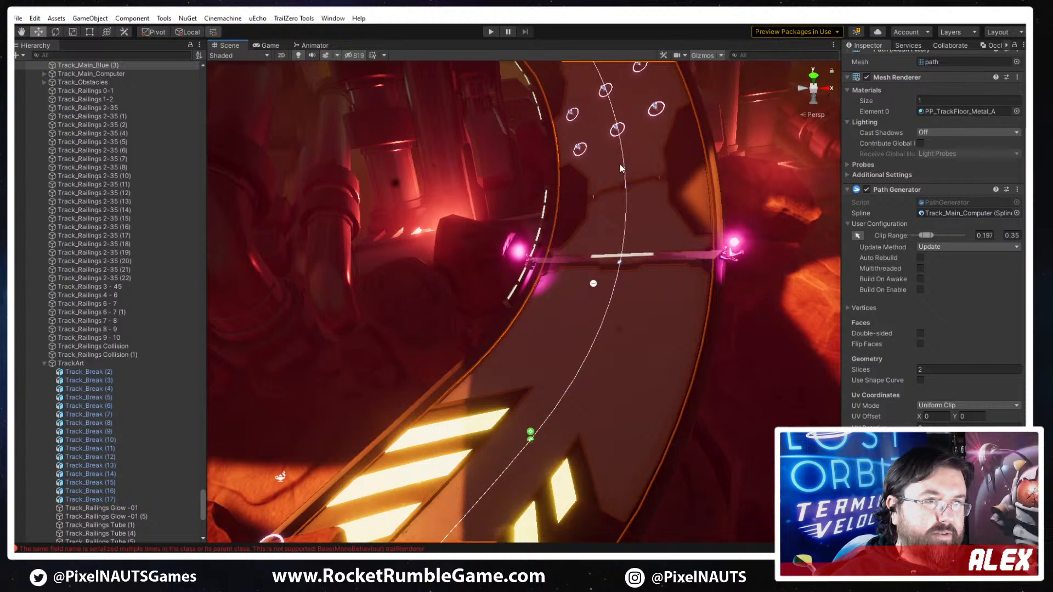
click(574, 195)
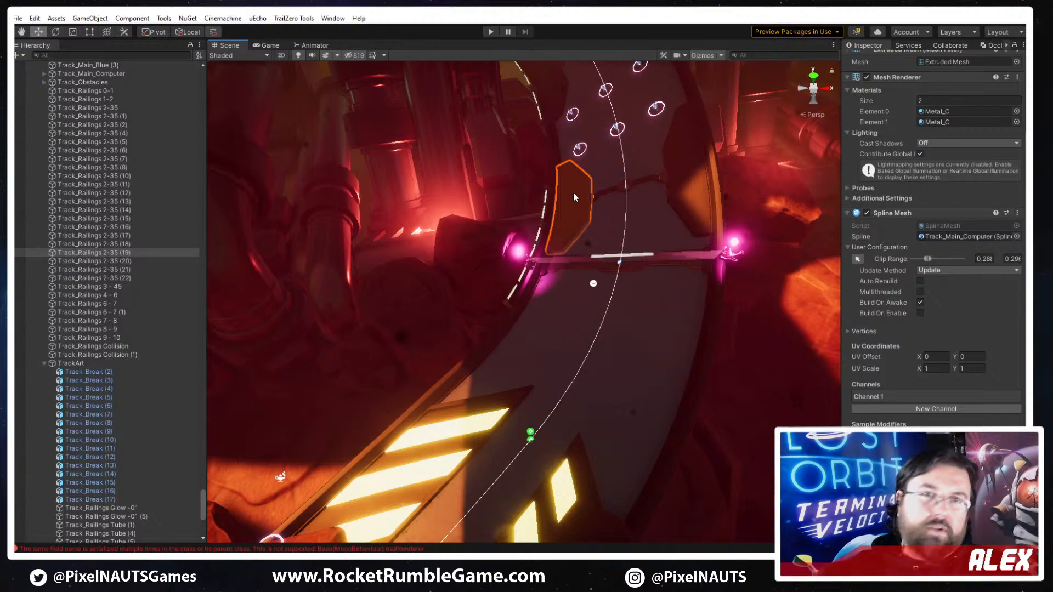
right_drag(657, 258, 691, 253)
click(710, 284)
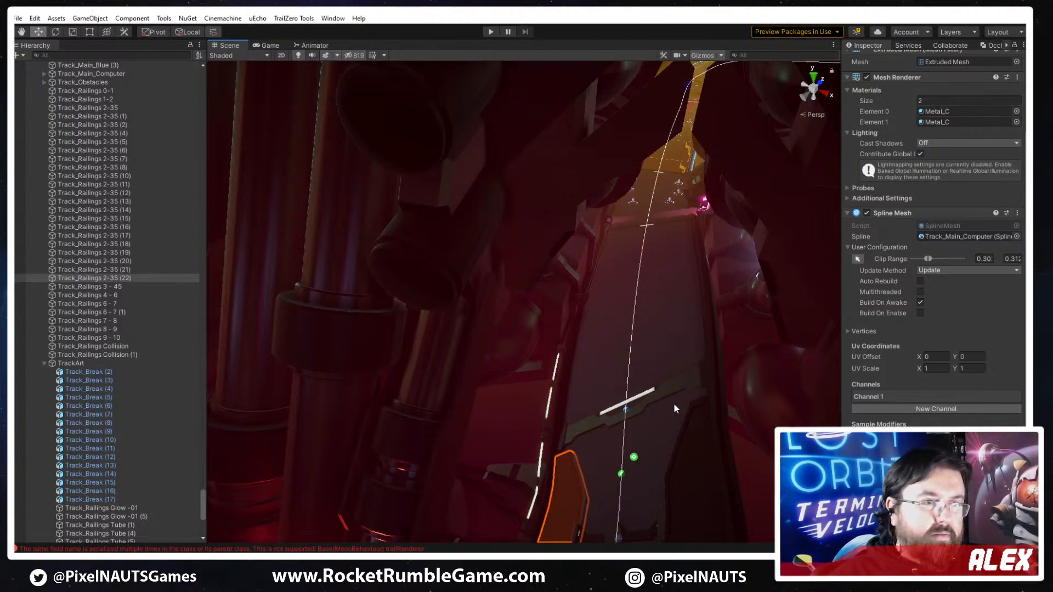
right_drag(674, 403, 581, 391)
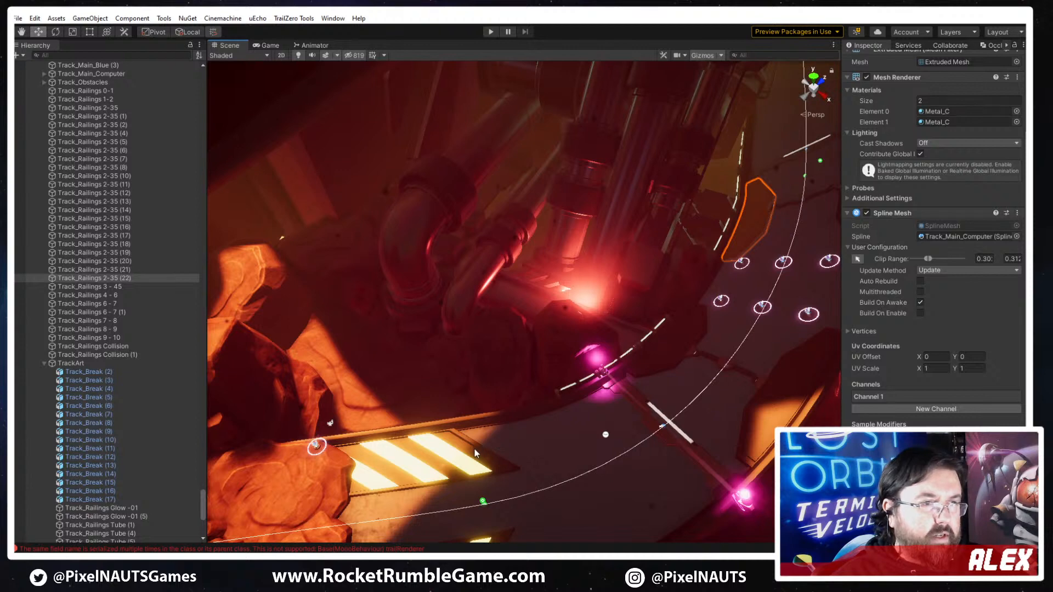
- Save the scene and duplicate the dark side plate just past the ring pickups
key(ctrl+s)
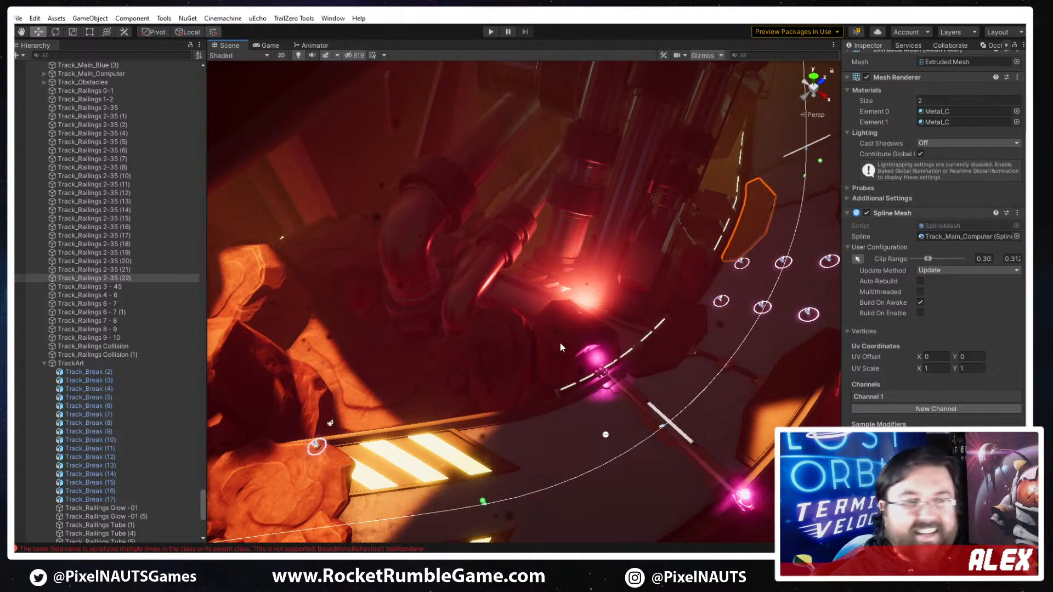
right_drag(560, 343, 524, 420)
right_drag(788, 283, 586, 349)
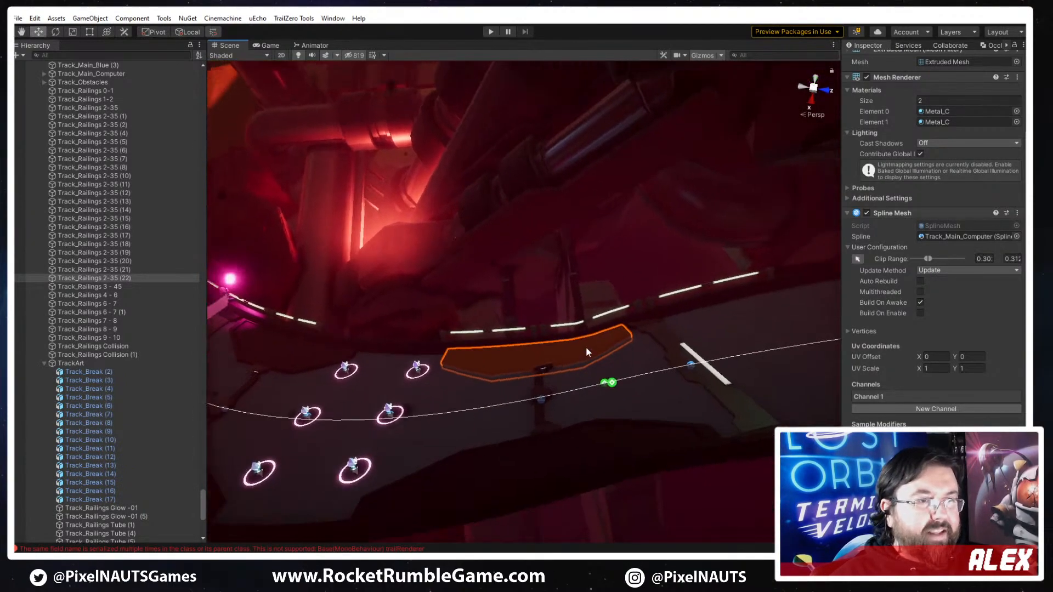
click(587, 349)
click(584, 350)
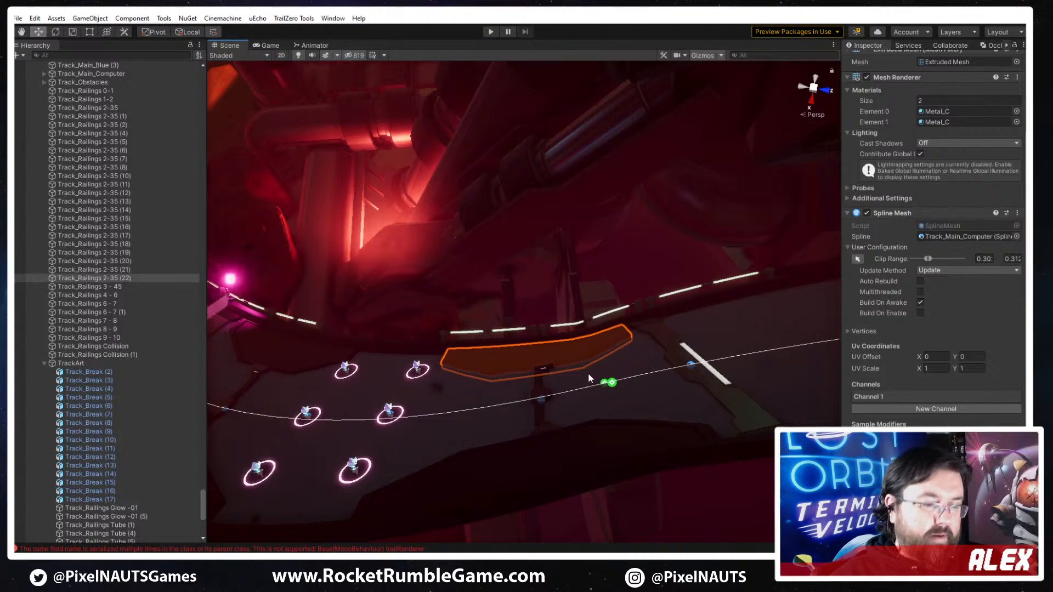
- Shift the copied plate's clip range along the spline, beyond the white marker line onto the next floor section
click(857, 259)
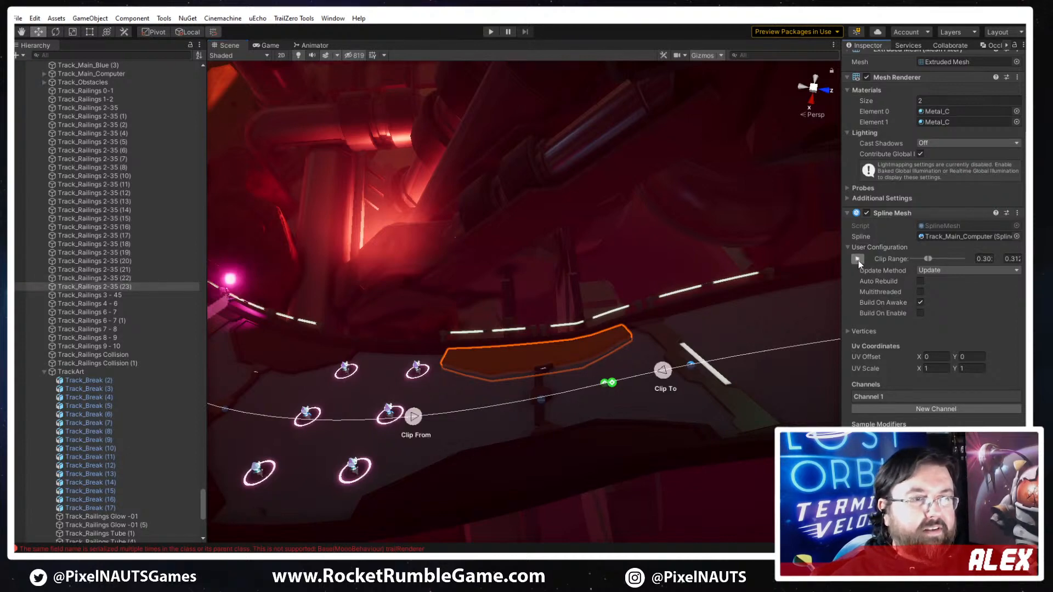
drag(662, 368, 804, 356)
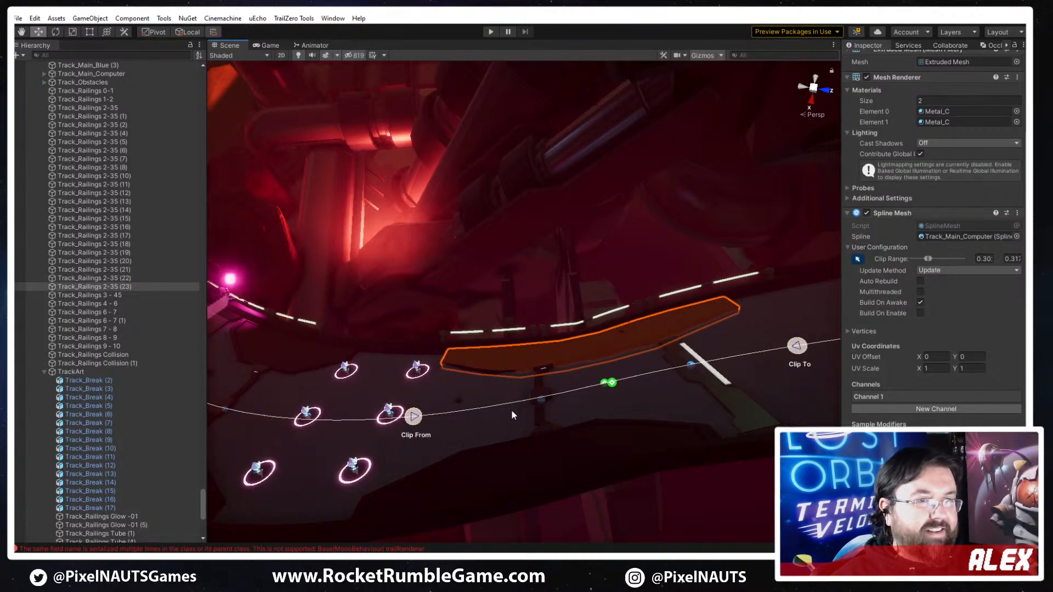
drag(413, 416, 696, 364)
drag(889, 325, 983, 312)
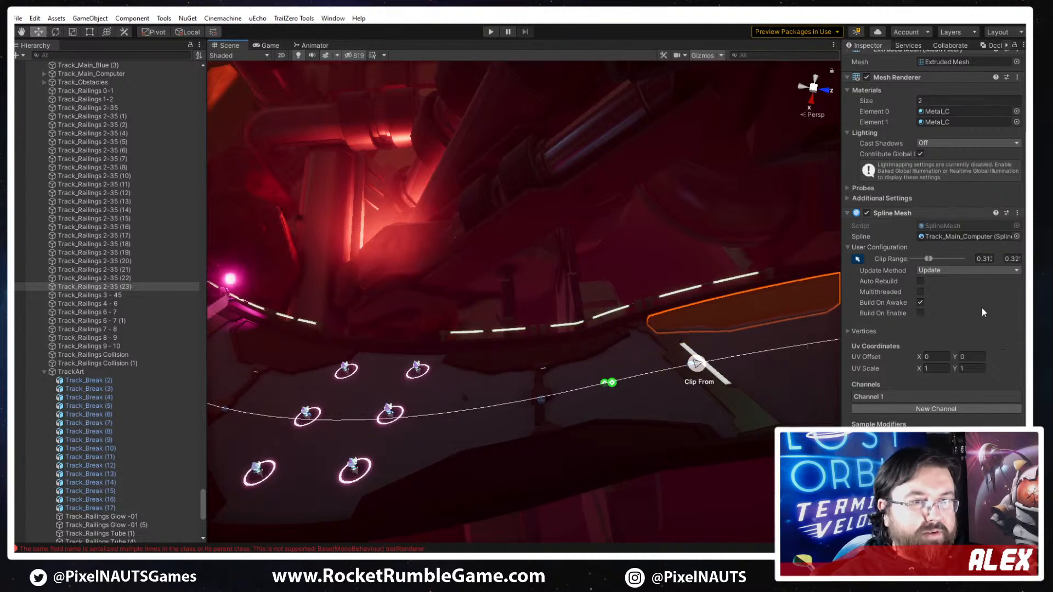
drag(701, 362, 758, 351)
right_drag(727, 347, 648, 370)
drag(677, 349, 827, 339)
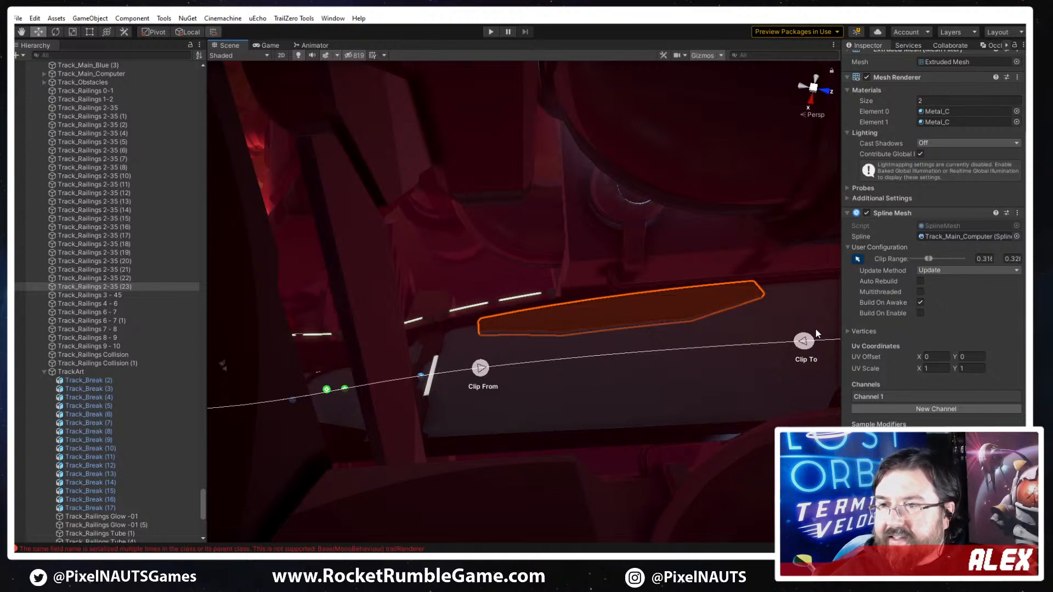
- Fine-tune both ends of the copied plate's clip range so it starts beside the white marker line
right_drag(627, 328, 718, 339)
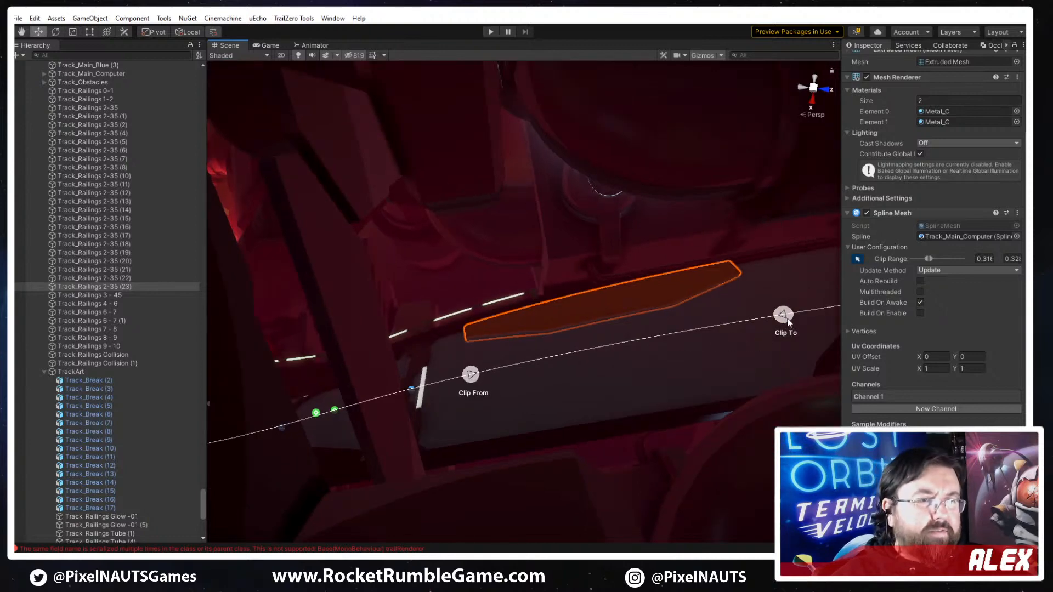
drag(785, 314, 757, 327)
drag(470, 374, 426, 384)
drag(759, 318, 710, 327)
right_drag(547, 404, 707, 364)
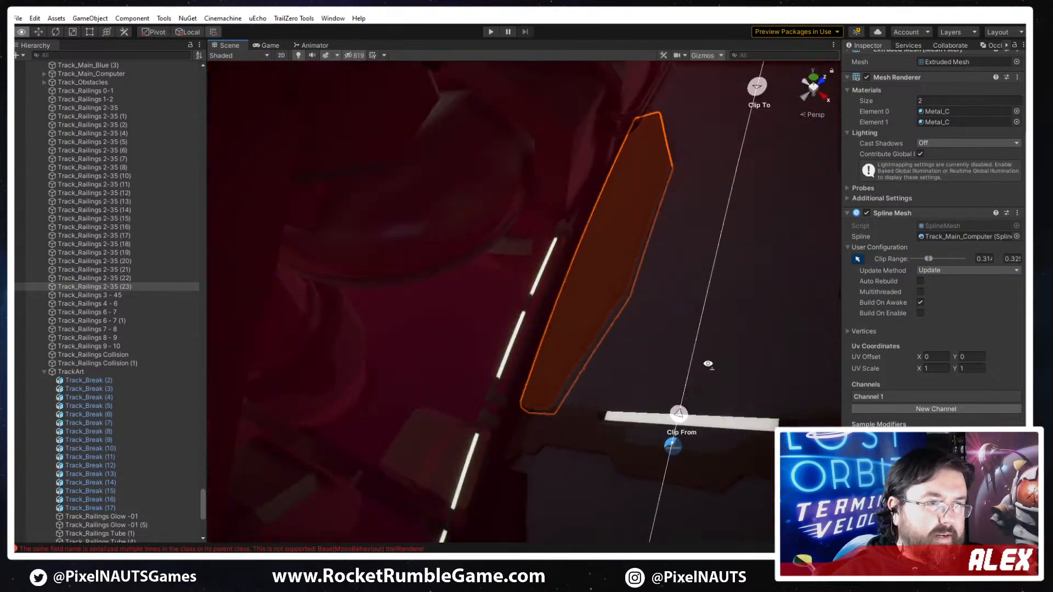
scroll(722, 353, down, 3)
right_drag(618, 363, 636, 351)
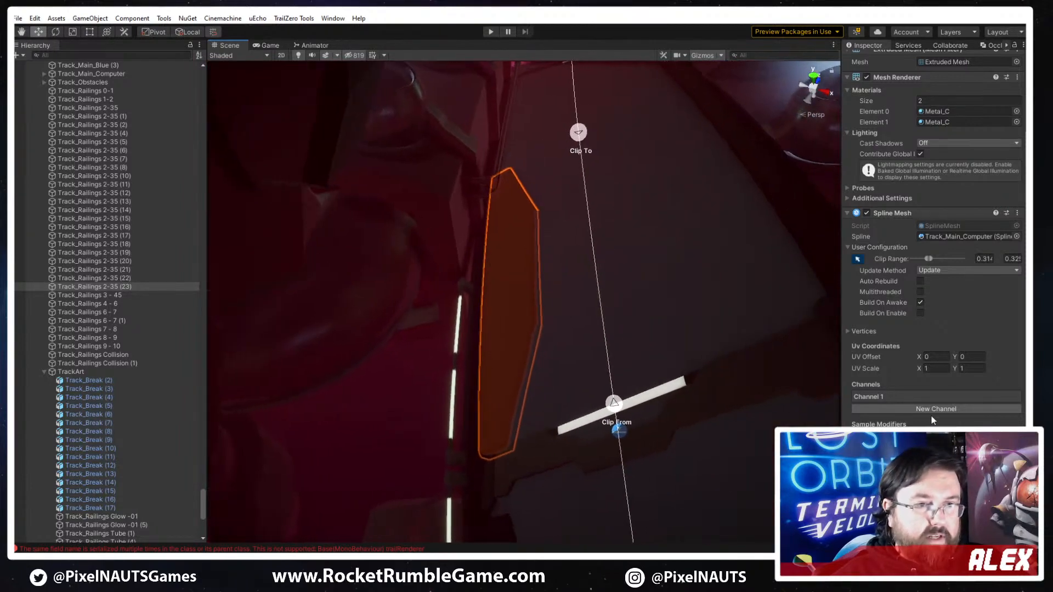
- Replace the copied plate's channel mesh with PP_Track_Plate_D
click(883, 397)
click(897, 421)
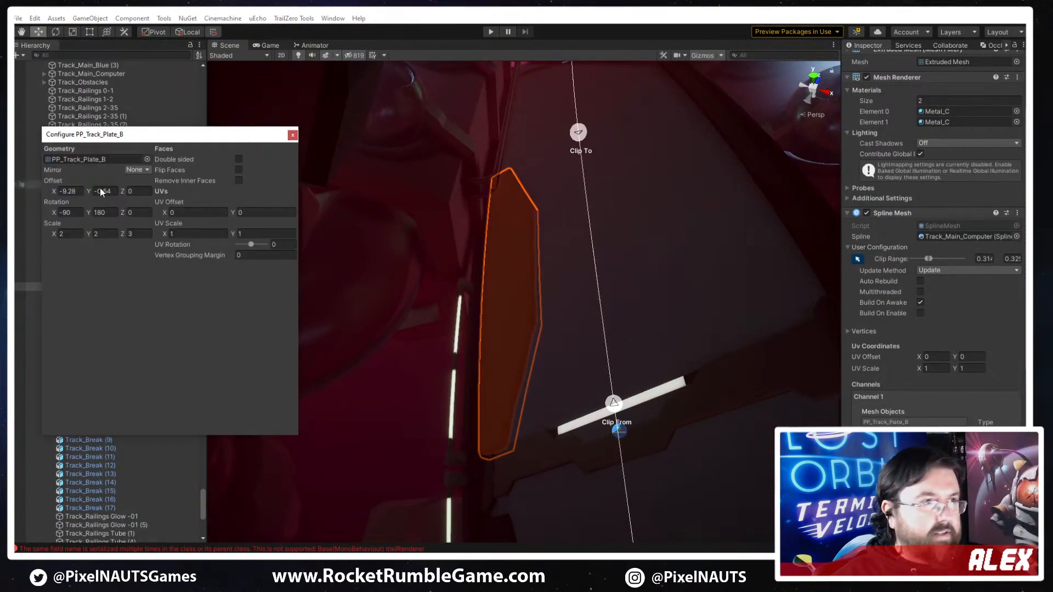
click(148, 159)
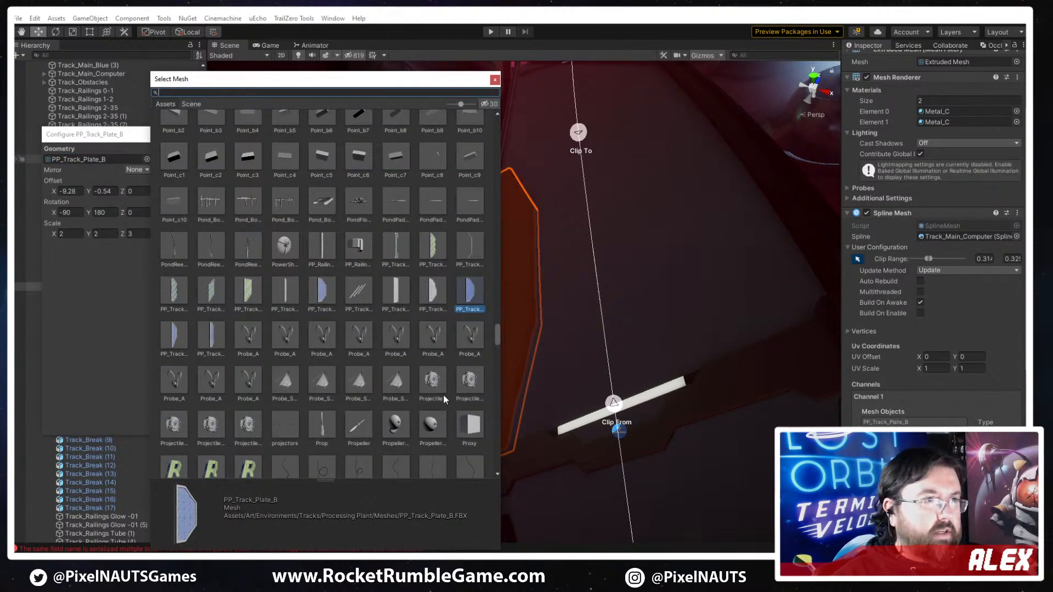
click(211, 338)
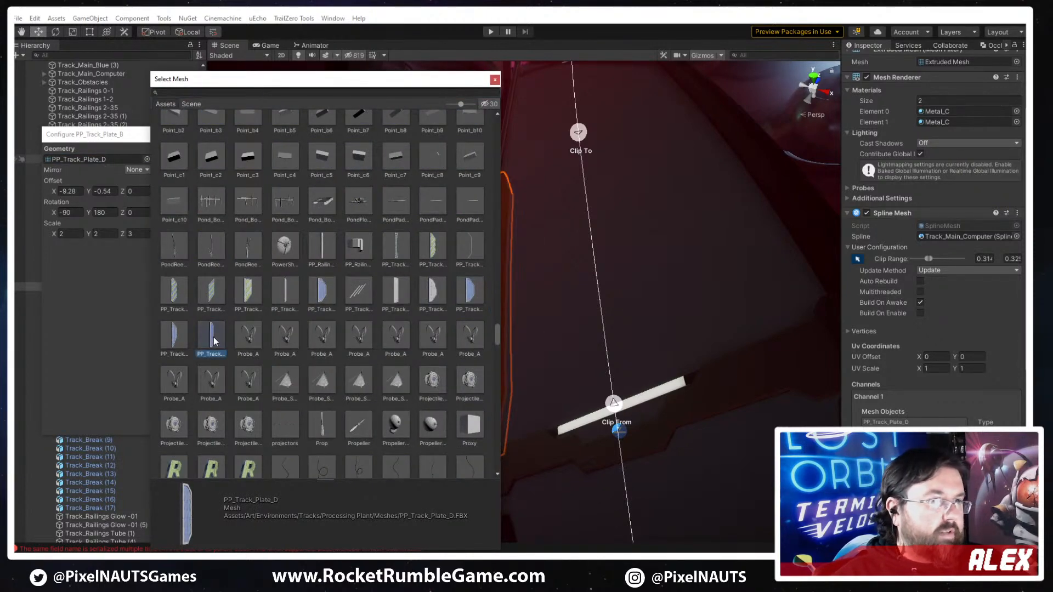
drag(408, 82, 325, 89)
click(417, 86)
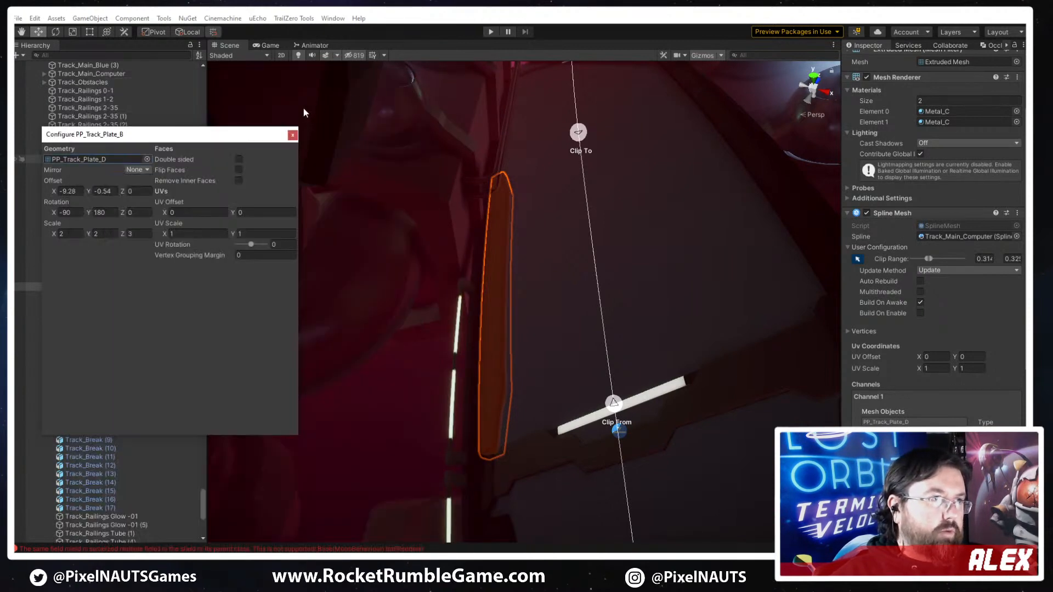
click(293, 136)
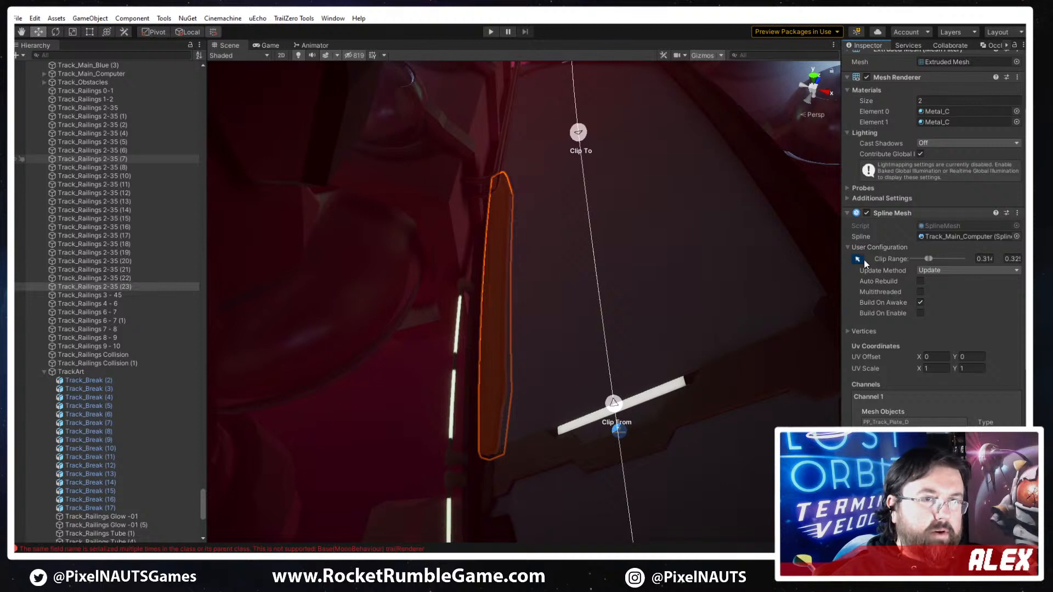
- Adjust the plate's clip range and set its PP_Track_Plate_D mesh scale to X 3.43 and Y 21.2
mouse_move(518, 270)
right_down()
mouse_move(473, 269)
mouse_move(513, 262)
right_up()
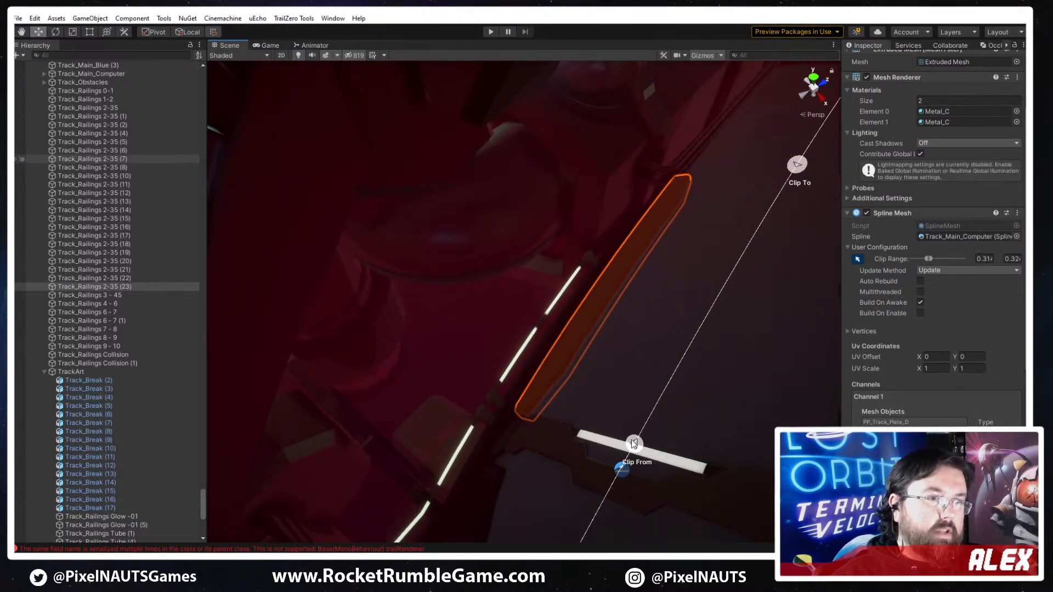
drag(633, 444, 640, 435)
right_drag(639, 436, 465, 460)
click(884, 422)
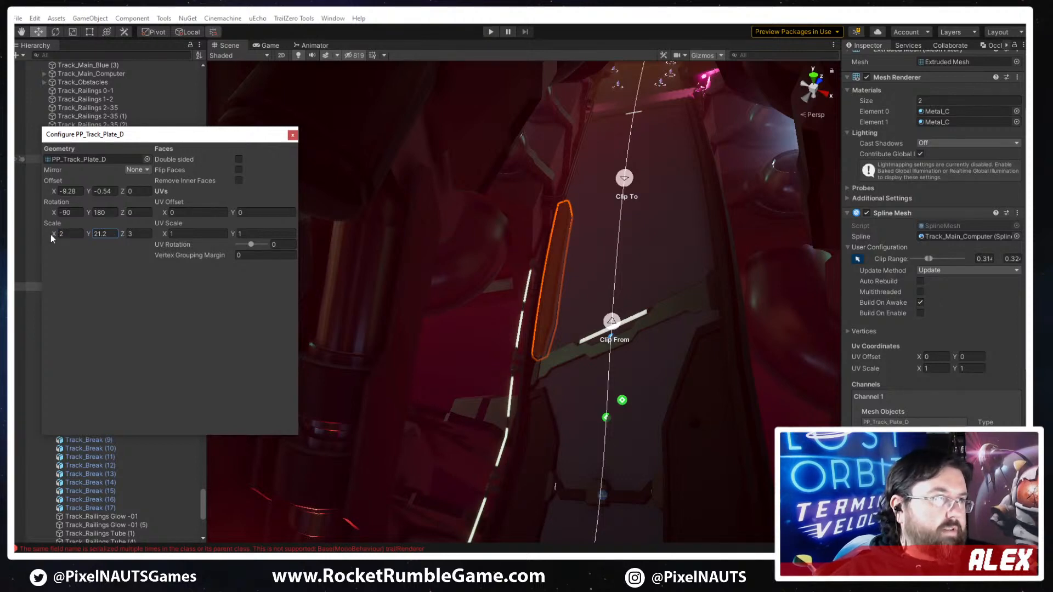
drag(52, 235, 76, 236)
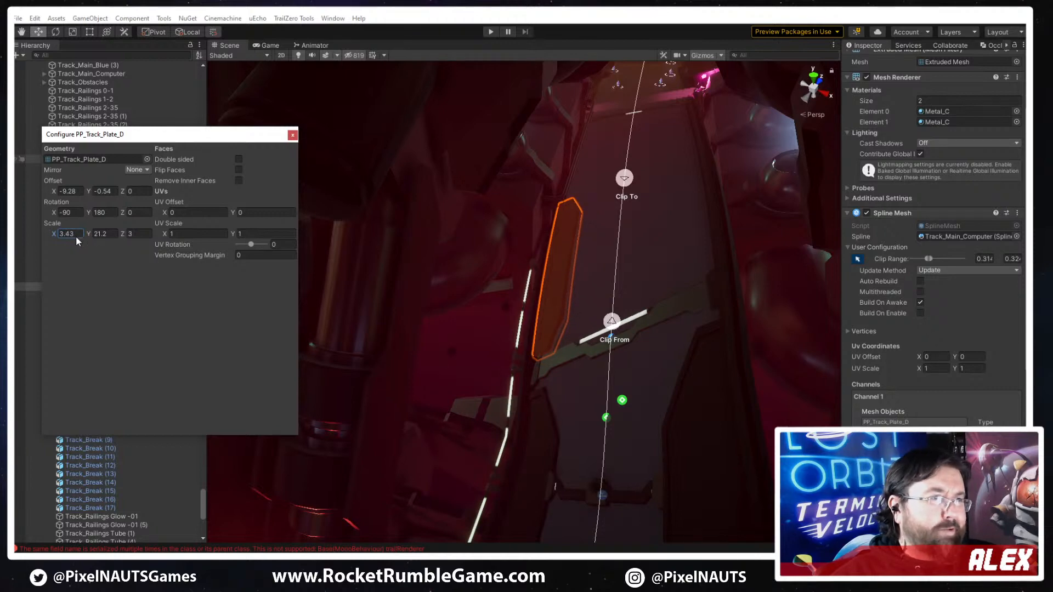
click(294, 135)
- Move the narrow plate's clip start slightly forward on the spline, clear of the track break, and check the plate edges
alt+drag(645, 291, 666, 266)
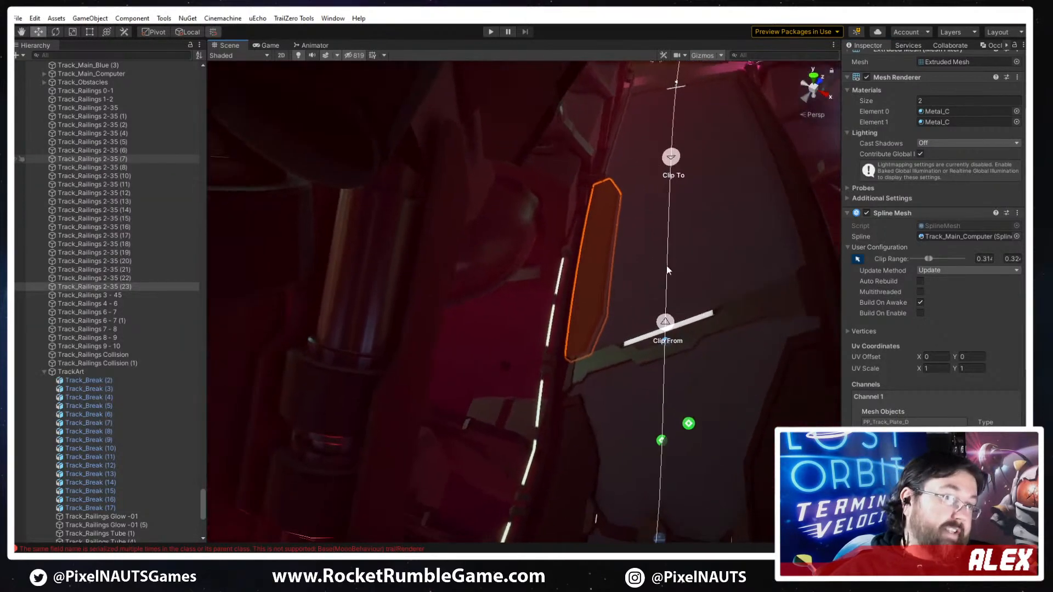
drag(665, 321, 669, 301)
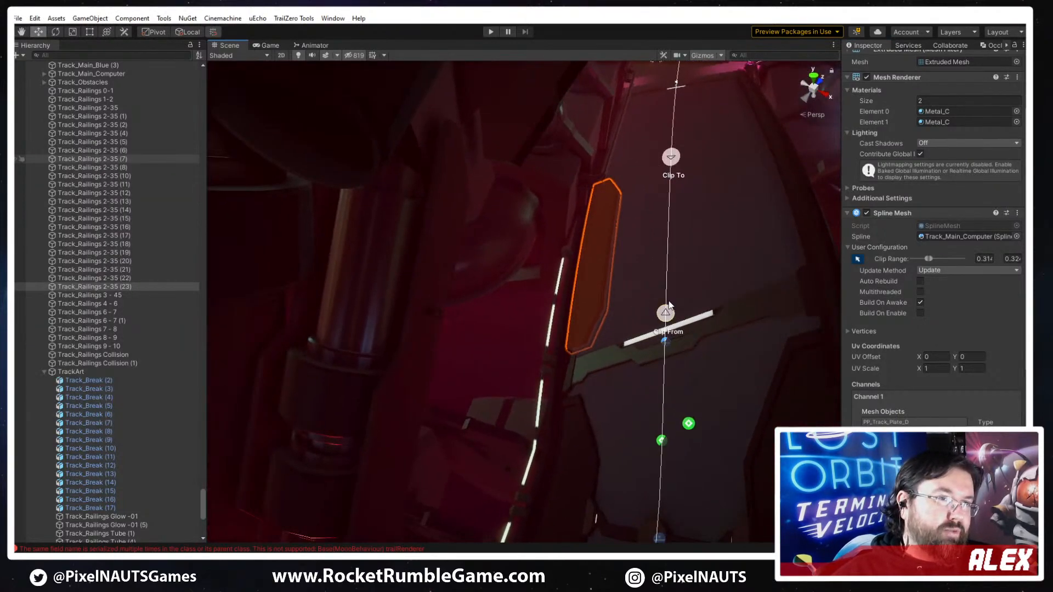
click(746, 265)
mouse_move(684, 388)
alt+mouse_down()
mouse_move(659, 441)
mouse_move(675, 407)
alt+mouse_up()
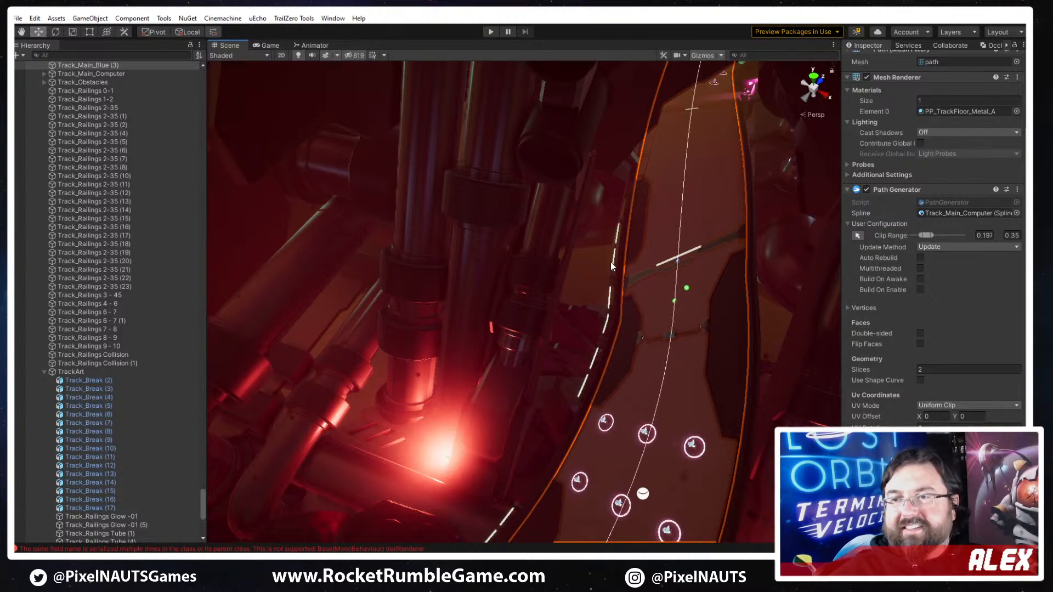
right_drag(670, 242, 639, 364)
- Duplicate the narrow plate and mirror the copy onto the opposite track edge with mesh rotation Y 0 and offset X 8.97
click(657, 289)
key(ctrl+d)
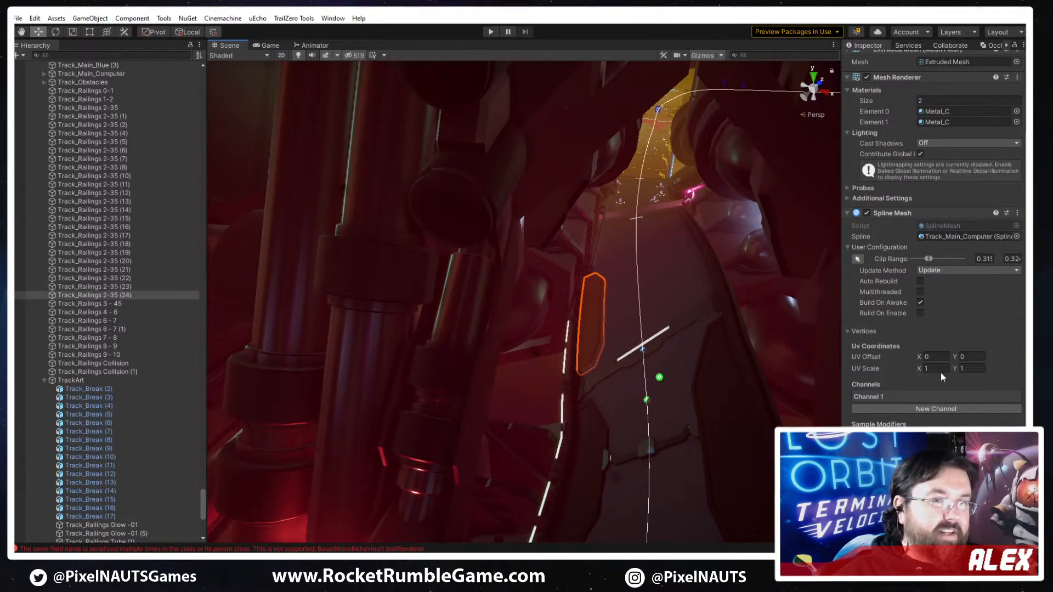
click(897, 395)
scroll(932, 247, down, 3)
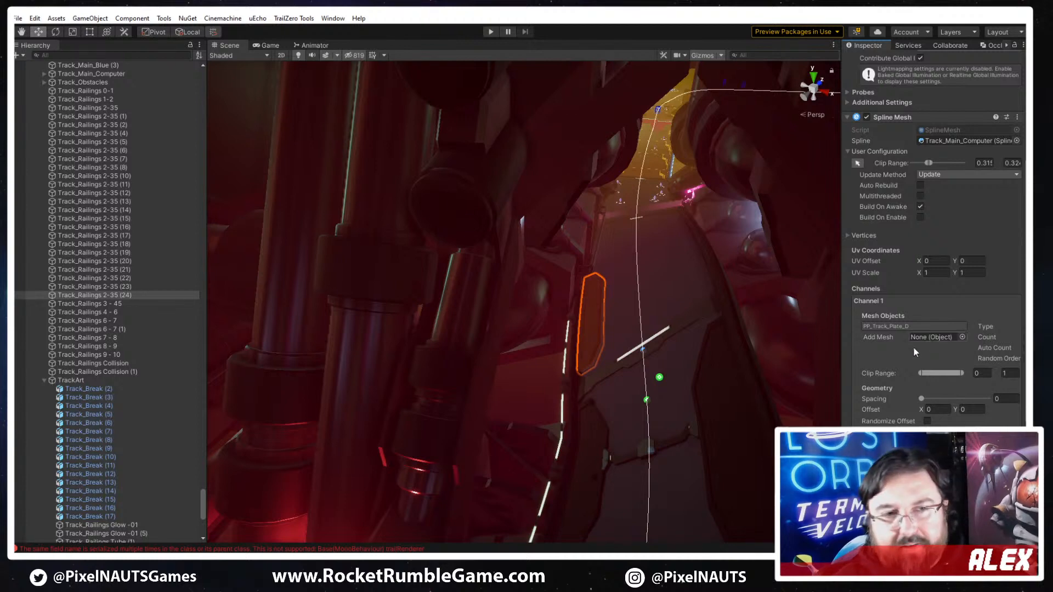
click(883, 327)
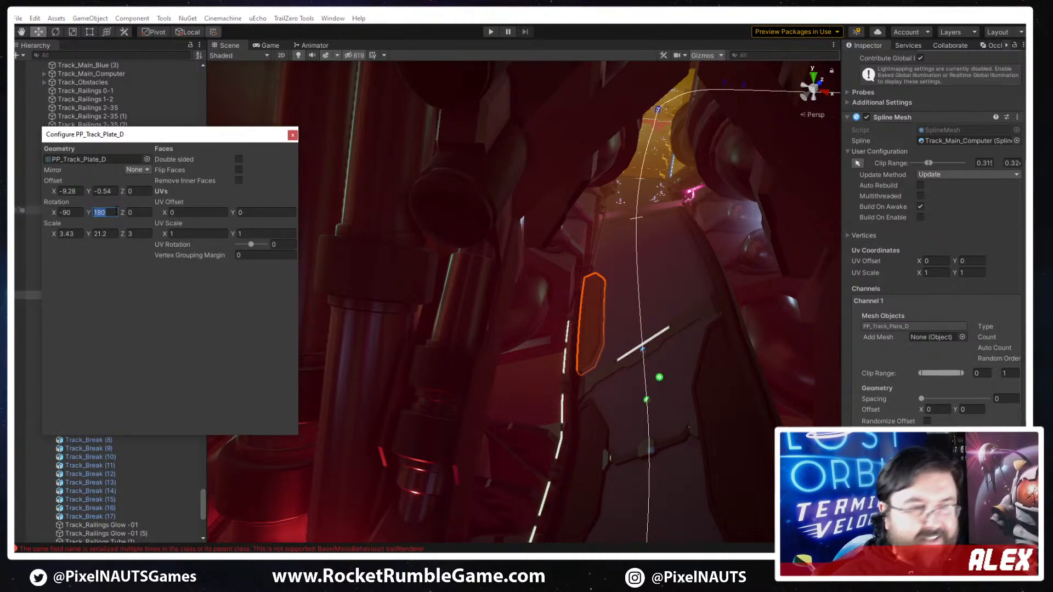
text(0)
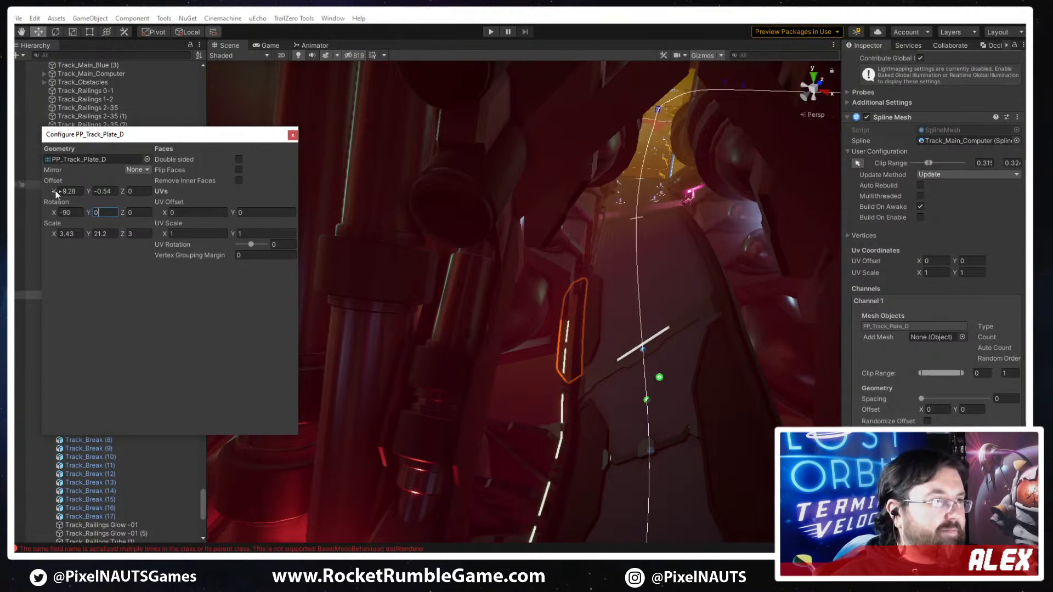
drag(57, 193, 287, 181)
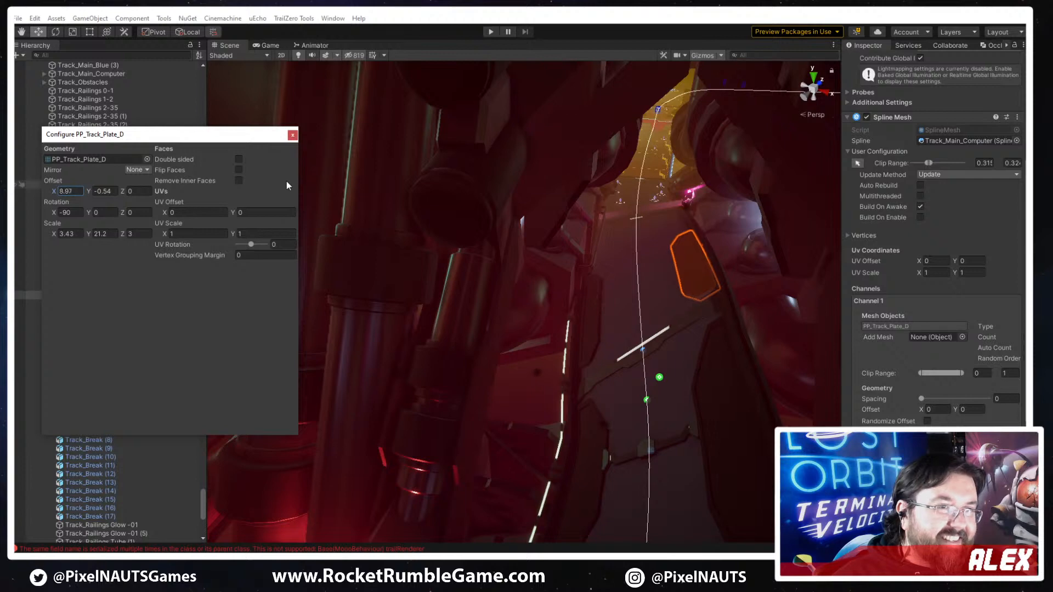
click(683, 360)
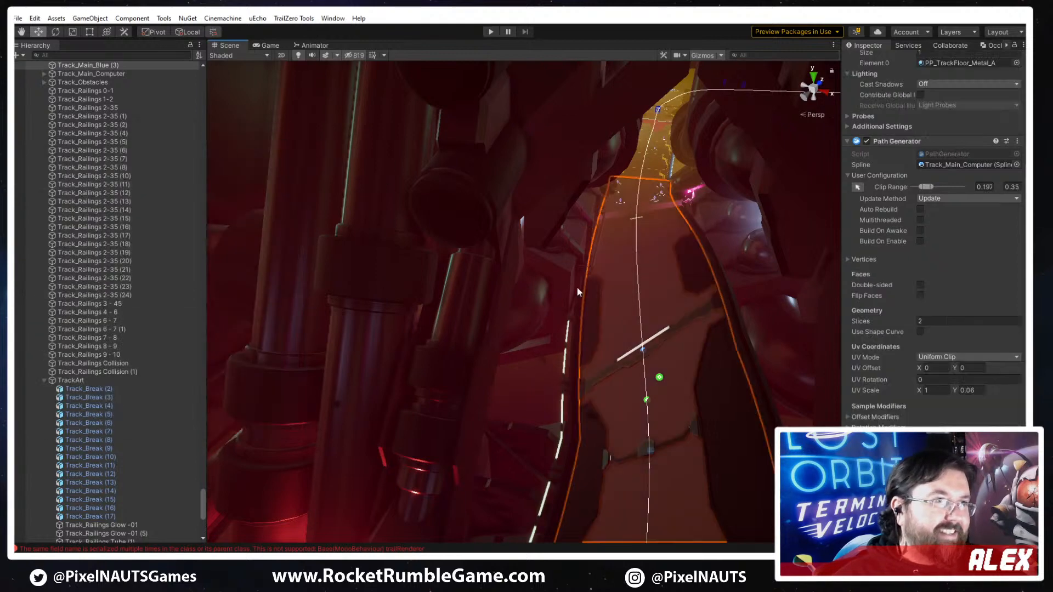
- Enlarge the 3D gizmo icons in the Scene view so the light icons along the track are easy to pick
right_drag(577, 288, 698, 509)
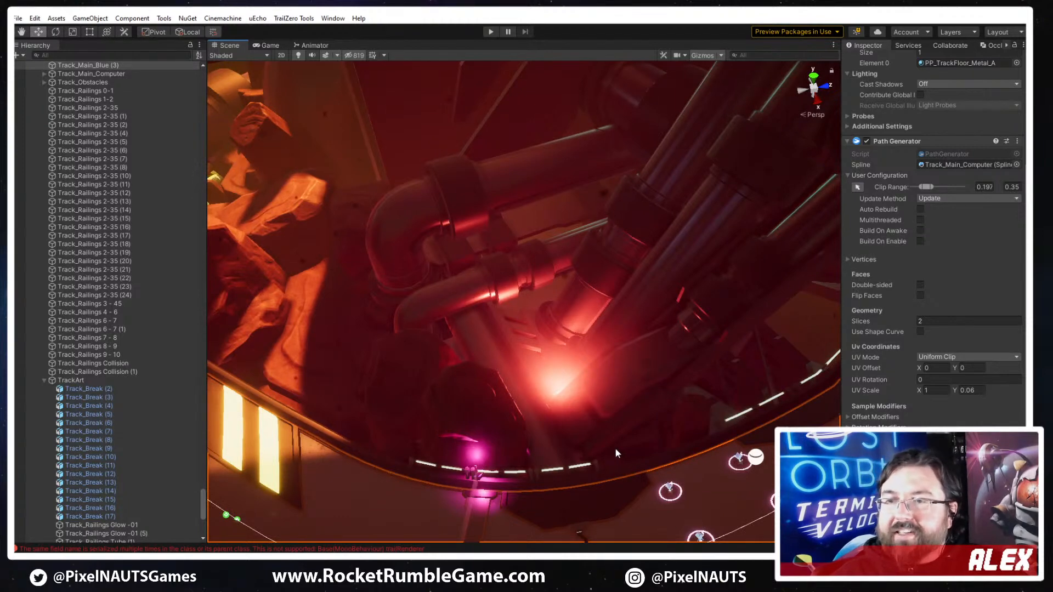
right_drag(614, 453, 462, 388)
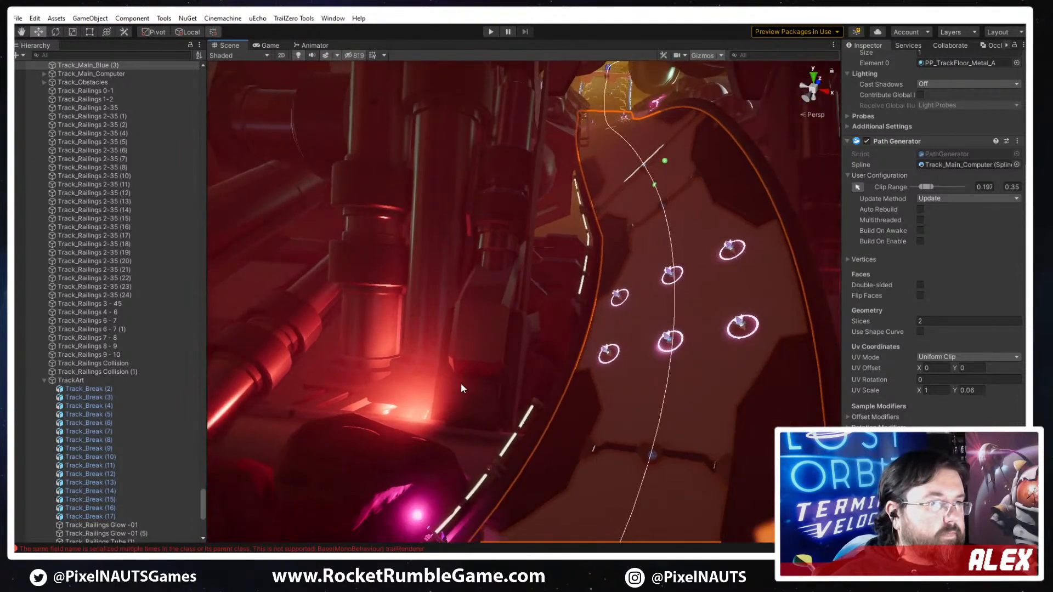
click(722, 55)
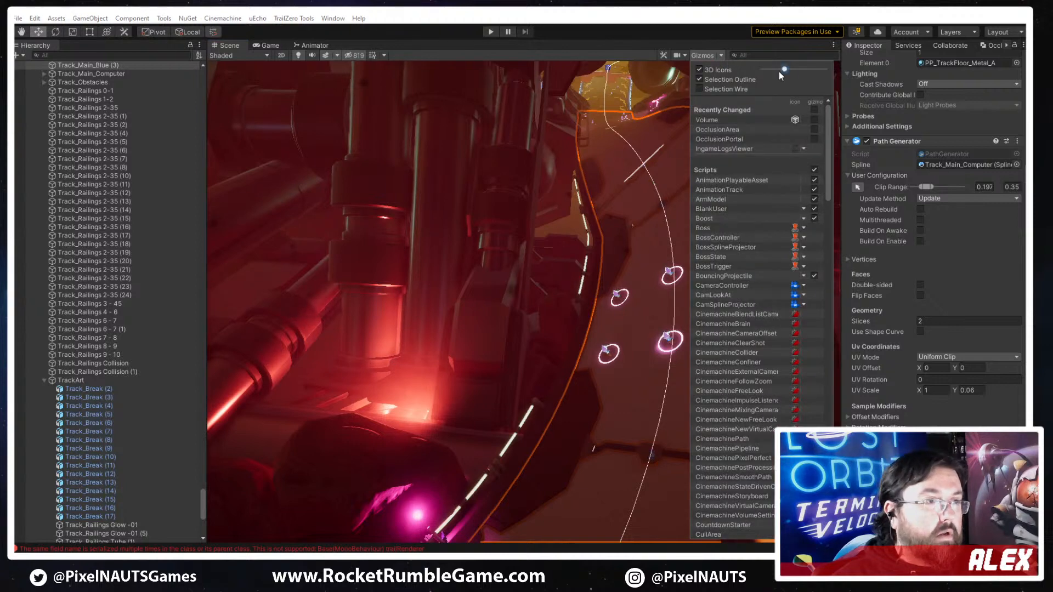
mouse_move(784, 70)
mouse_down()
mouse_move(822, 69)
mouse_move(802, 70)
mouse_up()
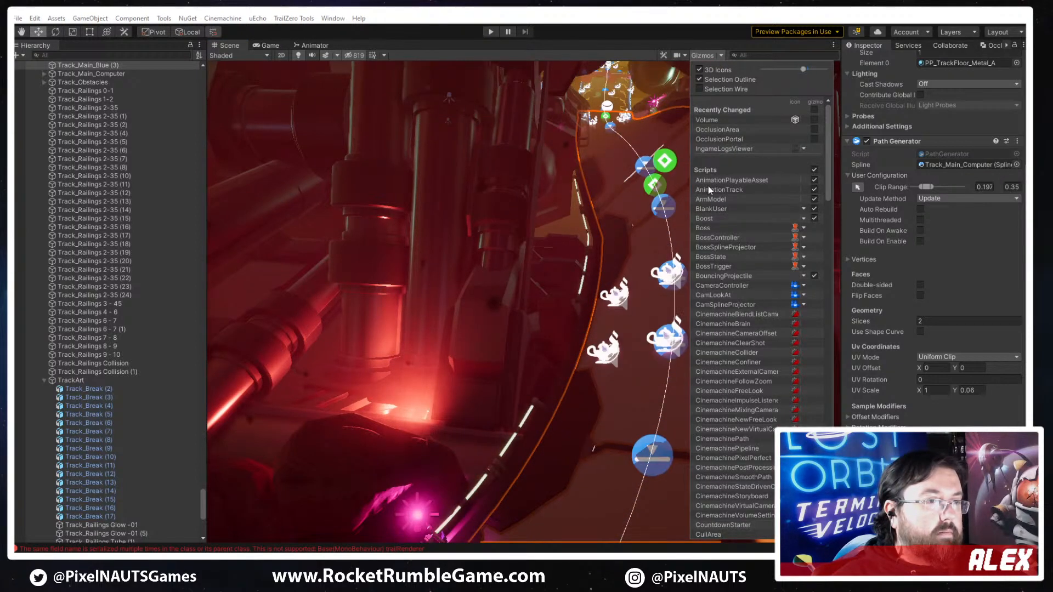
- Duplicate the red entrance light EntranceLight_L and move the copy along the track edge to beside the ring pickups
right_drag(458, 156, 458, 241)
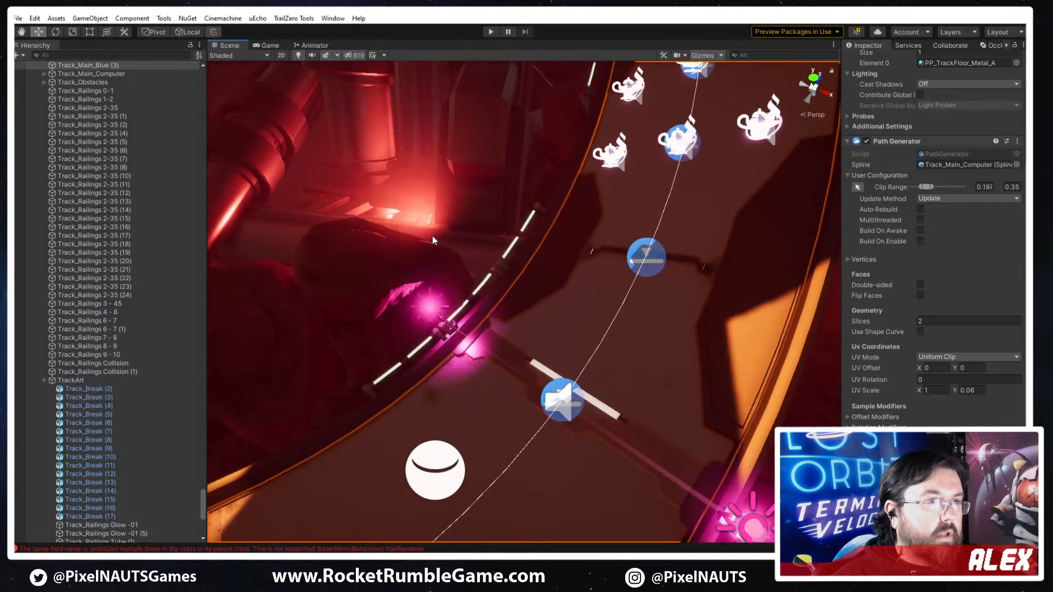
click(432, 236)
right_drag(533, 306, 505, 299)
key(ctrl+d)
drag(413, 367, 571, 175)
- Rotate the copied light to shine across the ring pickups and move it off the track edge to about X -34.5, Y -346.4, Z 272.3
key(e)
drag(631, 213, 656, 232)
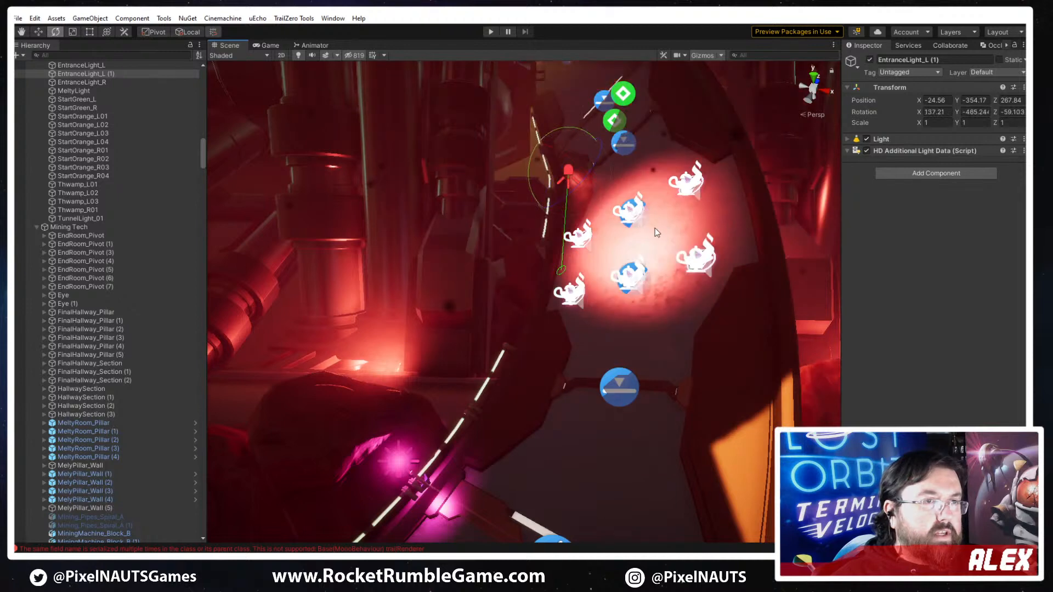
right_drag(721, 362, 729, 303)
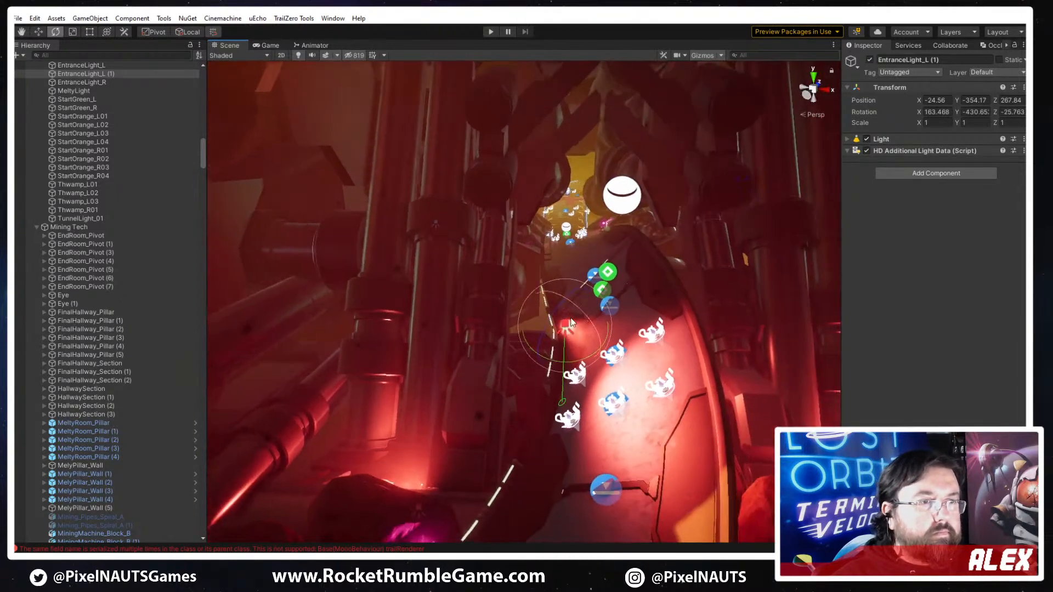
drag(544, 344, 550, 238)
key(w)
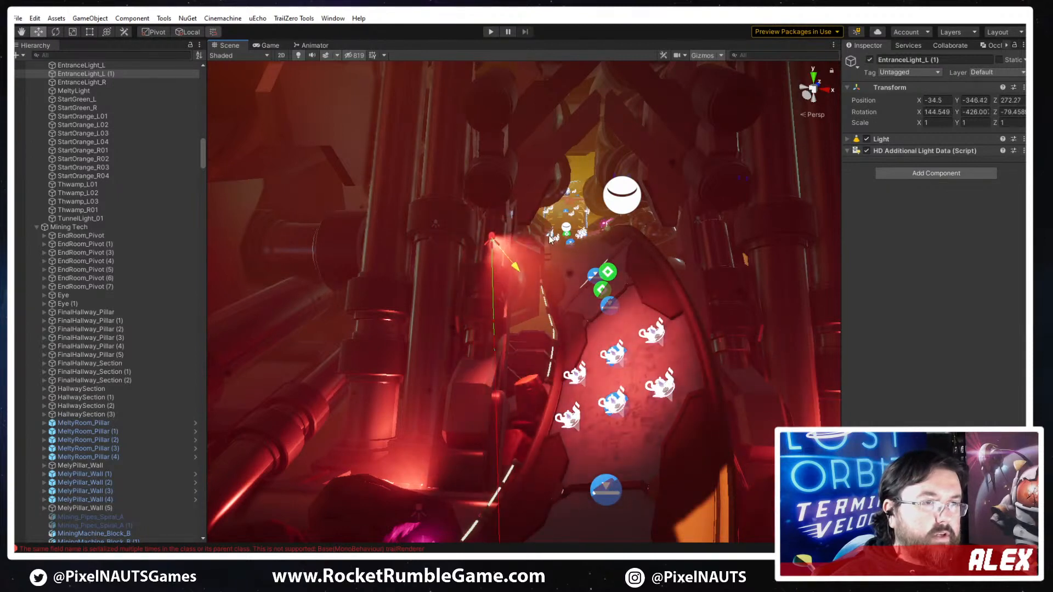
- Change the emission color of EntranceLight_L (1) from red to a muted slate blue
click(849, 140)
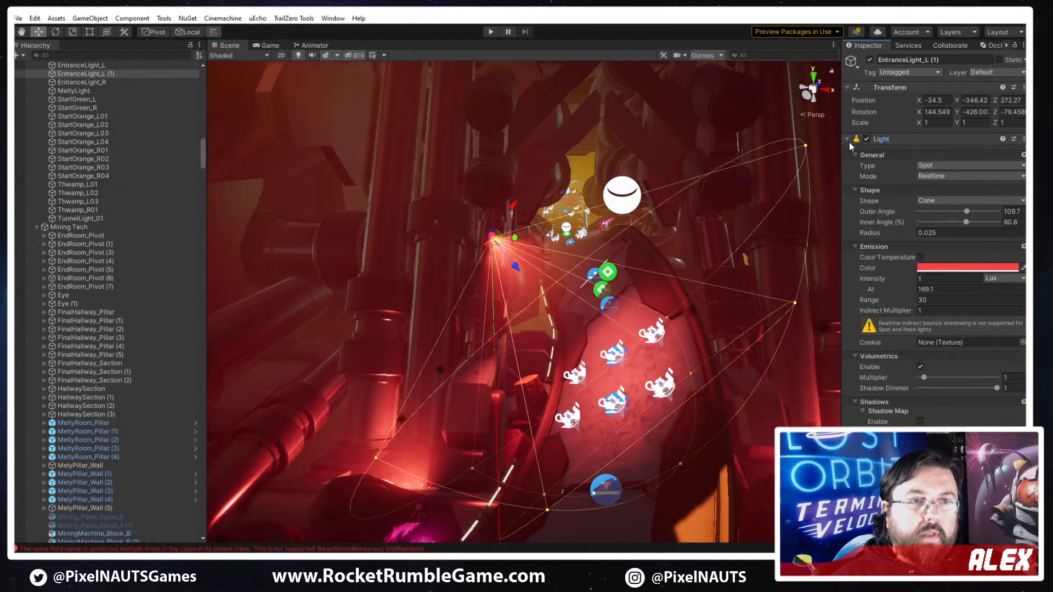
click(961, 268)
click(922, 378)
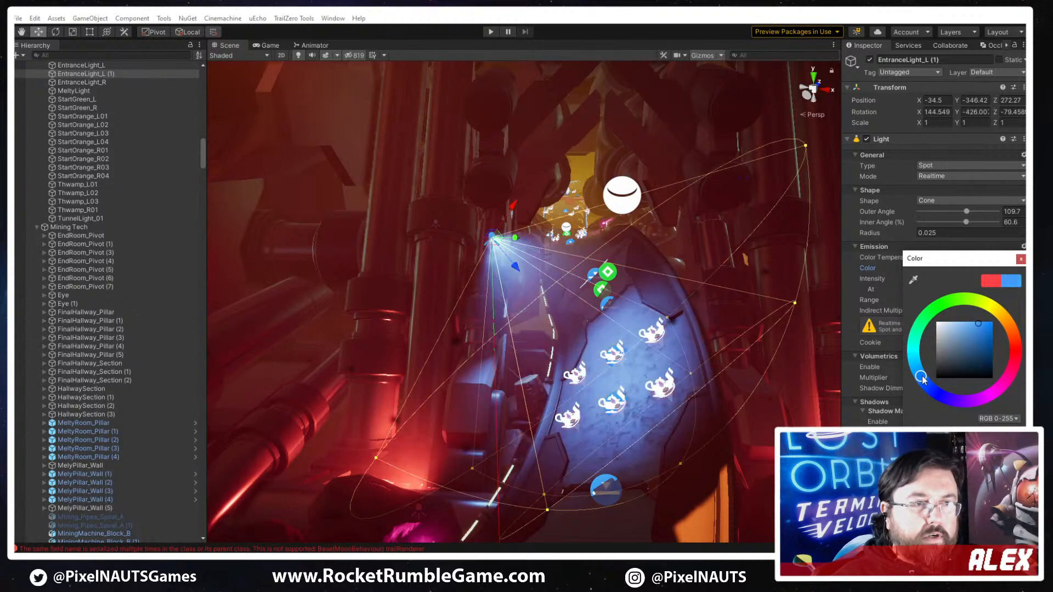
click(979, 334)
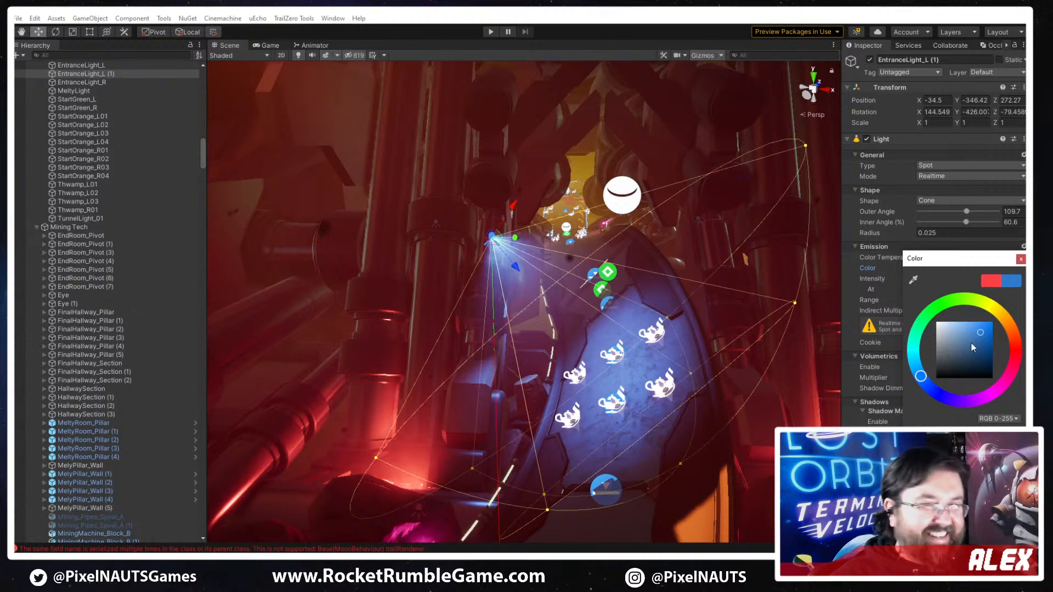
drag(968, 337, 956, 353)
click(1021, 260)
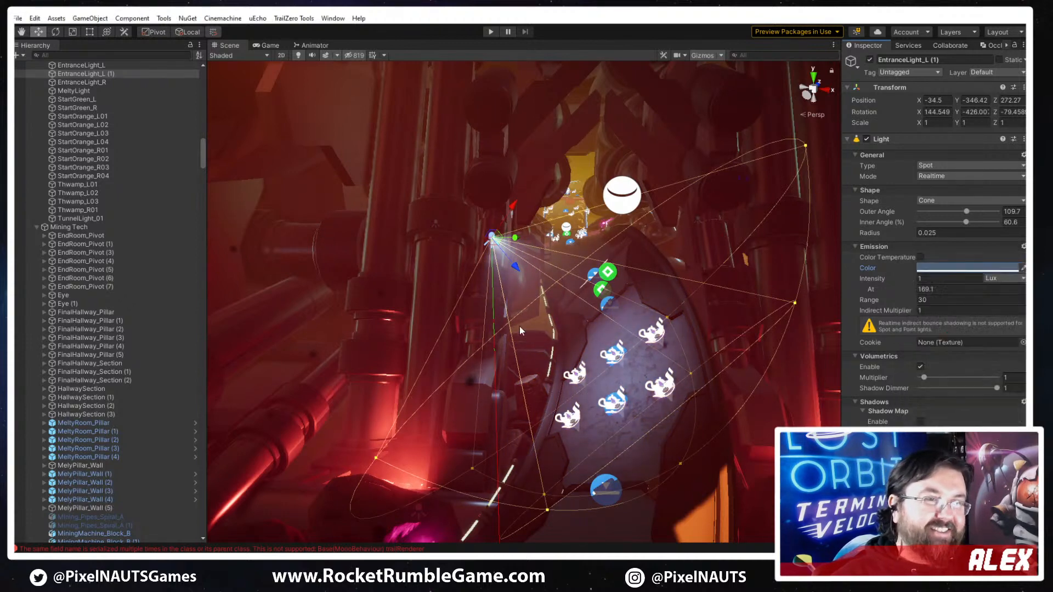
- Move the blue-grey light farther along the track to about X -43.1, Y -348.8, Z 297.5 and rotate it toward the track surface
key(w)
mouse_move(519, 327)
right_down()
mouse_move(536, 336)
mouse_move(526, 333)
right_up()
key(e)
drag(472, 213, 473, 184)
key(w)
key(e)
key(w)
right_drag(567, 316, 554, 296)
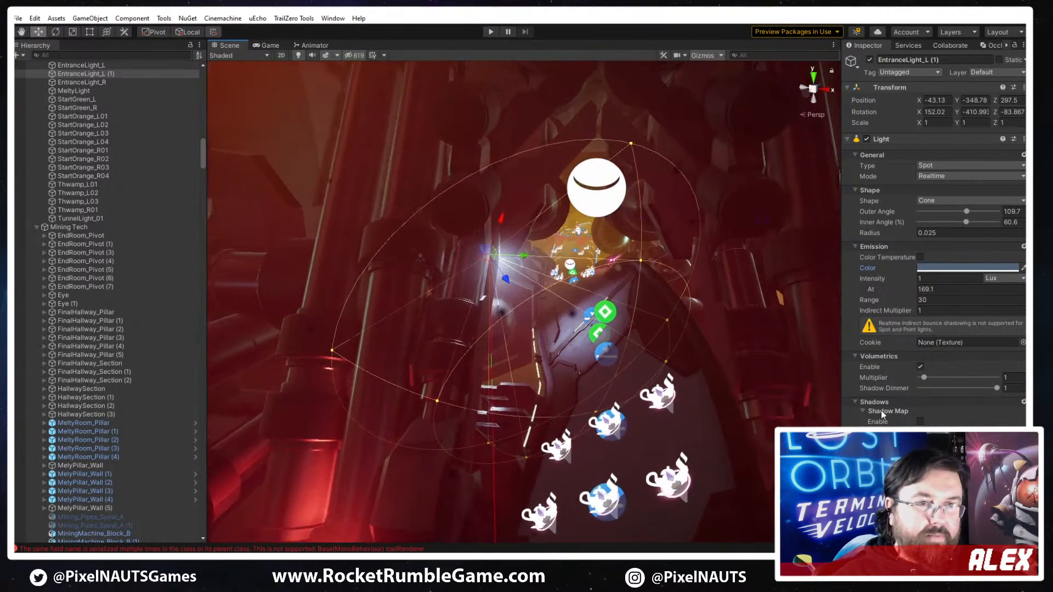
- Set the light's intensity distance to 167.58 and its range to 50
click(927, 300)
mouse_move(902, 289)
mouse_down()
mouse_move(959, 288)
mouse_move(895, 289)
mouse_up()
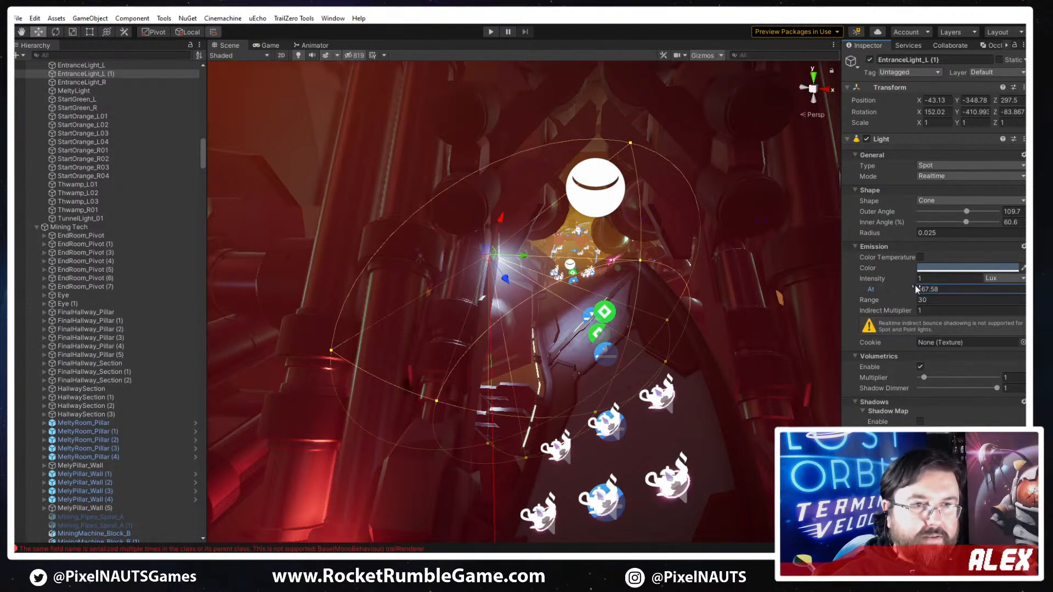
click(903, 301)
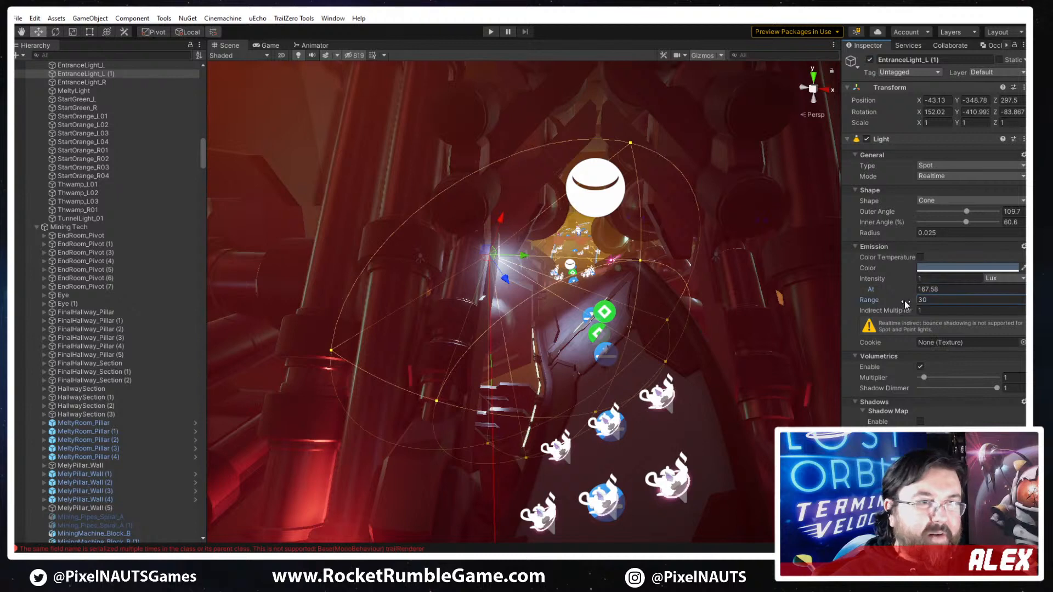
drag(904, 300, 936, 298)
- Rotate the widened light slightly to fine-tune how it falls across the track beyond the ring pickups
key(e)
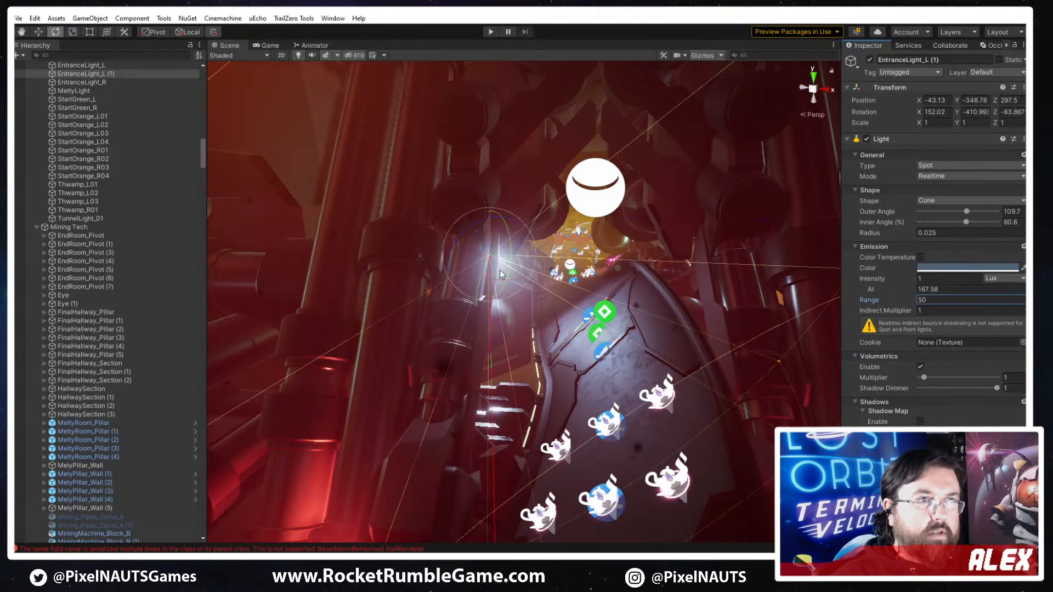
mouse_move(500, 275)
mouse_down()
mouse_move(513, 274)
mouse_move(492, 263)
mouse_up()
key(w)
right_drag(632, 360, 651, 477)
key(w)
right_drag(692, 514, 542, 314)
- Examine the new lighting along the track from the rocky section and striped ramp up to the ring pickups
click(811, 373)
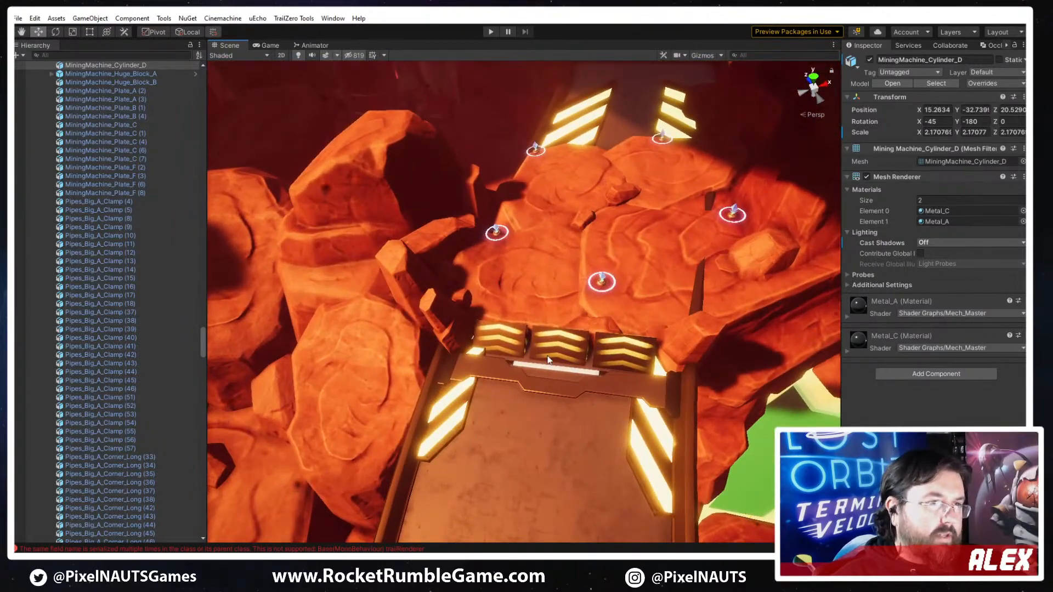
key(f)
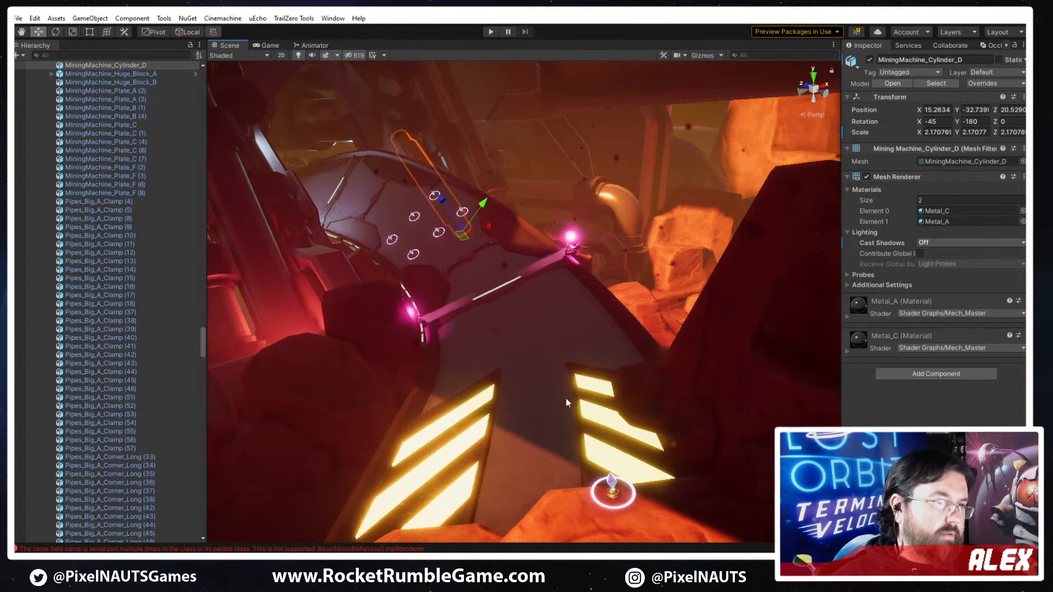
right_drag(567, 399, 706, 13)
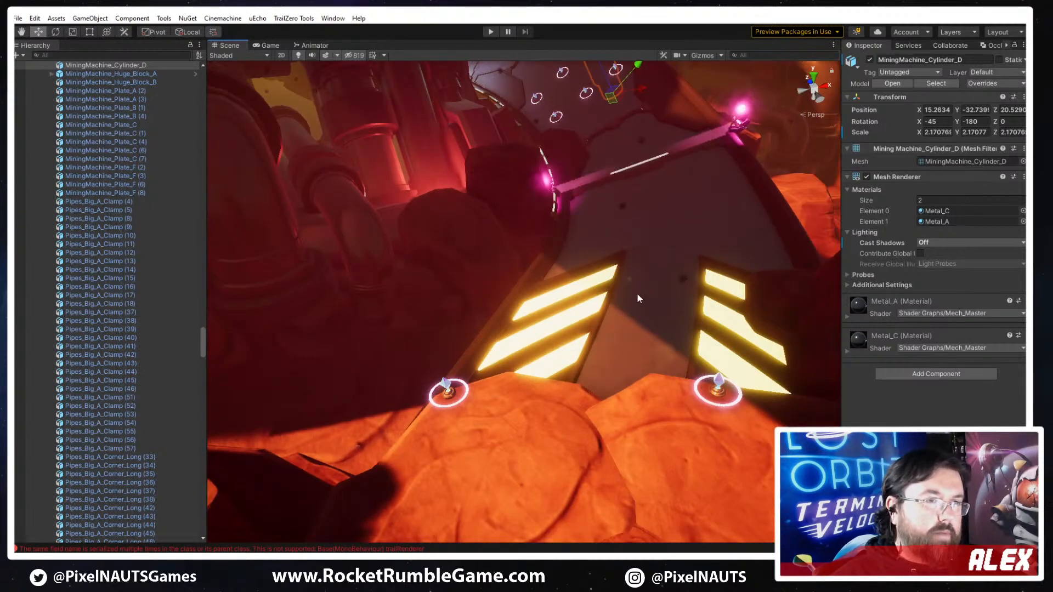
right_drag(691, 224, 714, 228)
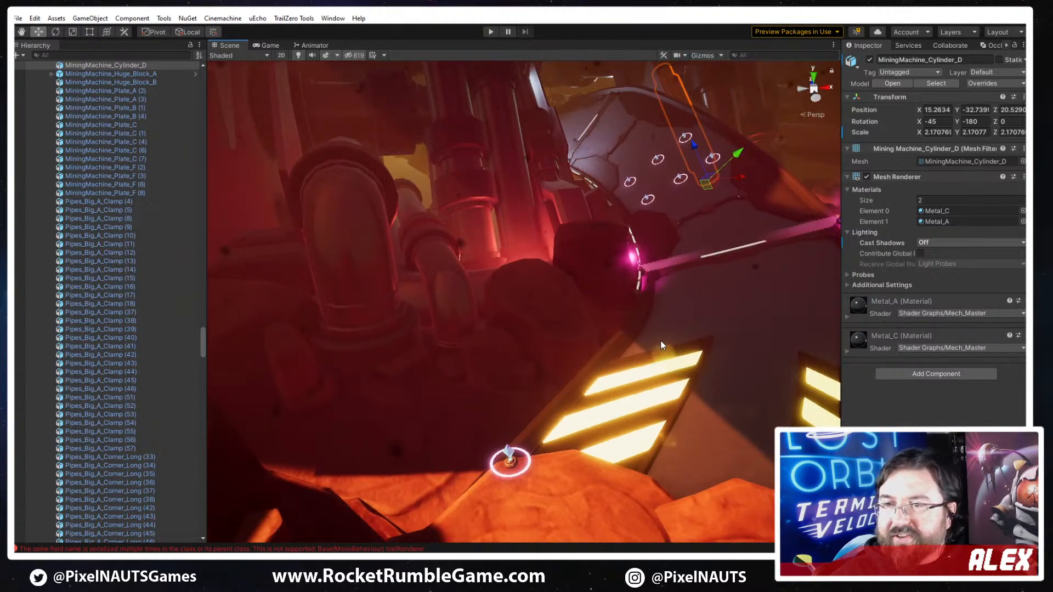
right_drag(606, 345, 641, 351)
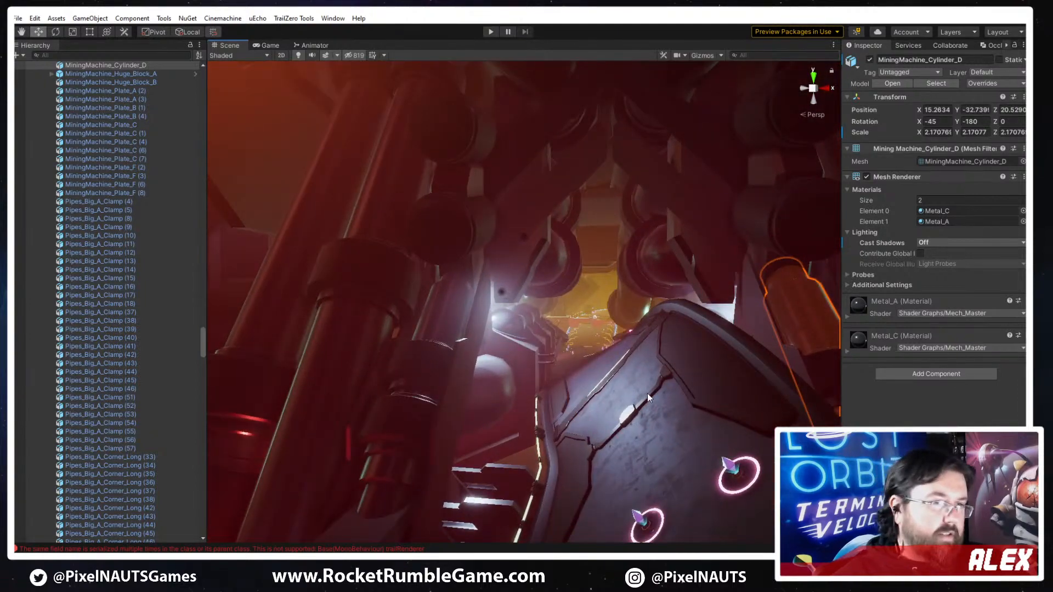
right_drag(647, 397, 595, 399)
- Apply Track_Main_Blue (3)'s PP_TrackFloor_Metal_A material to the yellow-marked track section ahead, and select its Track_Railings 3 - 45 railings
click(591, 333)
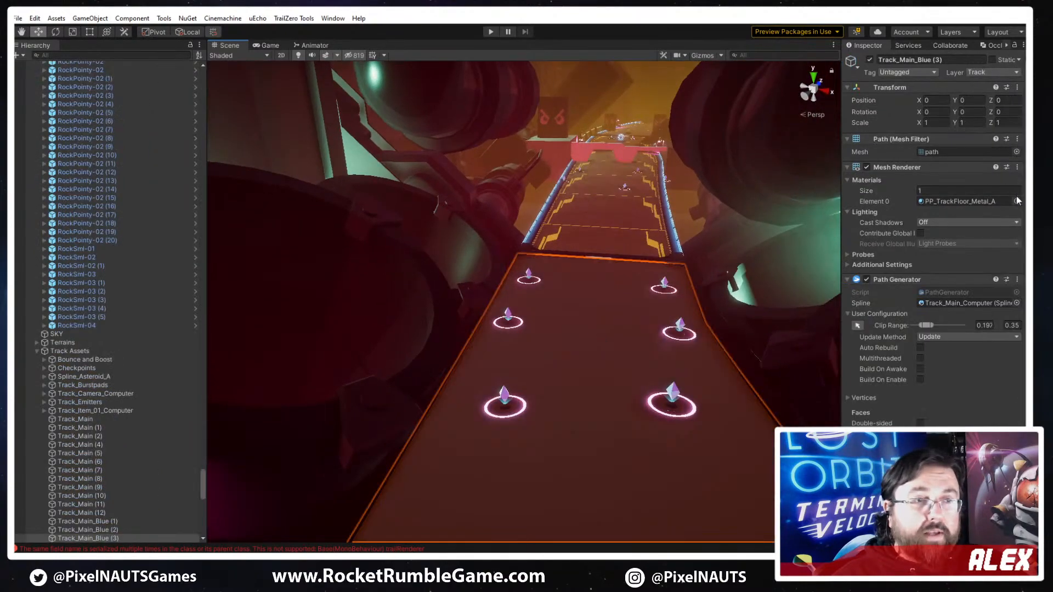
click(963, 202)
right_drag(693, 362, 745, 319)
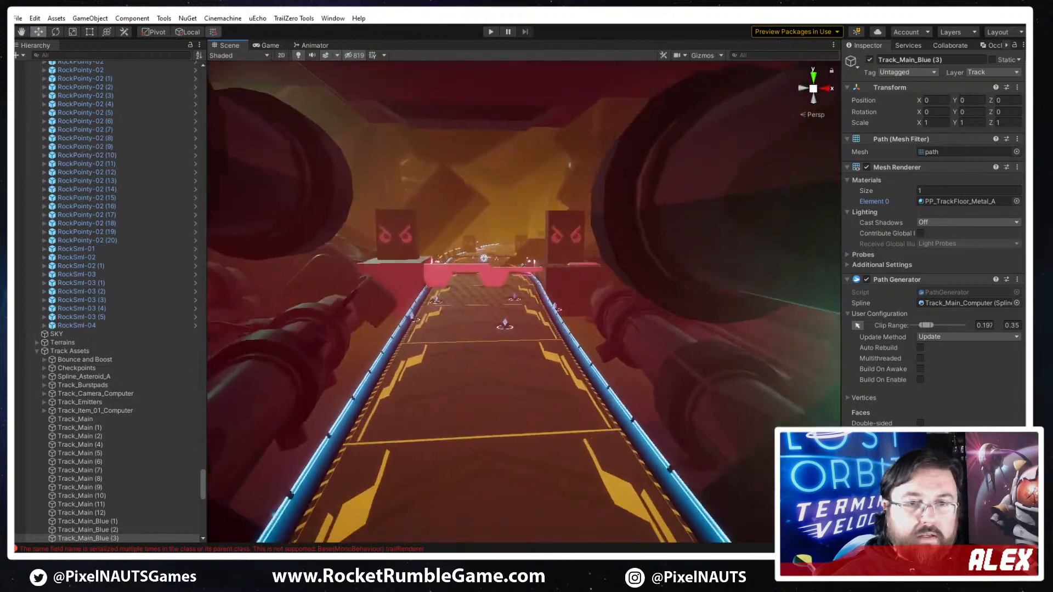
drag(587, 438, 658, 430)
mouse_move(514, 399)
right_down()
mouse_move(492, 425)
mouse_move(507, 419)
right_up()
click(683, 404)
right_drag(639, 359, 661, 377)
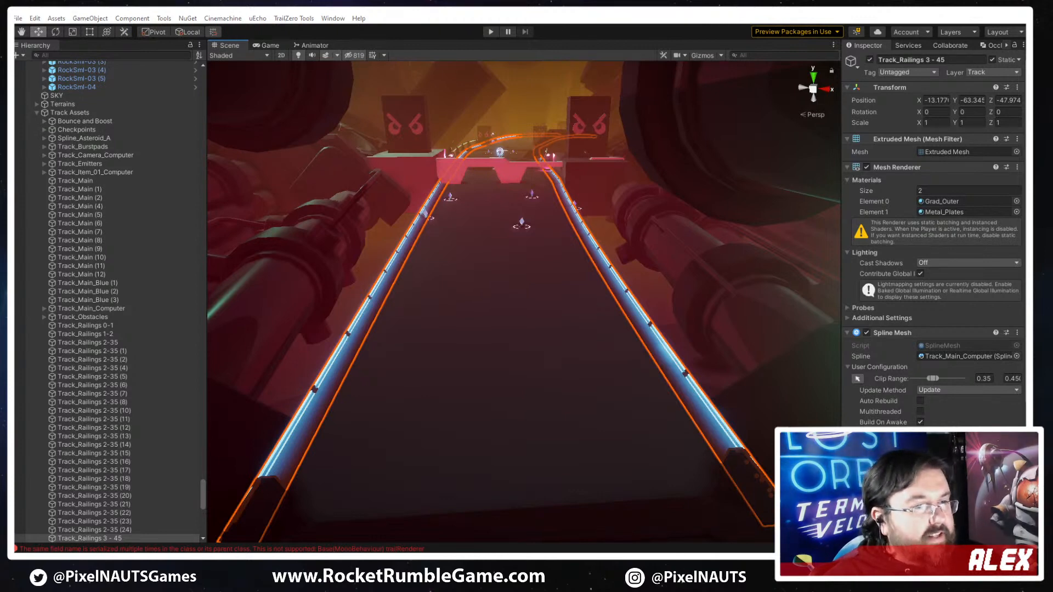
- Switch to VLC, pick 15_Killin_It.wav in the playlist, and return to Unity
key(alt+Tab)
click(163, 92)
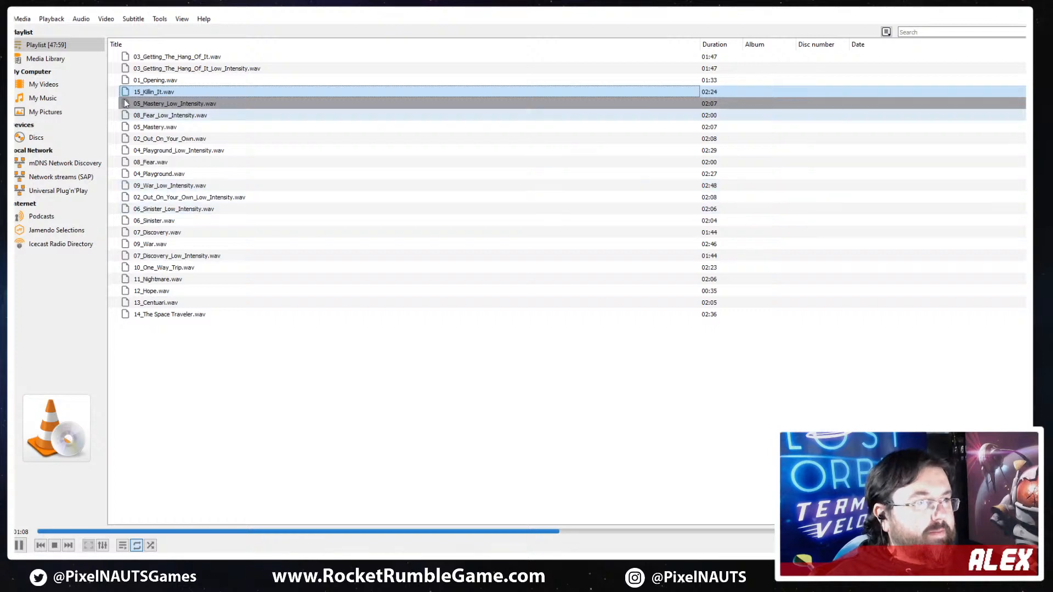
click(970, 13)
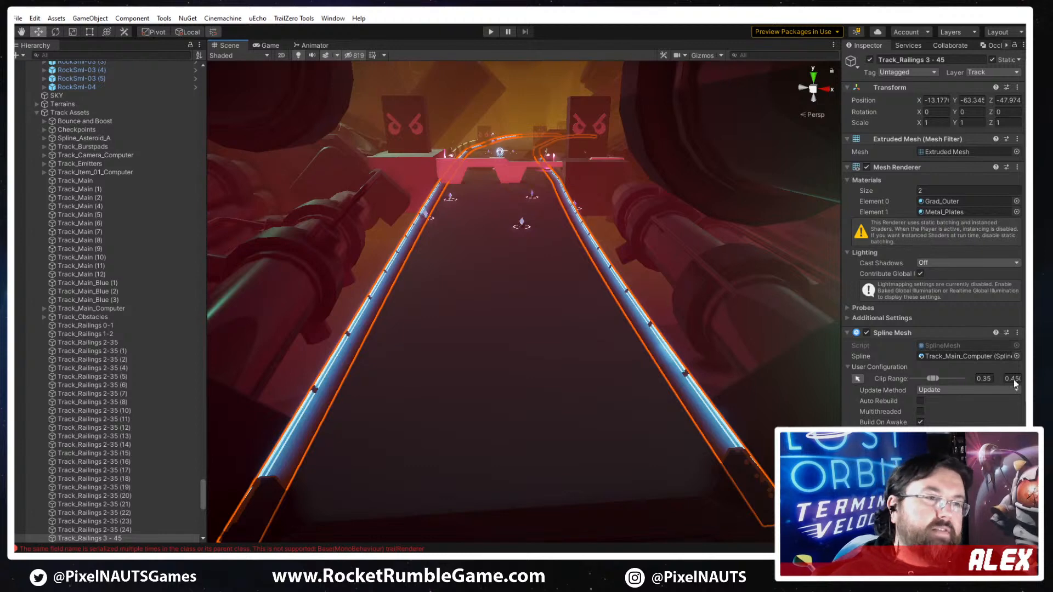
- Set the material count of the Track_Railings 3 - 45 mesh renderer to 1
mouse_move(570, 331)
right_down()
mouse_move(535, 308)
mouse_move(517, 352)
mouse_move(587, 364)
mouse_move(568, 335)
right_up()
key(w)
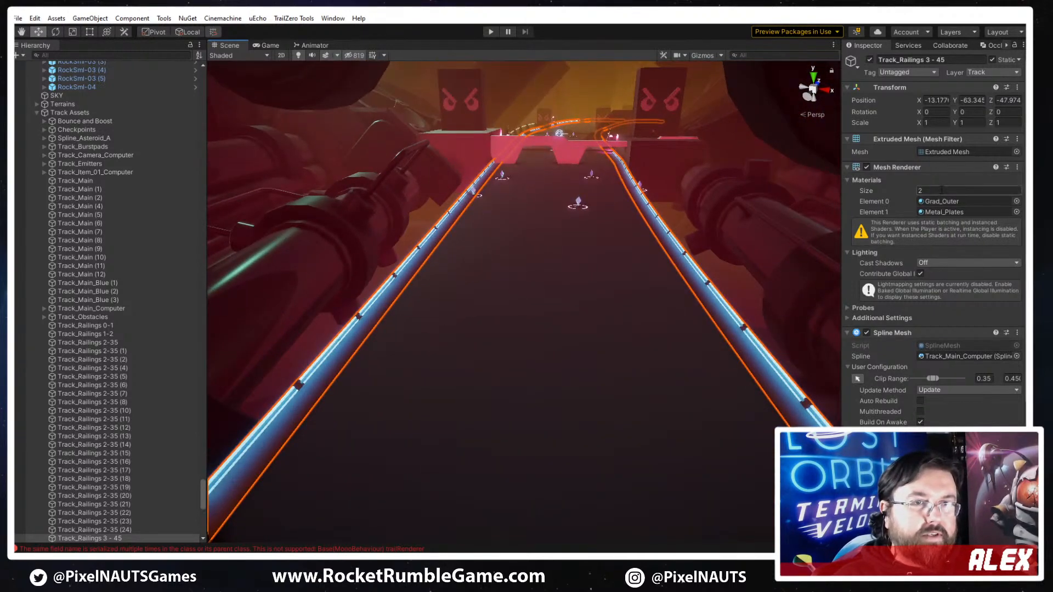
key(Return)
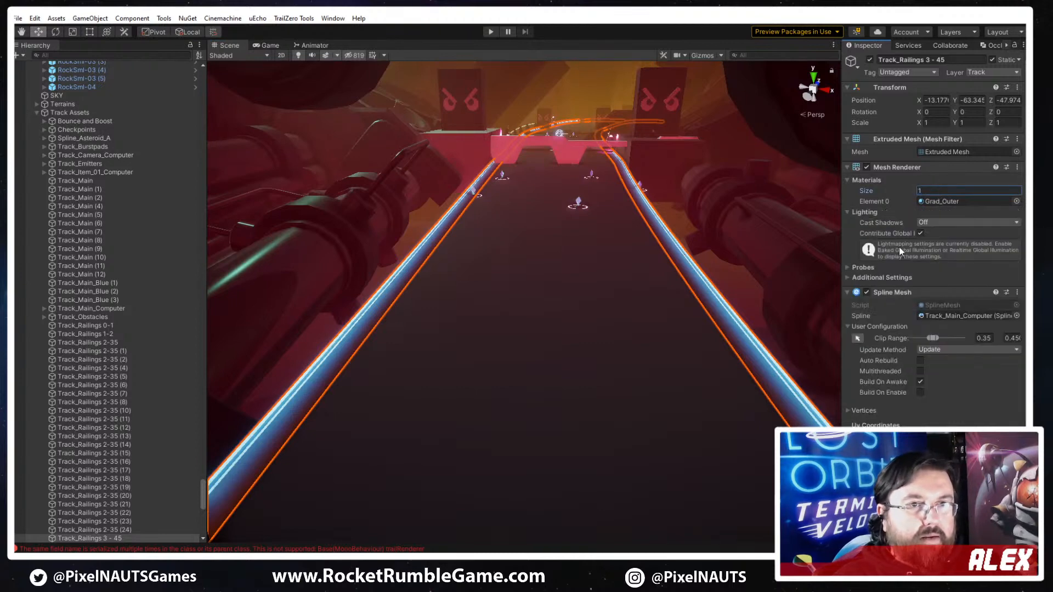
- Open the Railing_Large mesh configuration of the selected railings and bring up the available replacement meshes
right_drag(669, 332, 541, 337)
mouse_move(639, 351)
right_down()
mouse_move(604, 355)
mouse_move(625, 347)
right_up()
key(s)
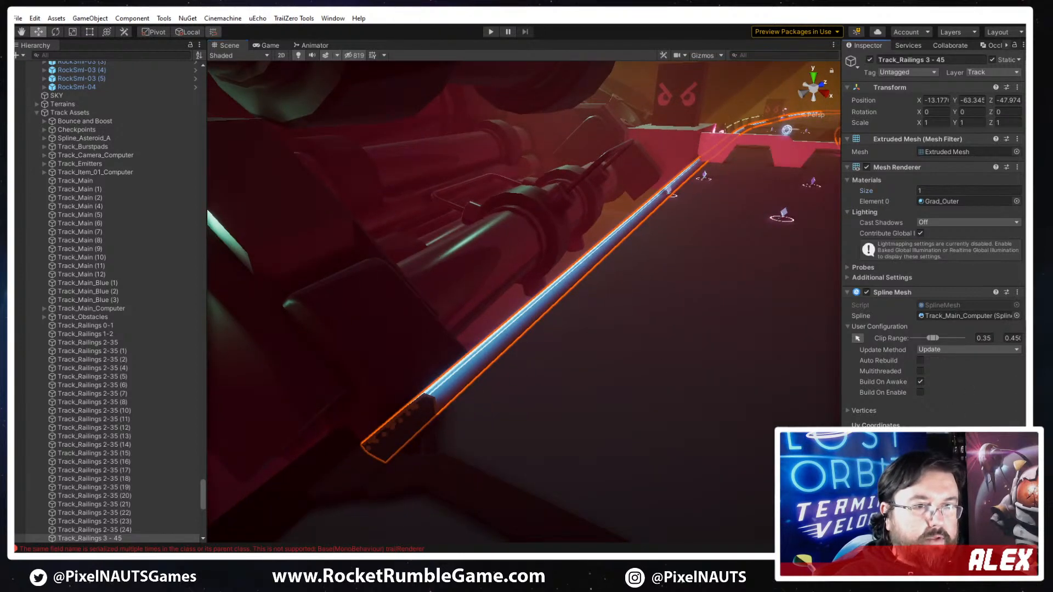
scroll(587, 377, down, 5)
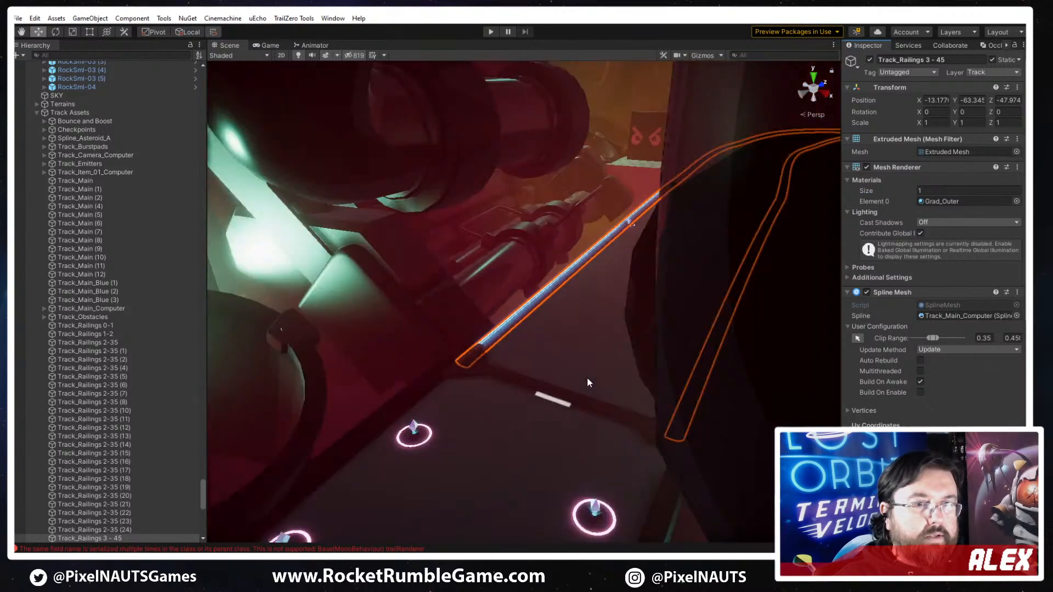
scroll(680, 376, up, 5)
right_drag(593, 376, 615, 352)
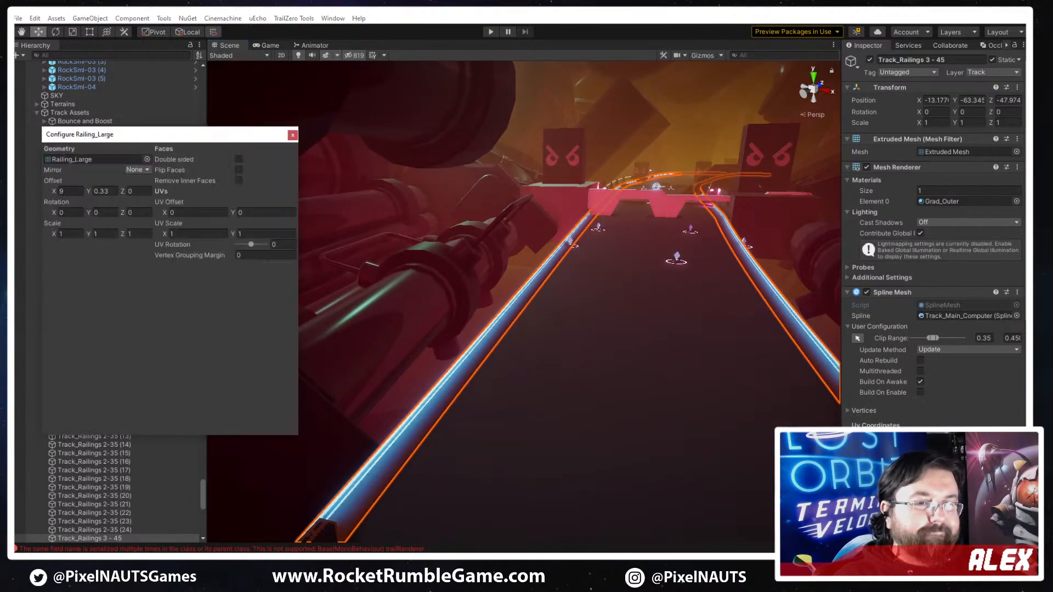
click(147, 159)
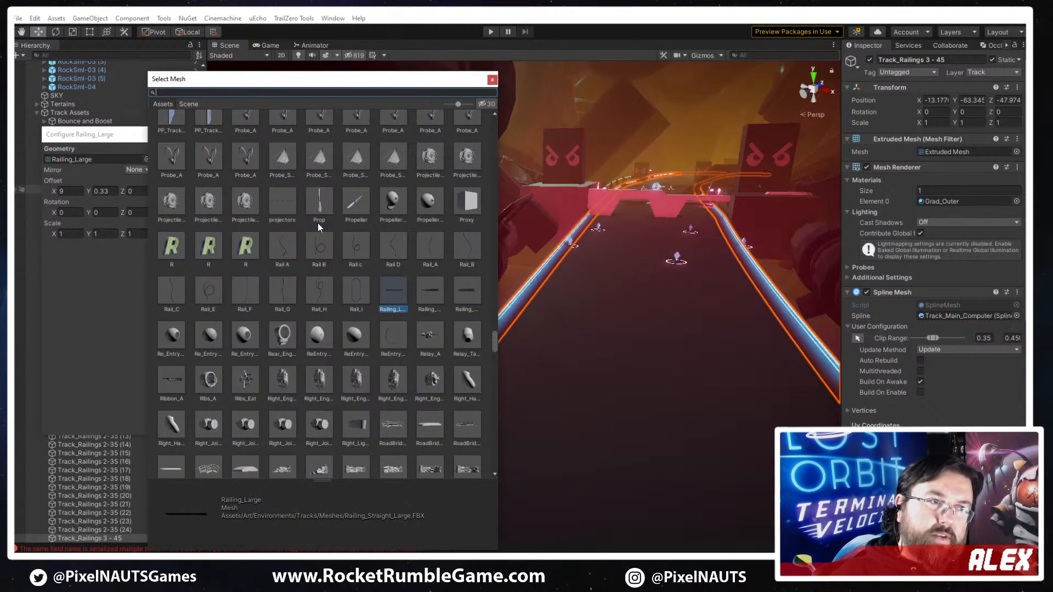
- Try the Railing_Small and Railing_Med meshes on the selected railings
click(433, 294)
click(474, 291)
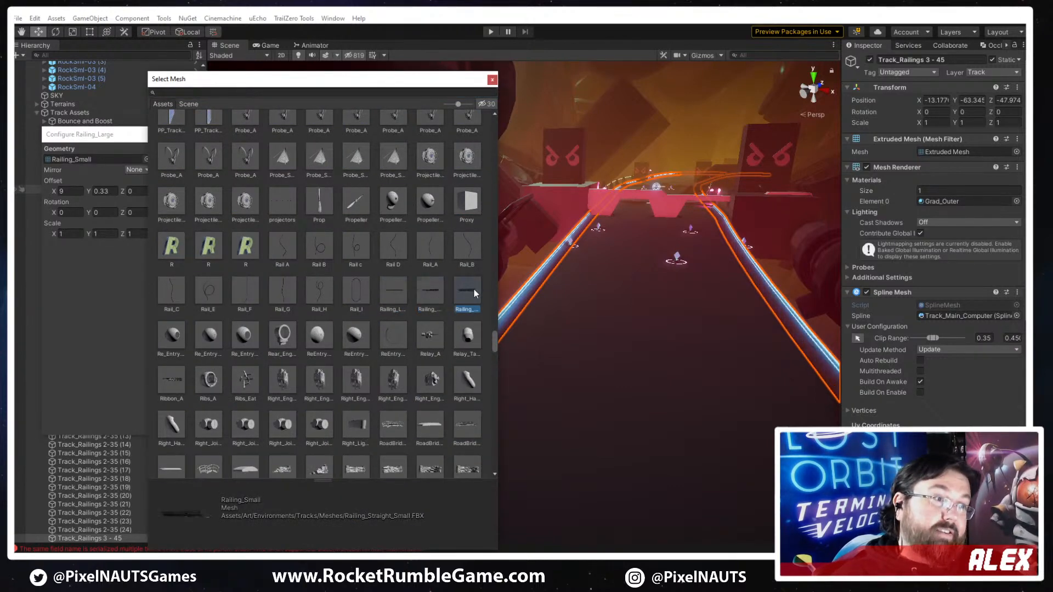
click(433, 292)
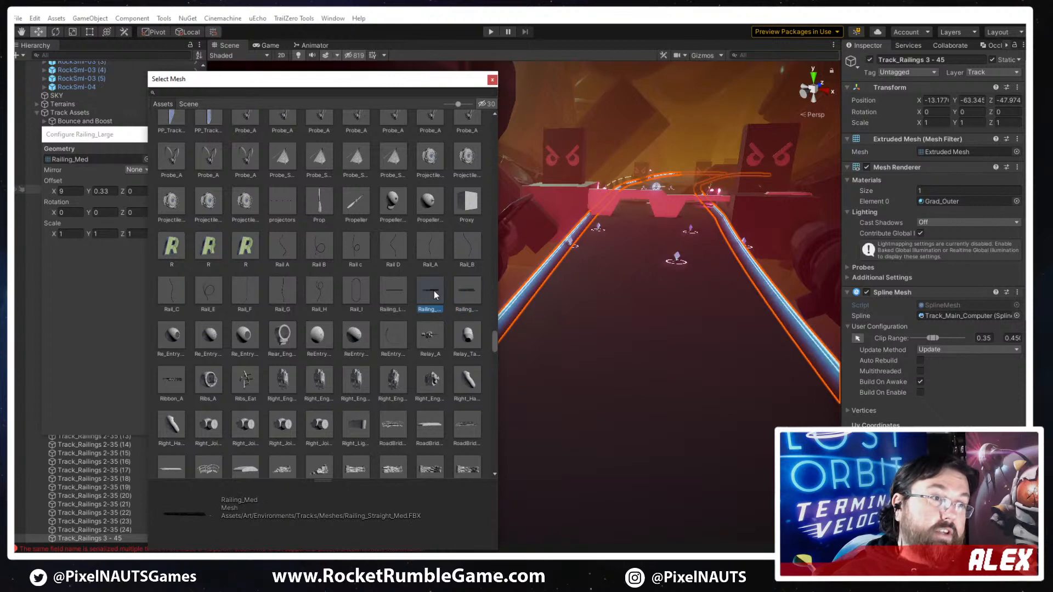
click(404, 293)
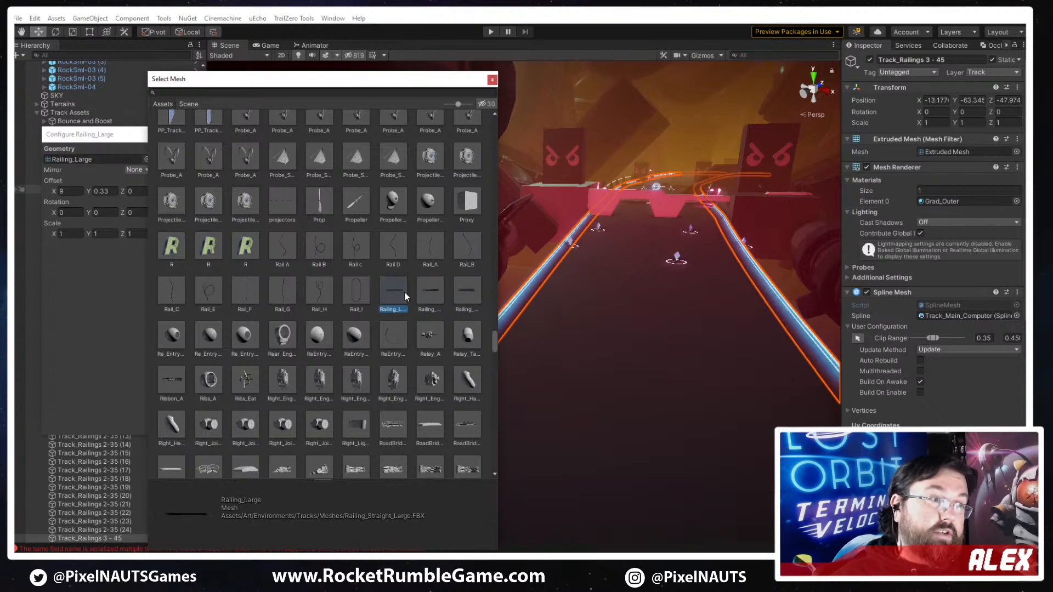
- Search the meshes for "pp_rail" and assign PP_Railing_A as the railing's geometry
click(189, 94)
text(pp)
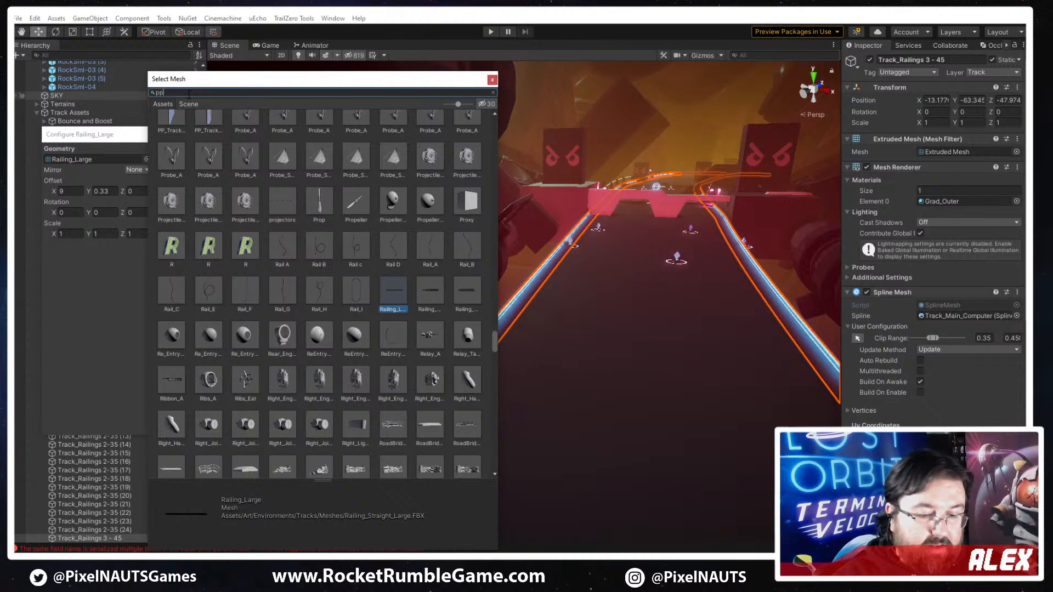
text(_rail)
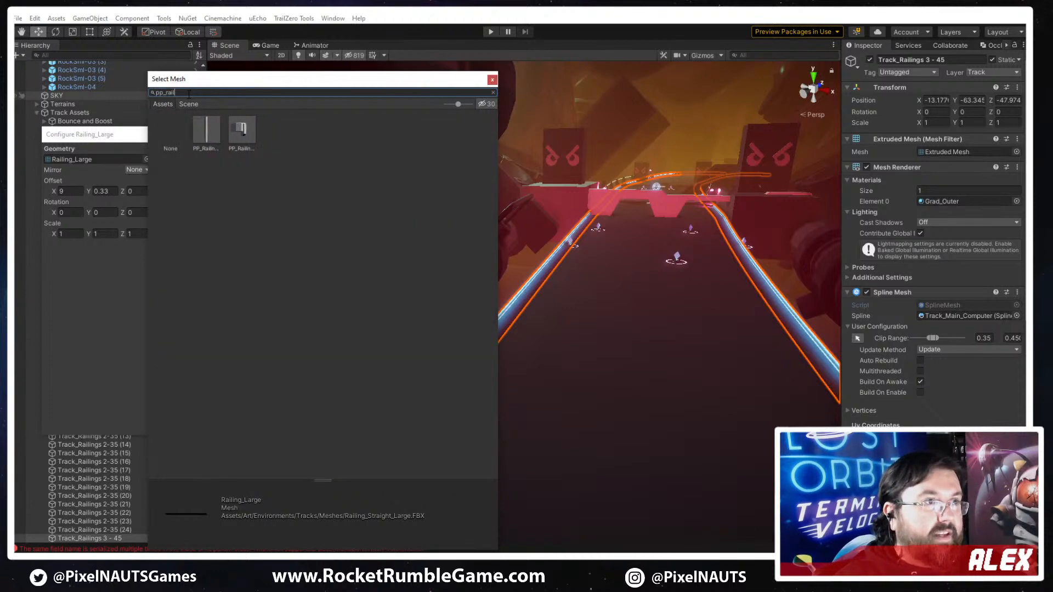
click(210, 134)
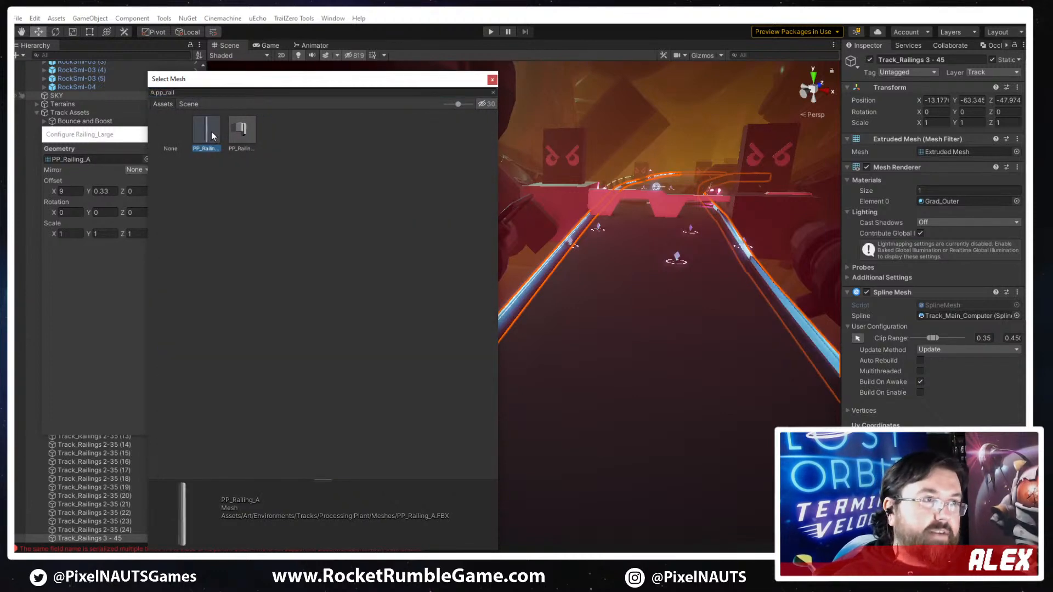
double_click(211, 131)
- Search the materials for "metal" and assign Metal_A to the railings' single material slot
click(937, 191)
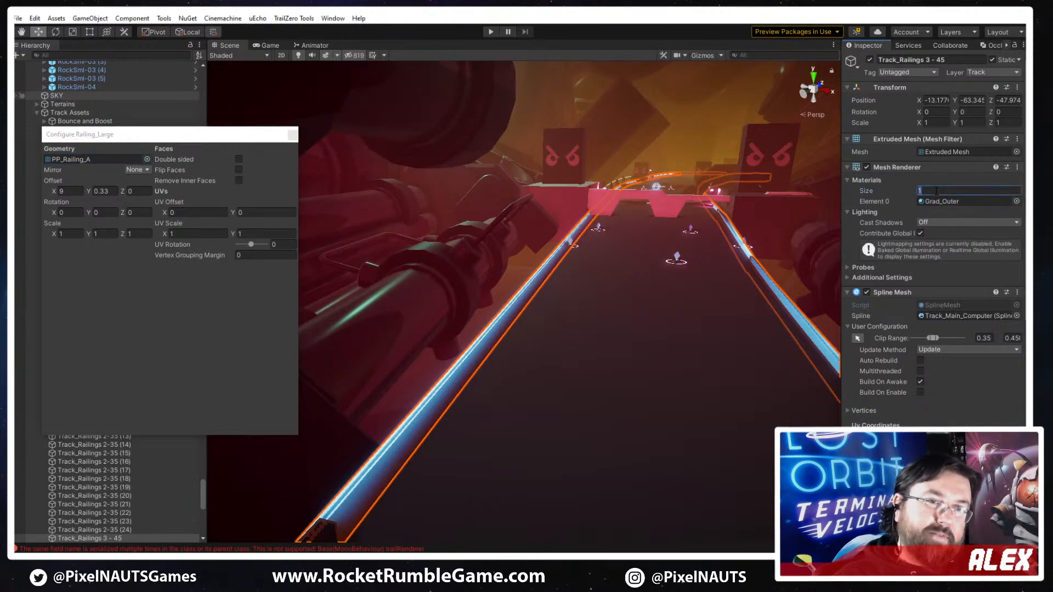
click(1016, 202)
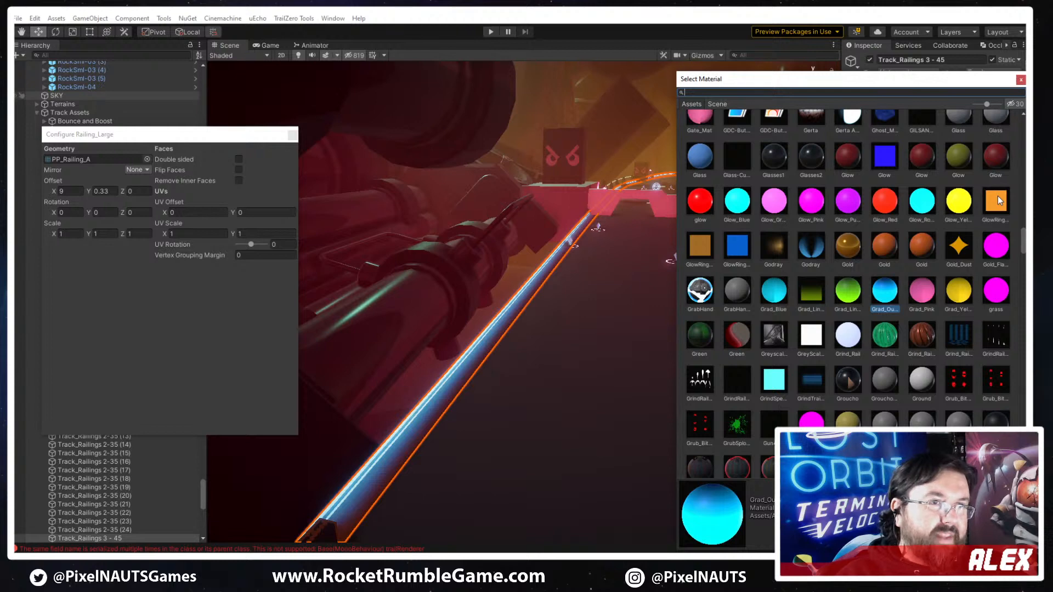
text(metal)
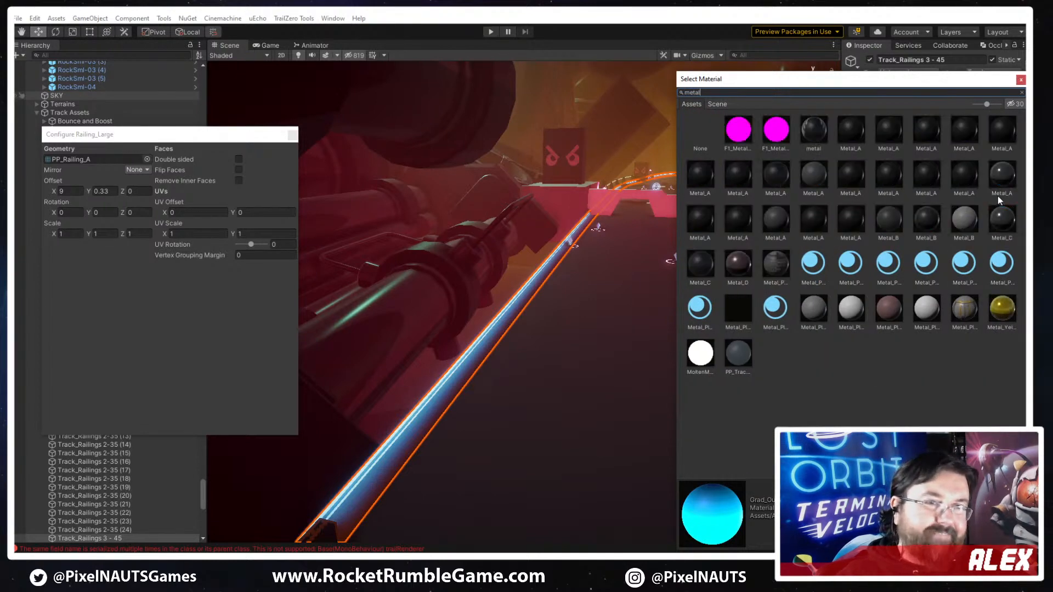
click(839, 176)
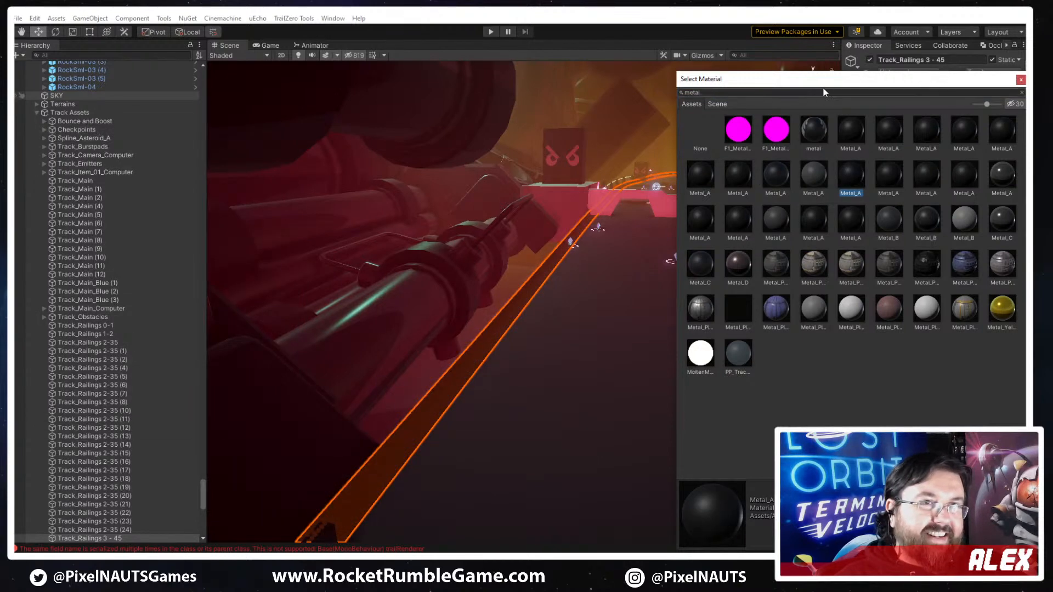
drag(822, 88, 1026, 86)
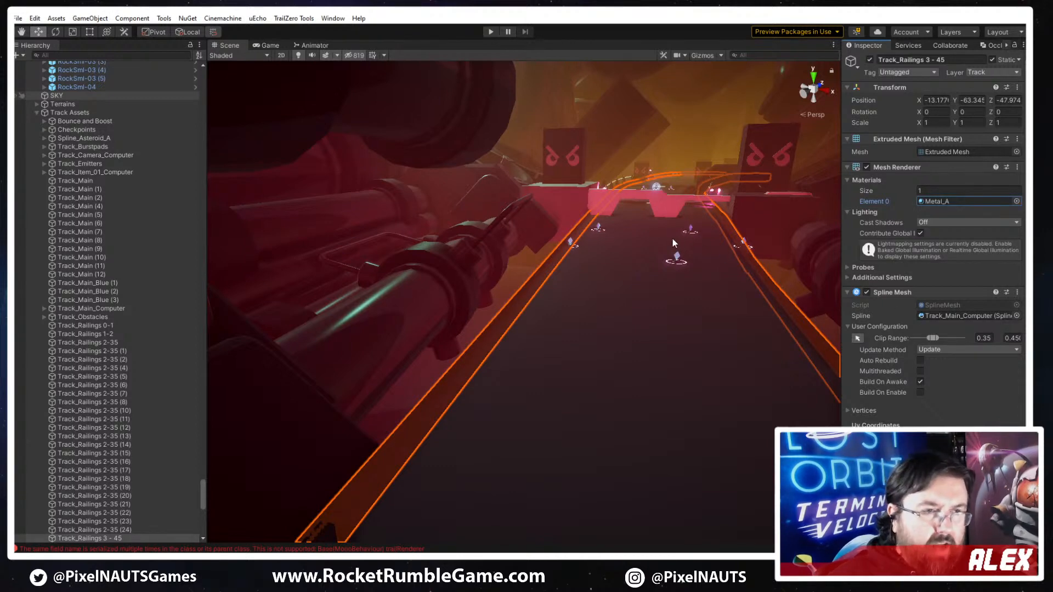
- Inspect the PP_Railing_A mesh configuration of the outdoor railing Track_Railings 2-35 as a reference
click(668, 382)
right_drag(675, 397, 543, 410)
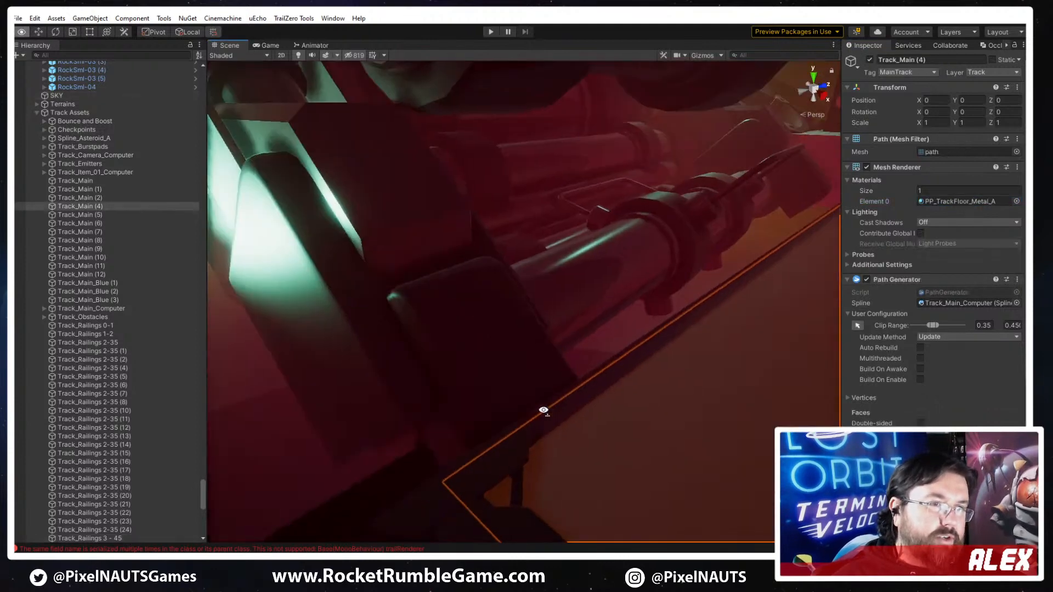
click(538, 305)
right_drag(477, 416, 579, 336)
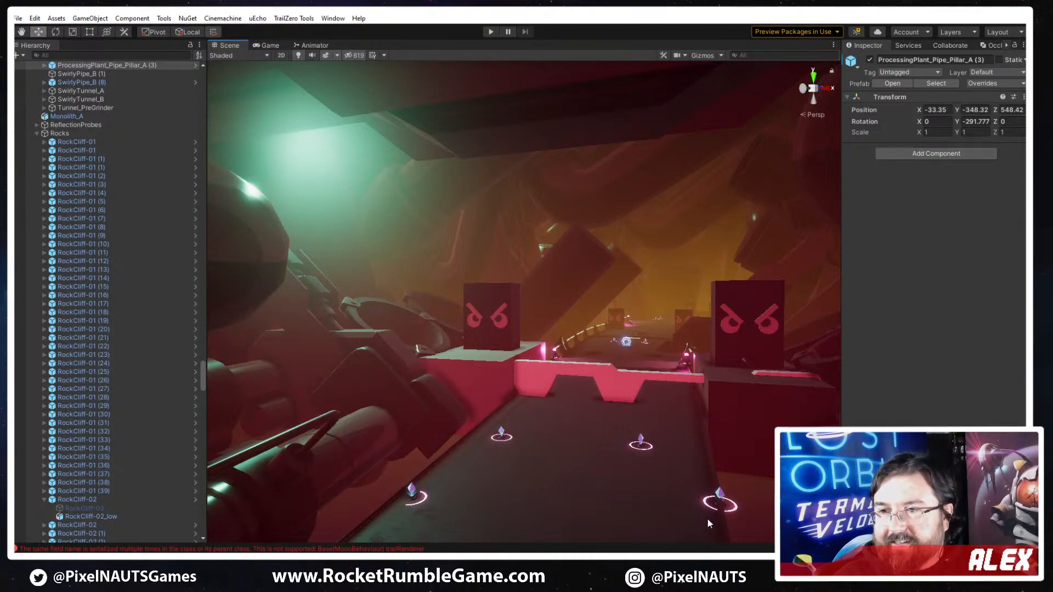
right_drag(650, 372, 516, 519)
click(571, 441)
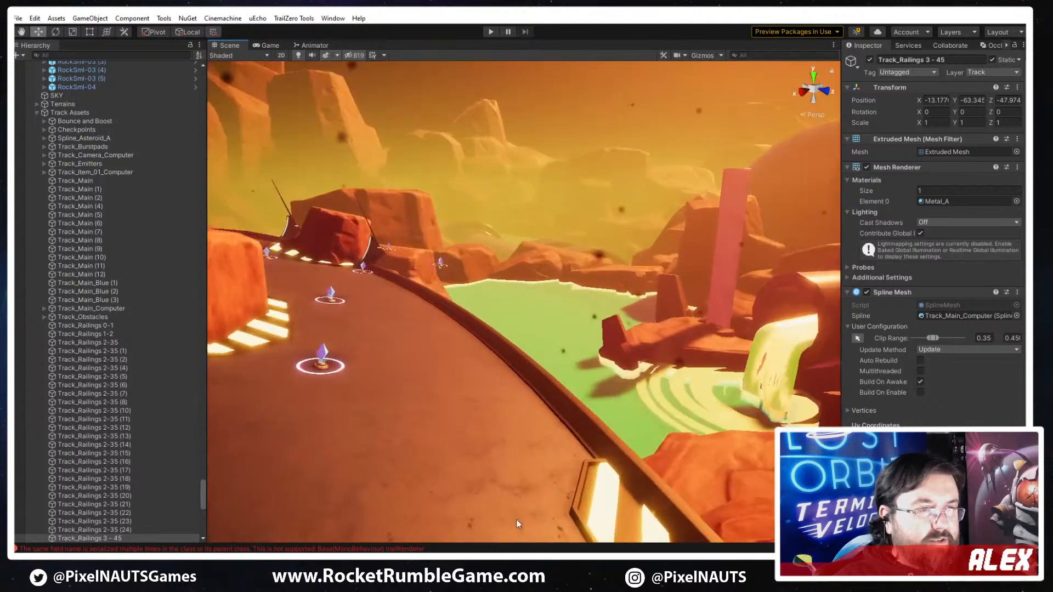
click(560, 406)
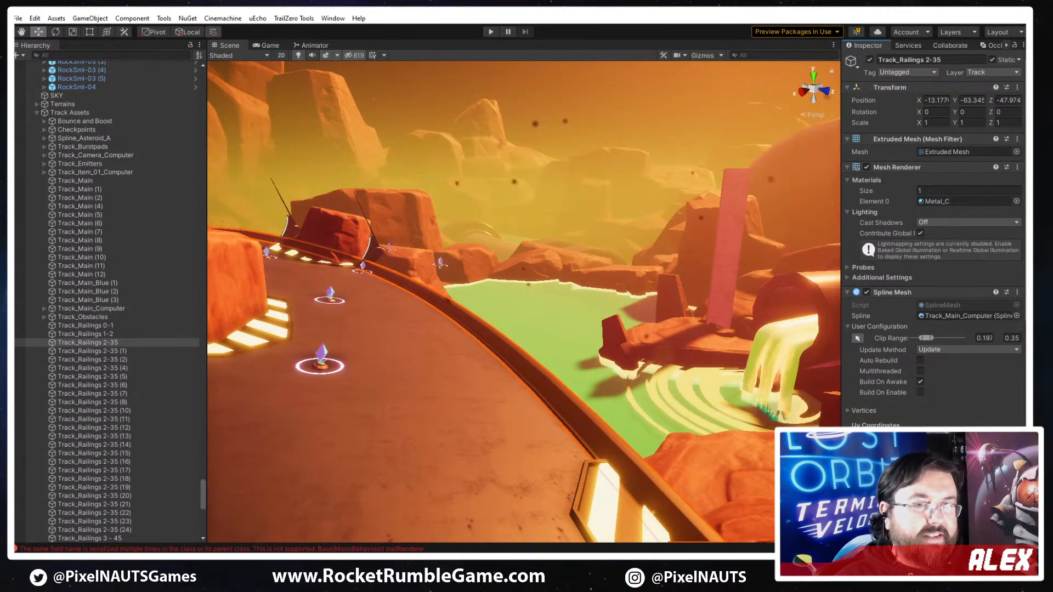
click(899, 483)
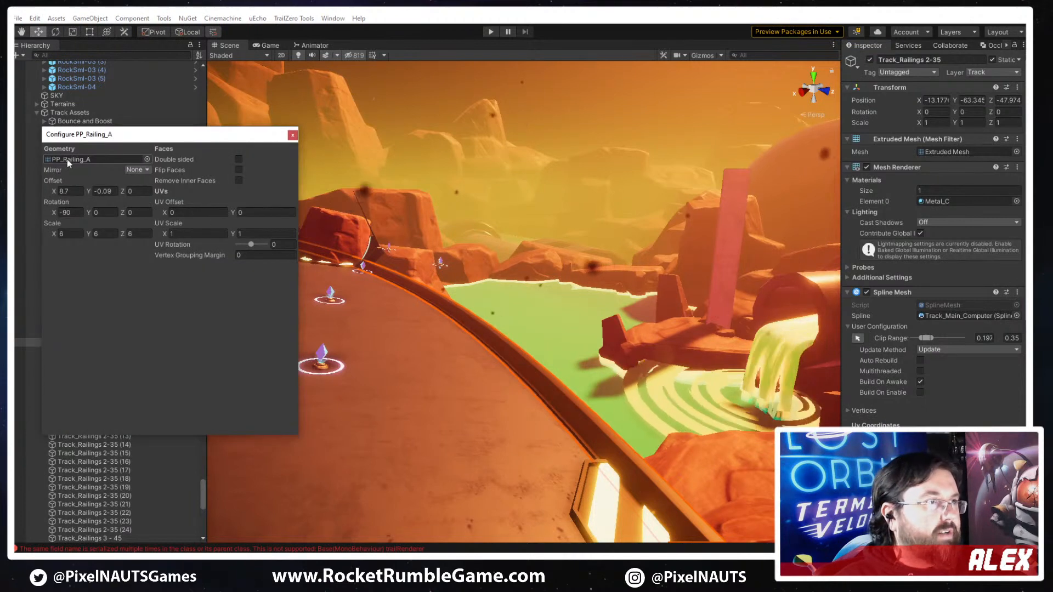
click(295, 136)
- Configure the PP_Railing_A mesh of Track_Railings 3 - 45 with scale 6 on all axes, X rotation -90 and Y offset -0.7
right_drag(442, 259, 618, 399)
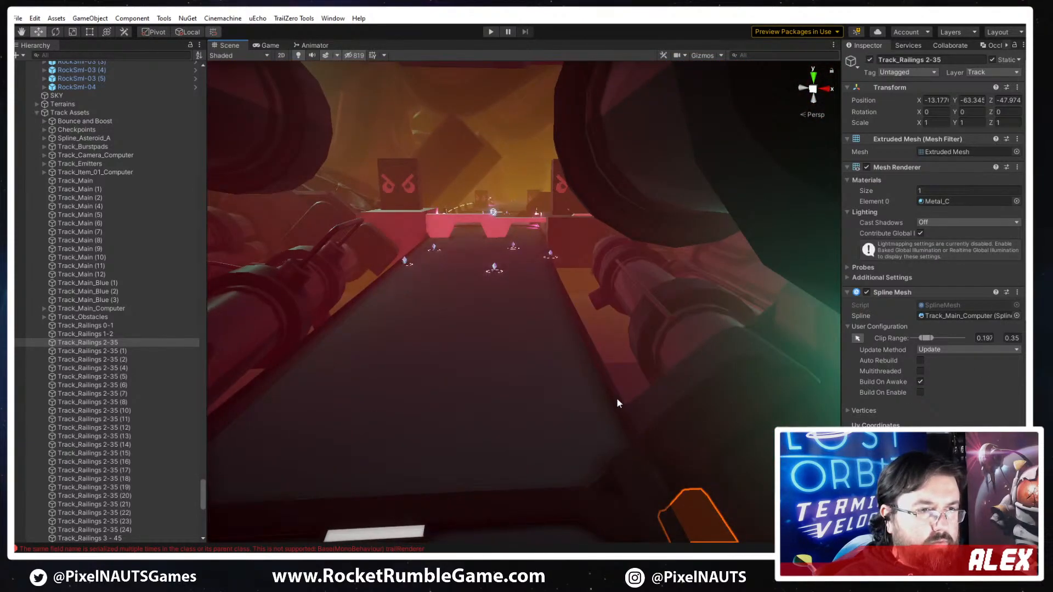
click(617, 397)
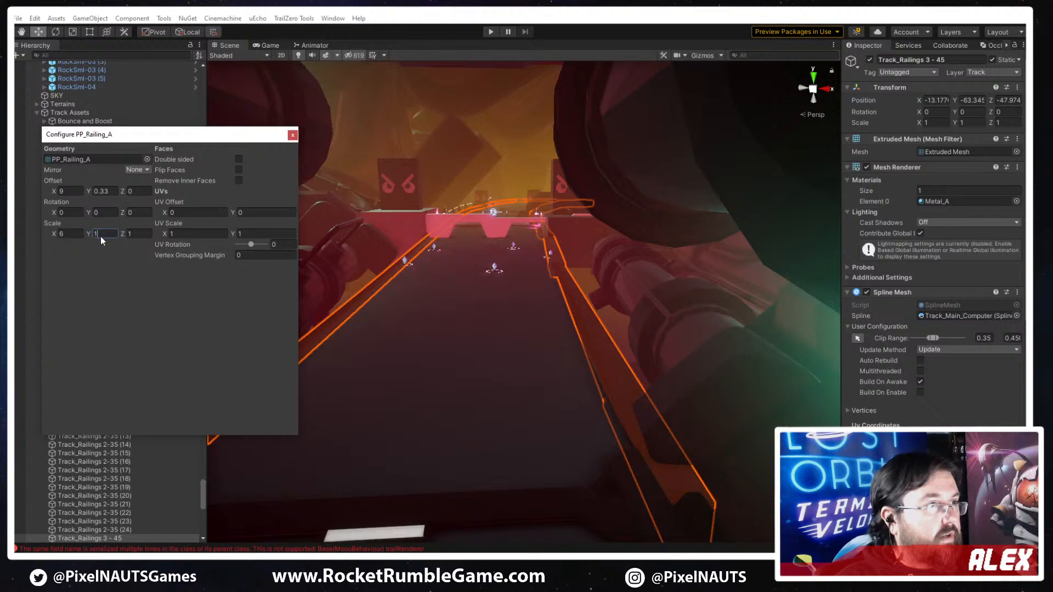
text(6)
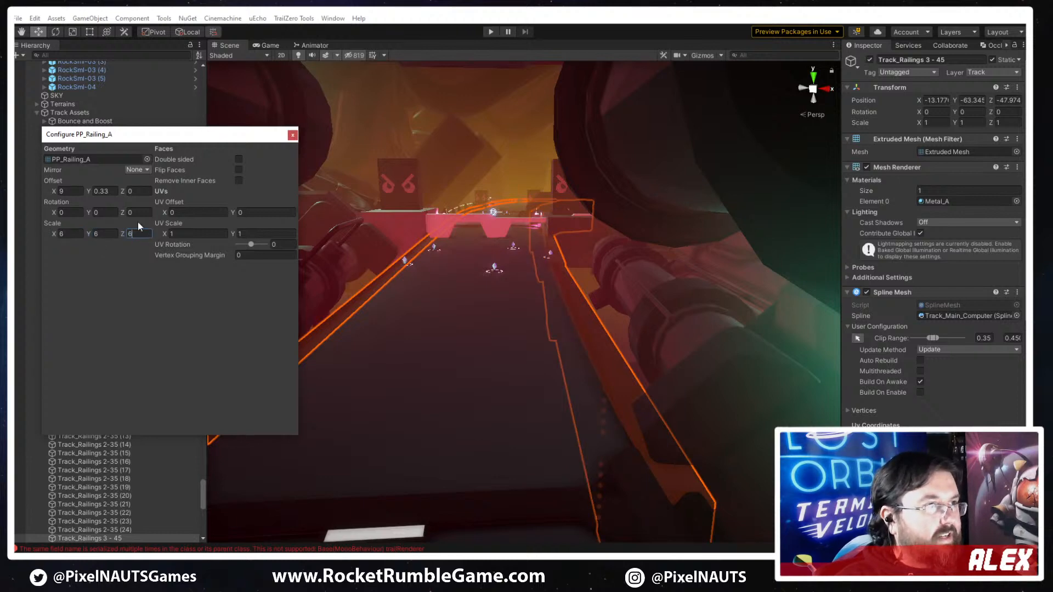
drag(88, 191, 95, 192)
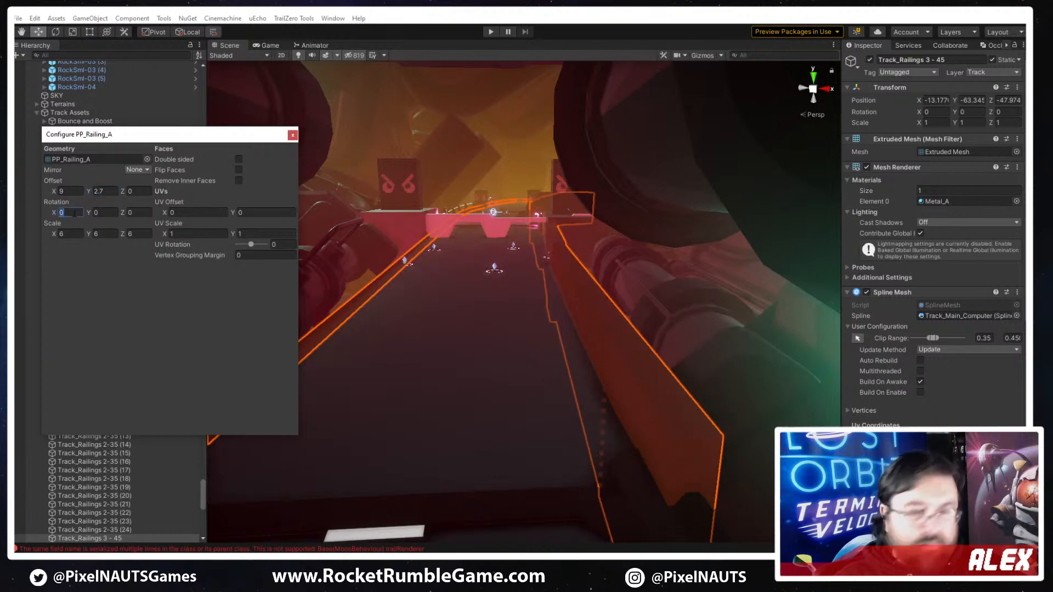
text(-90)
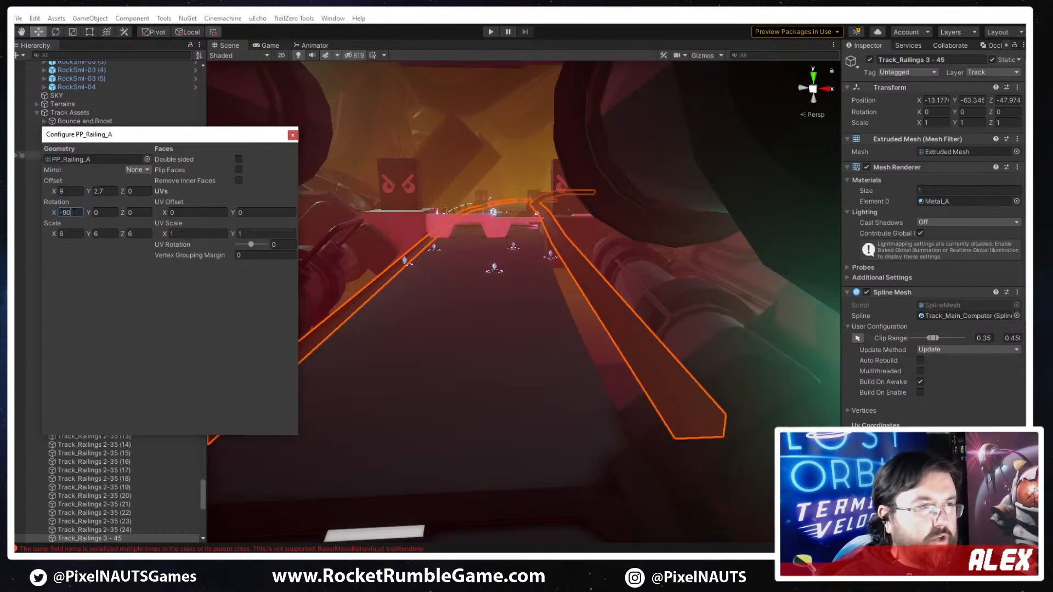
drag(85, 192, 37, 220)
right_drag(672, 339, 658, 331)
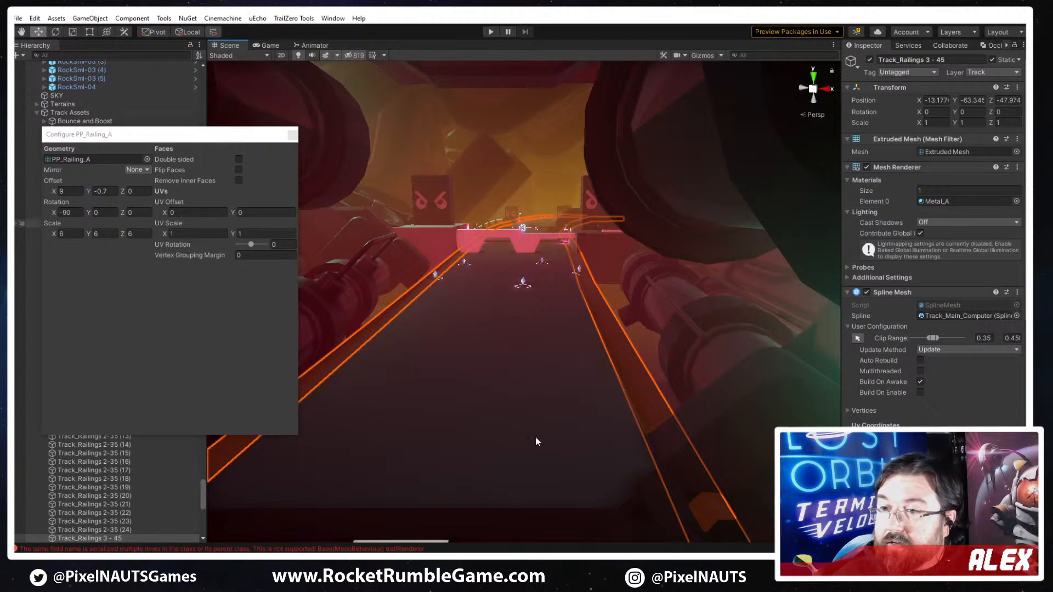
right_drag(527, 411, 434, 410)
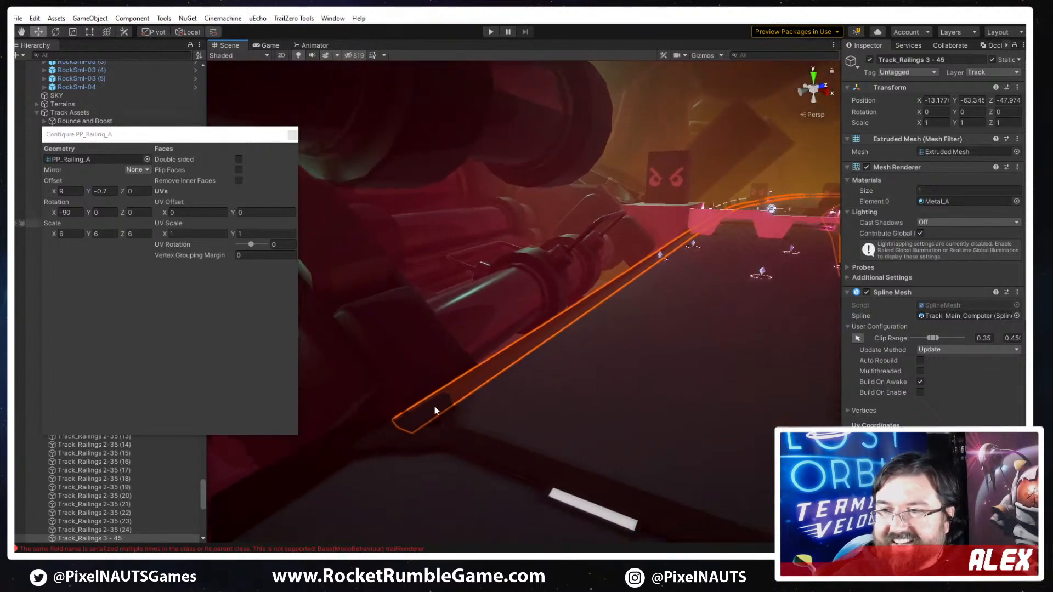
right_drag(583, 373, 548, 285)
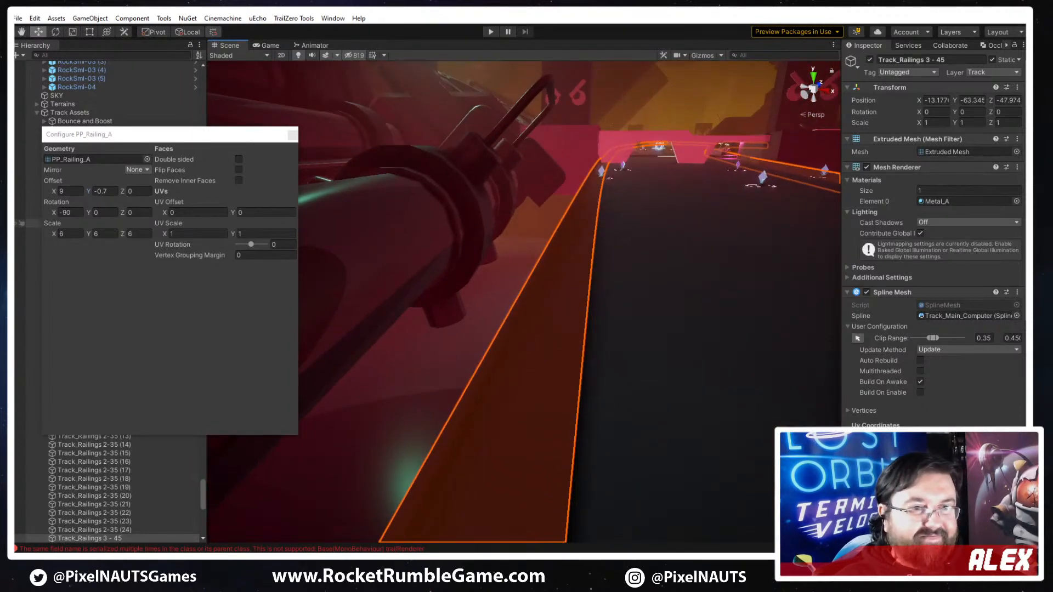
- Set the Railing_Large mesh in Channel 2 of Track_Railings 3 - 45 to X rotation 90 and scale 6 on all axes
scroll(914, 364, down, 6)
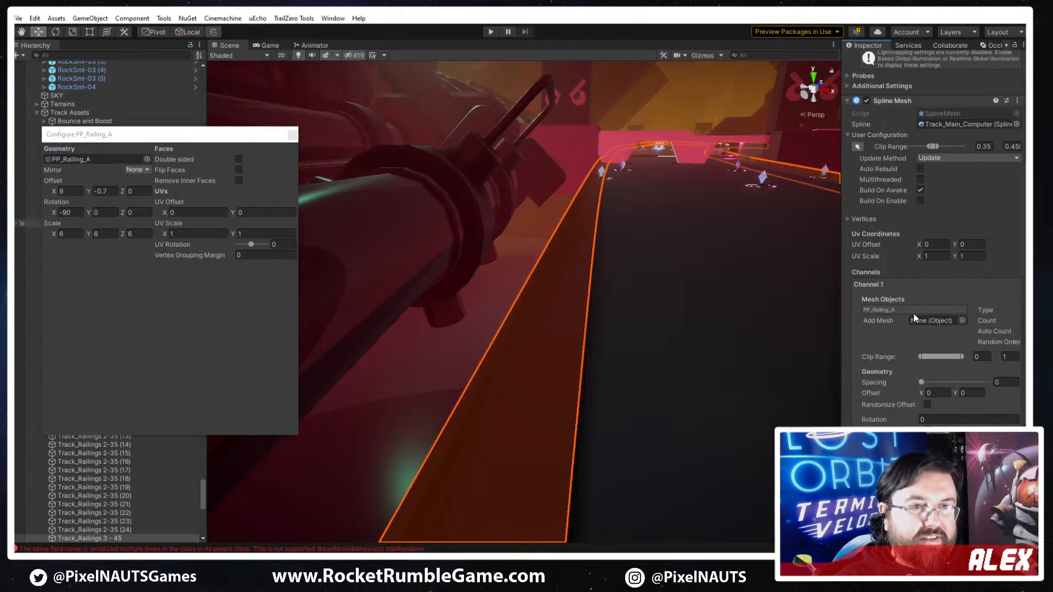
click(288, 135)
click(877, 283)
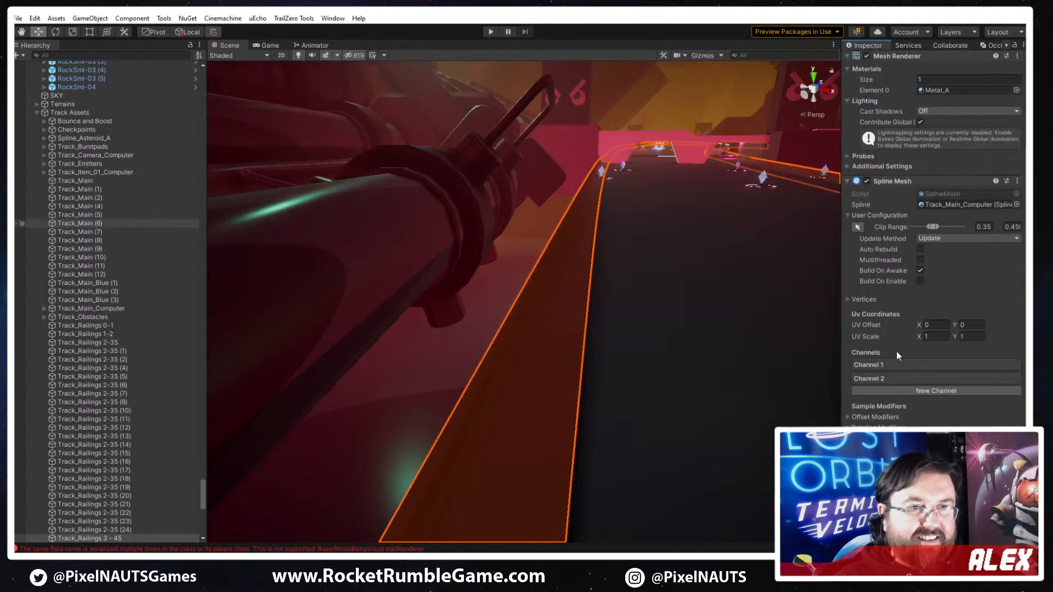
click(880, 379)
click(896, 406)
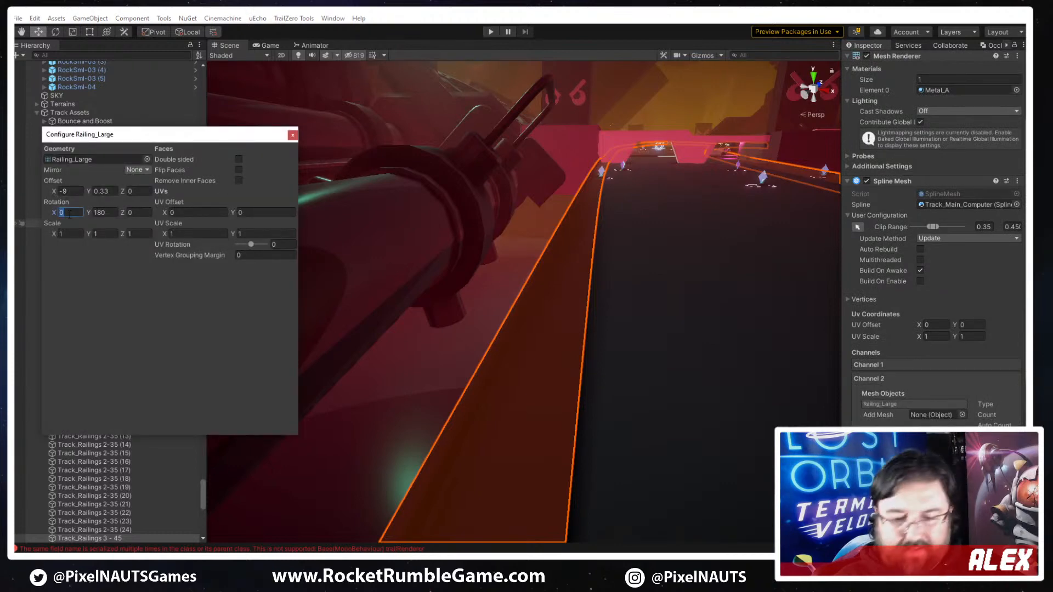
text(90)
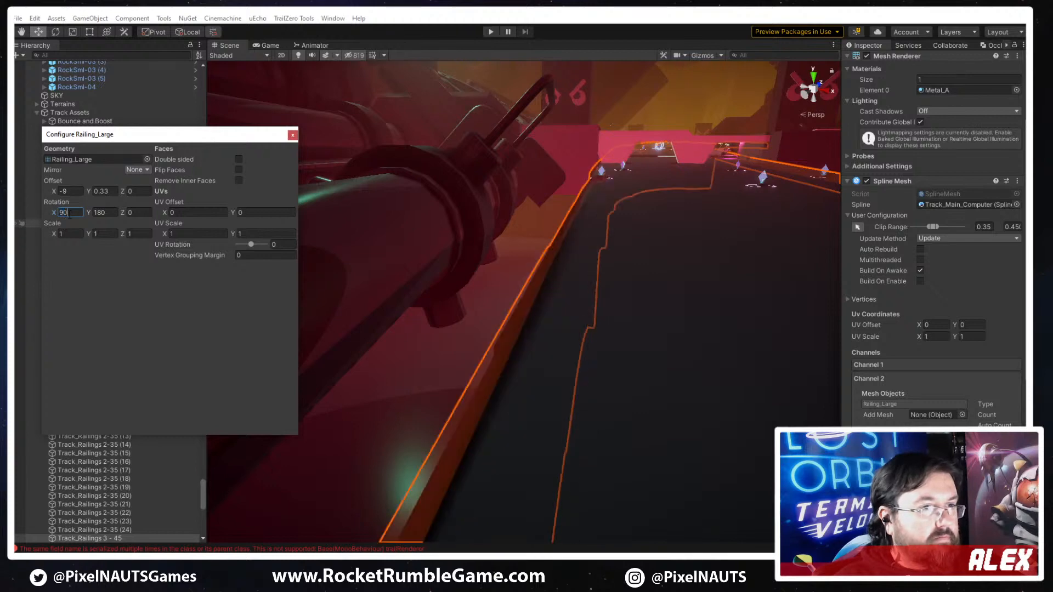
text(6)
key(Tab)
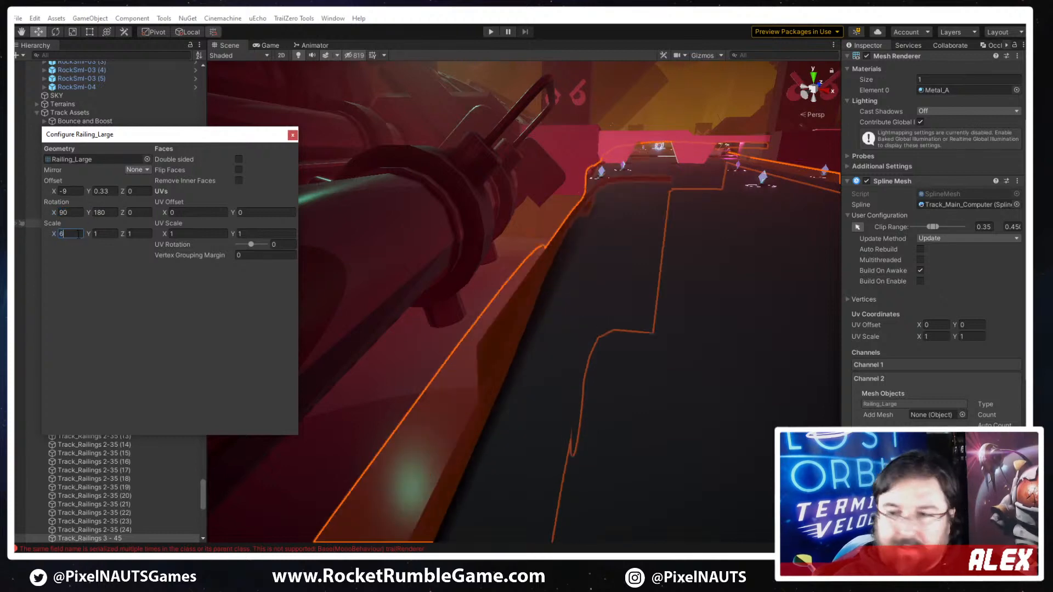
text(6)
key(Tab)
text(6)
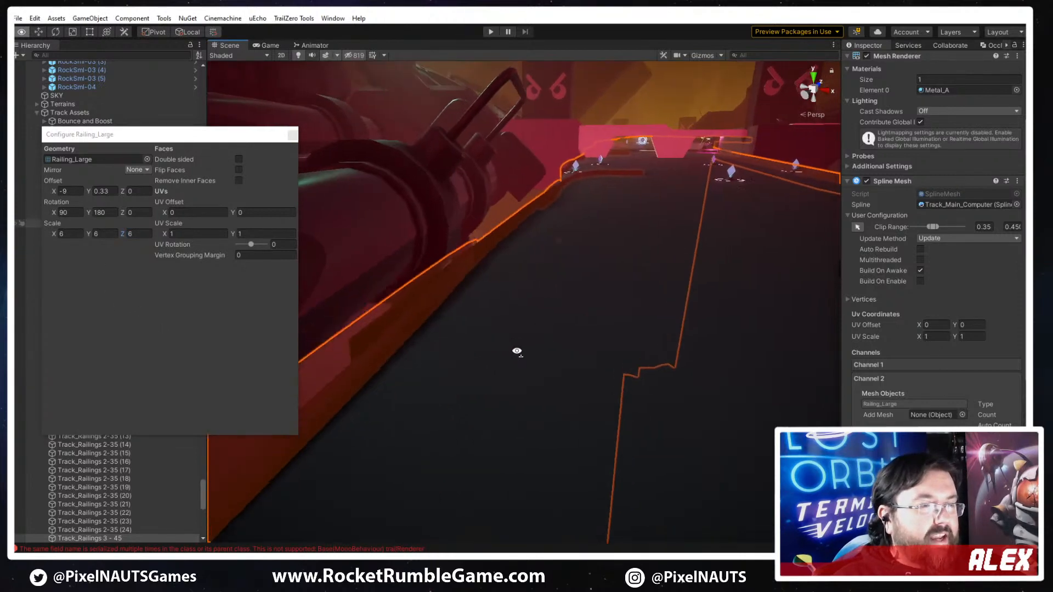
- Try Y rotations of 270, 0 and 90 on the Railing_Large mesh, and settle on X rotation -90 with Y rotation 0
click(94, 213)
drag(94, 211, 345, 203)
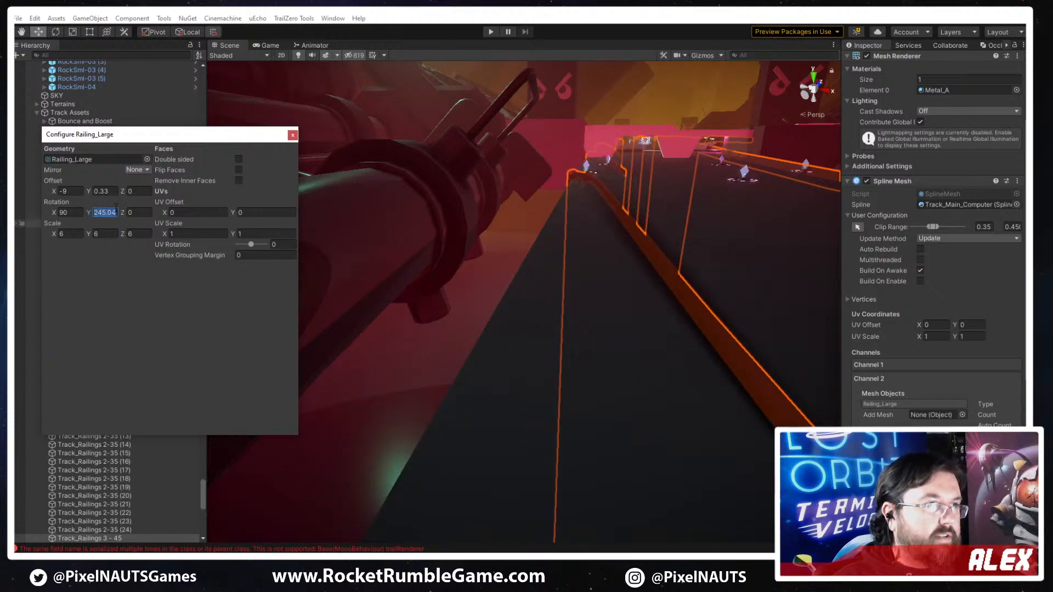
text(270)
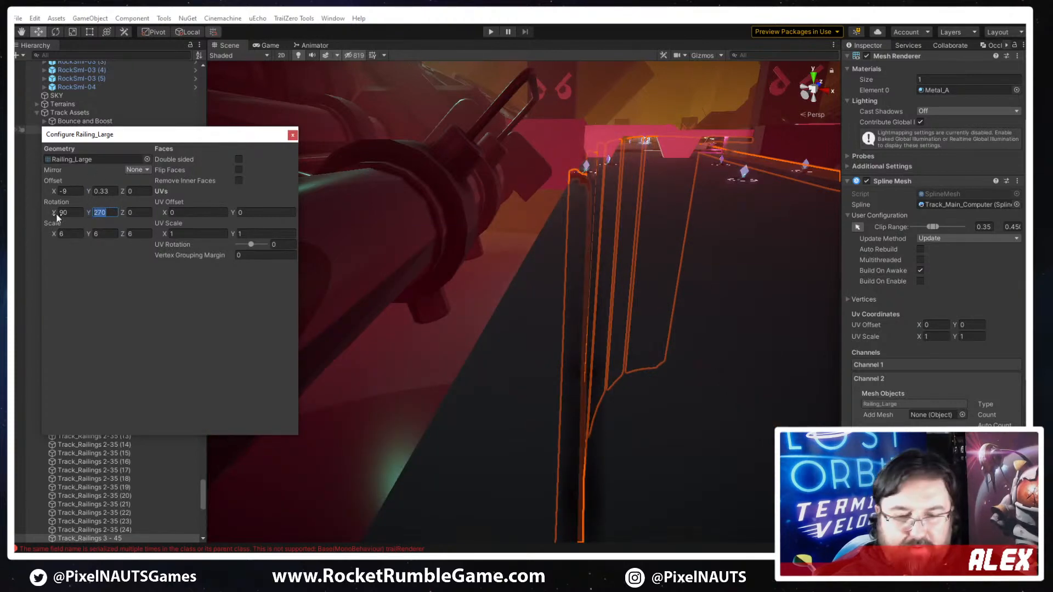
text(0)
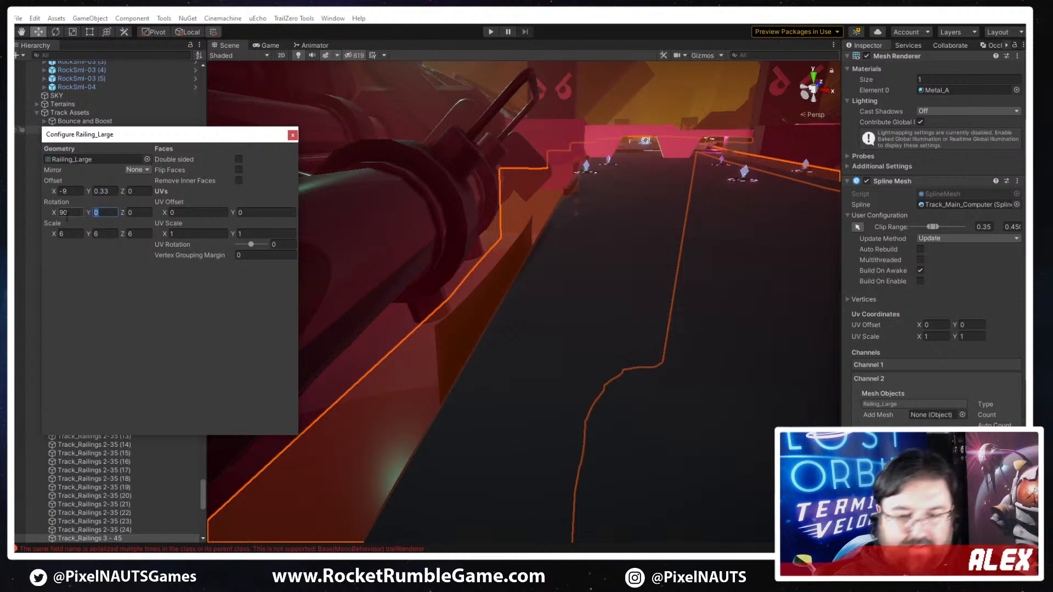
text(90)
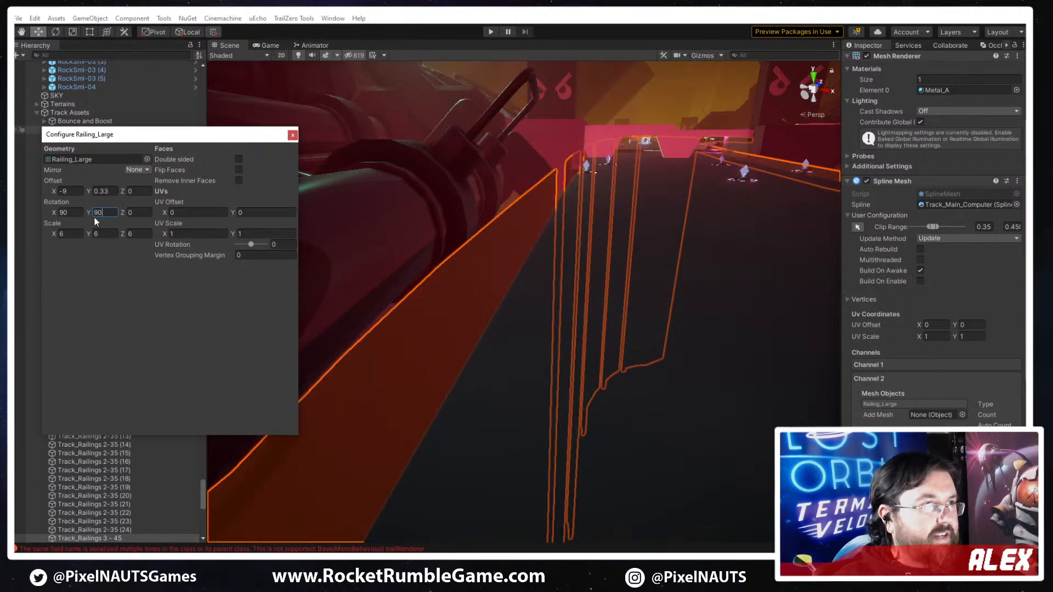
text(-90)
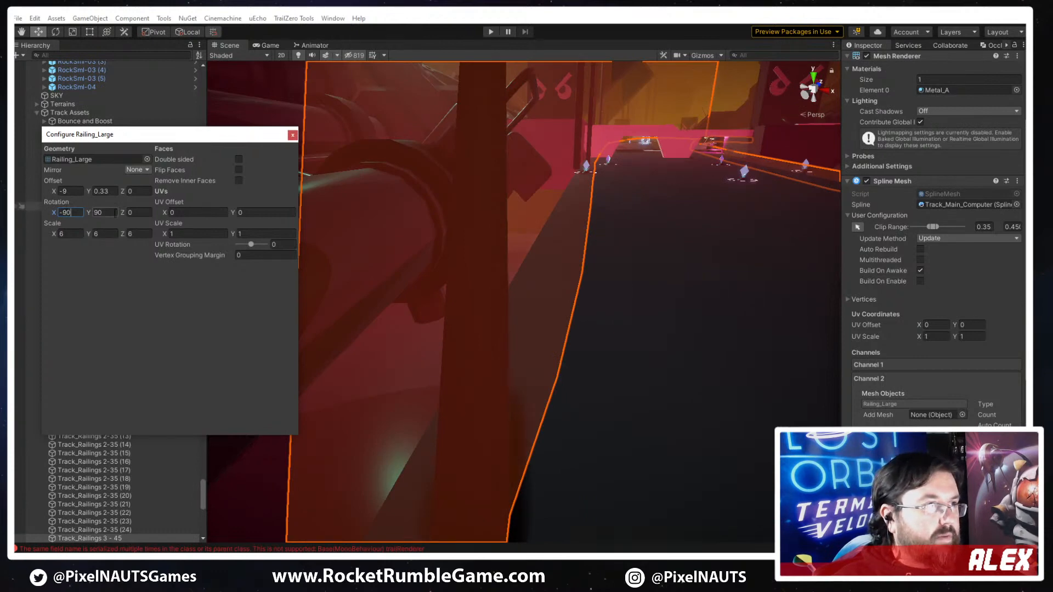
text(0)
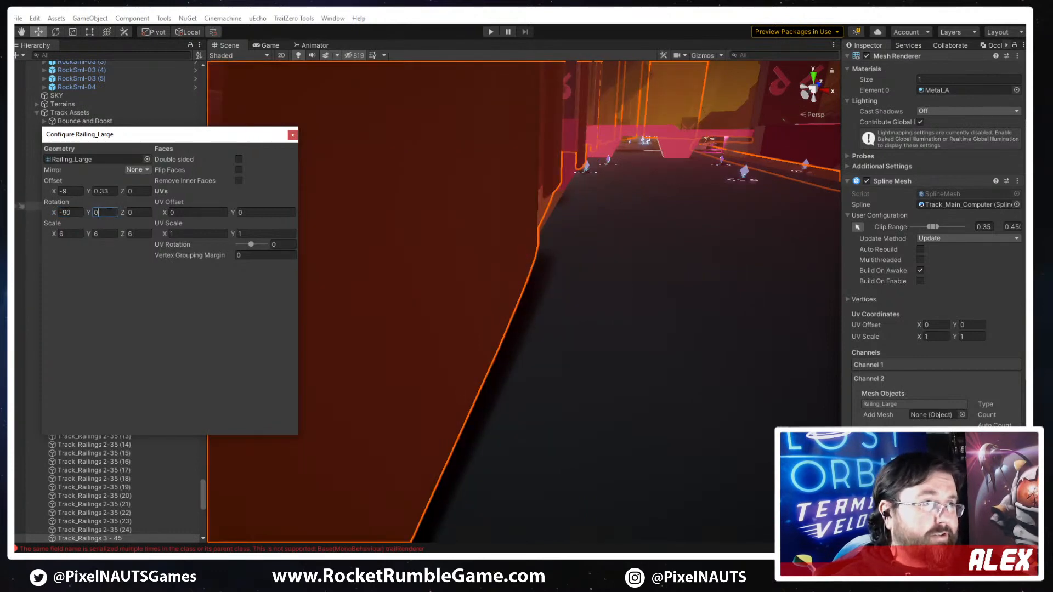
- Examine the PP_Railing_A mesh settings in both channels of Track_Railings 2-35
click(292, 299)
click(923, 367)
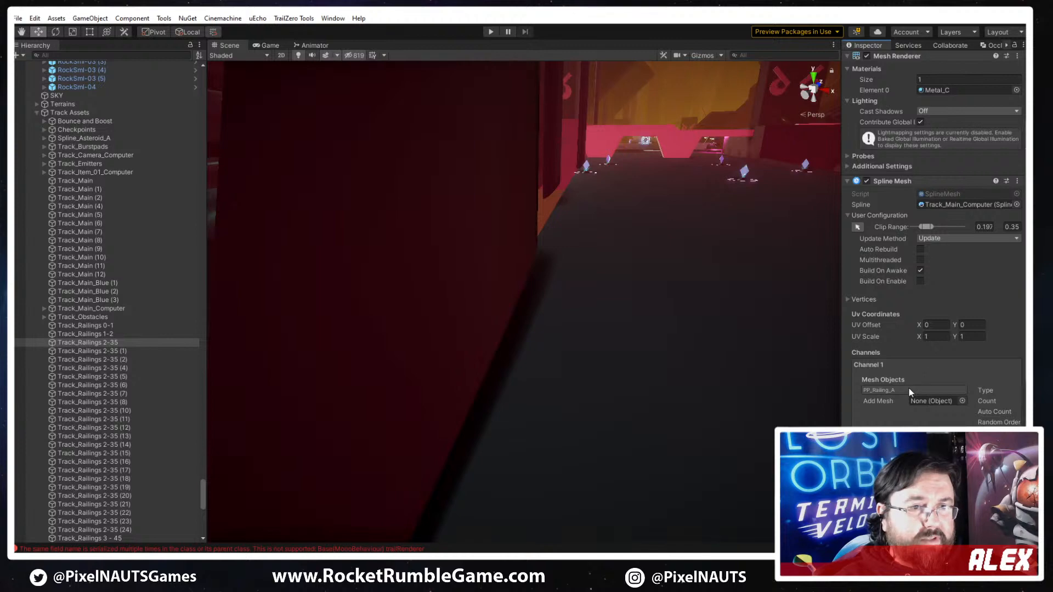
click(909, 389)
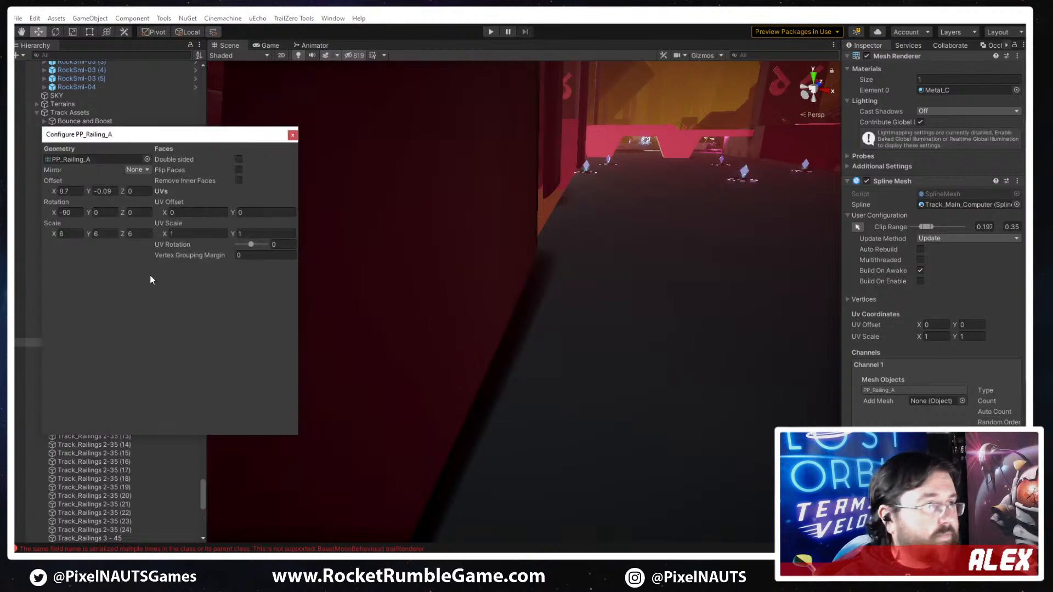
click(893, 366)
click(889, 379)
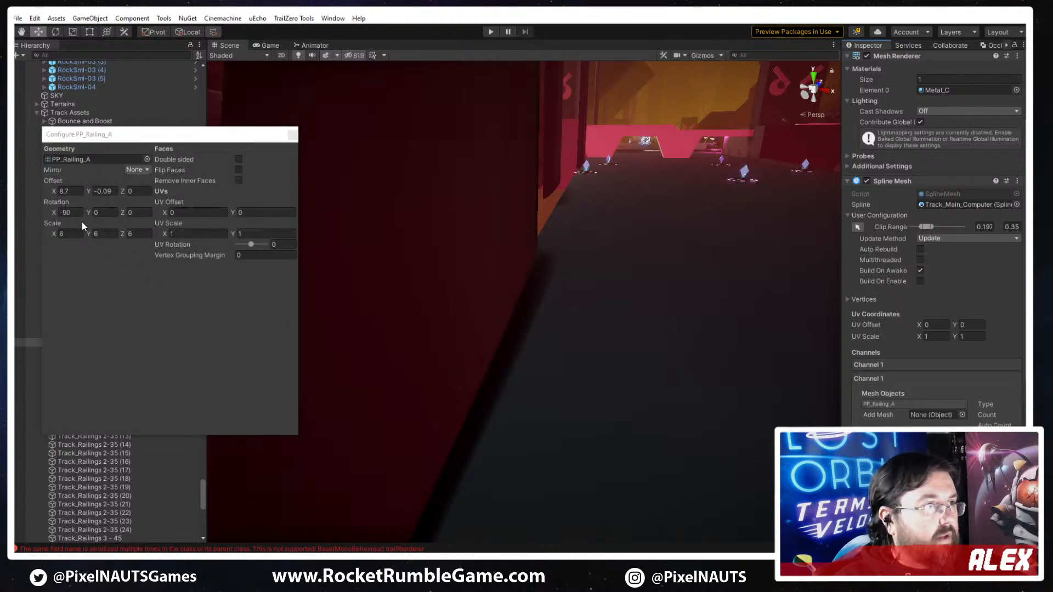
click(887, 404)
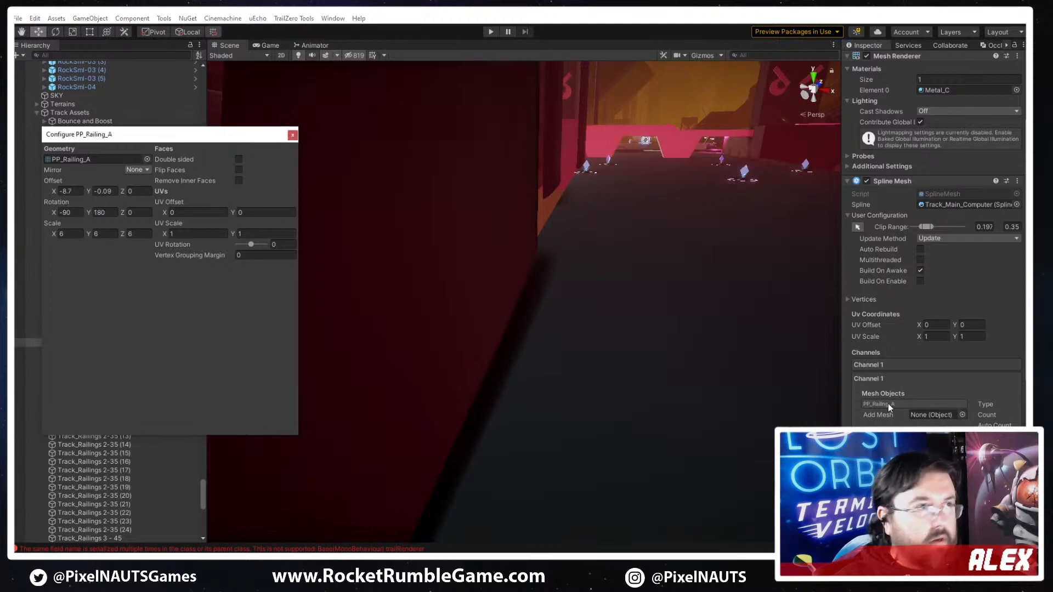
- Set the rotation of the second channel's PP_Railing_A mesh on Track_Railings 2-35 to X 90 and Y 0
click(101, 212)
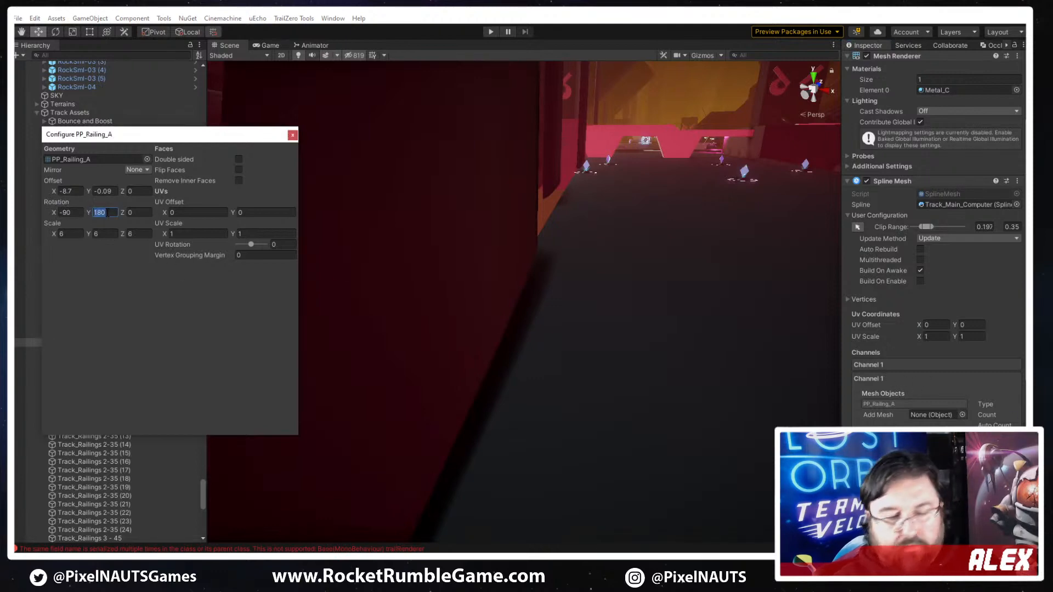
text(0)
click(65, 212)
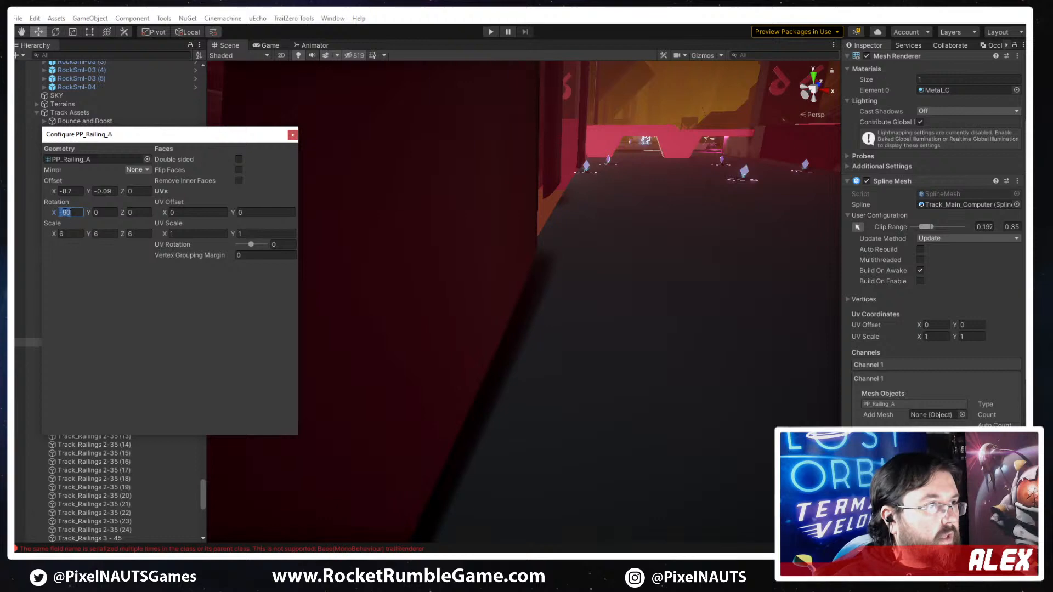
text(90)
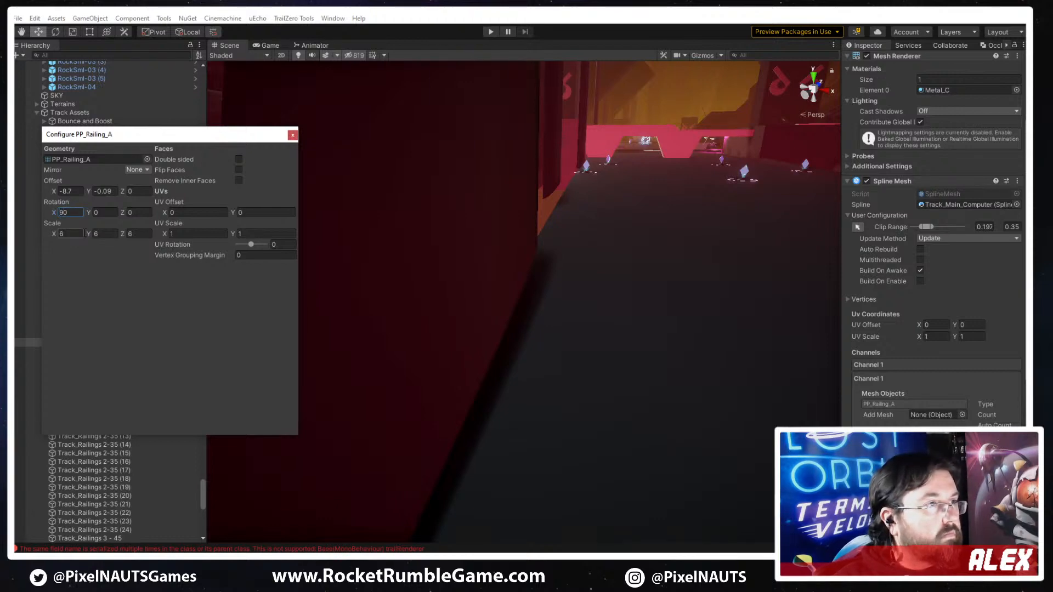
- Compare the first channel's PP_Railing_A configuration with the second channel's on Track_Railings 2-35
click(934, 363)
click(903, 390)
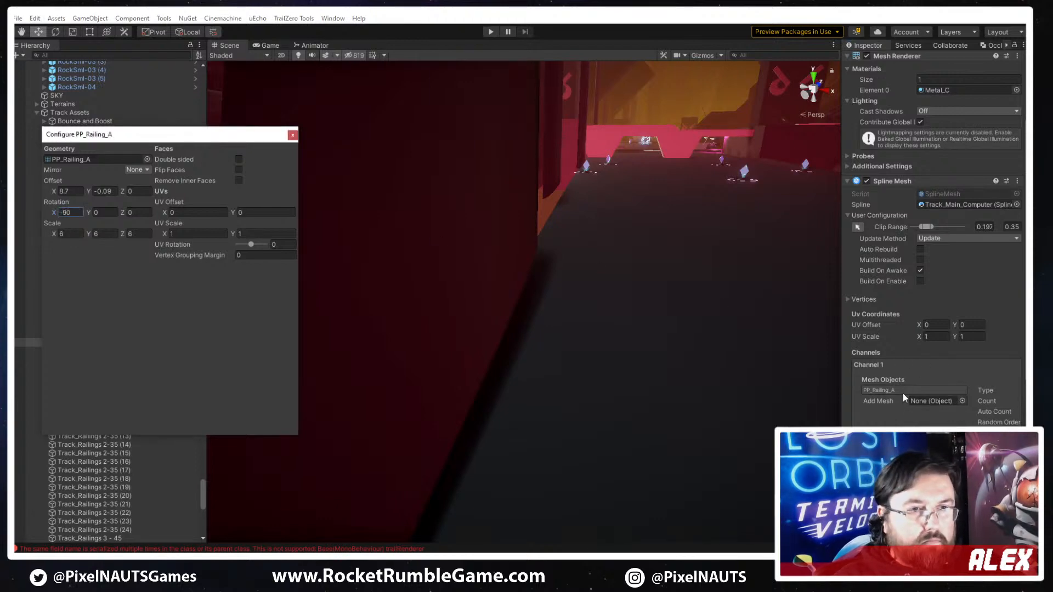
click(292, 135)
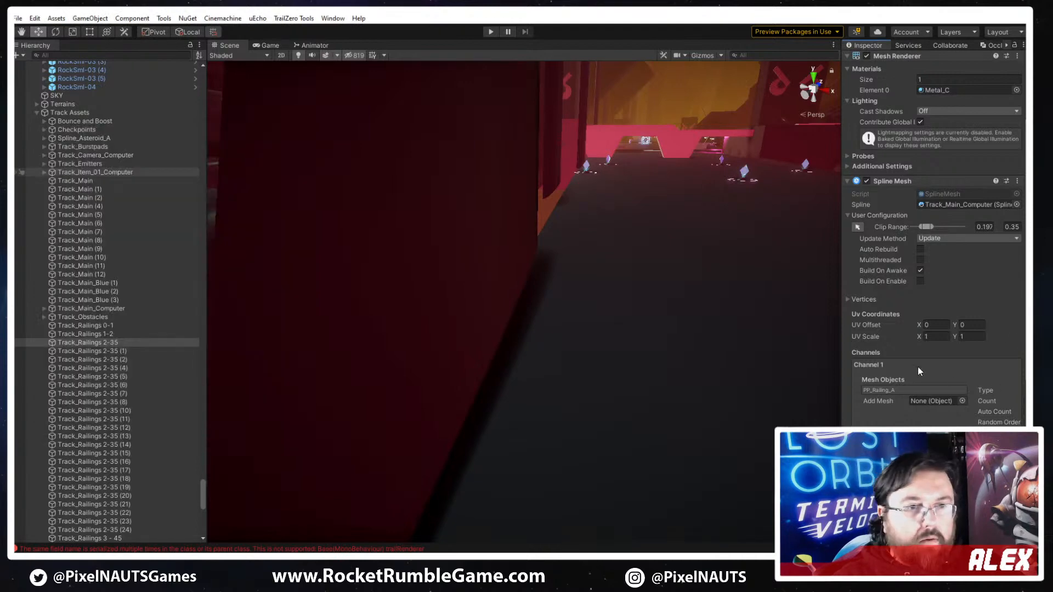
click(907, 389)
click(906, 404)
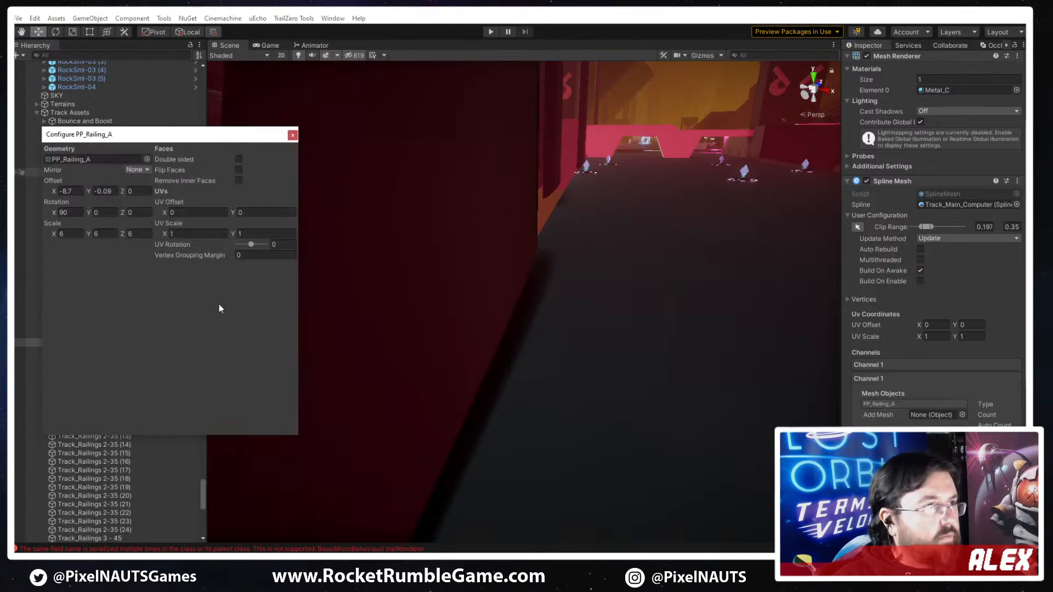
- Set the Y offset of the second channel's PP_Railing_A mesh on Track_Railings 2-35 to -1
click(95, 214)
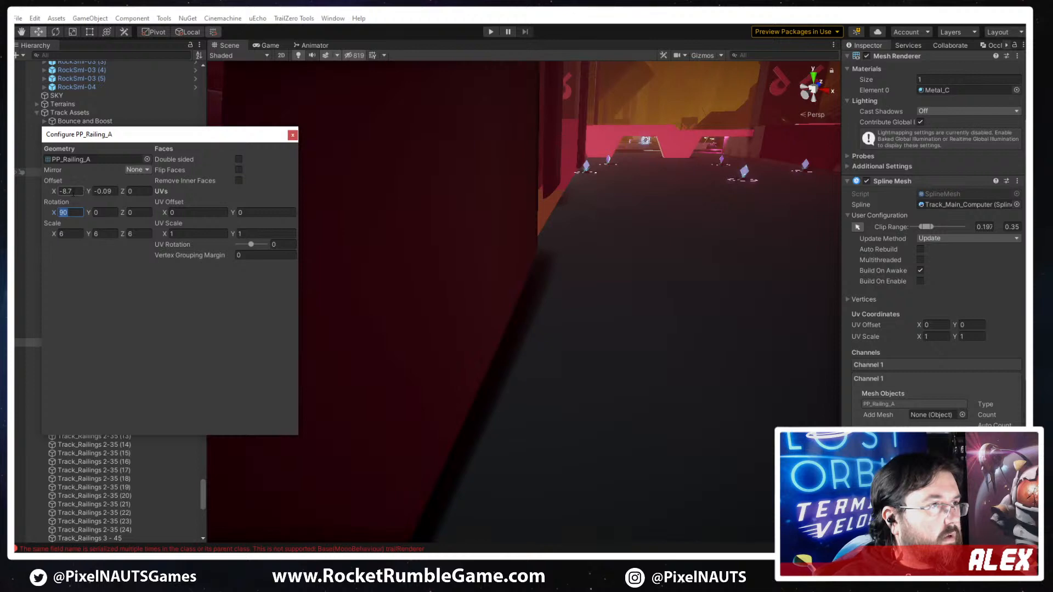
click(96, 190)
text(-1)
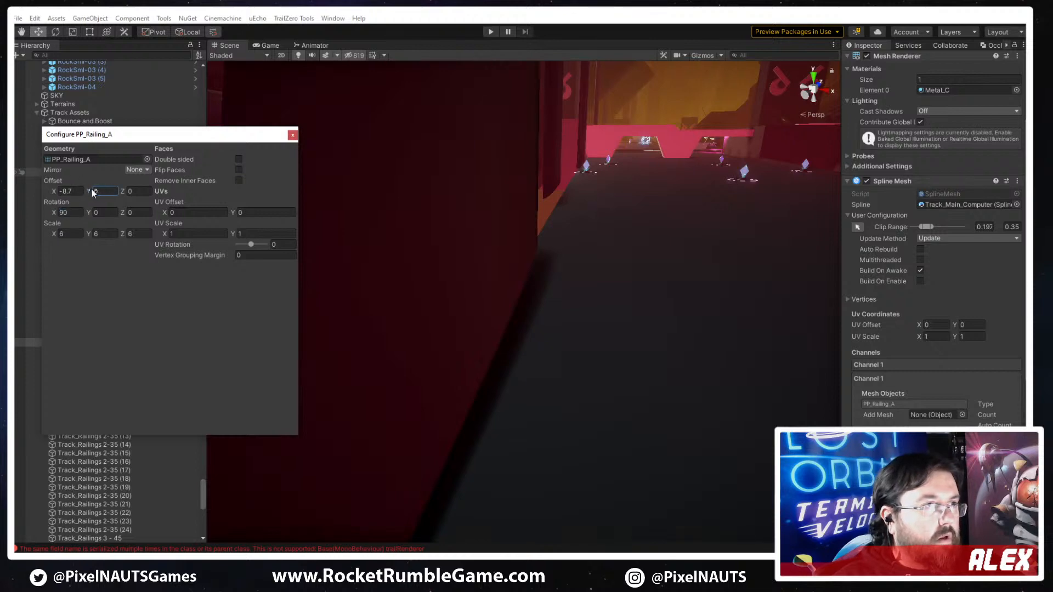
click(293, 134)
- Examine the mesh settings in both channels of Track_Railings 3 - 45
click(545, 260)
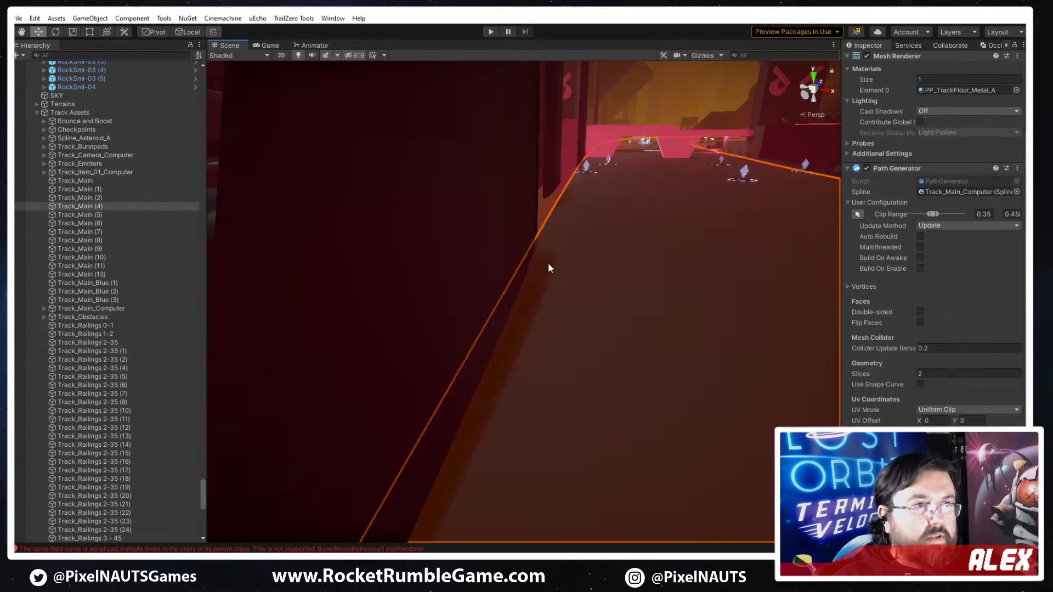
click(528, 266)
right_drag(607, 340, 639, 333)
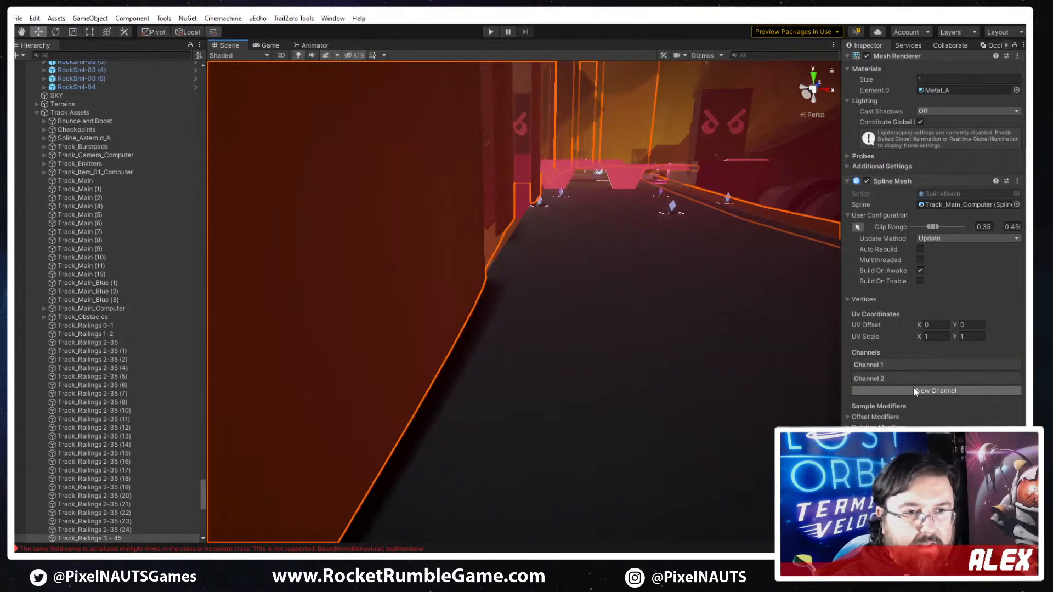
click(900, 362)
click(894, 390)
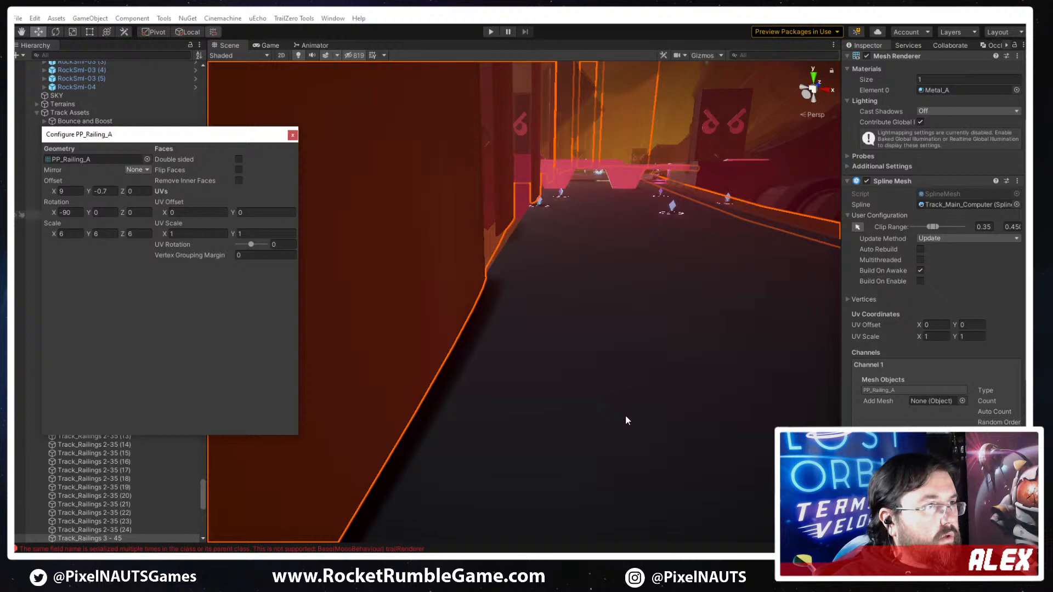
click(895, 367)
click(888, 381)
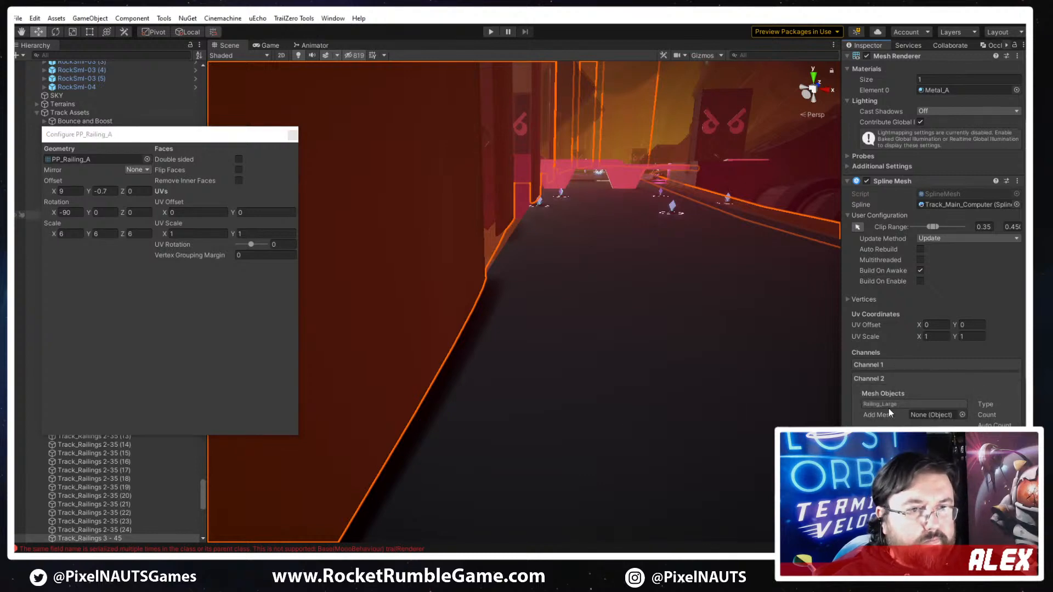
click(887, 404)
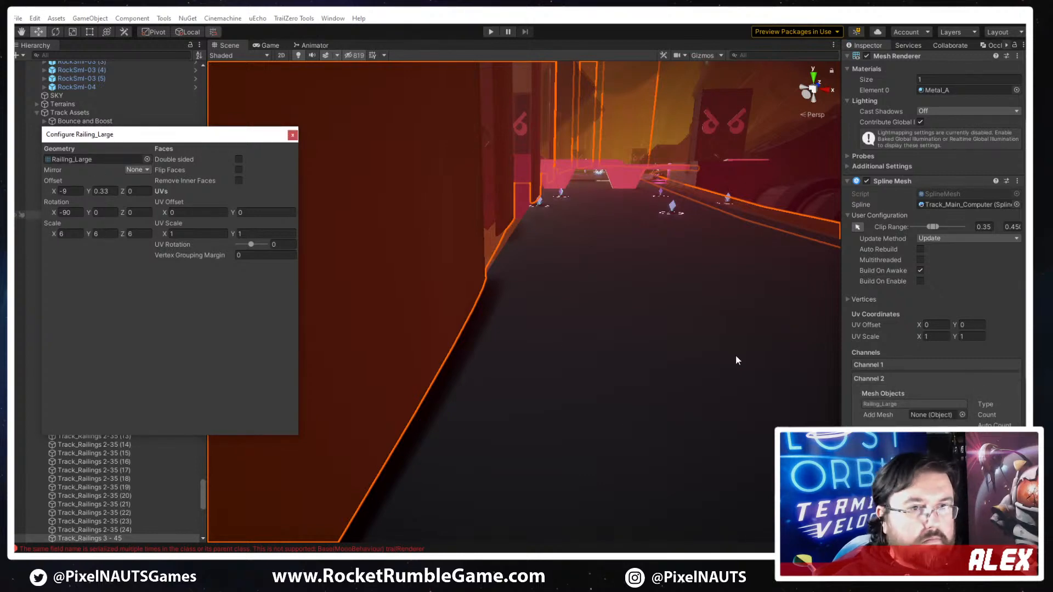
click(293, 136)
- Set the Y offset of the first channel's PP_Railing_A mesh on Track_Railings 3 - 45 to -0.56
right_drag(627, 386, 602, 396)
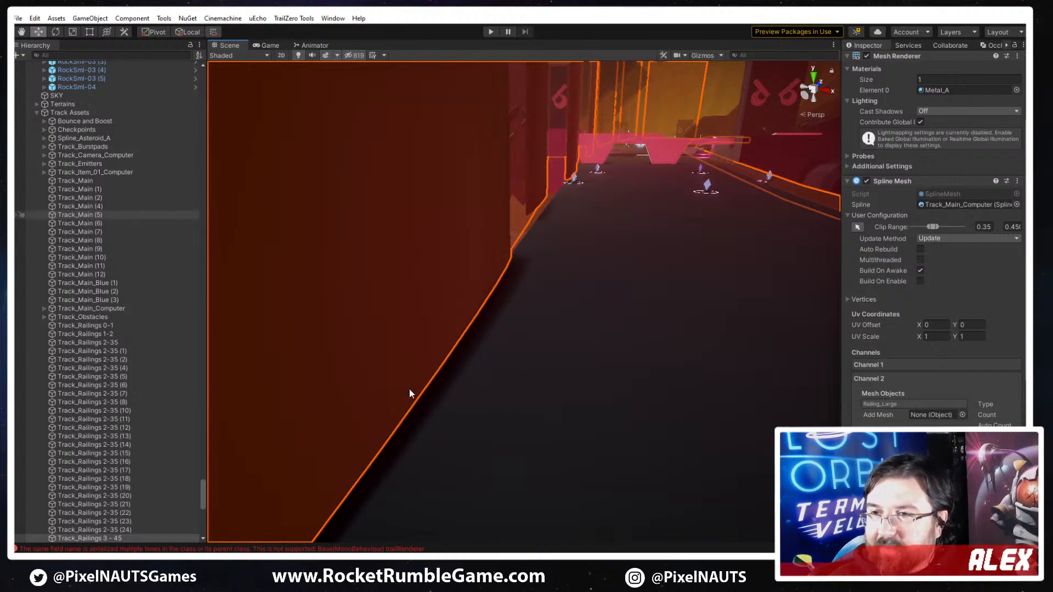
right_drag(492, 373, 433, 353)
click(907, 367)
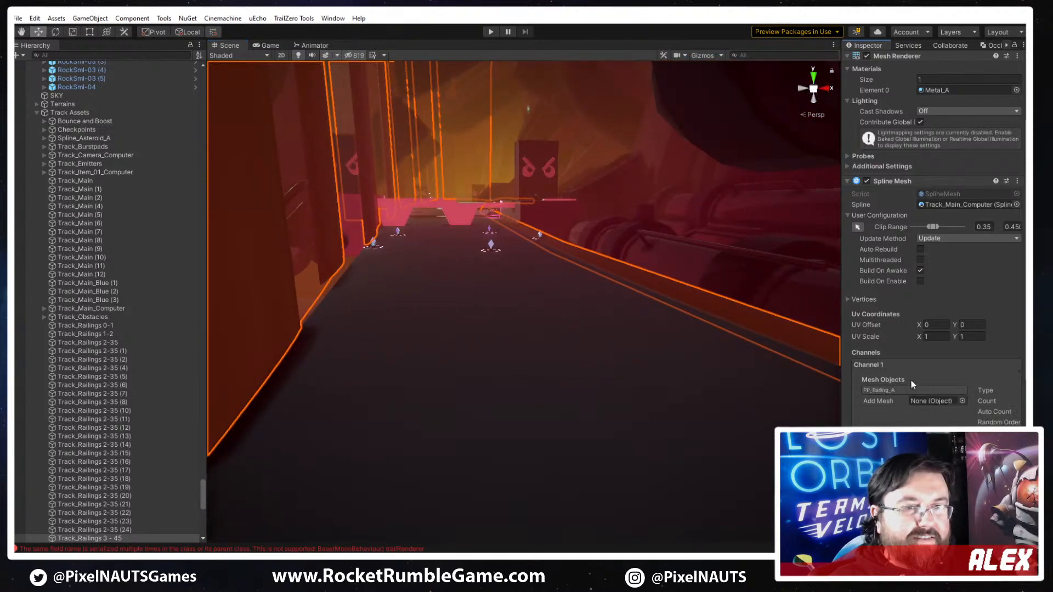
double_click(902, 389)
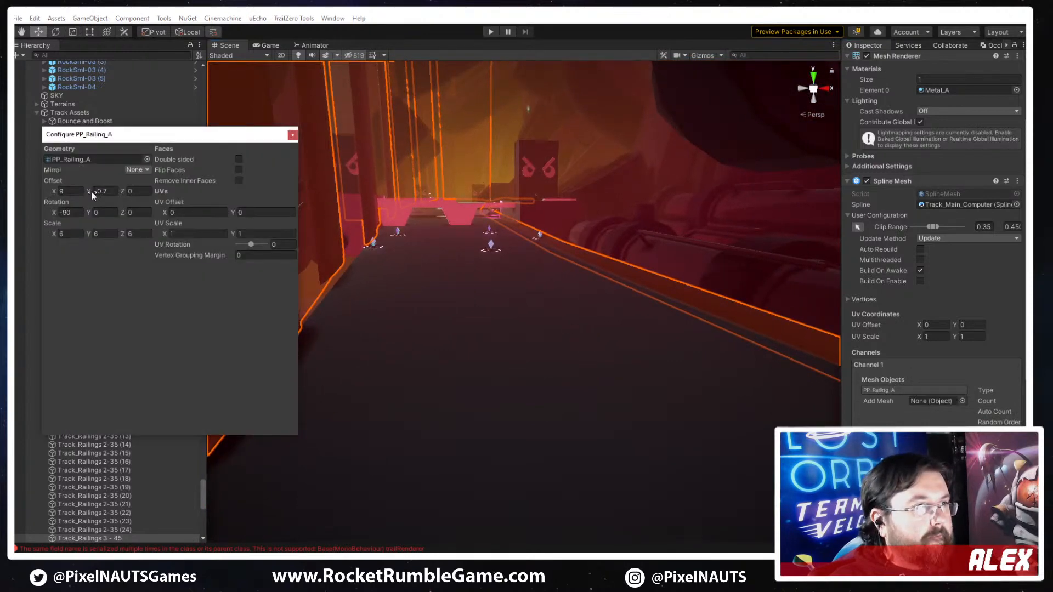
mouse_move(92, 195)
mouse_down()
mouse_move(82, 191)
mouse_move(94, 185)
mouse_up()
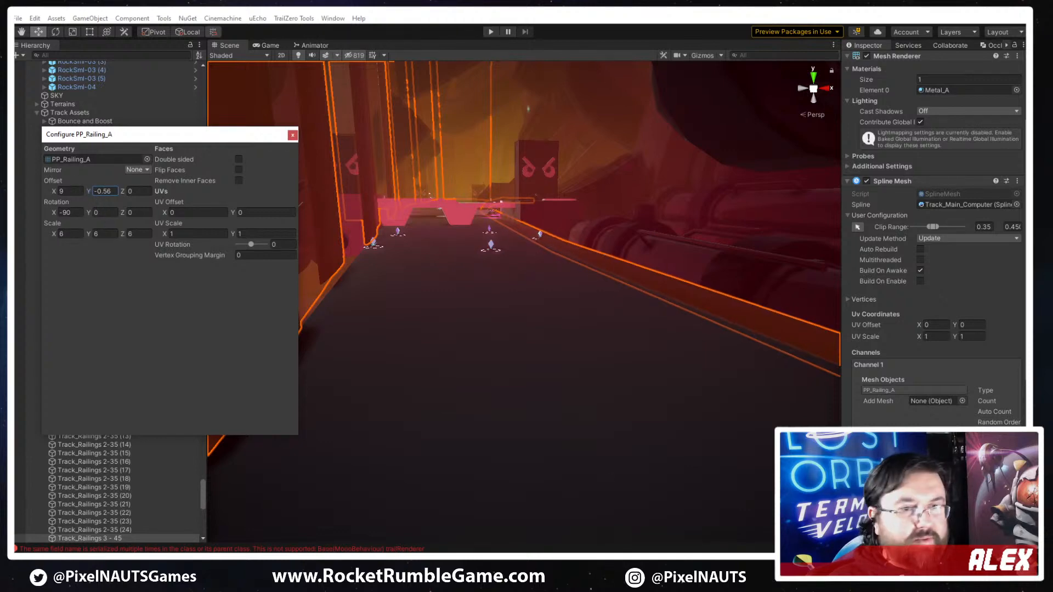
- Try an X rotation of 270 and other freely adjusted angles on the second channel's Railing_Large mesh of Track_Railings 3 - 45
click(900, 364)
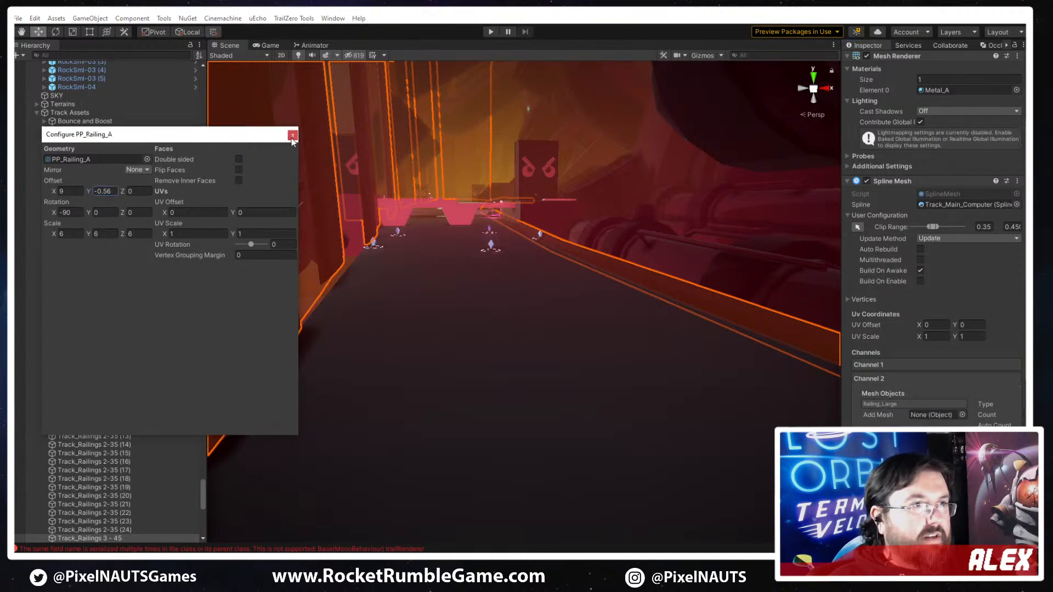
click(898, 404)
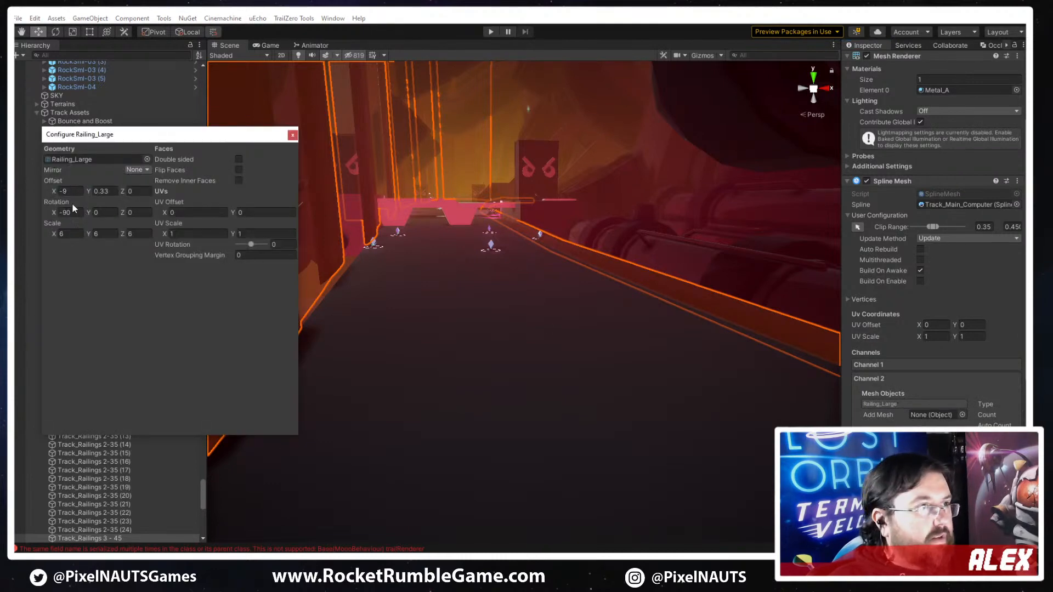
right_drag(573, 325, 458, 308)
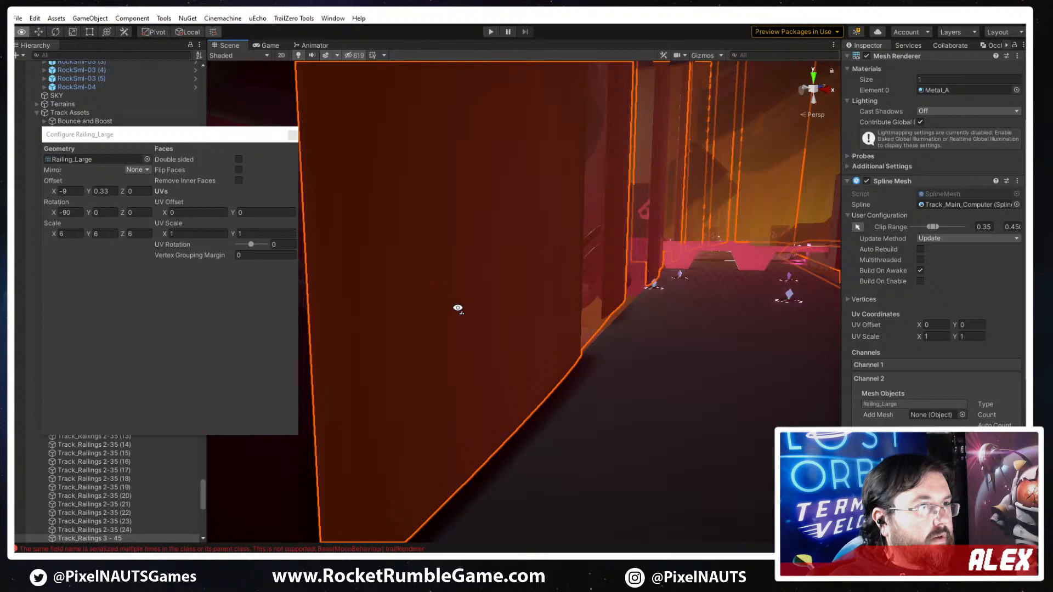
click(80, 213)
text(270)
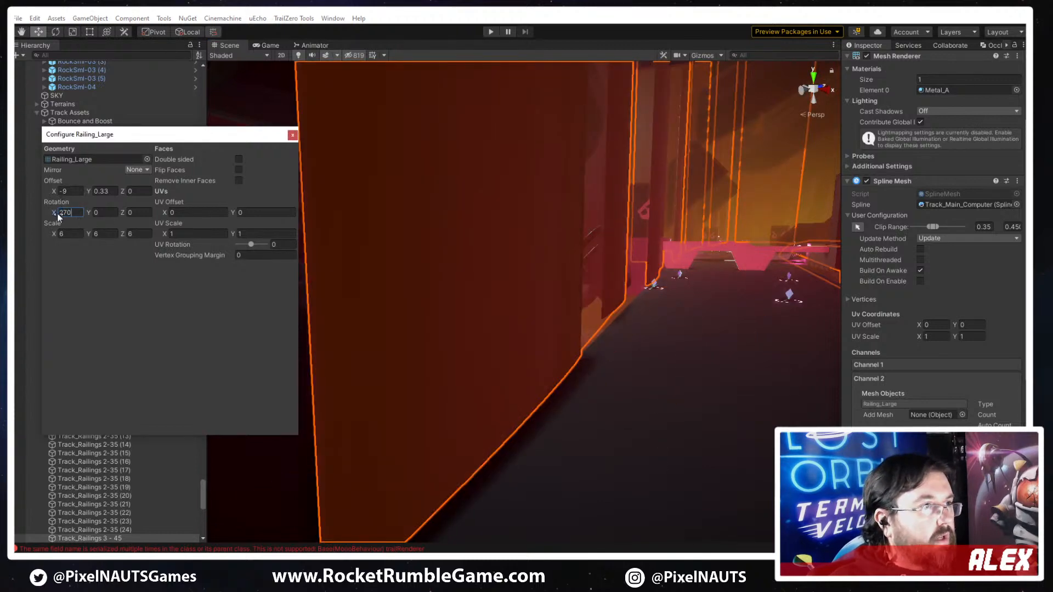
drag(50, 212, 646, 293)
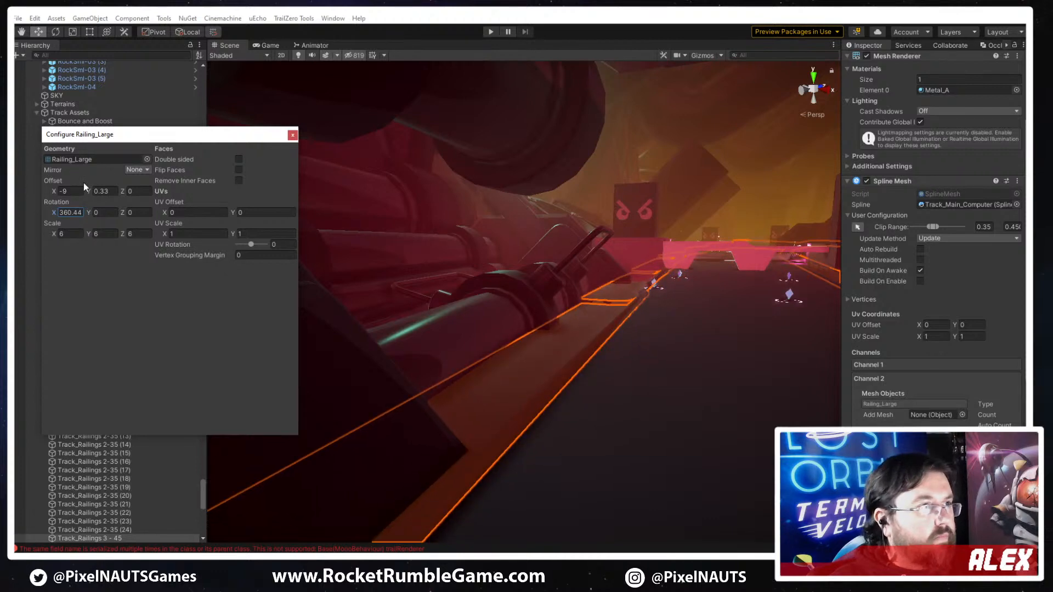
drag(83, 185, 153, 157)
- Replace the second channel's Railing_Large mesh with PP_Railing_A and reselect Track_Railings 3 - 45
click(146, 159)
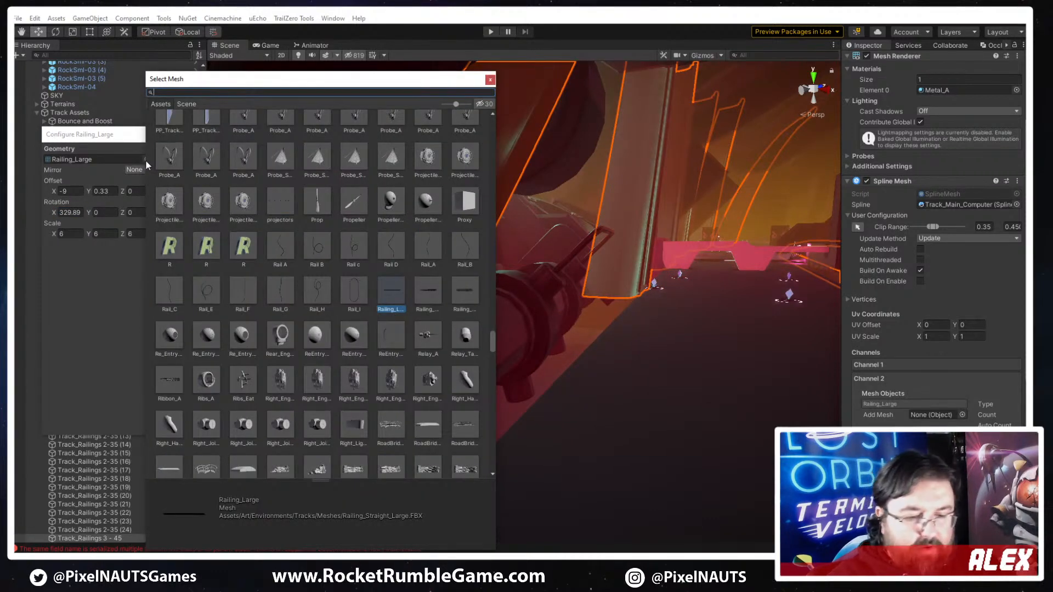
text(pp ra)
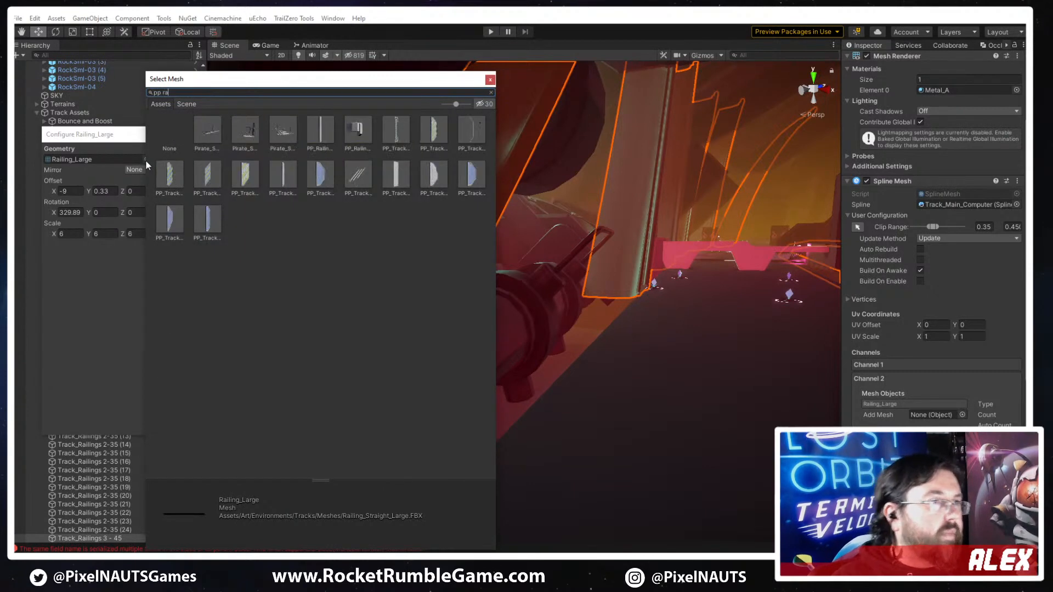
double_click(320, 129)
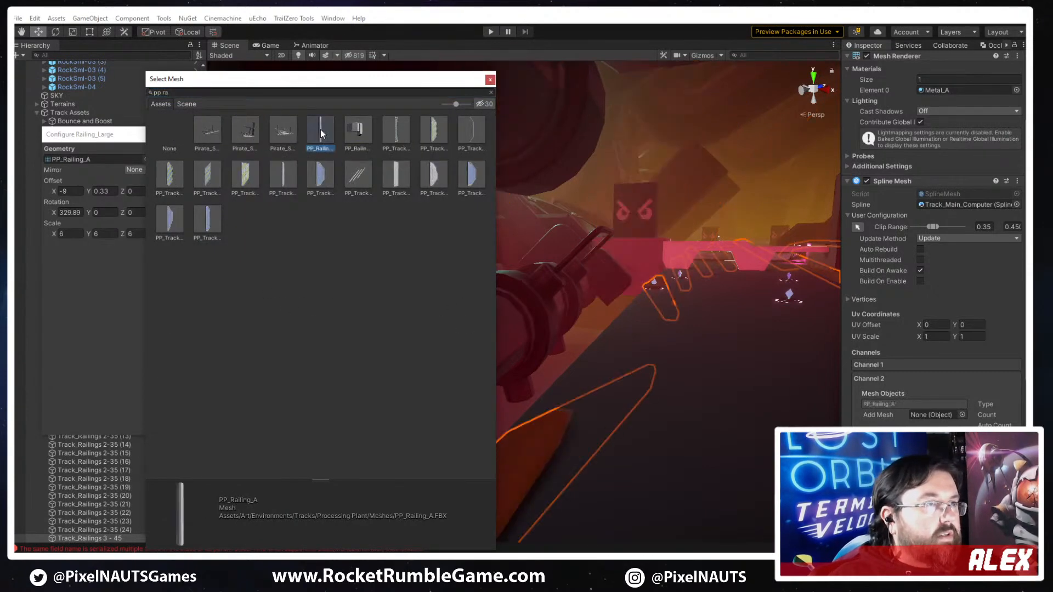
click(320, 129)
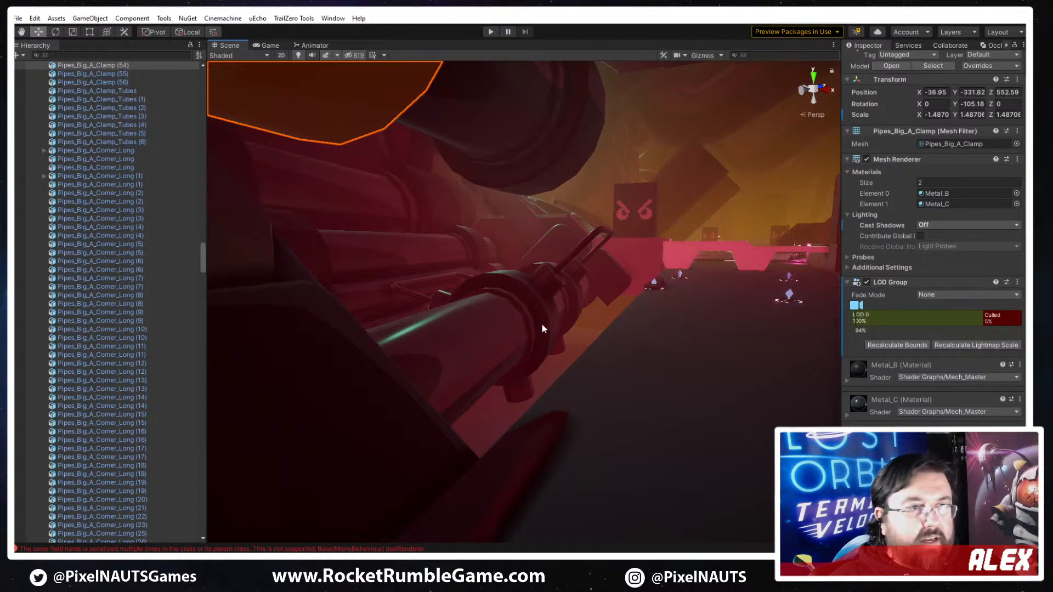
click(565, 444)
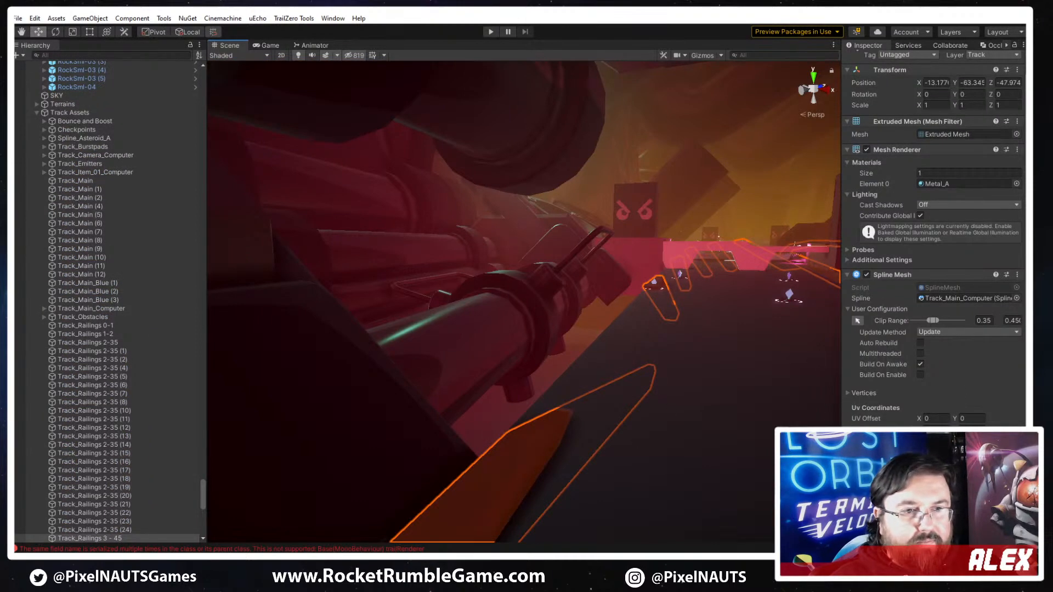
- Try different rotations on the second channel's PP_Railing_A mesh of Track_Railings 3 - 45, and settle on X -90 and Y 180
click(899, 493)
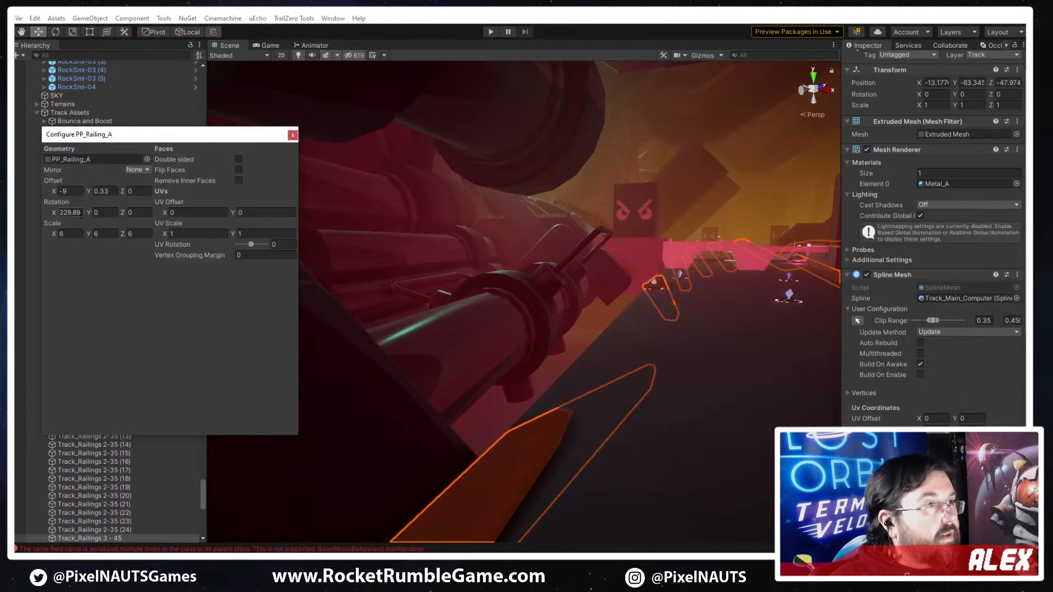
text(90)
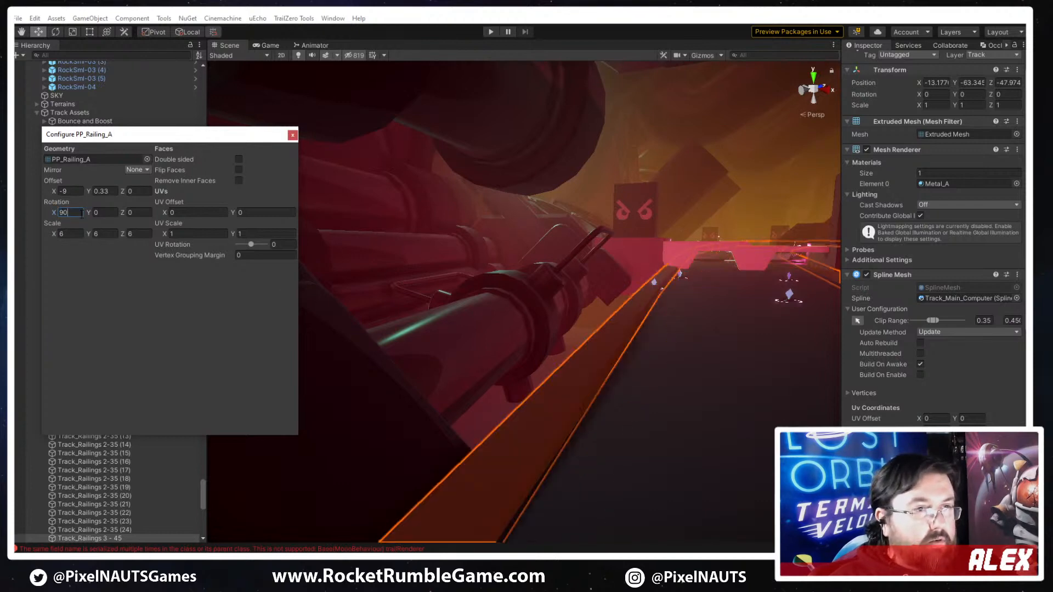
click(52, 213)
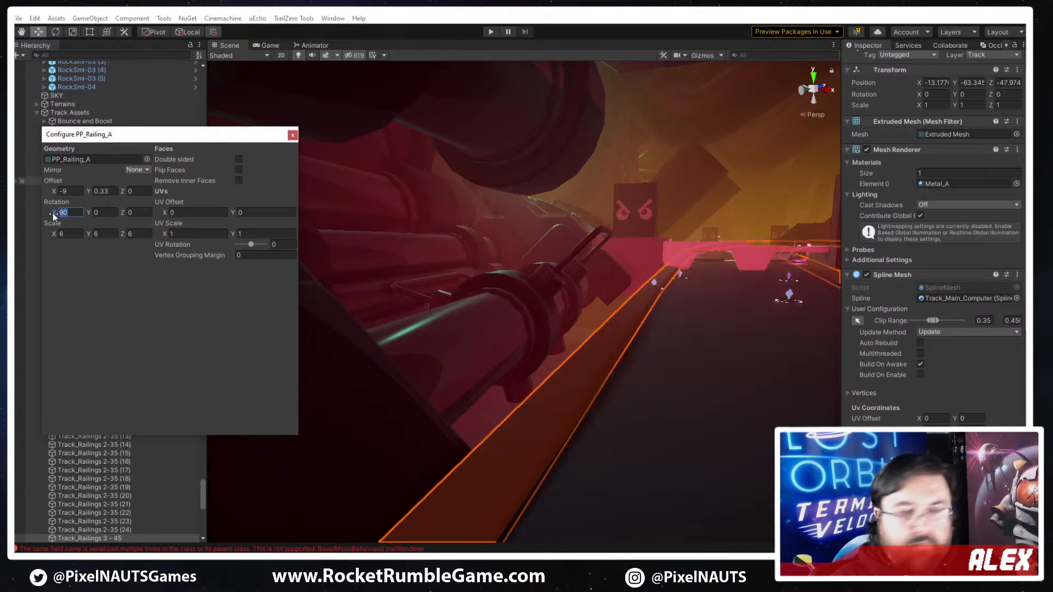
text(-90)
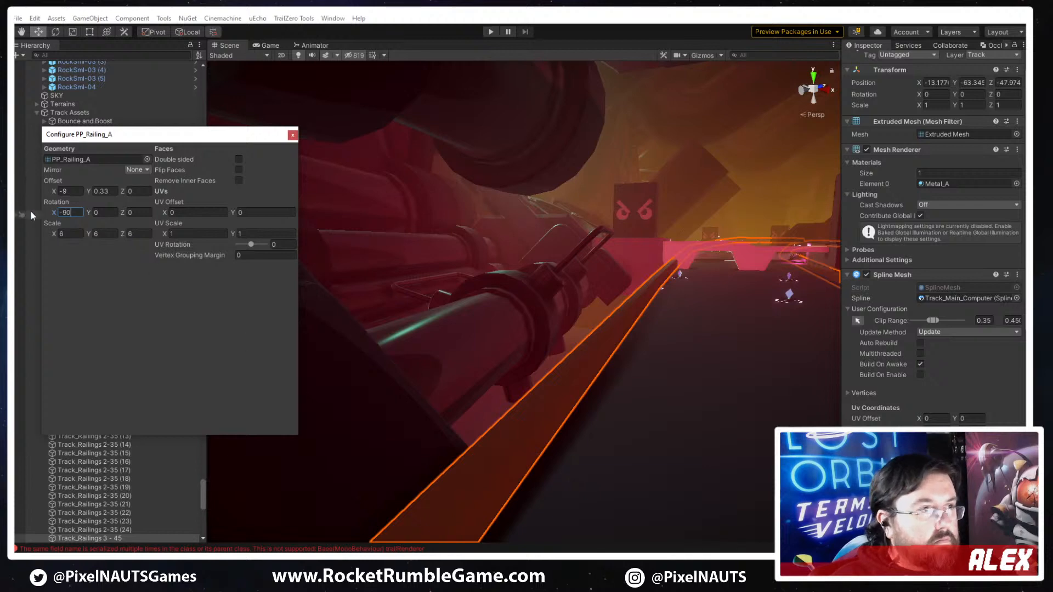
click(112, 213)
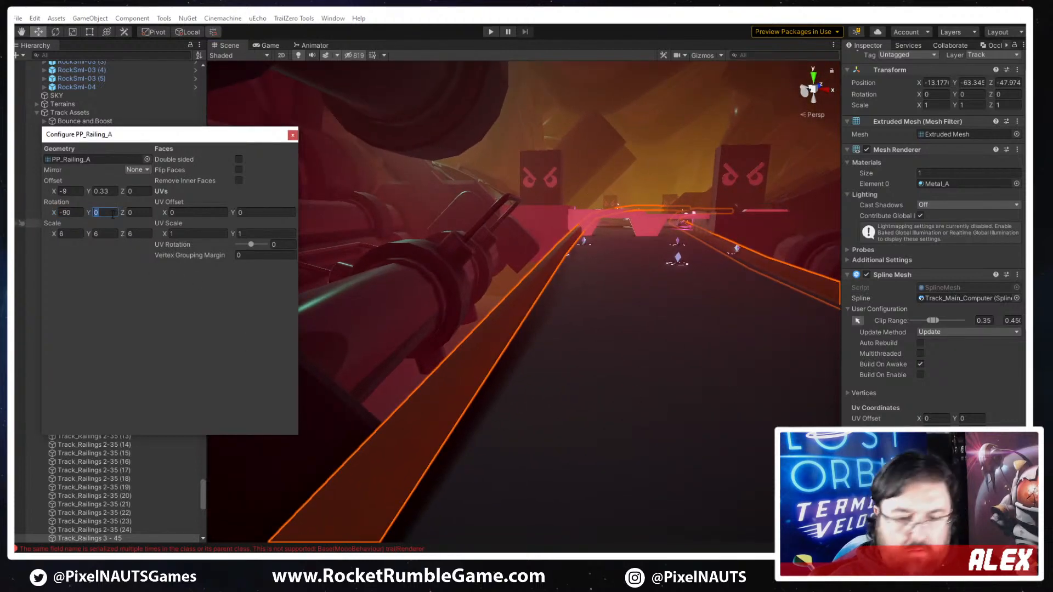
text(180)
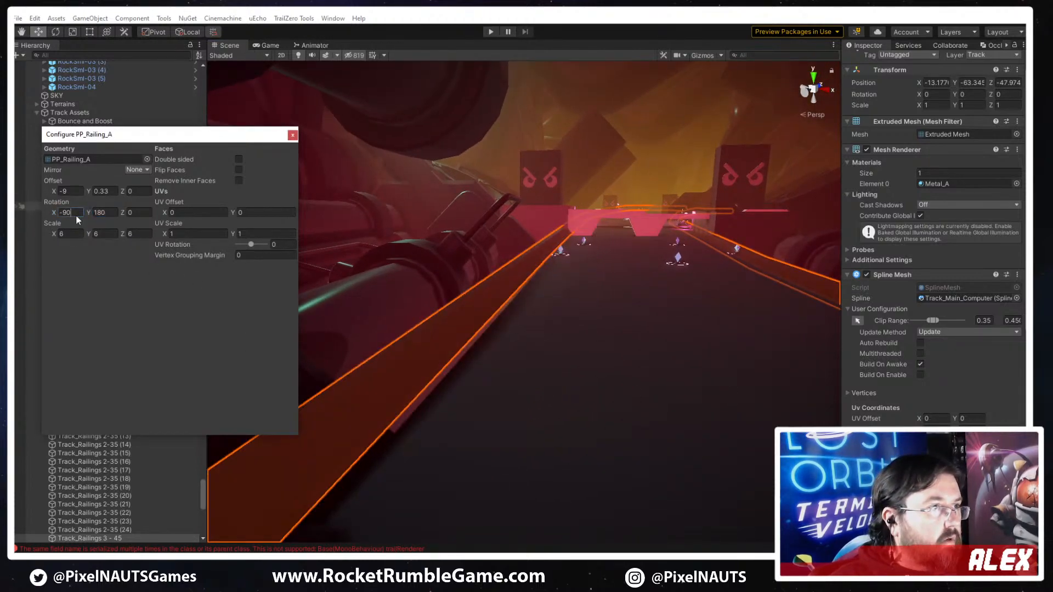
text(90)
right_drag(403, 322, 460, 347)
click(63, 213)
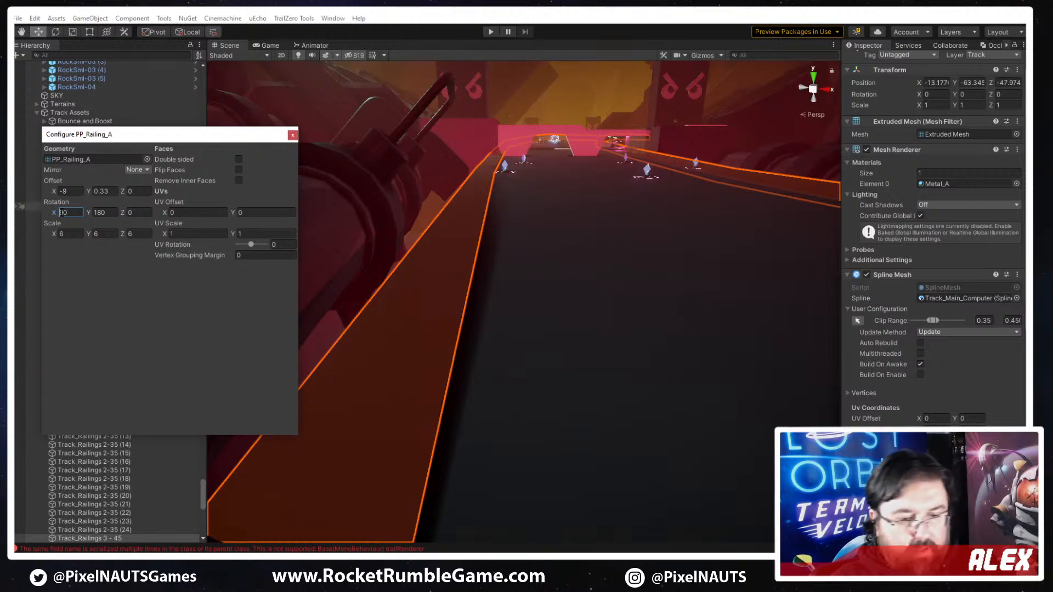
text(-)
- Set the Y offset of the second channel's PP_Railing_A mesh on Track_Railings 3 - 45 to 0
click(87, 193)
text(0)
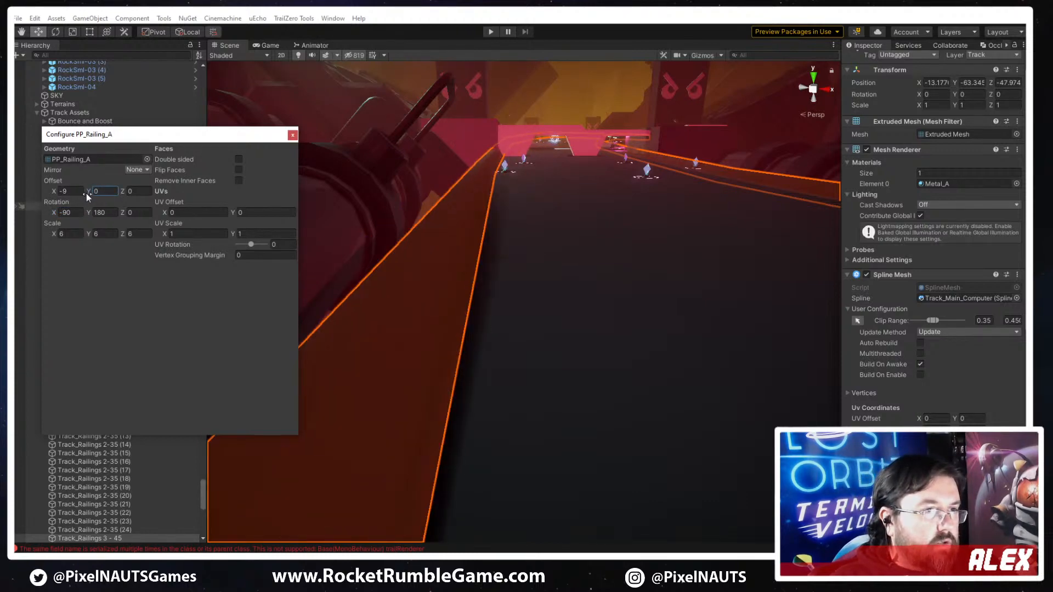
click(528, 286)
right_drag(508, 228, 533, 237)
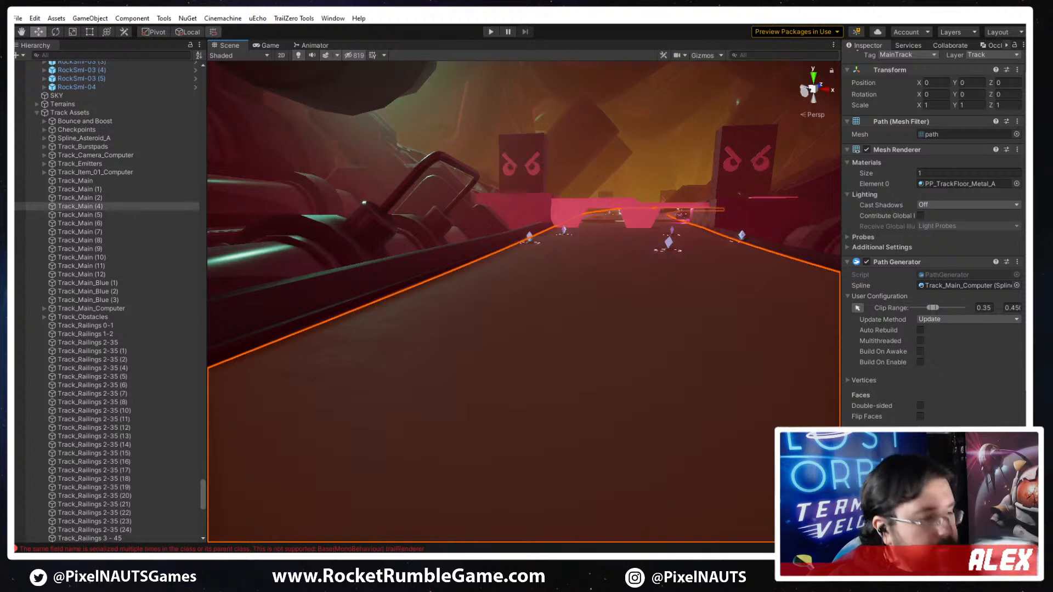
- Select Track_Break (5) at the track seam and increase its height scale through the Spline Positioner's motion settings
right_drag(653, 308, 566, 502)
key(w)
right_drag(607, 486, 617, 364)
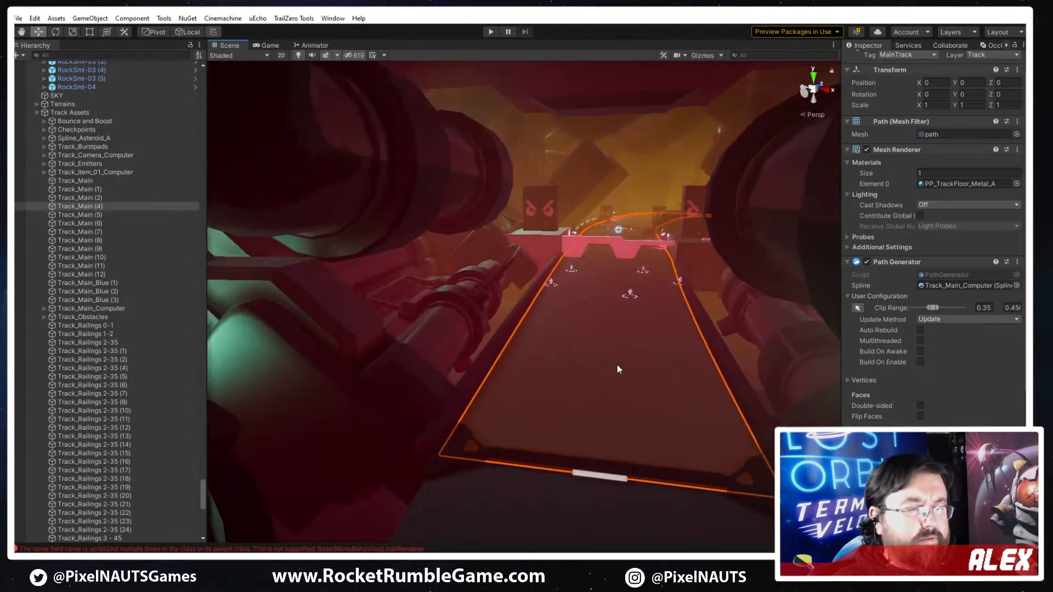
click(509, 433)
right_drag(508, 433, 534, 282)
click(540, 374)
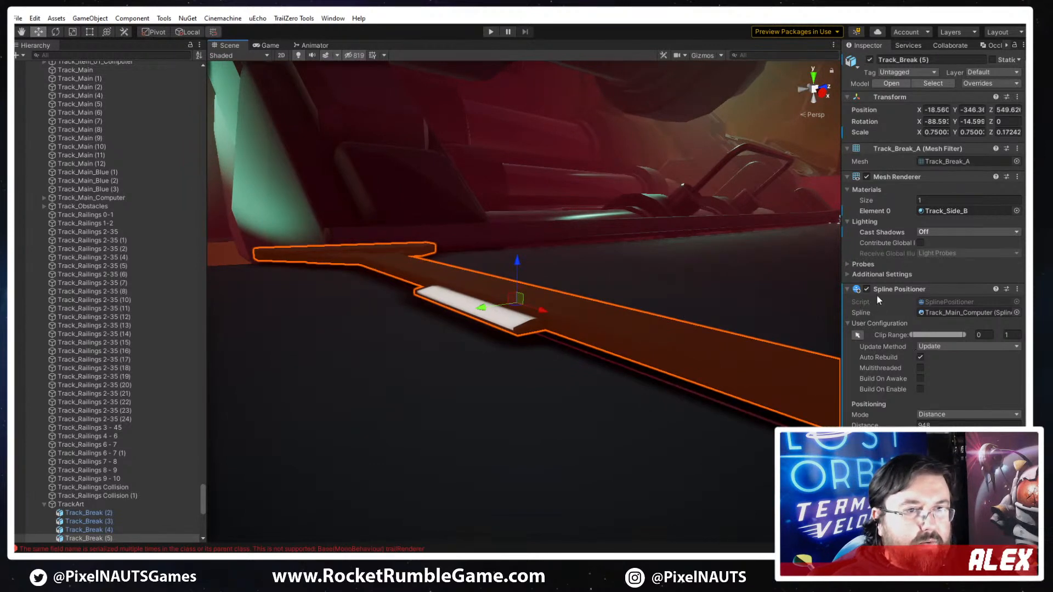
scroll(892, 394, down, 3)
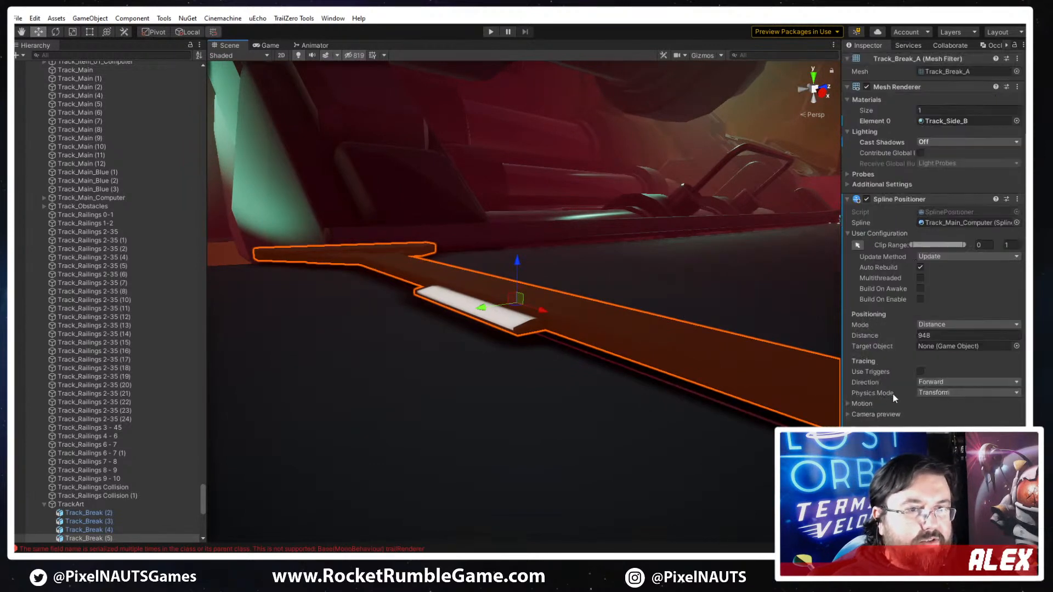
click(848, 404)
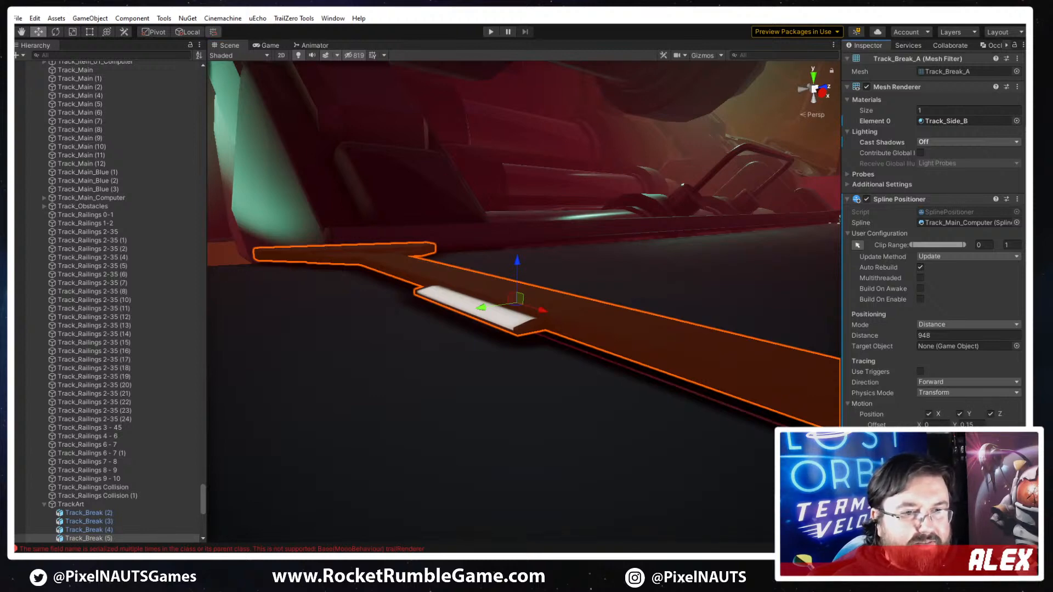
text(5)
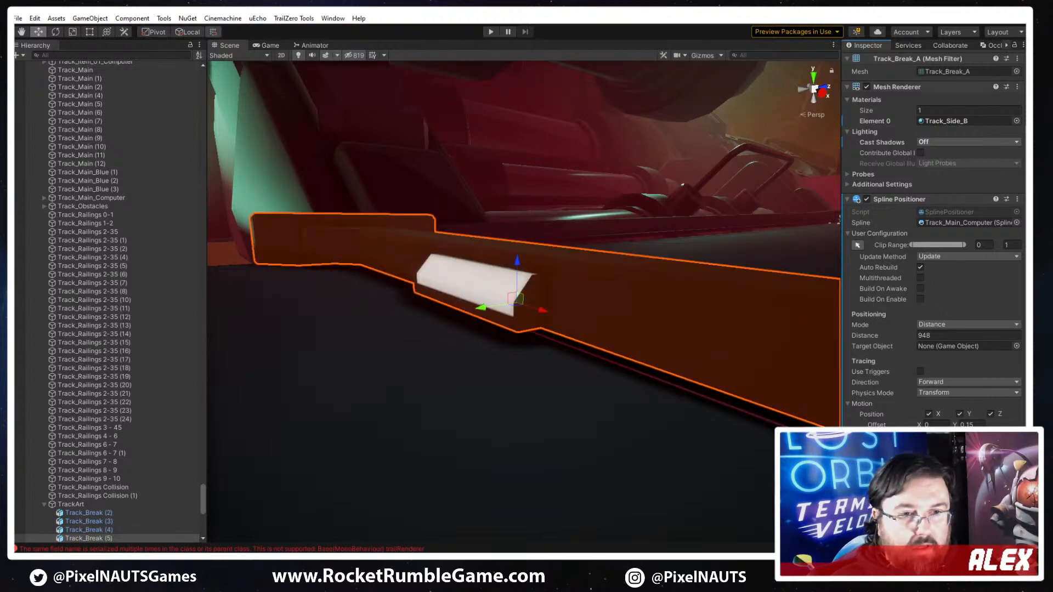
- Reduce the height scale of Track_Break (5) in its motion settings and lower its Y offset to -0.15
key(BackSpace)
text(4)
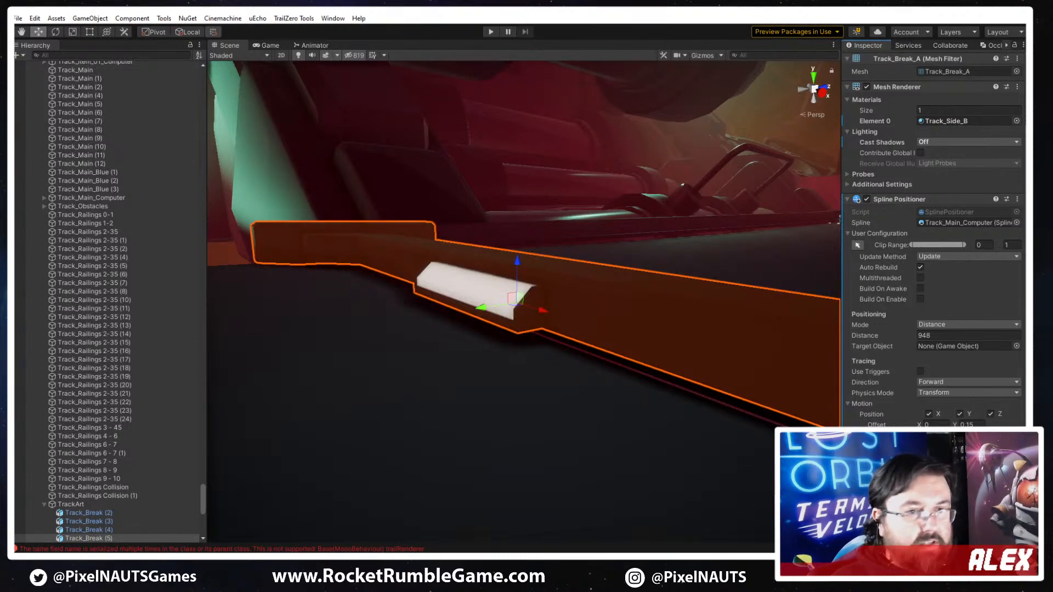
drag(955, 425, 954, 428)
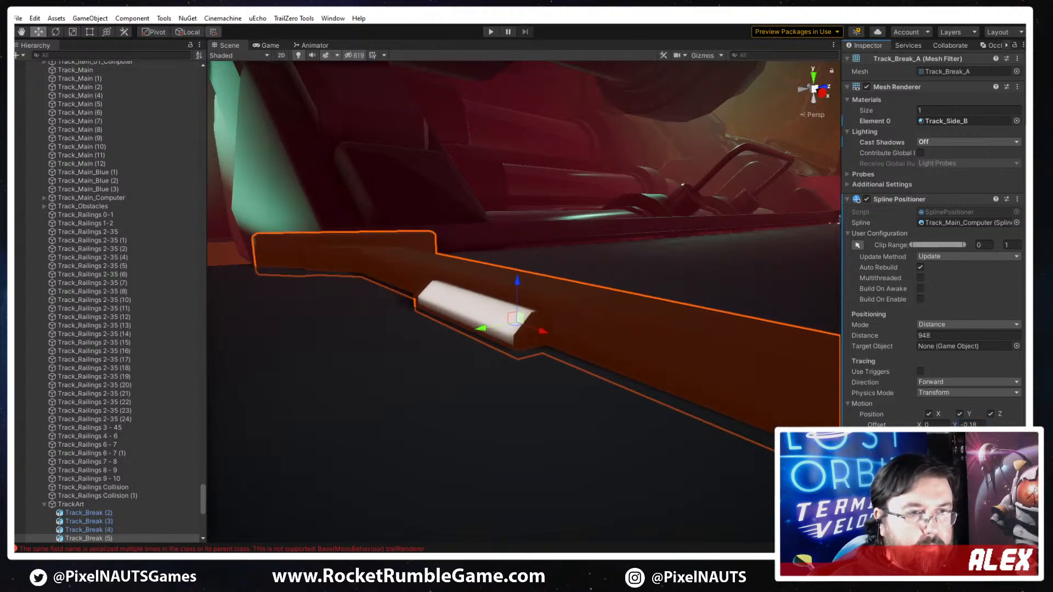
drag(988, 467, 983, 467)
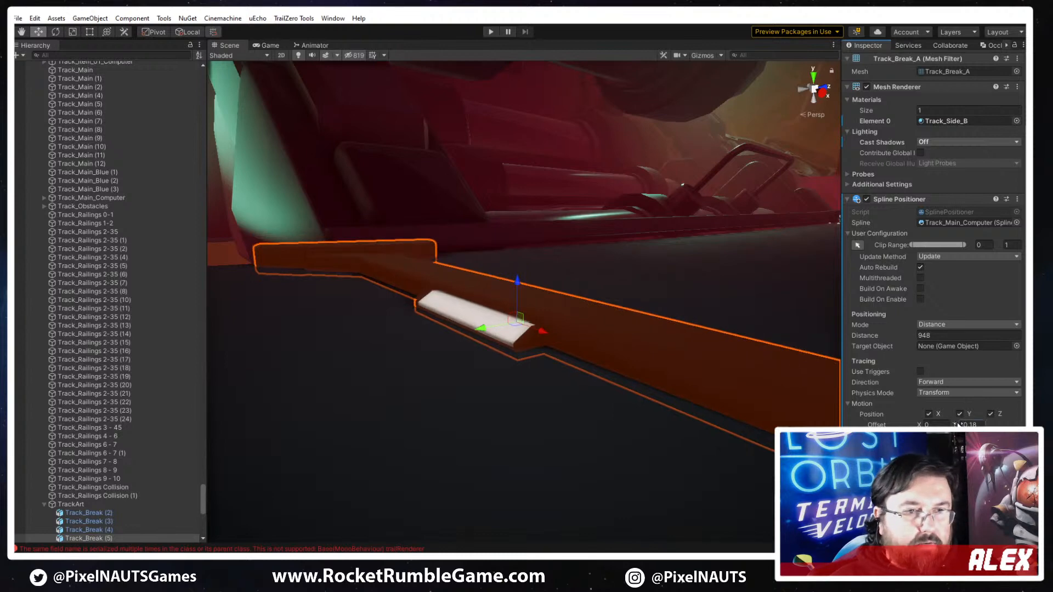
drag(956, 425, 956, 425)
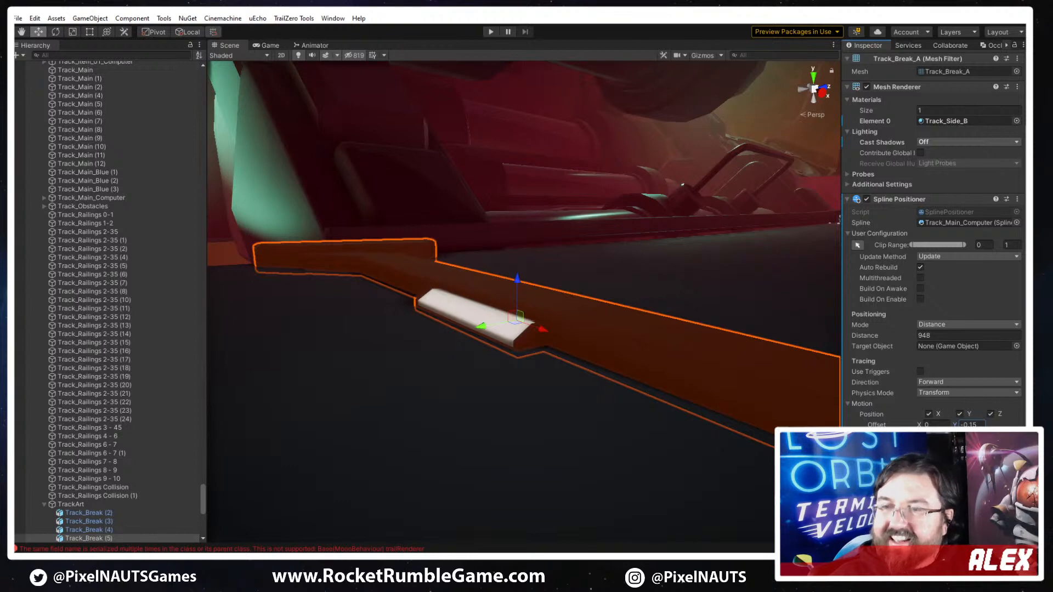
- Check how the refitted Track_Break (5) sits across the track and save the scene
alt+drag(424, 245, 665, 353)
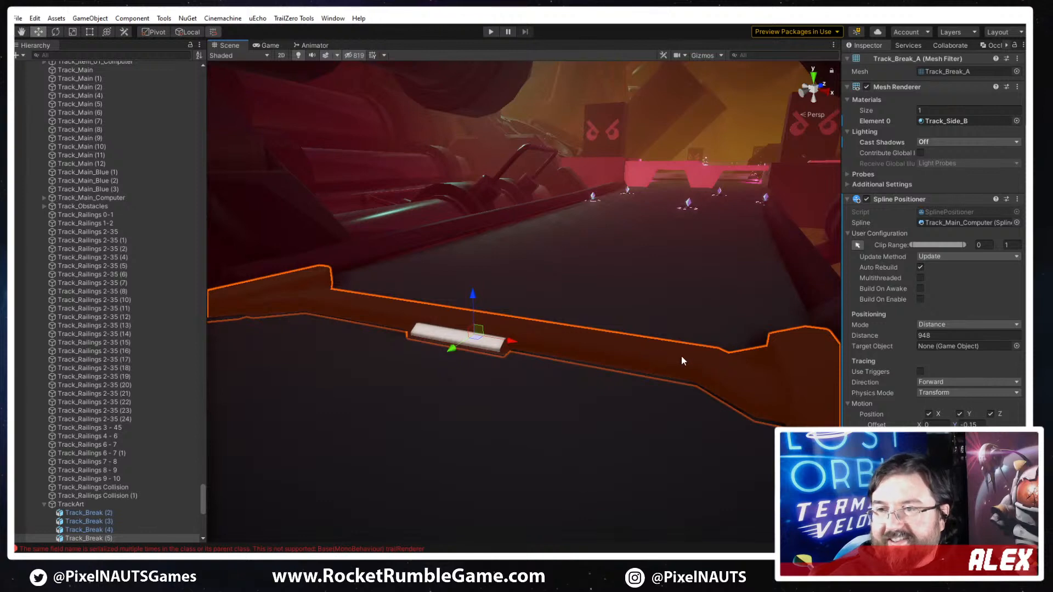
right_drag(687, 370, 539, 373)
key(w)
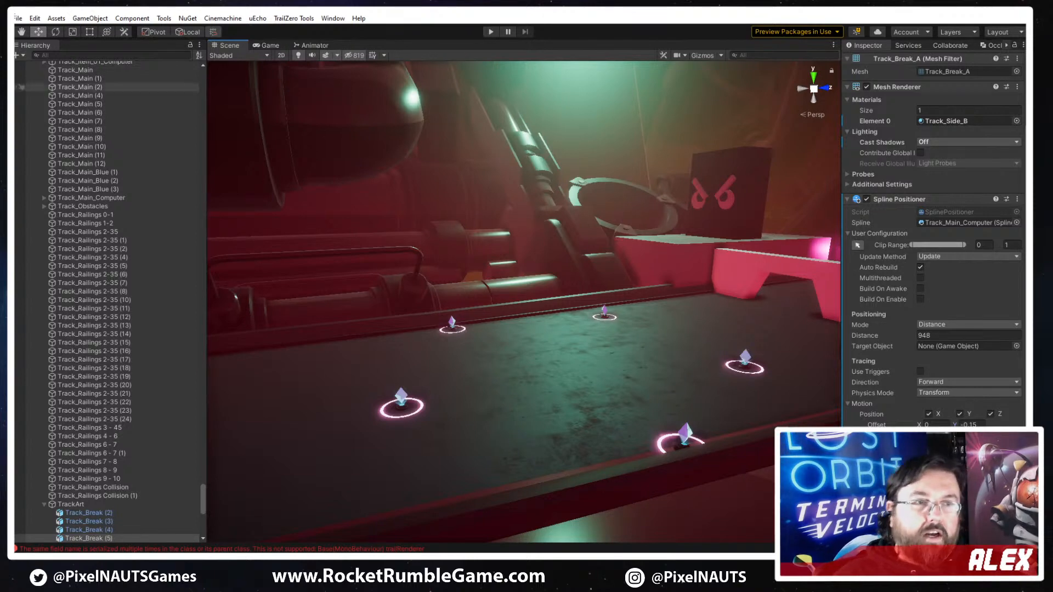
right_drag(589, 299, 537, 376)
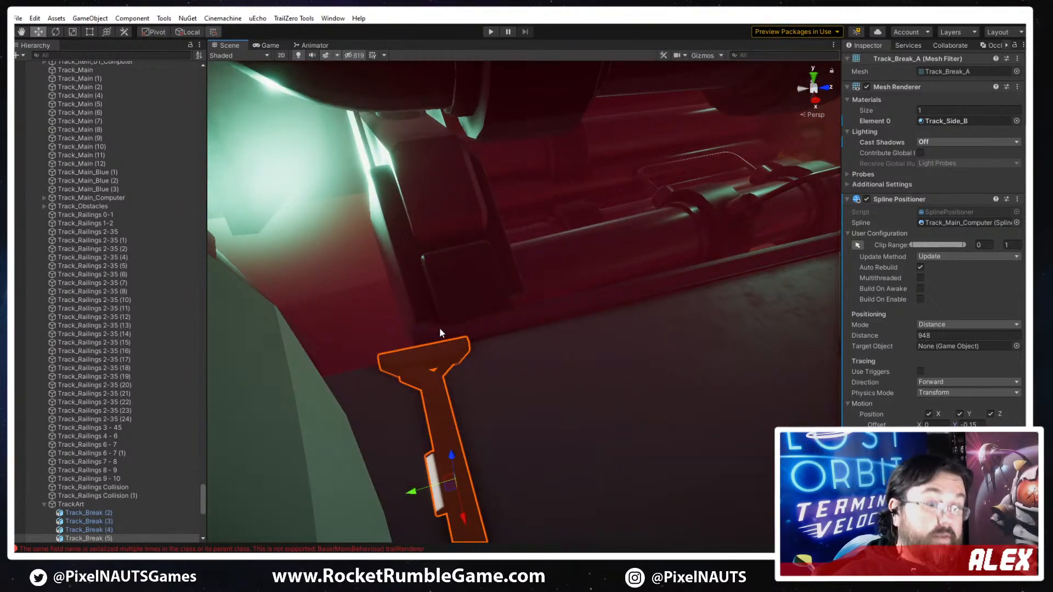
key(ctrl+s)
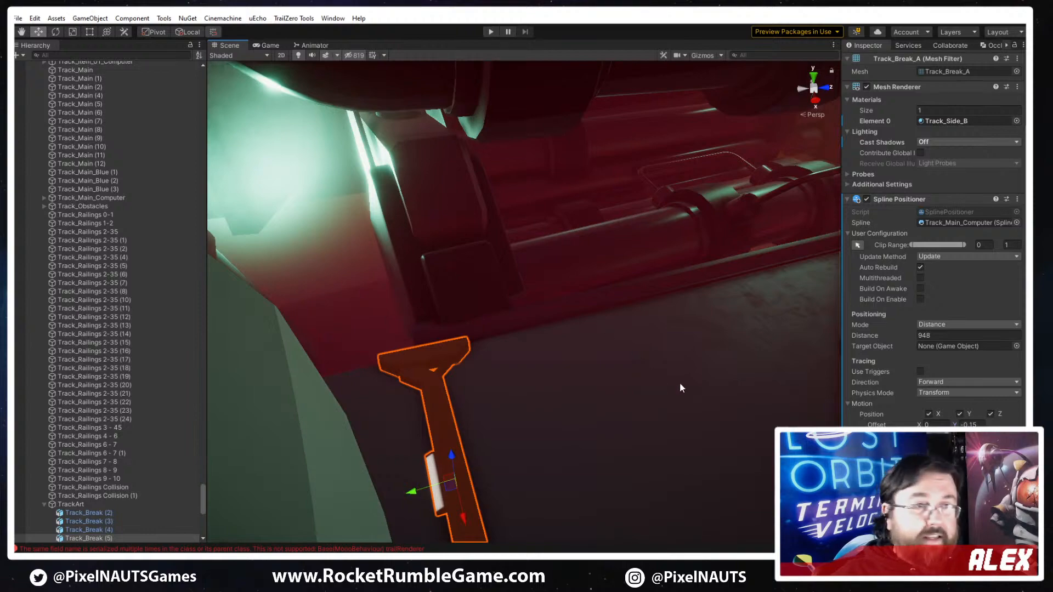
- Select Track_Railings 2-35 along the curved outdoor track and set its PP_Railing_A mesh rotation to X -90 and Y 180
right_drag(679, 383, 805, 334)
click(592, 413)
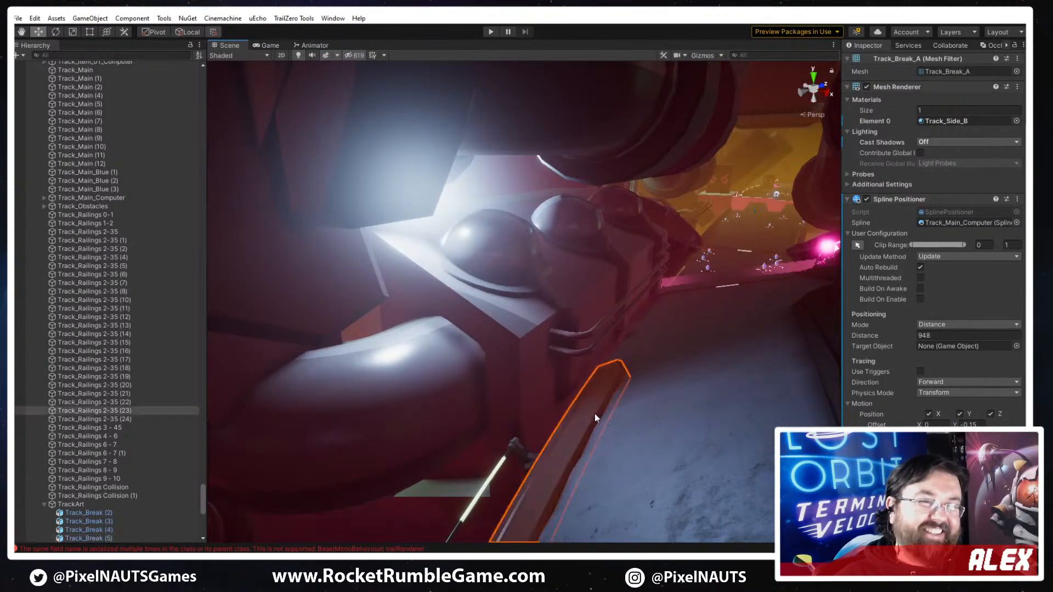
right_drag(597, 416, 507, 449)
right_drag(435, 520, 564, 377)
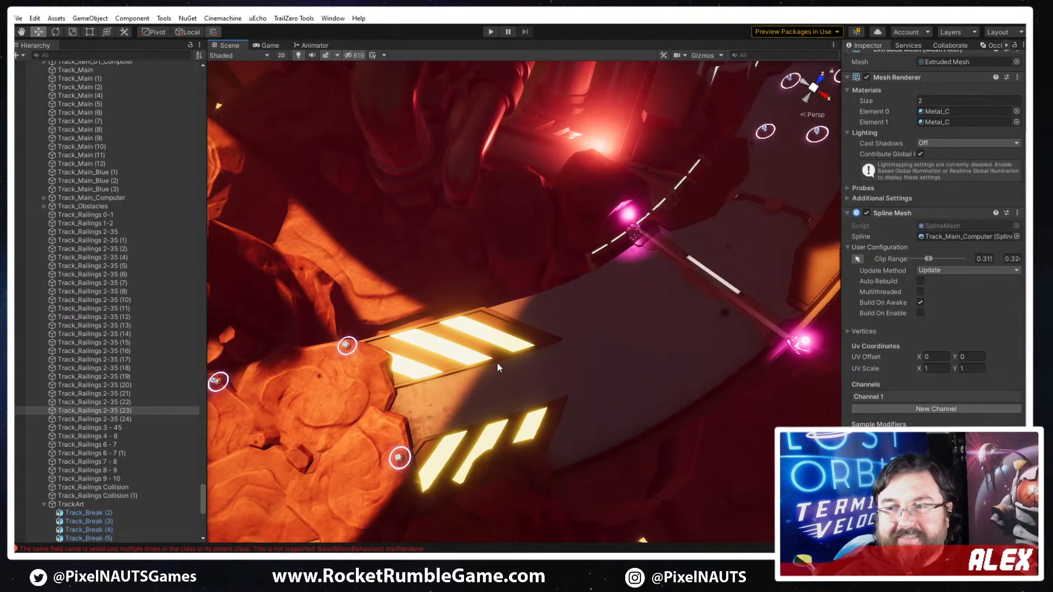
right_drag(497, 366, 197, 279)
click(360, 263)
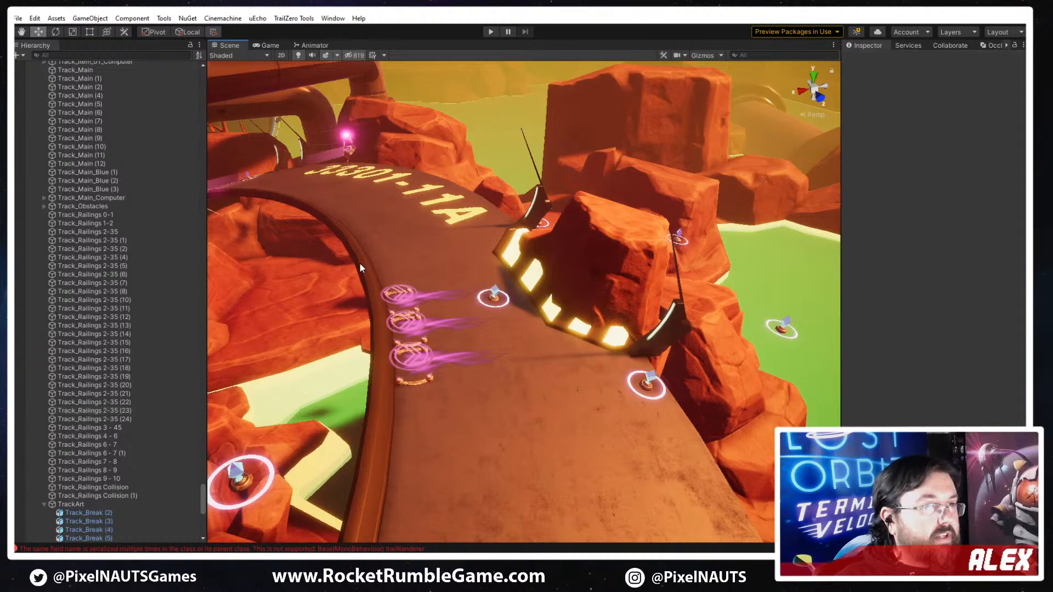
click(362, 268)
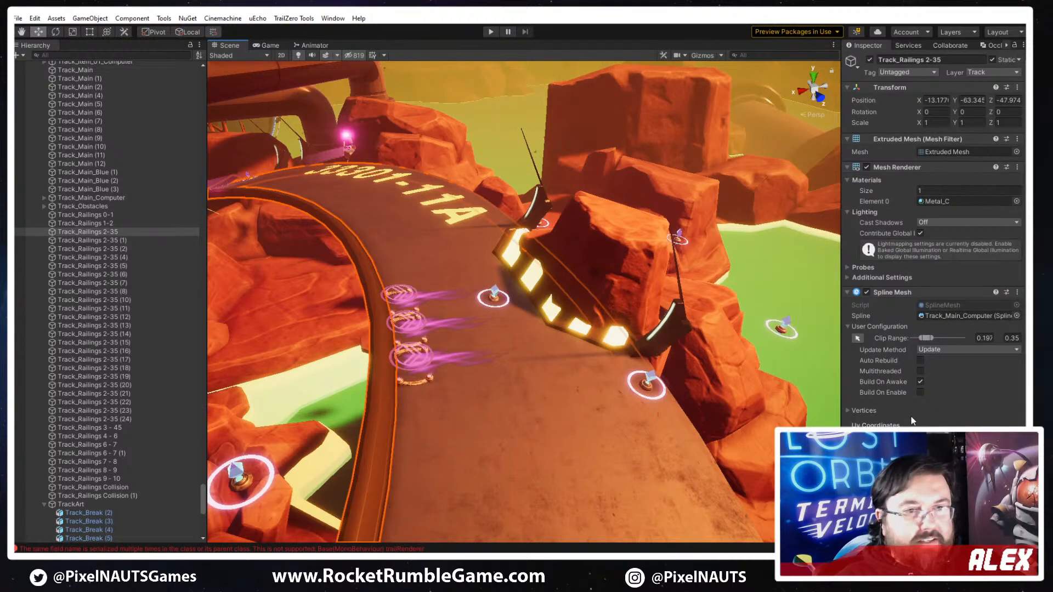
click(899, 505)
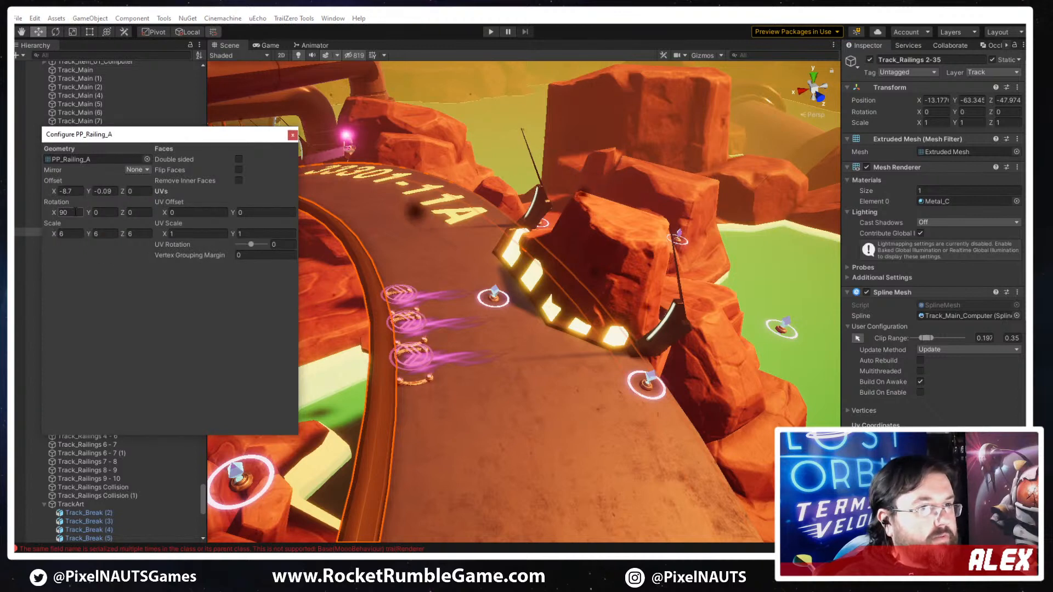
click(76, 215)
text(-90)
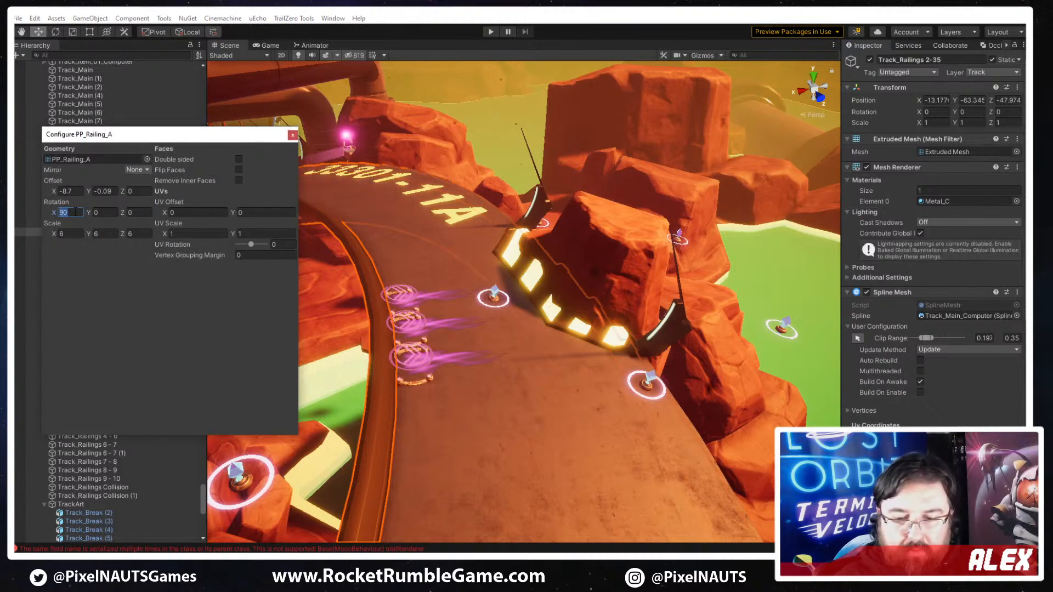
key(Tab)
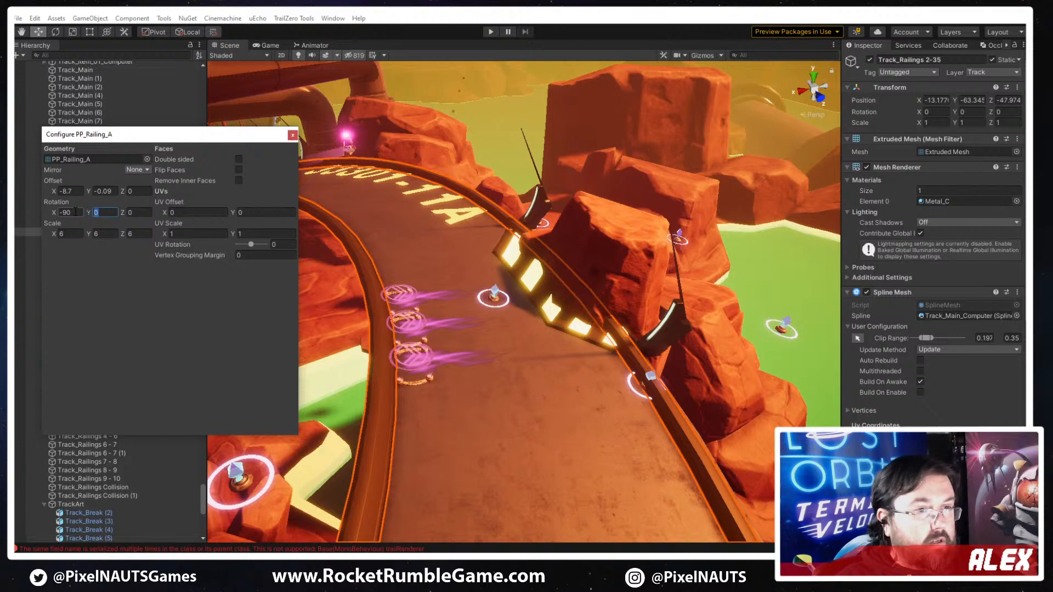
text(180)
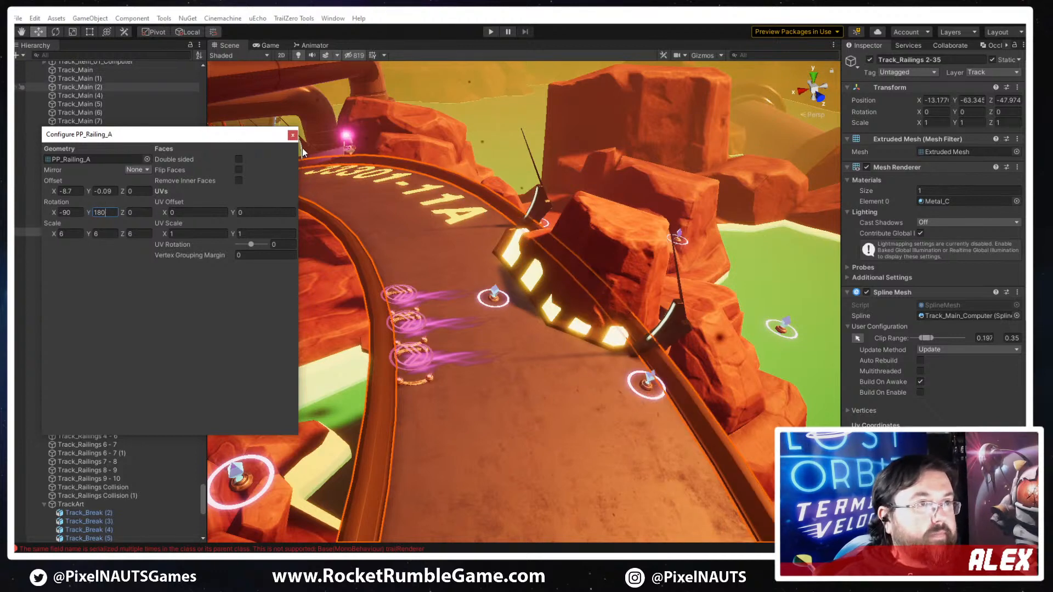
click(292, 135)
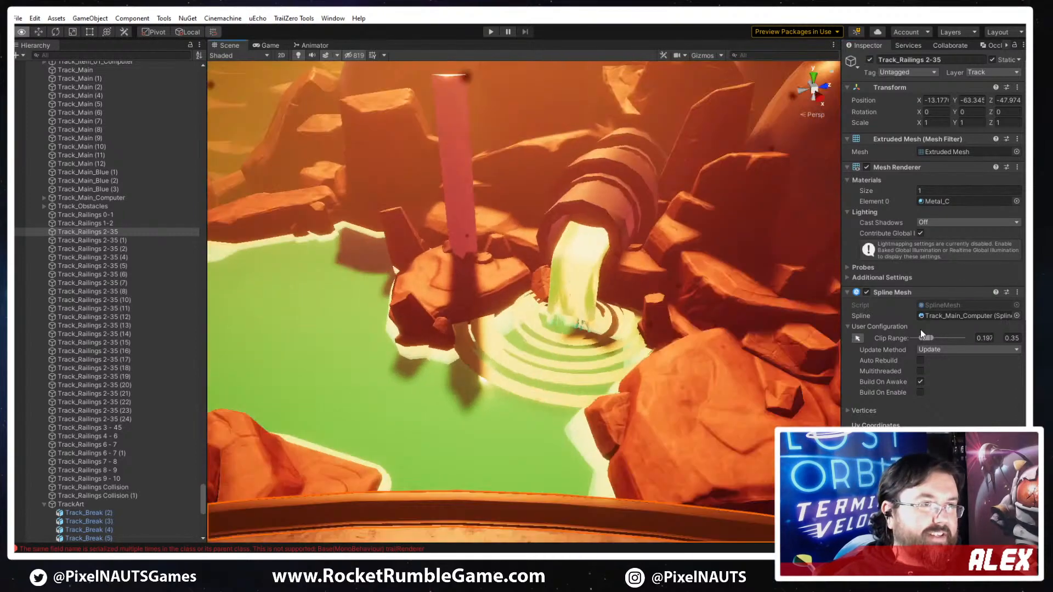
- Duplicate the yellow-striped hazard plate Track_Railings 2-35 (17) and display the copy's clip range handles on the spline
right_drag(921, 330, 350, 391)
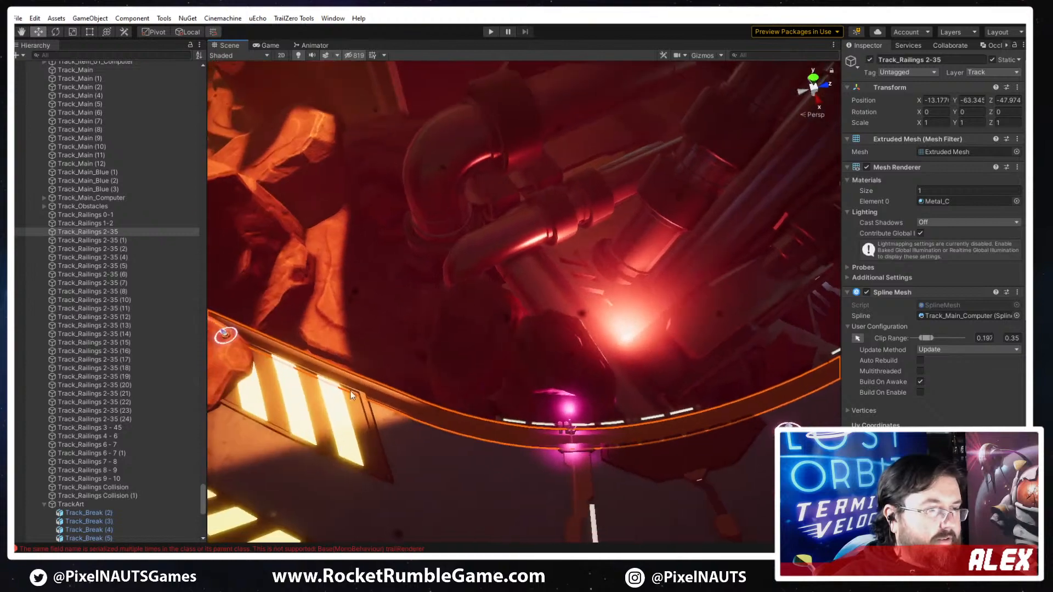
click(354, 387)
right_drag(377, 355, 488, 370)
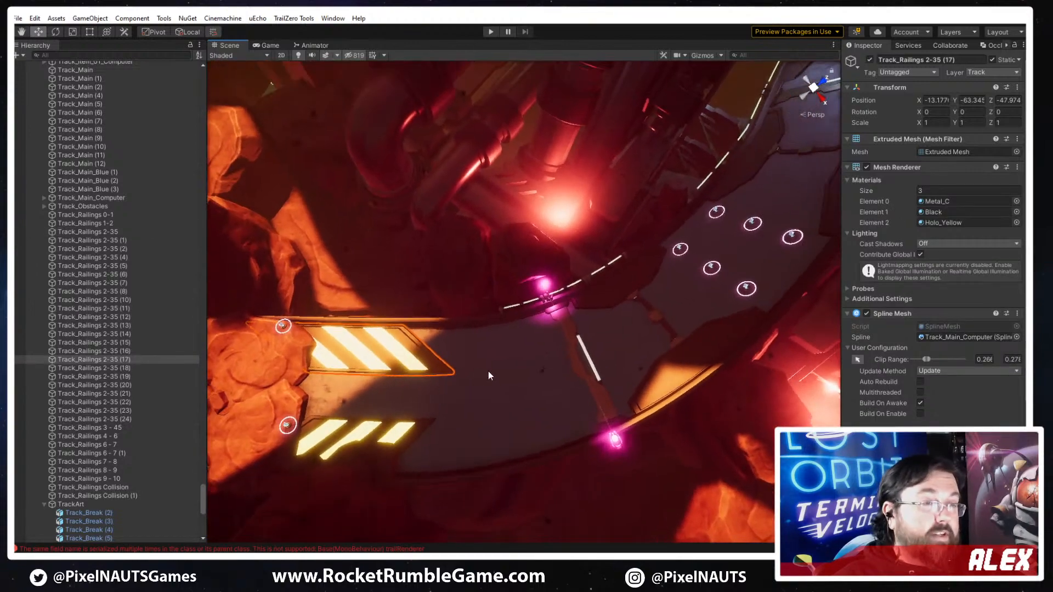
right_drag(452, 402, 504, 371)
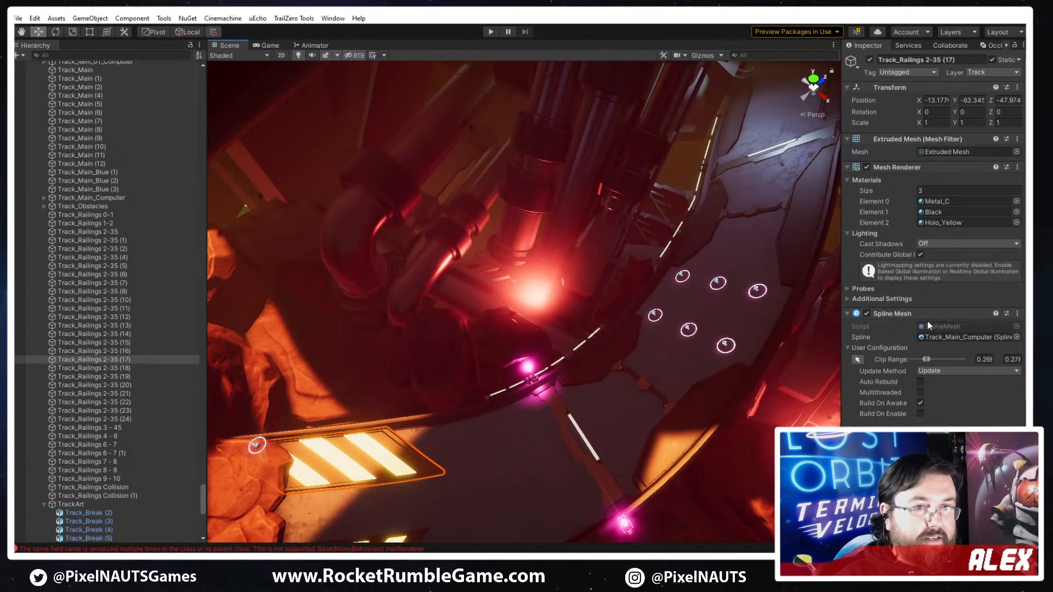
key(ctrl+d)
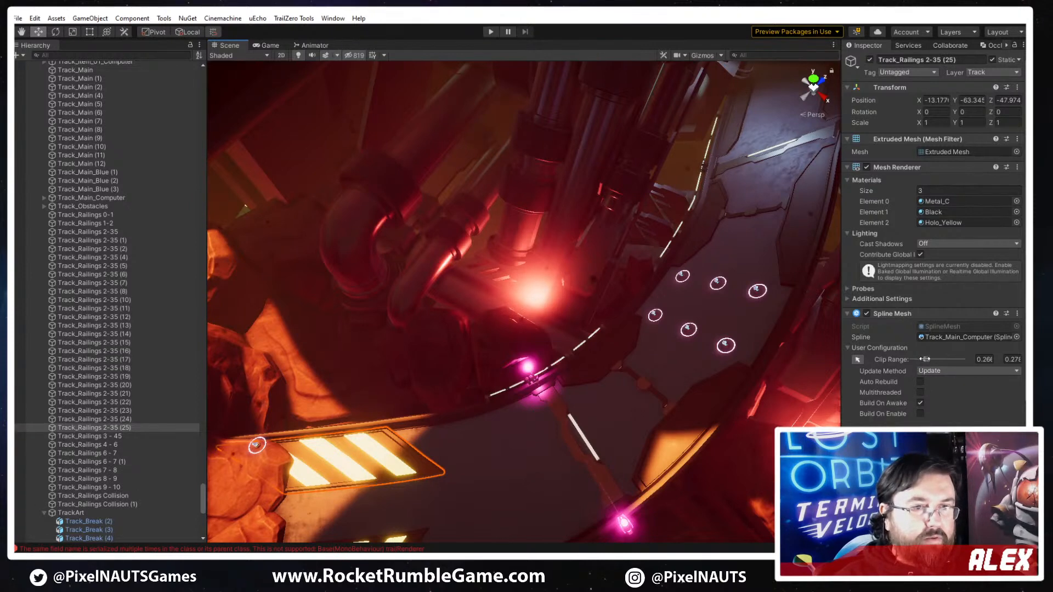
click(859, 360)
right_drag(510, 336, 420, 349)
click(702, 55)
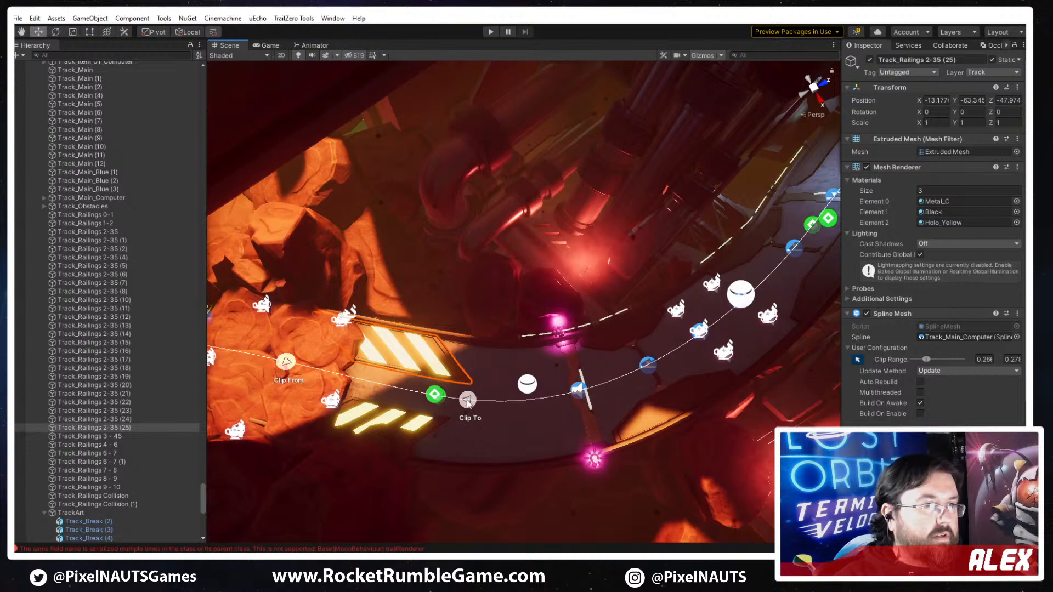
- Slide the duplicated hazard plate's start and end clip points forward along the spline to about 0.33
drag(467, 401, 313, 398)
drag(286, 362, 687, 293)
drag(759, 287, 828, 205)
right_drag(724, 296, 494, 348)
drag(409, 347, 705, 372)
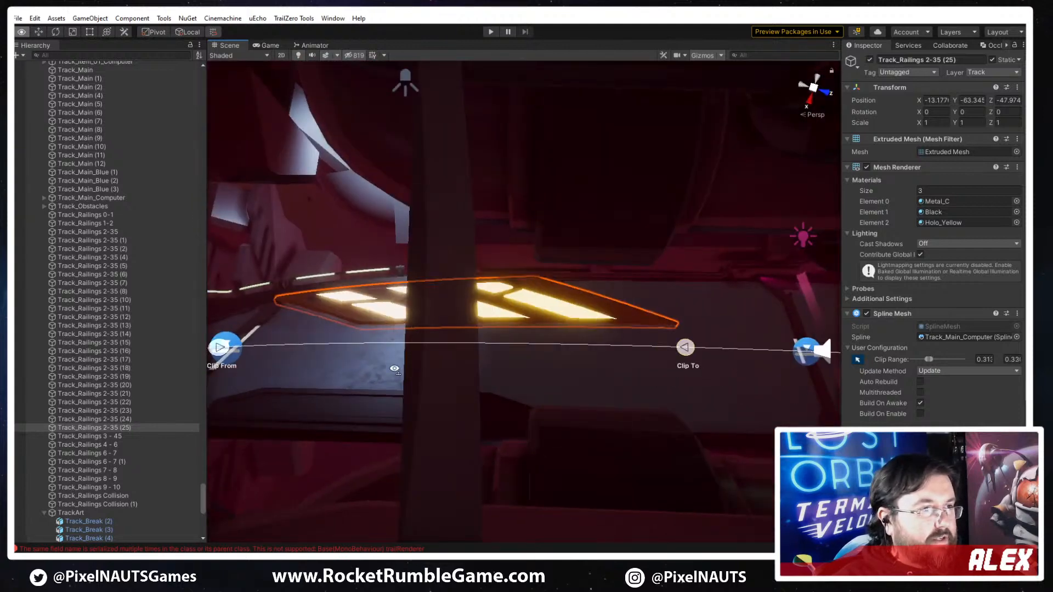
right_drag(705, 372, 674, 366)
drag(387, 337, 596, 356)
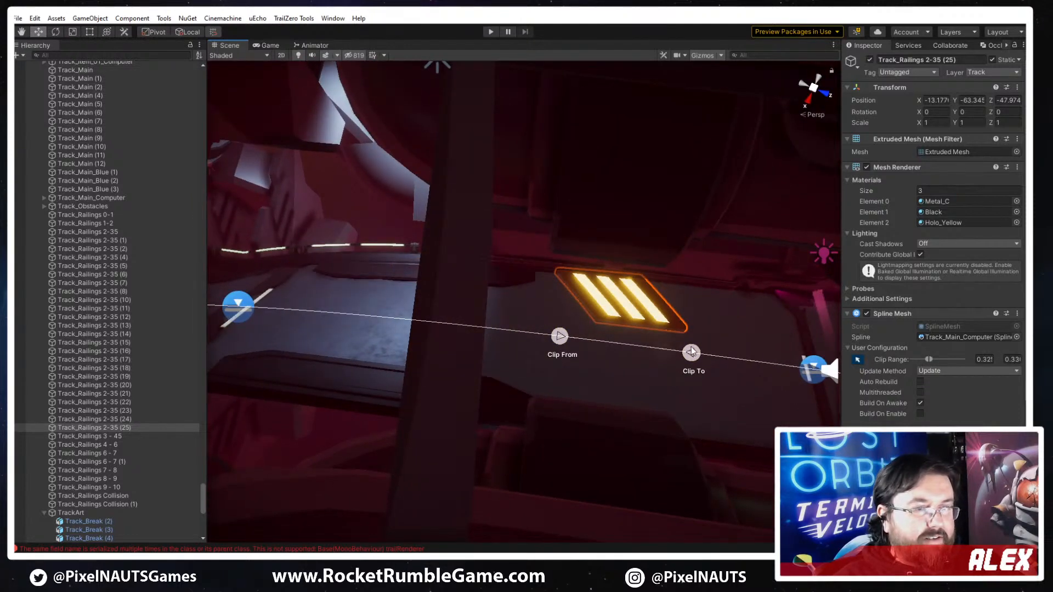
drag(691, 349, 972, 377)
drag(561, 337, 903, 360)
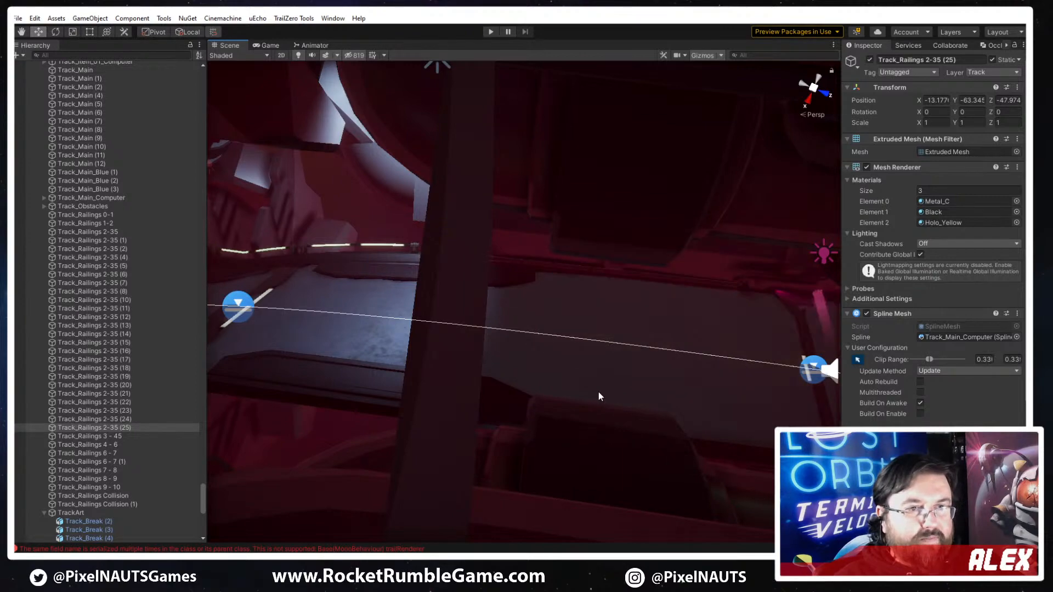
- Frame the duplicated hazard plate and shift both of its clip points farther along the spline to about 0.34
key(f)
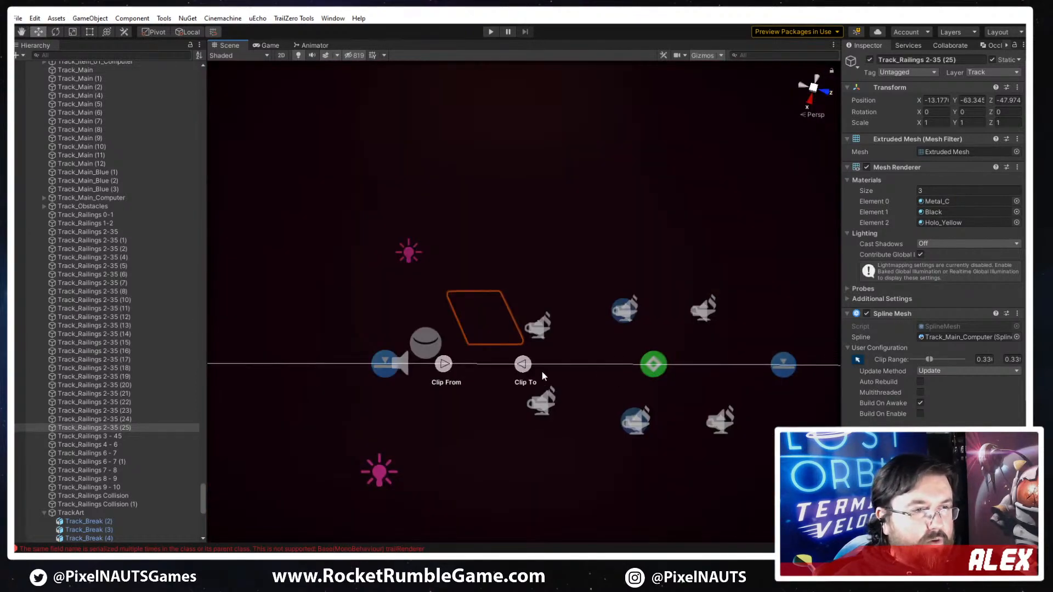
scroll(543, 375, up, 5)
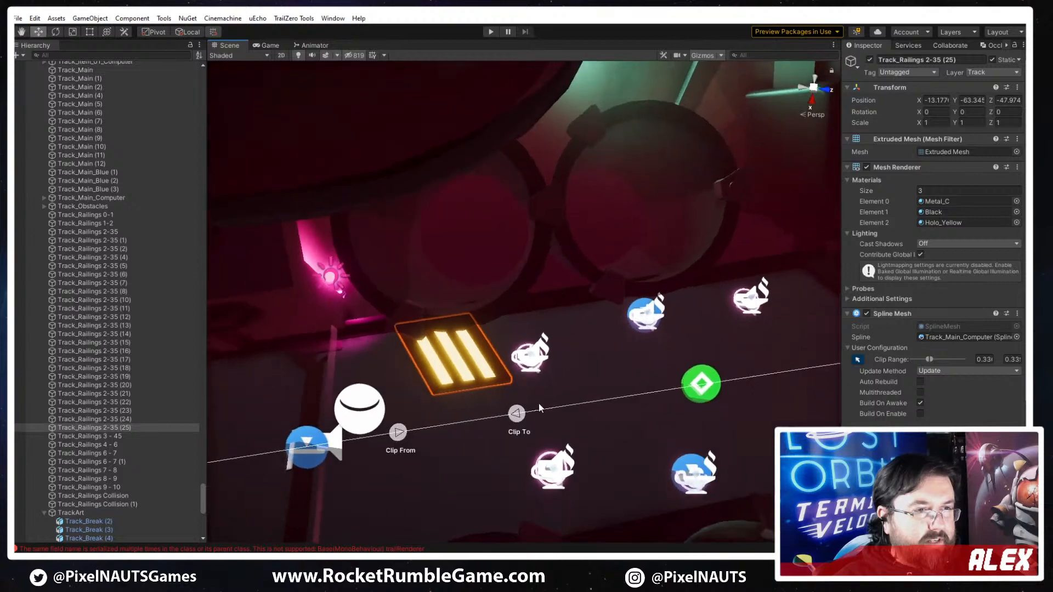
drag(709, 400, 549, 413)
drag(398, 440, 587, 408)
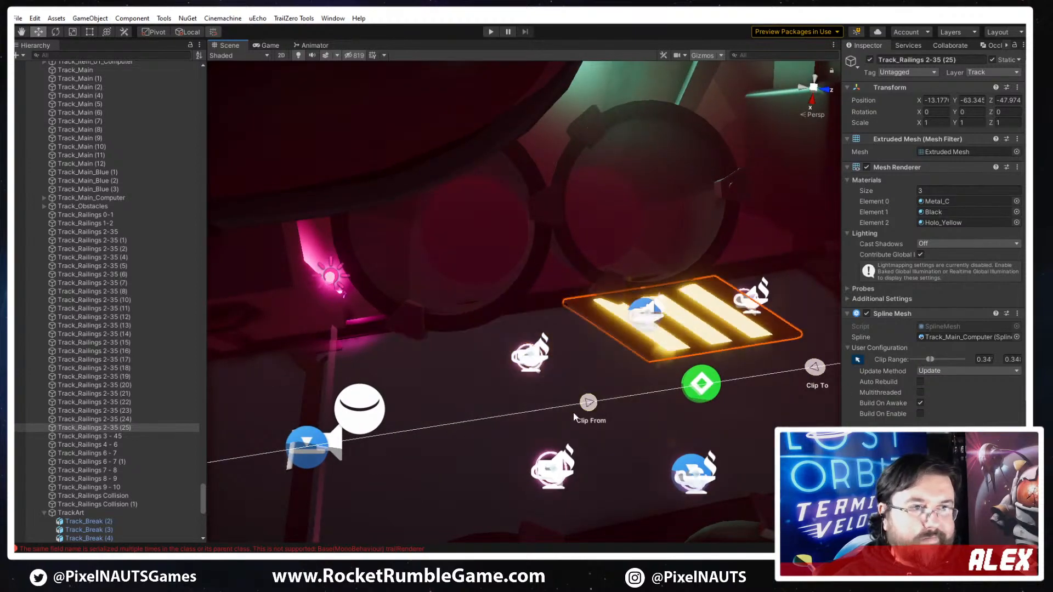
right_drag(587, 408, 562, 351)
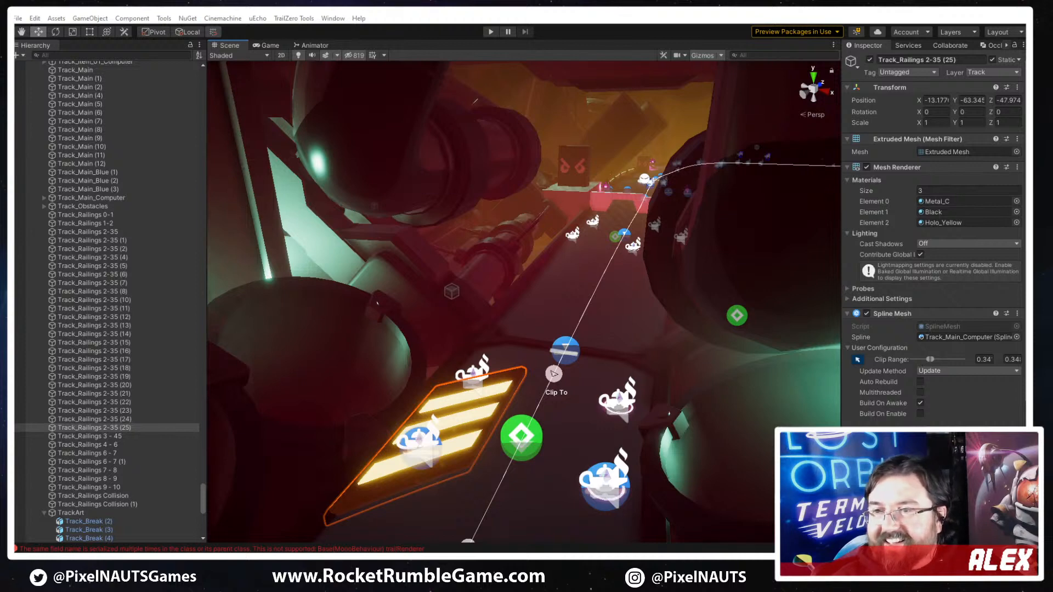
- Move the duplicated hazard plate past the next track seam, with its clip range at about 0.35 to 0.36
right_drag(624, 445, 565, 466)
scroll(565, 466, down, 3)
drag(551, 433, 638, 388)
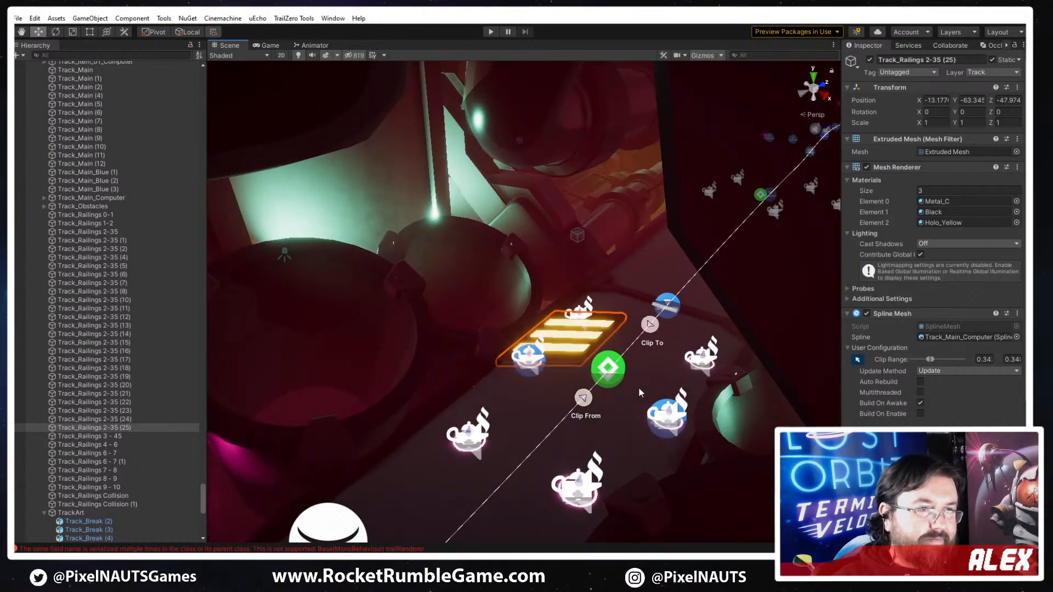
drag(648, 325, 687, 283)
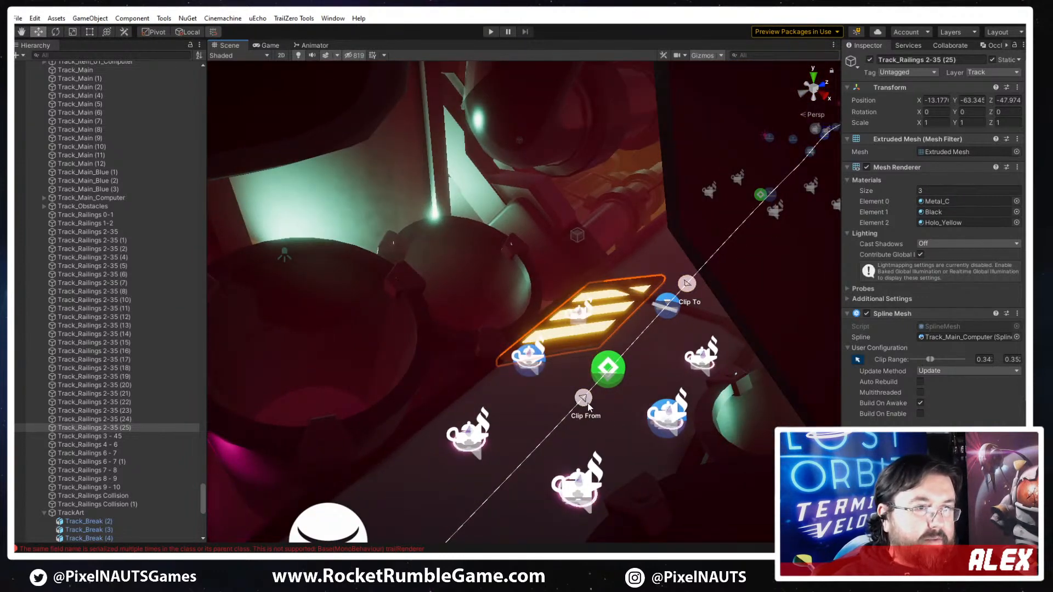
drag(587, 403, 801, 178)
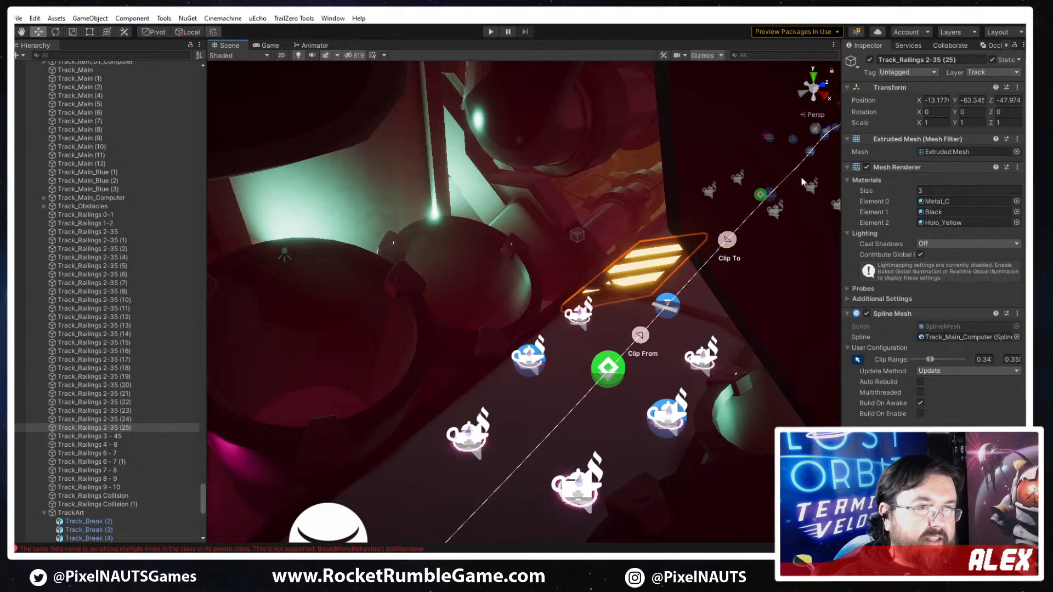
drag(638, 336, 767, 206)
- Swap the mesh of the duplicated hazard plate for PP_Track_Hazard_Plate_Yellow_B
right_drag(719, 398, 834, 384)
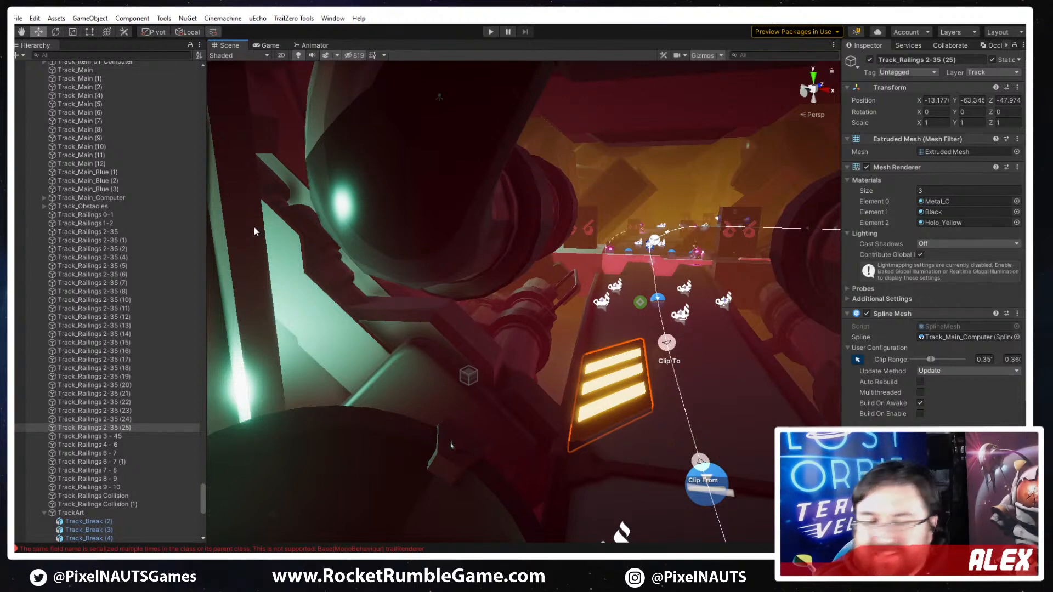
right_drag(709, 368, 648, 400)
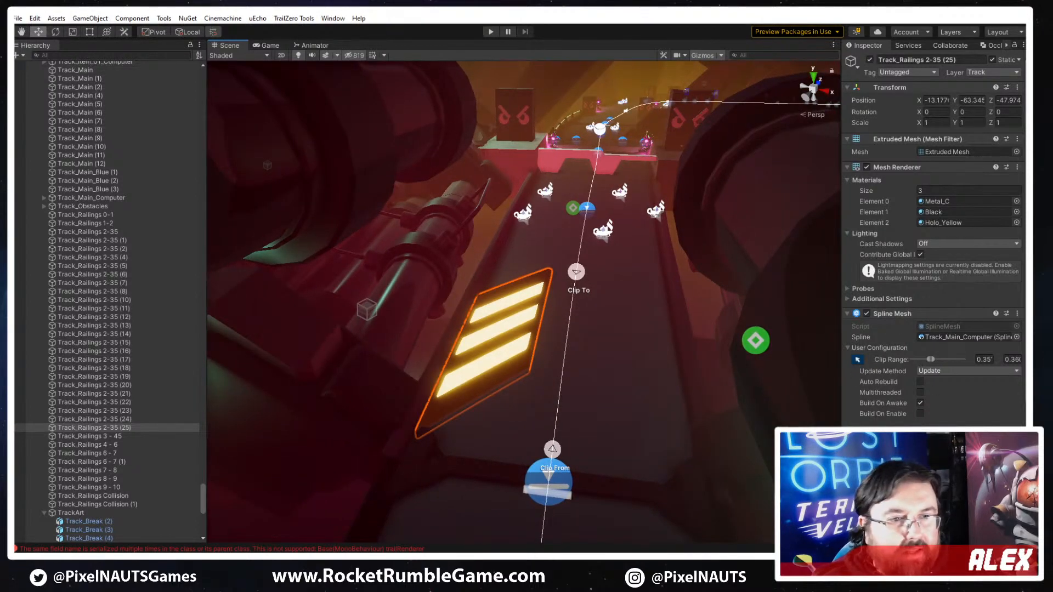
scroll(929, 252, down, 5)
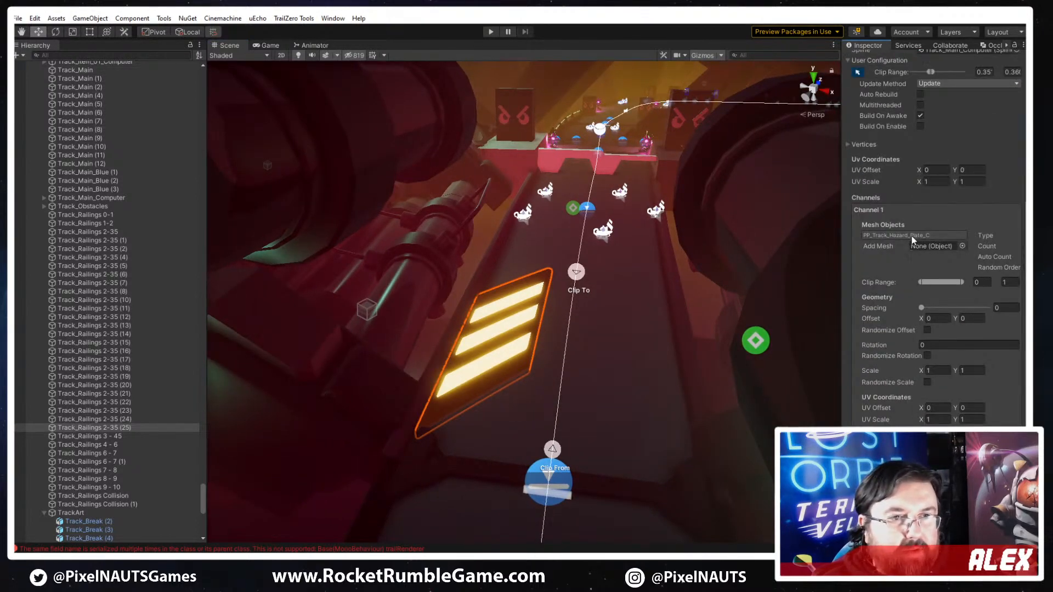
click(912, 236)
click(150, 159)
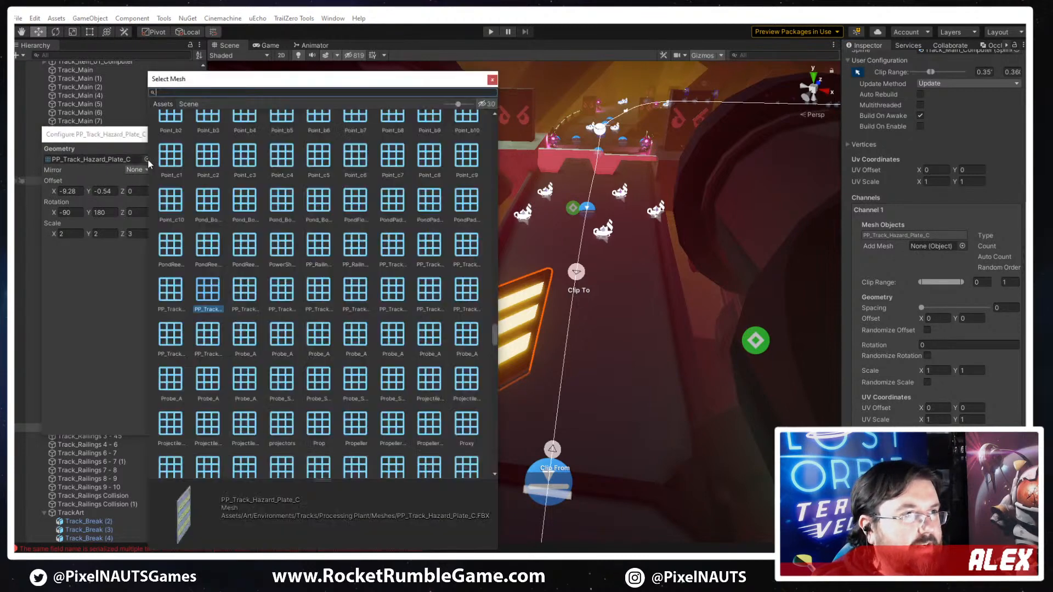
click(318, 298)
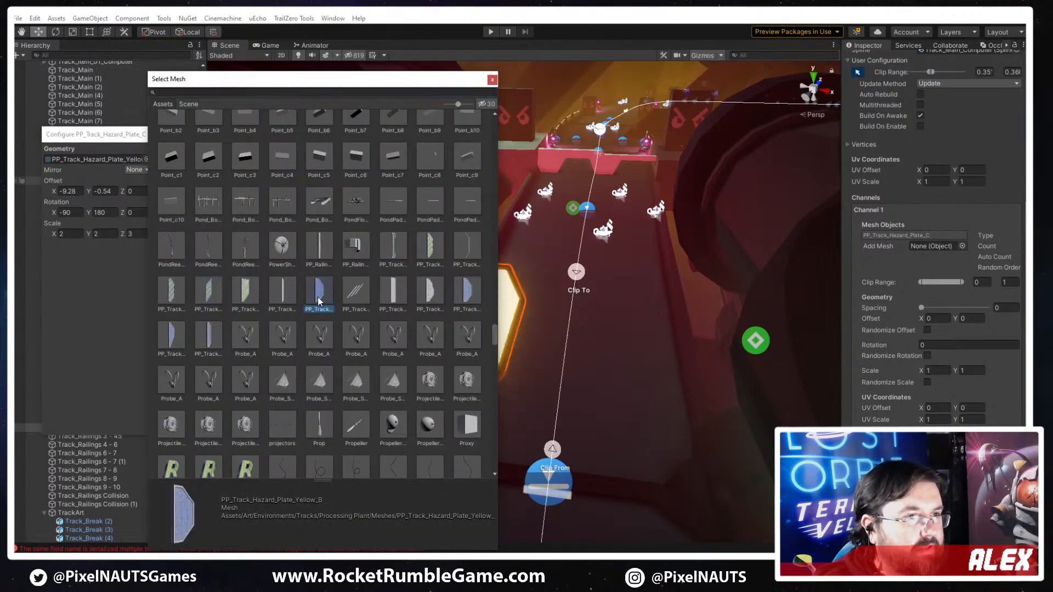
right_drag(644, 332, 582, 362)
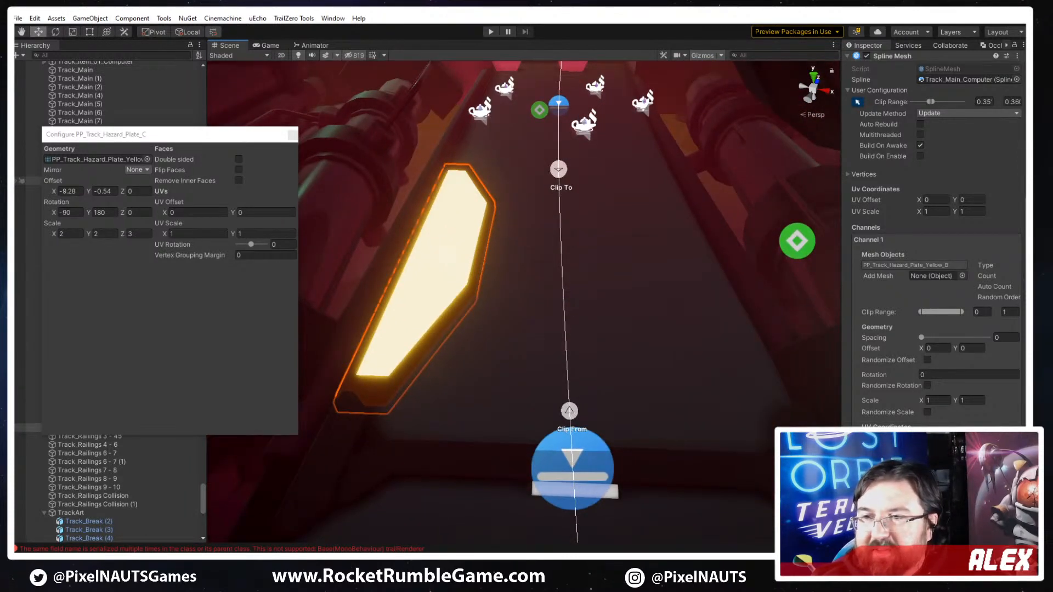
- Reduce the plate's Mesh Renderer material list to size 2, keeping Metal_C and Black, and inspect it on the track floor
scroll(962, 176, up, 6)
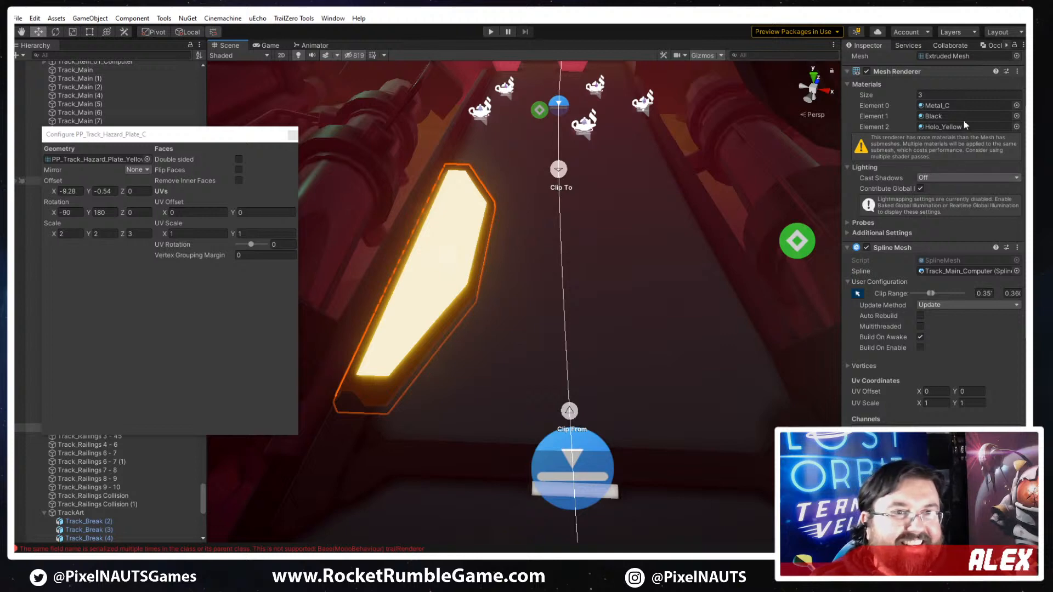
key(Return)
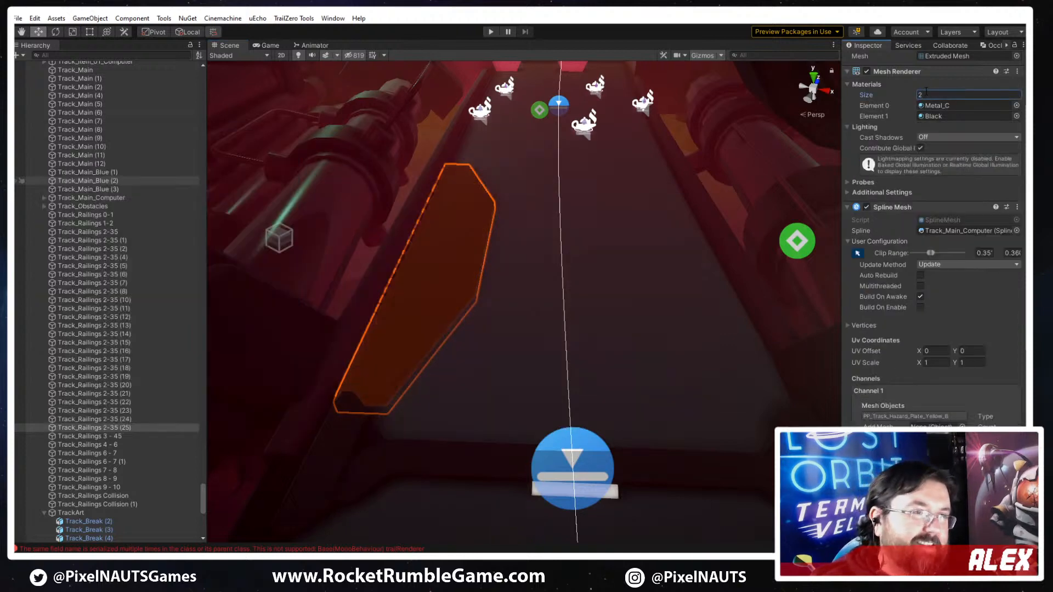
right_drag(580, 293, 544, 313)
click(645, 329)
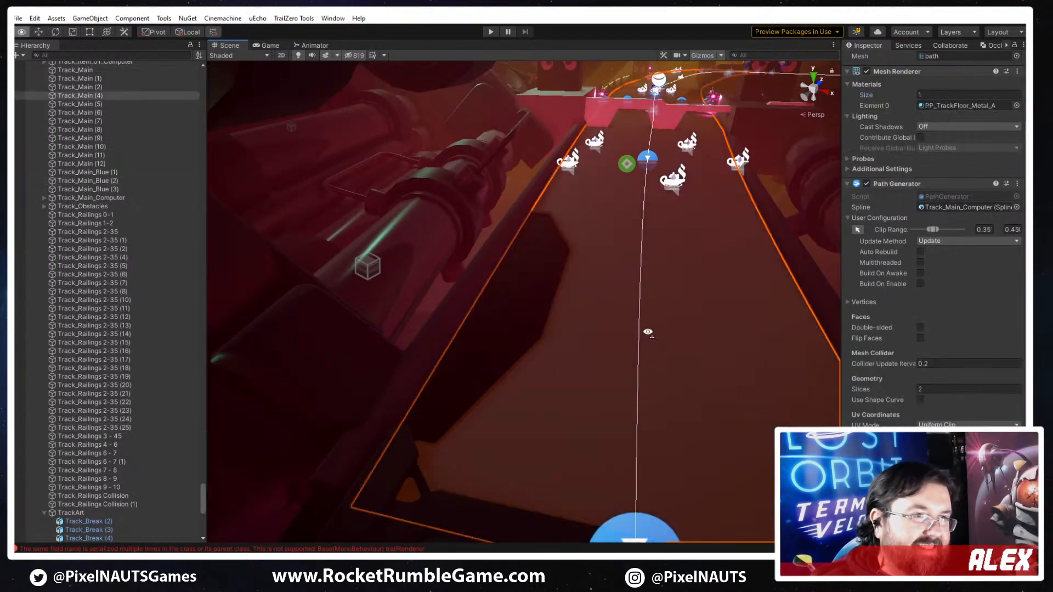
right_drag(646, 331, 578, 321)
click(729, 316)
right_drag(730, 316, 684, 323)
scroll(684, 324, down, 2)
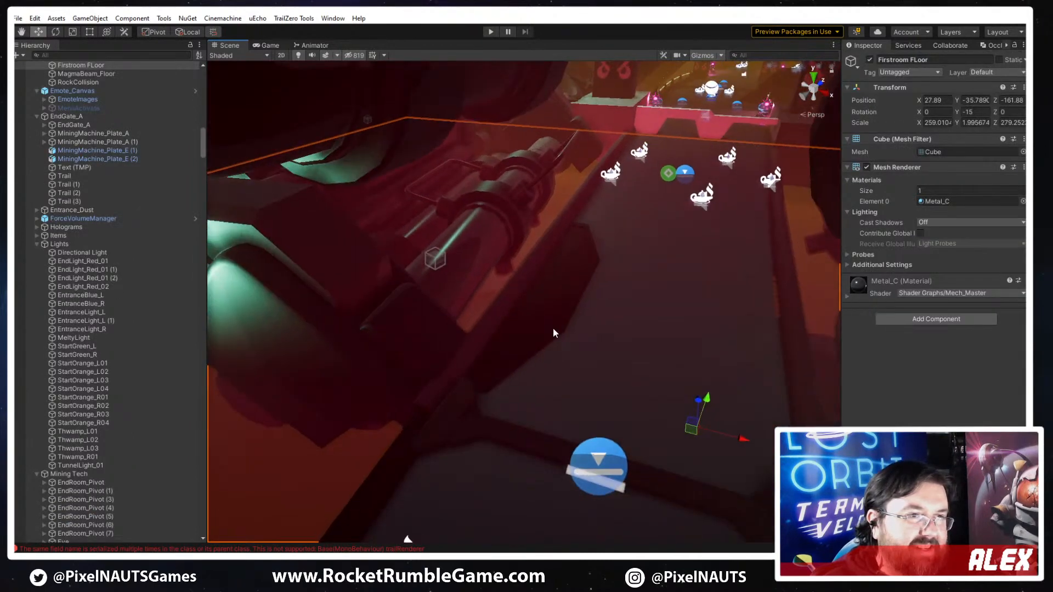
- Reselect plate Track_Railings 2-35 (25), compare the neighbouring track plate meshes and assign PP_Track_Plate_A
click(522, 321)
click(521, 323)
click(519, 339)
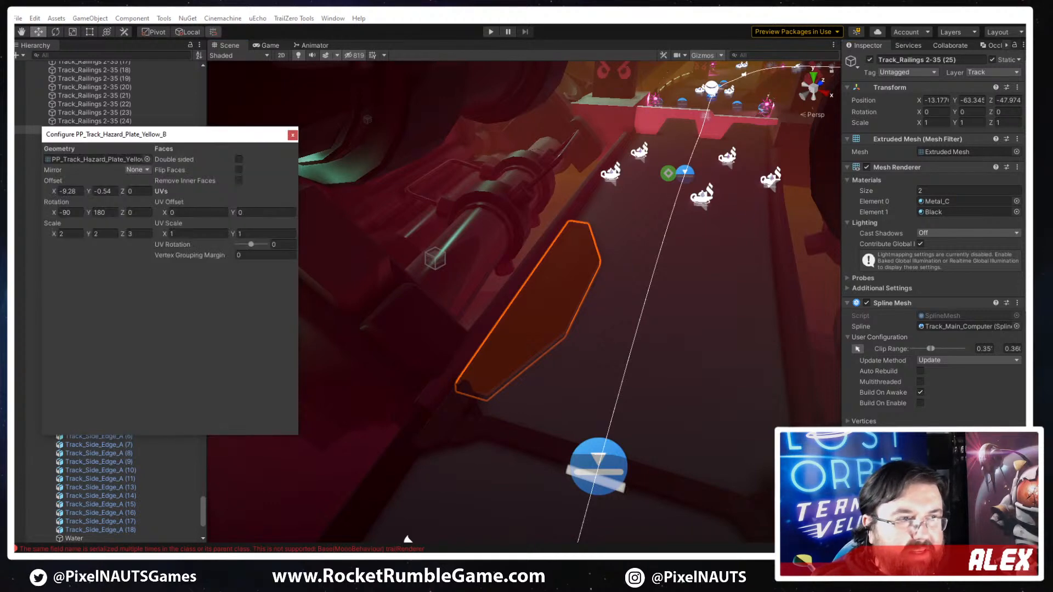
click(146, 160)
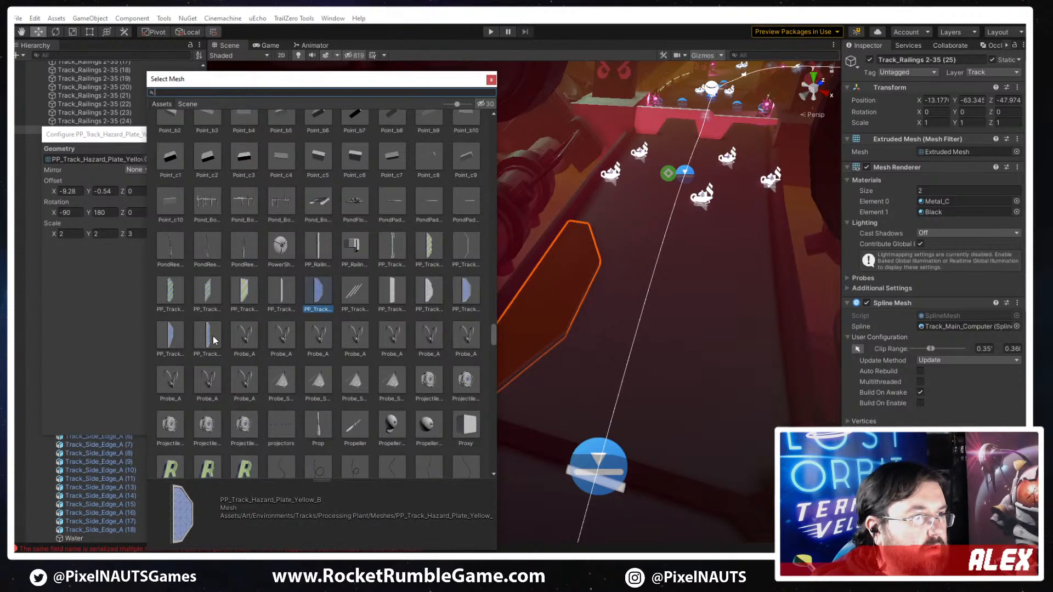
click(165, 336)
click(436, 291)
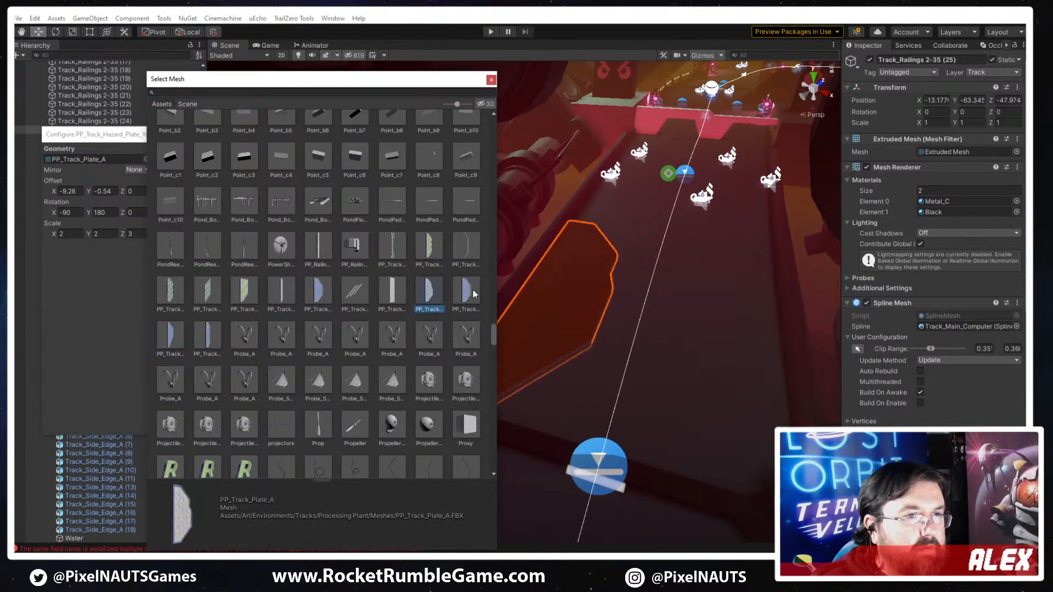
click(472, 290)
click(435, 295)
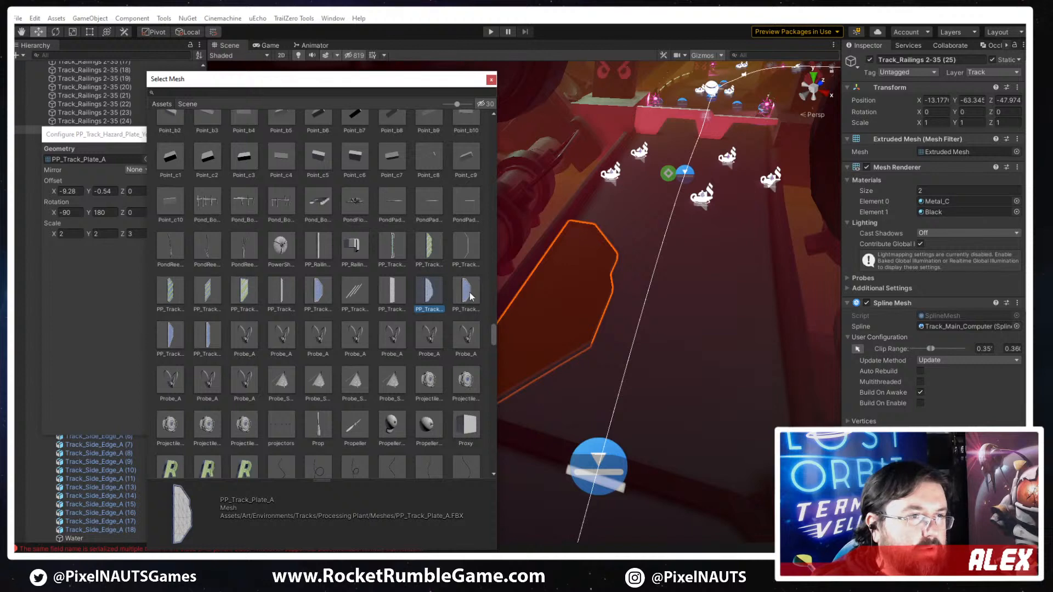
click(470, 296)
click(435, 291)
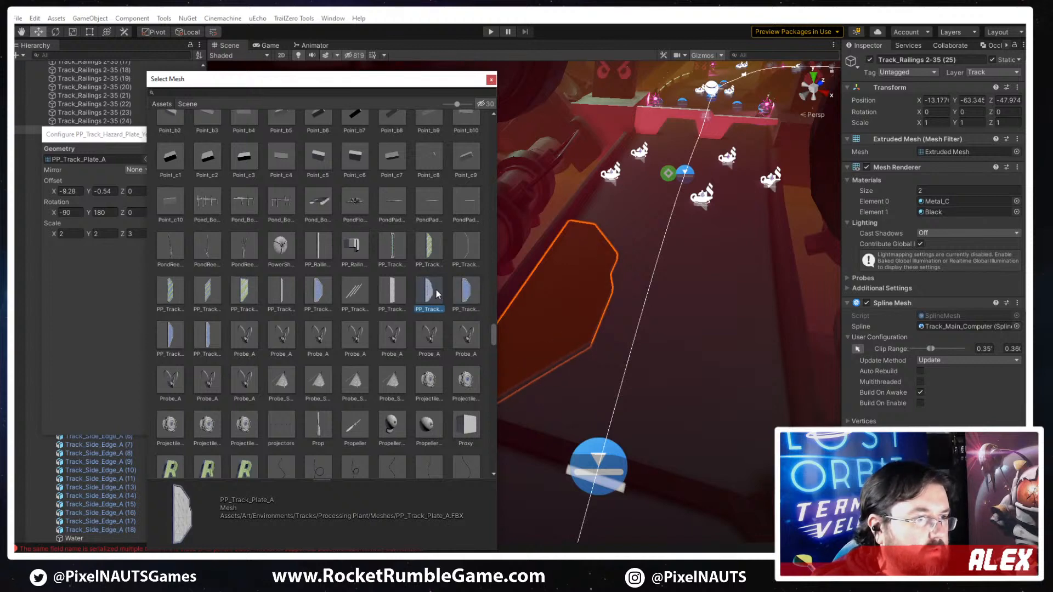
click(471, 288)
click(432, 295)
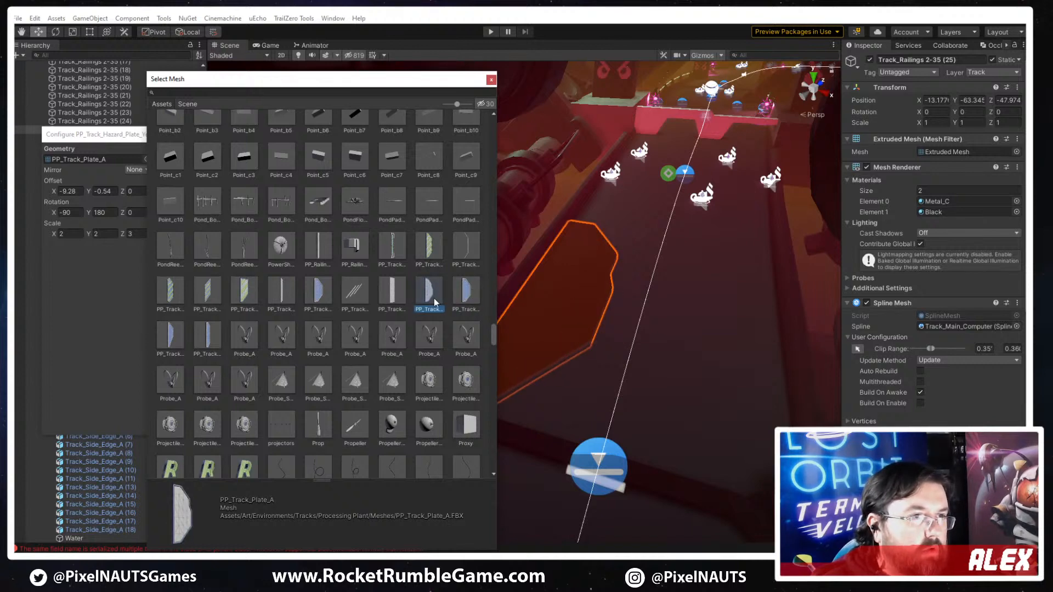
double_click(433, 298)
- Slide the track plate's start clip point back along the spline toward the previous track section
right_drag(459, 301, 725, 342)
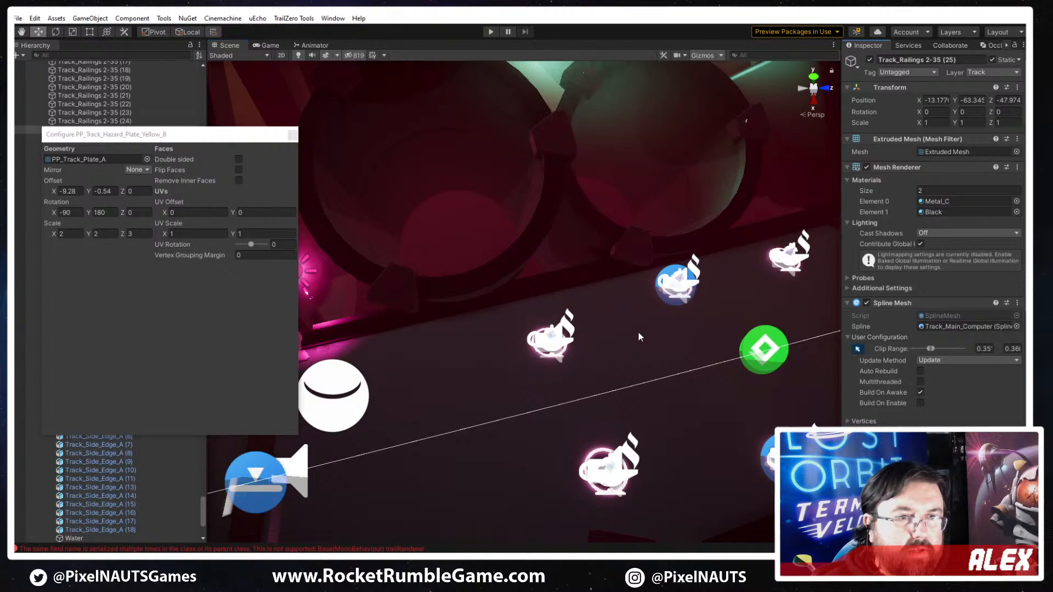
key(s)
right_drag(639, 334, 681, 279)
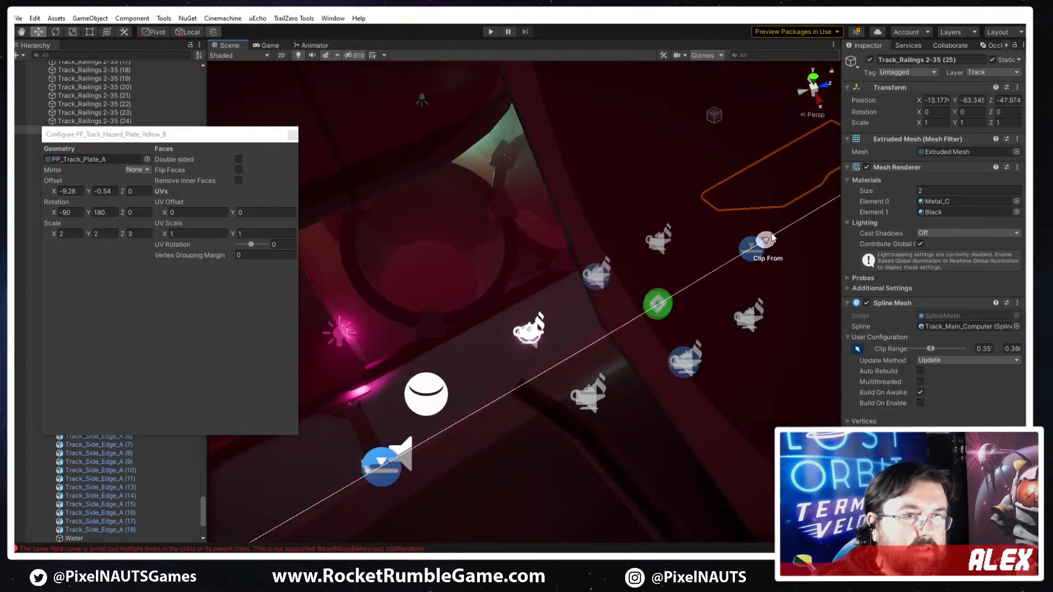
drag(771, 237, 428, 414)
right_drag(428, 414, 660, 266)
- Bring the track plate's end clip point back along the spline, fitting the clip range to about 0.33 to 0.34
drag(745, 200, 512, 362)
right_drag(513, 362, 406, 382)
key(w)
key(s)
drag(670, 427, 722, 417)
key(a)
right_drag(576, 344, 827, 287)
key(w)
key(s)
key(a)
right_drag(715, 340, 521, 388)
key(s)
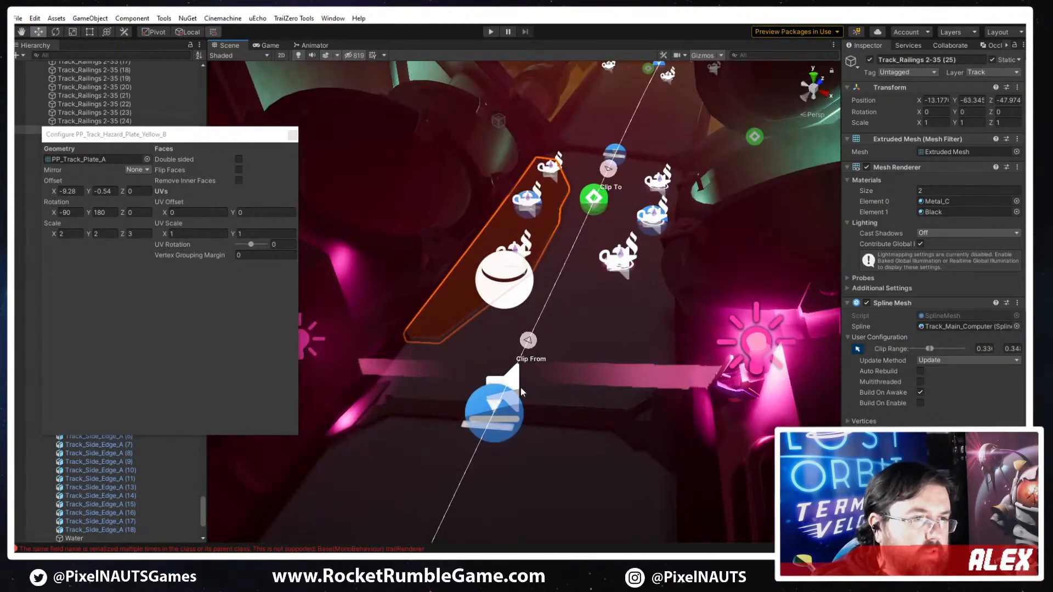
right_drag(608, 215, 657, 331)
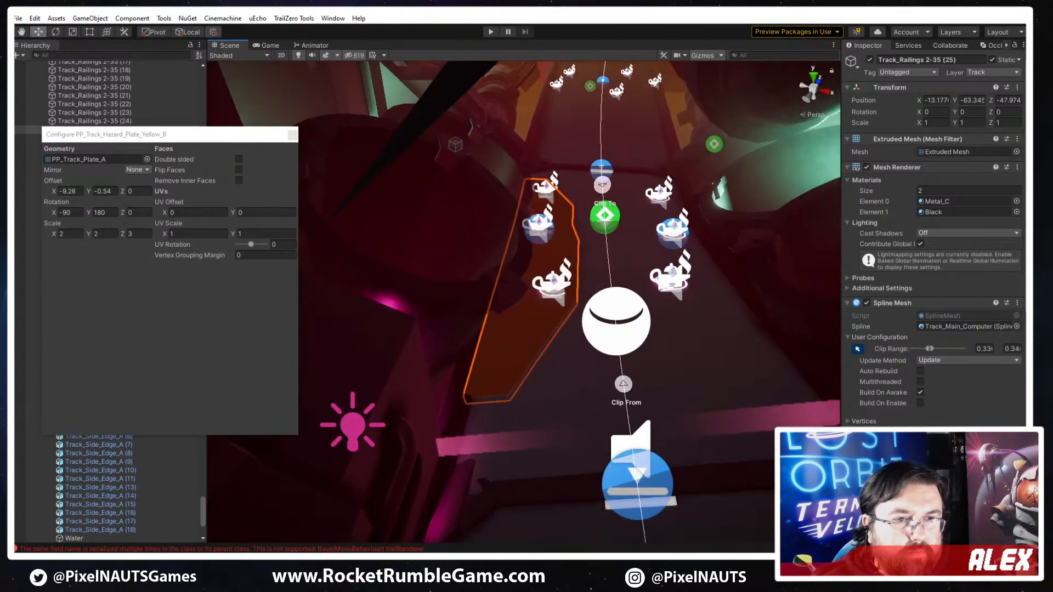
- Duplicate the plate's Spline Mesh Channel 1 and expand the copied channel
scroll(920, 413, down, 3)
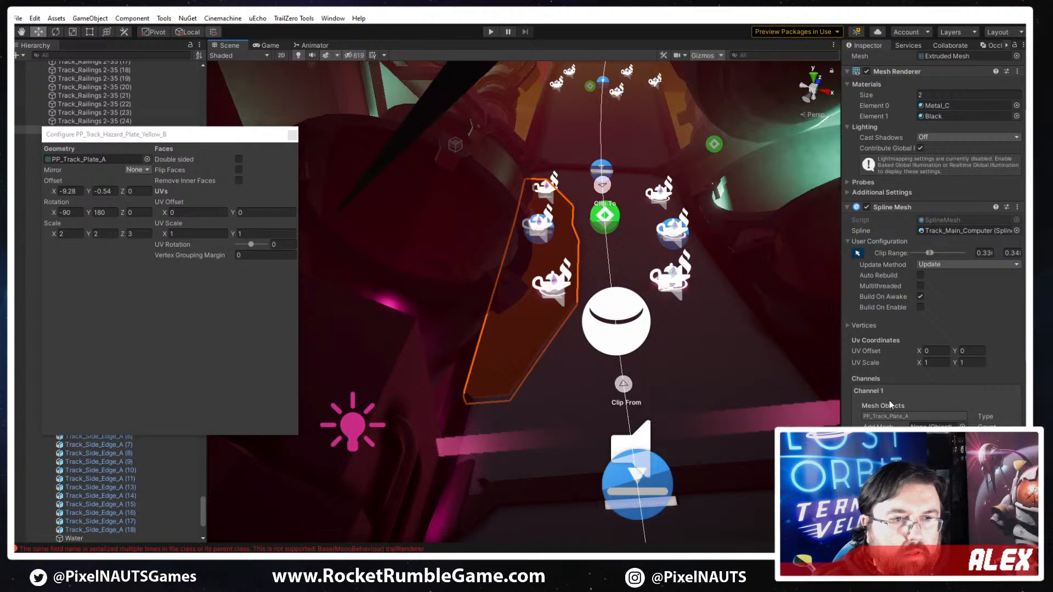
scroll(910, 420, down, 3)
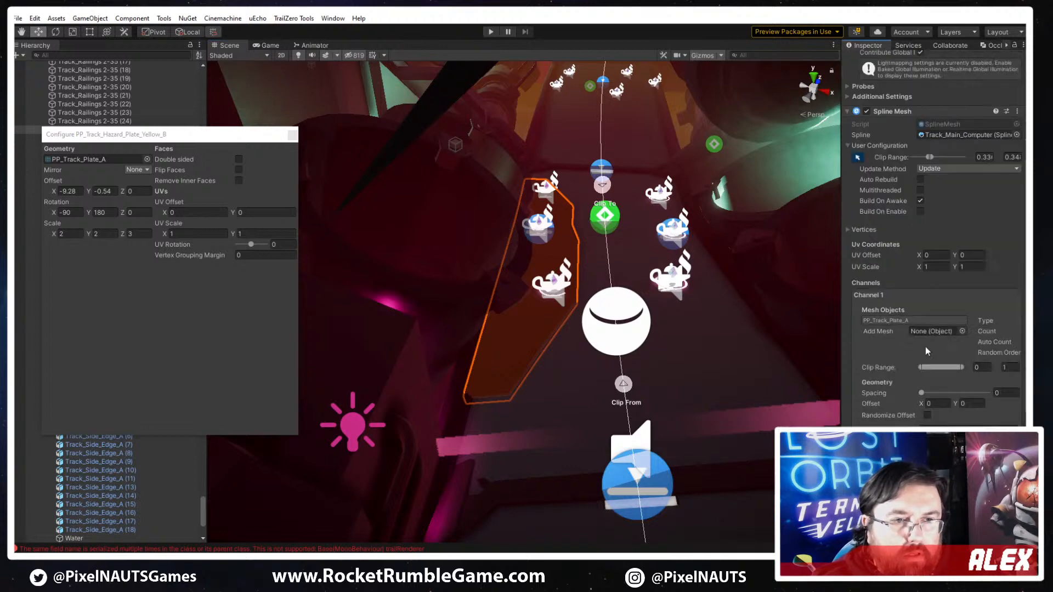
click(912, 323)
click(875, 295)
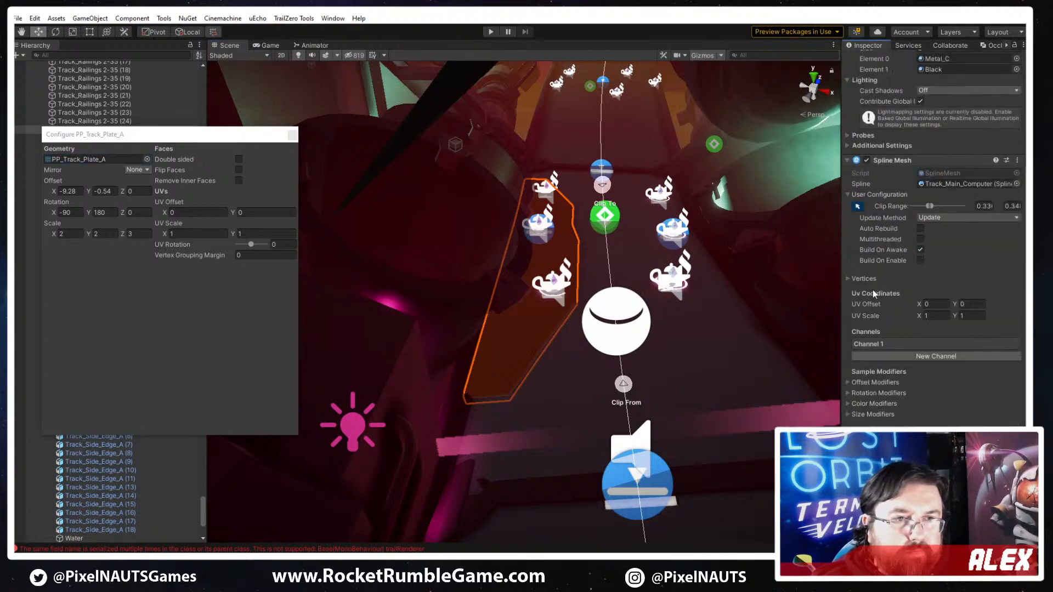
right_click(894, 344)
click(932, 362)
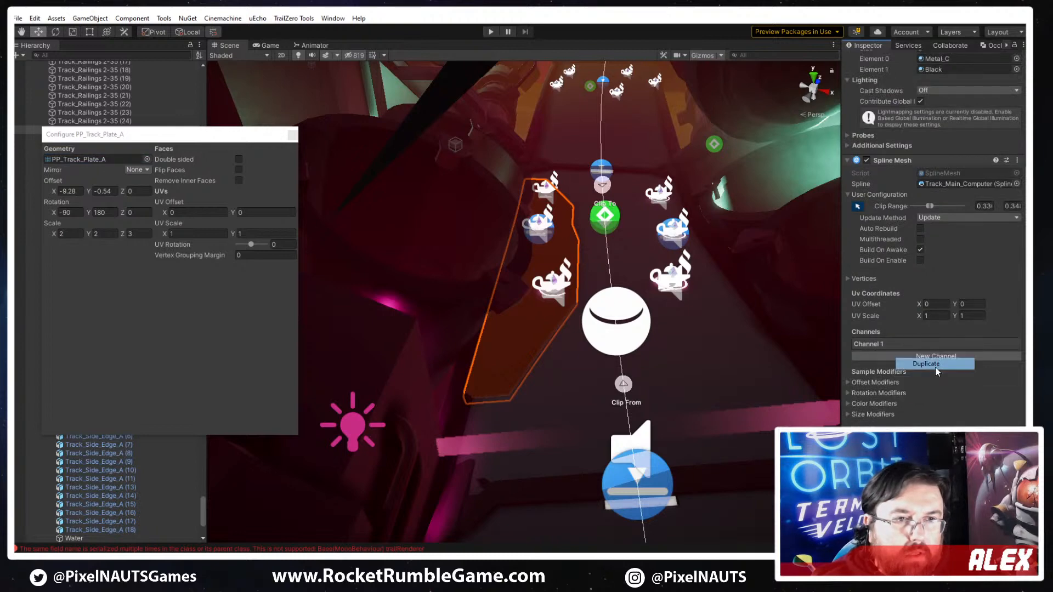
click(887, 358)
- Configure the copied channel's PP_Track_Plate_A with offset X 9.28 and rotation X -90, Y 0 to place it across the track
click(894, 383)
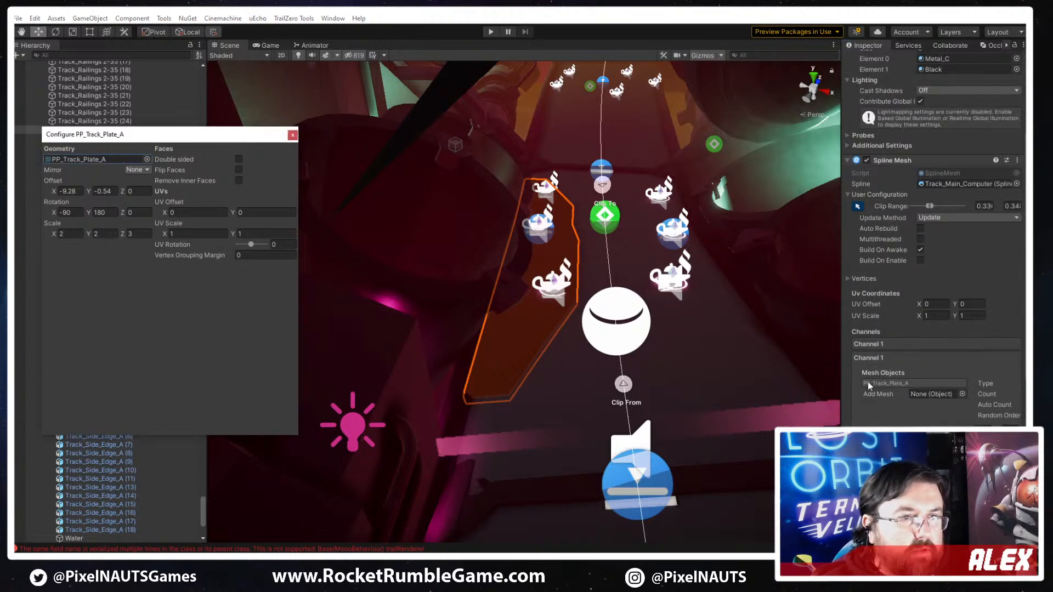
click(292, 135)
click(907, 384)
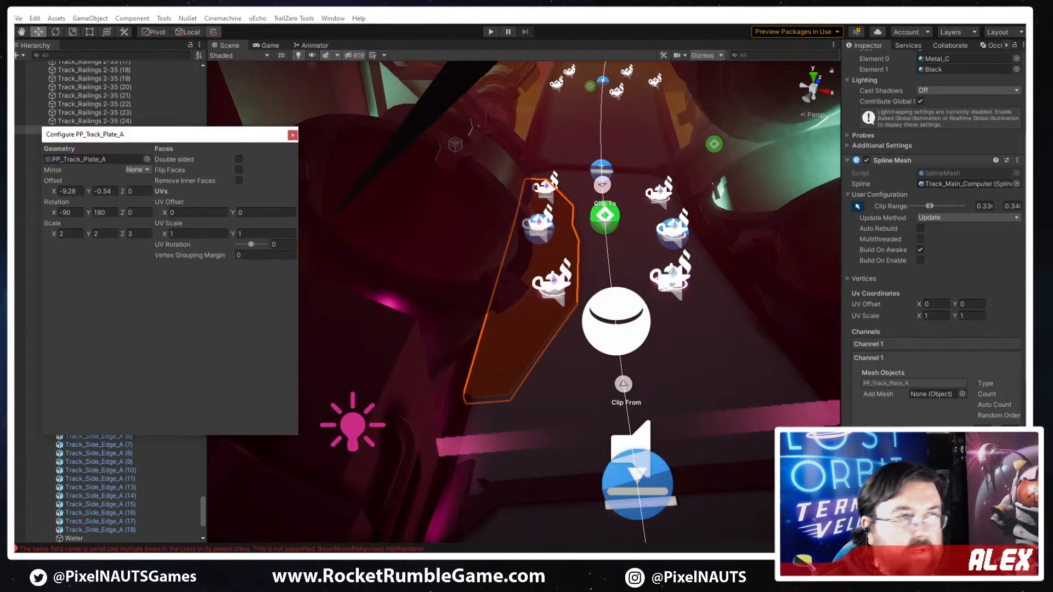
text(0)
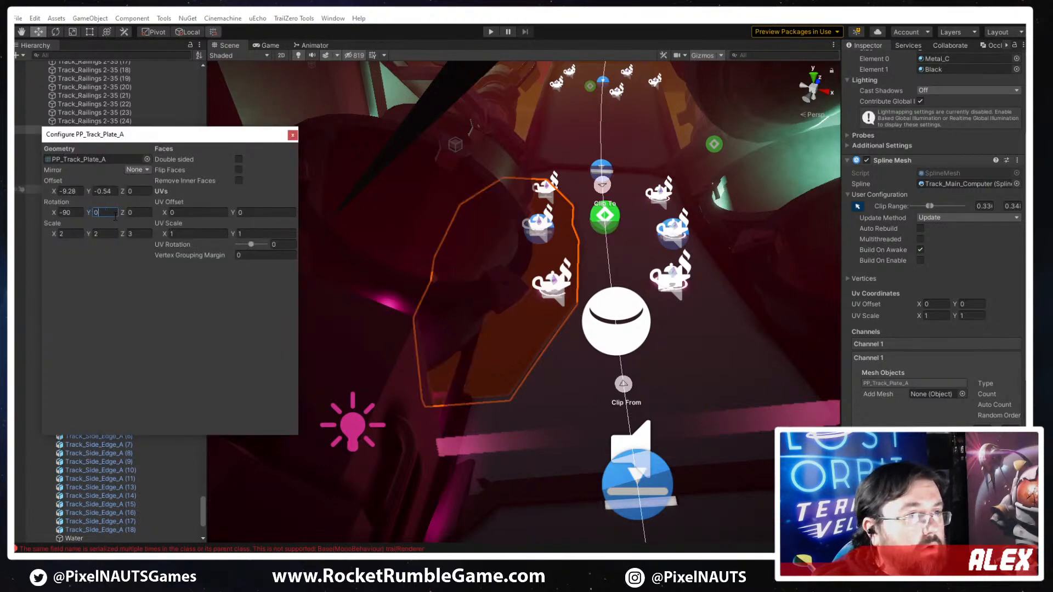
text(90)
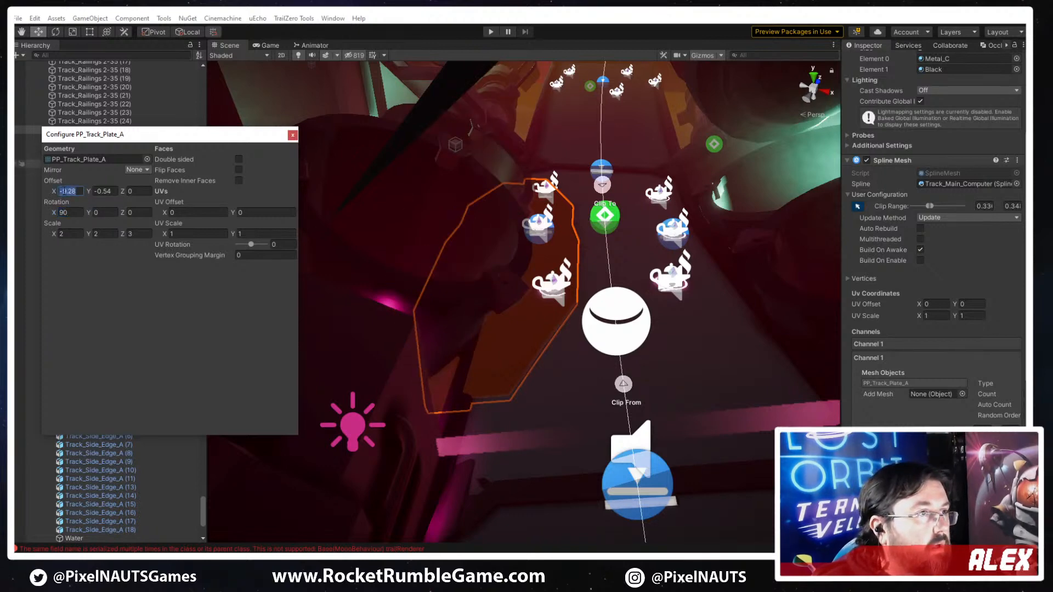
key(BackSpace)
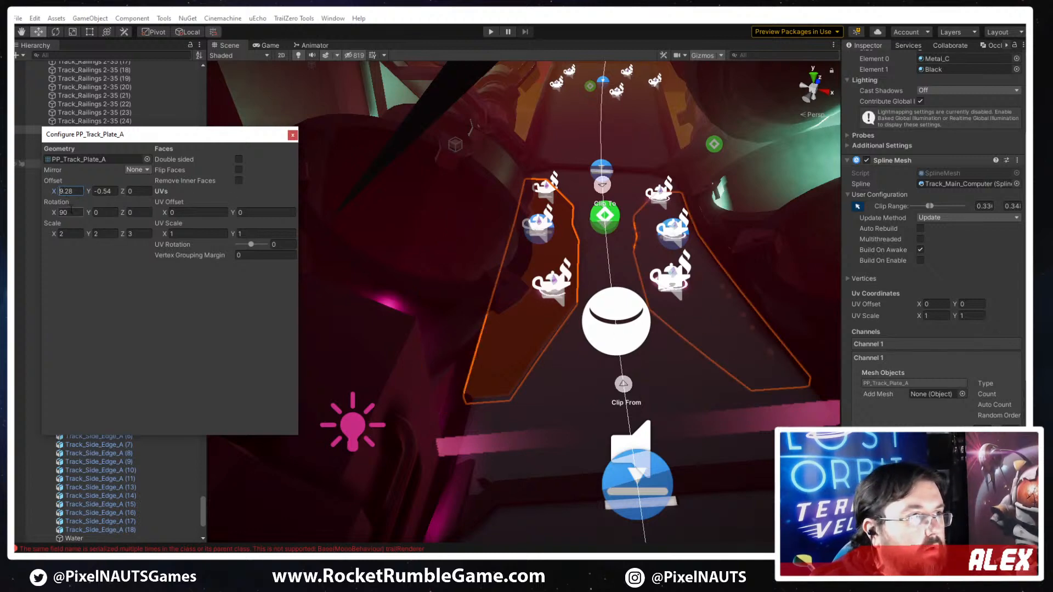
text(-90)
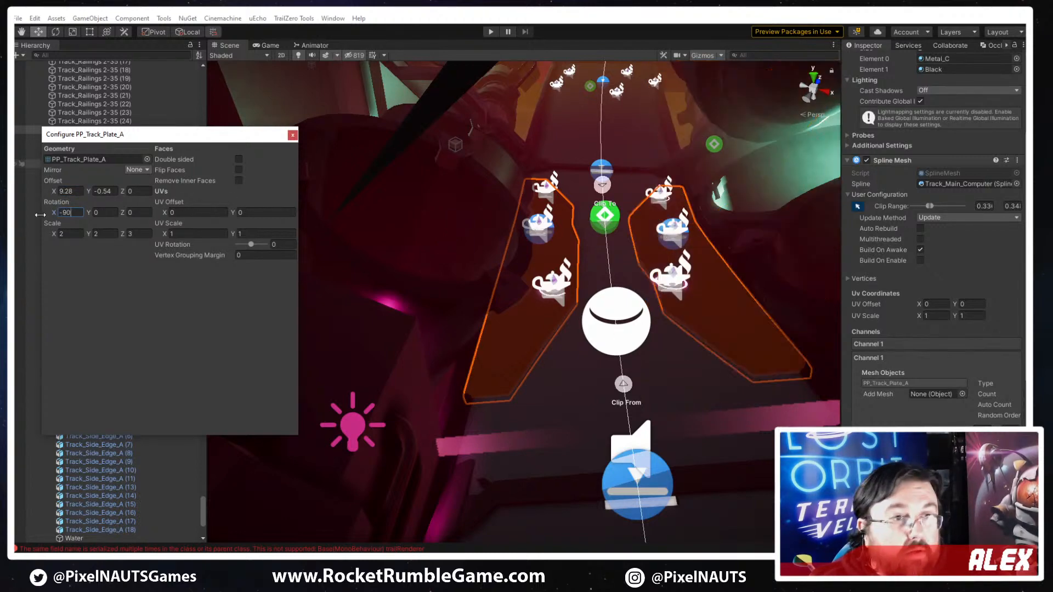
- Inspect the opposite plate up close, set its rotation X to 90 and raise its offset Y to -0.06
right_drag(409, 365, 510, 347)
key(w)
key(s)
click(60, 218)
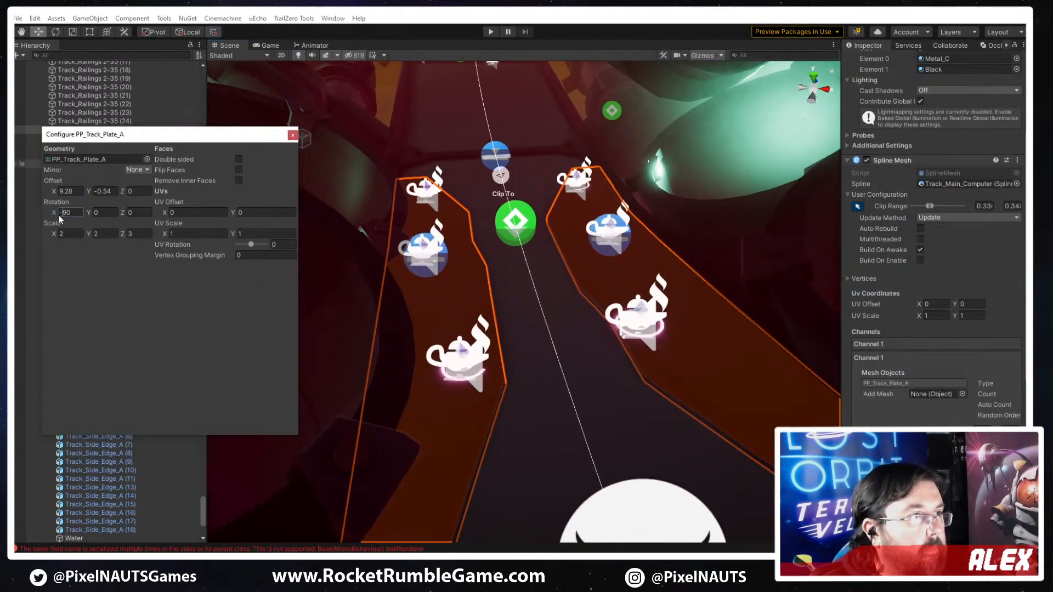
key(Delete)
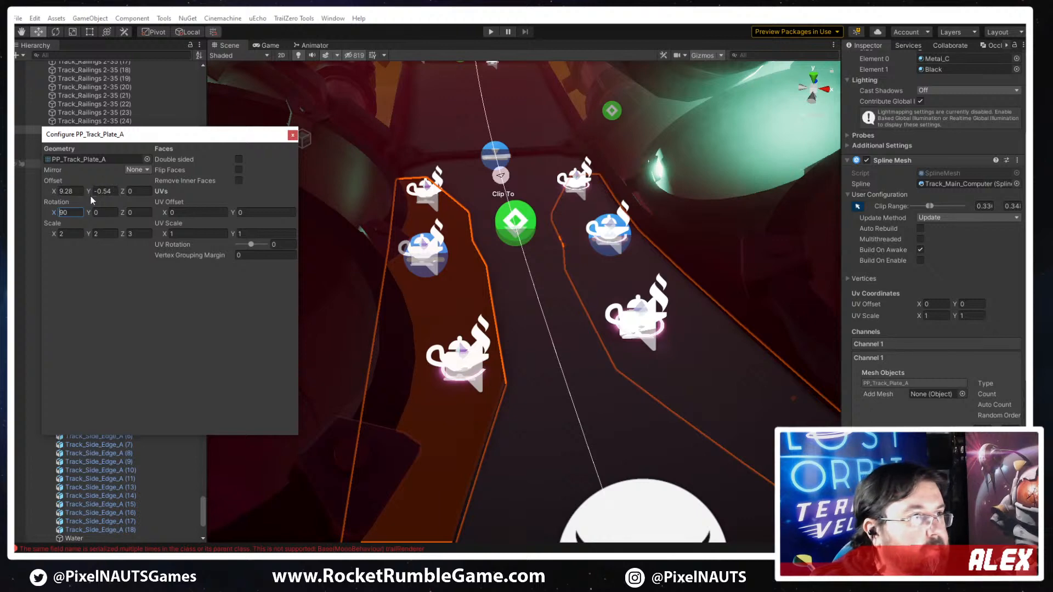
mouse_move(88, 190)
mouse_down()
mouse_move(108, 183)
mouse_move(99, 186)
mouse_up()
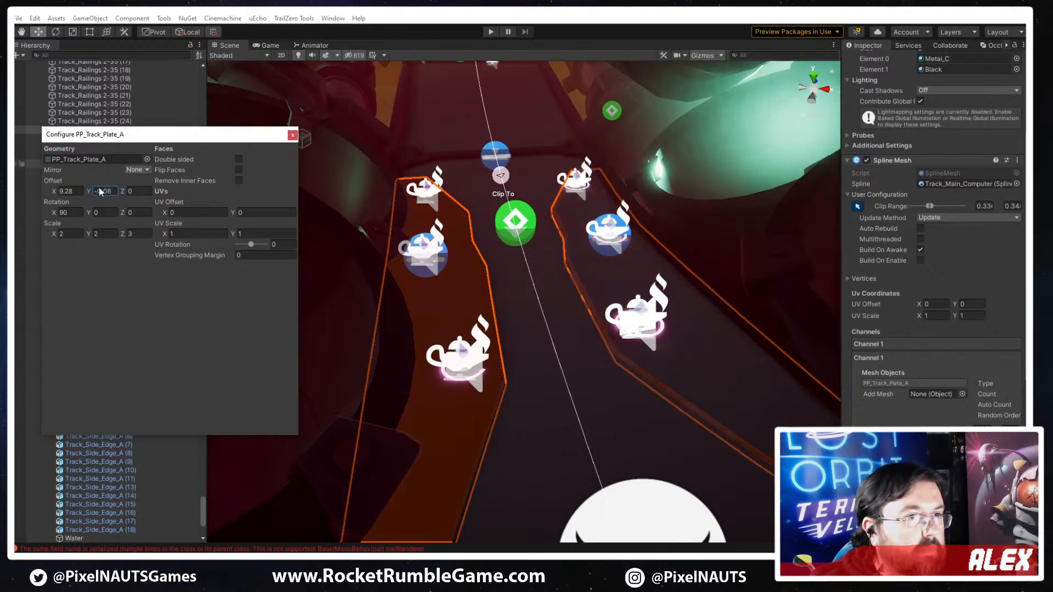
- Try the X mirror on the opposite PP_Track_Plate_A and set its mirror axis to Y
click(138, 170)
click(139, 188)
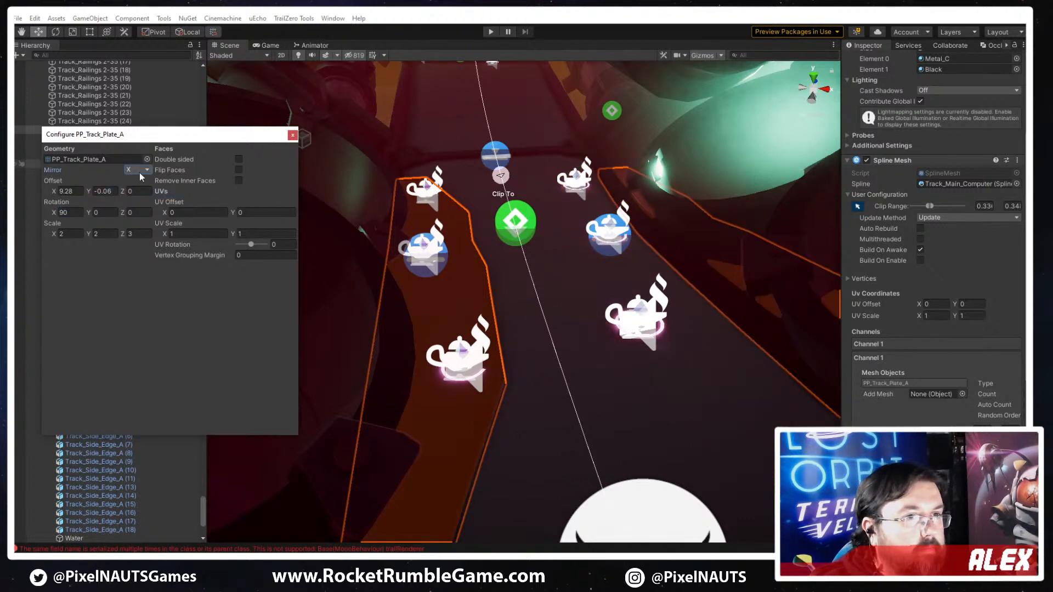
click(136, 171)
click(138, 199)
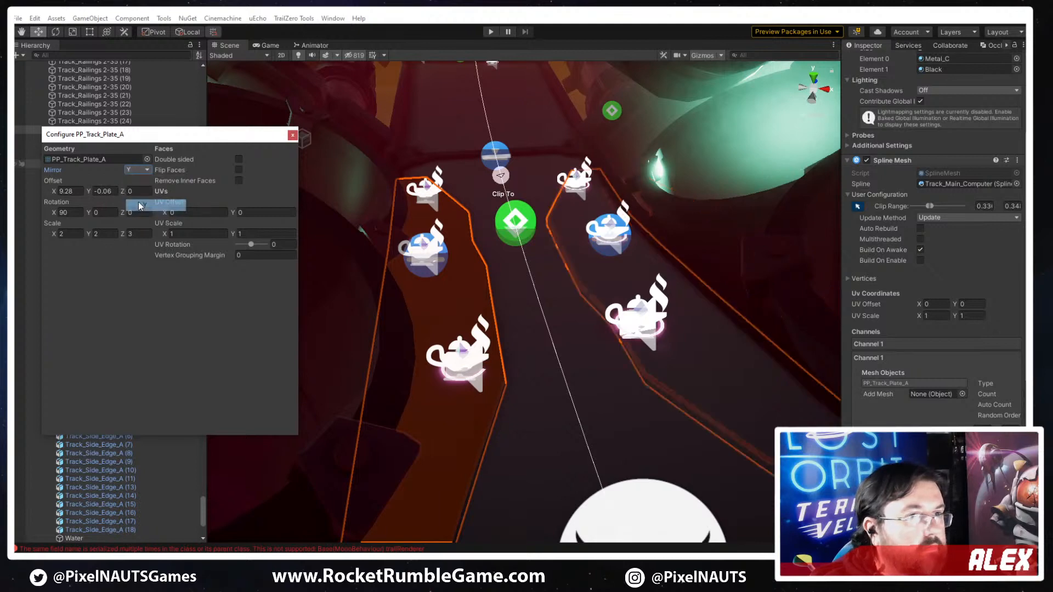
- Set the Y-mirrored PP_Track_Plate_A's scale Z to 2 and adjust its offset Y to 0.49
drag(87, 195, 106, 191)
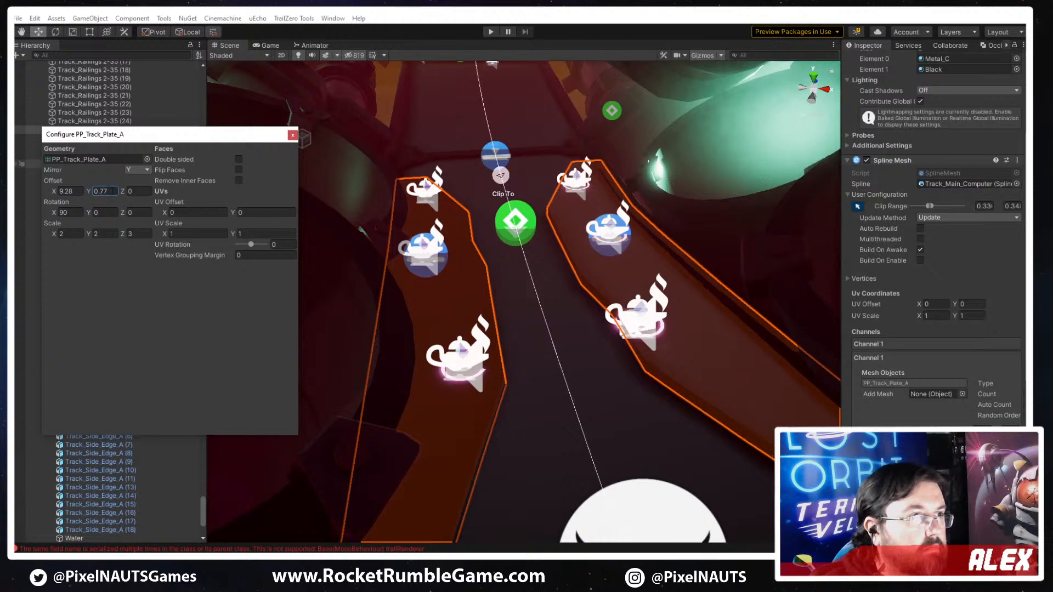
text(2)
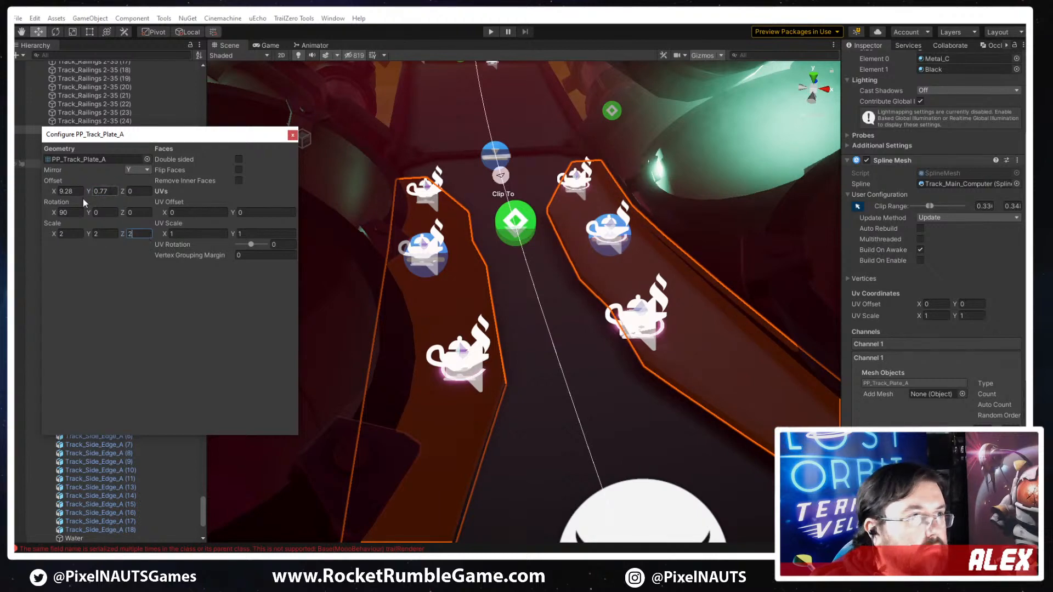
drag(86, 191, 80, 195)
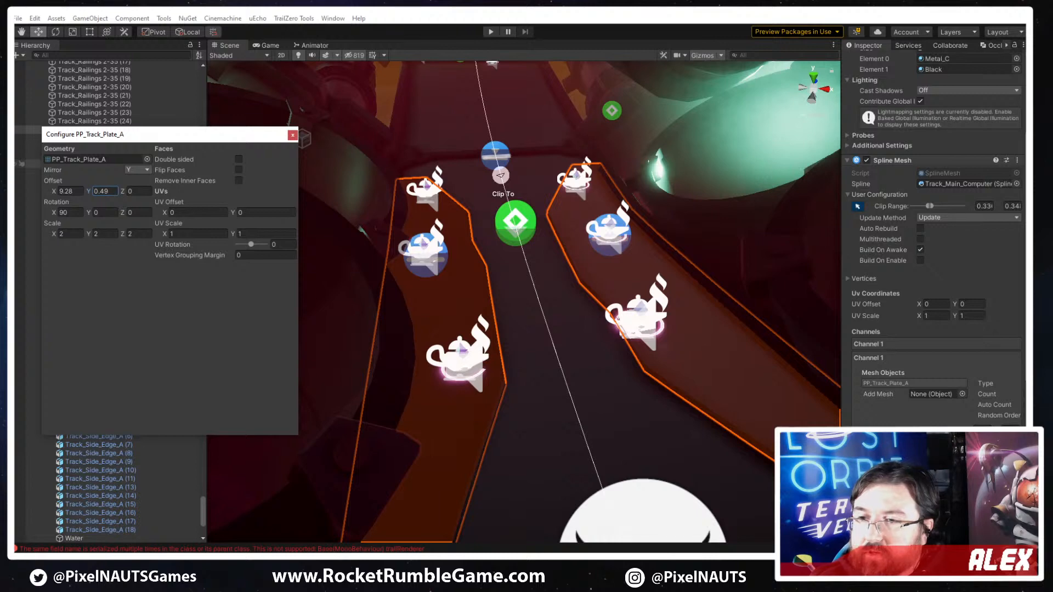
- Inspect how the opposite plate sits on the track floor from several angles and reselect the plate pair
right_drag(546, 443, 409, 423)
click(501, 262)
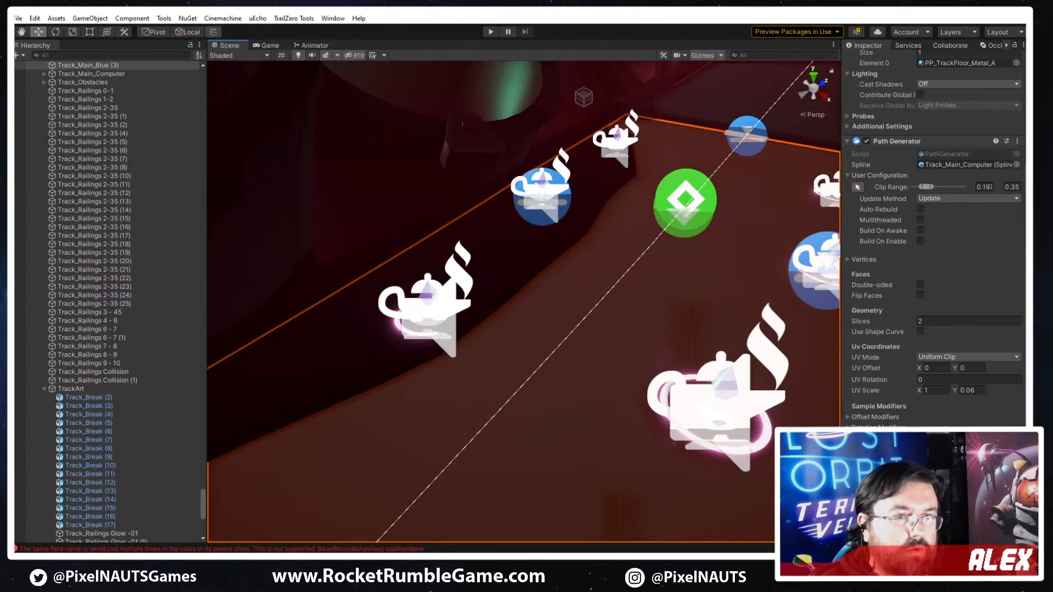
click(514, 246)
click(530, 345)
key(s)
right_drag(530, 345, 653, 341)
click(597, 346)
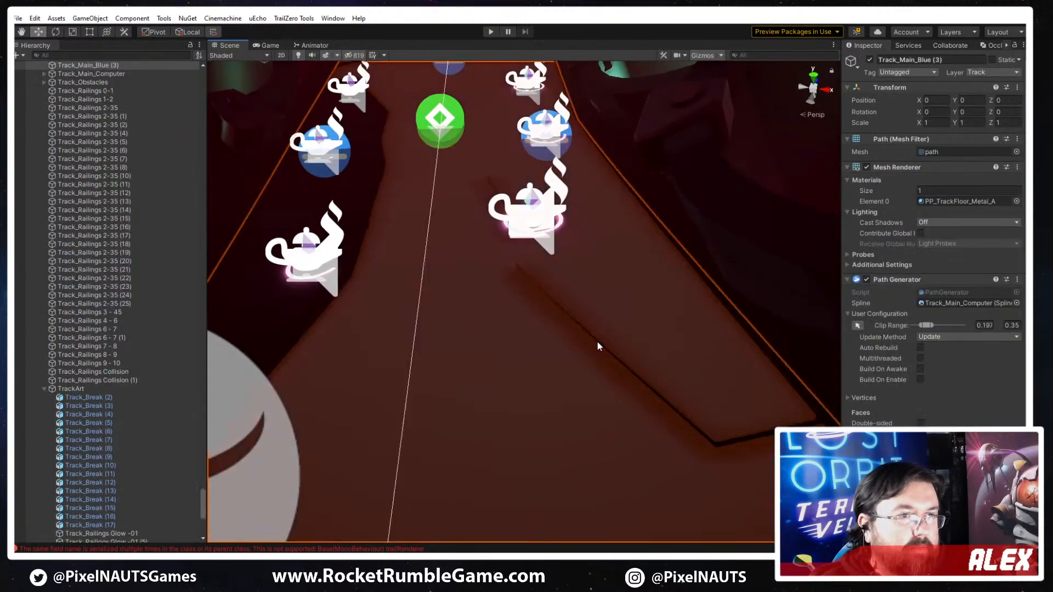
right_drag(725, 430, 699, 421)
key(s)
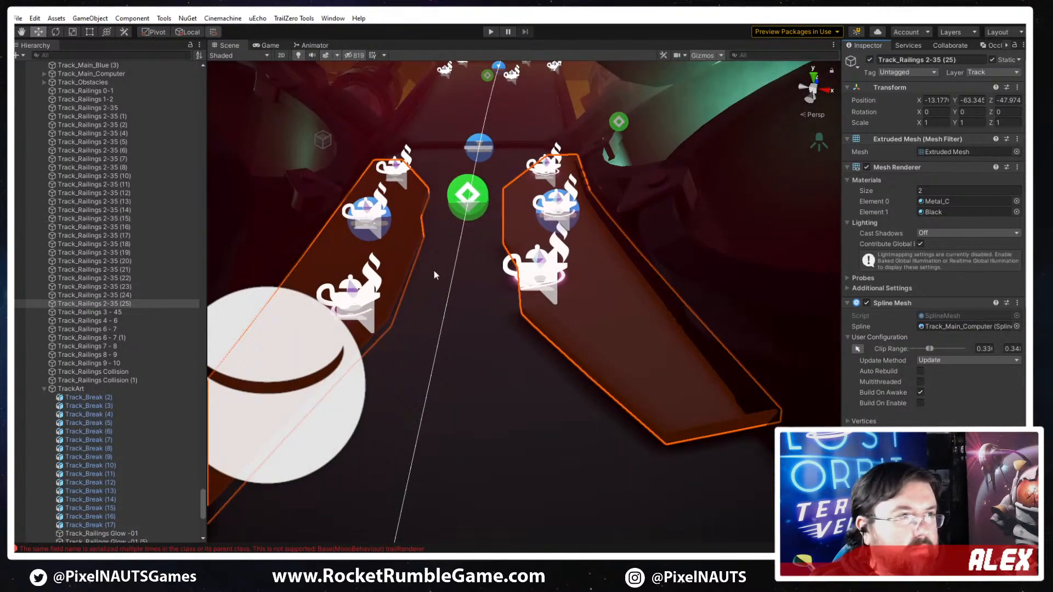
- Change the opposite PP_Track_Plate_A's mirror axis to Z and set its offset Y to -0.3
click(899, 493)
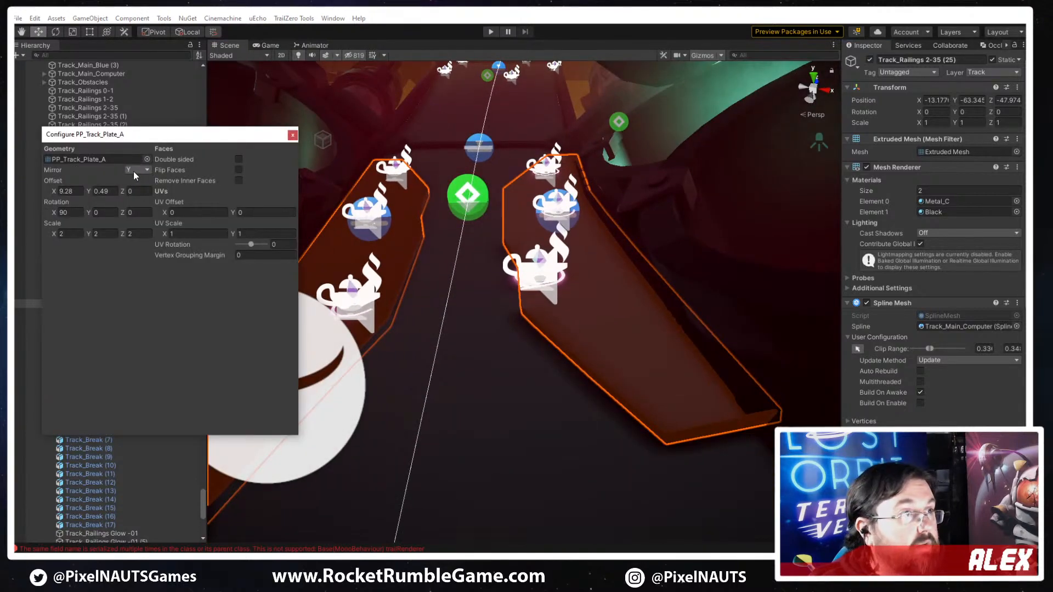
click(134, 170)
click(137, 219)
right_drag(477, 285, 486, 279)
drag(88, 193, 74, 196)
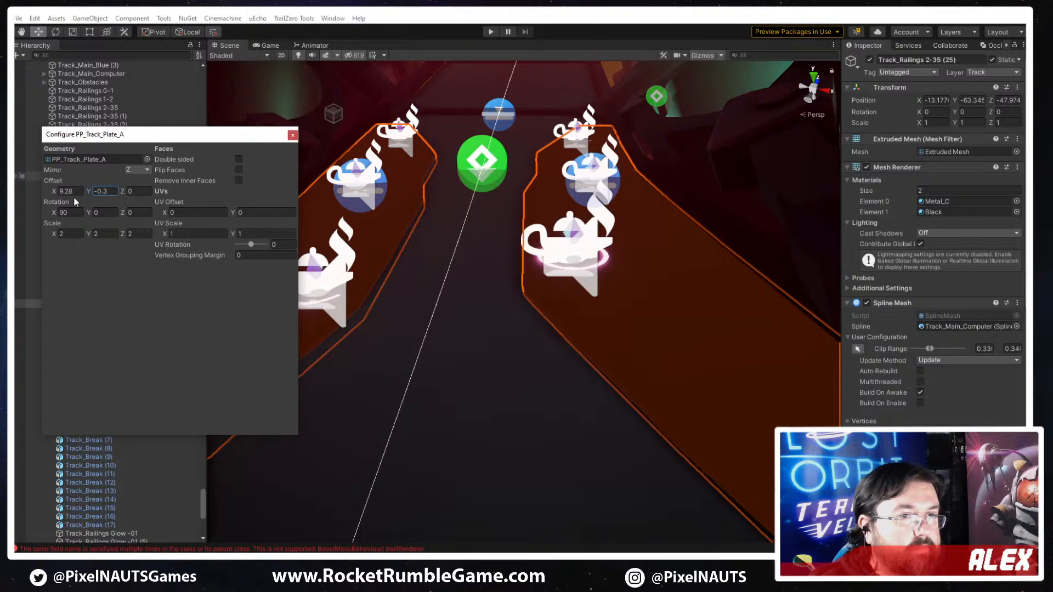
click(293, 136)
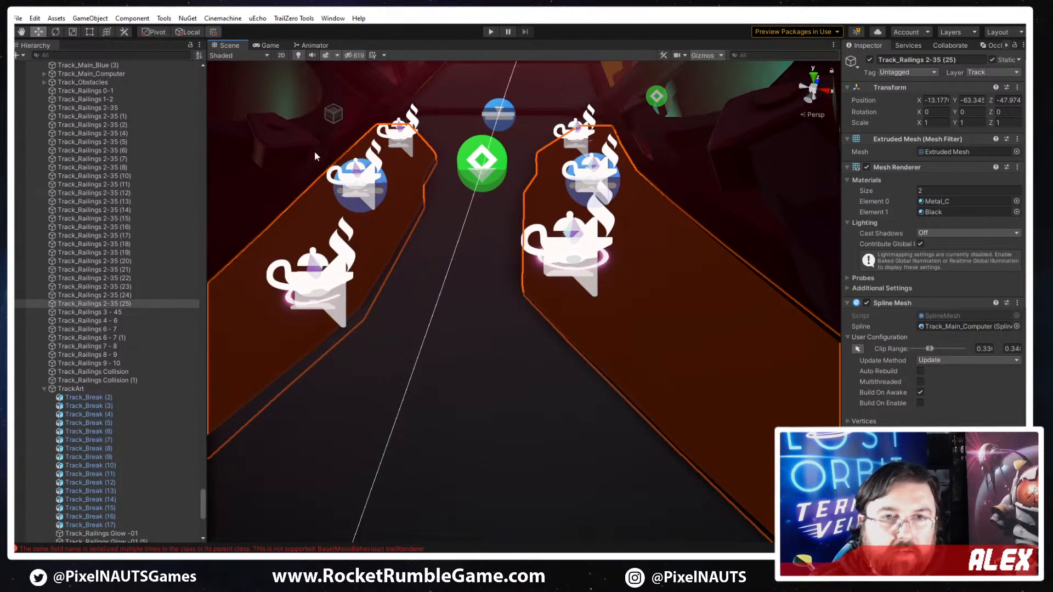
- Browse the project's track meshes and bring up the asset options for Railing_Straight_Large
drag(1024, 23, 522, 36)
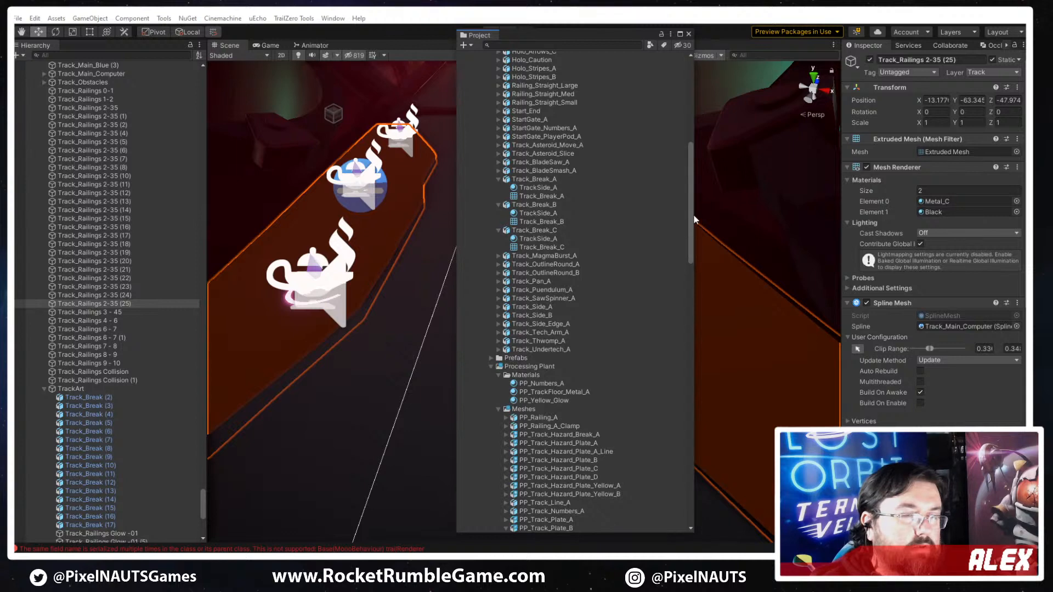
scroll(545, 328, up, 10)
click(534, 323)
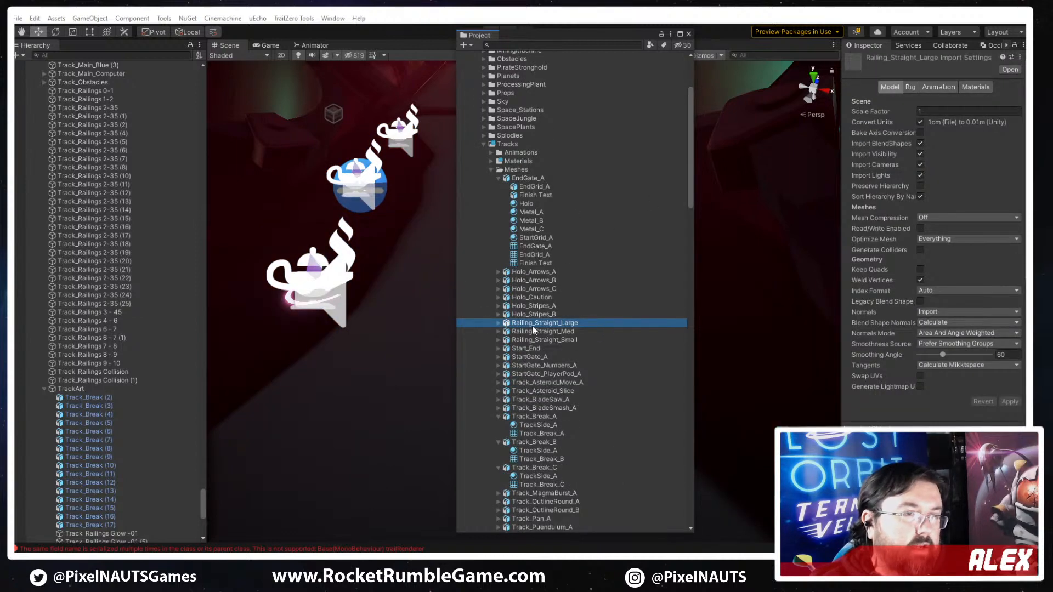
right_click(532, 328)
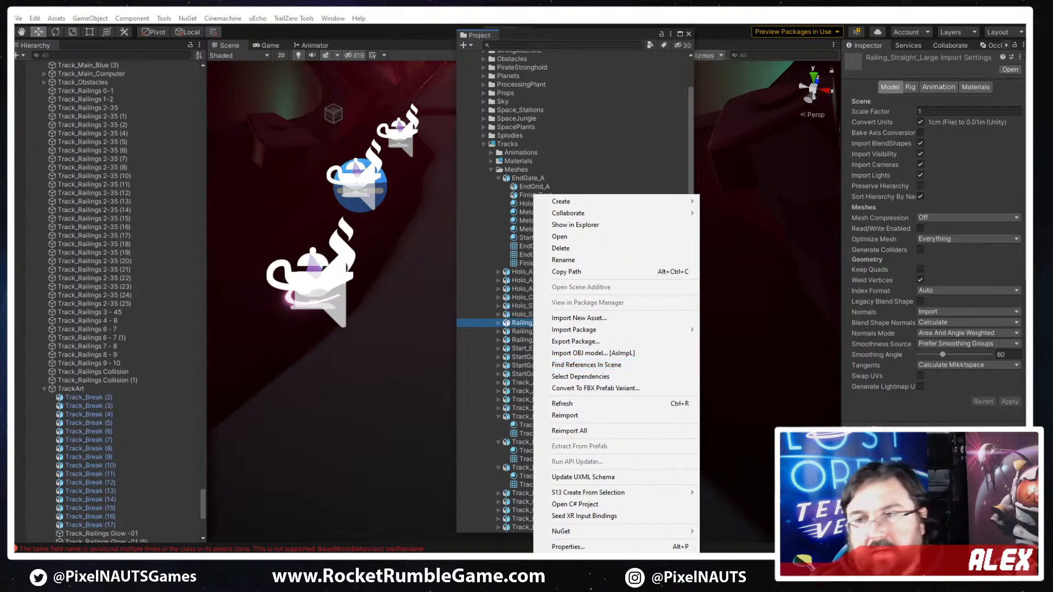
drag(581, 39, 1050, 71)
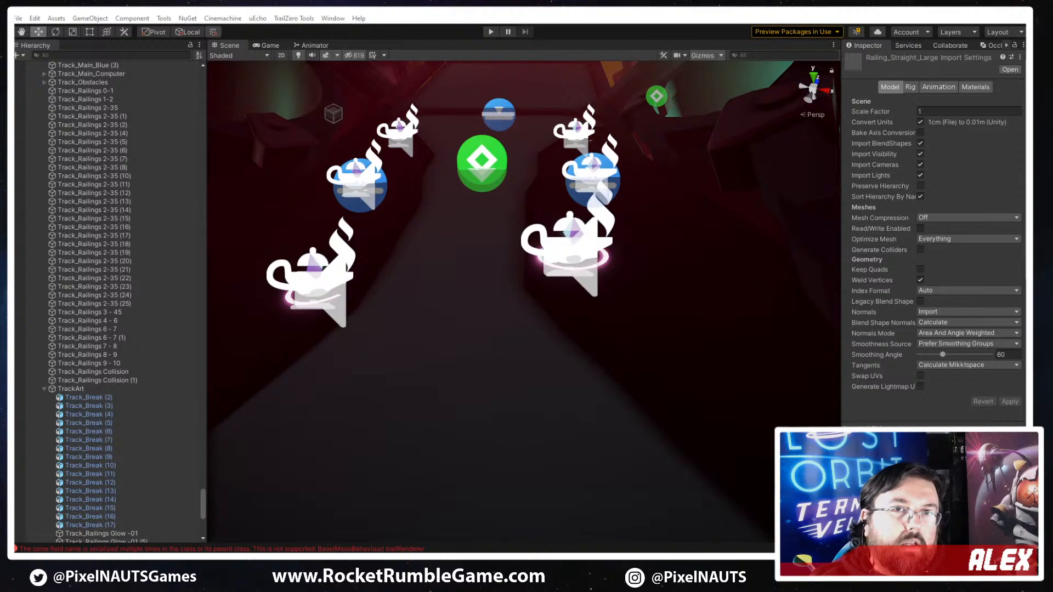
- Duplicate the mirrored plate pair Track_Railings 2-35 (25)
key(s)
right_drag(501, 352, 735, 438)
key(w)
key(s)
right_drag(357, 533, 403, 531)
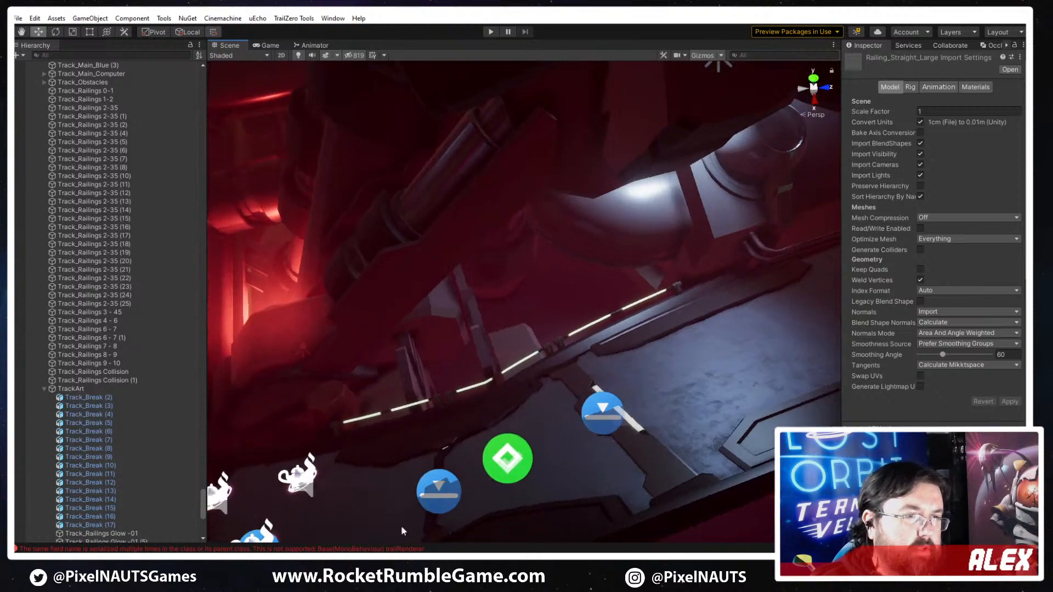
right_drag(535, 390, 630, 370)
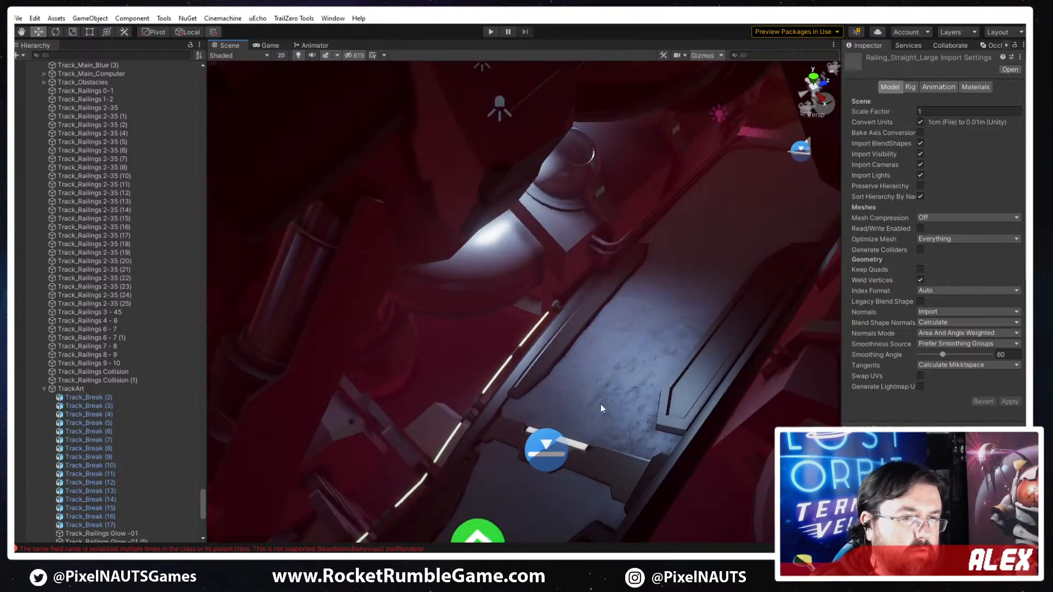
right_drag(600, 407, 664, 352)
click(647, 457)
key(ctrl+d)
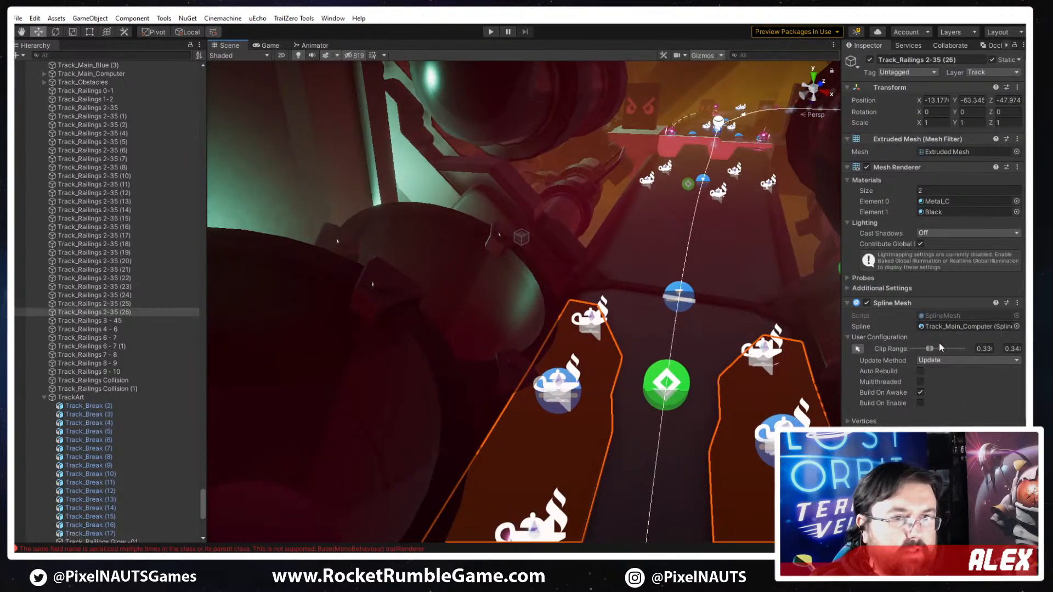
- Enable clip range editing on the duplicated plate pair and shift it forward along the spline to about 0.35
click(857, 349)
drag(682, 321, 683, 264)
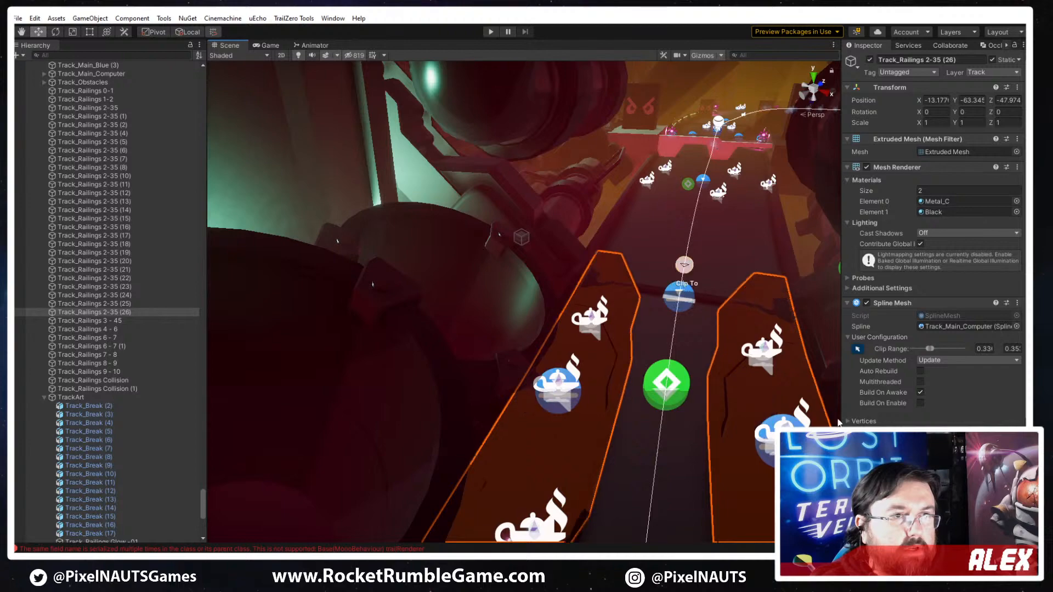
drag(839, 423, 745, 310)
right_drag(744, 310, 491, 423)
right_drag(586, 428, 526, 449)
drag(526, 449, 774, 295)
right_drag(774, 298, 522, 419)
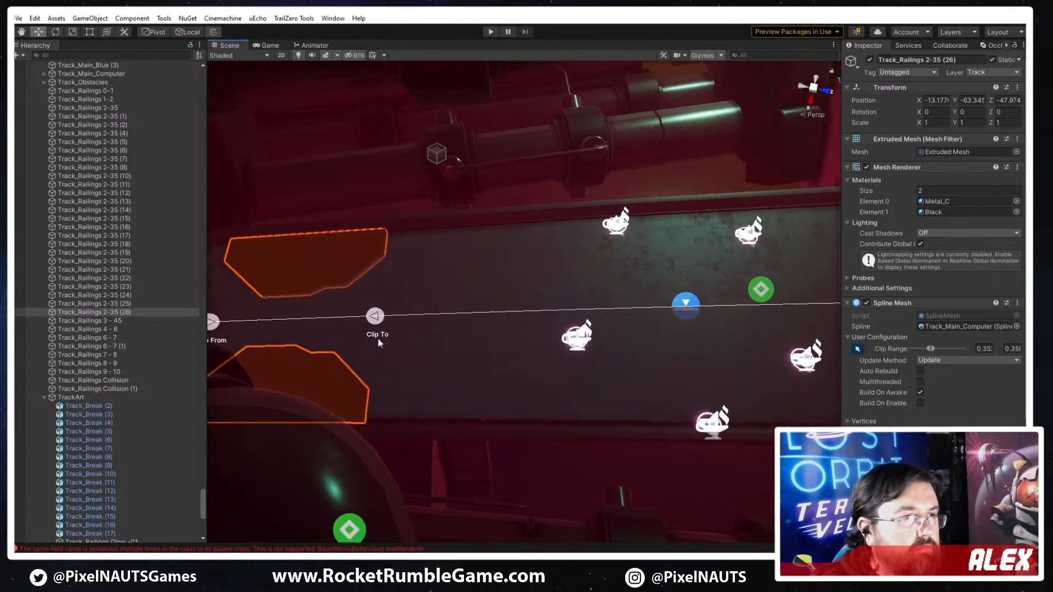
- Slide the duplicated plates' clip range farther along the spline so the pair spans the floor beneath the crossing barrier
drag(616, 337, 725, 306)
right_drag(689, 313, 760, 290)
right_drag(568, 364, 493, 378)
drag(227, 320, 719, 335)
right_drag(719, 335, 686, 355)
drag(636, 323, 966, 243)
right_drag(718, 329, 442, 331)
drag(336, 349, 546, 343)
key(d)
right_drag(593, 351, 601, 351)
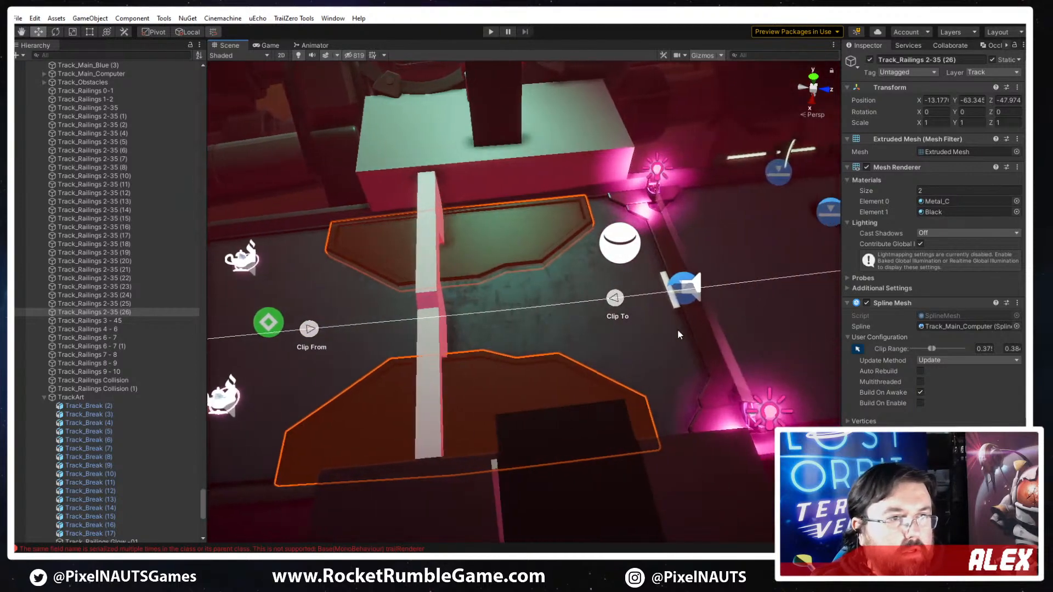
mouse_move(614, 301)
mouse_down()
mouse_move(641, 297)
mouse_move(620, 300)
mouse_up()
right_drag(587, 319, 513, 361)
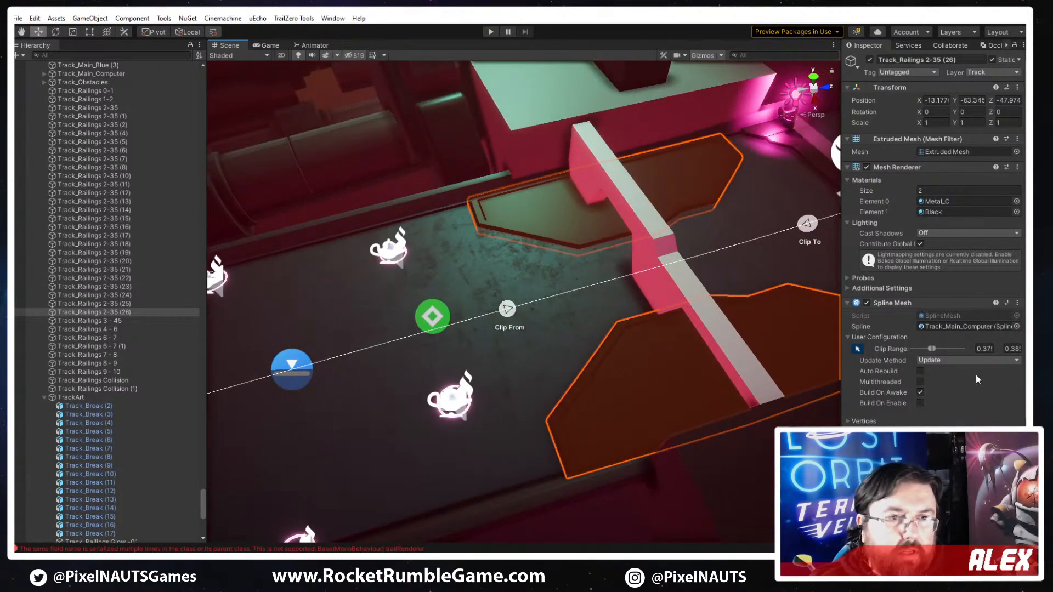
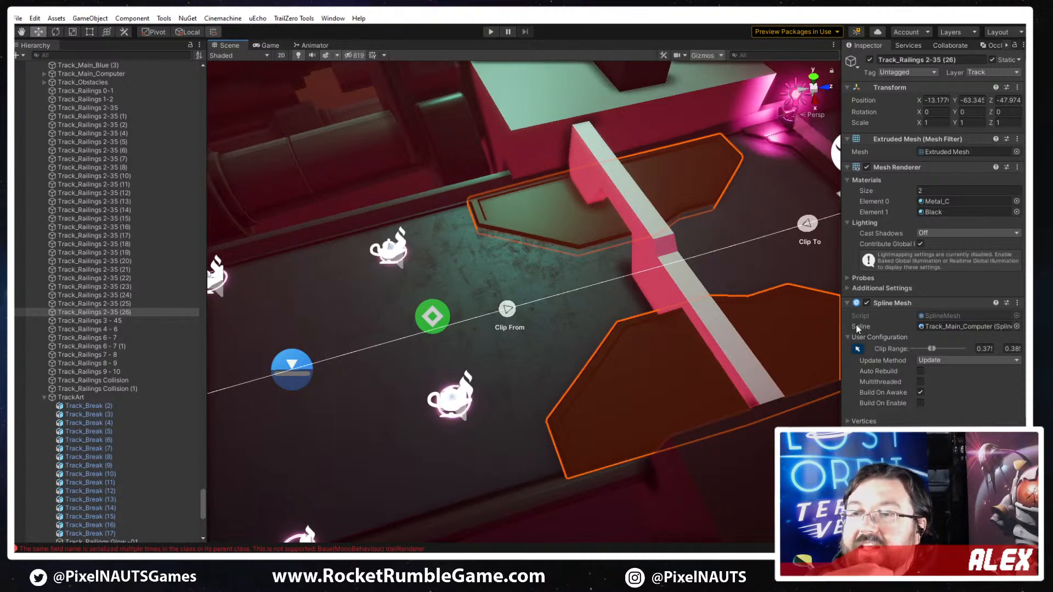
- Replace the mesh of the first plate in Track_Railings 2-35 (26), the one offset to -9.28 in X, with PP_Track_Hazard_Plate_D
alt+drag(676, 318, 932, 357)
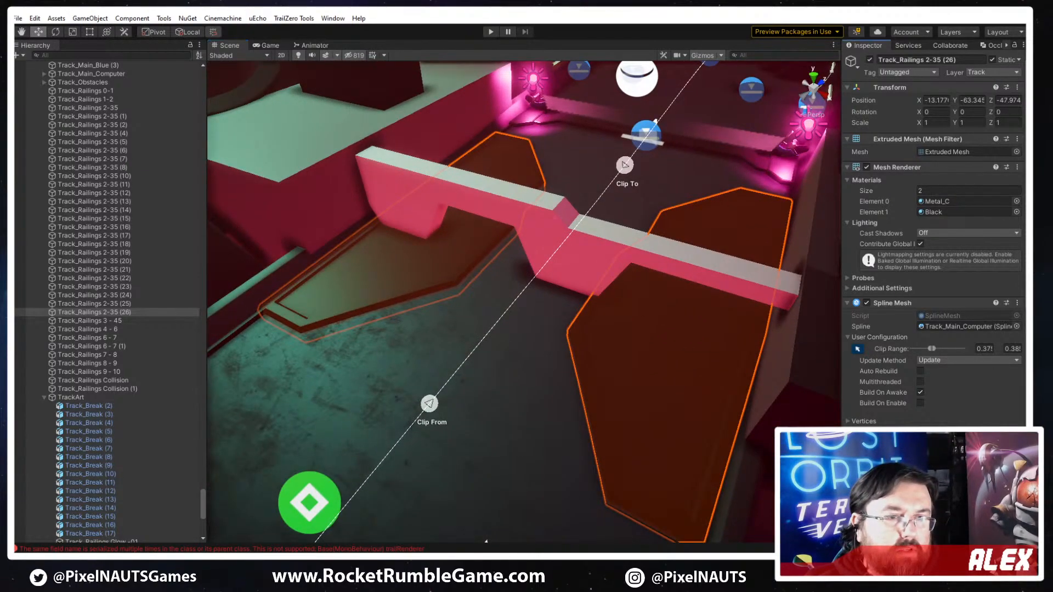
click(900, 488)
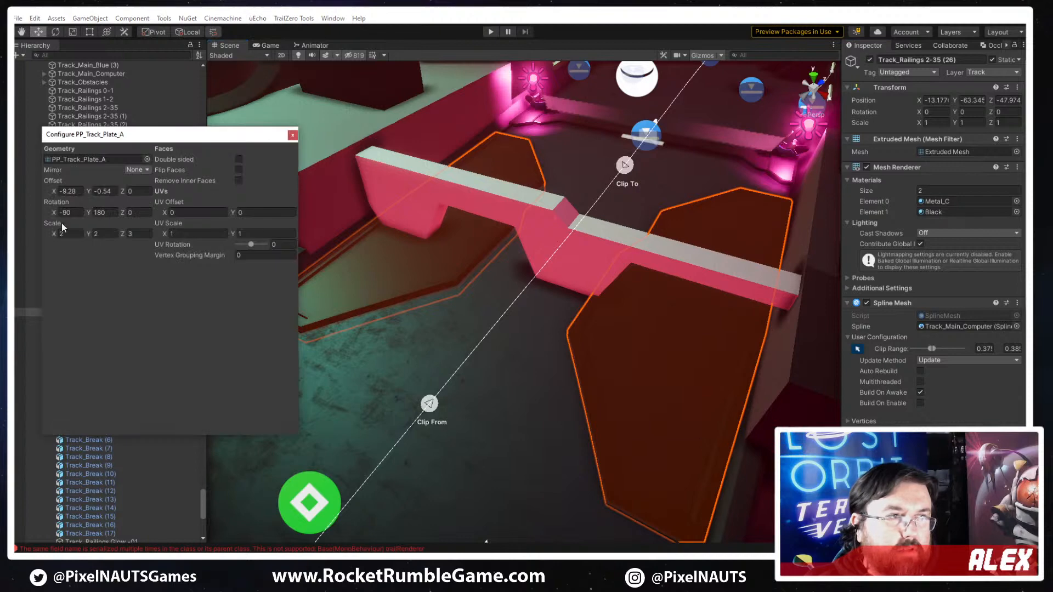
click(147, 159)
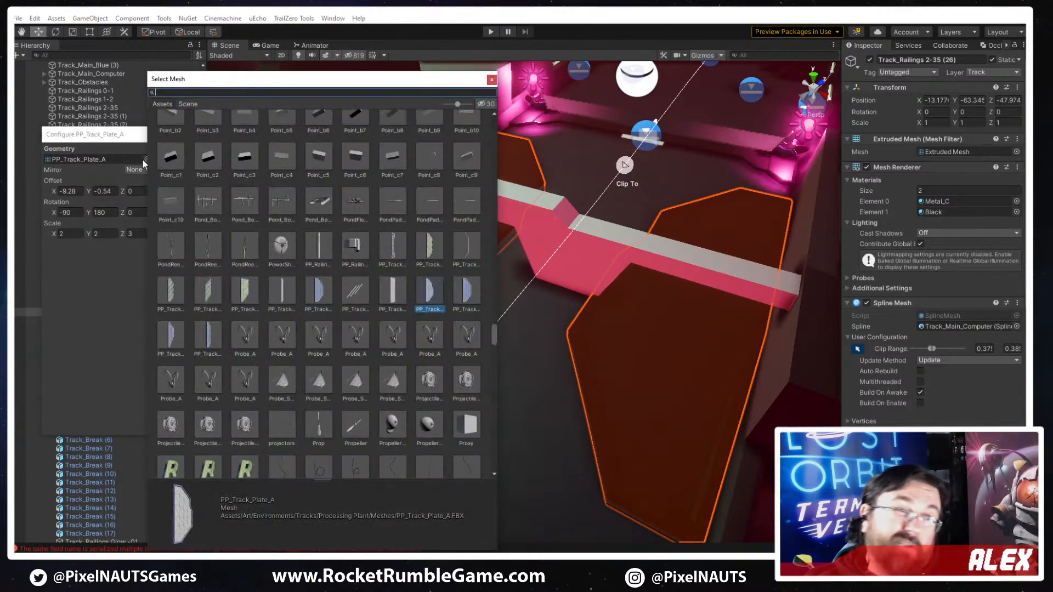
click(247, 291)
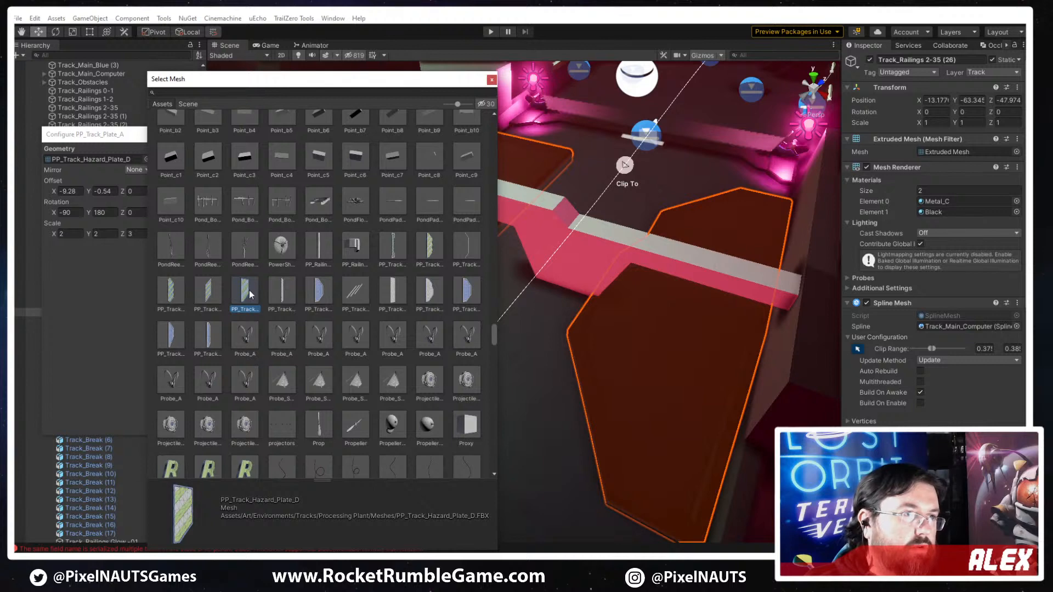
double_click(245, 292)
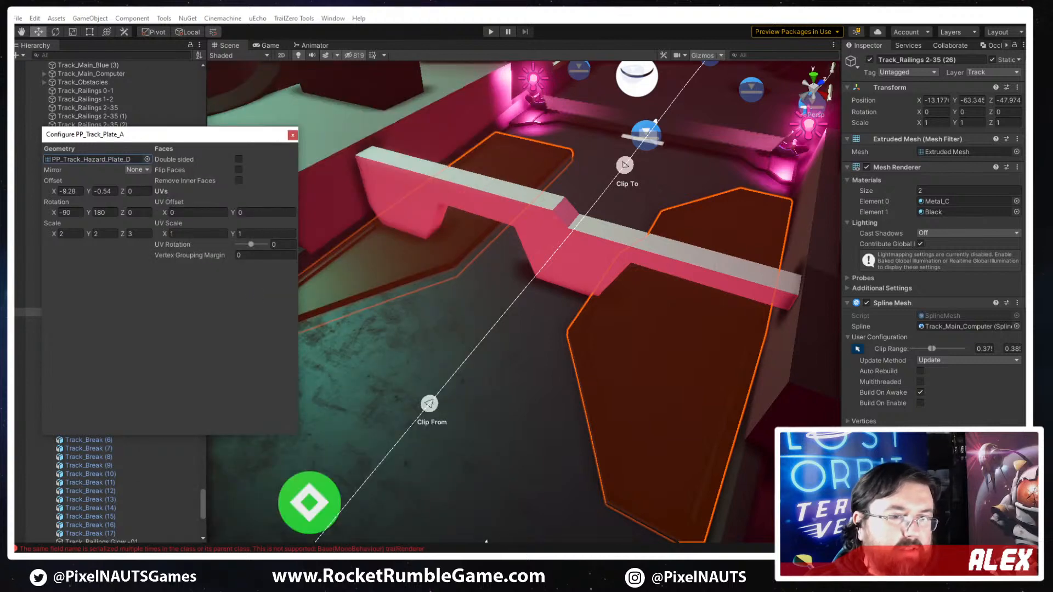
- Assign the PP_Yellow_Glow material to Element 1 of the plate pair and set its material list size to 3
scroll(927, 251, down, 3)
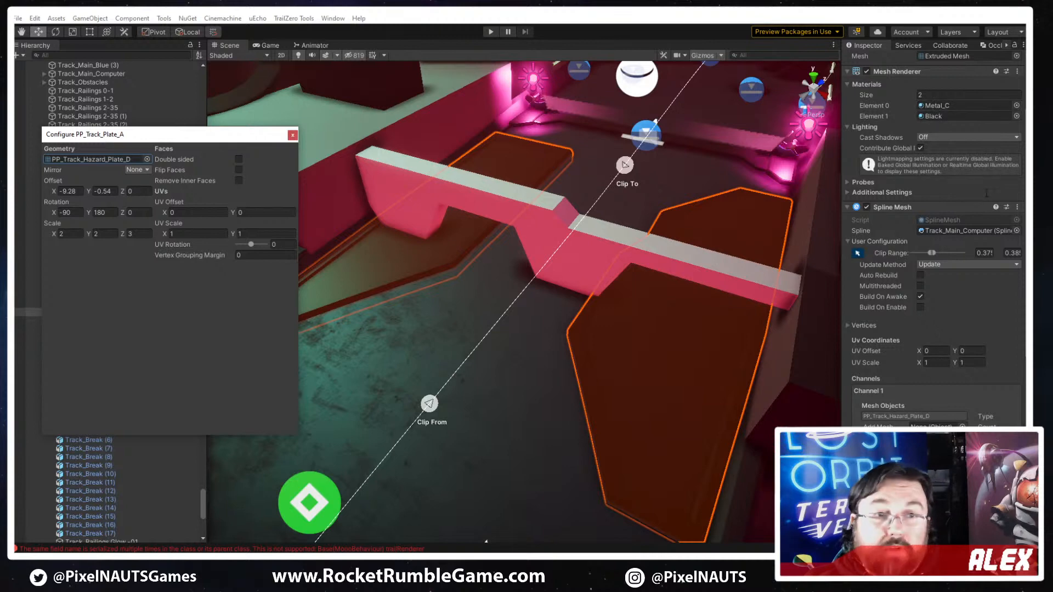
click(1015, 116)
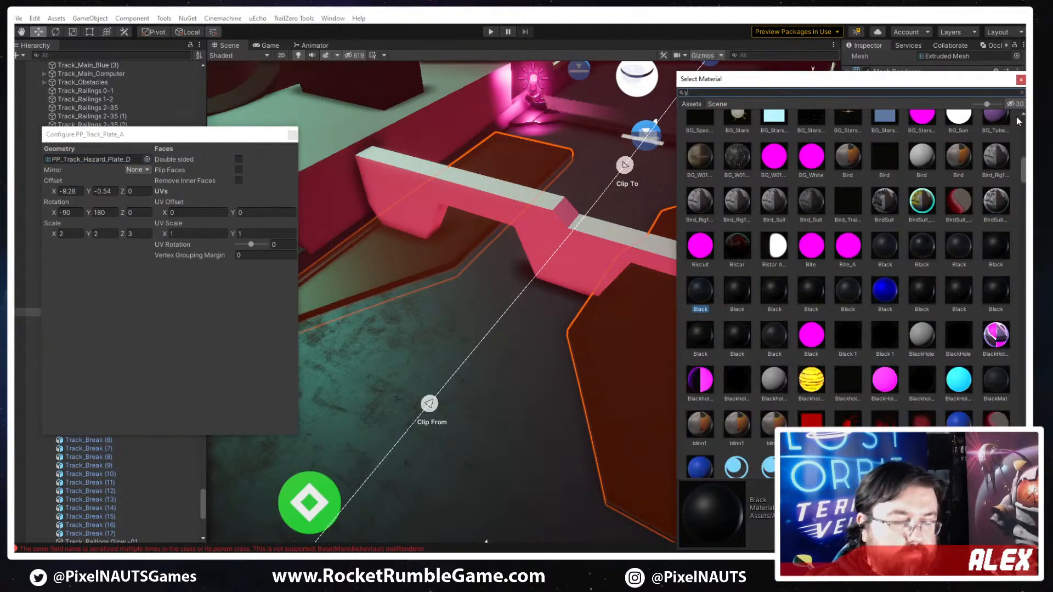
text(yel)
text(pp_y)
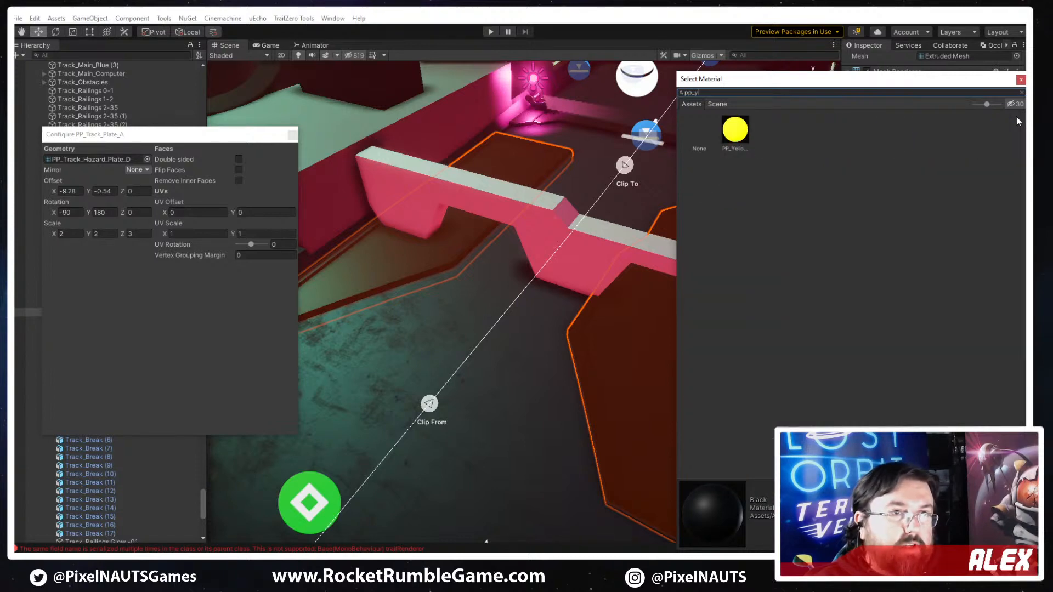
double_click(737, 132)
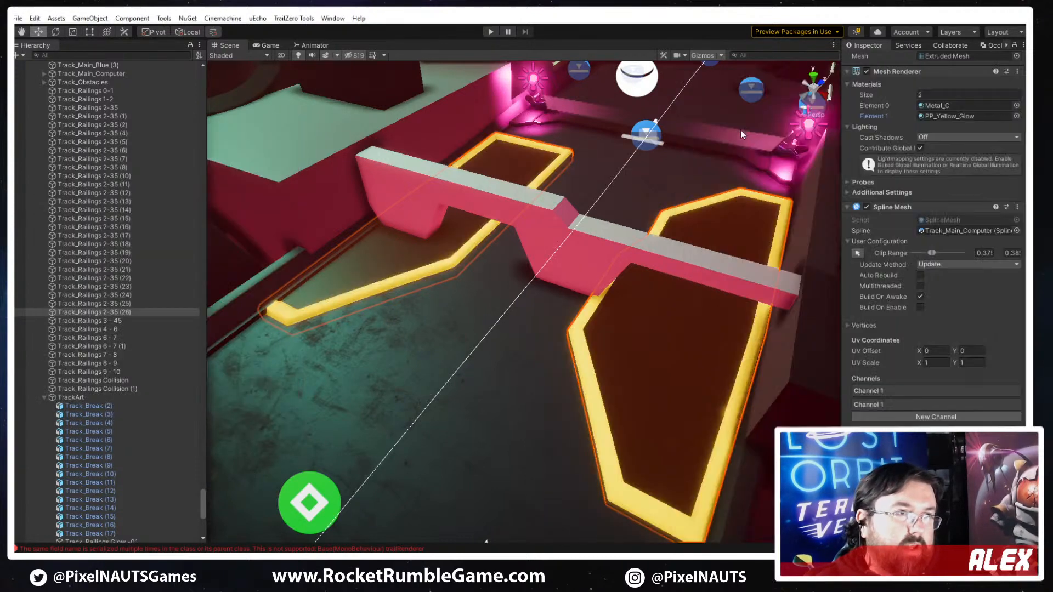
click(941, 94)
text(3)
key(Return)
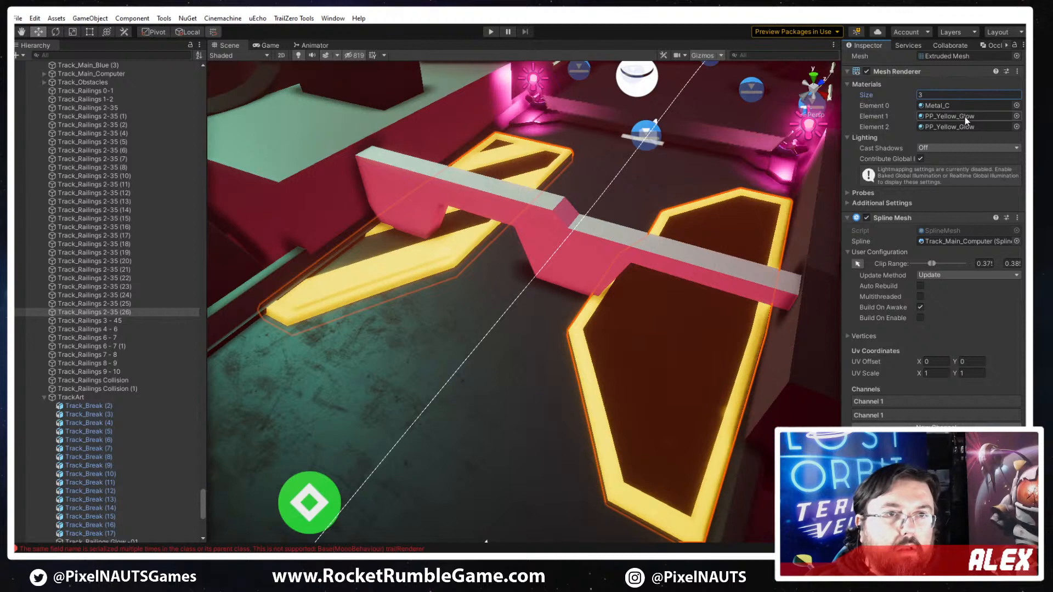
- Assign the Metal_A material to Element 0 and Element 1 of the plate pair
click(940, 106)
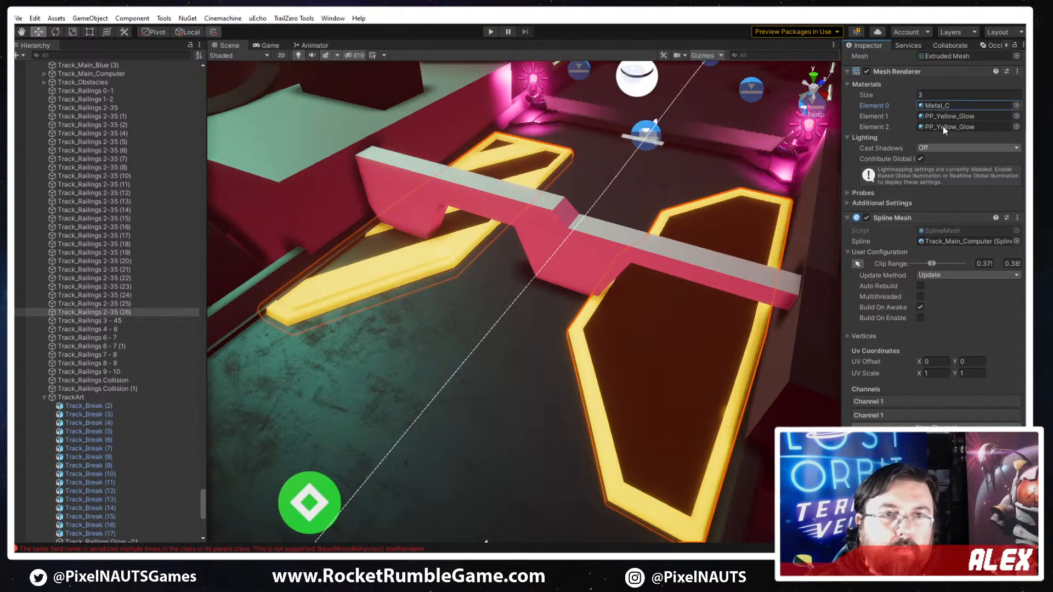
click(1016, 105)
text(metal)
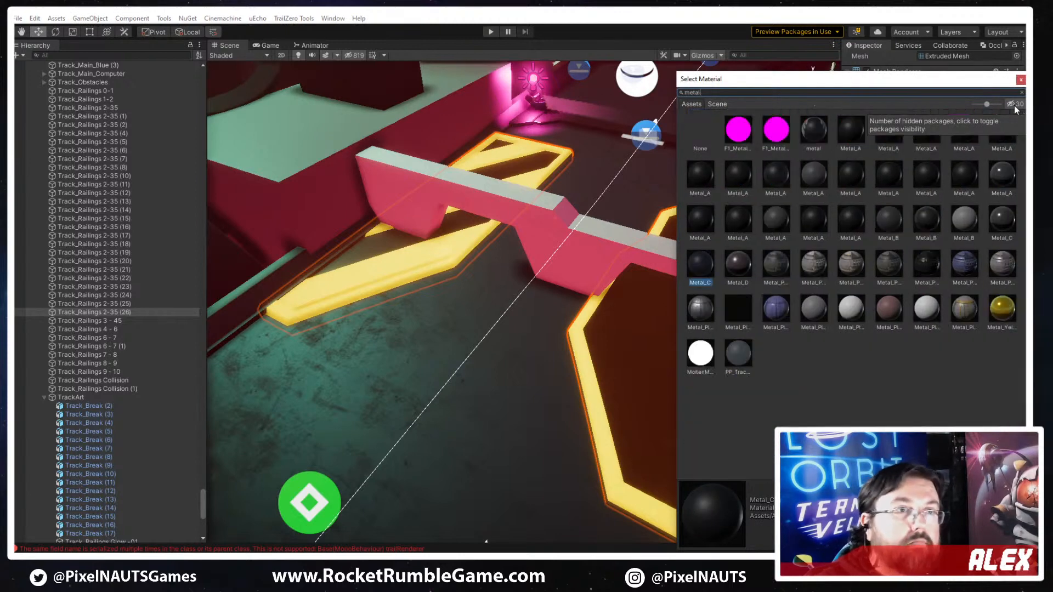
click(856, 172)
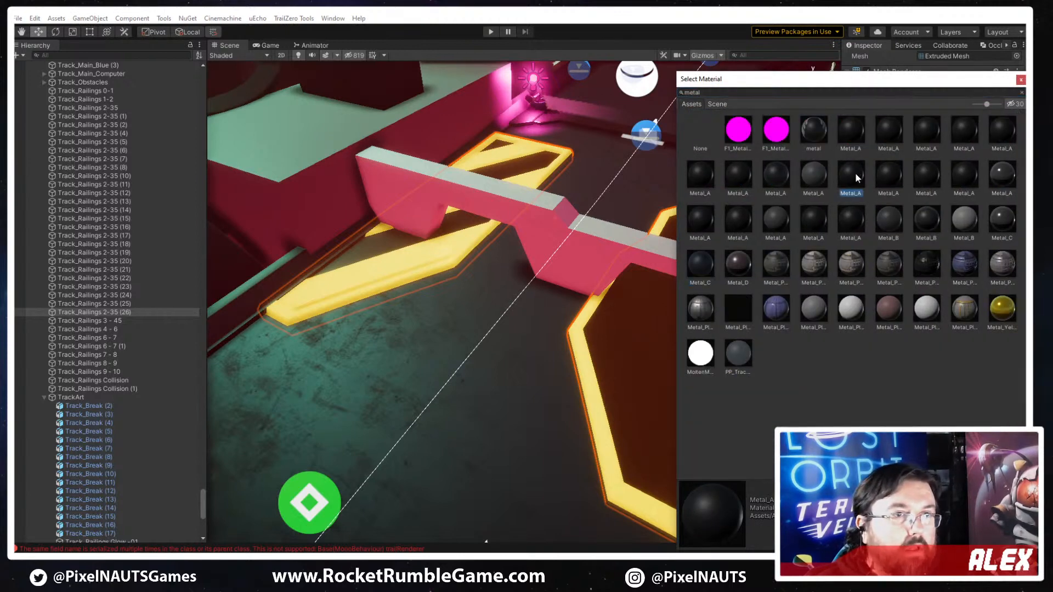
double_click(854, 172)
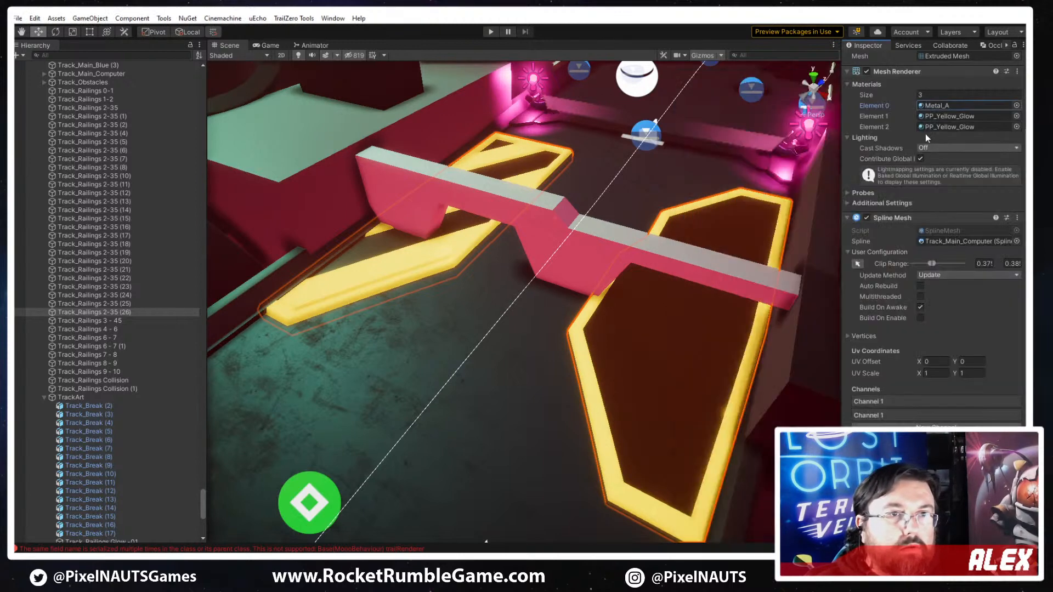
click(1017, 116)
text(metal)
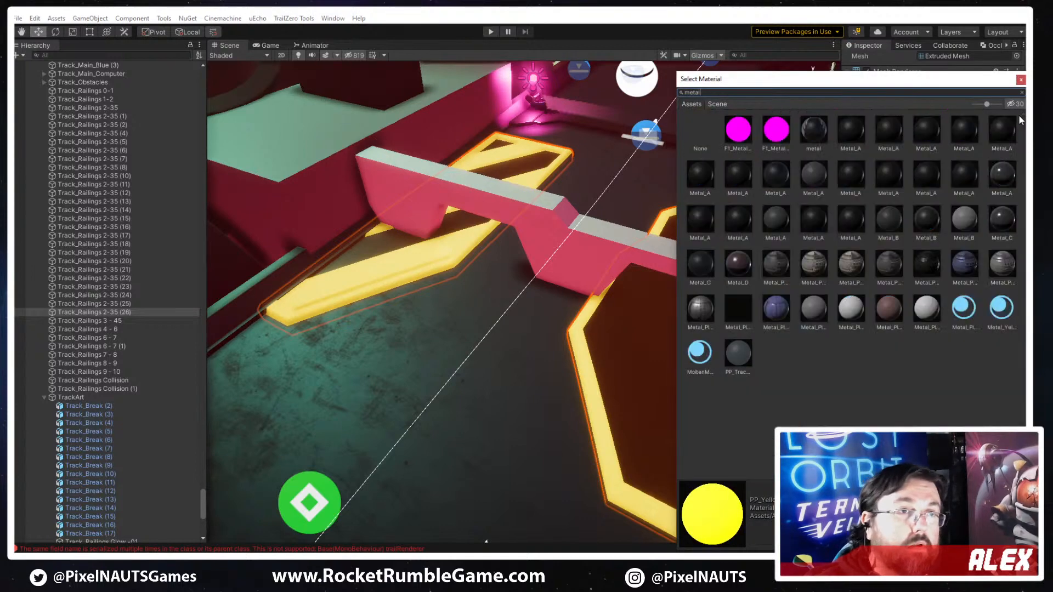
click(927, 175)
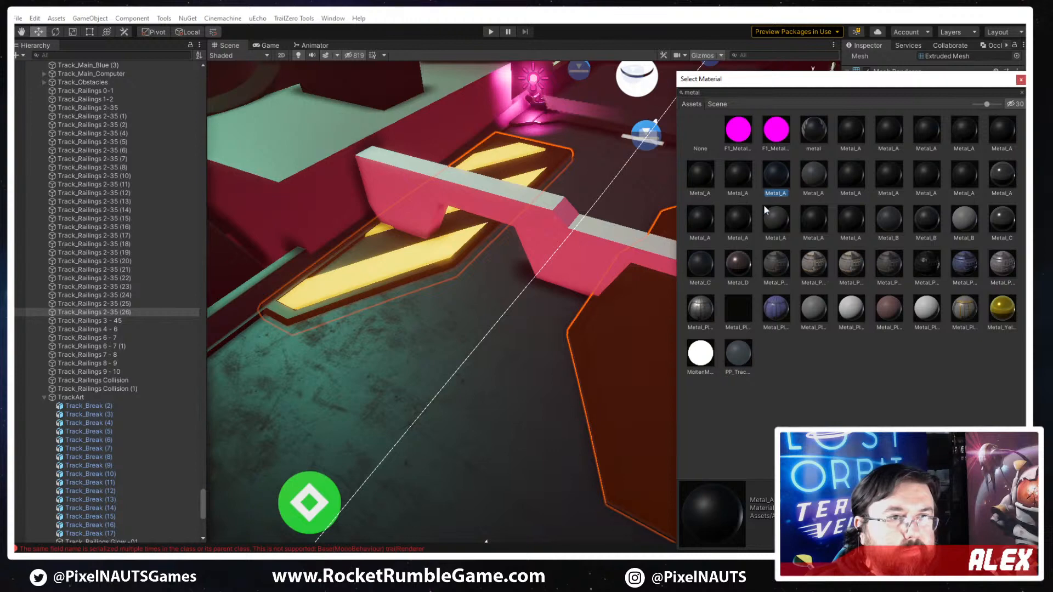
- Replace the mesh of the second, Z-mirrored plate in the pair with PP_Track_Hazard_Plate_D
alt+drag(354, 403, 496, 416)
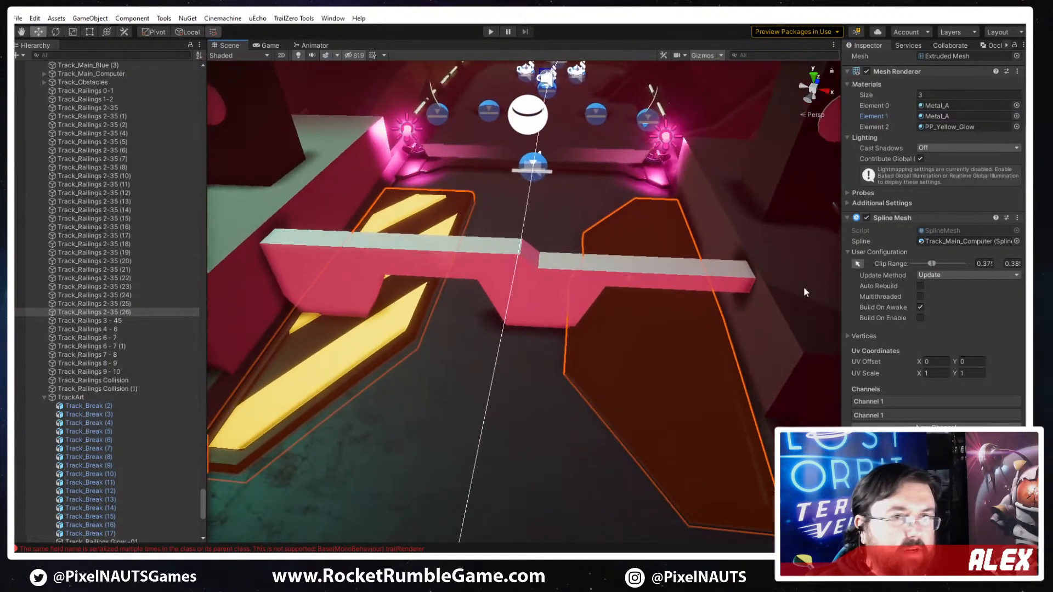
click(884, 421)
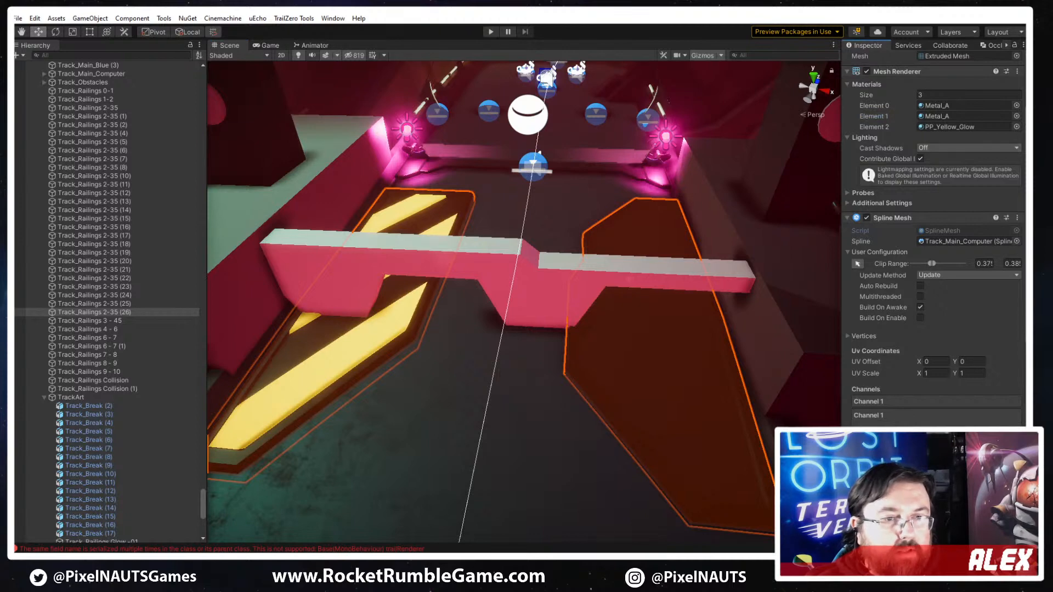
click(891, 451)
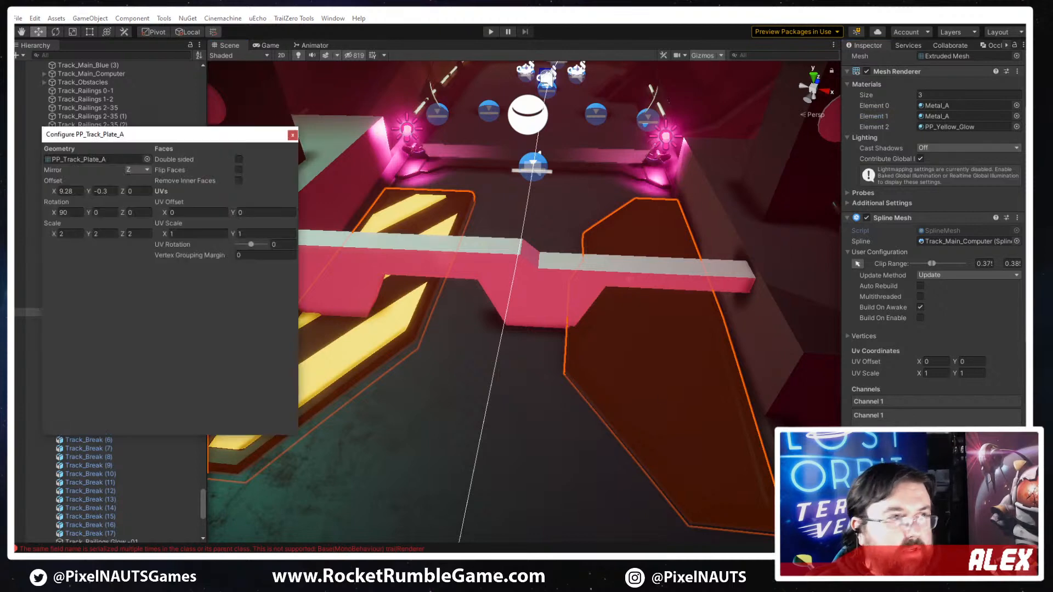
click(147, 159)
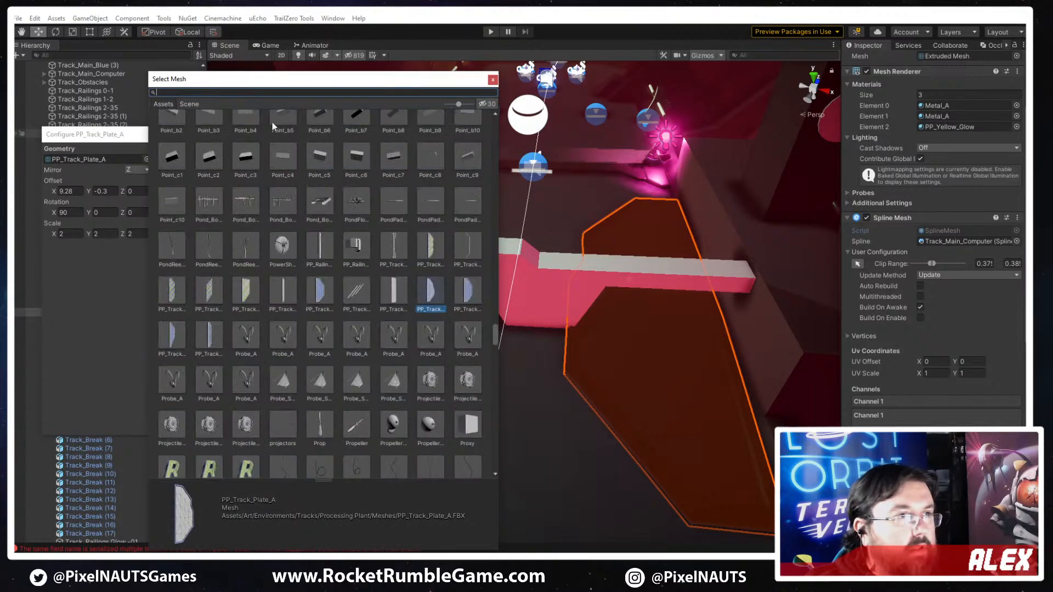
double_click(248, 293)
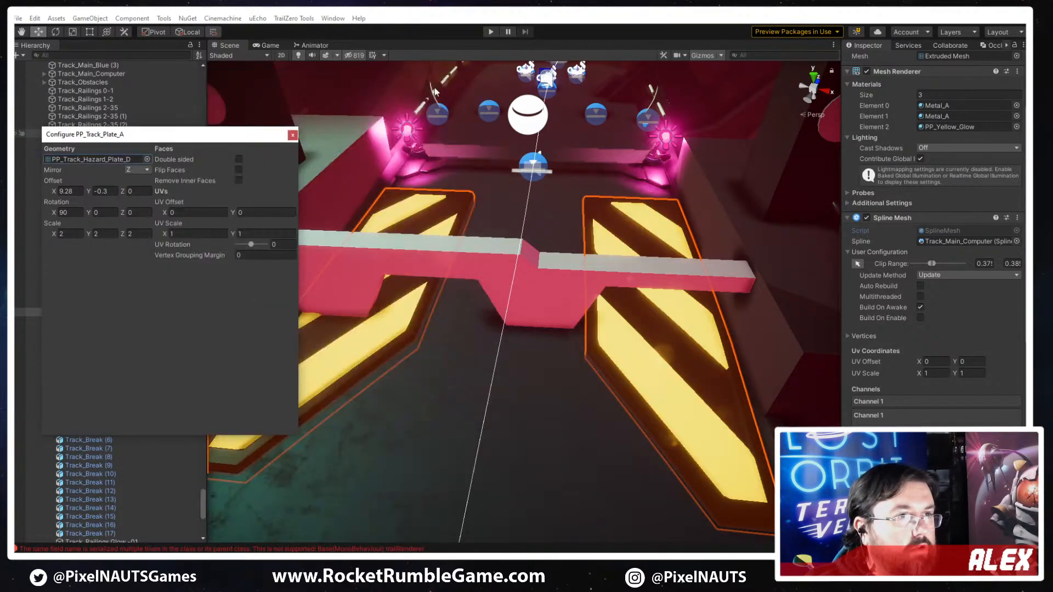
- Enable clip range editing on the hazard plates and shorten and shift the range so the pair ends just before the crossing barrier
right_drag(620, 333, 587, 369)
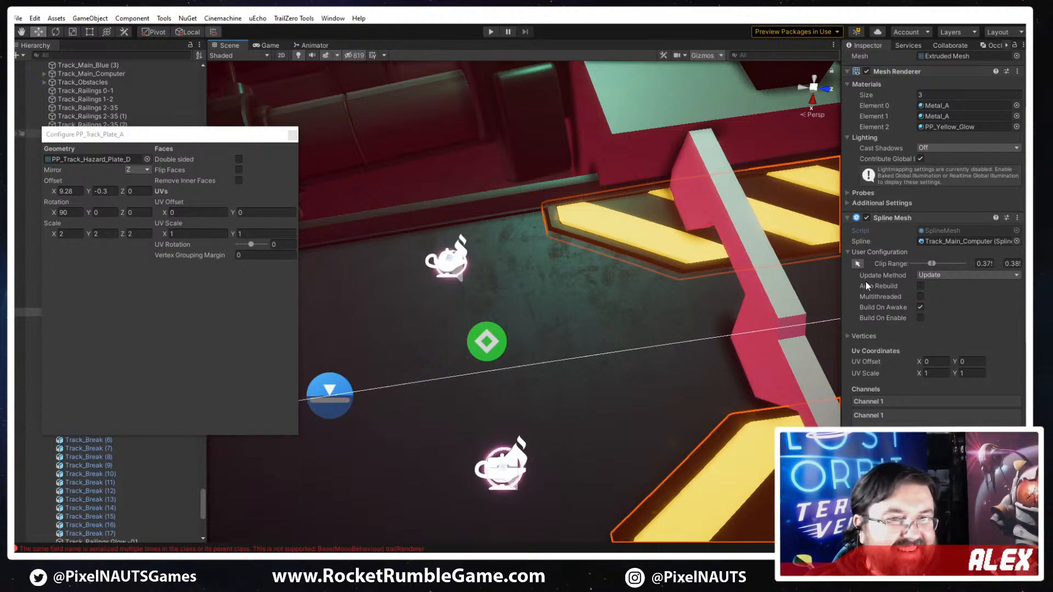
click(856, 263)
scroll(603, 320, down, 2)
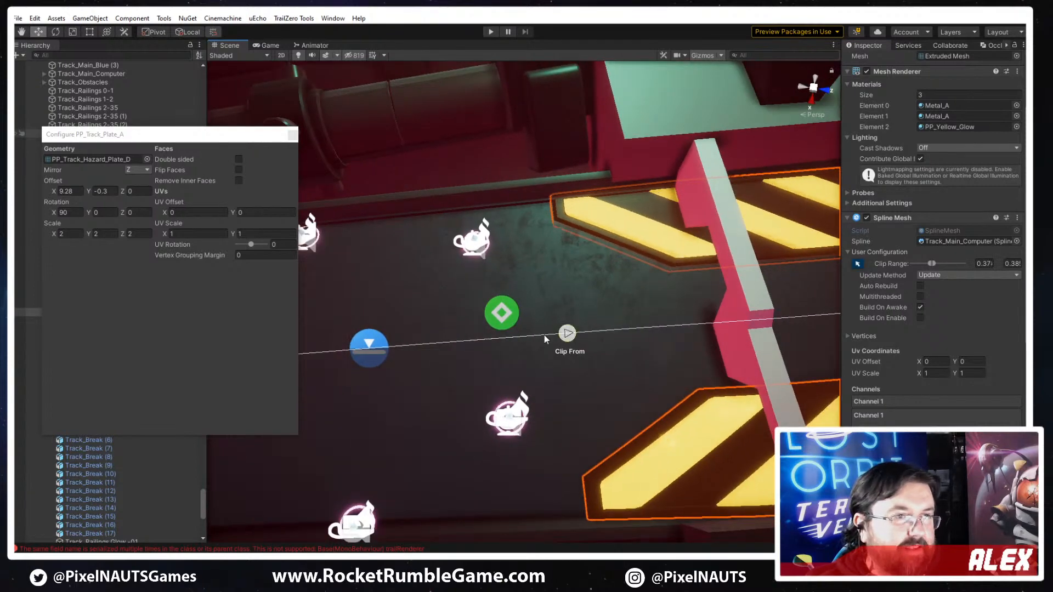
right_drag(638, 409, 702, 396)
drag(822, 240, 621, 289)
right_drag(617, 340, 592, 341)
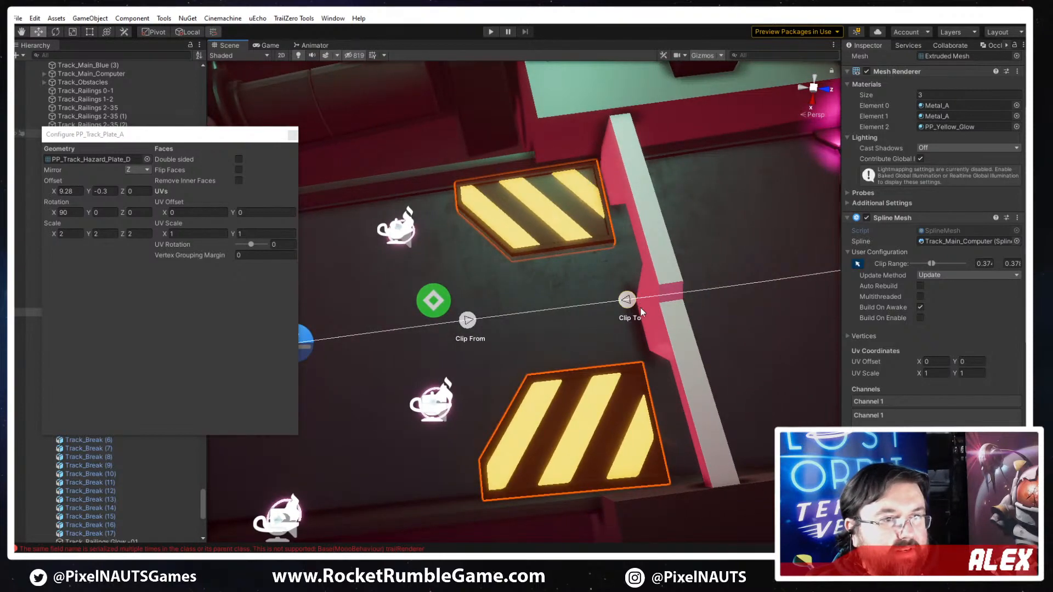
right_drag(640, 309, 578, 315)
drag(583, 311, 550, 314)
right_drag(550, 315, 533, 394)
right_drag(607, 428, 611, 432)
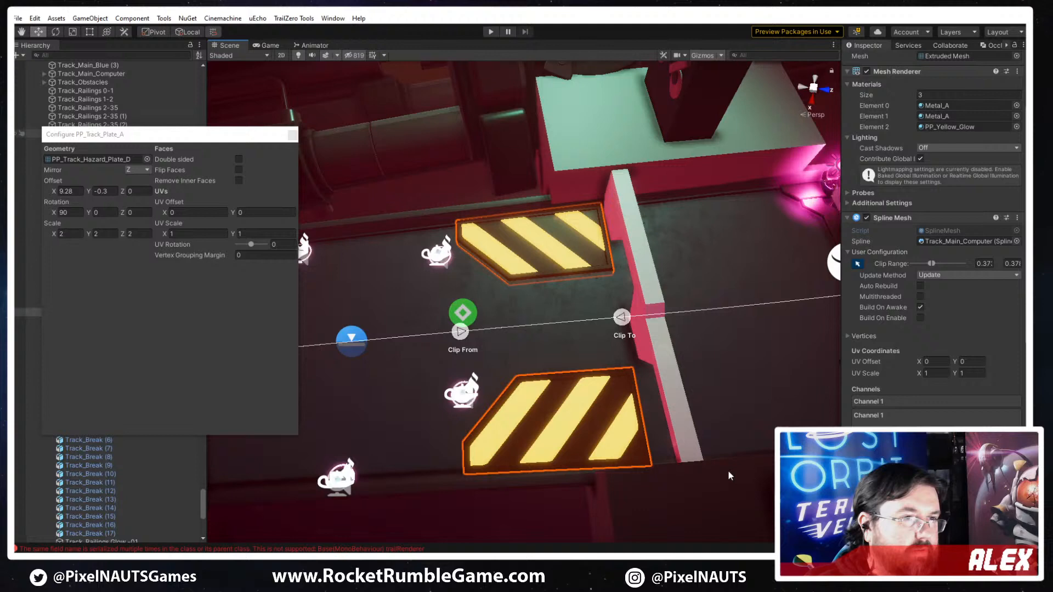
- Duplicate the hazard plate pair and move its clip range just past the crossing barrier, trimmed to a similar length
click(591, 410)
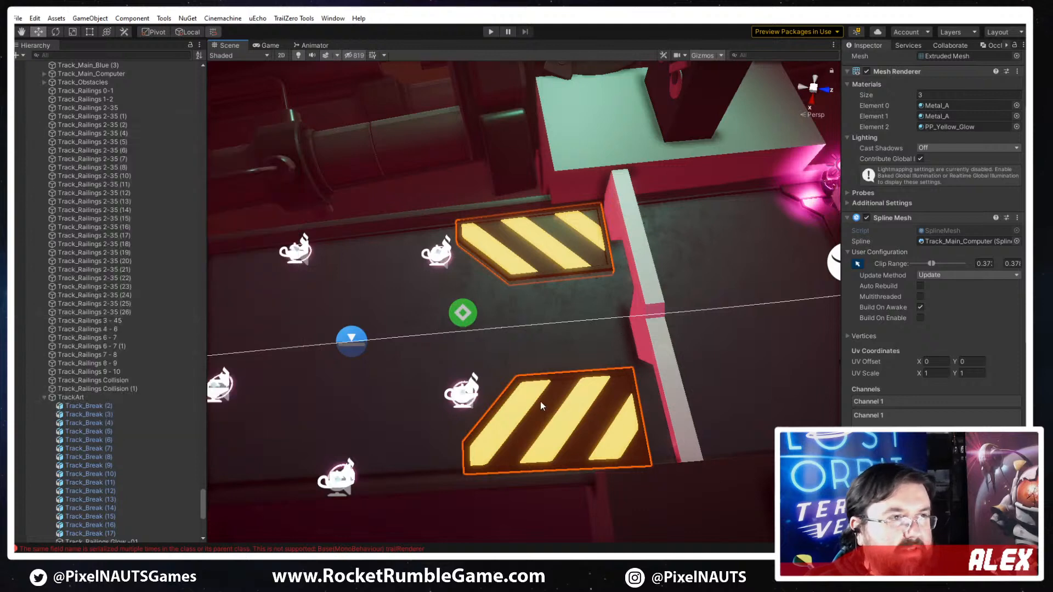
click(855, 265)
middle_drag(661, 331, 619, 320)
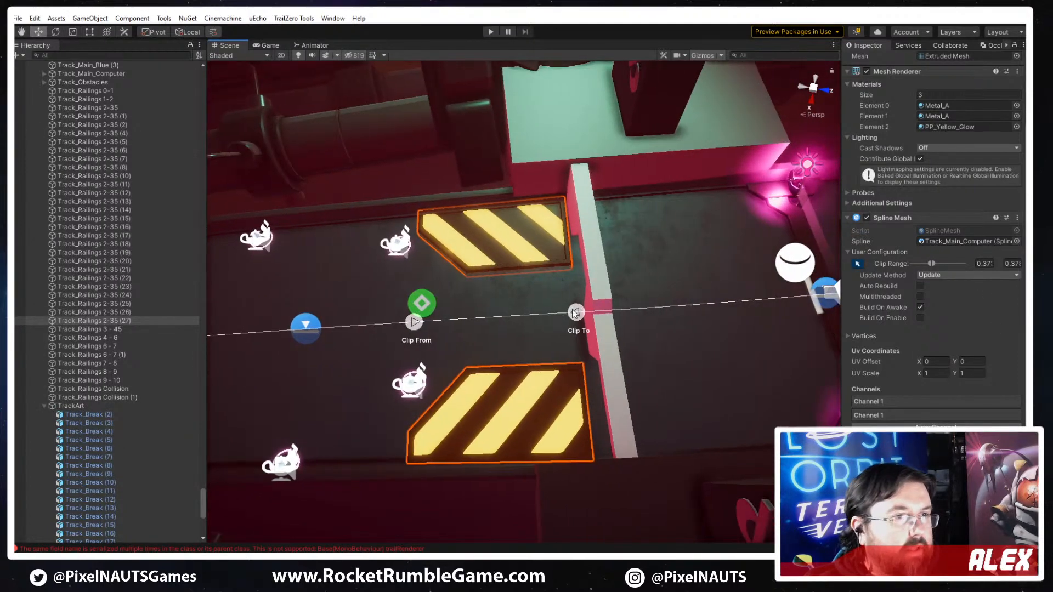
drag(576, 312, 806, 325)
drag(415, 324, 604, 323)
middle_drag(691, 325, 604, 327)
scroll(604, 326, up, 3)
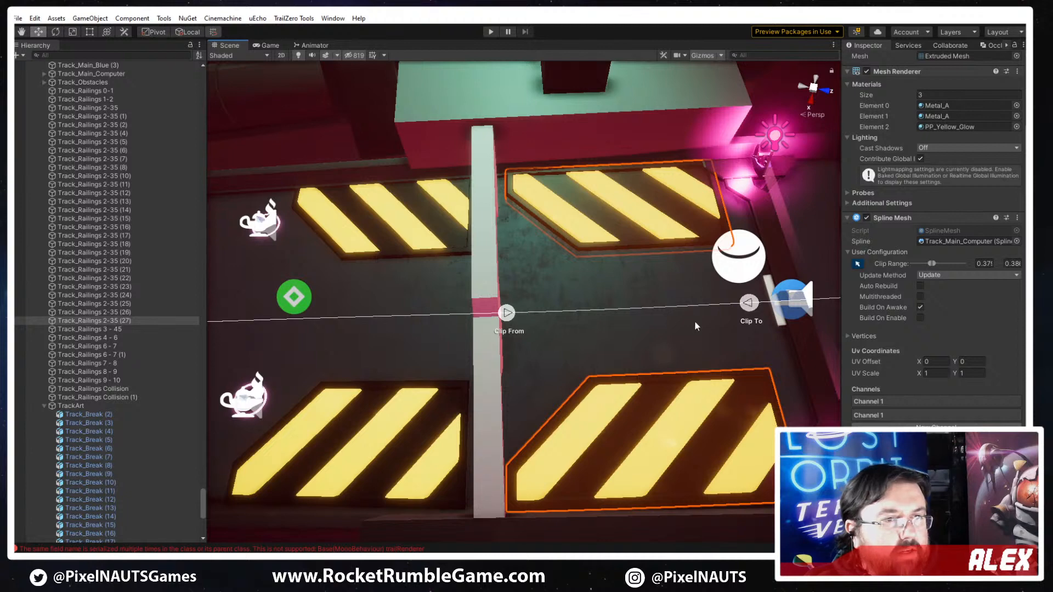
drag(752, 310, 715, 307)
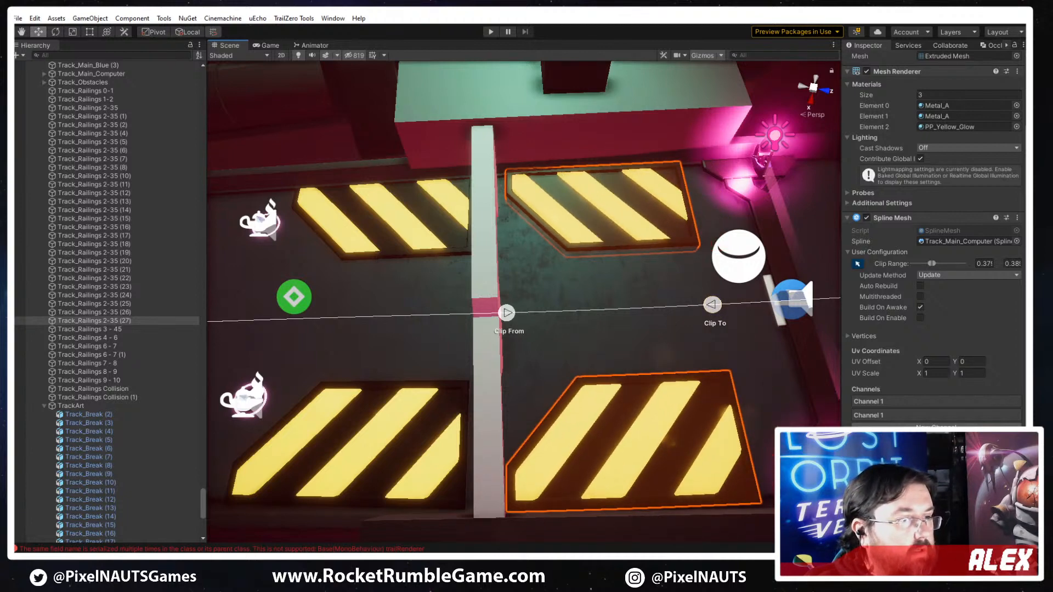
- Switch to 3ds Max and create a box about 1863 long, 311 wide and 128 high beside the long striped hazard piece
click(455, 555)
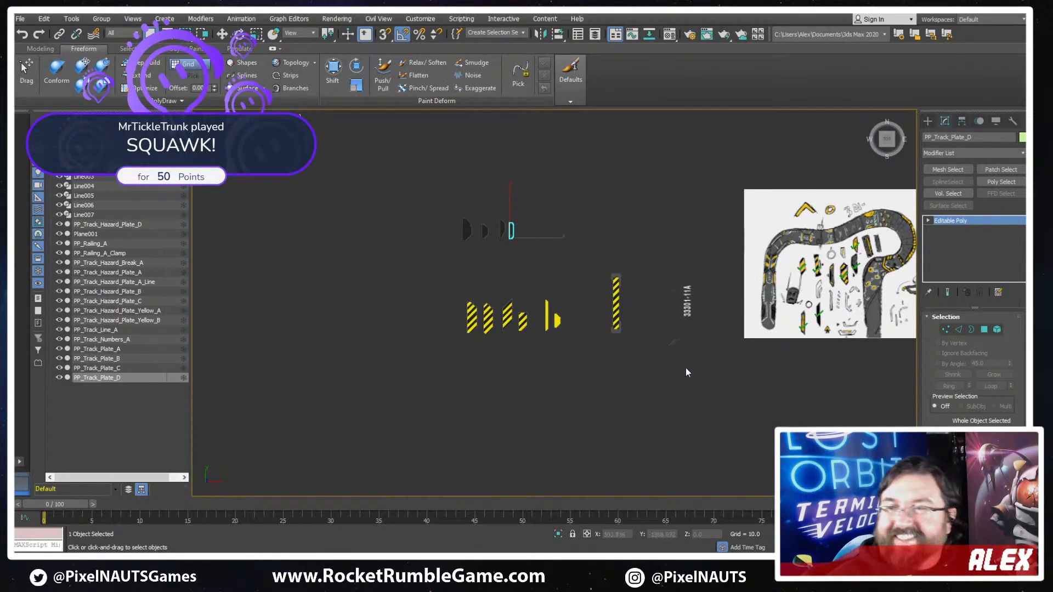
scroll(642, 280, up, 5)
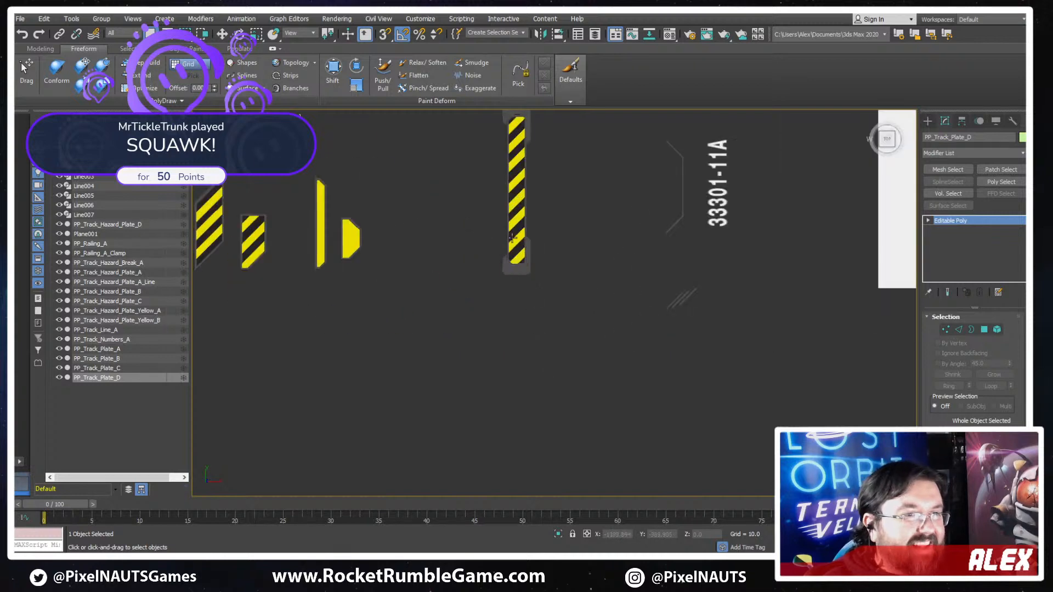
middle_drag(512, 236, 481, 340)
click(927, 121)
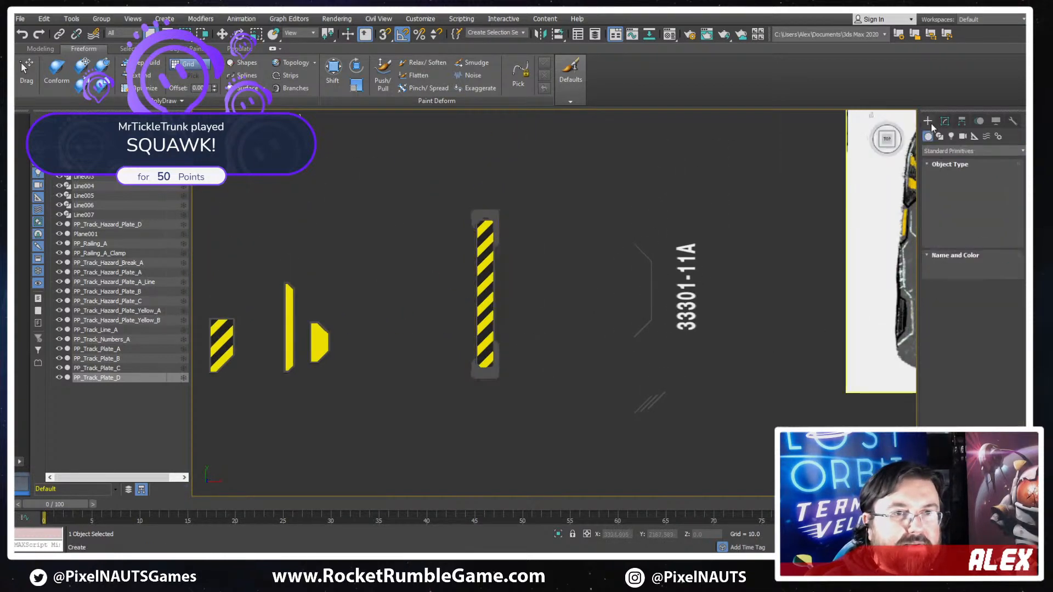
click(953, 183)
middle_drag(431, 284, 525, 261)
scroll(622, 208, up, 2)
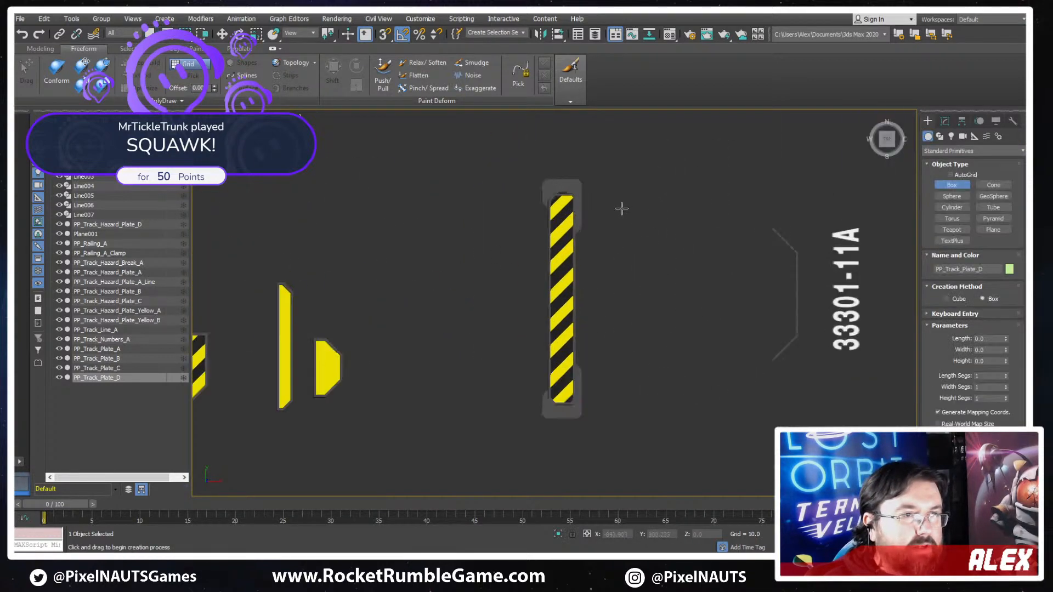
drag(602, 185, 644, 422)
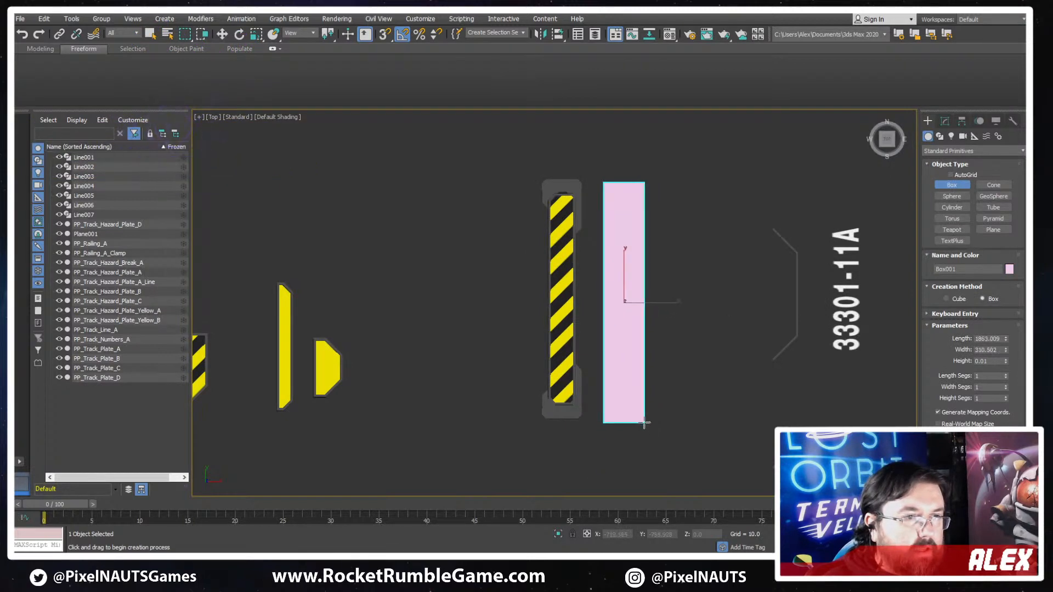
click(644, 406)
alt+middle_drag(665, 415, 661, 344)
scroll(623, 341, up, 4)
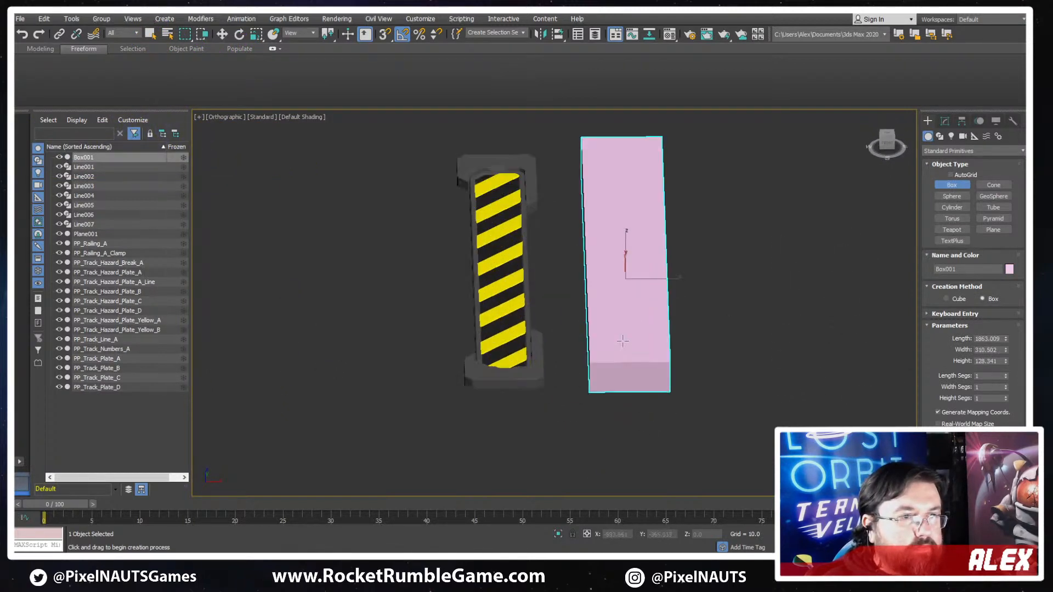
- Convert the new box to an Editable Poly
right_click(631, 354)
right_click(637, 370)
mouse_move(685, 475)
click(751, 485)
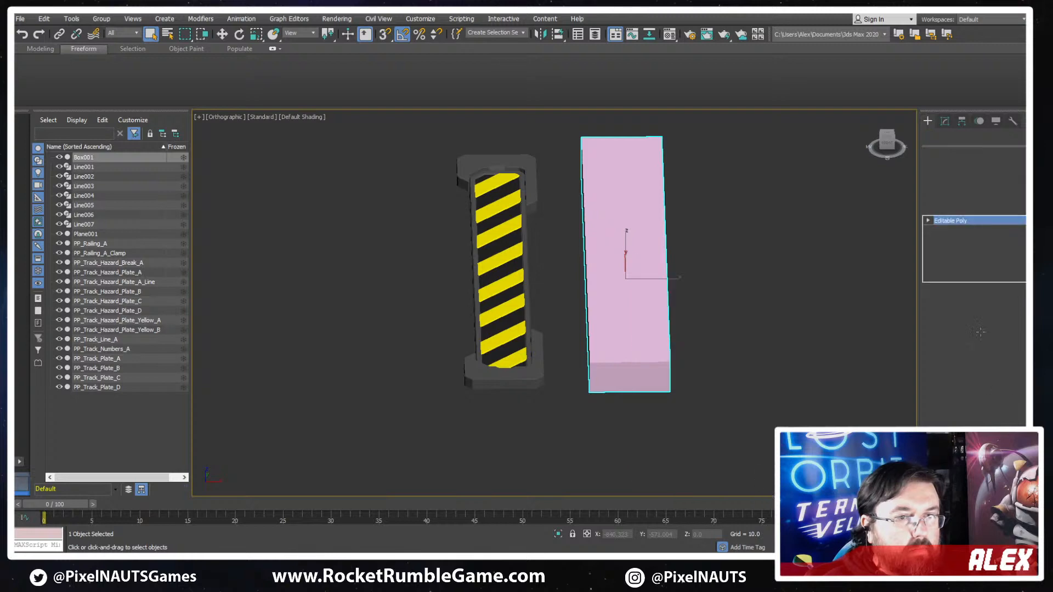
- Inset the box's top and both short end polygons together as one group, with edged faces displayed
click(984, 329)
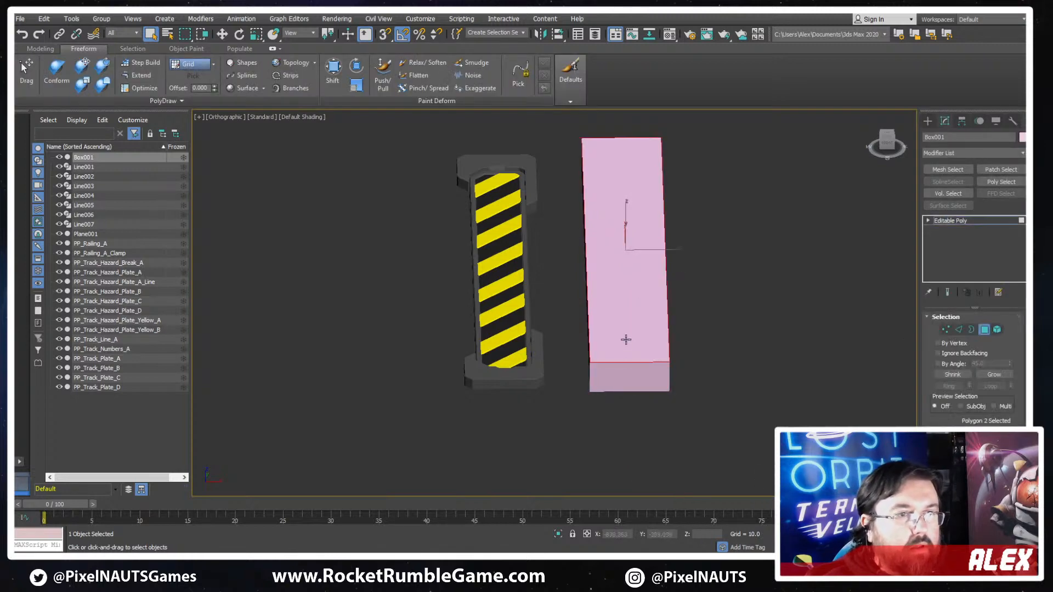
key(F4)
click(634, 371)
alt+middle_drag(633, 371, 735, 460)
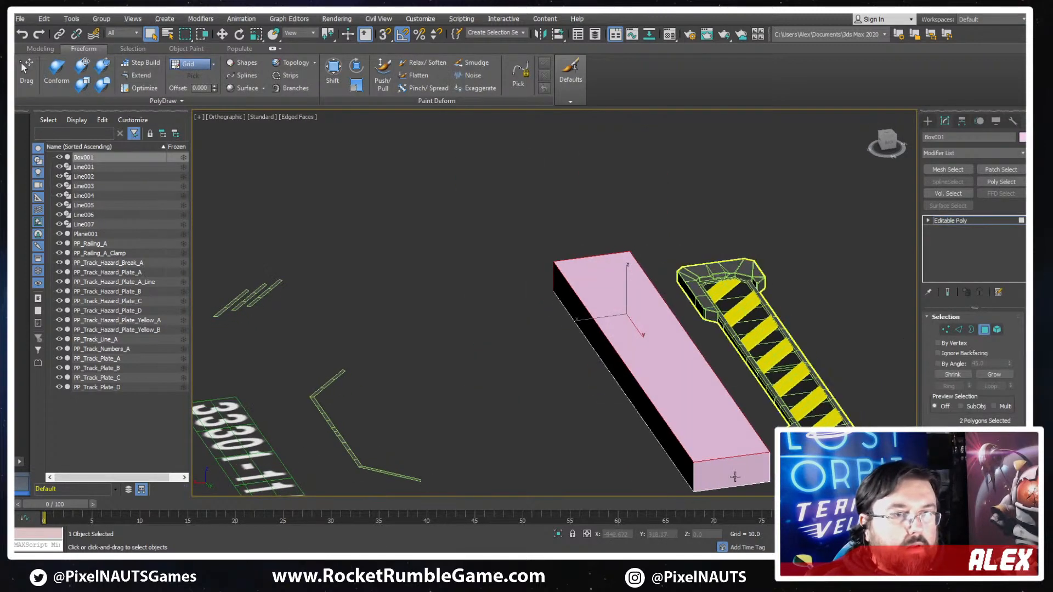
ctrl+click(738, 462)
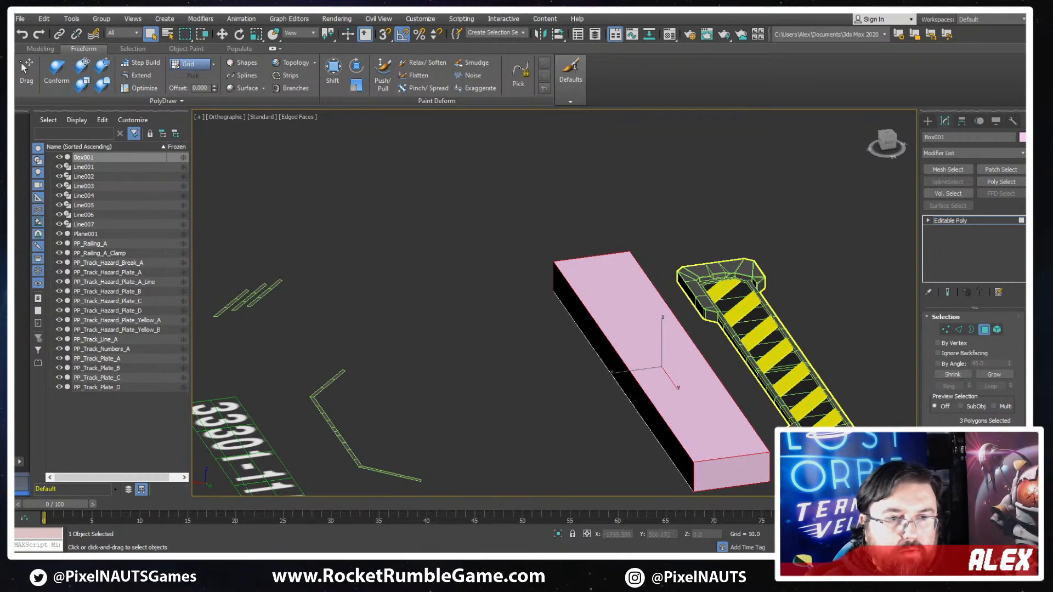
scroll(973, 356, down, 1)
click(992, 459)
drag(715, 428, 714, 416)
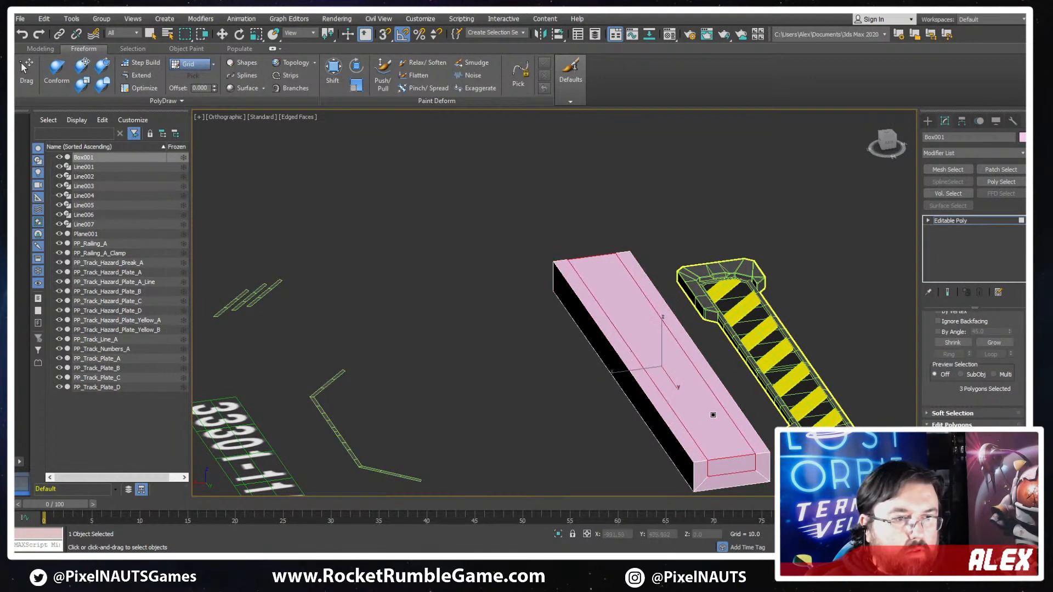
- Remove the two short edges between the inset top face and the end faces
alt+middle_drag(688, 413, 708, 404)
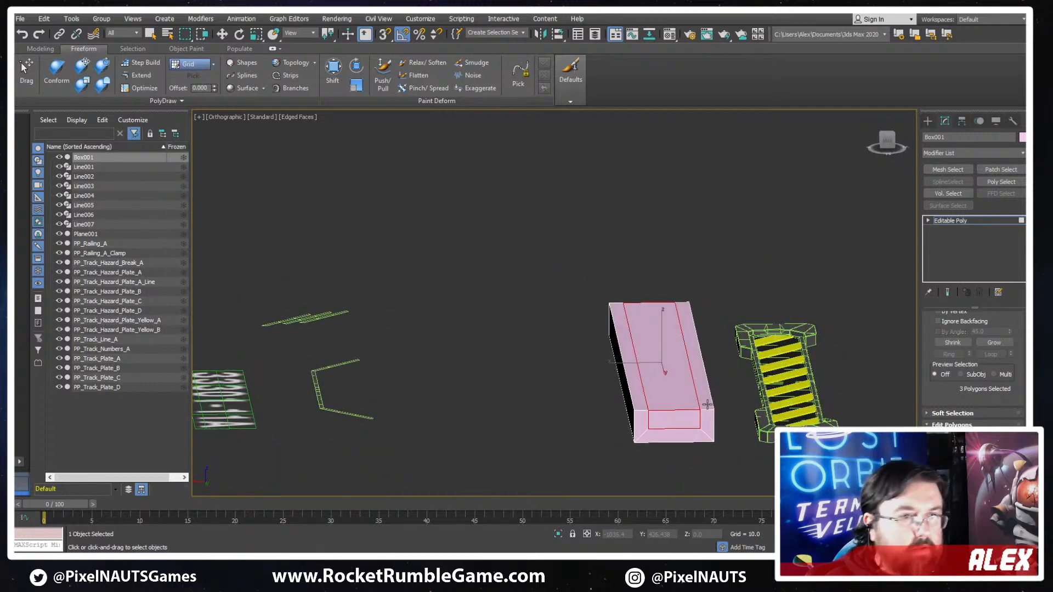
key(2)
click(683, 411)
ctrl+click(645, 304)
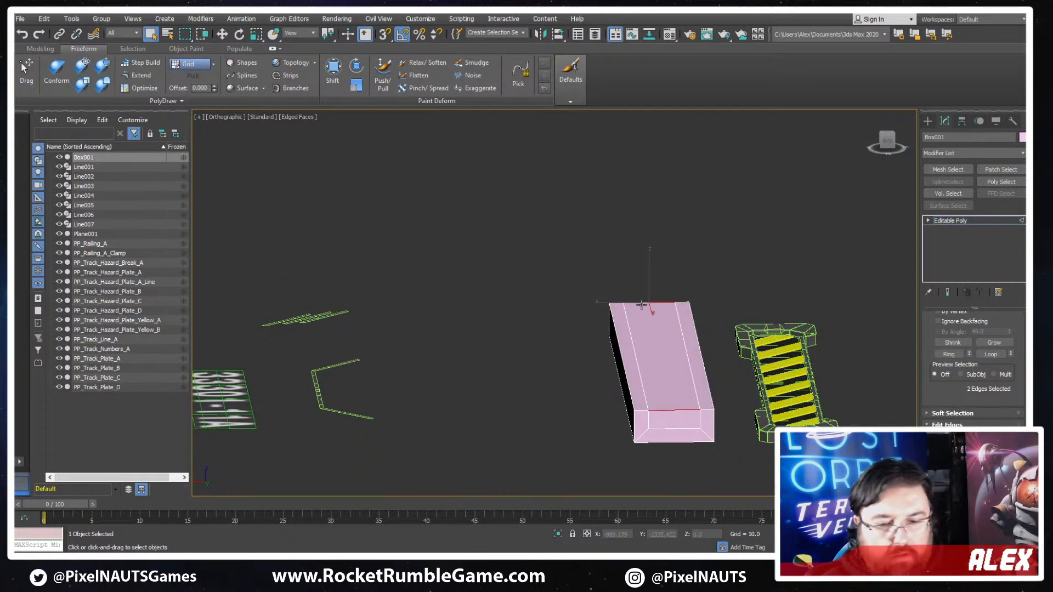
key(BackSpace)
- Connect the lower inner corner vertices lengthwise along both sides of the box to form a U-shaped channel, and leave vertex editing
key(1)
click(699, 428)
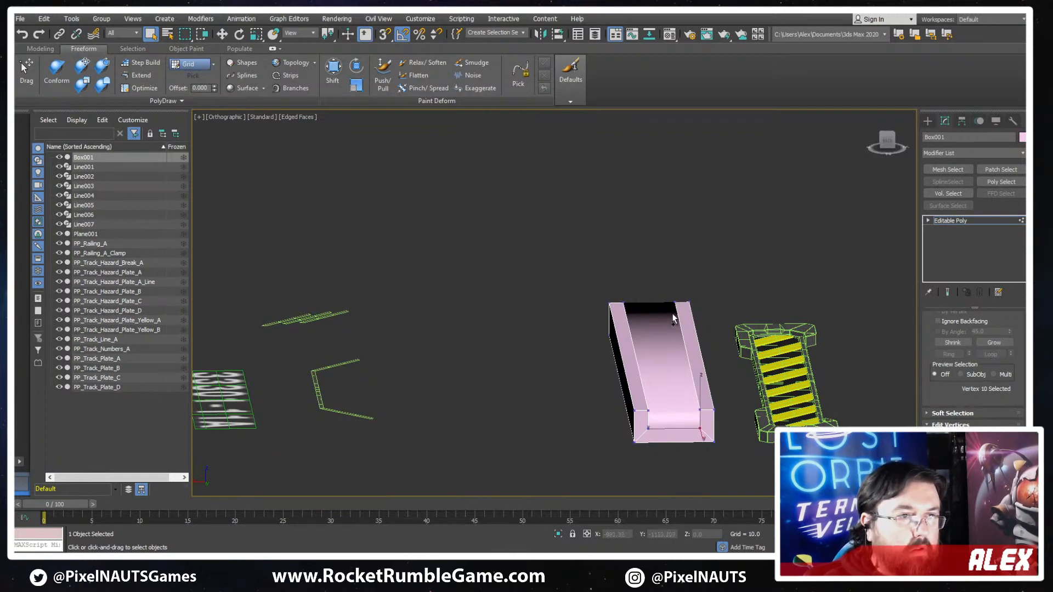
ctrl+click(676, 321)
key(ctrl+shift+e)
alt+middle_drag(677, 334, 636, 328)
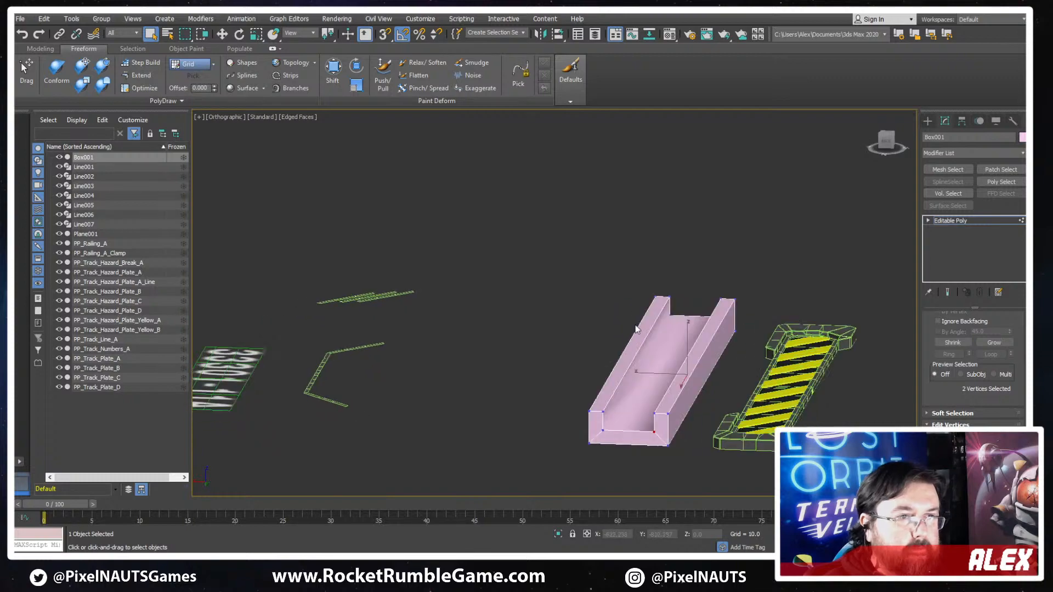
click(672, 317)
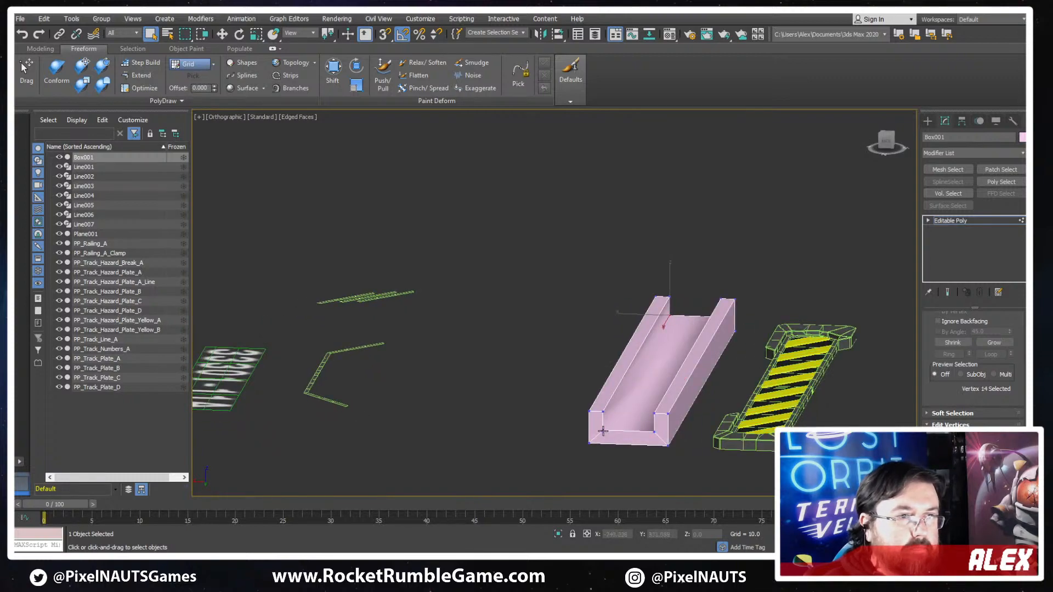
ctrl+click(603, 431)
key(ctrl+shift+e)
alt+middle_drag(759, 431, 706, 372)
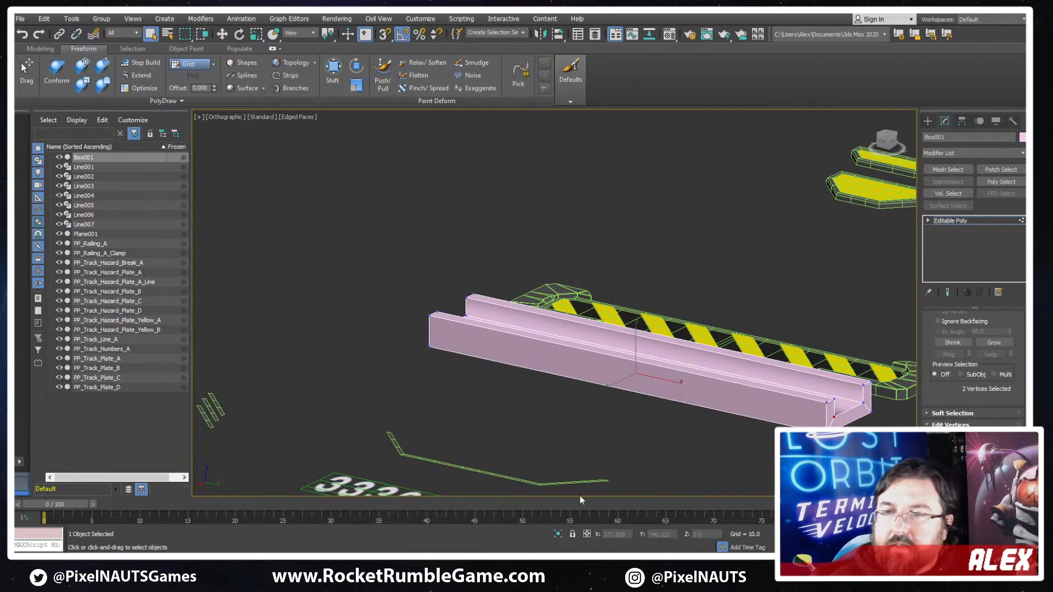
alt+middle_drag(377, 387, 630, 356)
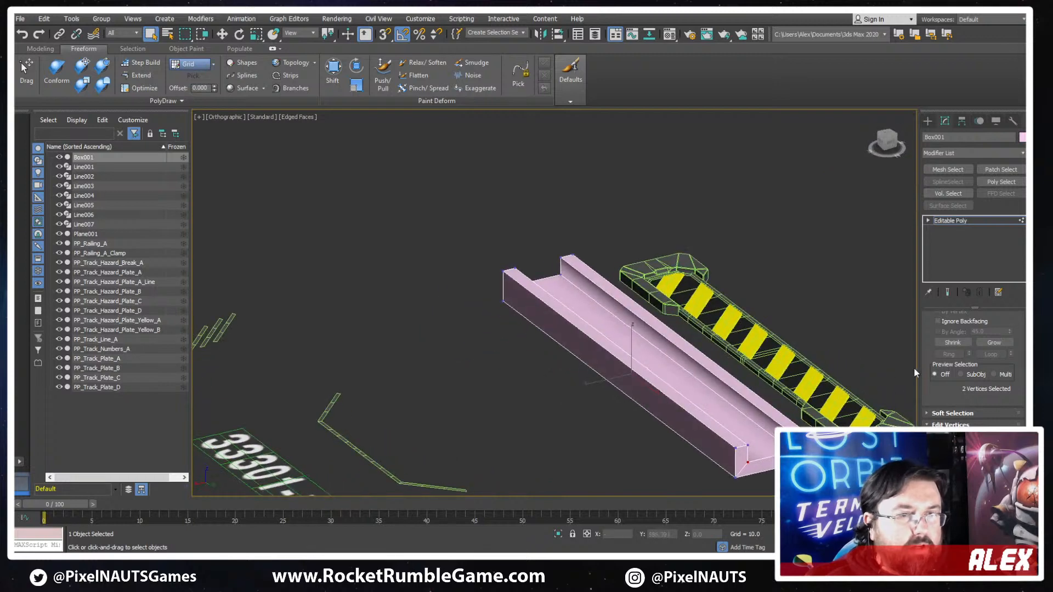
drag(930, 324, 931, 356)
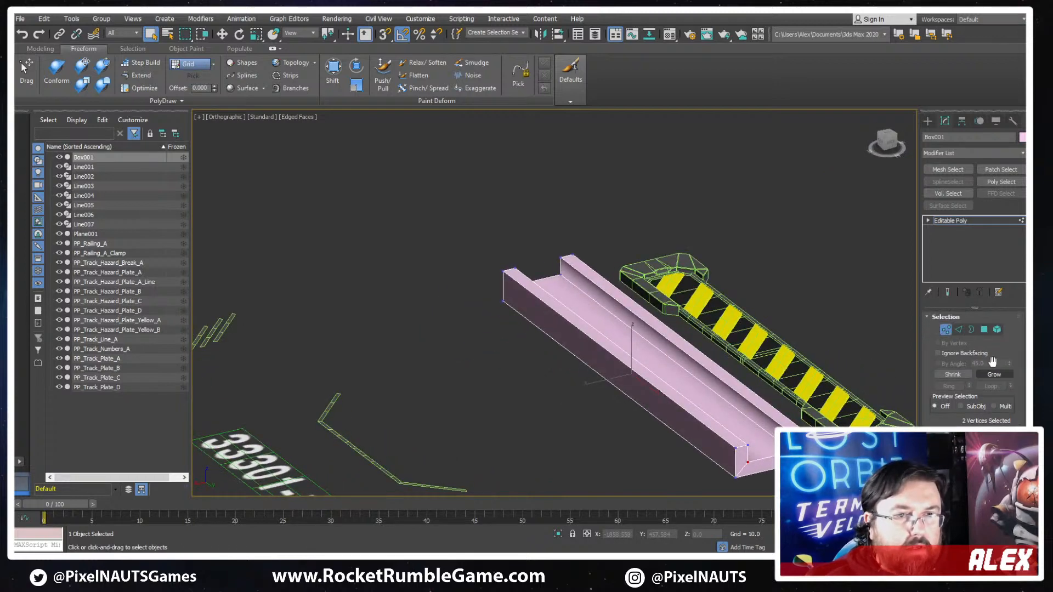
click(945, 329)
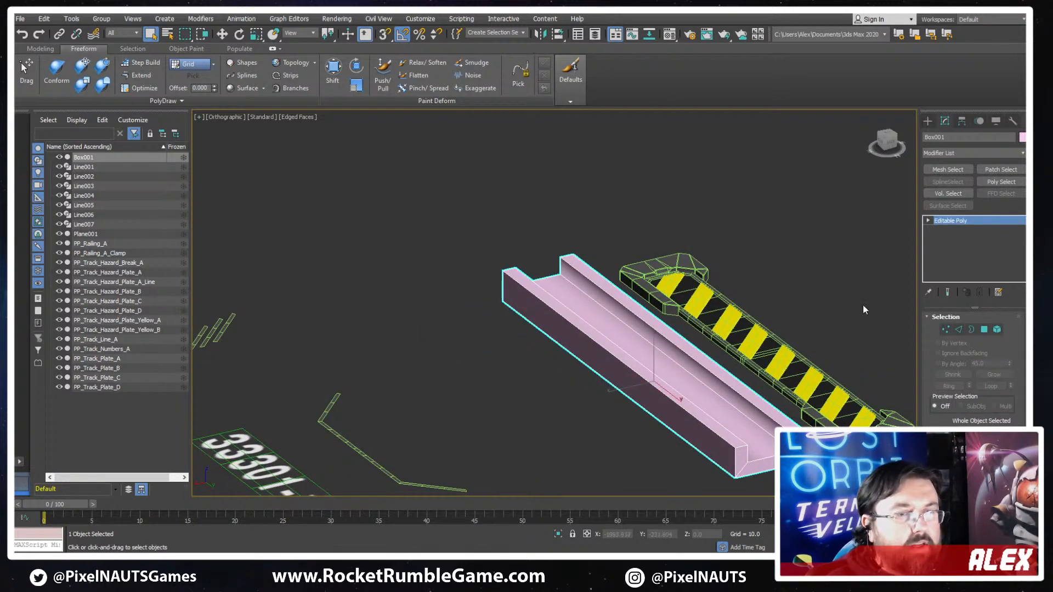
click(927, 124)
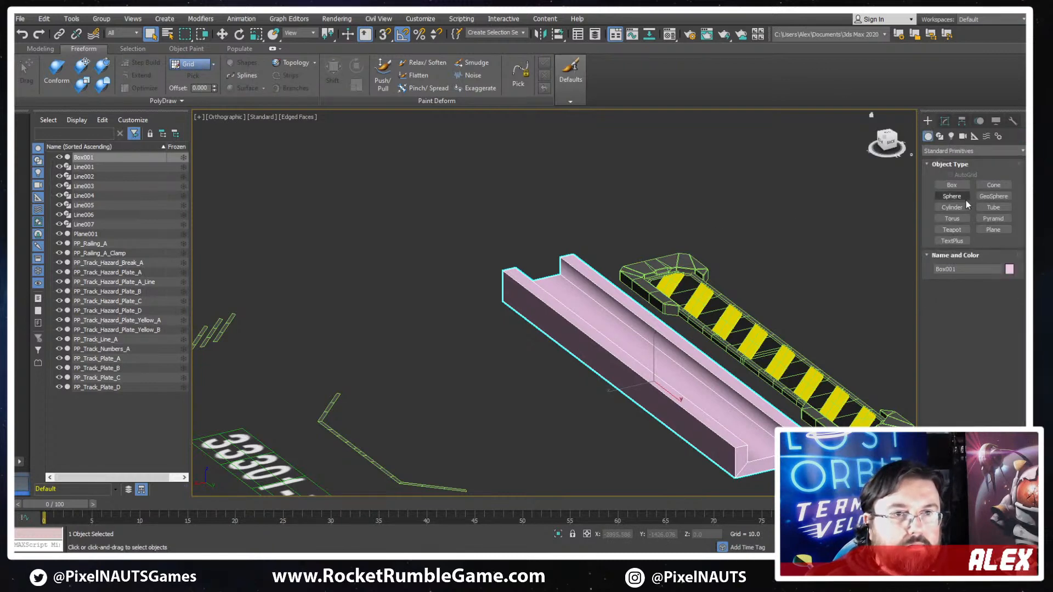
click(945, 121)
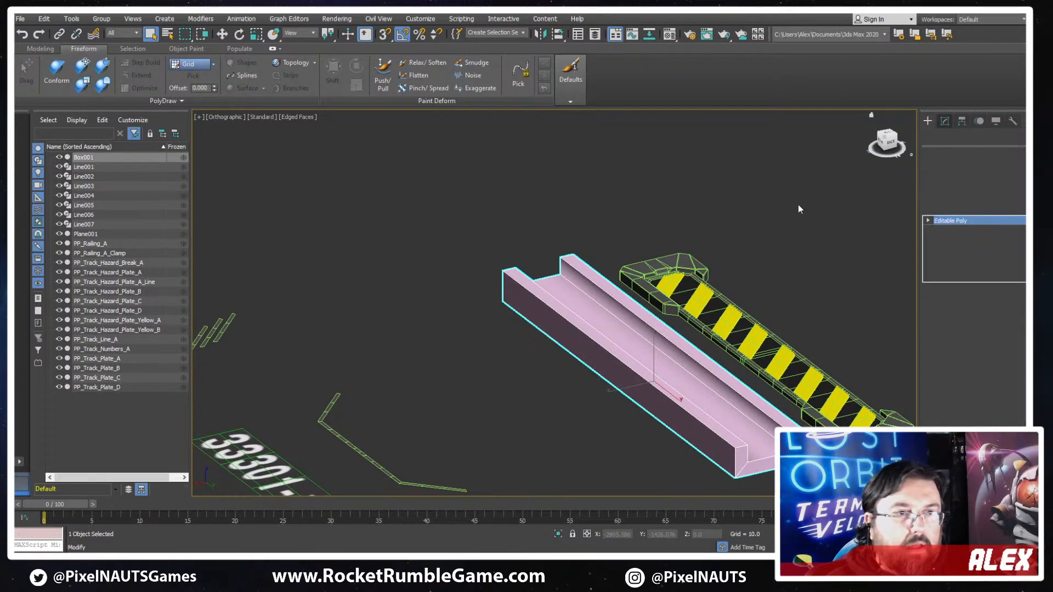
click(928, 119)
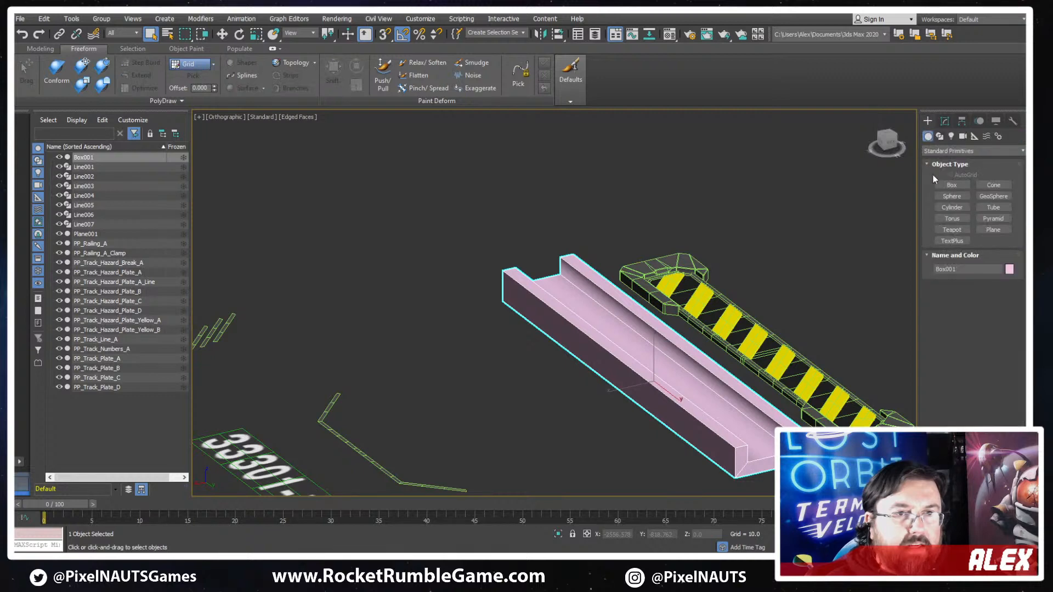
click(959, 149)
- Add a Smooth modifier to the channel with Auto Smooth enabled and a threshold of 23.5
click(945, 120)
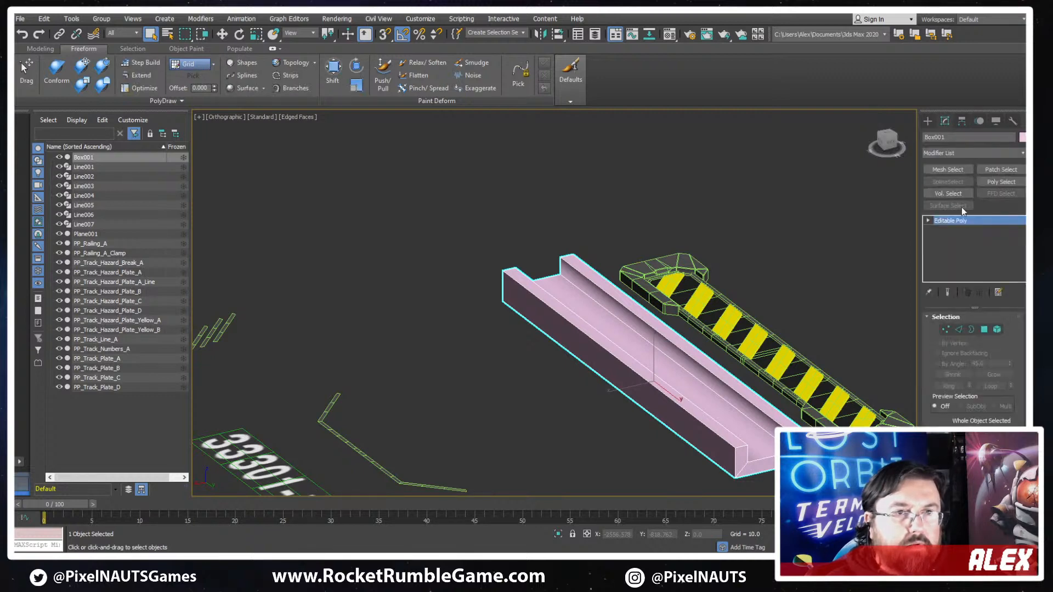
click(952, 153)
text(sm)
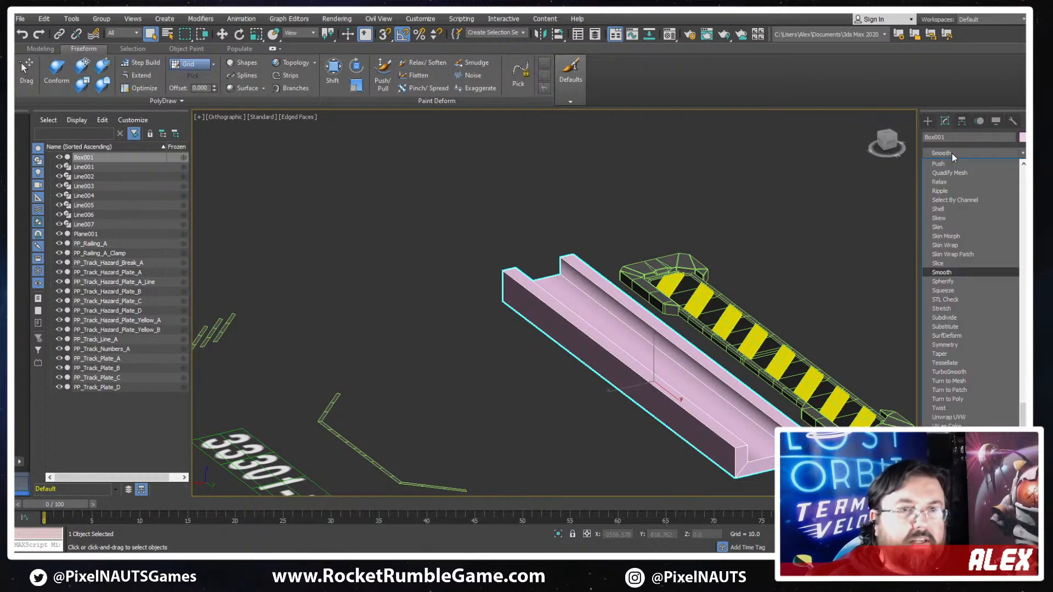
click(955, 273)
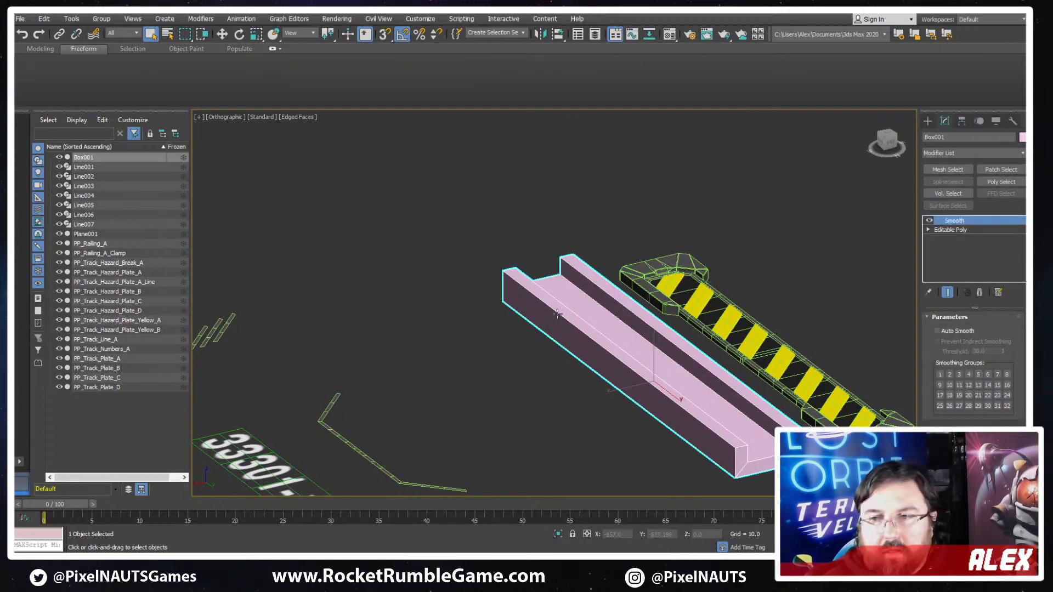
scroll(678, 324, down, 2)
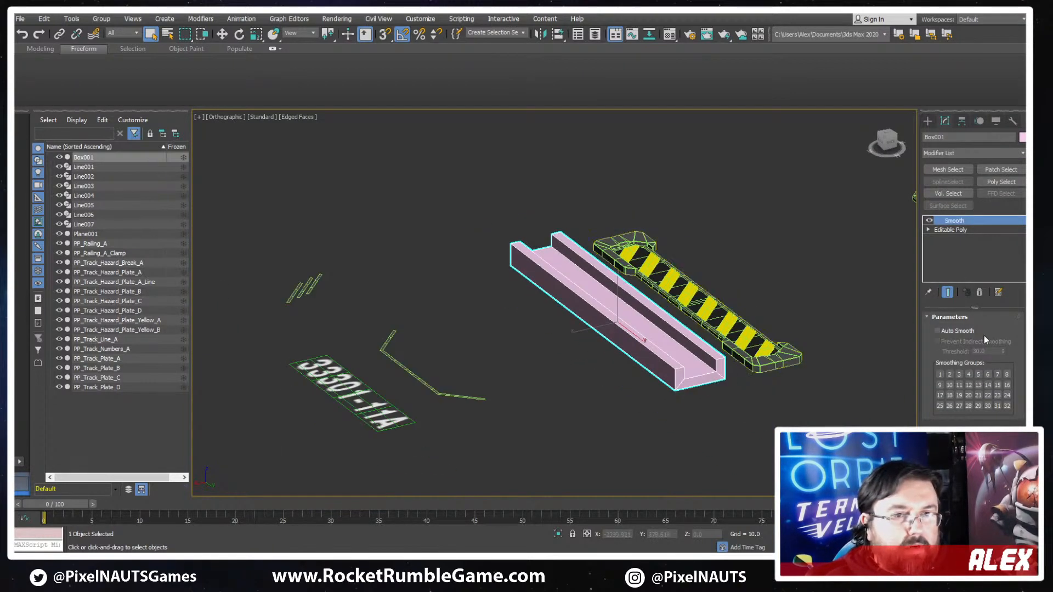
alt+middle_drag(747, 313, 1020, 383)
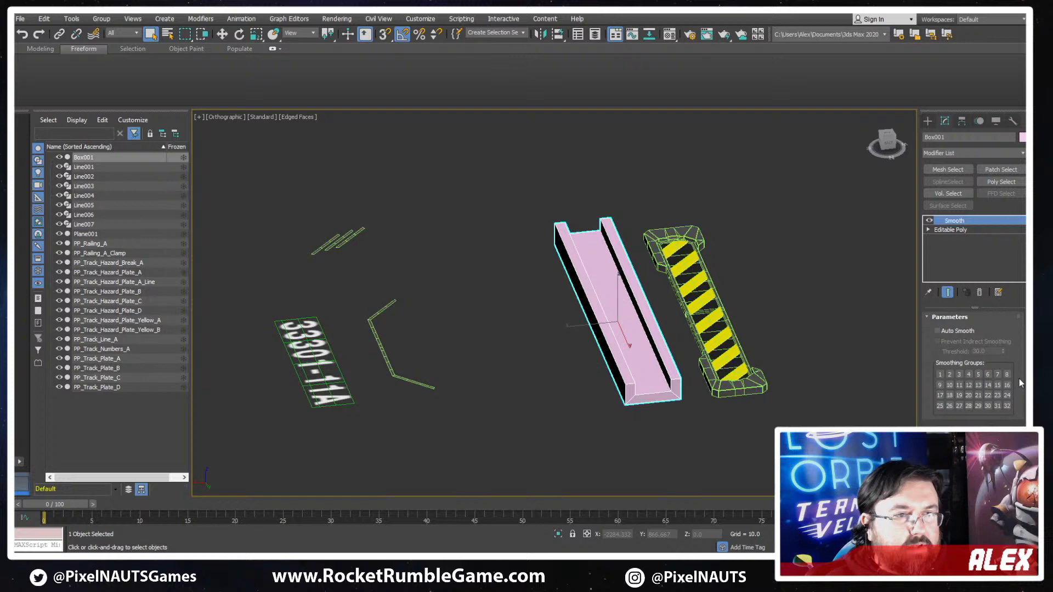
click(937, 331)
drag(1003, 351, 1002, 385)
alt+middle_drag(496, 392, 790, 412)
scroll(550, 336, up, 4)
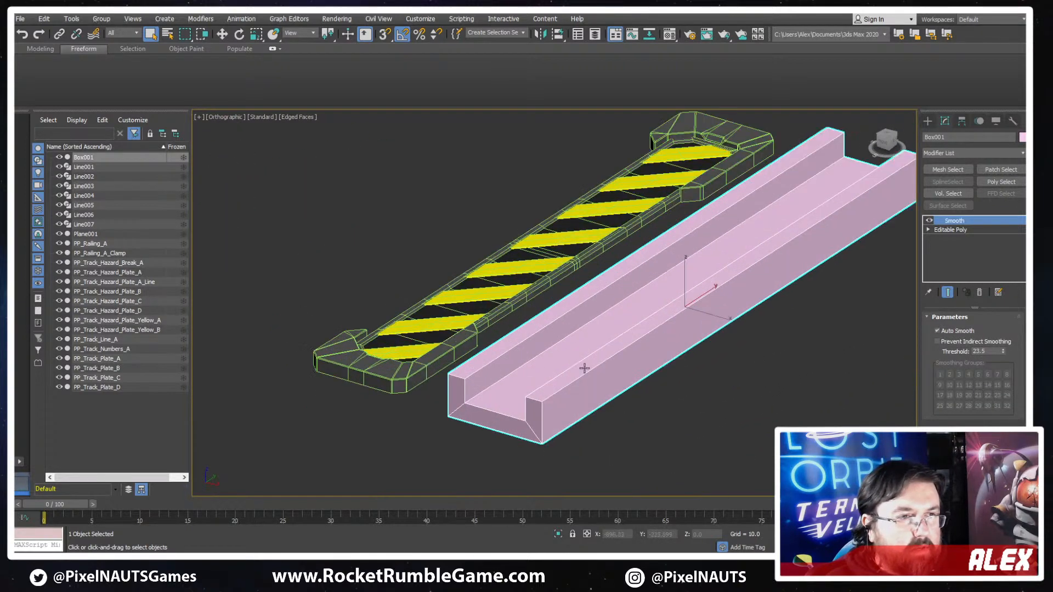
alt+middle_drag(584, 368, 681, 347)
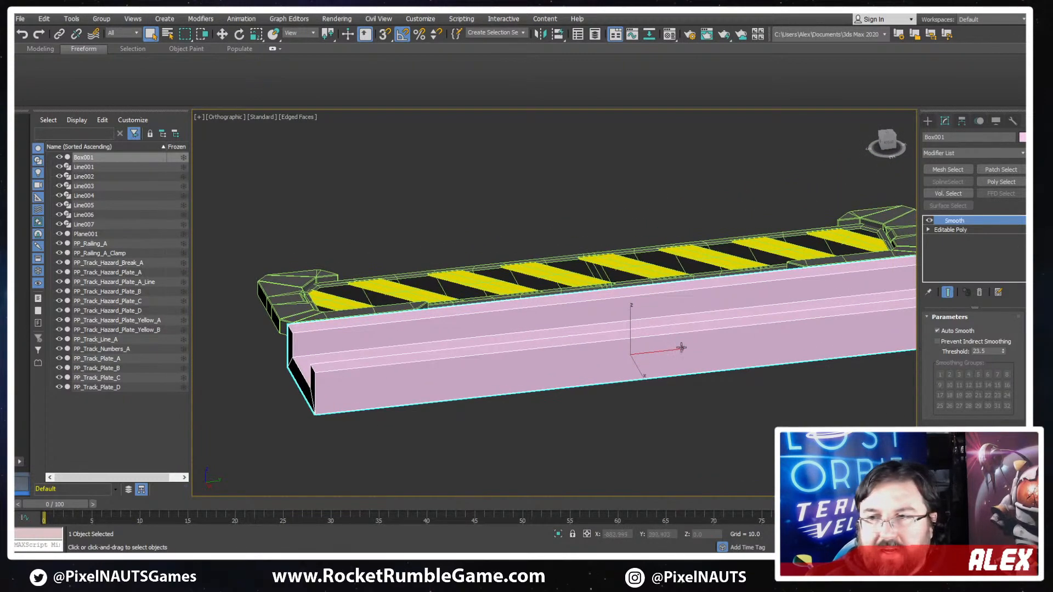
- Collapse the smoothed channel back to an Editable Poly
right_click(766, 344)
mouse_move(754, 454)
click(793, 463)
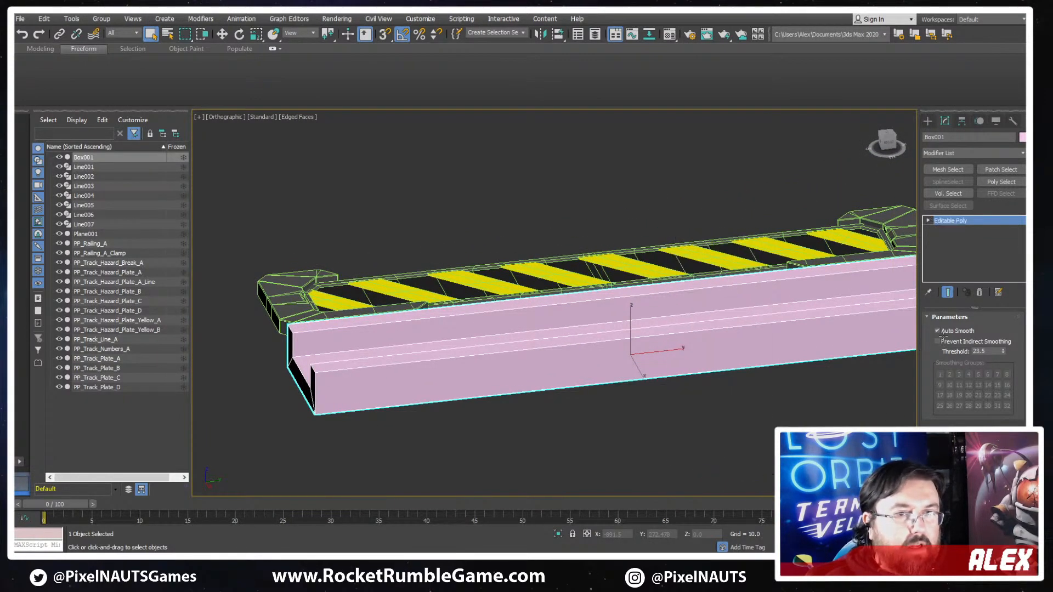
- Connect all of the channel's lengthwise edges to add one edge loop across its middle
click(959, 331)
alt+middle_drag(650, 258, 615, 299)
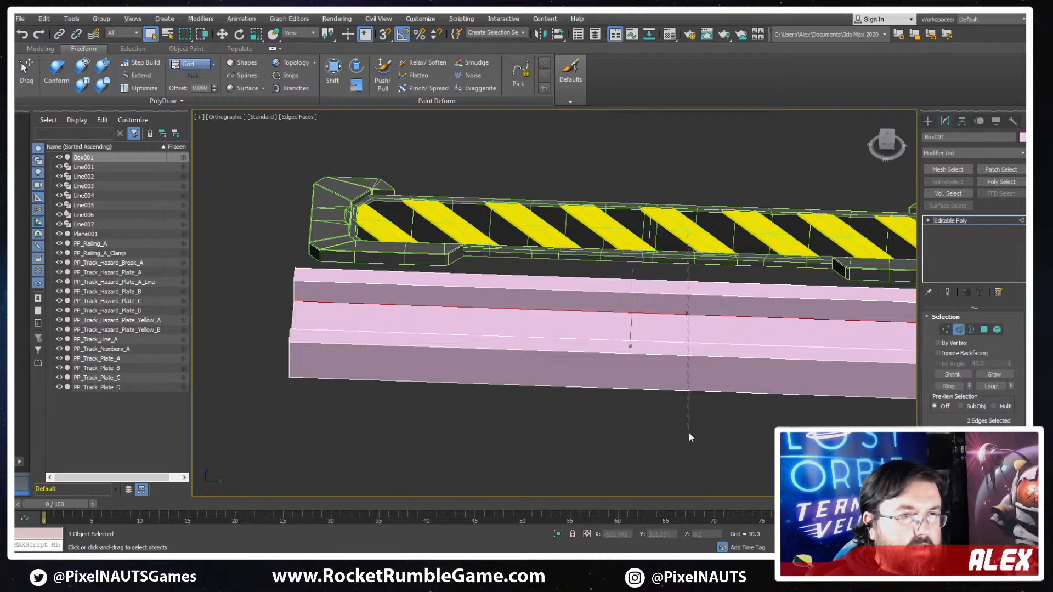
drag(688, 432, 689, 433)
key(ctrl+shift+e)
alt+middle_drag(763, 412, 669, 401)
- Chamfer the channel's middle edge loop into two widely spaced loops that enclose a central section
scroll(585, 359, up, 4)
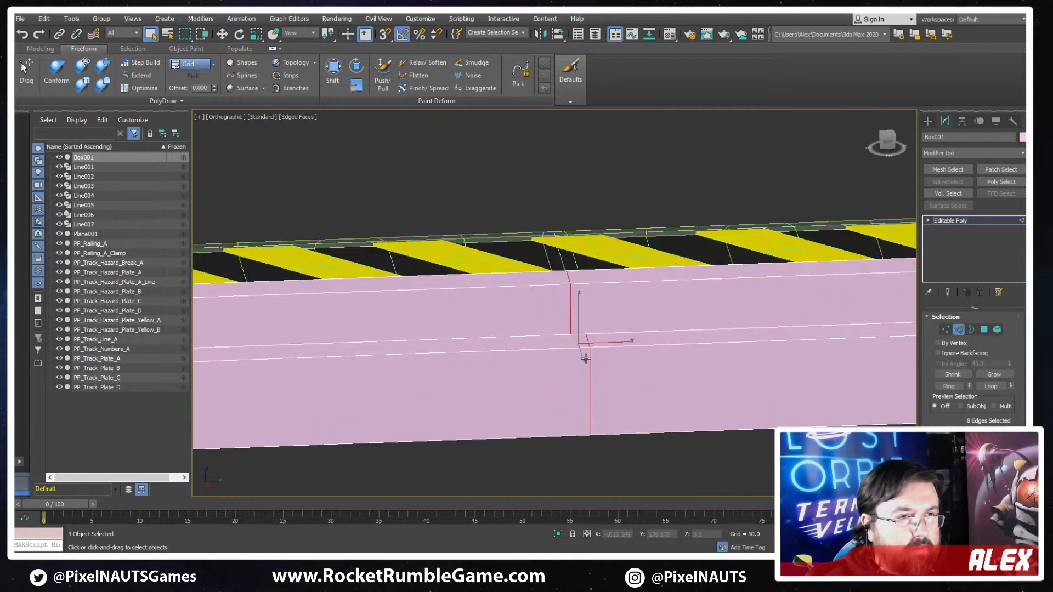
alt+middle_drag(585, 359, 621, 350)
click(590, 356)
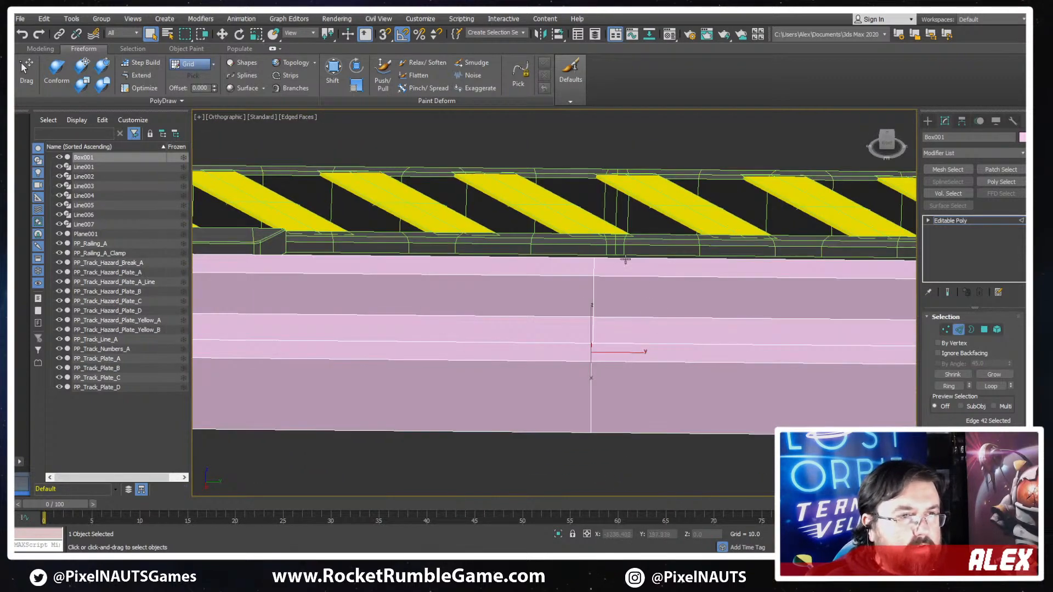
scroll(625, 260, down, 3)
double_click(611, 299)
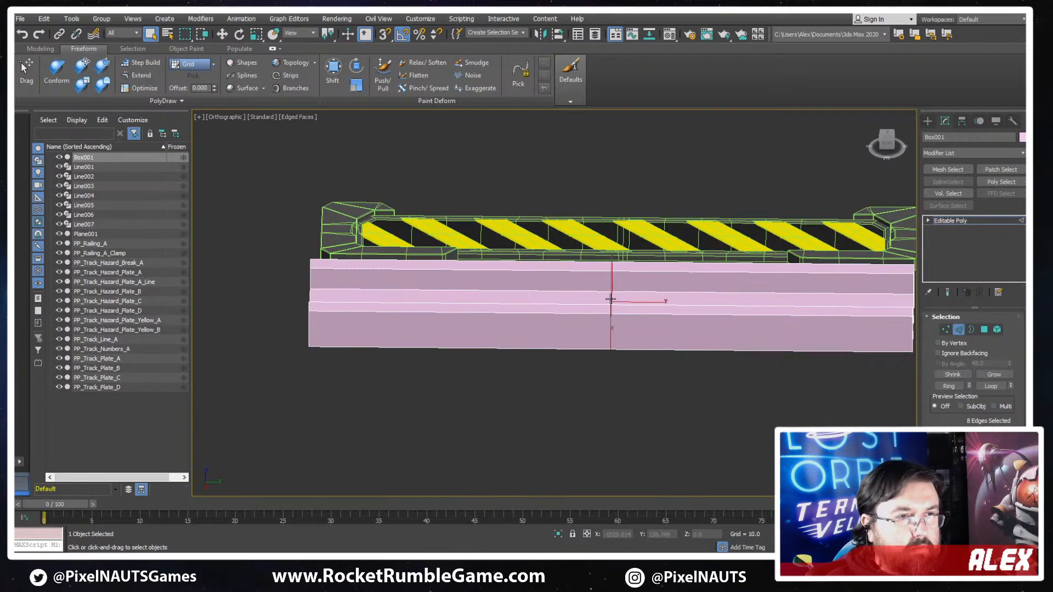
scroll(943, 427, down, 5)
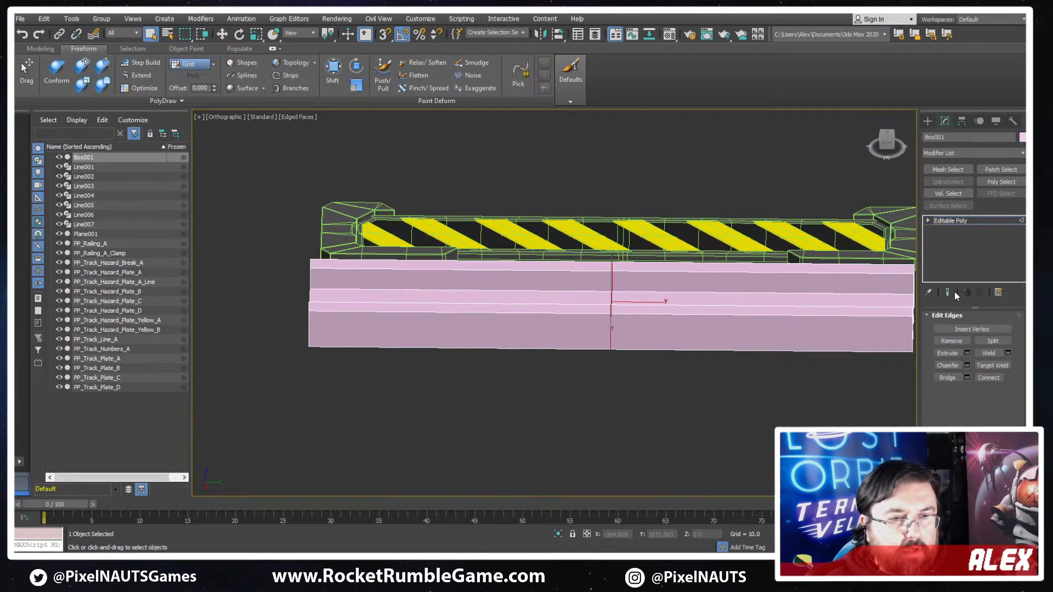
click(946, 365)
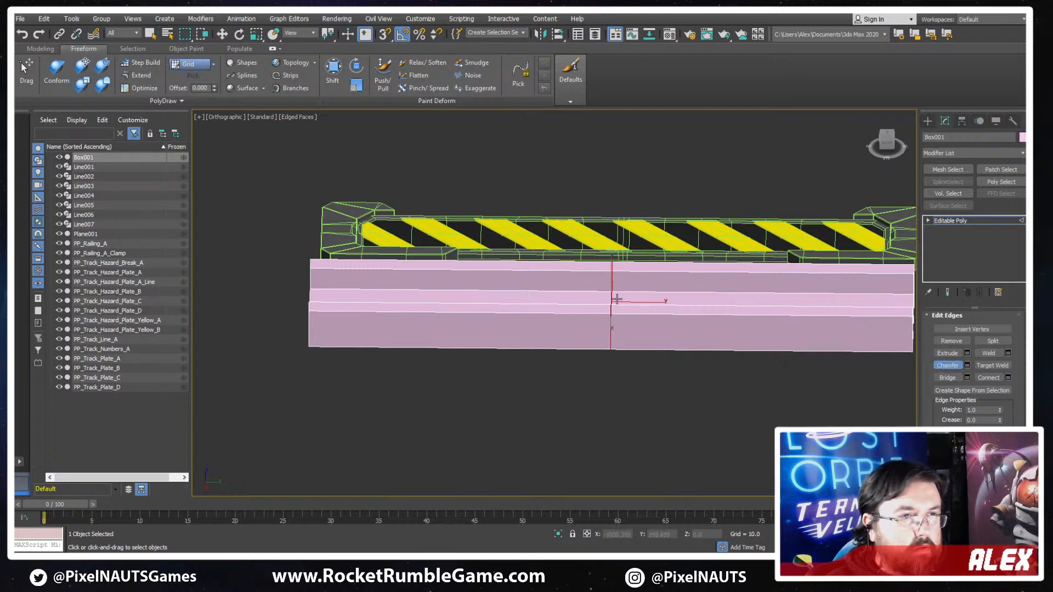
drag(610, 299, 607, 226)
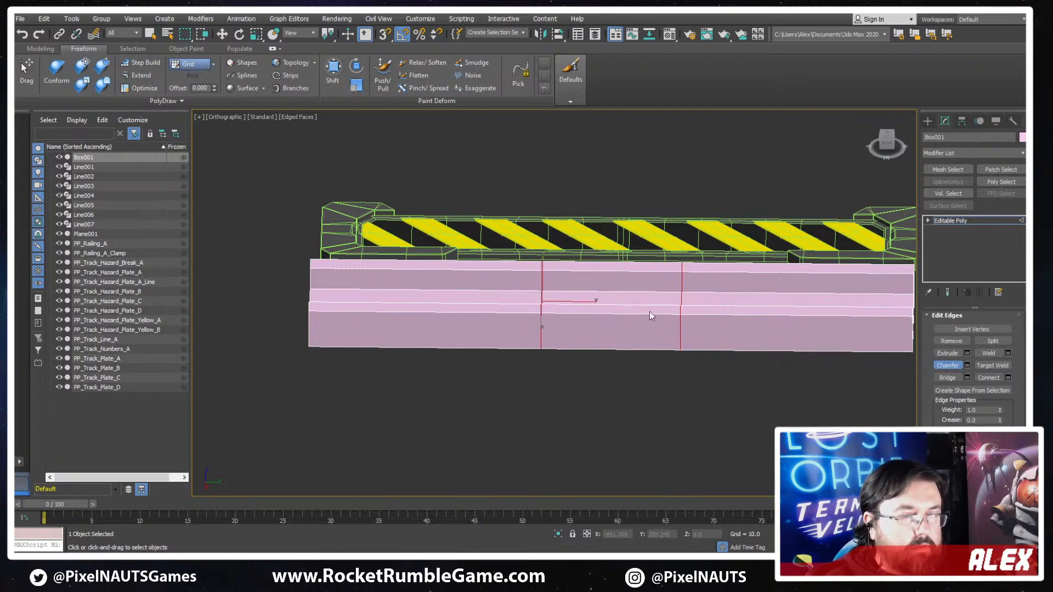
- Connect the central section's lengthwise edges with 2 segments, pinched outward to sit just inside the section's two boundary loops
alt+middle_drag(649, 311, 624, 232)
drag(624, 231, 628, 406)
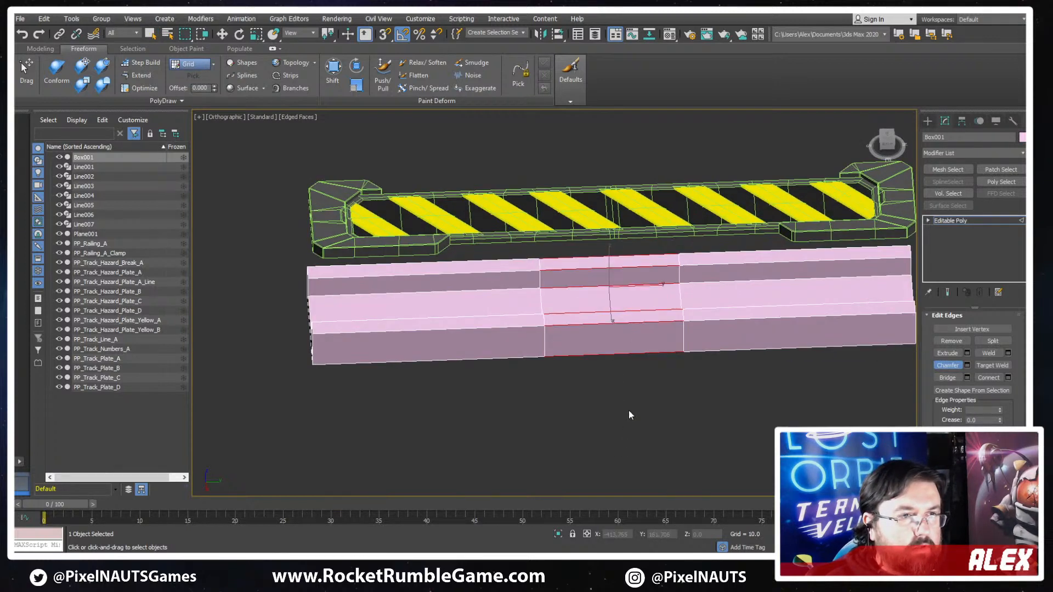
click(1008, 378)
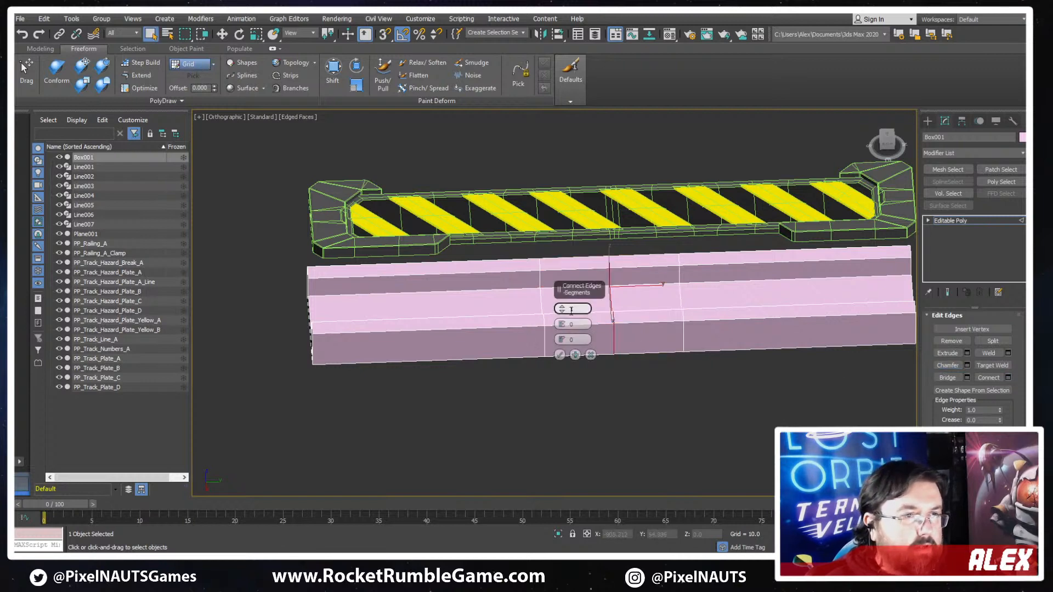
click(561, 307)
drag(561, 324, 547, 164)
click(560, 355)
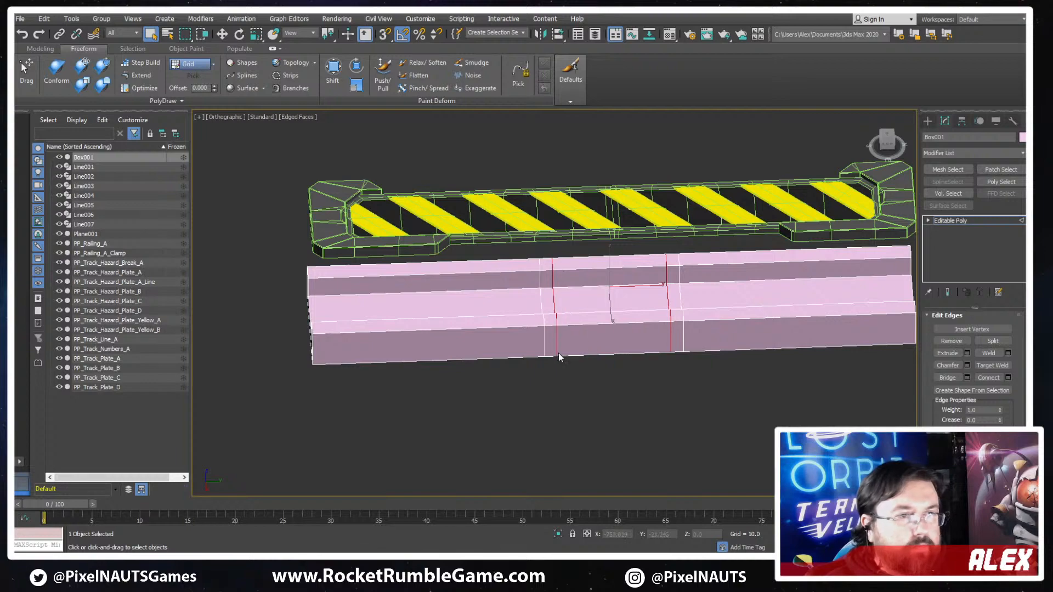
- Lower the central section's two top edges on one of the channel's side walls to form a notch with sloped ends
alt+middle_drag(570, 357, 623, 373)
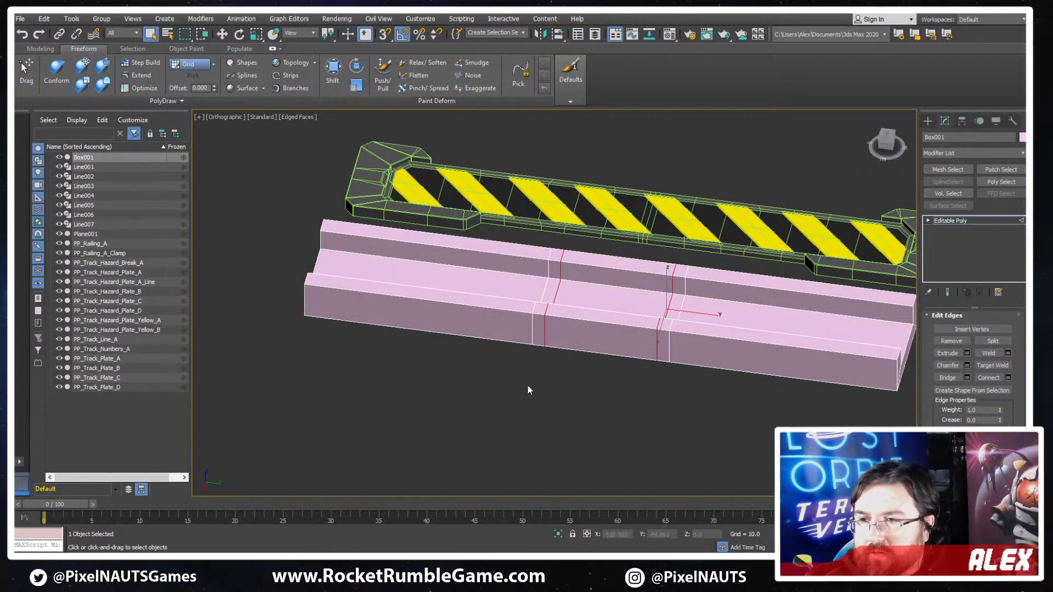
alt+middle_drag(558, 452, 621, 296)
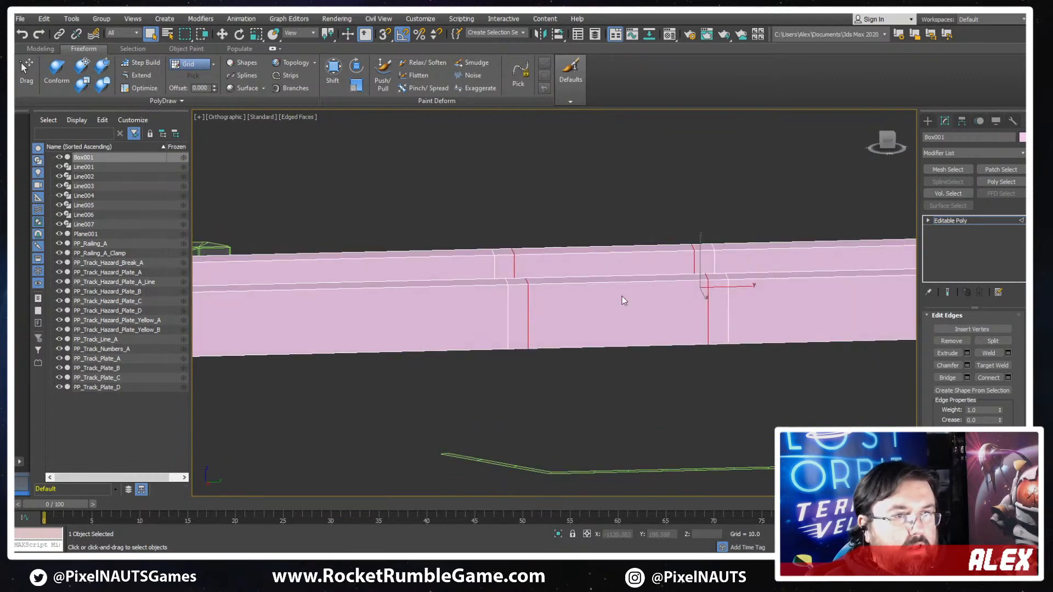
click(597, 281)
key(w)
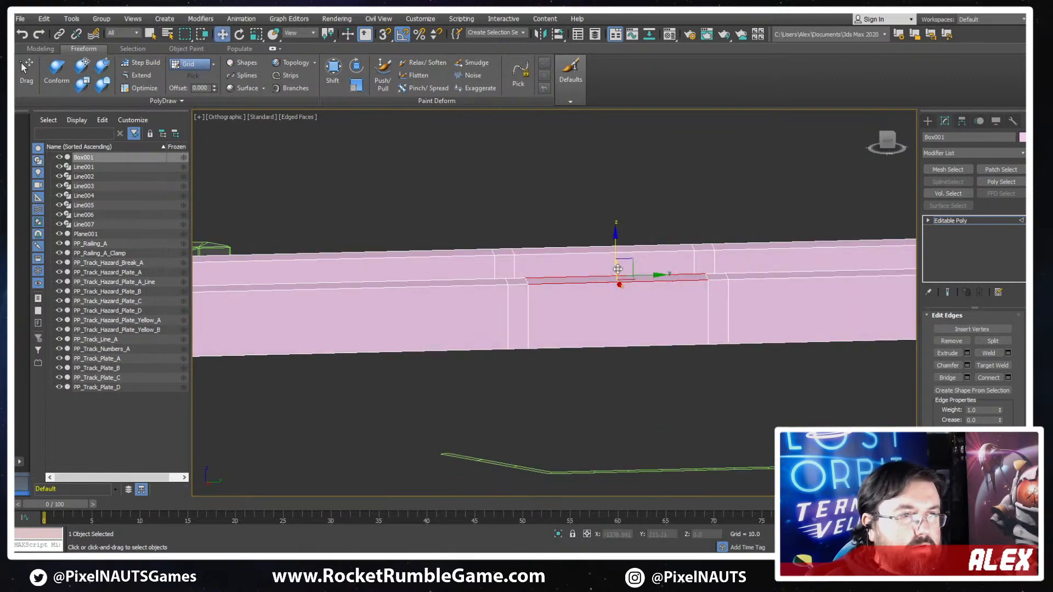
drag(616, 252, 597, 268)
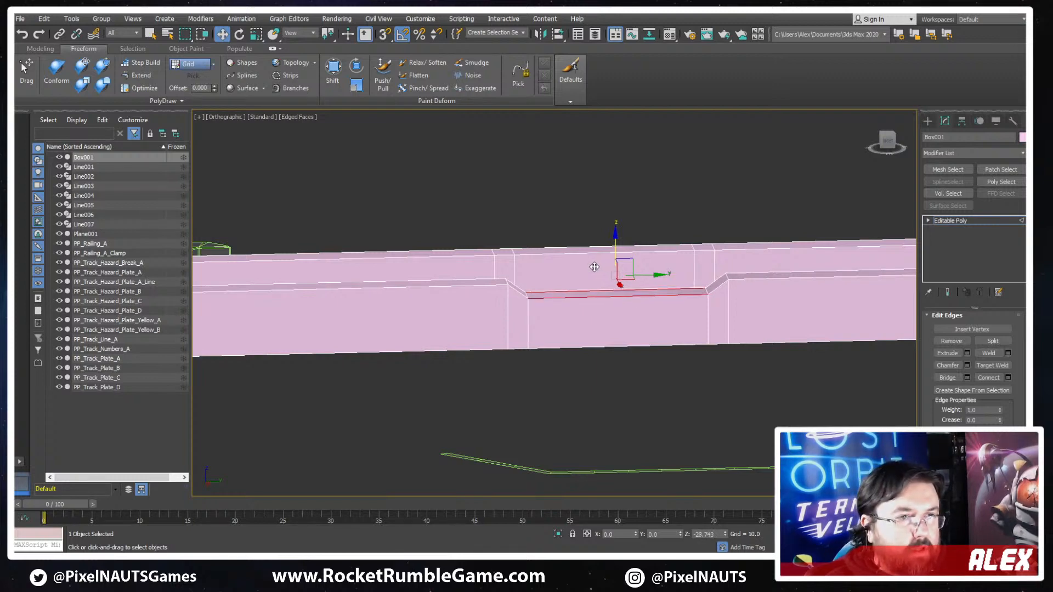
- Lower the central section's top edges on the channel's opposite side wall to form a matching notch
alt+middle_drag(597, 268, 540, 347)
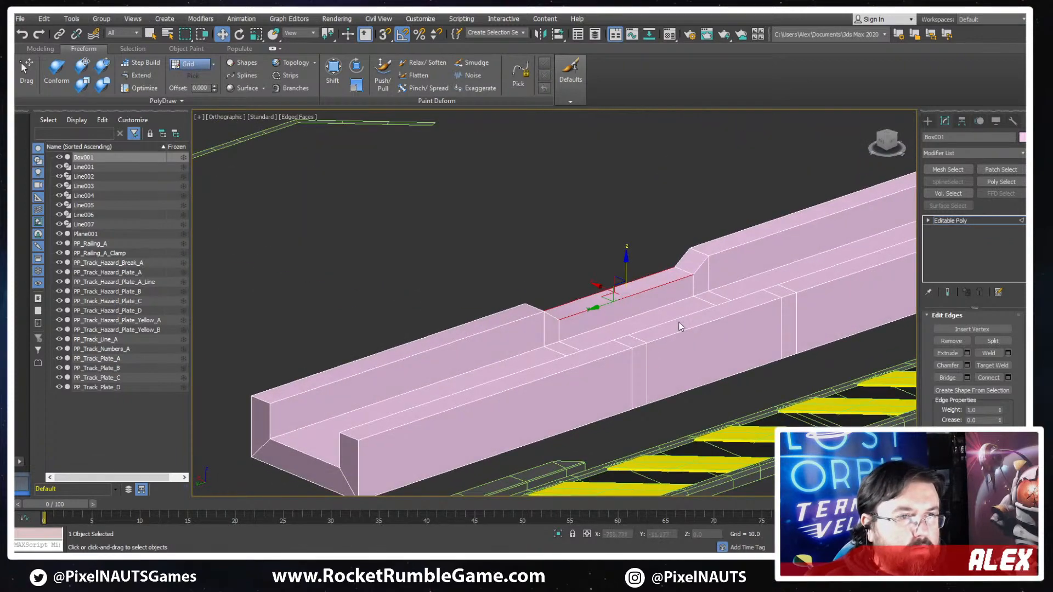
alt+middle_drag(686, 331, 748, 309)
alt+middle_drag(767, 308, 683, 292)
drag(705, 284, 689, 298)
alt+middle_drag(689, 298, 631, 336)
- In the Top view, scale the notch vertices of the wall beside the hazard break apart lengthwise, slanting the crosswise loops over the channel floor
key(1)
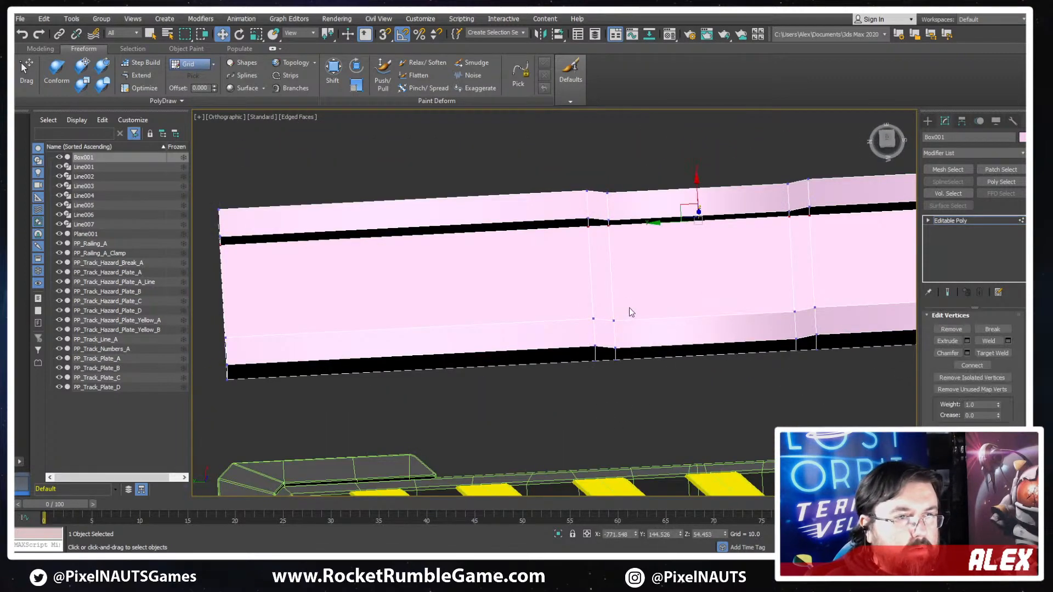
drag(629, 307, 579, 372)
alt+middle_drag(684, 345, 684, 355)
key(t)
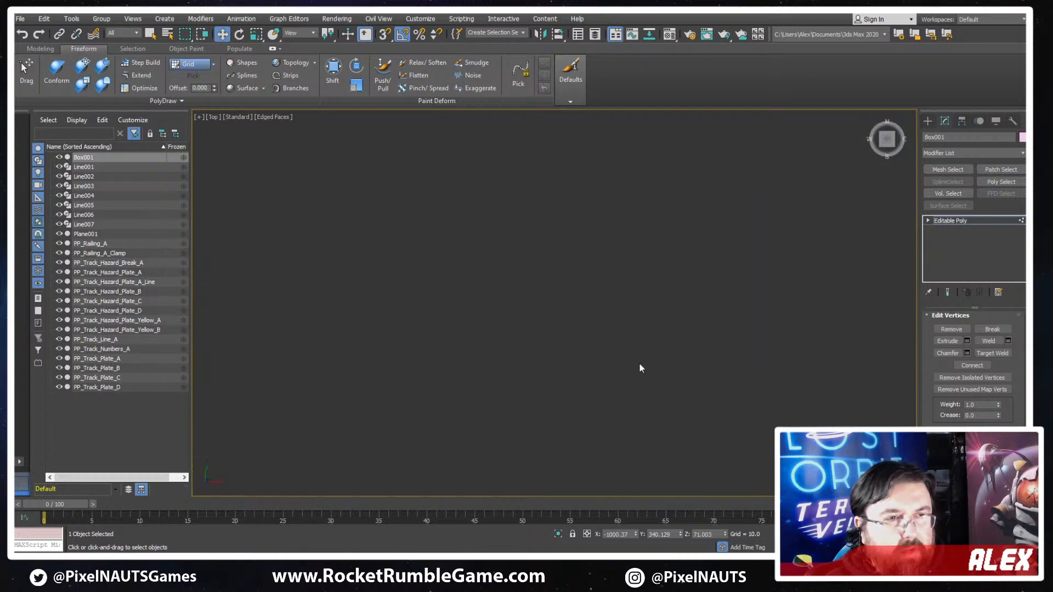
key(z)
scroll(593, 329, down, 4)
key(F3)
scroll(601, 307, down, 4)
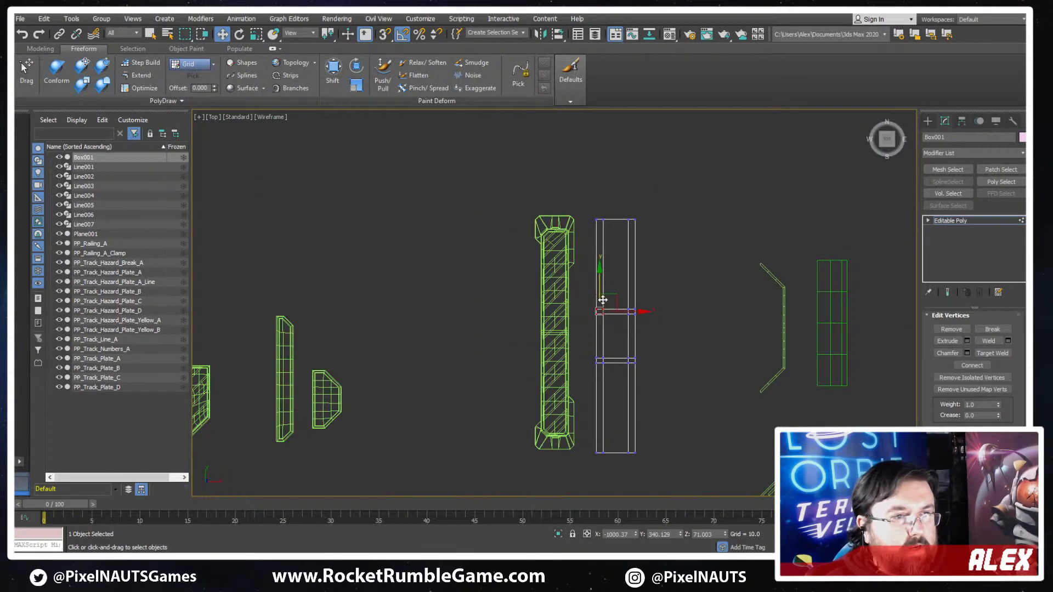
key(F3)
scroll(602, 300, up, 3)
key(r)
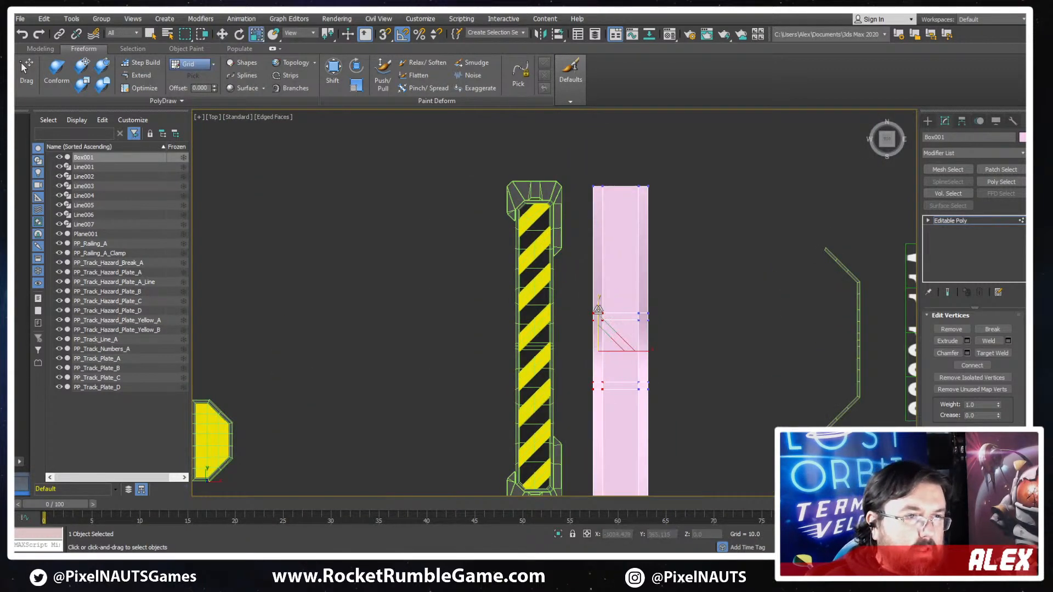
drag(599, 307, 583, 287)
- Scale only the outermost notch vertices on that wall to 92% lengthwise, bringing them closer to the inner ones
ctrl+drag(570, 413, 569, 412)
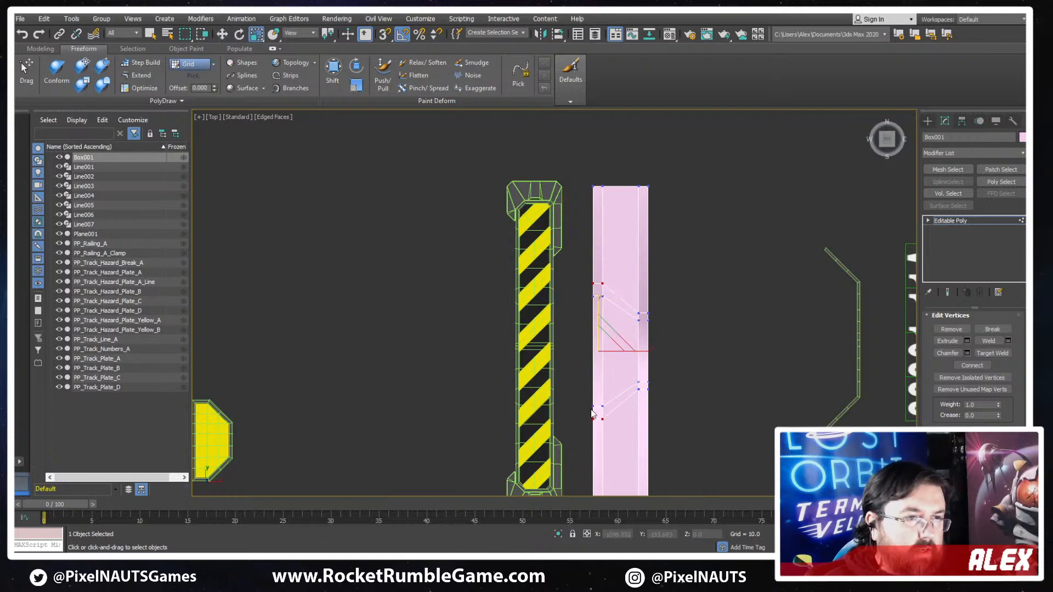
scroll(594, 410, up, 4)
drag(605, 247, 603, 250)
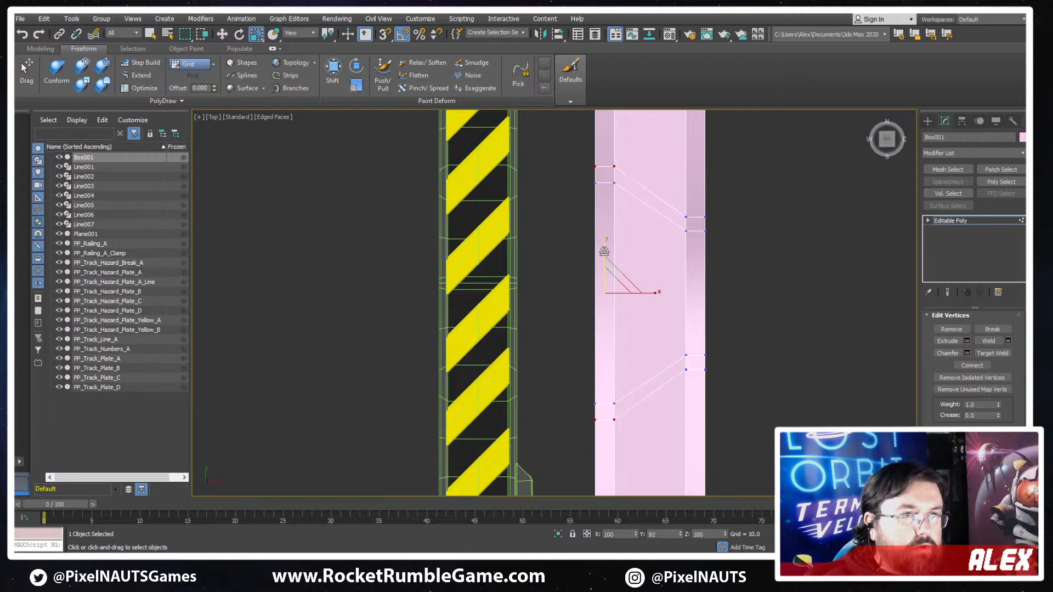
alt+middle_drag(604, 252, 889, 352)
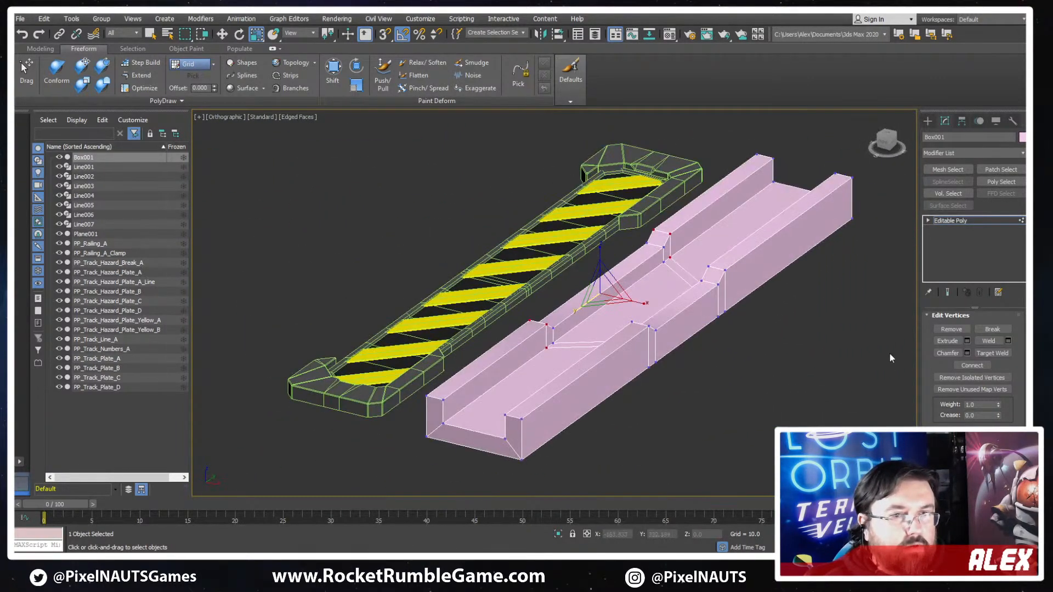
- Chamfer the lengthwise top edge loops of both side walls with a narrow bevel, following them through the notches
scroll(932, 356, up, 5)
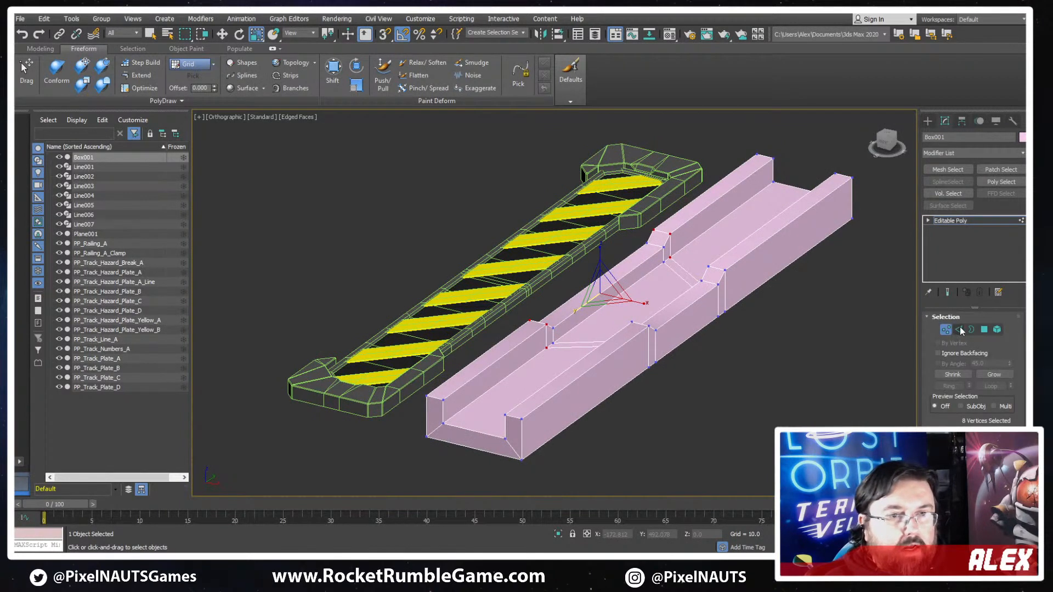
click(960, 330)
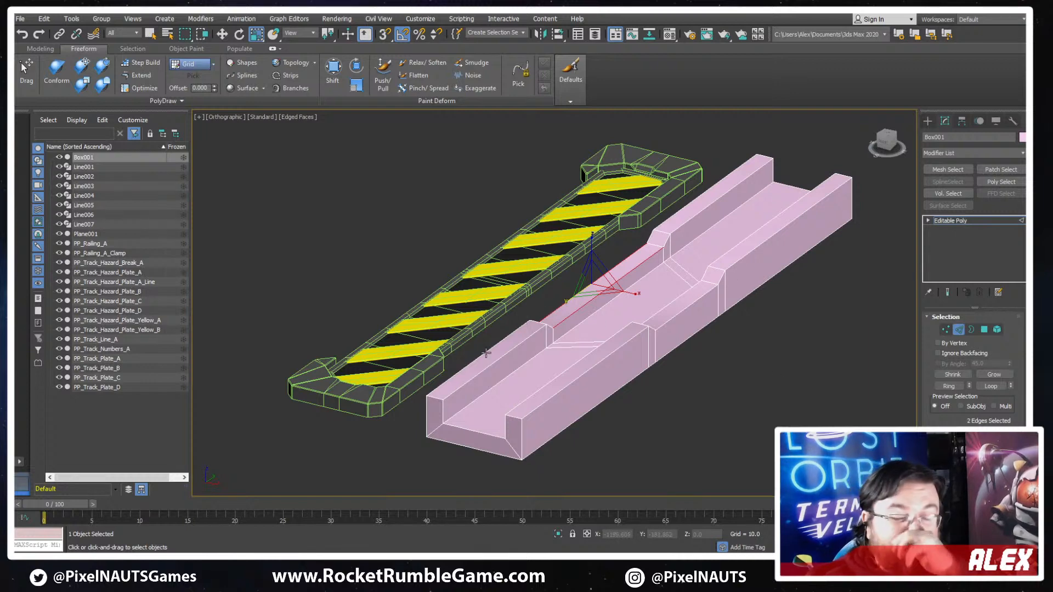
alt+middle_drag(407, 394, 597, 377)
scroll(618, 337, up, 3)
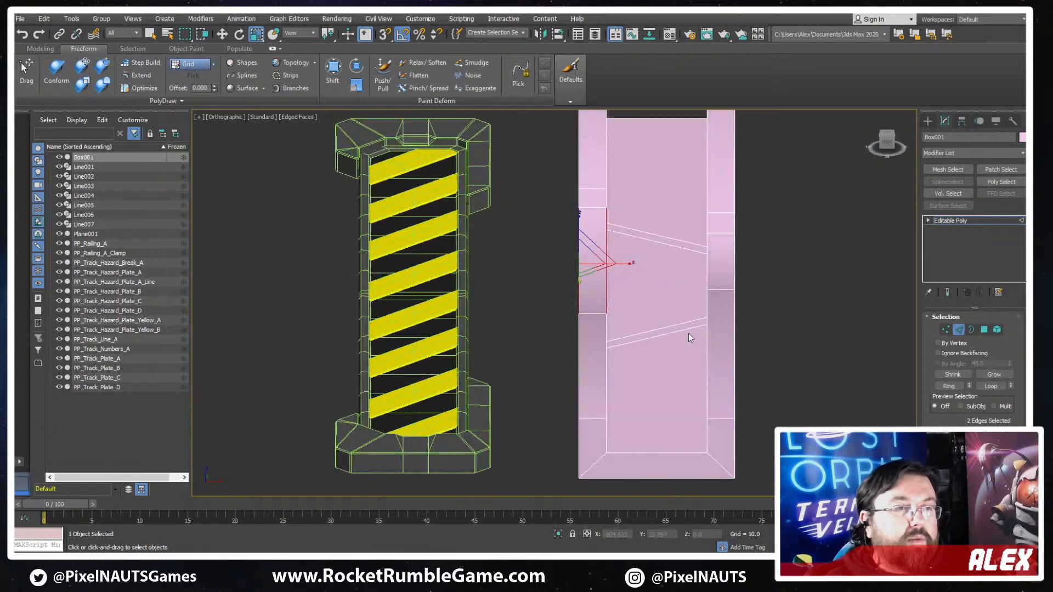
alt+middle_drag(689, 334, 659, 320)
double_click(591, 315)
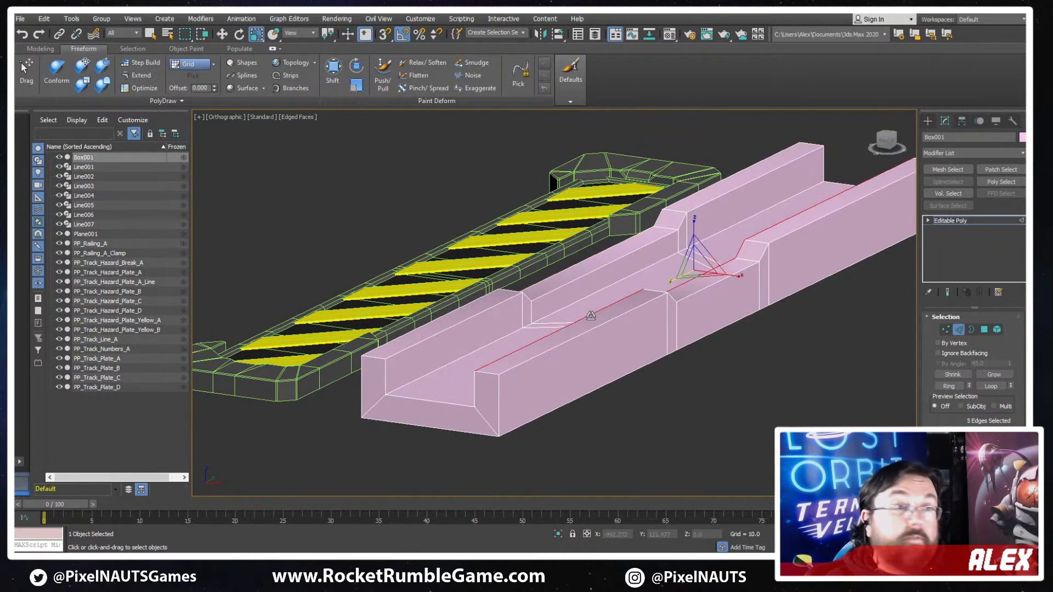
ctrl+click(635, 310)
ctrl+double_click(635, 310)
ctrl+double_click(496, 307)
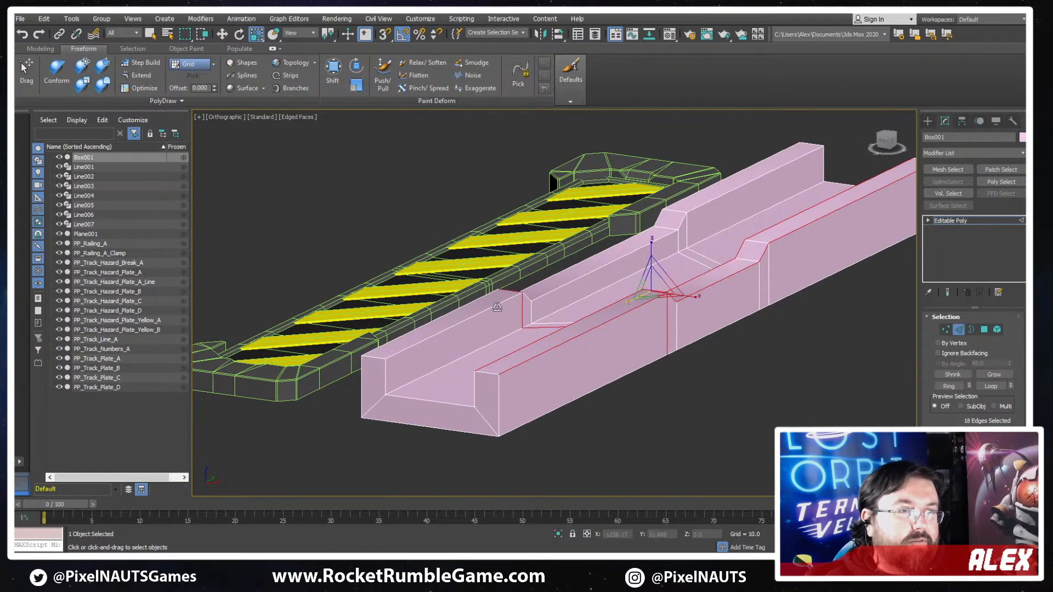
double_click(486, 310)
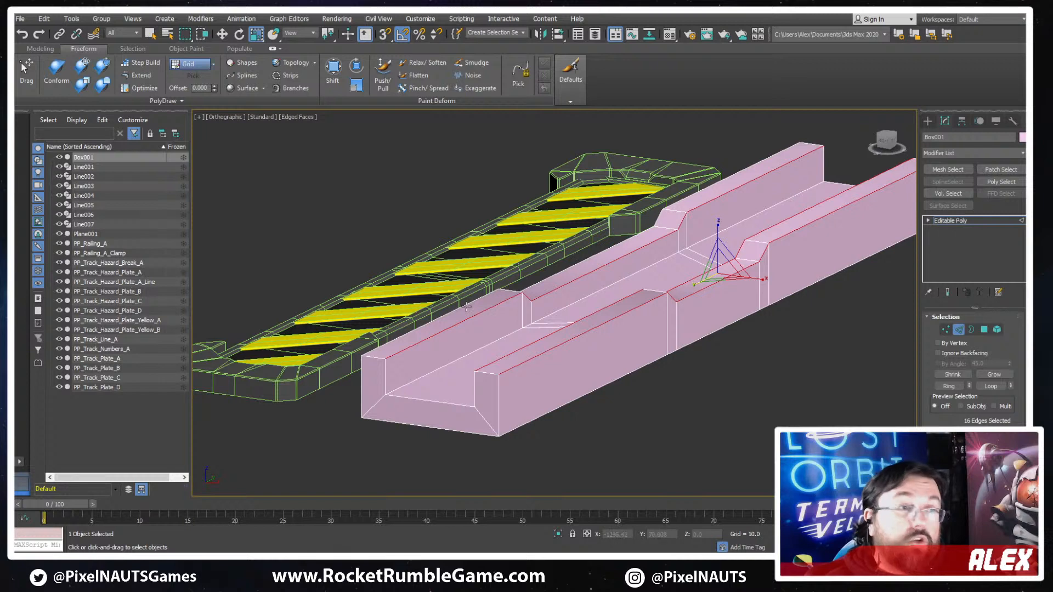
ctrl+double_click(466, 306)
alt+middle_drag(506, 320, 554, 341)
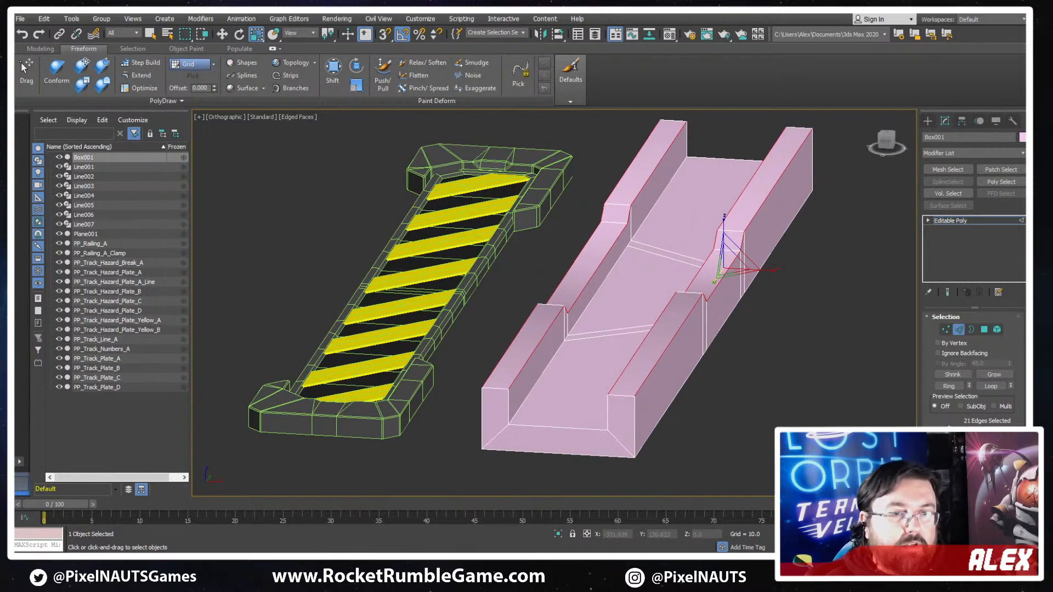
scroll(948, 428, down, 2)
click(948, 453)
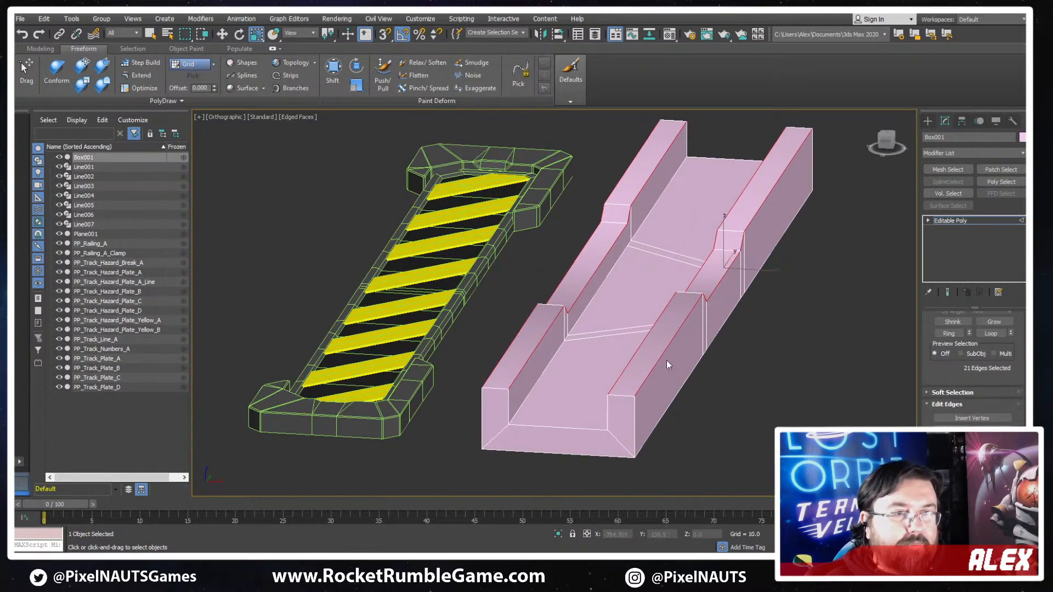
drag(663, 353, 663, 349)
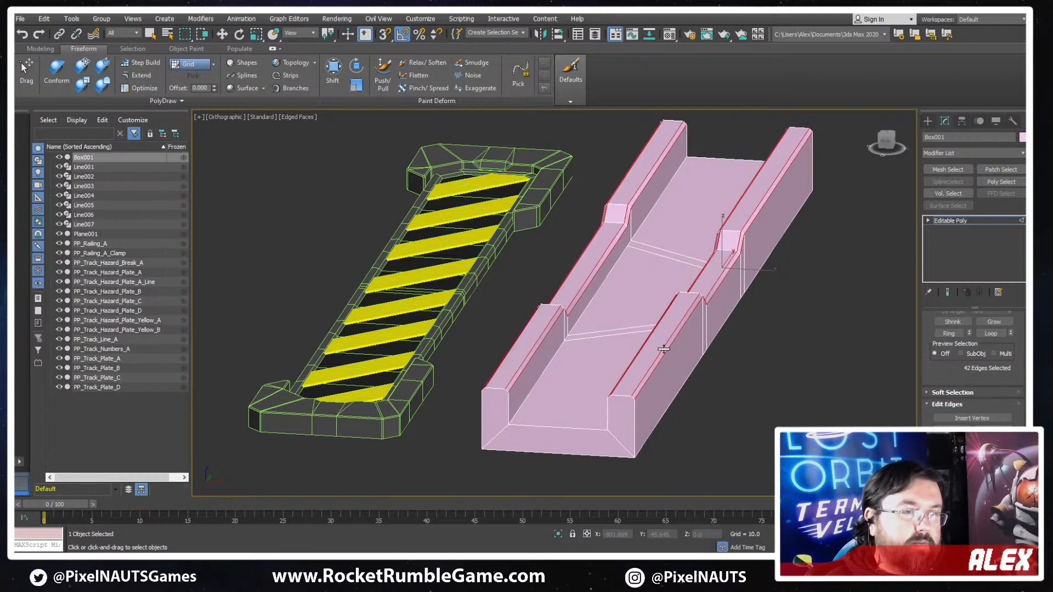
- Chamfer the four crosswise edge loops bounding the notch slopes into narrow double loops
alt+middle_drag(663, 350, 588, 346)
click(563, 347)
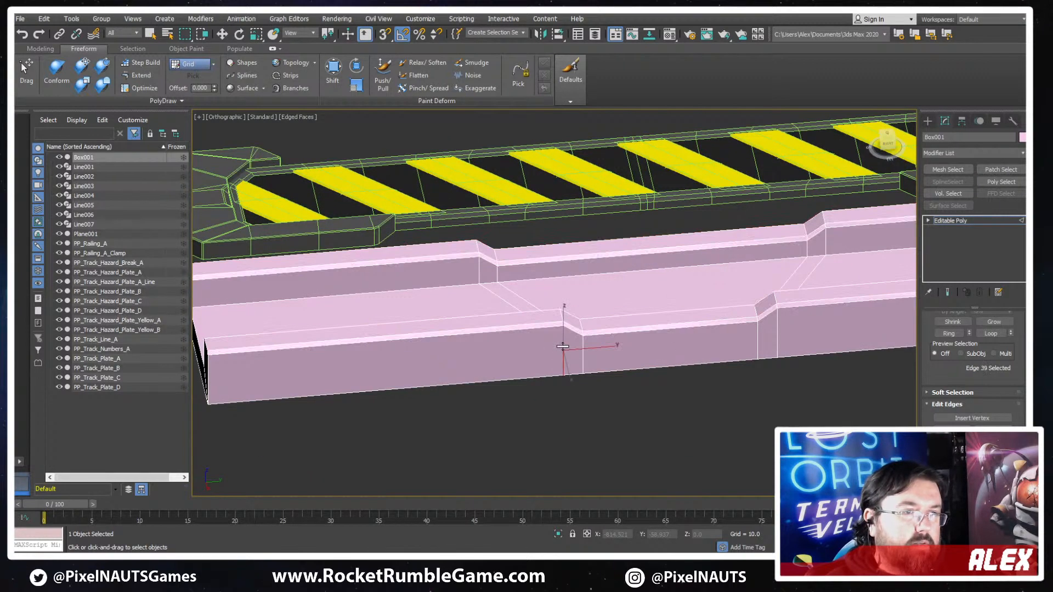
key(w)
double_click(562, 351)
ctrl+double_click(583, 350)
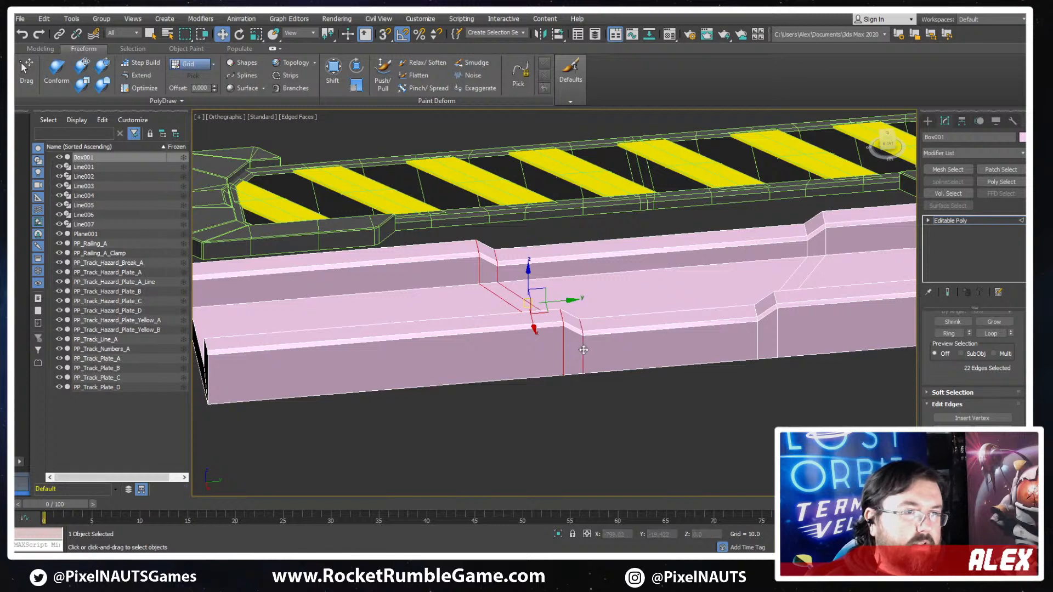
ctrl+double_click(758, 351)
ctrl+double_click(778, 339)
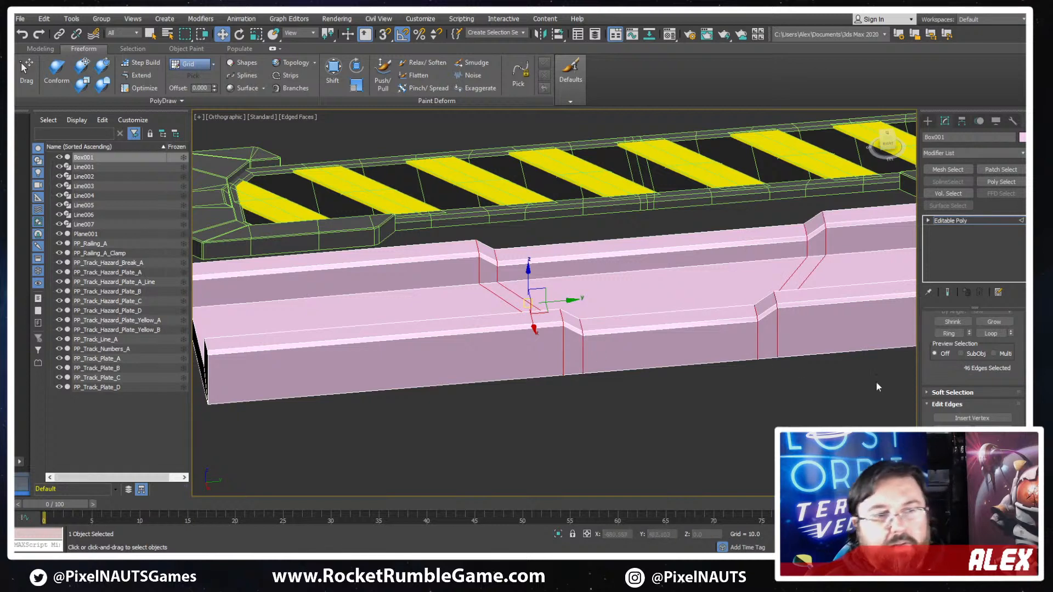
key(q)
drag(776, 327, 776, 331)
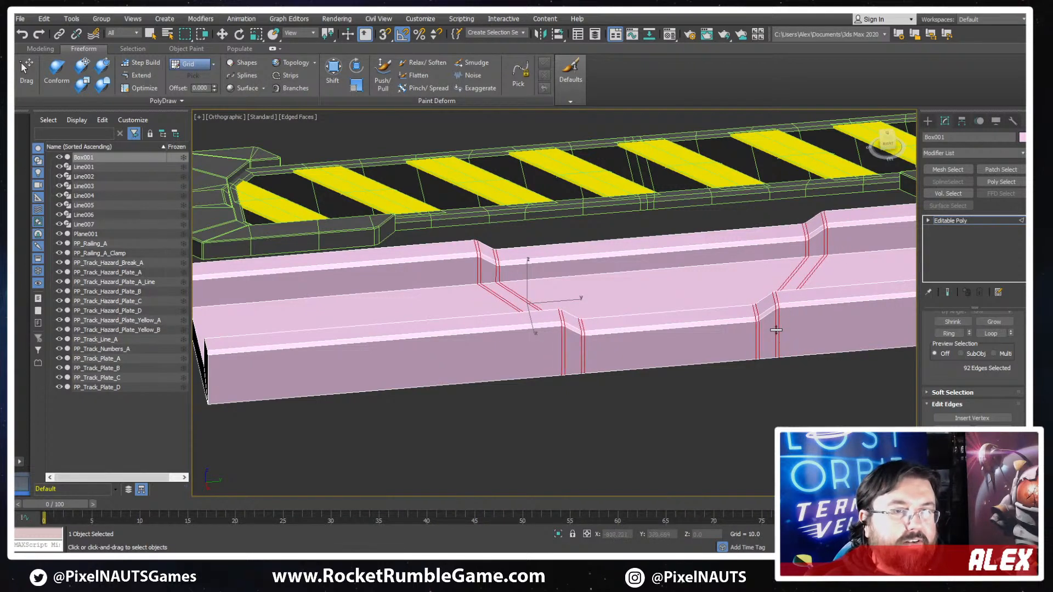
- Hide the edged-faces overlay and examine the chamfered channel's shading from several angles
middle_drag(808, 406, 780, 428)
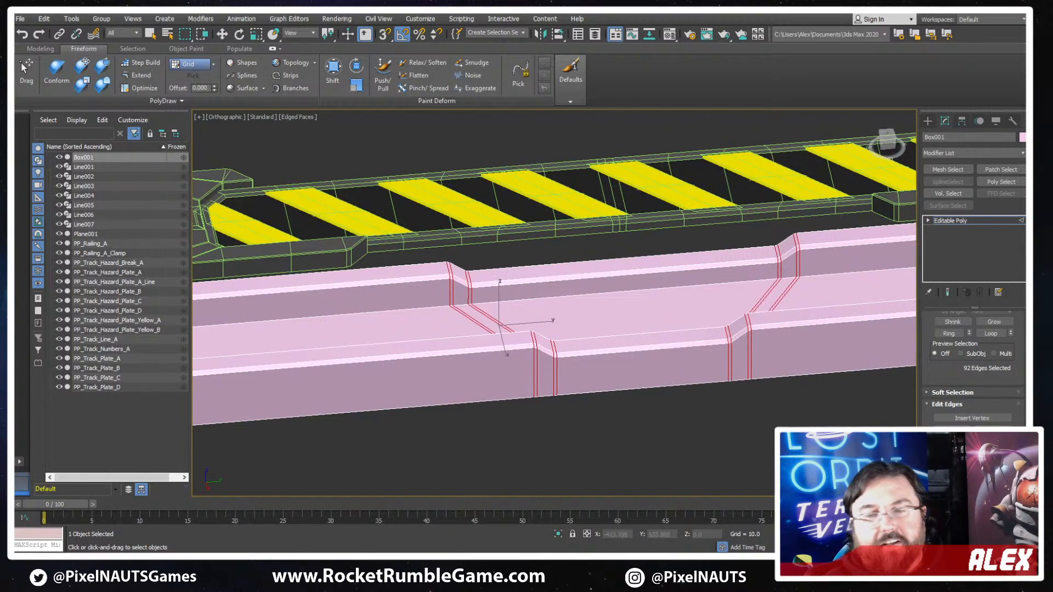
key(w)
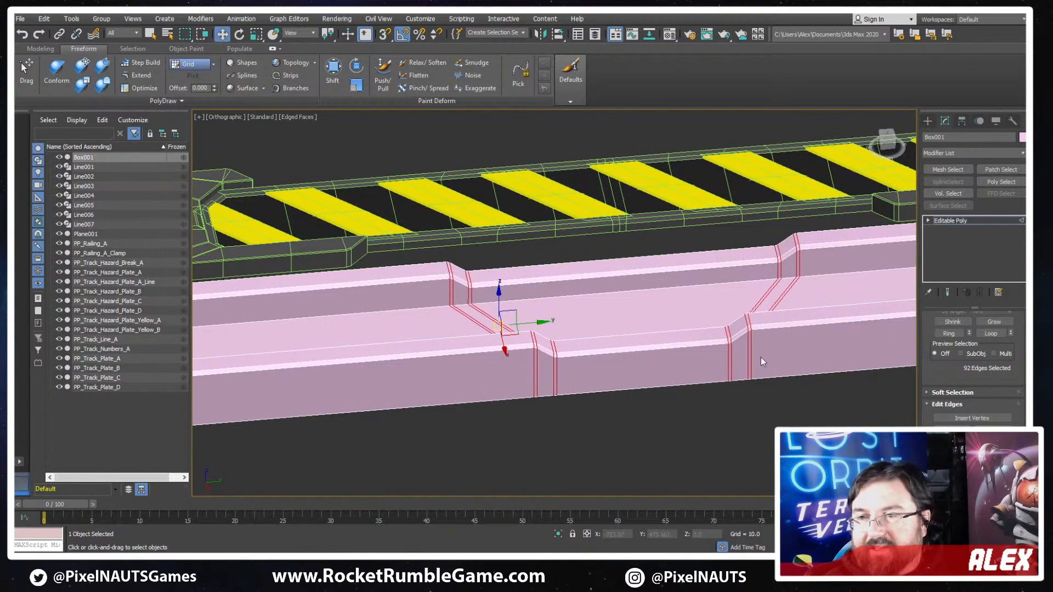
scroll(682, 308, up, 2)
key(F4)
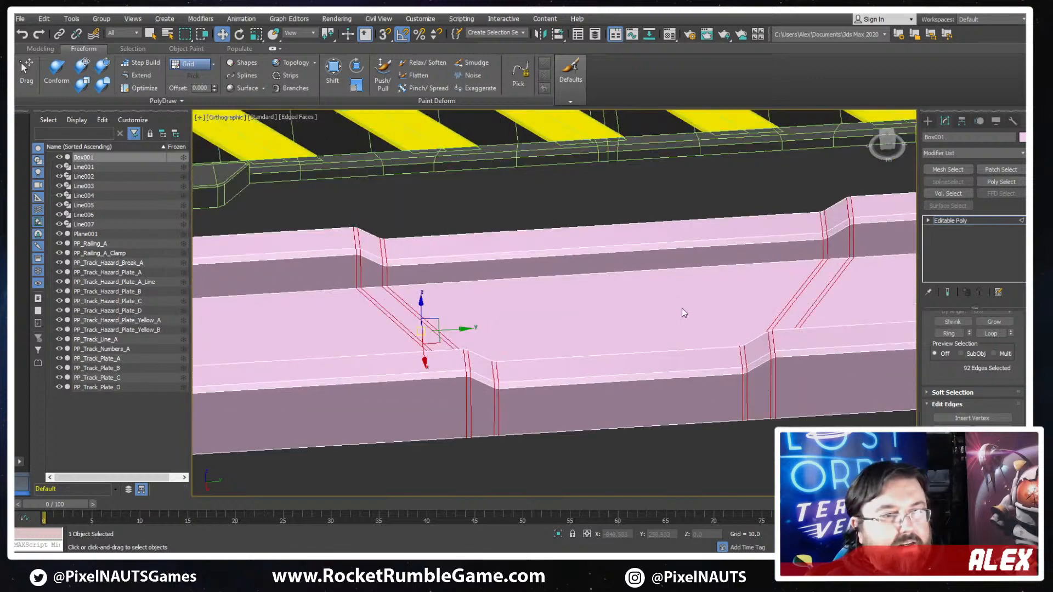
scroll(757, 389, down, 4)
middle_drag(757, 388, 396, 293)
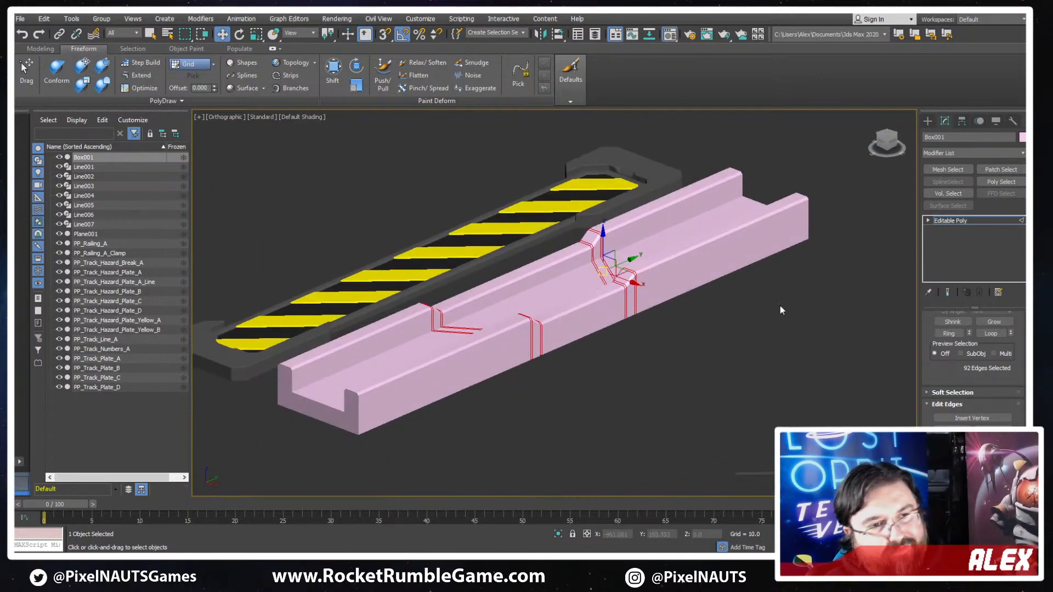
- Assign the Metal_A material to the whole channel, close the Material Editor and show edged faces again
key(m)
click(230, 170)
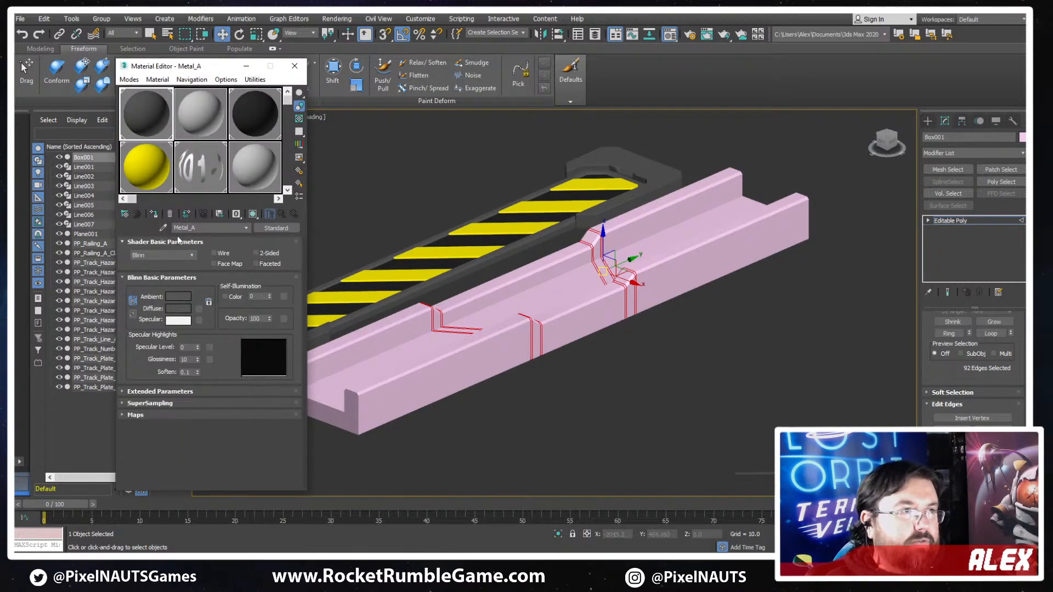
click(970, 222)
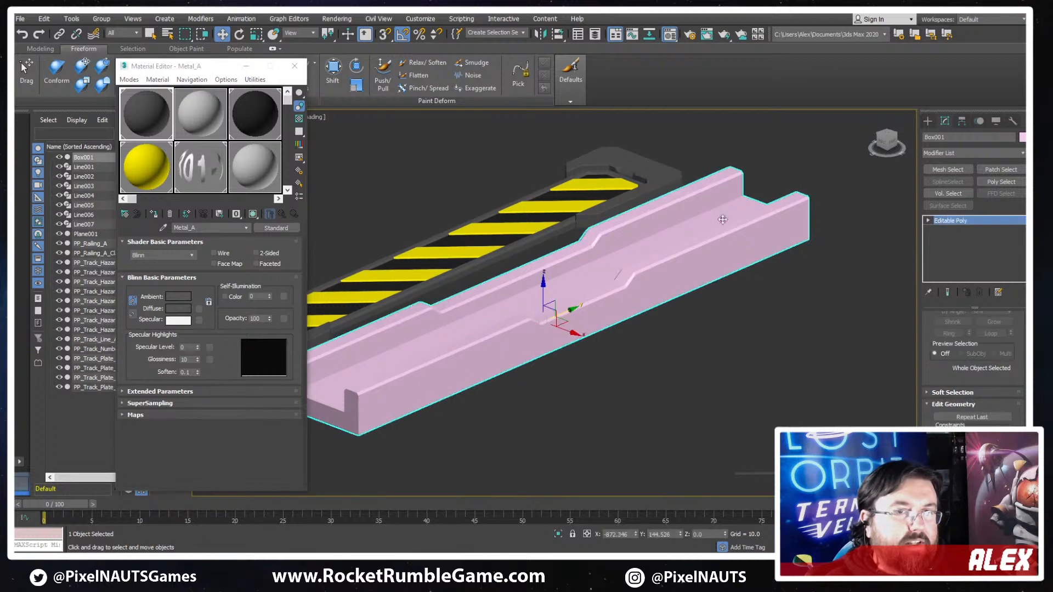
click(157, 216)
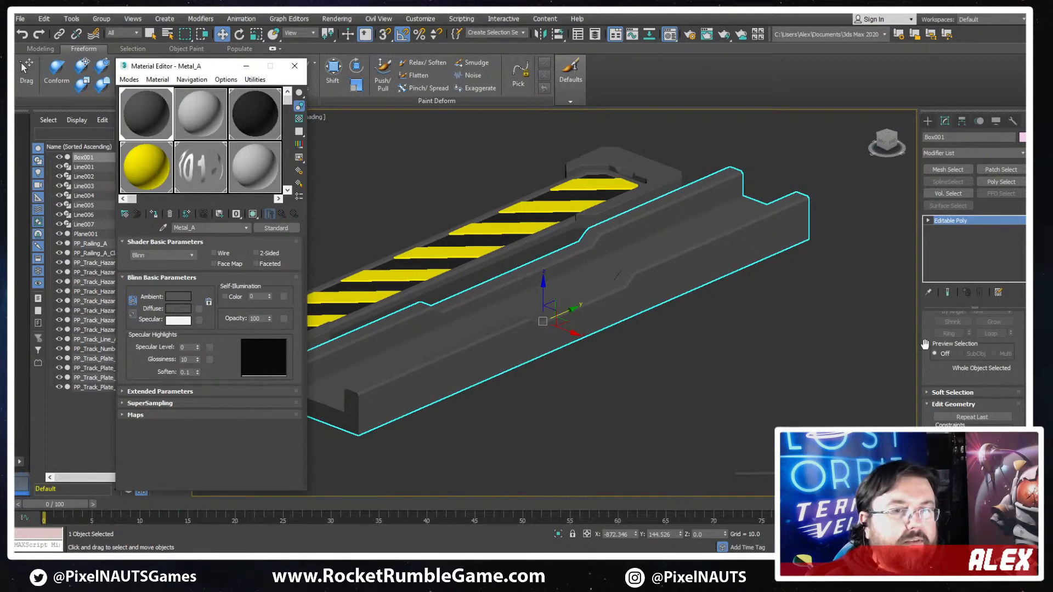
scroll(927, 335, up, 2)
alt+middle_drag(631, 311, 493, 323)
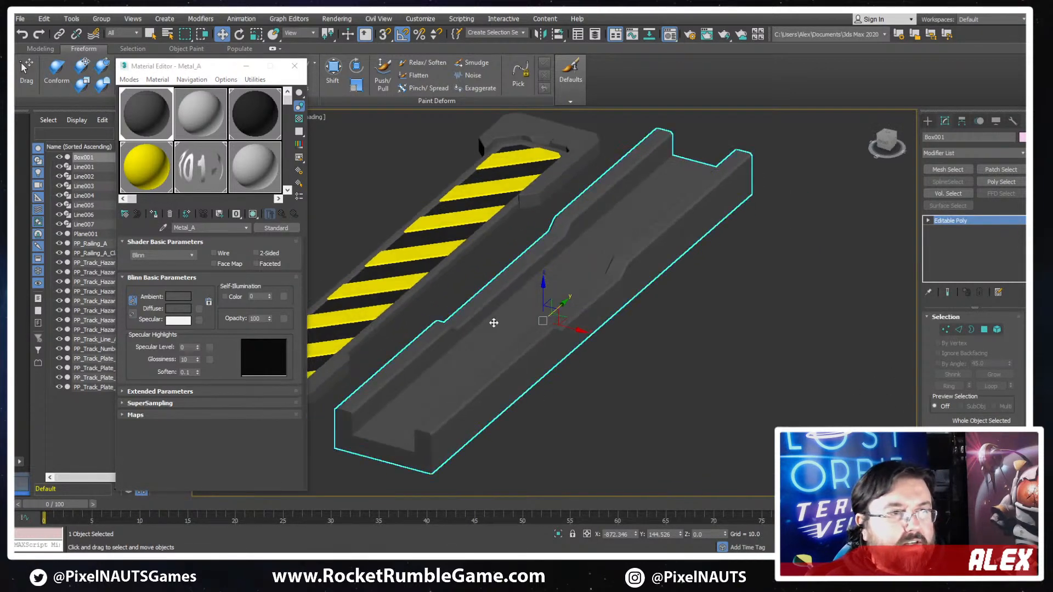
key(F4)
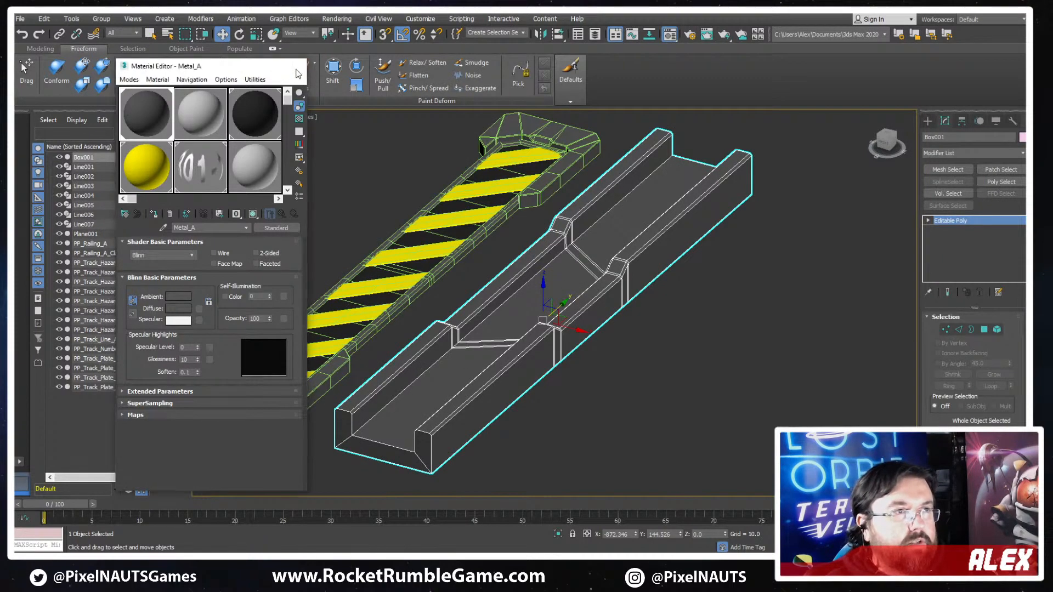
click(295, 65)
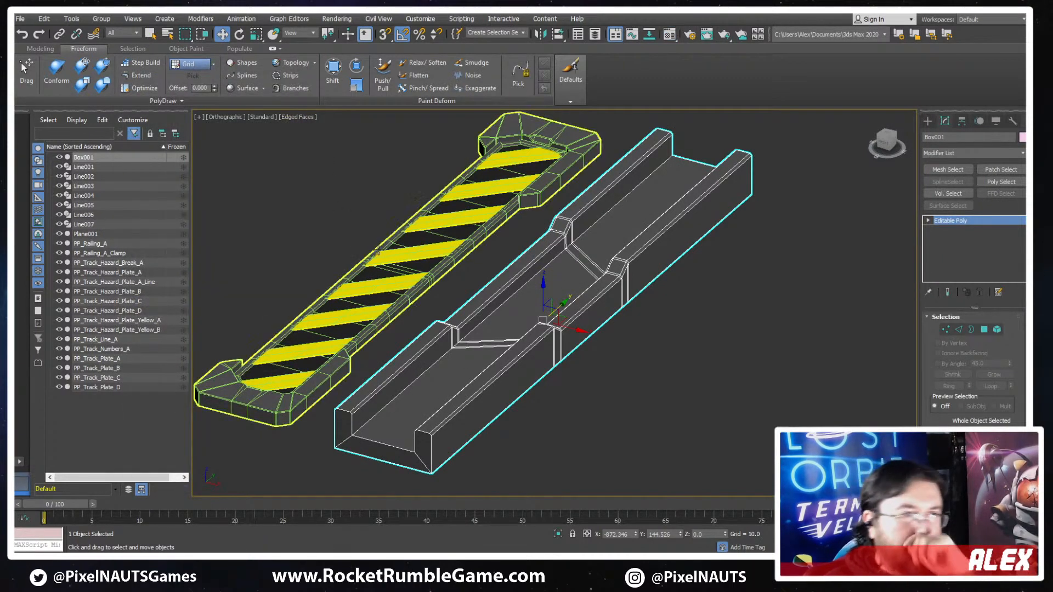
- Hide the edged-faces overlay and rename the U-shaped channel to PP_Track_Hazard_Break_B, based on the neighbouring hazard break's name
mouse_move(691, 230)
alt+middle_down()
mouse_move(623, 298)
mouse_move(413, 298)
mouse_move(348, 320)
mouse_move(451, 288)
mouse_move(489, 320)
alt+middle_up()
key(F4)
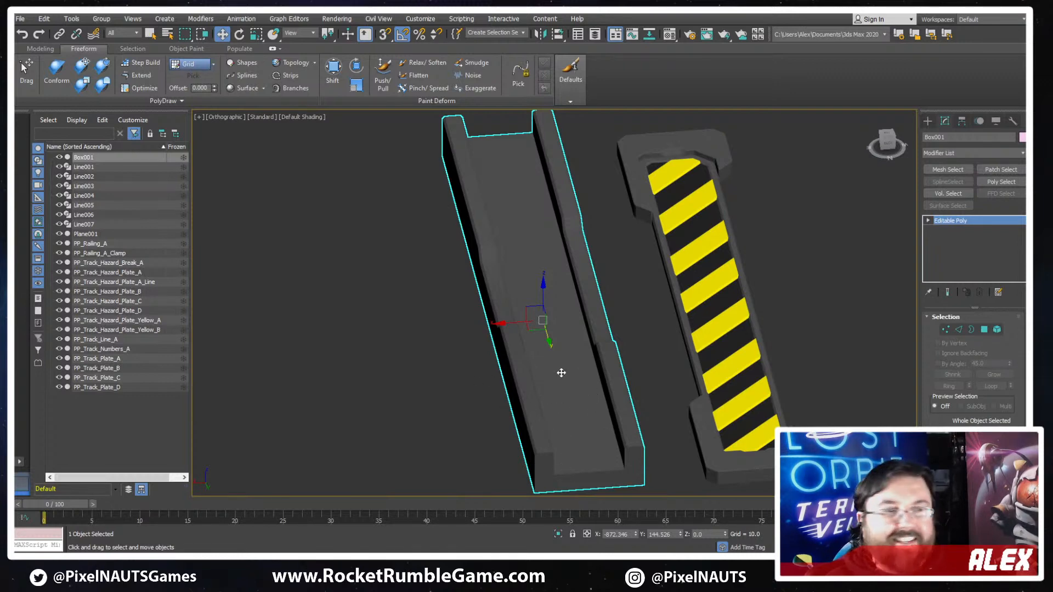
scroll(560, 373, down, 2)
alt+middle_drag(583, 360, 702, 323)
scroll(702, 324, up, 2)
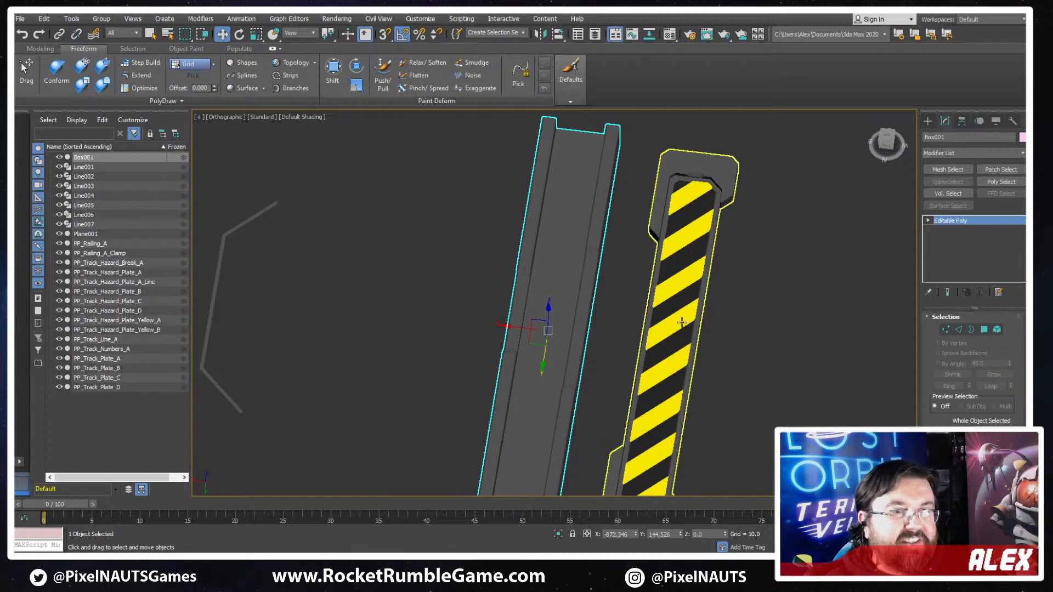
click(681, 323)
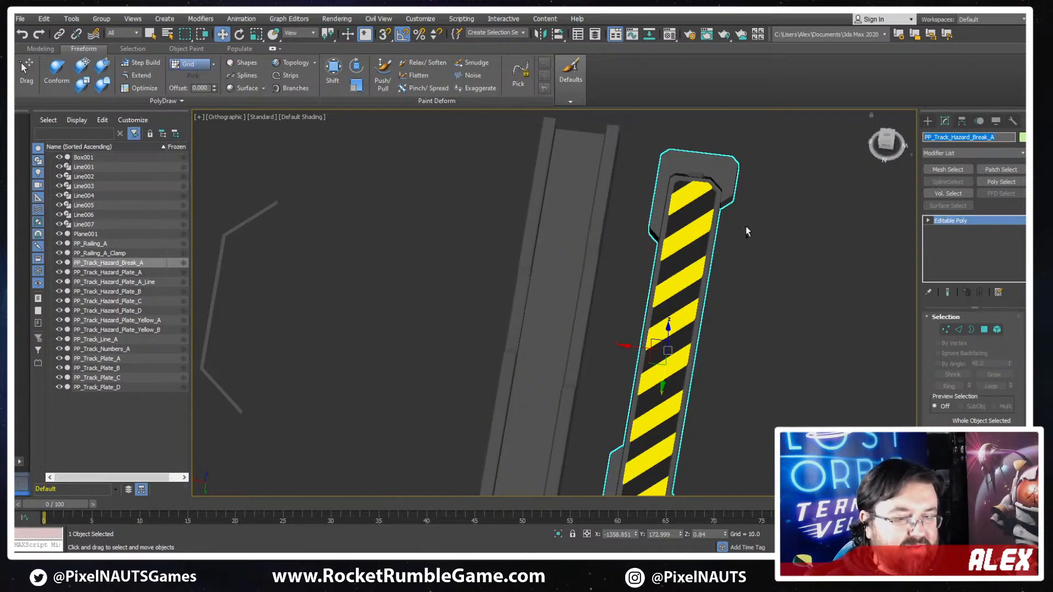
key(ctrl+z)
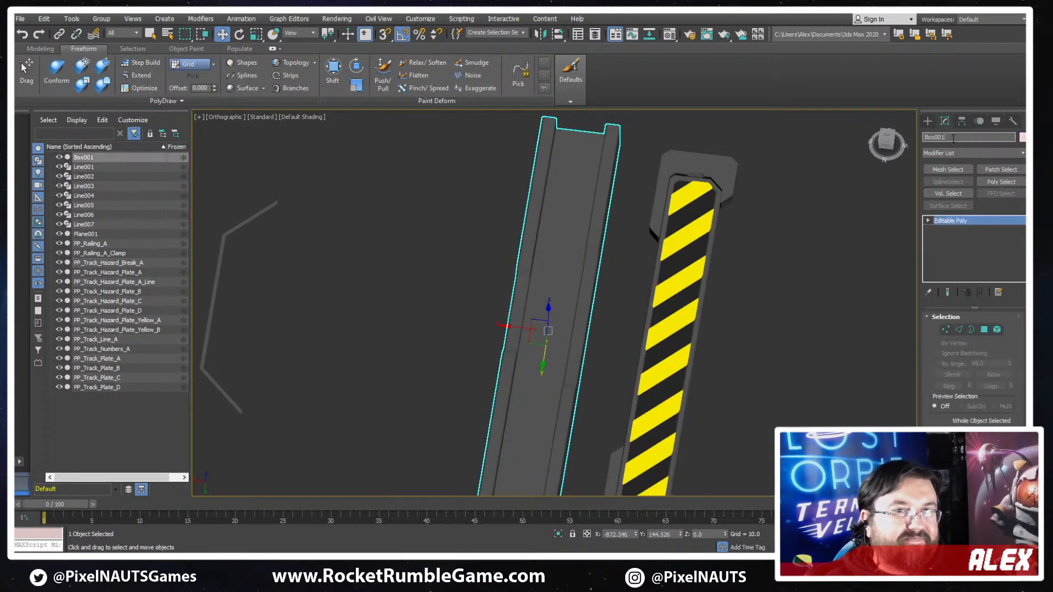
text(PP_Track_Hazard_Break_A)
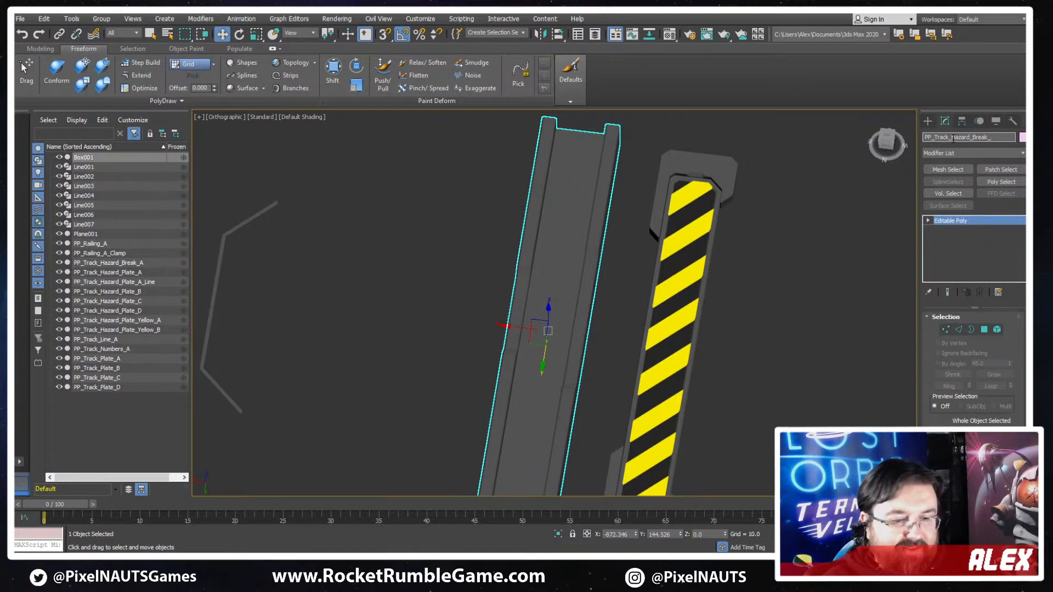
text(B)
key(Return)
- Reset the channel's transforms with Reset XForm and convert it back to an Editable Poly
scroll(480, 238, down, 5)
mouse_move(479, 239)
alt+middle_down()
mouse_move(453, 218)
mouse_move(463, 233)
alt+middle_up()
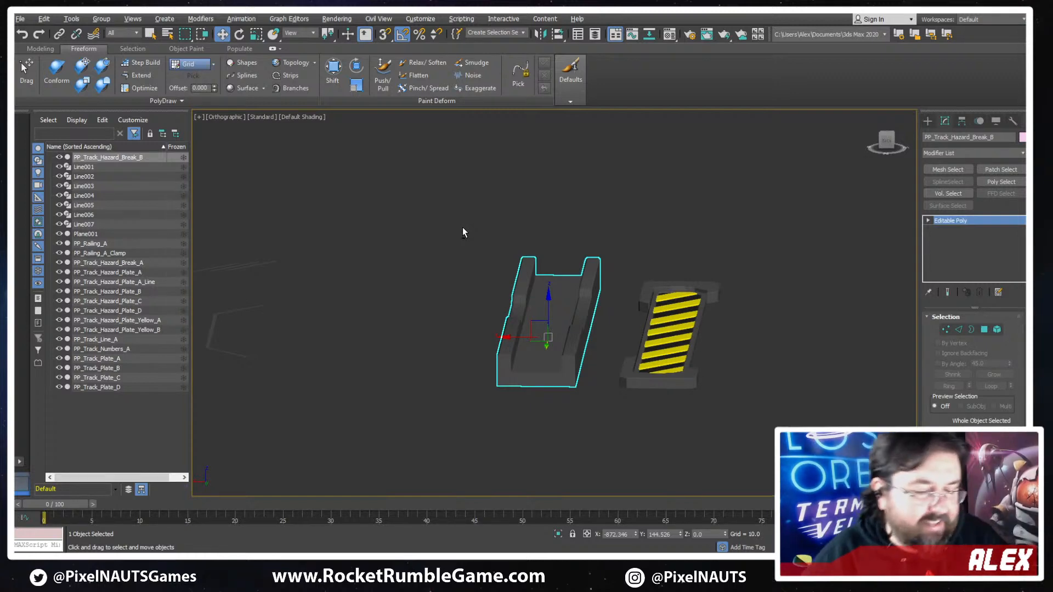
alt+middle_drag(646, 383, 633, 316)
scroll(633, 317, up, 2)
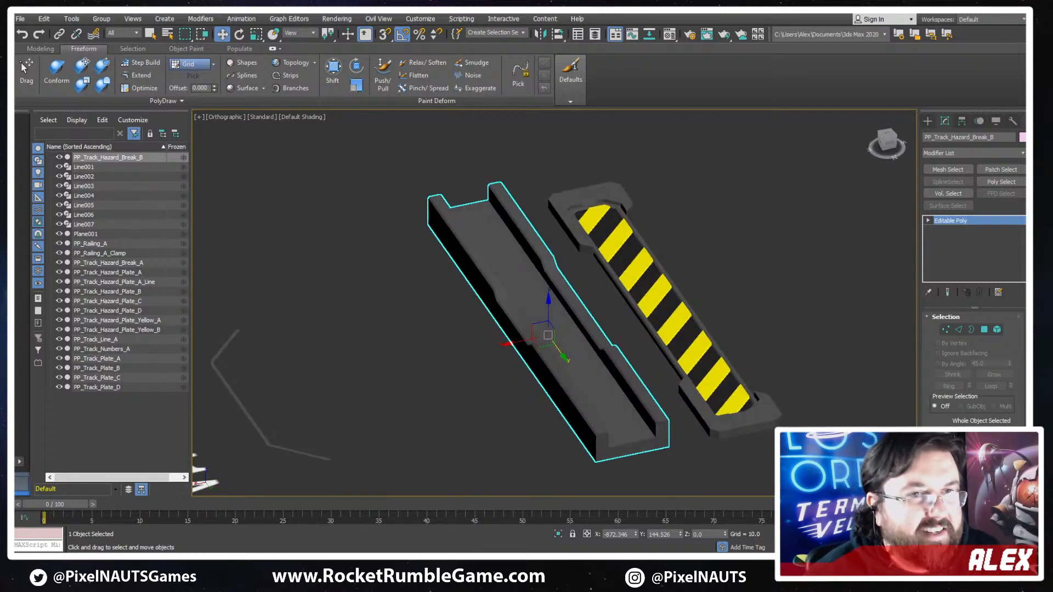
click(1012, 120)
click(960, 321)
right_click(536, 284)
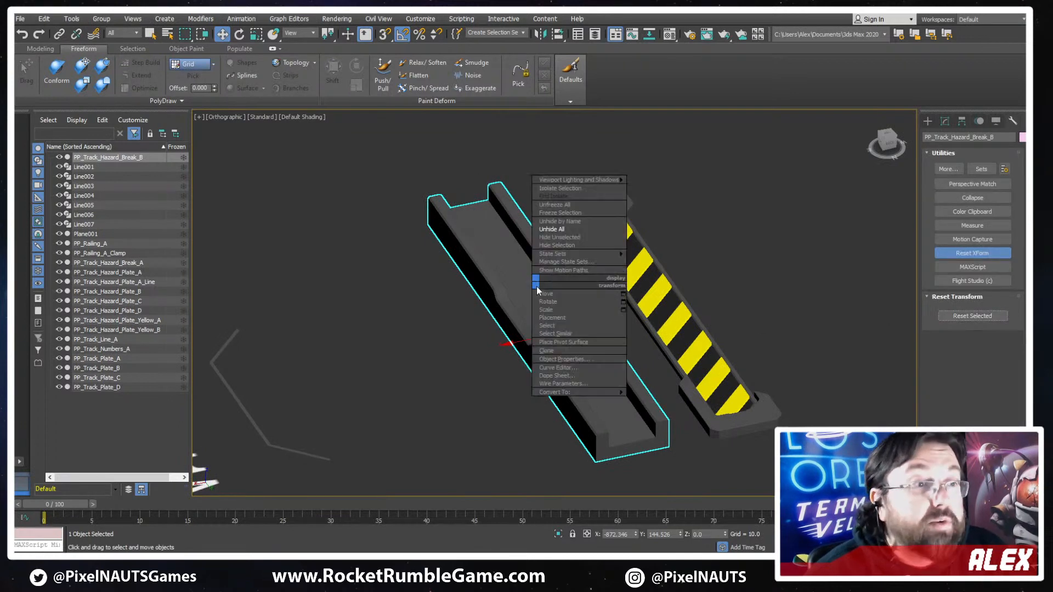
click(660, 405)
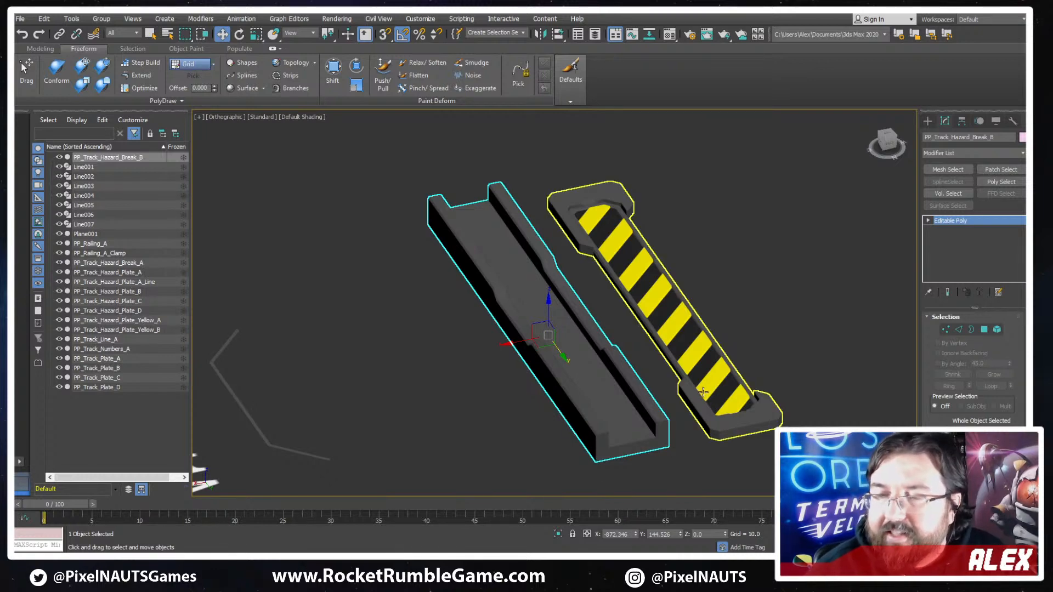
- Show edged faces and inspect the lengthwise edge loop where the channel's floor meets one inner wall
mouse_move(611, 411)
alt+middle_down()
mouse_move(659, 414)
mouse_move(607, 386)
mouse_move(620, 384)
mouse_move(596, 370)
mouse_move(614, 377)
mouse_move(592, 350)
alt+middle_up()
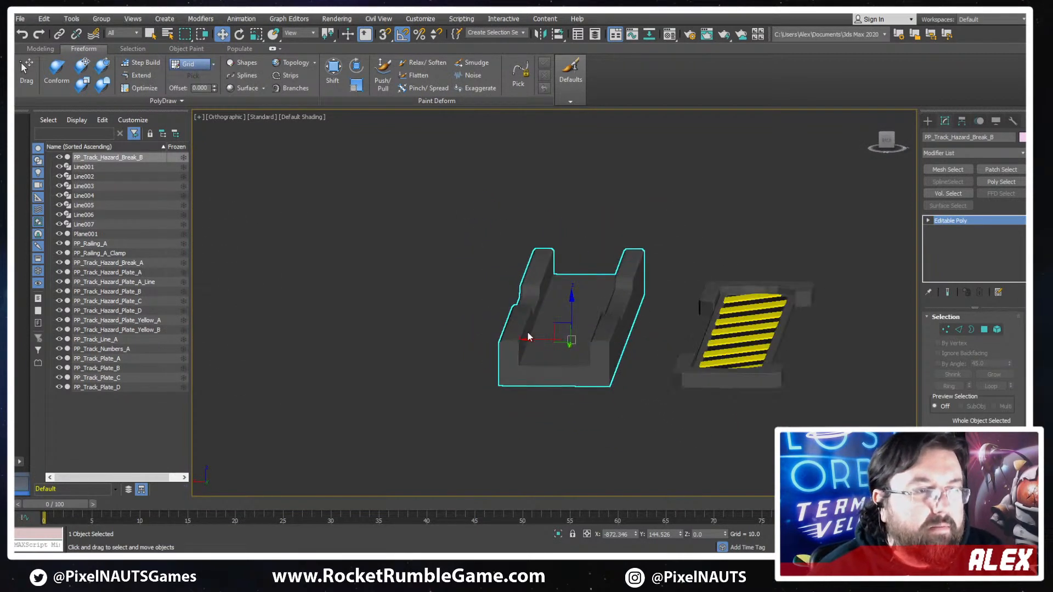
scroll(592, 350, up, 3)
key(F4)
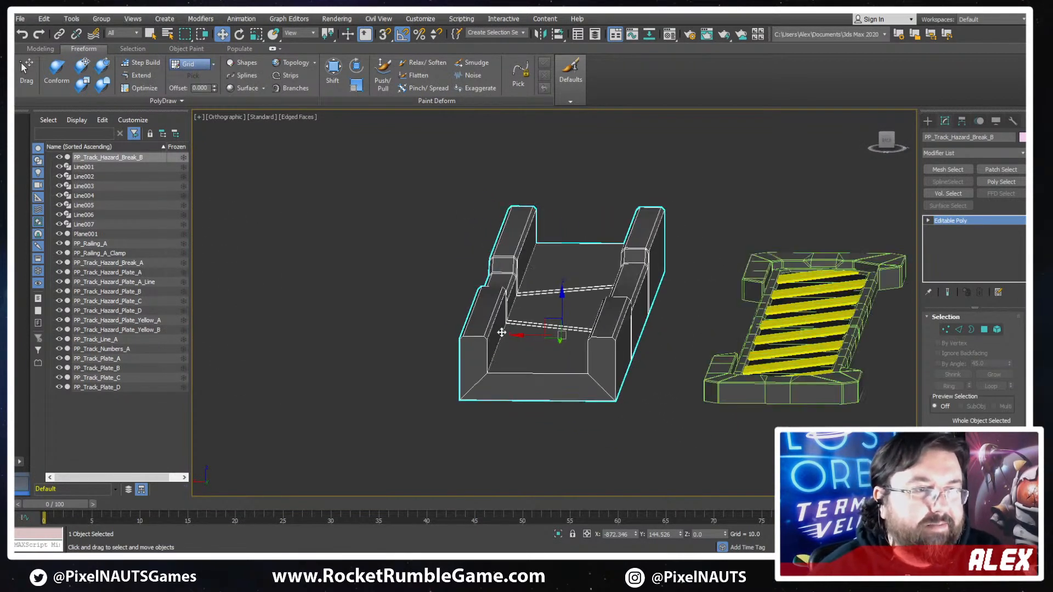
click(958, 329)
scroll(516, 290, up, 5)
scroll(482, 329, down, 1)
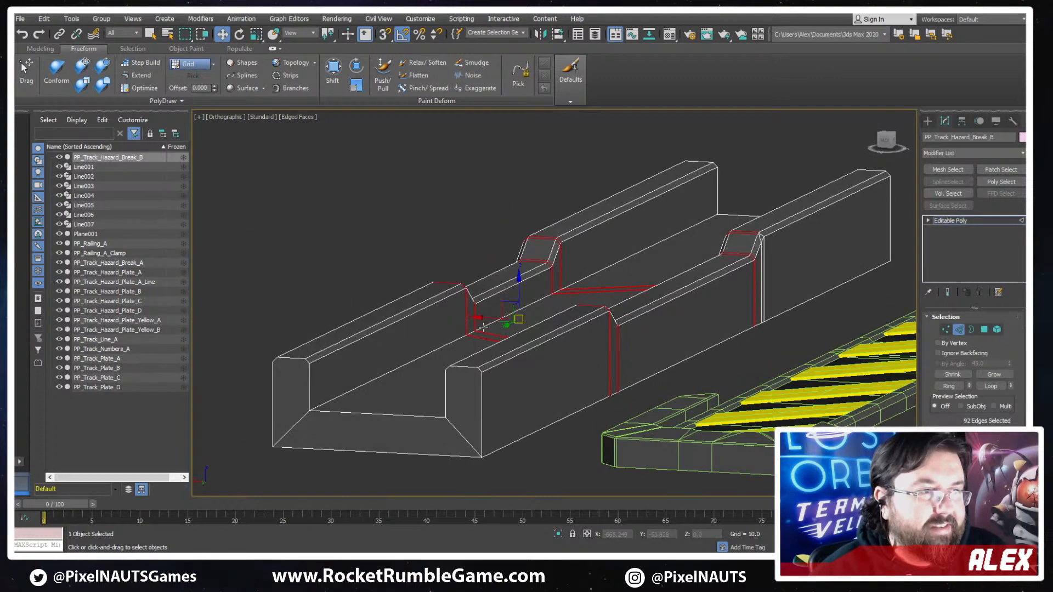
double_click(442, 344)
alt+middle_drag(360, 404, 366, 415)
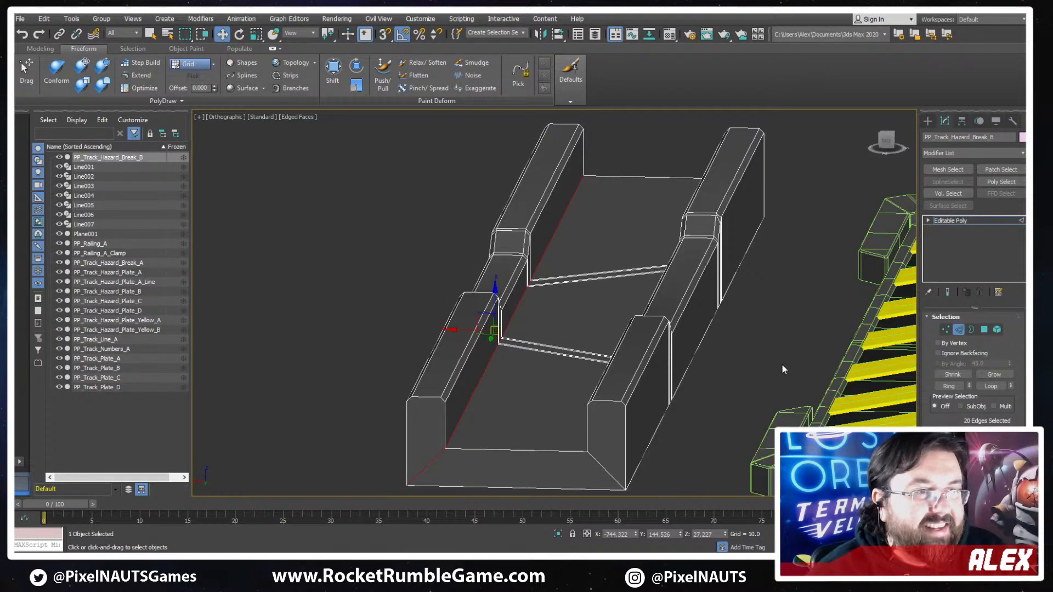
click(958, 330)
scroll(606, 336, down, 3)
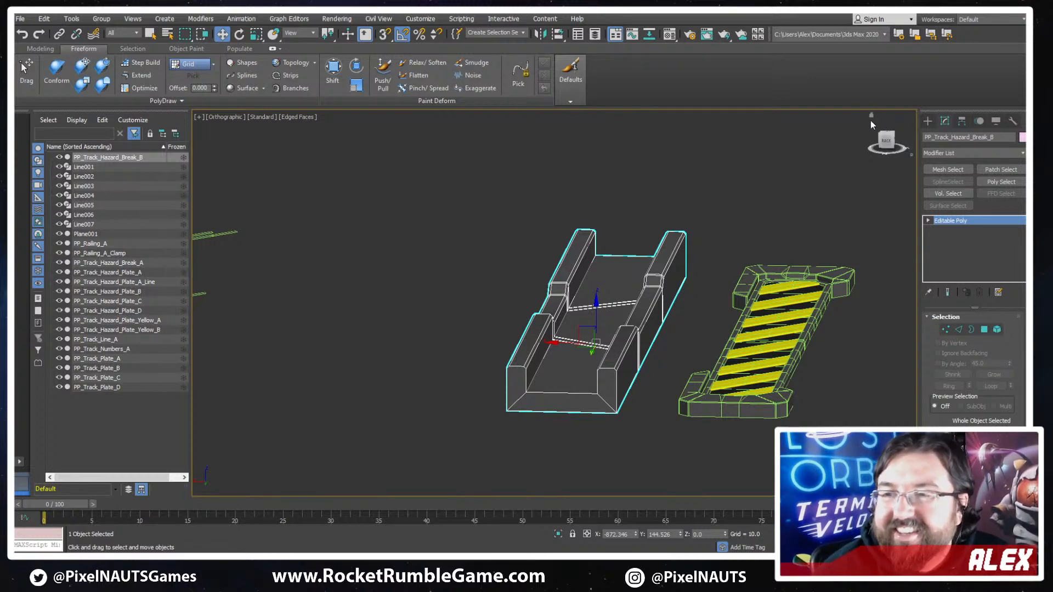
- Switch to a perspective view without edged faces and examine the channel's shading and notches beside the hazard break
mouse_move(728, 255)
alt+middle_down()
mouse_move(781, 273)
mouse_move(699, 219)
alt+middle_up()
key(p)
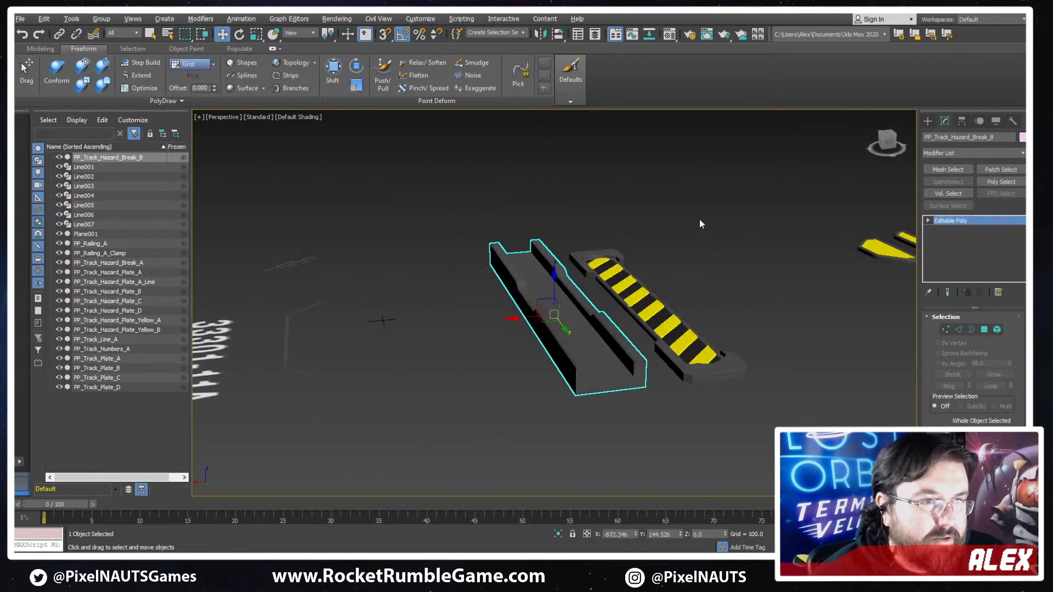
alt+middle_drag(655, 287, 643, 293)
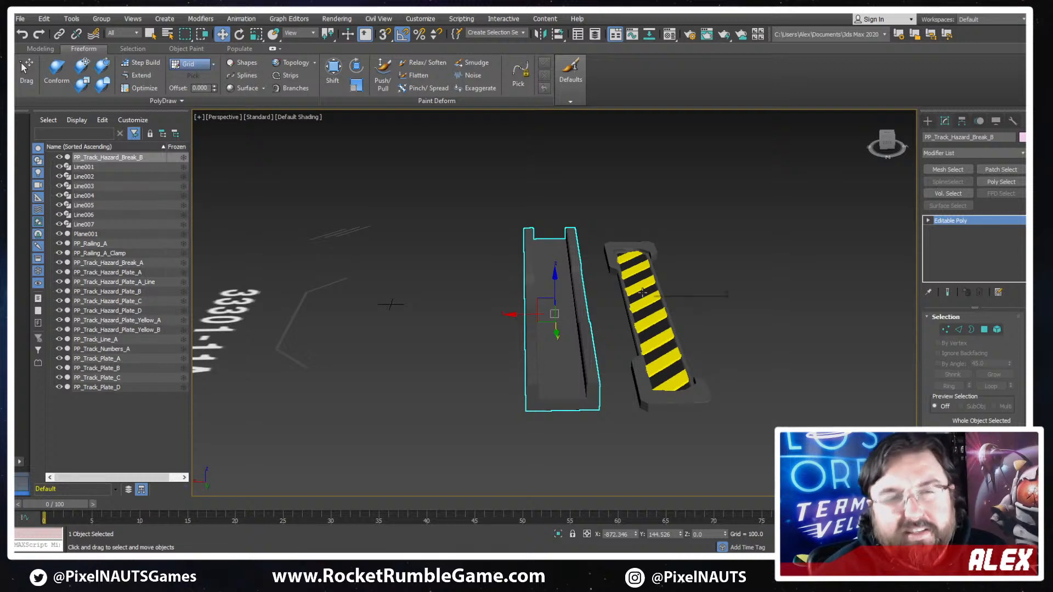
scroll(614, 378, up, 8)
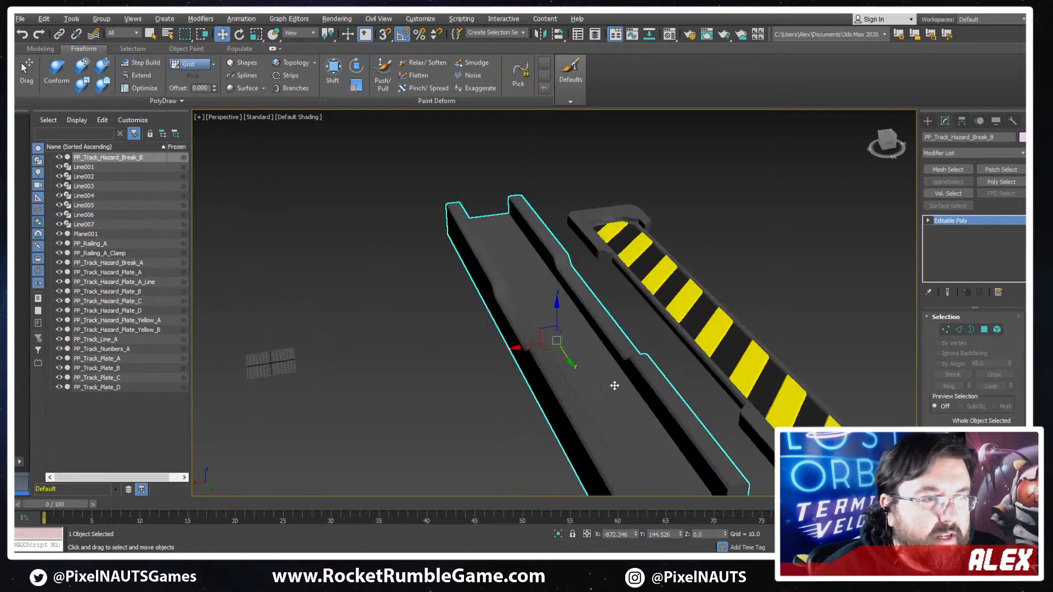
scroll(631, 373, up, 2)
key(F4)
key(F4)
scroll(564, 331, down, 4)
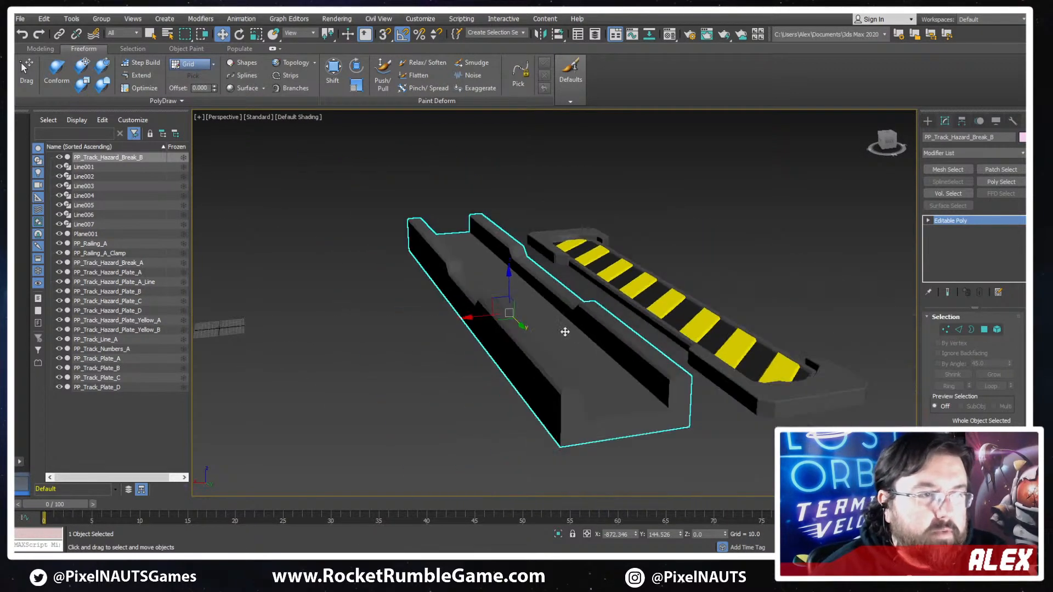
alt+middle_drag(623, 330, 573, 340)
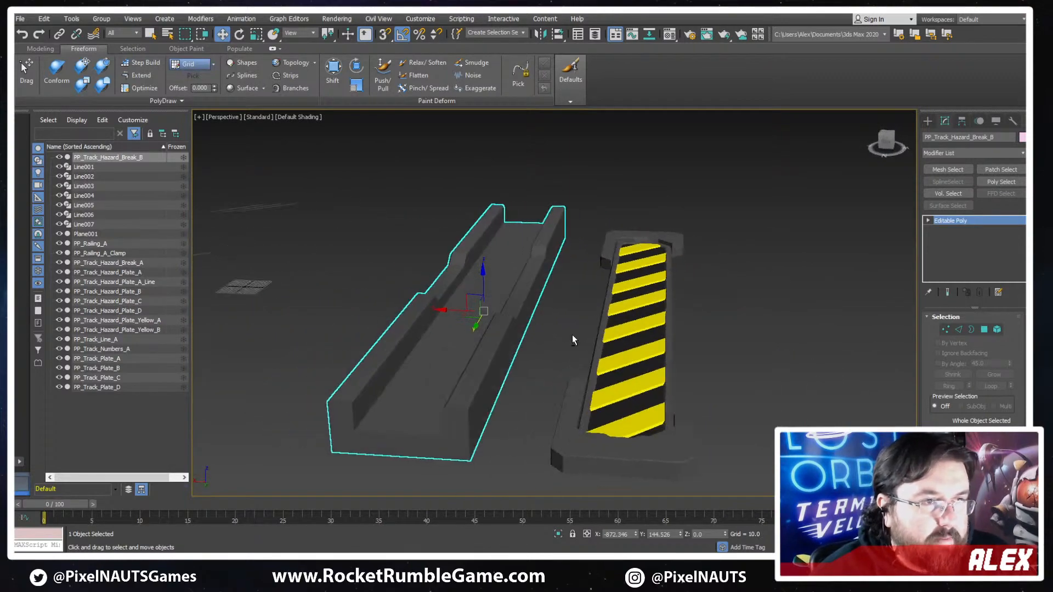
alt+middle_drag(479, 332, 564, 355)
scroll(565, 355, up, 5)
key(F4)
scroll(613, 369, down, 5)
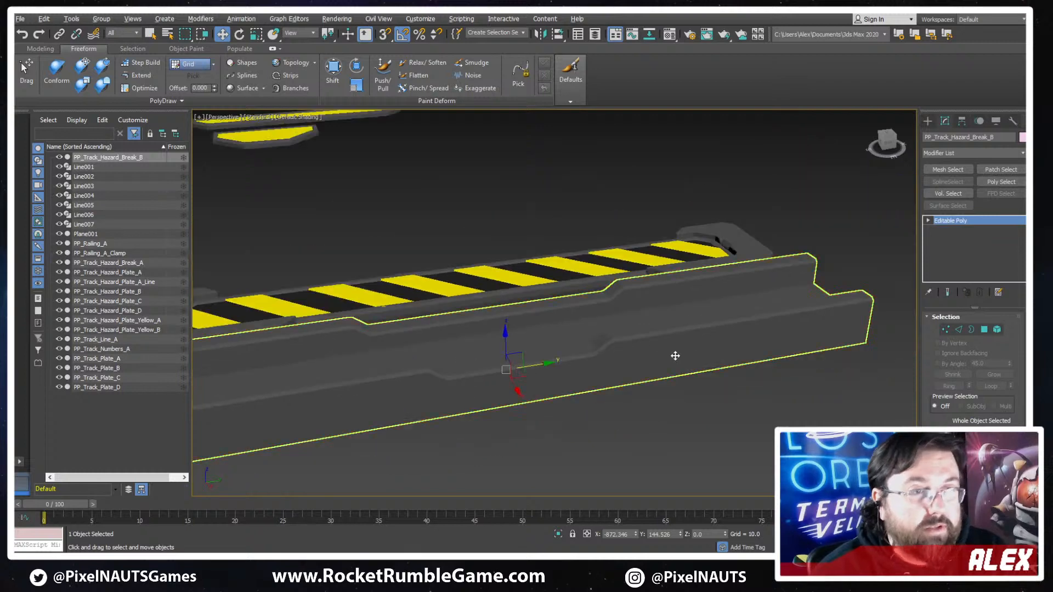
alt+middle_drag(674, 355, 579, 273)
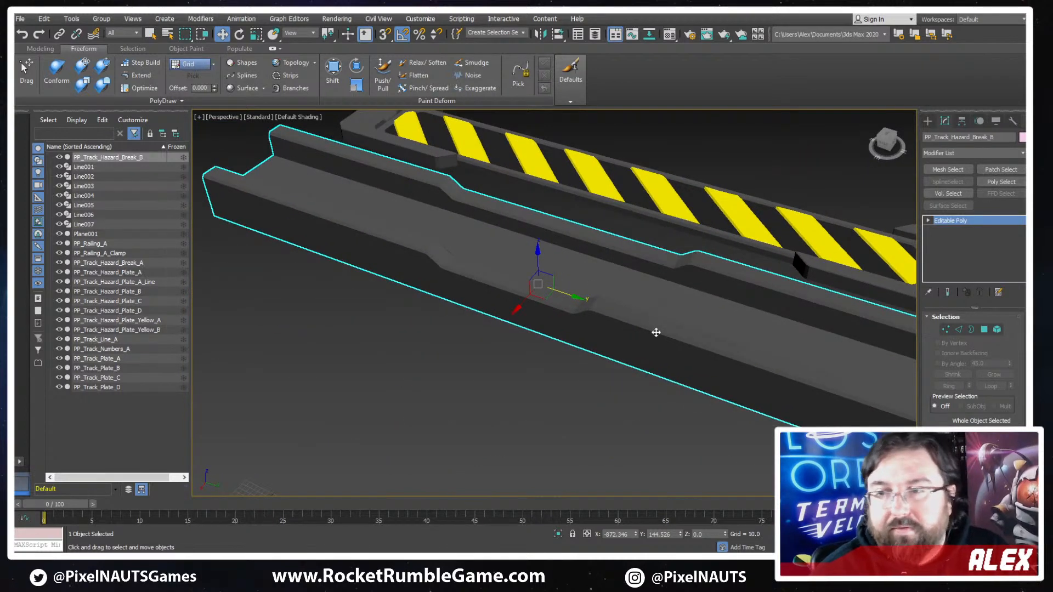
alt+middle_drag(657, 328, 628, 333)
scroll(571, 318, down, 5)
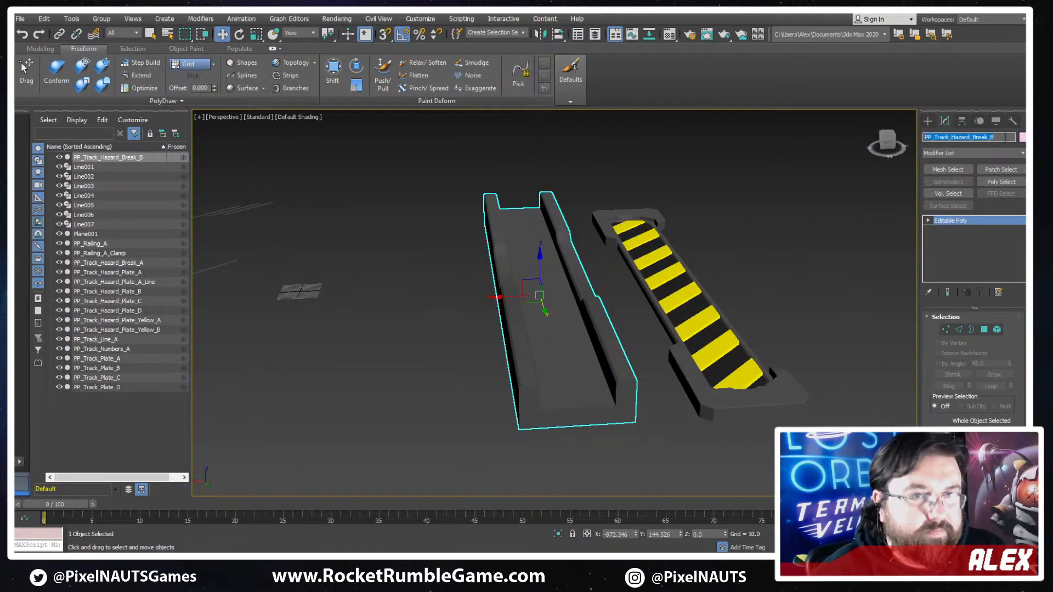
- Export only the selected channel as an FBX file named PP_Track_Hazard_Break_B, keeping the current export settings
click(21, 18)
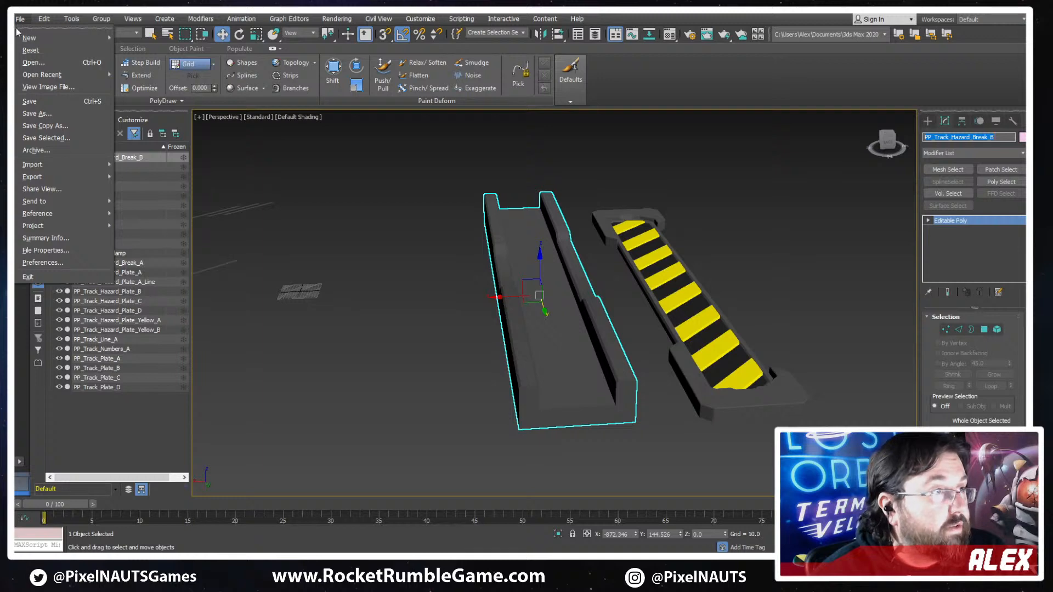
mouse_move(54, 164)
click(149, 193)
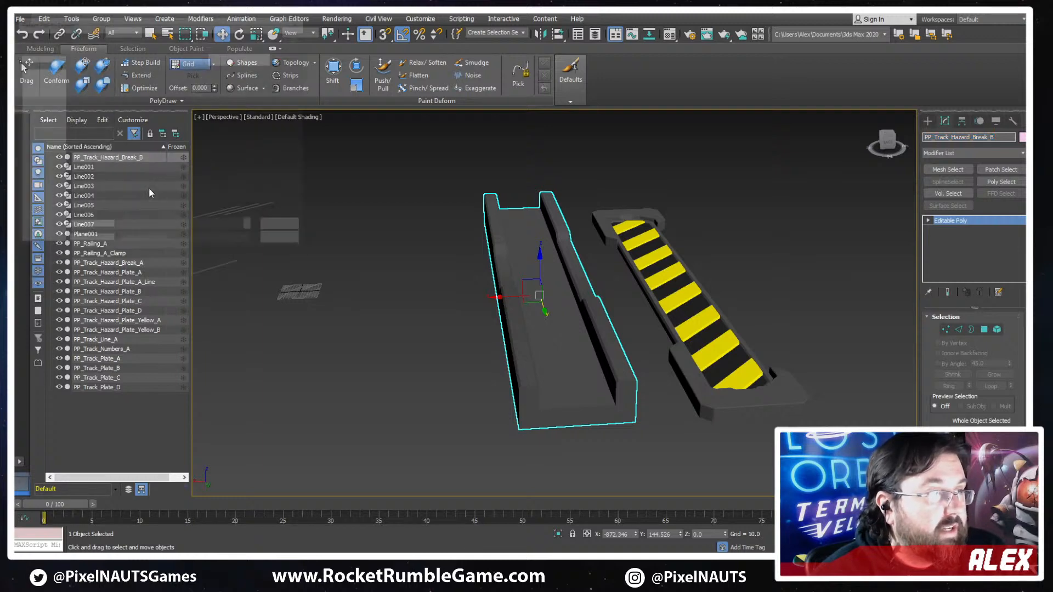
text(PP_Track_Hazard_Break_B)
key(Return)
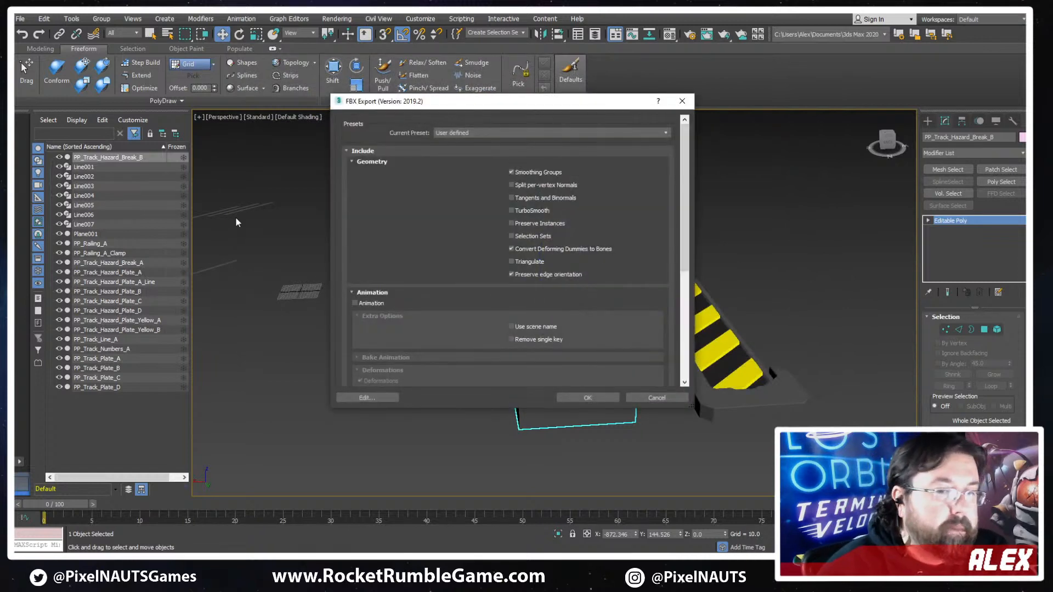
key(Return)
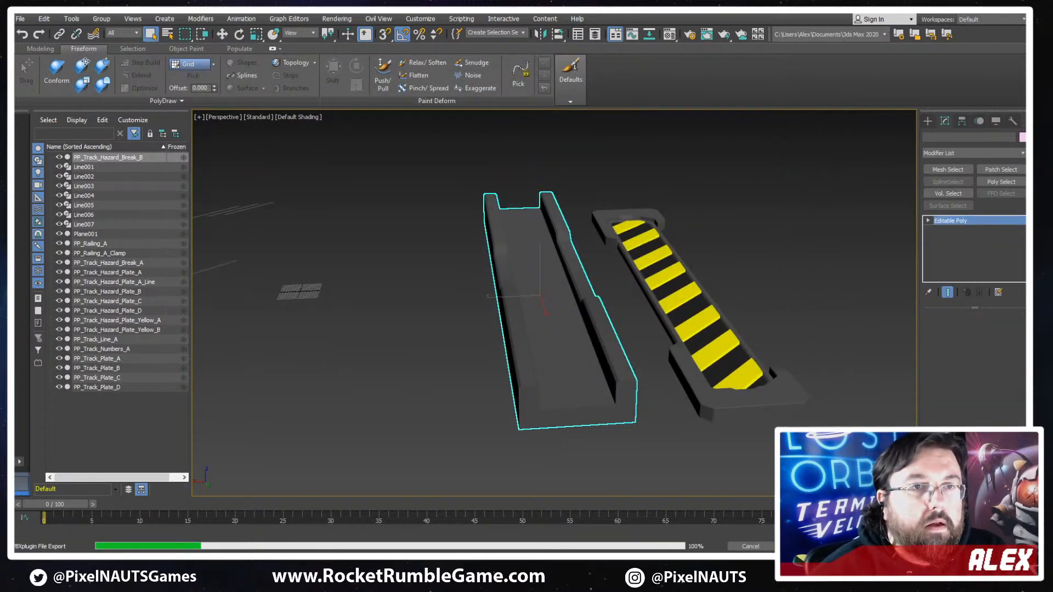
- Switch to Unity, duplicate the track break beside the pink light, and set the copy's spline distance to 1019.6
key(alt+Tab)
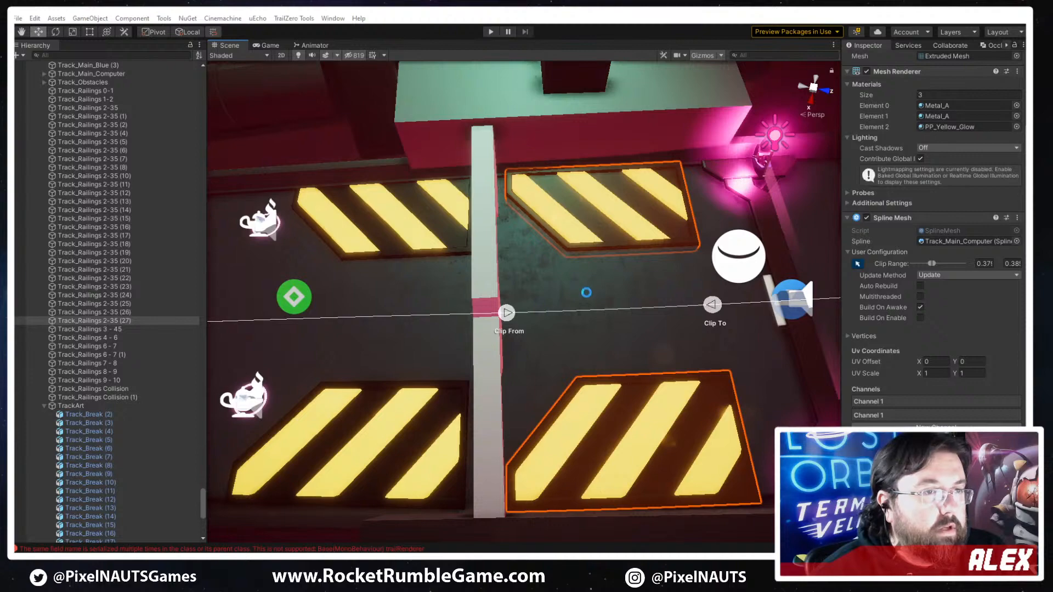
right_drag(682, 391, 758, 211)
click(746, 224)
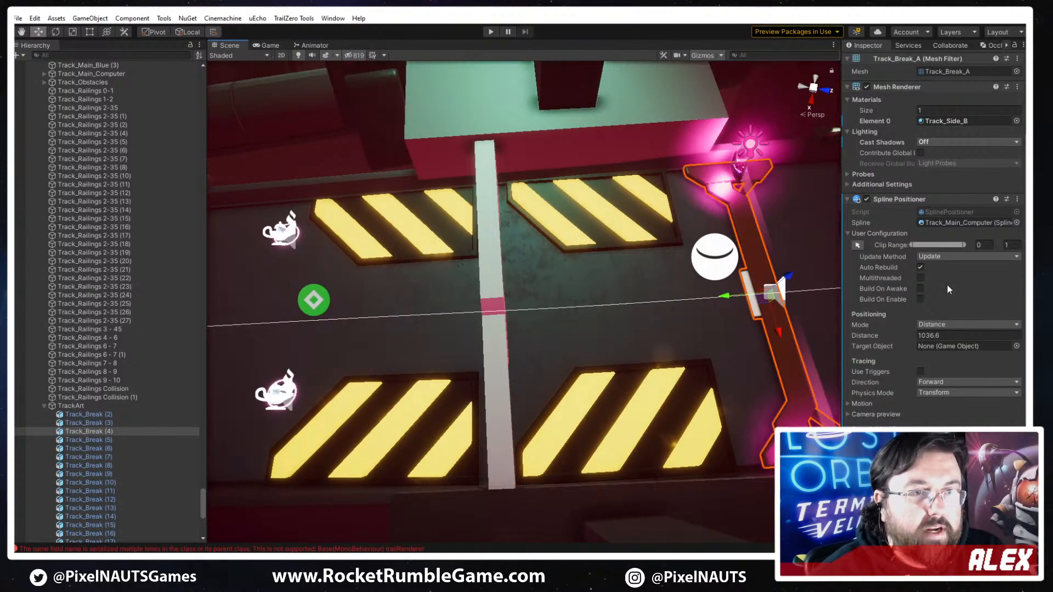
drag(890, 335, 703, 354)
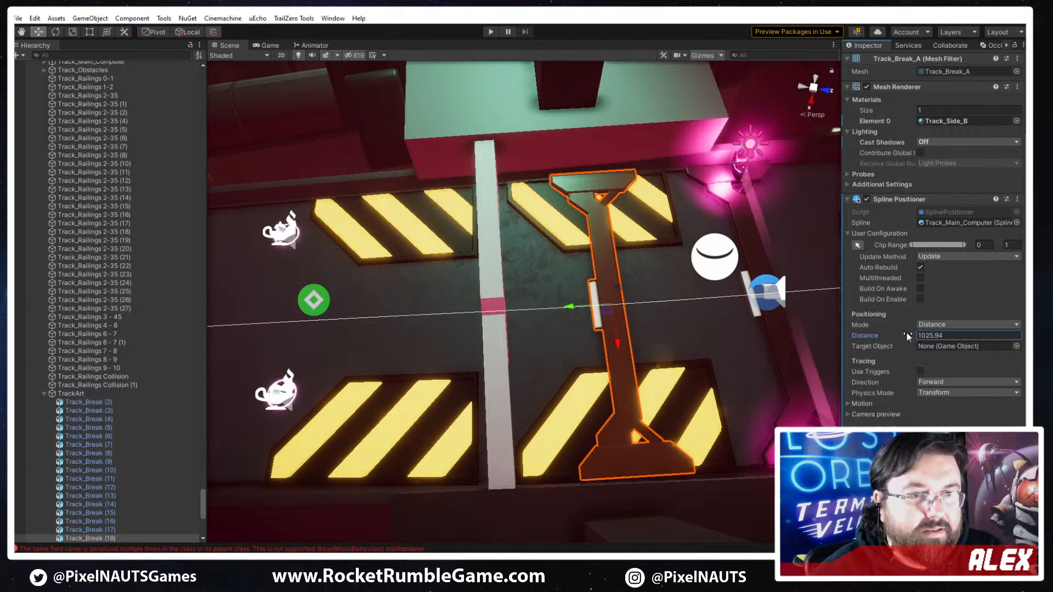
drag(906, 335, 928, 334)
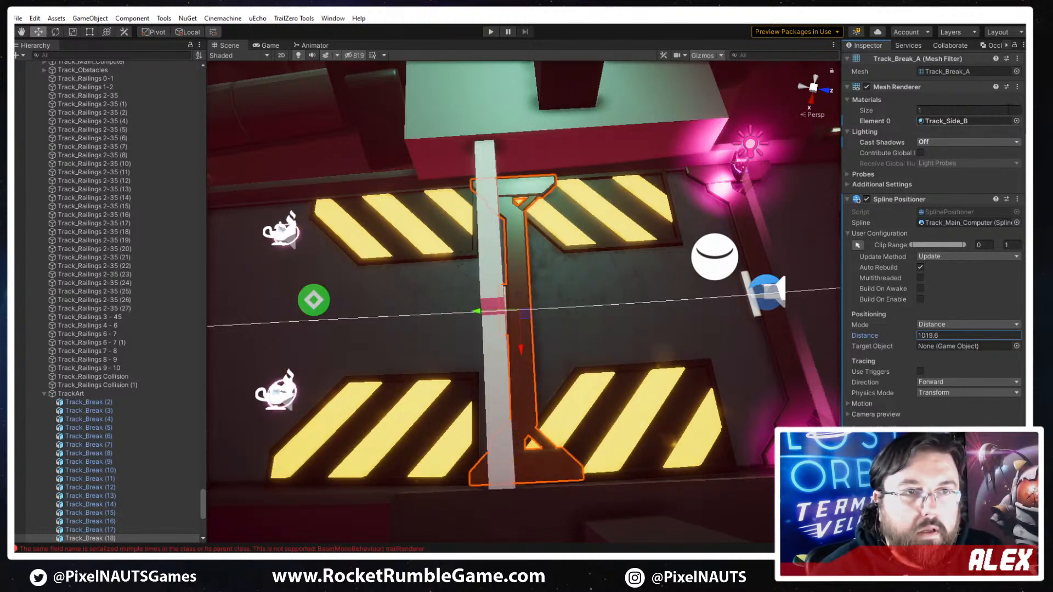
- Replace the duplicated track break's mesh with PP_Track_Hazard_Break_B
click(1016, 72)
text(pp)
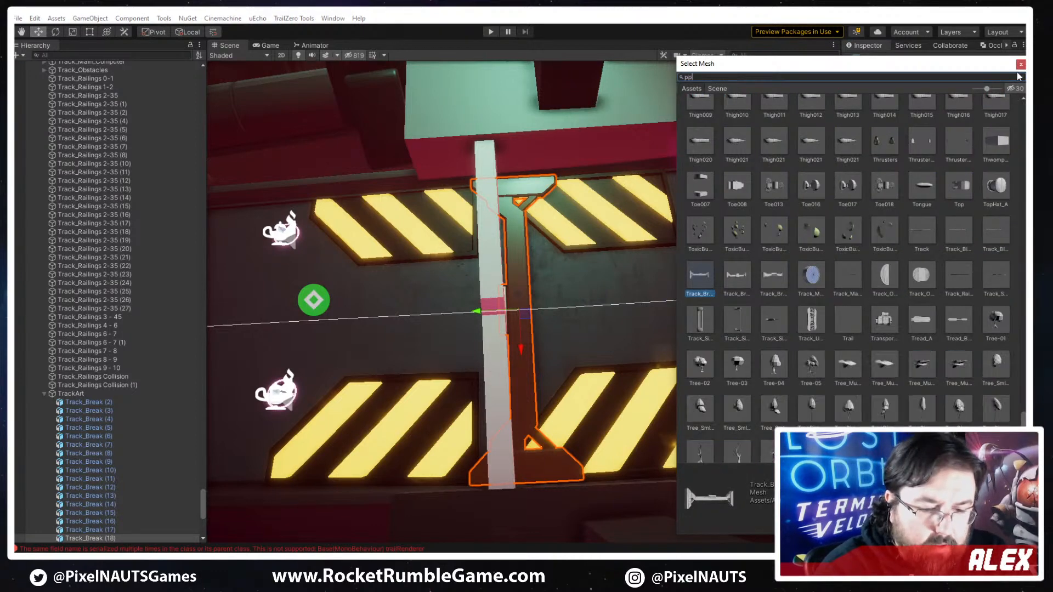
text(_track)
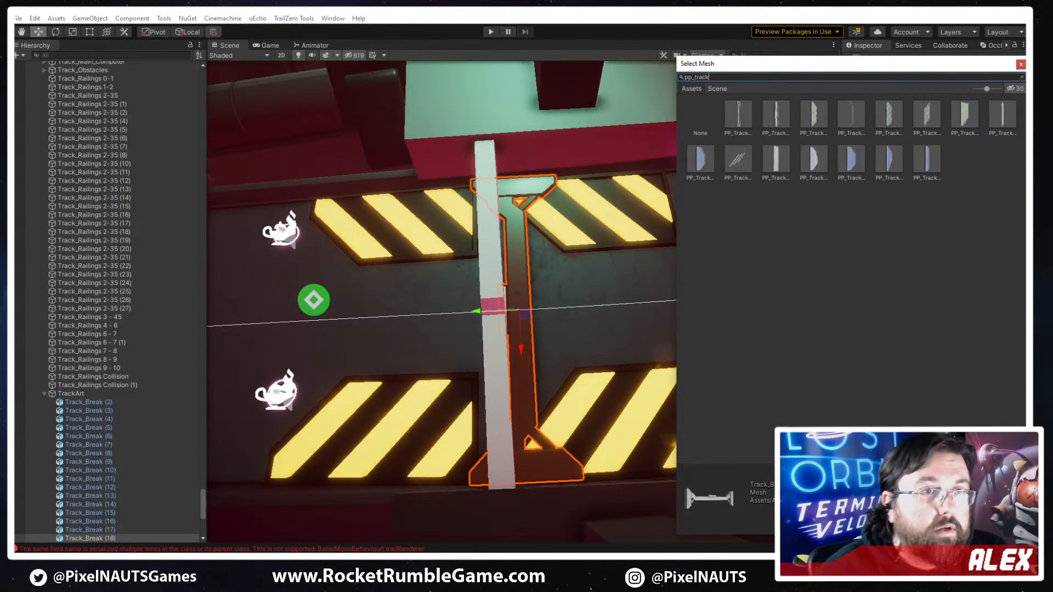
click(773, 167)
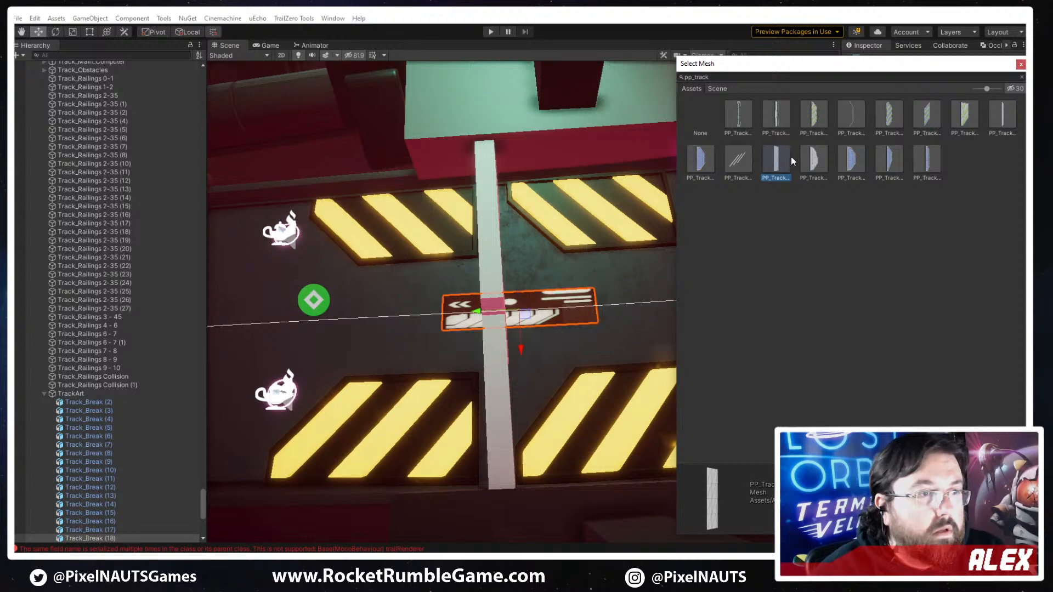
click(776, 117)
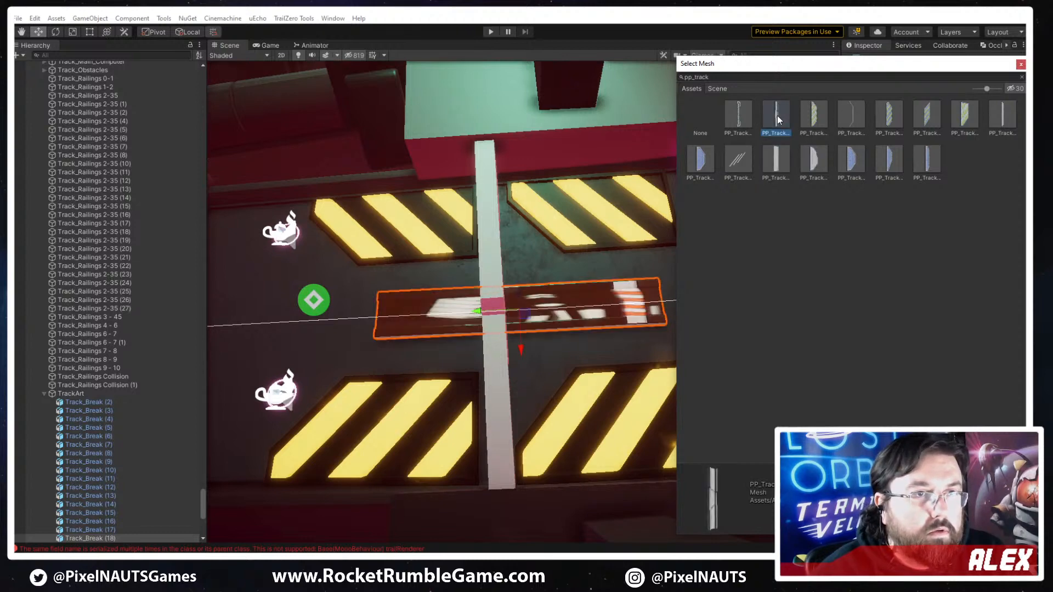
double_click(778, 117)
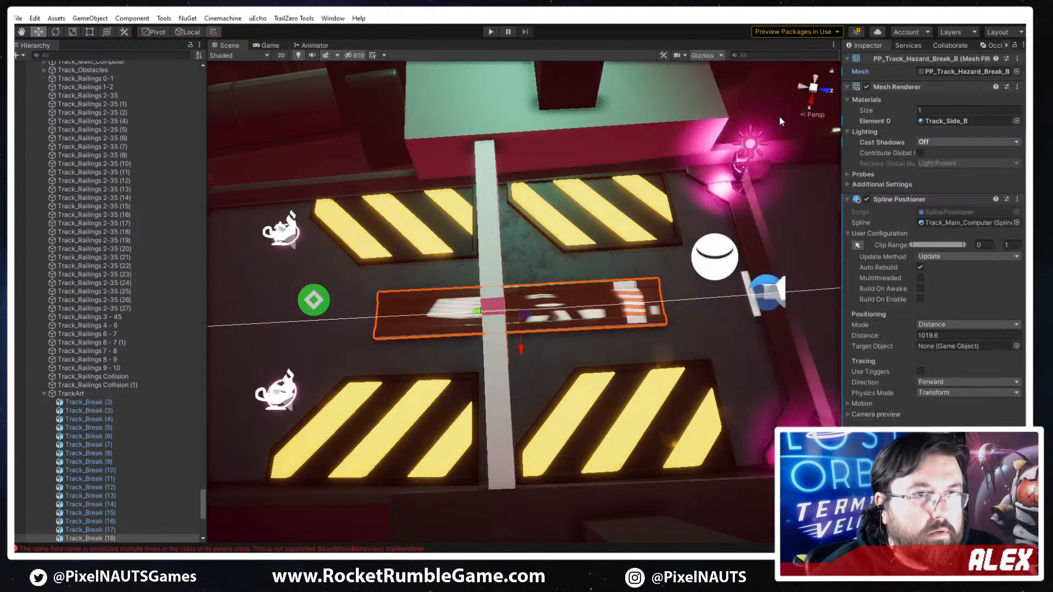
- Assign the Metal_A material to the duplicated track break in place of Track_Side_B
click(1015, 121)
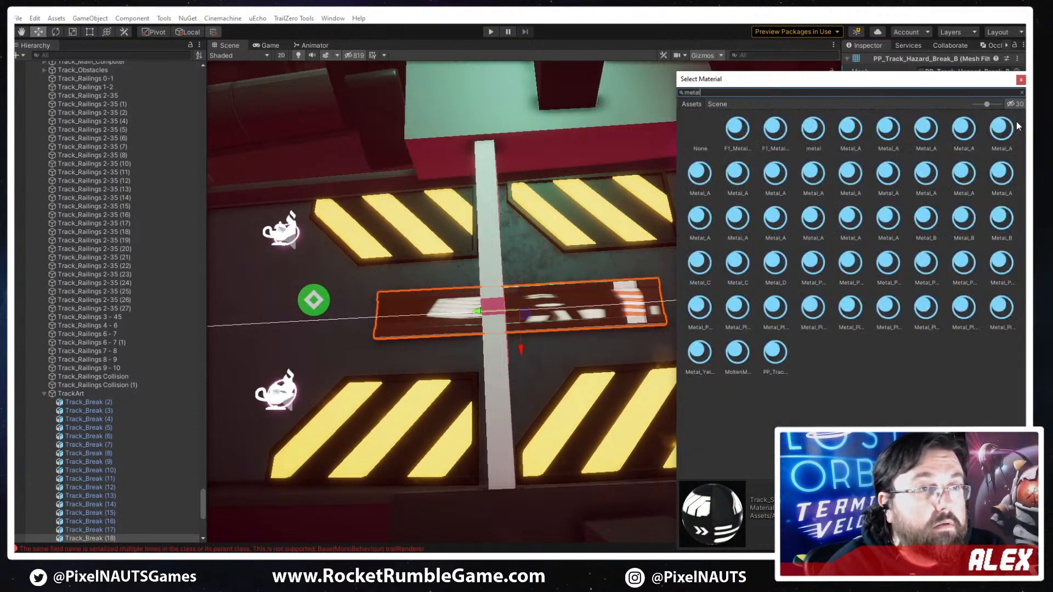
double_click(810, 175)
right_drag(603, 304, 596, 299)
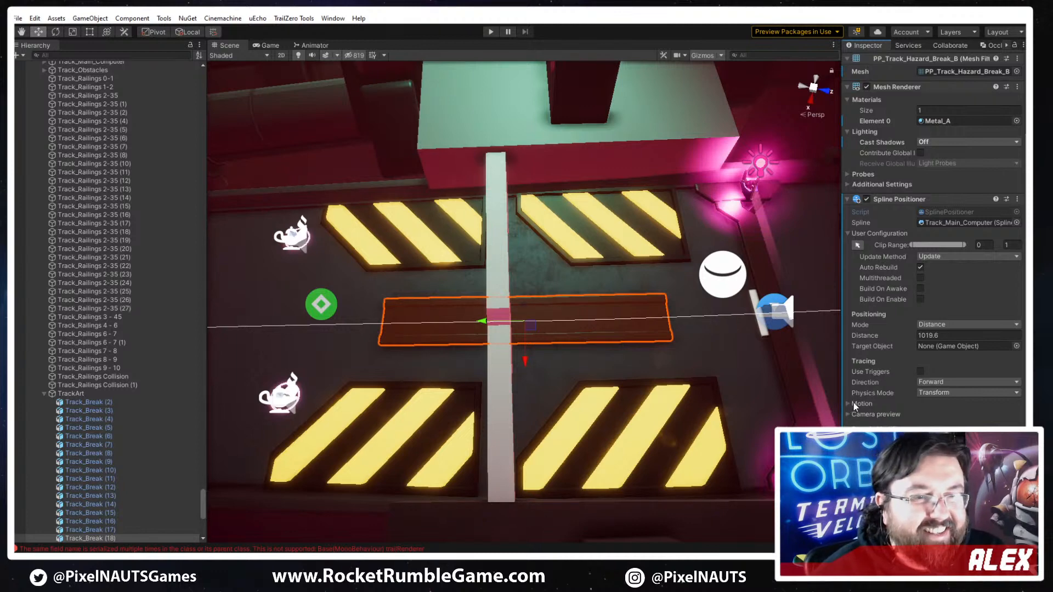
- Rotate the channel by 90 degrees in its spline motion offset so it runs across the track
right_drag(683, 424, 738, 412)
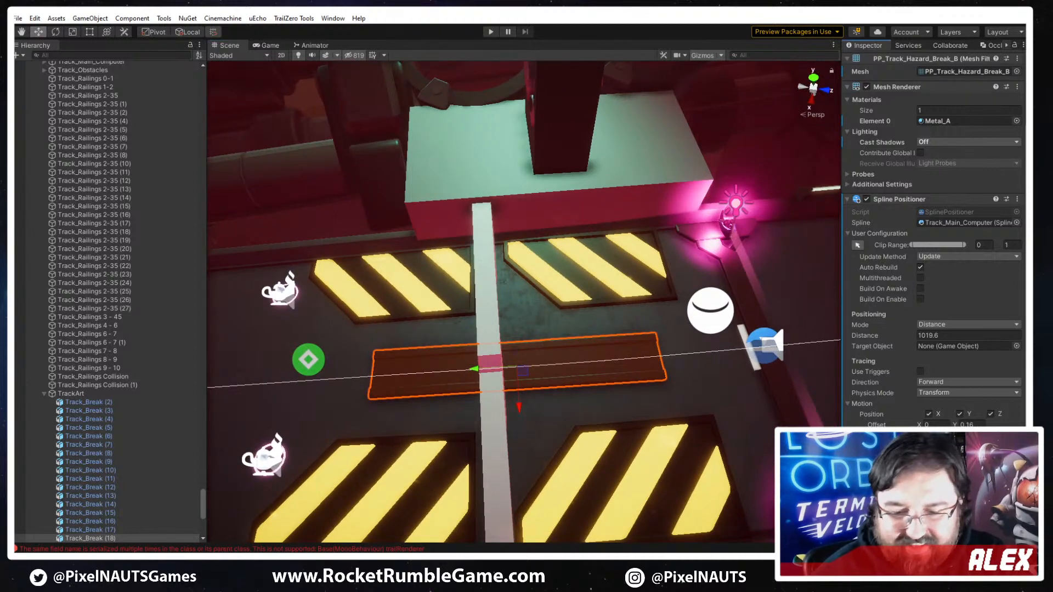
text(90)
right_drag(727, 438, 655, 435)
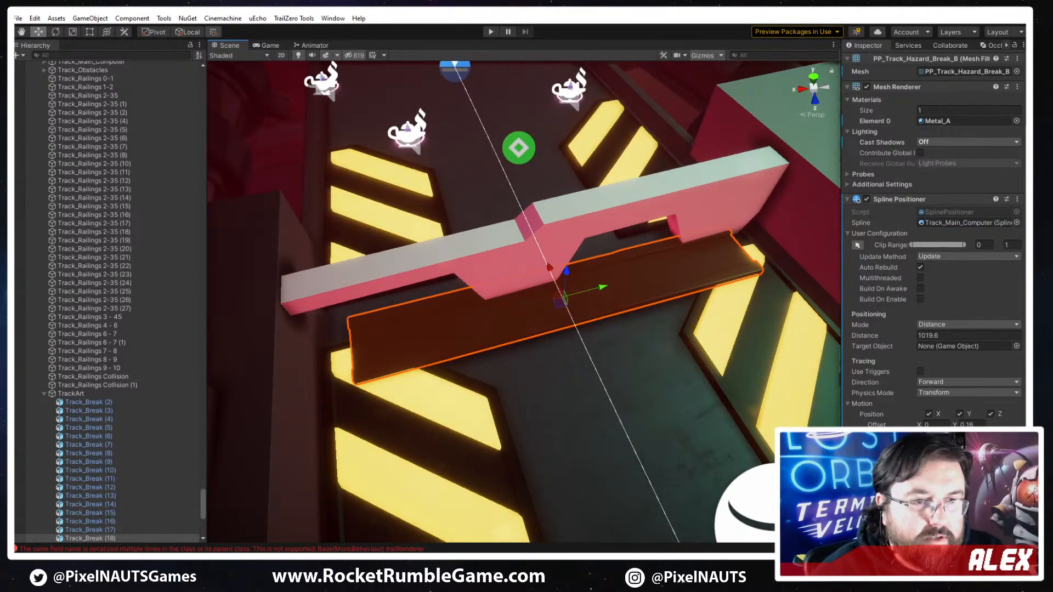
- Scale up the channel, entering 3 for one axis, until it spans the full track width beneath the white barrier
text(100)
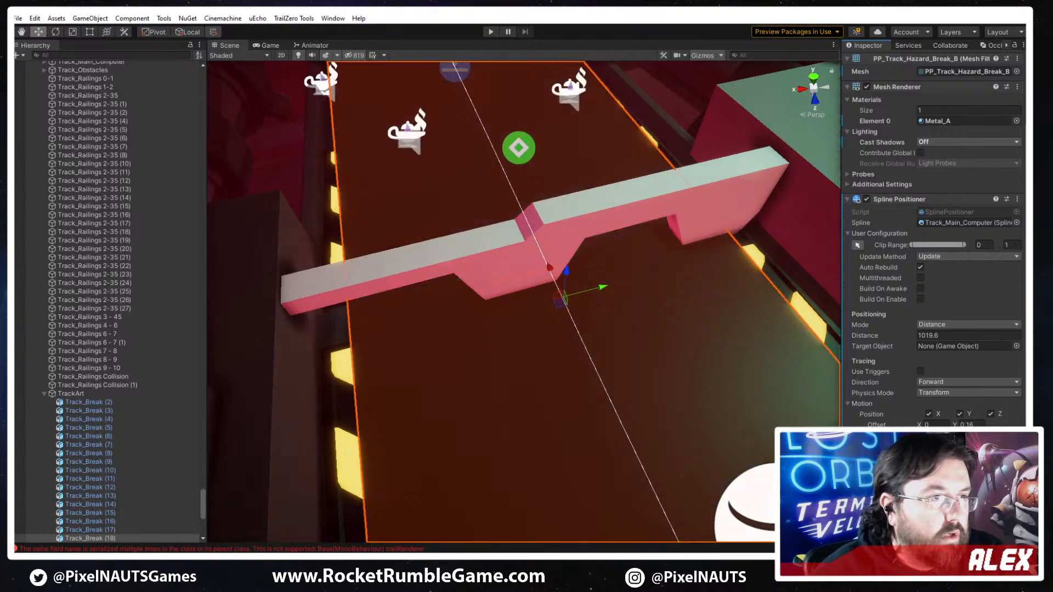
key(BackSpace)
key(BackSpace)
key(BackSpace)
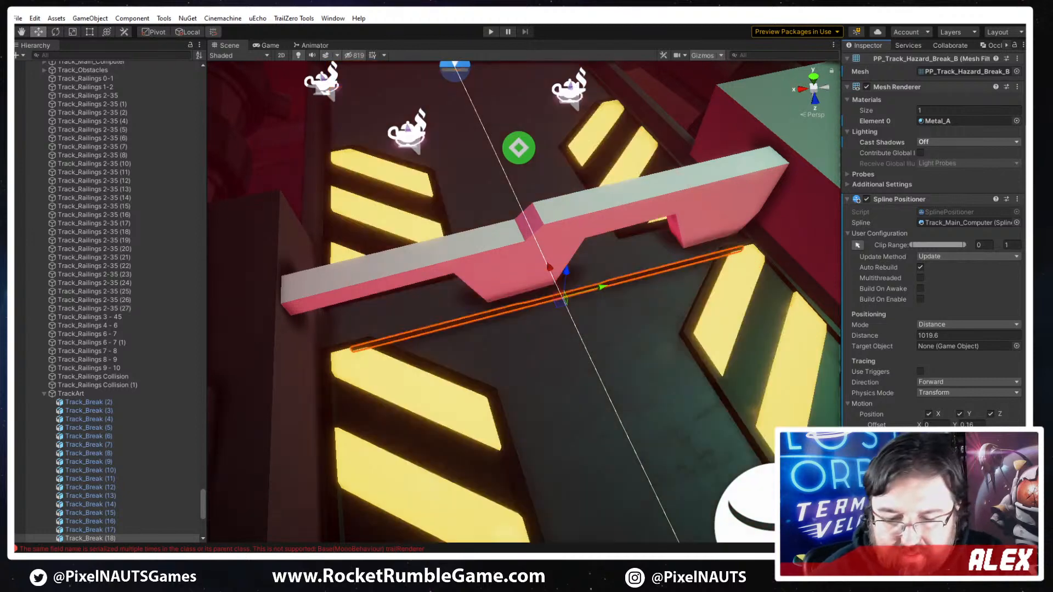
text(1)
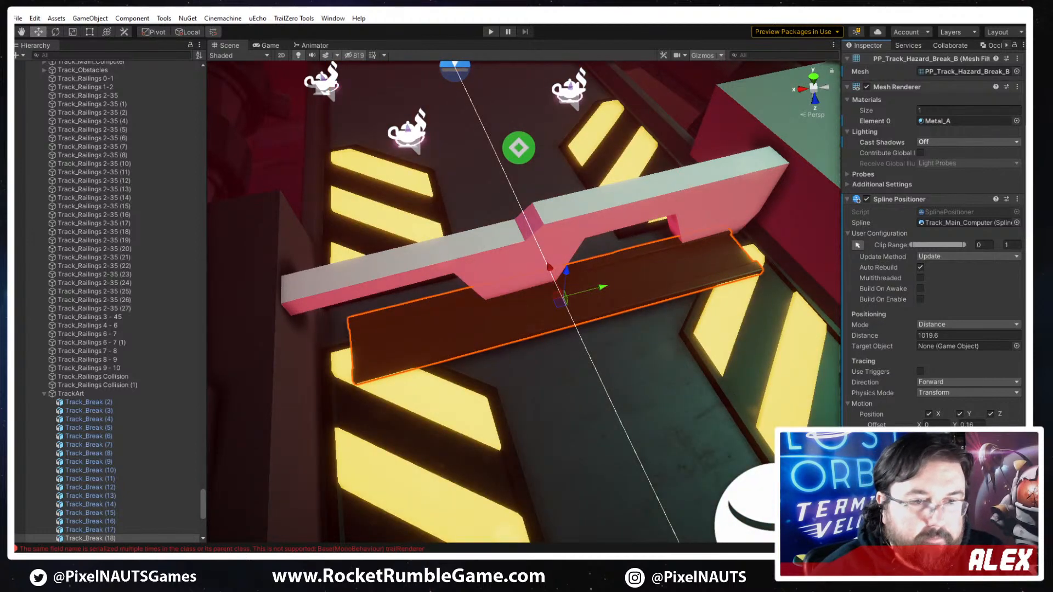
key(BackSpace)
text(3)
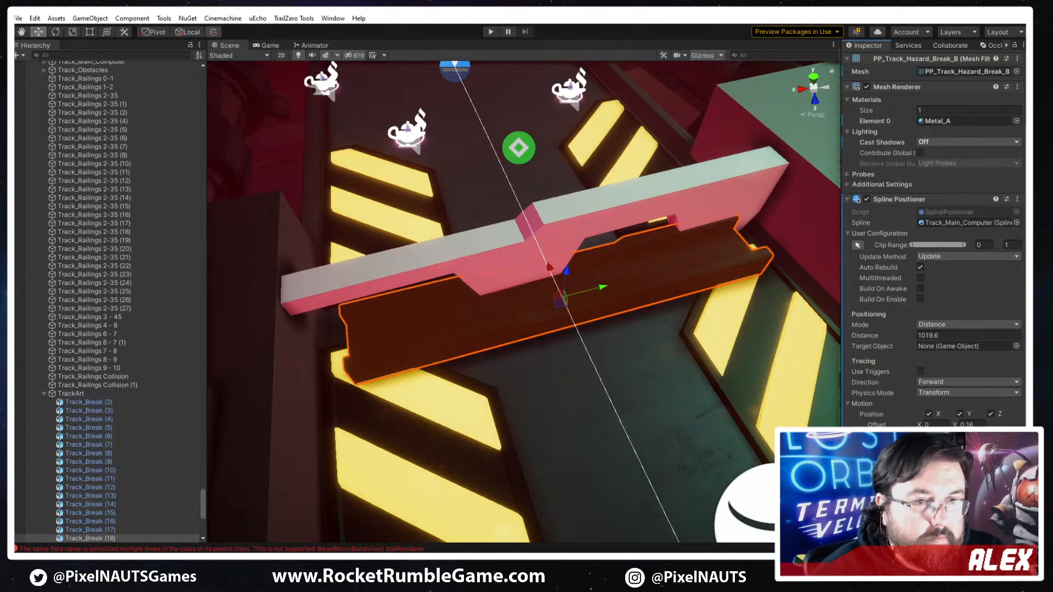
drag(955, 469, 960, 470)
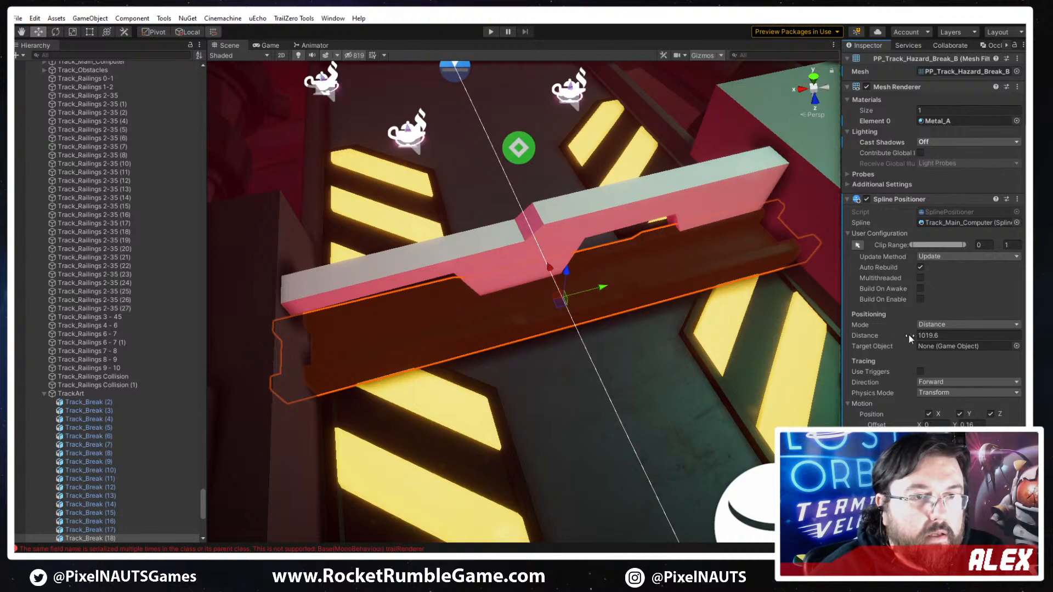
- Center the channel under the white barrier by setting its spline distance to 1018
drag(909, 334, 880, 336)
right_drag(671, 253, 752, 254)
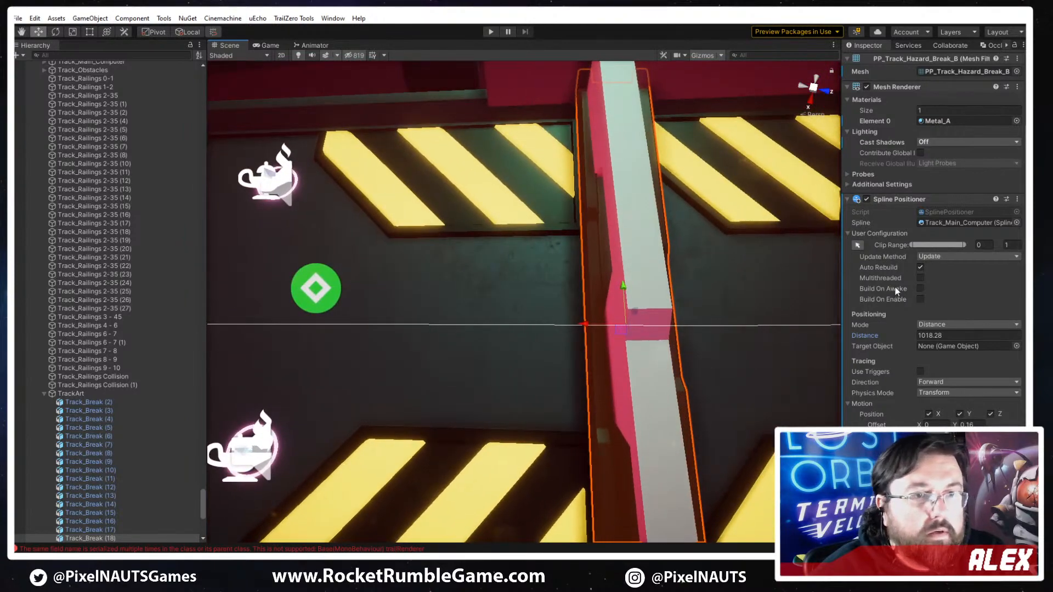
click(901, 334)
text(1018)
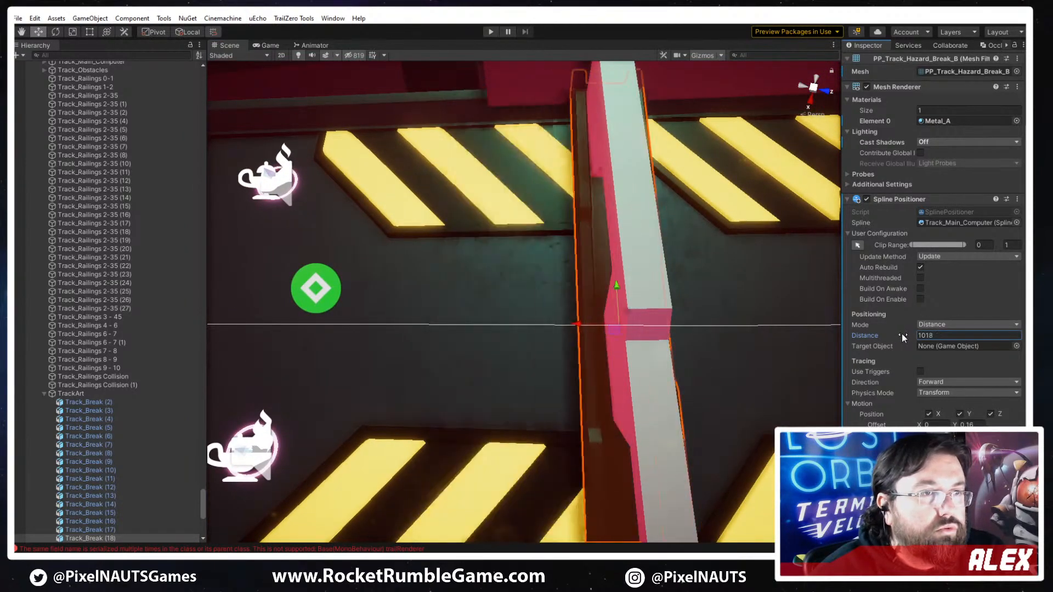
right_drag(652, 289, 651, 289)
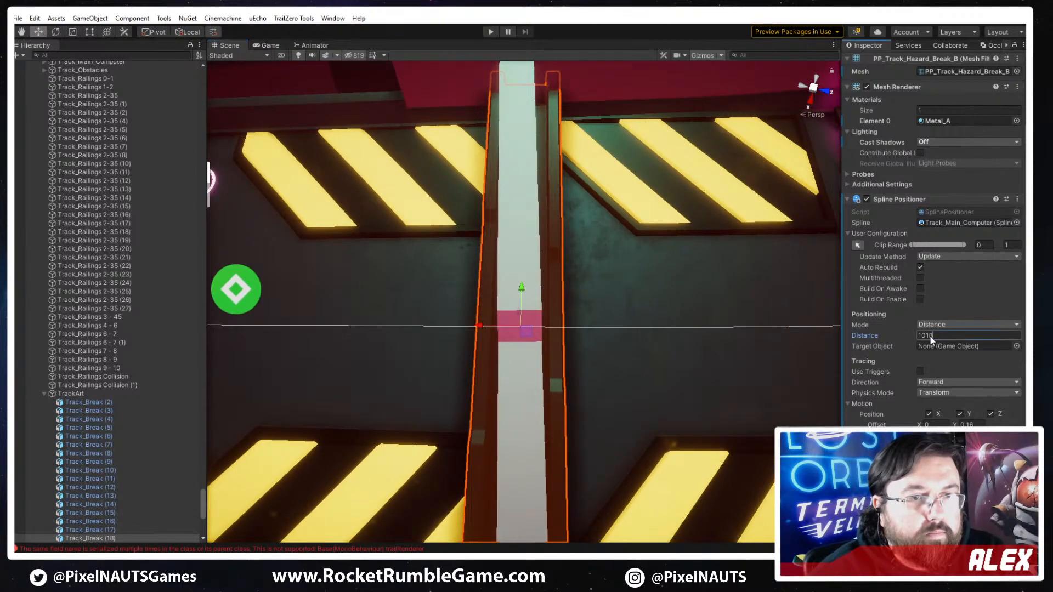
text(7)
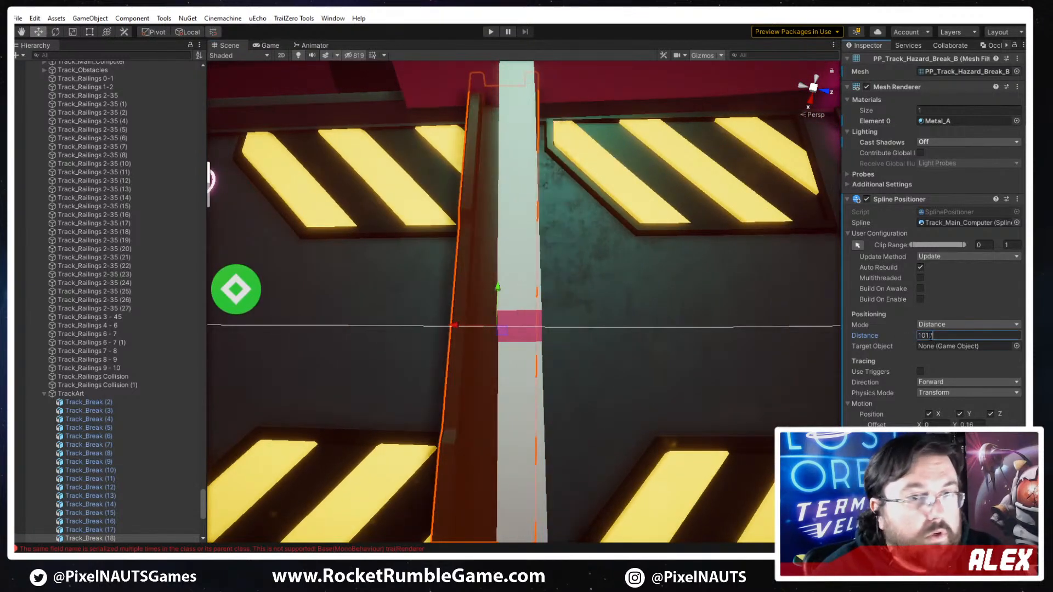
key(BackSpace)
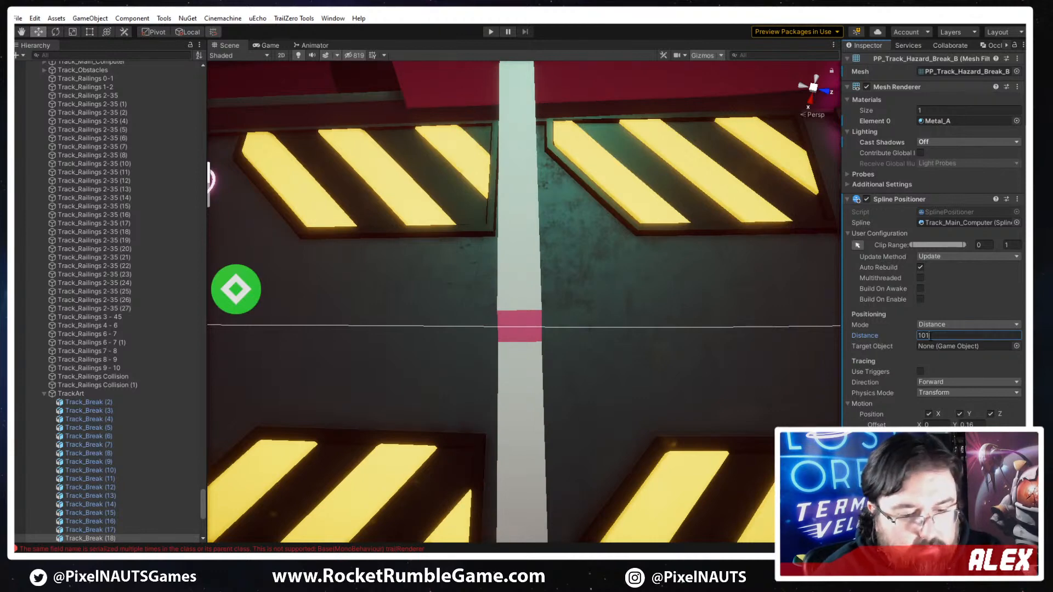
text(8)
- Select the hazard plates on the teapot side of the barrier and adjust the end of their clip range at the channel
right_drag(605, 286, 603, 264)
click(539, 228)
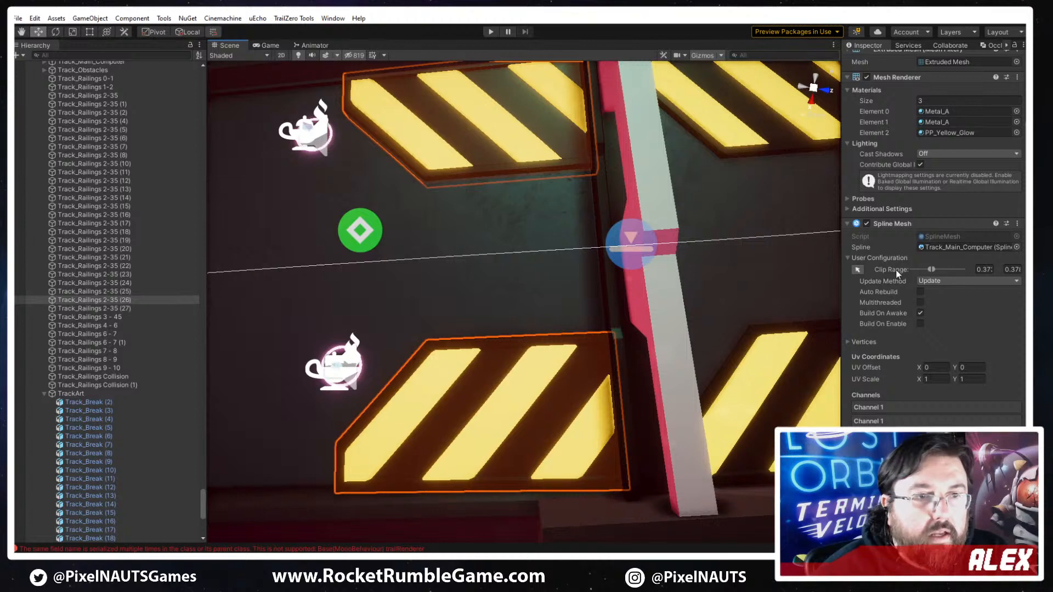
click(857, 269)
drag(605, 247, 602, 247)
right_drag(601, 247, 706, 214)
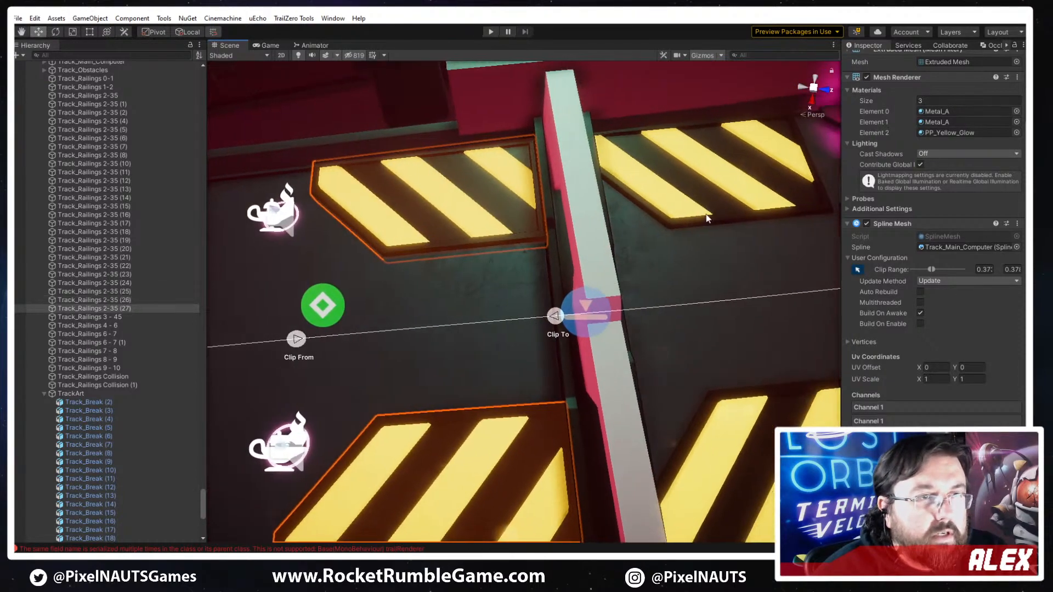
- Try a rotation of 180 on the first channel of the hazard plates toward the pink lights, and restore it to 0
click(706, 214)
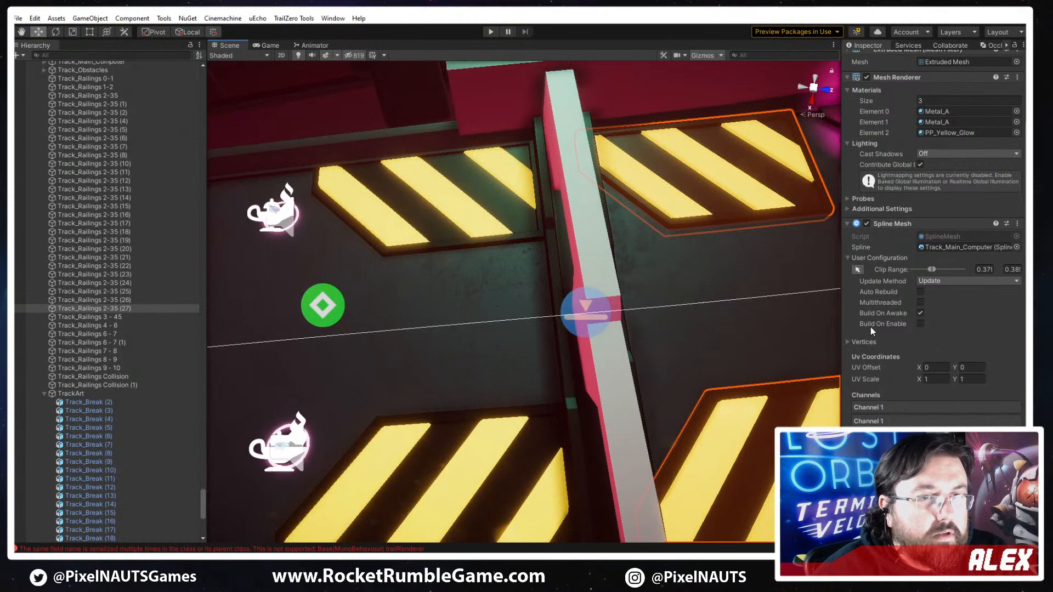
click(882, 406)
scroll(920, 401, down, 5)
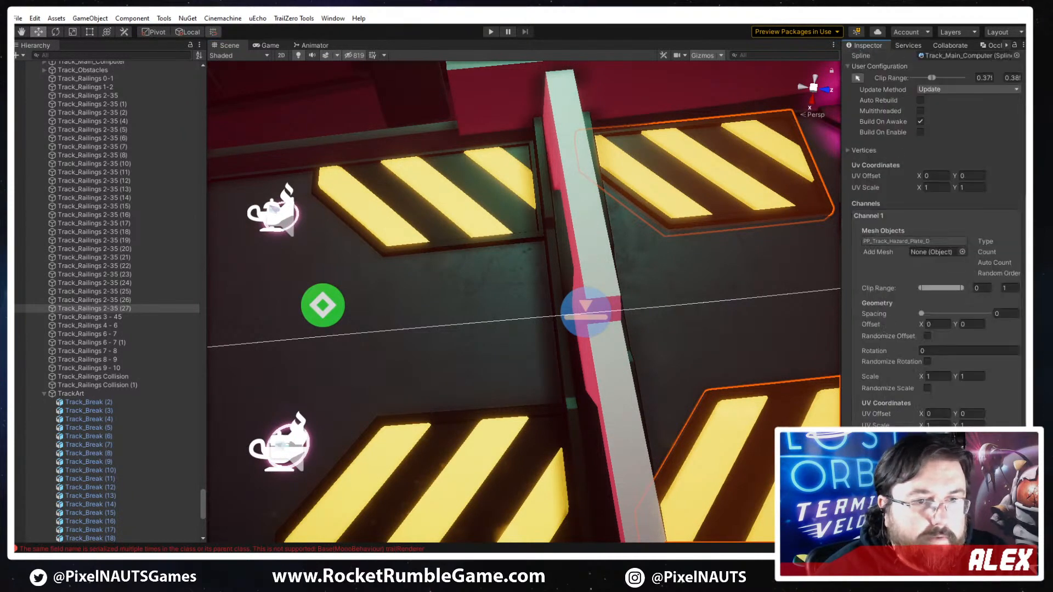
click(943, 351)
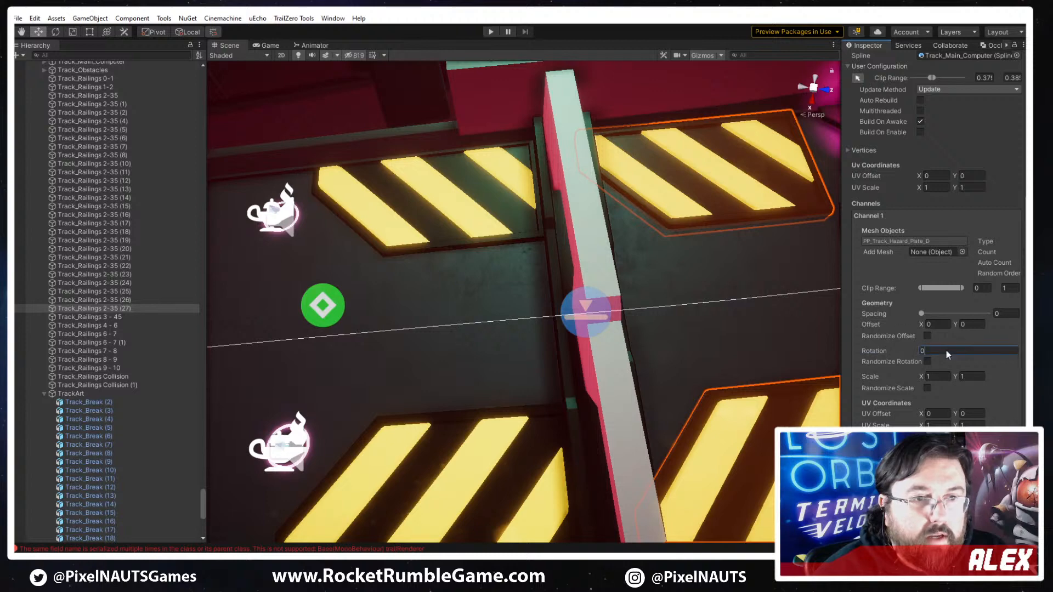
text(180)
mouse_move(609, 305)
right_down()
mouse_move(626, 316)
mouse_move(601, 323)
right_up()
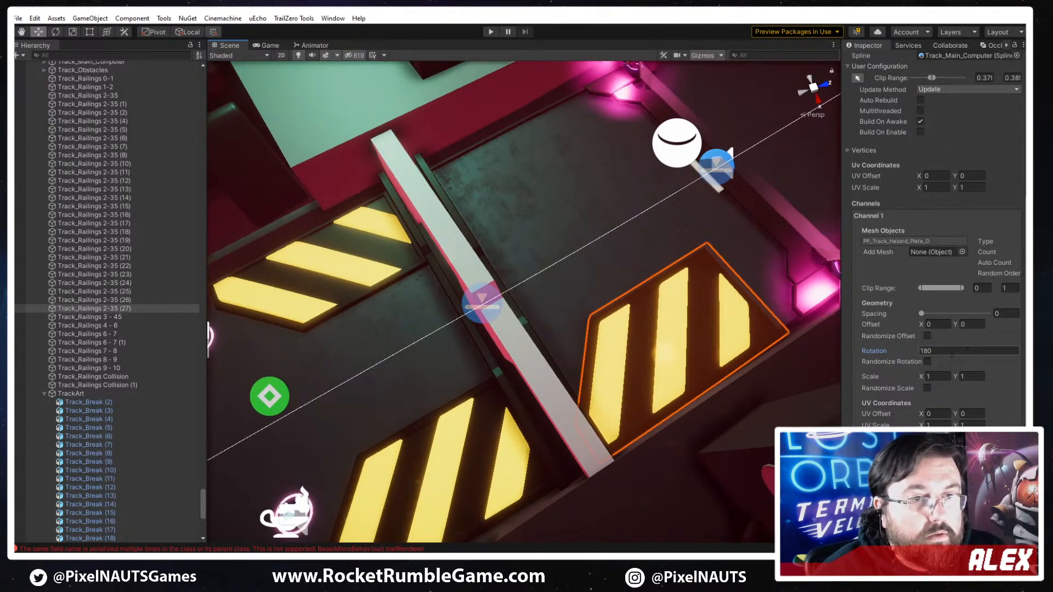
click(952, 351)
text(0)
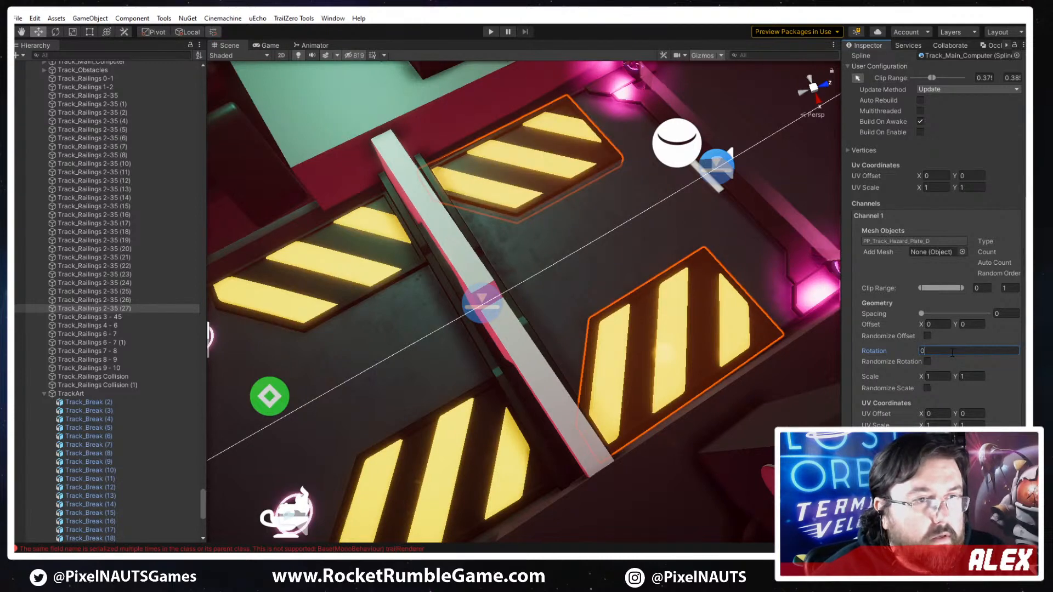
- Mirror the first channel's PP_Track_Hazard_Plate_D mesh on Y, comparing the X and Z options
scroll(945, 341, down, 3)
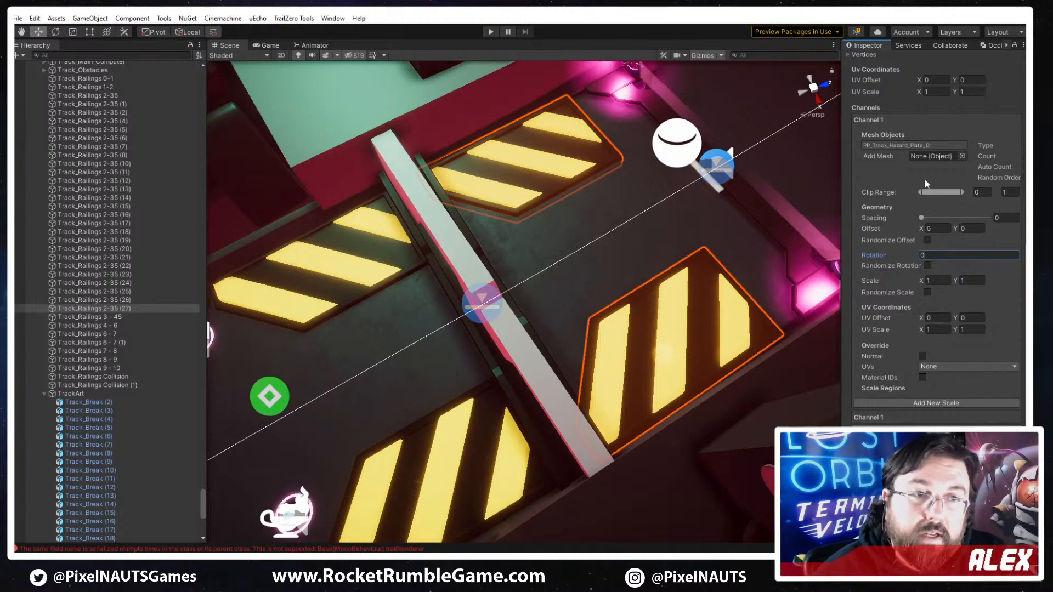
double_click(914, 146)
click(138, 171)
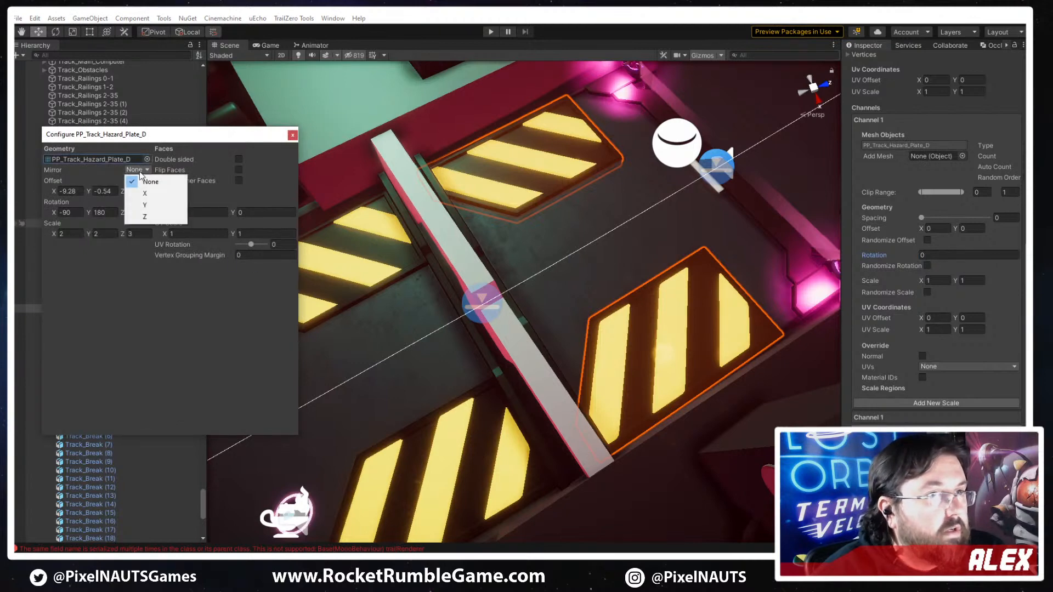
click(140, 175)
click(137, 170)
click(145, 193)
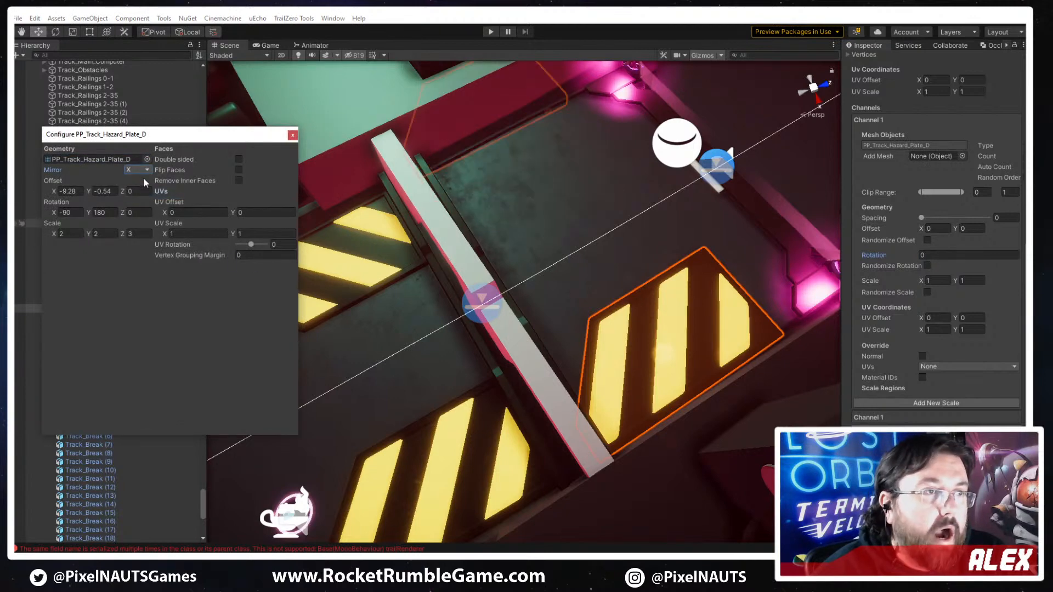
click(140, 170)
click(143, 213)
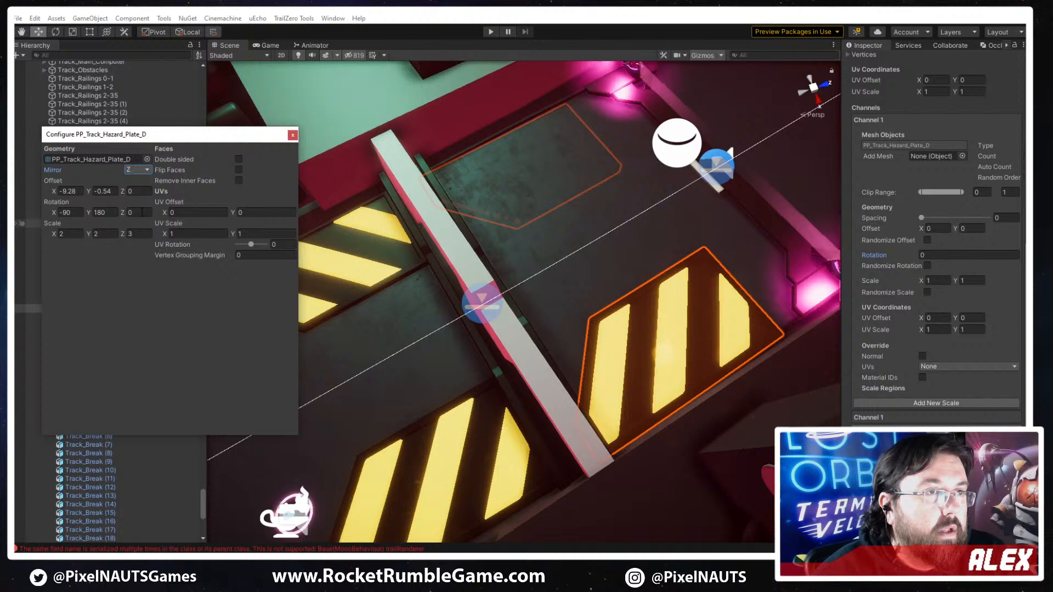
click(134, 170)
click(143, 203)
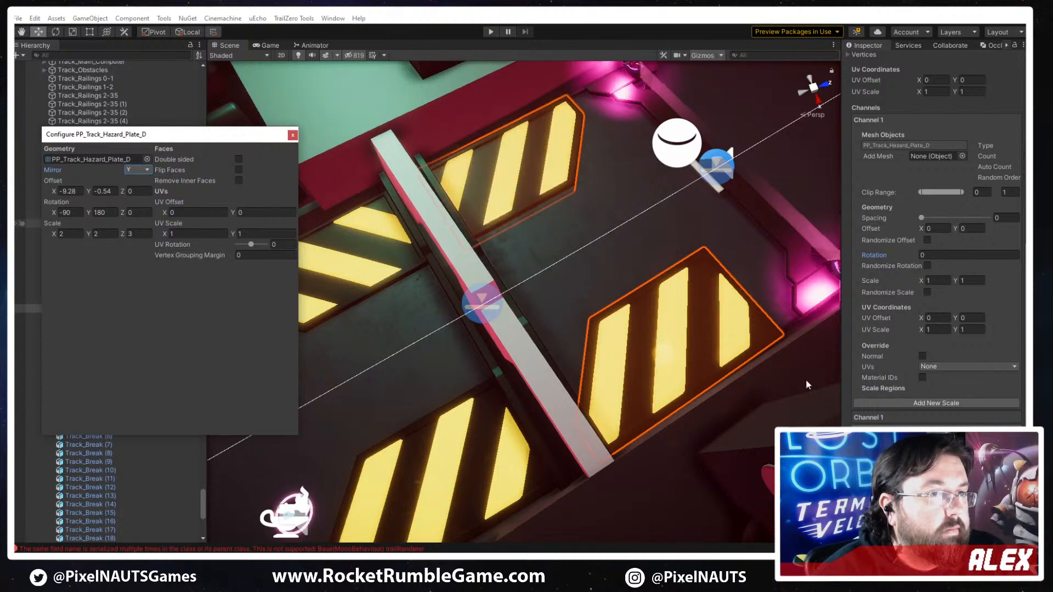
- Reselect the hazard plates toward the pink lights and open the mesh configuration of their second channel
click(680, 333)
click(684, 278)
click(702, 256)
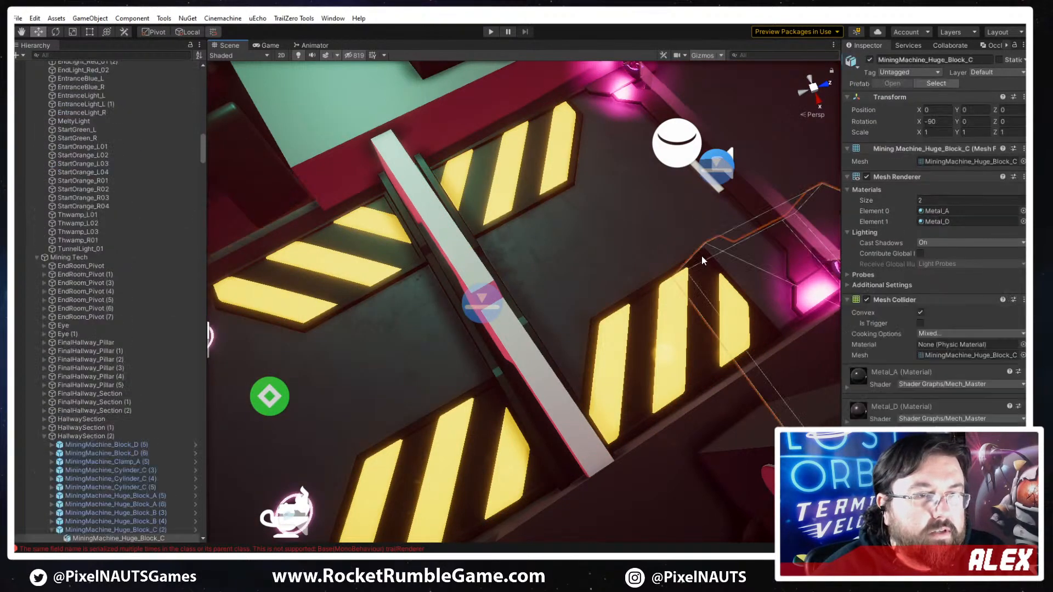
click(630, 318)
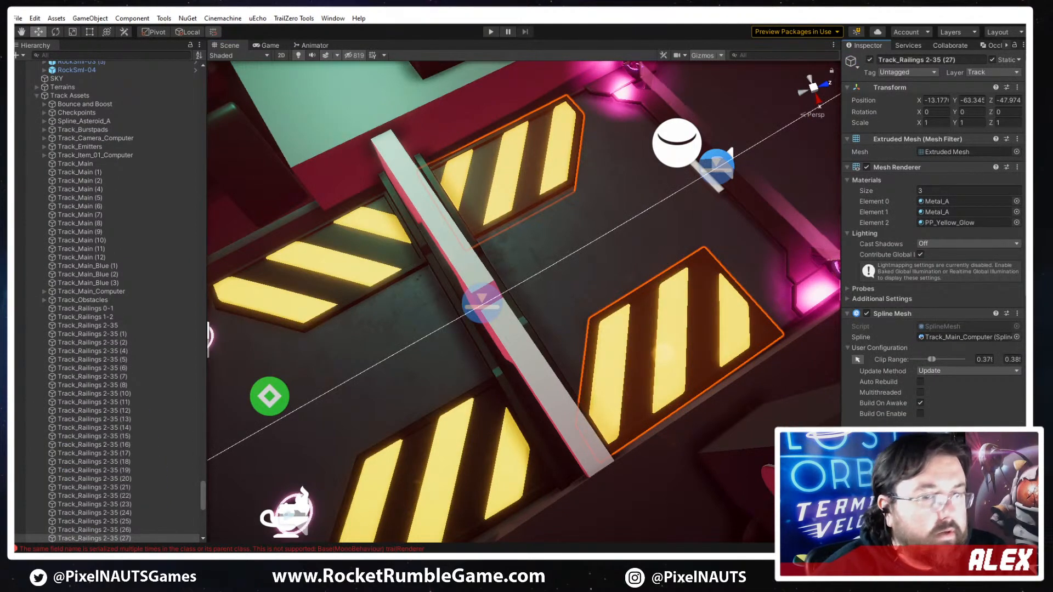
scroll(877, 329, down, 6)
click(860, 351)
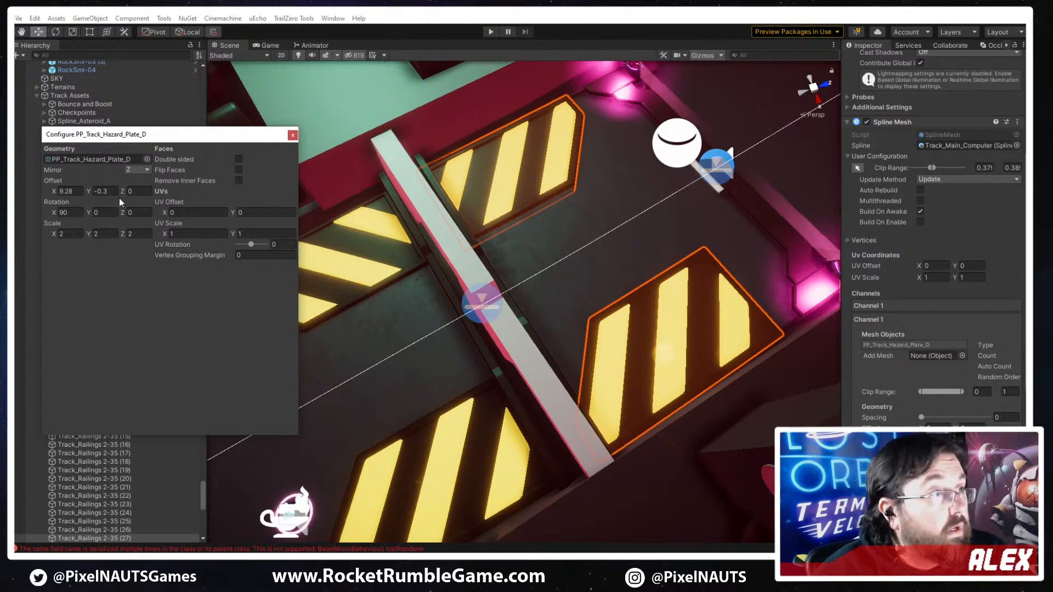
- Try mirroring the second channel's PP_Track_Hazard_Plate_D on Y and X, and restore the mirror to Z
click(138, 171)
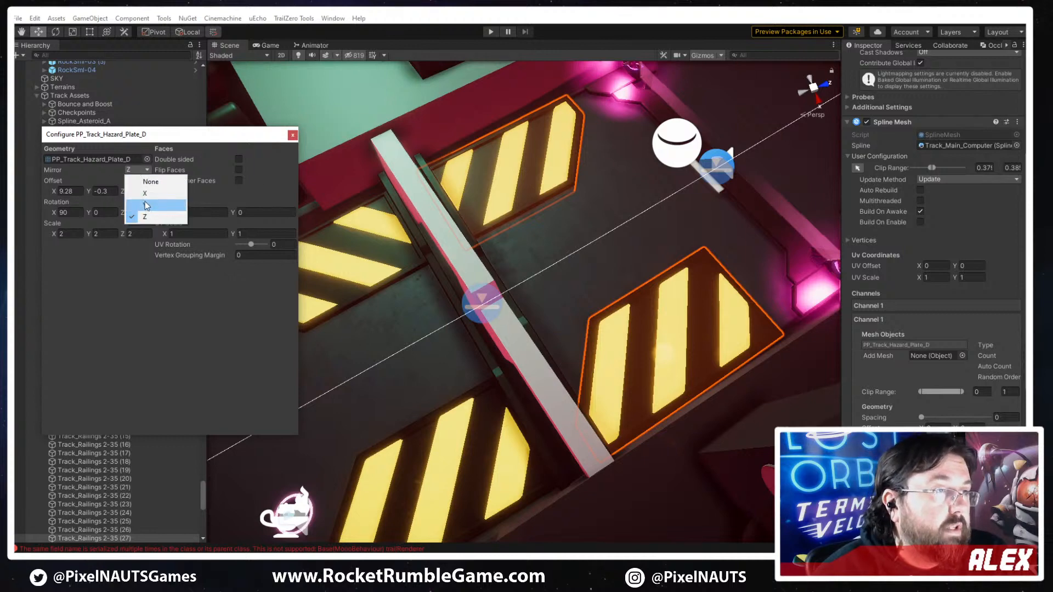
click(146, 205)
click(138, 171)
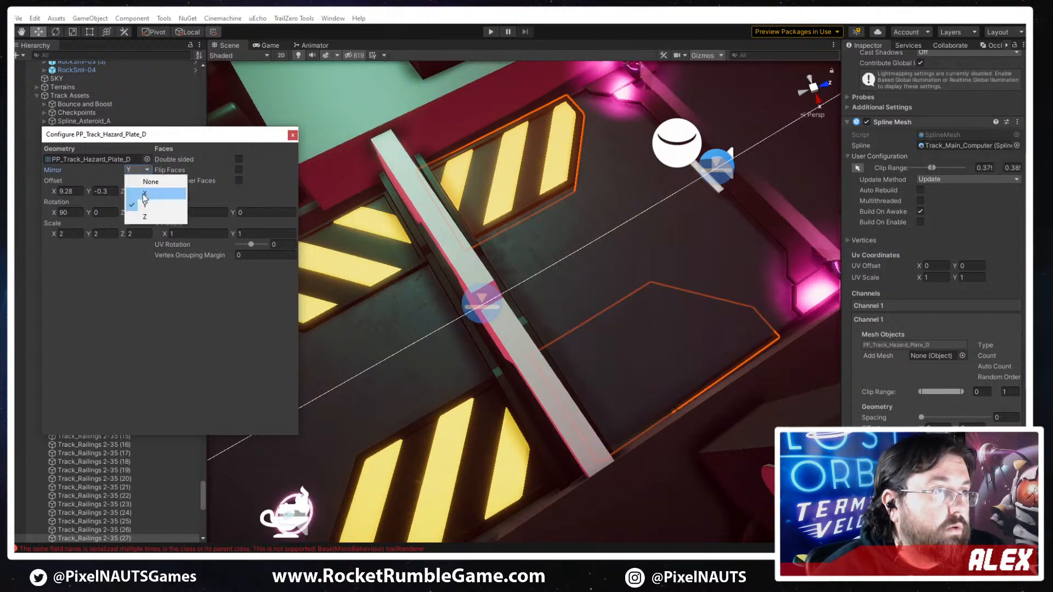
click(144, 193)
click(144, 171)
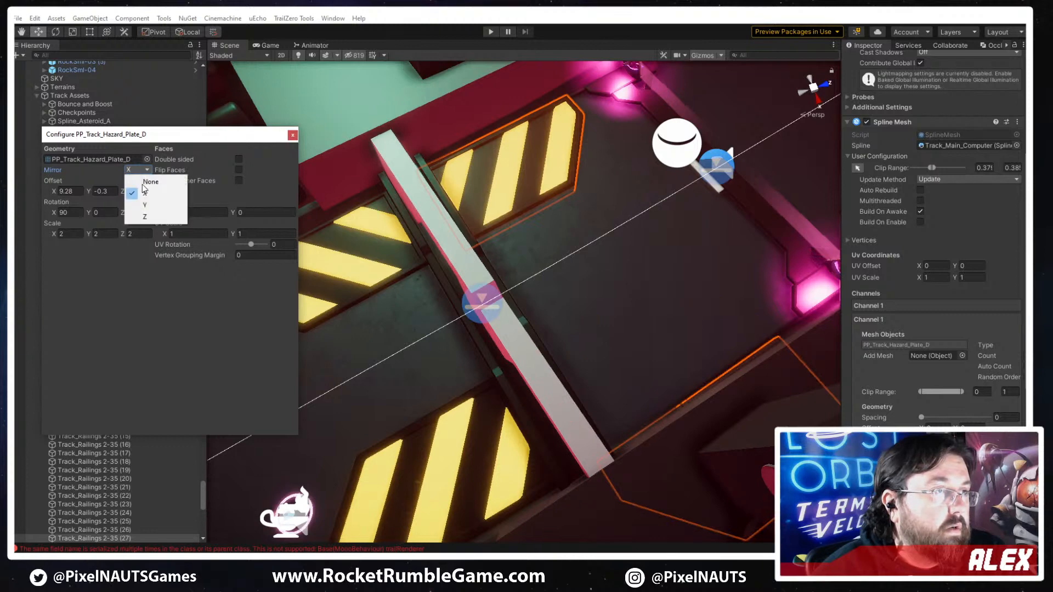
click(146, 217)
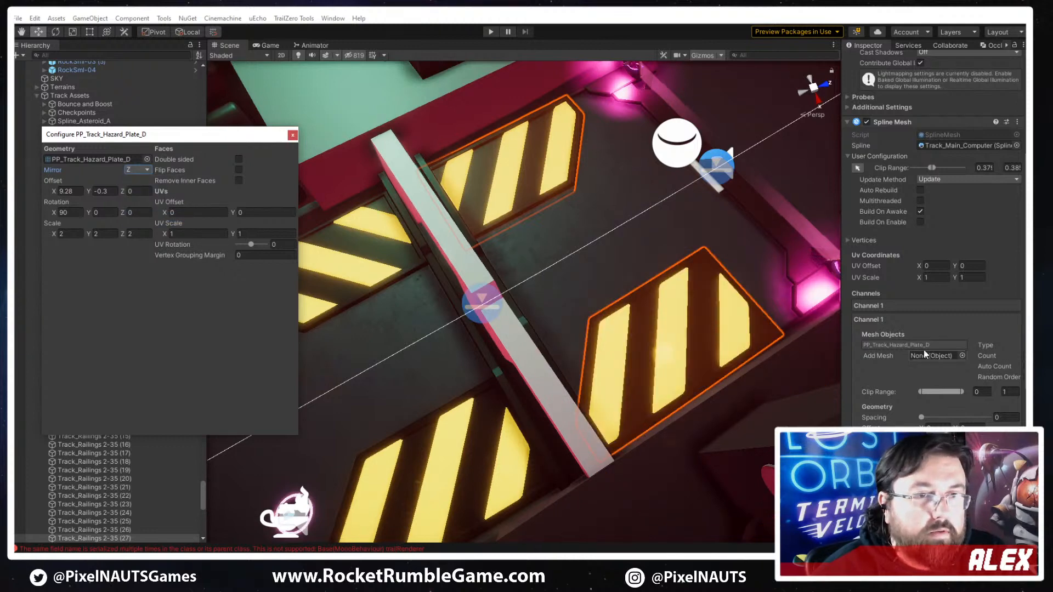
- Set the second channel plate's Y rotation to 180 and its X offset to -9.28
text(180)
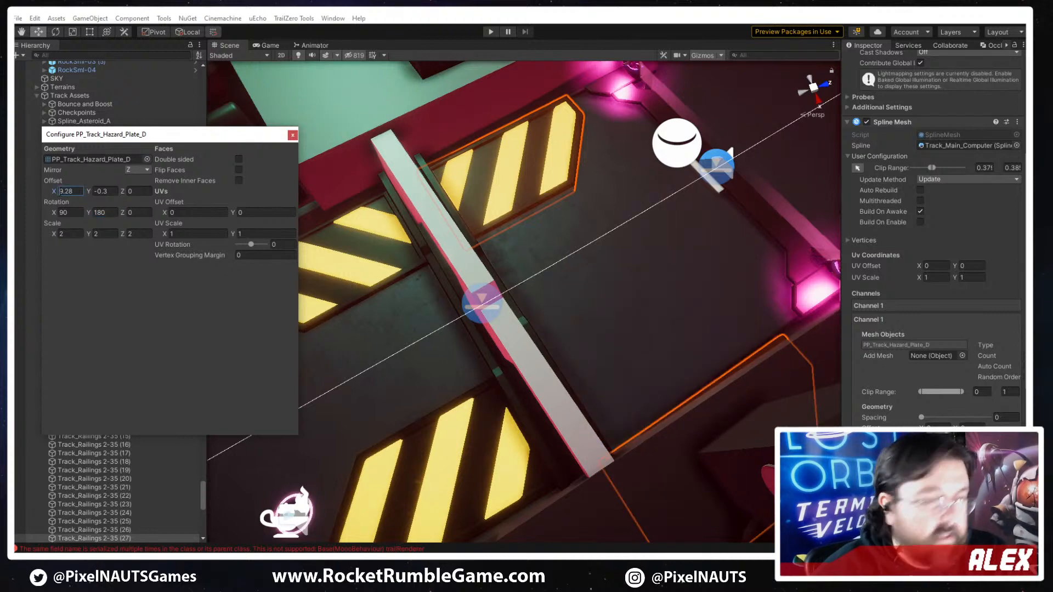
text(-)
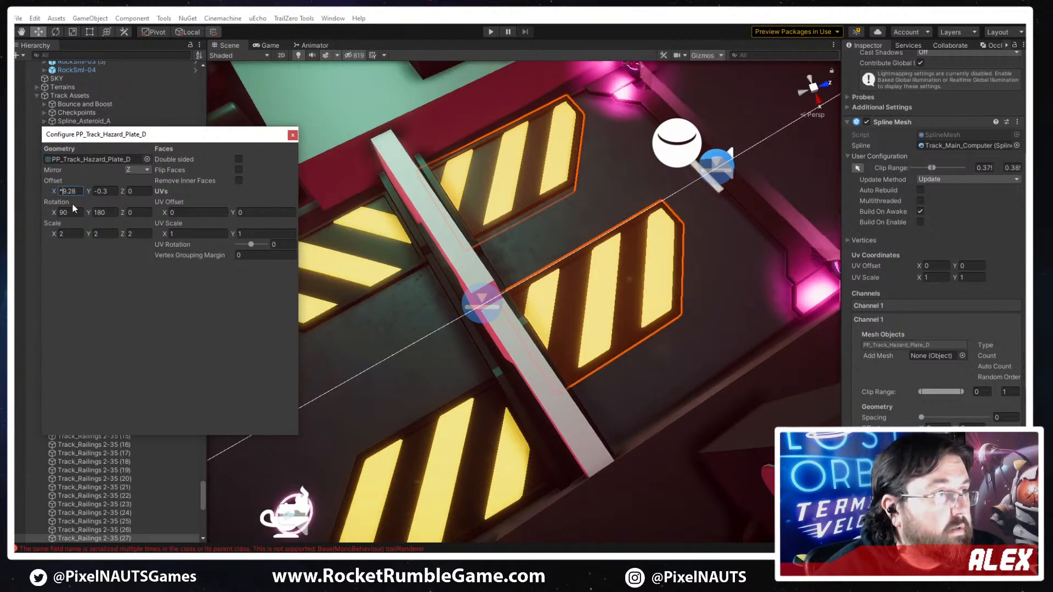
- Correct the sign of the second channel plate's X offset so it reads -9.28, and close its mesh configuration
key(BackSpace)
text(-)
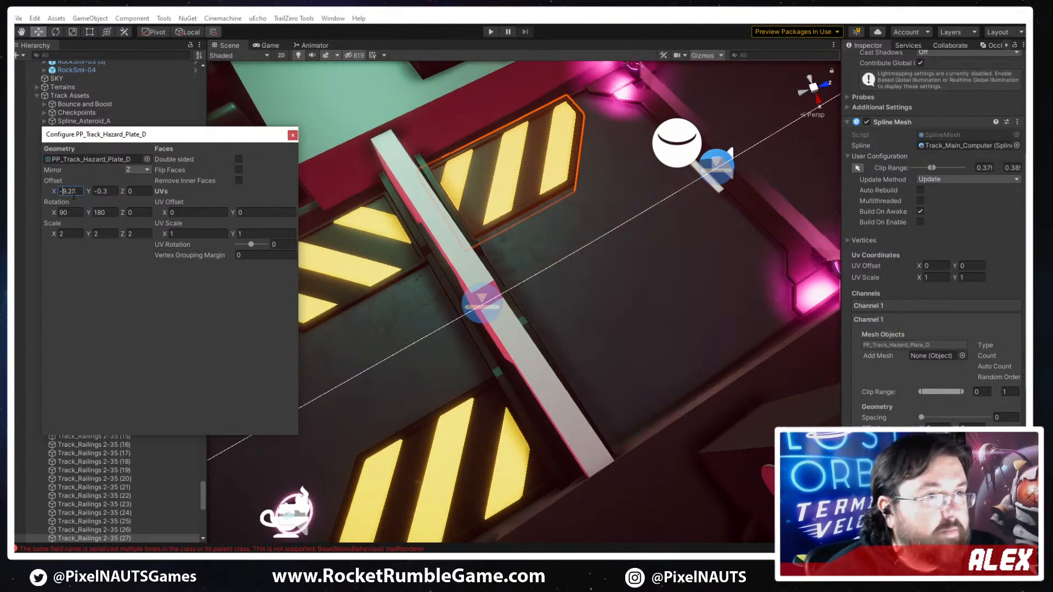
click(898, 306)
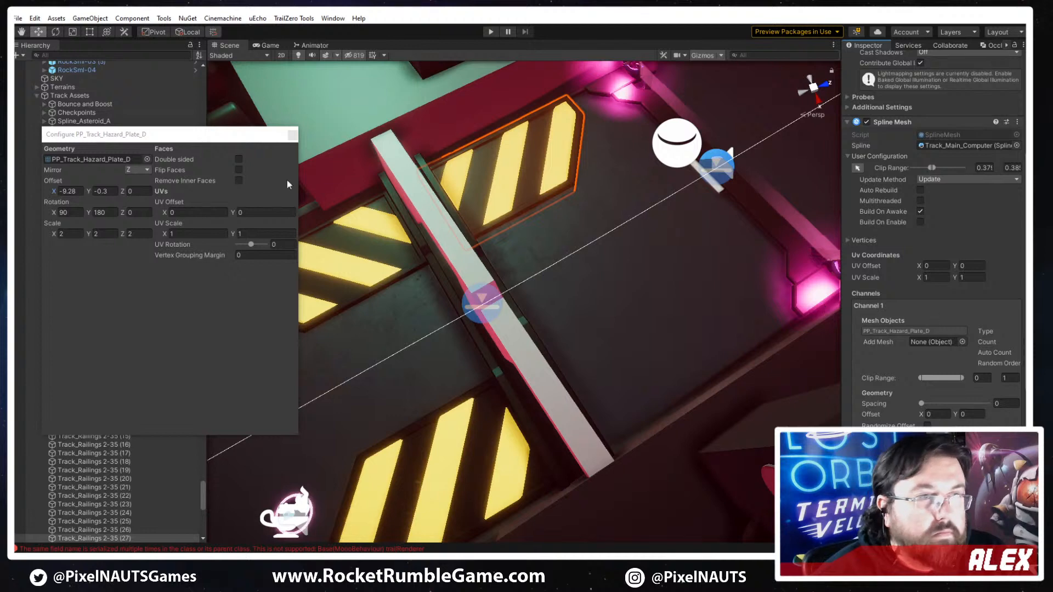
click(293, 135)
- Set the first channel's PP_Track_Hazard_Plate_D to X offset 9.28, mirror None and Y rotation 0
click(893, 306)
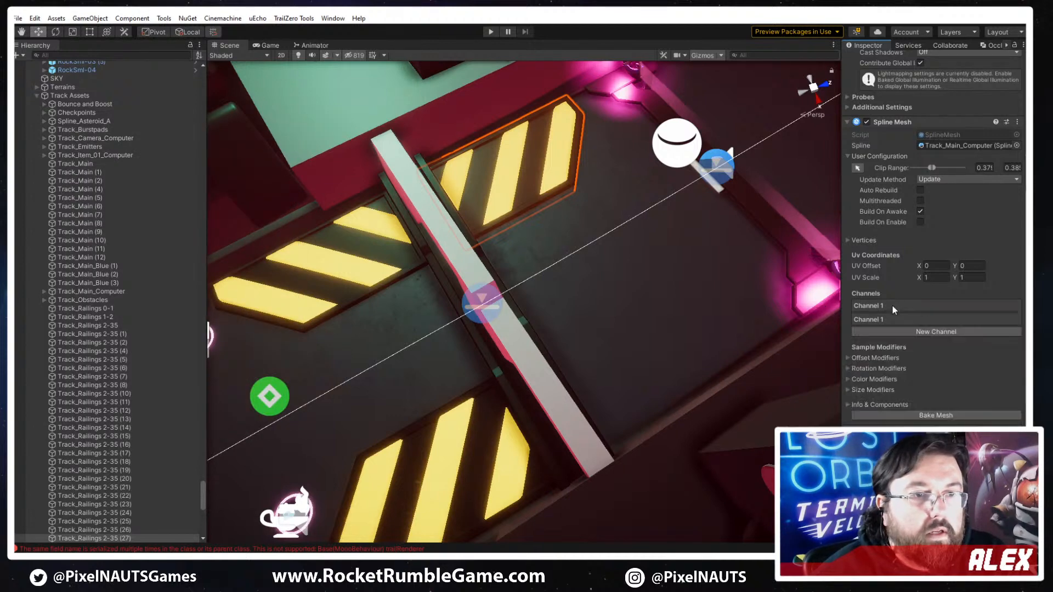
click(893, 305)
click(911, 329)
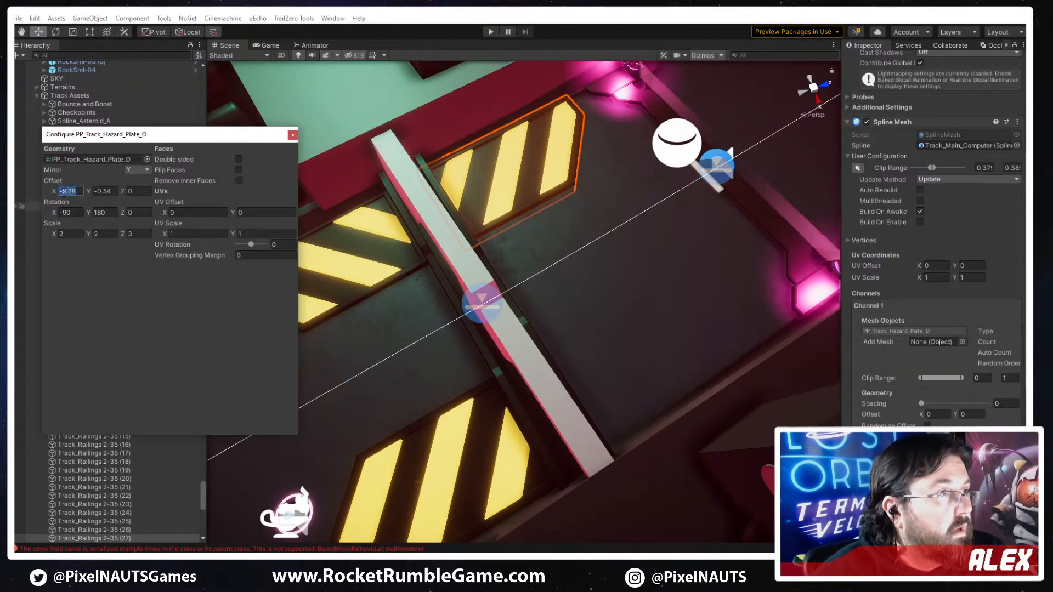
key(BackSpace)
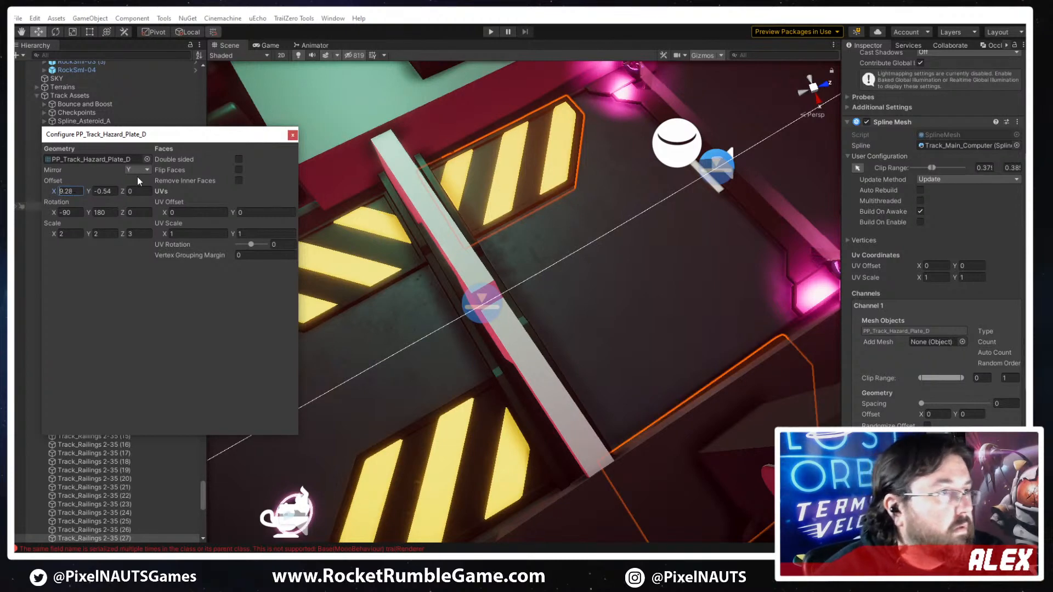
click(138, 170)
click(141, 181)
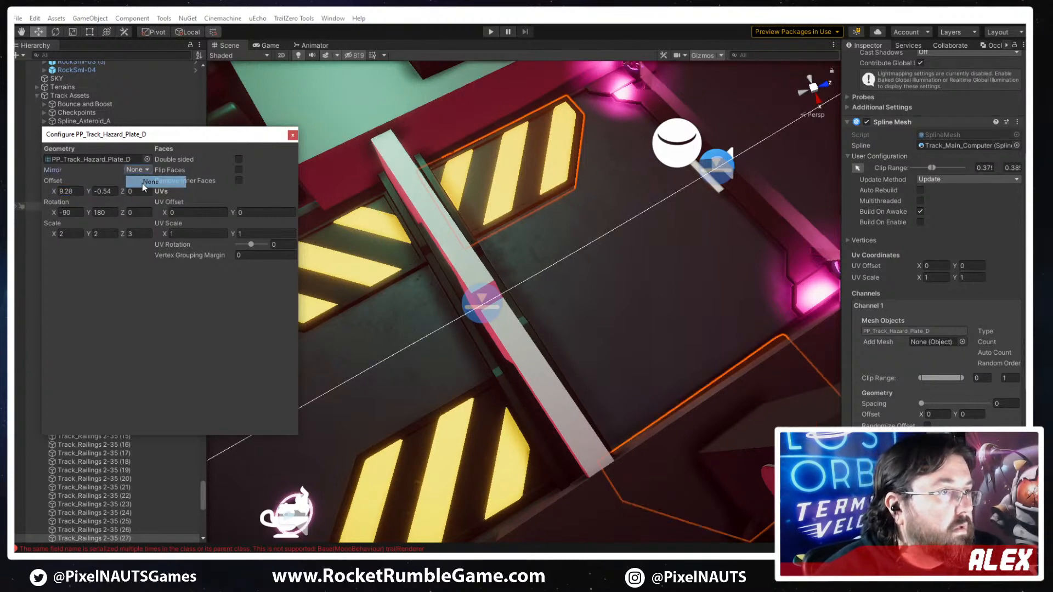
click(108, 213)
text(00)
right_drag(563, 332, 559, 347)
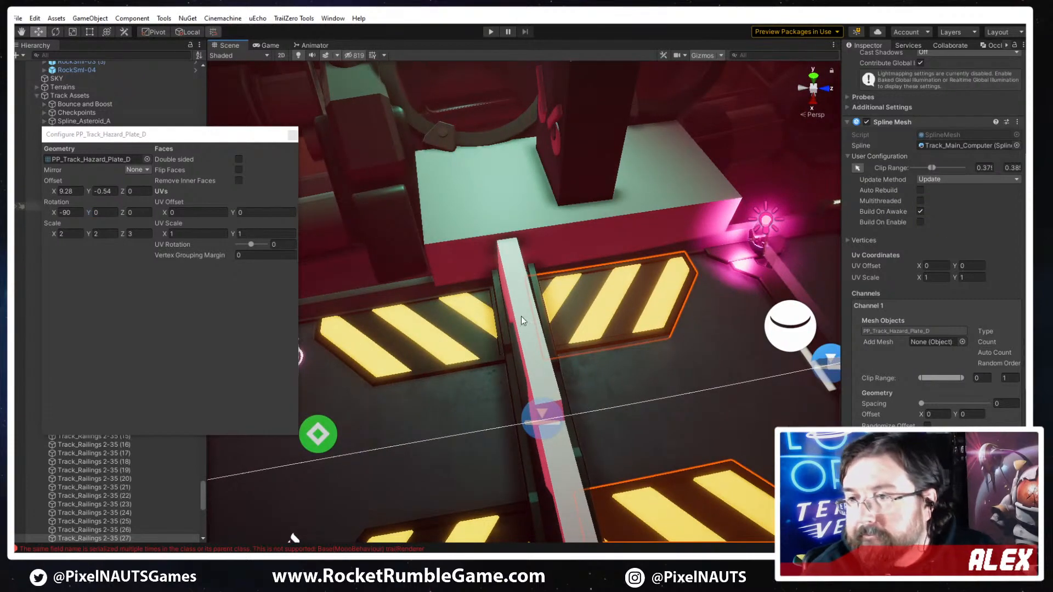
- Select the PP_Track_Hazard_Break_B piece under the barrier and lower its Spline Positioner motion Y offset to -0.8
right_drag(558, 477, 717, 320)
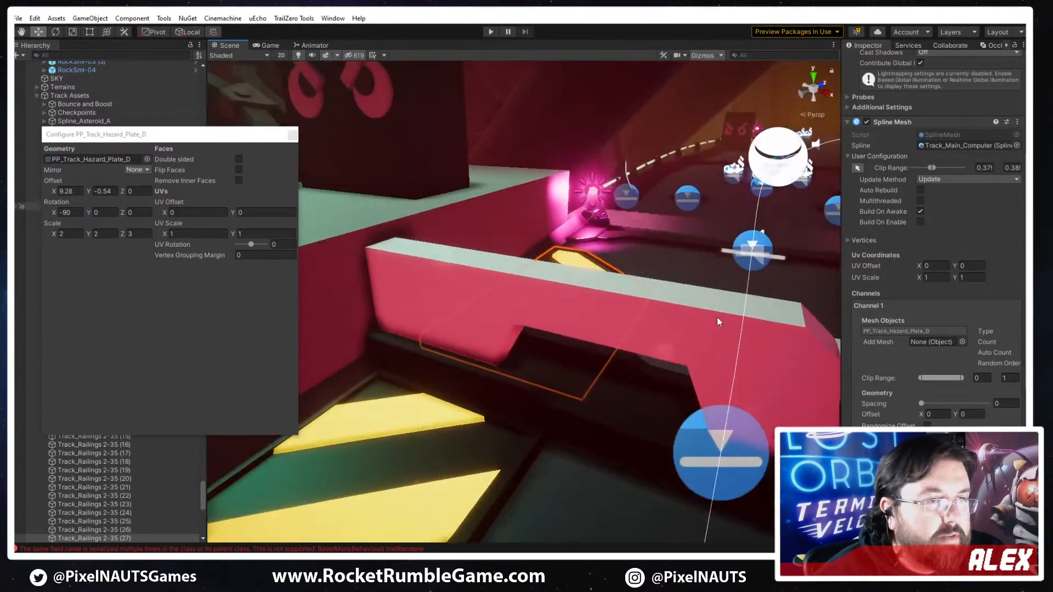
click(623, 397)
right_drag(623, 397, 527, 416)
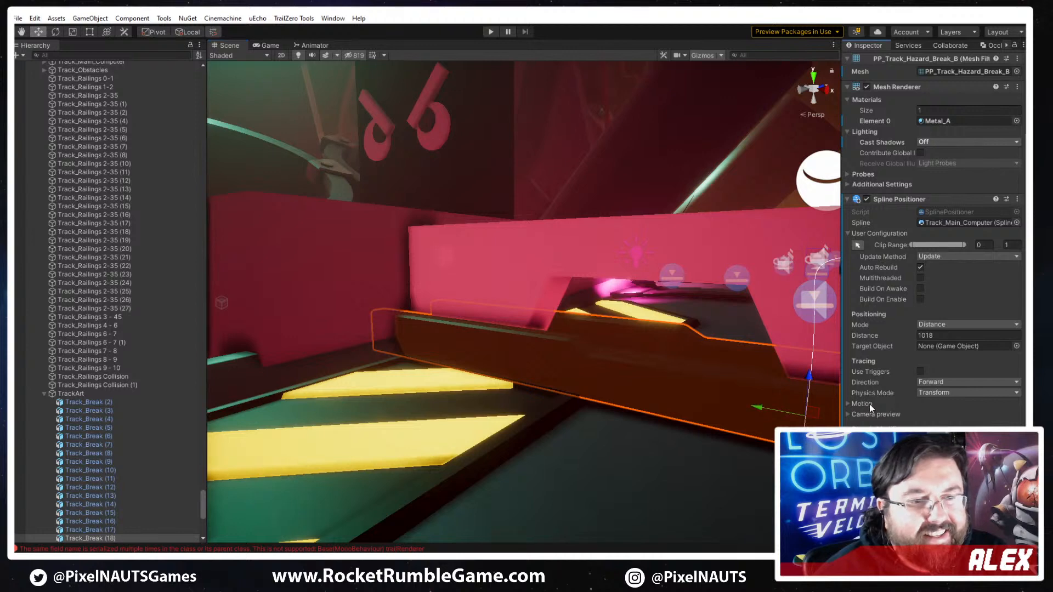
click(849, 403)
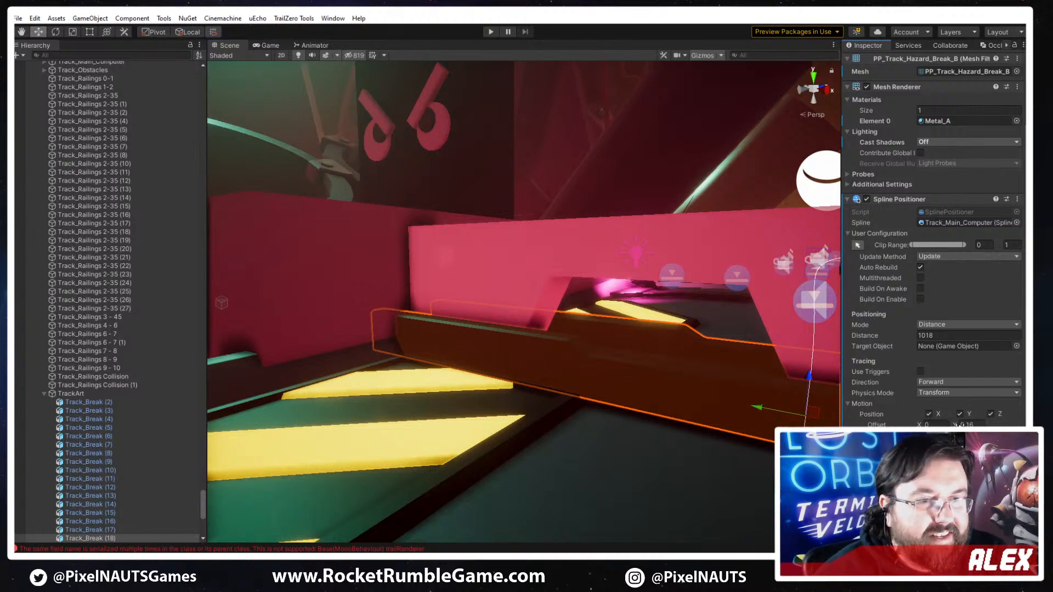
drag(959, 425, 957, 425)
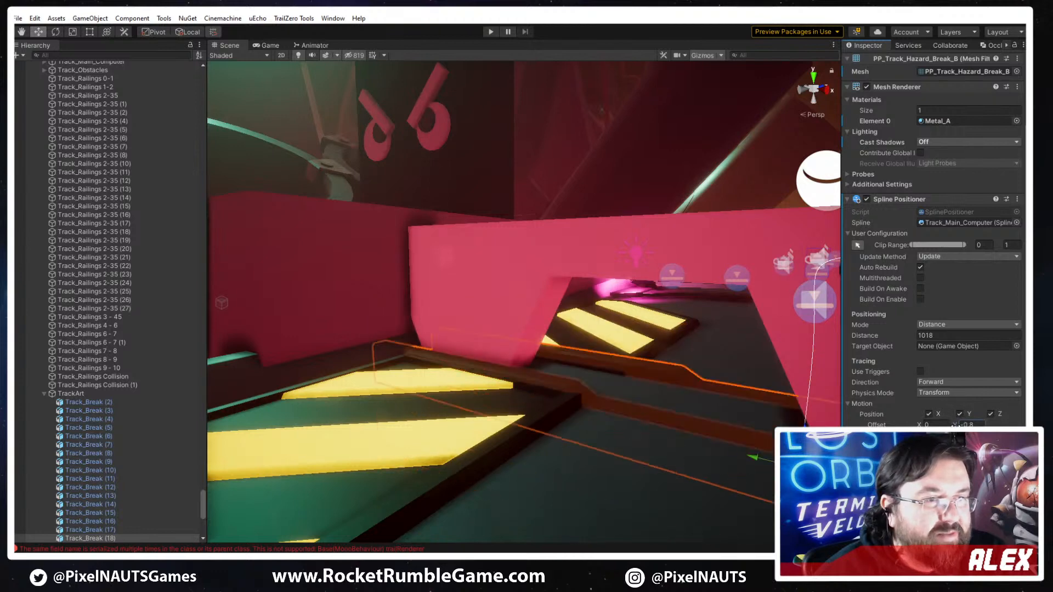
right_drag(633, 396, 671, 402)
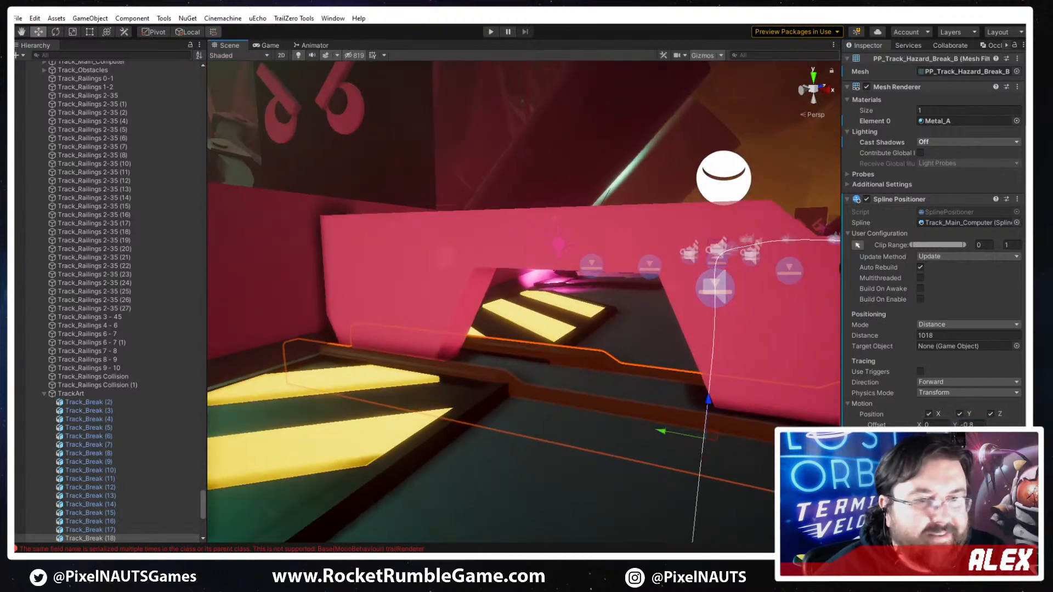
- Try several motion Y offsets for the hazard break piece and set the offset to -0.4
drag(974, 425, 970, 425)
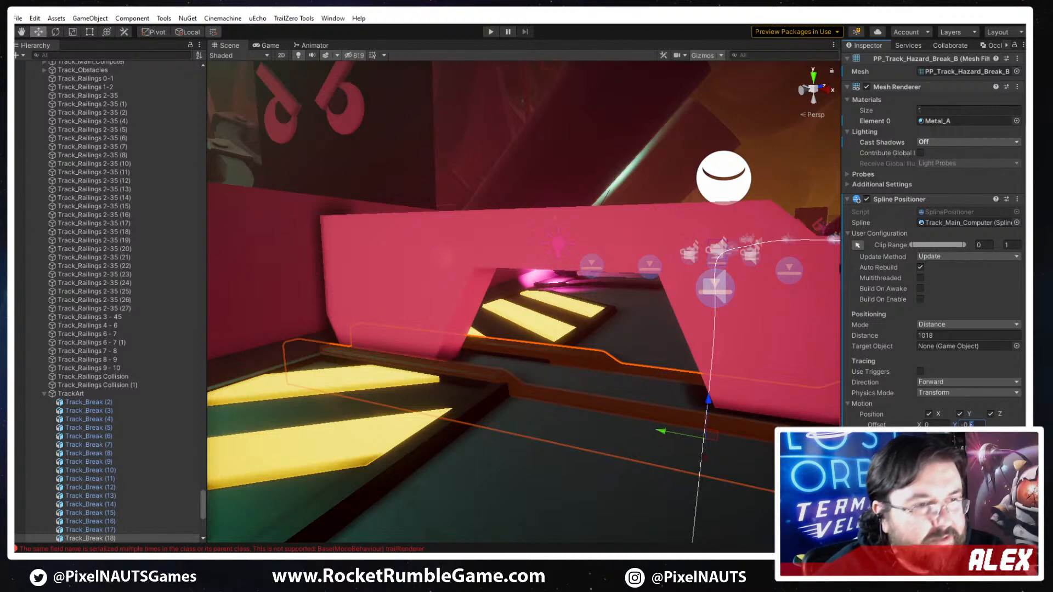
text(7)
key(BackSpace)
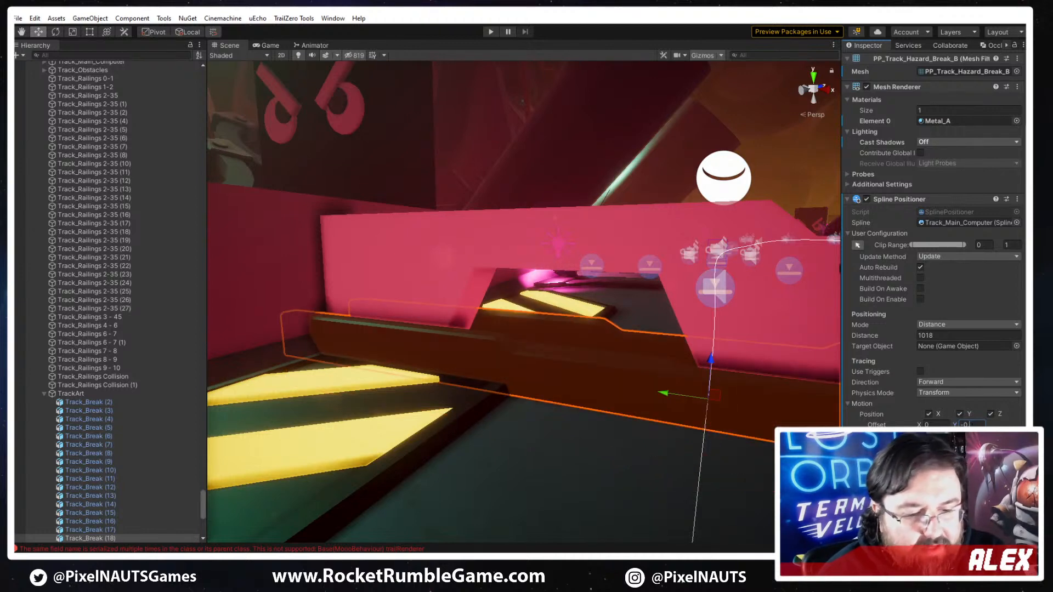
text(6)
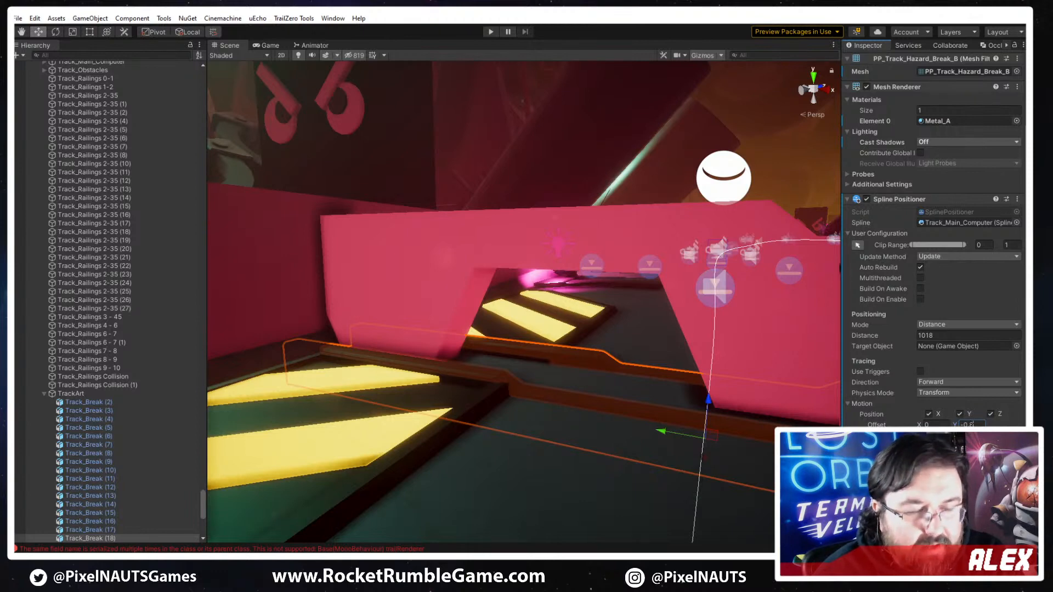
key(BackSpace)
text(9)
key(BackSpace)
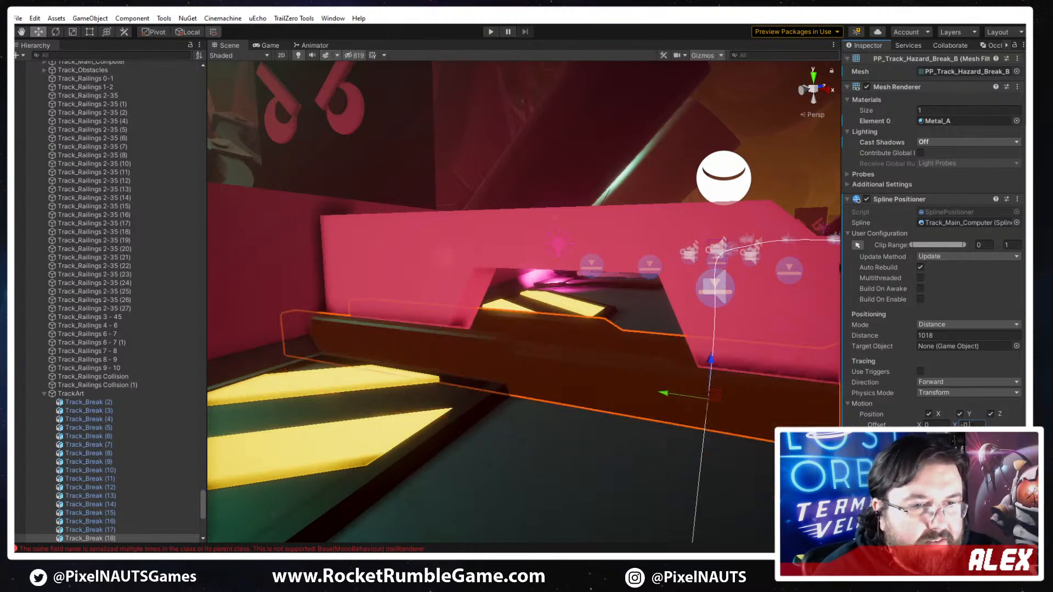
text(2)
key(BackSpace)
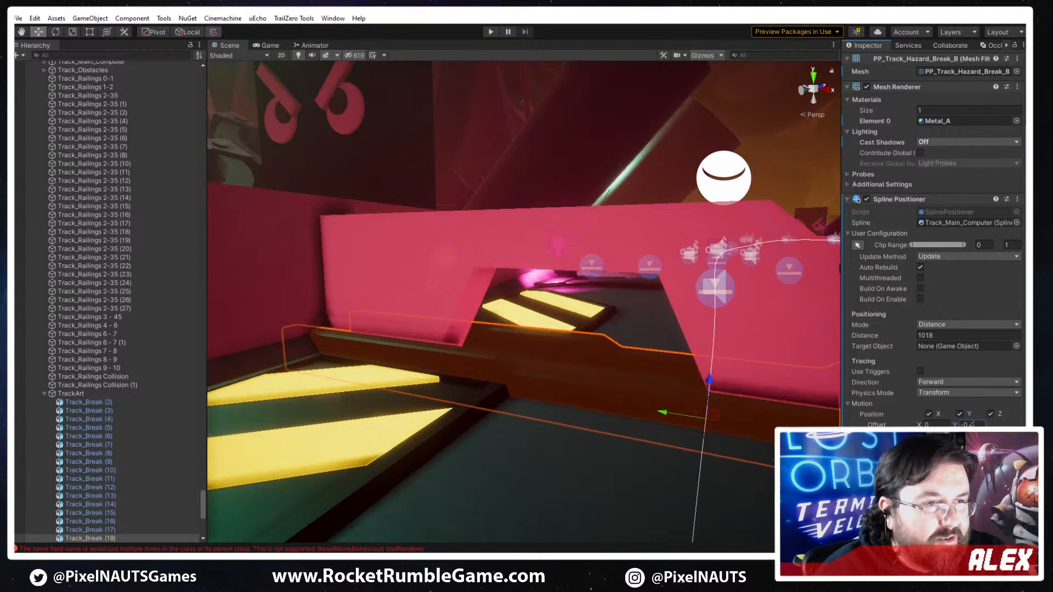
key(BackSpace)
text(5)
key(BackSpace)
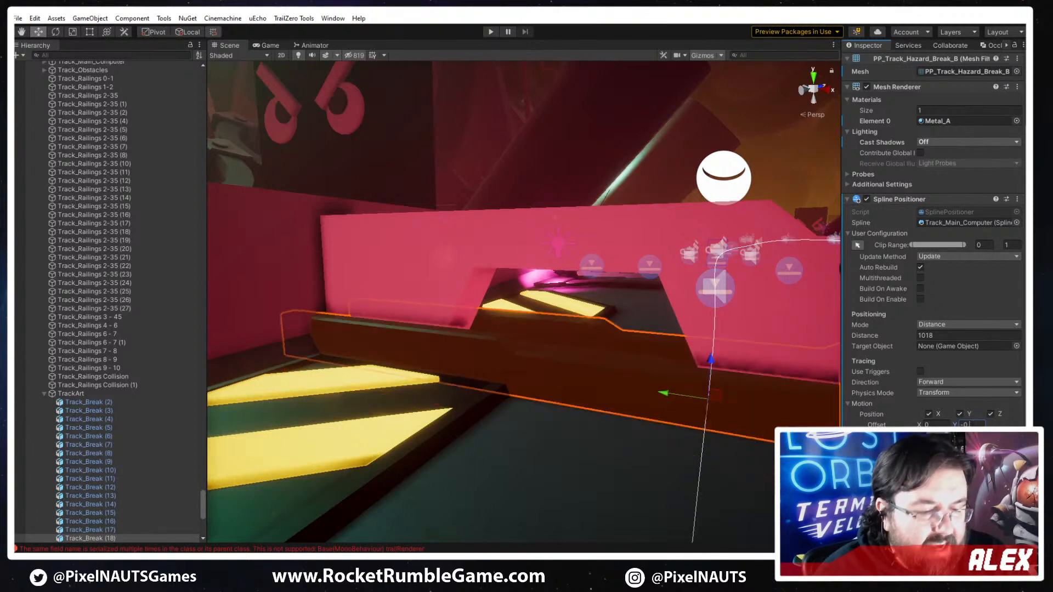
text(4)
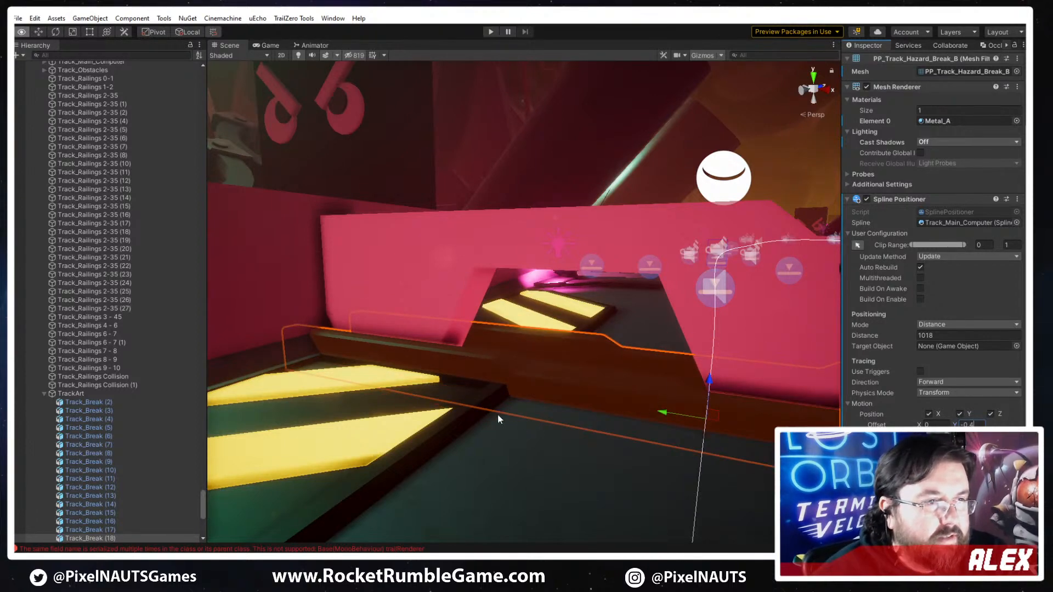
- Select the hazard plates past the barrier and fine-tune their clip range, moving the clip start slightly away from the barrier and adjusting the clip end
alt+drag(498, 414, 615, 273)
click(557, 217)
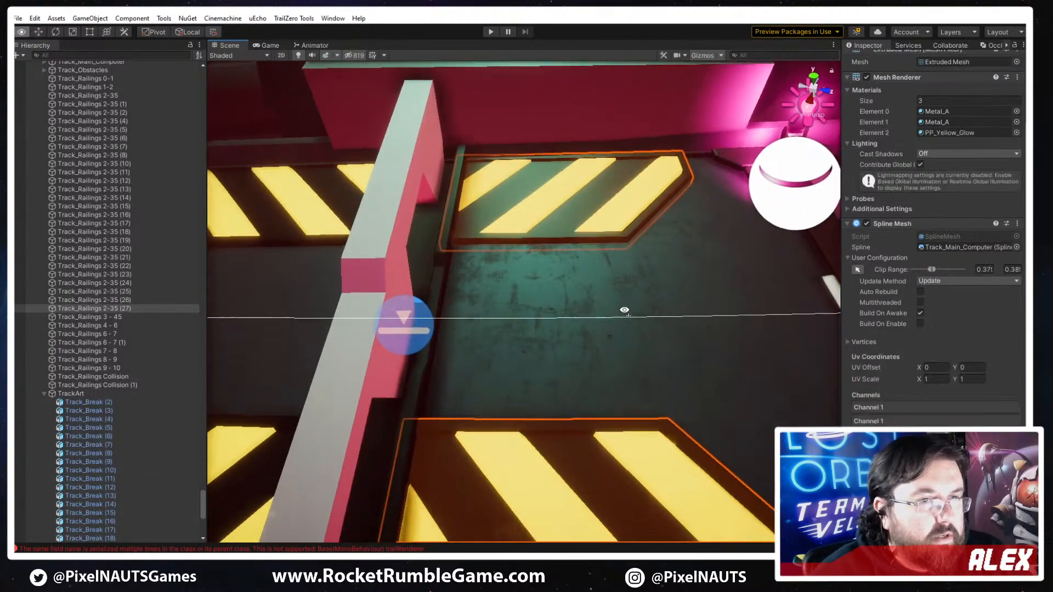
click(858, 270)
drag(425, 314, 441, 314)
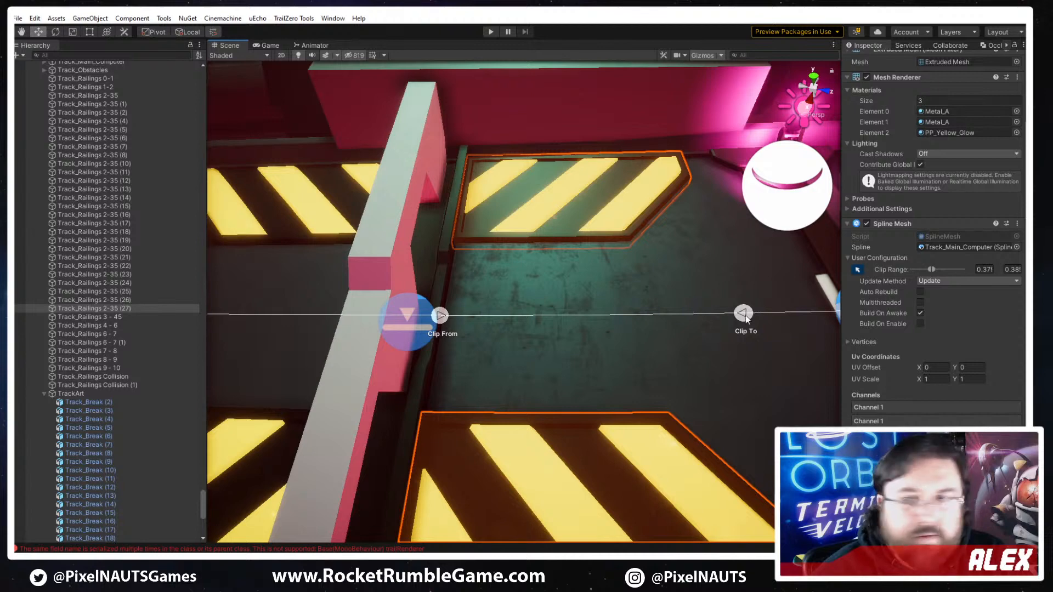
drag(745, 317, 544, 383)
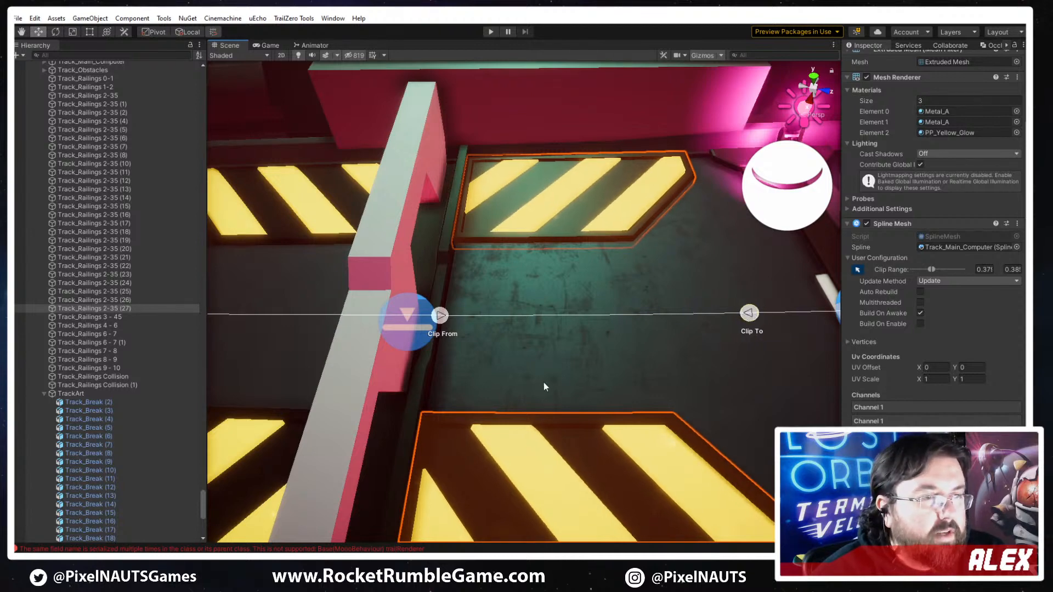
right_drag(544, 382, 622, 309)
drag(638, 298, 741, 290)
key(d)
right_drag(653, 361, 603, 356)
key(w)
drag(624, 320, 620, 319)
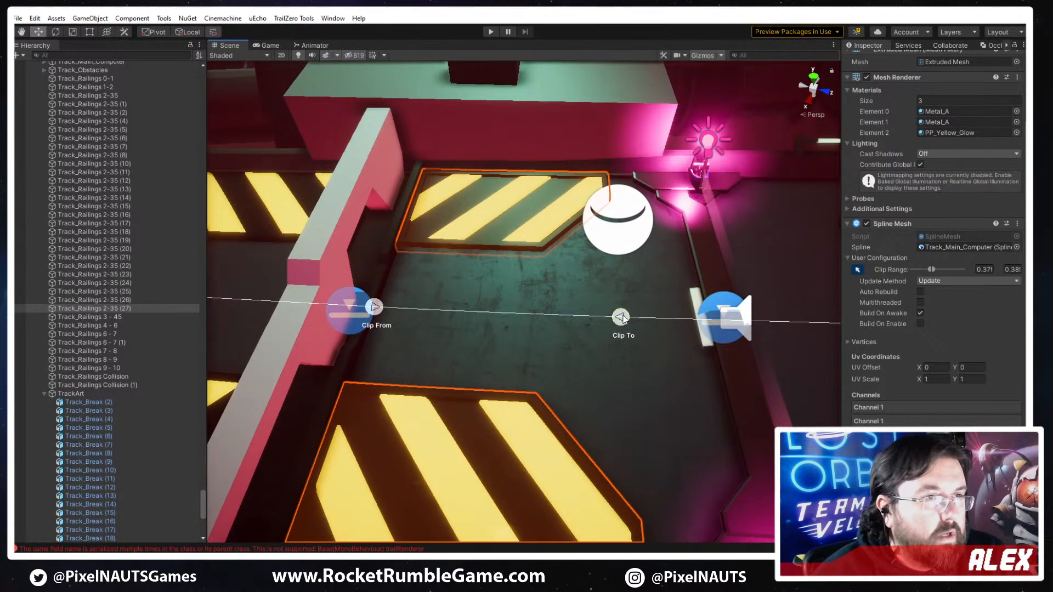
- Save the Processing Plant track scene
right_drag(498, 345, 601, 285)
key(d)
key(a)
click(679, 357)
right_drag(680, 357, 617, 374)
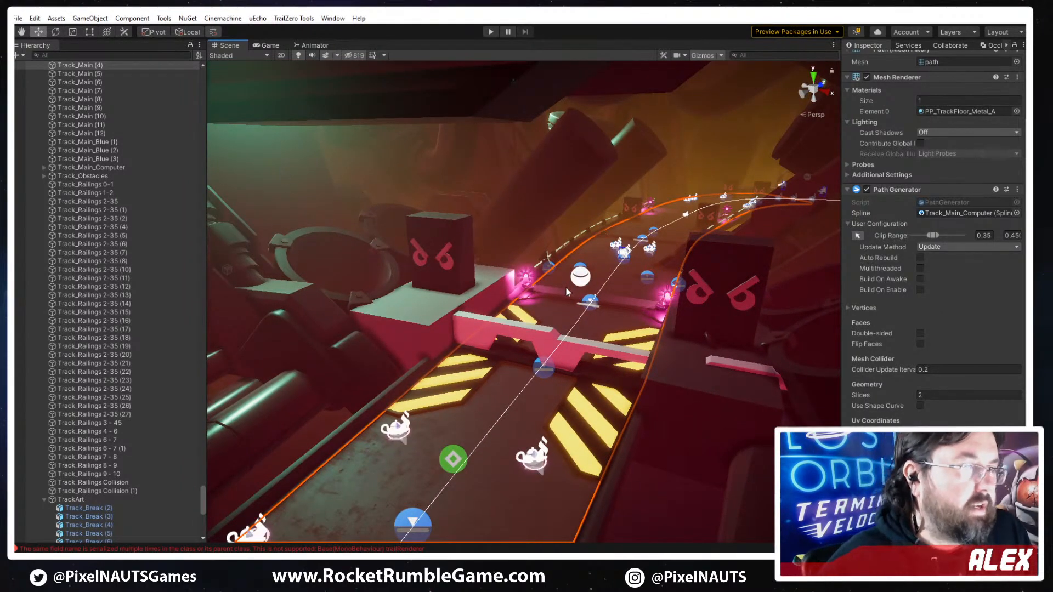
key(ctrl+s)
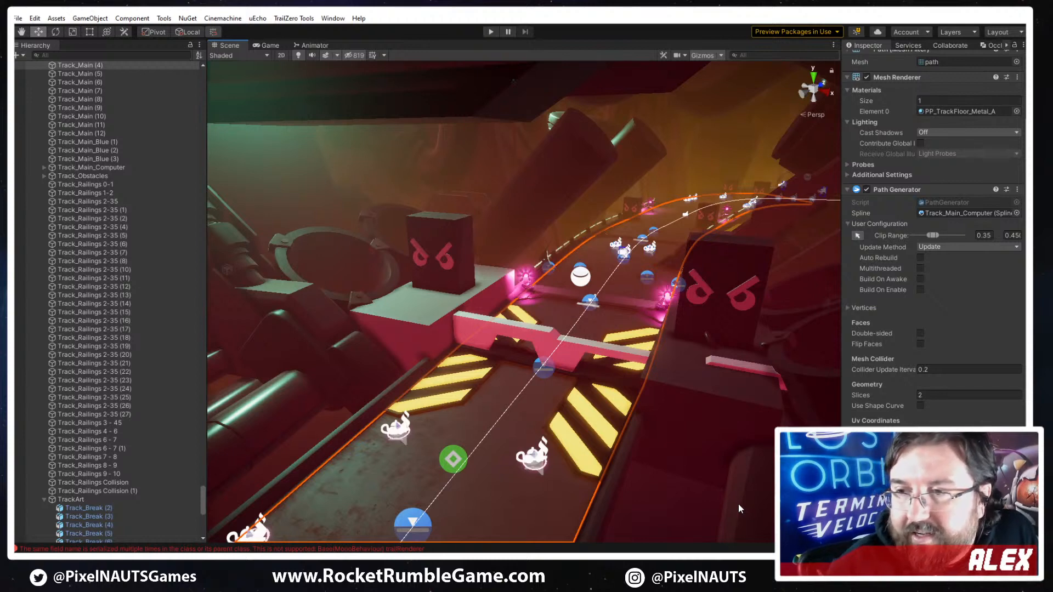
- Examine the barrier, hazard plates and surrounding pillars of the track from several angles
right_drag(543, 410, 469, 435)
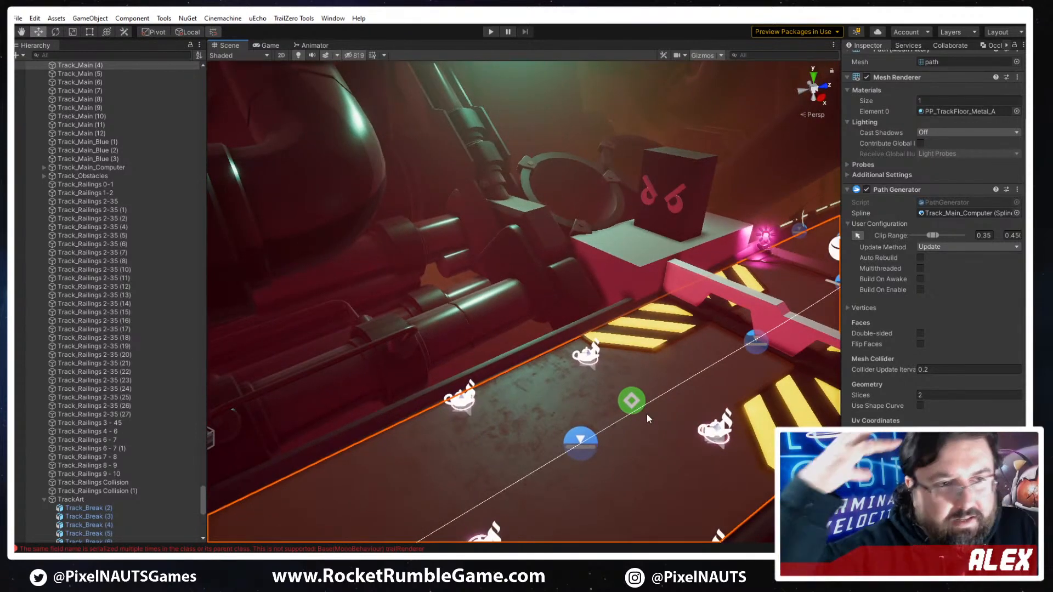
right_drag(647, 416, 698, 455)
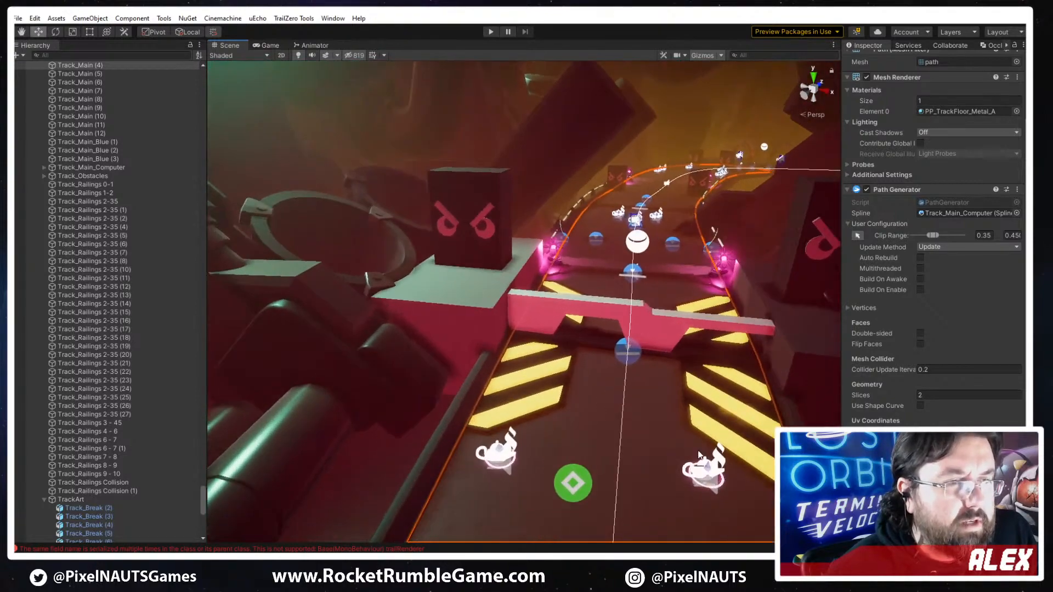
right_drag(551, 421, 593, 386)
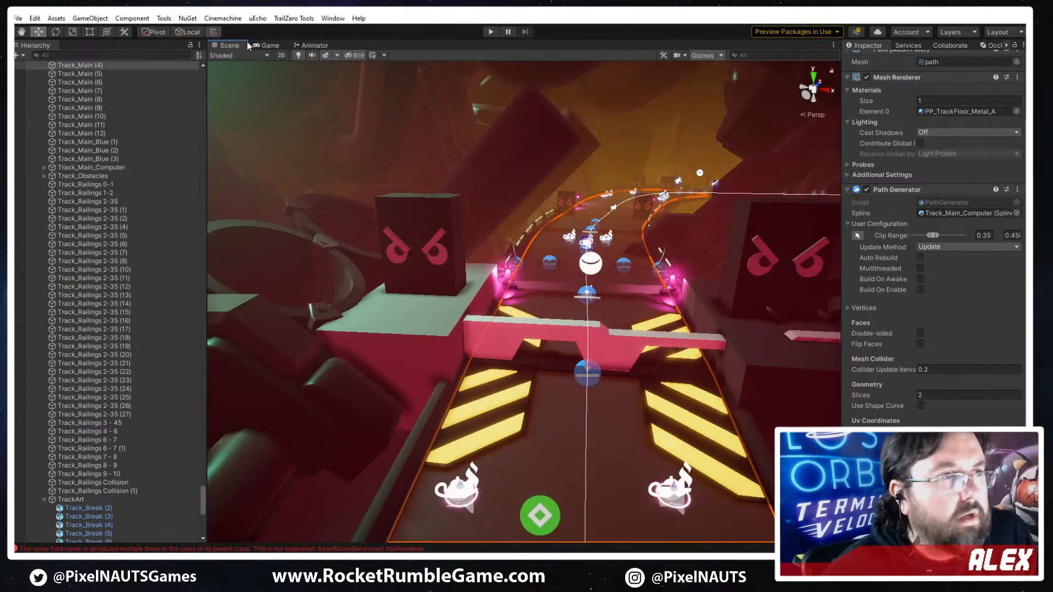
click(293, 18)
click(311, 42)
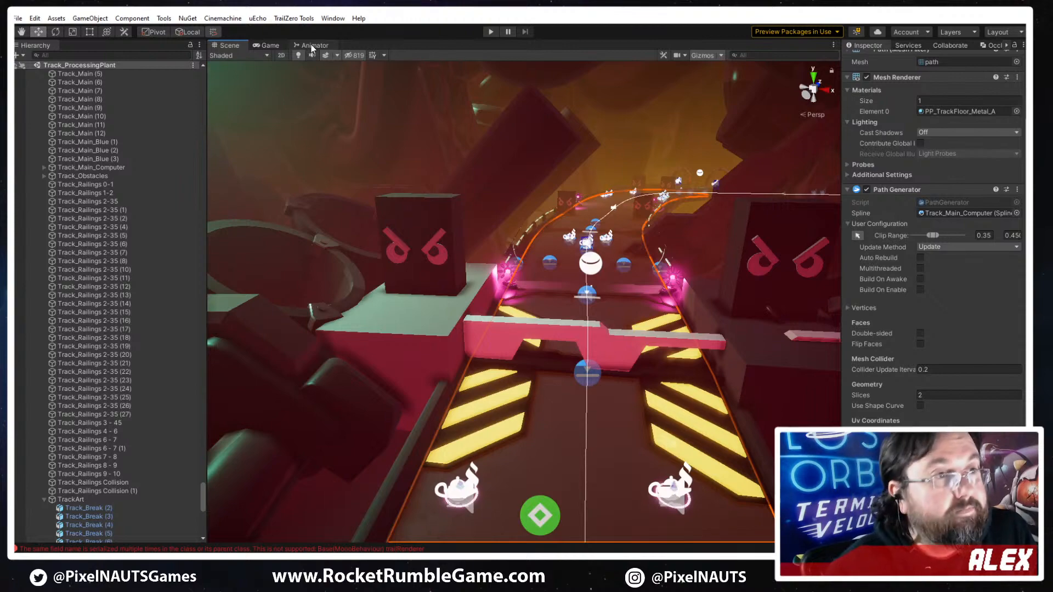
right_drag(643, 246, 641, 294)
click(607, 225)
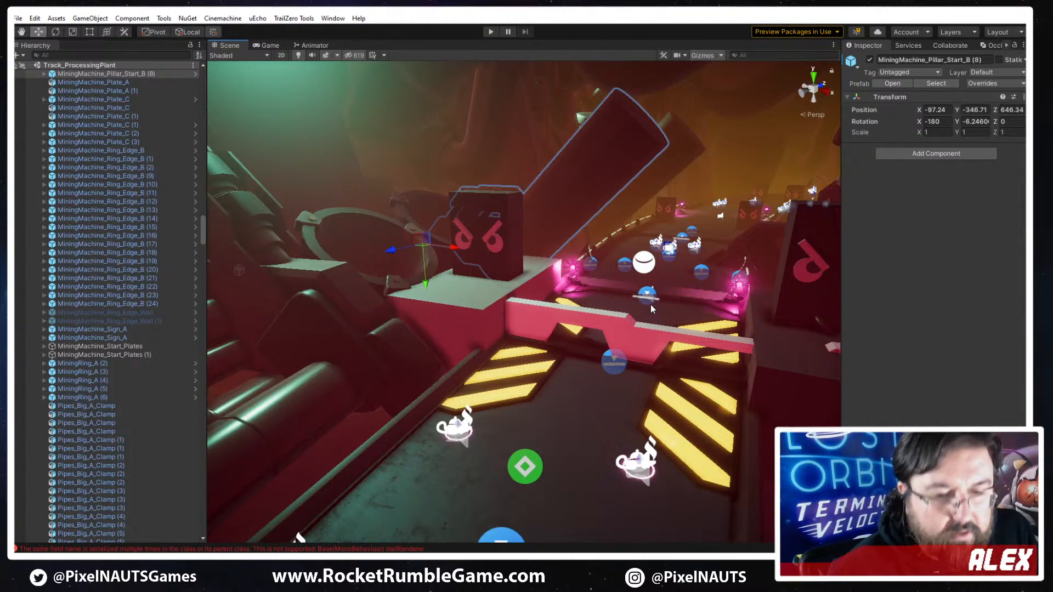
- Play-test the track with the statistics overlay turned off, and start play mode again from the Base_Main scene
click(485, 37)
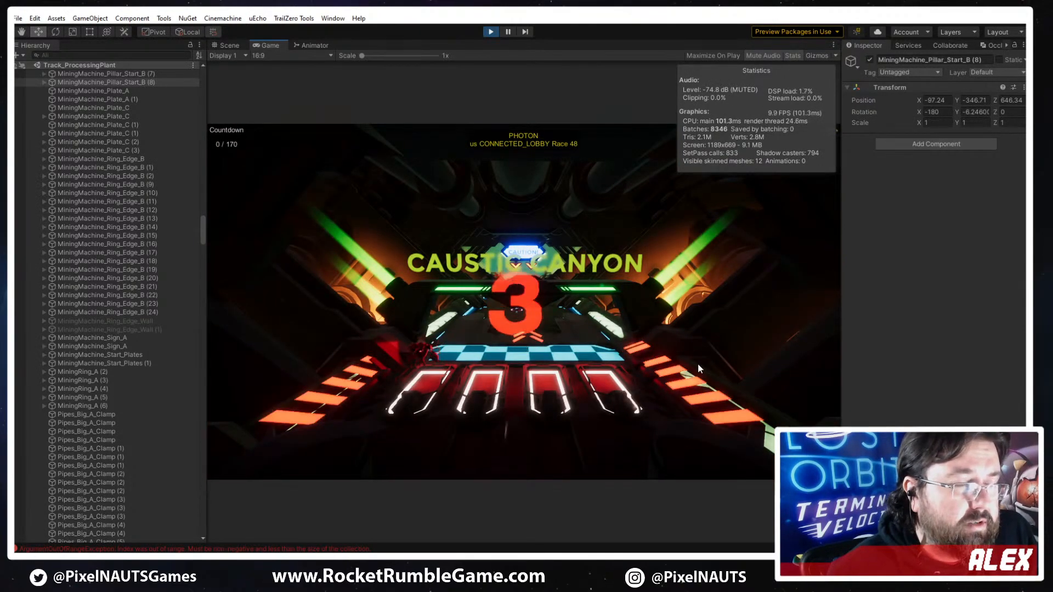
click(792, 55)
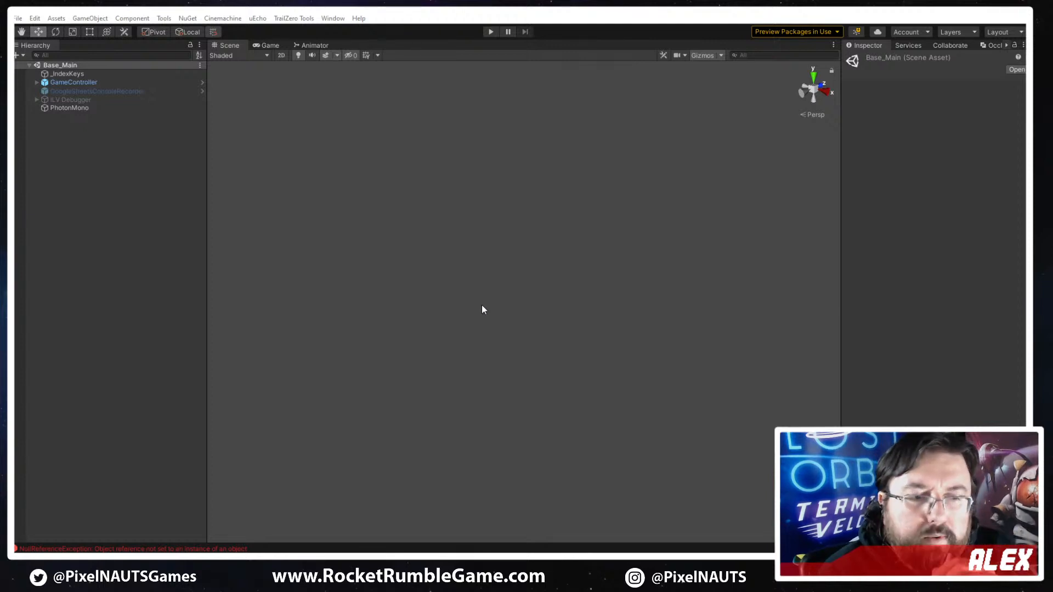
click(491, 34)
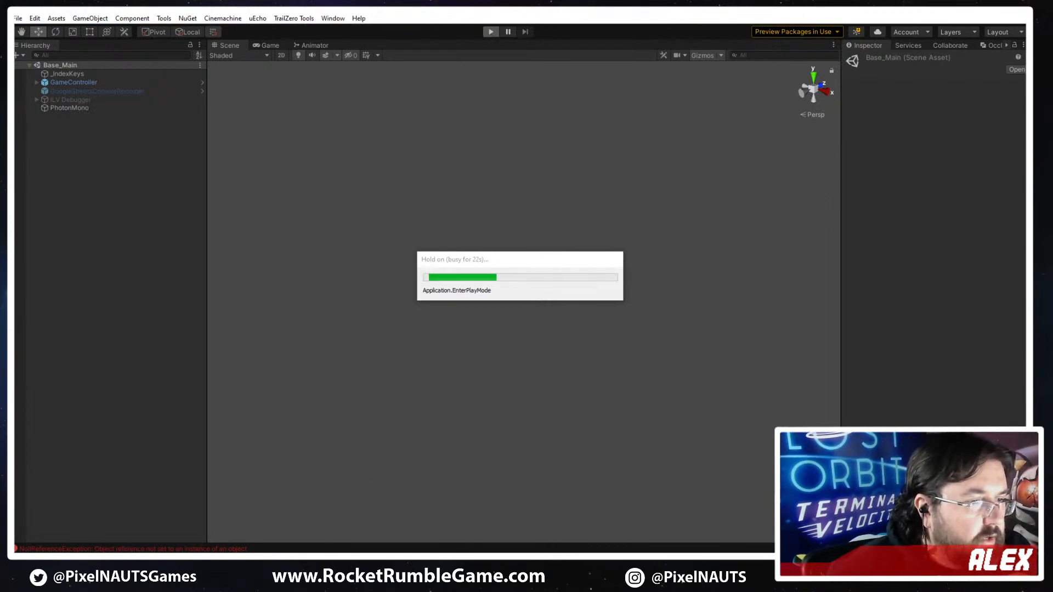
- Switch to Photos and view the thruster, pipe and support concept sketches in IMG_0433.PNG
mouse_move(413, 562)
click(401, 500)
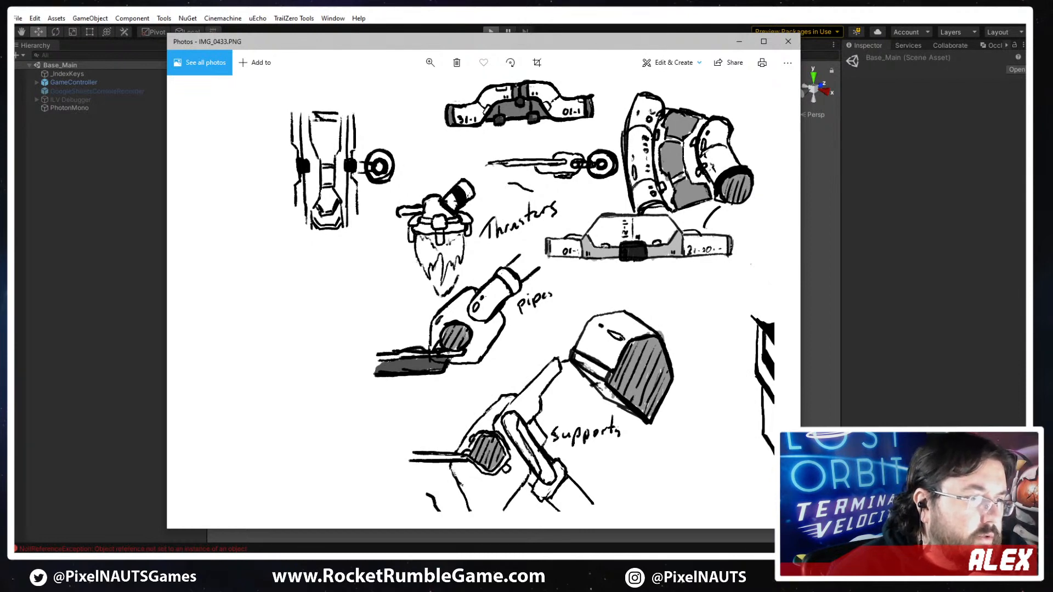
click(414, 563)
click(454, 474)
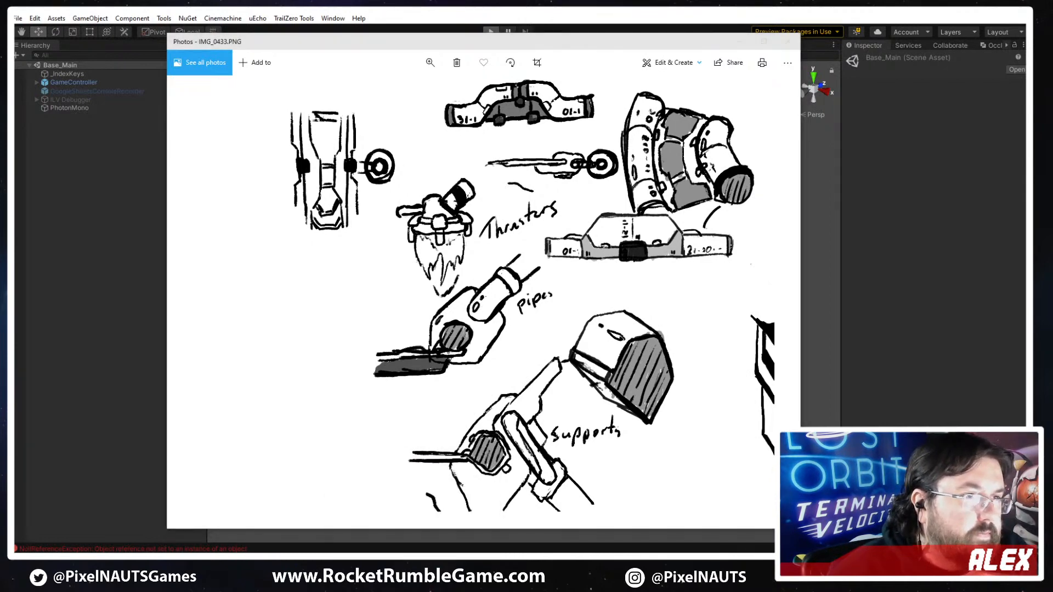
- View the track marking and hazard concept sketches in IMG_0432.PNG, and return to the running game in Unity
drag(1025, 66, 686, 64)
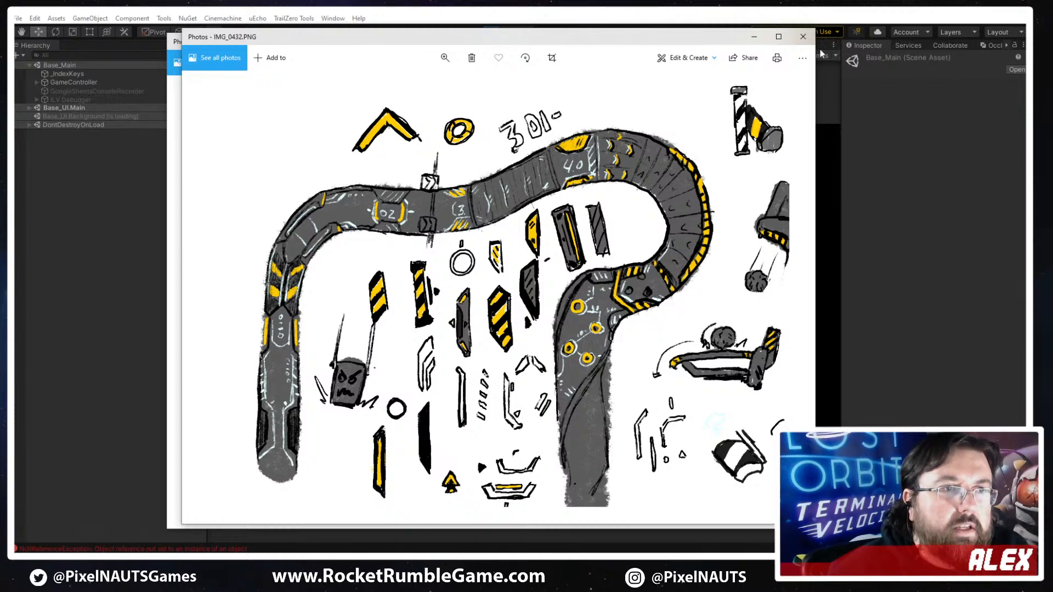
click(751, 37)
click(736, 42)
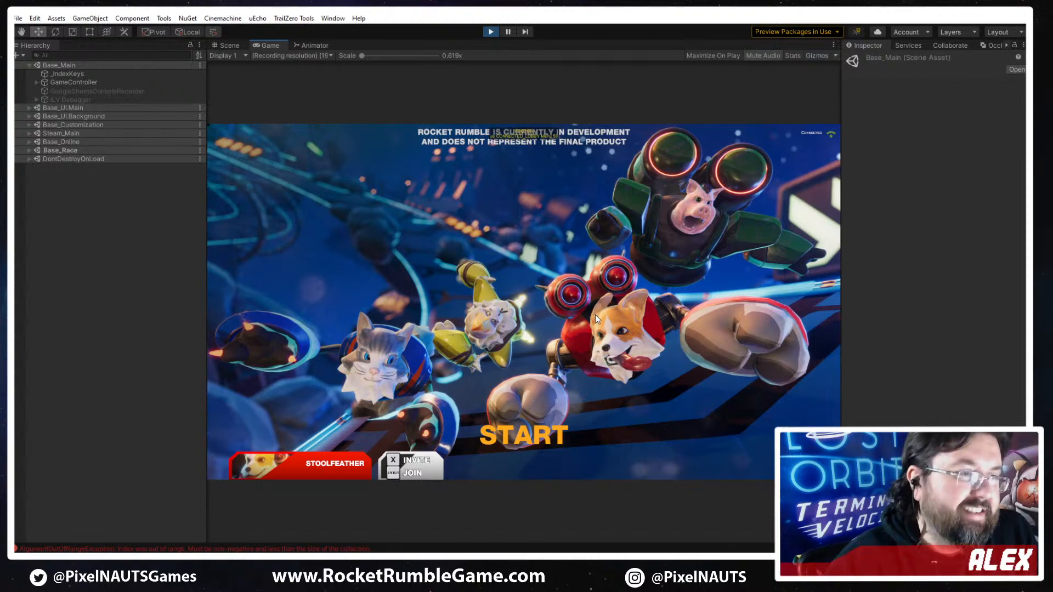
- Enter the game from its start screen and open the hat accessories in the character customization
key(Return)
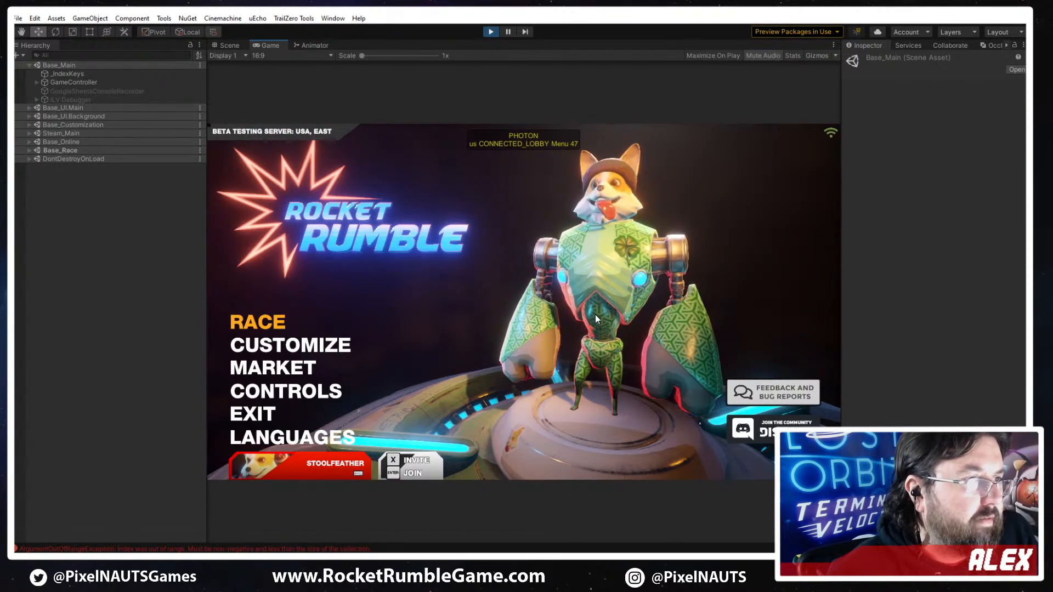
key(Down)
key(Up)
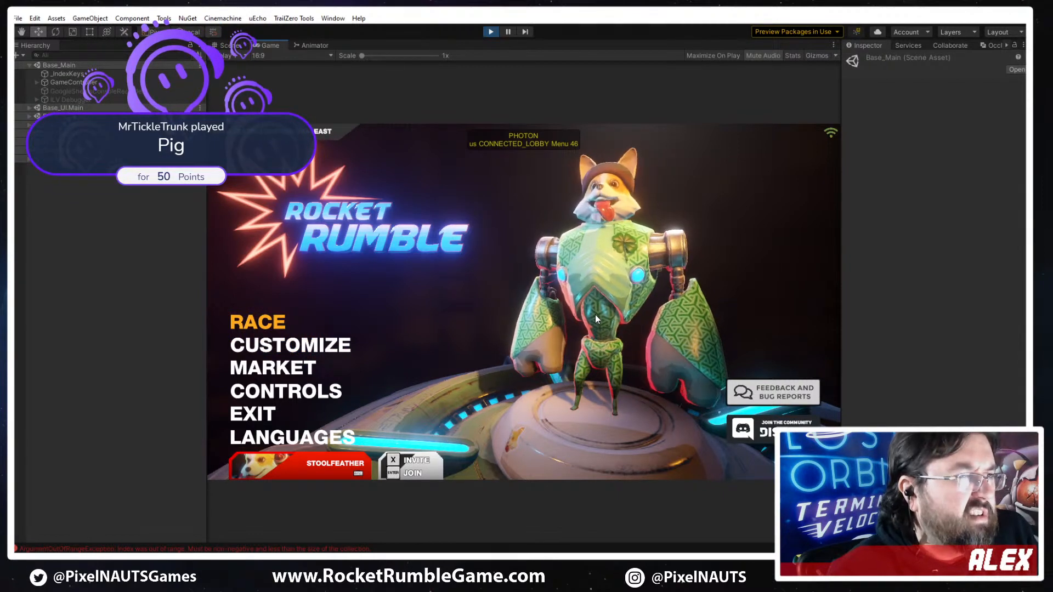
key(Down)
key(Return)
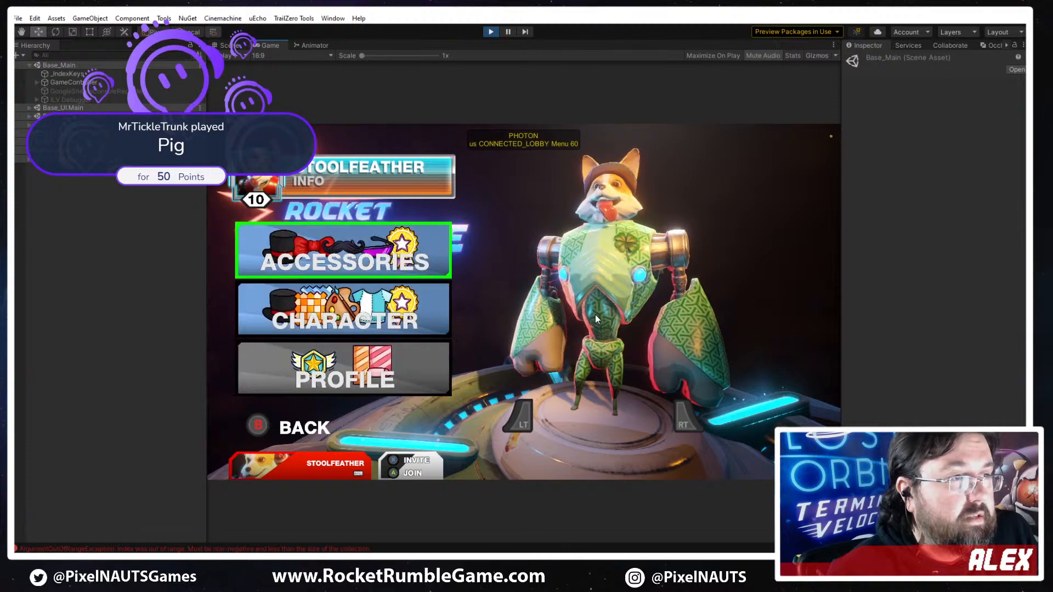
key(Return)
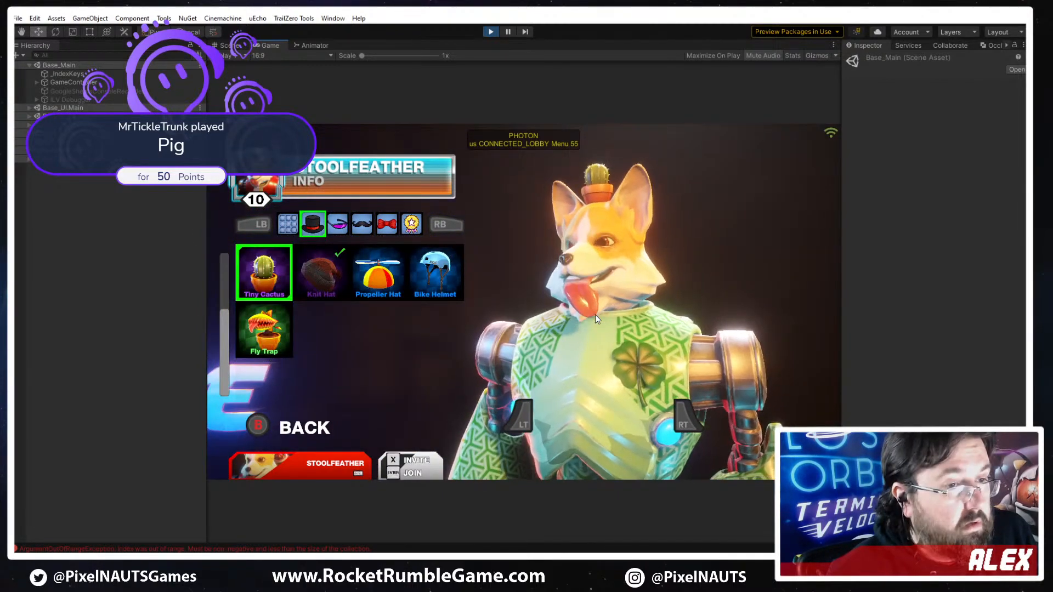
- Switch the customized character to the pig and equip it with the Tiny Cactus hat
key(e)
key(Right)
key(q)
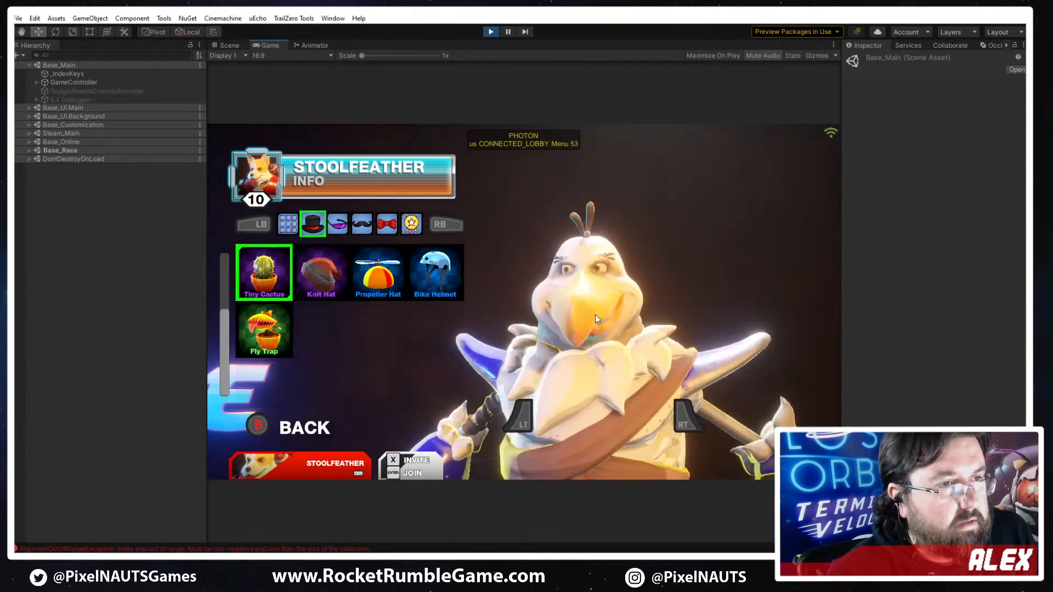
key(c)
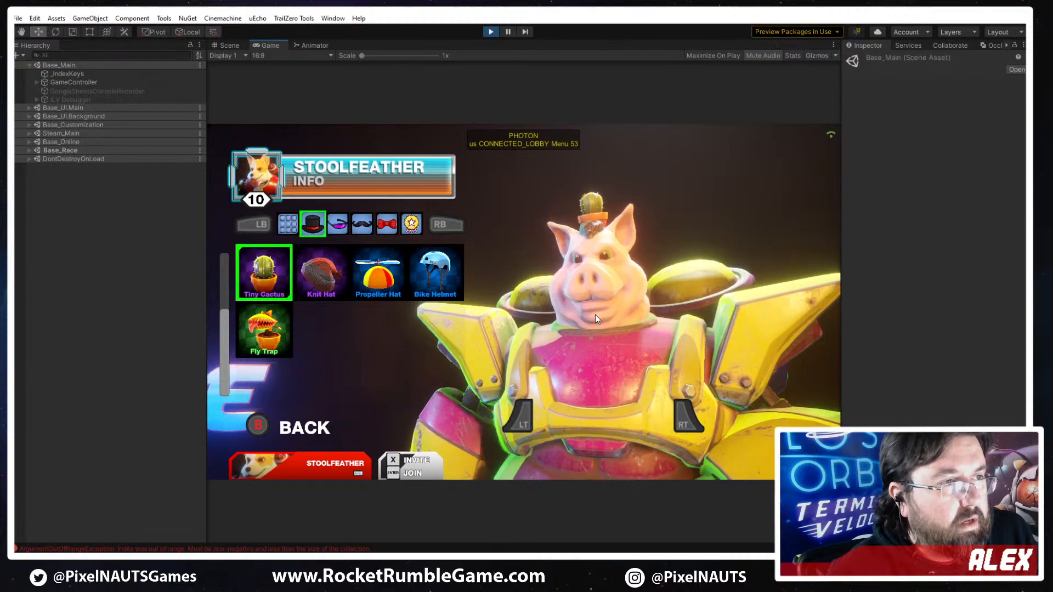
key(Right)
key(Left)
key(Return)
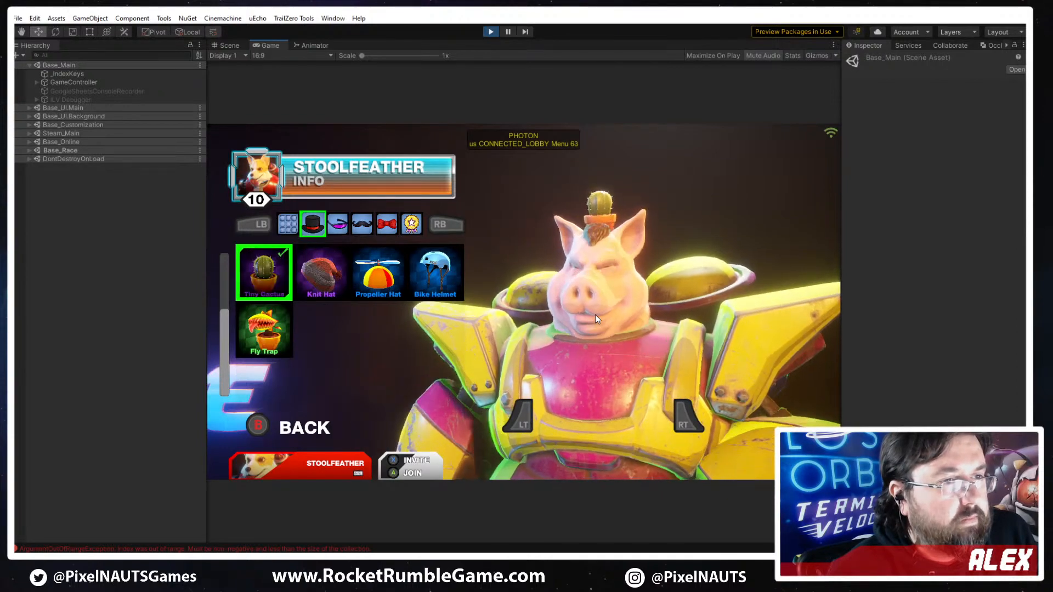
- Leave the customization and start a race in the Local Play game mode
key(Escape)
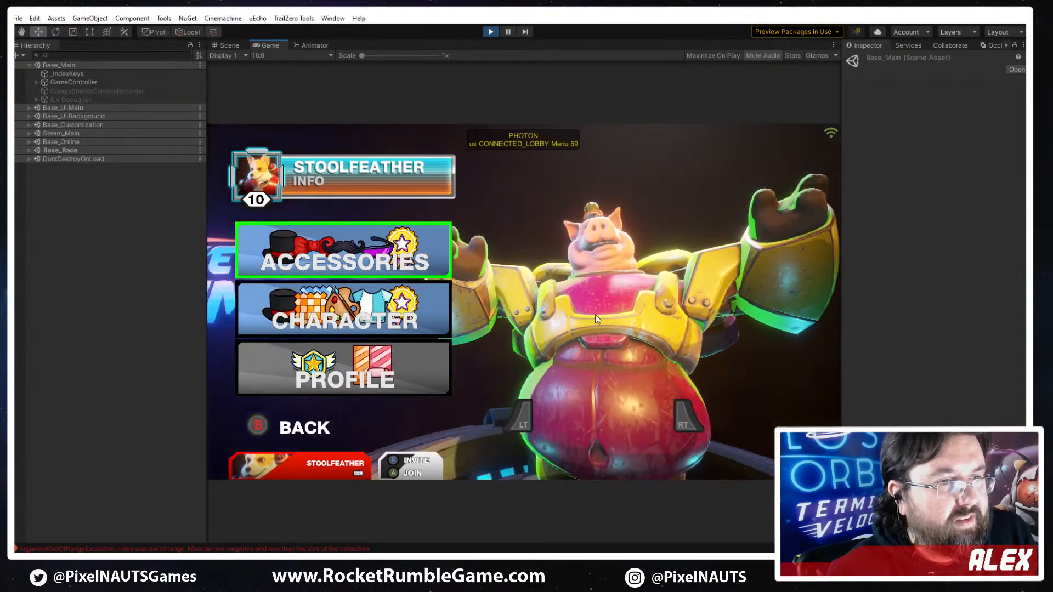
key(Escape)
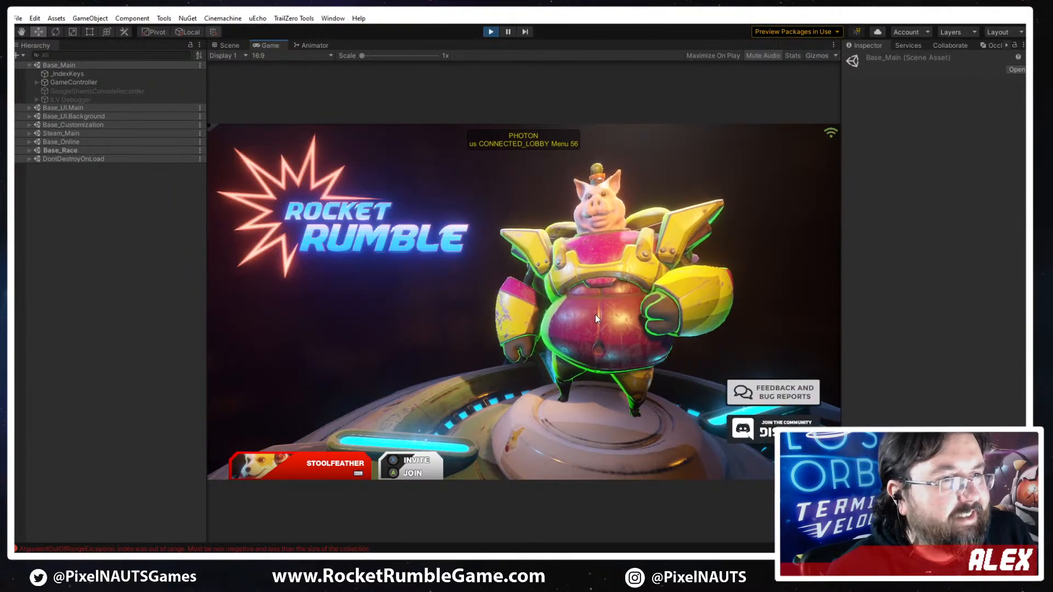
key(Return)
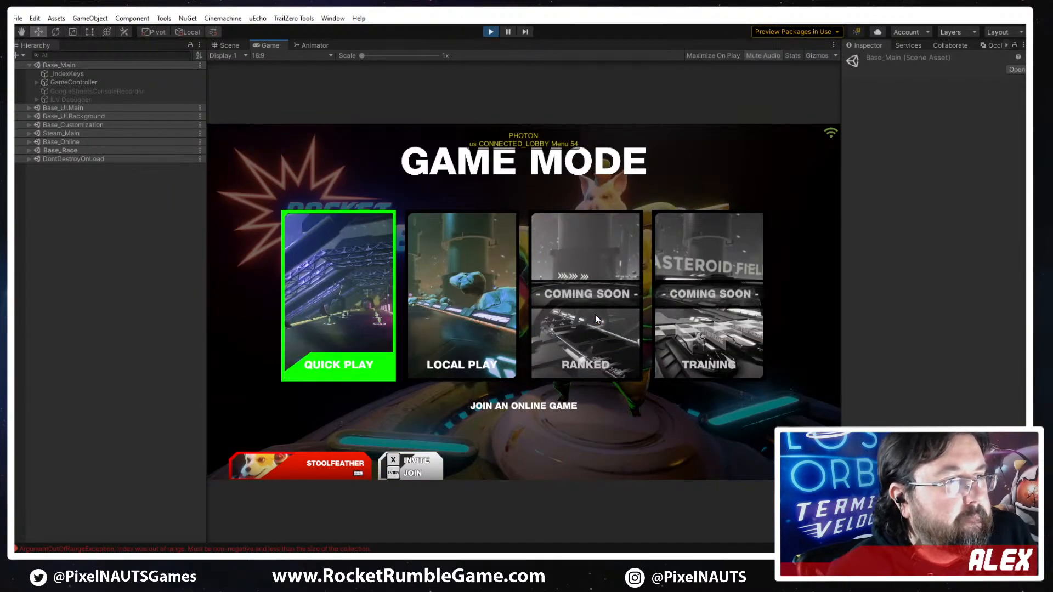
key(Right)
key(Return)
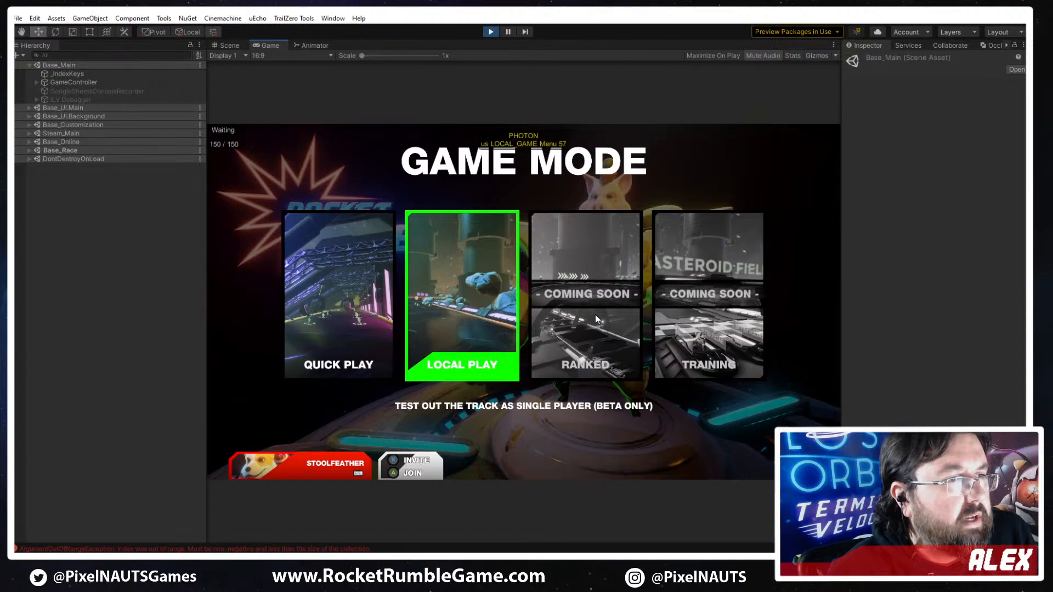
- Choose the pig as player 1's racer and vote for the Processing Plant track
key(Right)
key(Right)
key(Right)
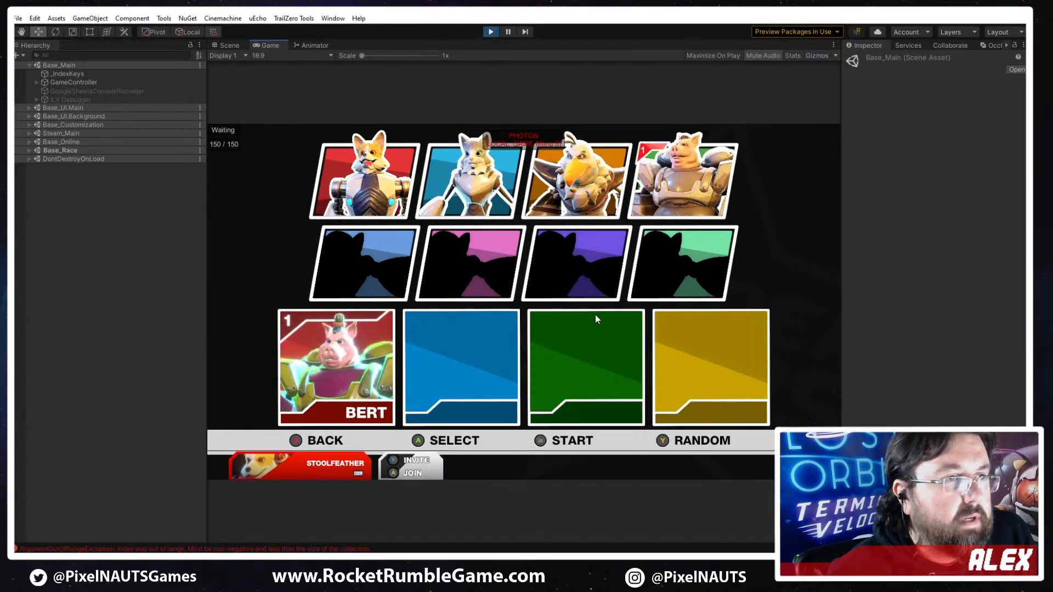
key(Return)
key(Return)
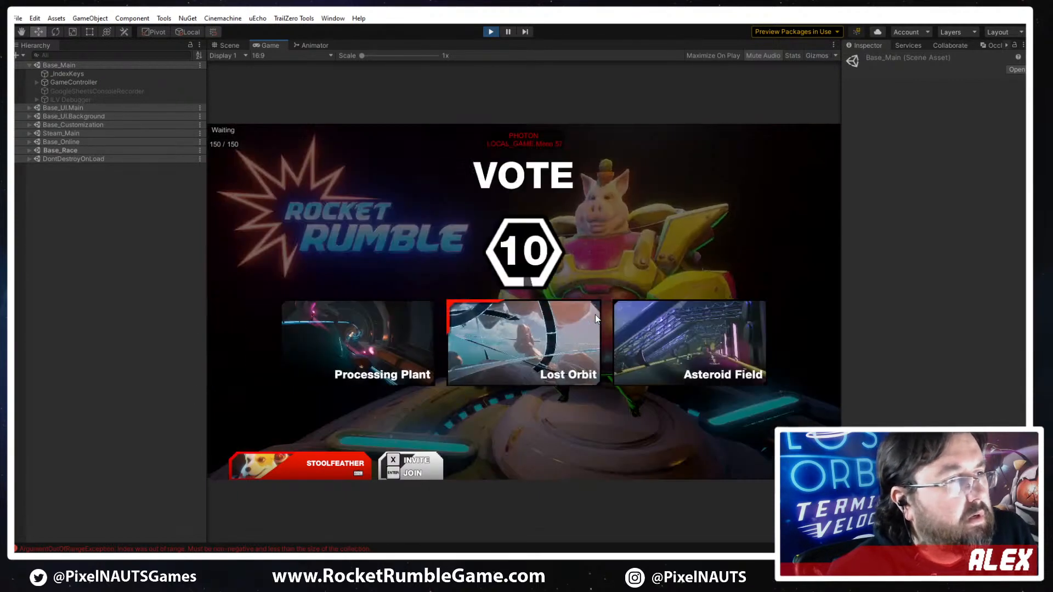
key(Return)
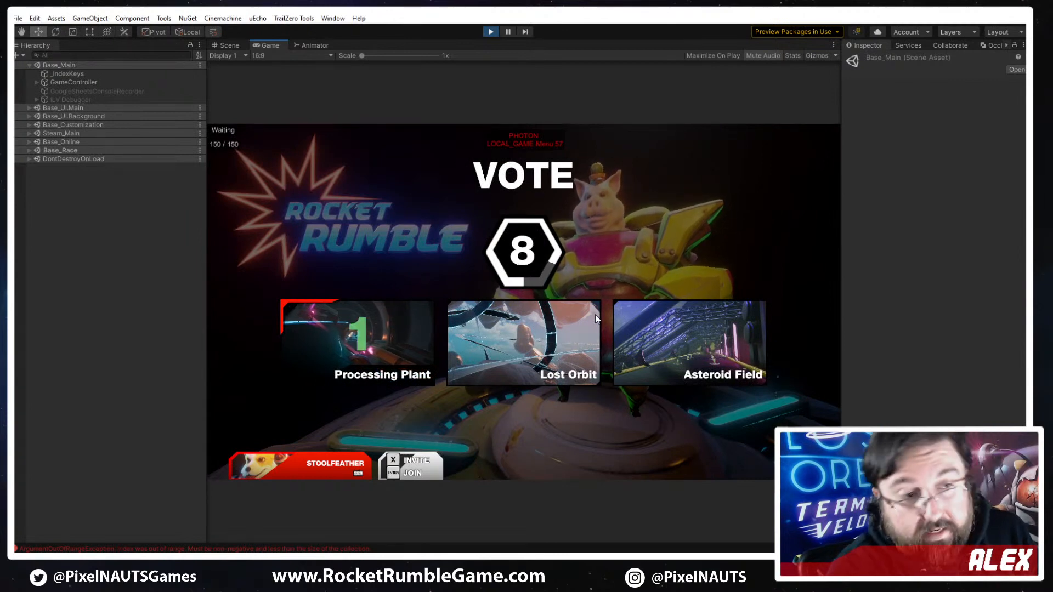
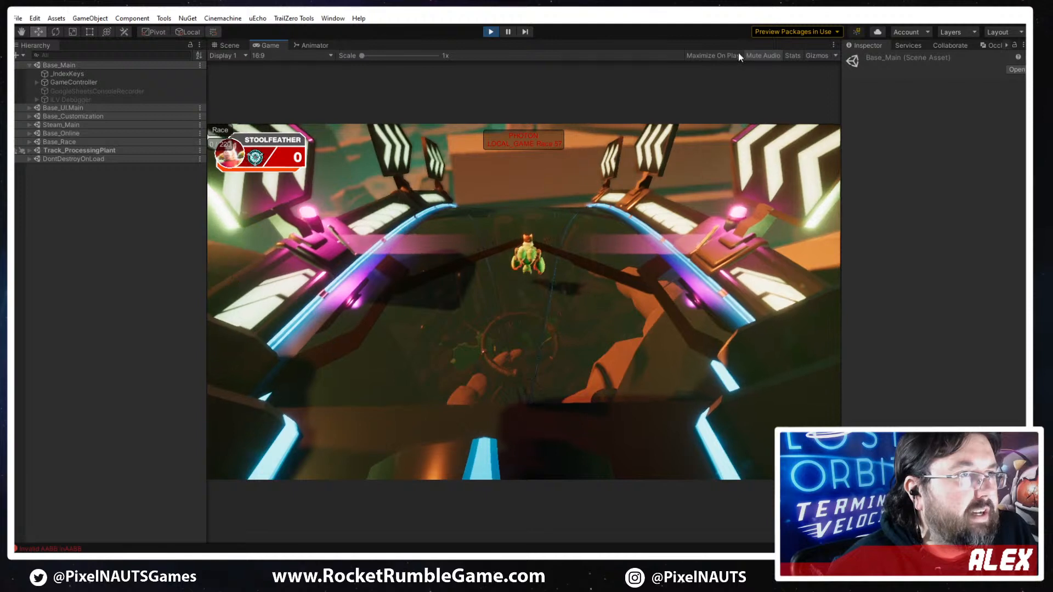
- Pause the running ProcessingPlant race to check the scene around the racer, and resume play
click(508, 32)
click(507, 33)
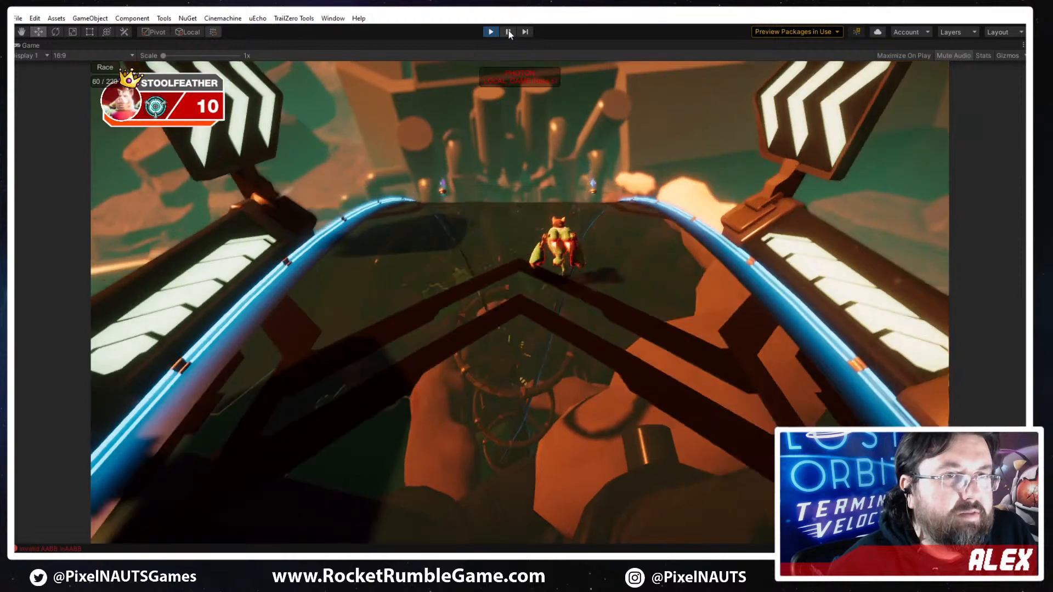
click(508, 31)
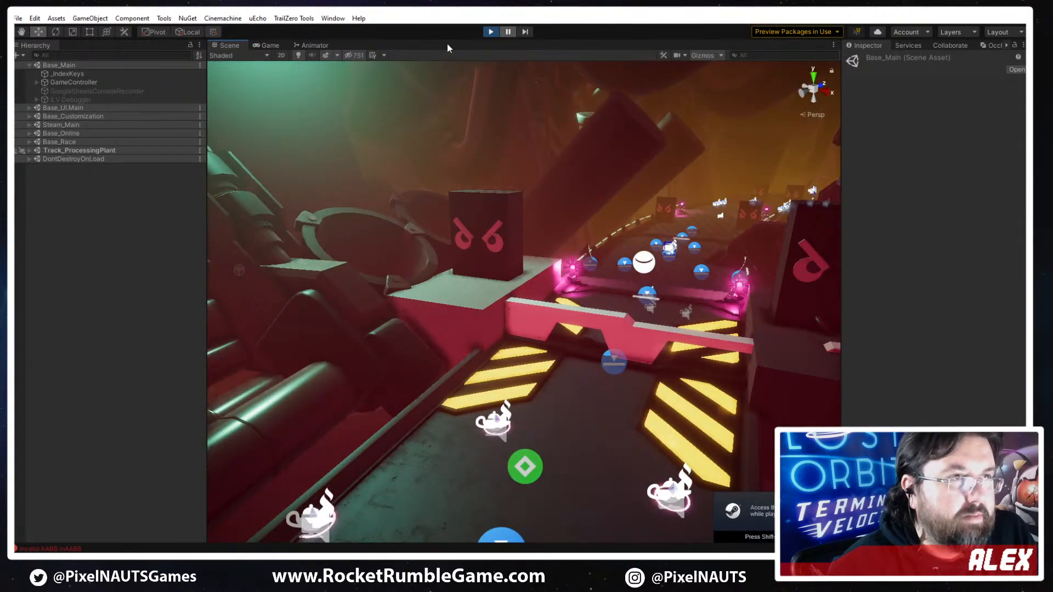
click(509, 32)
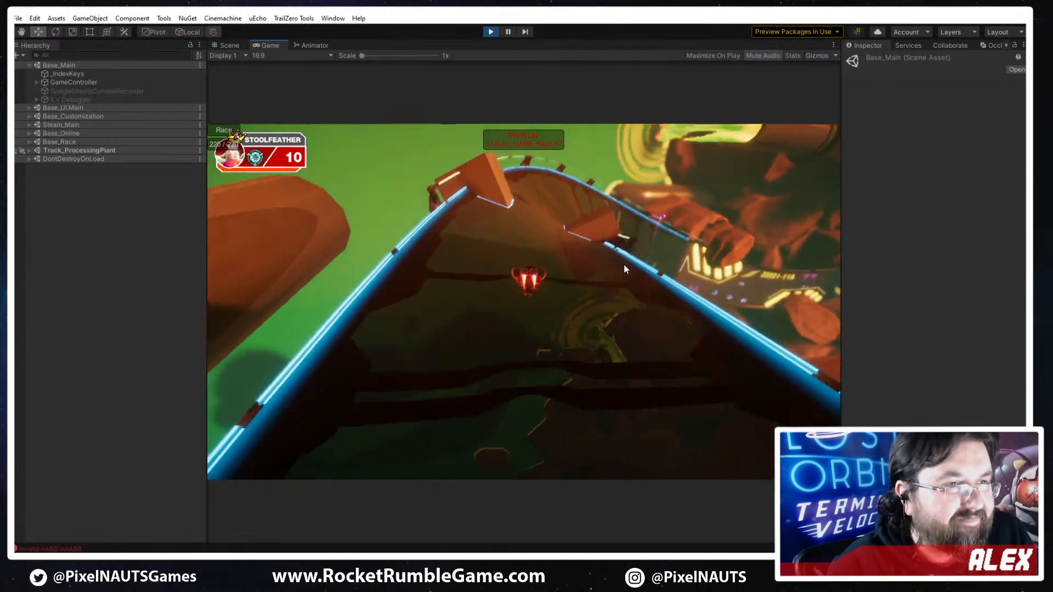
- Playtest the ProcessingPlant race, firing emotes 4, 3 and 1 along the way, and stop play mode
key(4)
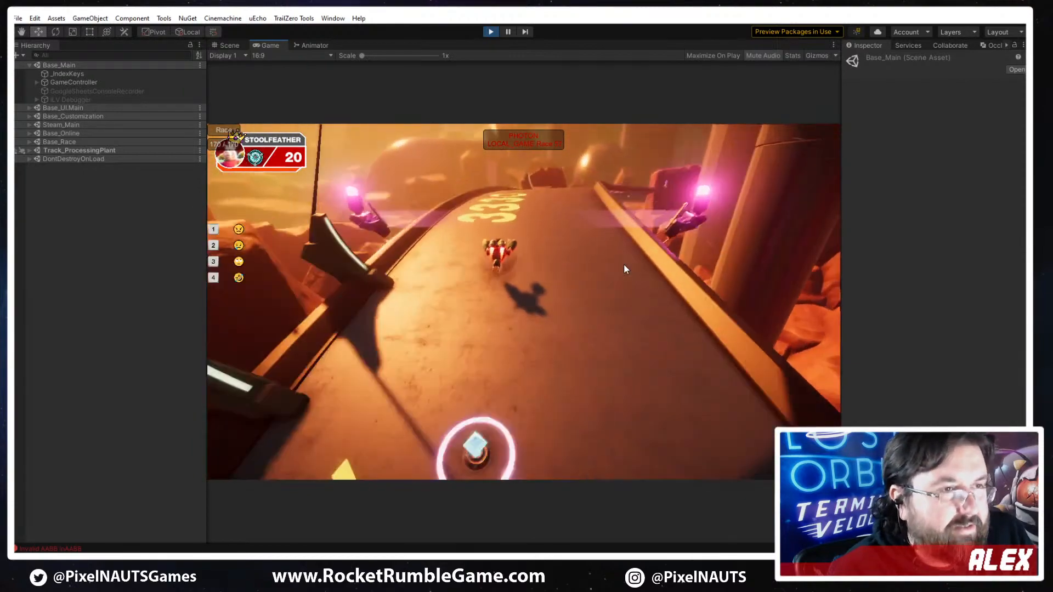
key(4)
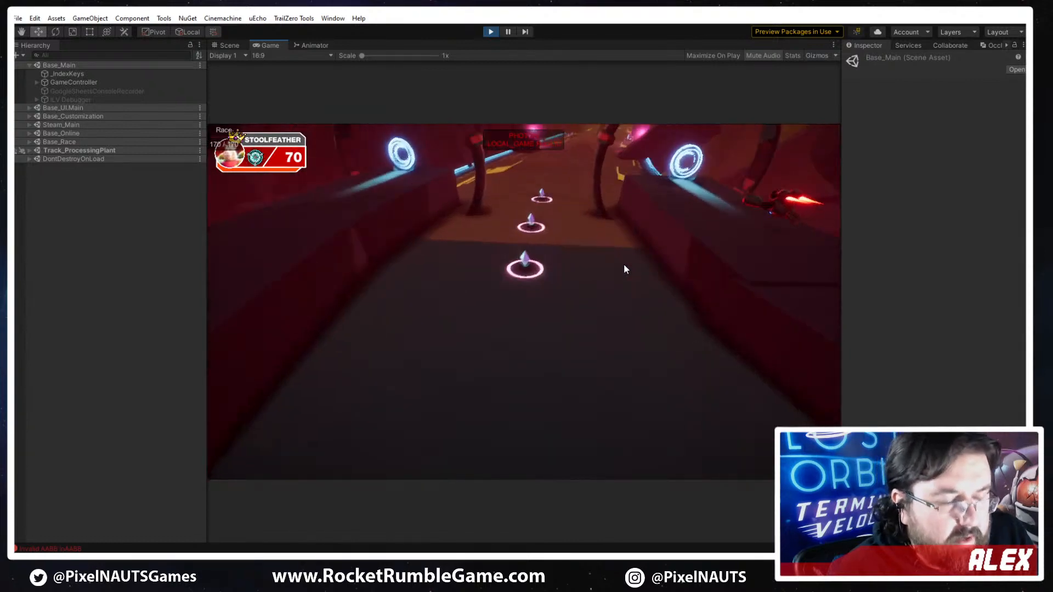
key(3)
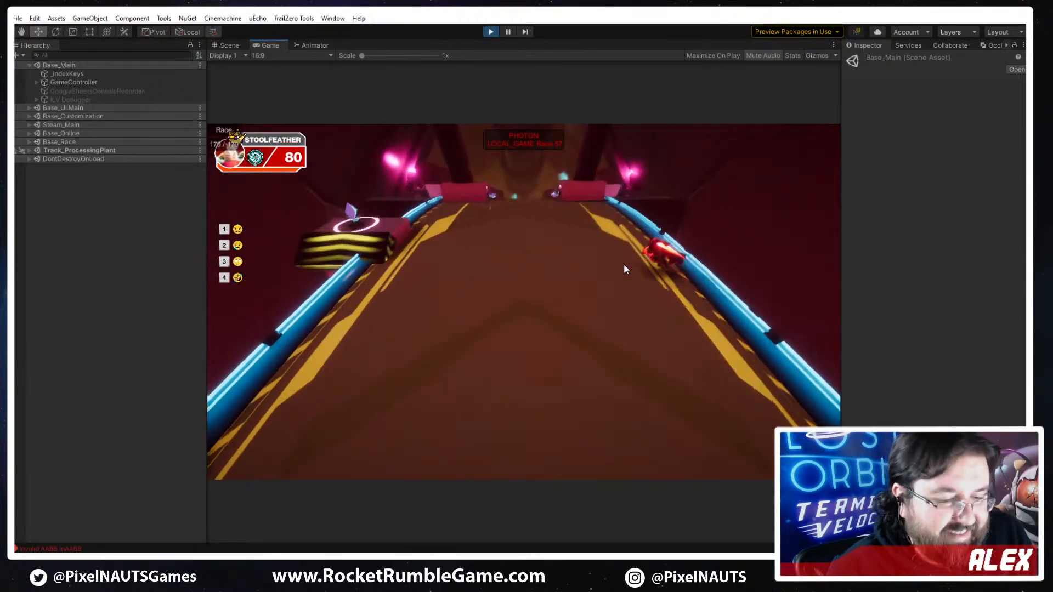
key(1)
key(1)
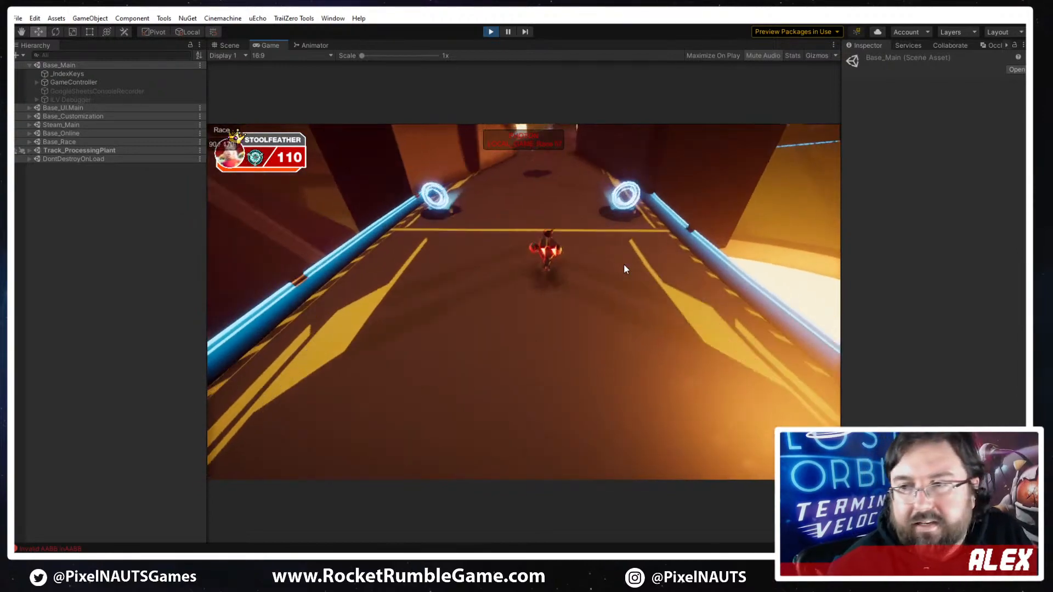
click(492, 32)
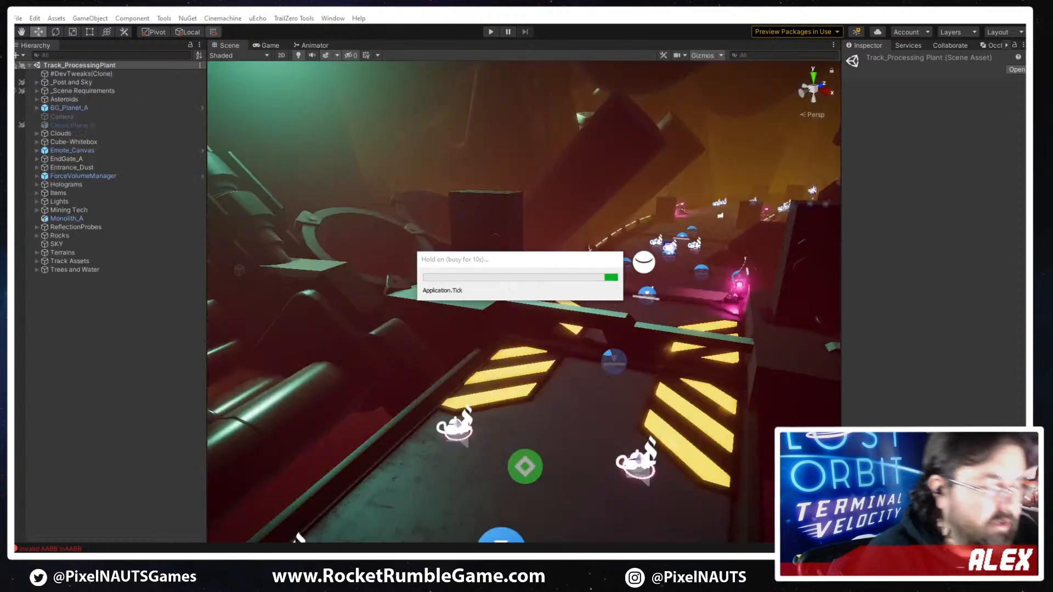
- Hide the gizmo icons in the scene around the pickups on the dark track section before the hazard-striped ramp
right_drag(702, 255, 912, 248)
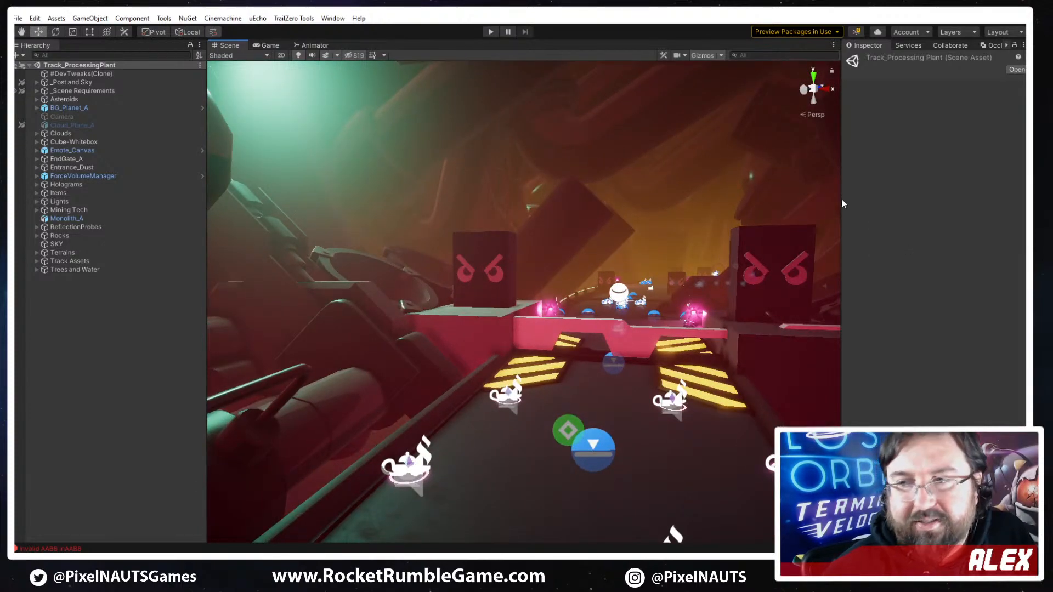
right_drag(747, 261, 690, 297)
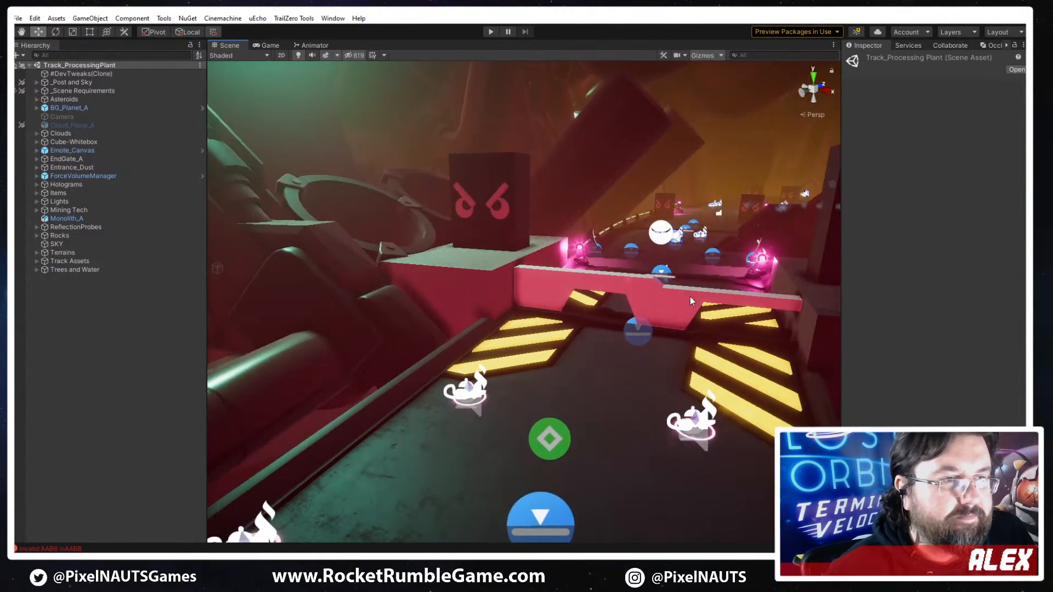
right_drag(625, 321, 612, 94)
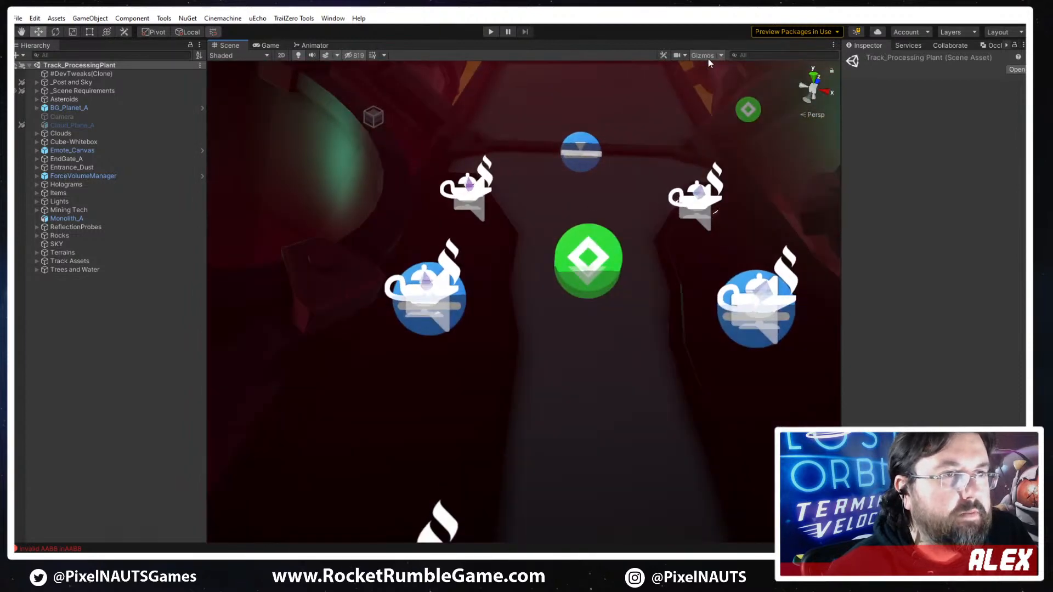
right_drag(622, 235, 567, 393)
- Move Item_Pickup (25) in Item_Set_C (2) sideways and up to about X -0.41, Y 0.83, Z -8.56
click(600, 189)
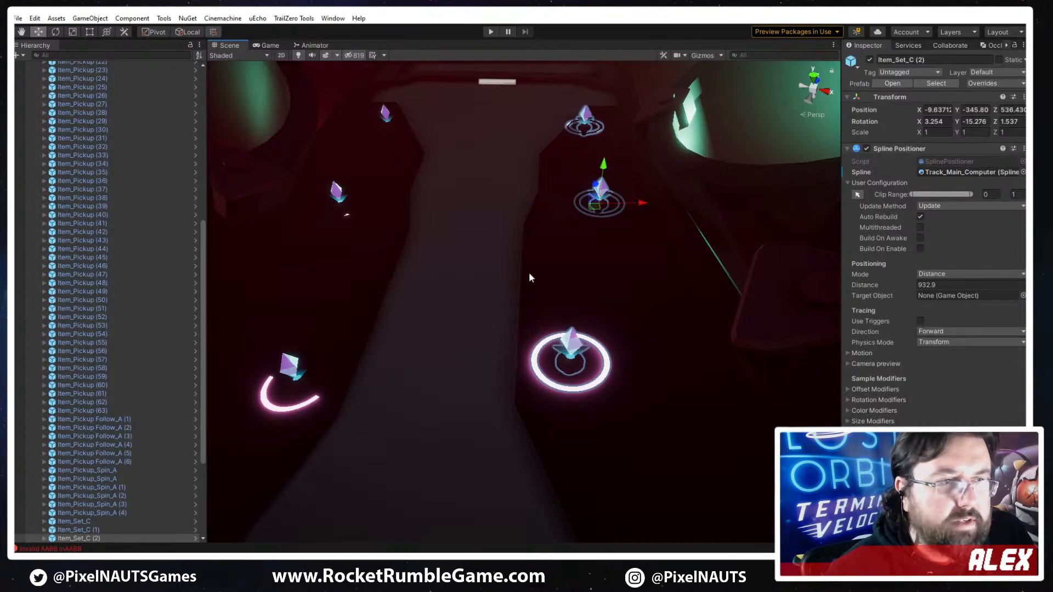
click(570, 344)
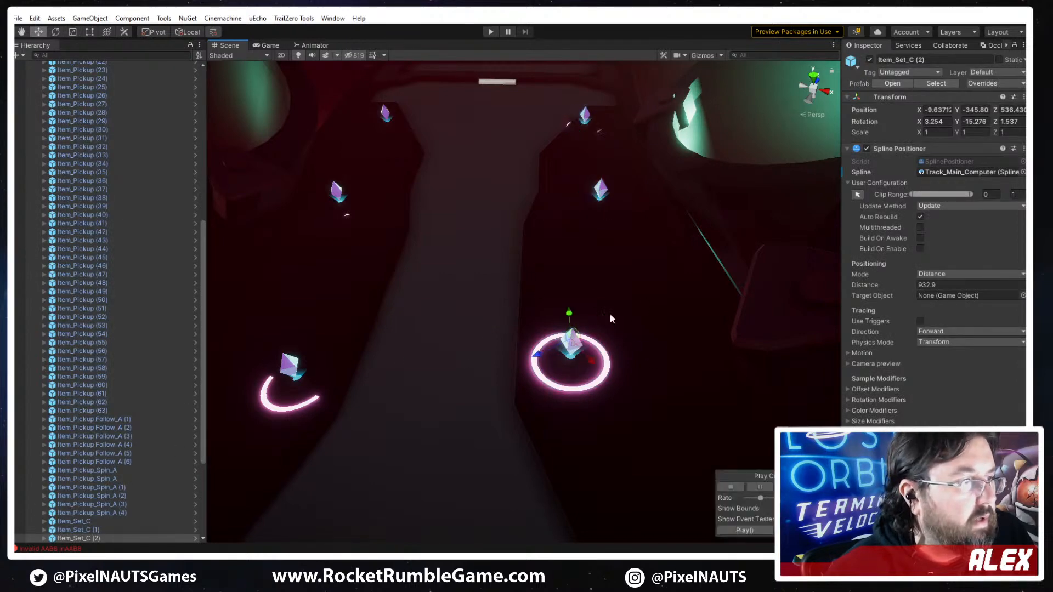
double_click(63, 504)
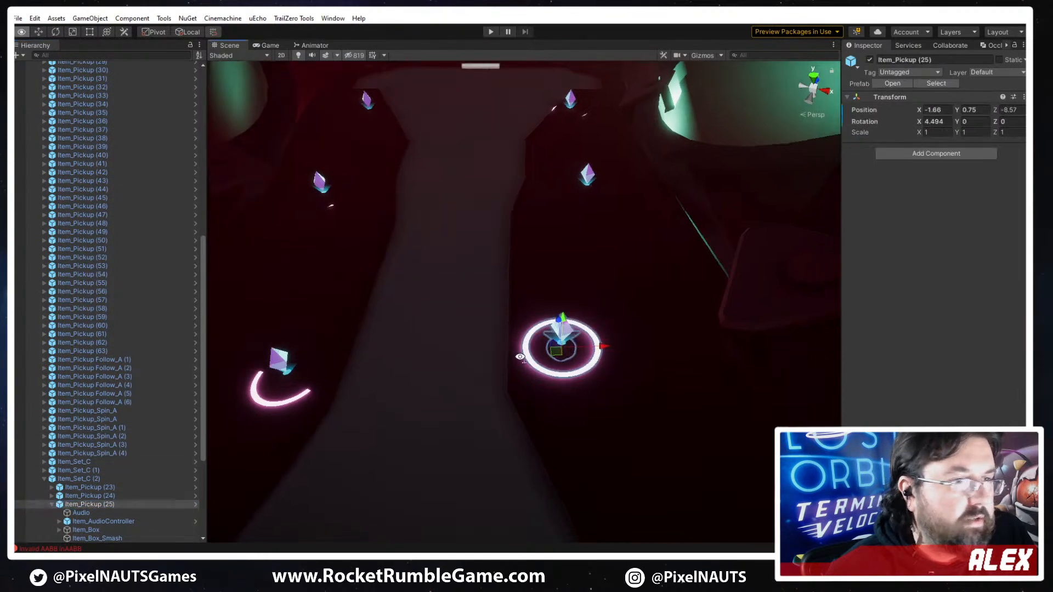
drag(597, 317, 632, 318)
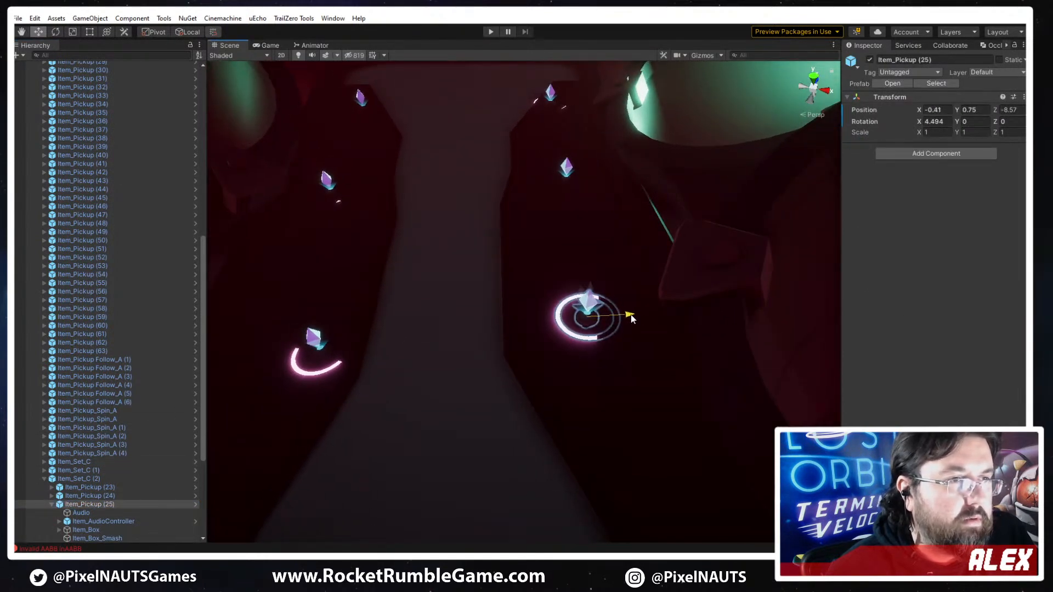
right_drag(552, 338, 686, 281)
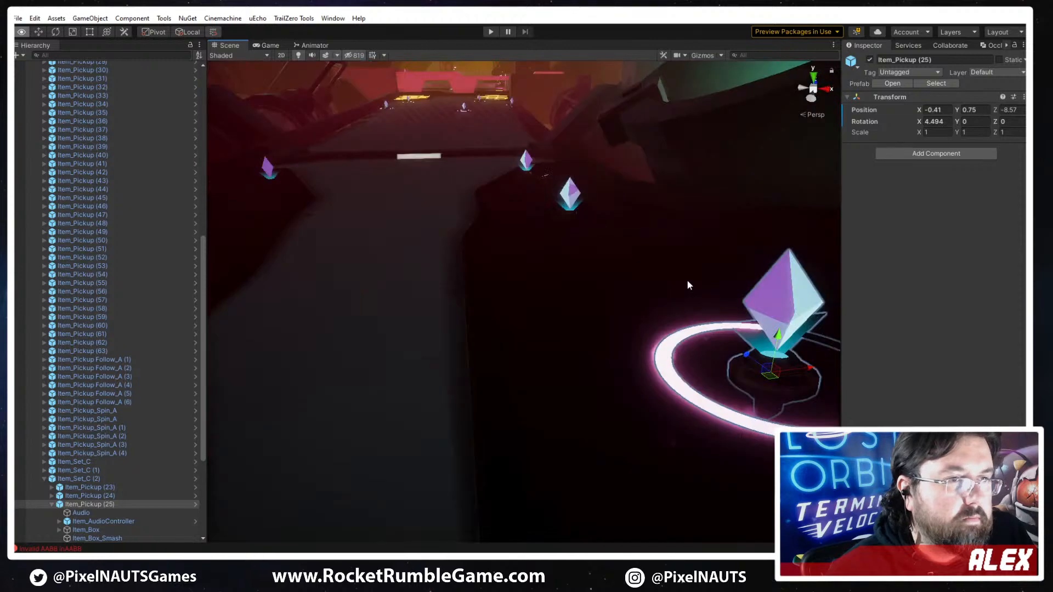
drag(688, 281, 684, 290)
right_drag(557, 313, 551, 324)
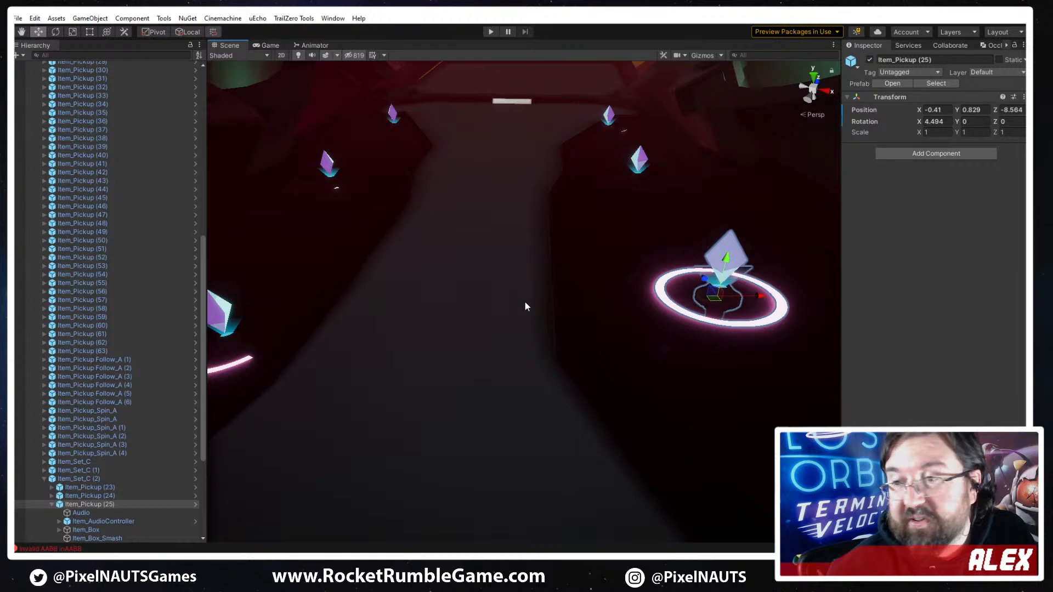
- Reposition Item_Pickup (25) in Item_Set_C (3) clear of the track surface, at about X 0.39, Y -0.14, Z -8.64
right_drag(305, 299, 320, 283)
key(s)
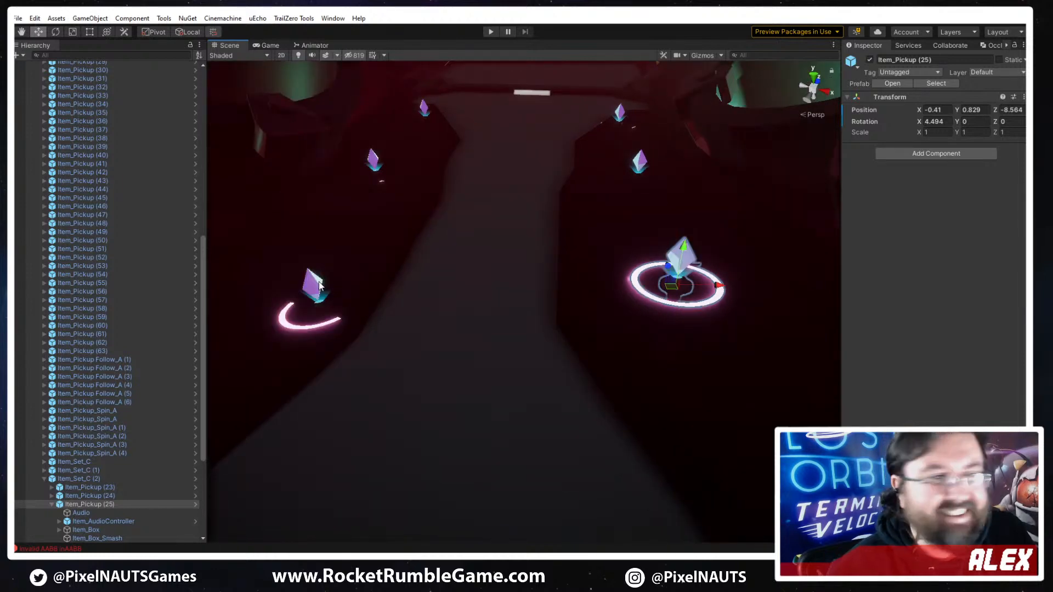
click(304, 296)
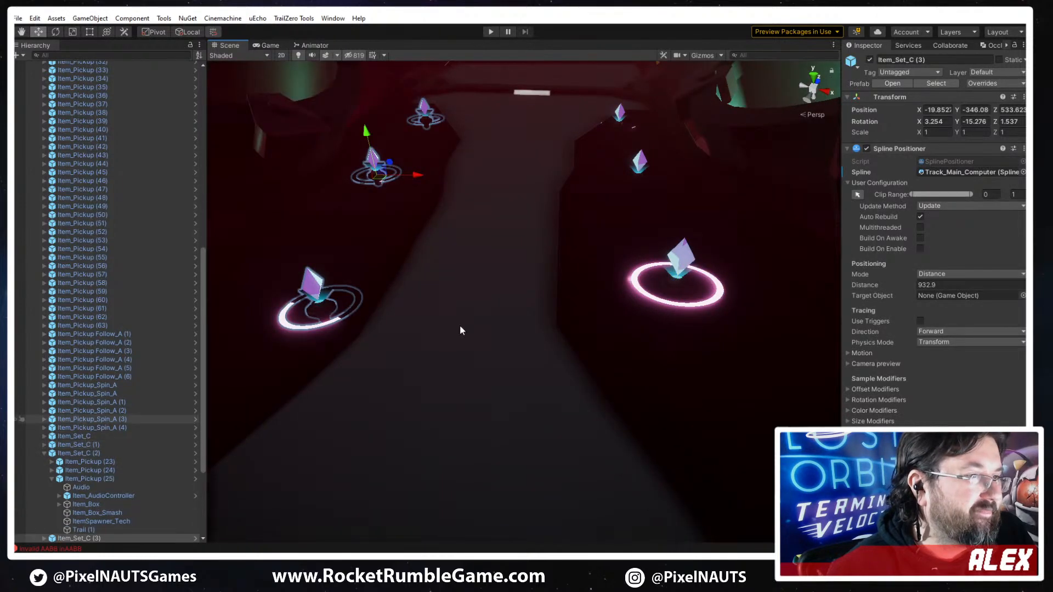
click(317, 280)
click(88, 504)
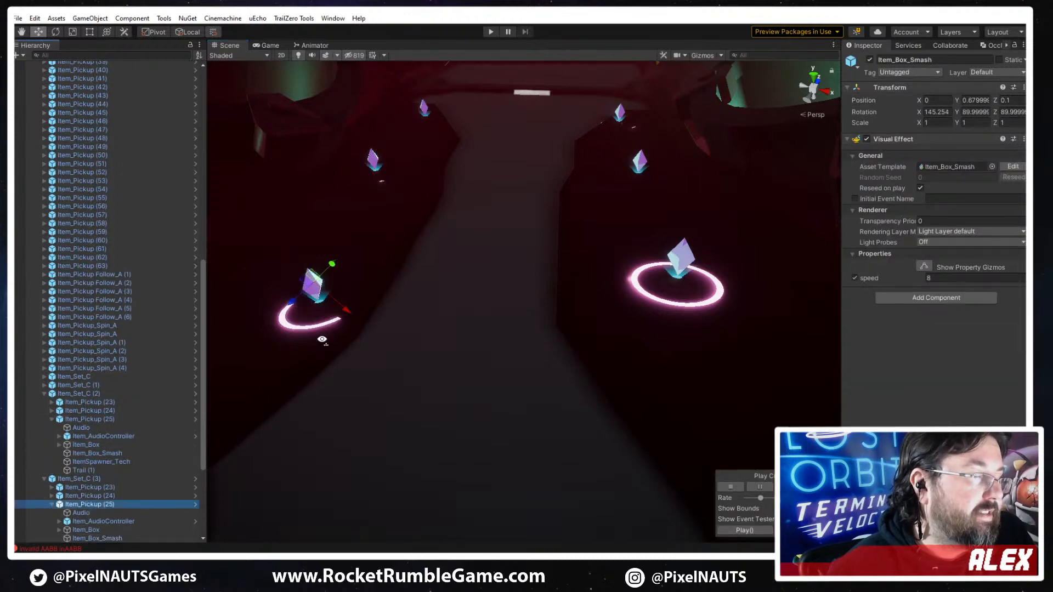
drag(382, 317, 308, 274)
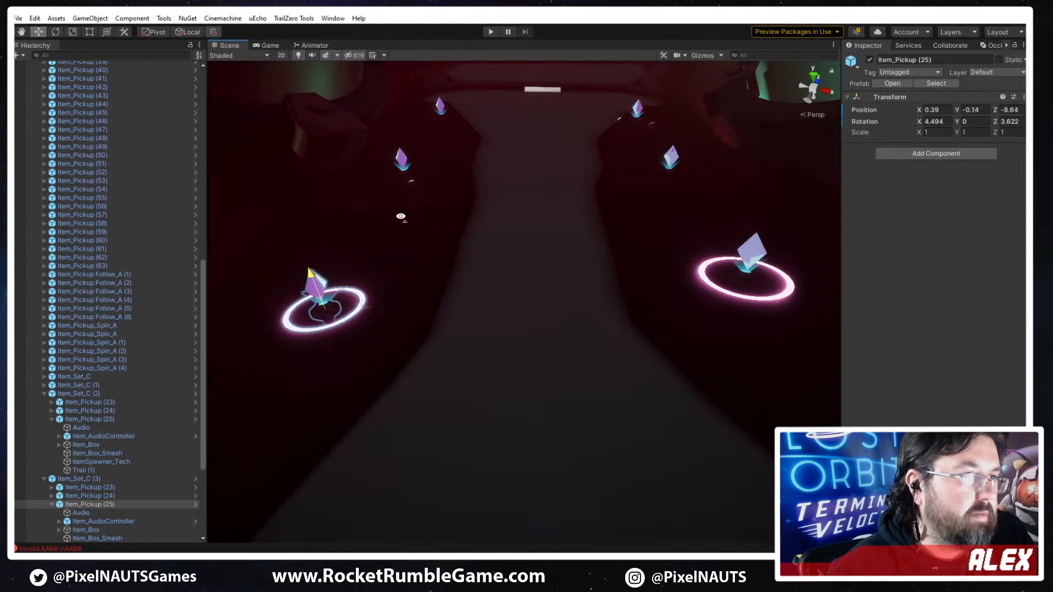
- Move Item_Pickup (23) in Item_Set_C (3) outward and up to about X -0.58, Y 0.37
scroll(404, 254, down, 3)
click(97, 488)
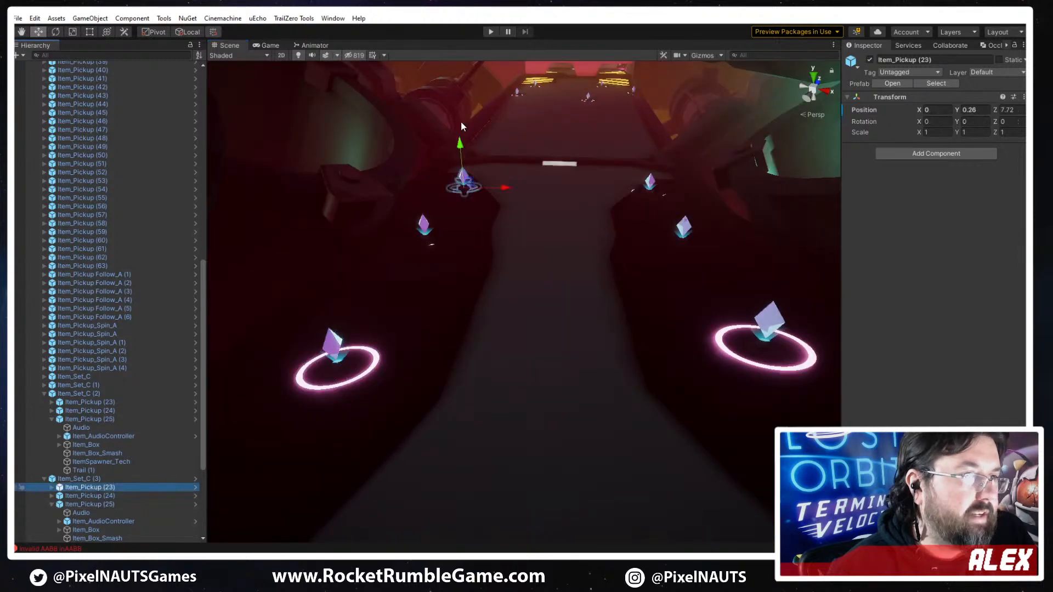
right_drag(470, 113, 452, 225)
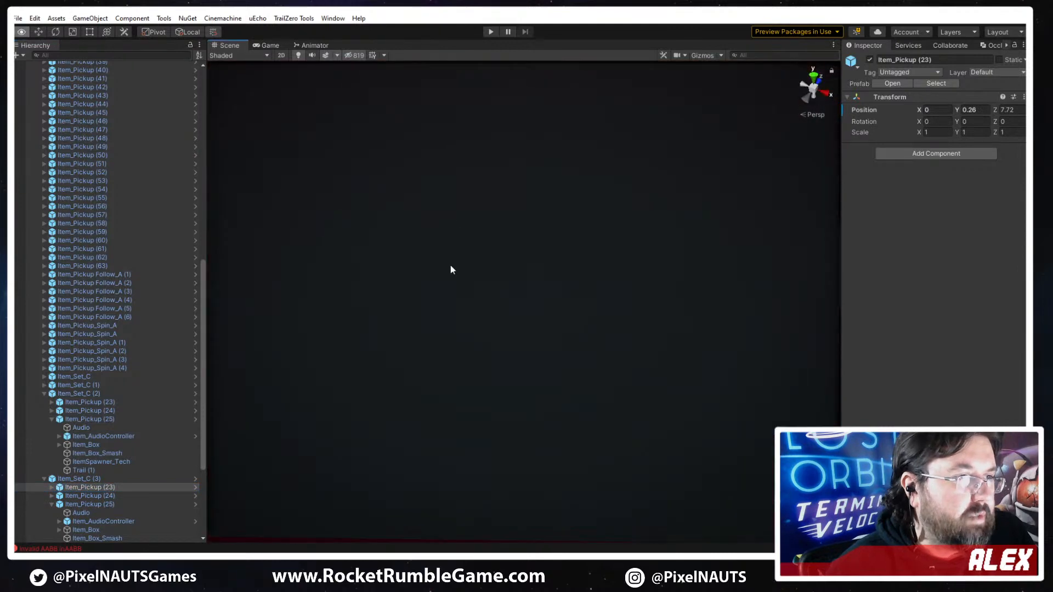
drag(440, 294, 426, 294)
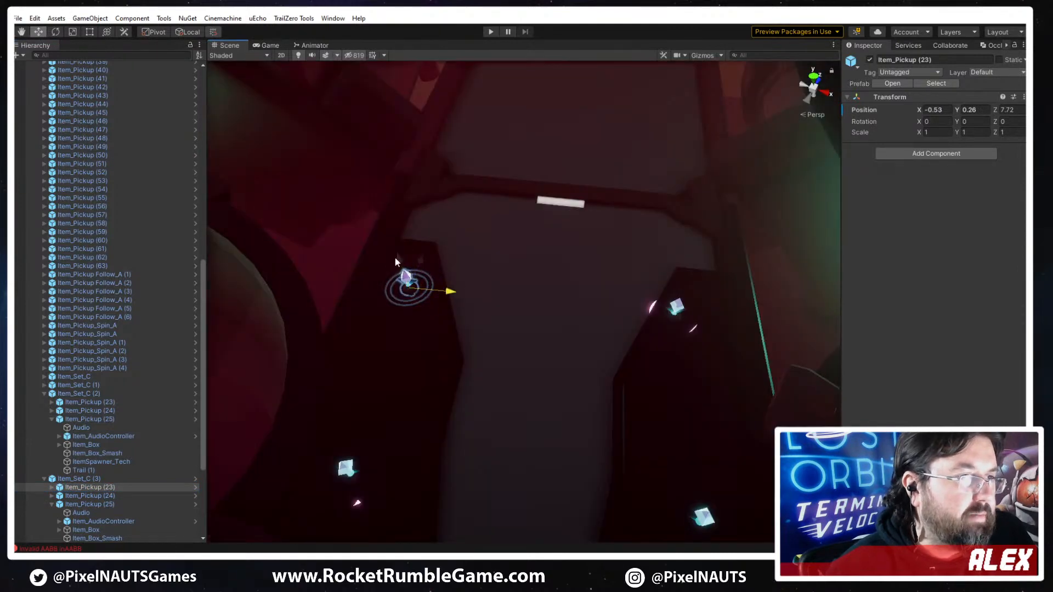
drag(417, 258, 417, 253)
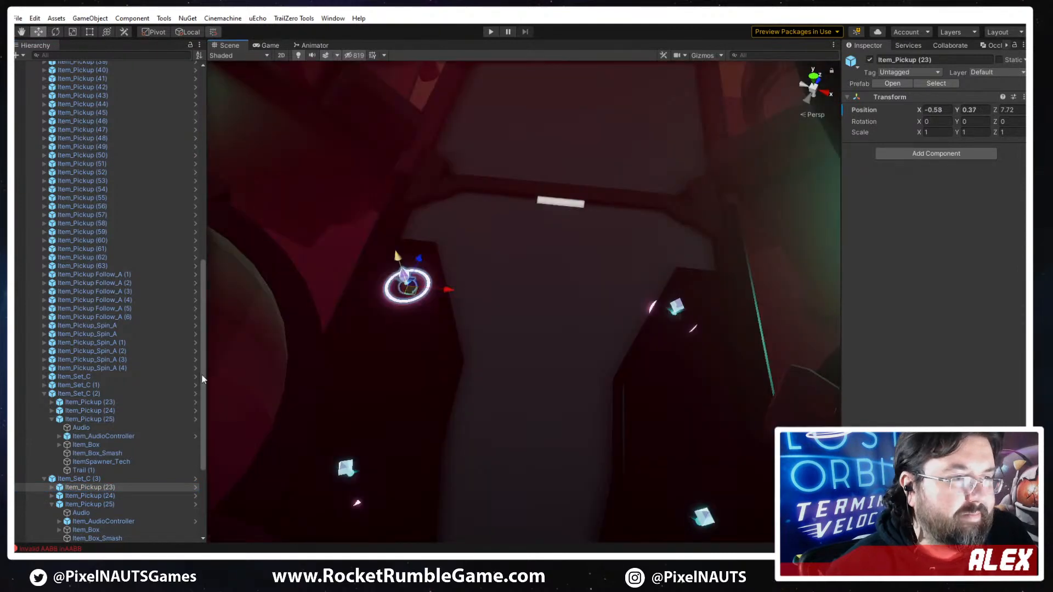
- Raise Item_Pickup (24) in Item_Set_C (3) above the track surface to about Y 0.21
click(88, 497)
key(f)
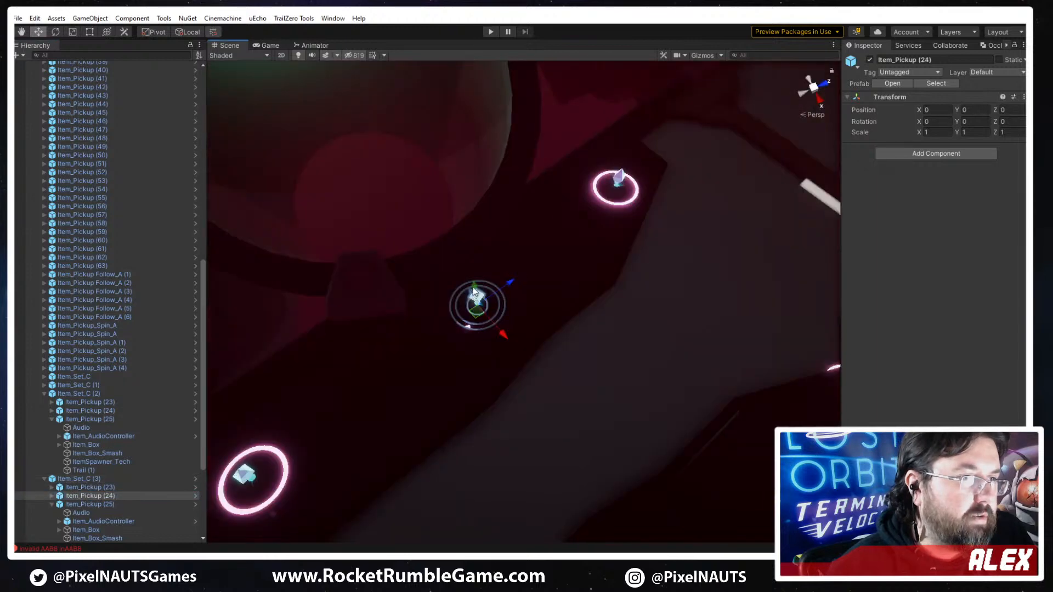
drag(475, 292, 472, 287)
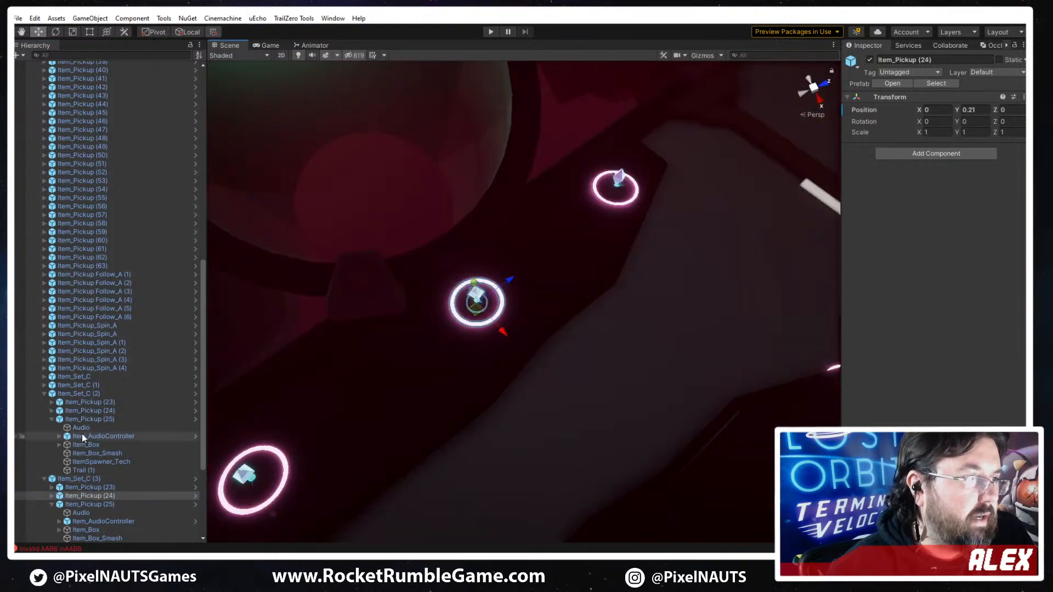
- Raise Item_Pickup (24) in Item_Set_C (2) above the track surface to about Y 0.12
click(76, 409)
right_drag(639, 312, 664, 328)
drag(664, 331, 664, 329)
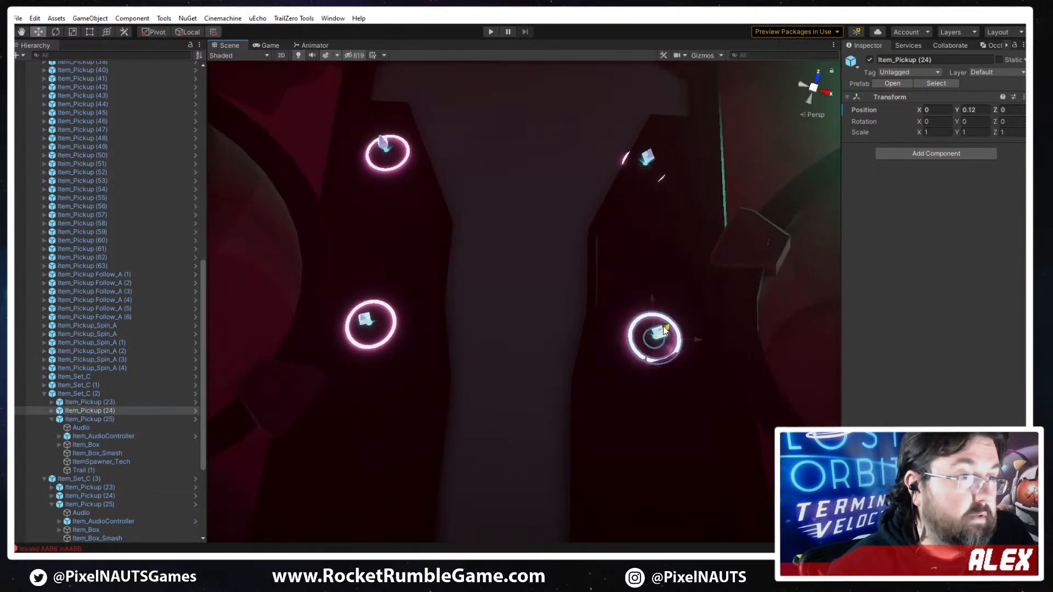
- Move Item_Pickup (23) in Item_Set_C (2) outward and up to about X 0.75, Y 0.14
click(90, 403)
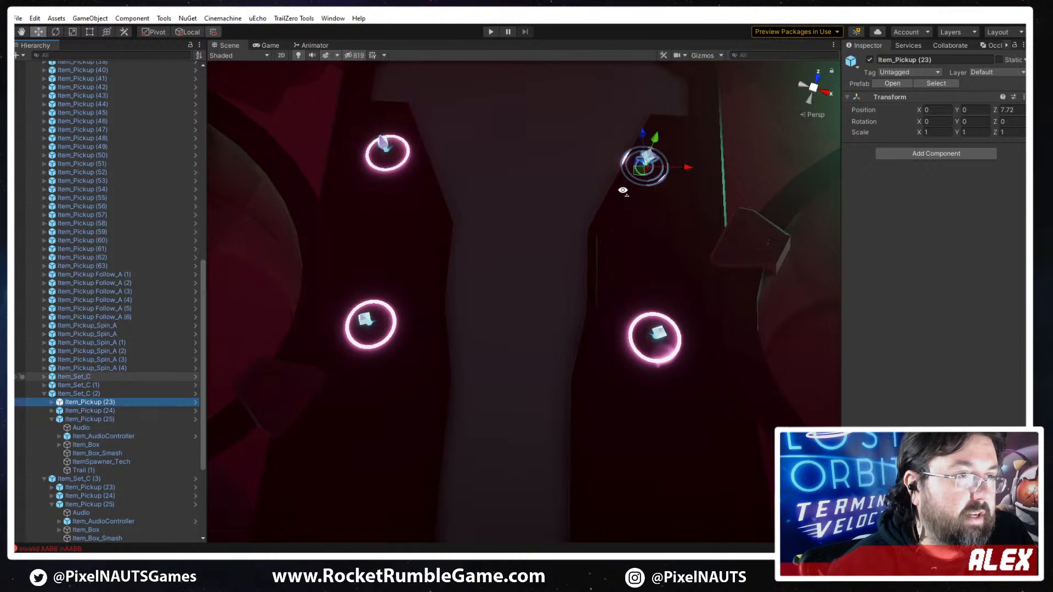
right_drag(622, 190, 611, 194)
drag(597, 191, 654, 215)
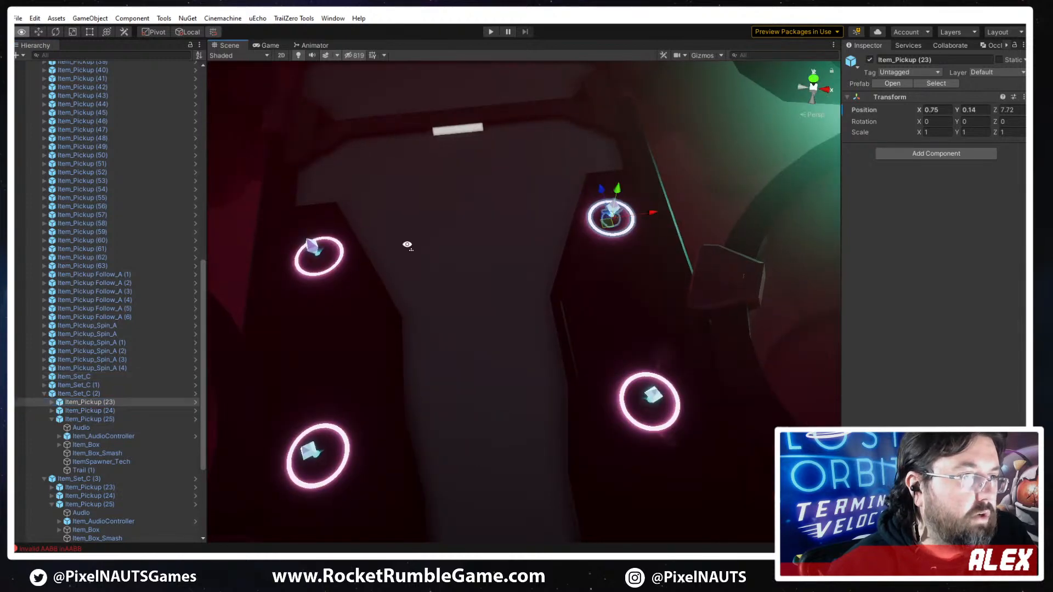
right_drag(407, 244, 485, 290)
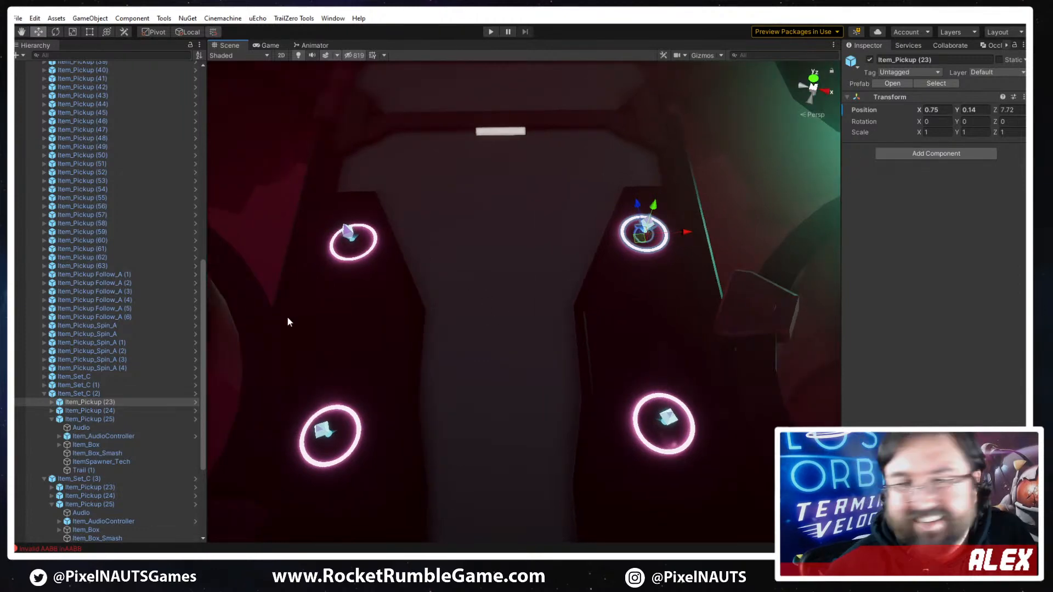
- Select the spinning pickup ring Item_Pickup_Spin_A (2) and expand its SpinPivot to reach the first Pivot
right_drag(469, 400, 578, 277)
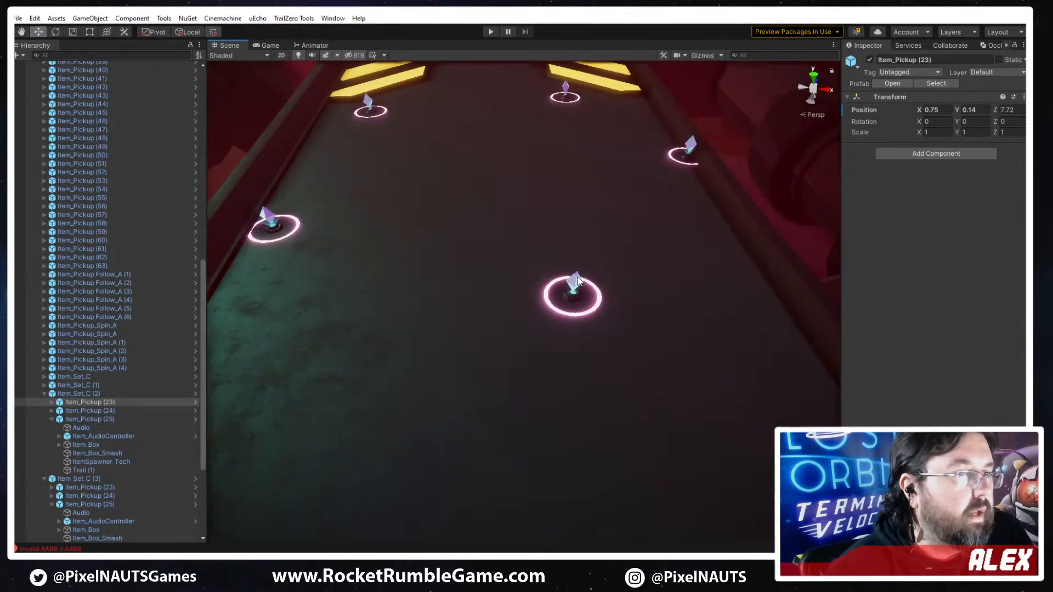
click(578, 281)
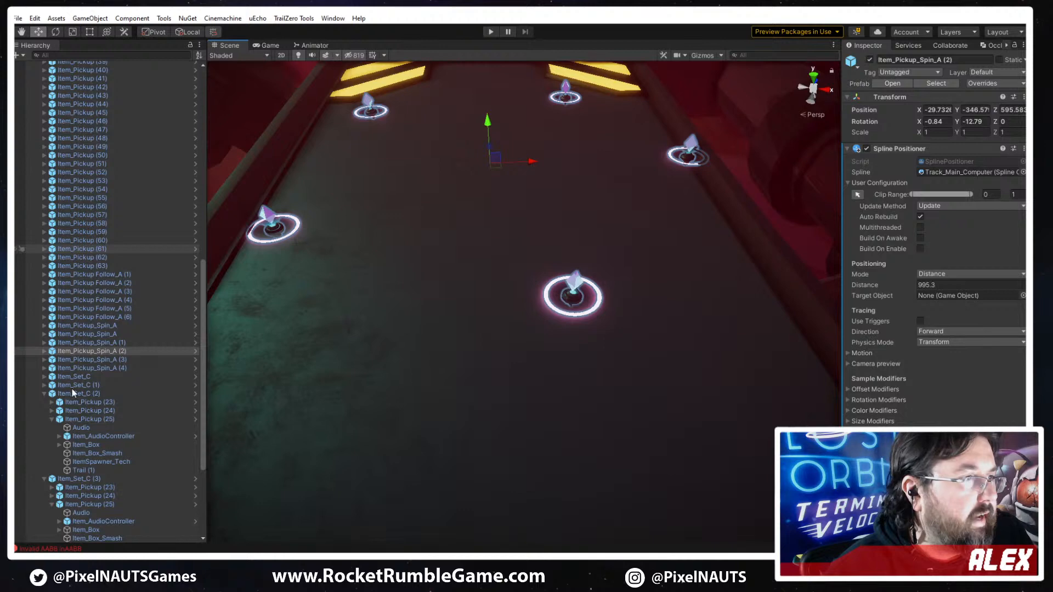
click(44, 351)
click(71, 358)
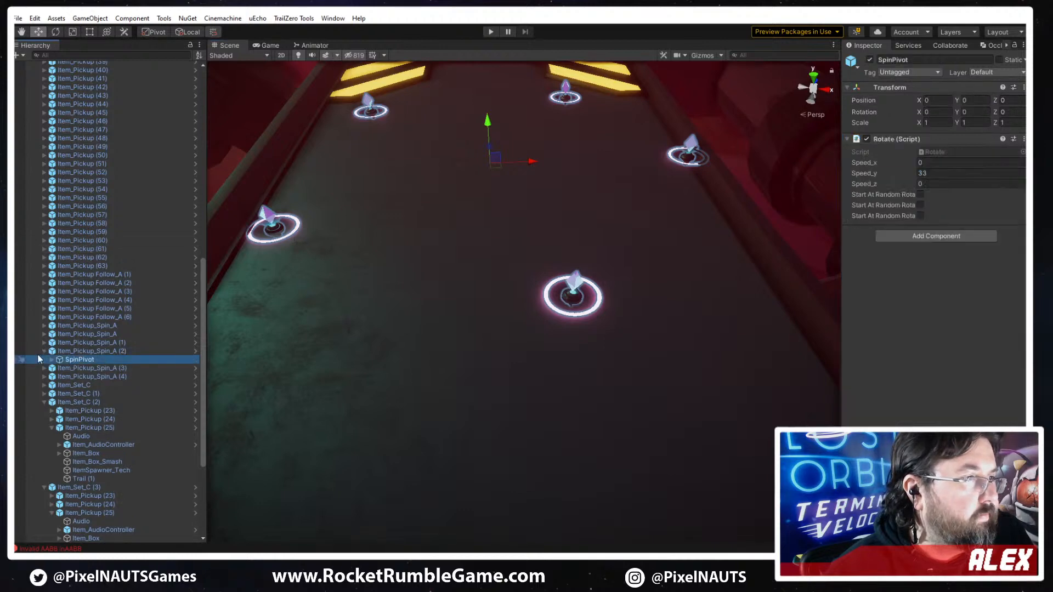
key(Right)
click(84, 369)
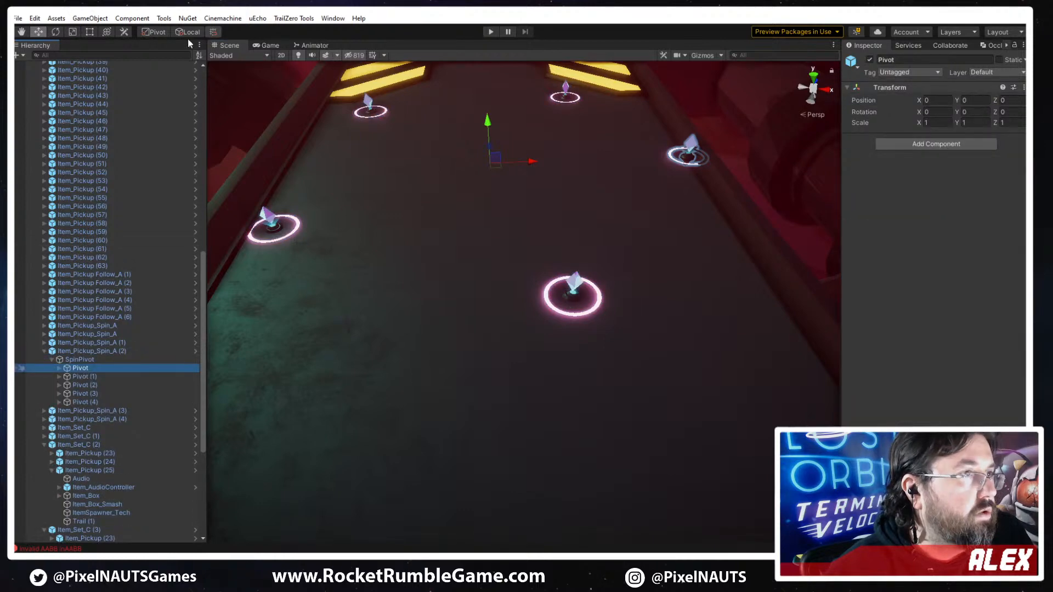
click(187, 33)
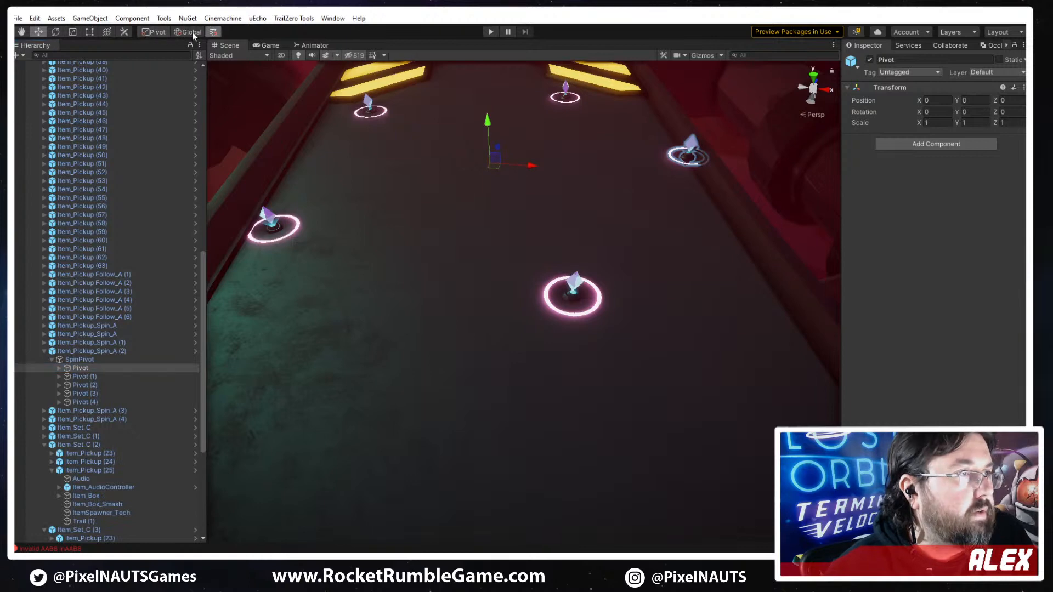
click(170, 31)
click(178, 31)
click(168, 32)
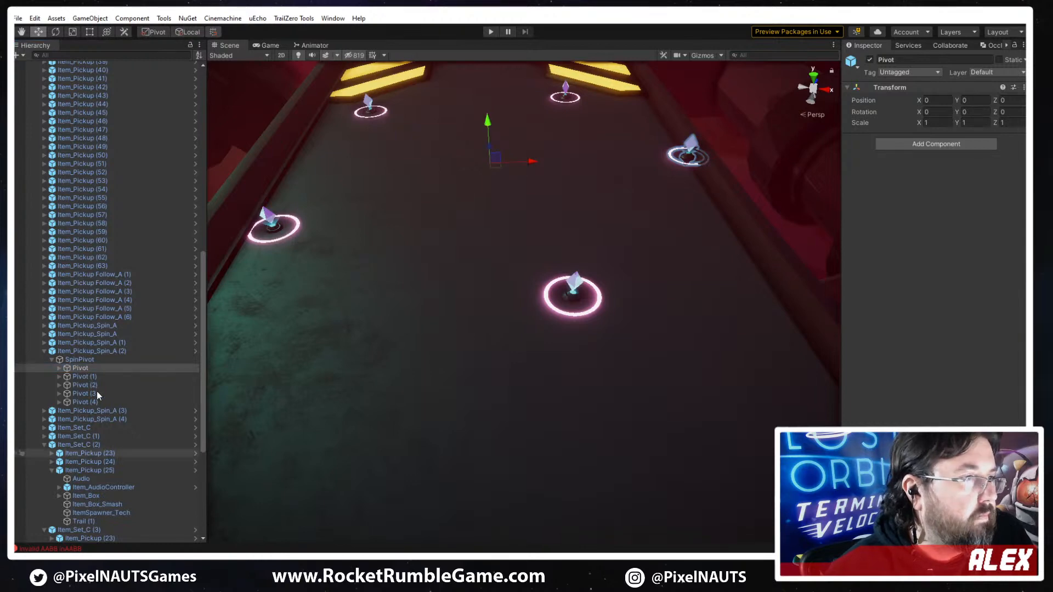
- Set the X position of the Item_Pickup under the first Pivot of Item_Pickup_Spin_A (2) to 8
click(59, 369)
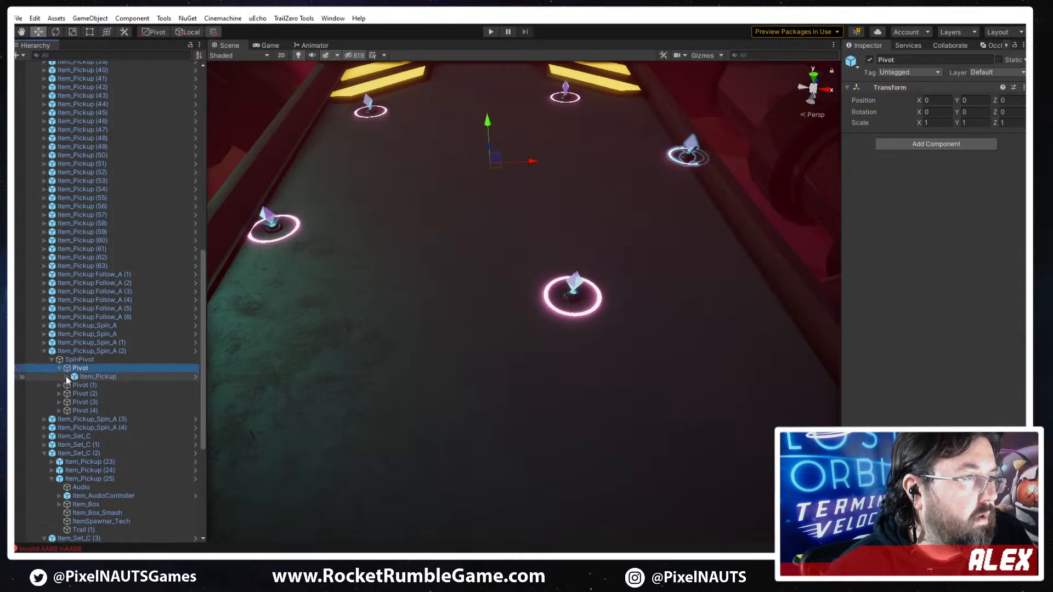
click(80, 393)
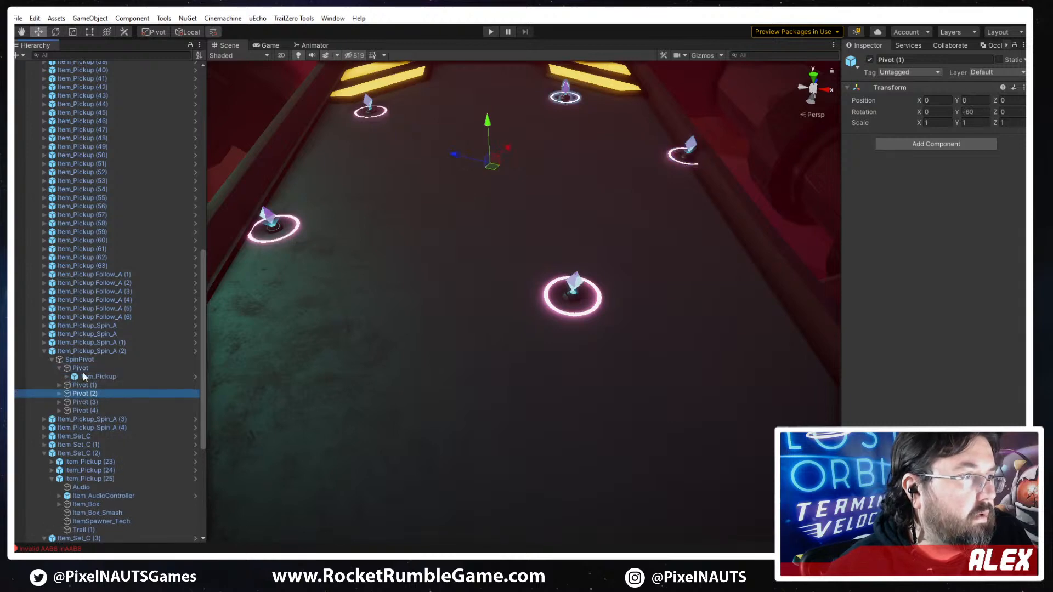
click(70, 392)
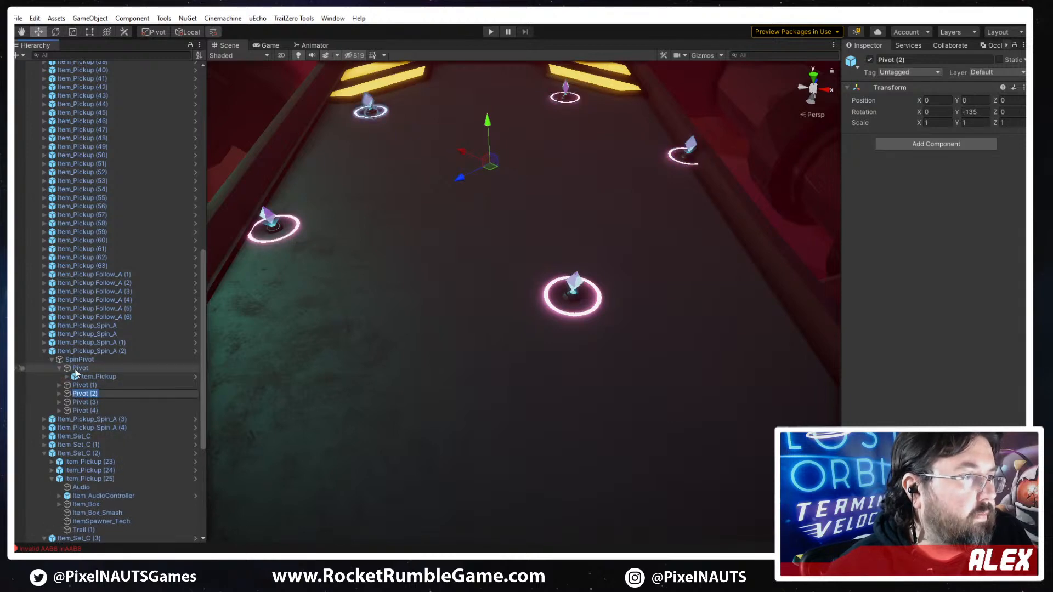
click(82, 379)
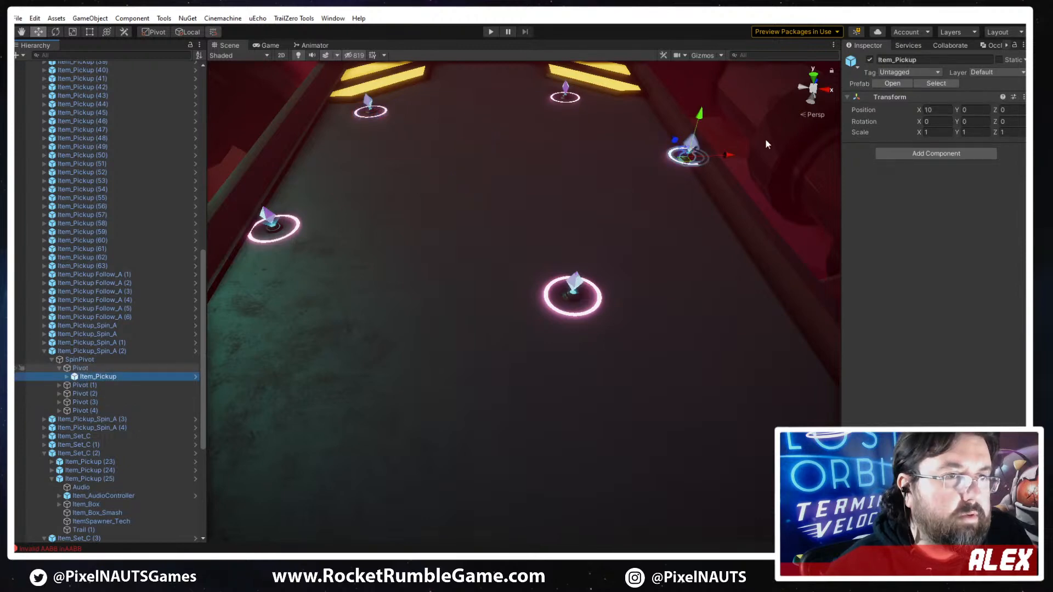
drag(706, 163, 955, 127)
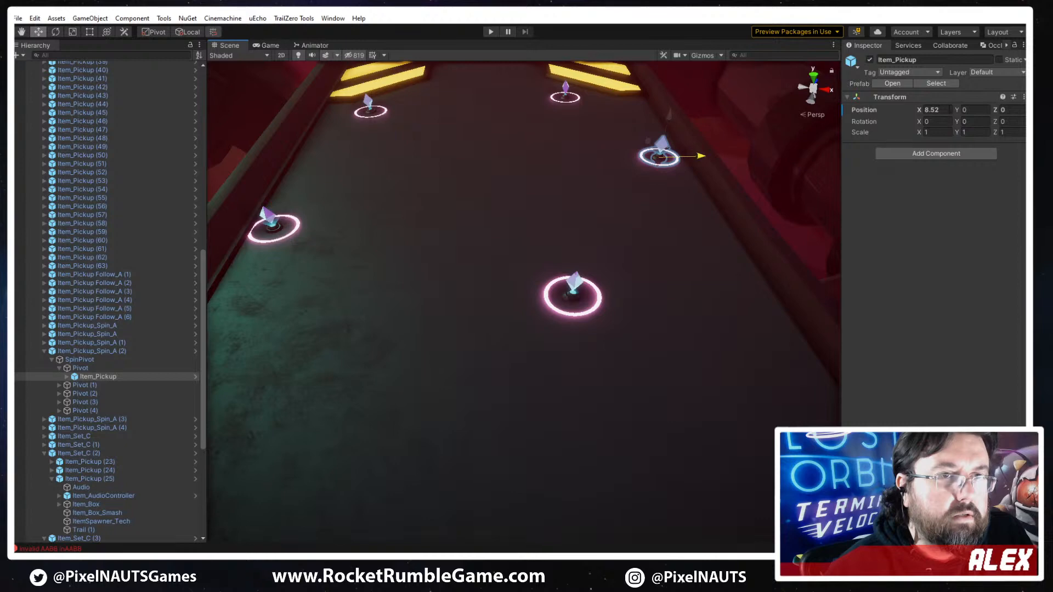
click(949, 110)
text(8.)
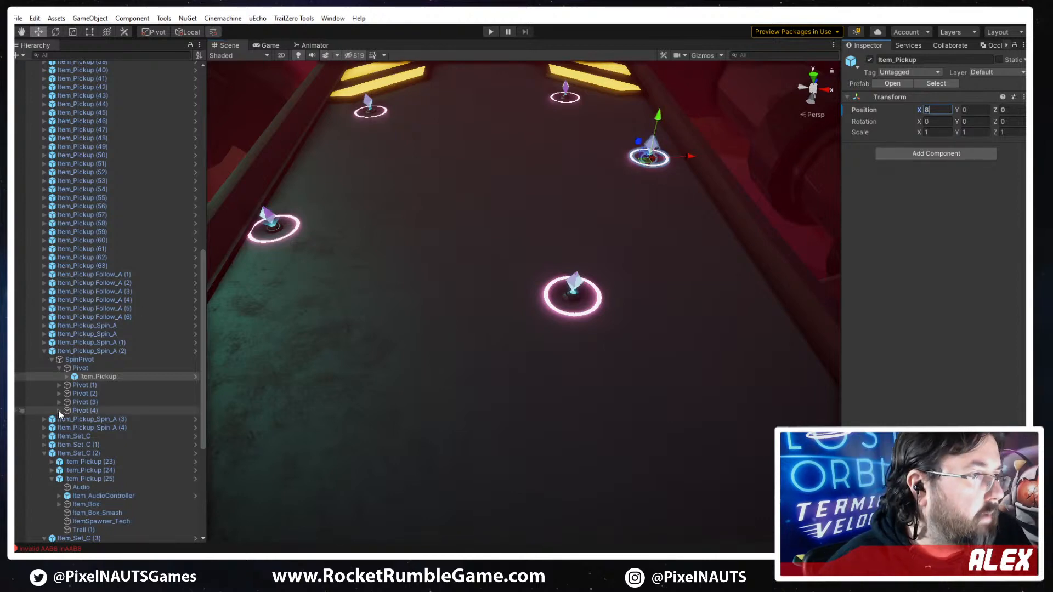
- Set the X position of the Item_Pickups under Pivot (1) through Pivot (4) to 8 together
click(59, 410)
click(59, 402)
click(59, 393)
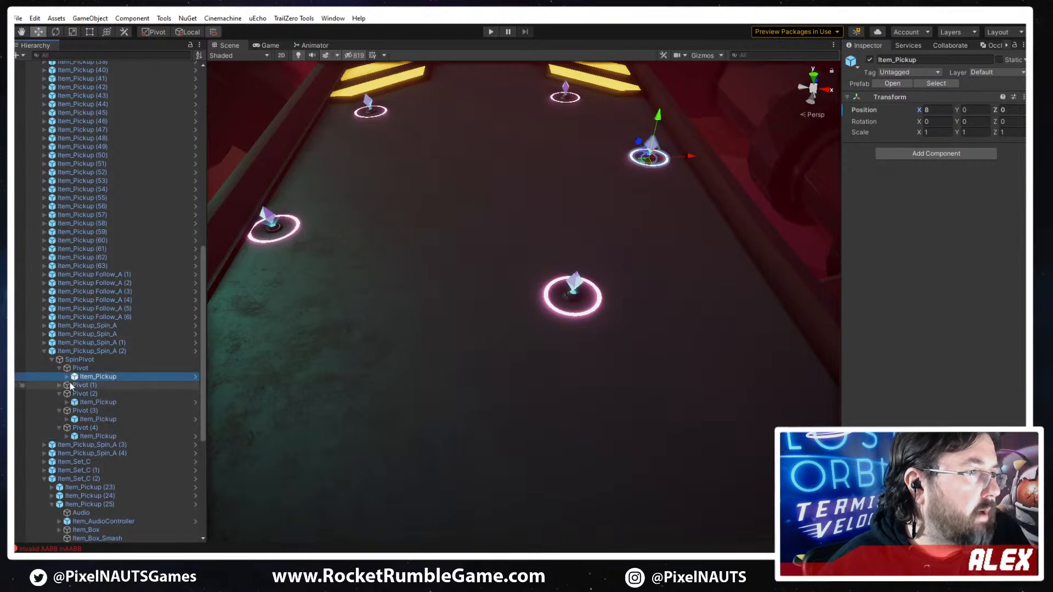
click(59, 384)
click(98, 393)
ctrl+click(98, 427)
ctrl+click(98, 410)
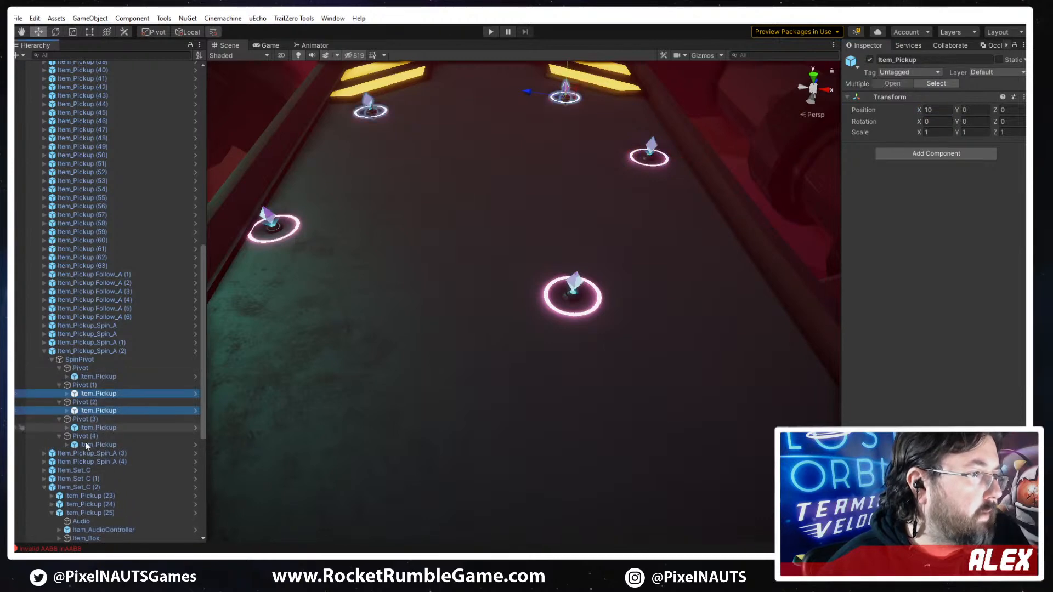
ctrl+click(97, 444)
click(937, 110)
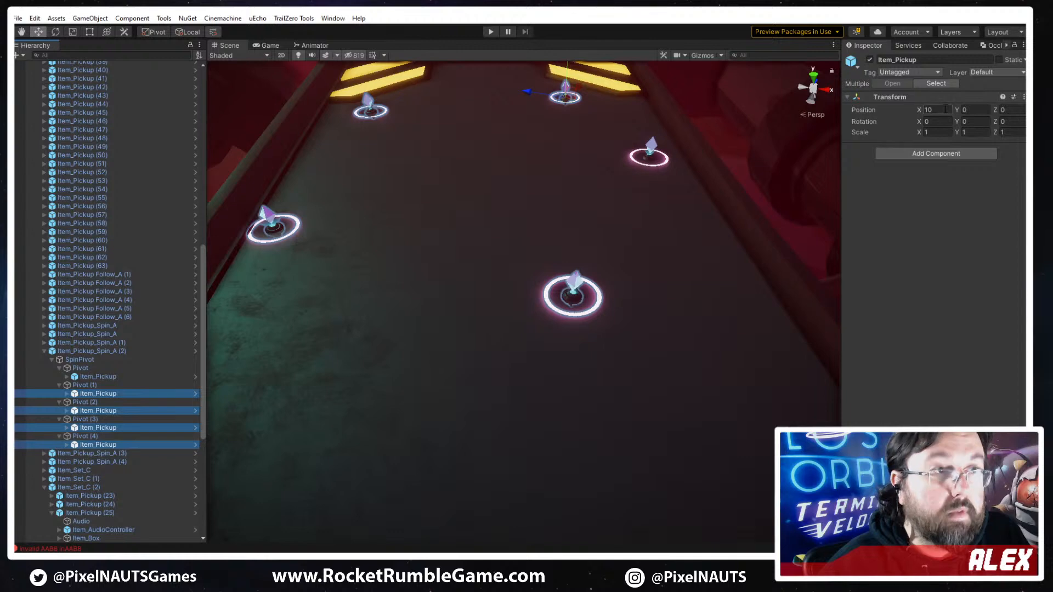
text(8)
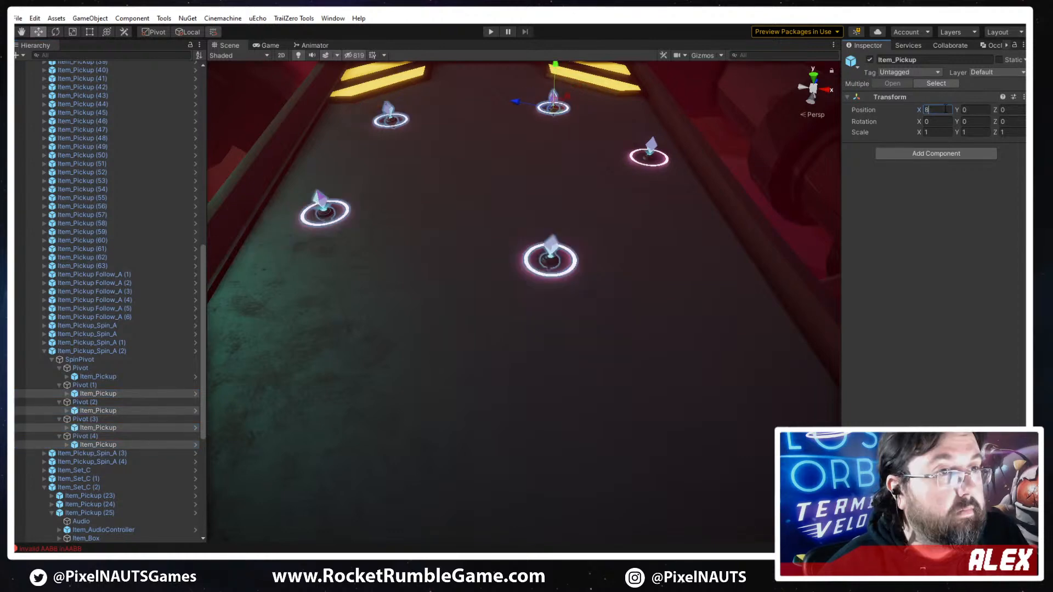
- Try rotating SpinPivot around its Y axis to test the tightened pickup ring, and undo the rotation
click(82, 359)
key(e)
drag(521, 187, 919, 263)
drag(911, 146, 444, 292)
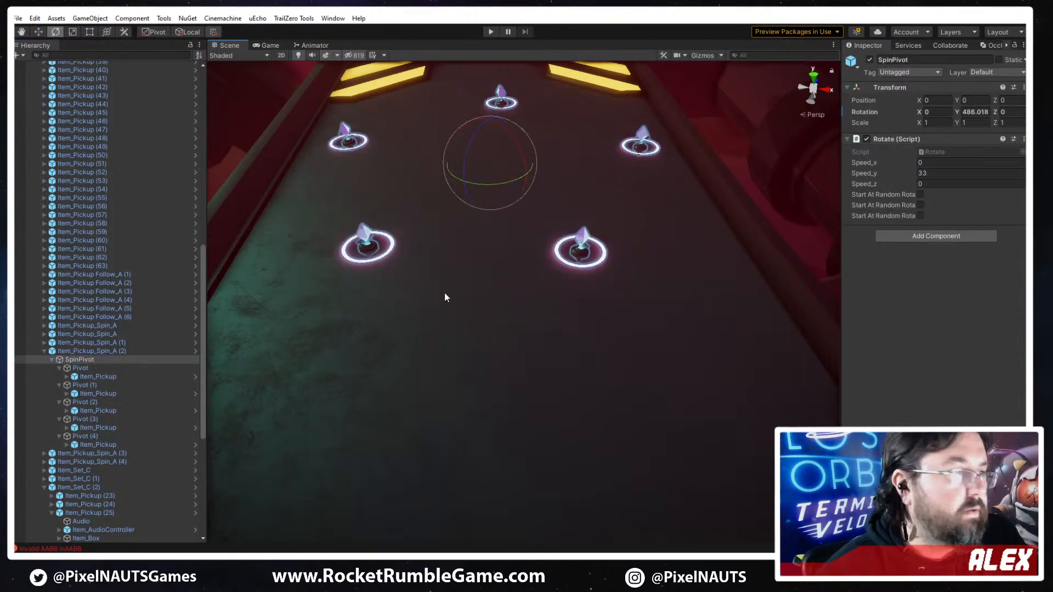
key(ctrl+z)
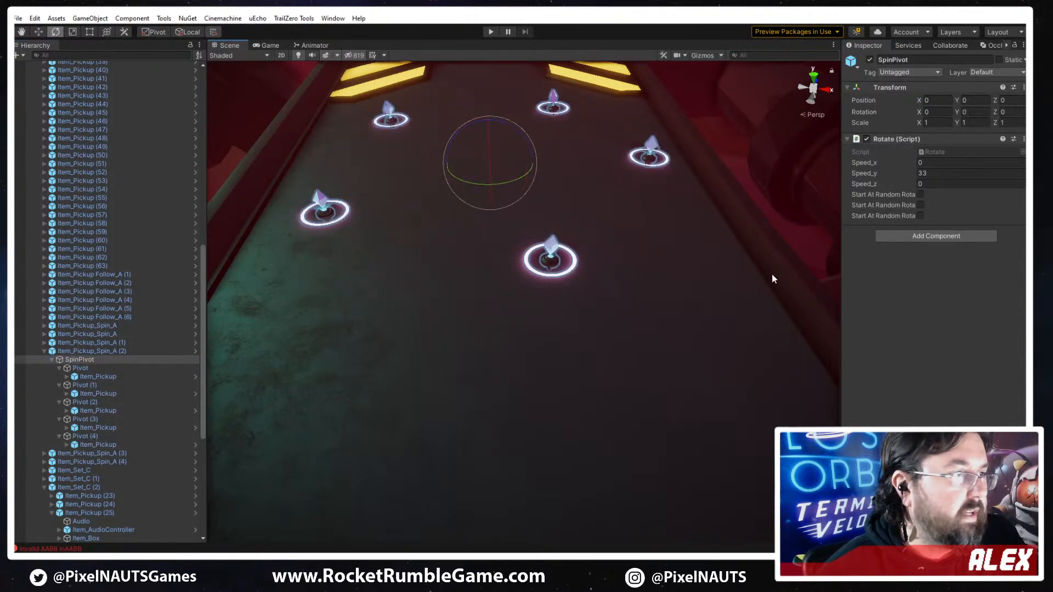
- Add a Photon Rotate component to SpinPivot of Item_Pickup_Spin_A (2)
click(898, 241)
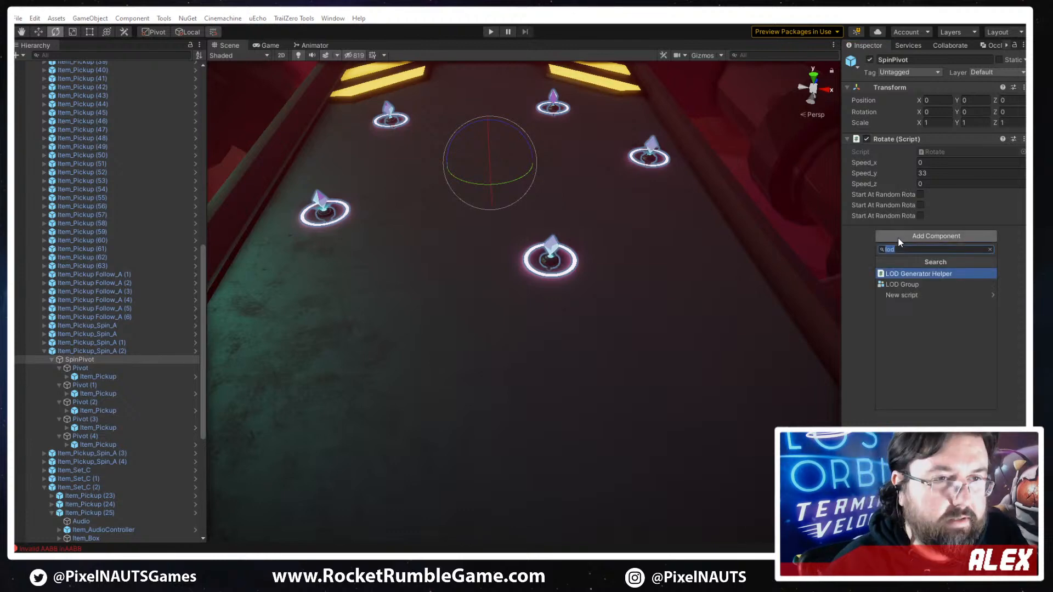
text(photon)
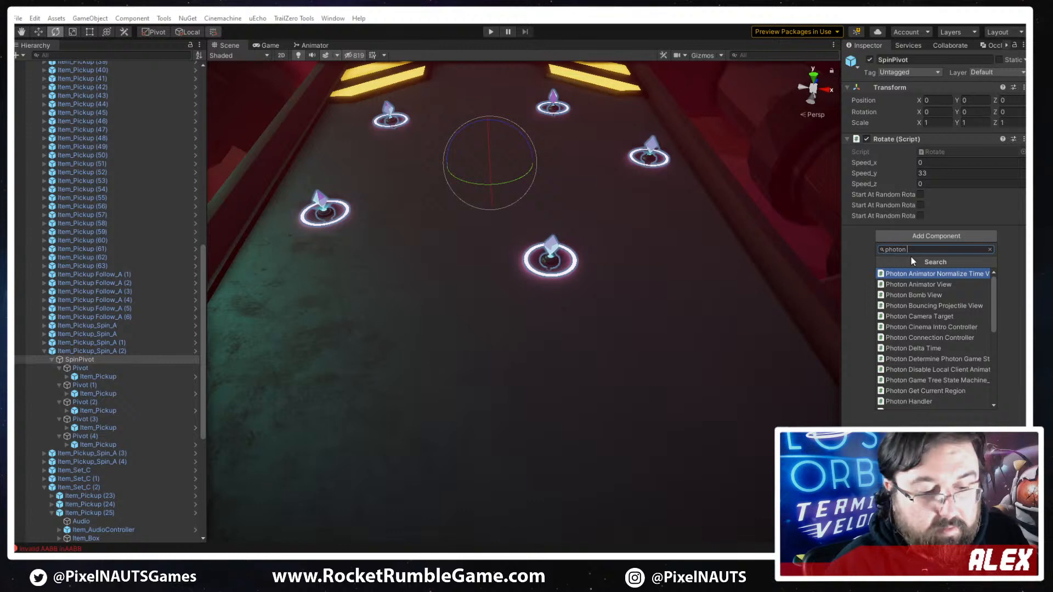
text( rot)
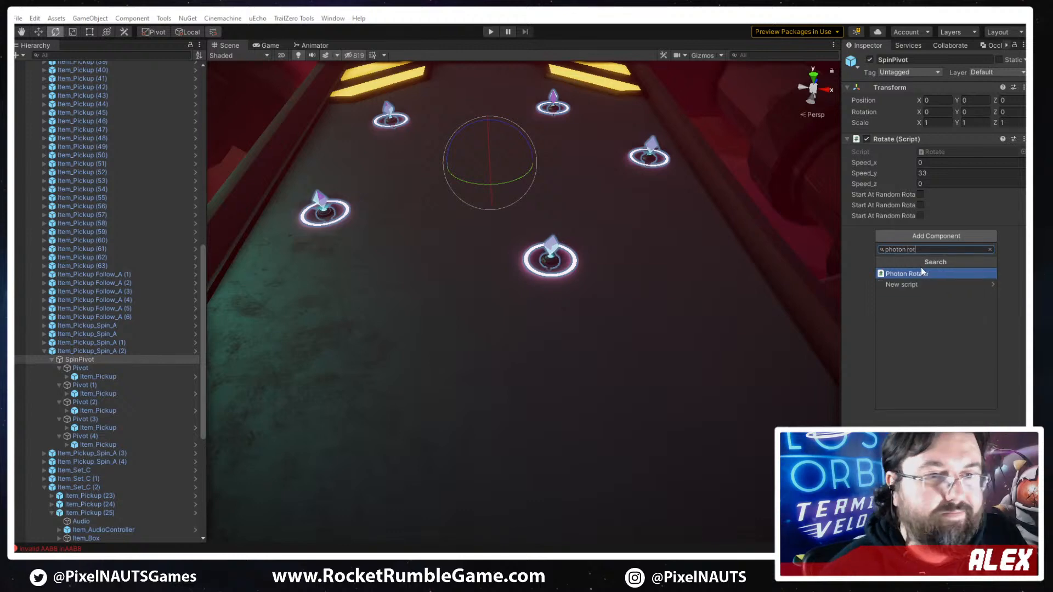
key(Return)
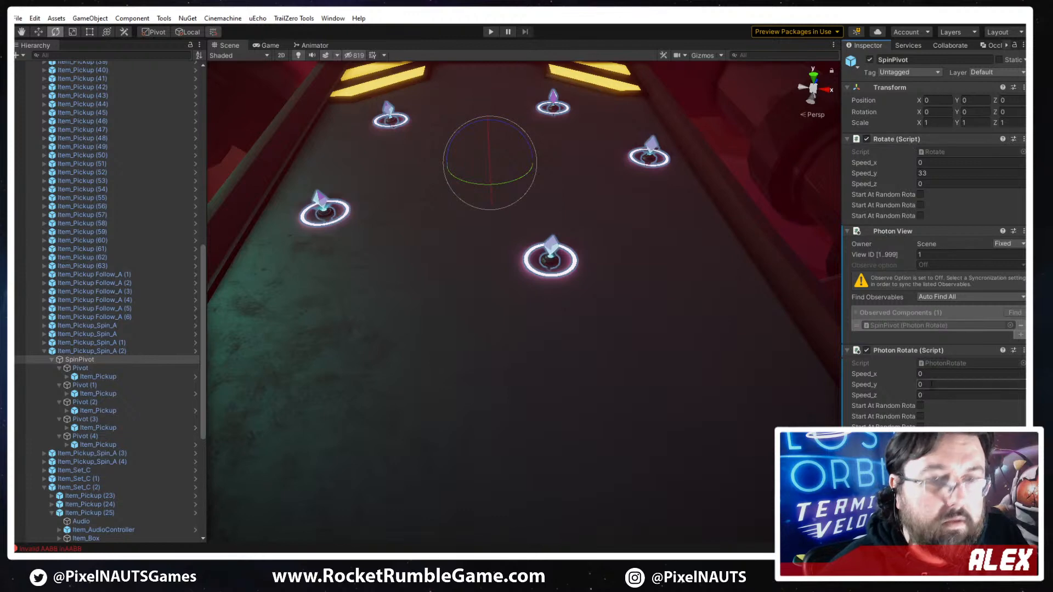
- Set the Photon Rotate Speed_y to 33 and remove the old Rotate script from SpinPivot
click(931, 383)
text(33)
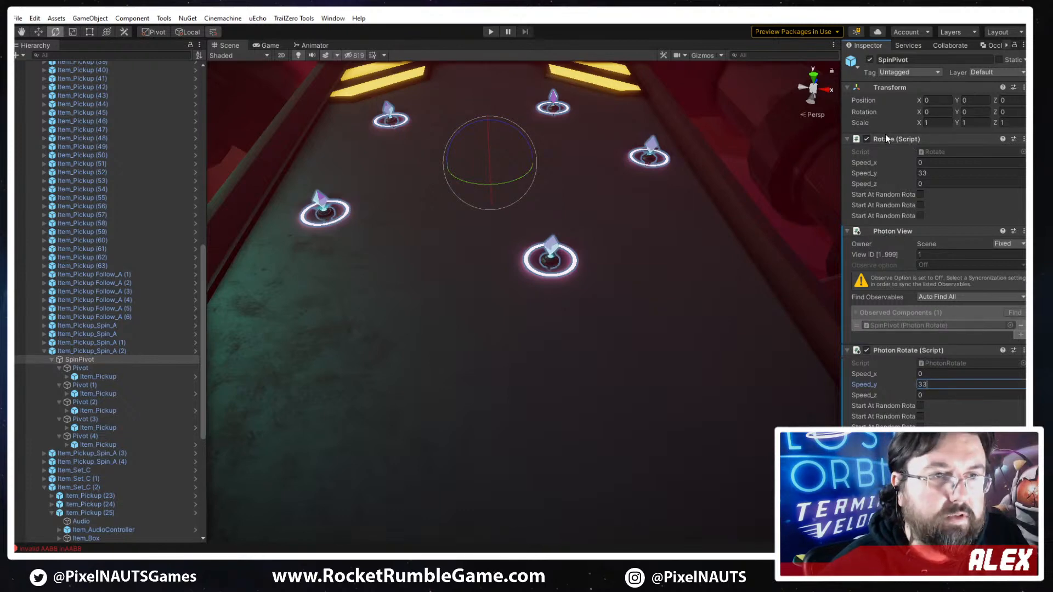
right_click(885, 136)
click(905, 157)
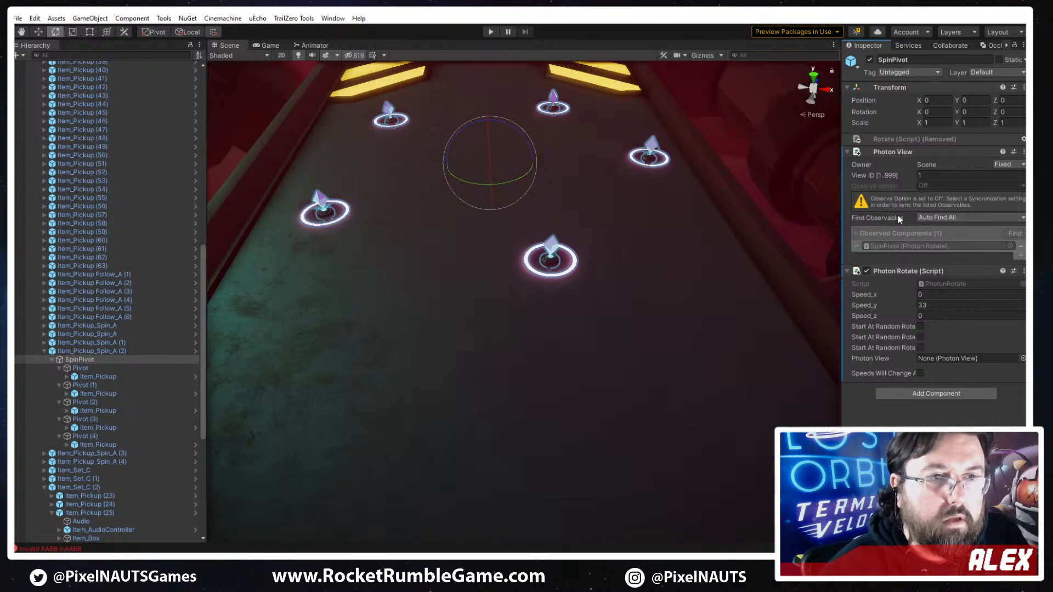
- Set the Photon View's Find Observables option to Auto Find Active, keeping its ownership option at Fixed
click(941, 219)
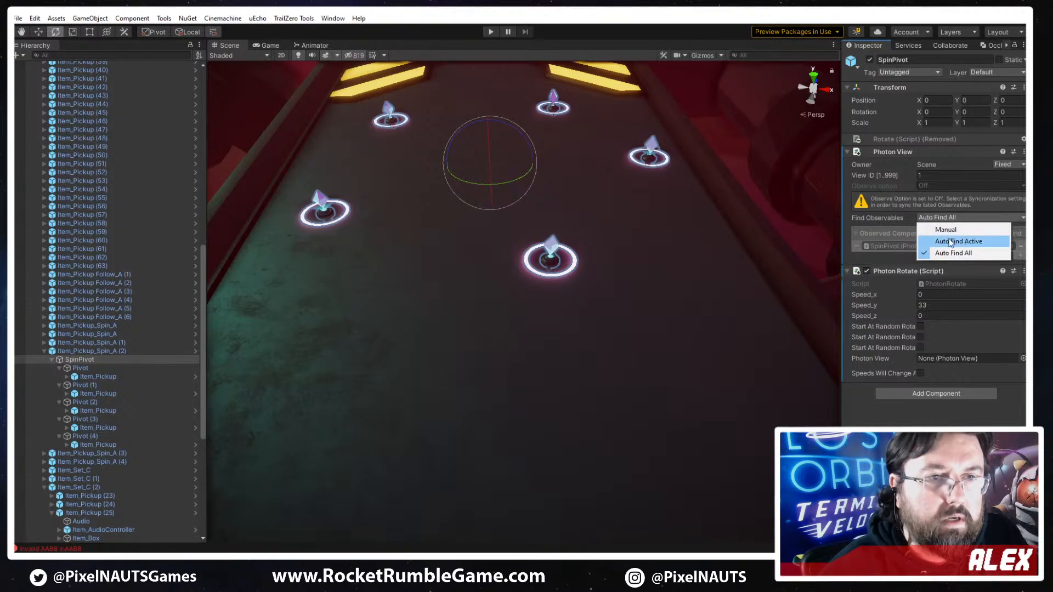
click(954, 241)
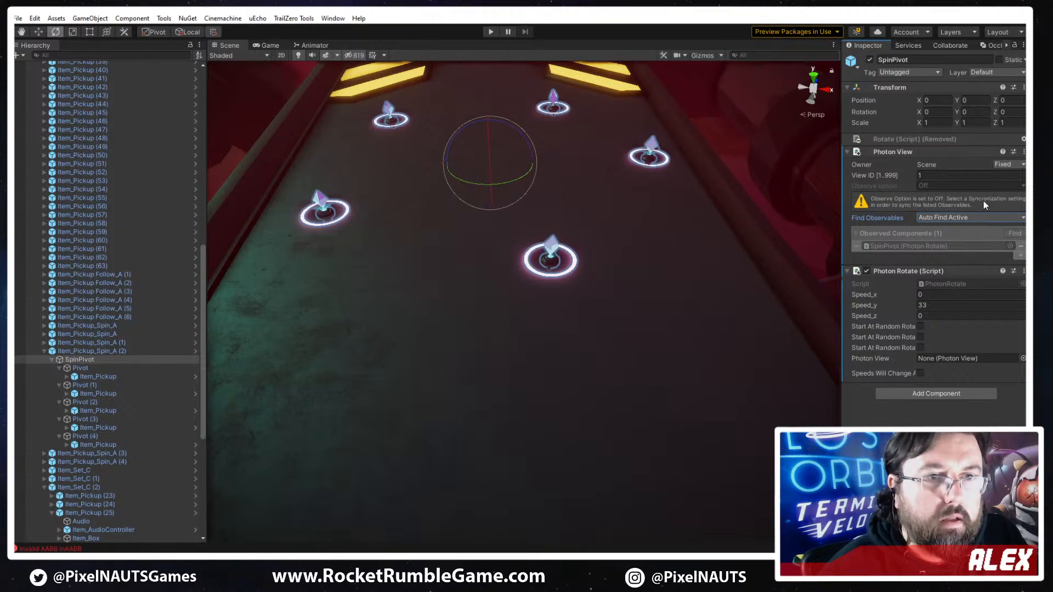
click(932, 218)
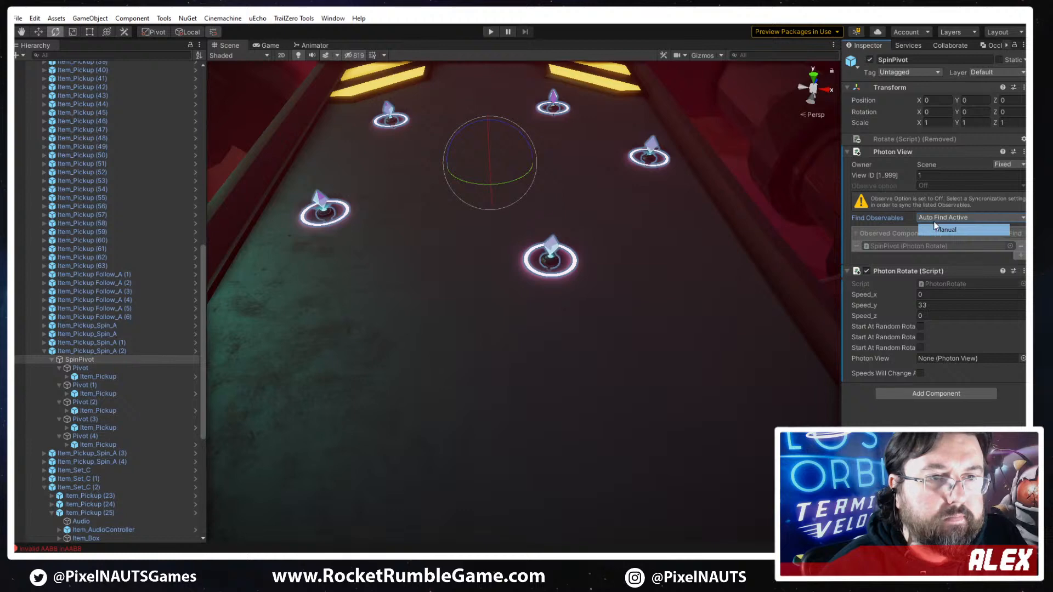
click(934, 218)
click(937, 241)
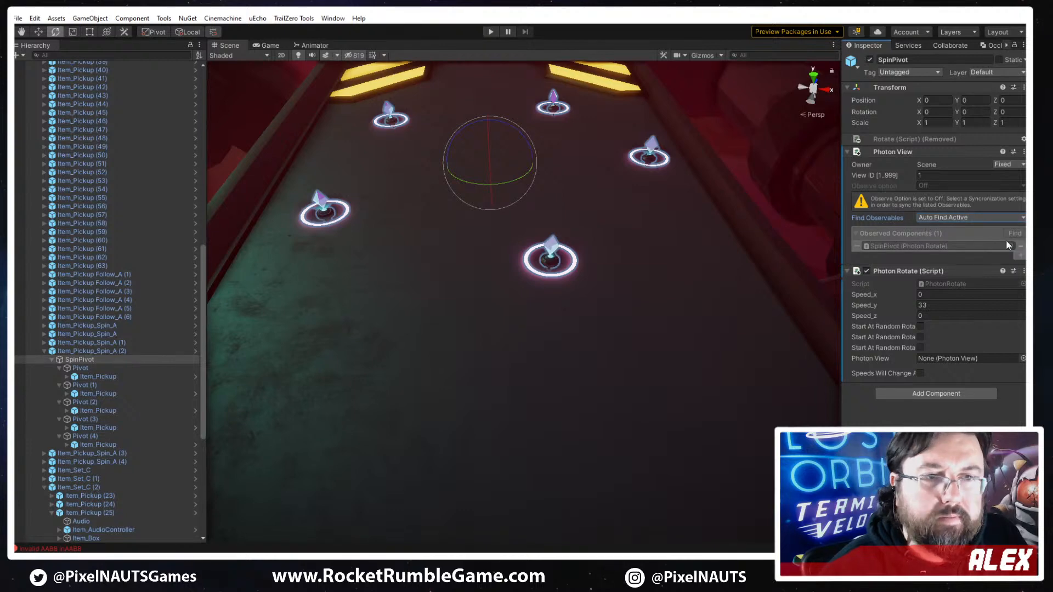
click(1007, 166)
click(905, 162)
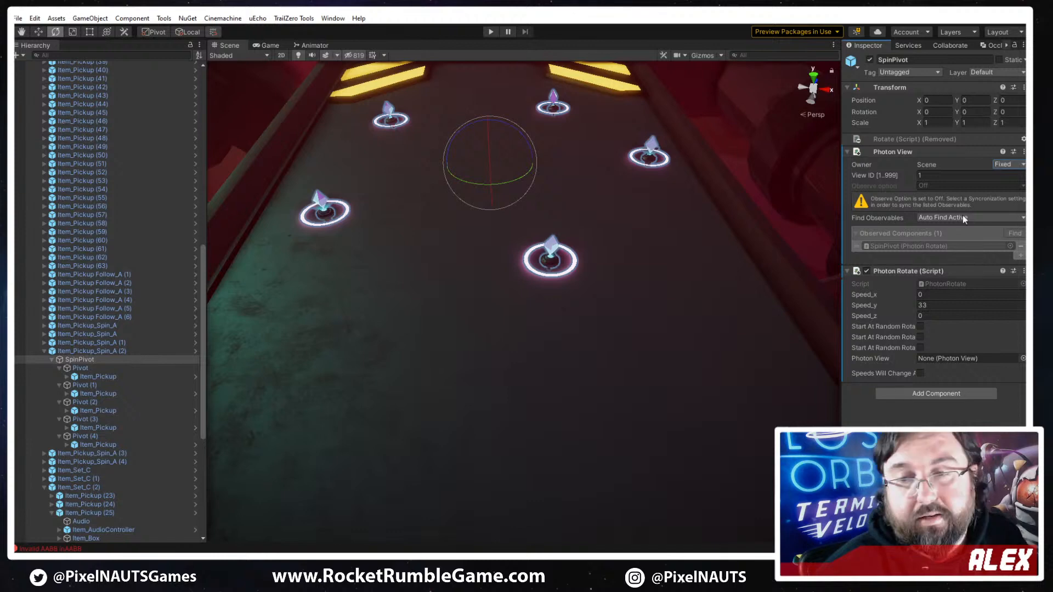
- Shift Item_Pickup_Spin_A (2) slightly back along the track by setting its spline distance to about 994.73
right_drag(557, 282, 742, 238)
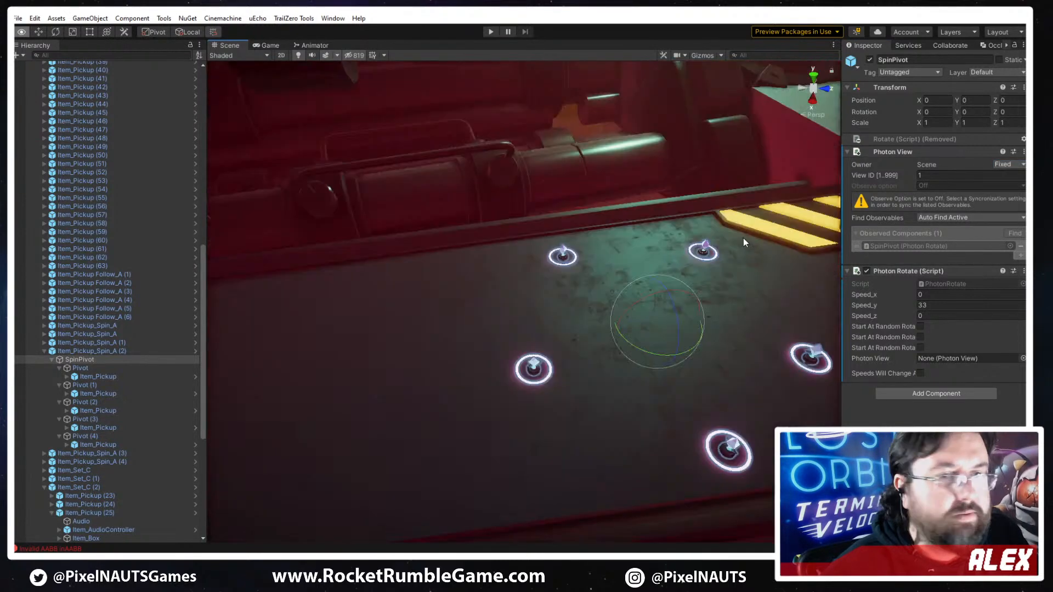
click(77, 351)
right_drag(564, 270, 548, 294)
right_drag(638, 321, 661, 318)
key(s)
drag(897, 287, 891, 288)
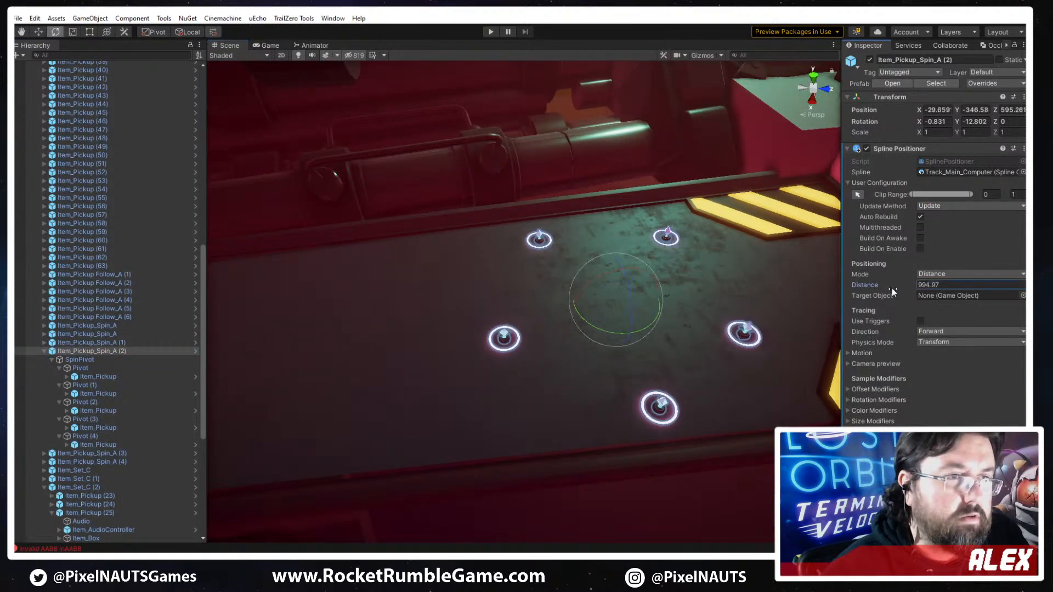
- Inspect the track ahead of the spinning pickup ring, up to the burst pad Track_BurstPad_A
right_drag(484, 282, 722, 314)
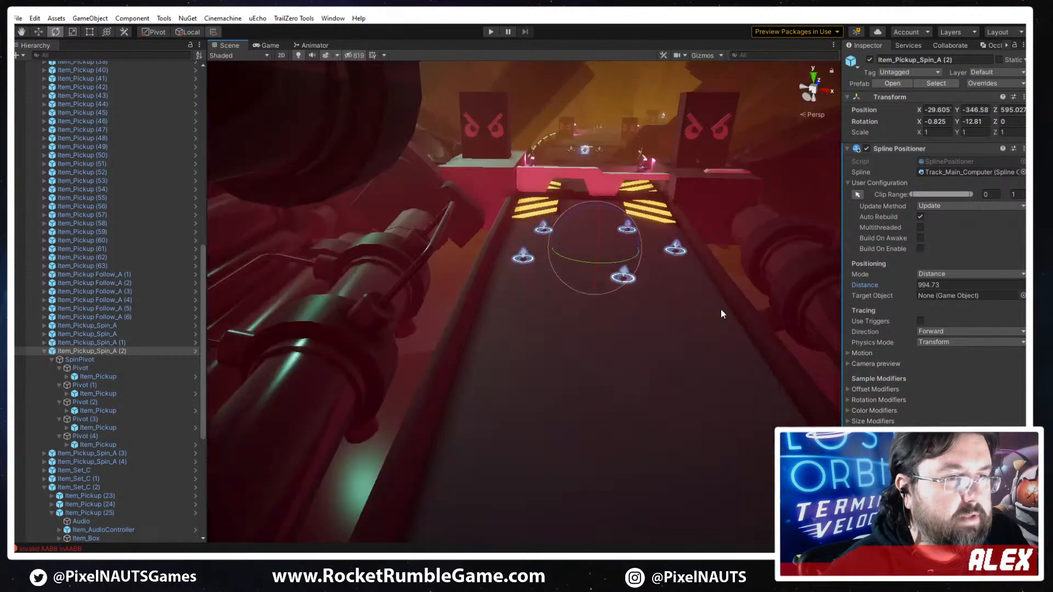
right_drag(563, 354, 528, 329)
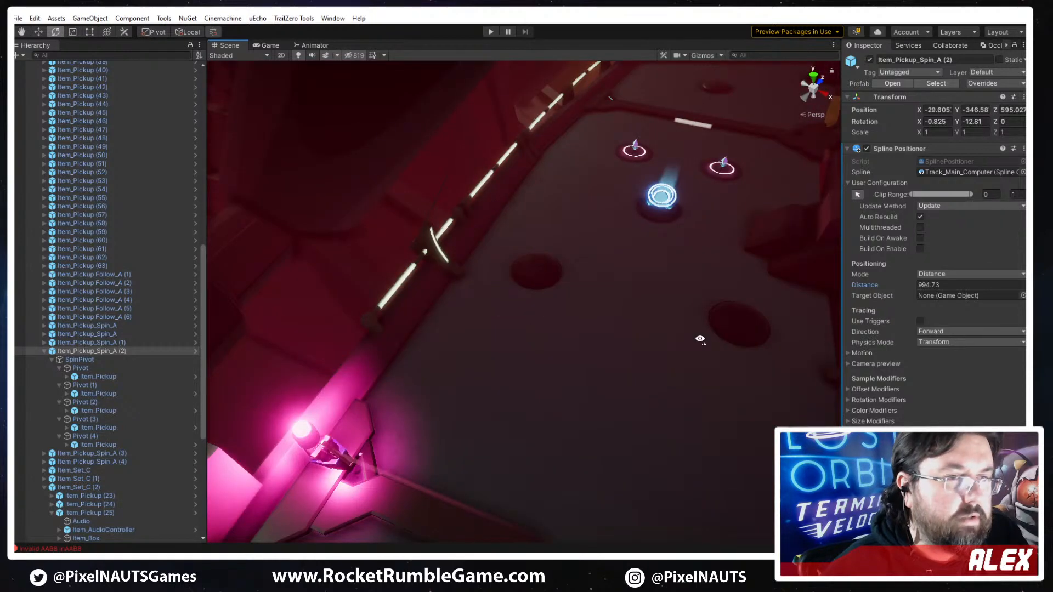
right_drag(699, 340, 606, 237)
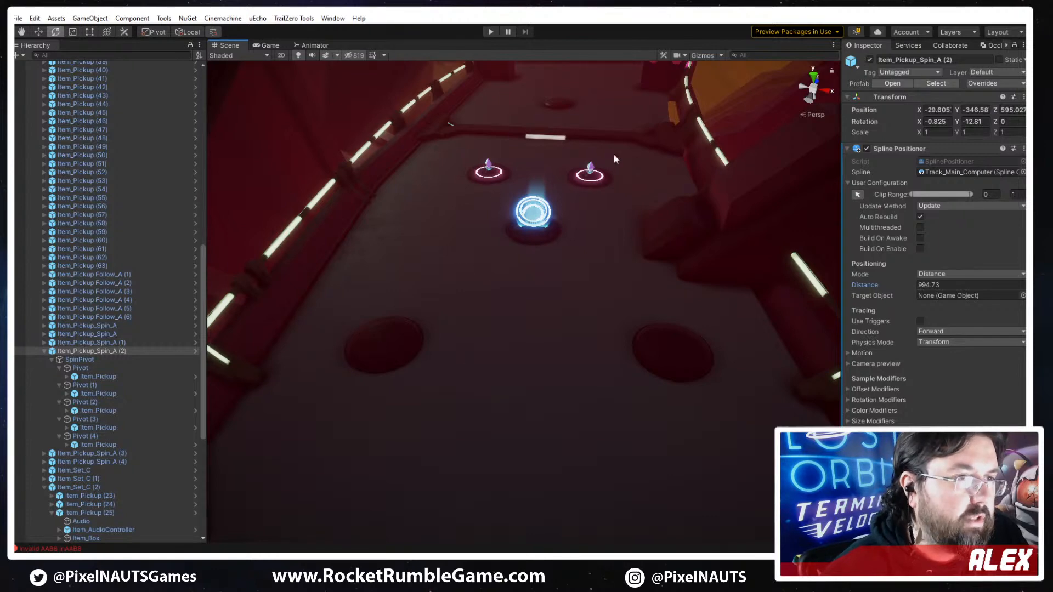
right_drag(397, 374, 437, 344)
click(438, 344)
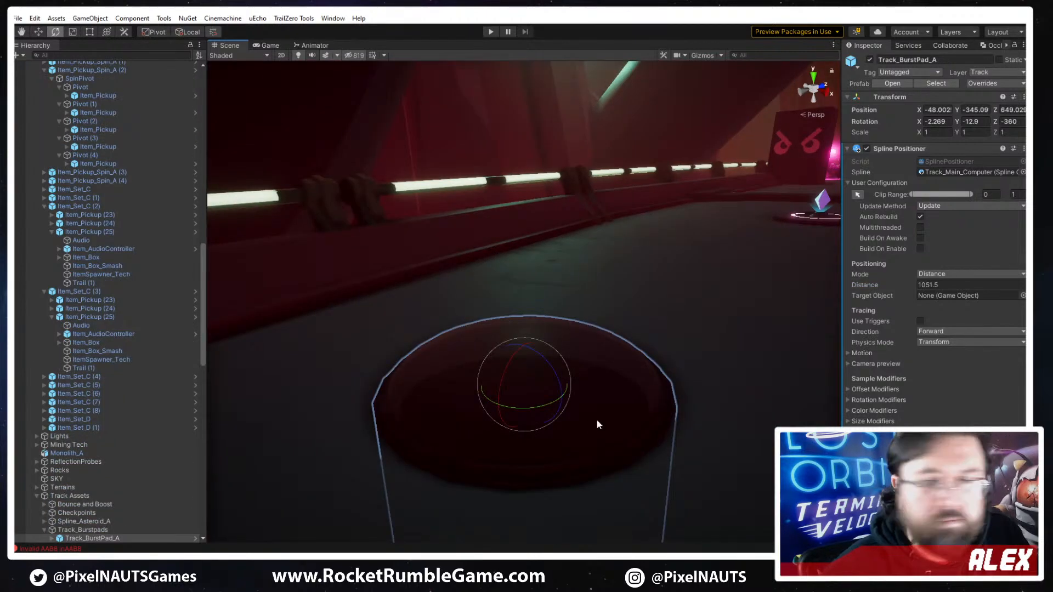
right_drag(597, 423, 585, 375)
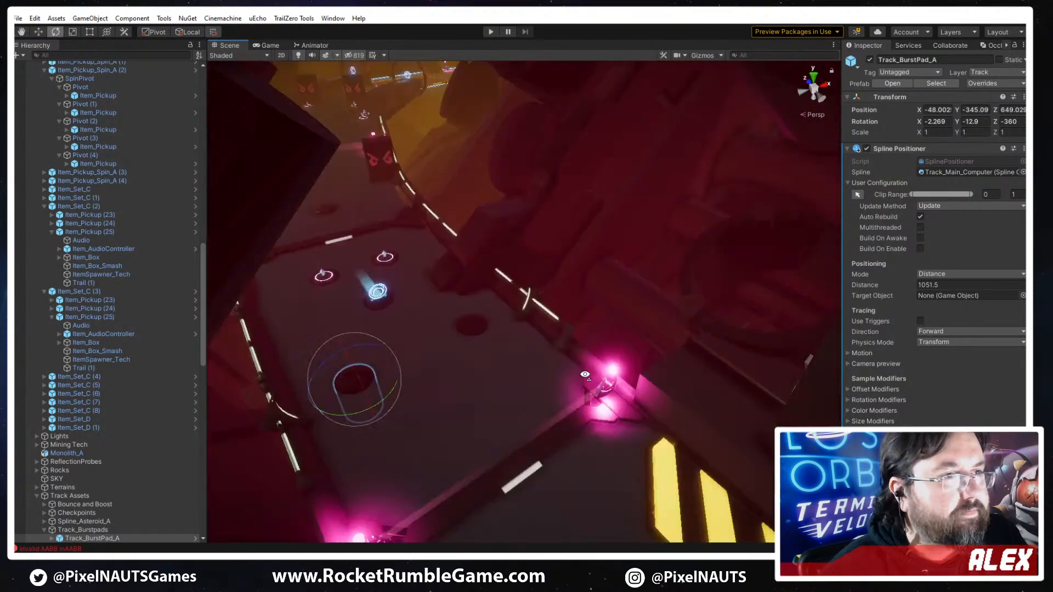
- Add a Box Collider to MiningMachine_Clamp_A (5) on ProcessingPlant_Pipe_Pillar_A (1), where it overhangs the track
click(442, 274)
key(w)
key(f)
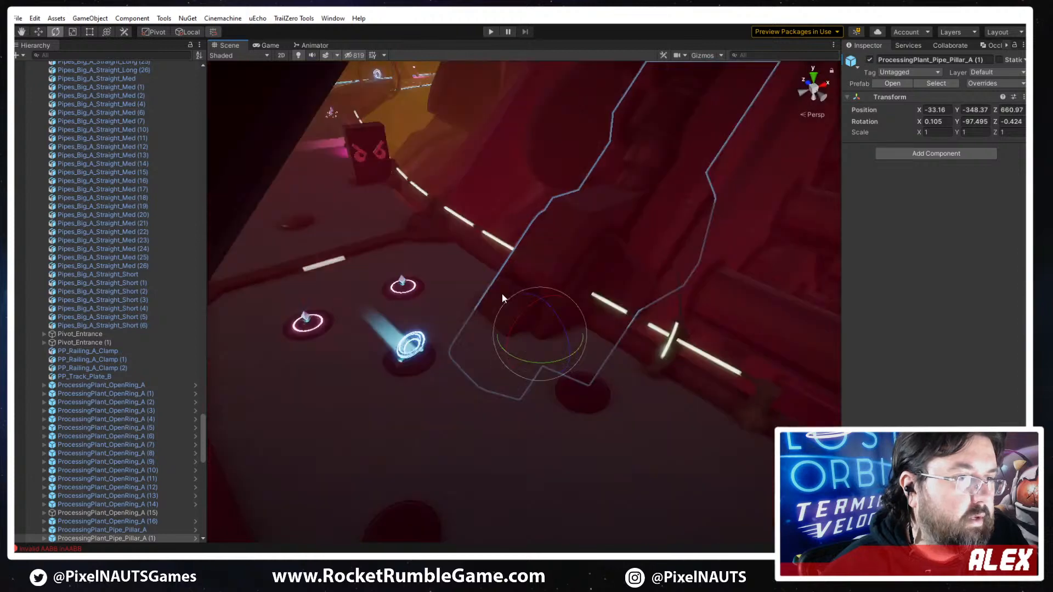
click(514, 291)
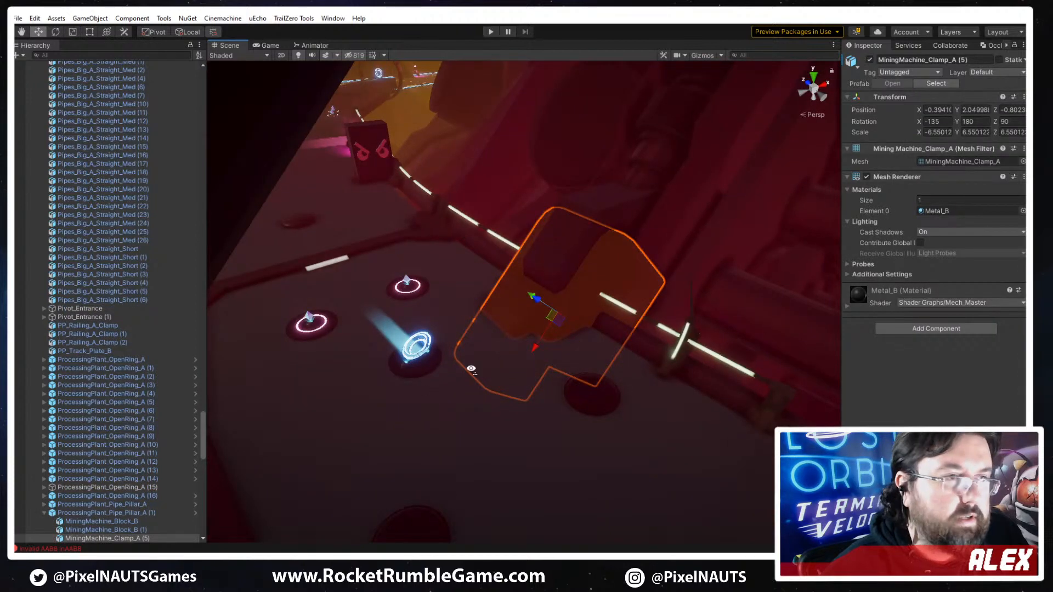
key(f)
right_drag(458, 382, 462, 410)
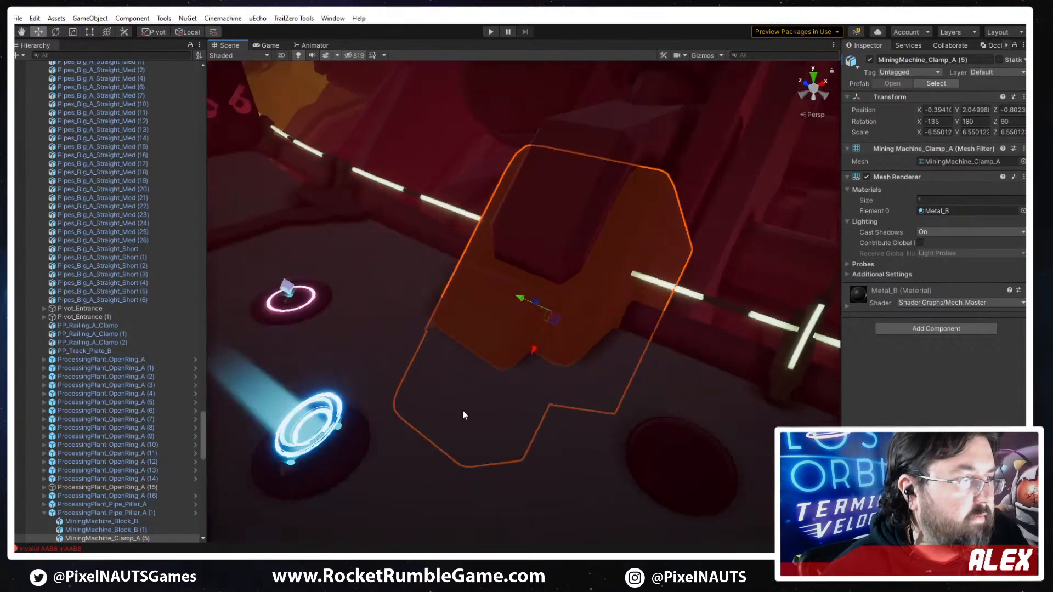
click(945, 330)
text(bo)
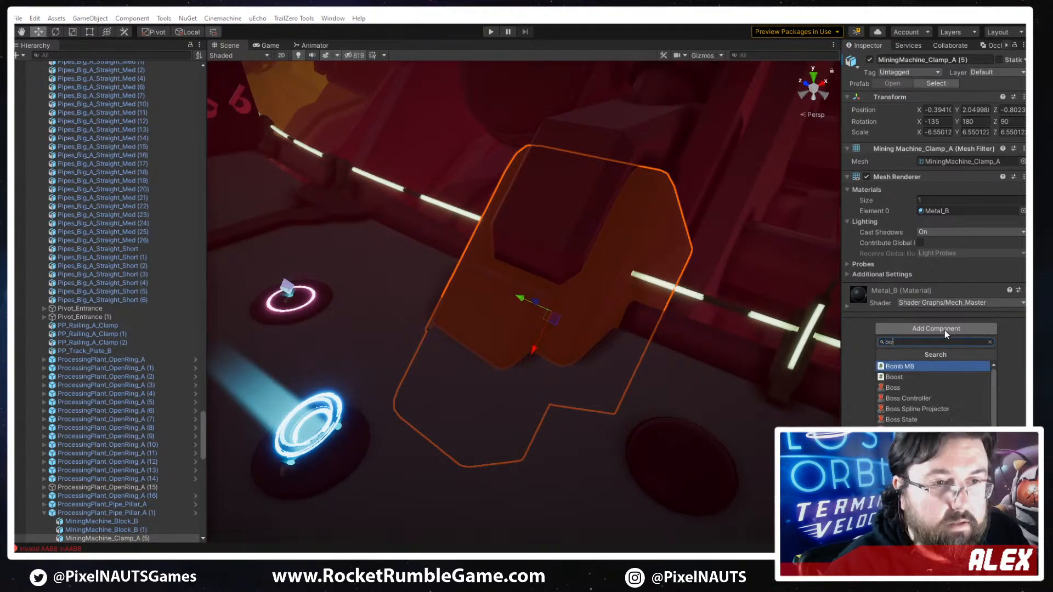
key(BackSpace)
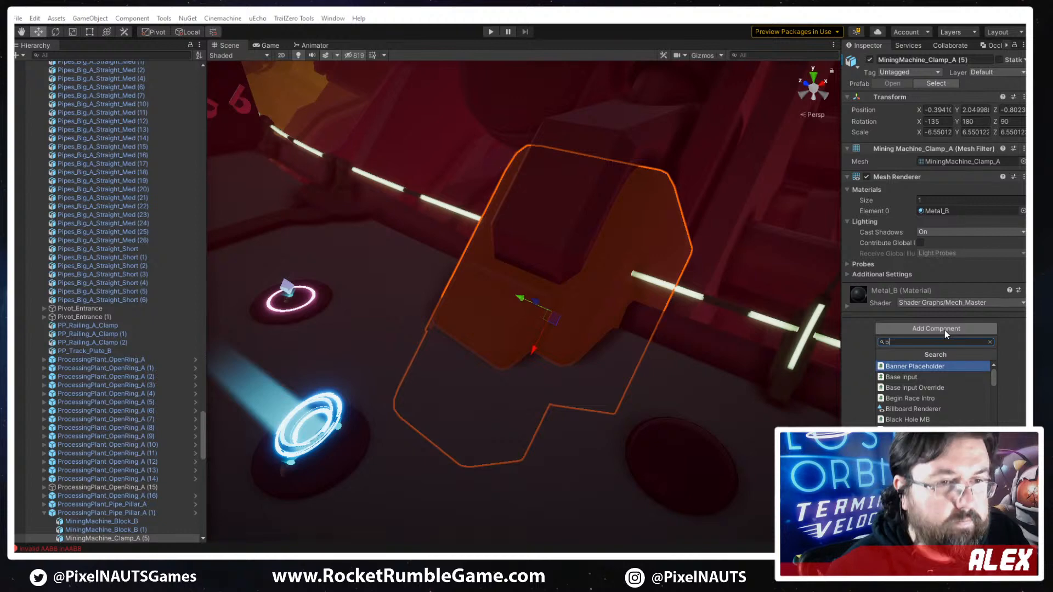
text(ox)
key(Return)
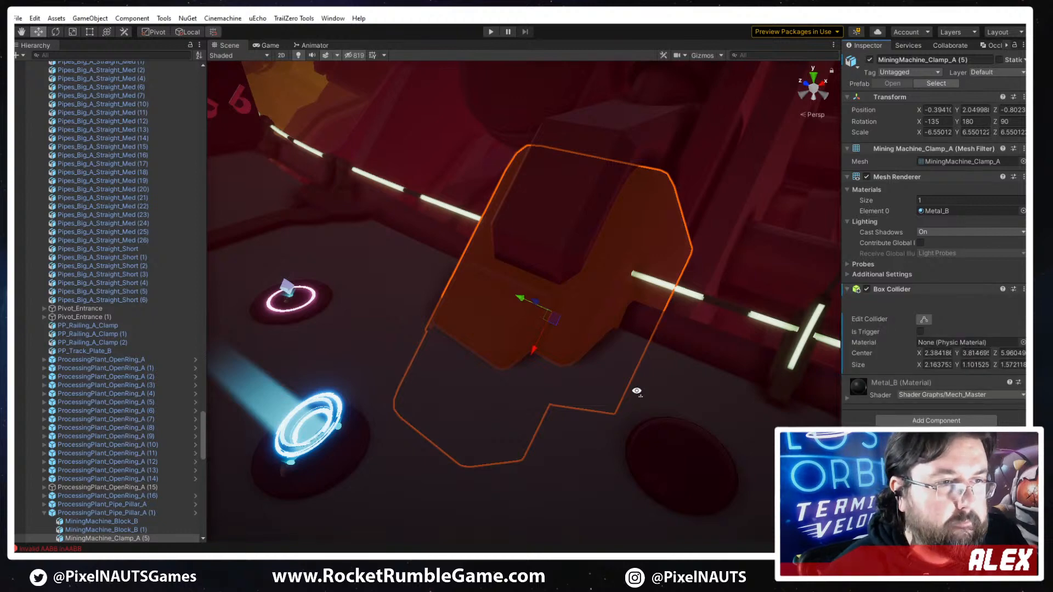
- Turn on the scene gizmos and check the clamp's Box Collider outline against its mesh
right_drag(637, 390, 757, 318)
click(702, 57)
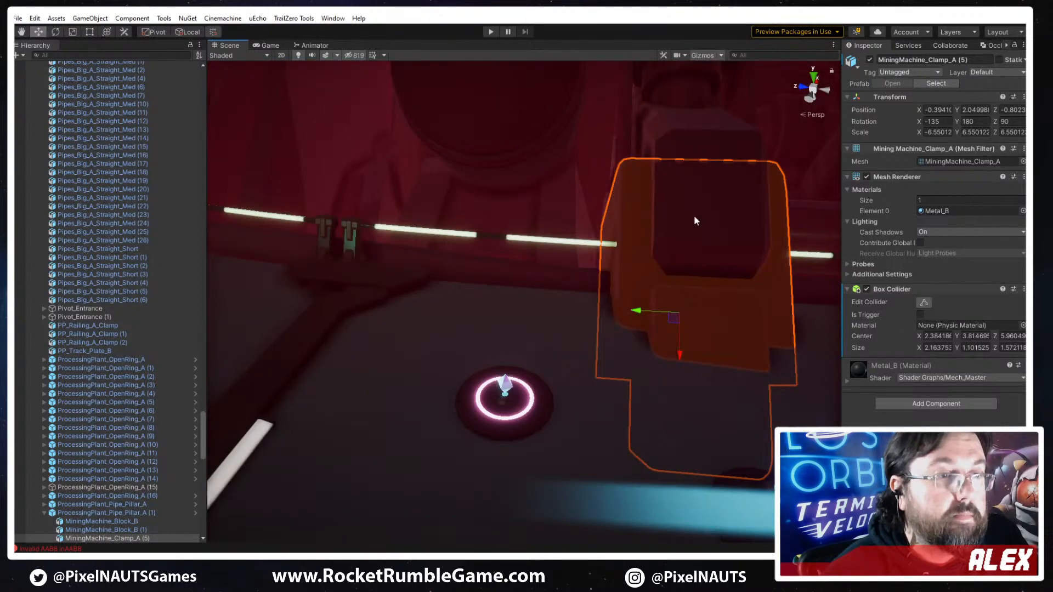
right_drag(683, 310, 590, 368)
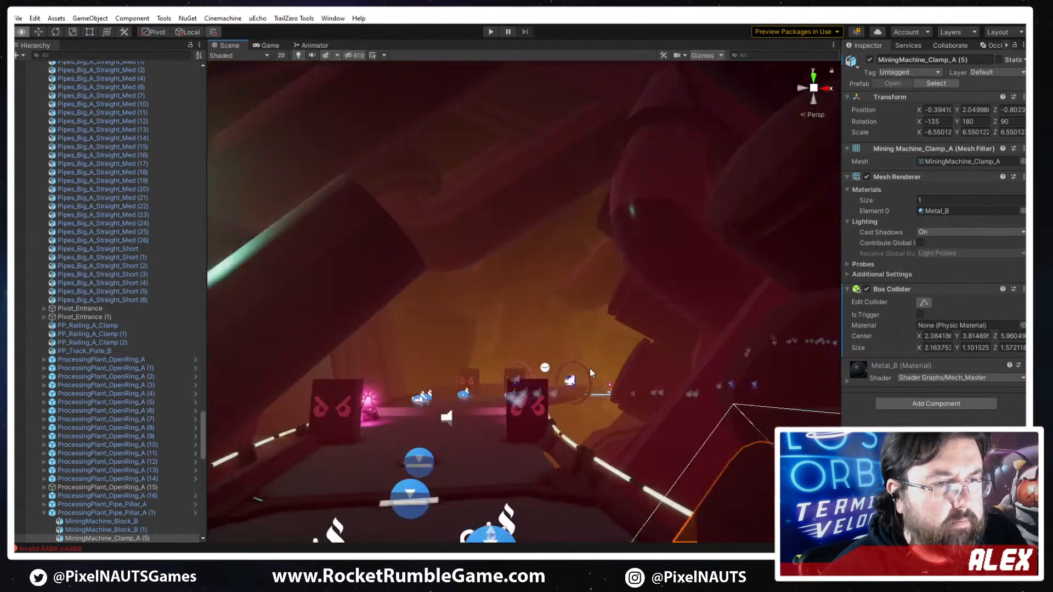
middle_drag(590, 368, 572, 357)
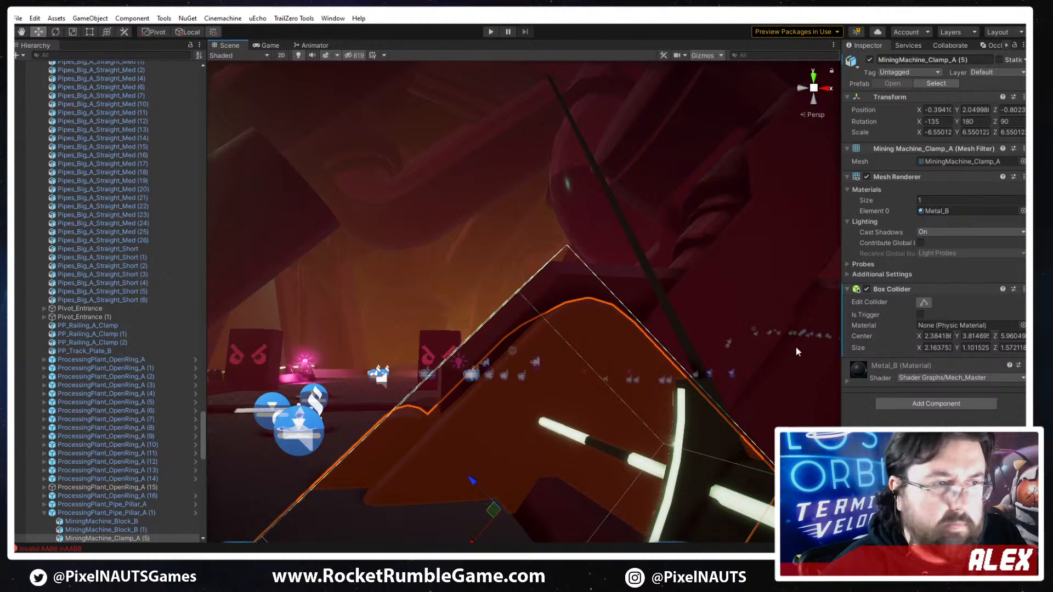
right_drag(564, 385, 579, 404)
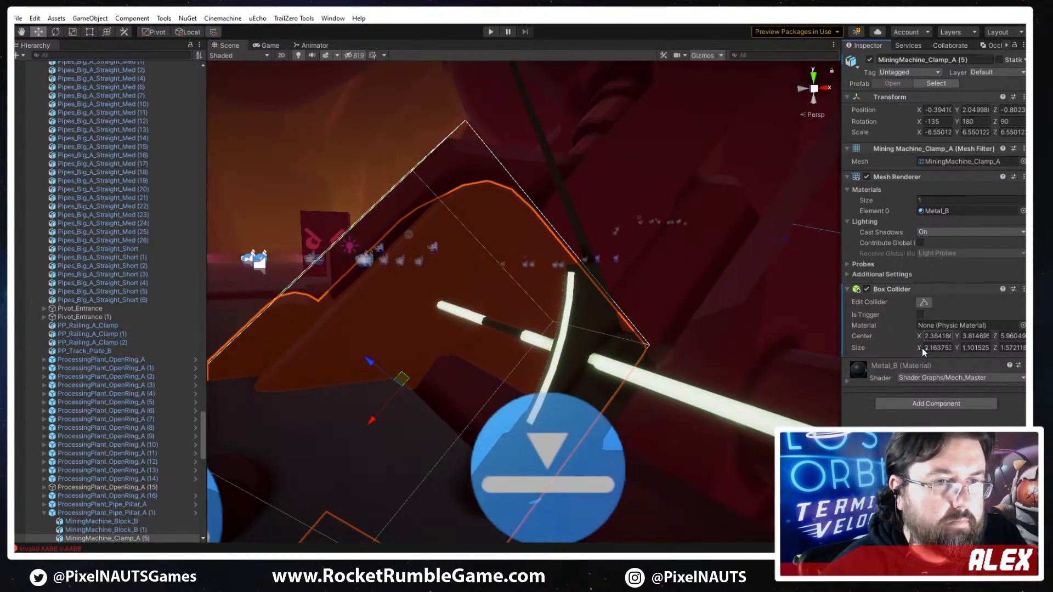
click(927, 348)
text(-3.4)
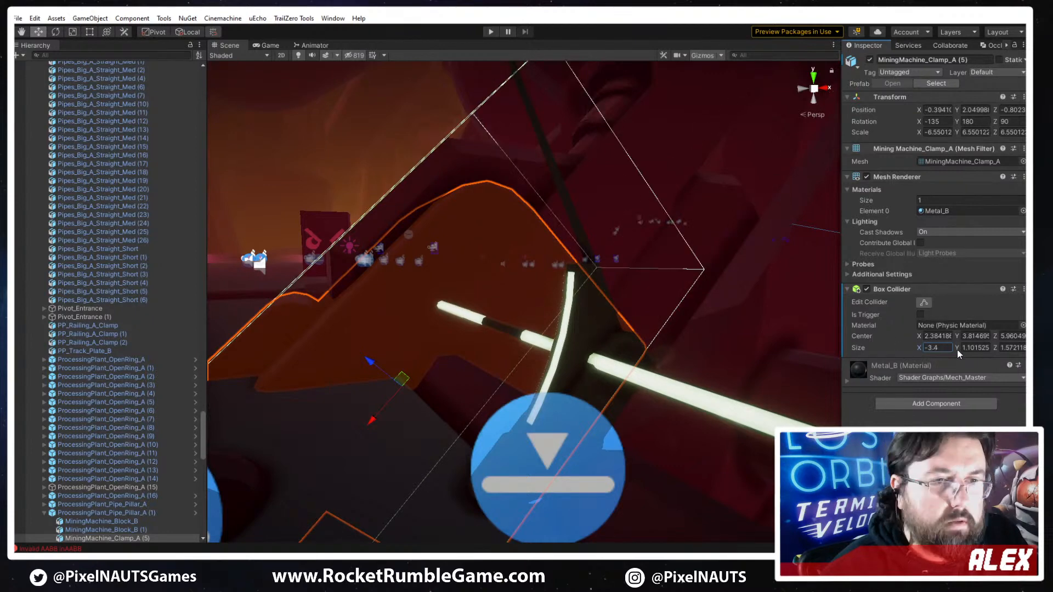
key(Escape)
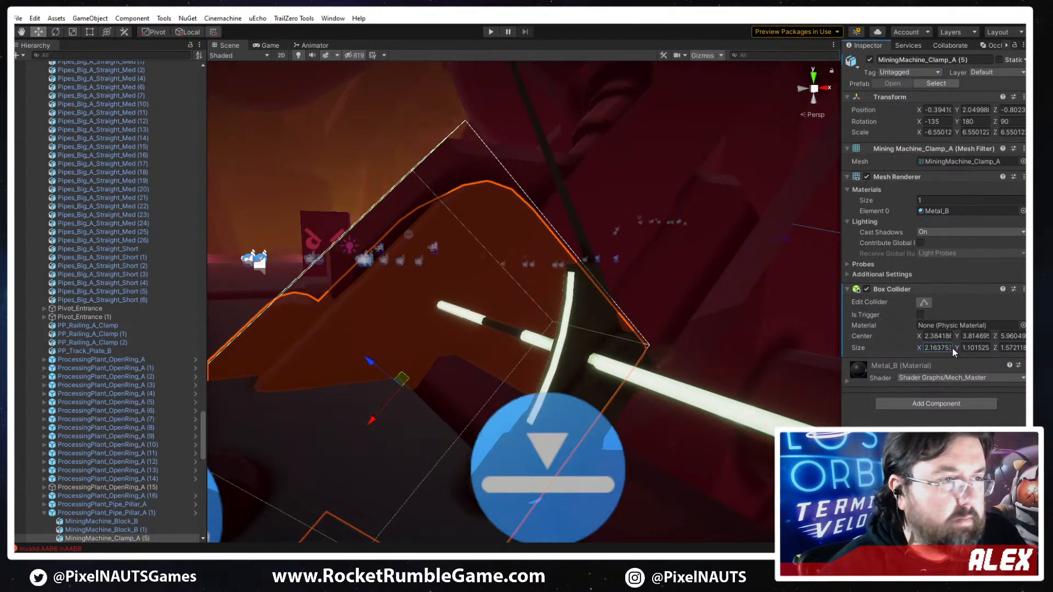
- Set the clamp's Box Collider size to 1.1 in Y and 1.37 in Z
drag(955, 349, 990, 347)
right_drag(582, 433, 676, 496)
drag(956, 348, 956, 348)
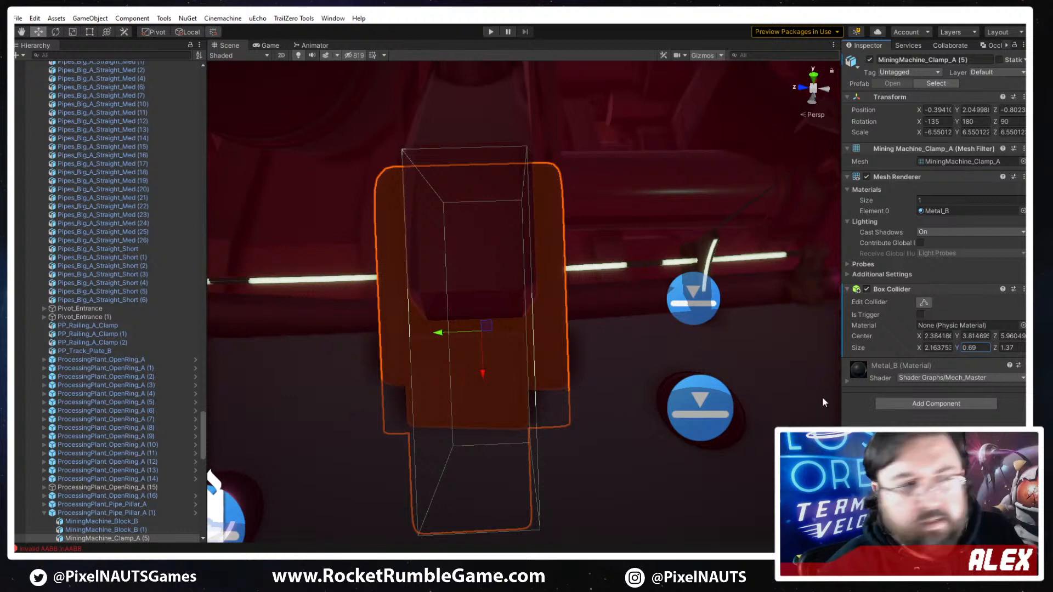
right_drag(823, 401, 819, 383)
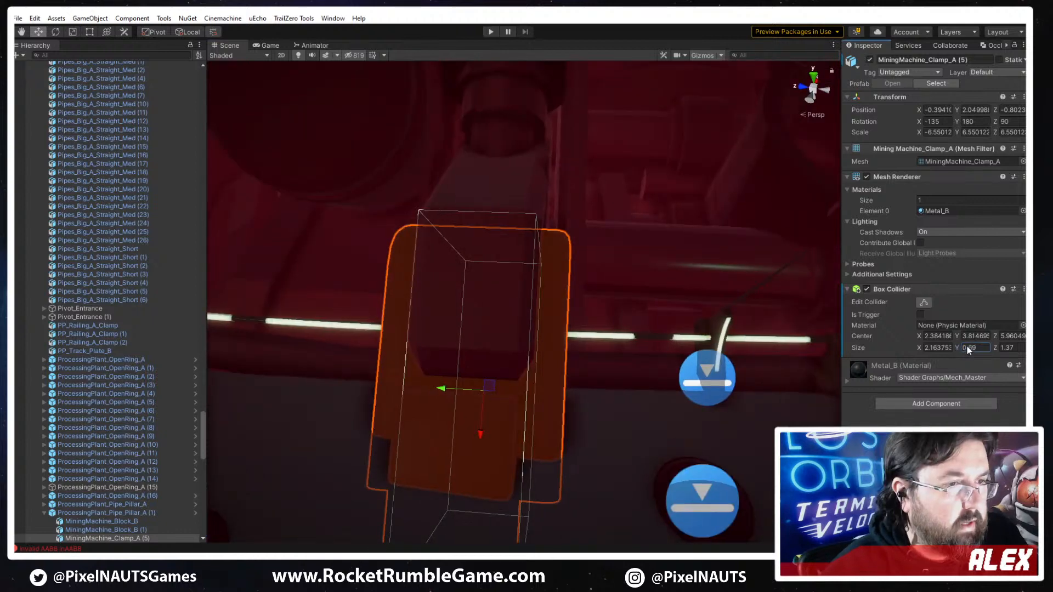
drag(967, 346, 975, 346)
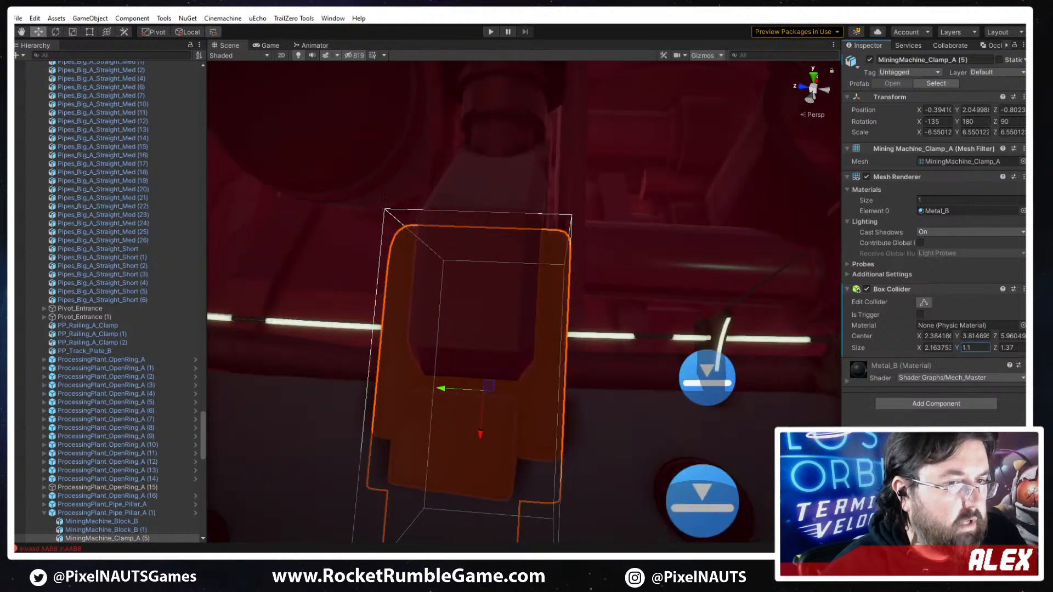
- Inspect the track around the clamp and the hazard-striped section leading up to it
right_drag(670, 423, 311, 373)
key(s)
key(w)
right_drag(417, 384, 531, 364)
right_drag(530, 327, 359, 391)
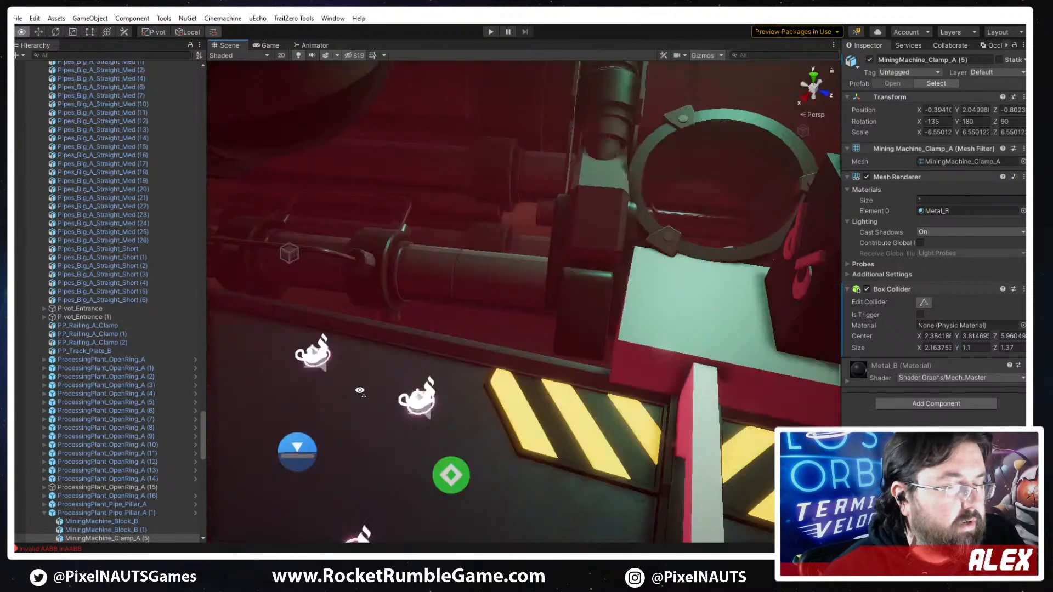
right_drag(508, 369, 510, 371)
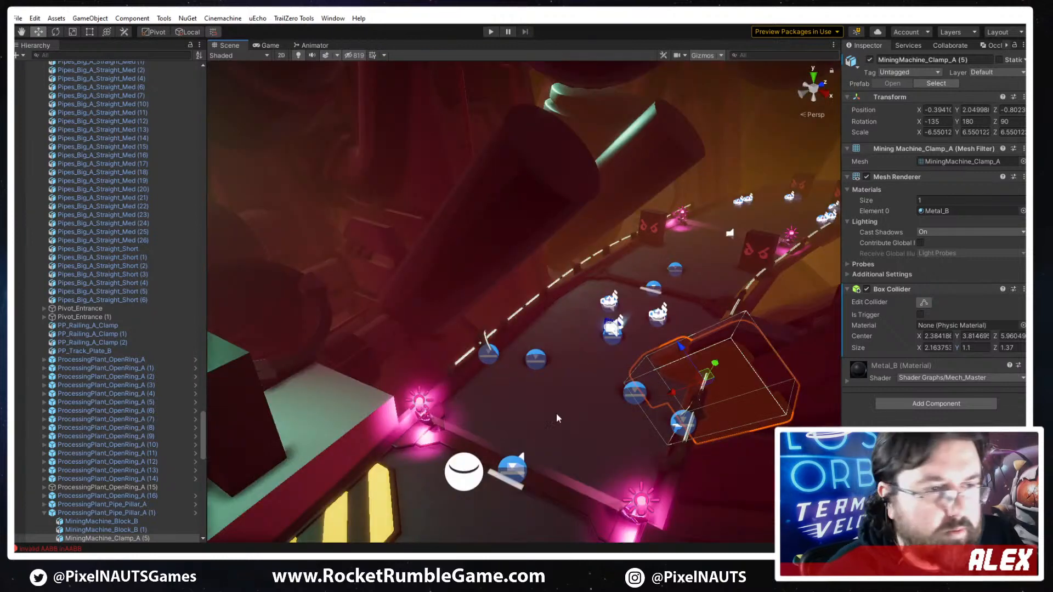
right_drag(585, 399, 554, 469)
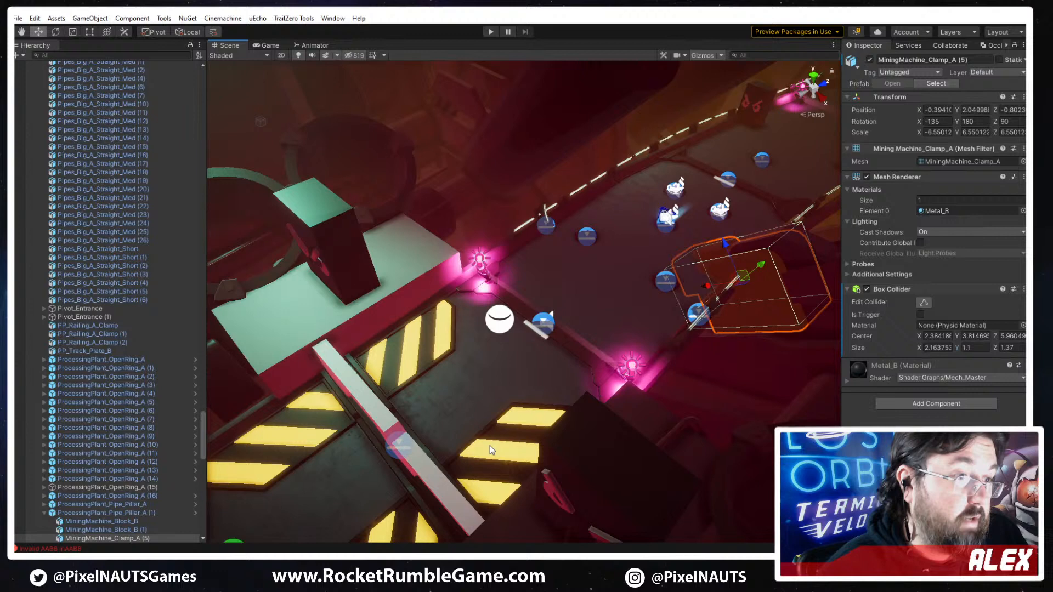
- Duplicate the hazard-striped plate mesh Track_Railings 2-35 (27) on the section before the clamp
click(538, 382)
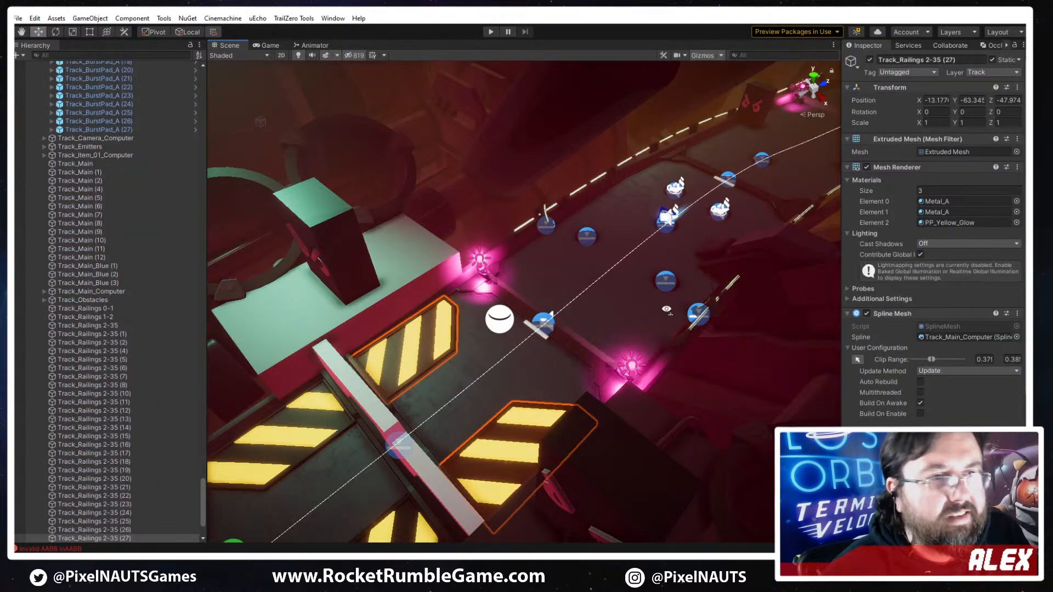
right_drag(550, 373, 340, 363)
right_drag(494, 354, 468, 410)
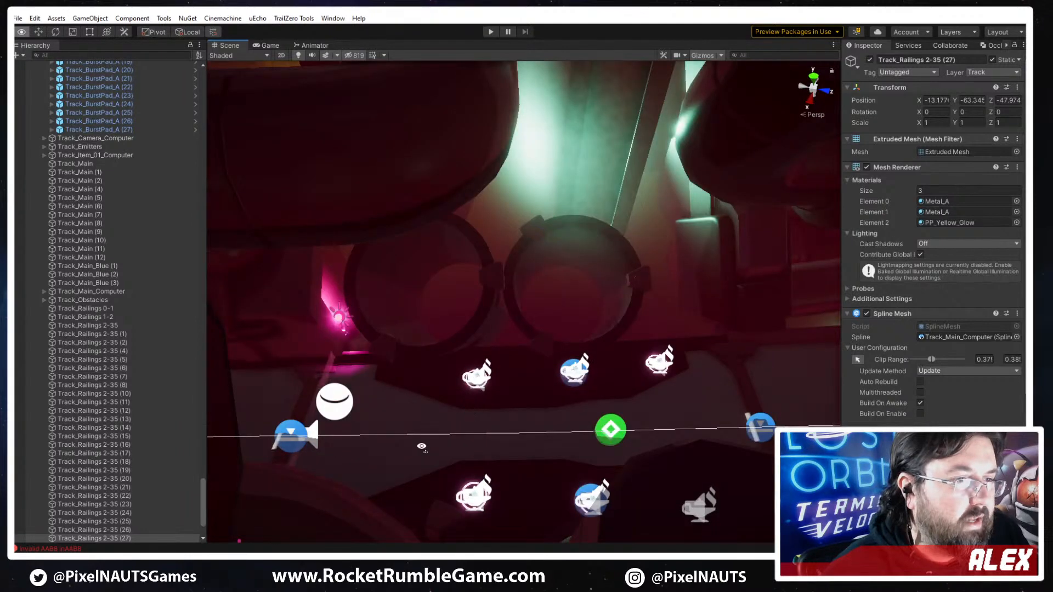
right_drag(421, 446, 650, 374)
key(f)
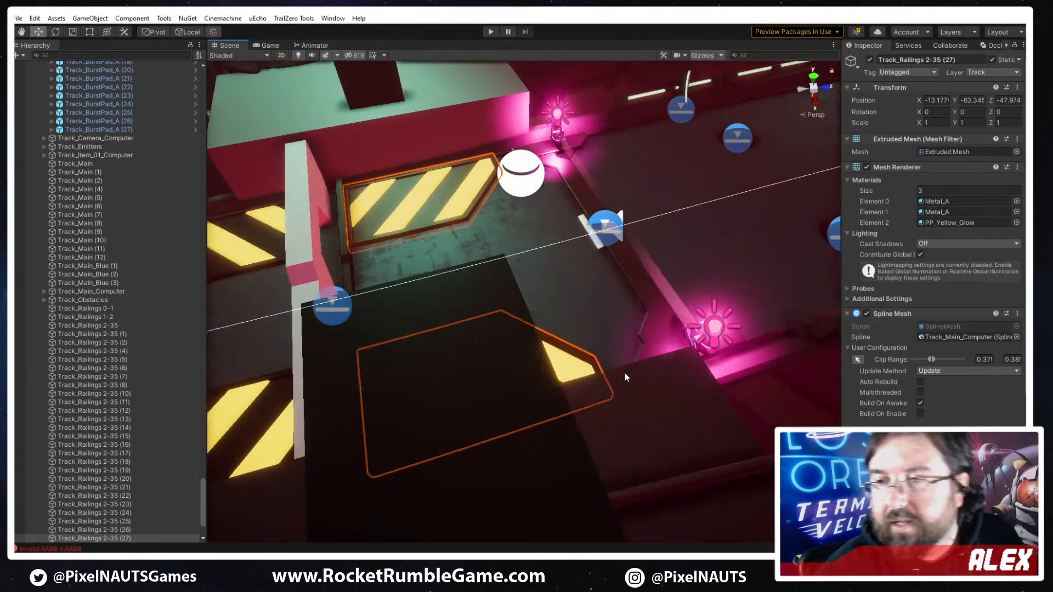
right_drag(653, 329, 795, 297)
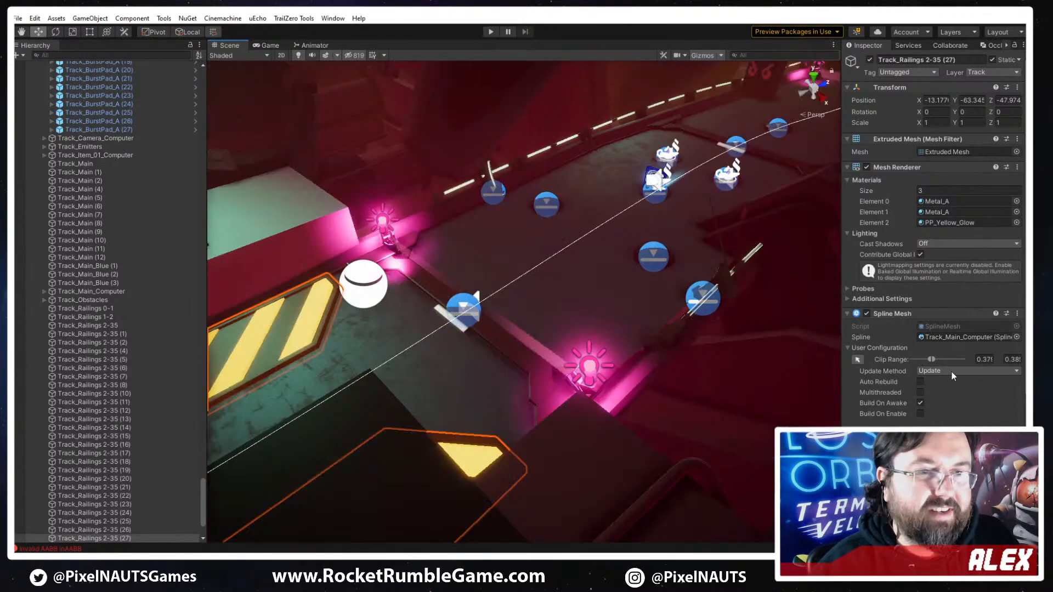
key(ctrl+d)
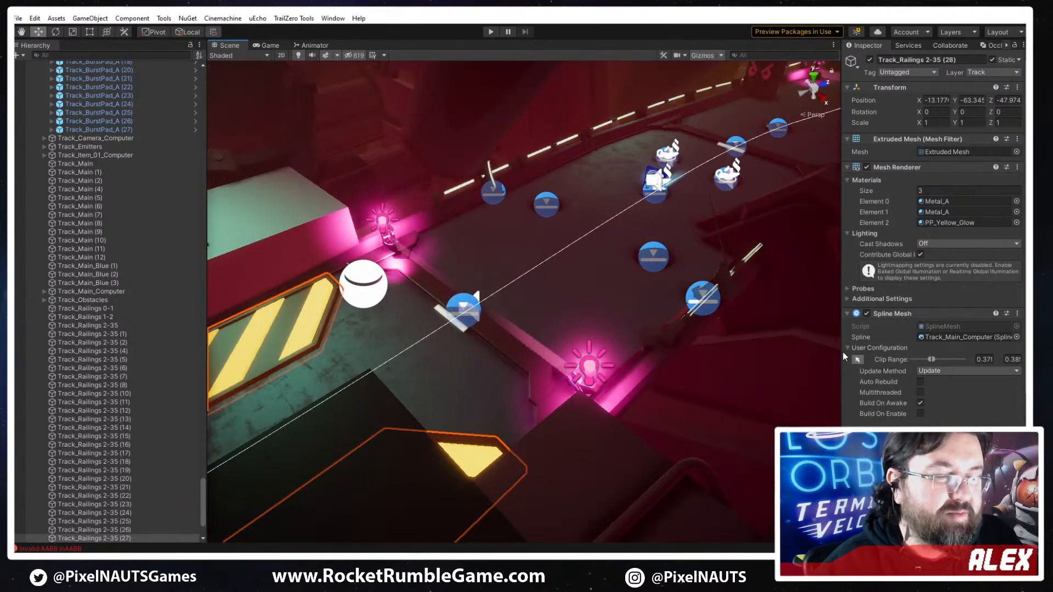
- Enable the duplicate's clip range handles and shift its range past the pink lights, to about 0.38–0.39
click(858, 359)
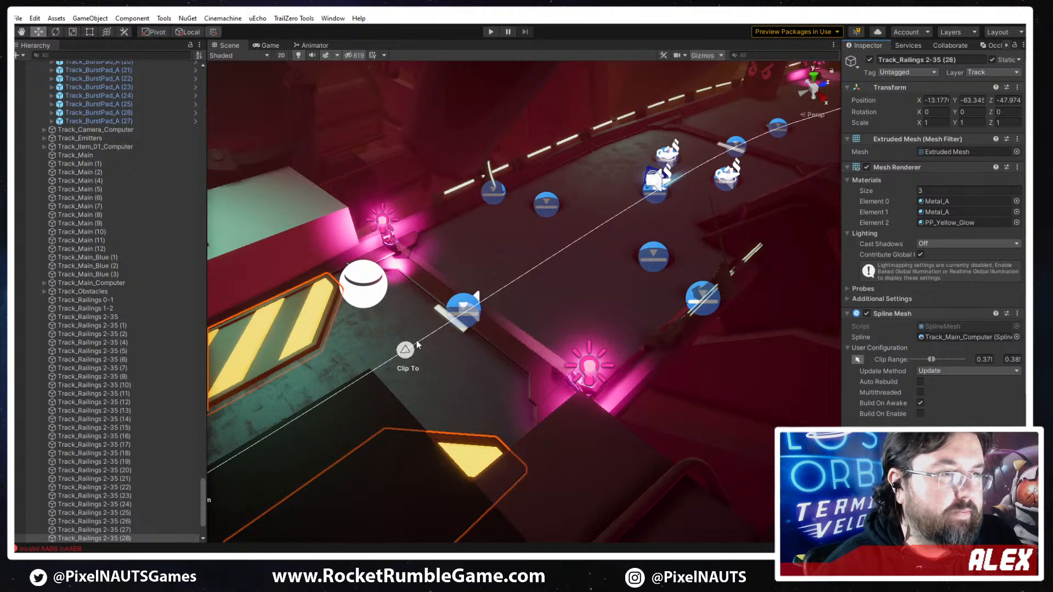
right_drag(547, 332, 424, 296)
drag(417, 286, 467, 277)
drag(725, 266, 715, 260)
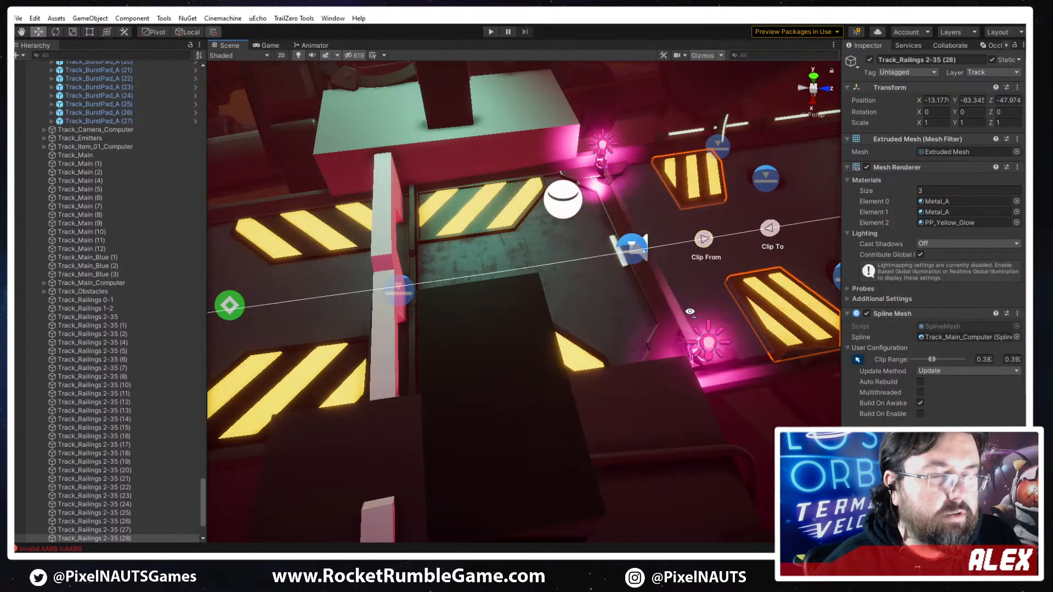
- Reposition the duplicate's clip range beside the pillar clamp, from about 0.39 to 0.40 along the spline
right_drag(645, 336, 649, 363)
key(d)
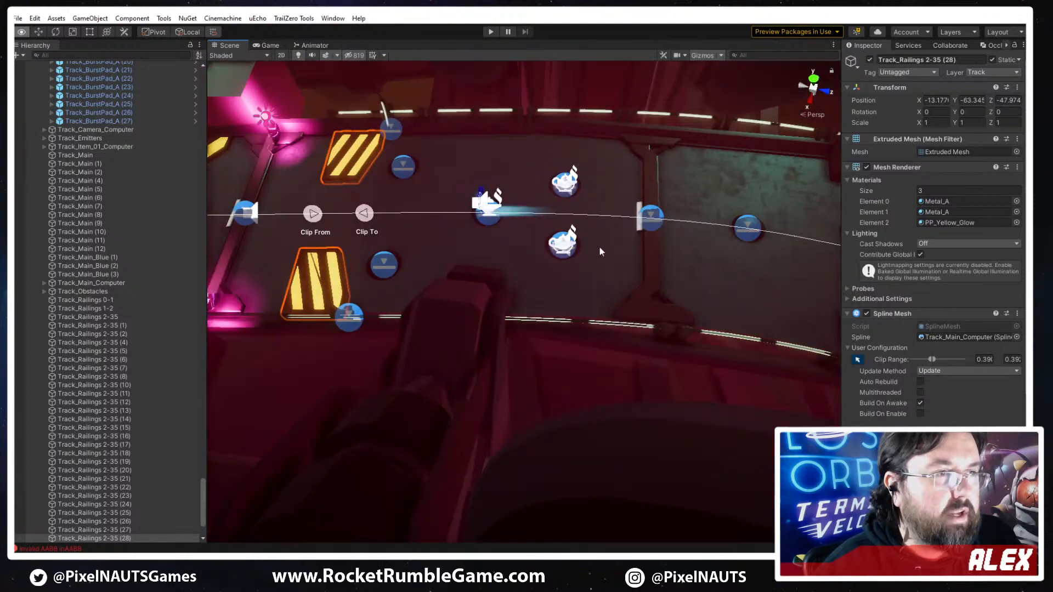
right_drag(599, 251, 600, 251)
key(a)
drag(487, 214, 693, 215)
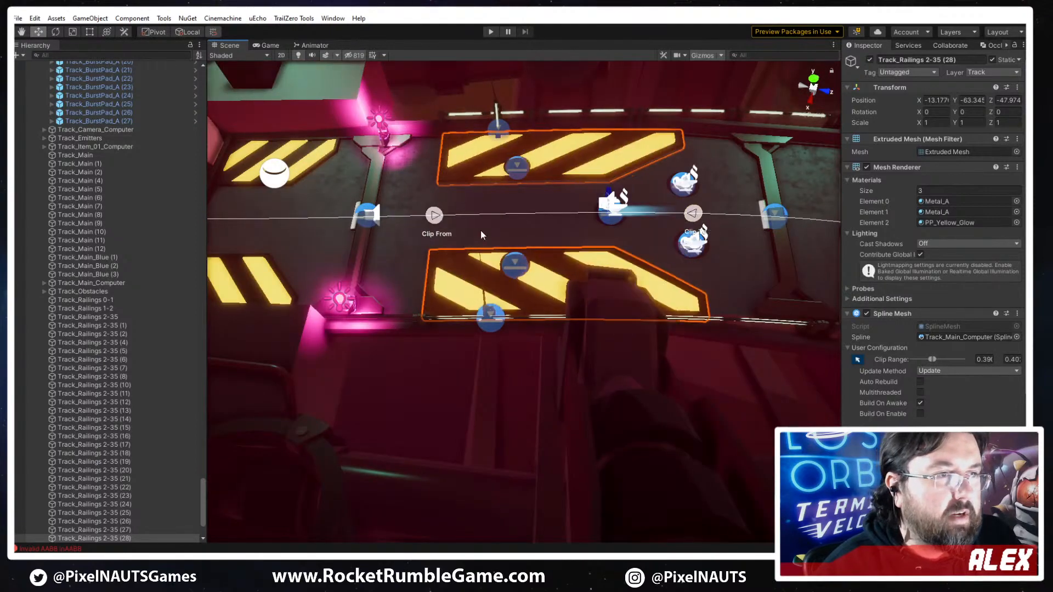
drag(447, 216, 532, 240)
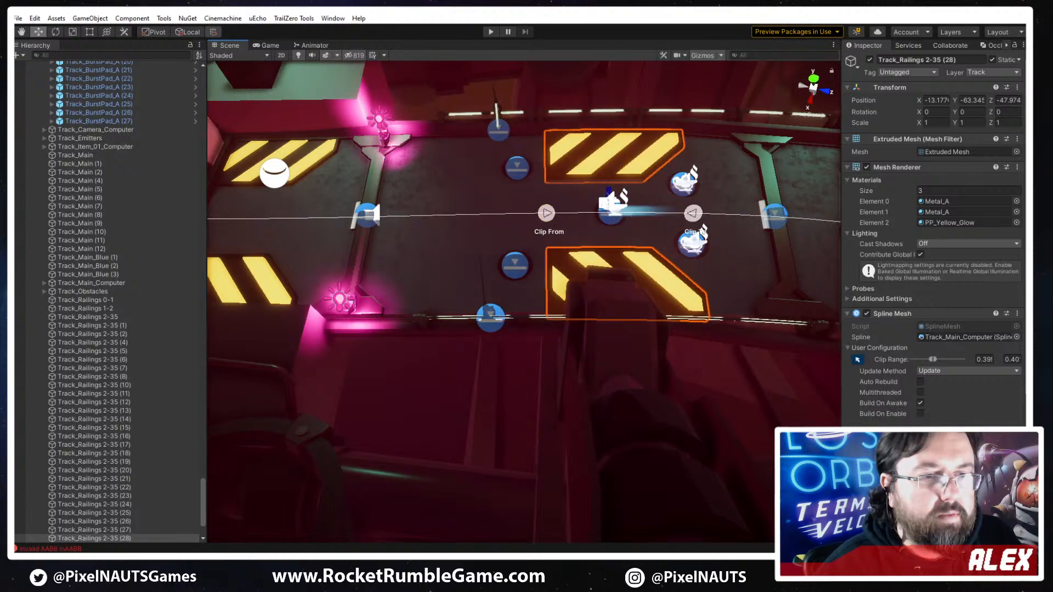
- Delete the second channel of Track_Railings 2-35 (28), keeping only the hazard plate on the pillar clamp's side
click(910, 488)
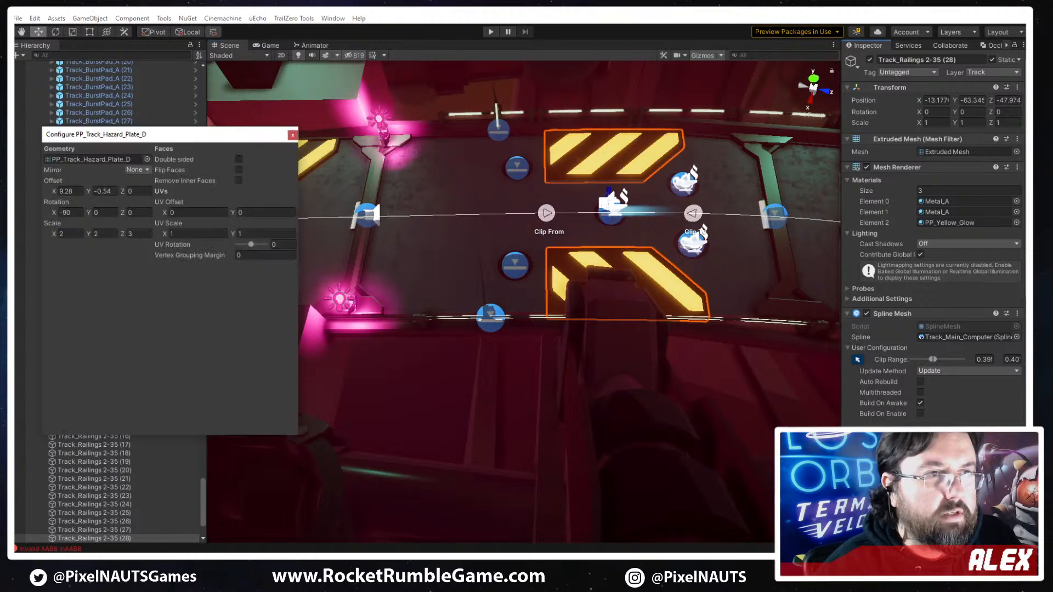
right_drag(583, 435, 712, 436)
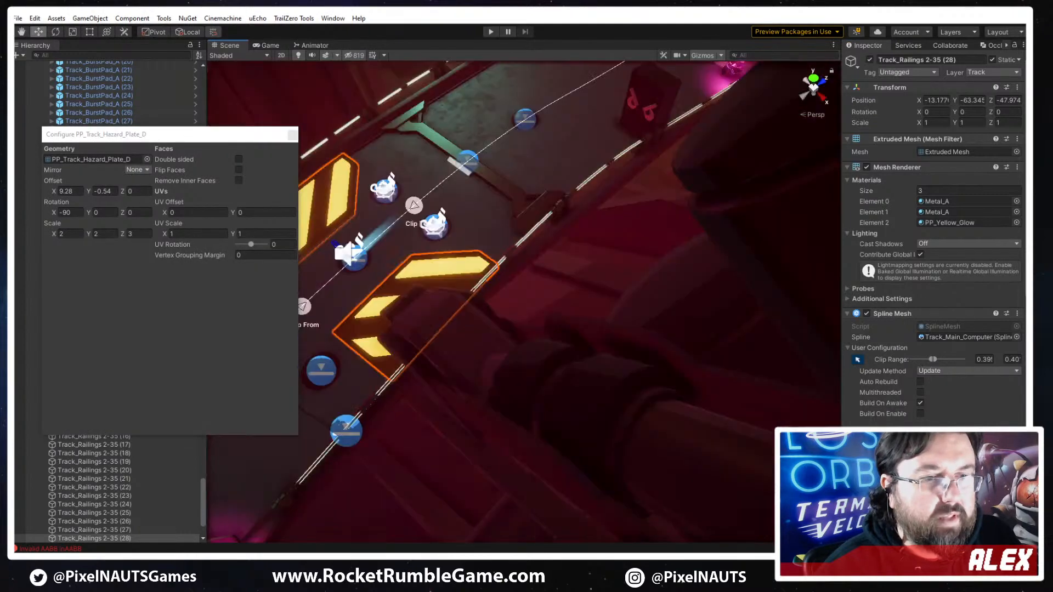
scroll(932, 428, down, 3)
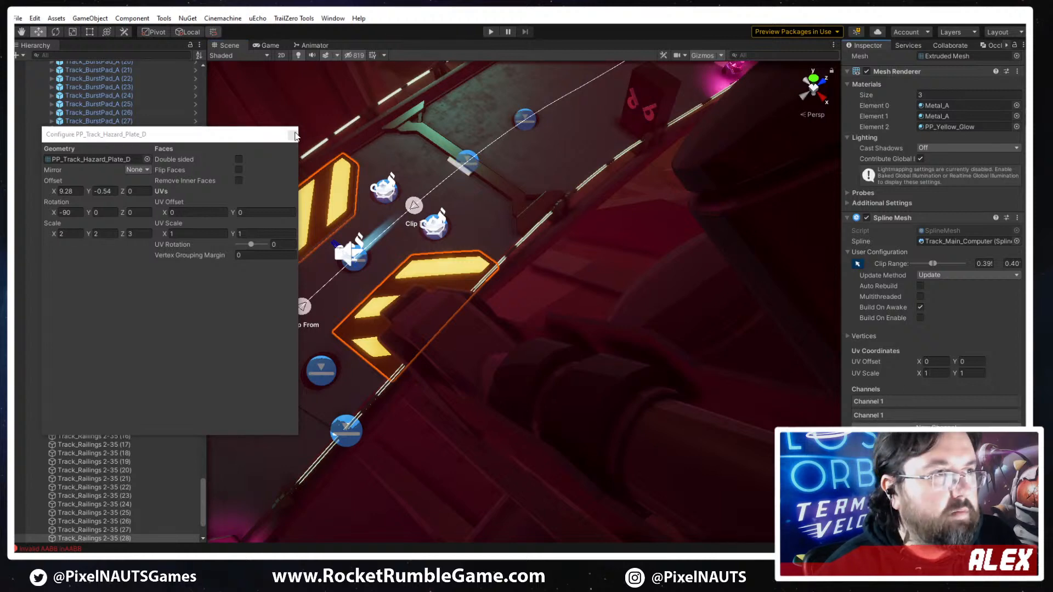
click(878, 402)
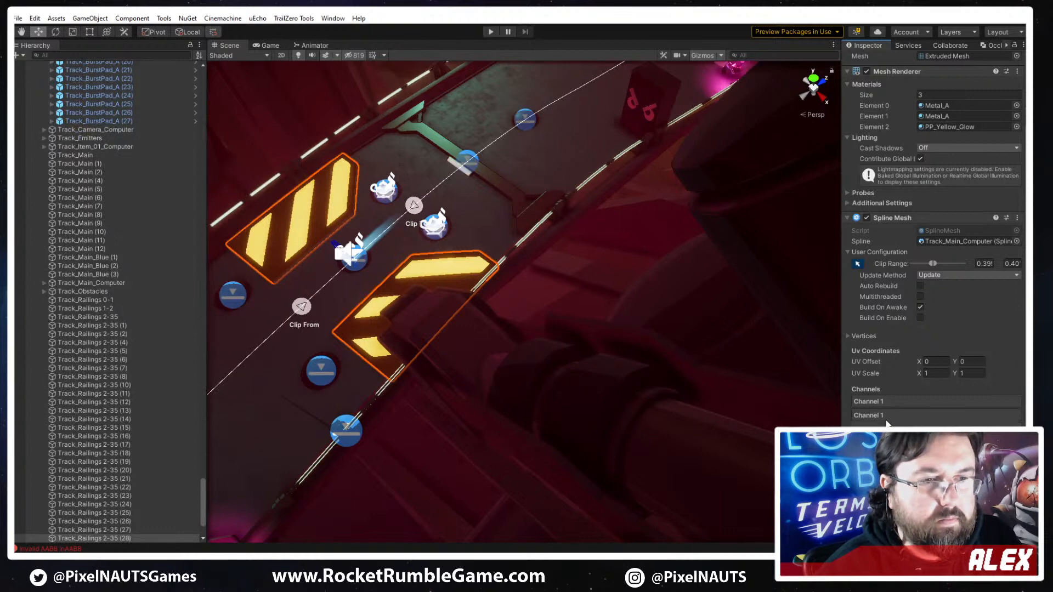
right_click(902, 417)
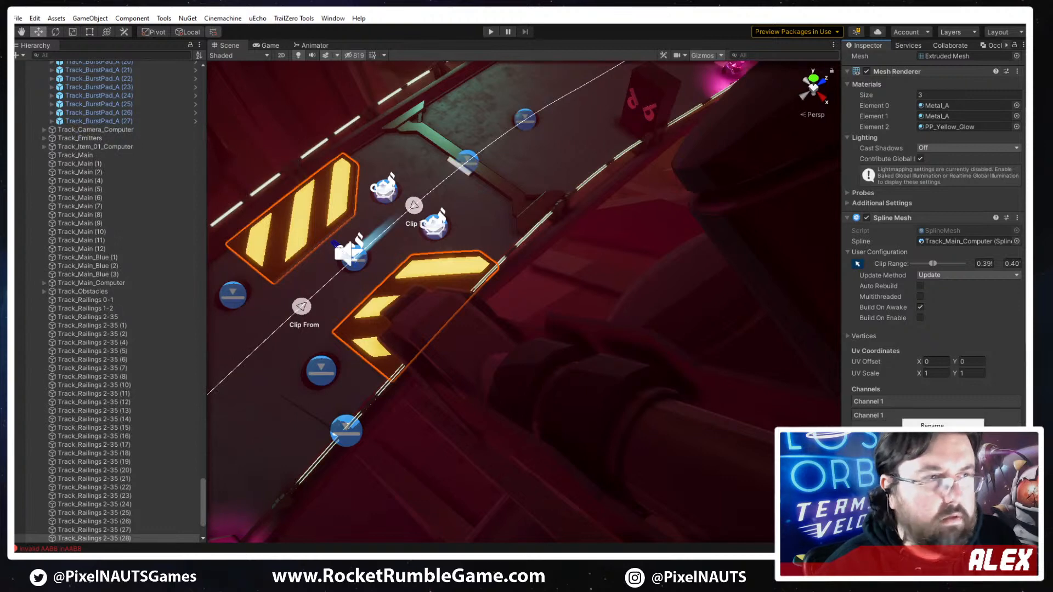
click(926, 473)
right_drag(626, 387, 553, 358)
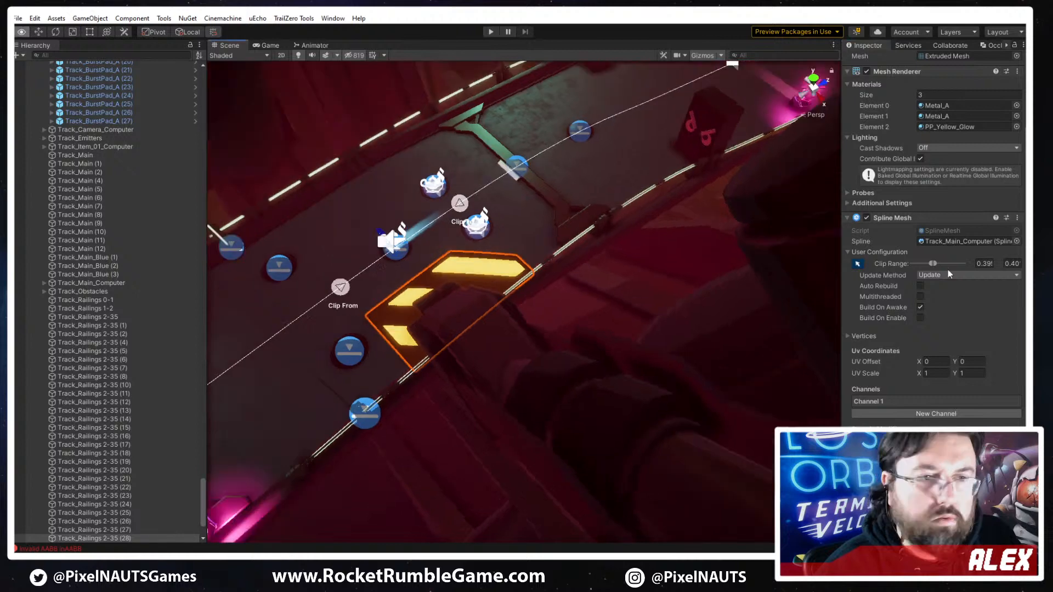
- Swap the remaining channel's mesh to PP_Track_Hazard_Plate_A and scale it to X 1.66 and Y 2.93
click(886, 400)
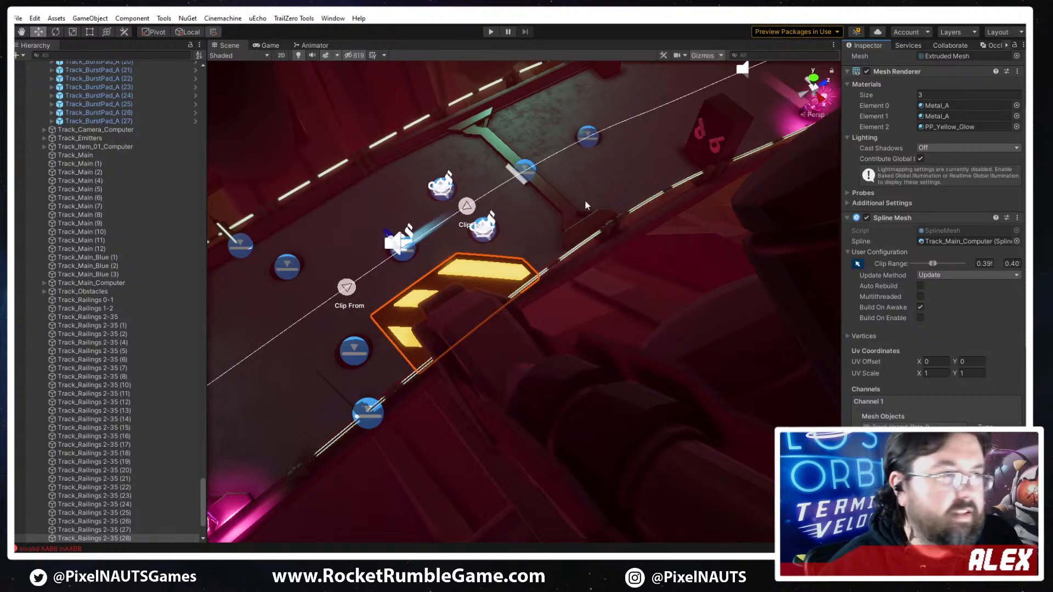
click(910, 429)
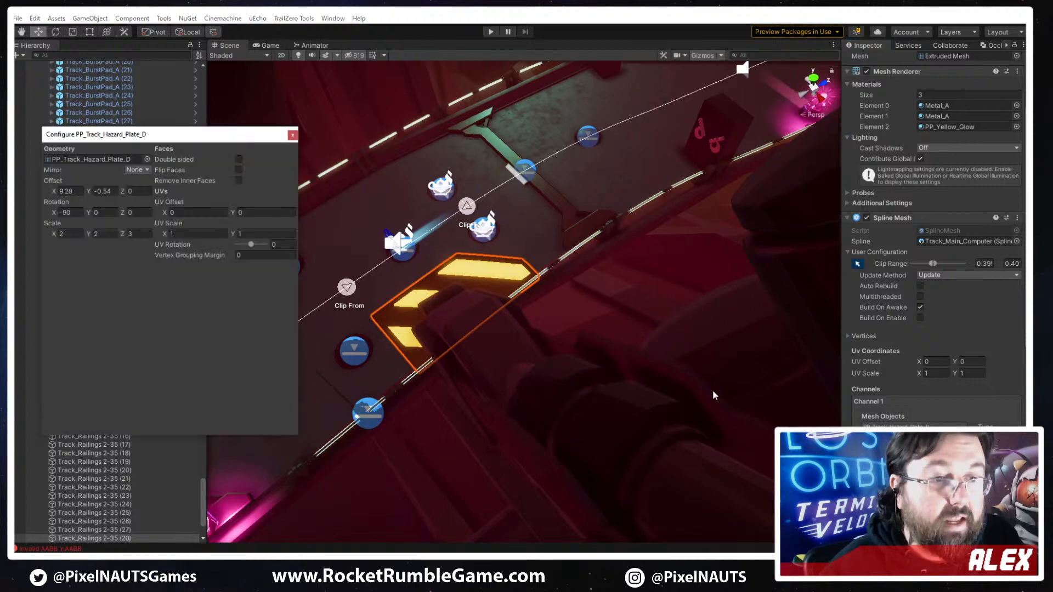
click(147, 159)
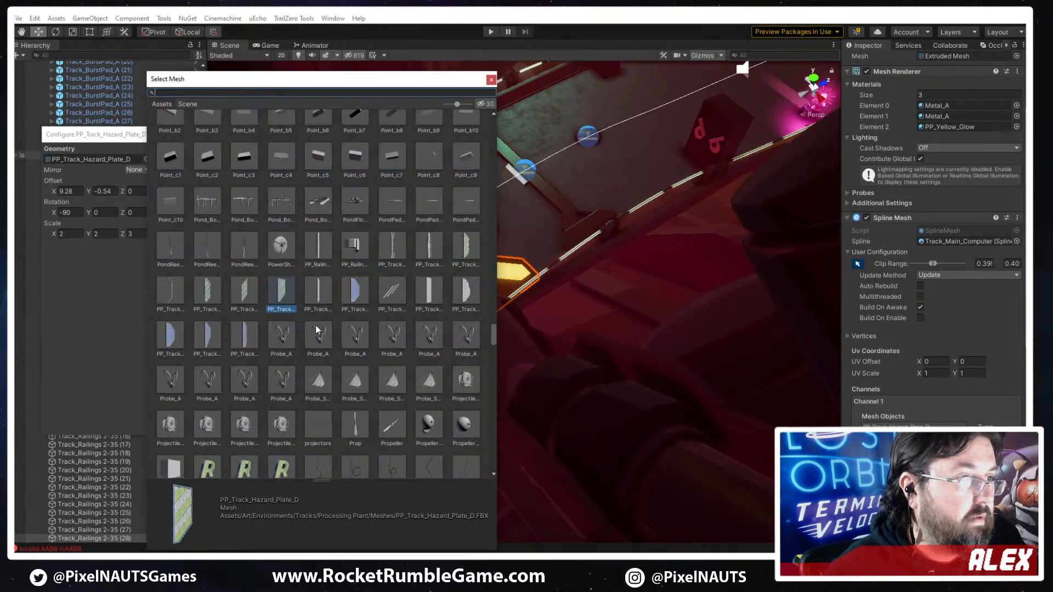
click(466, 252)
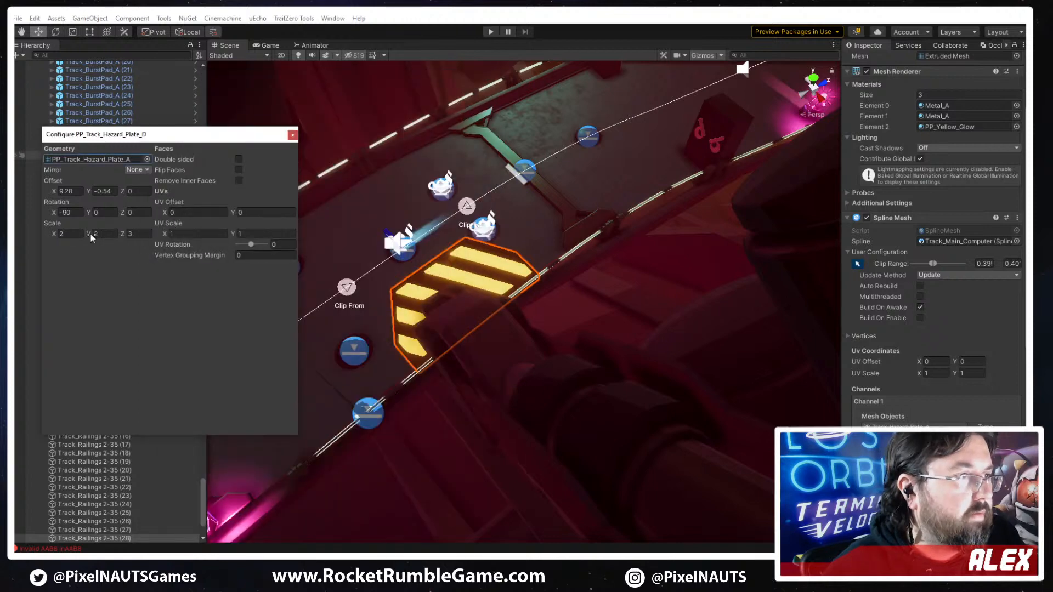
drag(90, 234, 86, 233)
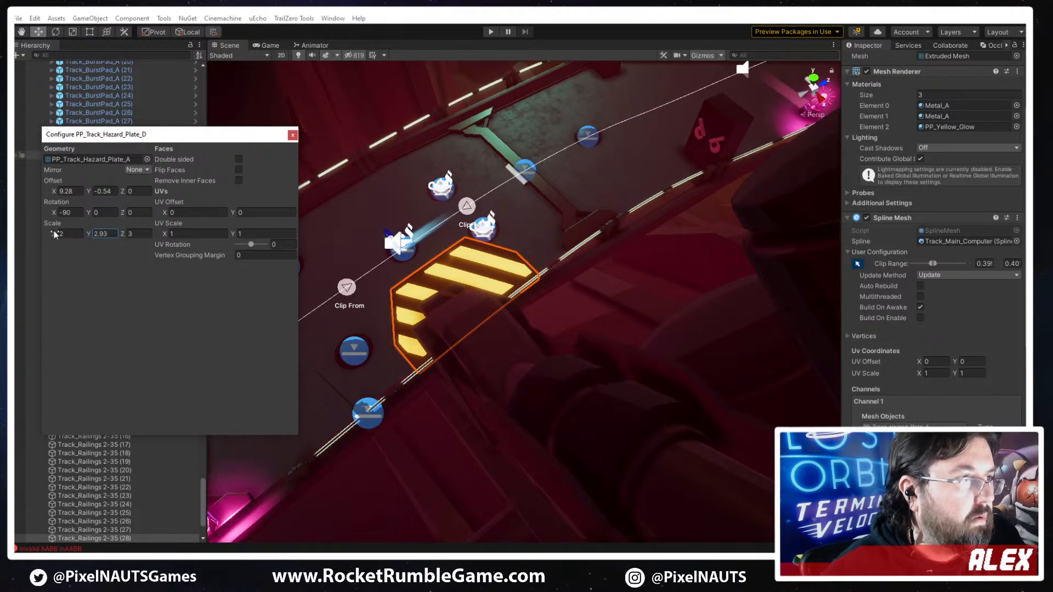
drag(45, 232, 81, 239)
- Shorten the hazard plate's clip range at the far end and extend its start slightly to frame the pillar clamp
right_drag(573, 288, 473, 323)
key(w)
key(s)
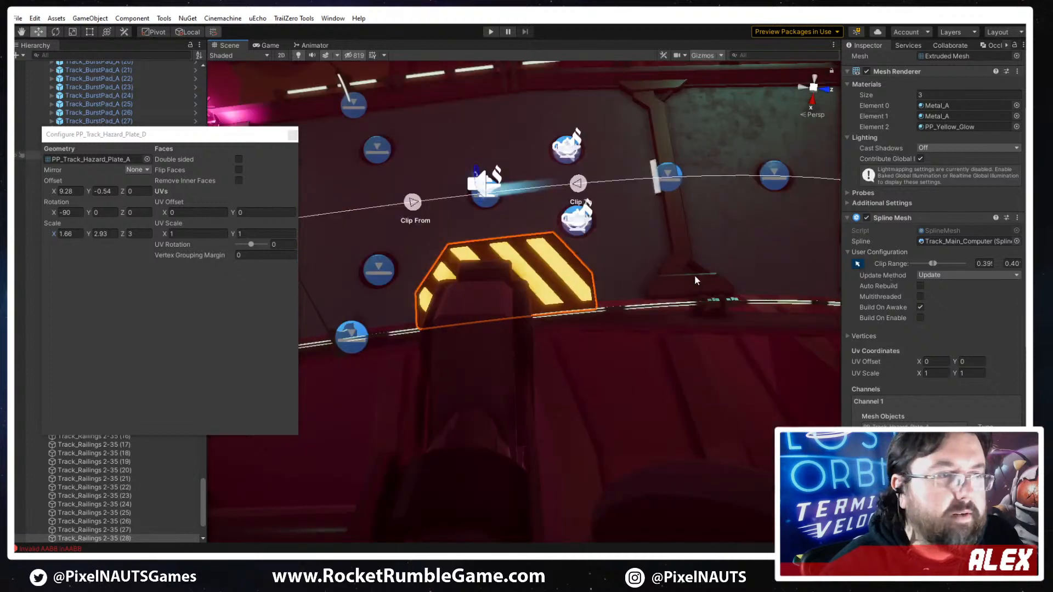
drag(584, 189, 541, 196)
middle_drag(496, 280, 551, 280)
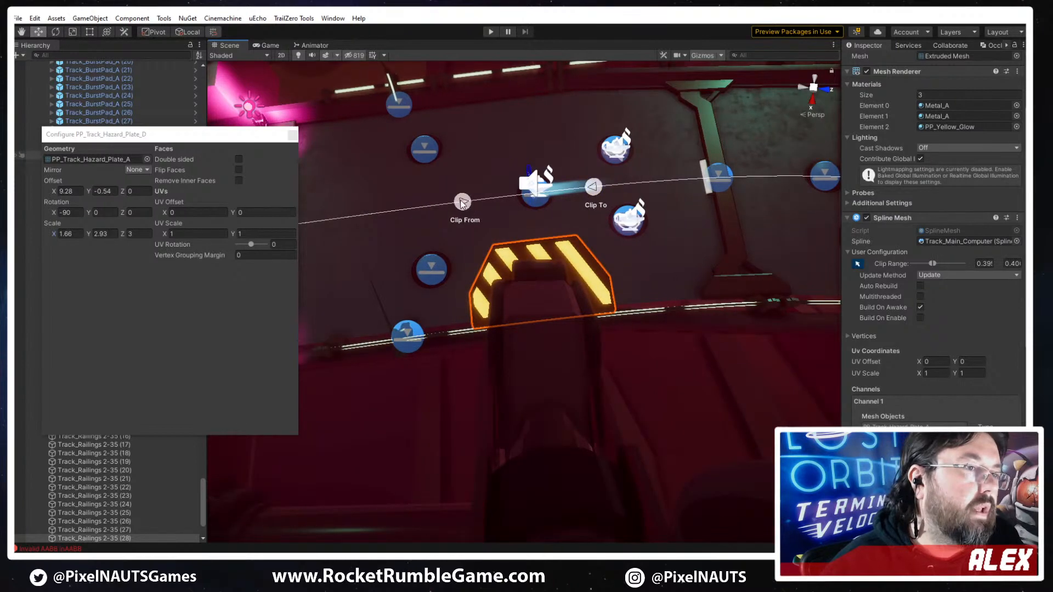
drag(462, 203, 453, 203)
drag(588, 191, 591, 190)
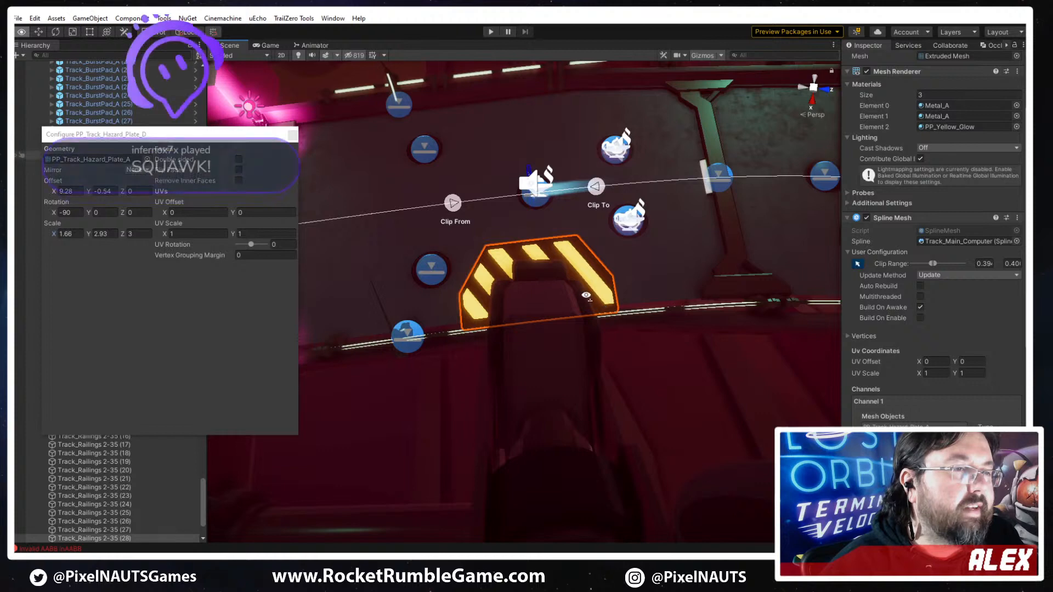
- Fine-tune the end of the plate's clip range from the opposite side so the plate is centred under the clamp
key(w)
right_drag(603, 308, 661, 346)
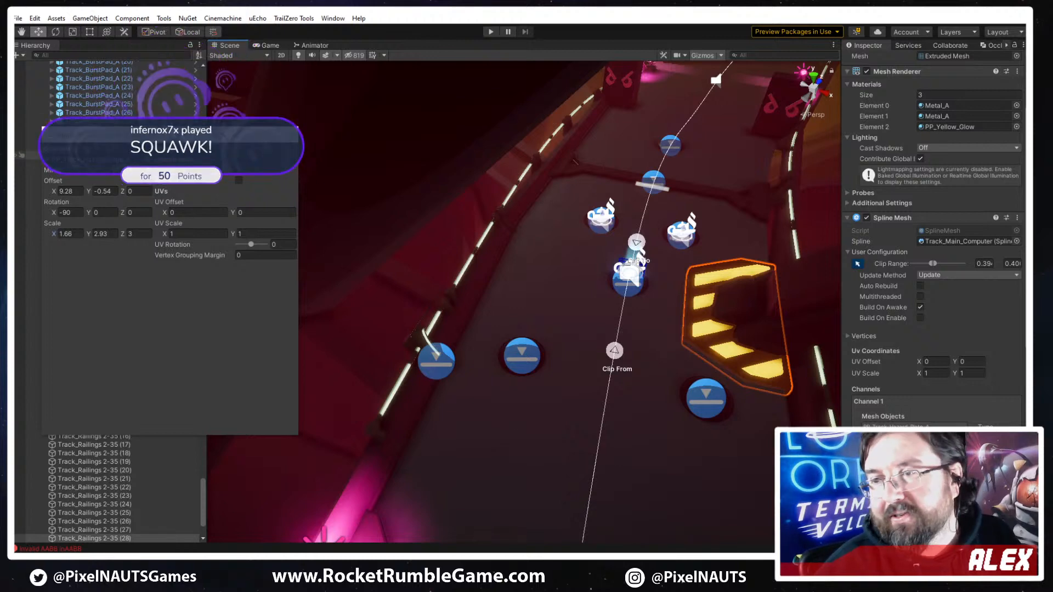
right_drag(702, 349, 559, 354)
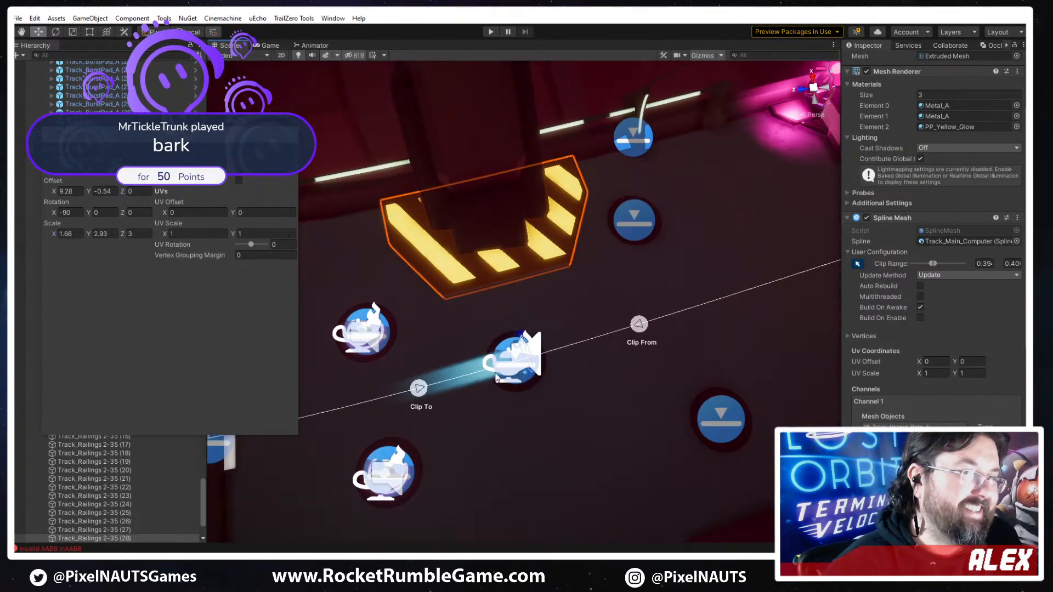
drag(418, 390, 415, 390)
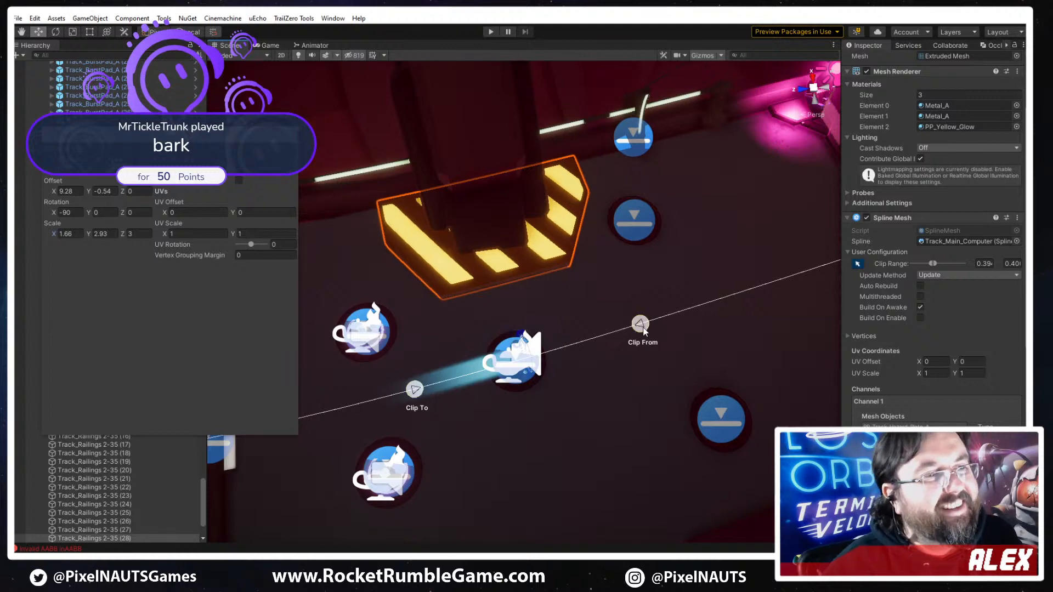
right_drag(599, 350, 551, 351)
drag(418, 363, 421, 363)
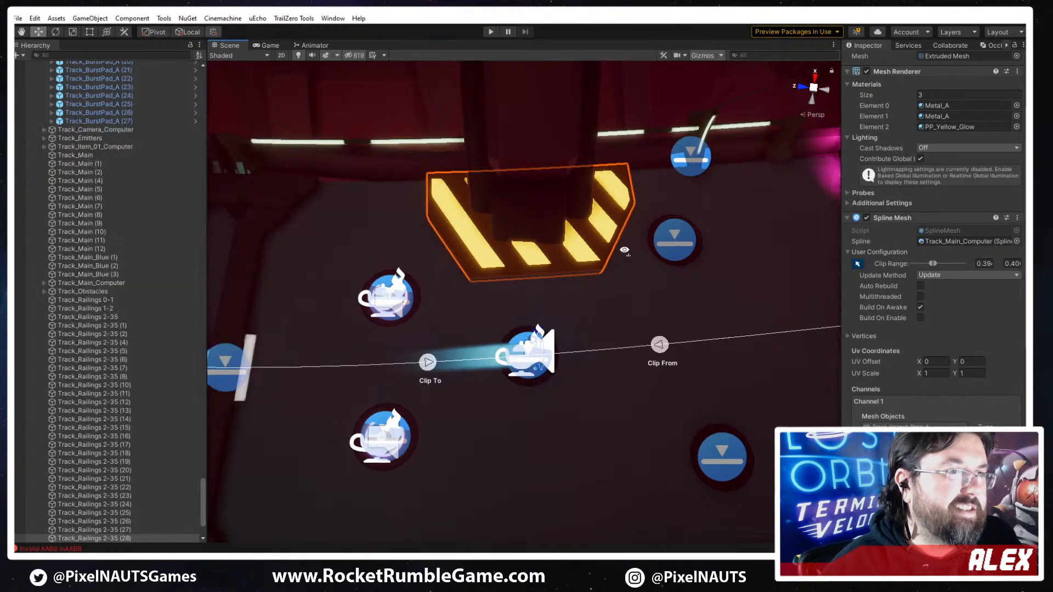
- Select the railing mesh Track_Railings 3 - 45 beside the plate and view its PP_Railing_A mesh configuration in Channel 1
right_drag(623, 247, 426, 245)
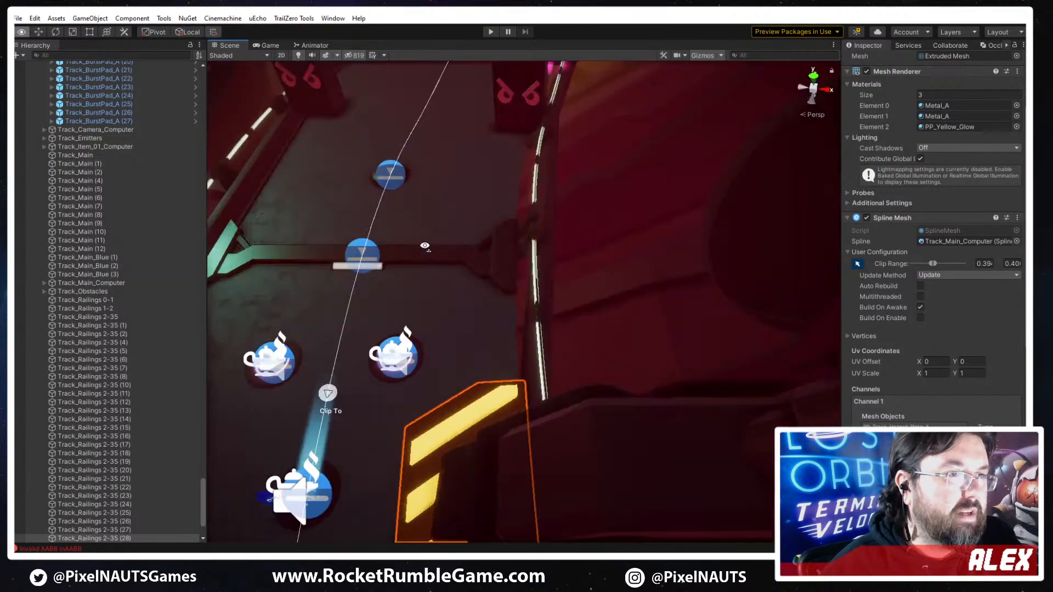
scroll(564, 235, up, 3)
click(565, 234)
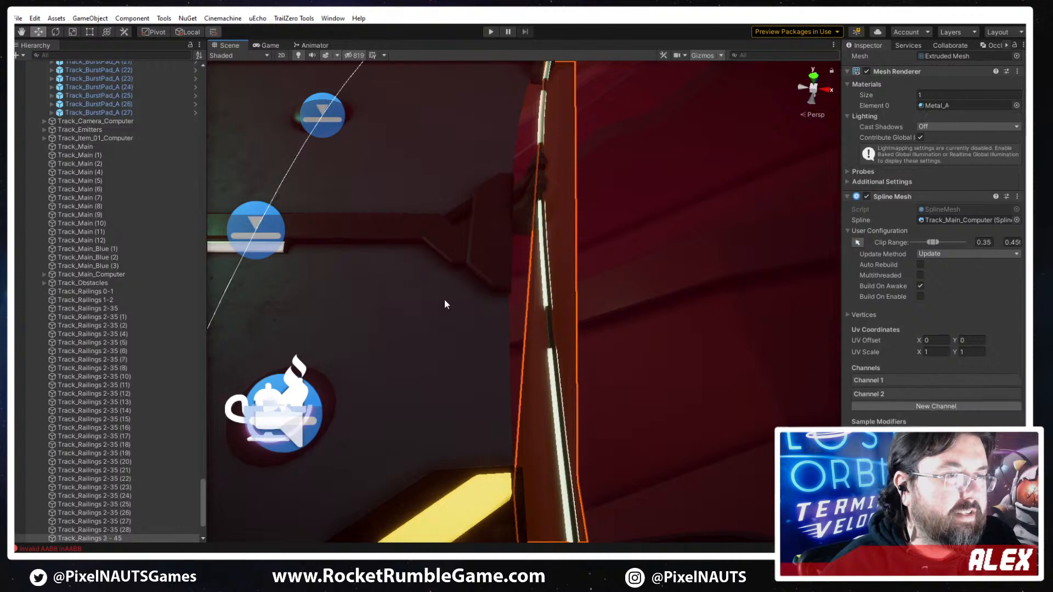
scroll(446, 299, down, 3)
right_drag(446, 295, 527, 299)
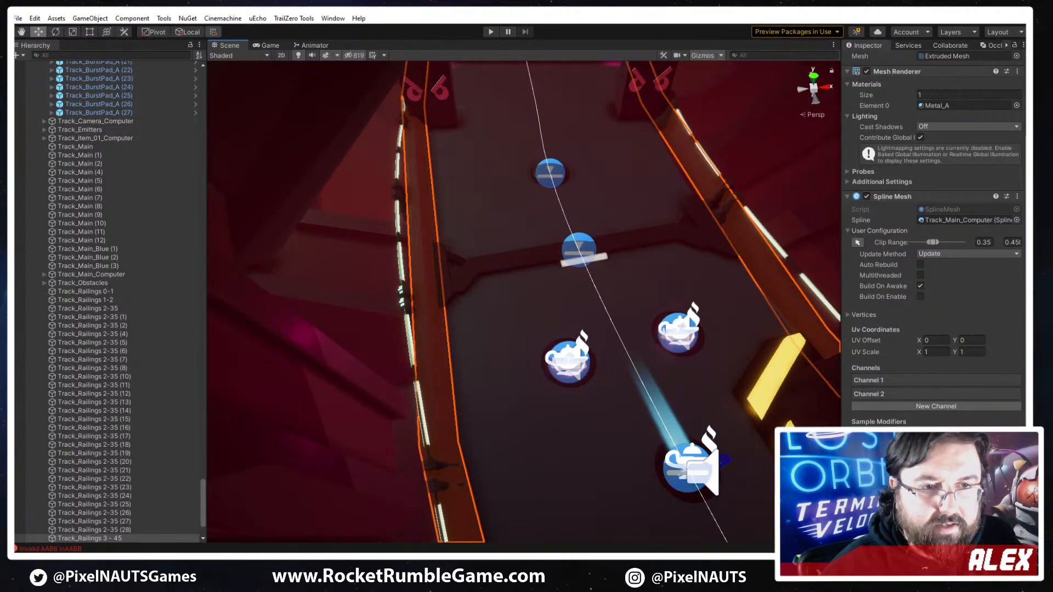
click(932, 380)
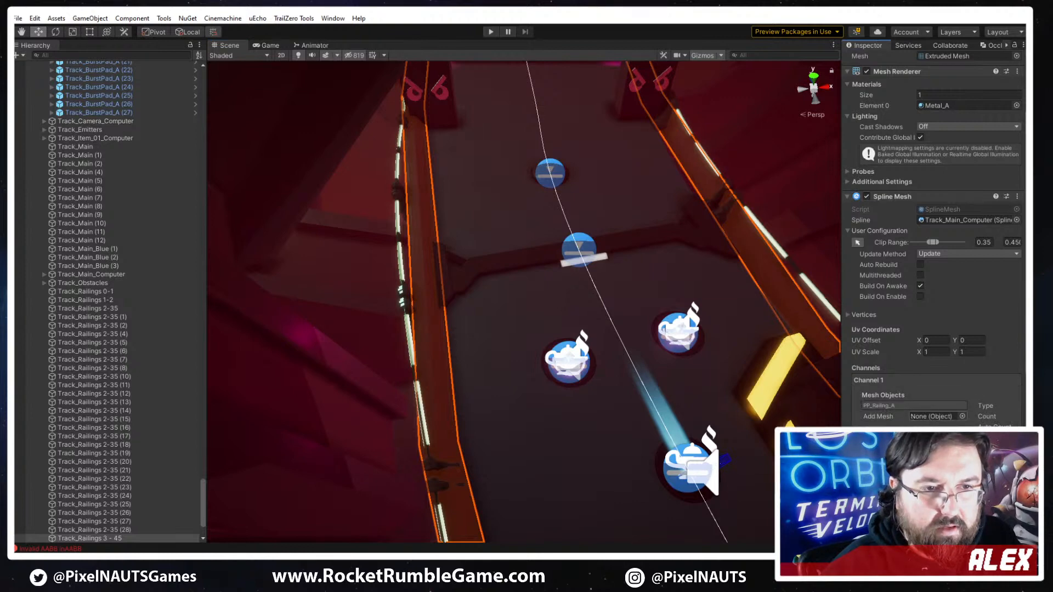
scroll(993, 351, down, 3)
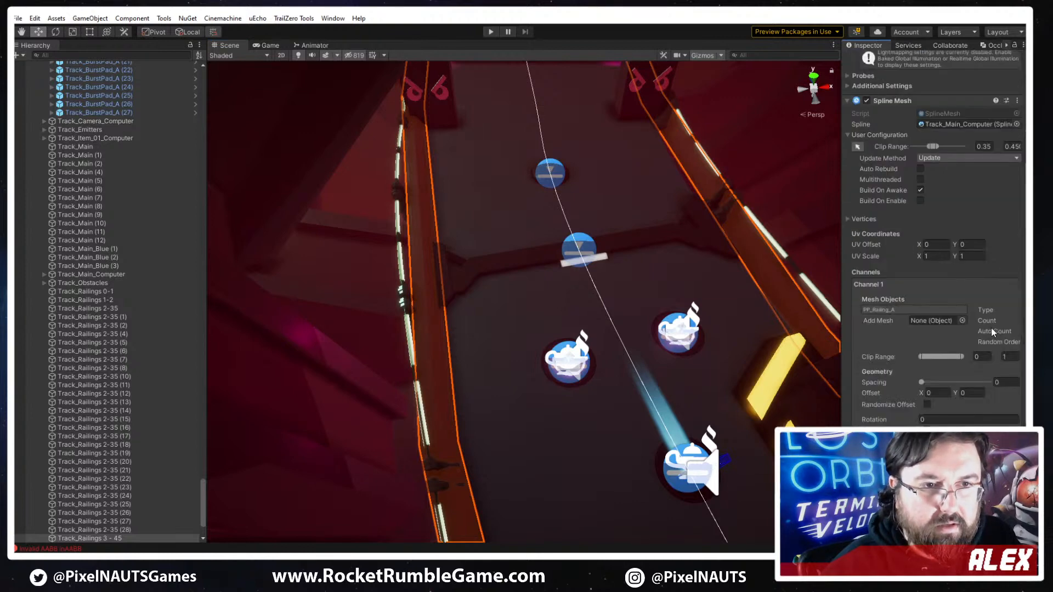
click(888, 309)
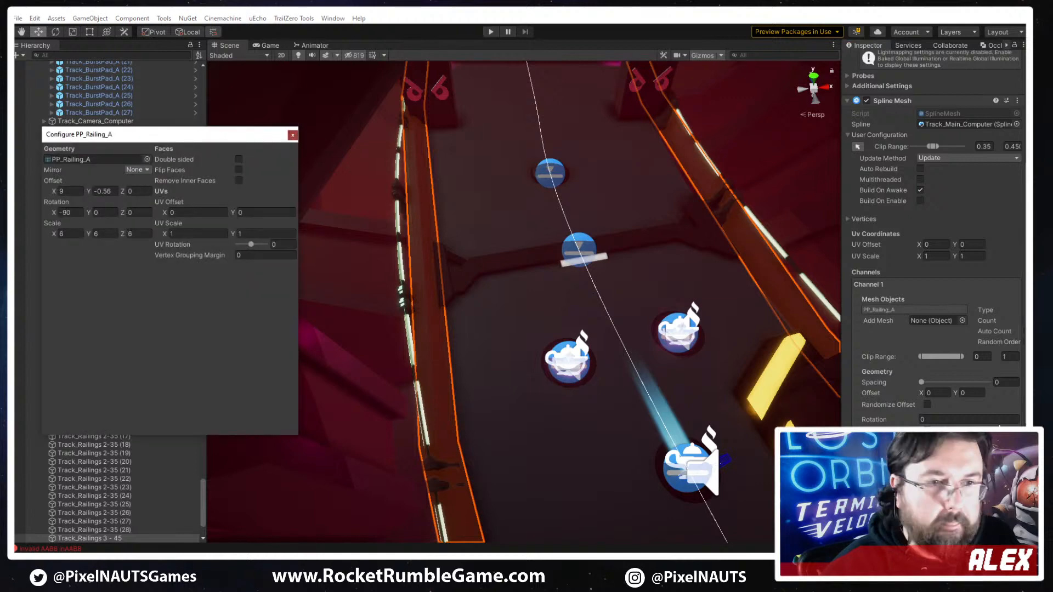
- Widen the Inspector so the type and count settings of the railing's Channel 1 are fully shown
scroll(1012, 261, down, 3)
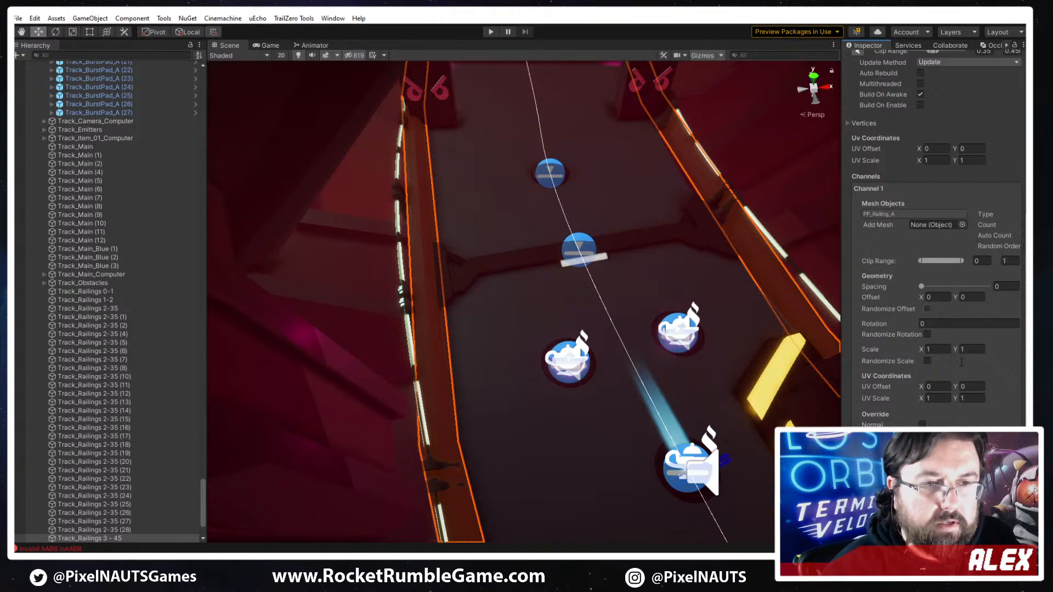
scroll(961, 301, up, 6)
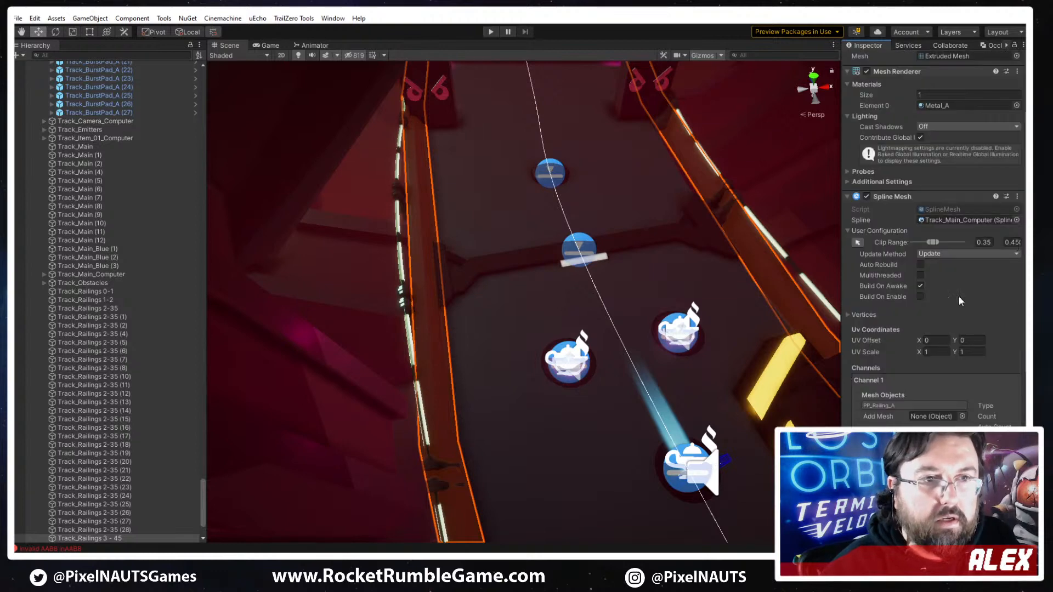
scroll(994, 400, down, 3)
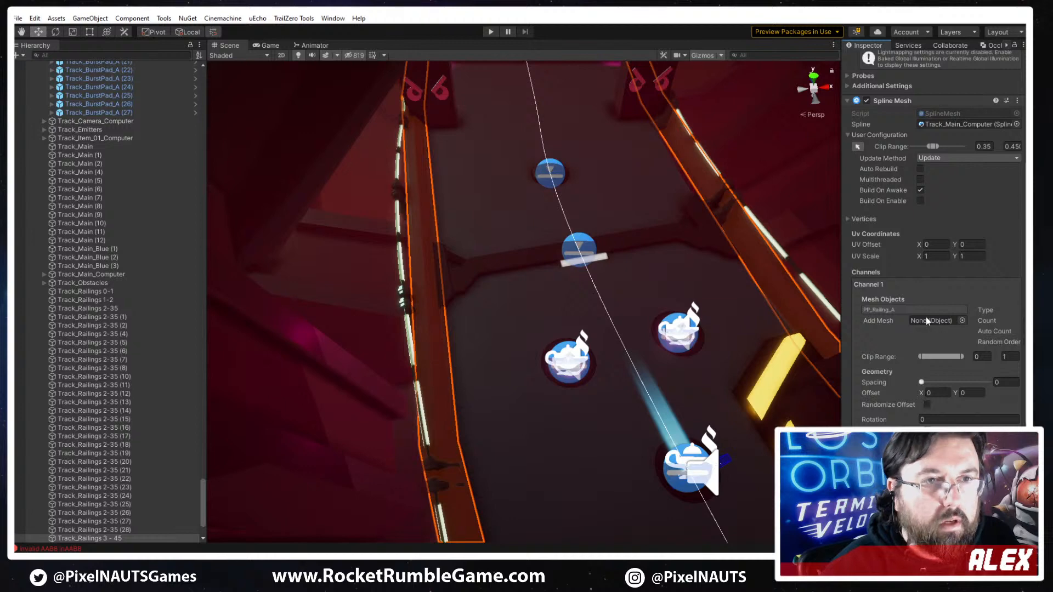
scroll(932, 285, up, 10)
scroll(938, 356, down, 7)
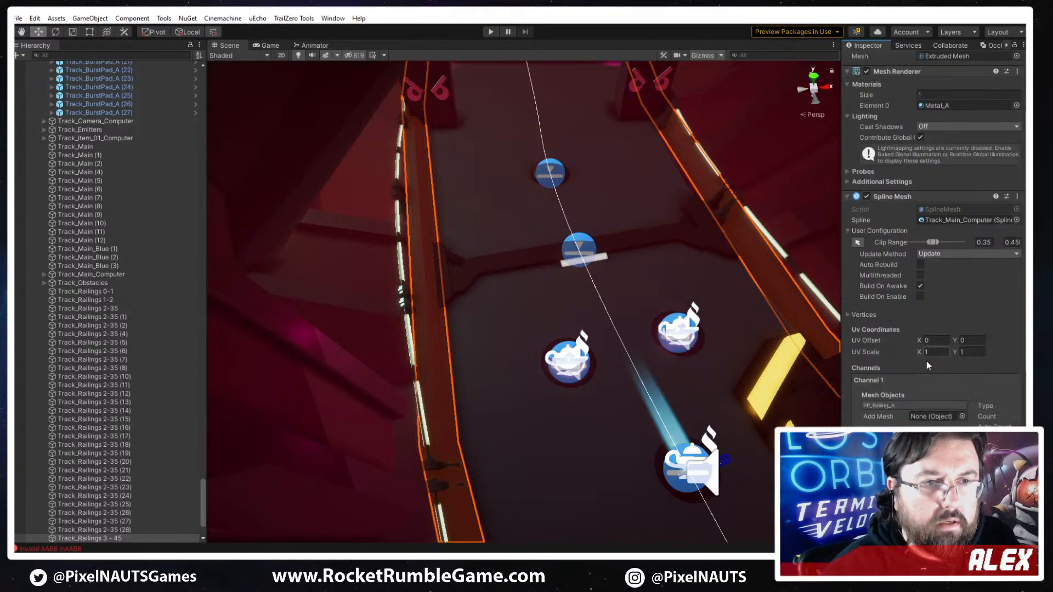
scroll(905, 347, down, 6)
scroll(967, 263, down, 3)
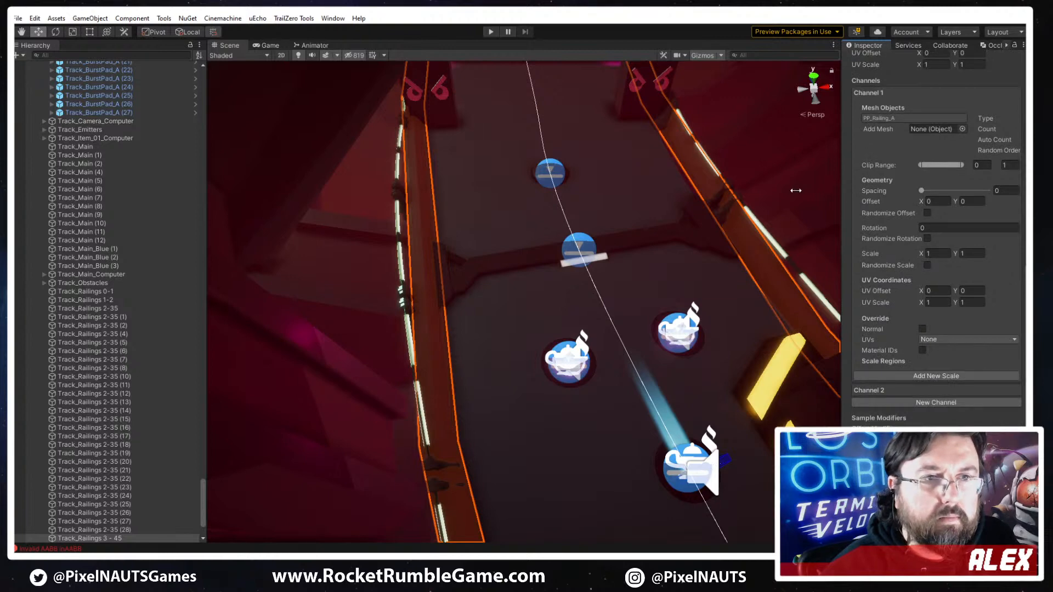
drag(795, 191, 799, 190)
- Try mesh counts of 12 and 22 for the railing's Channel 1, and set the count to 34
click(1004, 126)
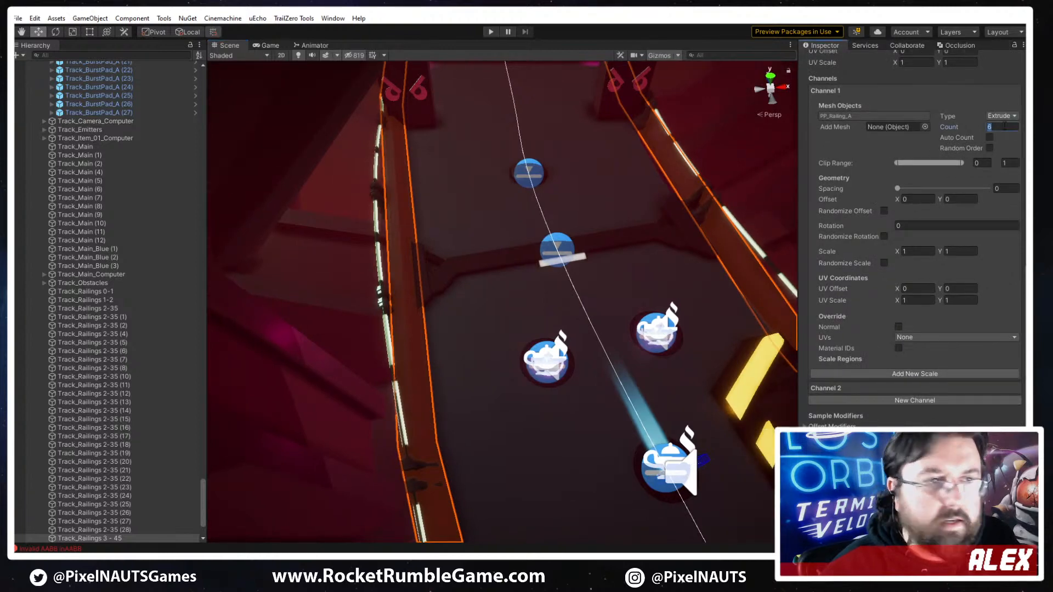
text(1)
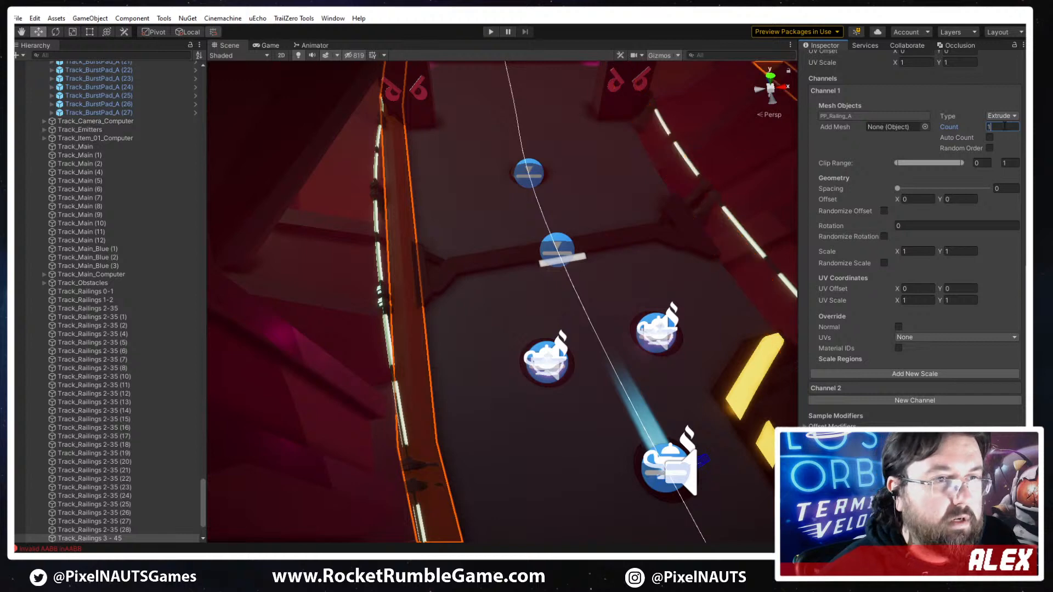
text(2)
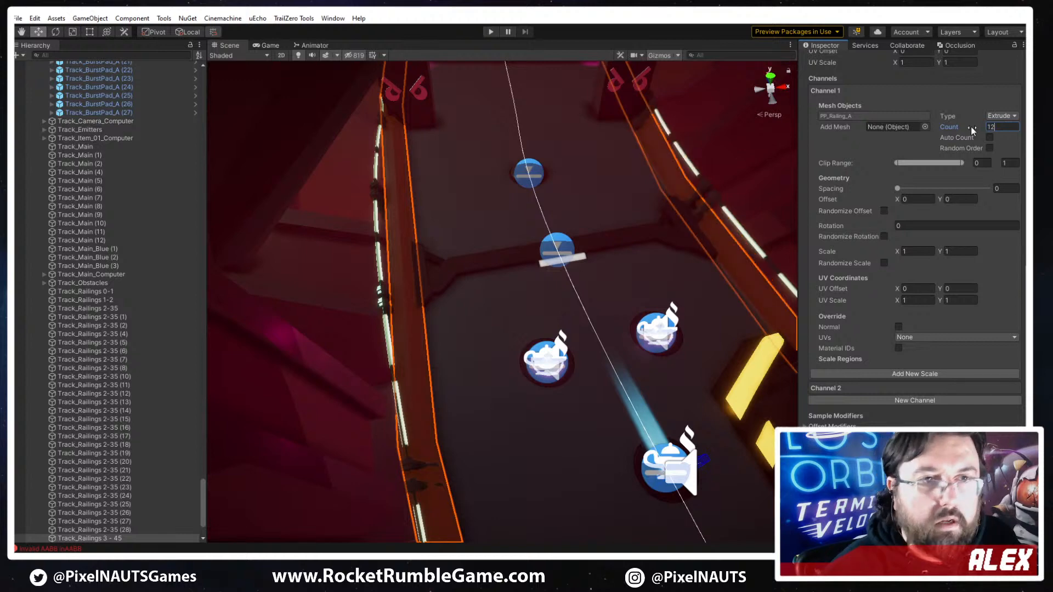
click(971, 130)
text(22)
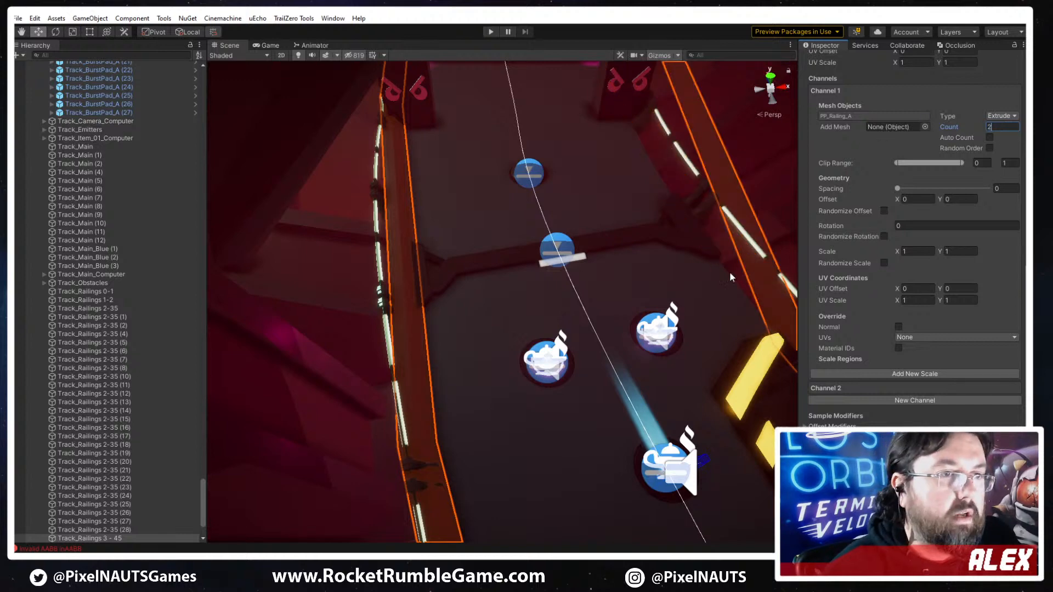
right_drag(707, 261, 722, 364)
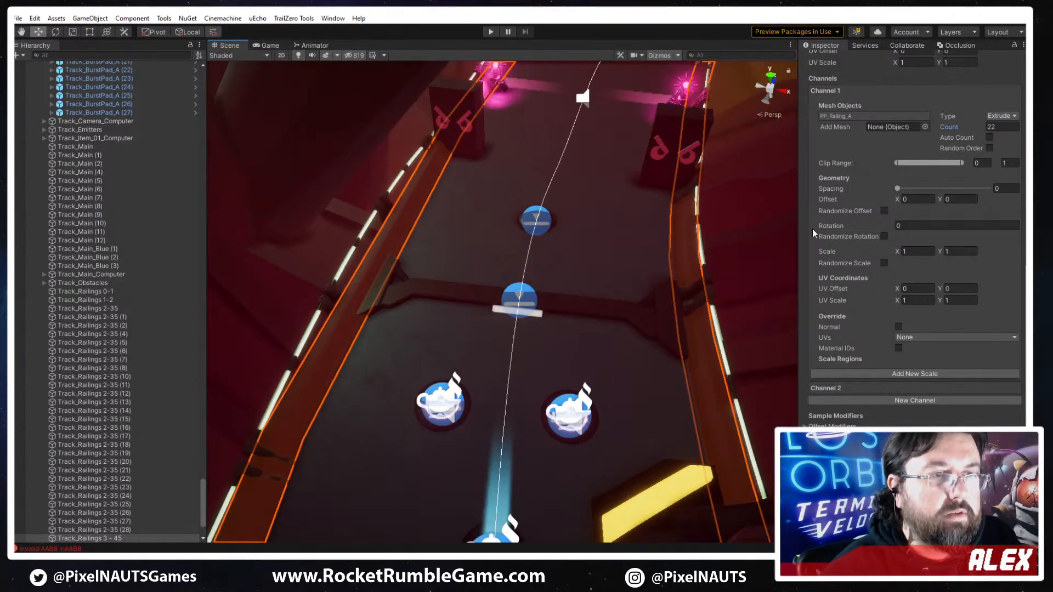
click(1001, 126)
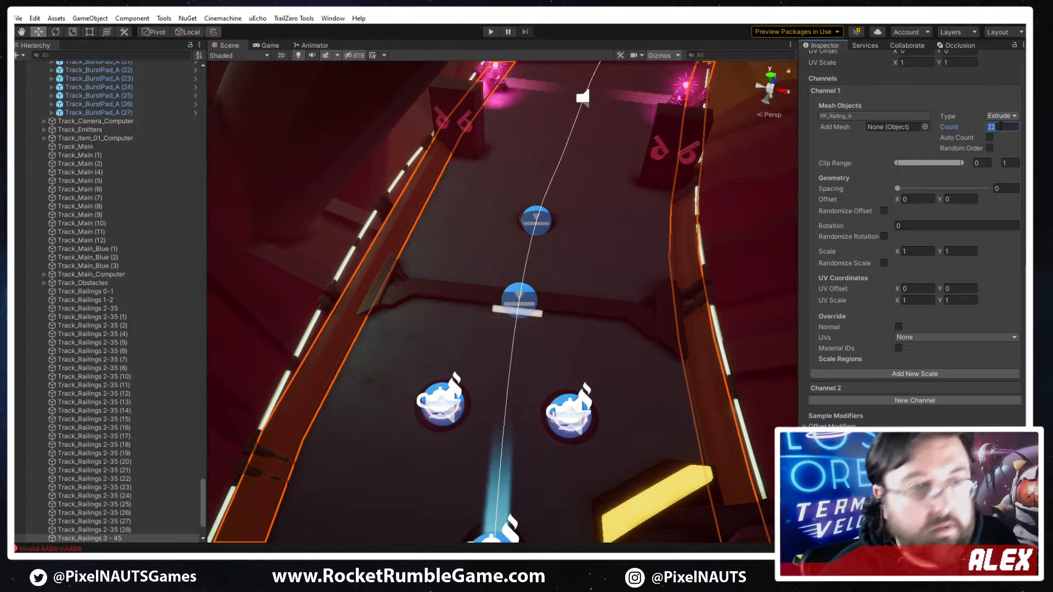
text(34)
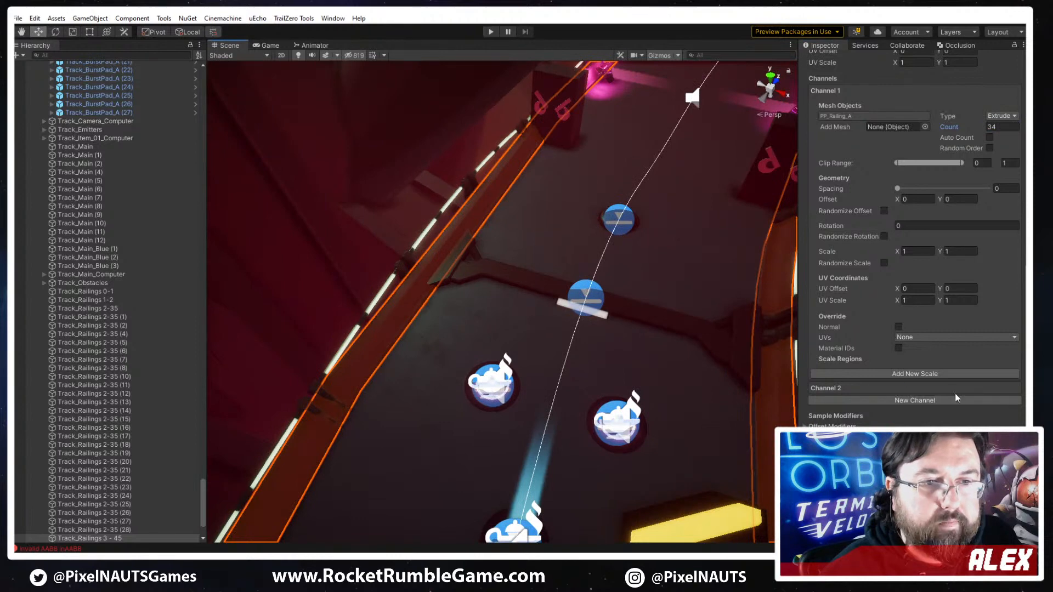
- Expand Channel 2 of the railing, try a mesh count of 20, and set it to 34
click(927, 389)
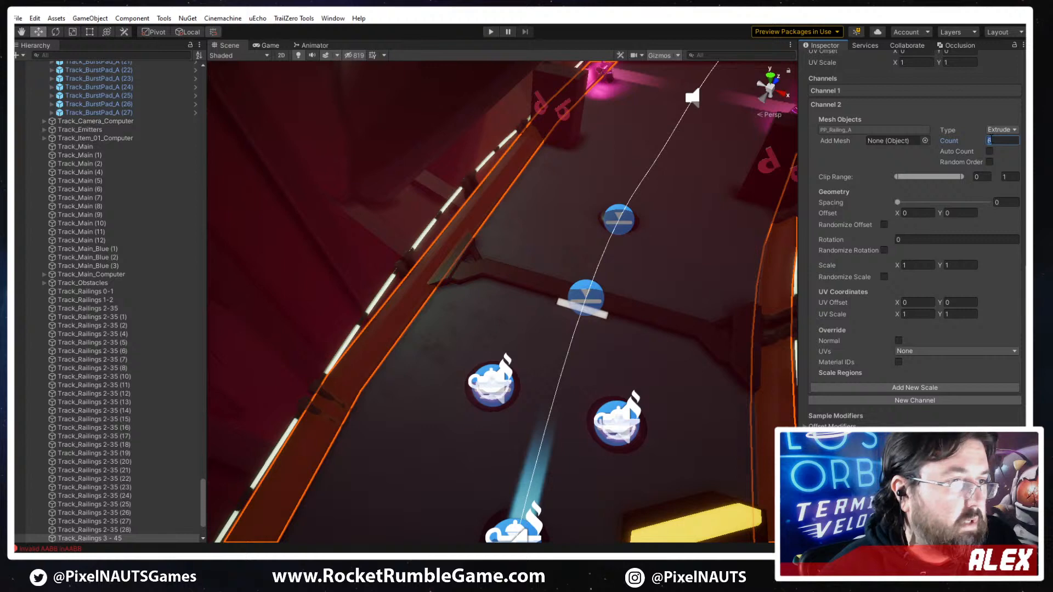
click(1001, 141)
text(20)
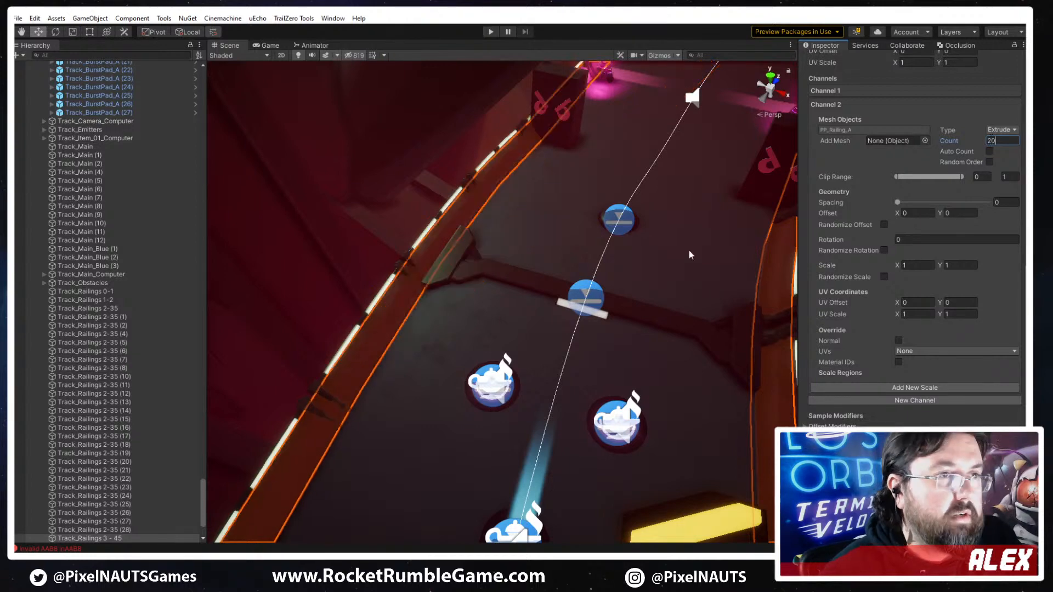
right_drag(701, 172, 880, 206)
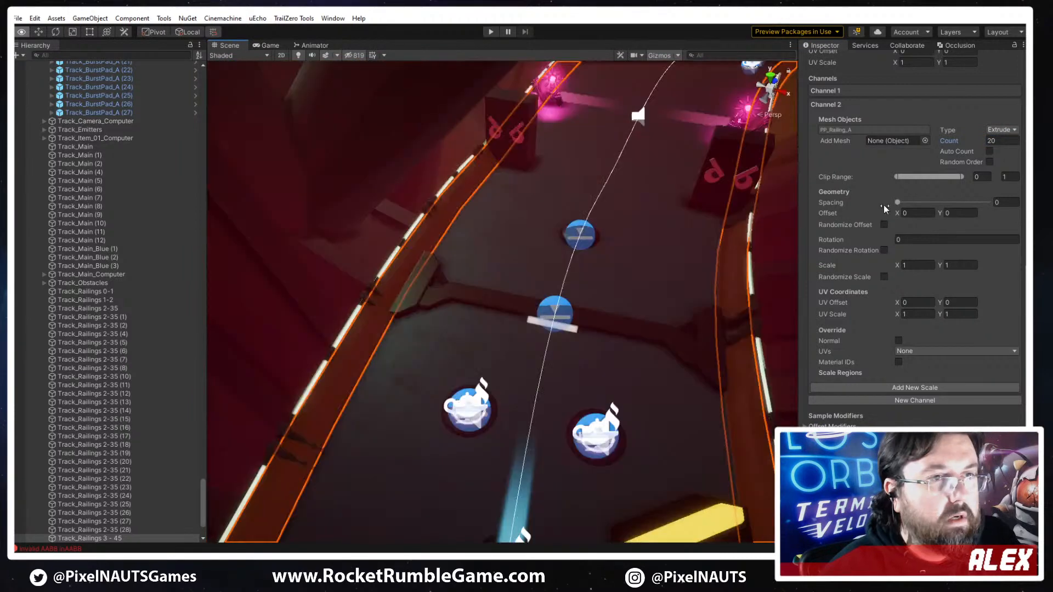
click(1000, 141)
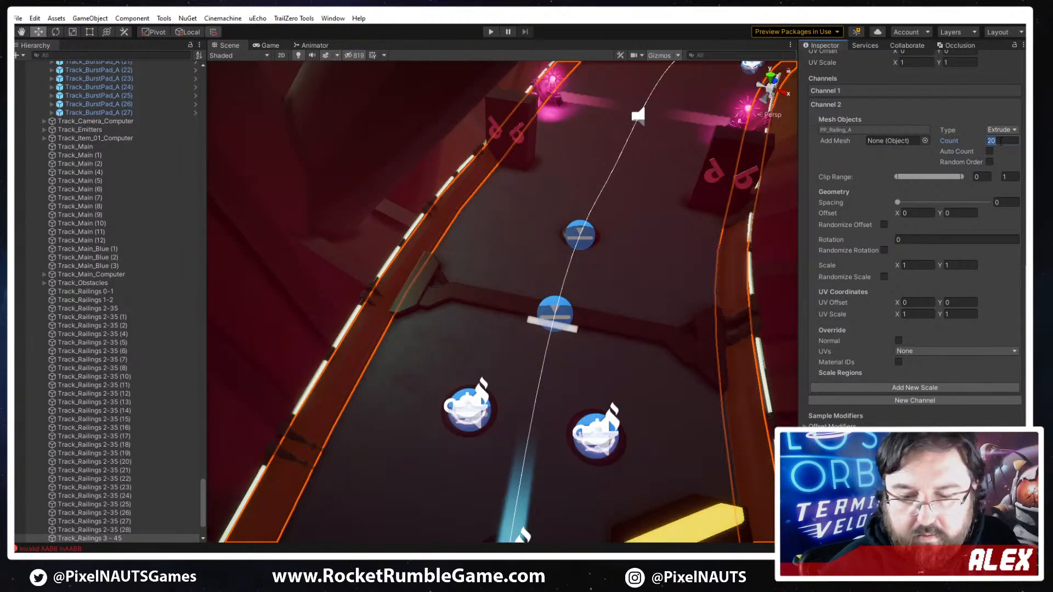
text(34)
key(Return)
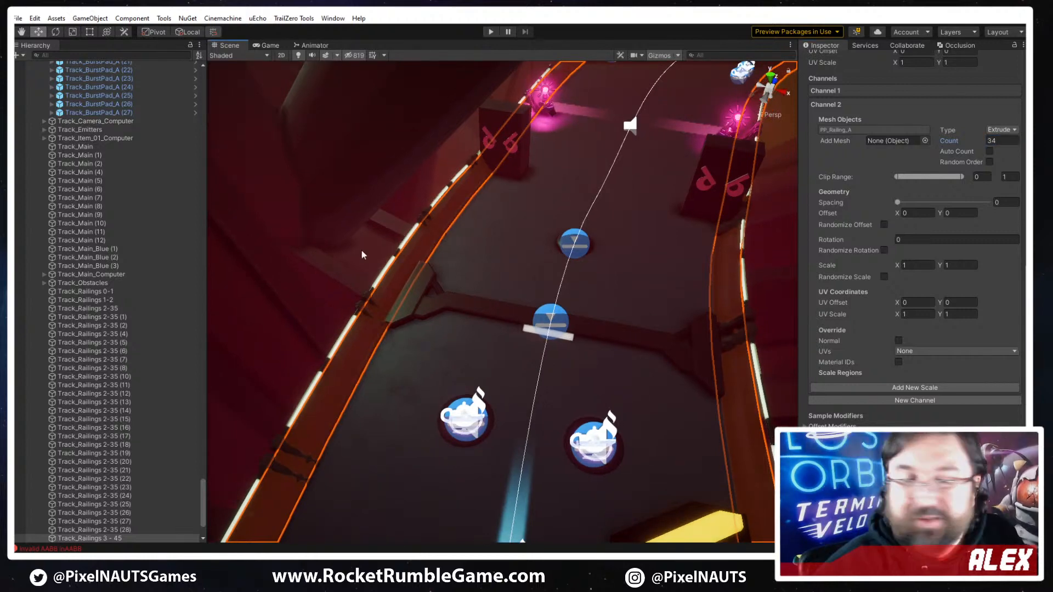
- Inspect the railing segments up close, deselect them, and survey the track on both sides of the pillar clamp
right_drag(527, 344, 614, 388)
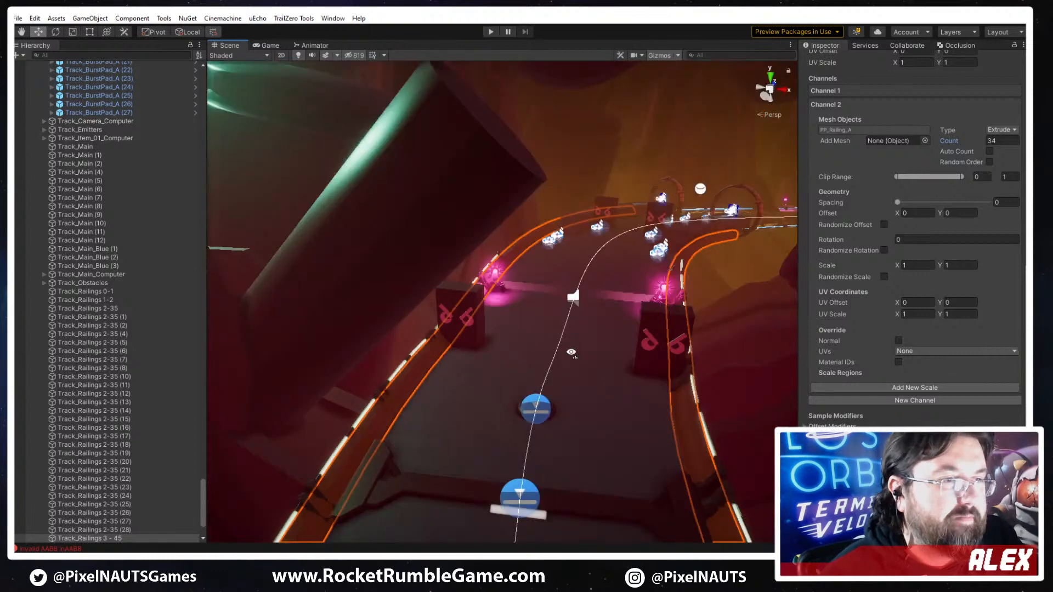
right_drag(571, 352, 626, 433)
scroll(626, 433, up, 1)
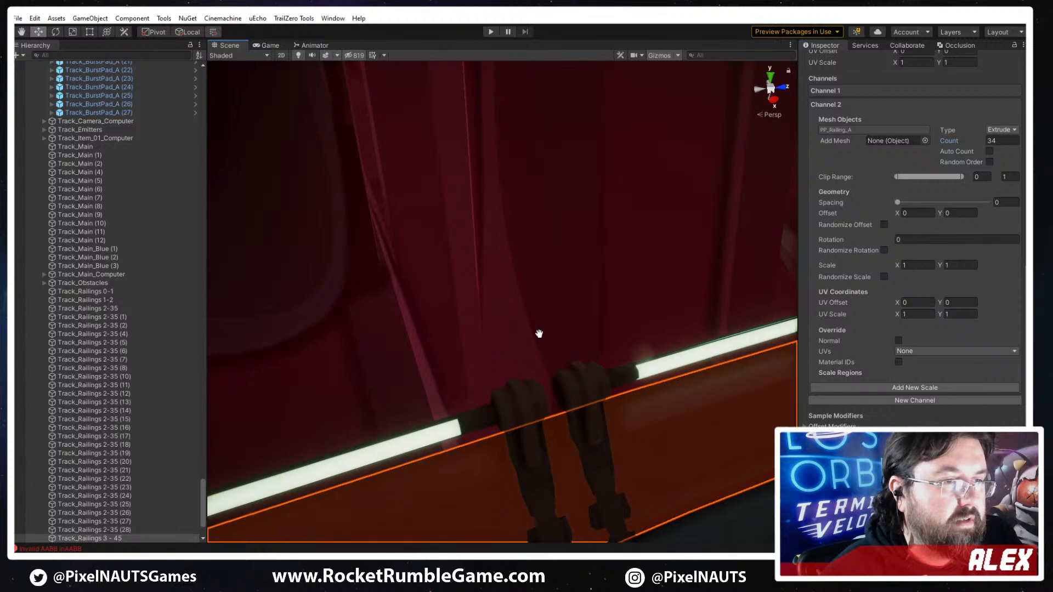
click(494, 381)
scroll(733, 310, down, 3)
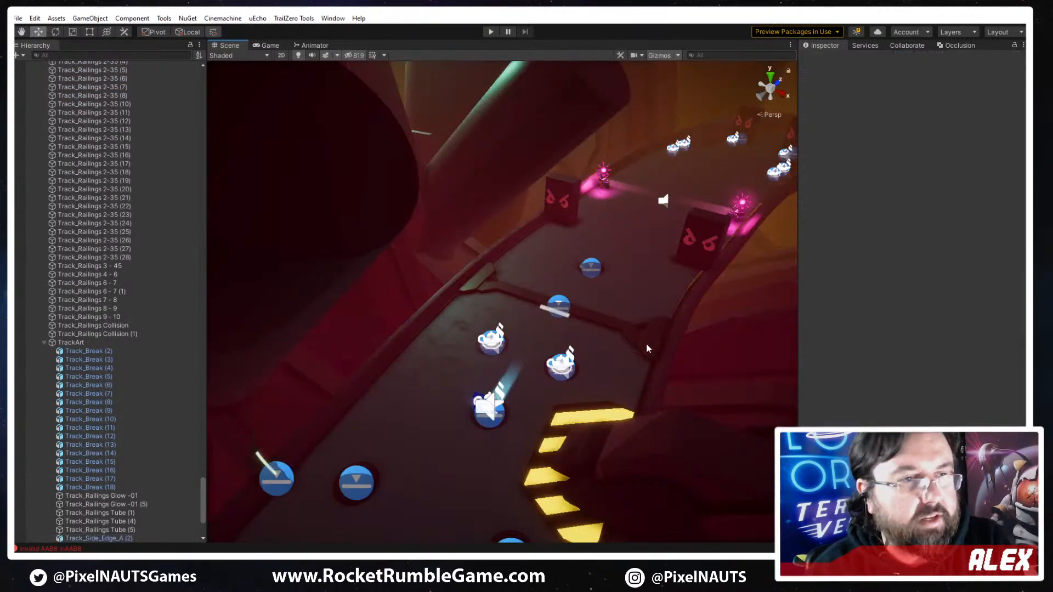
right_drag(647, 348, 310, 299)
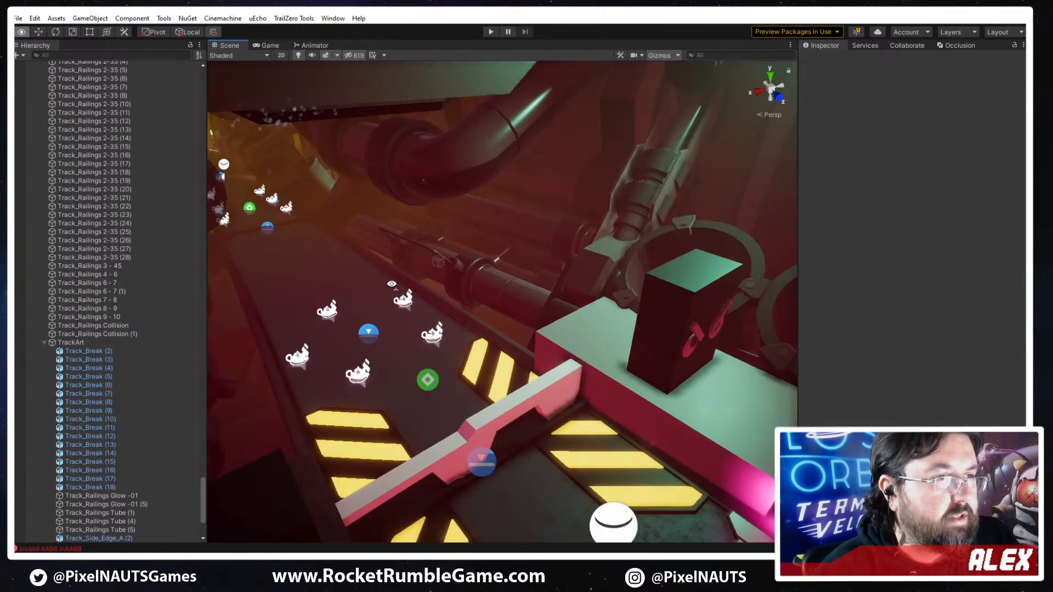
right_drag(391, 284, 749, 259)
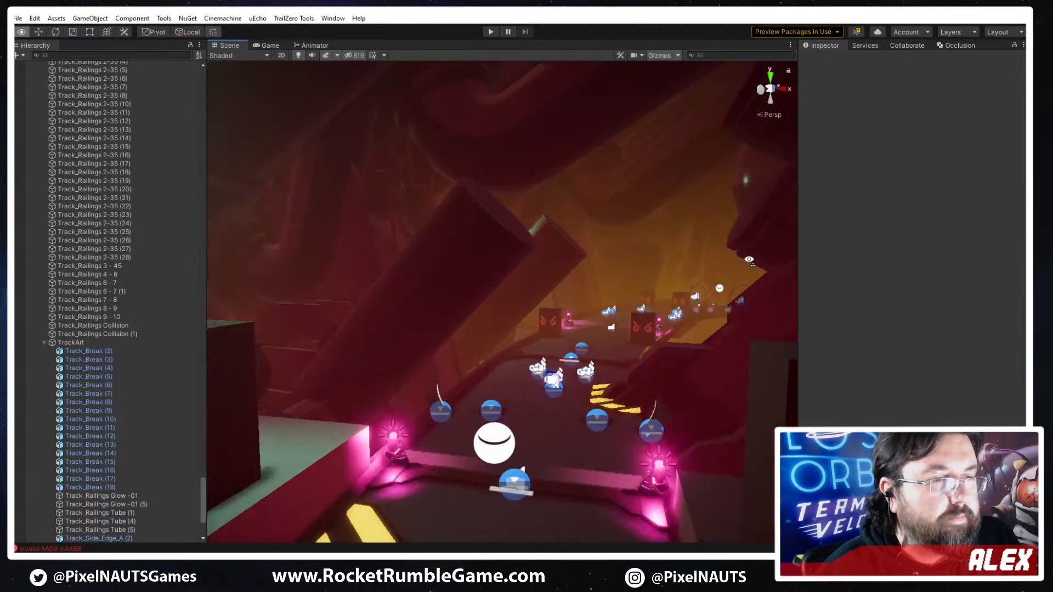
right_drag(679, 304, 649, 449)
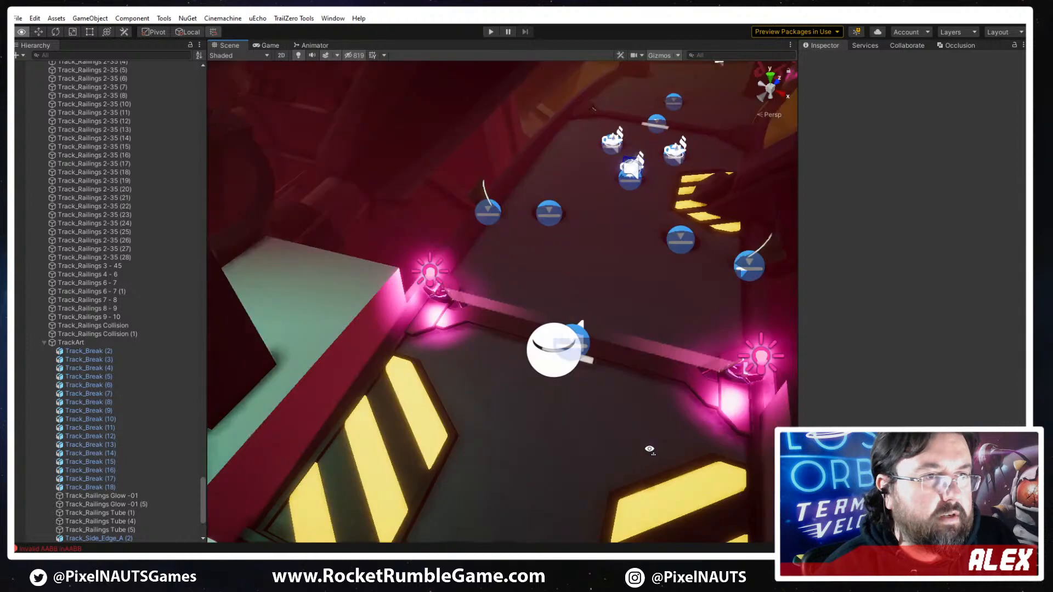
right_drag(684, 333, 564, 397)
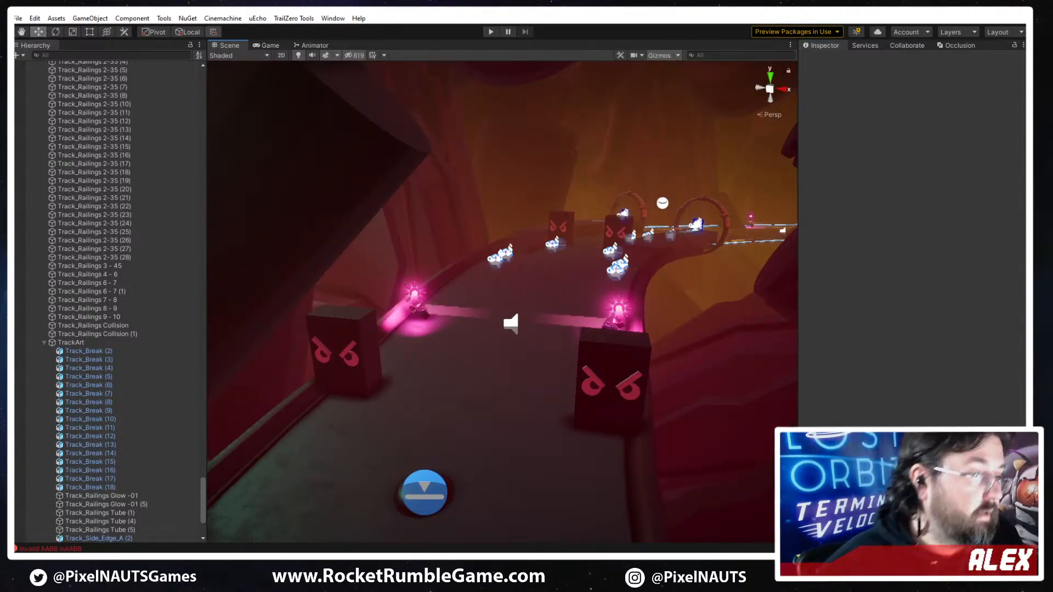
key(alt+Tab)
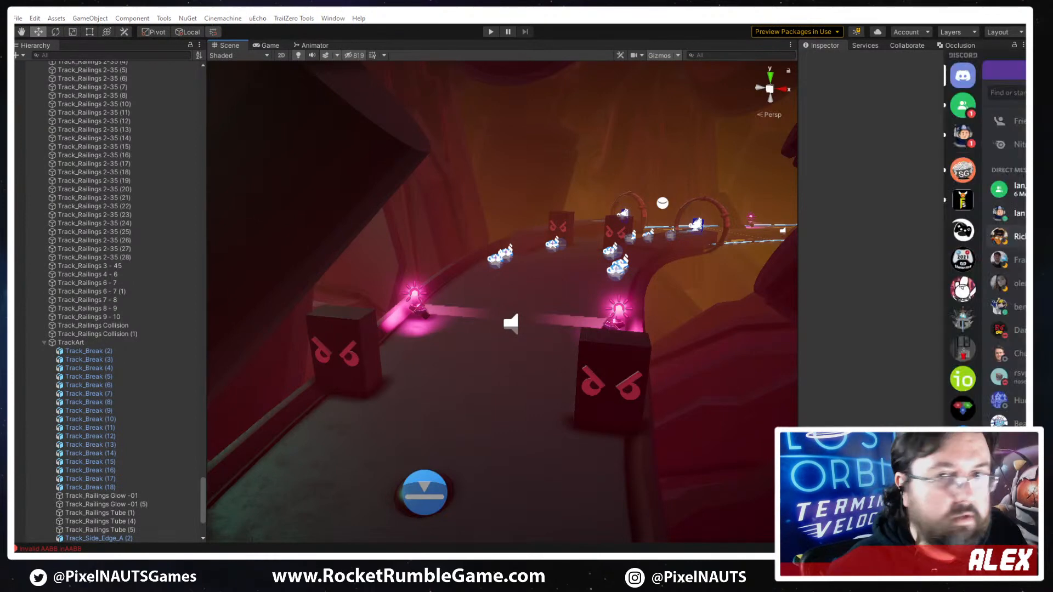
key(alt+Tab)
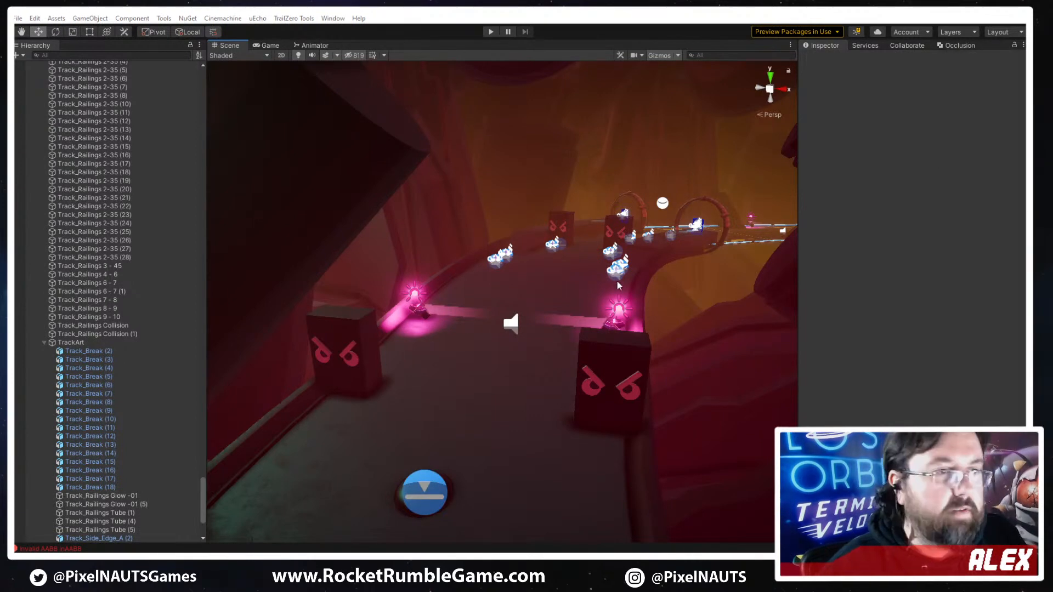
- Survey the track past the angry-face blocks and around the chevron curve to the giant robot head
alt+drag(664, 251, 644, 222)
right_drag(641, 222, 821, 305)
key(w)
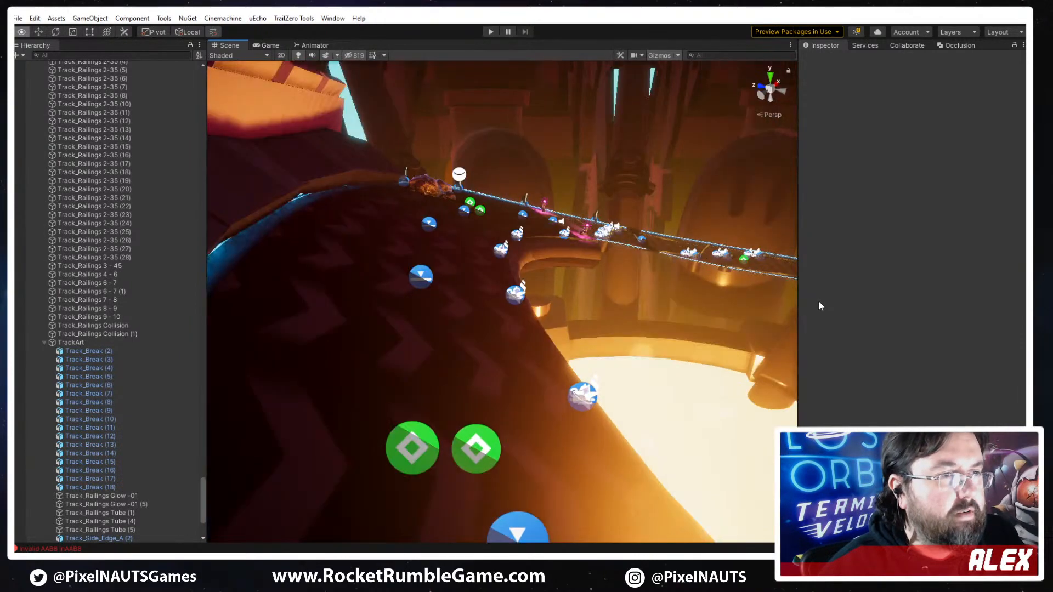
right_drag(768, 336, 649, 369)
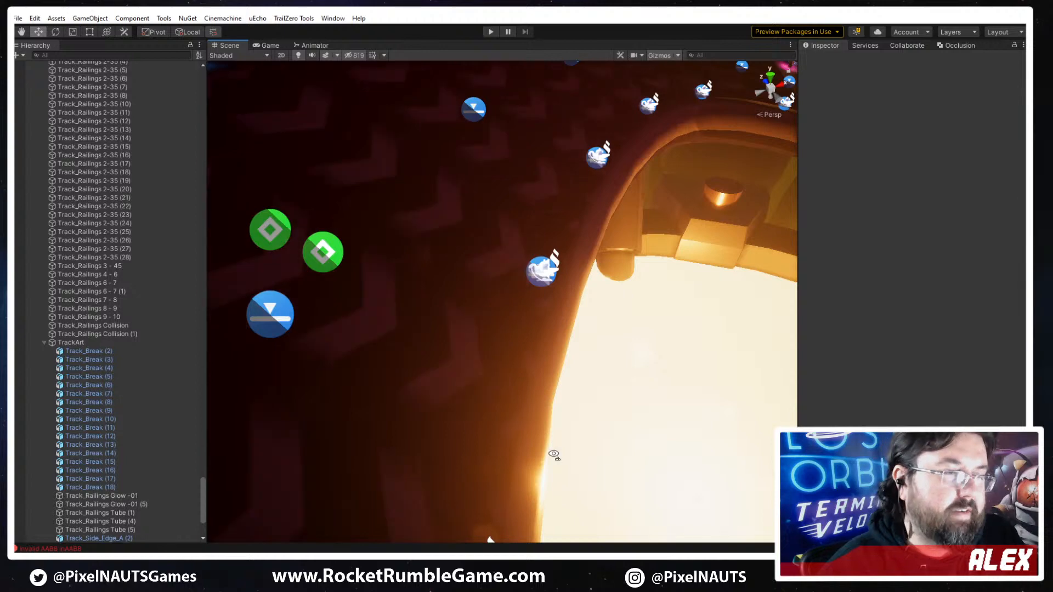
right_drag(563, 462, 328, 340)
right_drag(257, 366, 542, 264)
right_drag(680, 393, 495, 399)
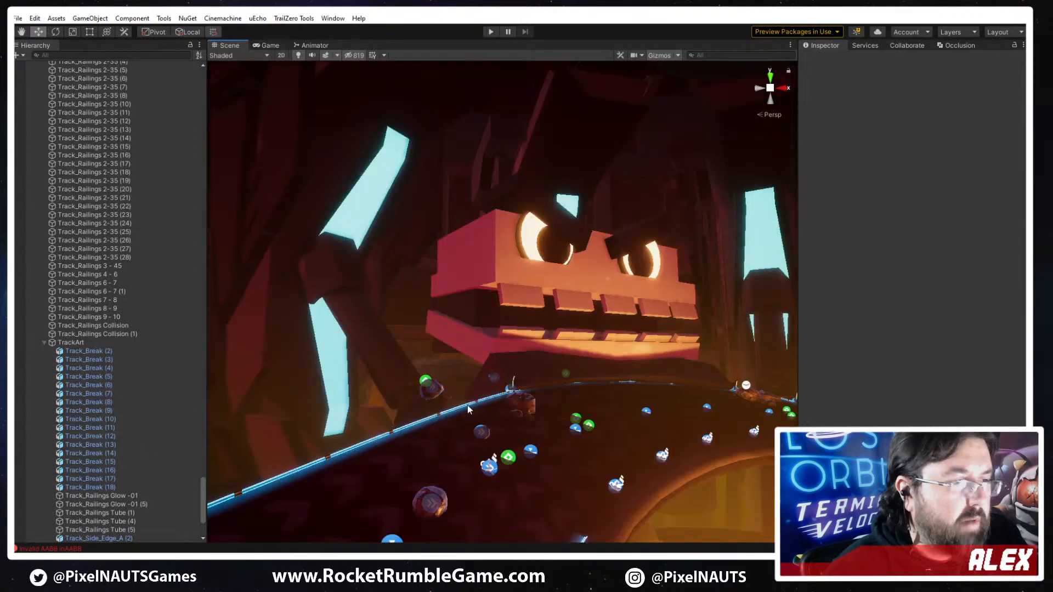
- Switch to Discord and view the robot head concept sketches in the art channel at full size
key(alt+Tab)
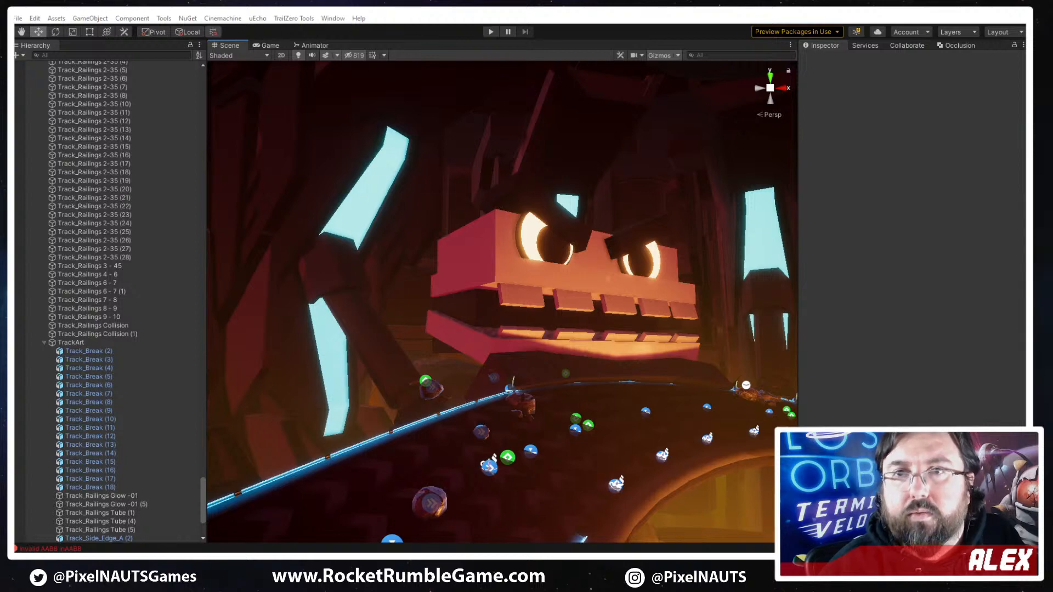
drag(1024, 53, 501, 48)
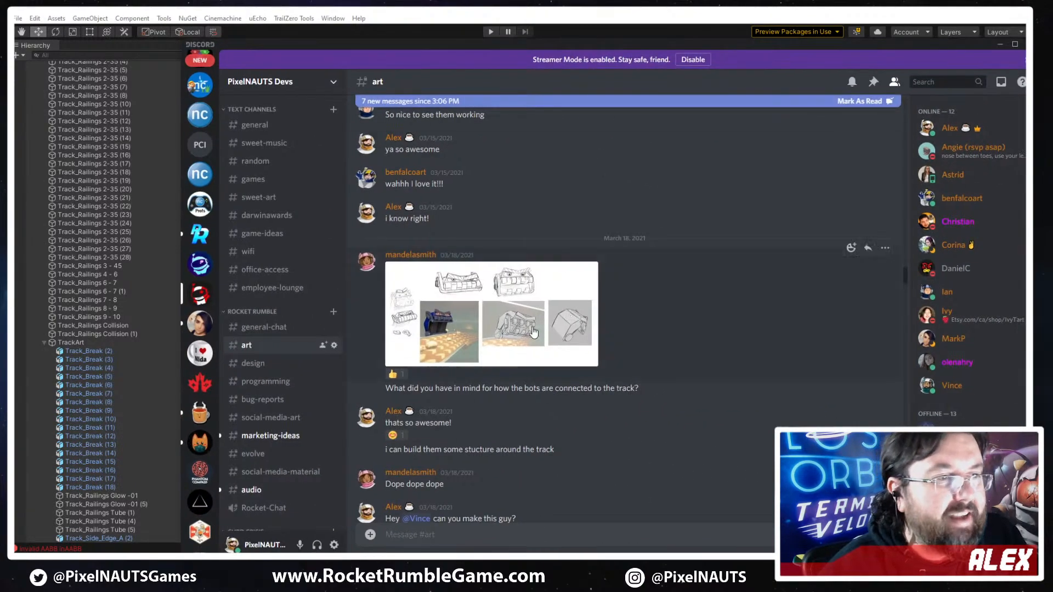
click(531, 324)
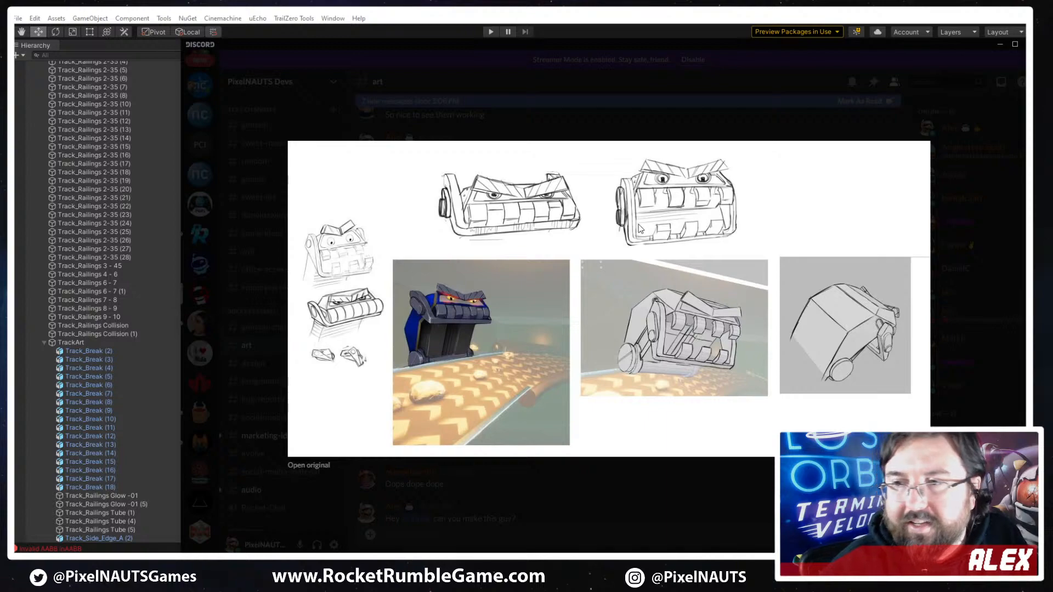
click(546, 117)
- Find the untextured D4V3 in-progress render in the art channel and view it enlarged
scroll(543, 409, up, 15)
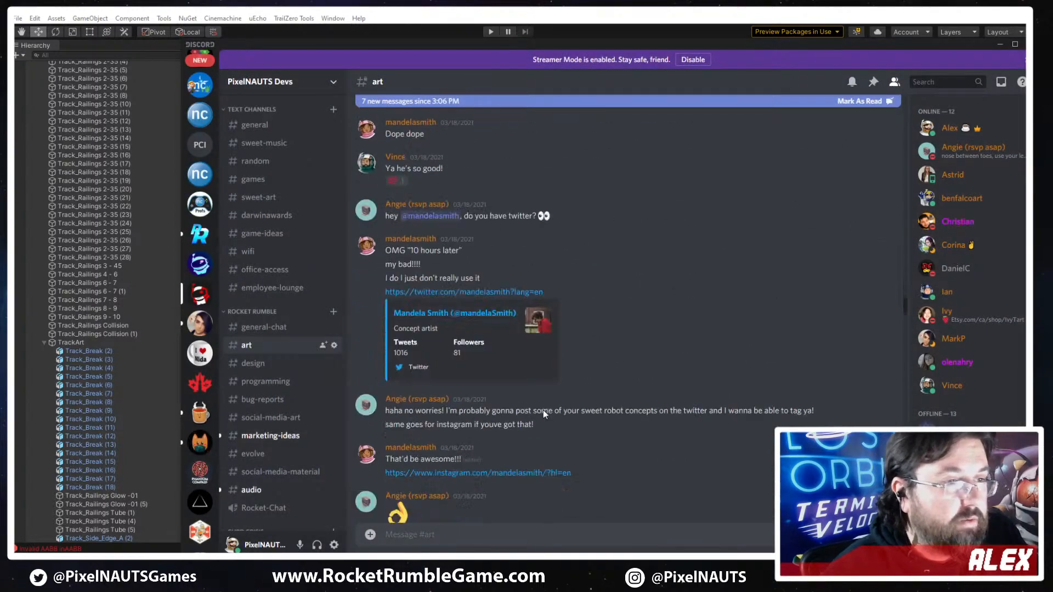
scroll(534, 427, down, 10)
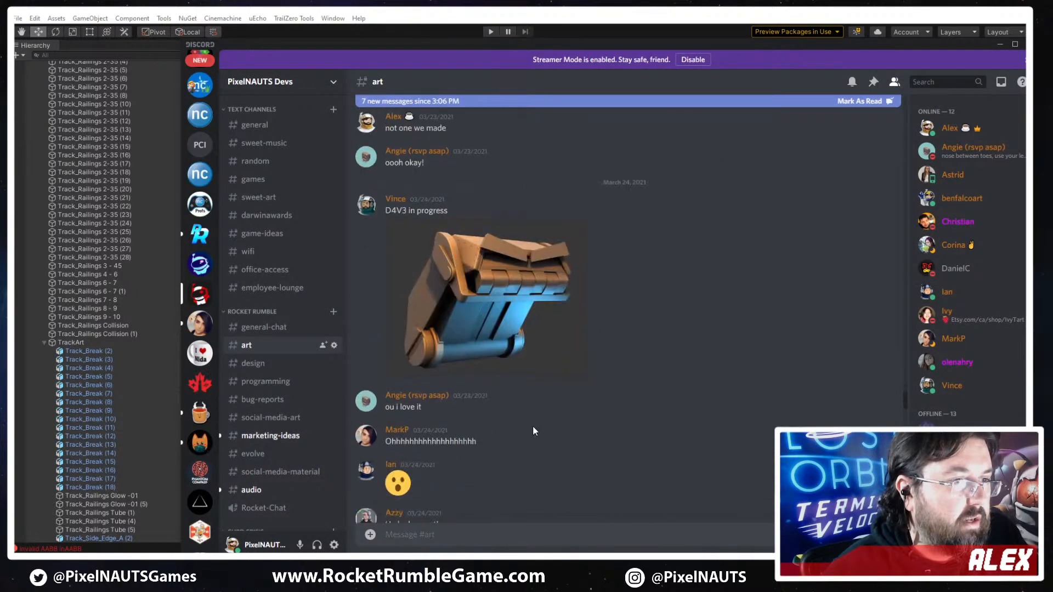
click(493, 344)
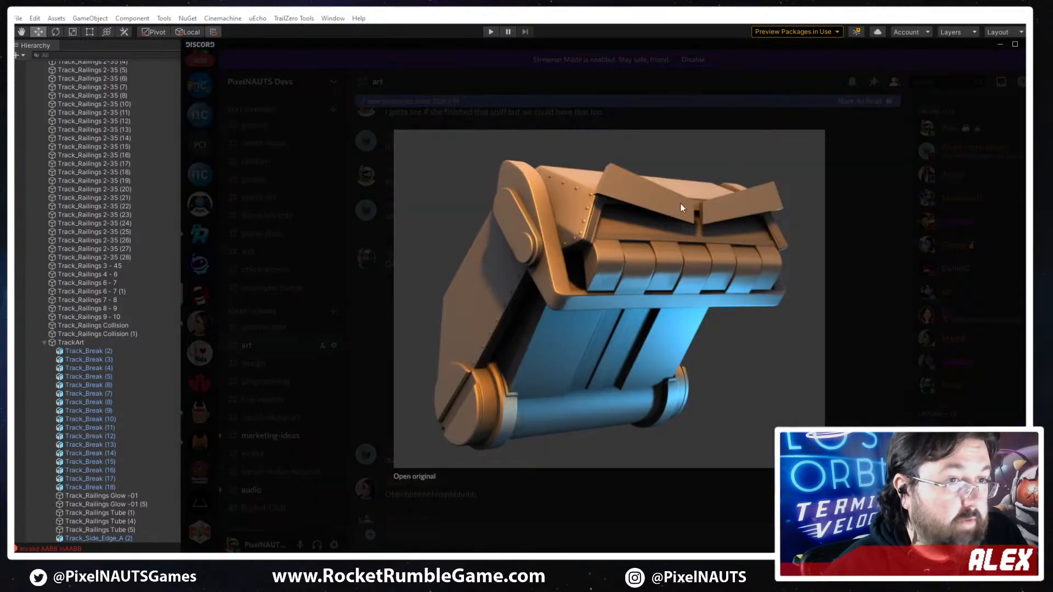
click(574, 475)
- View the textured blue robot render and the in-scene robot screenshot from the newest art channel posts enlarged
scroll(529, 249, down, 10)
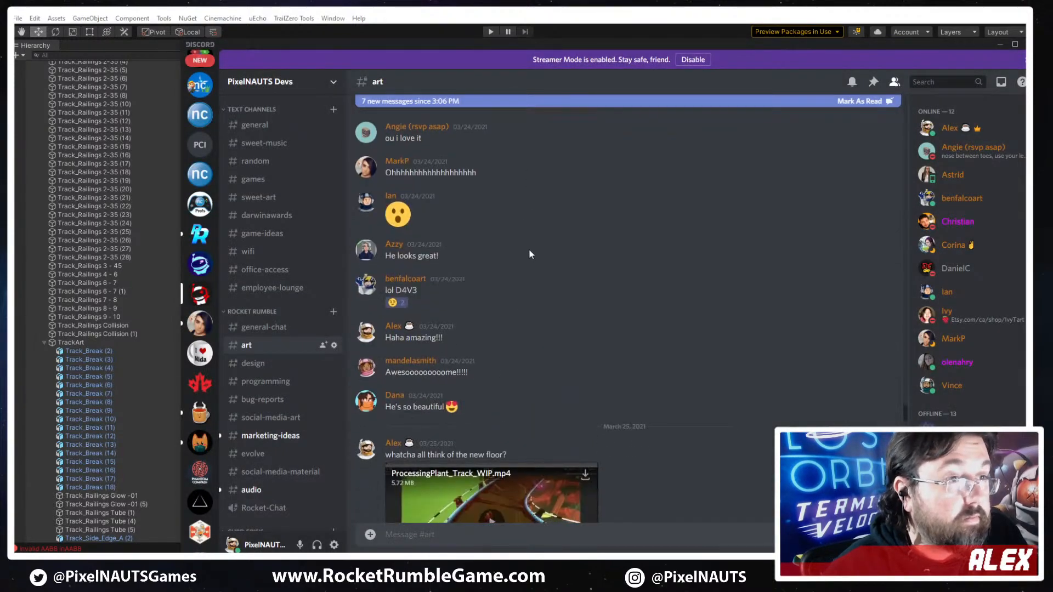
scroll(525, 341, down, 15)
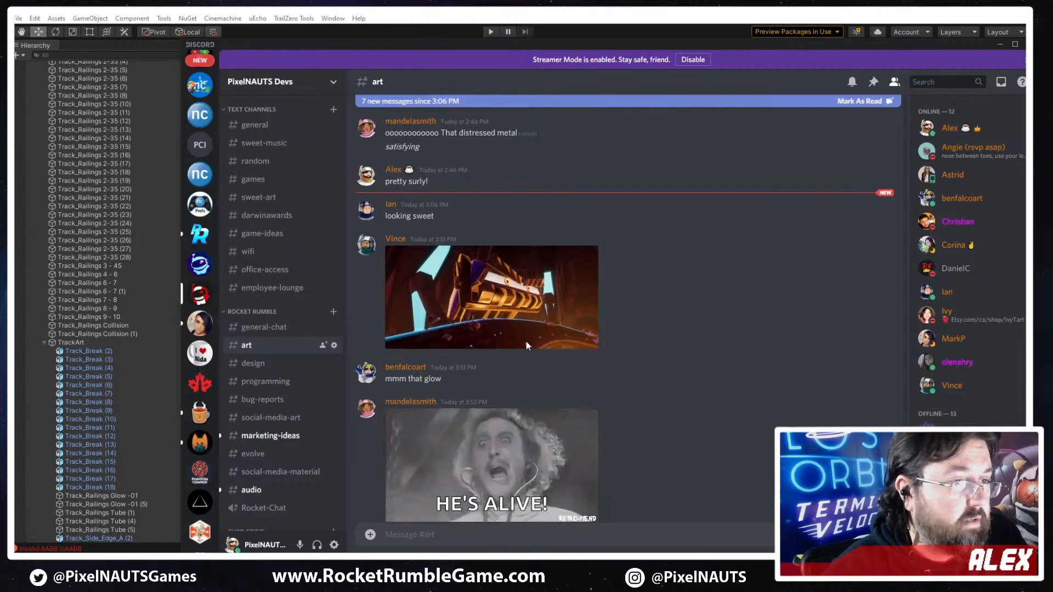
click(531, 376)
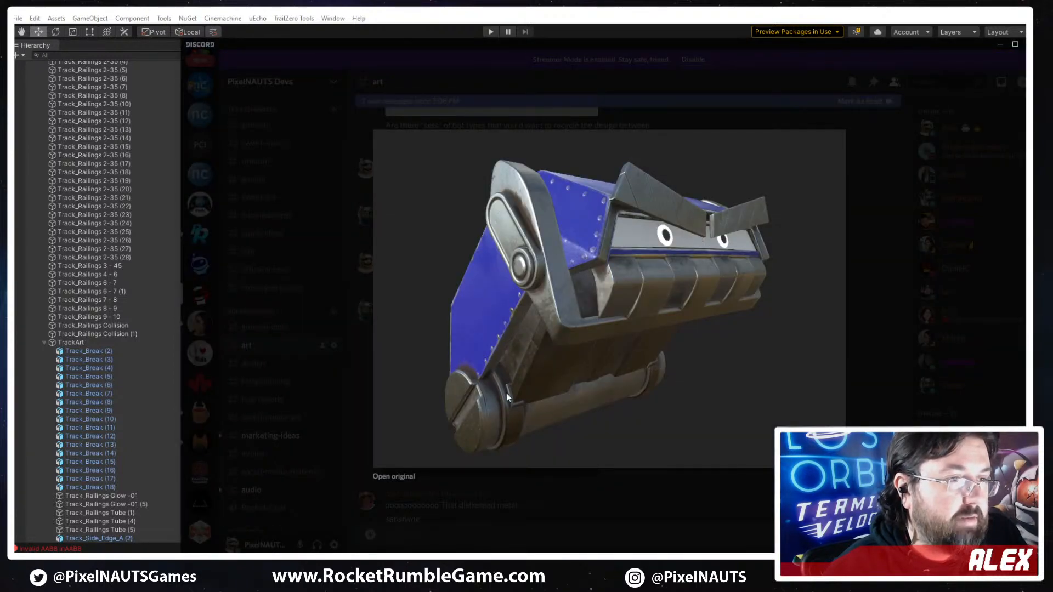
click(583, 501)
scroll(568, 422, down, 5)
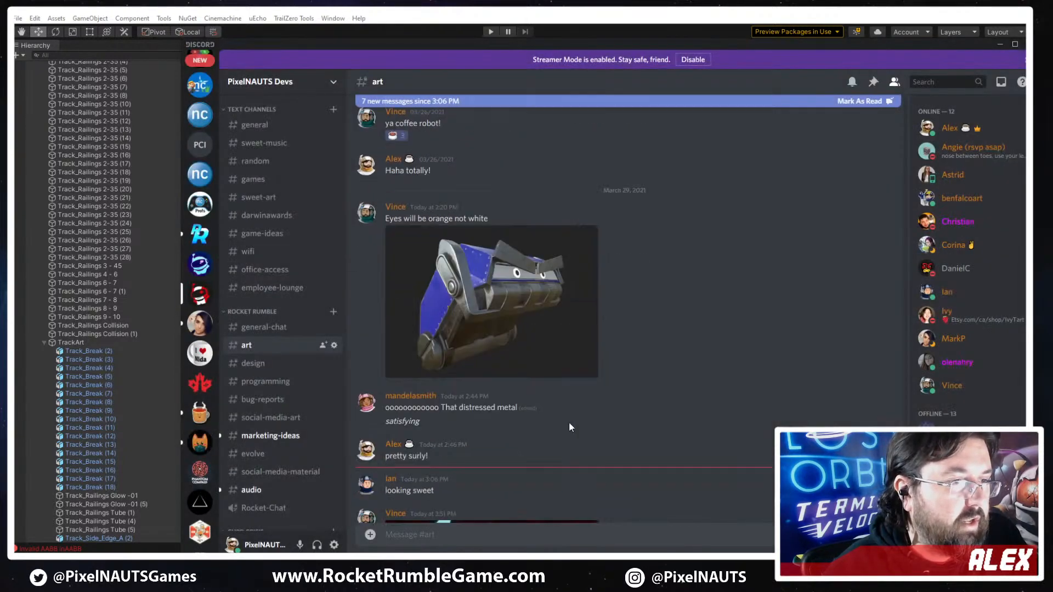
click(519, 338)
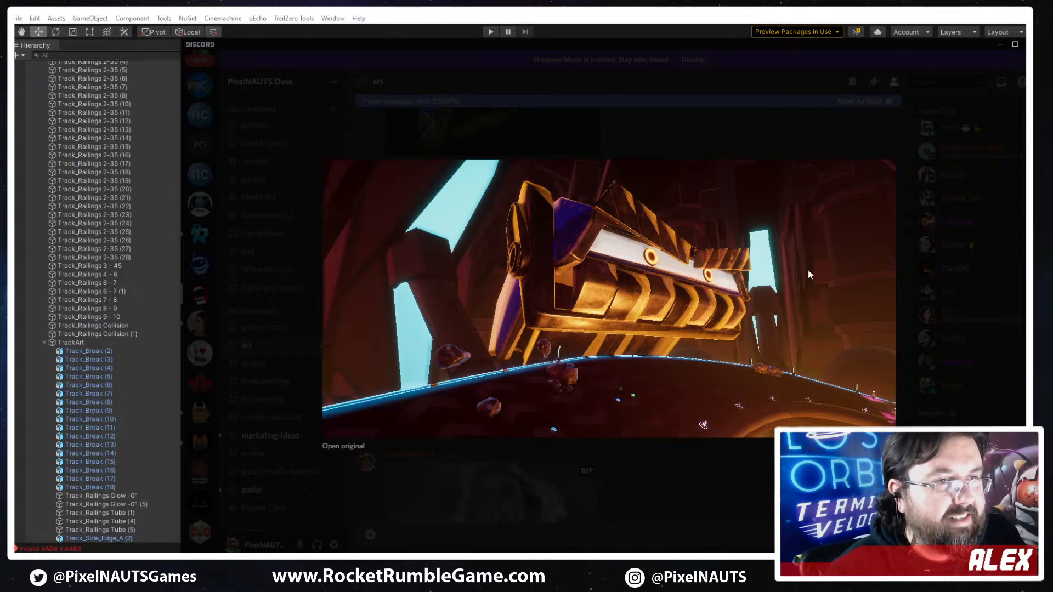
- Close the enlarged robot screenshot and return to Unity to view the placeholder robot head up close
click(731, 455)
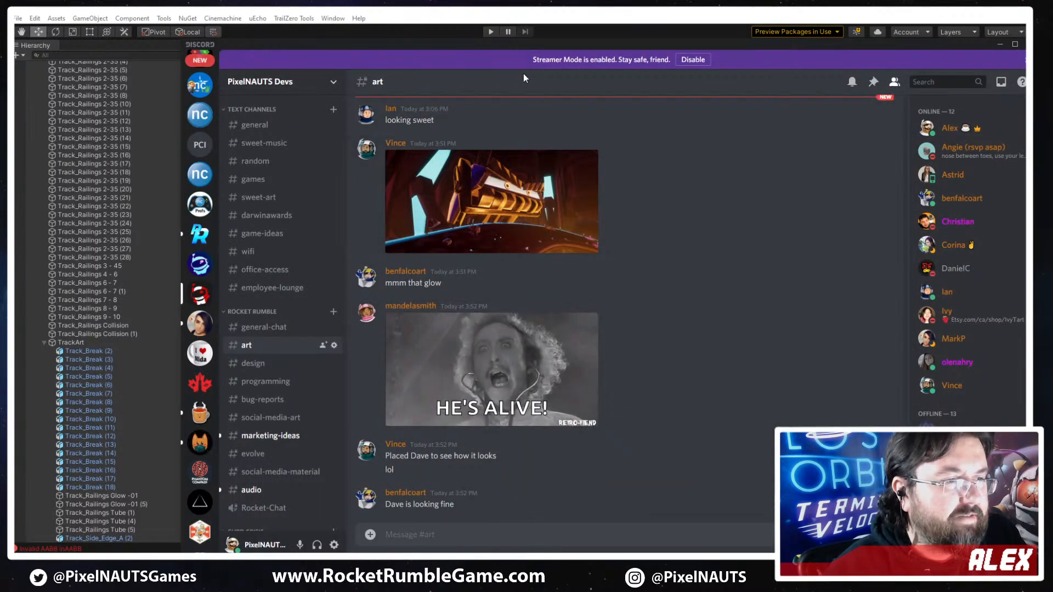
click(592, 34)
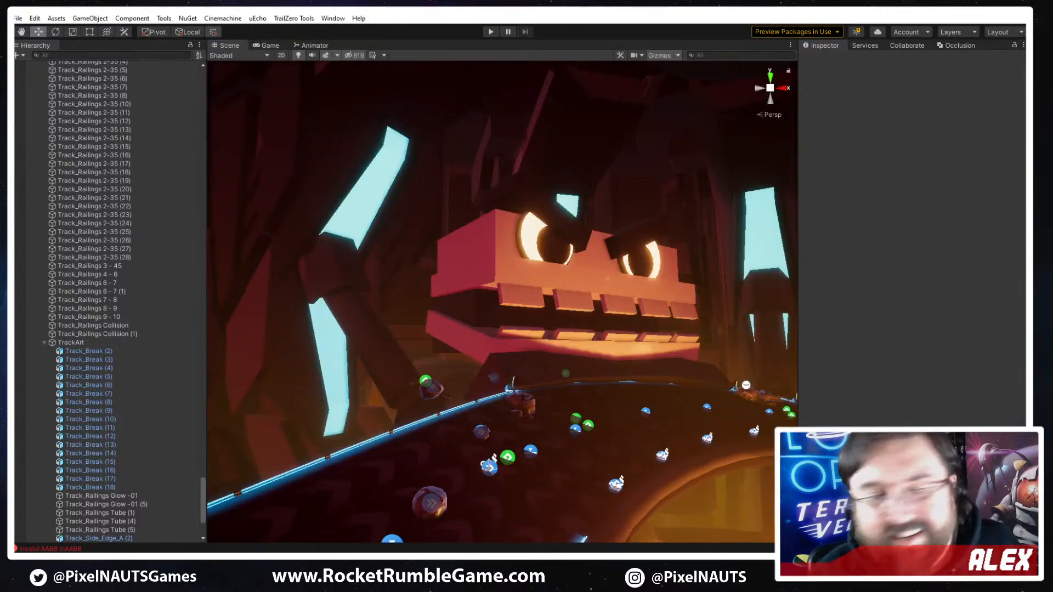
right_drag(528, 325, 505, 314)
key(w)
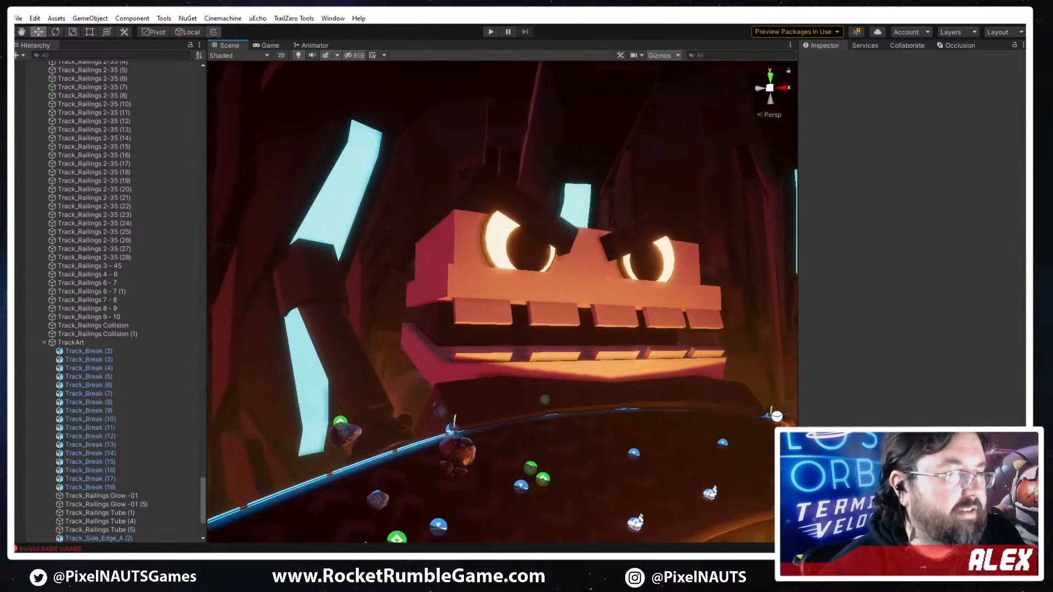
- Switch to Discord and view the in-scene robot screenshot enlarged for comparison with the placeholder head
key(alt+Tab)
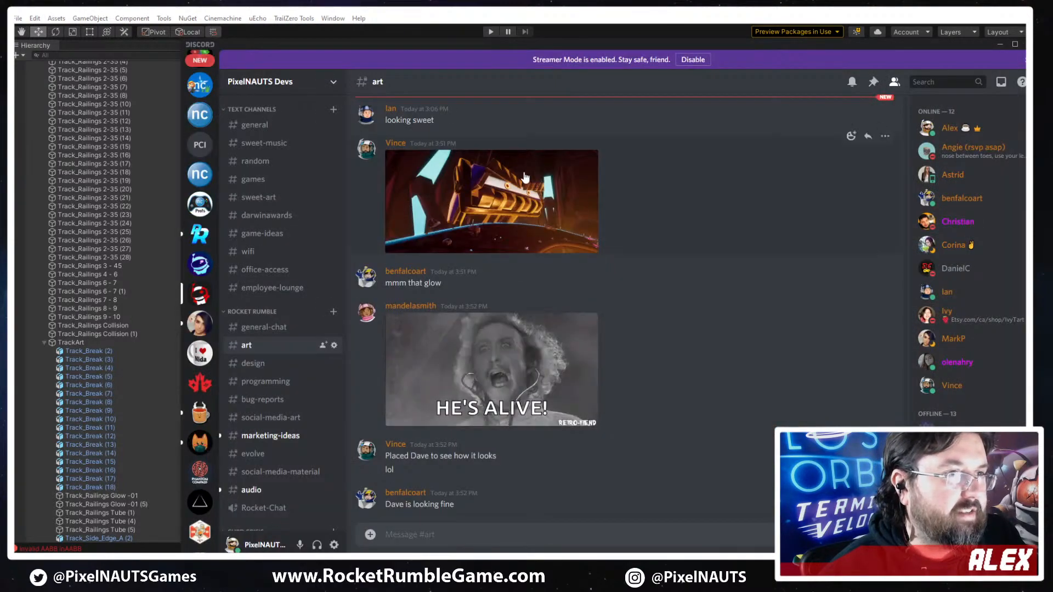
click(595, 238)
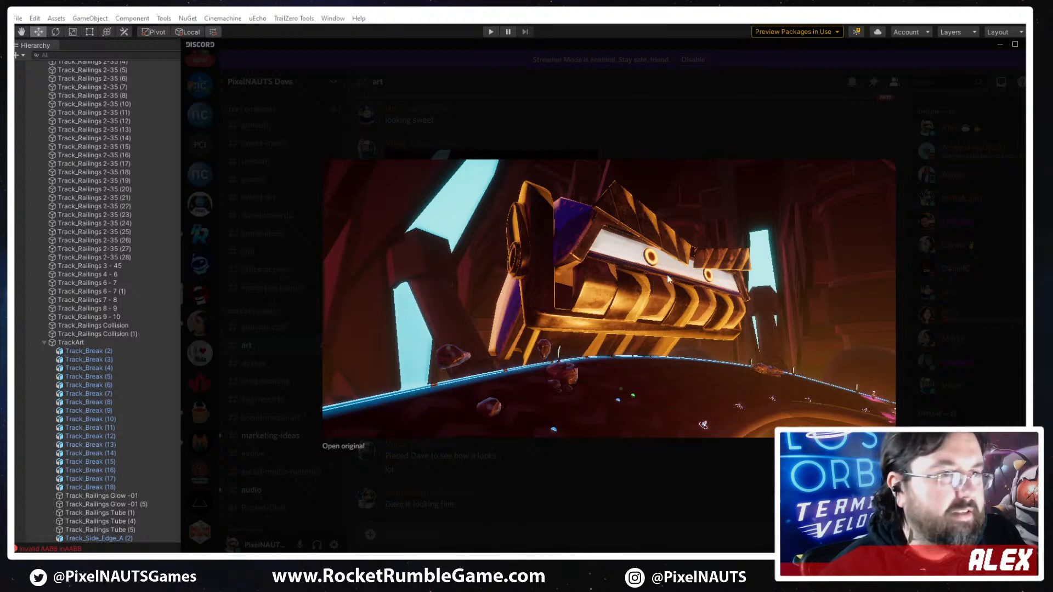
click(637, 145)
- Find the March 18 robot concept sketches further back in the art channel and view them enlarged
scroll(638, 295, up, 10)
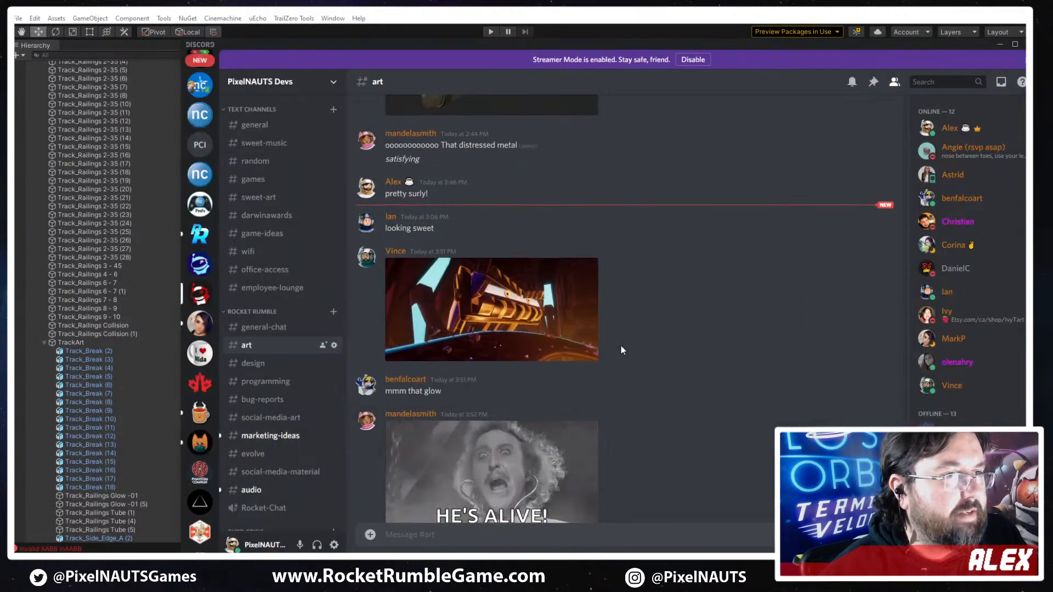
scroll(558, 399, up, 15)
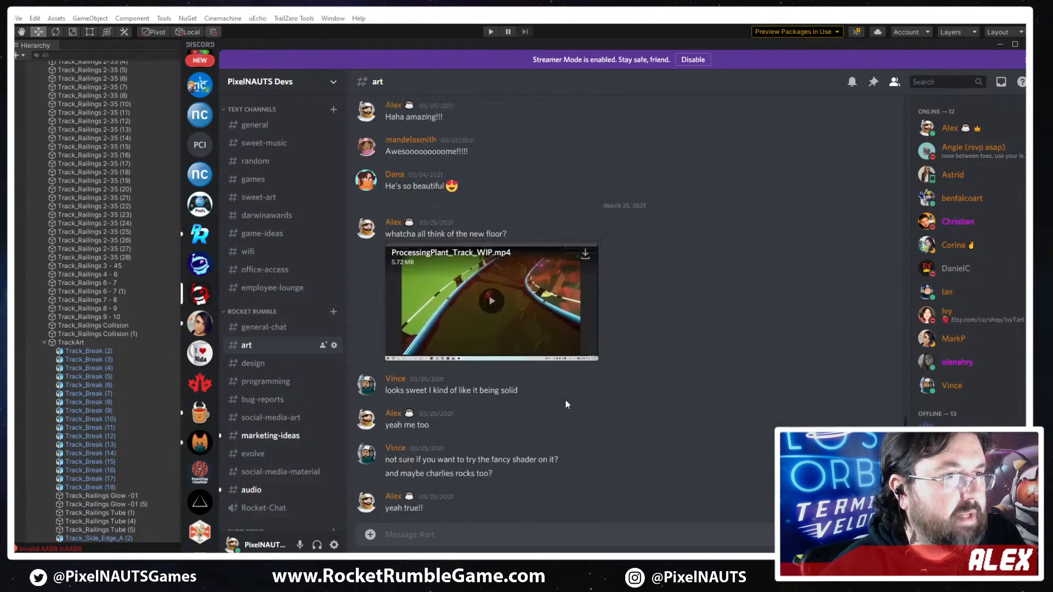
scroll(570, 406, up, 15)
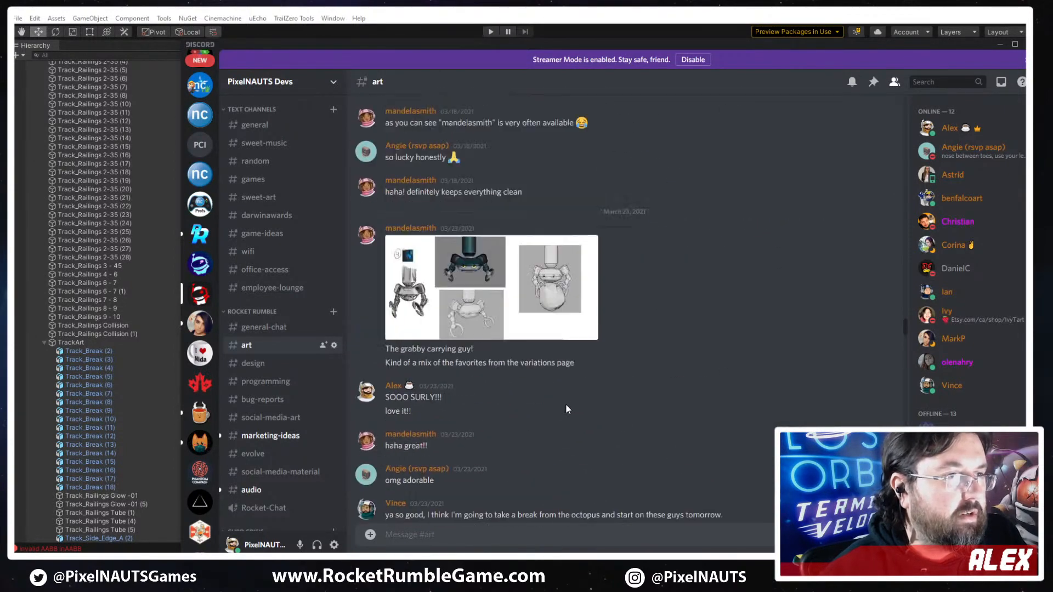
scroll(558, 403, up, 1)
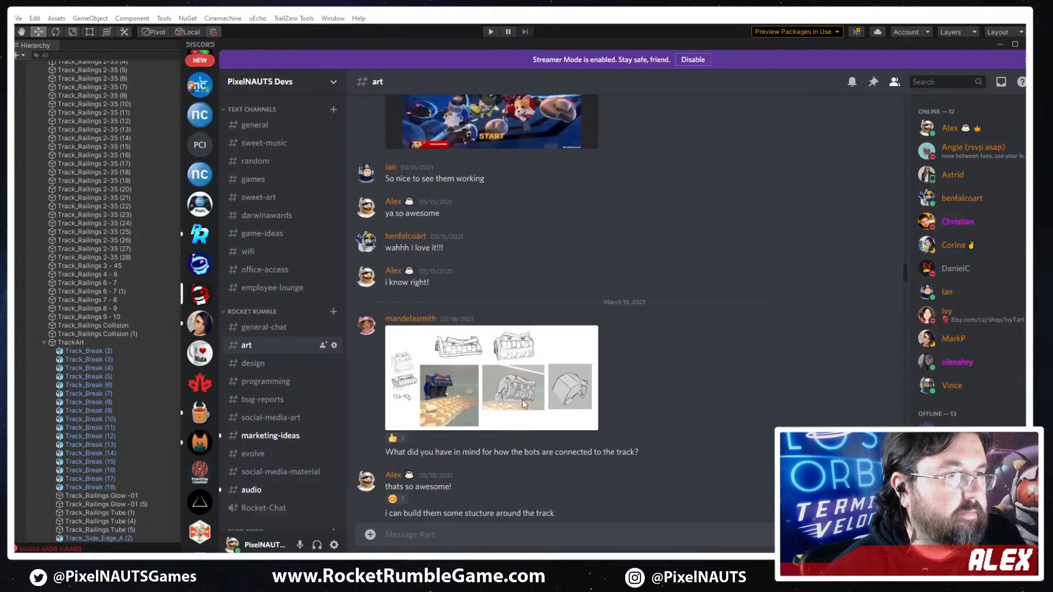
click(495, 377)
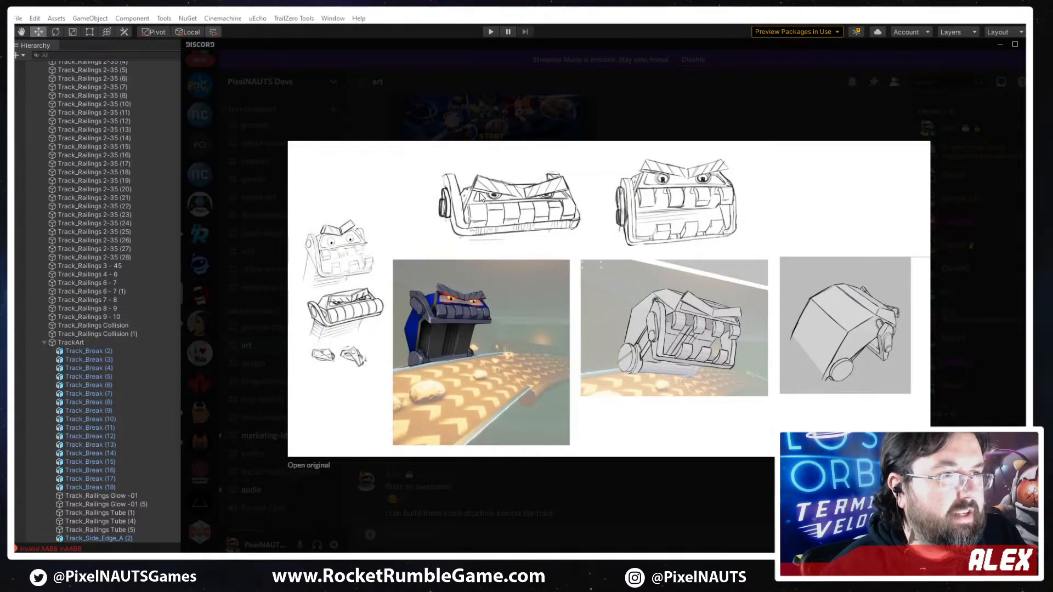
click(637, 477)
- Return to the newest art channel posts and view the in-scene robot screenshot enlarged again
scroll(518, 433, up, 15)
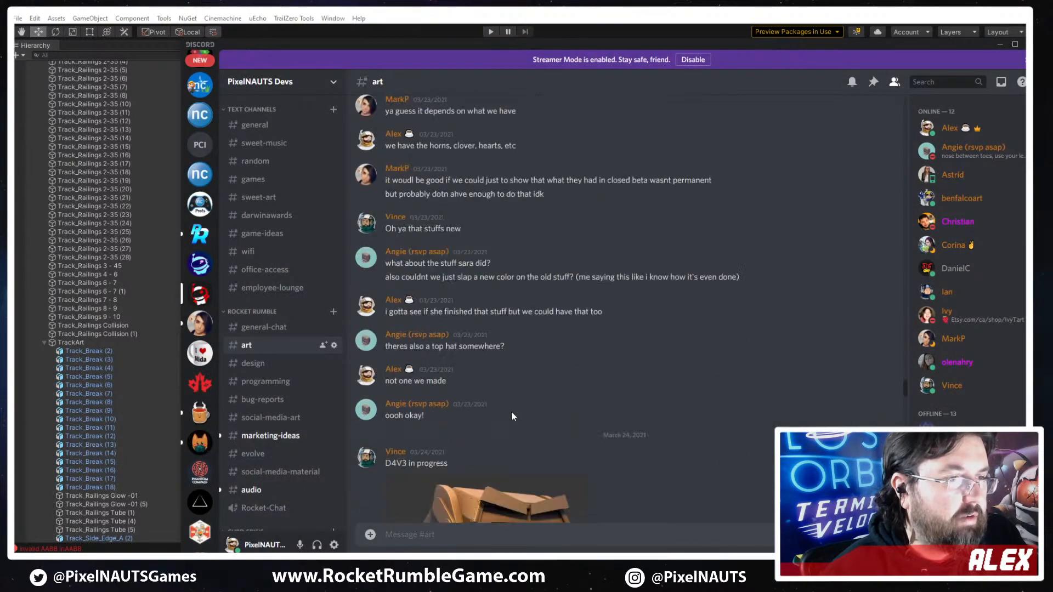
scroll(511, 411, down, 15)
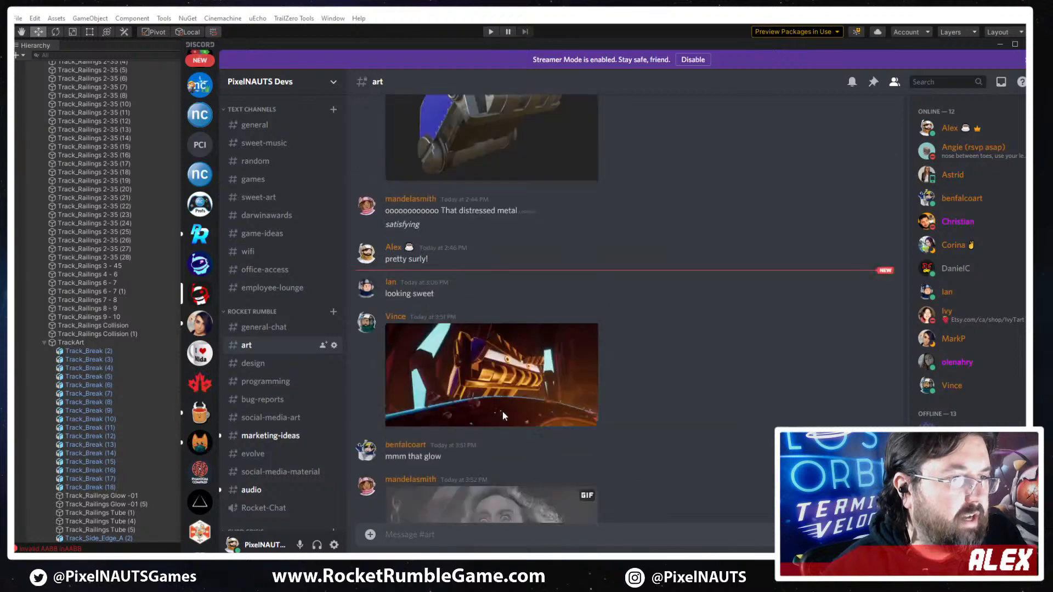
scroll(502, 410, down, 3)
scroll(501, 410, up, 5)
click(532, 419)
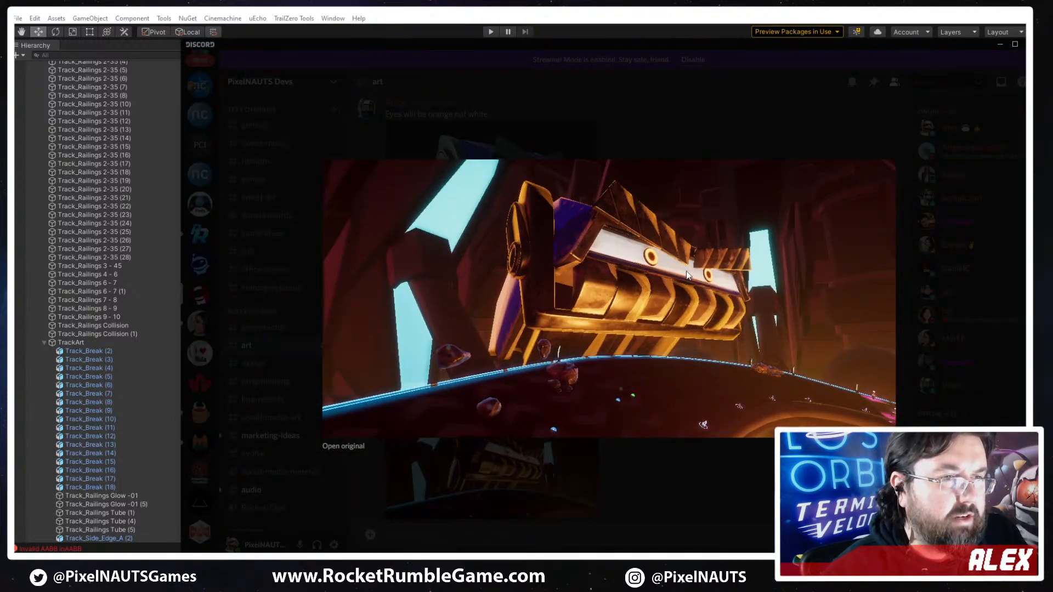
click(688, 121)
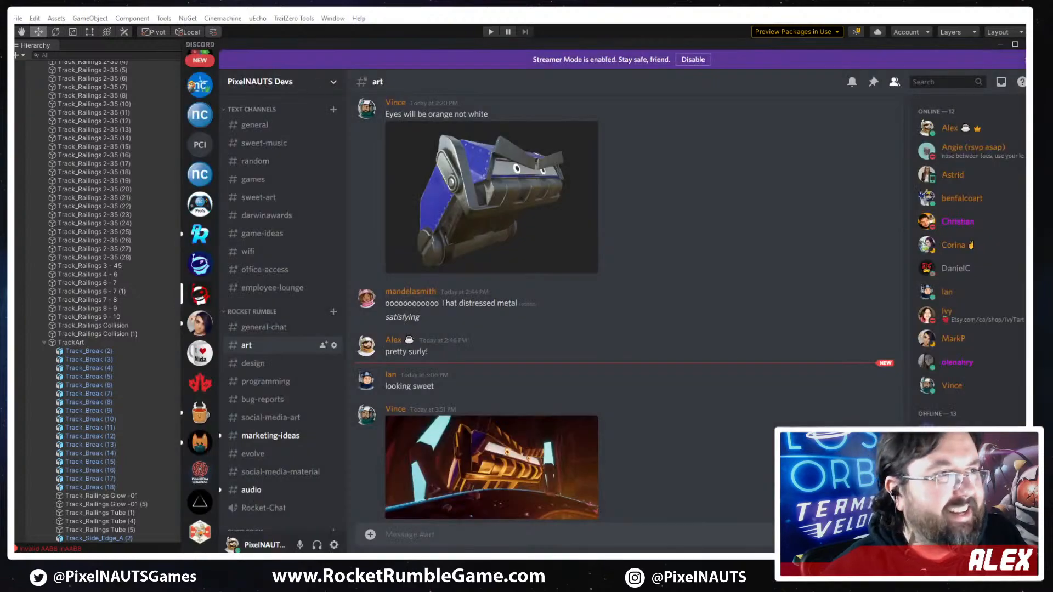
- Switch to Unity and survey the placeholder robot head and the track stretch with the angry-face blocks
click(731, 21)
key(w)
right_drag(549, 228, 668, 281)
key(s)
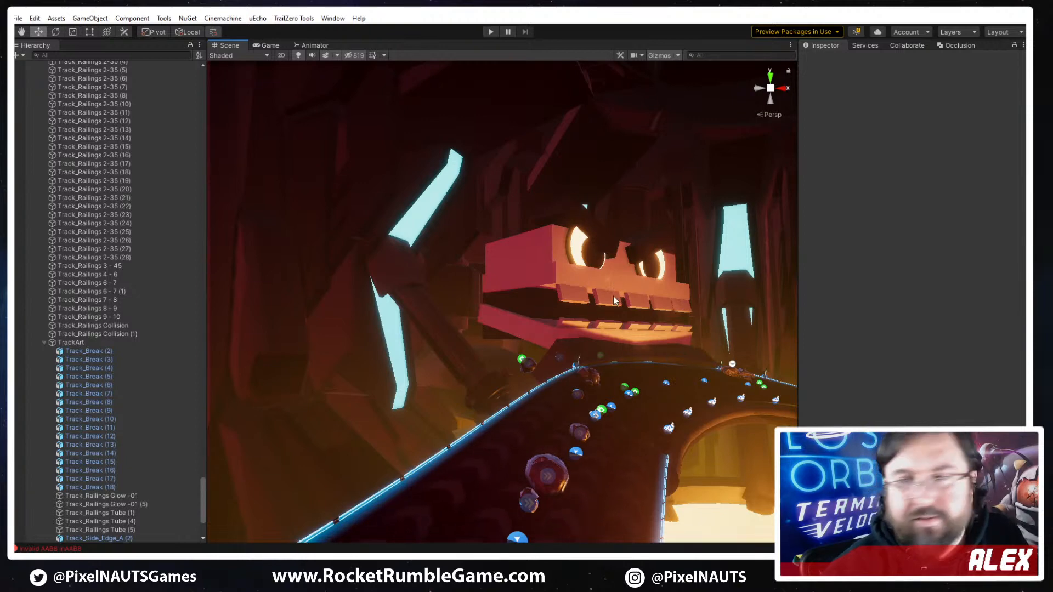
right_drag(614, 300, 636, 367)
key(w)
key(d)
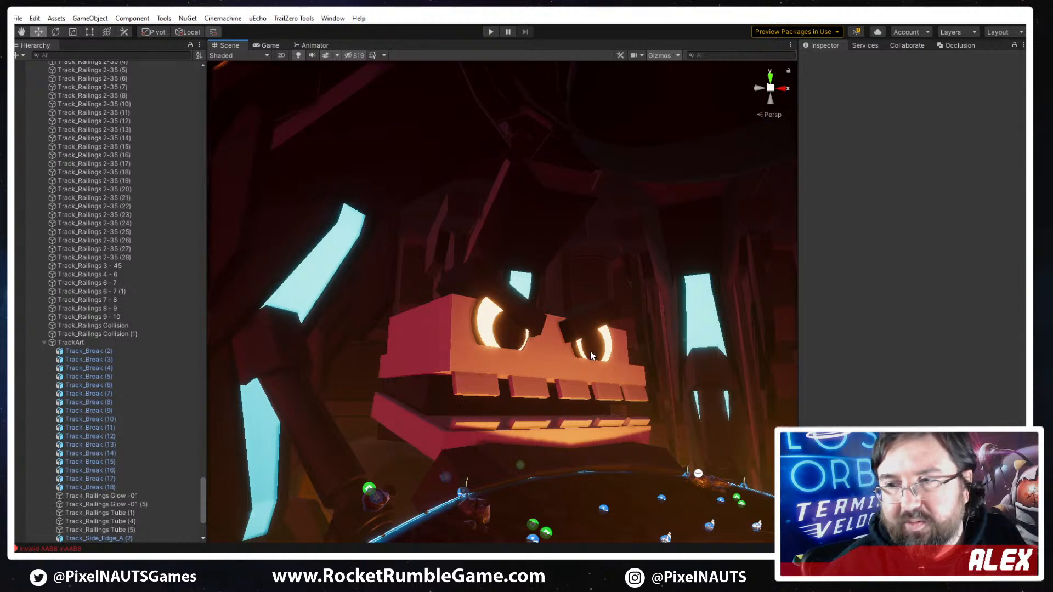
right_drag(649, 367, 642, 442)
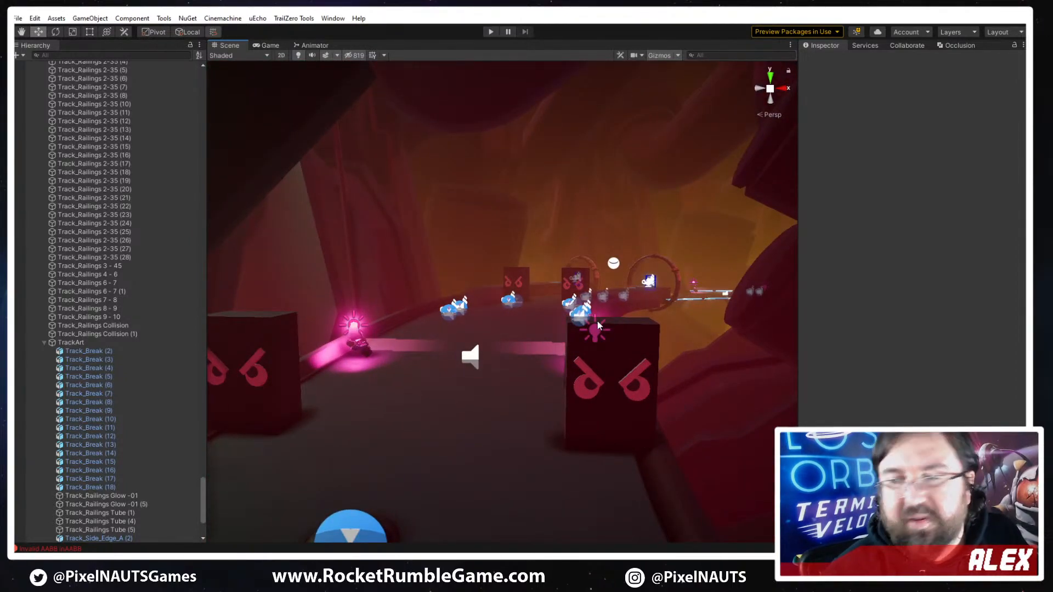
- Try raising the Track_Thwomp_A (2) angry-face block above the track and undo the move
click(616, 421)
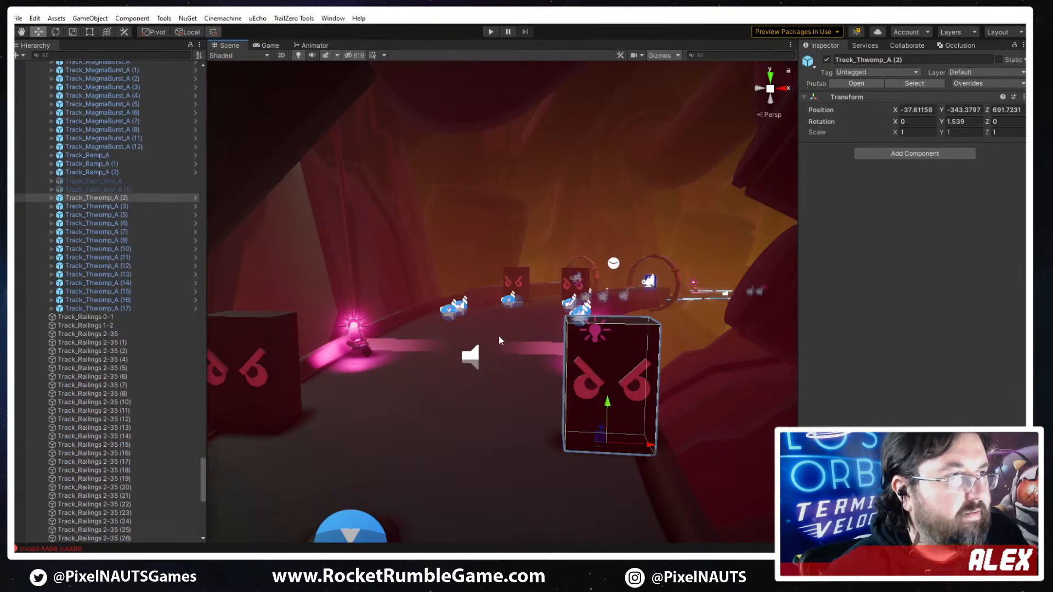
drag(608, 405, 604, 477)
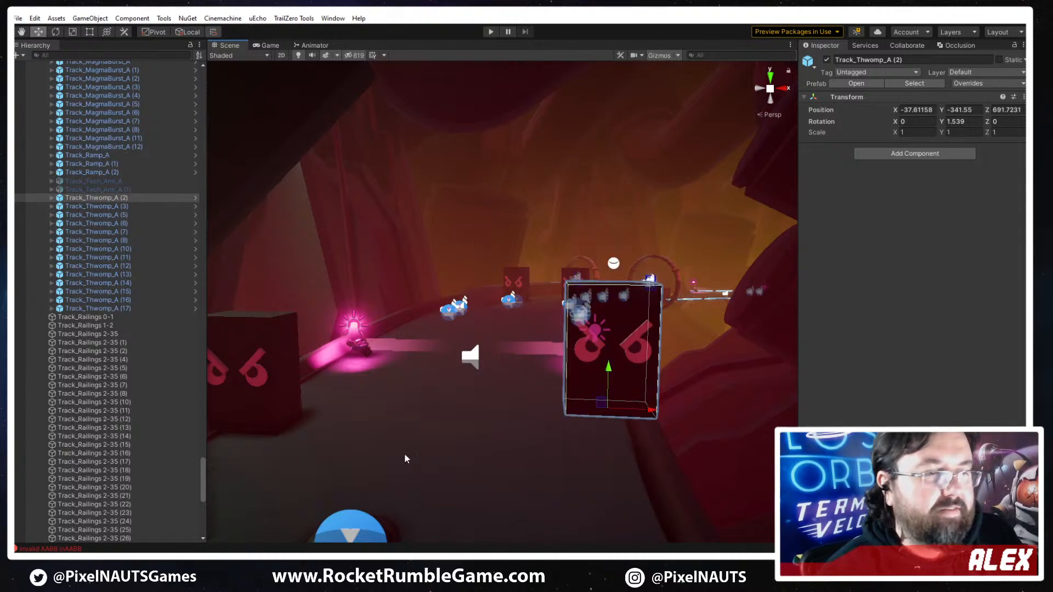
key(ctrl+z)
right_drag(498, 375, 497, 388)
right_drag(412, 366, 403, 386)
scroll(590, 315, down, 3)
scroll(590, 314, down, 1)
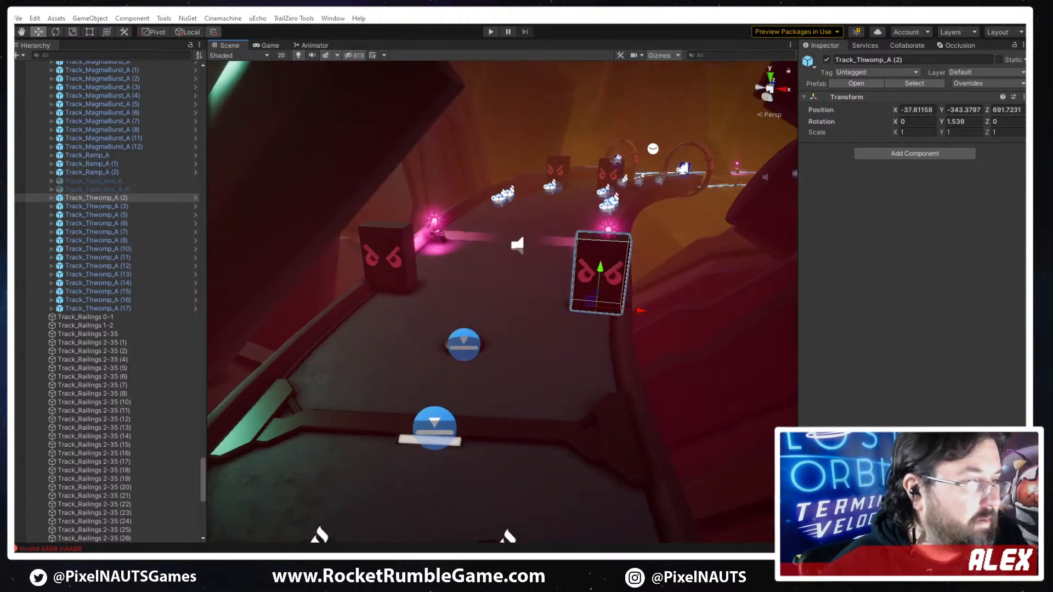
- Switch to Discord and view the variations of the one-armed molten rock carrying robot enlarged
key(alt+Tab)
scroll(576, 281, up, 10)
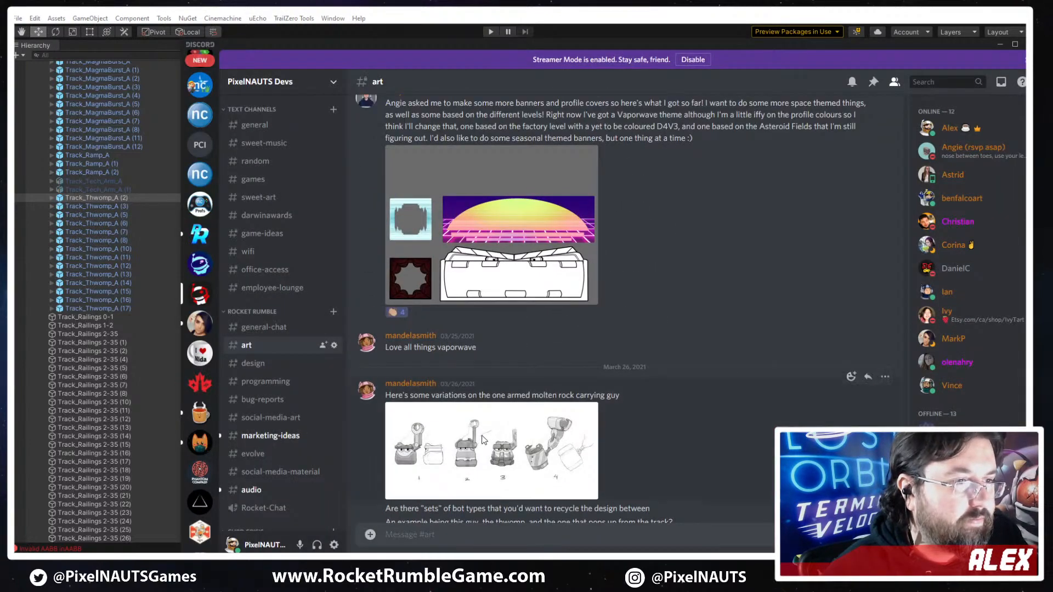
click(483, 440)
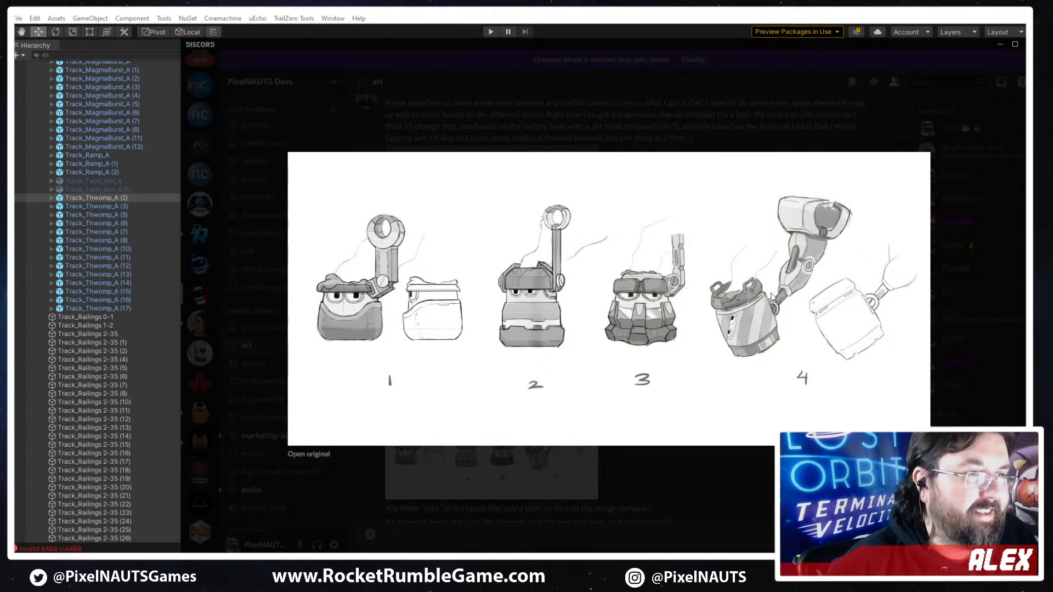
click(612, 528)
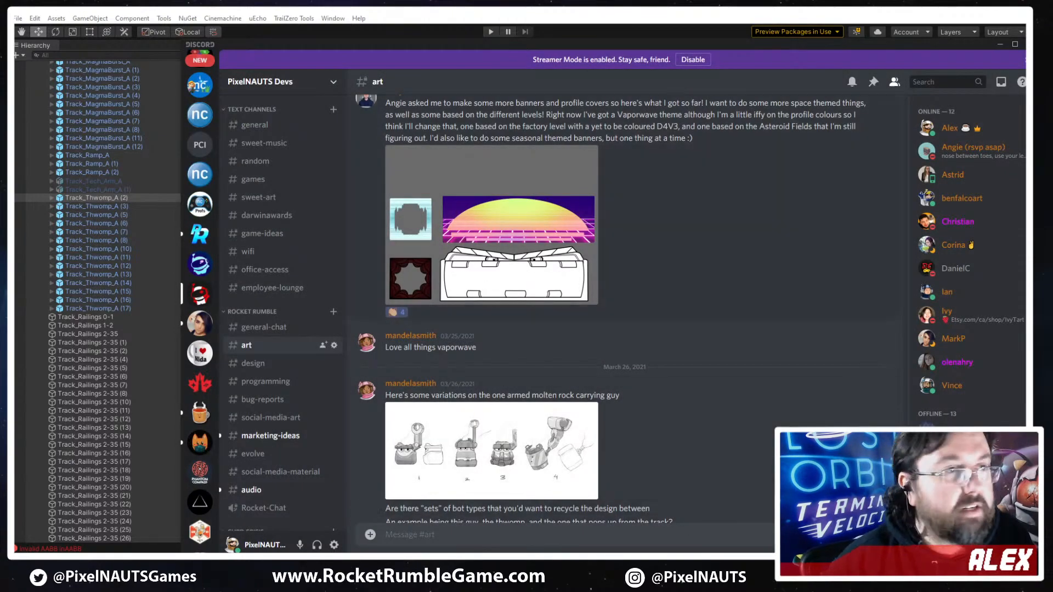
- Switch to Unity and survey the track from the robot head past the hazard gate and the ring arches
click(368, 19)
right_drag(612, 318, 652, 153)
key(w)
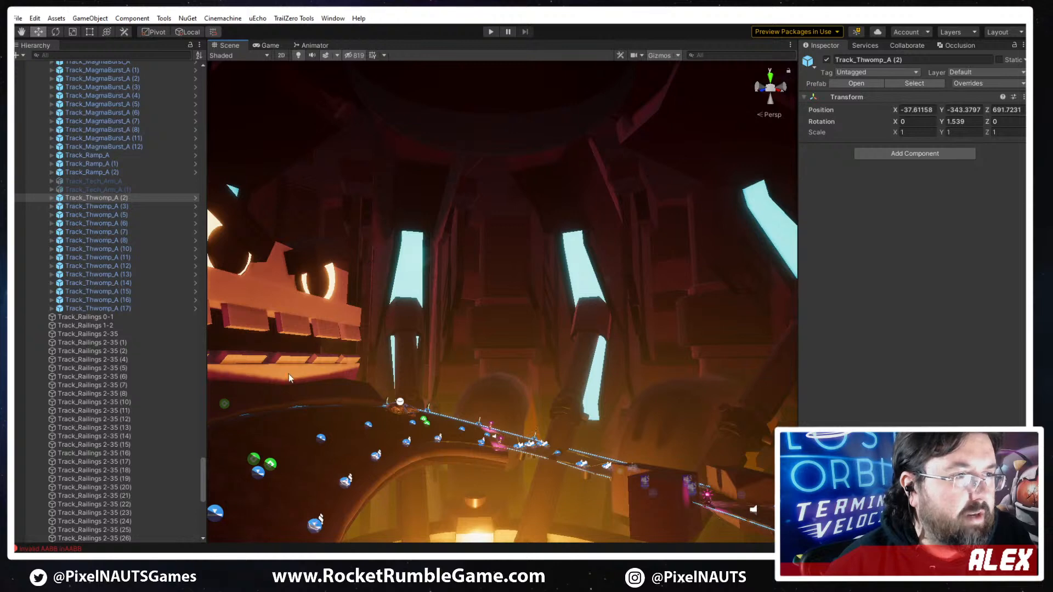
right_drag(636, 434, 539, 431)
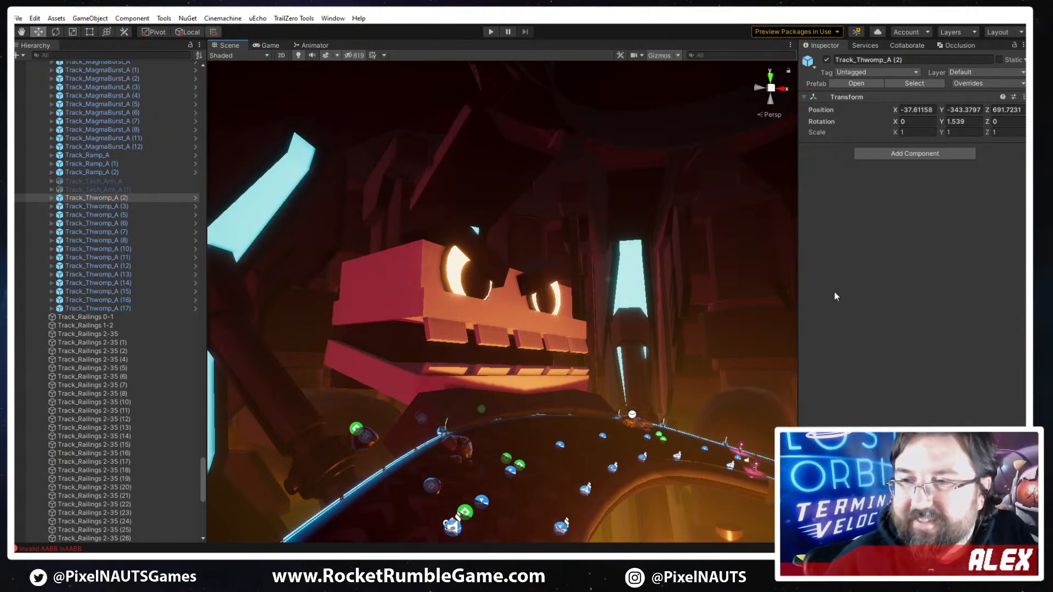
right_drag(510, 351, 430, 446)
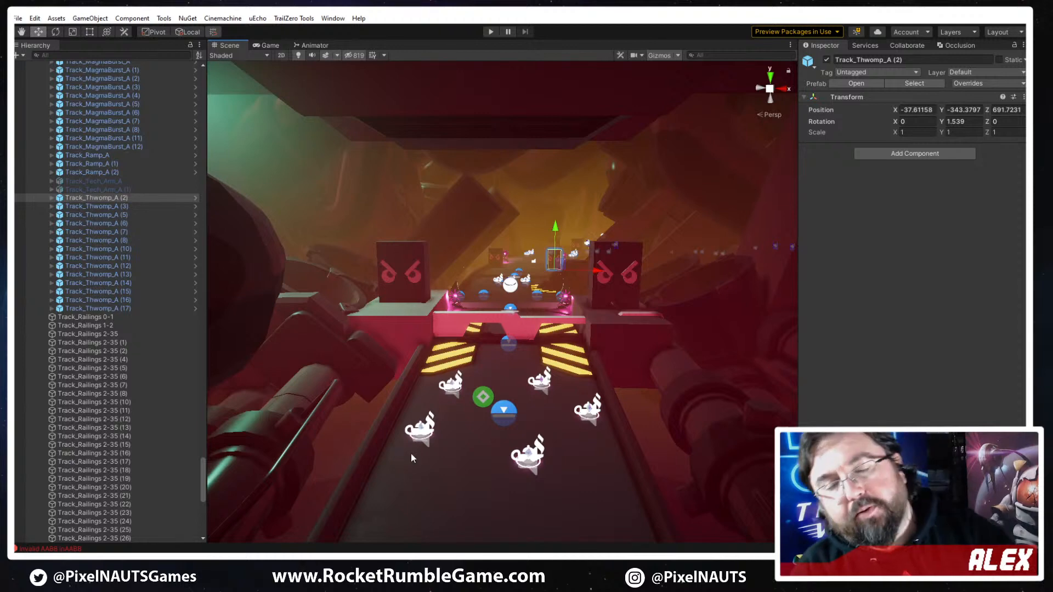
right_drag(537, 473, 715, 295)
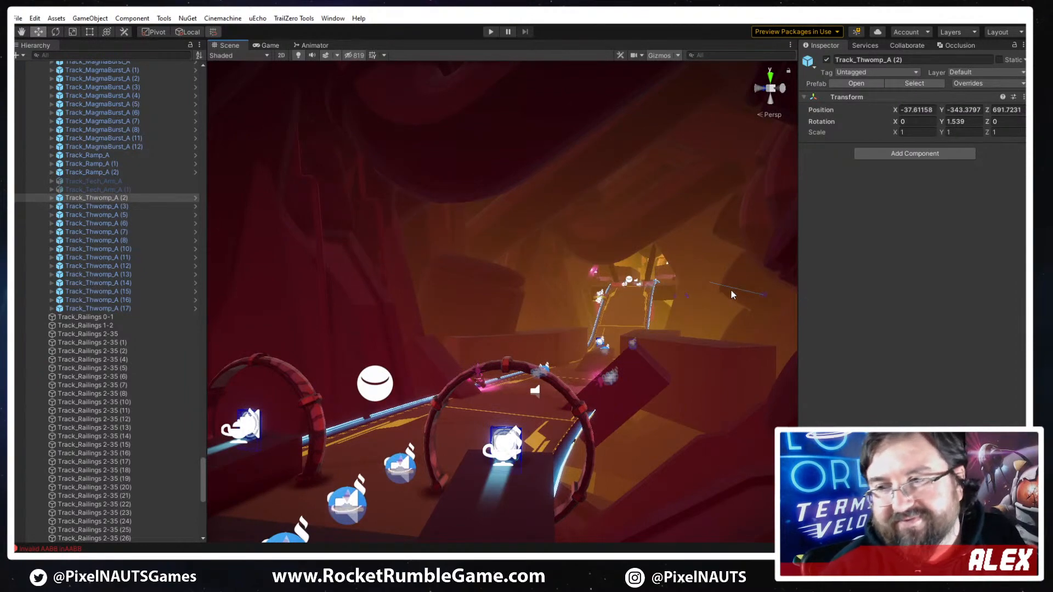
right_drag(503, 277, 592, 411)
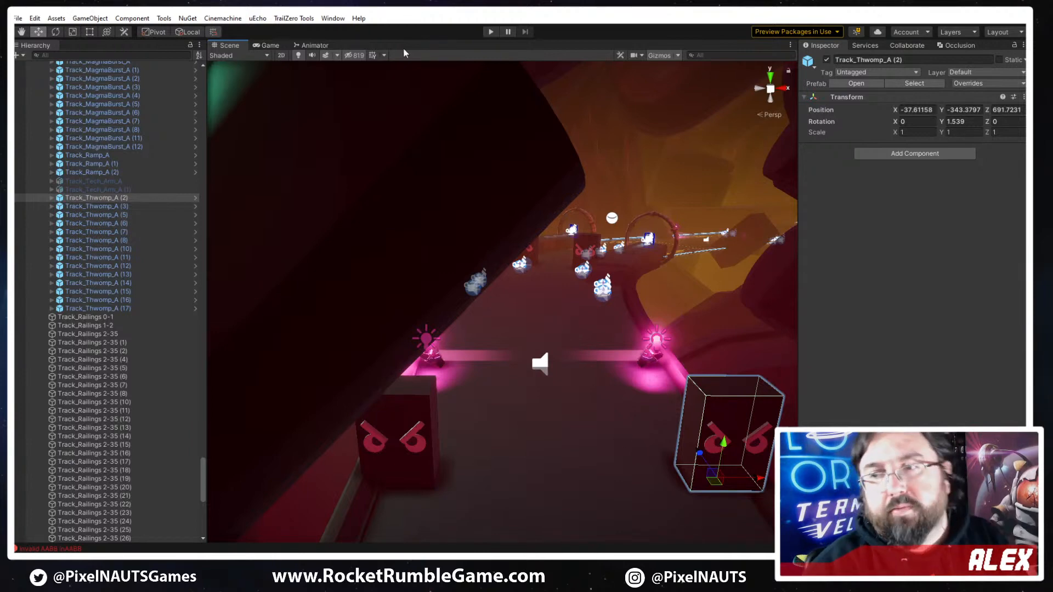
- Examine the hazard-striped gate, the pipes beside it and the curve with the selected angry-face block
right_drag(635, 393, 586, 375)
key(w)
right_drag(530, 260, 569, 341)
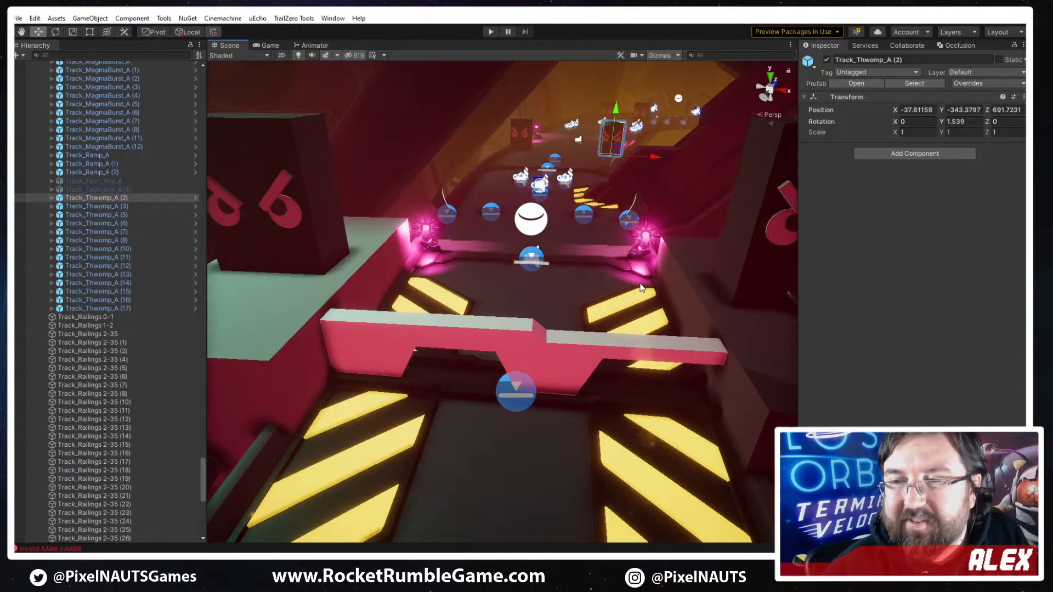
right_drag(737, 338, 268, 351)
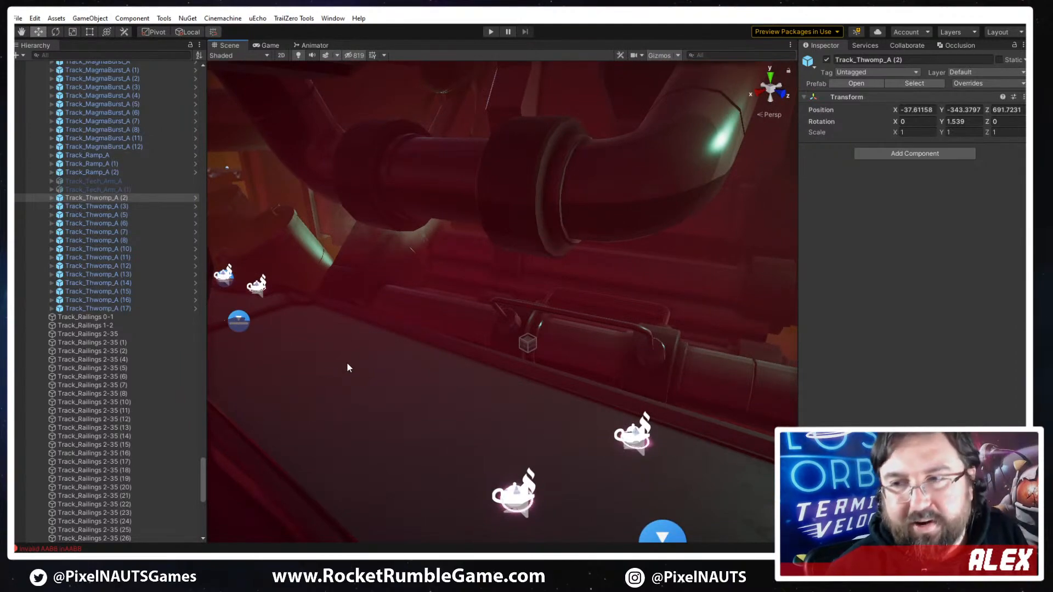
right_drag(455, 325, 742, 322)
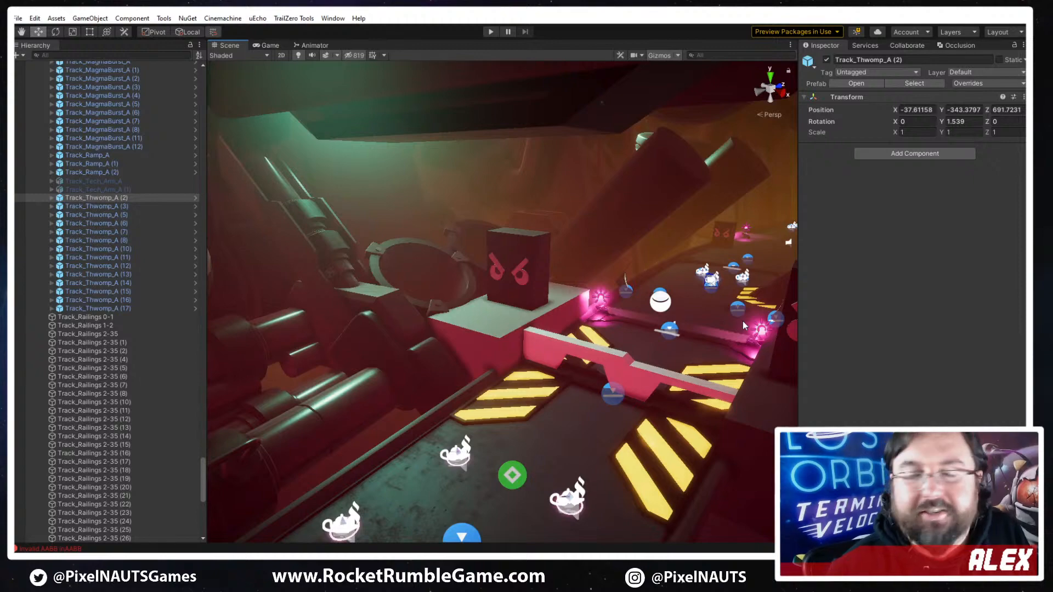
right_drag(734, 317, 781, 311)
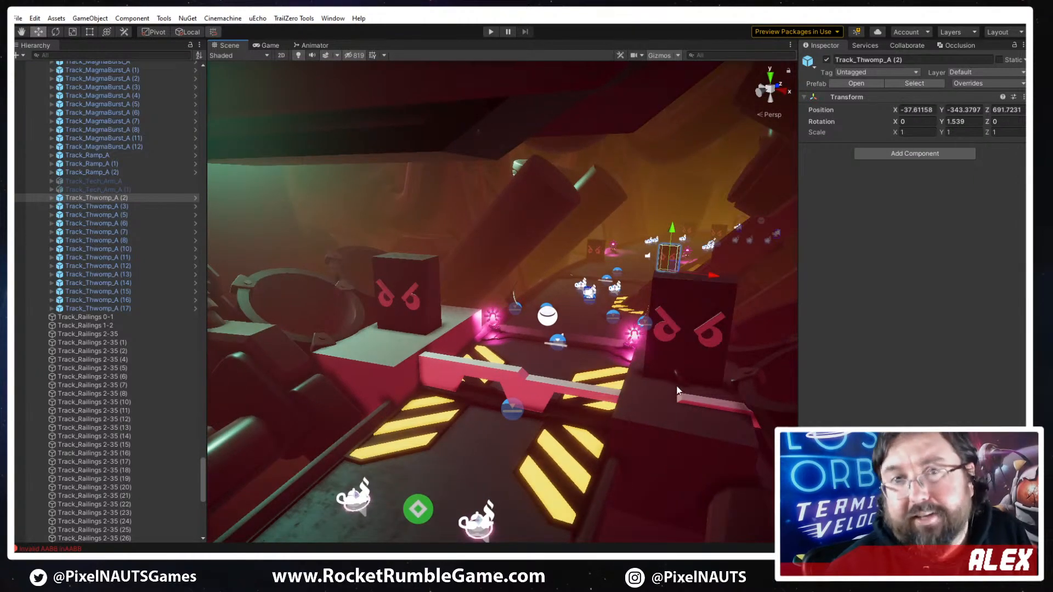
key(w)
right_drag(639, 380, 579, 380)
key(w)
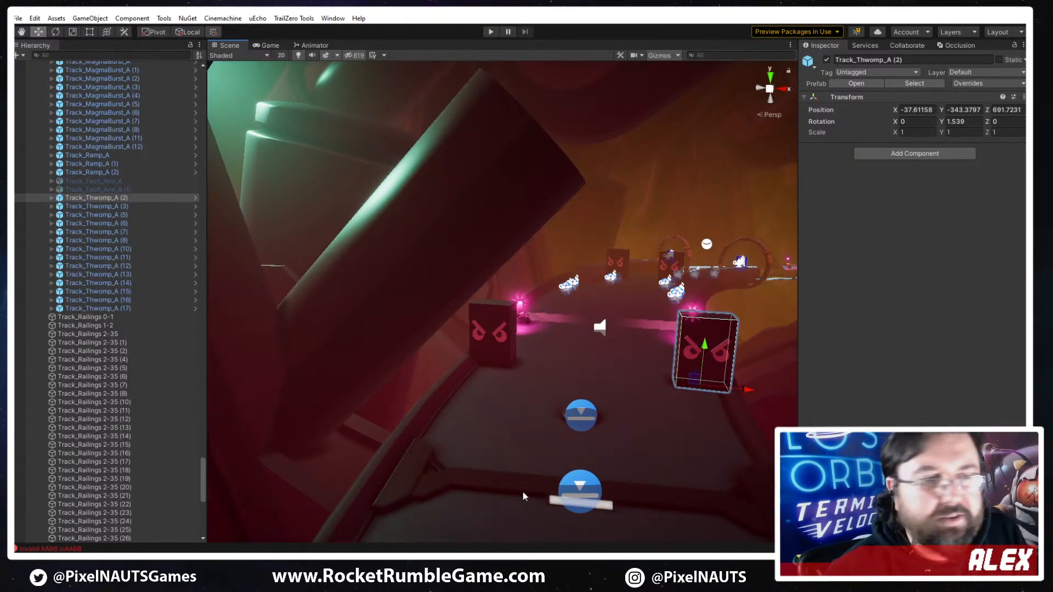
right_drag(524, 497, 180, 423)
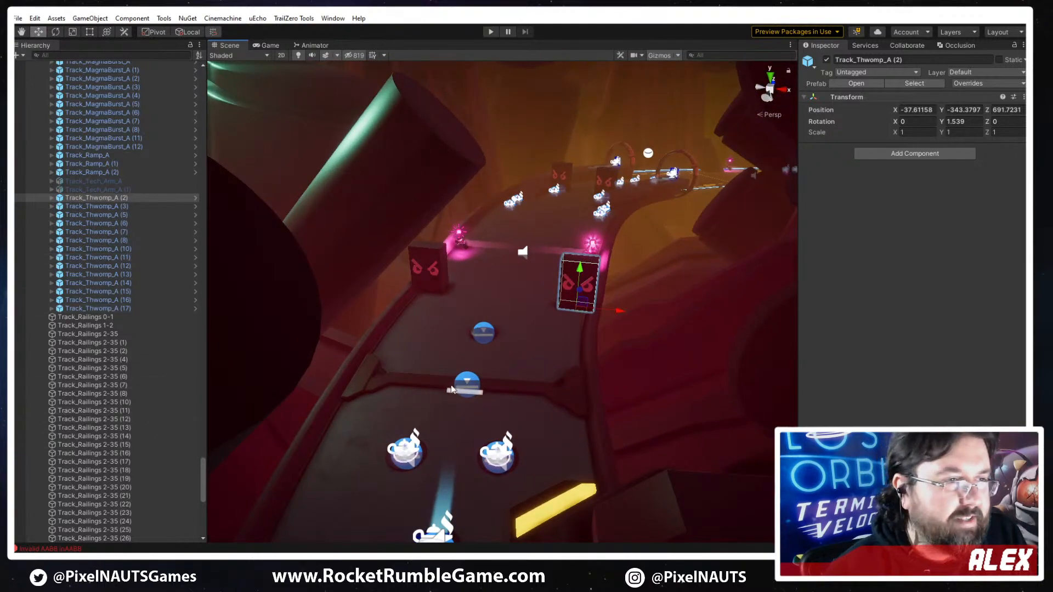
- Shift the clip range of the Track_Railings 2-35 (29) hazard plates forward along the track spline, away from the gate
mouse_move(452, 389)
right_down()
mouse_move(301, 479)
mouse_move(402, 463)
mouse_move(561, 304)
mouse_move(523, 388)
mouse_move(555, 458)
mouse_move(234, 360)
mouse_move(462, 374)
right_up()
click(525, 446)
click(420, 334)
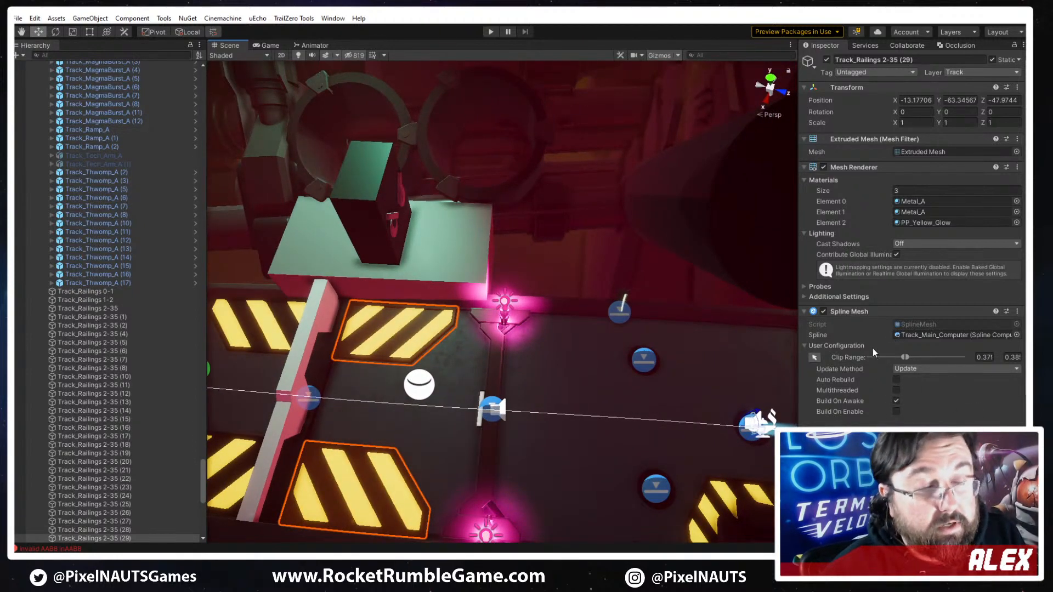
click(814, 357)
right_drag(543, 428, 565, 425)
drag(405, 374, 717, 406)
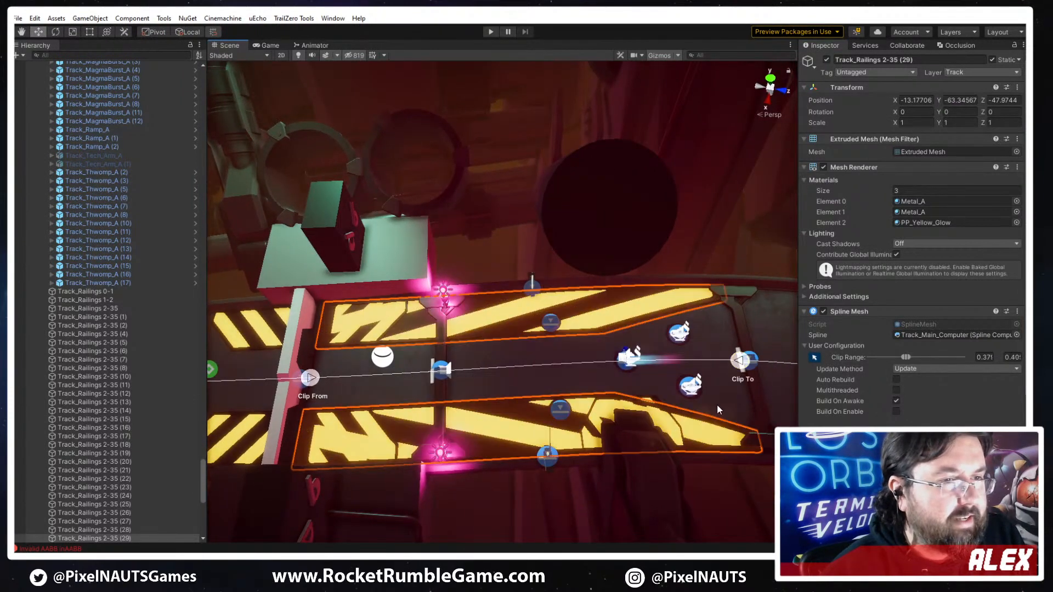
drag(309, 377, 608, 359)
right_drag(608, 359, 692, 412)
drag(508, 333, 664, 307)
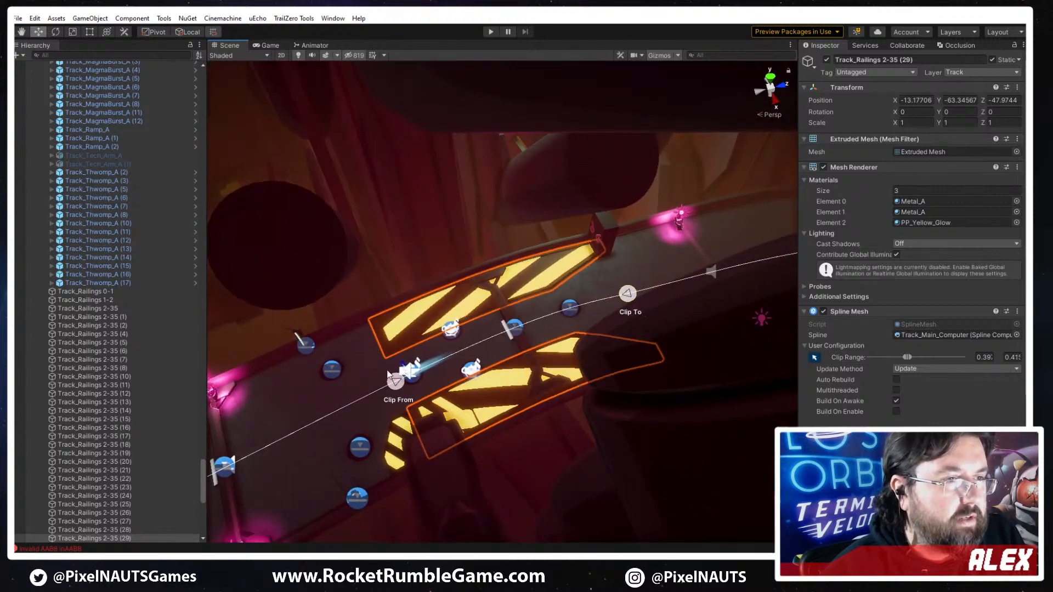
- Clip the Track_Railings 2-35 (29) plates to about 0.412–0.417 so they sit under the two angry-face blocks
drag(396, 382, 558, 313)
right_drag(558, 313, 606, 355)
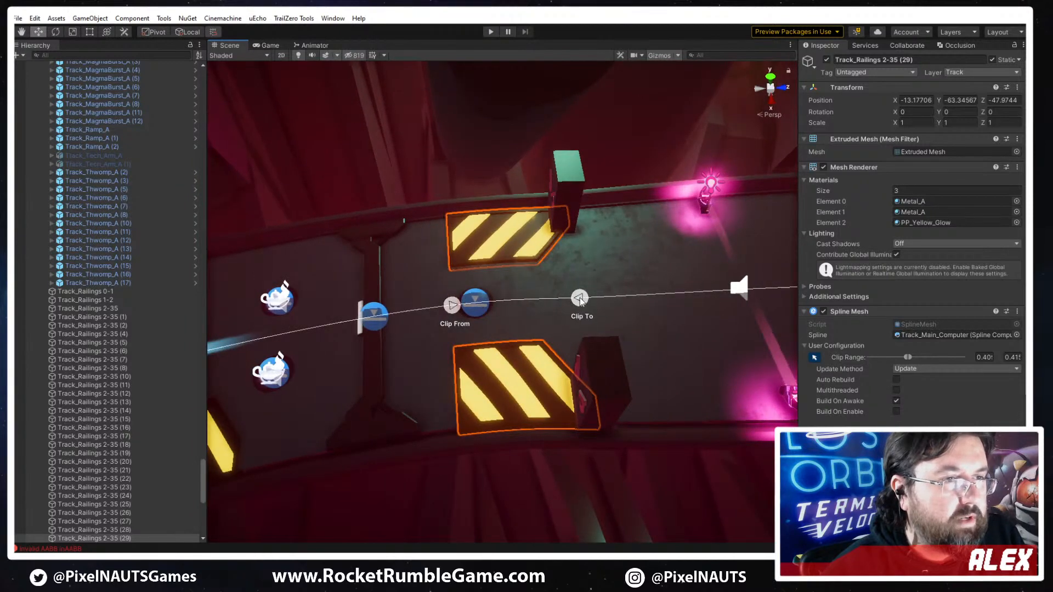
drag(582, 301, 625, 296)
drag(451, 305, 526, 300)
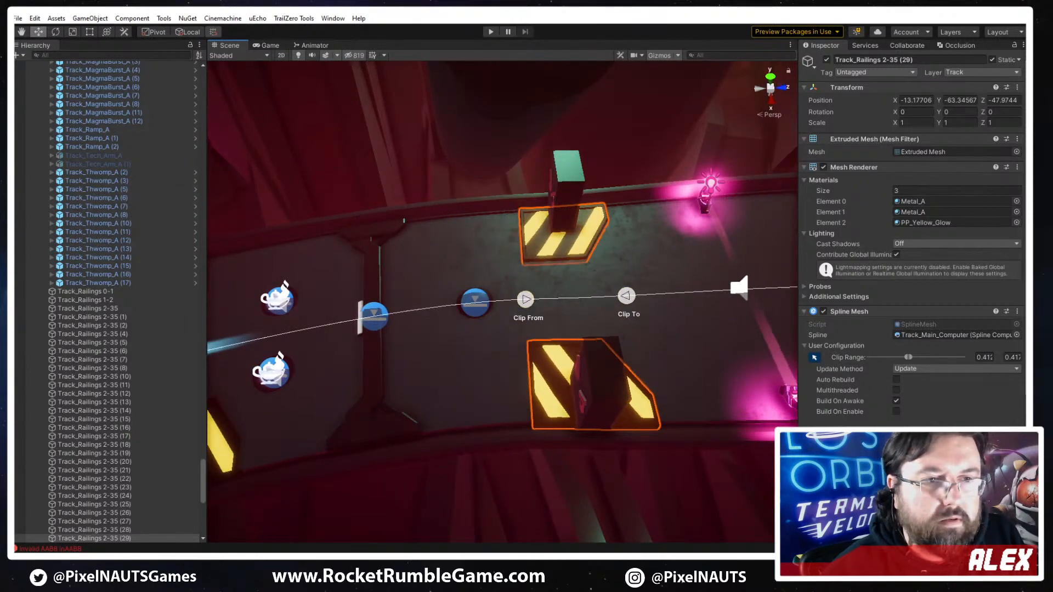
- Replace the mesh of the first, unmirrored hazard plate with PP_Track_Hazard_Plate_Yellow_B
scroll(864, 405, down, 5)
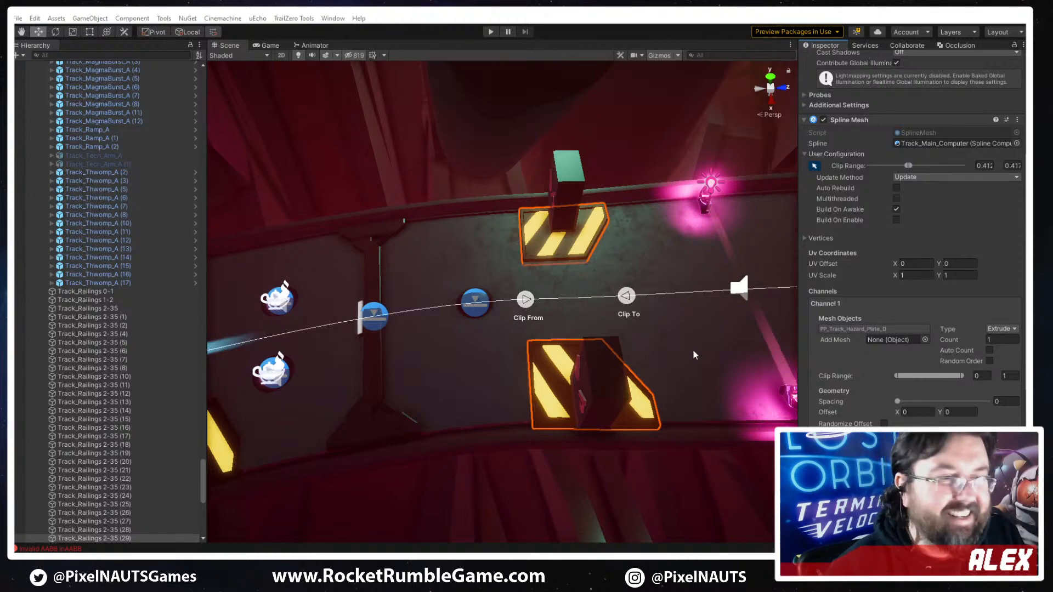
right_drag(630, 335, 672, 333)
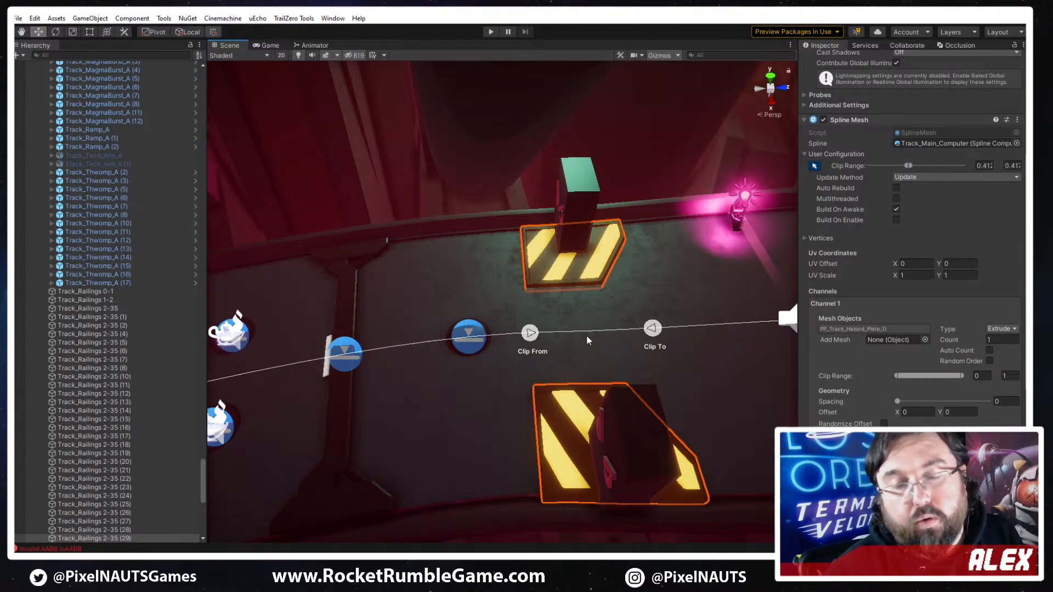
double_click(856, 329)
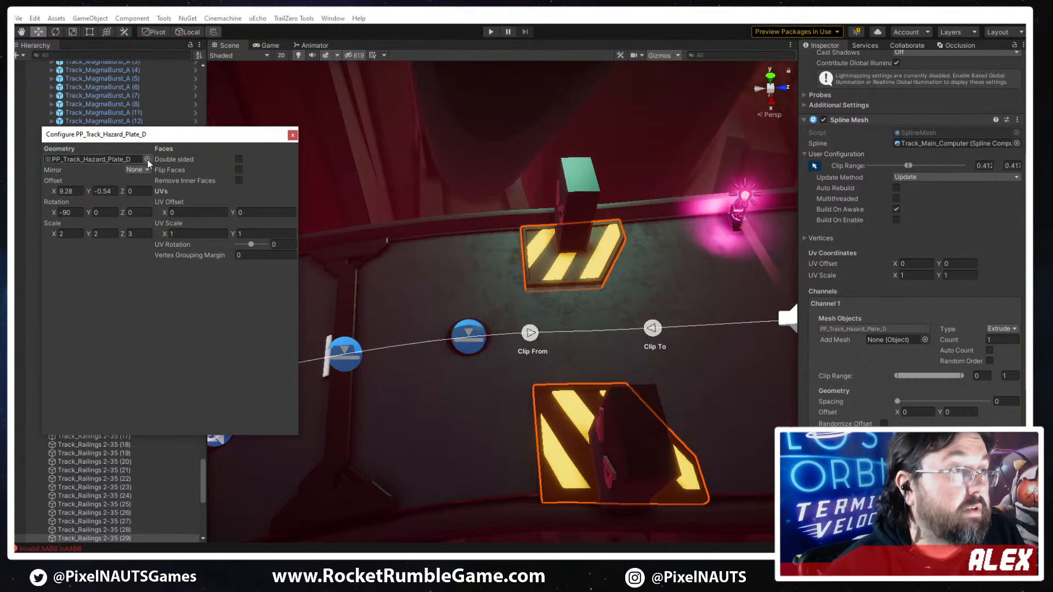
click(147, 159)
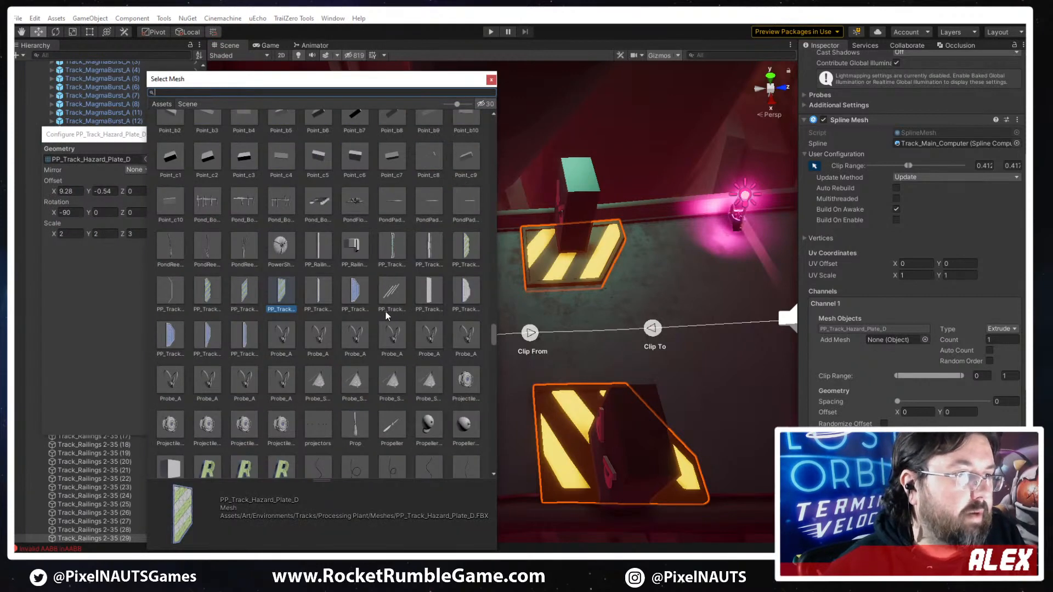
click(354, 293)
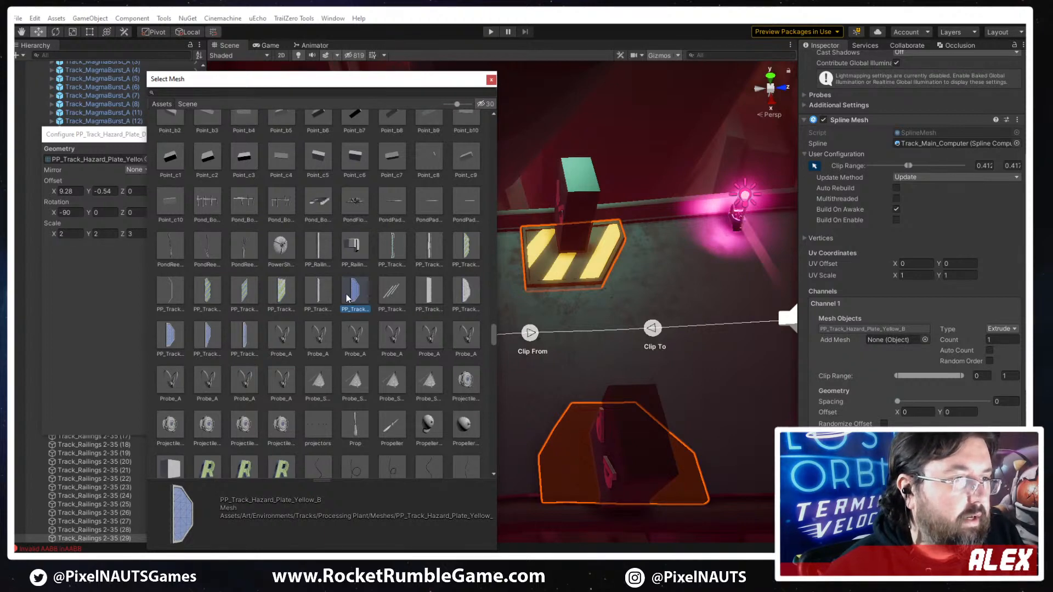
click(391, 294)
click(355, 295)
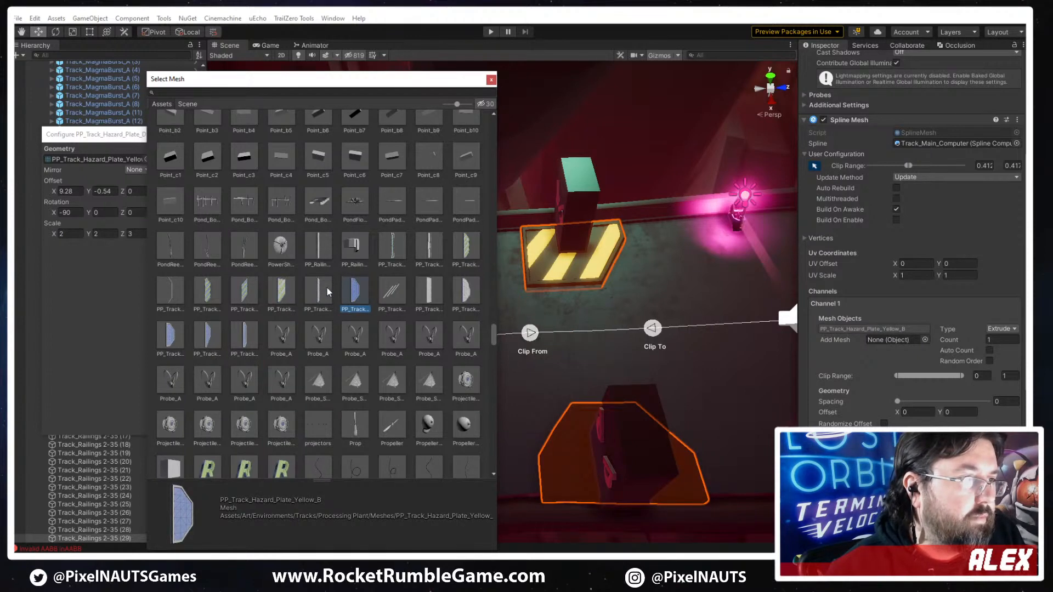
double_click(358, 290)
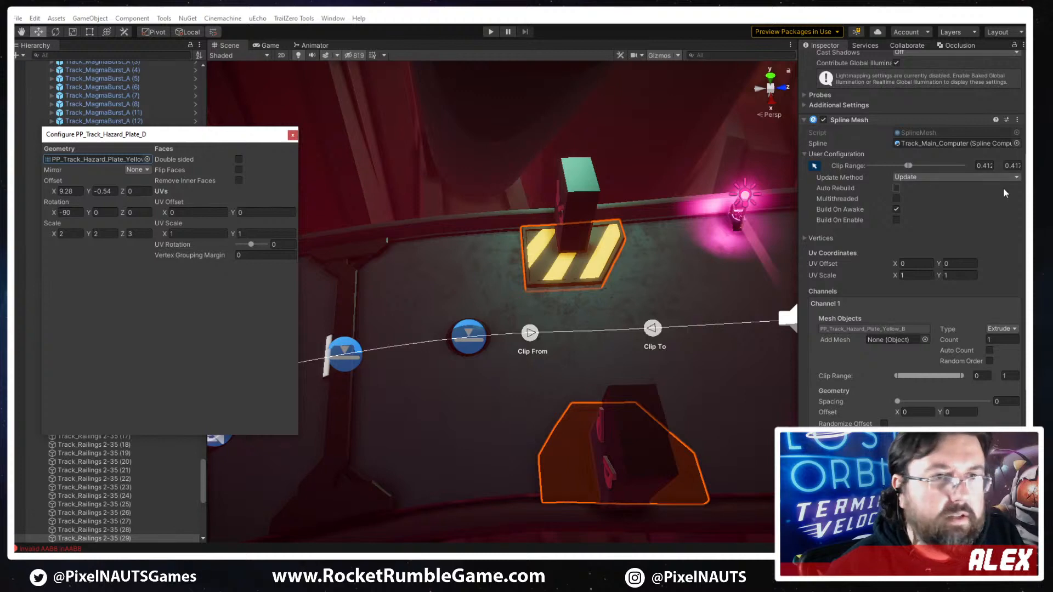
- Reduce the plates' Mesh Renderer material list to a size of 2
scroll(1003, 187, up, 5)
click(901, 190)
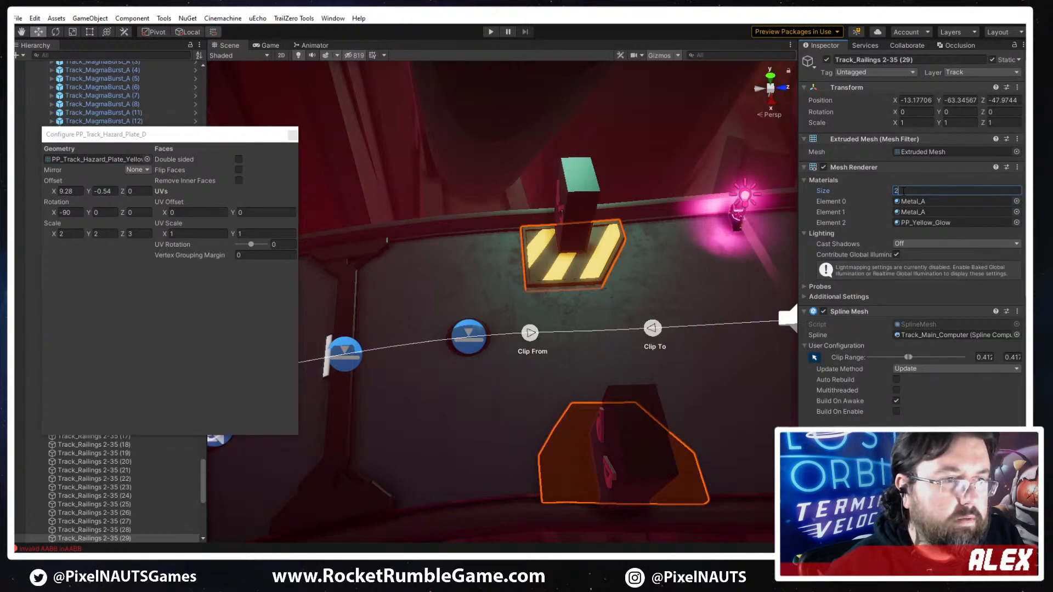
text(2)
key(Return)
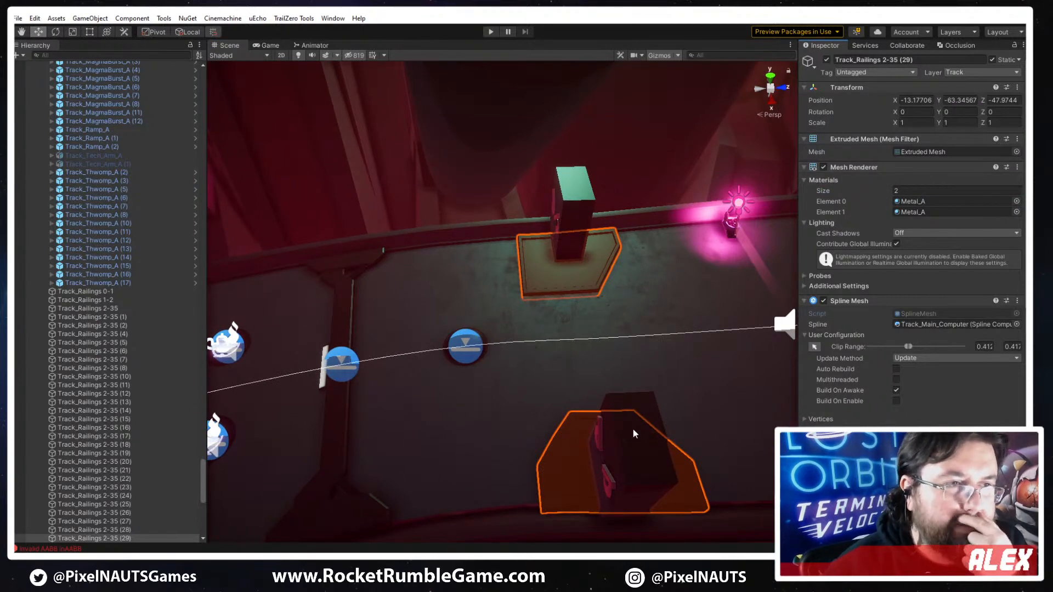
- Replace the mirrored plate's PP_Track_Hazard_Plate_D mesh with PP_Track_Hazard_Plate_Yellow_B as well
scroll(868, 363, down, 5)
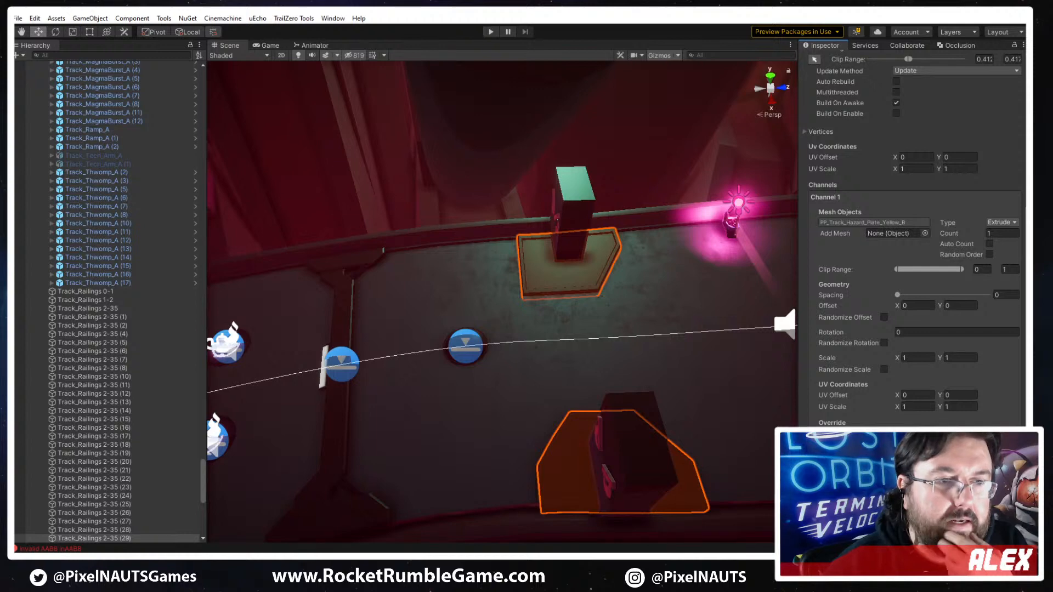
click(867, 474)
scroll(834, 345, down, 3)
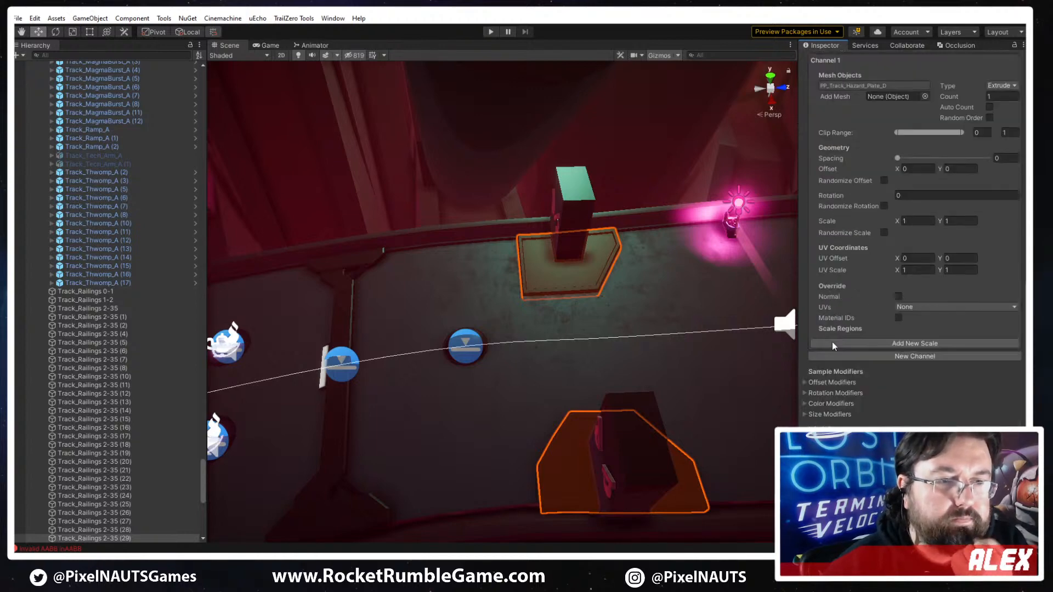
click(901, 86)
click(147, 159)
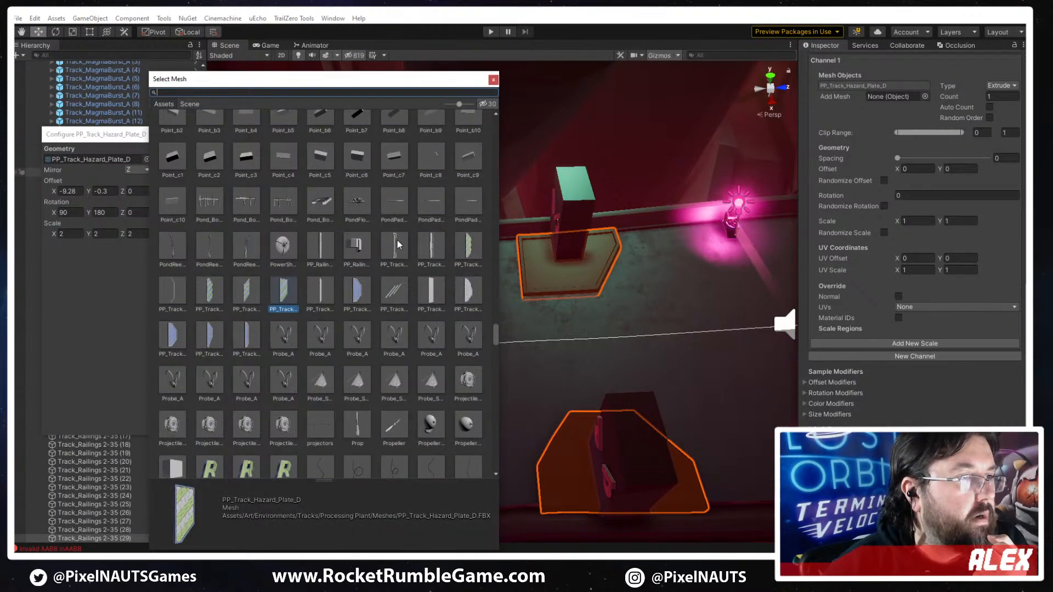
double_click(357, 292)
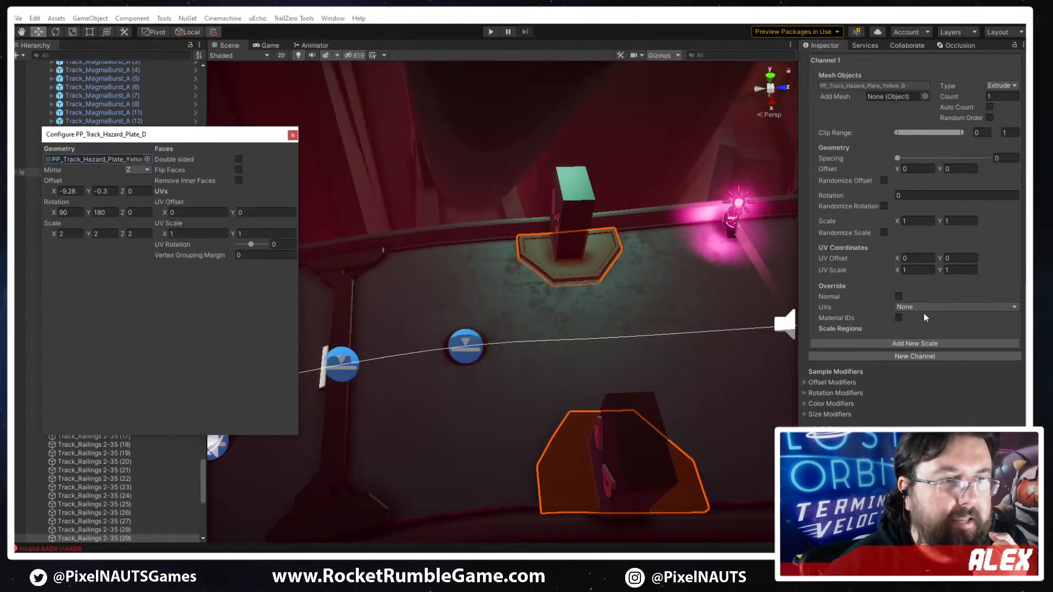
- Assign the PP_Yellow_Glow material to Element 1 of the hazard plates
scroll(909, 243, up, 10)
click(912, 149)
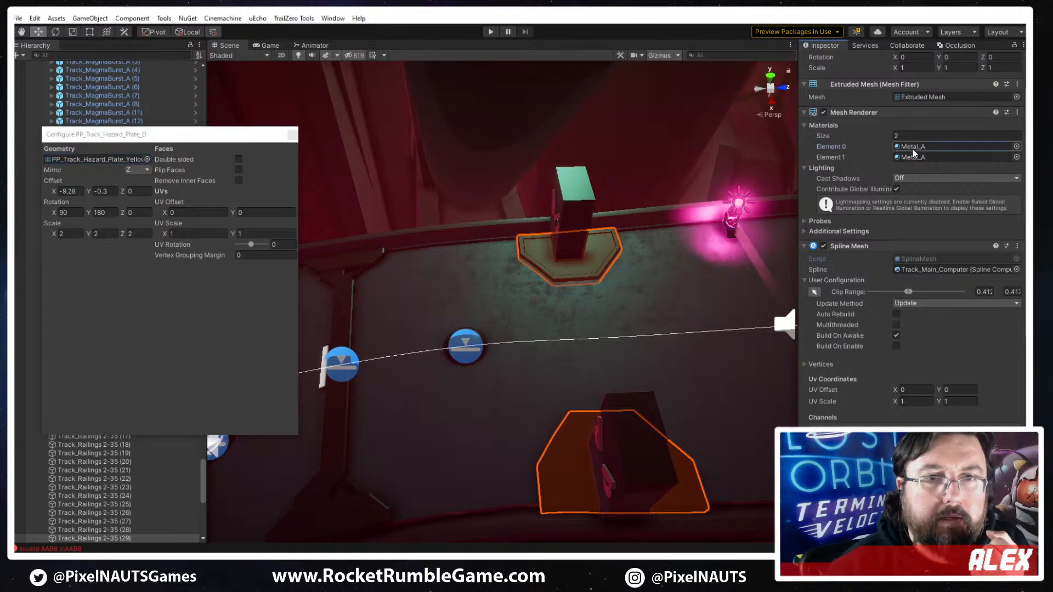
click(1015, 157)
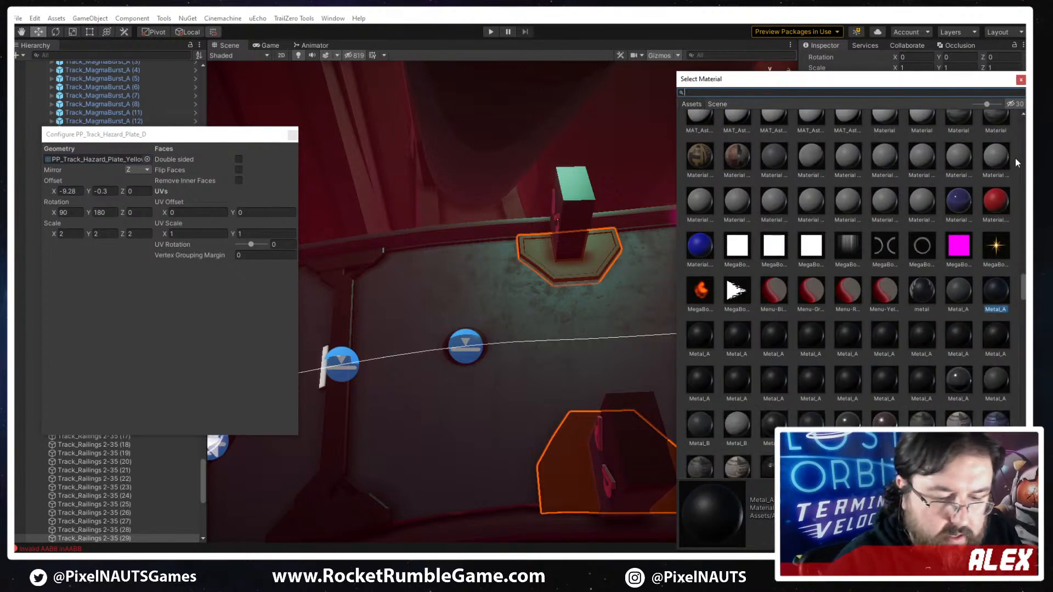
text(pp yellow)
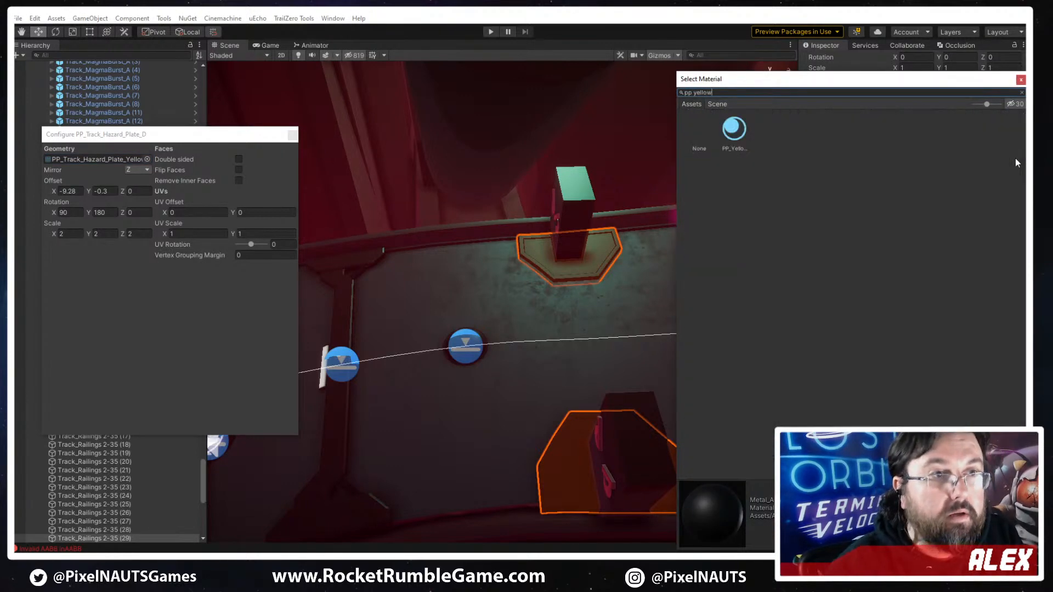
double_click(737, 136)
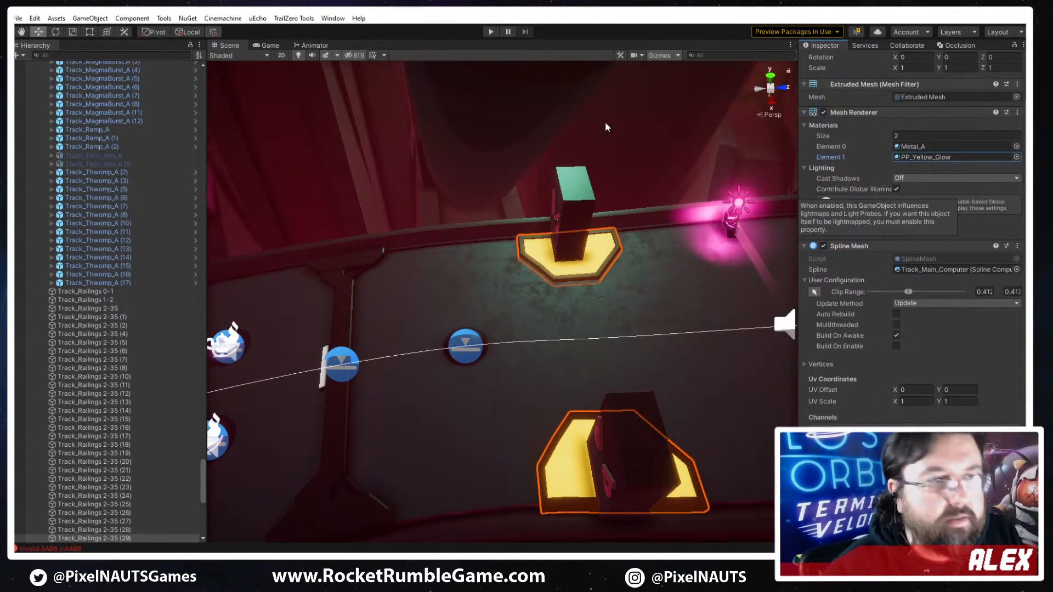
alt+drag(567, 357, 543, 333)
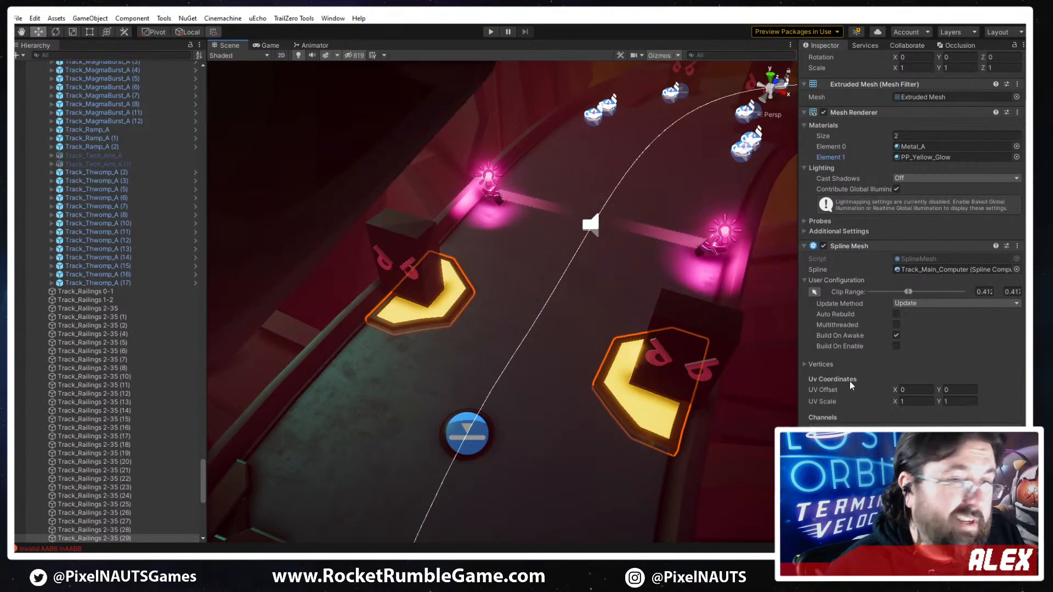
- Try an X scale of 3 on the unmirrored plate's mesh and restore it to 2
scroll(890, 404, down, 5)
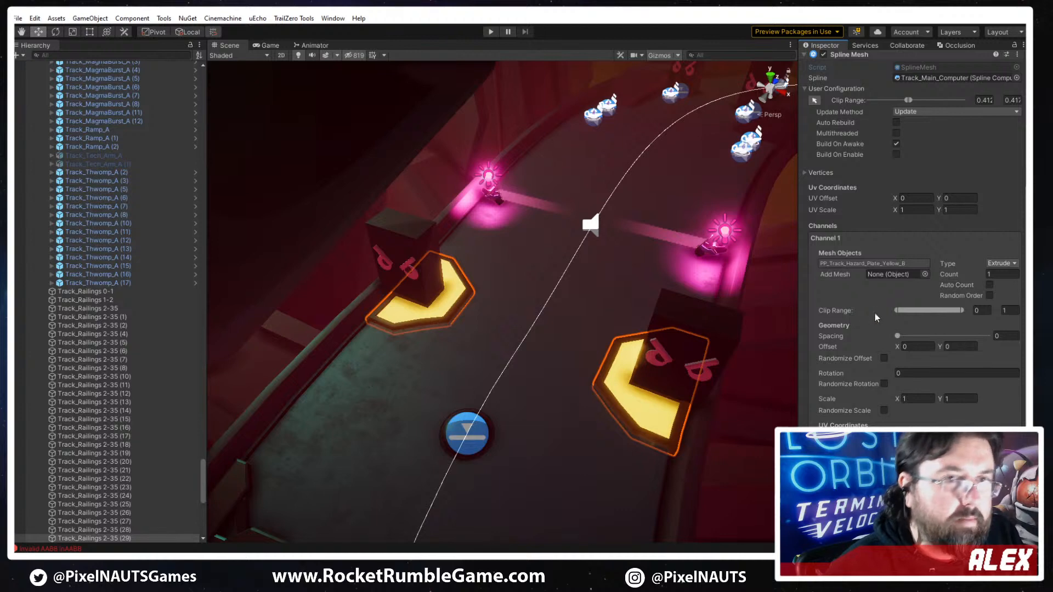
click(863, 265)
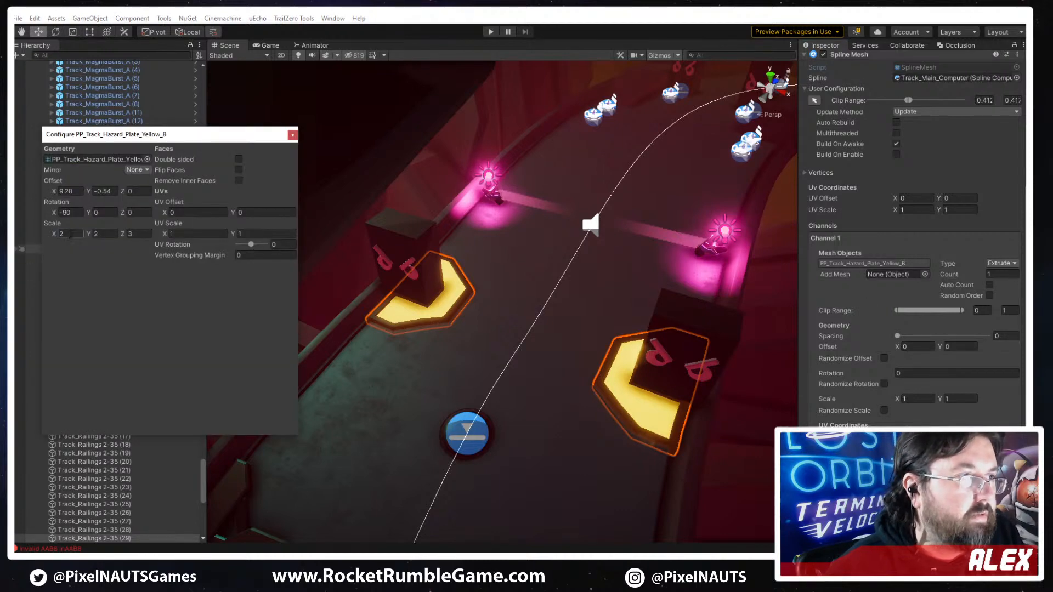
text(3)
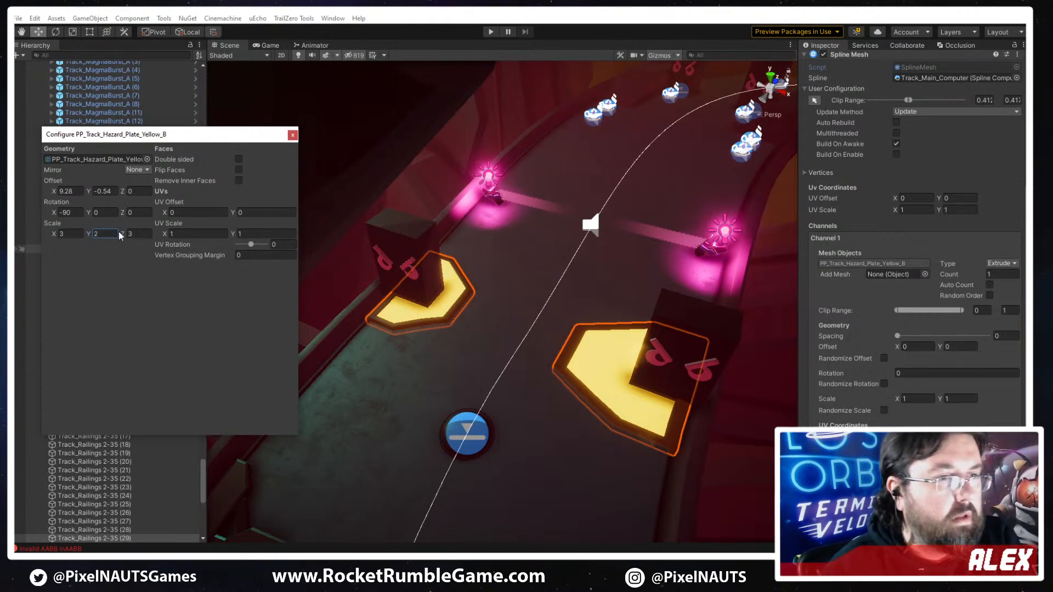
click(74, 233)
text(2)
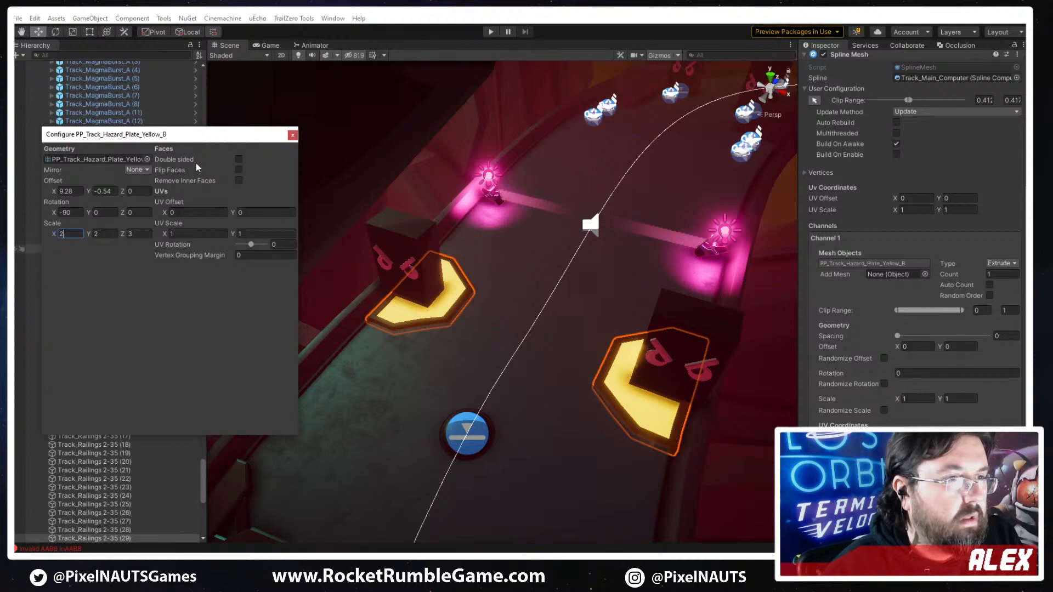
click(293, 135)
- Examine how the glowing yellow plates sit beneath both angry-face blocks from the racer's direction
click(686, 357)
key(s)
right_drag(458, 411, 515, 333)
key(w)
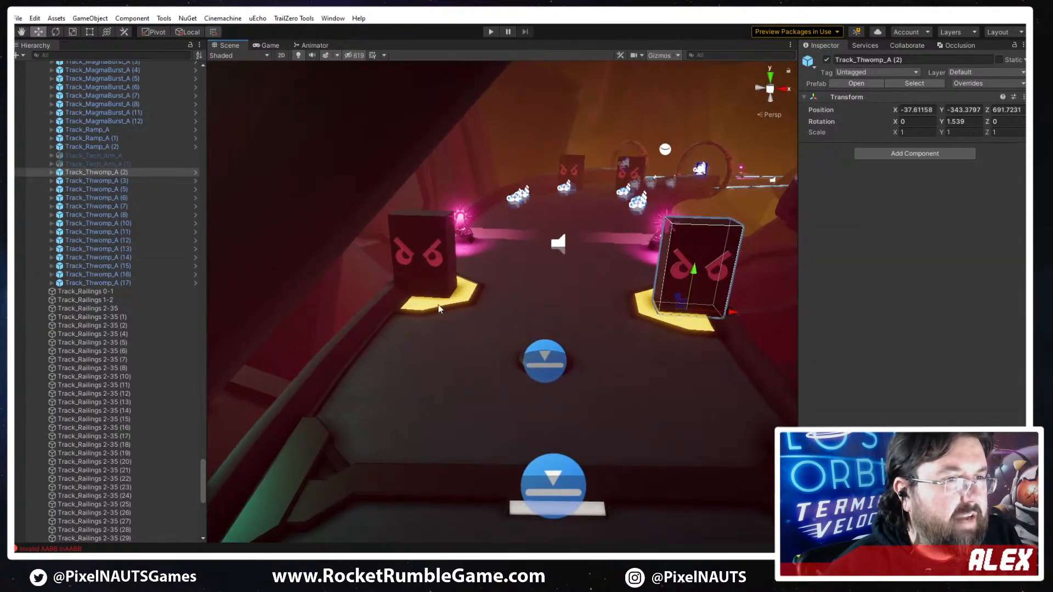
right_drag(356, 284, 368, 287)
click(411, 276)
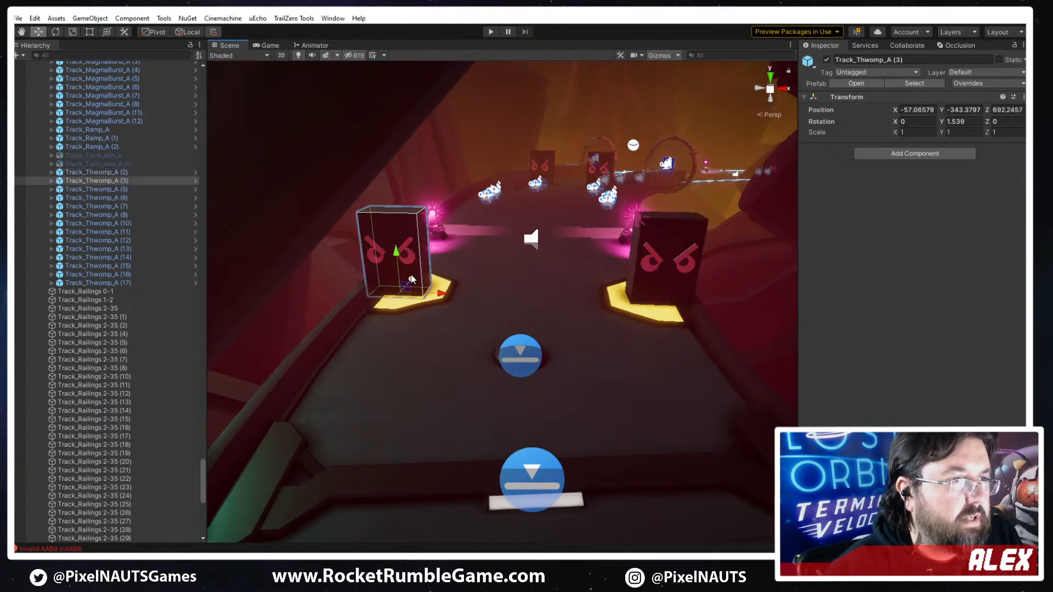
click(345, 317)
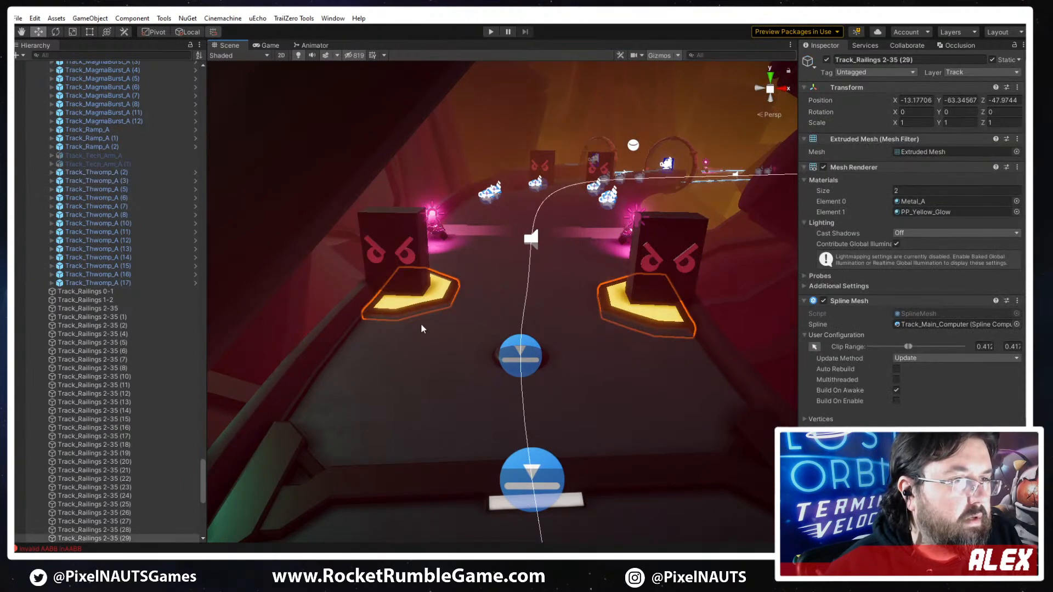
right_drag(420, 323, 492, 256)
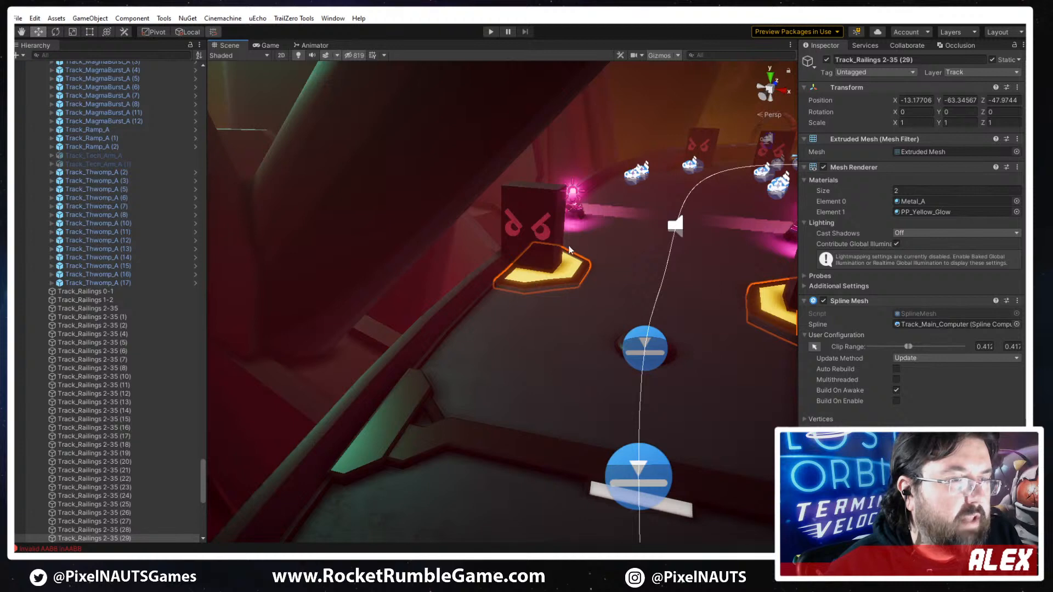
right_drag(509, 298, 621, 337)
- Try PP_Track_Hazard_Plate_D, C and B and PP_Track_Plate_C as the unmirrored plate's mesh
click(931, 189)
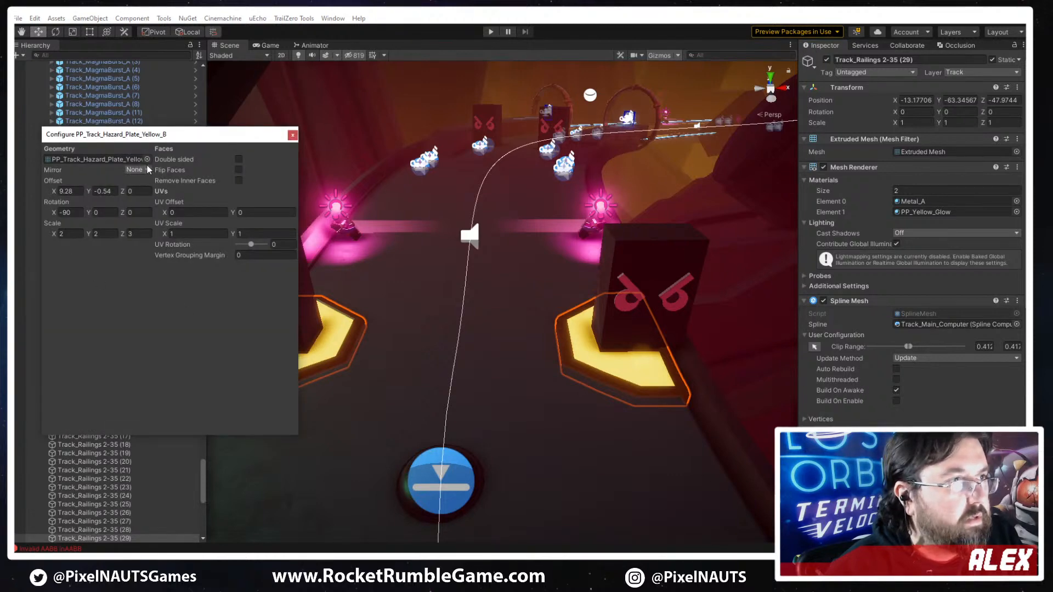
click(147, 159)
click(282, 292)
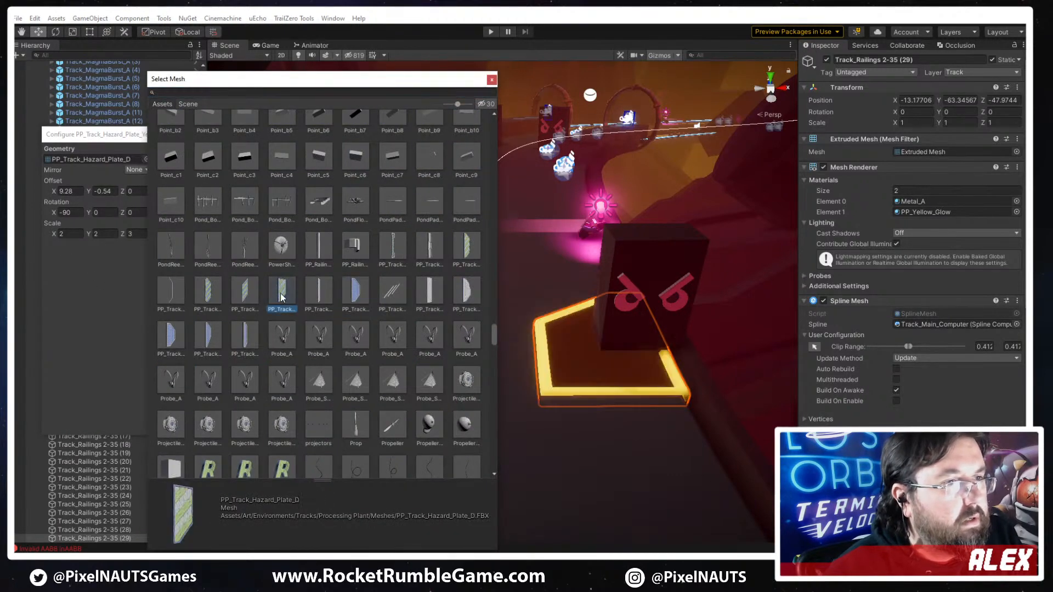
click(243, 294)
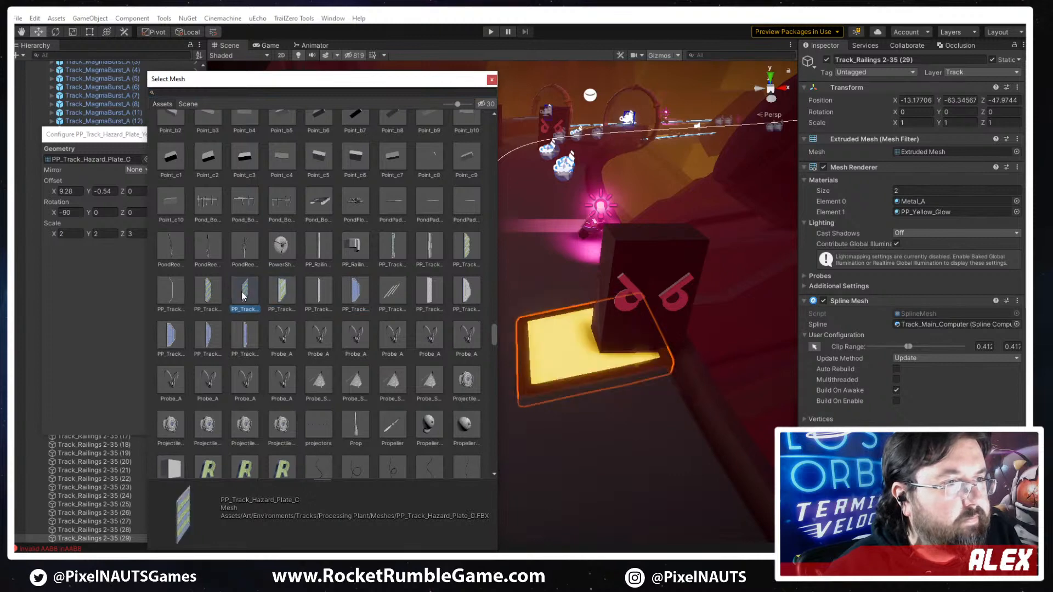
click(208, 295)
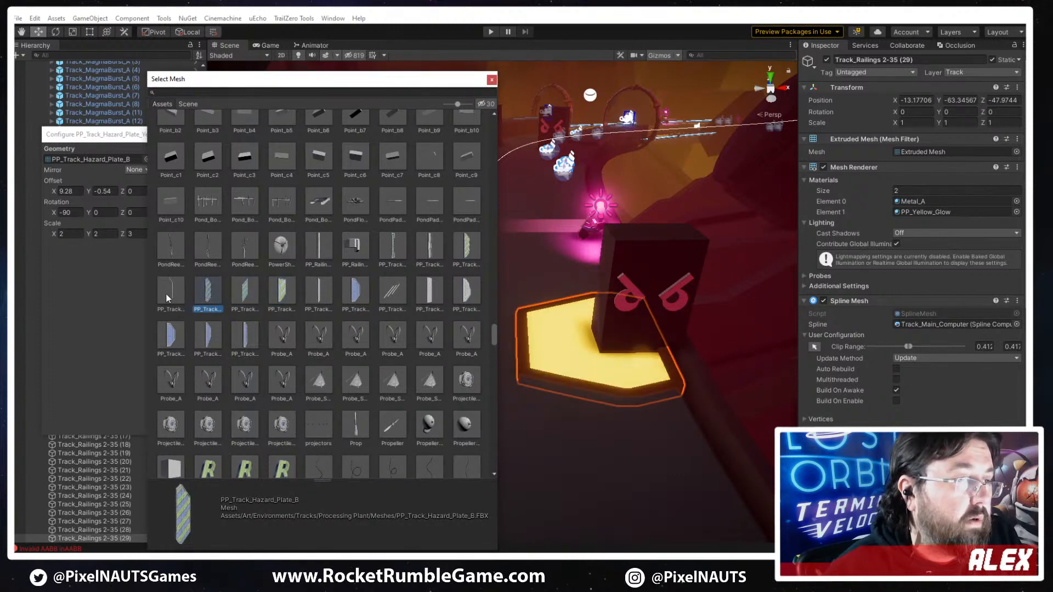
click(212, 339)
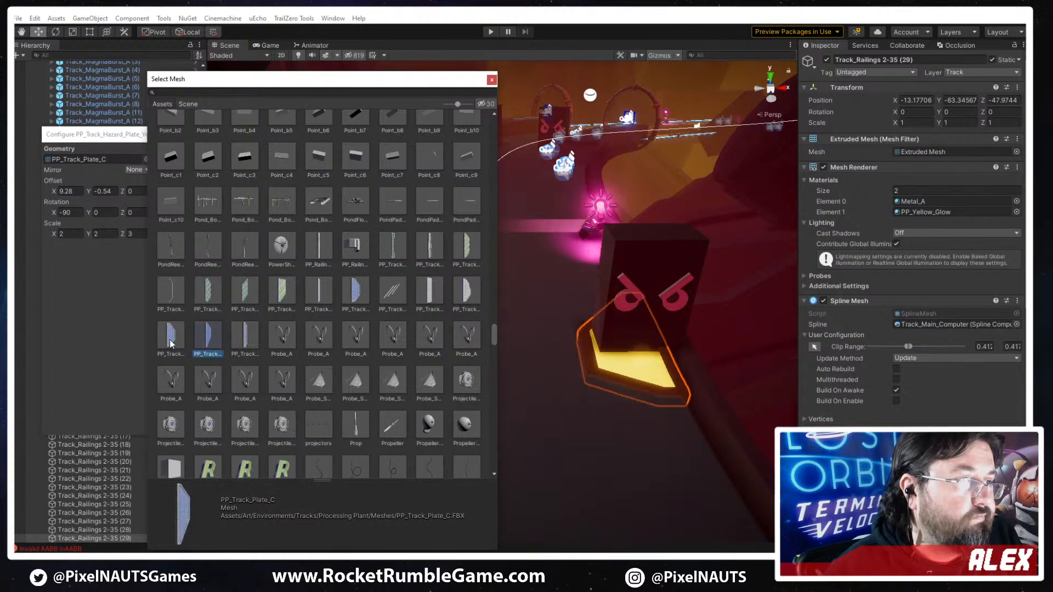
click(172, 332)
click(212, 338)
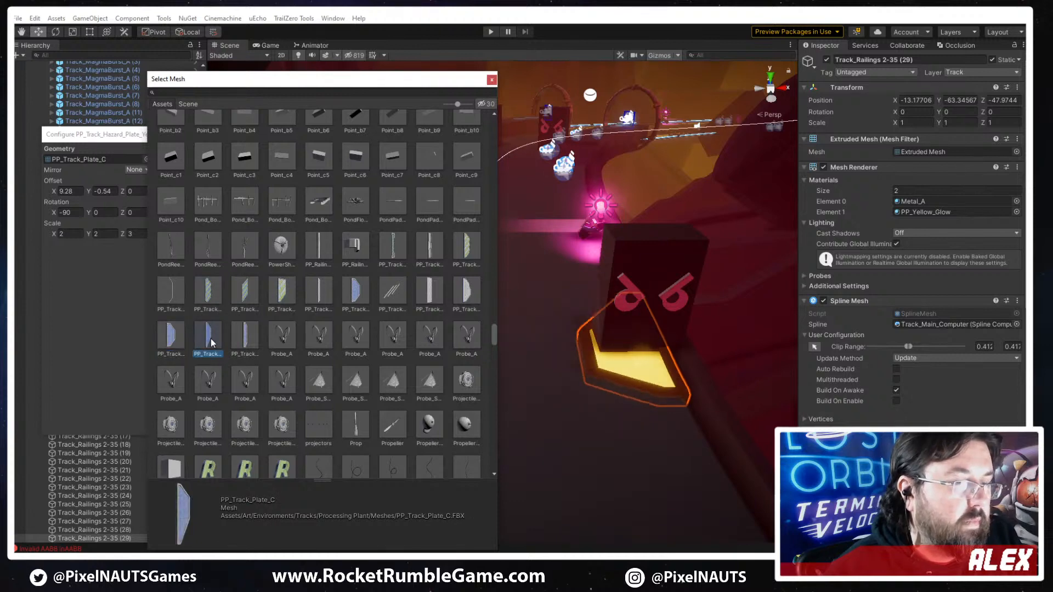
- Compare PP_Track_Plate_A, PP_Track_Hazard_Break_B, PP_Track_Numbers_A and PP_Track_Line_A, and settle on PP_Track_Plate_B for the unmirrored plate's mesh
click(465, 290)
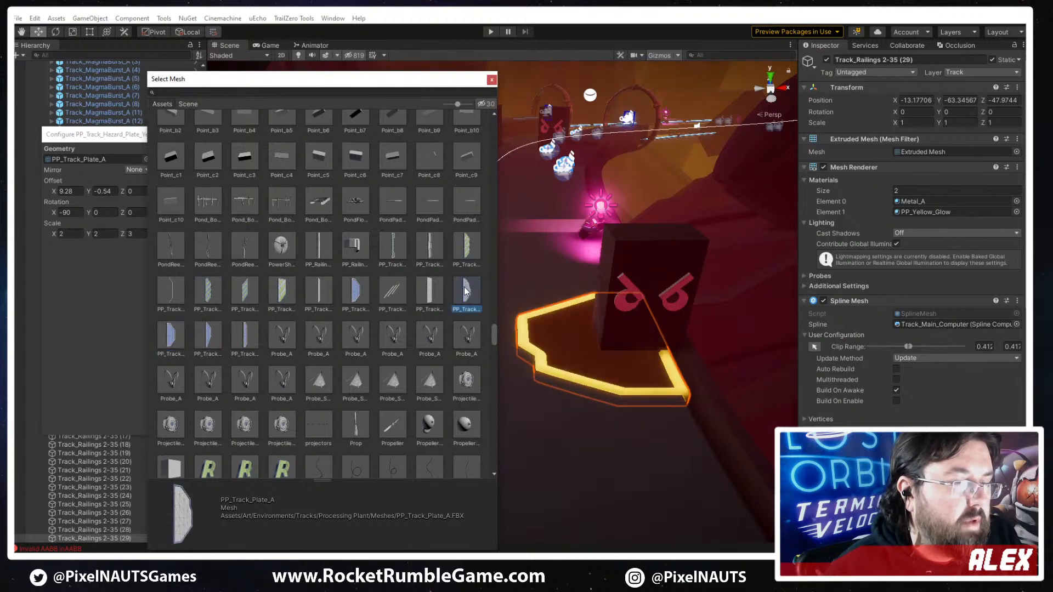
click(432, 248)
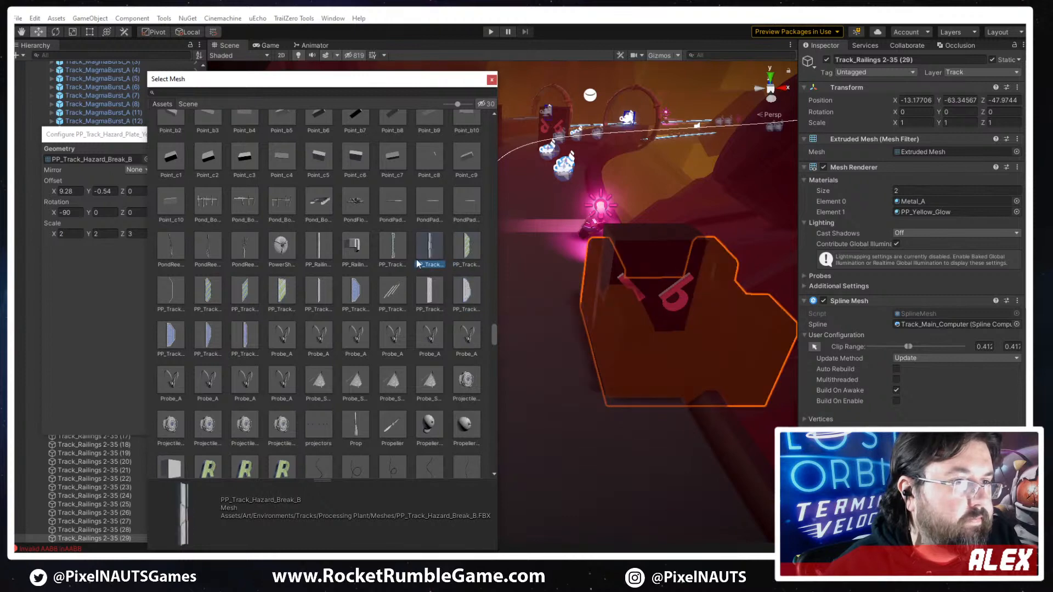
click(428, 286)
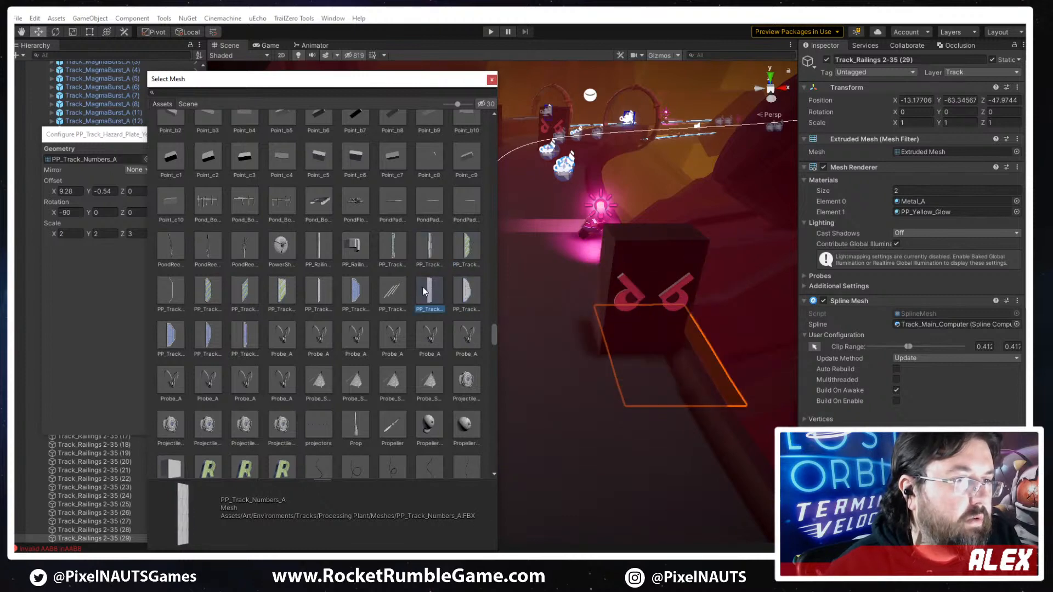
click(388, 296)
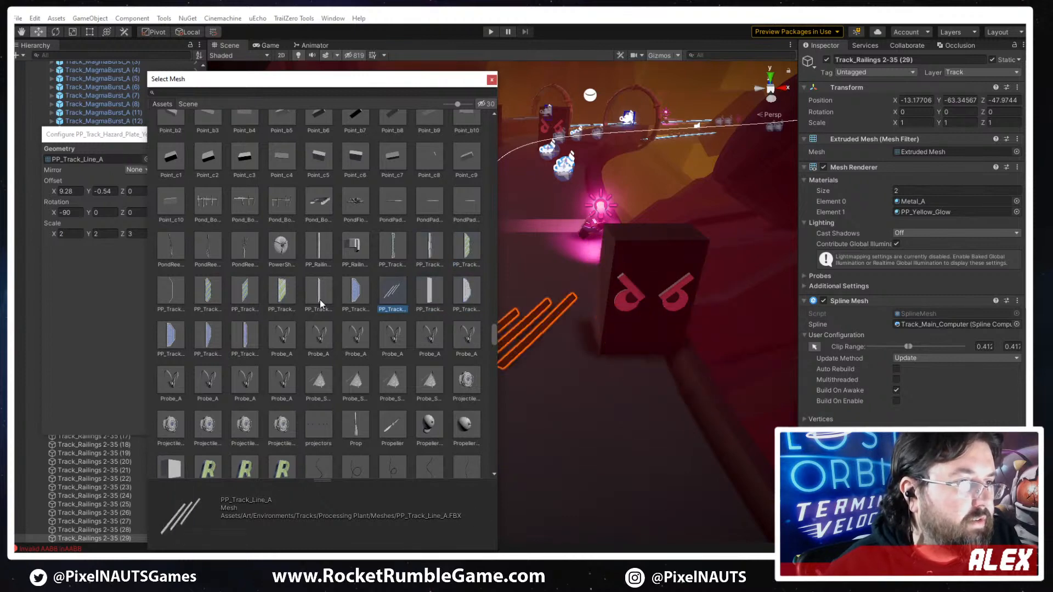
click(169, 337)
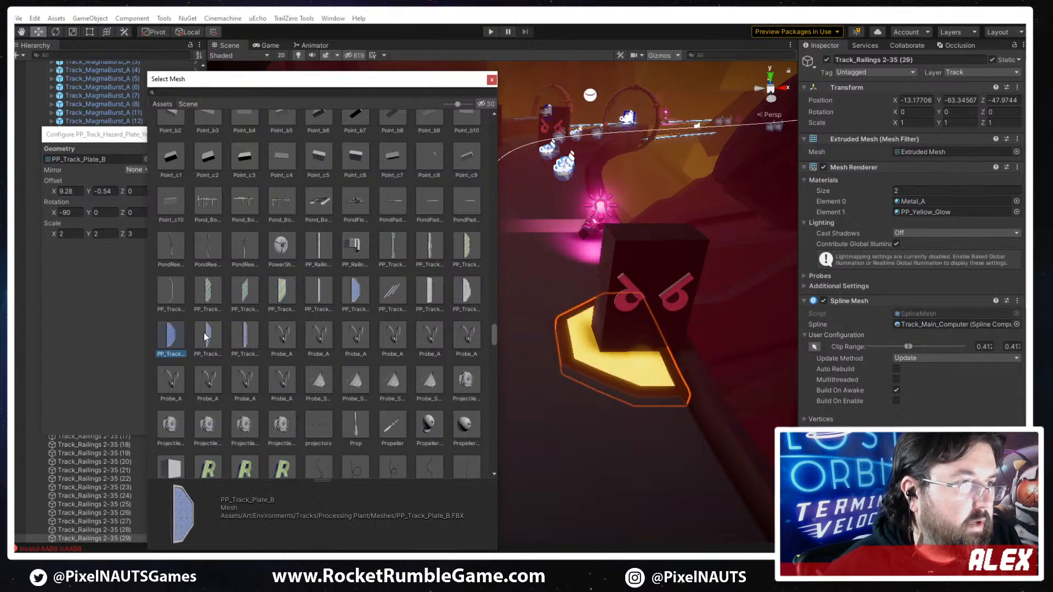
double_click(175, 334)
- Remove the yellow glow from the plates by reducing the material count to 1 and restoring it to 2
click(905, 191)
key(Return)
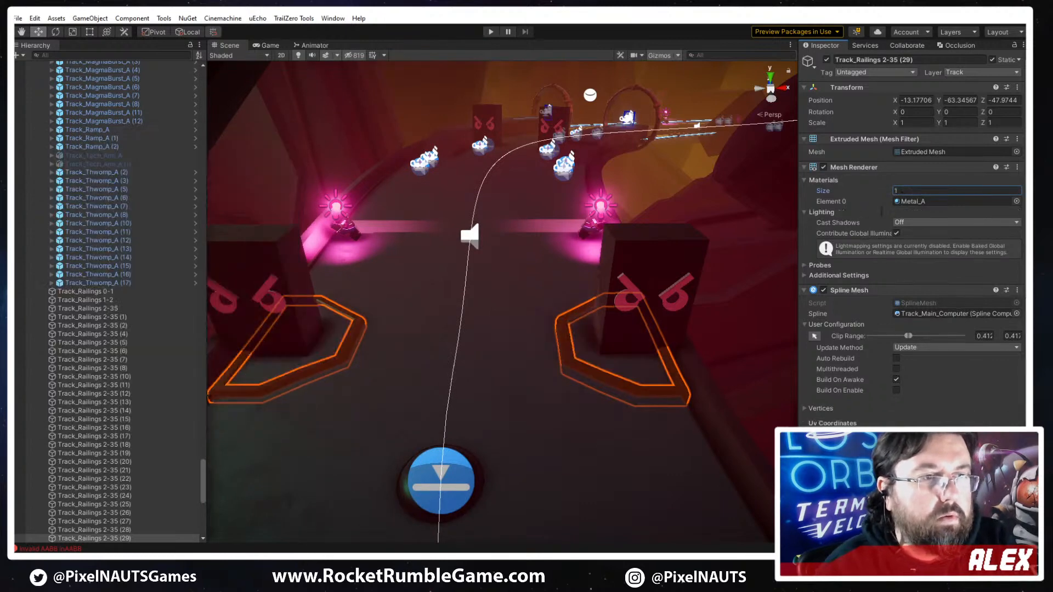
right_drag(659, 424, 647, 384)
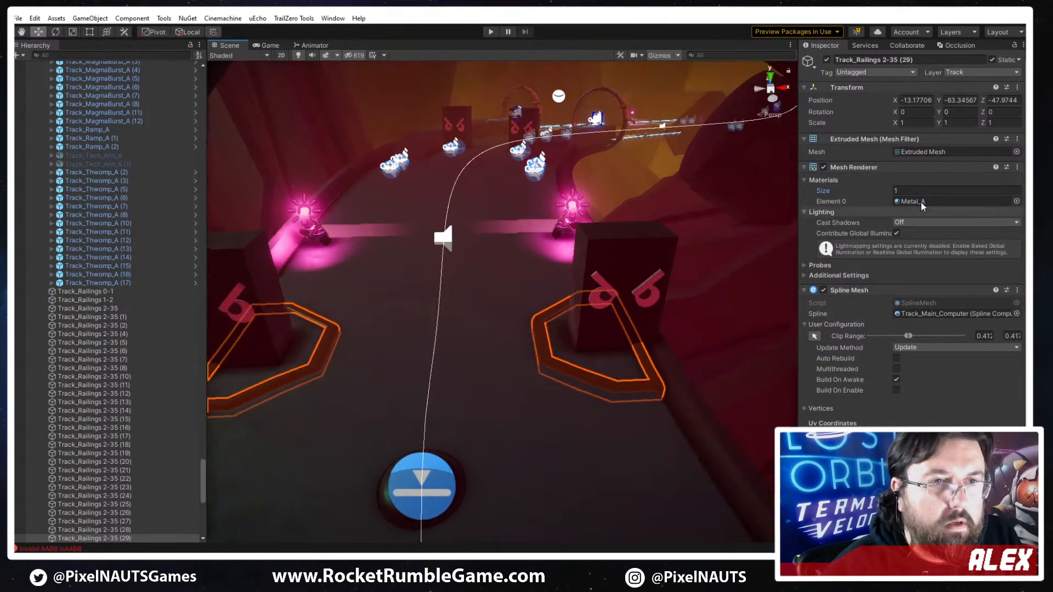
click(932, 191)
text(2)
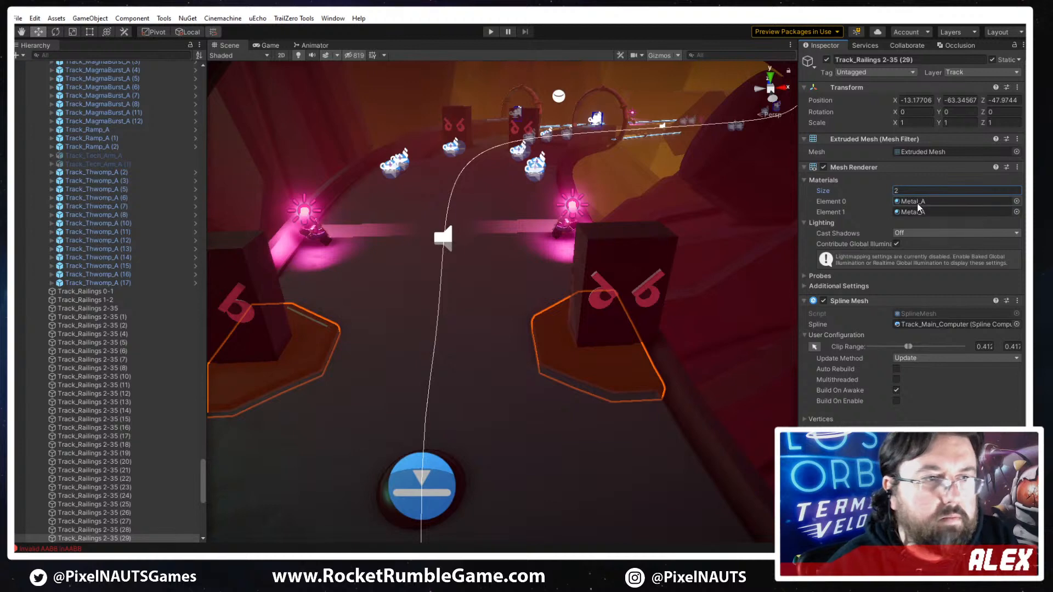
- Search the materials for metal, compare the Metal_A variants and assign one to Element 1 of the plates
click(915, 212)
click(1016, 212)
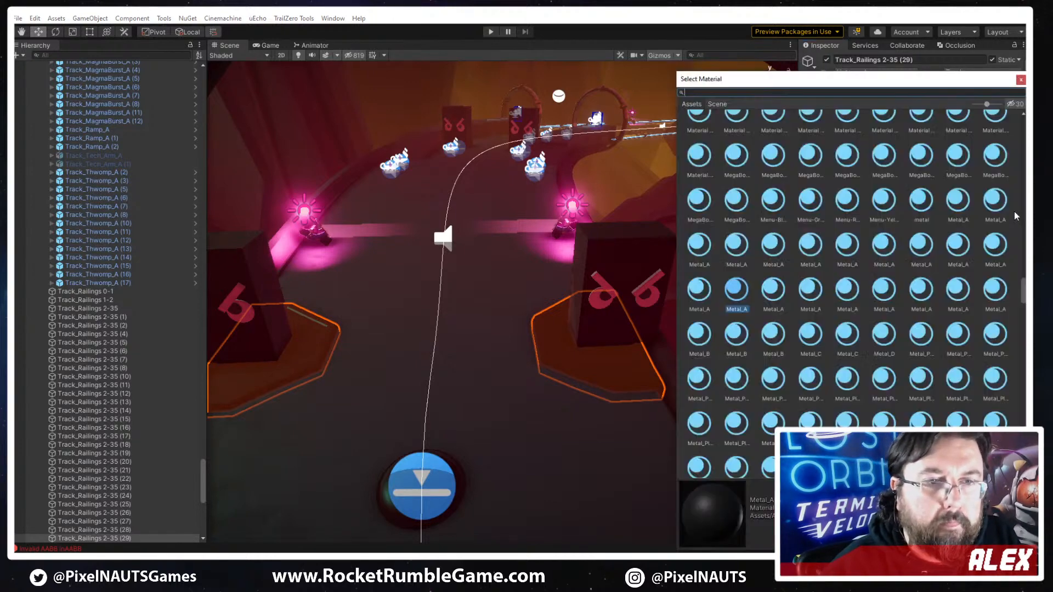
text(emt)
text(i)
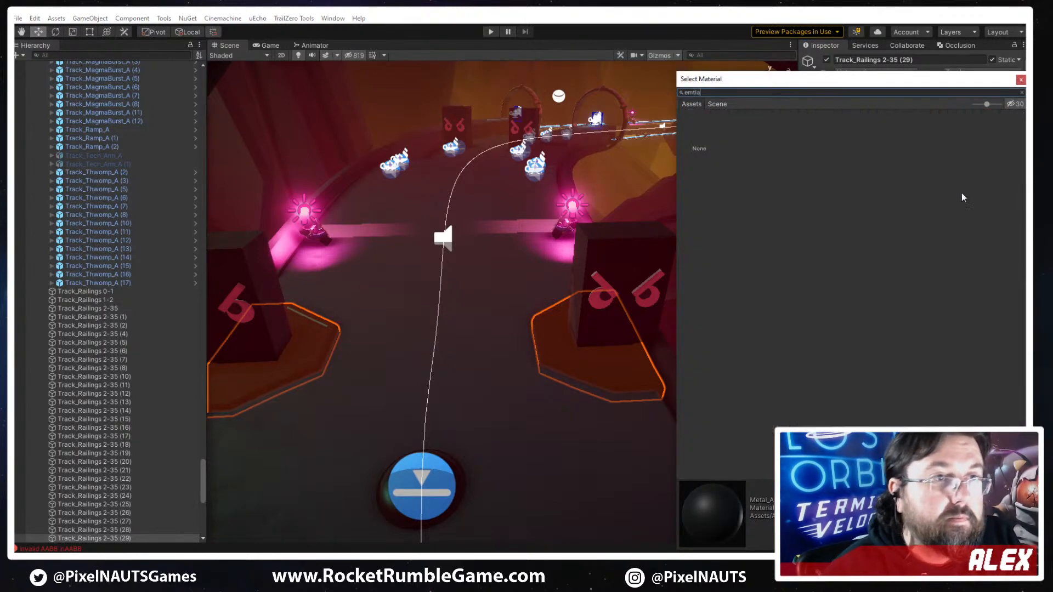
key(BackSpace)
key(BackSpace)
key(BackSpace)
key(BackSpace)
text(metal)
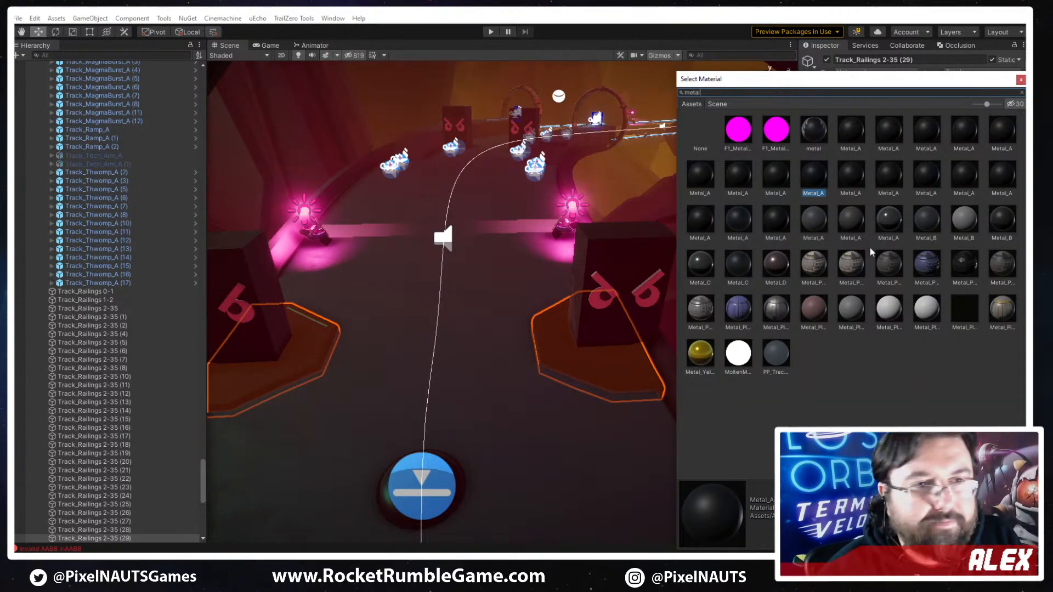
click(776, 222)
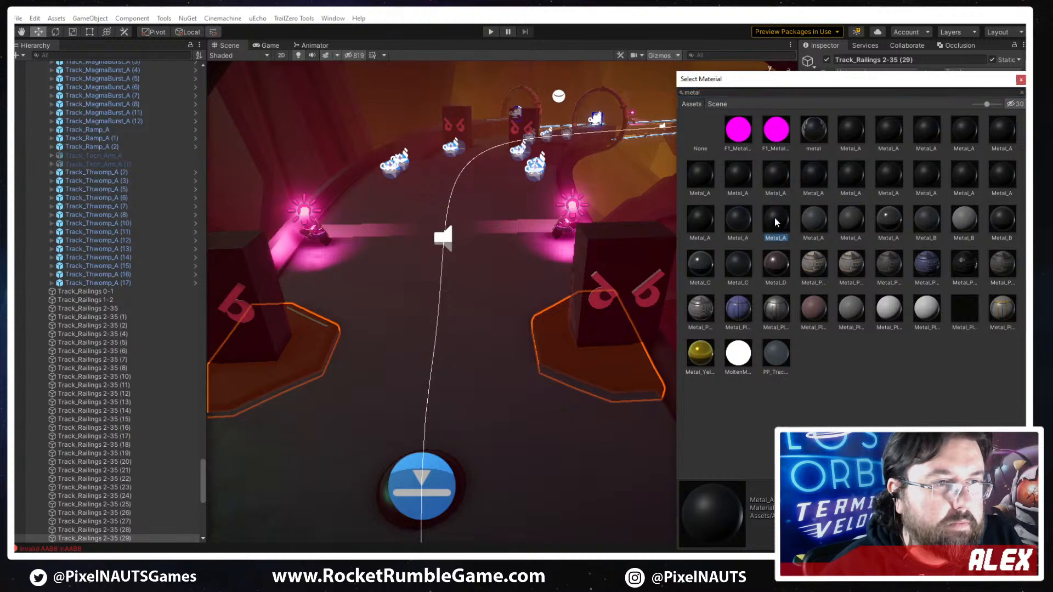
click(701, 219)
click(885, 181)
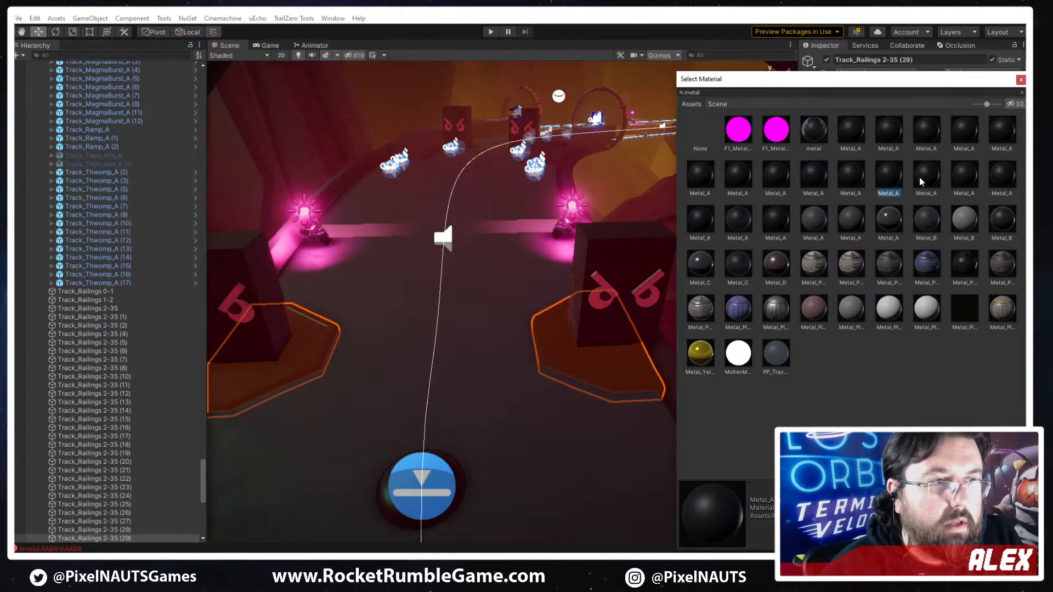
click(926, 181)
double_click(931, 134)
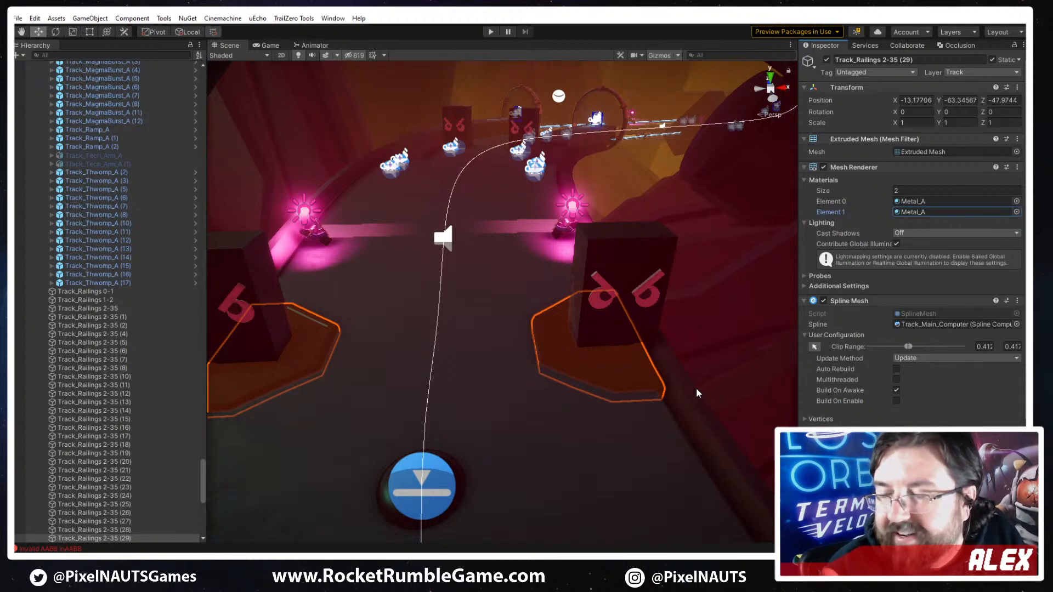
- Set the X offset of the unmirrored plate's PP_Track_Plate_B mesh to 9.67, shifting it towards the railing
right_drag(593, 380, 600, 379)
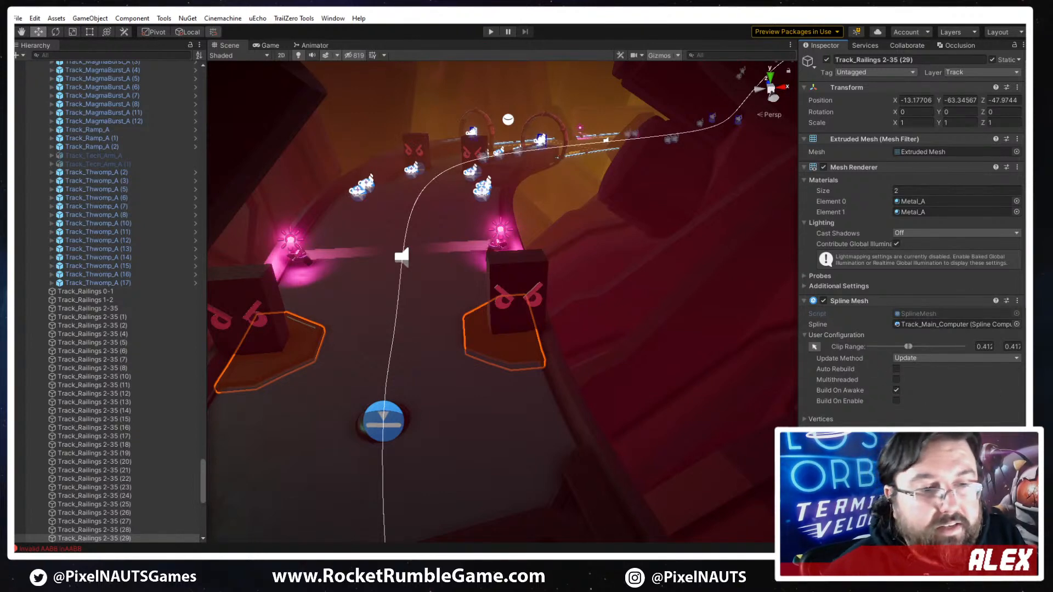
scroll(903, 293, down, 5)
click(860, 319)
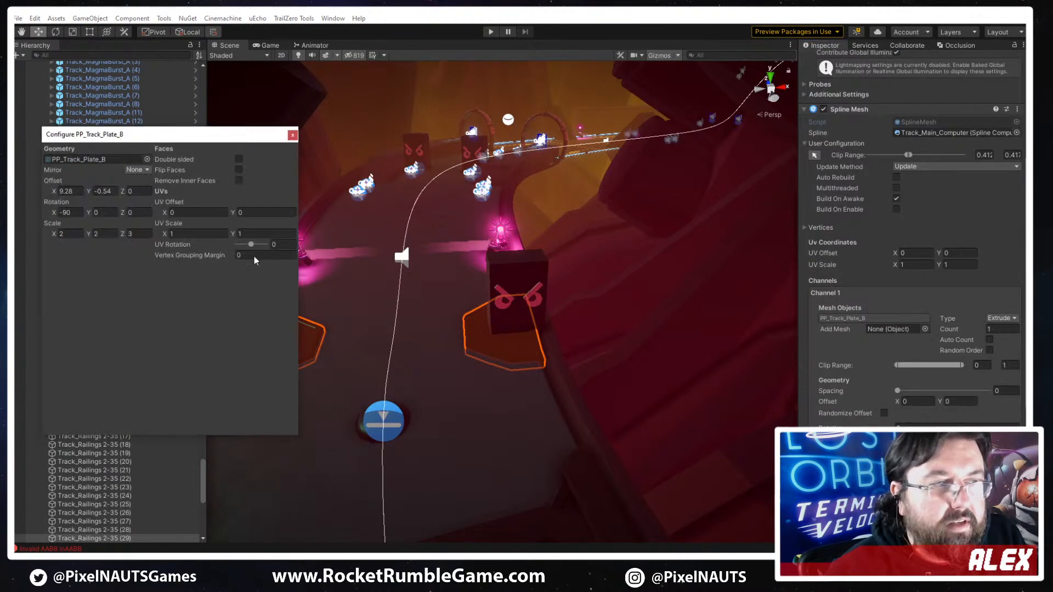
drag(53, 193, 56, 192)
right_drag(555, 323, 573, 300)
key(w)
key(d)
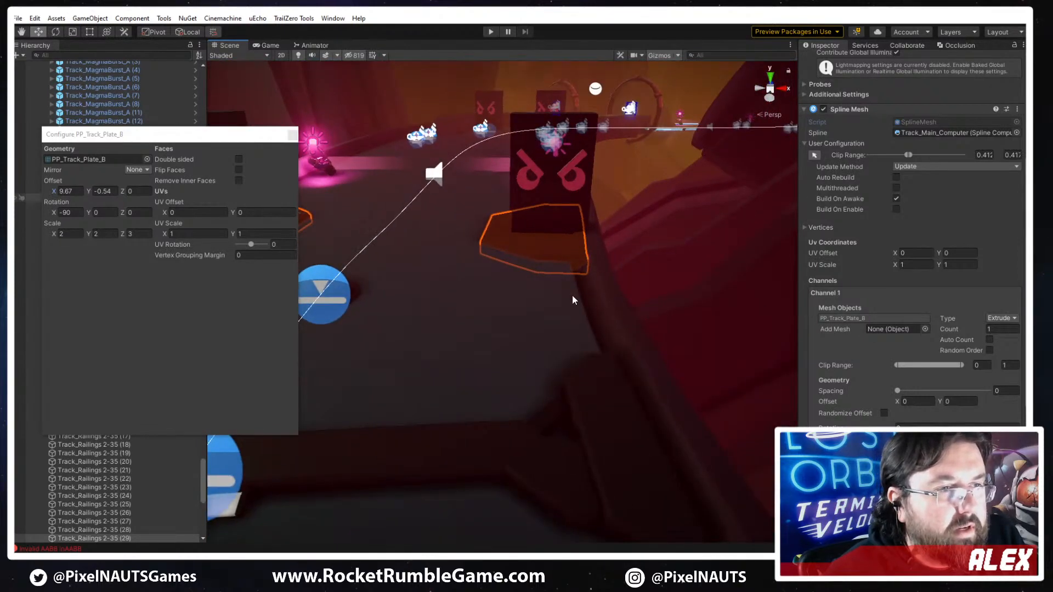
- Set the Y offset of the PP_Railing_A mesh in Channel 2 of Track_Railings 3 - 45 to -0.2
click(607, 304)
click(862, 380)
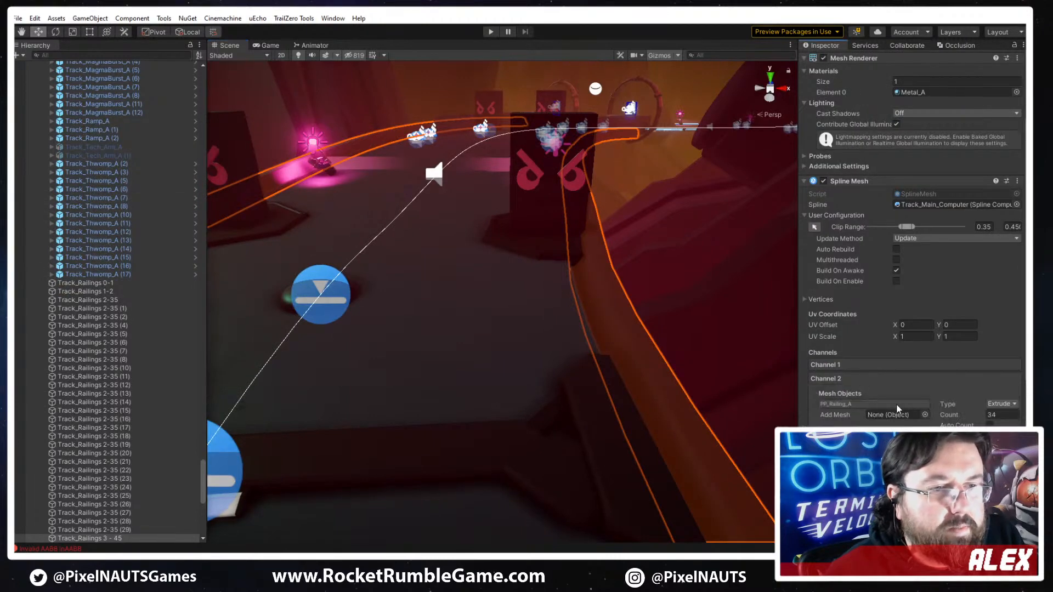
click(844, 403)
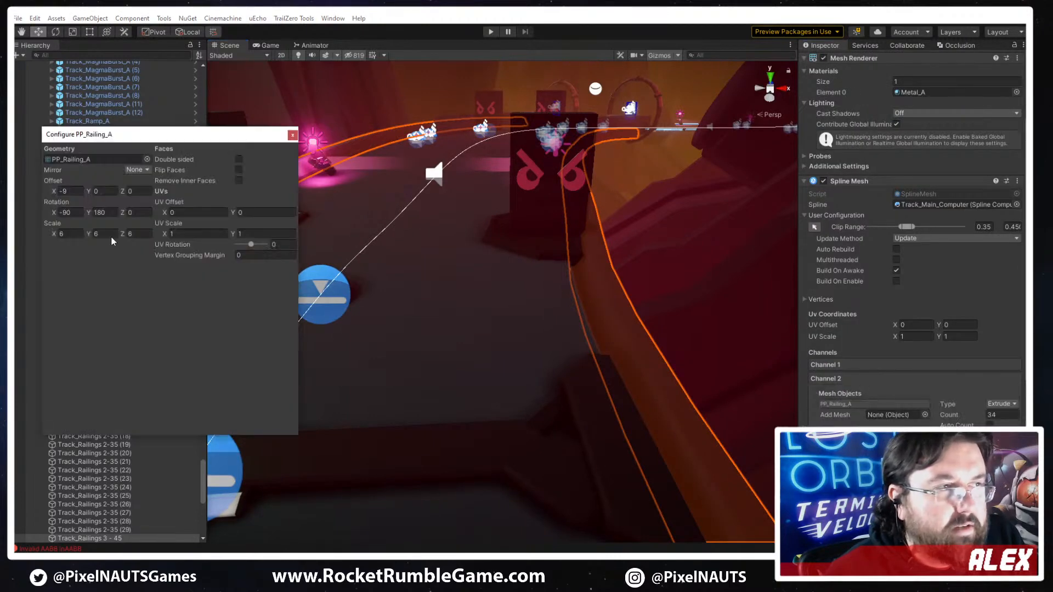
click(91, 194)
text(-0.6)
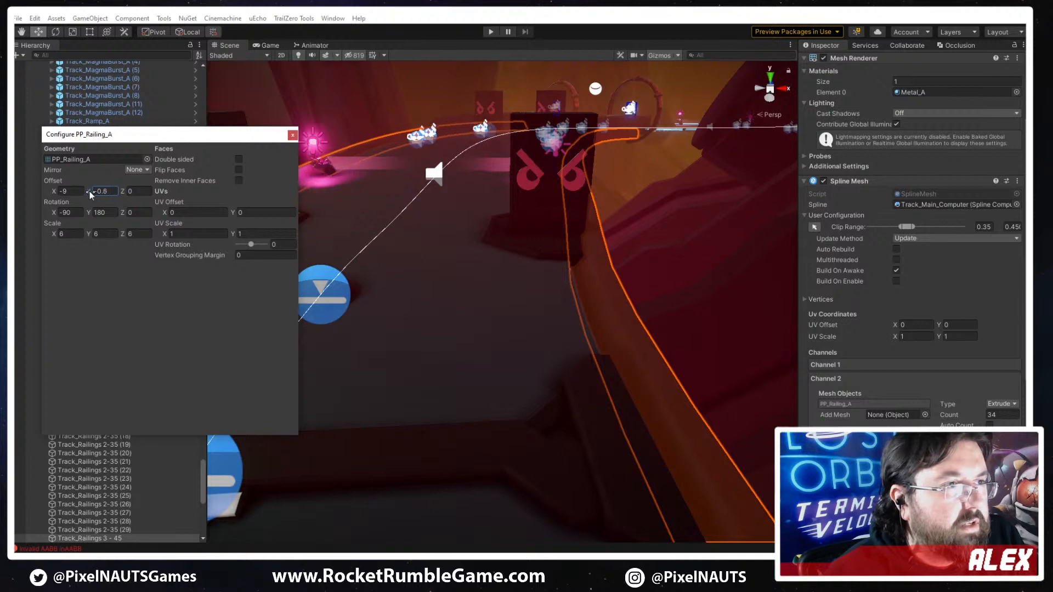
key(BackSpace)
text(2)
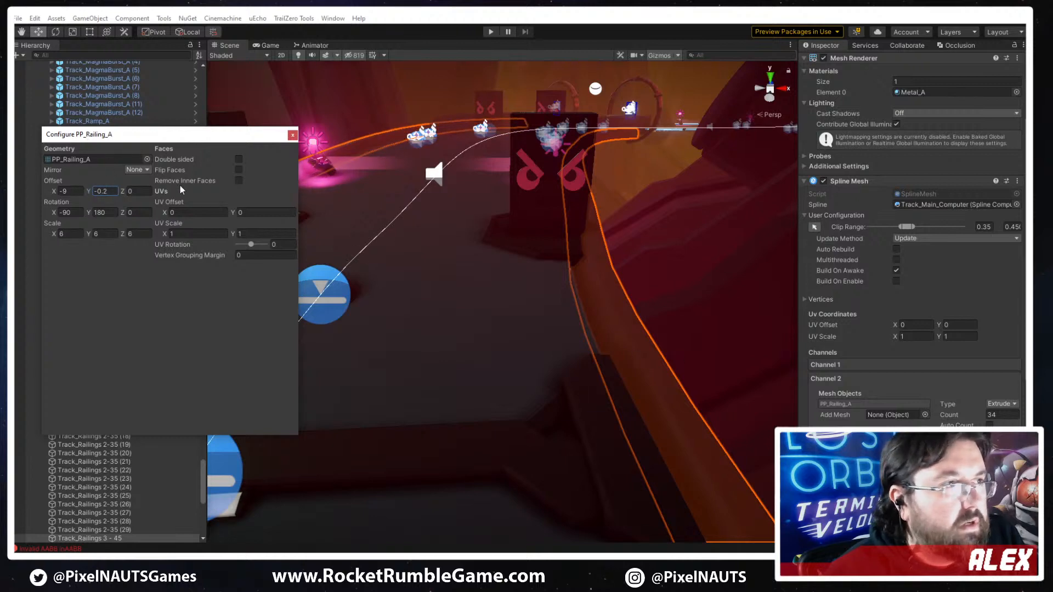
- Set the Y offset of the PP_Railing_A mesh in Channel 1 of the same railings to -0.11
click(914, 365)
click(873, 391)
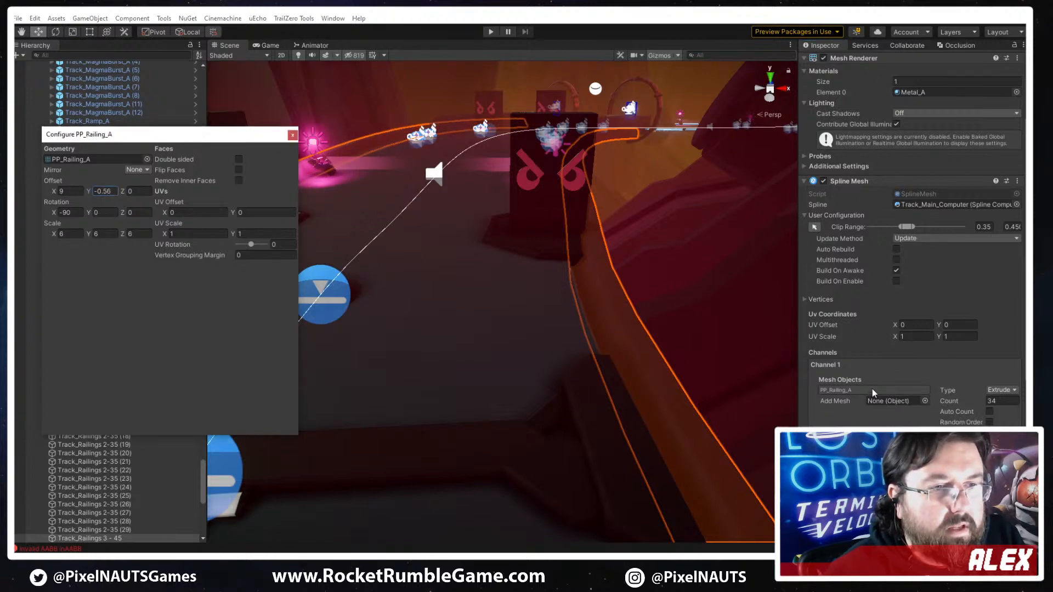
click(293, 135)
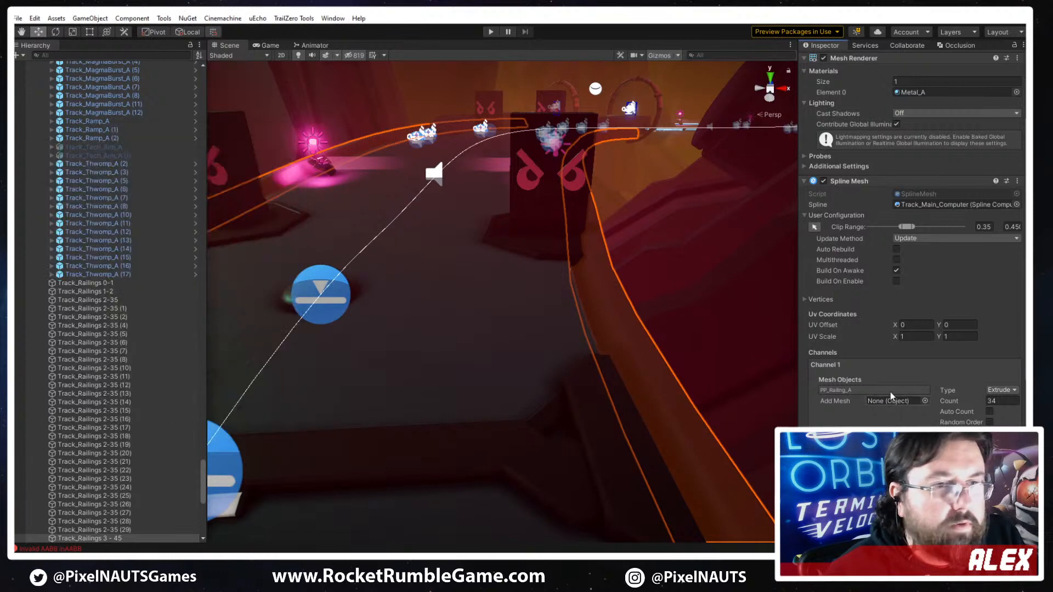
click(876, 390)
drag(90, 192, 100, 189)
click(715, 264)
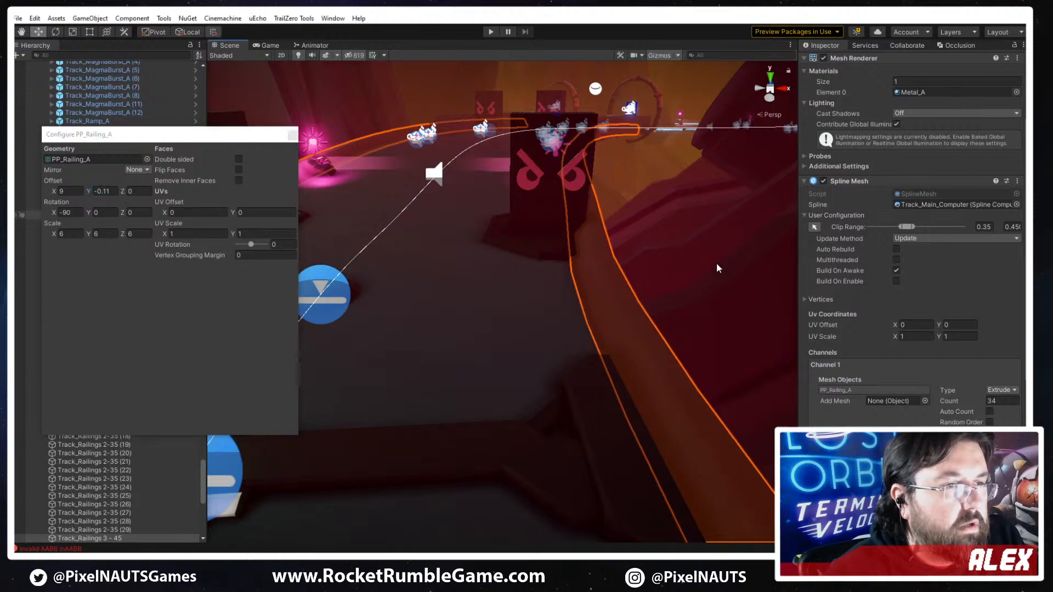
- Shift the Track_Thwomp_A (2) block inward from the railing along its X axis, to an X position of about -38.8
key(w)
right_drag(607, 298, 604, 270)
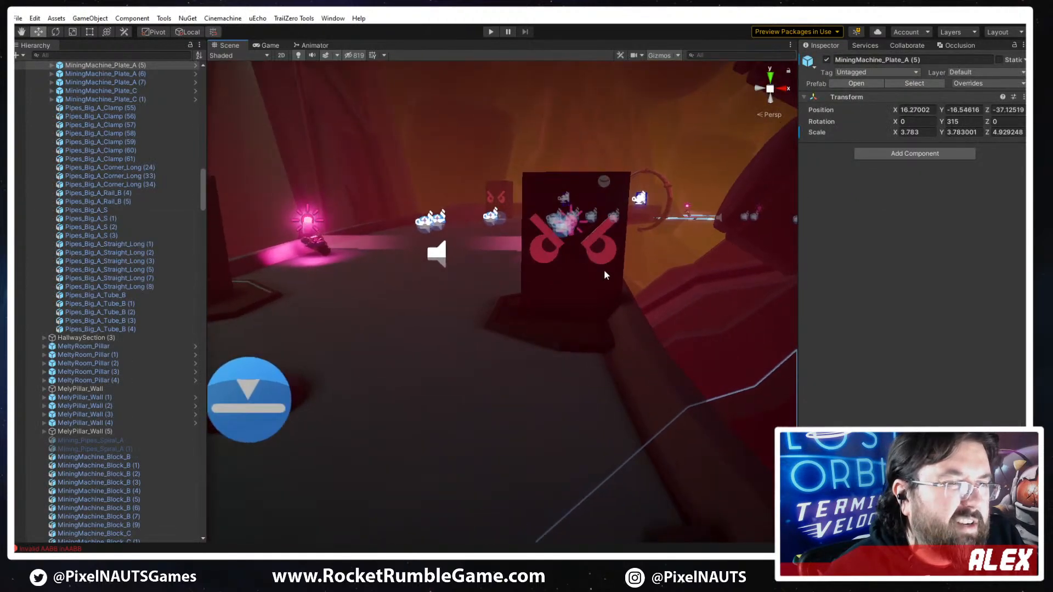
click(567, 284)
right_drag(571, 357, 468, 437)
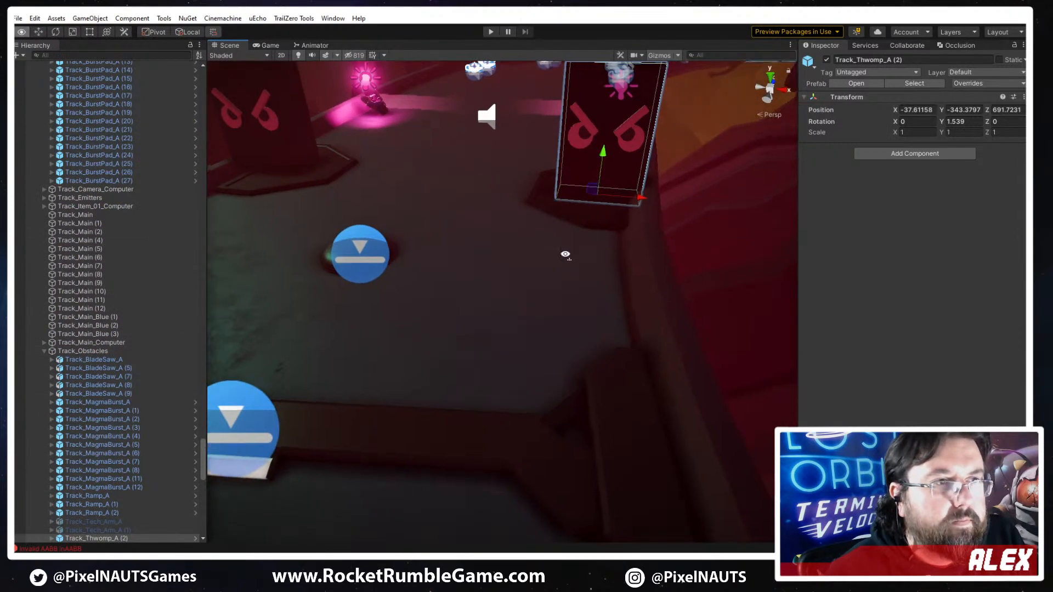
key(f)
scroll(85, 540, down, 2)
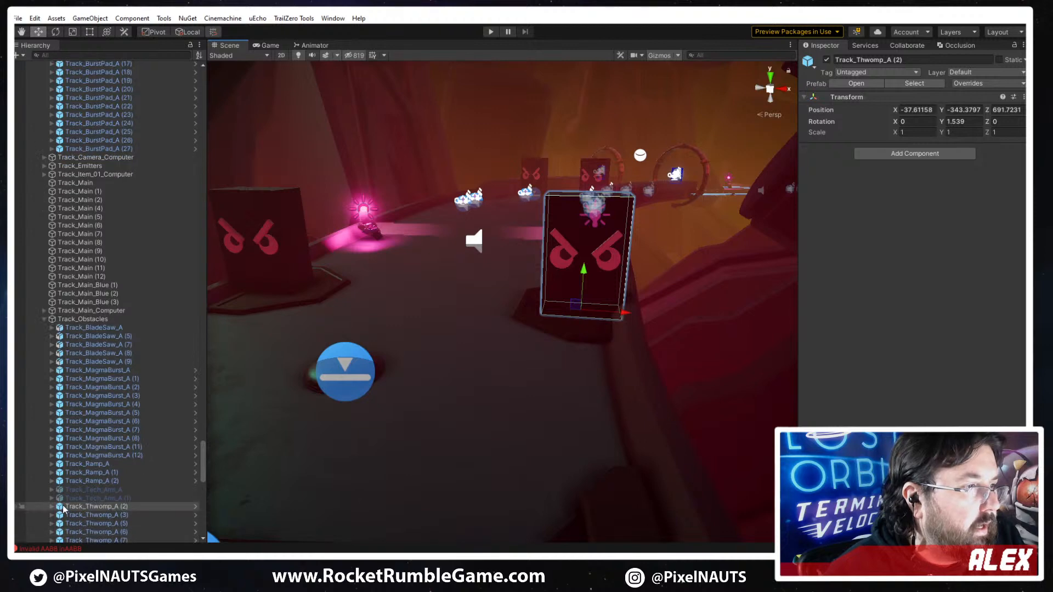
click(51, 507)
click(86, 514)
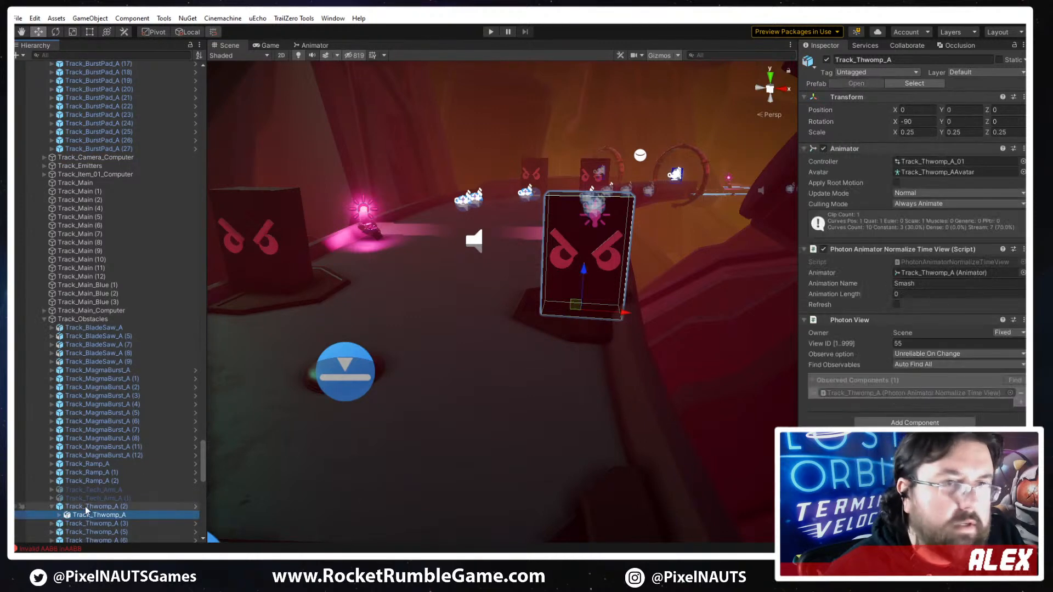
click(86, 507)
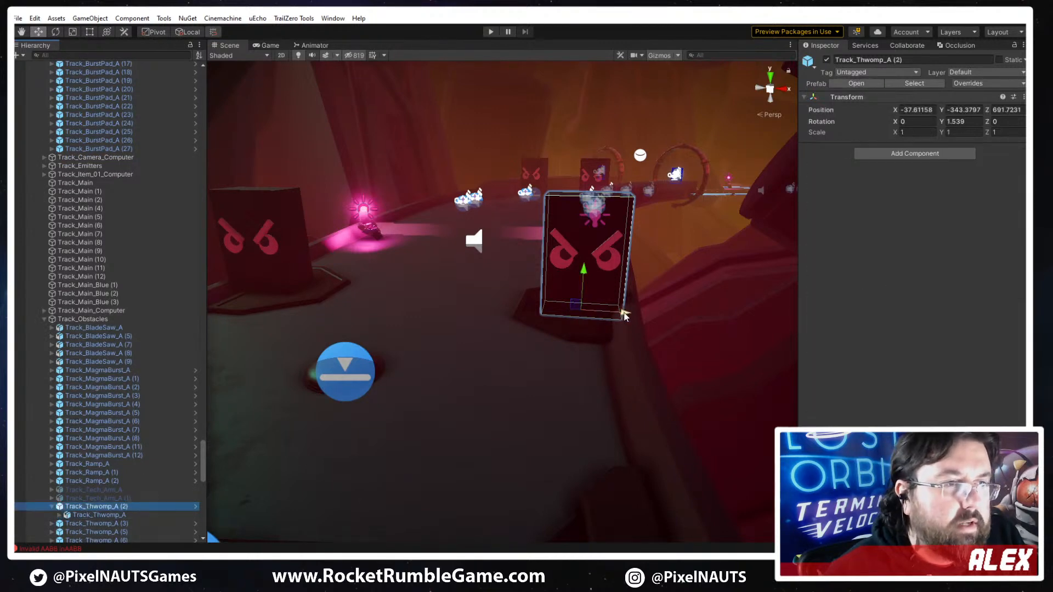
drag(622, 313, 600, 312)
- Lower the Y offset of the PP_Railing_A mesh in Channel 1 of Track_Railings 3 - 45 to -0.16
right_drag(603, 397, 517, 364)
key(w)
click(517, 364)
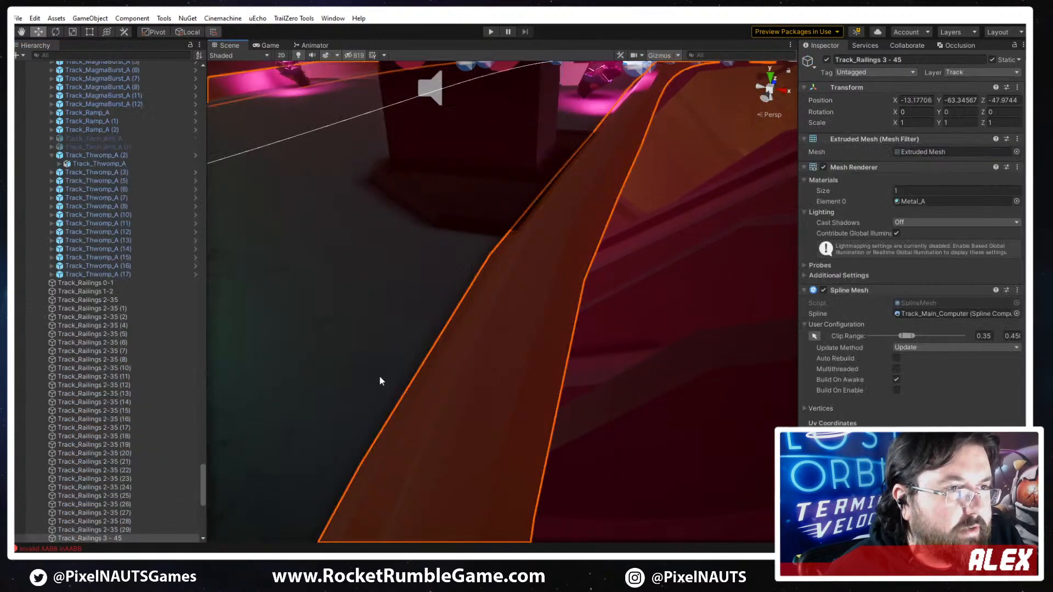
right_drag(381, 380, 431, 312)
key(s)
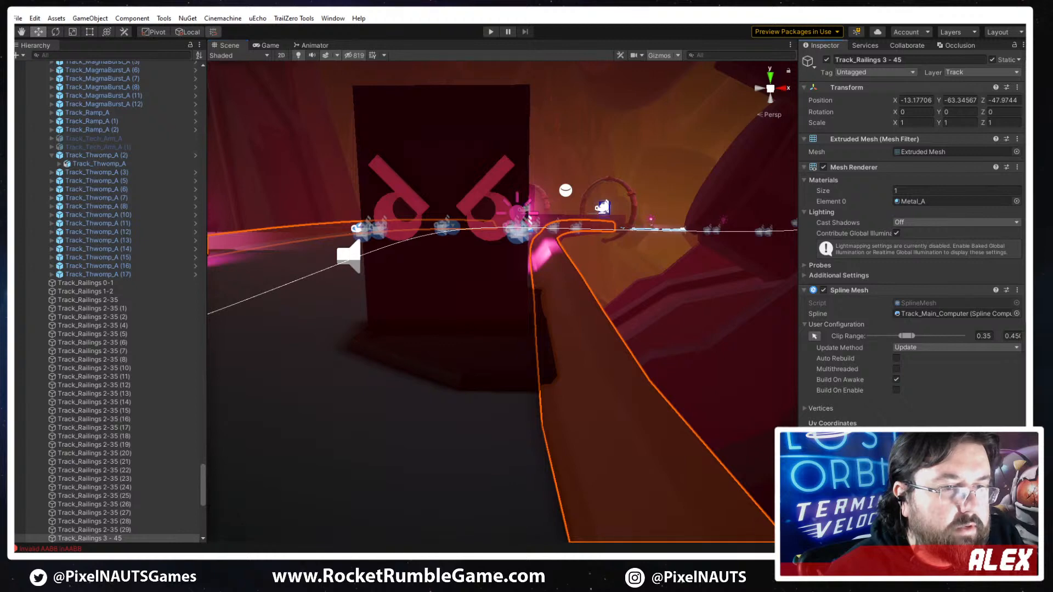
click(899, 494)
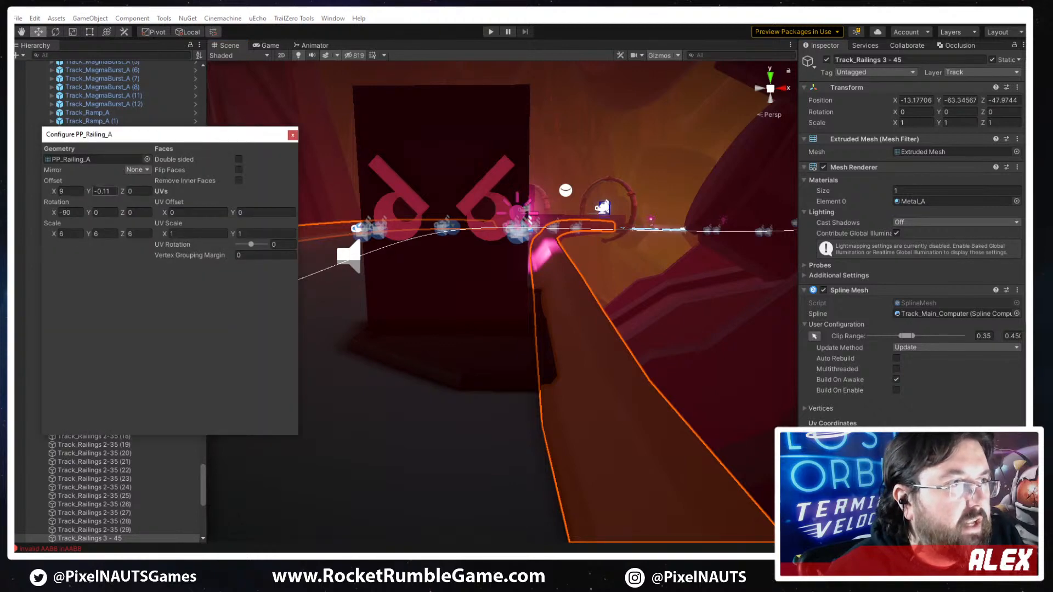
drag(87, 192, 87, 191)
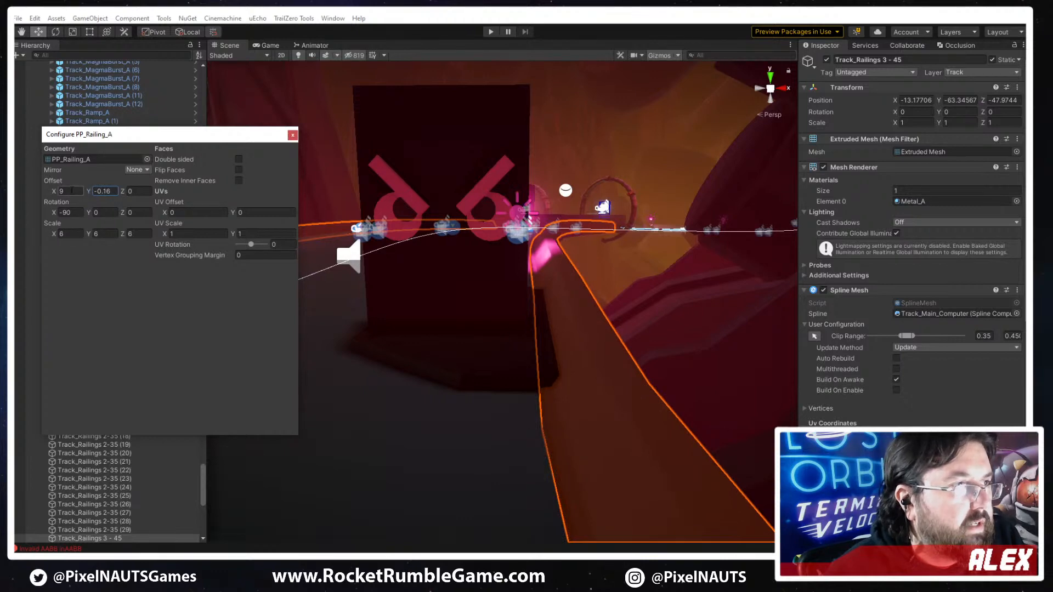
- Set the X scale of the PP_Track_Plate_B mesh in Track_Railings 2-35 (29) to 2.2, widening the plate beneath the angry-face block
click(630, 330)
key(w)
right_drag(630, 329, 466, 290)
click(466, 291)
click(372, 360)
right_drag(373, 360, 514, 375)
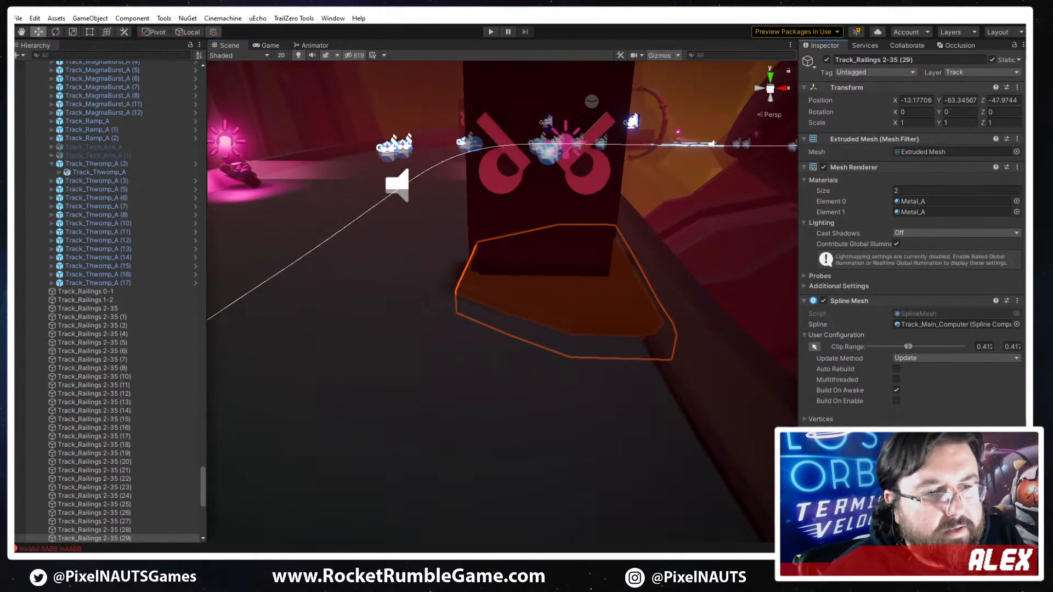
click(855, 477)
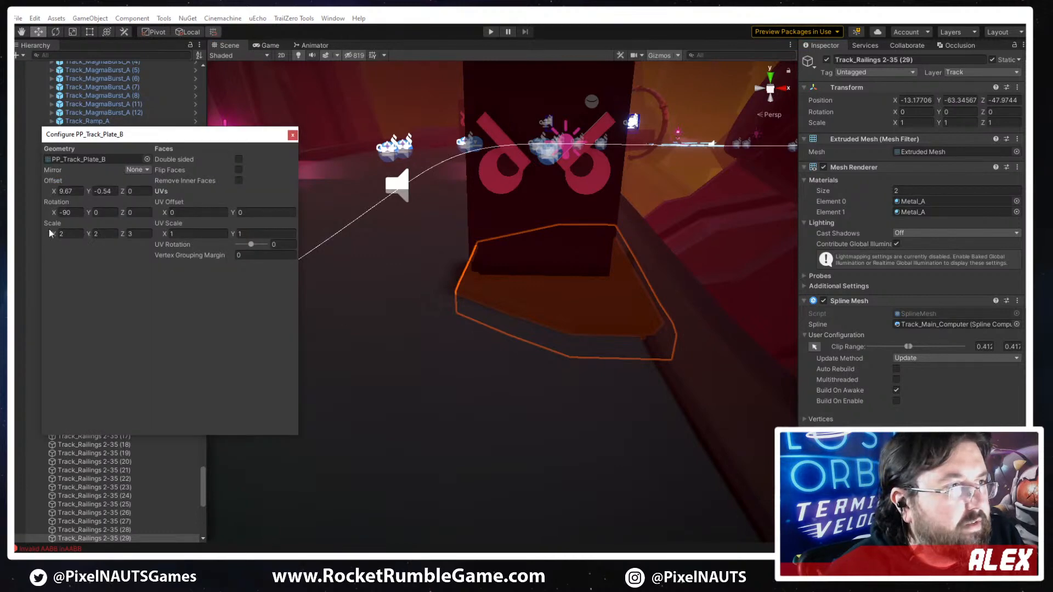
drag(53, 232, 61, 232)
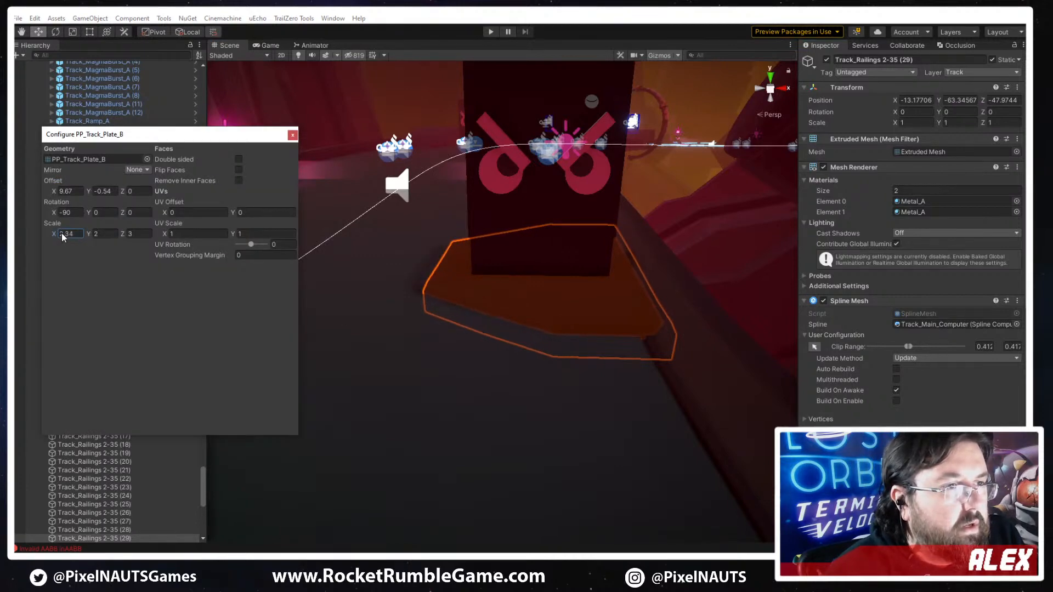
click(76, 234)
text(2.2)
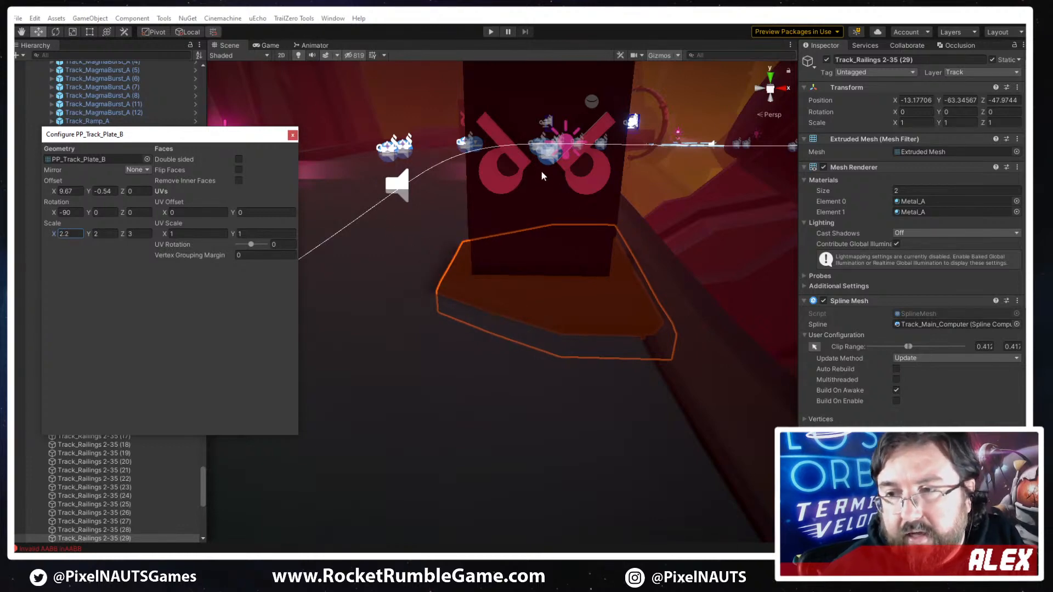
- Set the mirrored PP_Track_Hazard_Plate_Yellow_B mesh to an X scale of 2.2 and an X offset of -10
right_drag(361, 202, 496, 302)
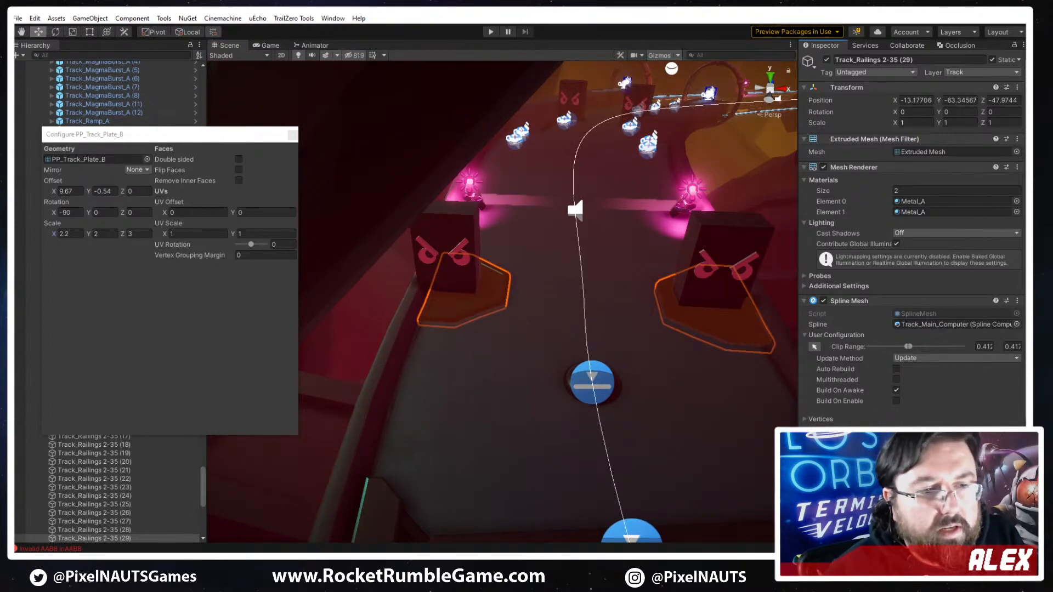
scroll(910, 236, down, 3)
click(866, 429)
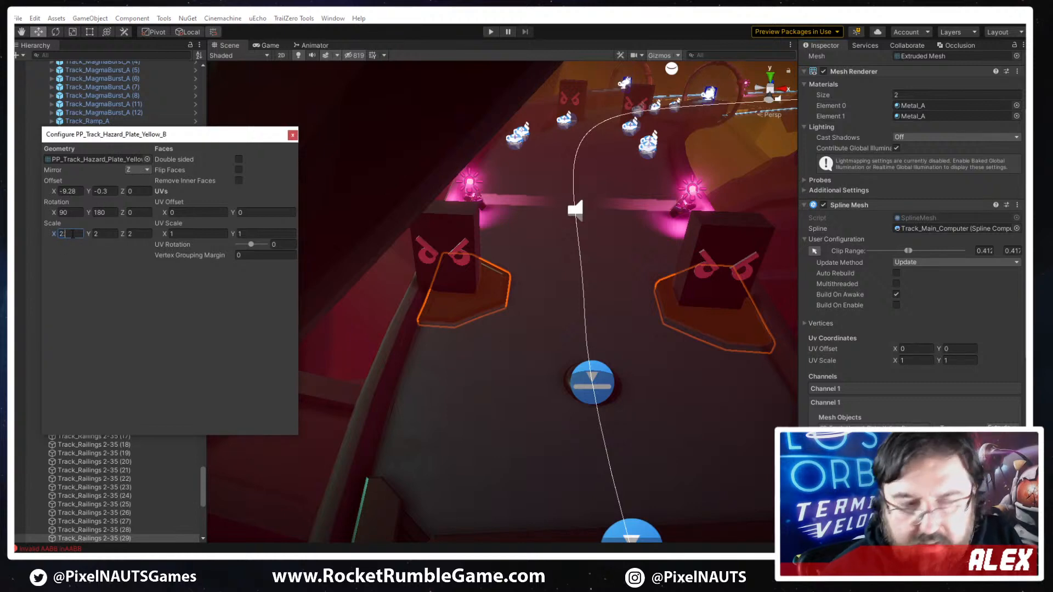
text(.2)
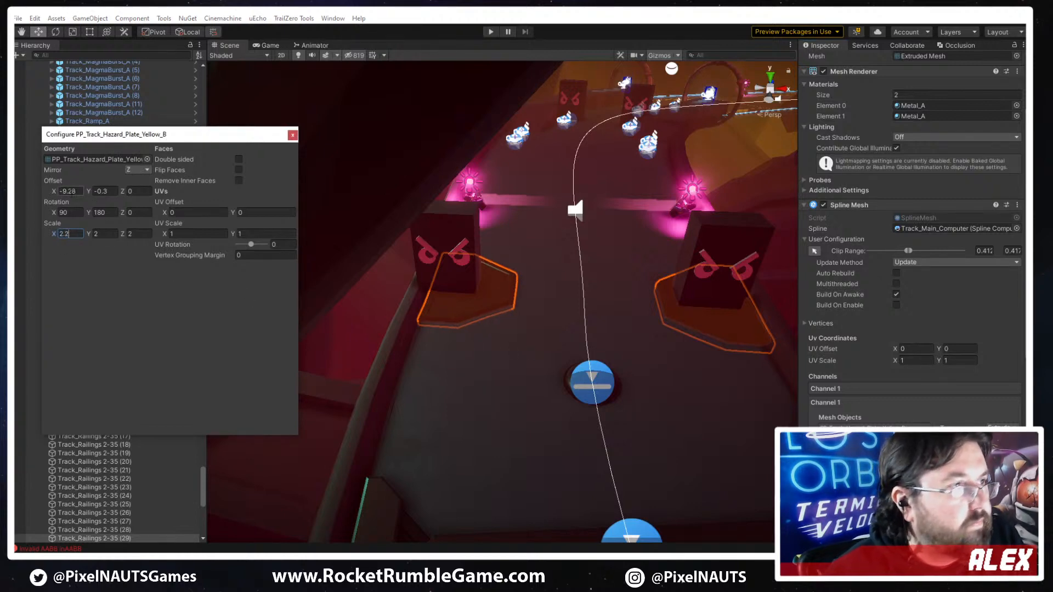
drag(55, 190, 42, 190)
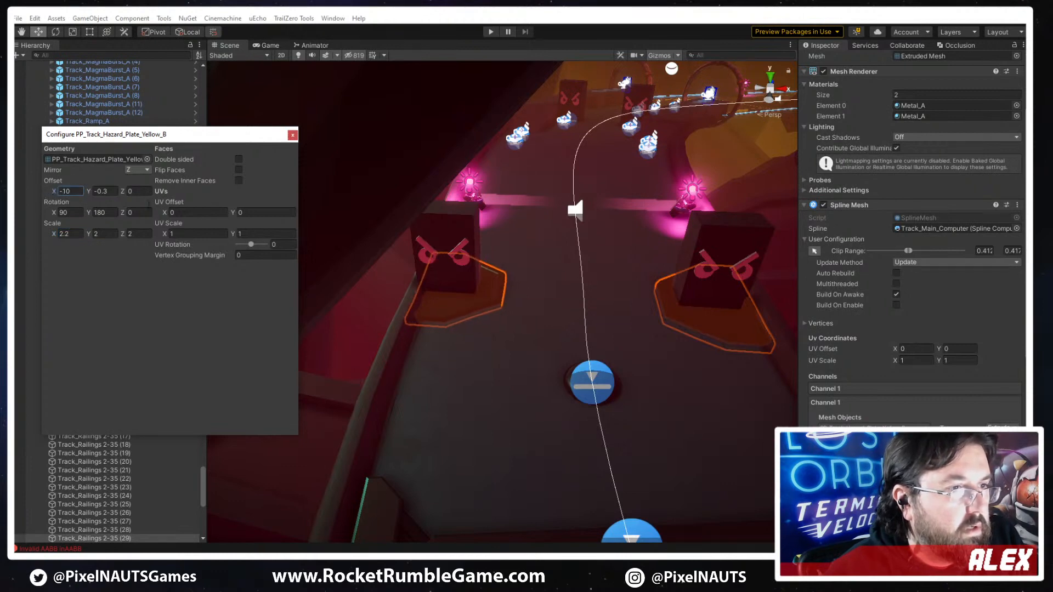
- Shift the opposite block, Track_Thwomp_A (3), inward along its X axis to about -56.3, over its widened plate
click(480, 281)
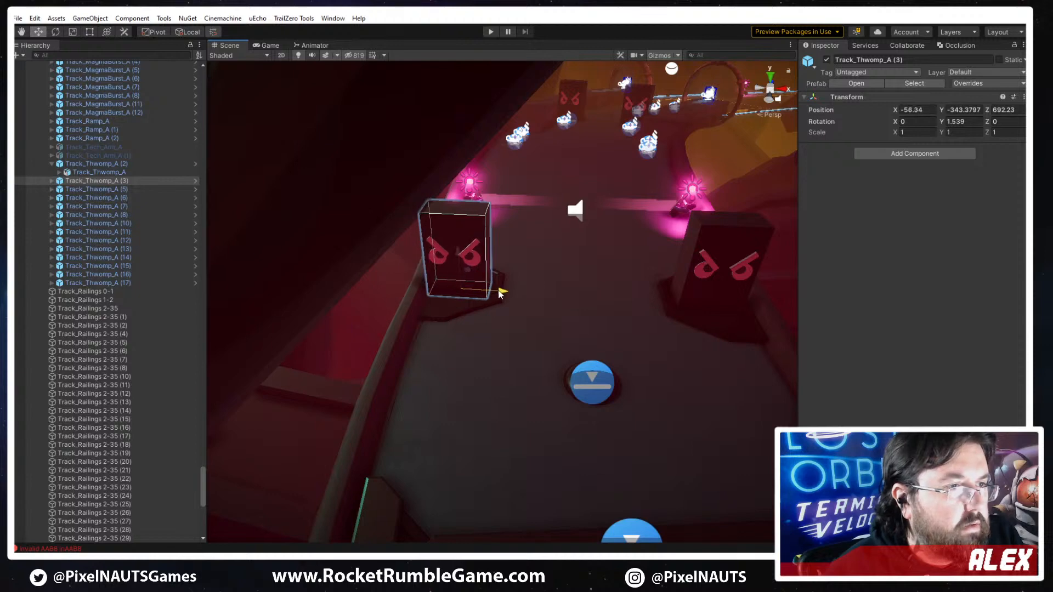
click(721, 302)
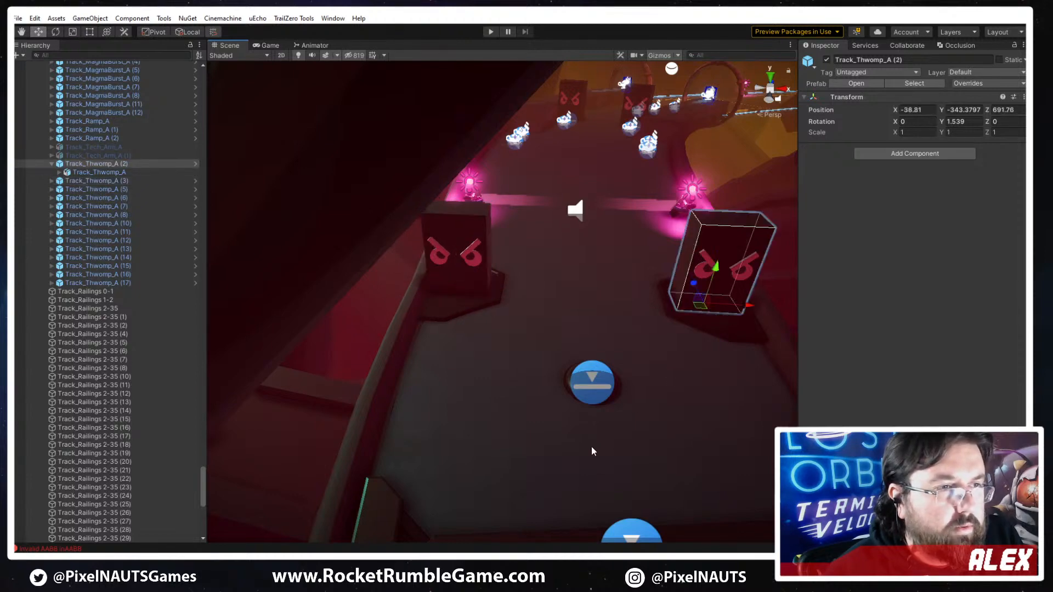
- Examine the fit of both angry-face blocks, their plates and the railings from several angles along the track
alt+drag(591, 447, 551, 327)
right_drag(552, 327, 512, 481)
right_drag(511, 336, 447, 334)
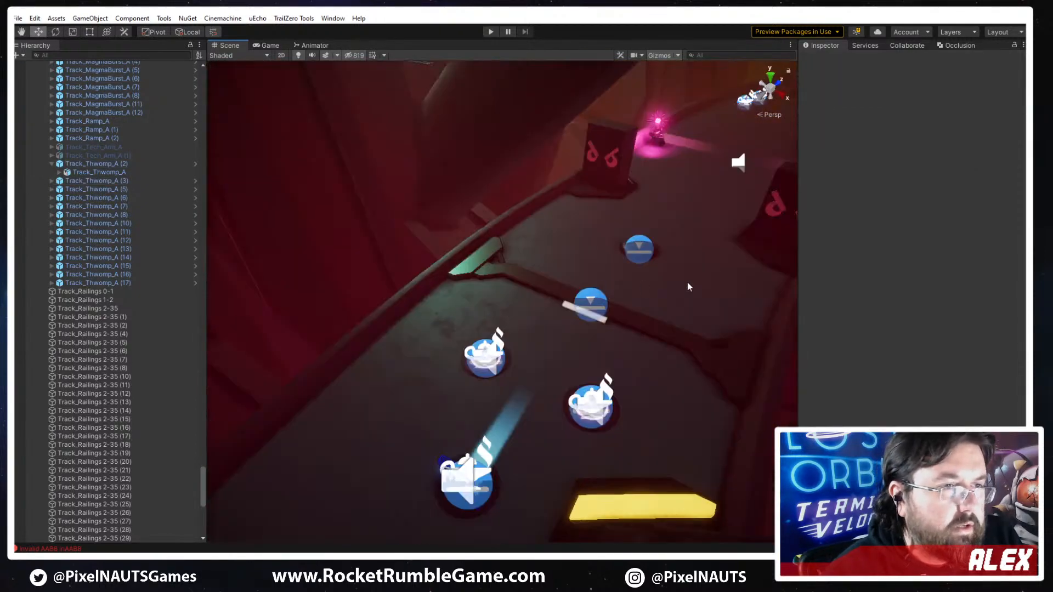
right_drag(717, 340, 603, 353)
key(a)
key(w)
right_drag(564, 388, 520, 390)
key(d)
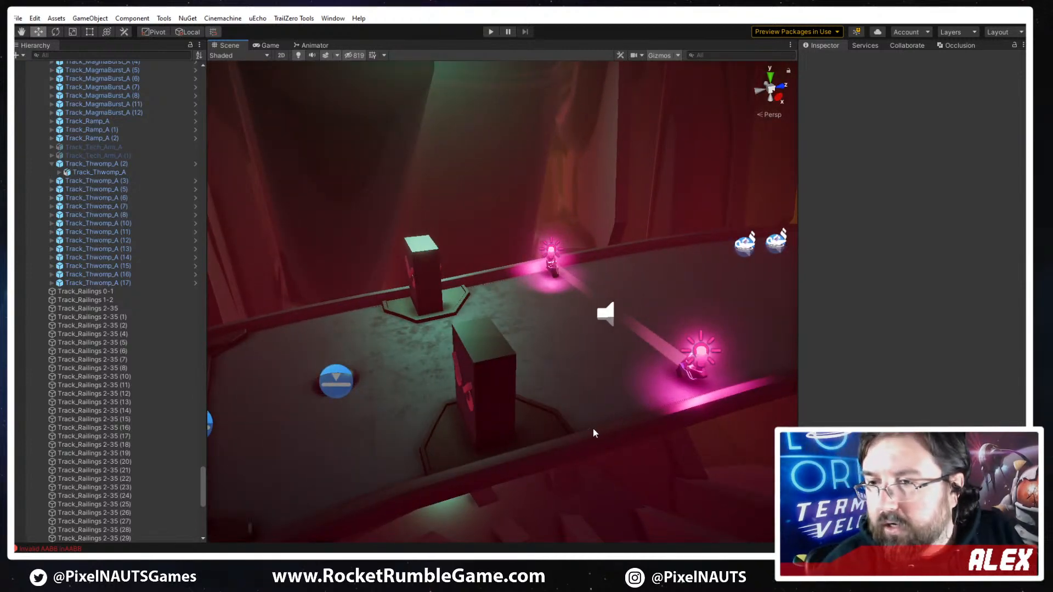
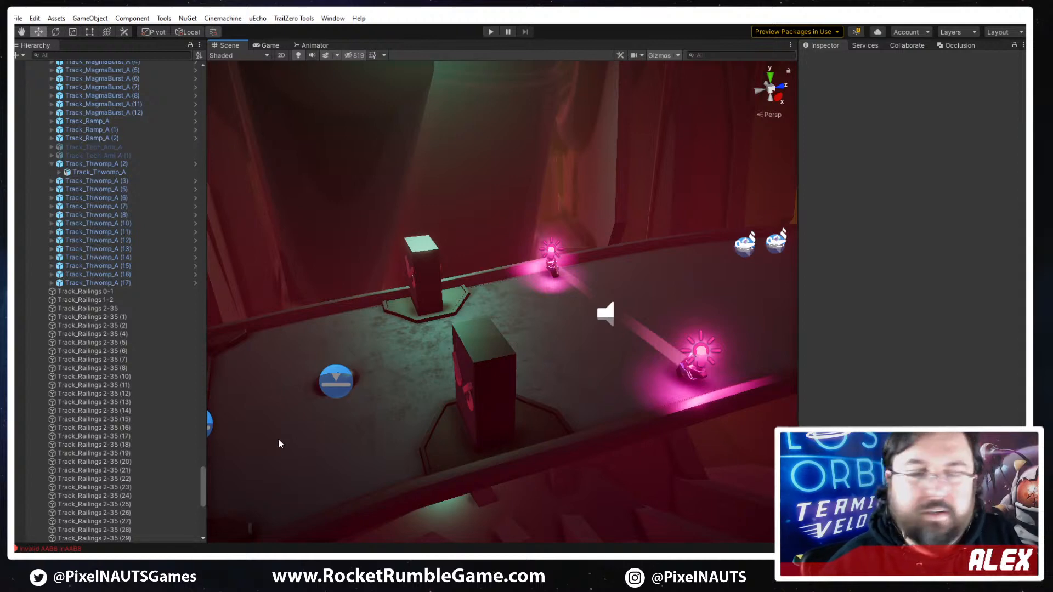
- View the refitted angry-face blocks from along the track and save the scene
right_drag(279, 444, 564, 441)
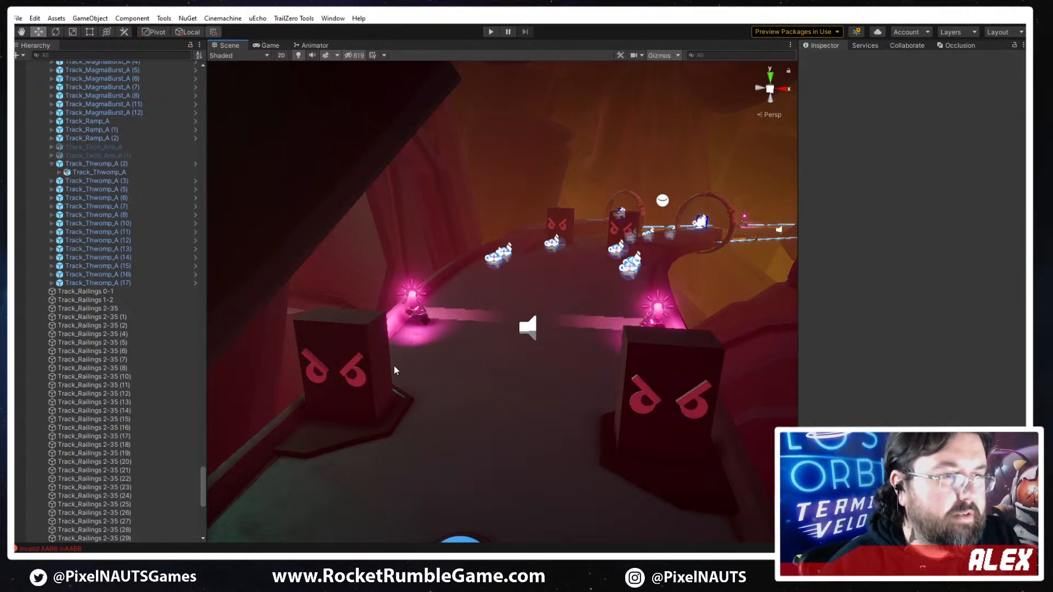
key(ctrl+s)
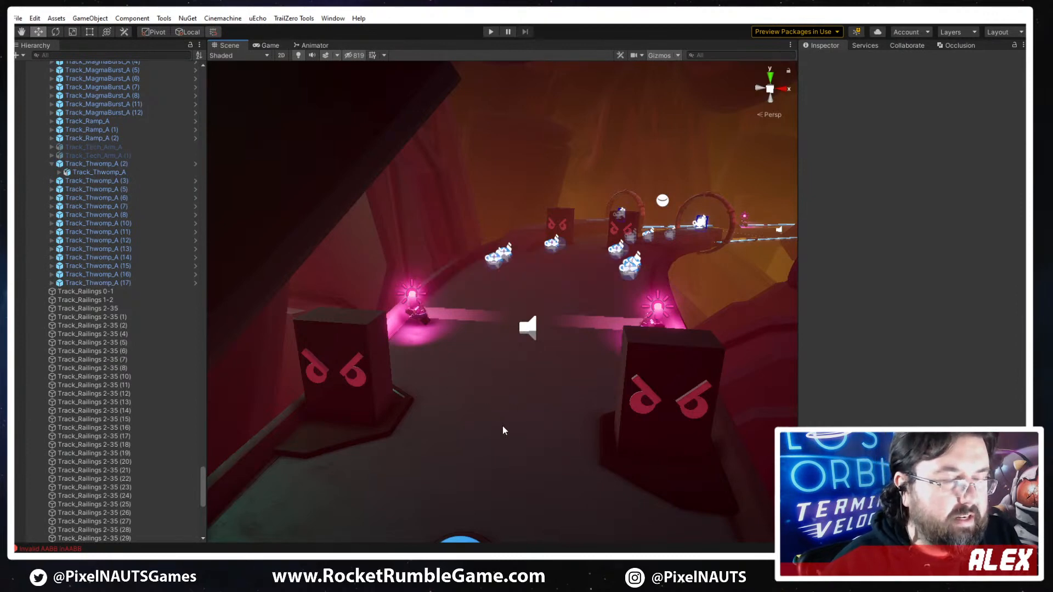
- Show the scene gizmos with enlarged 3D icons and locate the green spotlights above the angry-face blocks
right_drag(503, 431, 398, 211)
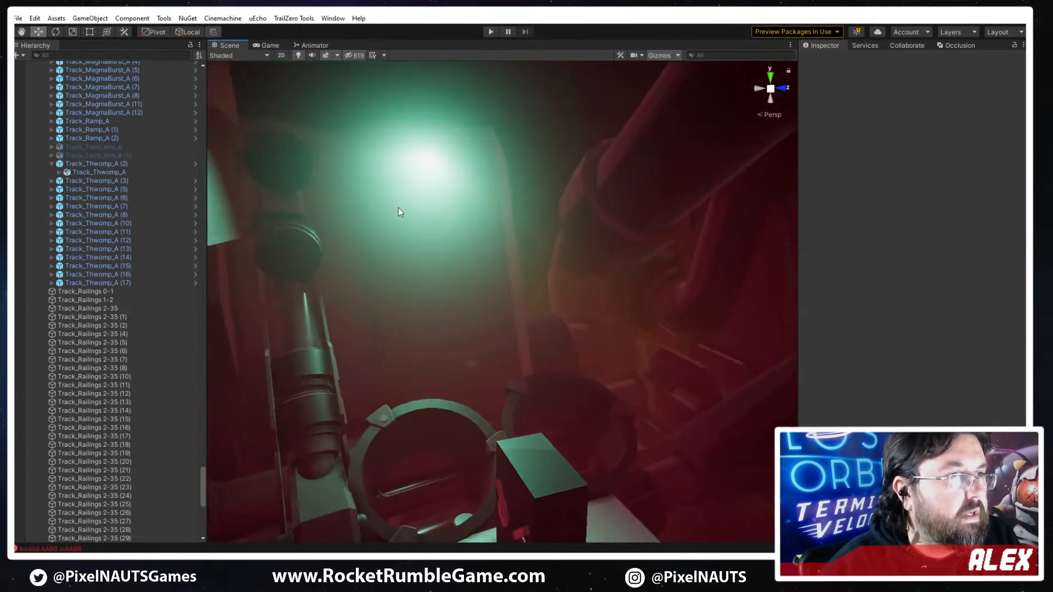
click(667, 57)
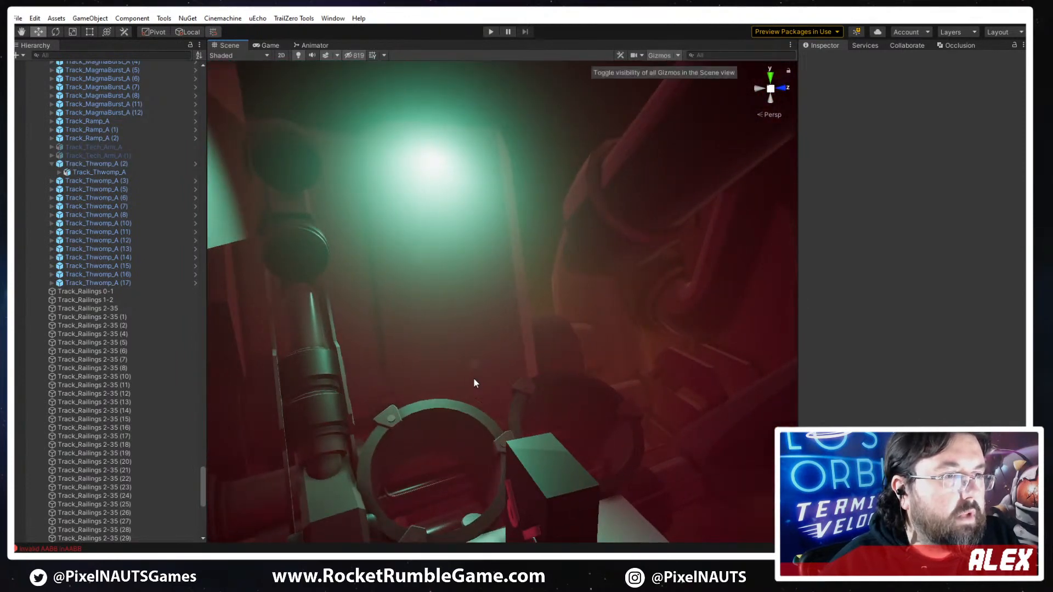
click(455, 268)
click(679, 56)
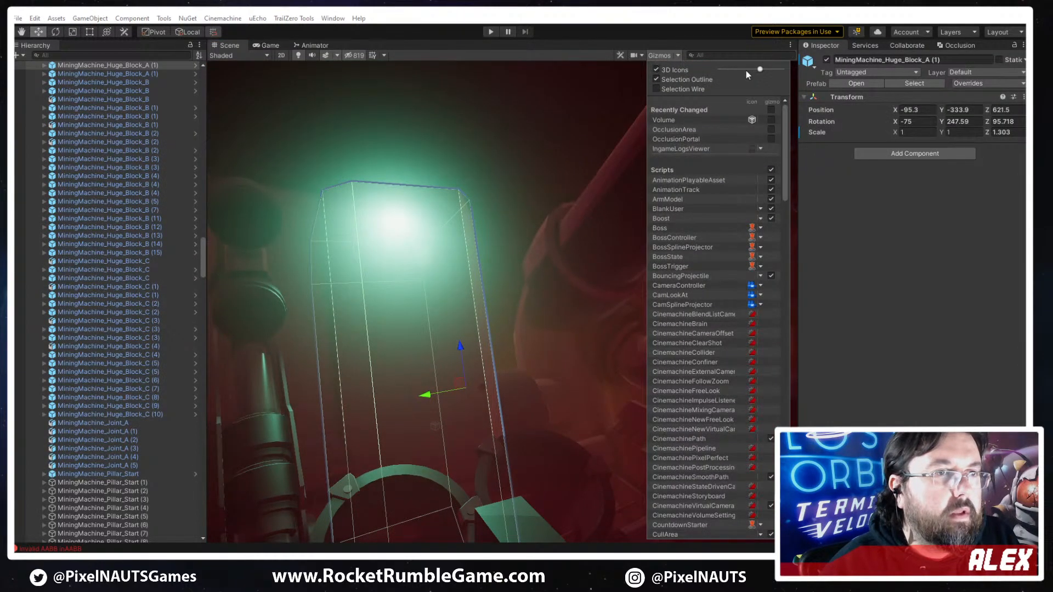
drag(731, 71, 778, 70)
click(408, 206)
right_drag(487, 320, 508, 327)
click(440, 304)
right_drag(518, 288, 630, 241)
click(389, 174)
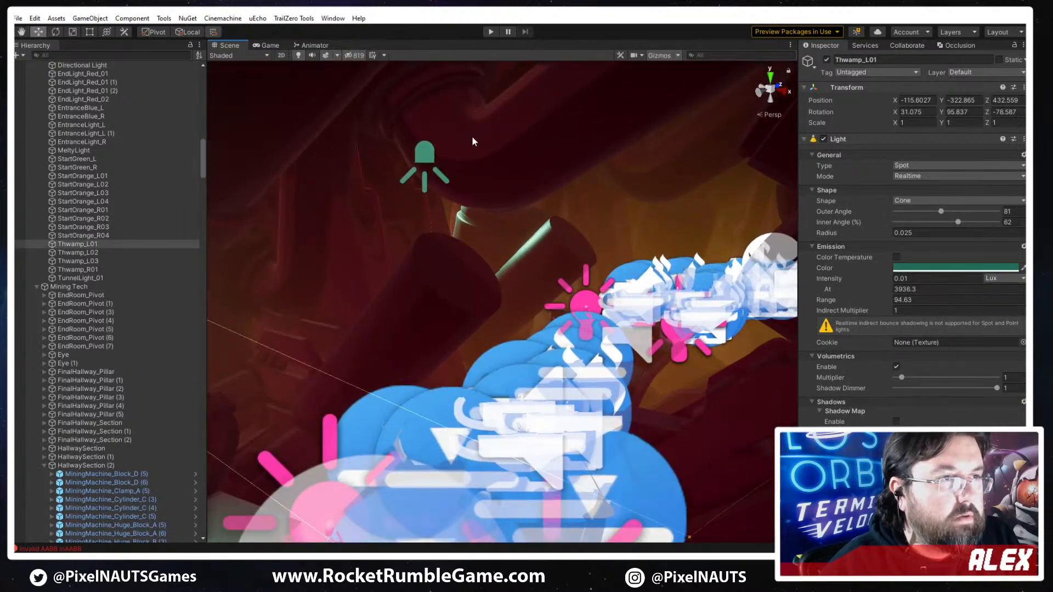
- Duplicate the green Thwamp_L02 spotlight and place the copy farther along at about X -98.1, Y -354.6, Z 518.3
click(418, 158)
key(ctrl+d)
drag(431, 159, 537, 301)
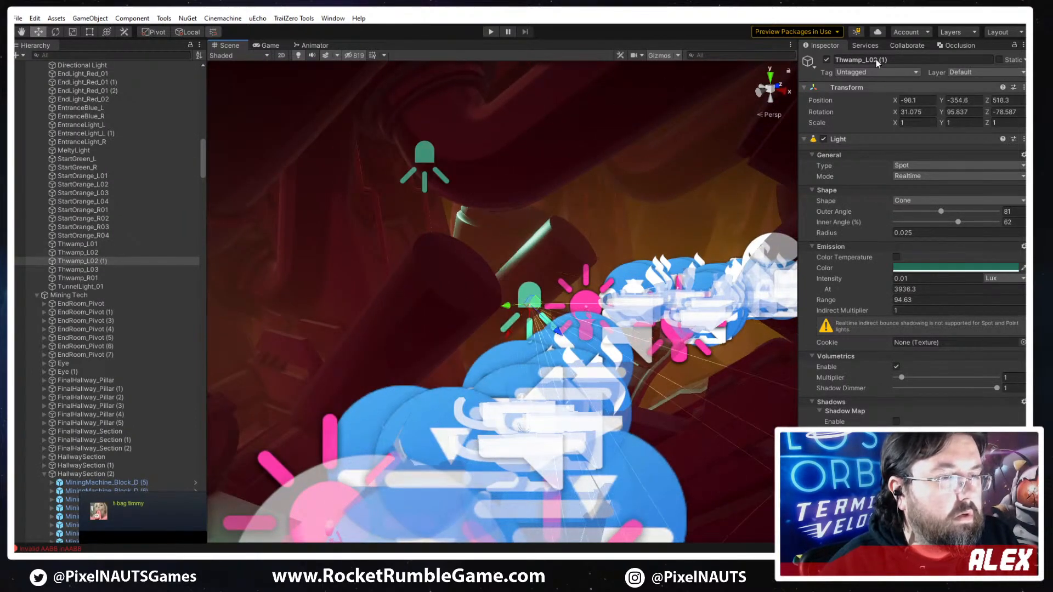
- With gizmos hidden and handles set to Center and Global, move the copied light over the track pickups, about X -77.8, Z 485.7
click(659, 56)
right_drag(529, 296, 422, 348)
key(w)
key(s)
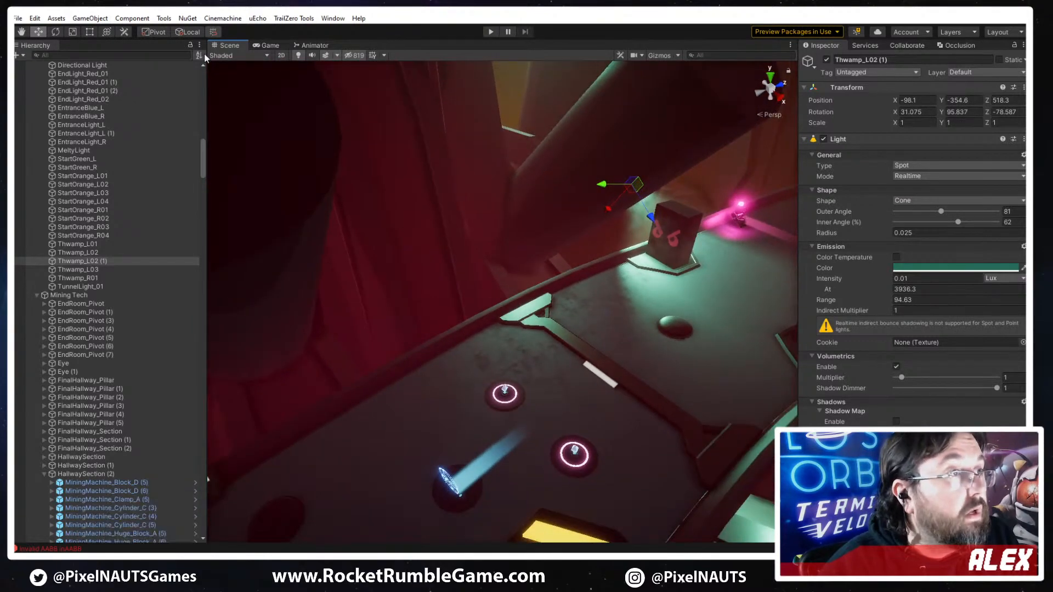
click(188, 32)
click(156, 31)
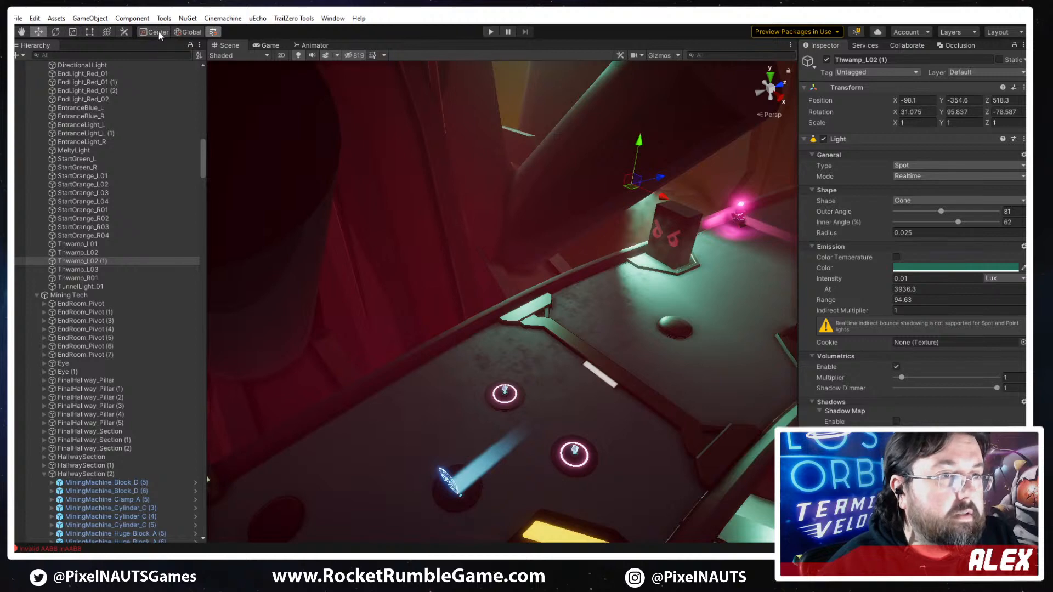
key(f)
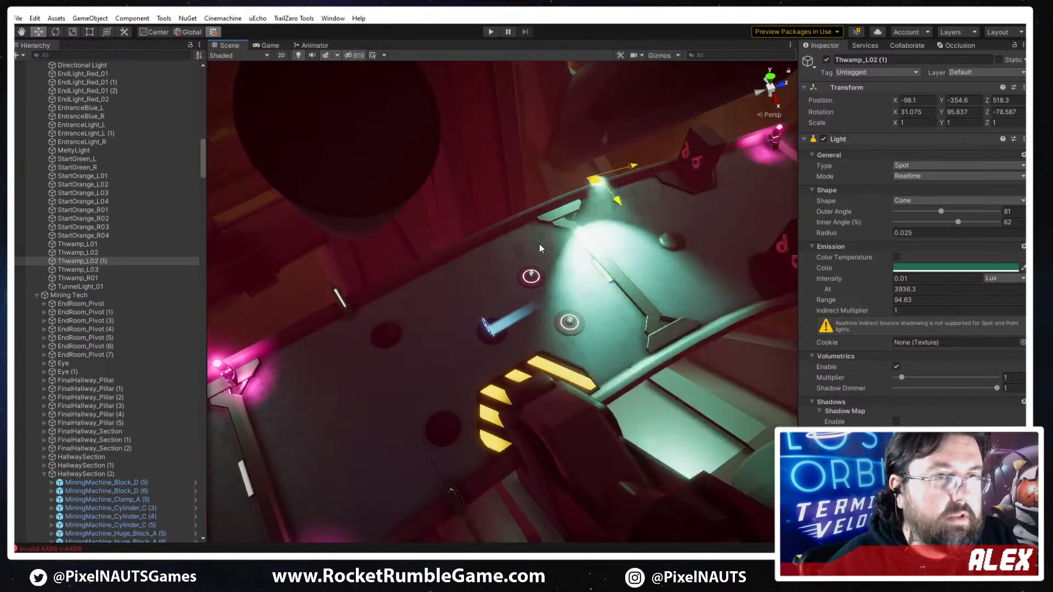
- Change the copied light's type to Point and set the At value of its intensity to 266
click(916, 165)
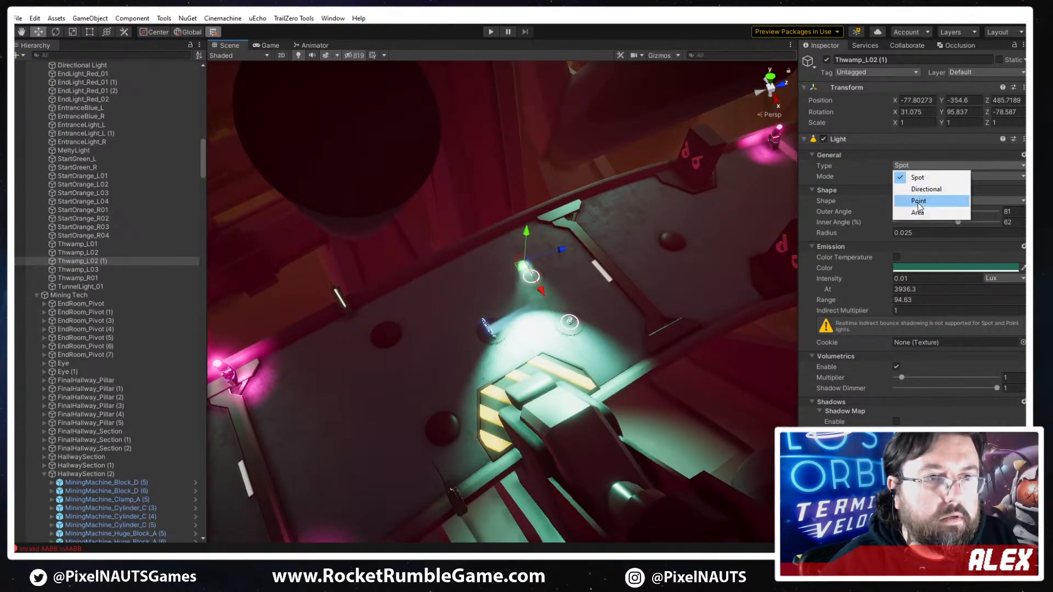
click(918, 201)
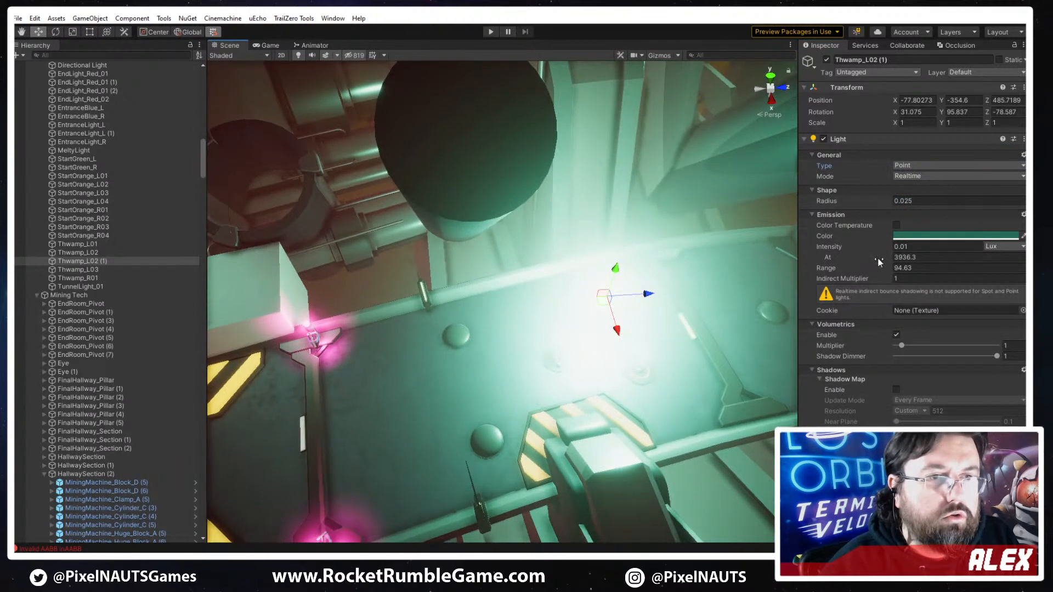
drag(878, 262, 860, 263)
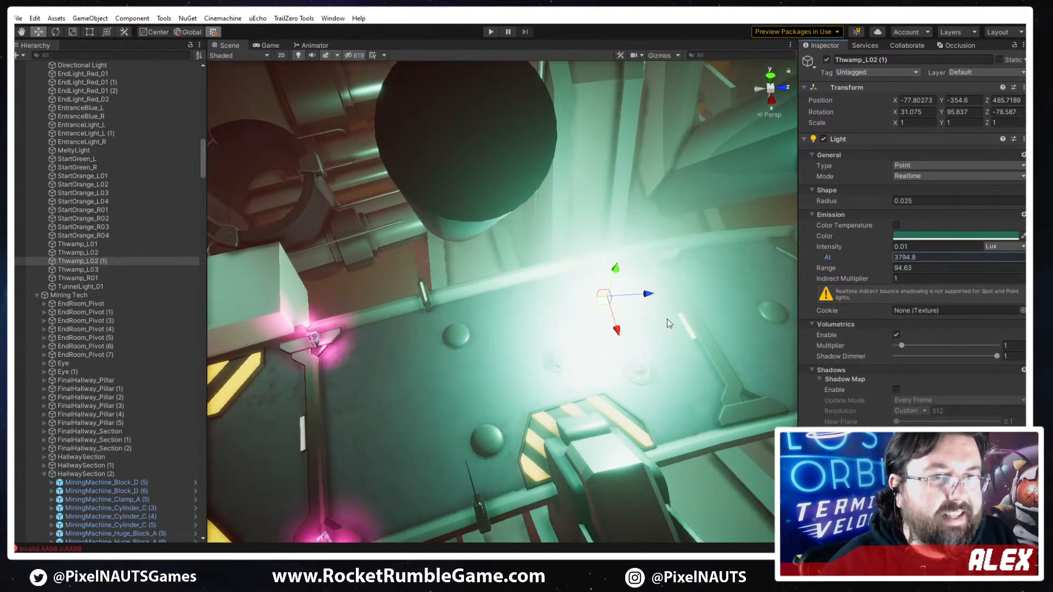
click(921, 257)
text(2)
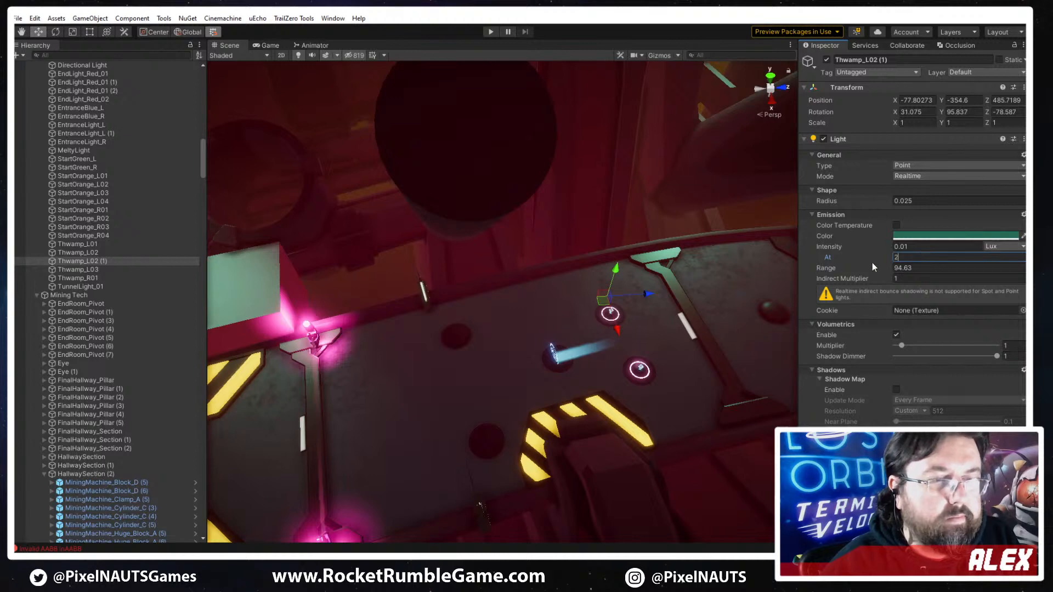
text(90)
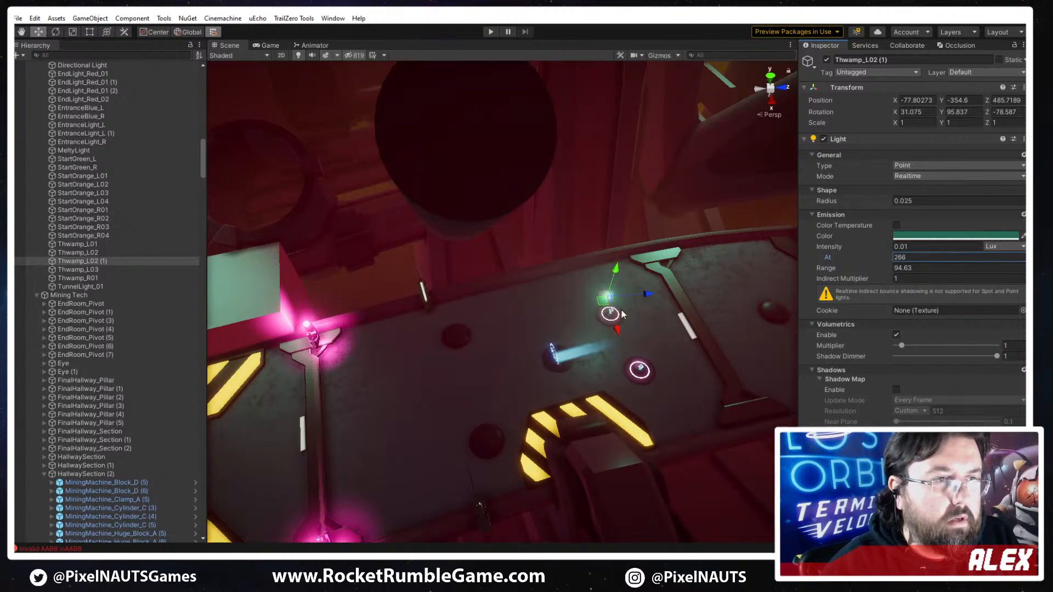
- Move the point light beside the yellow-striped plate, about X -67.8, Y -356.07, Z 481.7, and disable its volumetrics
scroll(623, 314, down, 2)
middle_drag(622, 314, 602, 296)
drag(583, 289, 577, 393)
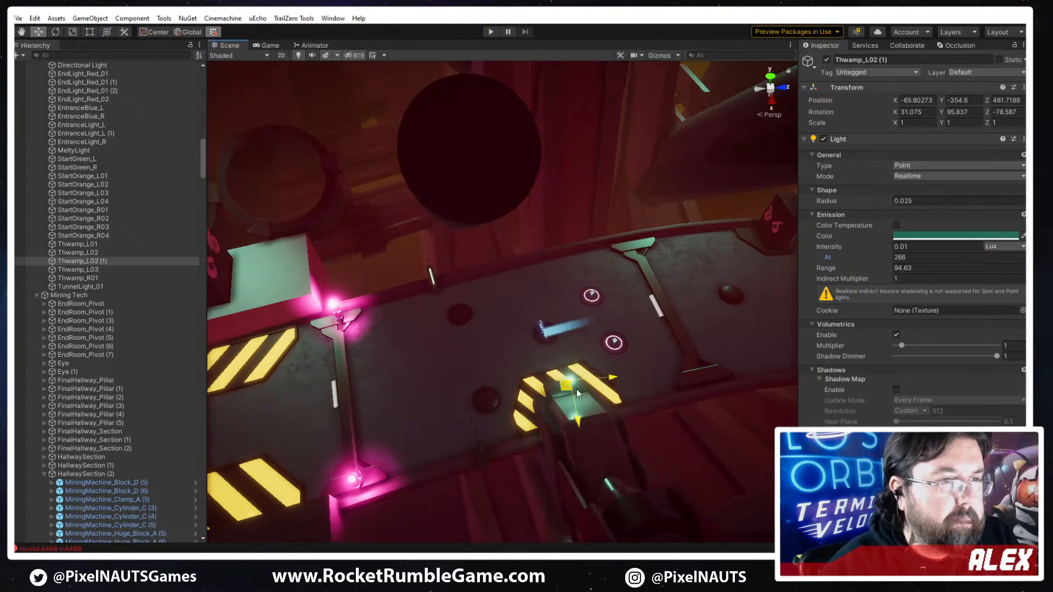
click(896, 335)
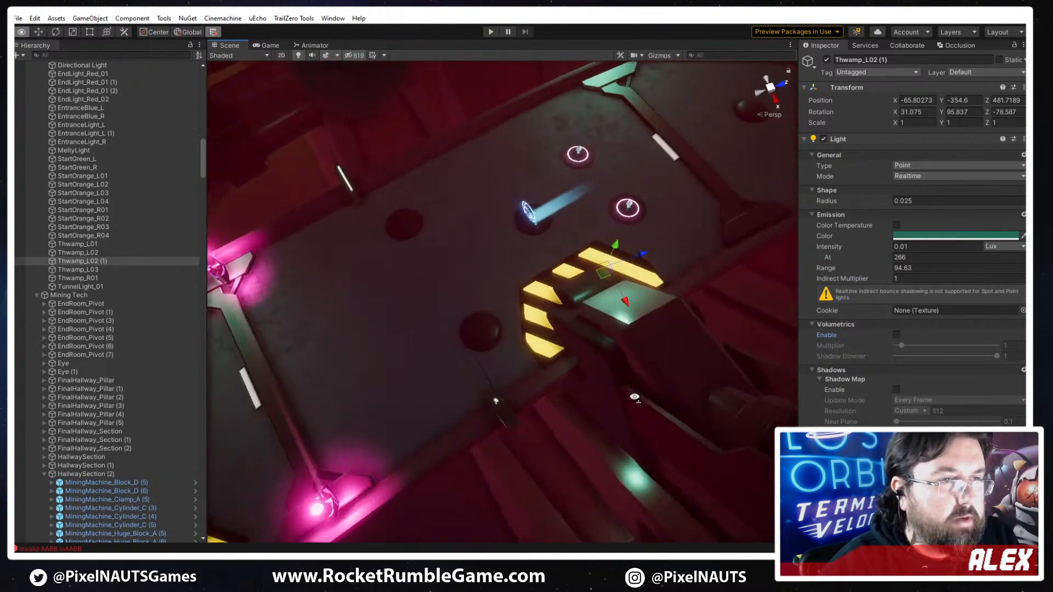
right_drag(823, 275, 839, 312)
key(s)
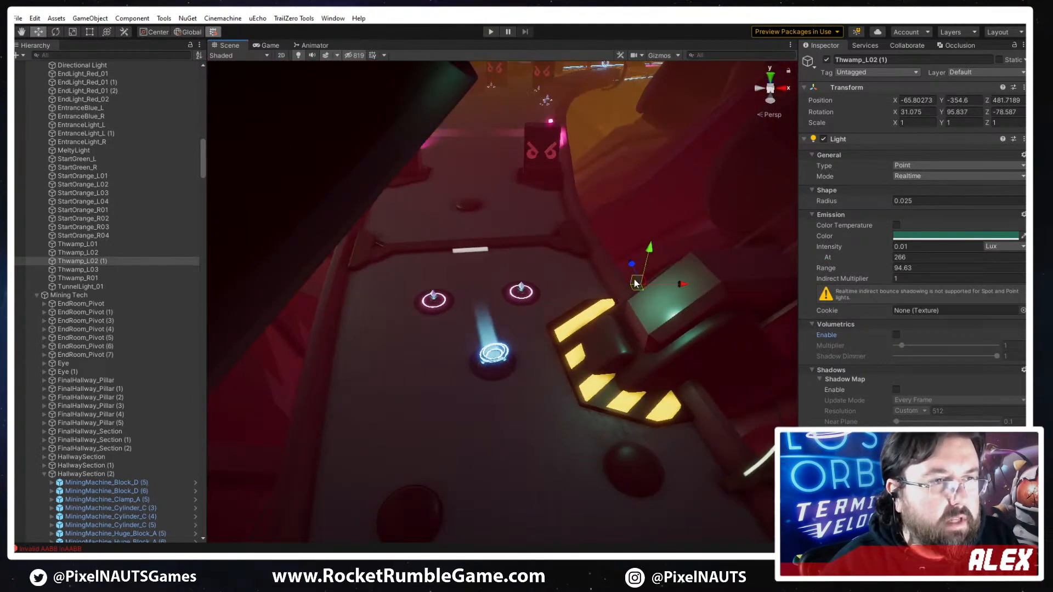
drag(634, 278, 606, 303)
- Recolor the point light to a dark yellow and move it over the striped plate at about Y -357.07, Z 477.7
click(931, 237)
click(1003, 281)
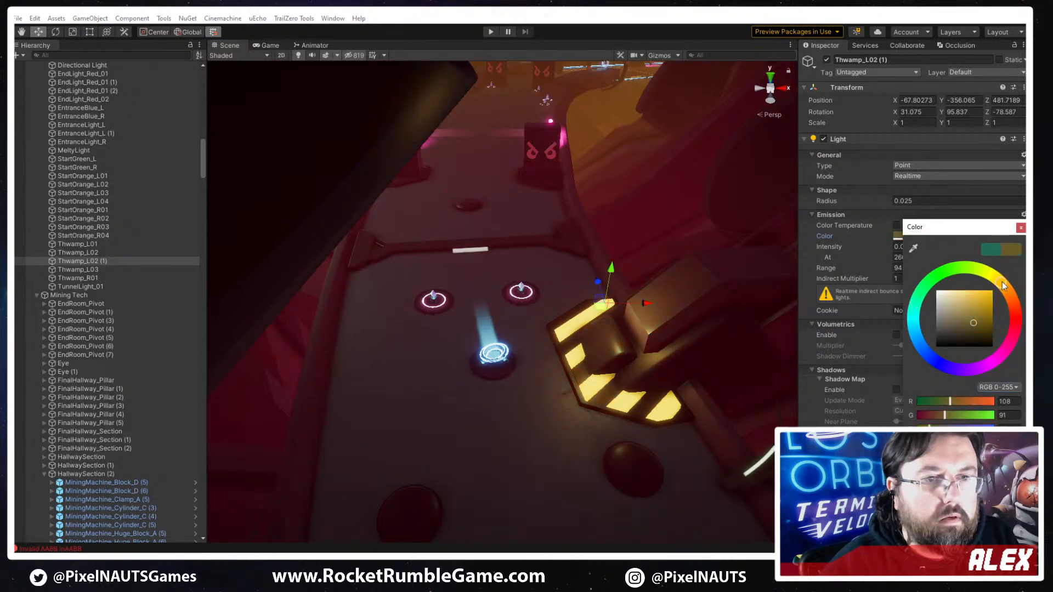
right_drag(621, 343, 614, 282)
drag(615, 282, 625, 331)
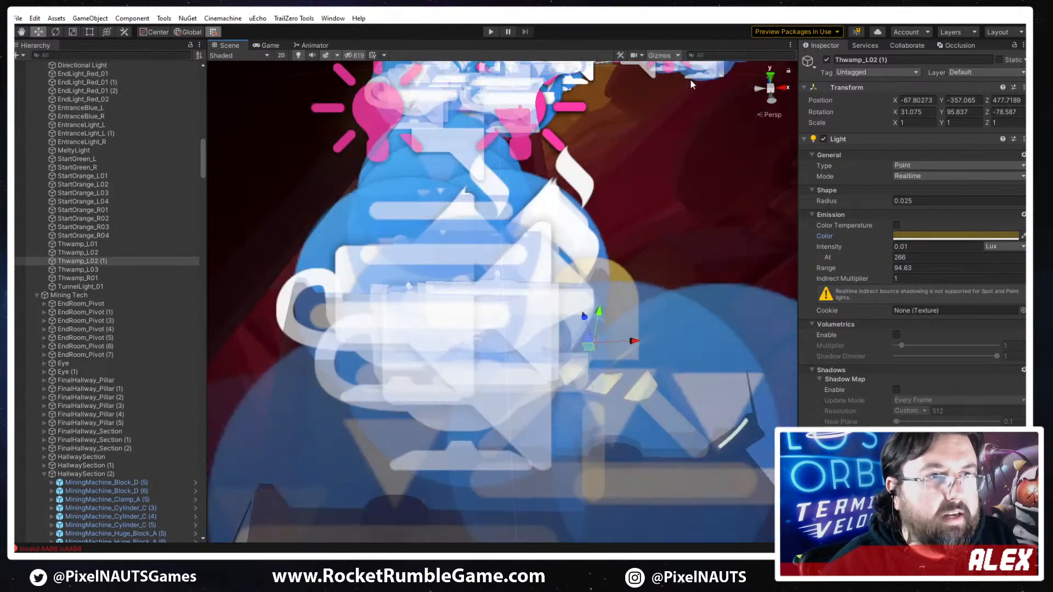
- Show the gizmos again with smaller 3D icons, framing the yellow light on the striped plate
click(678, 55)
mouse_move(760, 71)
mouse_down()
mouse_move(743, 71)
mouse_move(755, 71)
mouse_up()
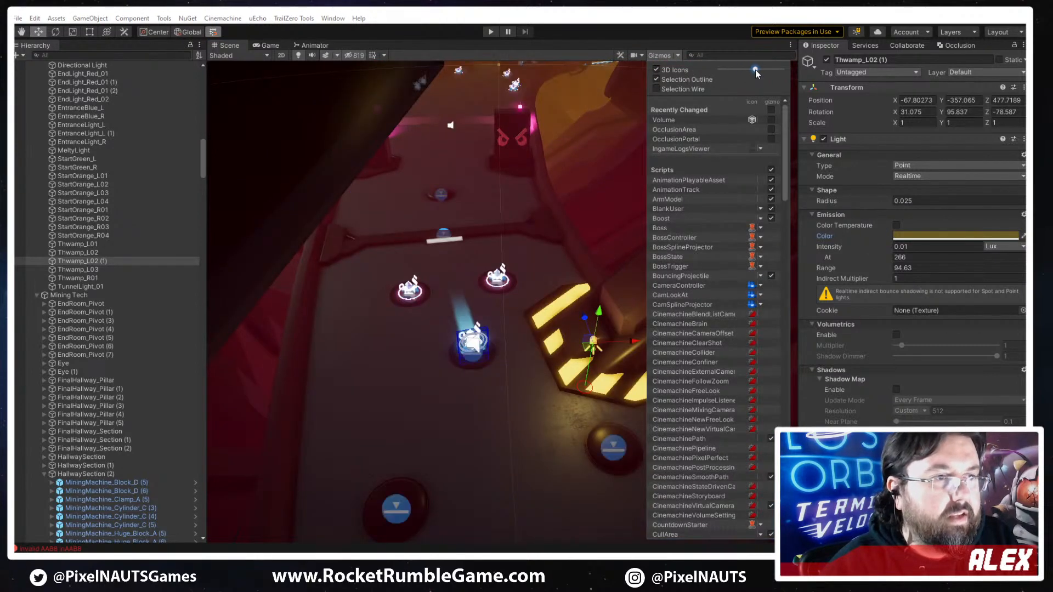
right_drag(668, 219, 709, 232)
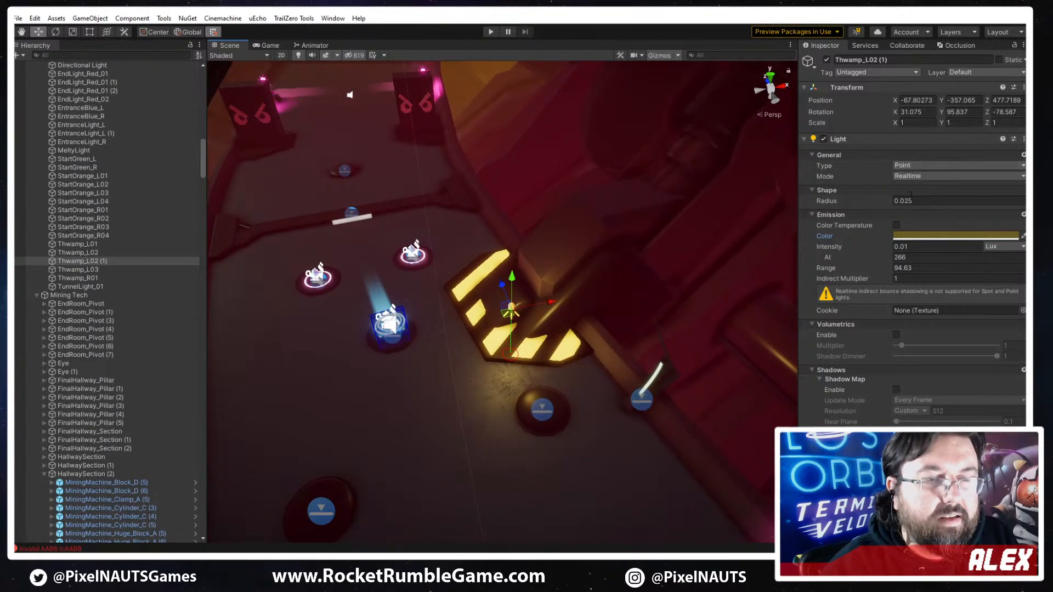
middle_drag(707, 235, 701, 214)
scroll(702, 214, up, 1)
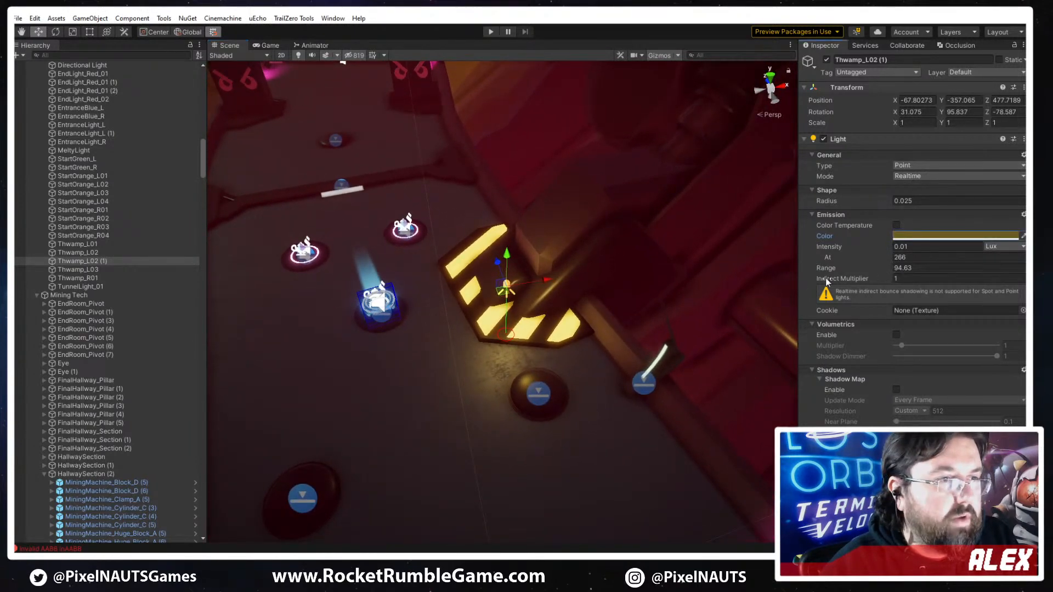
- Reduce the yellow light's range to 6.3 and lower it to about X -66.8, Y -358.07, Z 477.7
drag(869, 272, 861, 275)
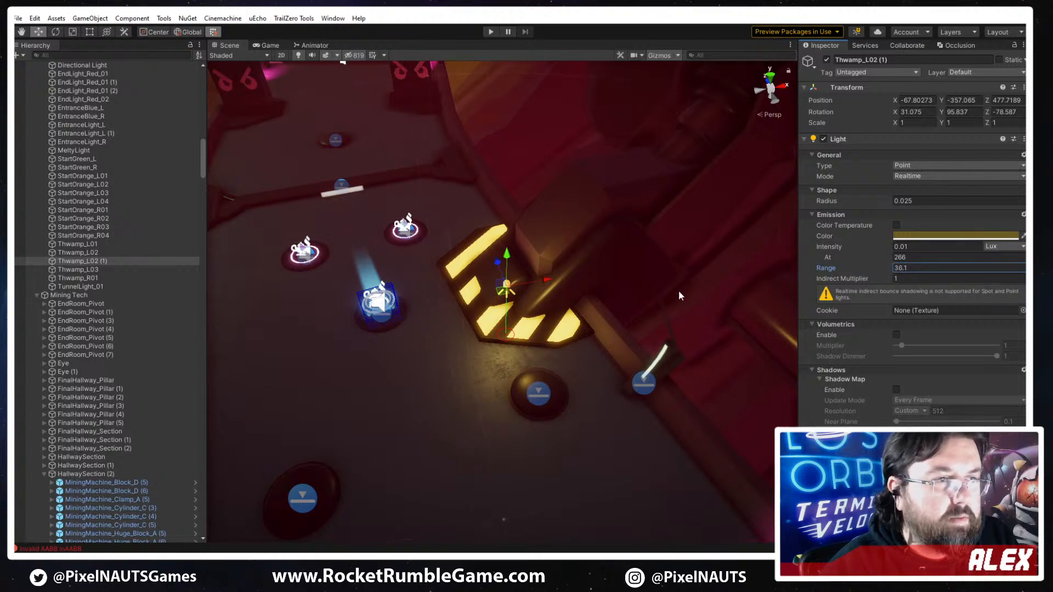
drag(679, 292, 392, 336)
drag(299, 343, 541, 318)
drag(863, 275, 866, 274)
drag(505, 298, 526, 283)
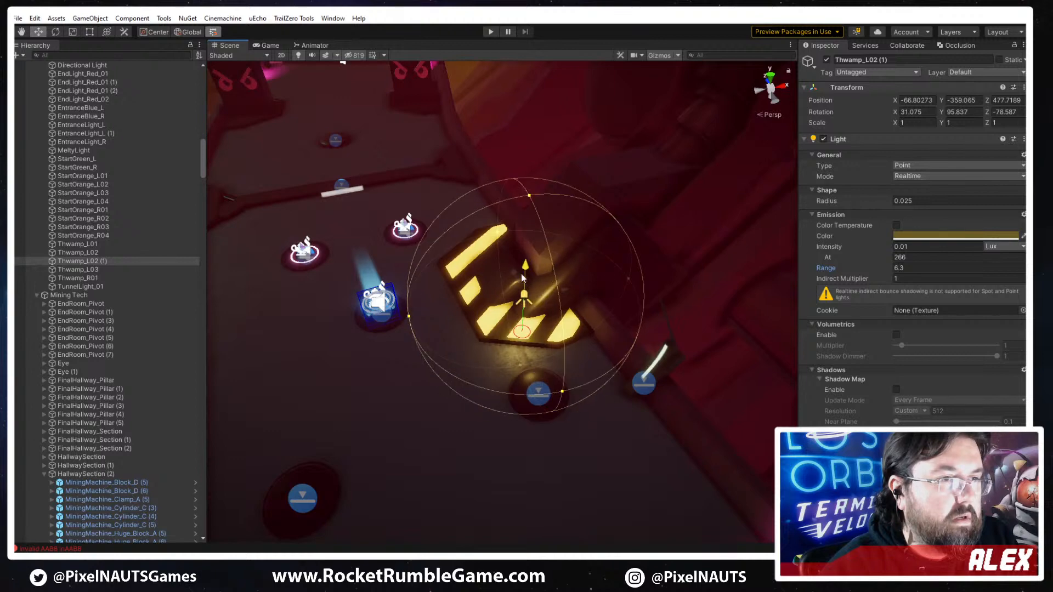
- Turn off grid snapping and duplicate the yellow light to the plate's far end, about X -68.17, Z 486.25
right_drag(533, 359, 636, 354)
key(w)
click(213, 33)
right_drag(354, 144, 563, 313)
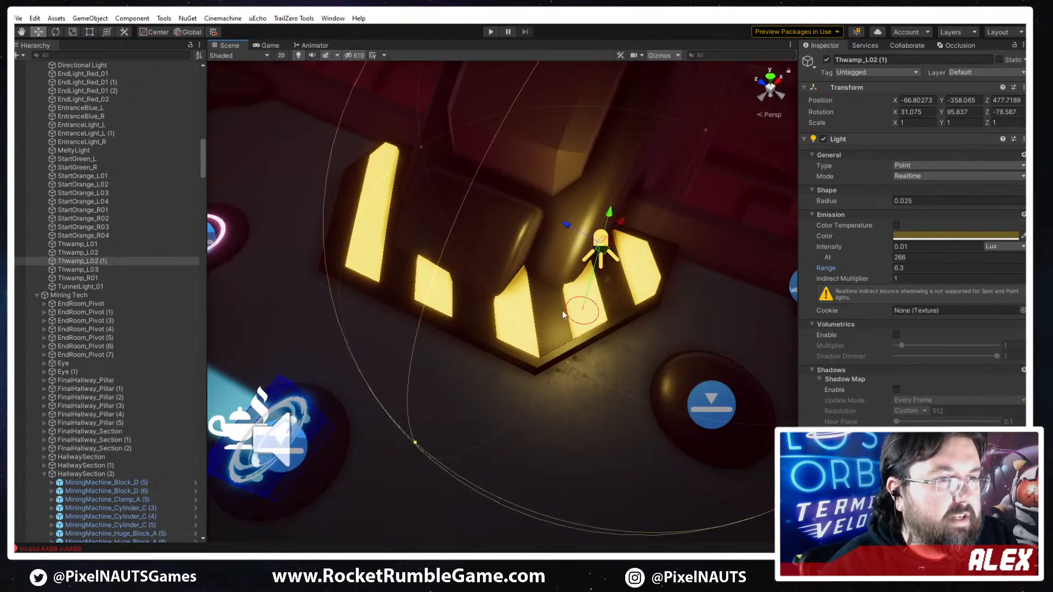
key(ctrl+d)
drag(602, 261, 337, 152)
right_drag(551, 261, 444, 203)
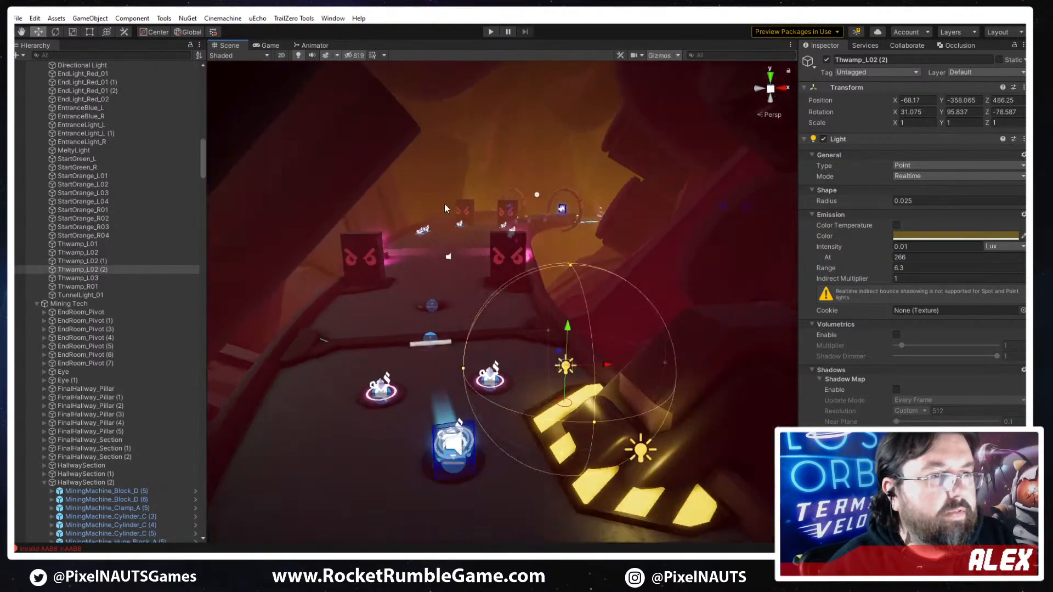
- Hide the gizmos and examine the yellow glow on the striped plate from along the track
click(568, 268)
right_drag(612, 317, 619, 383)
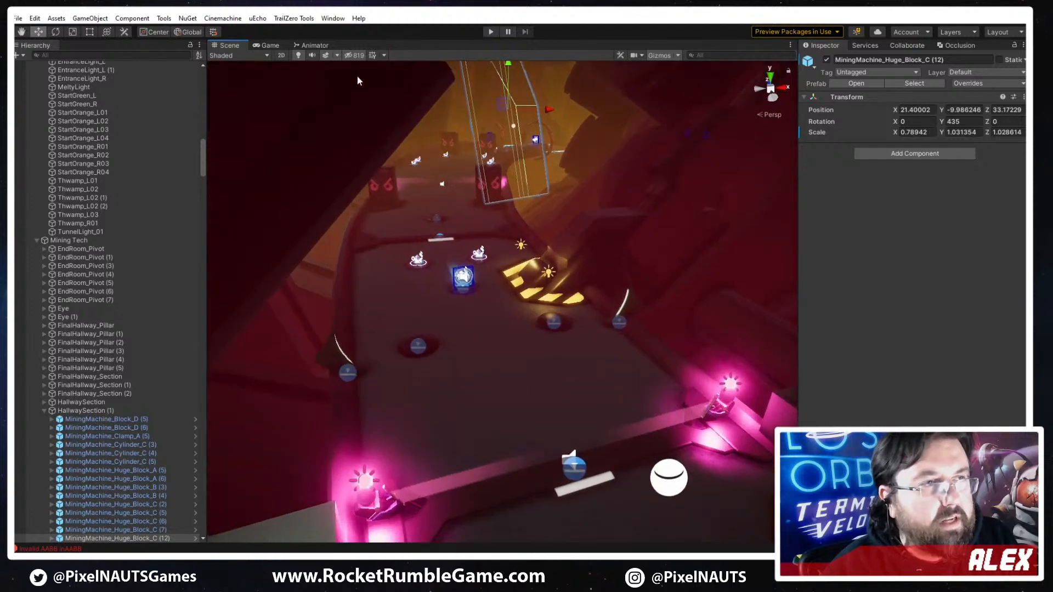
click(666, 59)
right_drag(525, 201, 497, 367)
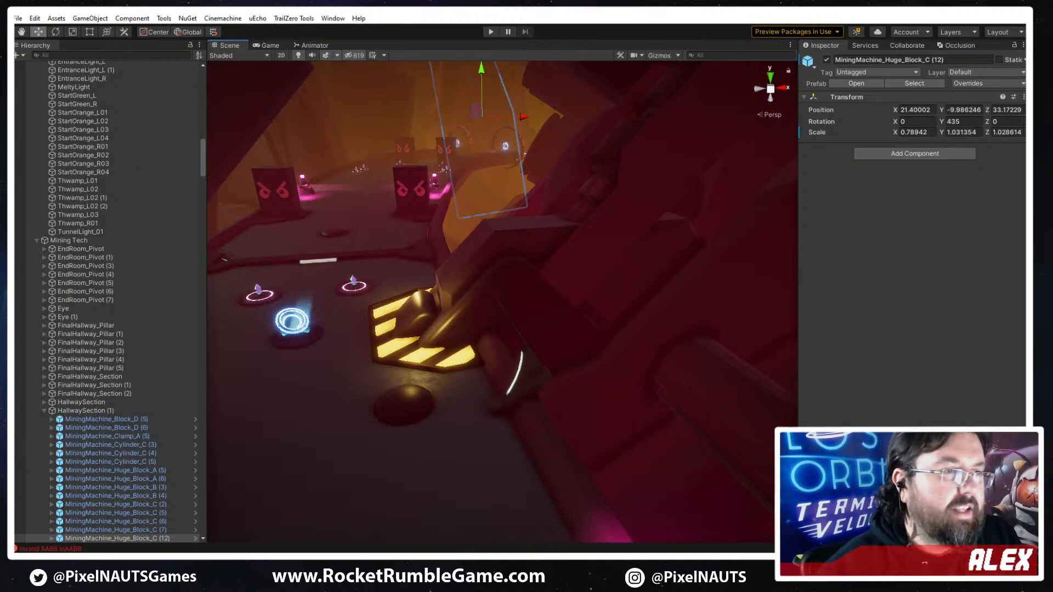
right_drag(501, 301, 638, 122)
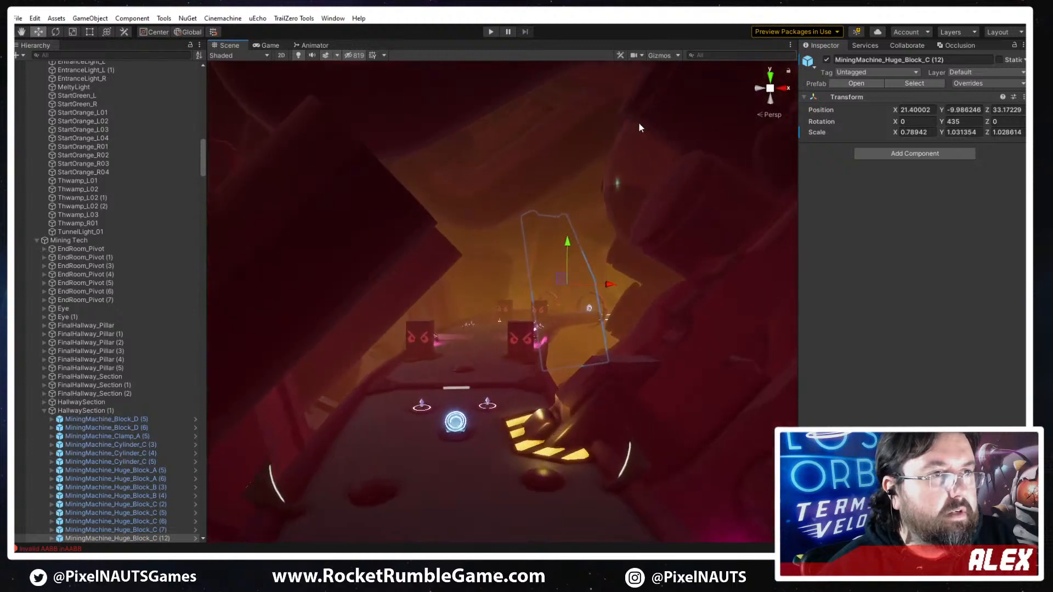
- Duplicate a yellow light onto one striped plate before the gate, about X -57.06, Z 432.86, and set its range to 9.2
click(658, 55)
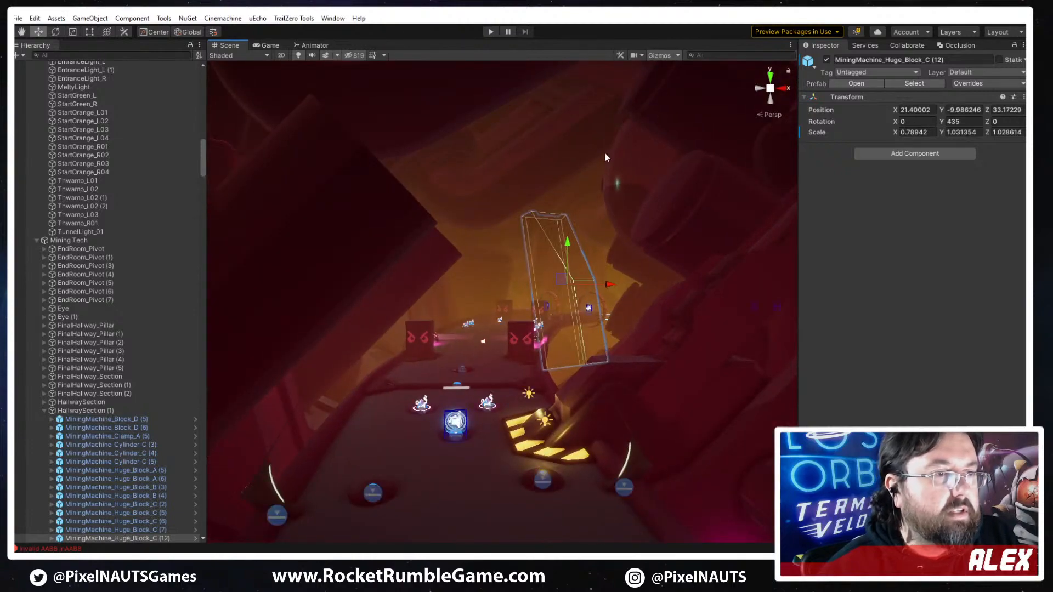
click(545, 426)
right_drag(546, 427, 607, 338)
key(ctrl+d)
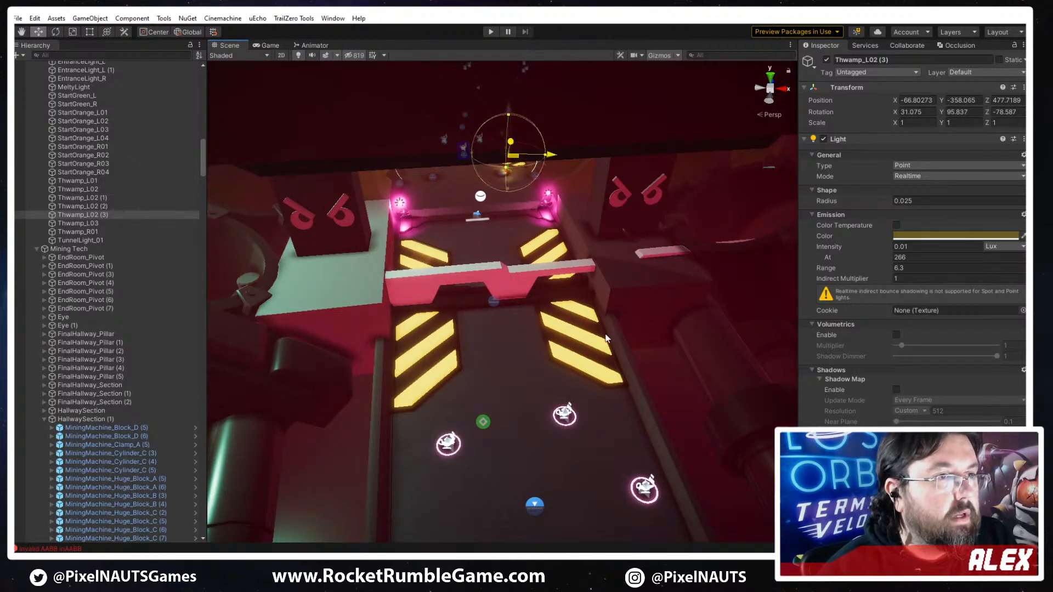
drag(607, 338, 572, 311)
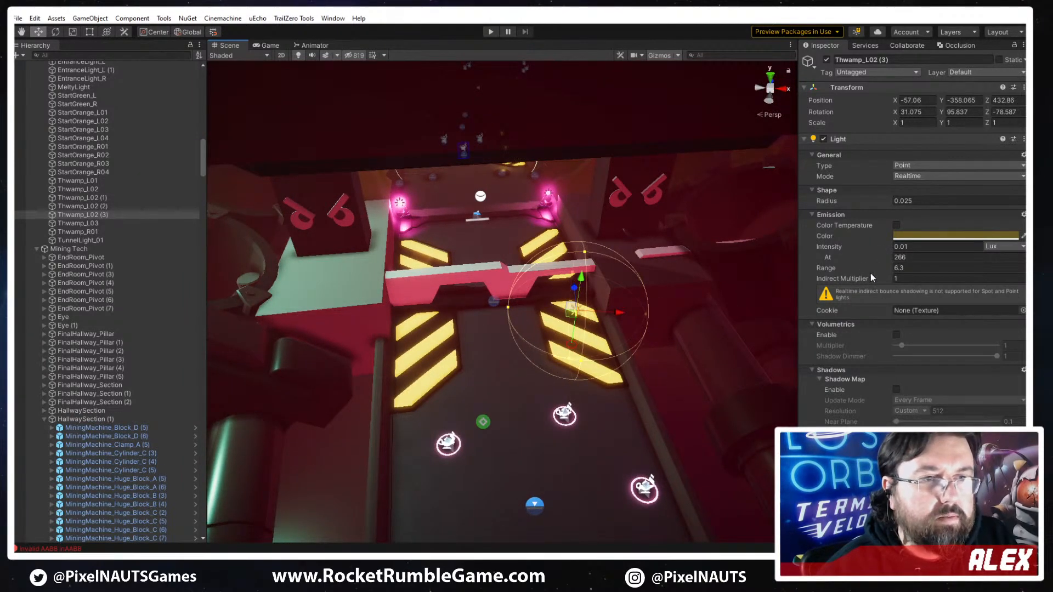
drag(872, 269, 900, 268)
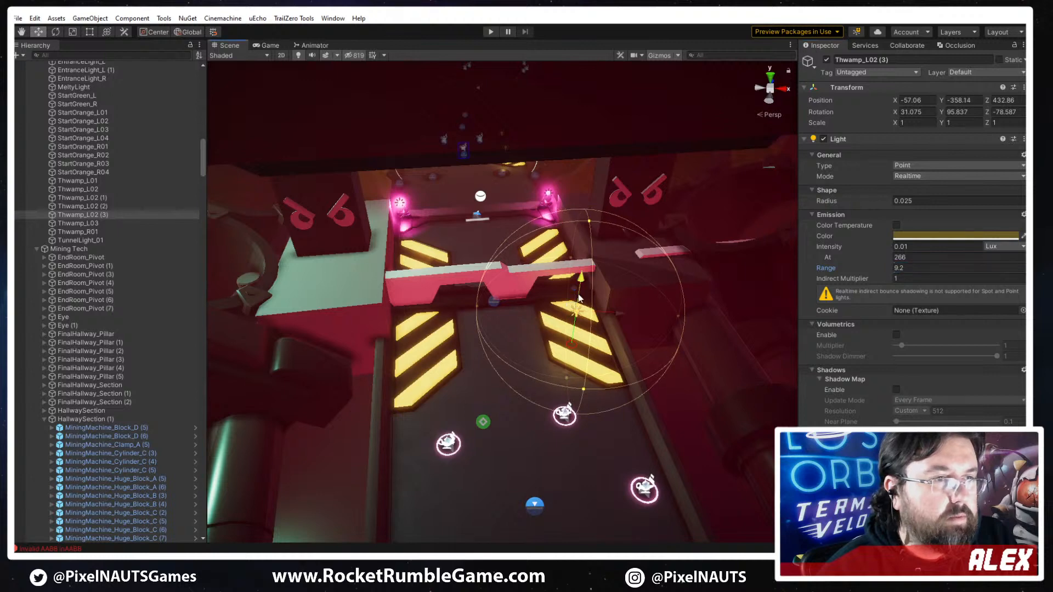
- Lower the gate's yellow light to about Y -358.14, duplicate it onto the opposite striped plate and save the scene
drag(579, 298, 415, 314)
key(ctrl+d)
right_drag(562, 325, 534, 236)
click(475, 138)
mouse_move(564, 371)
right_down()
mouse_move(536, 291)
mouse_move(571, 373)
mouse_move(580, 370)
right_up()
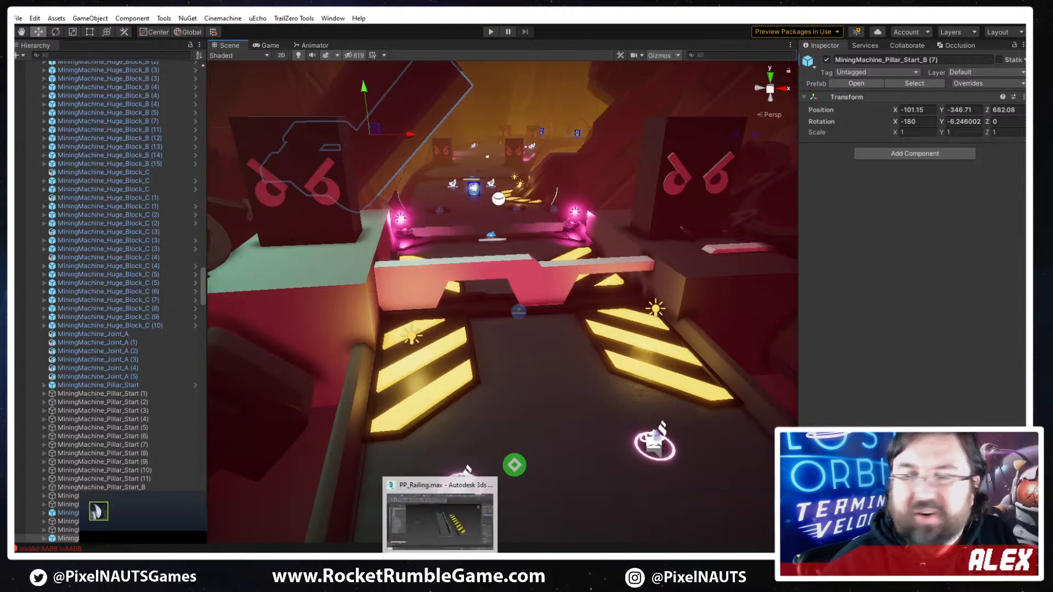
right_drag(569, 329, 530, 300)
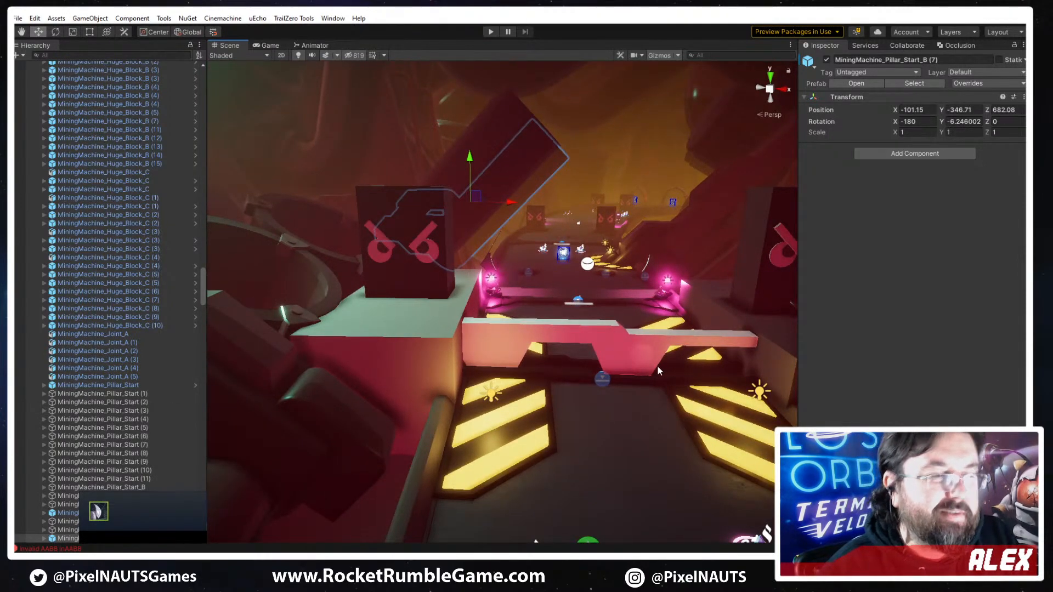
key(ctrl+s)
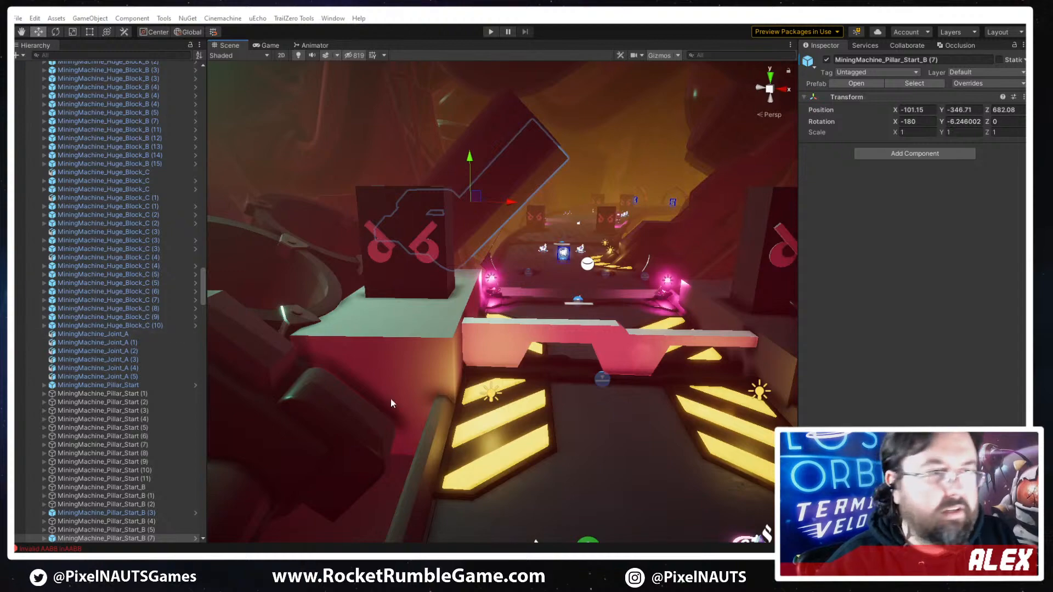
- Look over the gate area with its new yellow lights from farther back and switch to Discord's art channel
right_drag(531, 339, 657, 465)
key(s)
key(d)
key(w)
key(w)
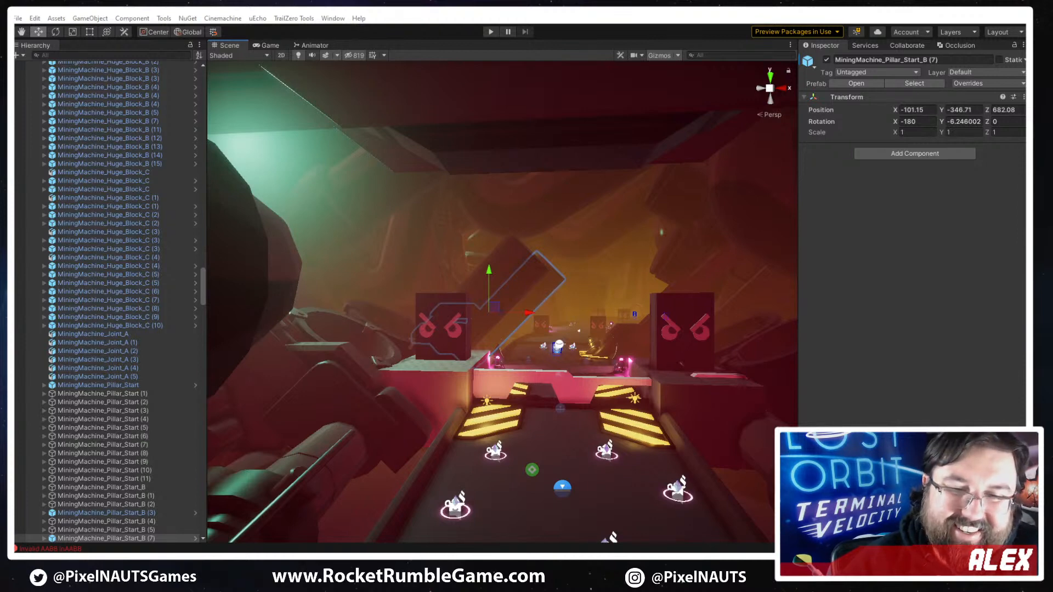
key(alt+Tab)
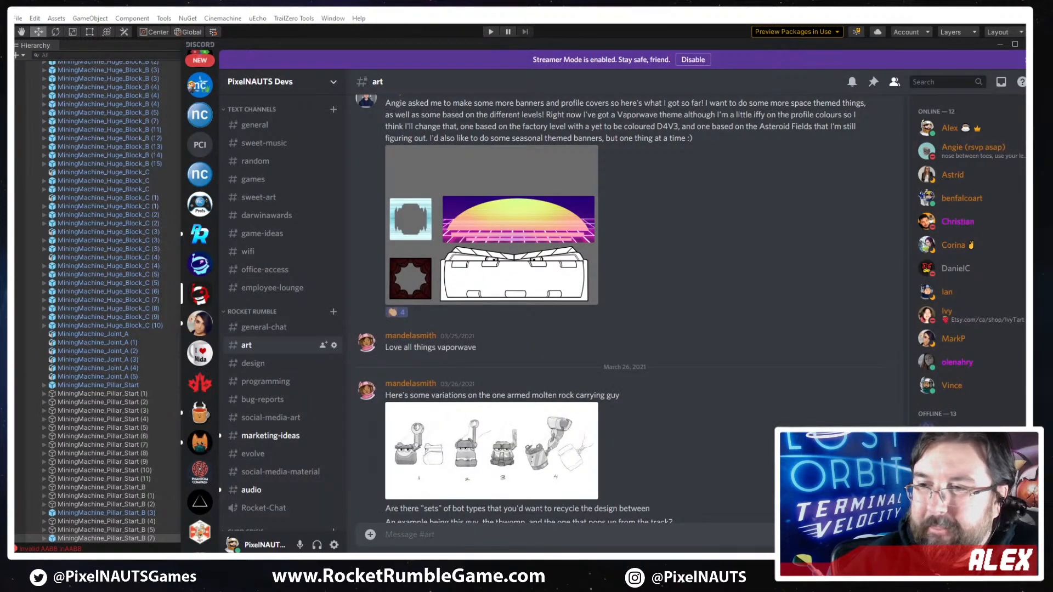